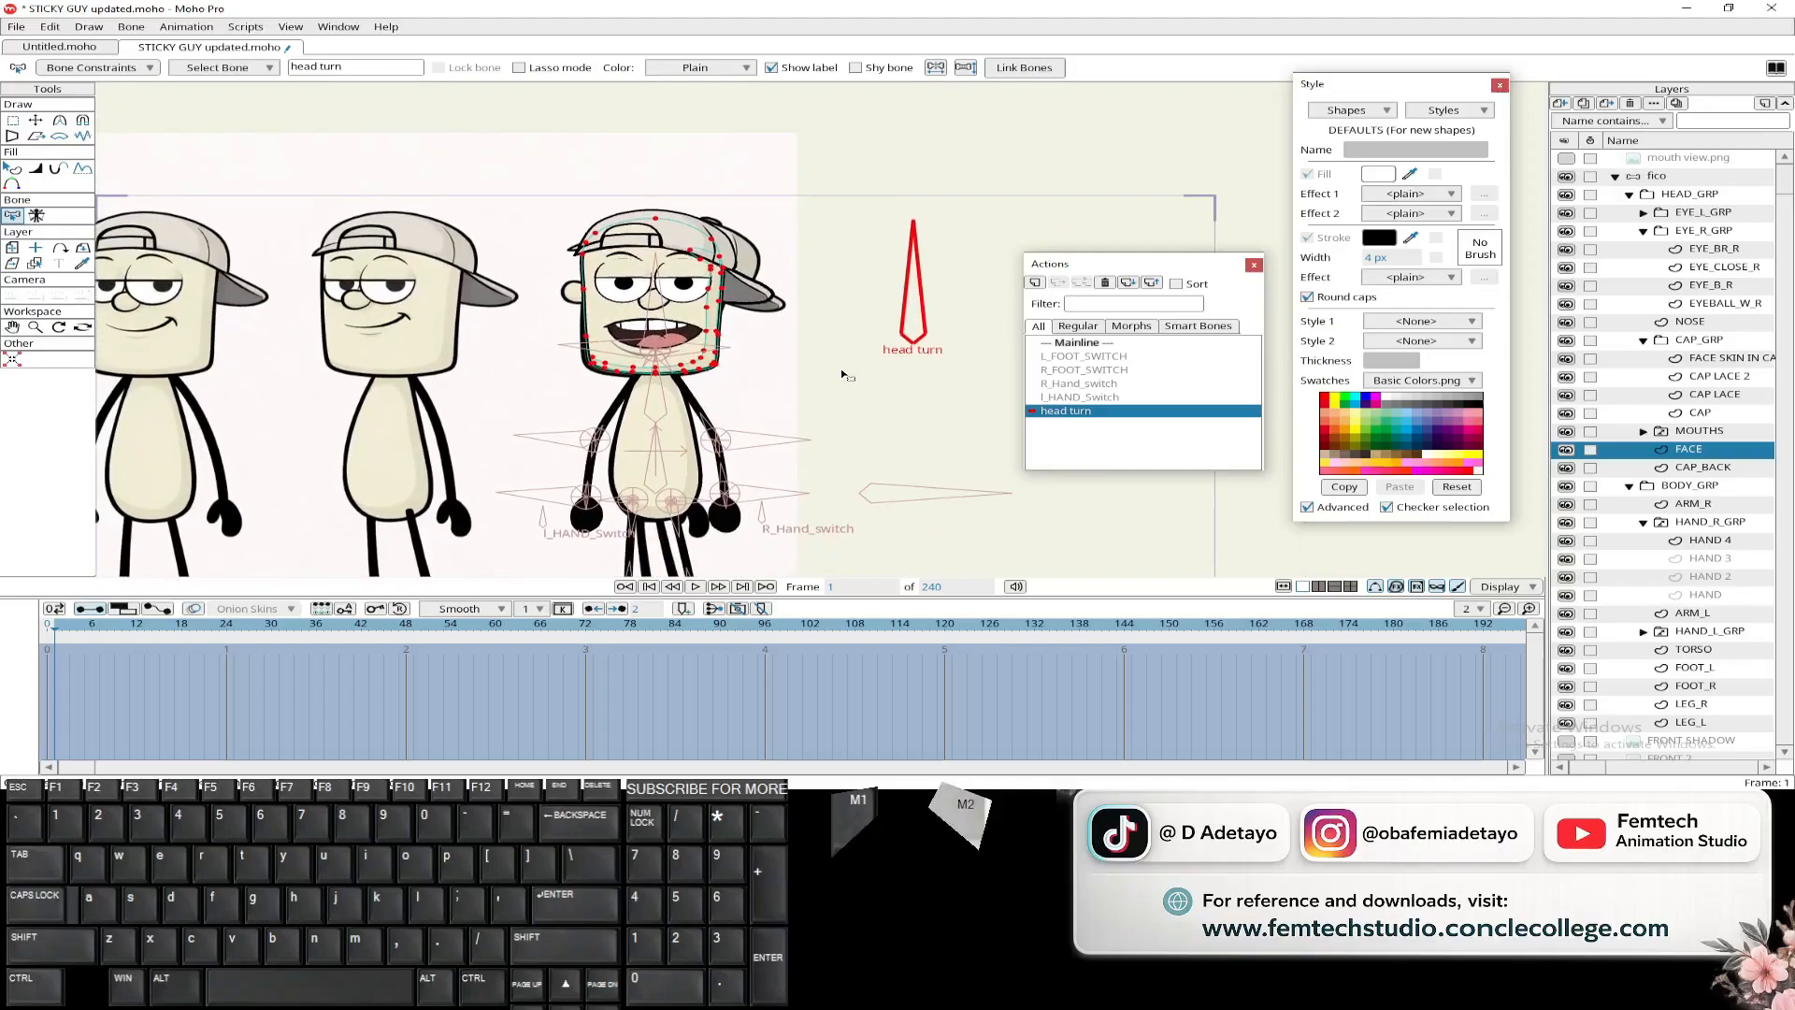
- Compare the fico character with the reference images four view.png 2 and four view.png by switching their layers' visibility
click(1615, 175)
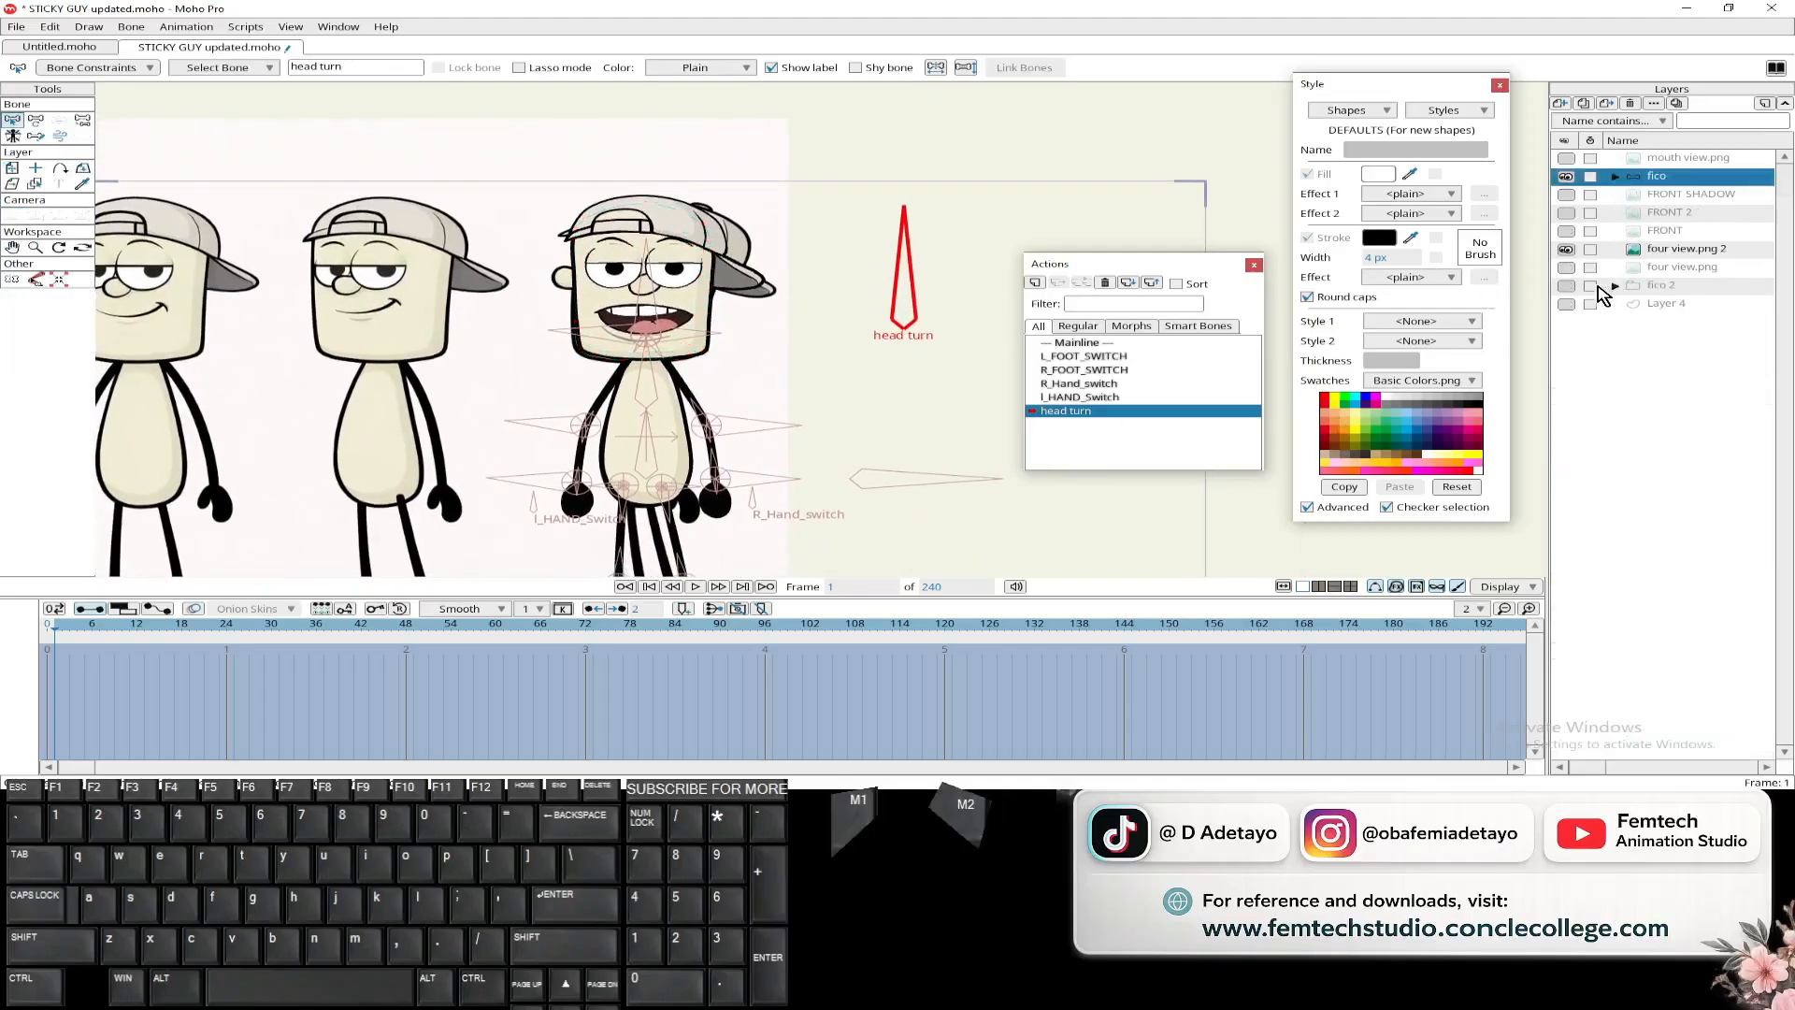
click(1566, 268)
click(1567, 267)
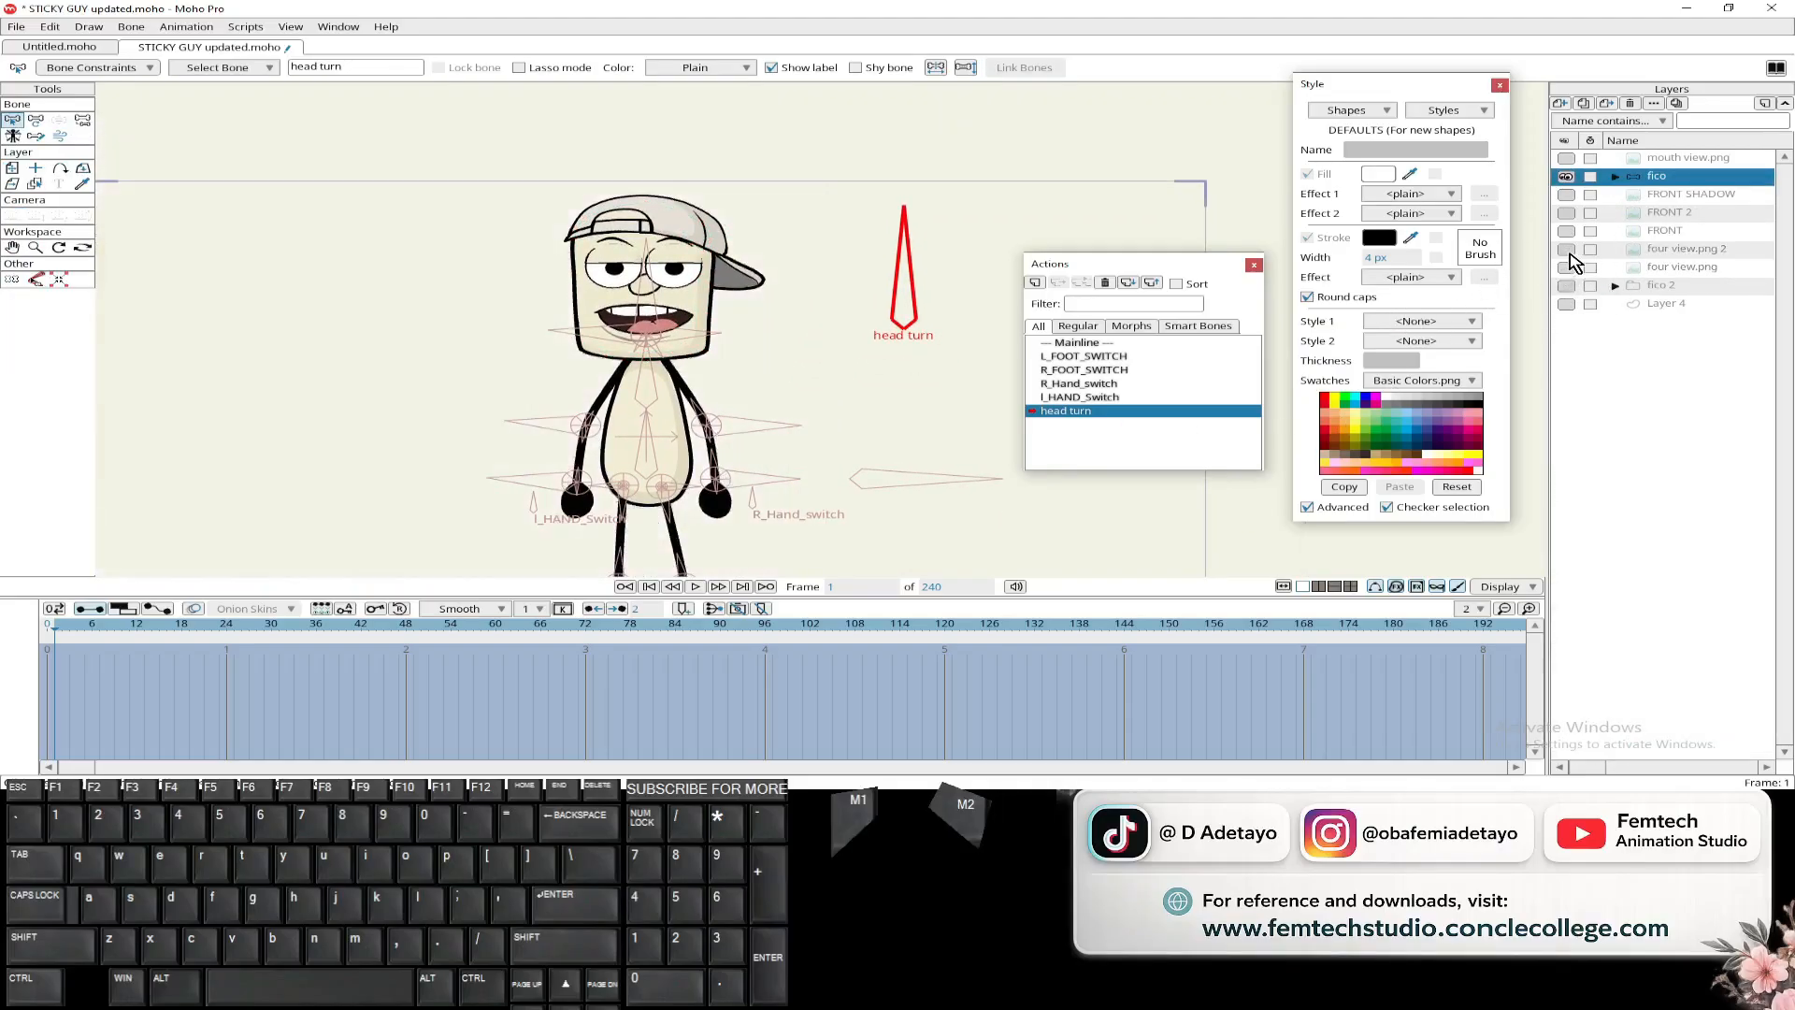
click(1567, 251)
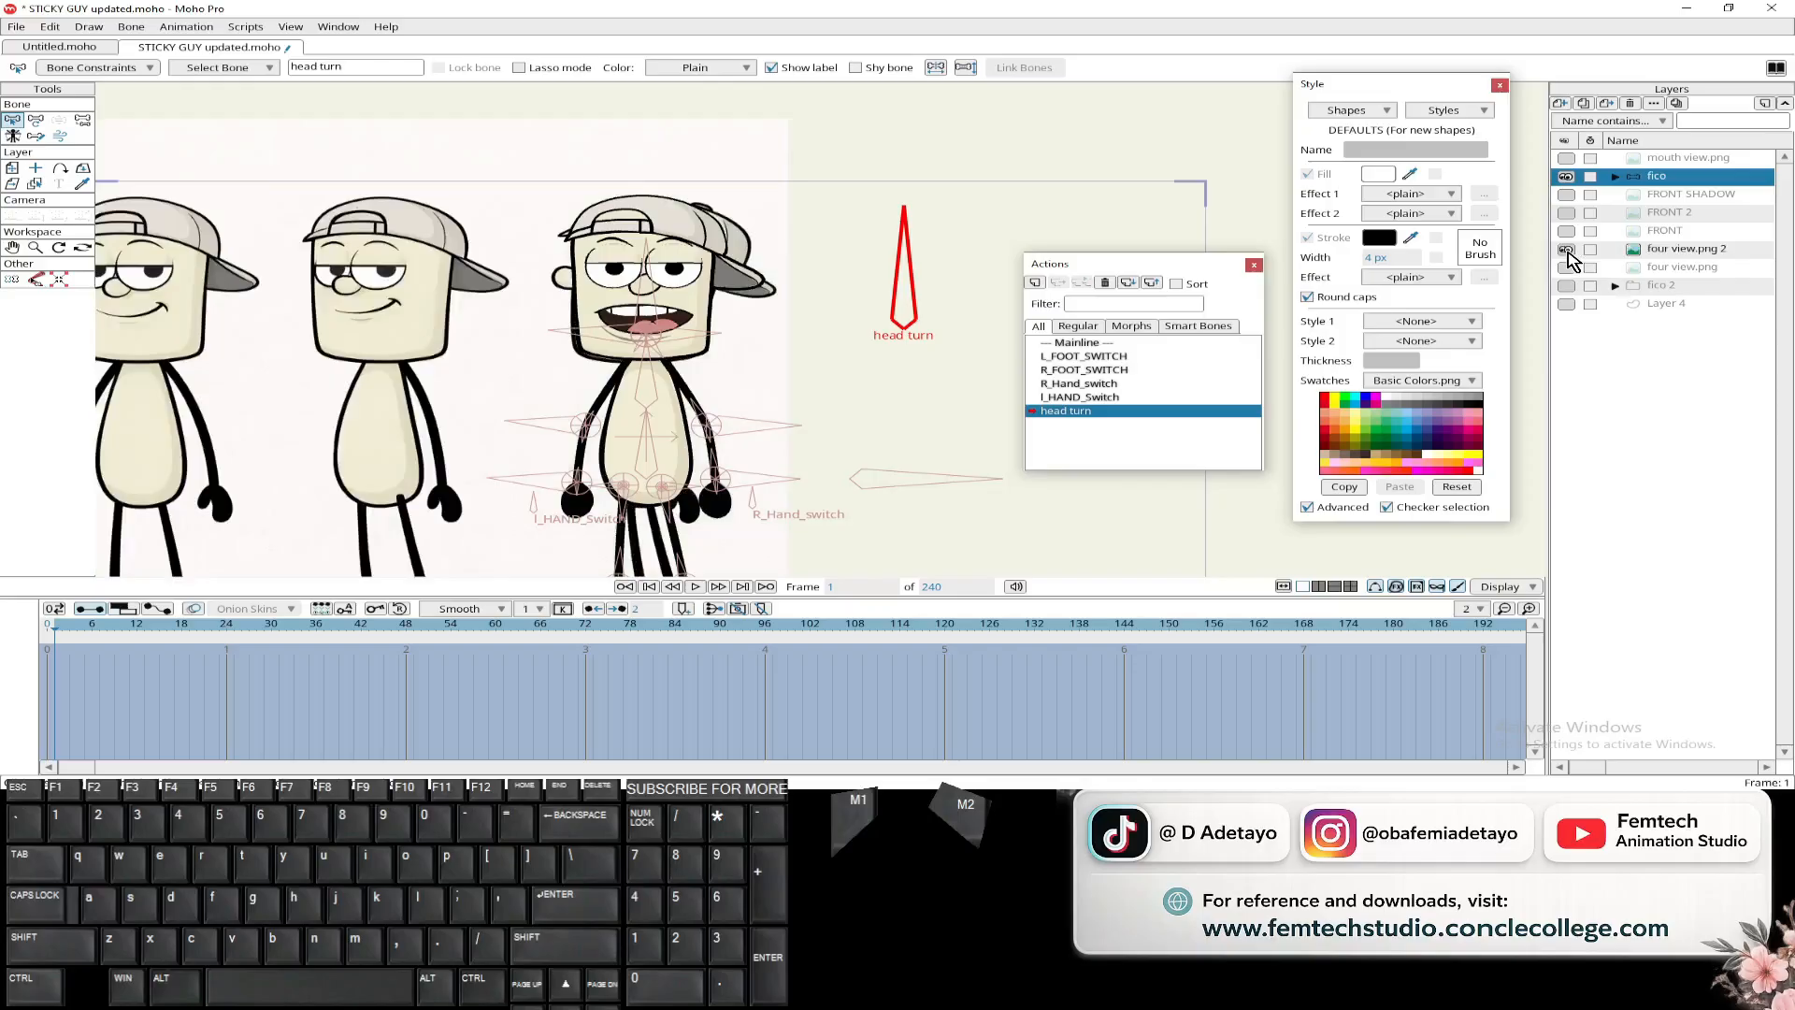
click(1567, 251)
click(1566, 268)
scroll(642, 312, down, 3)
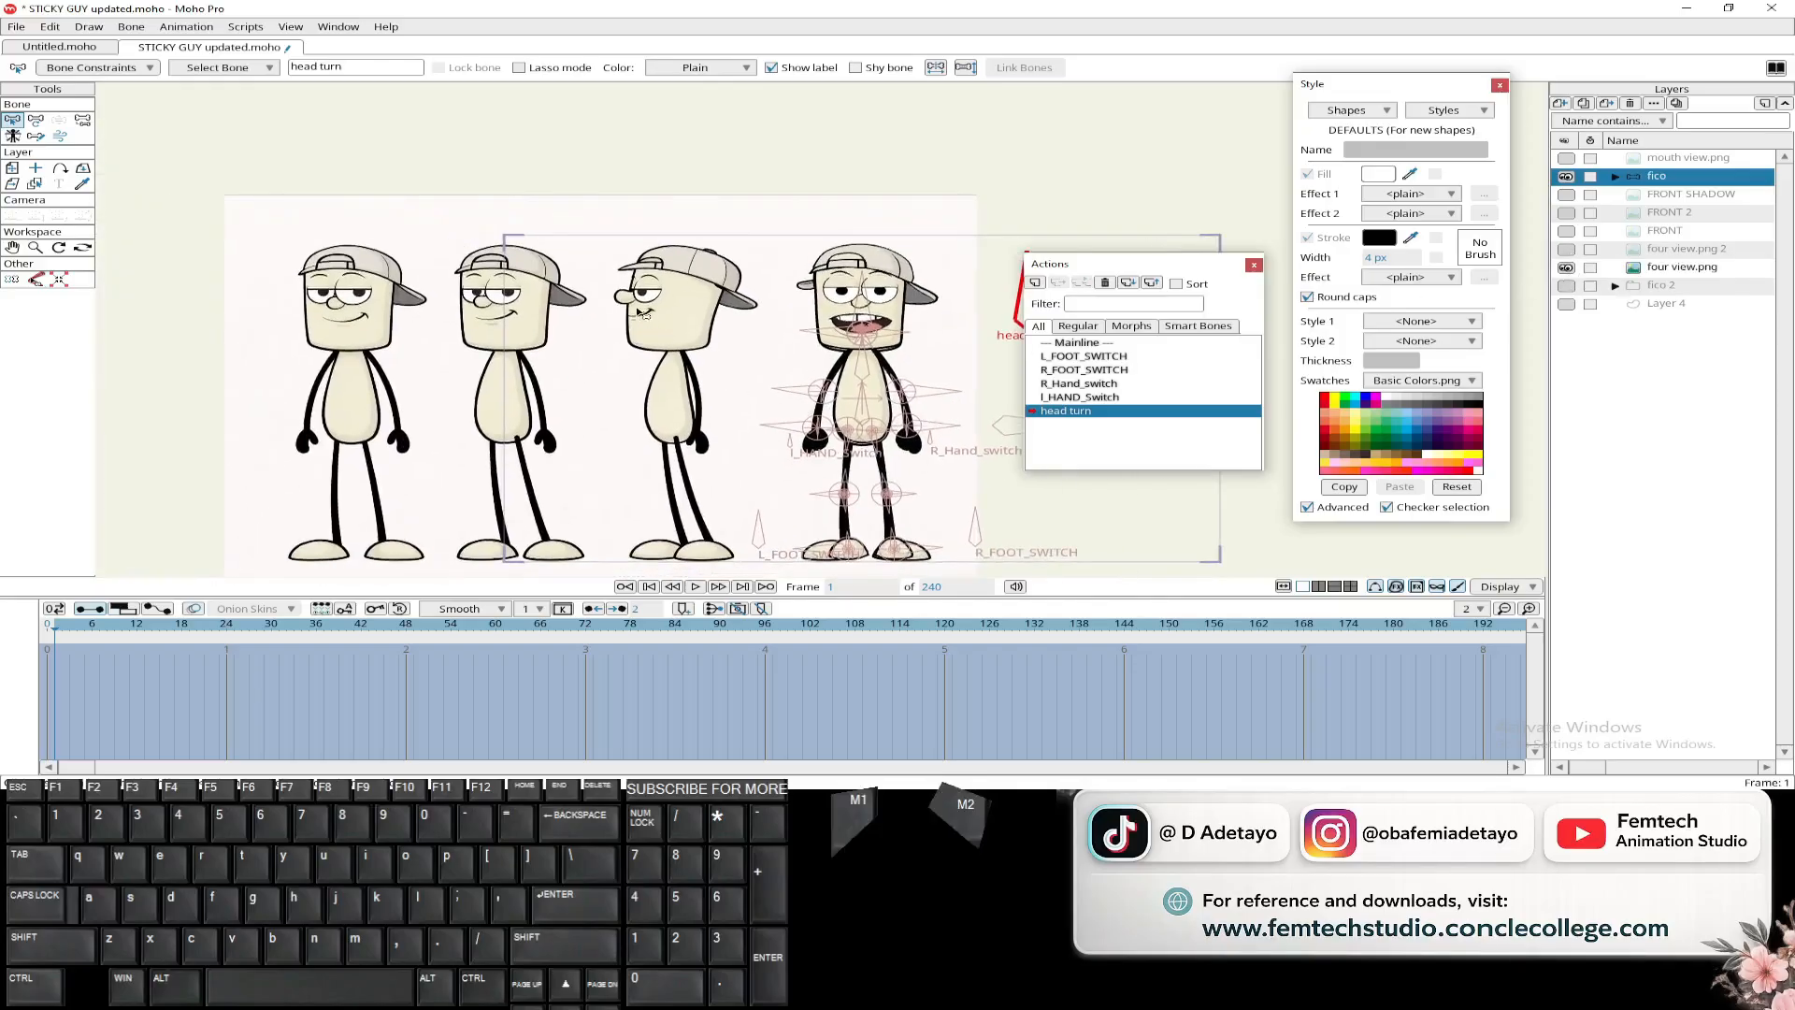
scroll(641, 312, down, 2)
click(1566, 268)
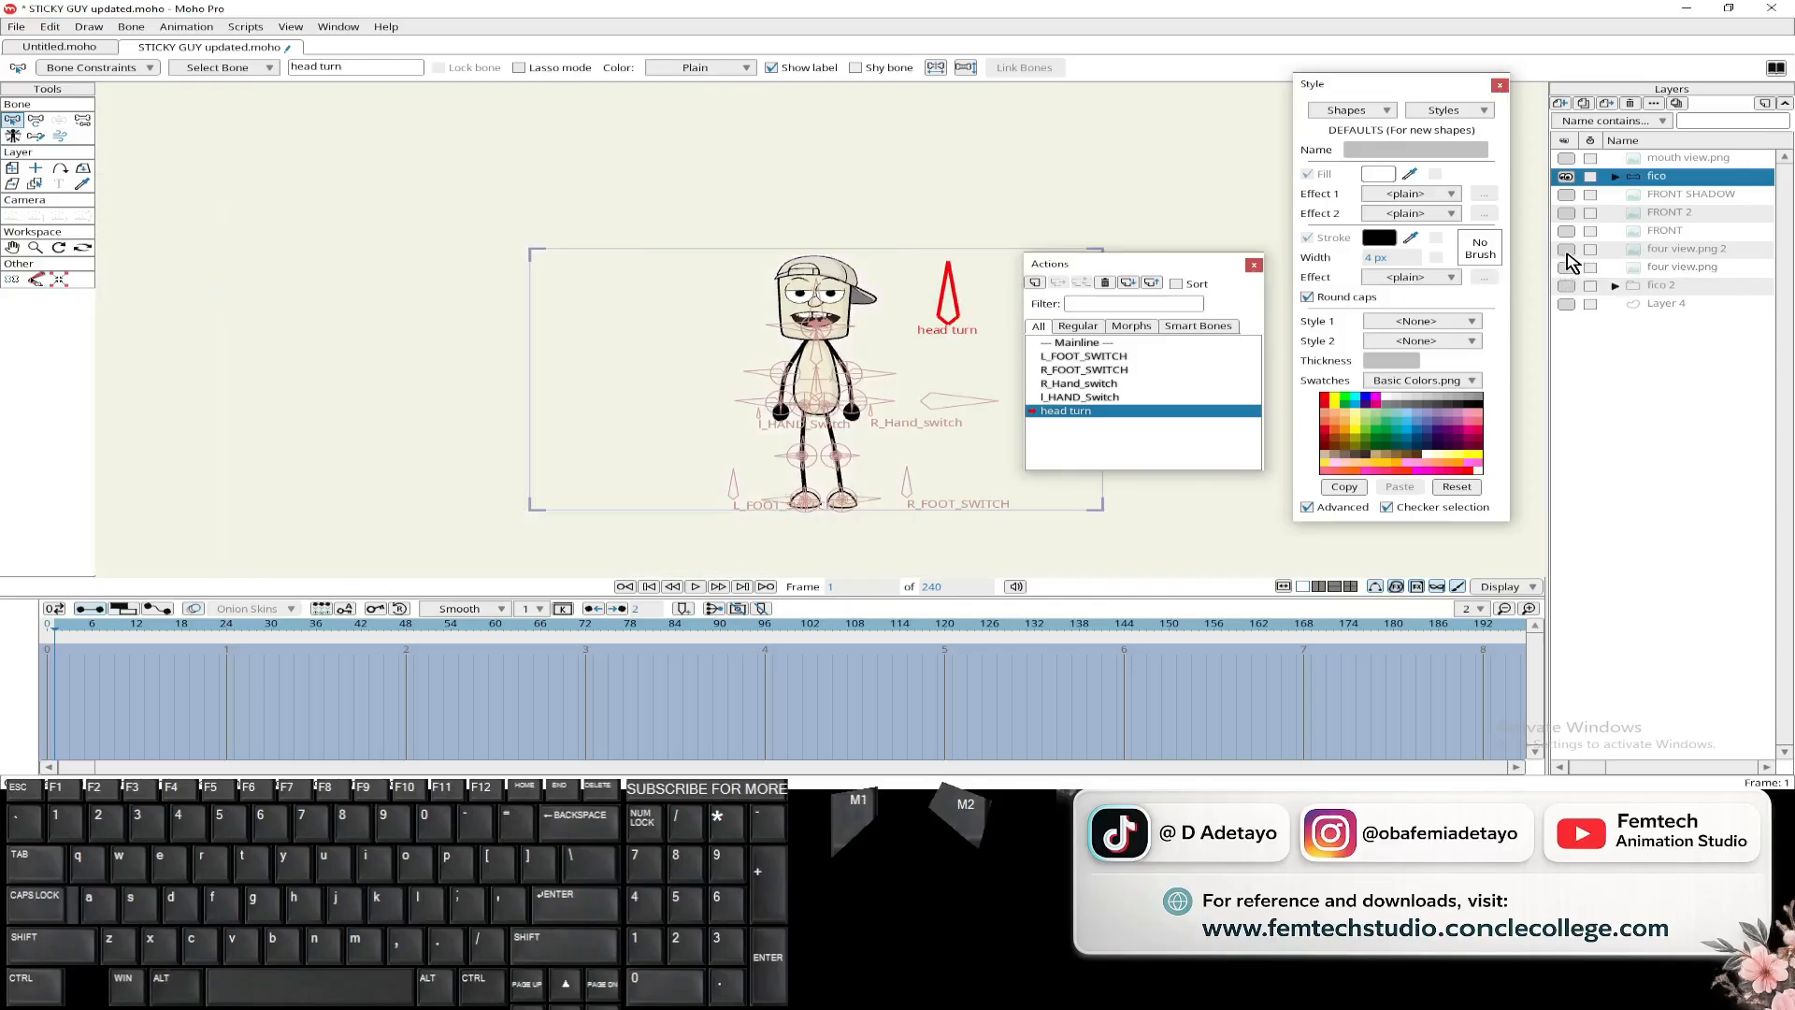
click(1567, 250)
scroll(823, 318, up, 3)
click(1567, 177)
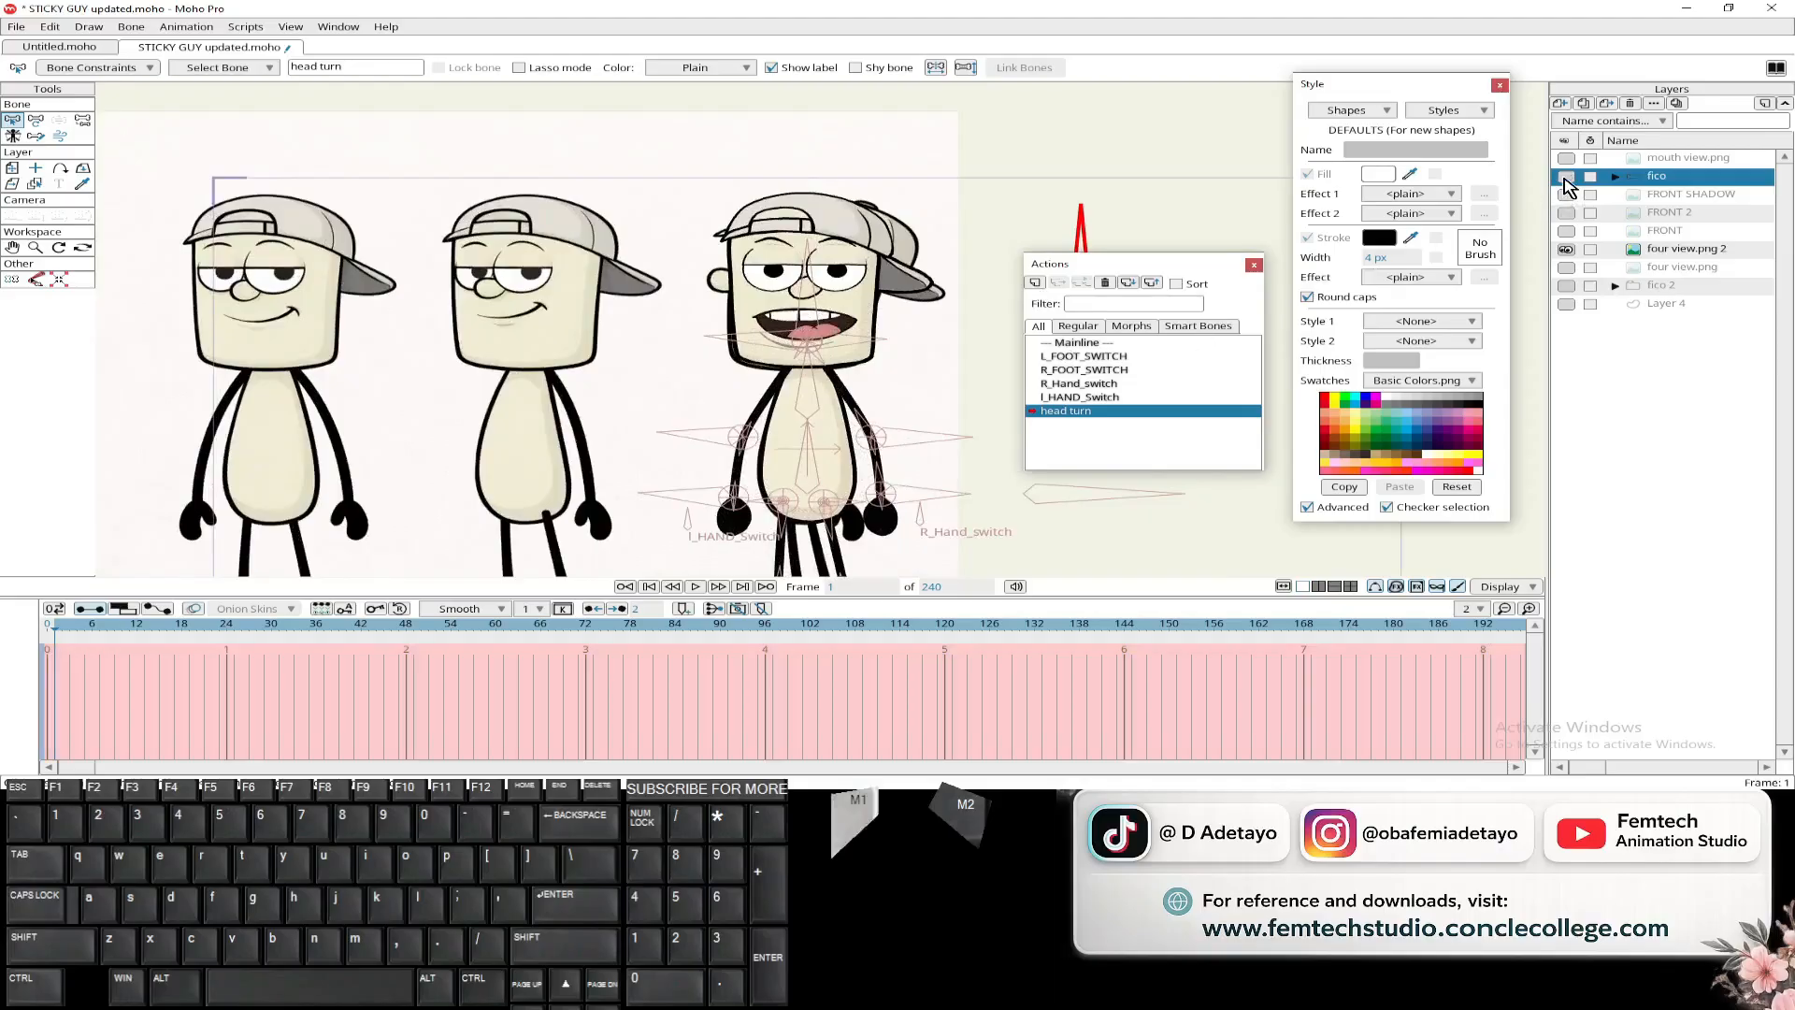
click(1566, 177)
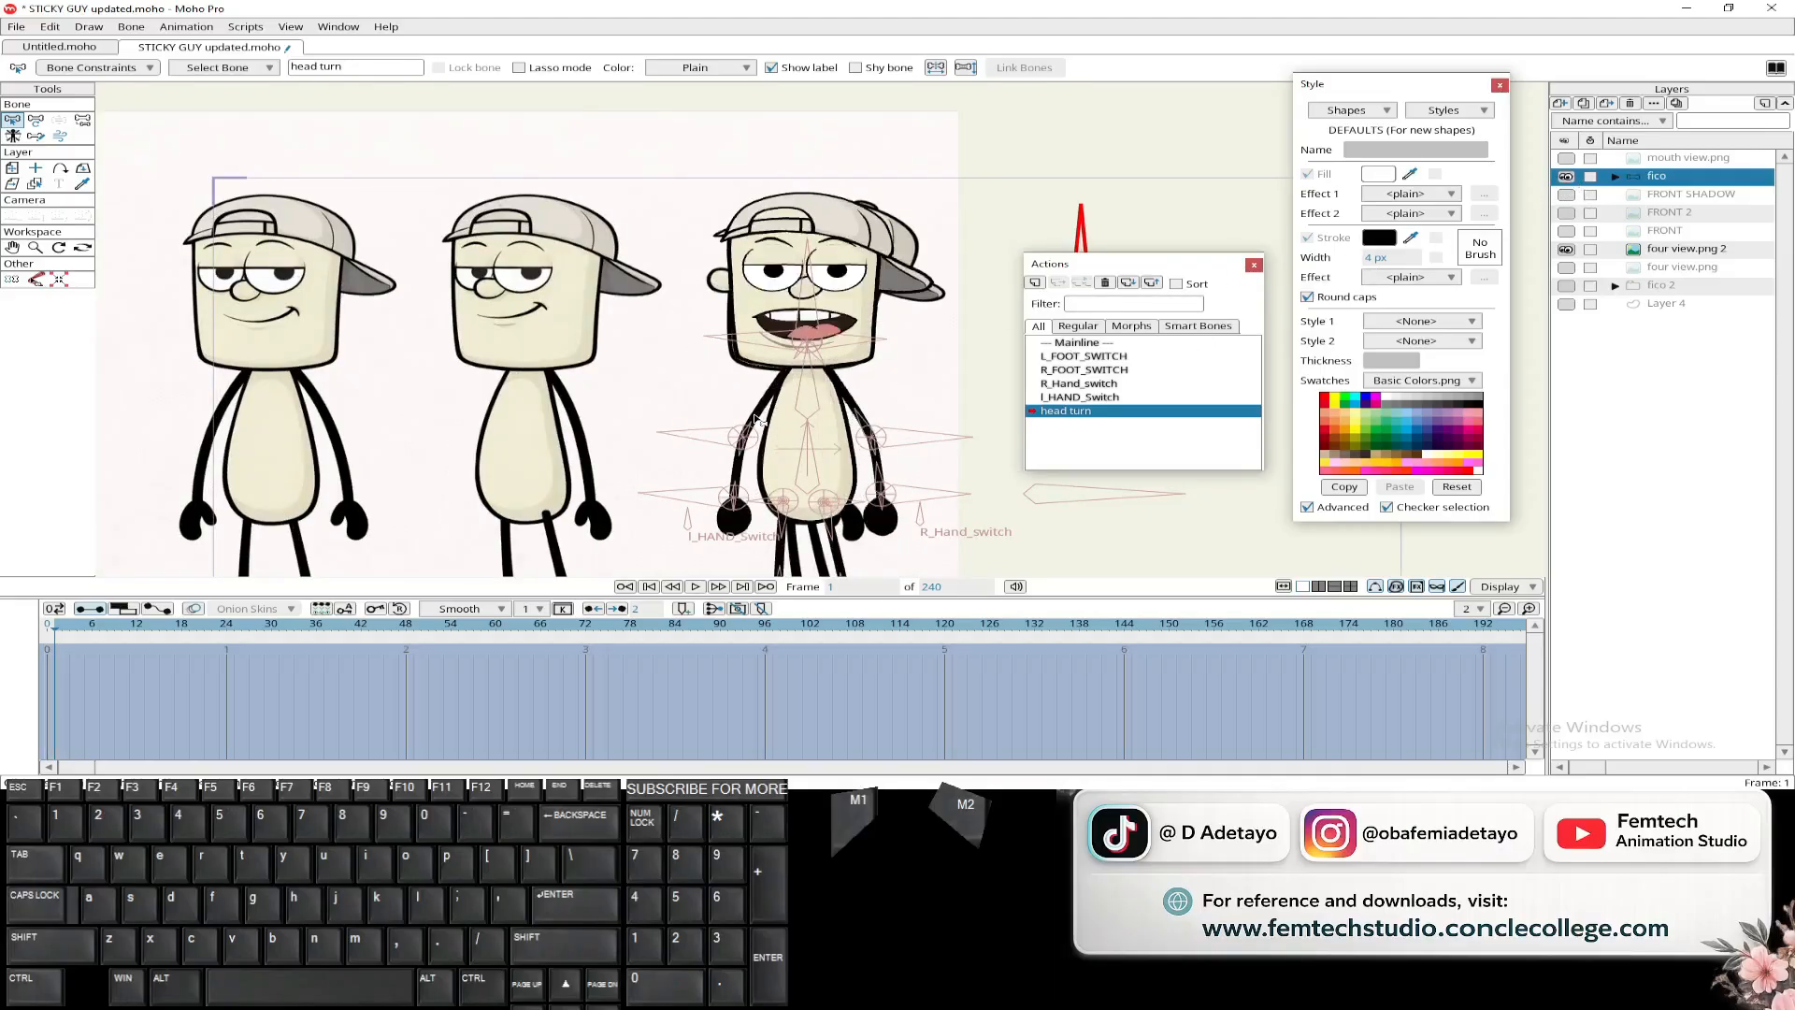
- Set the HEAD_GRP layer's opacity to 65% in its layer settings
scroll(592, 438, up, 3)
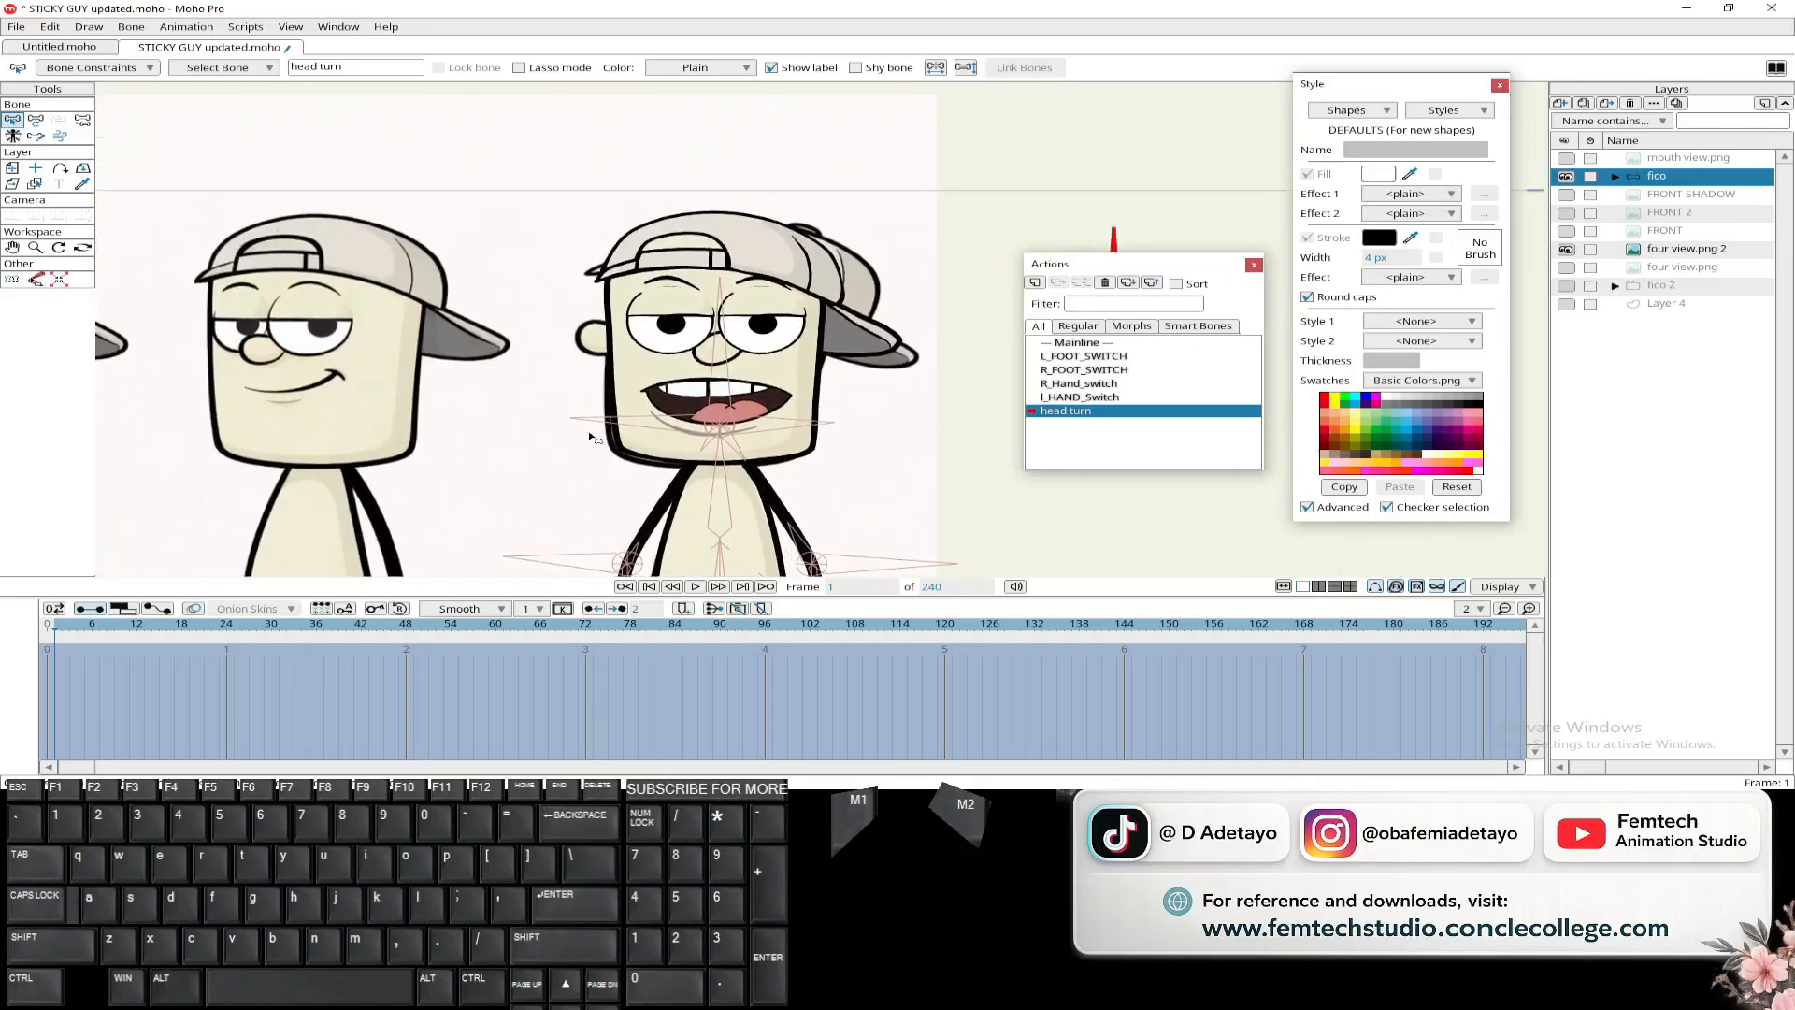
alt+click(643, 353)
scroll(565, 334, down, 2)
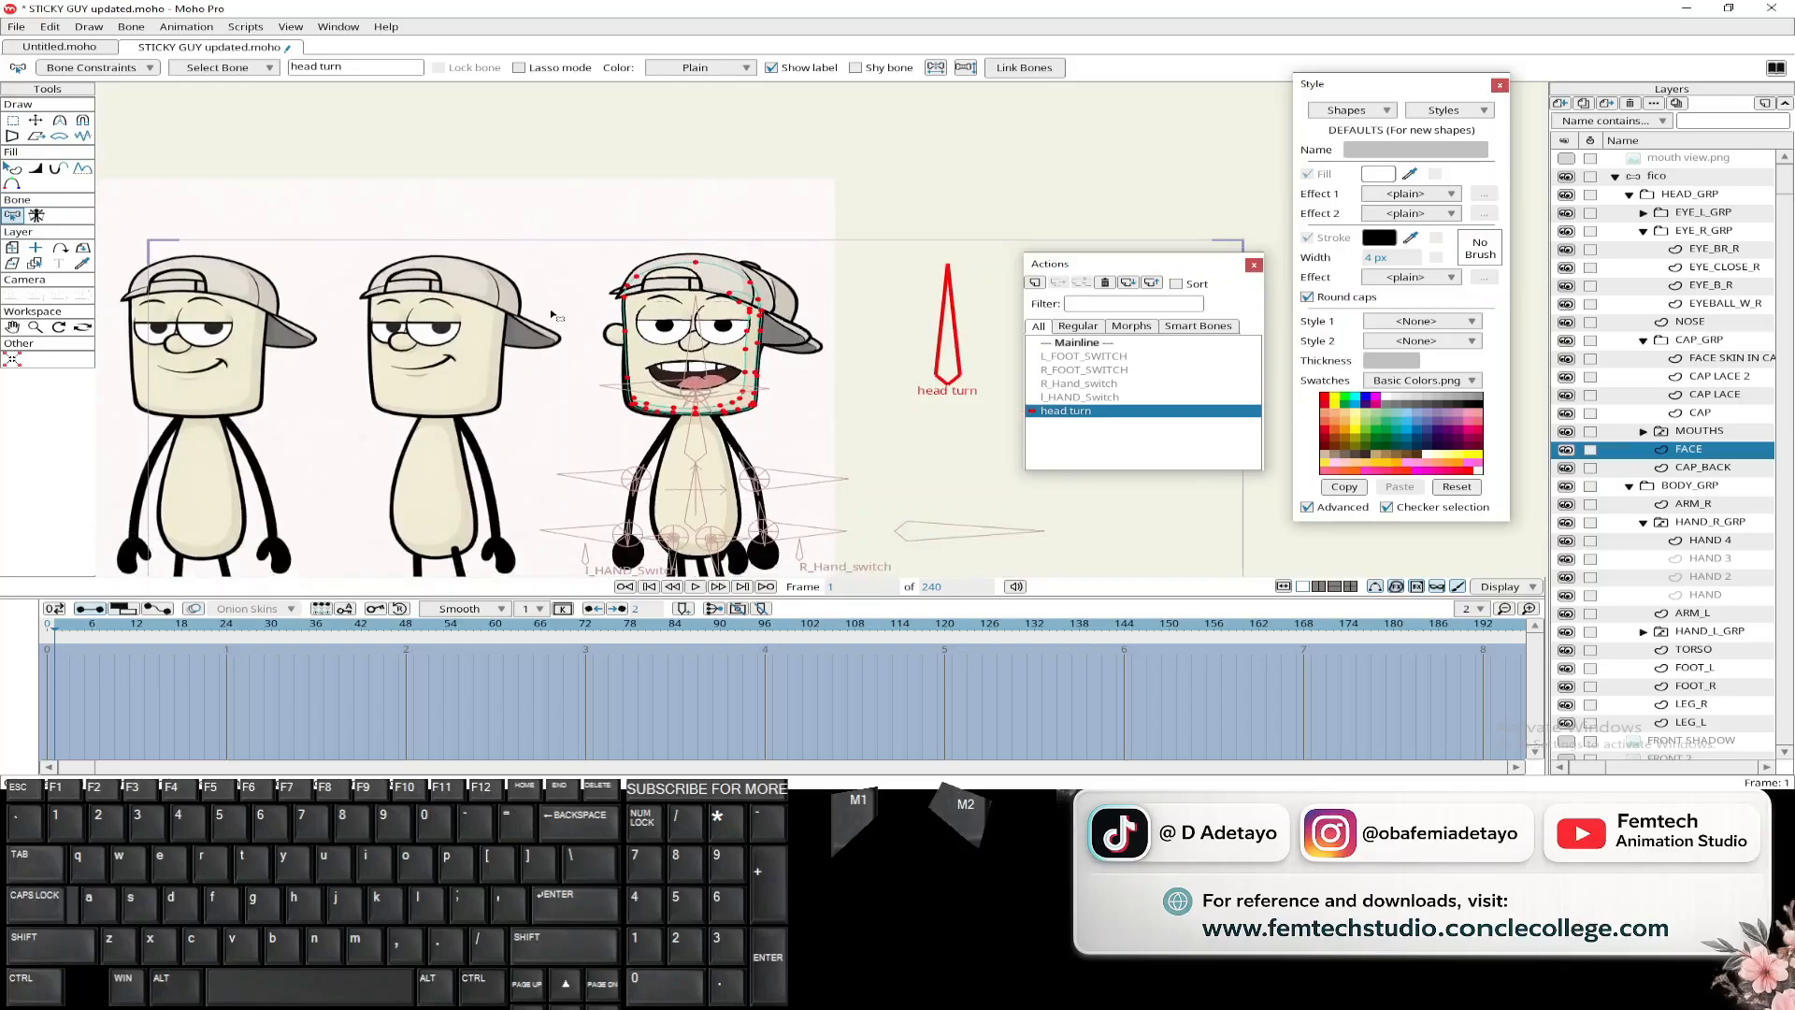
double_click(1680, 196)
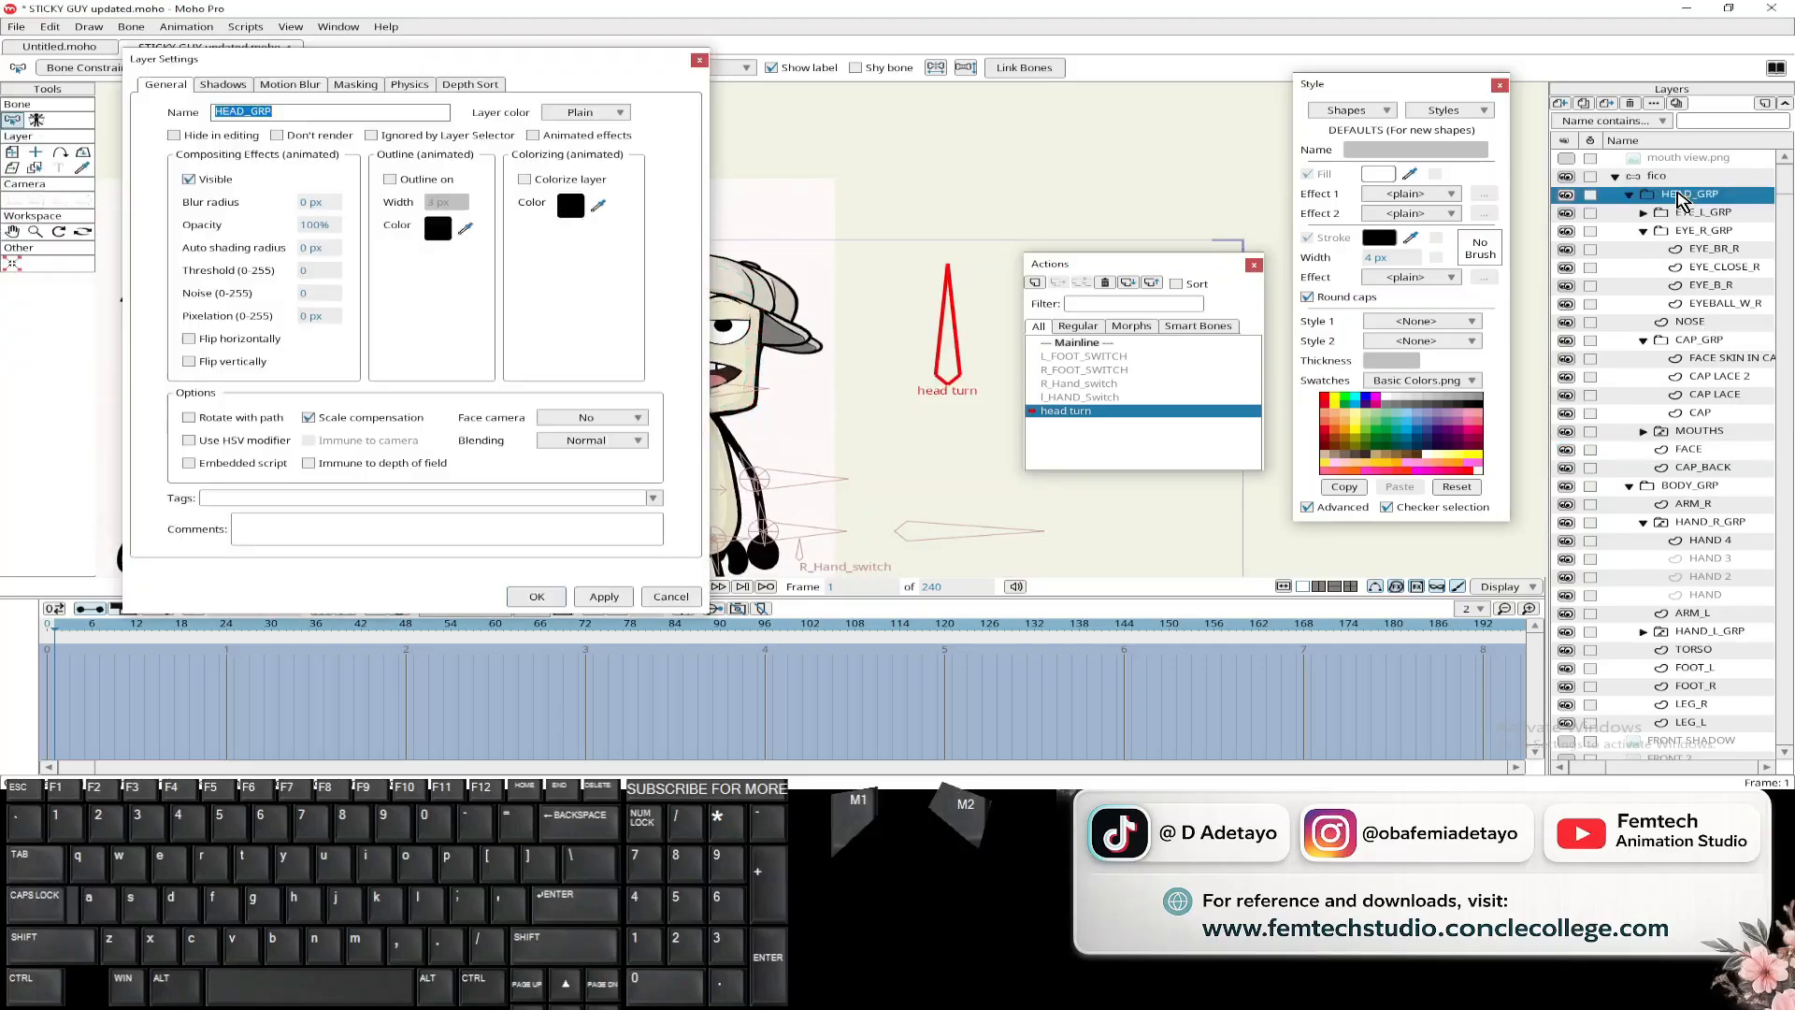
click(309, 225)
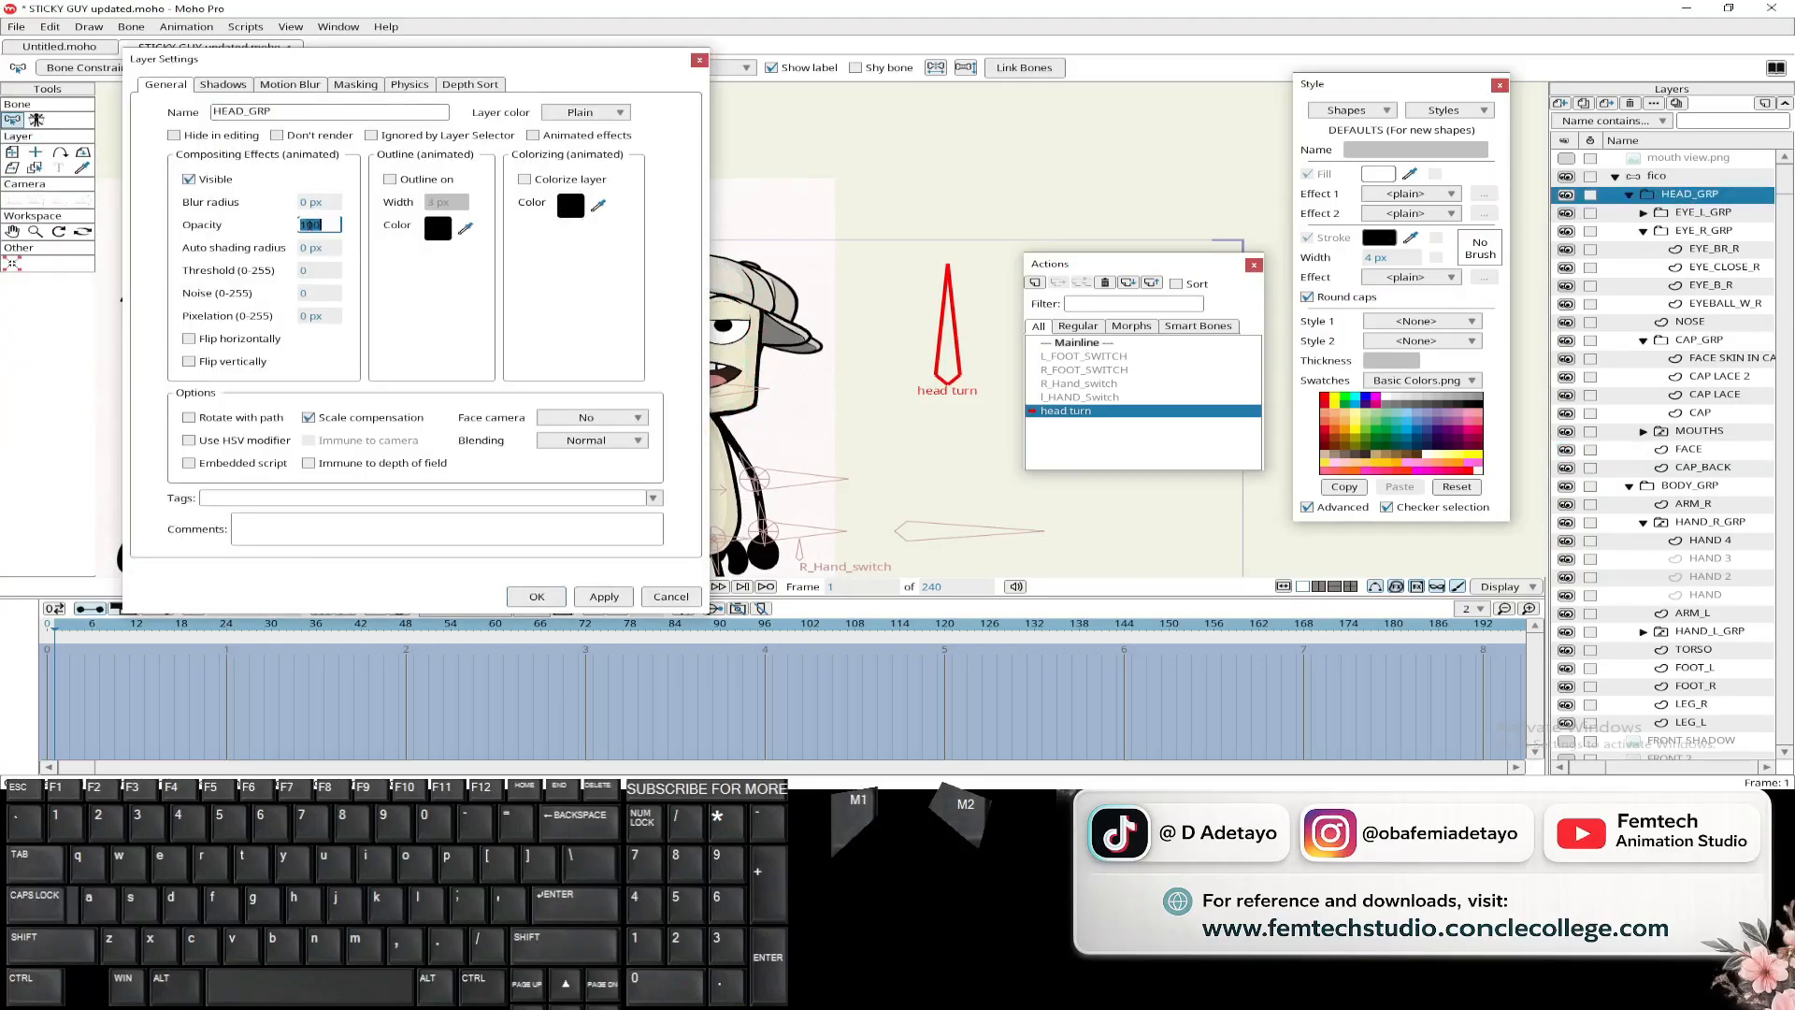
text(65)
key(Return)
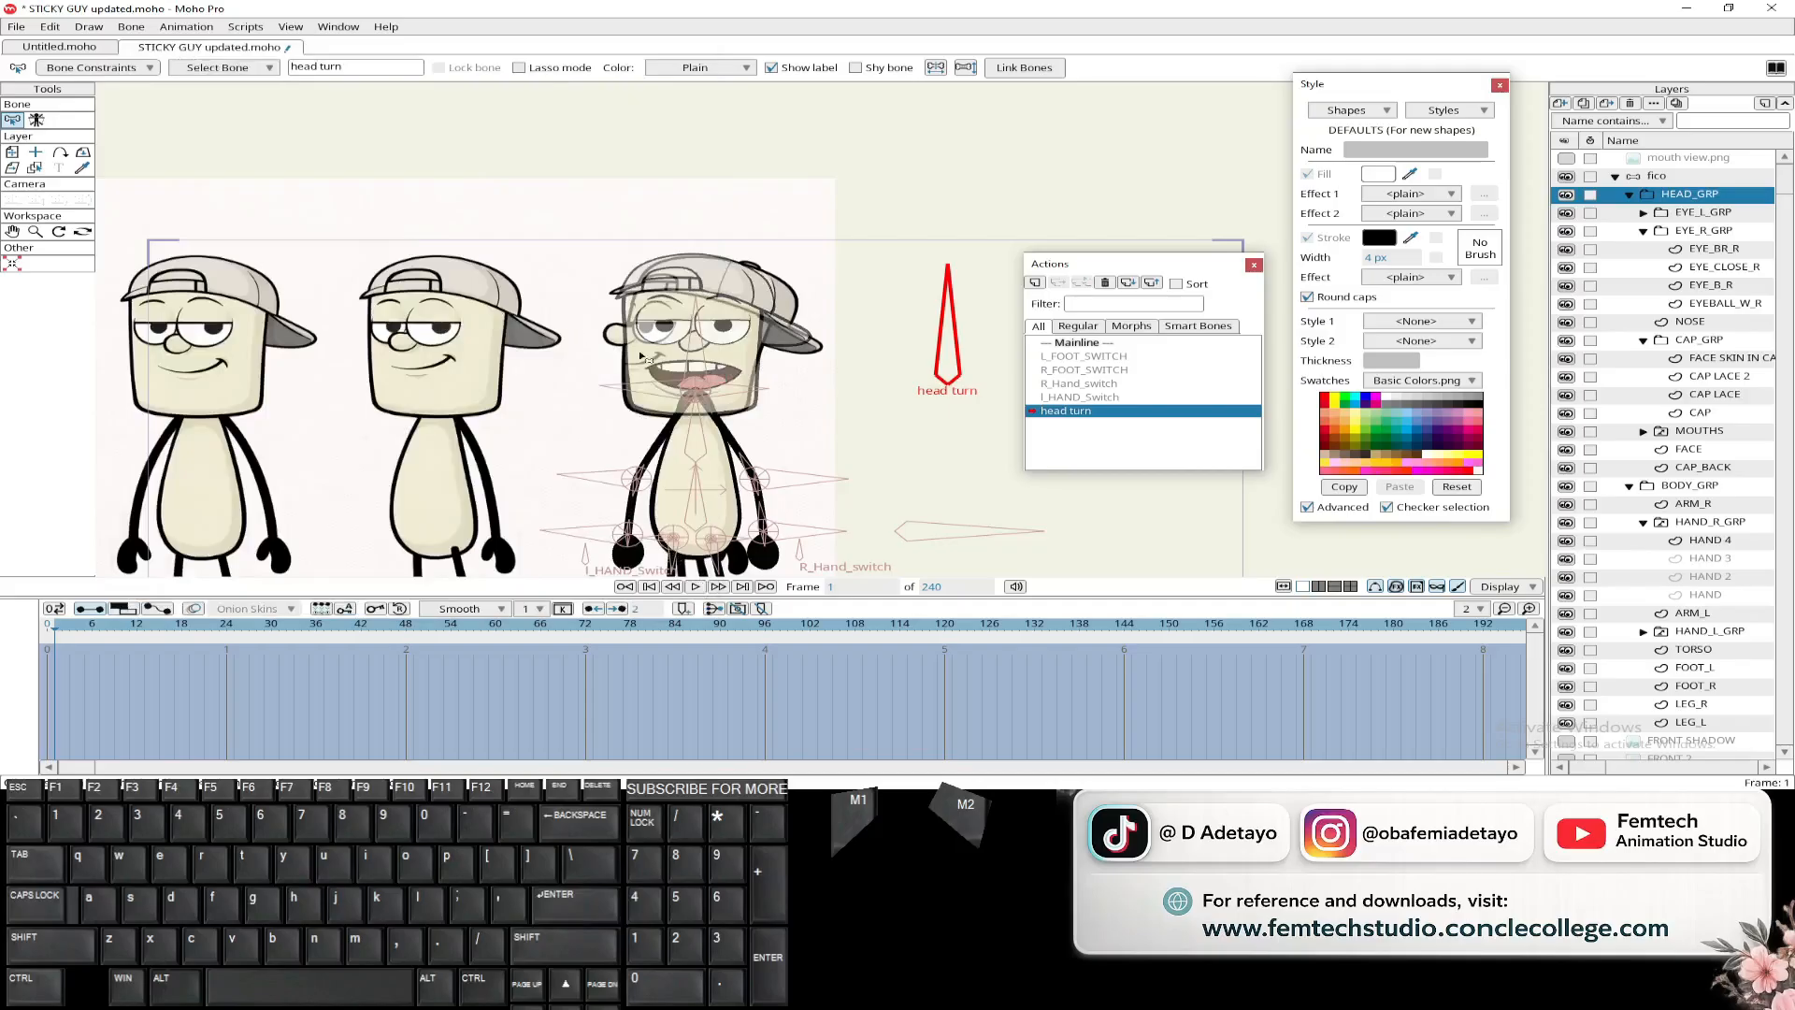
- Select all points of the FACE layer, nudge them slightly at frame 1, and key the layer's transform there too
alt+click(743, 379)
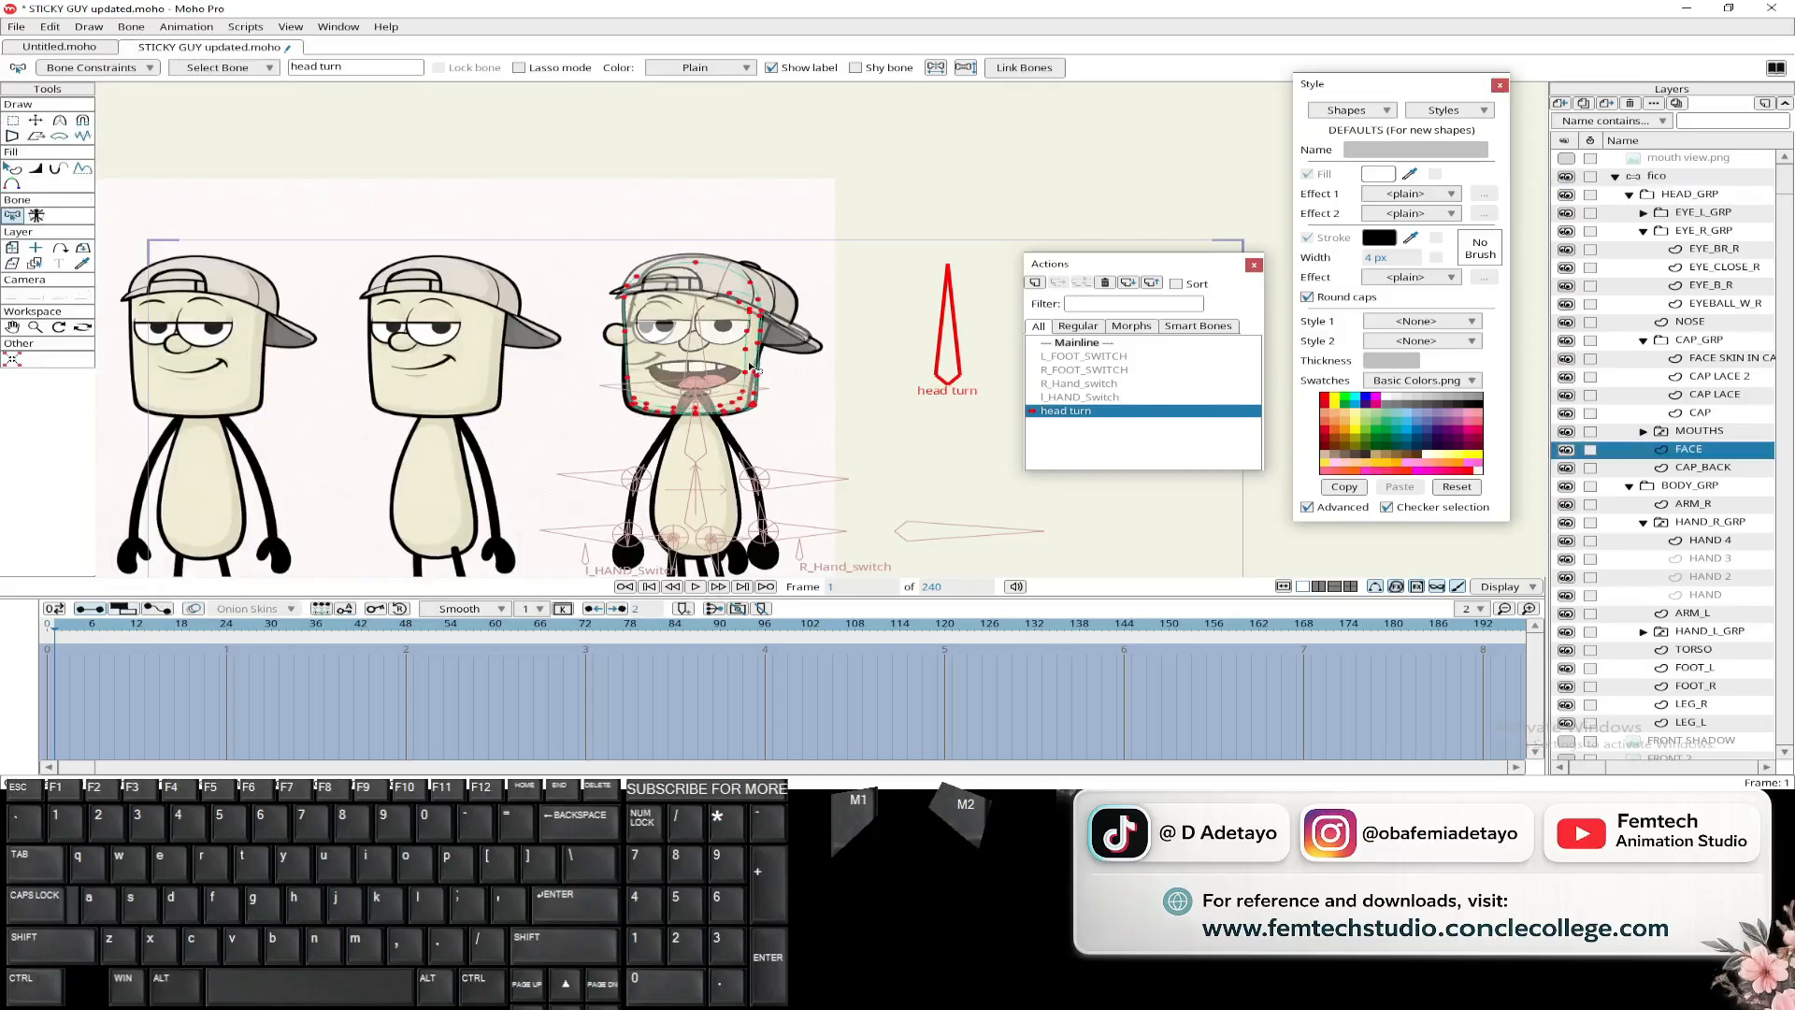
scroll(748, 383, up, 3)
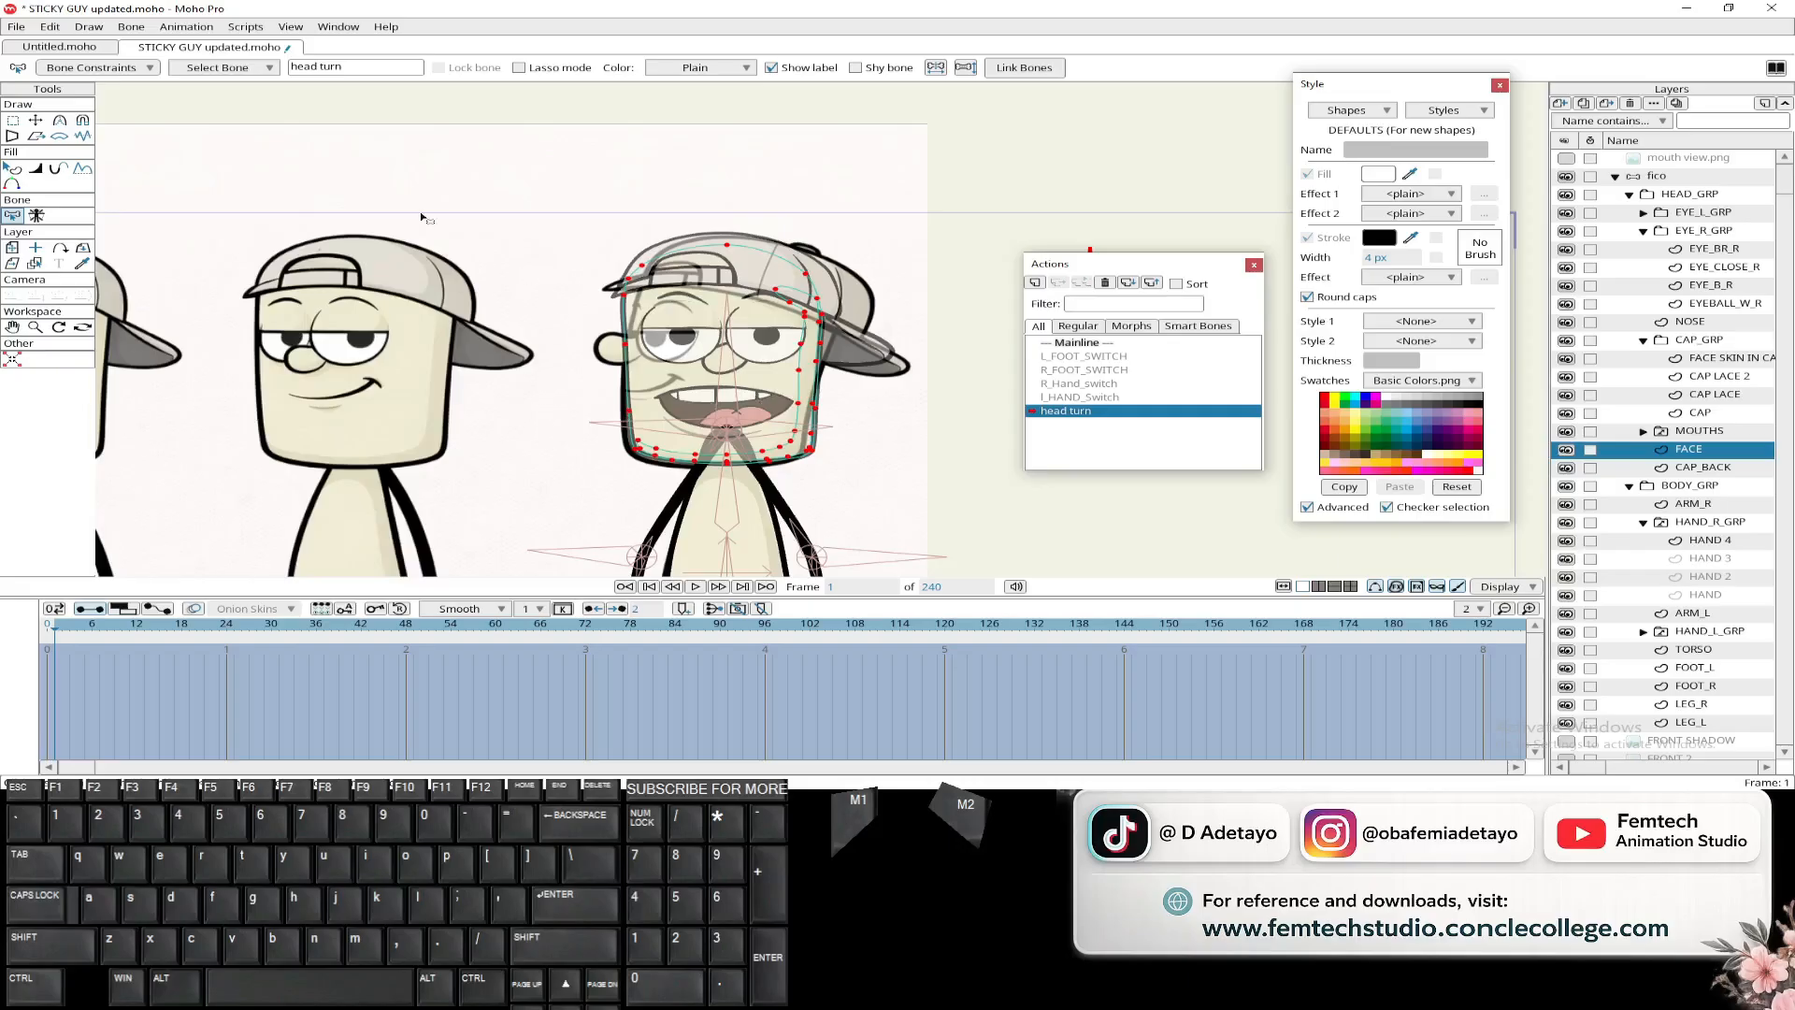
click(37, 123)
scroll(494, 235, down, 1)
click(12, 119)
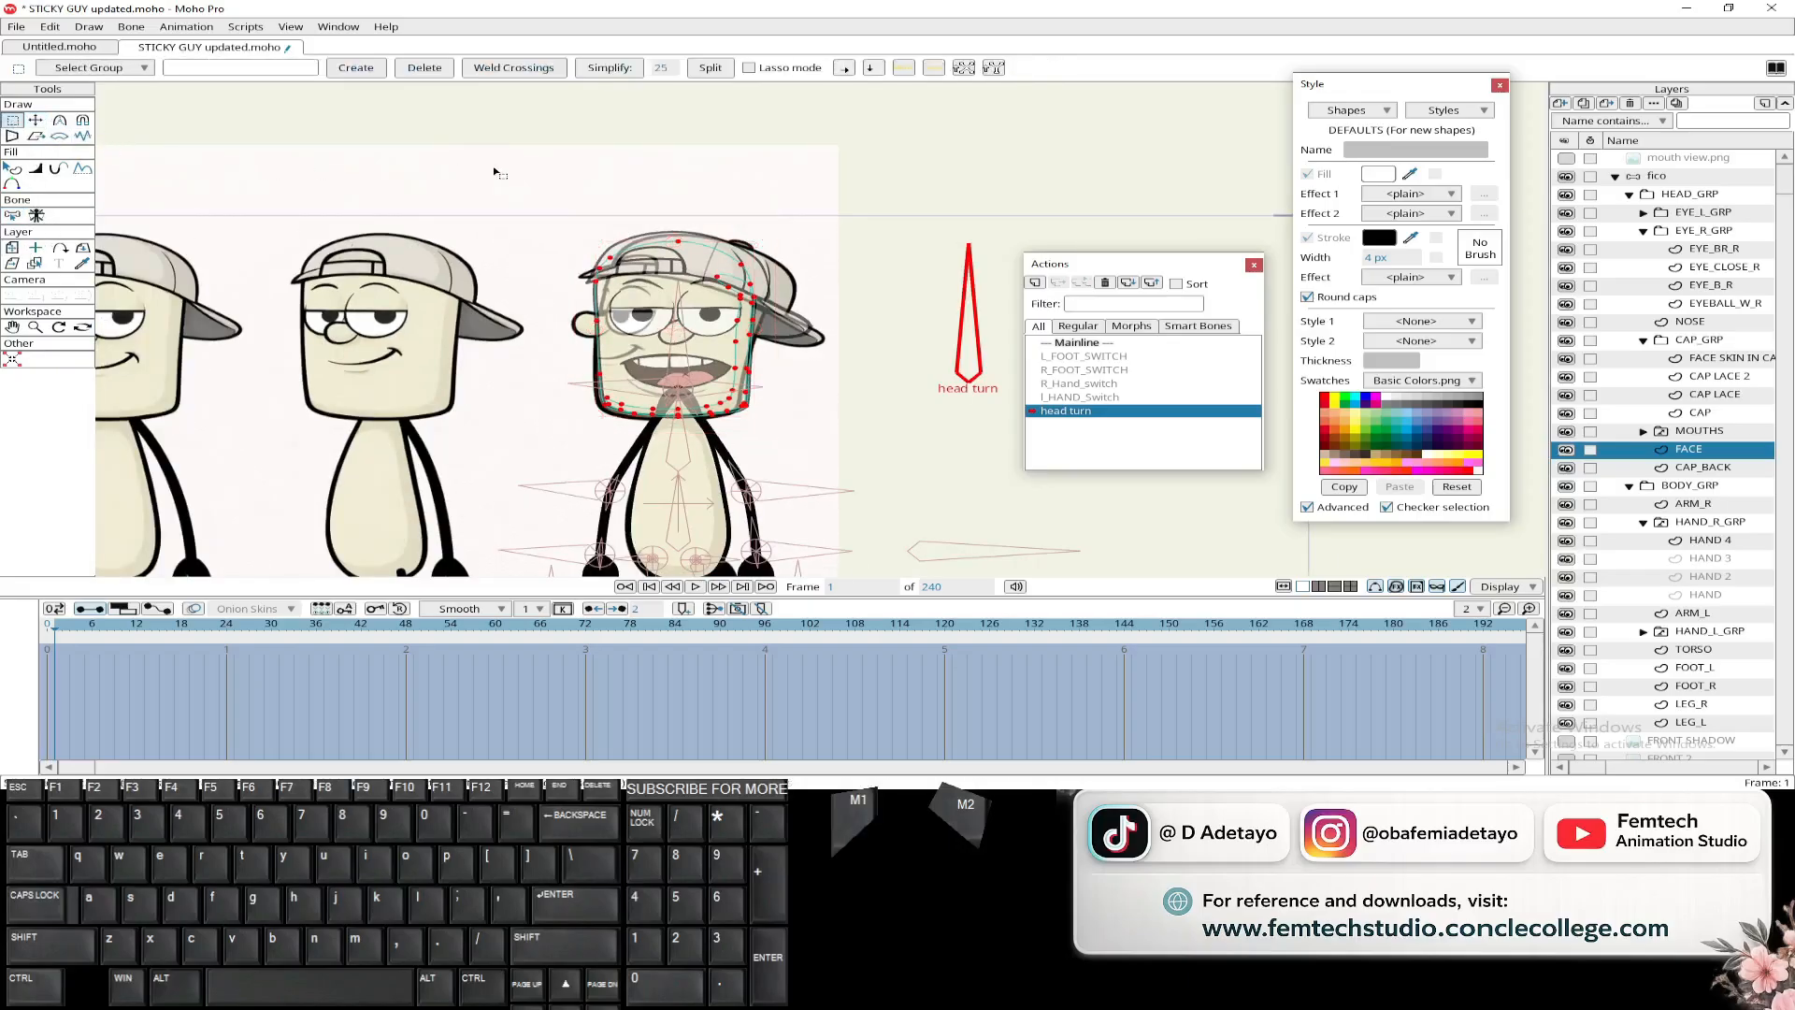
drag(479, 150, 819, 443)
click(37, 121)
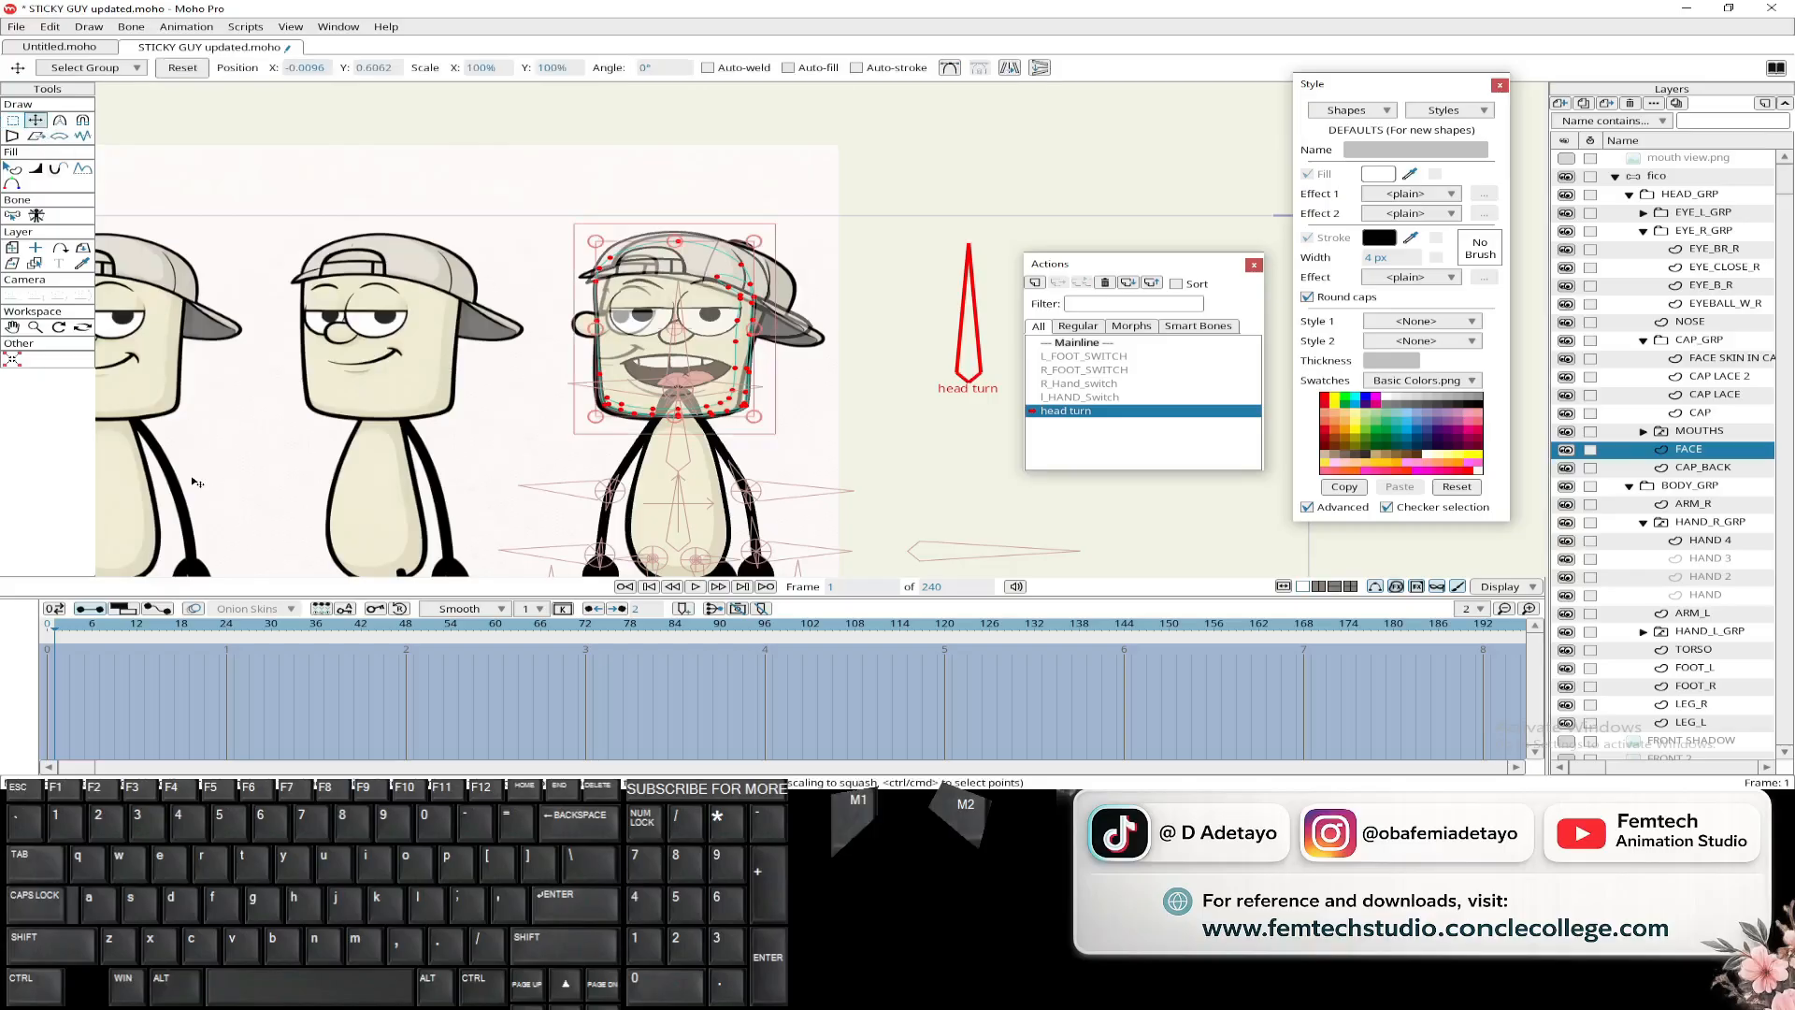
drag(624, 363, 628, 365)
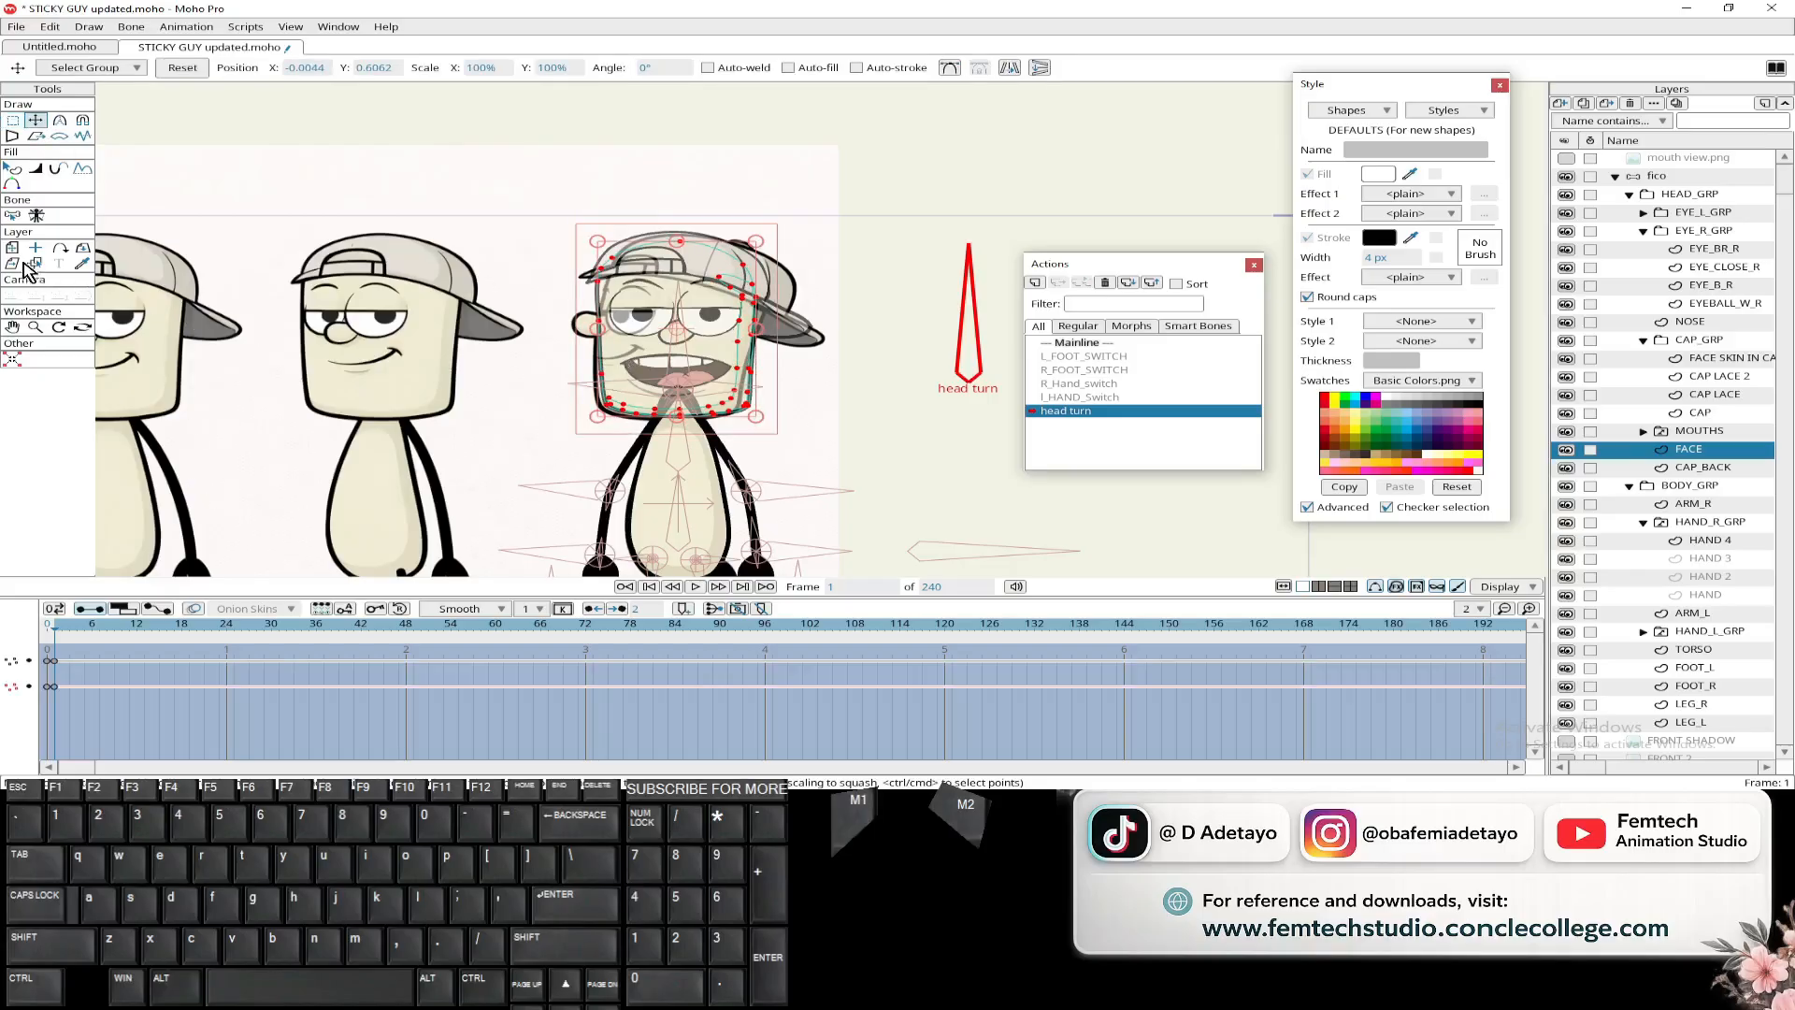
click(12, 247)
click(640, 365)
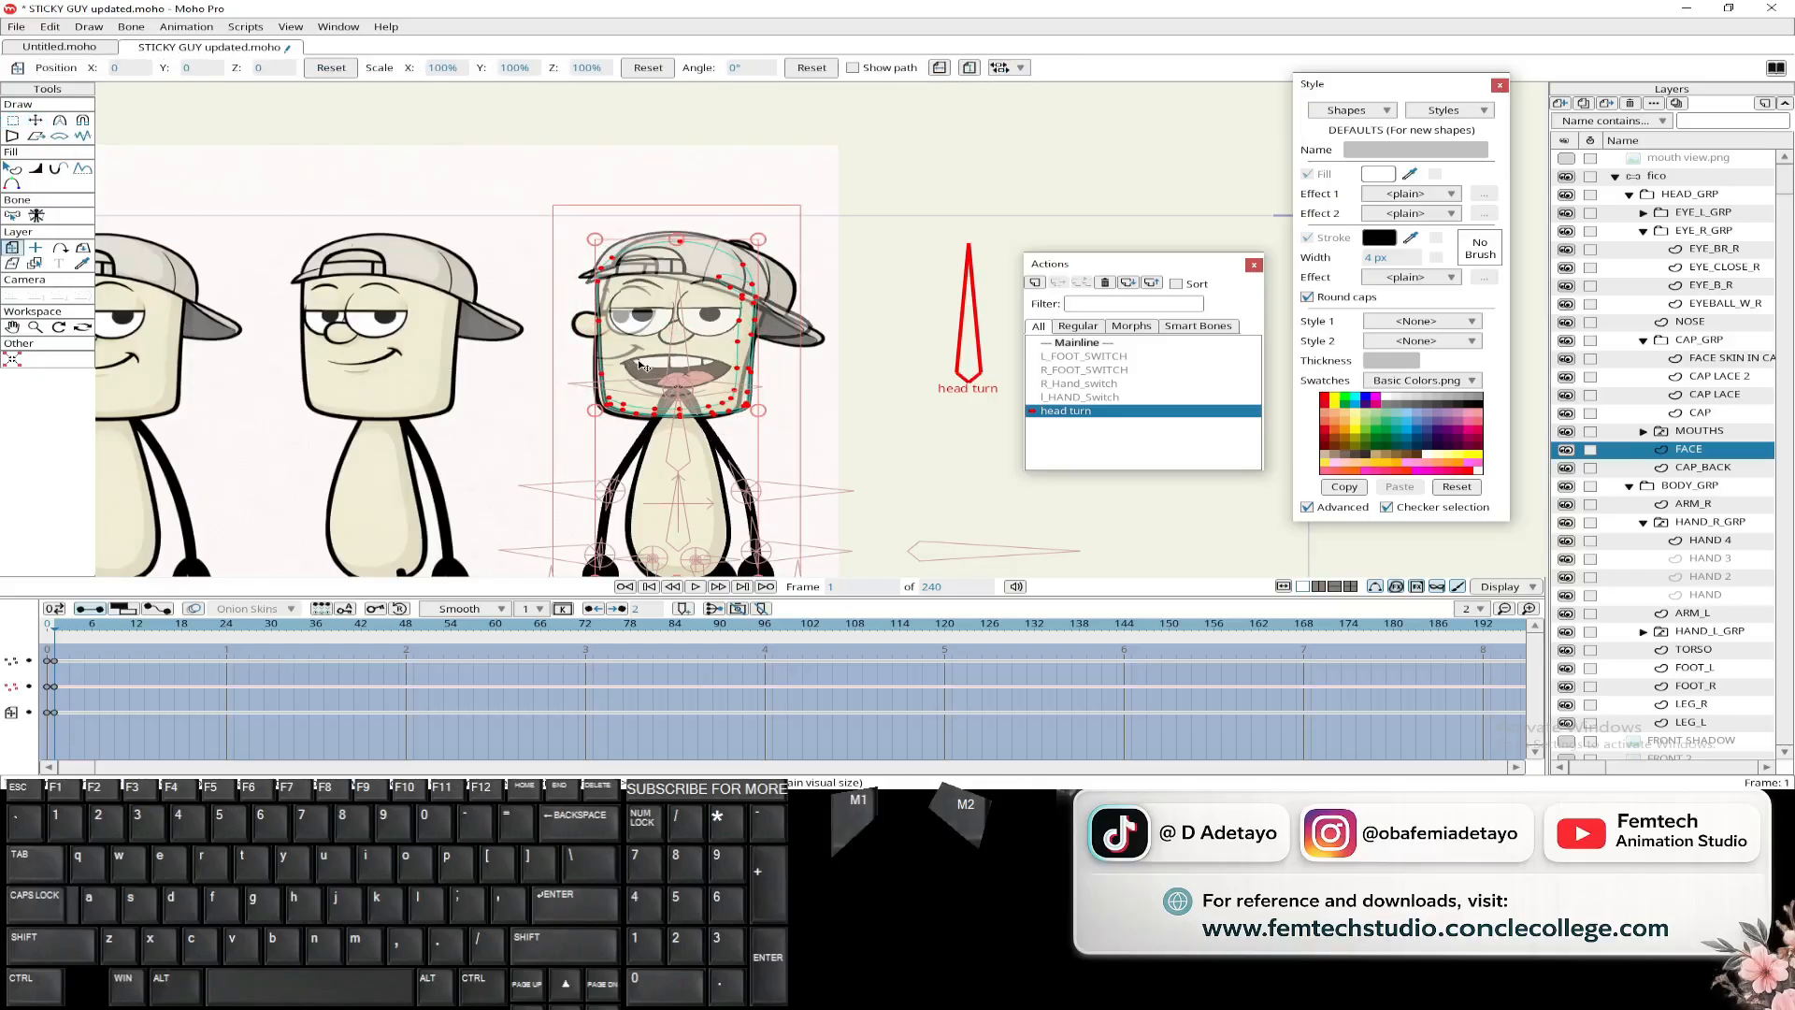
- Move the FACE layer's keyframes from frame 1 to frame 24 in the head turn action
click(36, 120)
scroll(498, 277, up, 4)
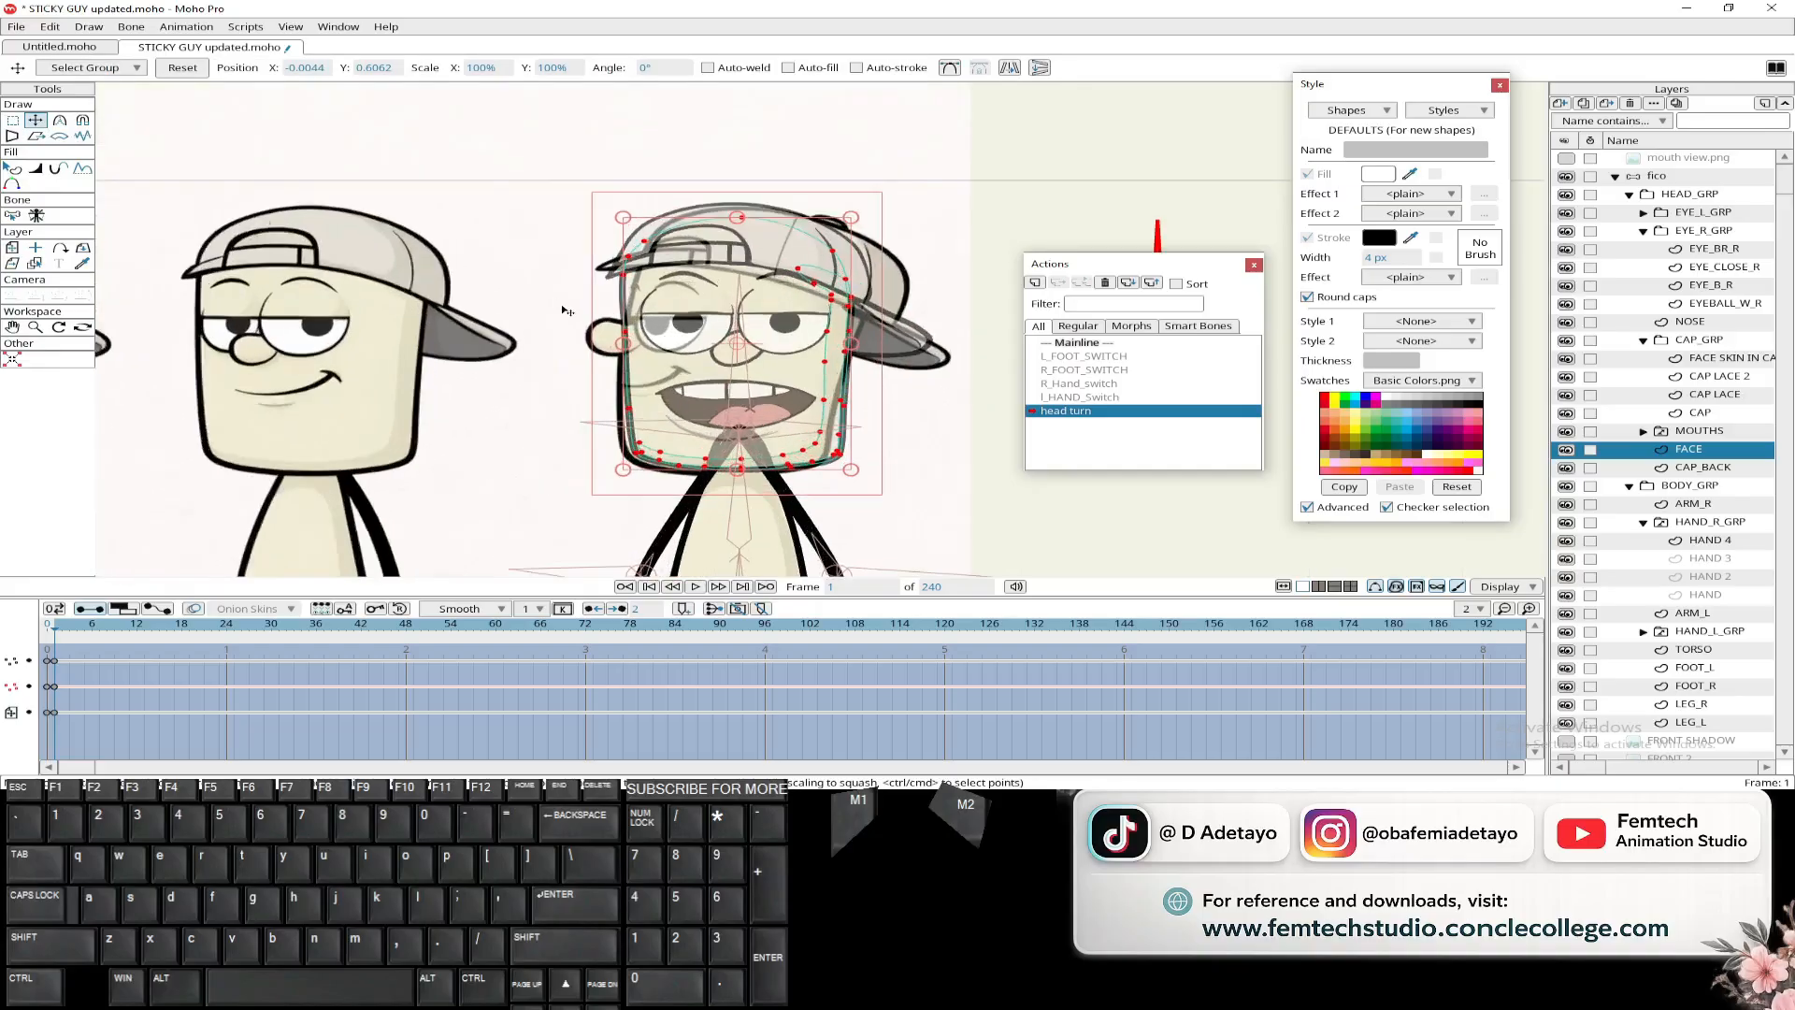
drag(495, 274, 478, 276)
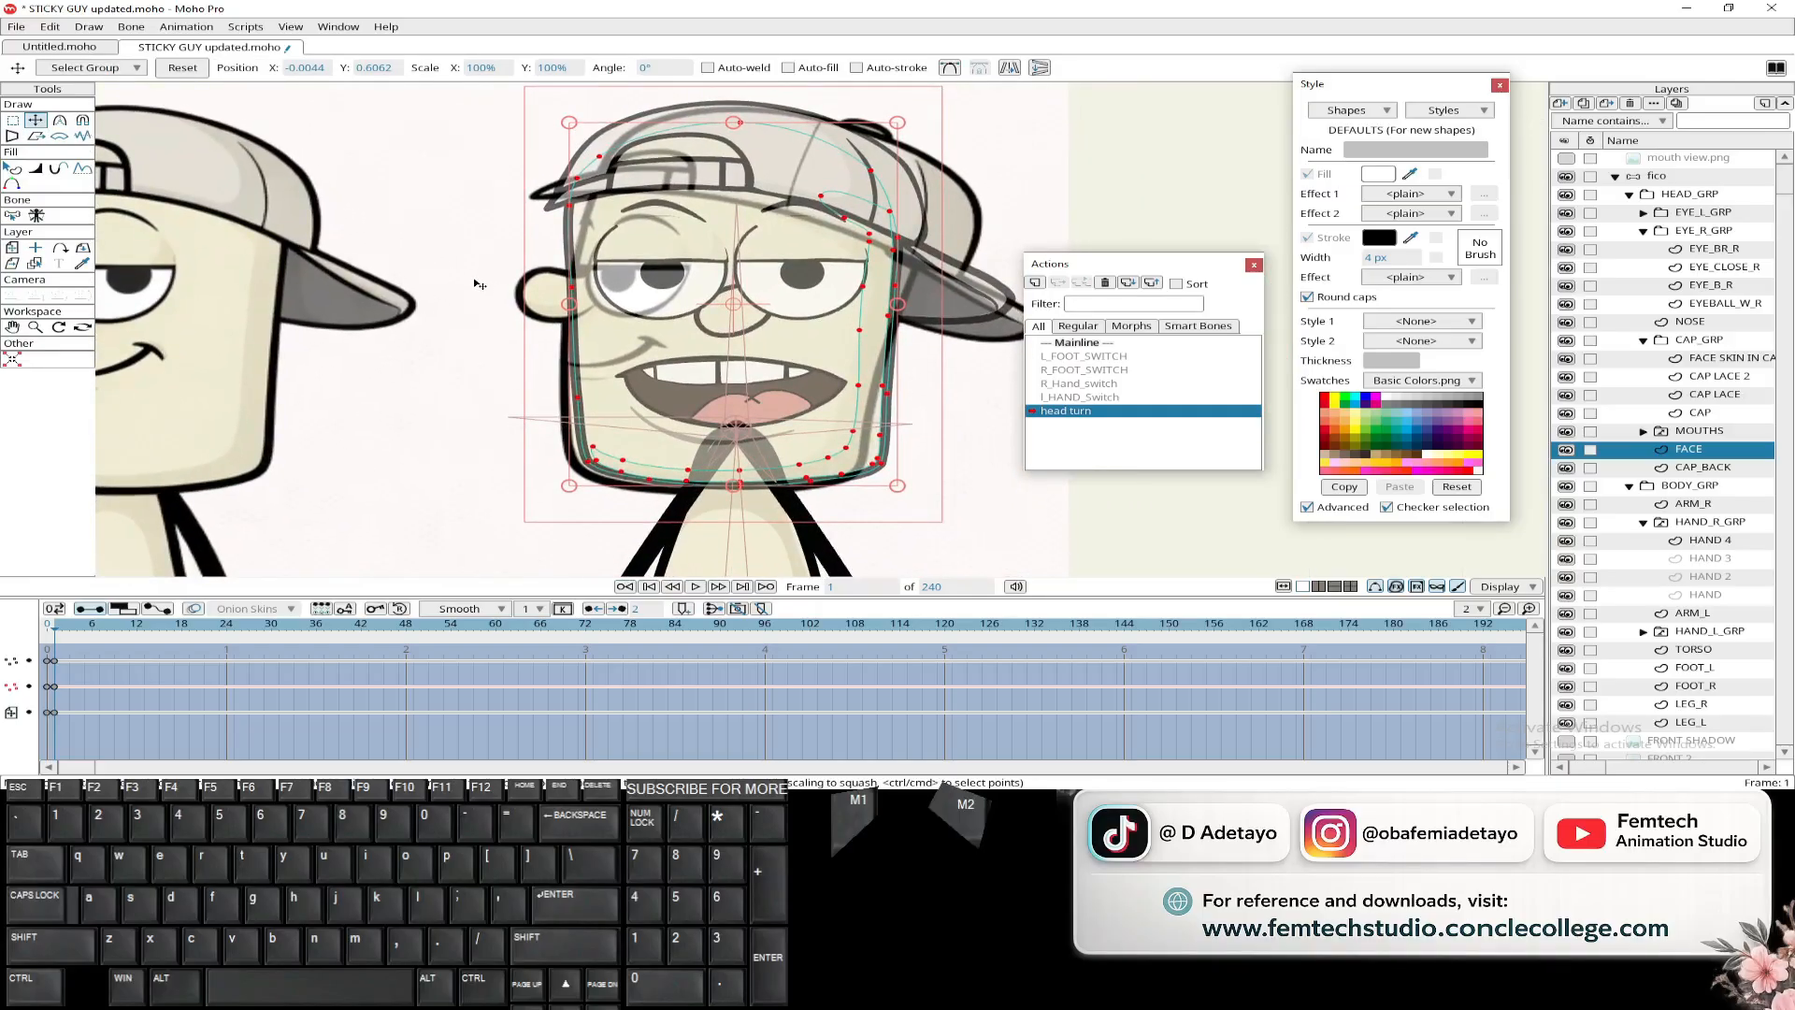
scroll(475, 280, down, 3)
drag(458, 303, 428, 324)
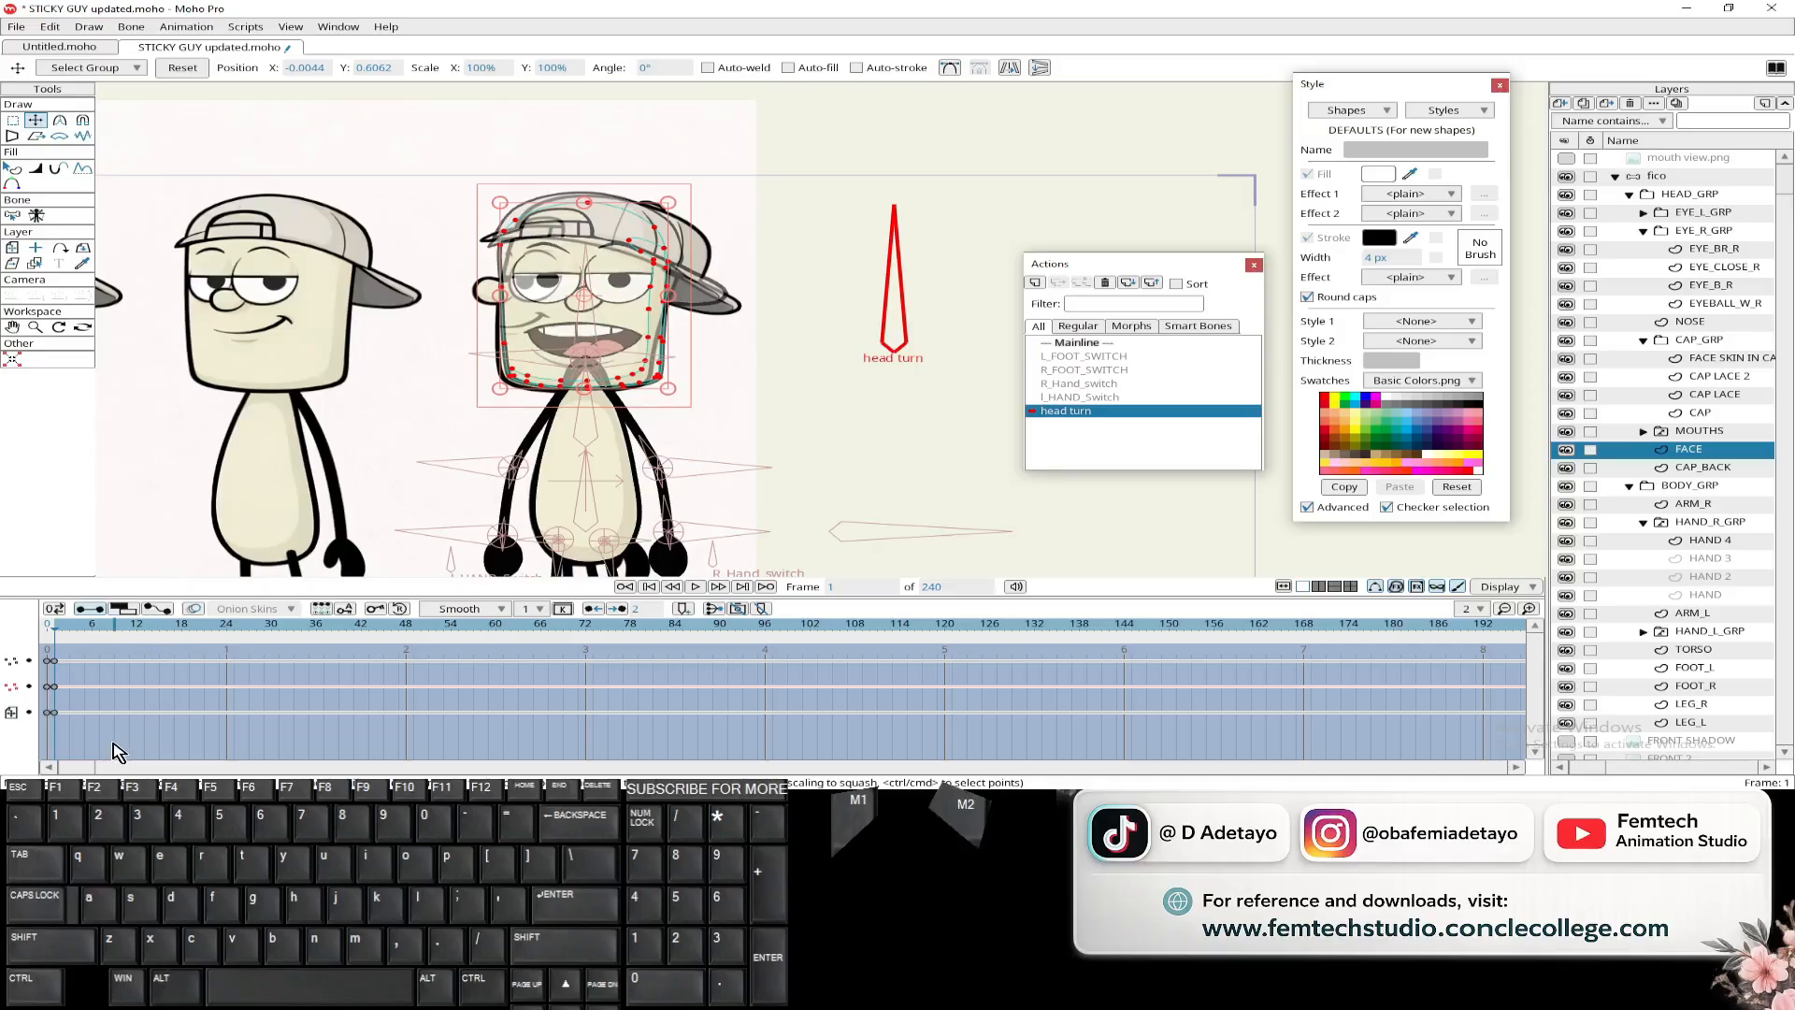
drag(110, 741, 230, 664)
- Key the head turn bone of the fico layer in its upright pose at frame 24
click(1666, 178)
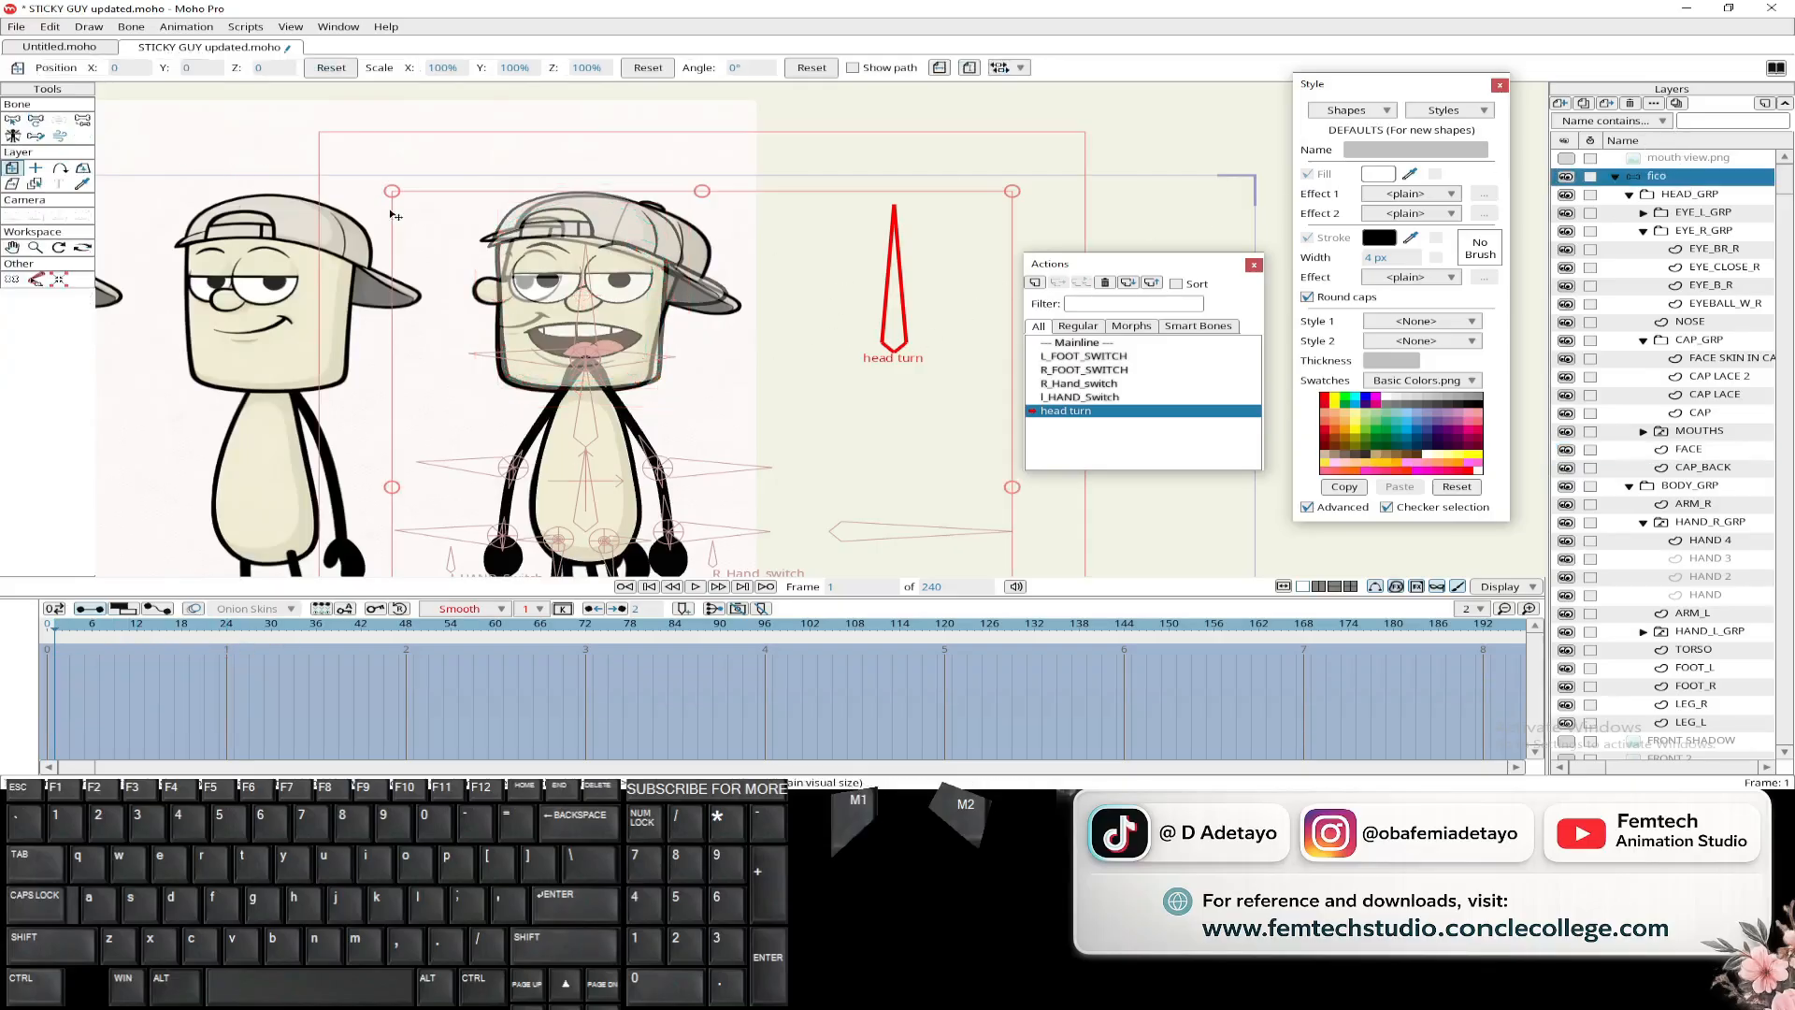
click(35, 120)
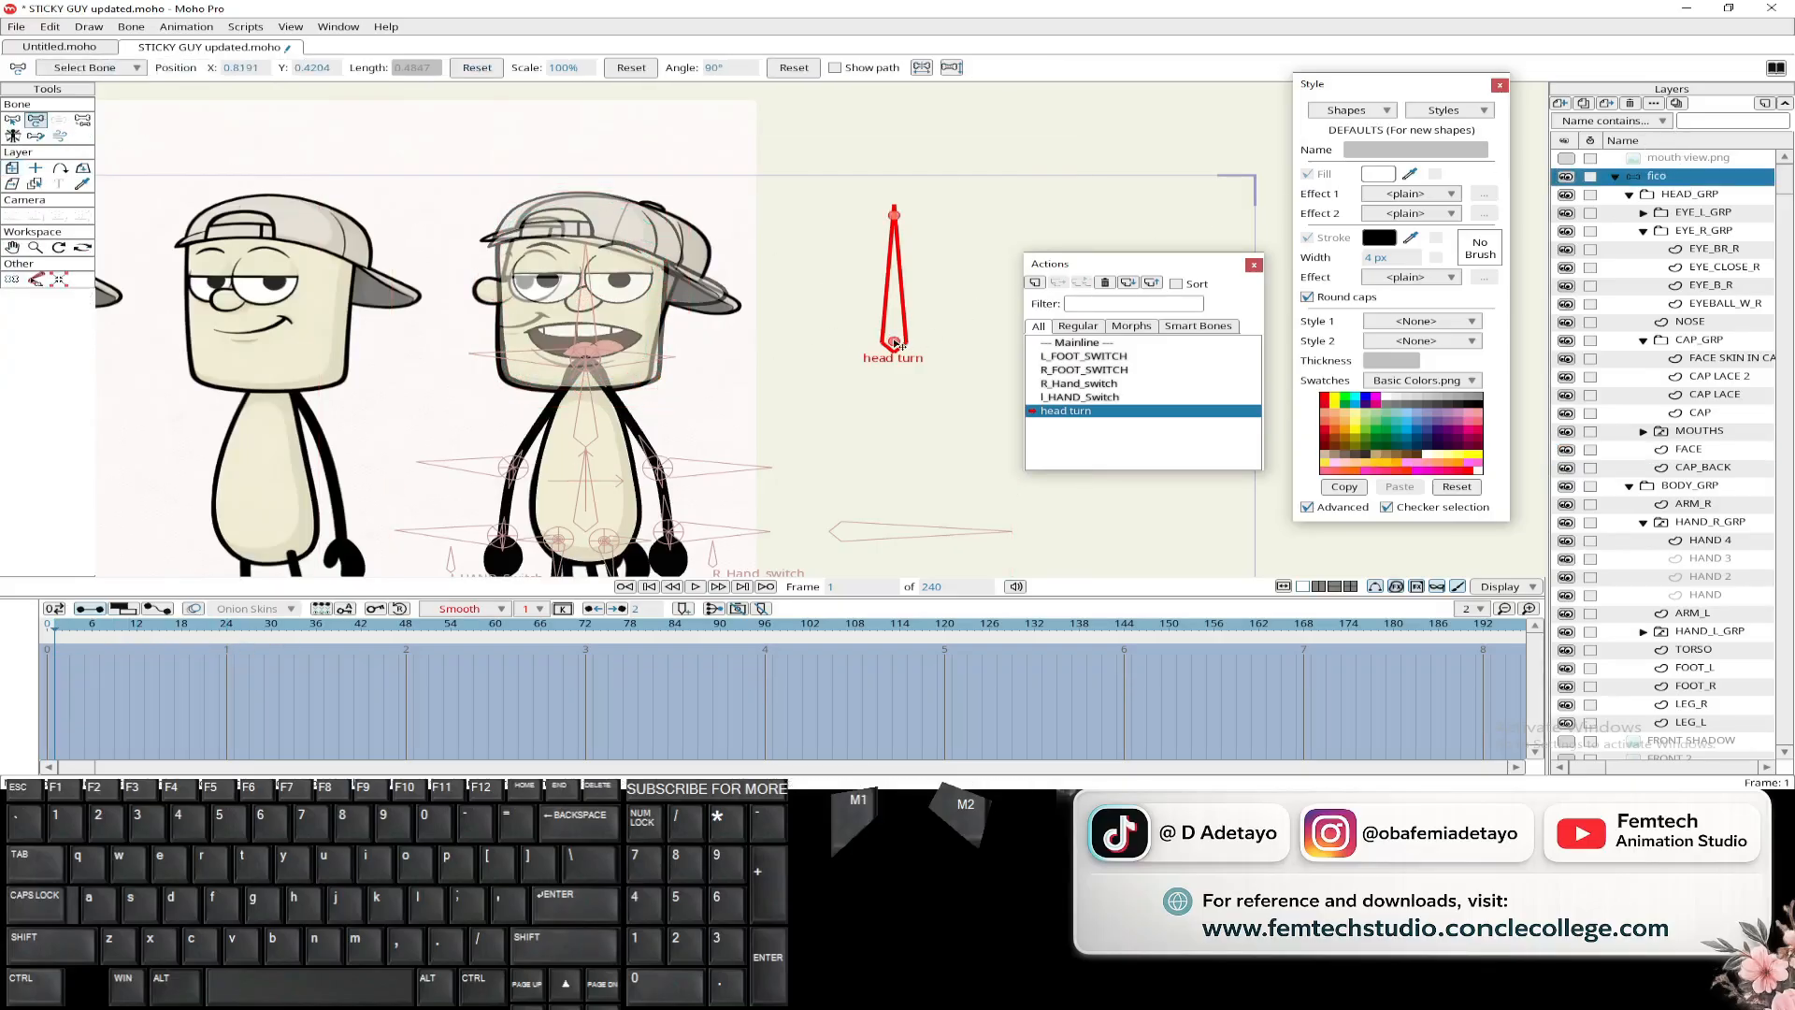
click(228, 632)
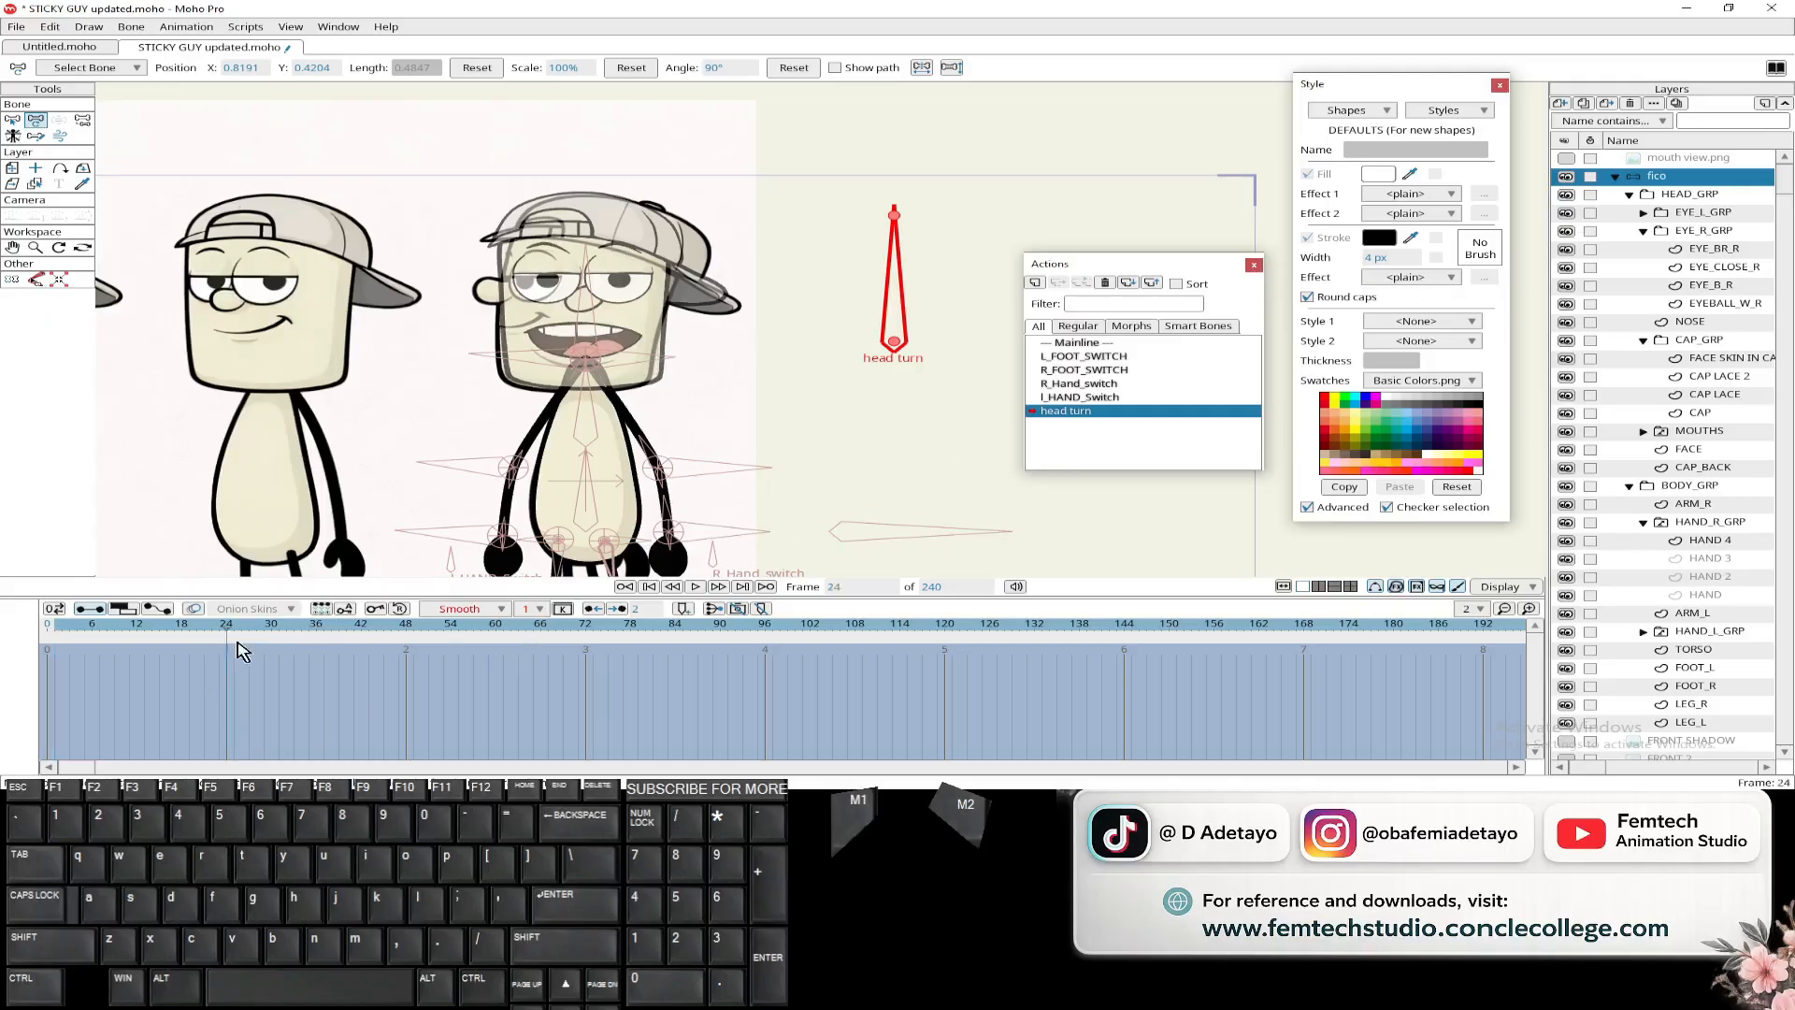
click(893, 344)
- Rotate the head turn bone to an angle of 180° at frame 1
click(54, 632)
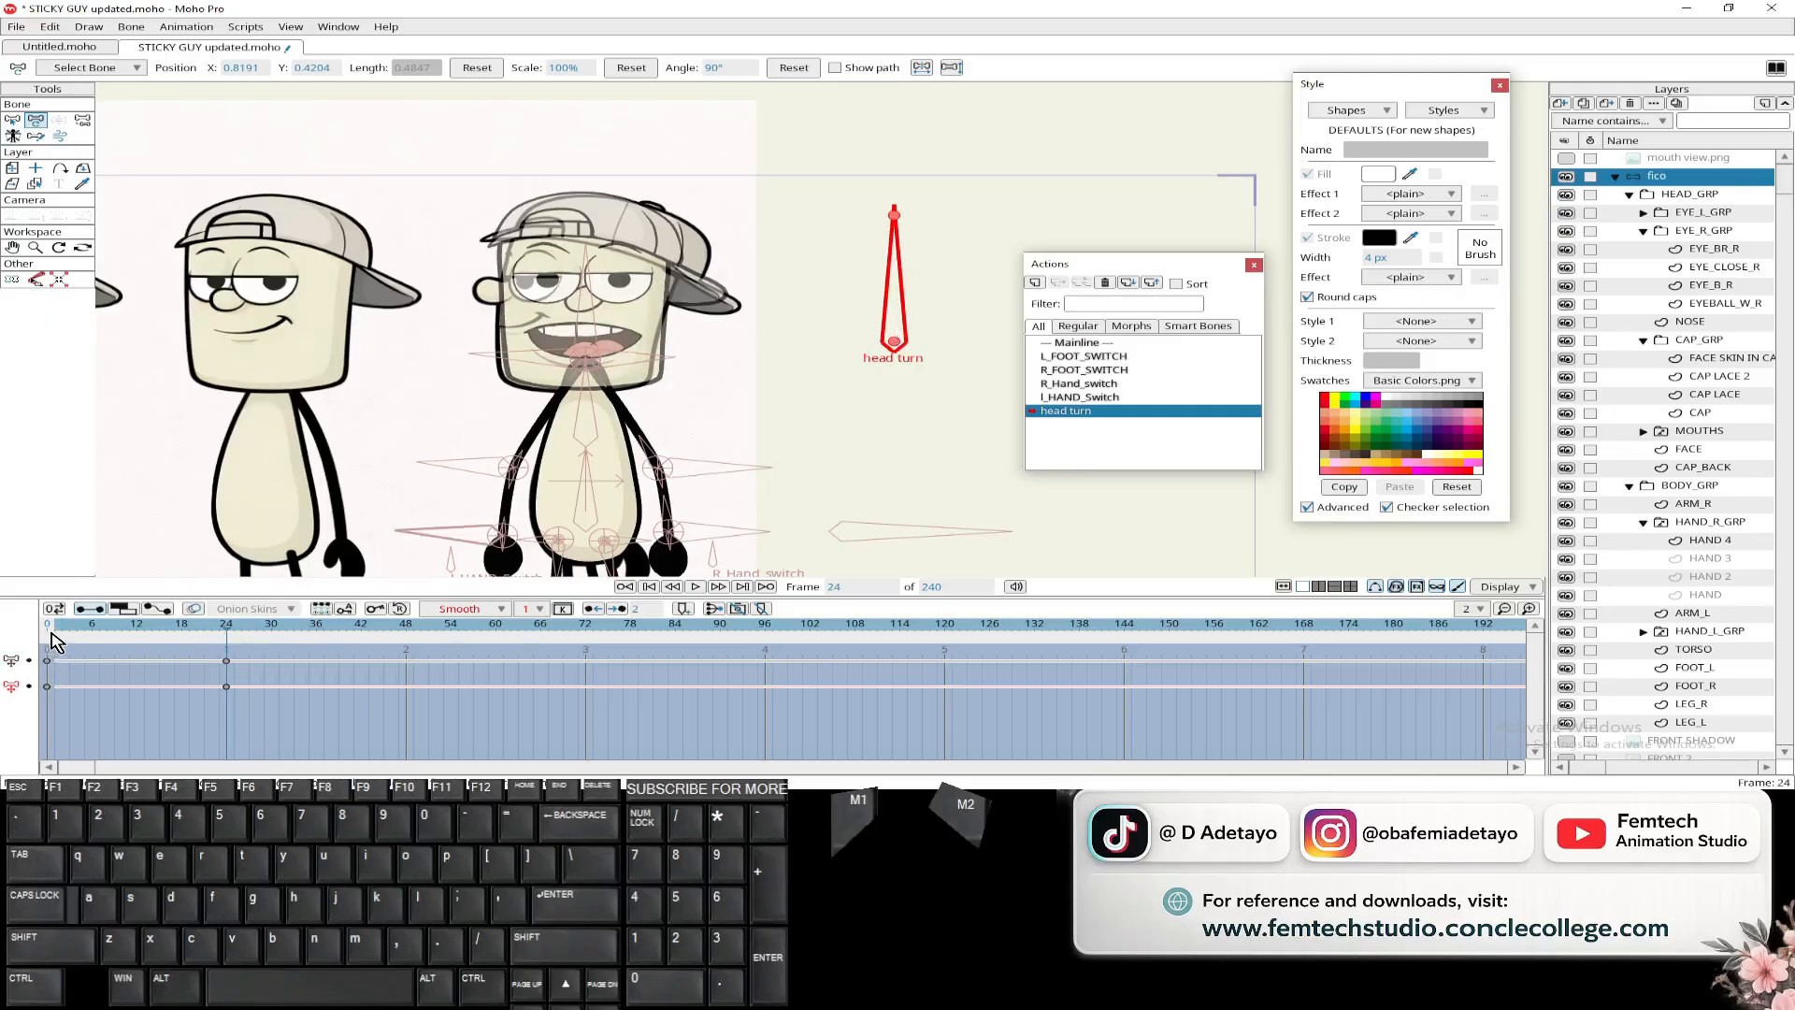
drag(901, 270, 722, 345)
double_click(712, 68)
text(180)
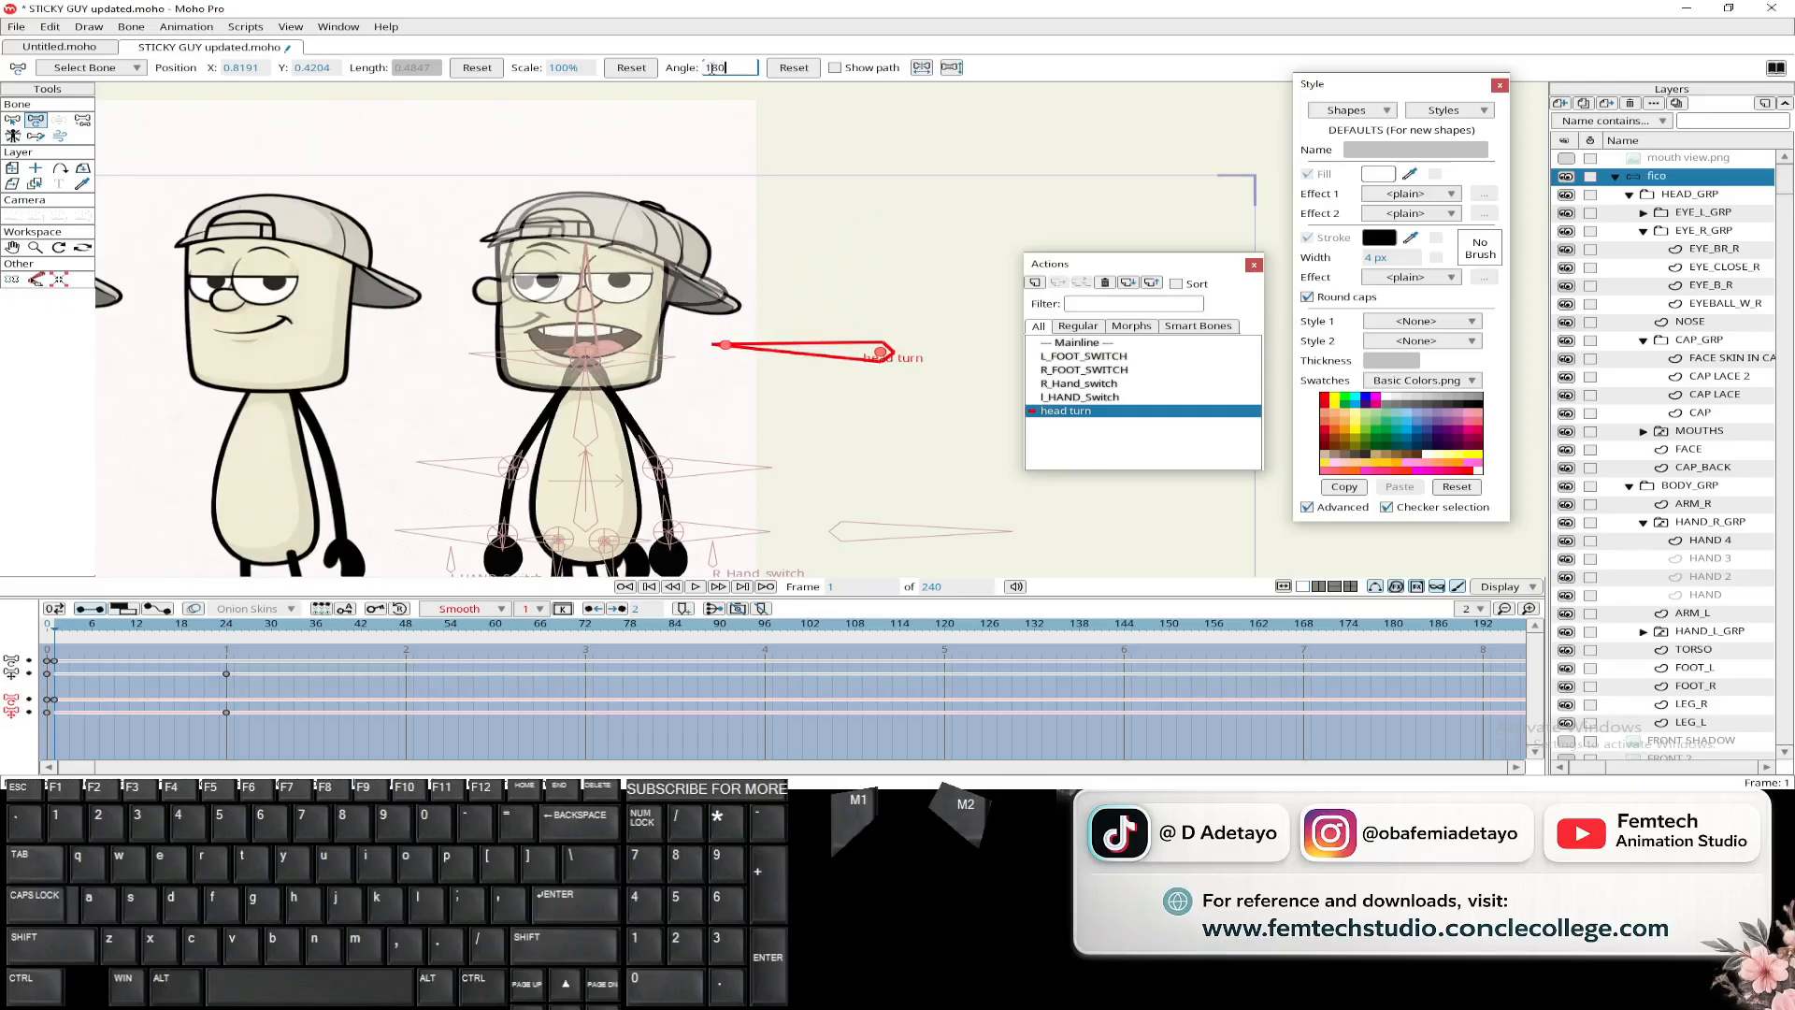
key(Return)
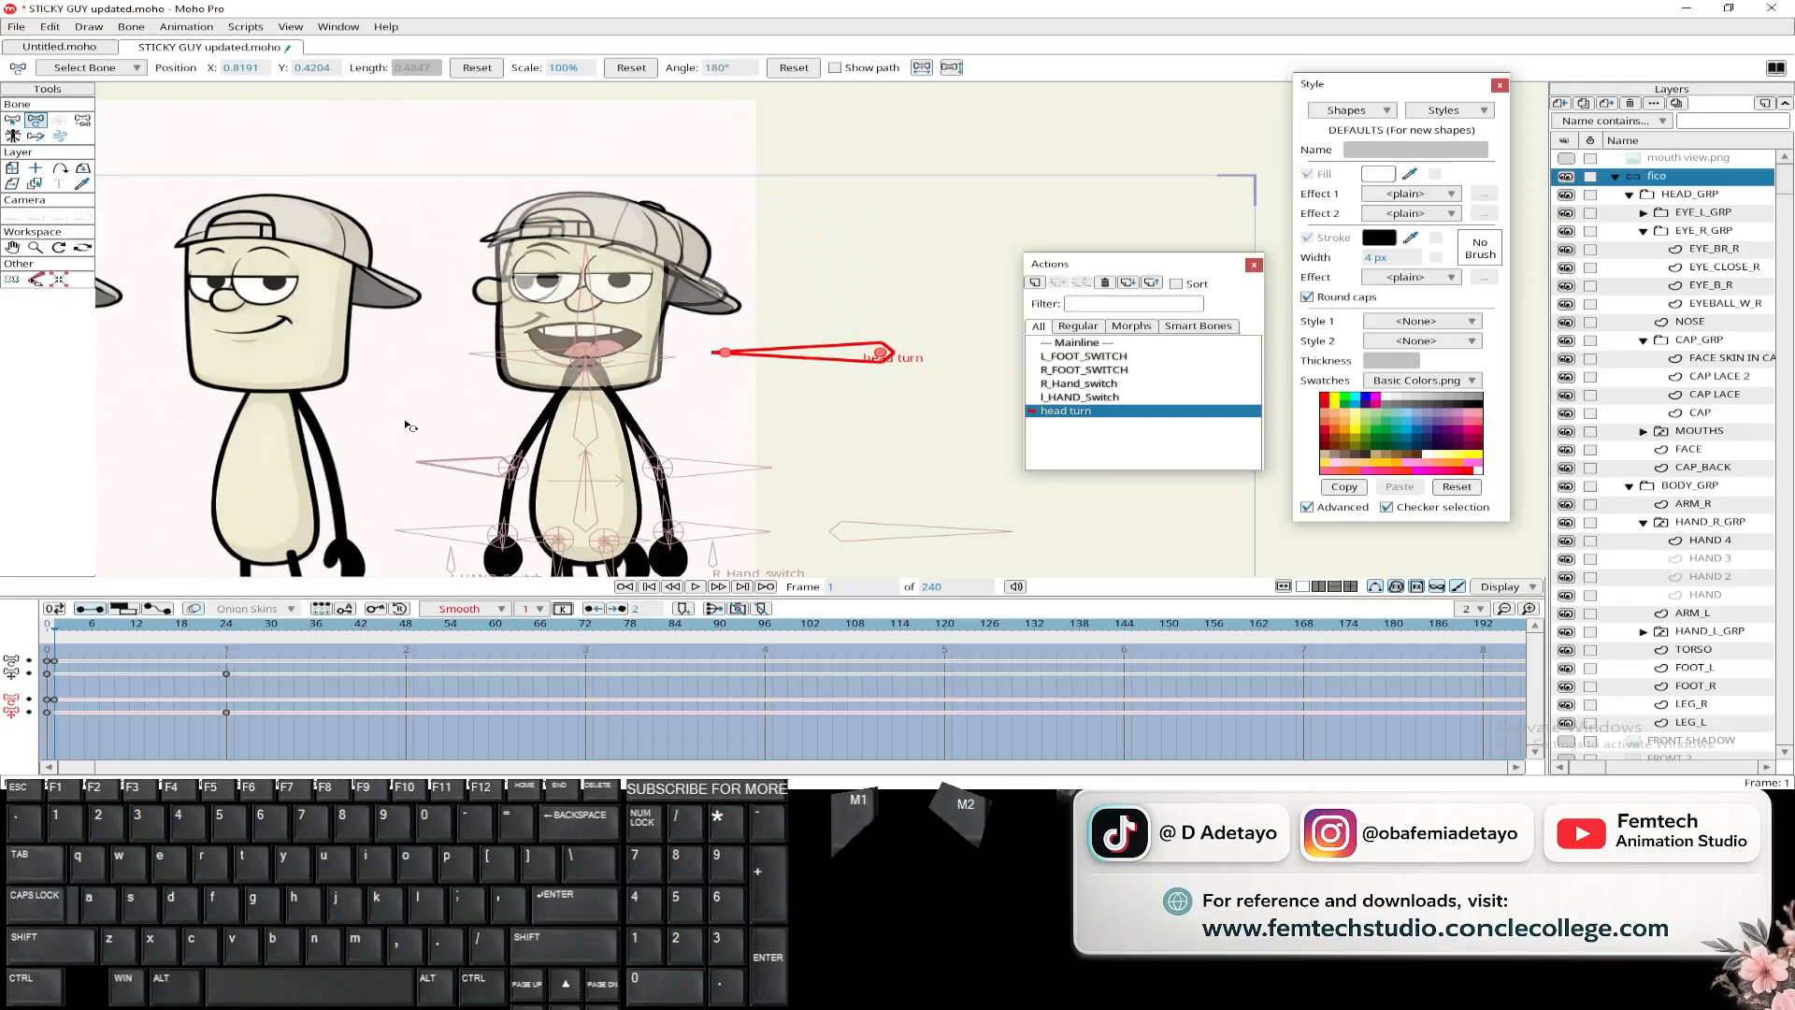
- Reshape the FACE layer's lower-left jaw at frame 1 by moving its outline points toward the turned reference head
alt+click(537, 321)
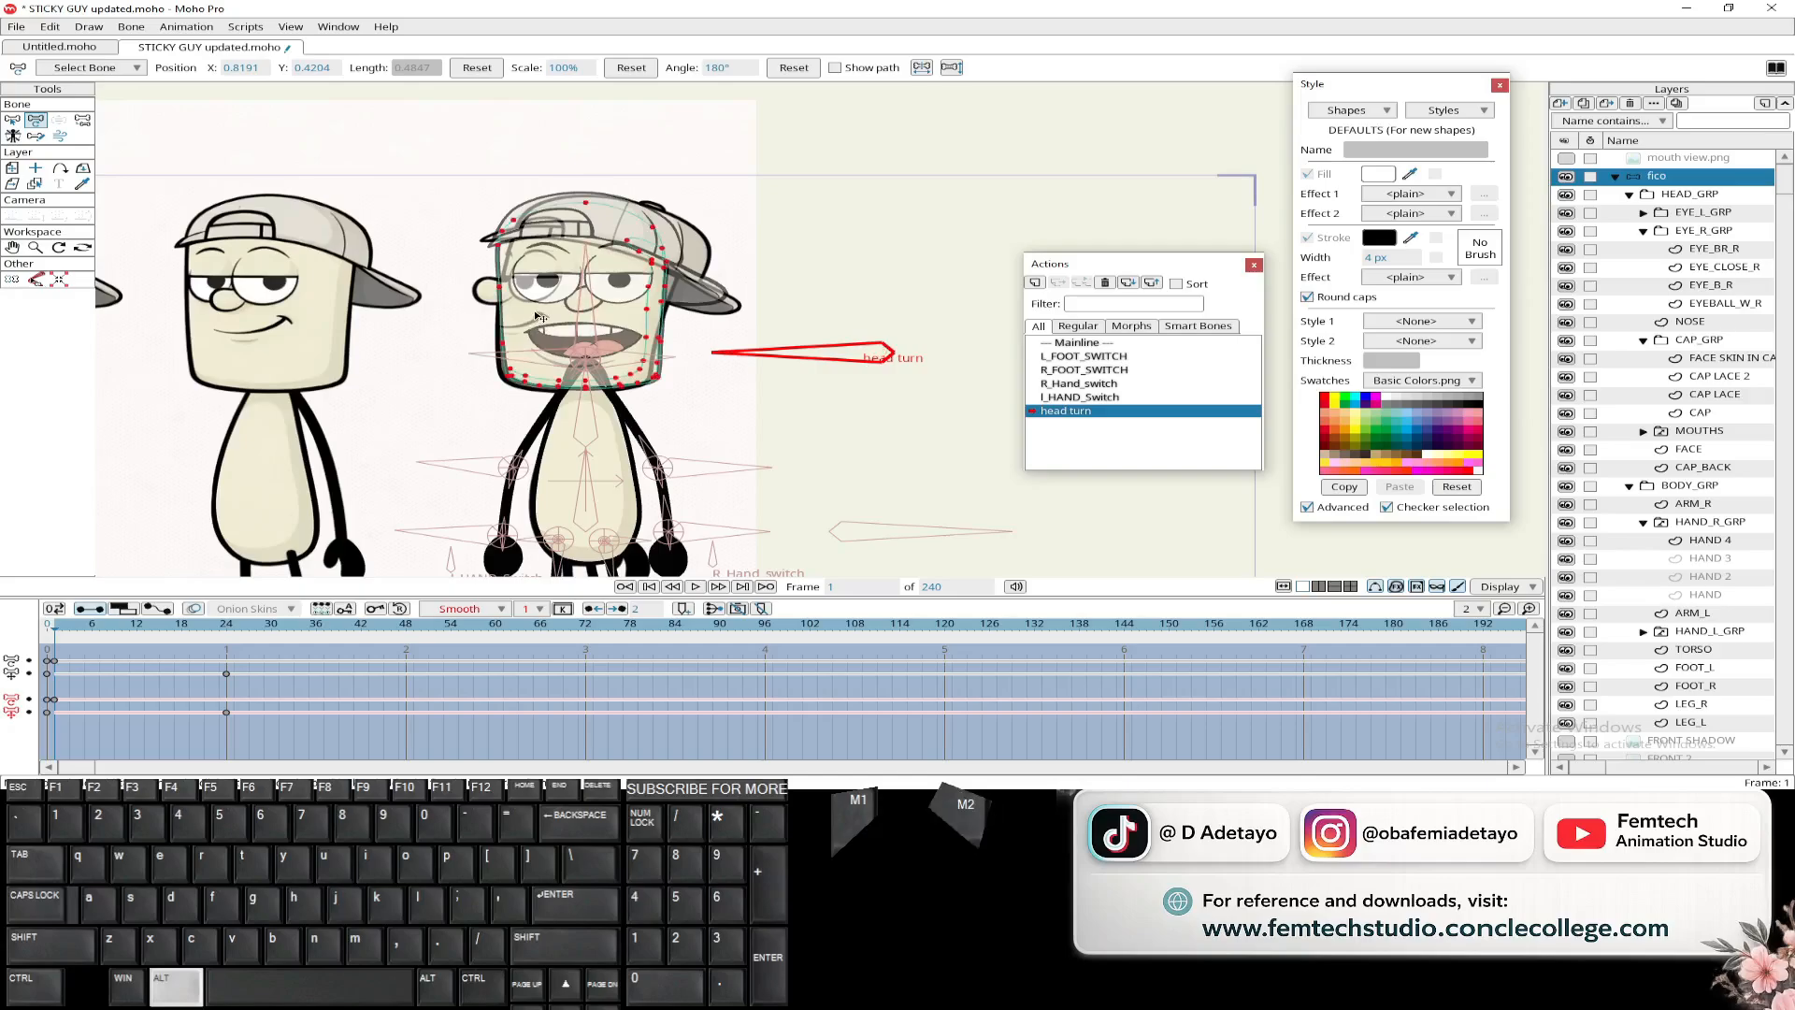
scroll(523, 297, up, 5)
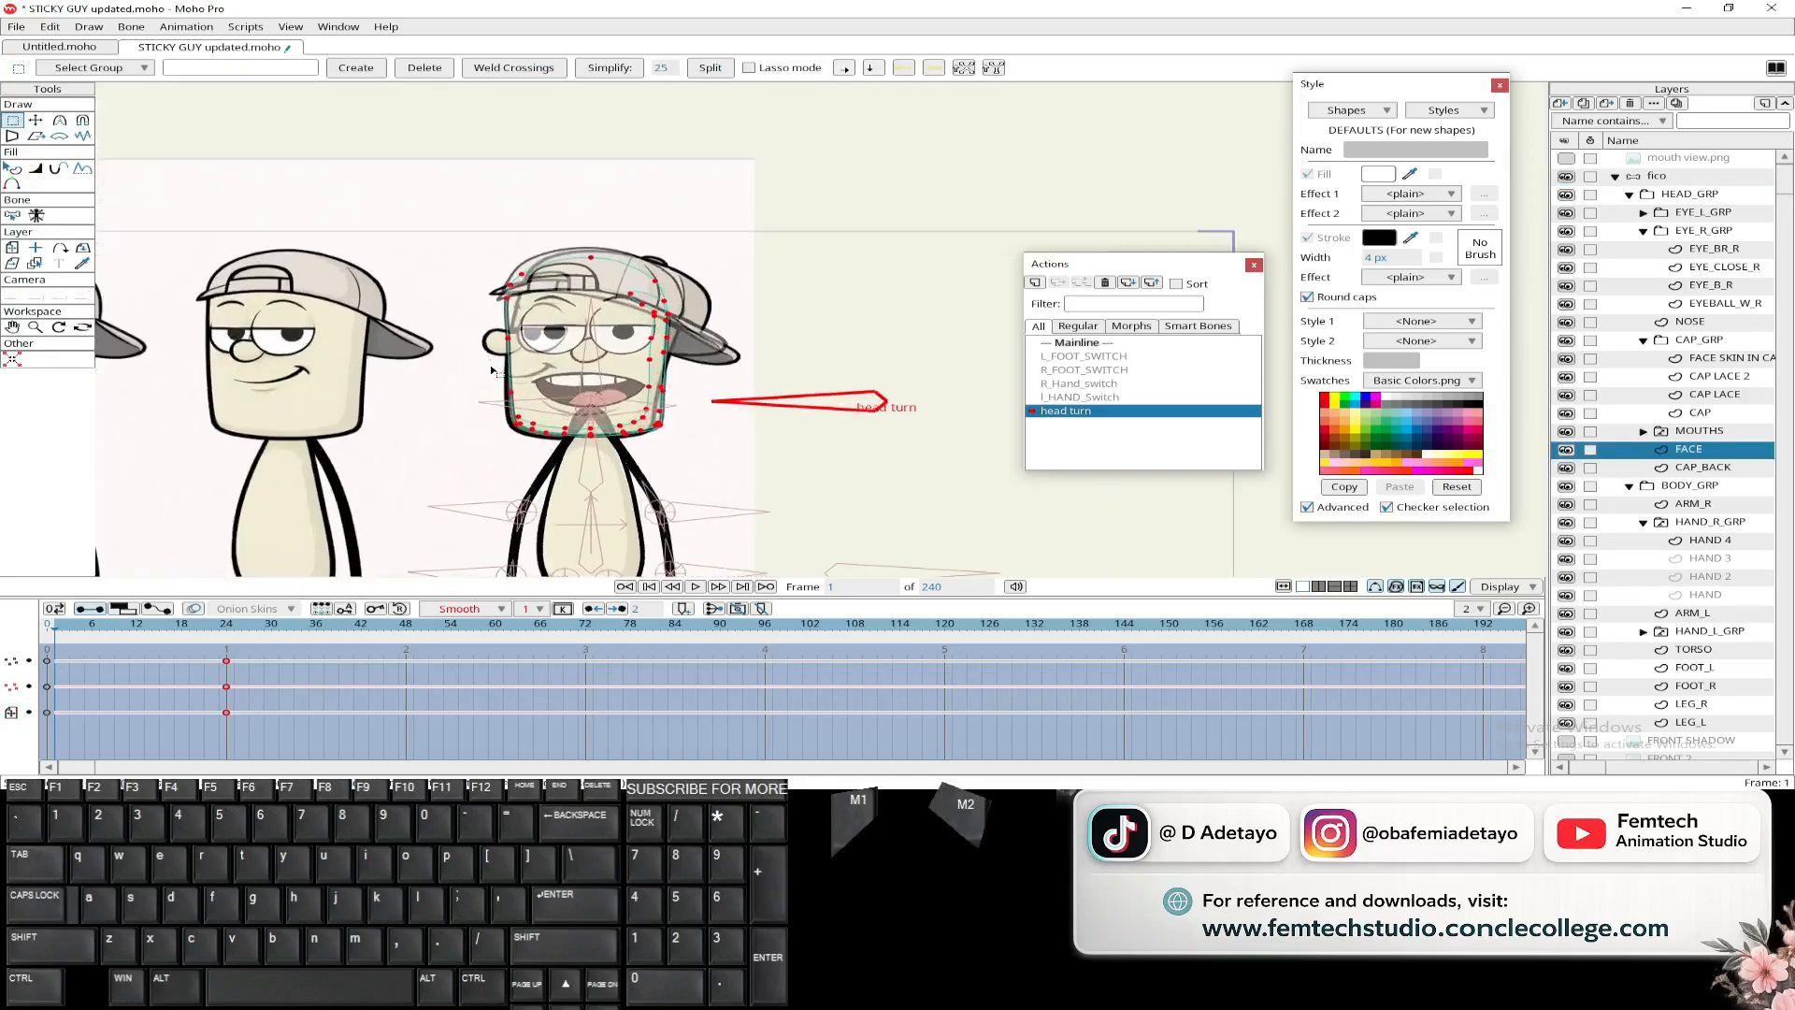
click(35, 120)
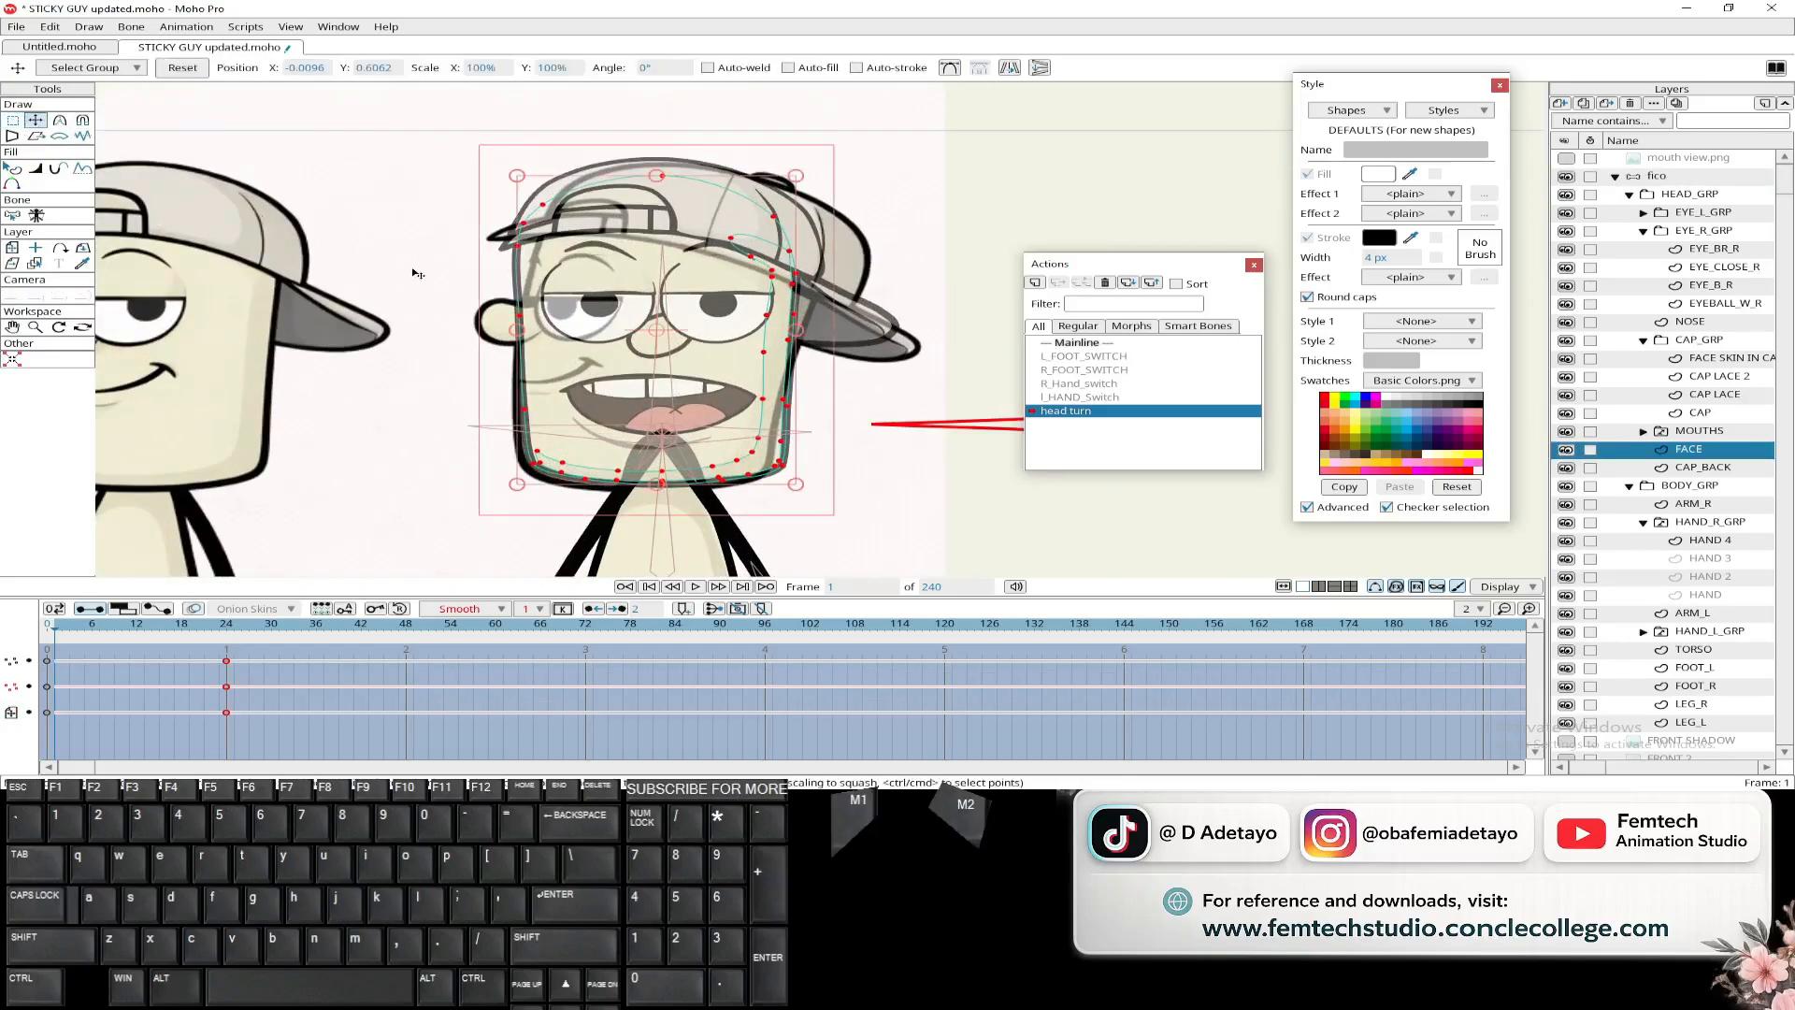
drag(530, 464, 582, 489)
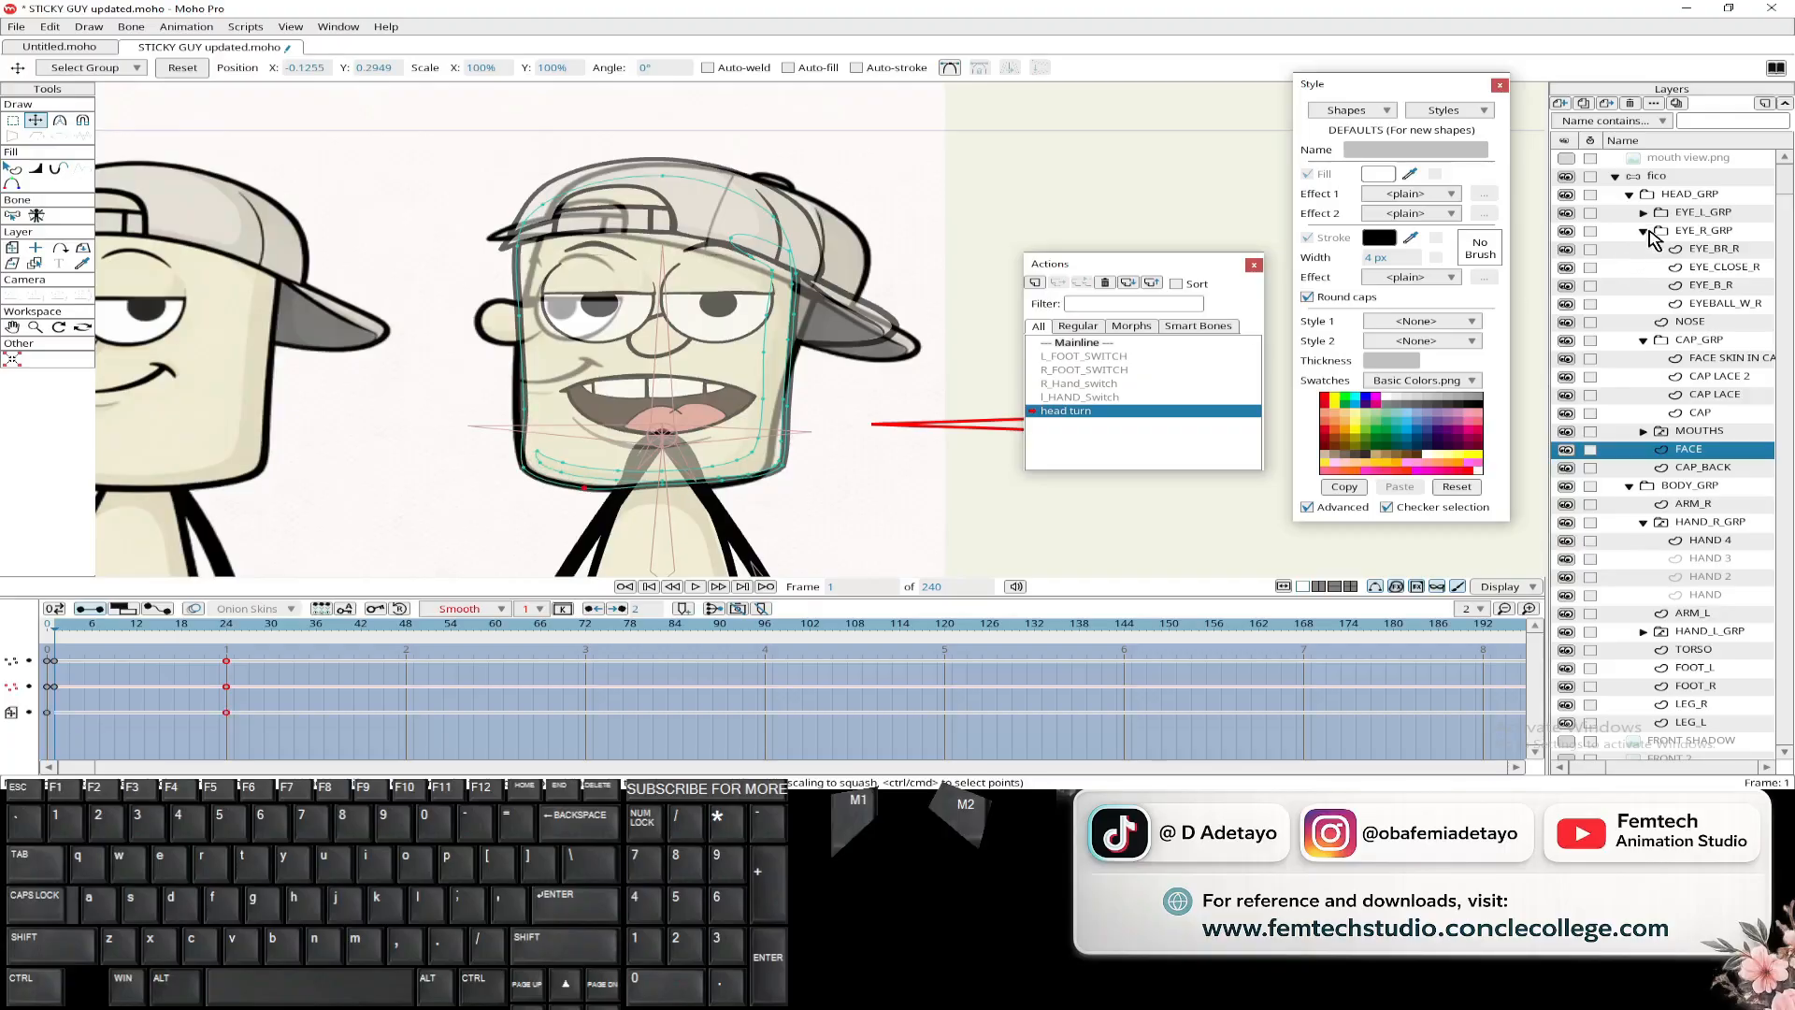
- Hide the BODY_GRP layer and reselect the FACE layer with the chin area in view
click(1630, 195)
click(1566, 213)
scroll(663, 402, up, 2)
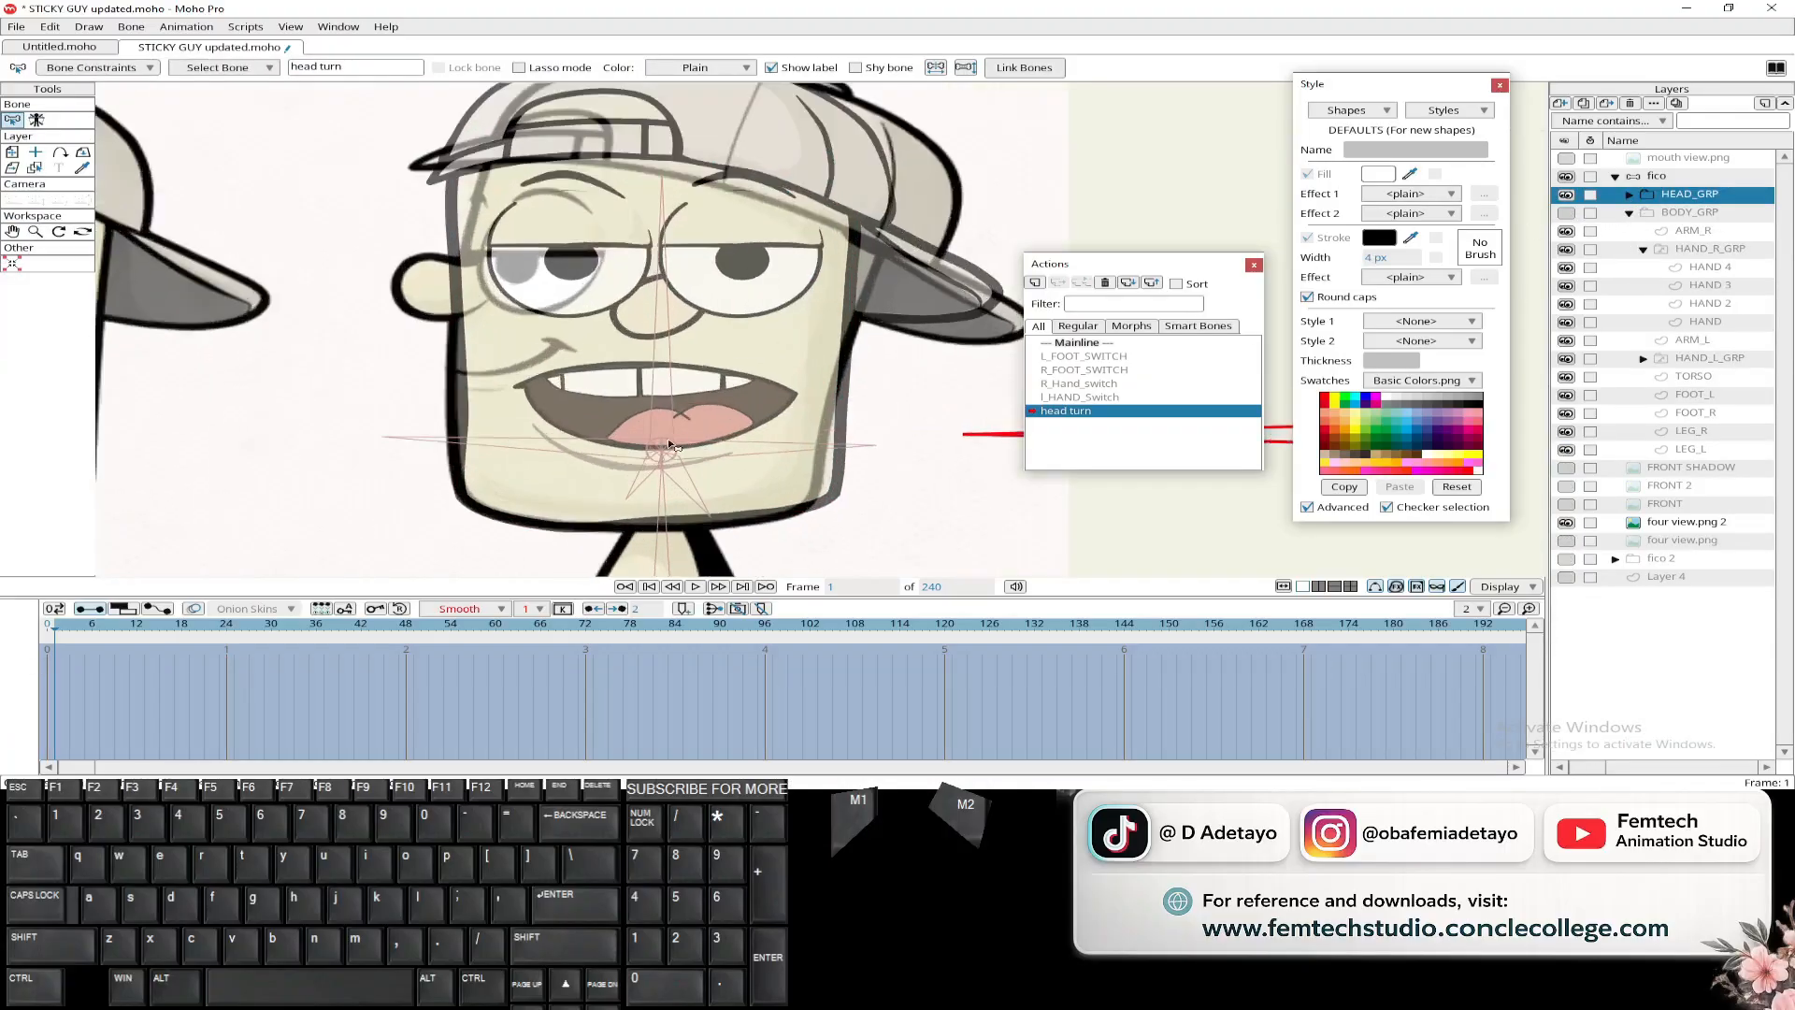
alt+click(513, 502)
drag(511, 553, 486, 432)
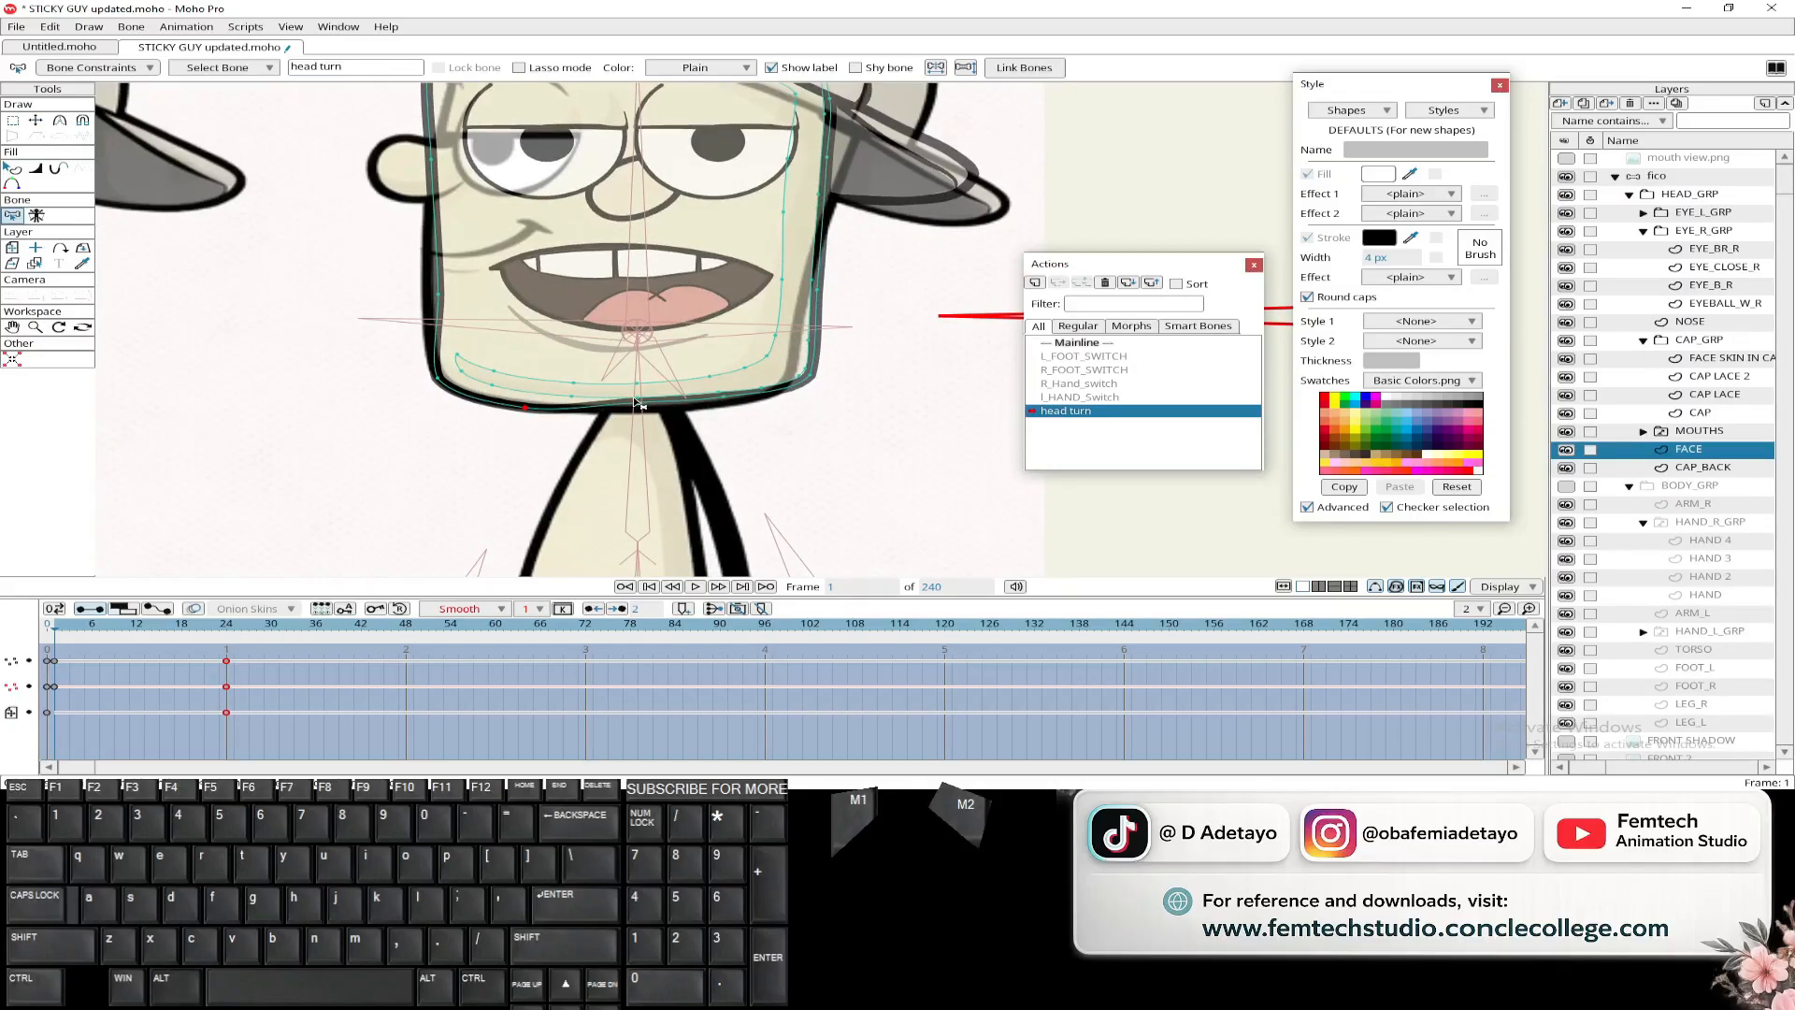
click(638, 405)
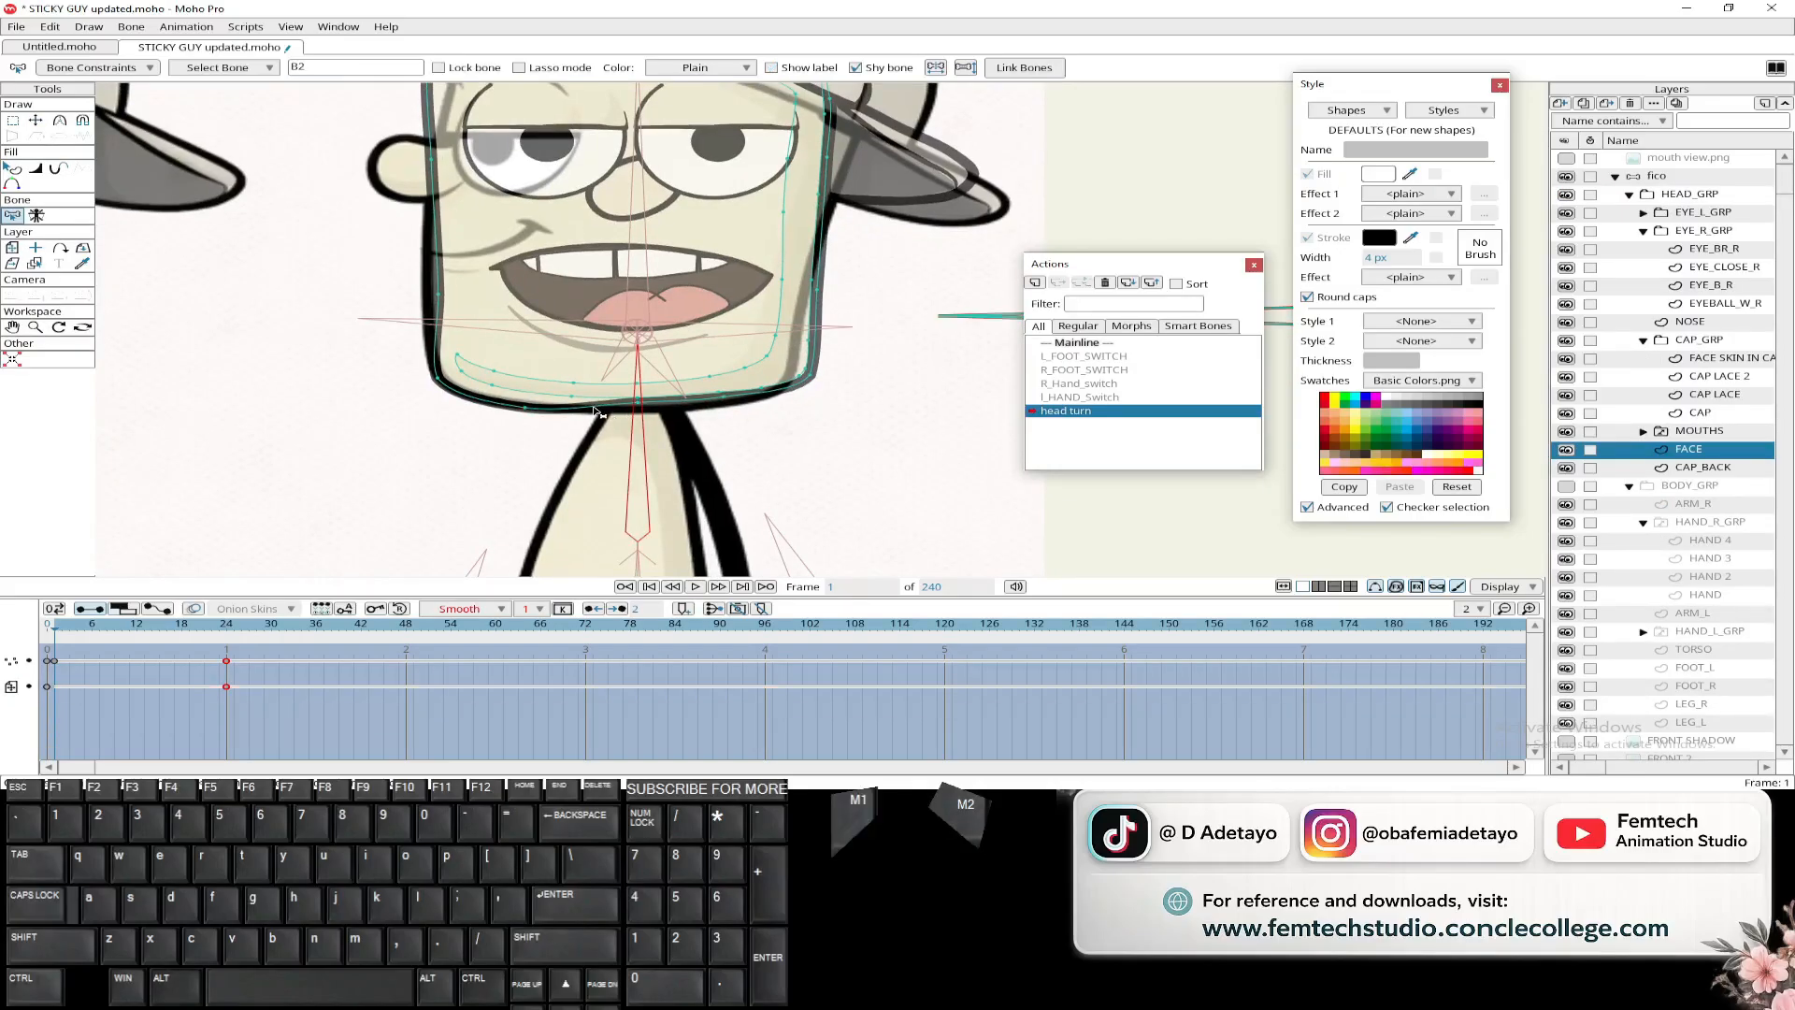
click(597, 413)
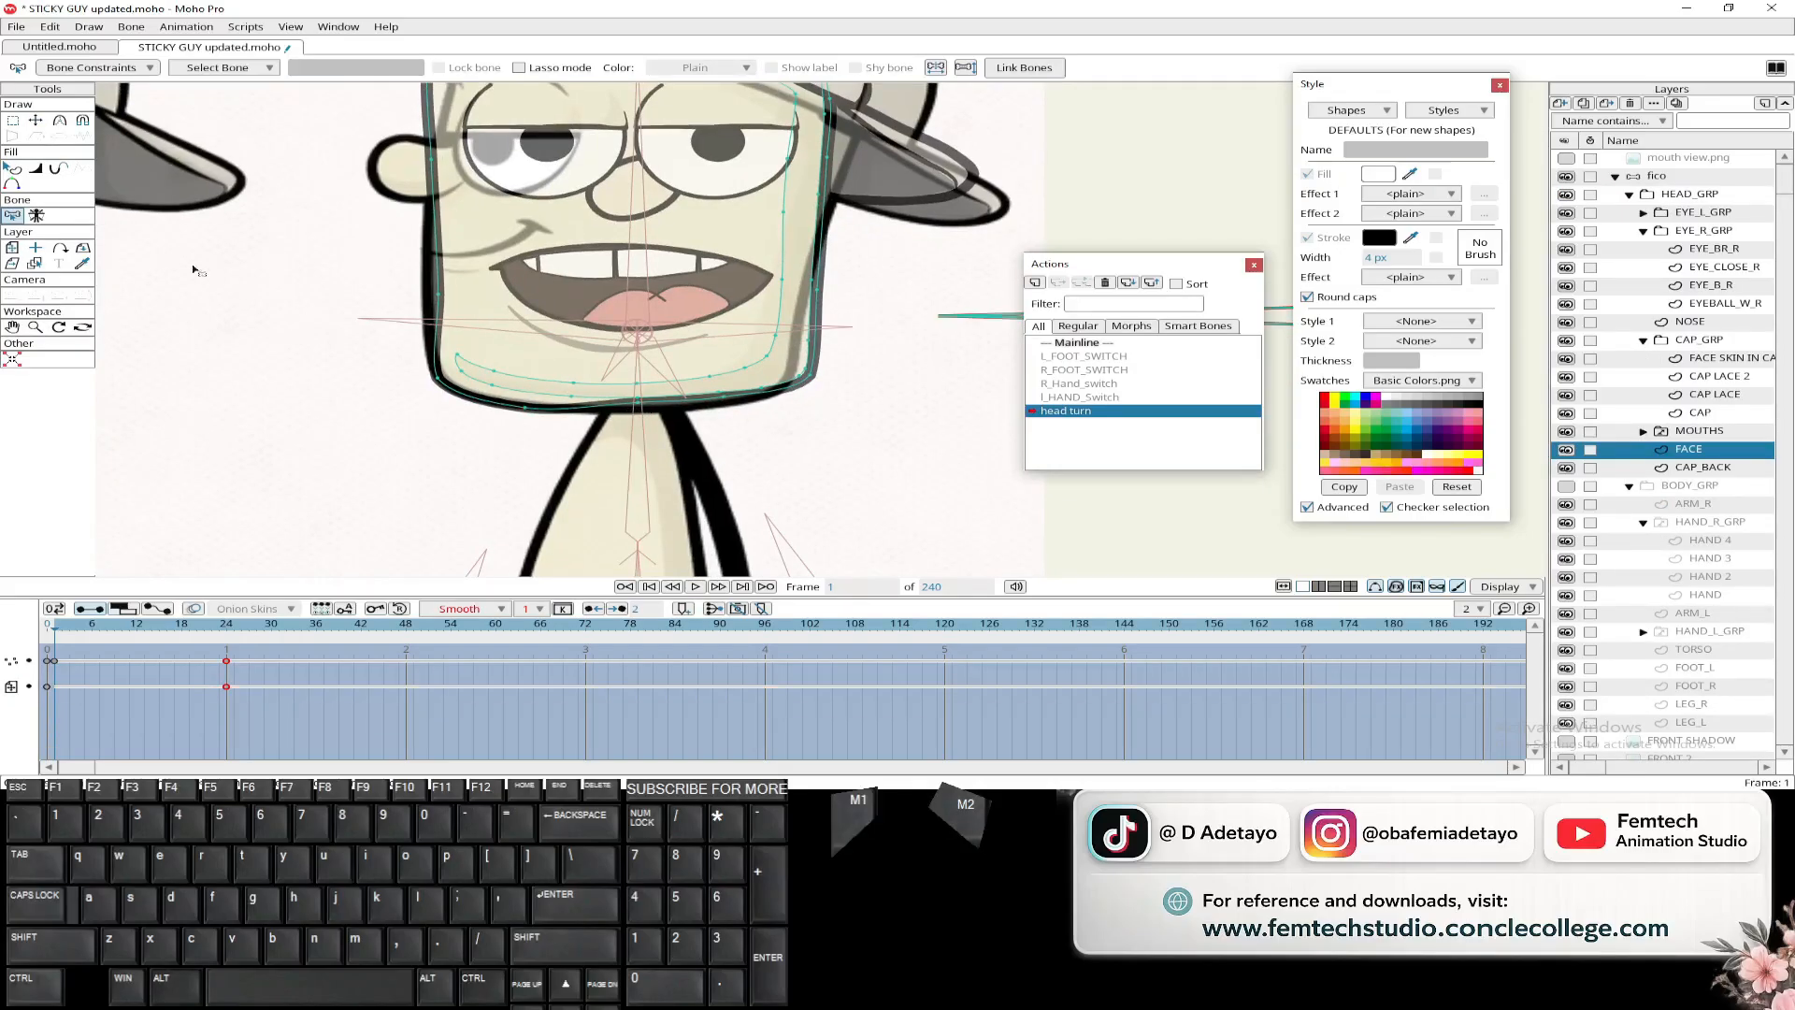
- Reshape the FACE layer's chin and back edge at frame 1 by moving its outline points onto the turned reference head
click(34, 122)
click(638, 409)
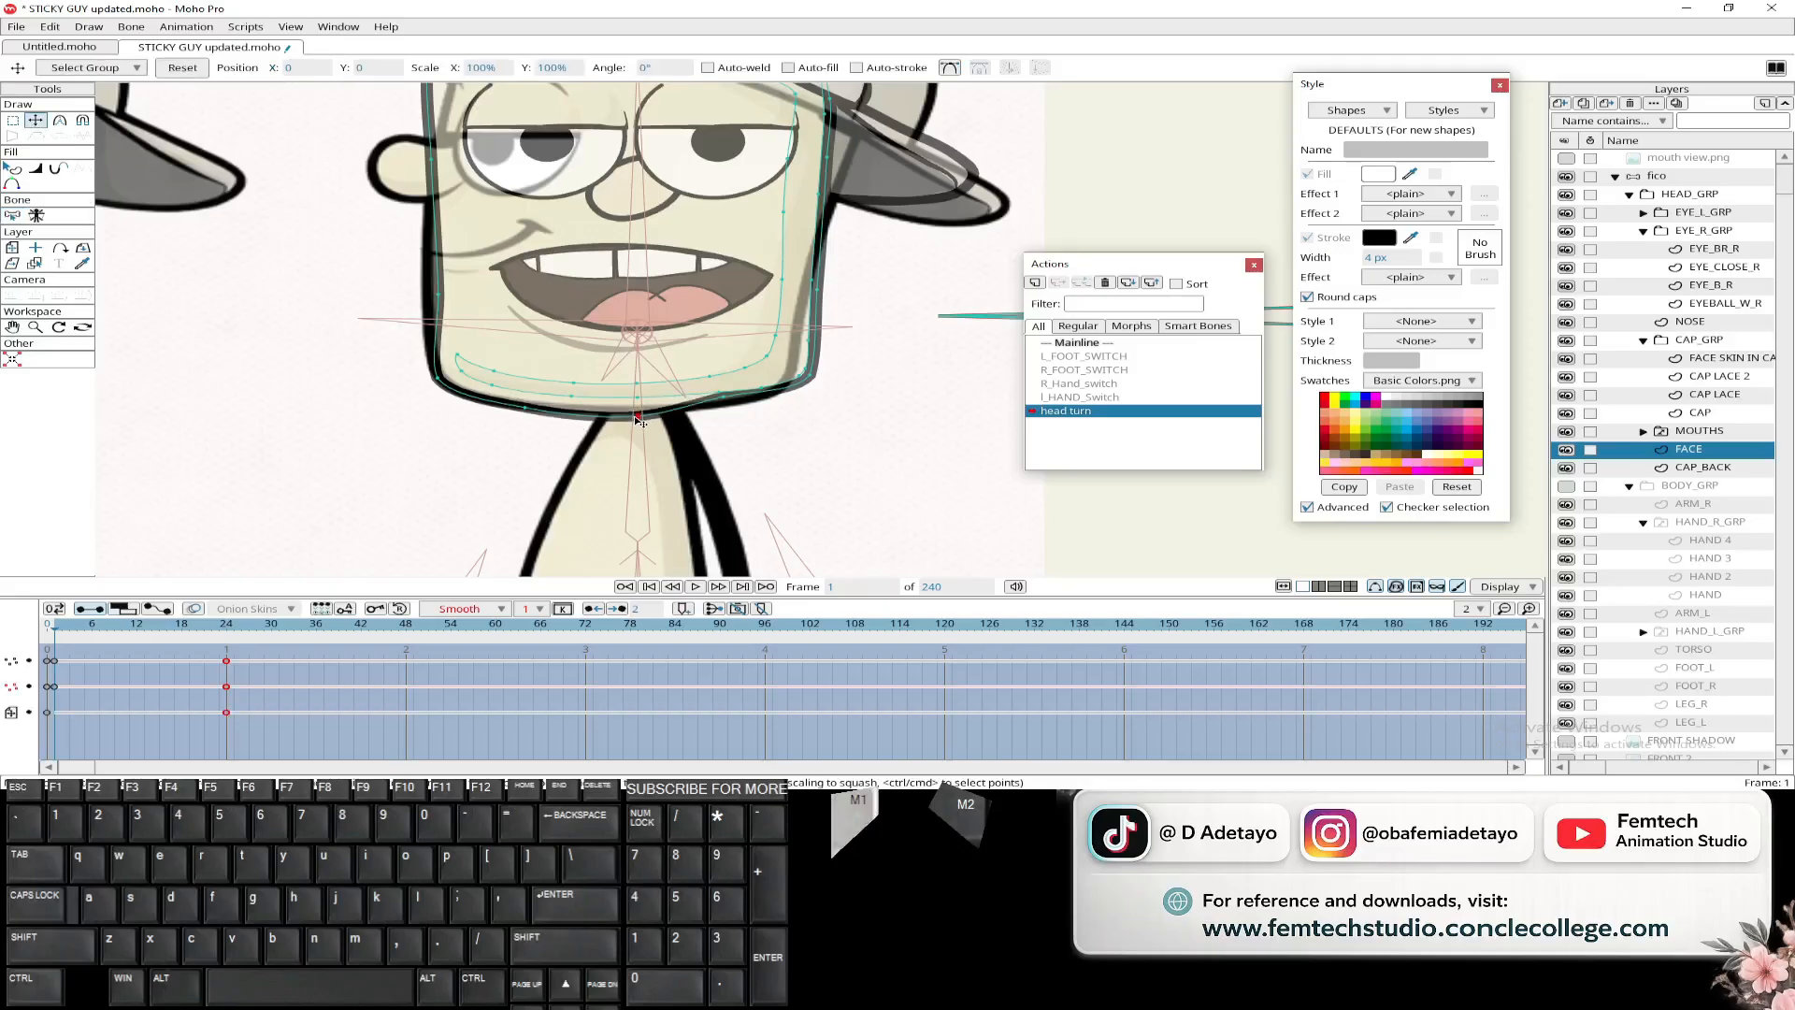
click(725, 406)
drag(728, 407, 804, 359)
drag(831, 324, 831, 275)
drag(775, 199, 795, 190)
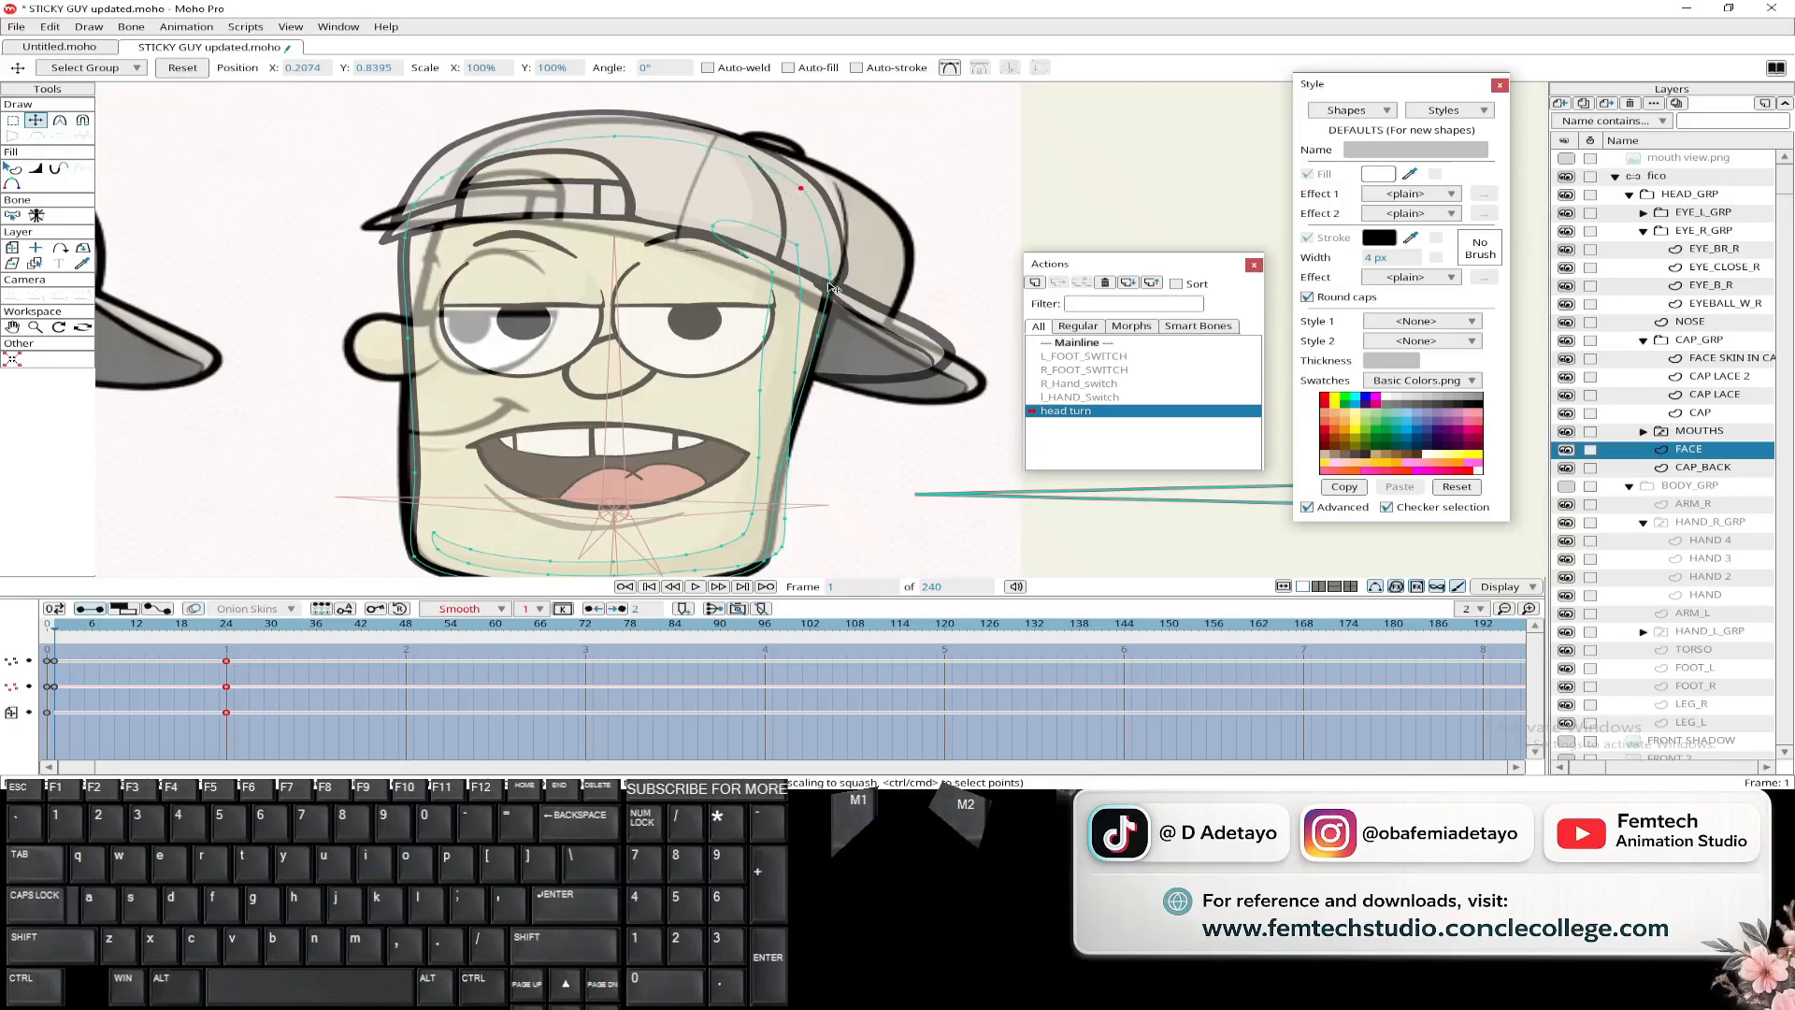
drag(830, 275, 833, 276)
drag(853, 459, 881, 298)
- Select the points of the face's shading shape and move it horizontally clear of the head into the empty canvas
scroll(483, 443, up, 2)
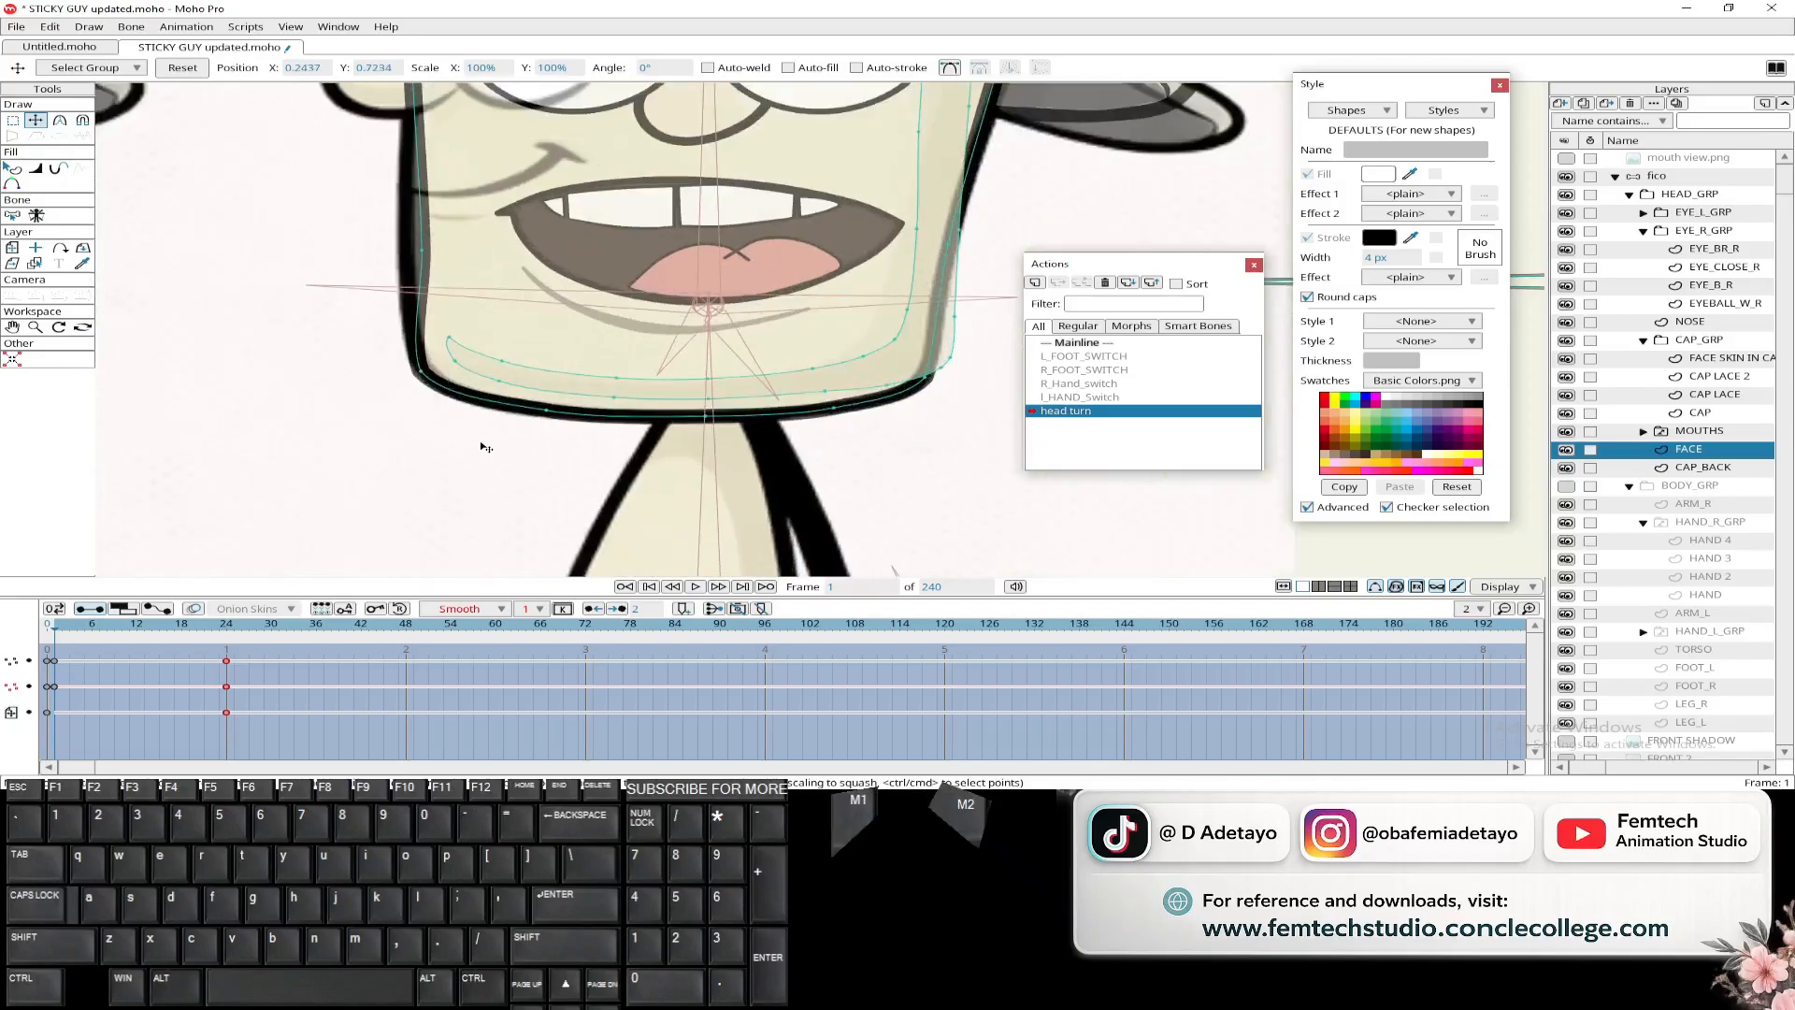
scroll(486, 447, down, 2)
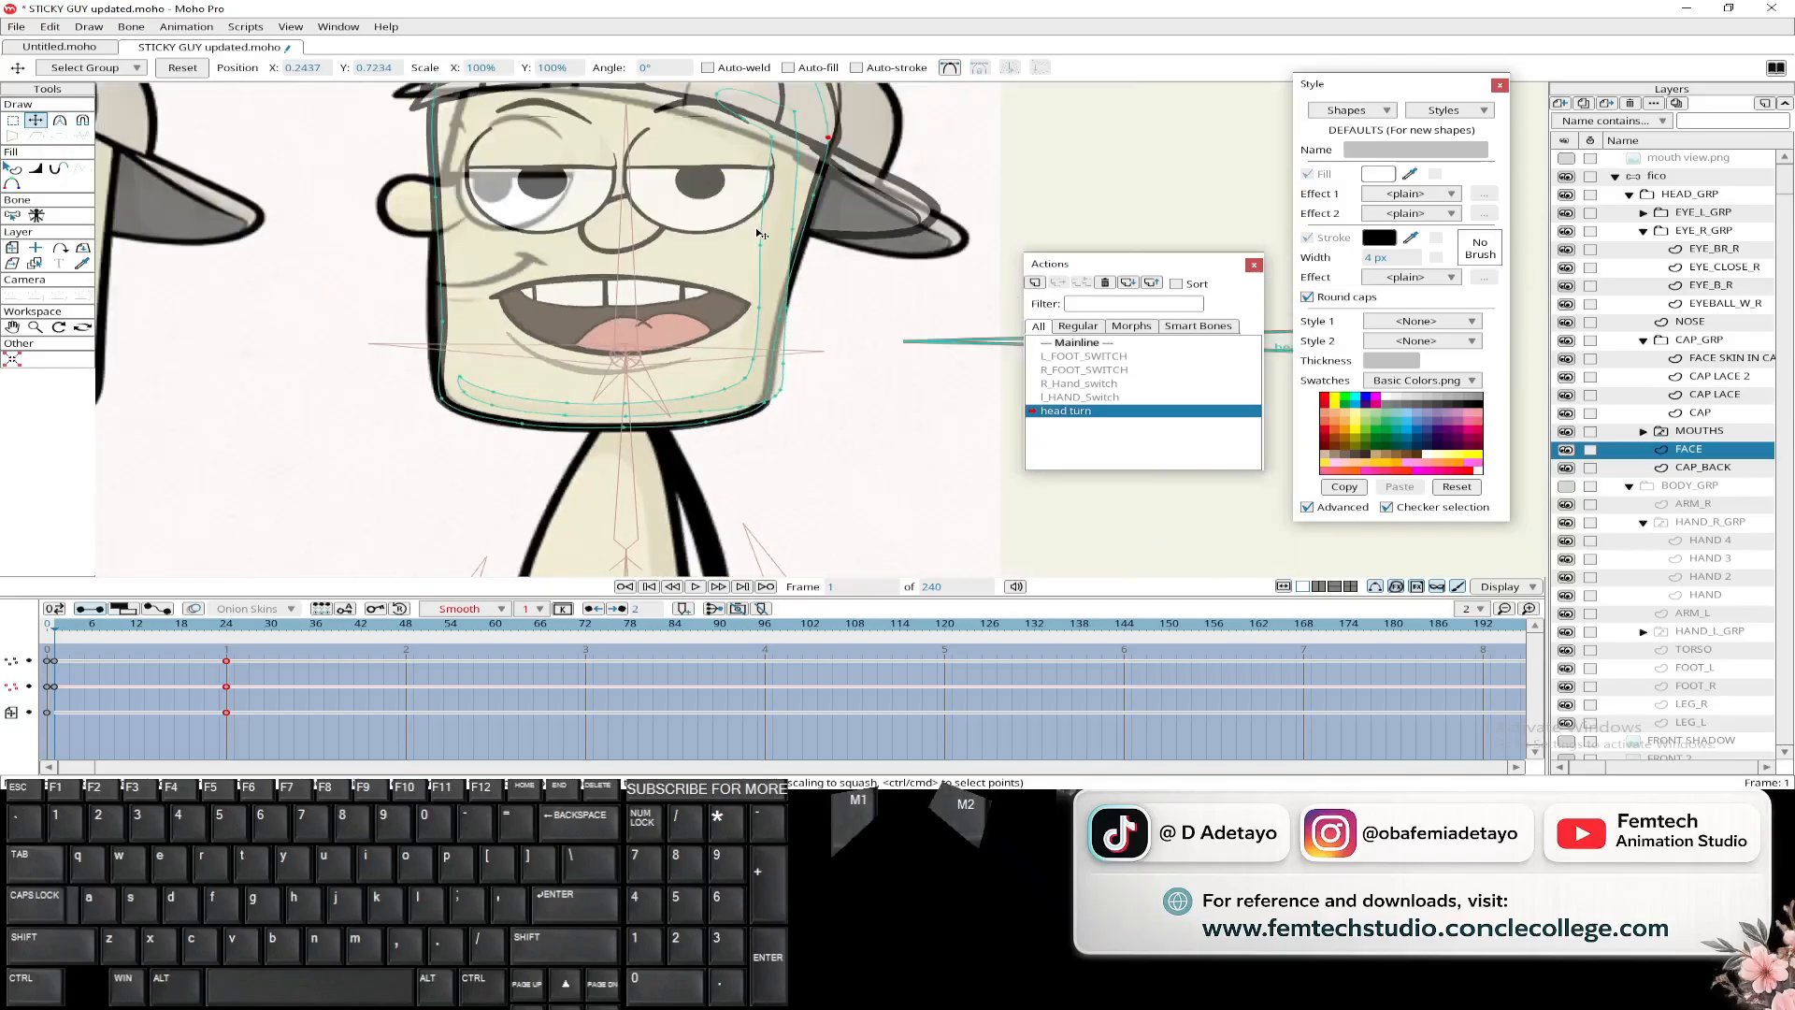
scroll(471, 423, up, 3)
scroll(469, 422, down, 3)
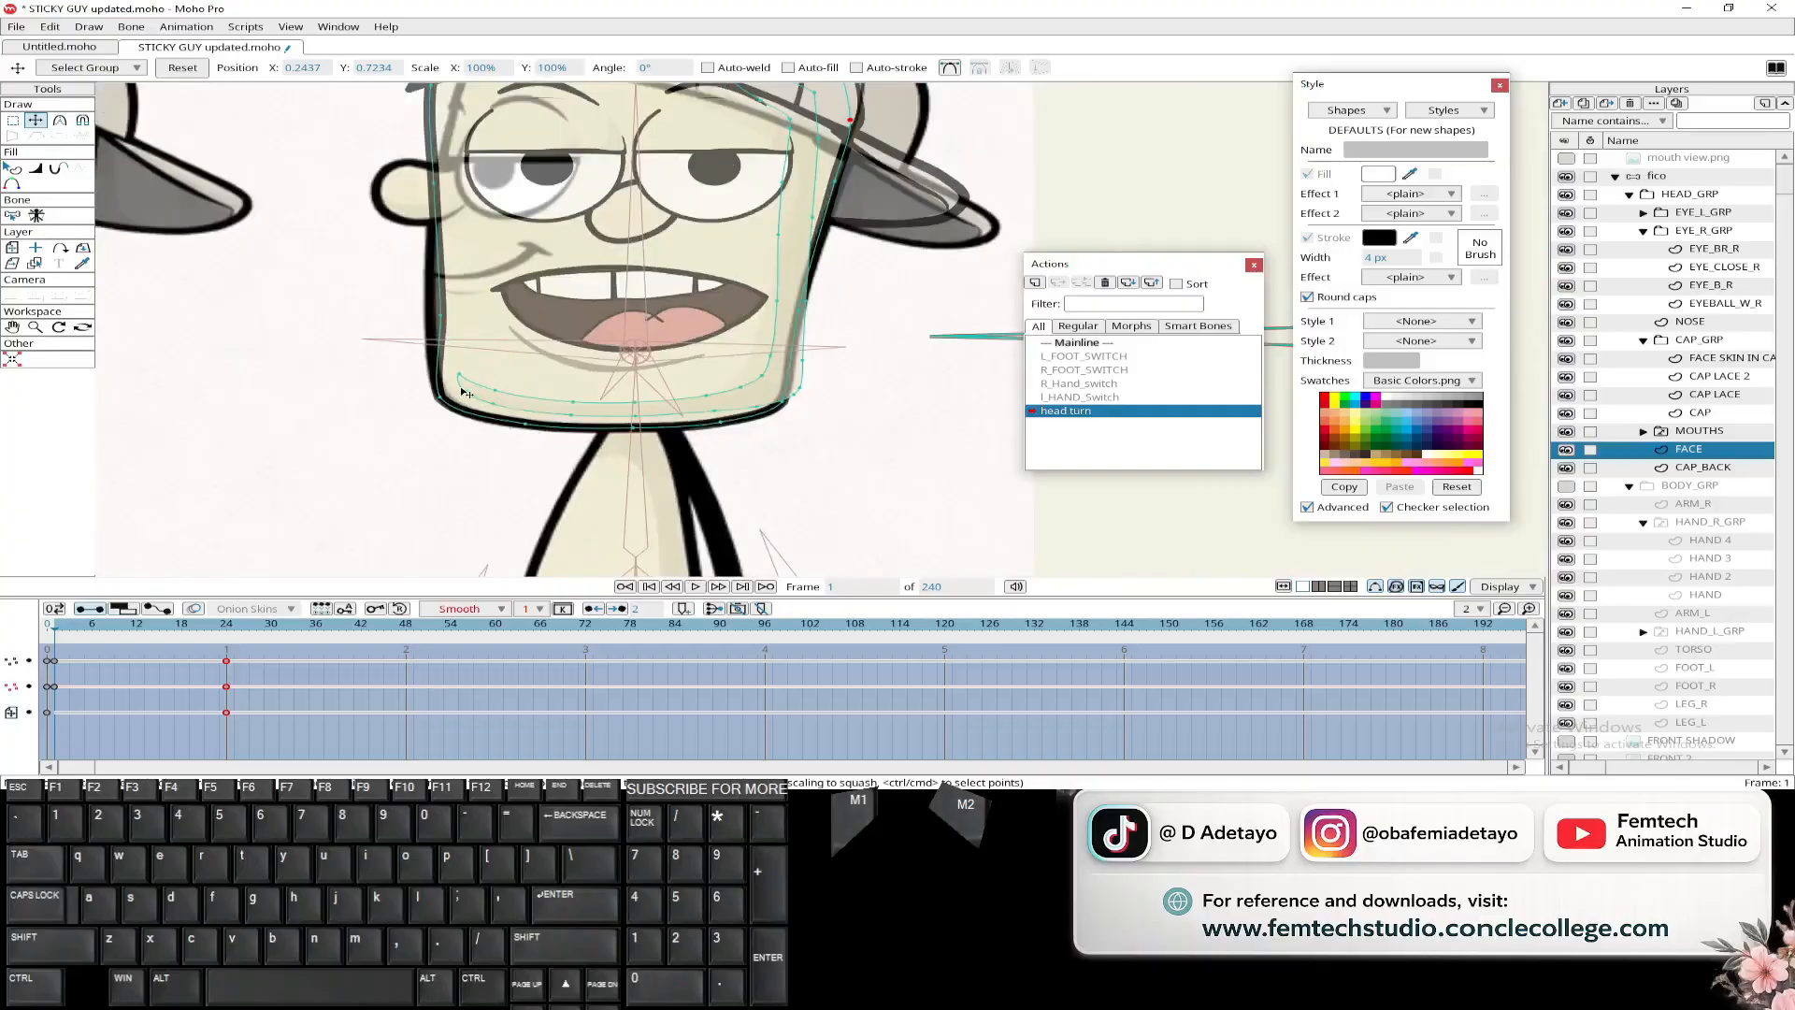
key(ctrl+a)
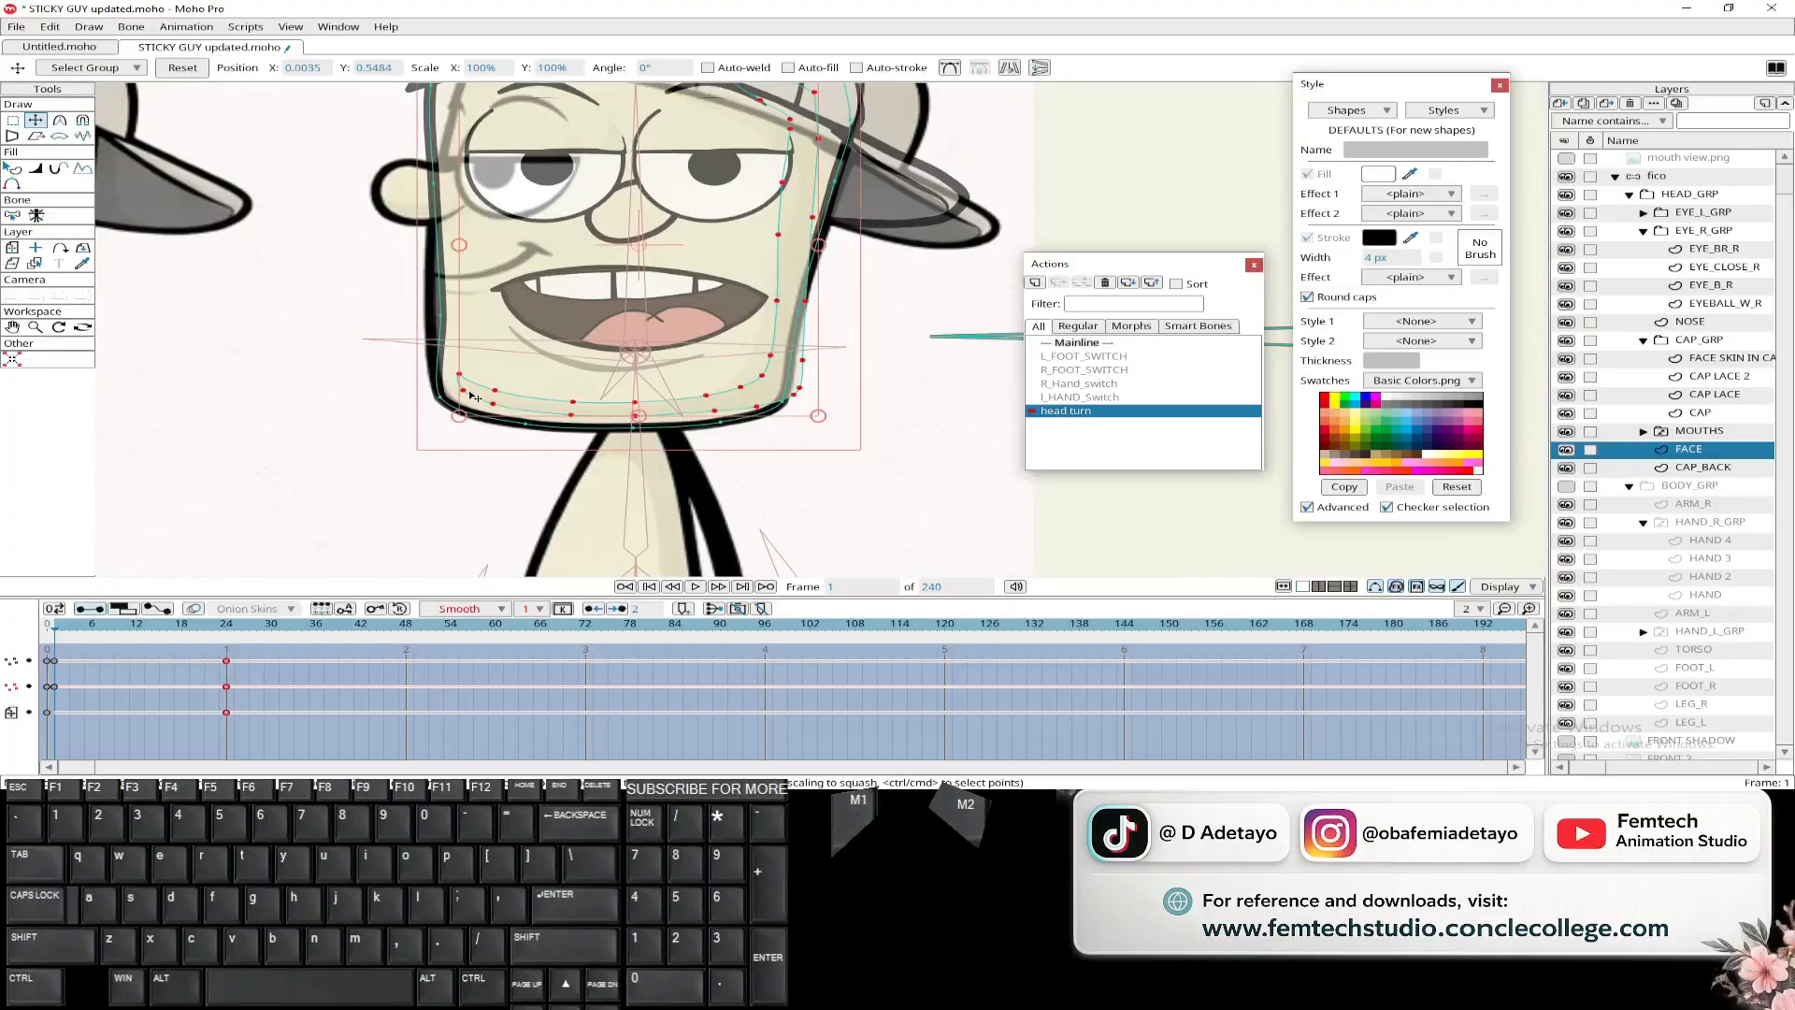
scroll(470, 396, down, 3)
shift+drag(492, 359, 722, 360)
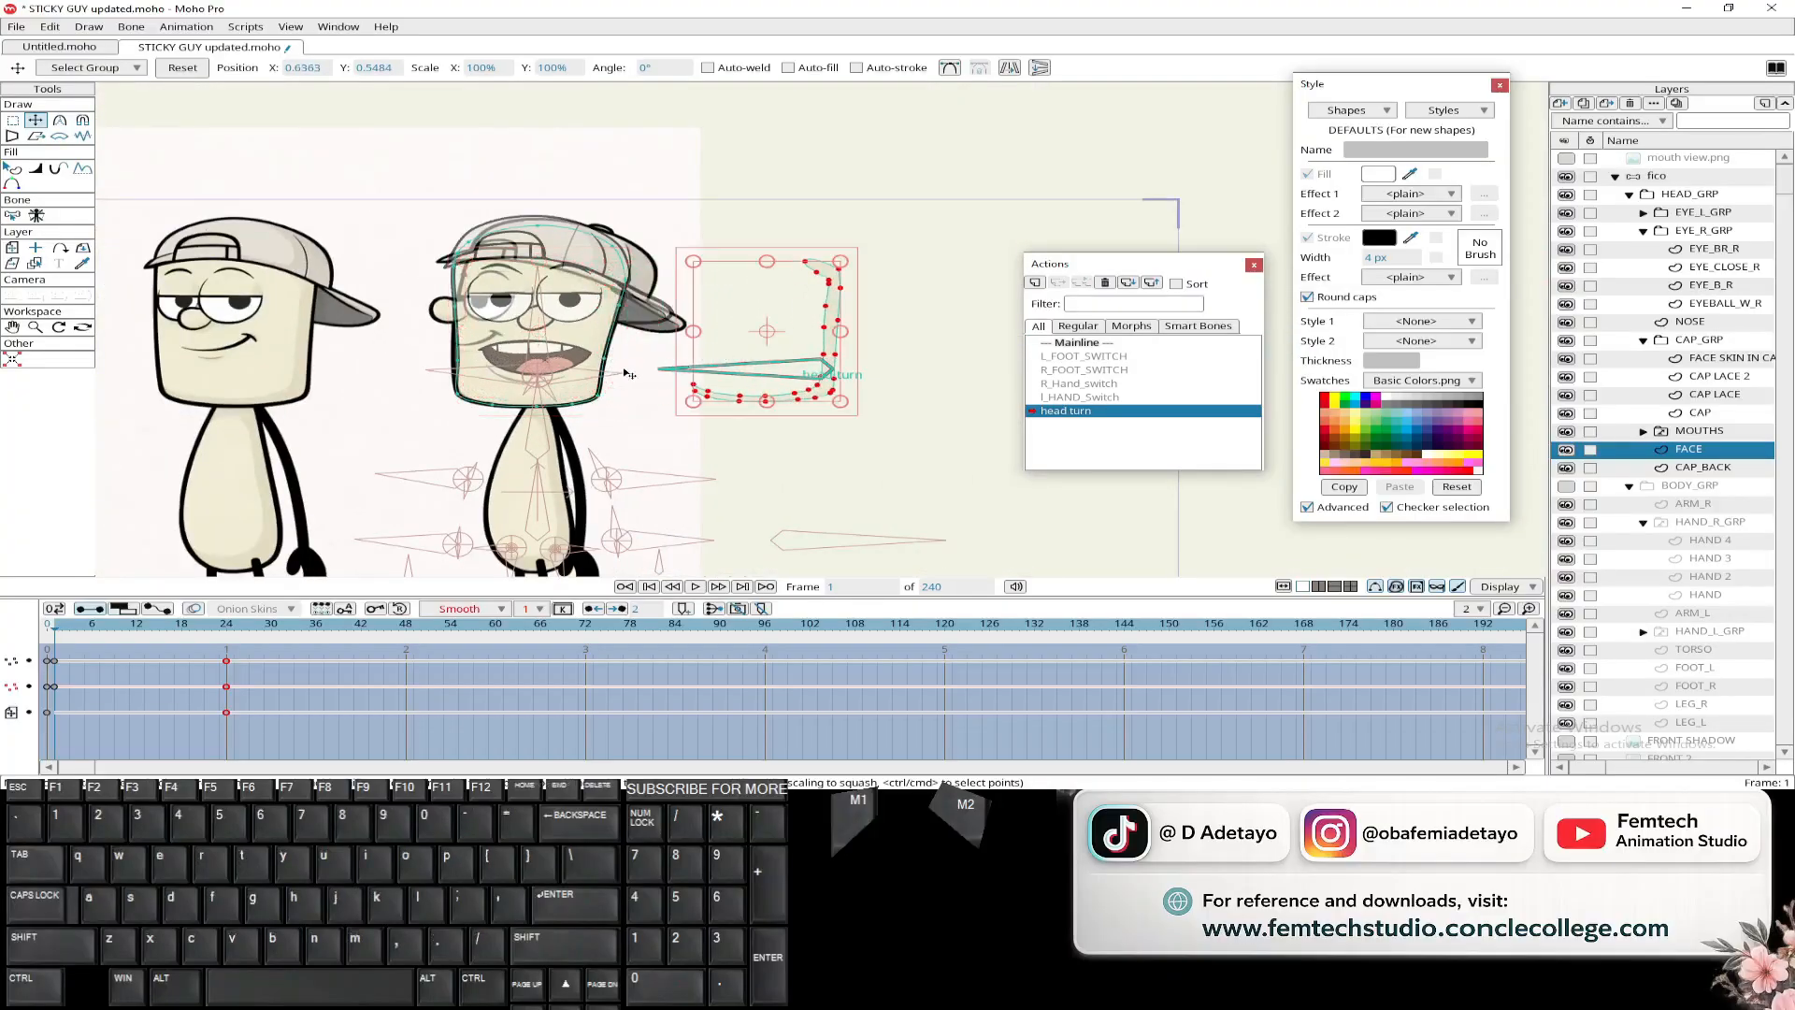
scroll(628, 374, up, 3)
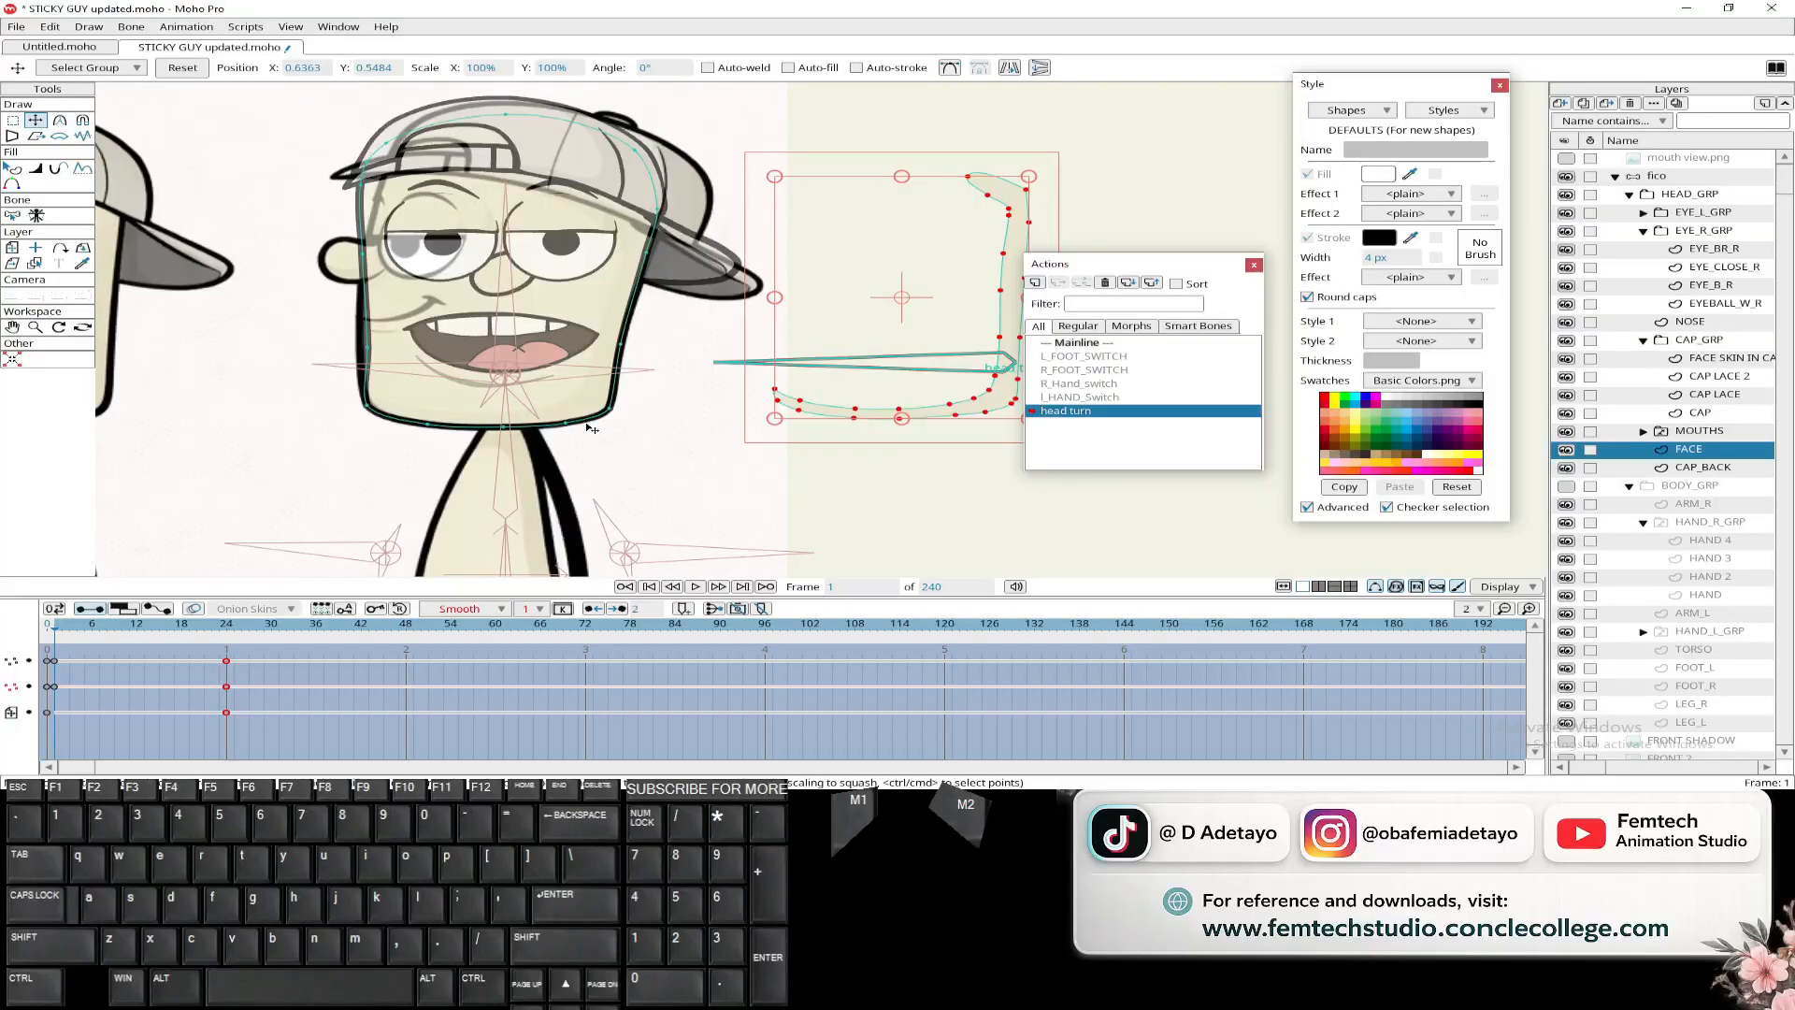
- Hide the HEAD_GRP layer and move the shading shape horizontally back onto the turned reference face
click(1568, 195)
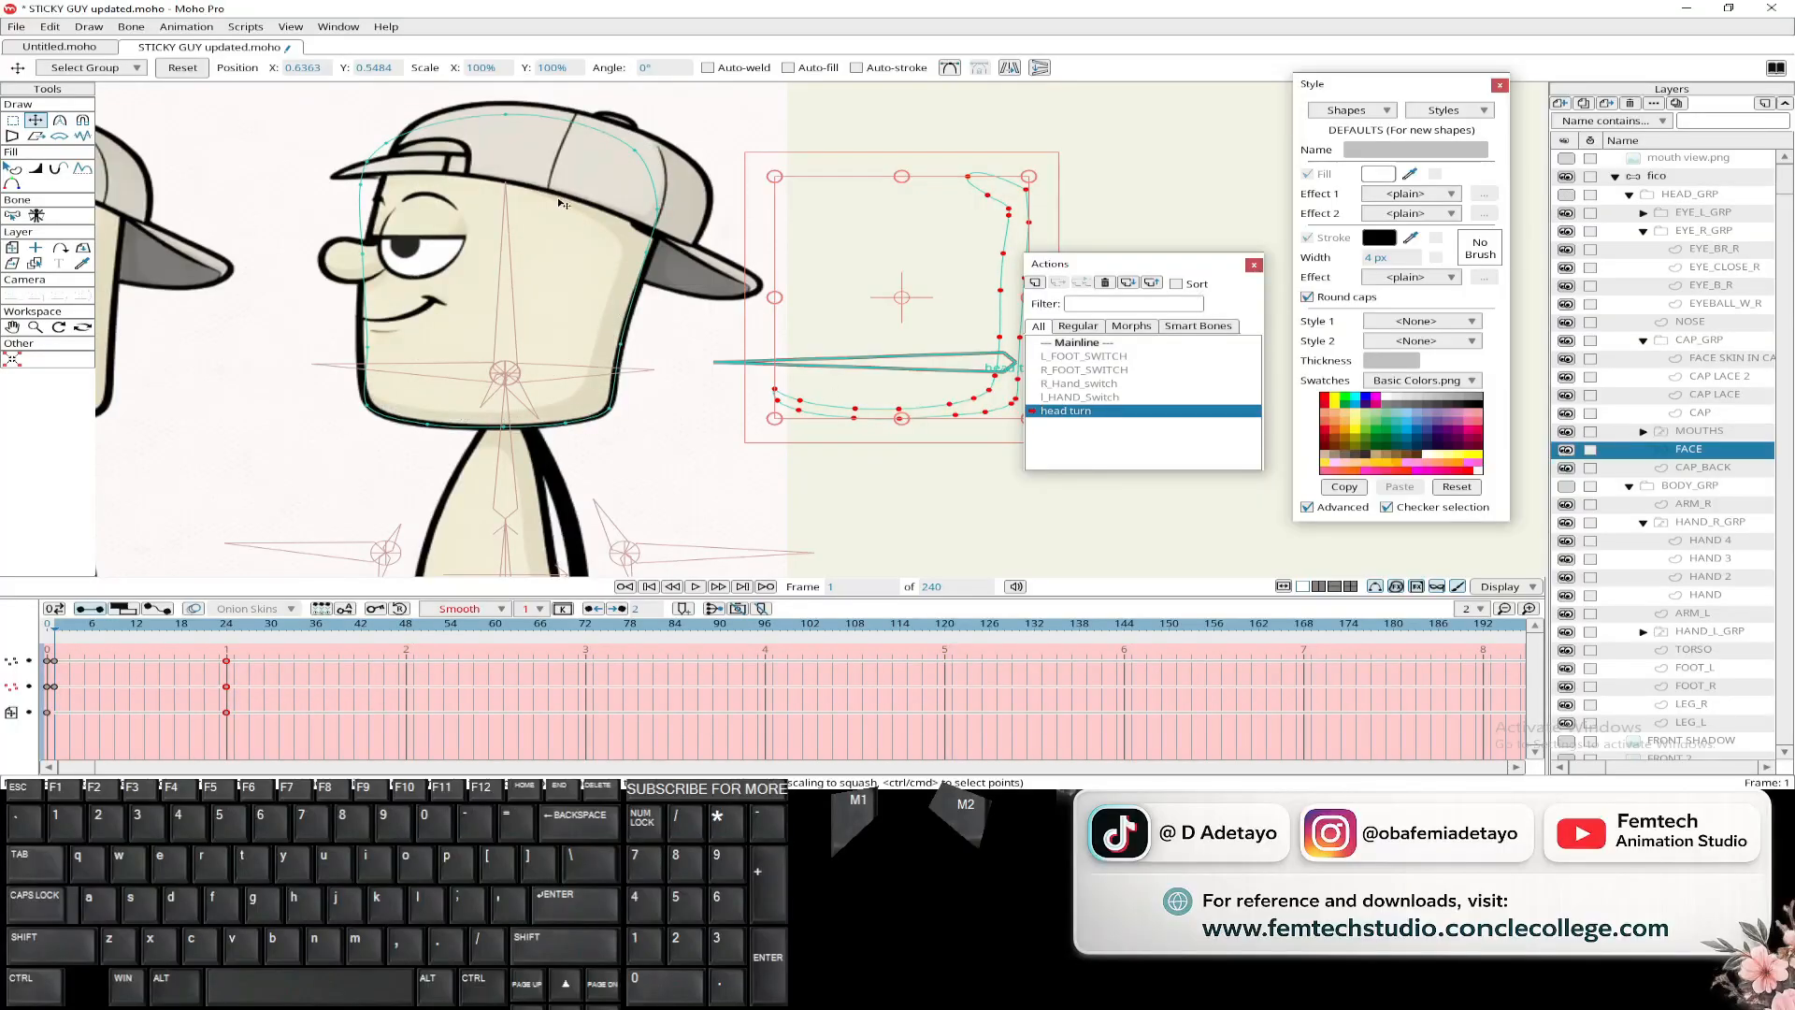
shift+drag(895, 336, 484, 334)
scroll(712, 335, up, 3)
drag(712, 335, 793, 469)
key(Return)
- Reshape the face shading's outer and lower edges at frame 1 to follow the reference head's back edge and jaw
drag(636, 274, 685, 316)
drag(629, 375, 663, 379)
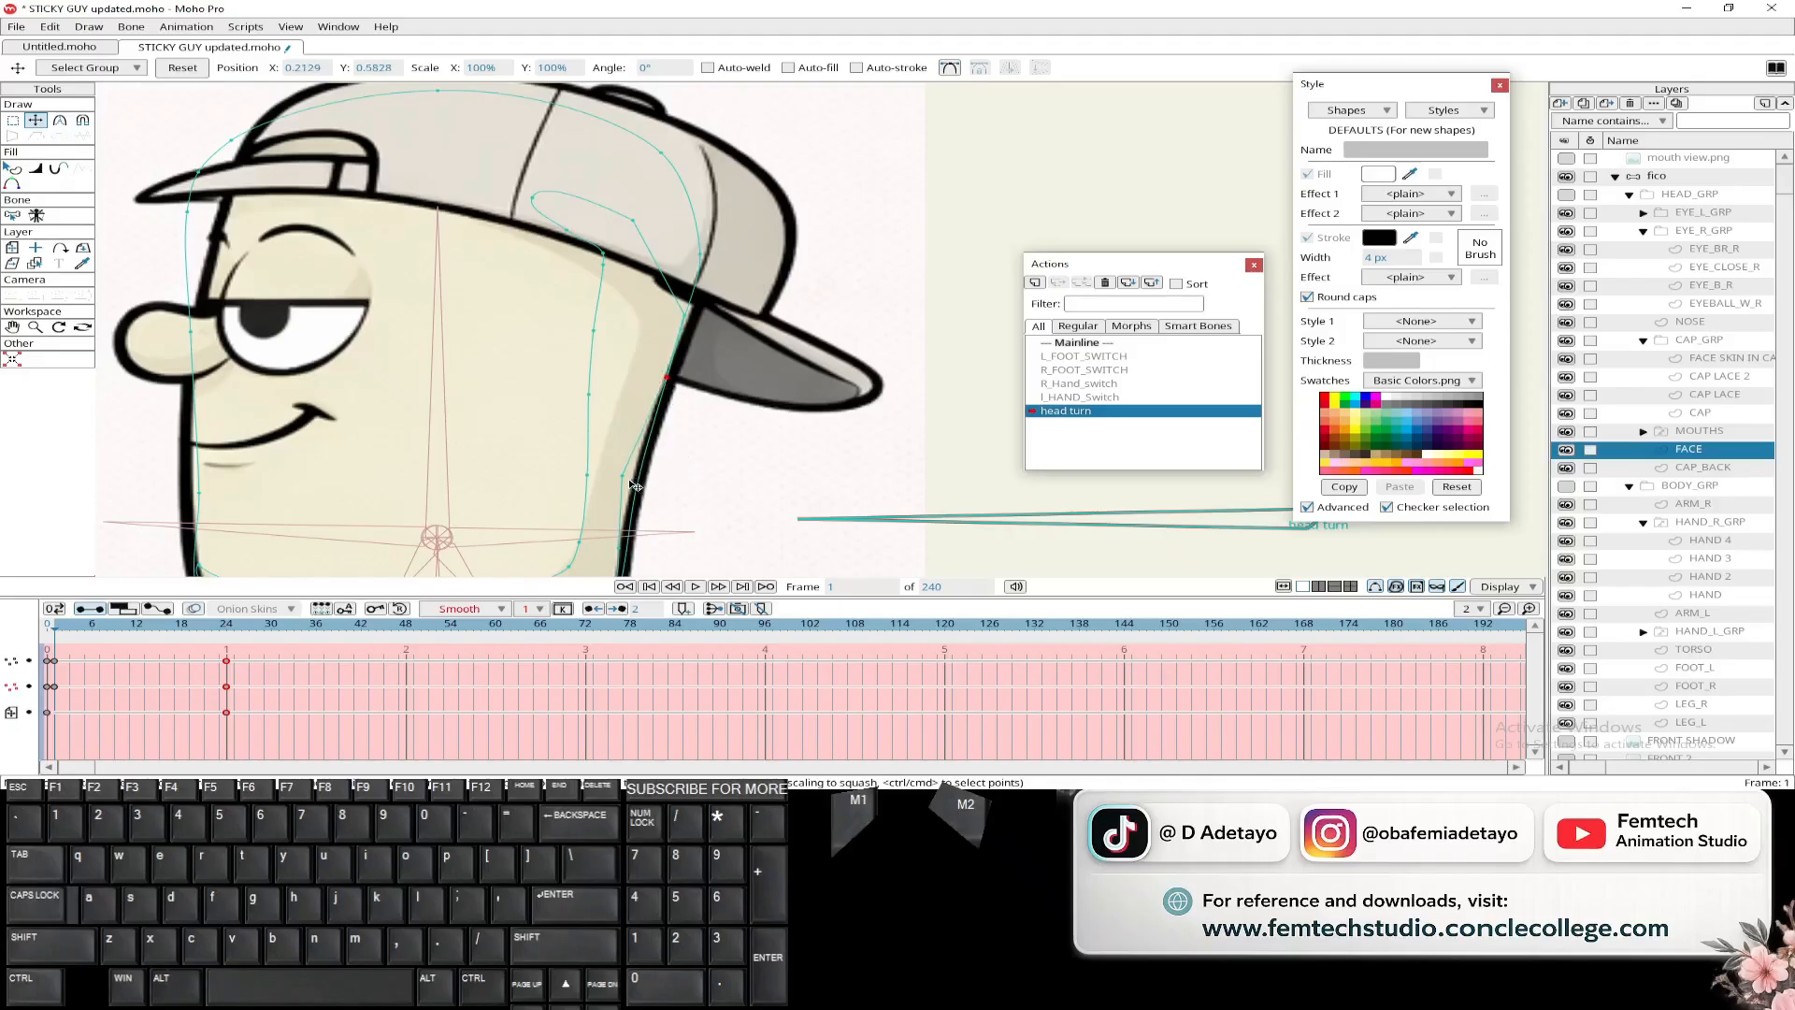
drag(624, 479, 730, 368)
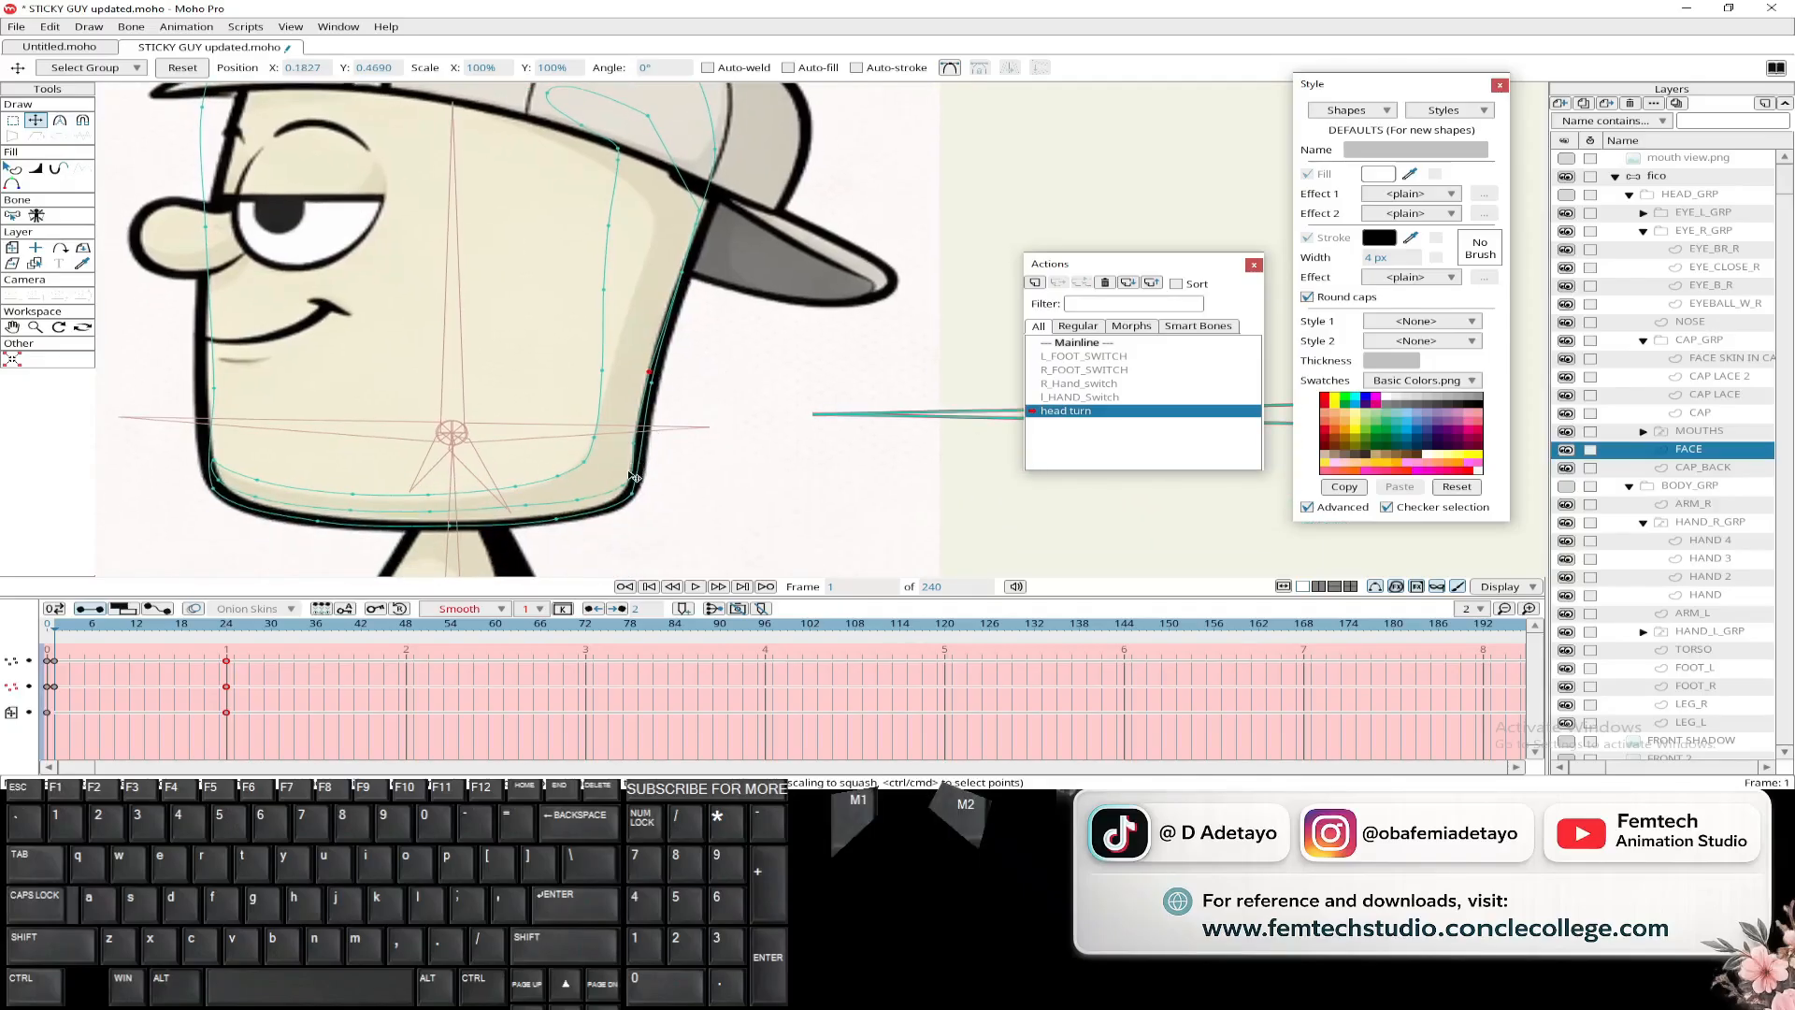
drag(632, 483, 253, 484)
click(526, 514)
click(213, 461)
drag(352, 494, 490, 496)
mouse_move(557, 476)
mouse_down()
mouse_move(542, 485)
mouse_move(577, 463)
mouse_up()
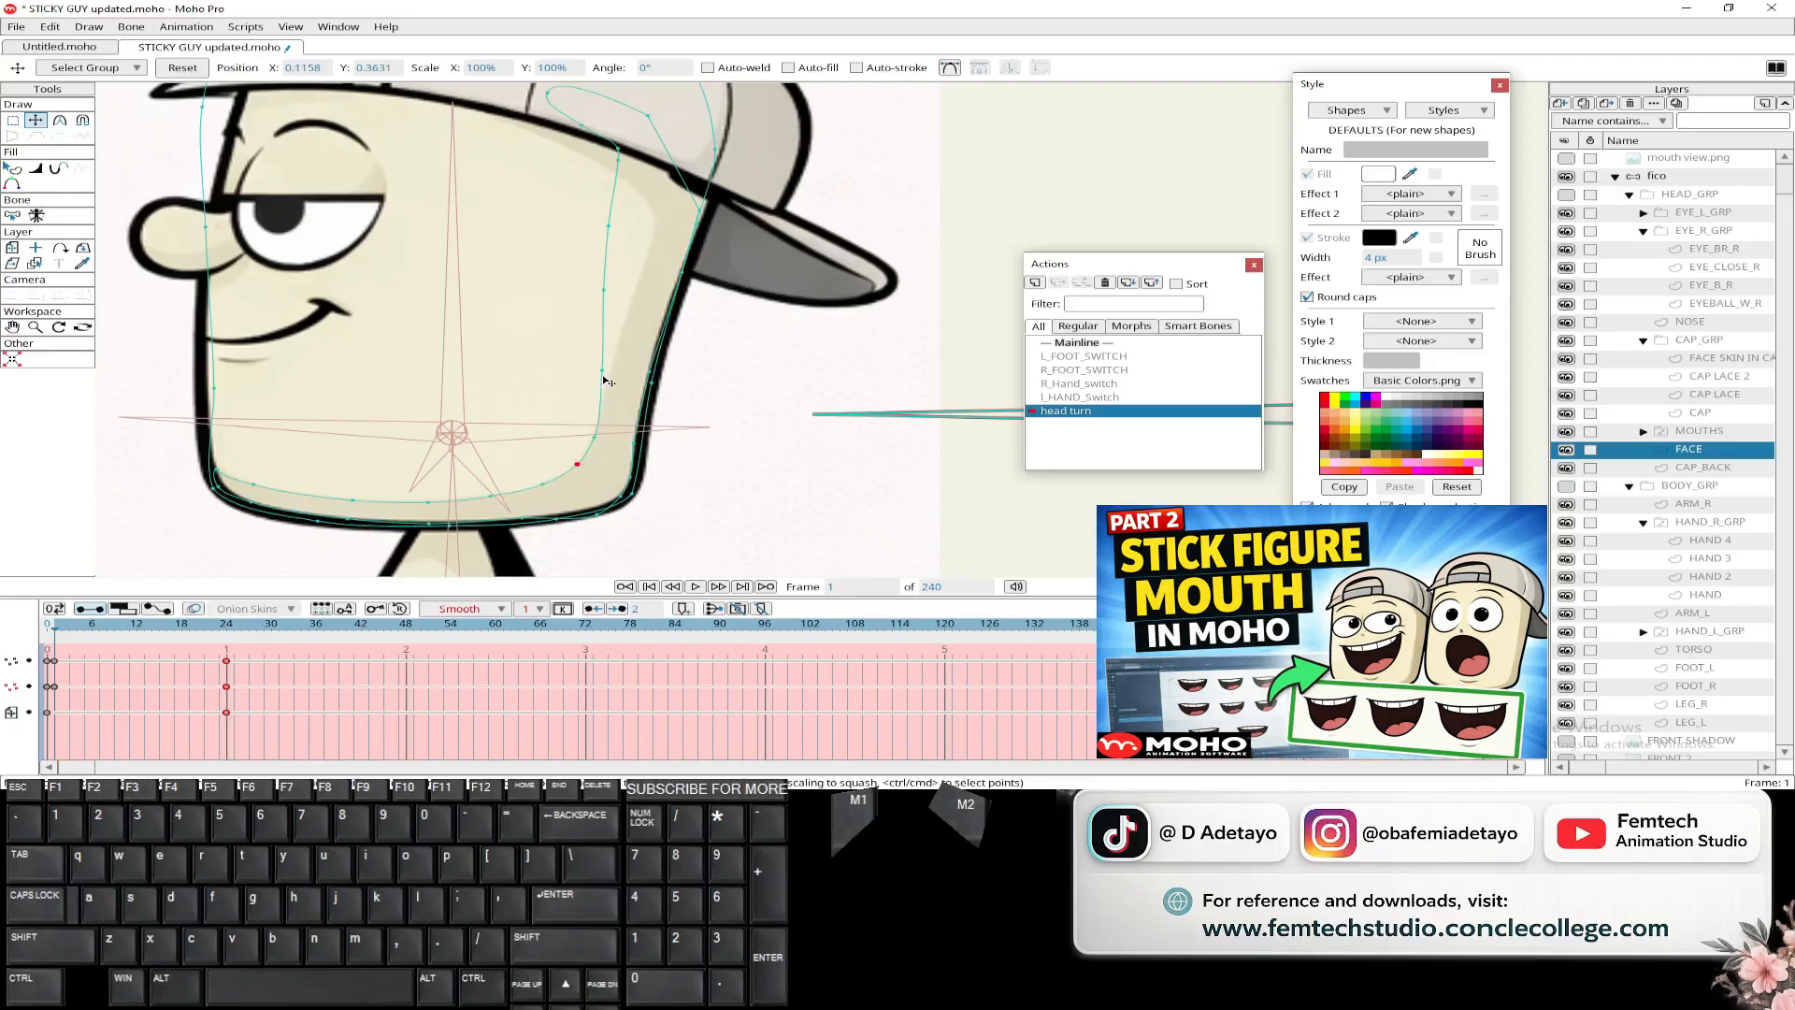
- Adjust the shading's inner edge and the top part behind the cap, making its upper back point a peak
drag(602, 371, 610, 369)
drag(603, 292, 512, 246)
drag(670, 255, 697, 264)
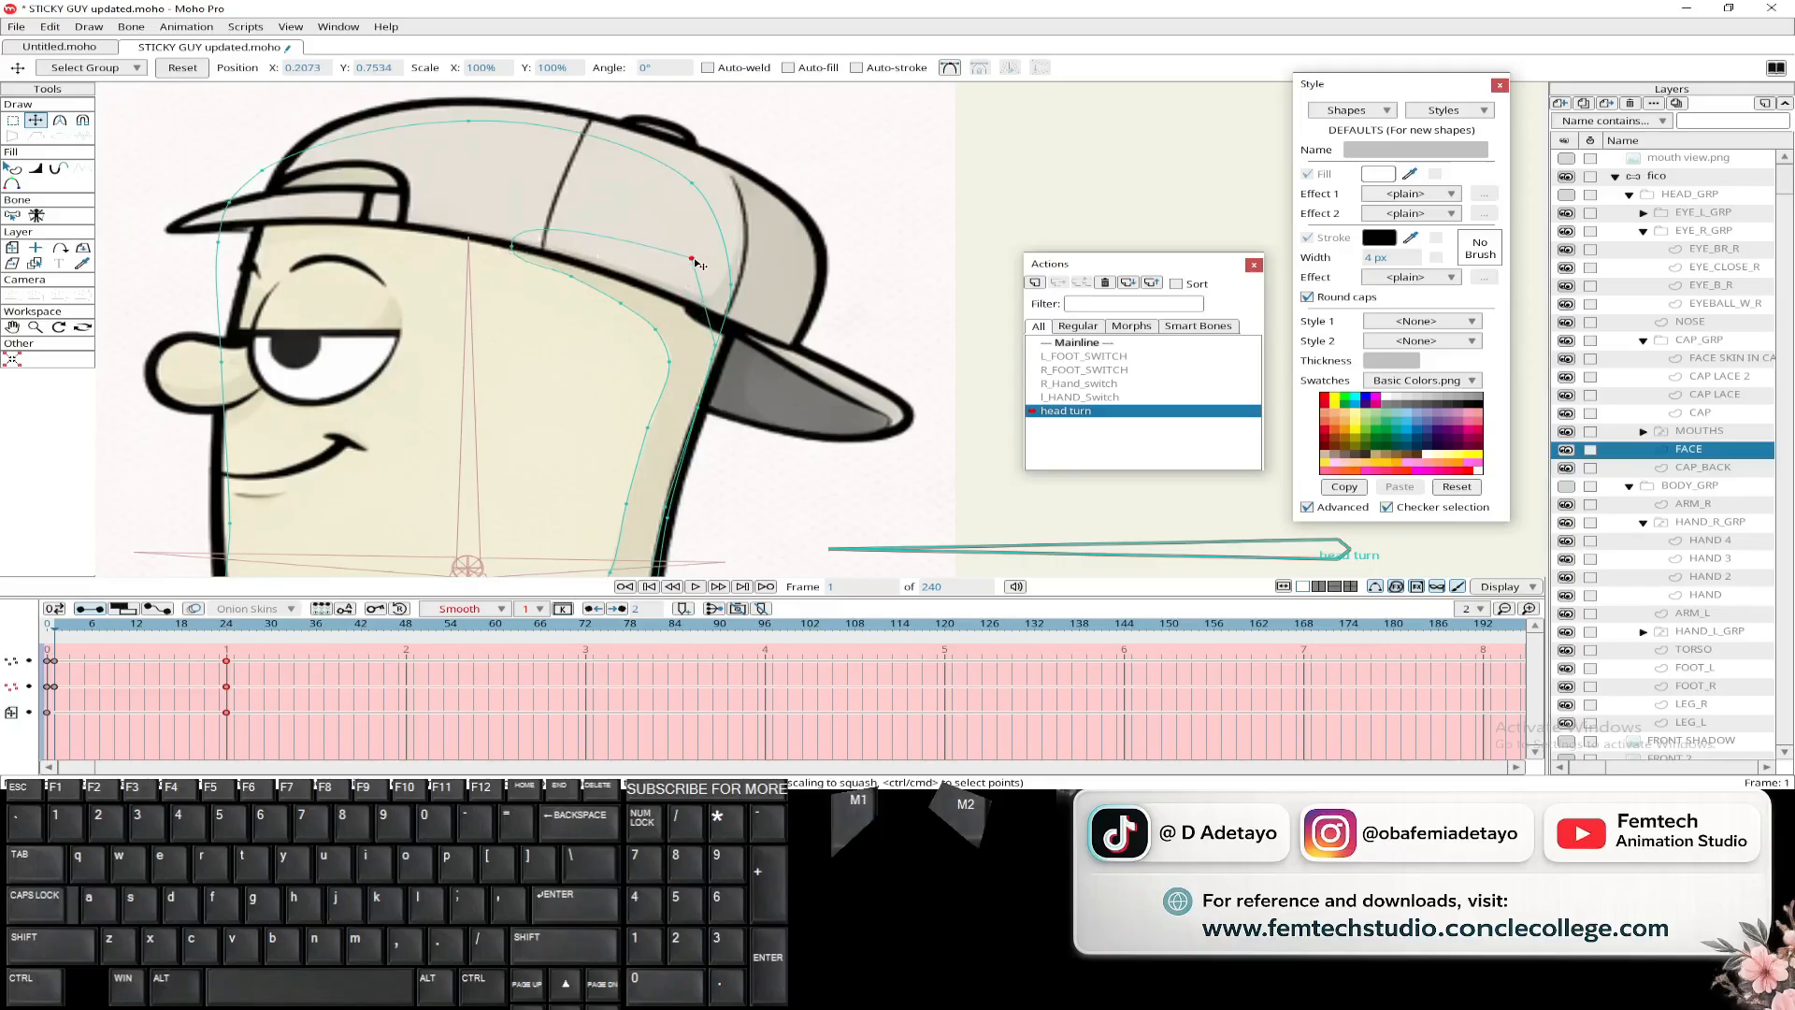
key(ctrl)
key(ctrl+p)
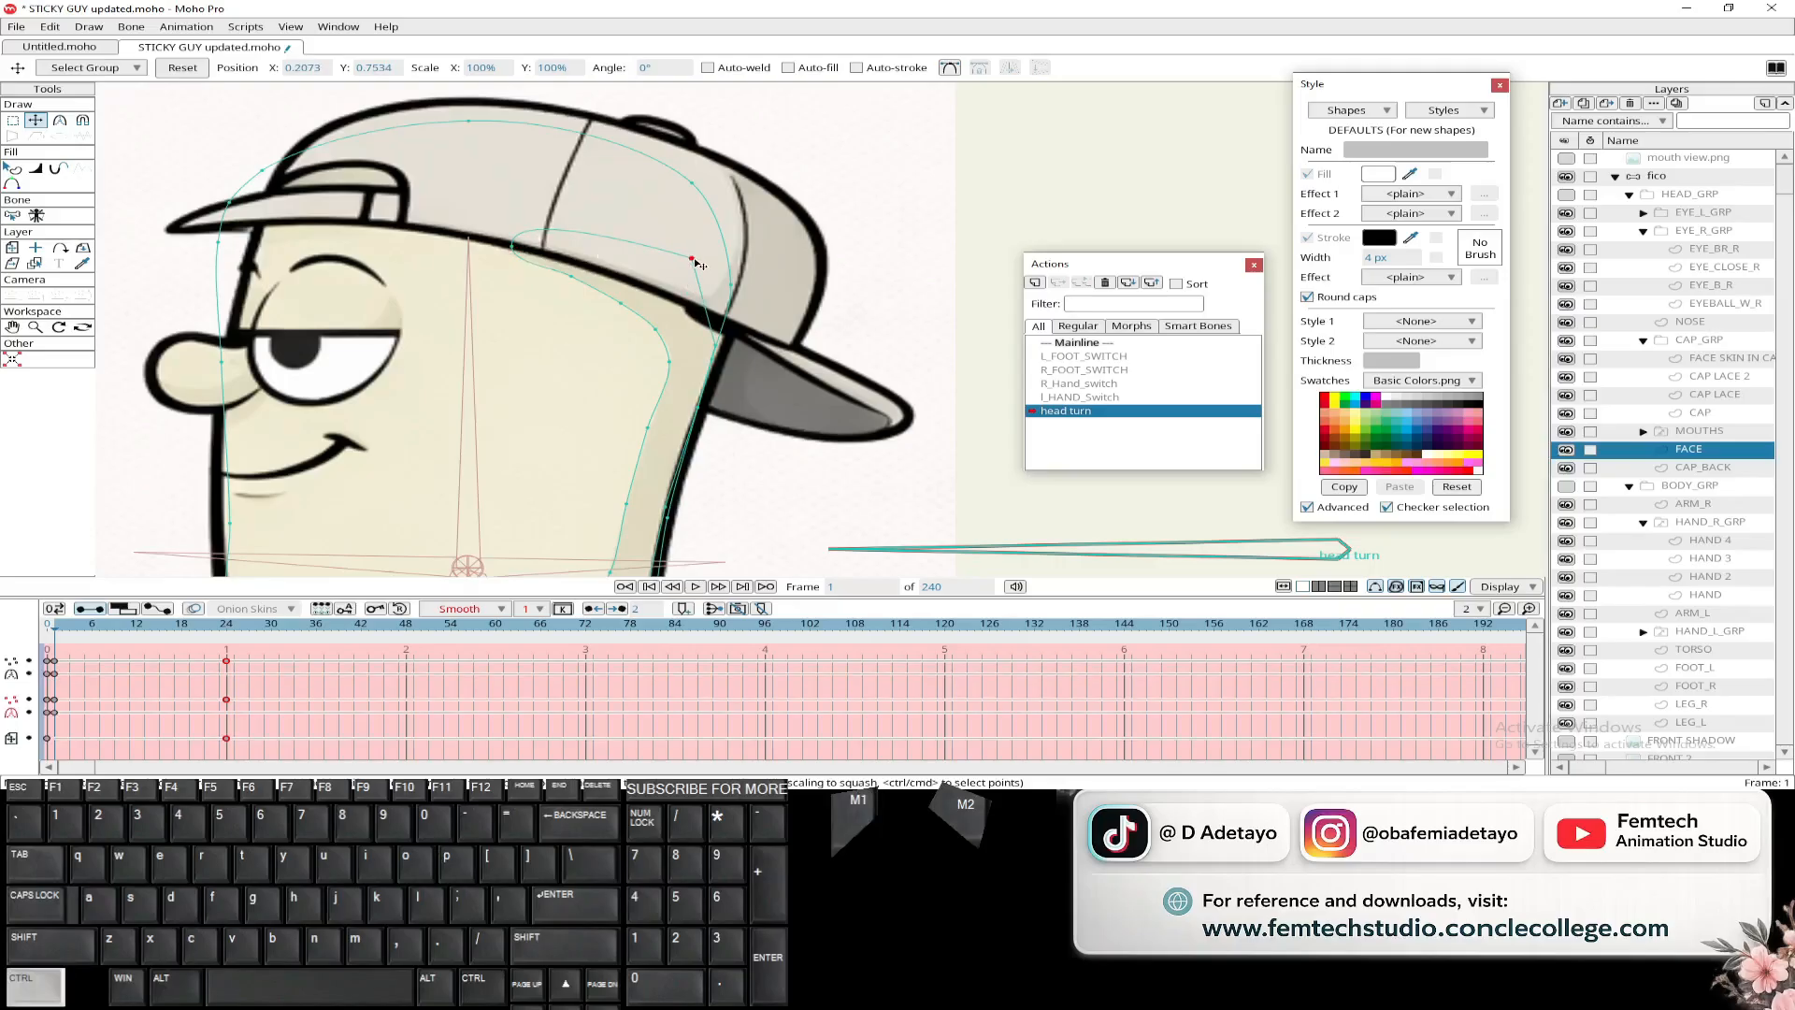
drag(697, 265, 713, 255)
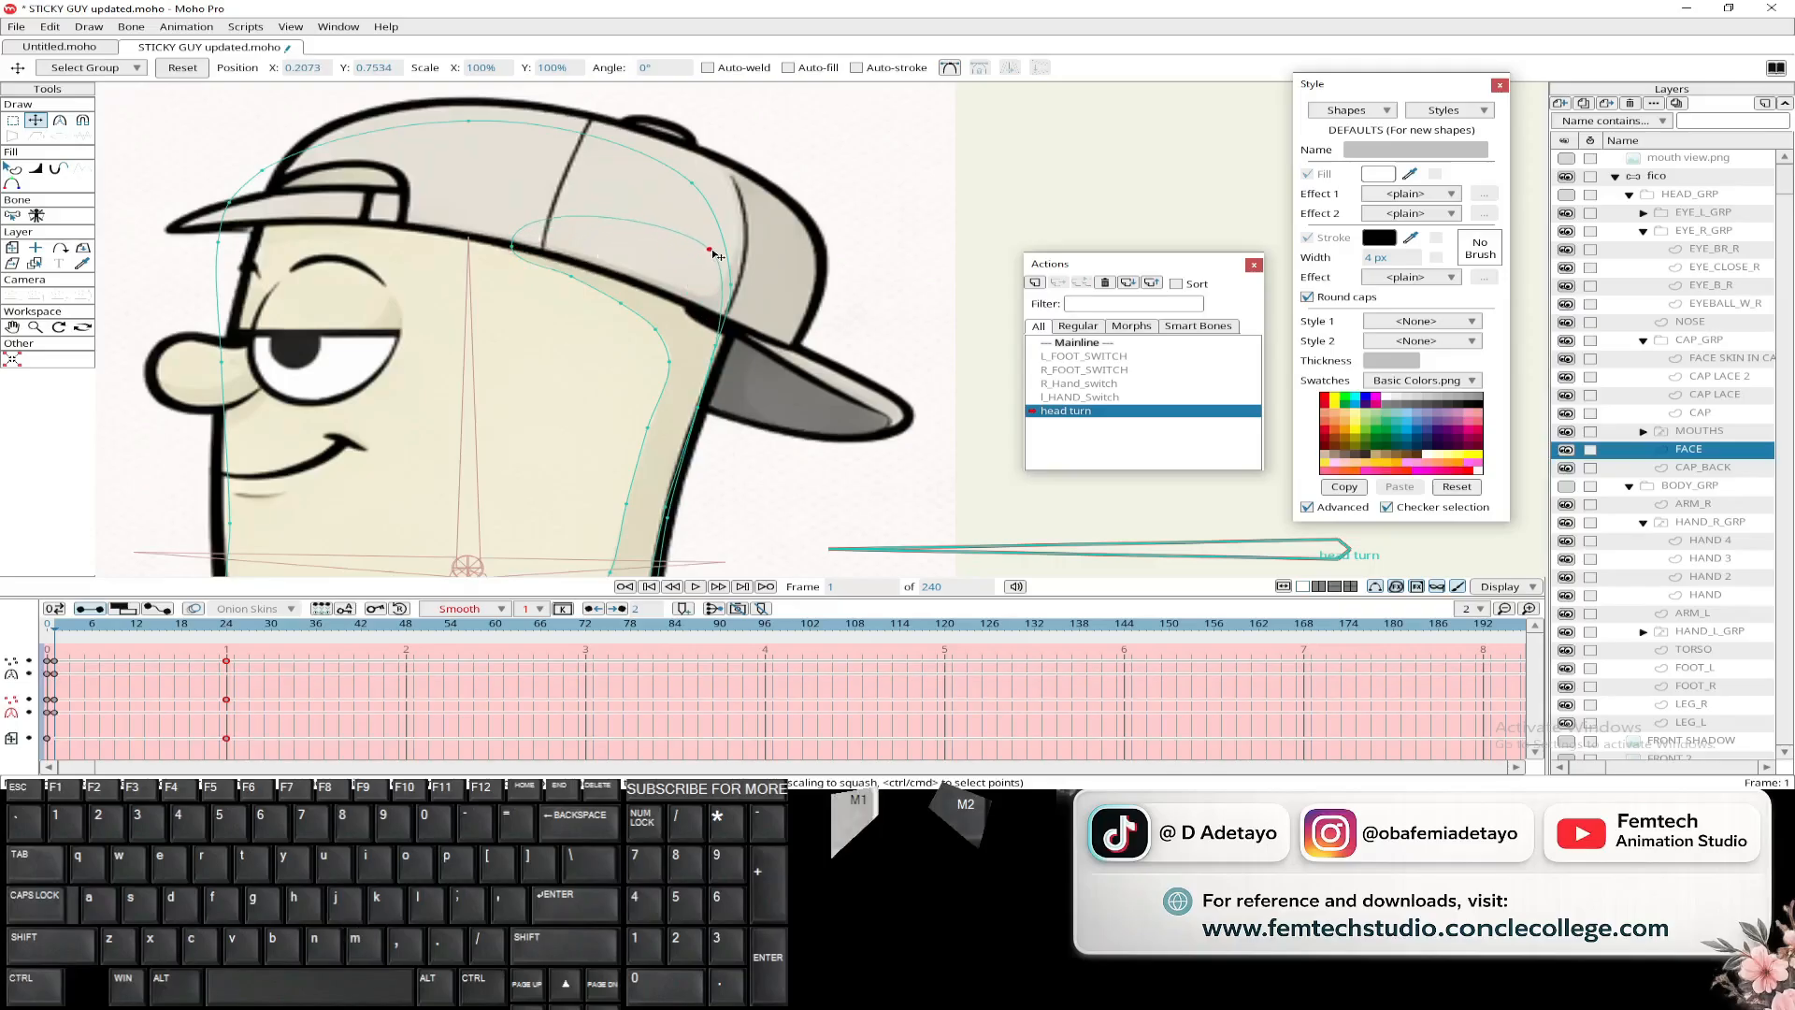
- Show the HEAD_GRP layer again and fit the face outline's front edge and upper front corner to the turned reference
scroll(466, 402, down, 3)
drag(474, 432, 547, 386)
scroll(551, 387, up, 2)
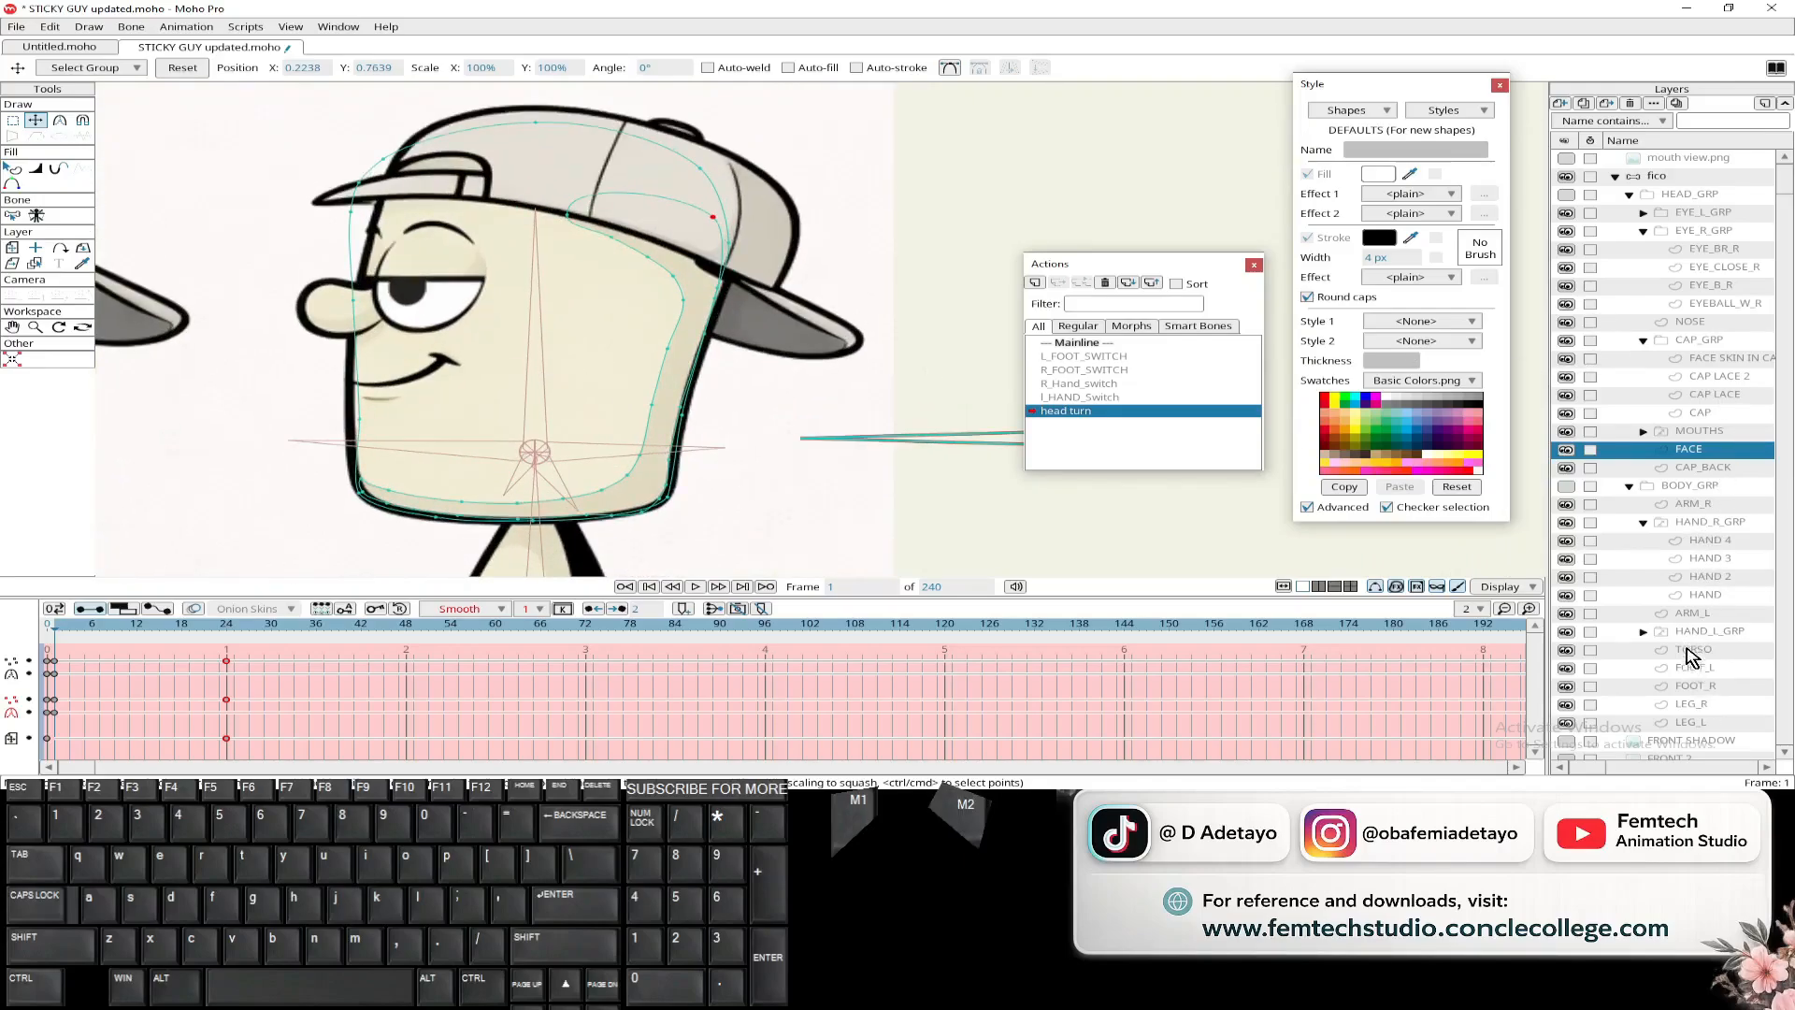
click(1567, 196)
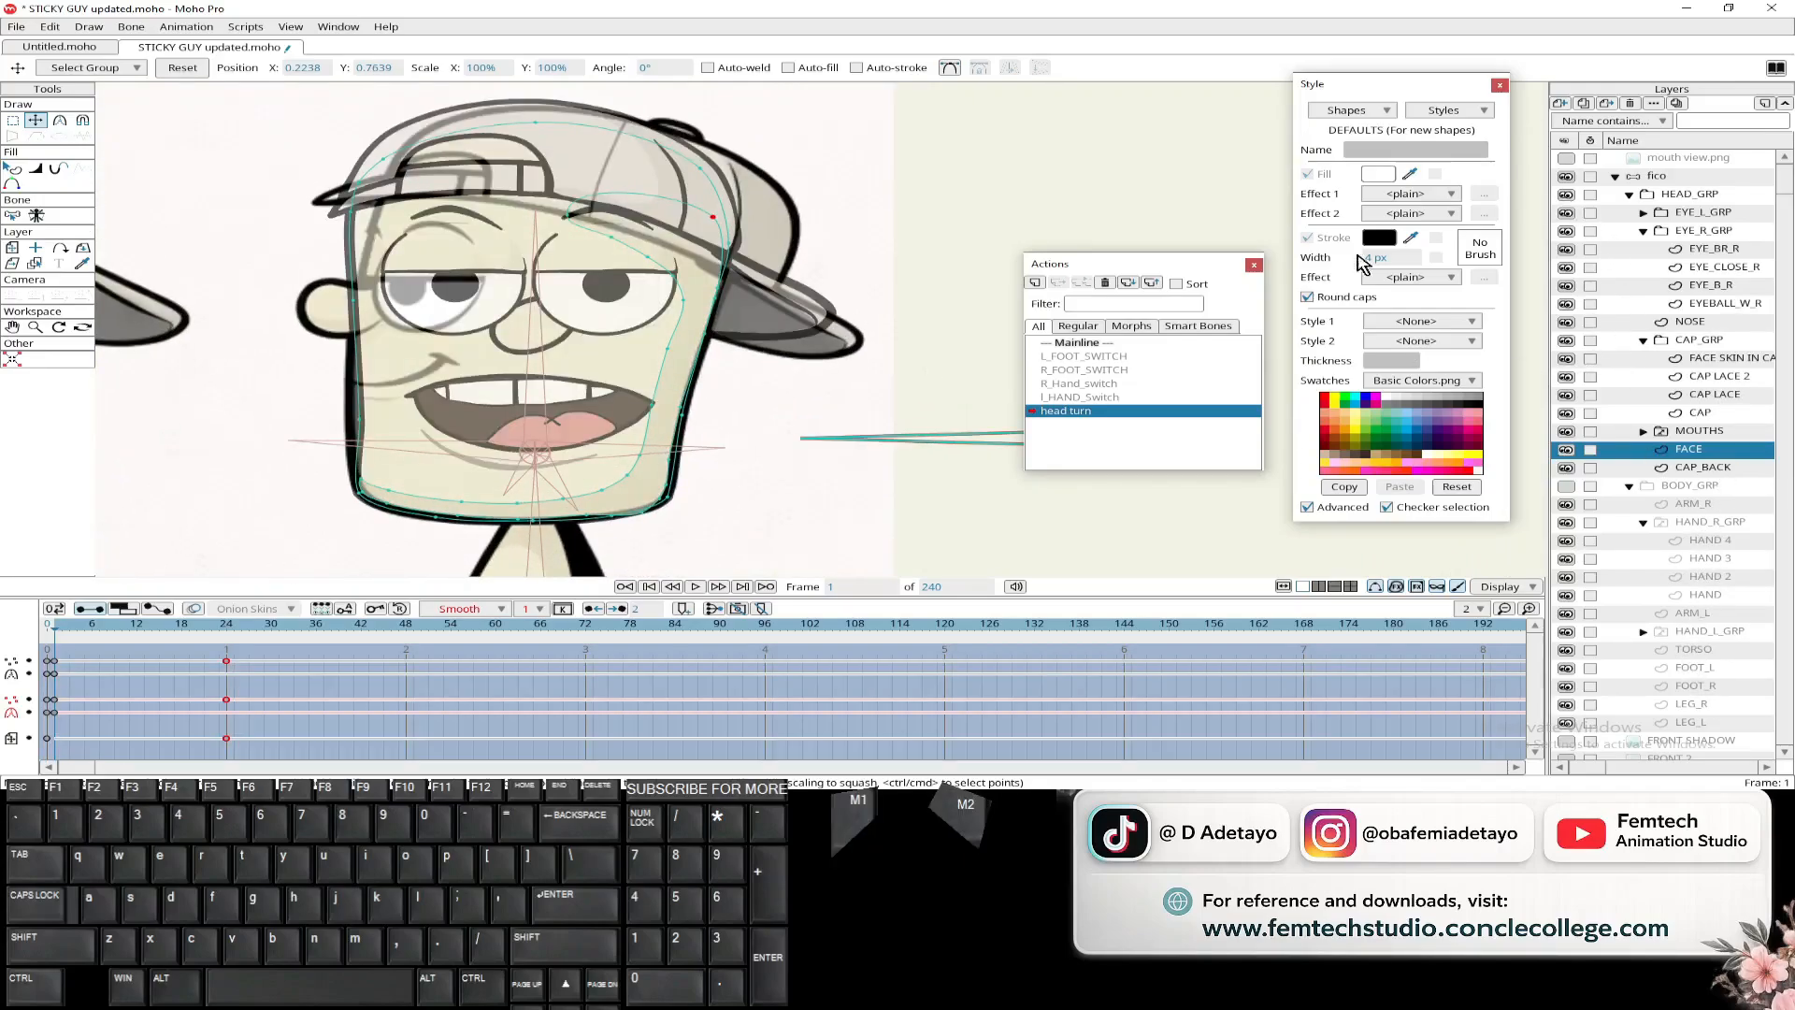
alt+right_click(406, 370)
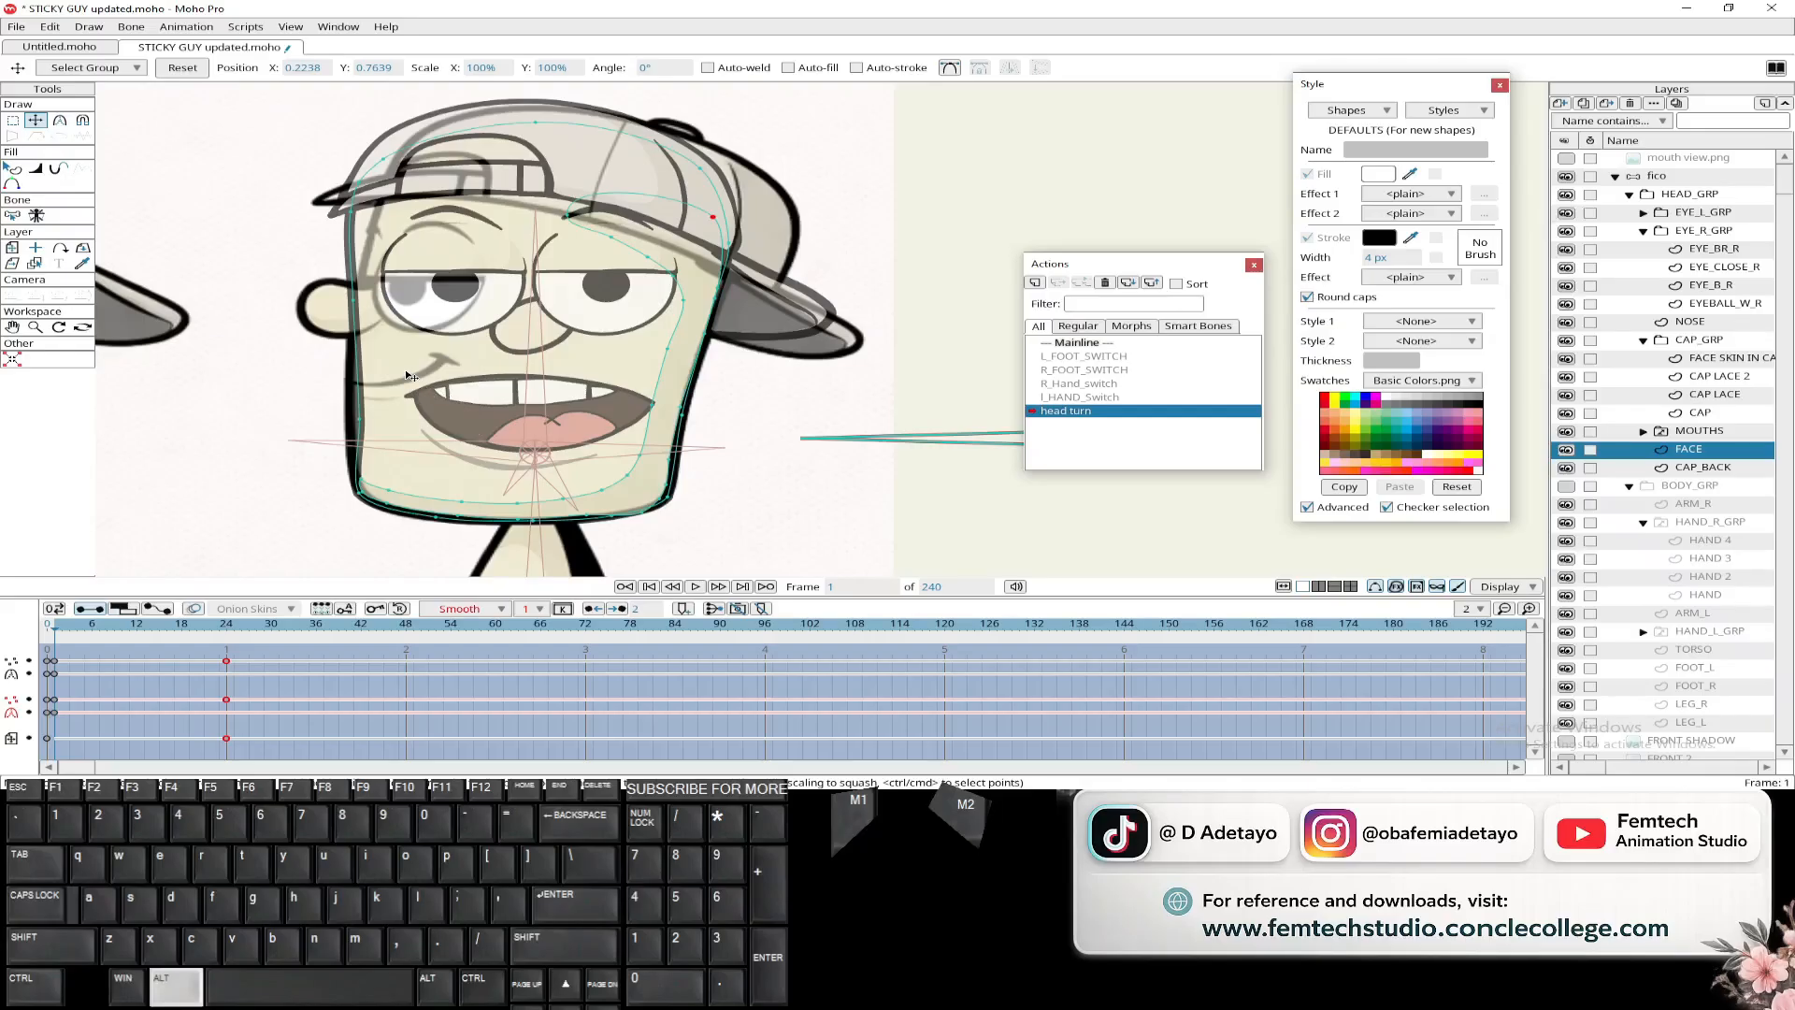
scroll(363, 421, up, 2)
drag(362, 423, 424, 422)
drag(407, 267, 476, 452)
drag(474, 330, 552, 262)
scroll(464, 309, up, 2)
scroll(552, 262, down, 3)
drag(433, 419, 462, 335)
scroll(417, 318, down, 2)
scroll(483, 334, up, 2)
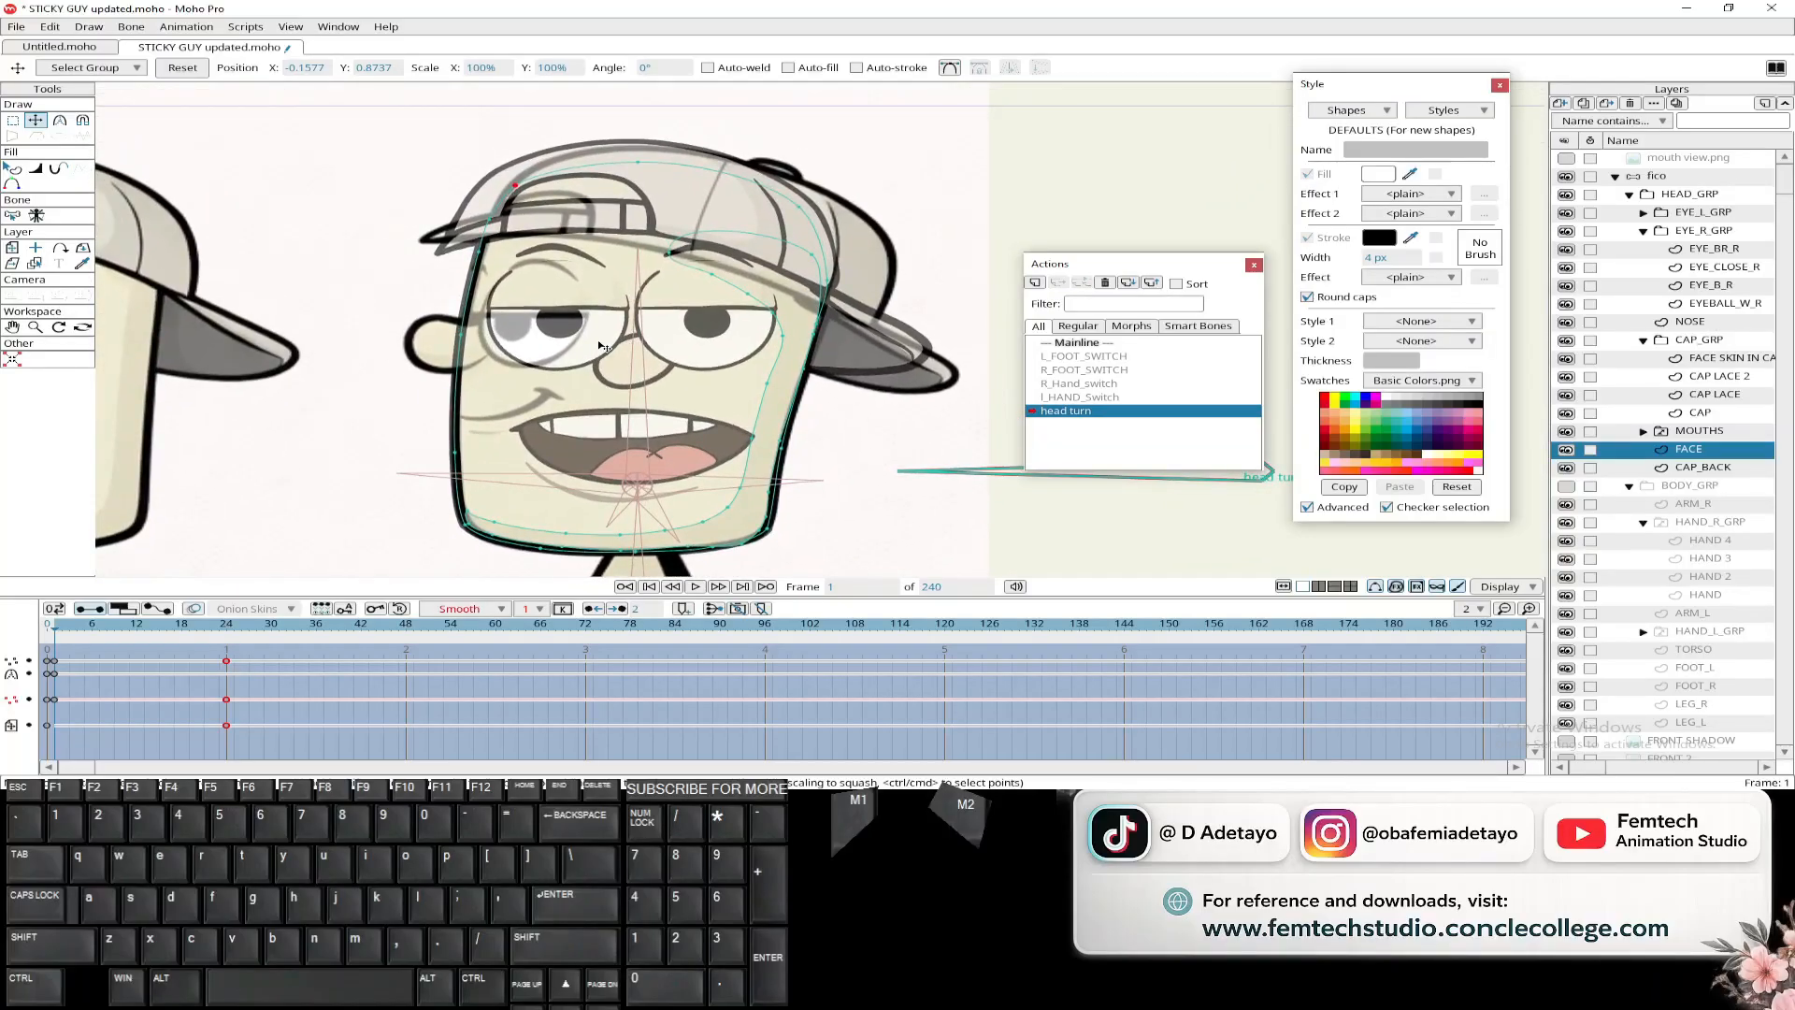
- Key the EYE_L_GRP layer's original position at frame 24 with the Transform Layer tool
key(ctrl+a)
alt+click(522, 341)
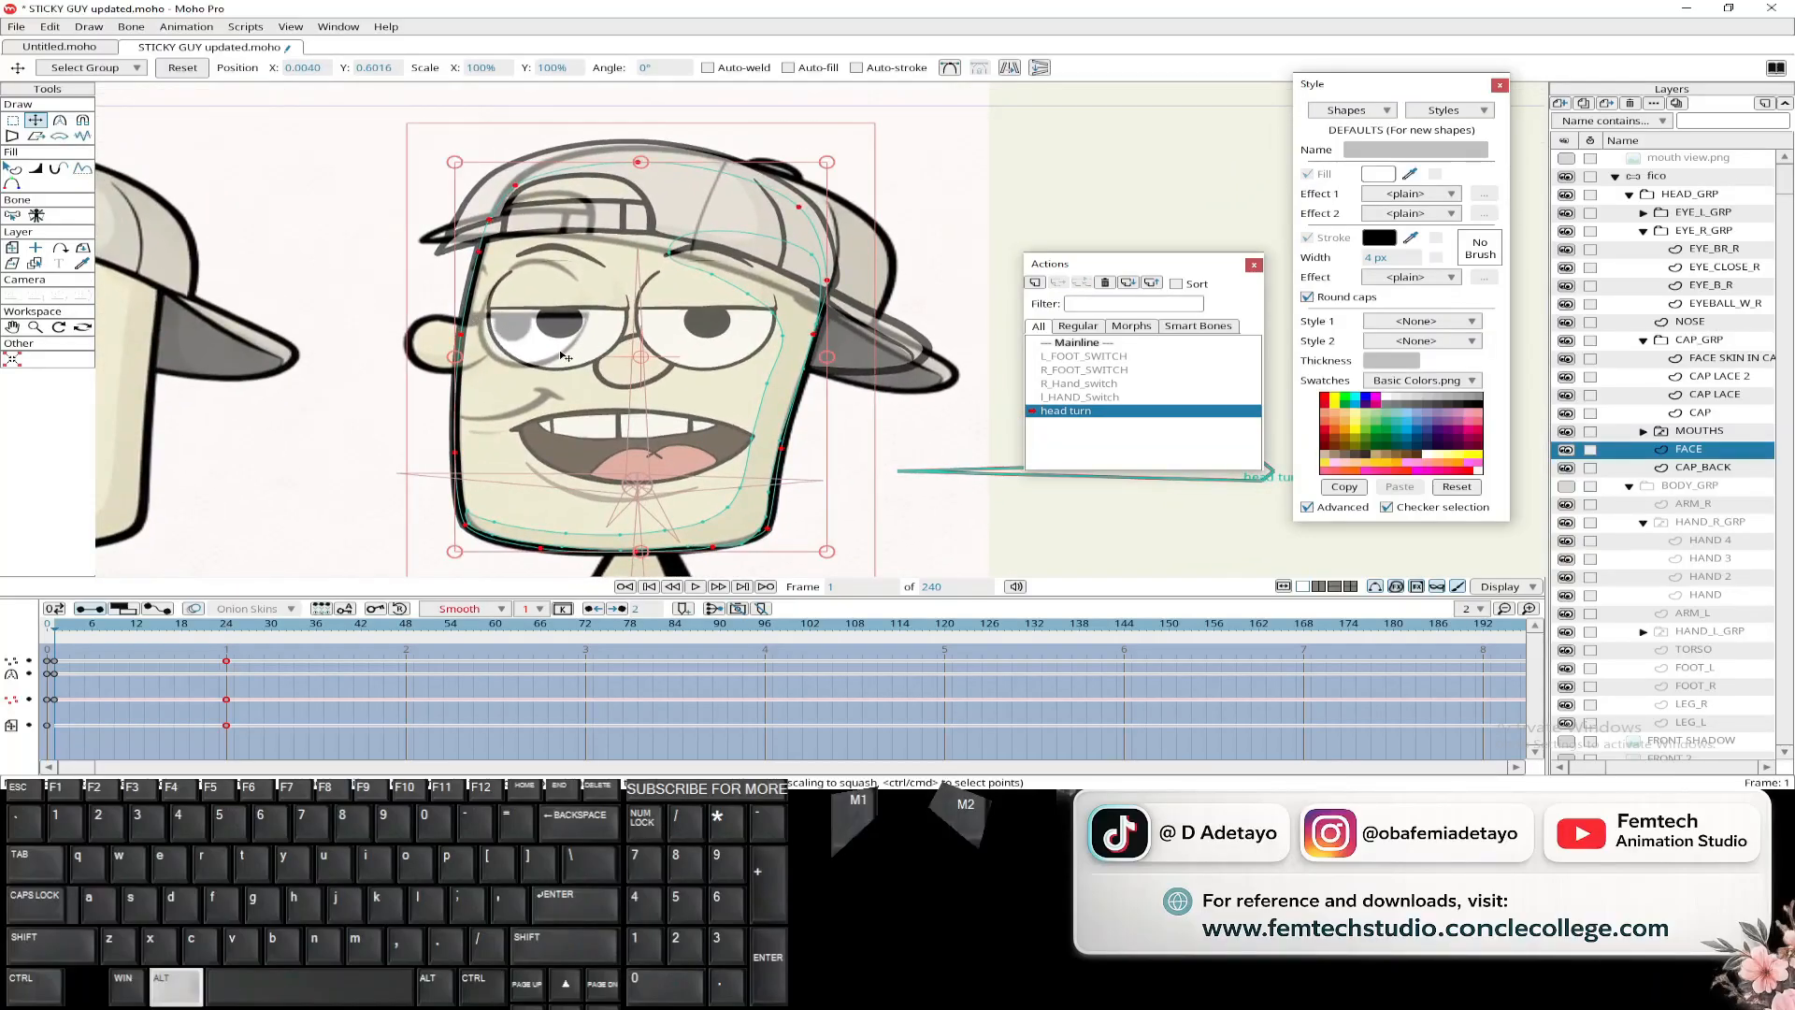
click(1697, 213)
click(1567, 214)
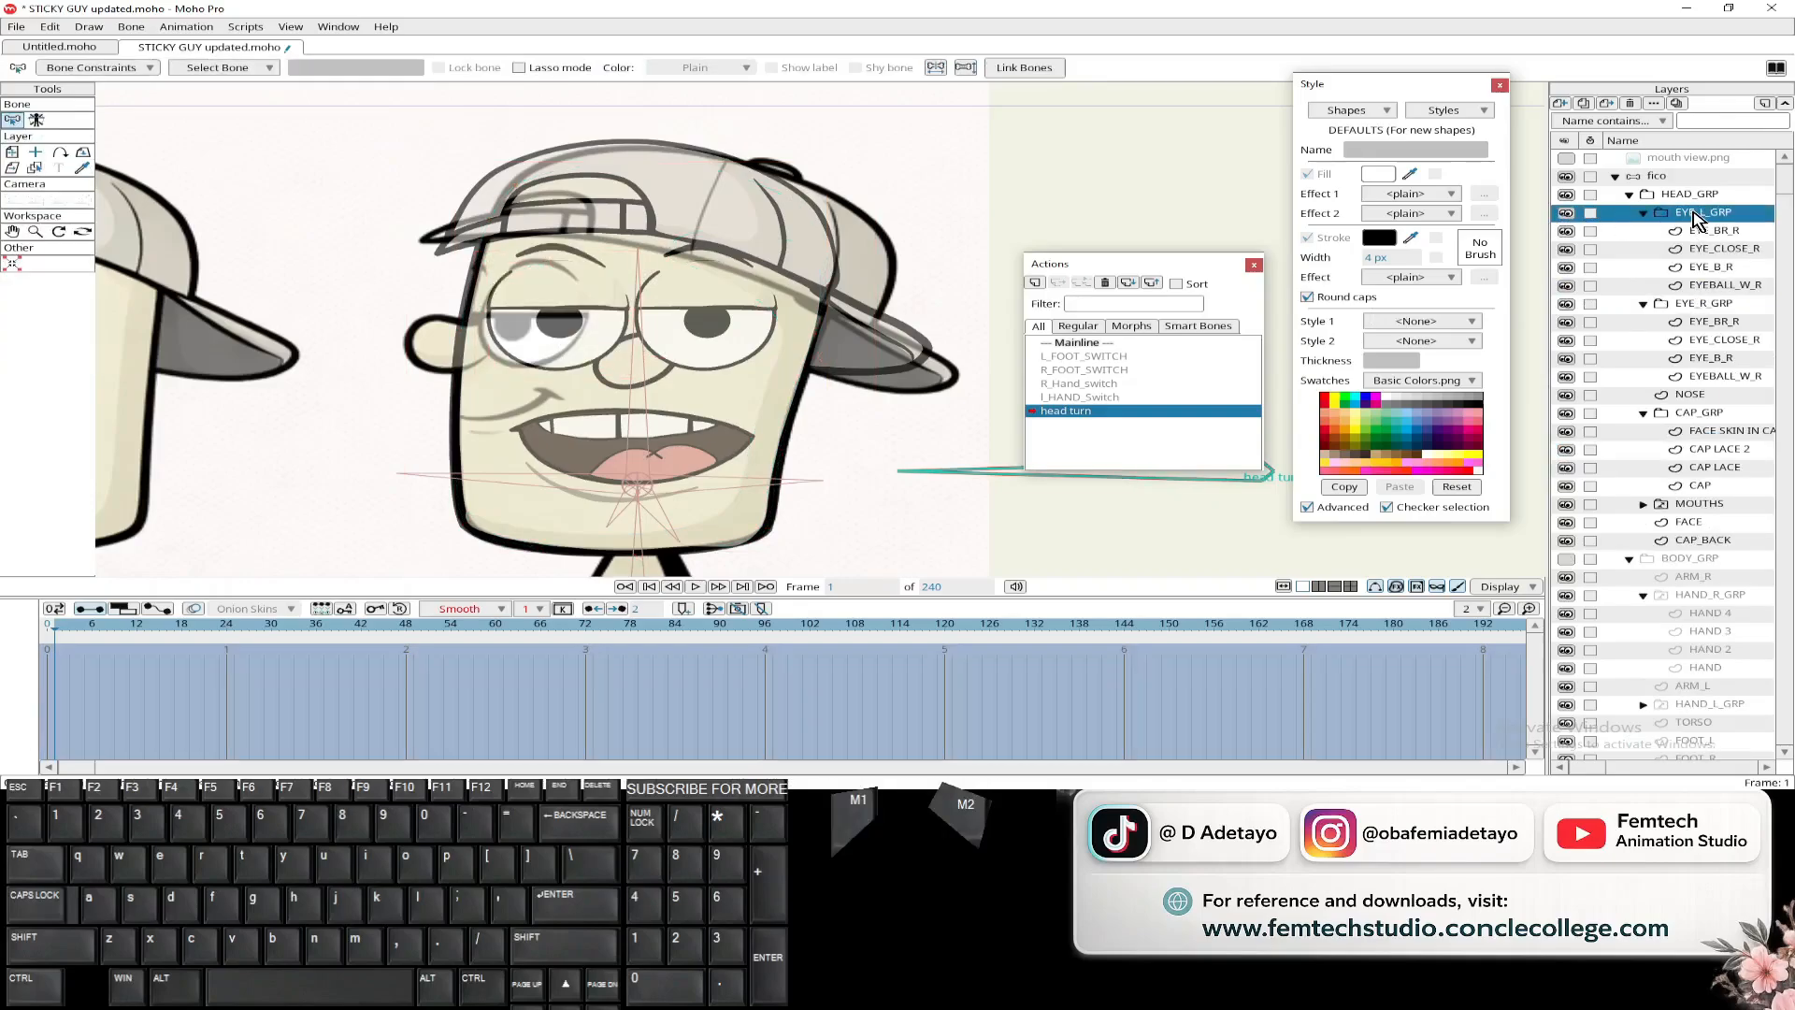
click(13, 152)
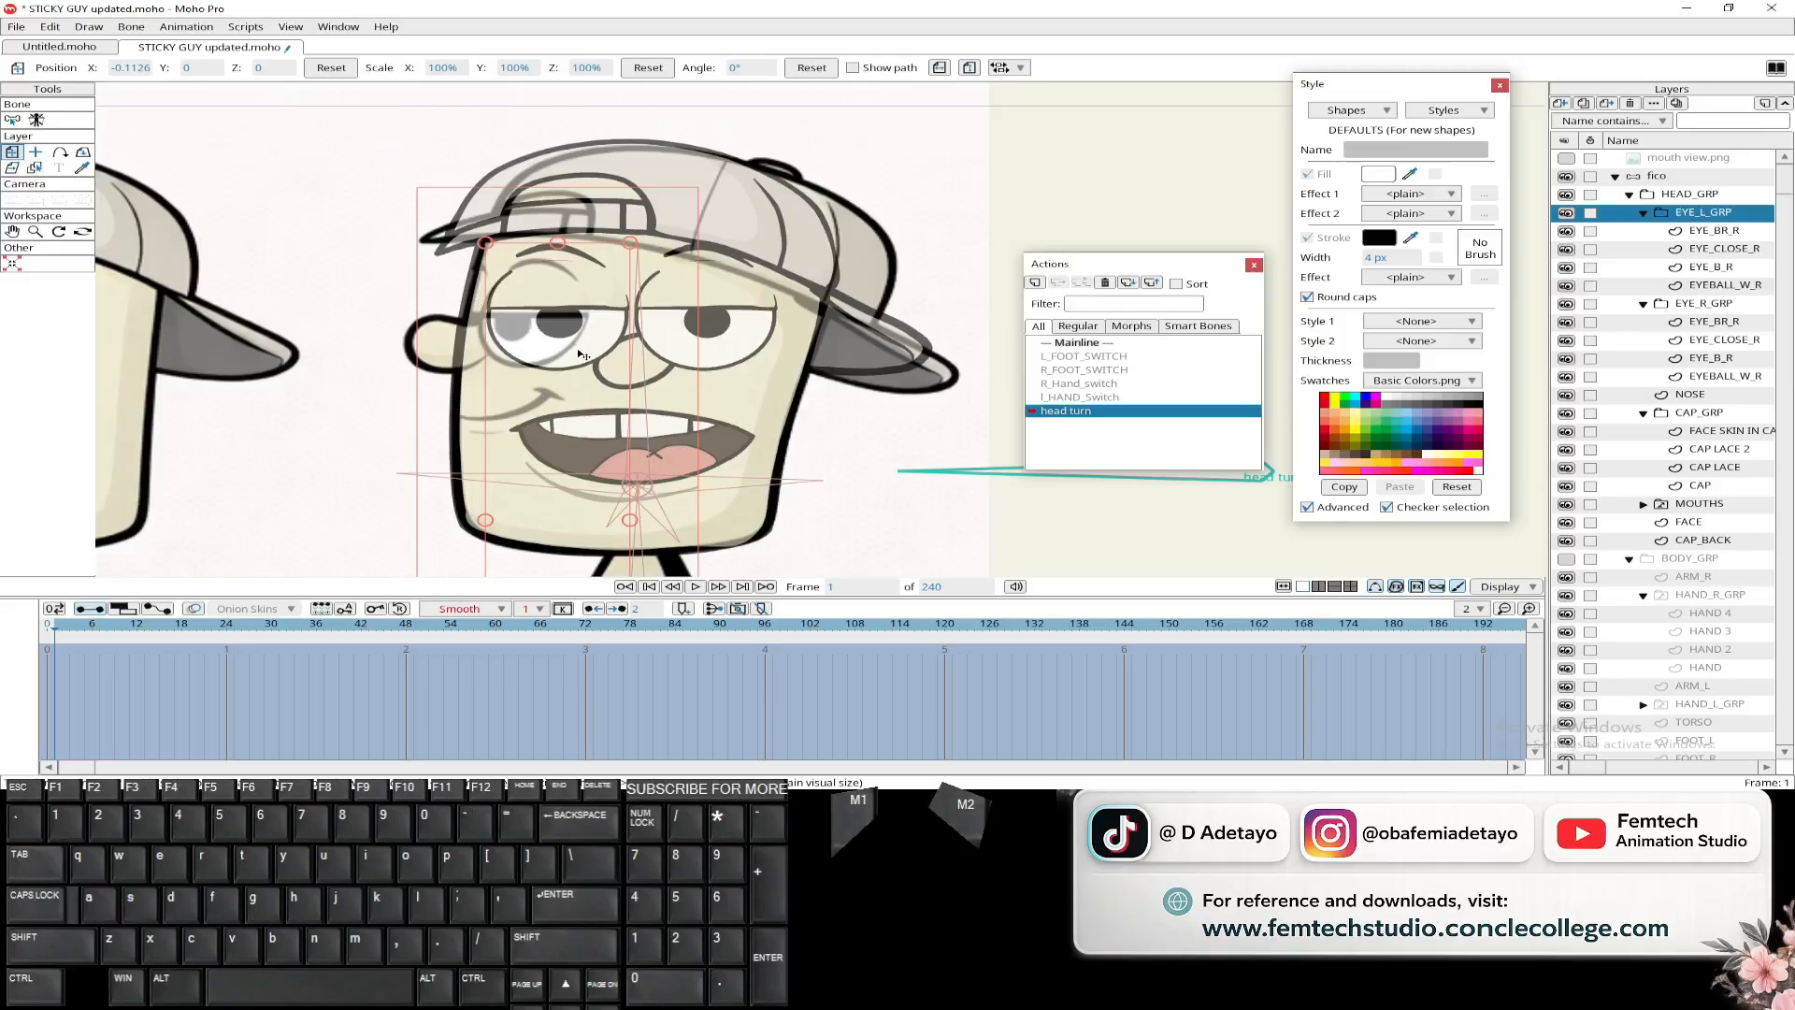
click(226, 625)
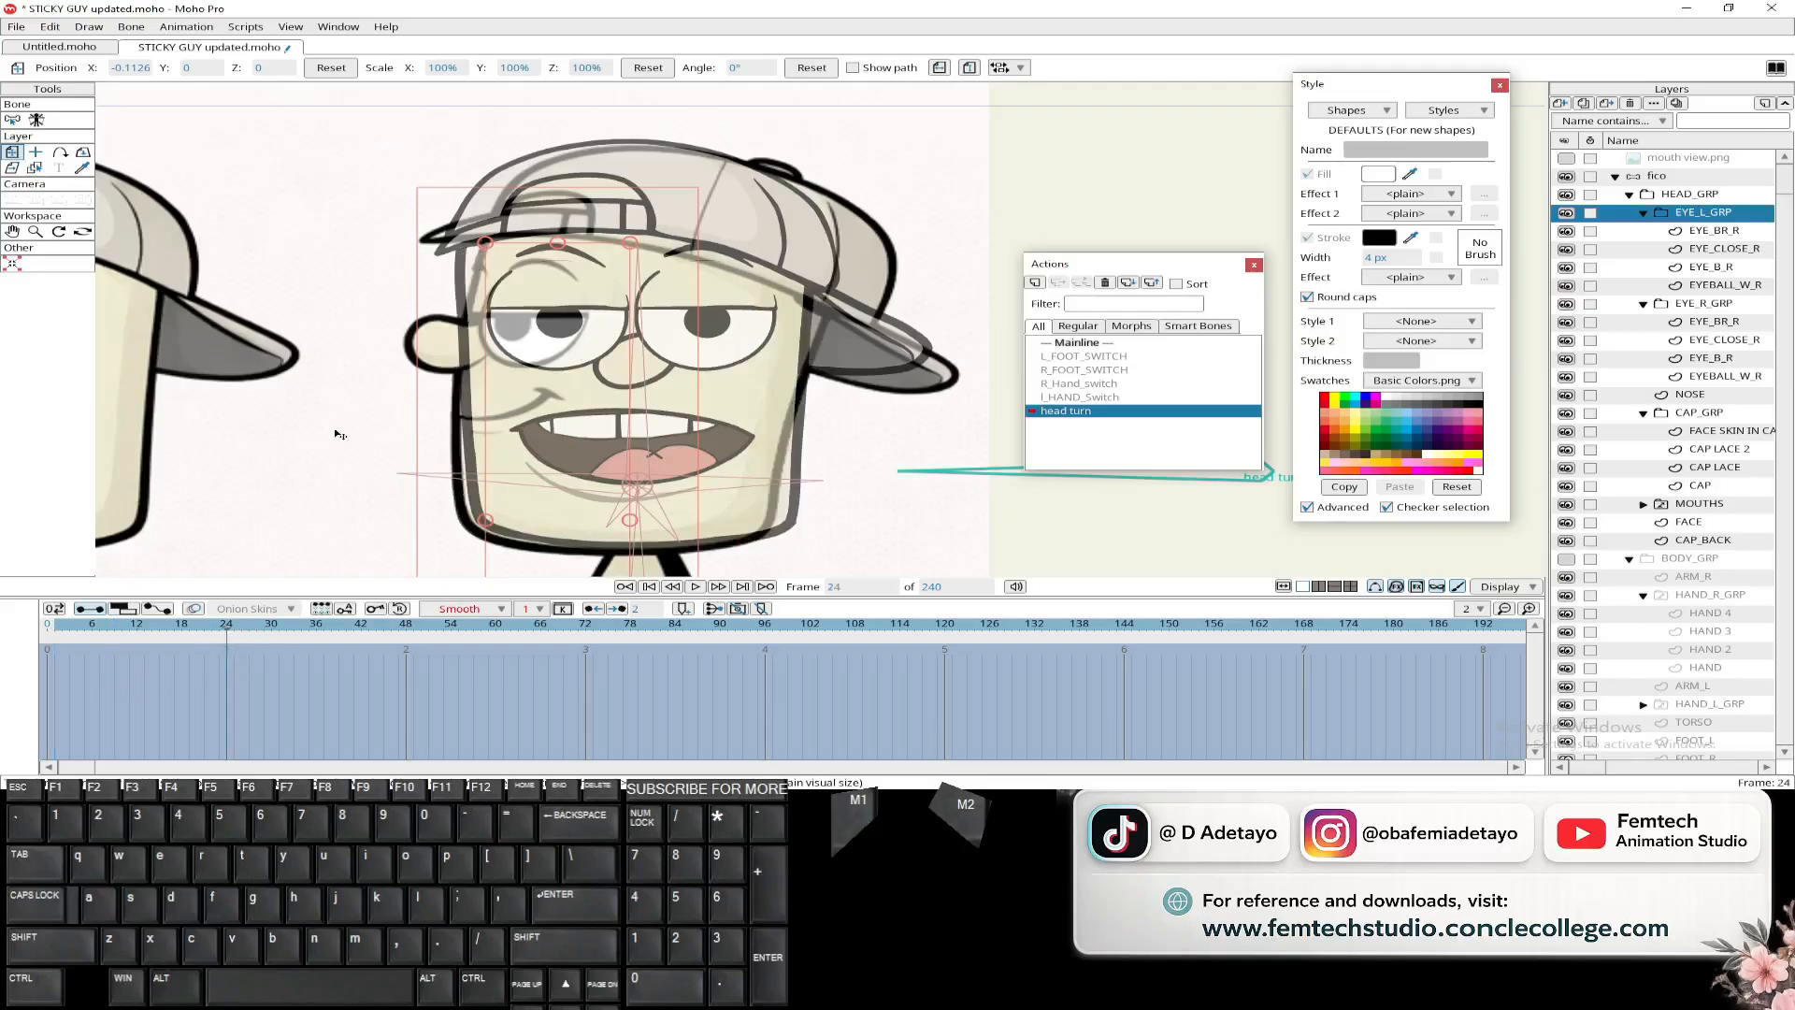
click(537, 335)
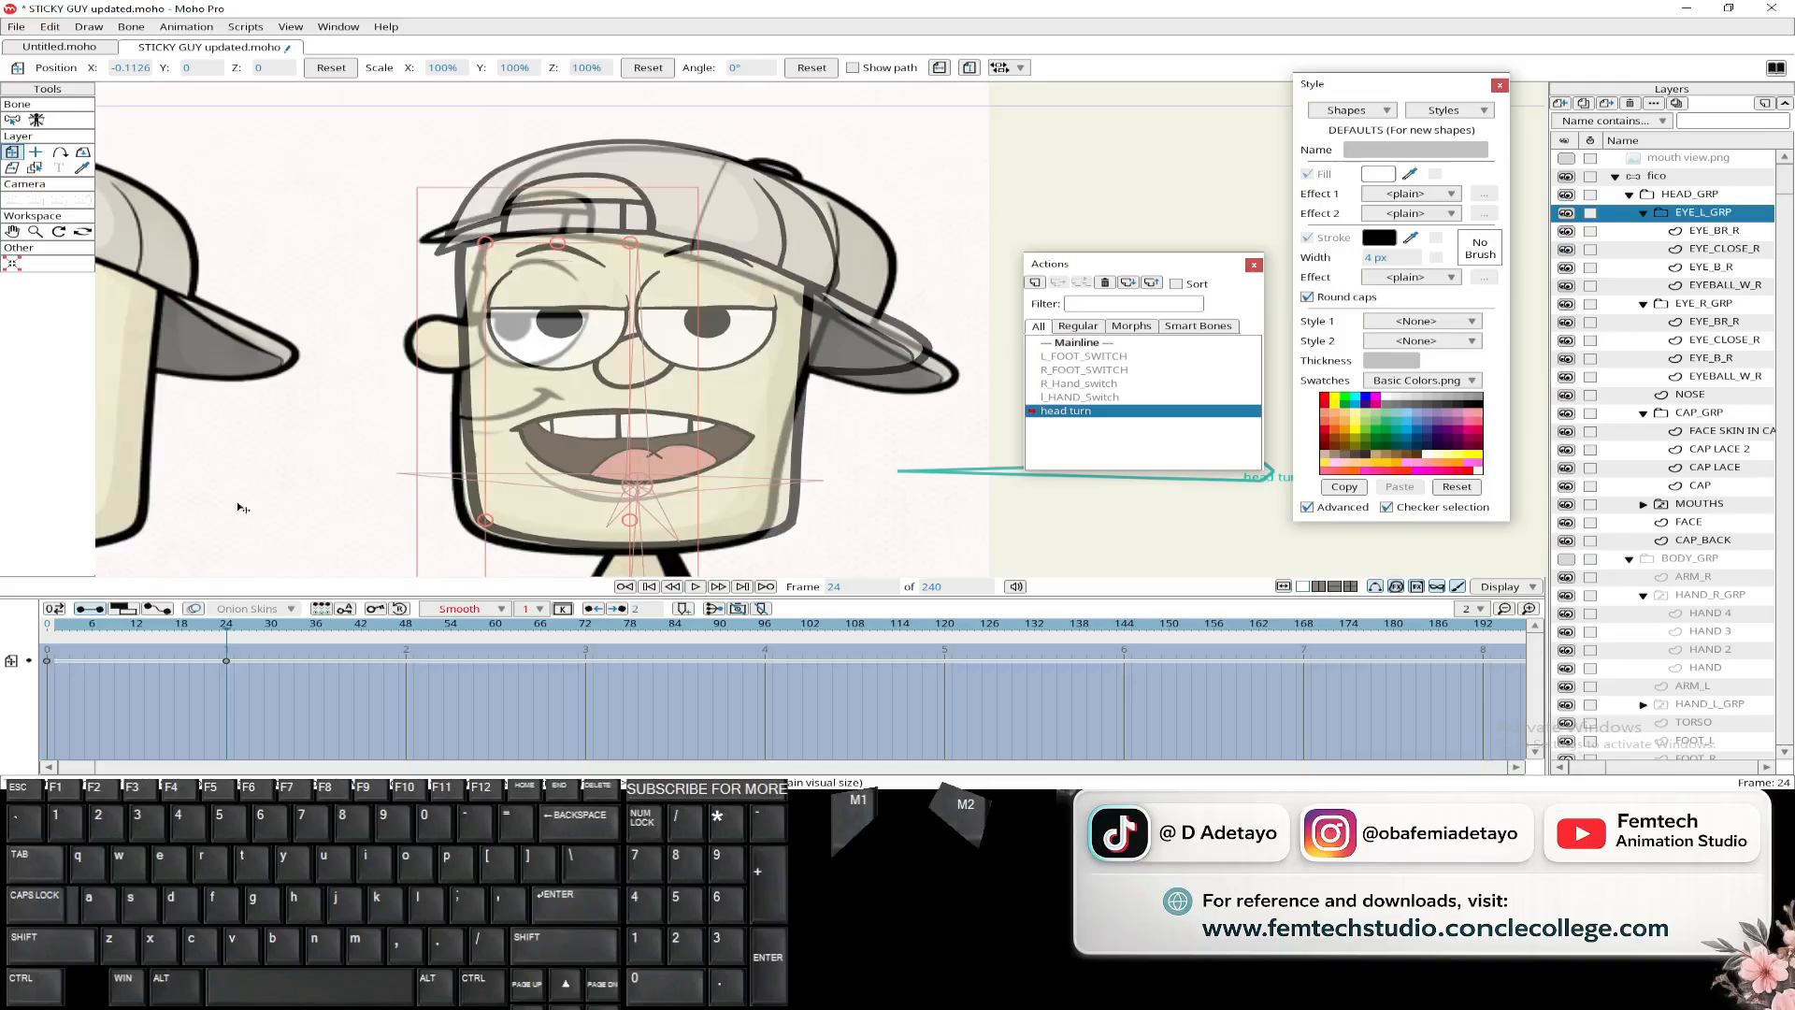
- Collapse the EYE_L_GRP layer and key the EYE_R_GRP layer's original position at frame 24
click(56, 633)
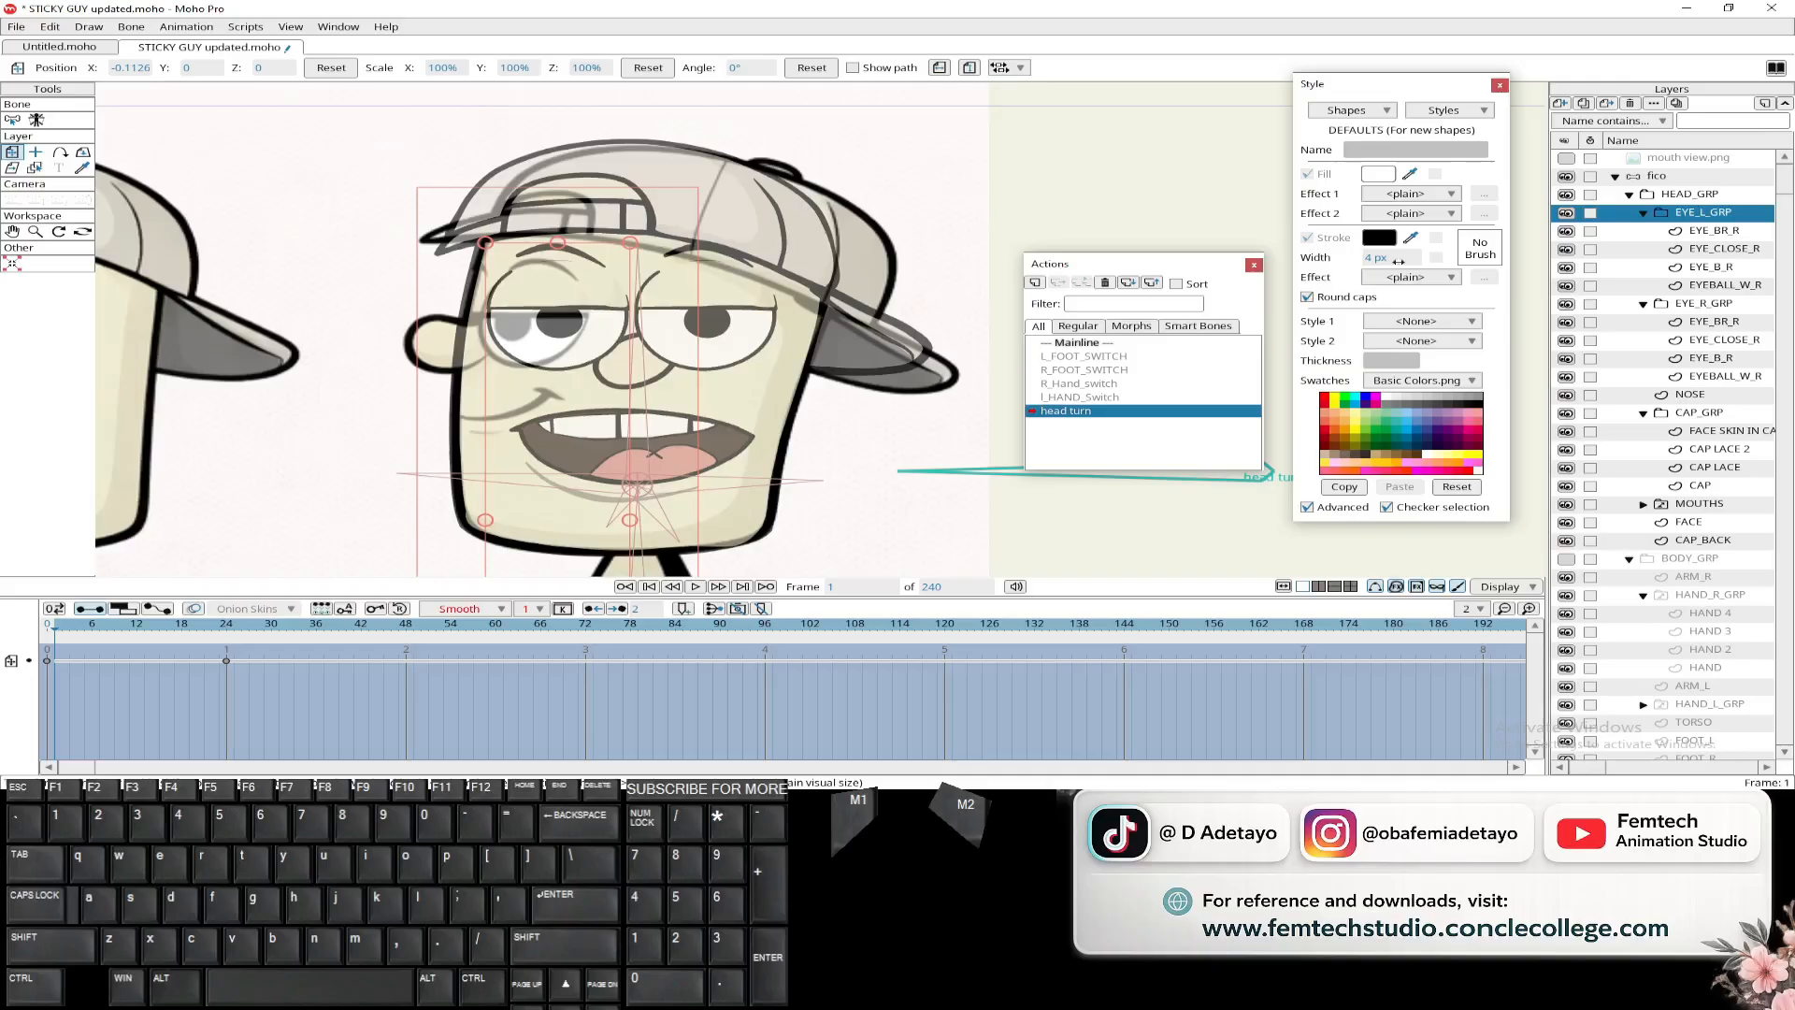
click(1643, 213)
click(1699, 231)
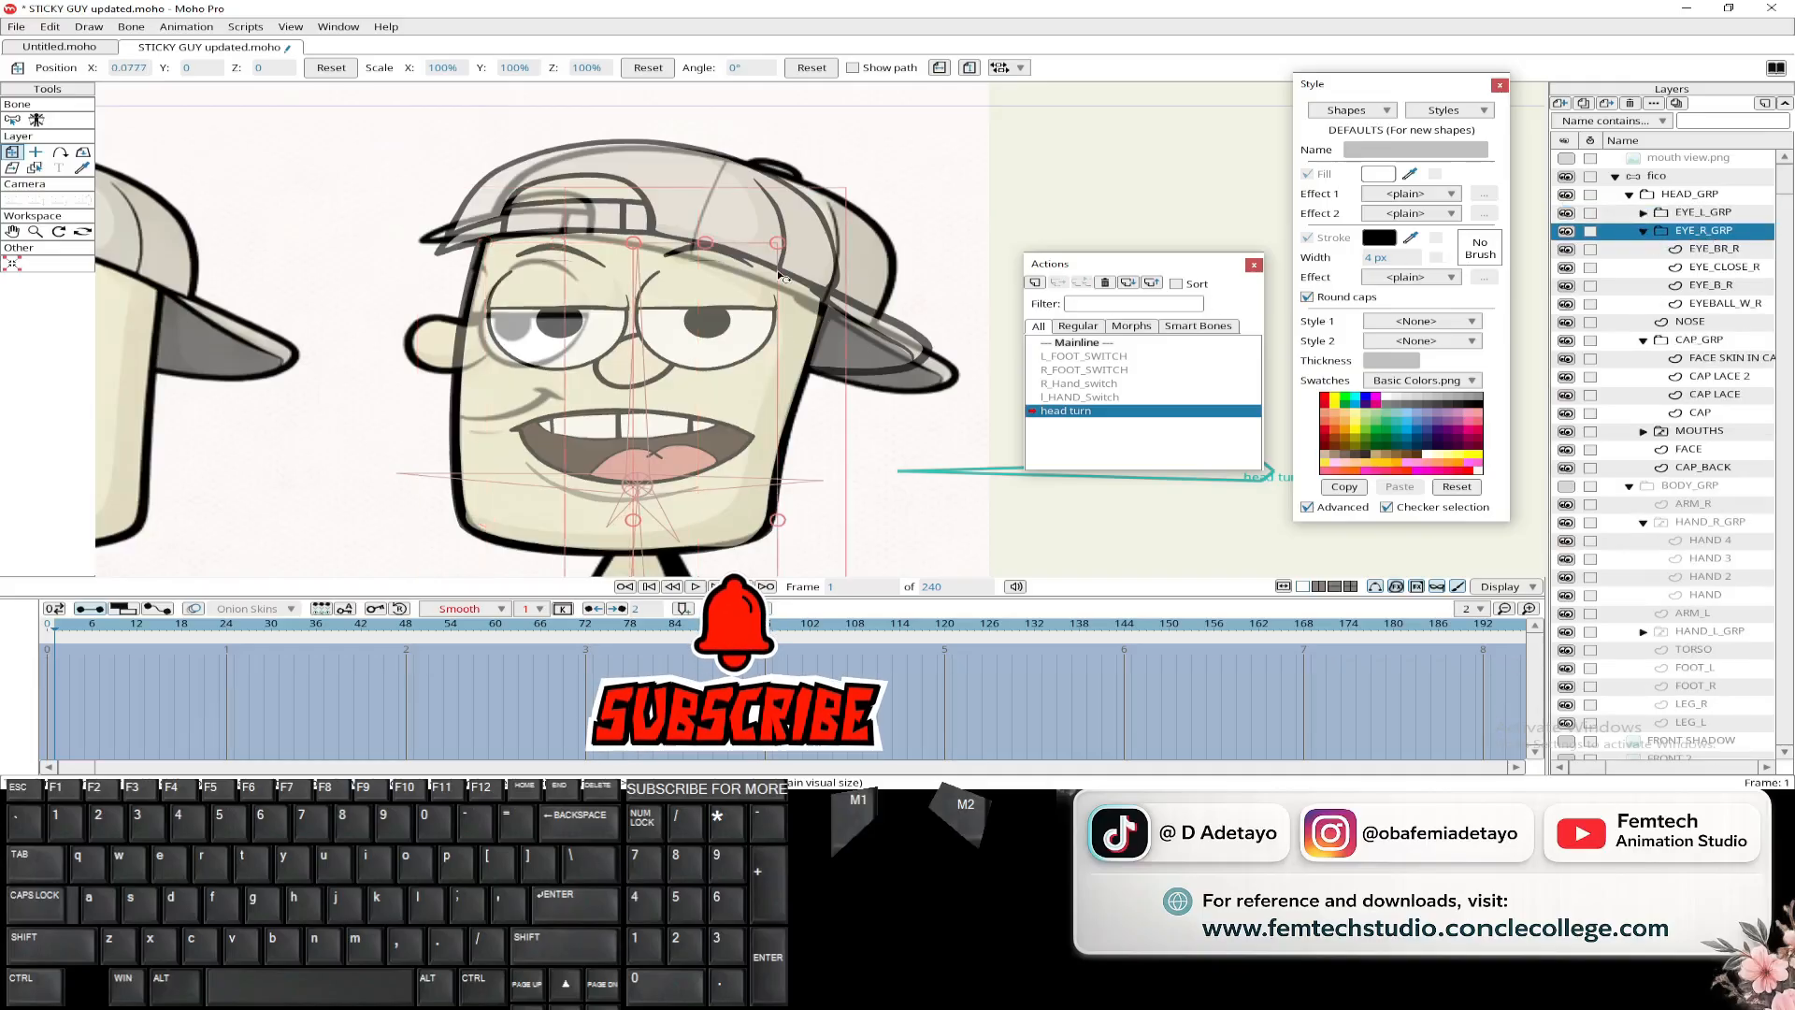
click(231, 633)
click(649, 351)
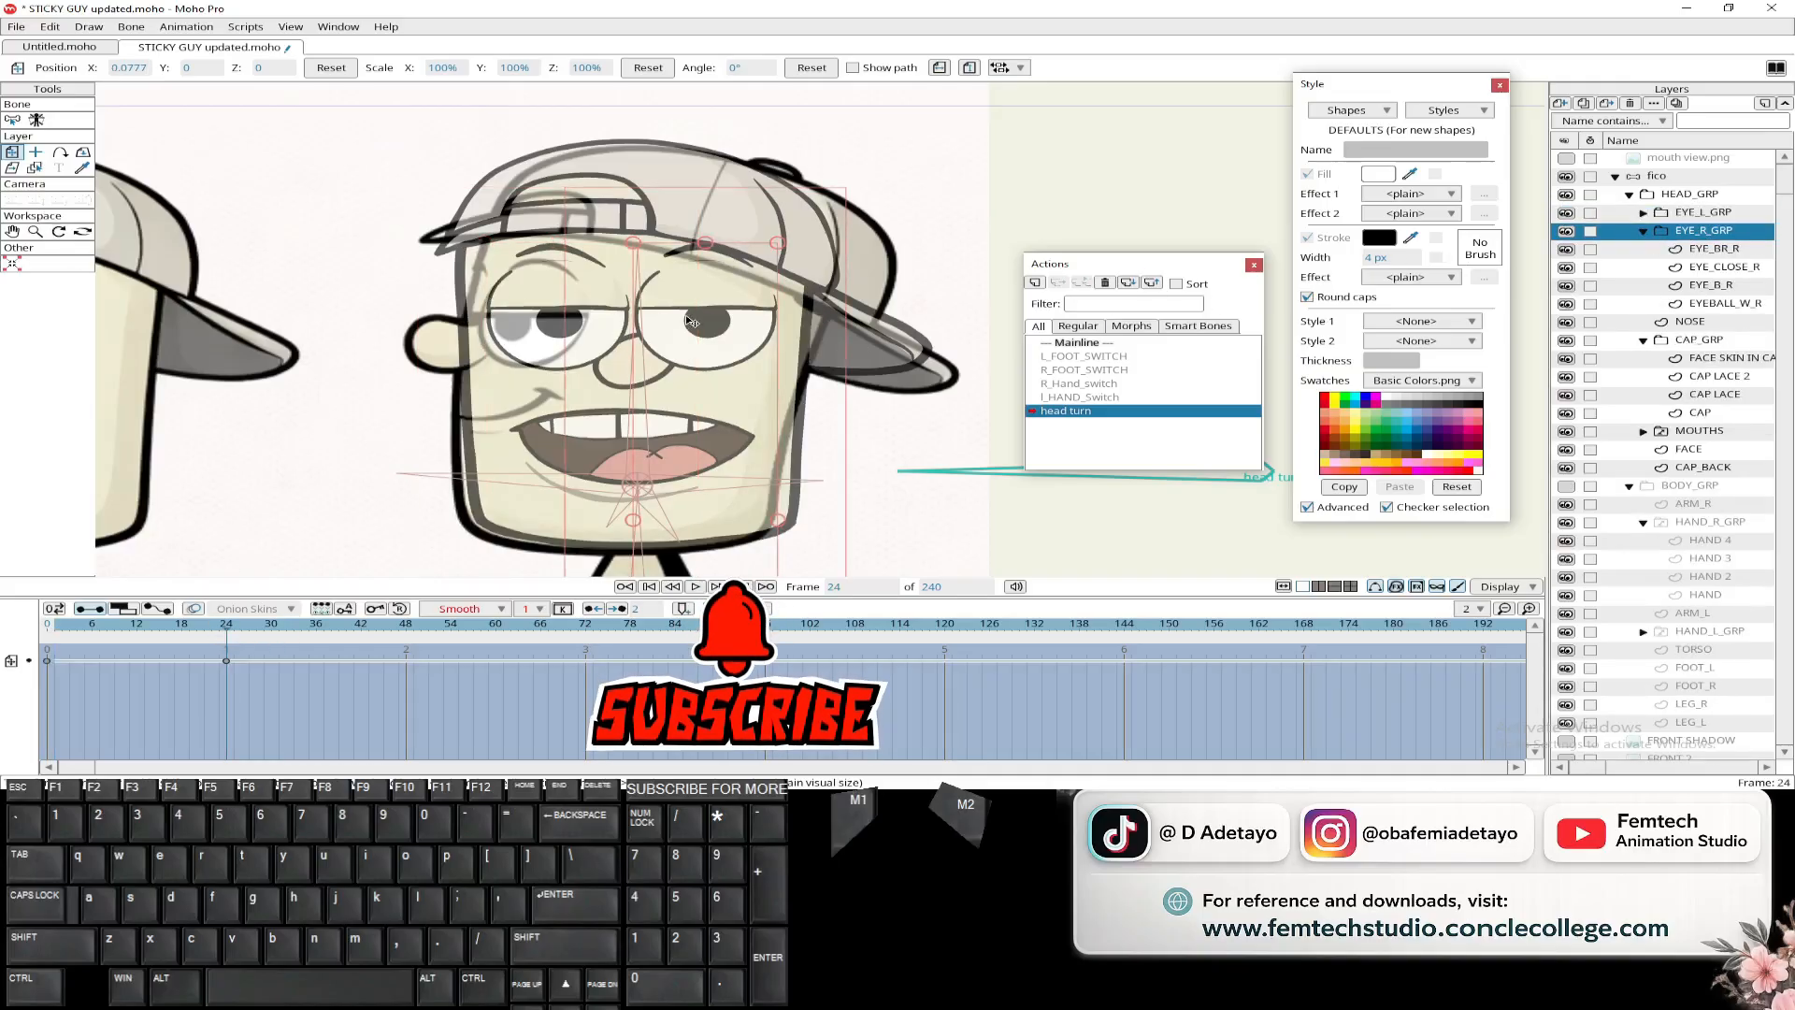
- Select both EYE_L_GRP and EYE_R_GRP and move them together at frame 1 toward the turned reference's eye
shift+click(1700, 215)
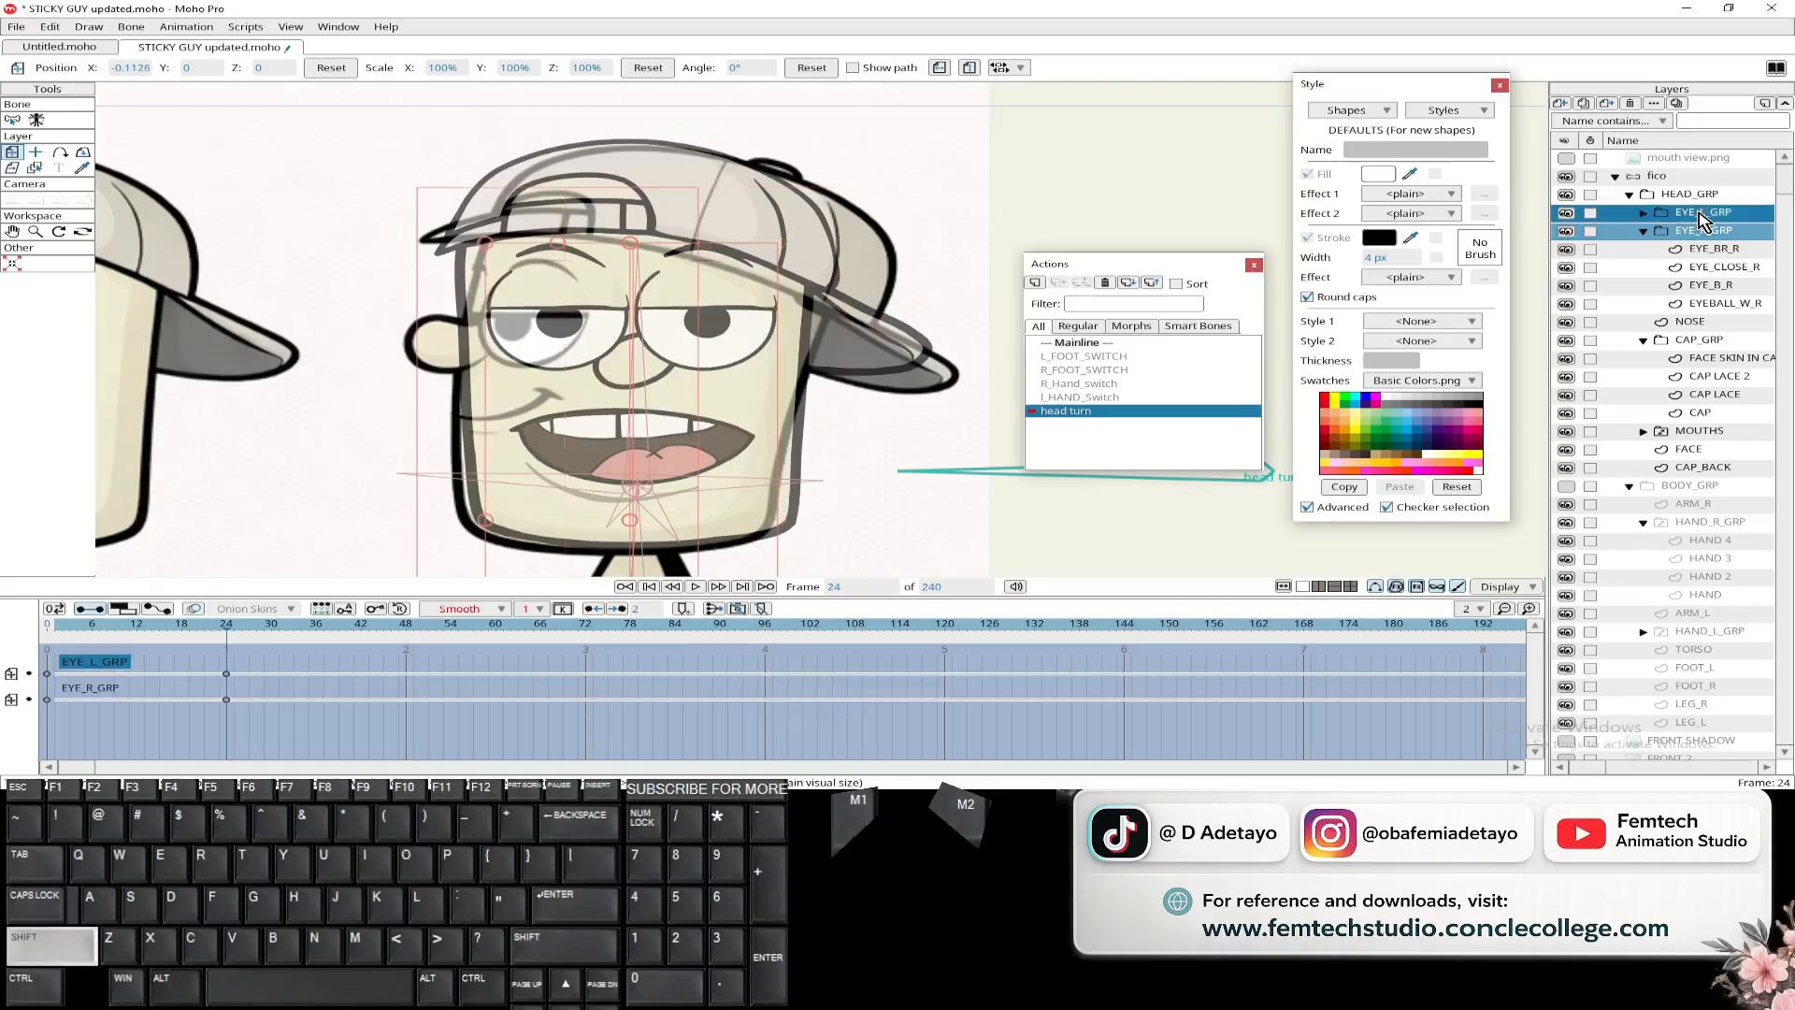
click(56, 628)
drag(599, 393, 424, 389)
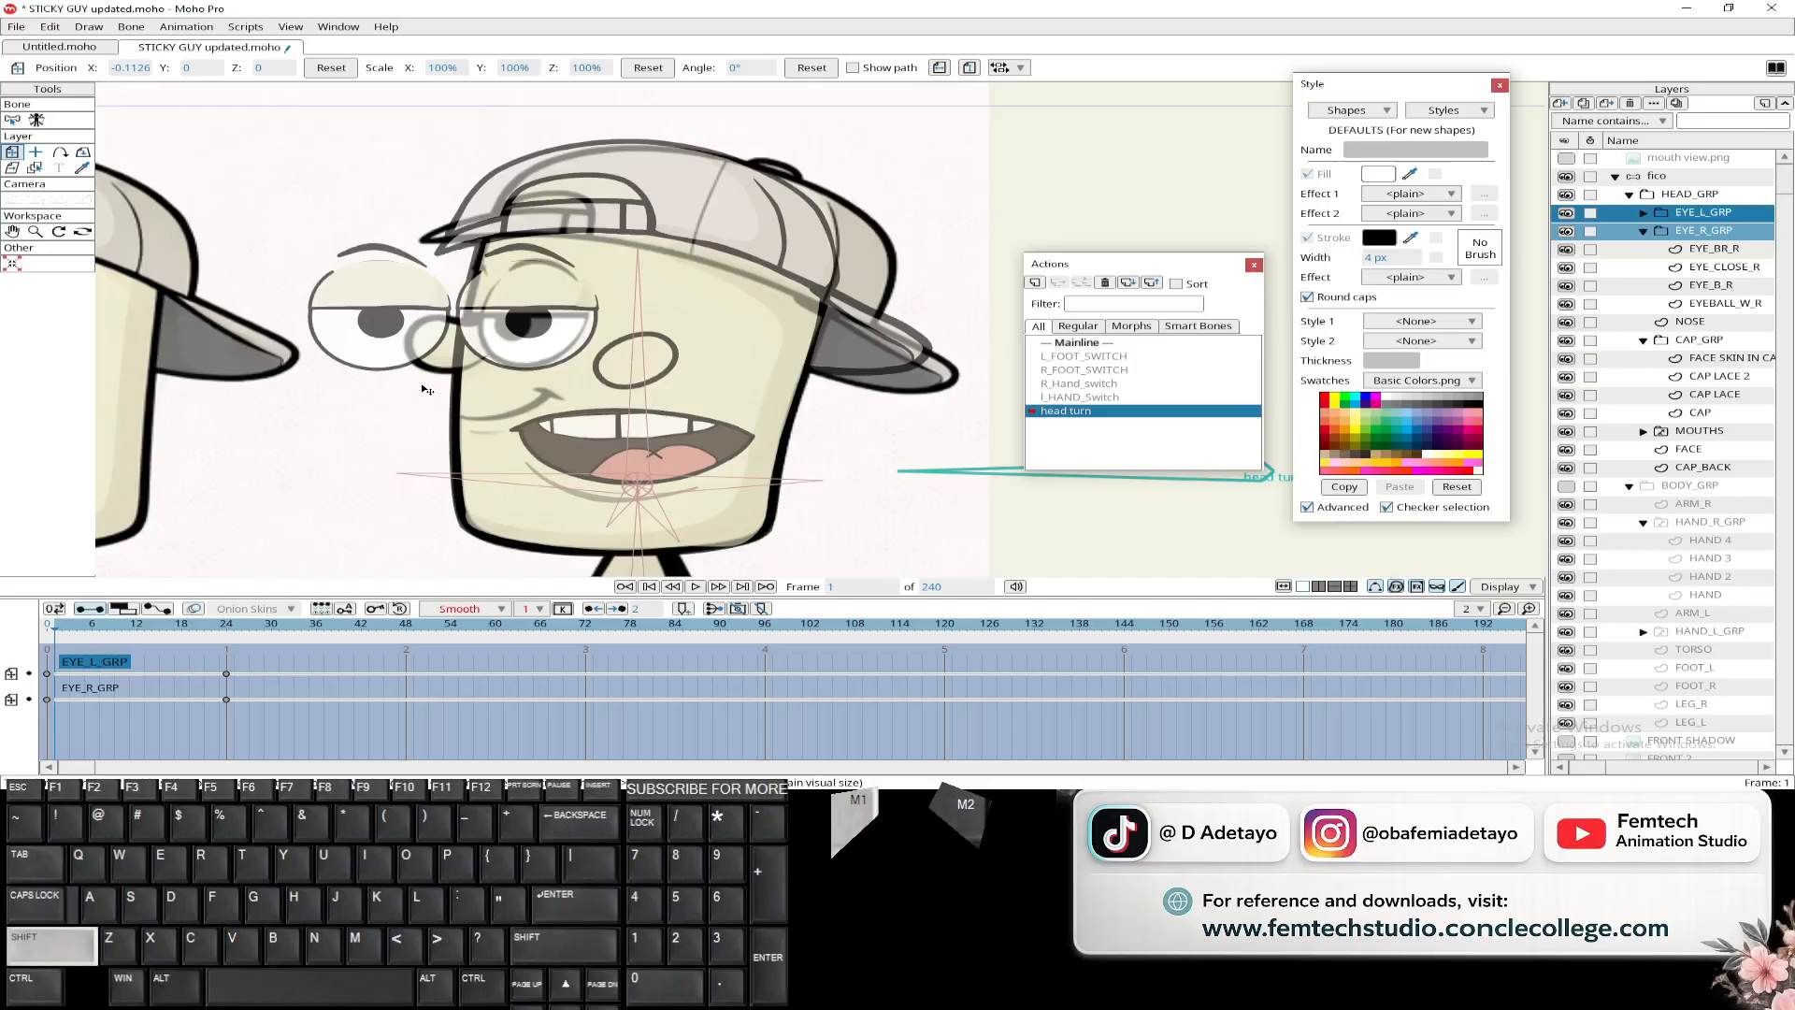
drag(422, 388, 505, 392)
- Set the EYE_R_GRP layer's origin at the centre of its eye, at about X 0.01, Y 0.67
scroll(468, 365, up, 2)
alt+right_click(500, 355)
scroll(502, 362, up, 4)
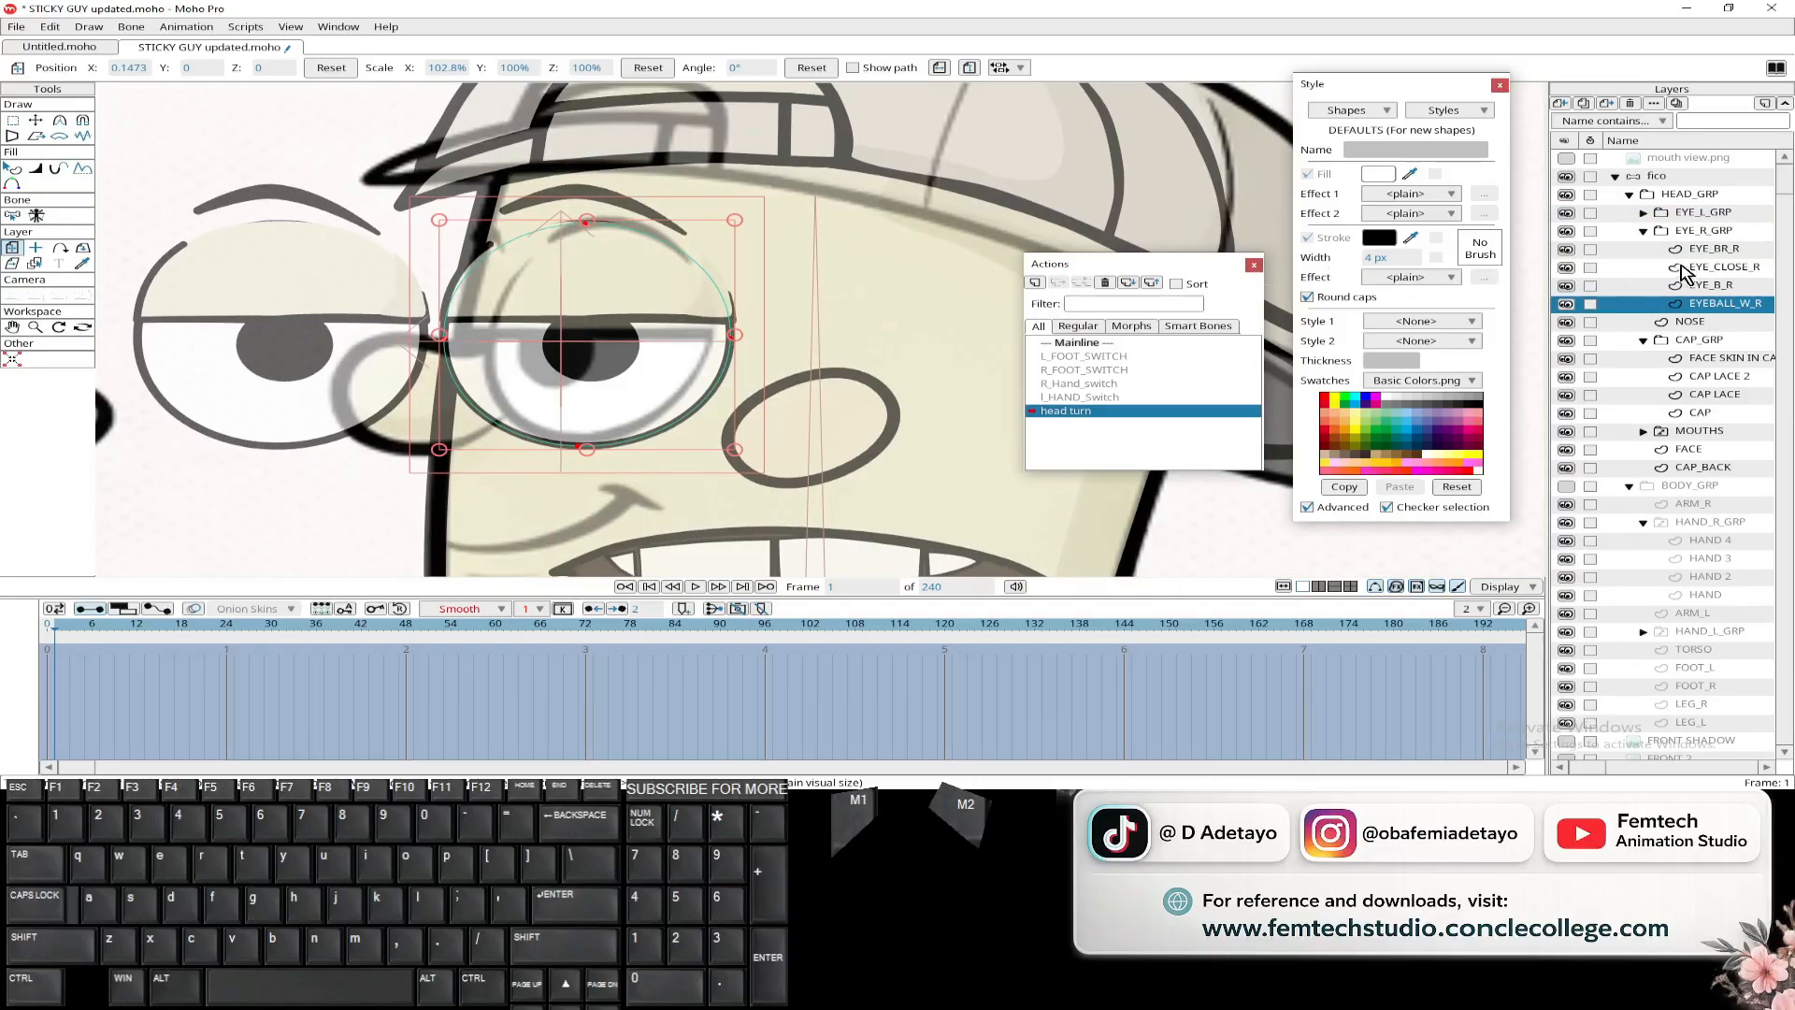
click(1701, 230)
click(35, 151)
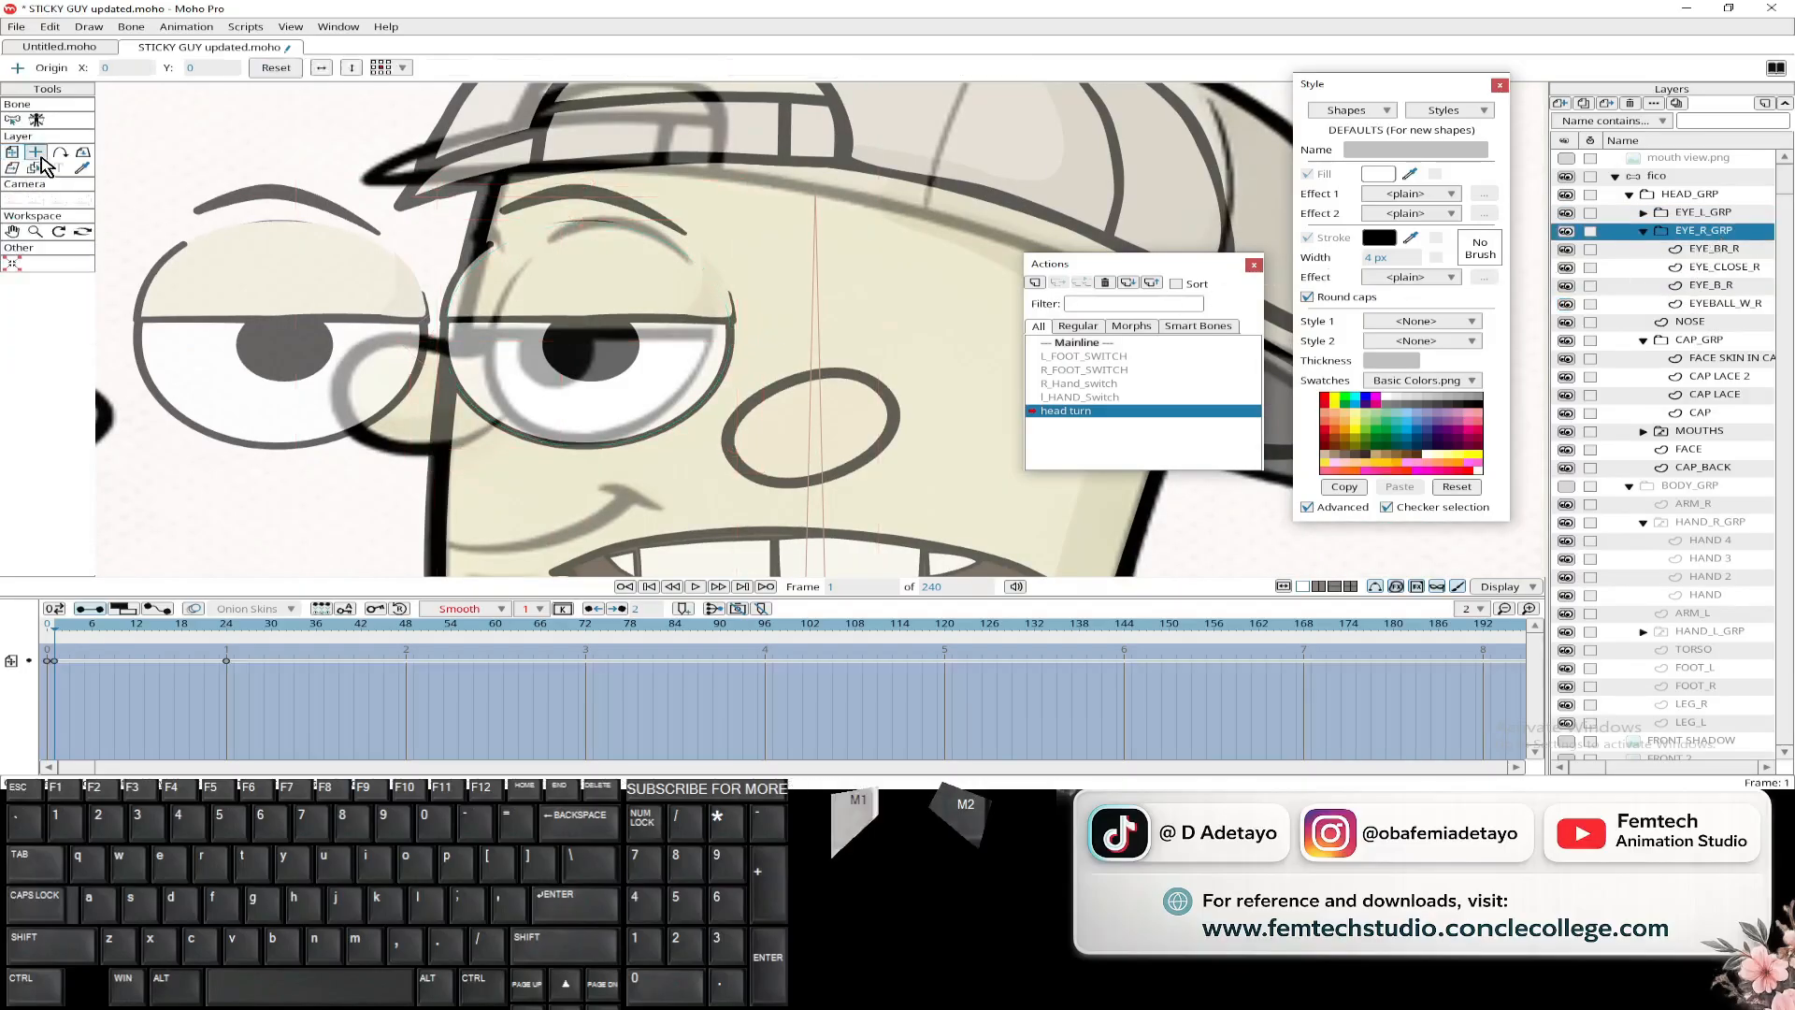
click(589, 333)
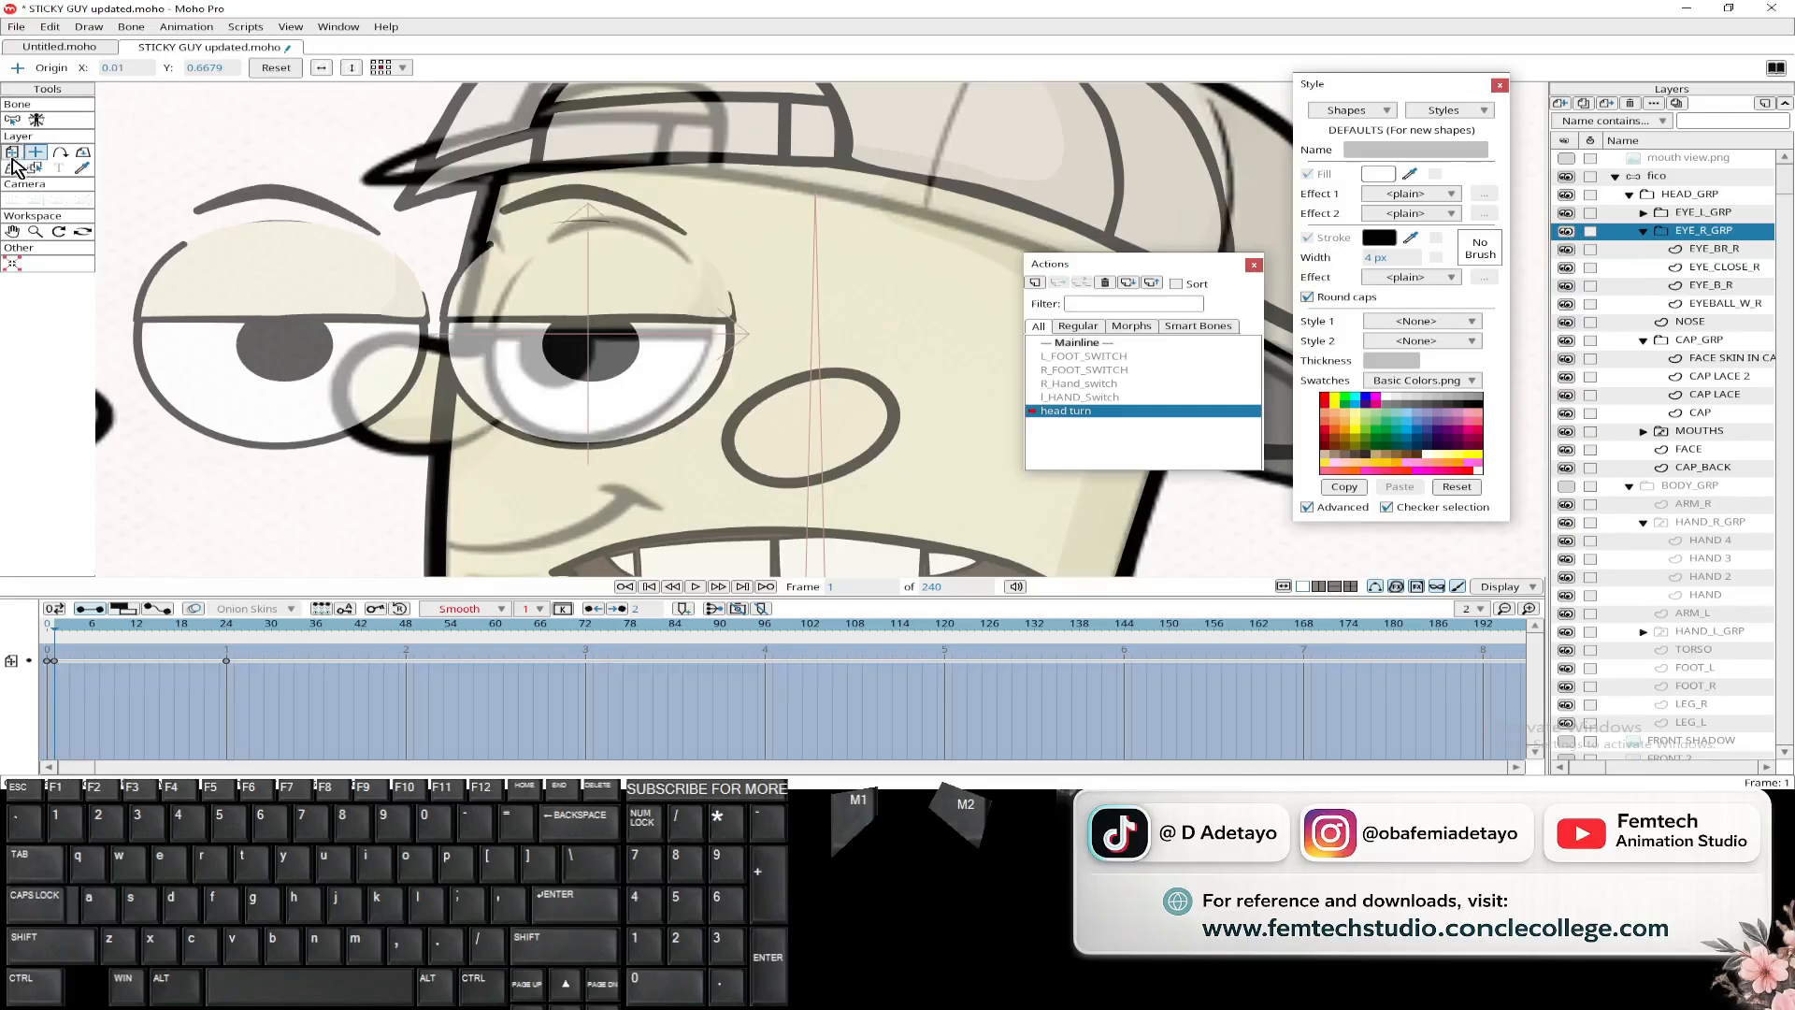
click(12, 154)
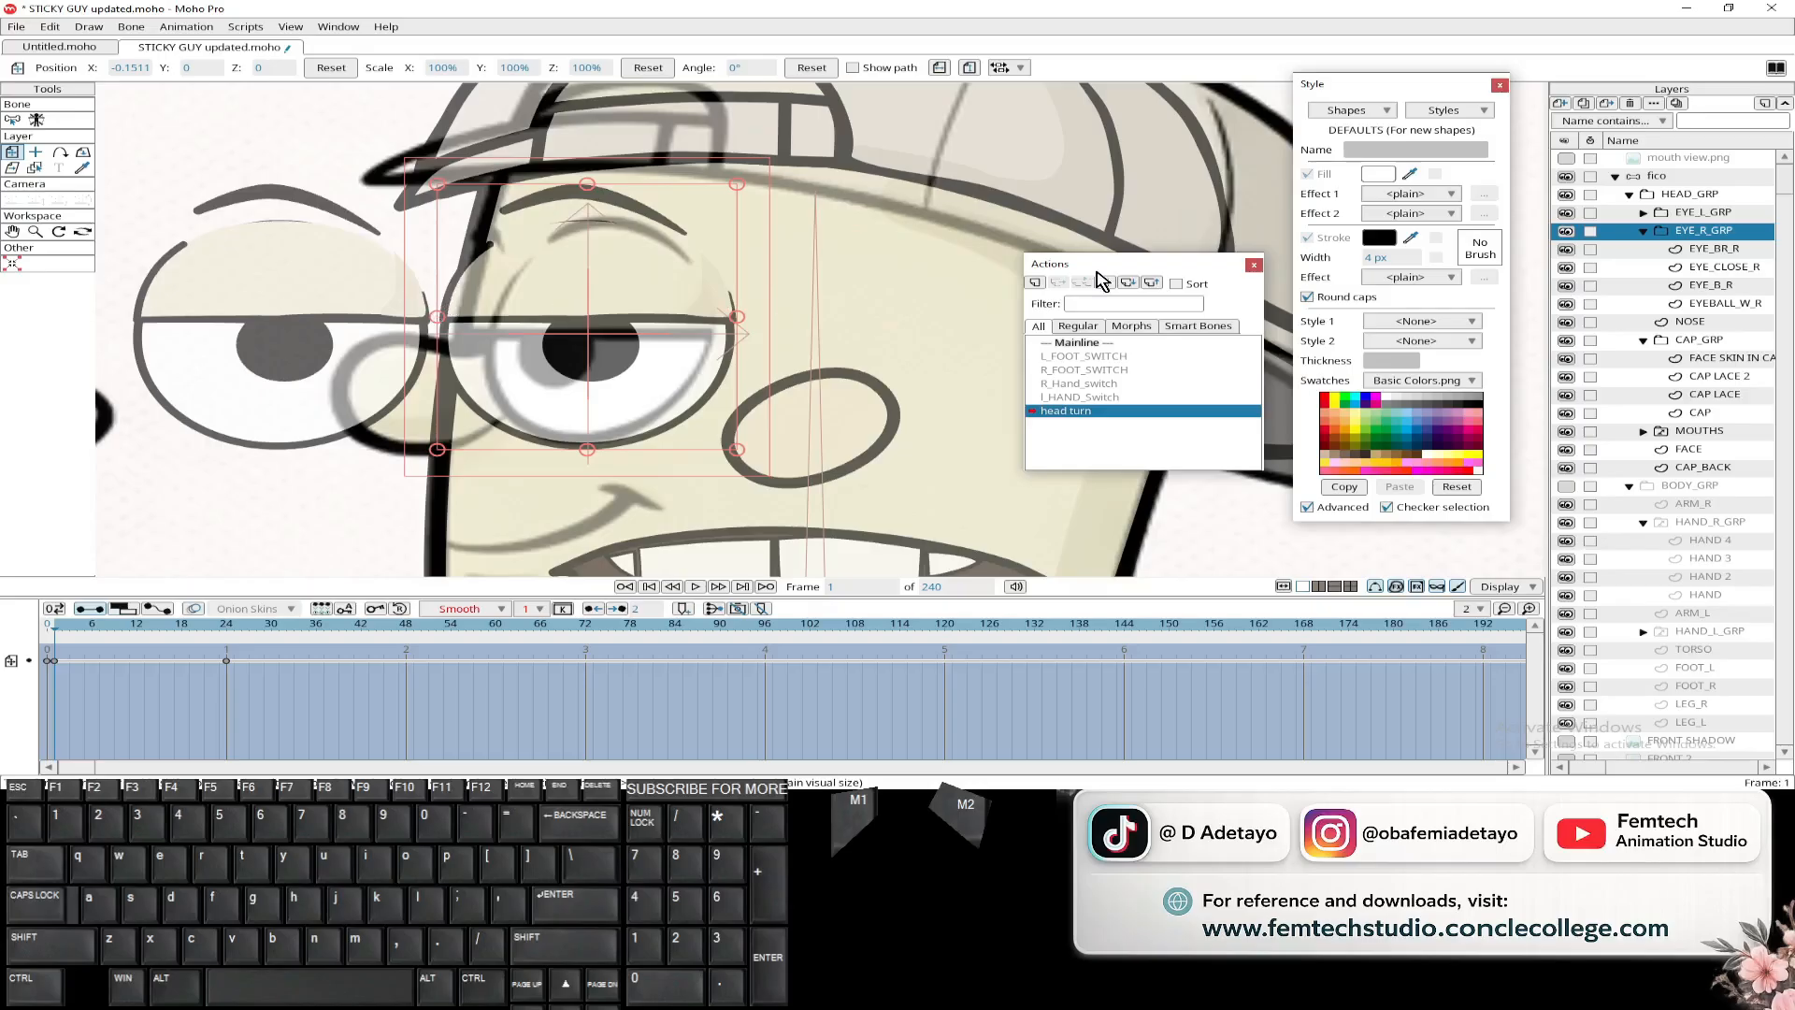
- Try narrowing the EYEBALL_W_R layer from the side facing the other eye, and undo the change
alt+click(671, 389)
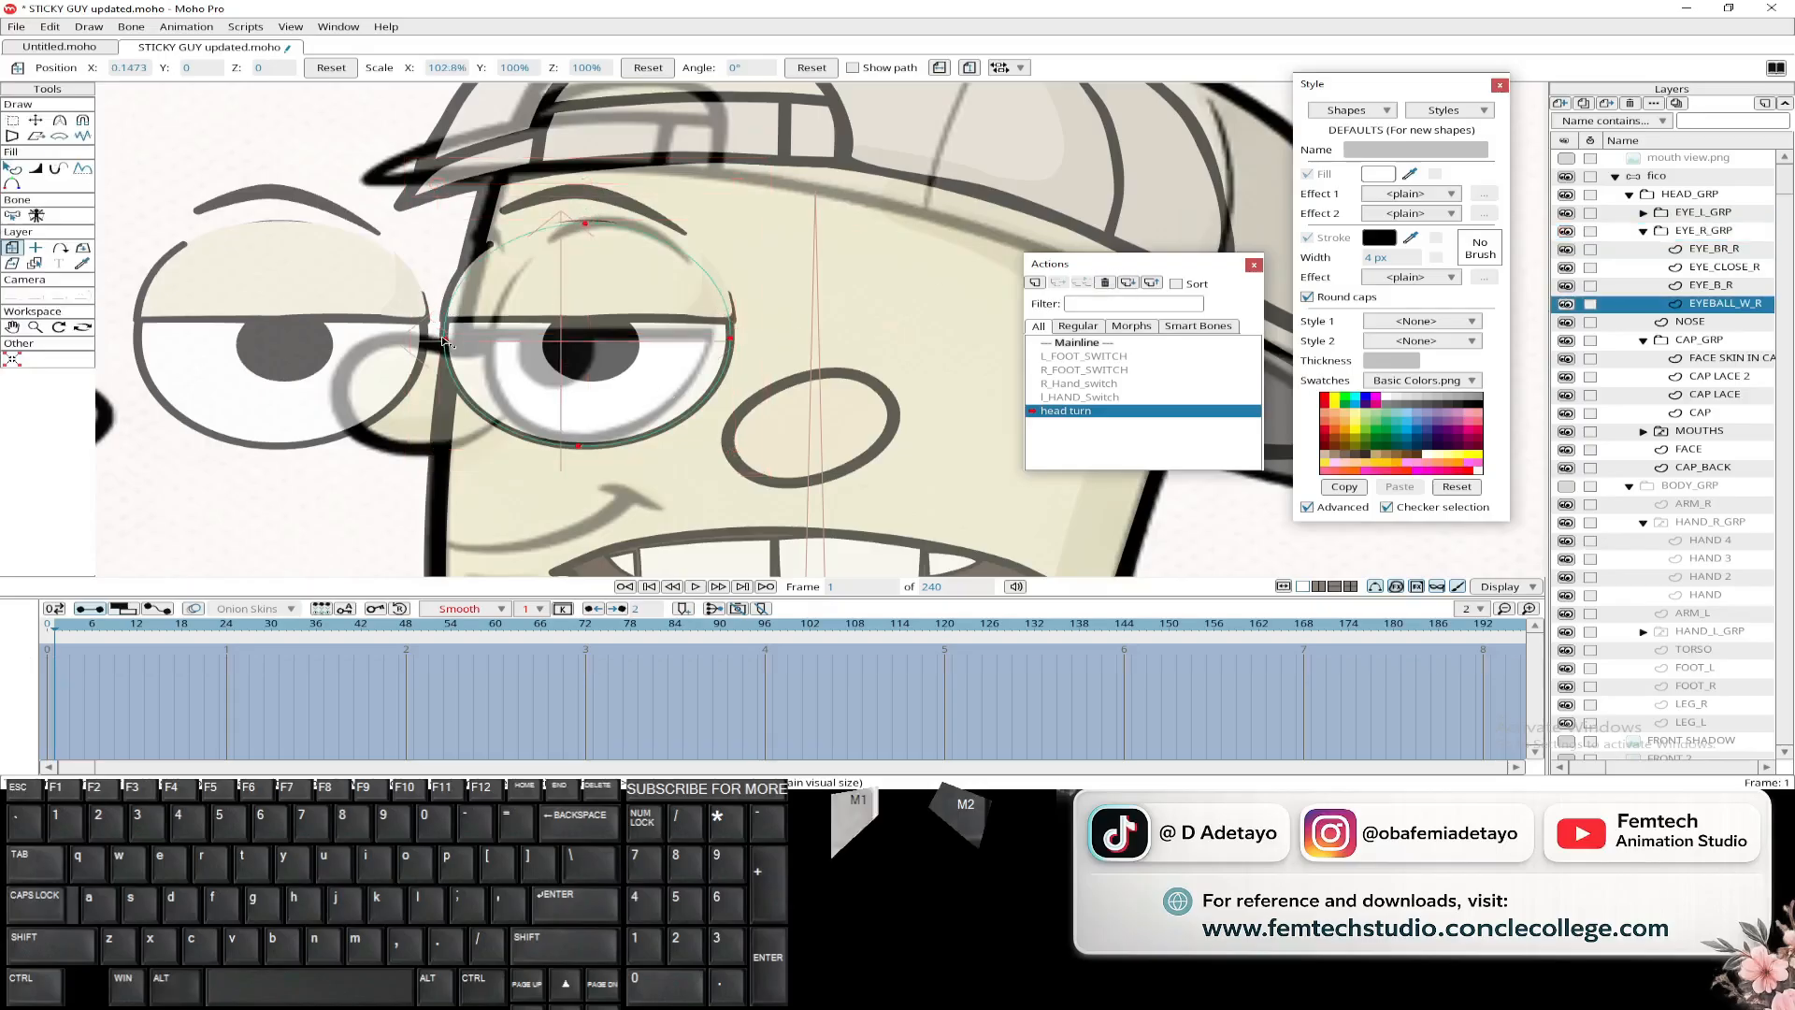
drag(444, 342, 458, 341)
key(ctrl+z)
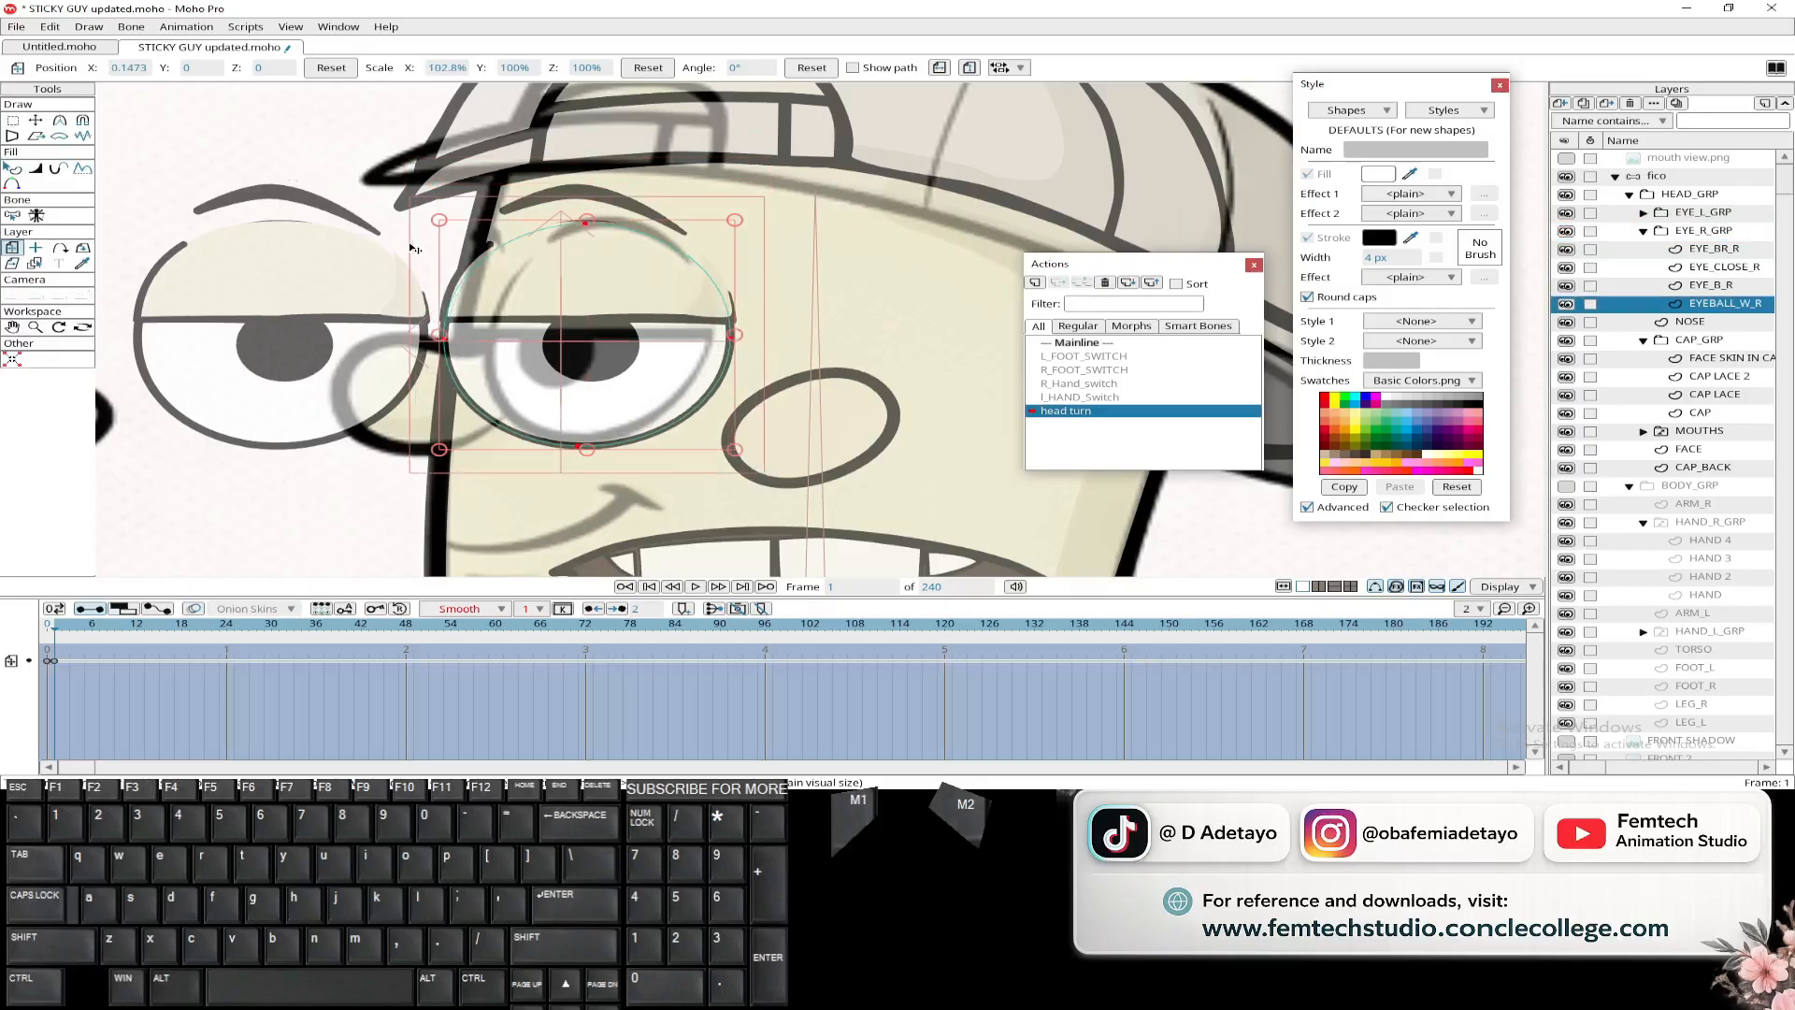
- Narrow the EYEBALL_W_R shape from both sides at frame 1 and fit its top and bottom points to the turned reference eye
drag(445, 343, 449, 340)
click(36, 121)
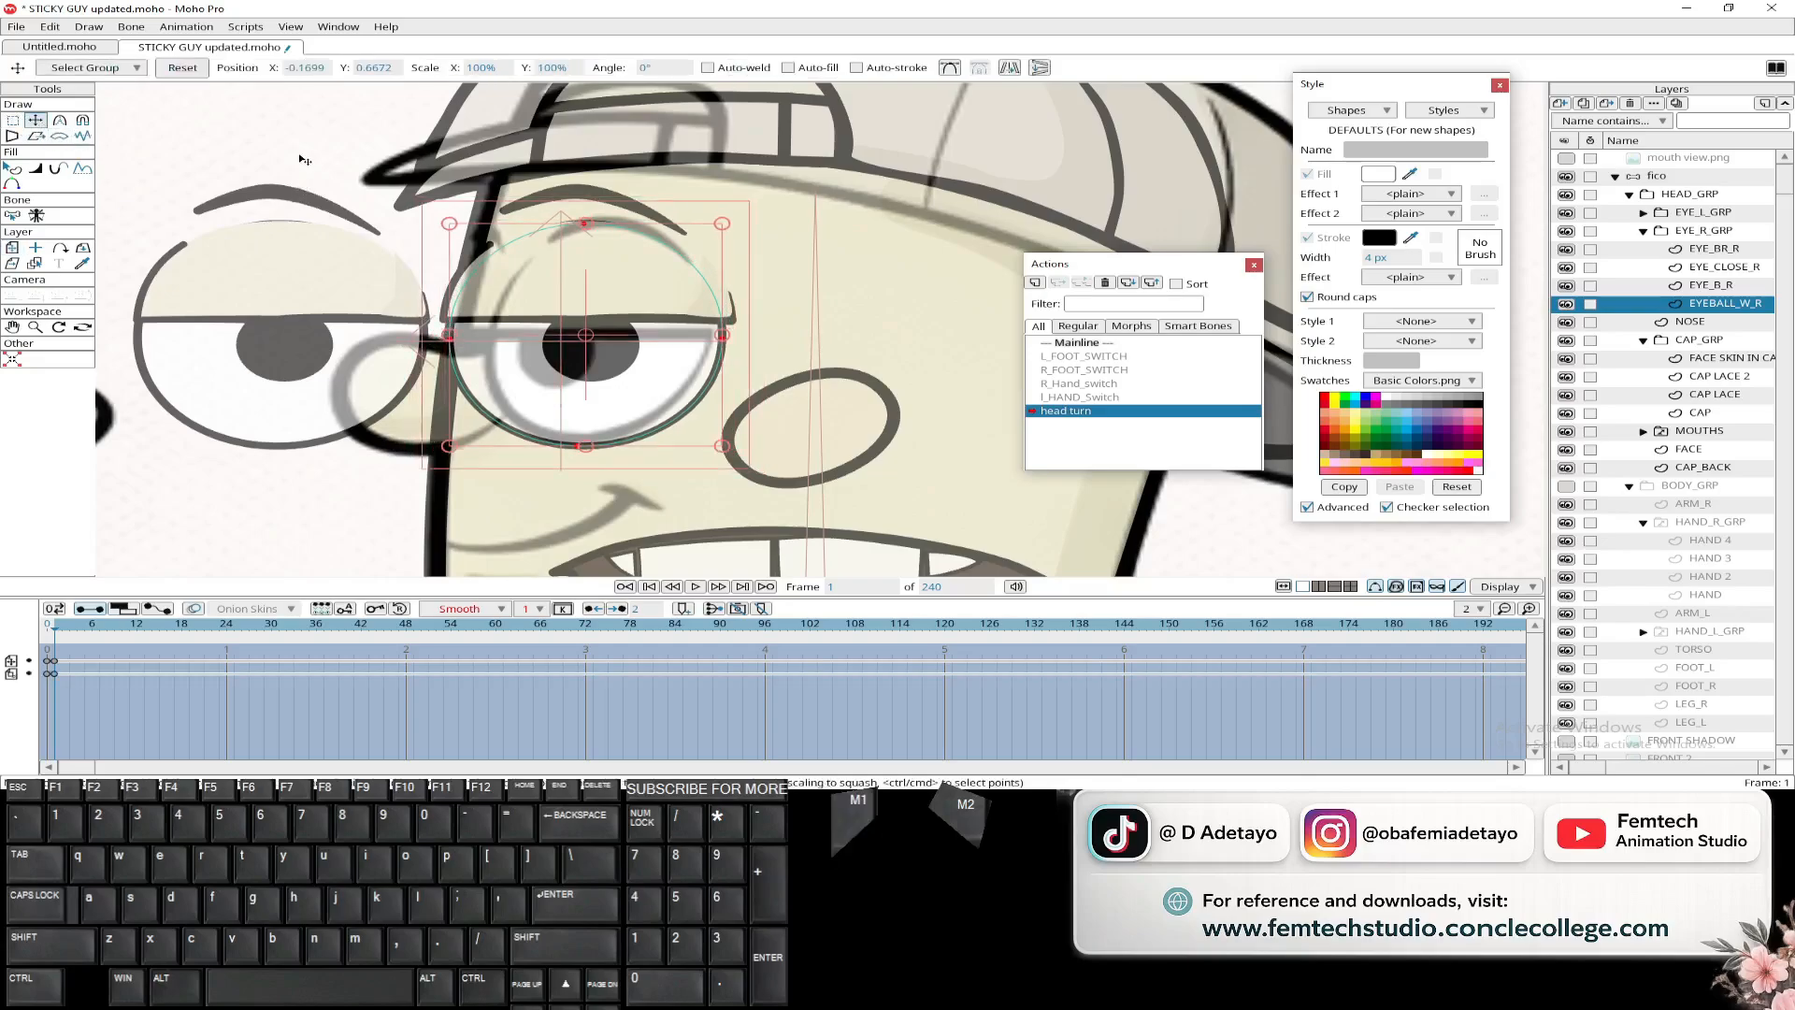
click(299, 156)
drag(448, 339, 477, 341)
drag(723, 340, 705, 339)
drag(577, 446, 568, 439)
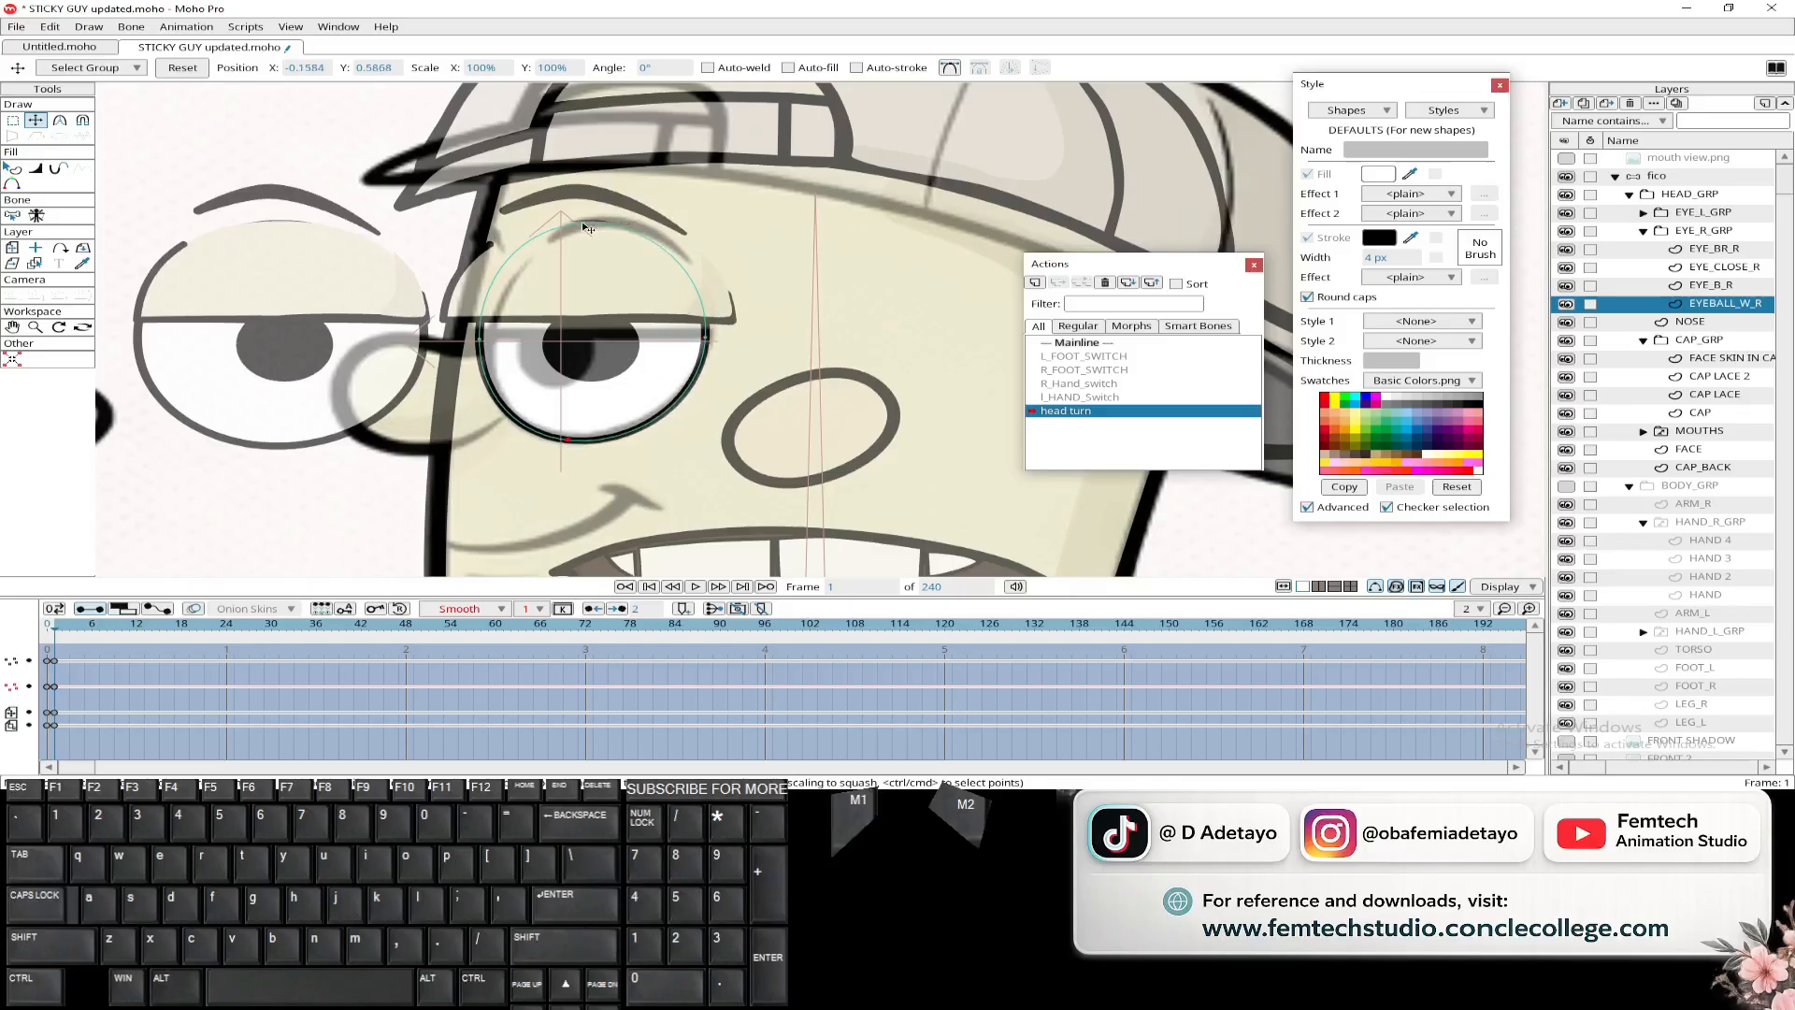
drag(581, 221, 608, 225)
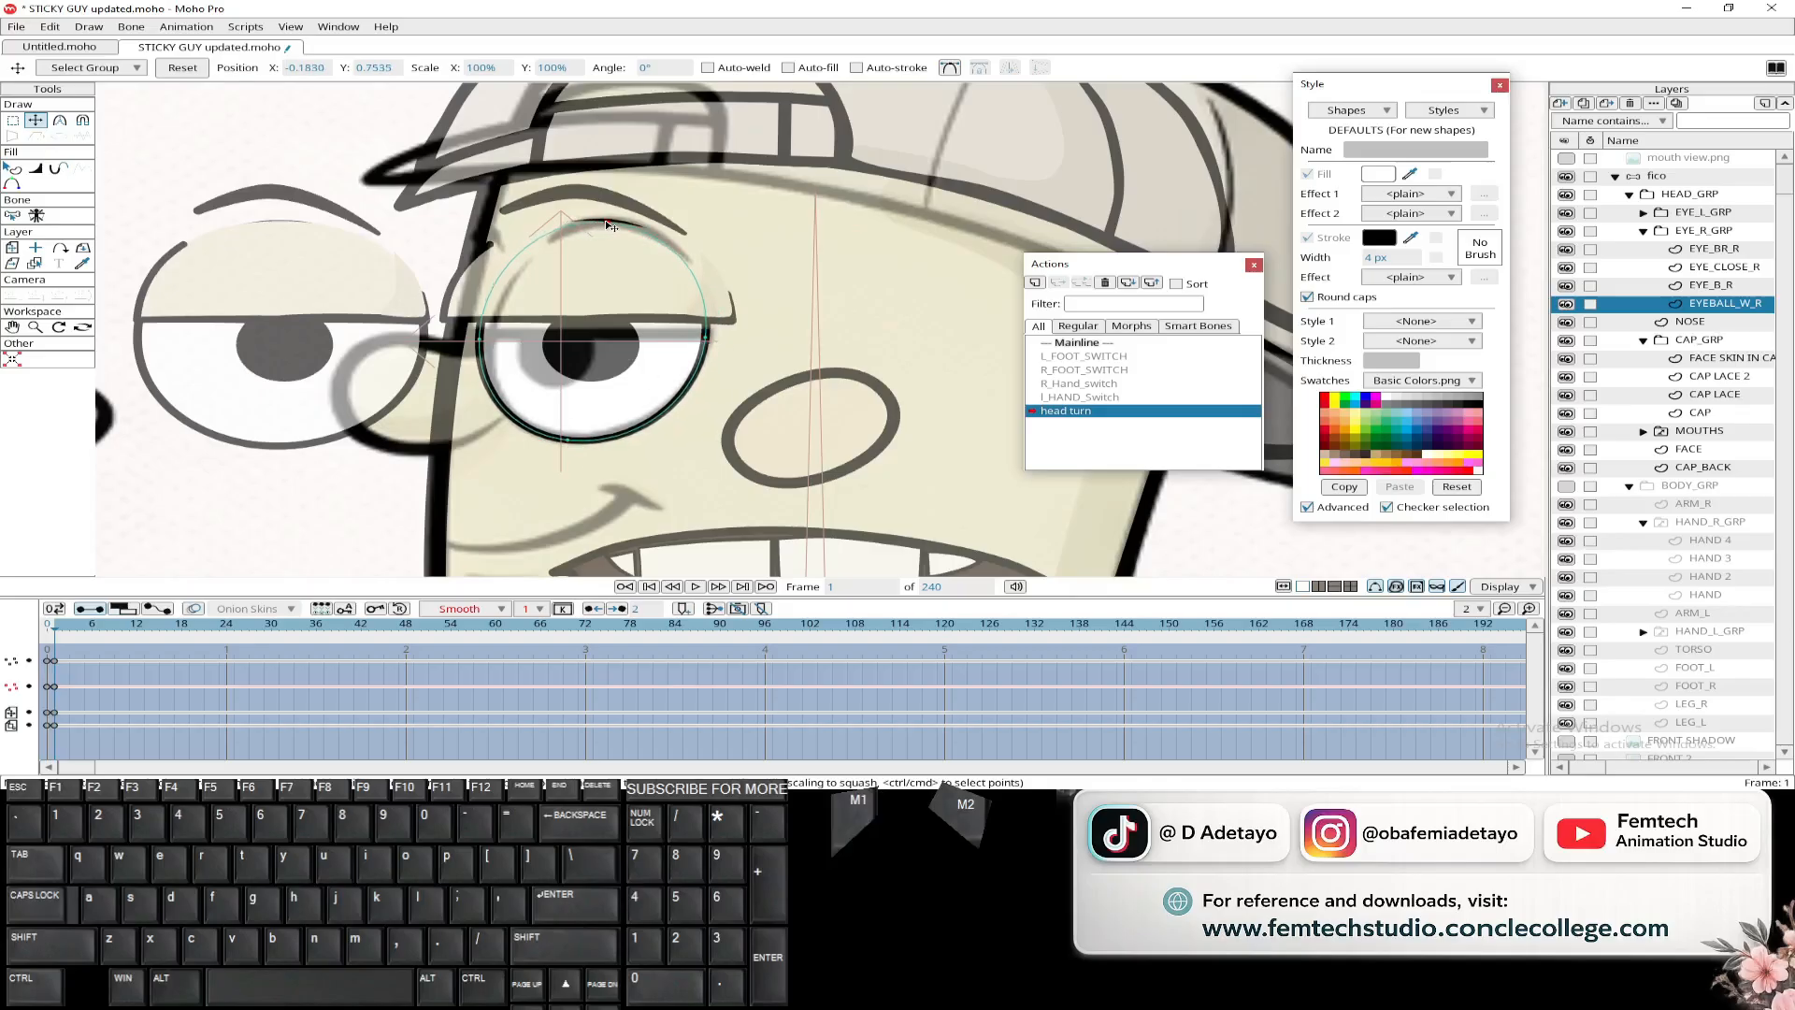
- Narrow the EYE_CLOSE_R eyelid from both sides at frame 1 to fit the slimmer eyeball, and adjust its lower edge
click(1720, 268)
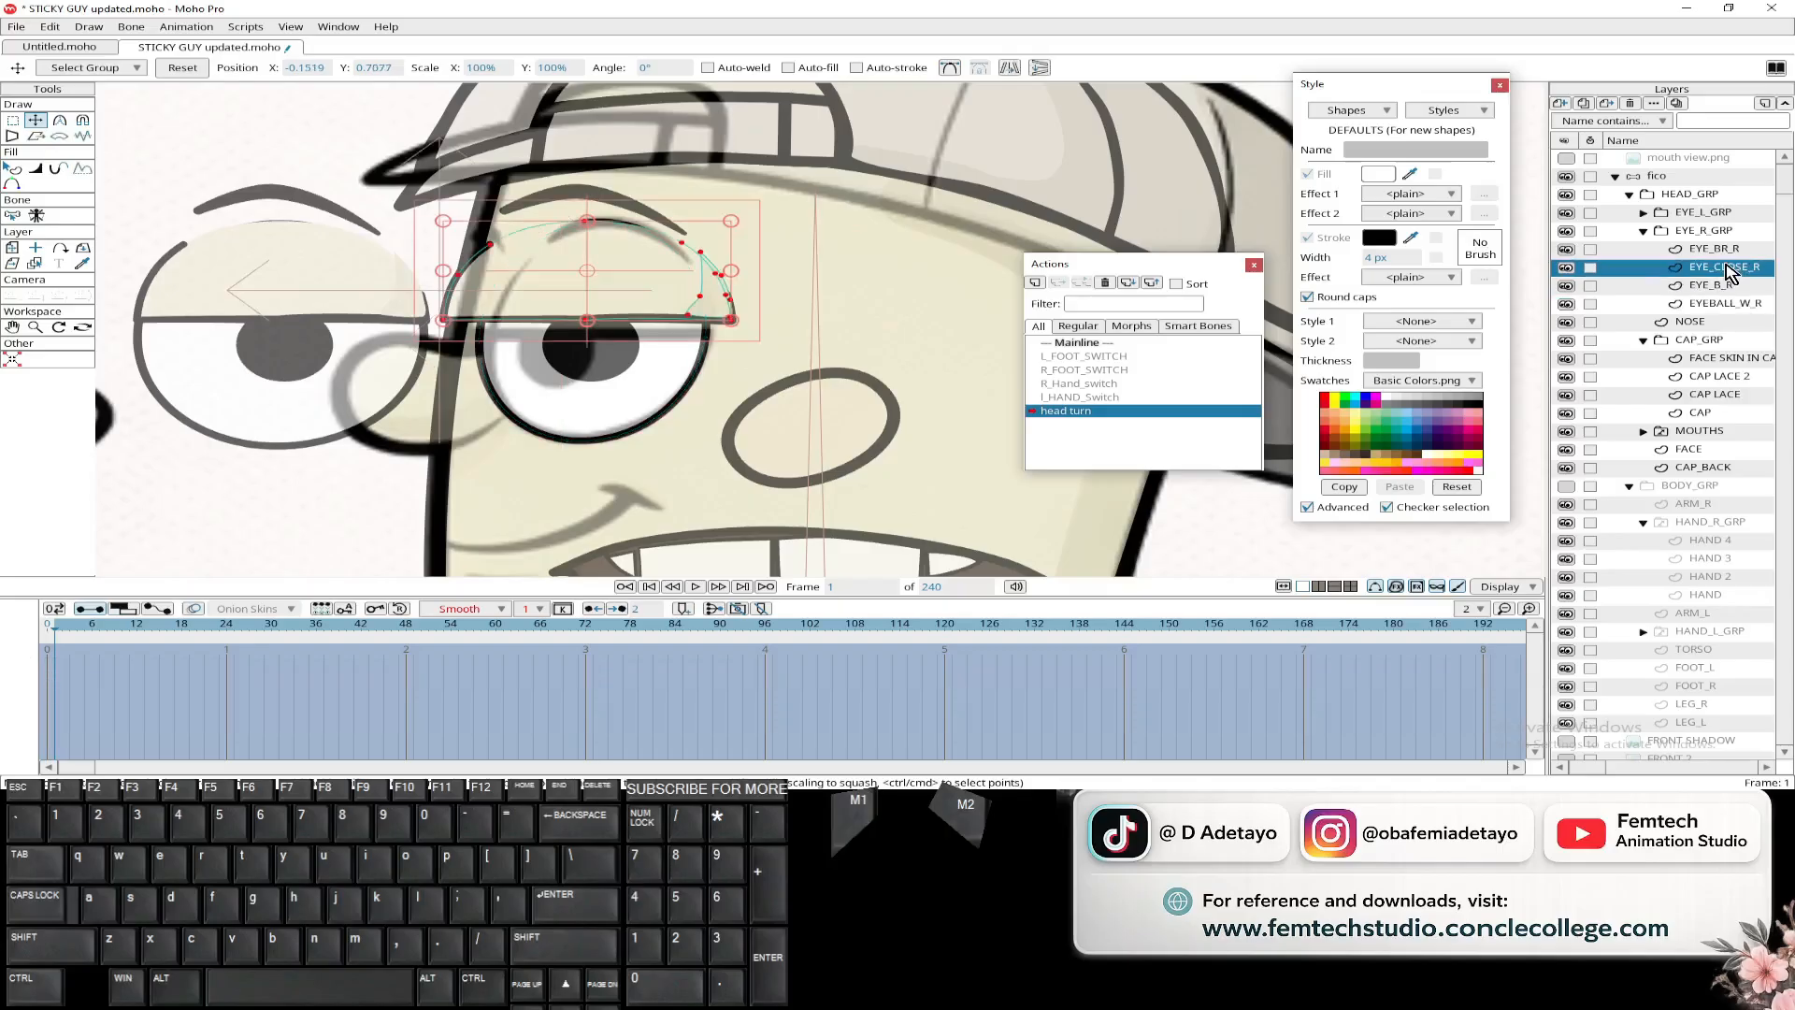
scroll(751, 249, up, 2)
drag(723, 278, 685, 281)
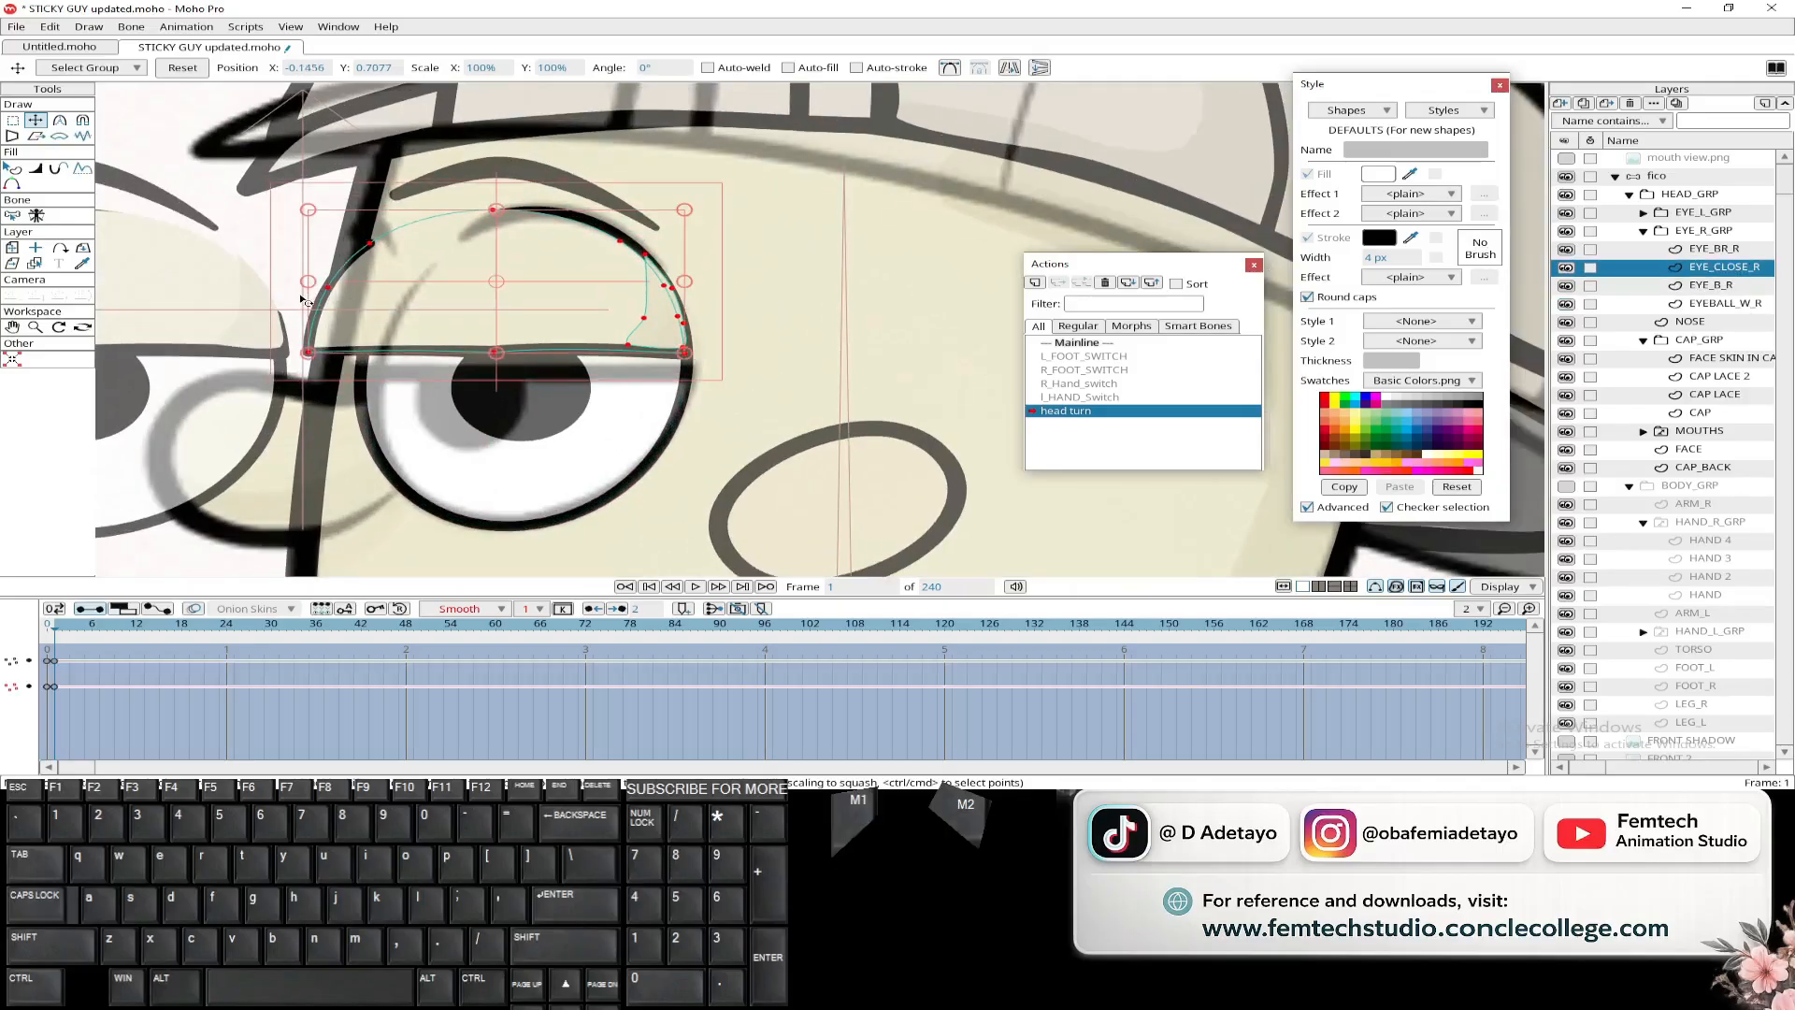
drag(307, 283, 363, 281)
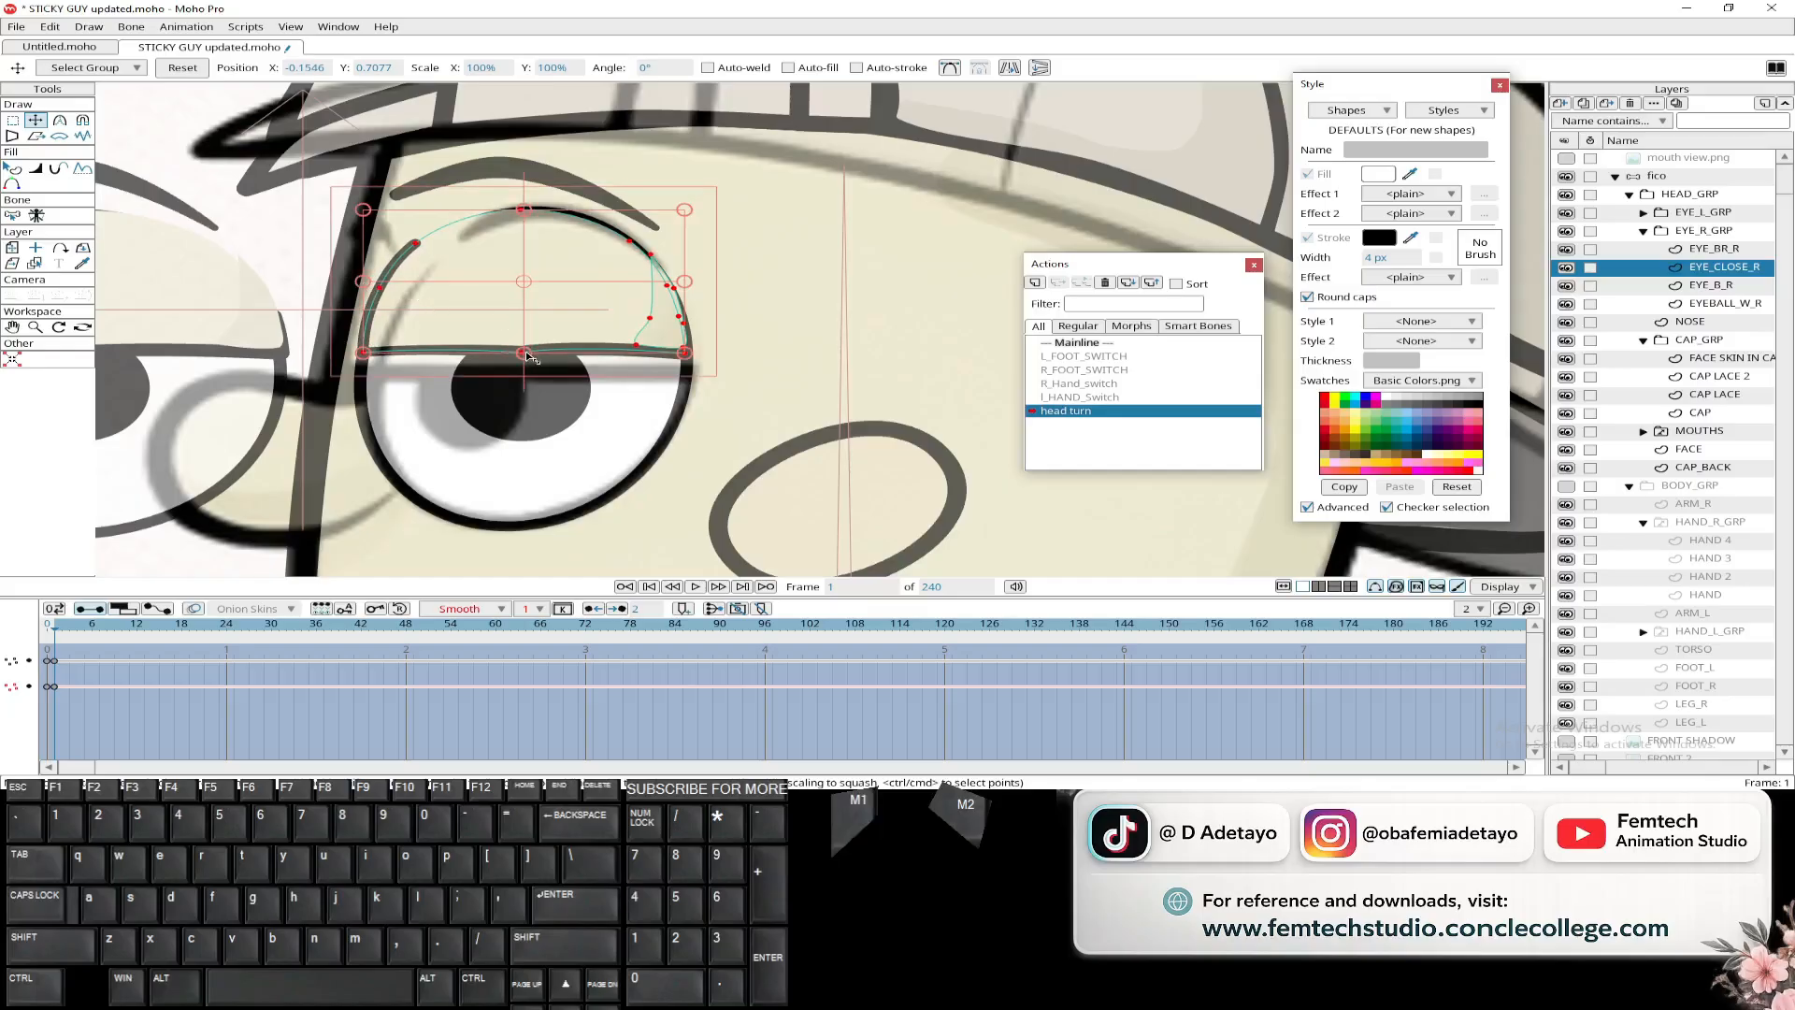
drag(529, 356, 407, 397)
- Shift the EYE_B_R pupil slightly at frame 1 toward the direction of the head turn
alt+right_click(528, 417)
drag(536, 396, 524, 398)
scroll(542, 426, down, 5)
scroll(502, 472, down, 3)
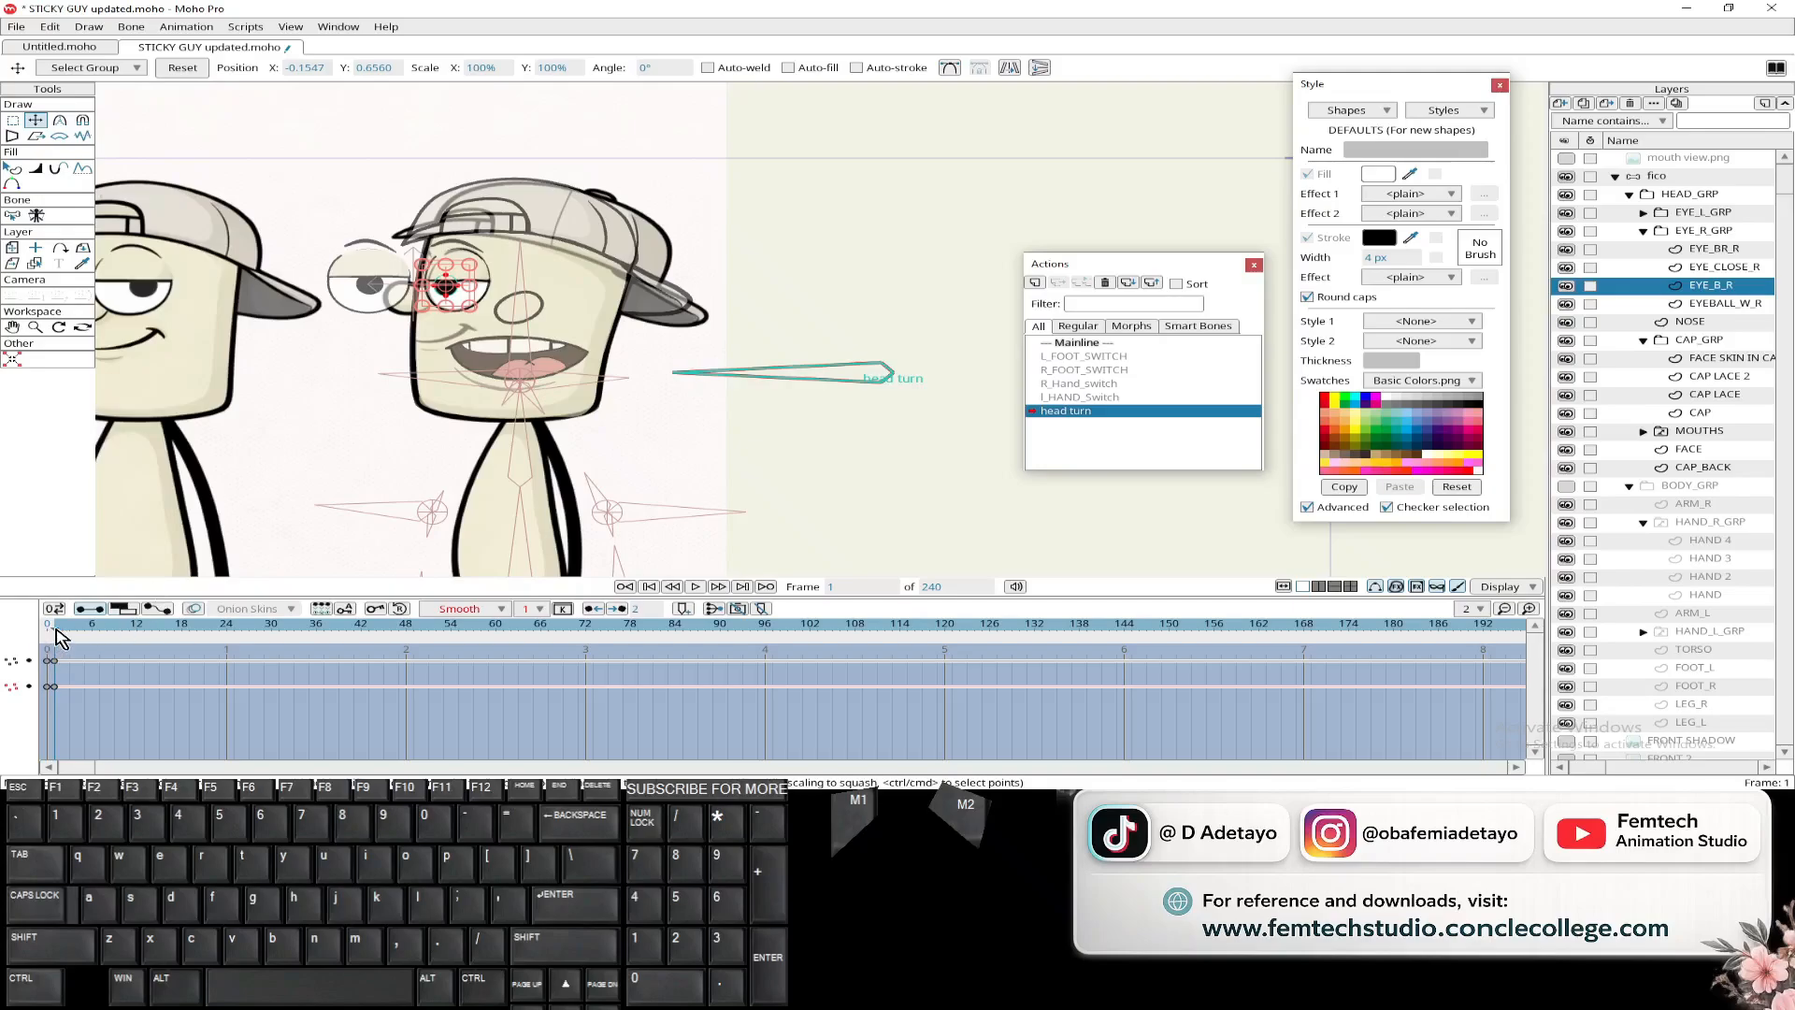
- Copy the original frame 0 point keys of EYE_B_R and EYE_CLOSE_R to frame 24 on each layer
drag(56, 634, 232, 645)
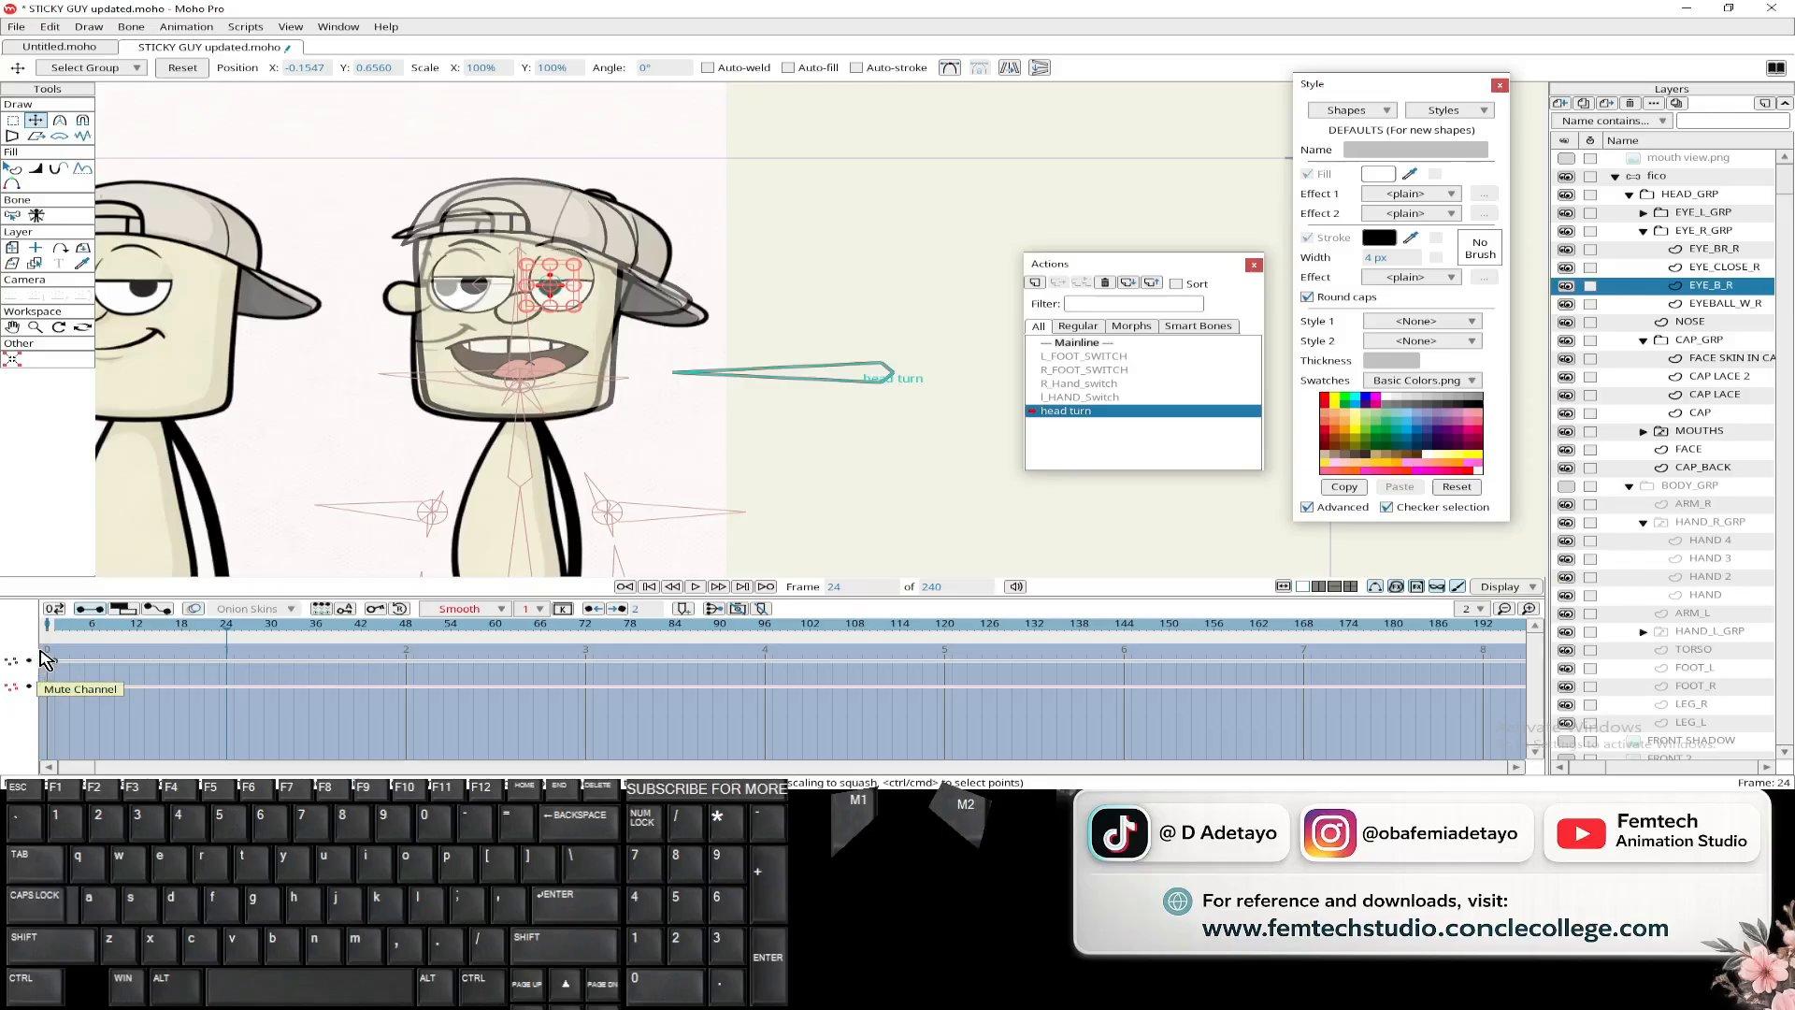
drag(42, 659, 53, 707)
key(ctrl+c)
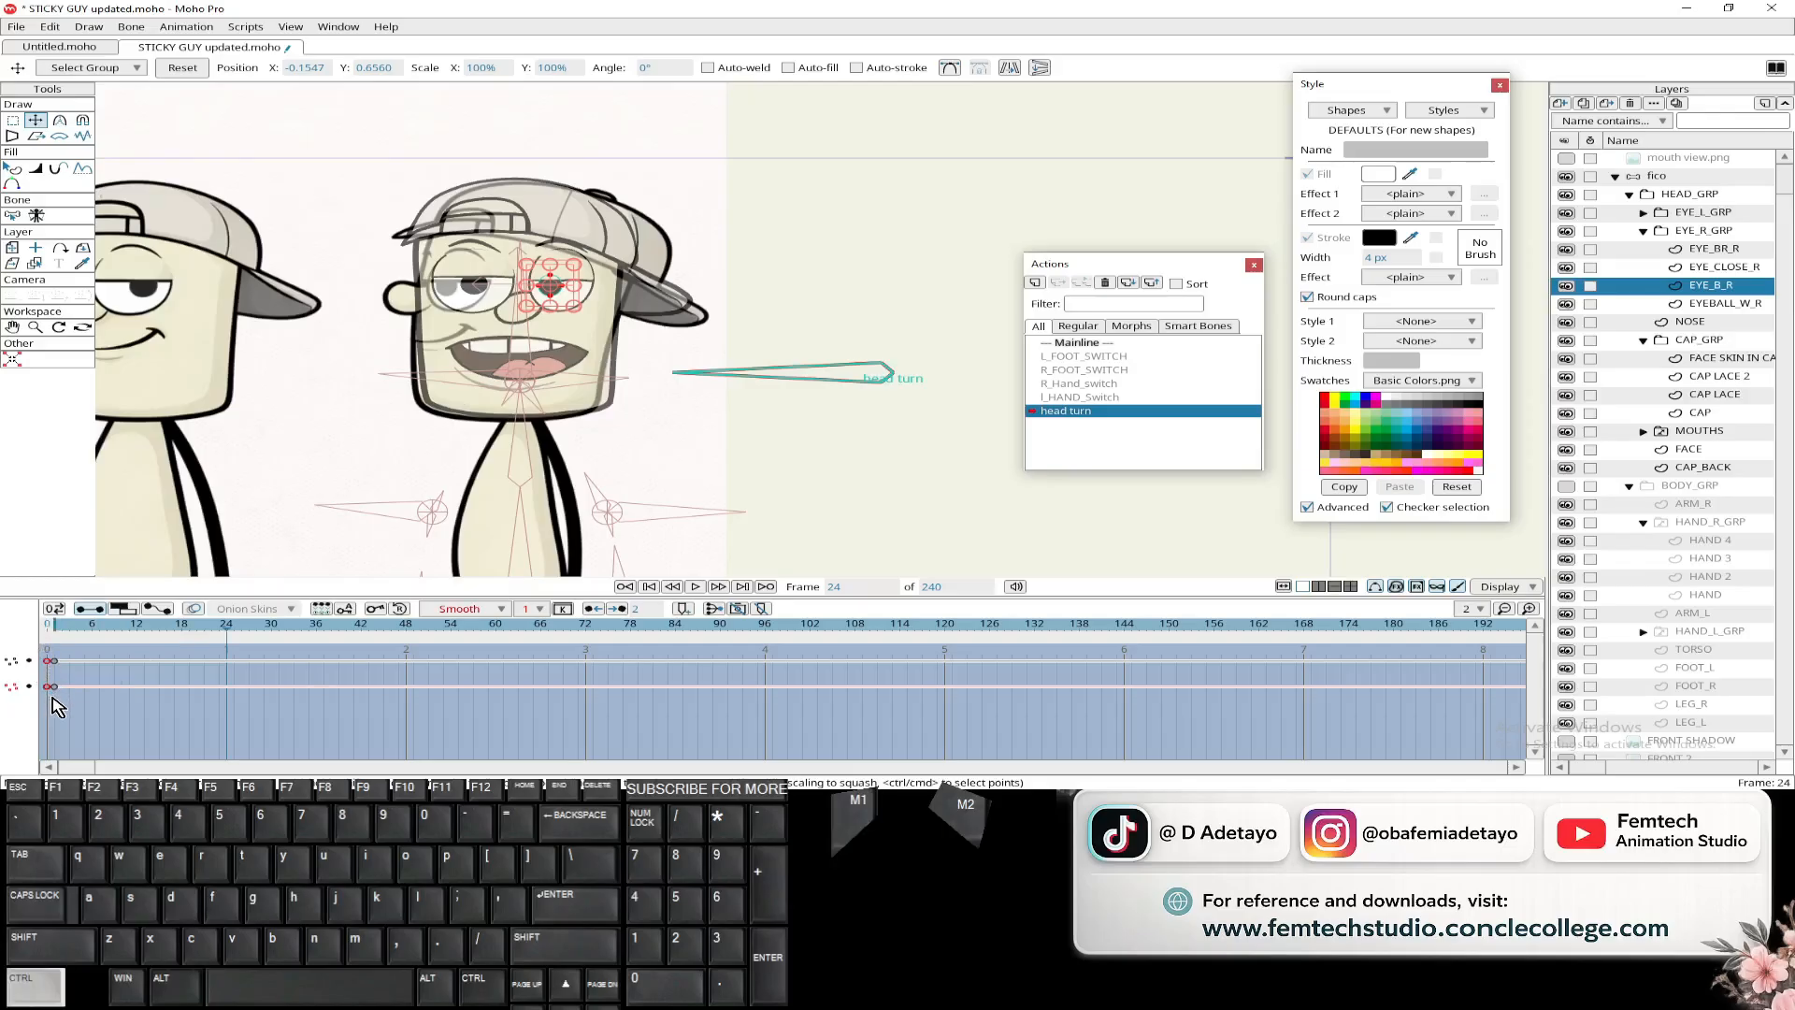
key(ctrl+v)
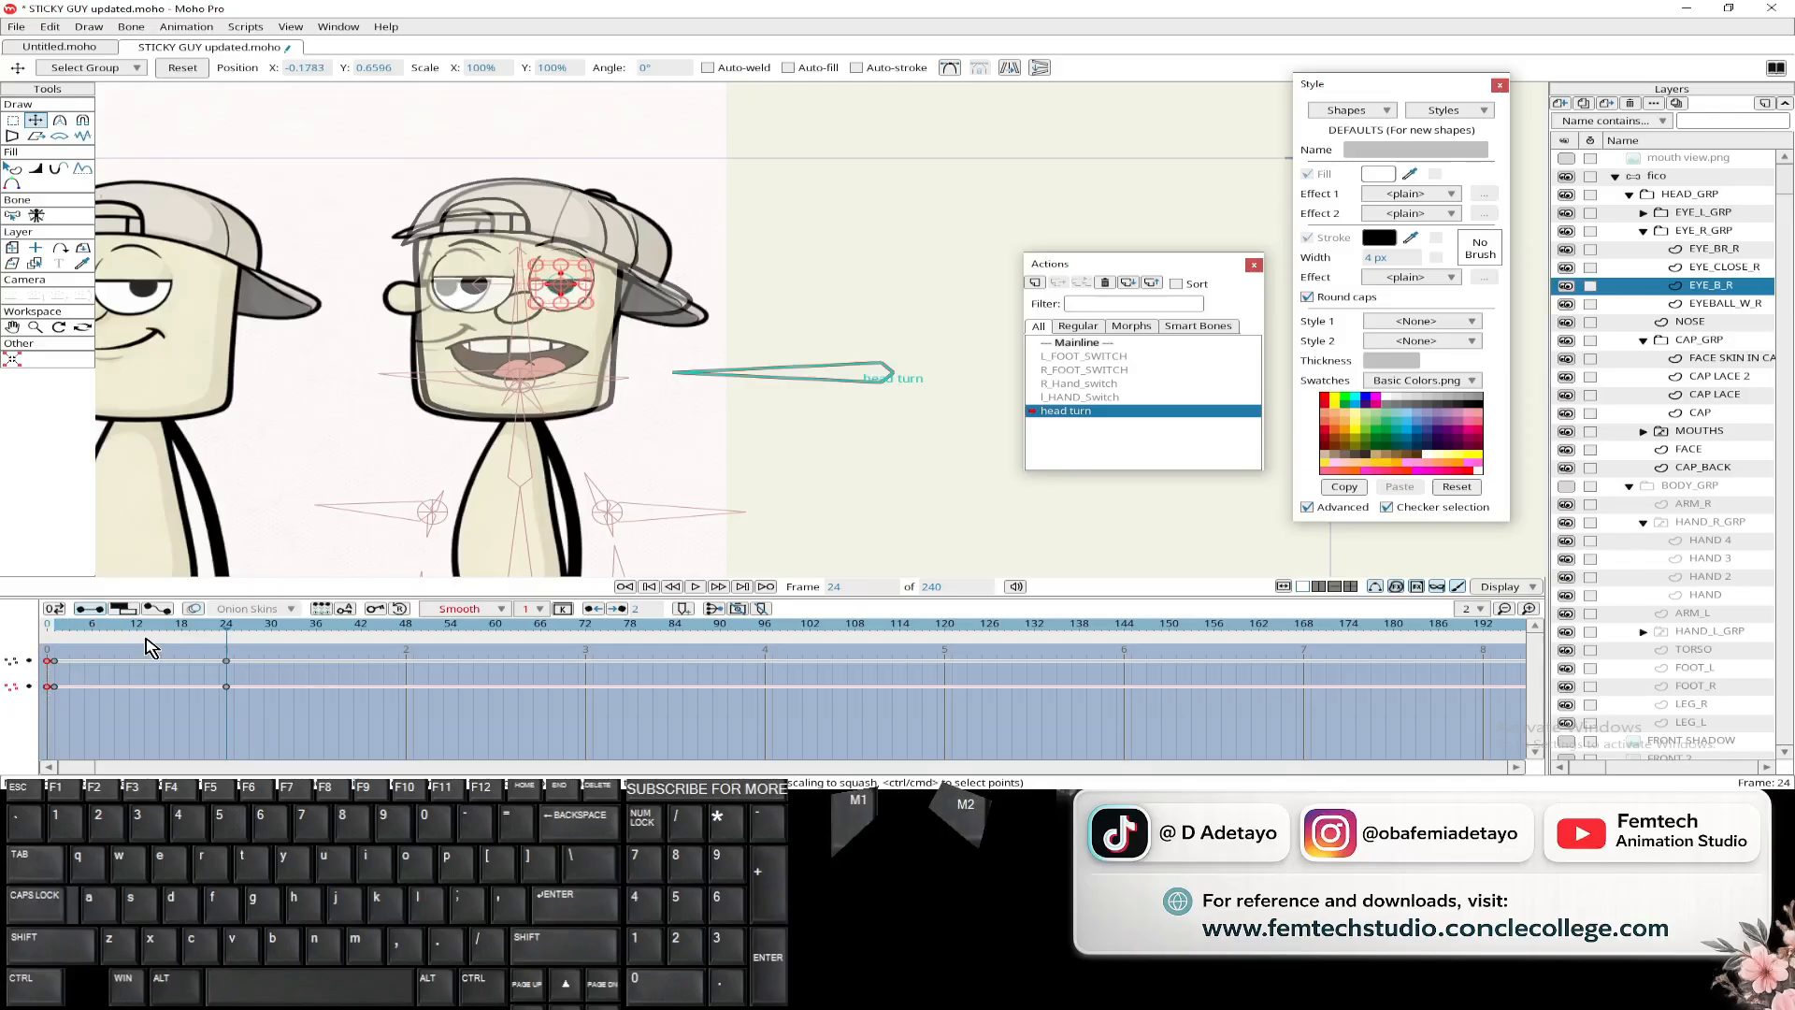
click(1707, 269)
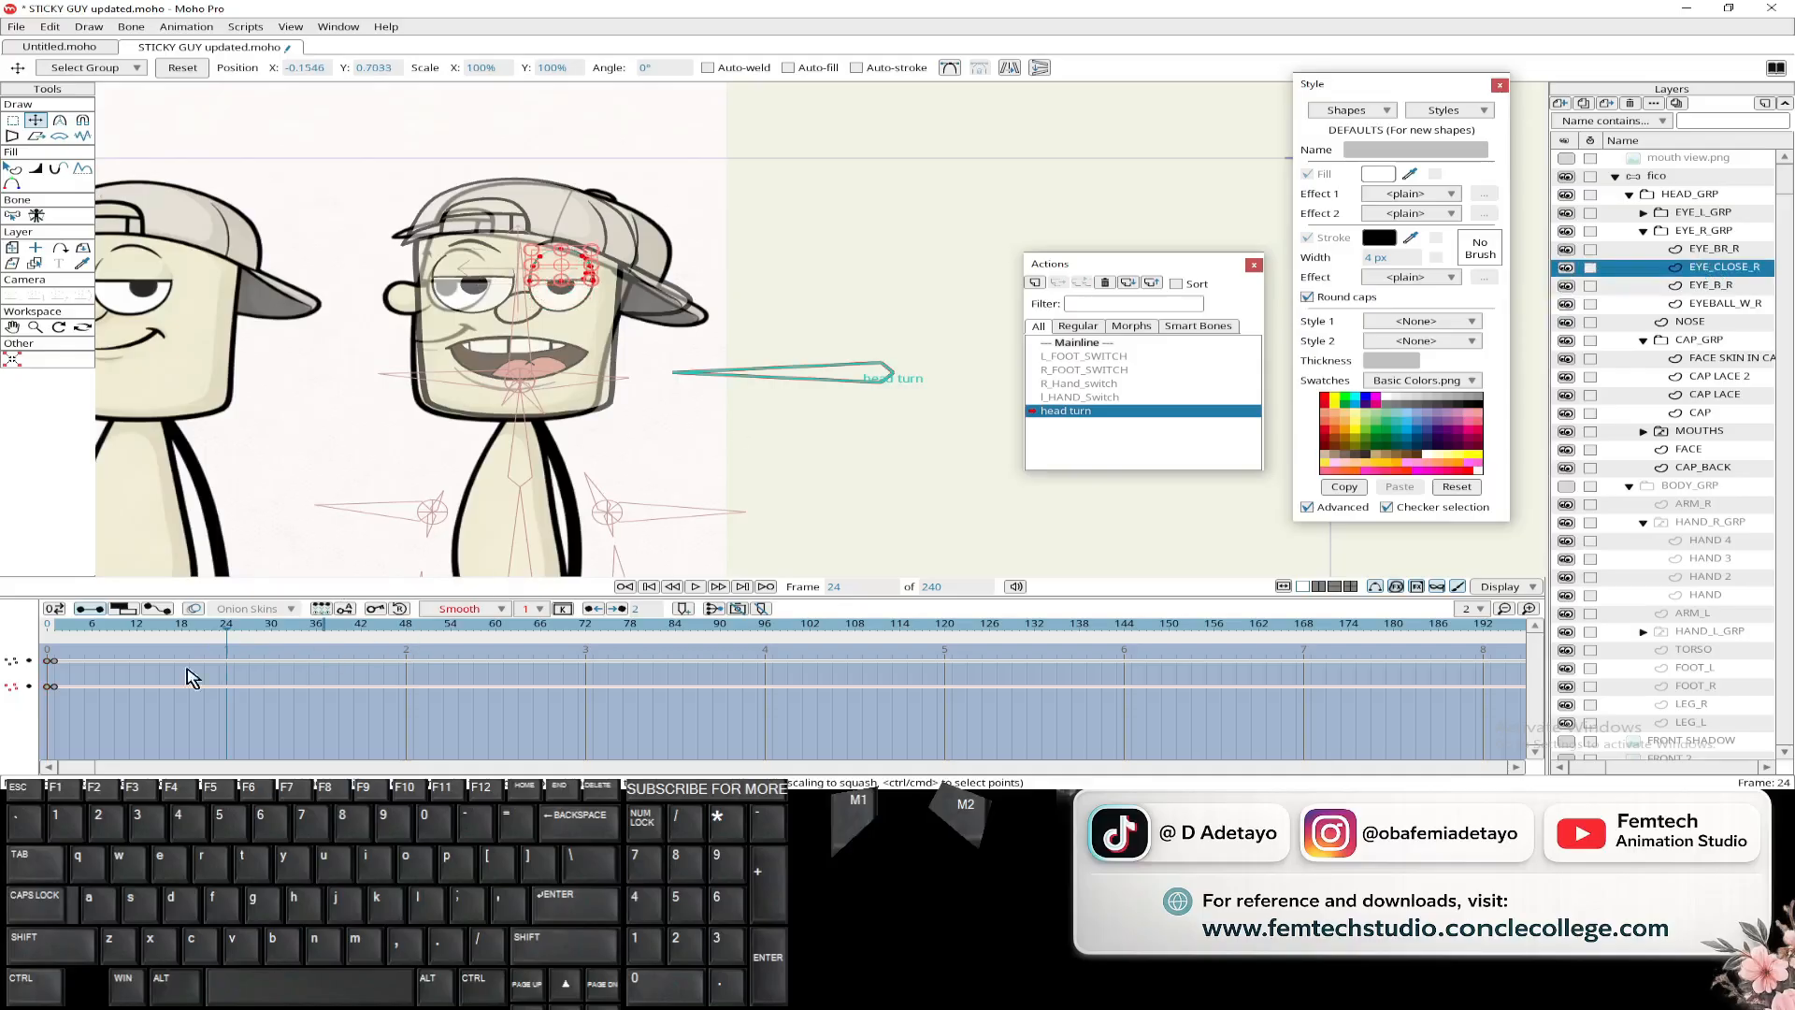
drag(40, 650, 58, 703)
key(ctrl+v)
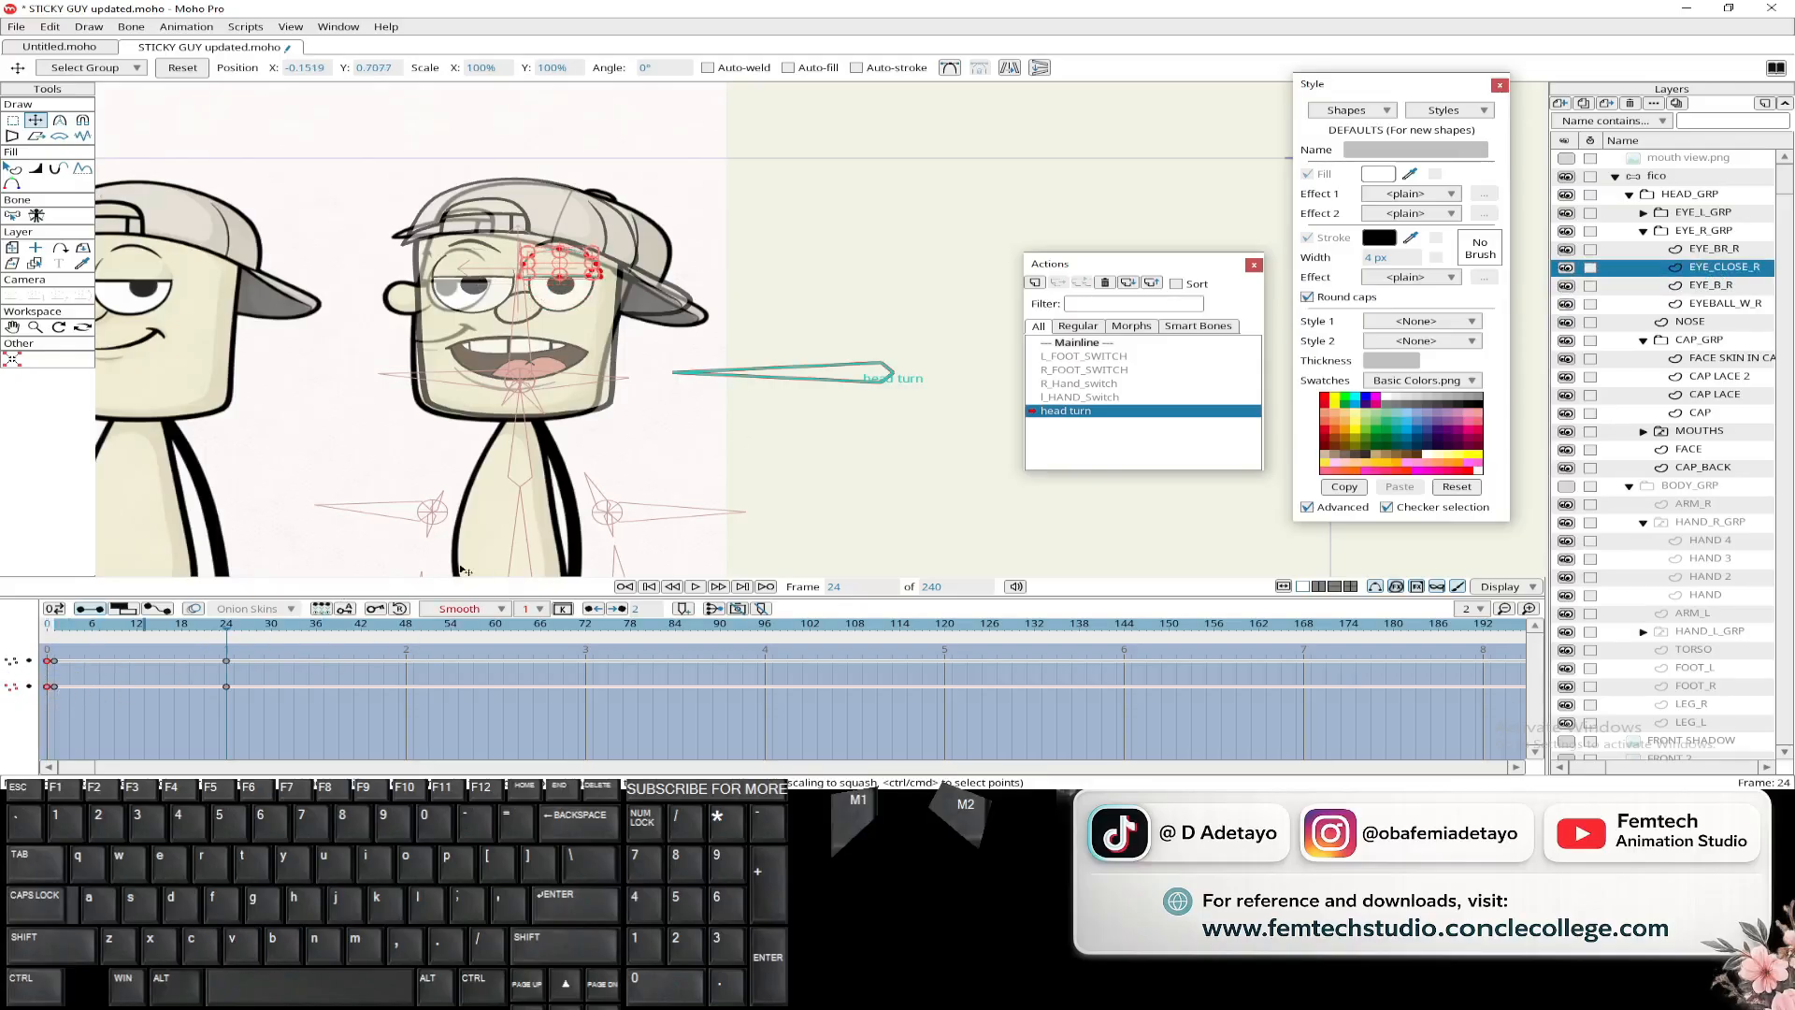
- Copy the original frame 0 keys of EYEBALL_W_R to frame 24 and scrub the timeline to check the eye's motion
scroll(557, 260, up, 5)
alt+right_click(568, 338)
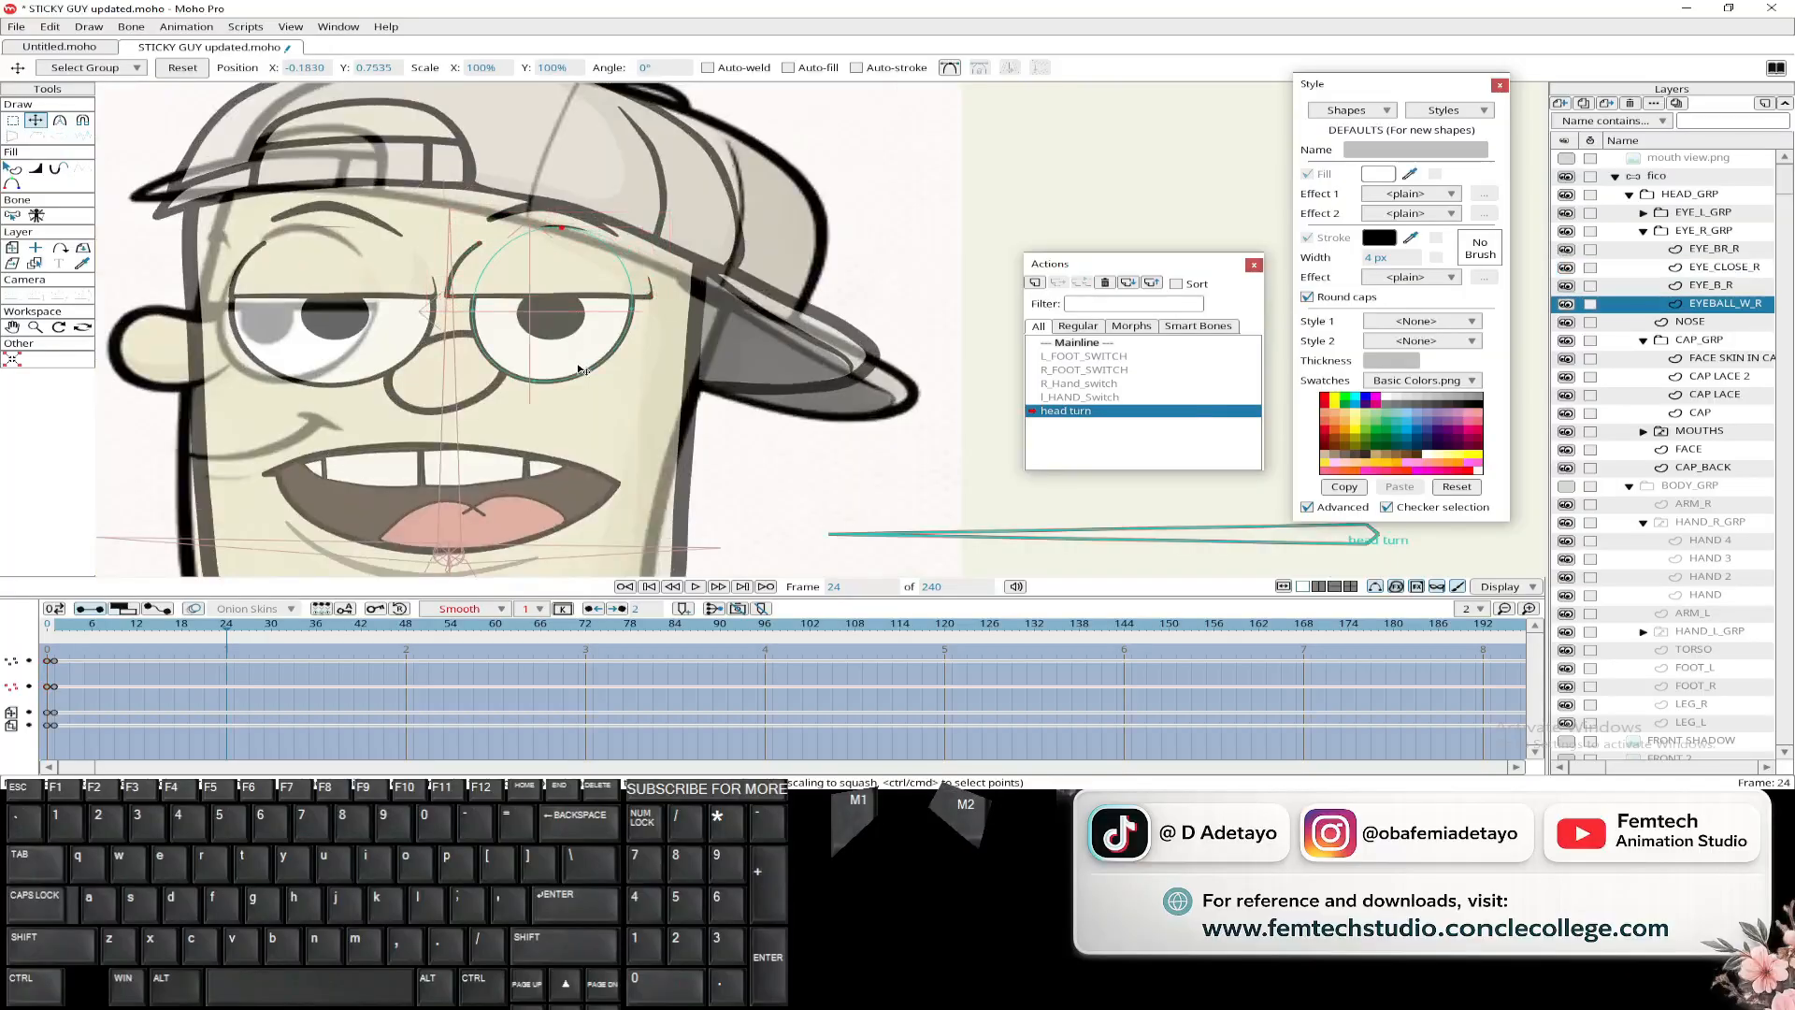
drag(40, 658, 49, 730)
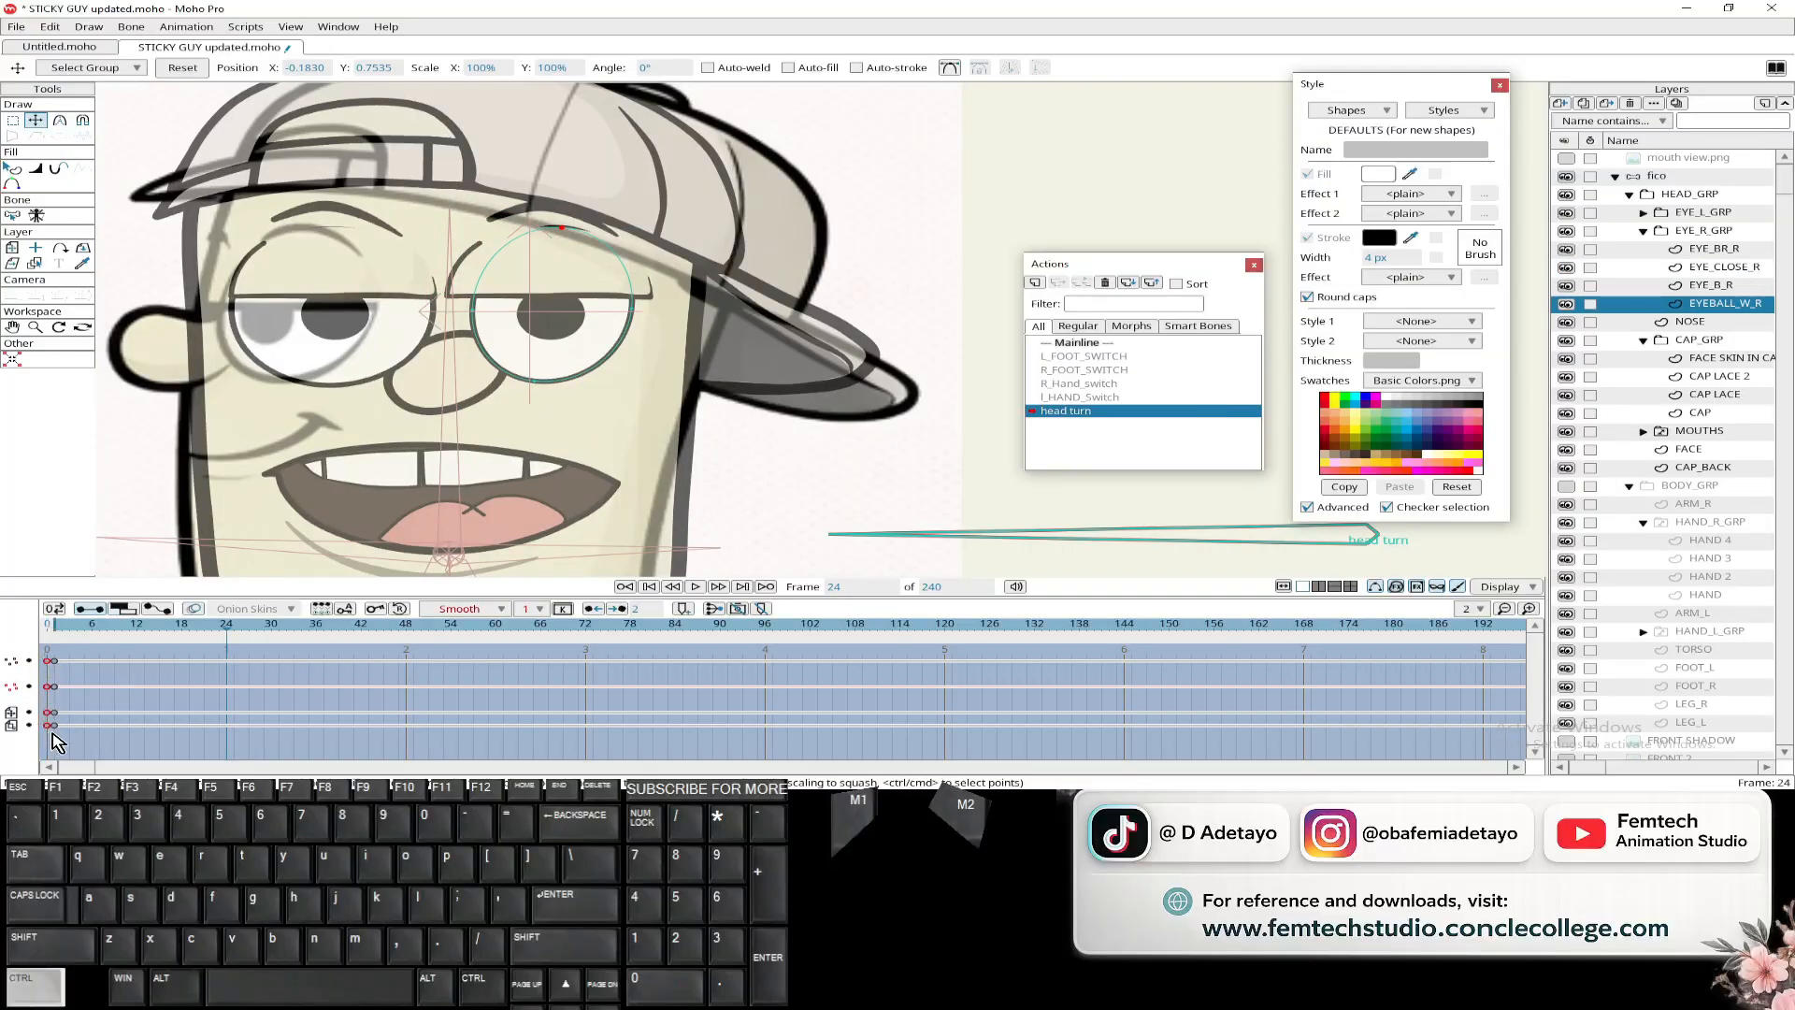
key(ctrl+v)
click(135, 658)
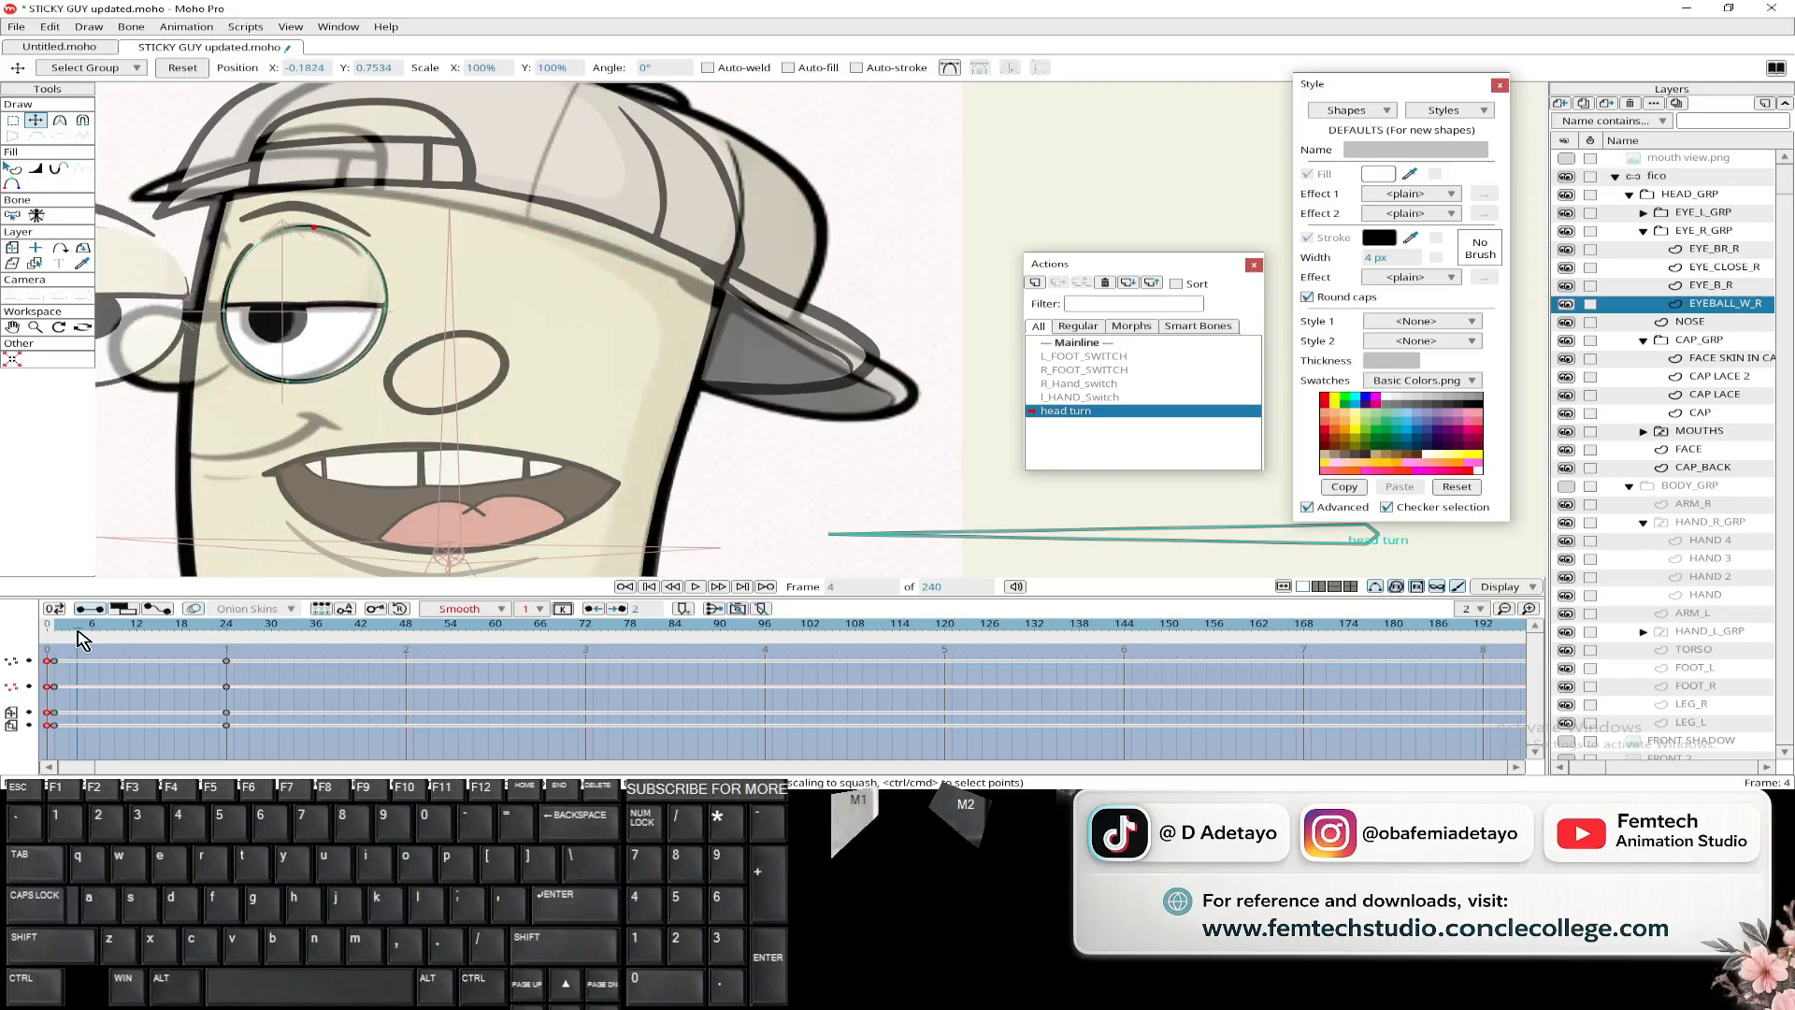
scroll(358, 500, down, 2)
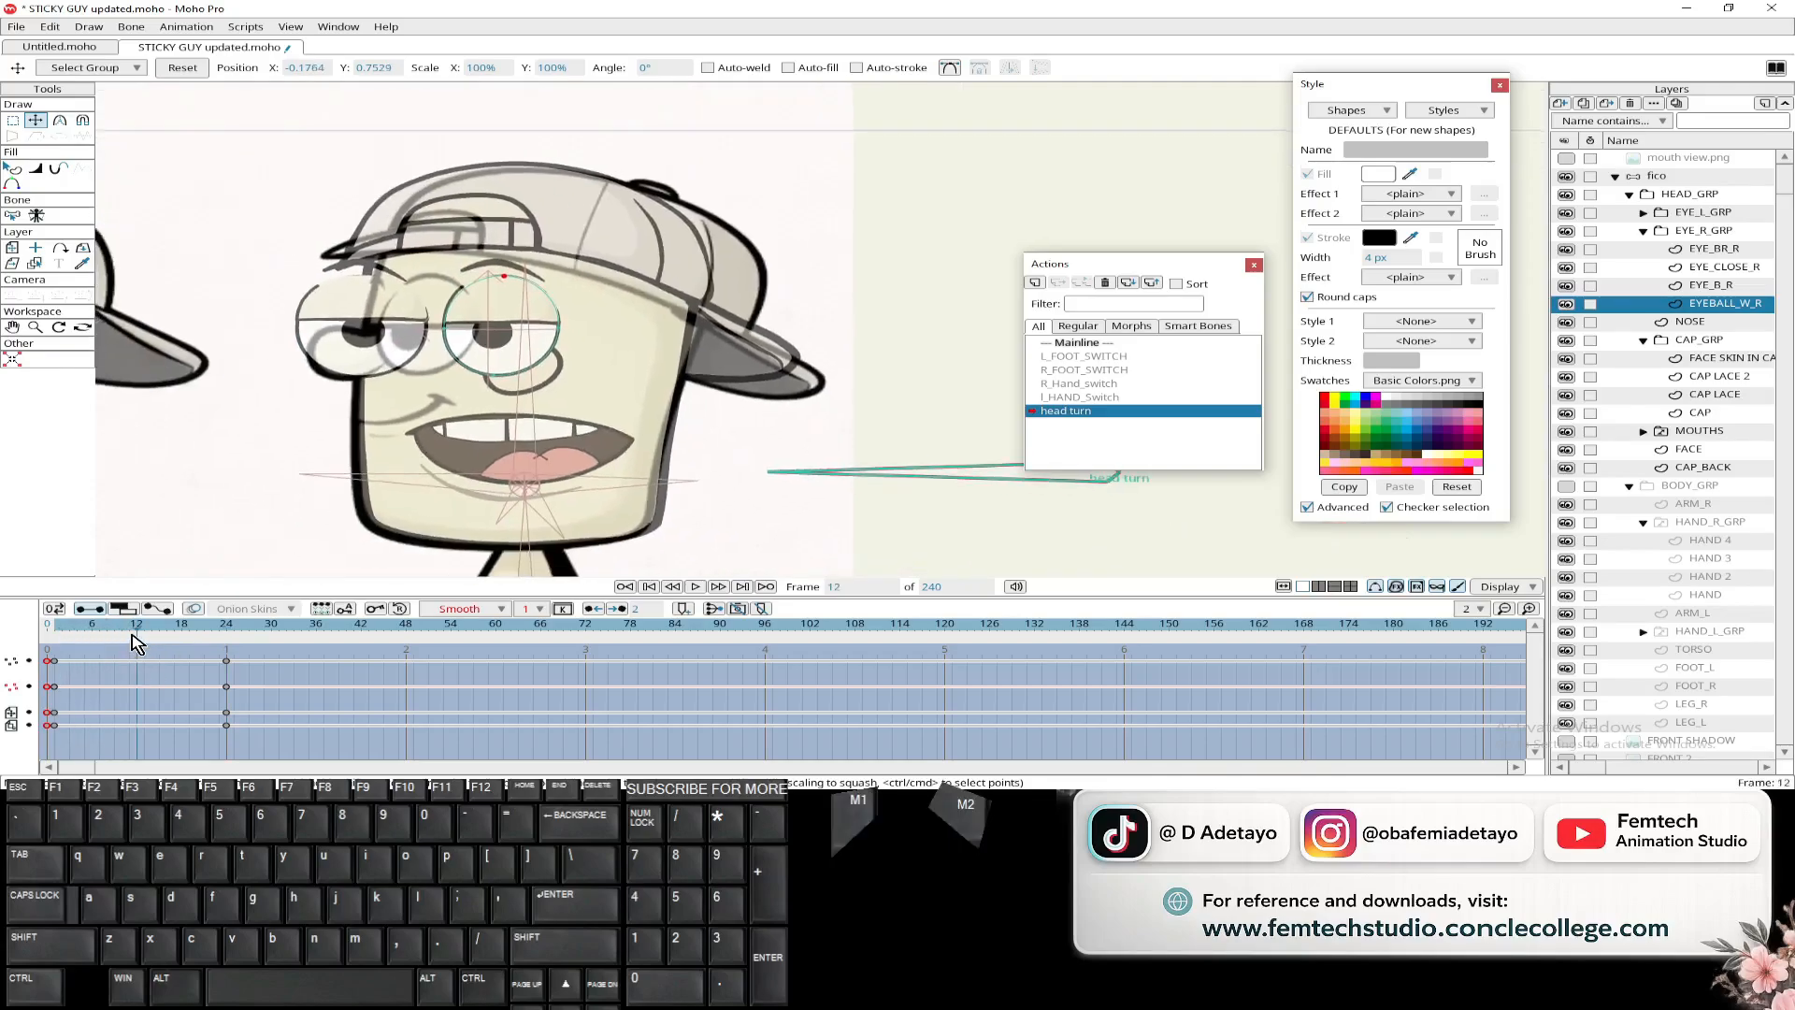
drag(136, 643, 227, 643)
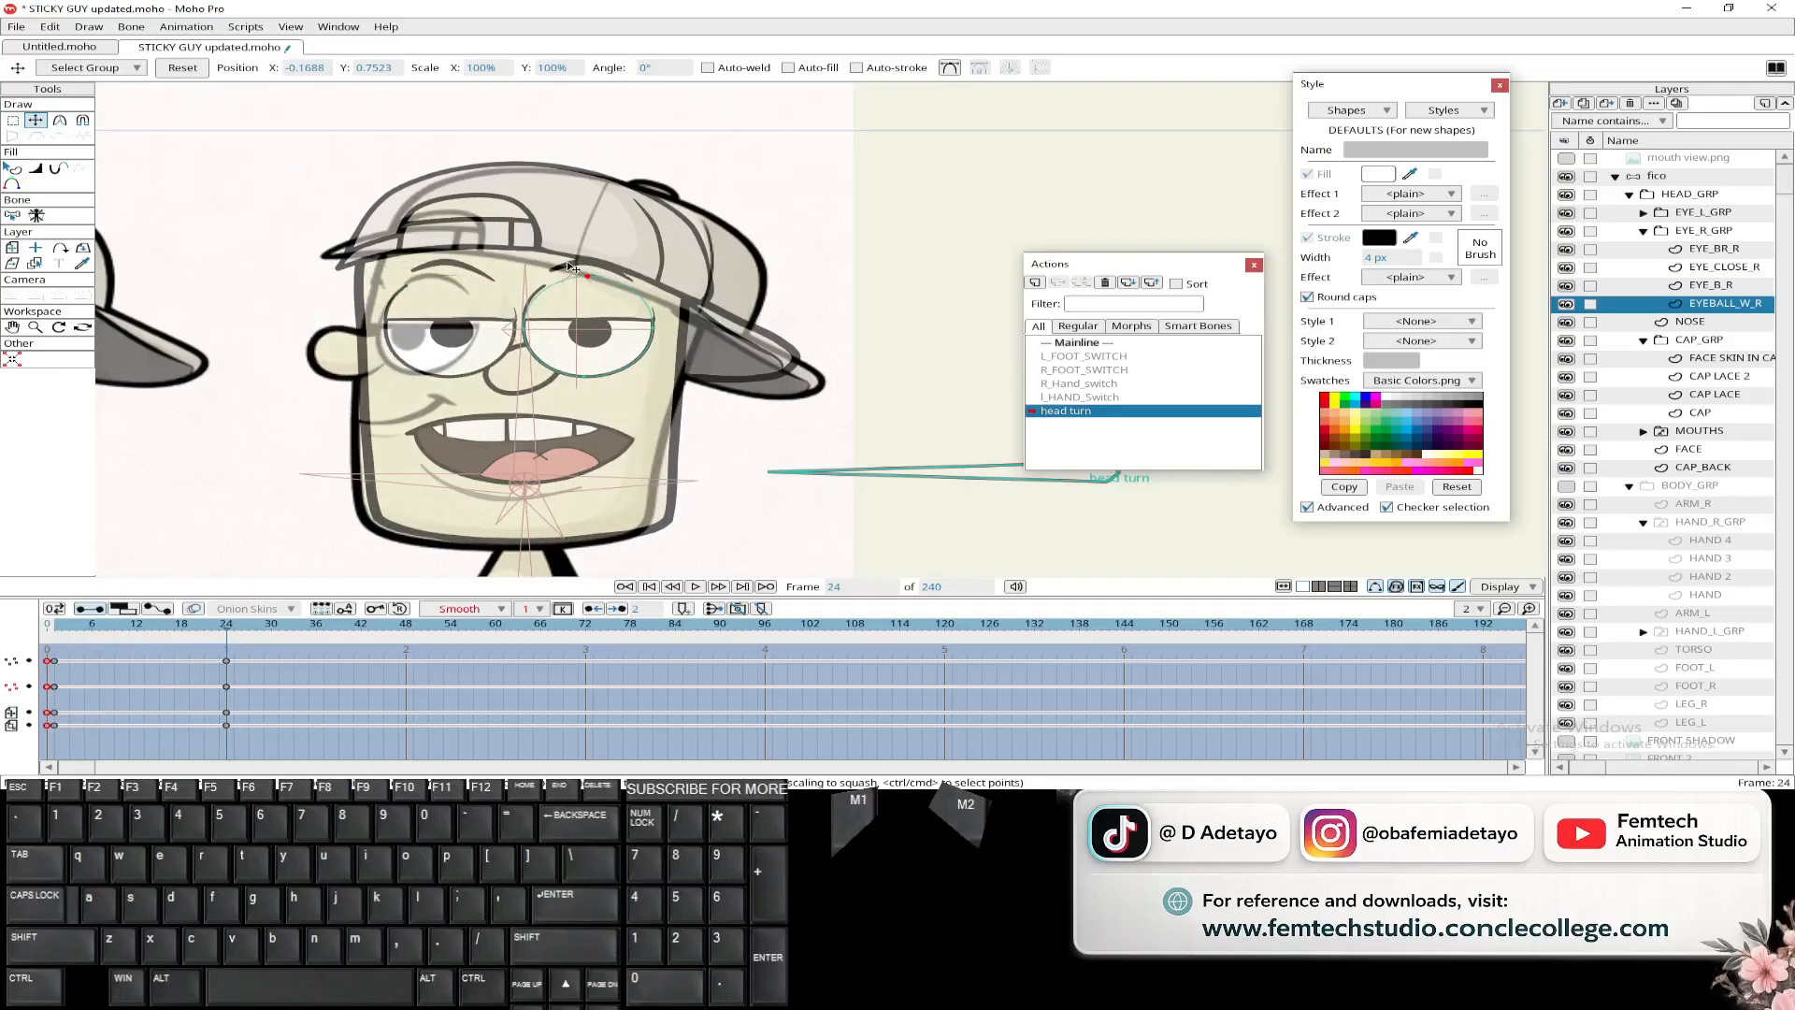
- Key the EYE_BR_R eyebrow's original shape at frame 24 and return to frame 1
alt+click(578, 272)
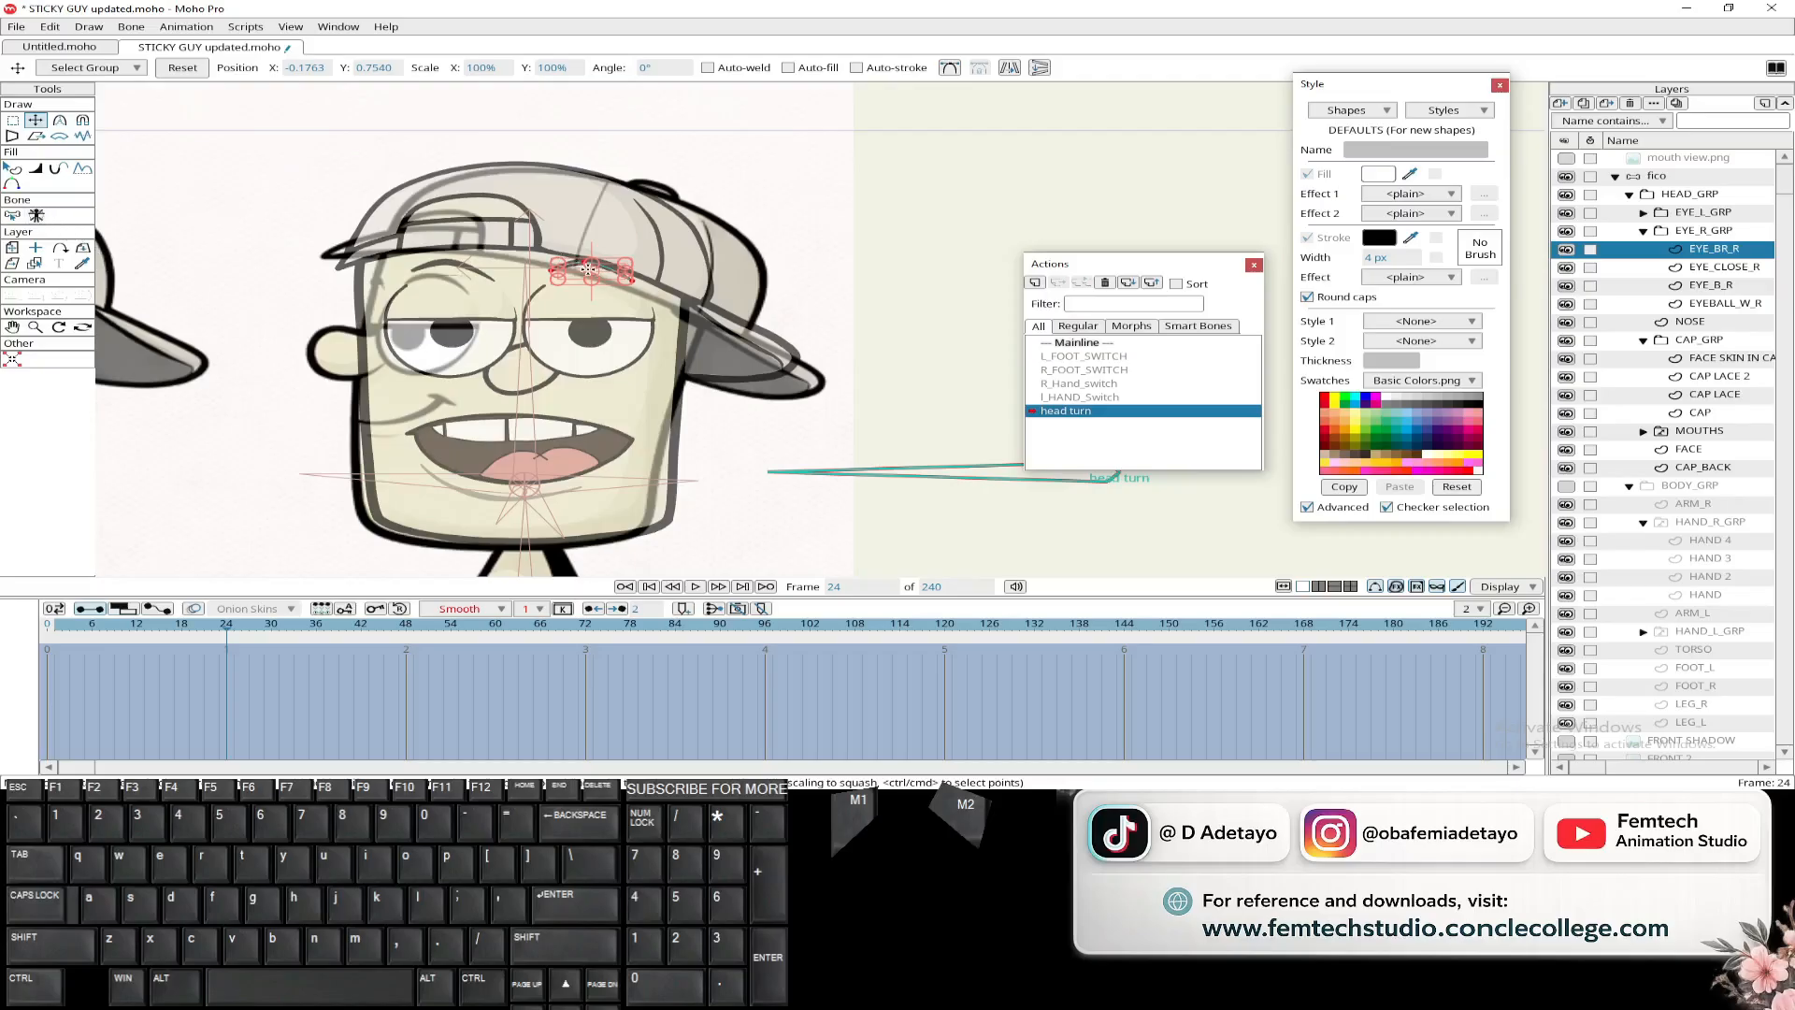
click(582, 275)
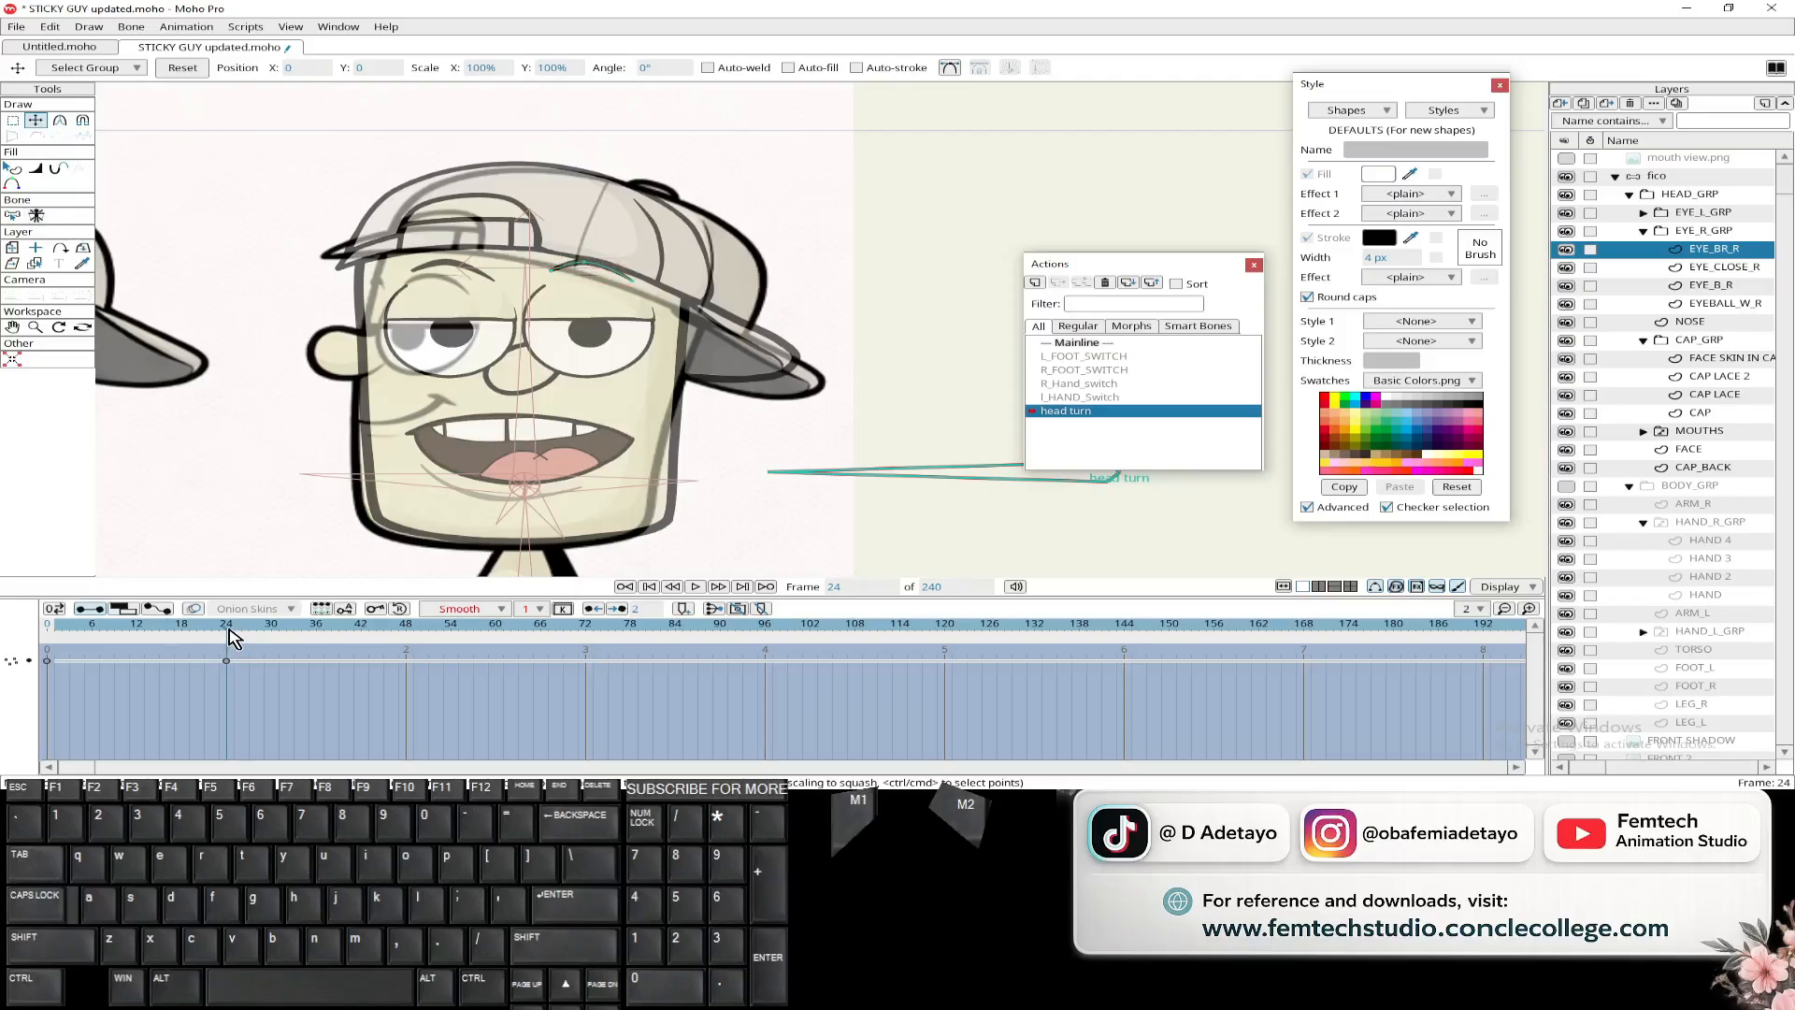
drag(231, 638, 59, 657)
- Try moving the EYE_BR_R eyebrow at frame 1 over the eye, and undo the move
scroll(383, 348, up, 6)
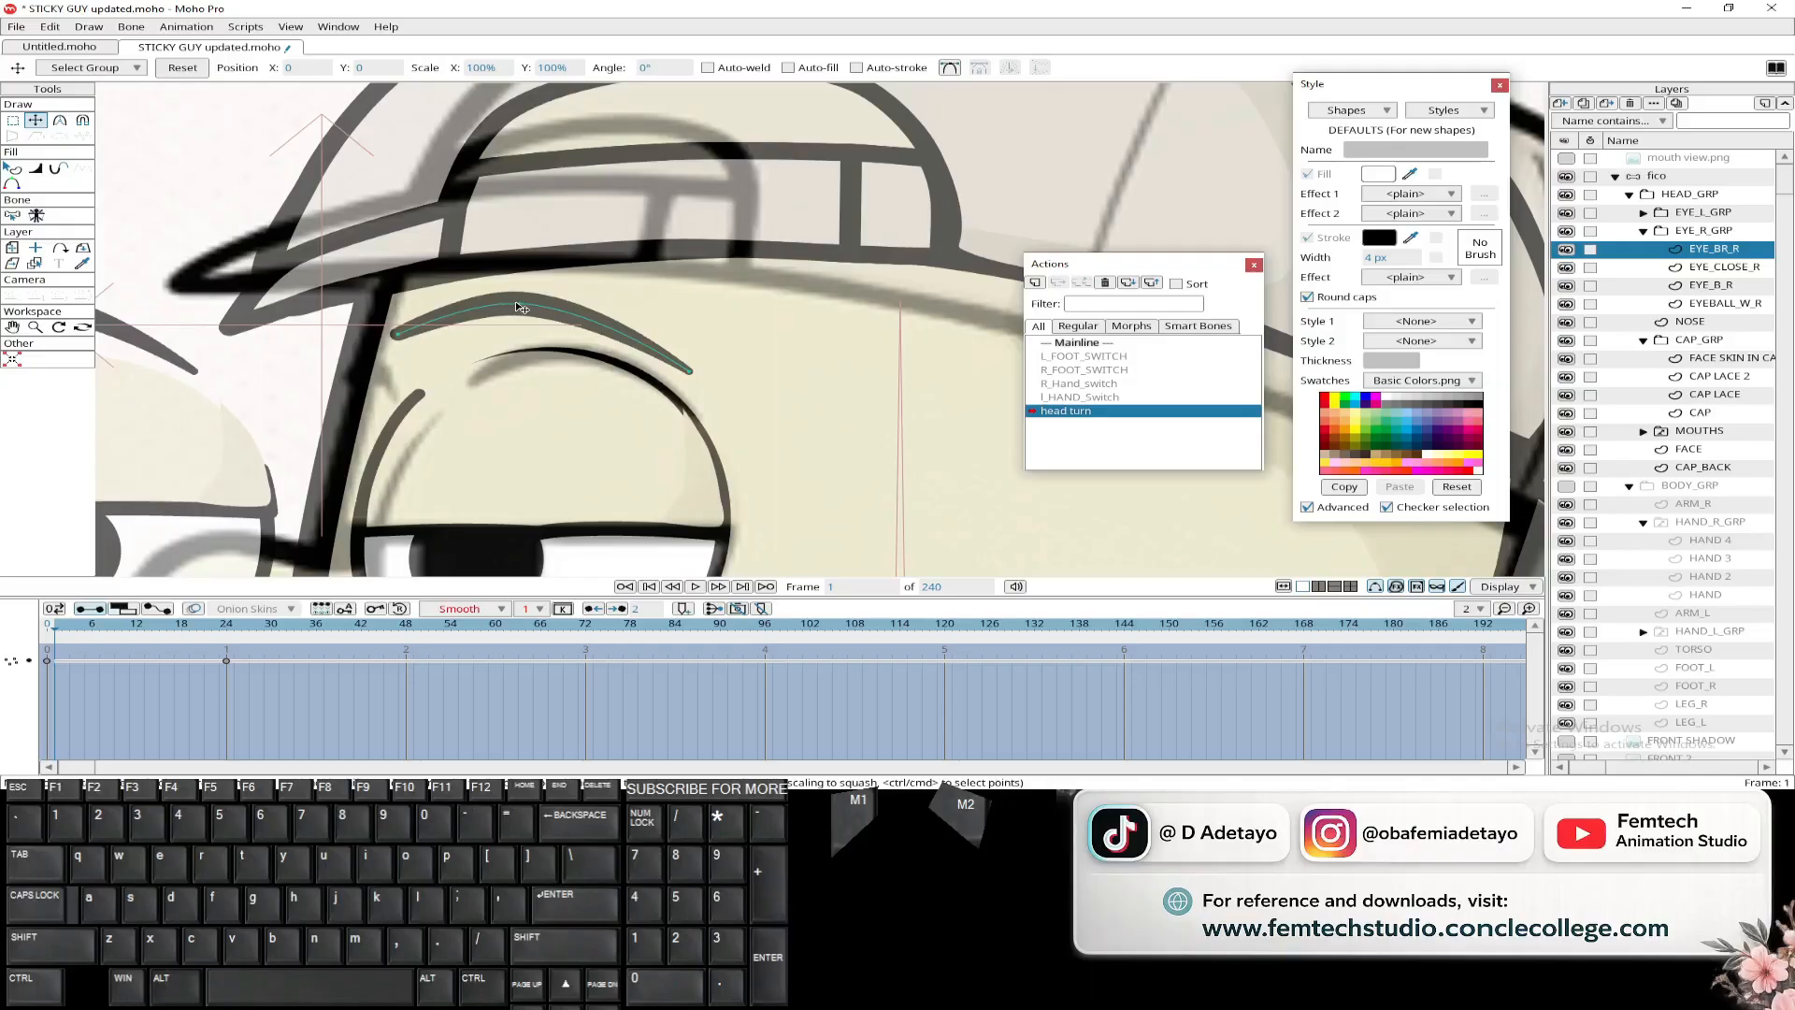
drag(520, 307, 619, 332)
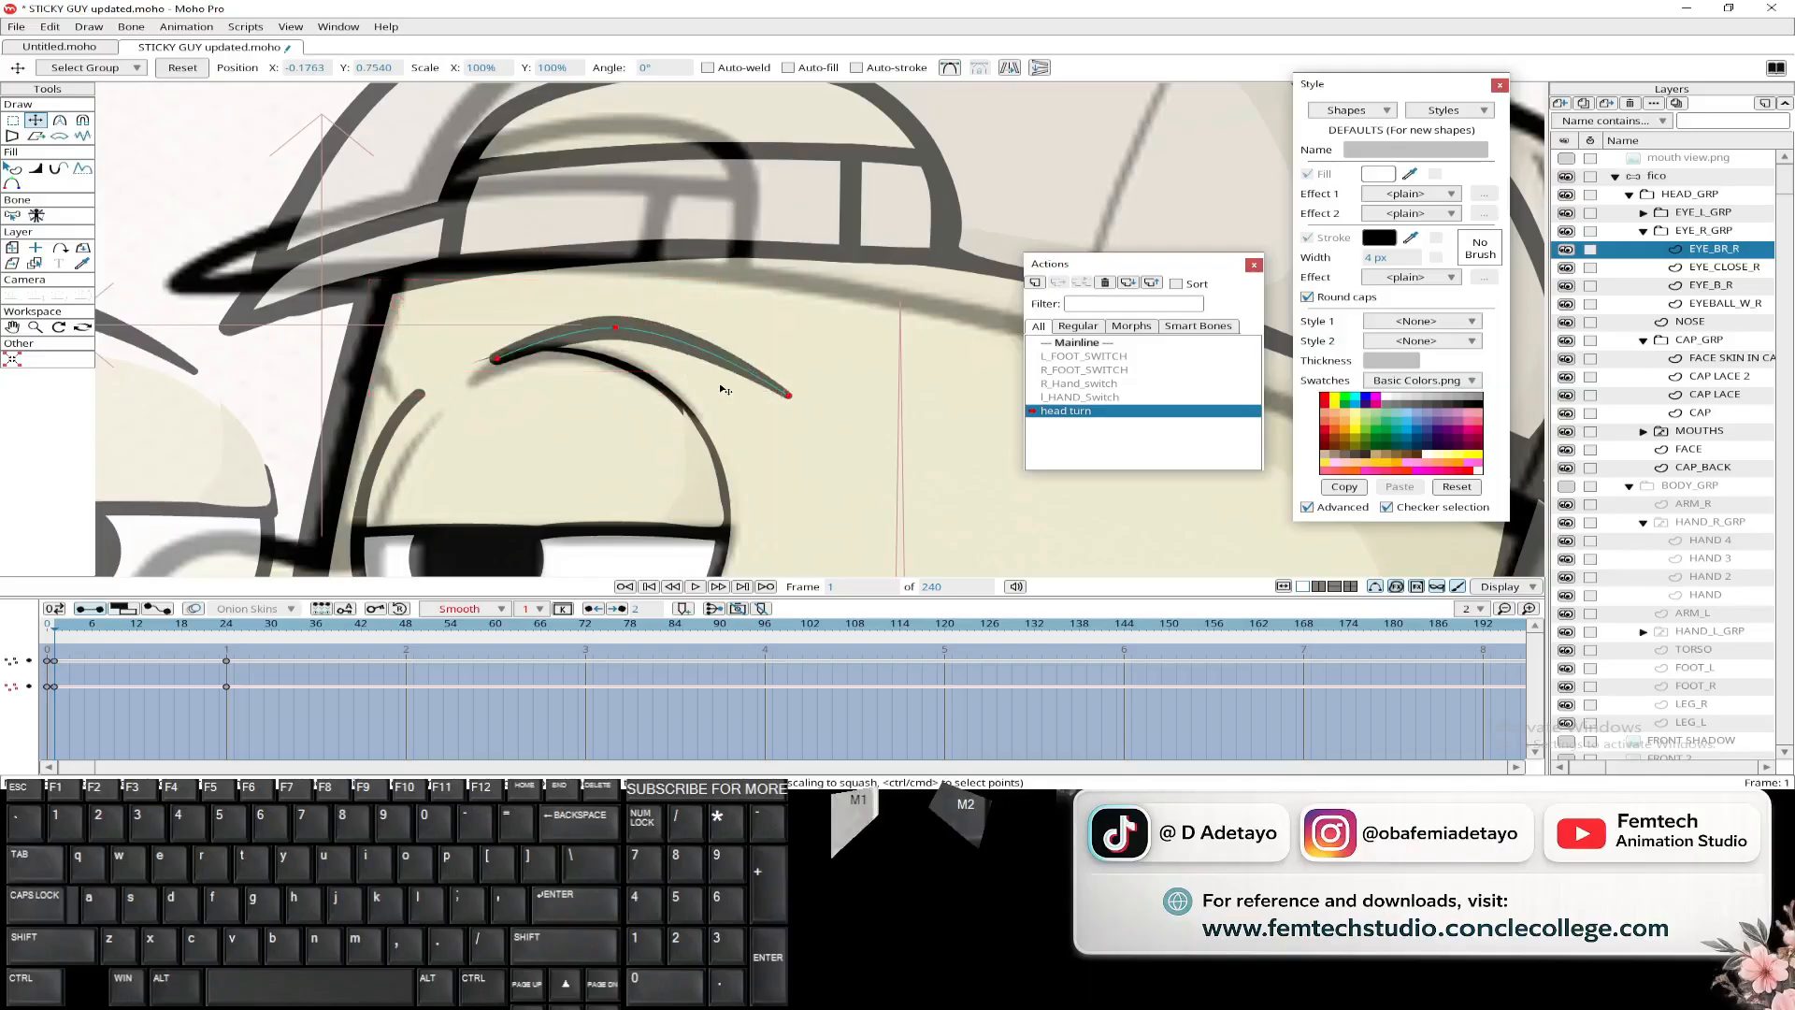
drag(726, 390, 681, 311)
key(ctrl)
key(ctrl+z)
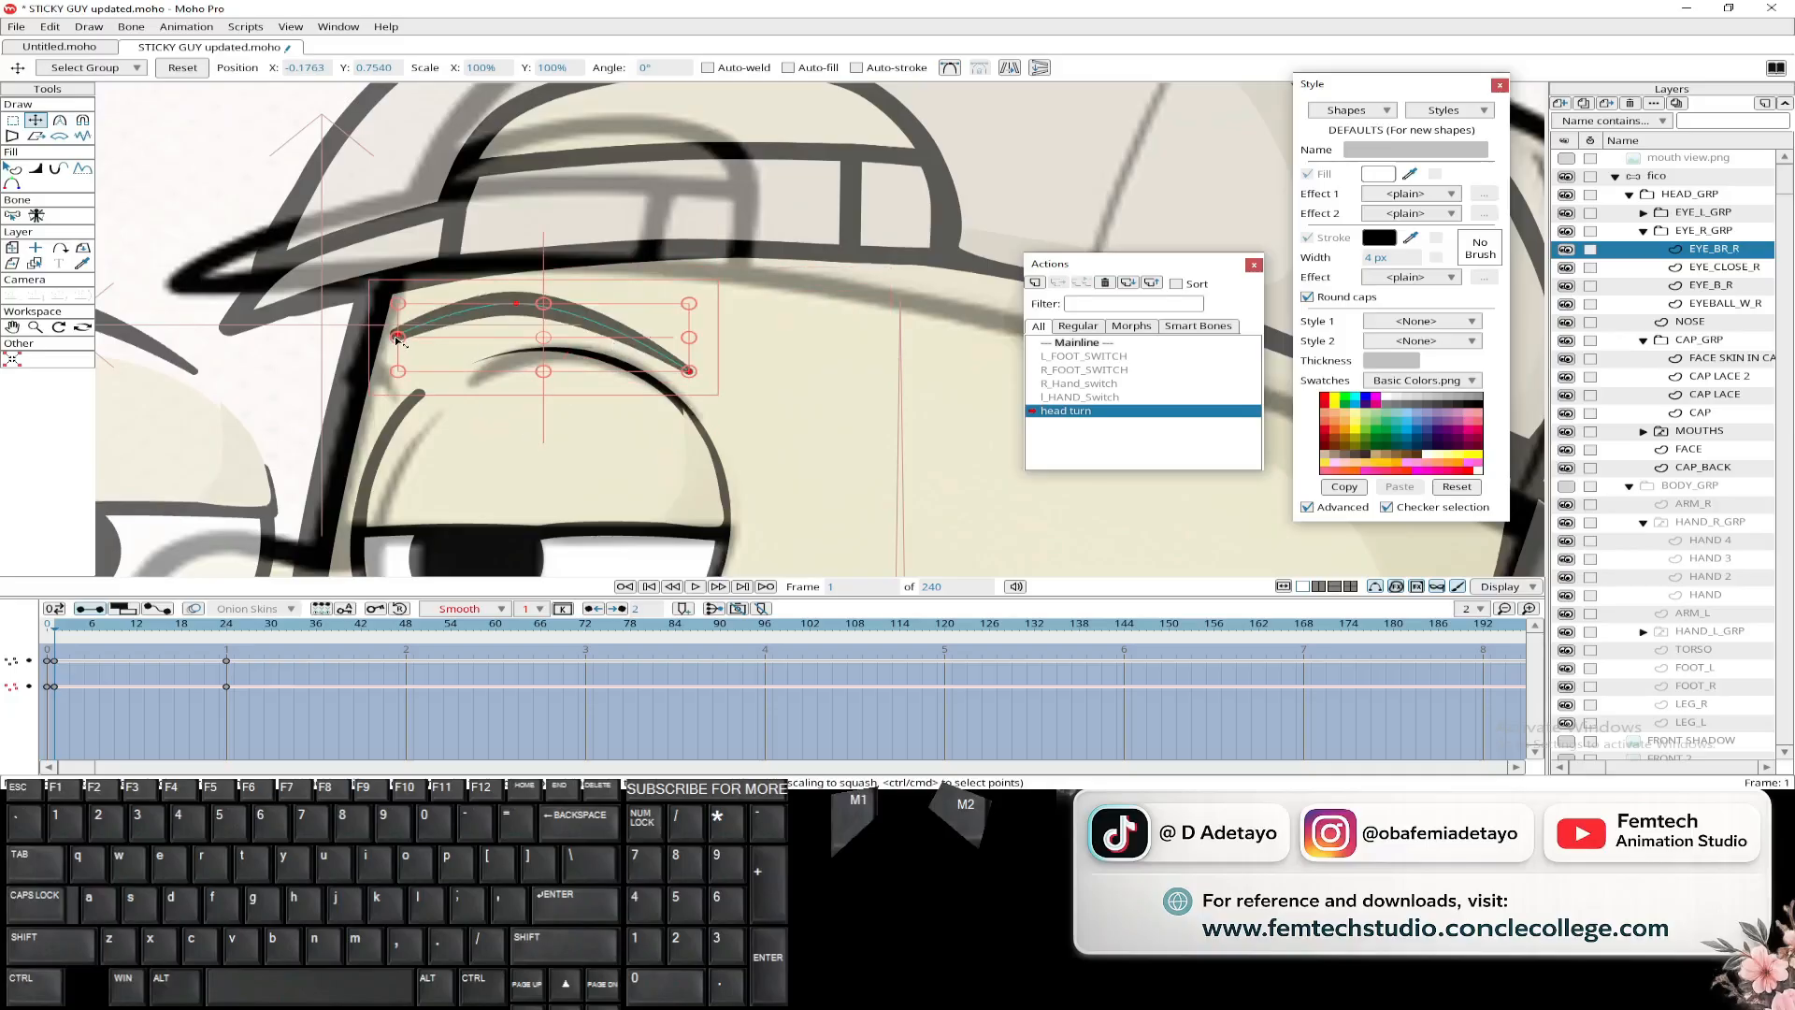
- Narrow the EYE_BR_R eyebrow at frame 1 by bringing in its inner end
drag(397, 338, 427, 338)
scroll(409, 397, down, 4)
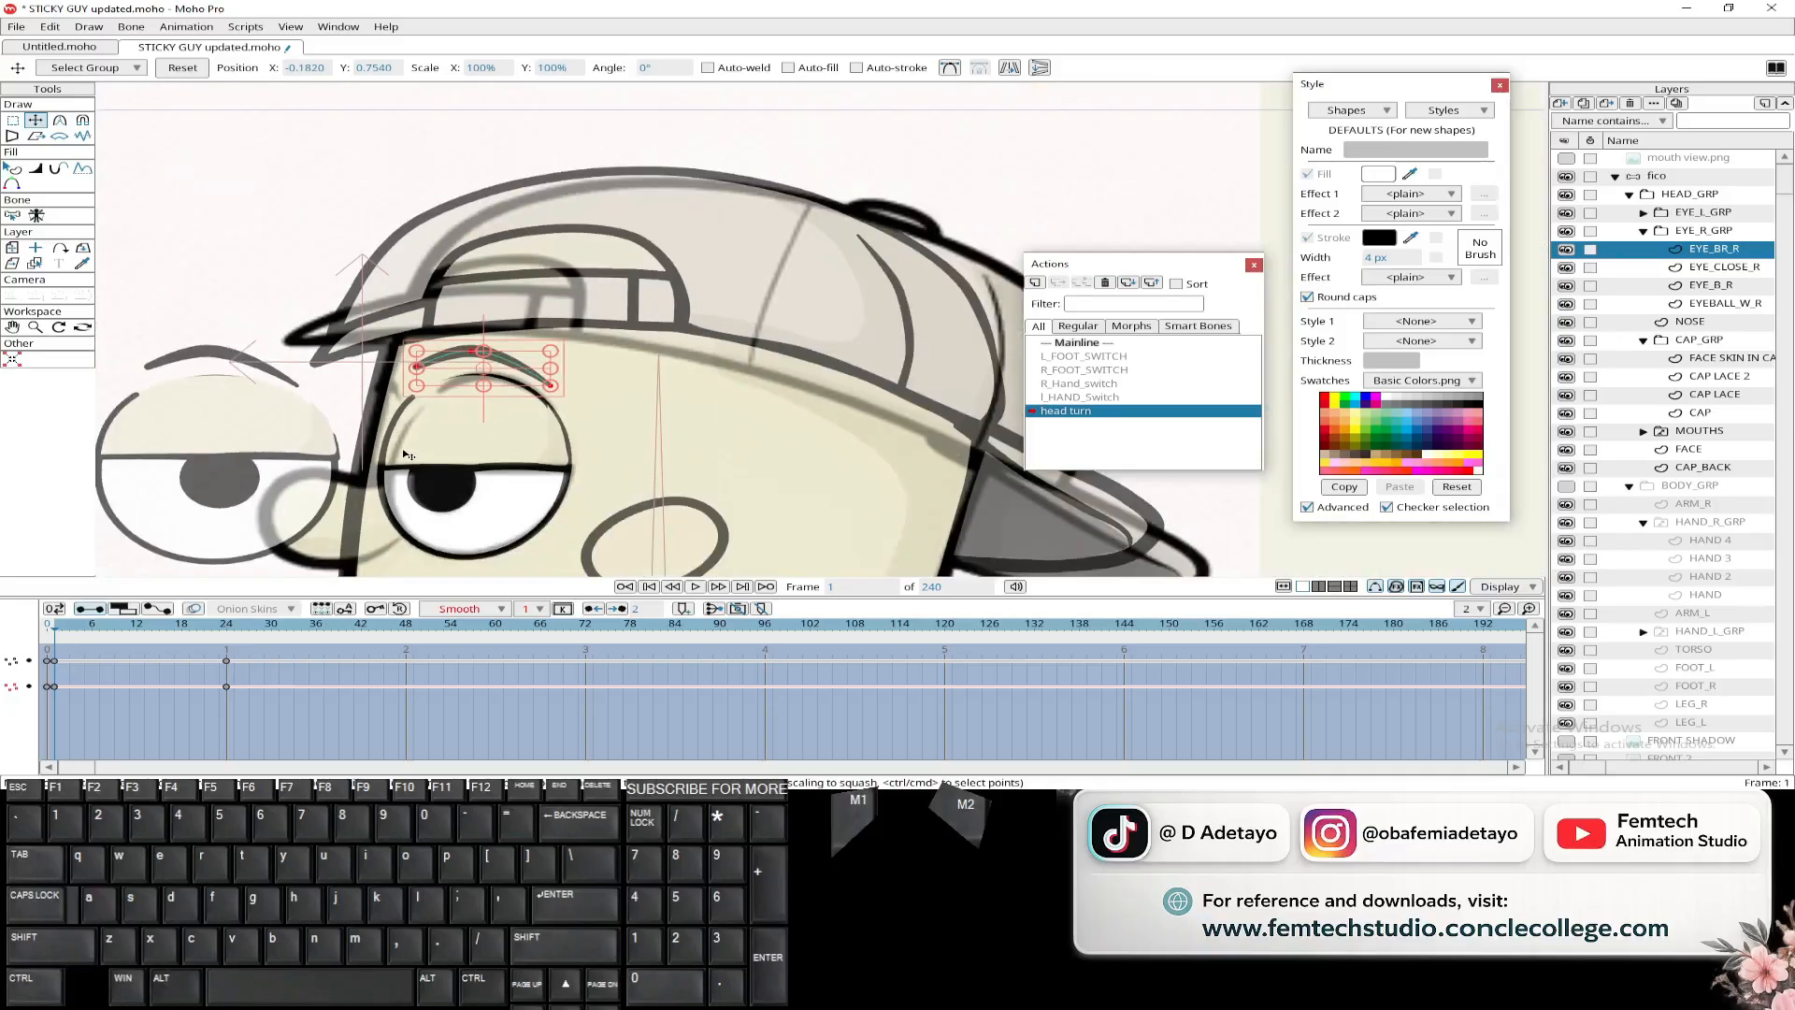
scroll(406, 451, up, 2)
scroll(406, 450, down, 3)
drag(406, 451, 425, 360)
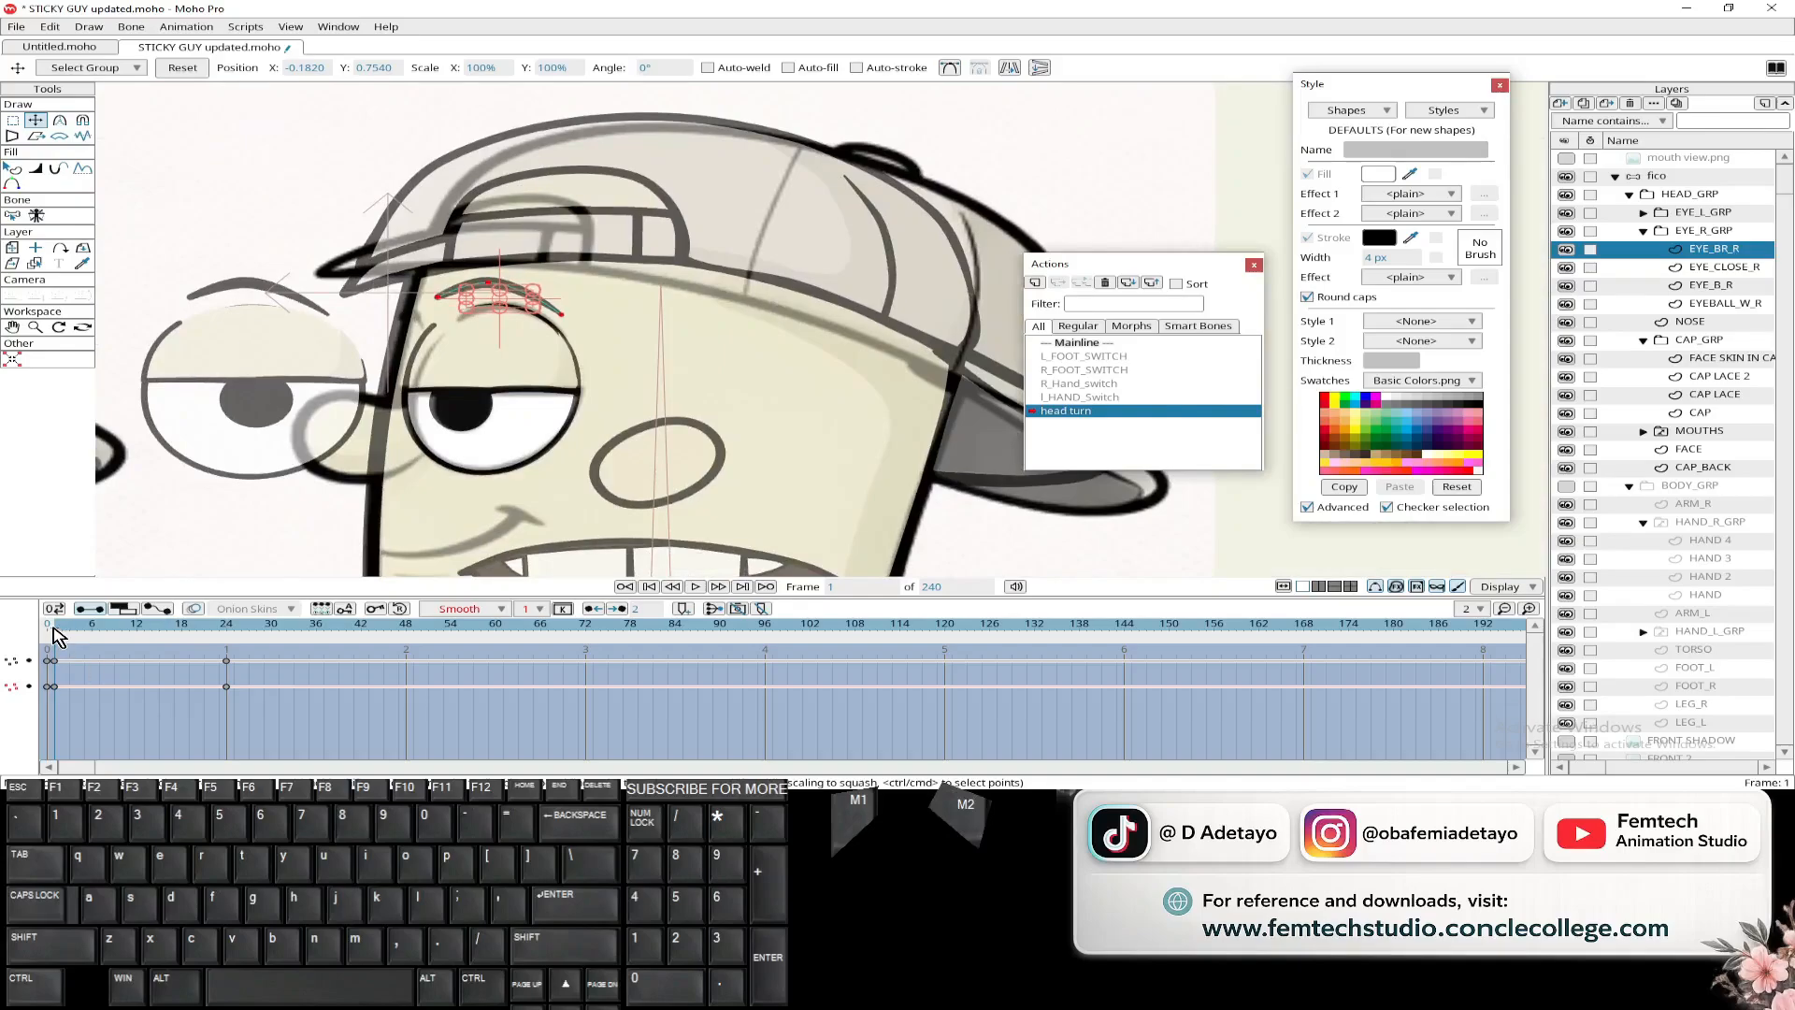
mouse_move(54, 628)
mouse_down()
mouse_move(193, 627)
mouse_move(54, 632)
mouse_up()
scroll(281, 486, down, 4)
drag(299, 503, 399, 402)
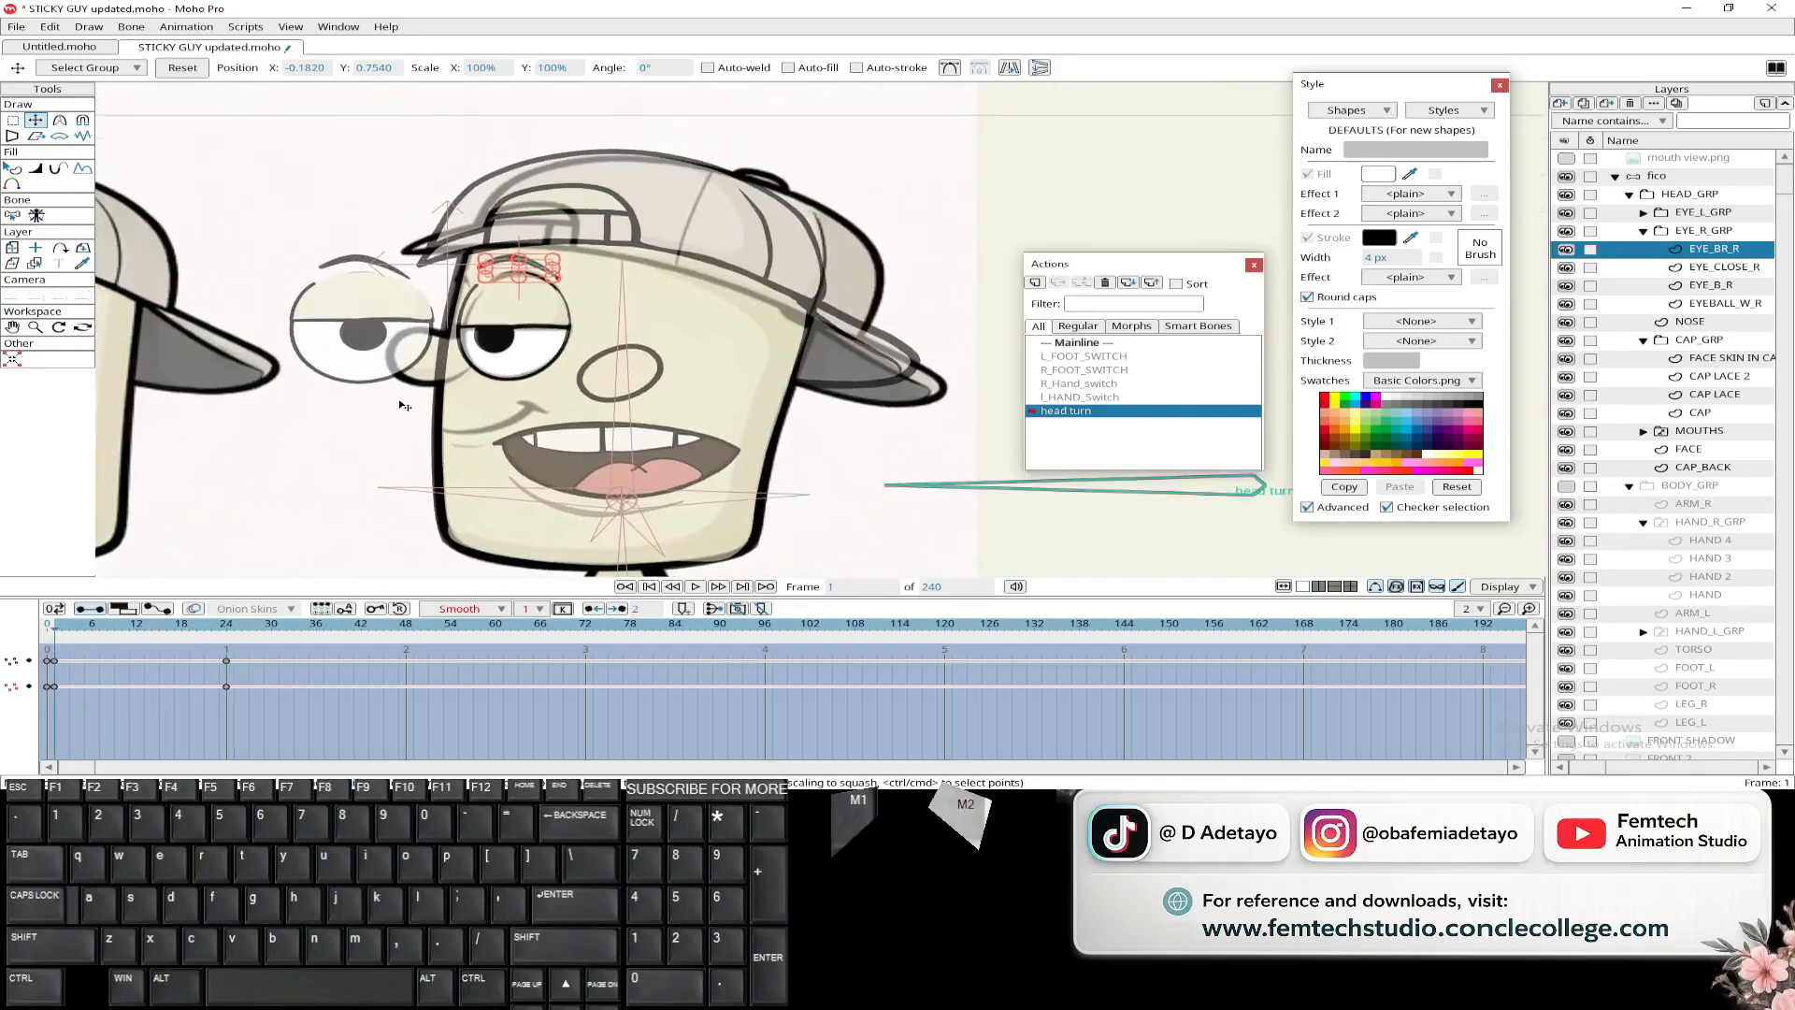
- Select the NOSE layer and key its original point positions and layer transform at frame 24
alt+click(602, 368)
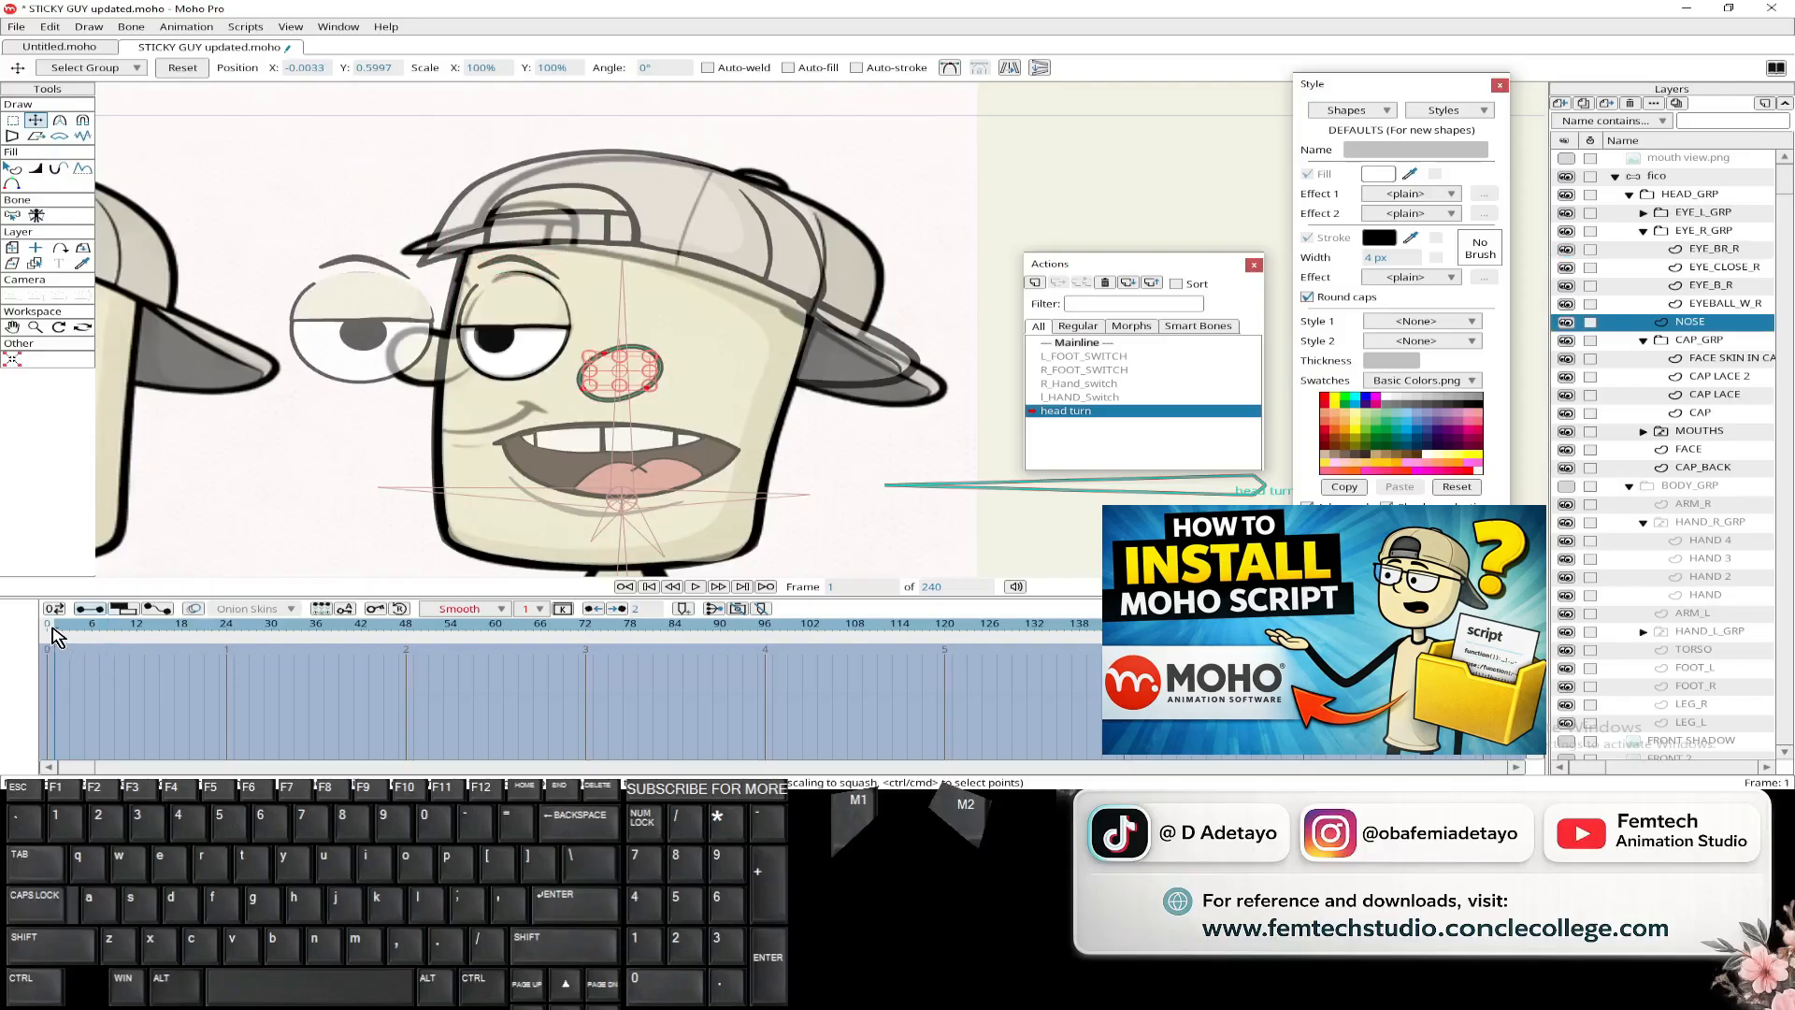
drag(56, 636, 226, 627)
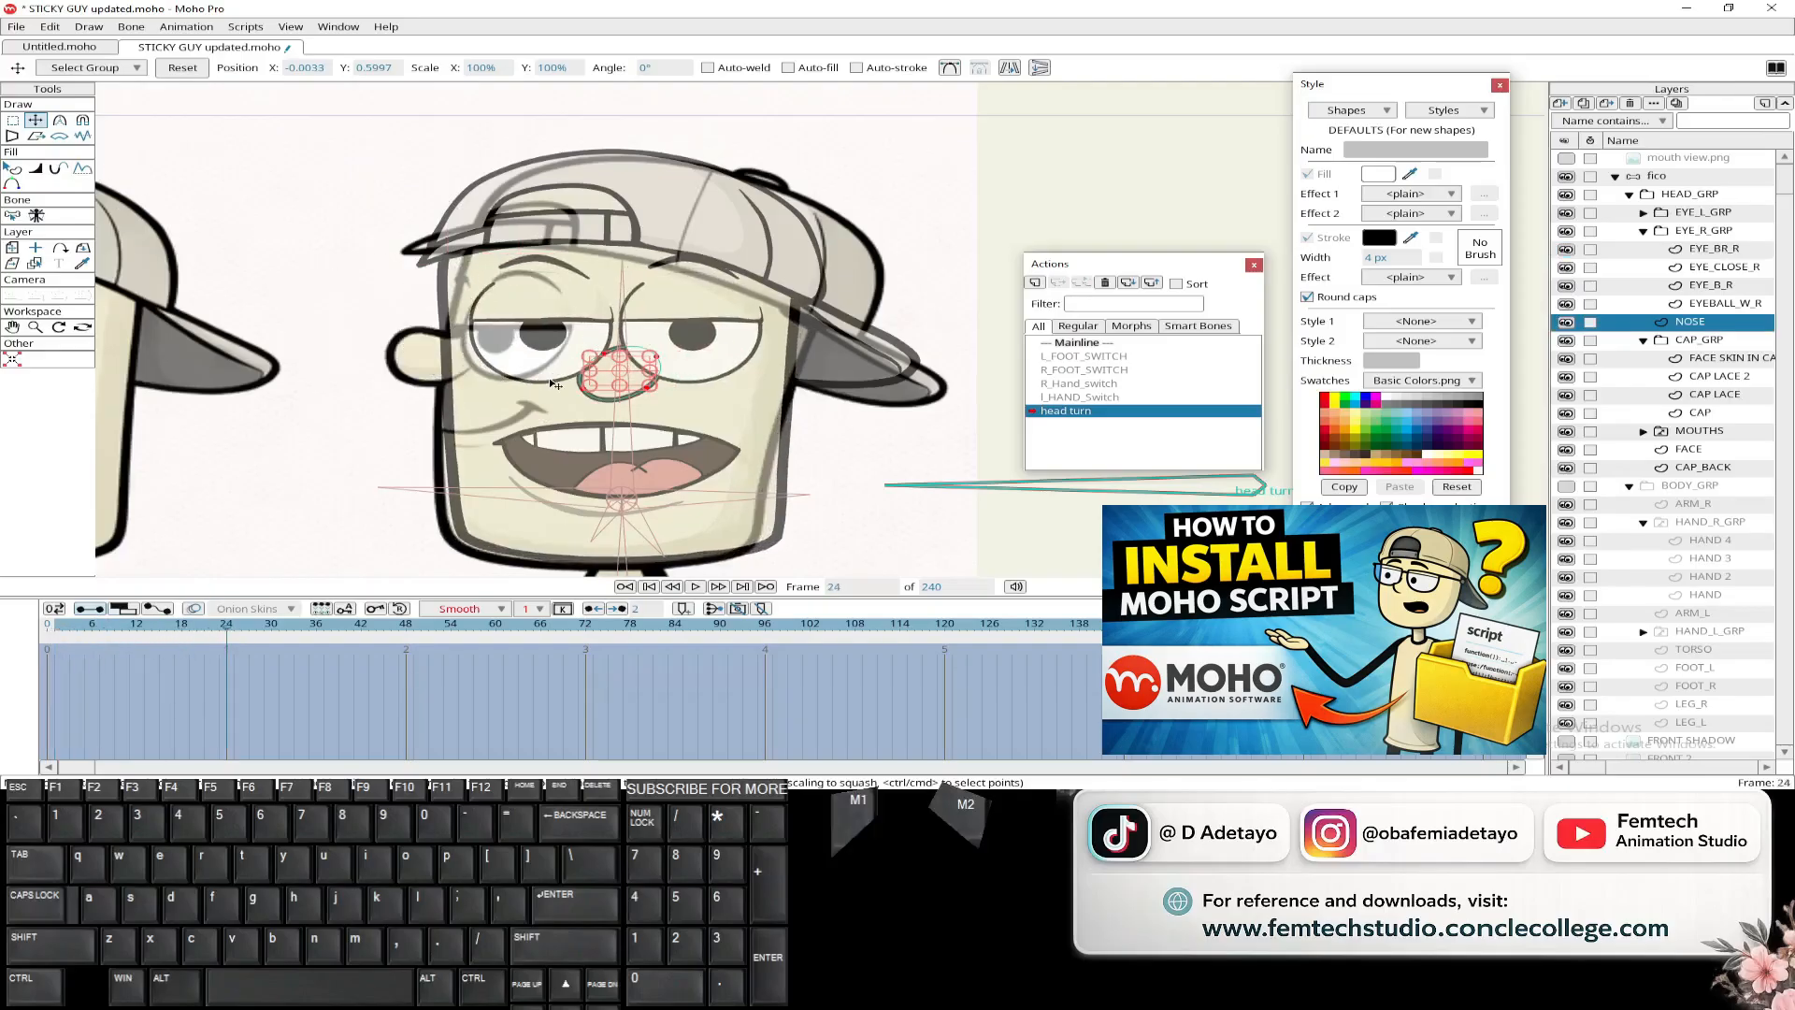
click(610, 383)
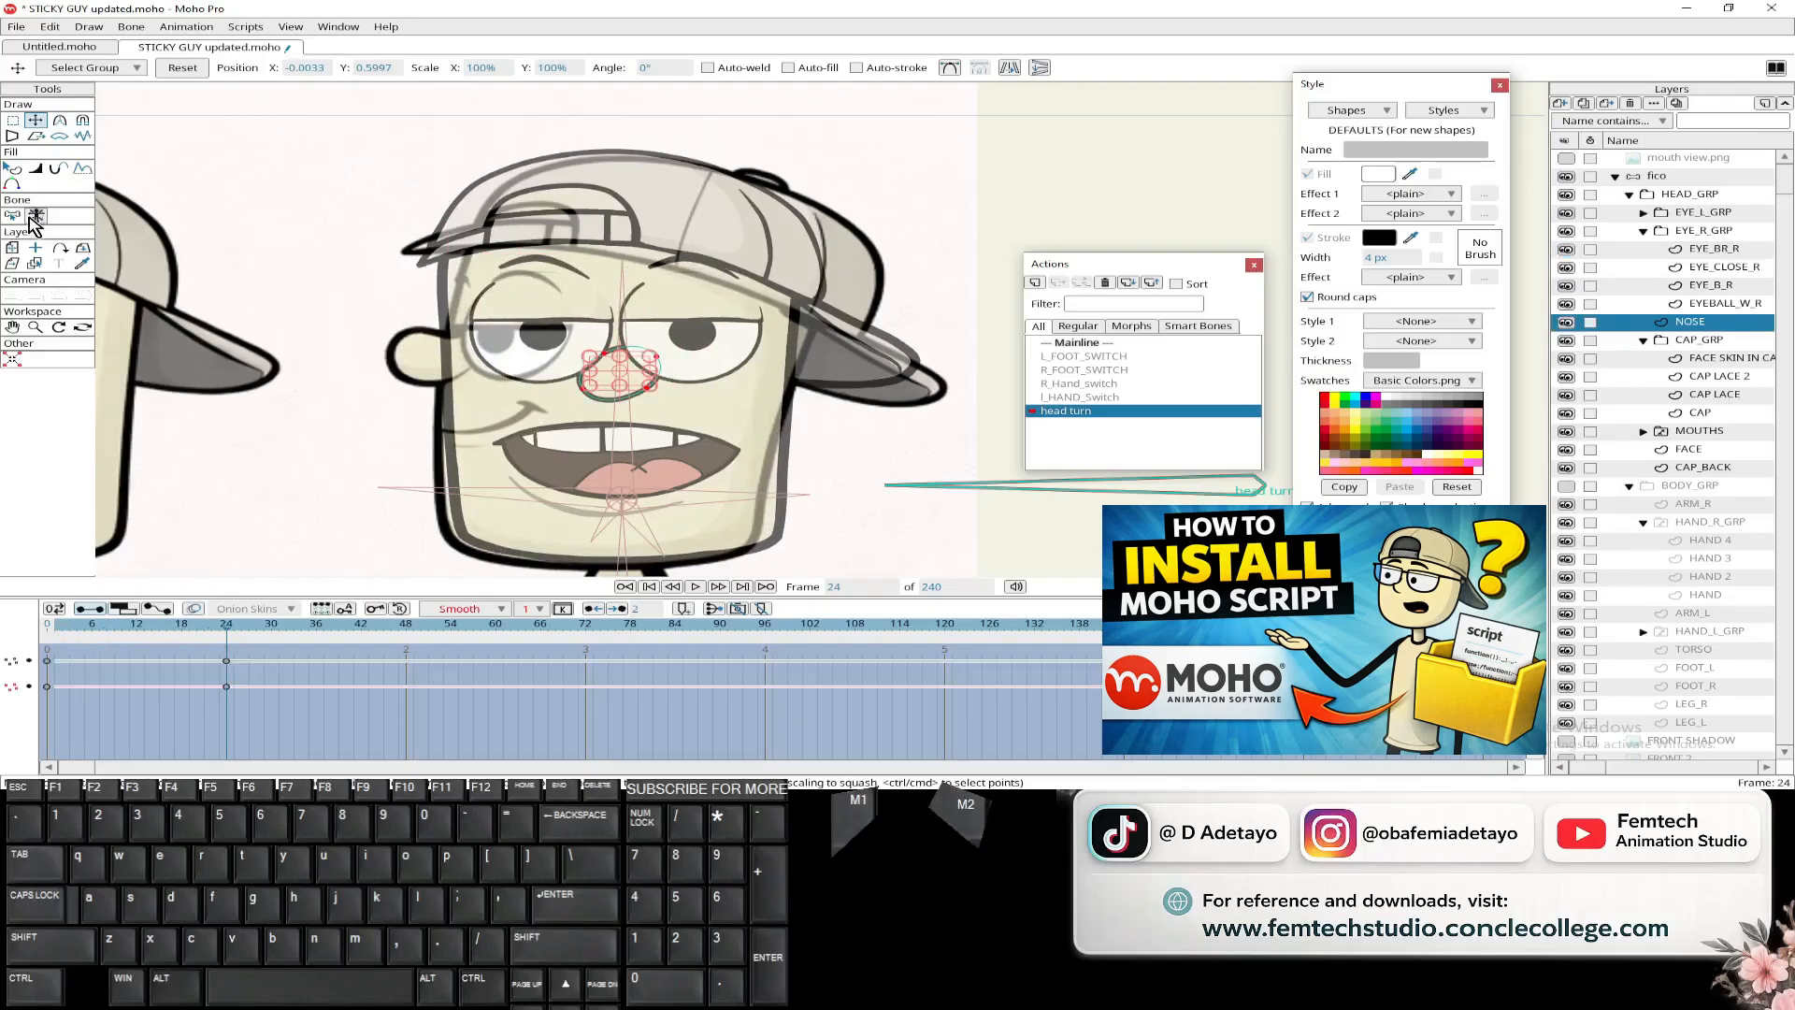
click(13, 248)
click(608, 378)
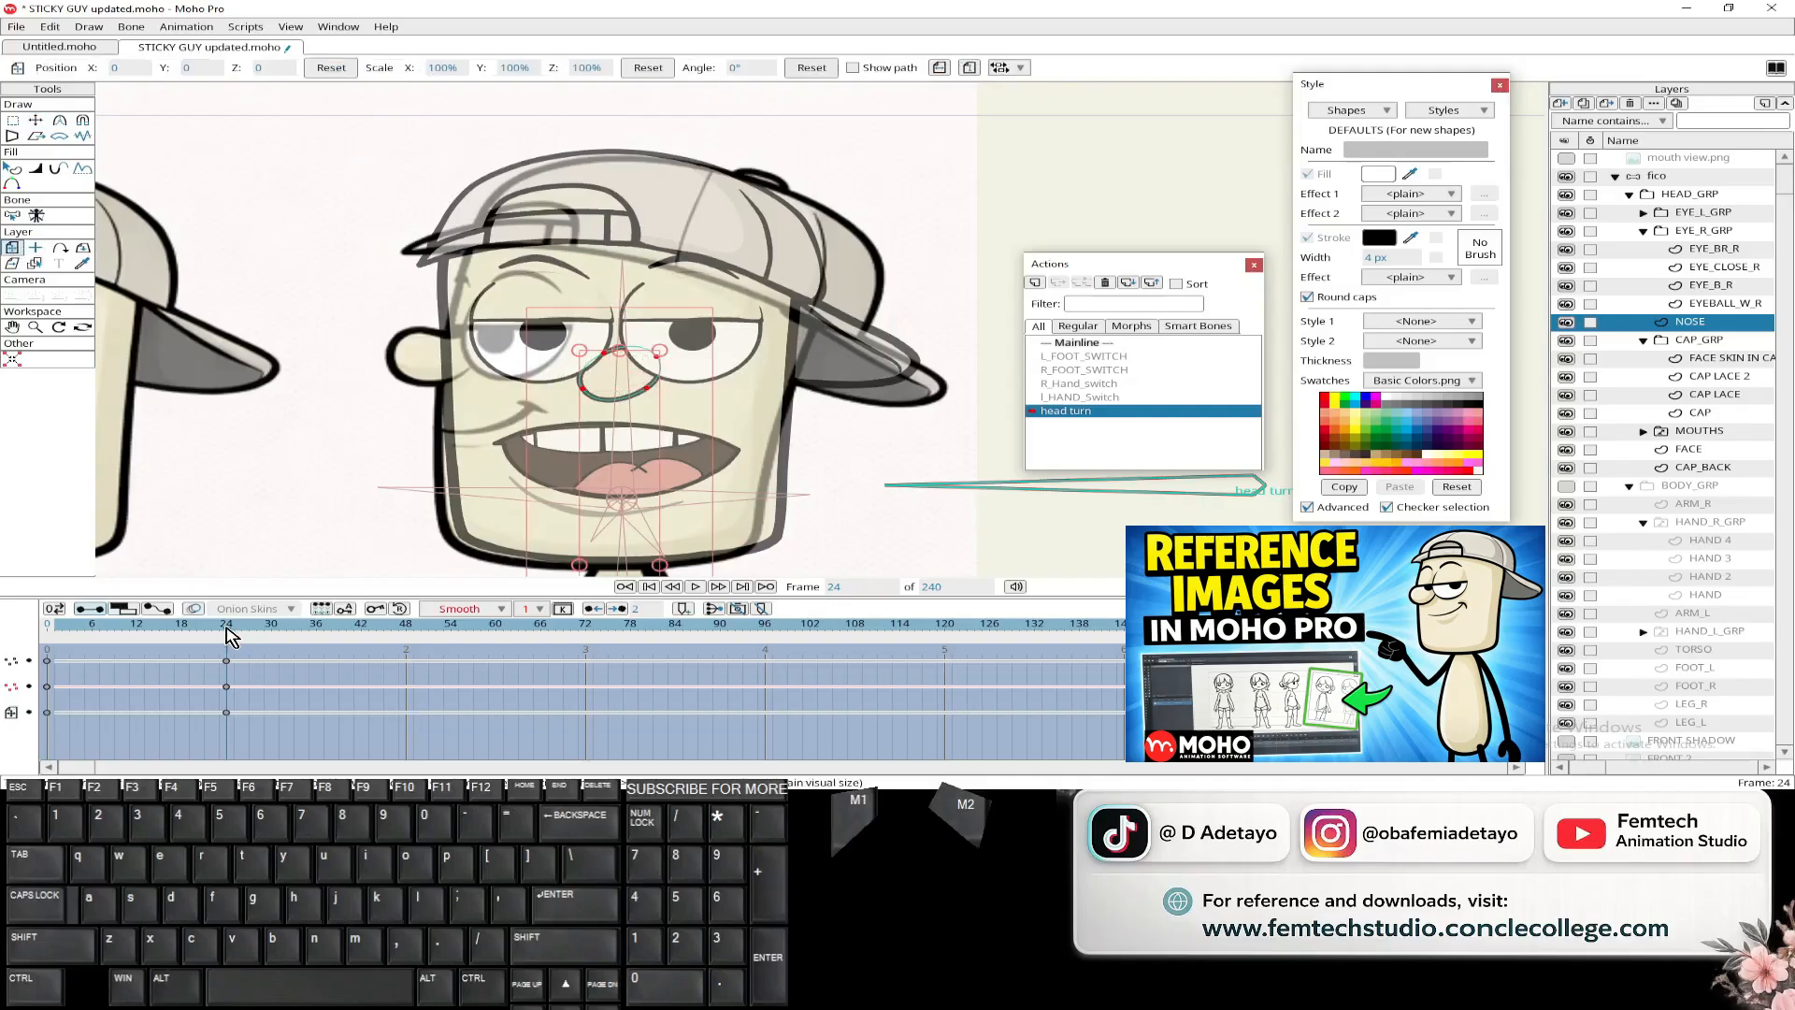
- Move the NOSE layer horizontally at frame 1 onto the turned reference's nose, at about X -0.24
drag(226, 636, 56, 648)
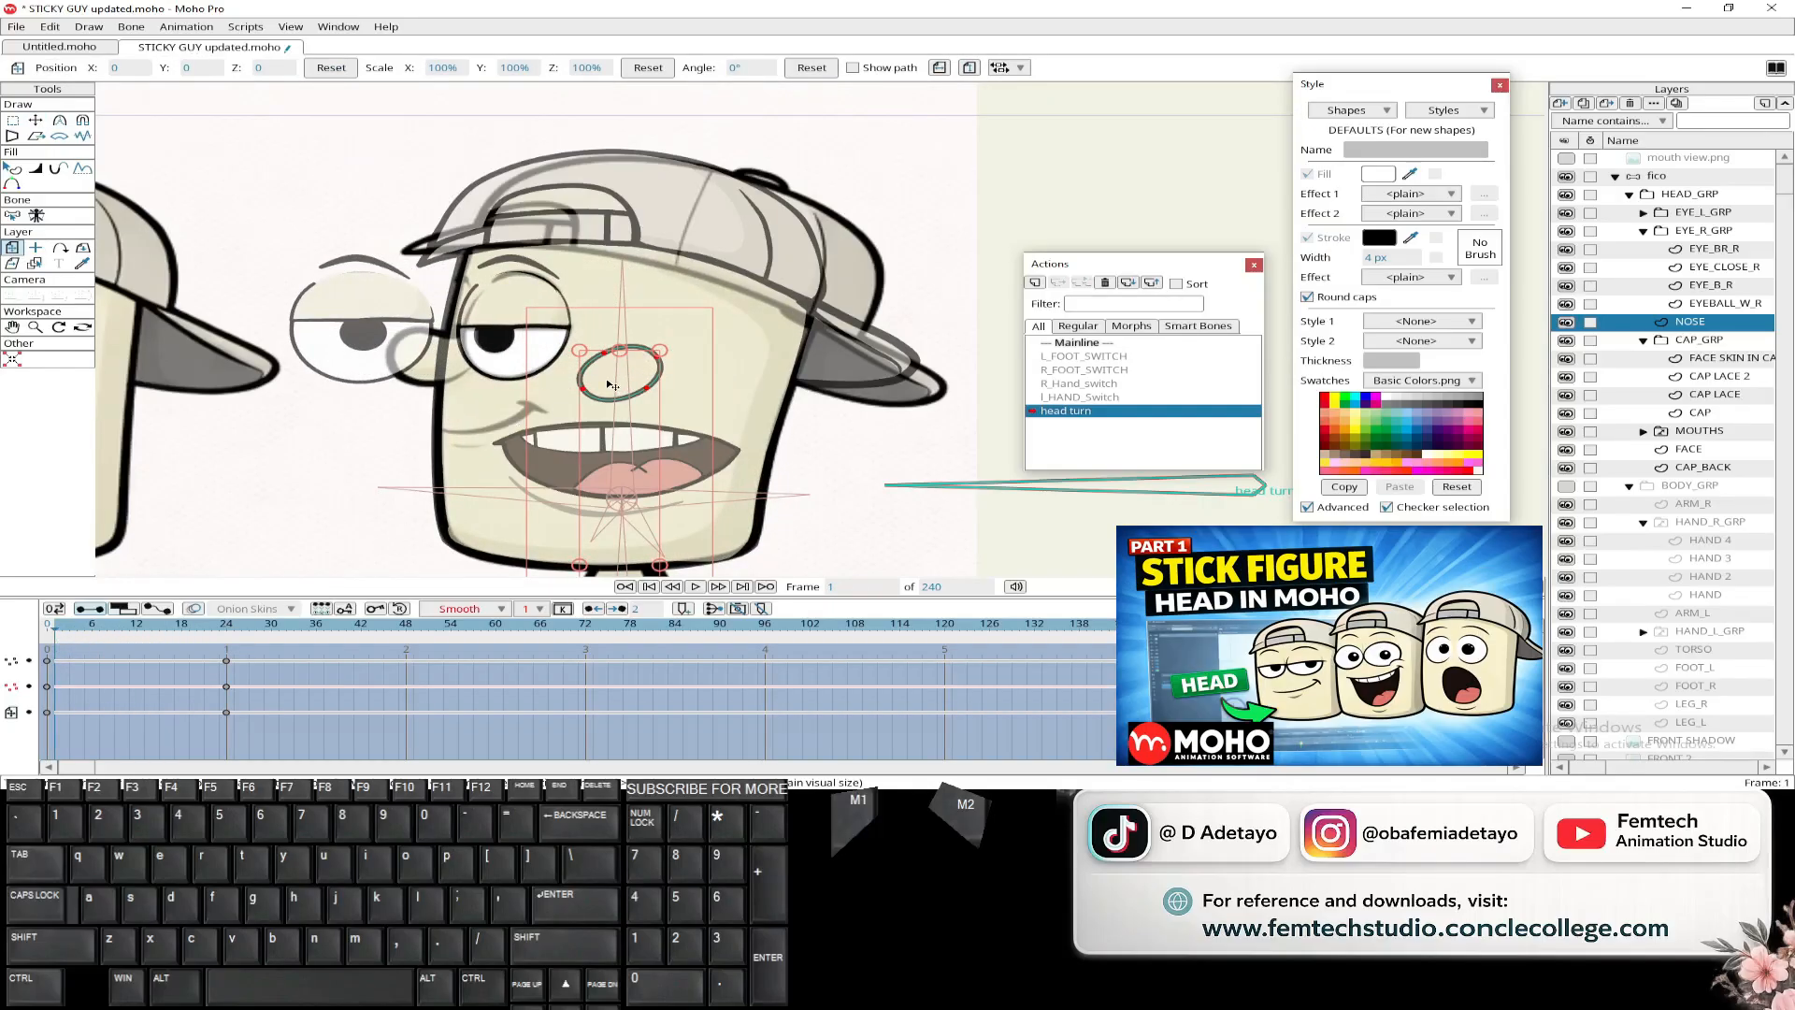
drag(610, 384, 404, 453)
key(ctrl+z)
scroll(374, 403, up, 3)
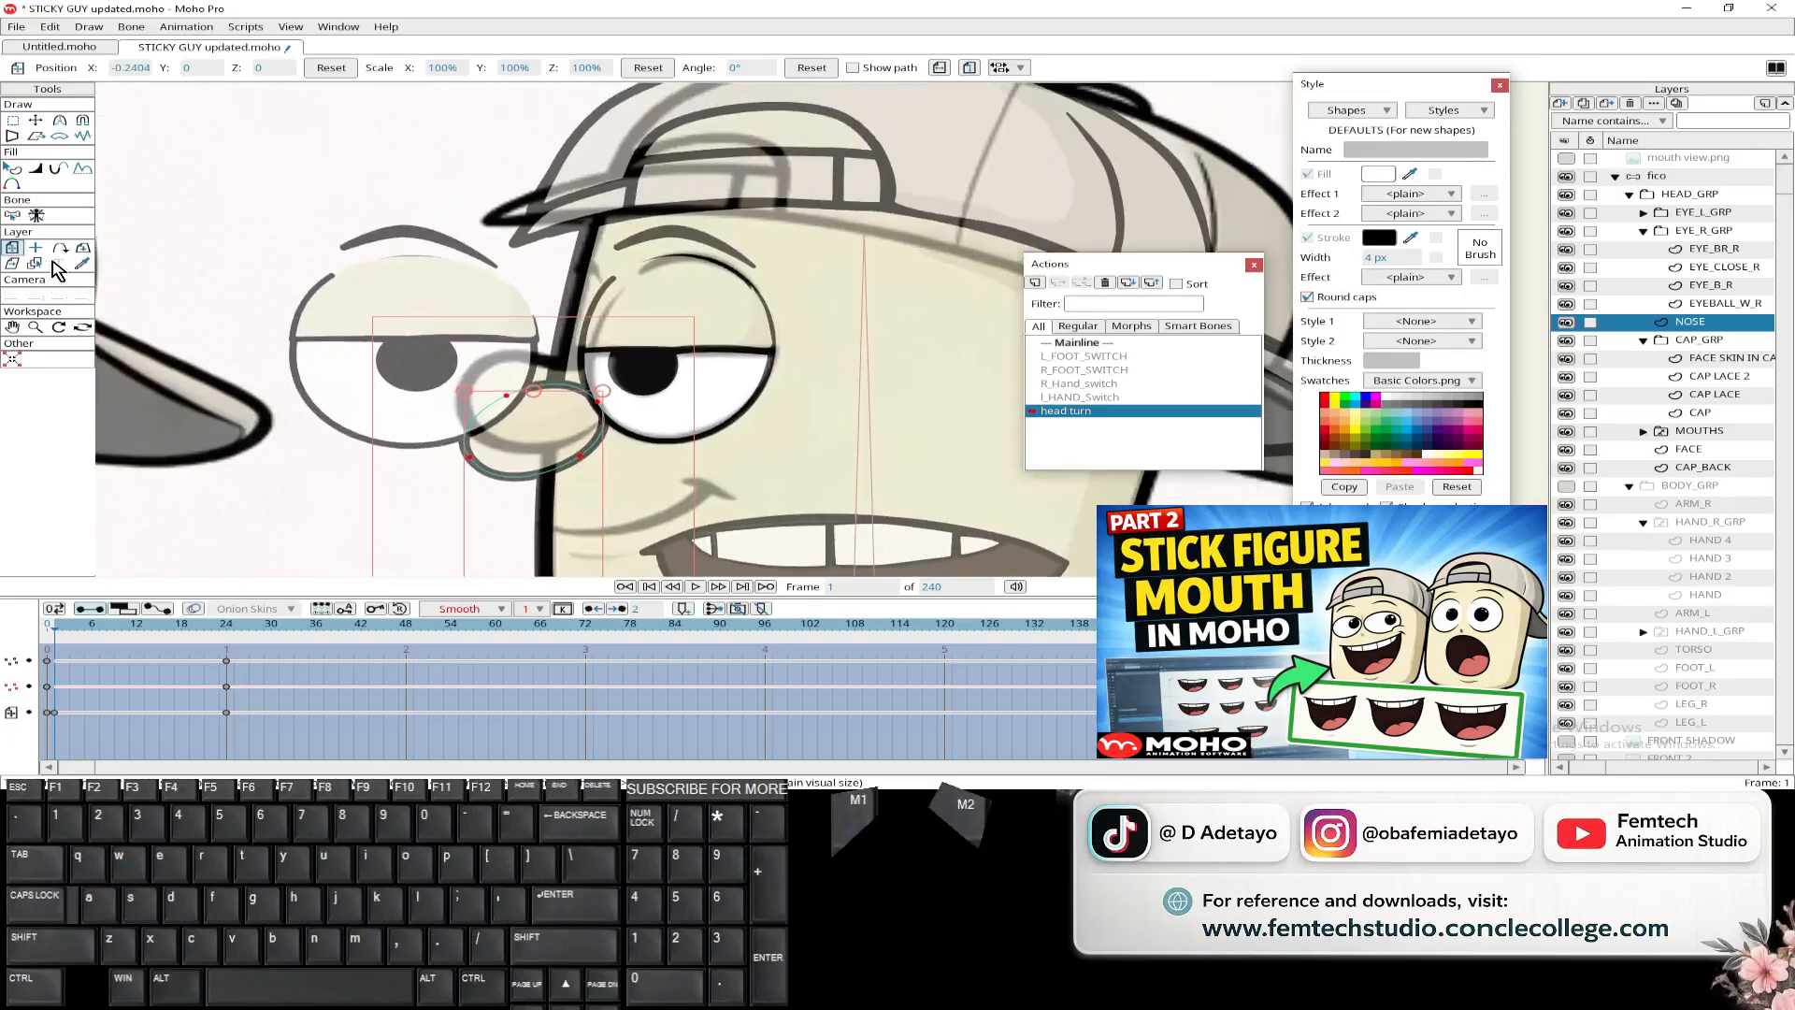
- Reposition the nose's individual points at frame 1 to follow the outline of the turned reference's nose
key(o)
click(35, 120)
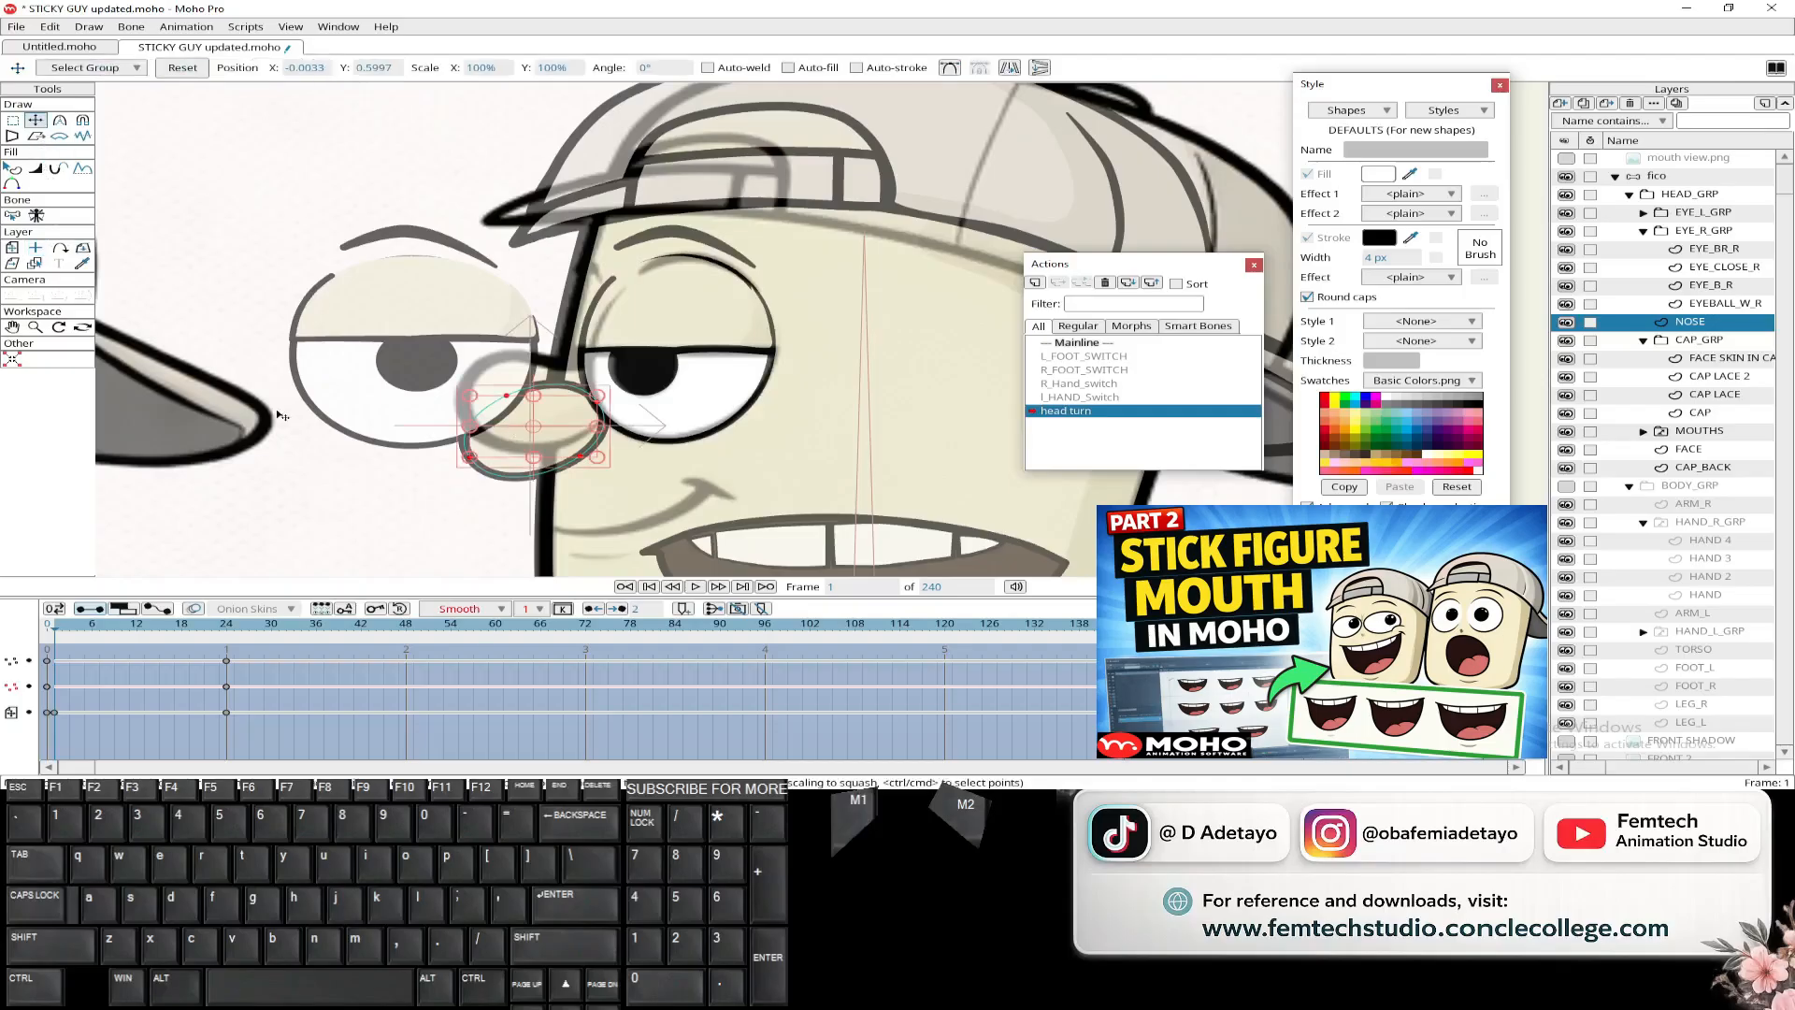
click(544, 418)
scroll(552, 426, up, 3)
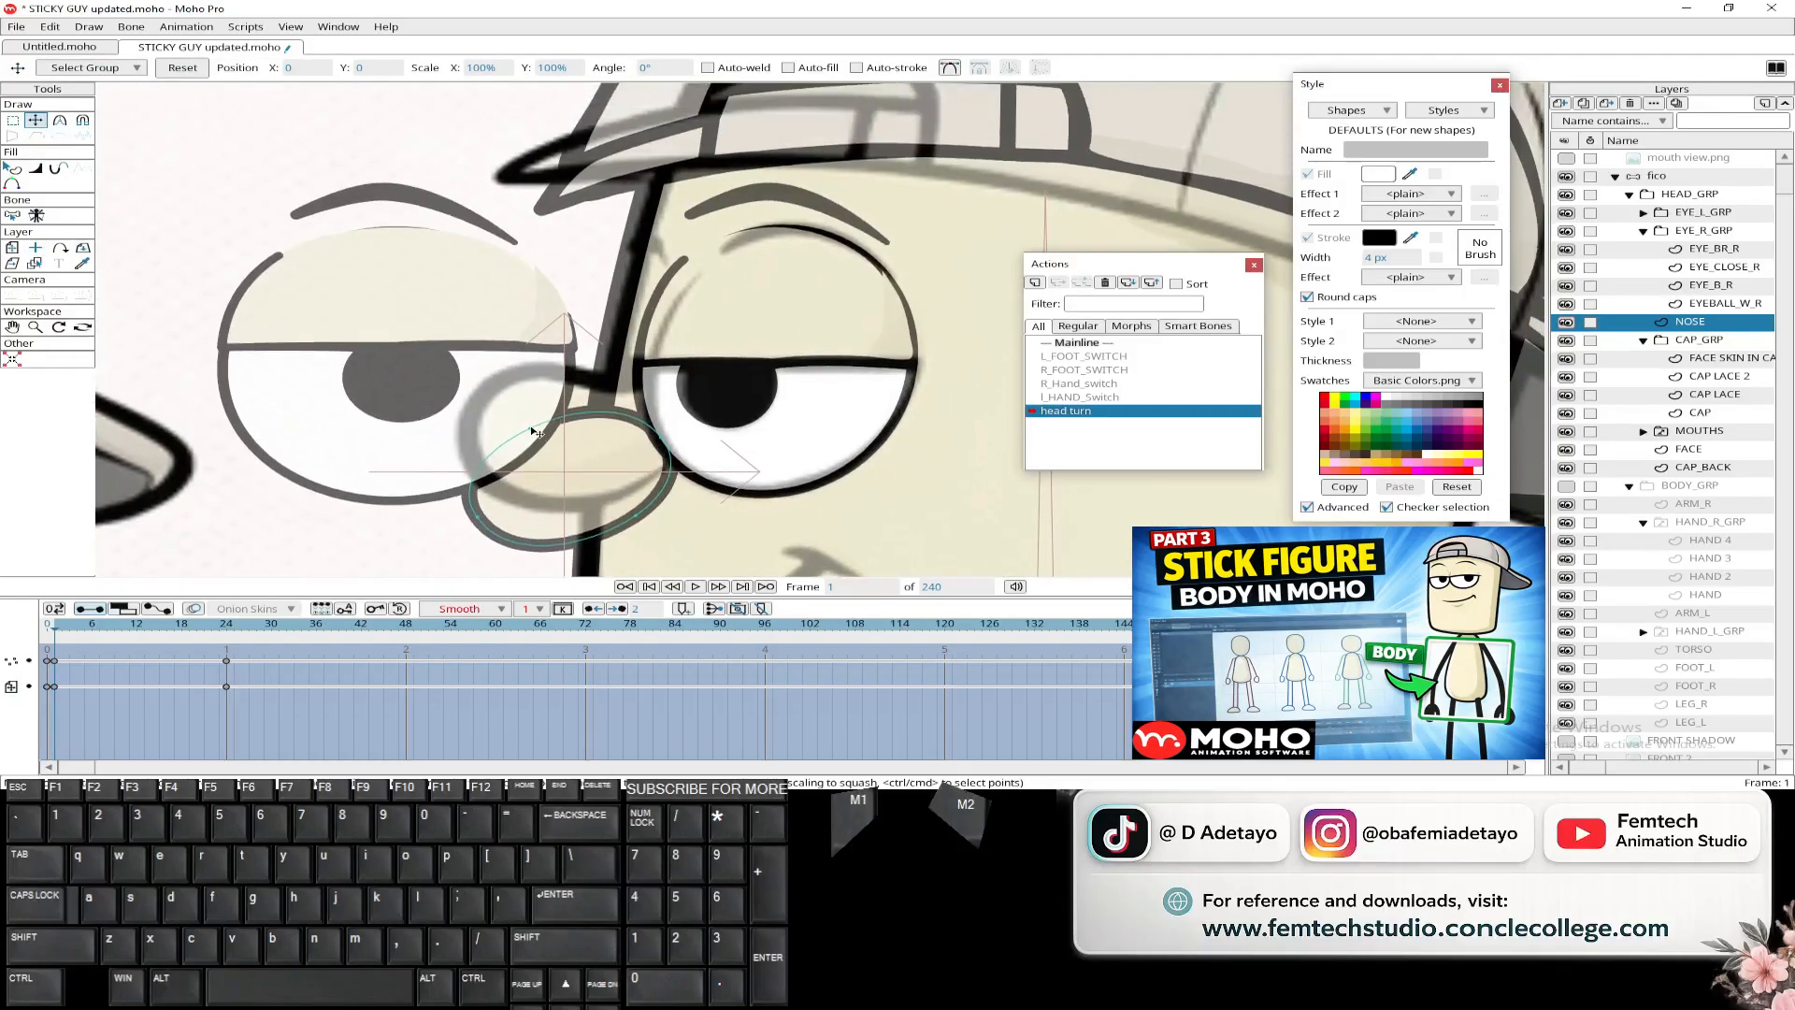
drag(531, 430, 580, 378)
drag(477, 517, 462, 419)
drag(638, 514, 589, 503)
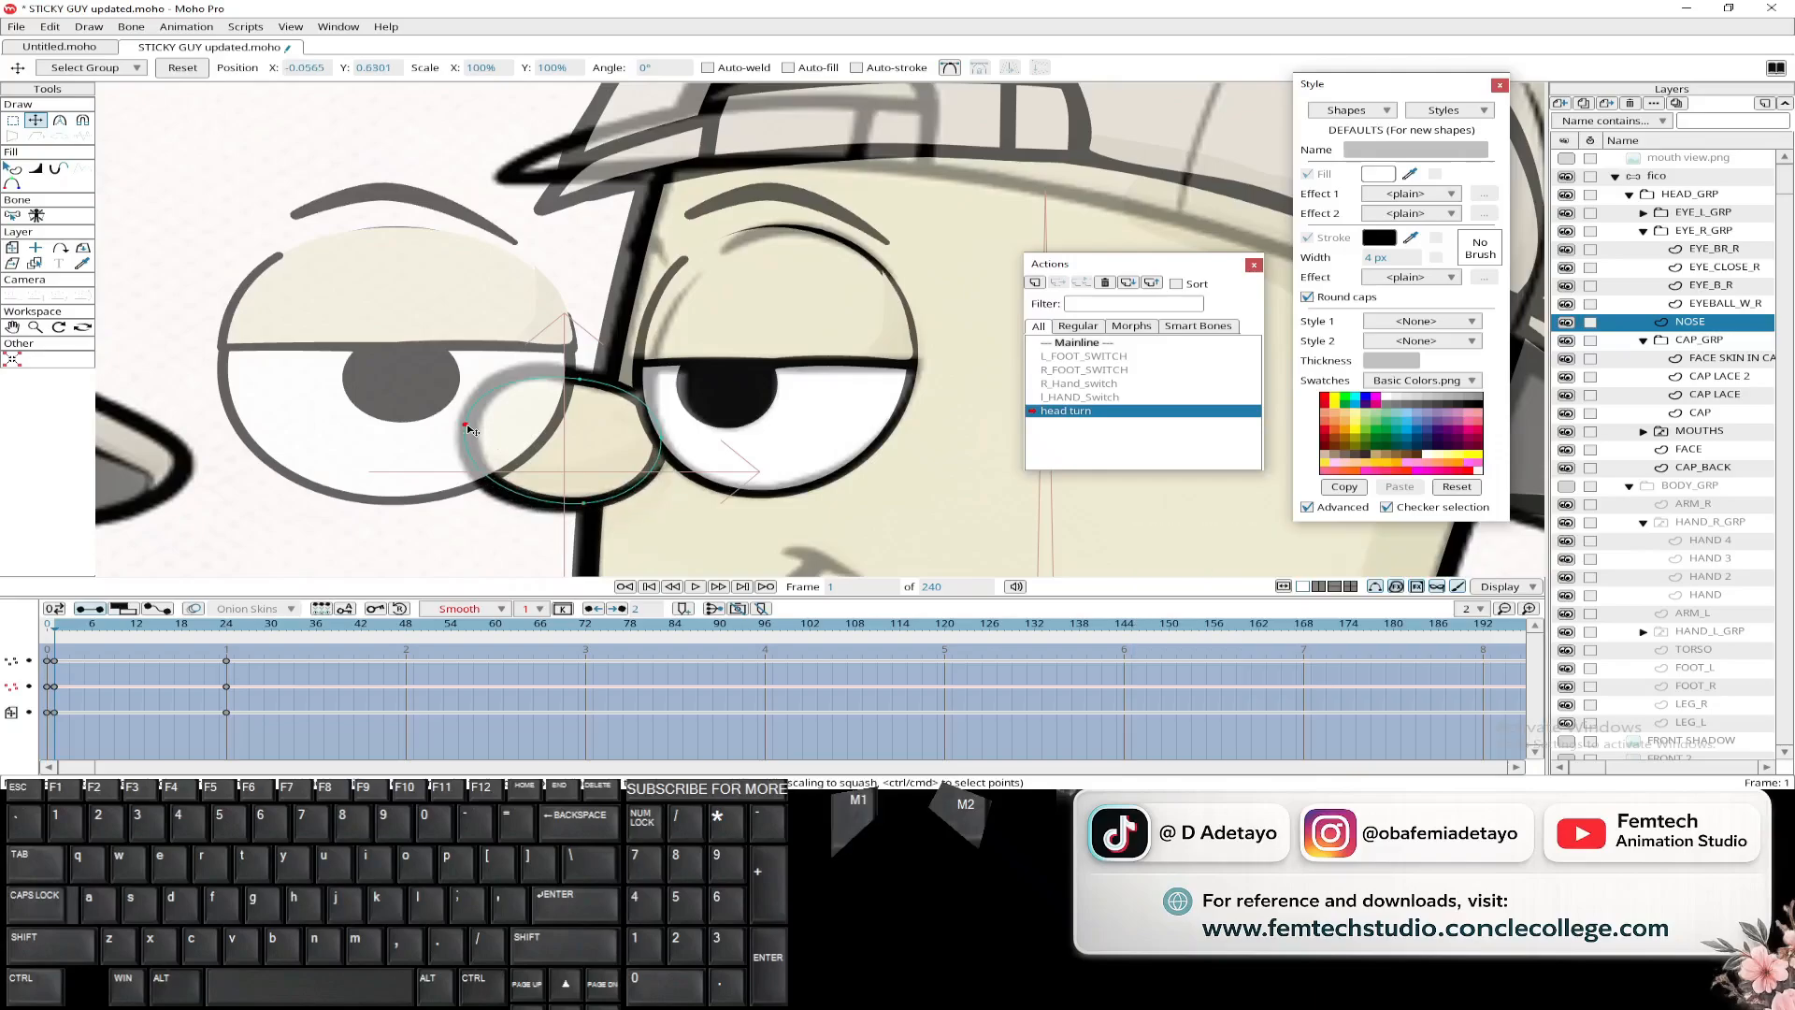
- Adjust the curvature of the nose's points at frame 1 to match the reference, and check the nose at frame 24
key(c)
drag(468, 423, 542, 368)
scroll(542, 369, down, 7)
drag(539, 462, 525, 394)
scroll(535, 481, up, 4)
scroll(532, 478, down, 4)
drag(55, 628, 227, 645)
scroll(542, 471, down, 2)
drag(542, 471, 478, 441)
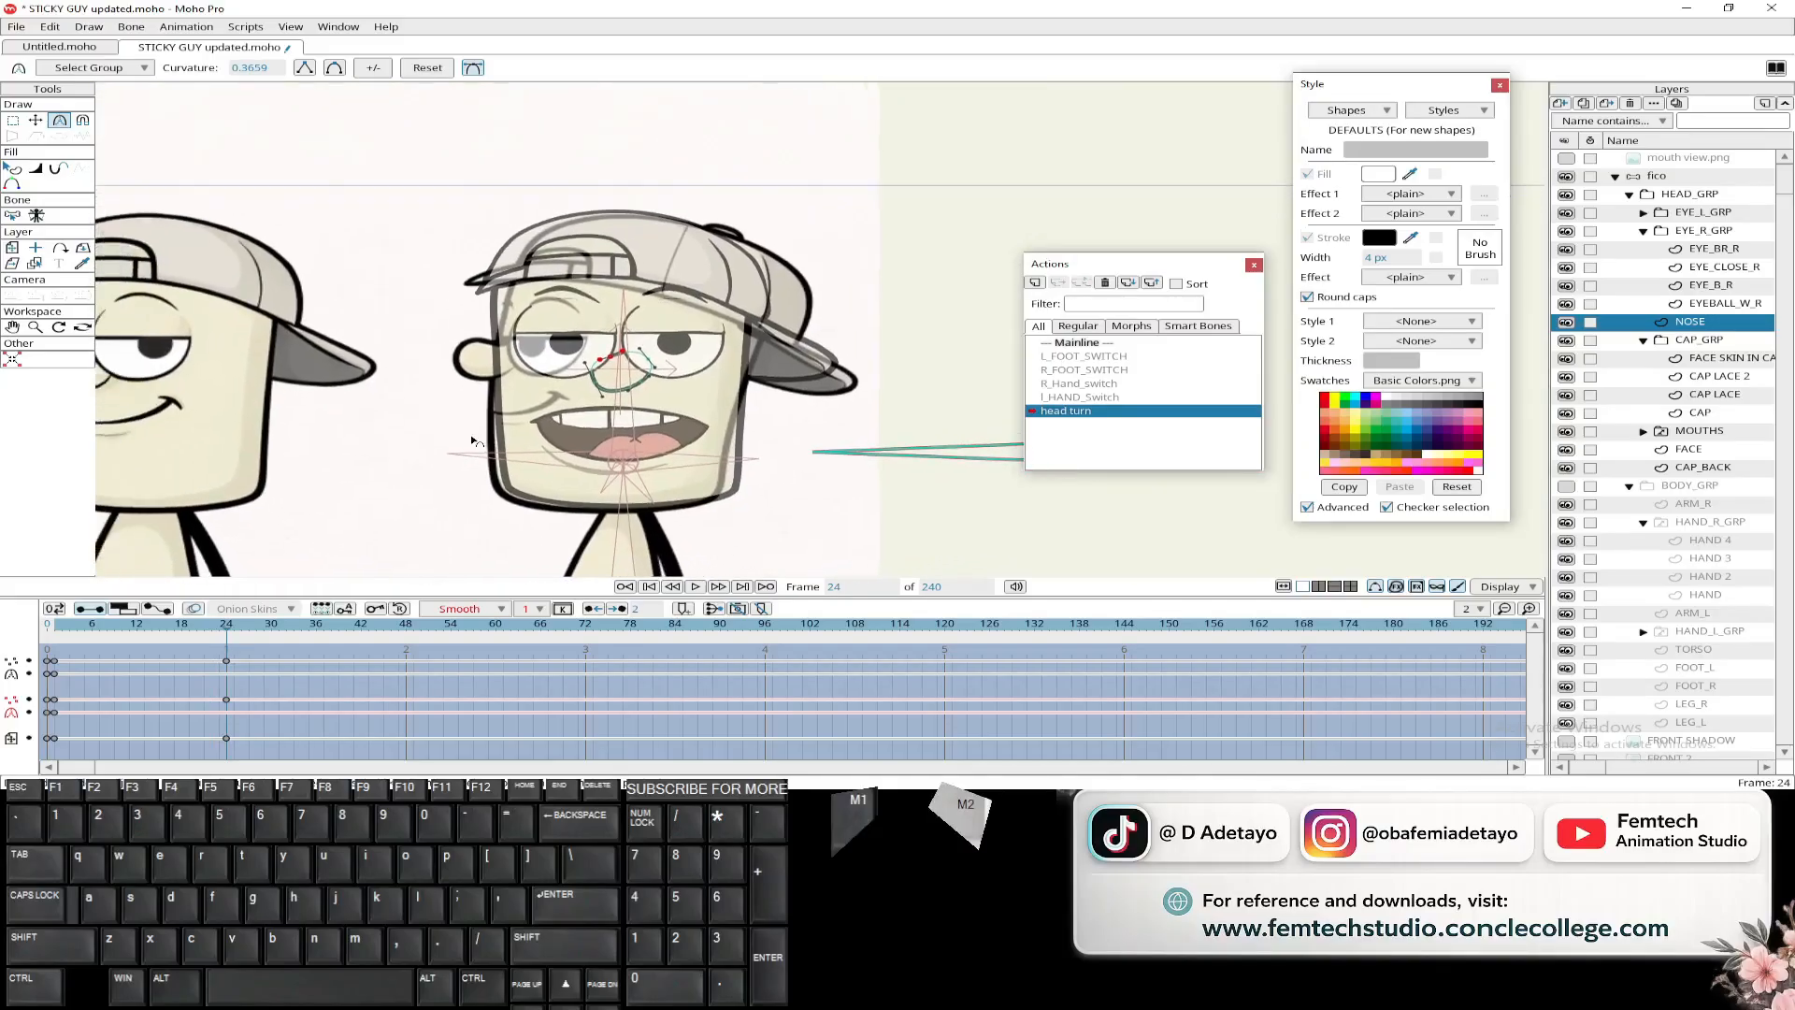
- Hide the MOUTHS, FACE, NOSE, EYE_R_GRP and EYE_L_GRP layers so the cap can be compared with the reference
scroll(476, 360, up, 2)
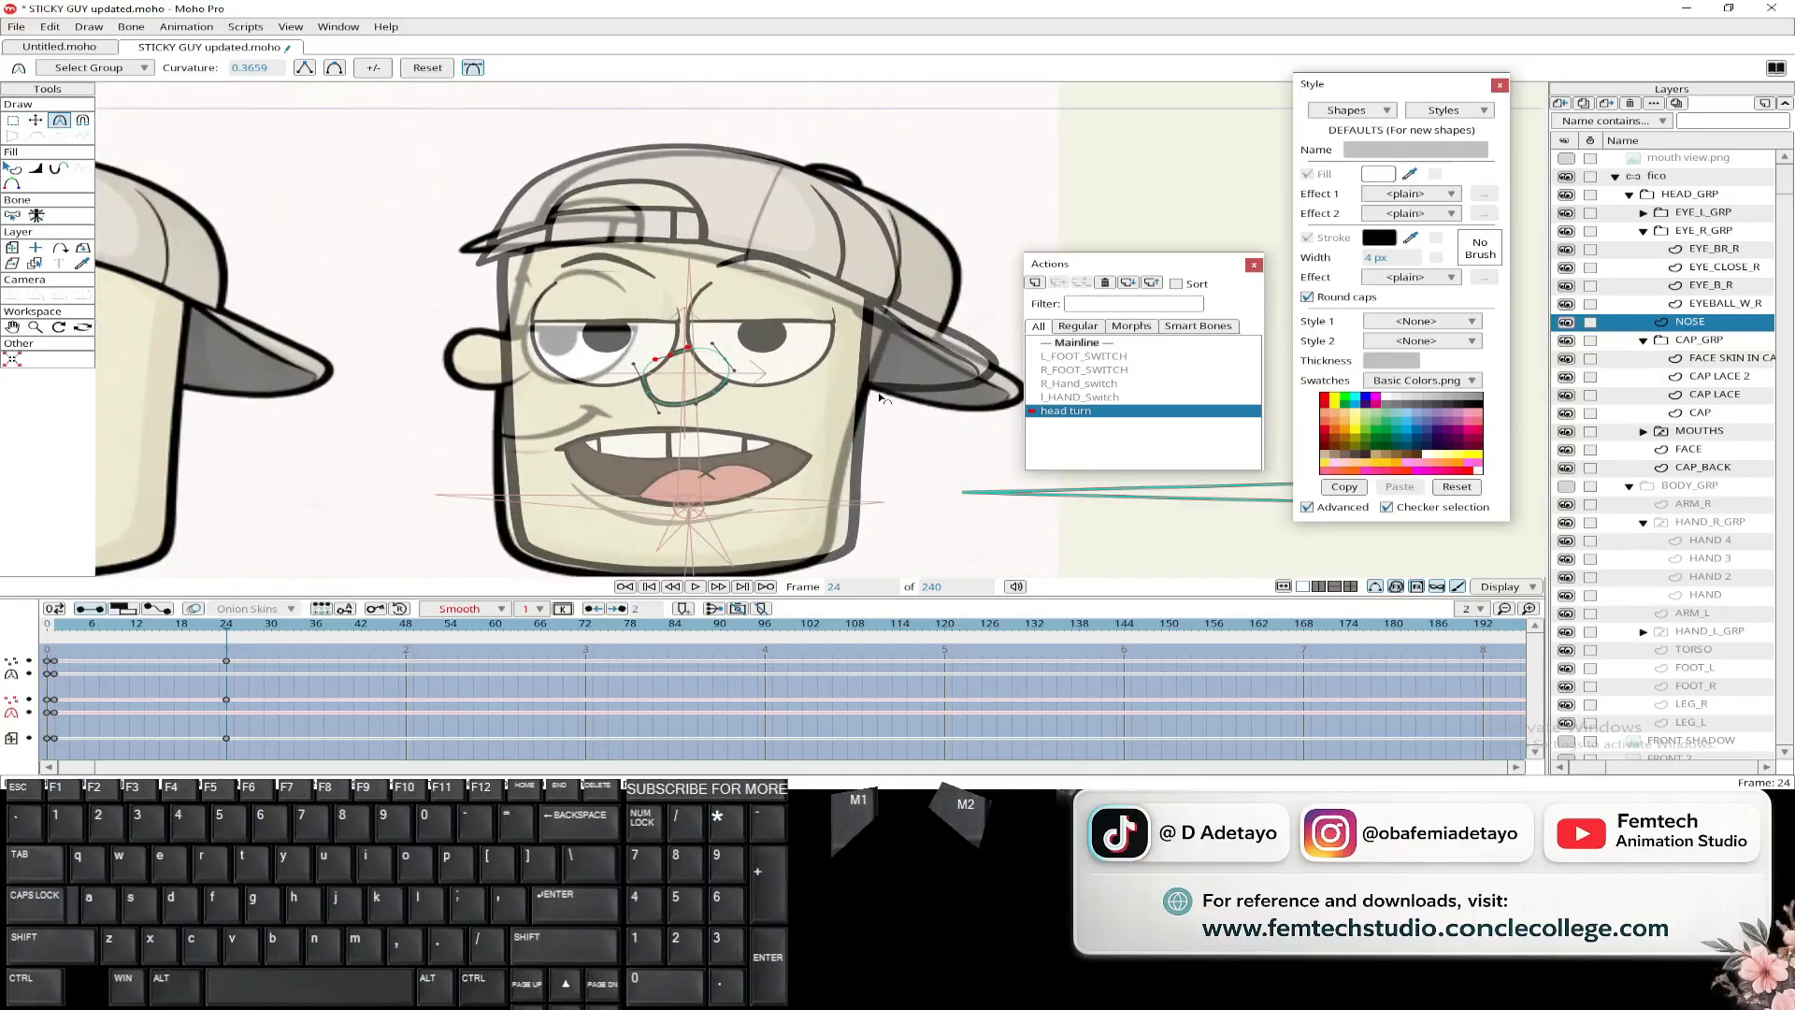
click(1566, 432)
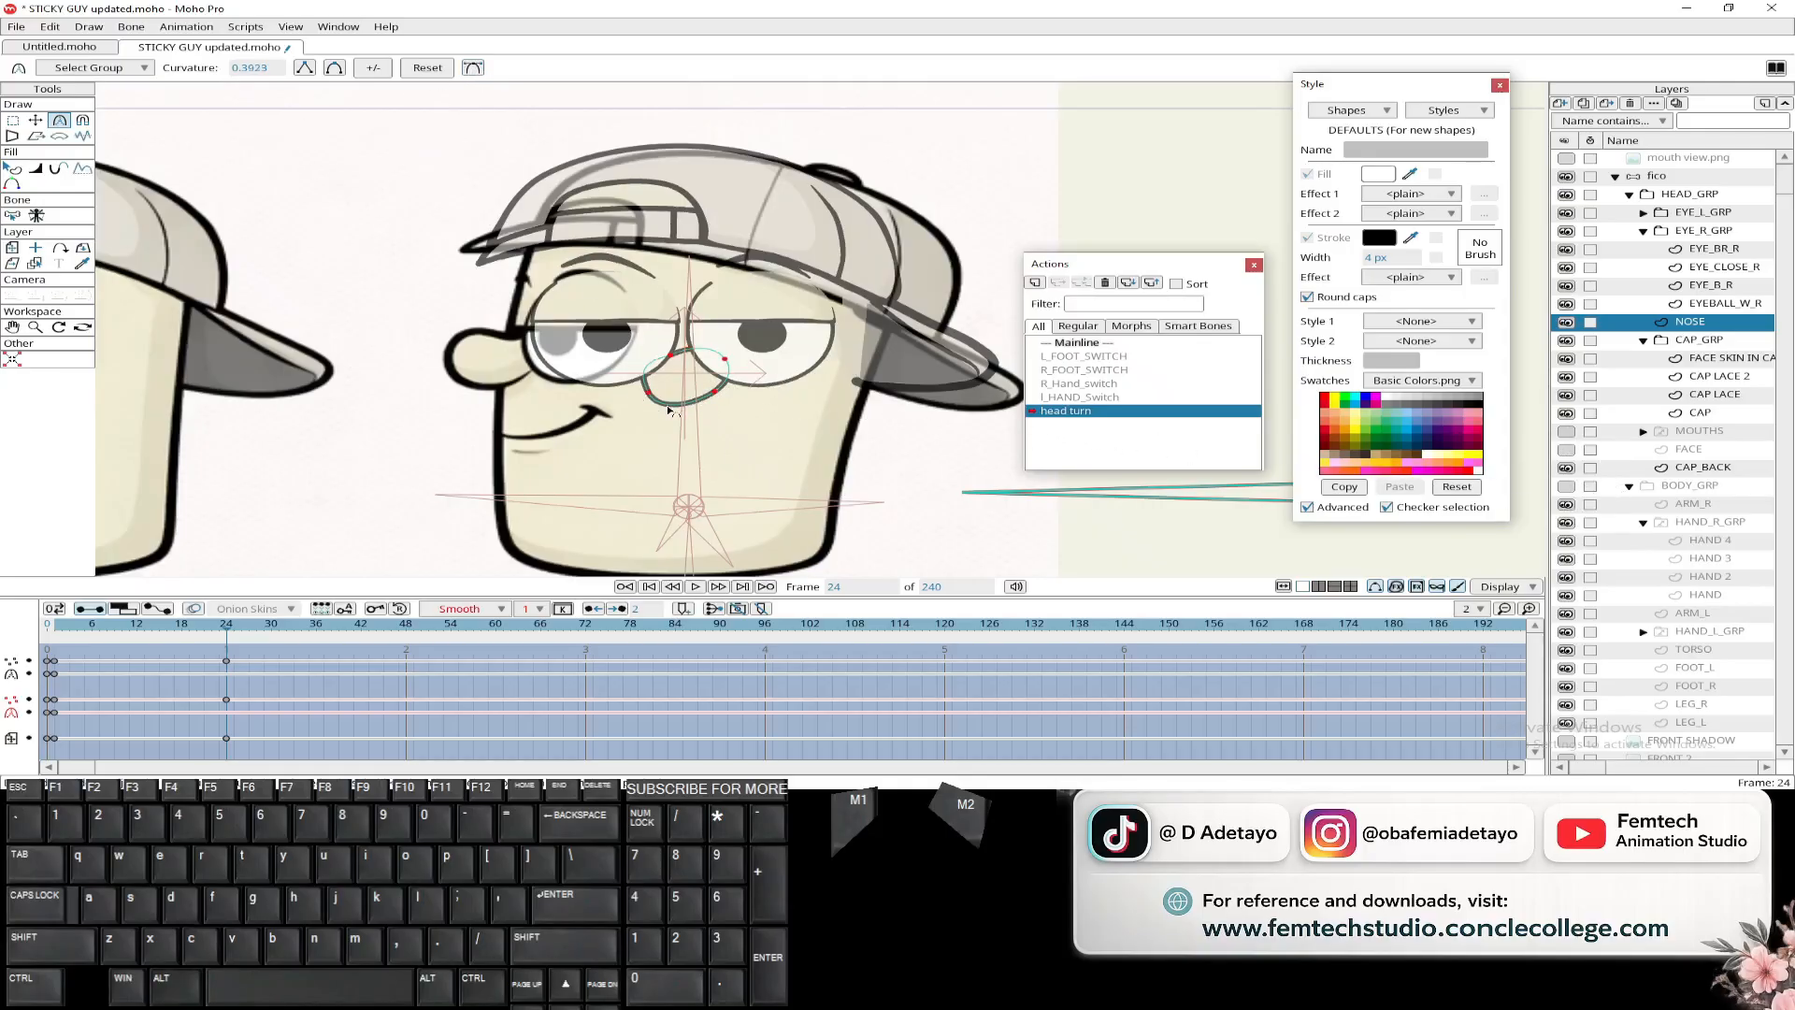
click(1566, 322)
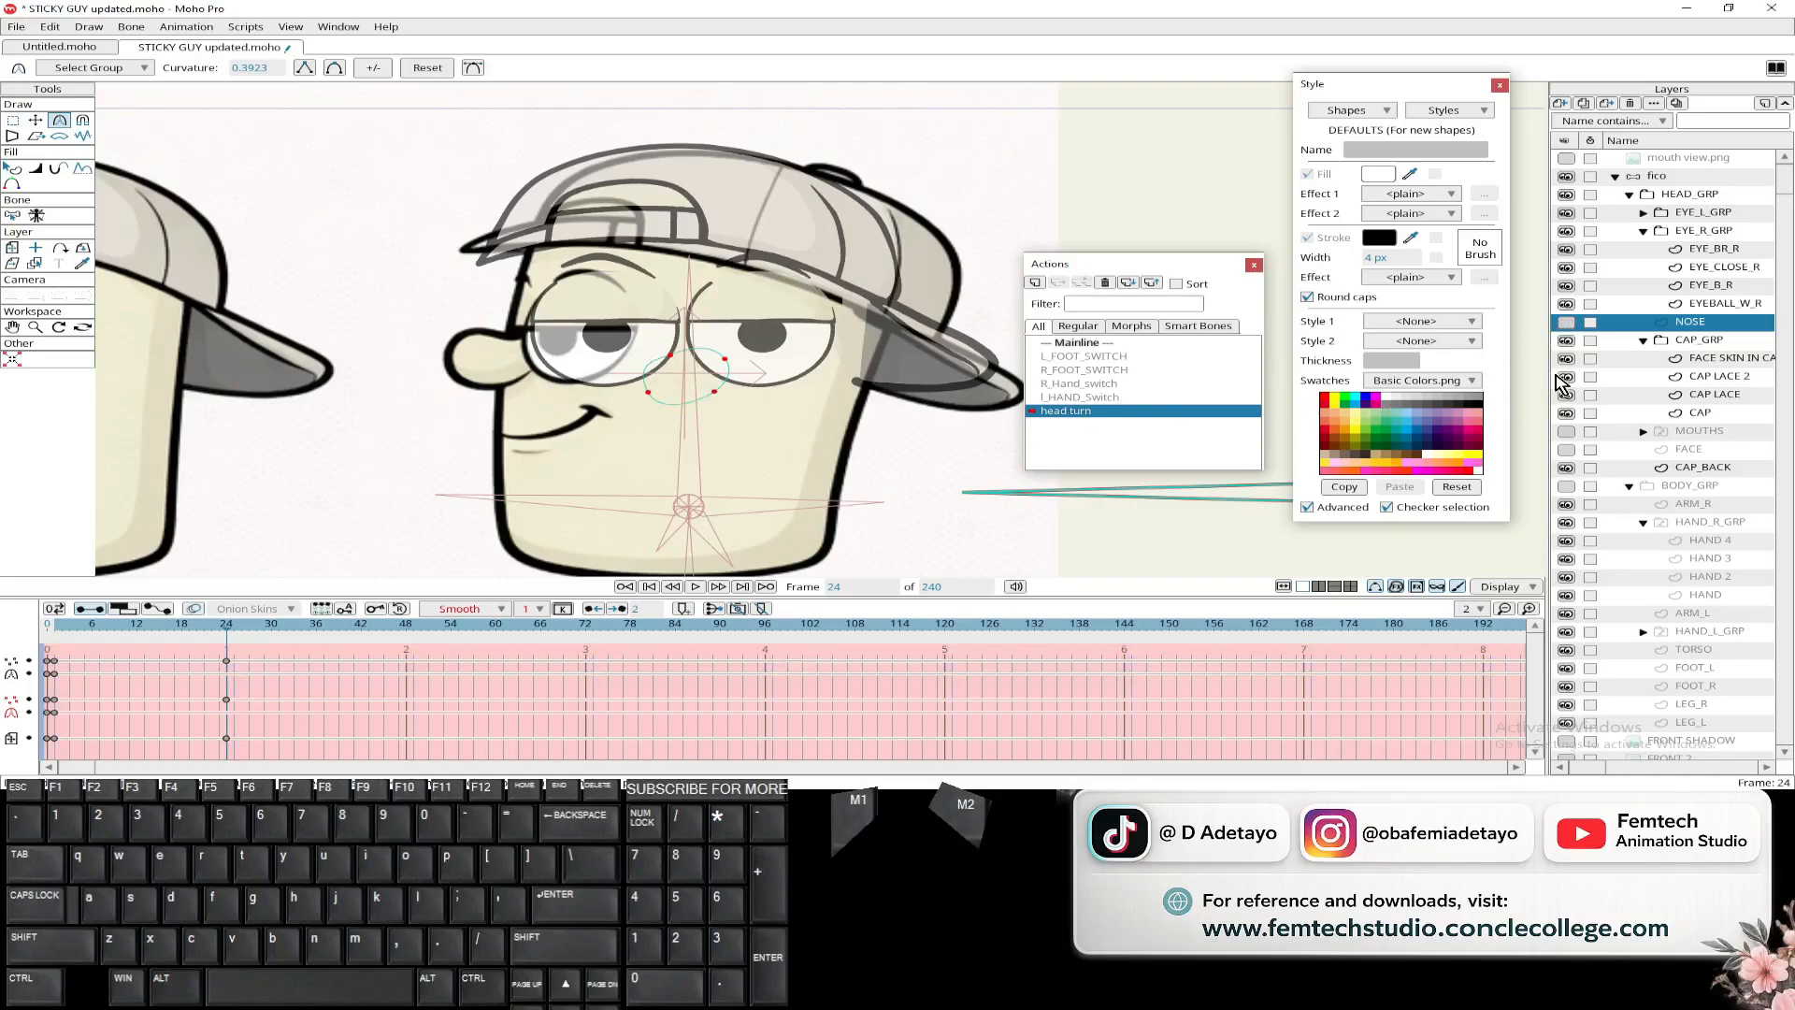
click(1566, 231)
click(1566, 213)
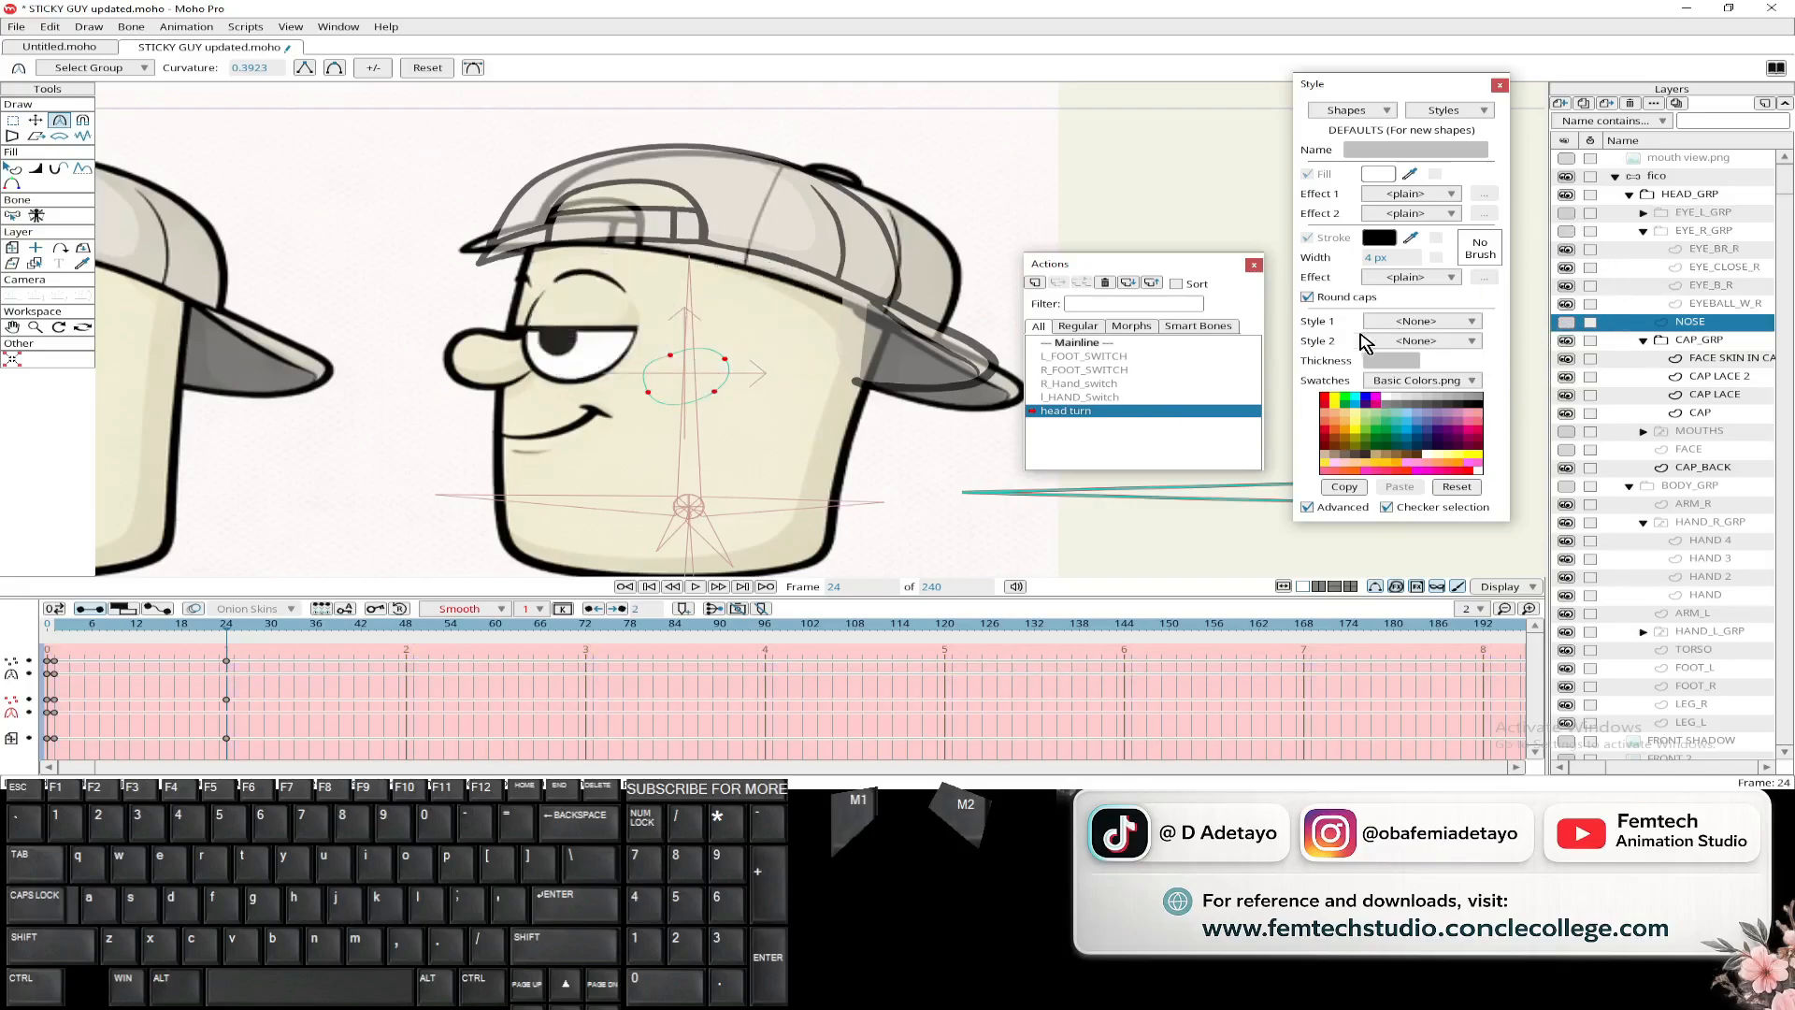
drag(738, 309, 719, 389)
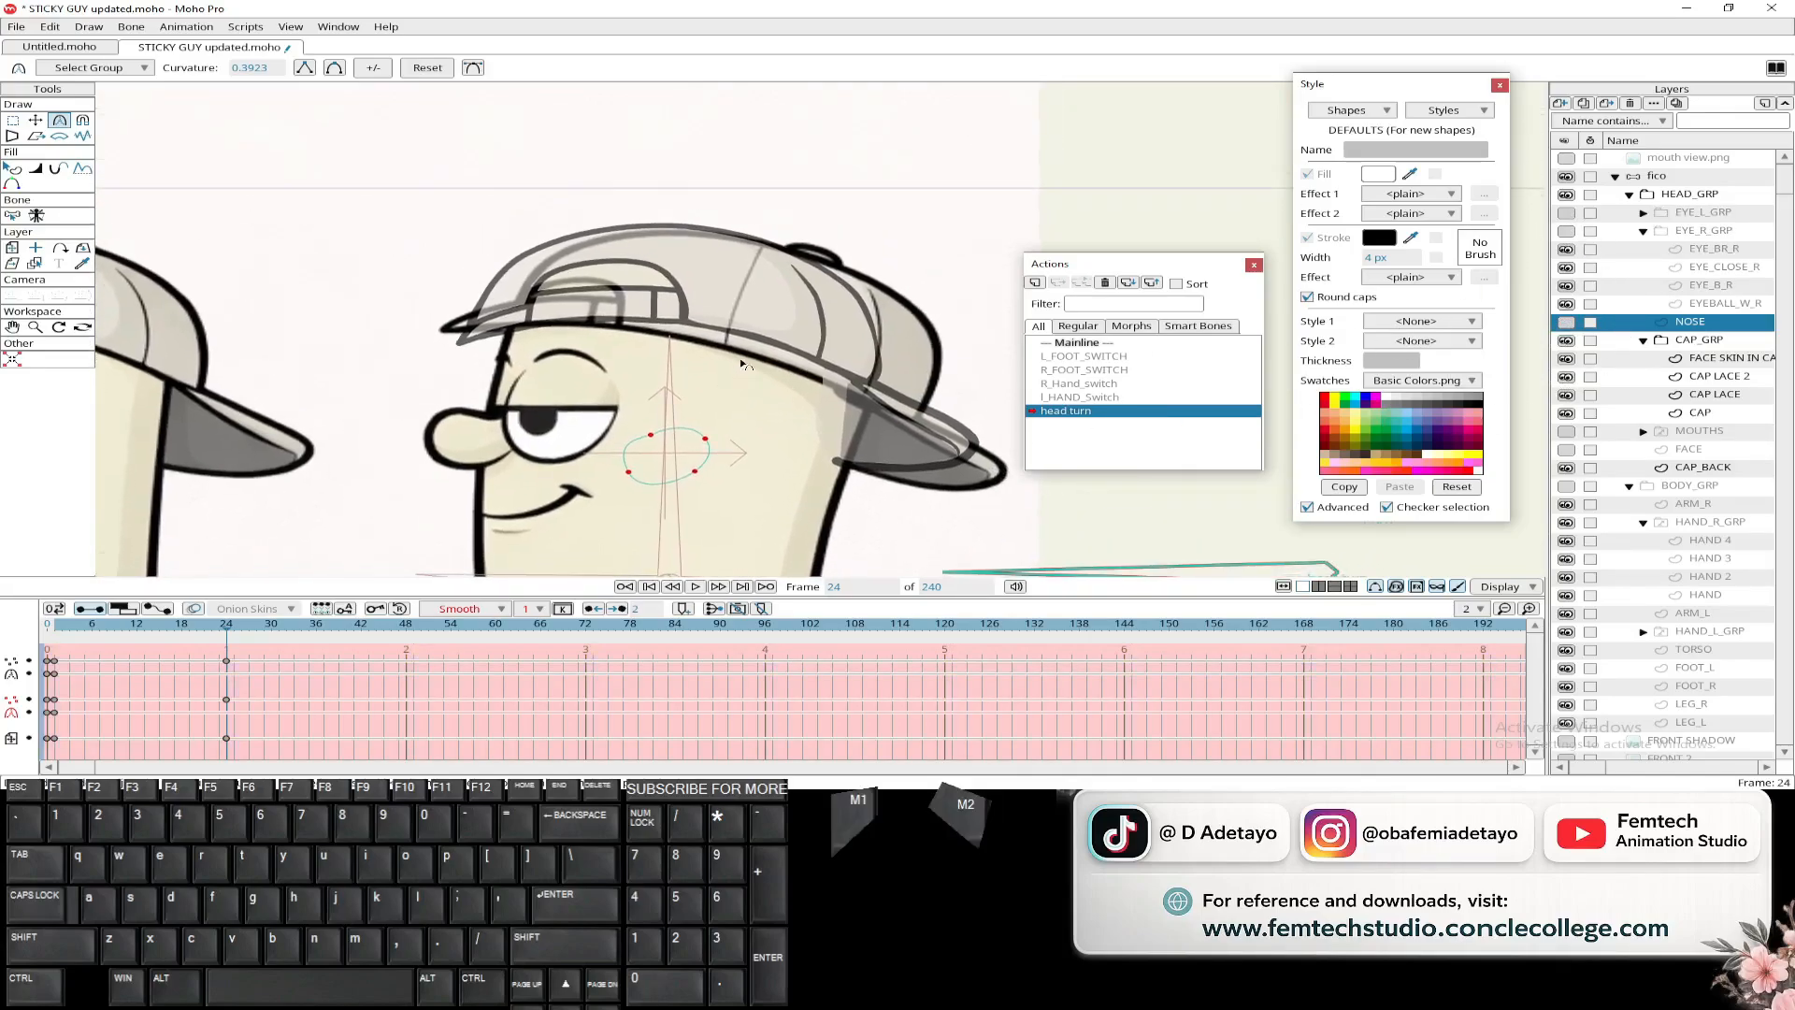
- Select the CAP layer and key its original point positions and layer transform at frame 24
alt+click(748, 319)
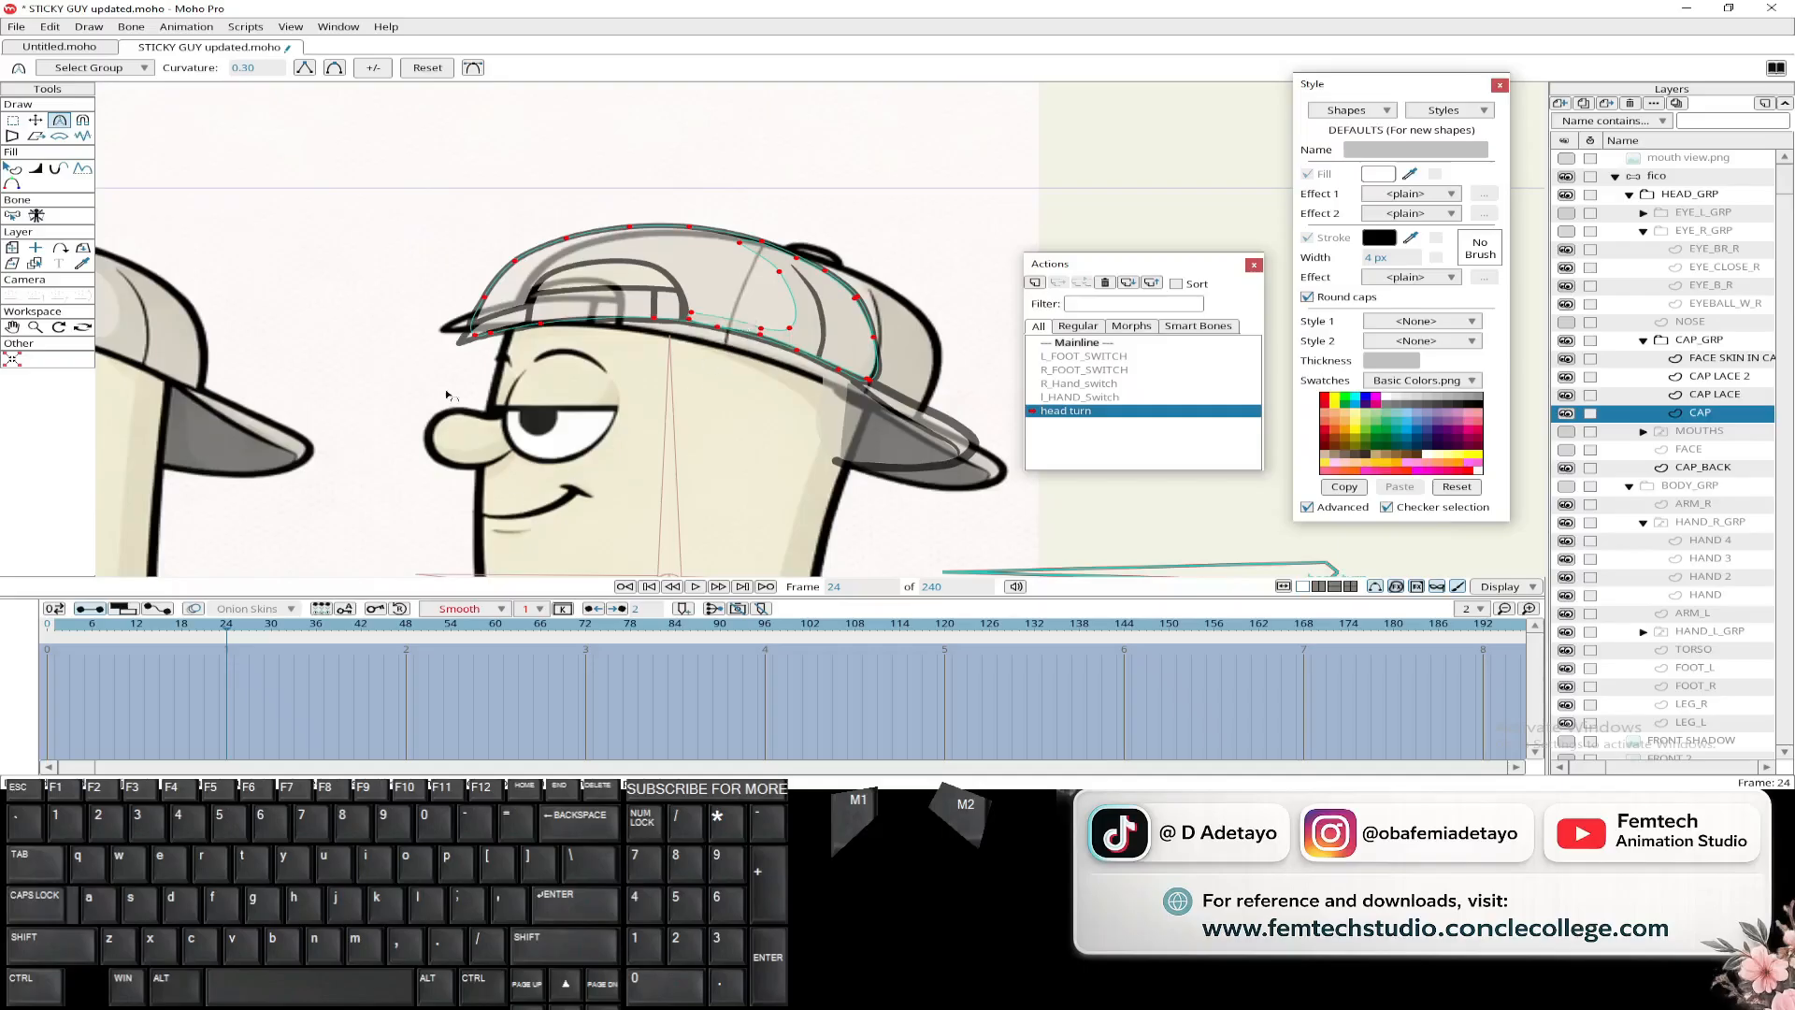
click(34, 119)
click(624, 271)
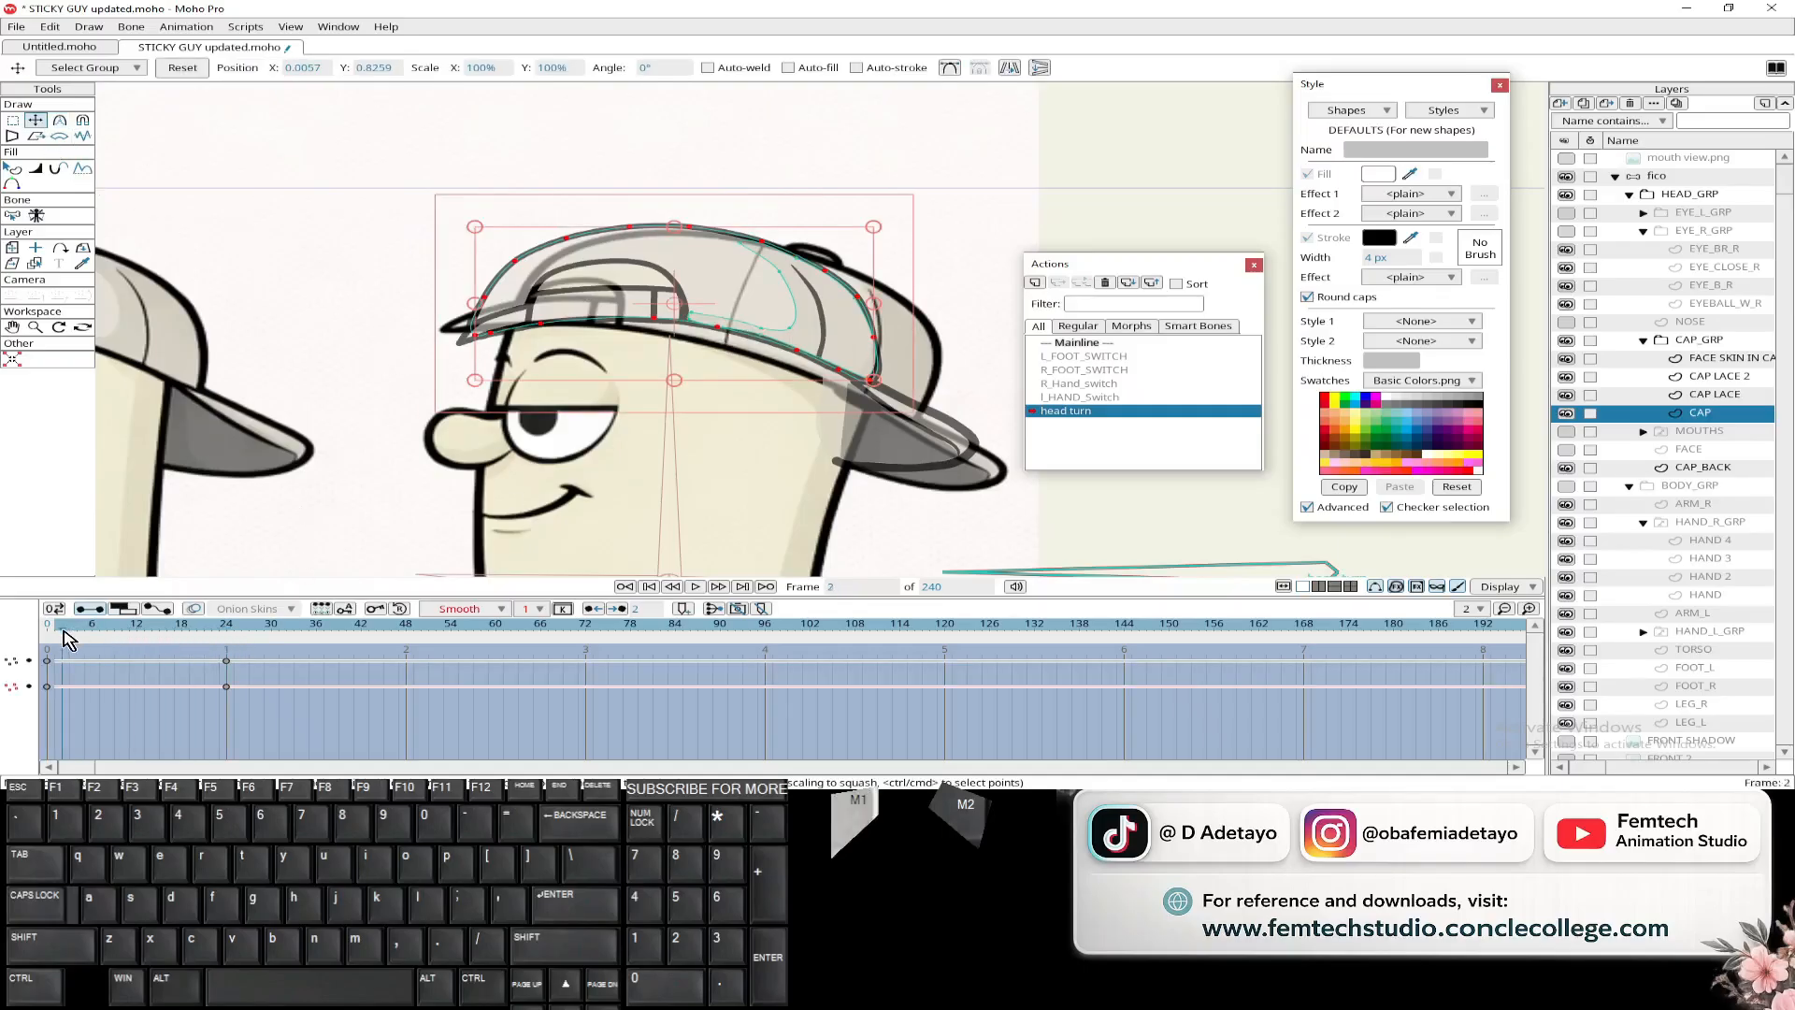
click(14, 250)
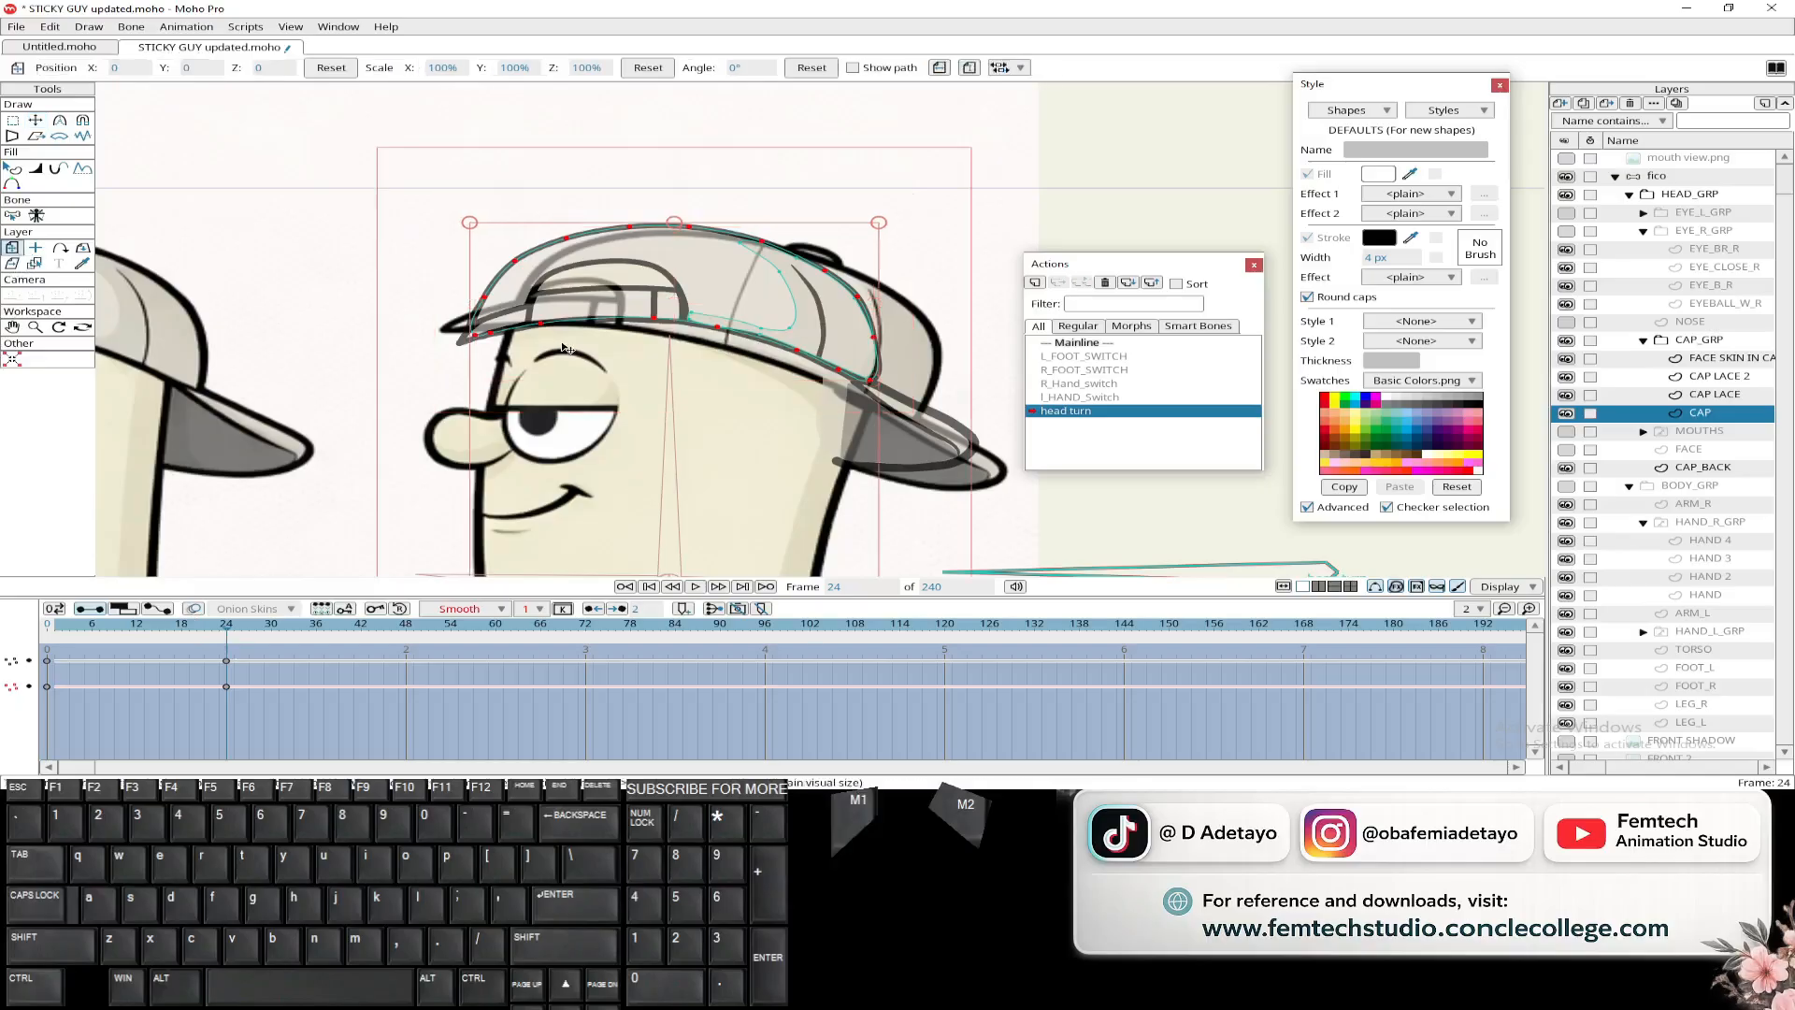
- Go to frame 1 and hide the CAP_BACK layer while working on the cap outline
scroll(514, 389, down, 2)
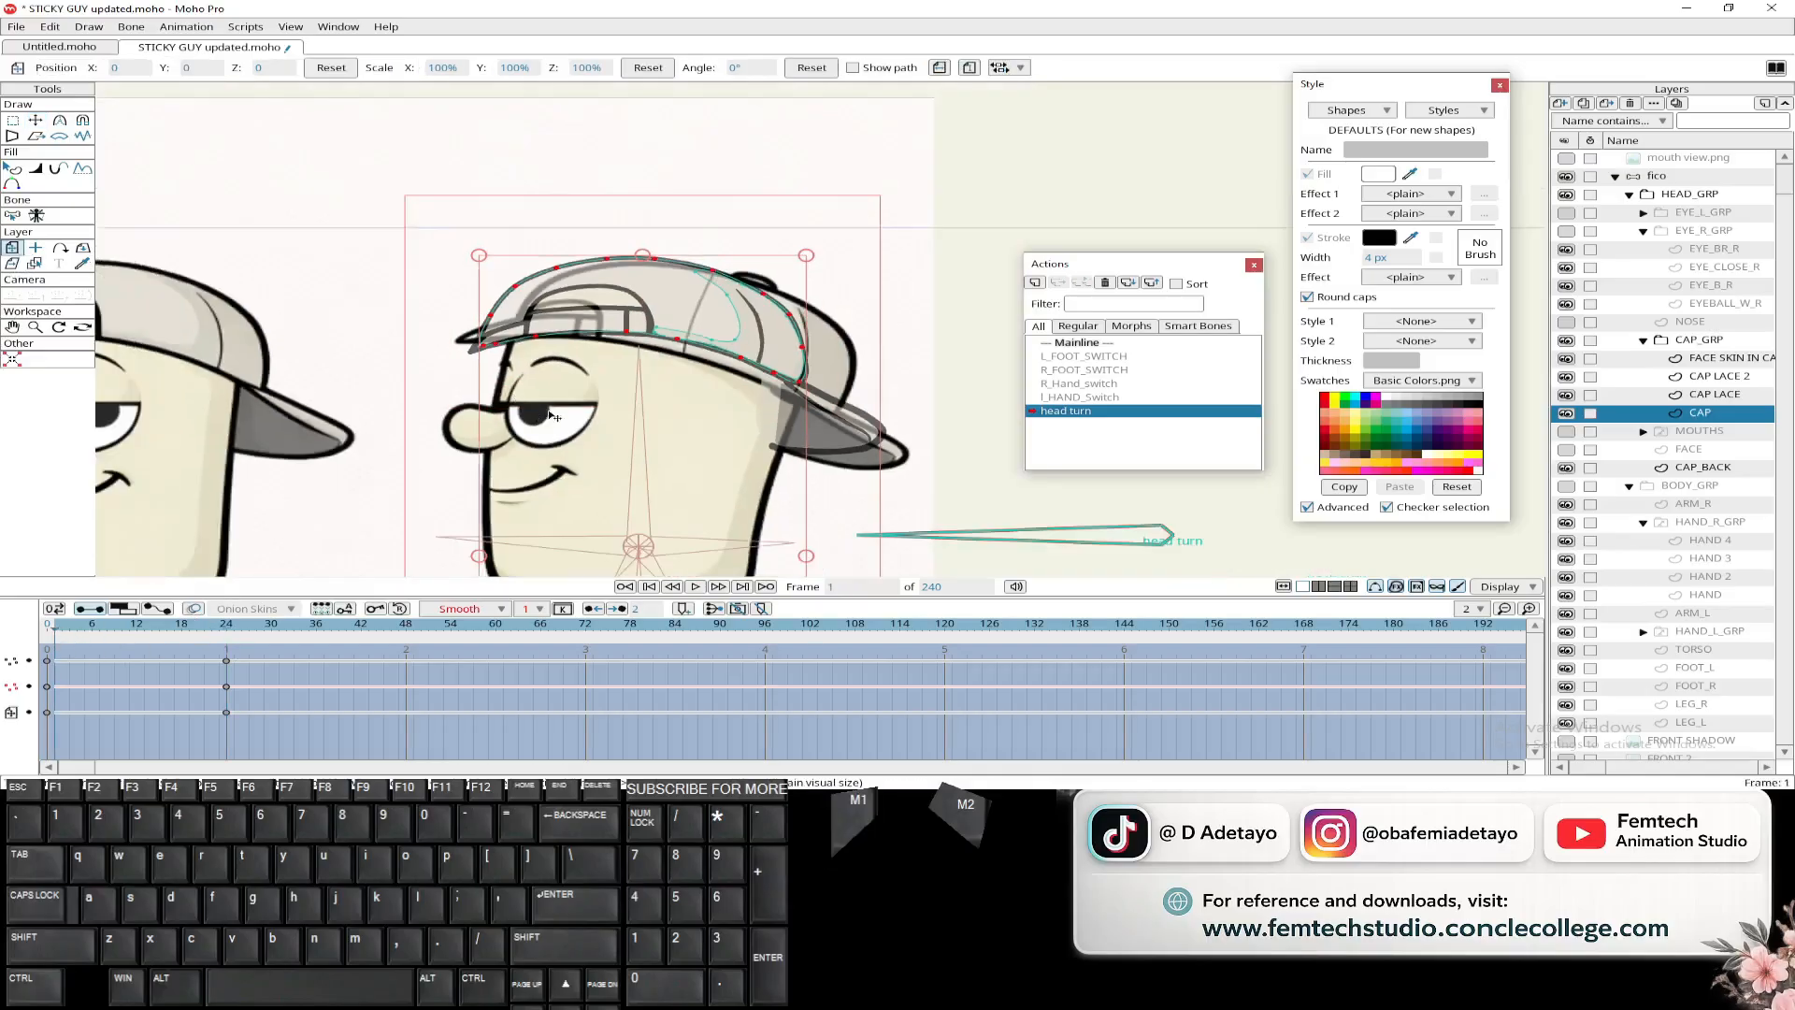
drag(520, 392, 552, 447)
scroll(634, 403, up, 3)
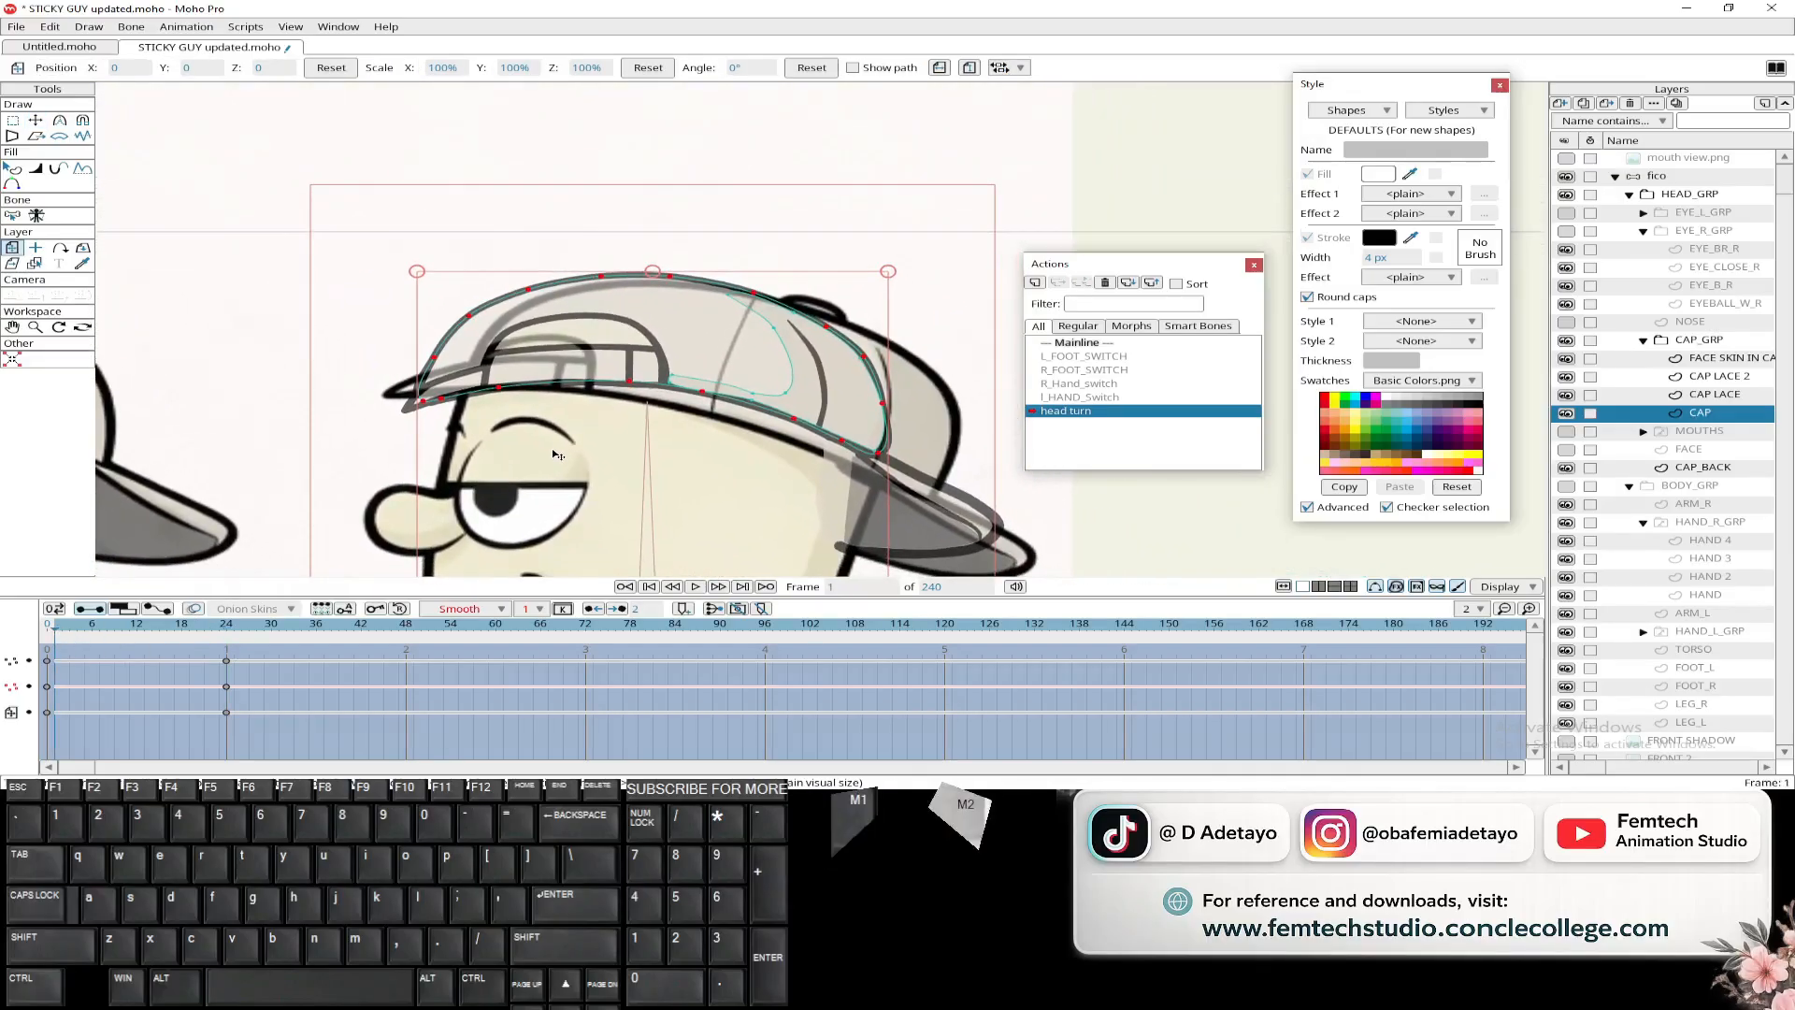
click(1567, 468)
drag(816, 484, 774, 488)
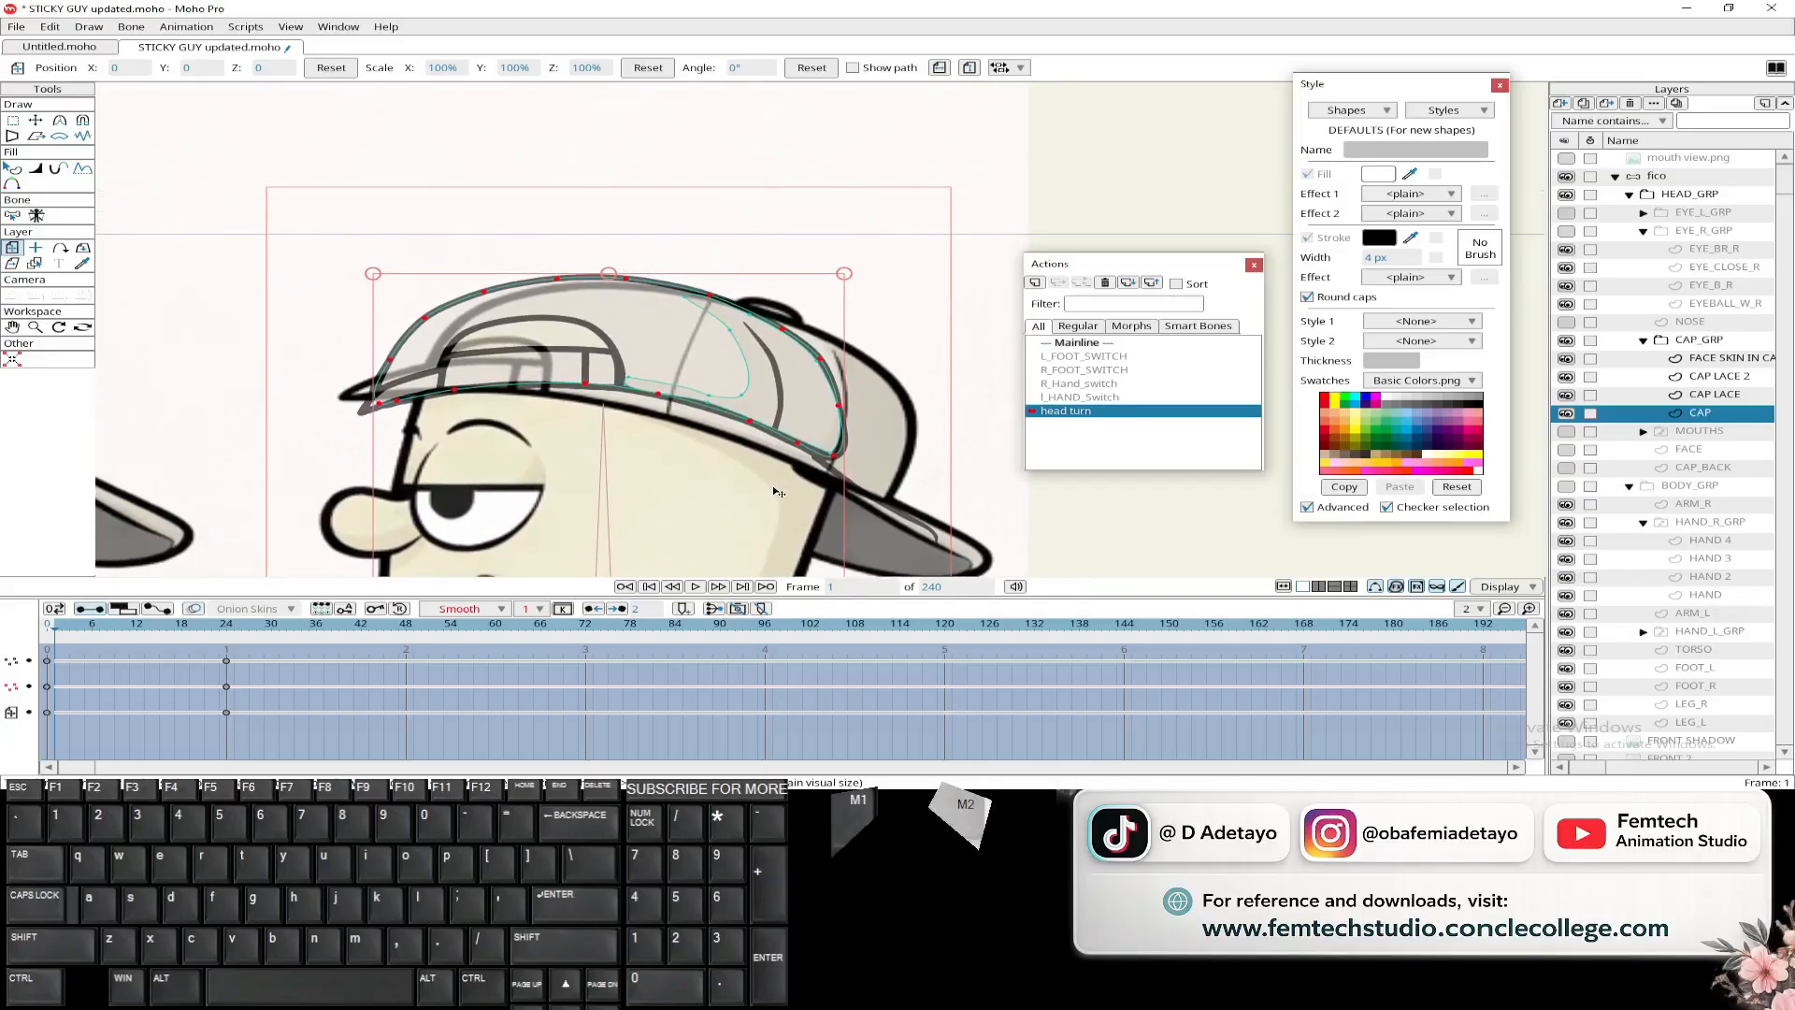
- Move the CAP's upper front and rear outline points at frame 1 onto the turned reference's cap
click(37, 131)
scroll(334, 349, up, 2)
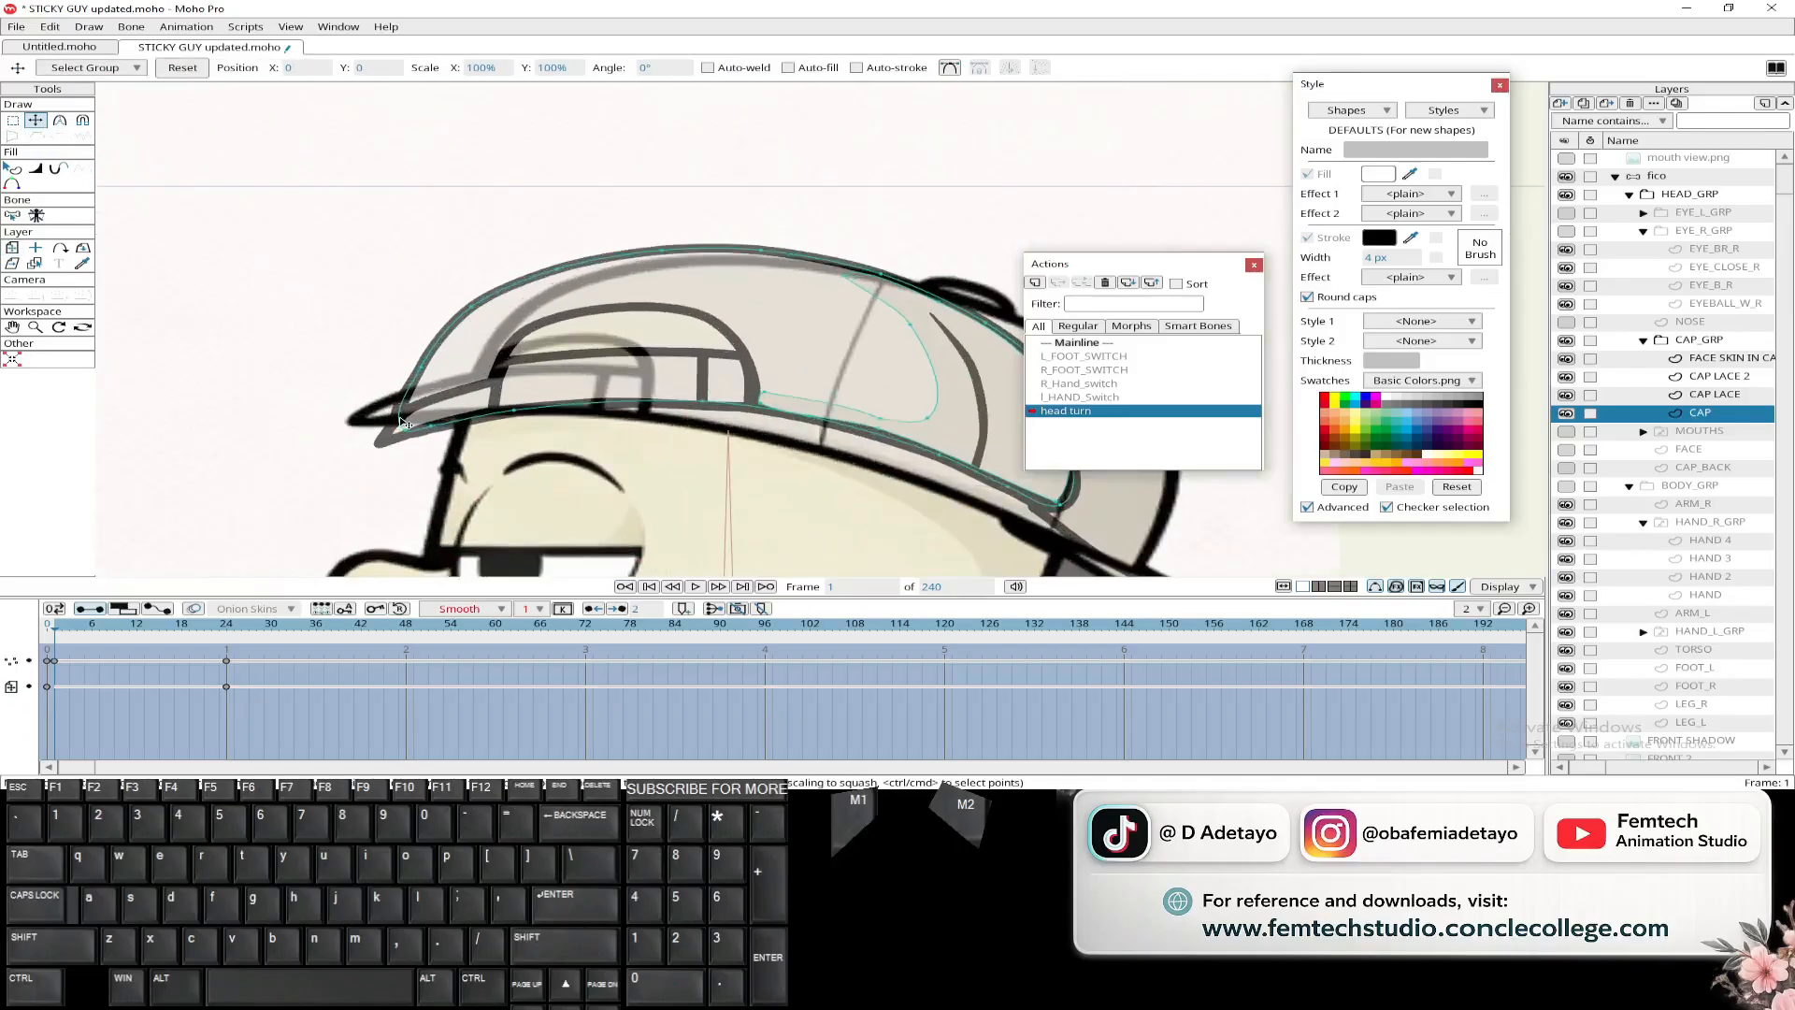
click(474, 309)
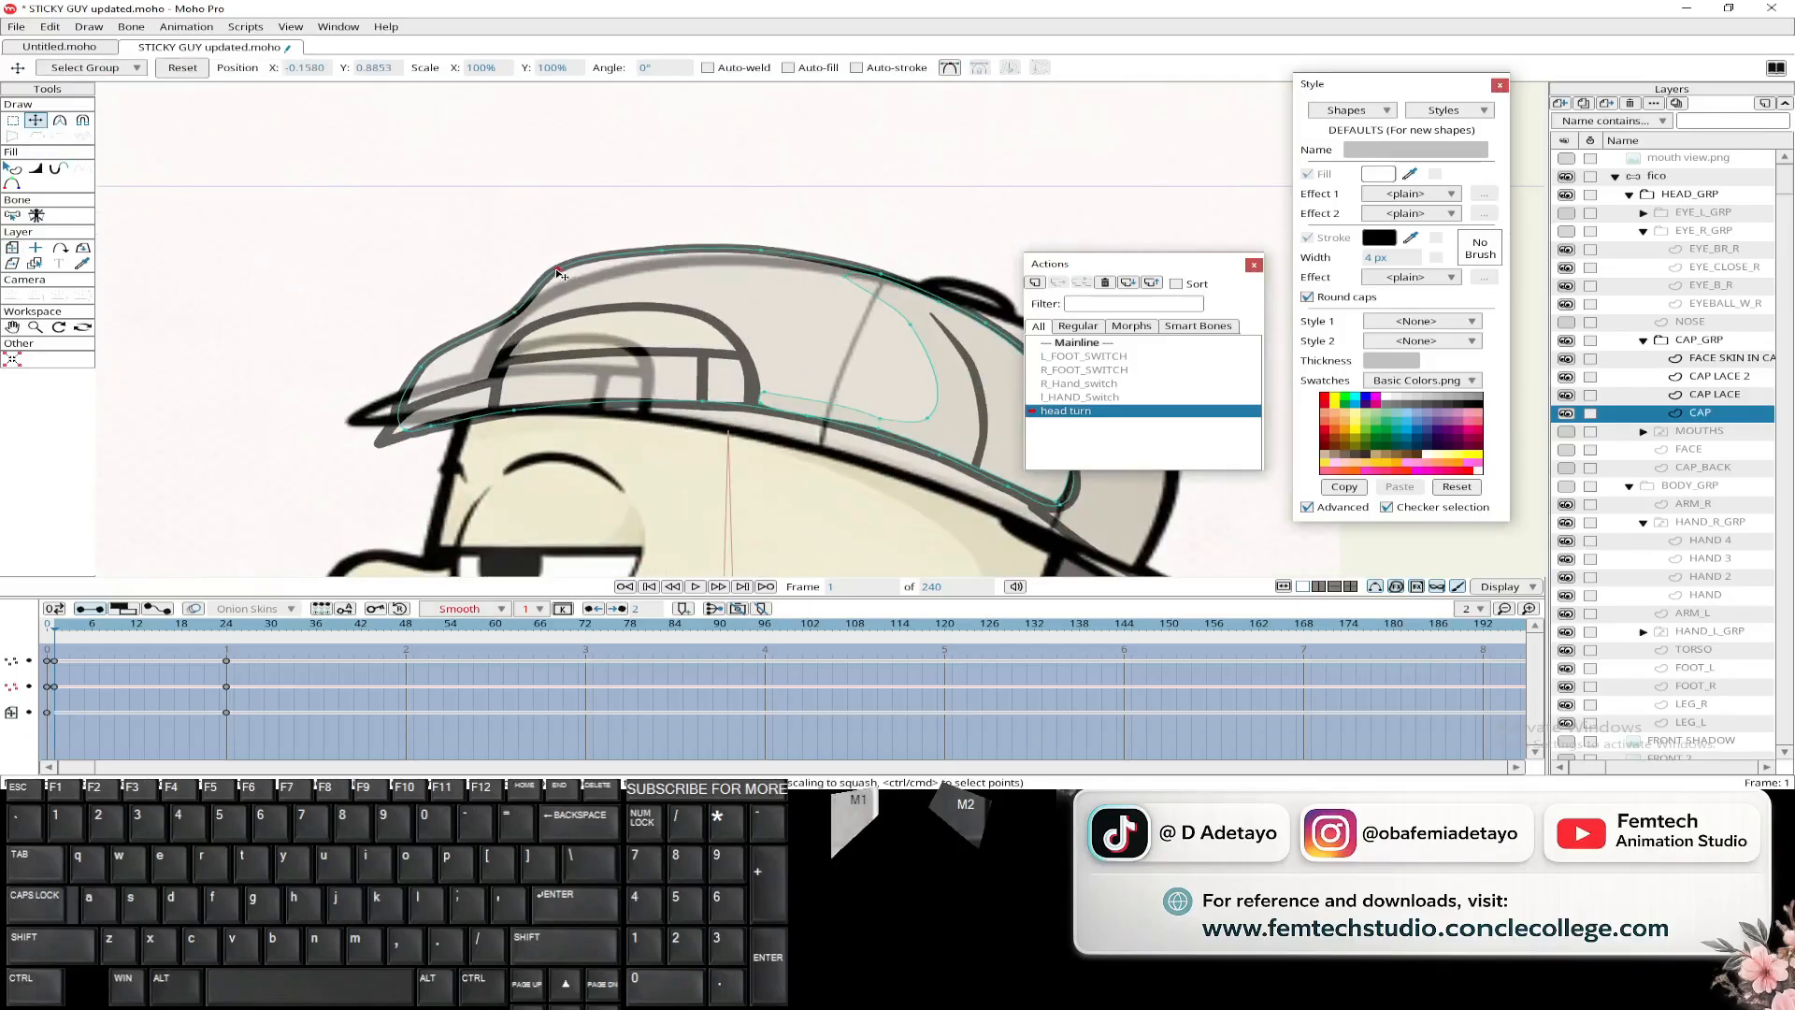
drag(556, 269, 374, 234)
scroll(606, 389, up, 2)
drag(603, 390, 600, 419)
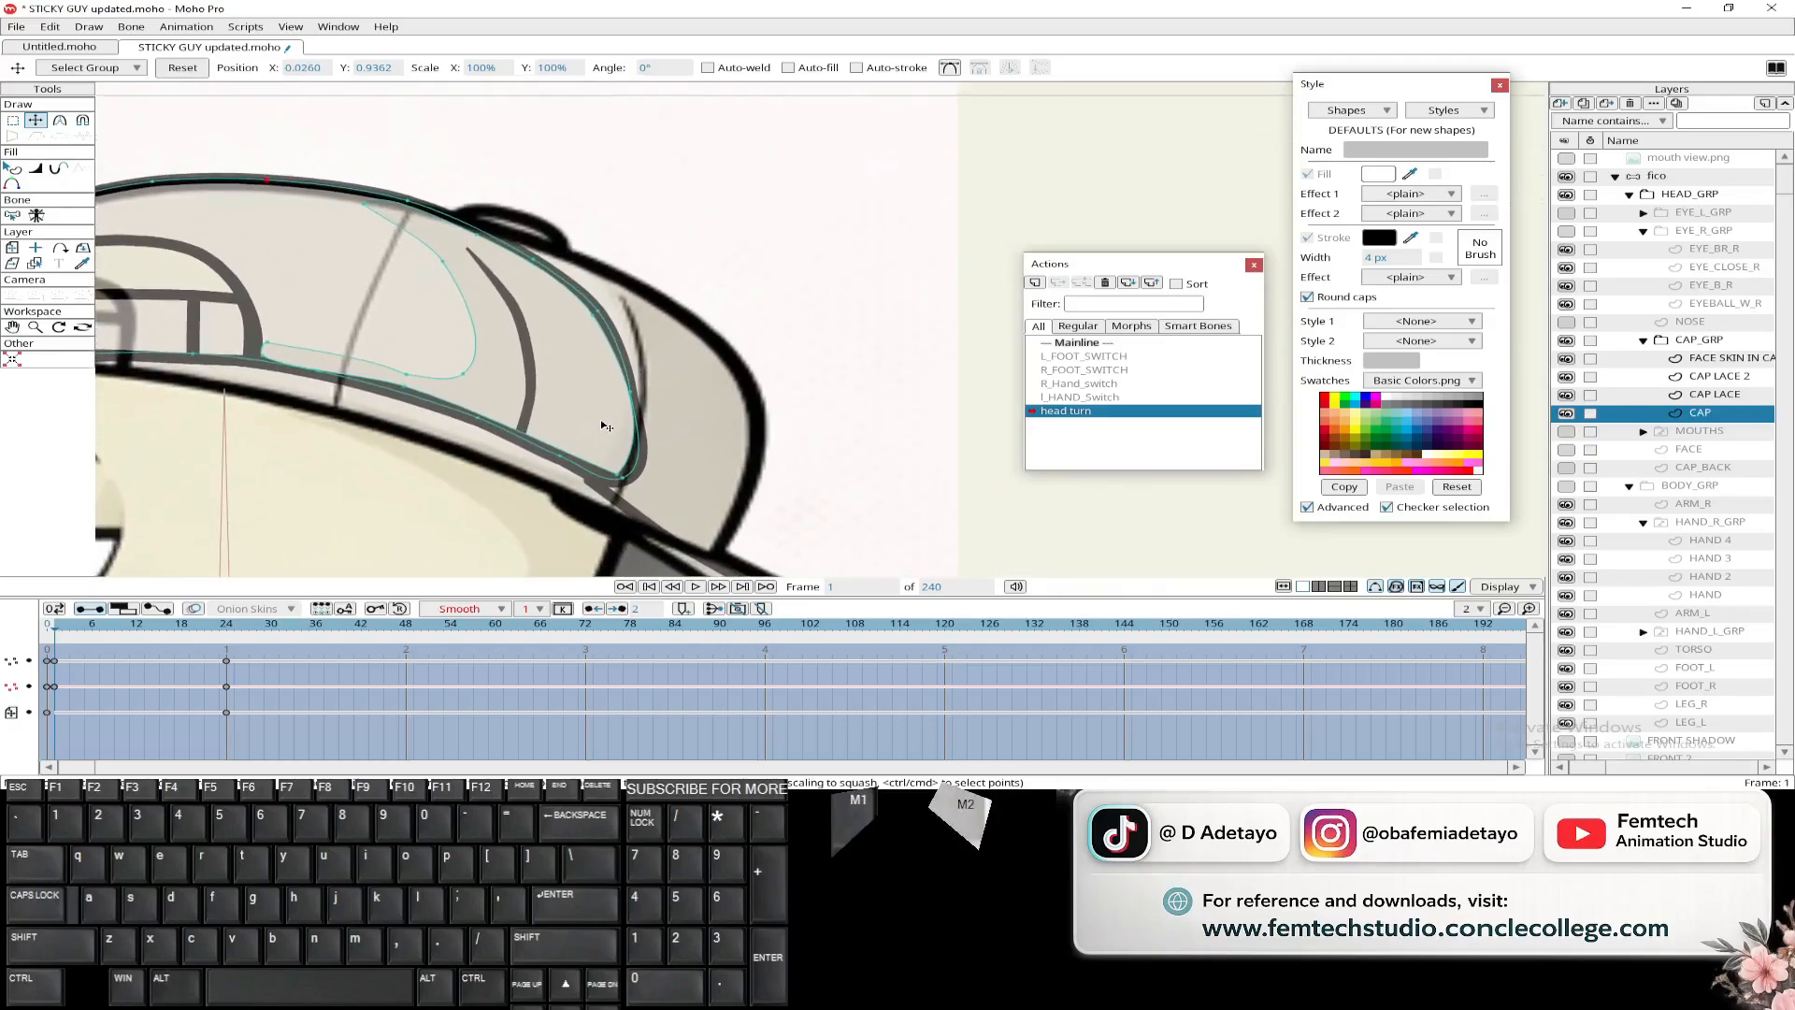
drag(567, 274, 690, 334)
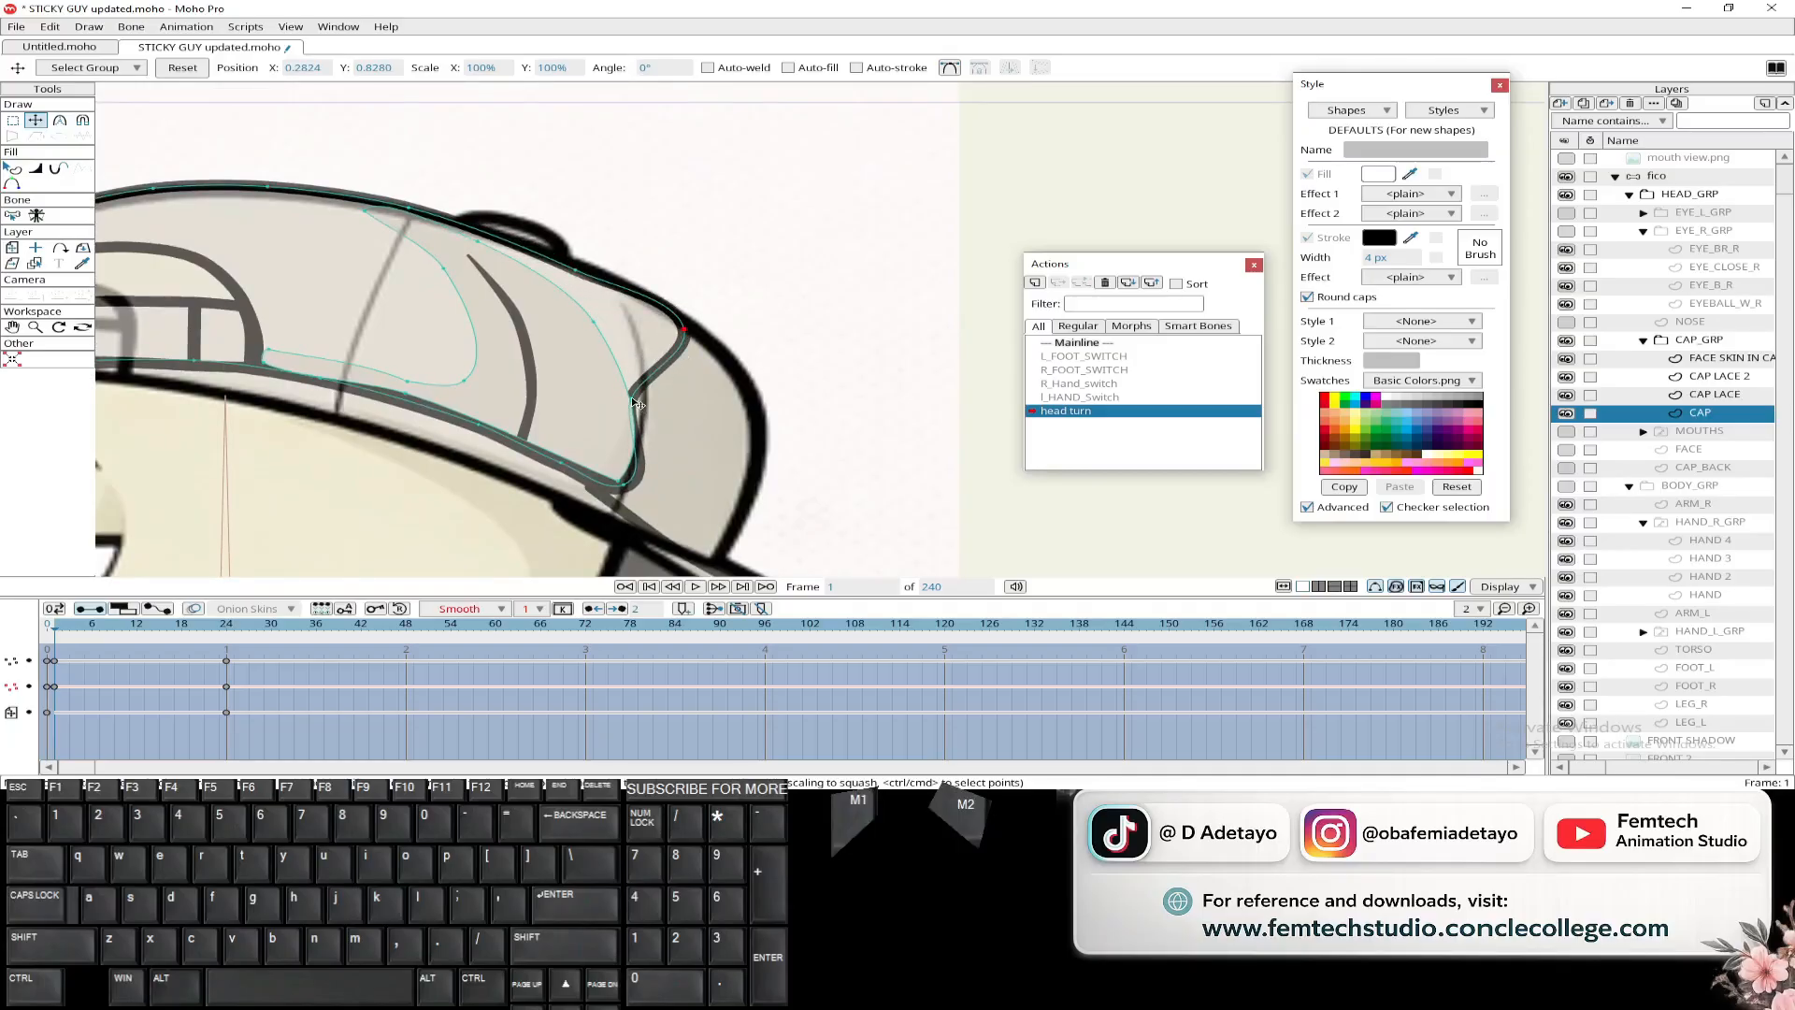
drag(635, 403, 755, 431)
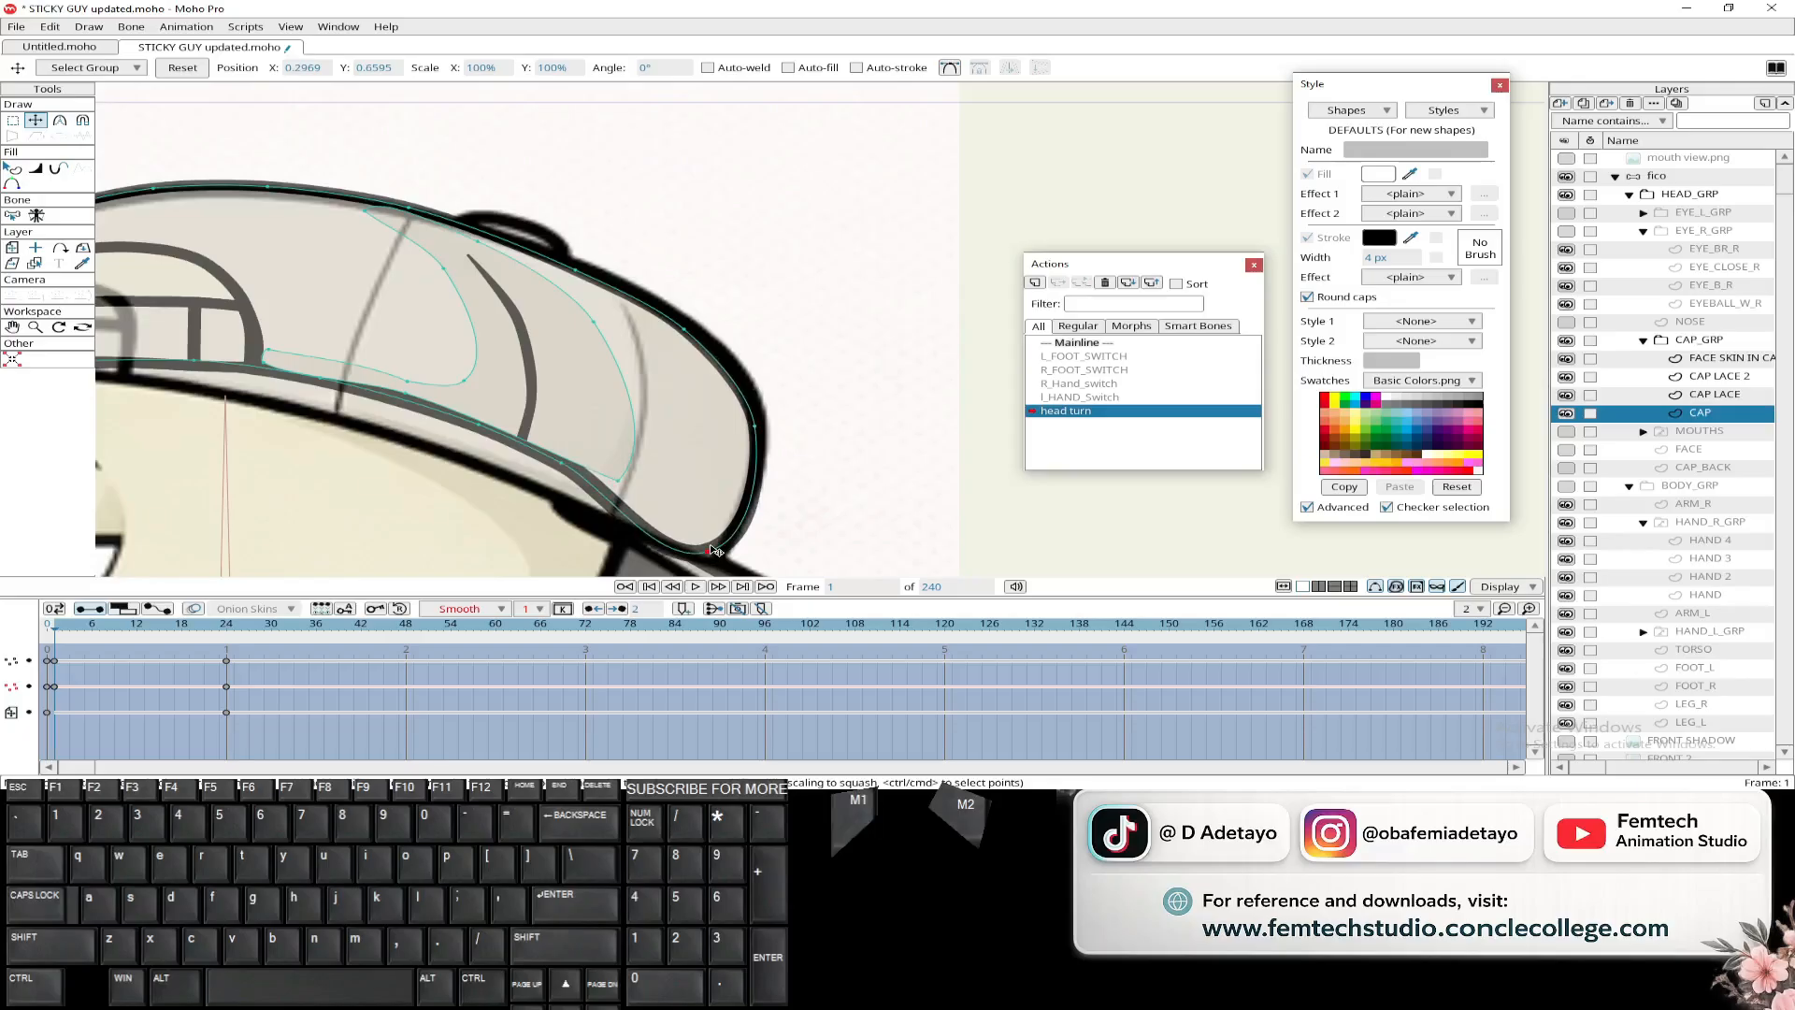
- Try to sharpen the CAP's lower rear corner into a peaked point at frame 1
key(ctrl+f)
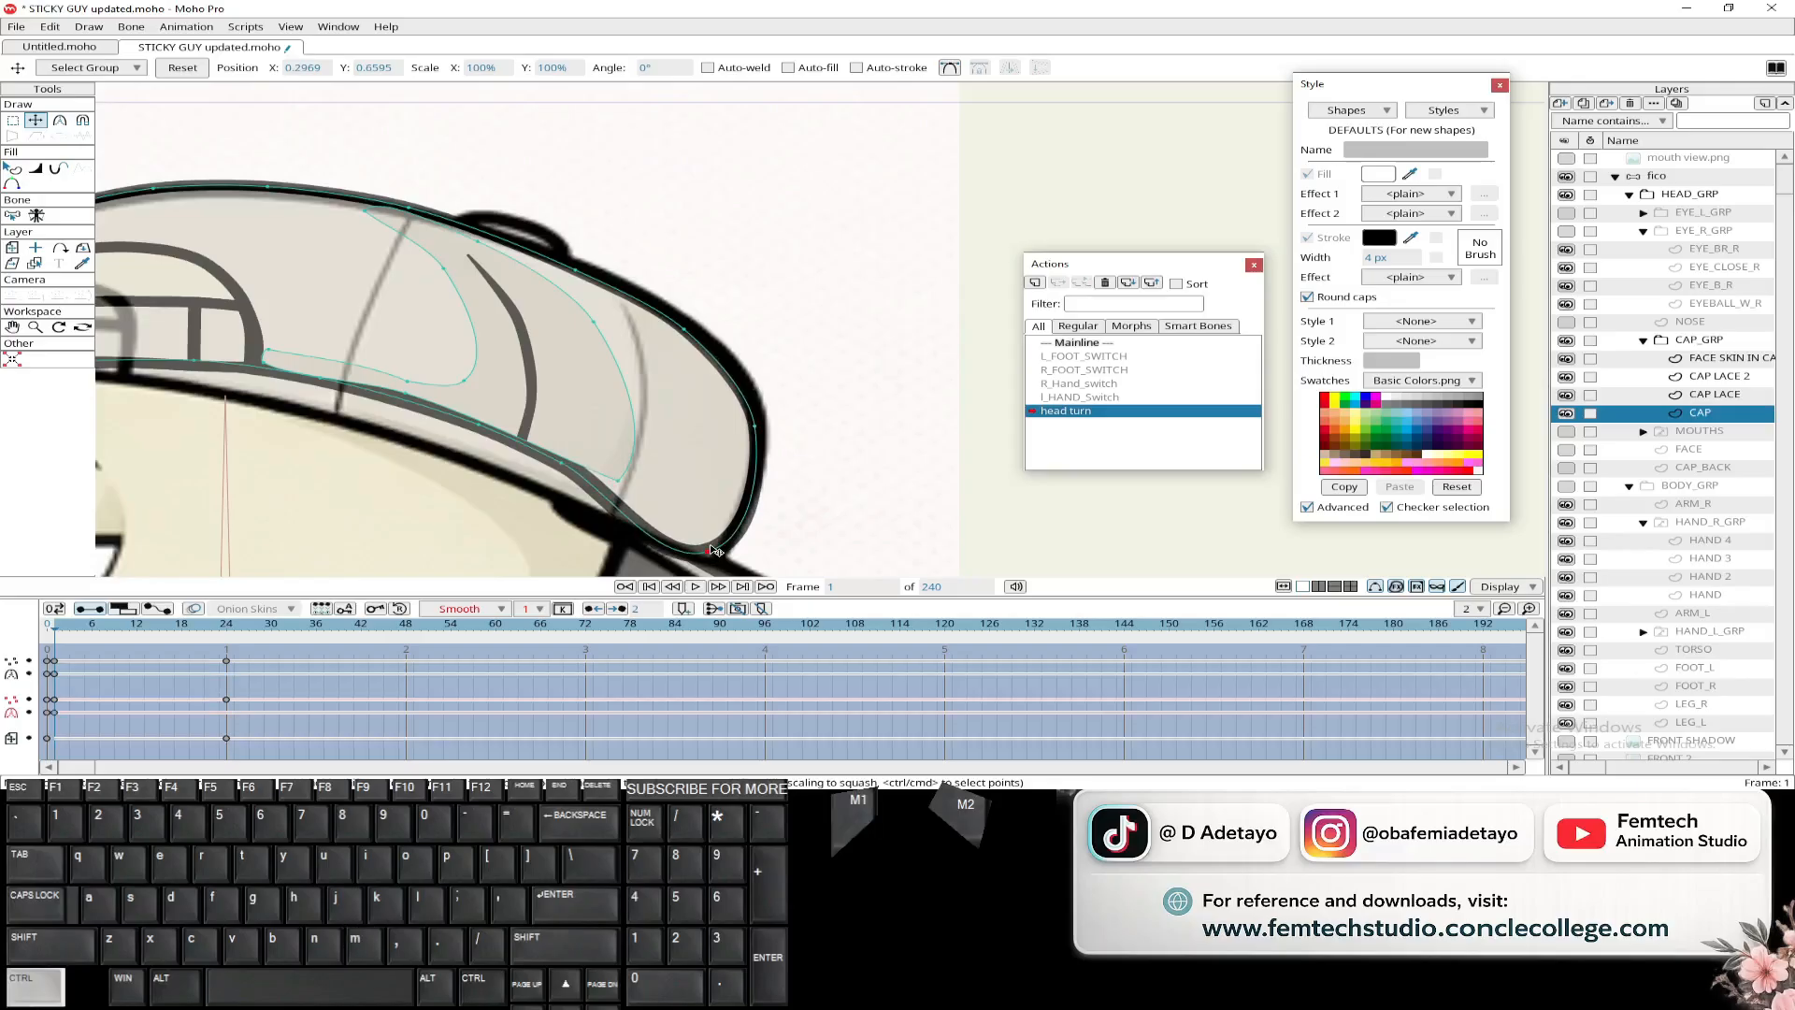
key(ctrl+p)
drag(712, 557, 718, 560)
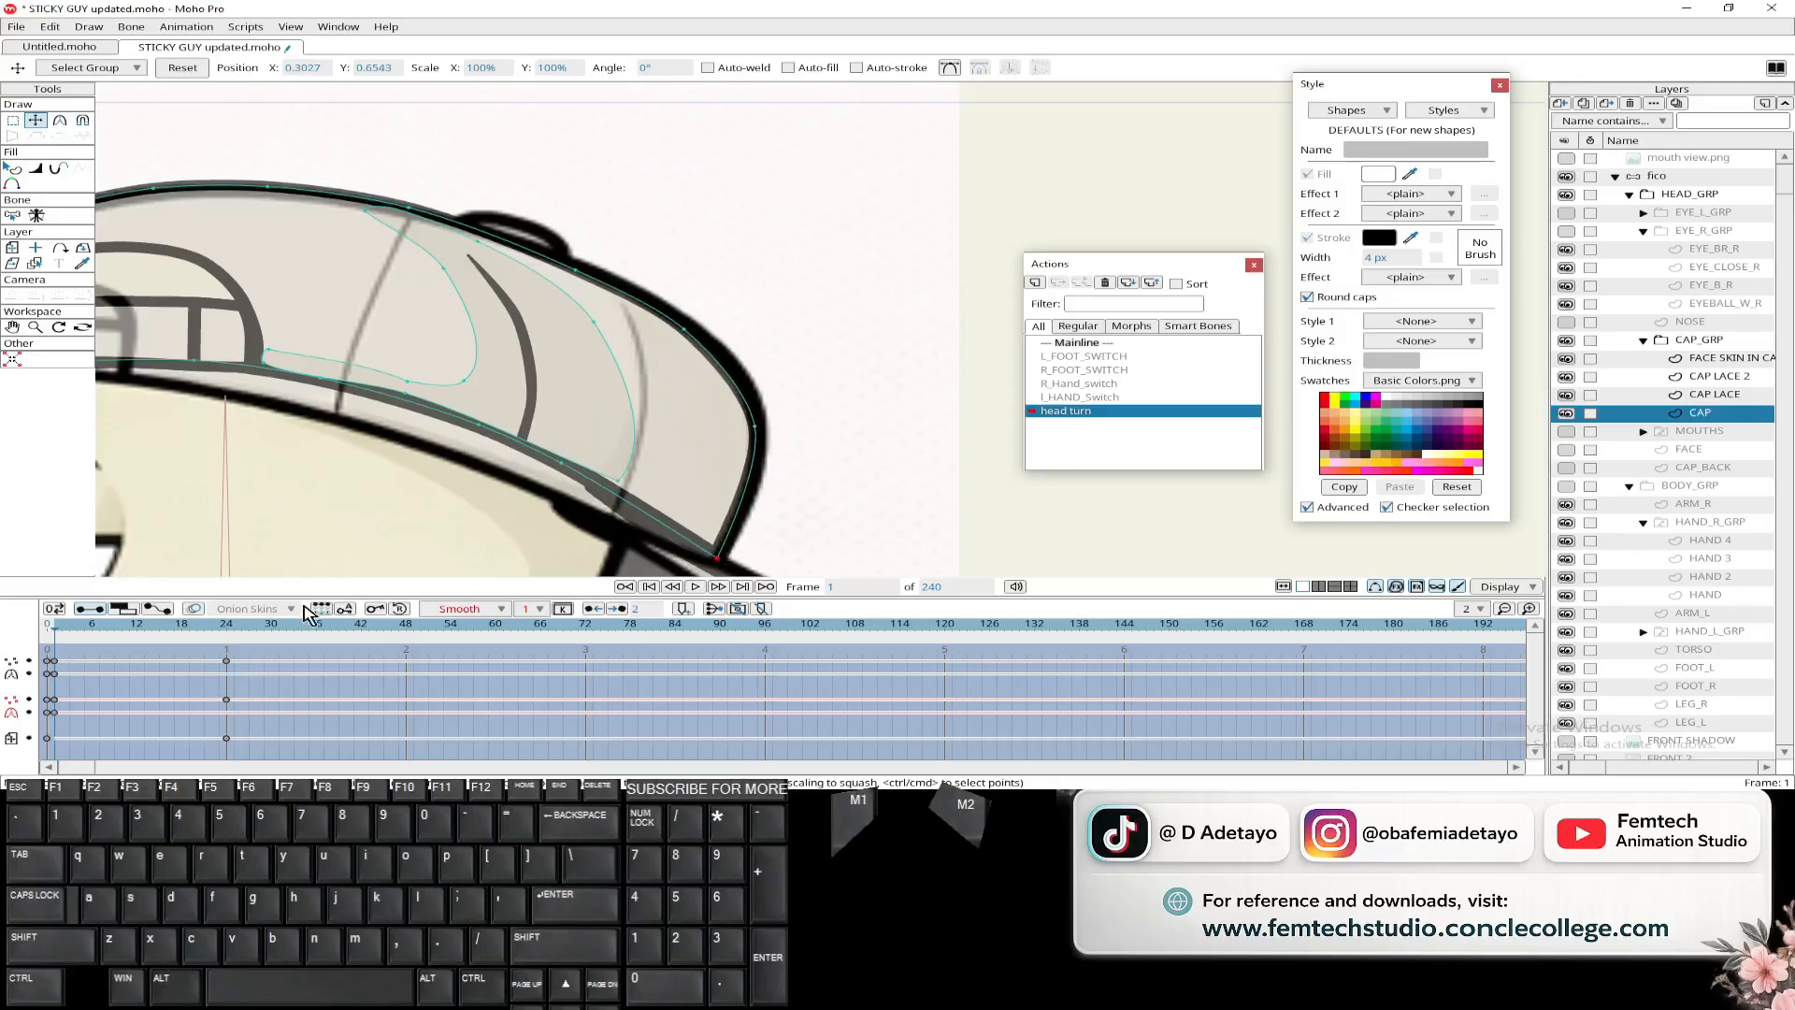
mouse_move(51, 640)
mouse_down()
mouse_move(184, 636)
mouse_move(84, 644)
mouse_move(203, 655)
mouse_move(60, 651)
mouse_up()
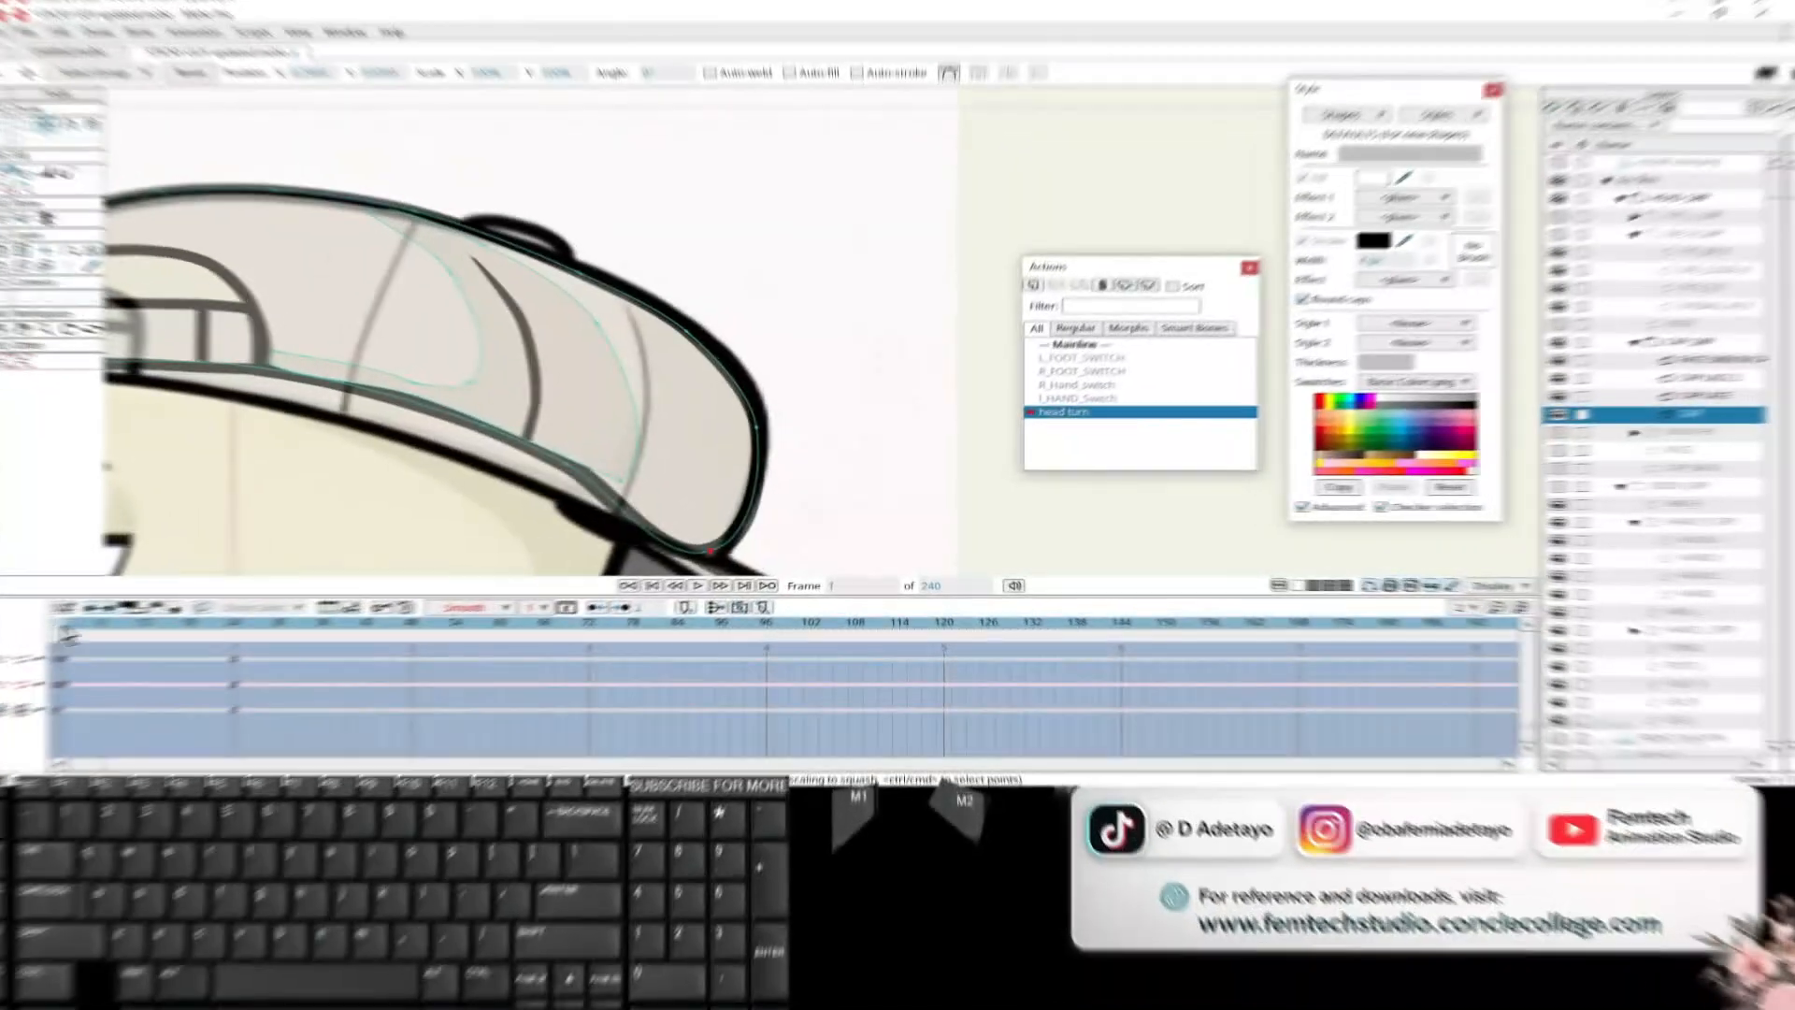
drag(66, 636, 229, 660)
click(58, 645)
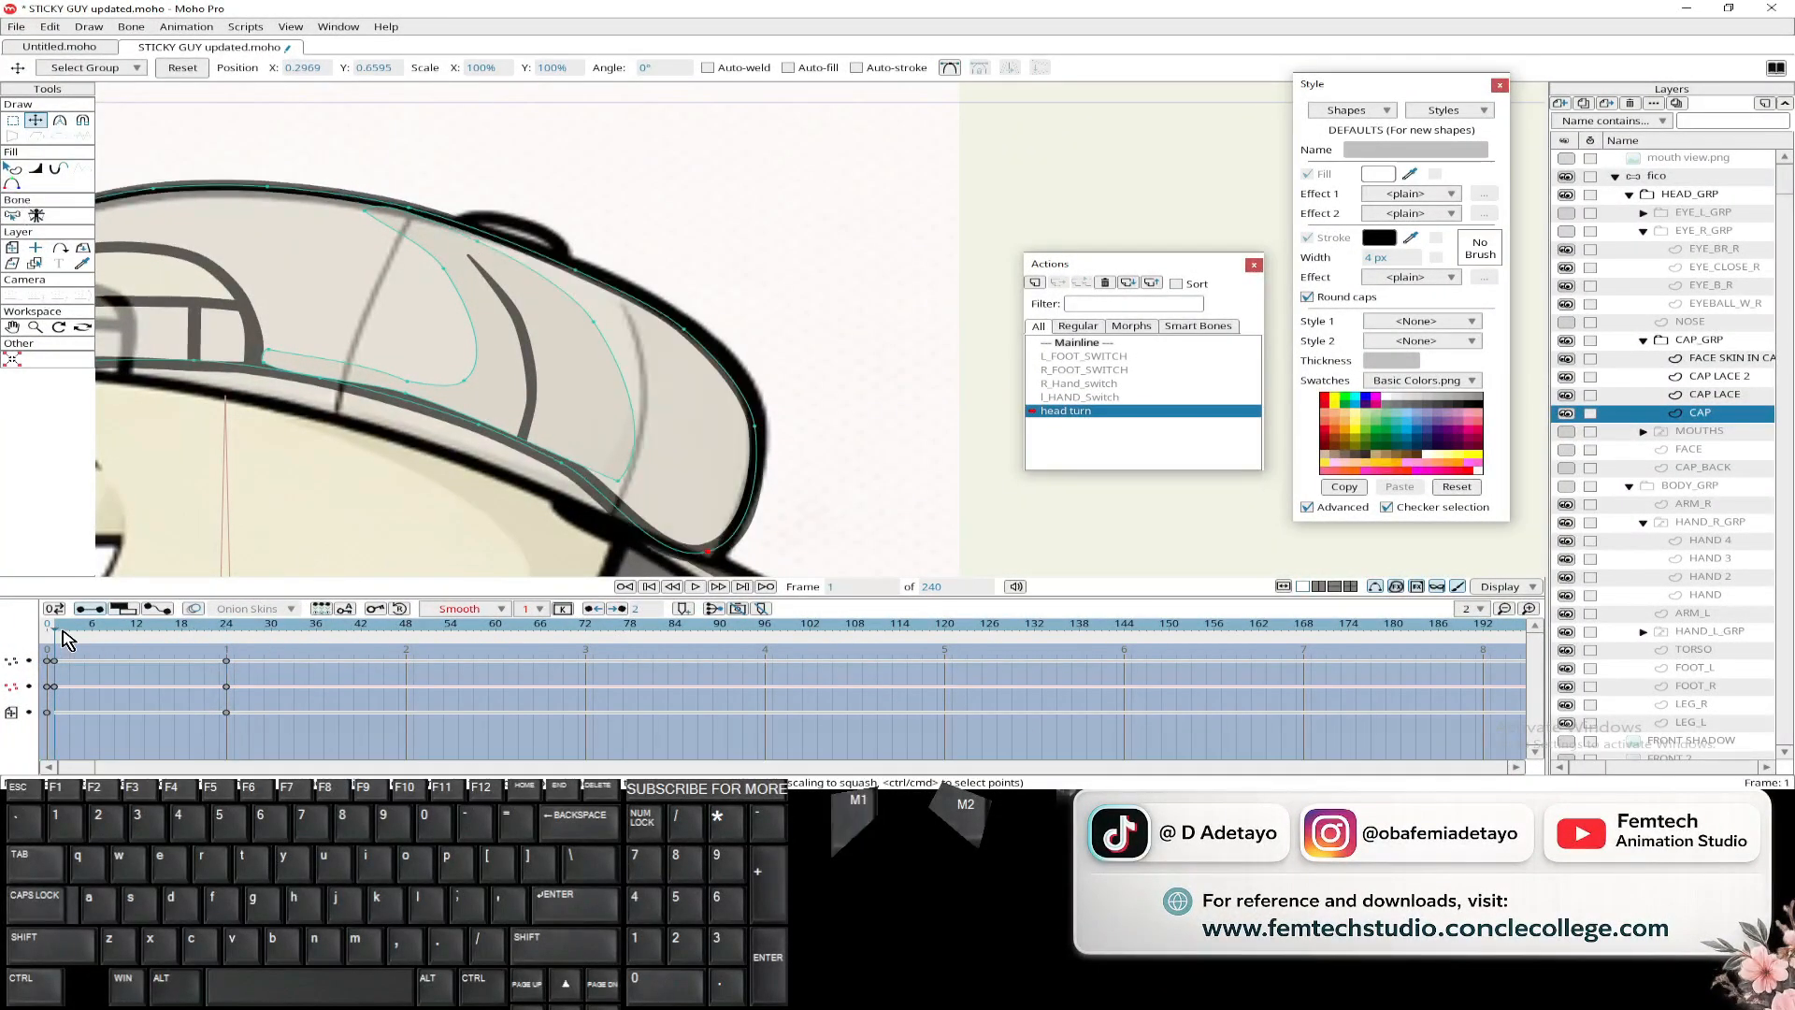
- Adjust the curvature of the CAP's lower rear corner and move its lower-edge points at frame 1 onto the reference's cap edge
key(c)
drag(708, 555, 696, 484)
key(t)
drag(458, 354, 439, 386)
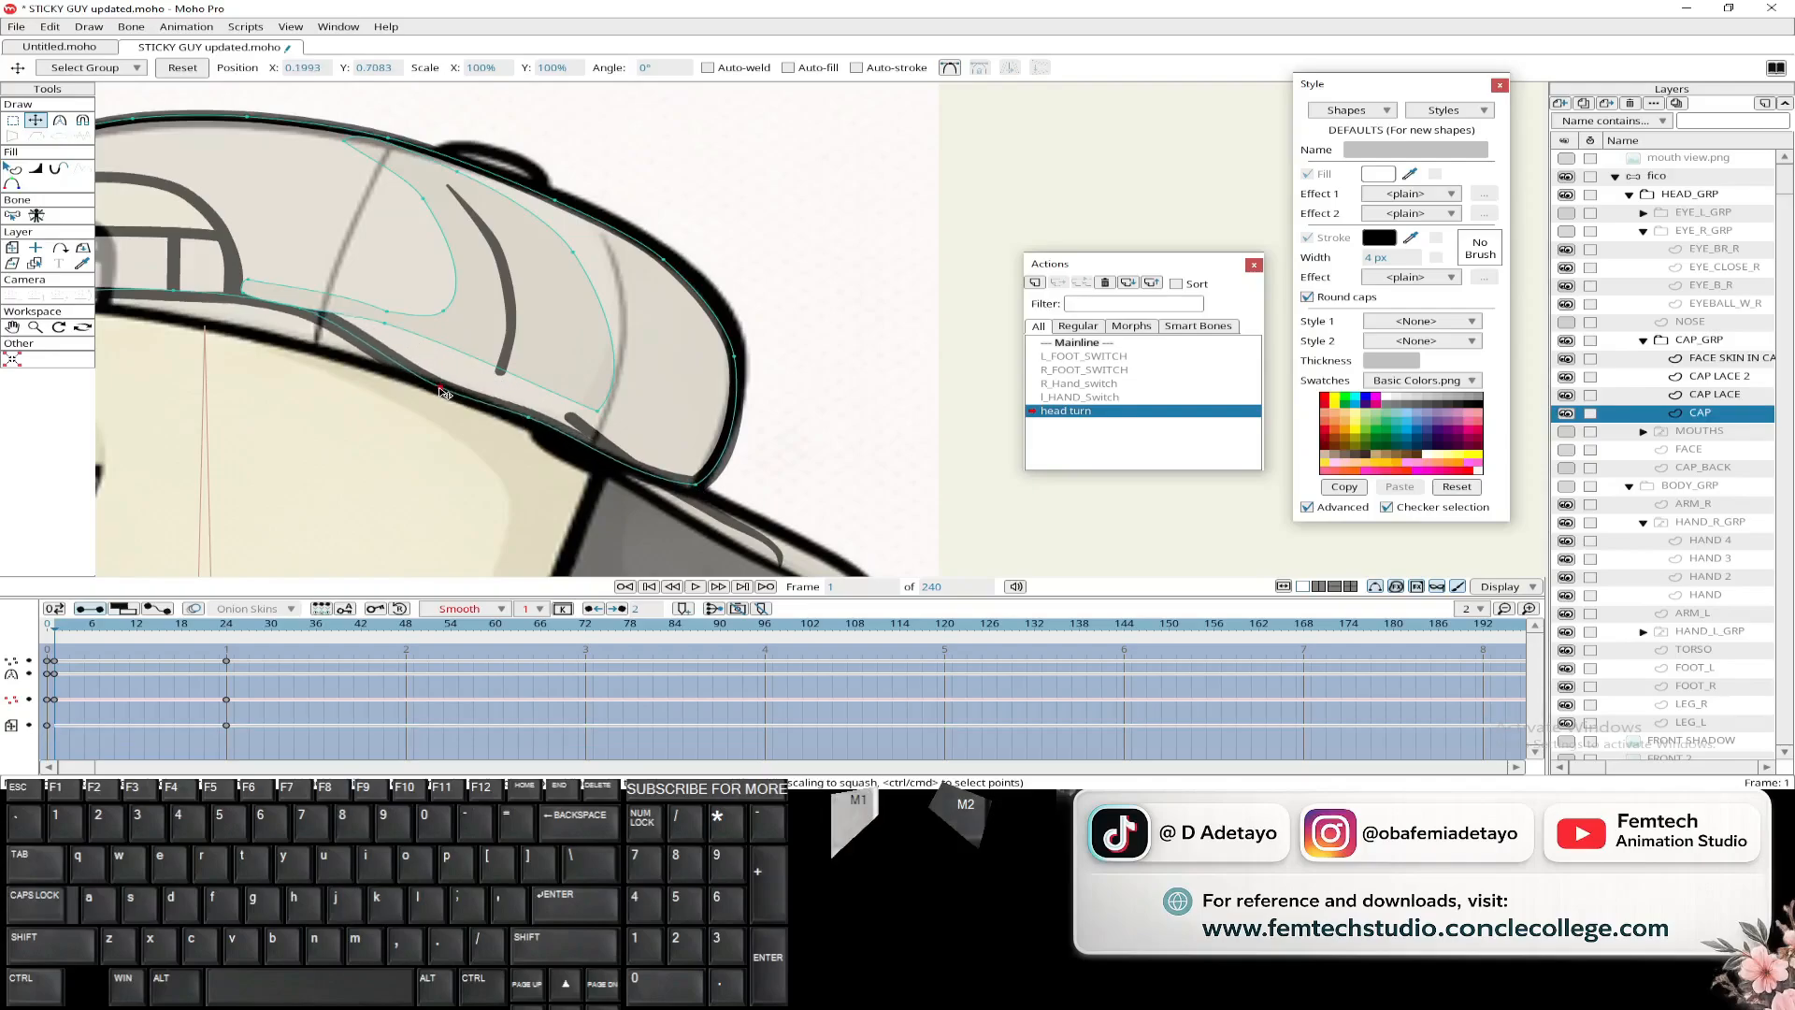
drag(304, 317, 486, 371)
drag(482, 361, 473, 393)
drag(356, 344, 348, 367)
drag(150, 374, 450, 407)
- Refine the CAP's front outline points at frame 1 to follow the reference's cap where it meets the brim
scroll(451, 408, up, 1)
scroll(451, 408, up, 2)
drag(516, 252, 481, 329)
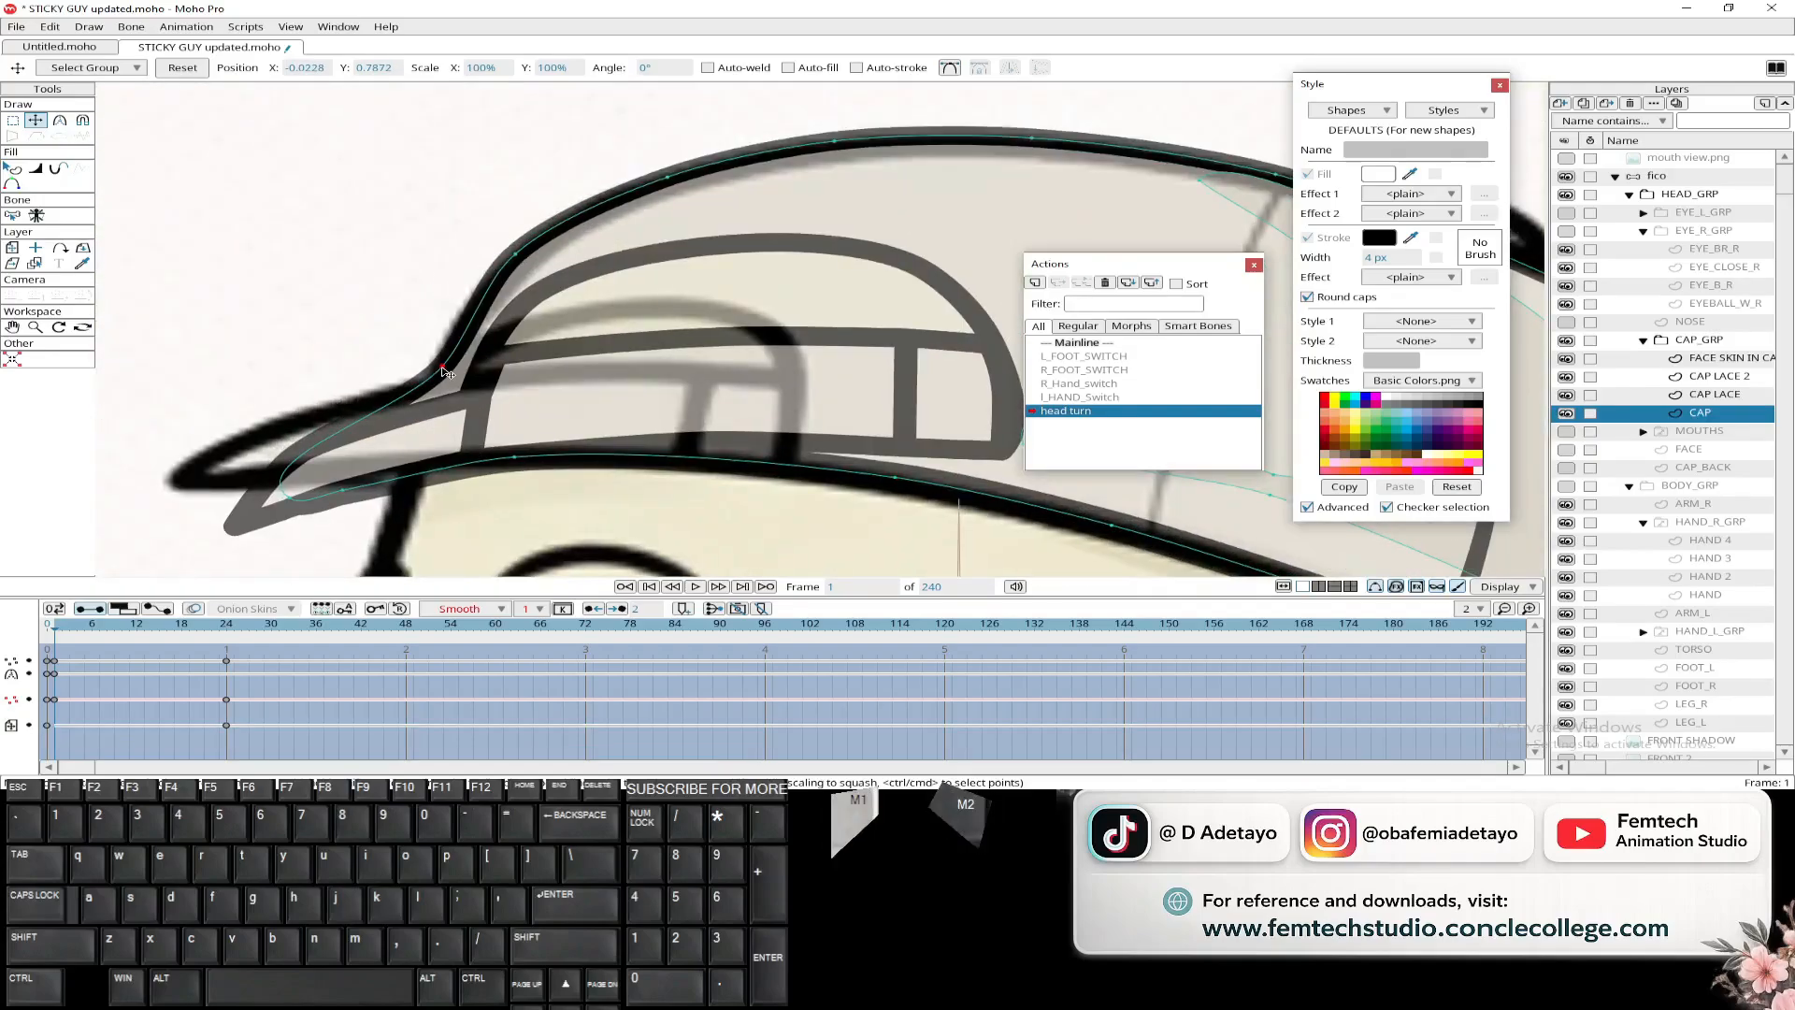
mouse_move(342, 489)
mouse_down()
mouse_move(290, 468)
mouse_move(377, 492)
mouse_move(342, 462)
mouse_up()
key(ctrl+z)
key(ctrl+z)
scroll(271, 472, down, 3)
alt+right_click(458, 418)
key(ctrl+shift+z)
scroll(296, 405, up, 3)
key(c)
scroll(342, 465, down, 3)
- Select the CAP LACE 2 layer and key its front strap points at frame 24
alt+right_click(409, 371)
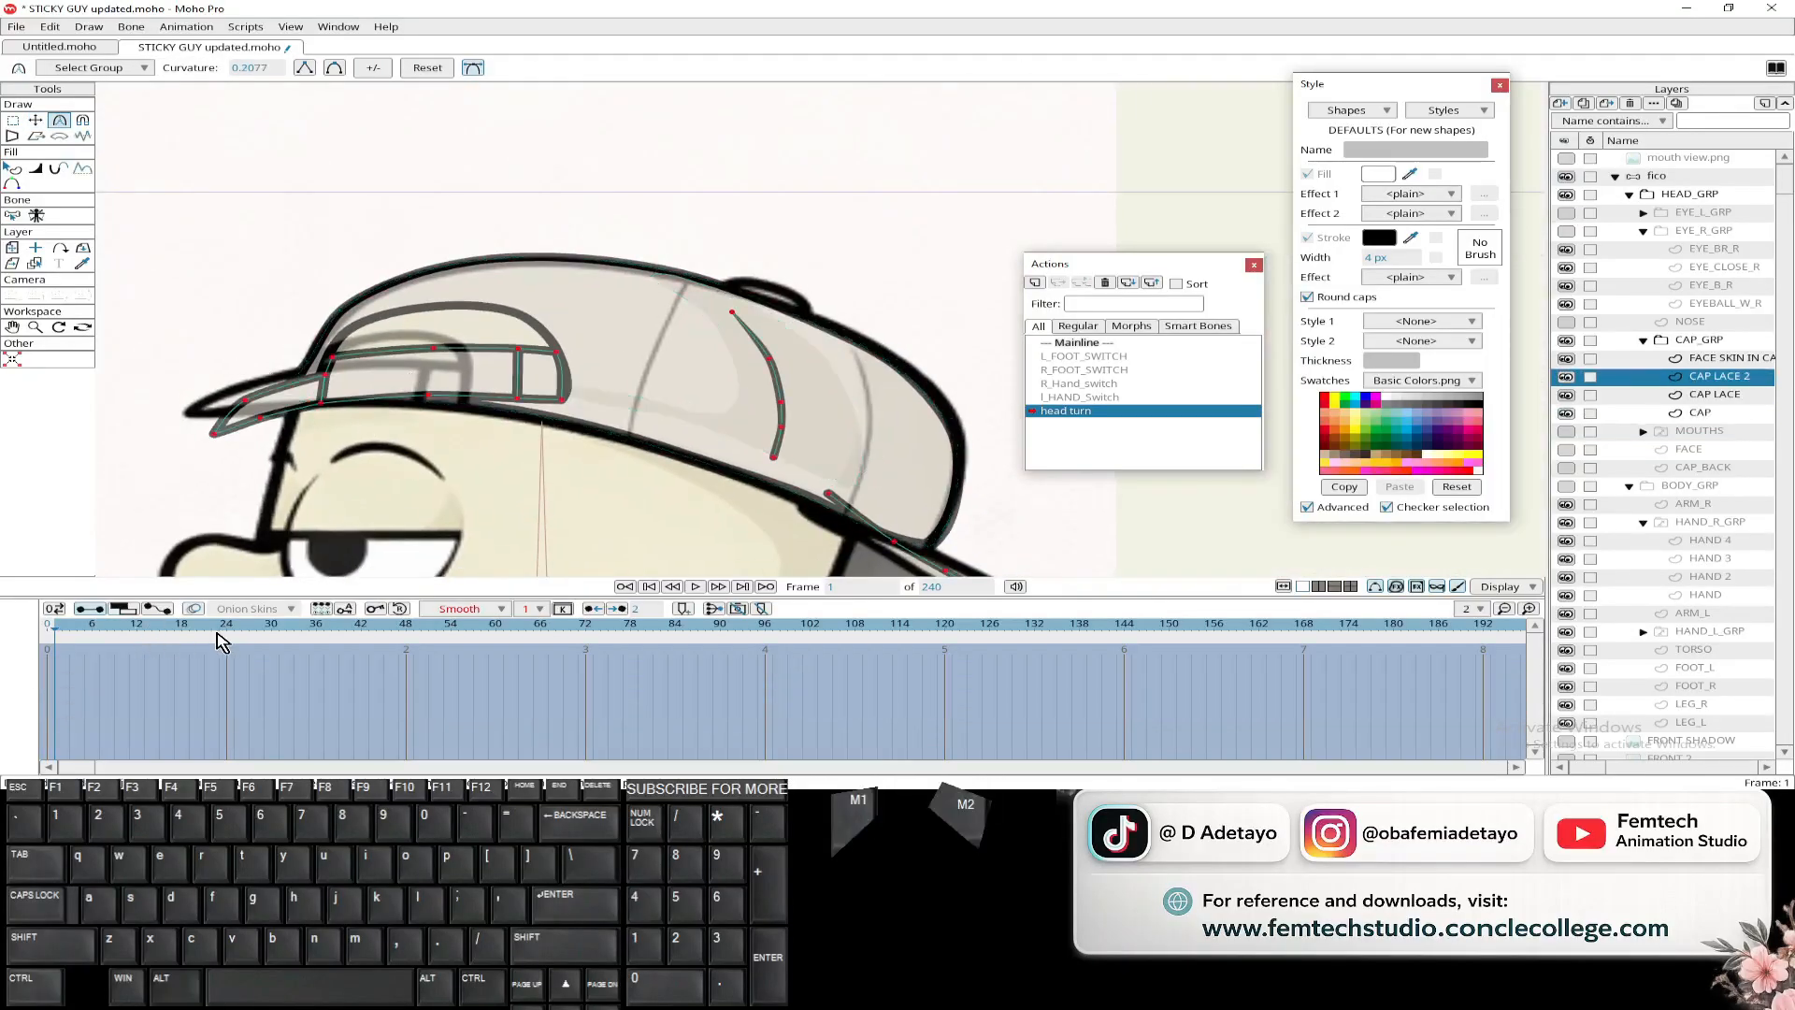
click(224, 627)
scroll(554, 463, down, 2)
click(35, 120)
click(475, 409)
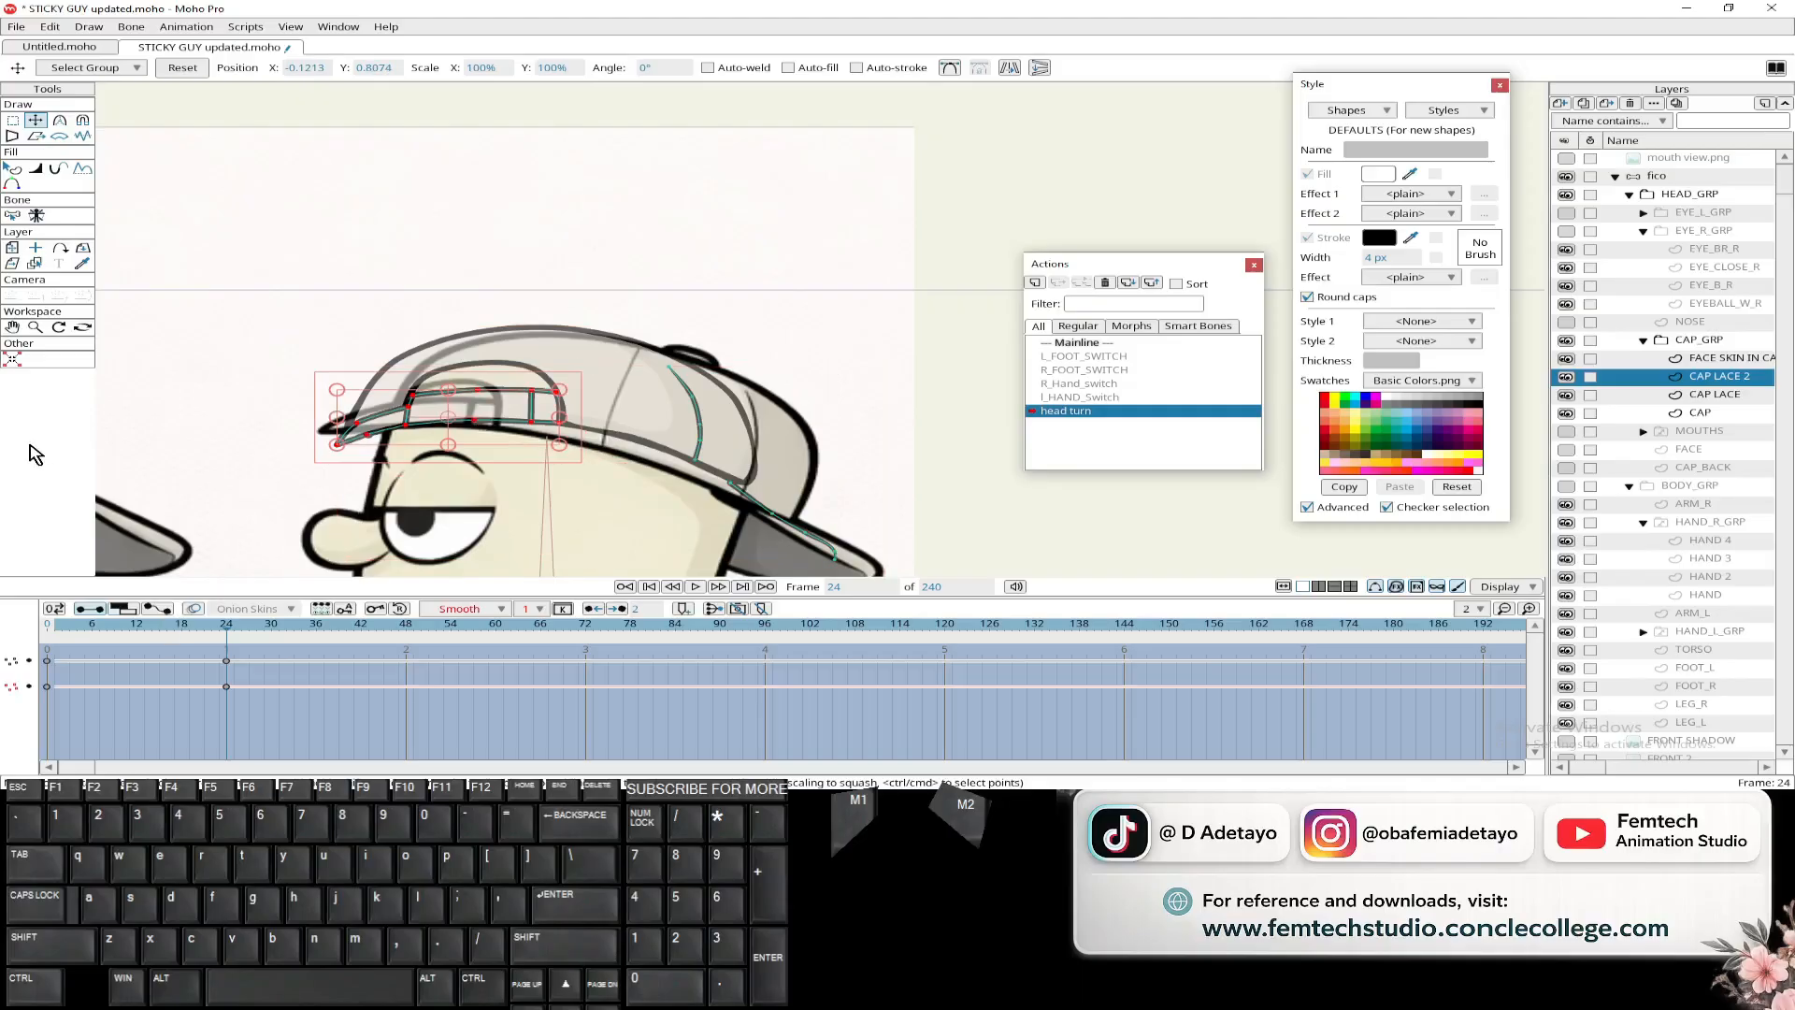
- Select all points of CAP LACE 2 and key their original positions and the layer transform at frame 24
click(12, 121)
drag(211, 223, 914, 580)
click(35, 120)
click(642, 396)
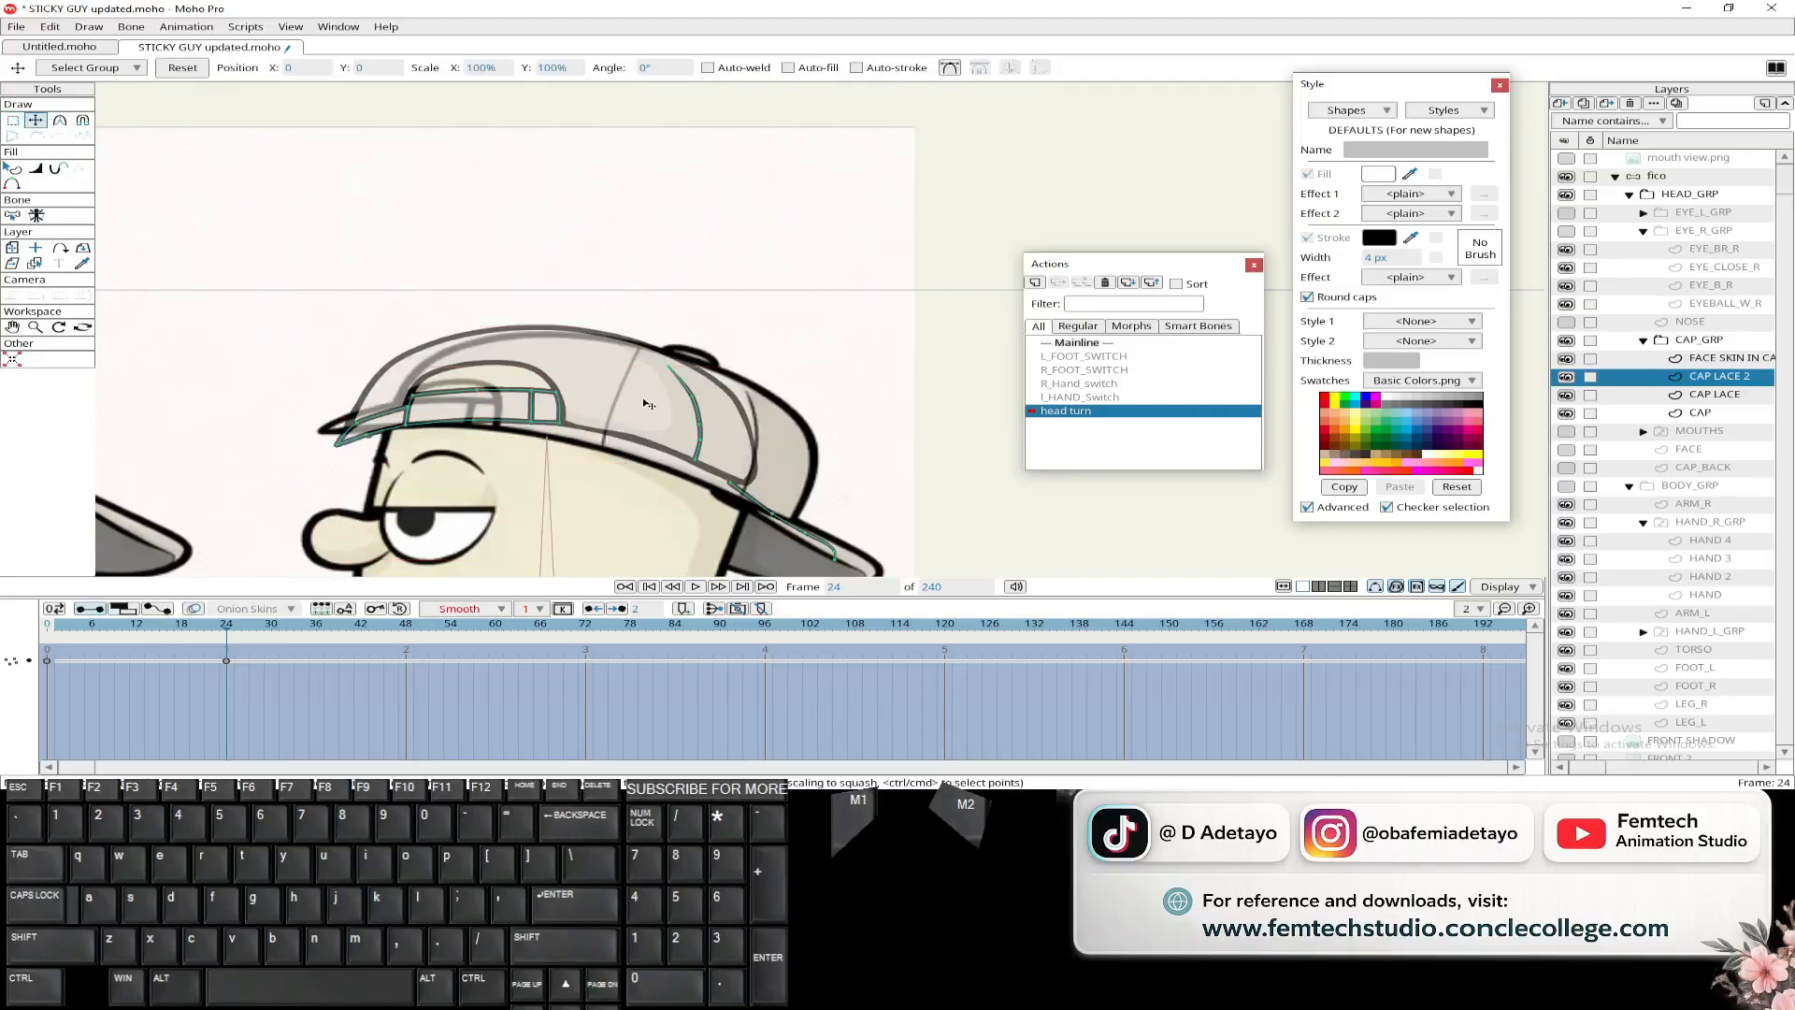
scroll(594, 218, down, 2)
click(13, 120)
drag(356, 289, 814, 486)
click(18, 248)
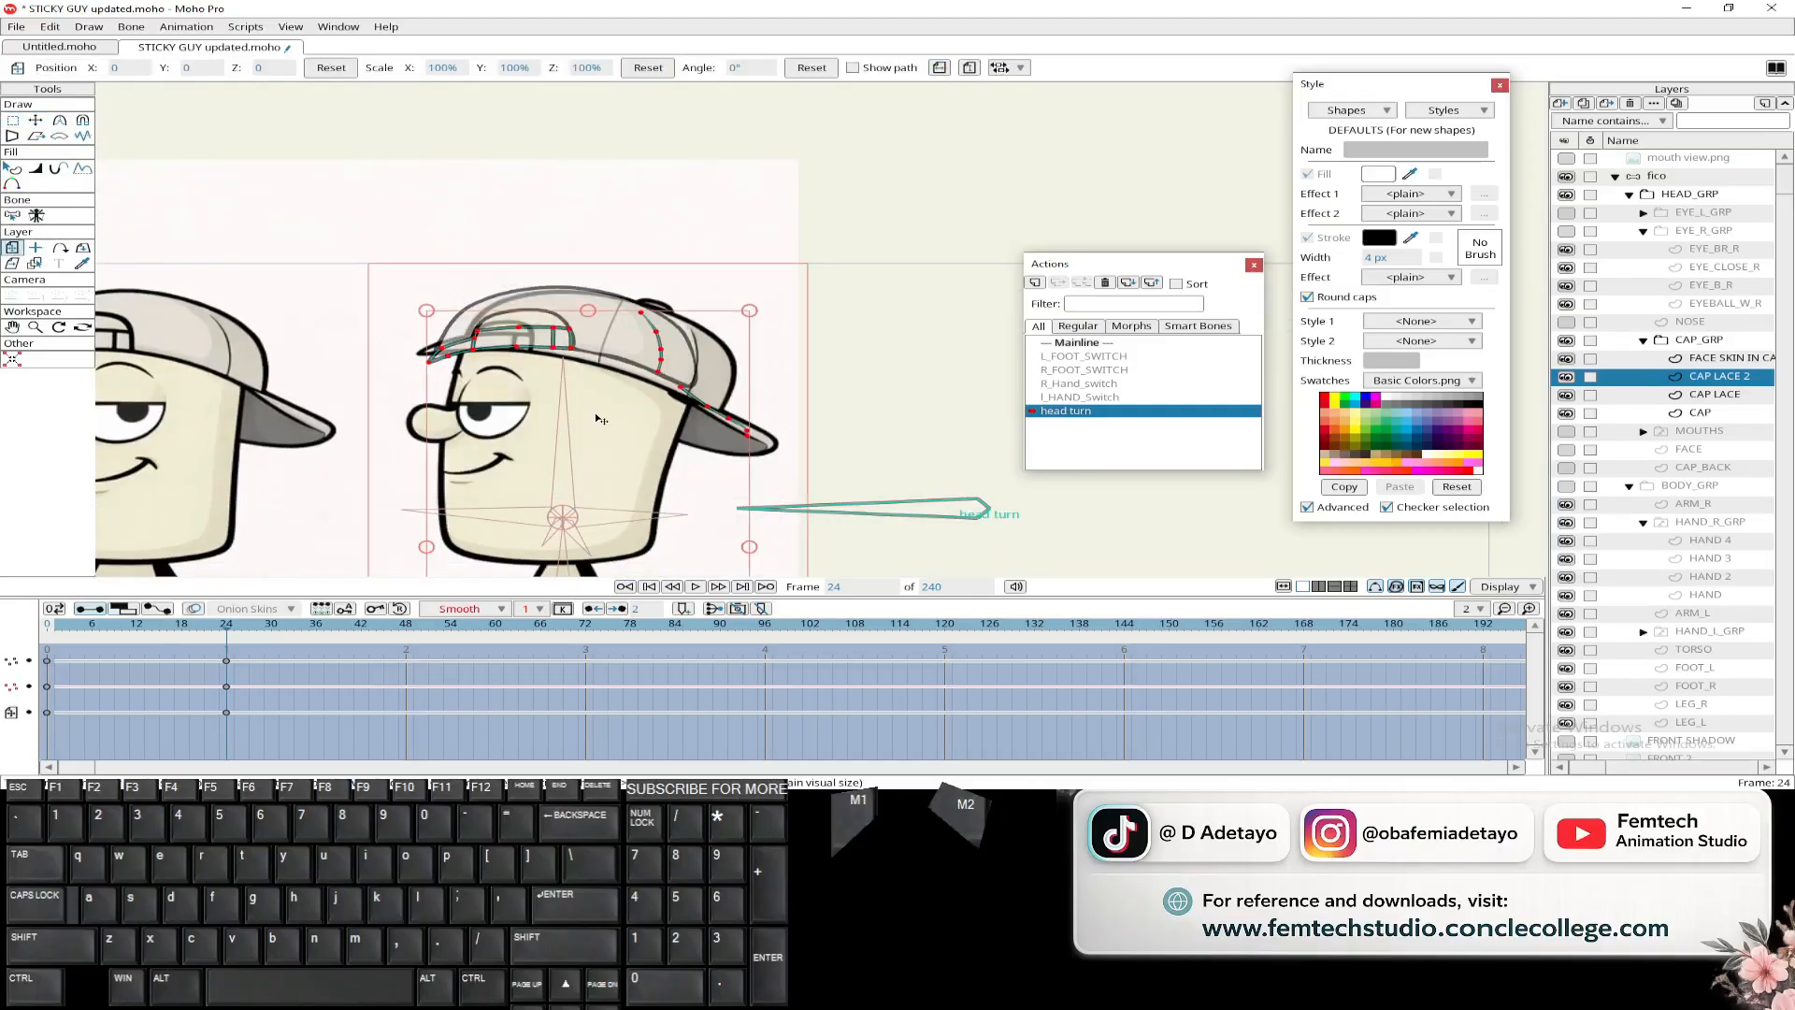
- Save the project and move the CAP LACE 2 front tip and lower-edge points at frame 1 onto the reference's tip
scroll(550, 340, up, 4)
click(57, 630)
key(ctrl+s)
drag(449, 374, 379, 373)
scroll(201, 281, up, 2)
click(36, 121)
click(163, 196)
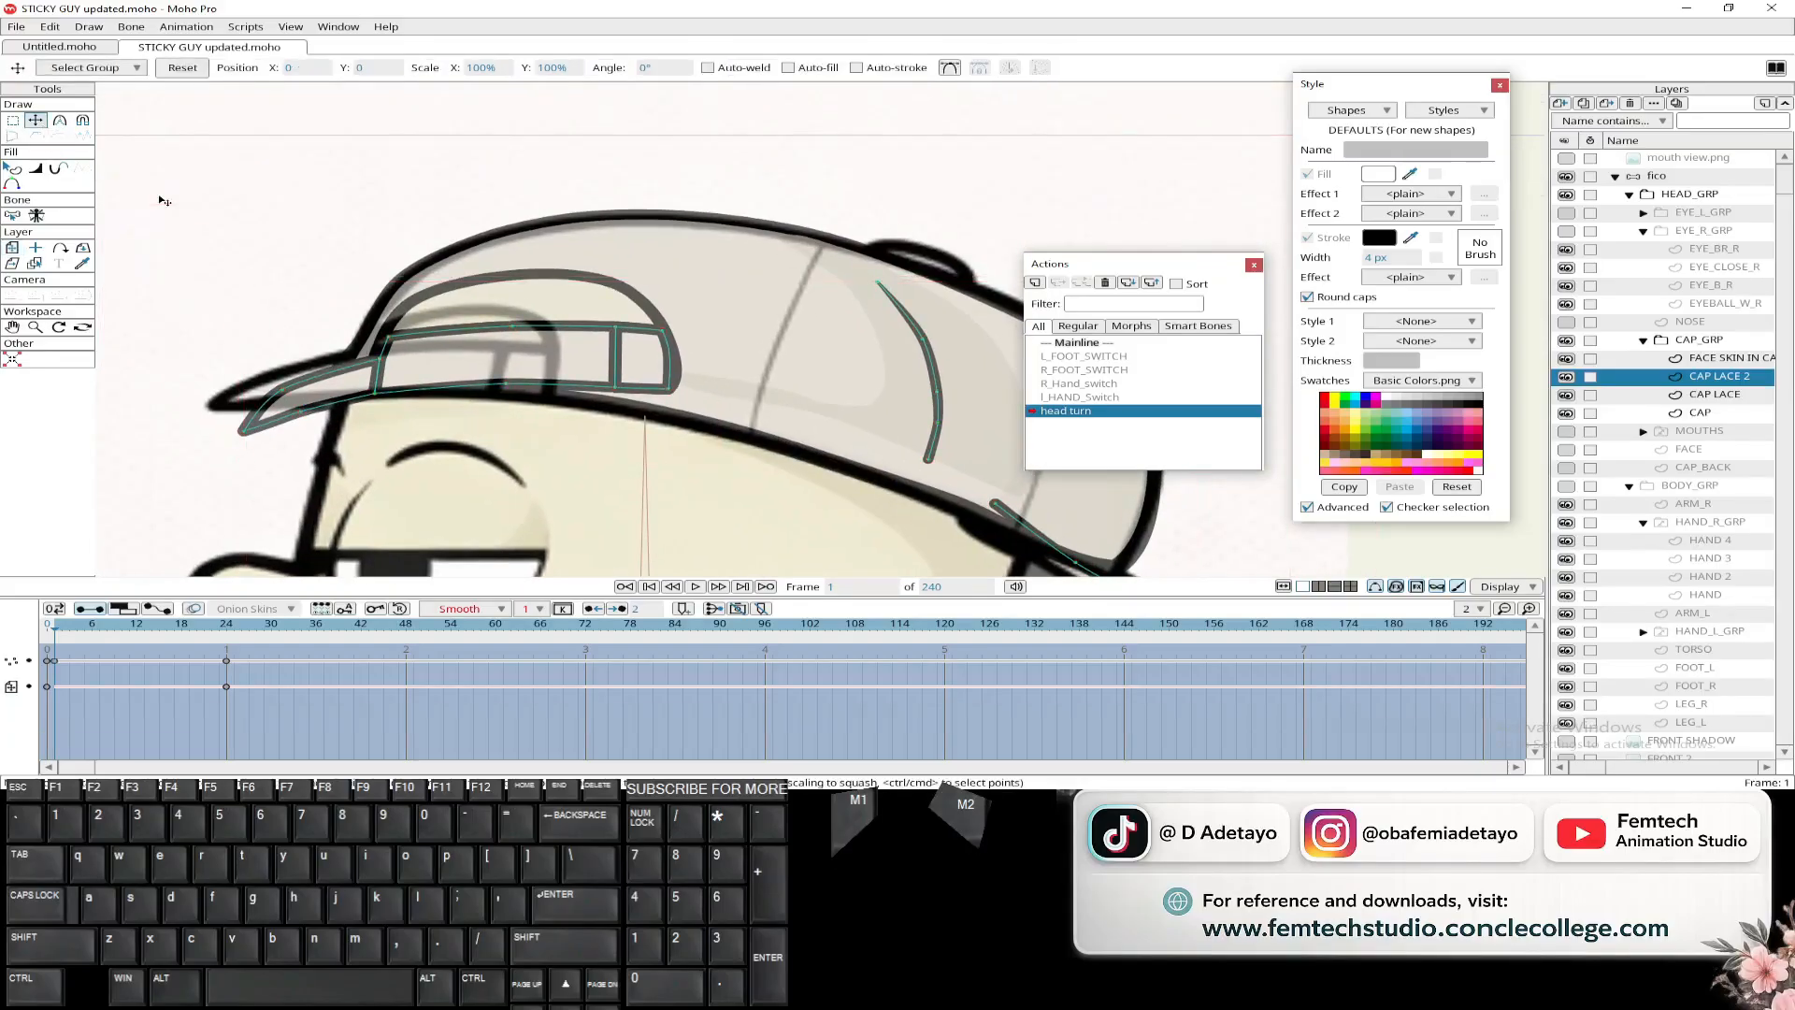
scroll(164, 196, up, 1)
drag(353, 438, 348, 418)
drag(309, 489, 277, 457)
drag(375, 463, 370, 453)
drag(478, 460, 455, 452)
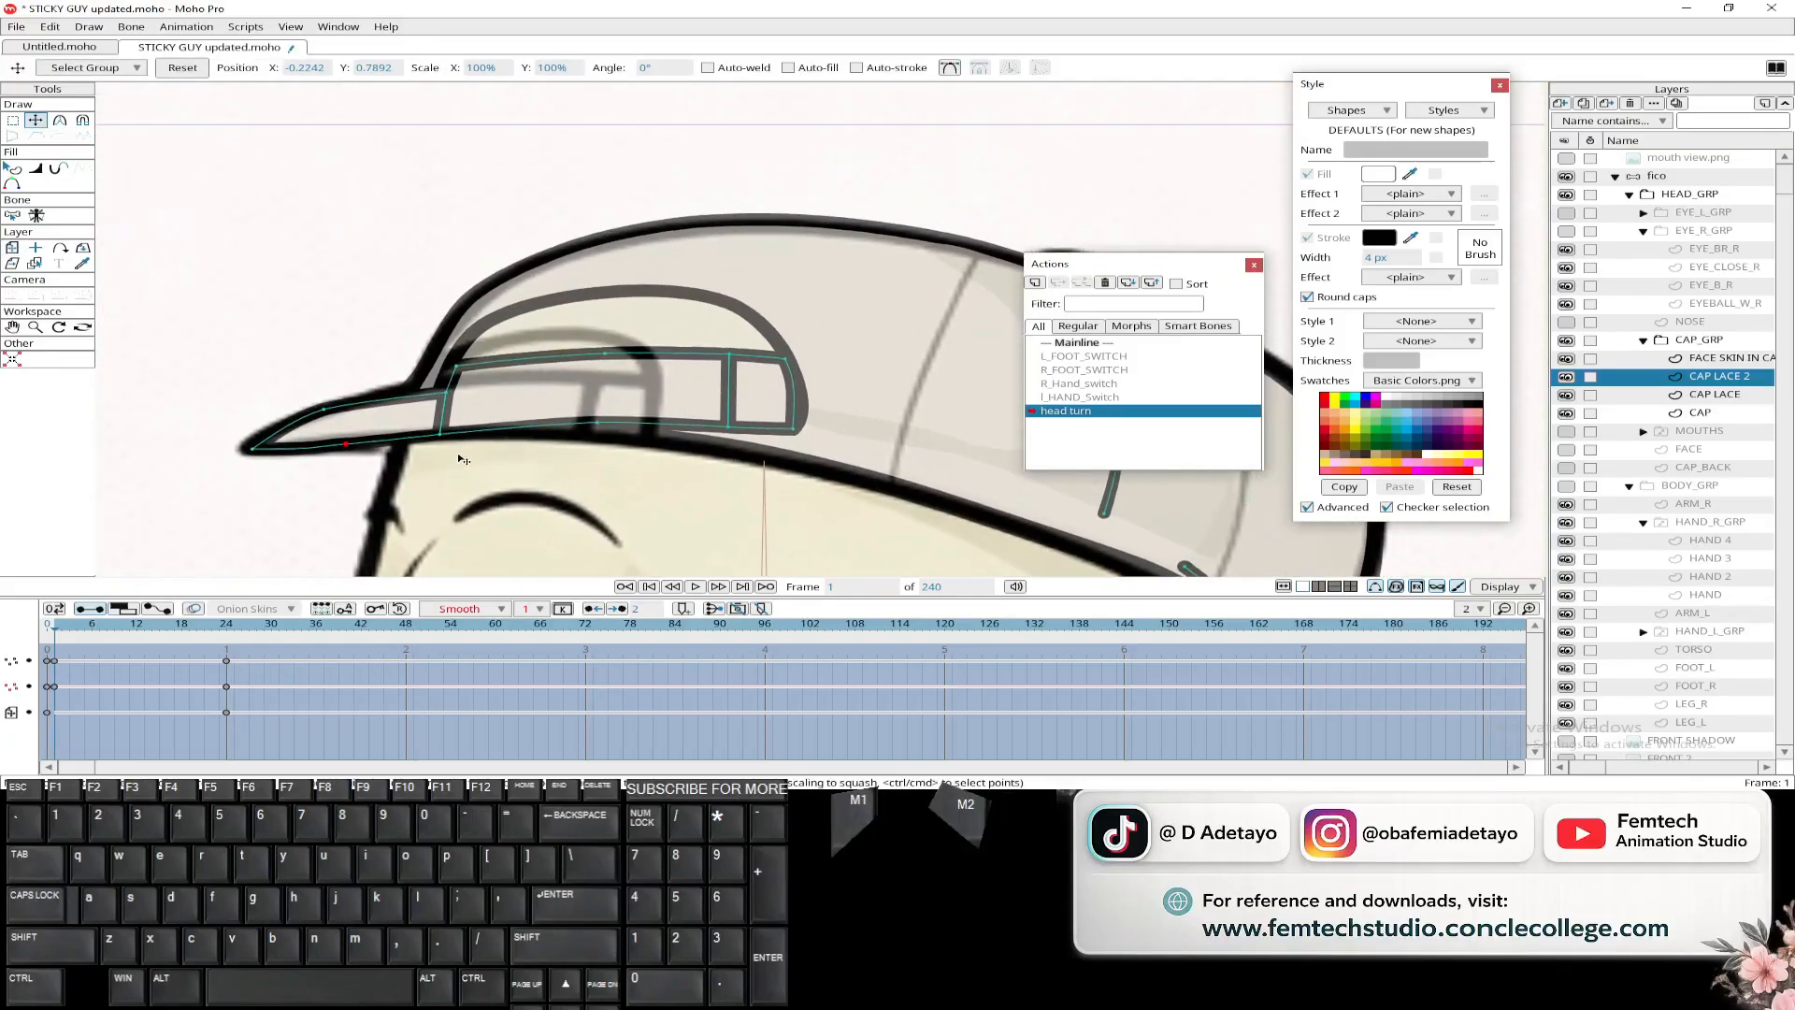
- Reposition the CAP LACE 2 points where the front tip meets the strap at frame 1 to match the reference
key(g)
drag(419, 346, 459, 417)
key(t)
key(Return)
scroll(355, 342, up, 2)
mouse_move(483, 373)
mouse_down()
mouse_move(462, 420)
mouse_move(474, 396)
mouse_up()
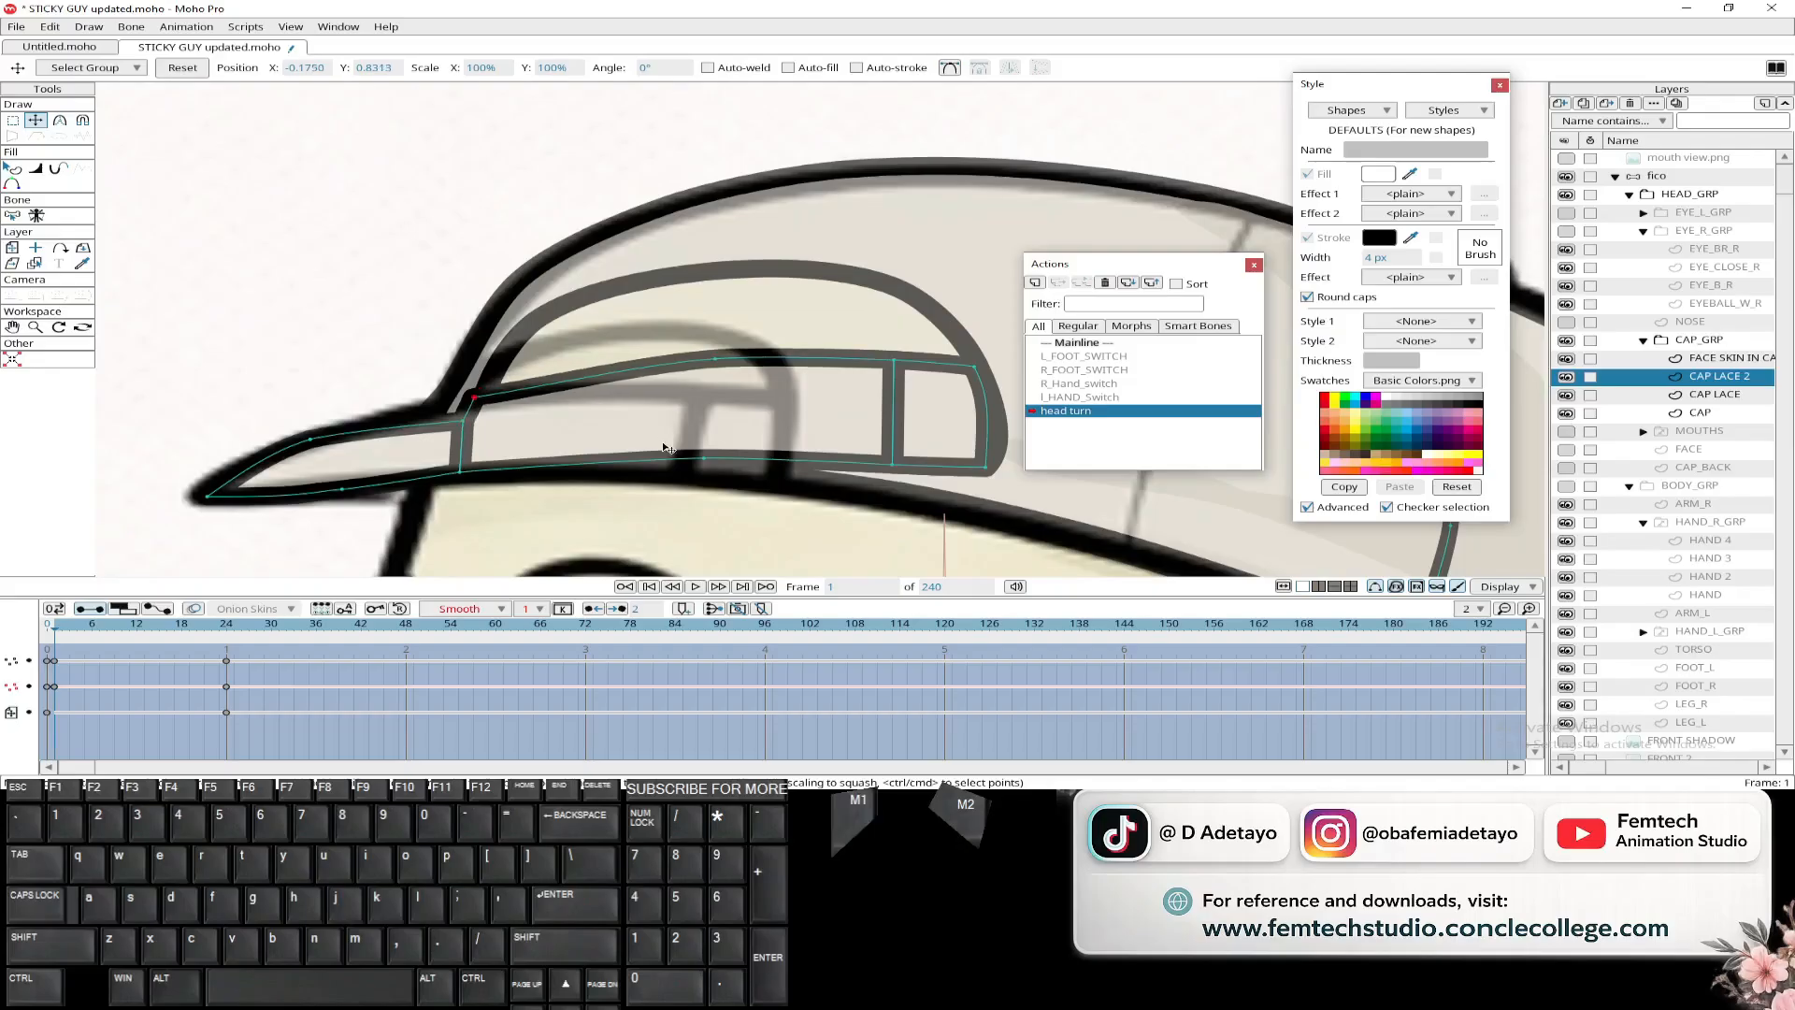
- Shift the remaining CAP LACE 2 strap points at frame 1 onto the reference's narrower strap, and check the transition on the timeline
drag(703, 457, 578, 473)
drag(715, 358, 603, 395)
drag(894, 359, 692, 394)
drag(893, 464, 686, 474)
drag(986, 467, 780, 477)
drag(974, 367, 779, 397)
drag(780, 478, 781, 485)
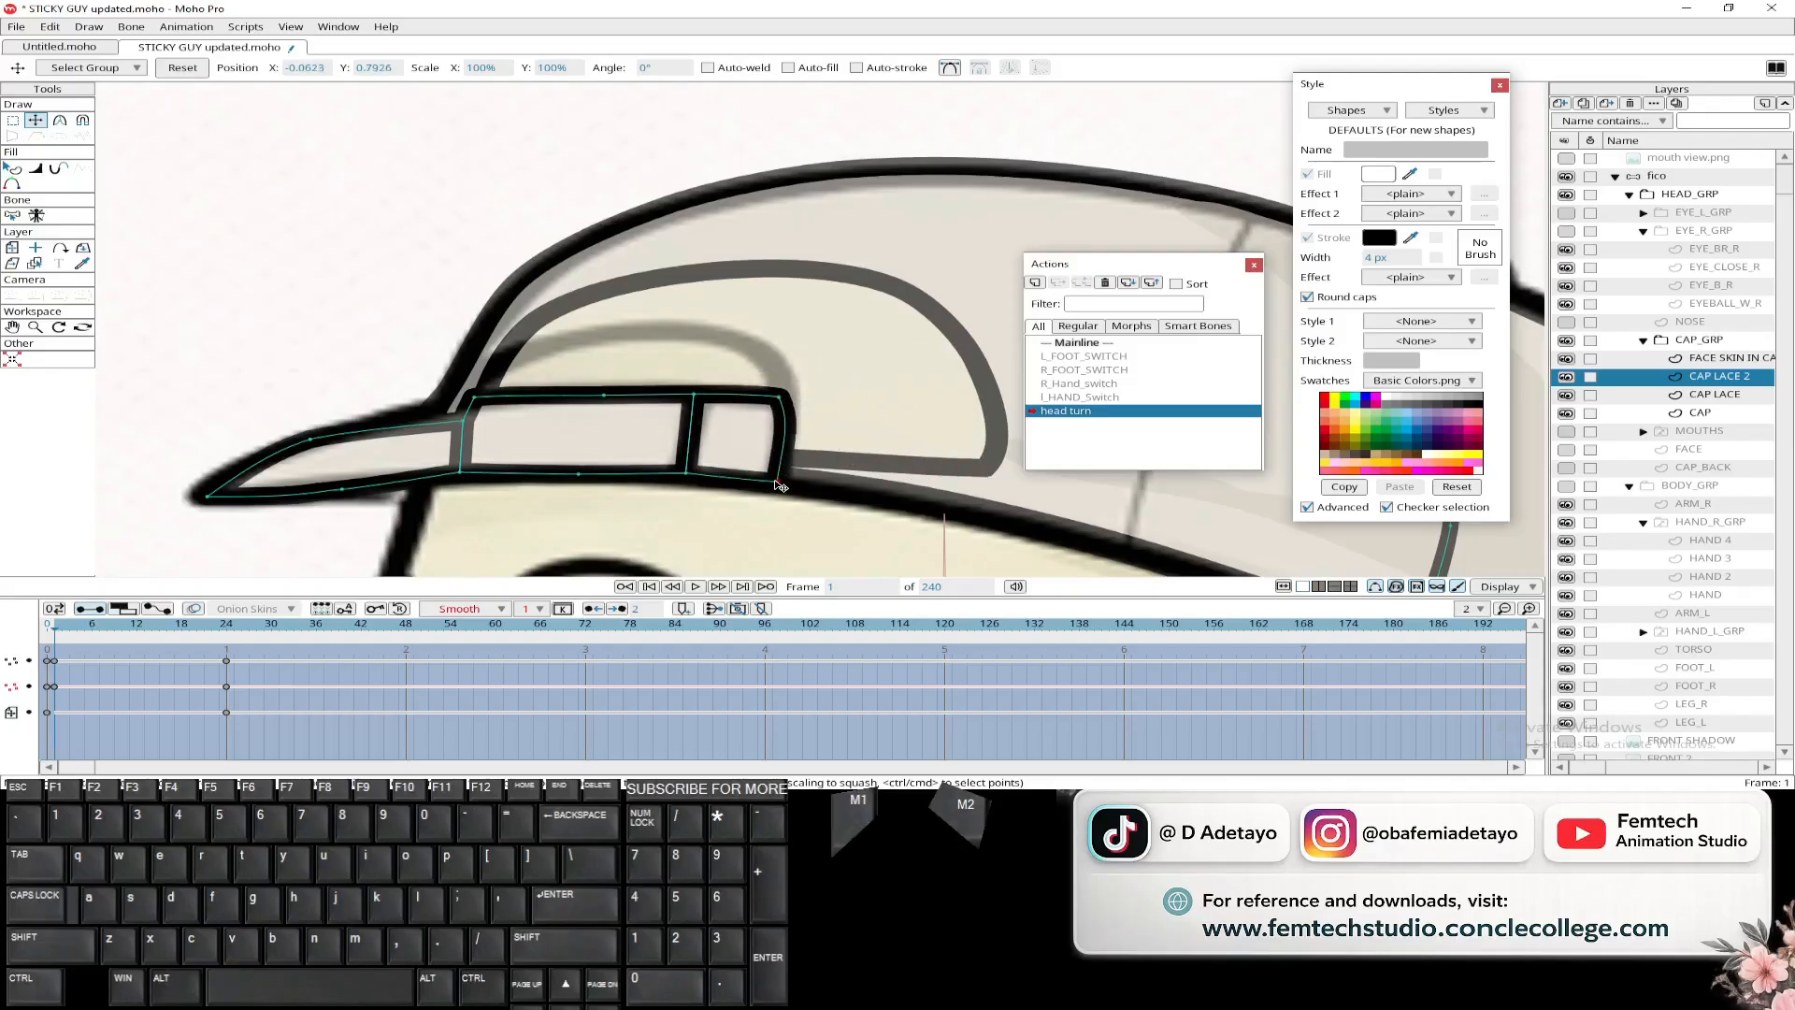
click(152, 625)
drag(166, 631, 54, 641)
- Select the CAP LACE layer and key its original point positions and layer transform at frame 24
scroll(517, 449, down, 2)
alt+right_click(690, 422)
click(228, 627)
click(477, 412)
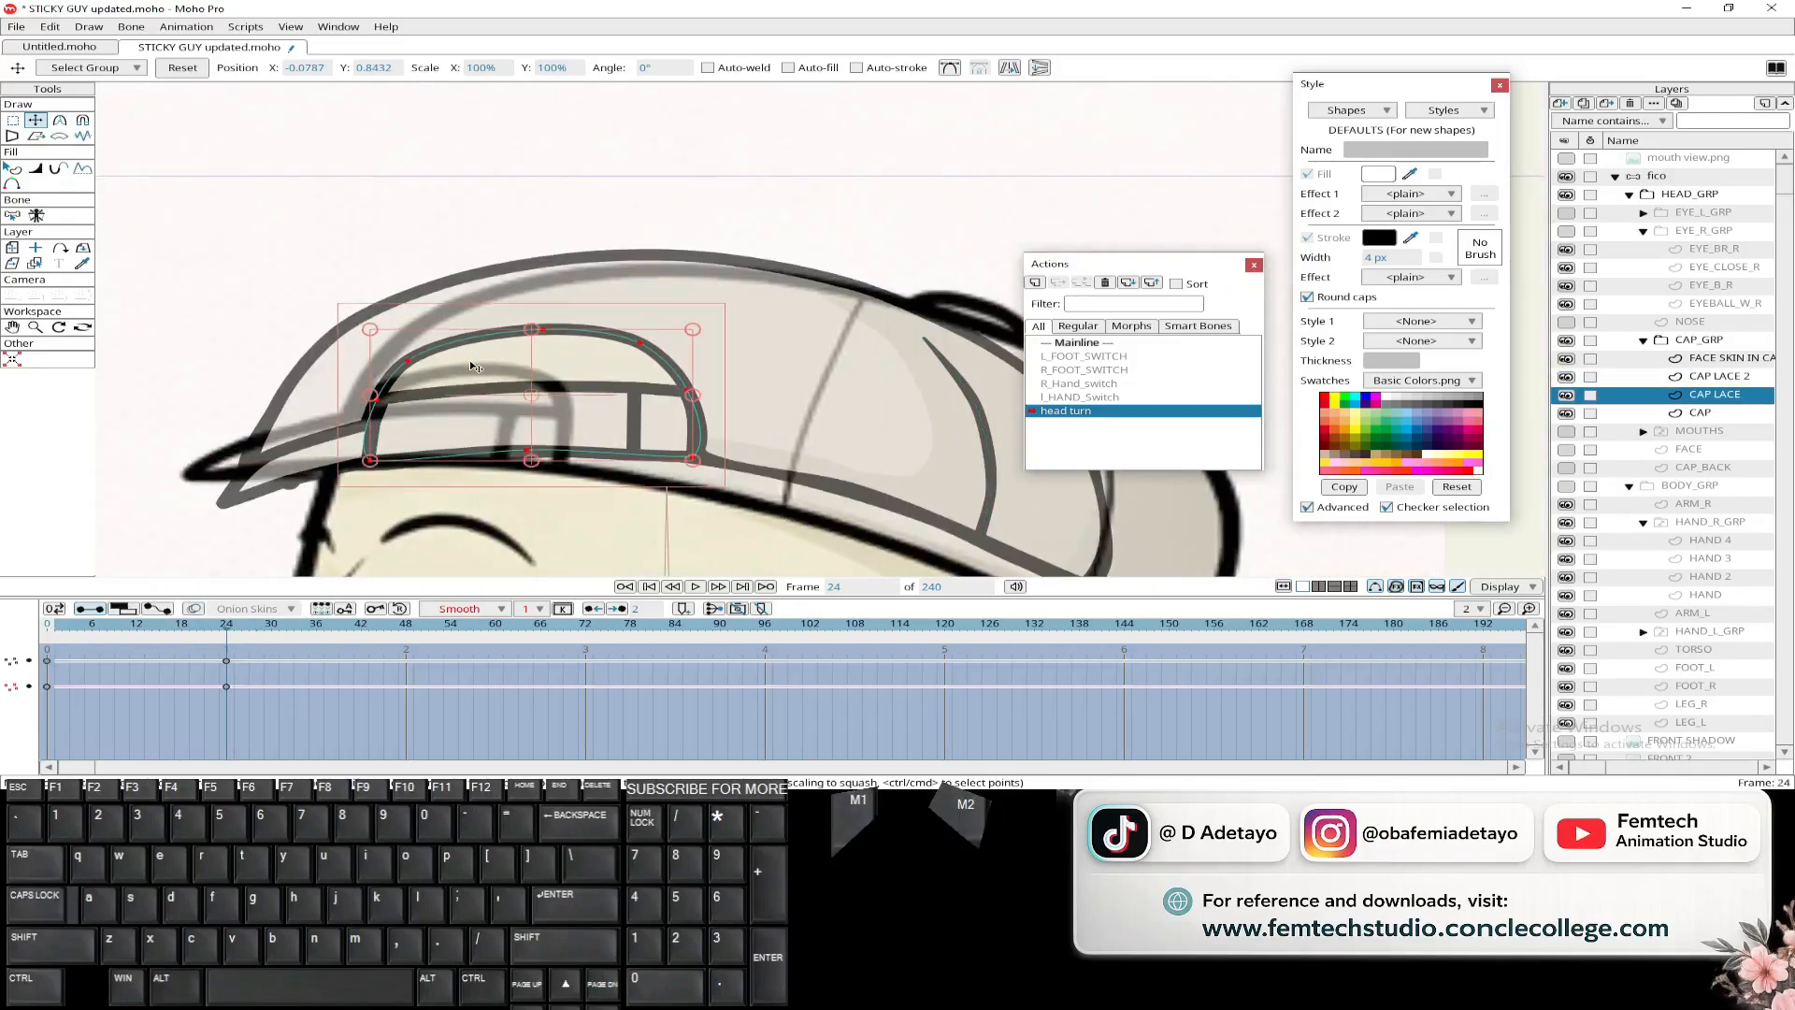
click(17, 249)
click(523, 366)
- Narrow and shorten the whole CAP LACE arch at frame 1 to fit the reference's cap opening
click(55, 630)
click(34, 122)
scroll(513, 452, up, 2)
drag(487, 465, 594, 472)
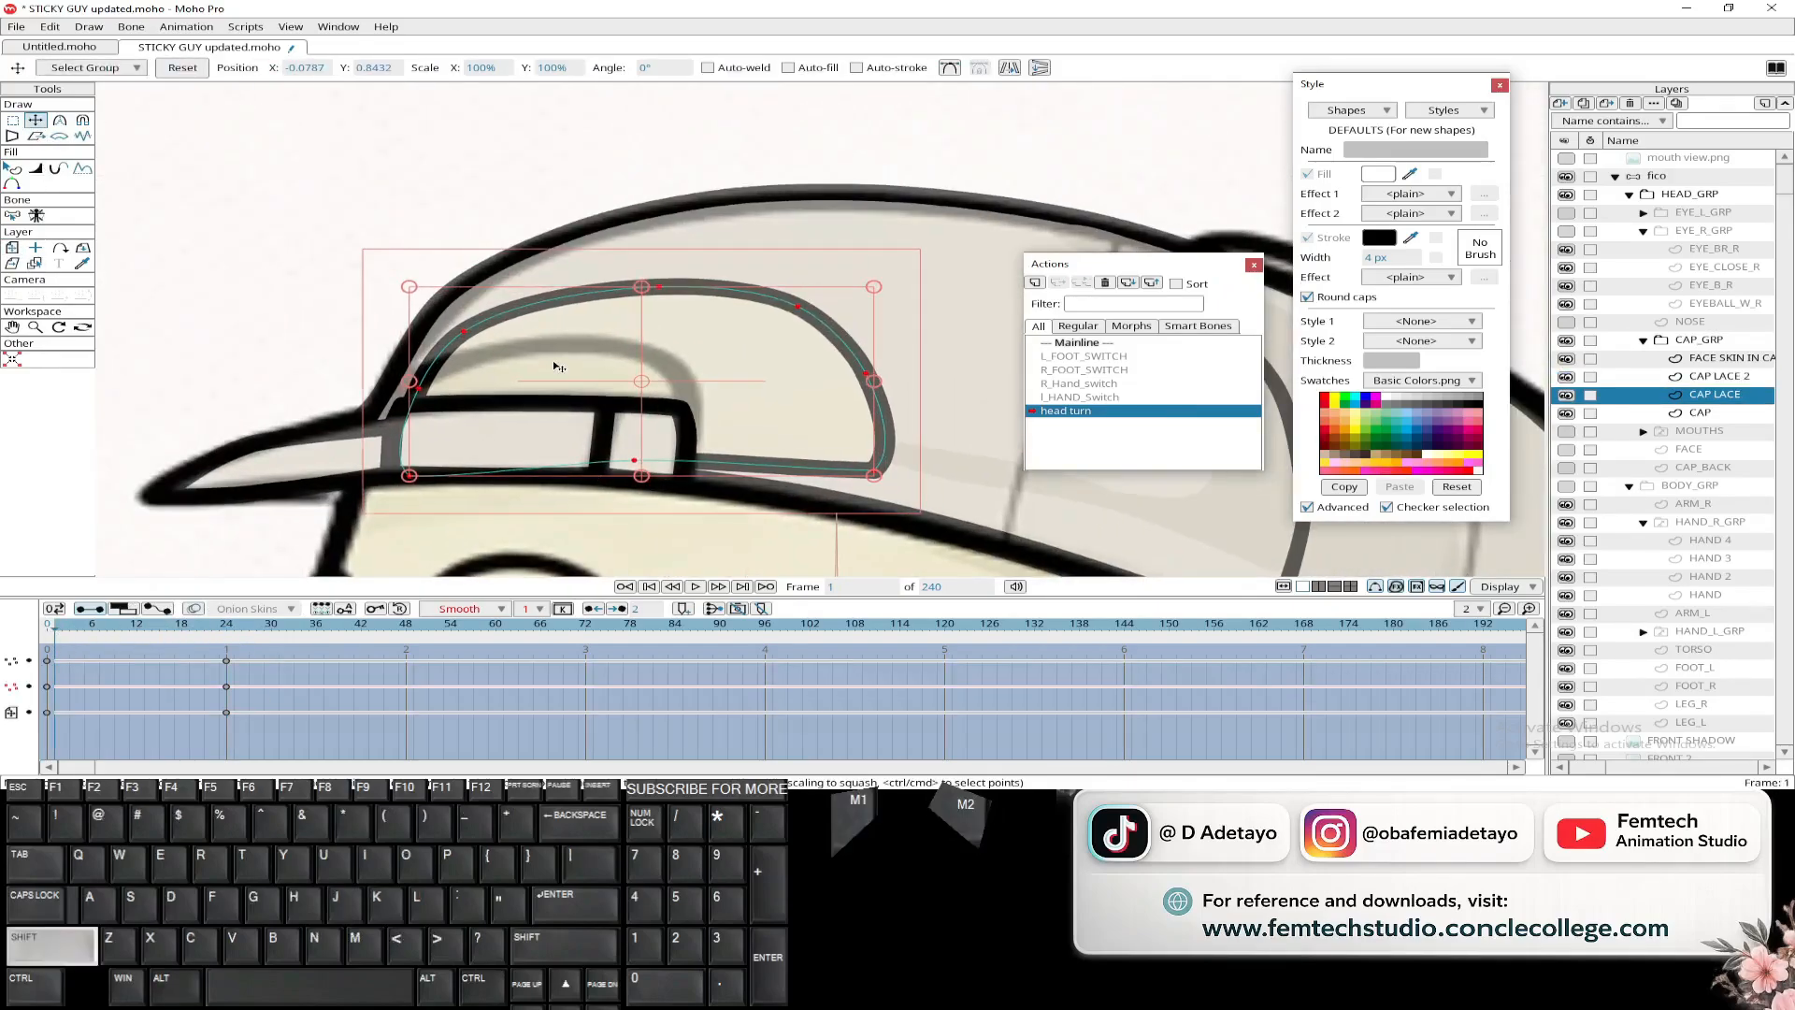
drag(557, 364, 553, 365)
drag(871, 381, 688, 380)
drag(547, 286, 535, 340)
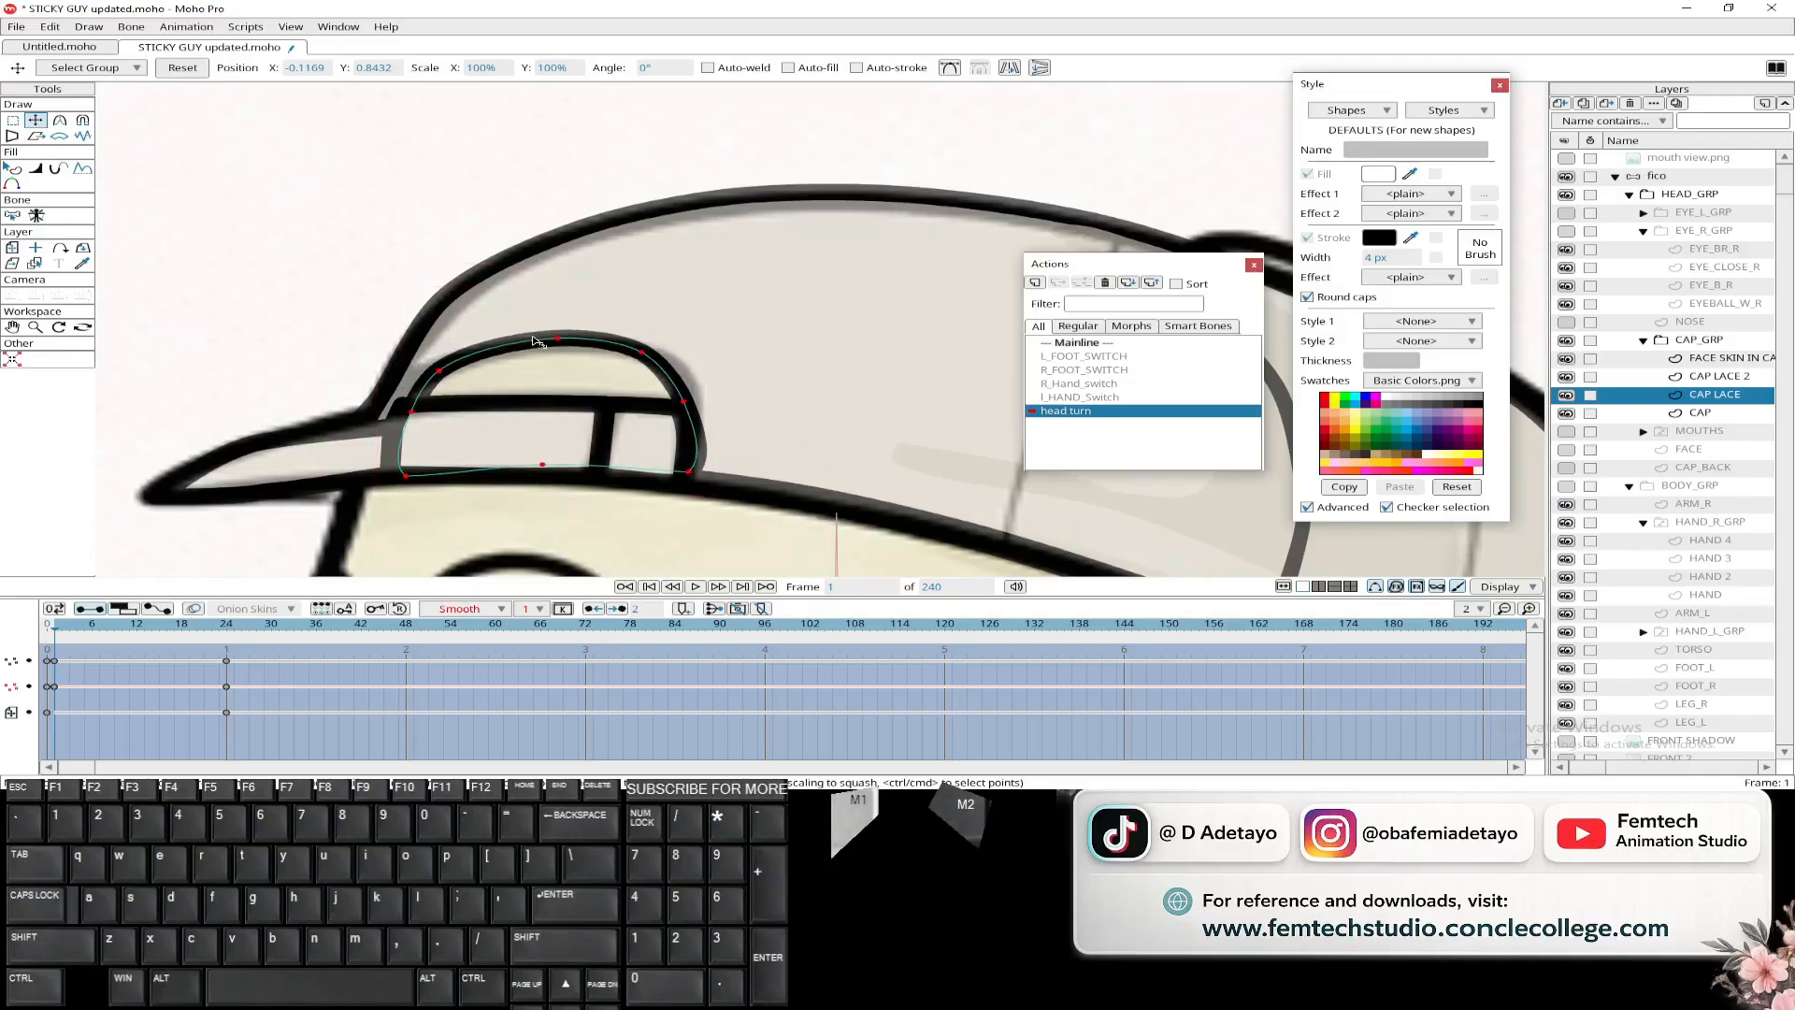
- Fine-tune the CAP LACE arch's individual side and base points at frame 1, and check the transition on the timeline
drag(641, 353, 688, 401)
scroll(575, 466, up, 3)
drag(518, 465, 514, 482)
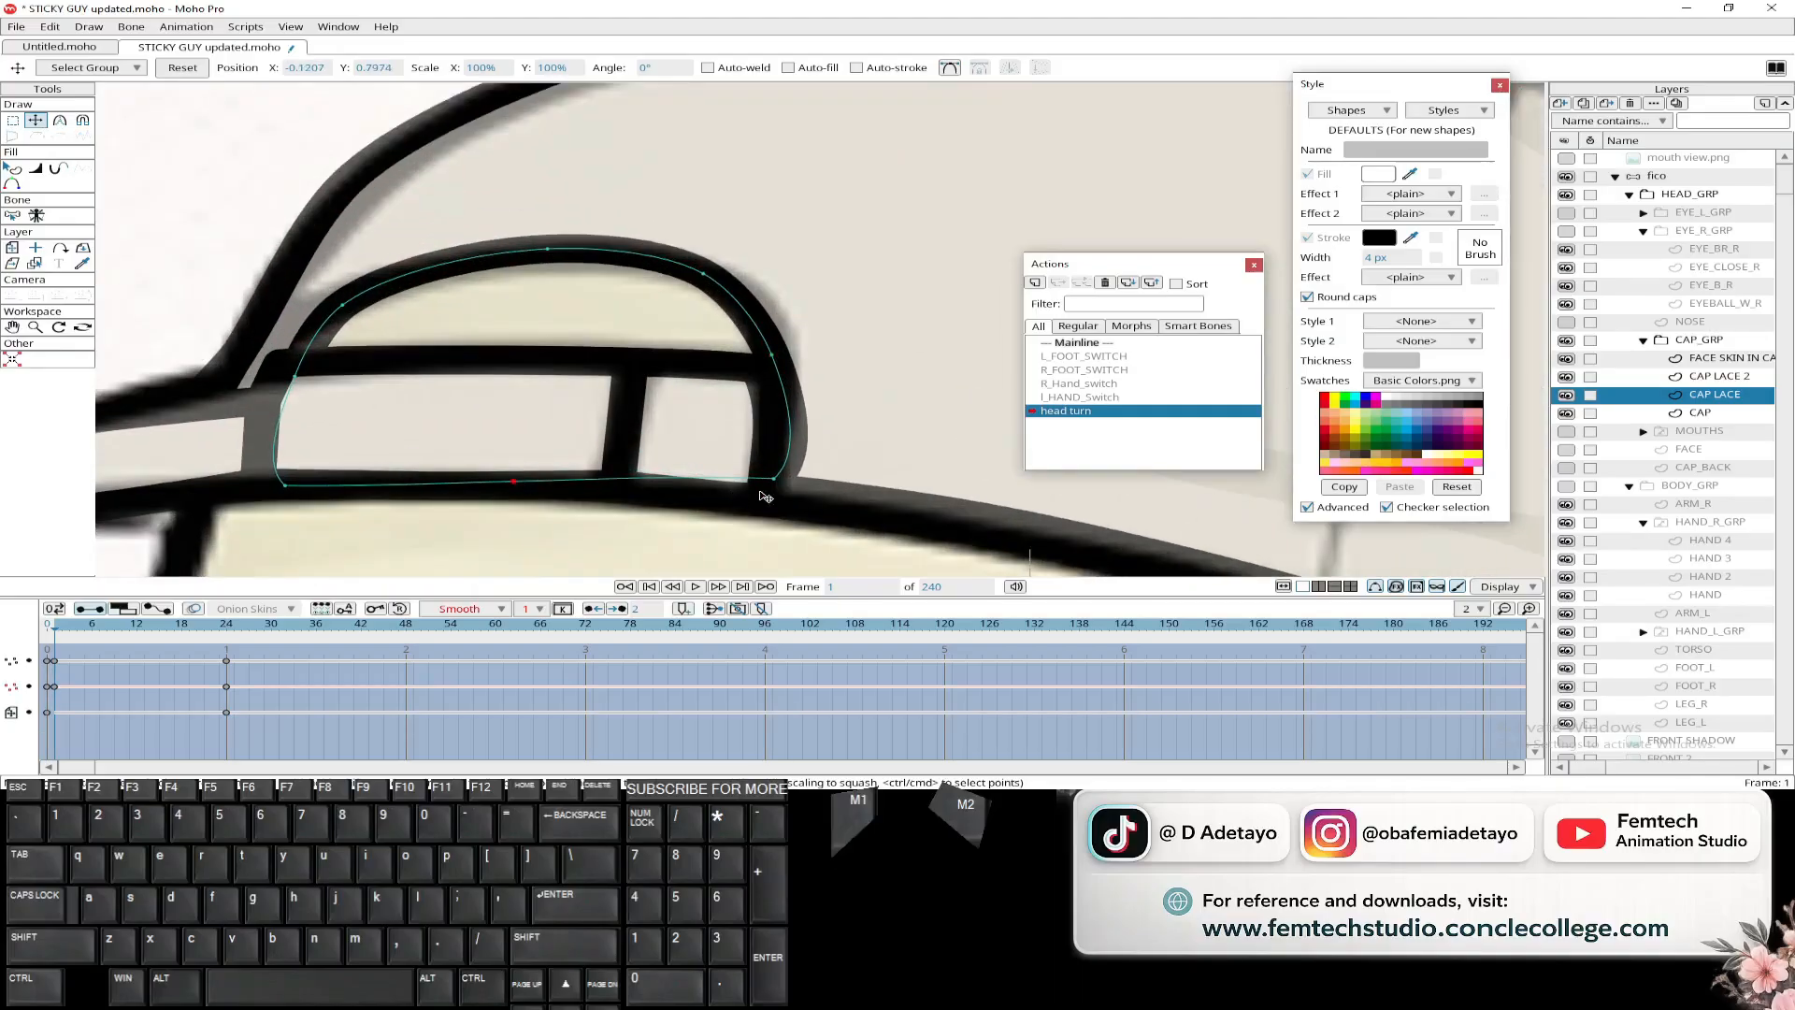
drag(773, 476, 756, 481)
scroll(485, 314, down, 5)
click(92, 624)
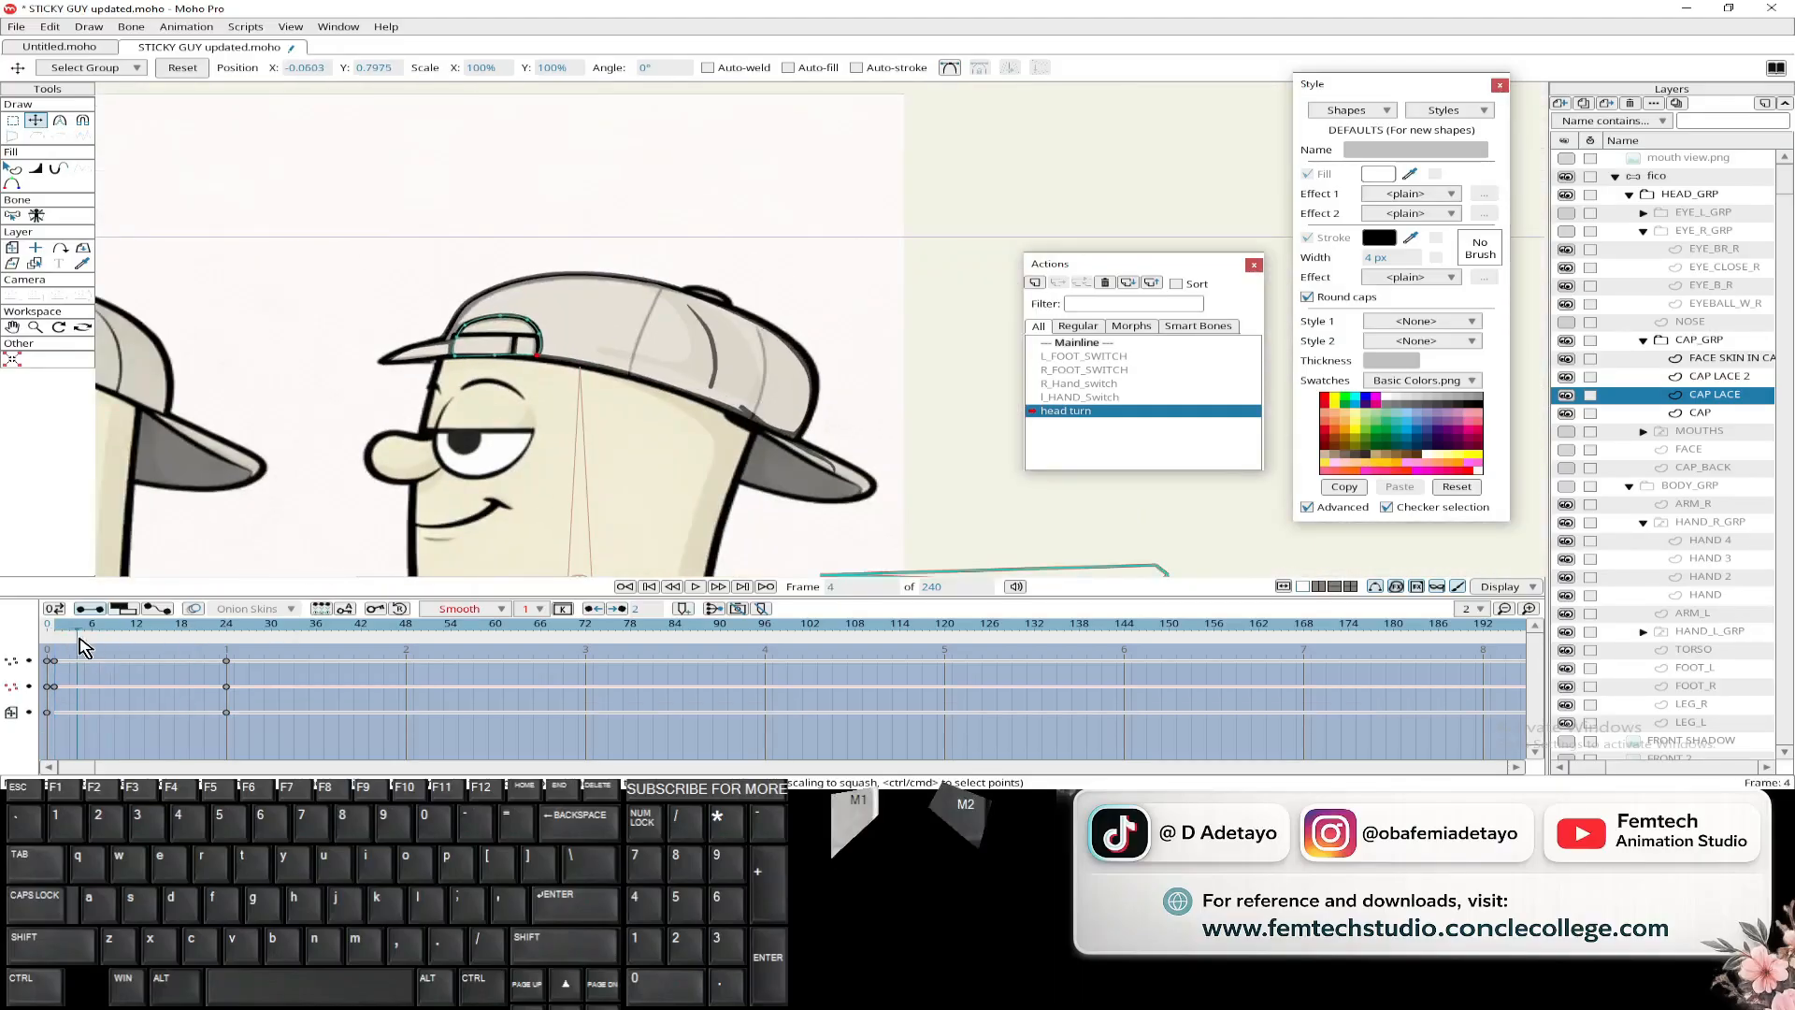
- Select the CAP LACE 2 layer and key the original positions of its cap seam and brim line points at frame 24
click(53, 665)
alt+click(706, 372)
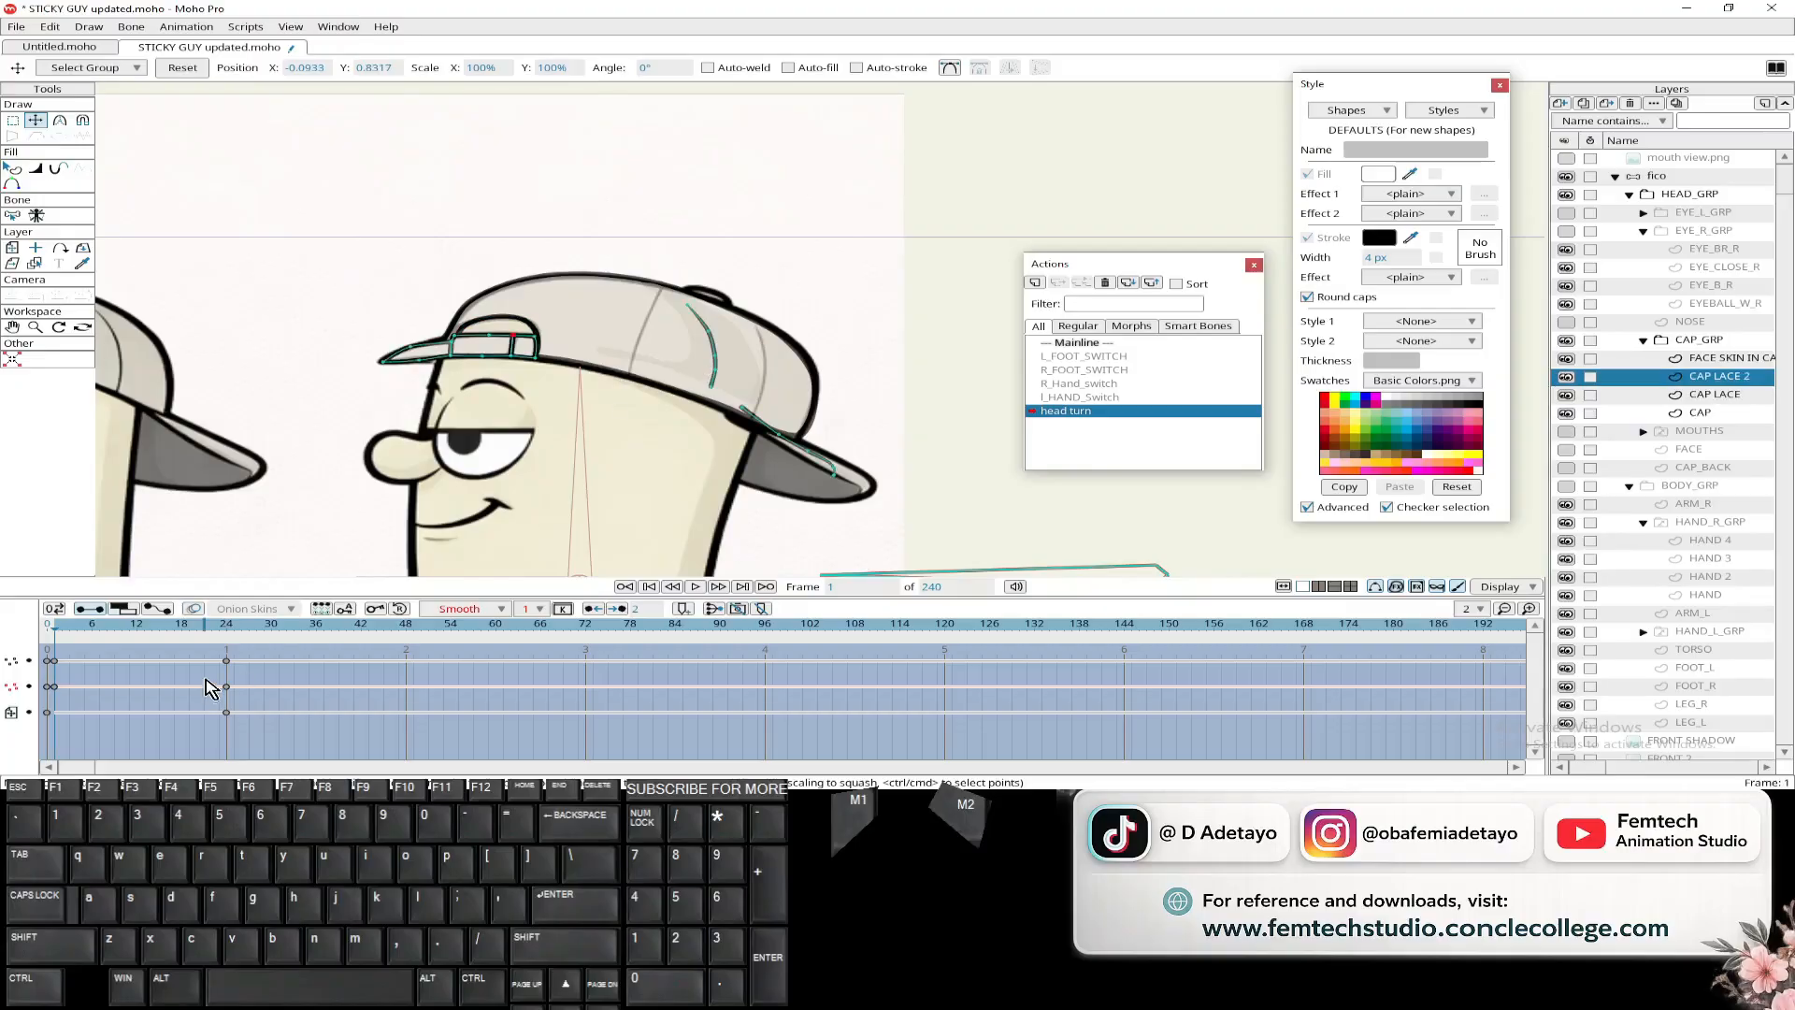
click(227, 633)
click(13, 121)
drag(649, 235, 888, 513)
key(t)
click(12, 246)
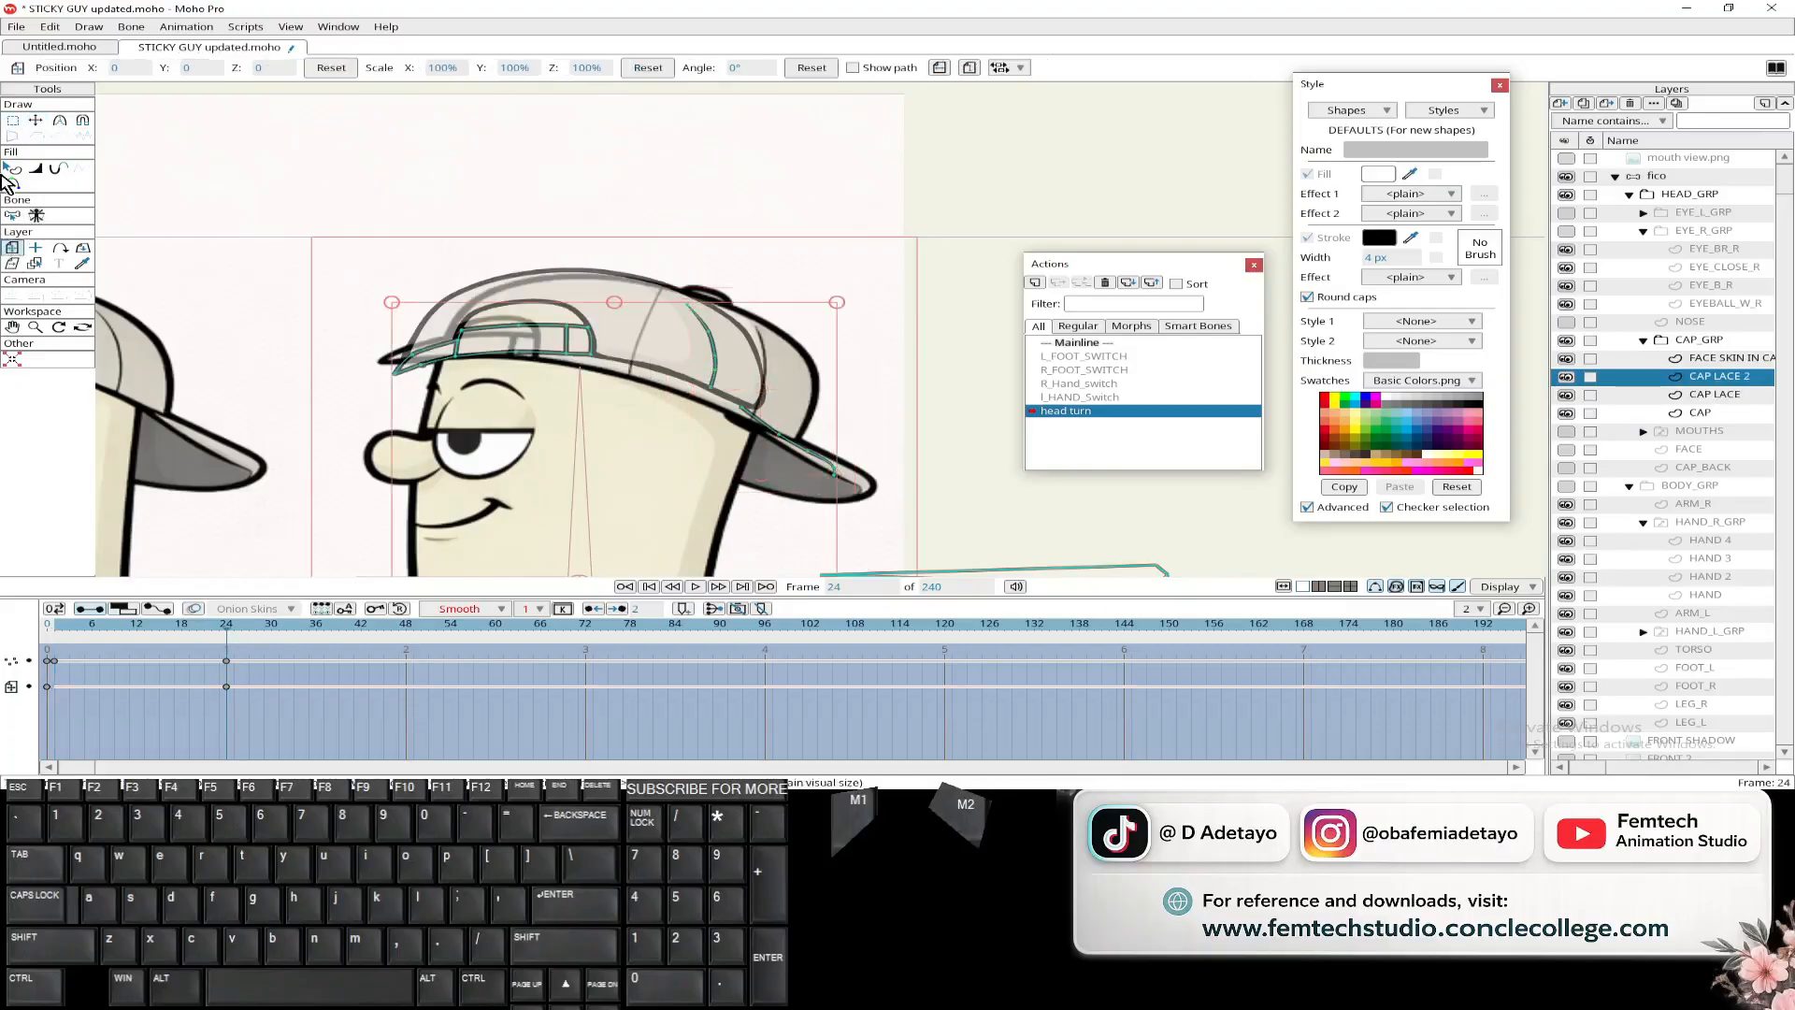
click(13, 120)
drag(650, 253, 887, 510)
click(12, 247)
- Reposition and straighten the CAP LACE 2 cap seam at frame 1 to follow the reference's front seam line
click(54, 662)
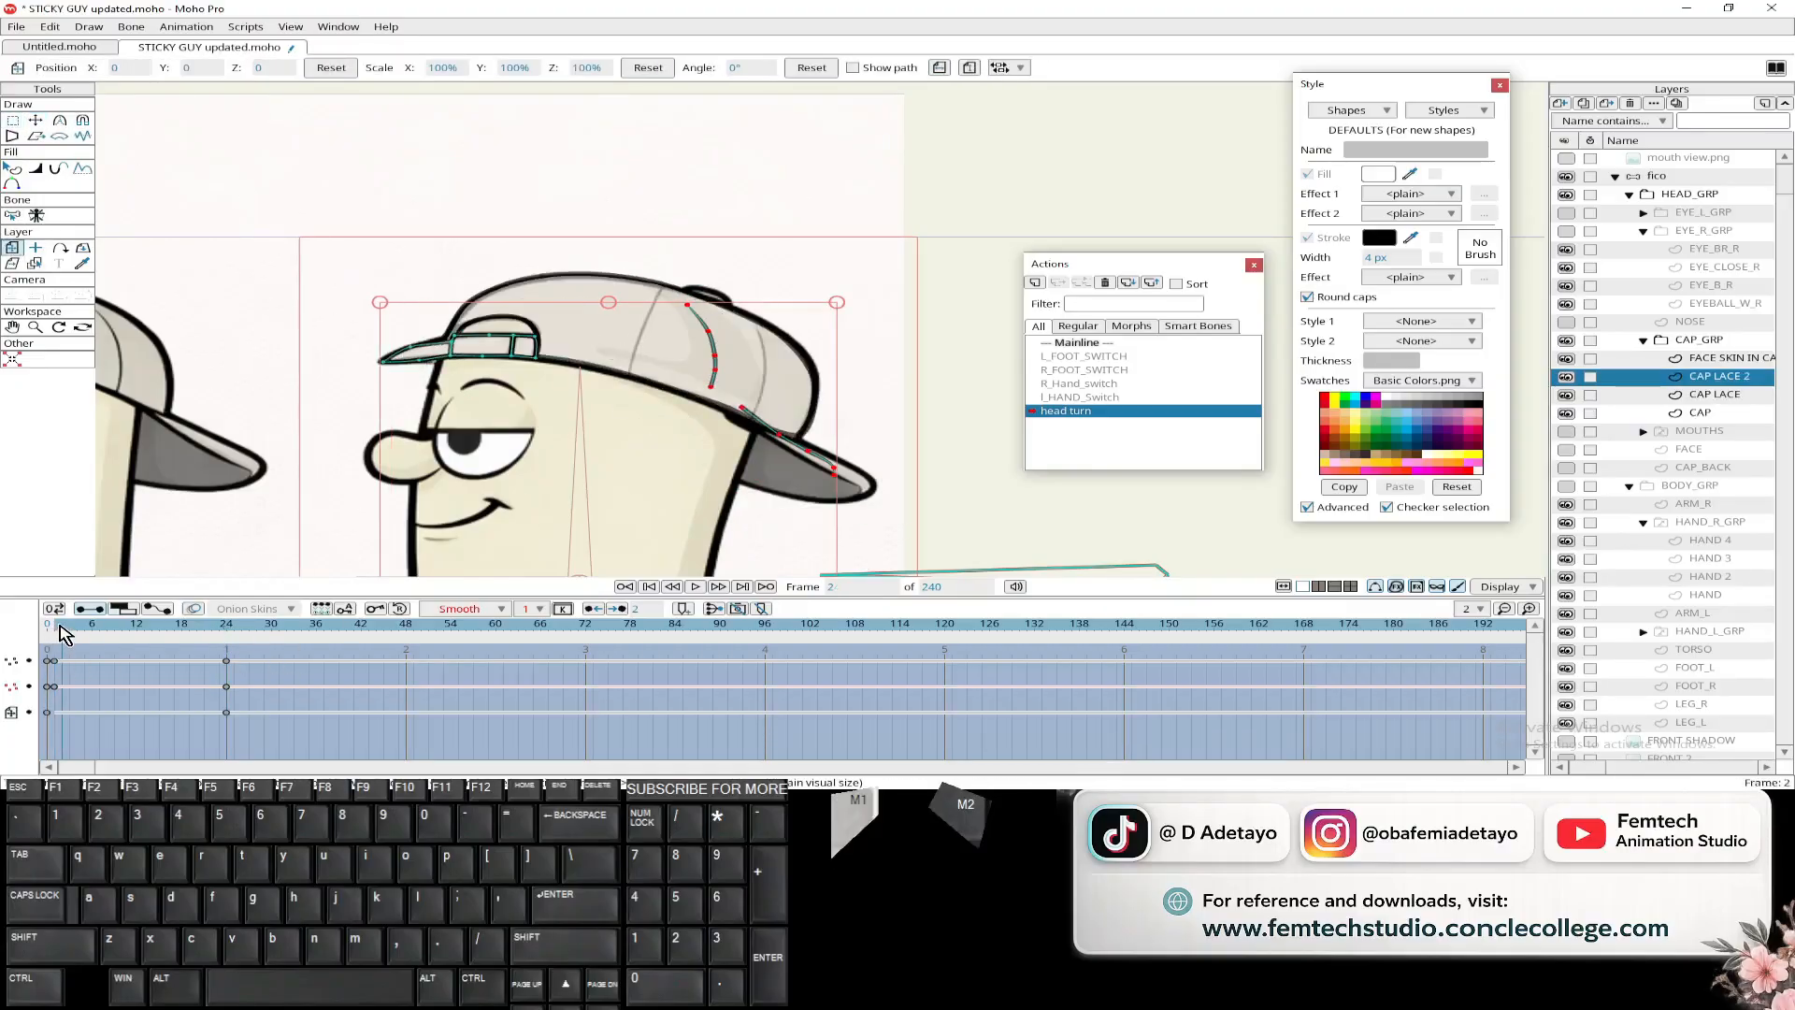
key(t)
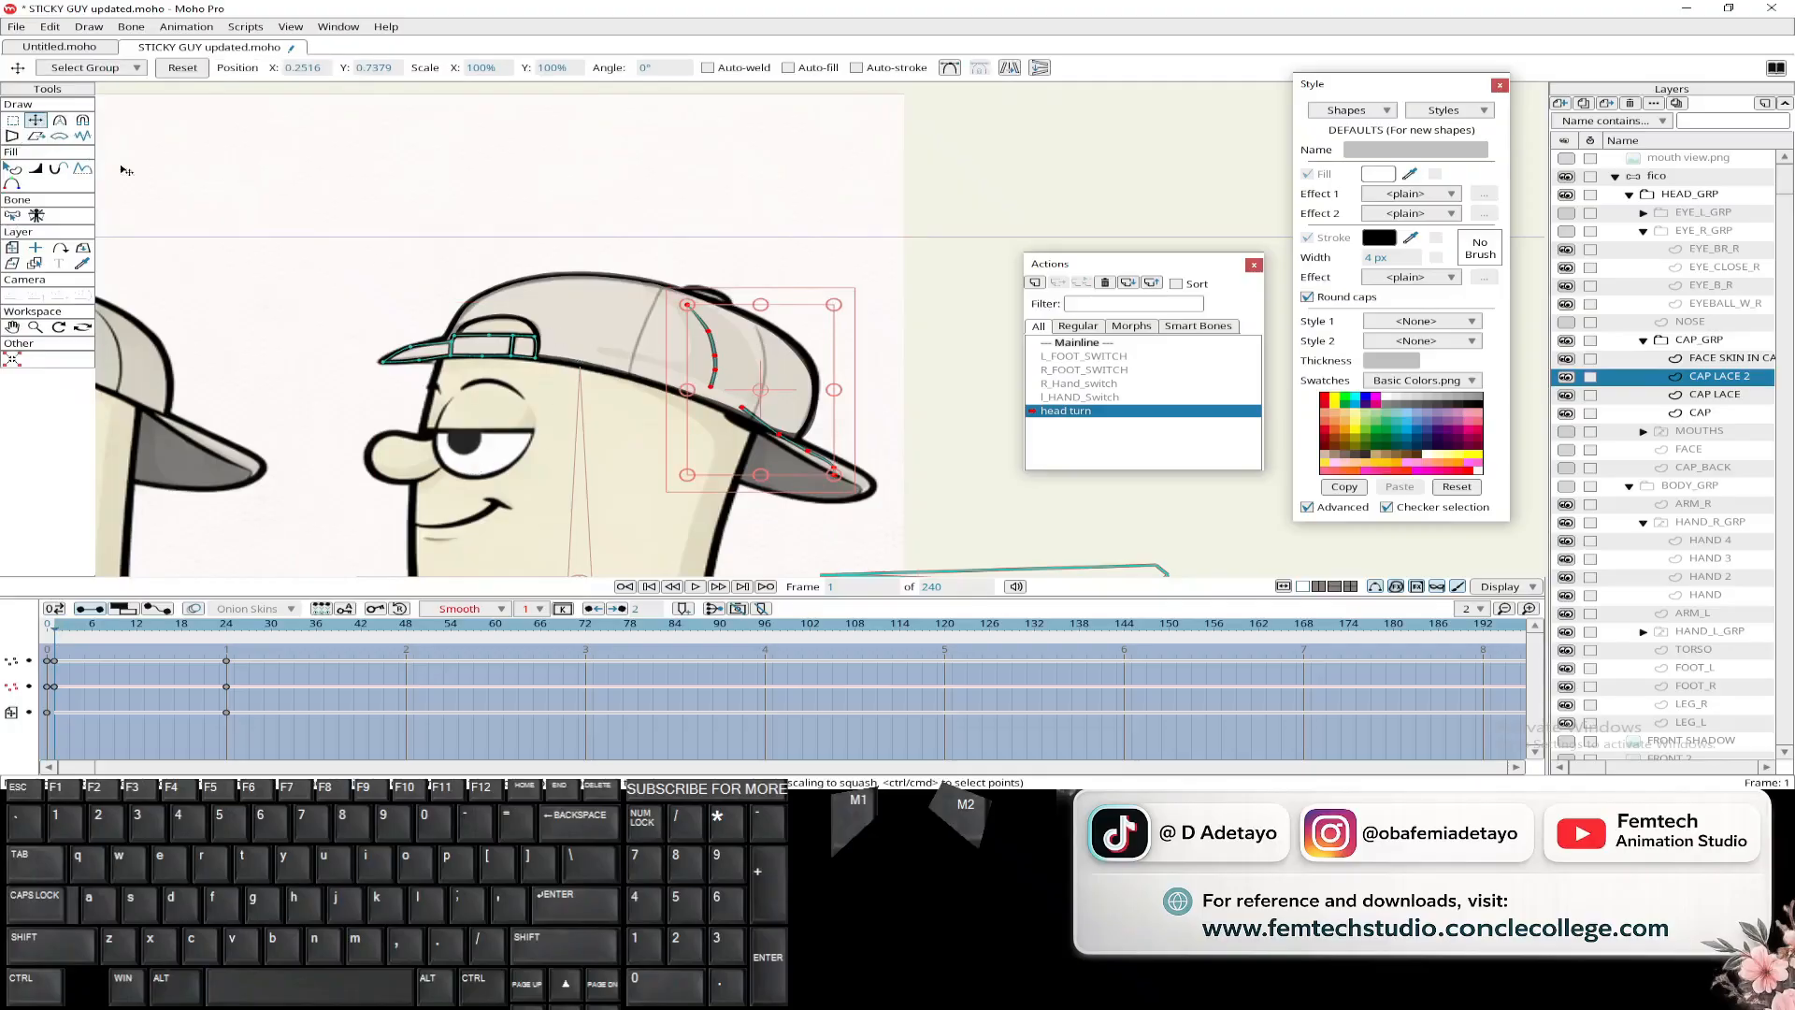
key(g)
drag(609, 249, 660, 366)
key(t)
scroll(657, 343, up, 2)
scroll(702, 316, up, 2)
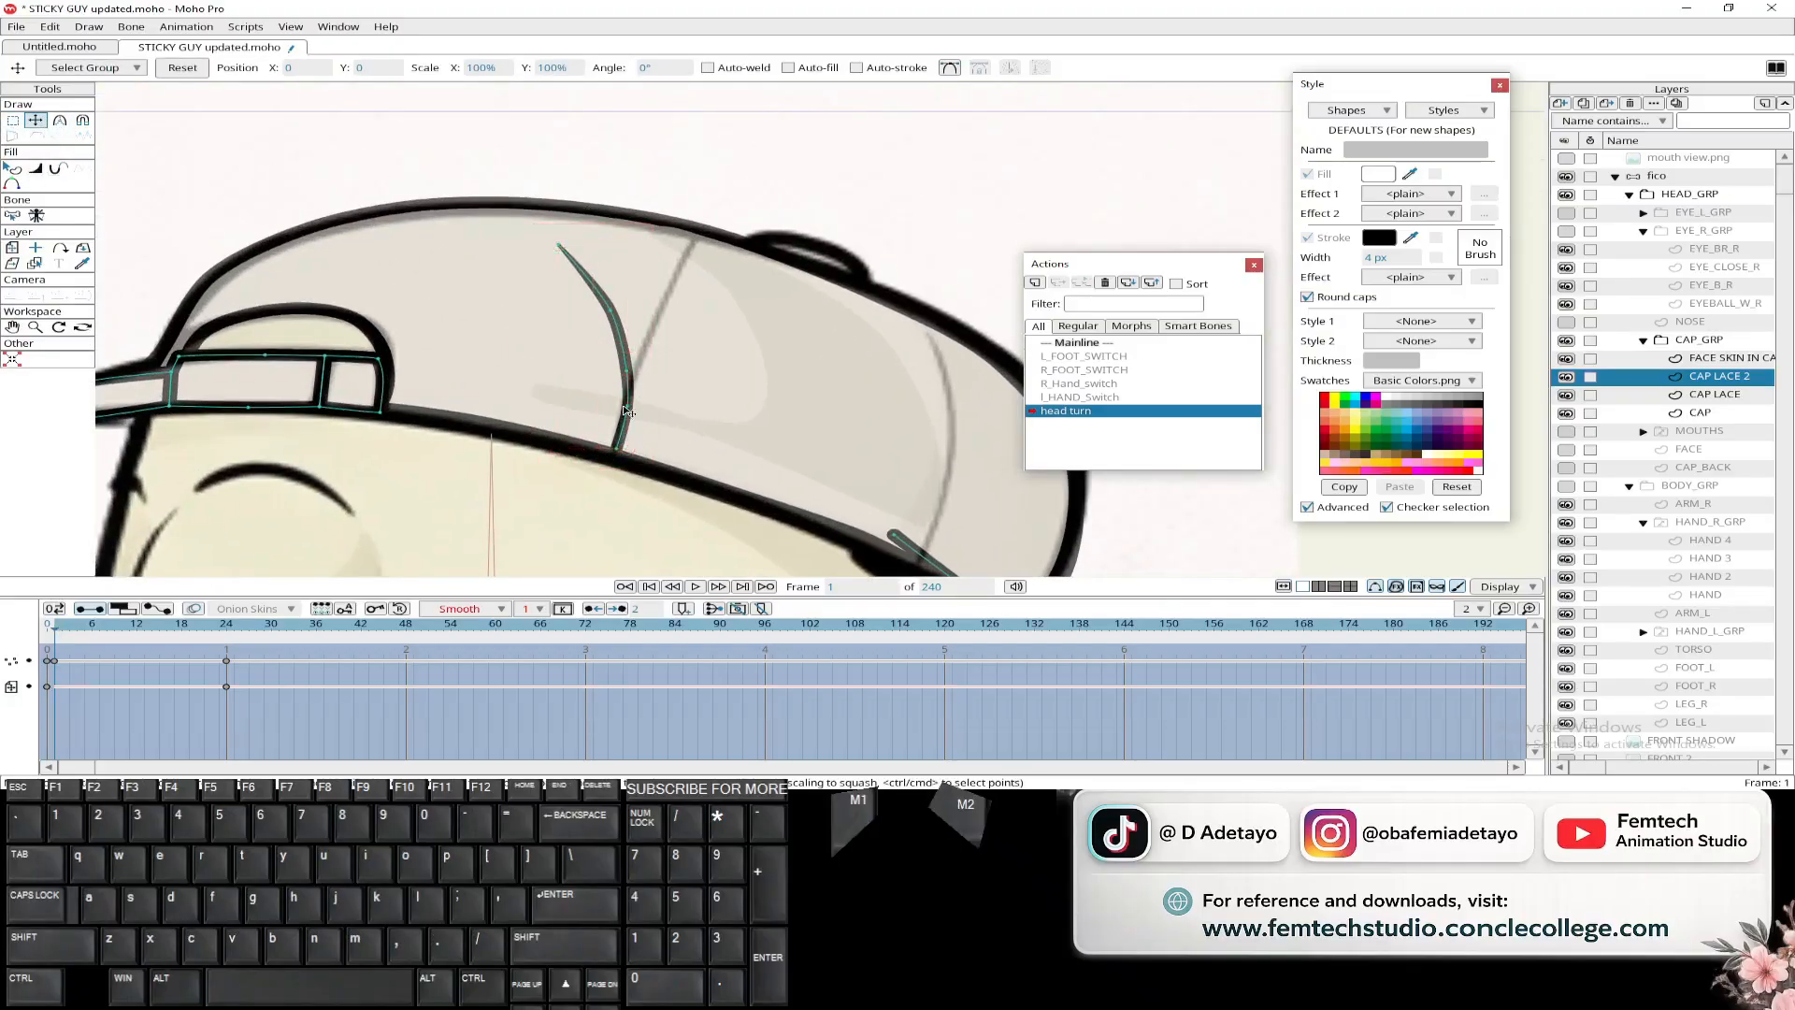
drag(610, 308, 657, 305)
scroll(645, 364, down, 2)
drag(635, 368, 499, 308)
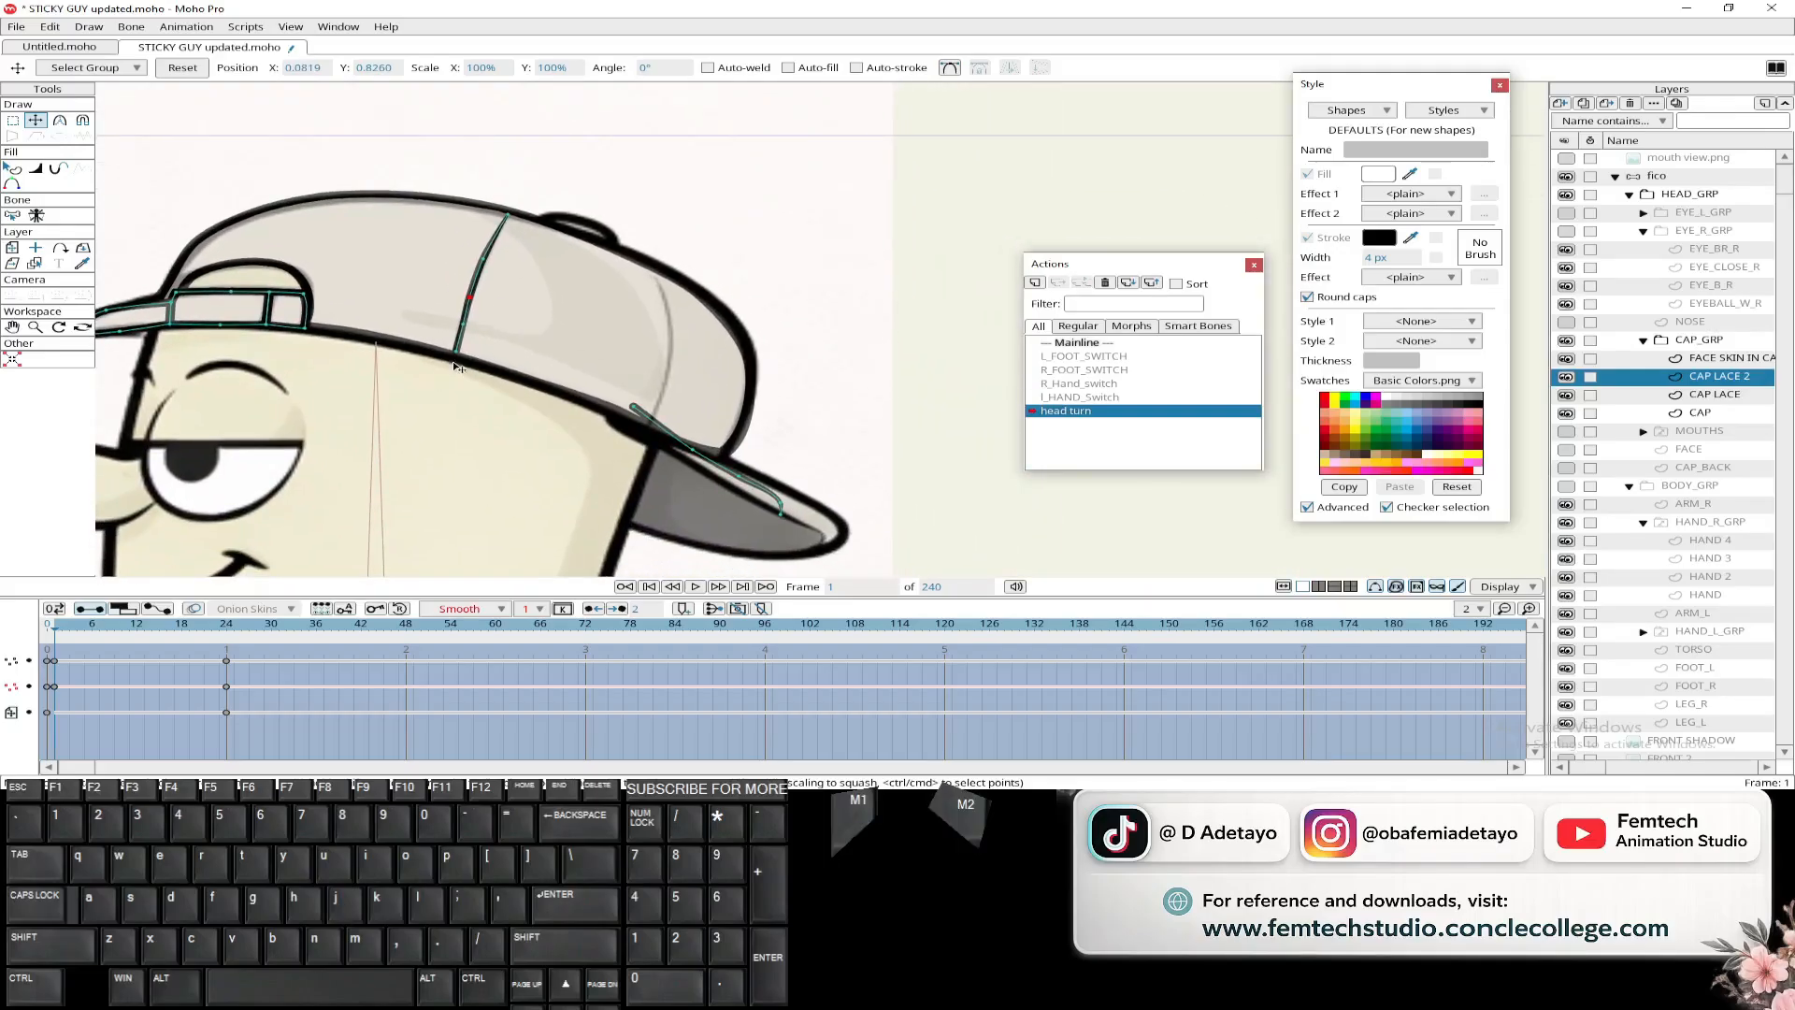
- Select the CAP layer and key its original points and layer transform at frame 24
alt+right_click(524, 318)
click(542, 332)
click(227, 629)
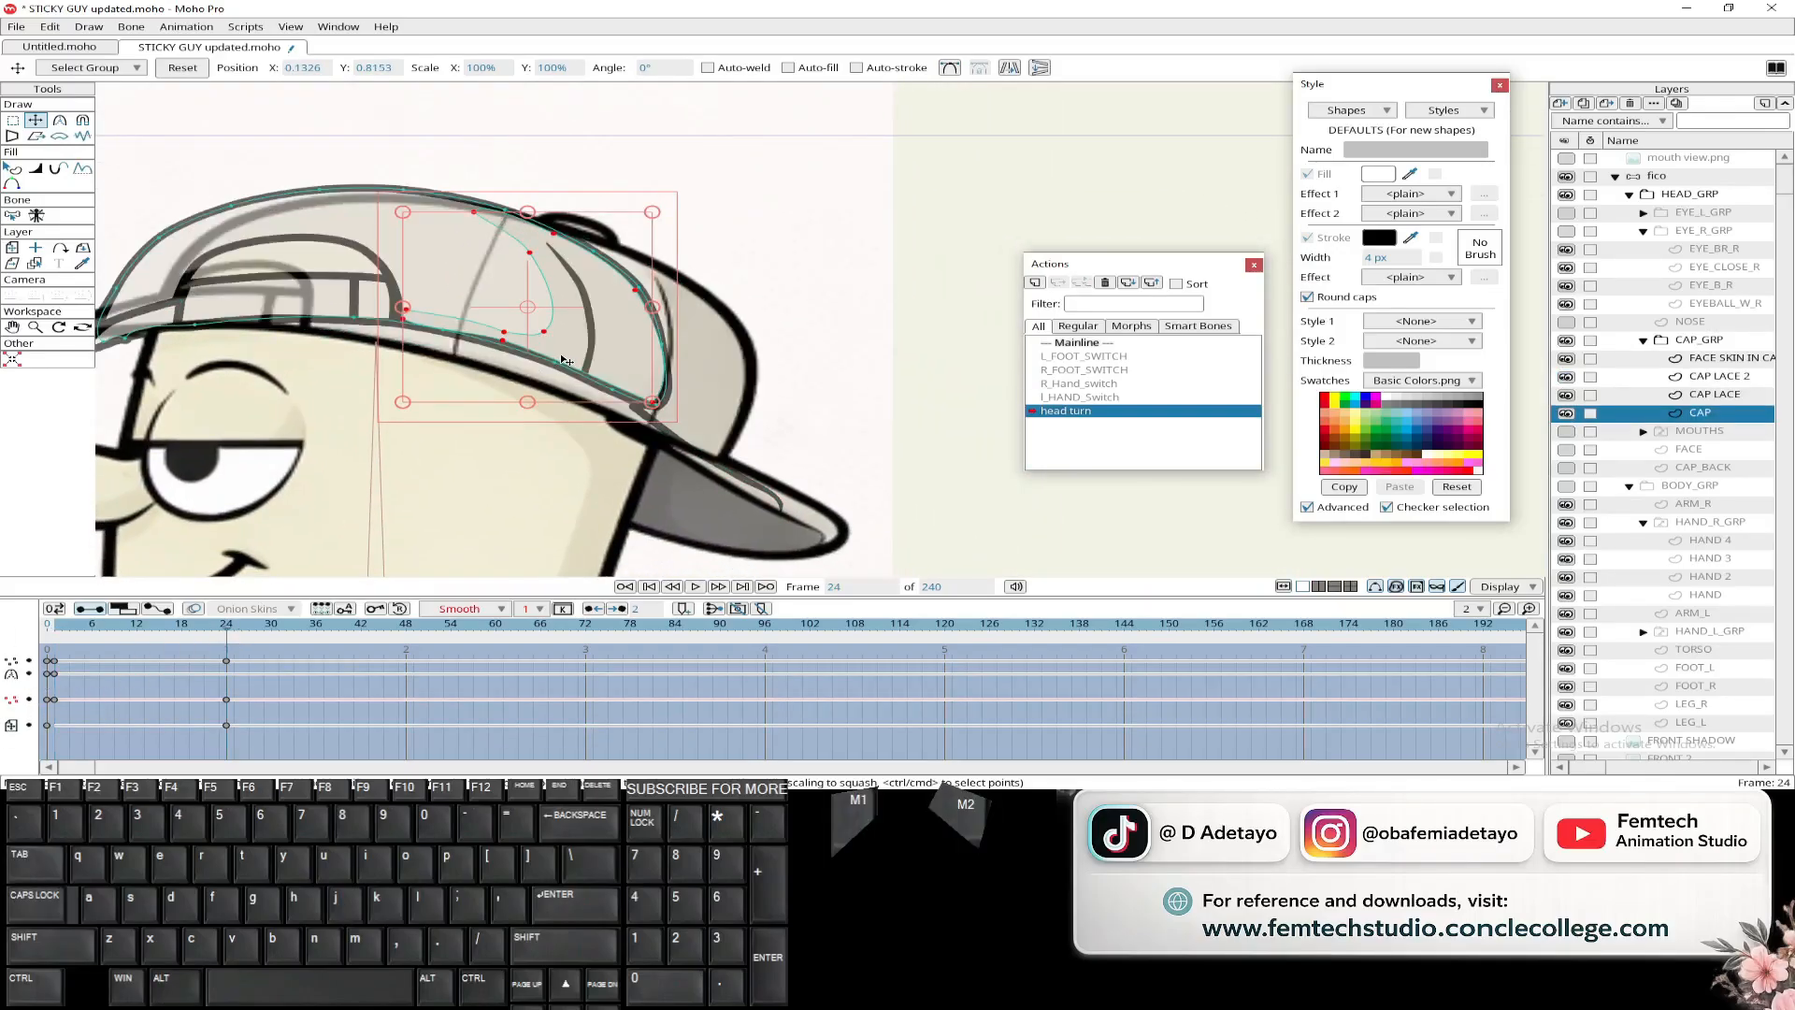
key(m)
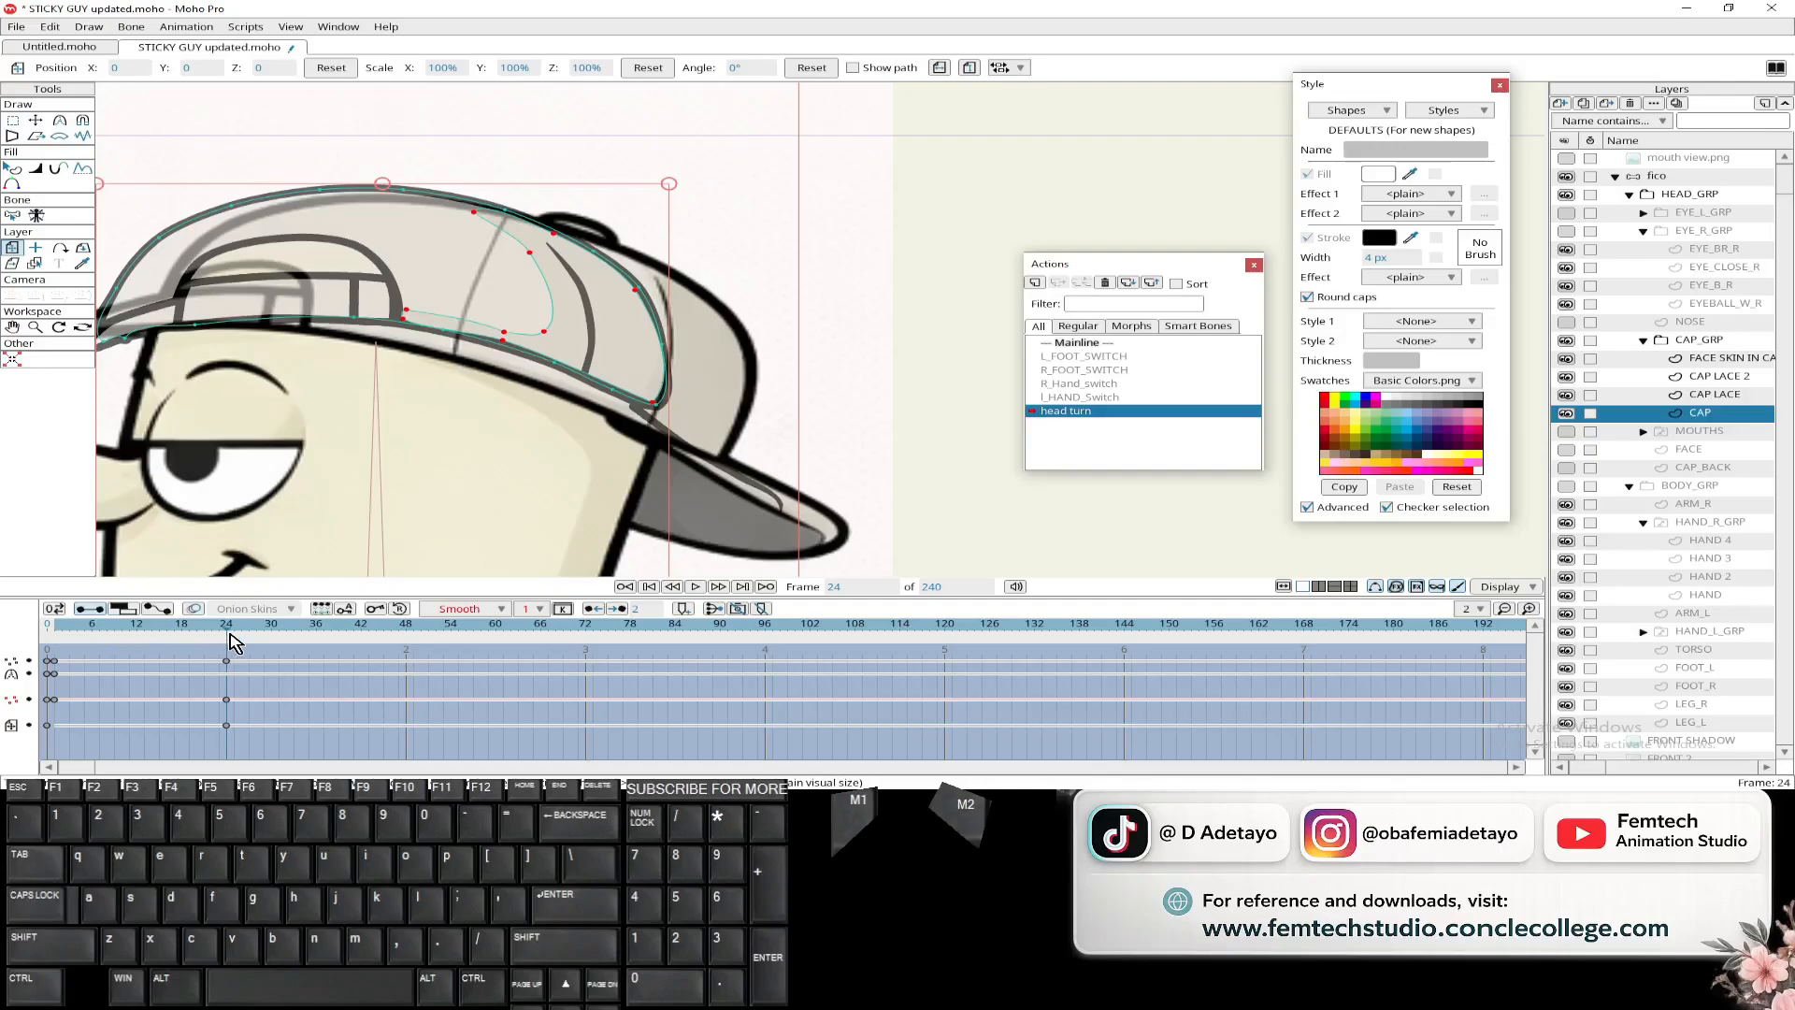
- Move the CAP outline's rear and upper edge points at frame 1 onto the reference cap's rounded back
drag(232, 628, 58, 628)
click(41, 125)
drag(599, 356, 677, 359)
key(ctrl+z)
drag(679, 359, 671, 406)
key(Return)
scroll(750, 346, up, 1)
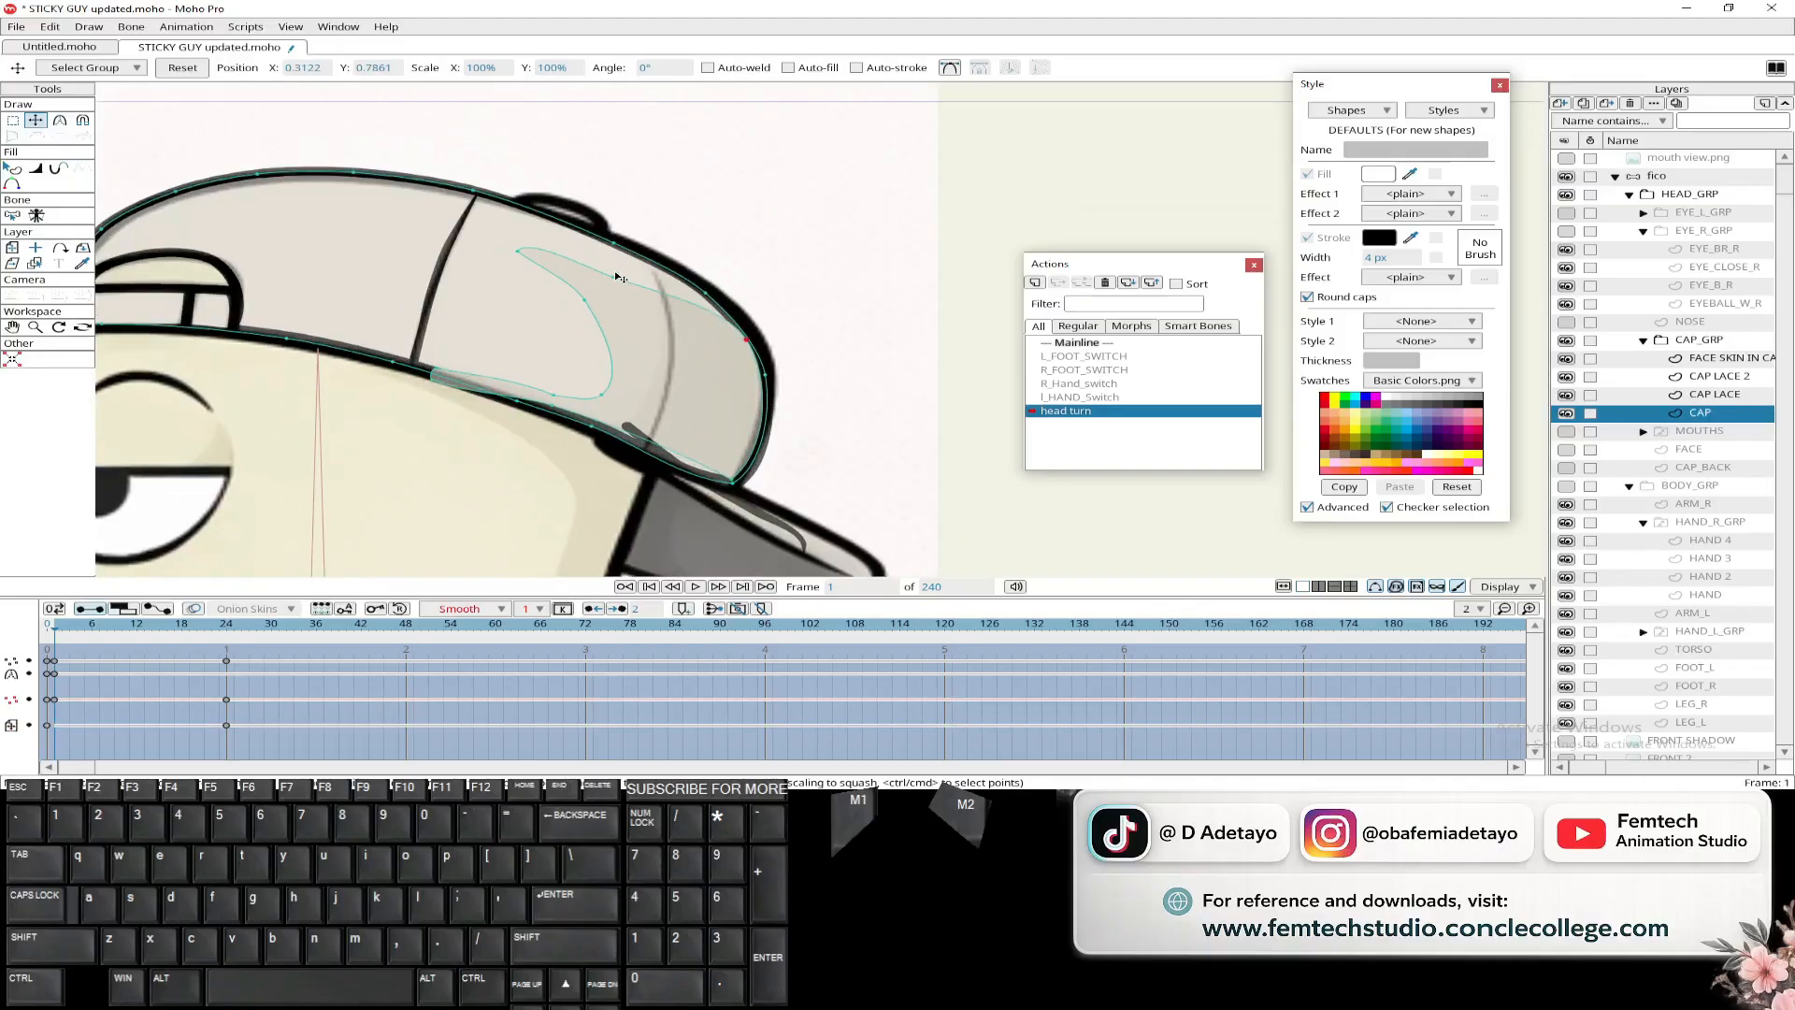
drag(93, 635, 55, 626)
drag(612, 278, 676, 276)
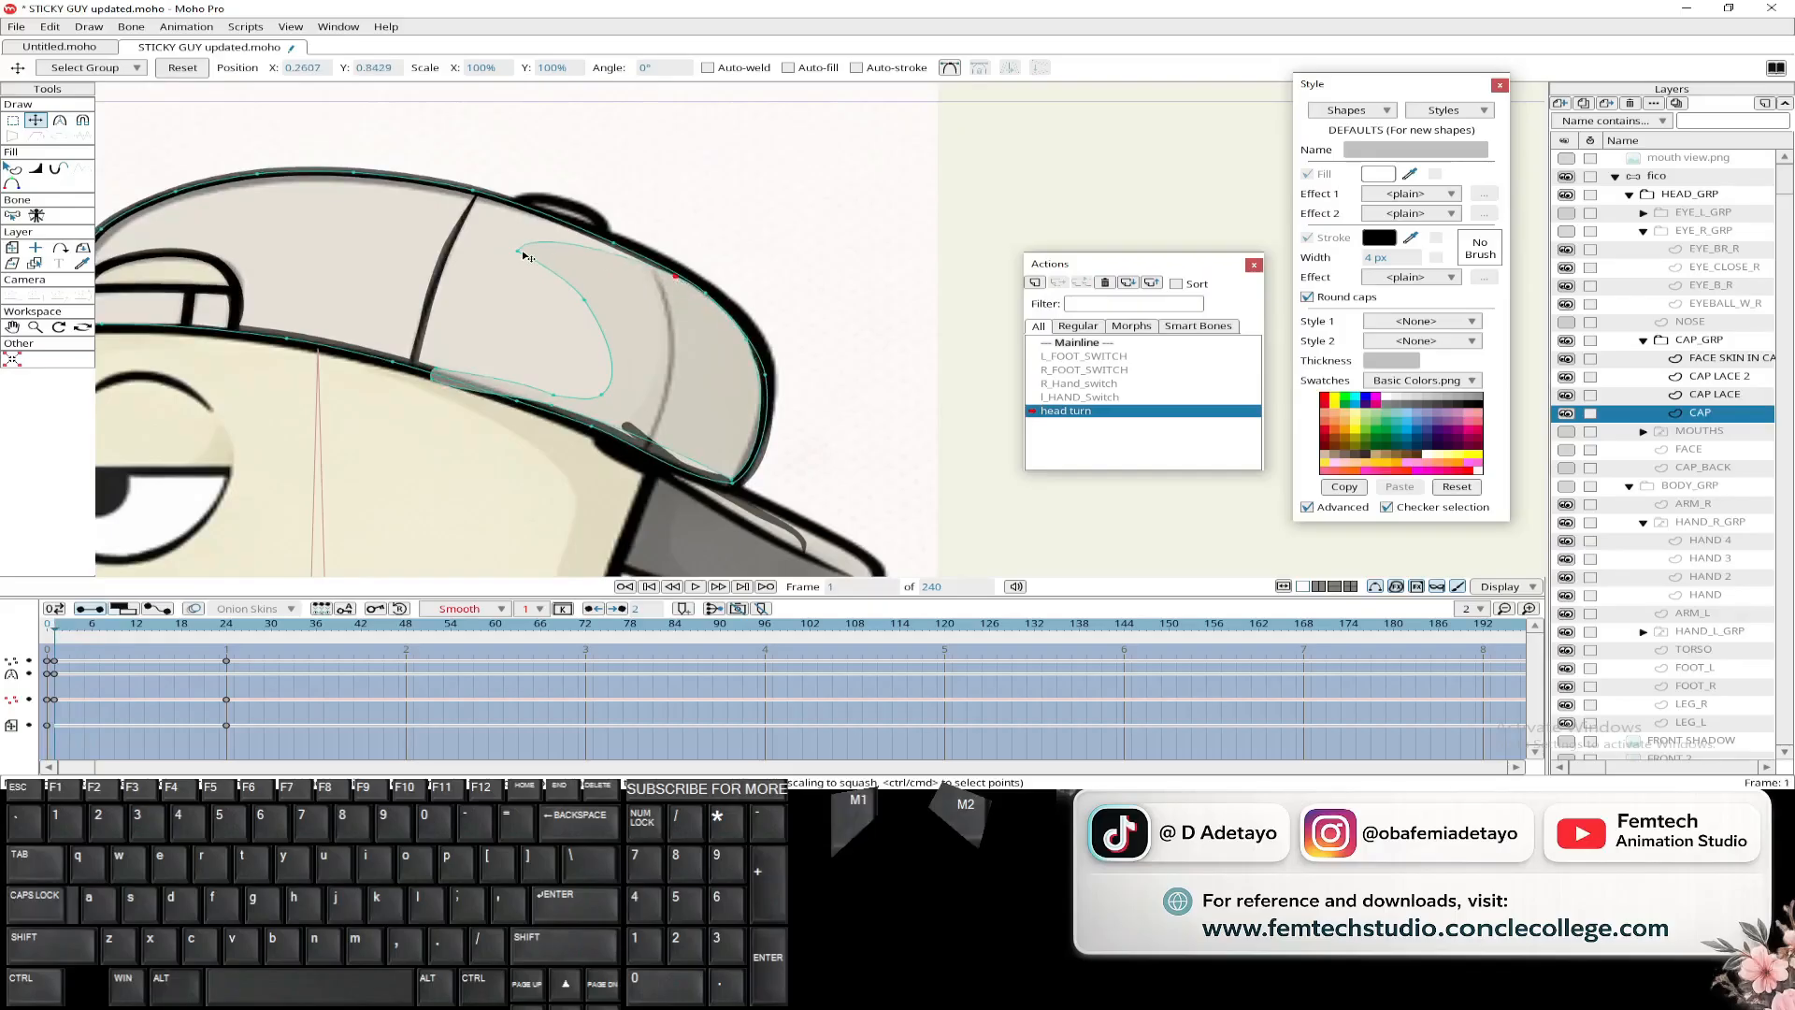
- Reshape the CAP layer's shading patch at frame 1 to follow the reference's rear seam, and check the transition on the timeline
click(520, 251)
key(Return)
drag(517, 251, 637, 259)
drag(584, 299, 540, 404)
drag(599, 431, 586, 417)
mouse_move(61, 629)
mouse_down()
mouse_move(256, 610)
mouse_move(54, 636)
mouse_up()
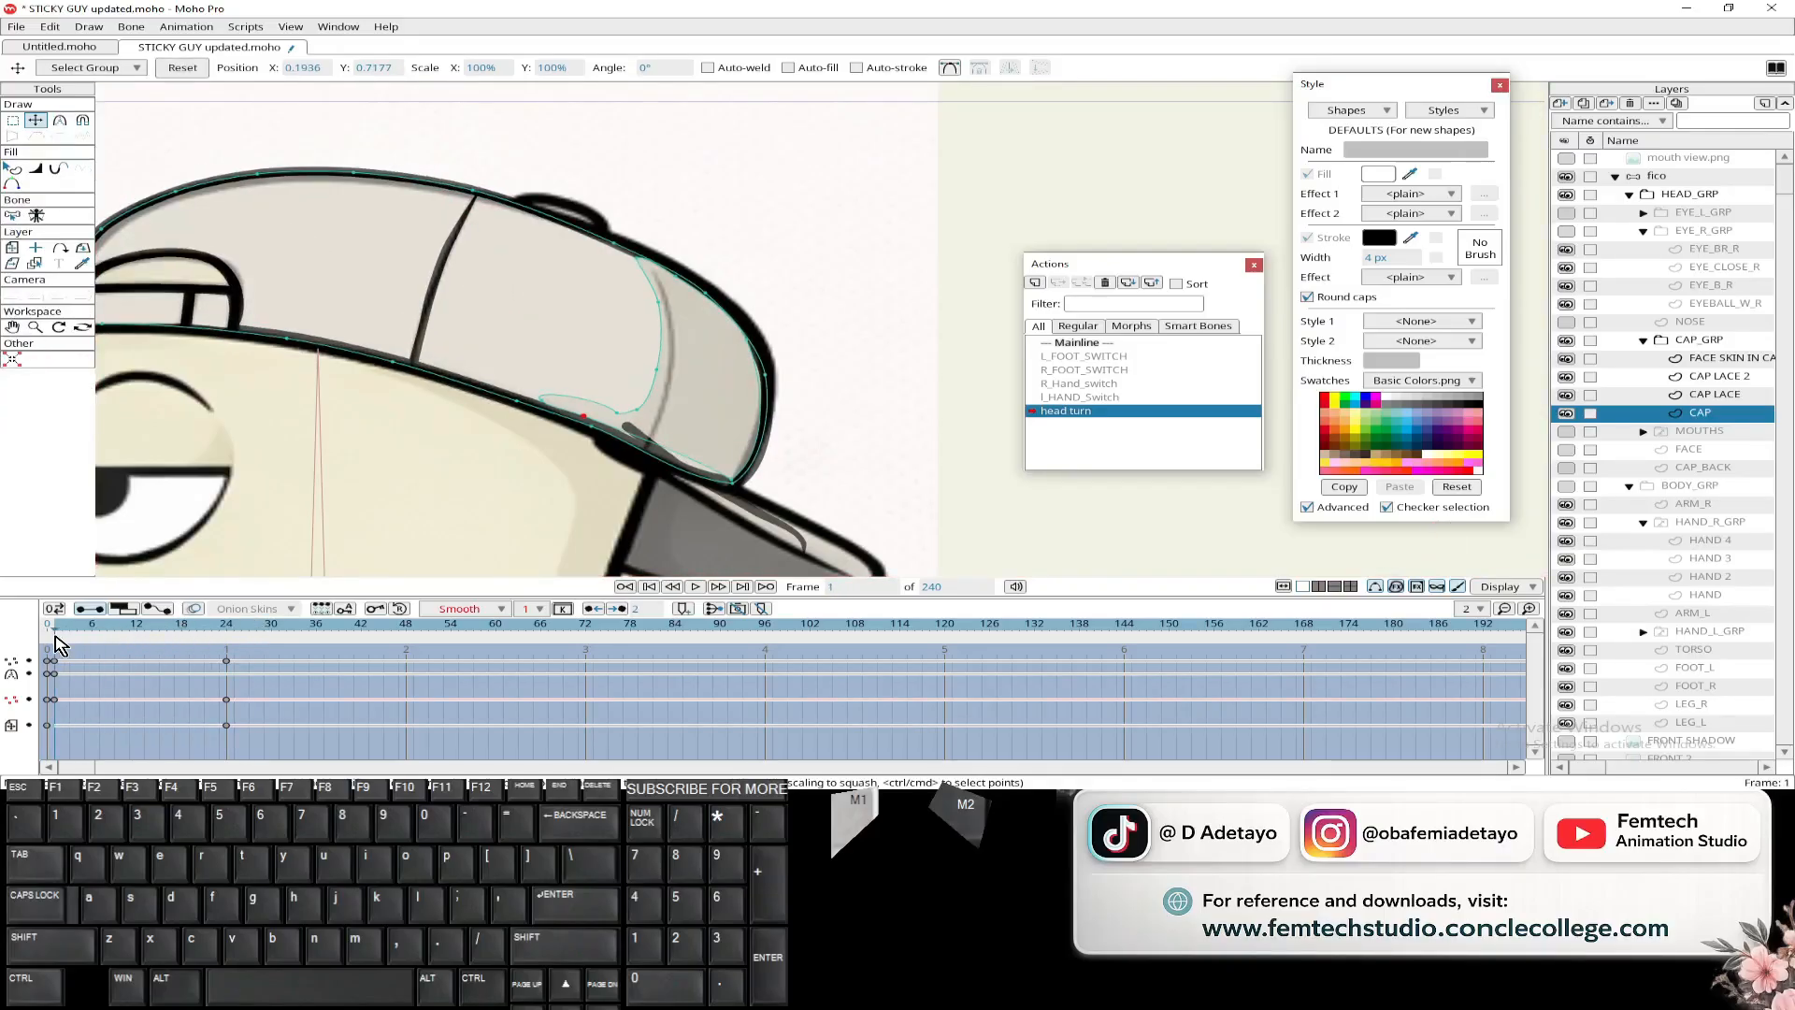
- Select the brim line points on CAP LACE 2 and key their original positions and the layer transform at frame 24
scroll(327, 320, down, 5)
alt+right_click(502, 400)
scroll(509, 405, up, 1)
key(g)
drag(406, 329, 523, 447)
key(t)
scroll(452, 385, up, 3)
click(227, 645)
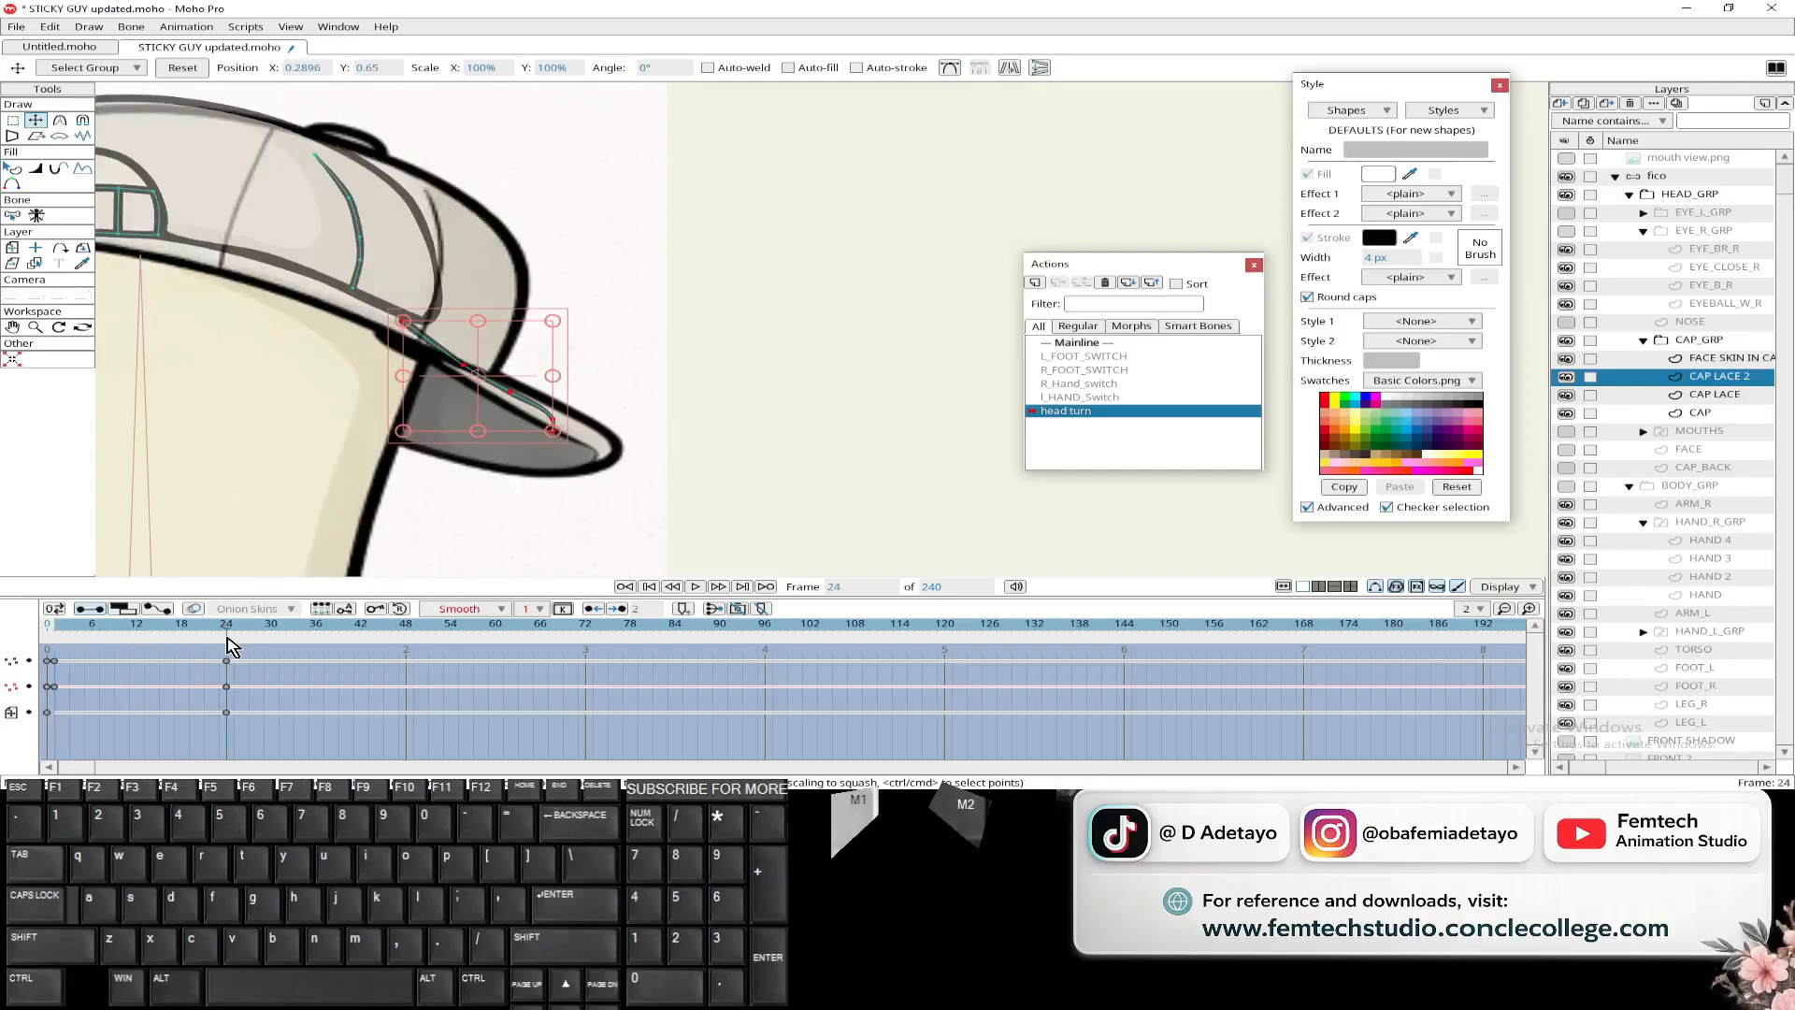
key(m)
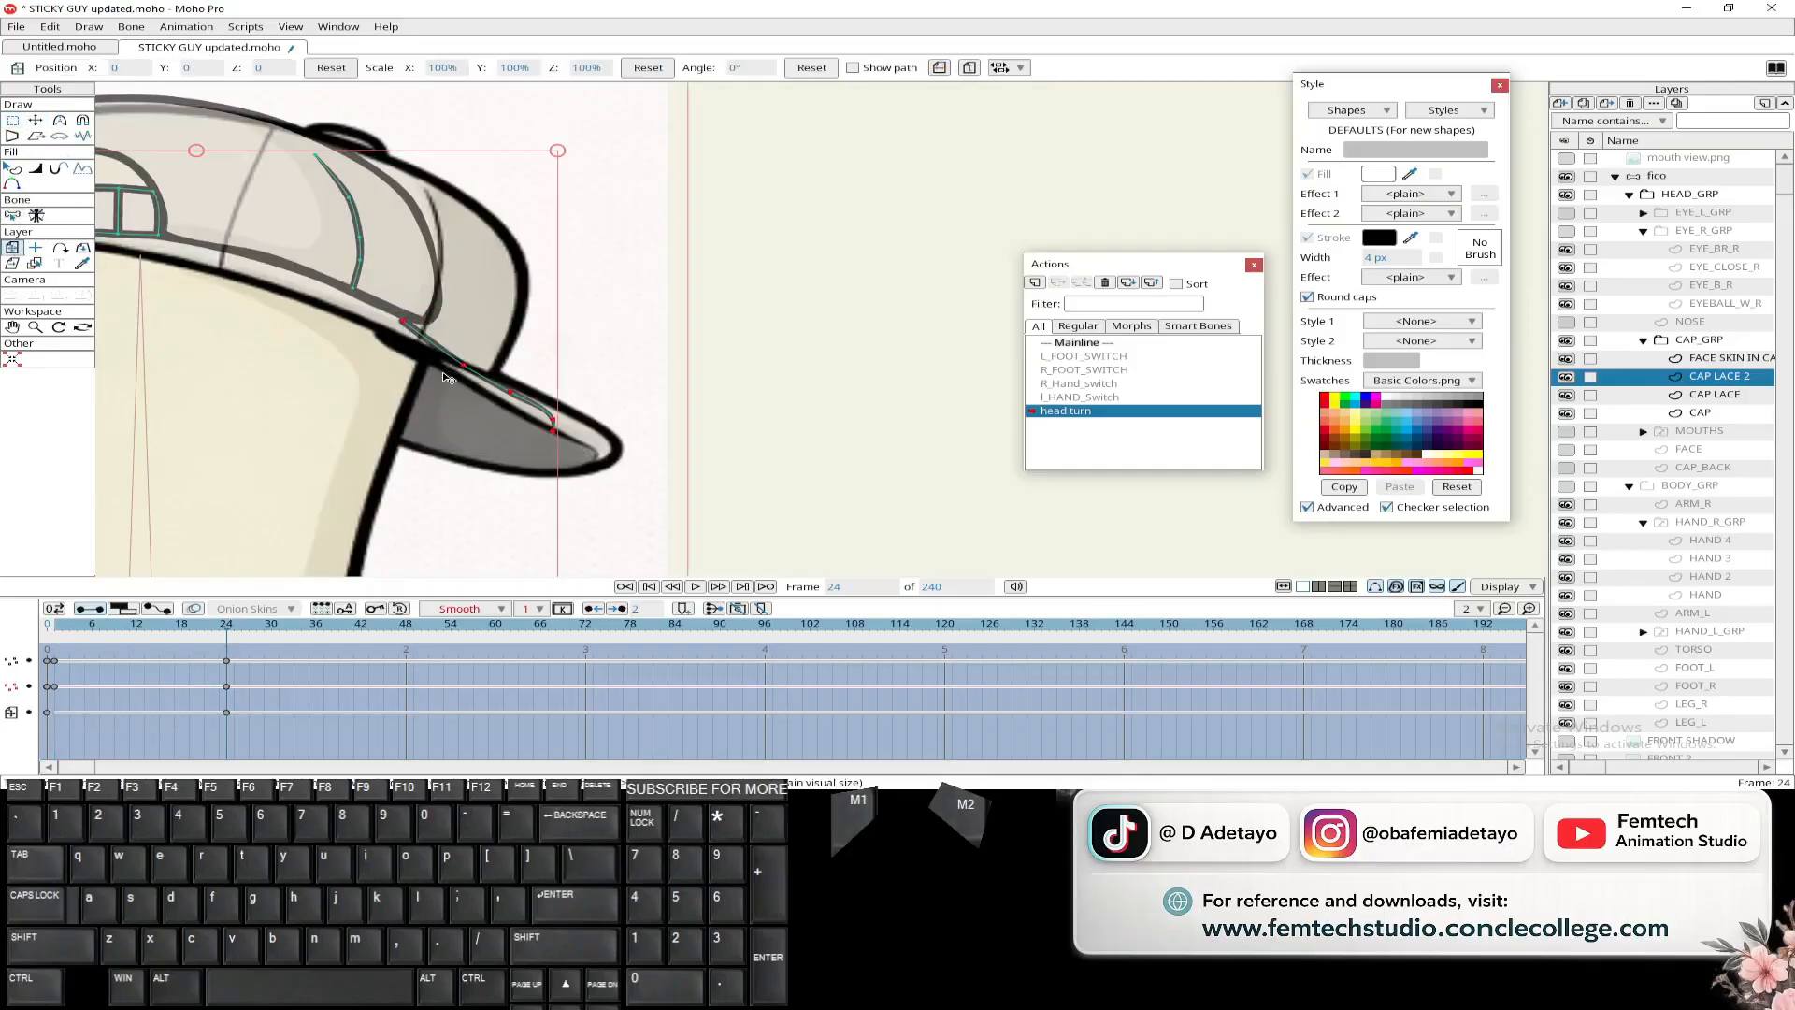
- Move the CAP LACE 2 brim line at frame 1 onto the reference's inner brim edge and fine-tune its individual points
click(56, 633)
click(38, 123)
drag(444, 384, 470, 417)
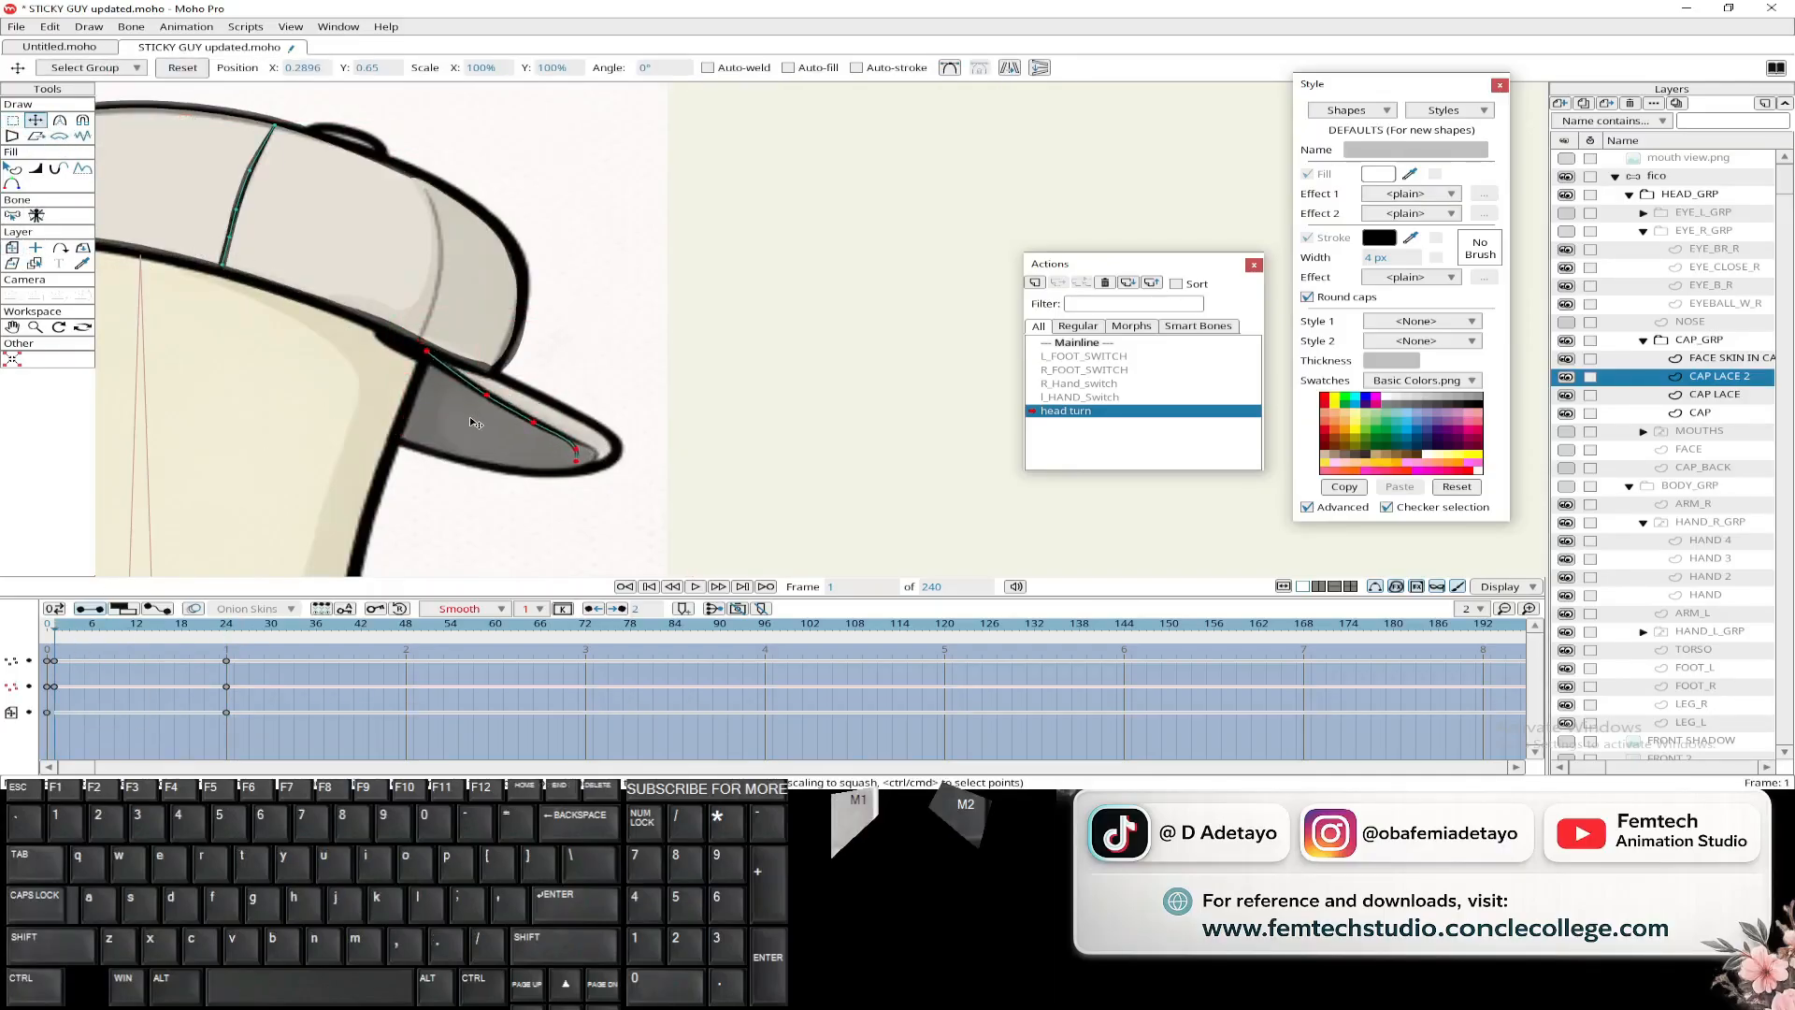
drag(581, 463, 586, 468)
key(Return)
scroll(500, 402, up, 3)
drag(373, 315, 353, 333)
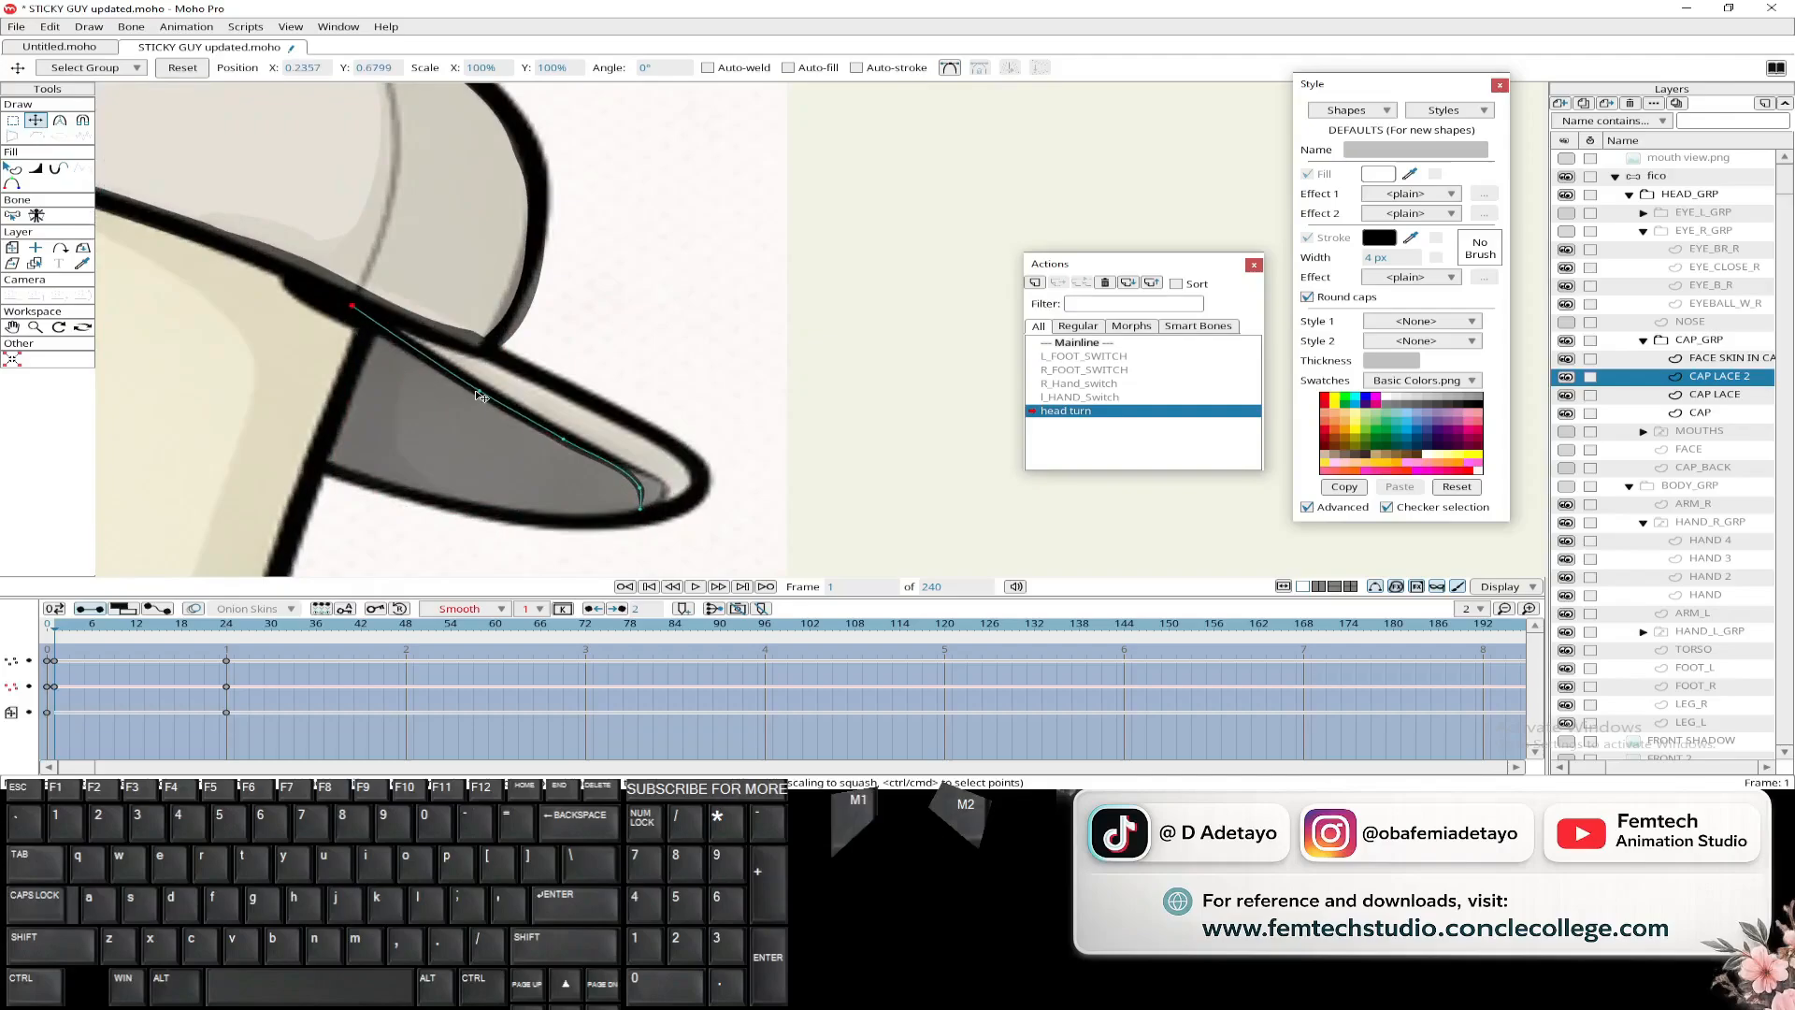
drag(565, 438, 574, 443)
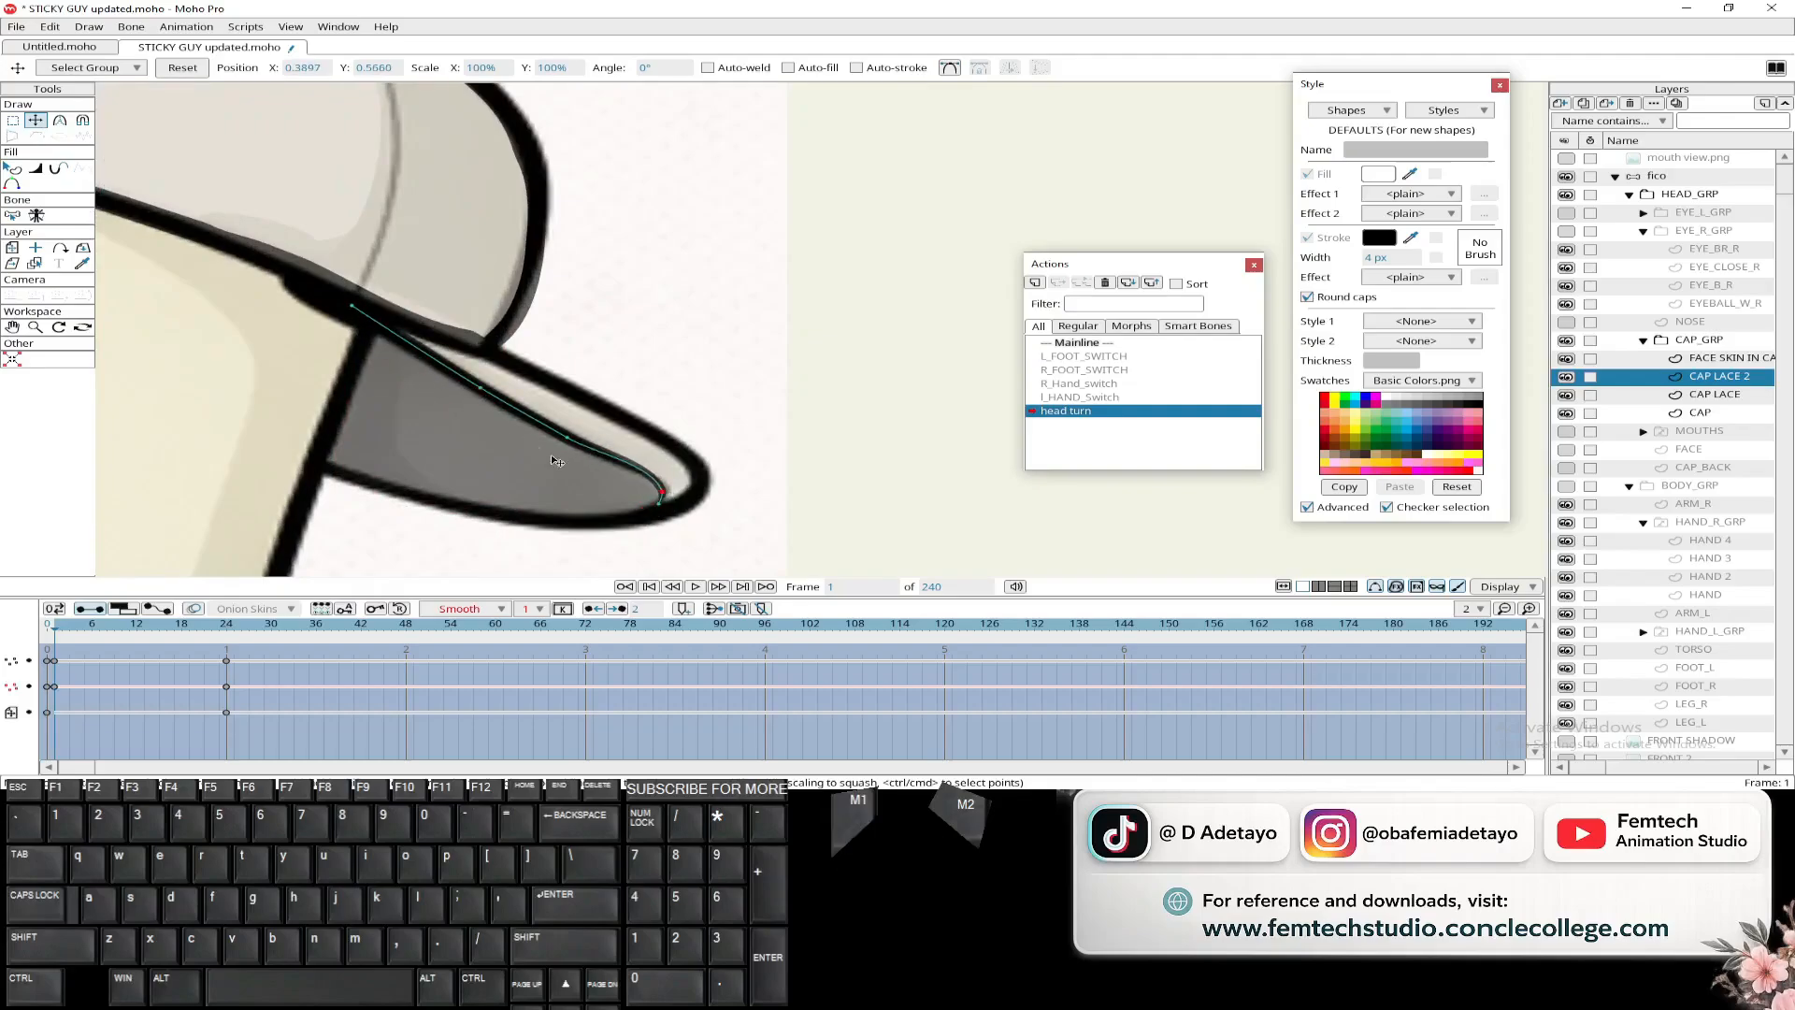
scroll(554, 459, down, 3)
mouse_move(62, 631)
mouse_down()
mouse_move(224, 643)
mouse_move(58, 645)
mouse_up()
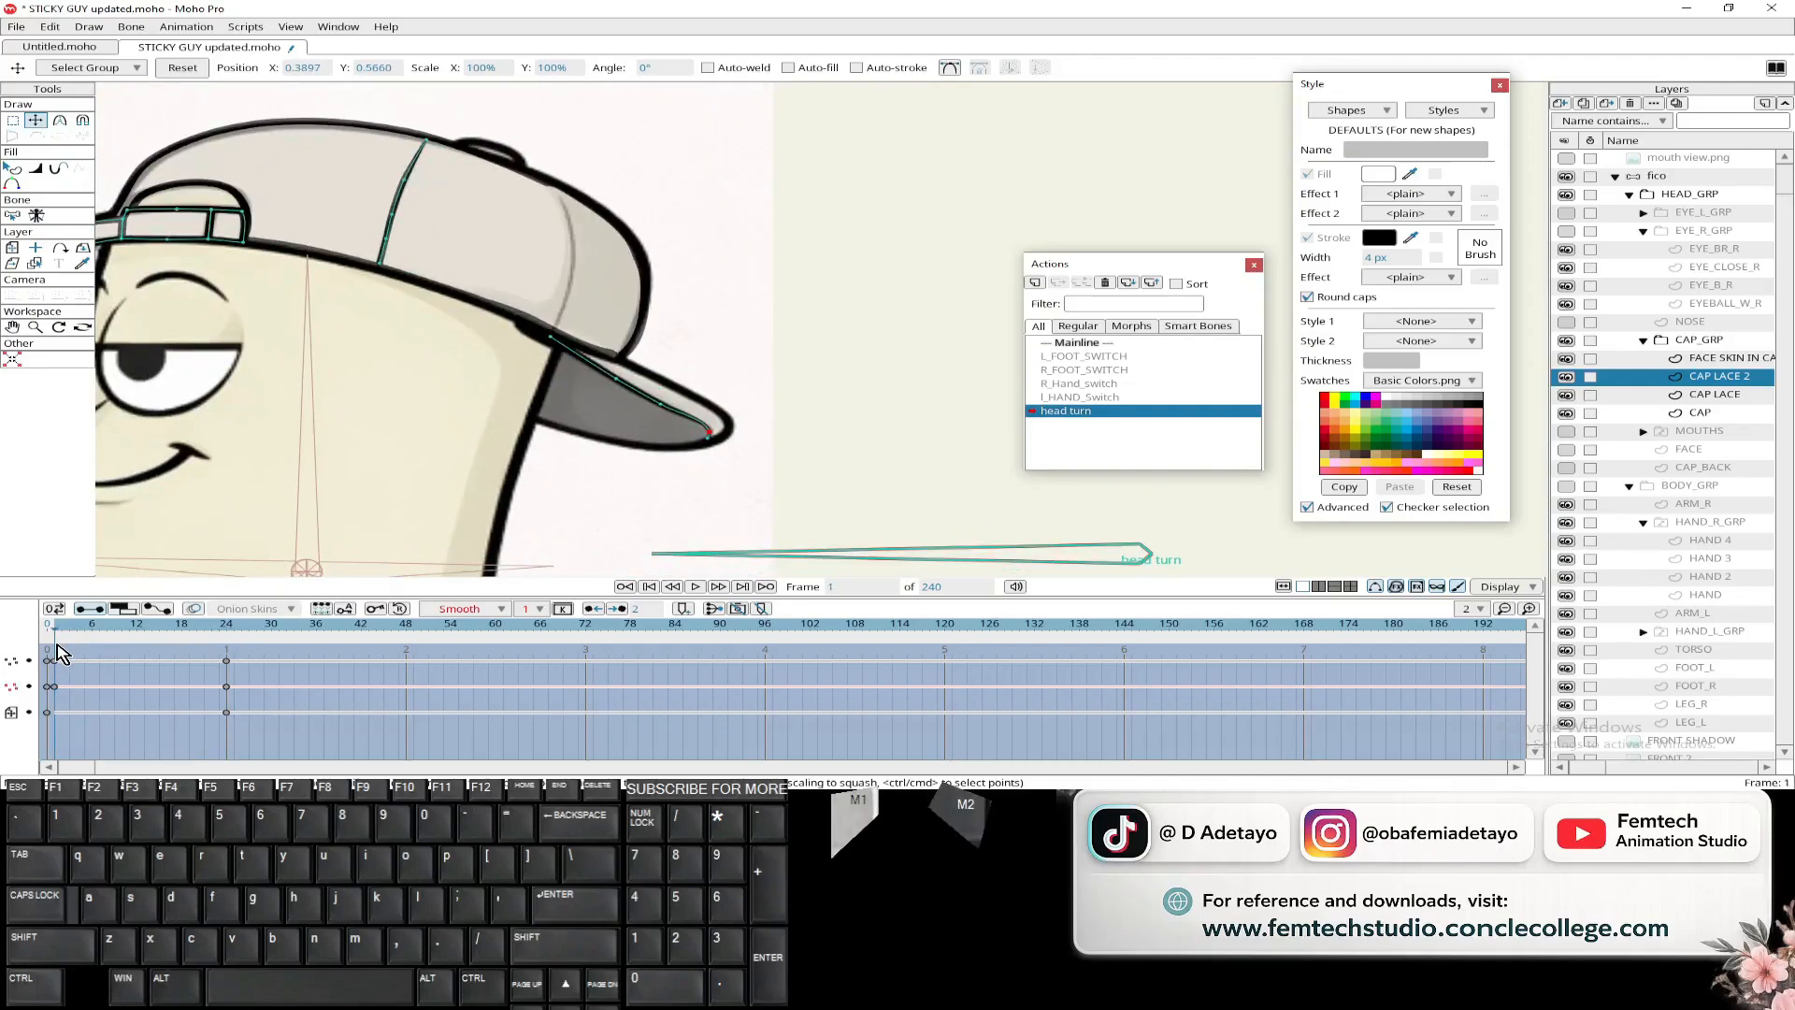
scroll(401, 314, down, 4)
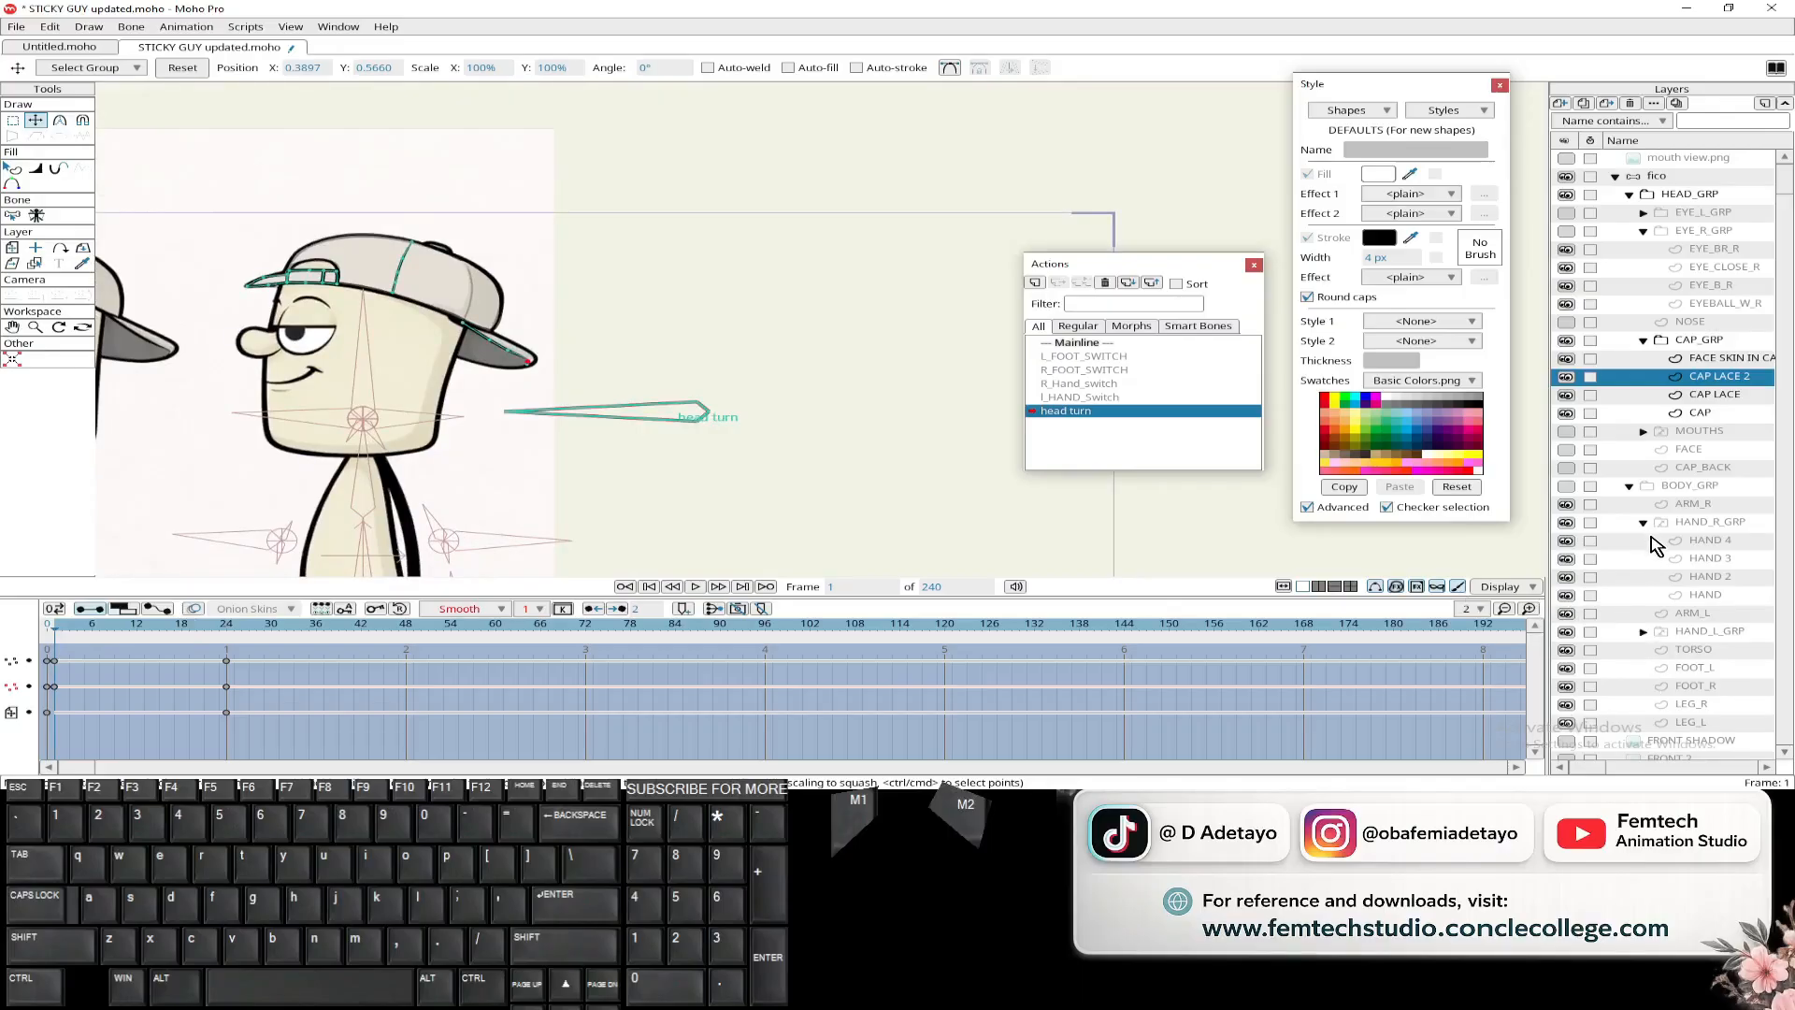
- Select the CAP_BACK layer and key its original points and layer transform at frame 24
click(226, 628)
scroll(441, 362, up, 7)
alt+right_click(463, 341)
click(13, 357)
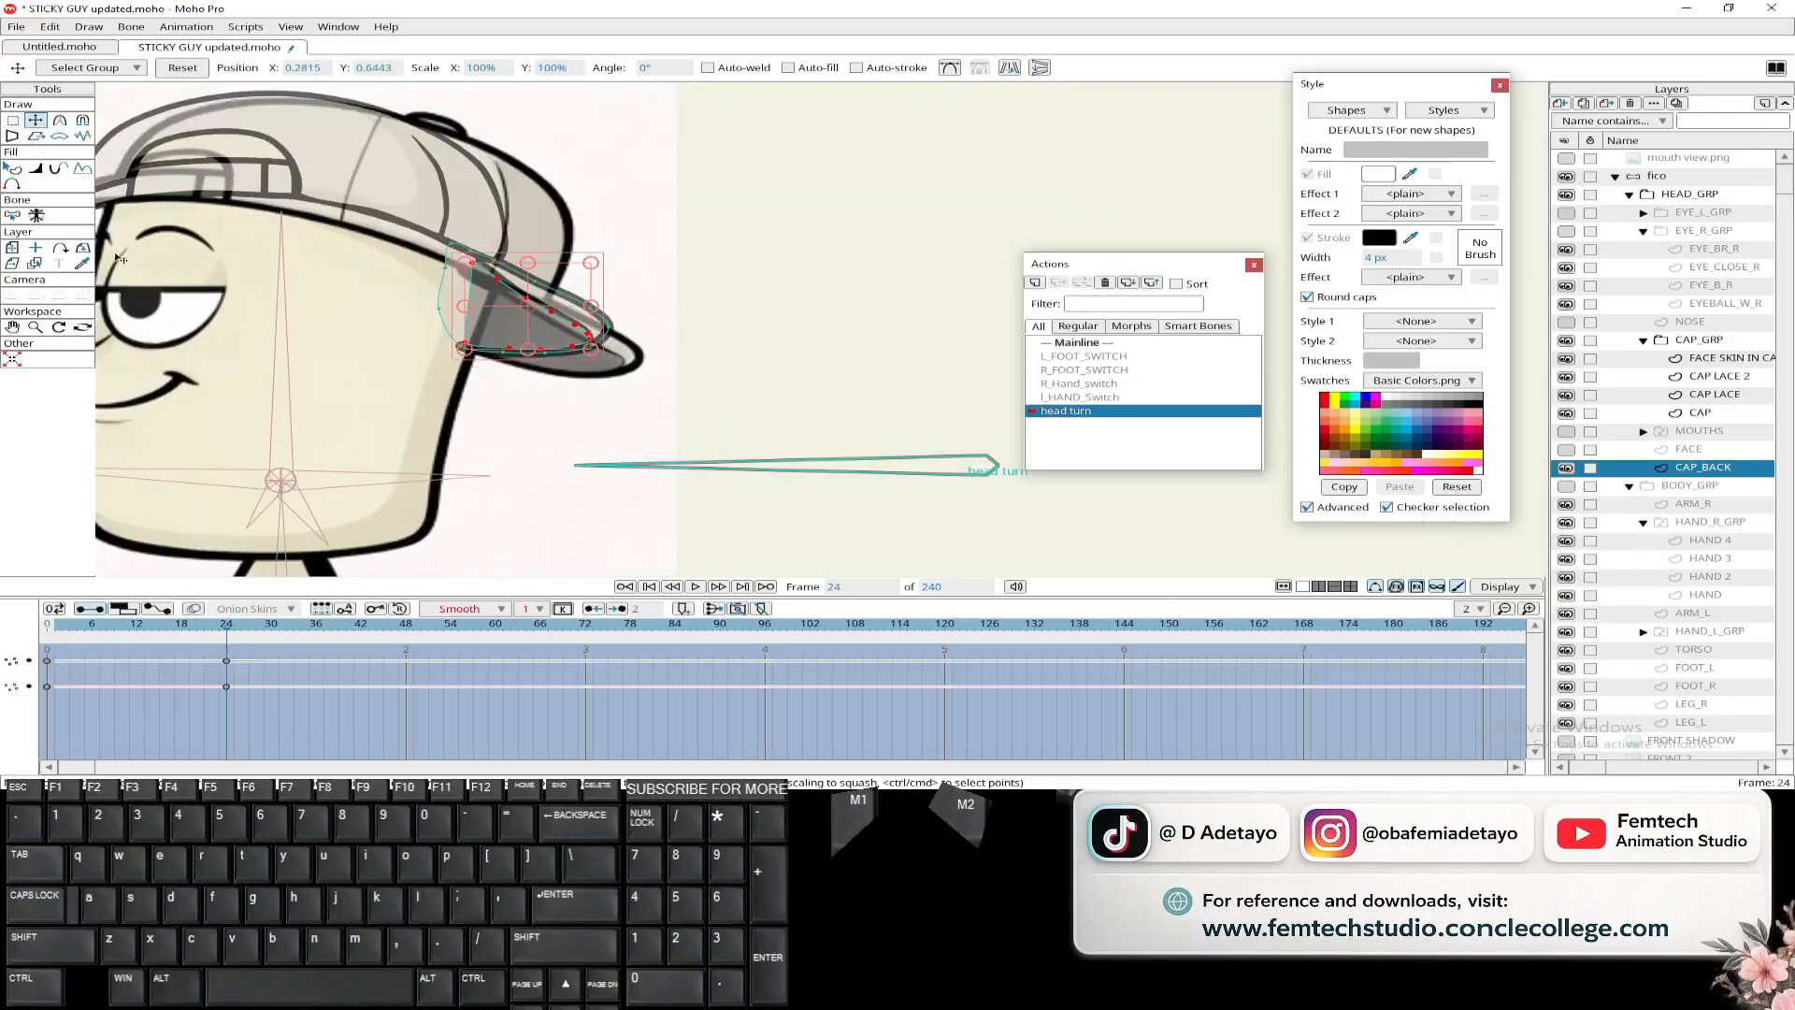
key(m)
click(13, 121)
click(35, 120)
click(13, 247)
click(515, 326)
- Select all CAP_BACK points at frame 1 and move the whole brim shape toward the reference brim
click(55, 628)
scroll(524, 281, up, 5)
click(13, 121)
click(484, 389)
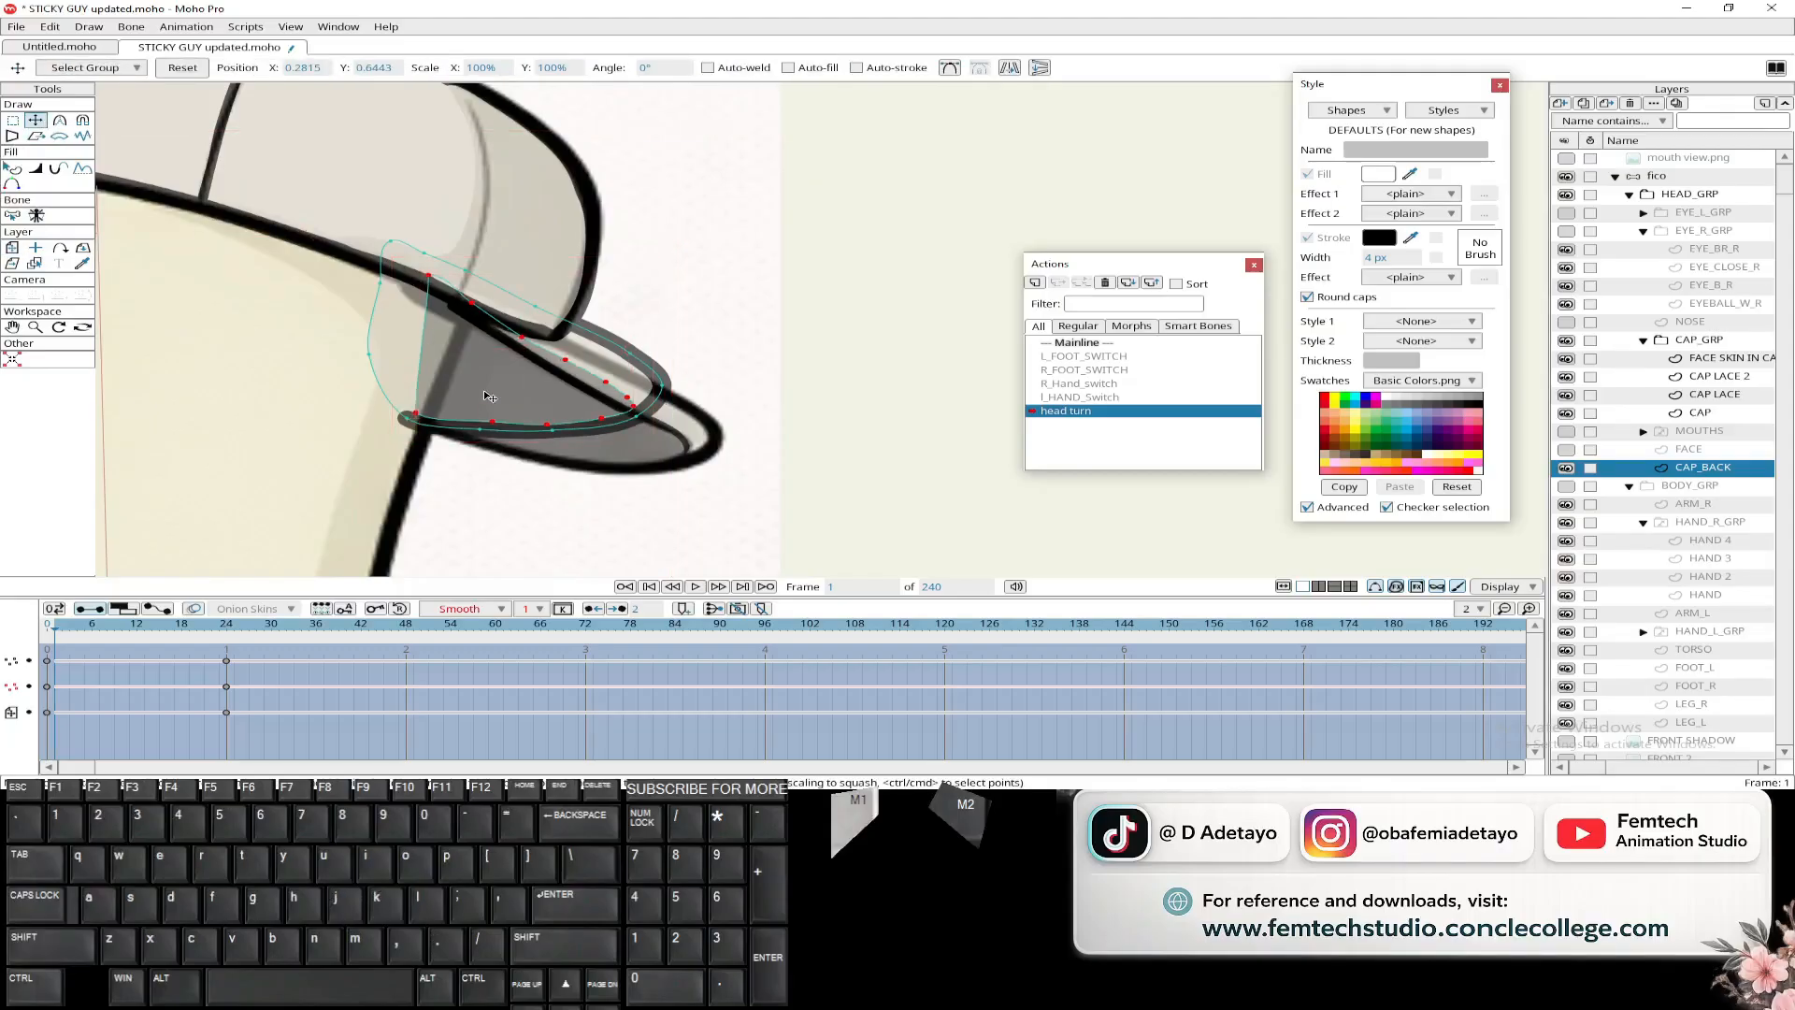
click(35, 121)
click(13, 121)
drag(308, 192, 696, 498)
click(35, 120)
drag(455, 362, 445, 403)
- Fit the CAP_BACK points beside the head to the reference at frame 1, and adjust the curvature at the brim's upper corner
click(262, 391)
scroll(402, 394, up, 2)
drag(502, 491, 443, 433)
scroll(569, 479, up, 2)
drag(597, 511, 396, 413)
drag(504, 244, 544, 291)
key(c)
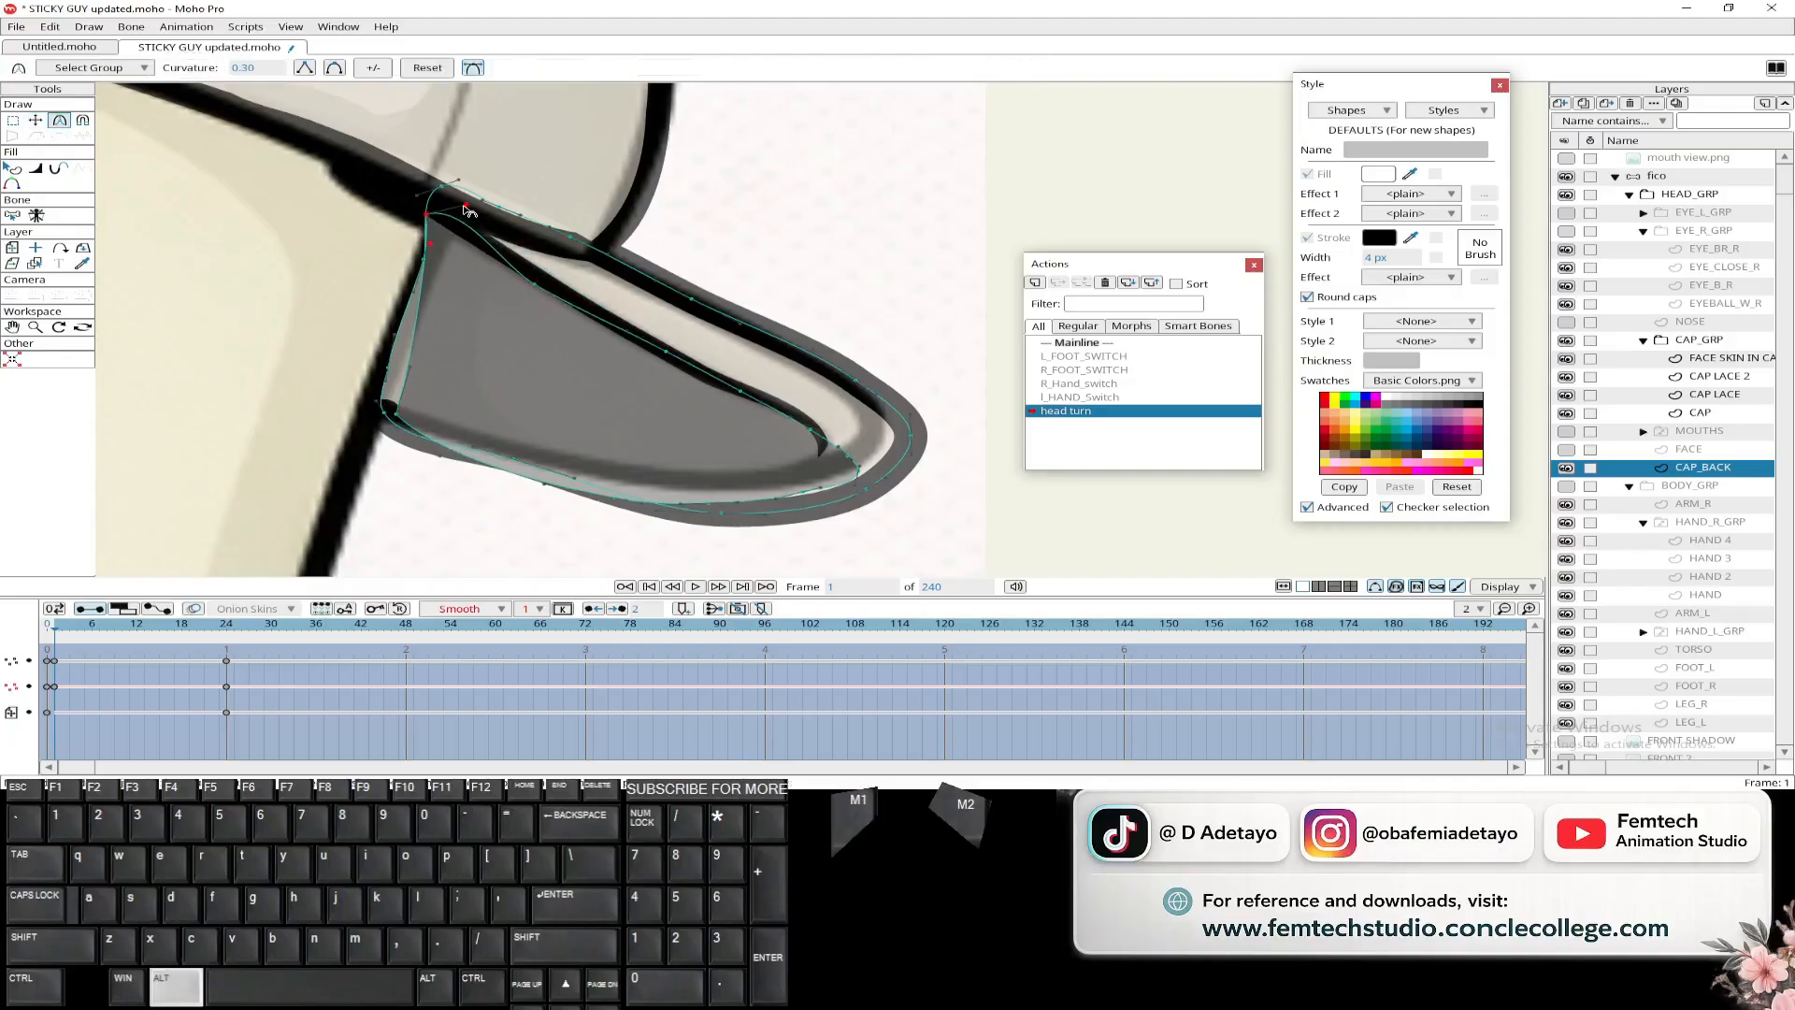
alt+click(428, 218)
click(292, 288)
- Shape the dark inner area and lower edge of CAP_BACK at frame 1 to match the reference brim's underside
key(t)
click(664, 353)
drag(664, 355, 743, 397)
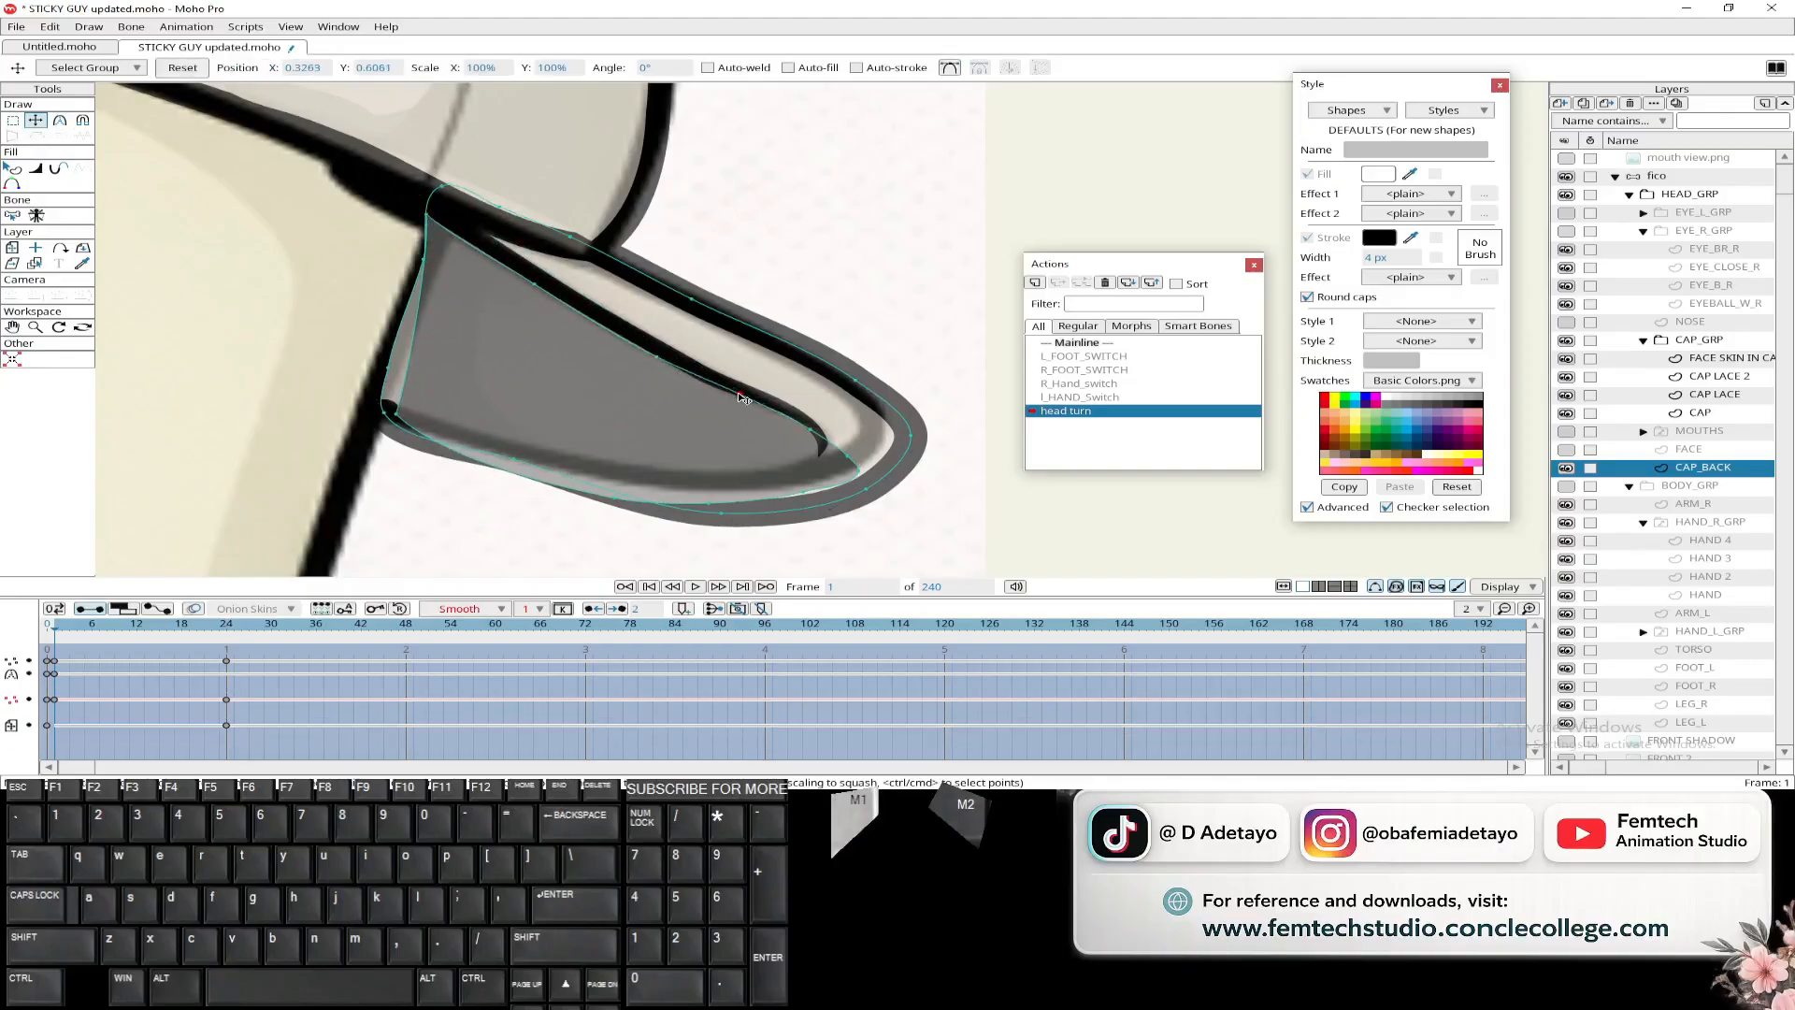
drag(865, 477, 730, 472)
drag(614, 498, 651, 468)
drag(397, 413, 379, 397)
drag(513, 459, 510, 453)
drag(719, 512, 714, 488)
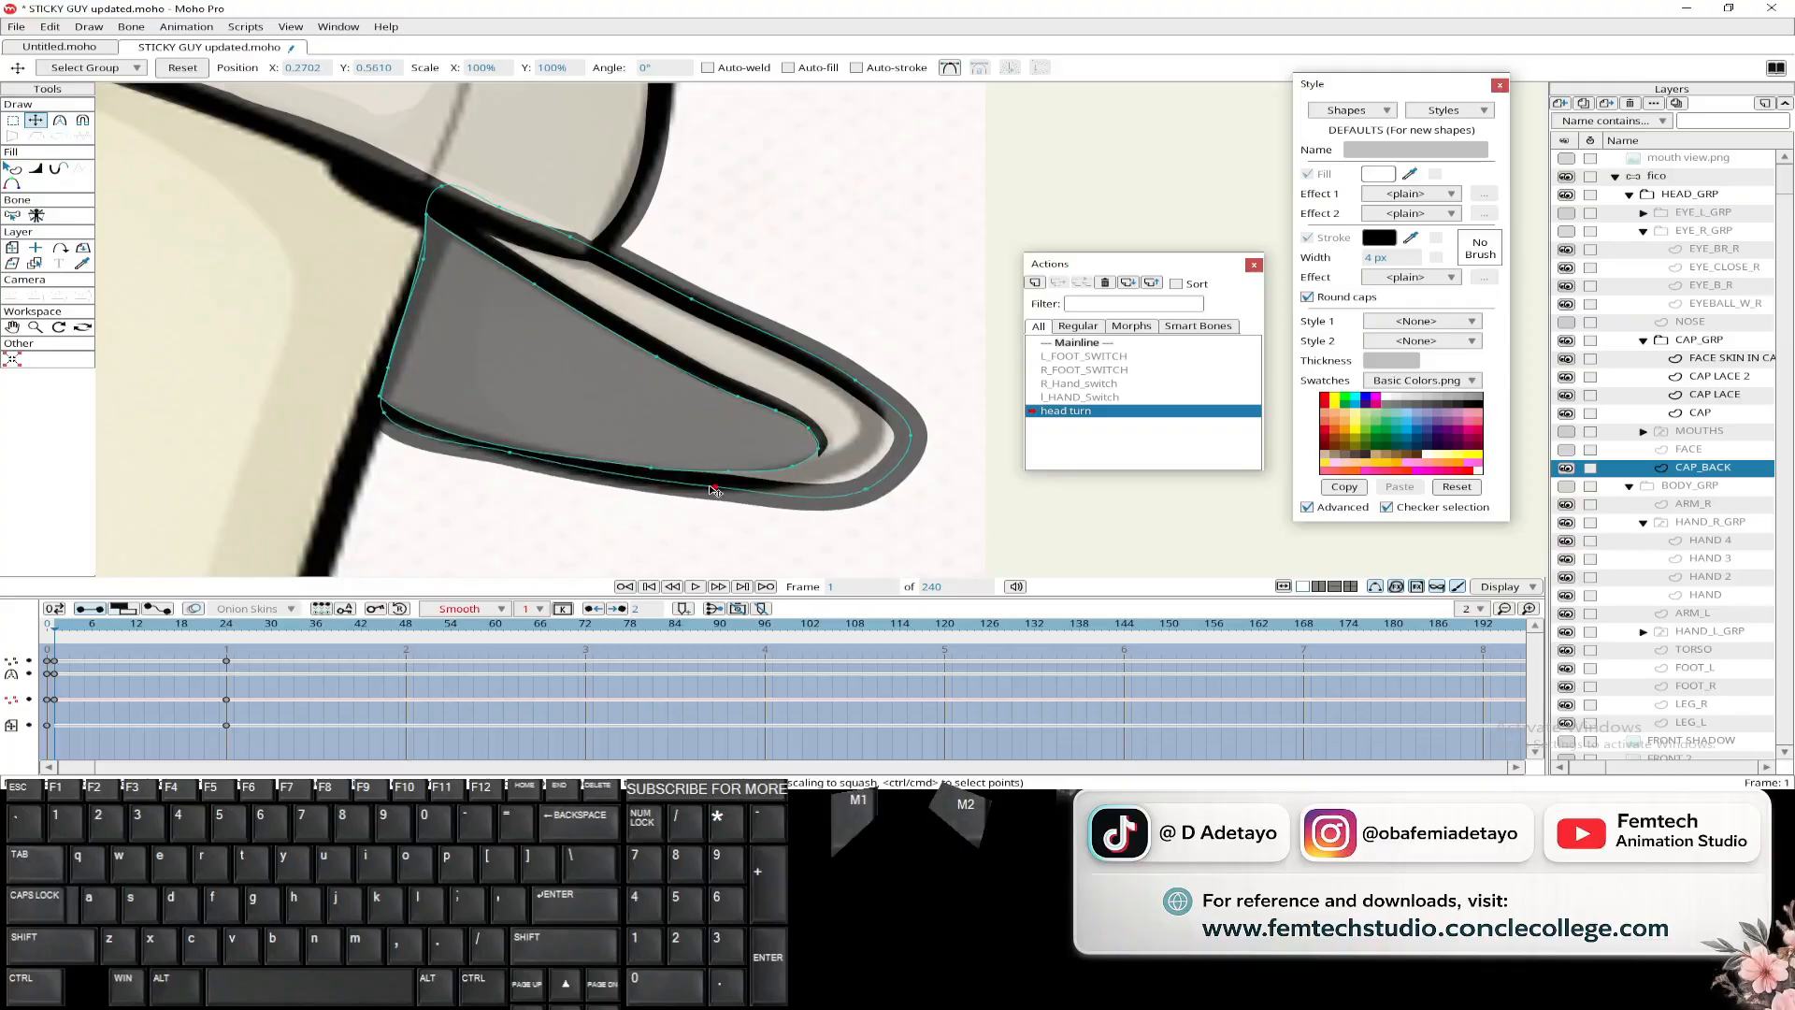
- Pull the CAP_BACK outer tip and upper edge points onto the reference brim outline at frame 1, and check the transition
drag(865, 489, 837, 472)
drag(911, 436, 878, 435)
drag(855, 380, 851, 387)
drag(692, 299, 685, 300)
drag(571, 237, 567, 239)
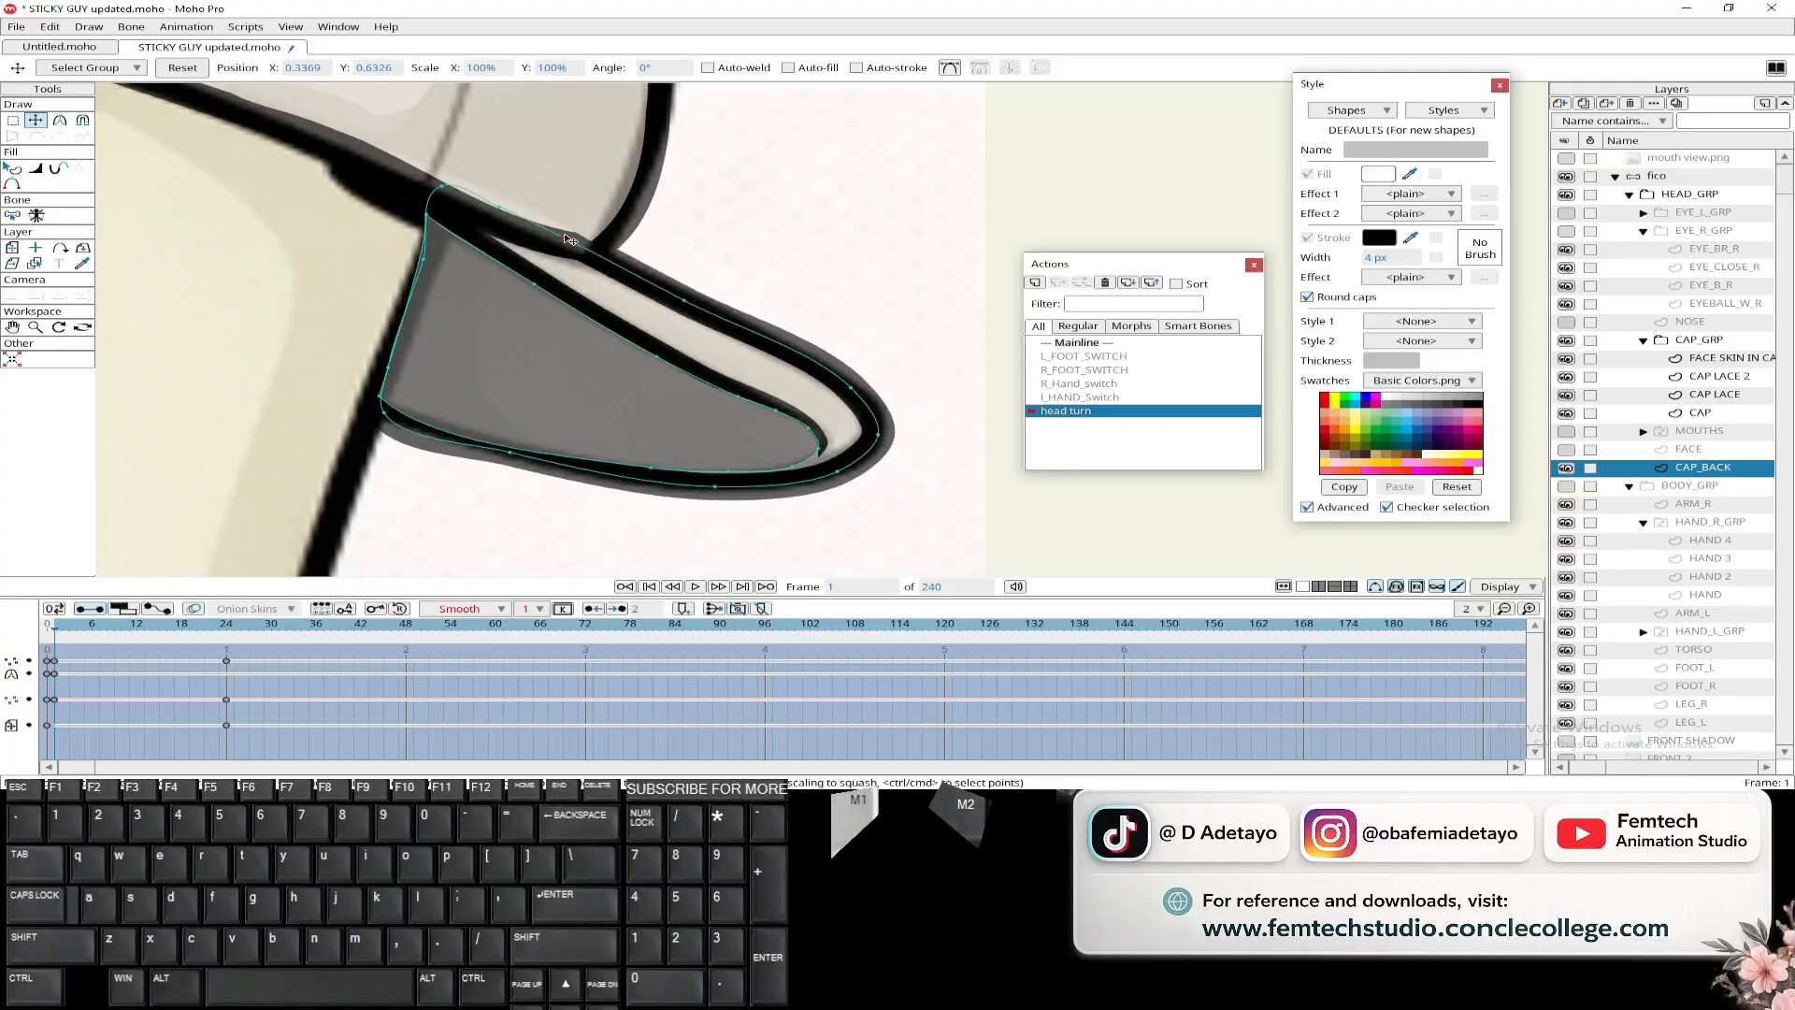
scroll(570, 239, down, 3)
drag(243, 623, 54, 624)
scroll(374, 378, down, 3)
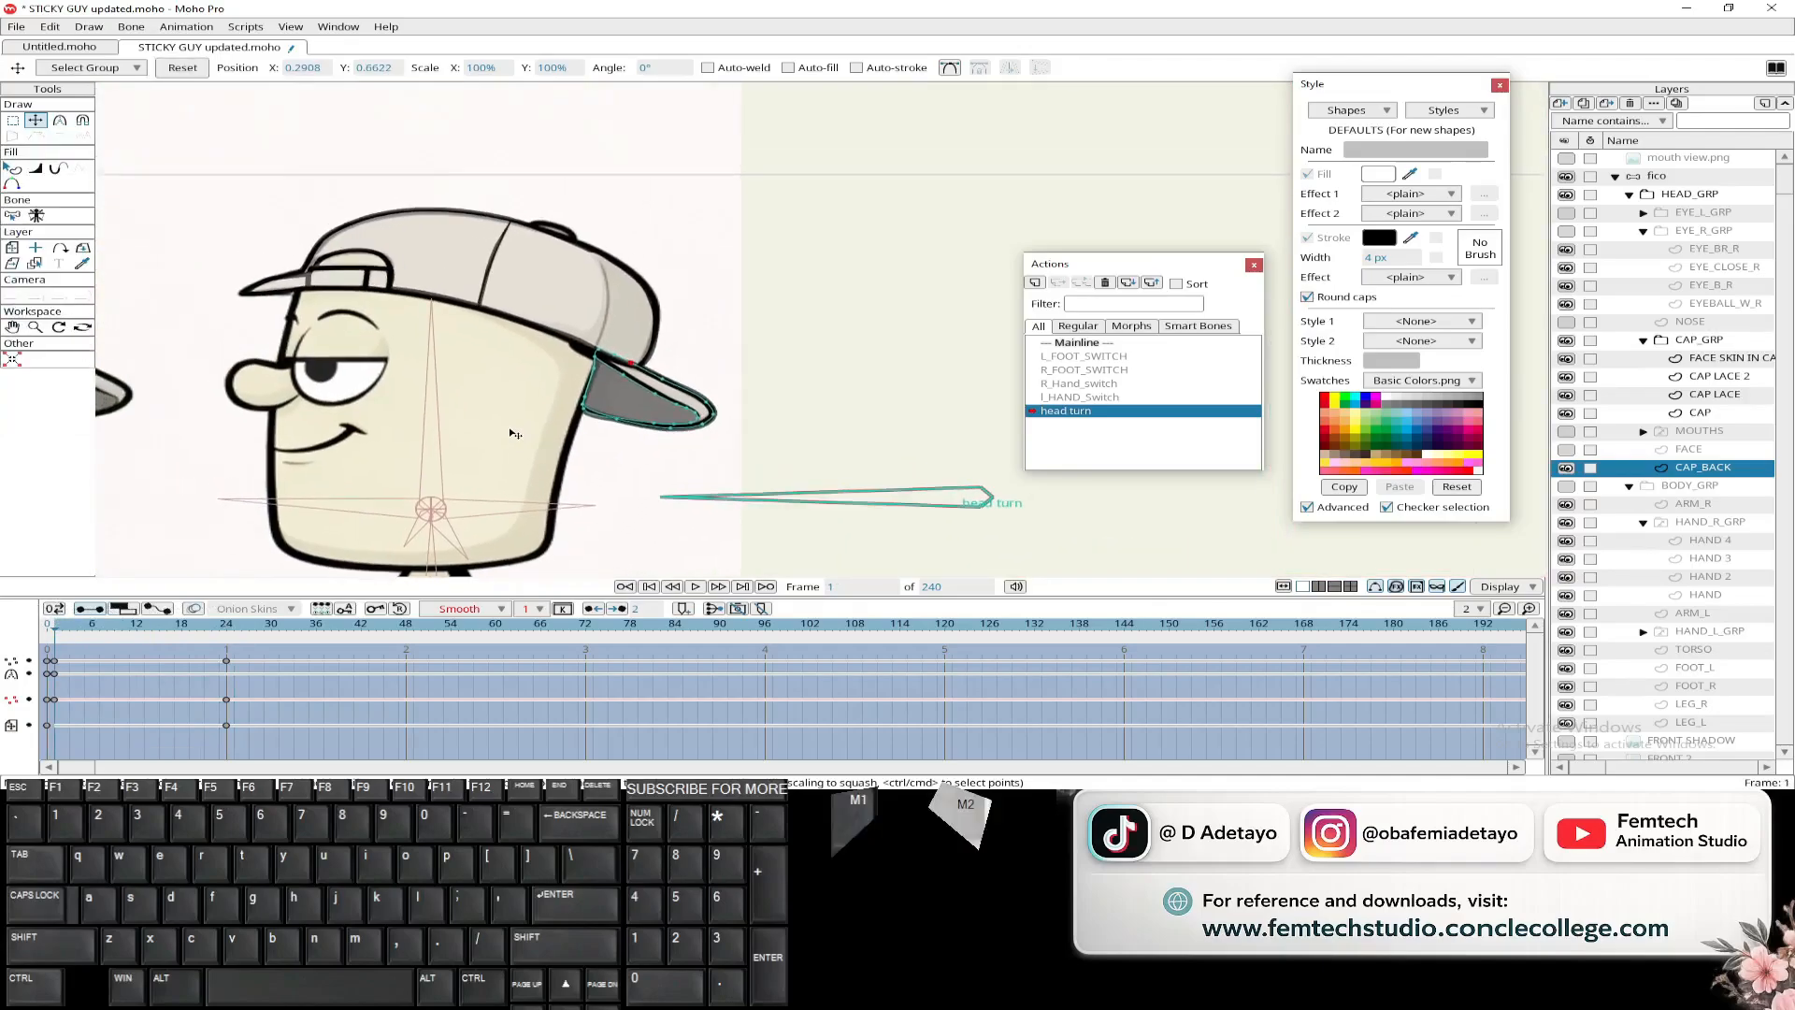
- Make the MOUTHS group visible, expand its mouth layers, and select the group
scroll(515, 433, down, 3)
scroll(506, 306, up, 4)
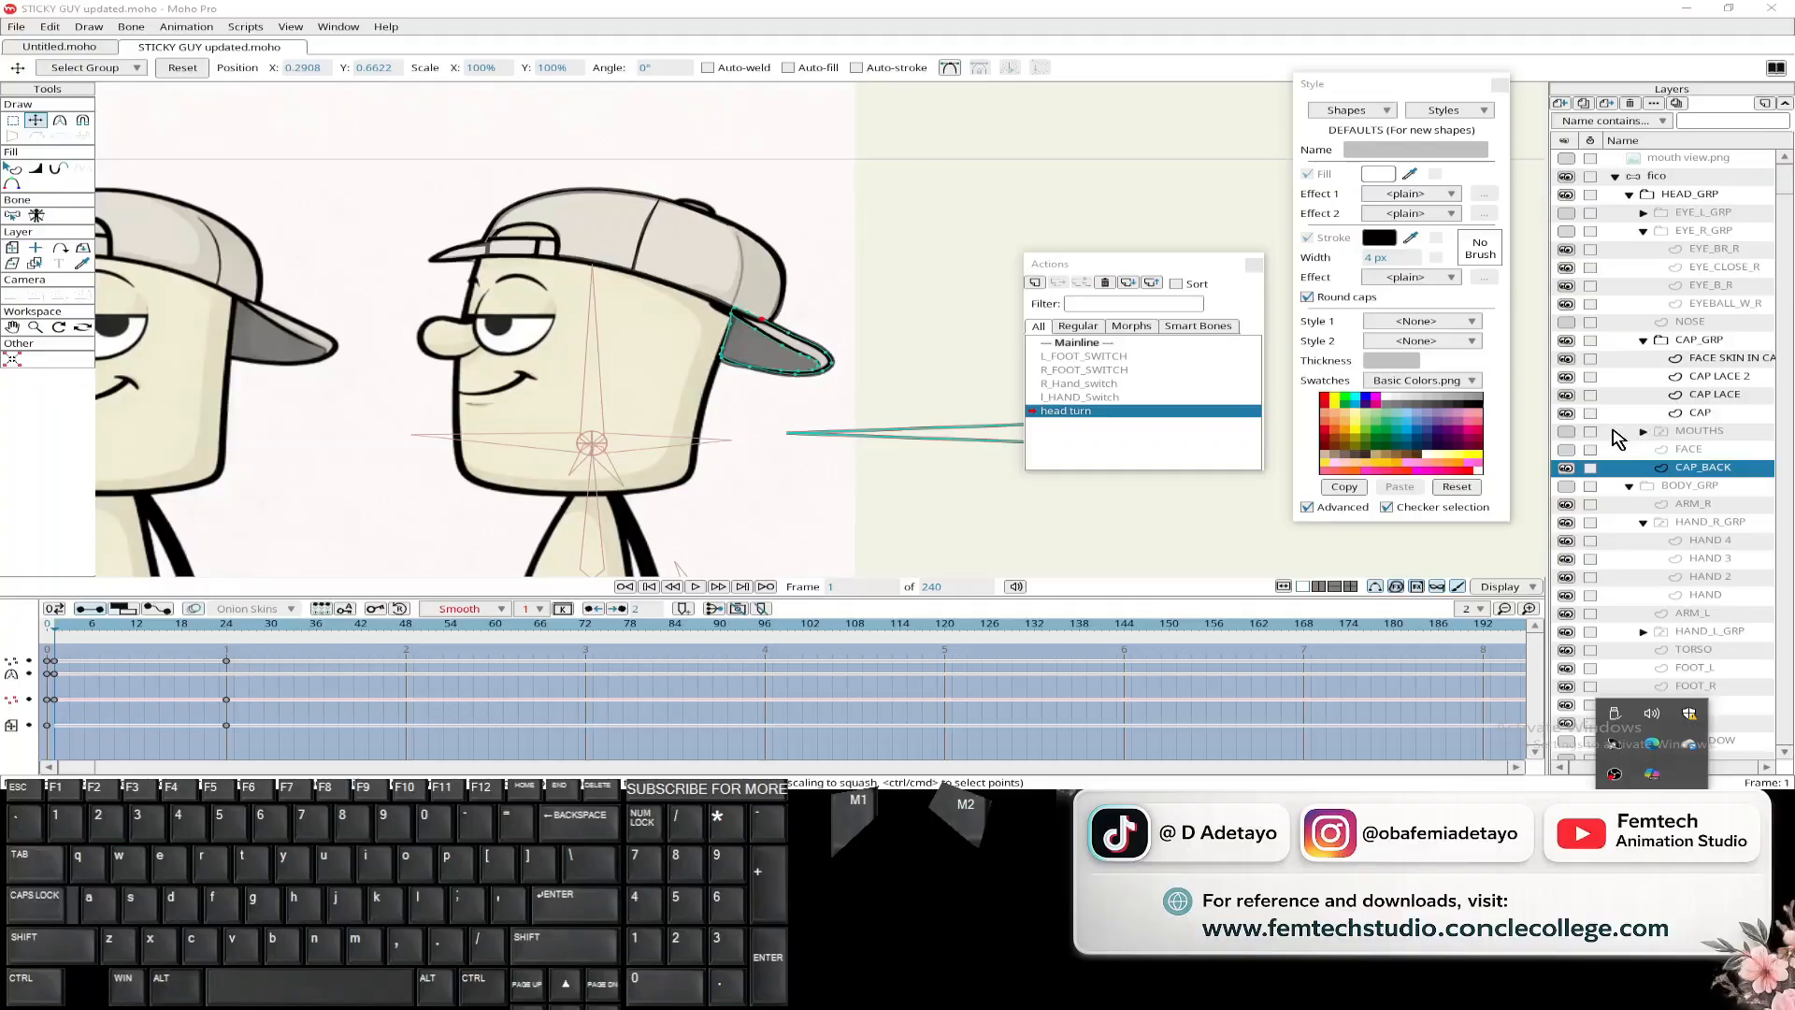
click(1569, 432)
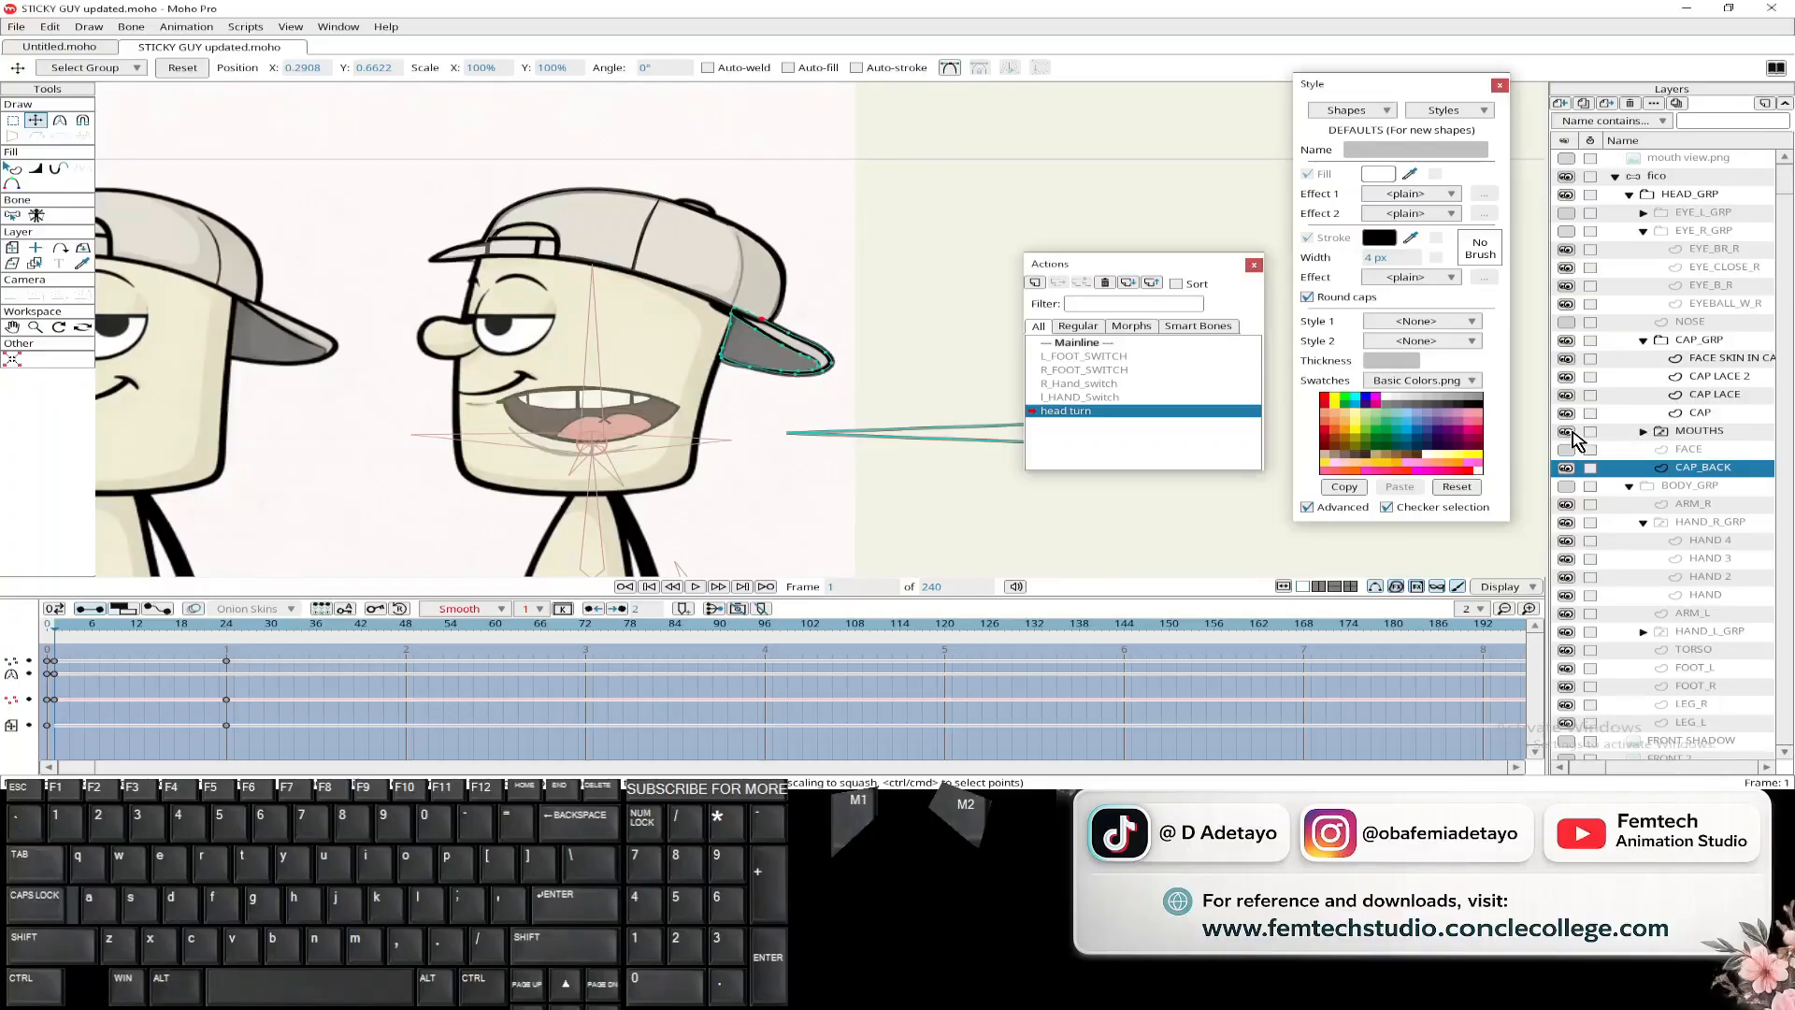
scroll(517, 398, up, 3)
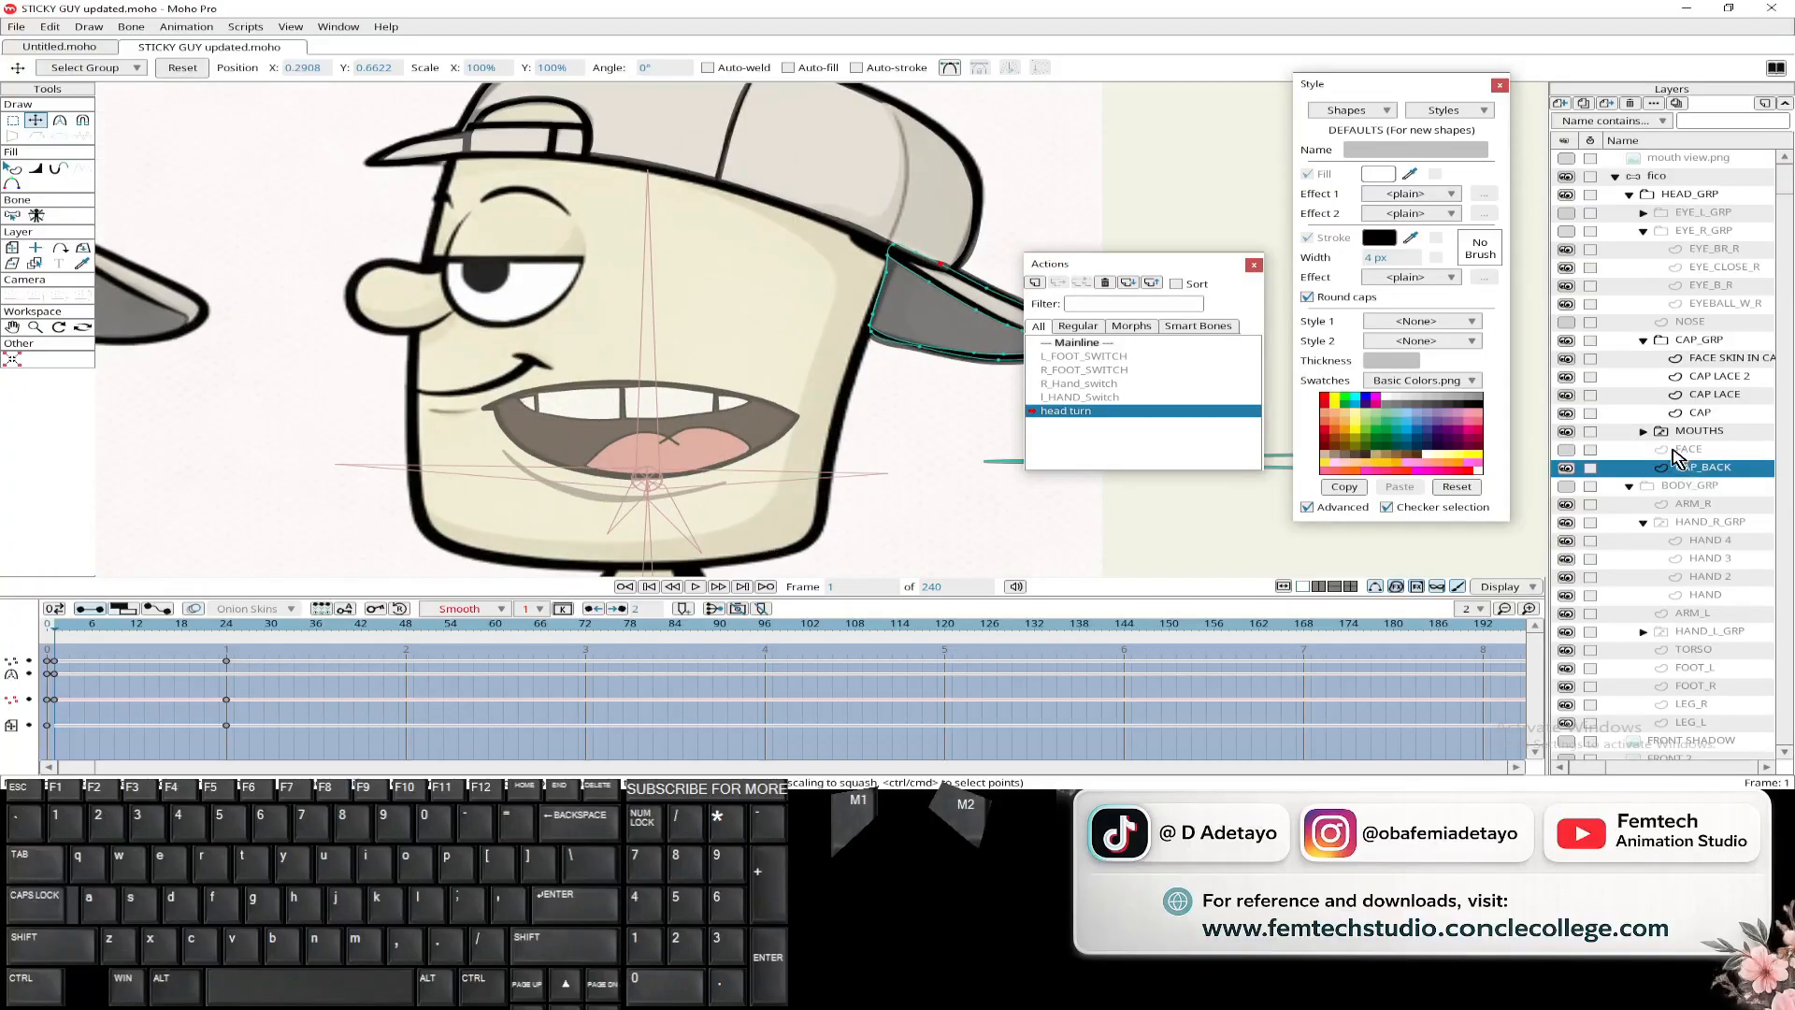
click(1643, 431)
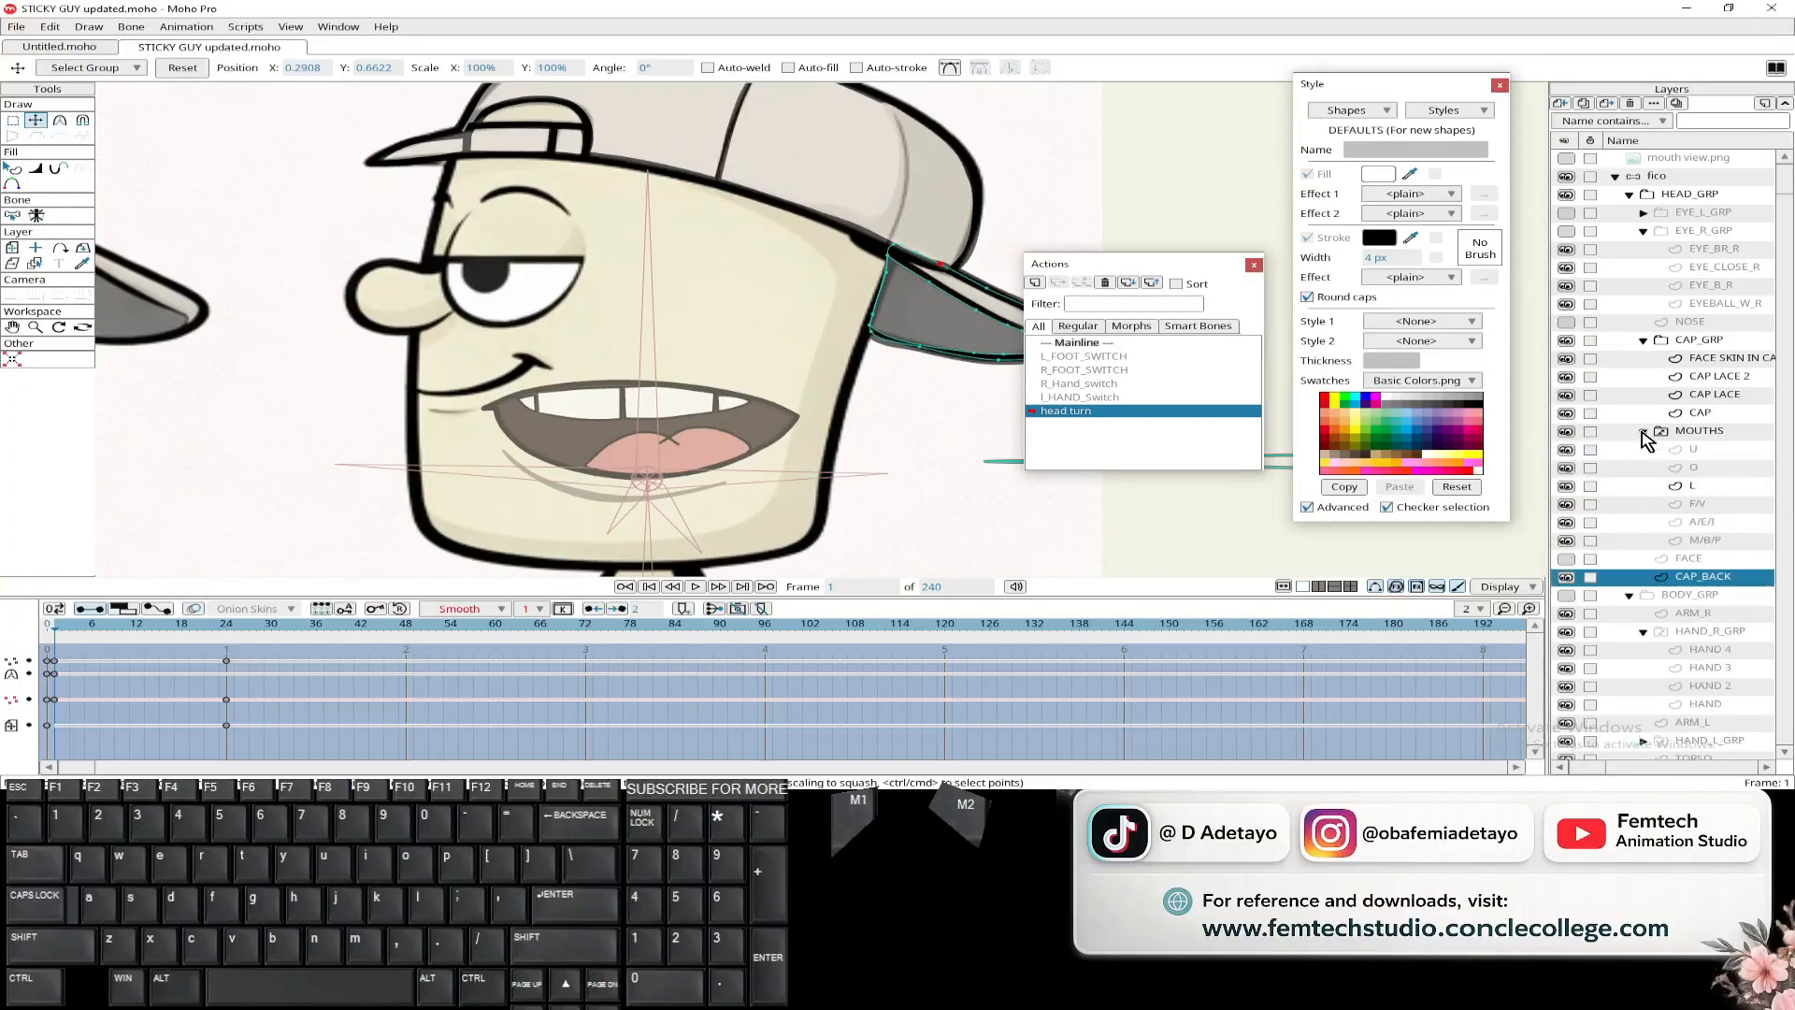
click(1693, 432)
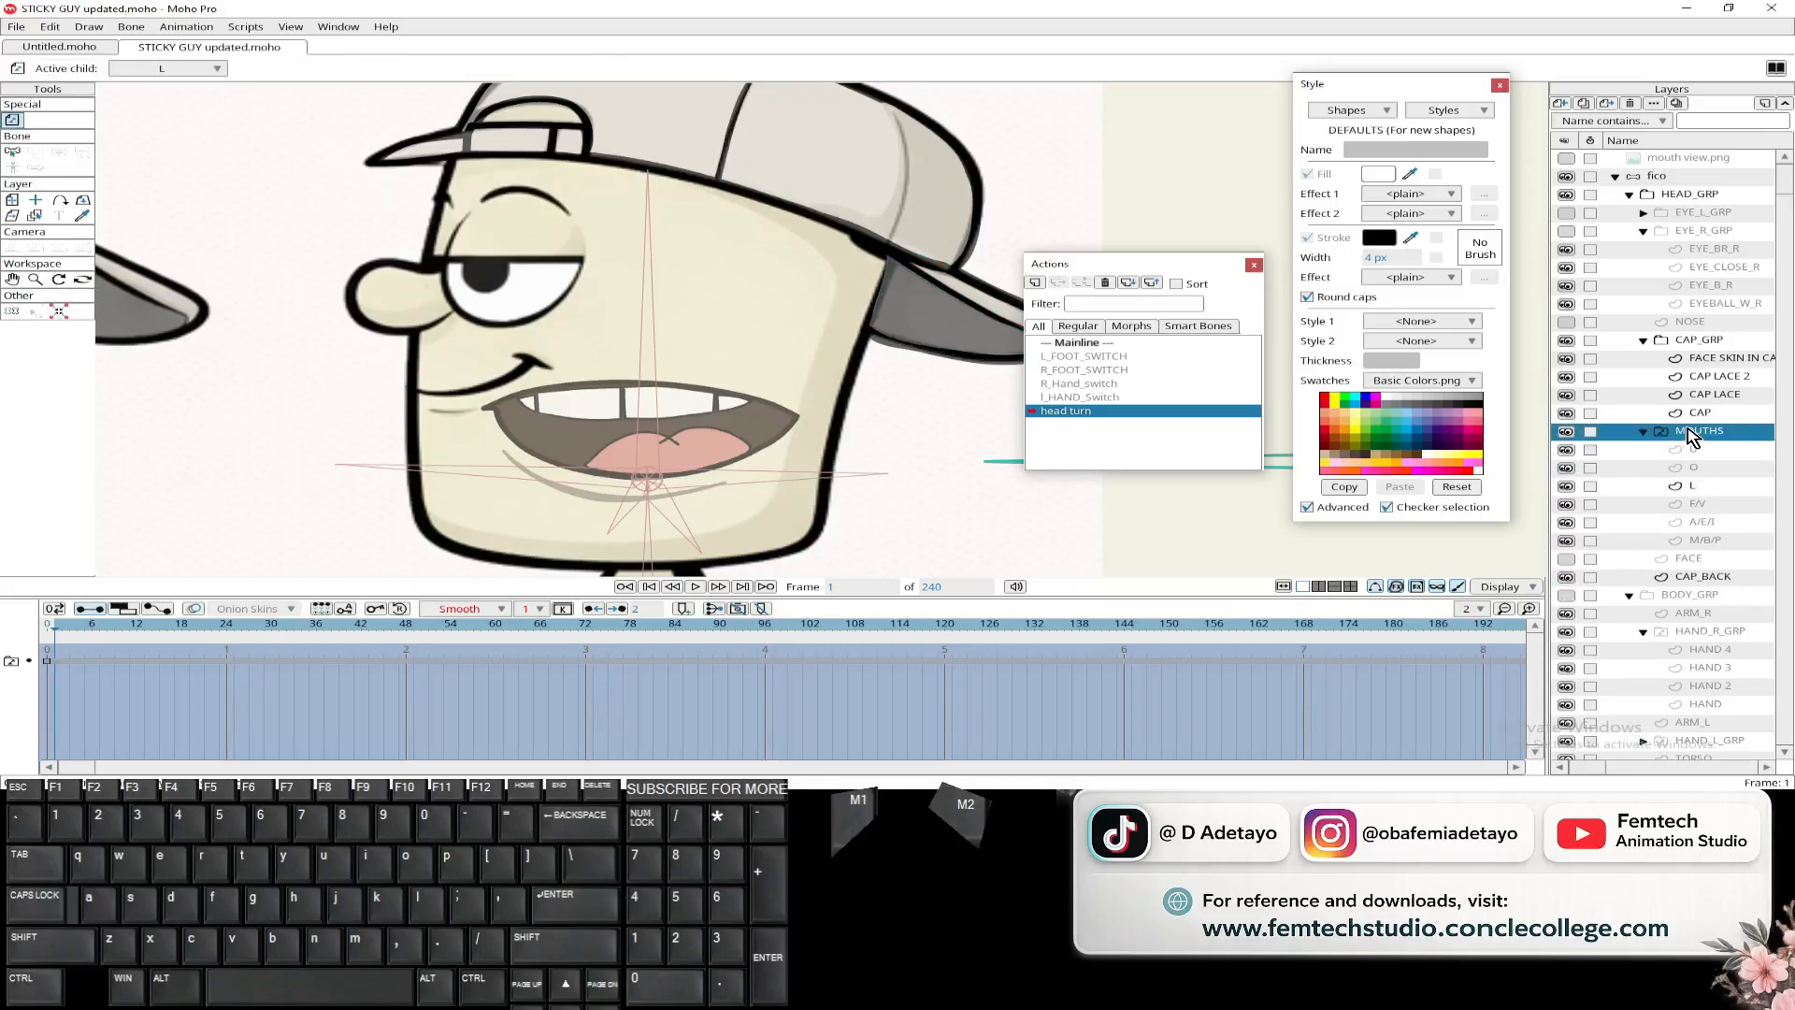
- Key the MOUTHS group's original layer transform at frame 24, and shift the group toward the nose at frame 1
click(228, 625)
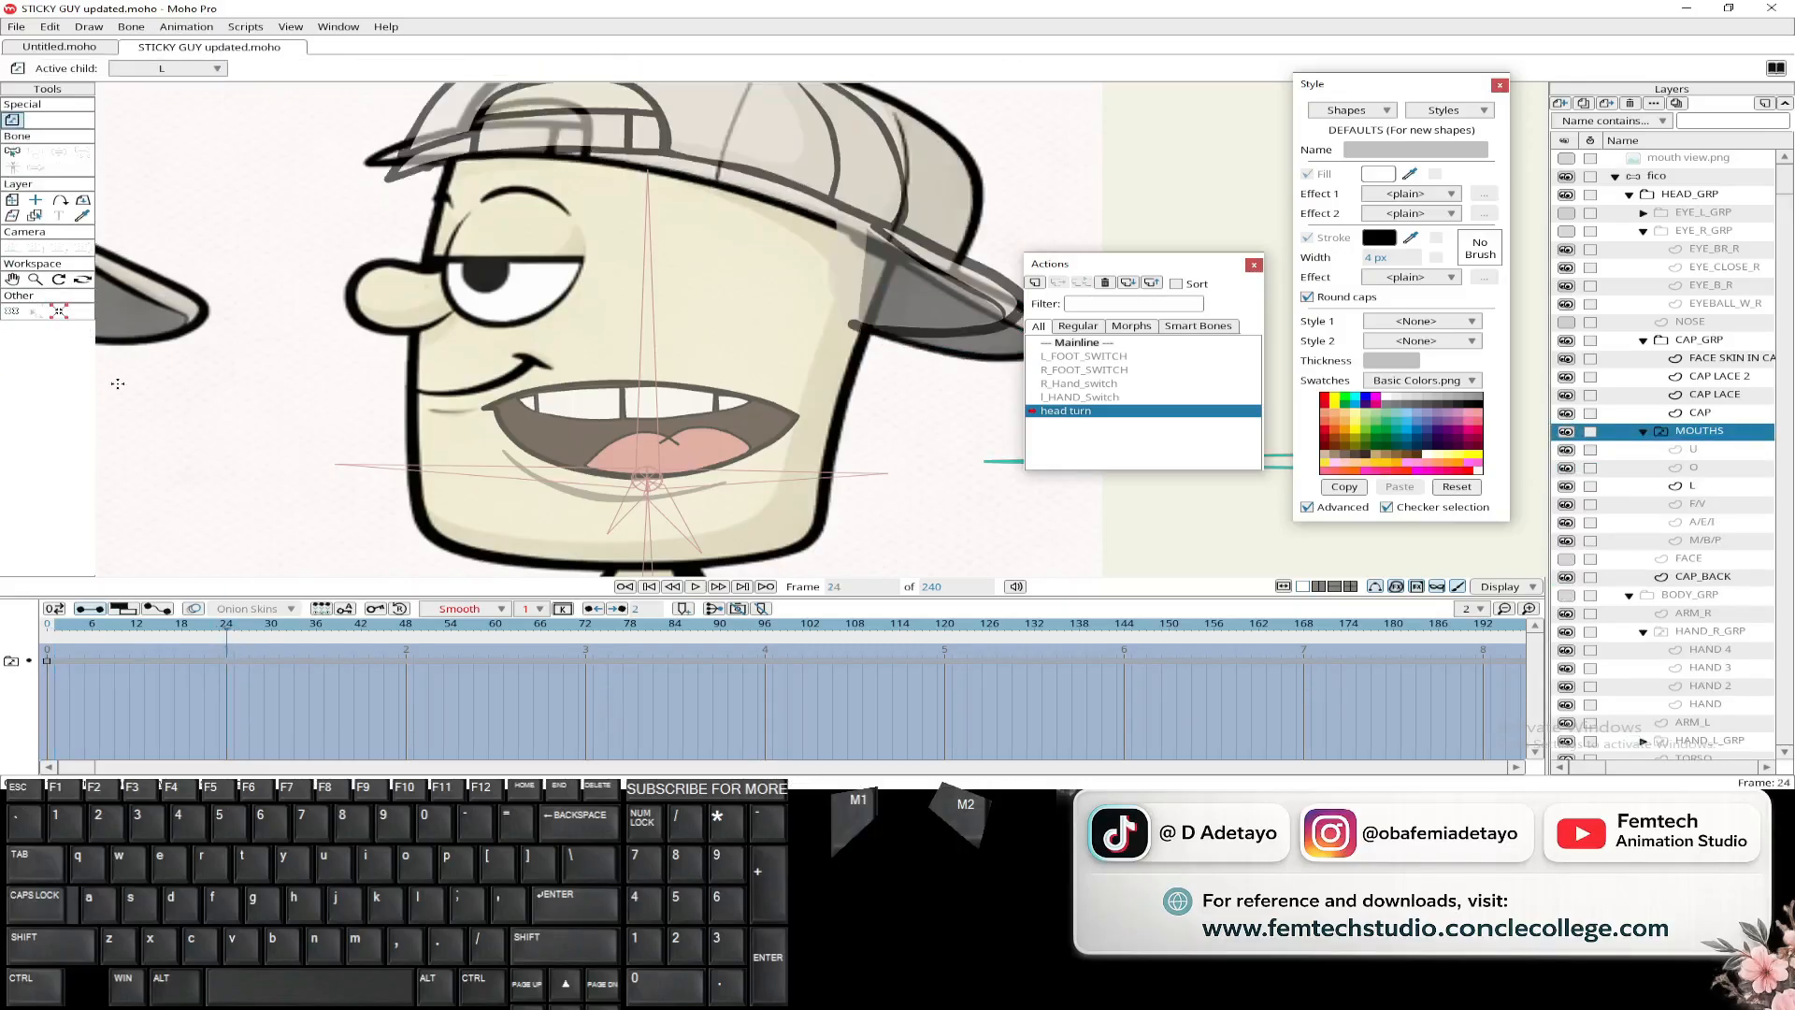
click(13, 199)
click(535, 429)
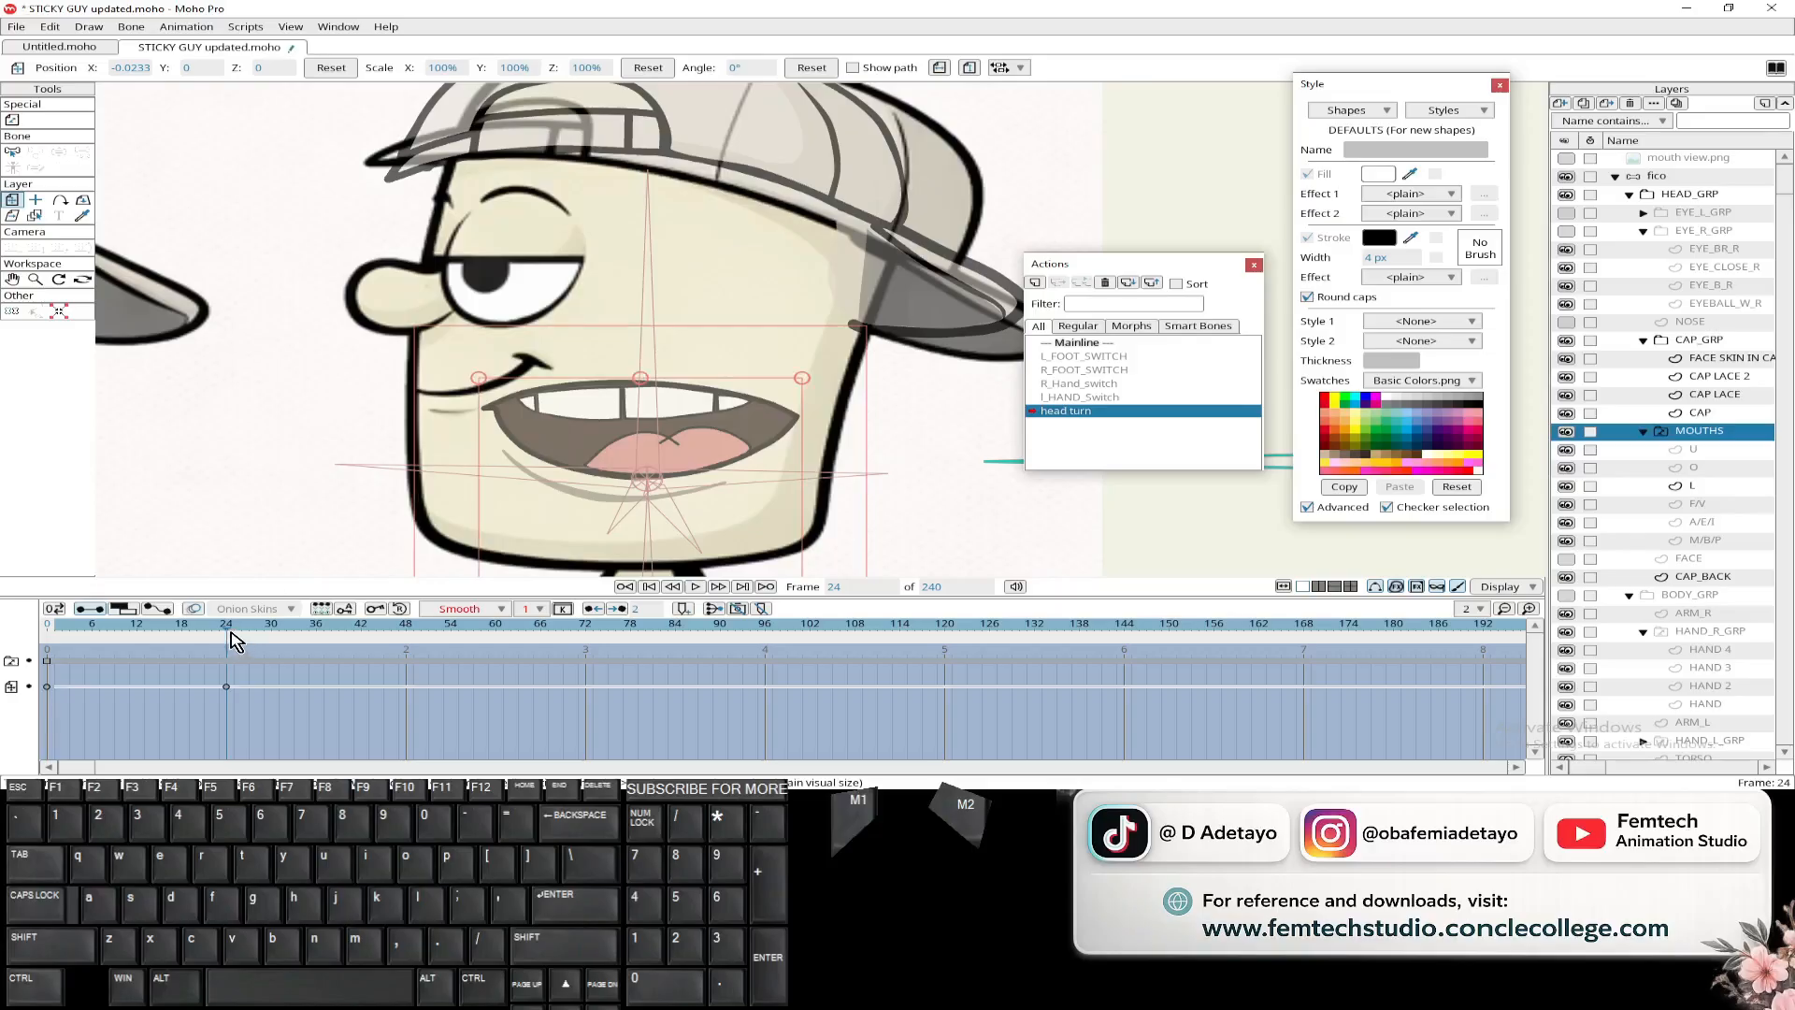
drag(228, 632, 61, 645)
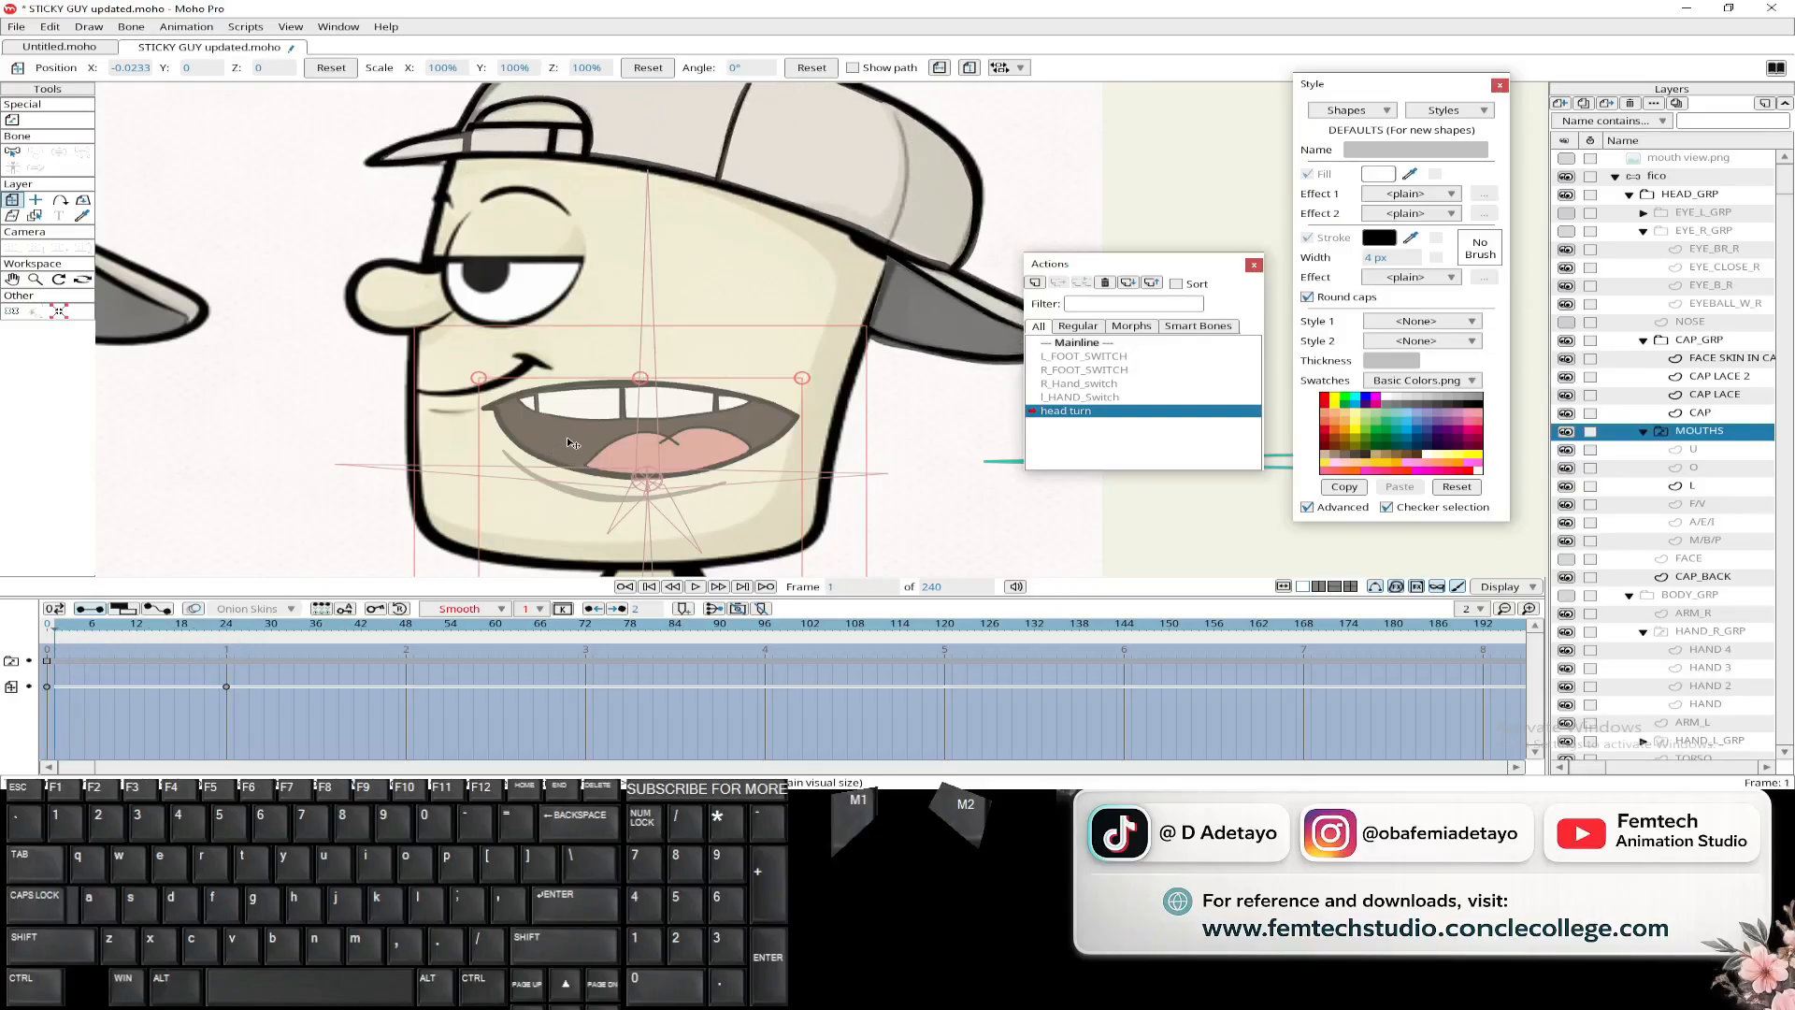
drag(581, 434, 456, 431)
- Preview the U, O and L mouths, and shift the MOUTHS group to X -0.1896 at frame 1
click(1717, 450)
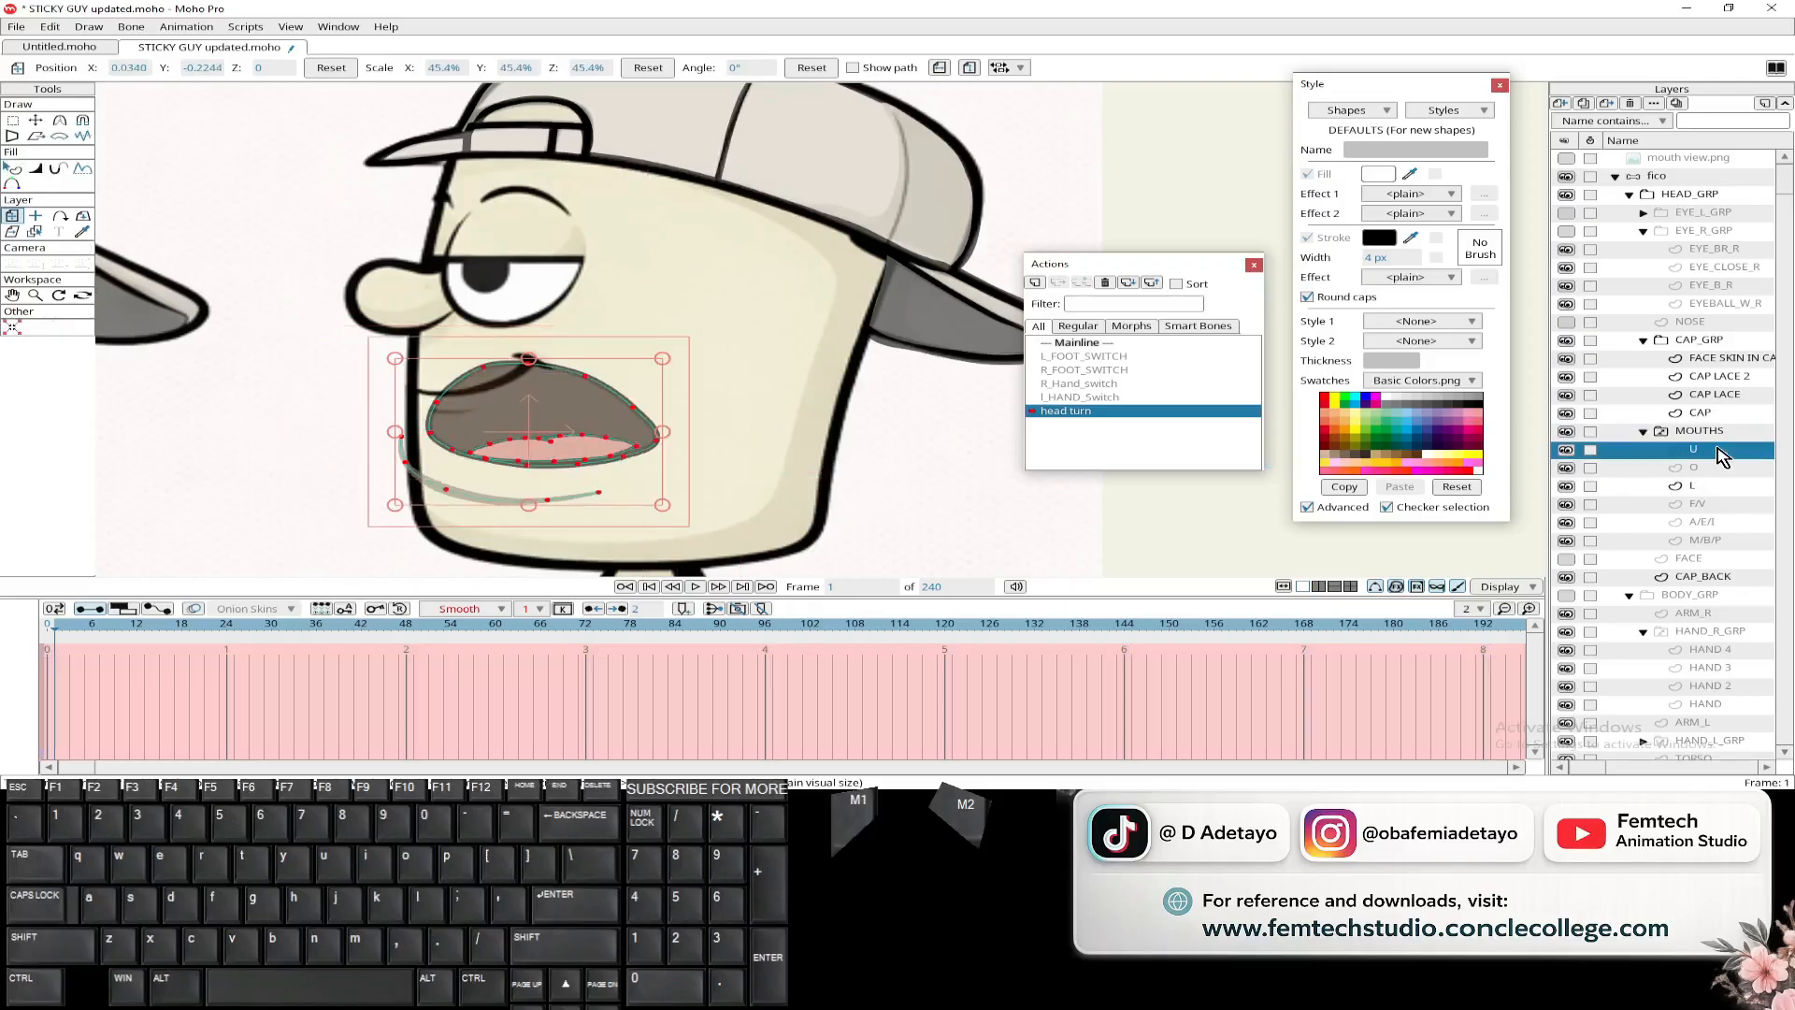
click(1708, 468)
click(1695, 486)
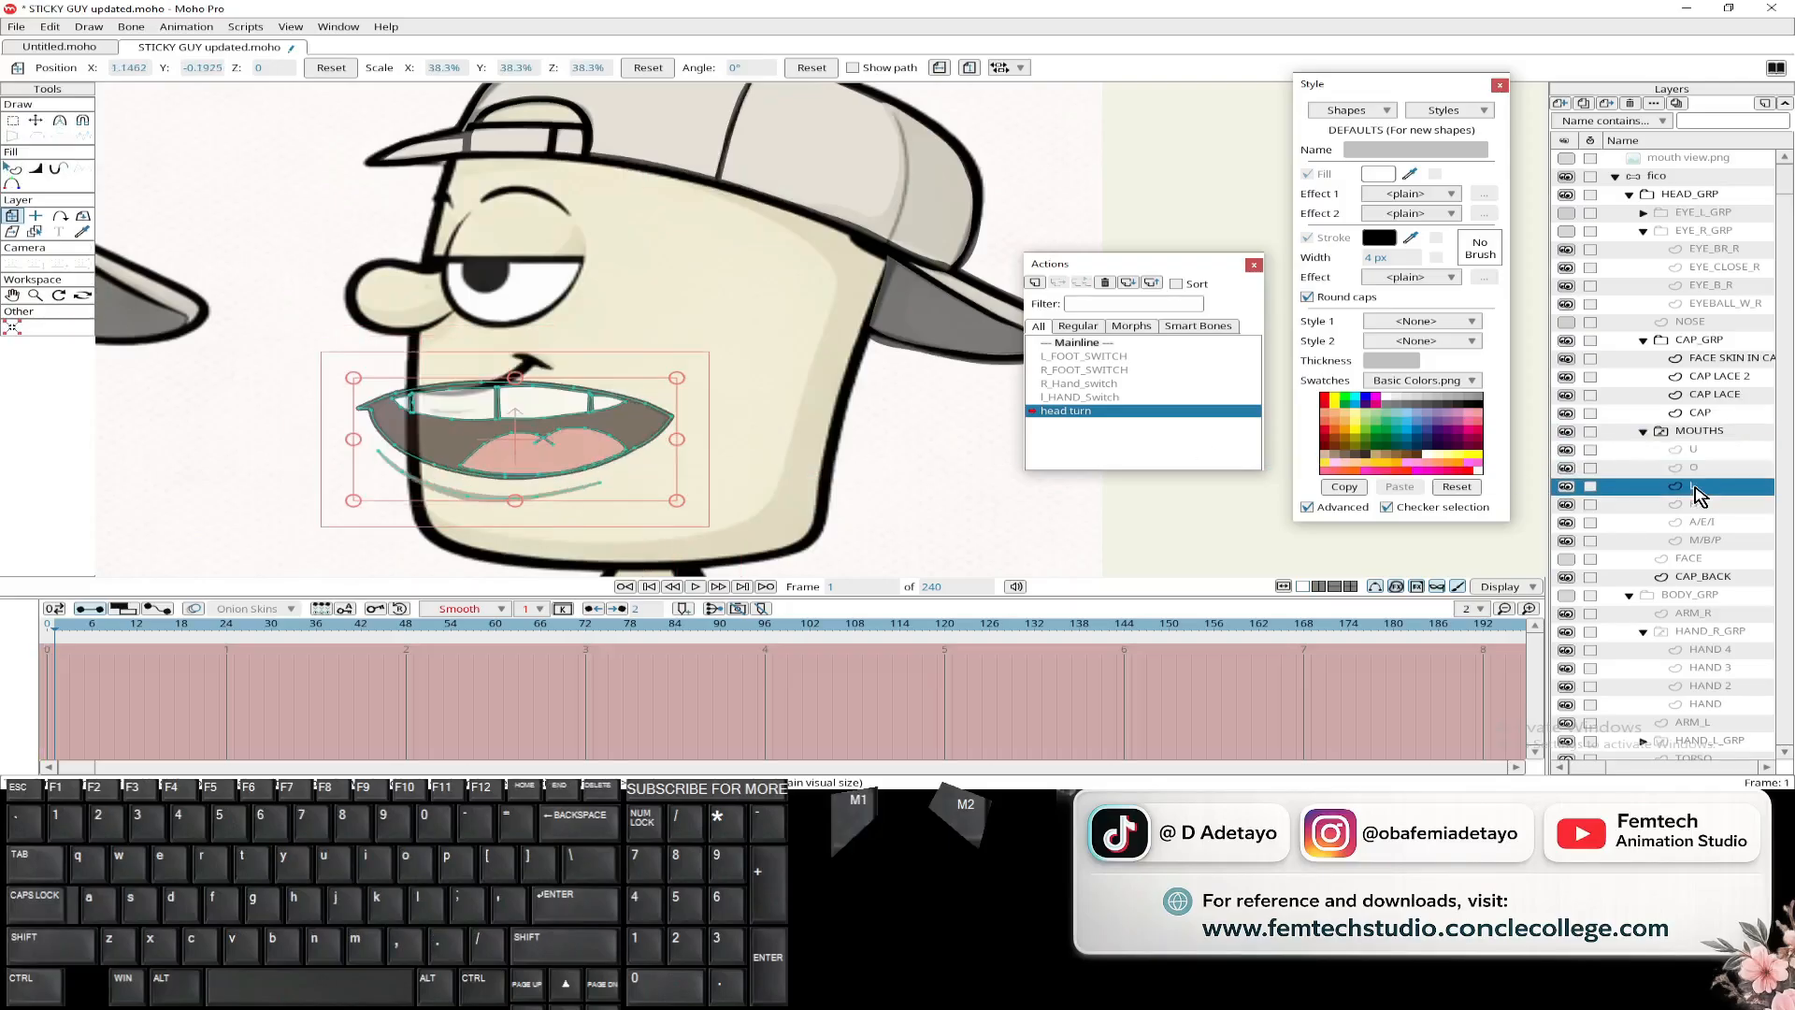
click(1698, 433)
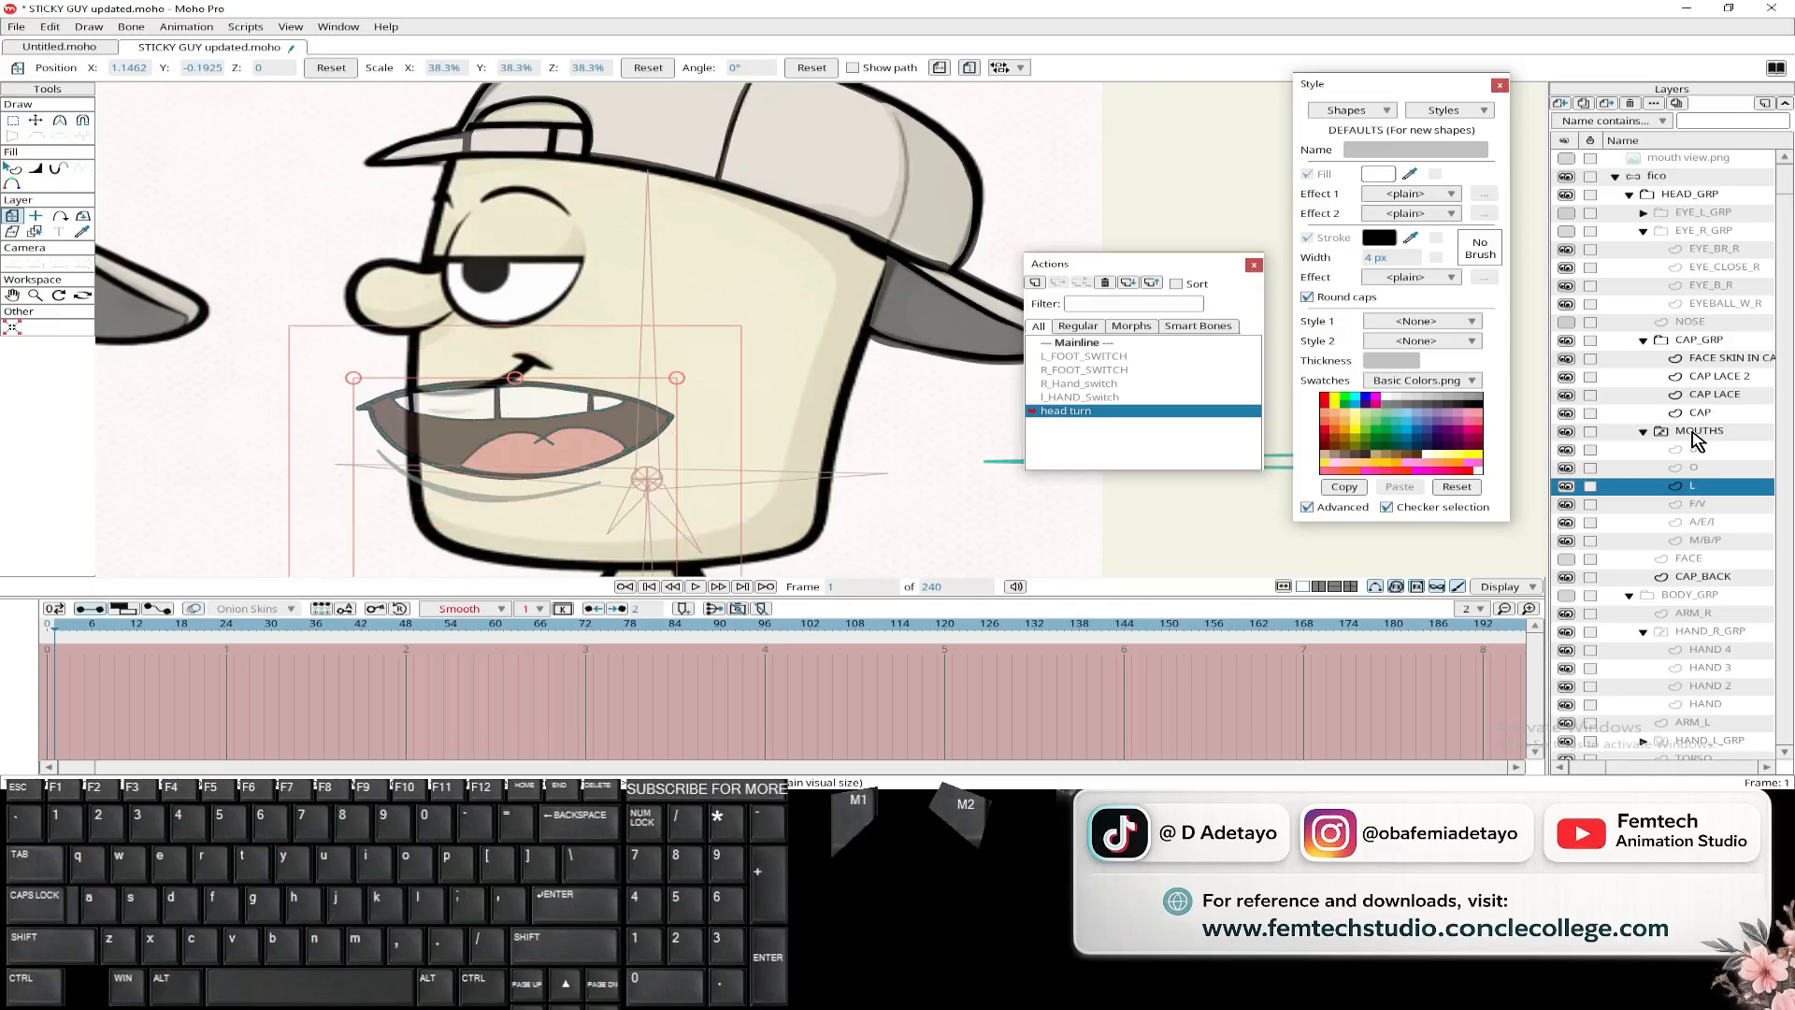
drag(543, 441, 503, 441)
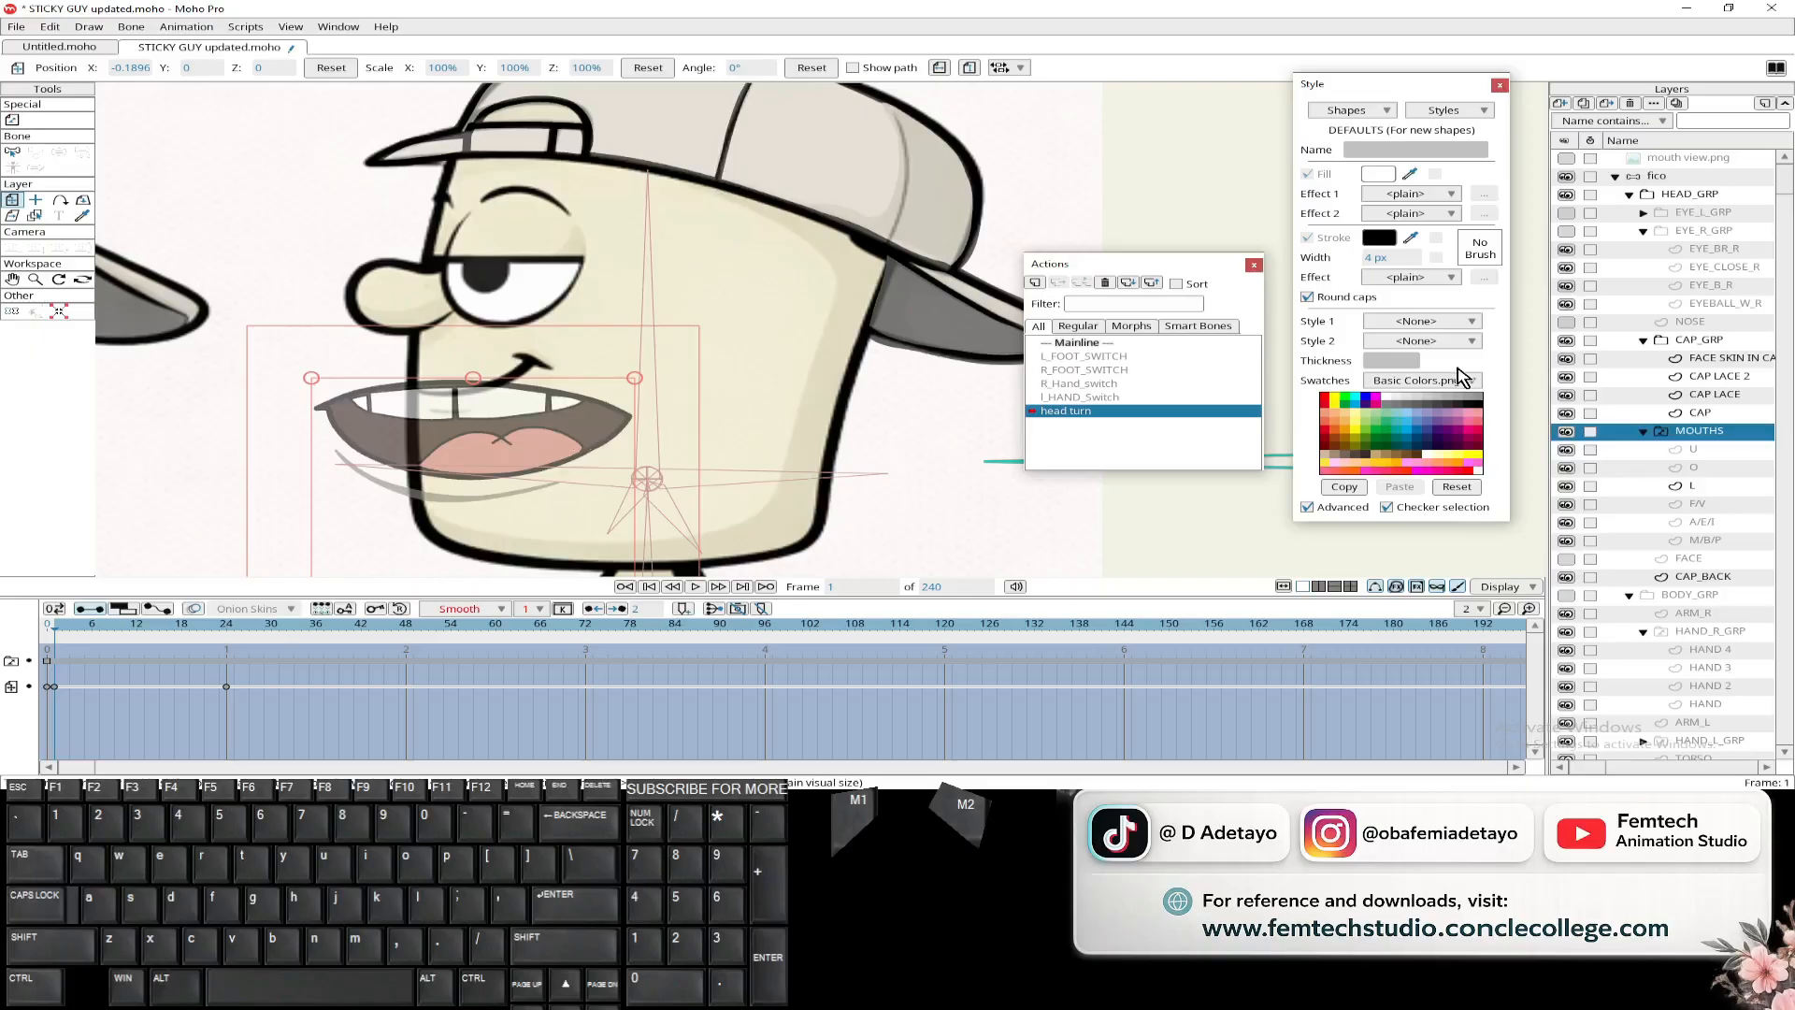
- Check the F/V, A/E/I and M/B/P mouth shapes against the turned face, and reselect the MOUTHS group
click(1714, 507)
click(1696, 525)
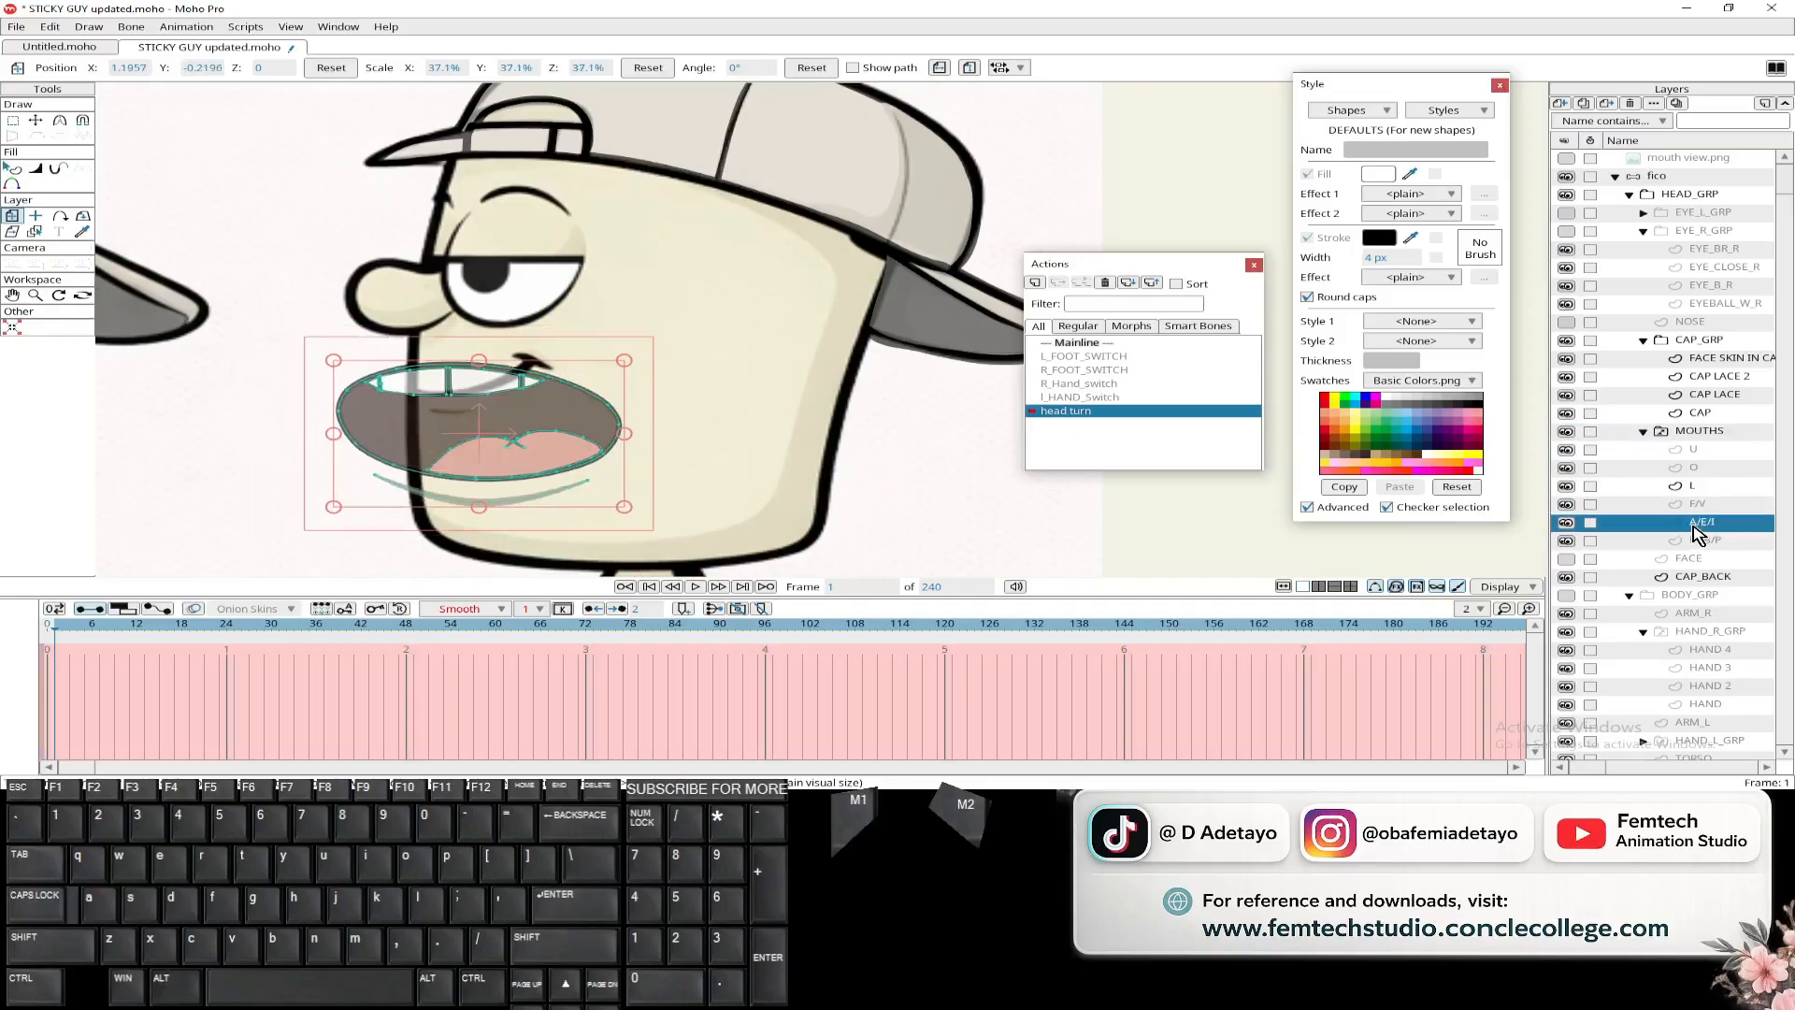
click(1697, 542)
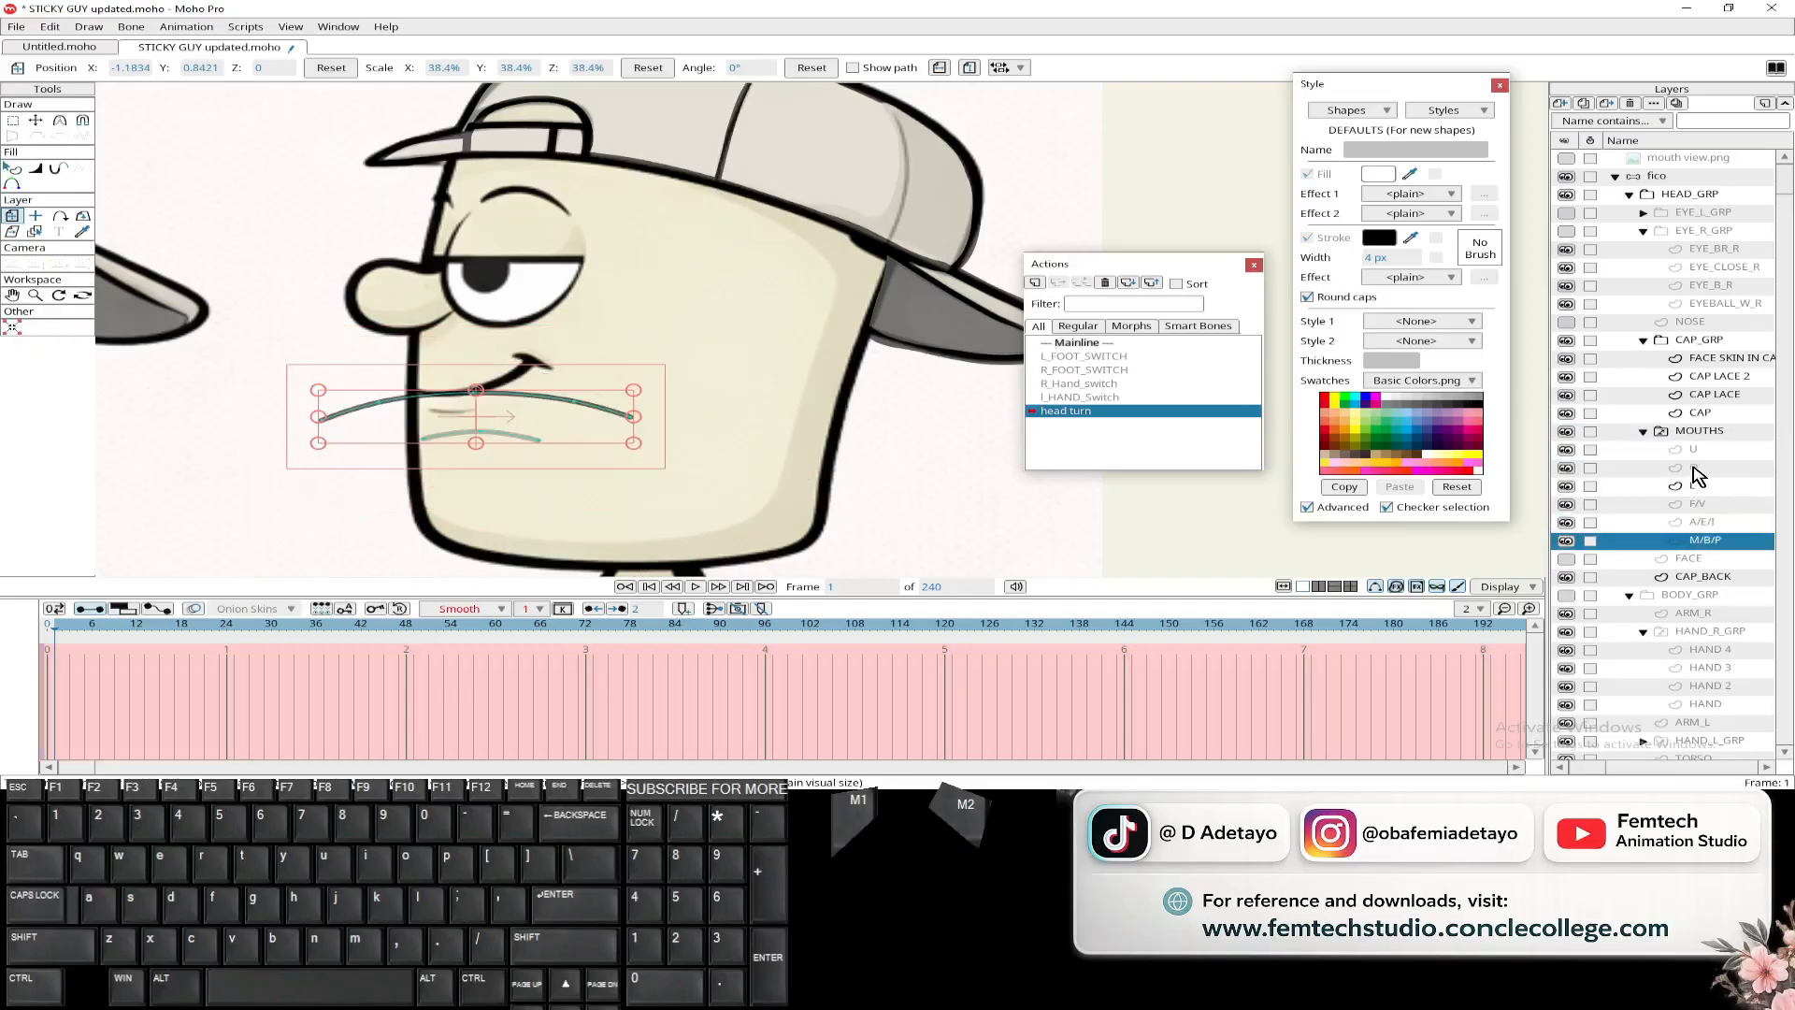
click(1699, 431)
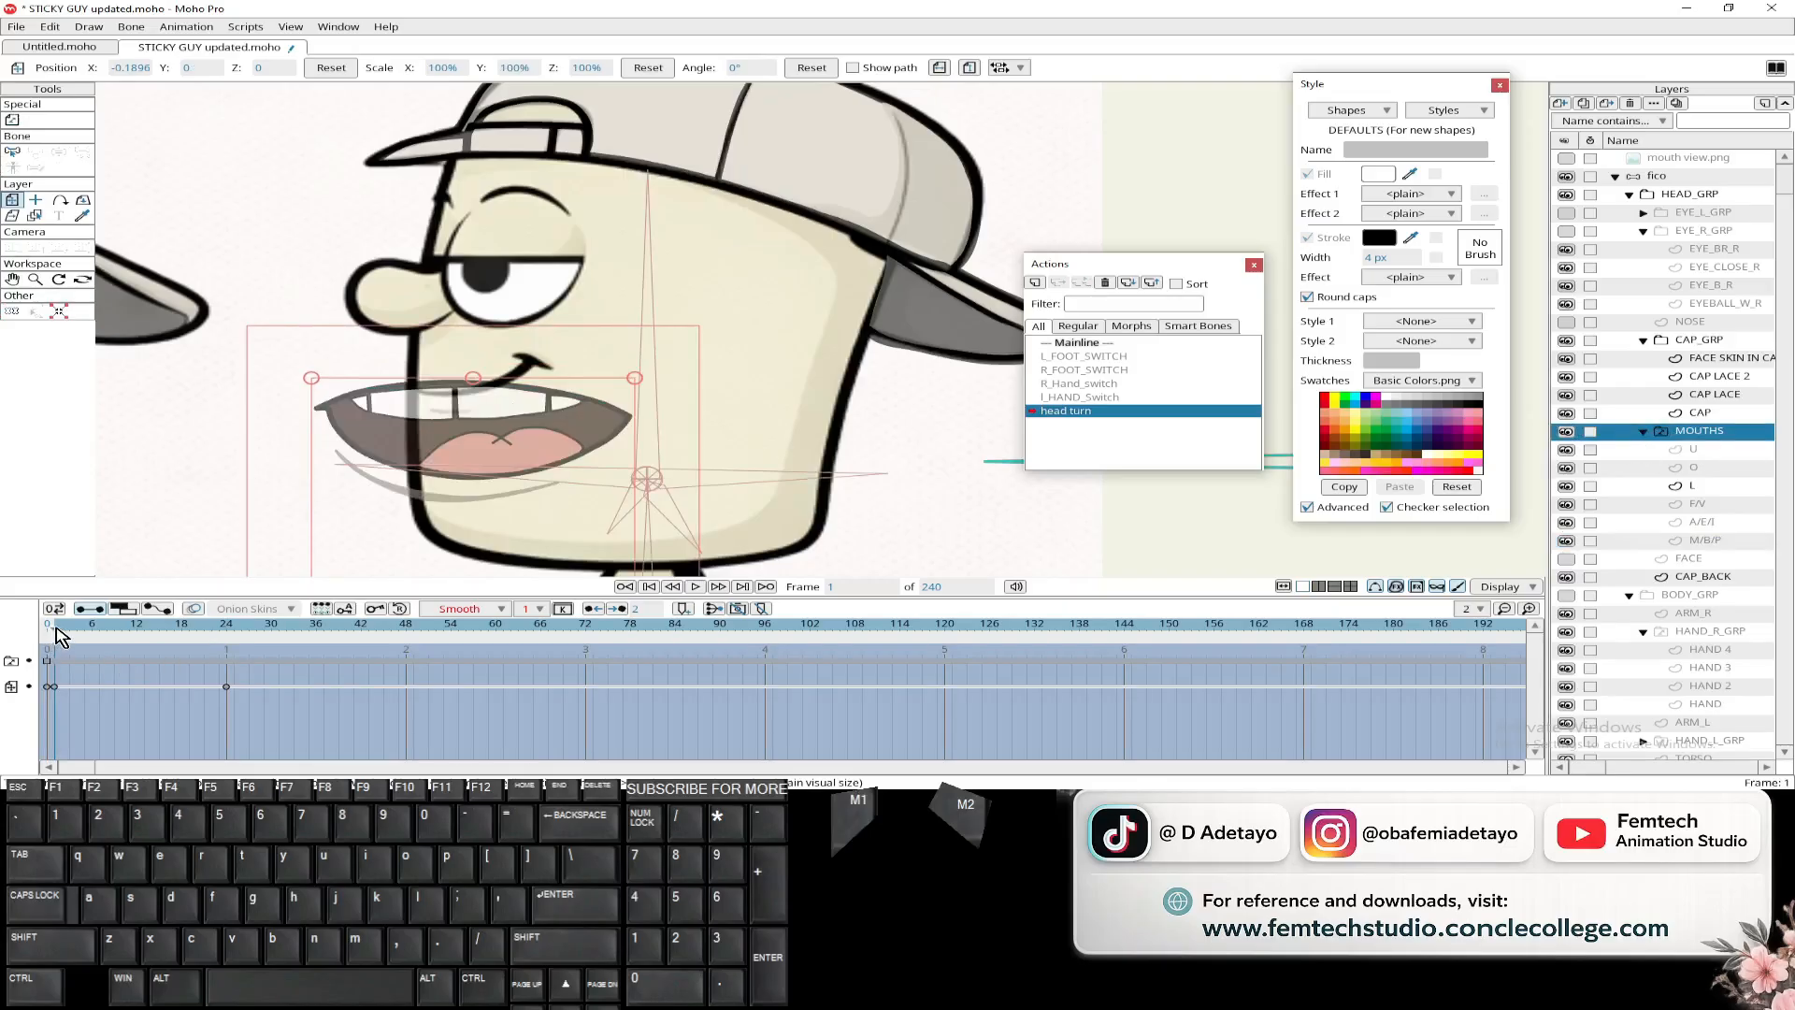
mouse_move(53, 624)
mouse_down()
mouse_move(198, 625)
mouse_move(42, 650)
mouse_move(59, 647)
mouse_up()
drag(559, 427, 515, 427)
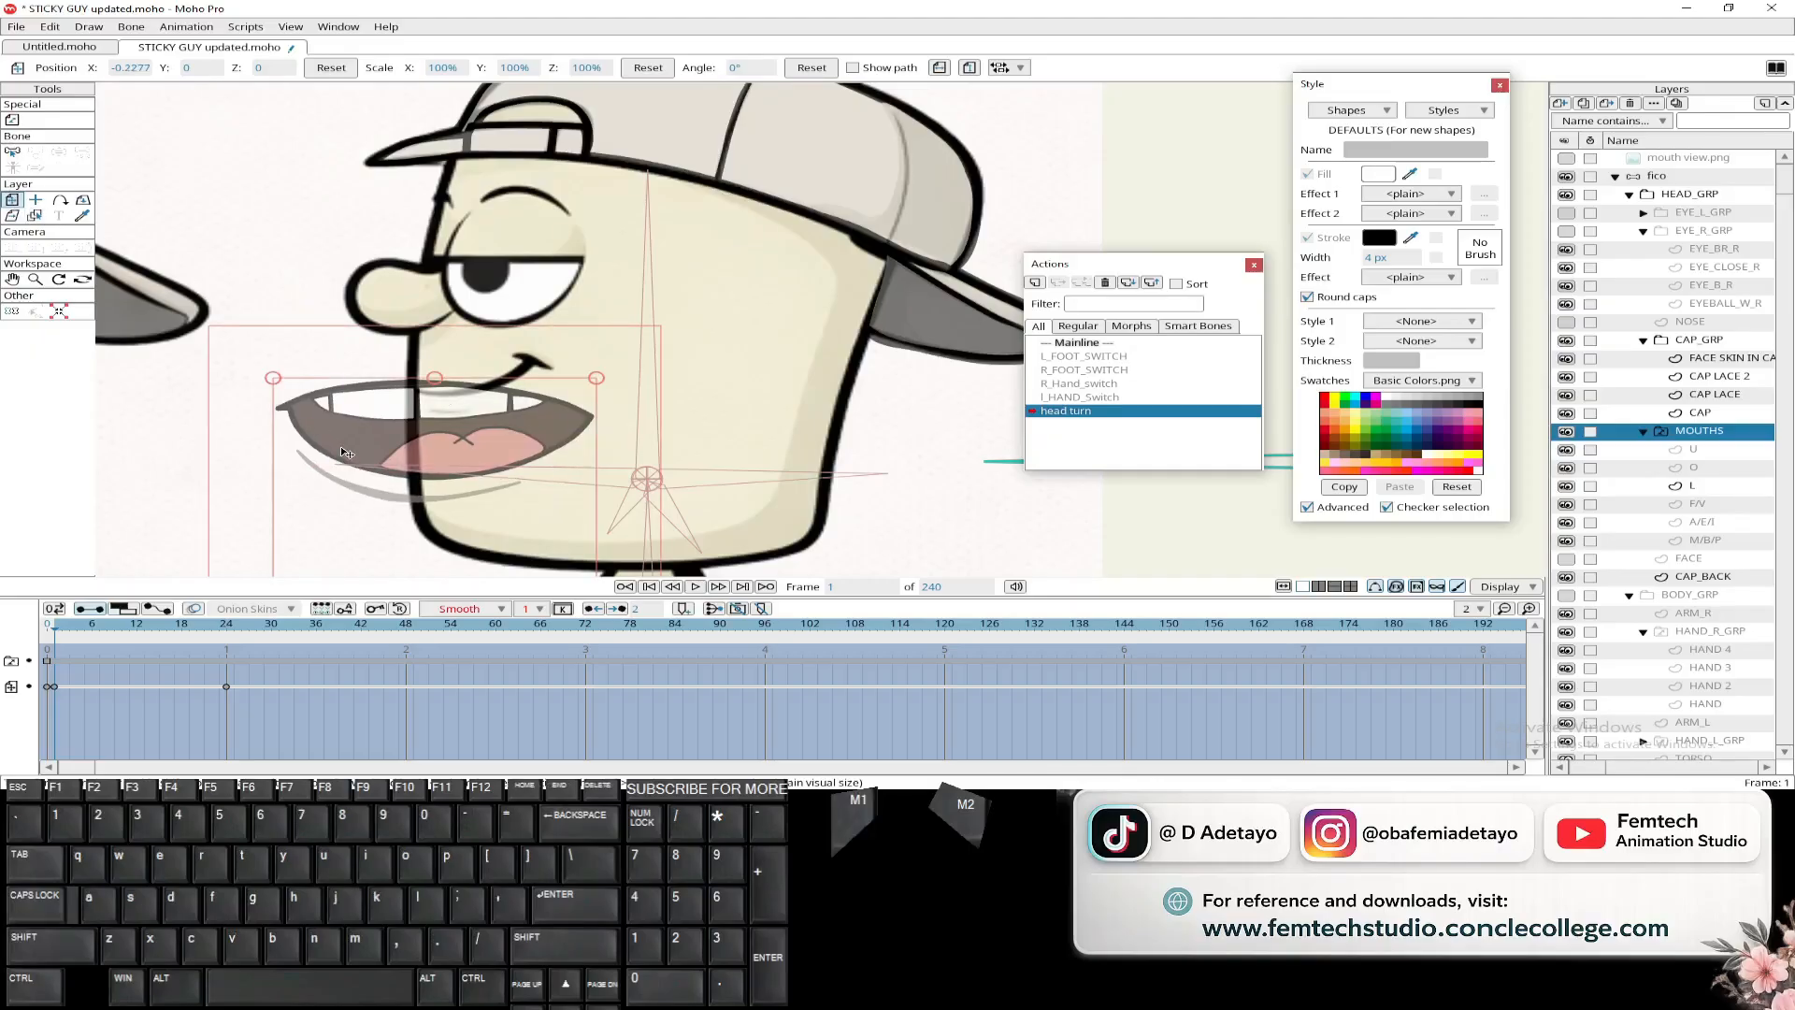
scroll(341, 448, down, 2)
drag(341, 448, 385, 334)
key(ctrl+z)
- Narrow the MOUTHS group to 71% X scale at frame 1, and key its original scale at frame 24
drag(576, 456, 539, 447)
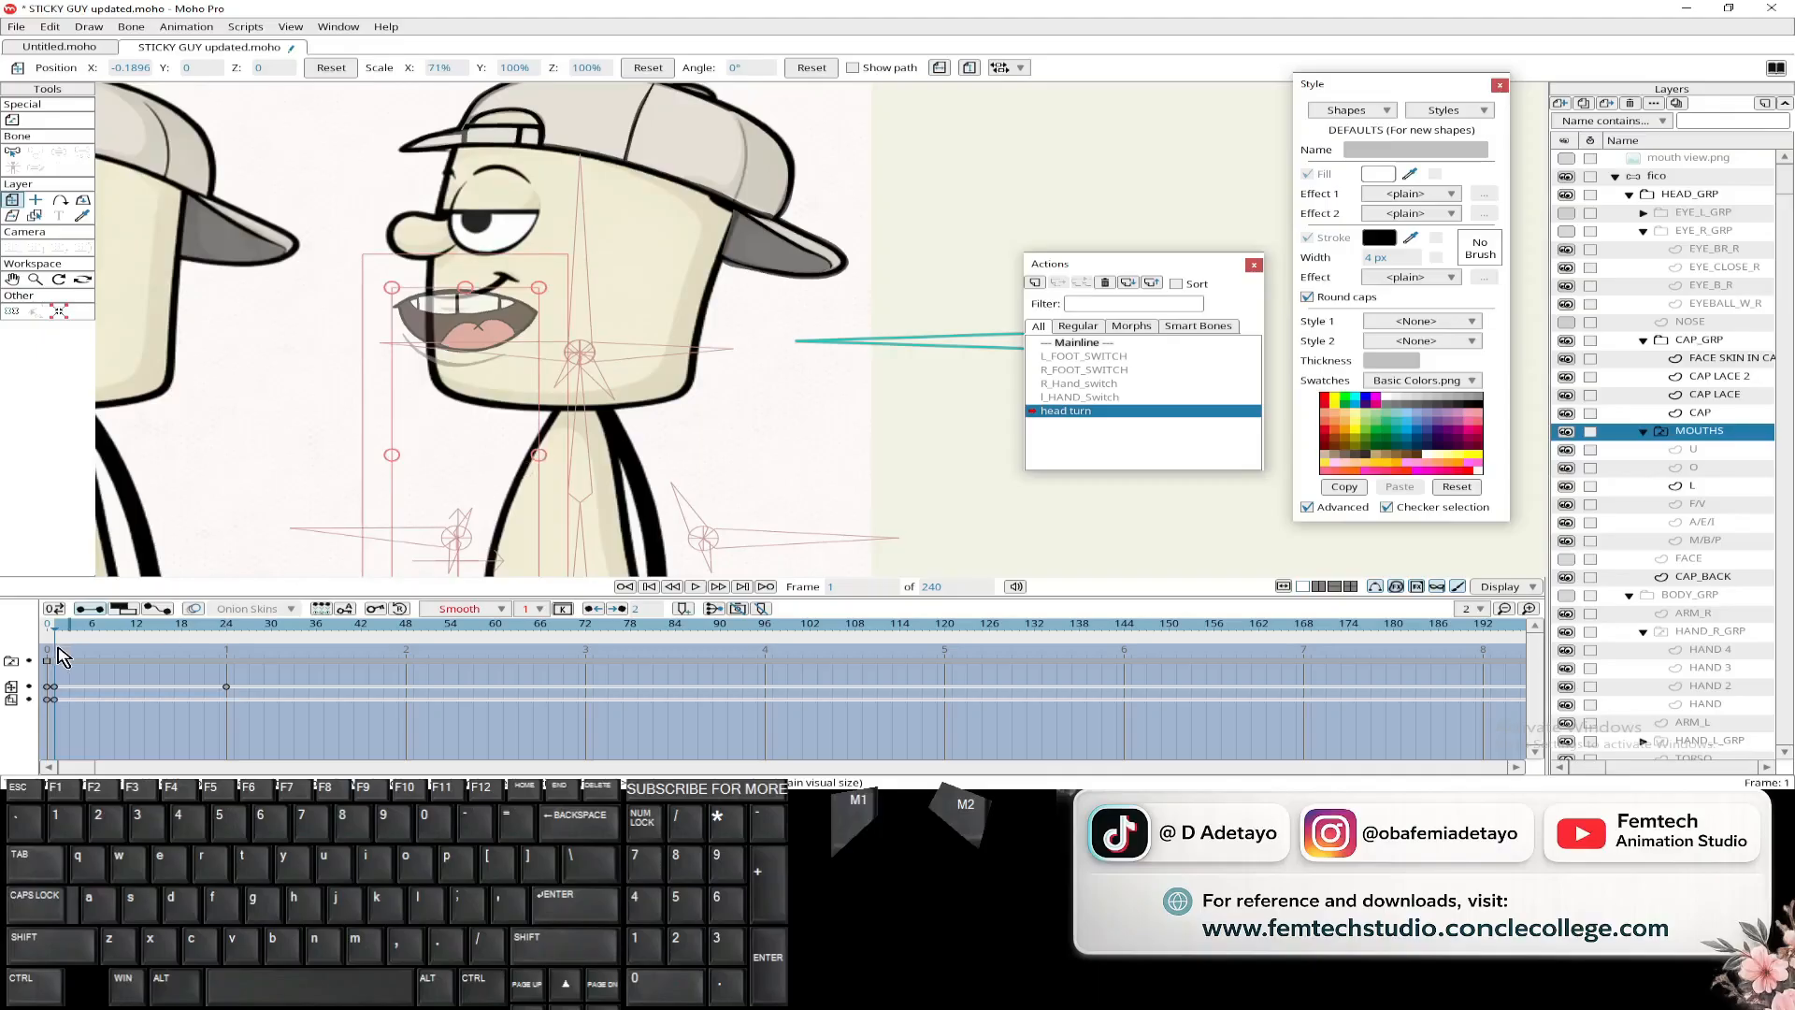
click(47, 700)
key(ctrl+c)
click(228, 625)
key(ctrl+v)
drag(227, 632, 58, 640)
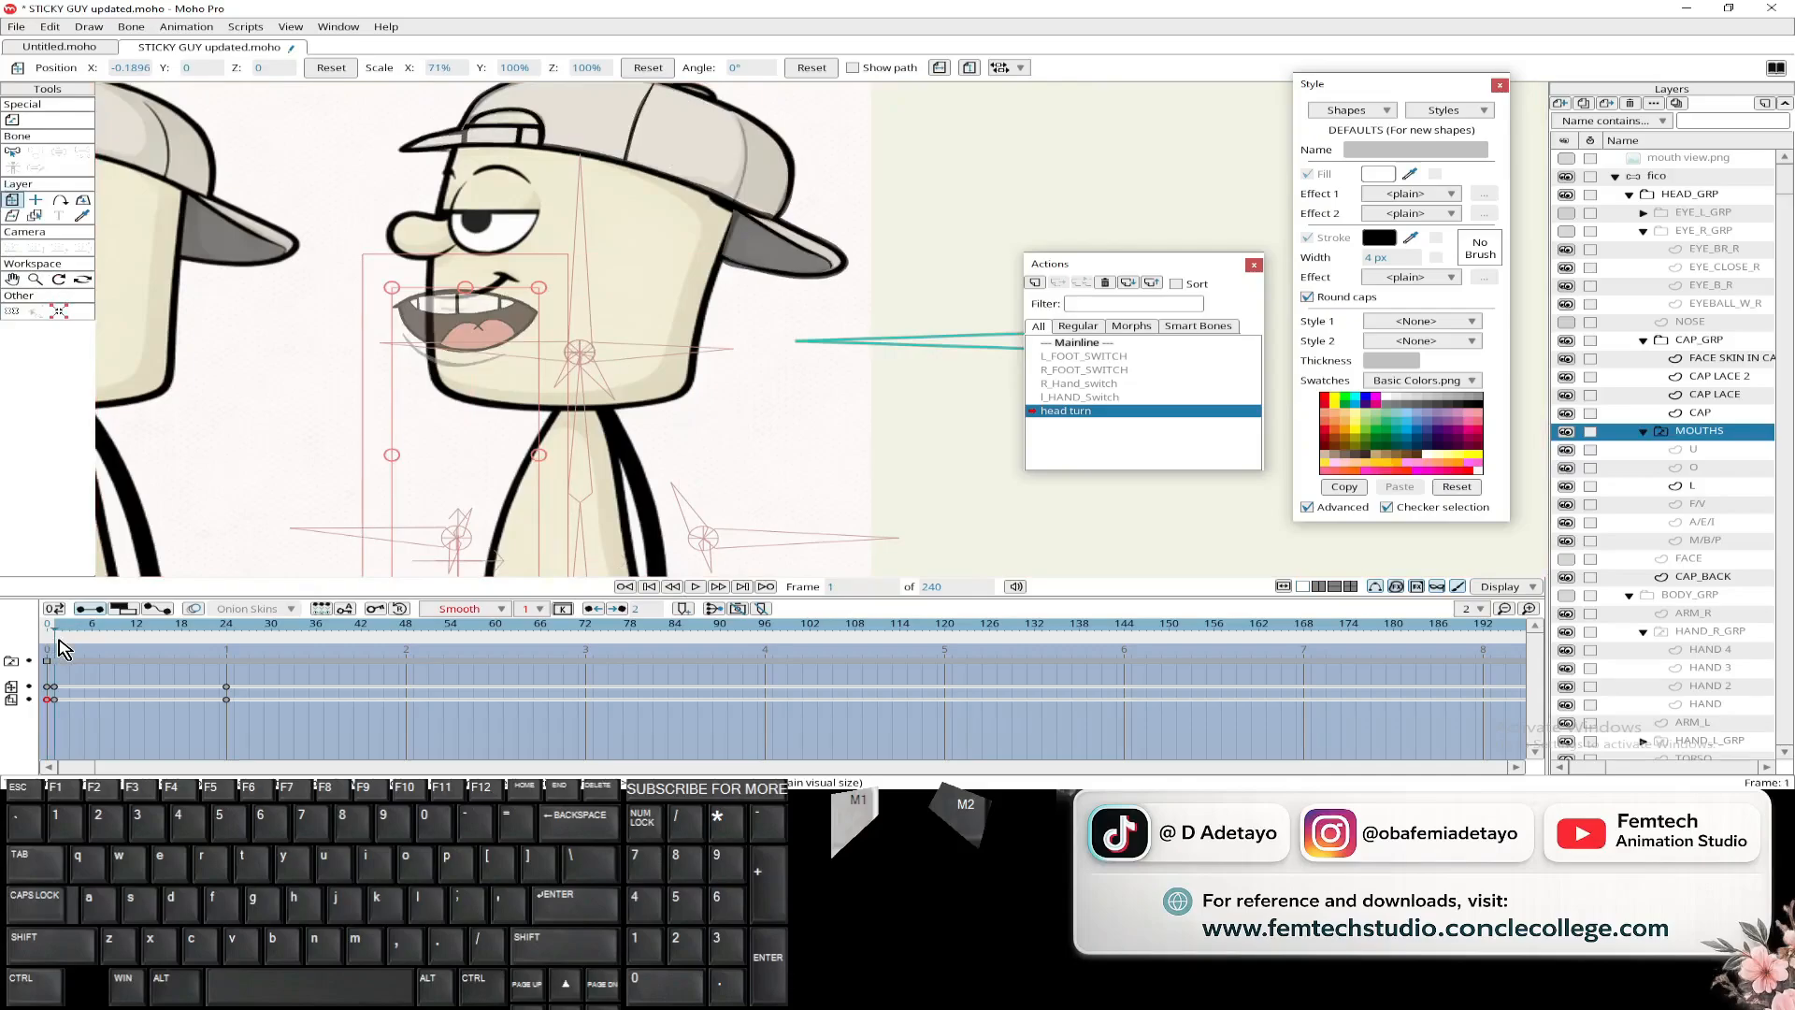
- Set the HEAD_GRP layer's opacity to 100%
scroll(411, 304, down, 5)
scroll(408, 355, up, 6)
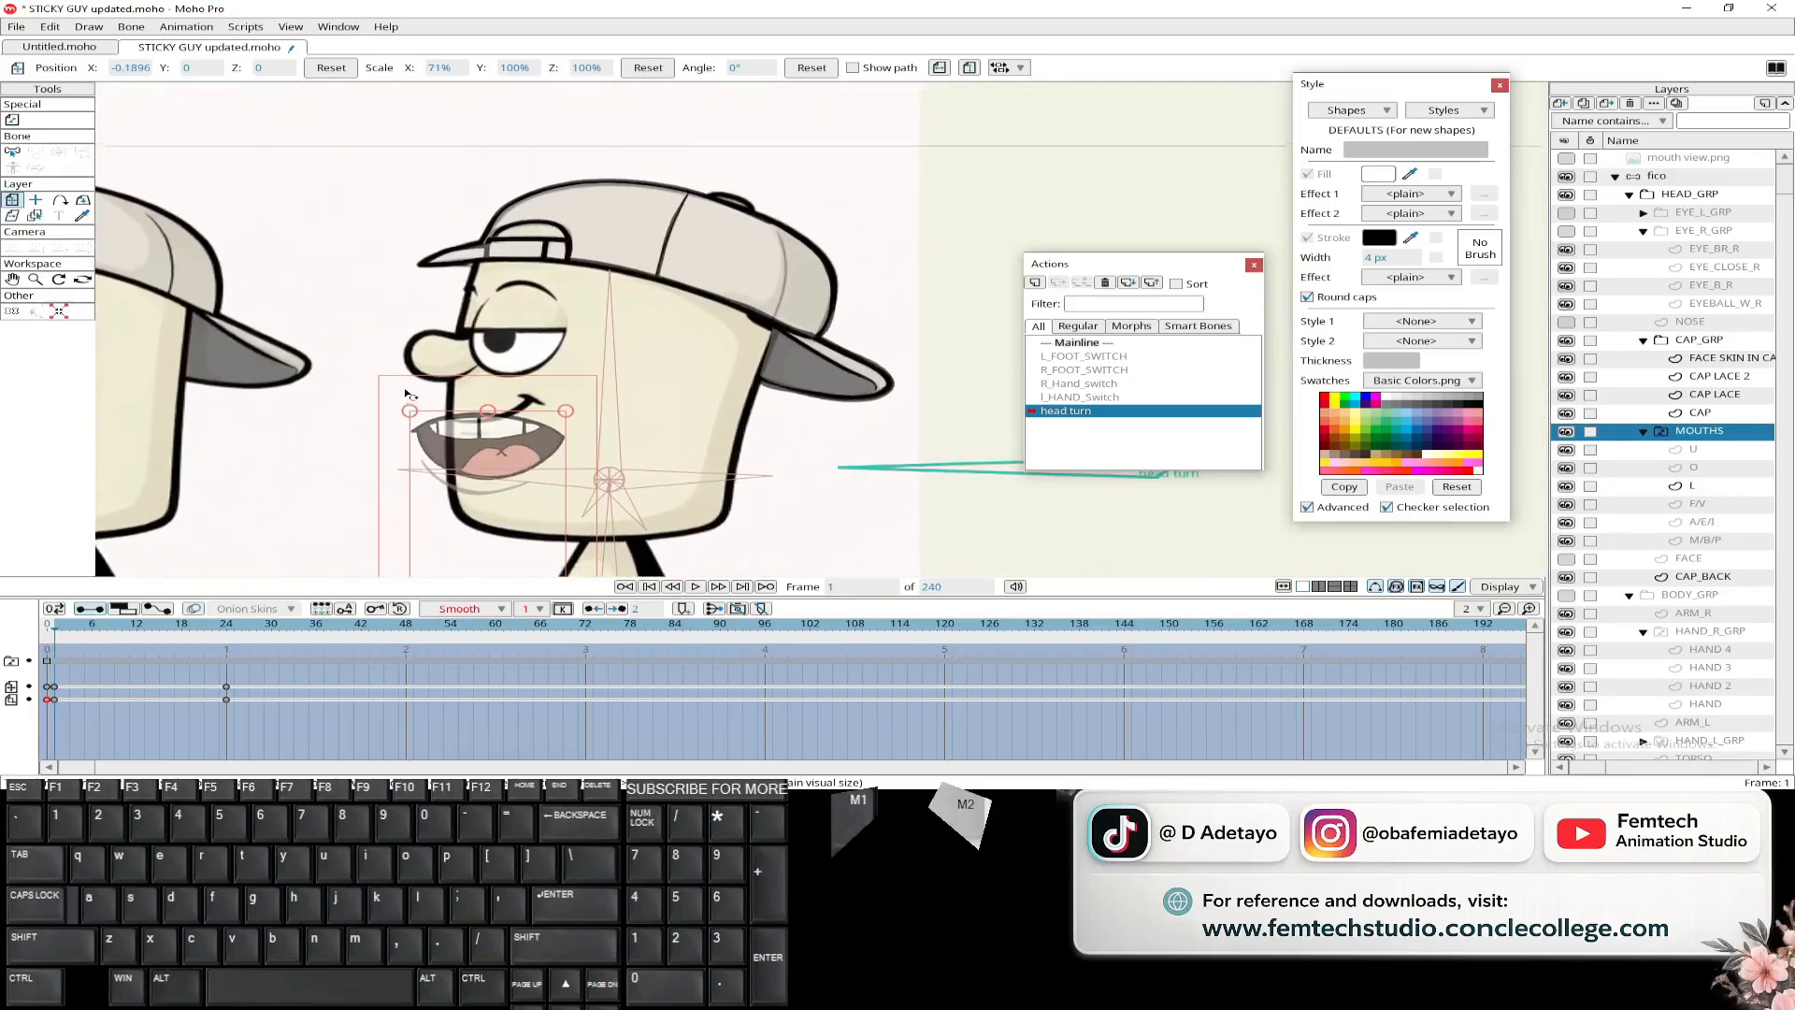
double_click(1688, 195)
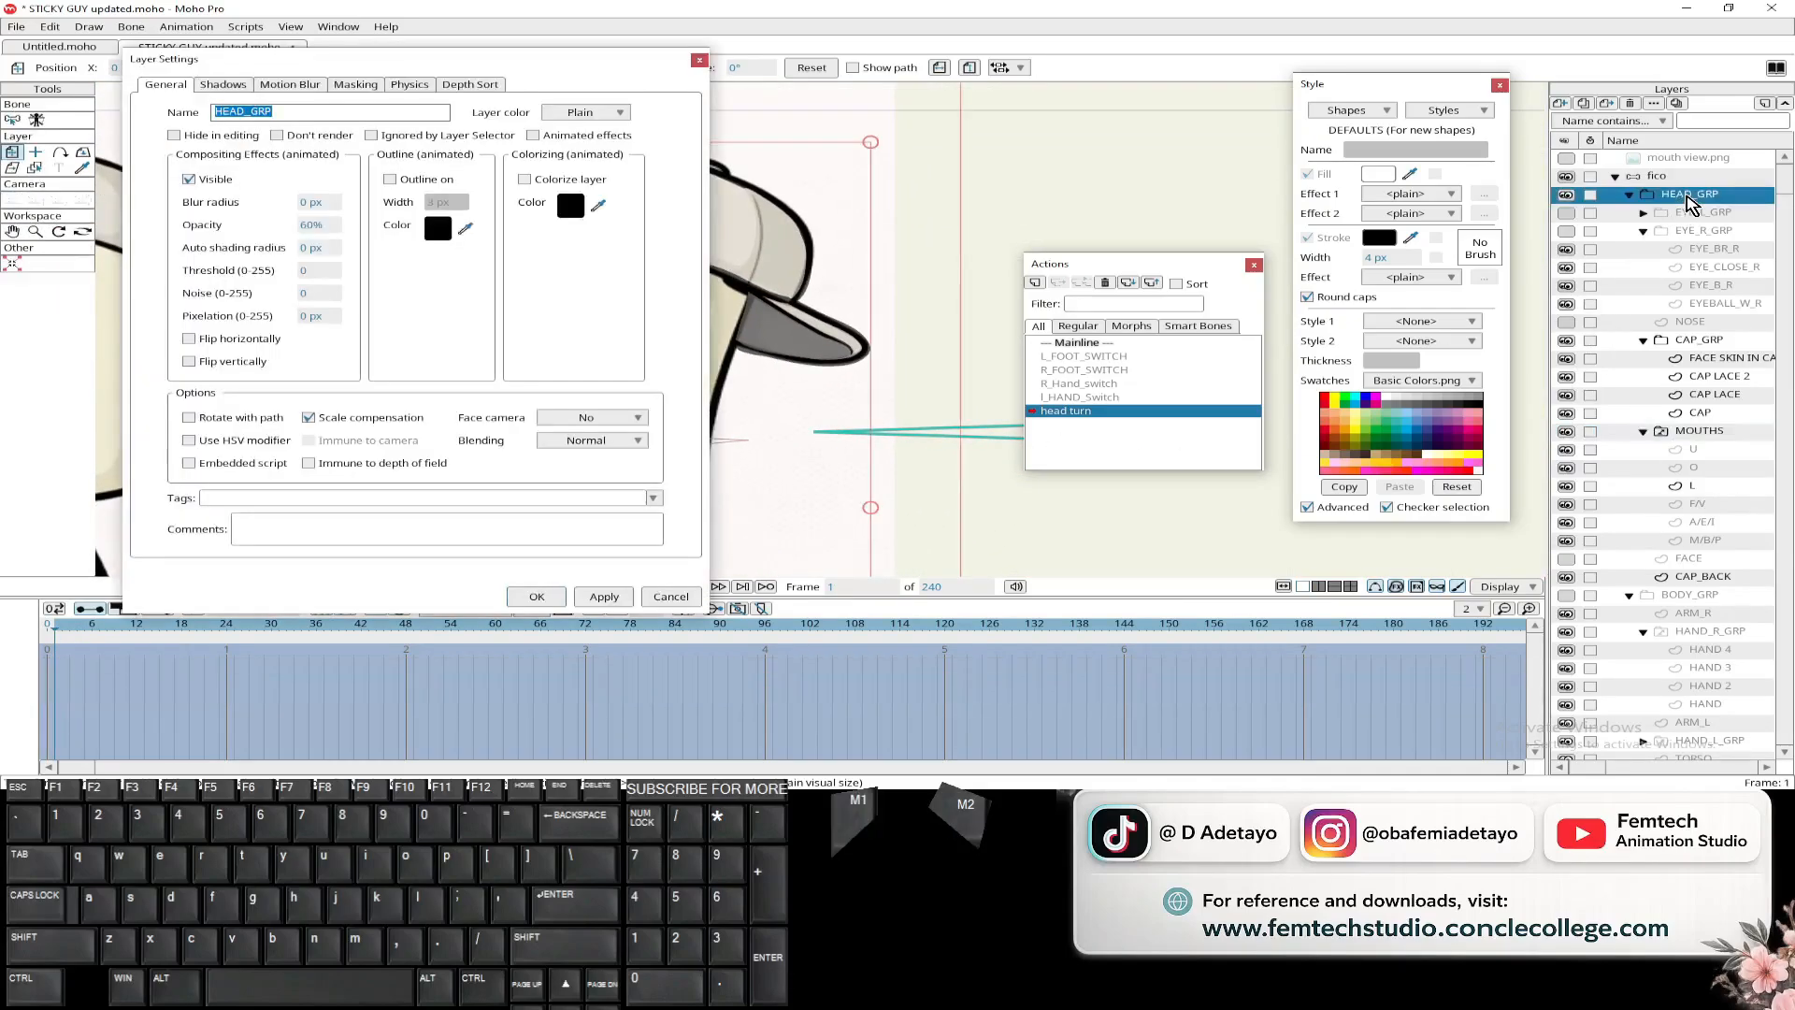
double_click(308, 225)
text(100)
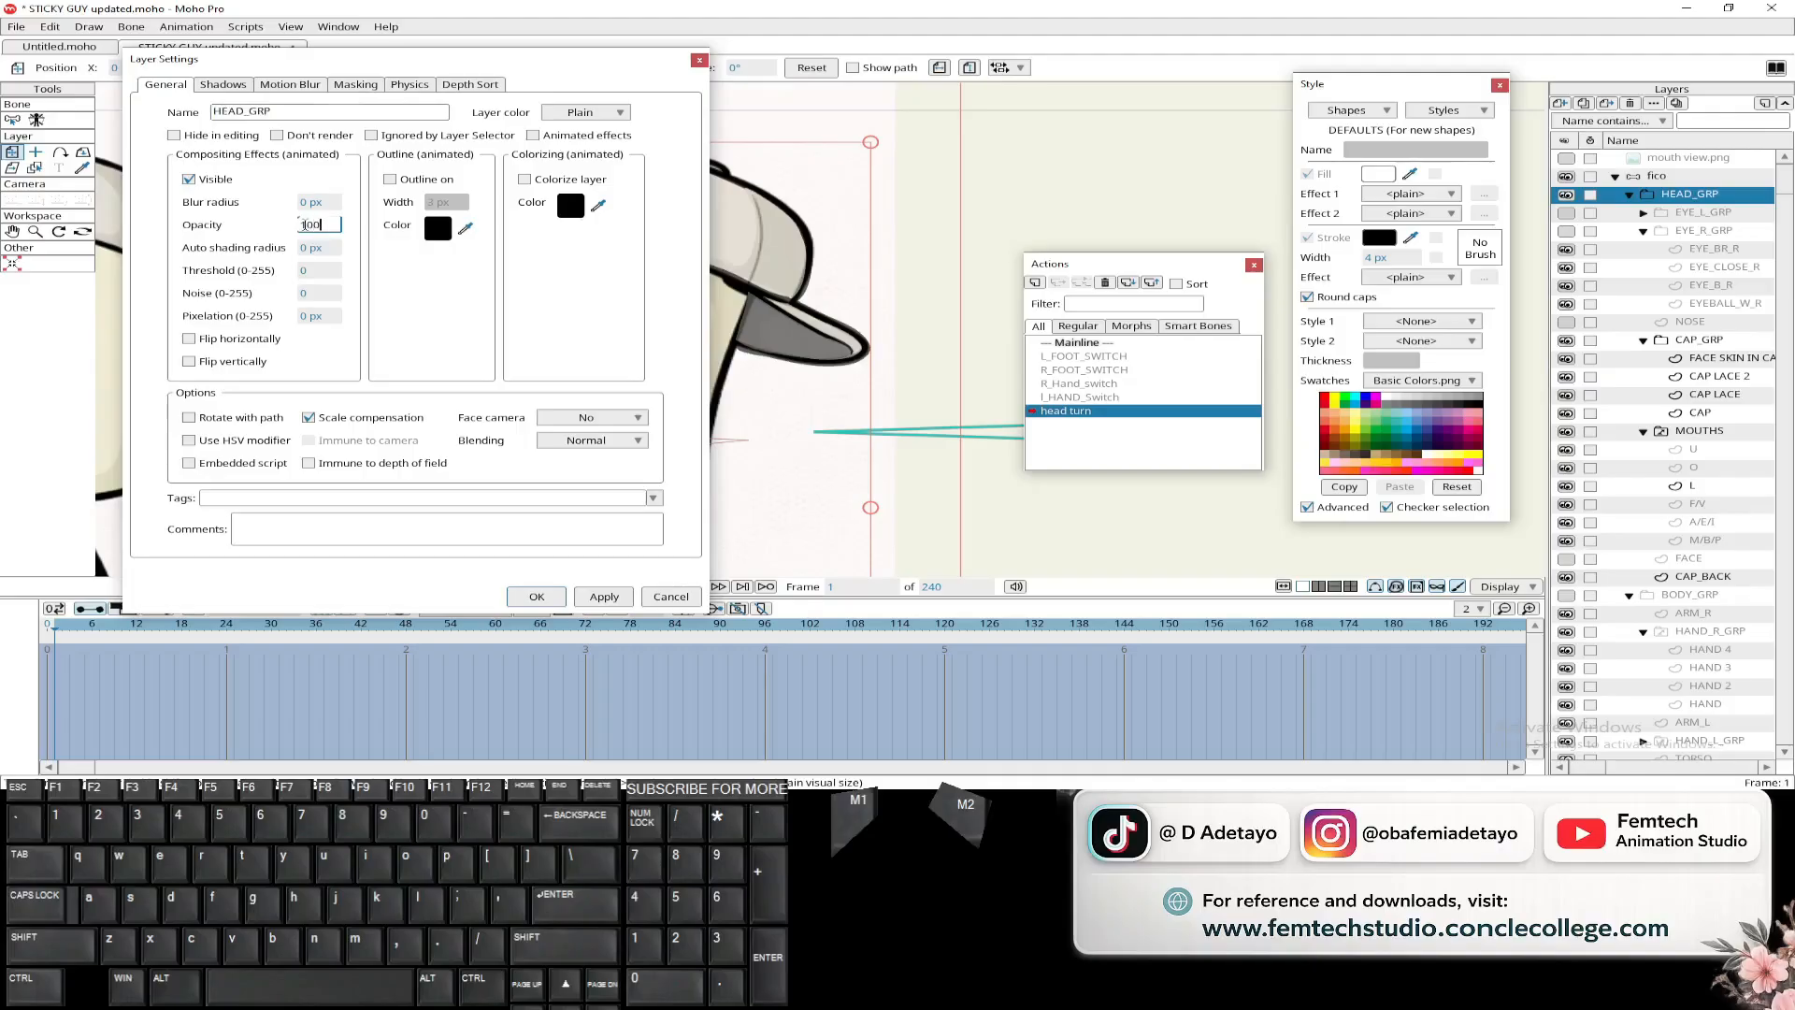
key(Return)
- Hide the four view.png 2 reference image, and expand HEAD_GRP again
click(1630, 194)
click(1567, 524)
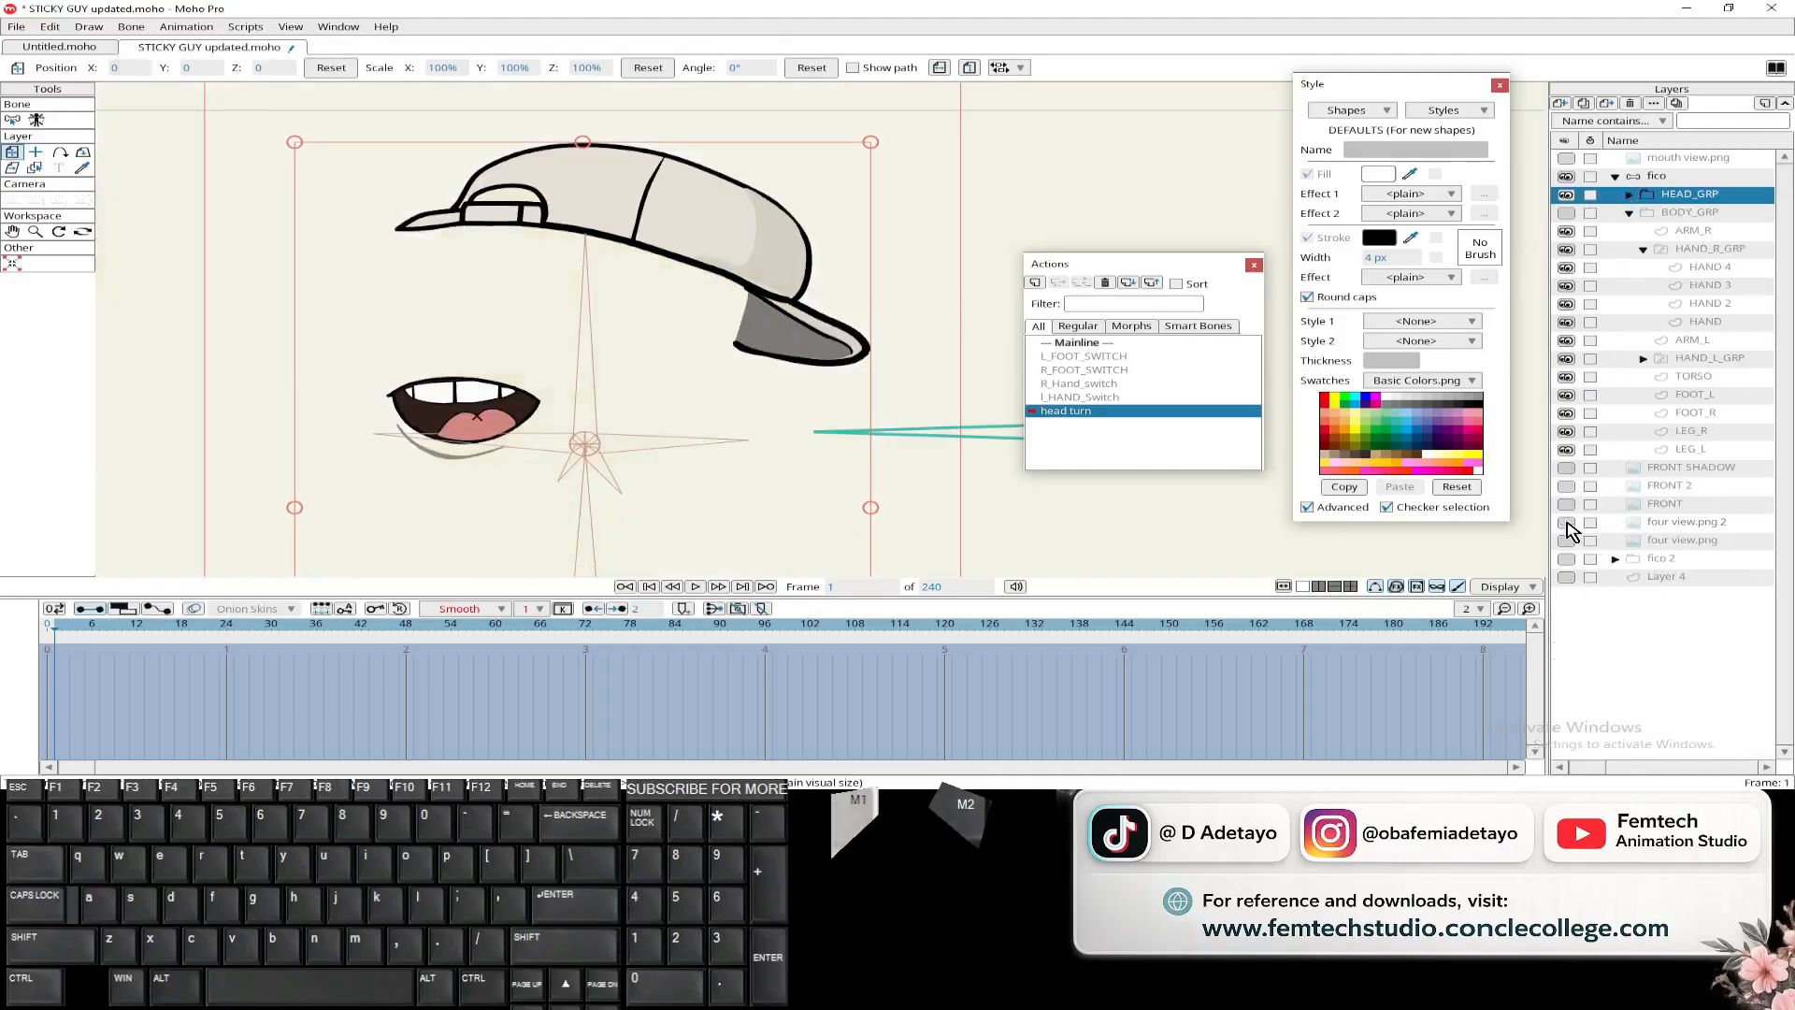
click(1629, 194)
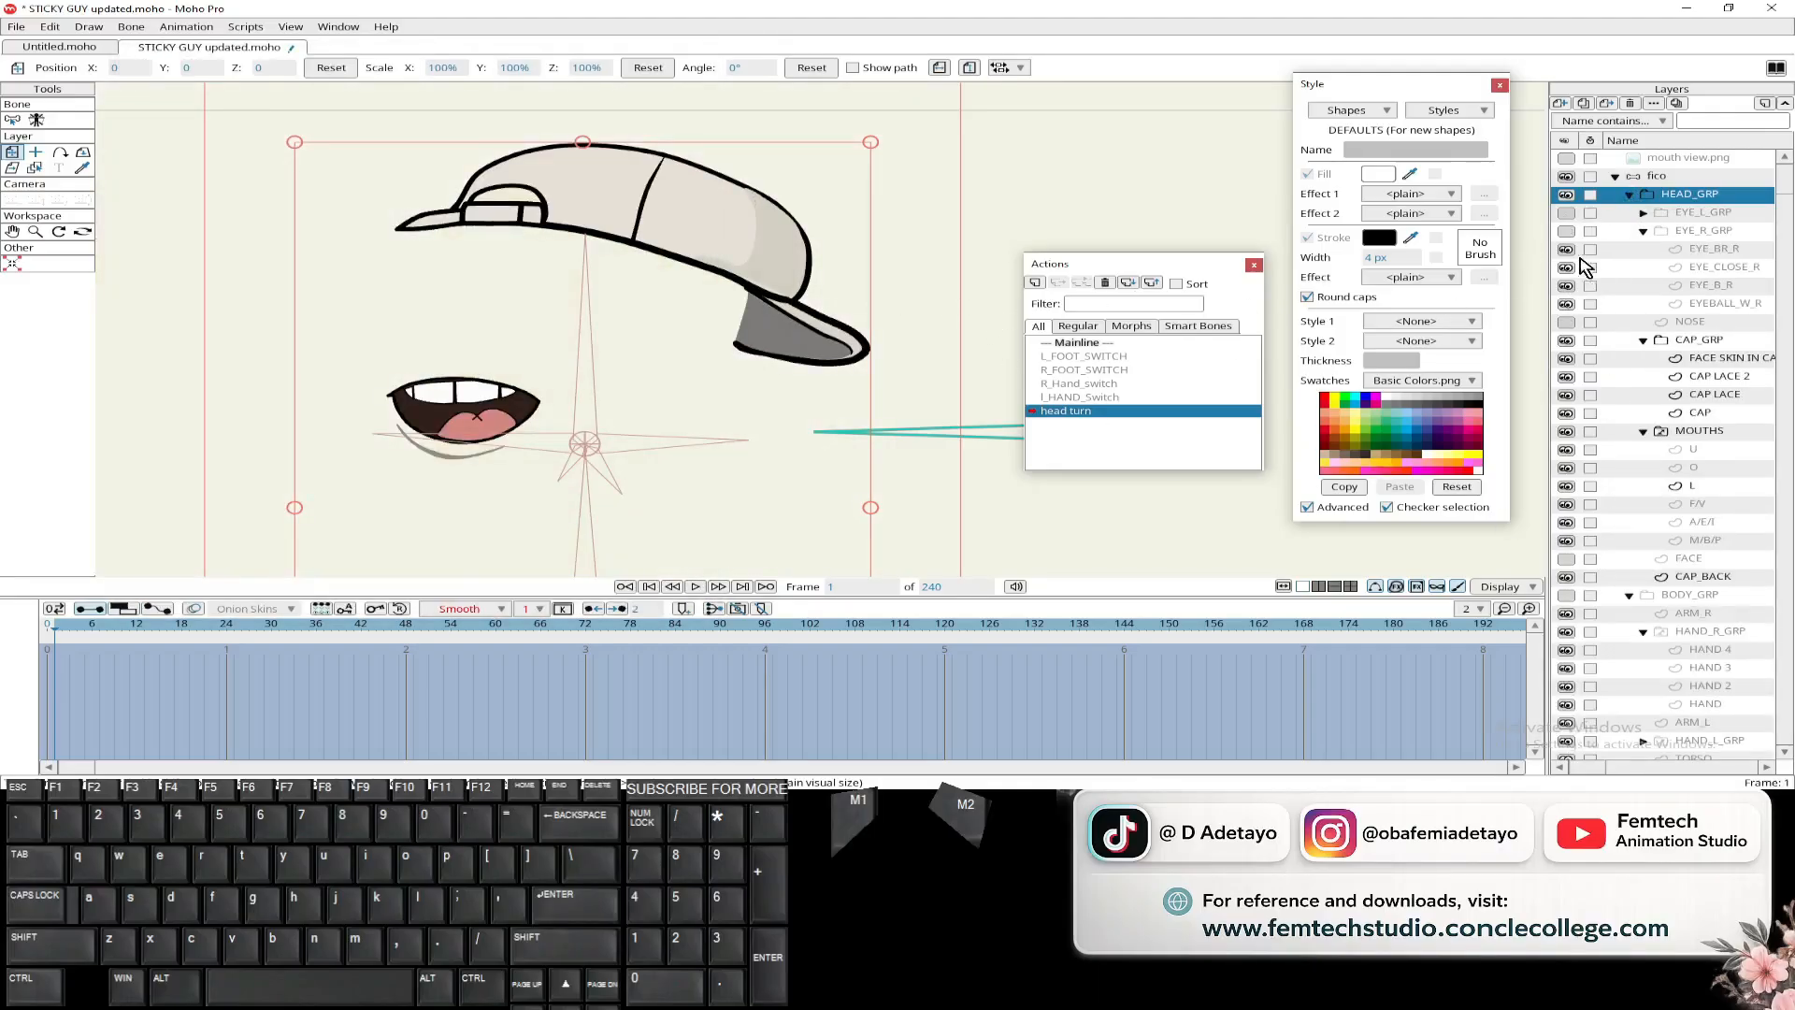
- Make EYE_L_GRP, EYE_R_GRP, NOSE and FACE visible, and preview the head turn from frame 1 to 24
click(1566, 213)
click(1567, 230)
click(1566, 321)
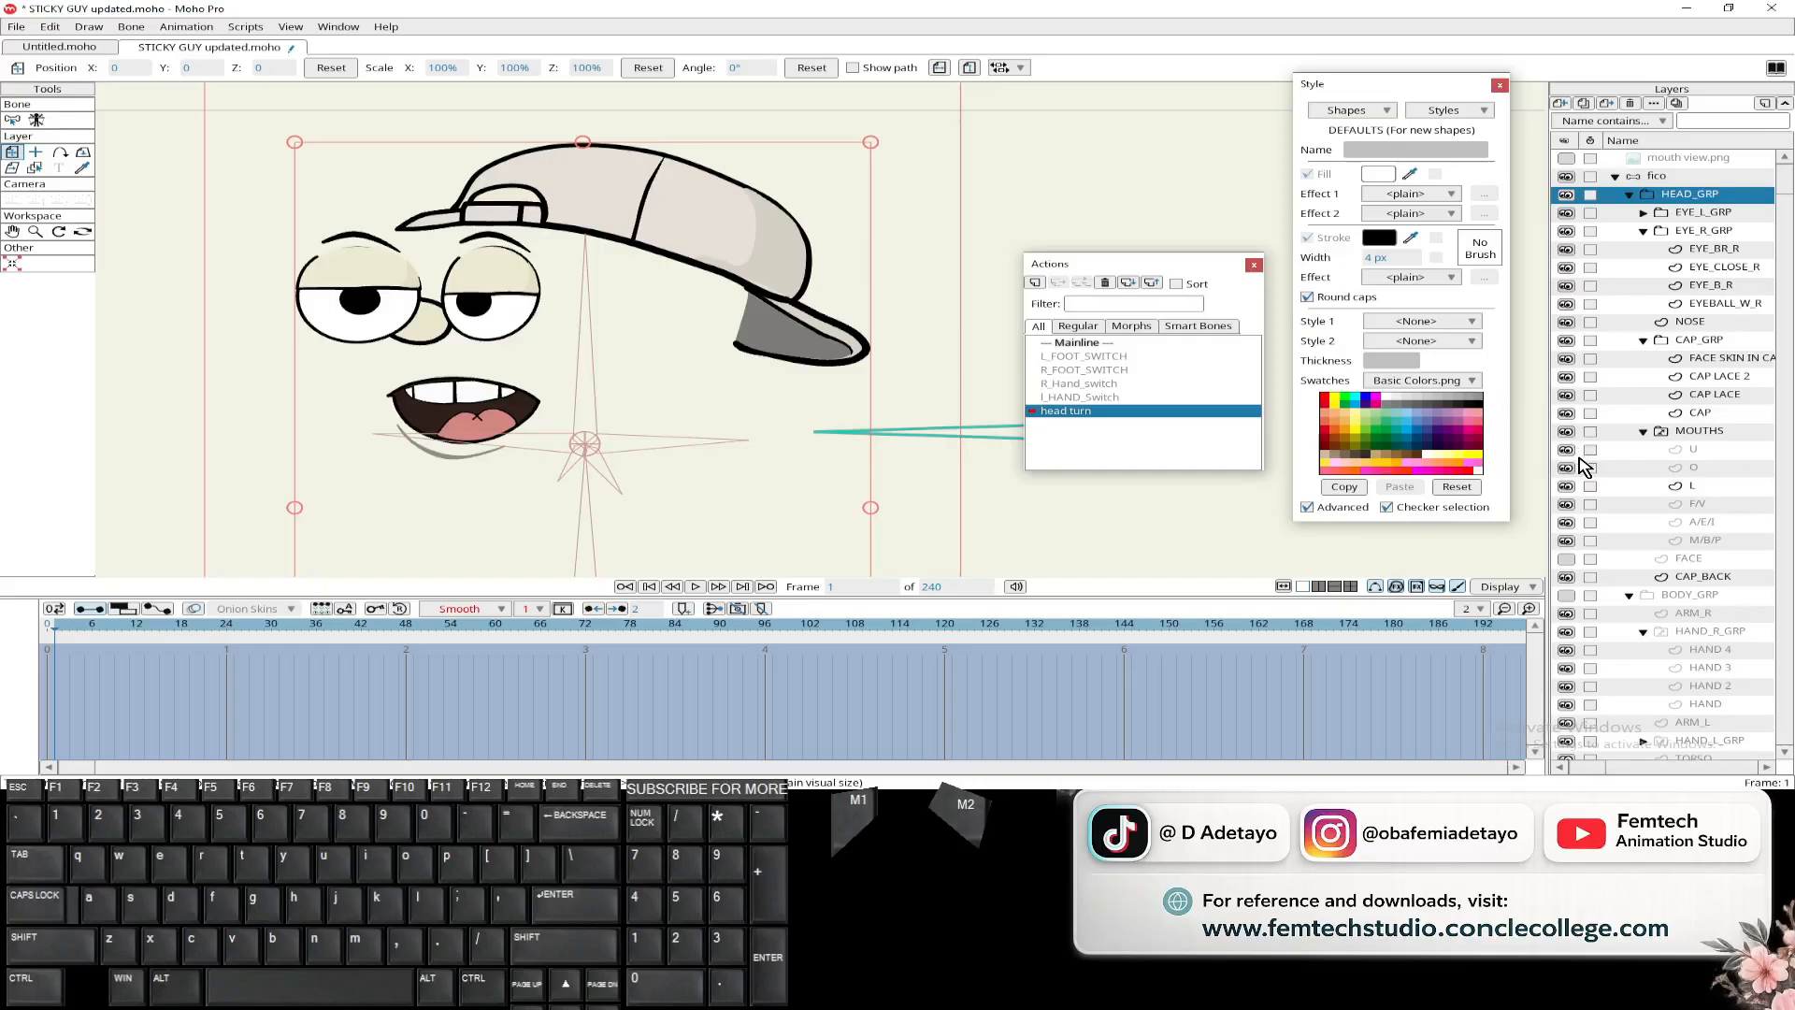
click(1567, 558)
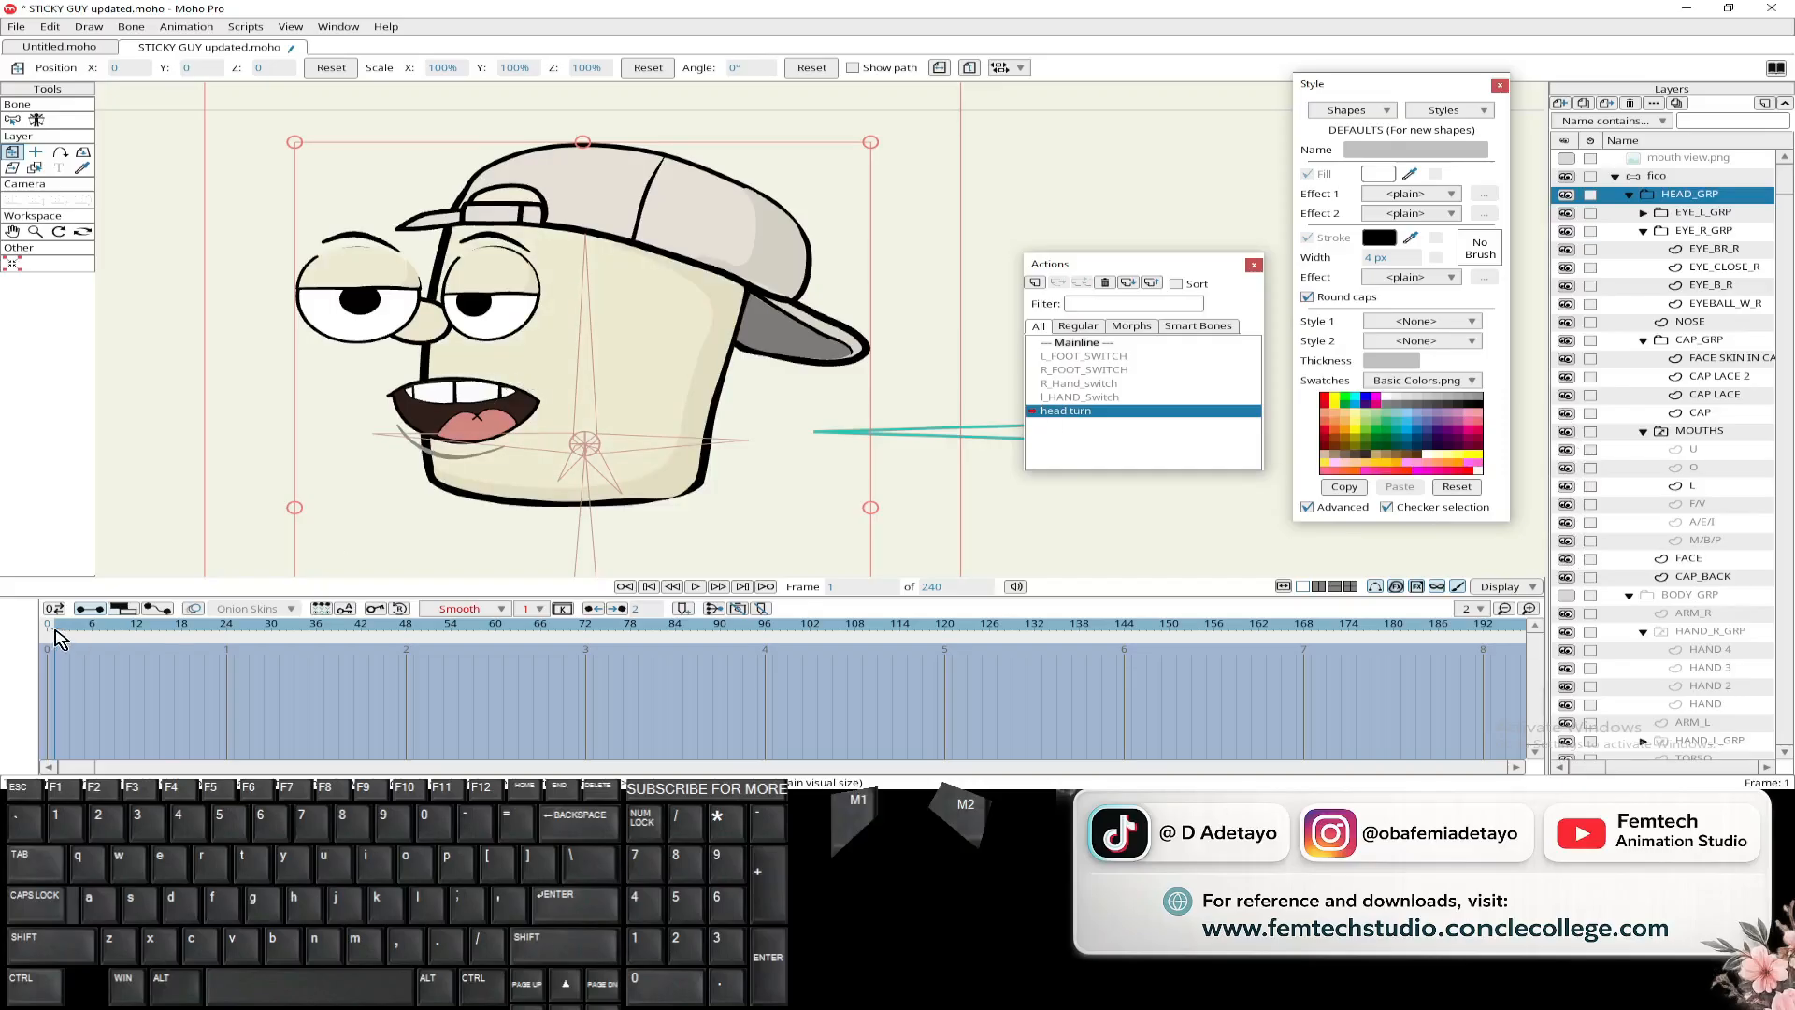
drag(55, 631, 226, 647)
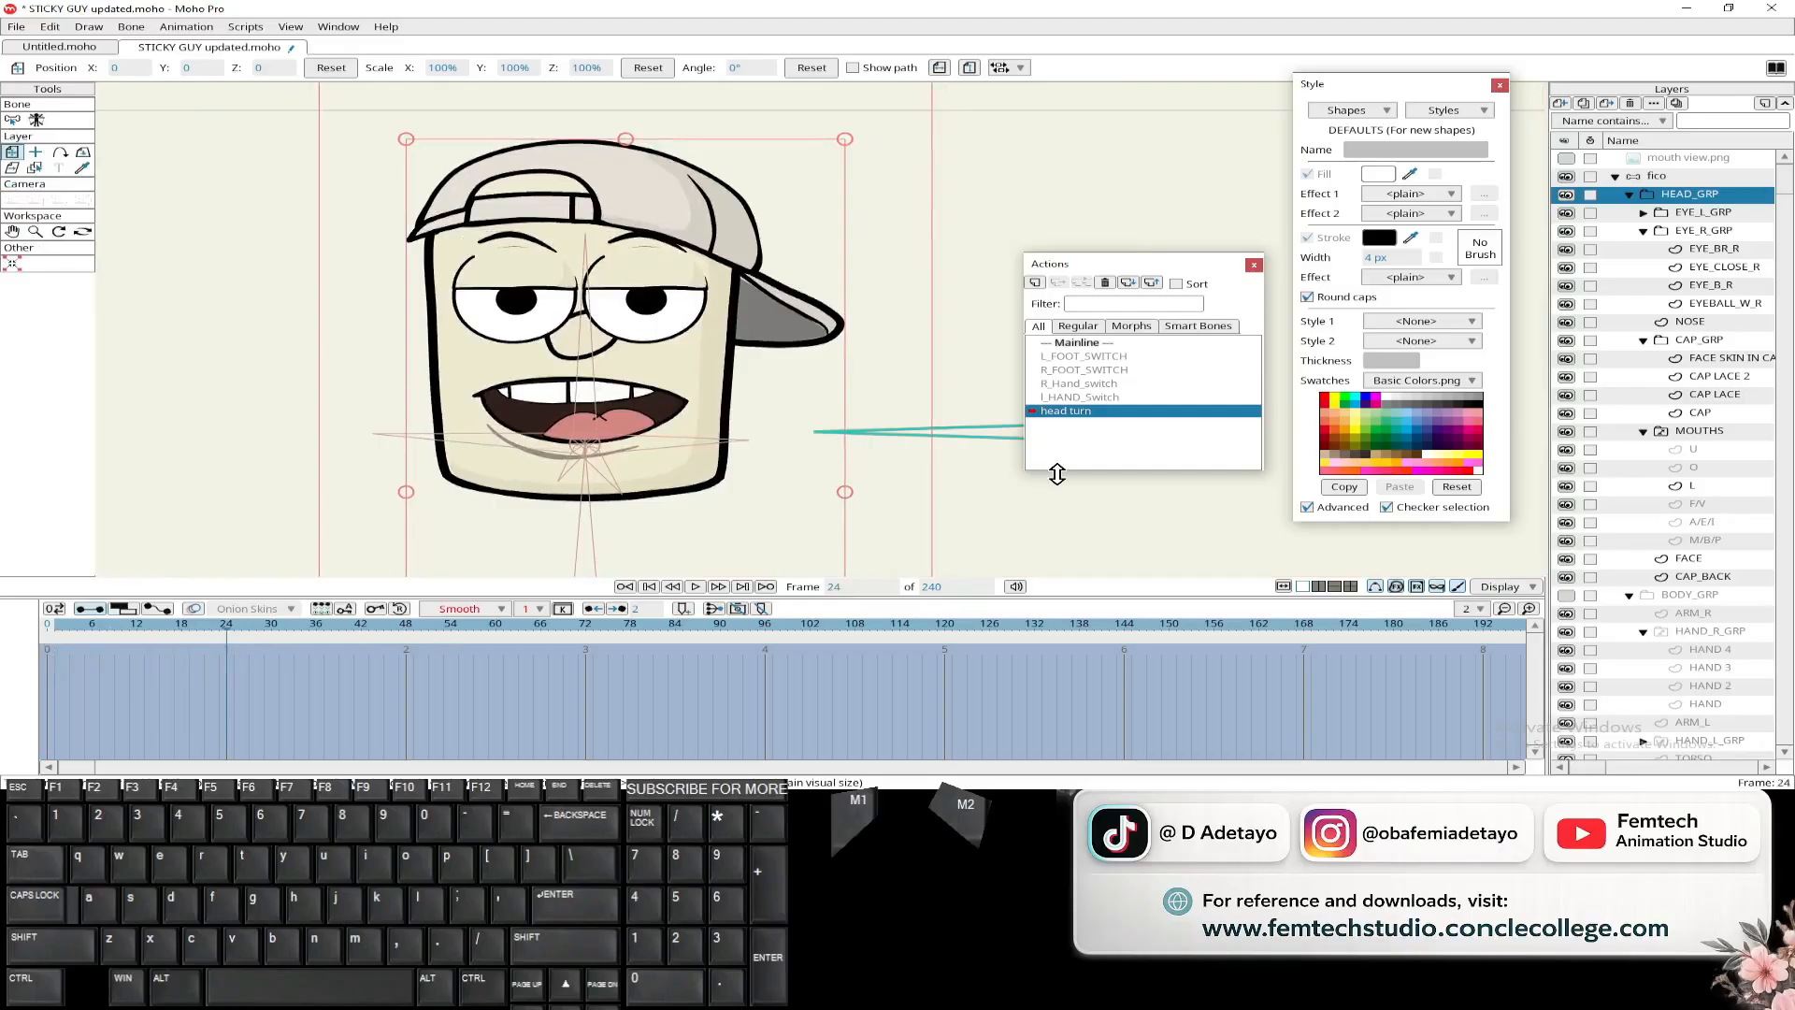
- Return to Mainline and set HEAD_GRP's group mask to Hide all
double_click(1077, 344)
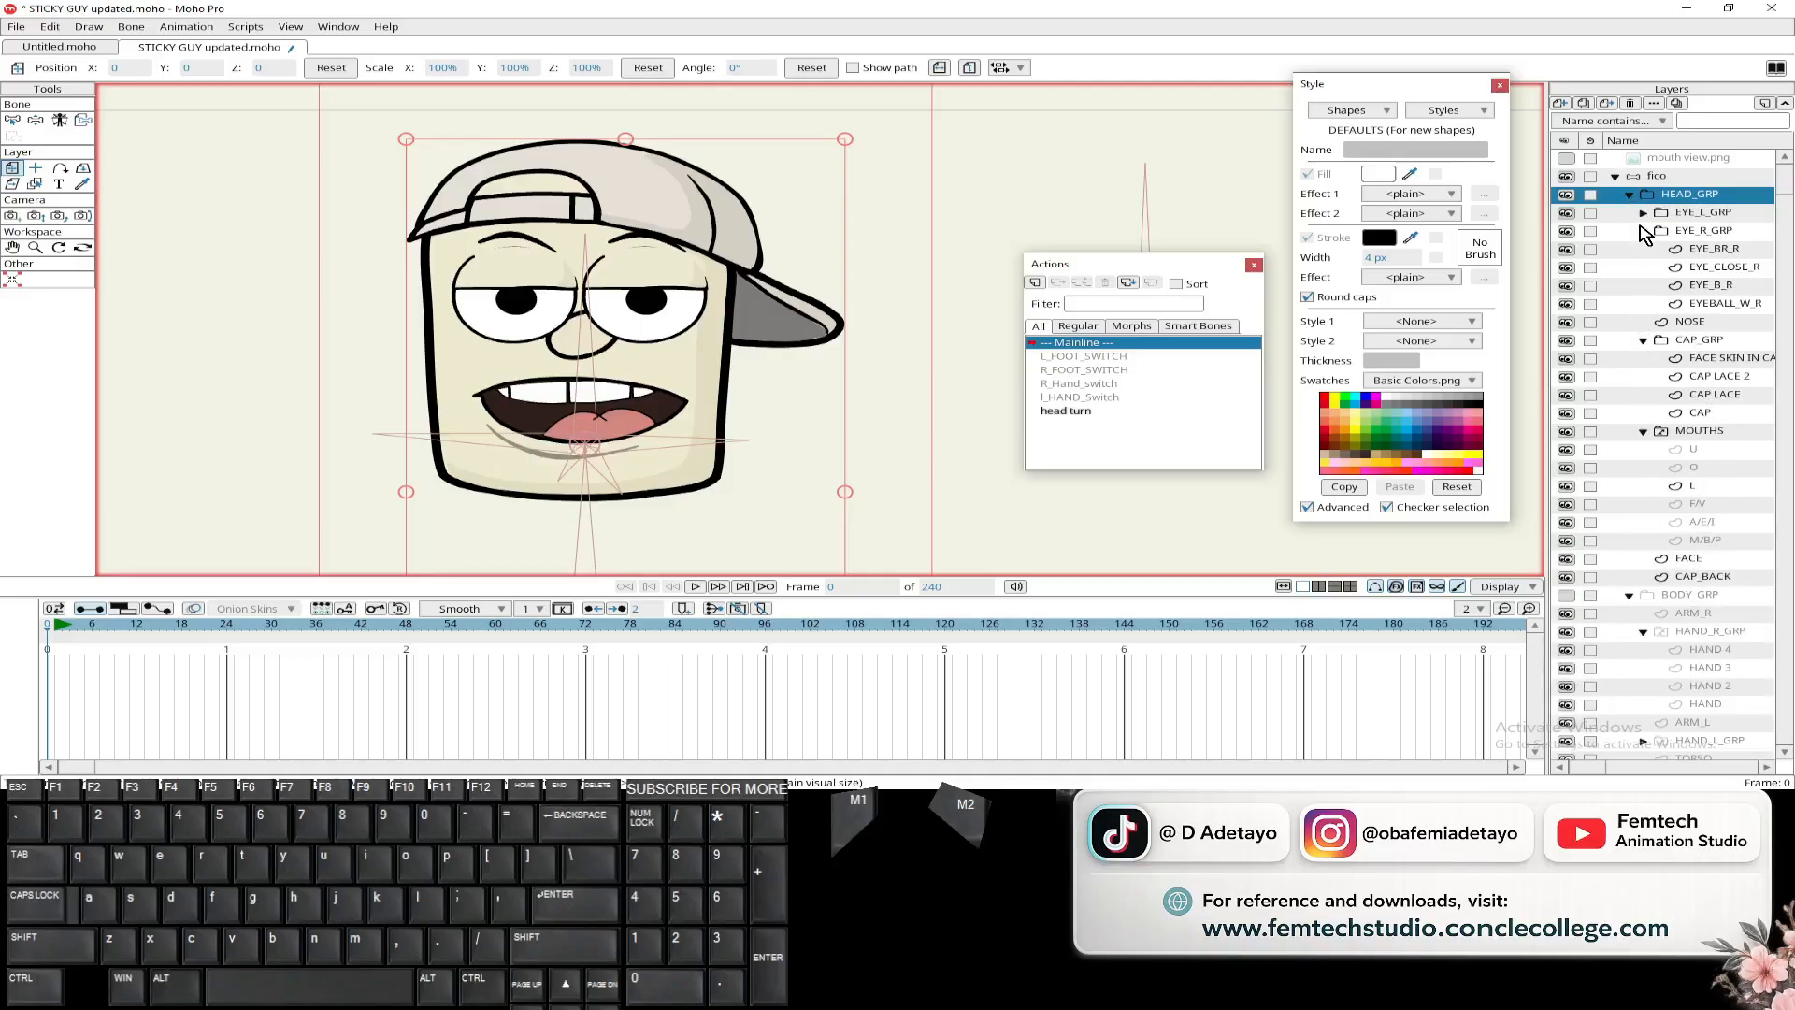
double_click(1688, 202)
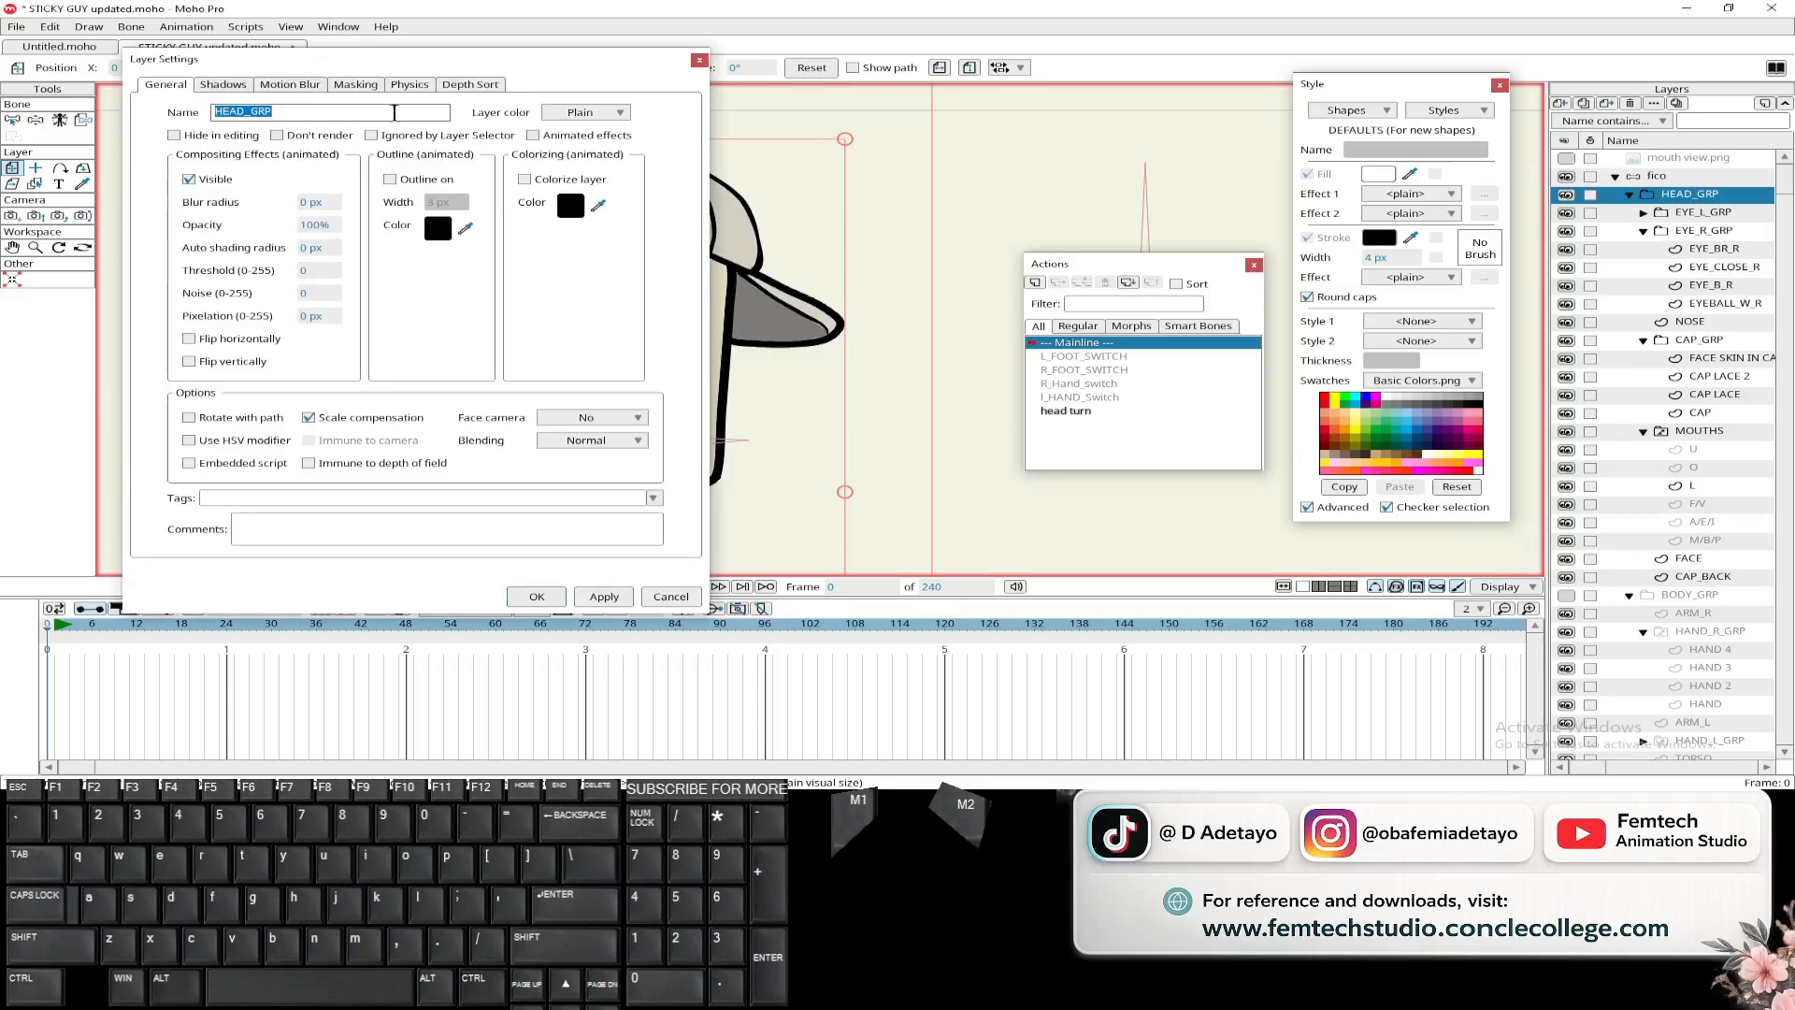
click(355, 85)
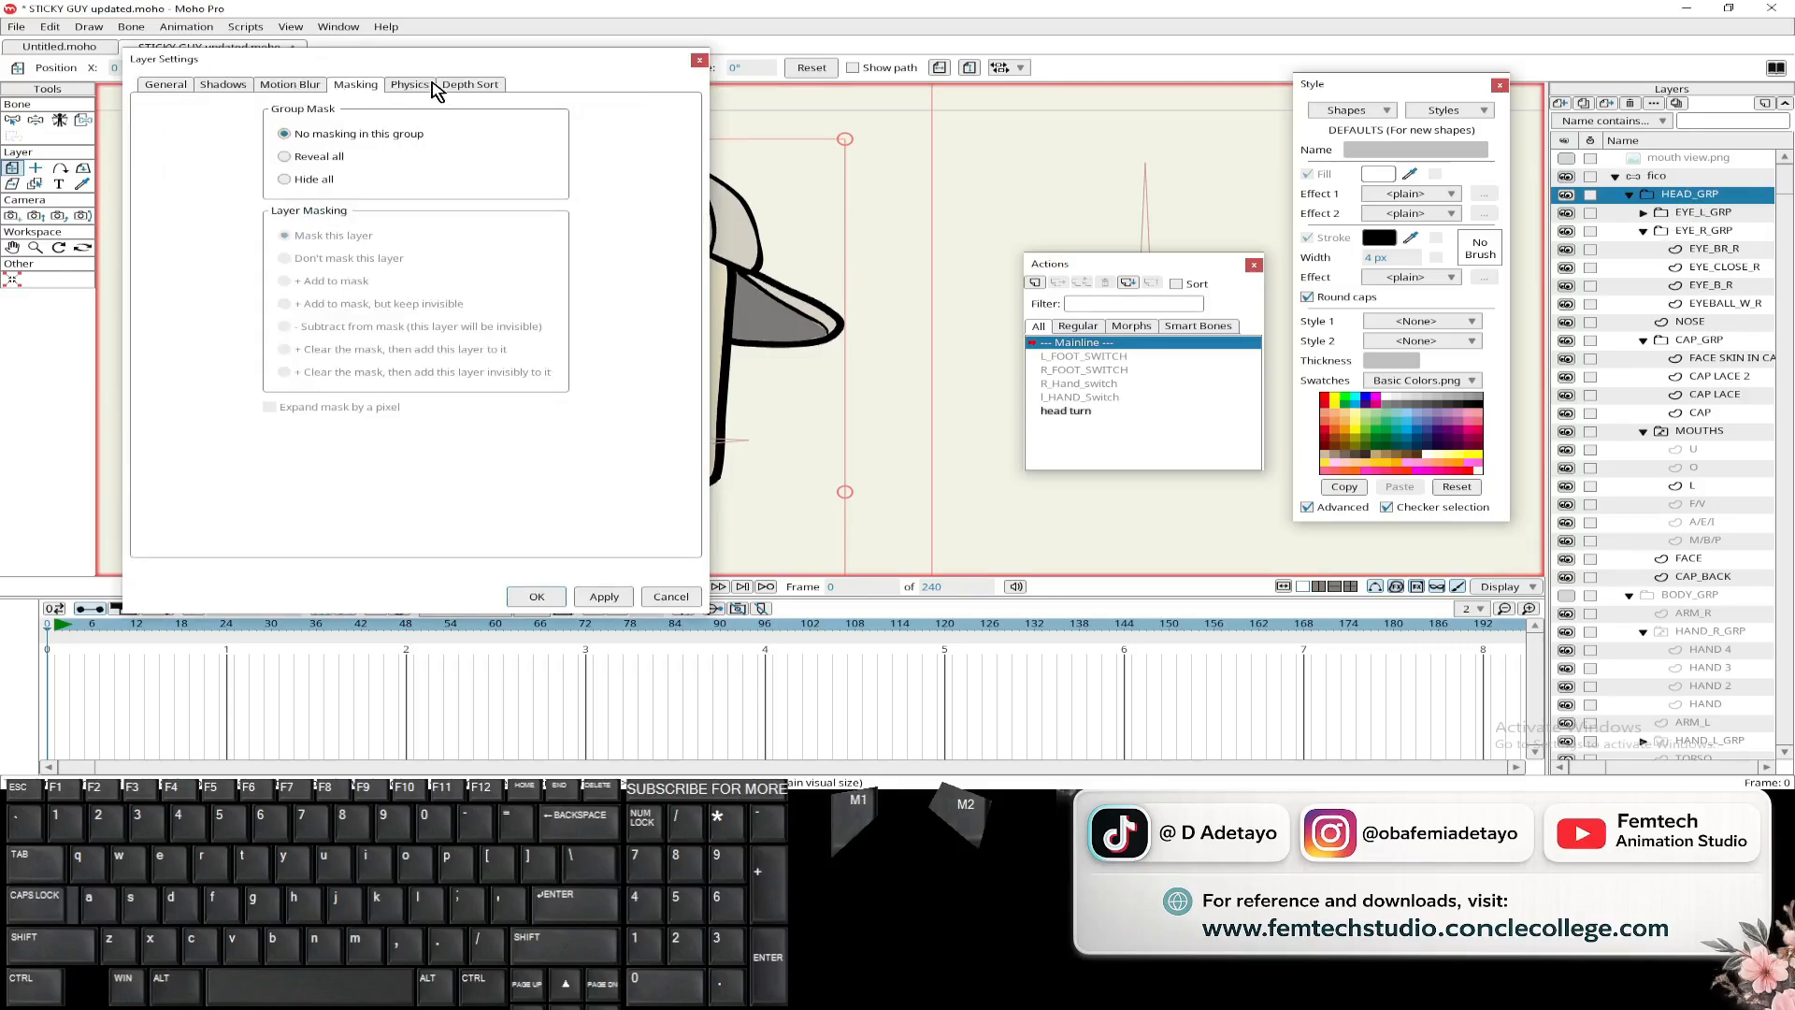
click(463, 85)
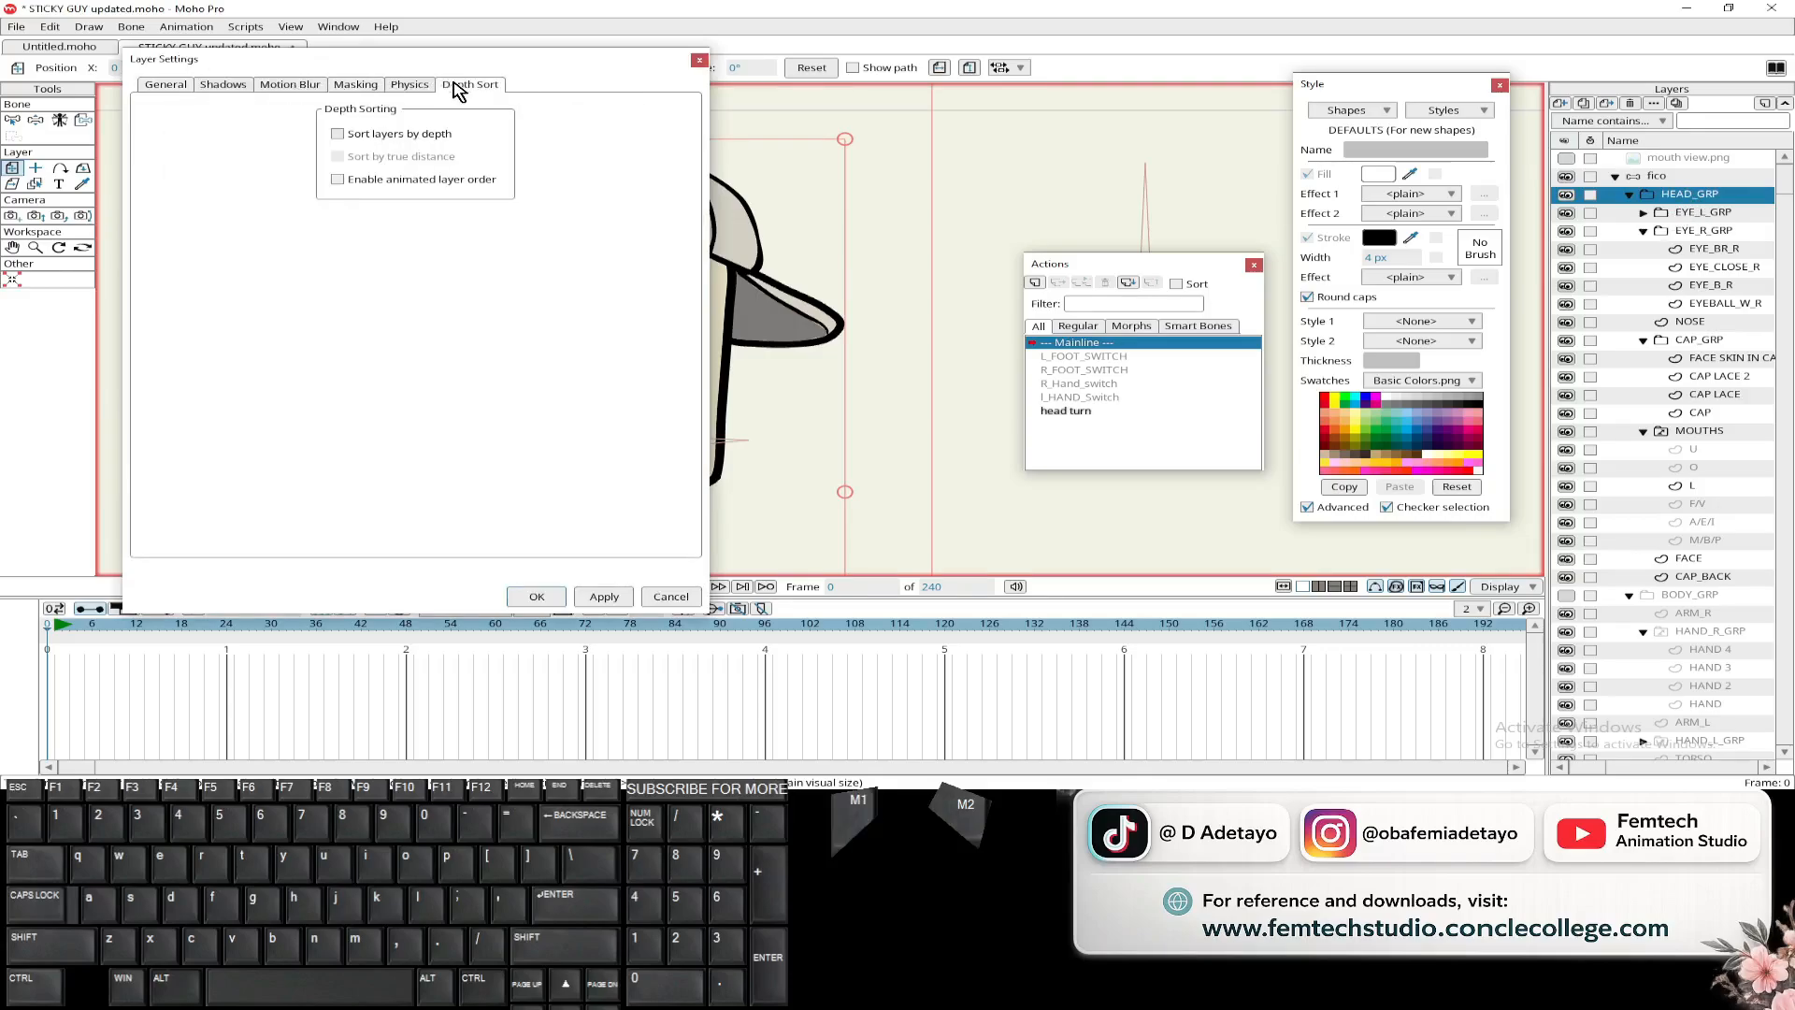
click(536, 599)
double_click(1683, 196)
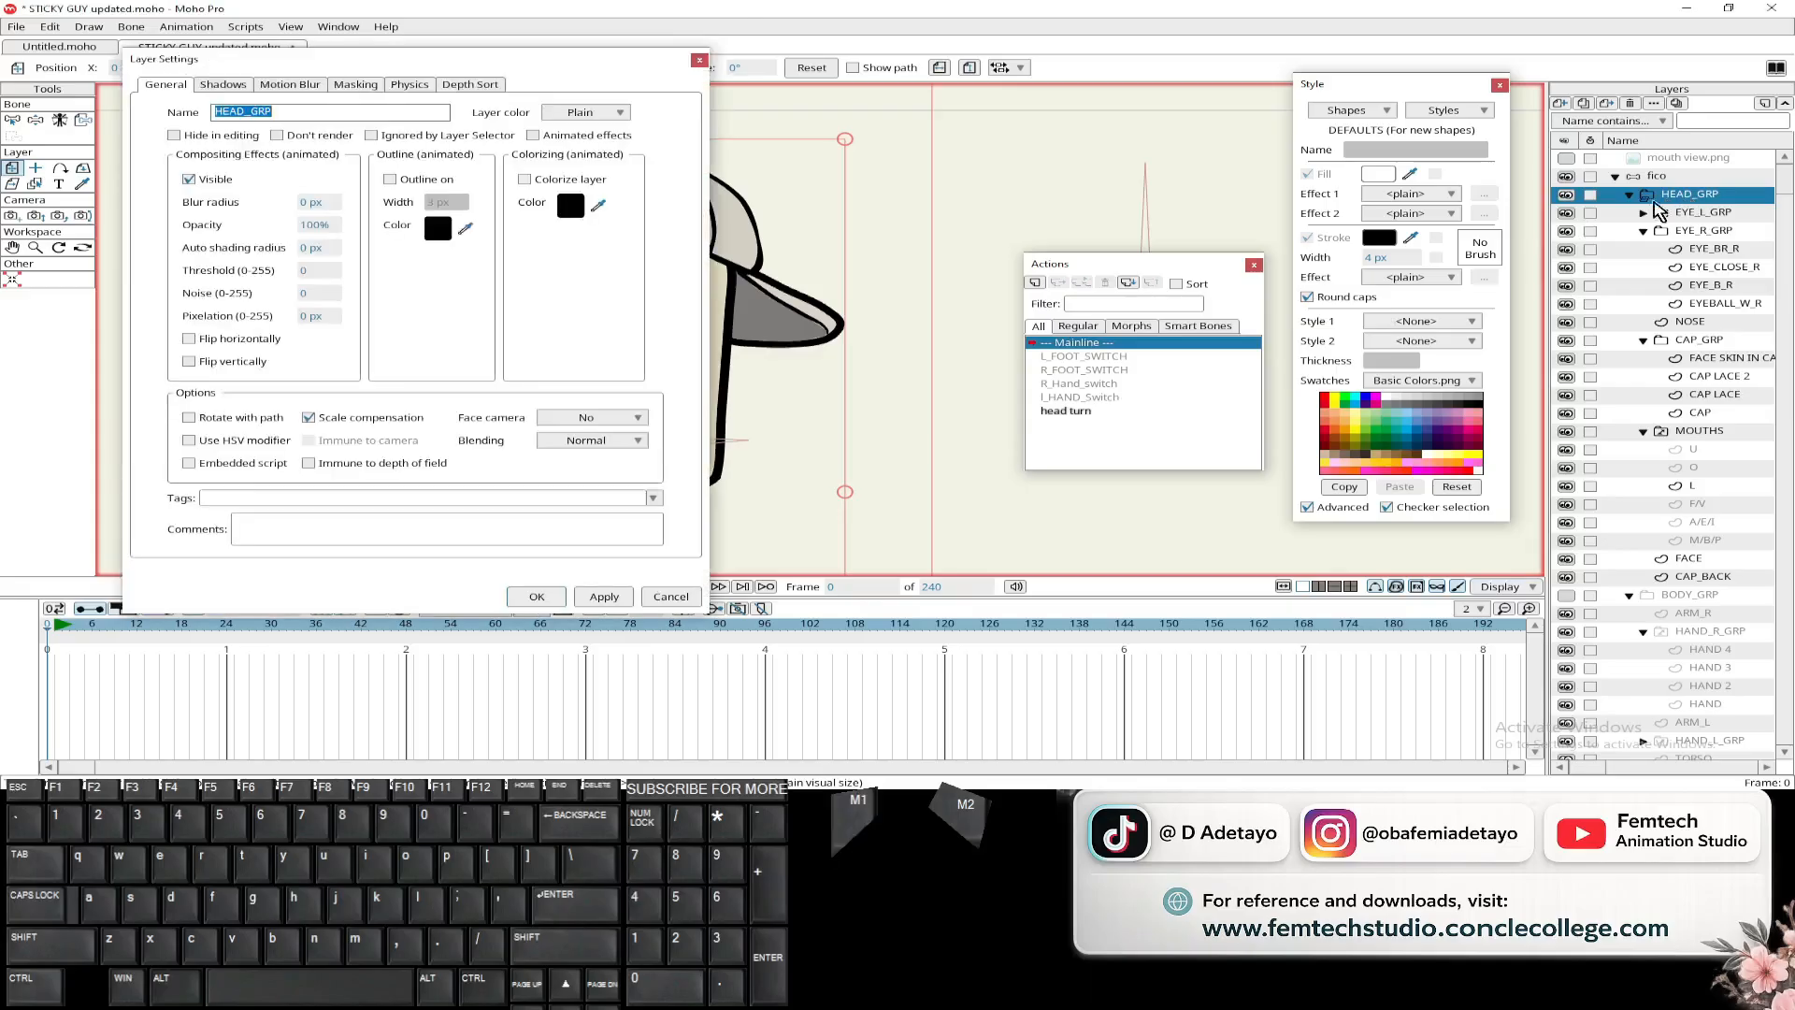
click(354, 84)
click(533, 597)
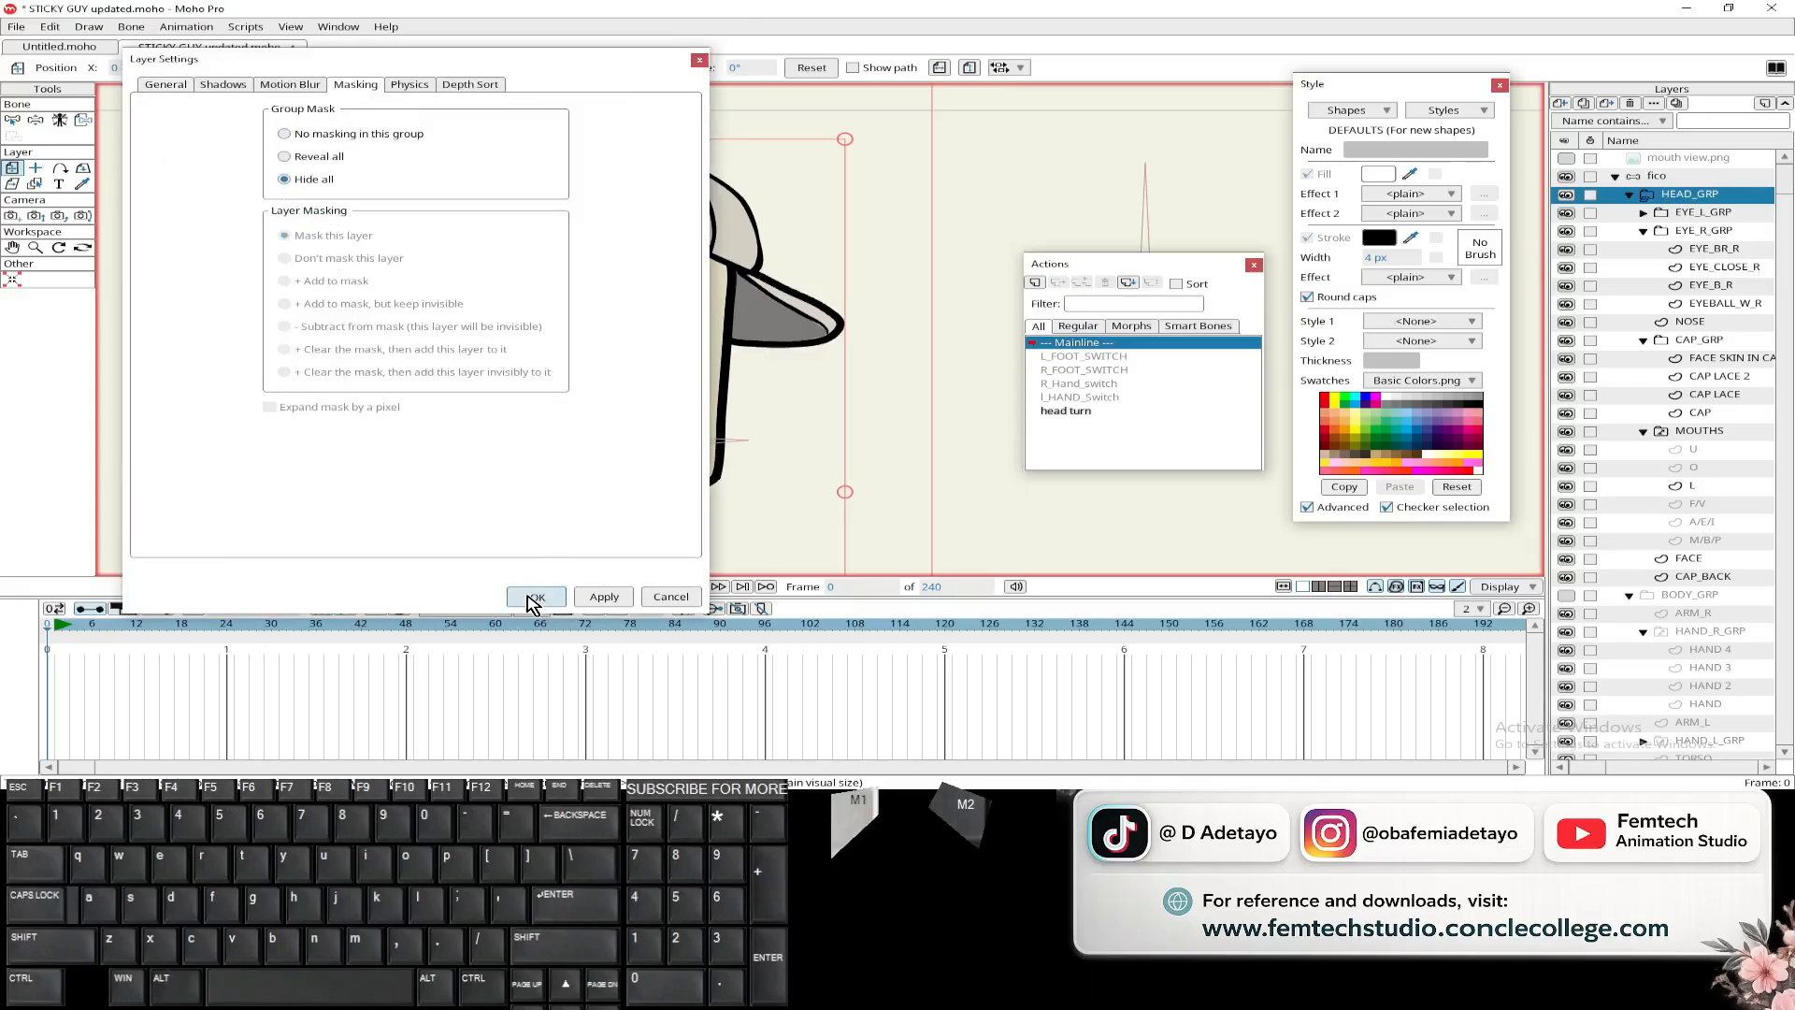
click(540, 608)
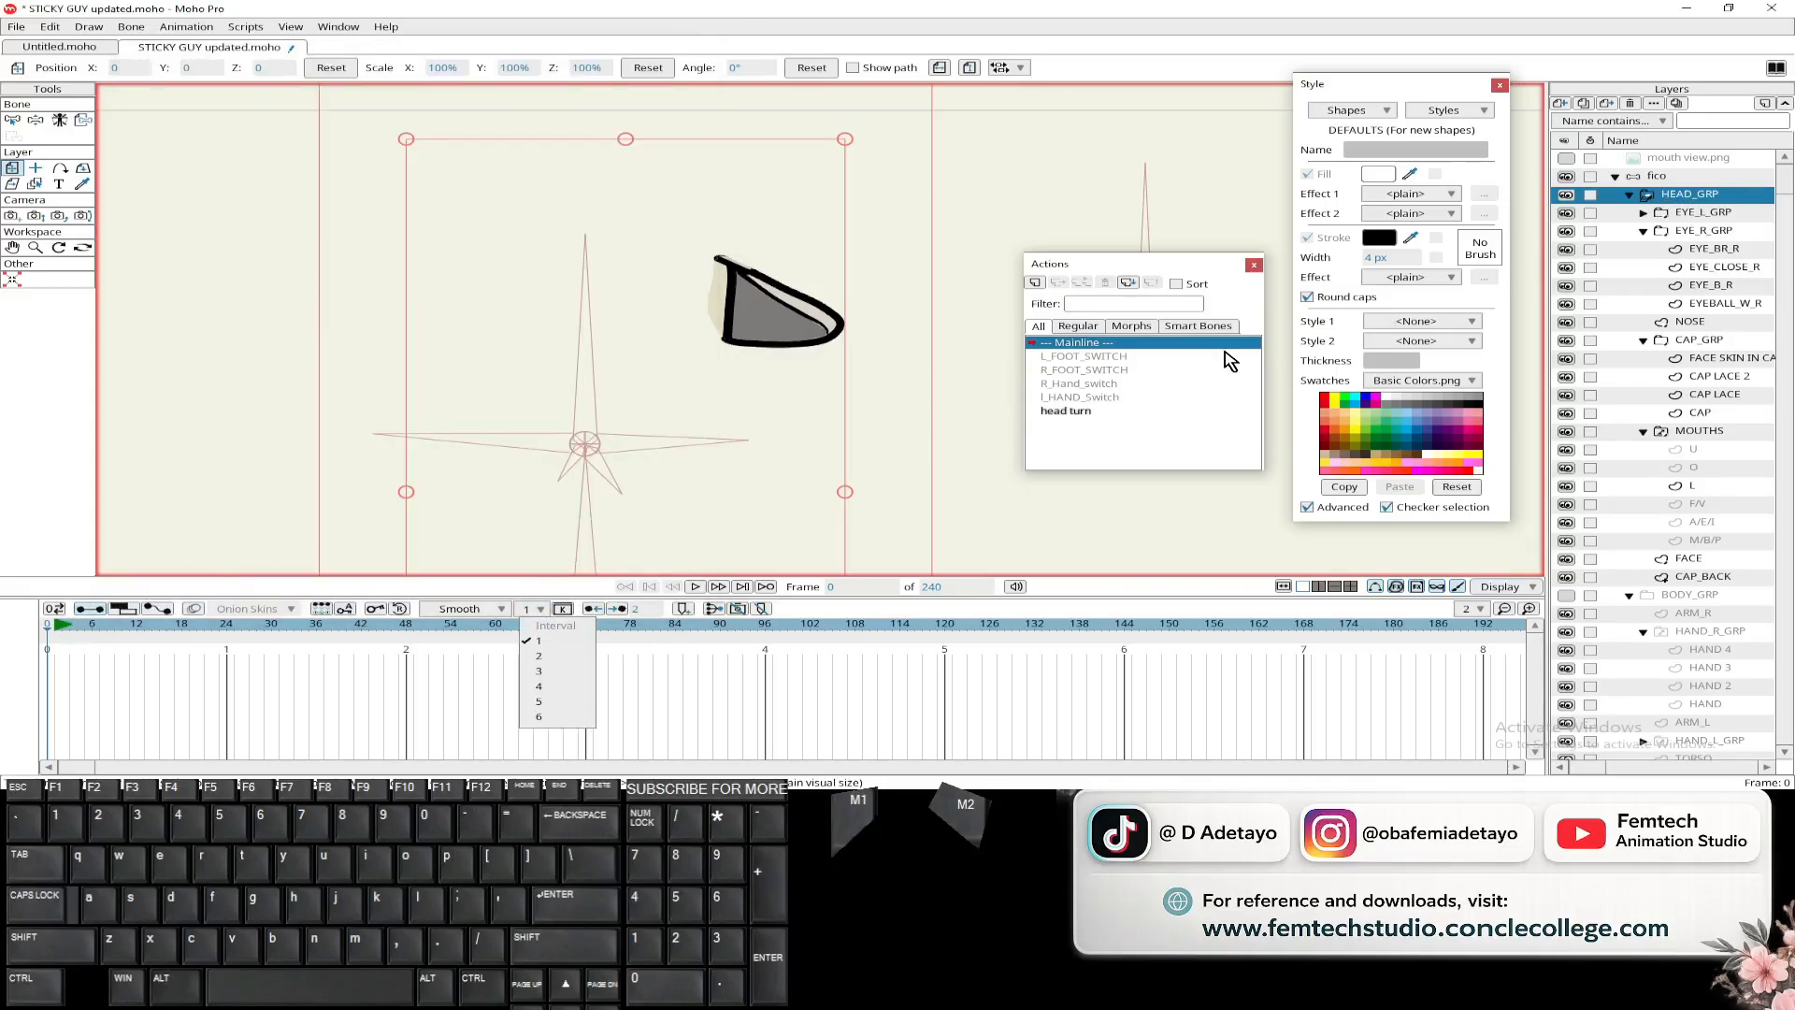
- Set the FACE layer's masking to + Add to mask
click(1692, 565)
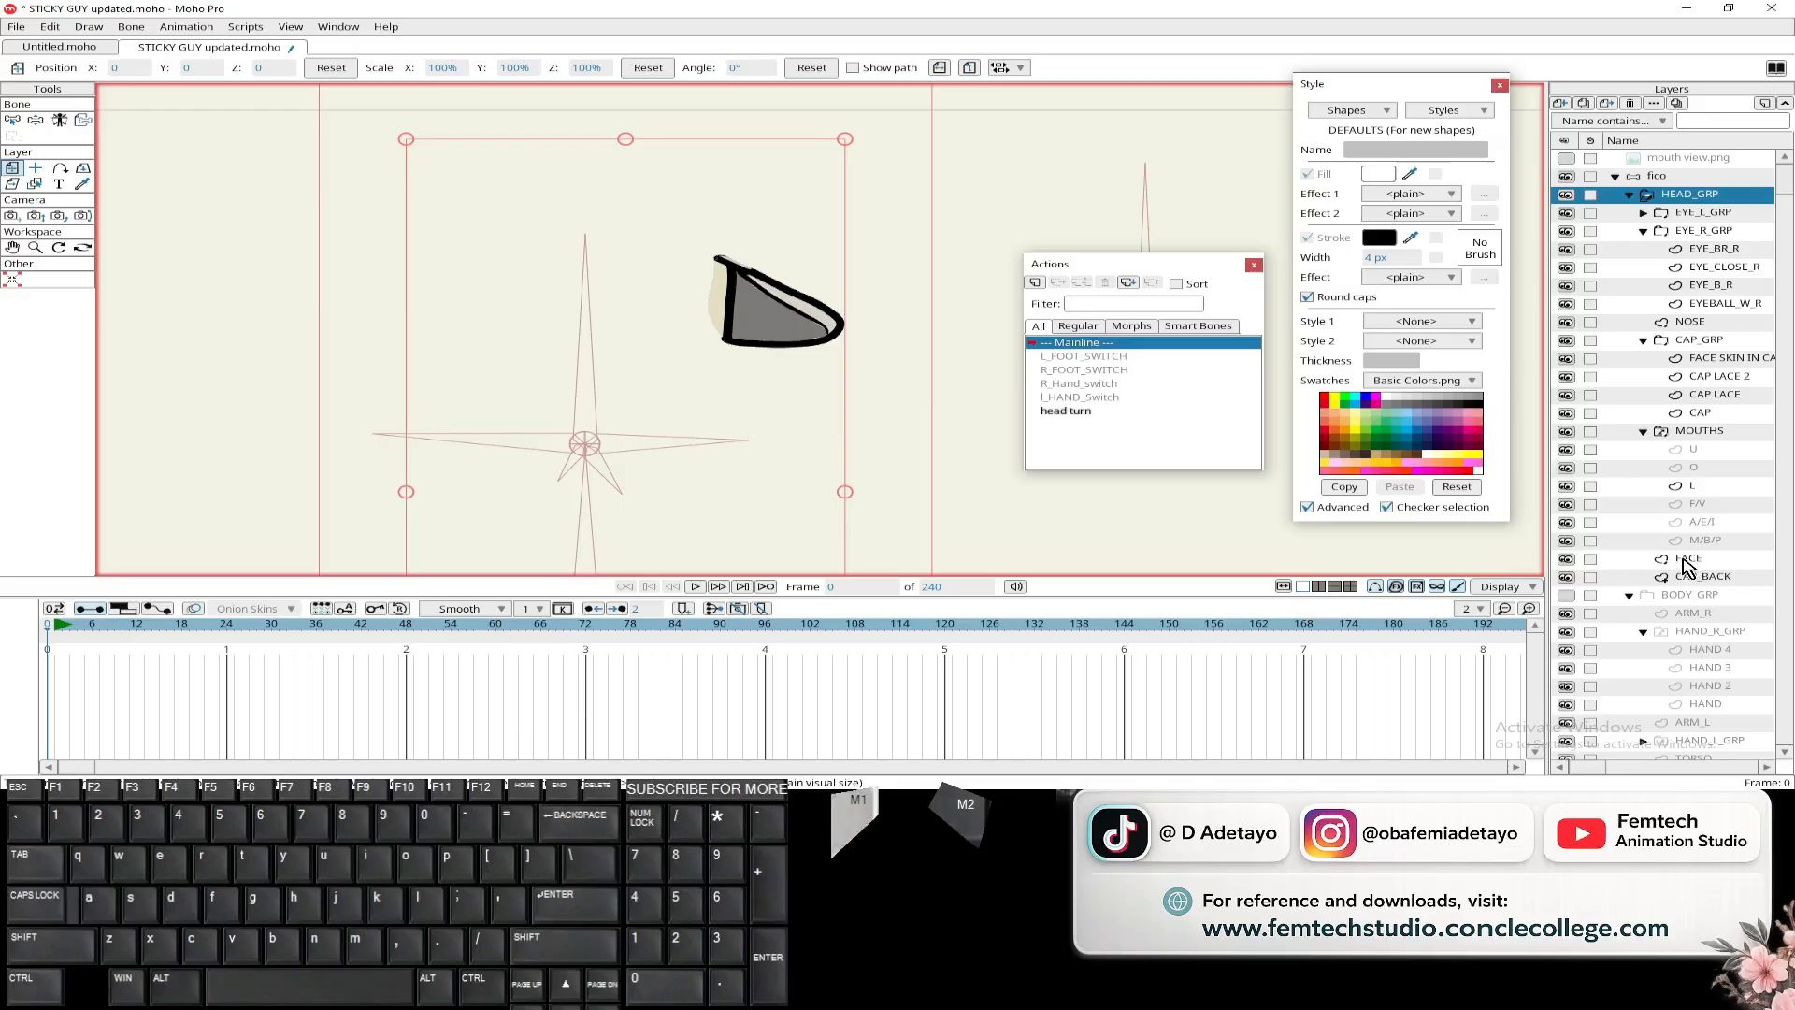
right_click(1691, 561)
mouse_move(1704, 617)
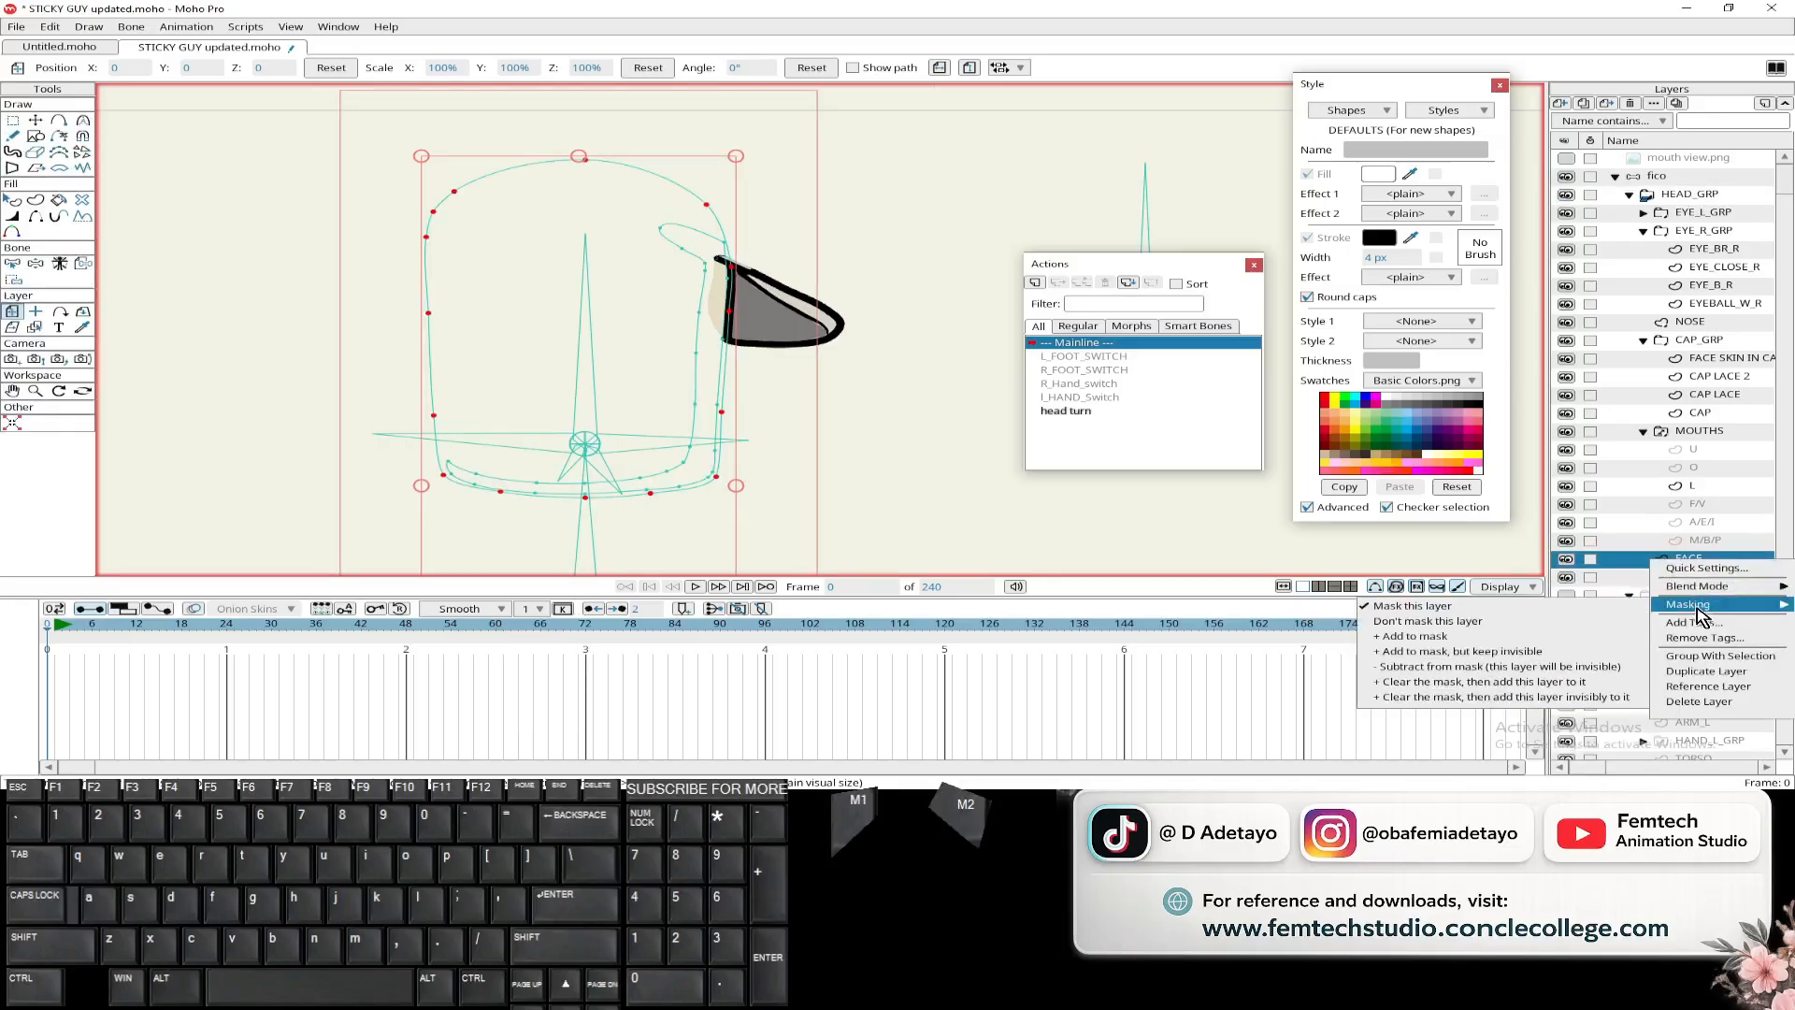
click(1520, 637)
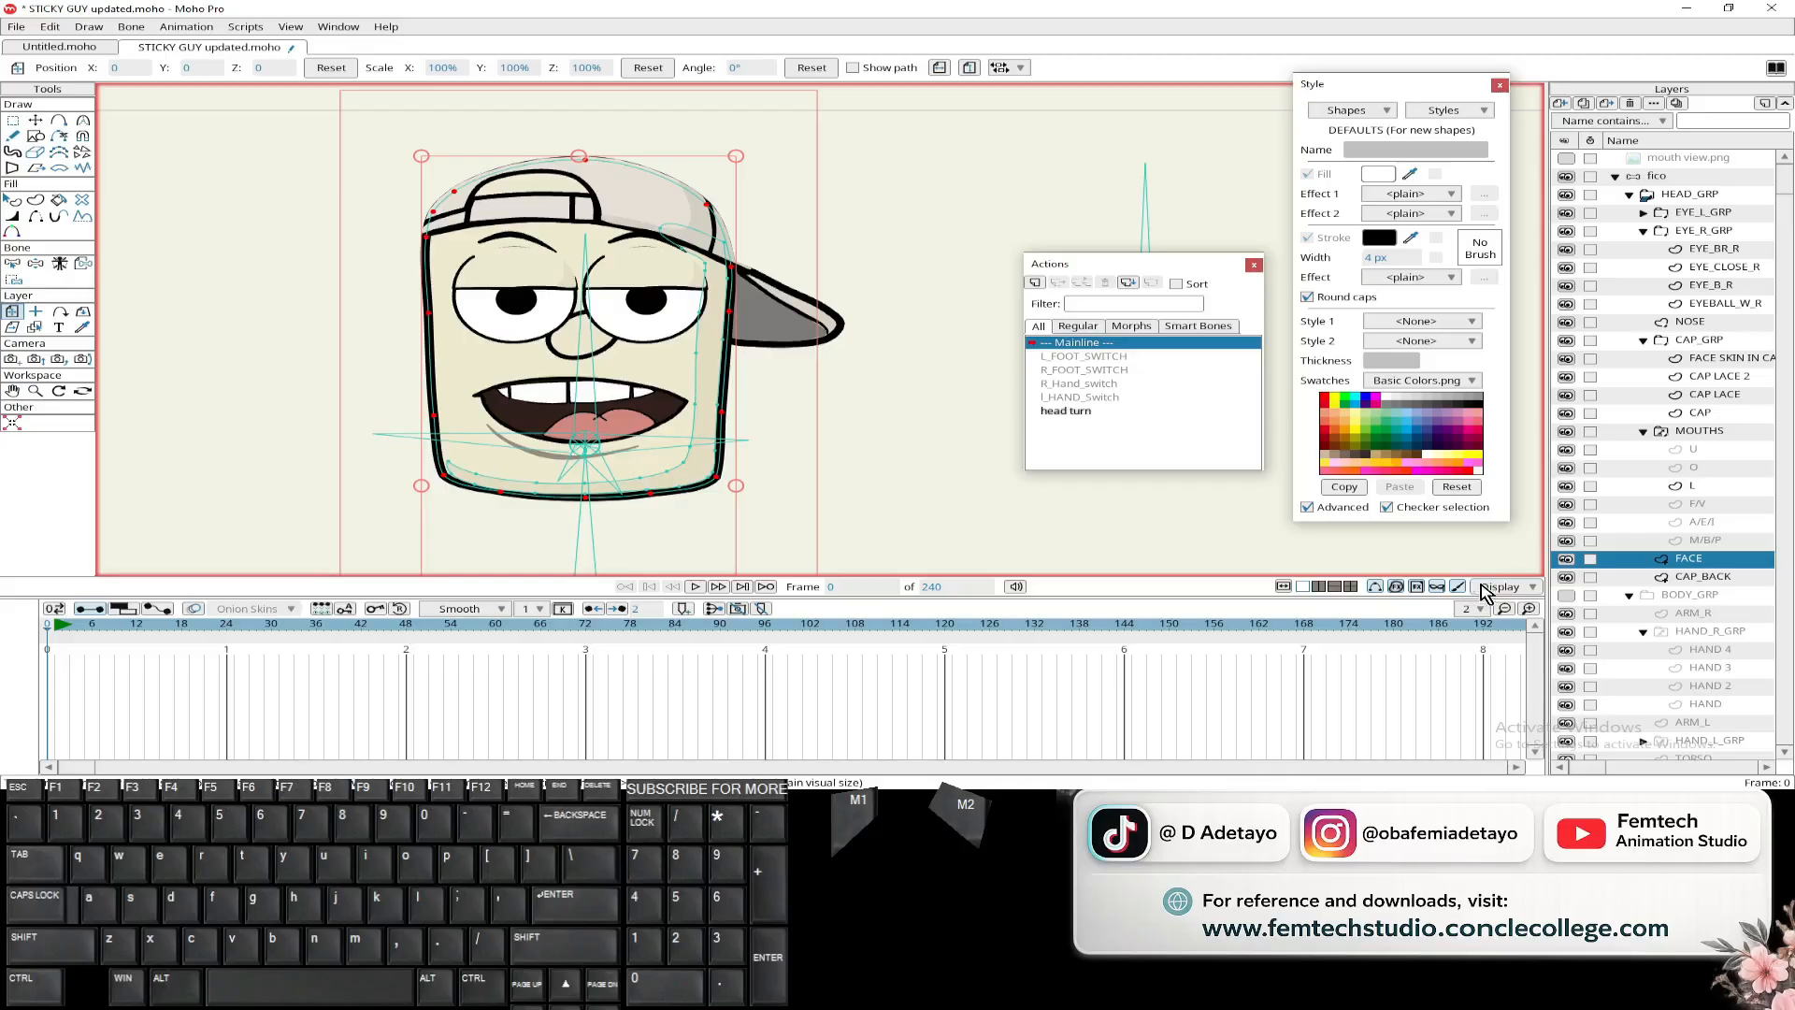
- Set the CAP_GRP group's masking to + Add to mask
click(1711, 341)
right_click(1711, 342)
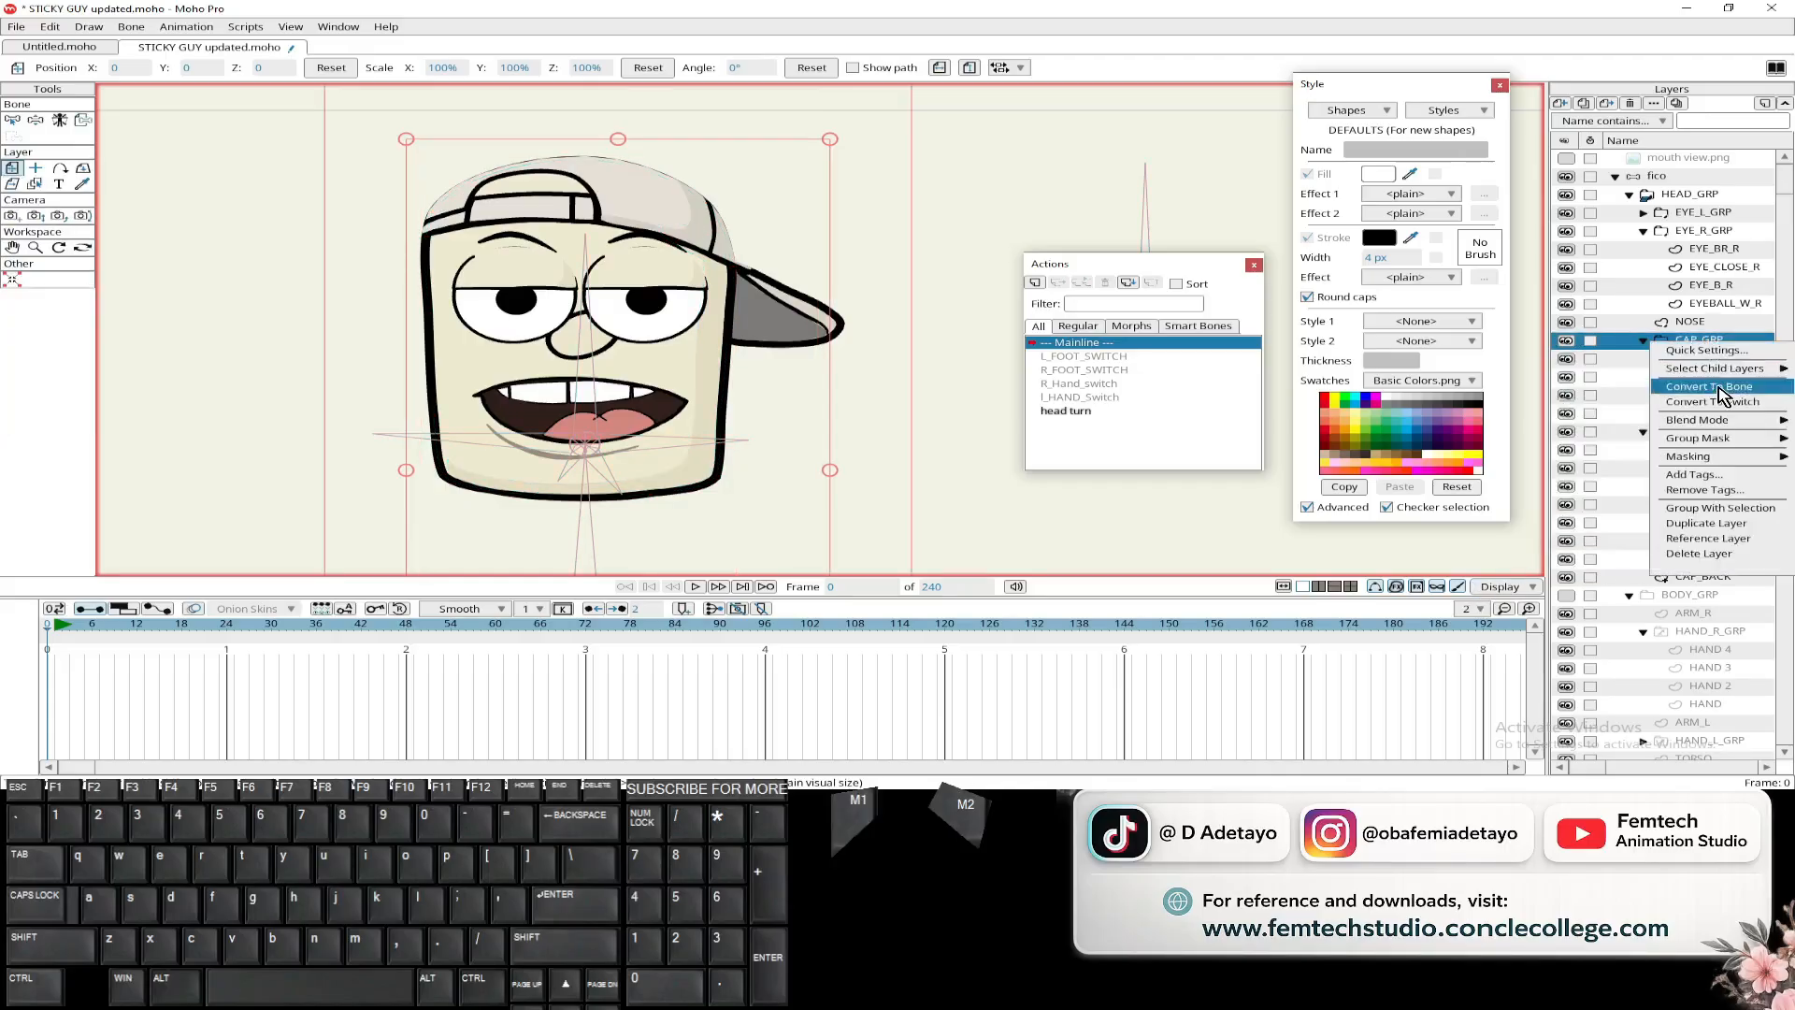
mouse_move(1728, 457)
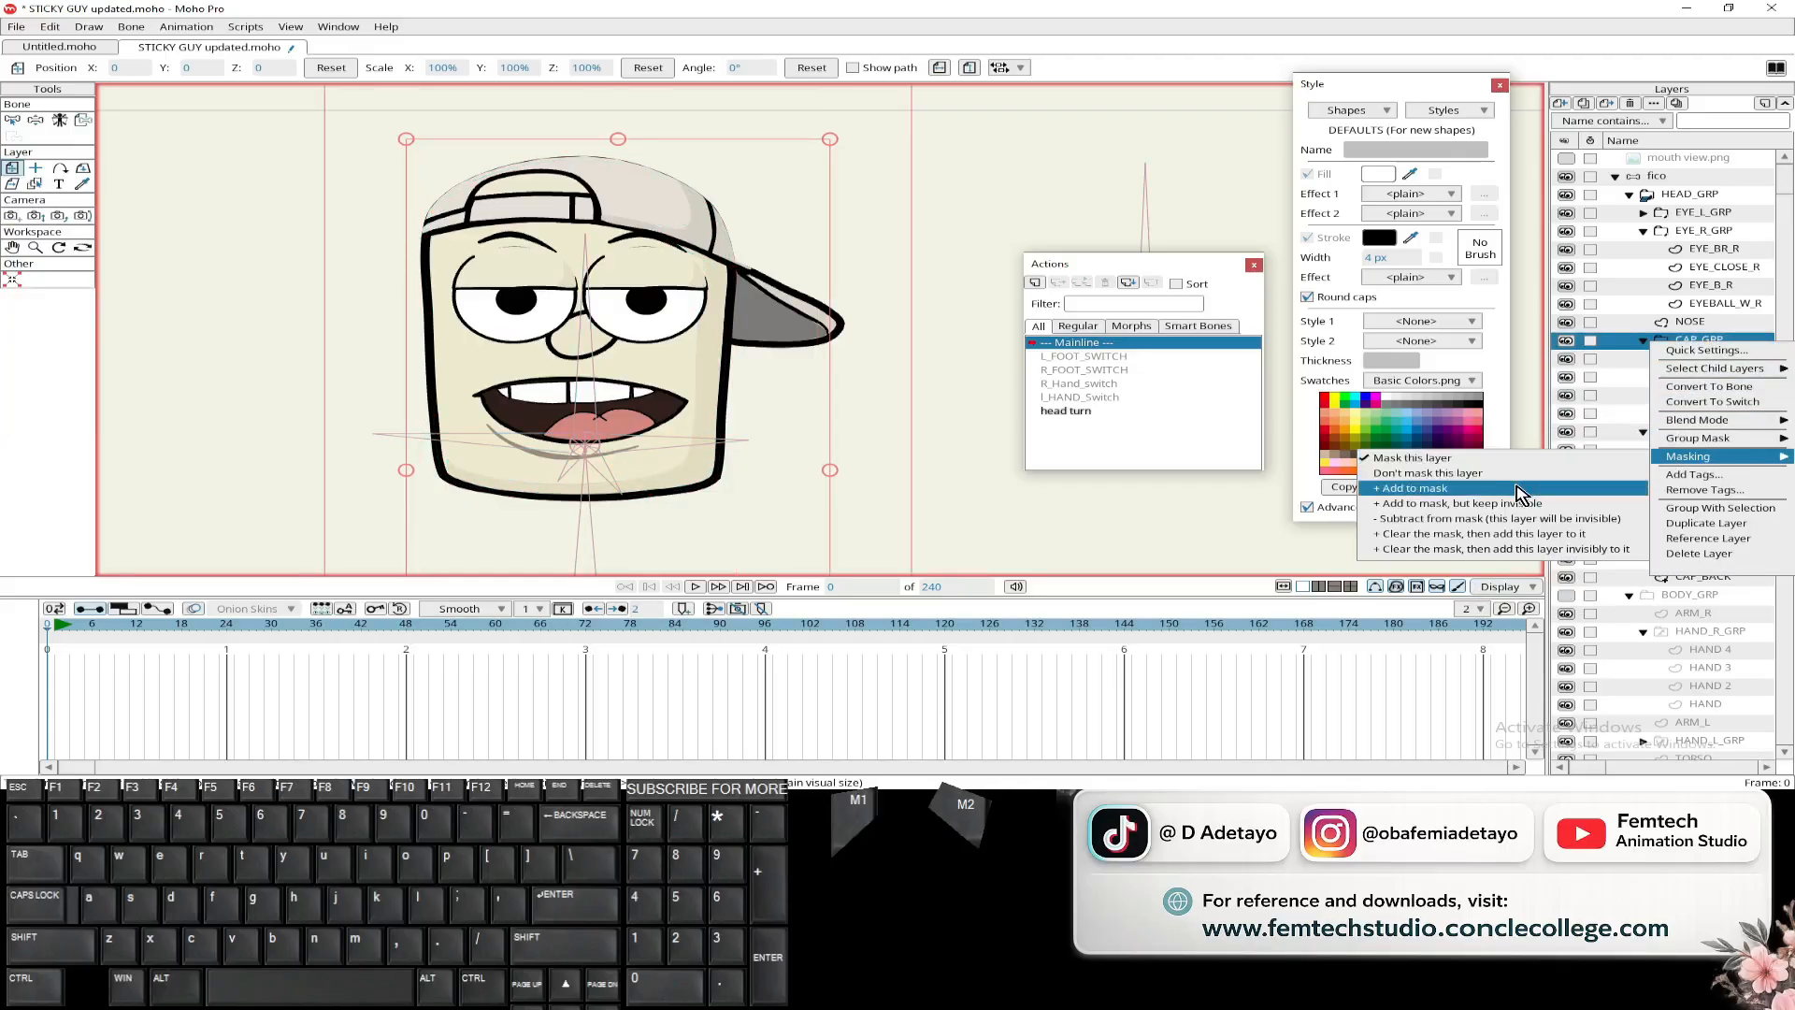
click(1506, 485)
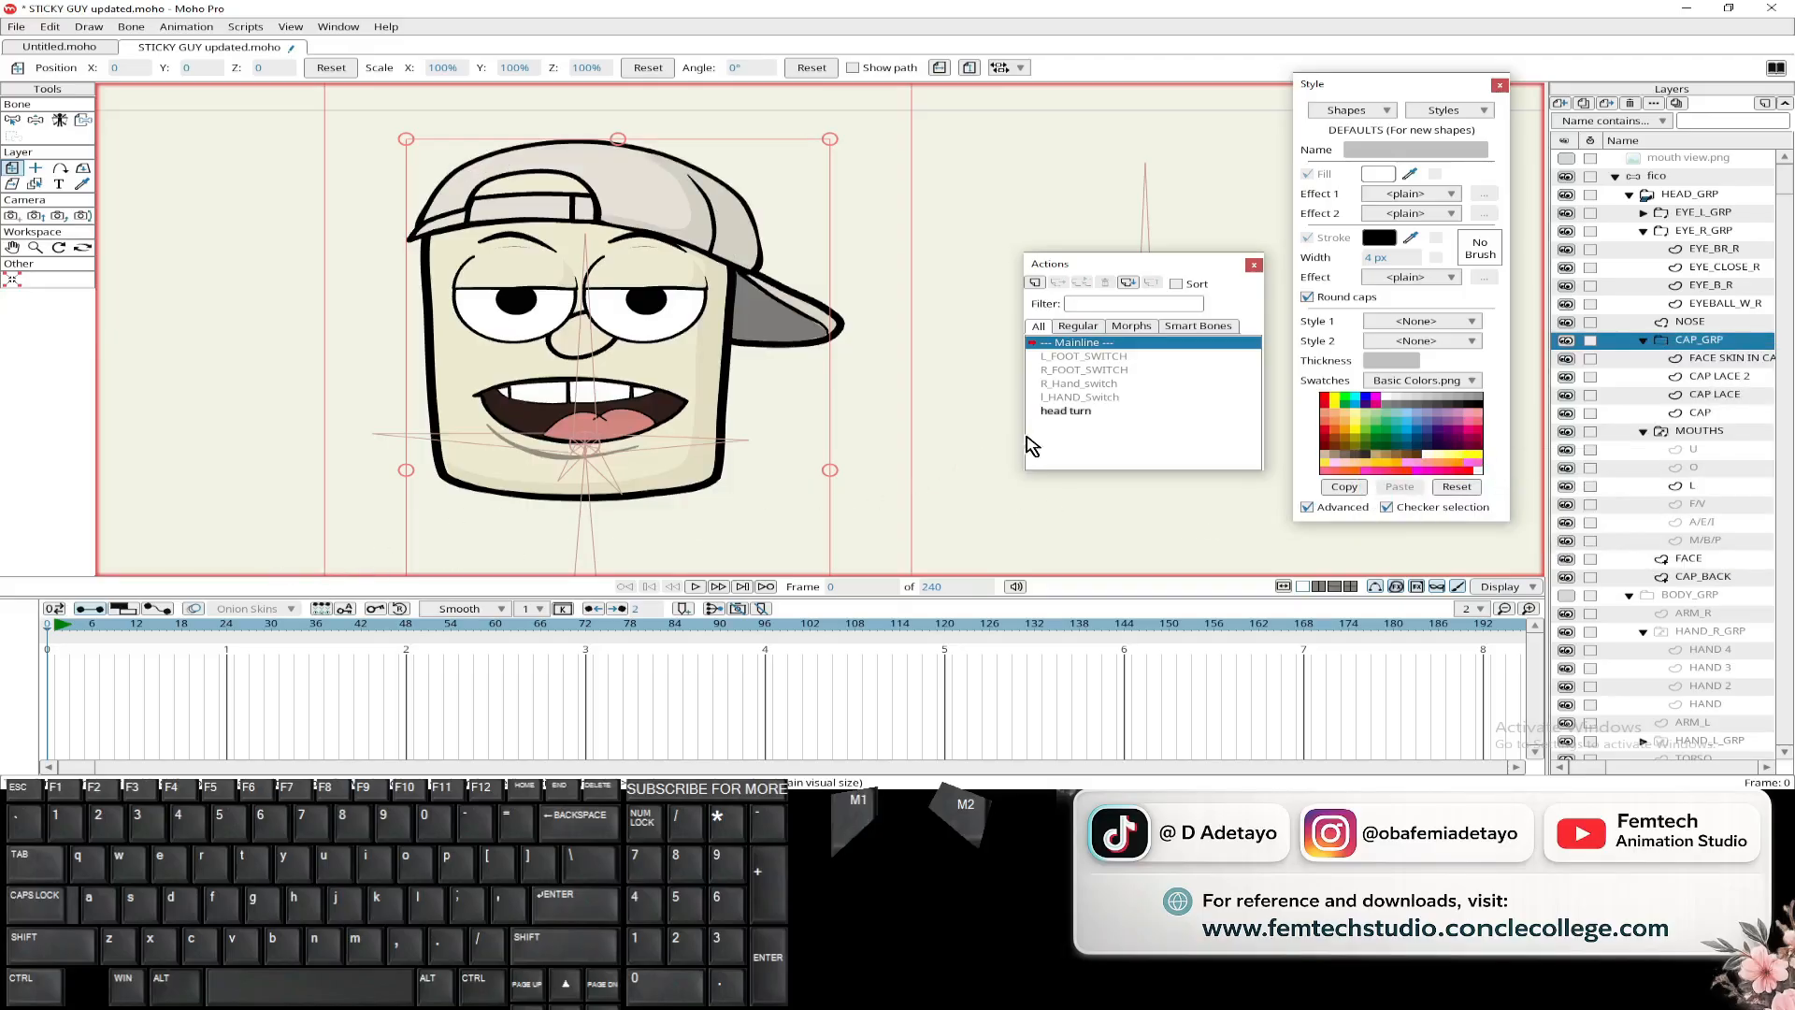
- Reactivate the head turn action, and set the NOSE layer's masking to + Add to mask
double_click(1075, 415)
mouse_move(55, 629)
mouse_down()
mouse_move(226, 650)
mouse_move(45, 655)
mouse_up()
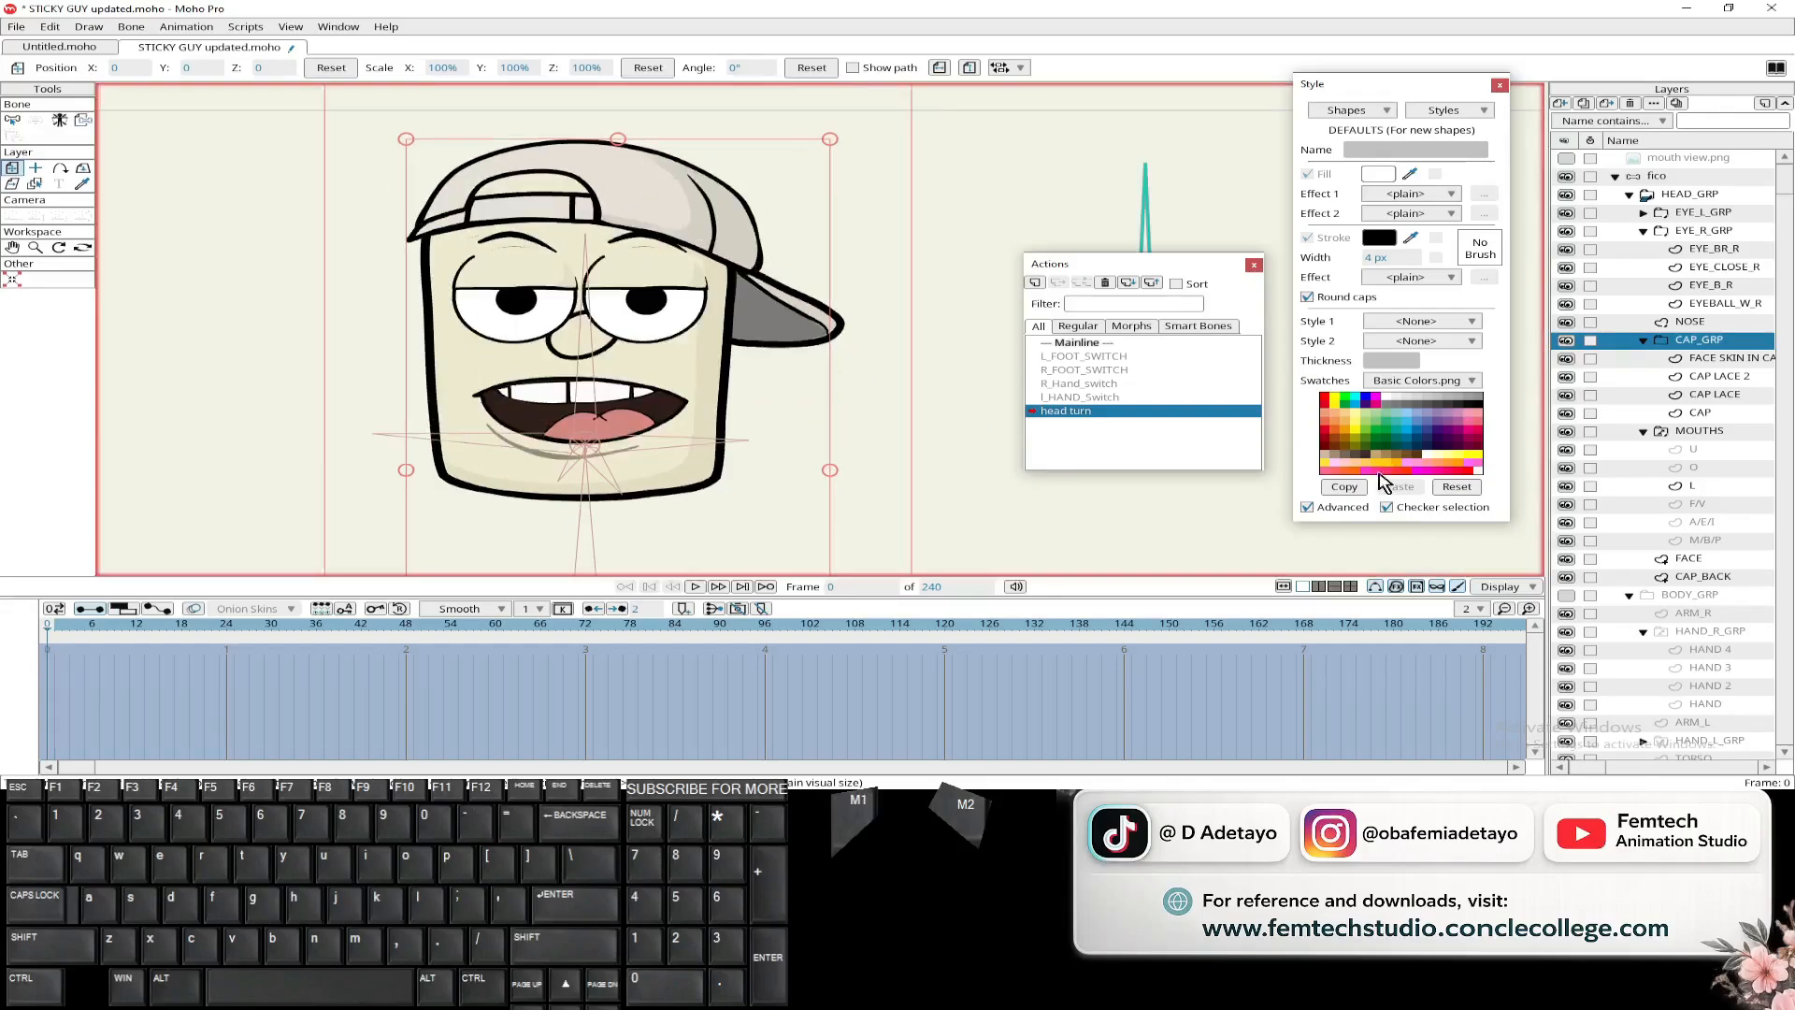
click(1723, 323)
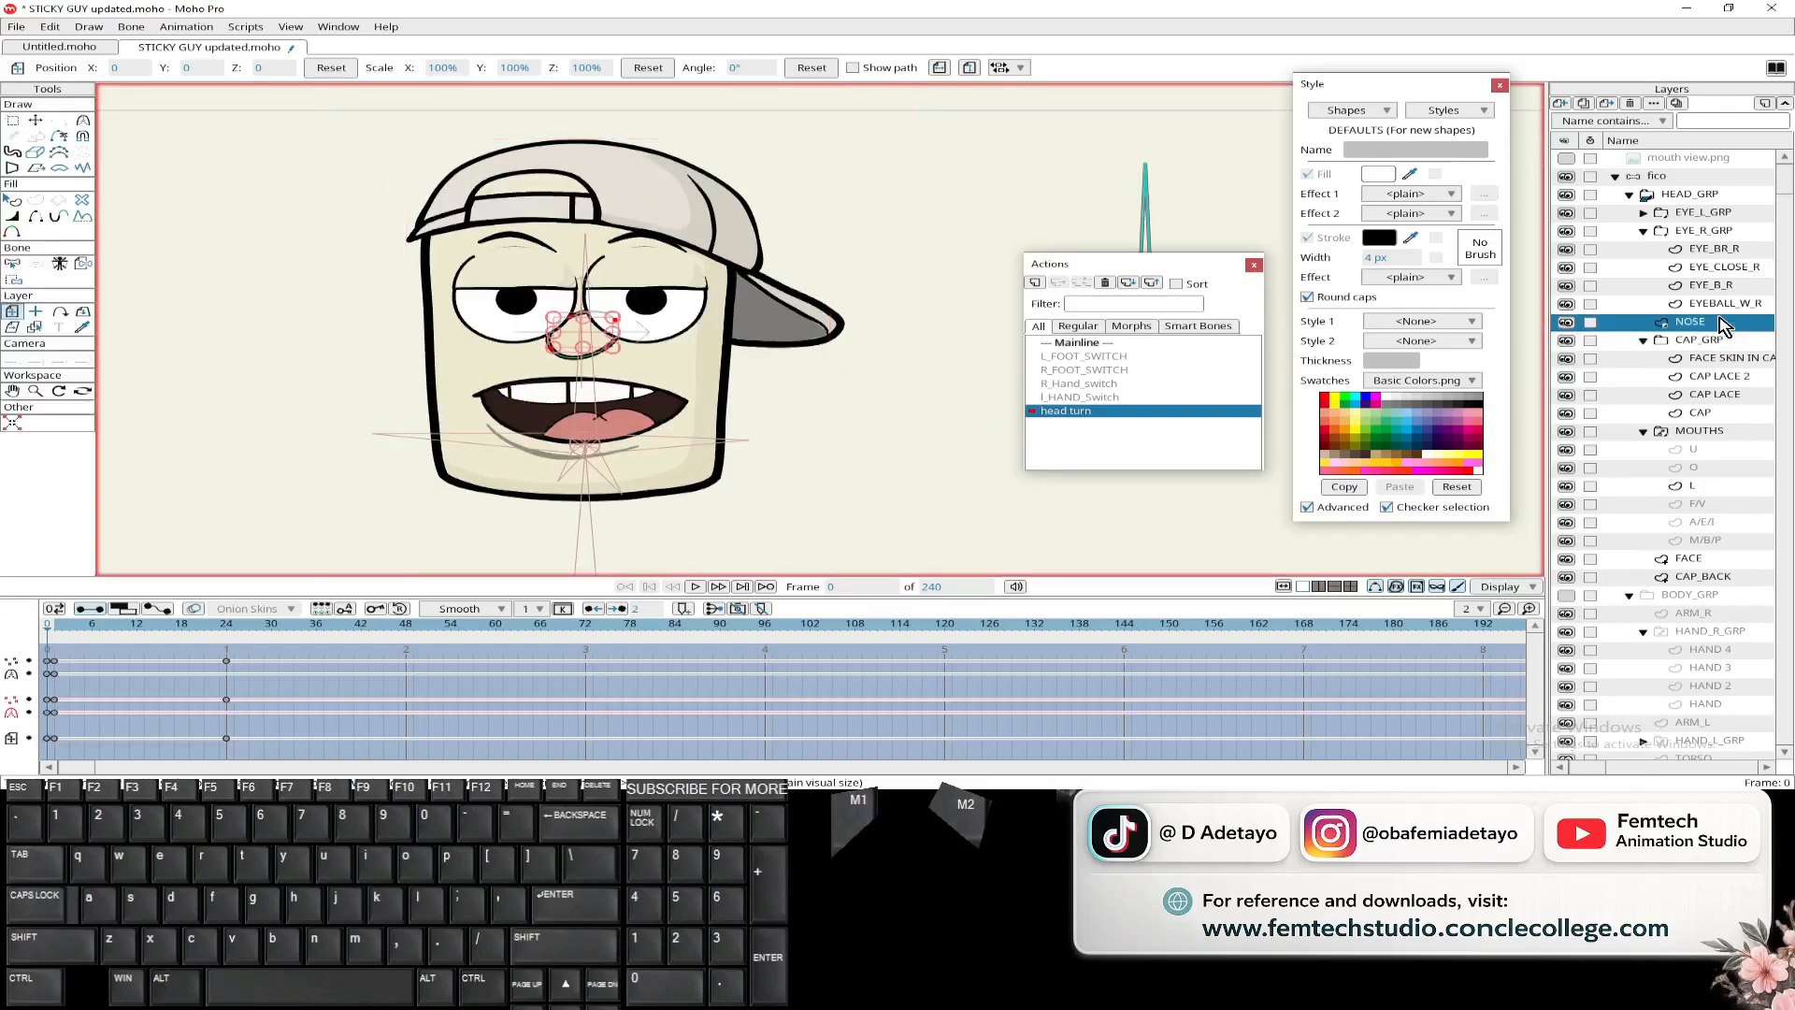
right_click(1723, 322)
mouse_move(1693, 362)
click(1461, 394)
- Switch to Mainline and back to the head turn action, and inspect the masked nose at frame 1
click(1080, 345)
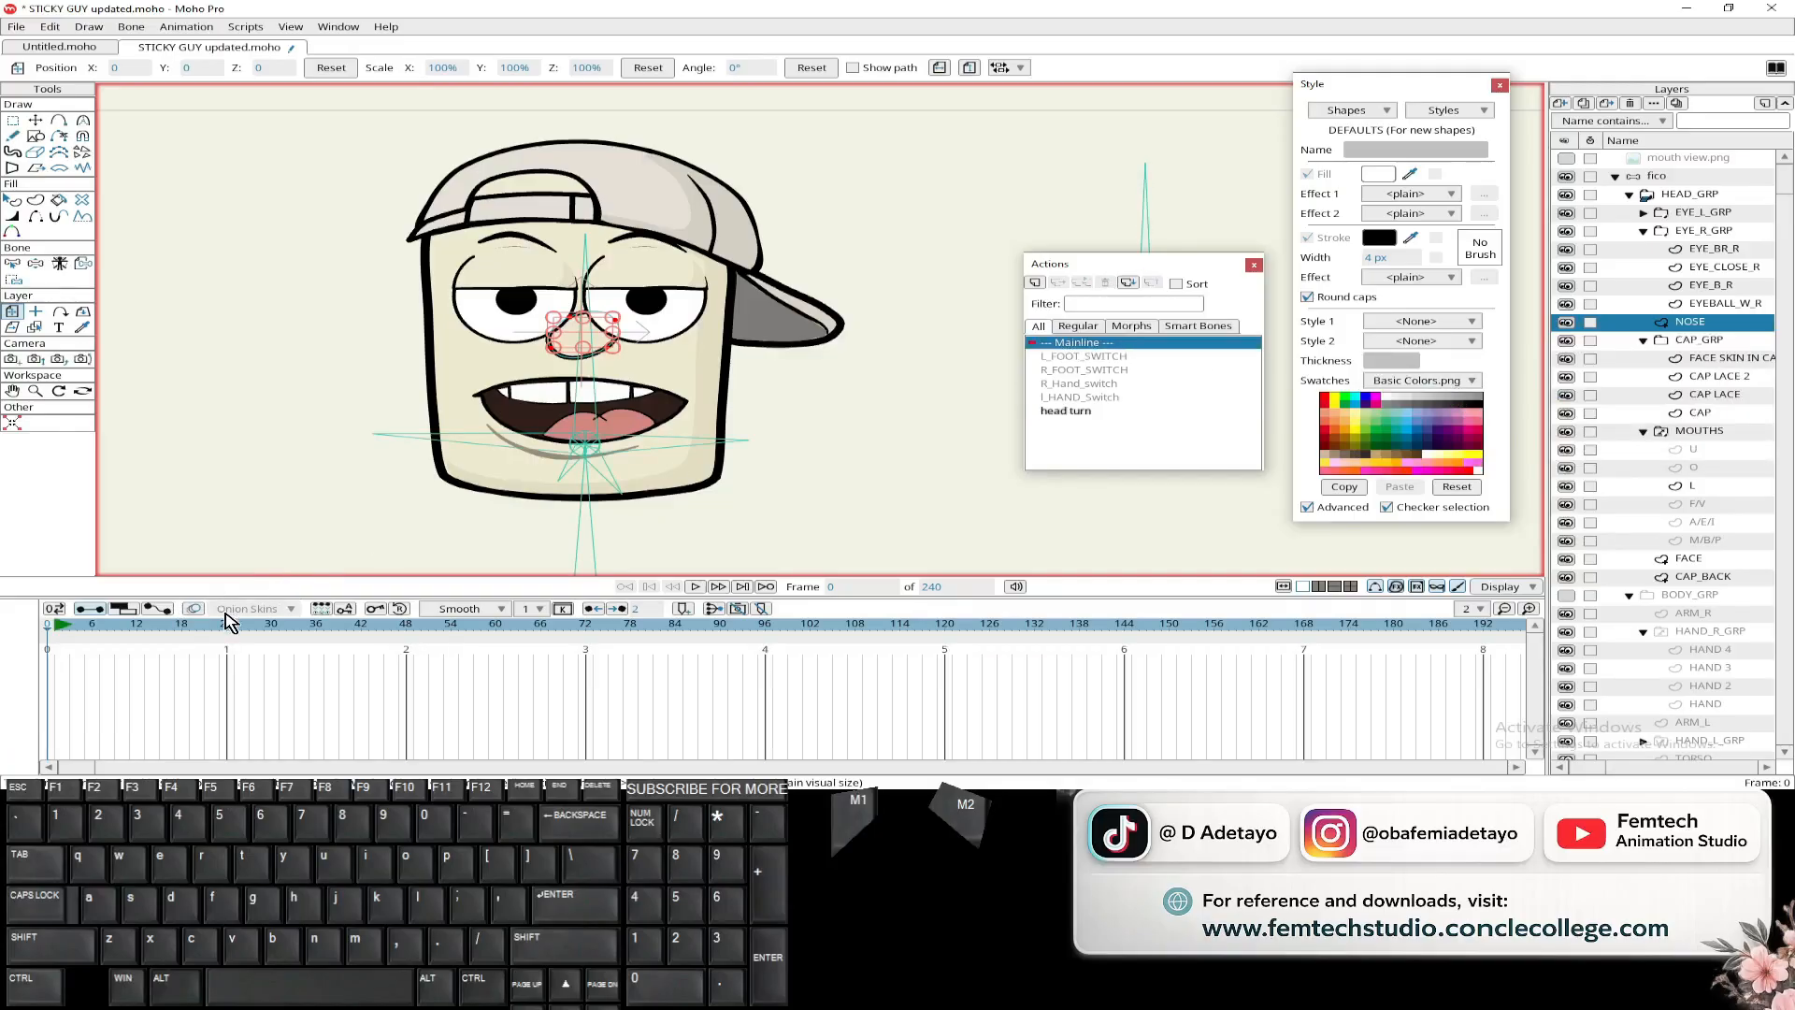
click(1071, 413)
scroll(309, 344, up, 4)
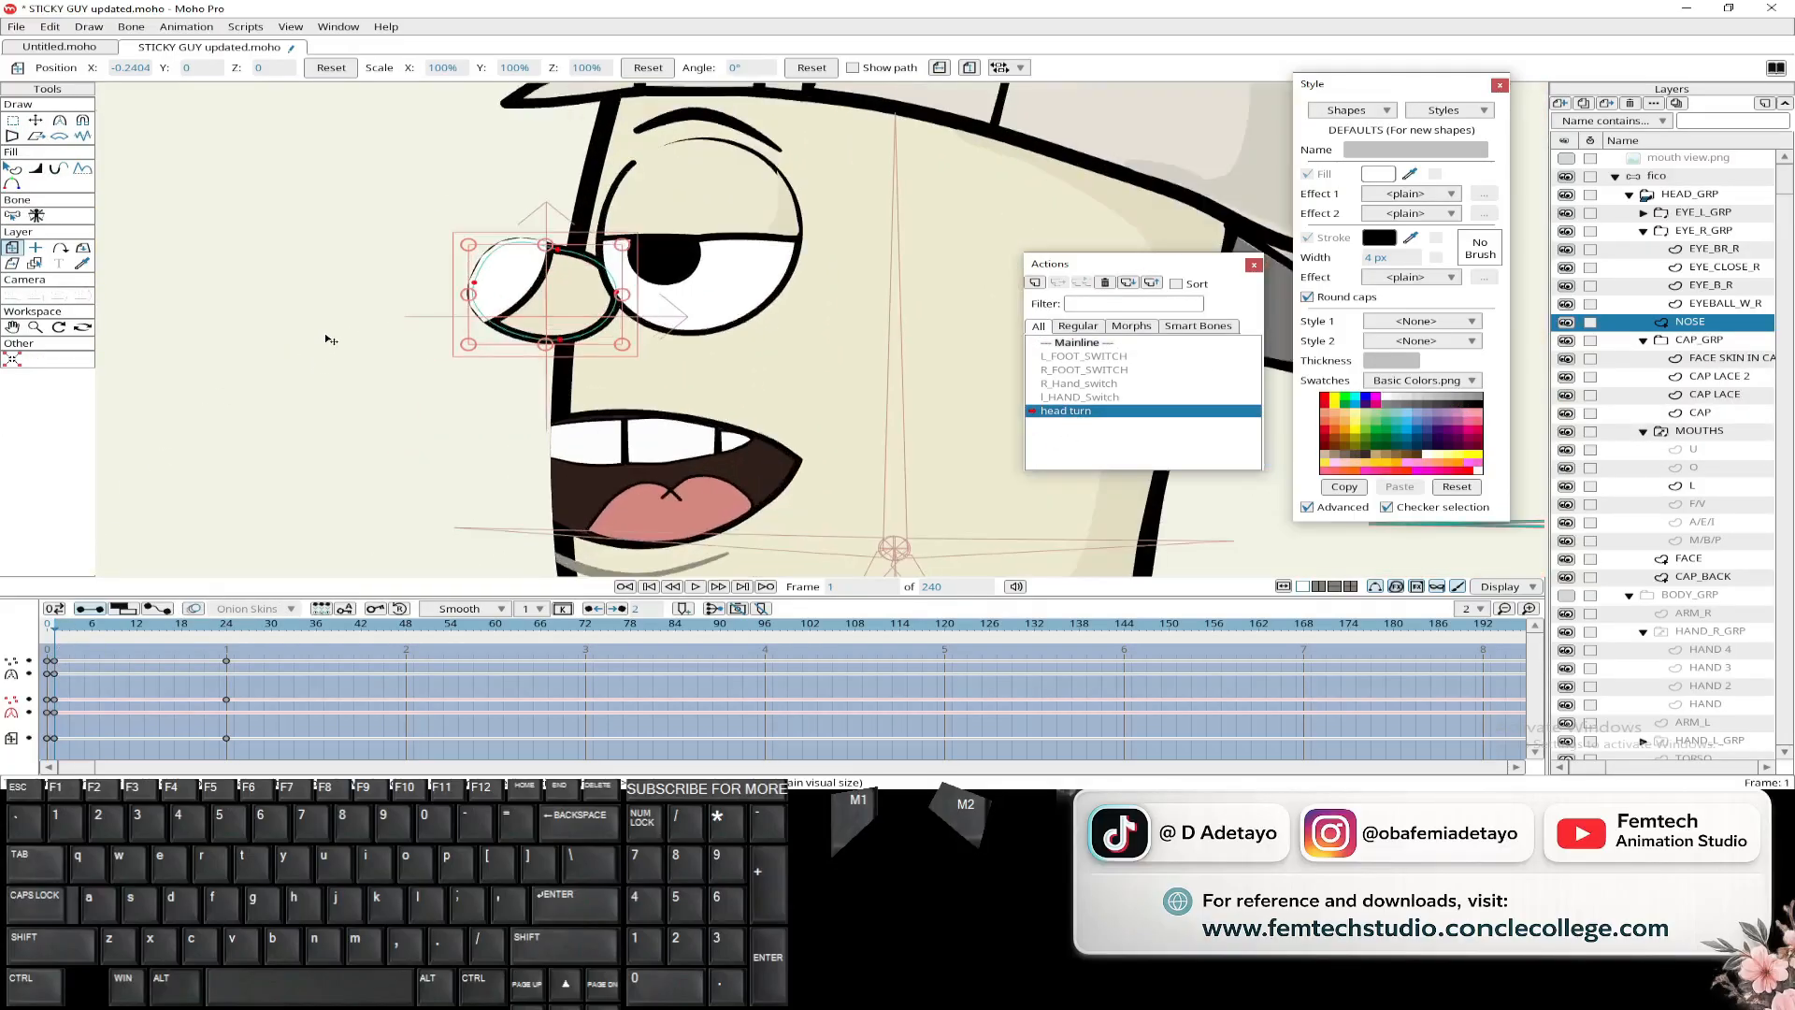
- Move the EYE_L_GRP group away from the nose to about X -0.389 at frame 1 of the head turn action
drag(324, 335, 344, 404)
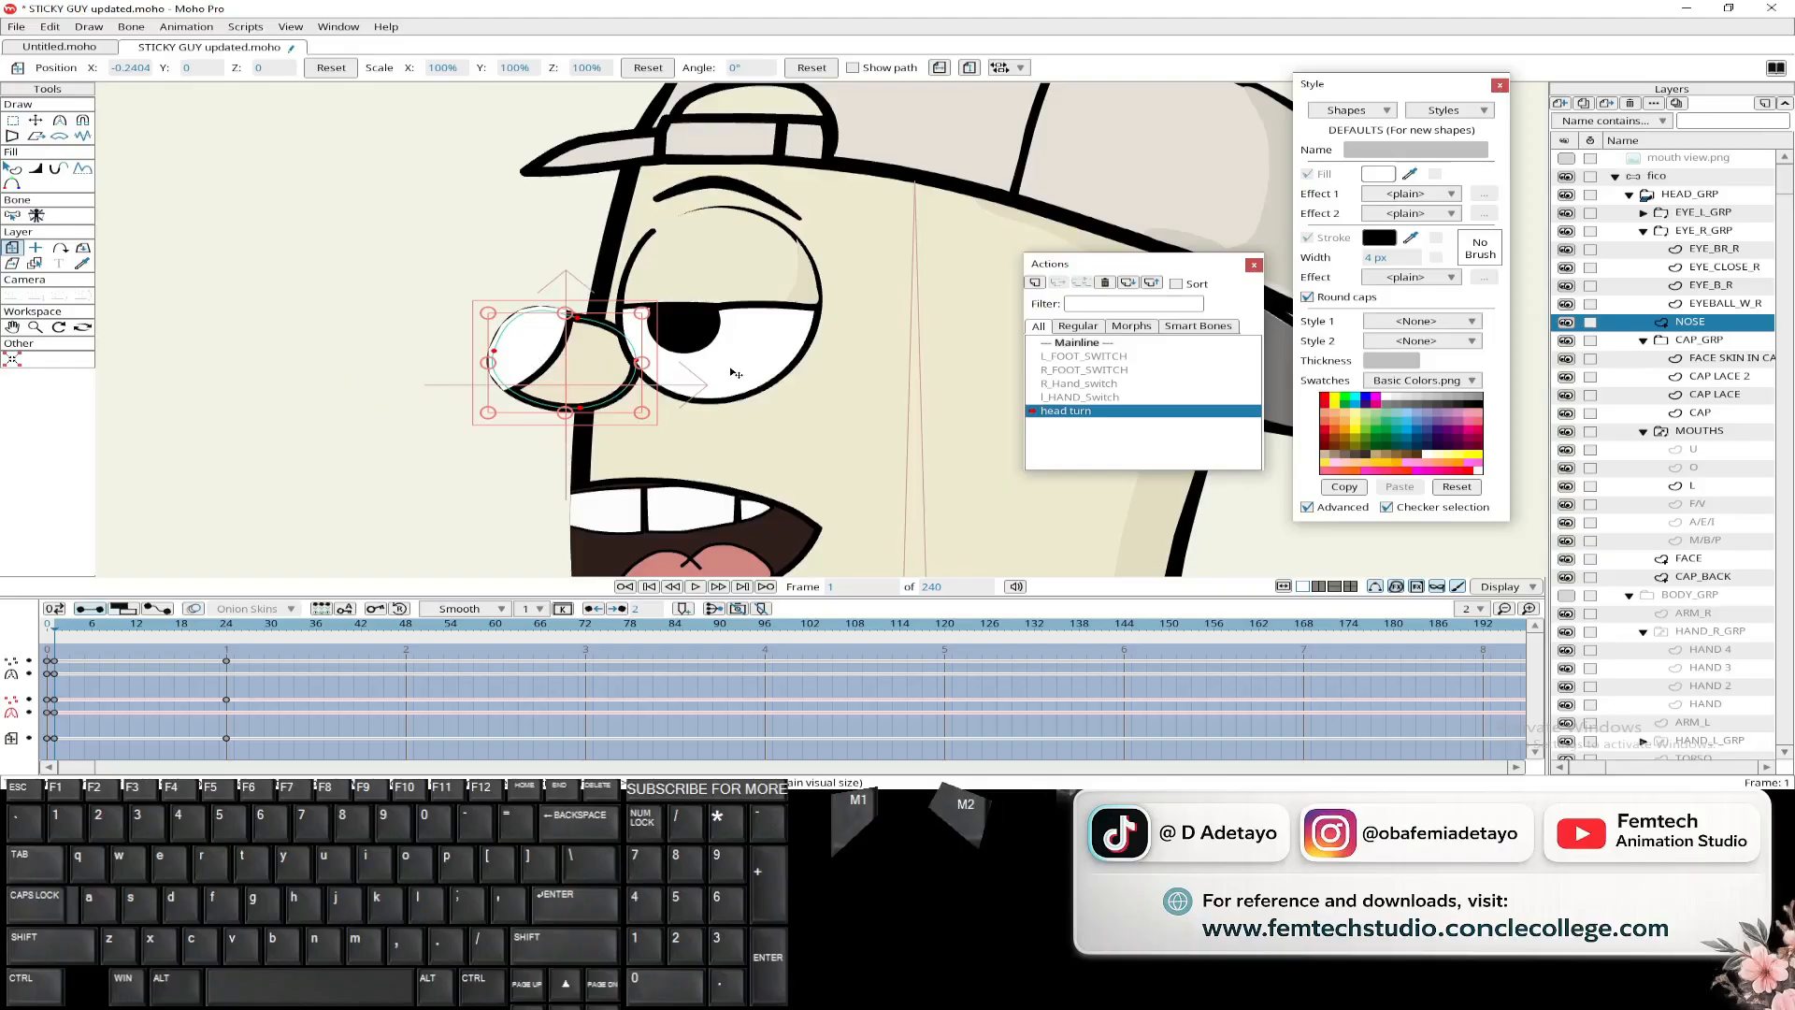
scroll(736, 373, down, 3)
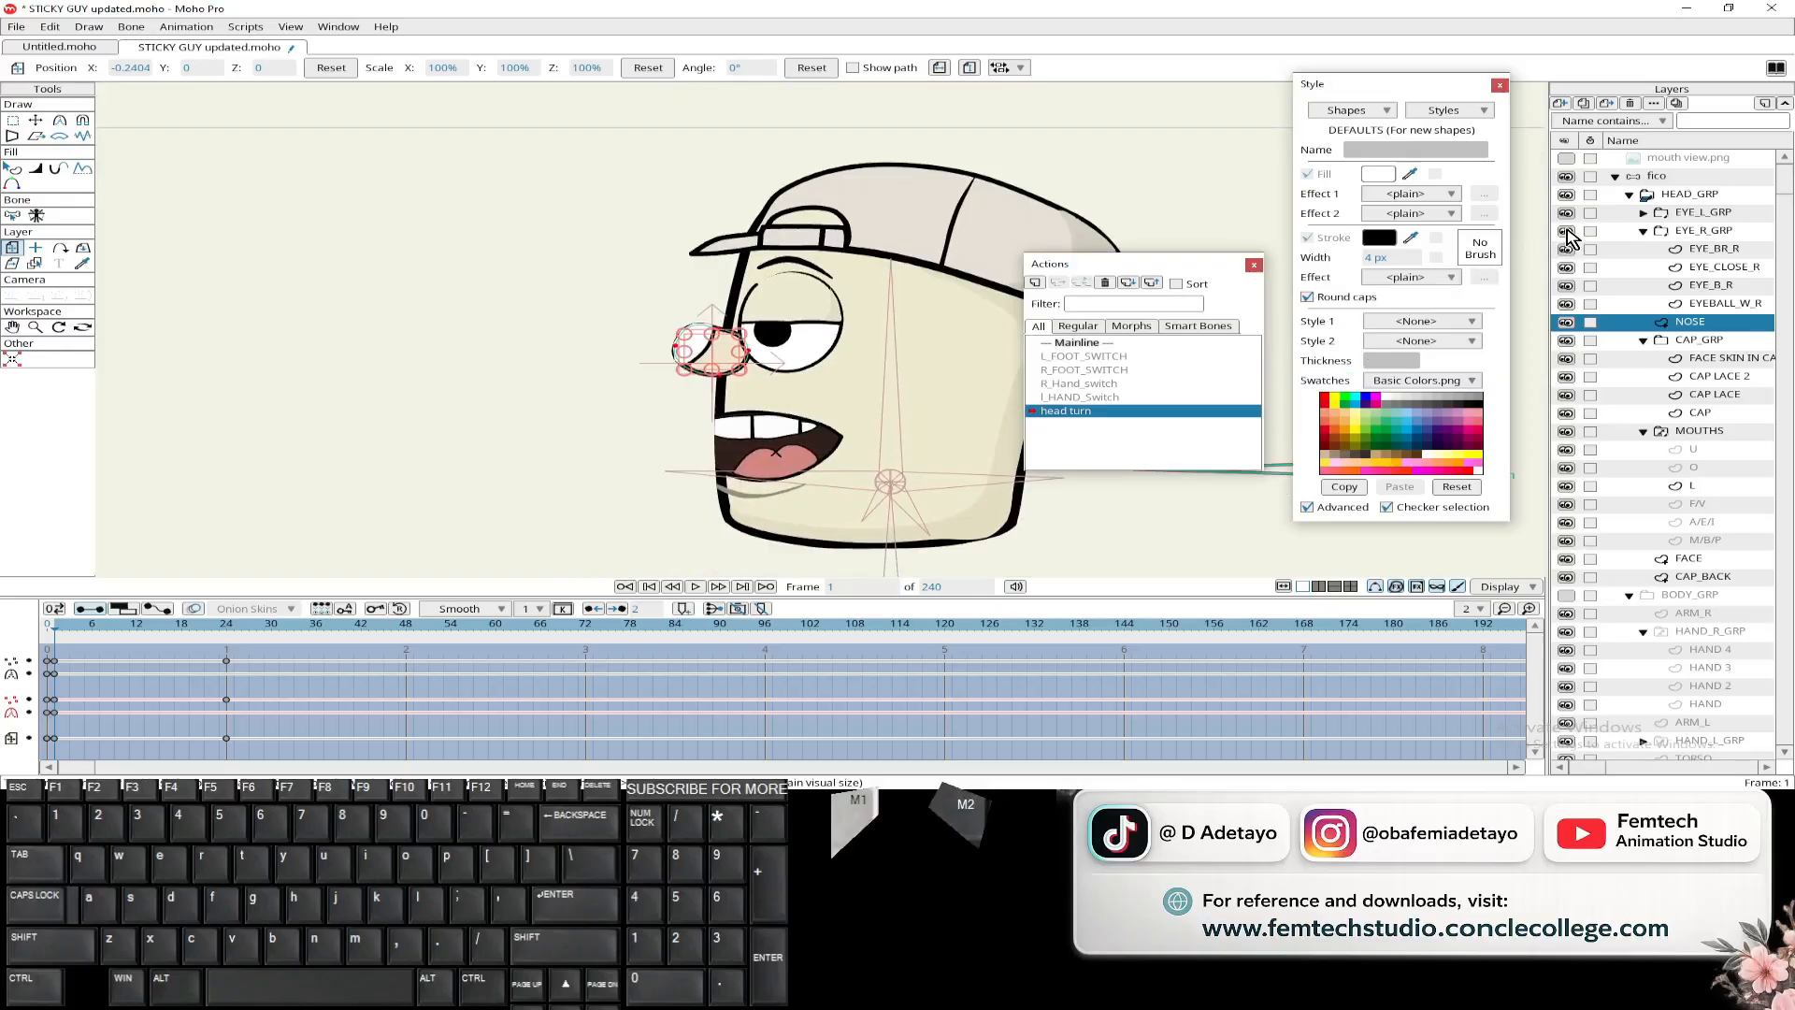
click(1700, 215)
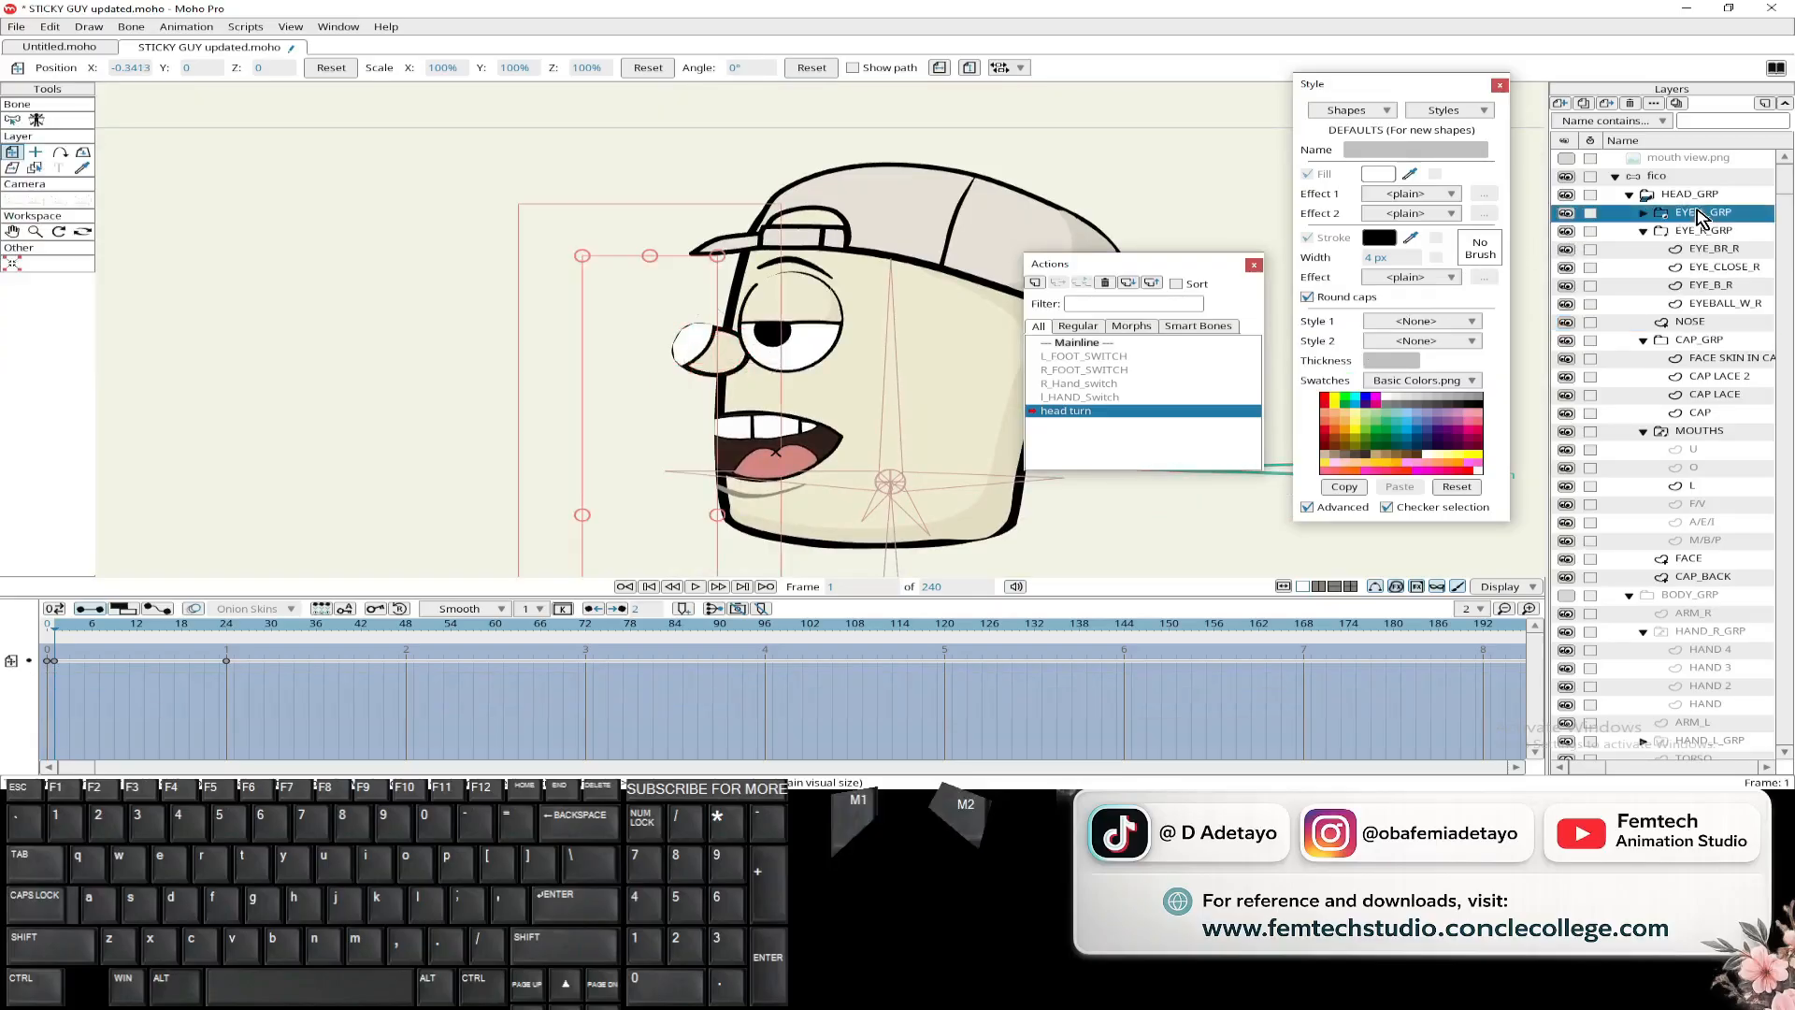
right_click(1700, 215)
mouse_move(1717, 313)
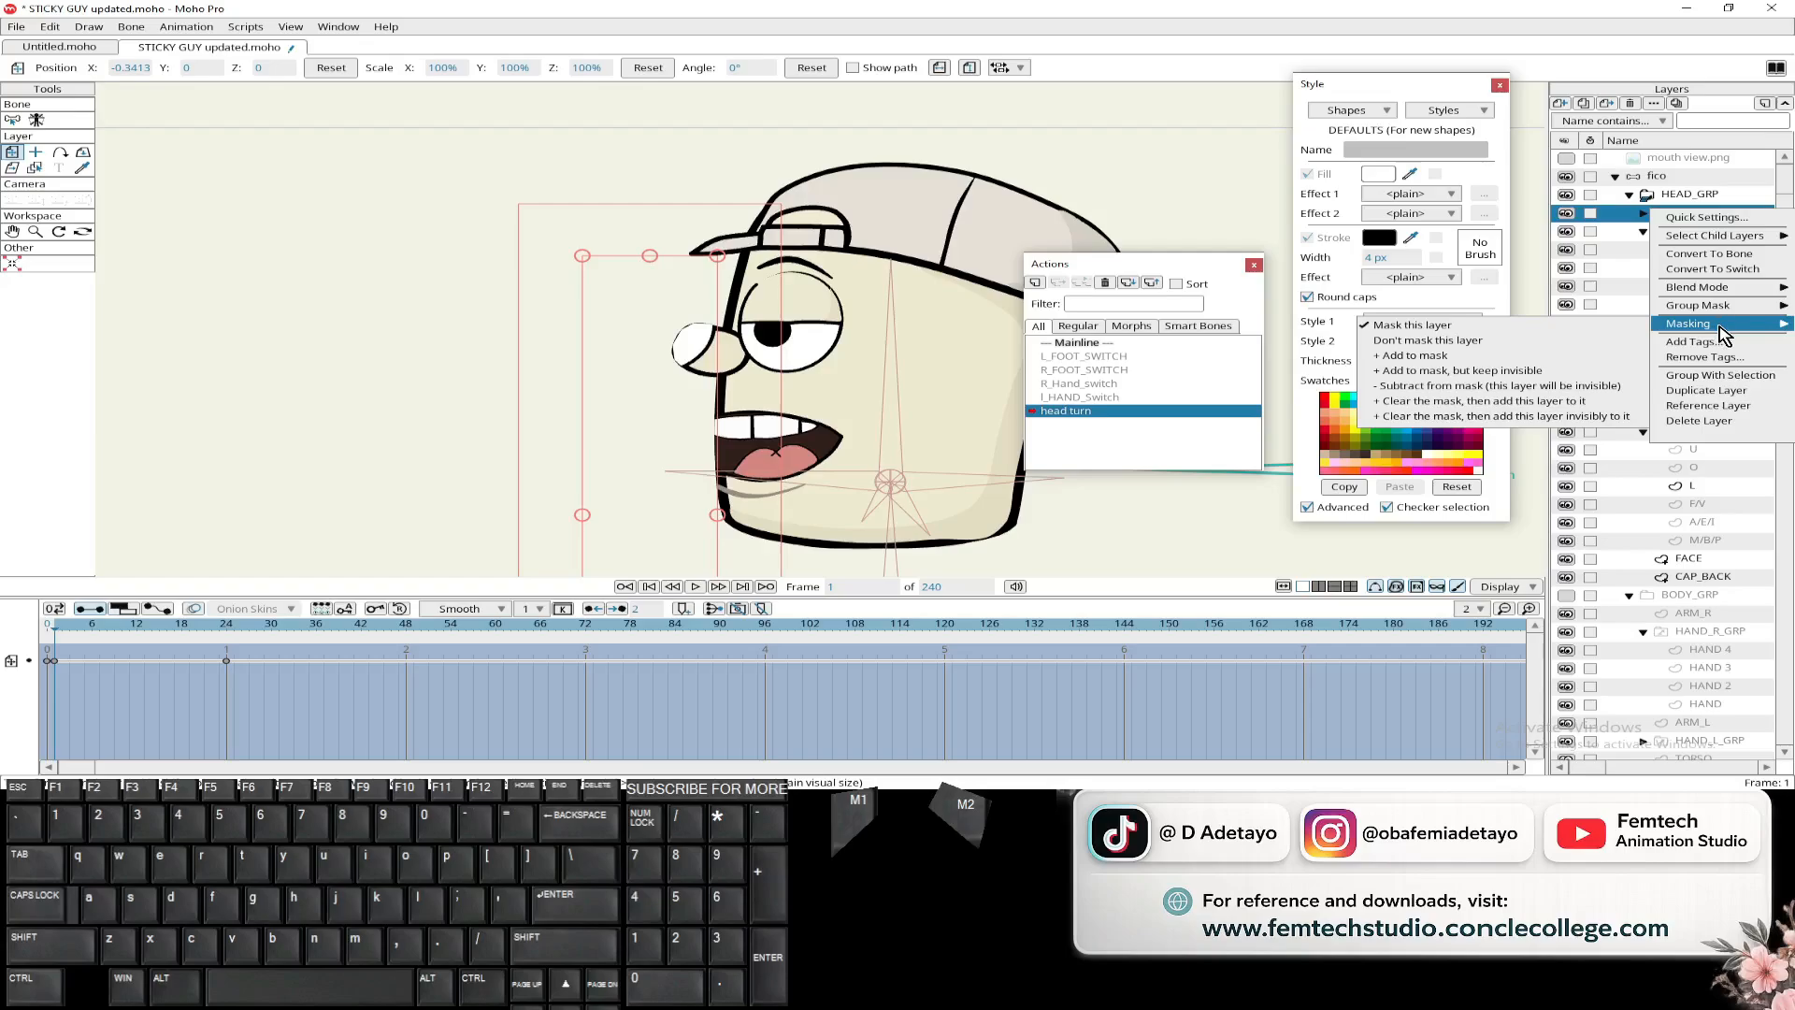
click(36, 151)
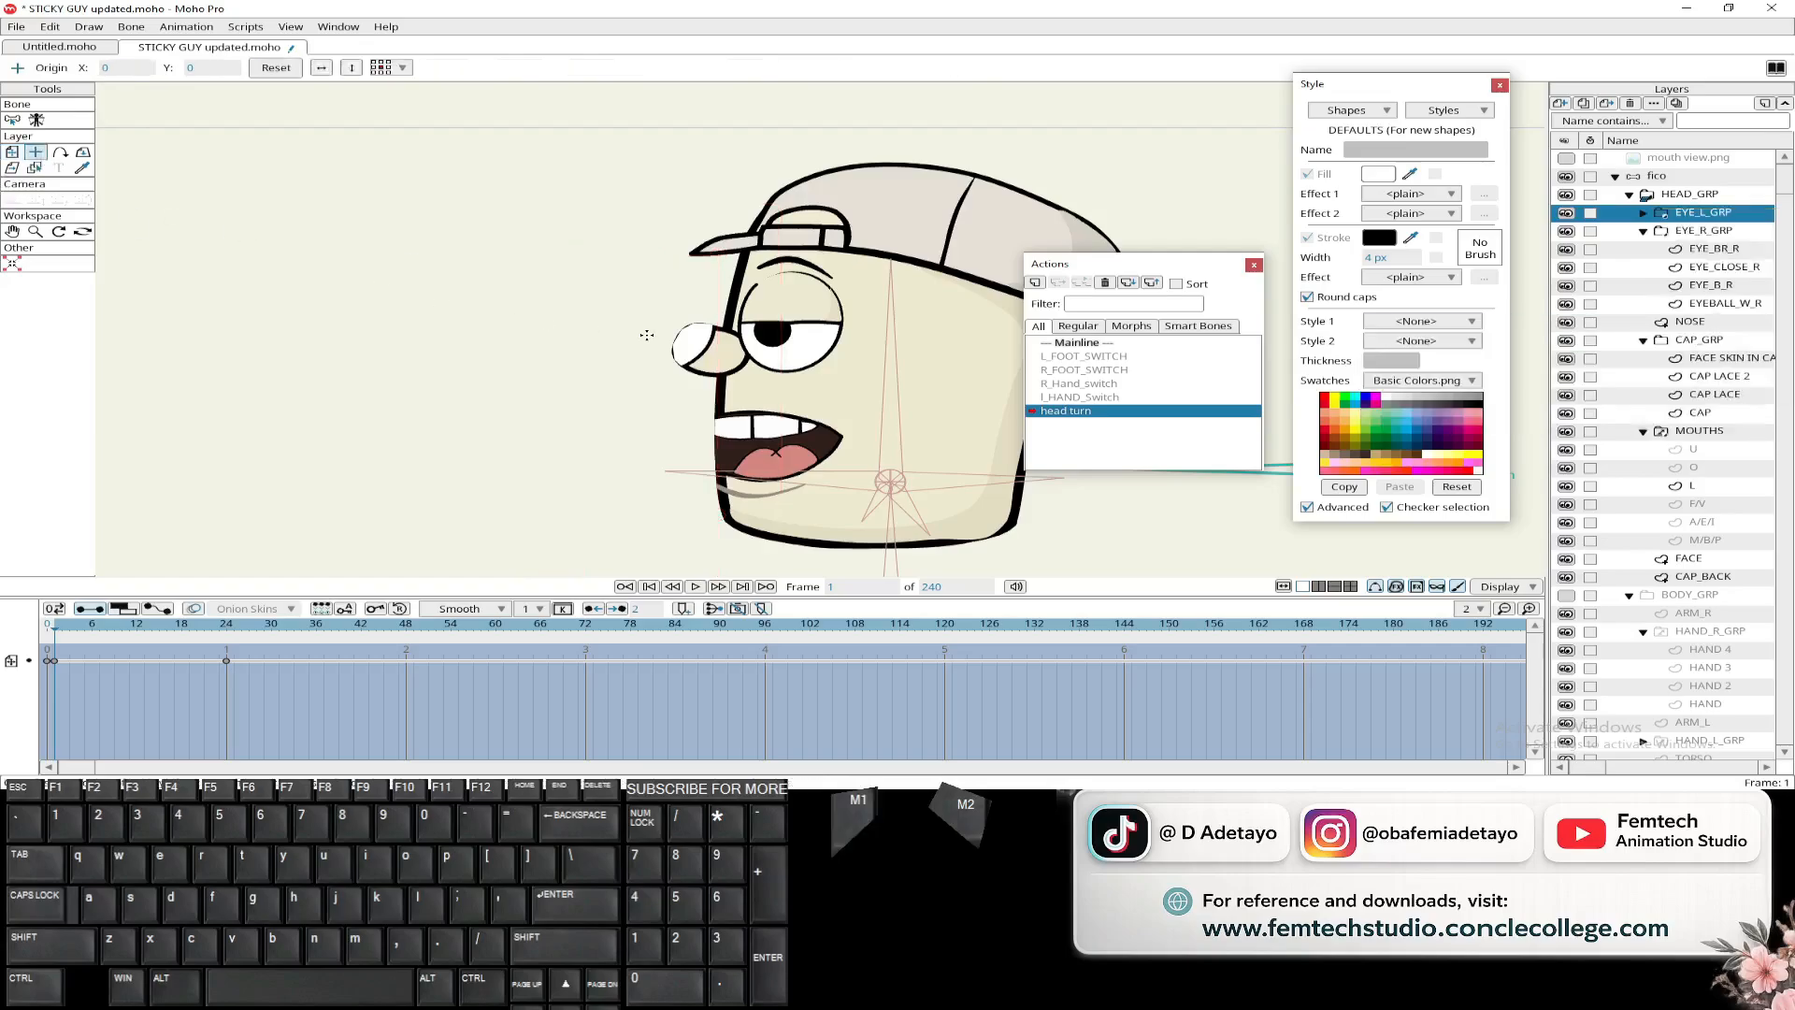
click(12, 153)
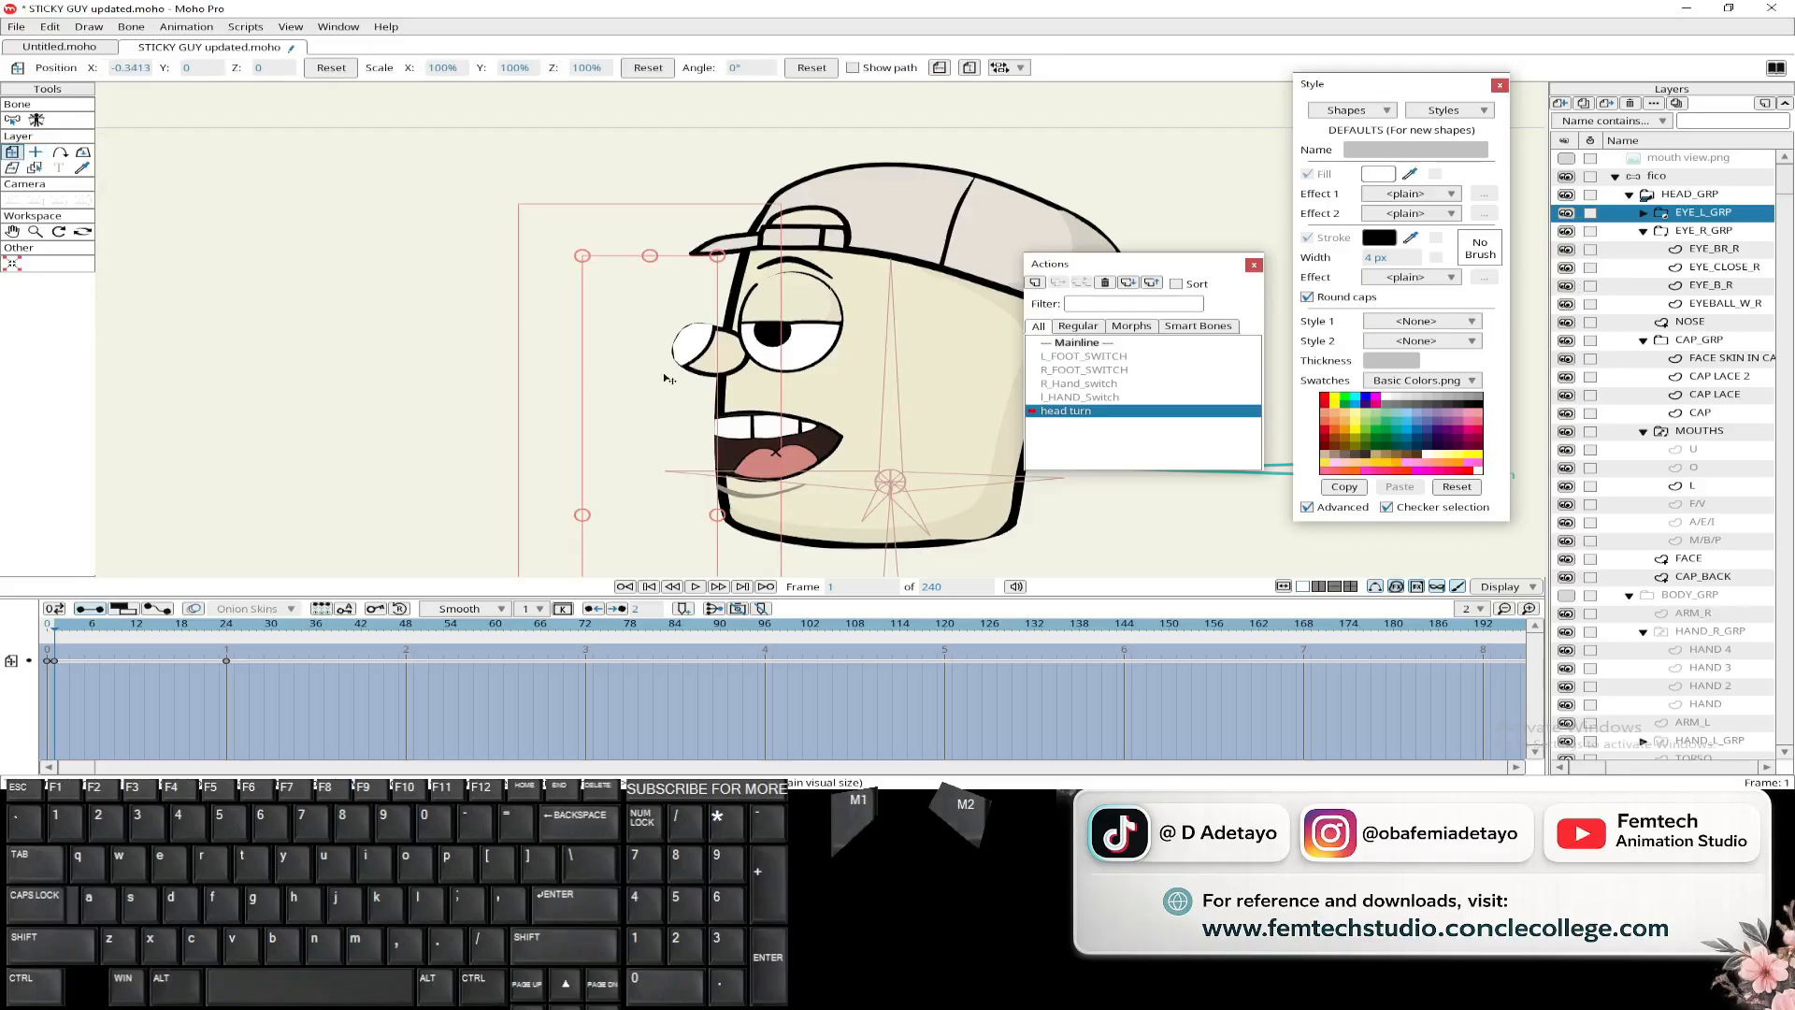
drag(672, 374, 643, 376)
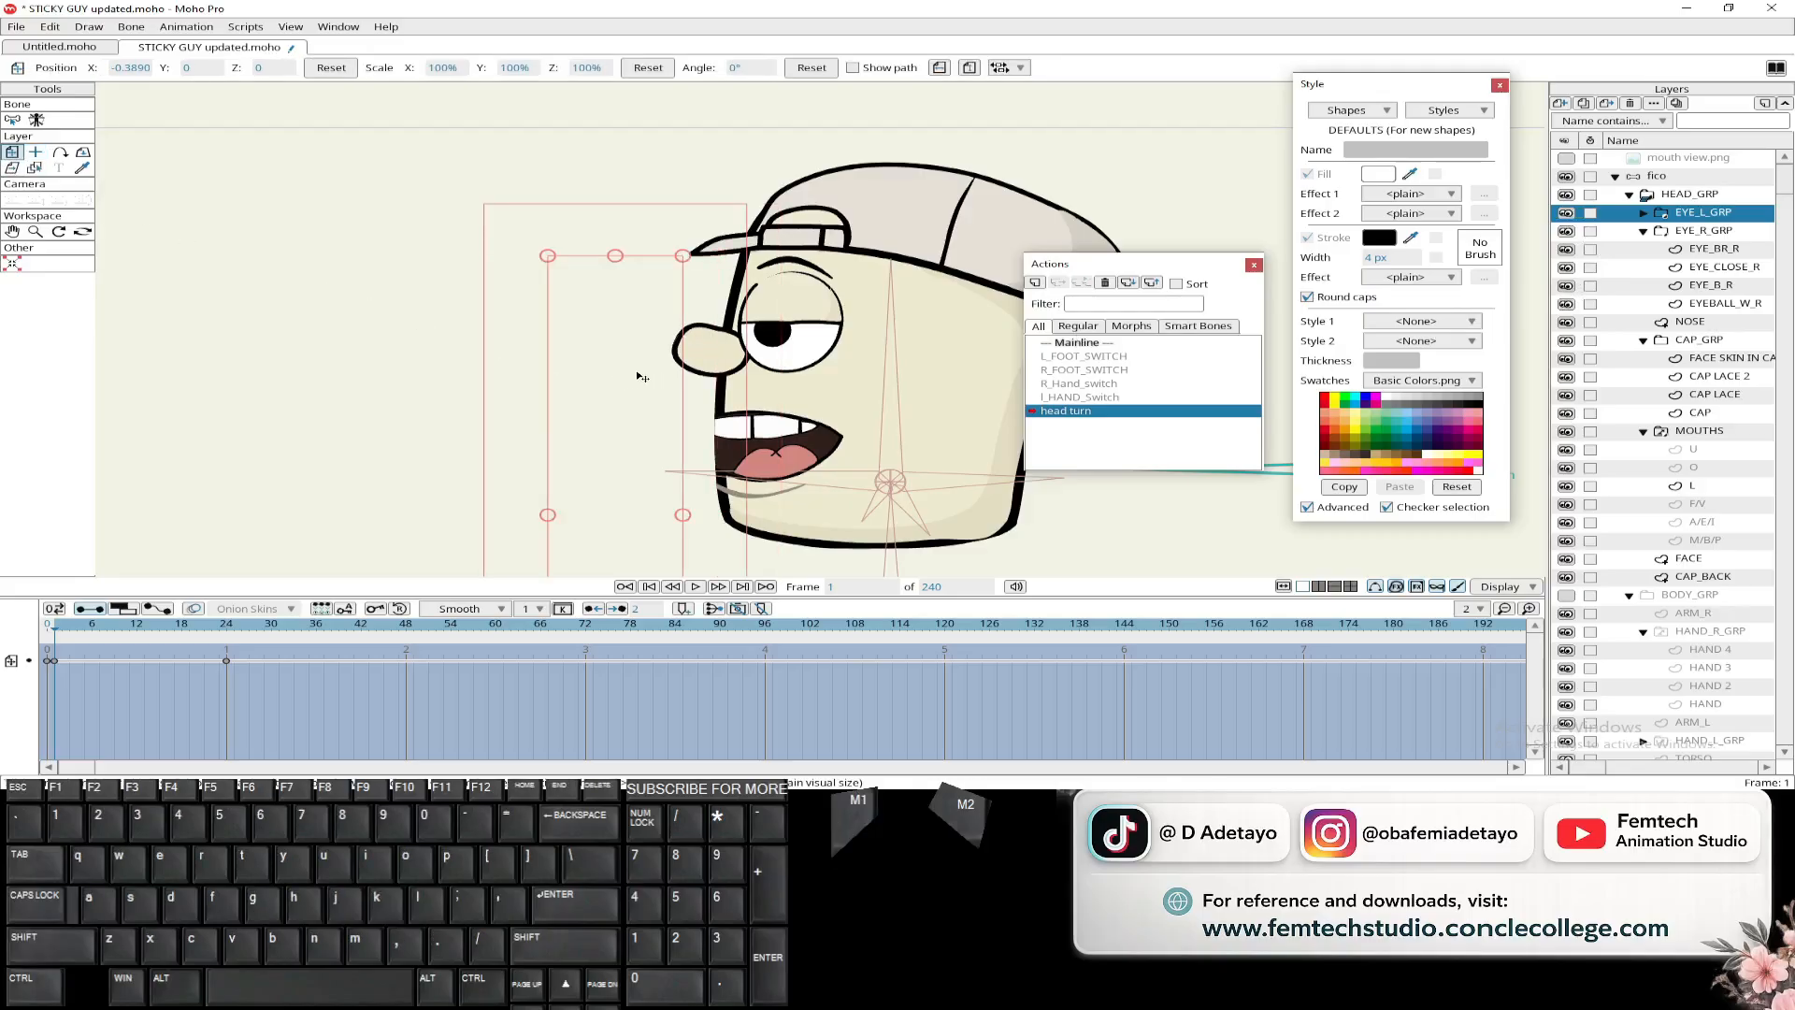
scroll(642, 389, down, 4)
scroll(688, 359, up, 3)
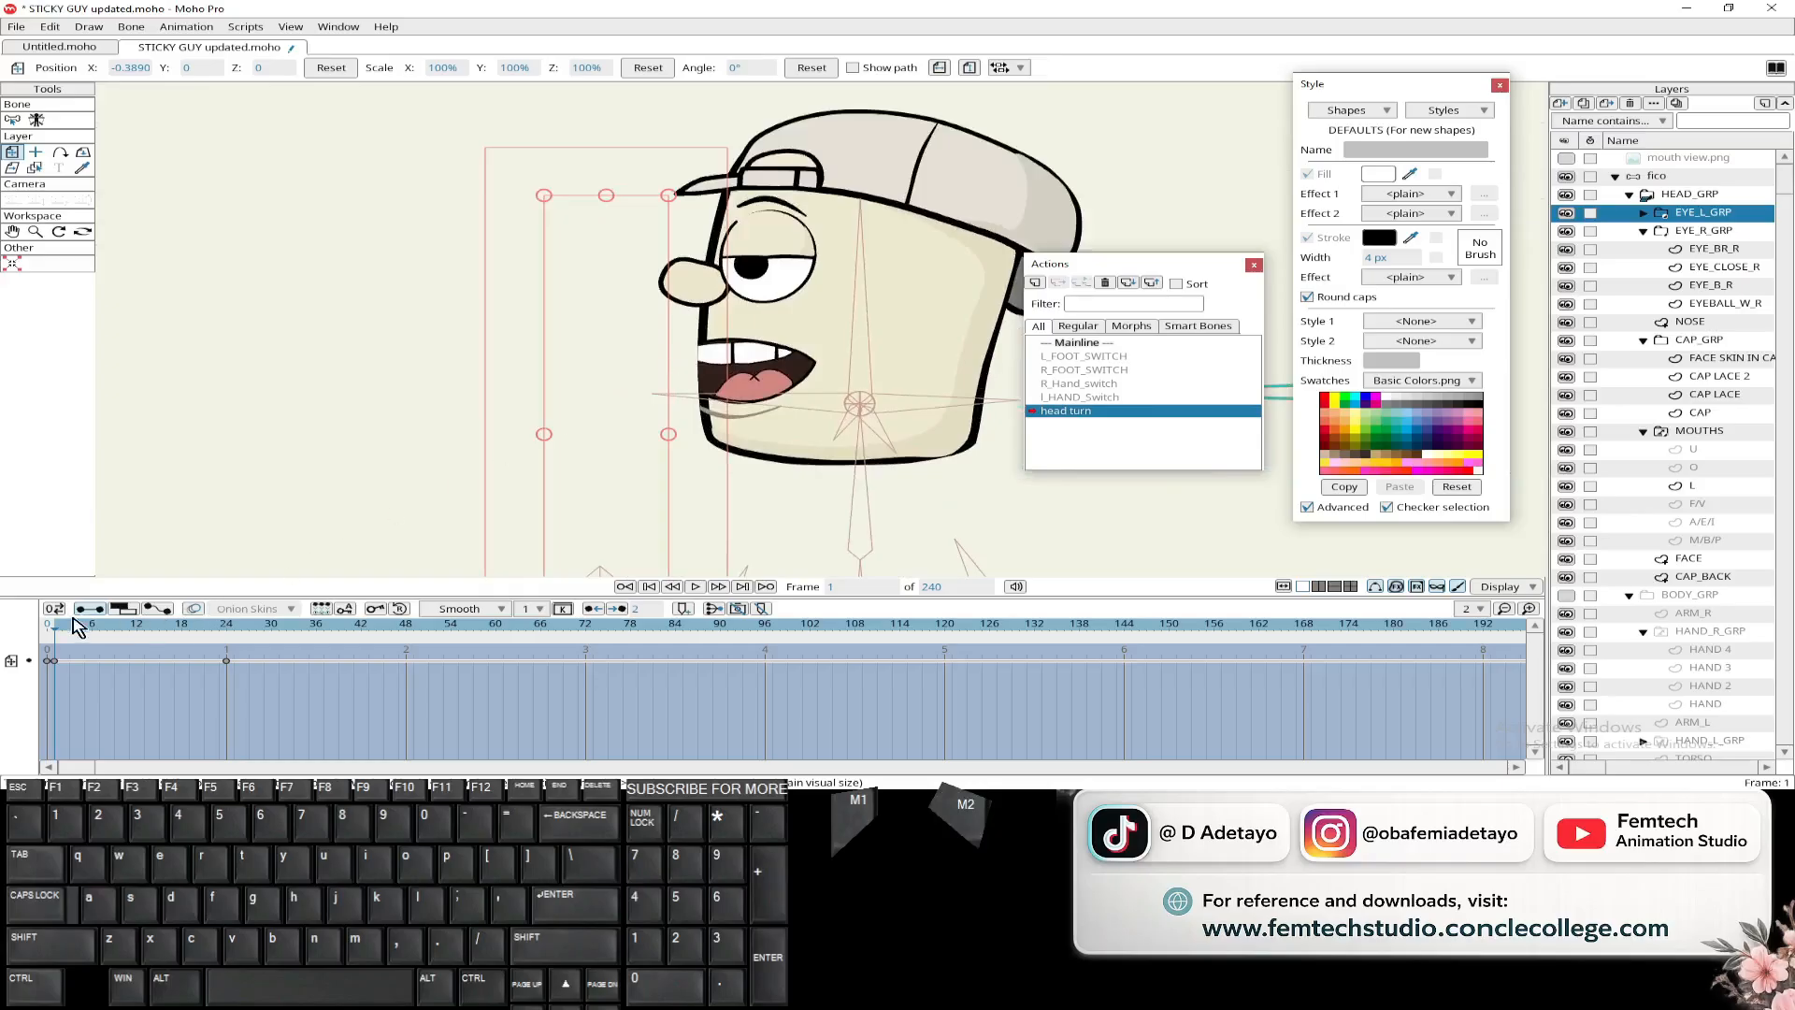
- Scrub the turn's early frames, and shift EYE_L_GRP inward onto the face to about X -0.2268 at frame 12
mouse_move(75, 626)
mouse_down()
mouse_move(152, 629)
mouse_move(42, 642)
mouse_move(64, 636)
mouse_up()
scroll(339, 403, down, 2)
drag(339, 403, 356, 350)
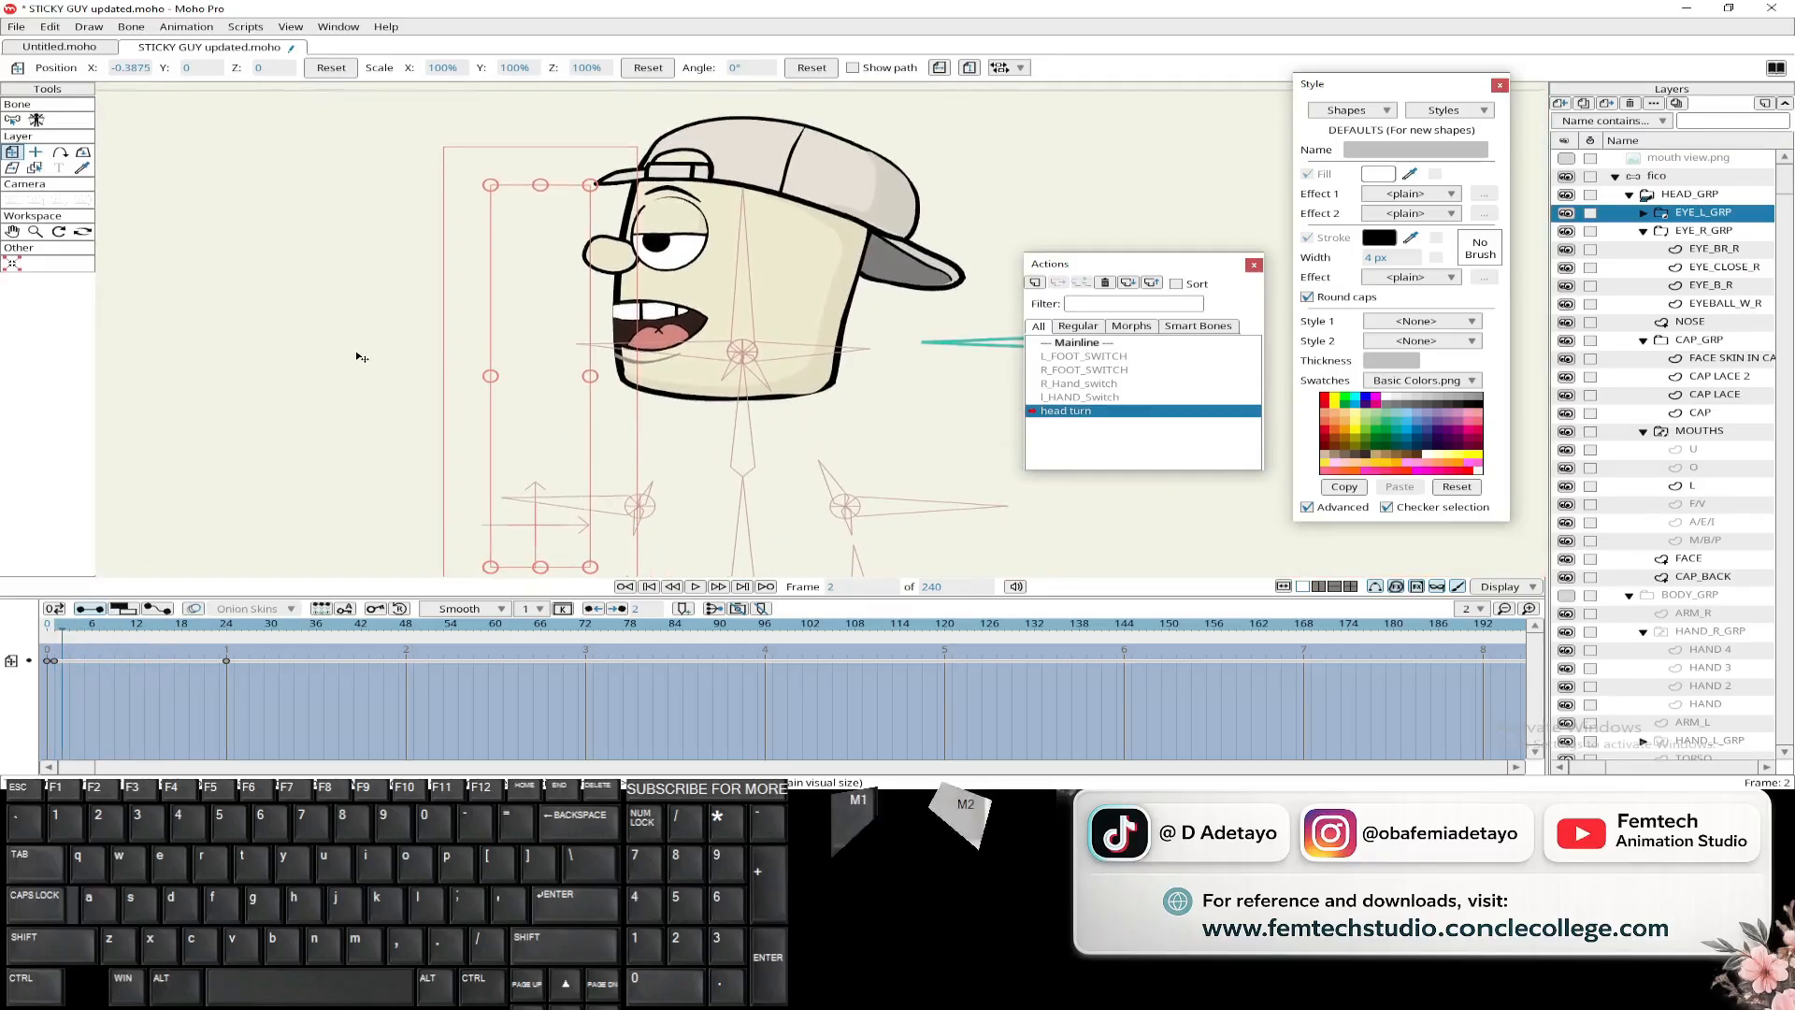
mouse_move(64, 632)
mouse_down()
mouse_move(152, 638)
mouse_move(30, 634)
mouse_move(56, 643)
mouse_up()
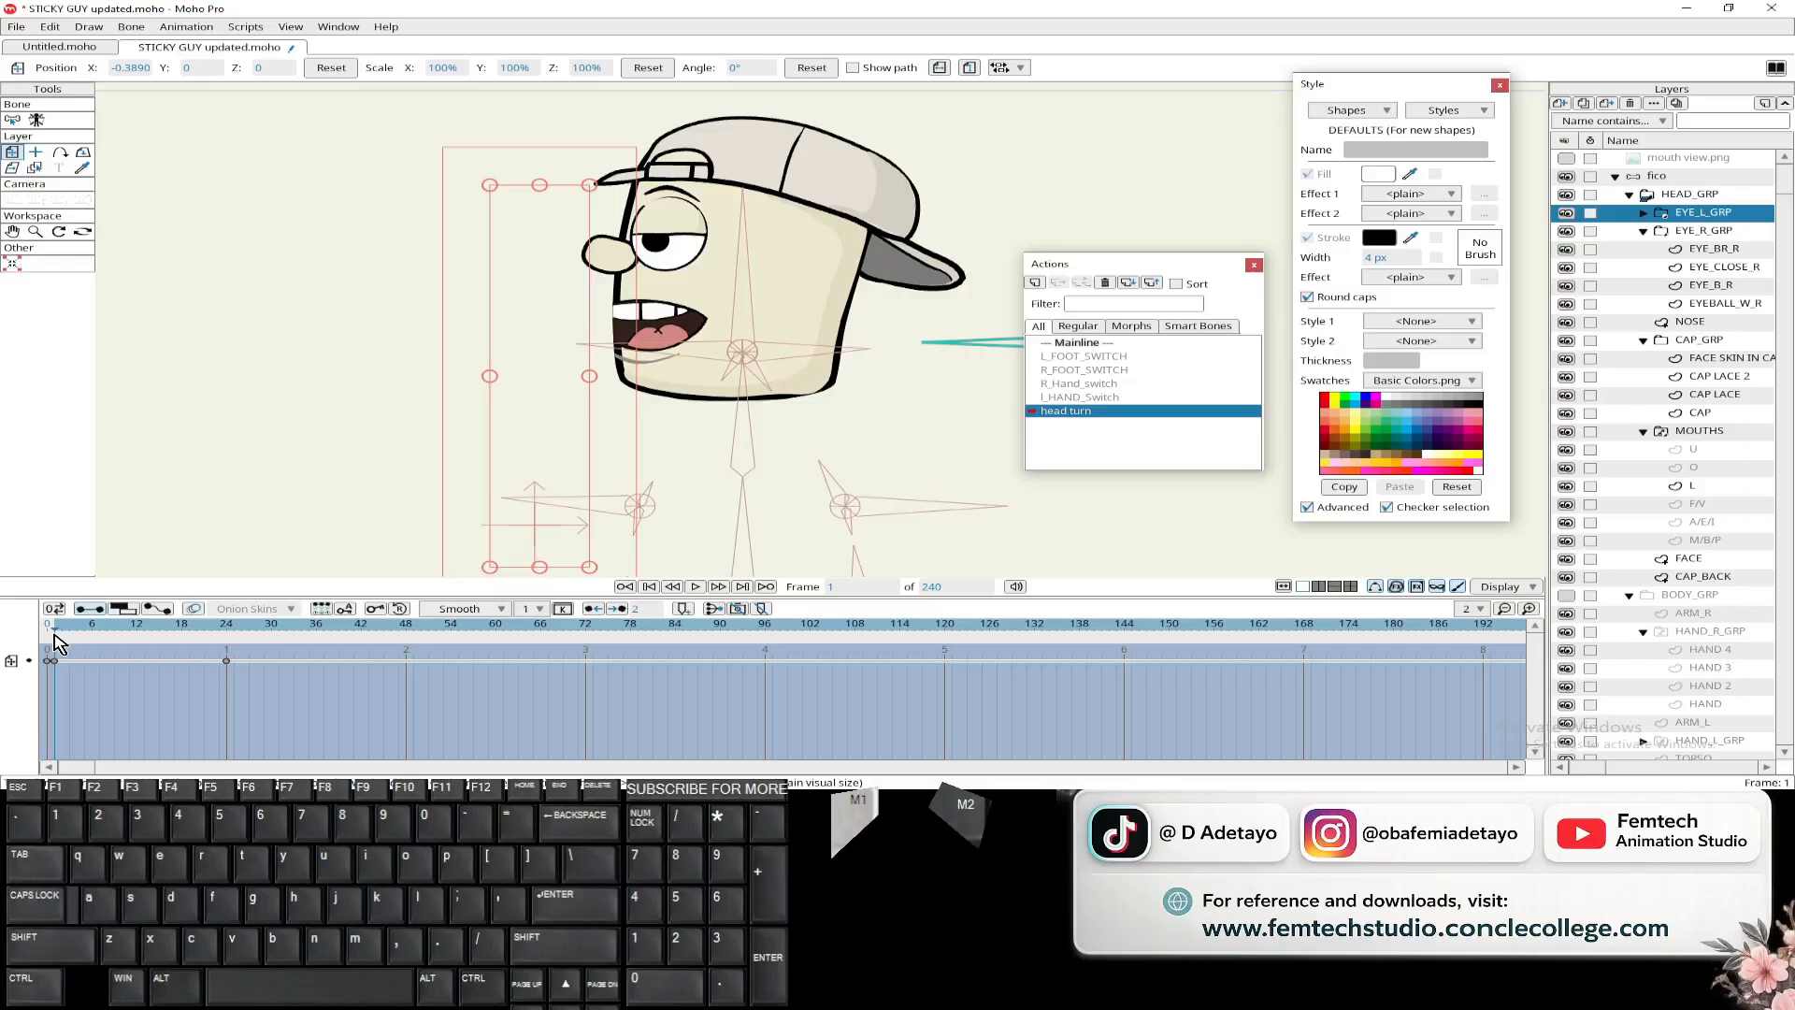
drag(54, 644, 137, 647)
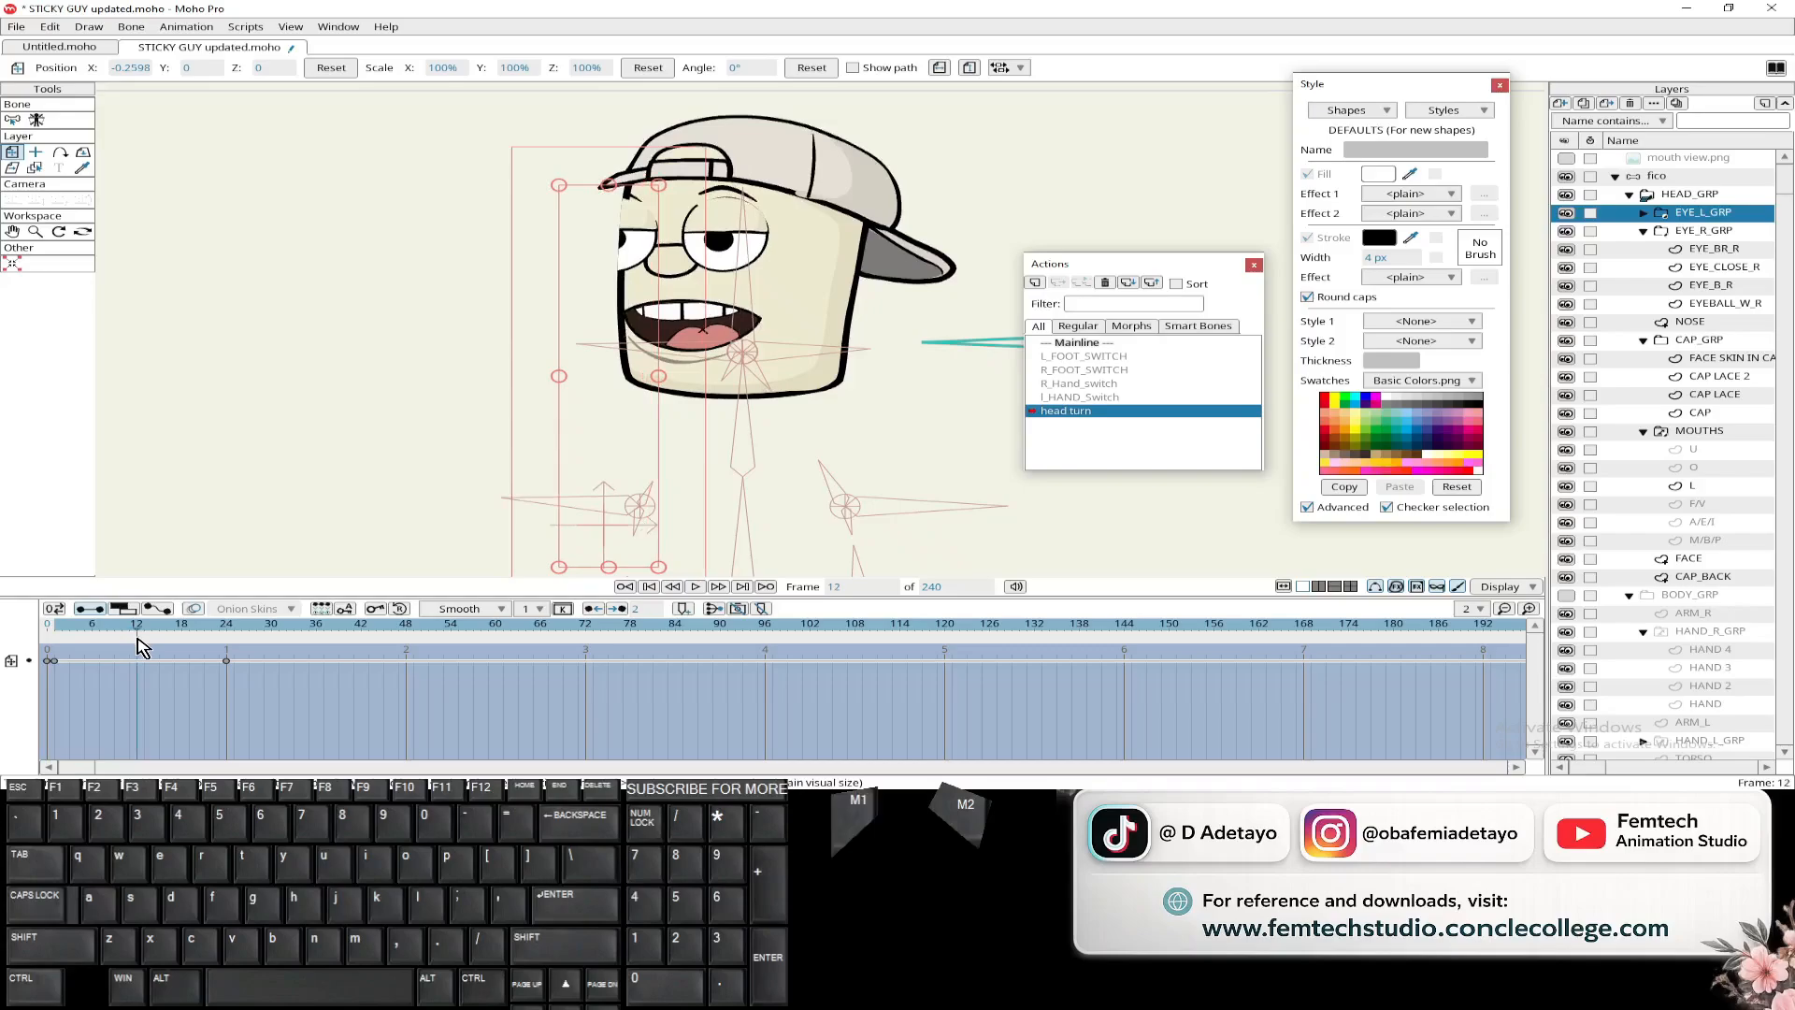
key(shift)
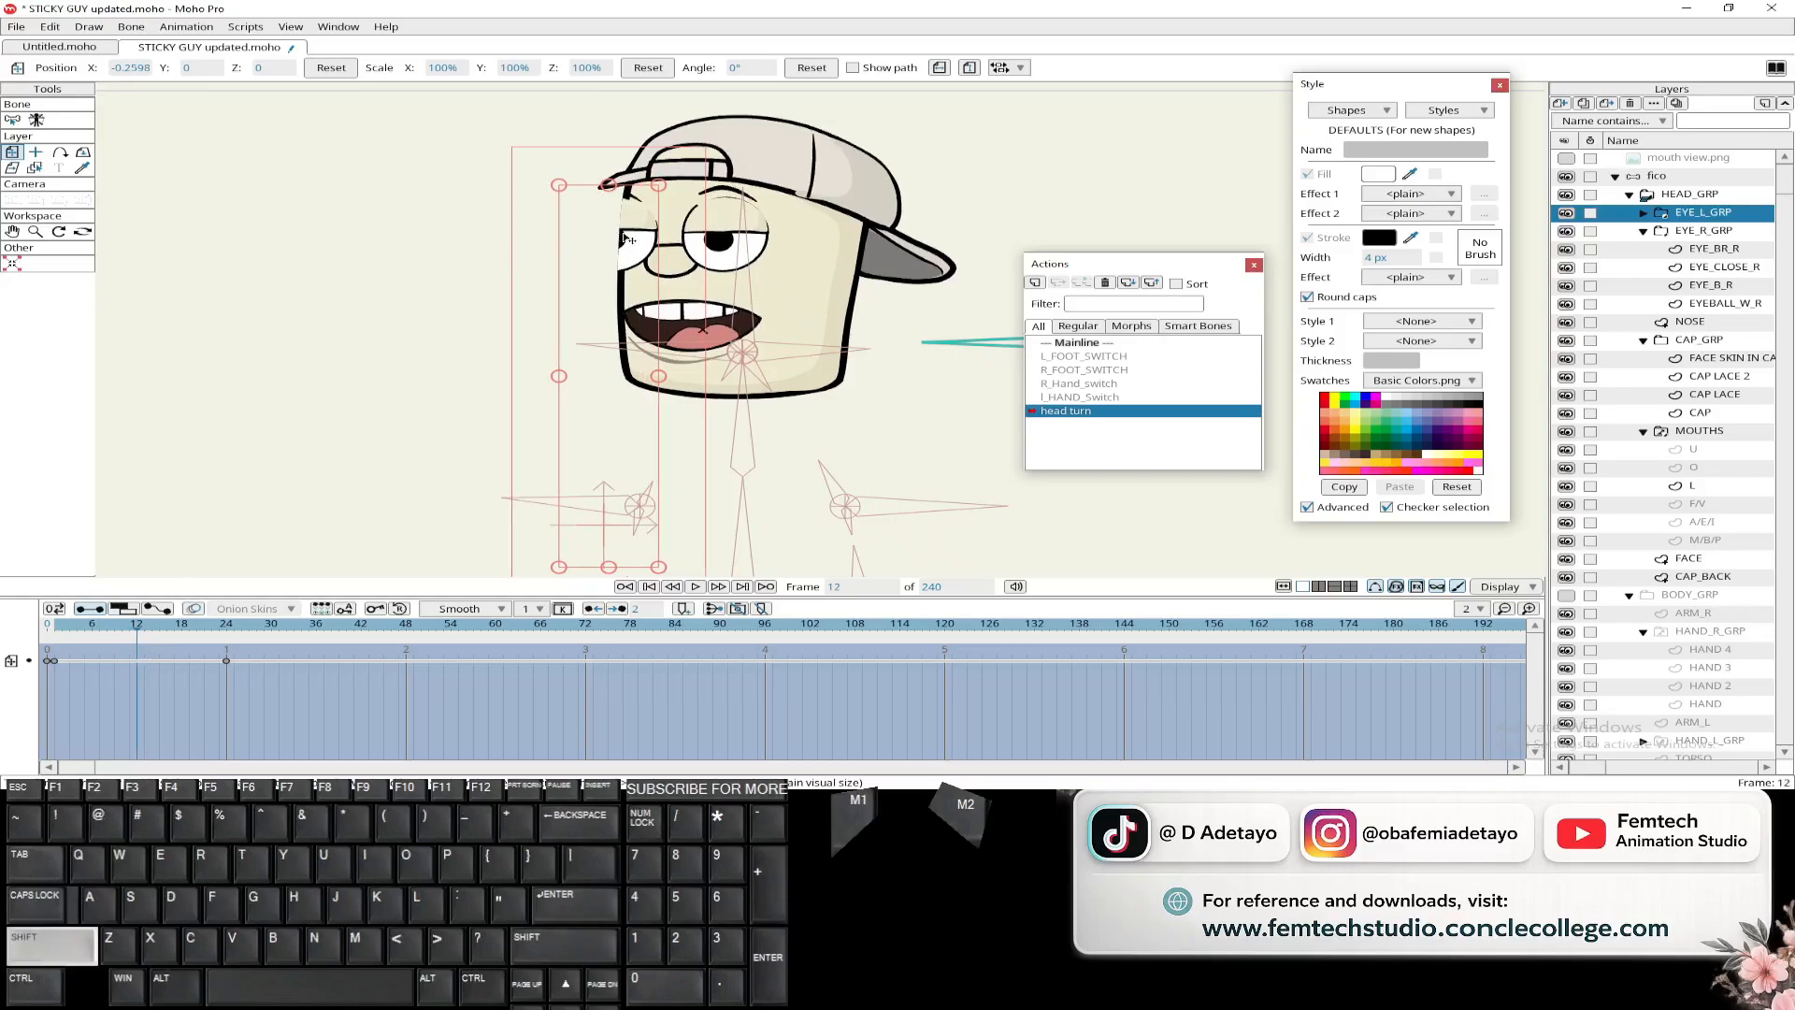
drag(636, 239, 656, 236)
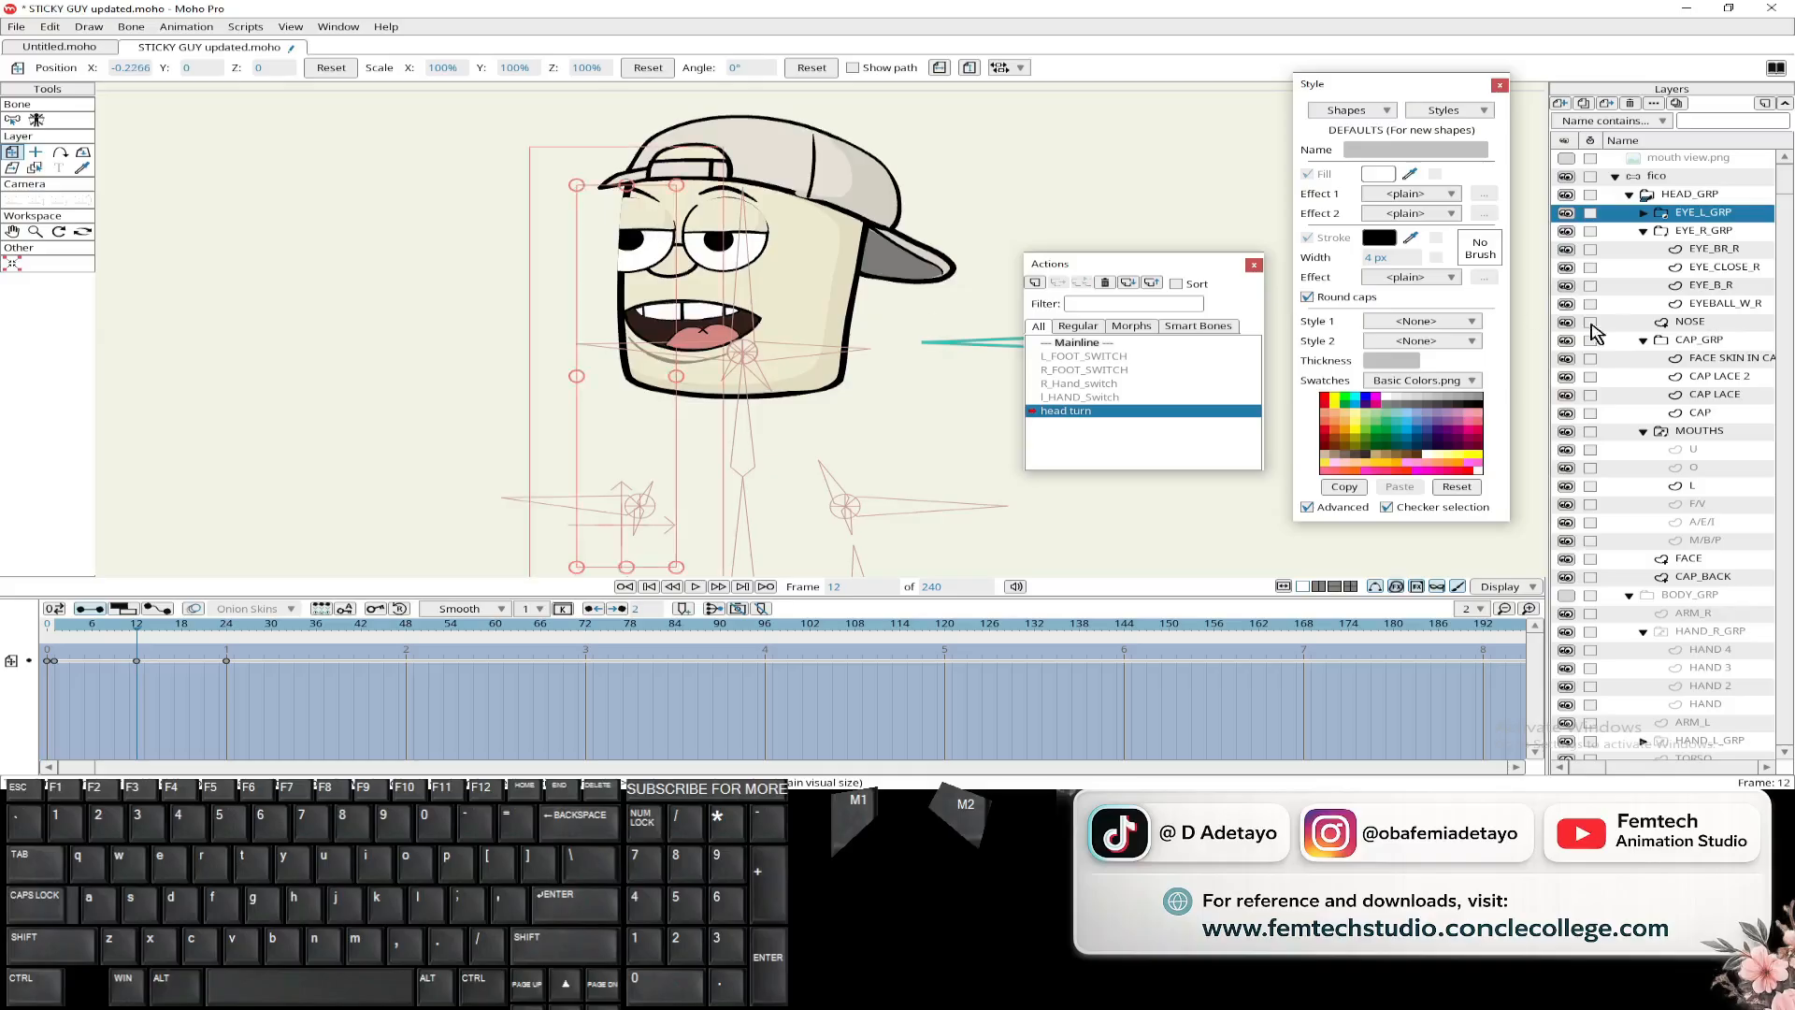
- Try raising the NOSE layer and the EYE_R_GRP group above EYE_L_GRP in the layer order
click(1702, 323)
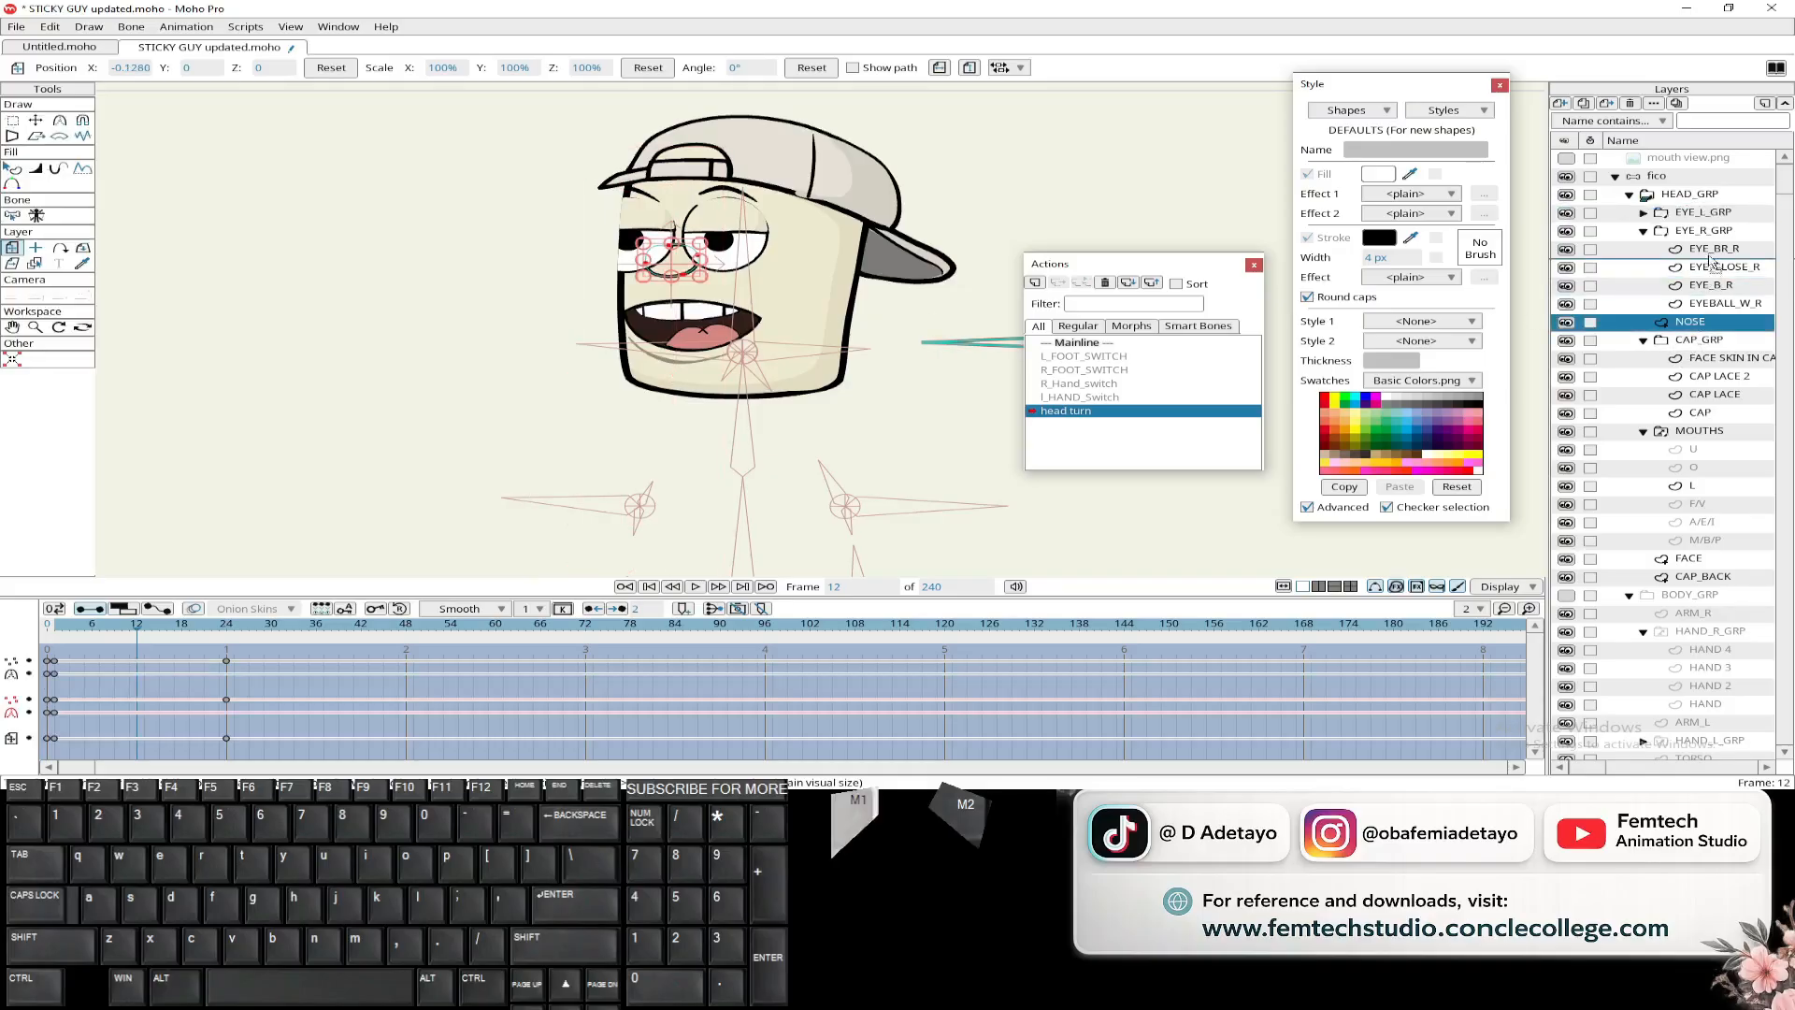
drag(1716, 235, 1723, 217)
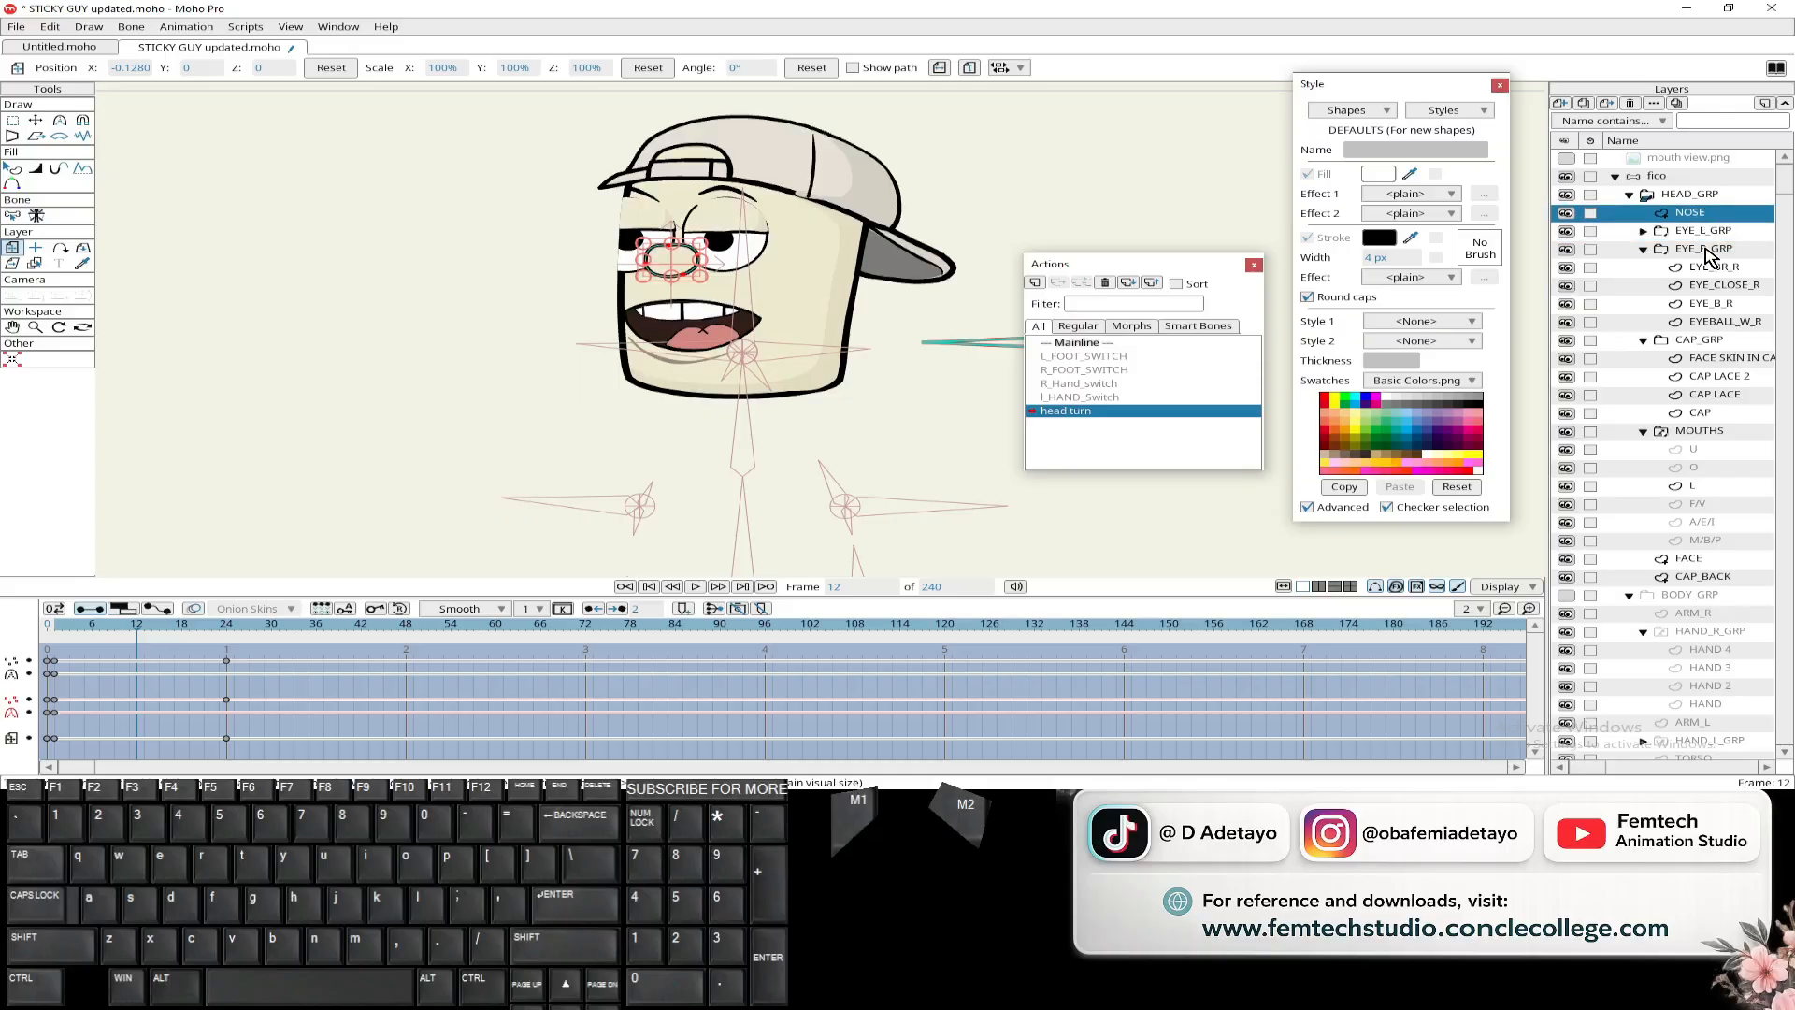
click(1709, 251)
drag(1709, 250, 1711, 213)
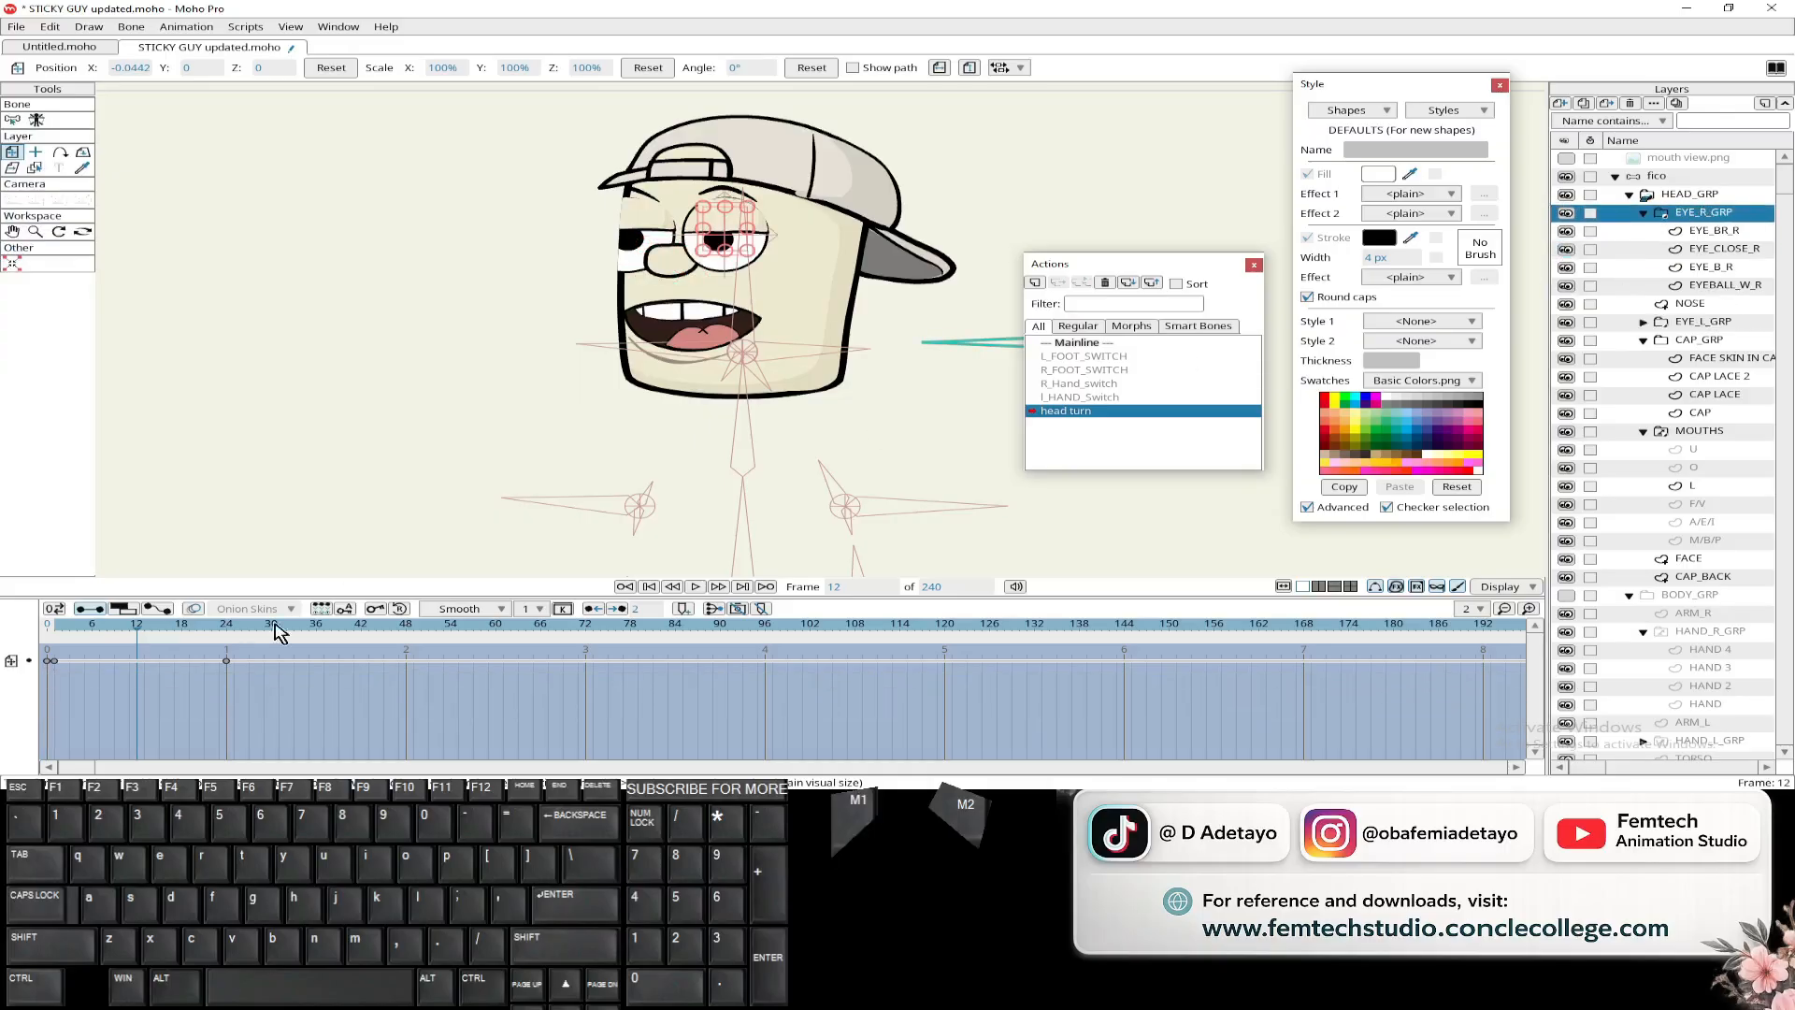
drag(140, 638, 86, 648)
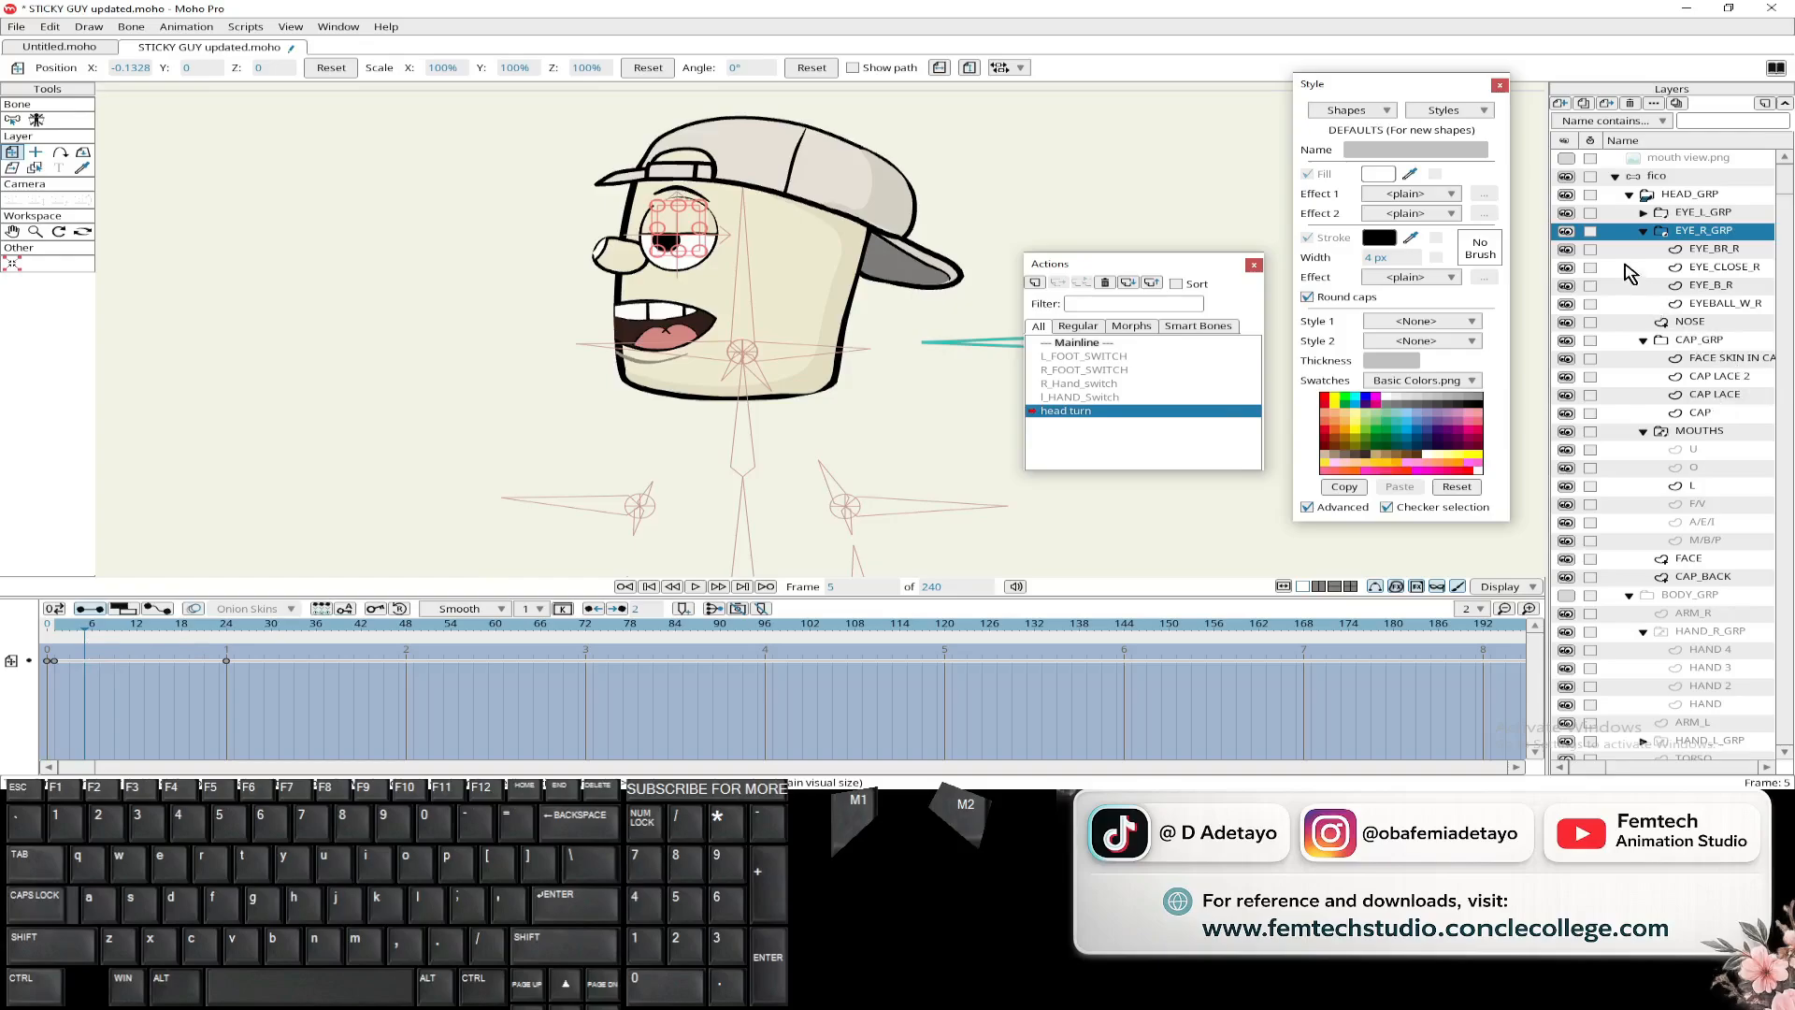
- Collapse EYE_R_GRP, place the EYE_L_GRP group directly below the NOSE layer, and scrub the head turn to frame 24
click(1567, 214)
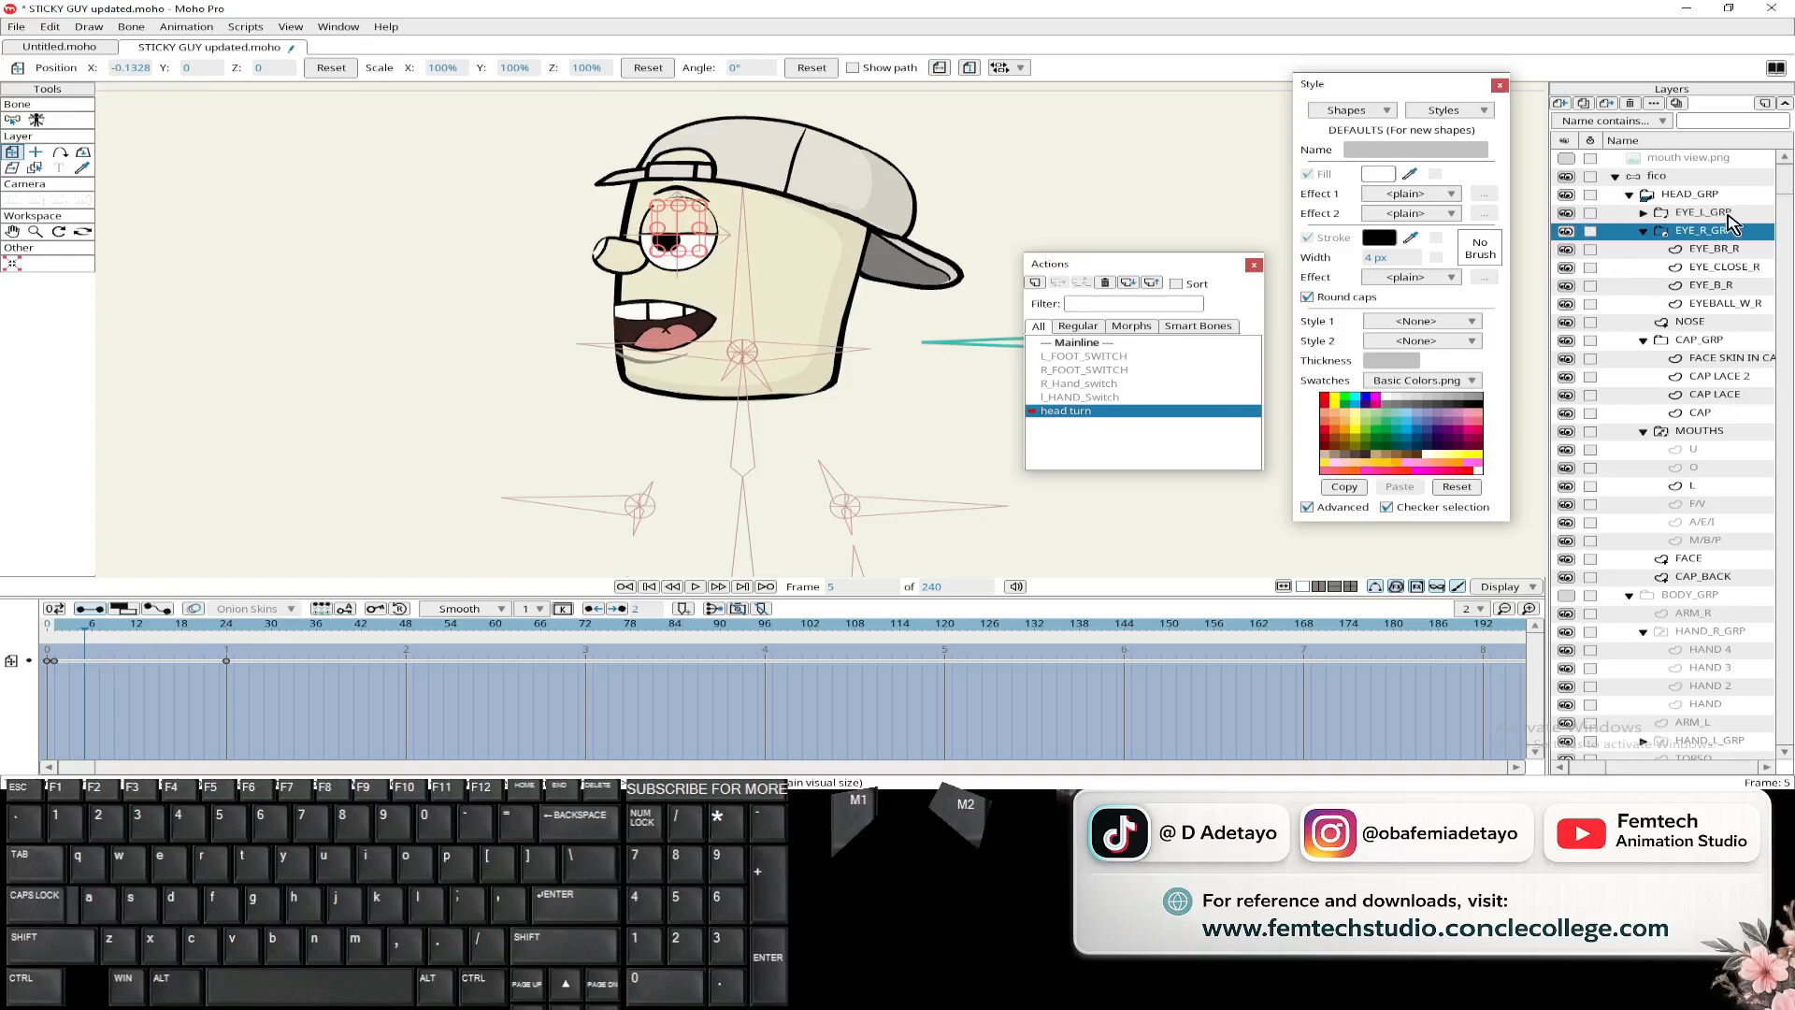
click(1643, 231)
drag(1702, 213, 1709, 265)
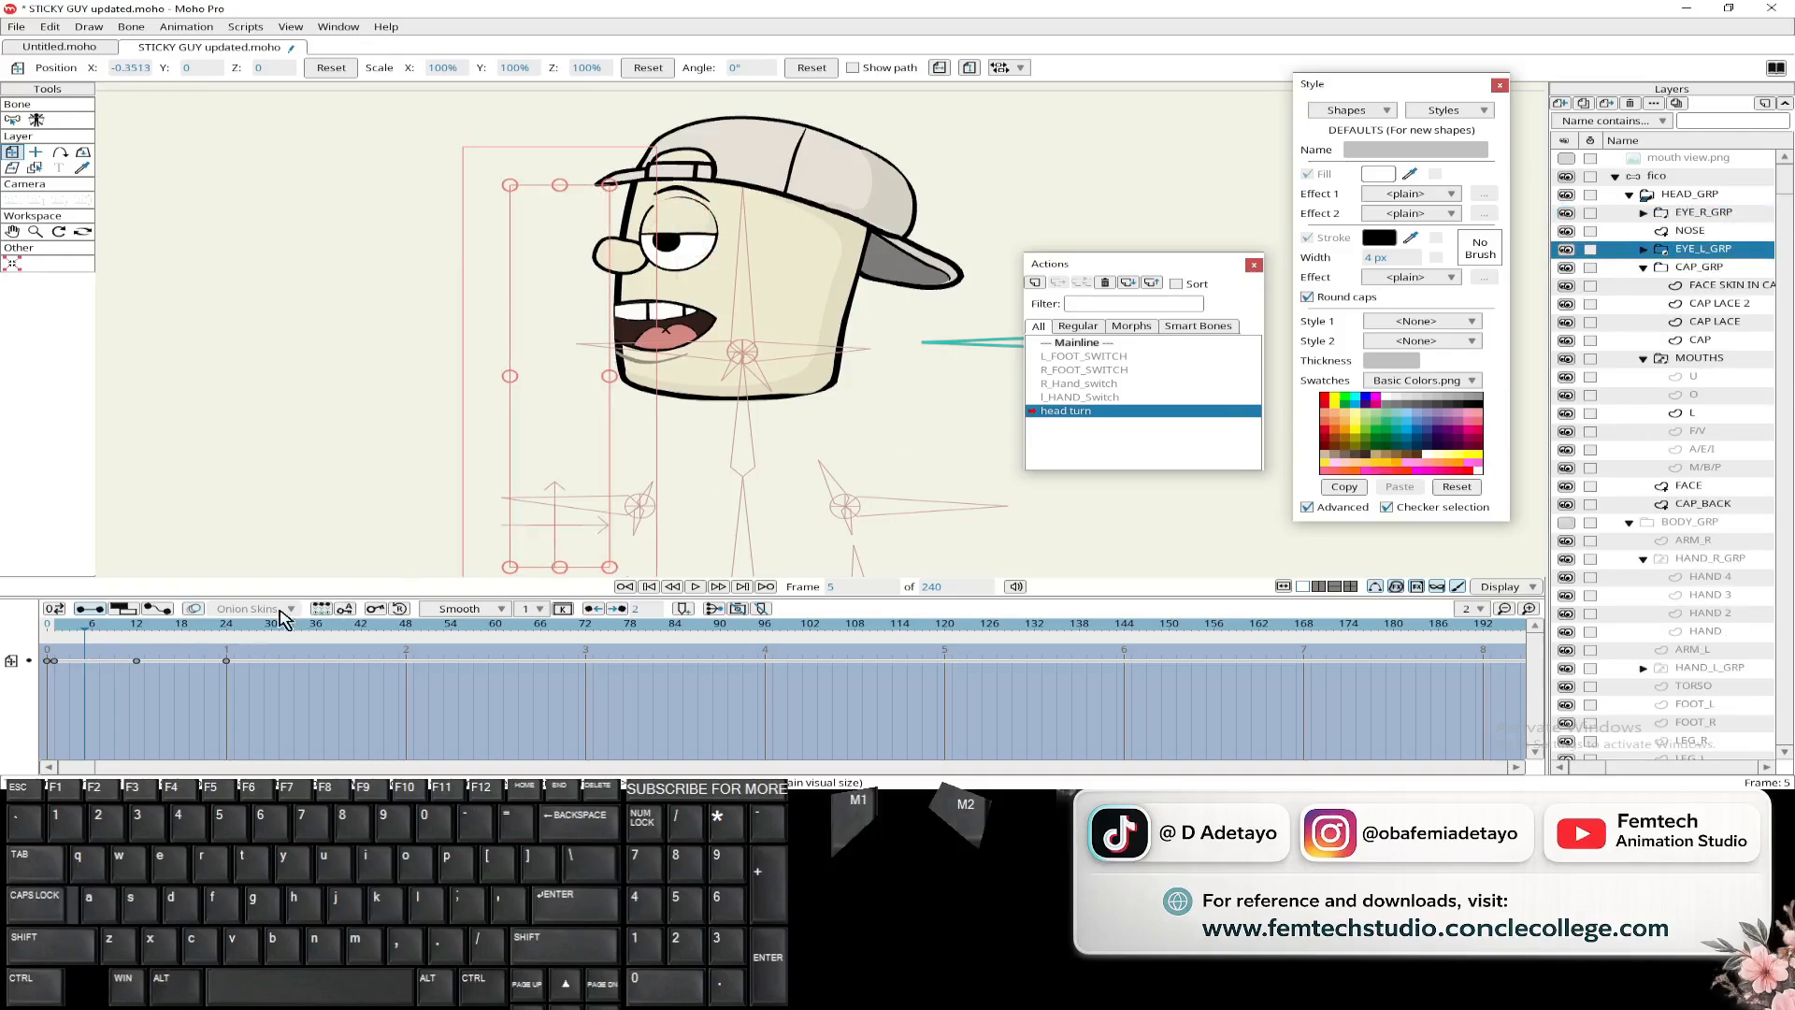
drag(85, 636, 226, 621)
scroll(532, 402, down, 3)
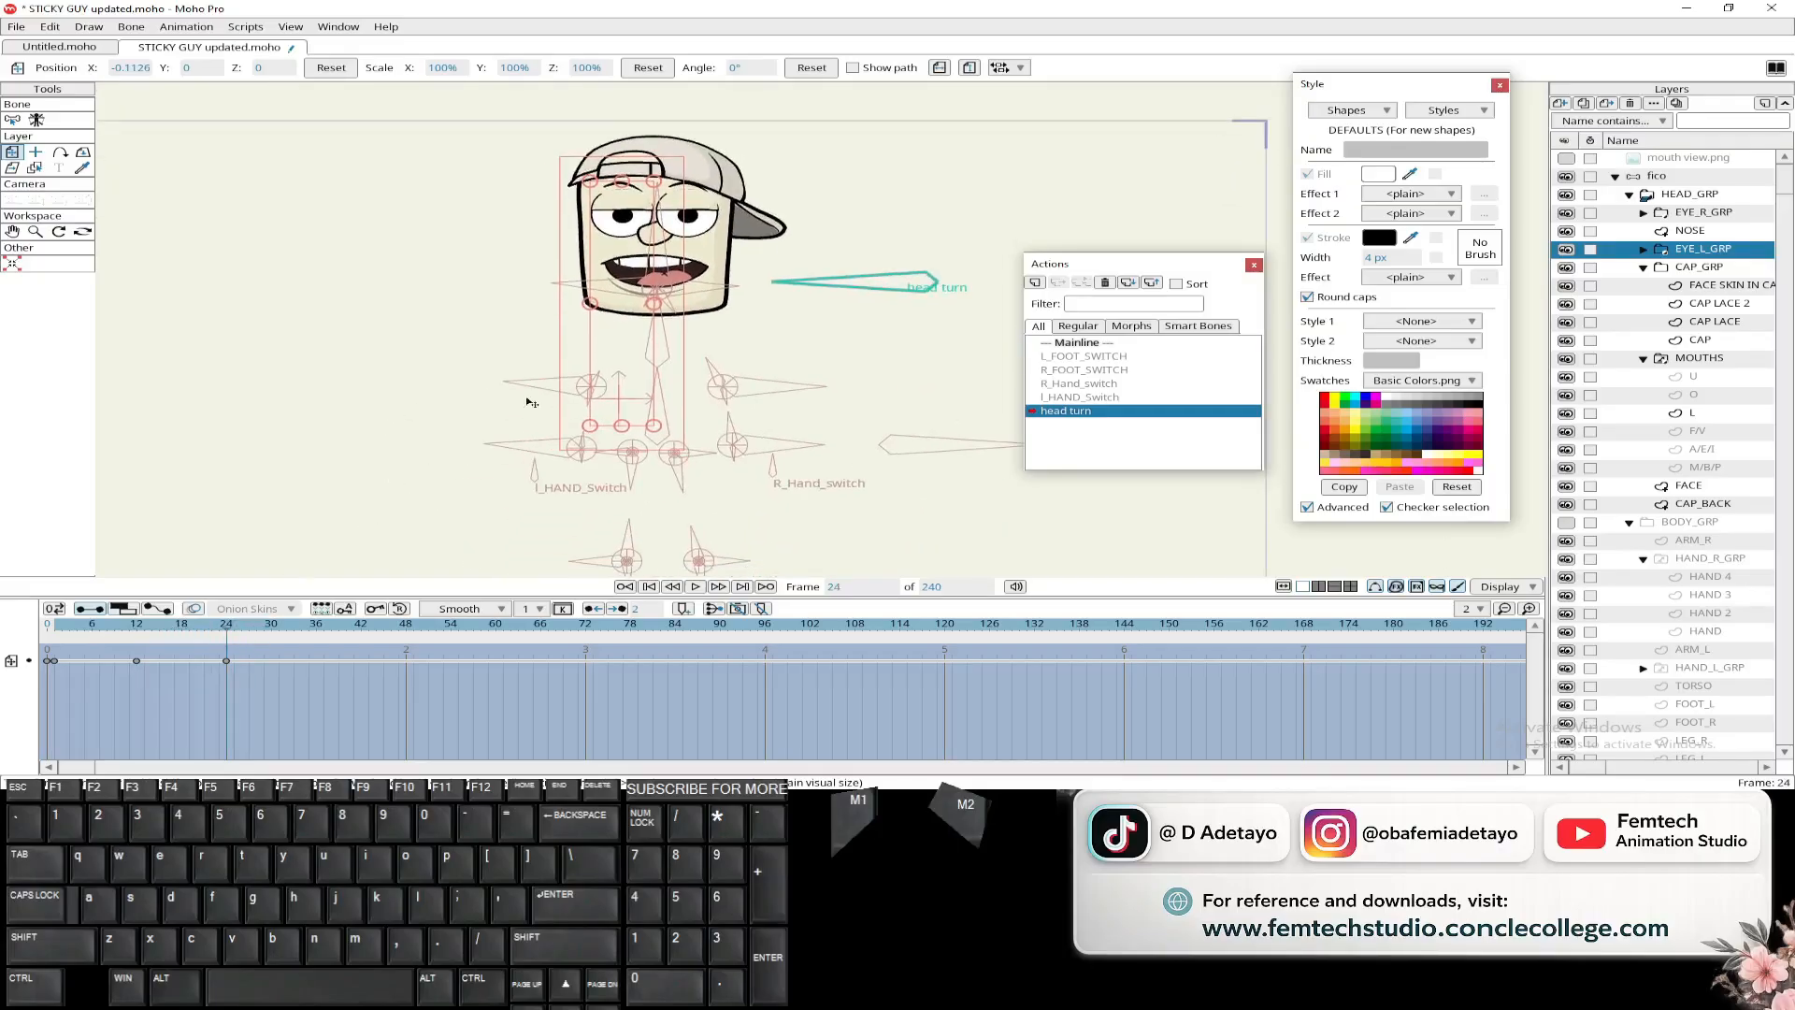
- Hide and collapse HEAD_GRP, and show BODY_GRP together with the four view.png 2 reference layer
click(1566, 194)
click(1630, 195)
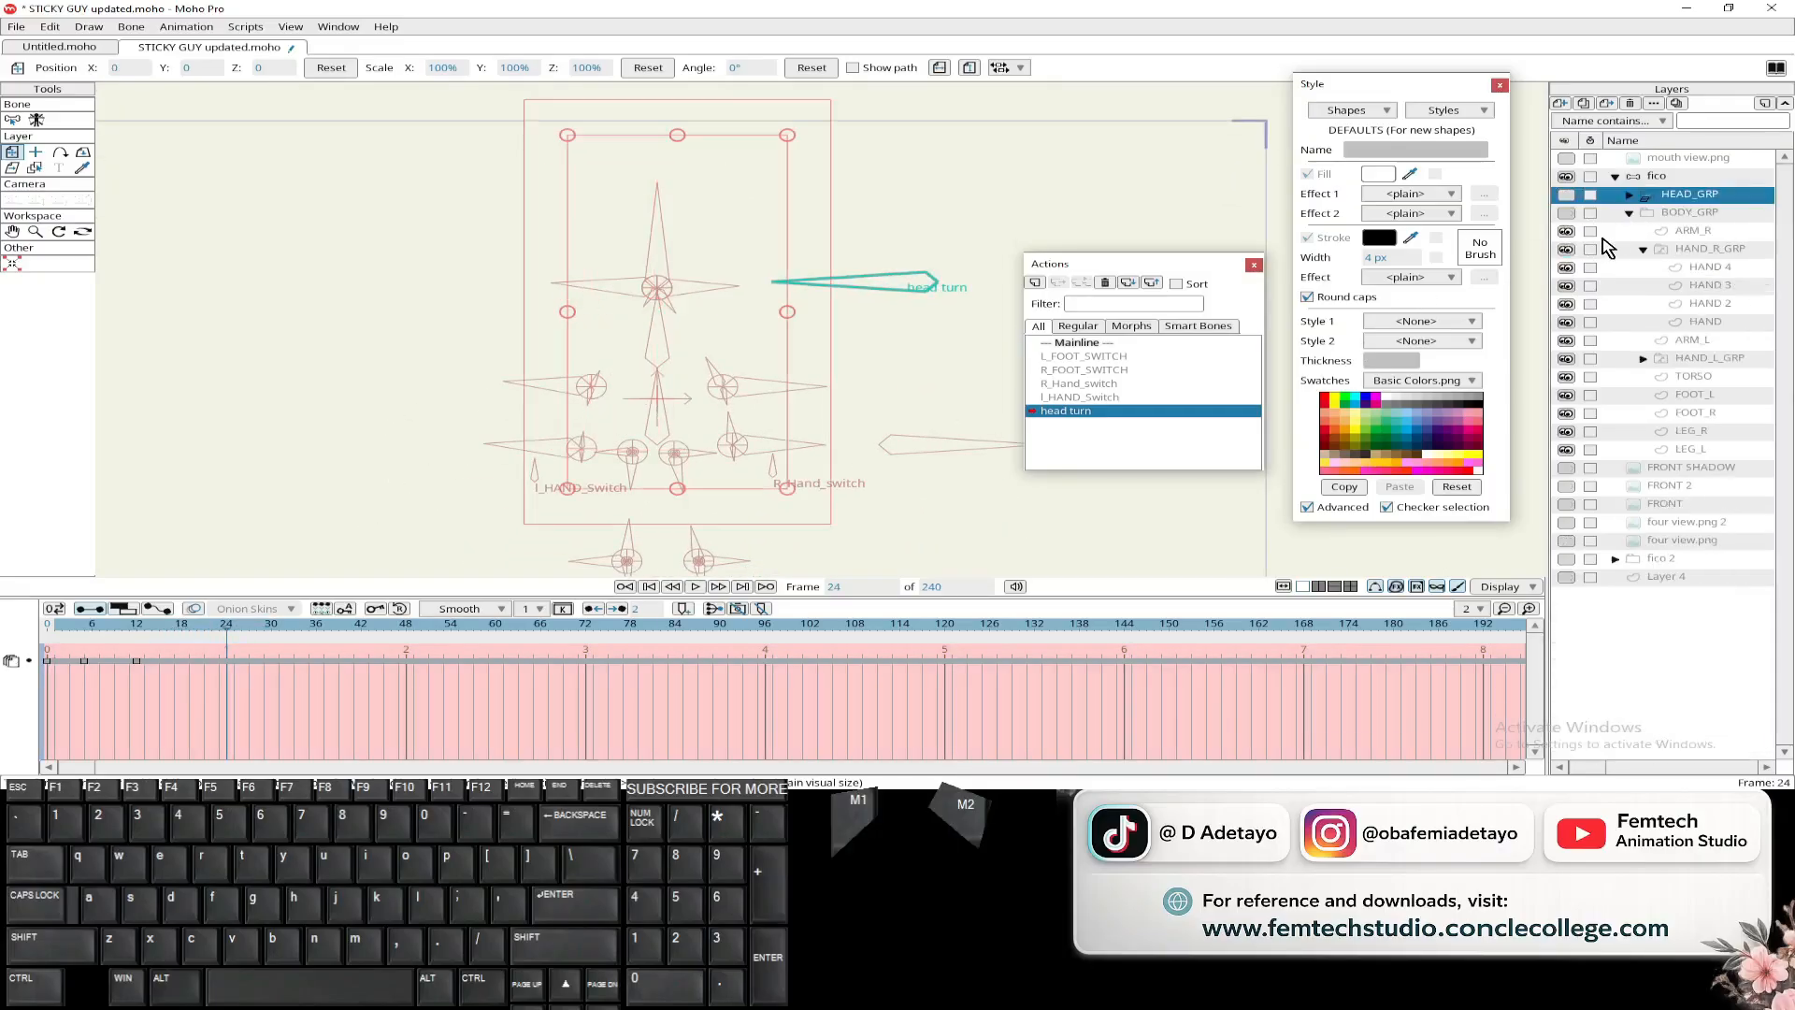
click(1567, 213)
click(1567, 523)
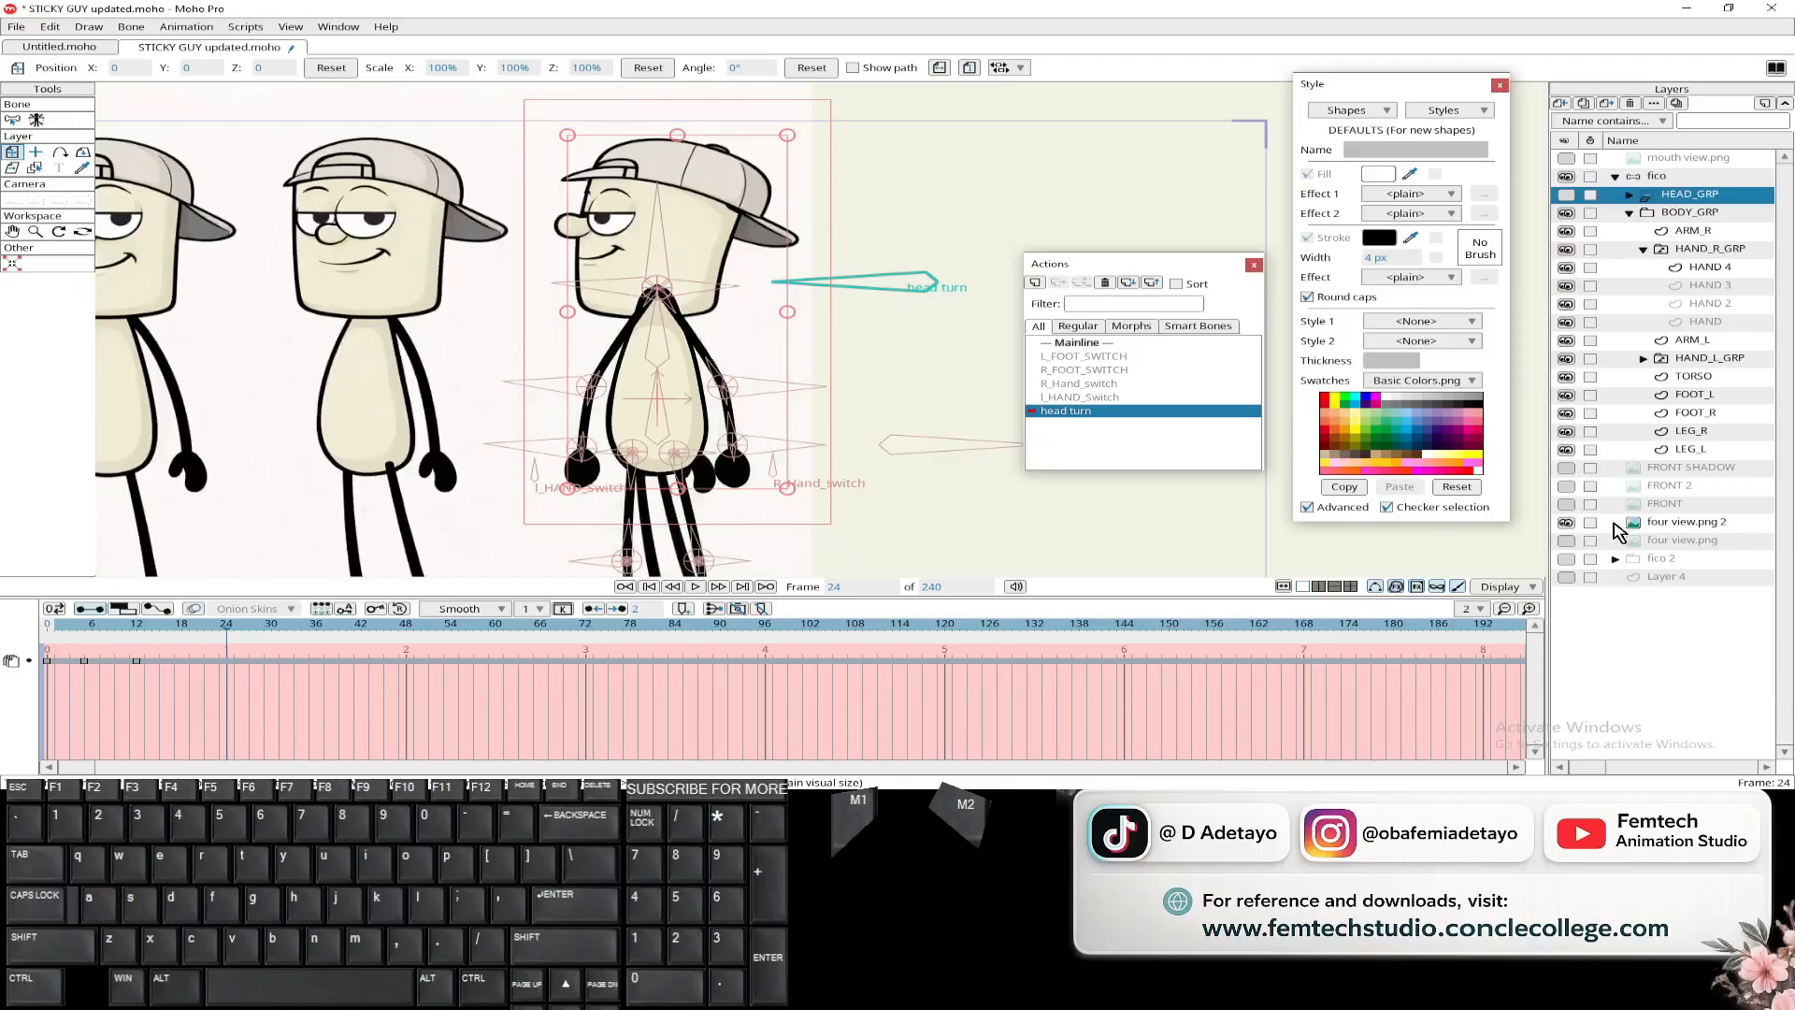
double_click(1692, 213)
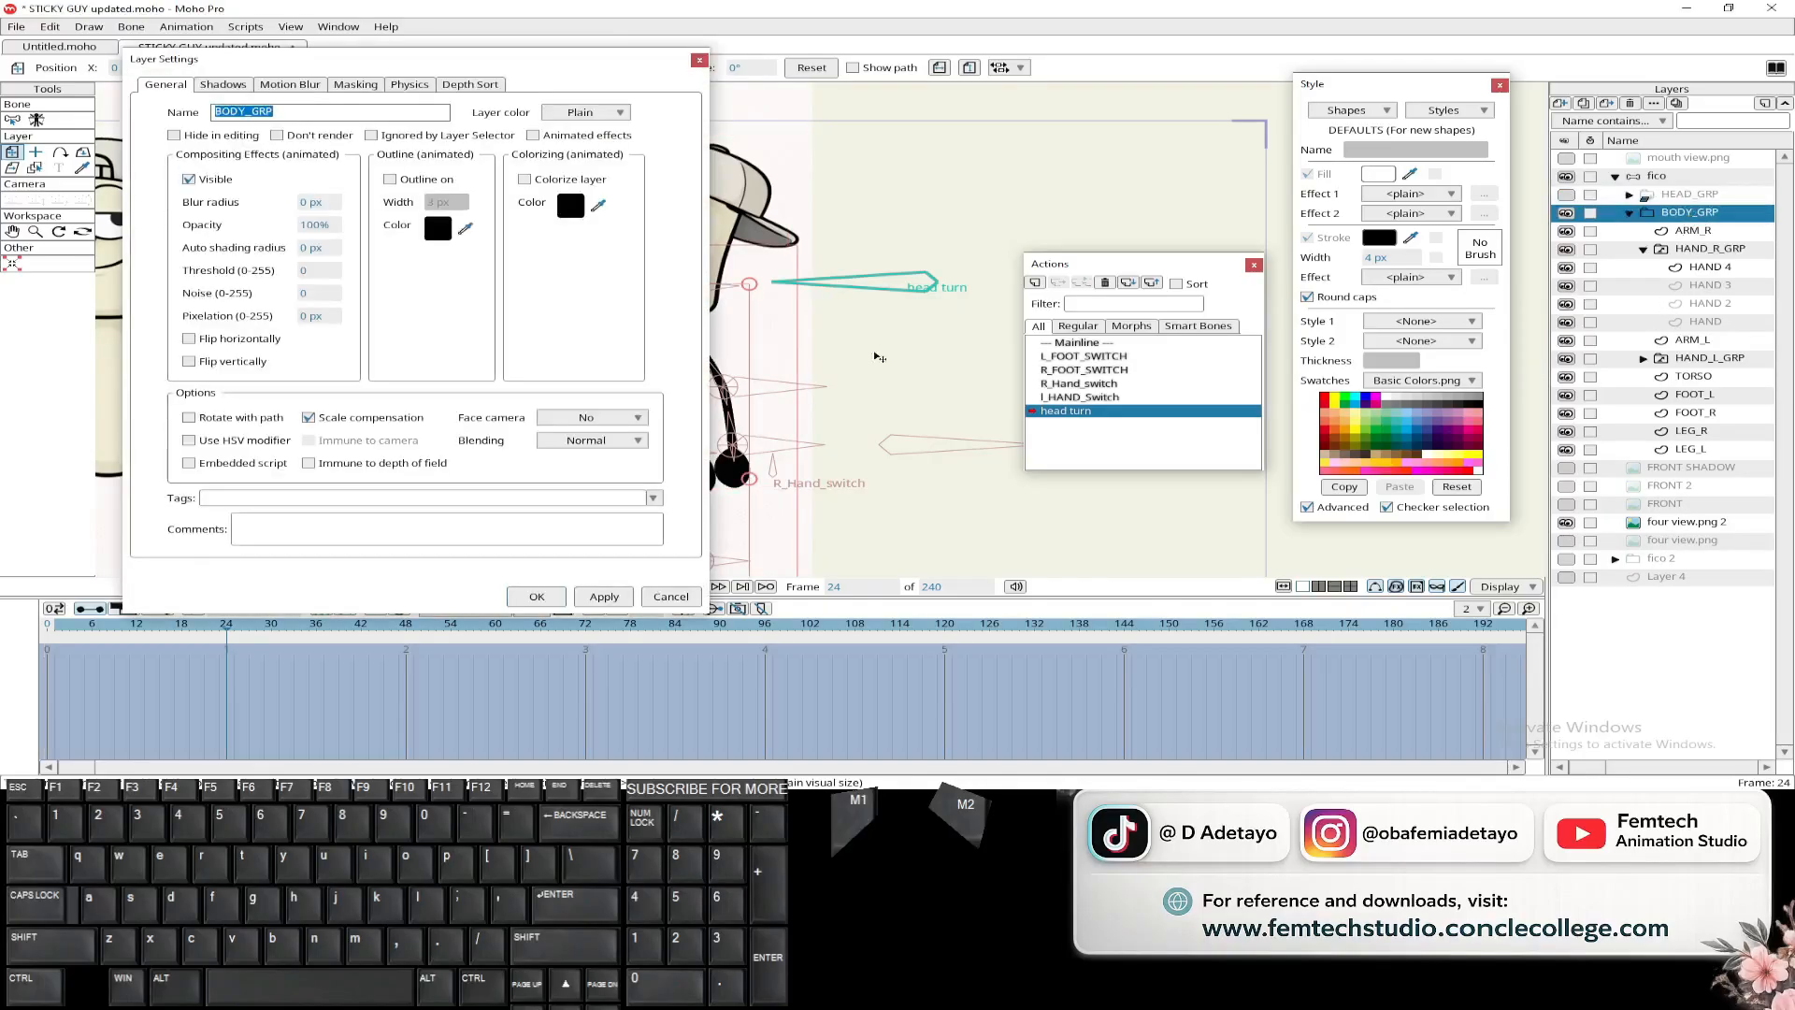
click(322, 226)
click(537, 597)
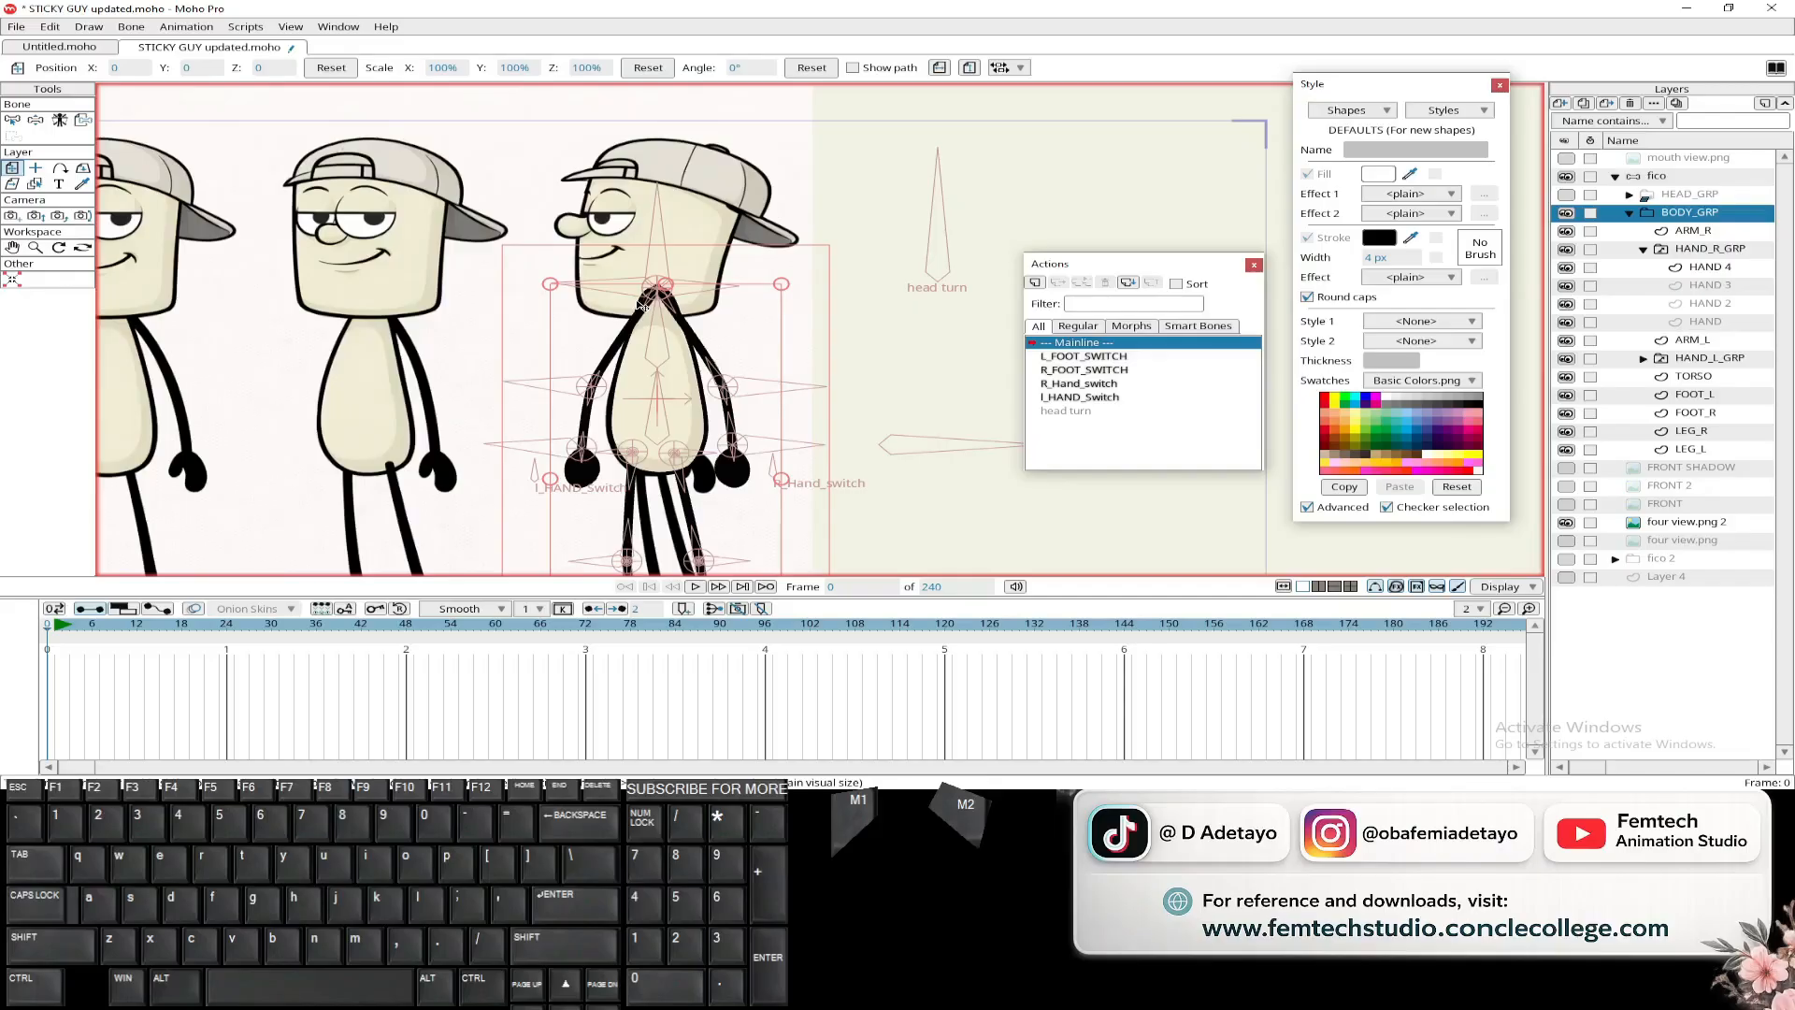
- Set the BODY_GRP group's opacity to 60% on the Mainline so the body reference shows through
double_click(1711, 213)
click(322, 226)
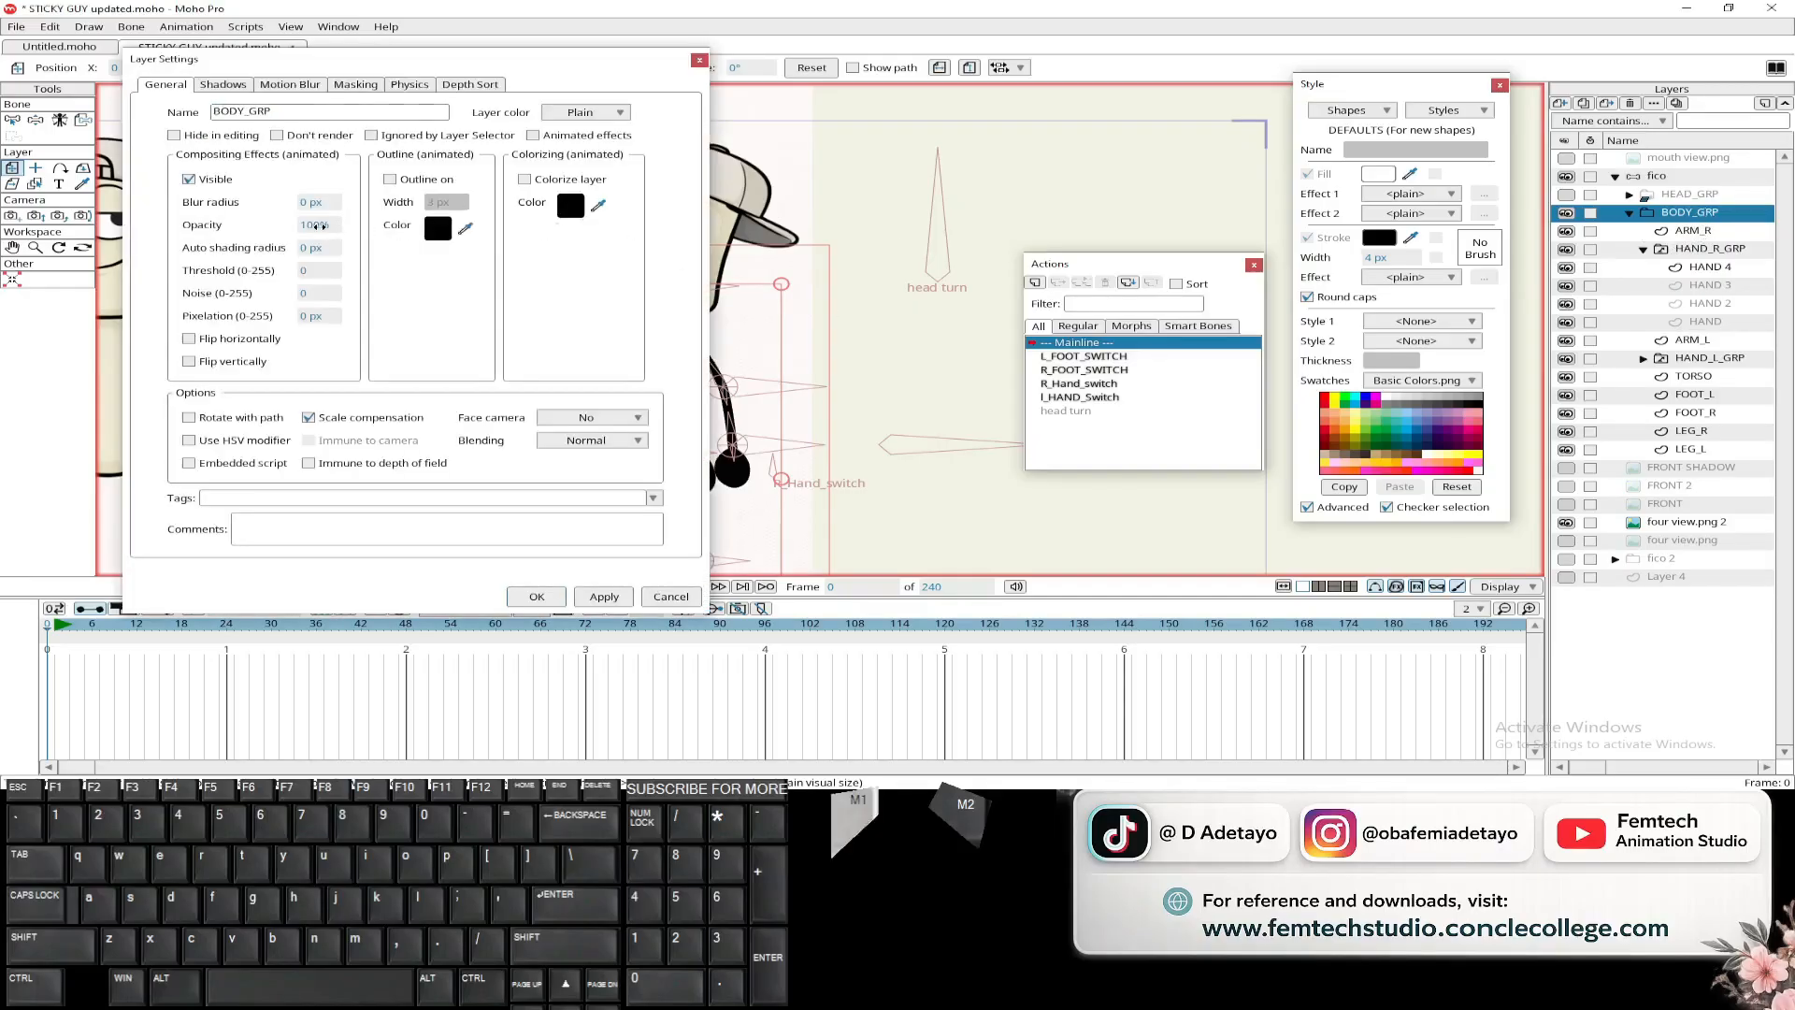
text(60)
click(537, 597)
scroll(837, 318, up, 3)
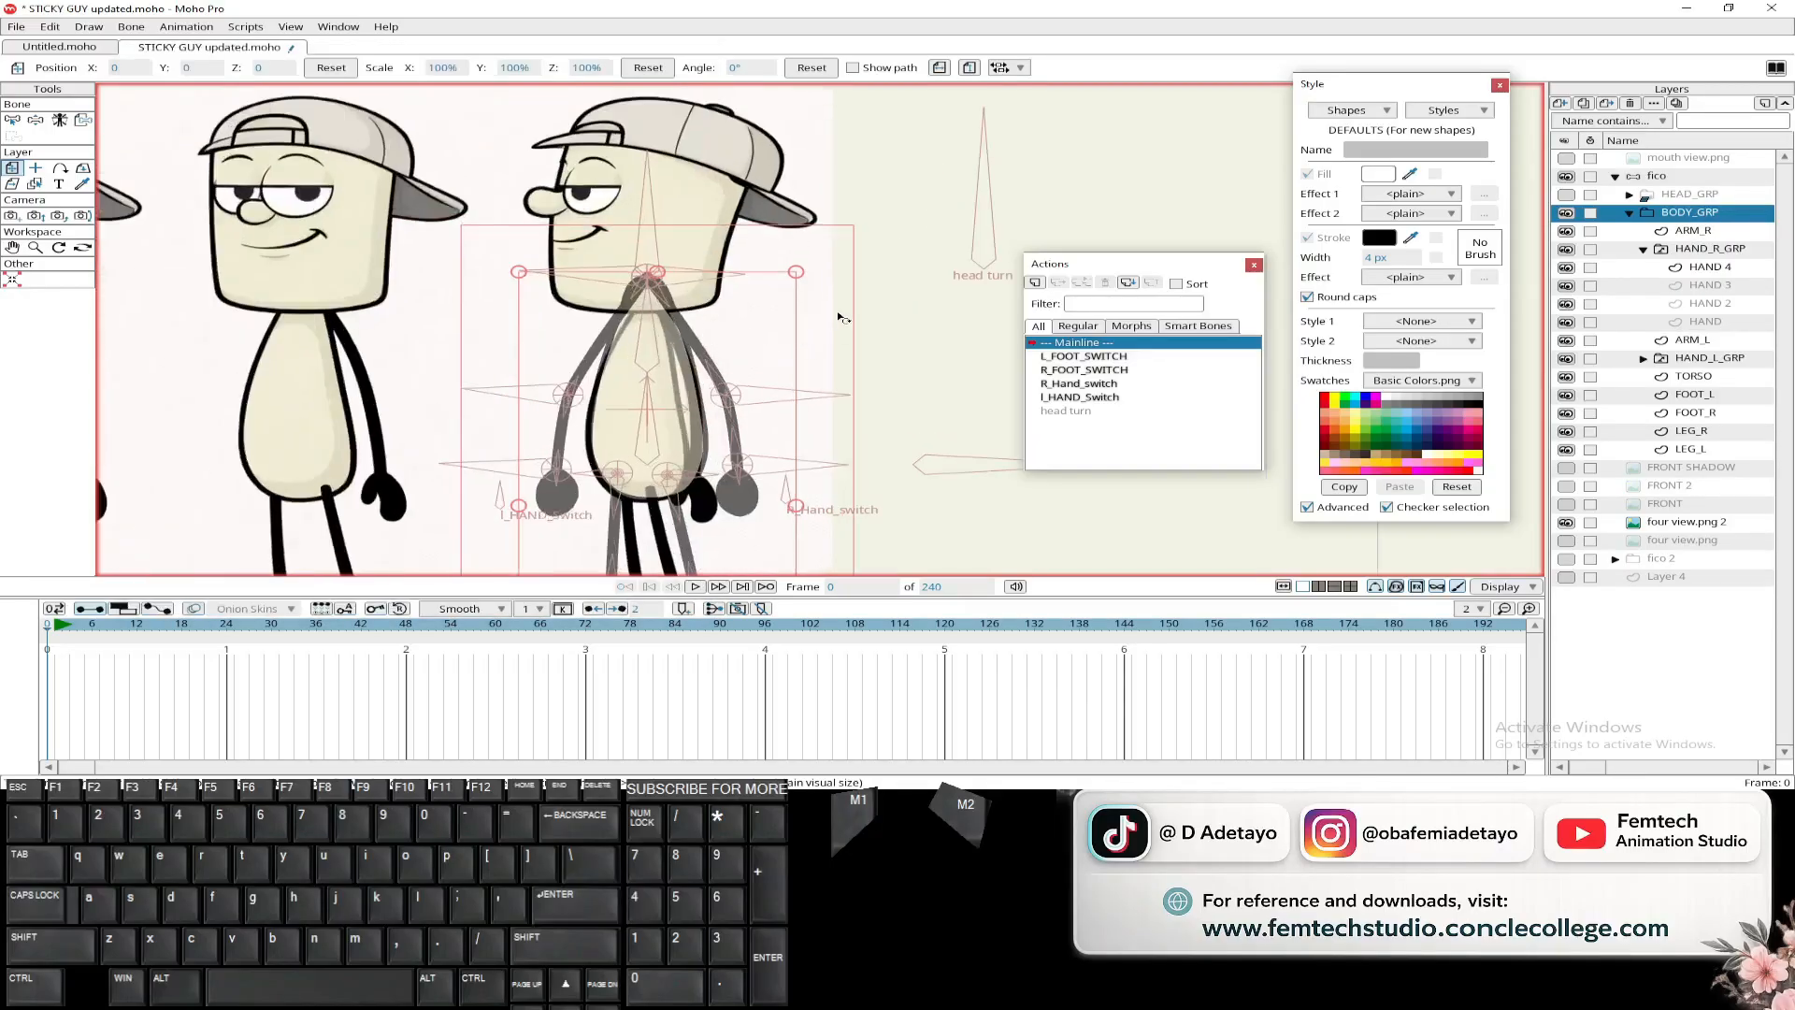
scroll(730, 392, up, 3)
scroll(715, 382, down, 5)
drag(715, 382, 688, 373)
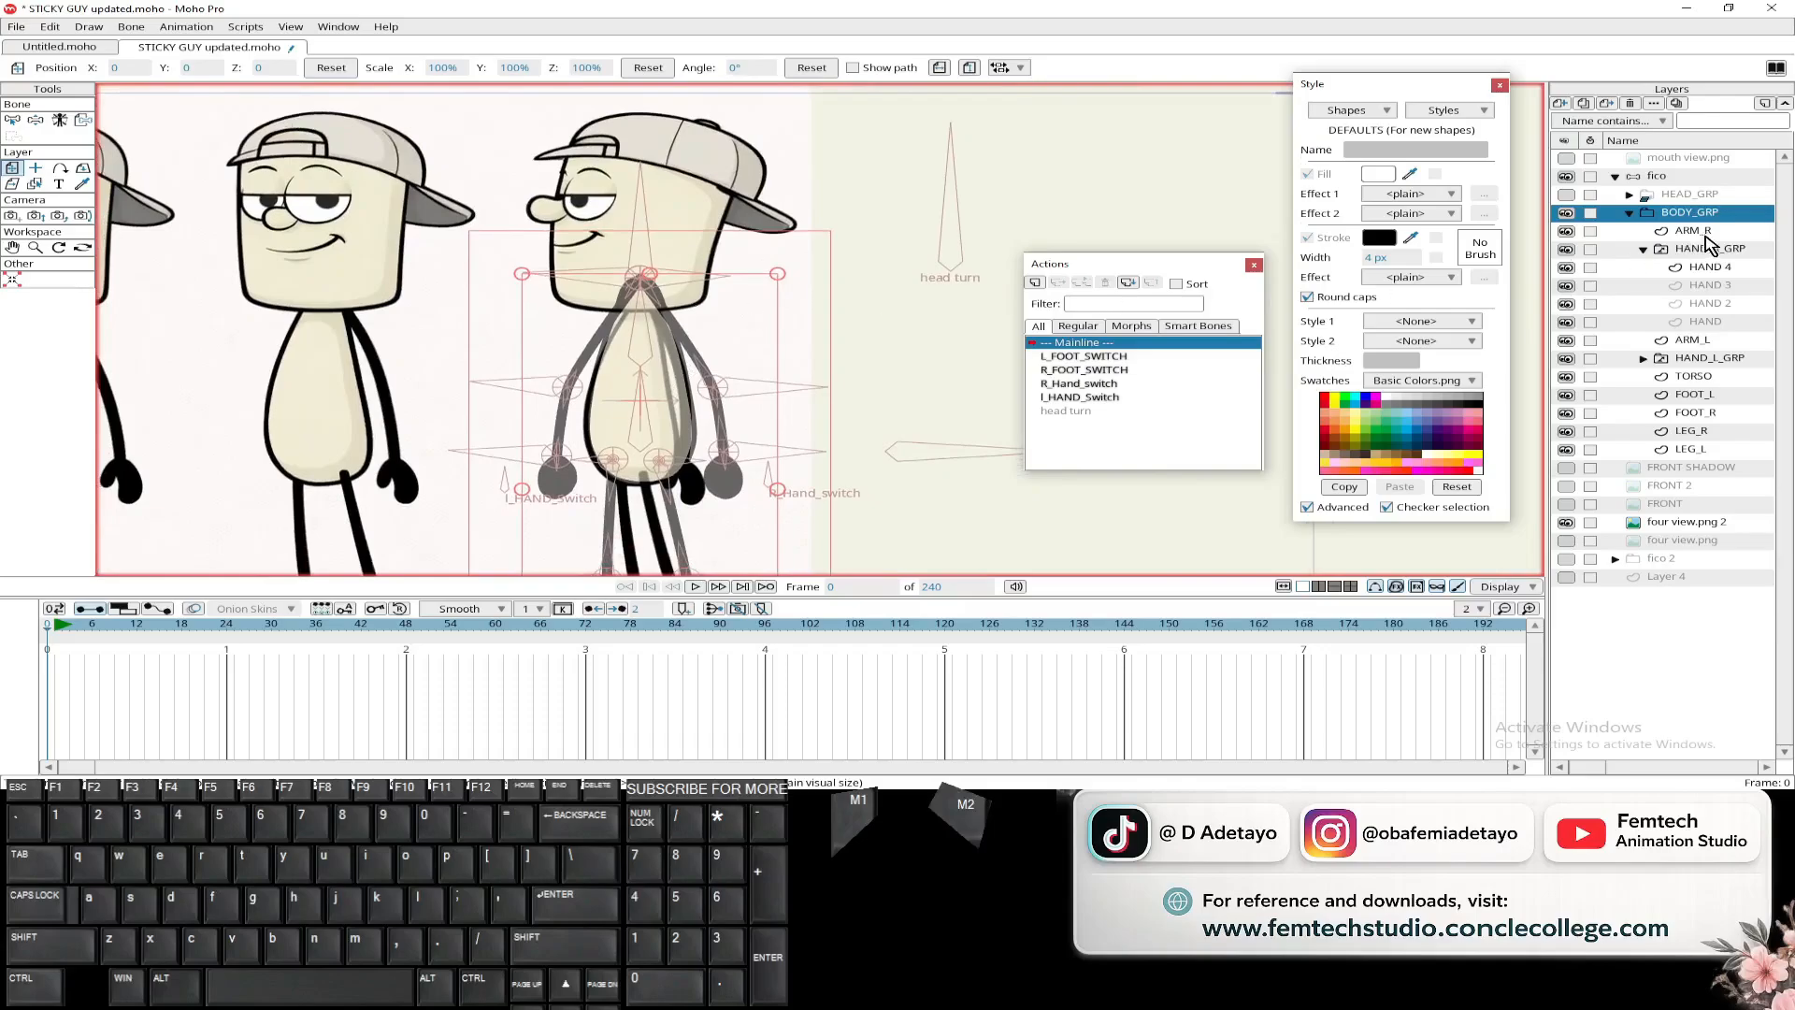
click(1691, 377)
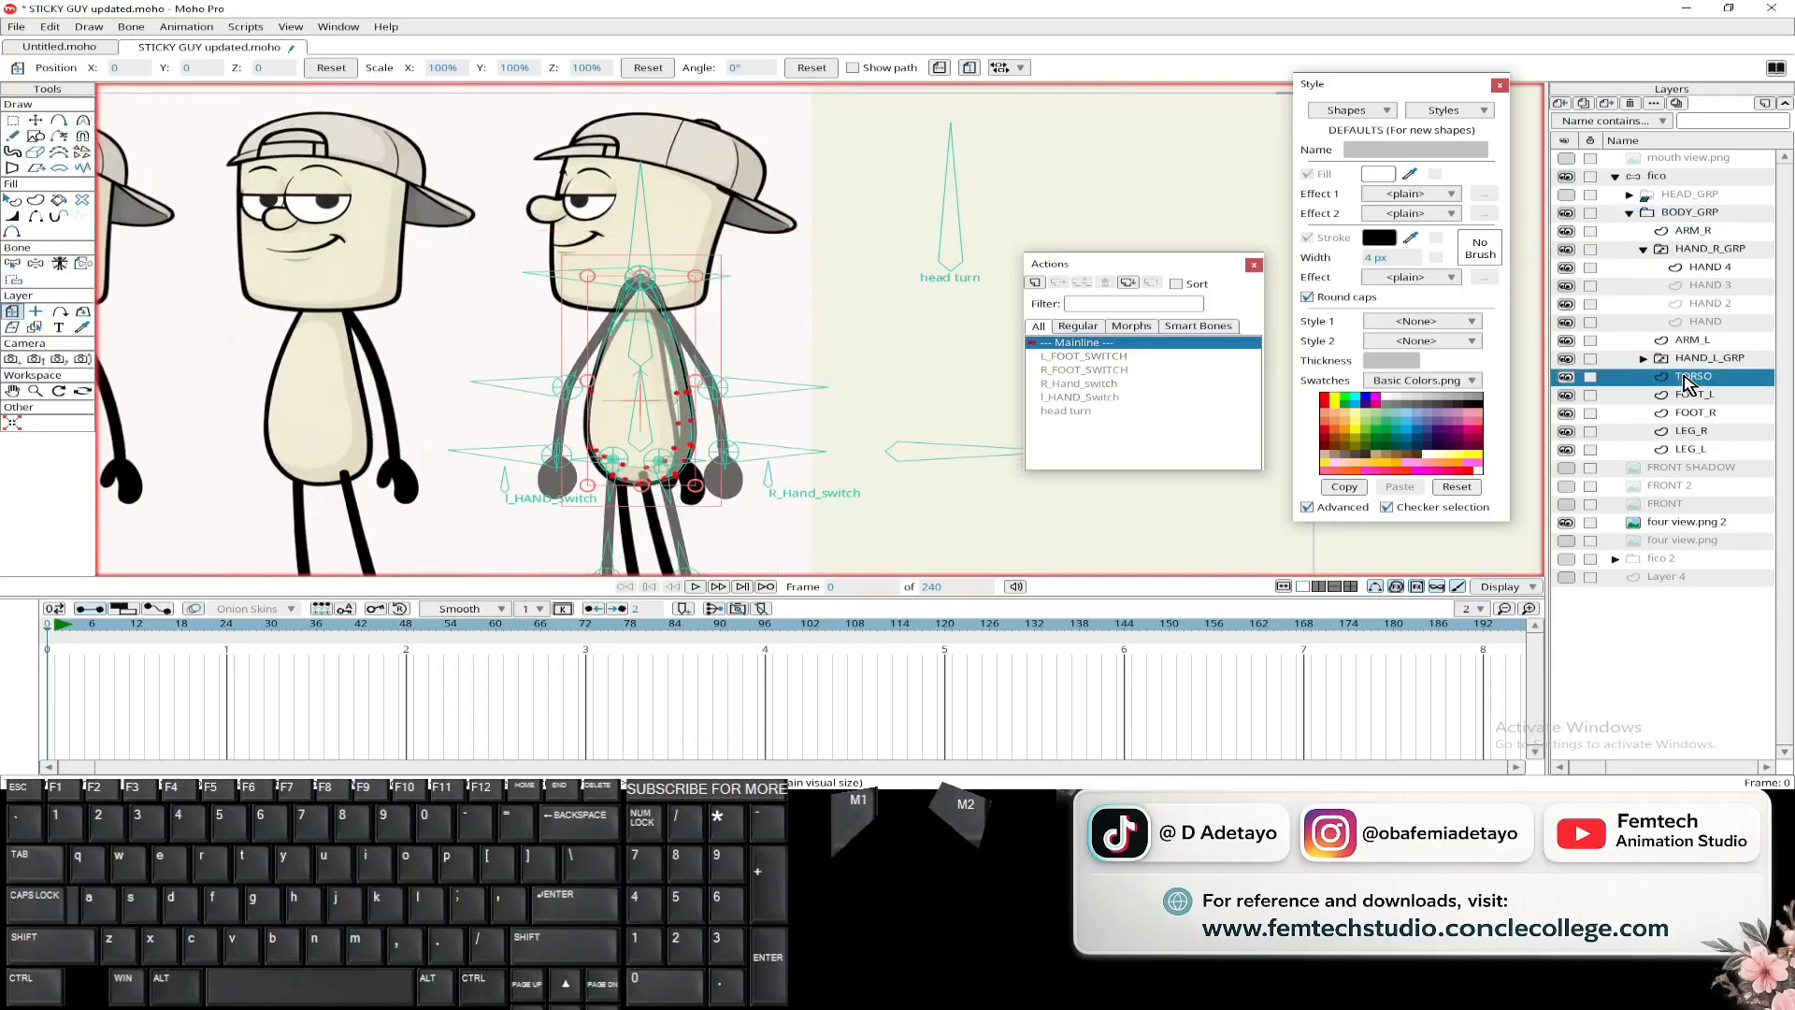
scroll(769, 285, up, 3)
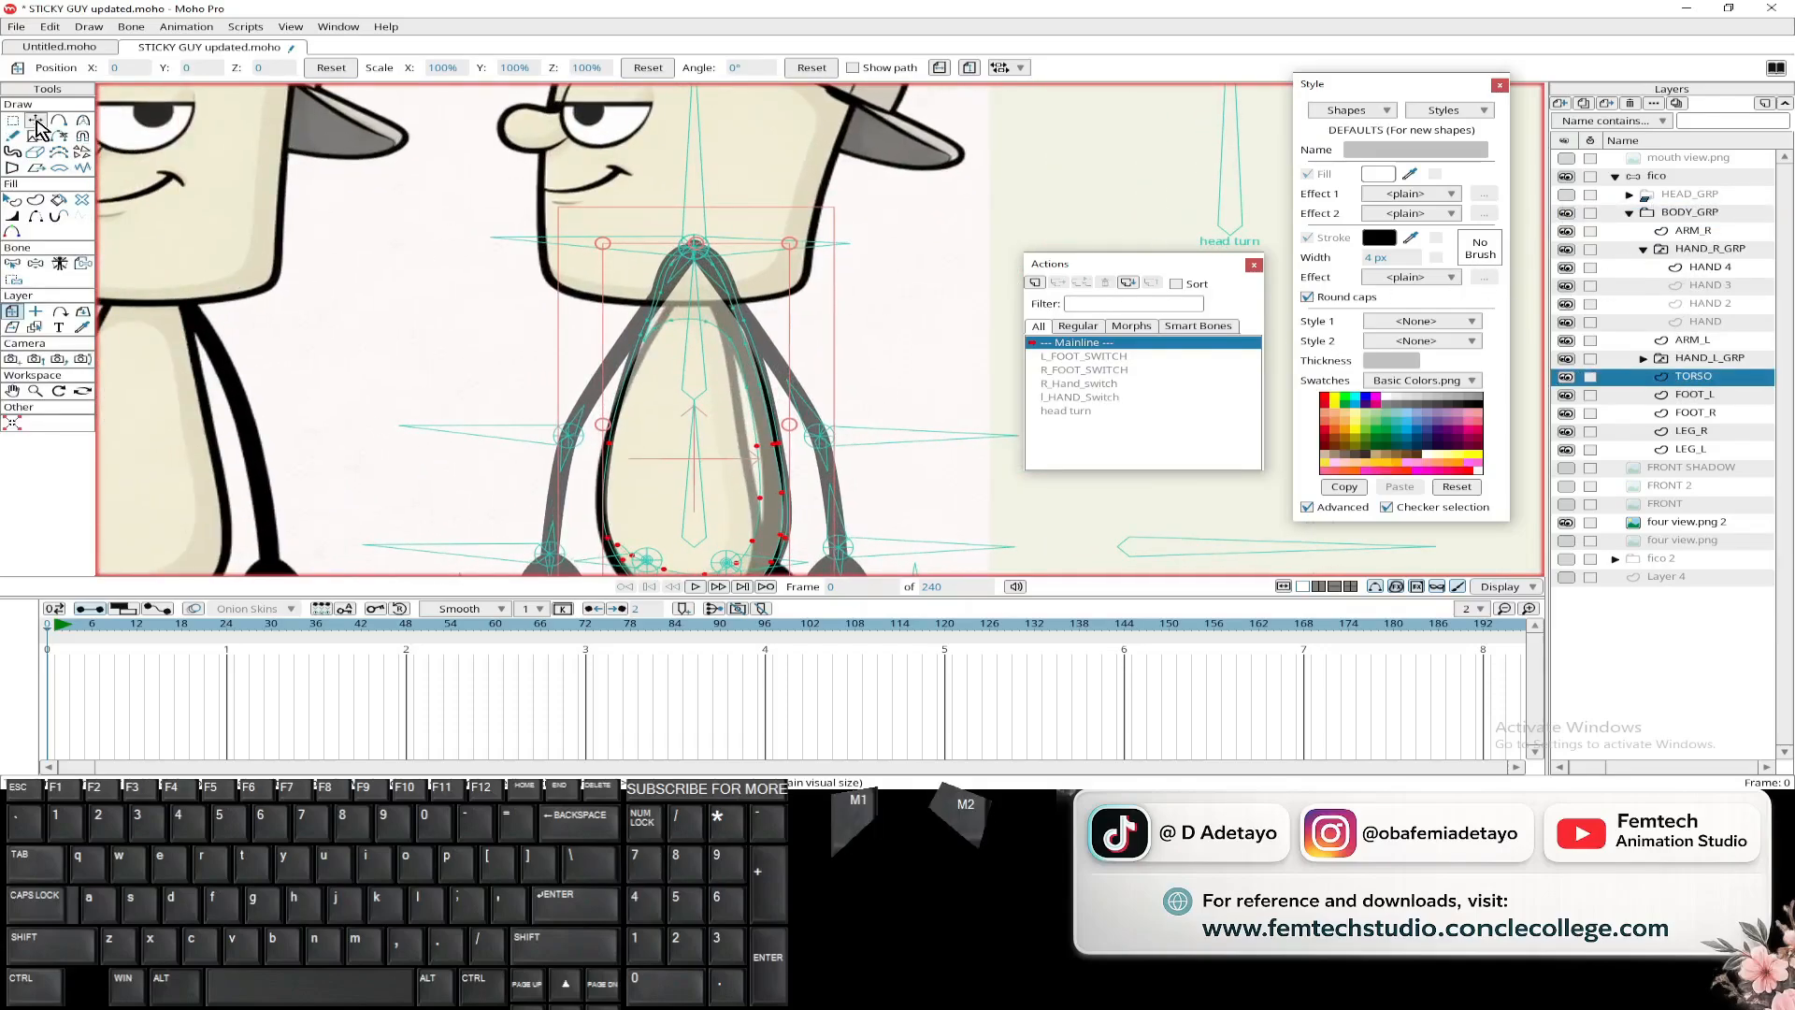
scroll(816, 290, down, 3)
- On the fico bone layer, draw an unparented upright bone about 0.32 long beside the character, below the head turn bone
click(1657, 175)
scroll(723, 278, down, 2)
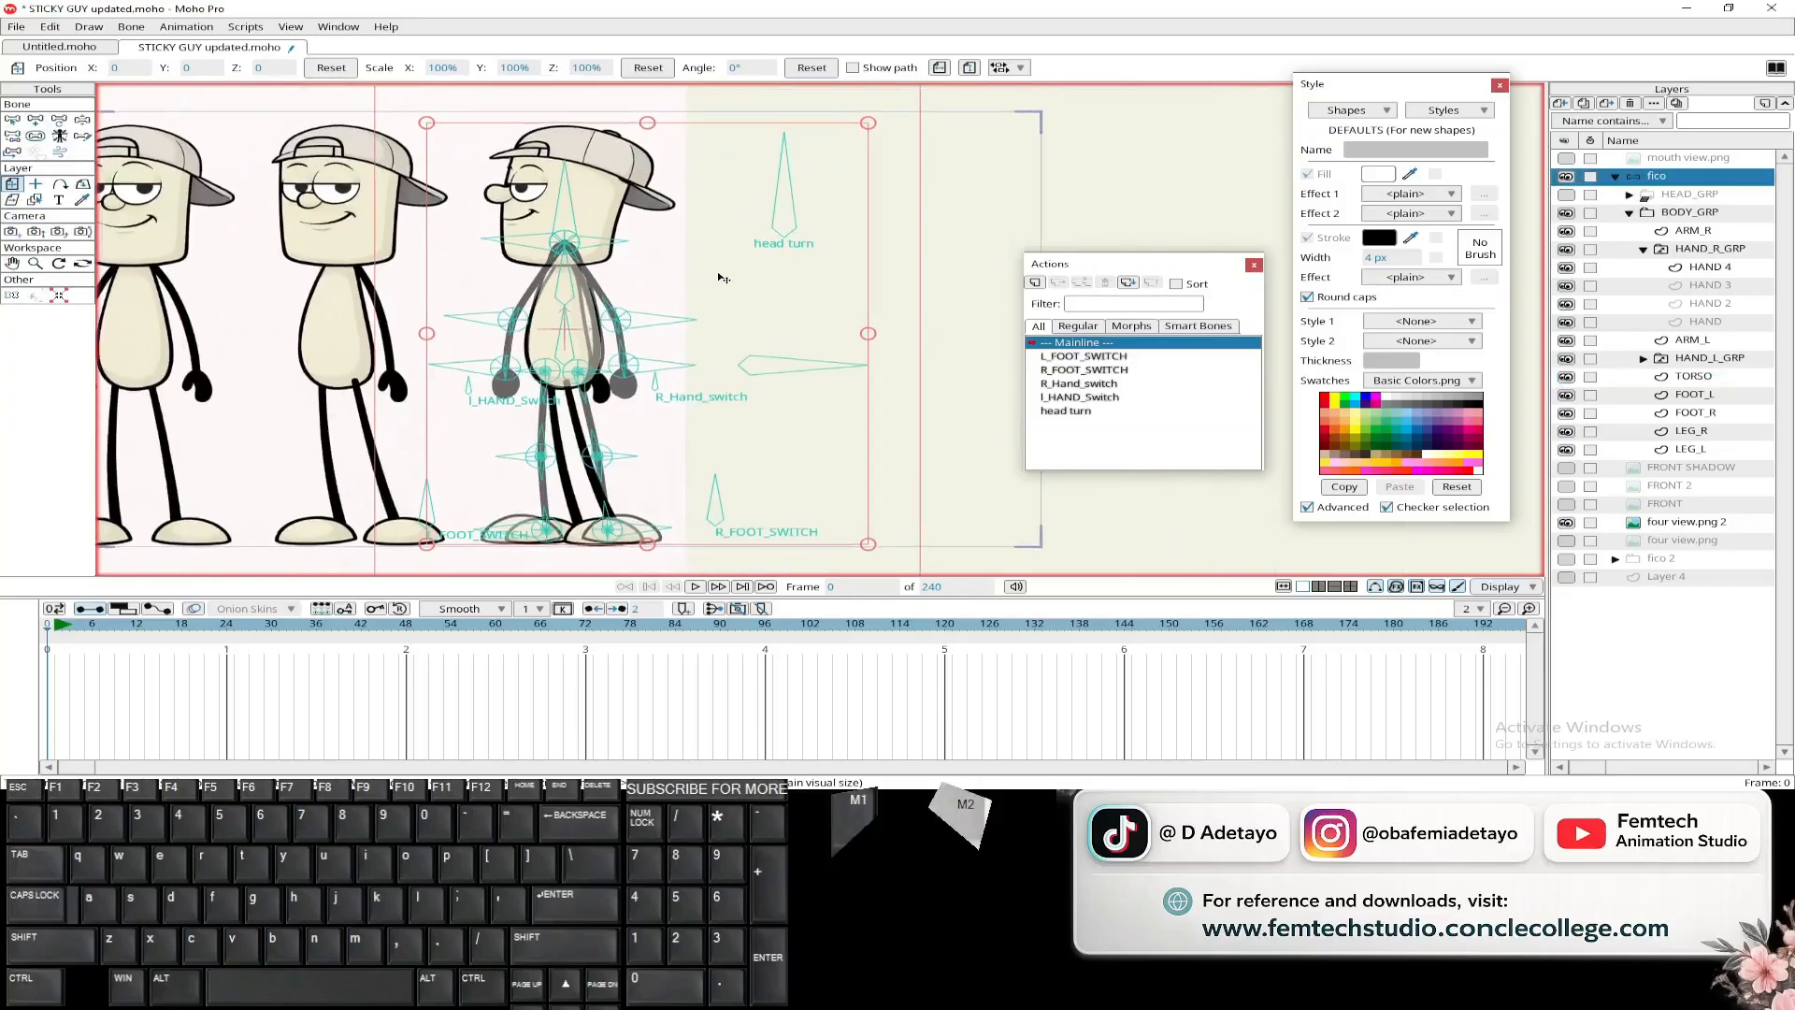
drag(723, 277, 702, 276)
click(35, 119)
alt+click(914, 249)
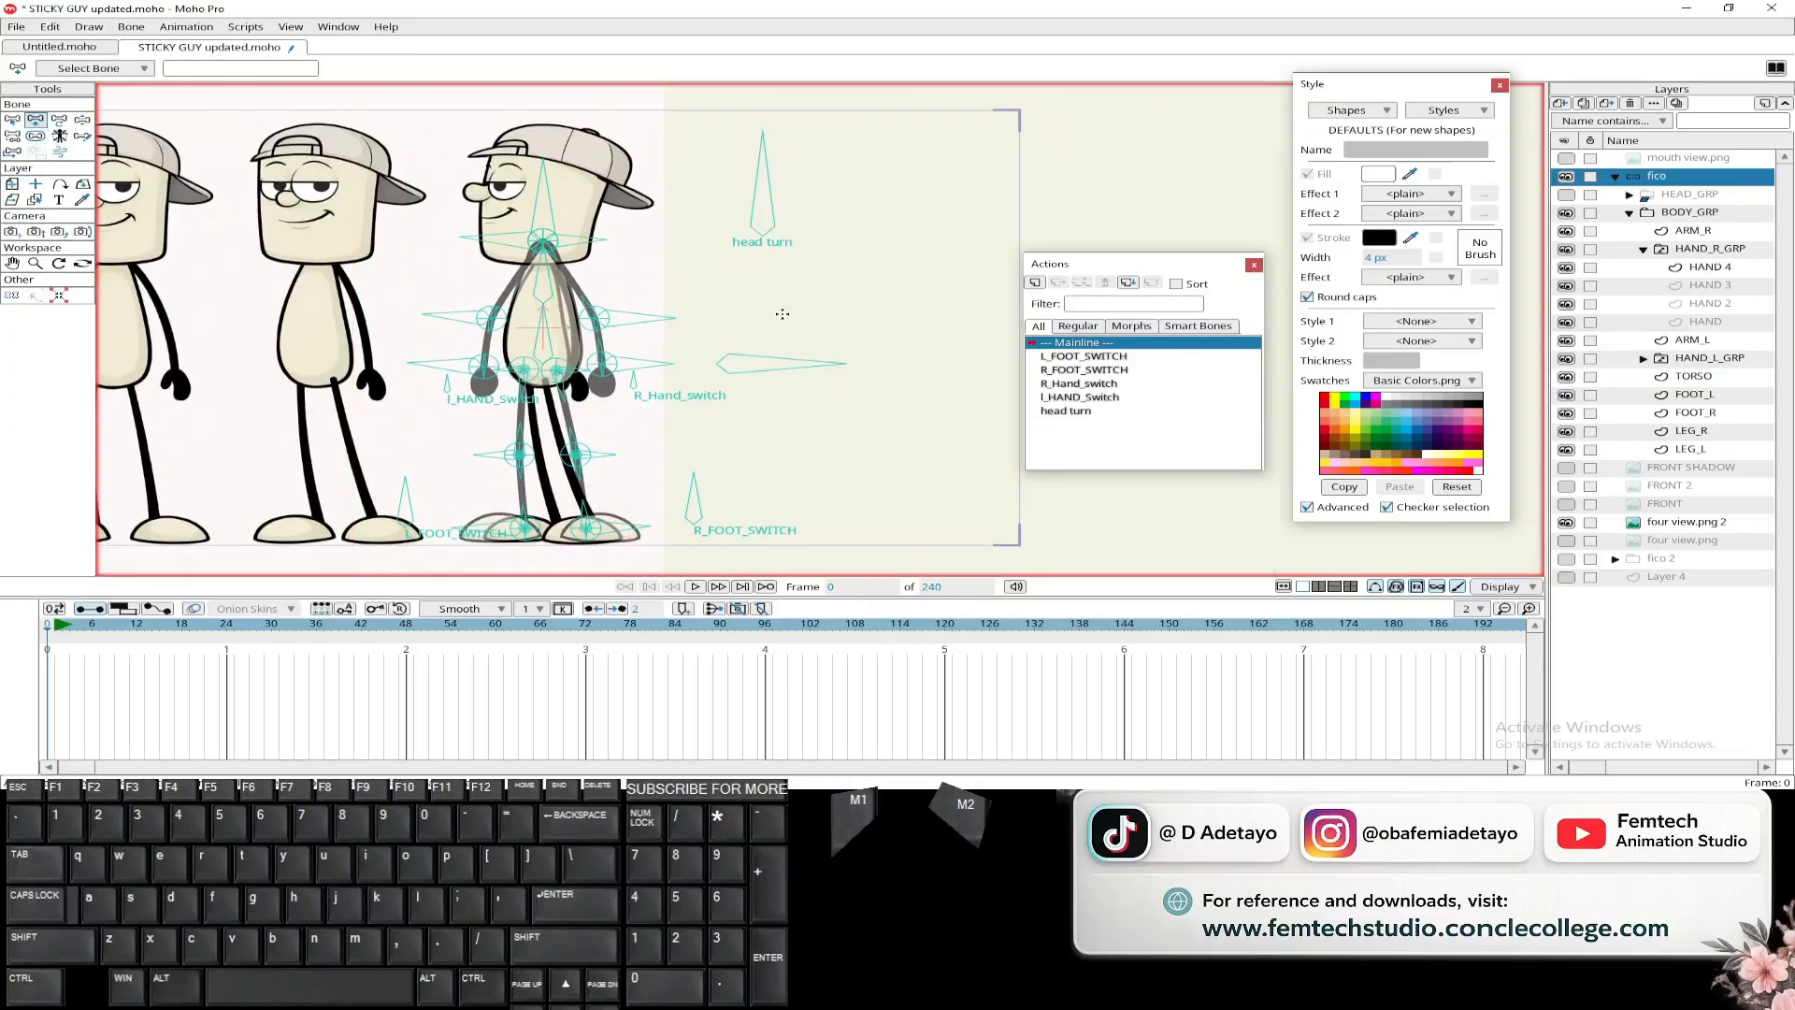
drag(783, 315, 783, 249)
- Name the new bone body_turn and show its label
click(197, 66)
text(body_turn)
click(61, 121)
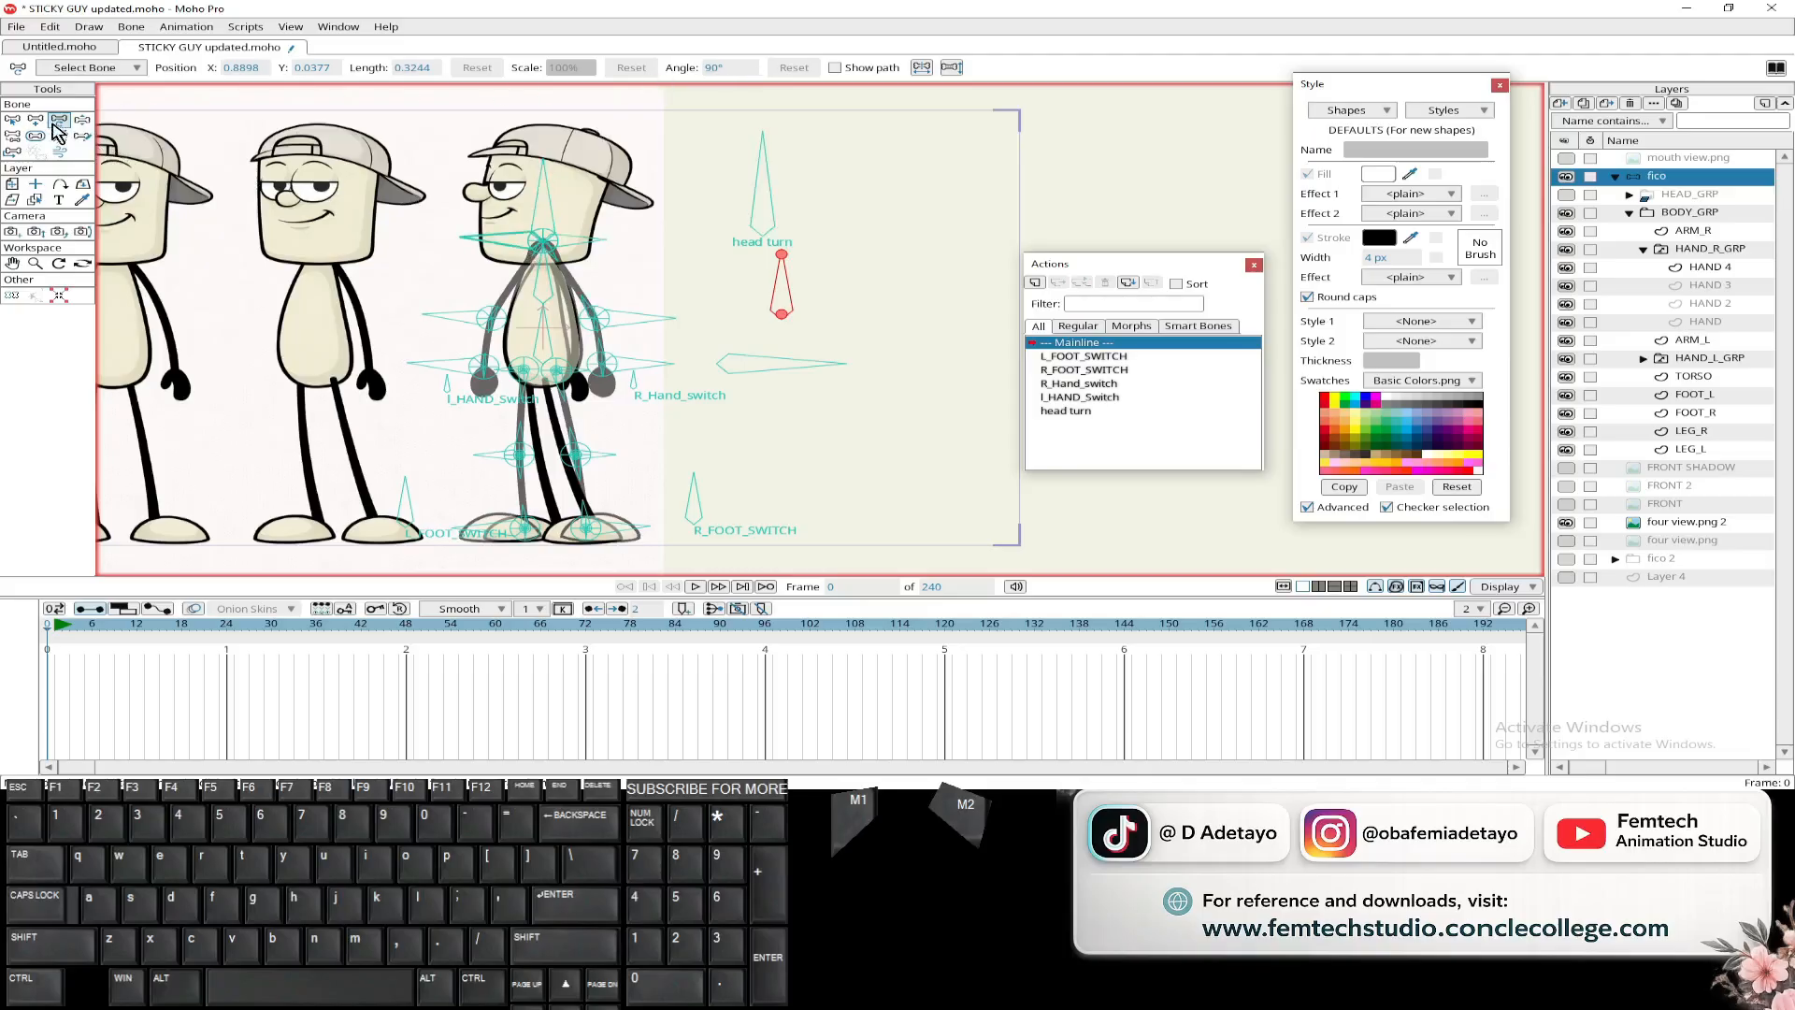
key(z)
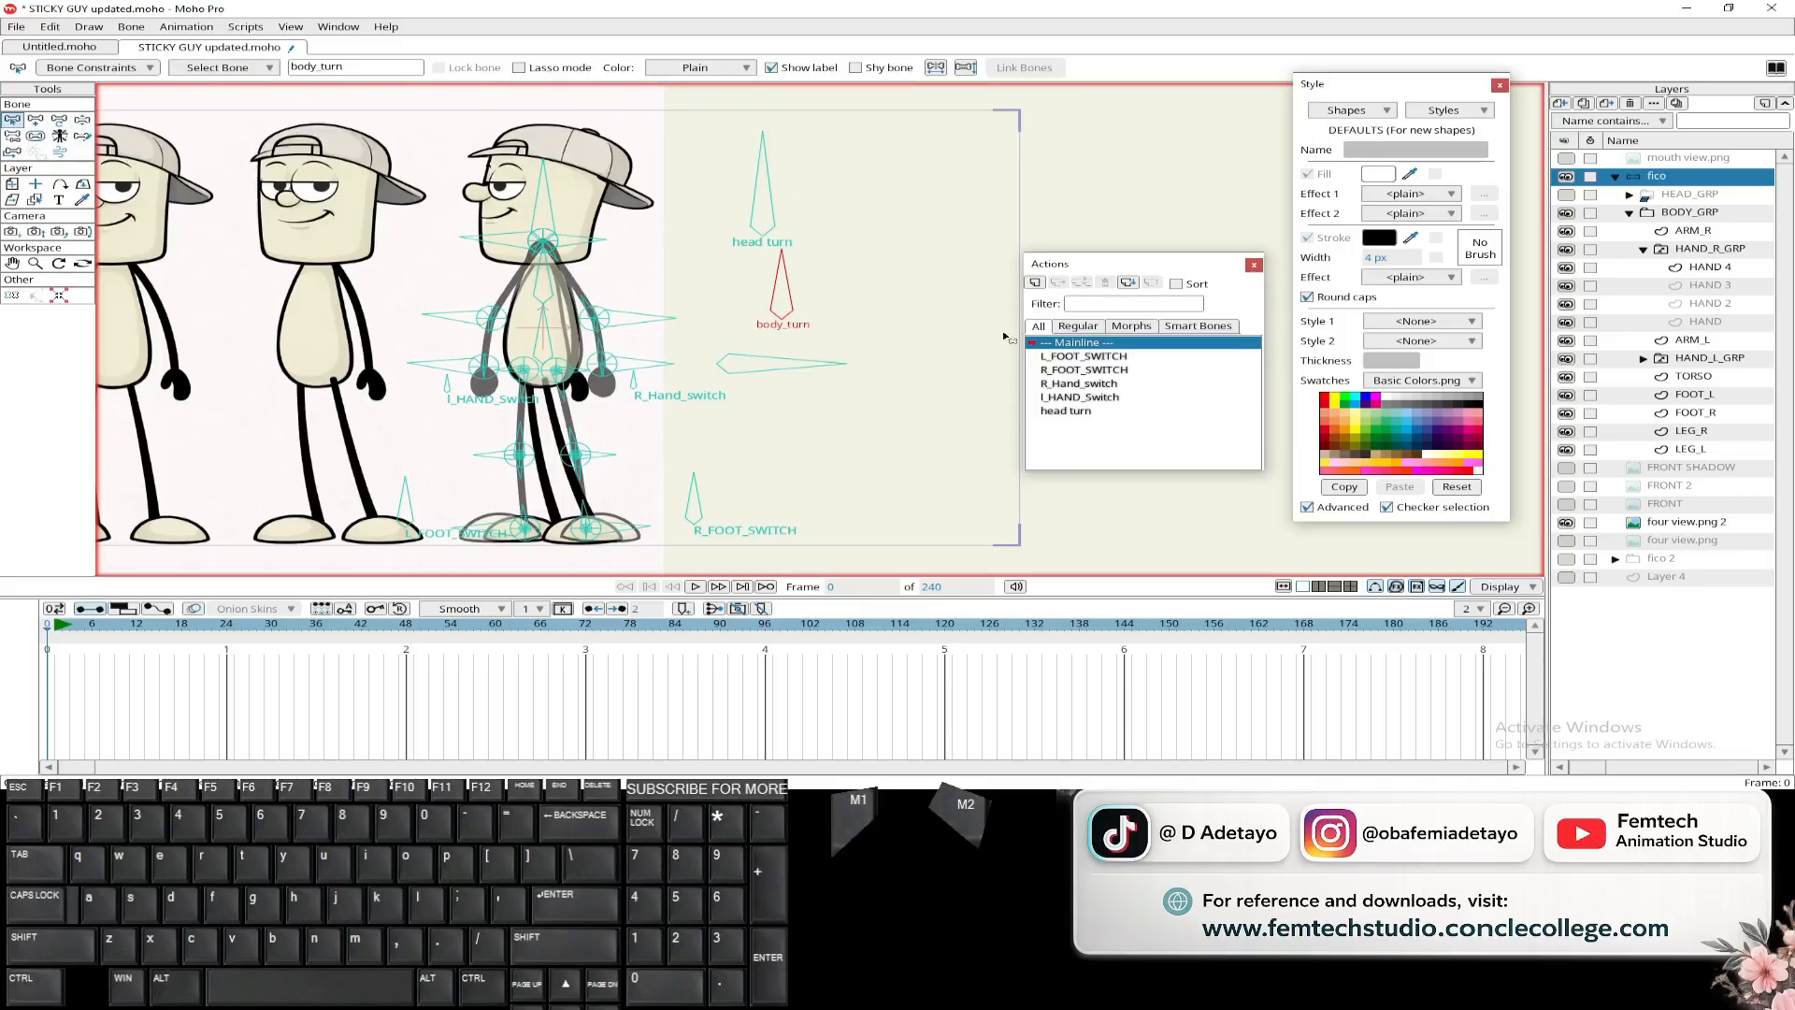
- Create a smart bone action for the body_turn bone, and select the TORSO layer for editing in it
click(1035, 283)
click(920, 451)
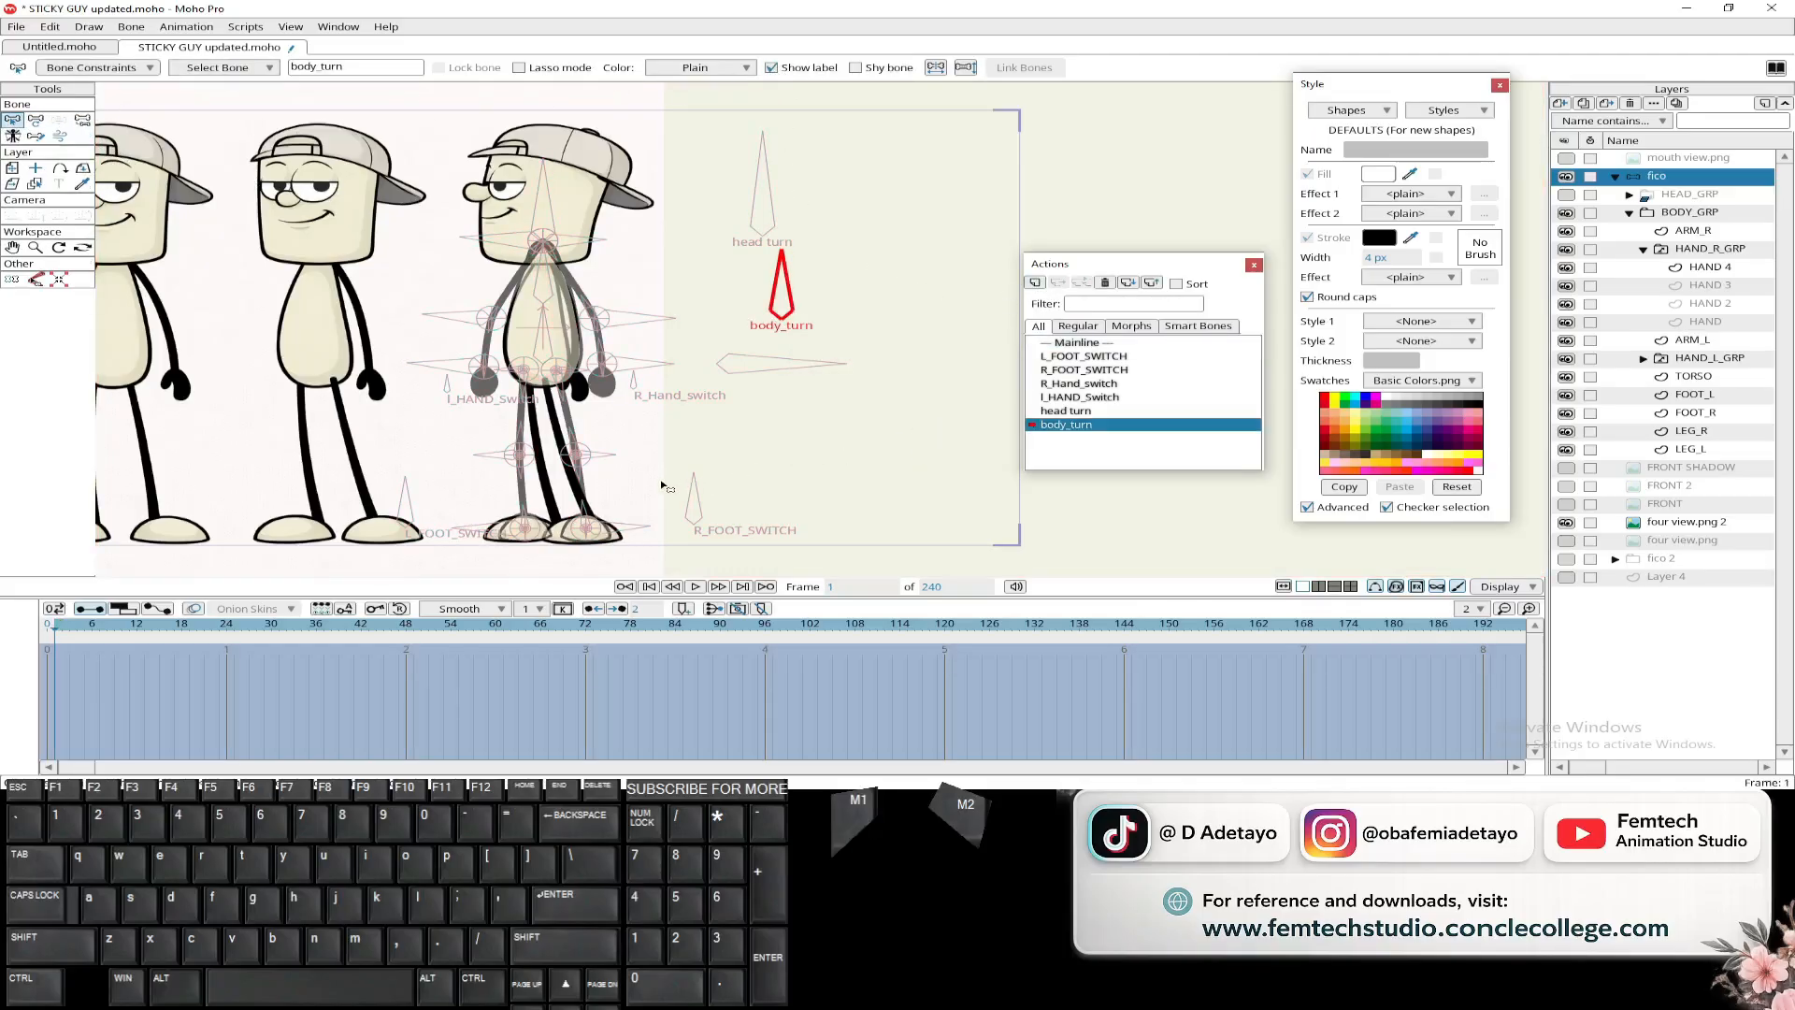
click(1690, 377)
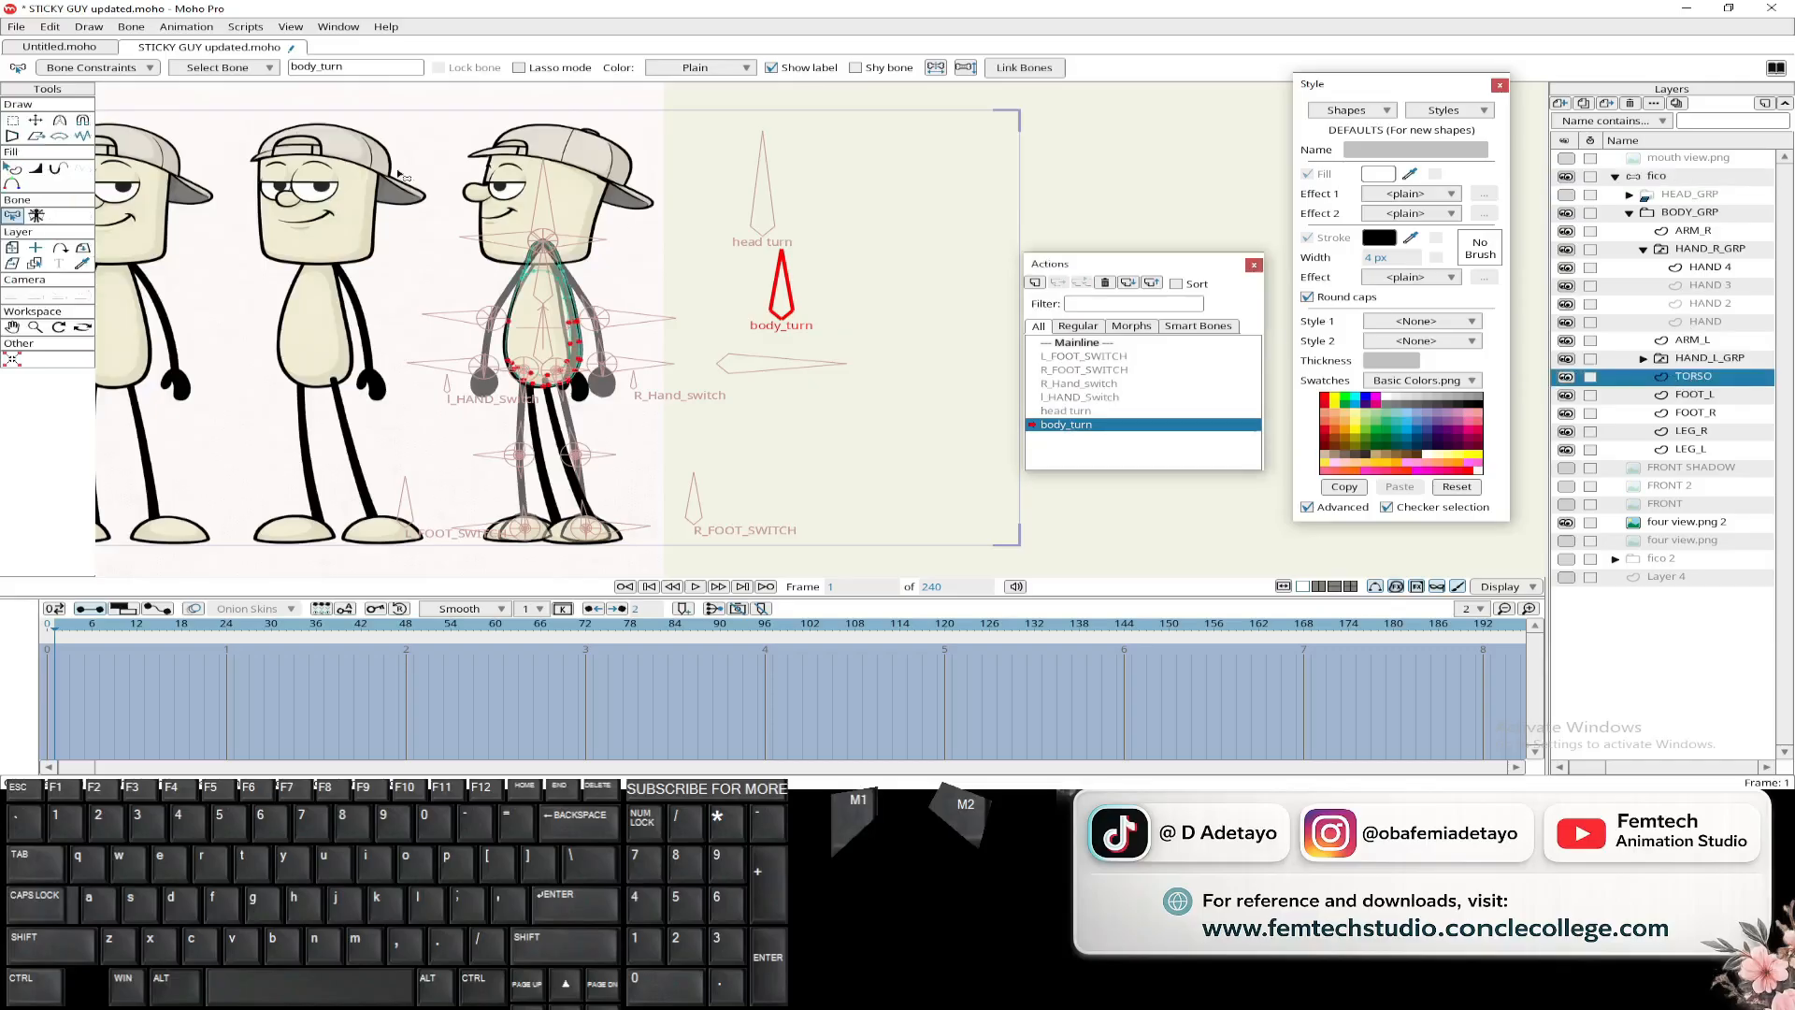
- Key the torso's points and layer transform in the body_turn action, and place those keys at frame 24
drag(329, 148, 641, 420)
click(37, 124)
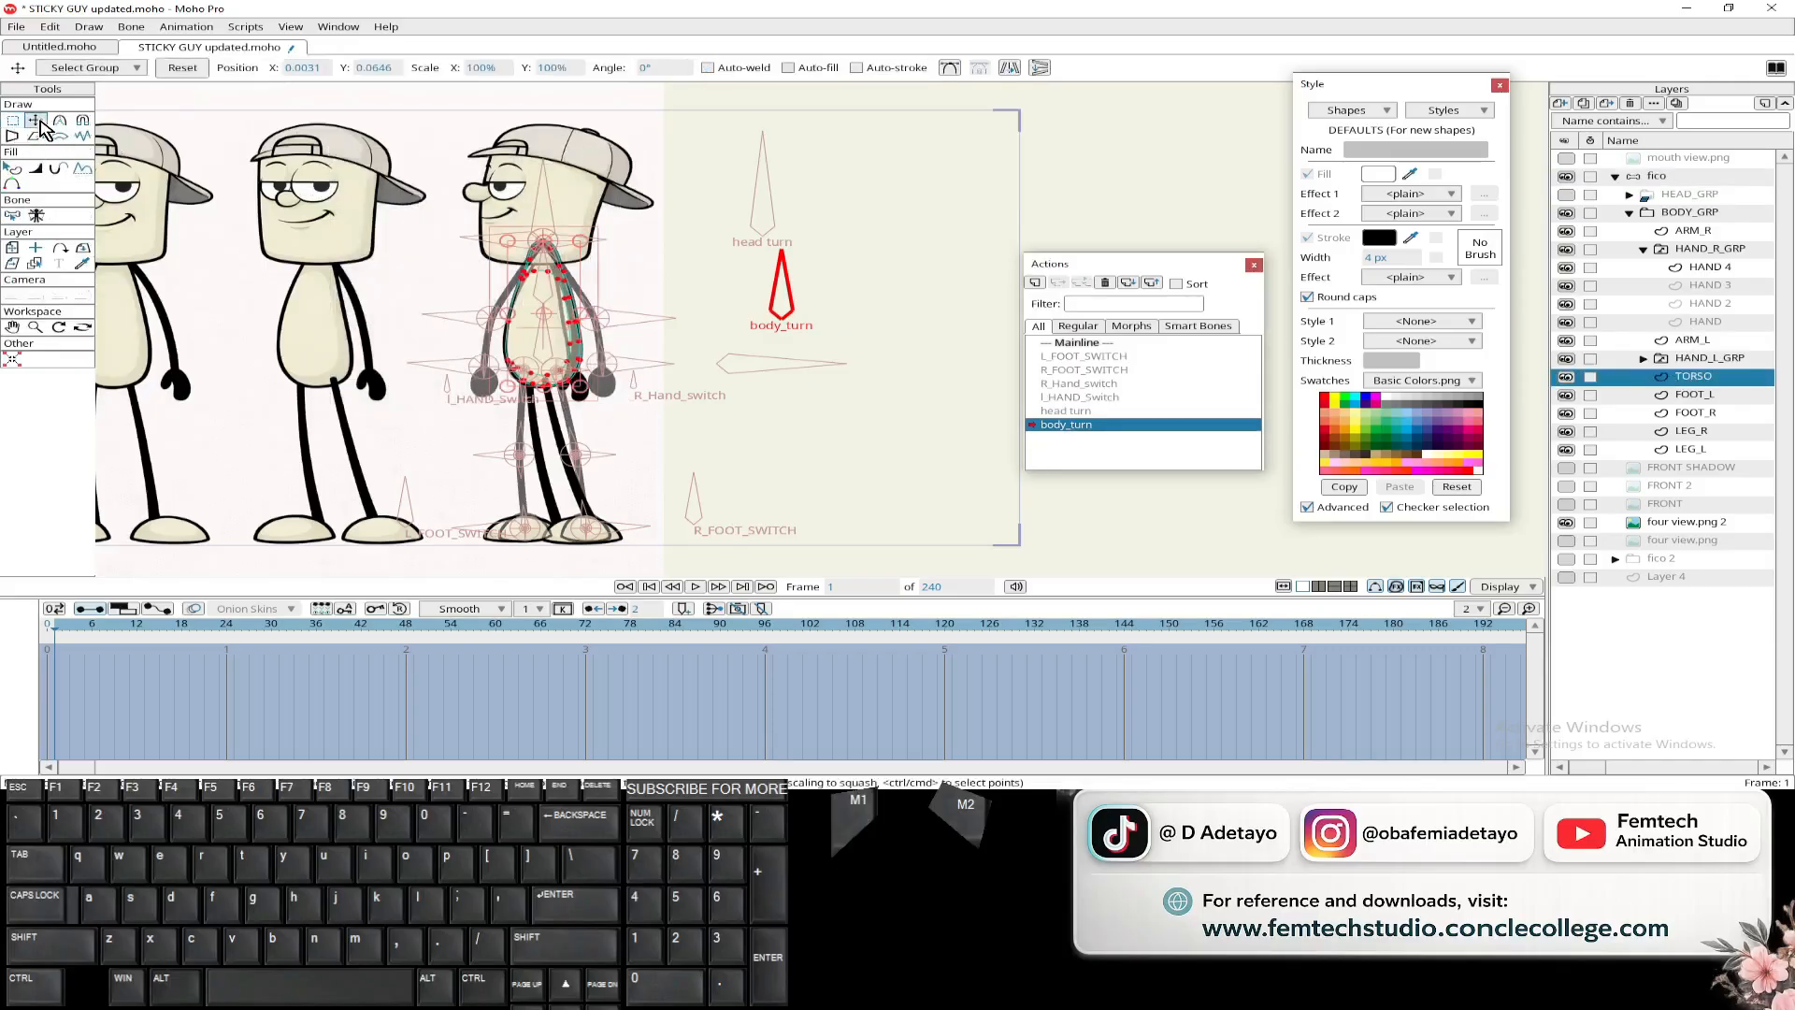
click(524, 346)
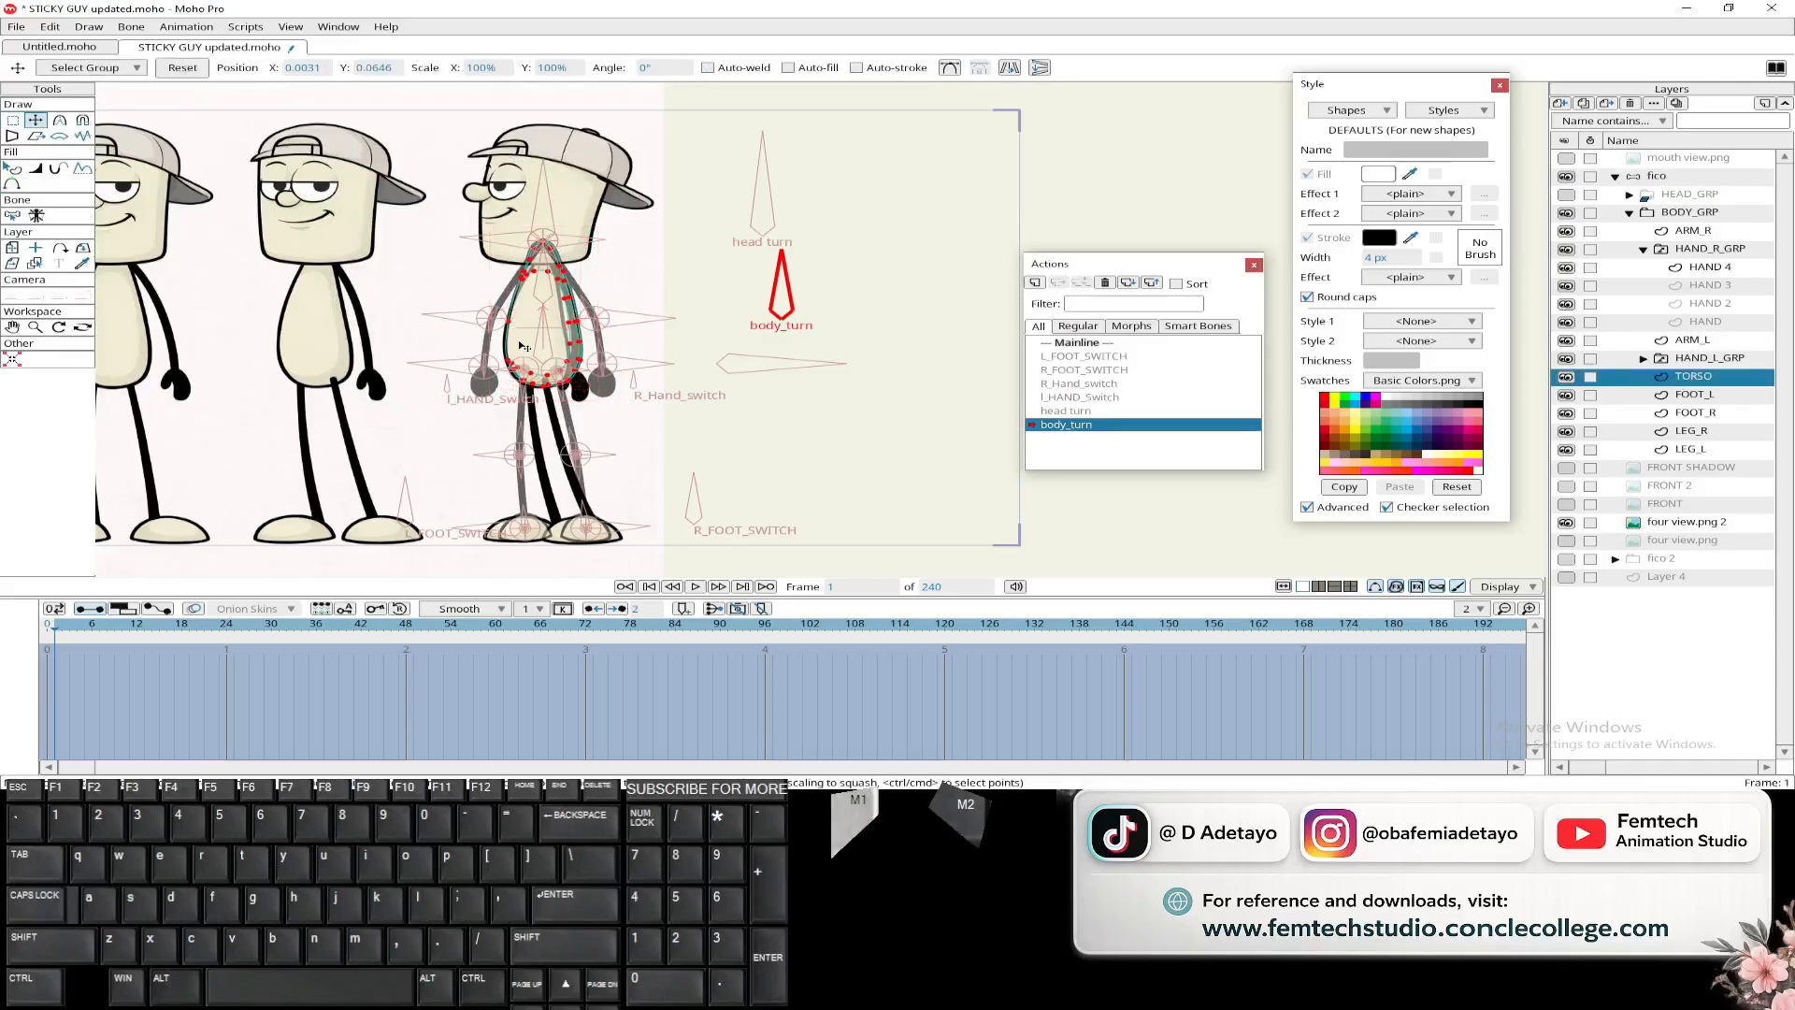
drag(524, 346, 526, 347)
click(13, 248)
click(524, 344)
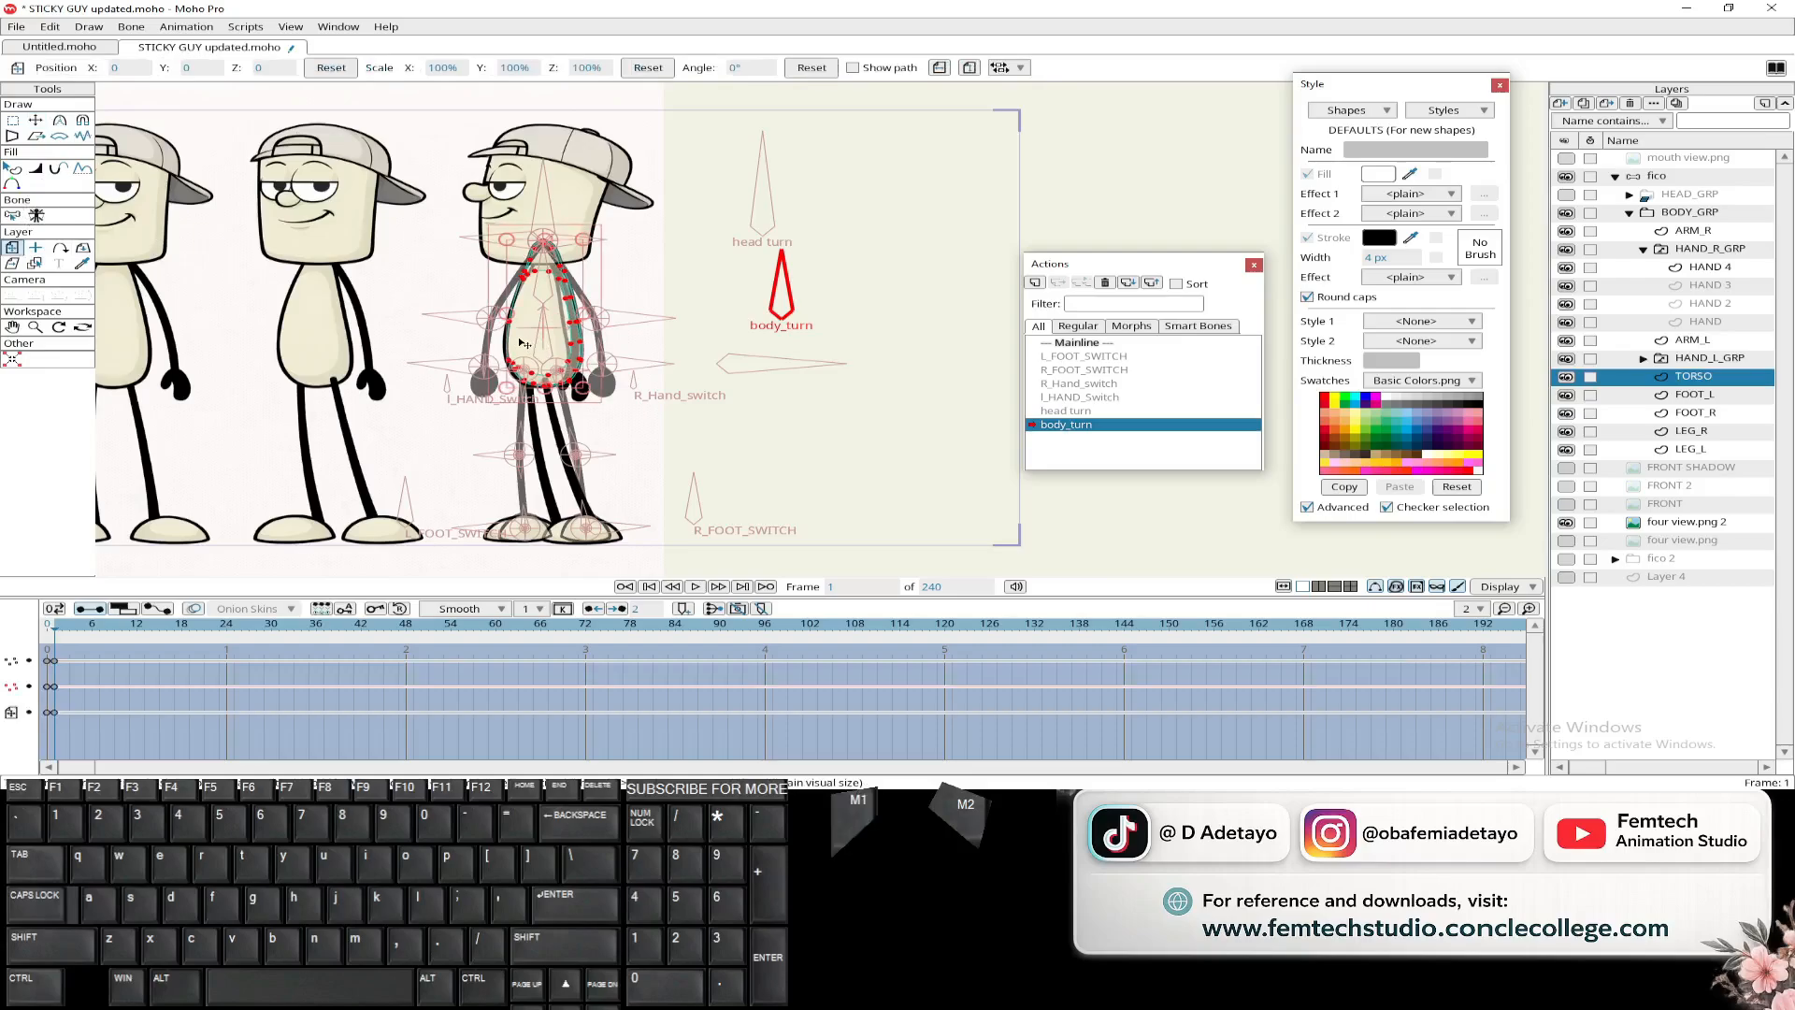
drag(75, 727, 226, 666)
- At frame 1, move the TORSO layer's whole shading shape clear of the body, to about X 0.49
scroll(404, 377, up, 3)
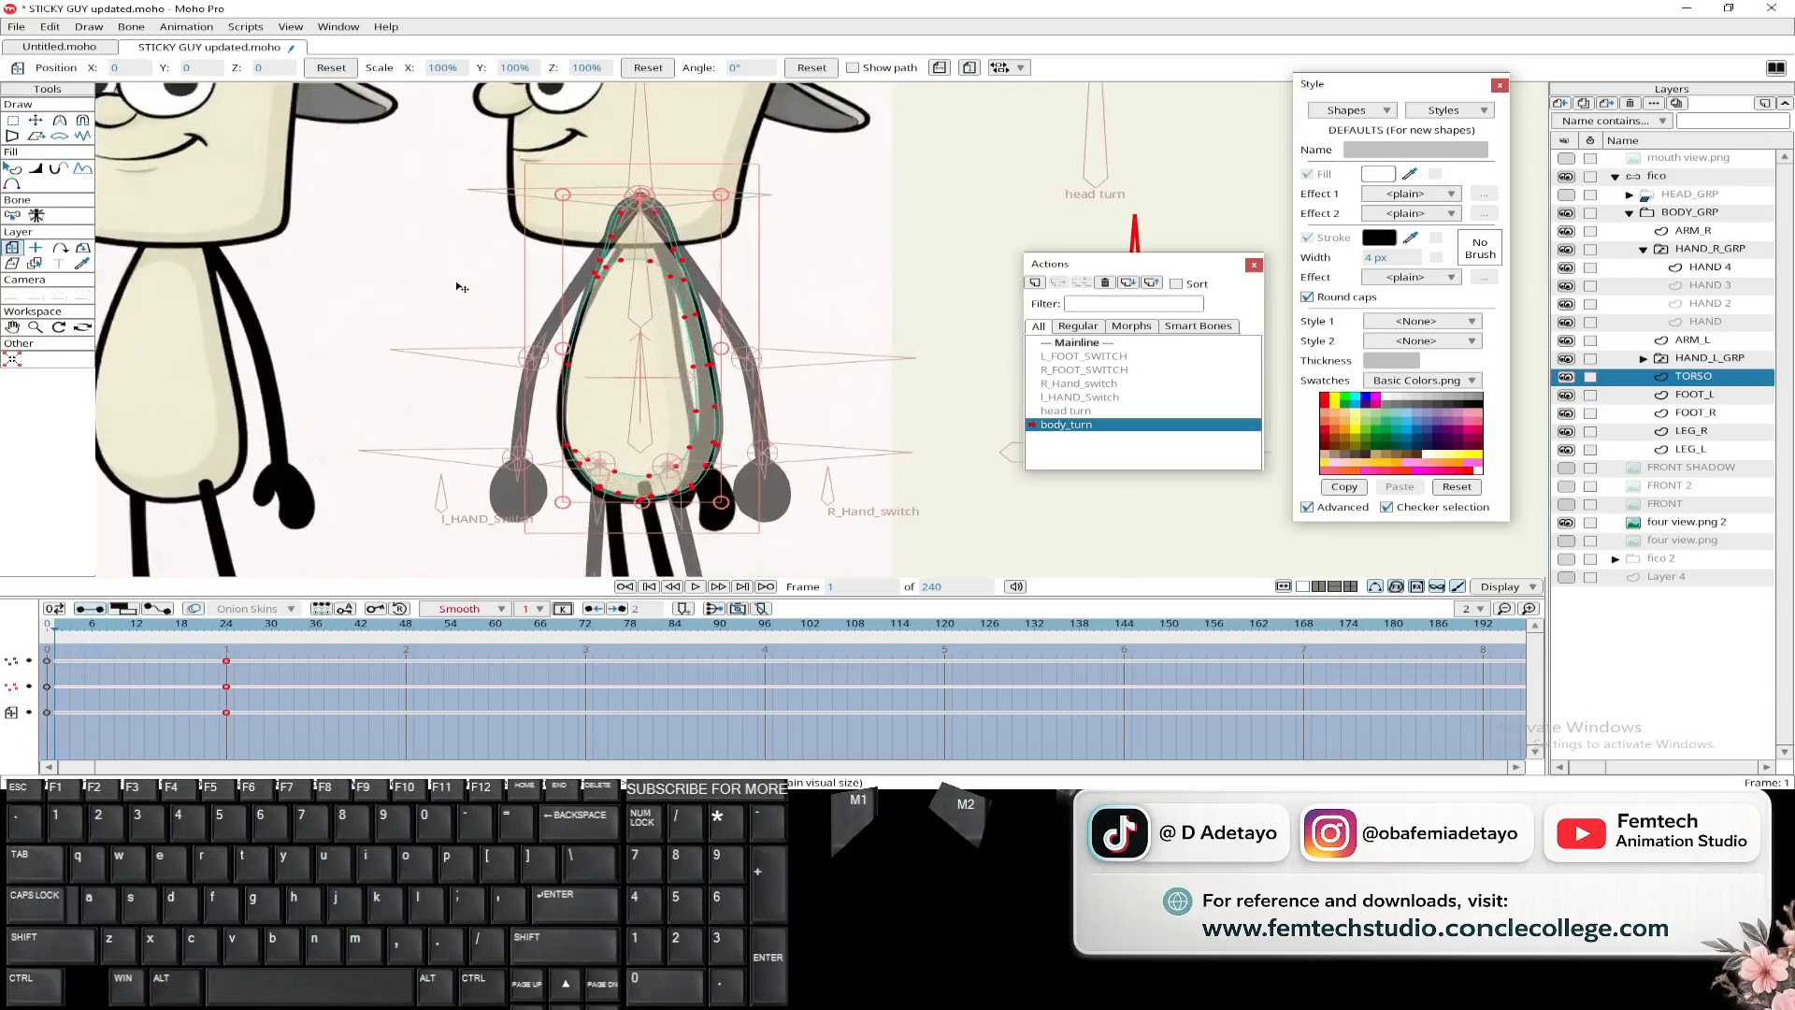
mouse_move(414, 292)
mouse_down()
mouse_move(420, 275)
mouse_move(425, 305)
mouse_up()
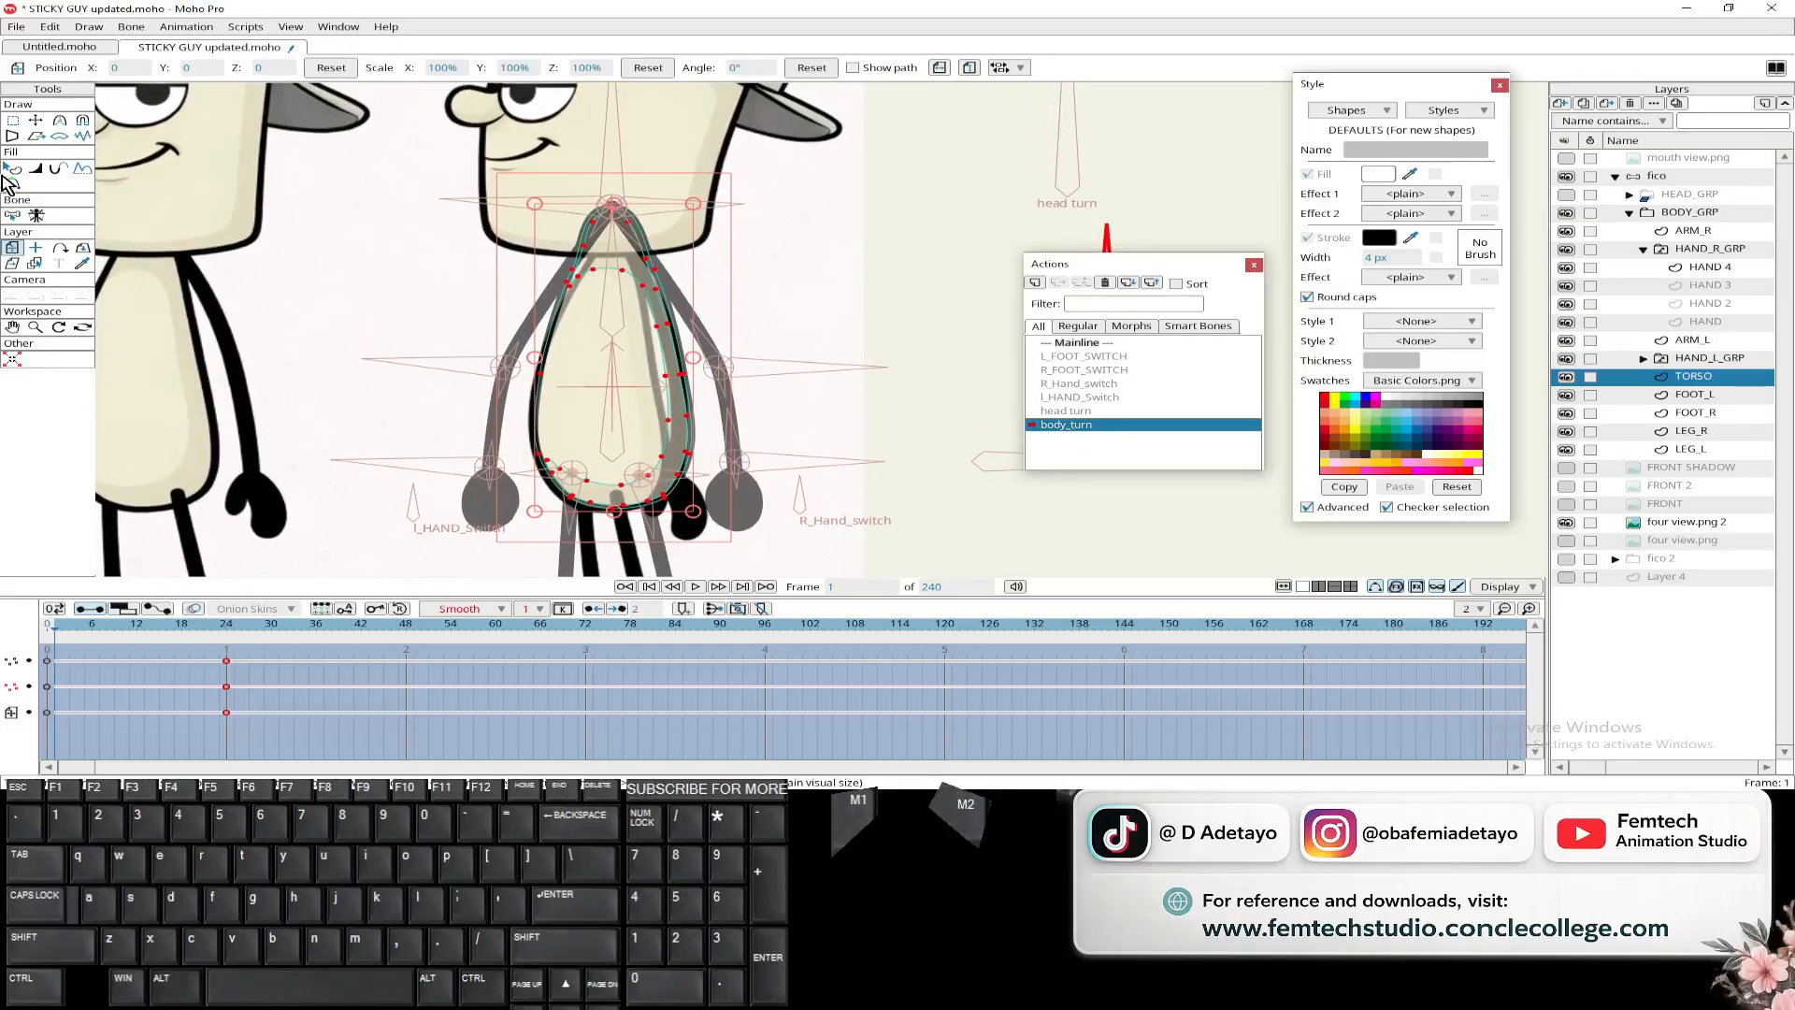
click(35, 120)
scroll(318, 331, up, 2)
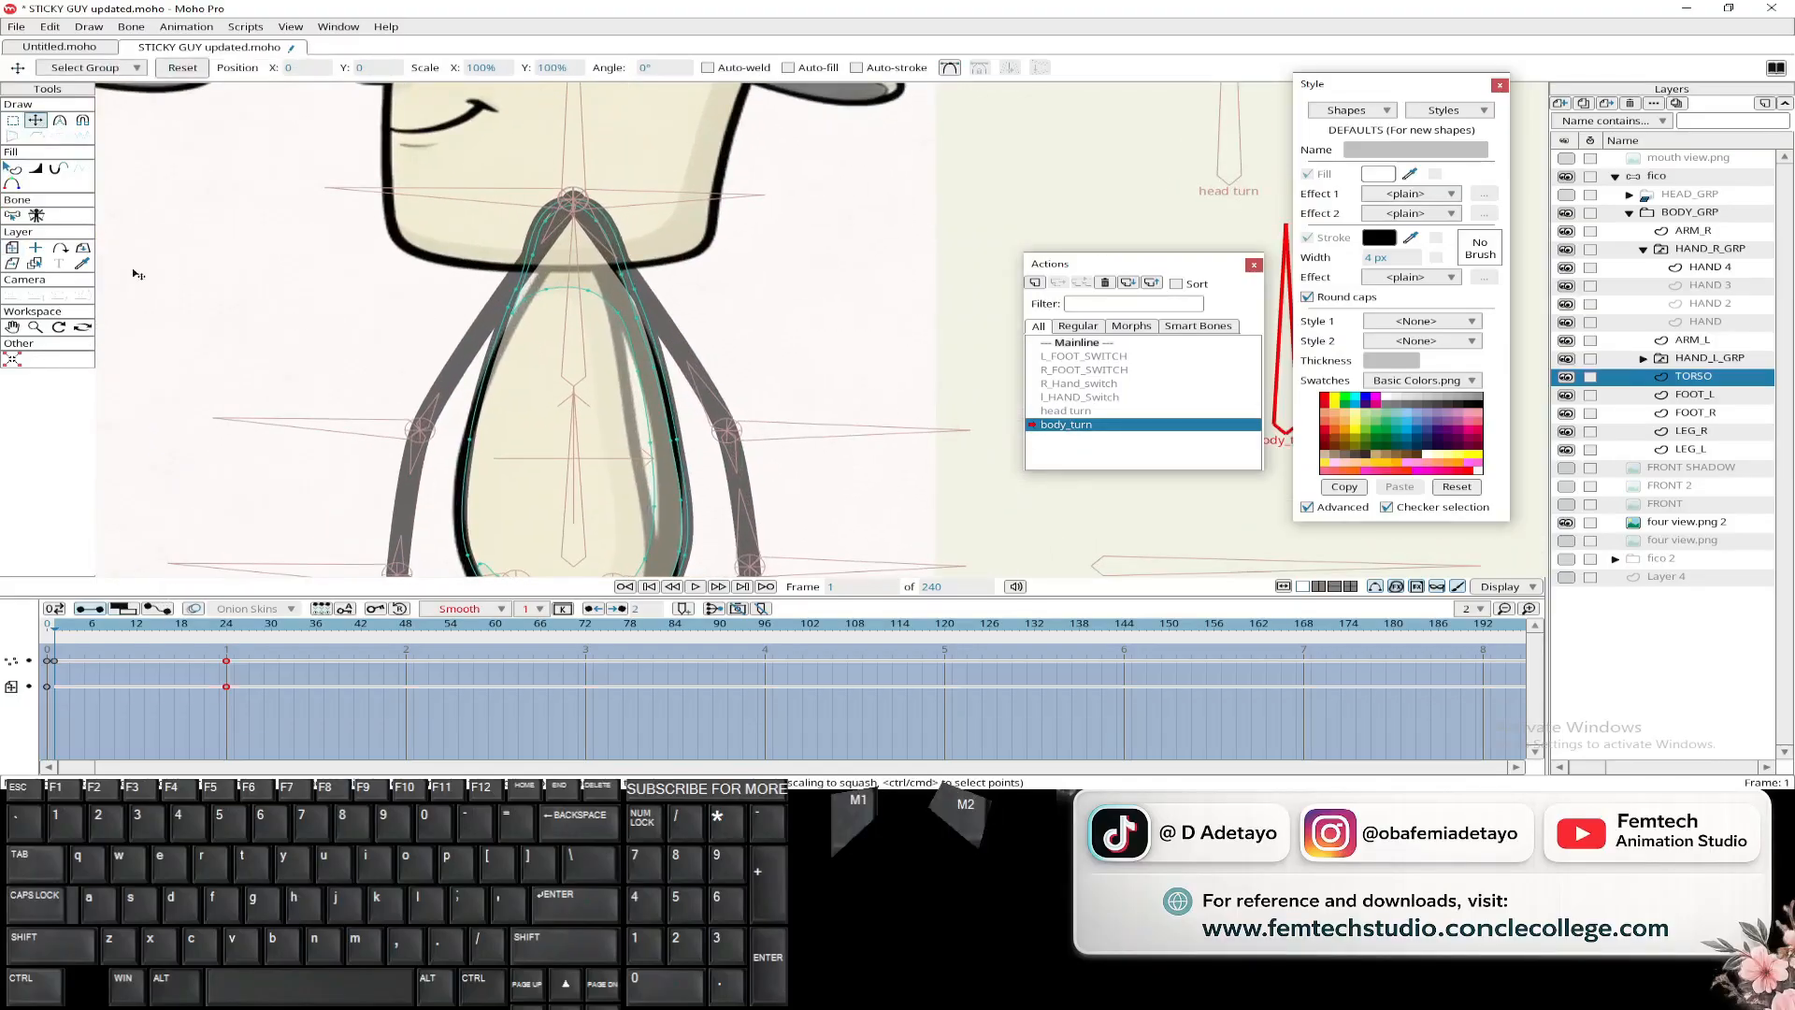
drag(510, 315, 531, 288)
scroll(511, 310, up, 2)
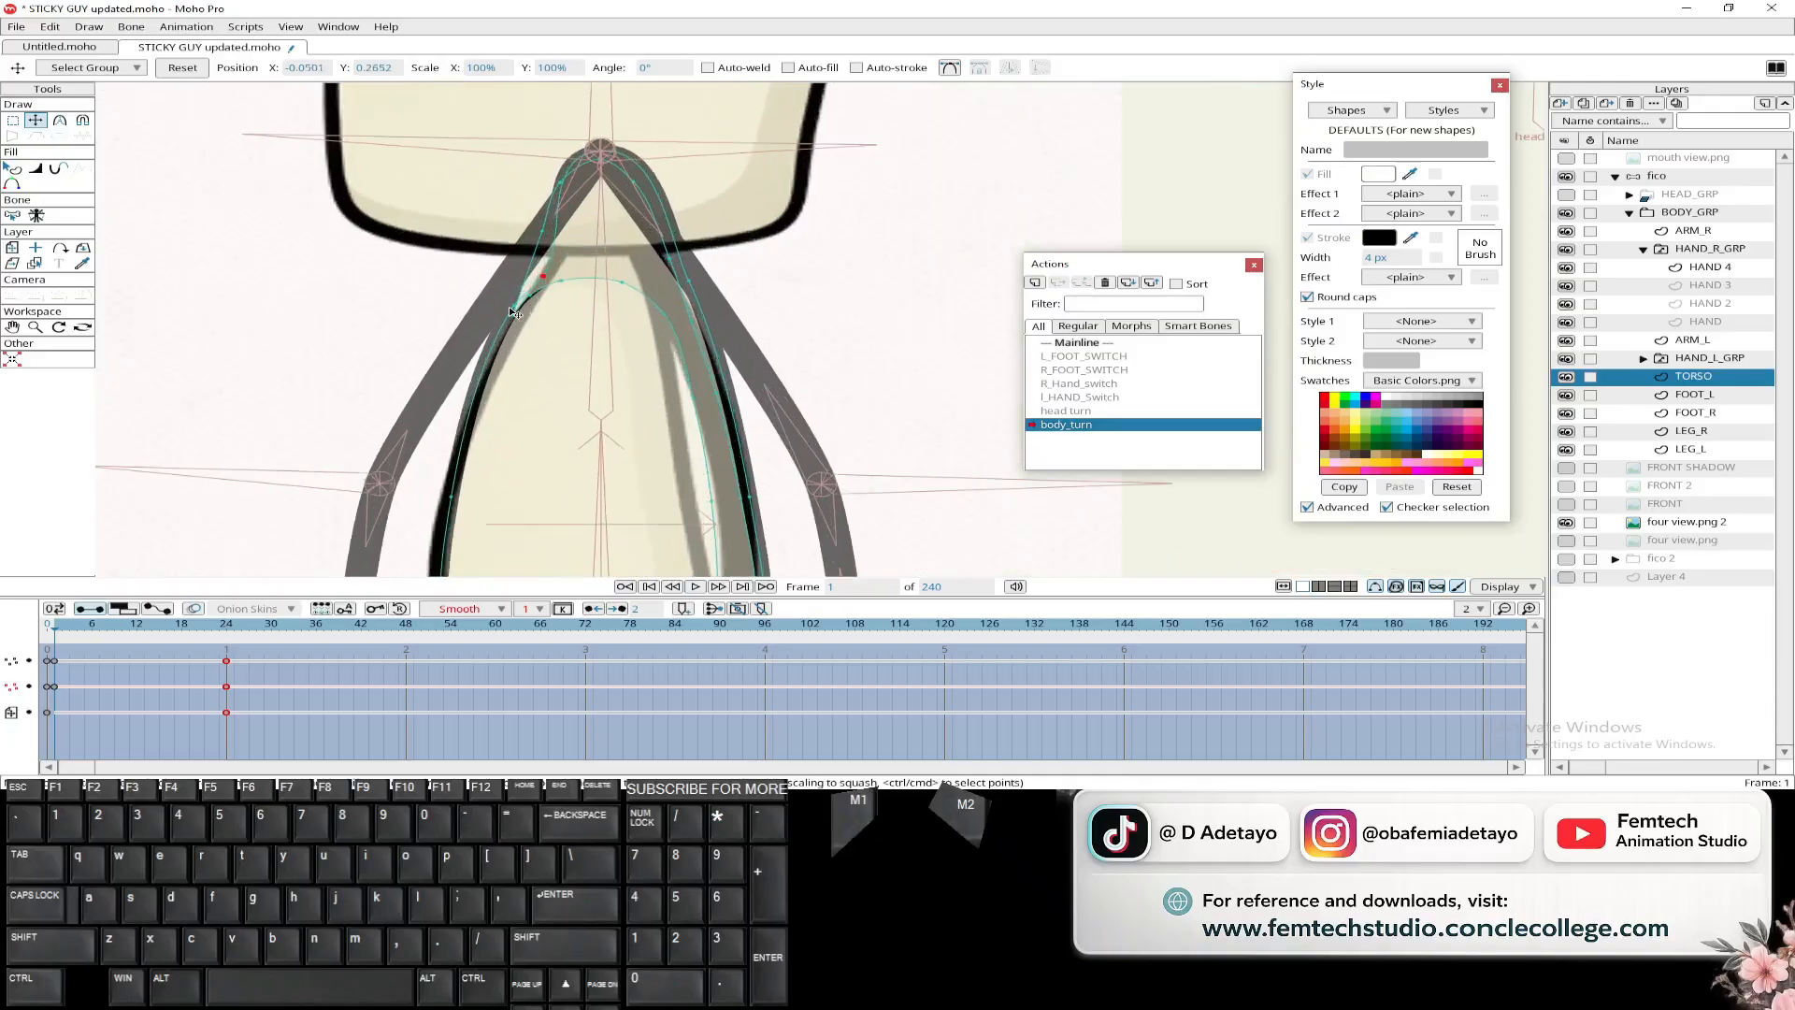
key(ctrl+a)
scroll(420, 286, down, 3)
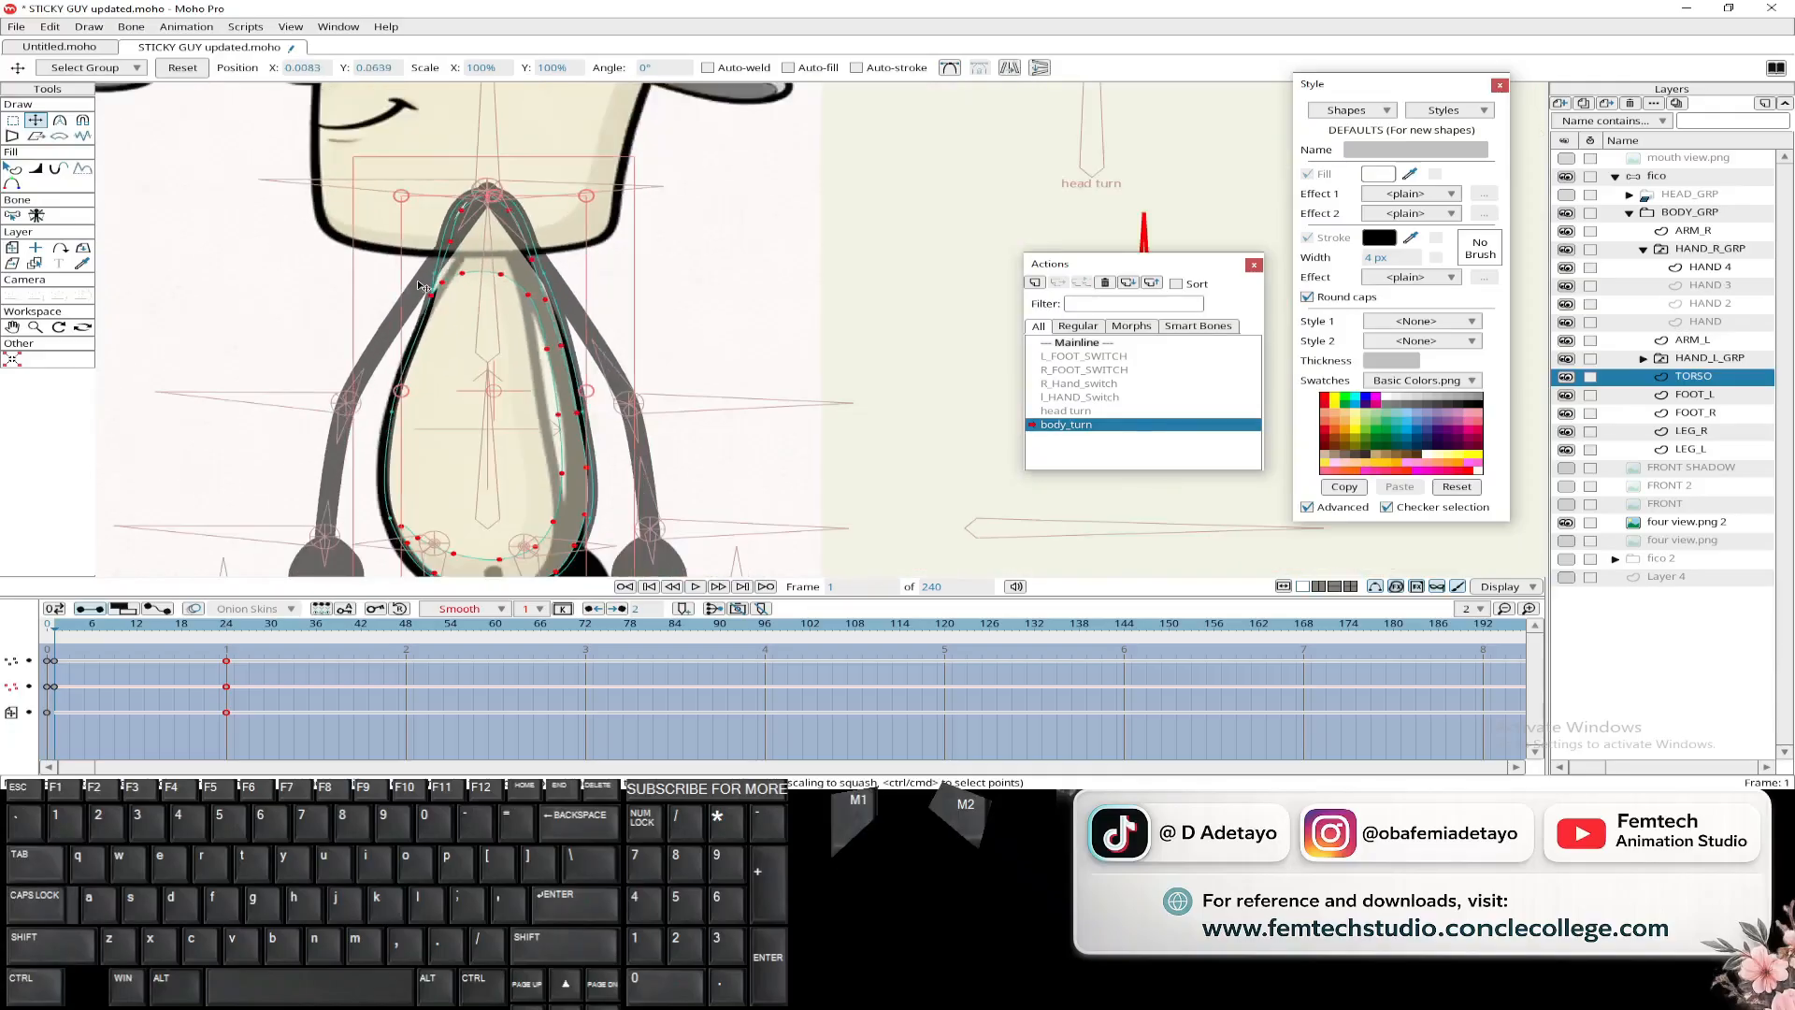
scroll(421, 286, down, 2)
drag(485, 267, 769, 269)
- Reposition the torso outline's points along the left shoulder and neck to match the turned body reference
scroll(408, 288, up, 4)
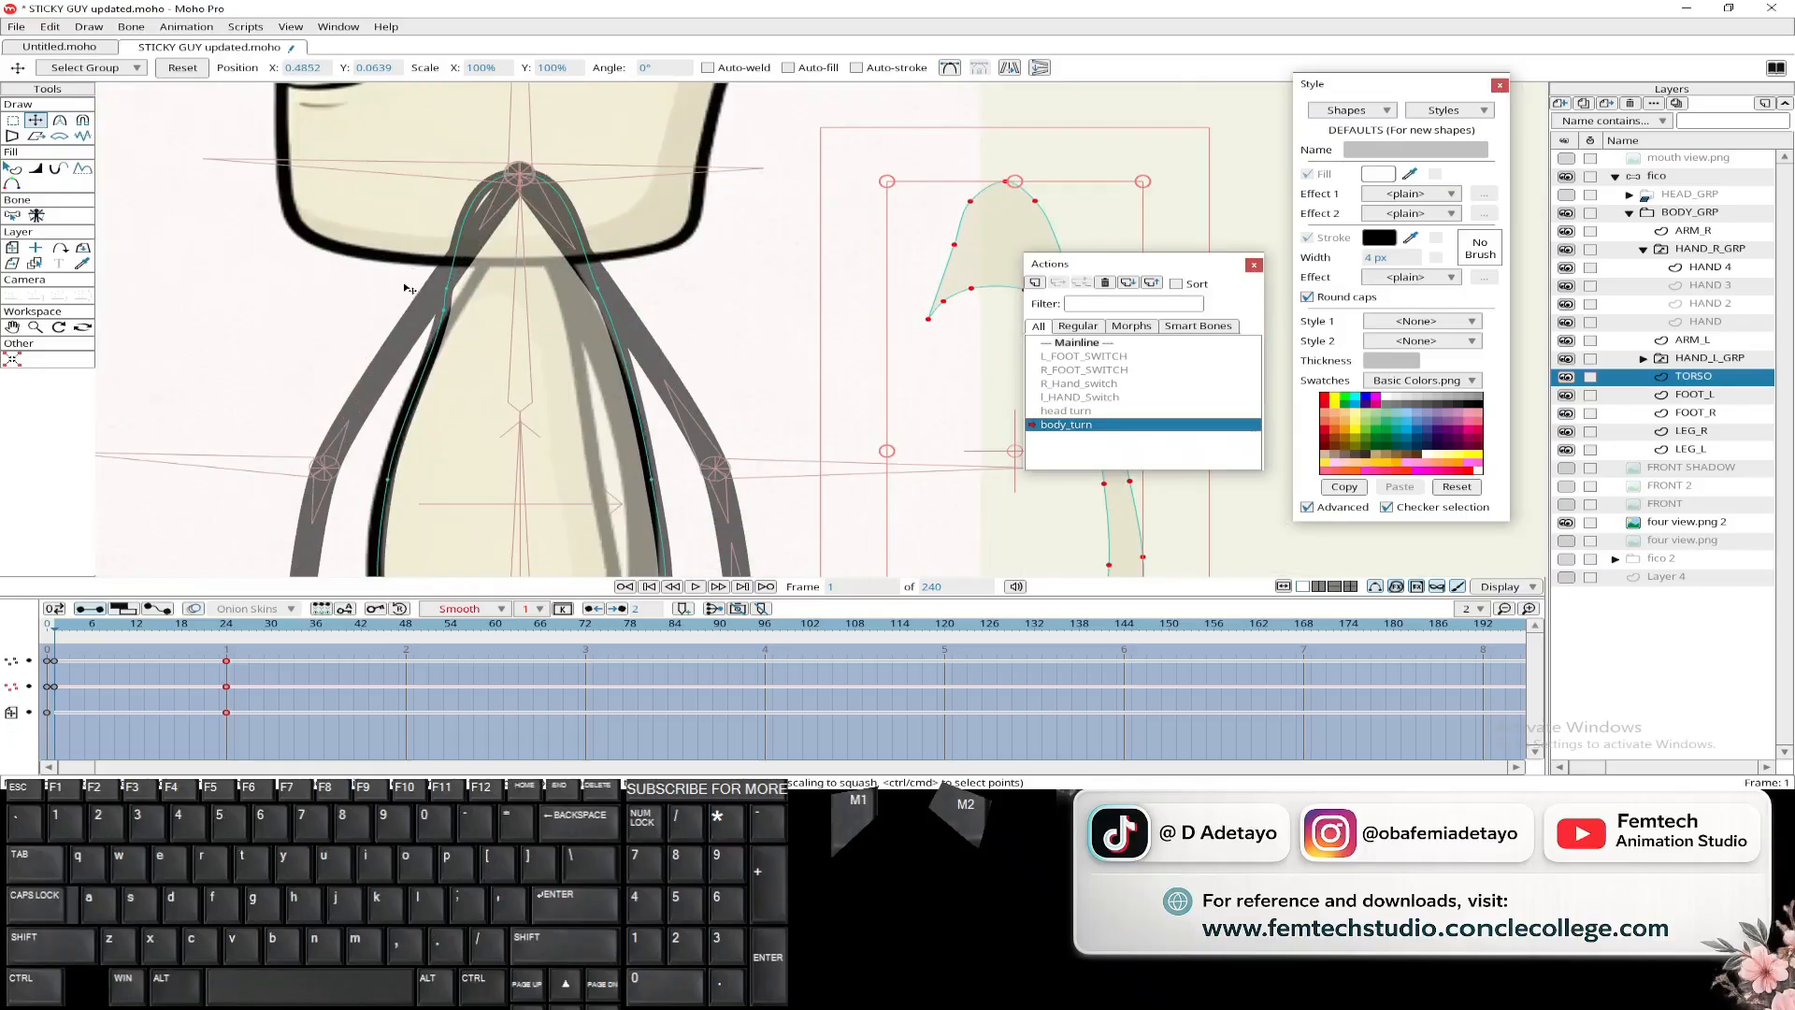
click(474, 335)
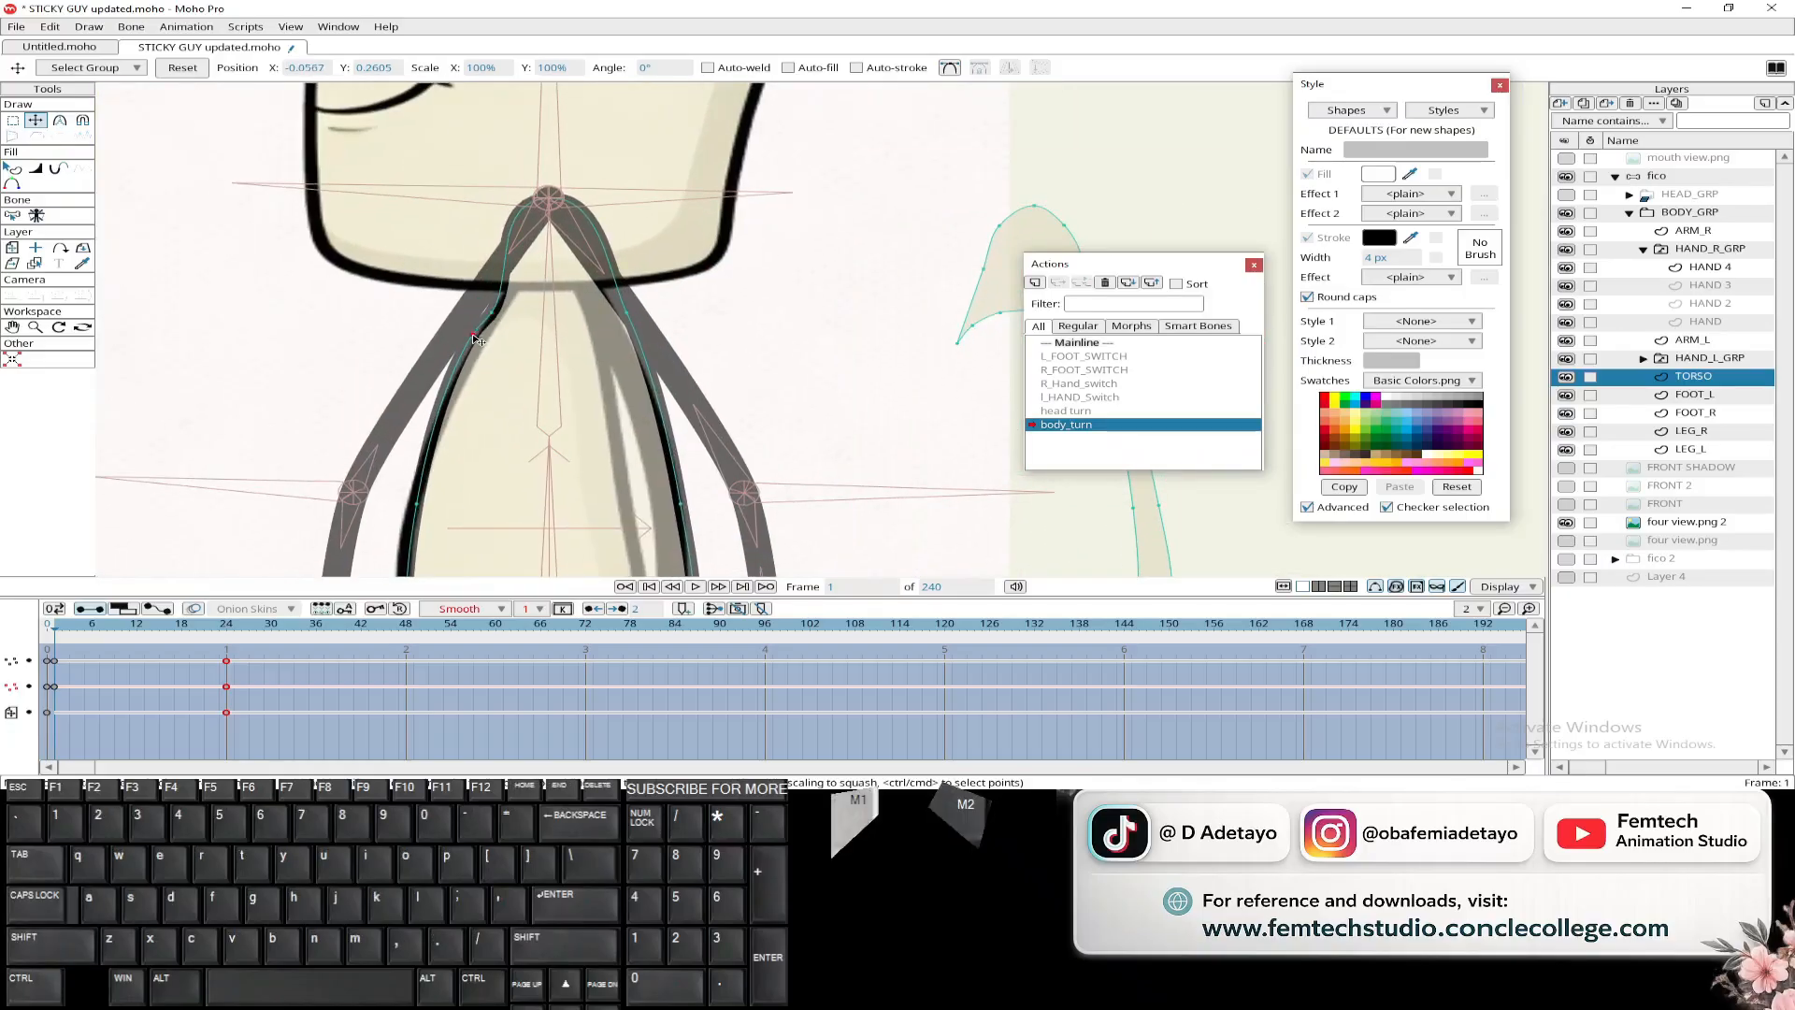
drag(474, 335, 477, 340)
scroll(524, 215, up, 1)
drag(524, 215, 542, 245)
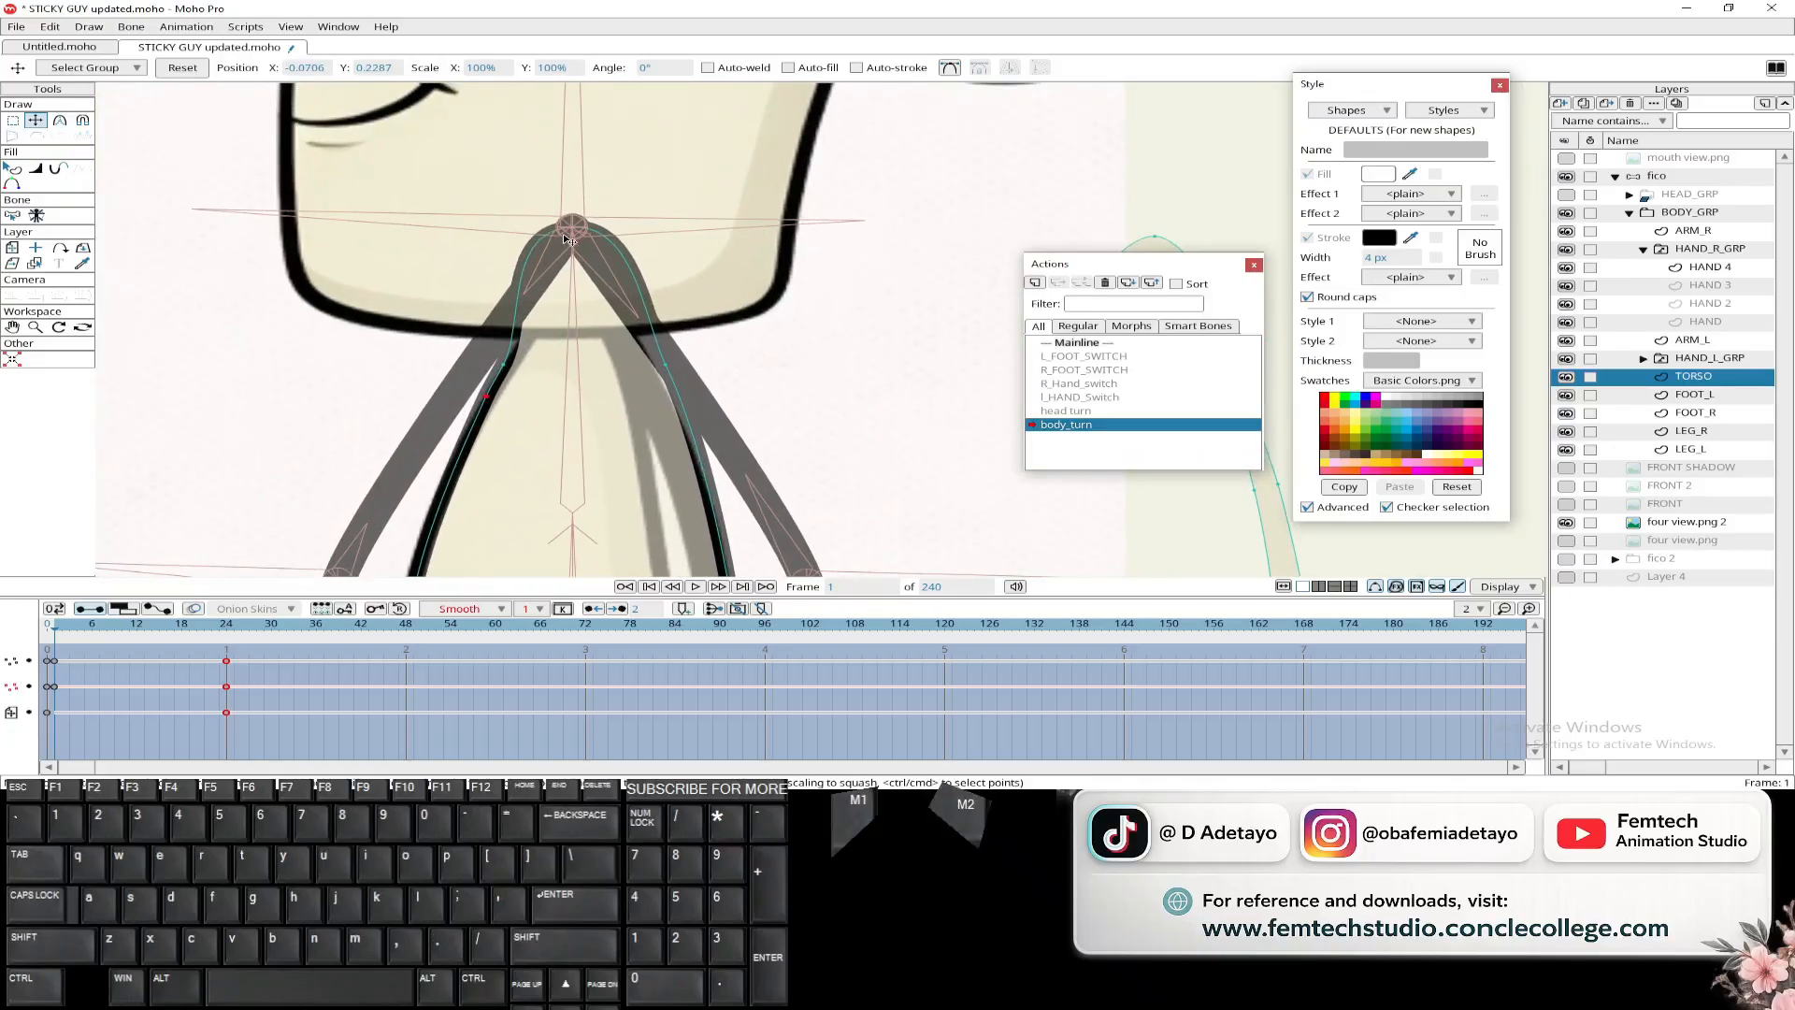
drag(506, 364, 530, 325)
- Pull the torso outline's right side and bottom points inward to follow the reference, and check the pose on the timeline
drag(668, 364, 627, 355)
scroll(628, 430, down, 2)
drag(628, 430, 606, 321)
drag(674, 404, 630, 403)
drag(628, 490, 626, 383)
drag(677, 408, 630, 467)
drag(656, 410, 648, 409)
drag(632, 298, 628, 298)
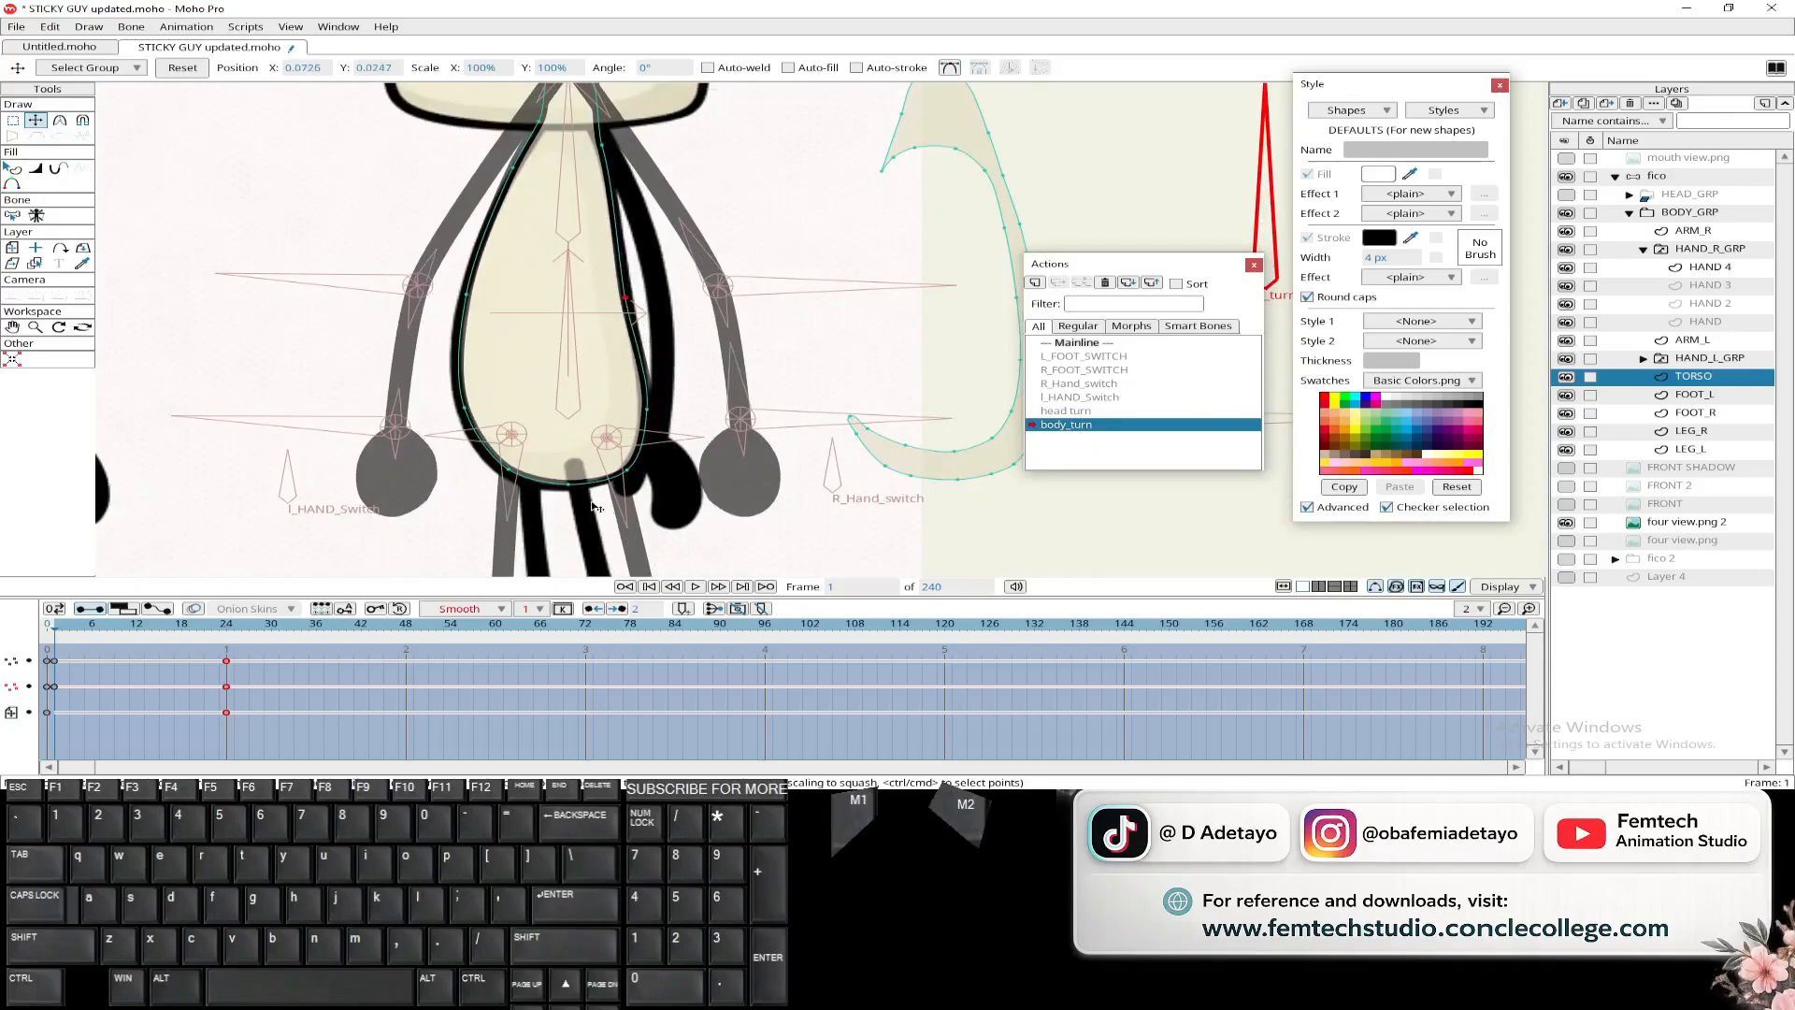
scroll(470, 412, down, 5)
click(160, 638)
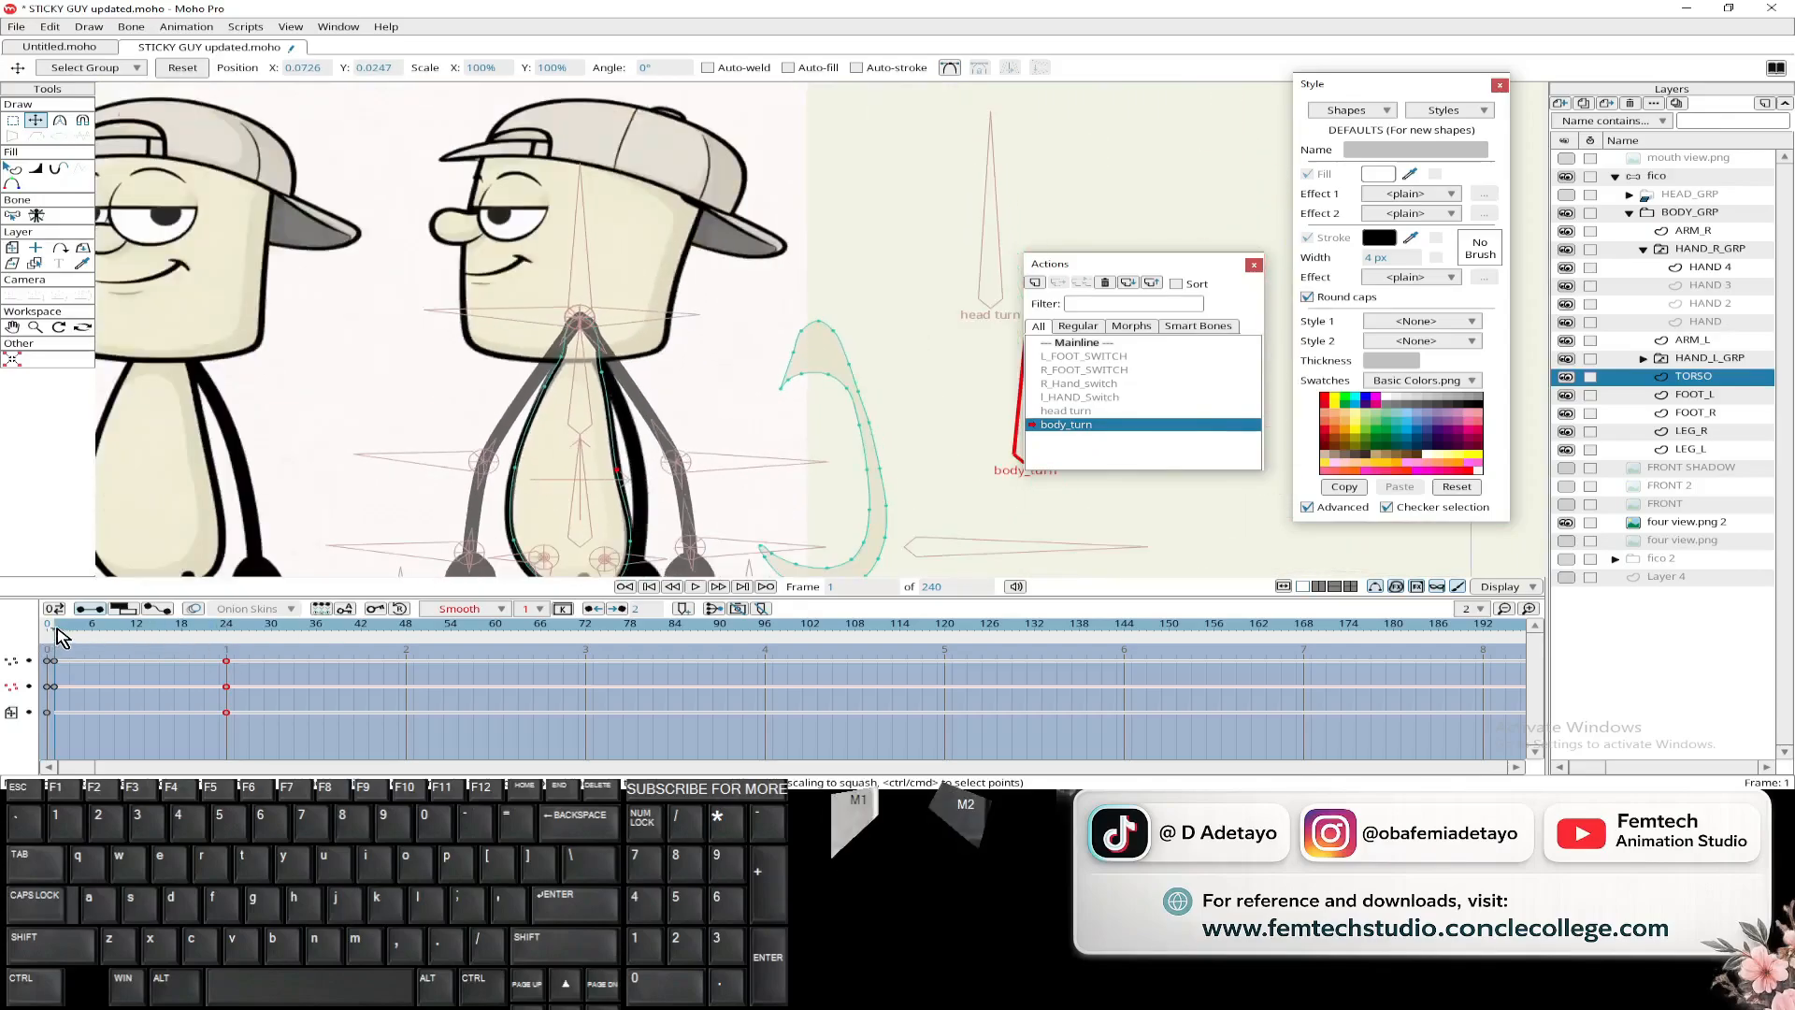
click(52, 653)
mouse_move(56, 651)
mouse_down()
mouse_move(229, 655)
mouse_move(54, 652)
mouse_up()
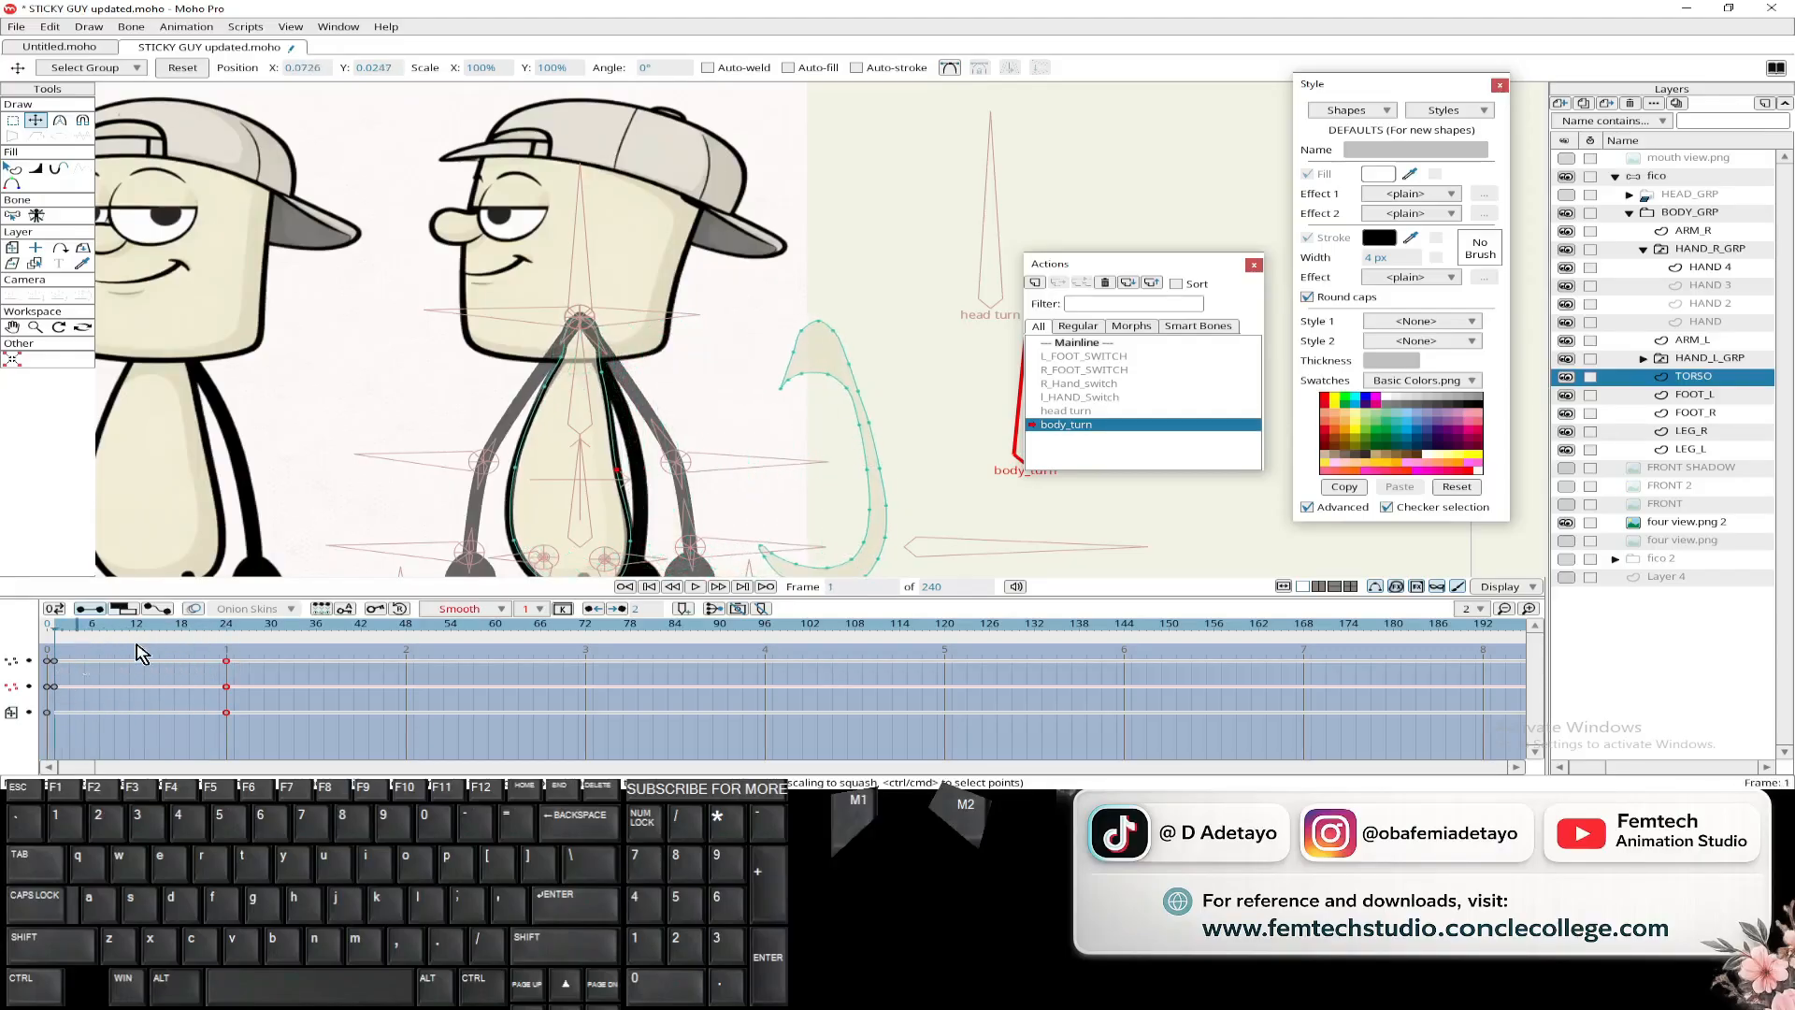
- Select the whole shading shape and move it back over the torso, aligned with the body's lower edge
click(779, 390)
key(Tab)
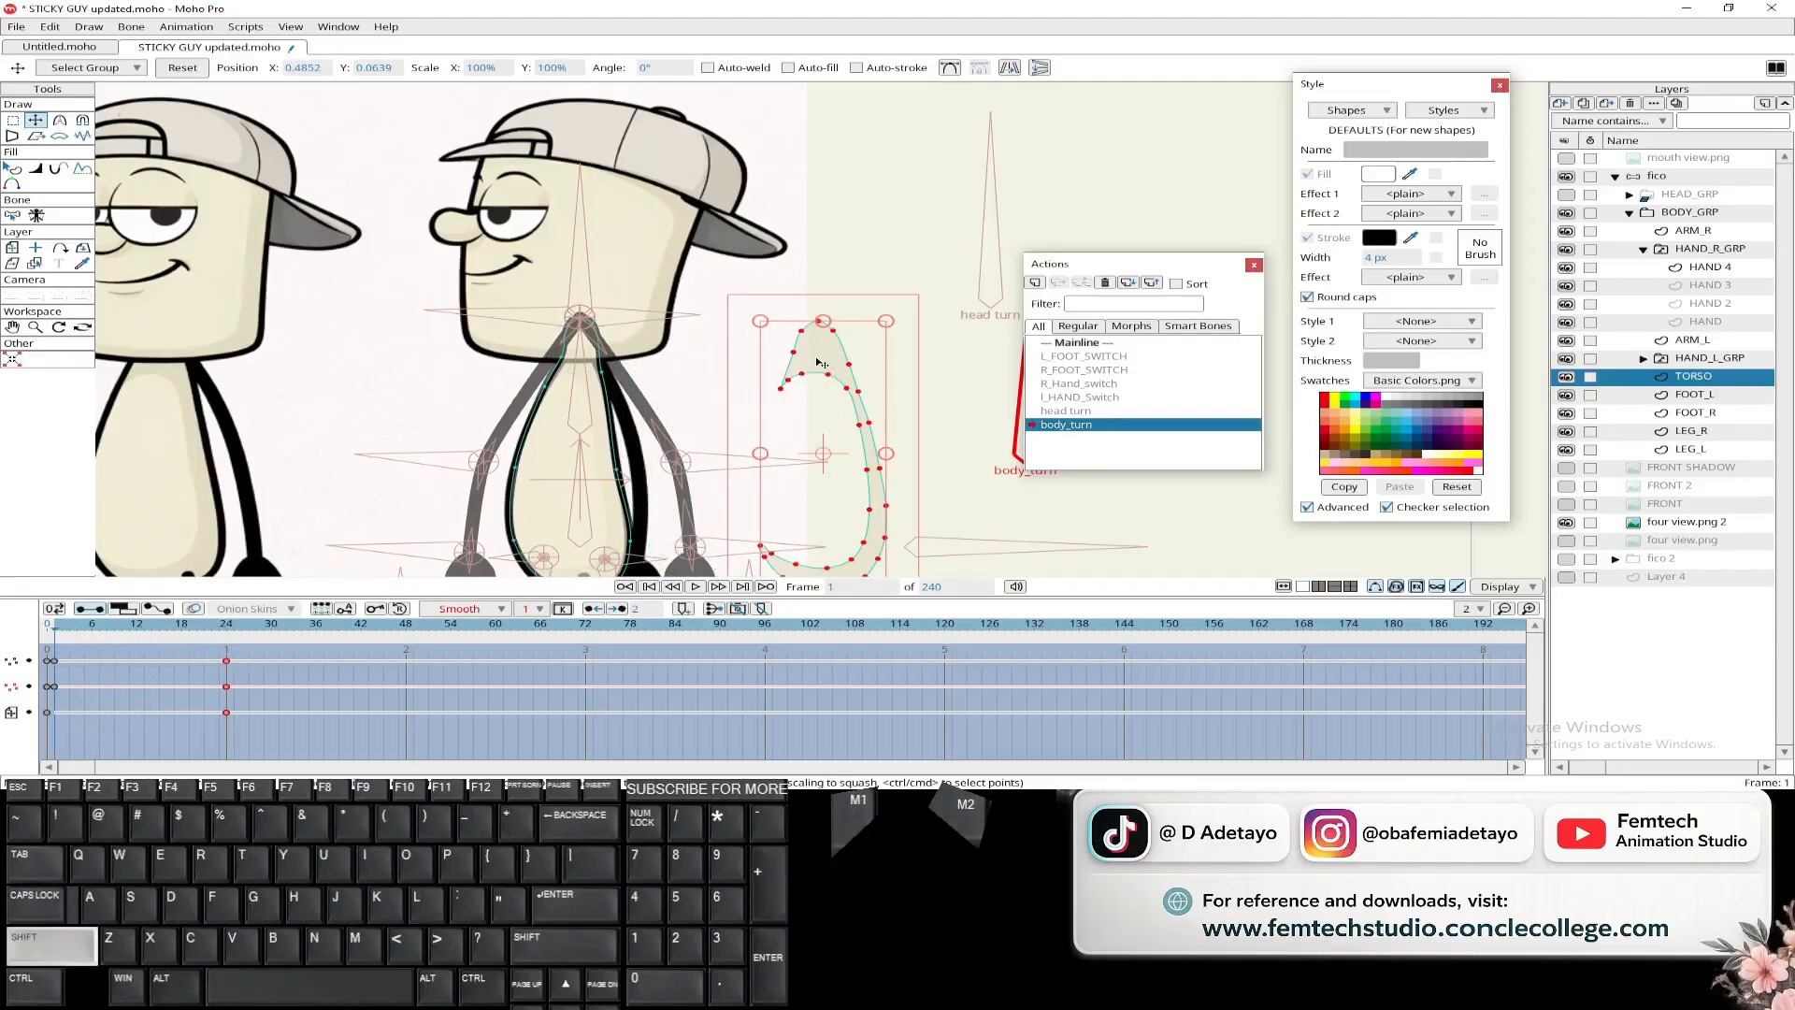
drag(820, 362, 581, 356)
scroll(548, 435, up, 3)
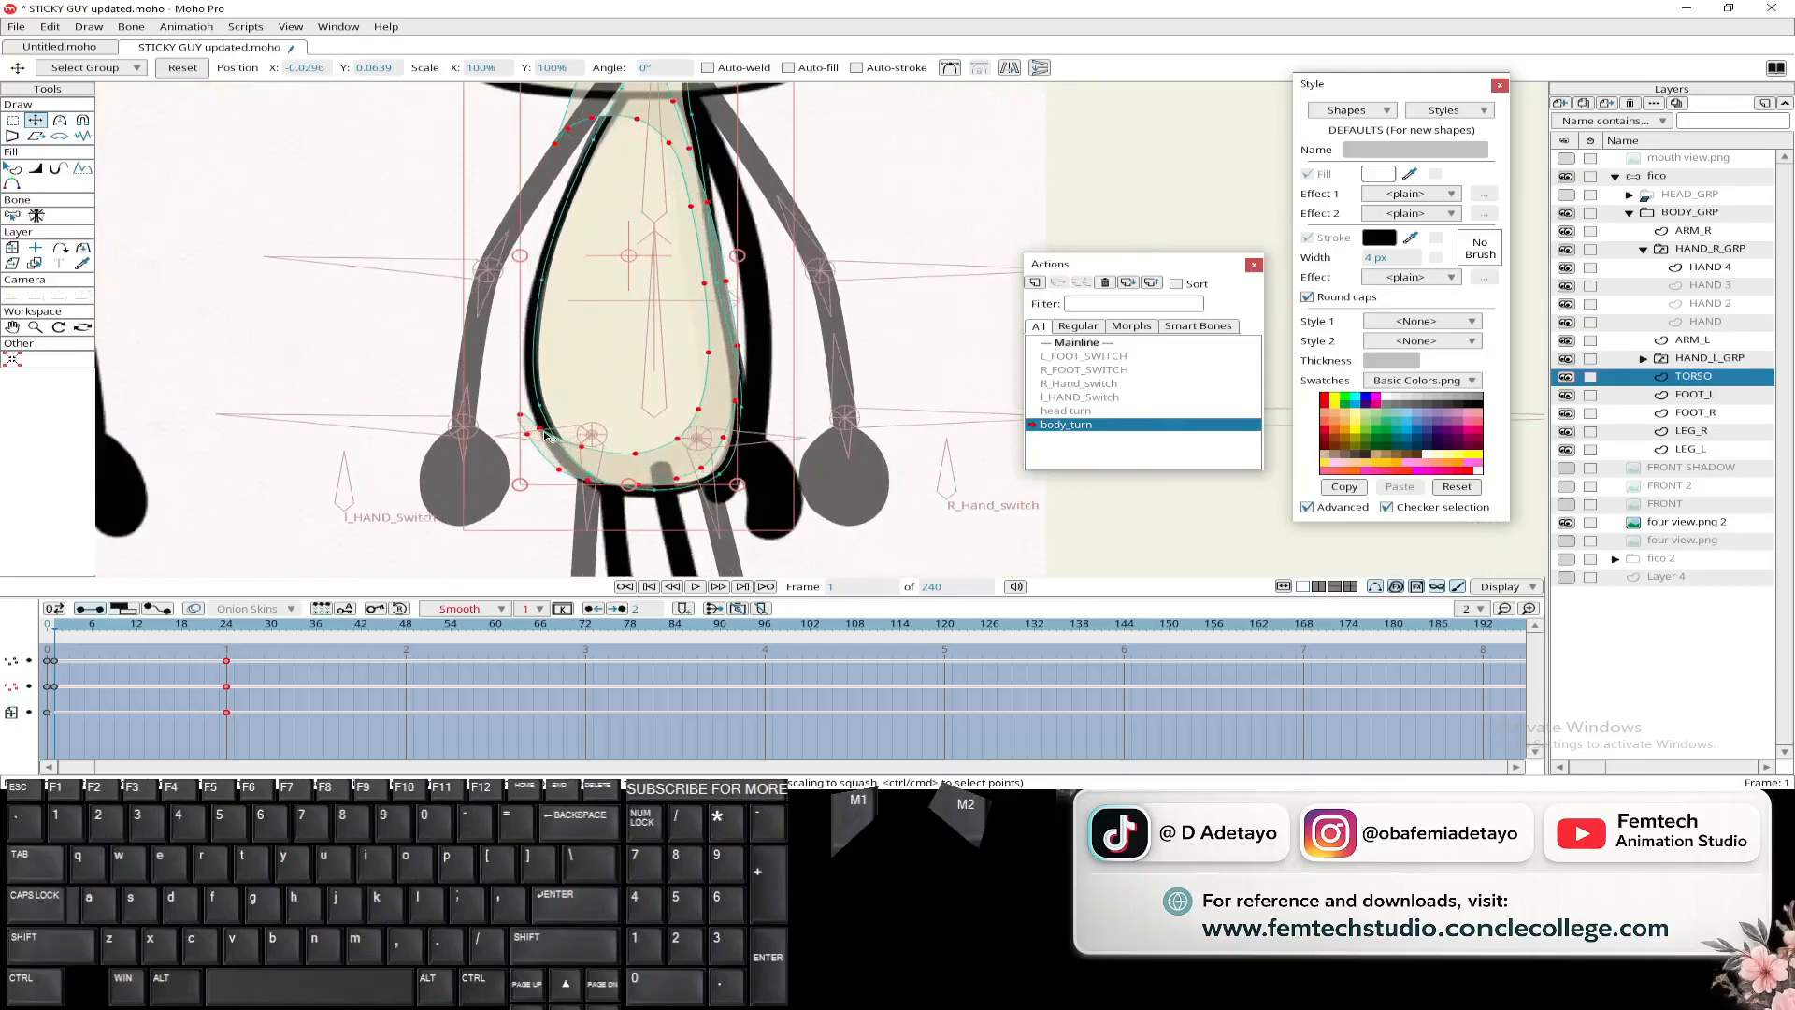
drag(711, 379, 736, 384)
key(ctrl+z)
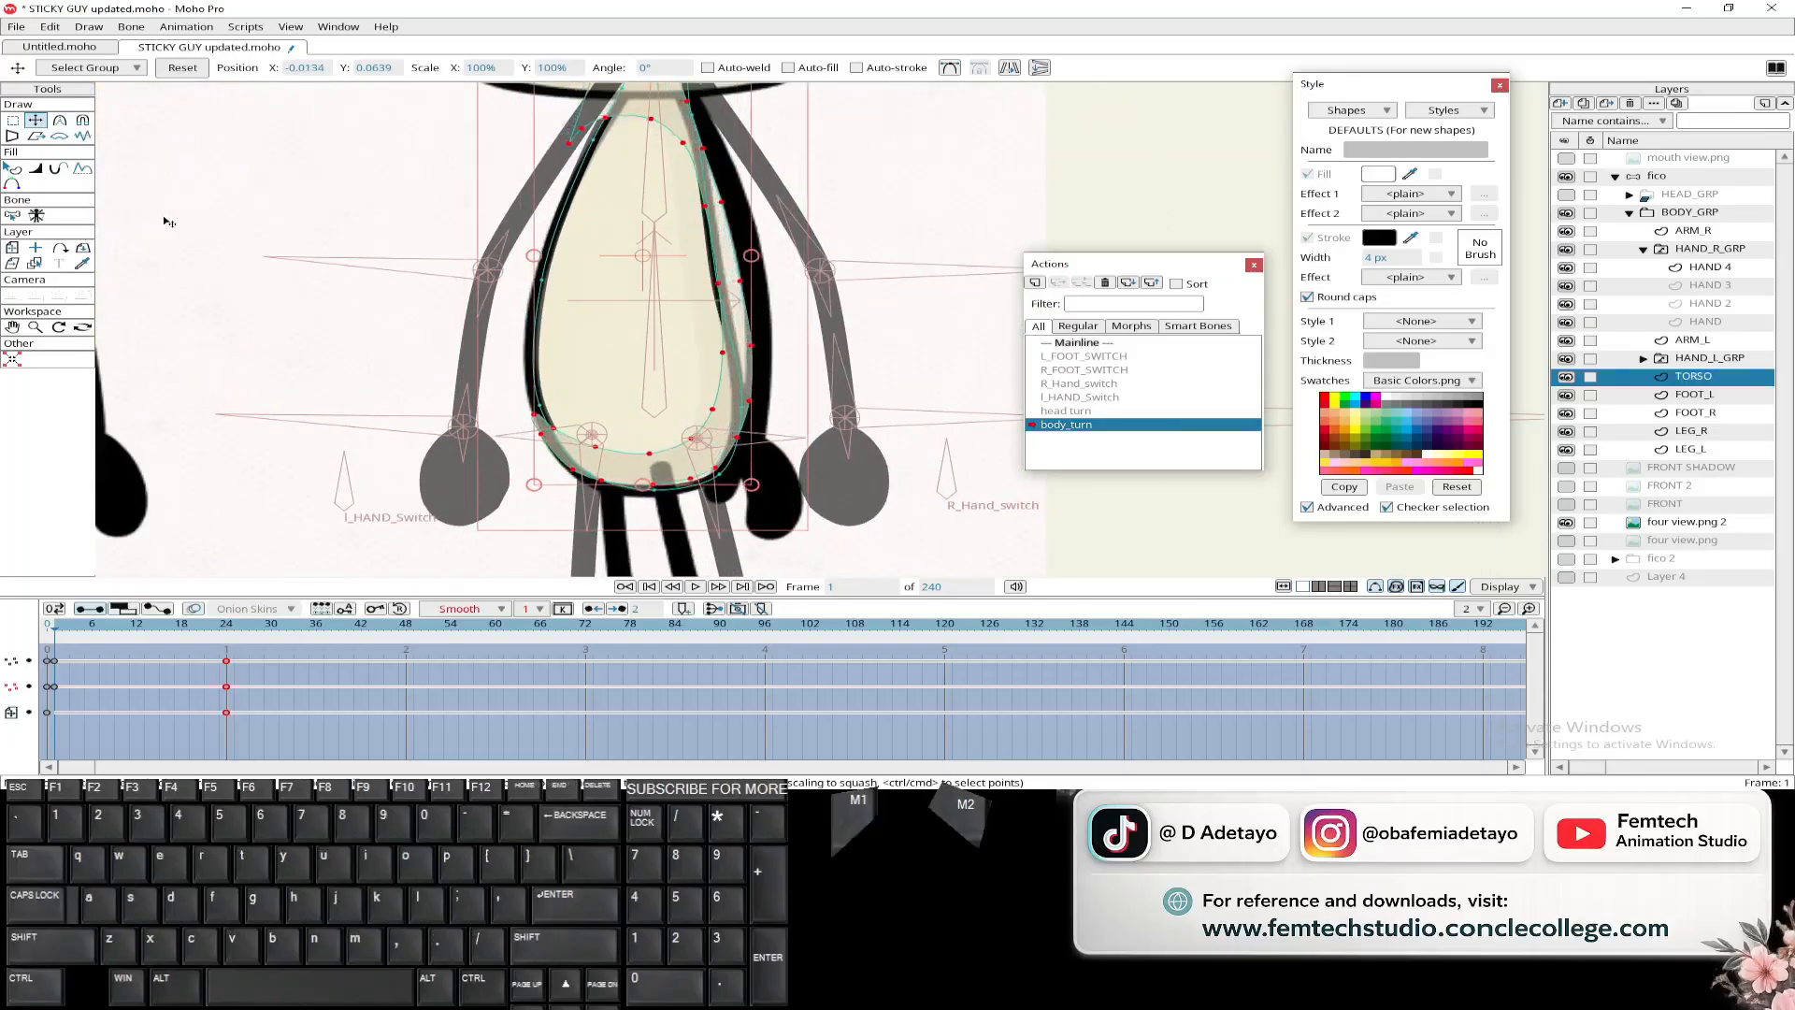
click(165, 220)
- Reshape the shading's lower-left tip, bottom curve and inner right edge to fit the turned torso
scroll(498, 423, up, 2)
drag(552, 413, 586, 433)
drag(563, 441, 775, 512)
drag(778, 447, 788, 404)
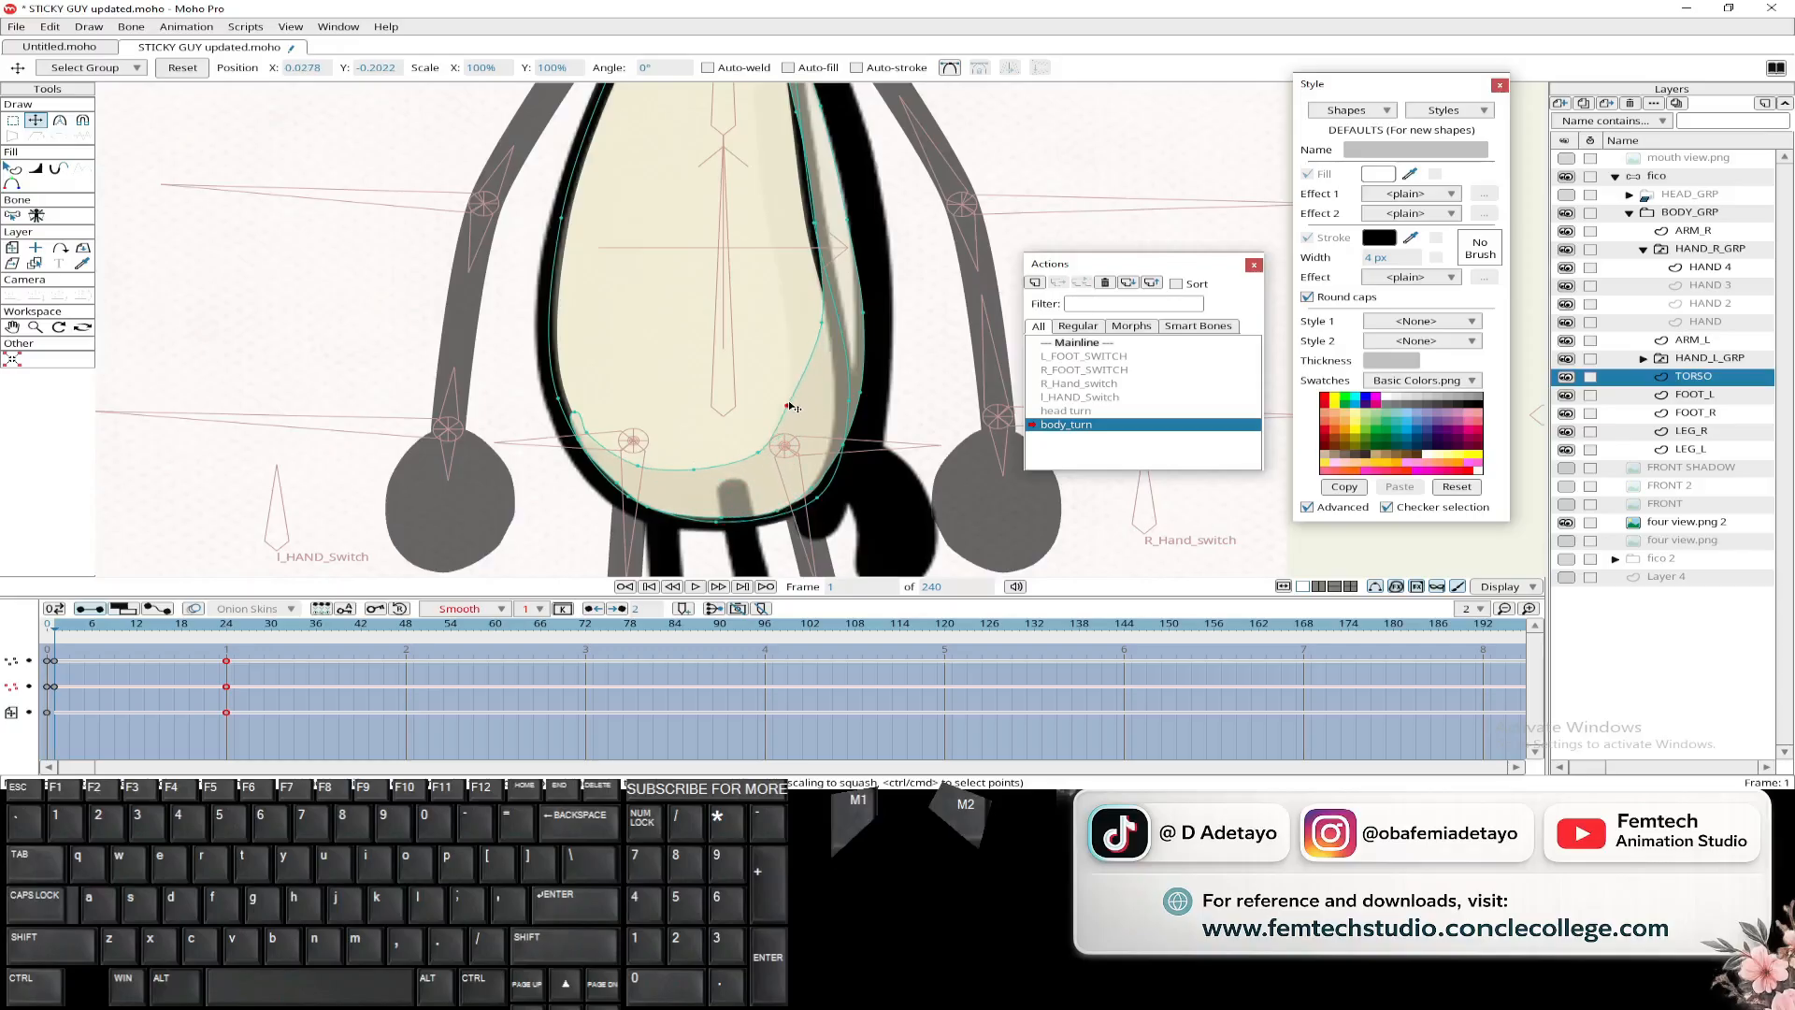
drag(815, 342, 789, 502)
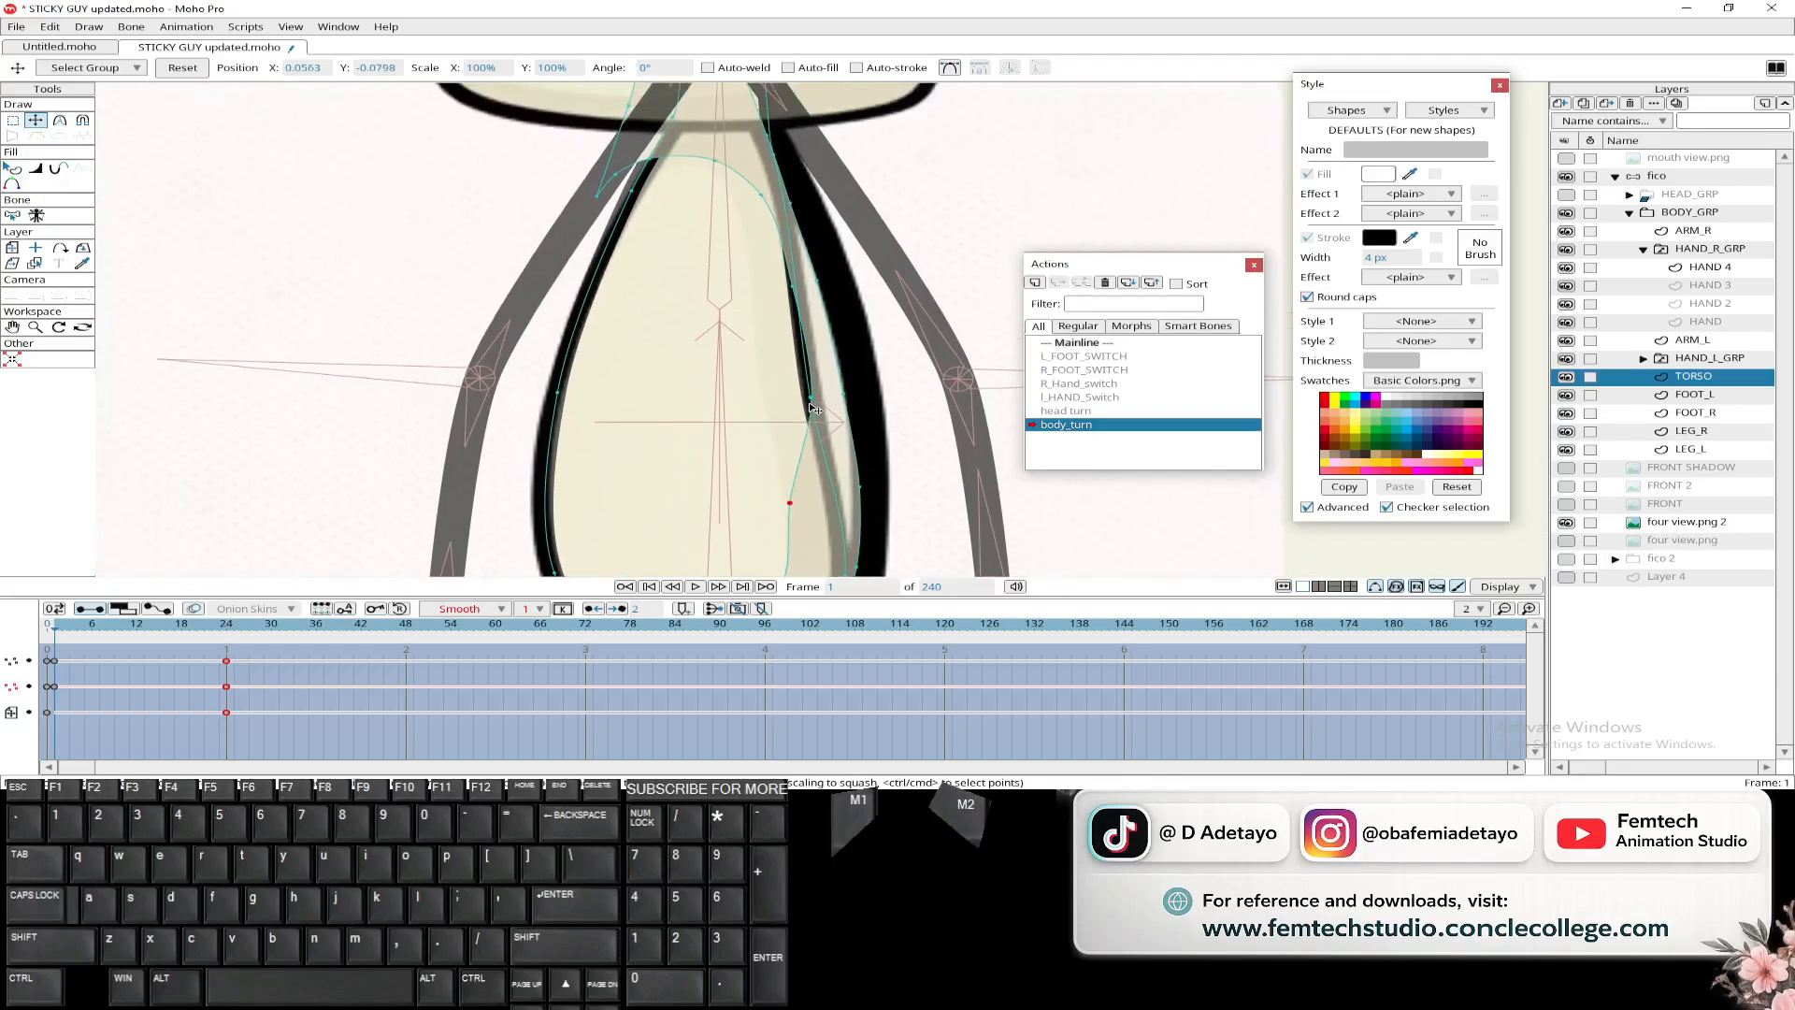
drag(808, 404, 762, 412)
drag(794, 291, 784, 431)
drag(786, 328, 681, 393)
- Fit the upper points of the shading shape to the torso's shoulder, neck and inner top edge
scroll(681, 387, up, 3)
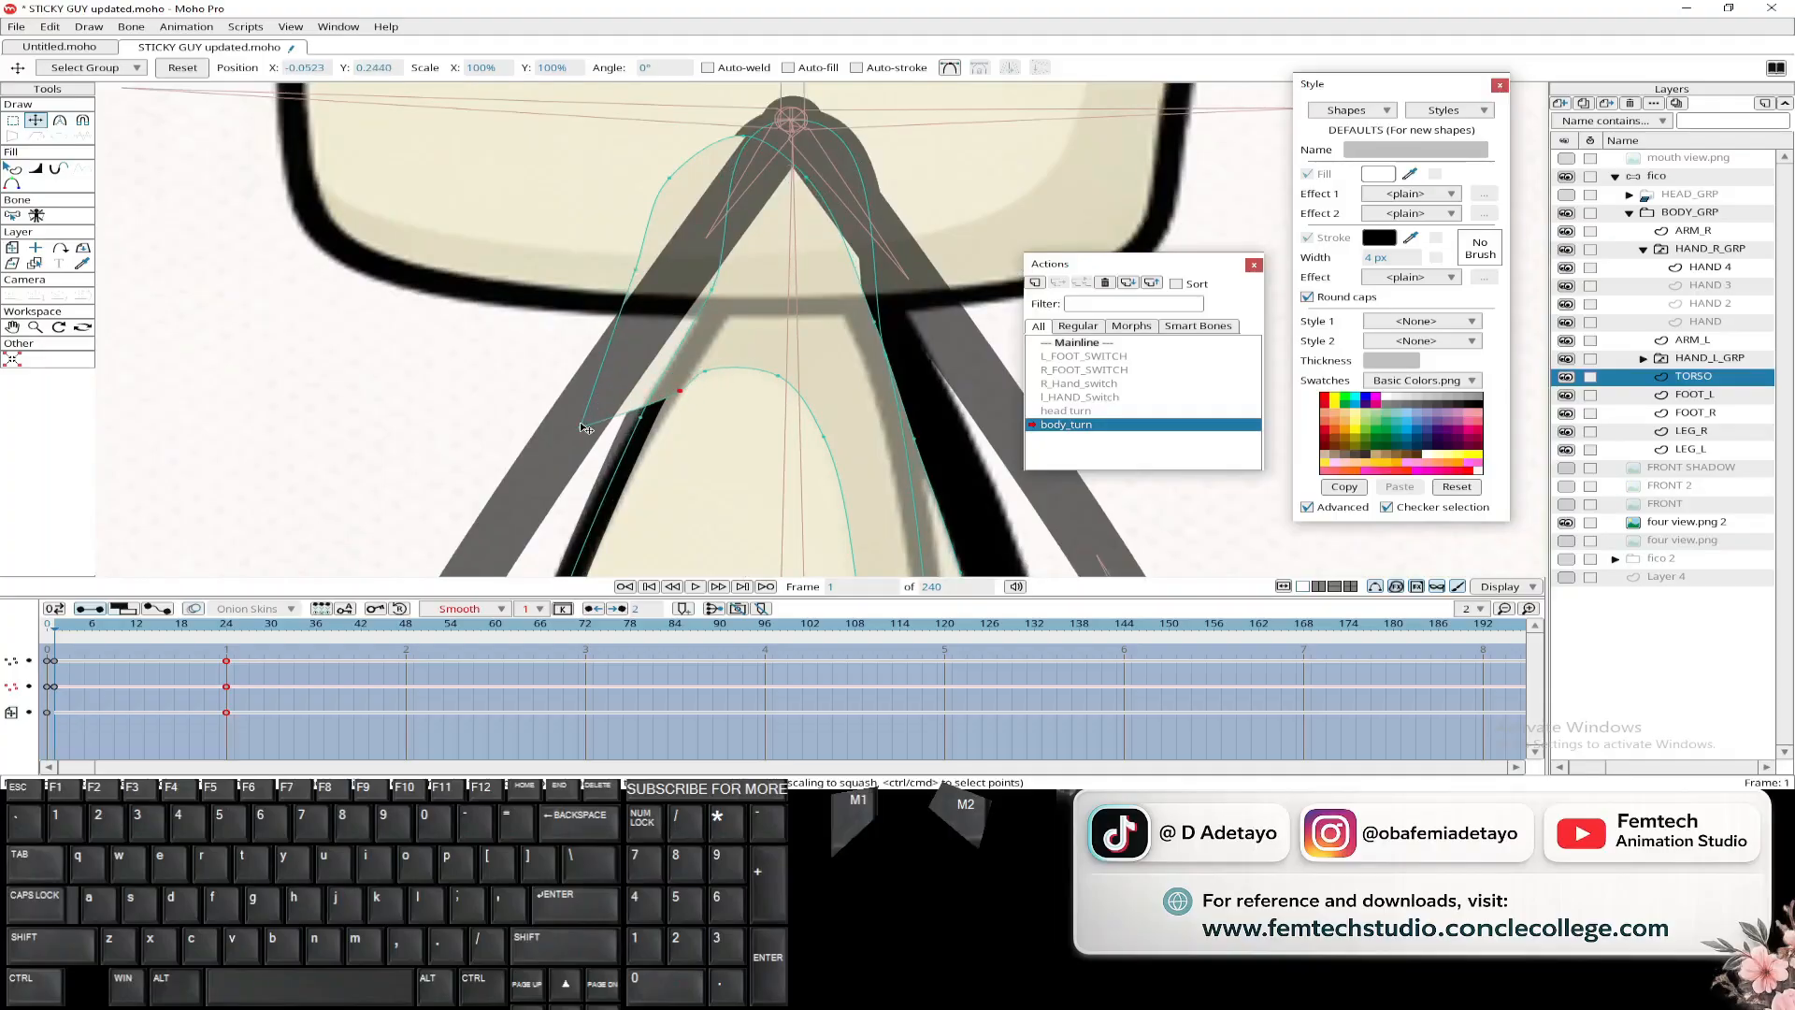
drag(581, 428, 647, 433)
drag(636, 272, 697, 332)
drag(670, 178, 748, 222)
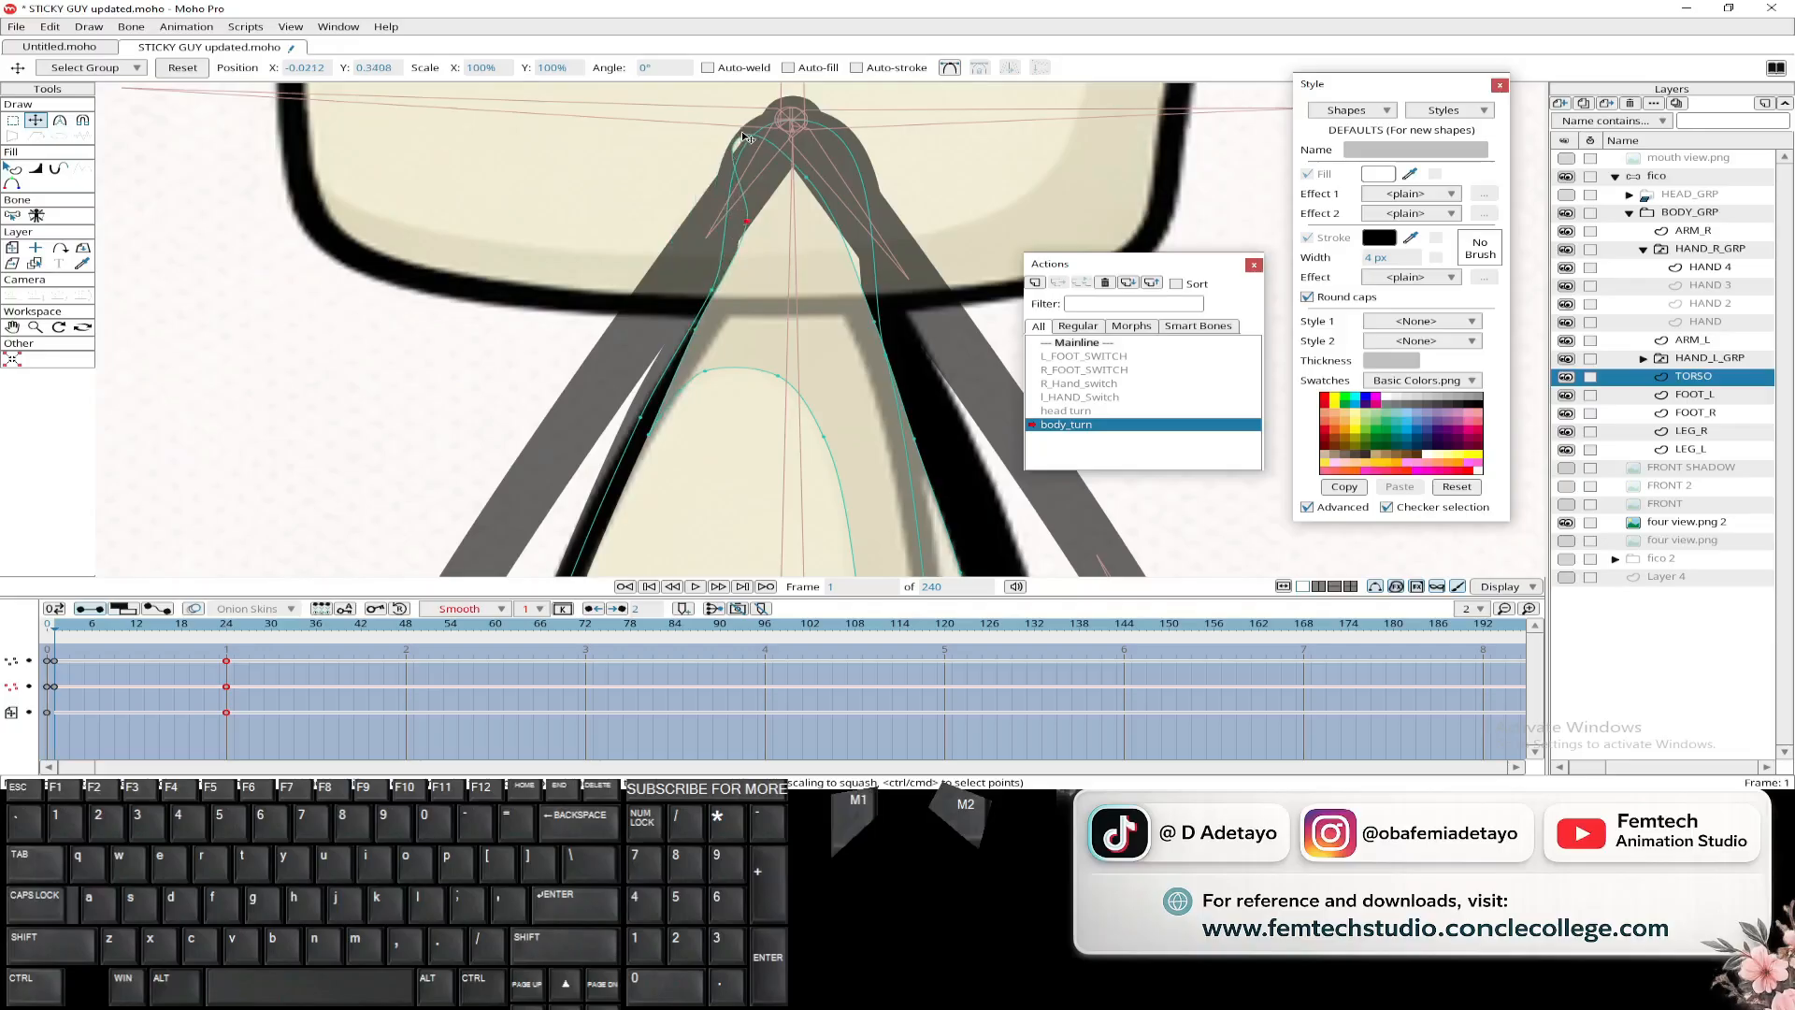
drag(744, 136, 792, 169)
drag(873, 321, 861, 258)
drag(821, 335, 765, 297)
- Refine the right-side points of the torso and shading, and adjust the curvature at the torso's lower-right edge
scroll(810, 348, down, 4)
mouse_move(718, 369)
mouse_down()
mouse_move(665, 281)
mouse_move(718, 274)
mouse_move(747, 354)
mouse_up()
scroll(691, 341, down, 3)
scroll(691, 338, up, 5)
drag(801, 452, 771, 457)
drag(796, 535, 775, 414)
drag(735, 513, 761, 471)
key(c)
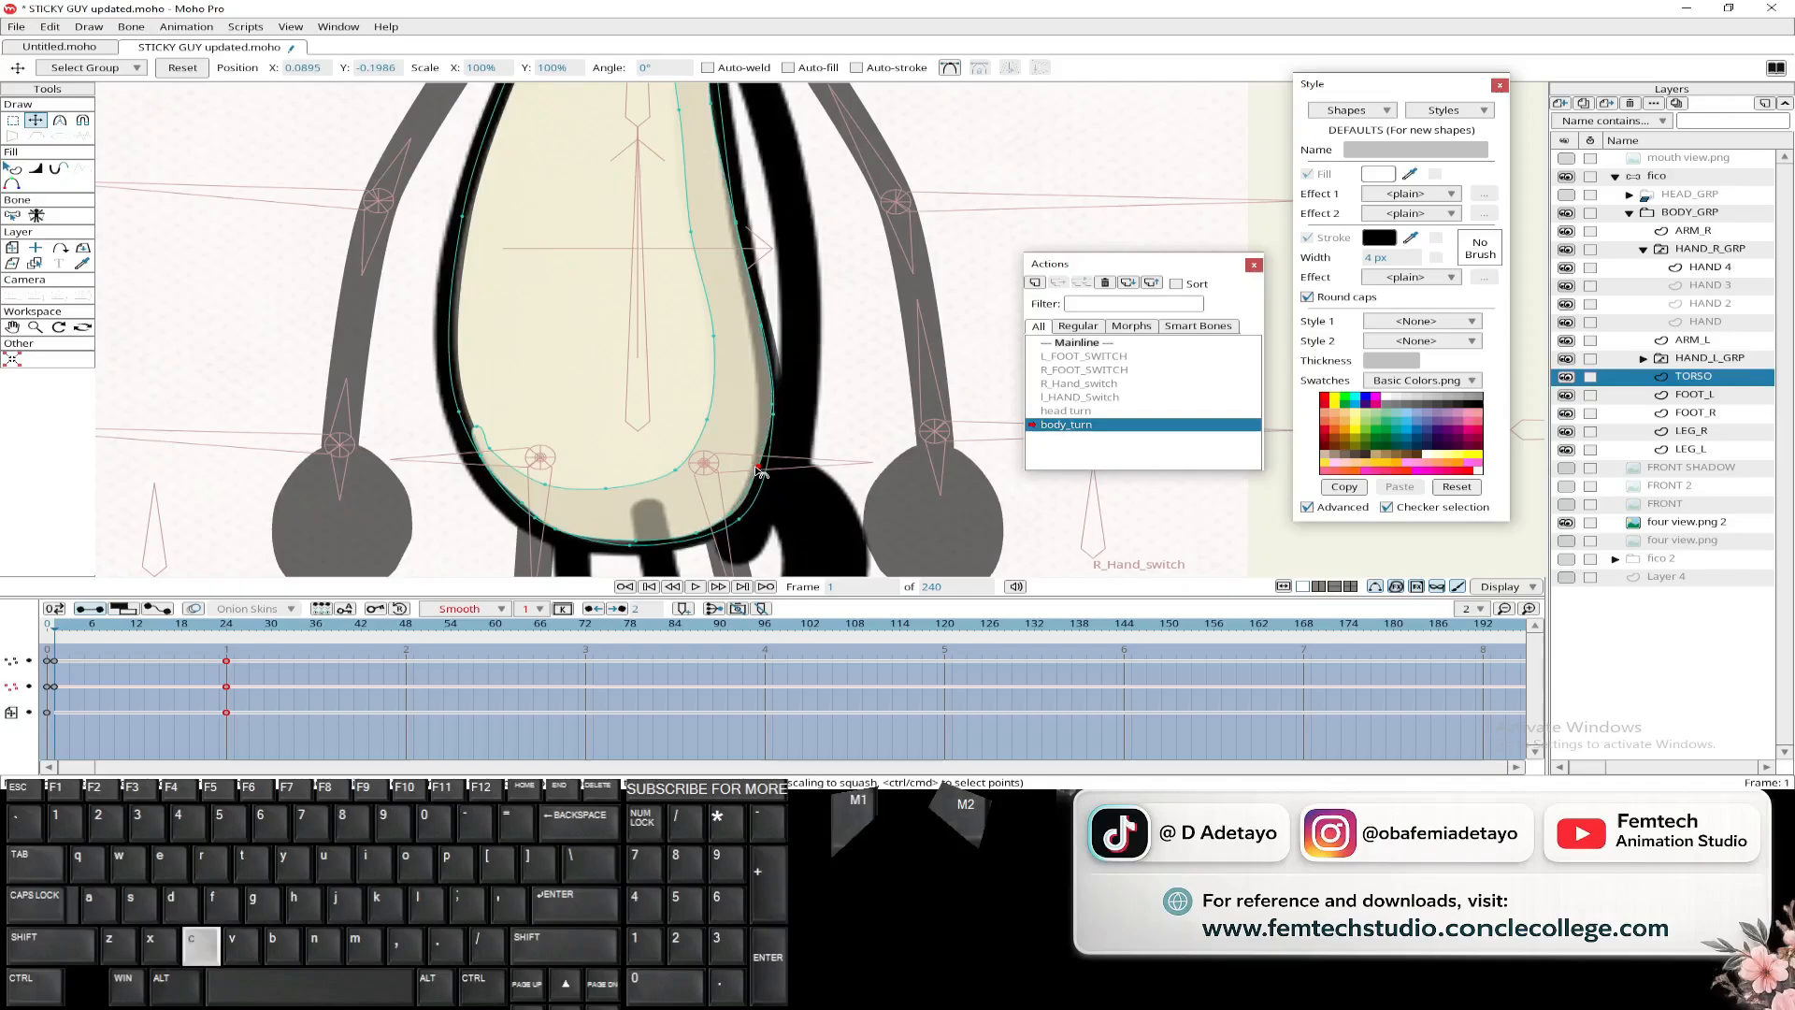
click(750, 492)
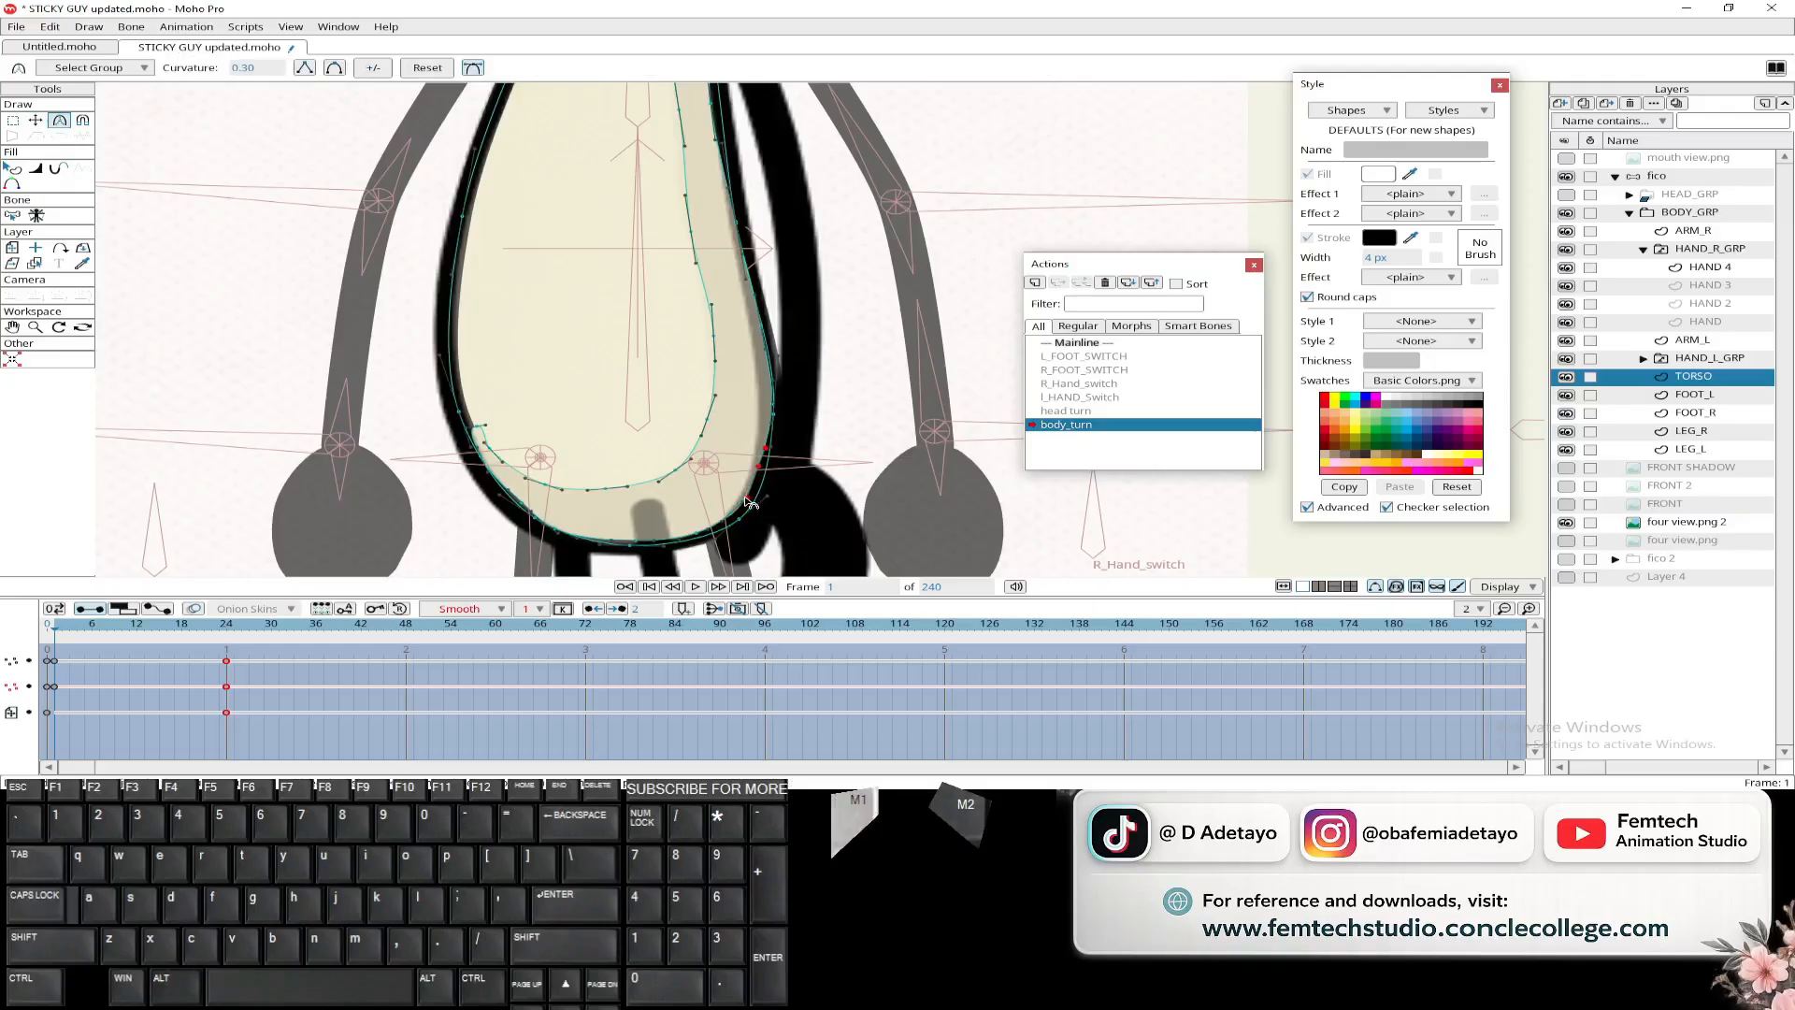
scroll(778, 423, up, 2)
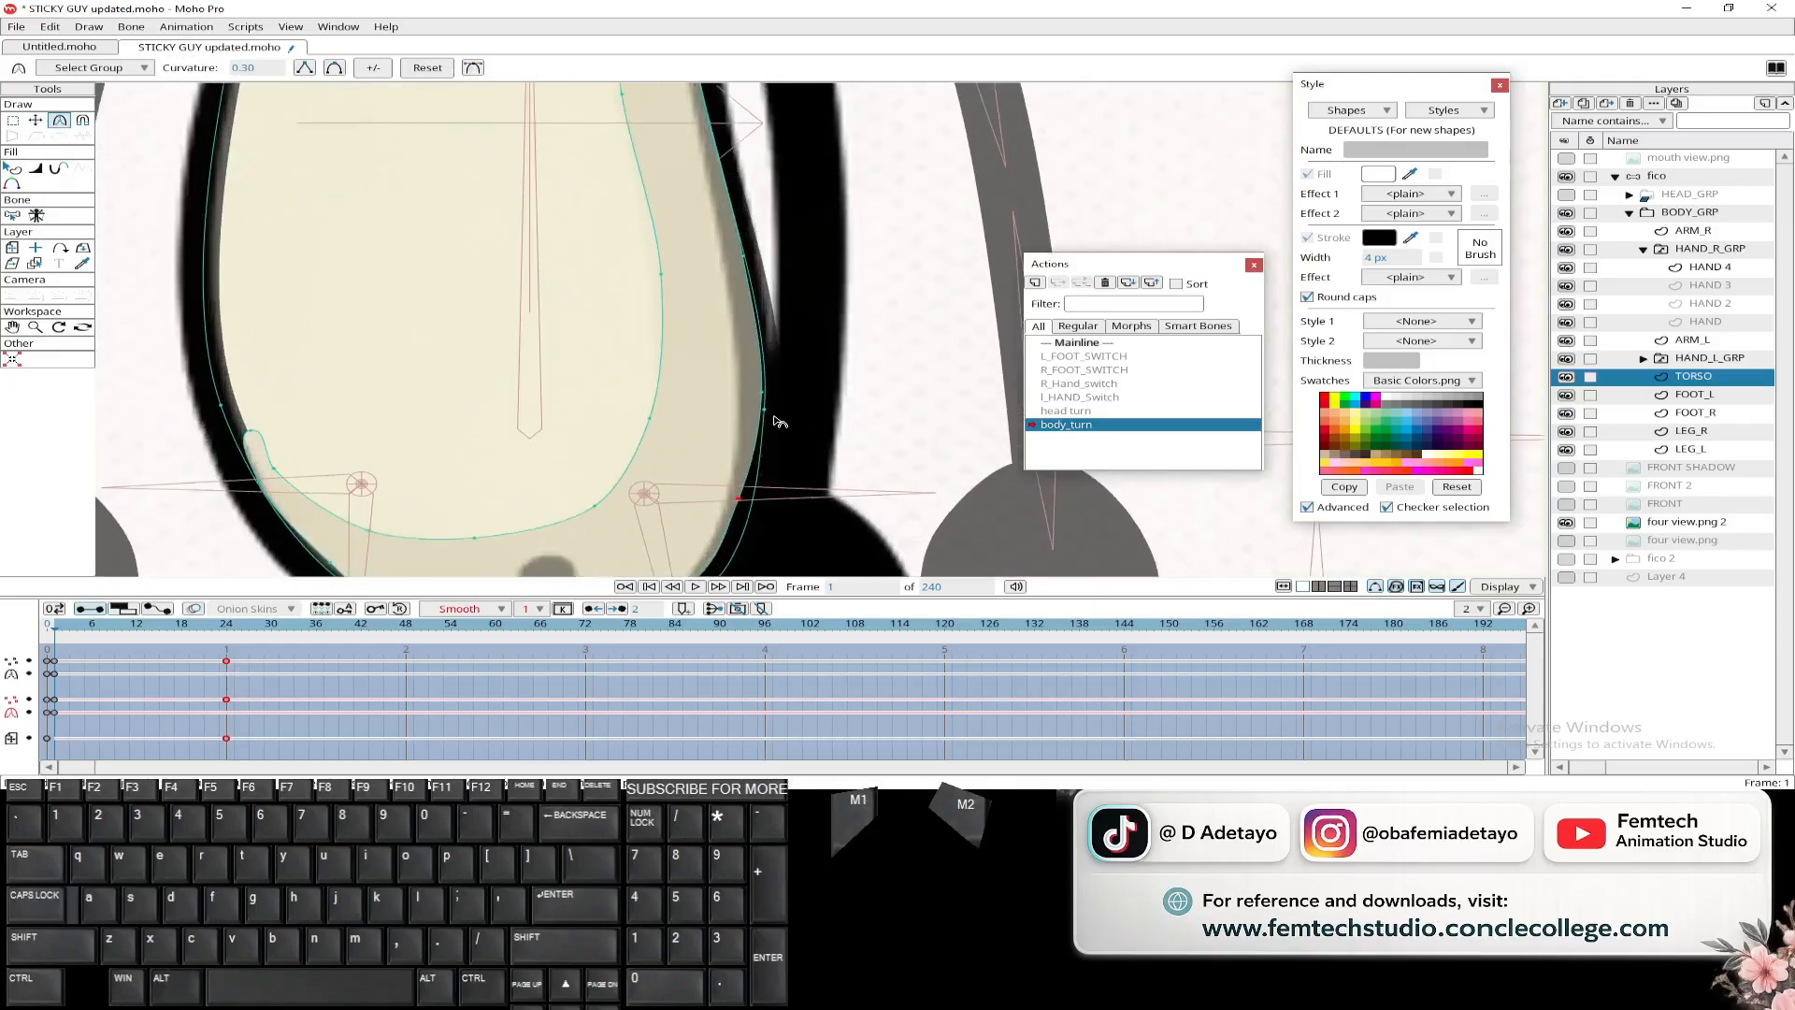
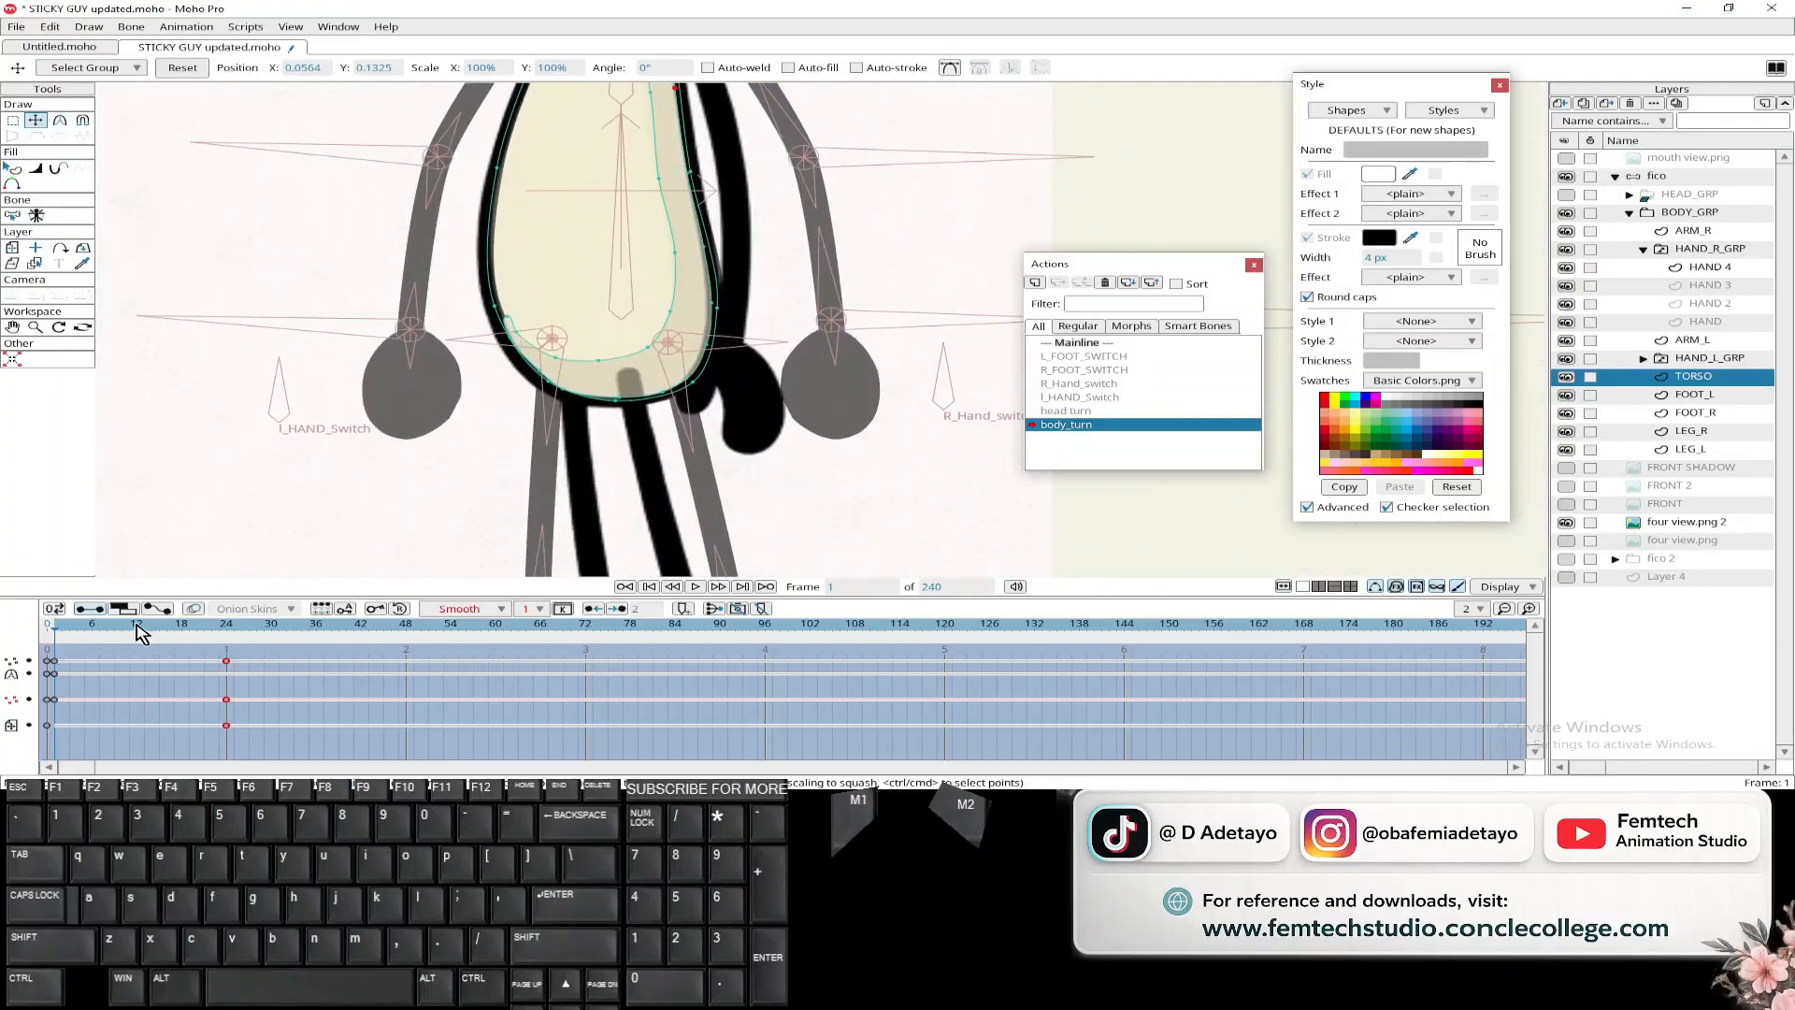
- Examine the torso's turn between frames 1 and 24 against the reference
click(141, 634)
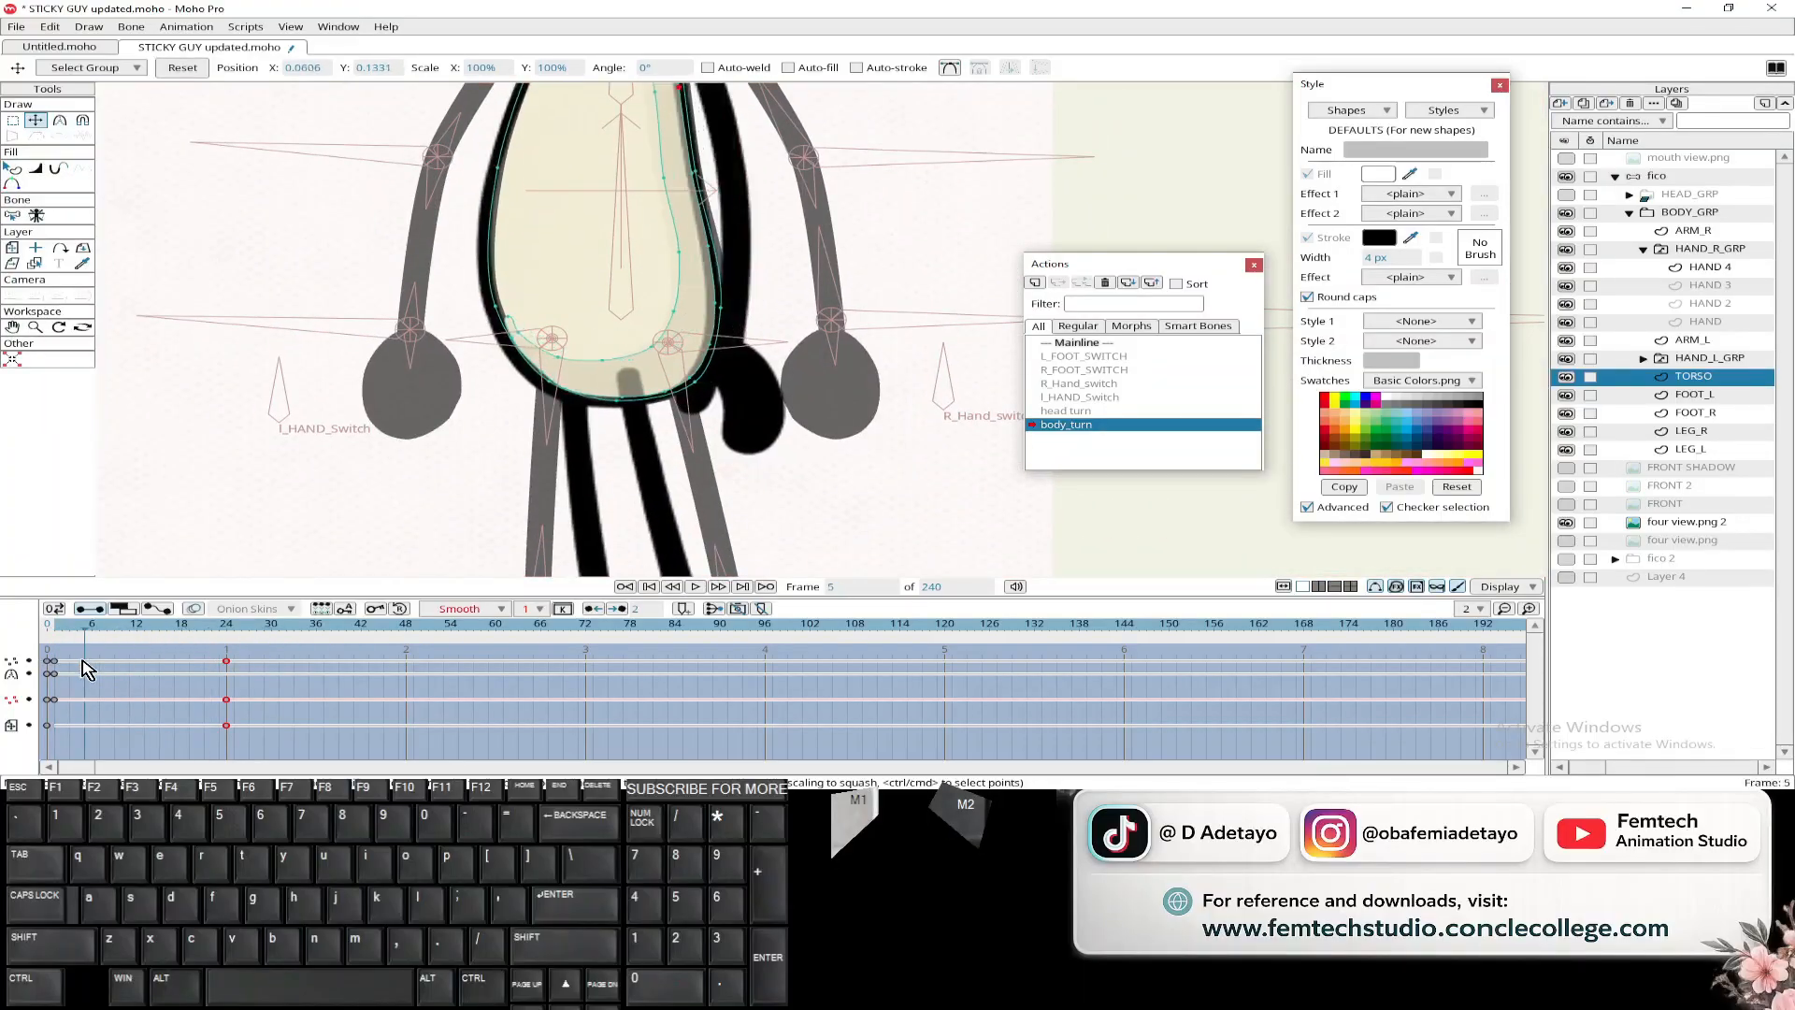
click(72, 685)
drag(72, 685, 56, 687)
scroll(281, 363, down, 6)
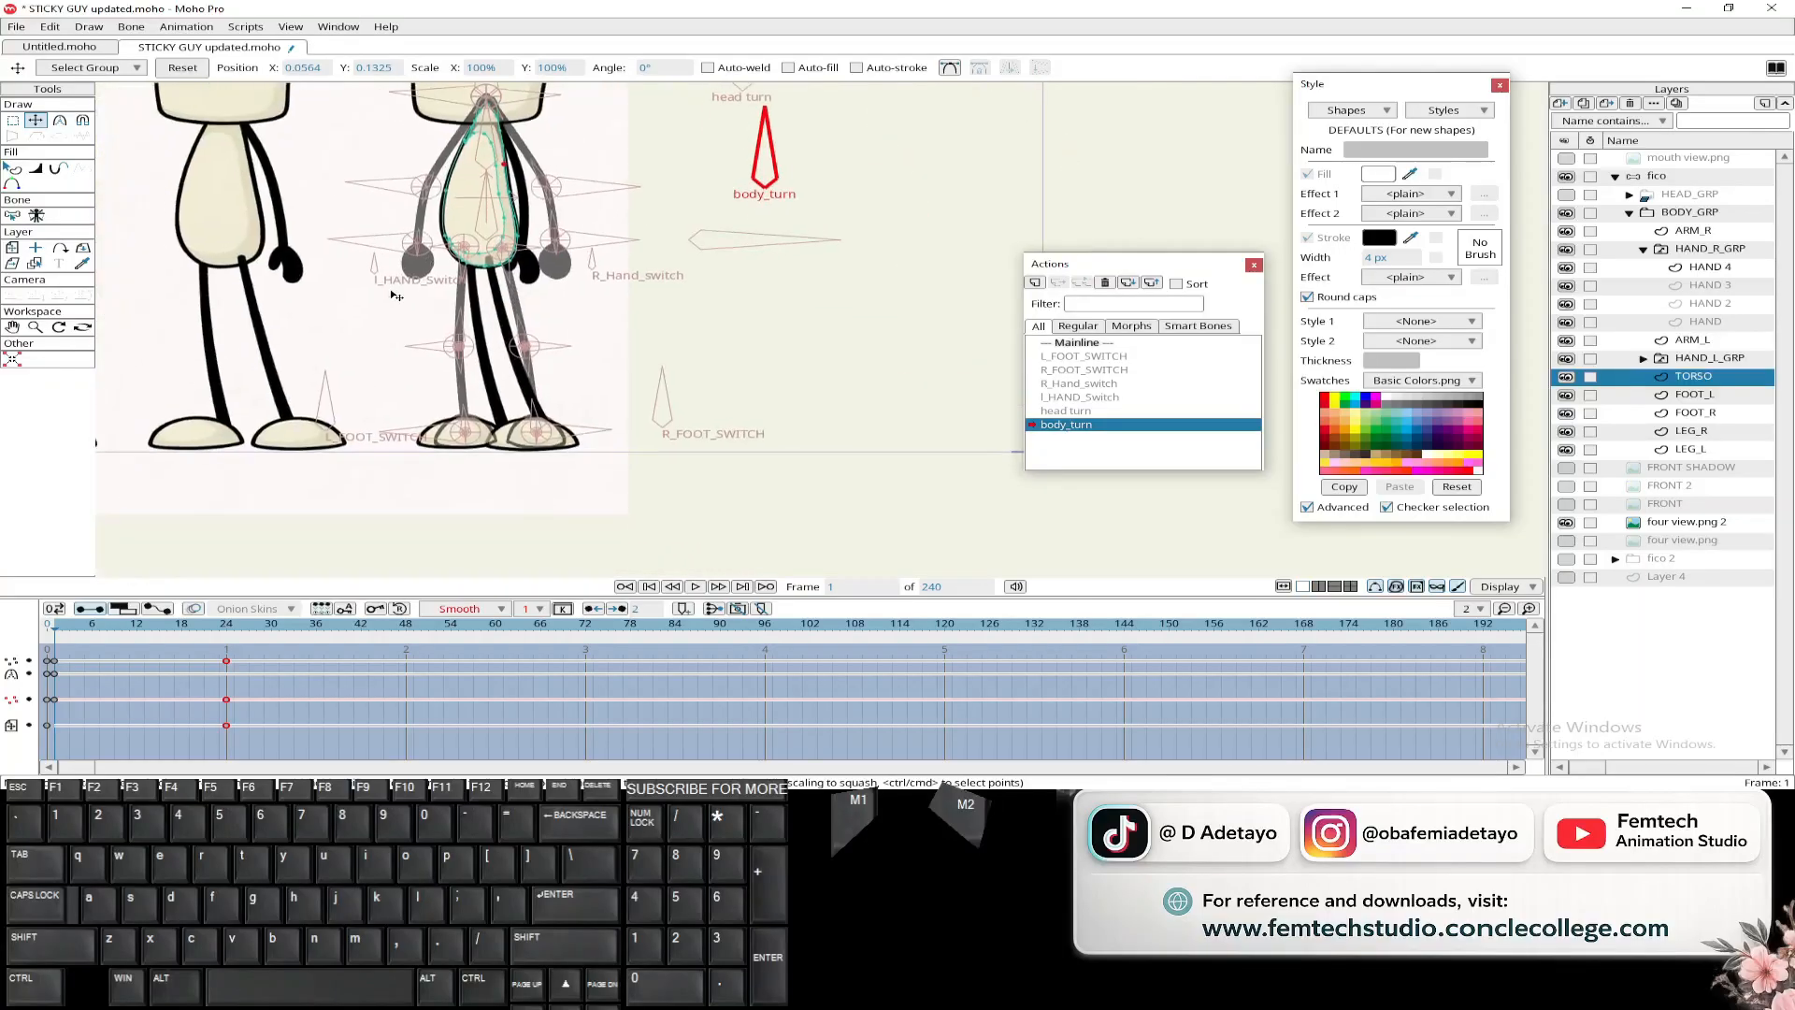
scroll(369, 307, up, 5)
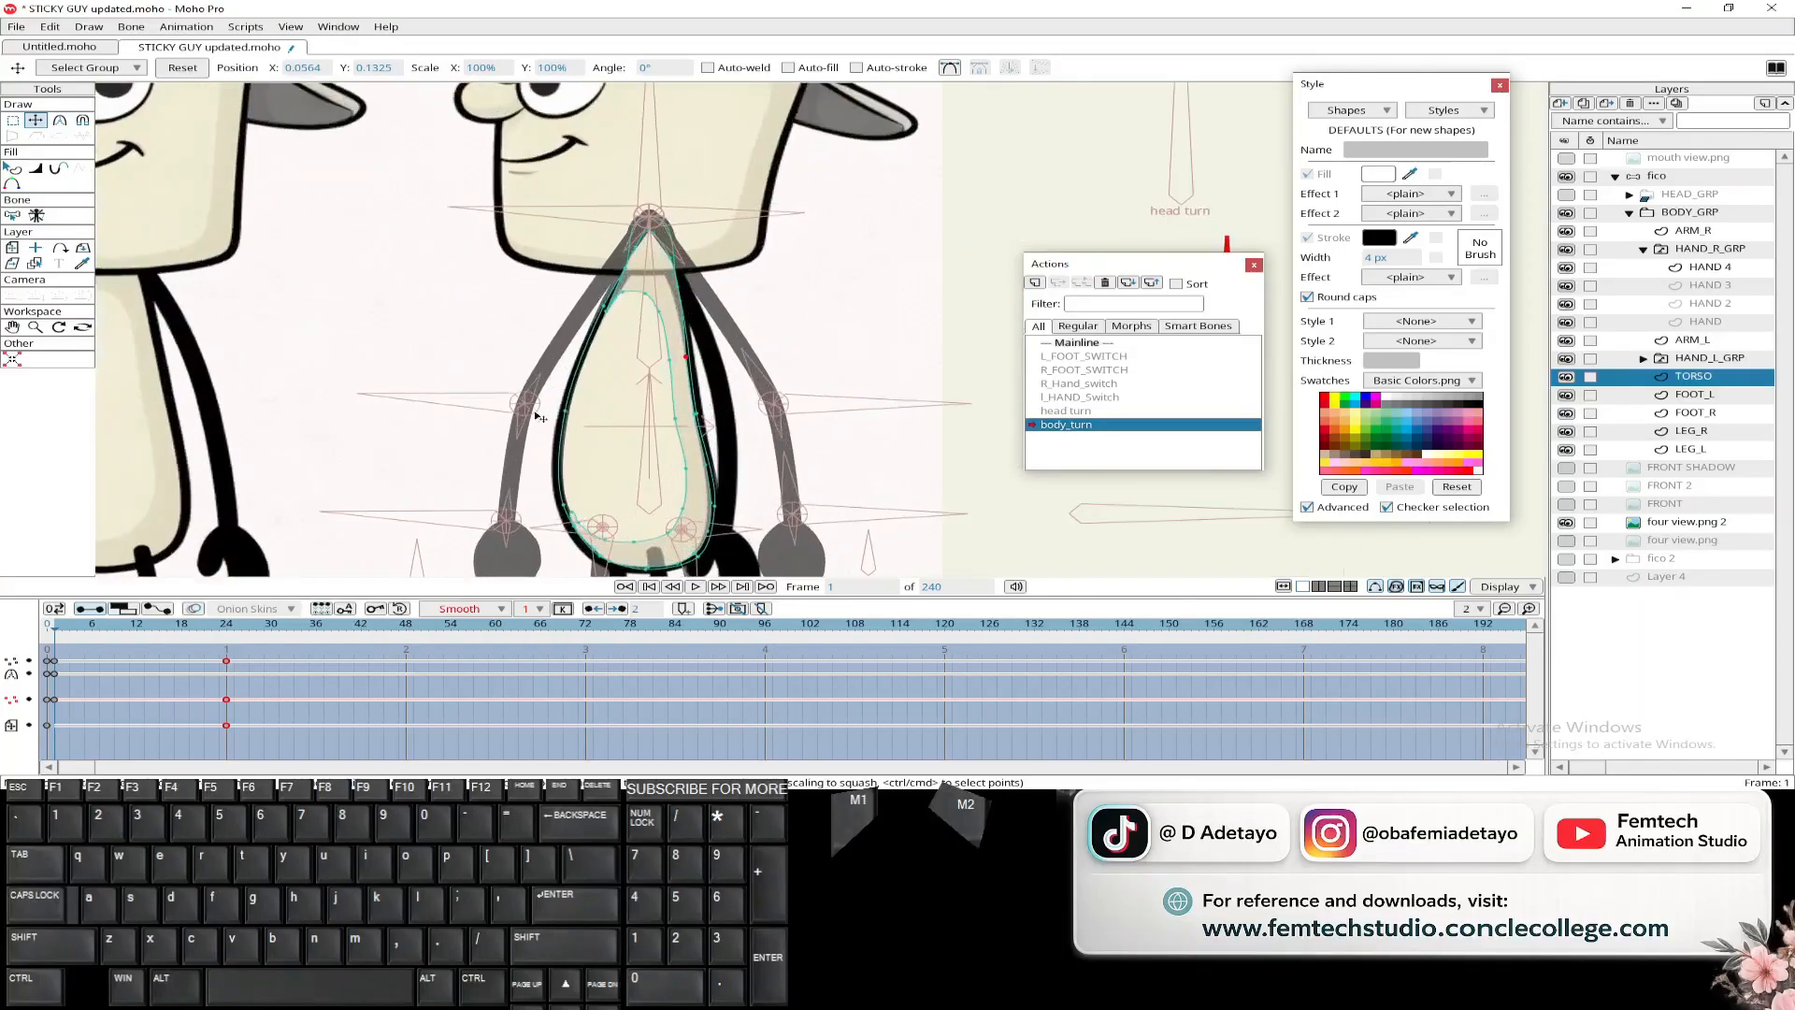
scroll(509, 433, down, 3)
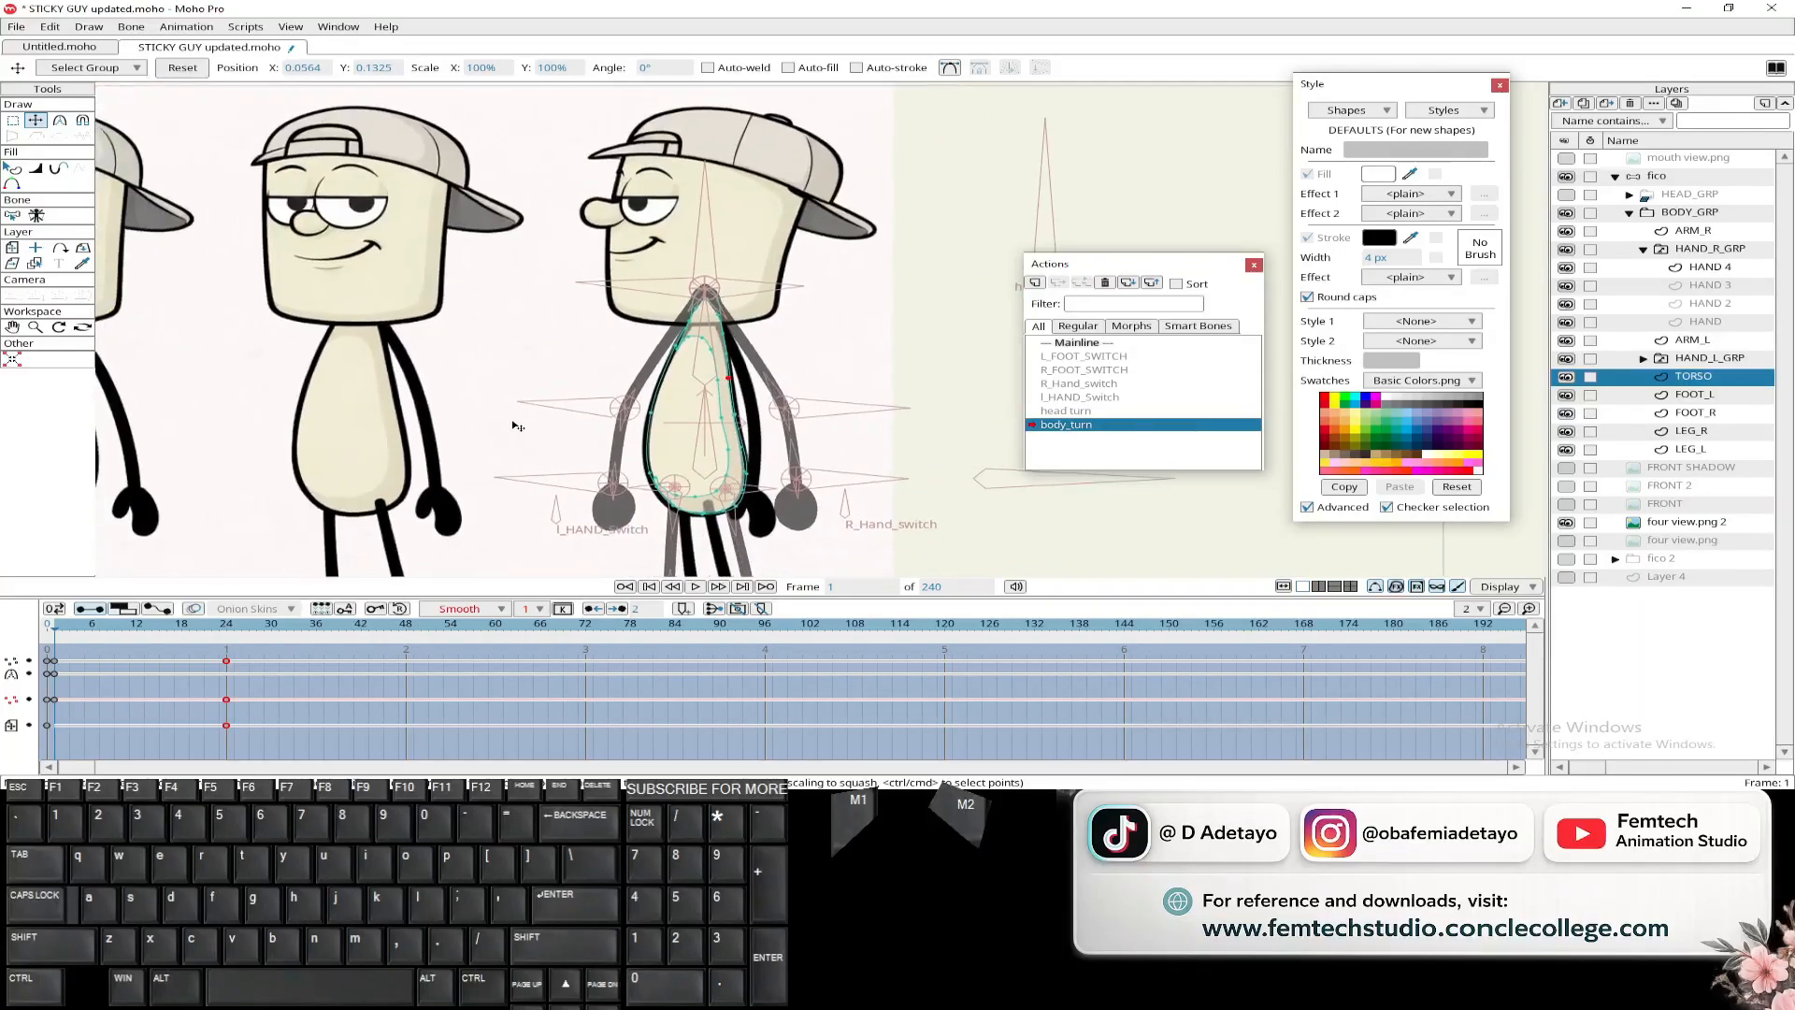
drag(57, 627, 226, 625)
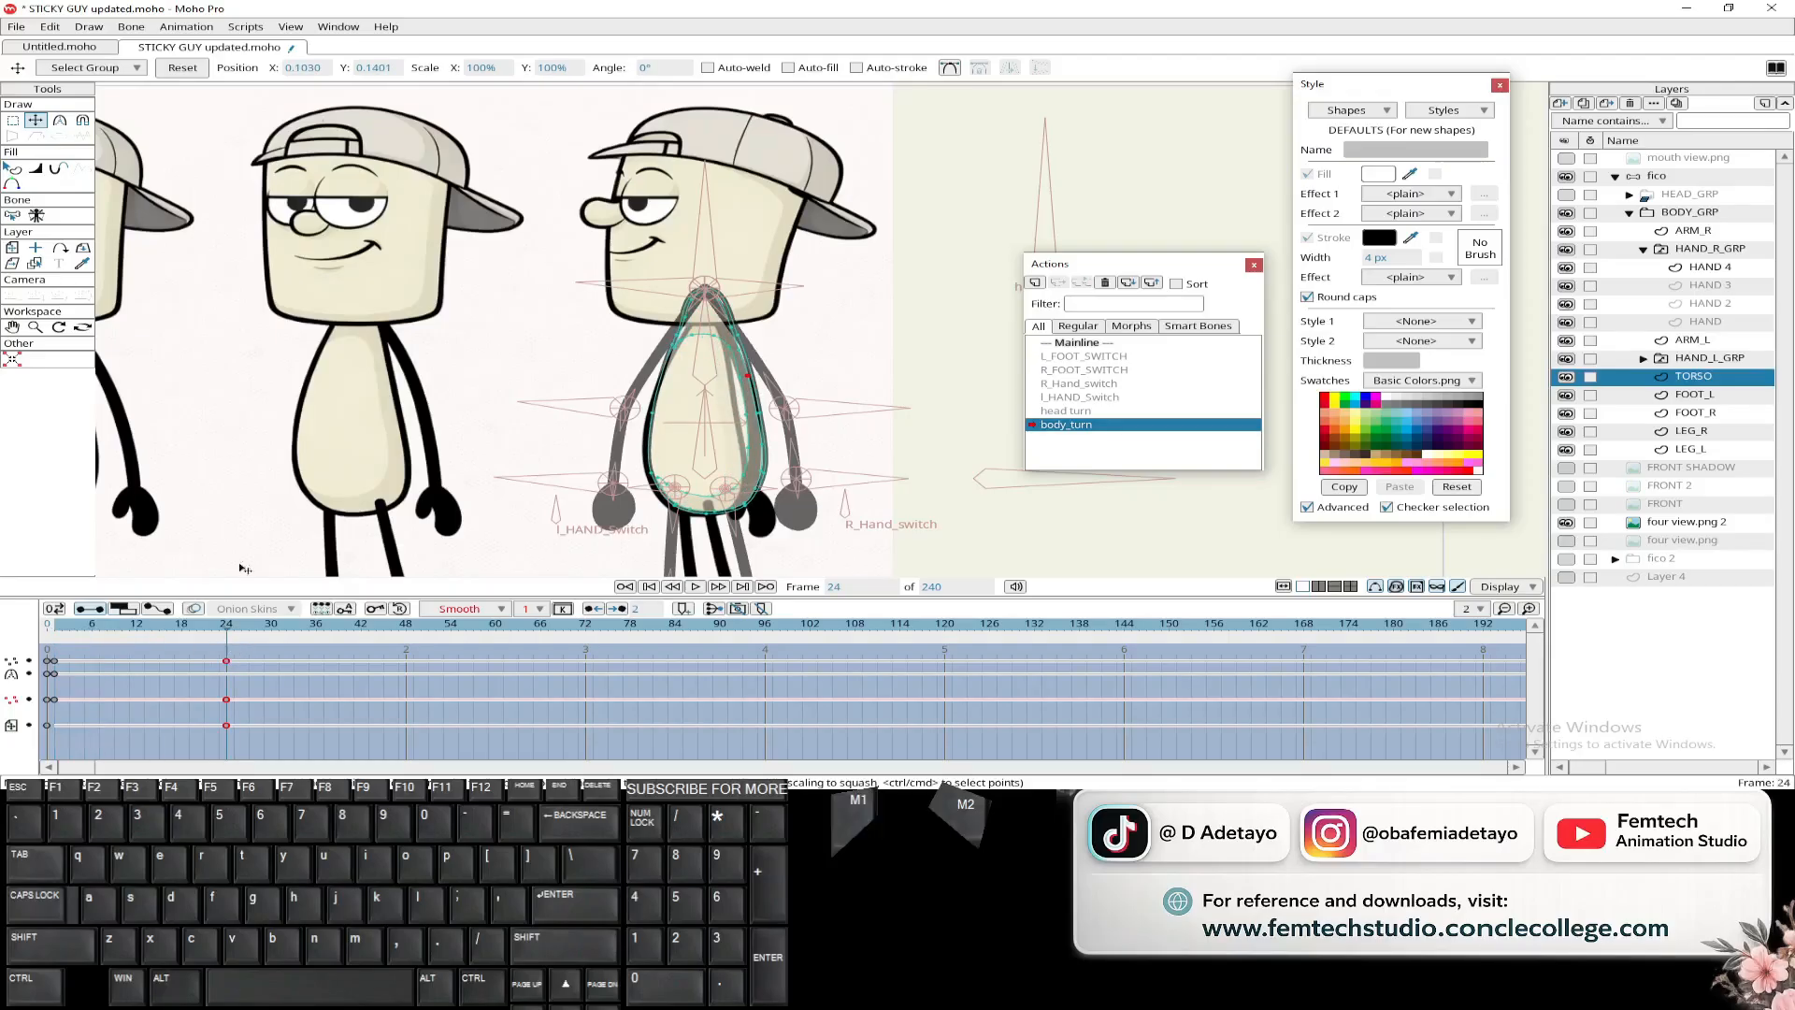
- On the fico bone layer, key the left-side arm bones and hand switch bone at frames 24 and 1, and deselect them
click(1681, 178)
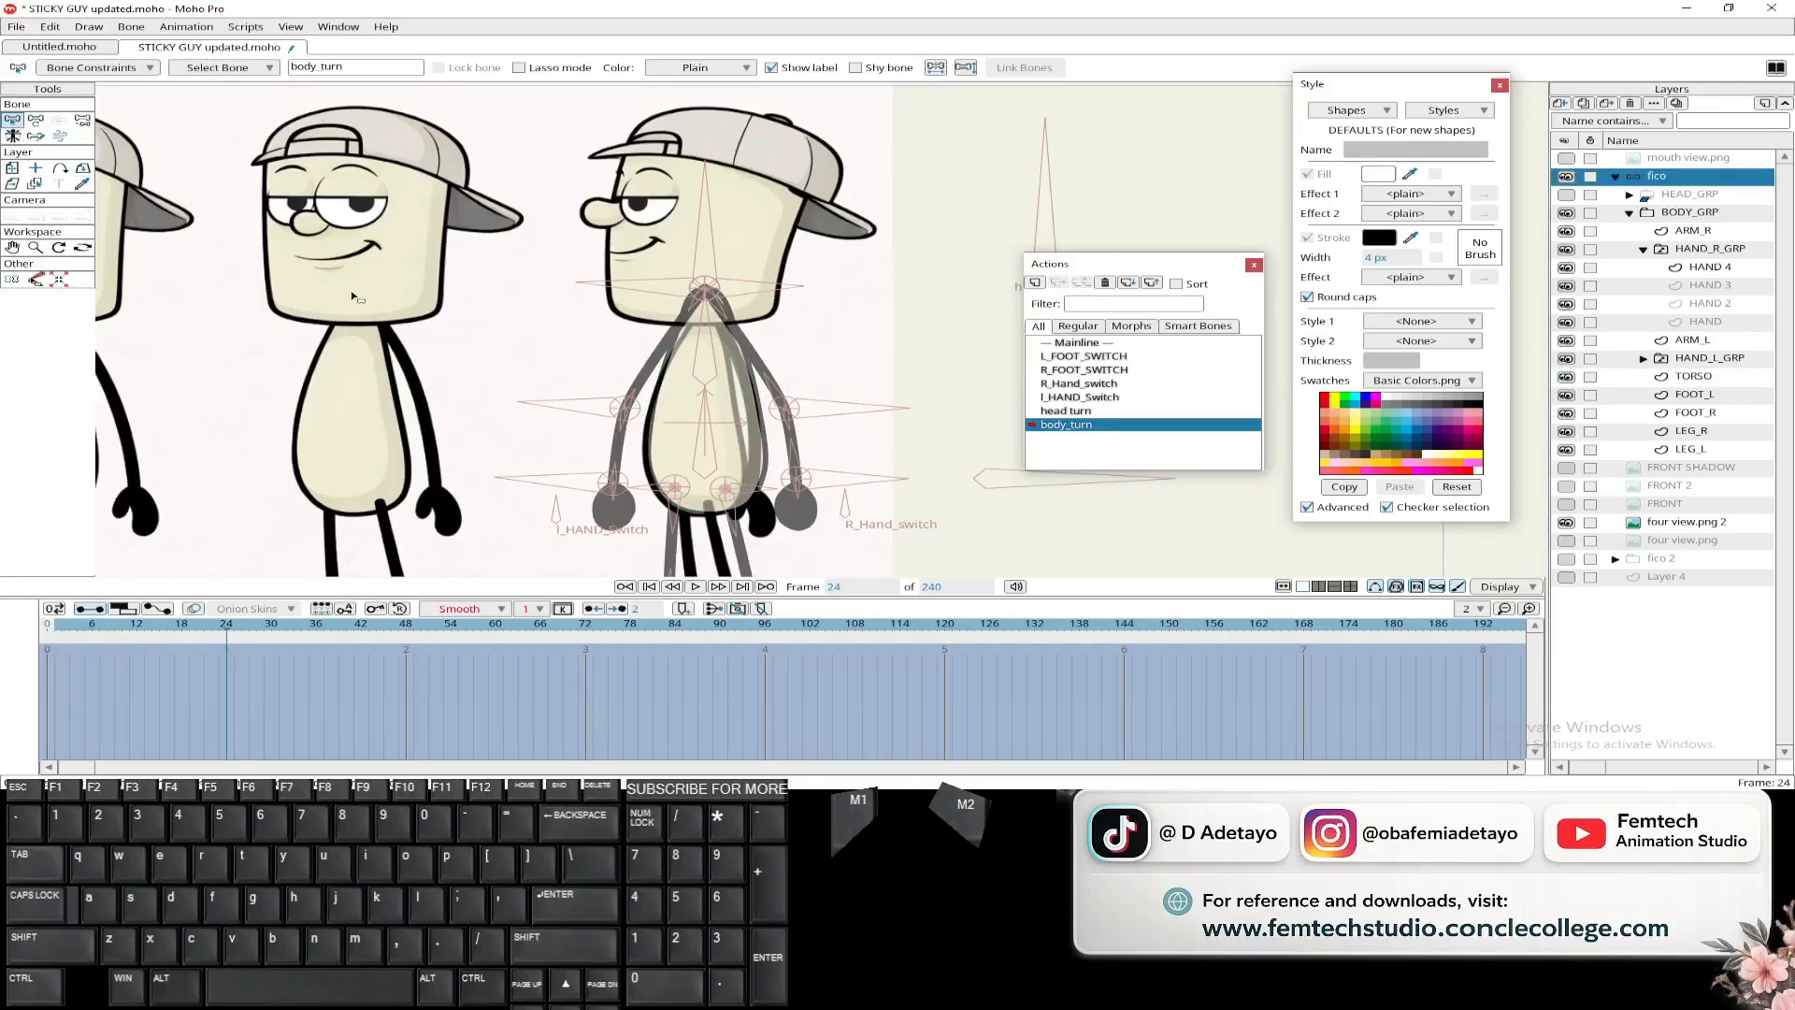
drag(446, 236, 623, 534)
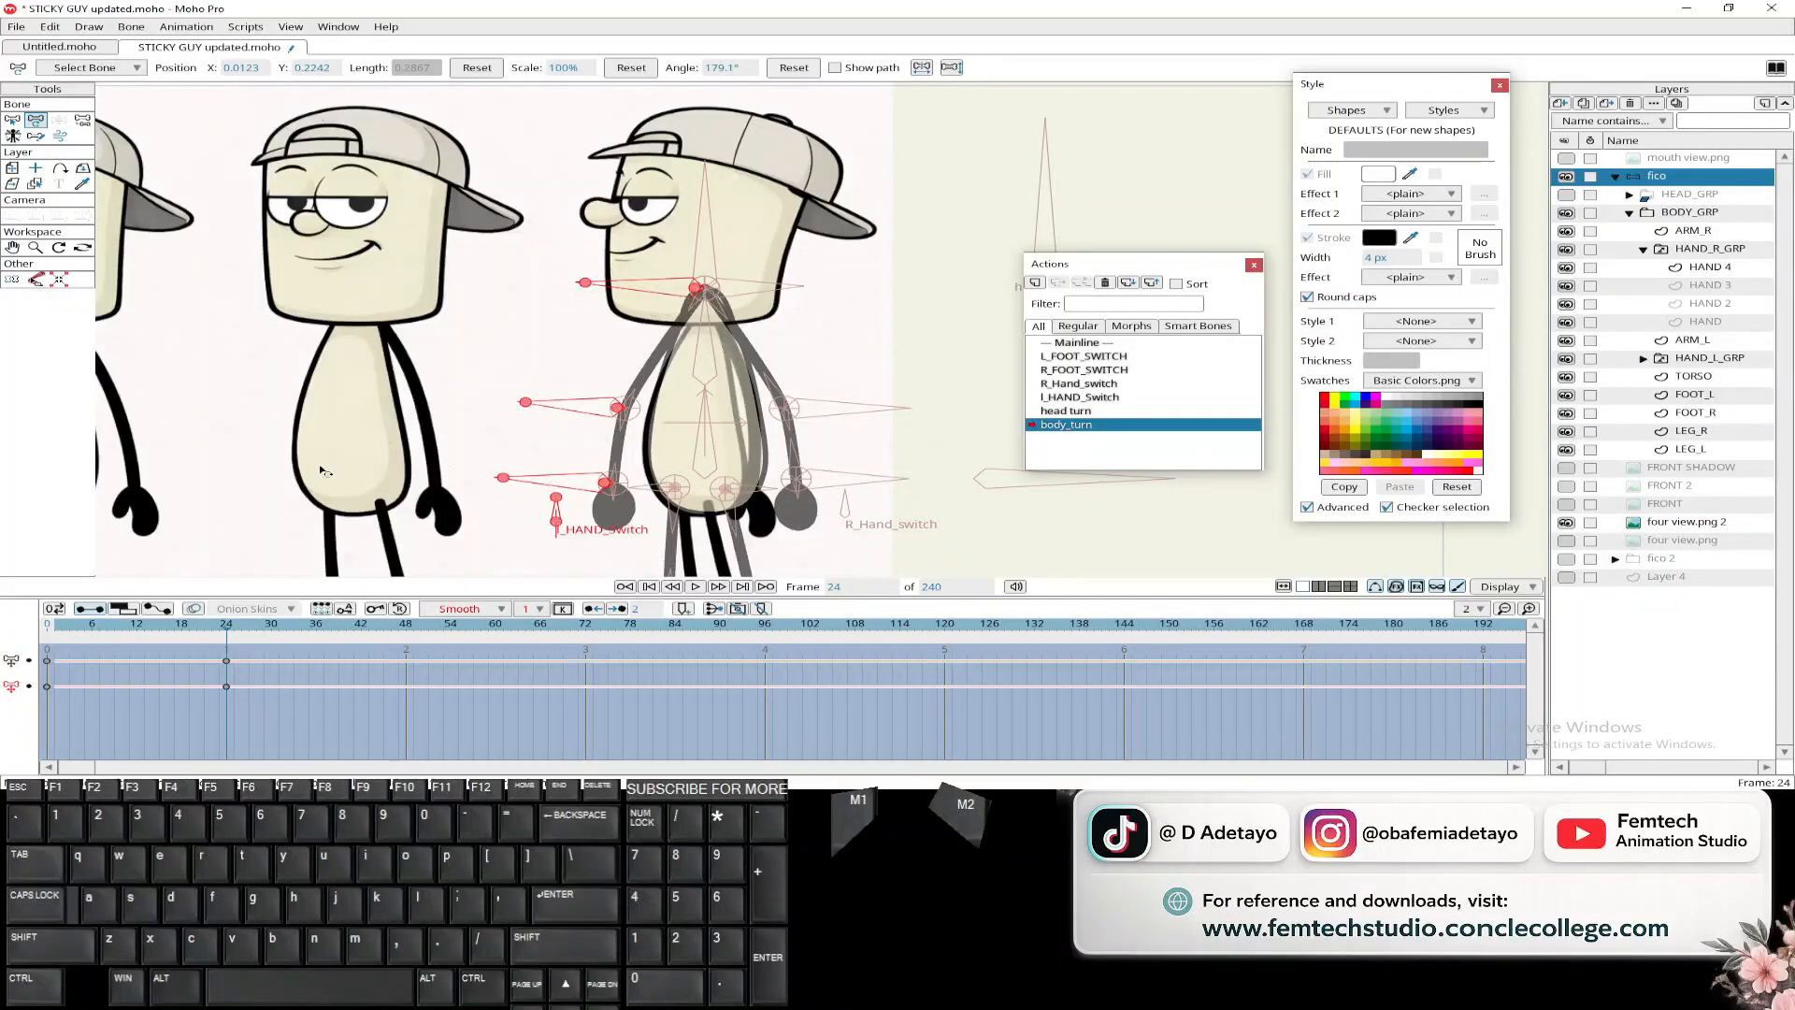
drag(213, 638, 69, 640)
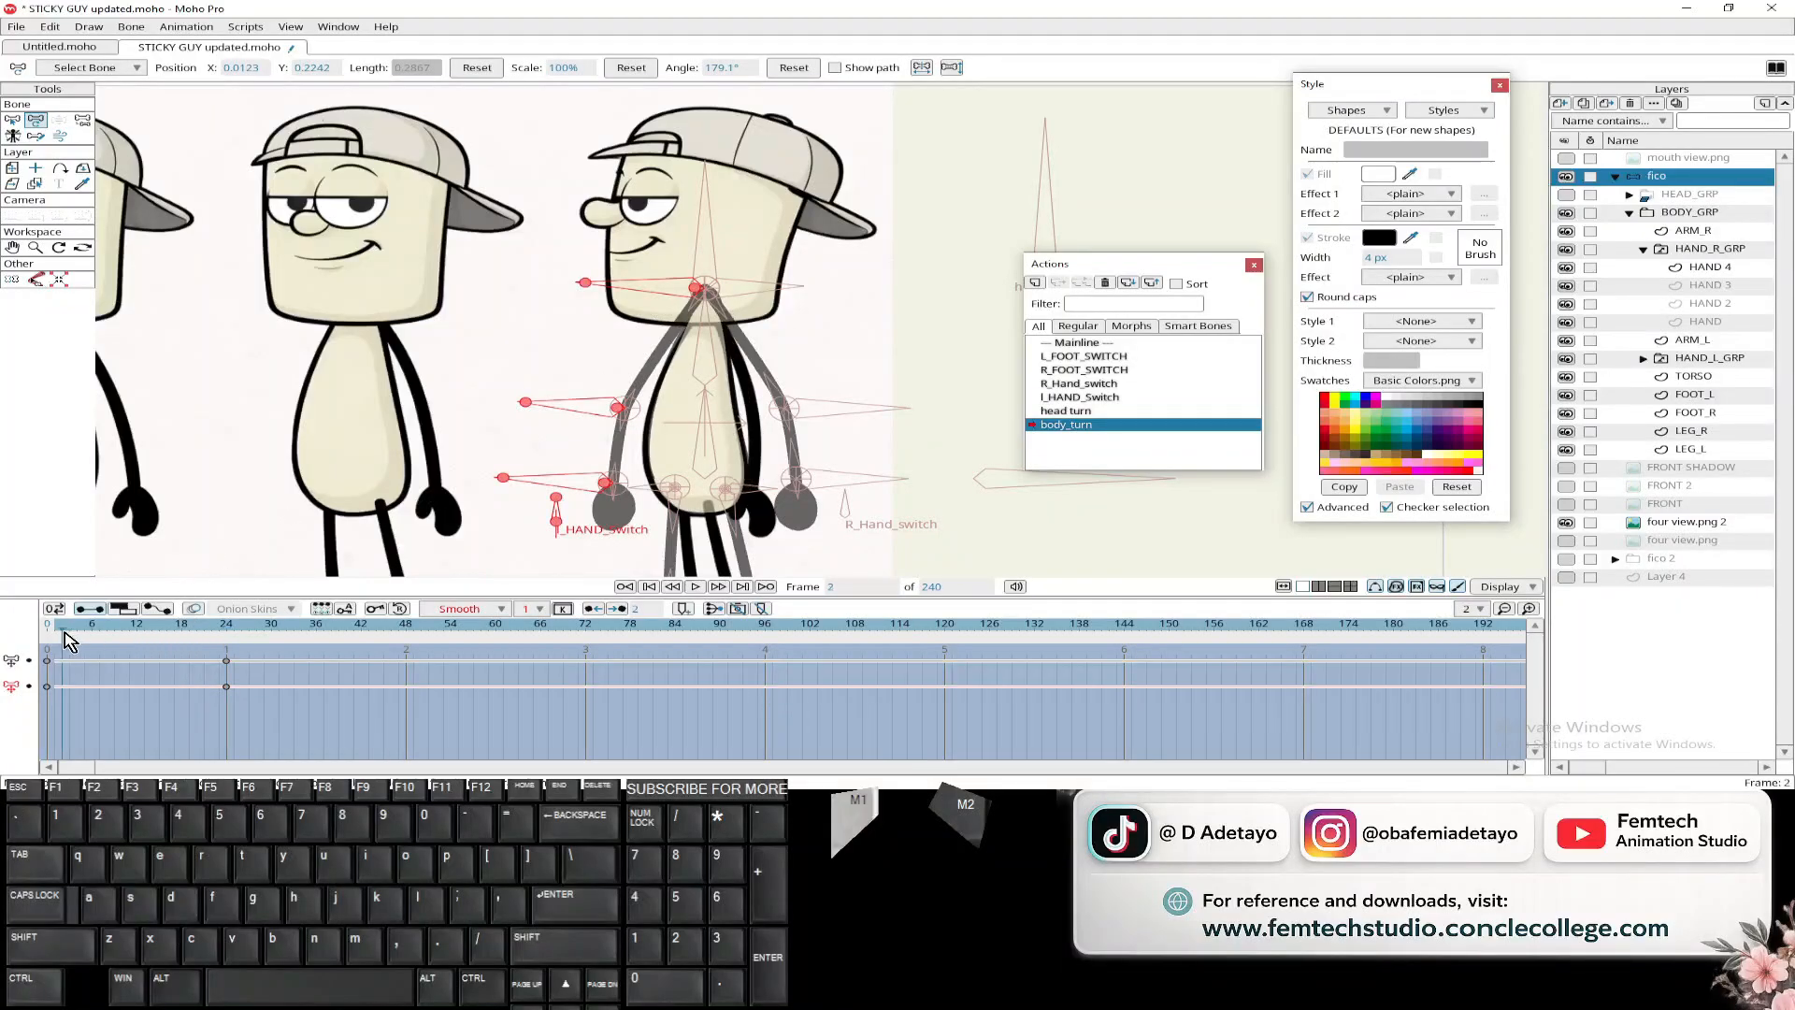
scroll(639, 343, up, 2)
click(609, 436)
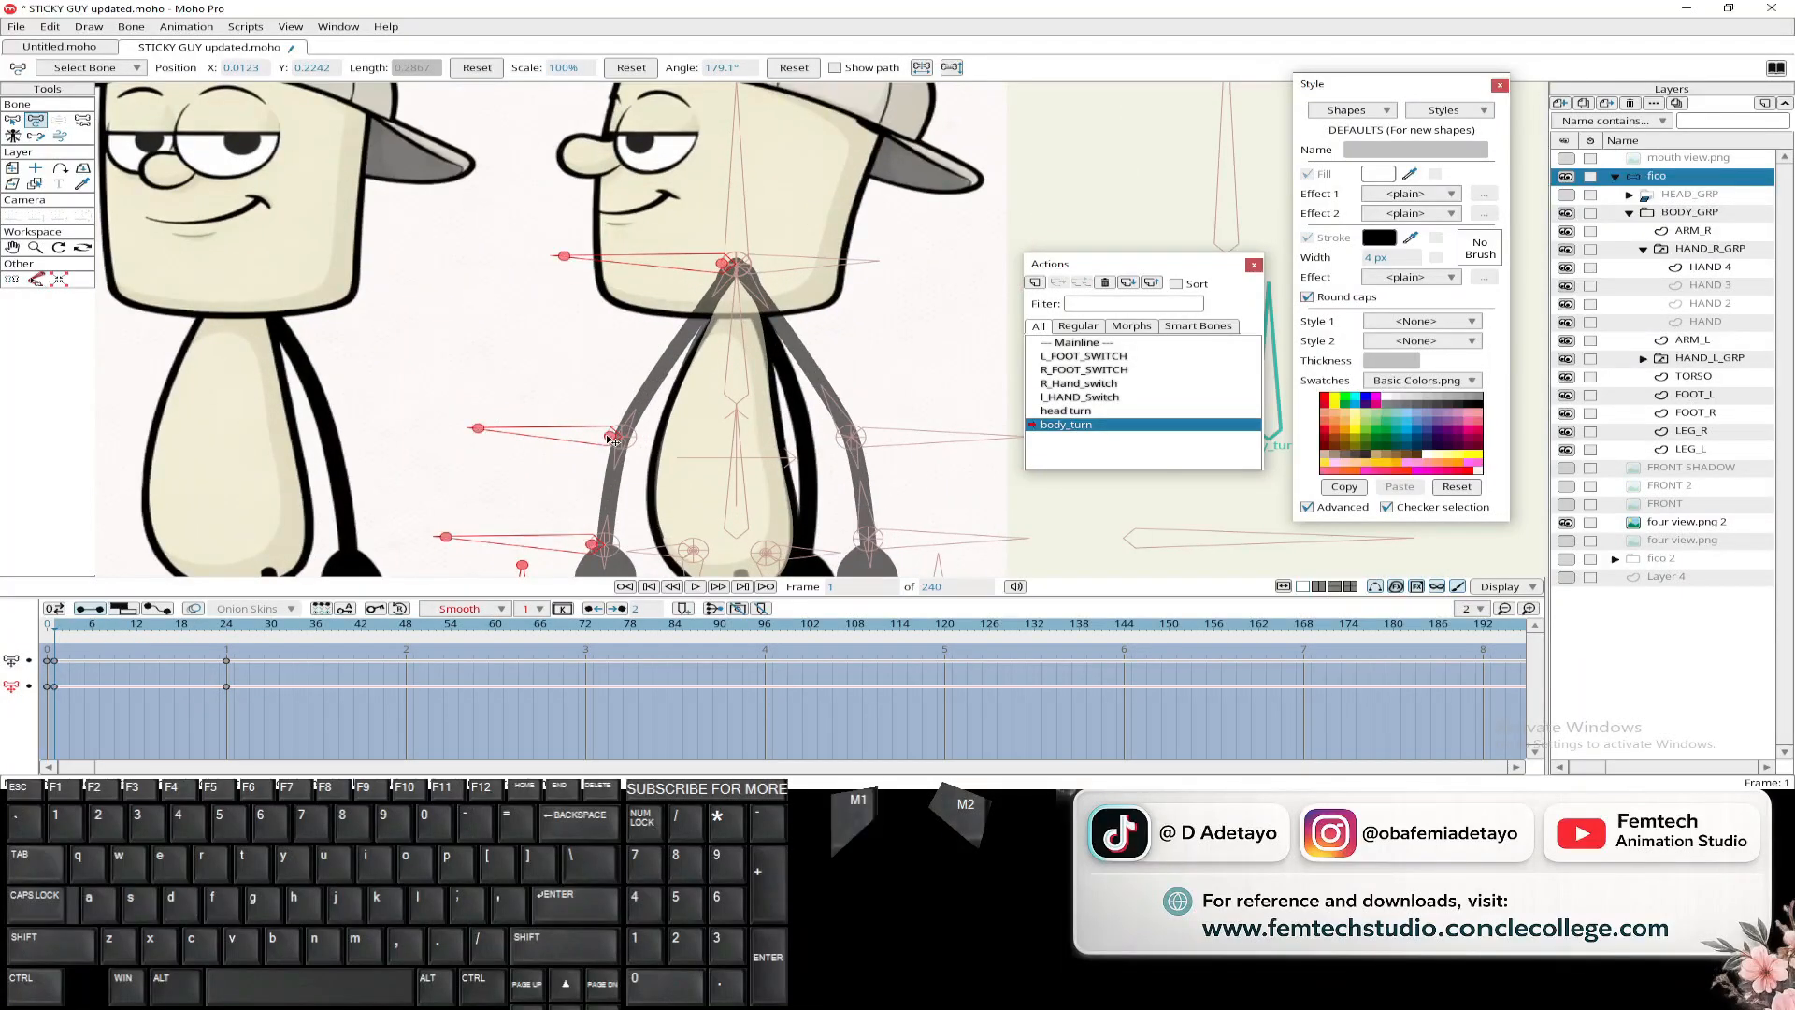
click(12, 120)
click(441, 329)
click(36, 120)
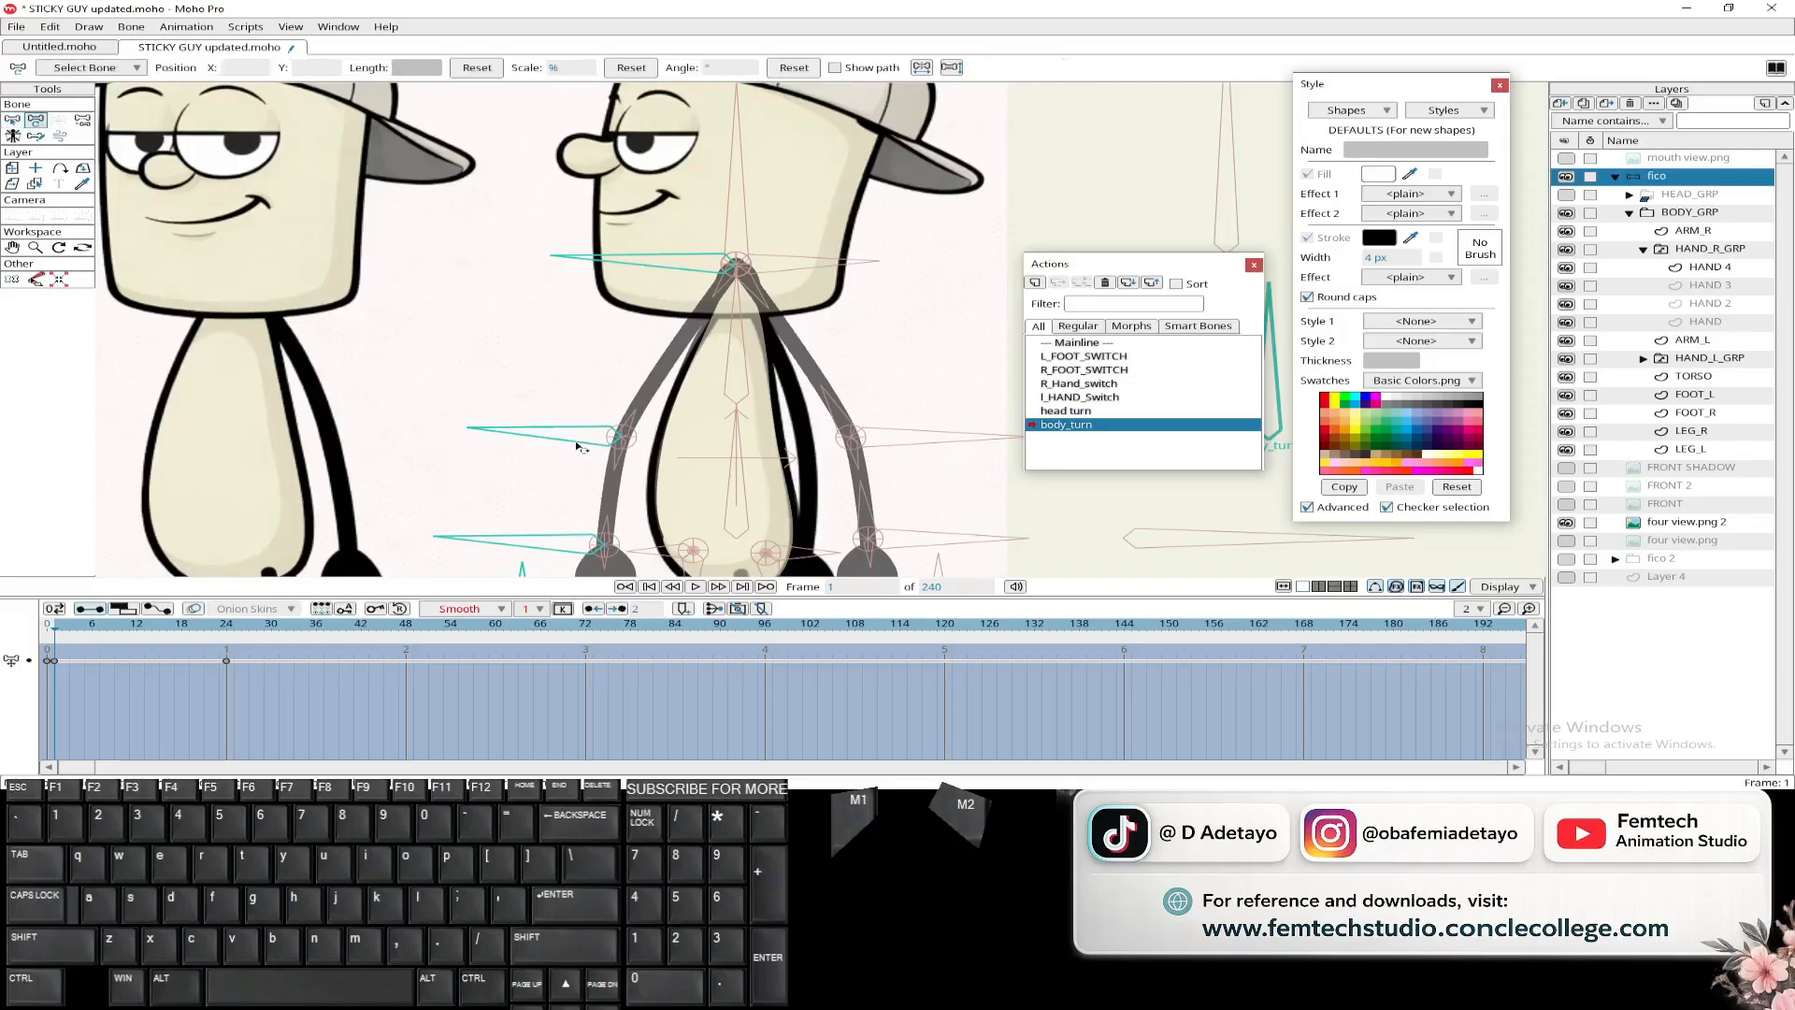
- At frame 1, move the left-side elbow and wrist bones behind the torso so the arm and hand match the turned reference
click(612, 436)
scroll(614, 439, down, 2)
drag(595, 395, 703, 391)
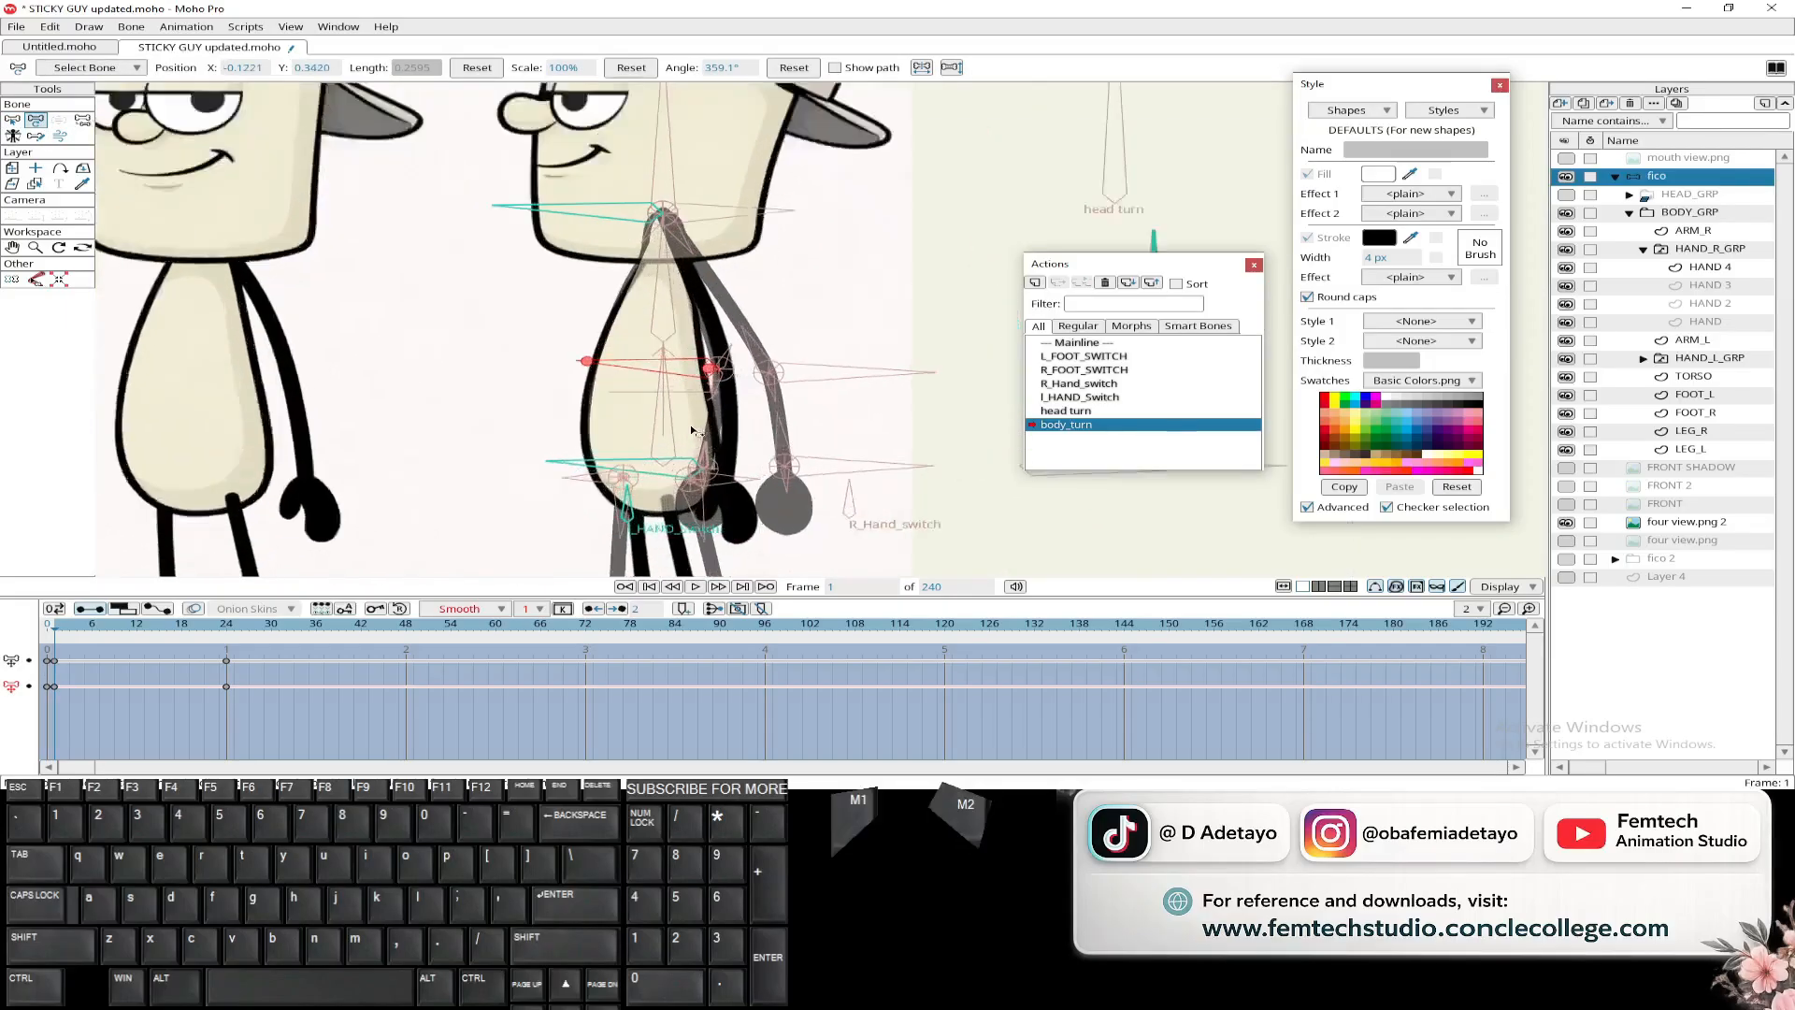
scroll(672, 488, up, 2)
click(669, 482)
drag(694, 479, 722, 477)
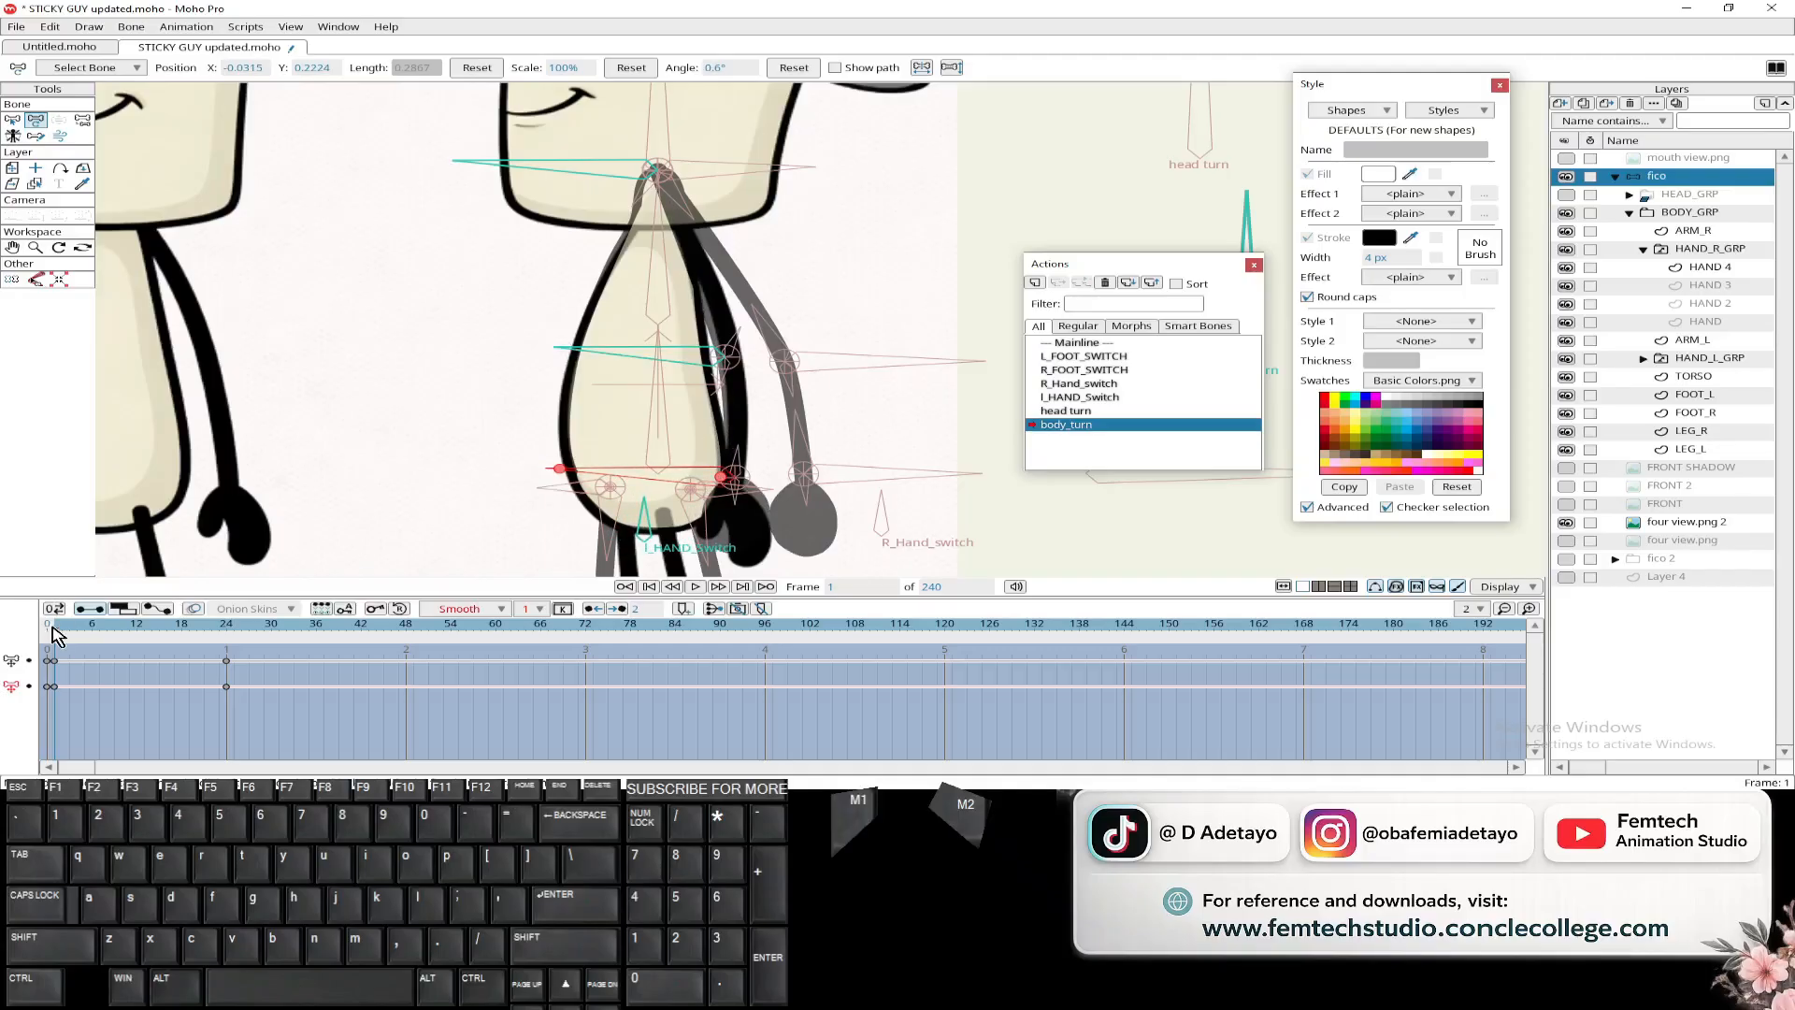
- At frame 24, select and key the right-side shoulder, elbow and wrist bones, and save the project
drag(53, 636, 227, 652)
scroll(381, 292, down, 3)
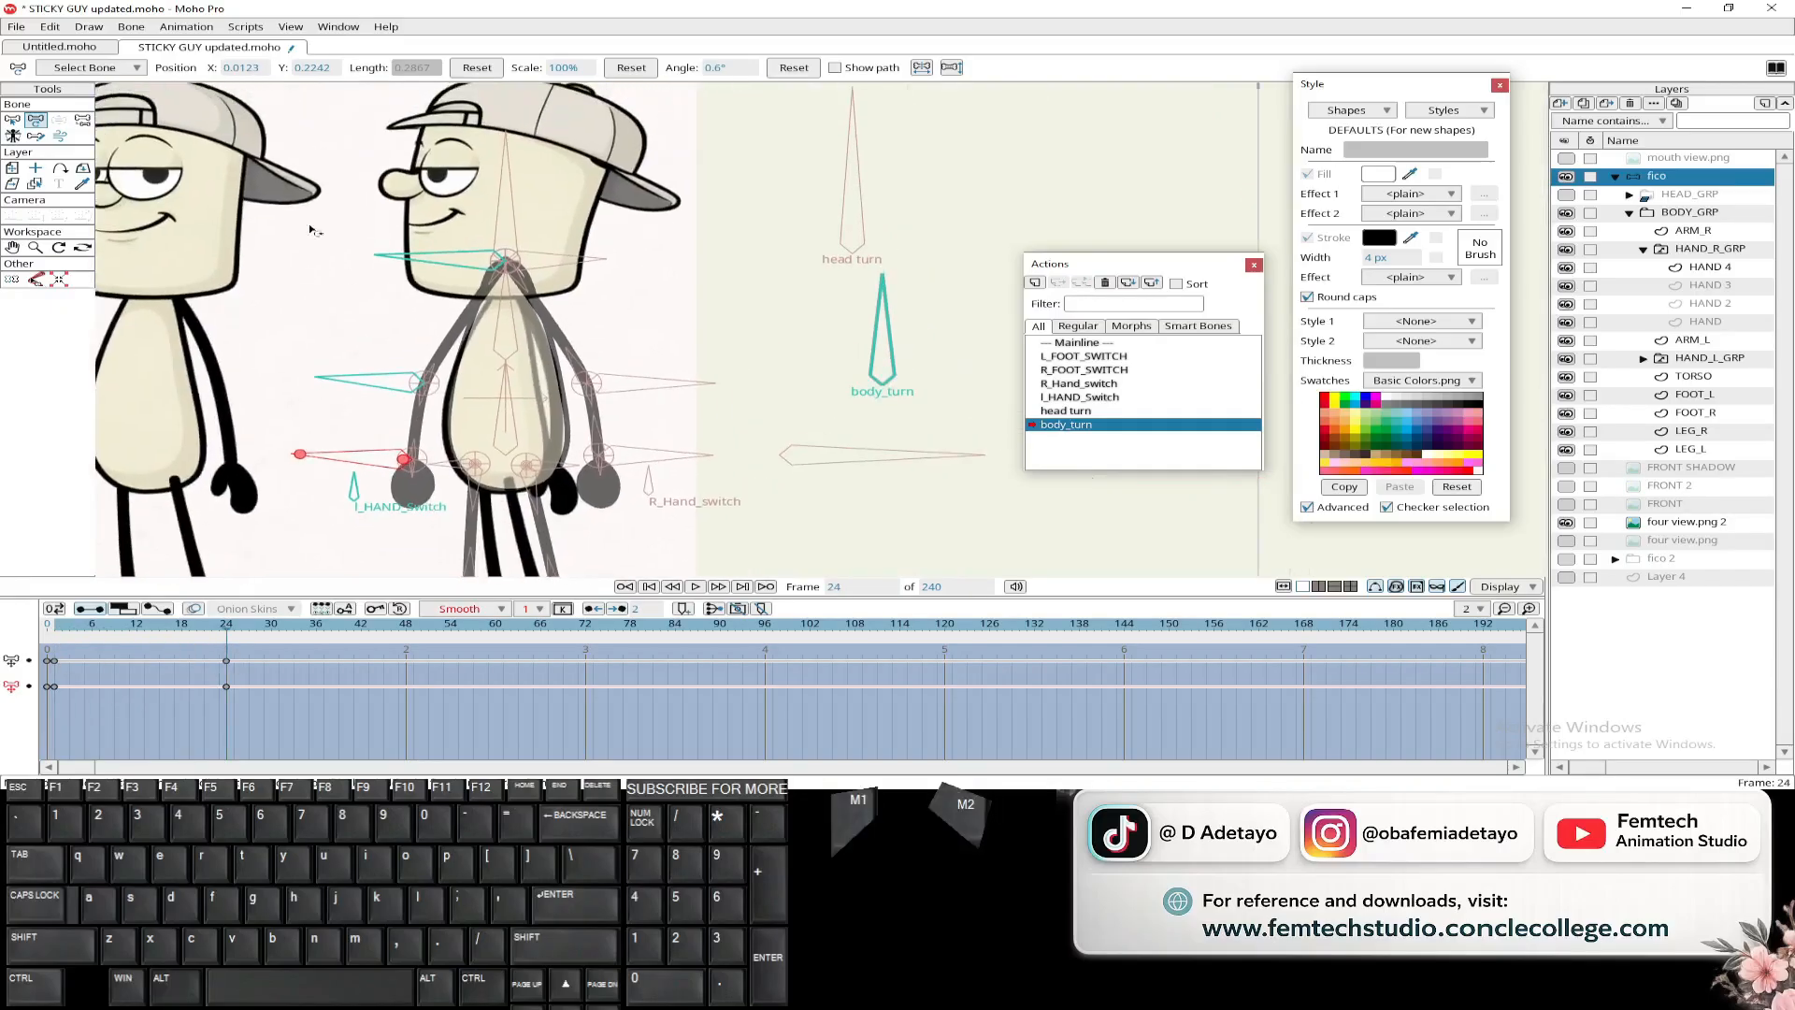
shift+click(554, 263)
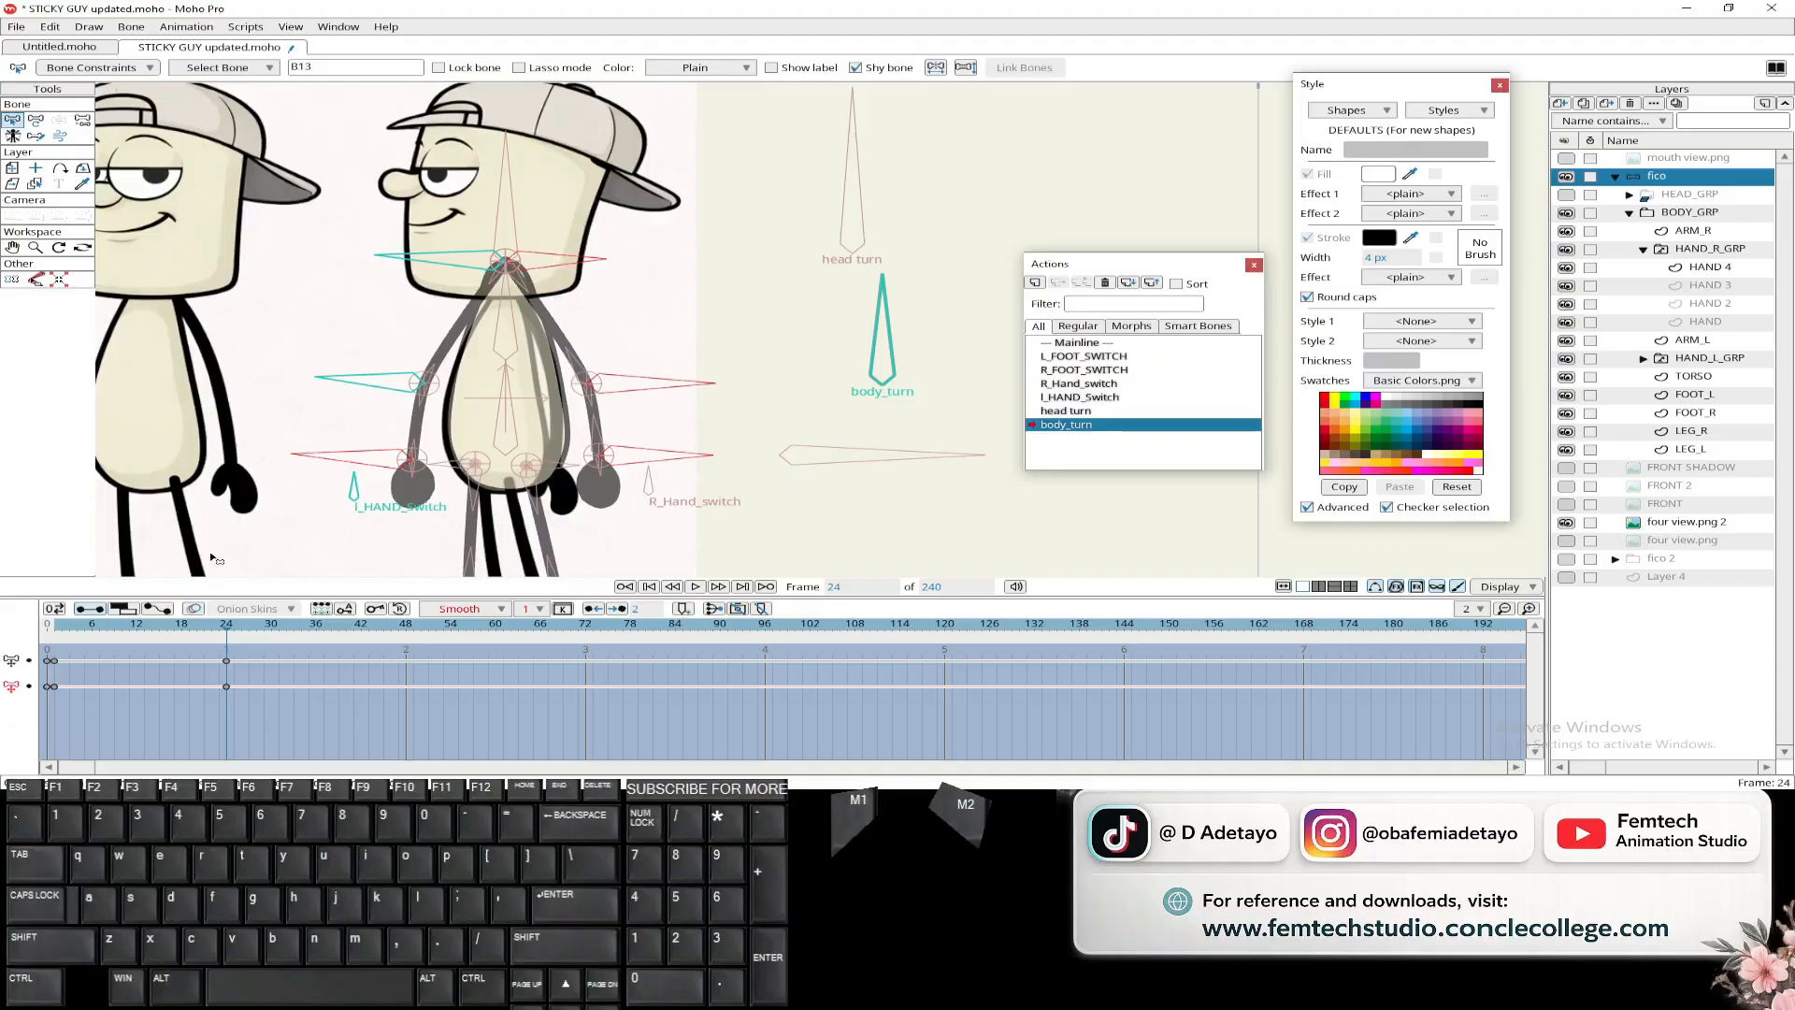
key(t)
key(ctrl+s)
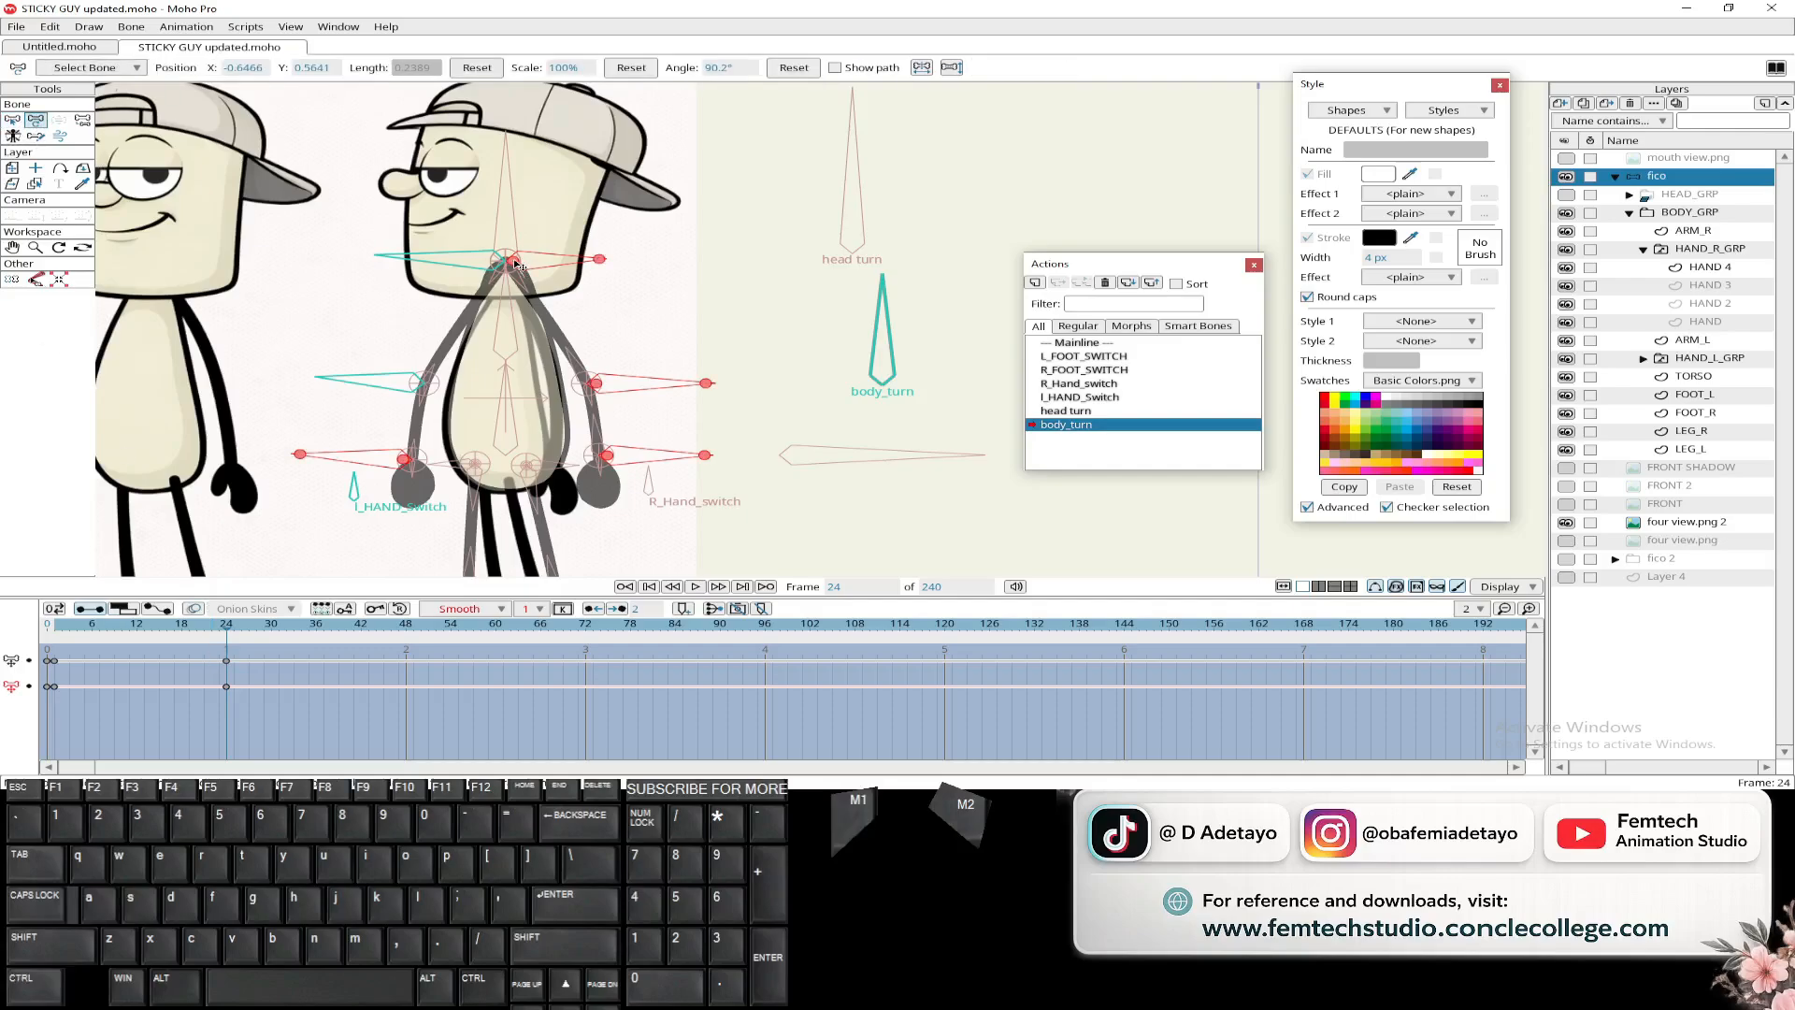
click(514, 260)
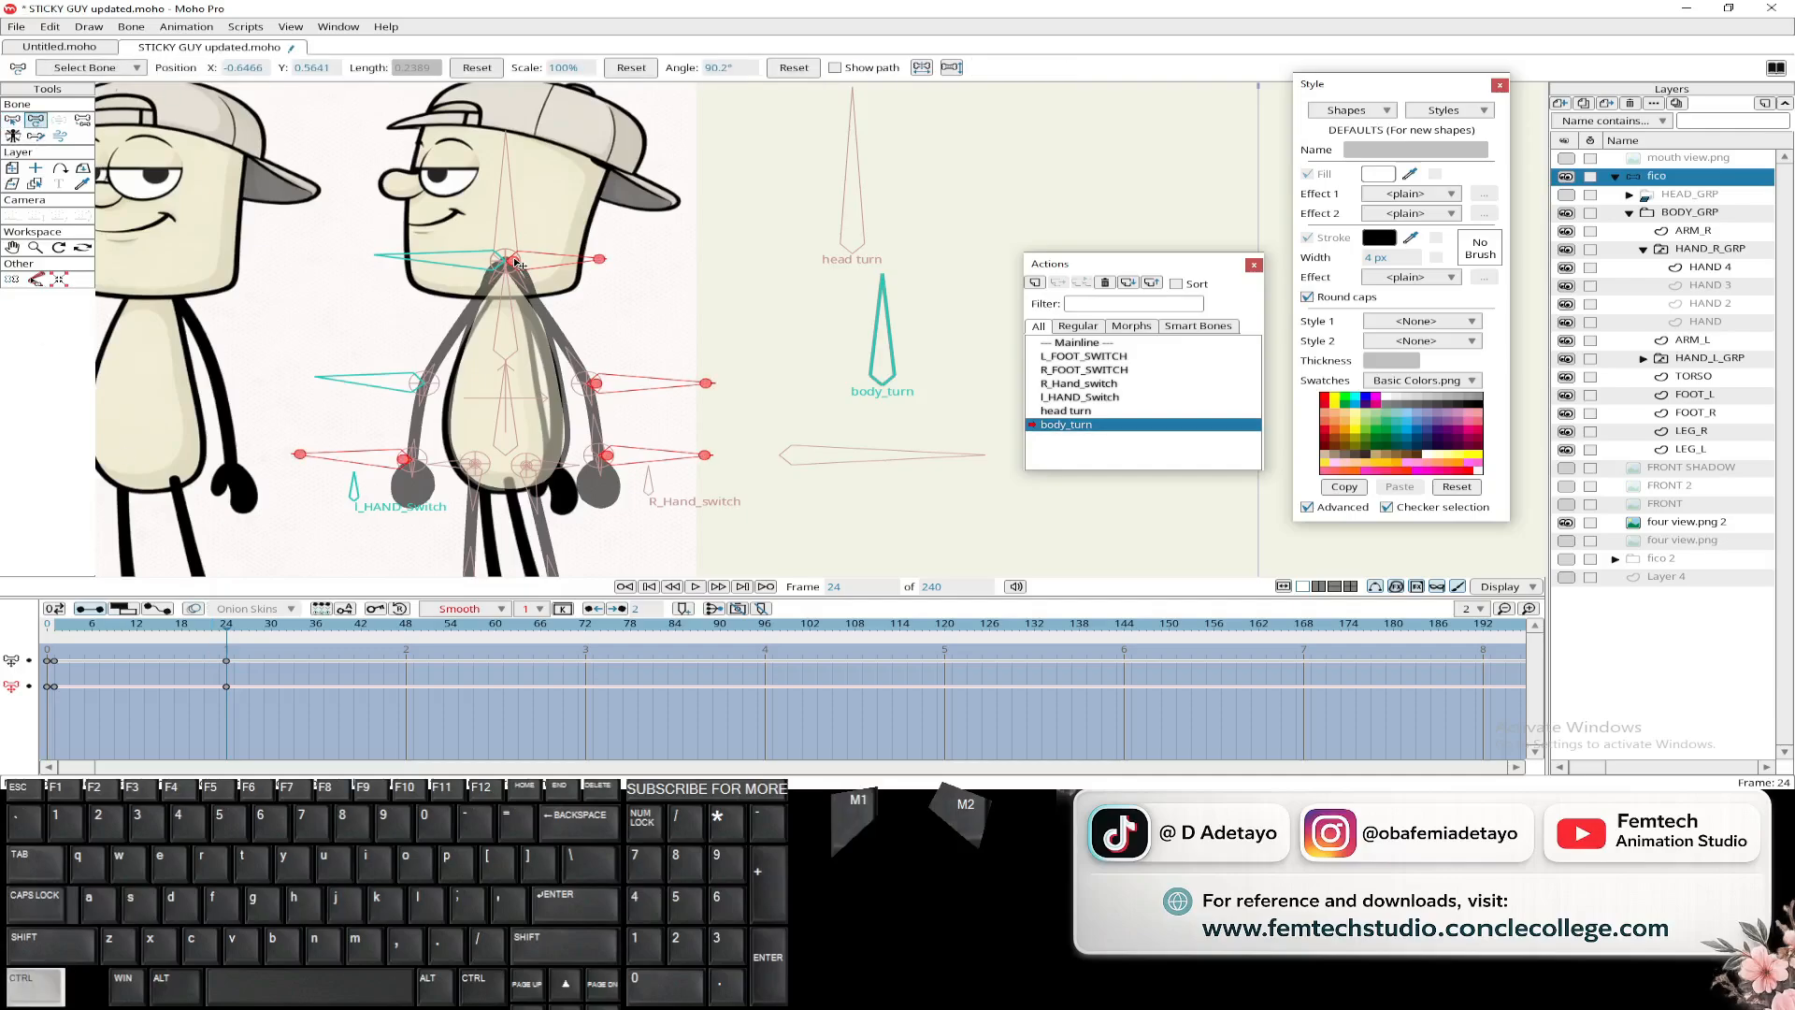
key(ctrl+z)
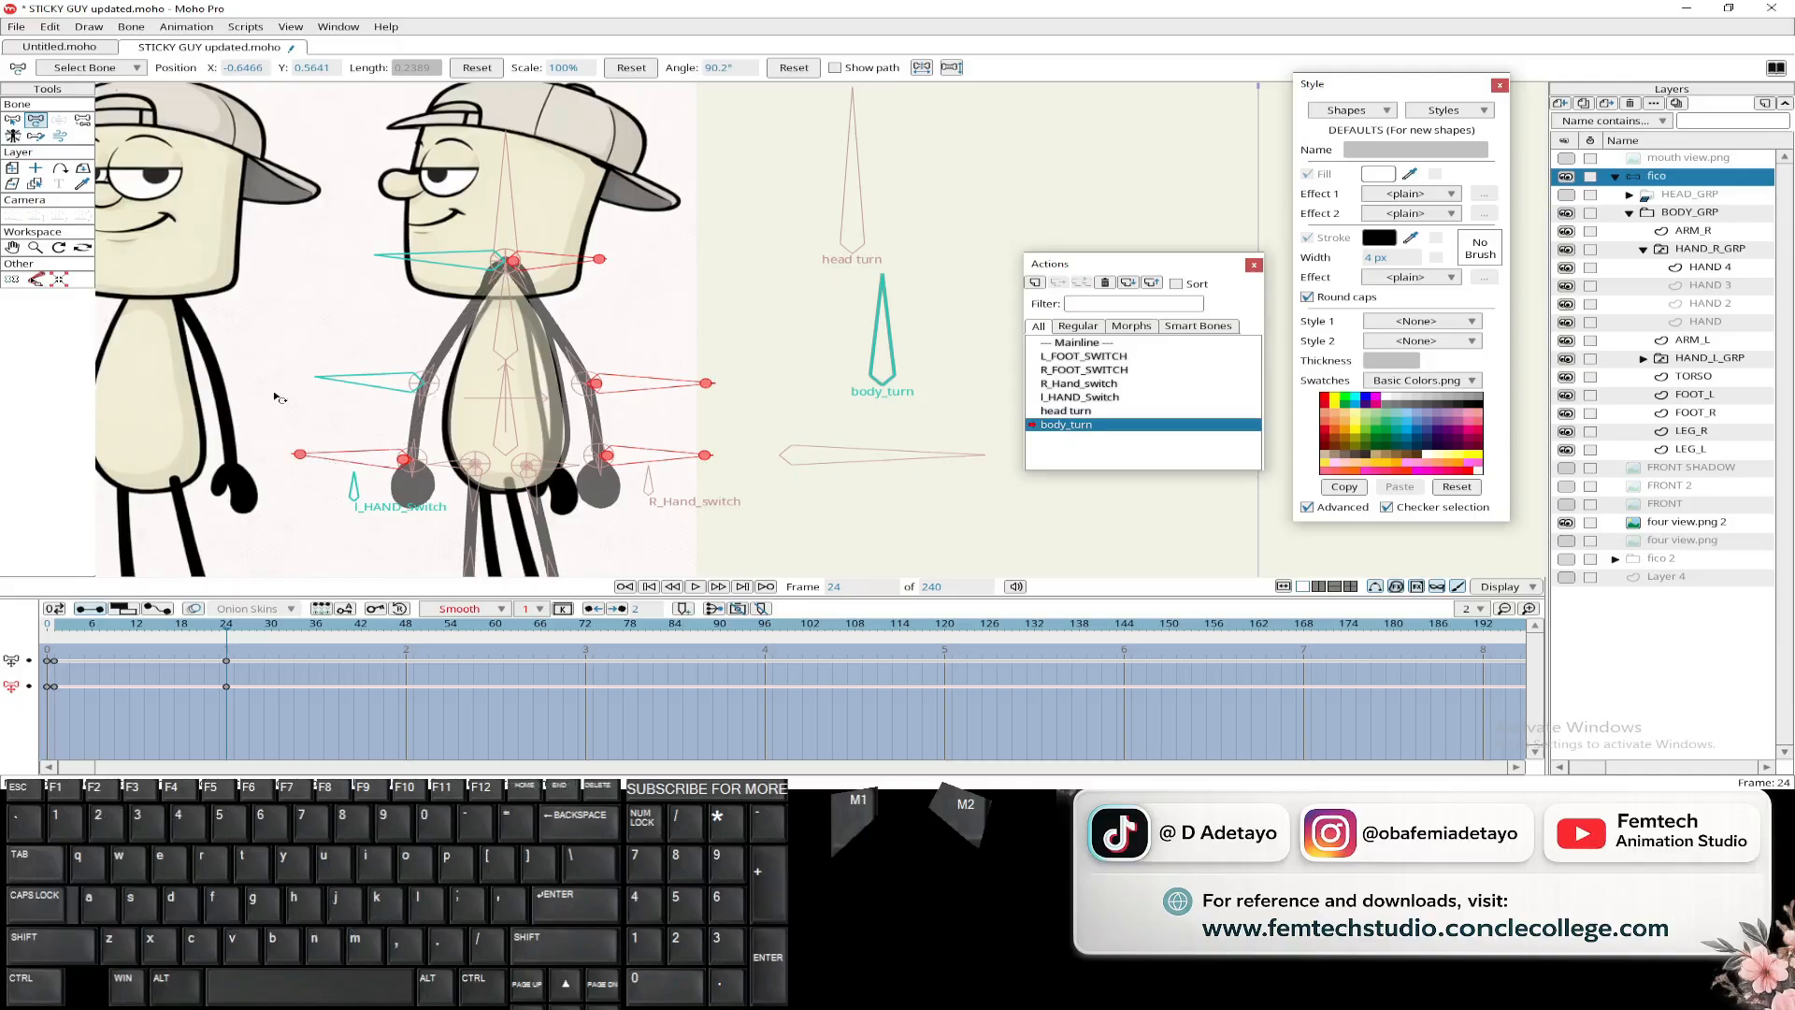
key(s)
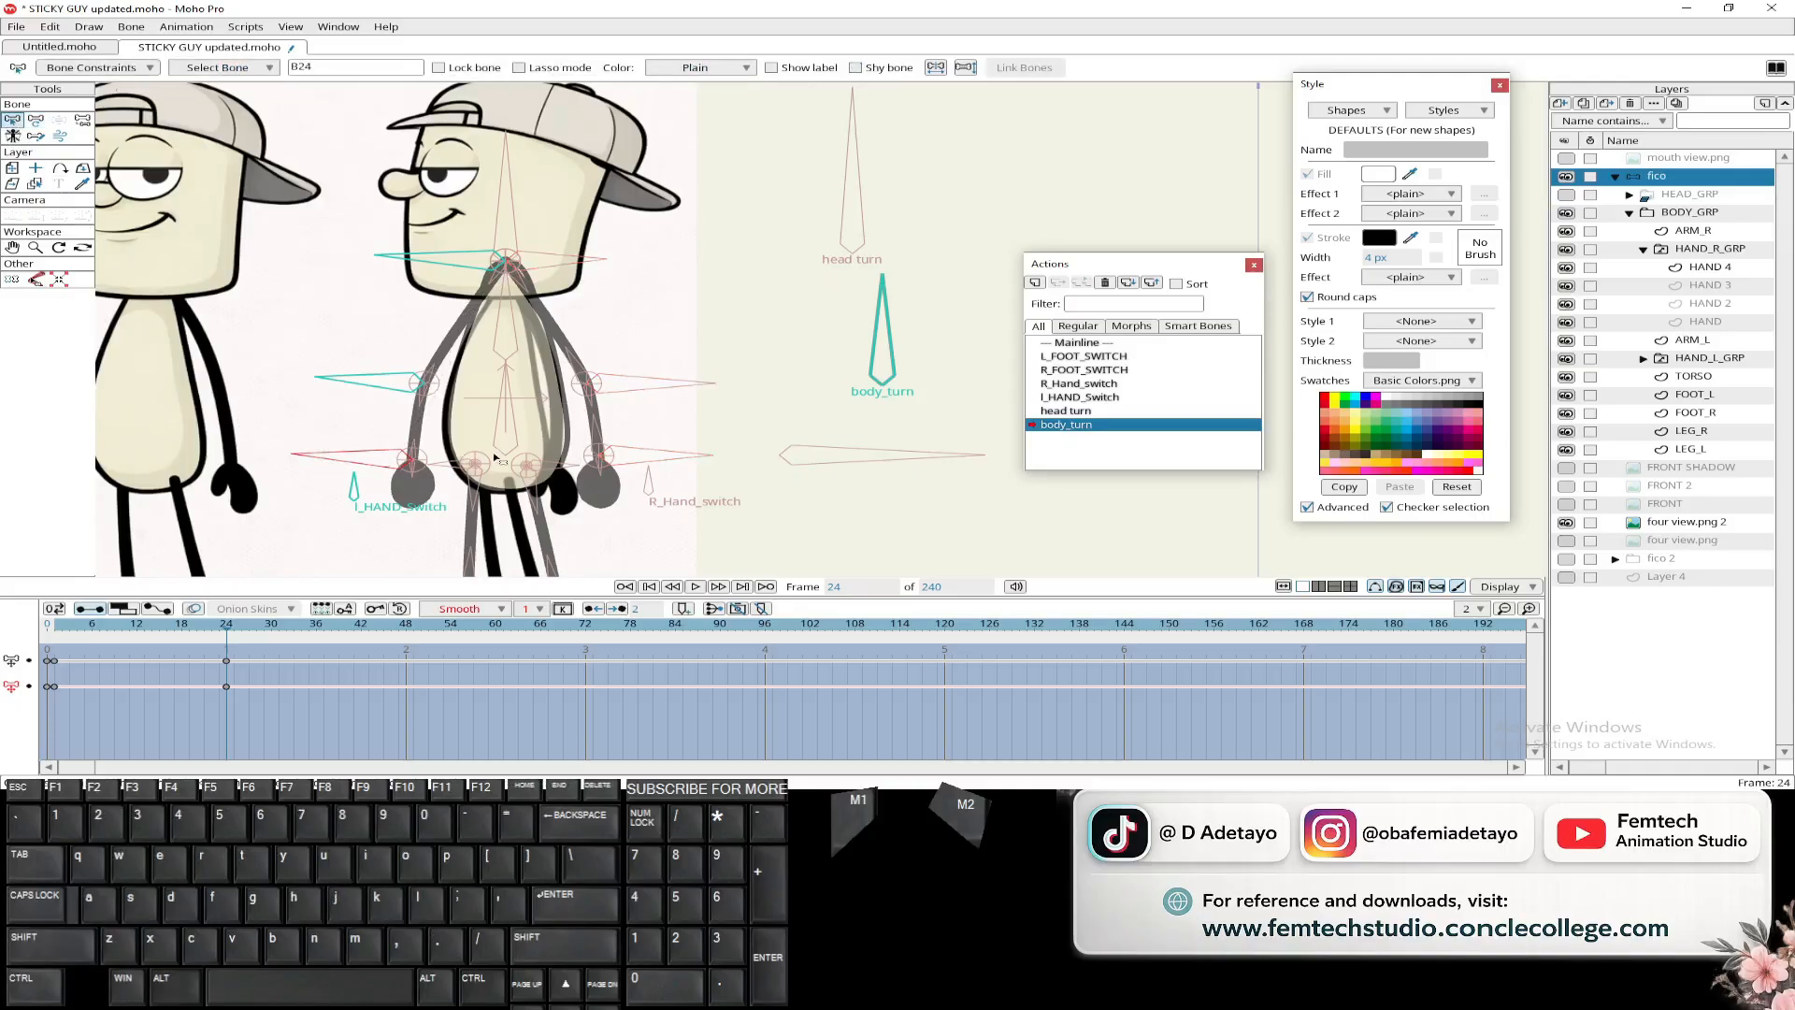
click(620, 461)
key(t)
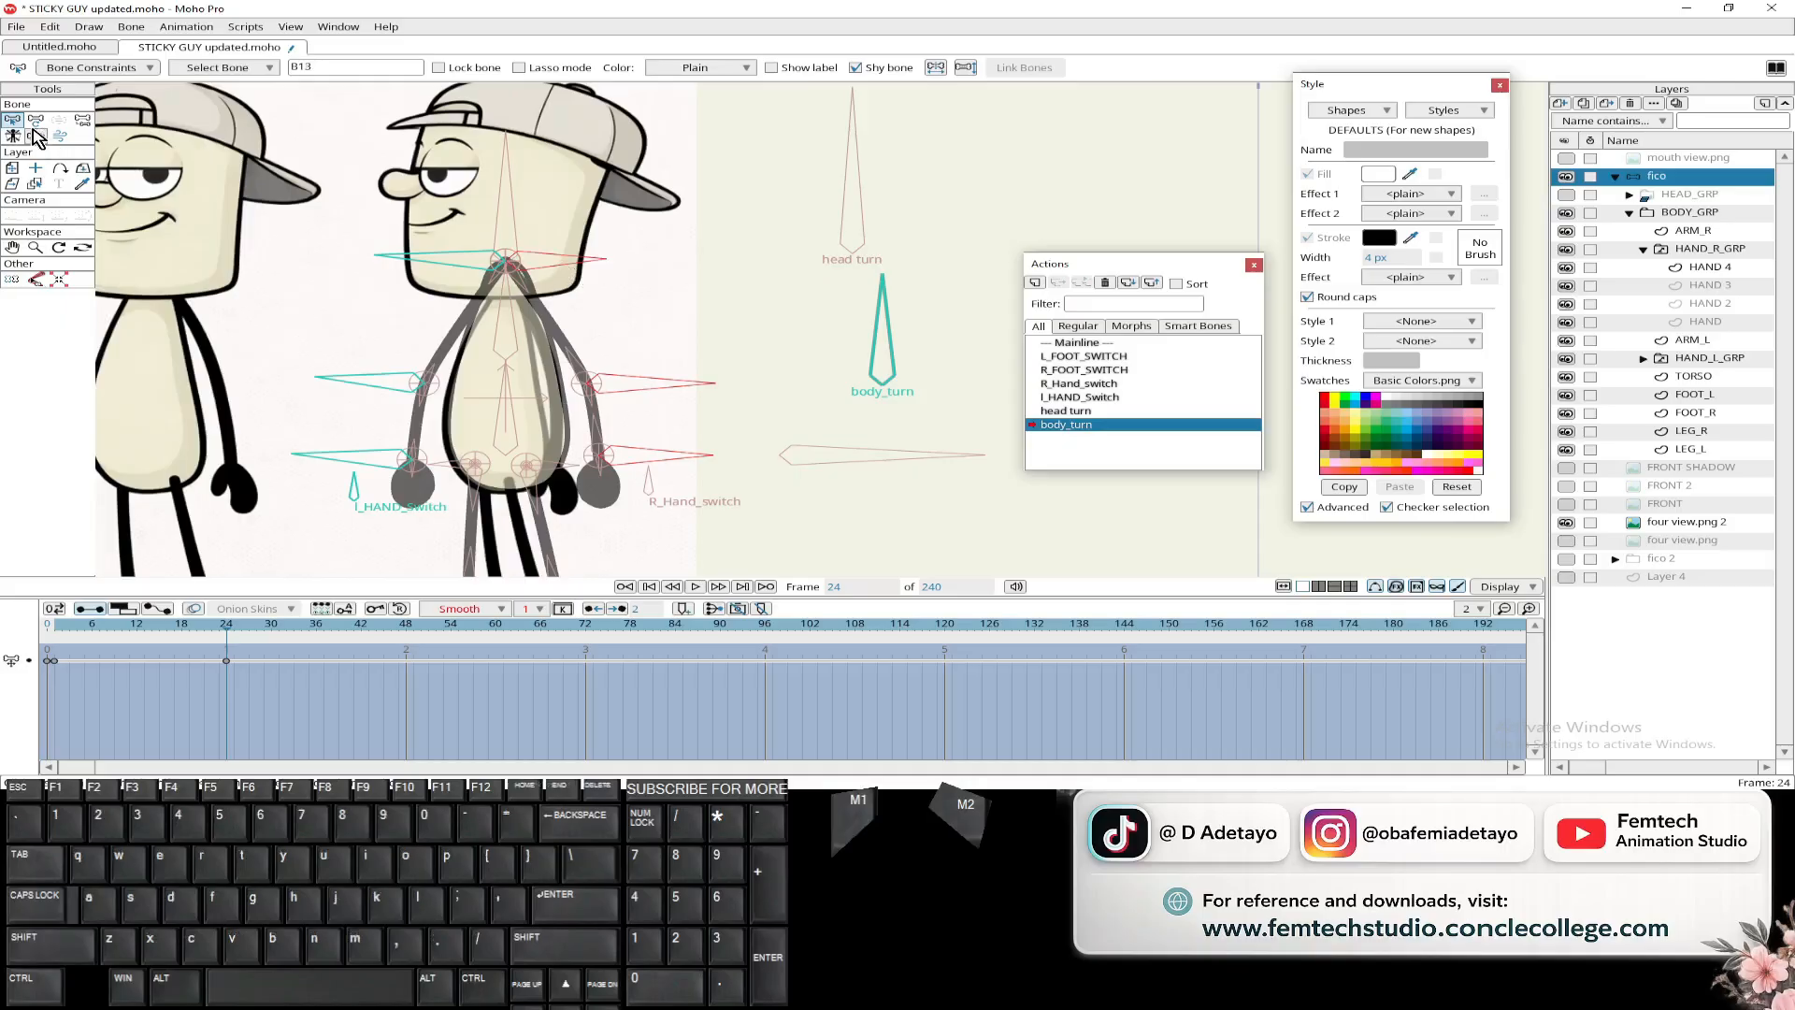
click(514, 264)
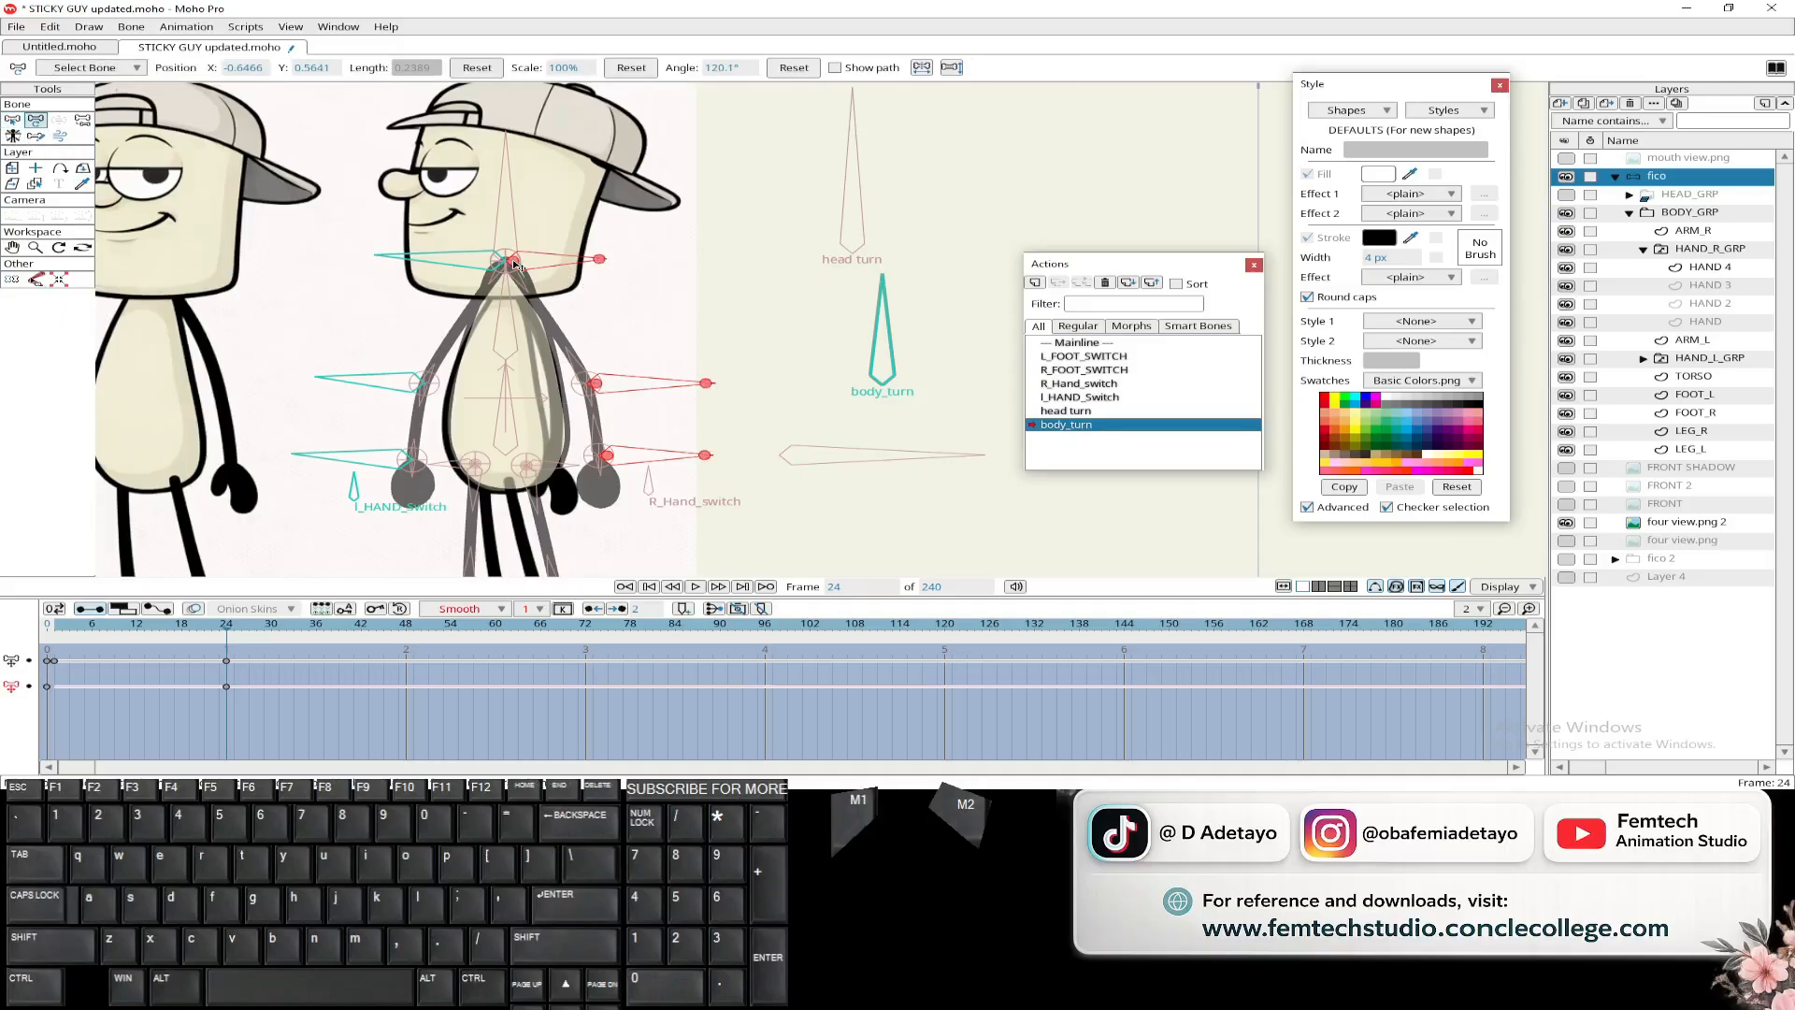
- At frame 1, reposition the right-side elbow and wrist bones individually so that arm matches the turned reference
drag(245, 643, 58, 650)
scroll(608, 306, up, 2)
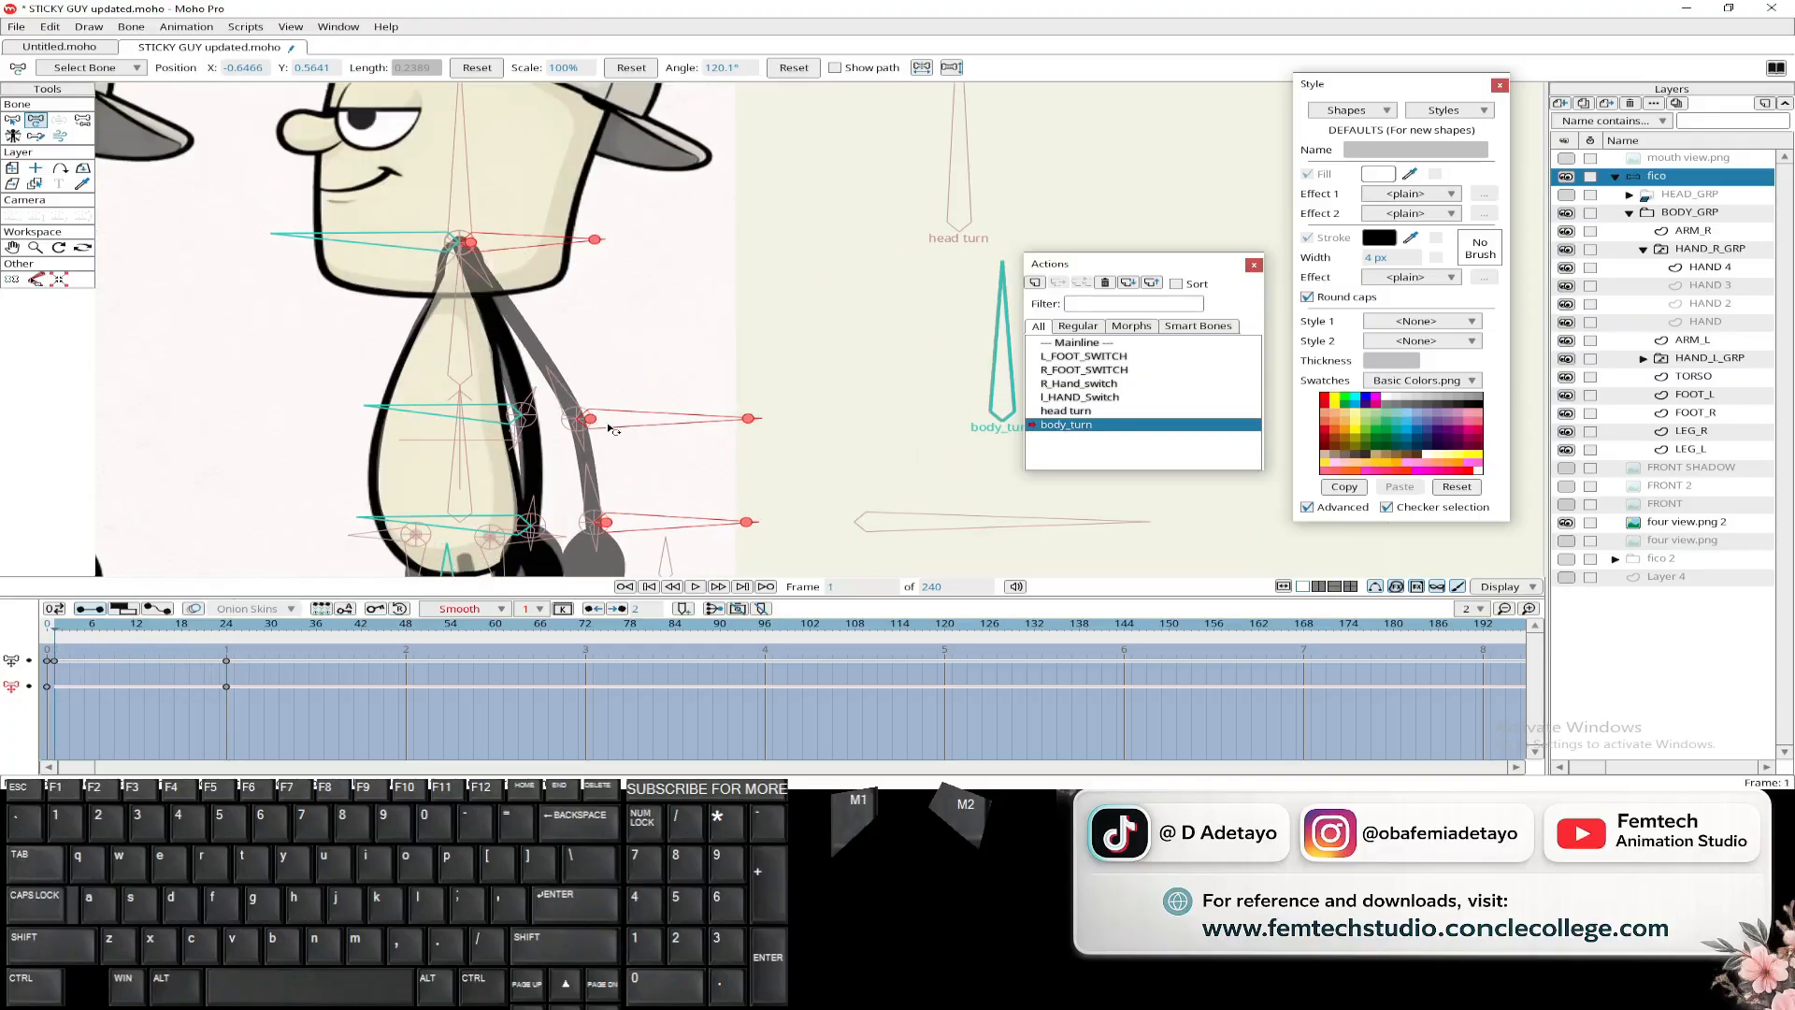
drag(591, 424, 575, 428)
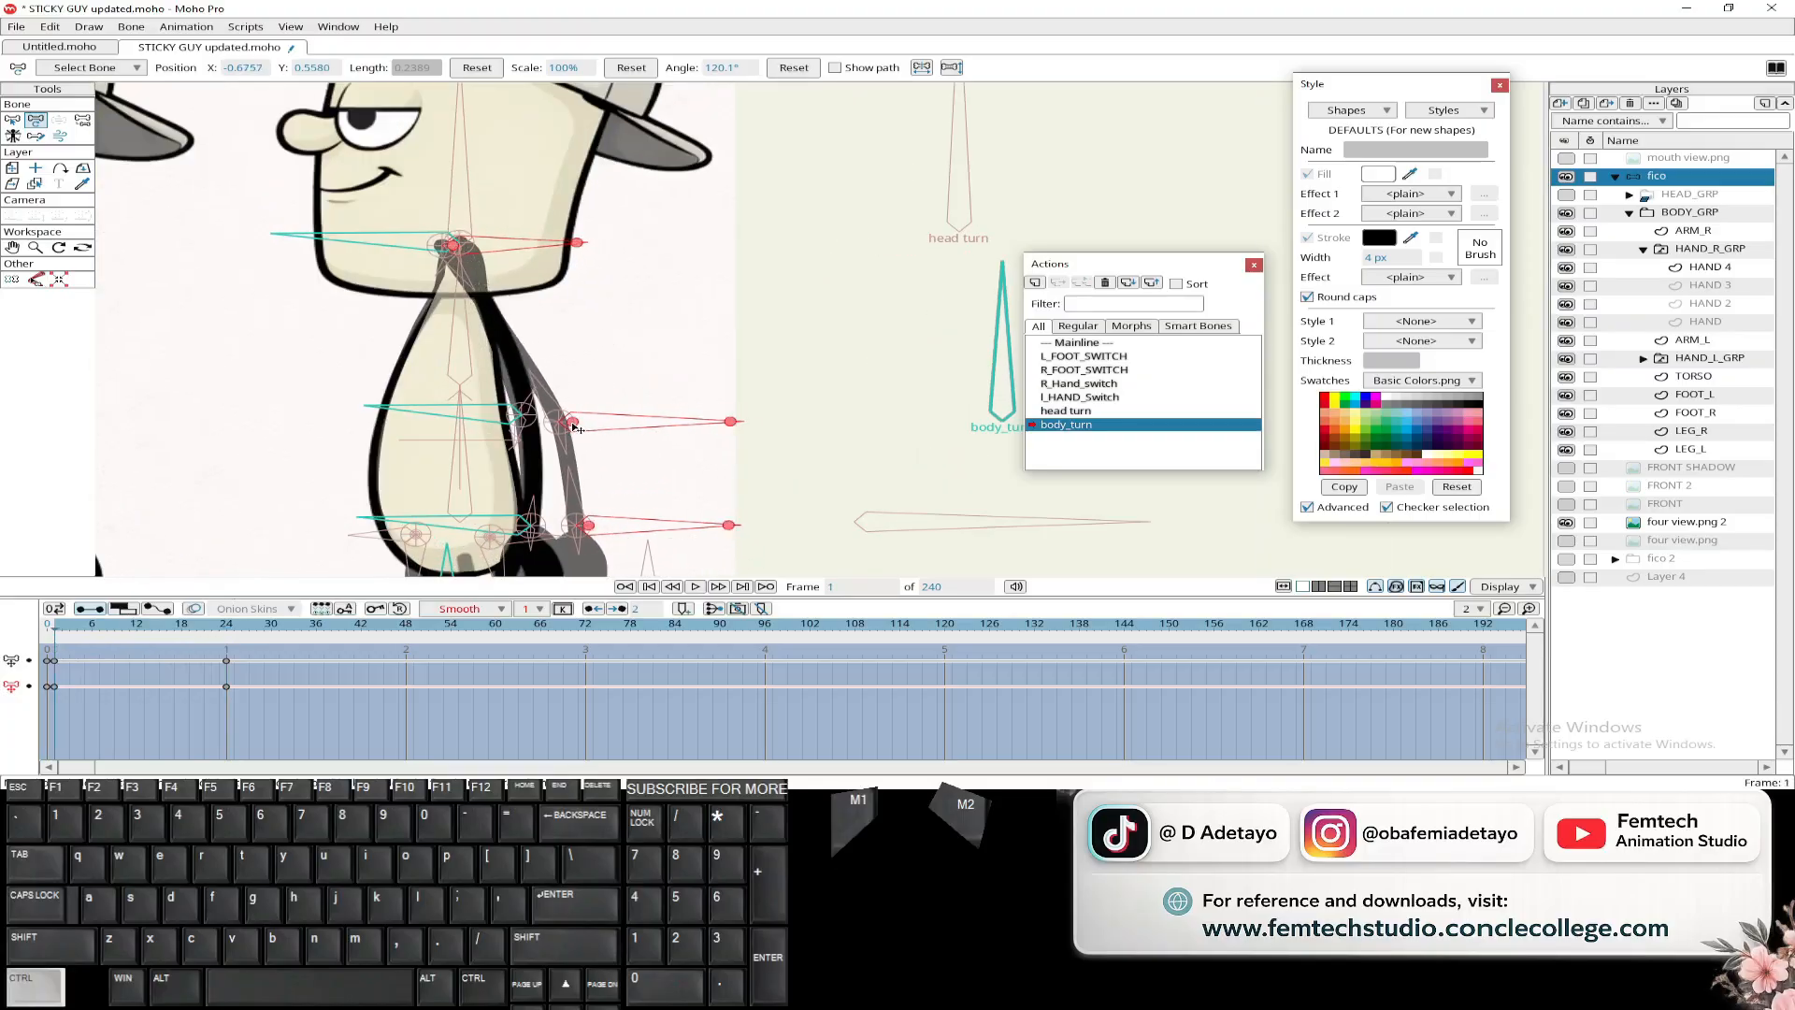
key(ctrl+z)
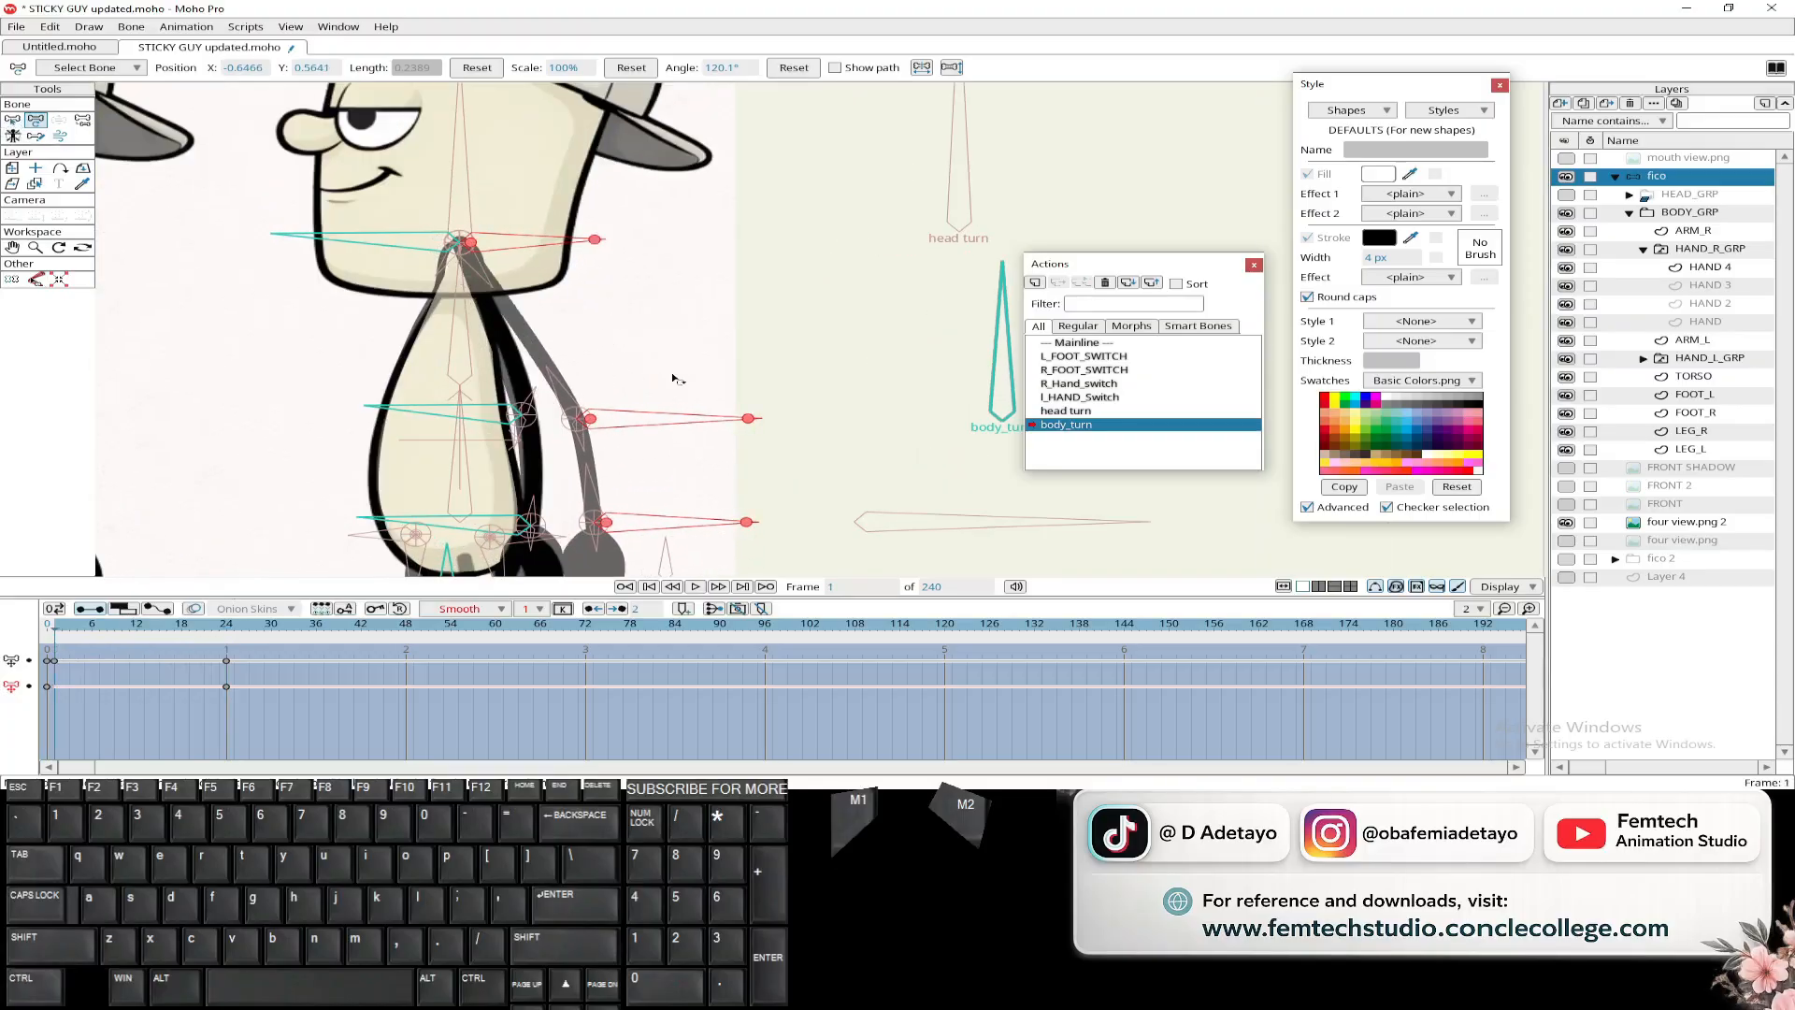
key(z)
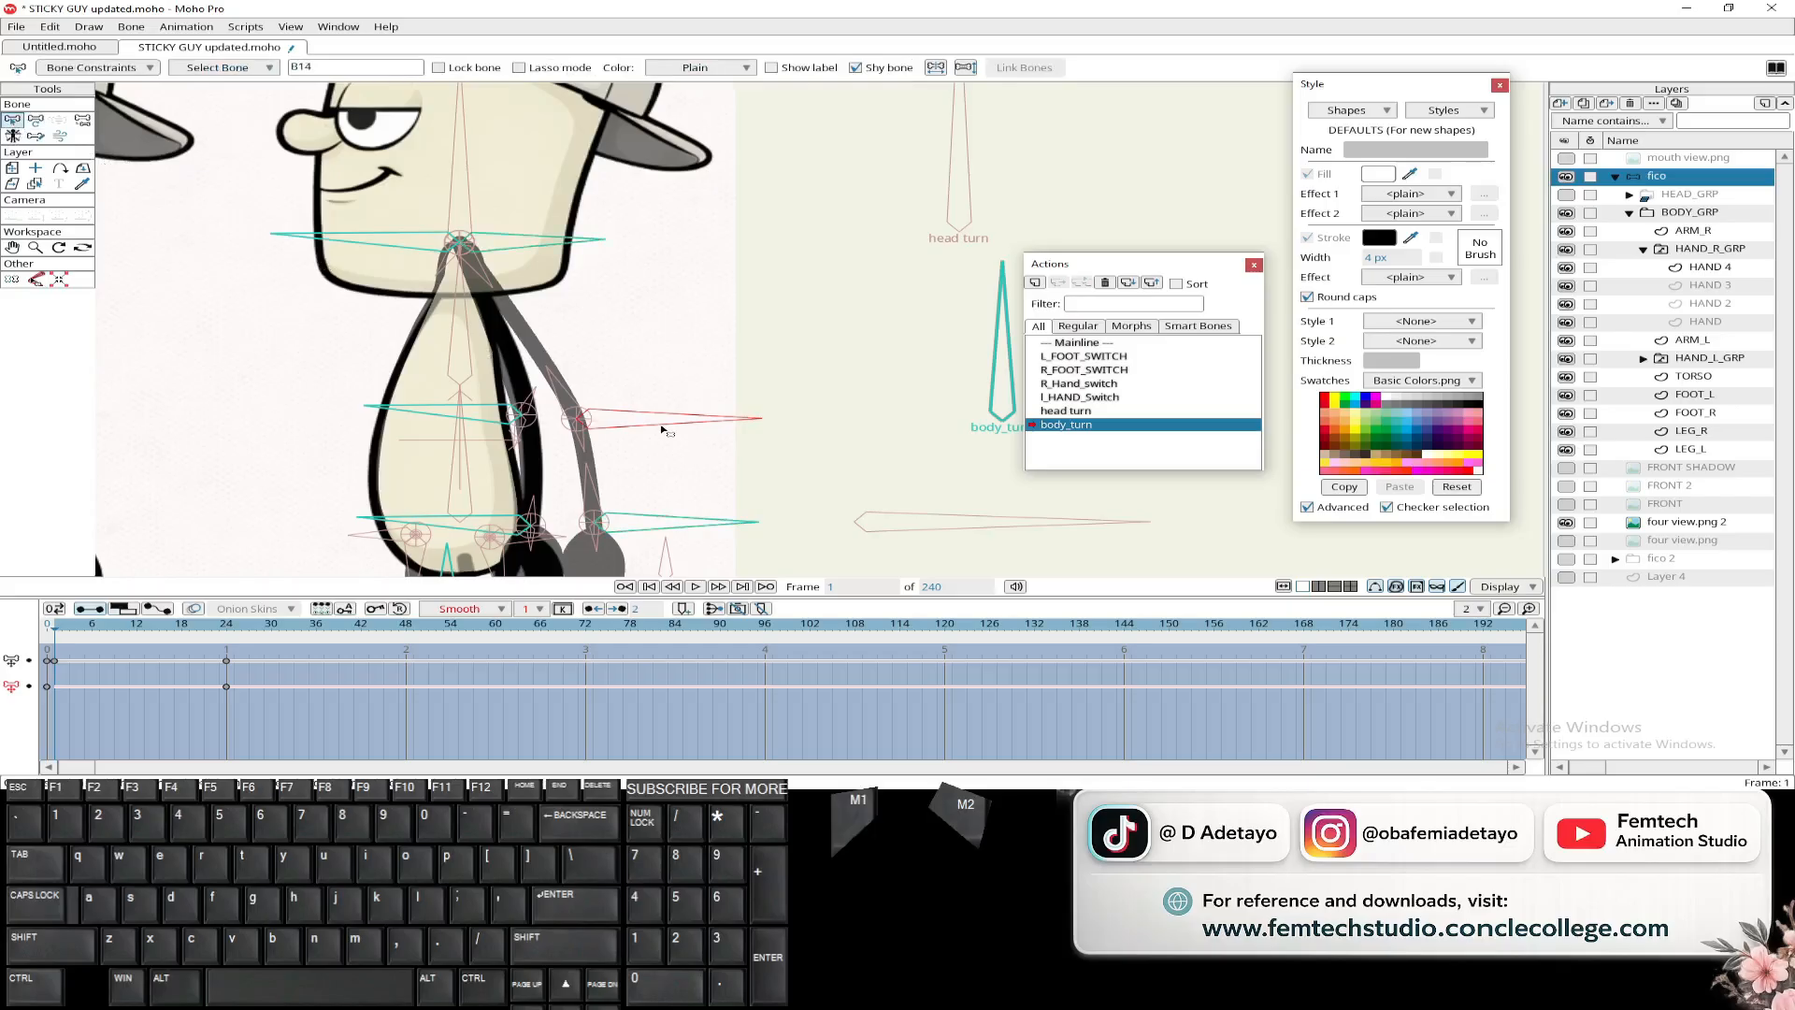
key(t)
drag(598, 421, 543, 450)
key(ctrl+z)
scroll(630, 433, down, 1)
click(612, 454)
scroll(255, 393, down, 5)
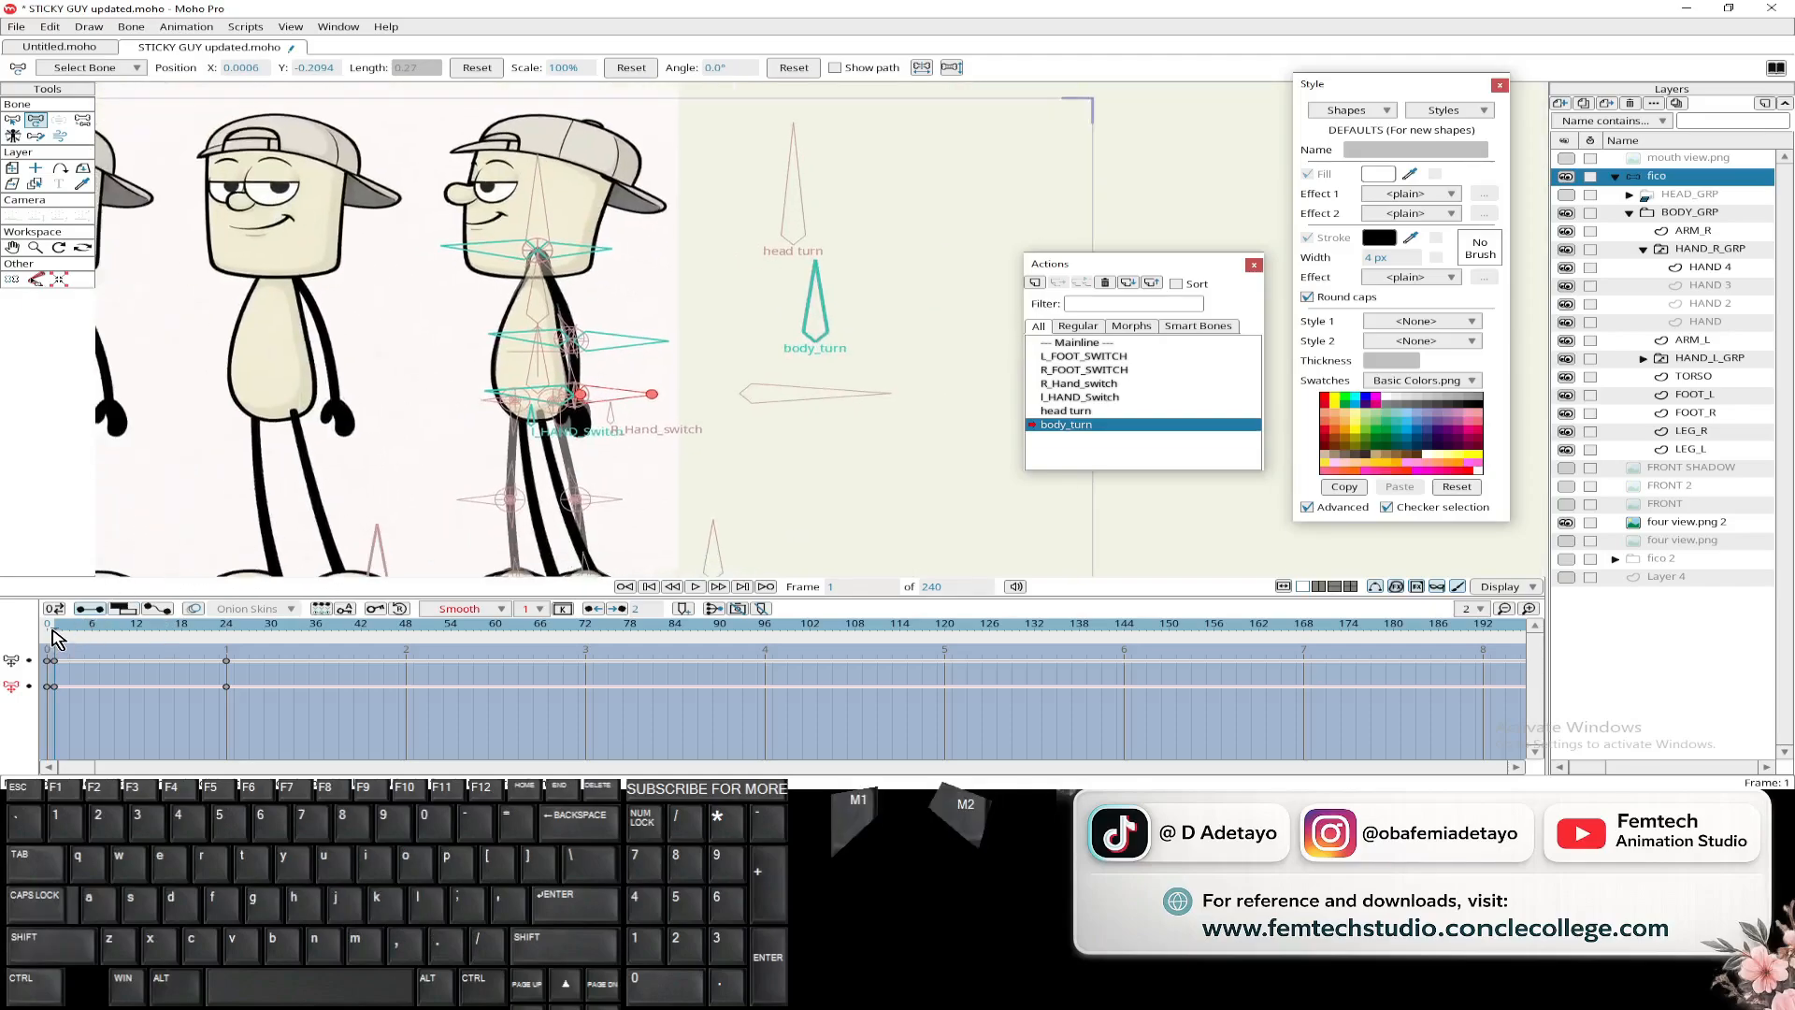
- Examine the turn of both arms between frames 1 and 24 against the reference
drag(52, 630, 54, 686)
scroll(490, 367, down, 3)
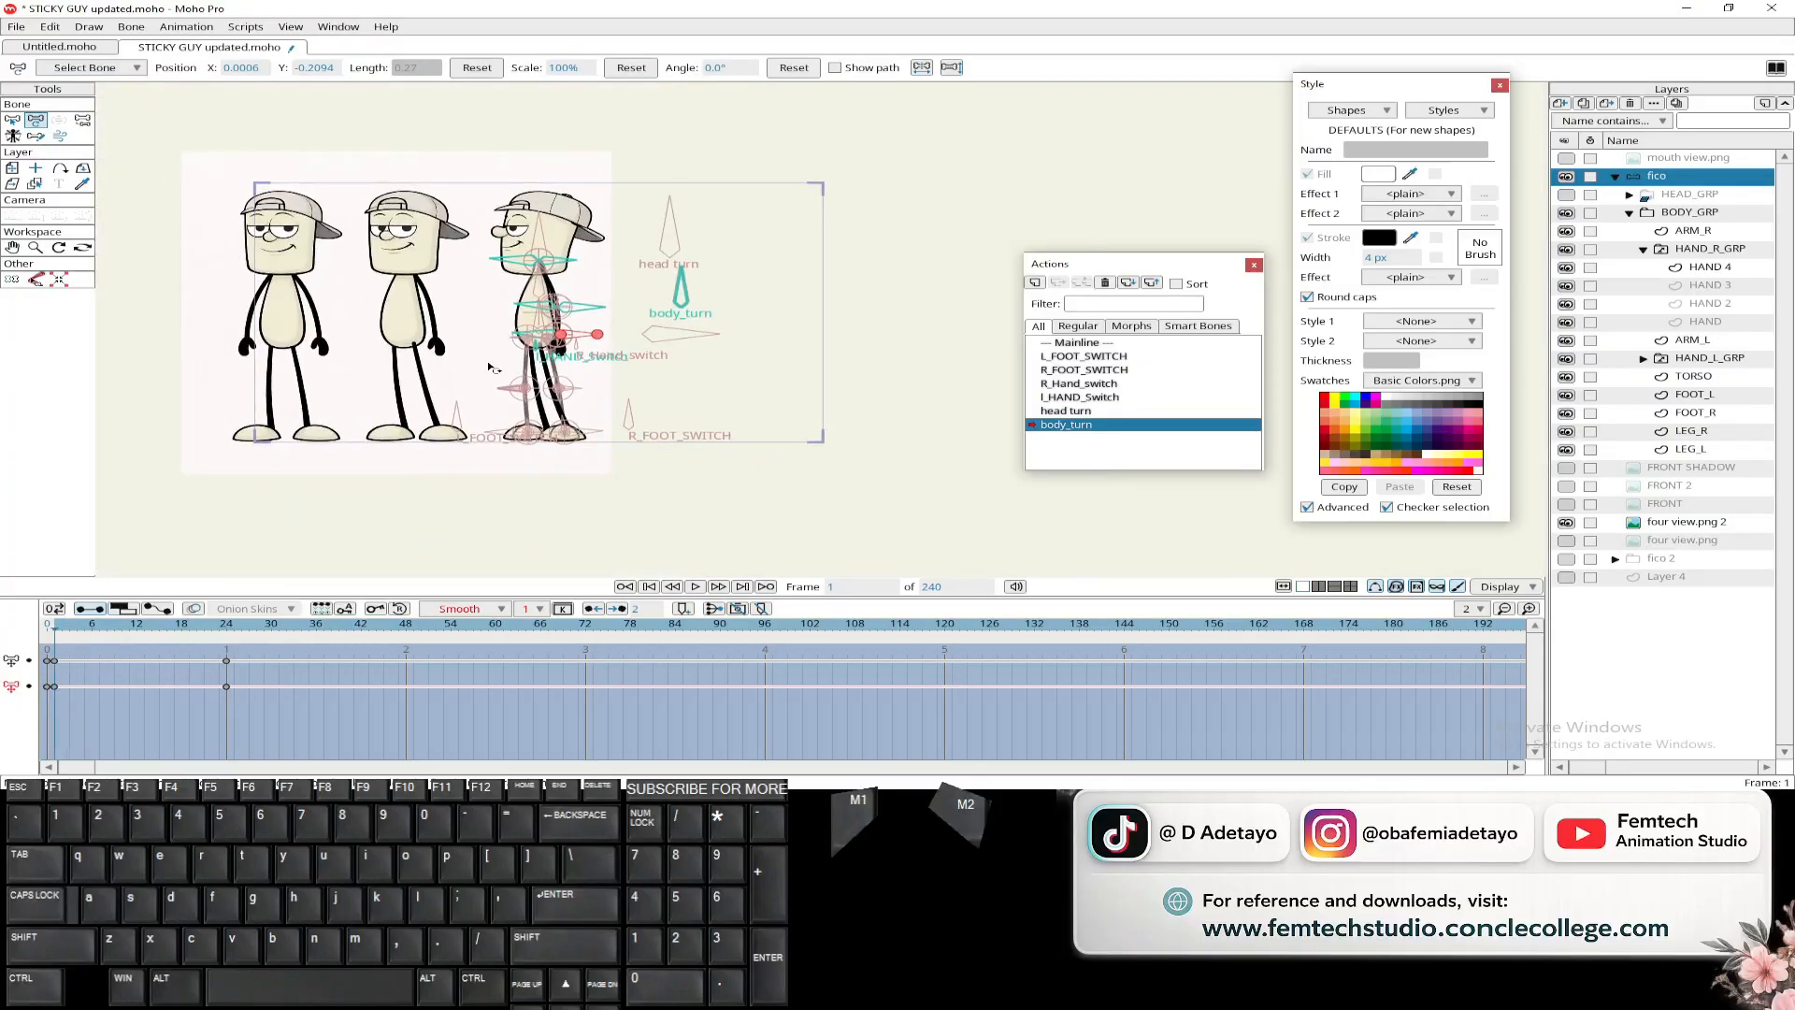
drag(58, 636, 227, 643)
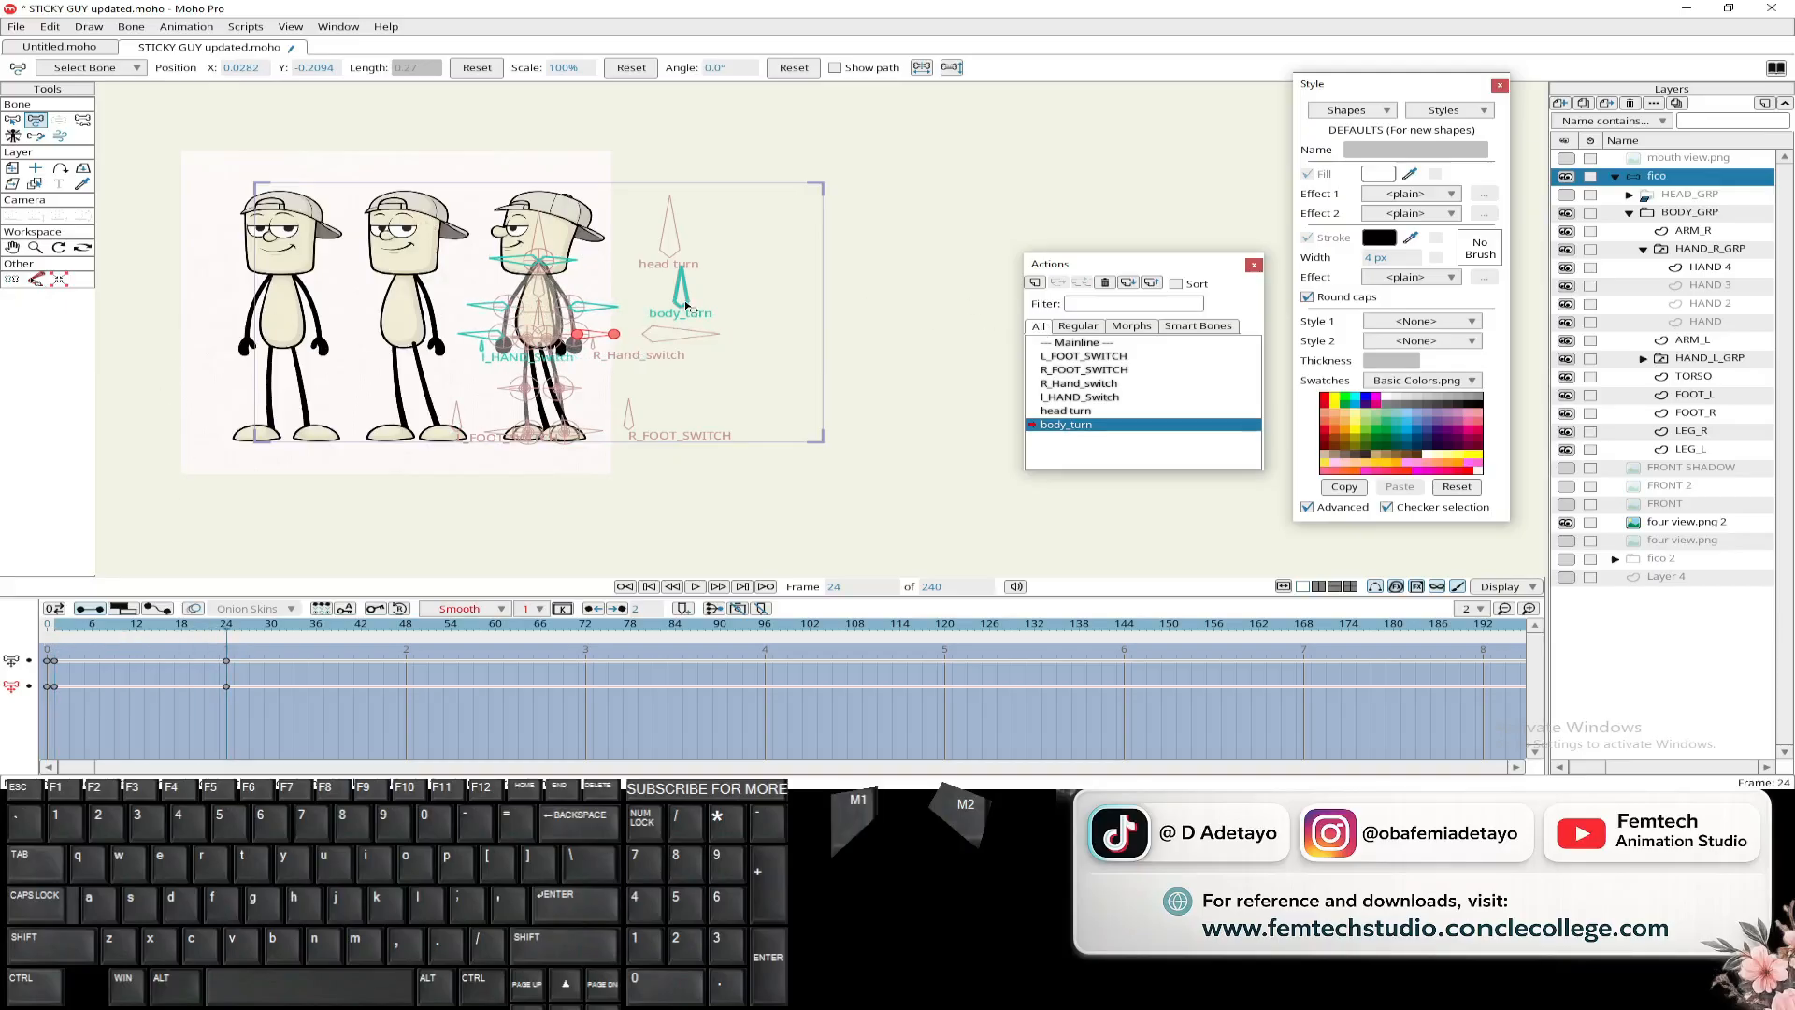
- Set the body_turn bone's angle to 180° at frame 1 and save the project
click(686, 306)
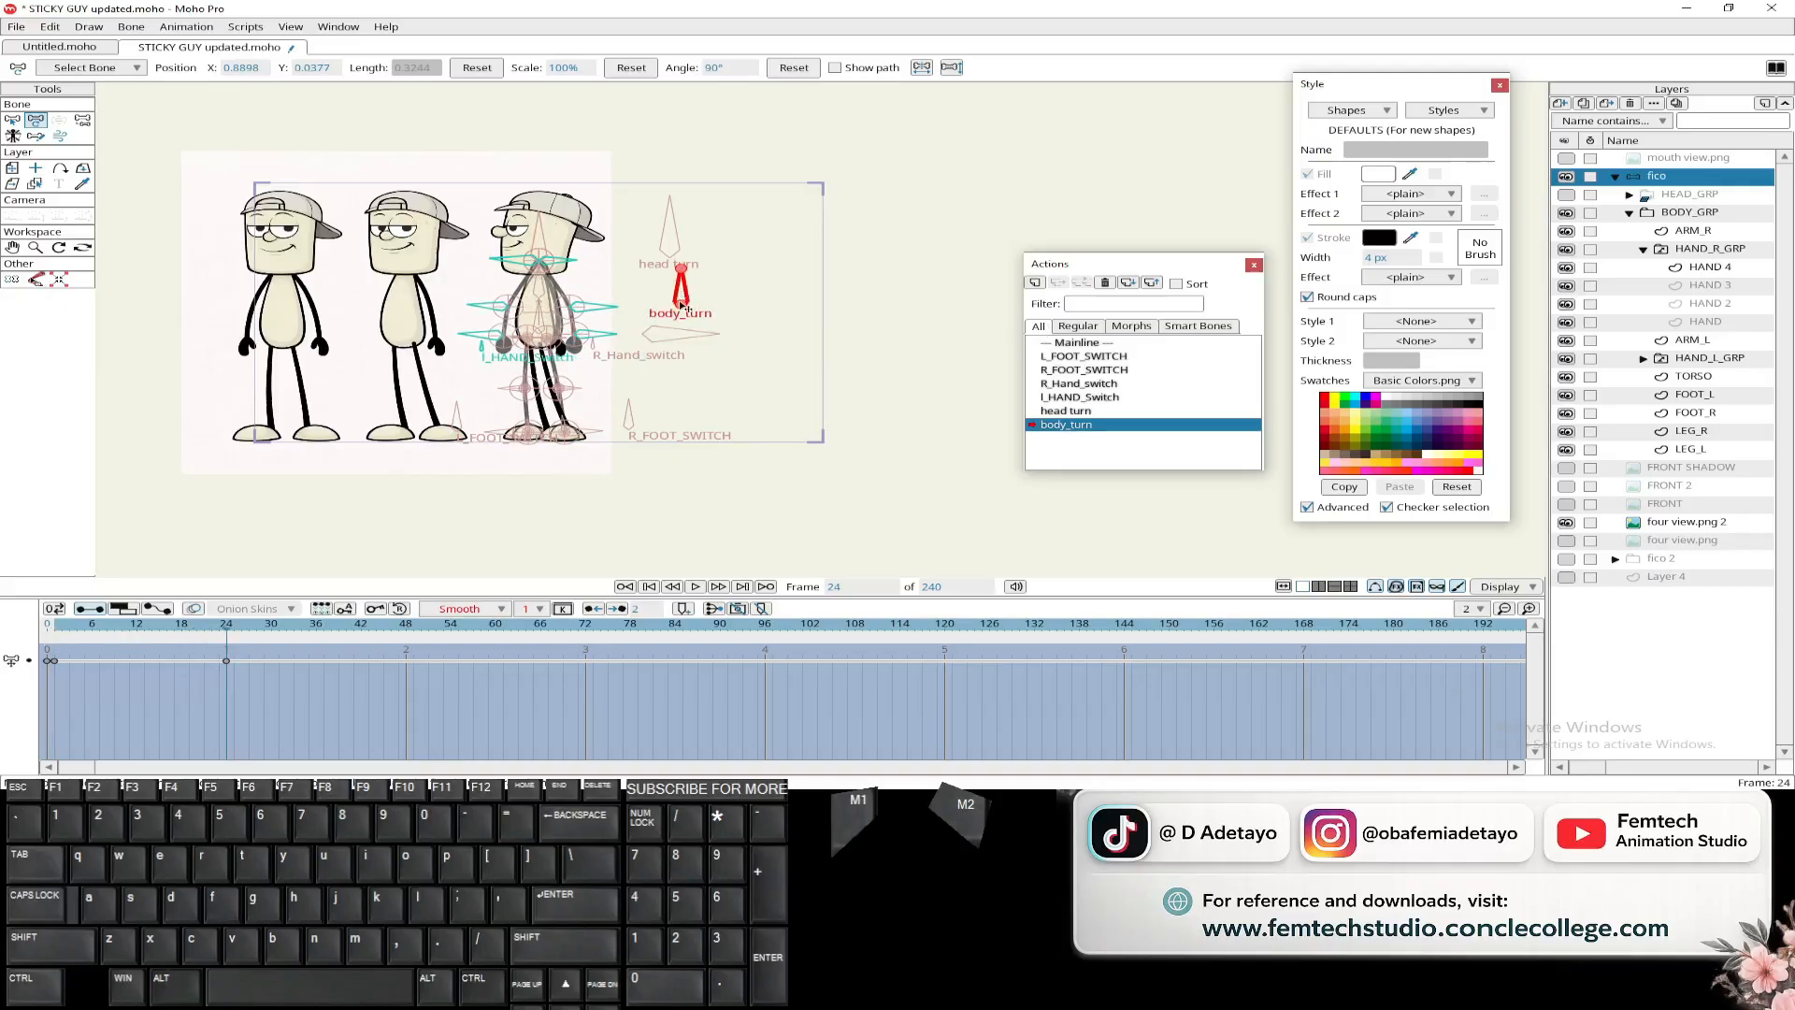
click(686, 306)
click(54, 634)
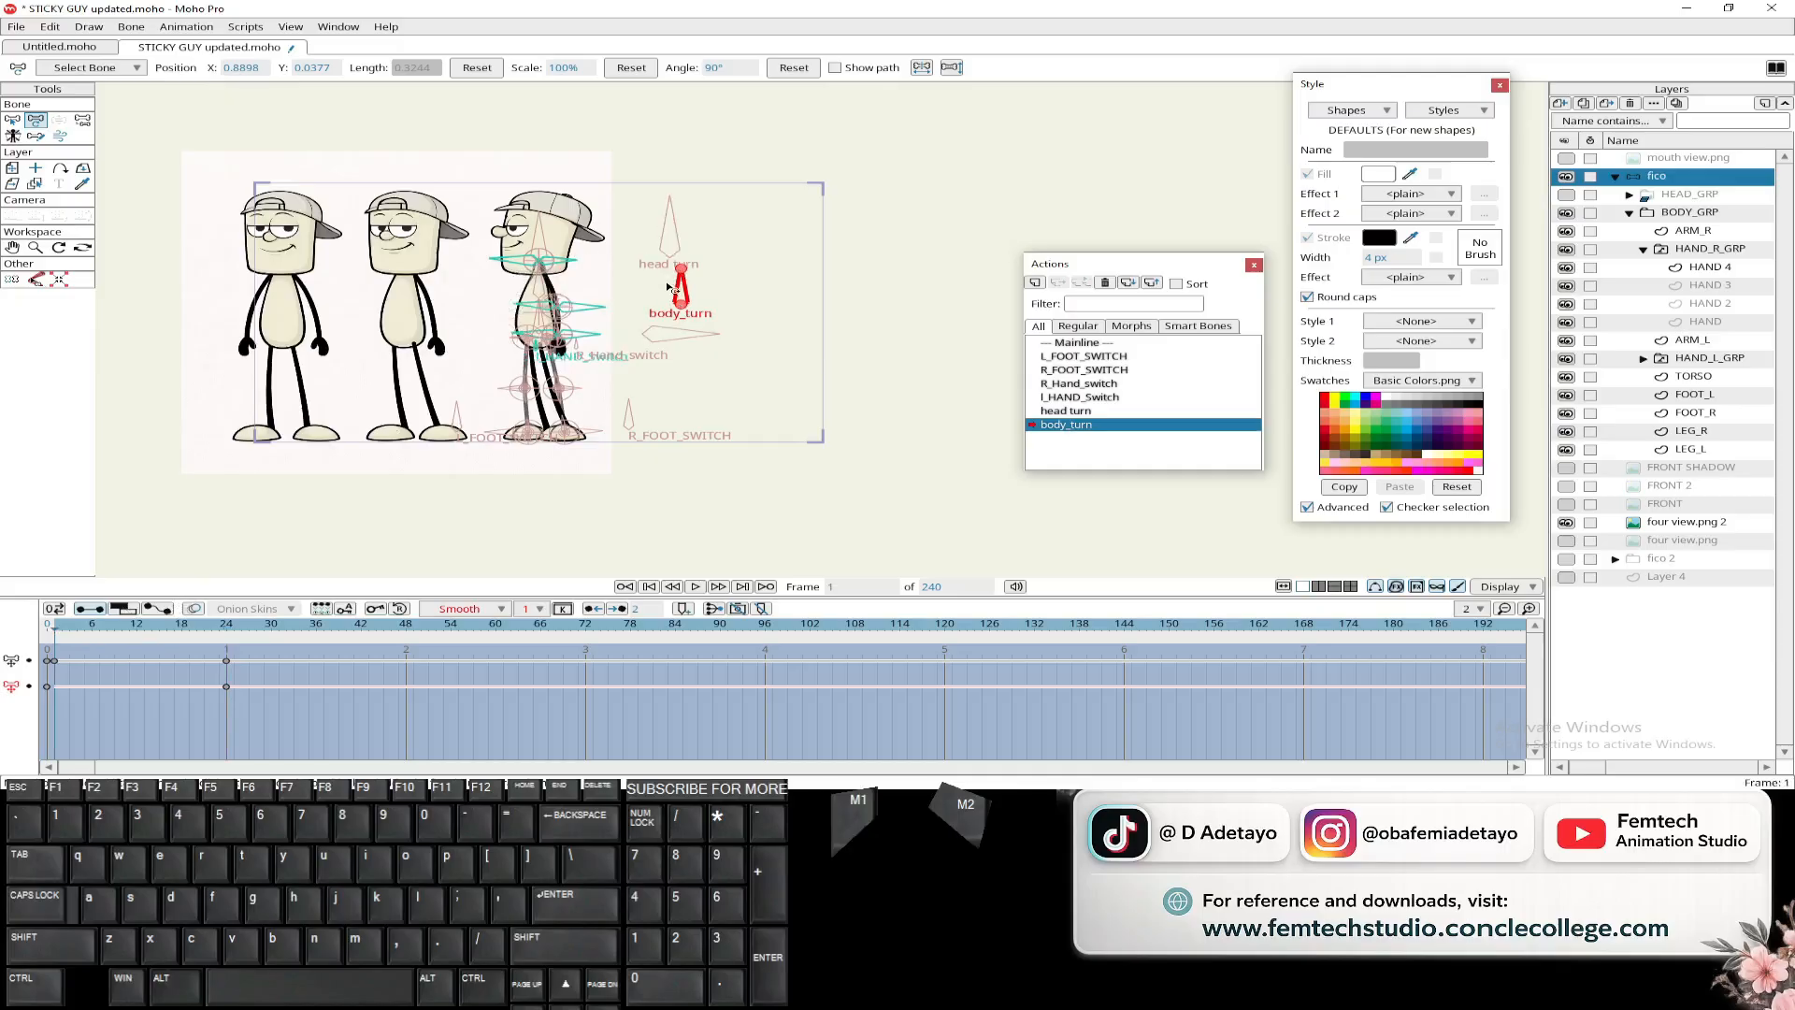
drag(673, 287, 634, 307)
double_click(710, 69)
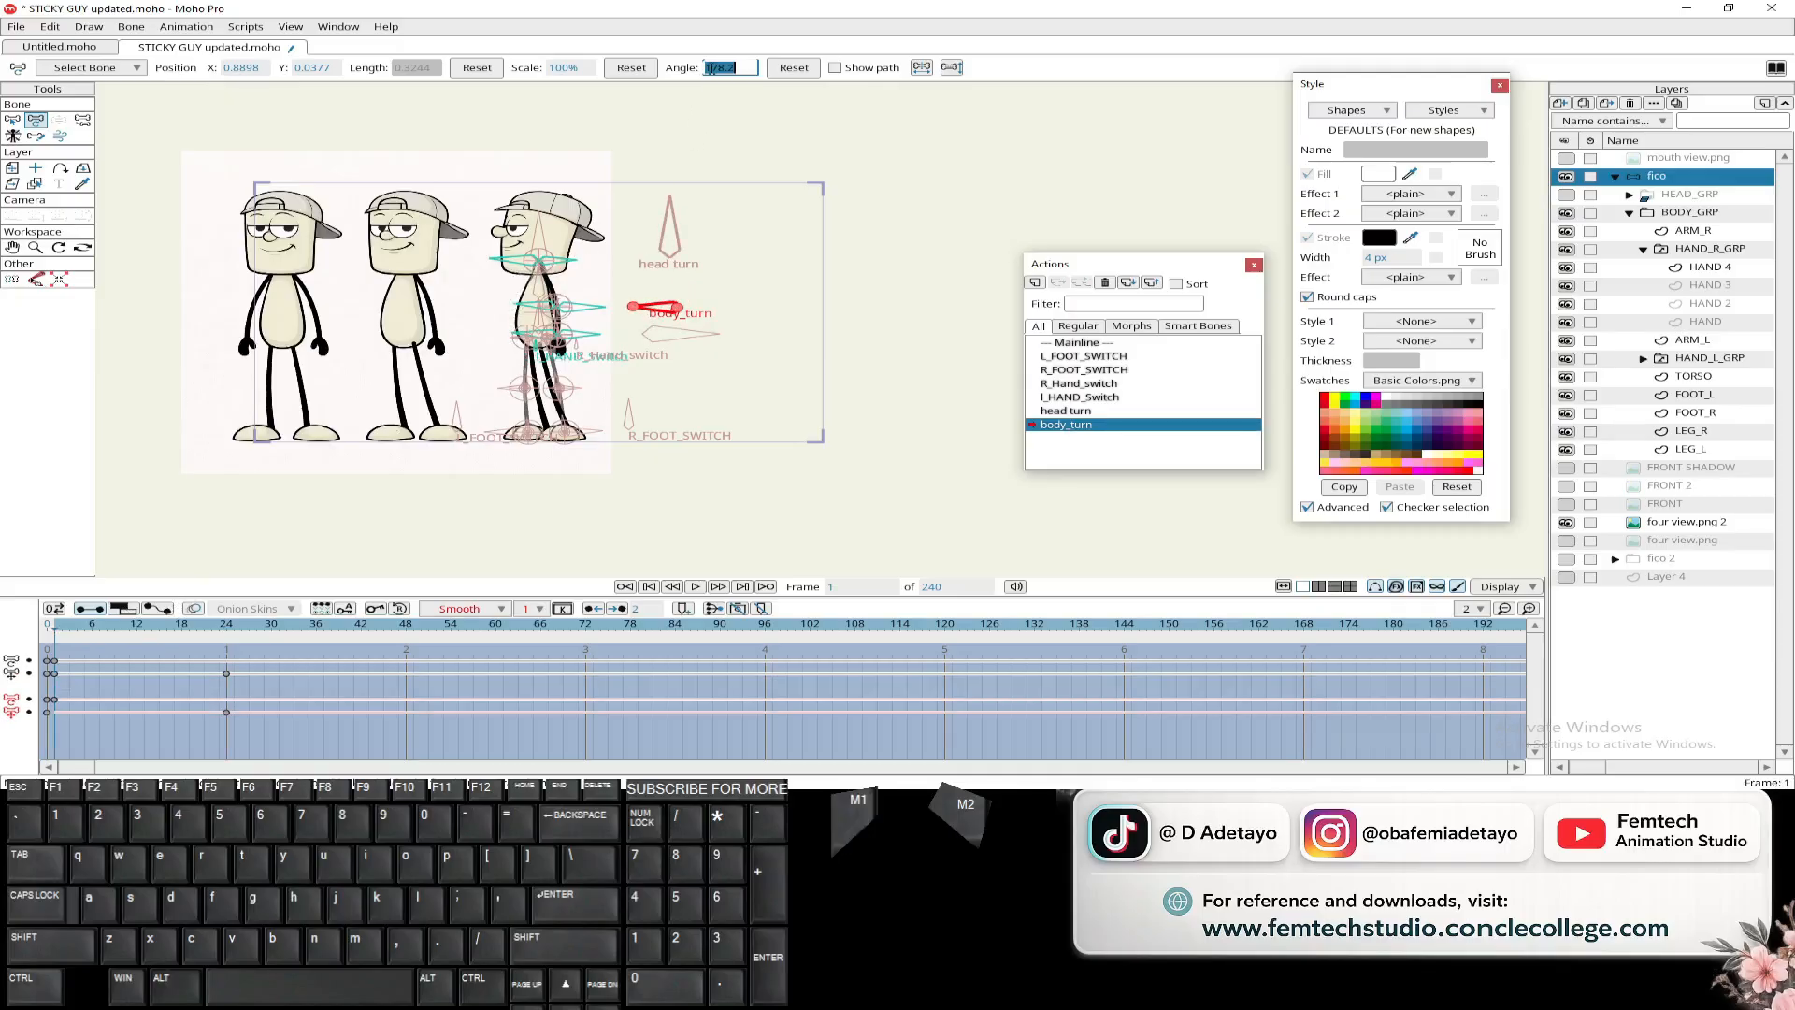
text(180)
key(Return)
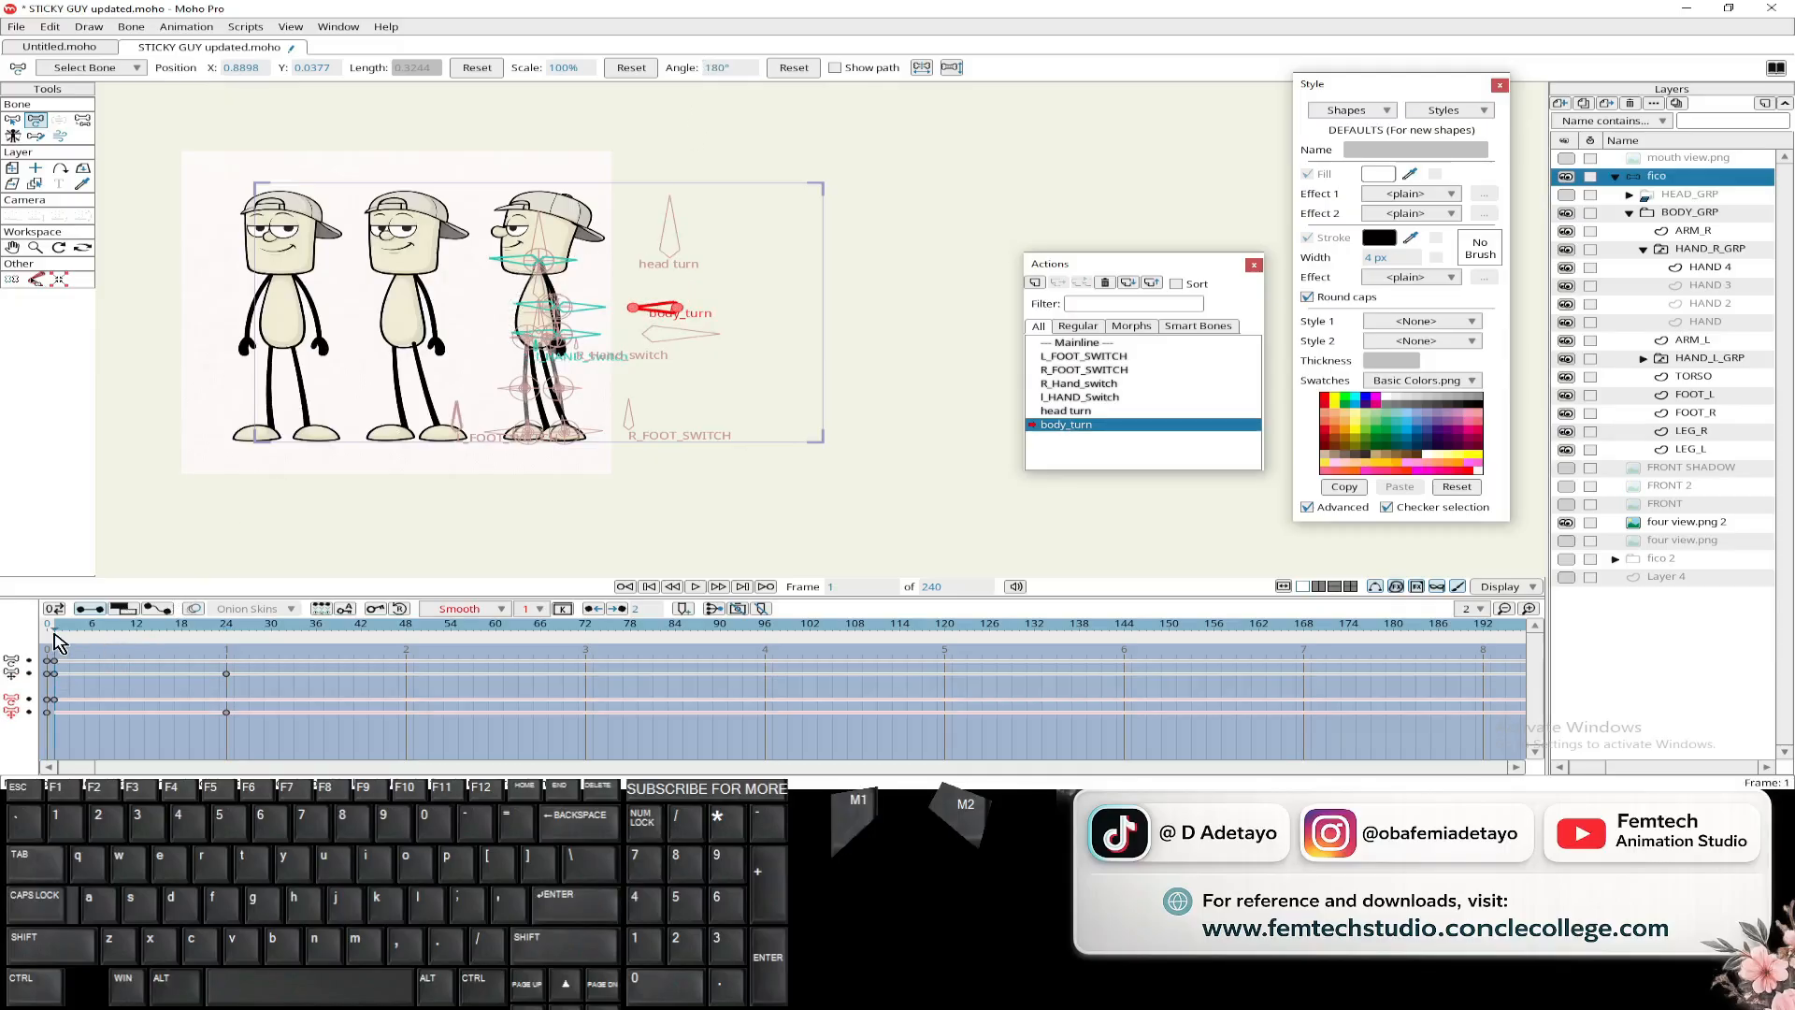
mouse_move(55, 634)
mouse_down()
mouse_move(221, 631)
mouse_move(58, 655)
mouse_up()
key(ctrl+s)
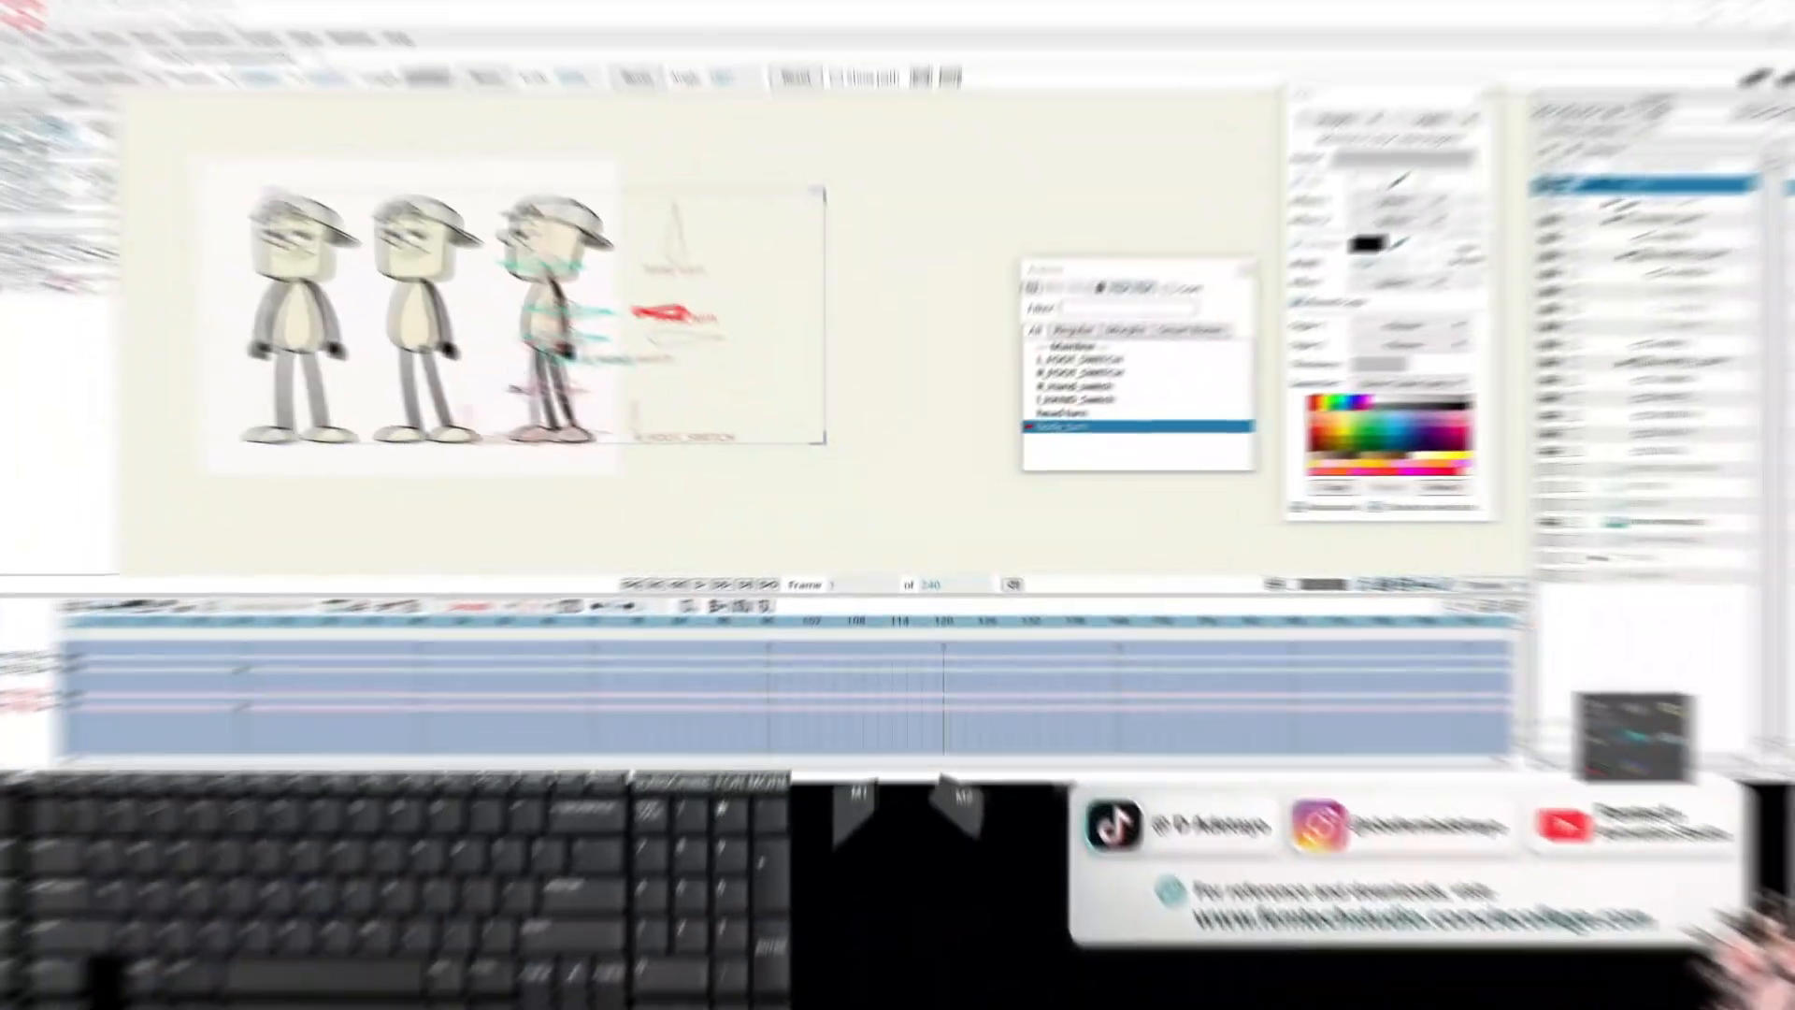
- At frame 24, select and key the left-side hip, knee and ankle bones
scroll(556, 350, up, 5)
click(1648, 646)
scroll(419, 352, up, 3)
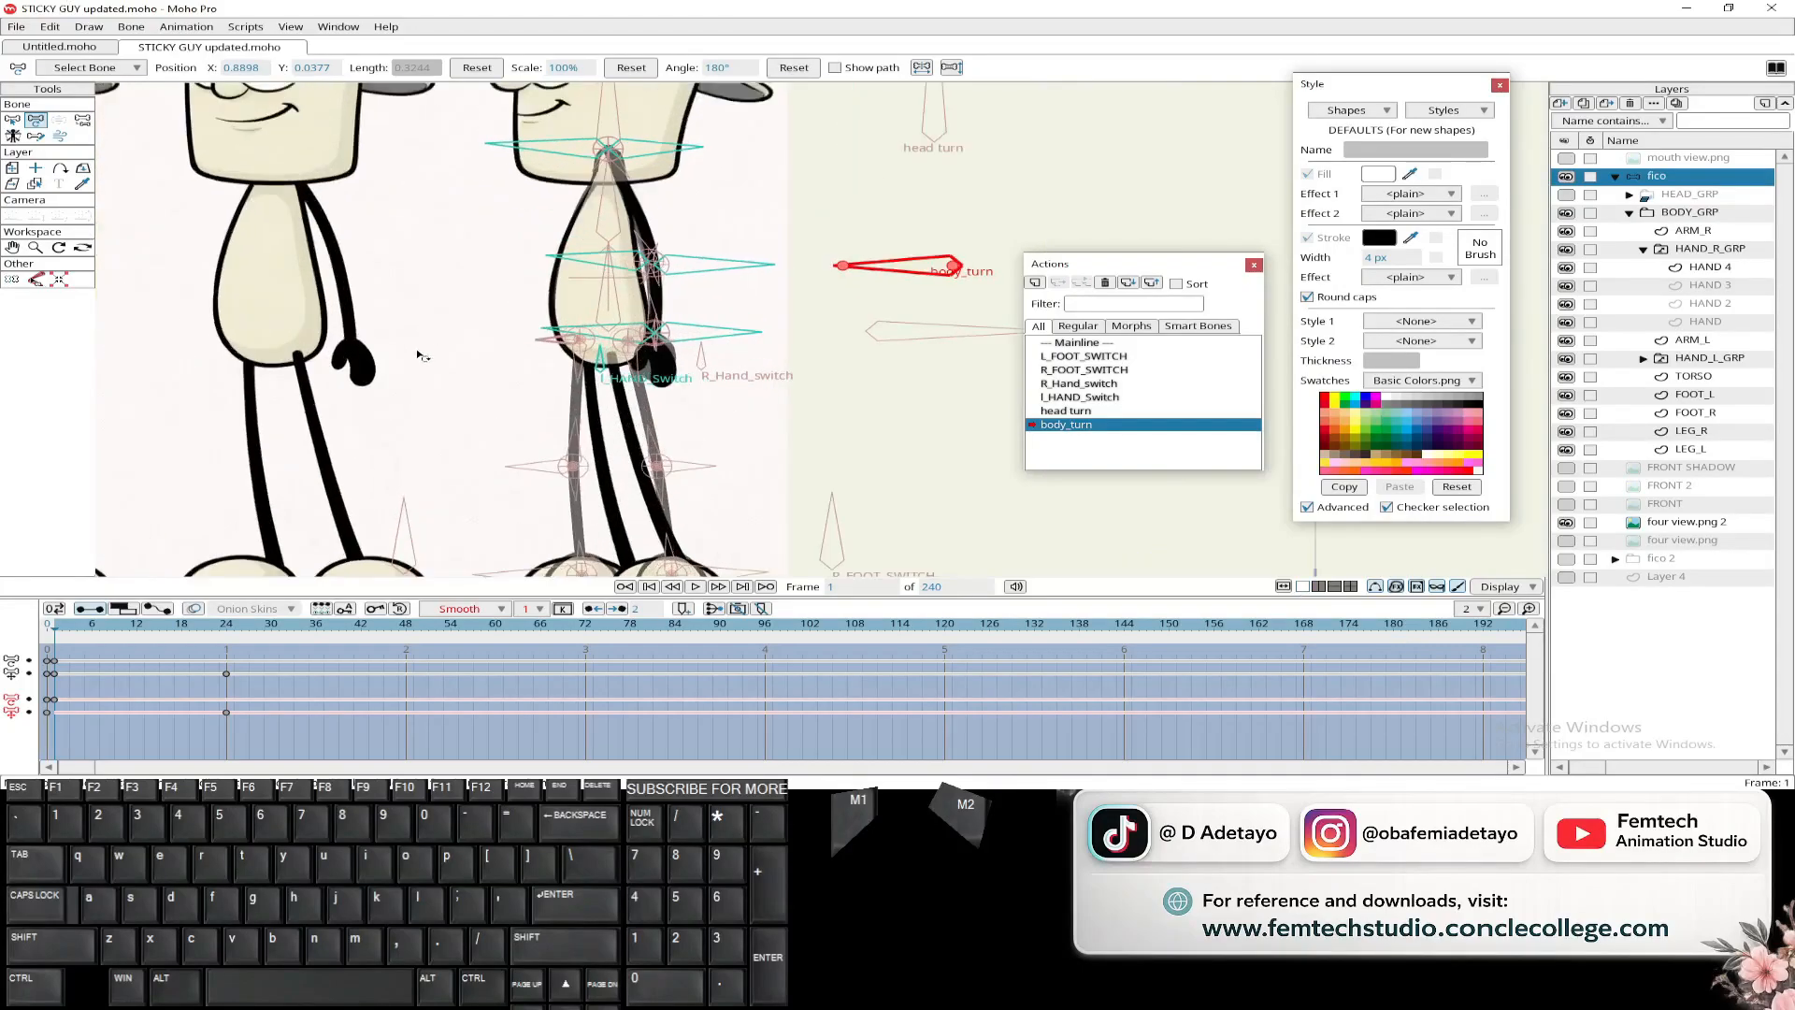
mouse_move(479, 366)
mouse_down()
mouse_move(501, 335)
mouse_move(453, 359)
mouse_up()
click(228, 624)
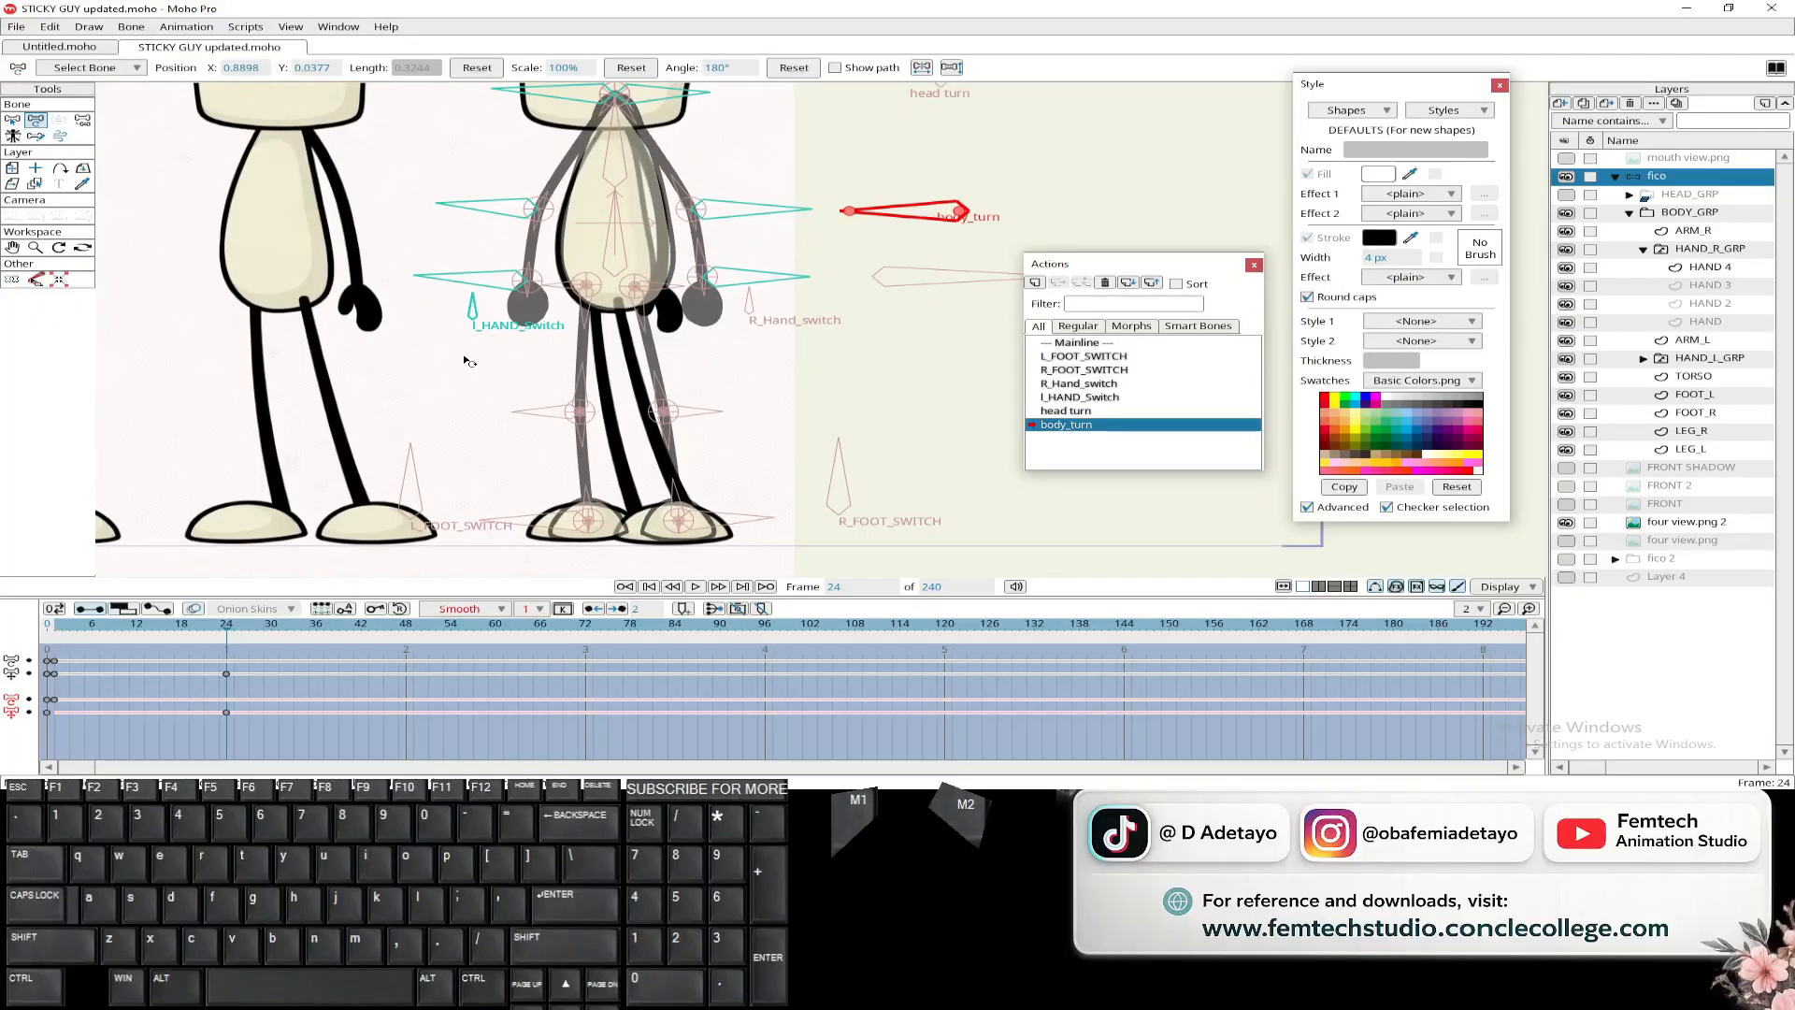
click(514, 286)
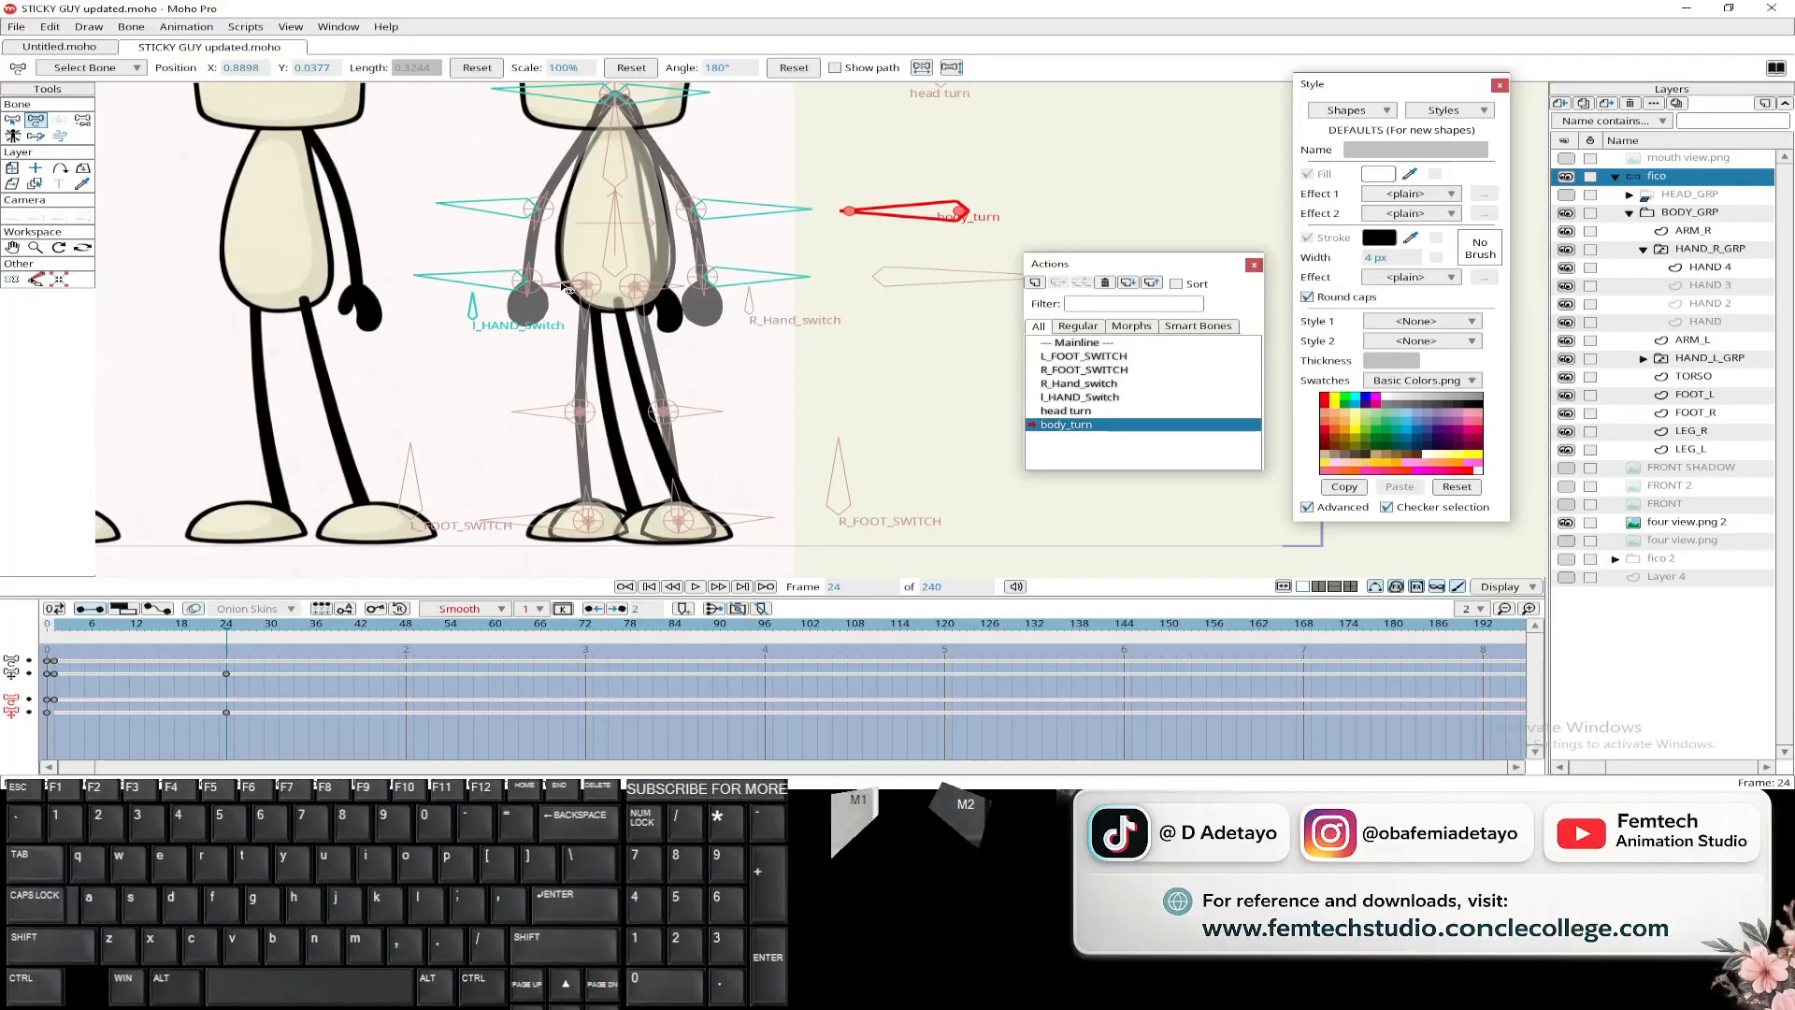
shift+click(540, 414)
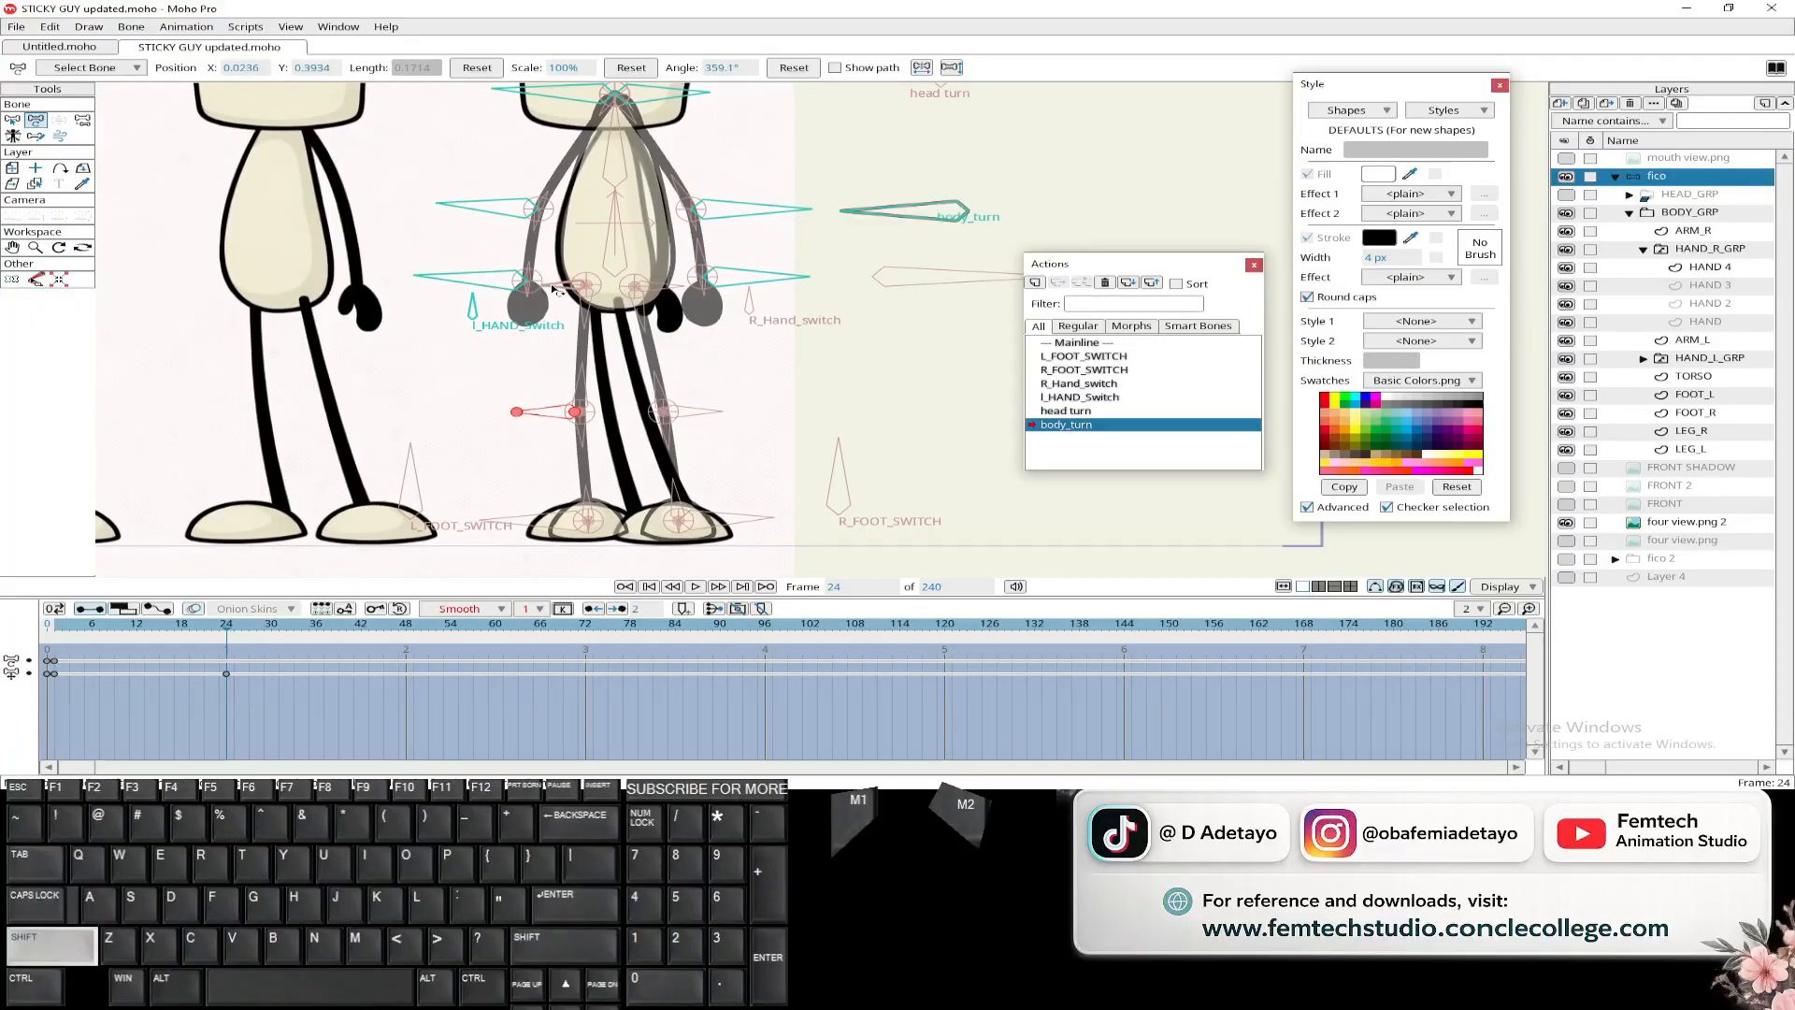
click(12, 121)
shift+click(558, 289)
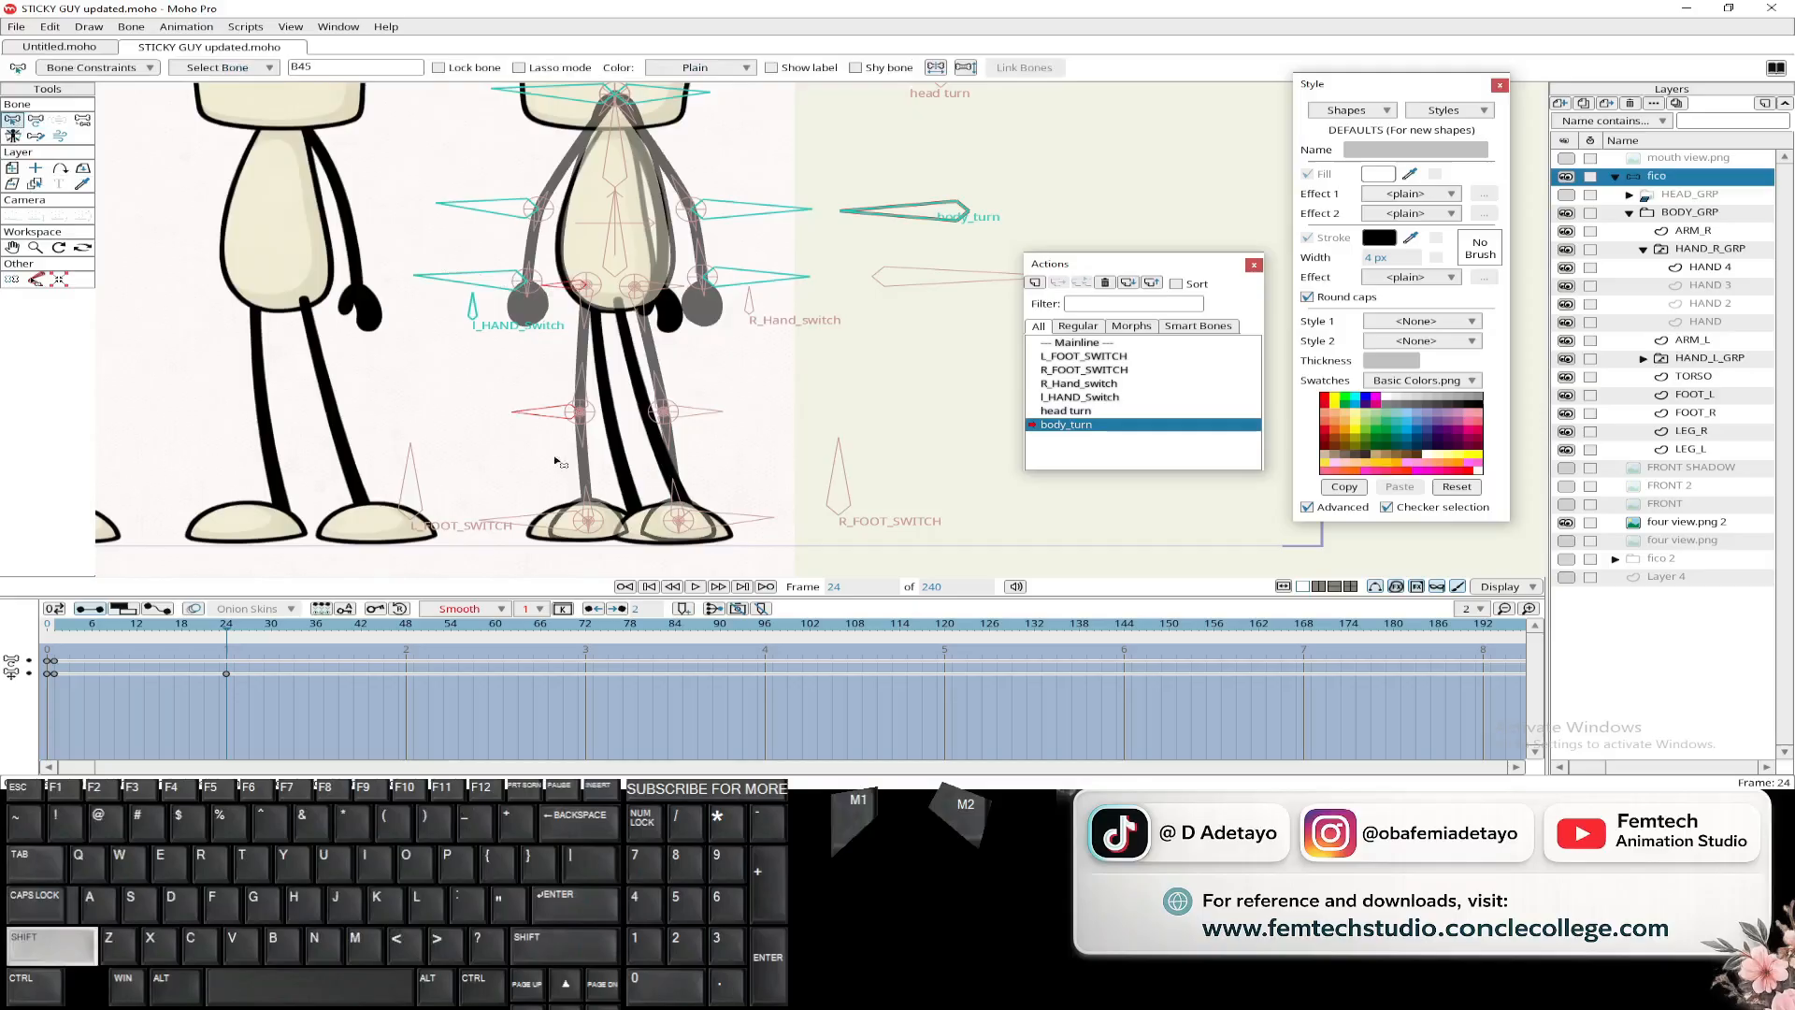
shift+click(548, 522)
click(35, 120)
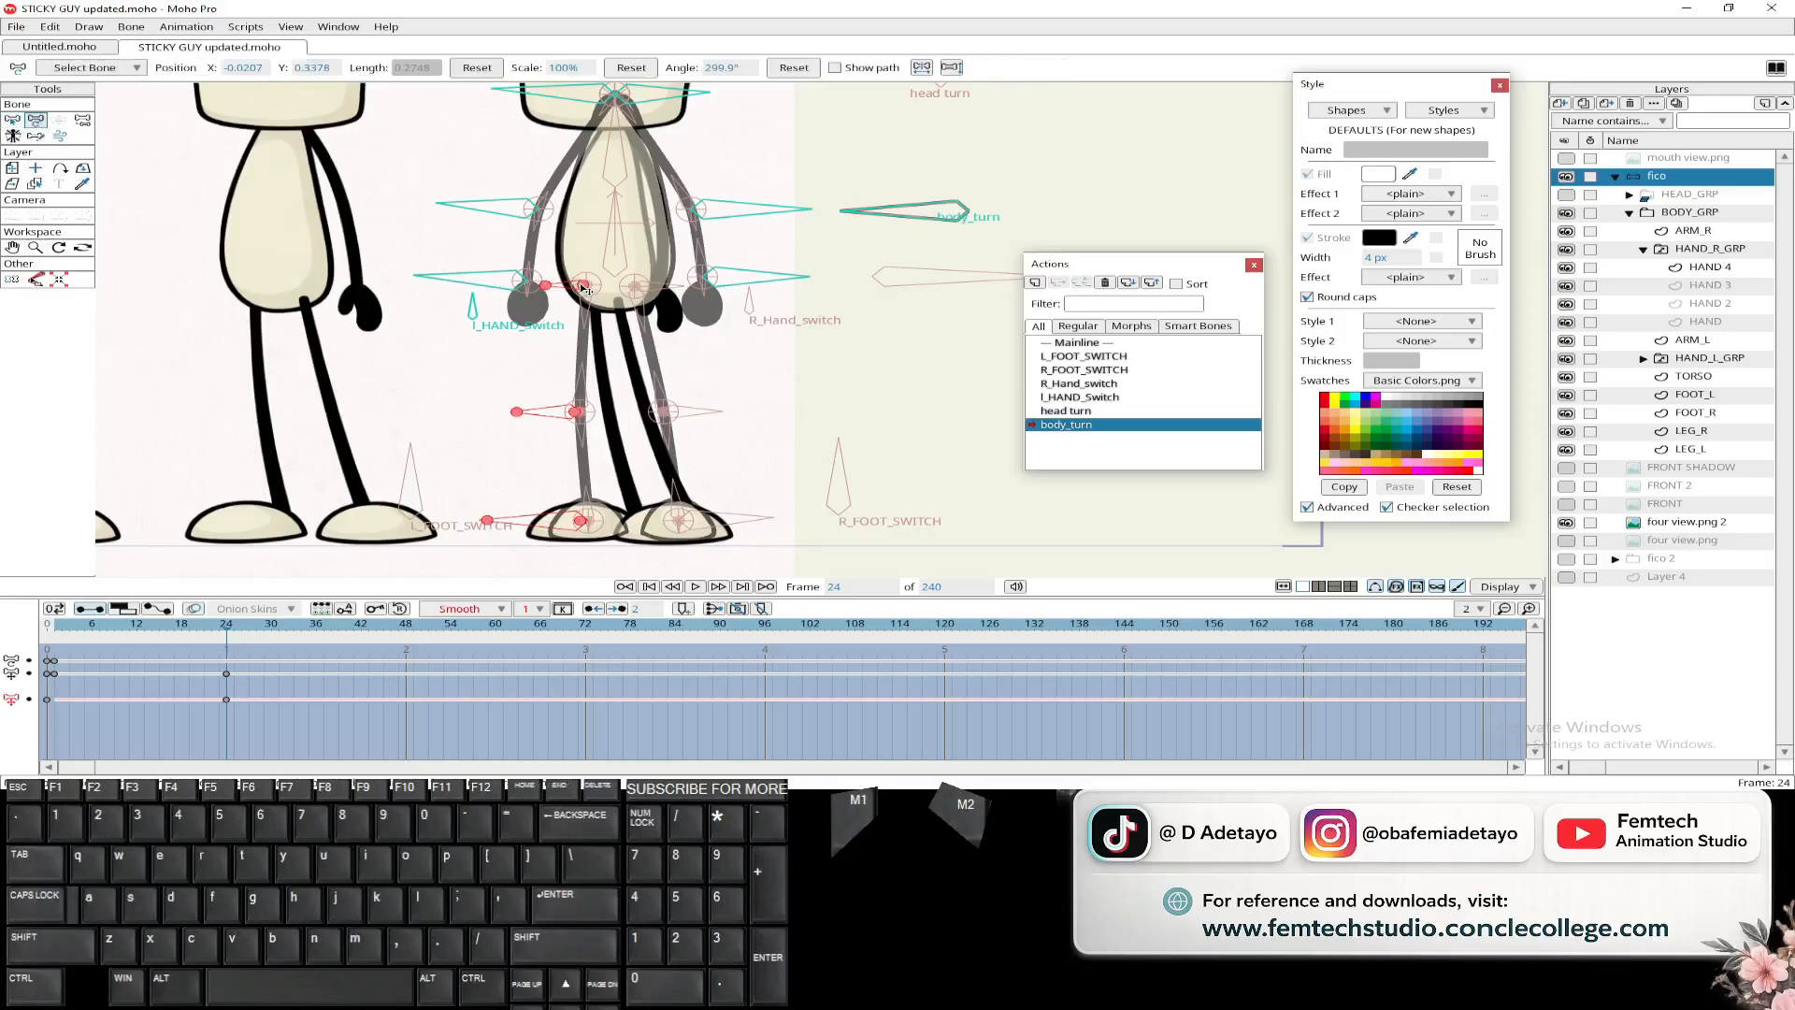
- At frame 1, shift the left-side hip bone slightly inward toward the reference leg
drag(261, 650, 58, 668)
scroll(453, 367, up, 3)
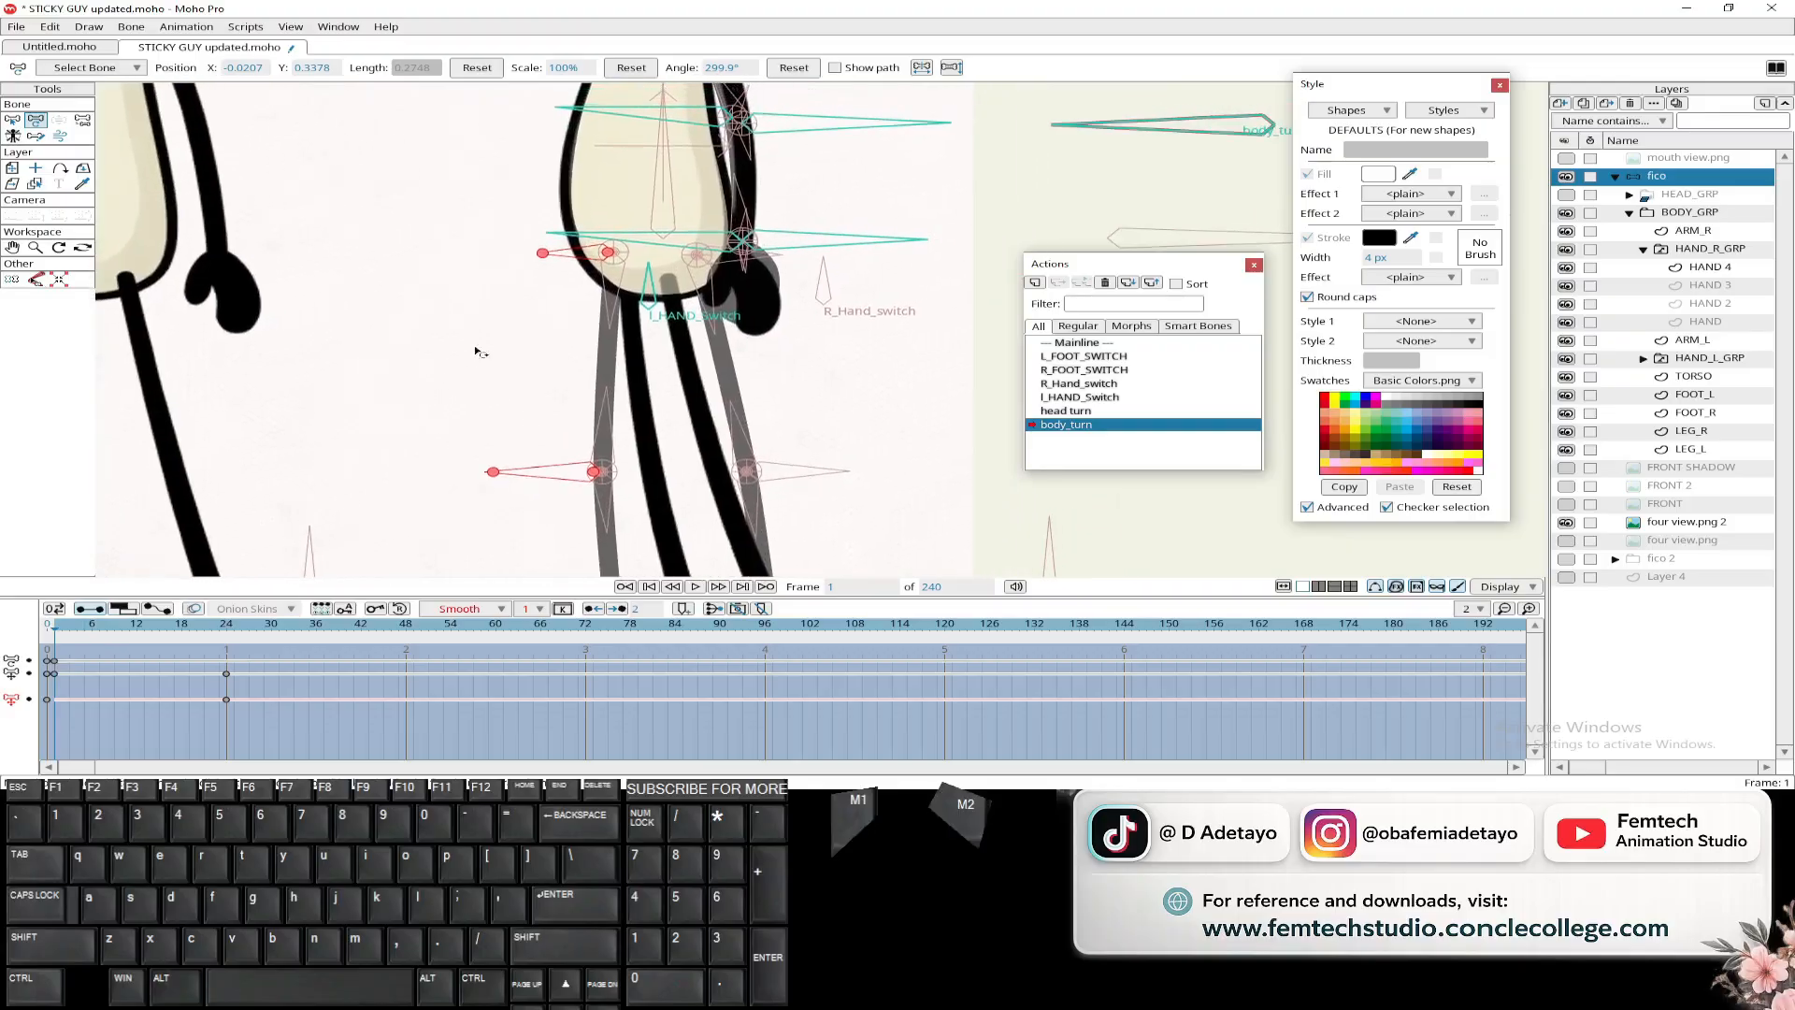
scroll(505, 345, down, 4)
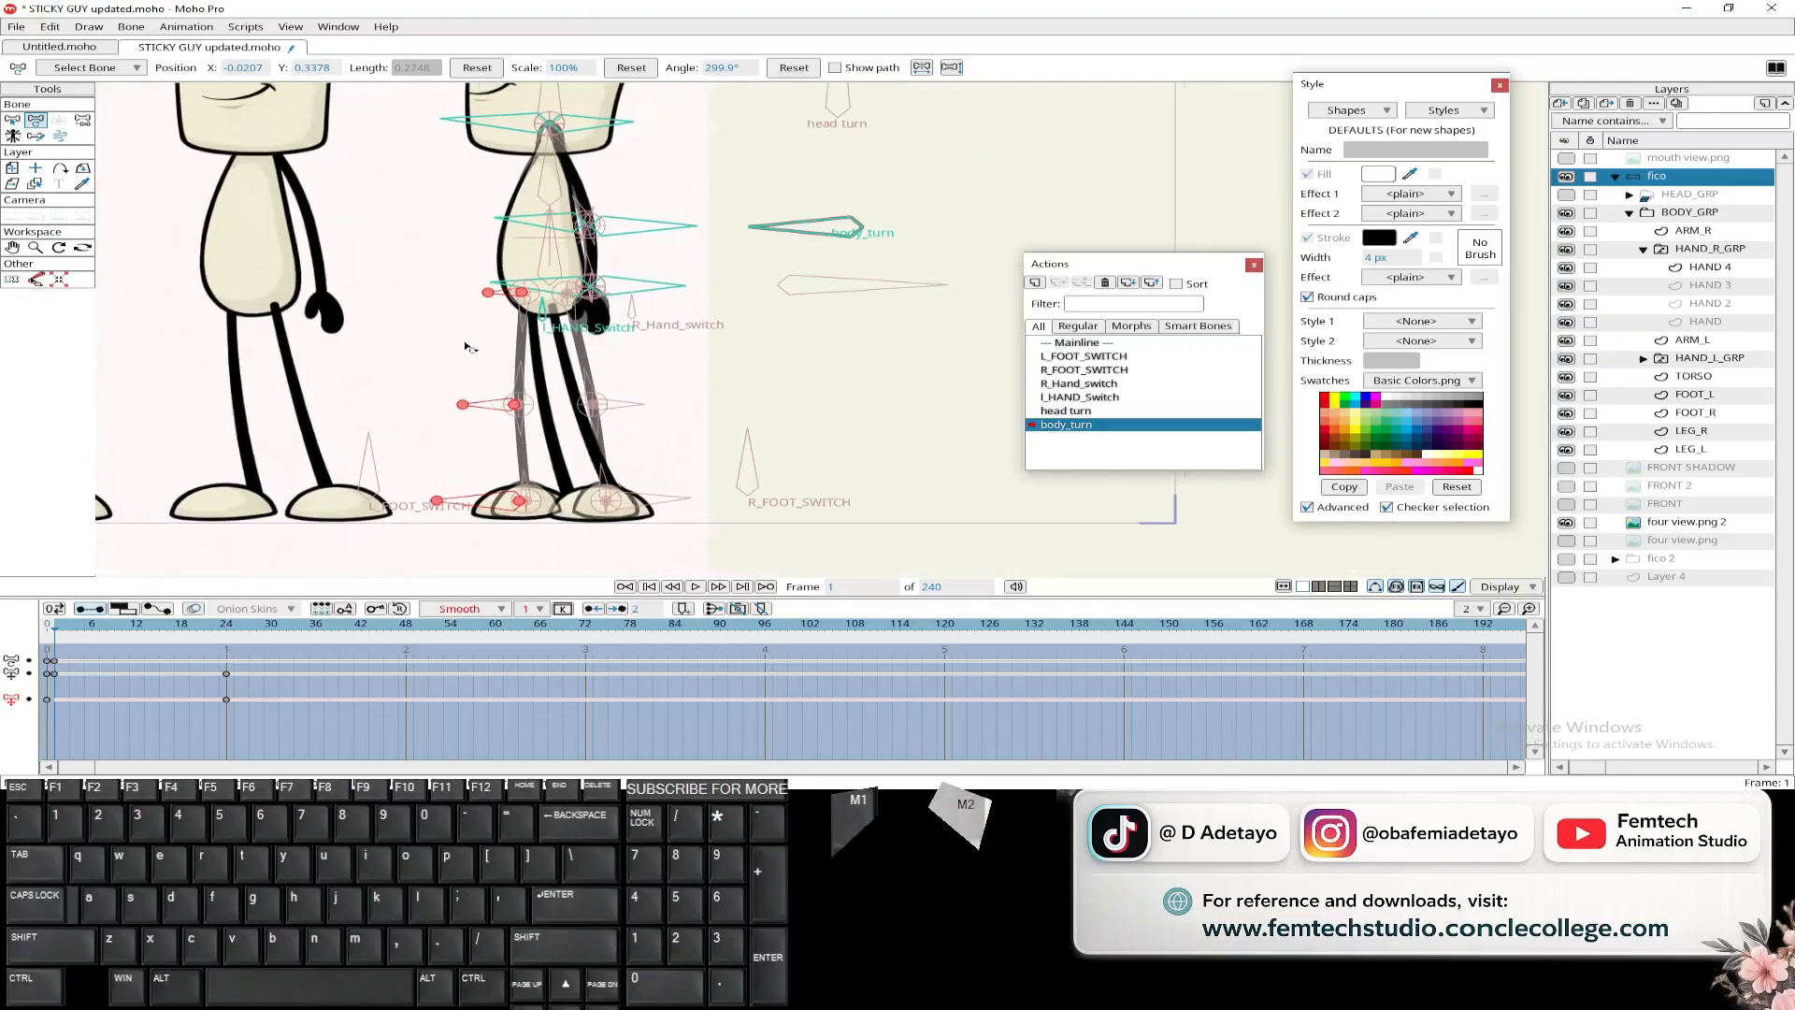
click(12, 120)
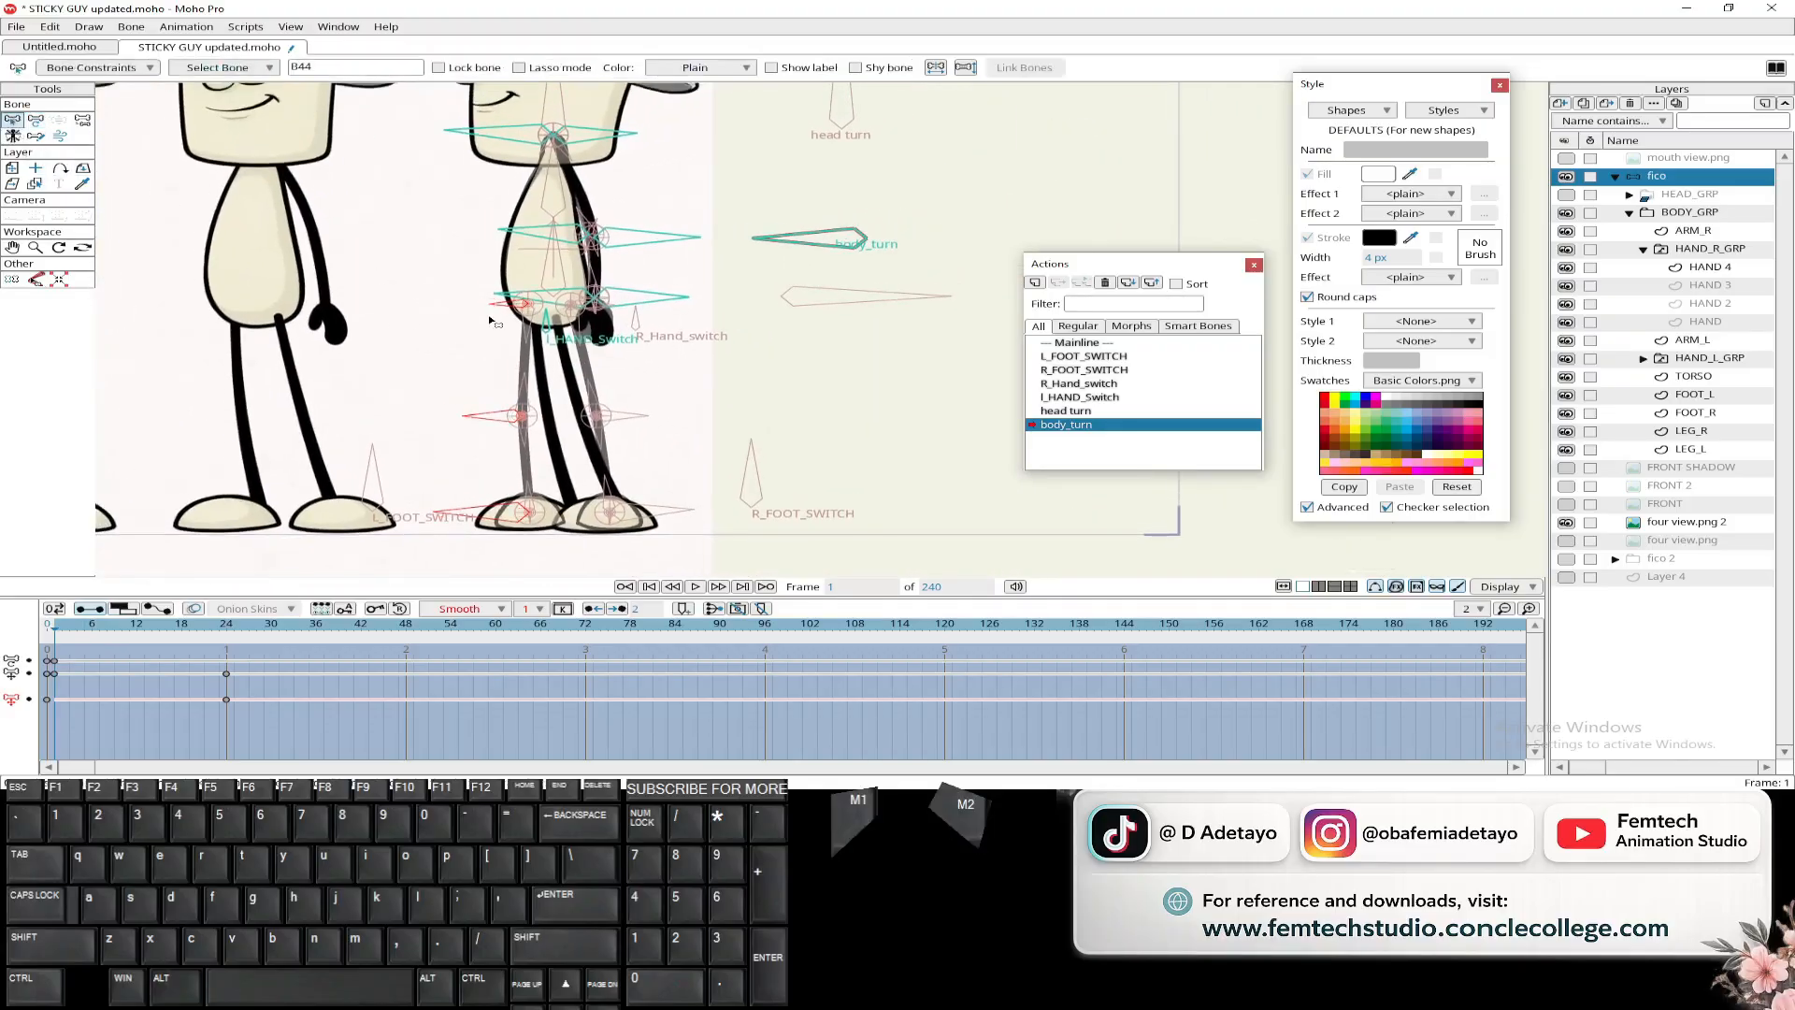
click(36, 120)
scroll(561, 304, up, 2)
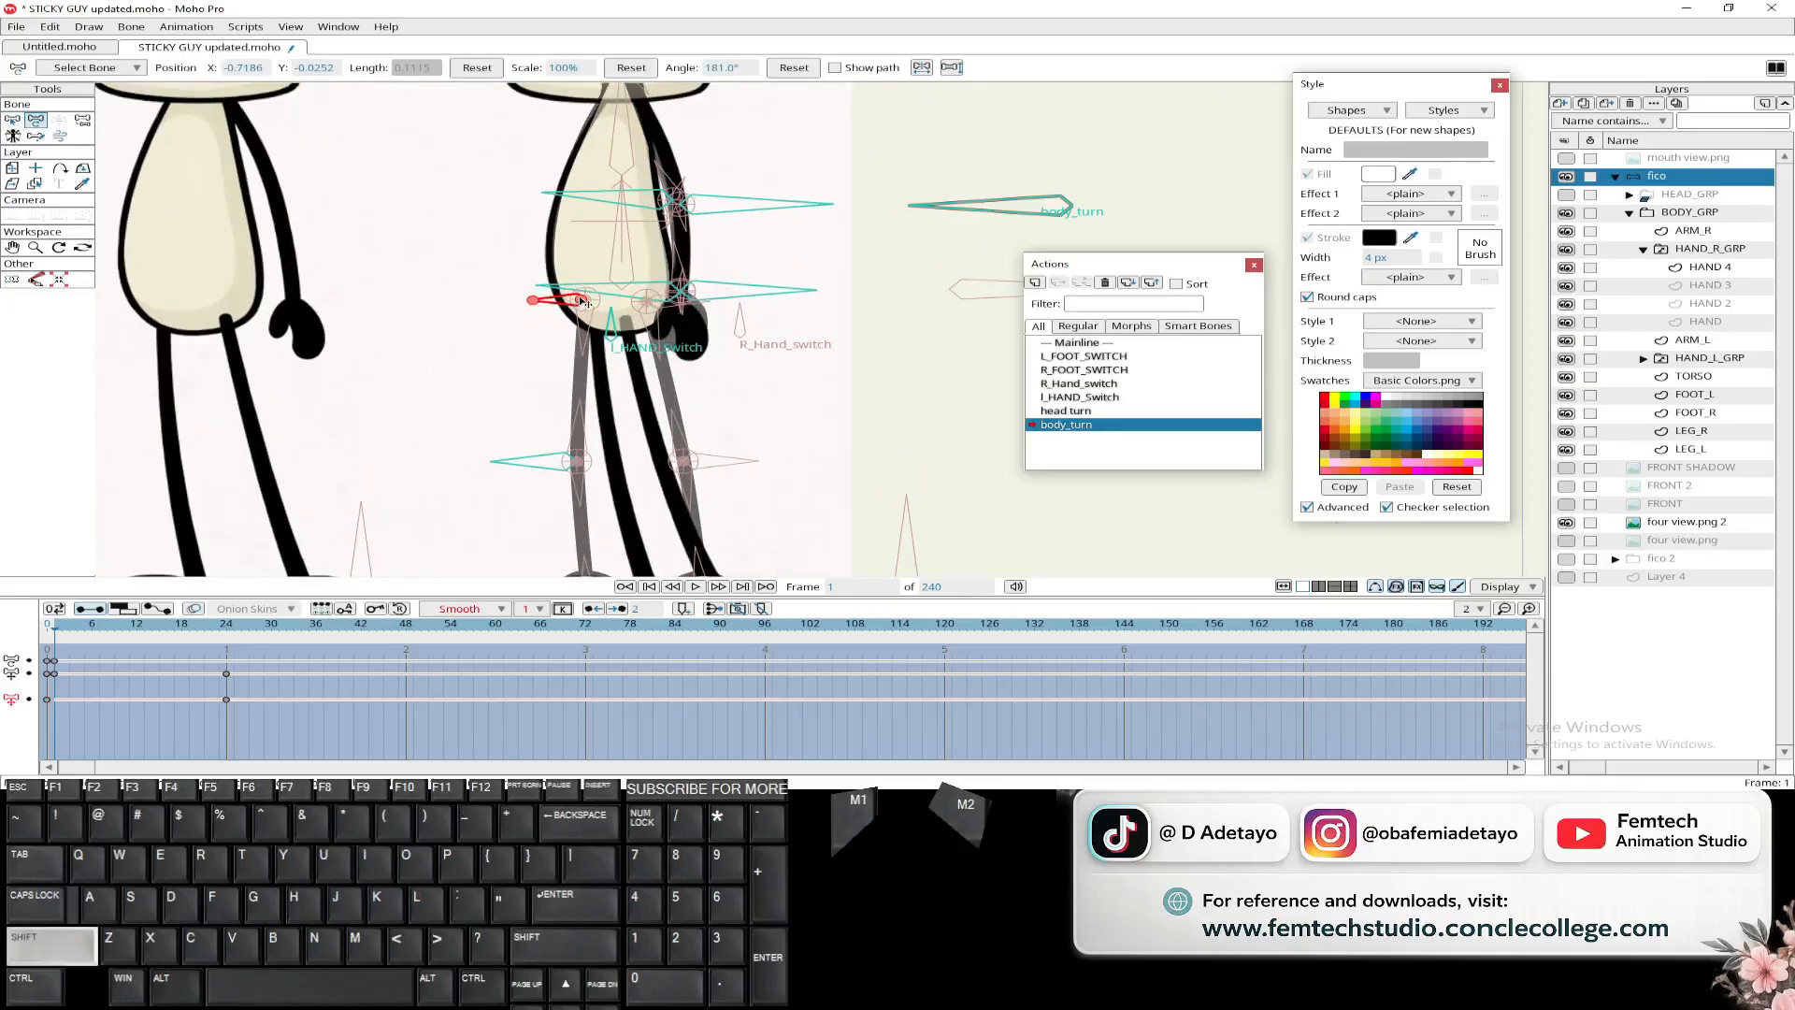
drag(582, 303, 596, 300)
scroll(469, 297, down, 6)
scroll(475, 358, up, 5)
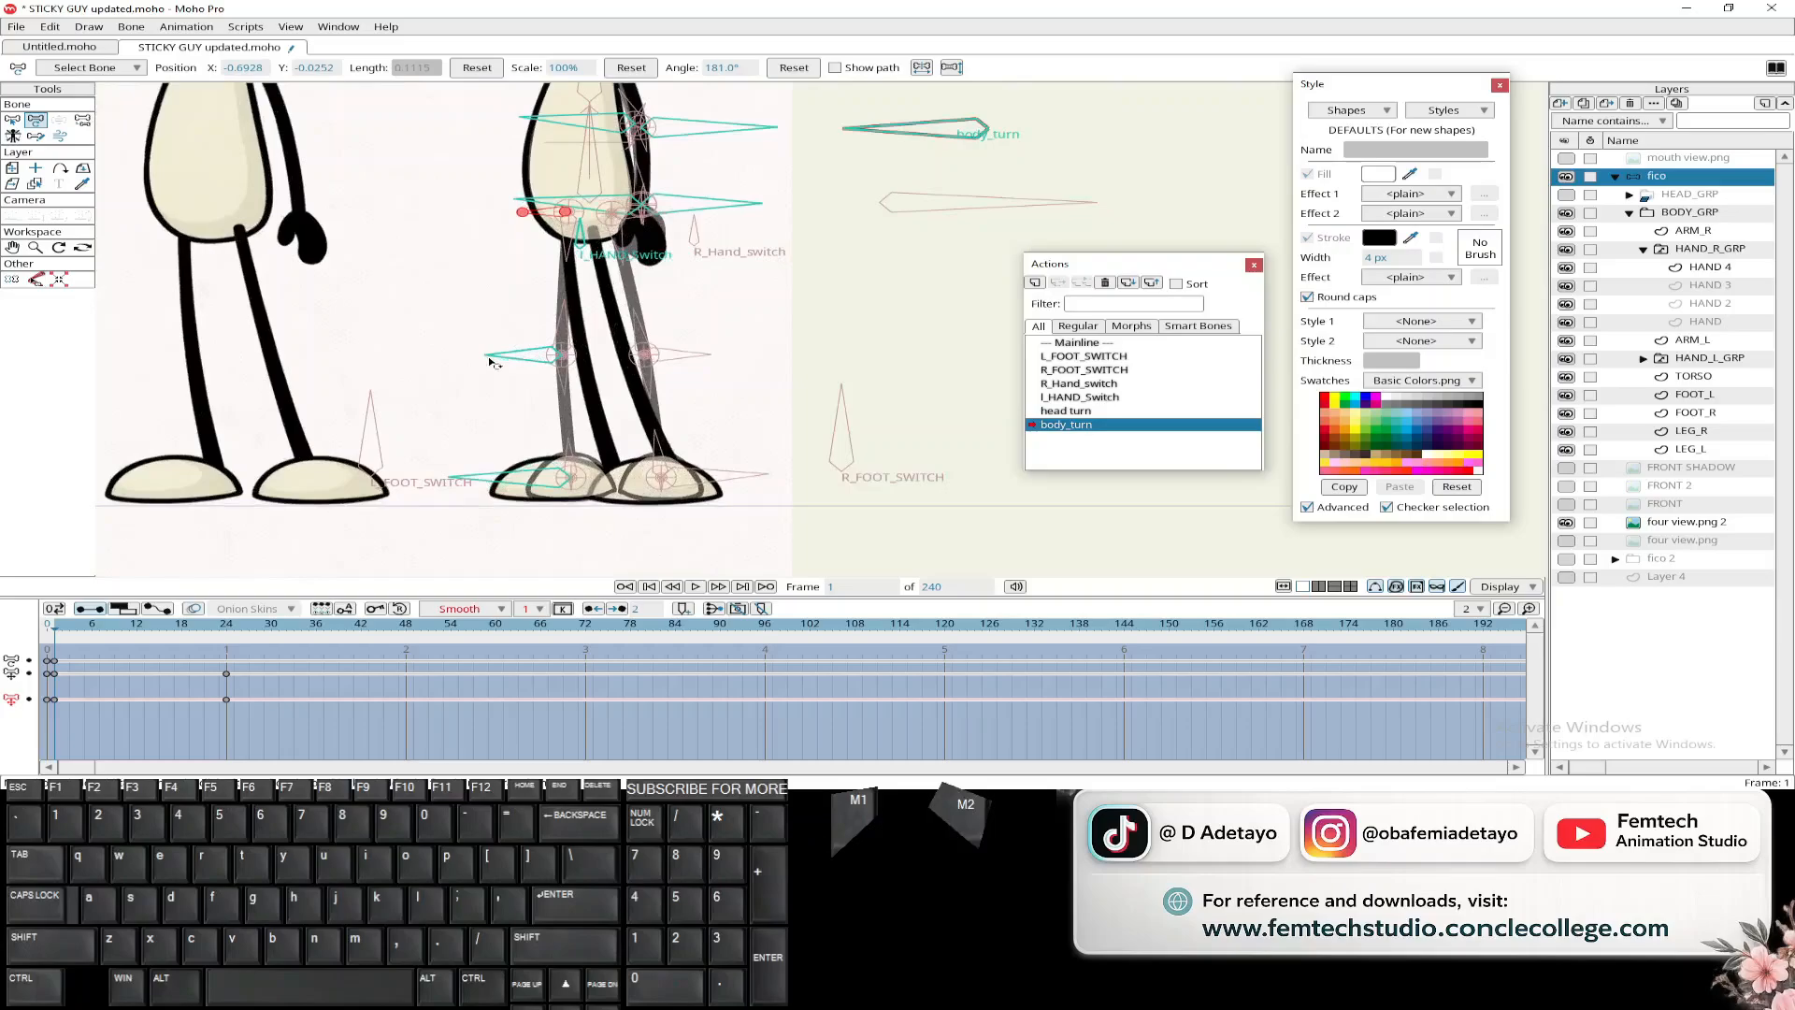
- Rotate the L_FOOT_SWITCH bone to about 358.5° at frame 1 to change the left-side foot shape
click(384, 456)
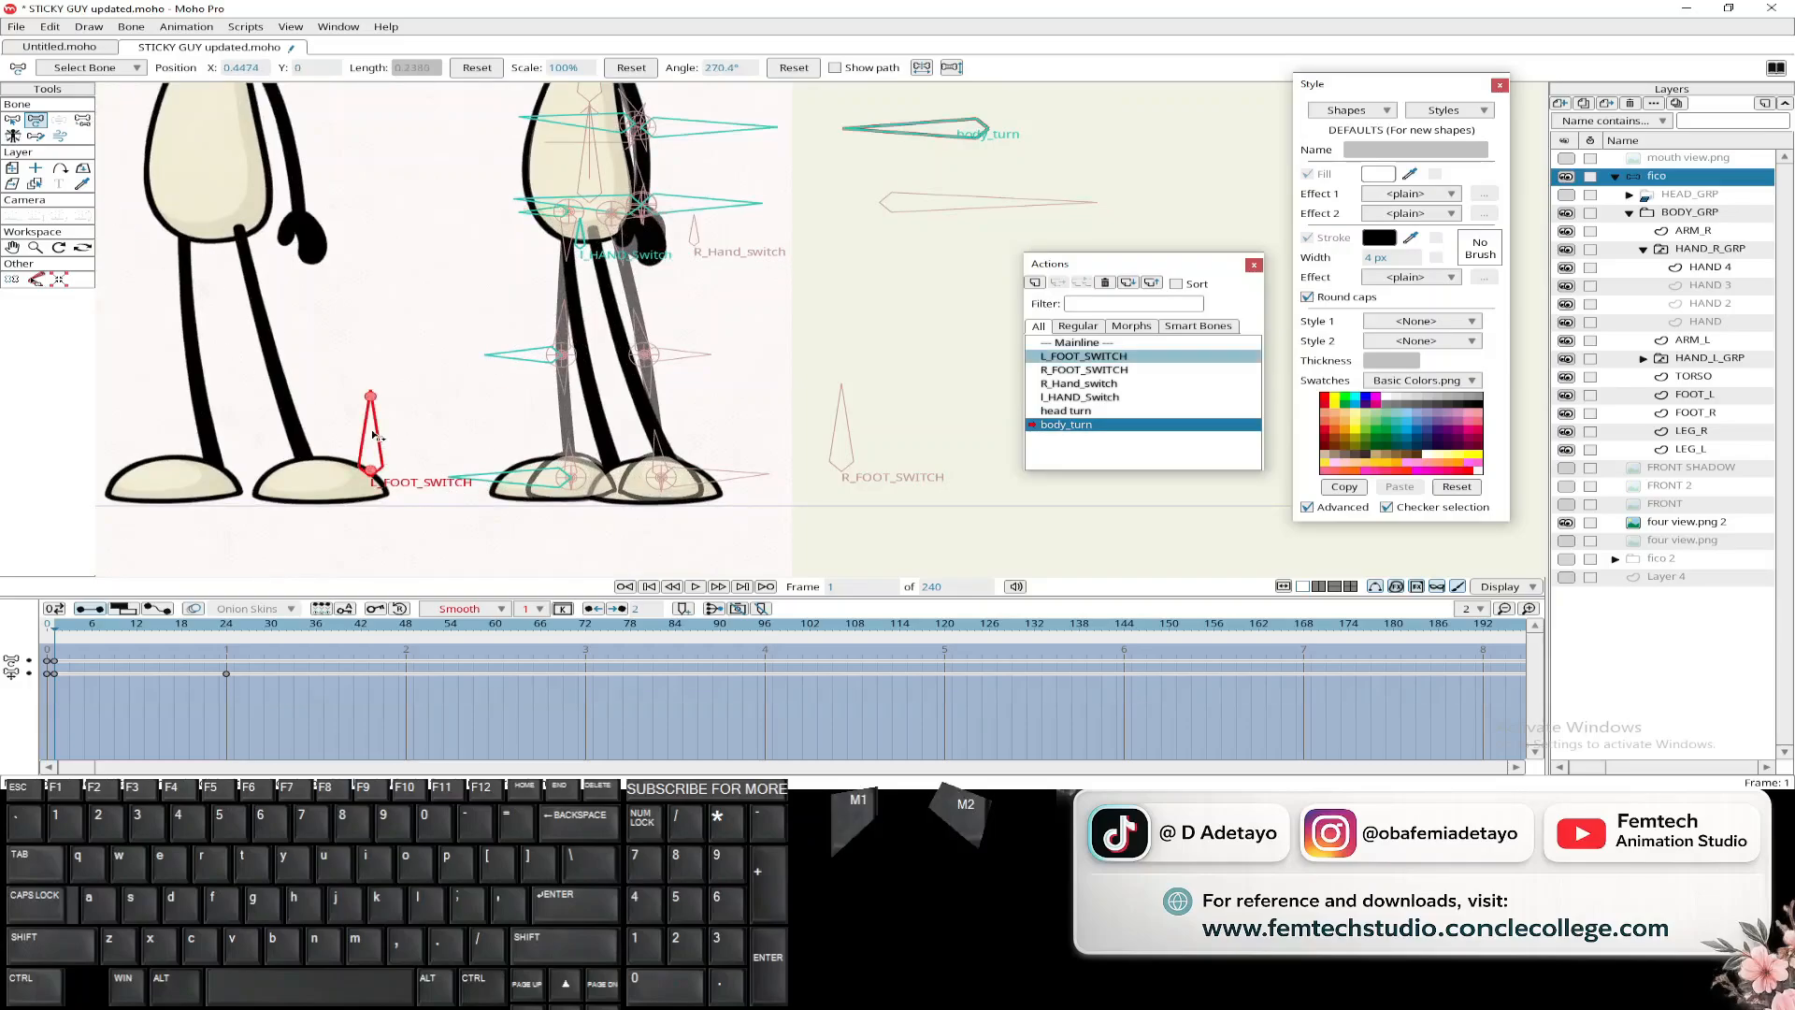
drag(376, 435, 292, 484)
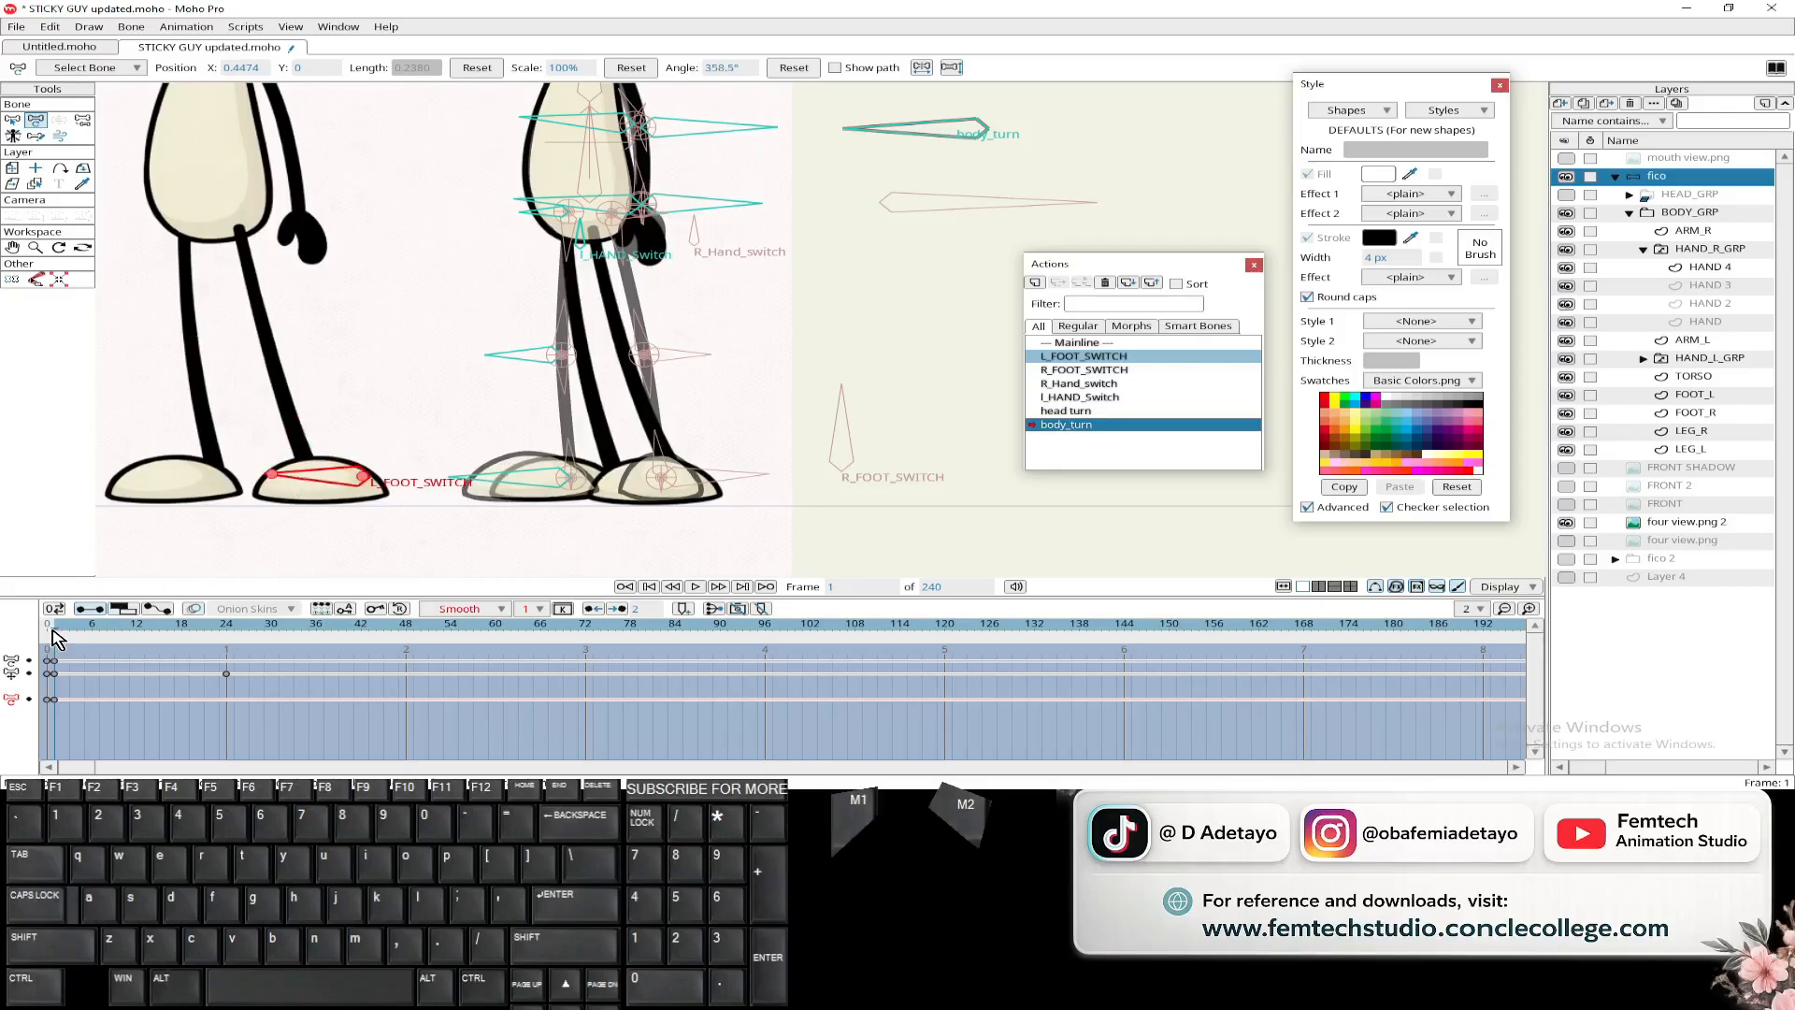
- At frame 24, rotate the L_FOOT_SWITCH bone back upright to about 269.1°
drag(52, 632, 226, 633)
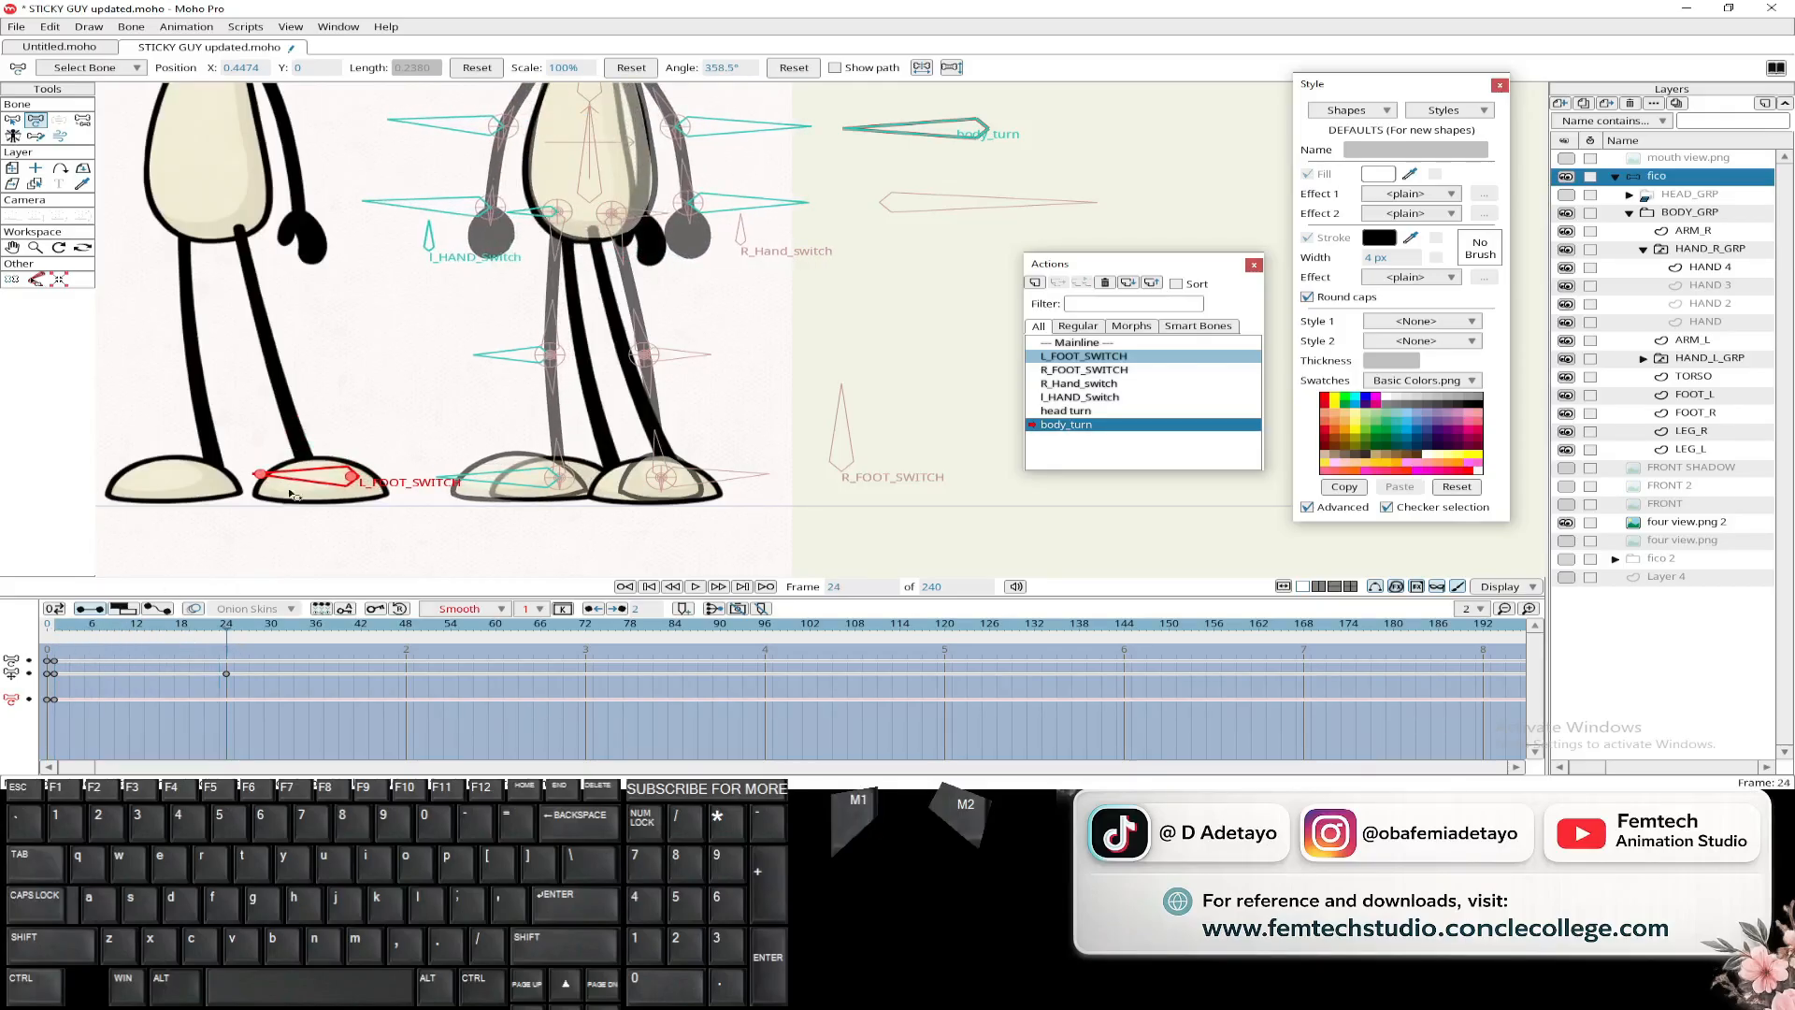
drag(292, 494, 363, 436)
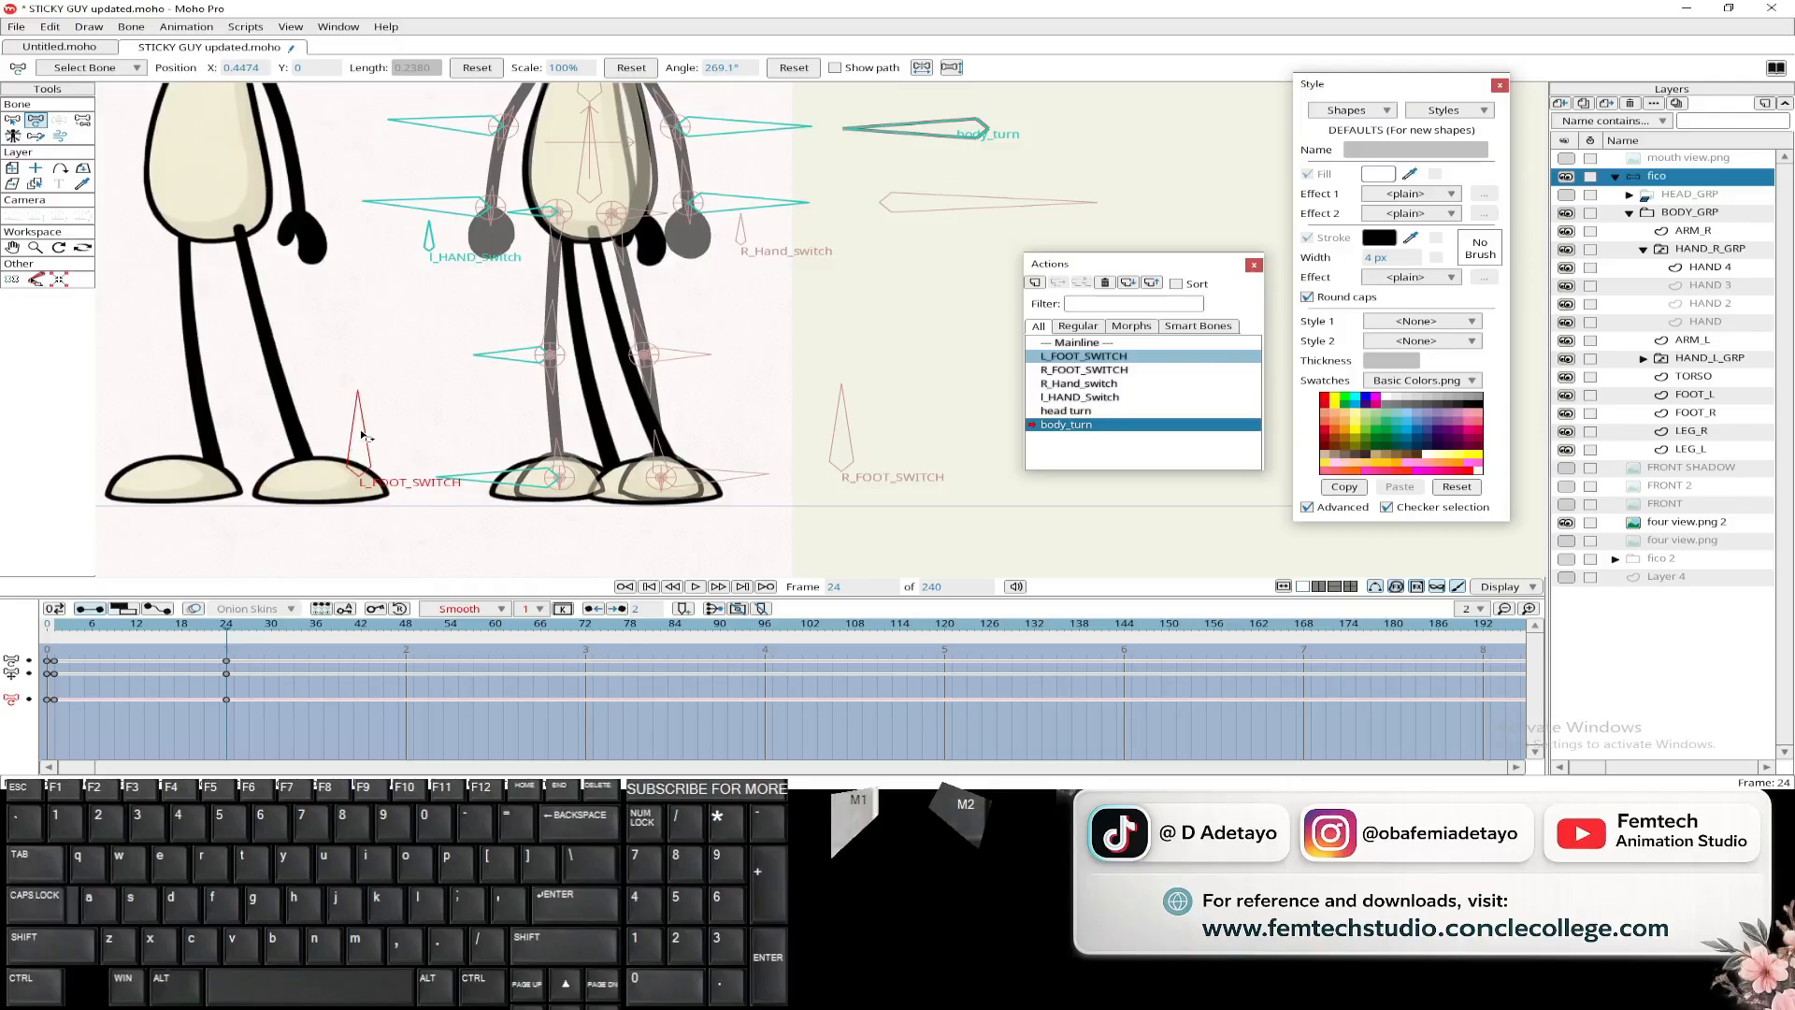
- At frame 1, shift the left-side knee and ankle bones inward to line up with the reference leg and foot
drag(228, 633, 58, 653)
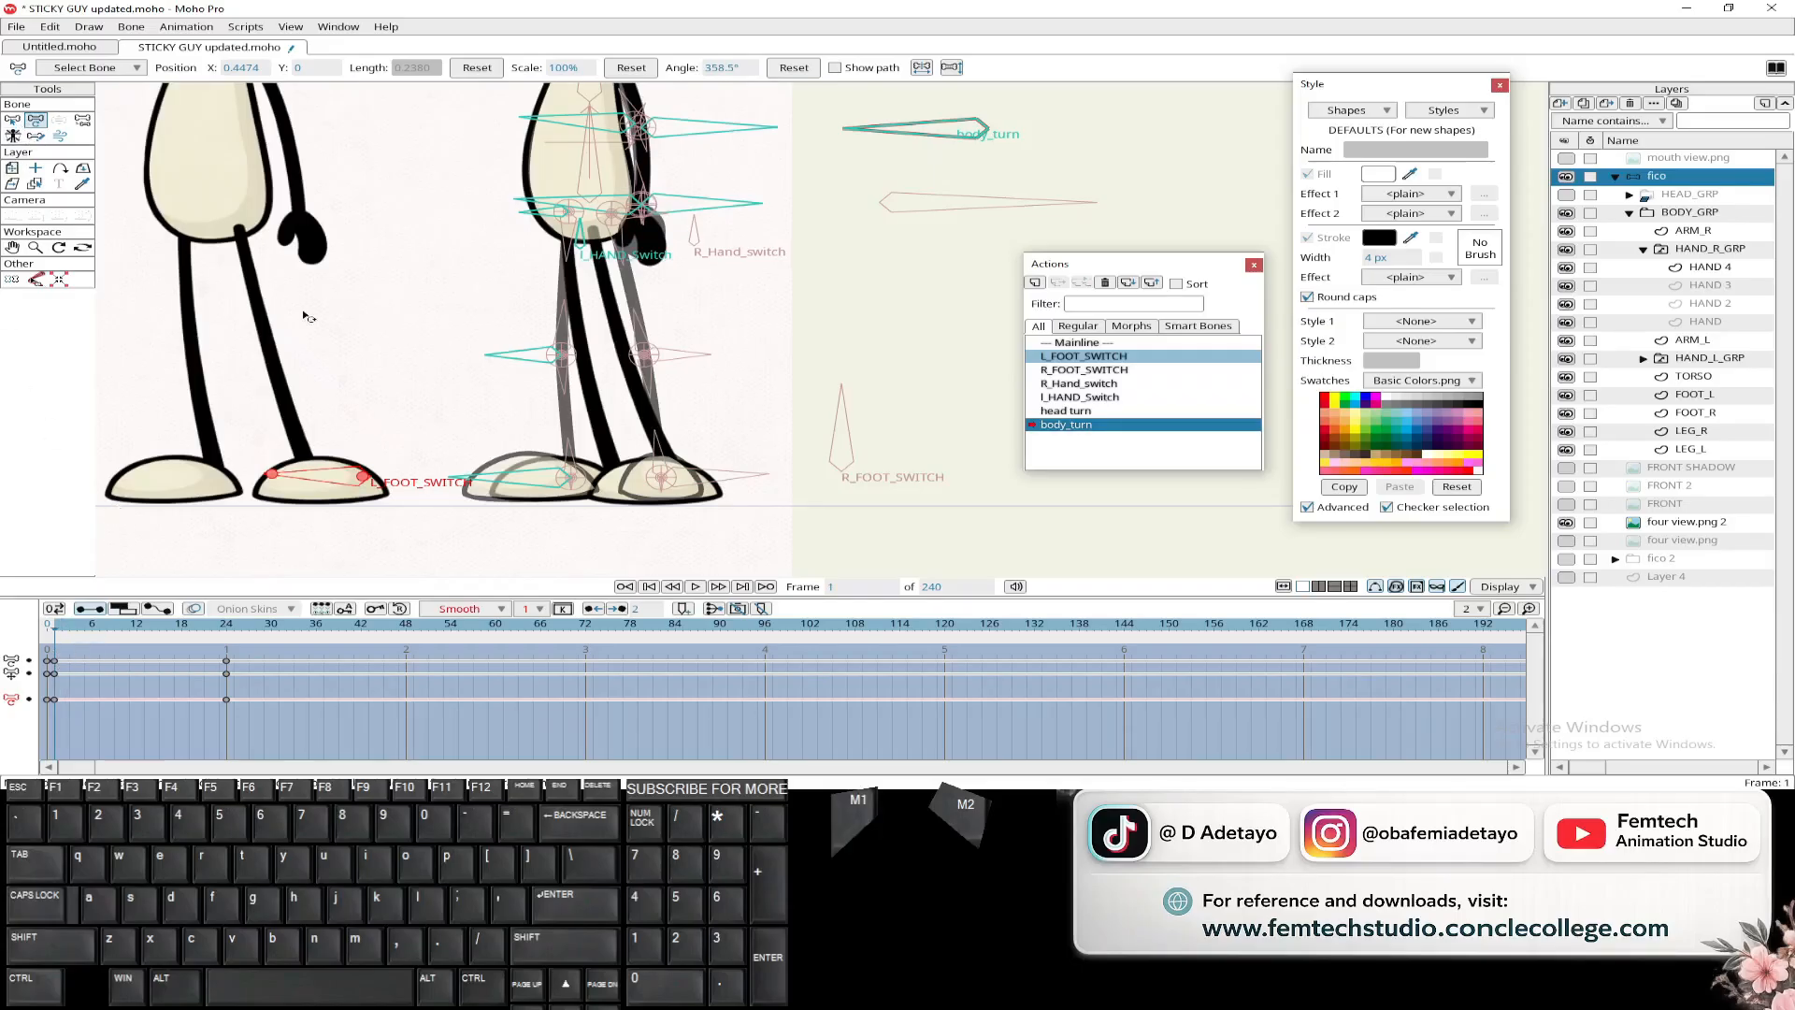
click(514, 359)
drag(558, 358, 573, 357)
click(550, 484)
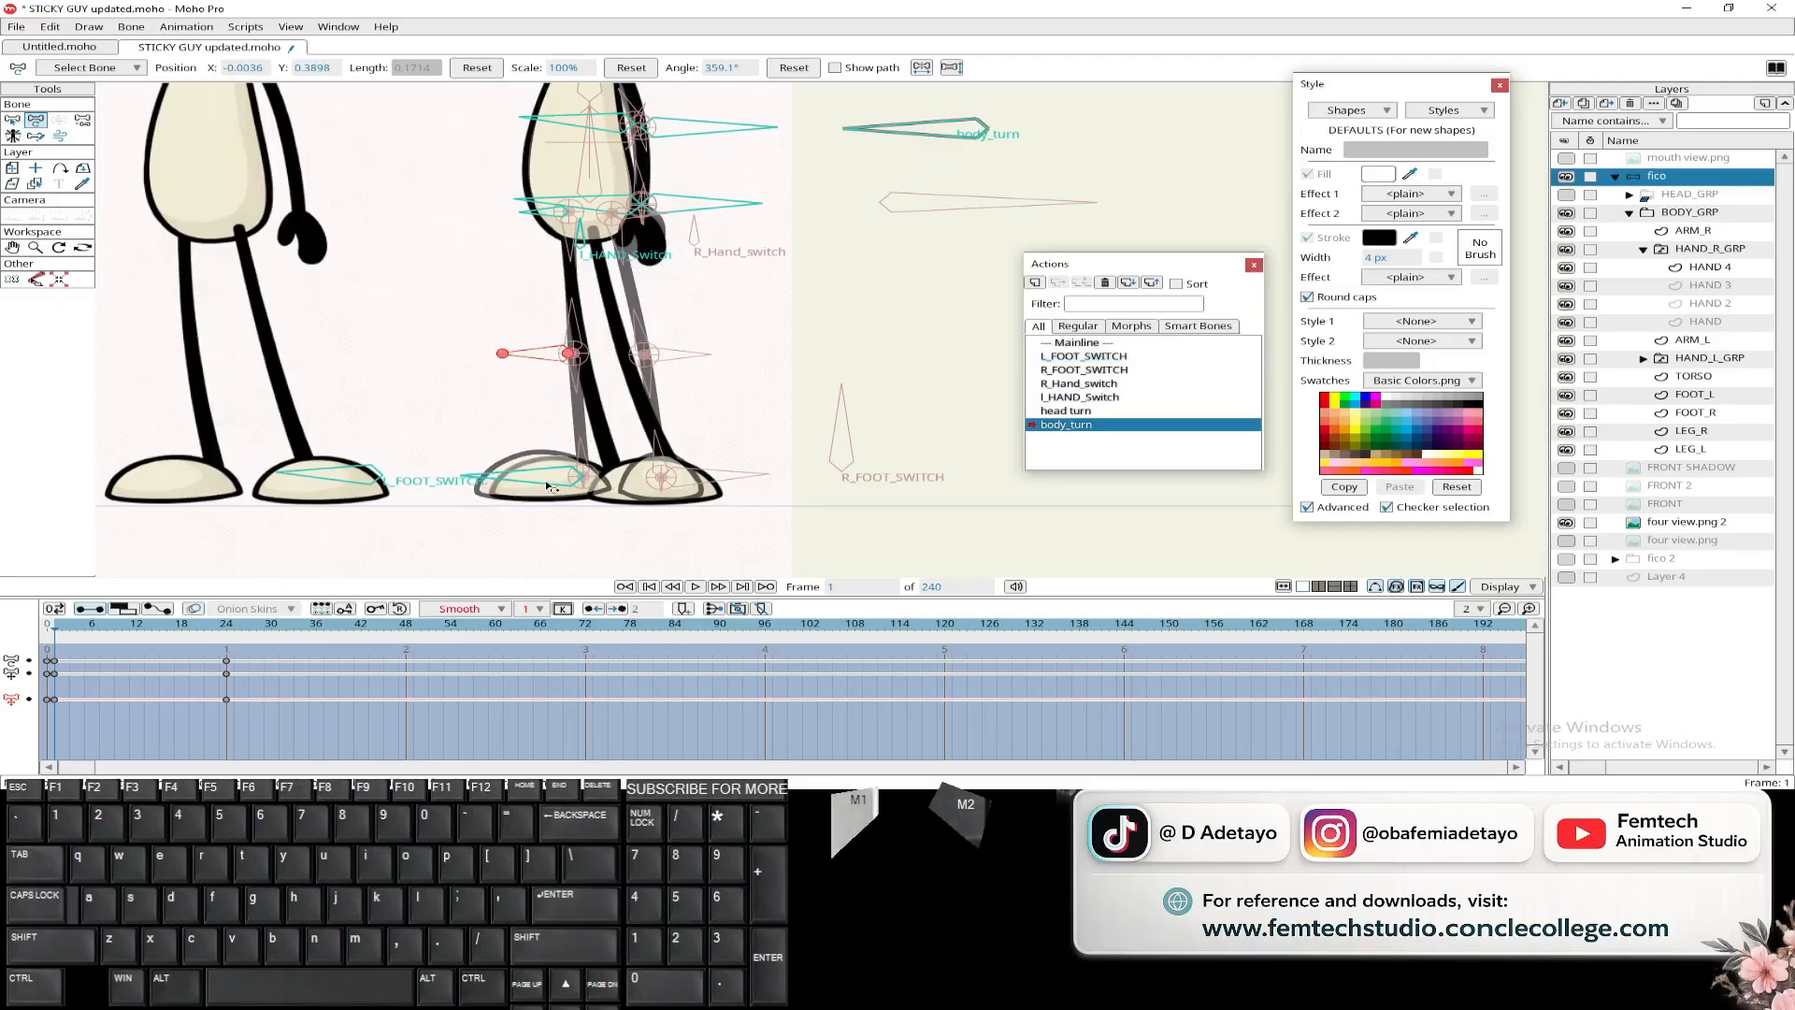
drag(576, 480, 590, 476)
click(540, 437)
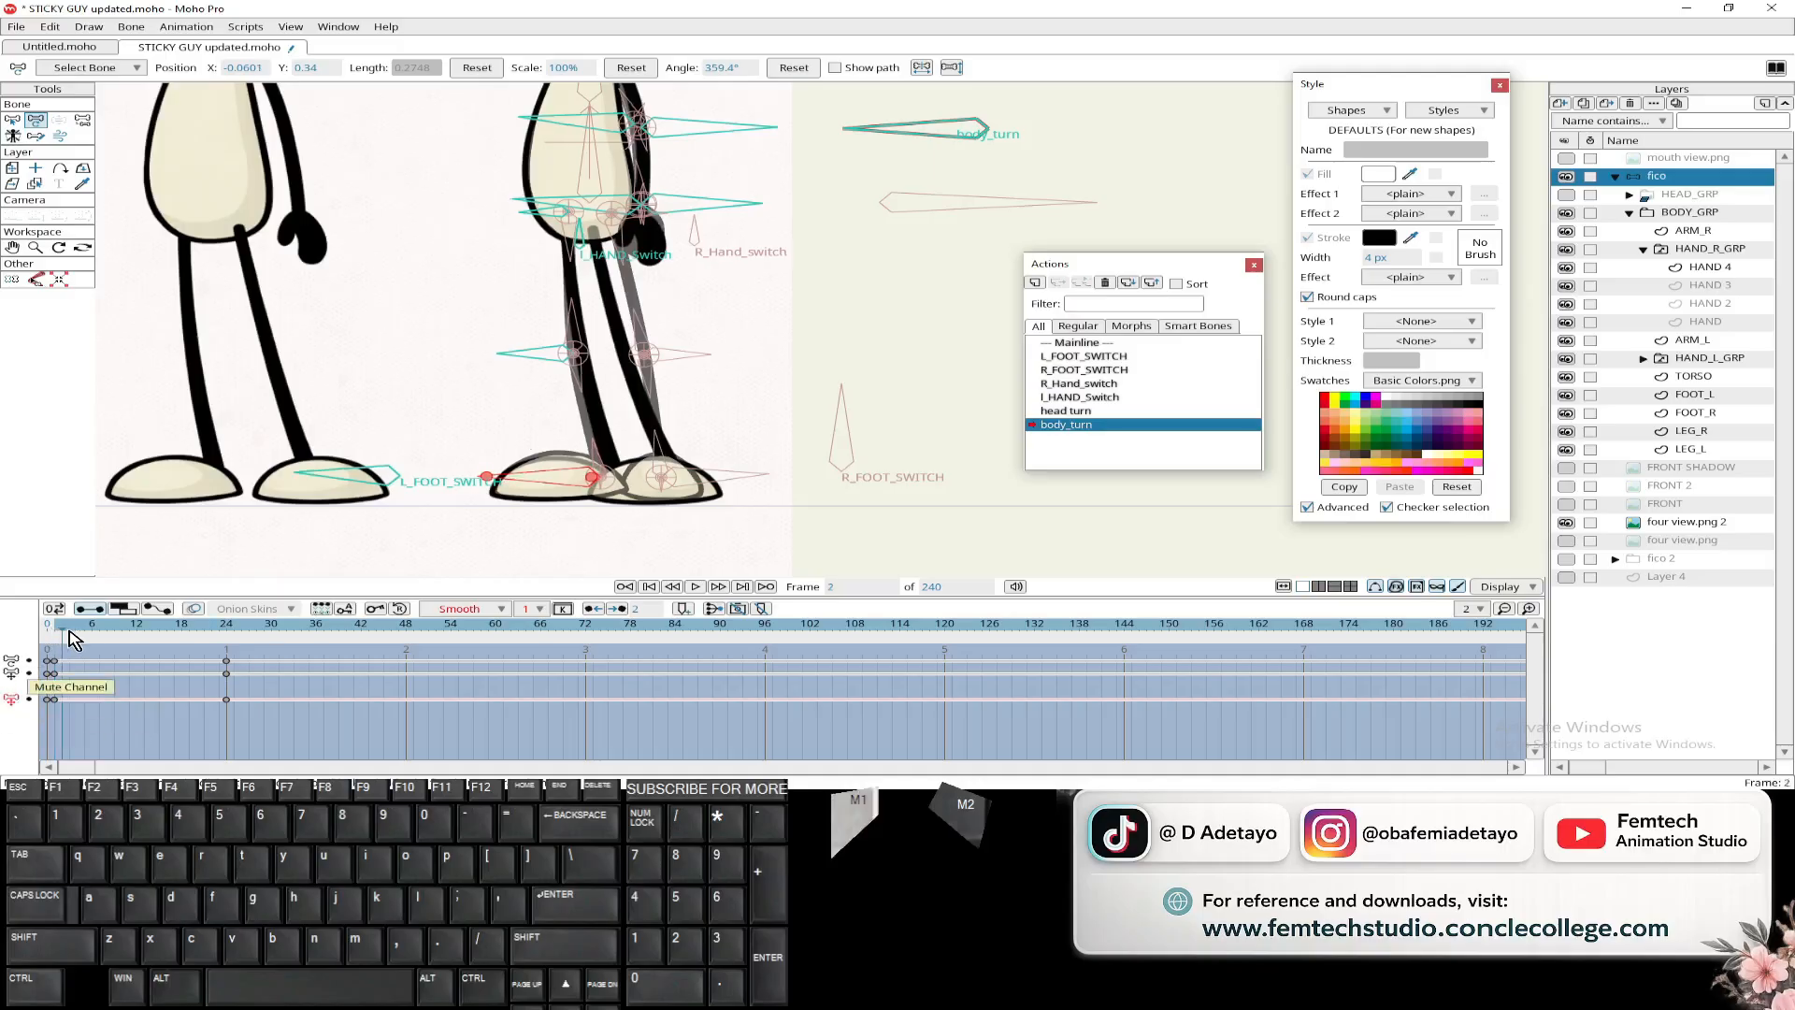
mouse_move(55, 624)
mouse_down()
mouse_move(271, 623)
mouse_move(9, 636)
mouse_move(57, 639)
mouse_up()
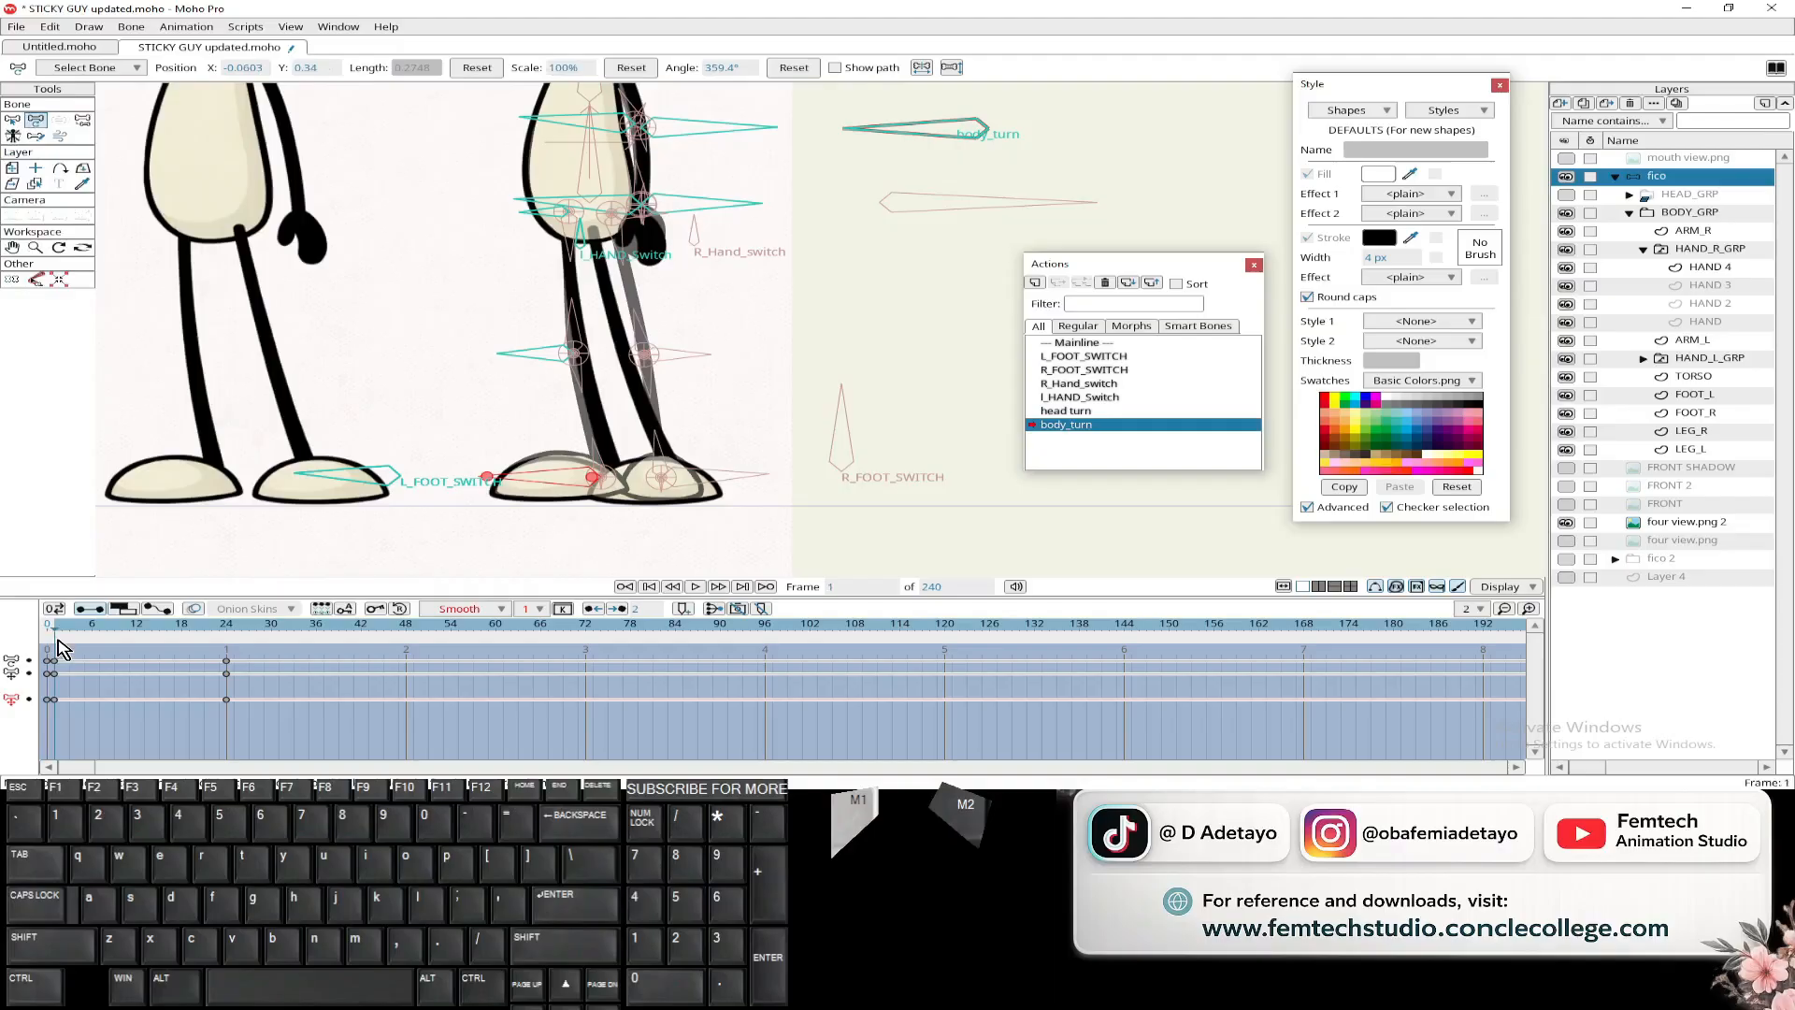
click(544, 503)
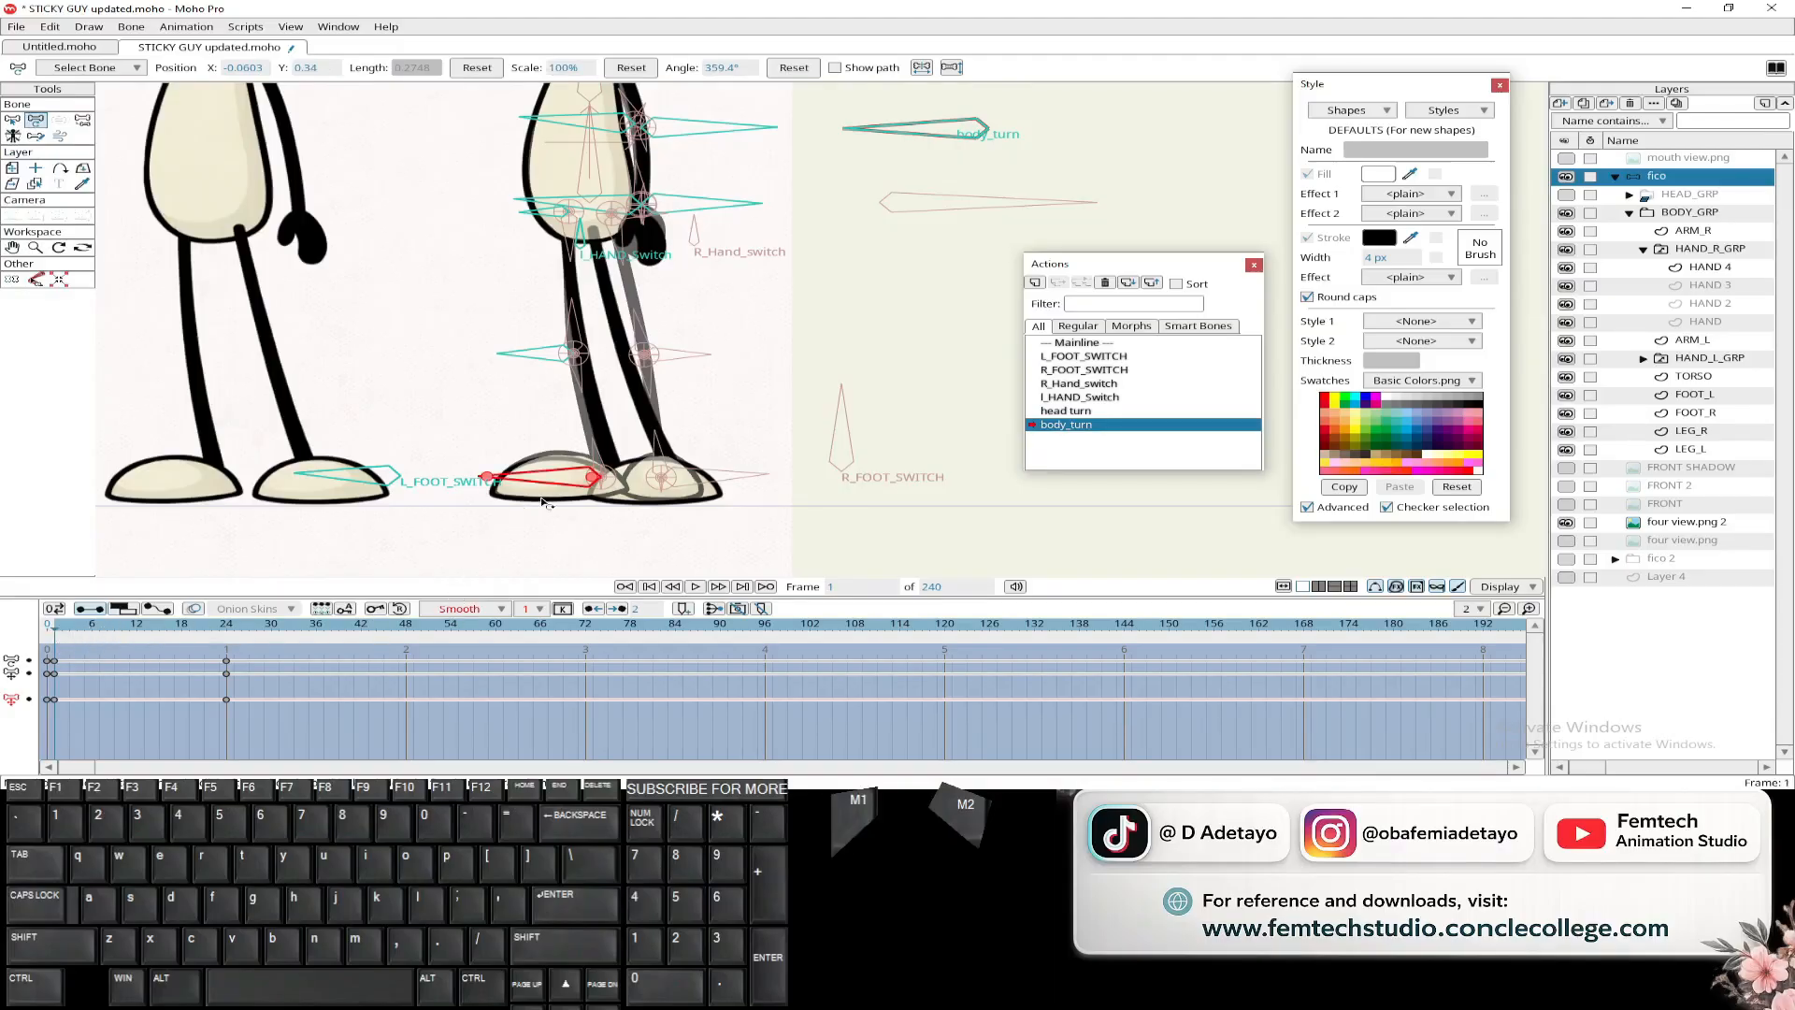
mouse_move(591, 477)
mouse_down()
mouse_move(574, 479)
mouse_move(574, 455)
mouse_up()
key(ctrl+z)
- Return to frame 24 of the body_turn action and save the project
click(265, 644)
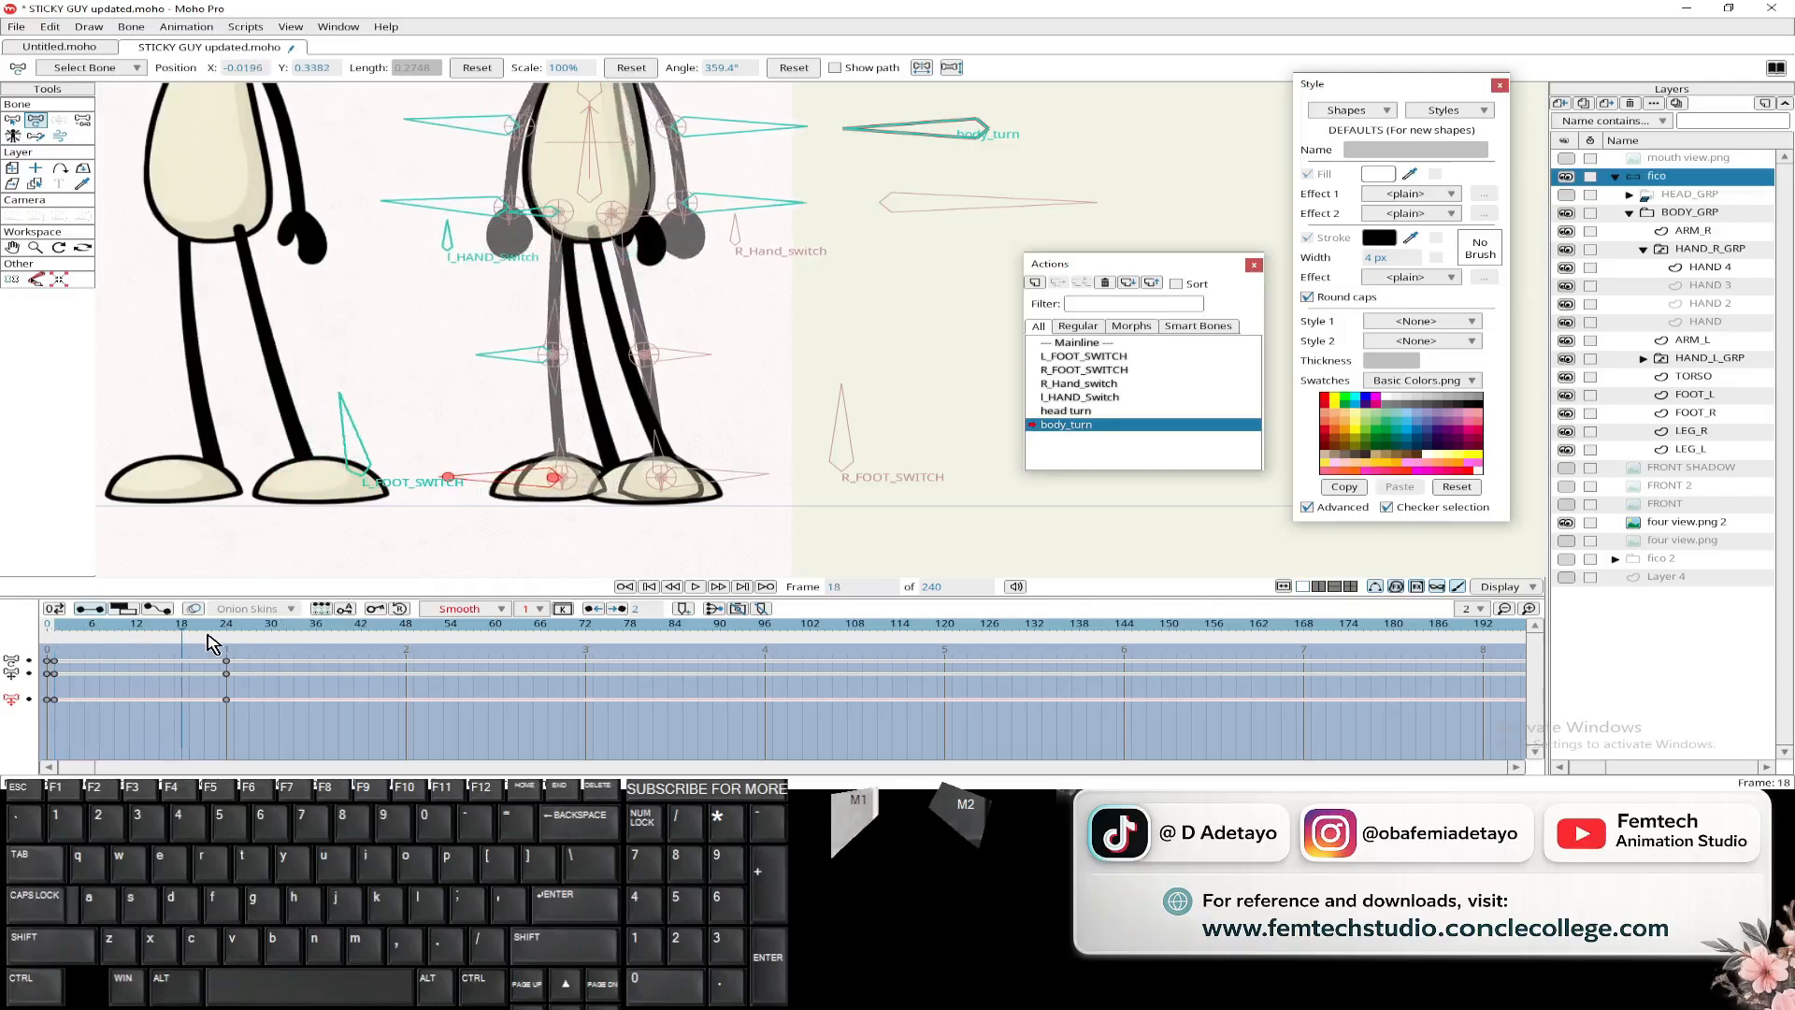
mouse_move(259, 636)
mouse_down()
mouse_move(32, 641)
mouse_move(229, 640)
mouse_up()
scroll(432, 391, down, 1)
drag(432, 390, 486, 418)
scroll(486, 418, up, 2)
key(ctrl+s)
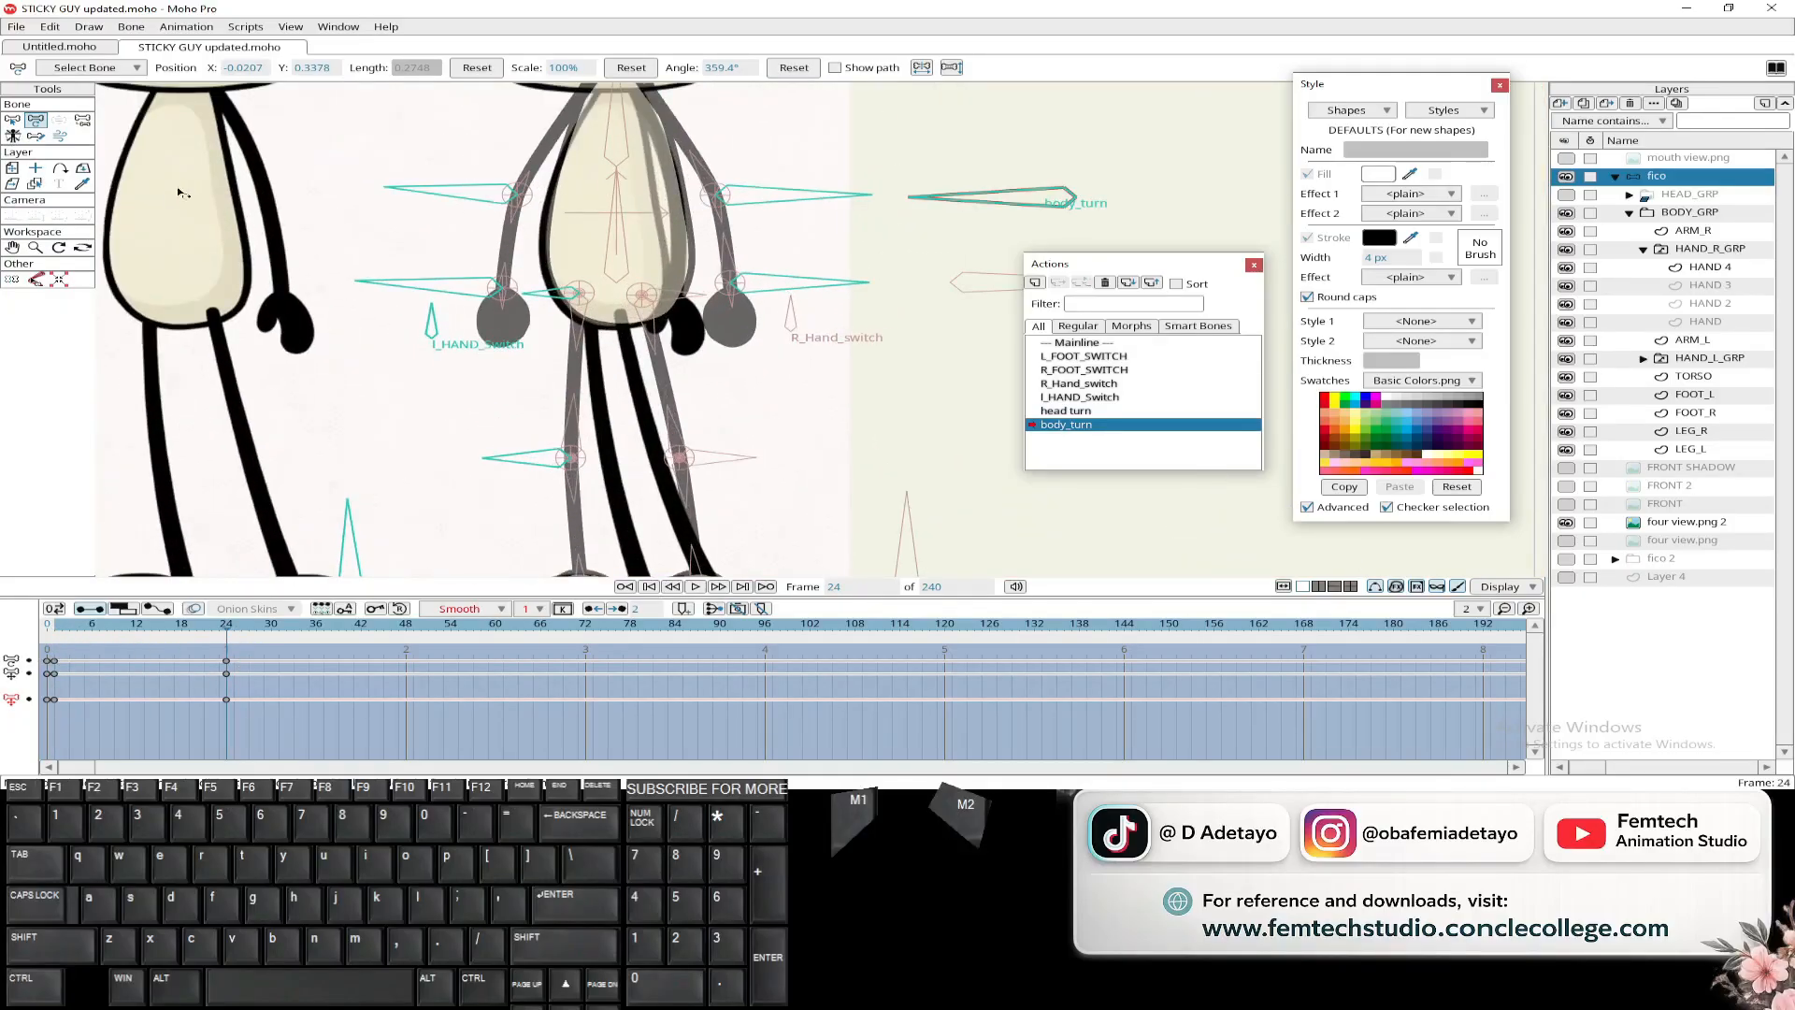
- At frame 24, select the right-side hip, knee and ankle bones and key their positions
click(12, 120)
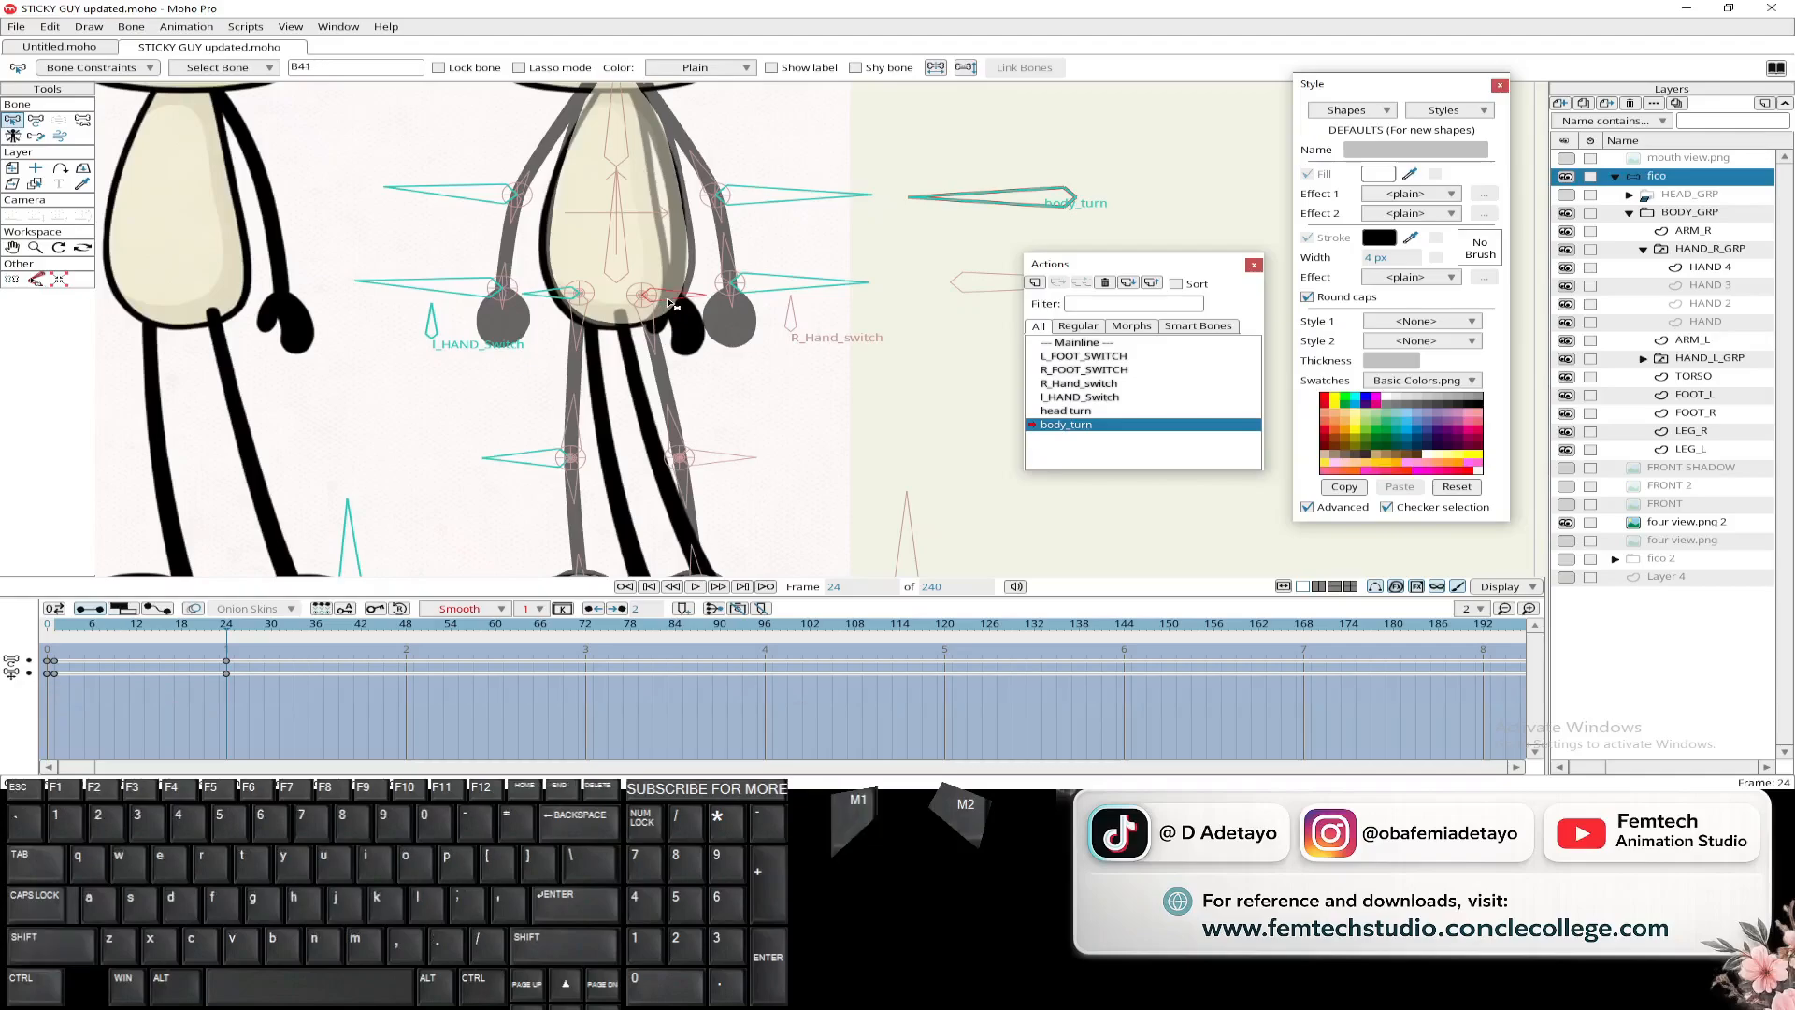
shift+click(736, 458)
drag(746, 479, 710, 379)
shift+click(741, 496)
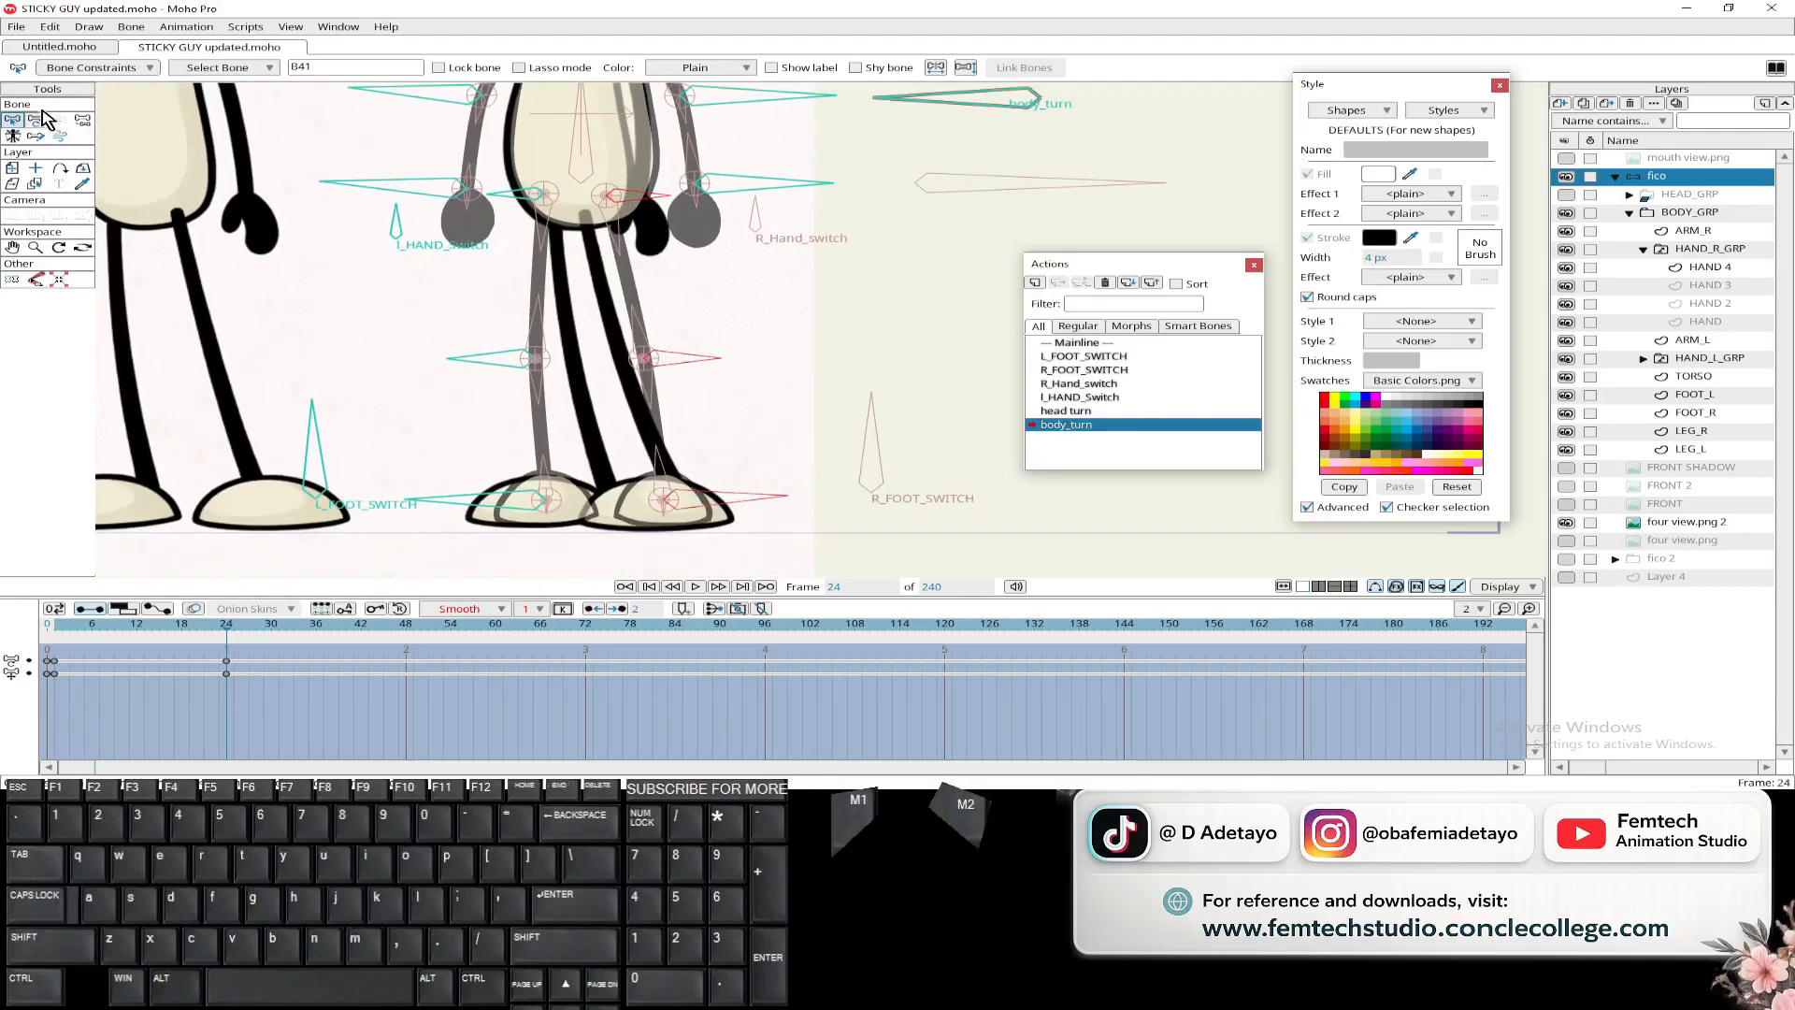
click(37, 119)
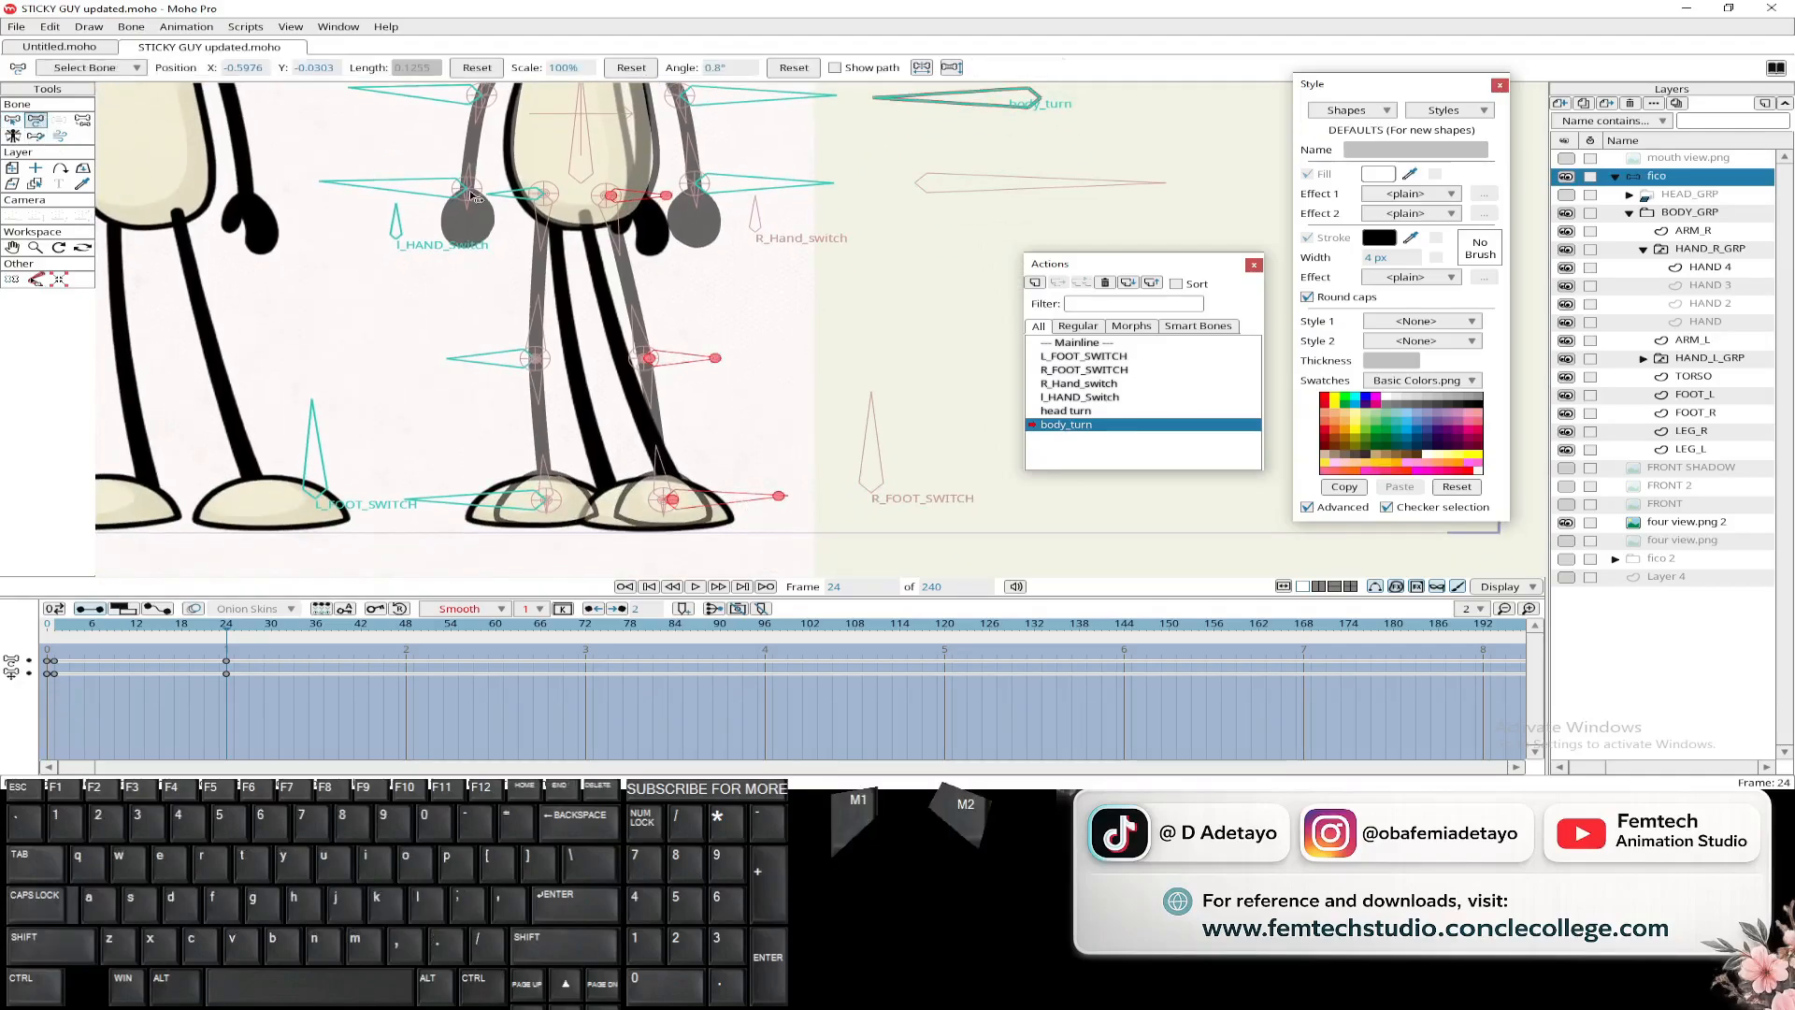
click(613, 199)
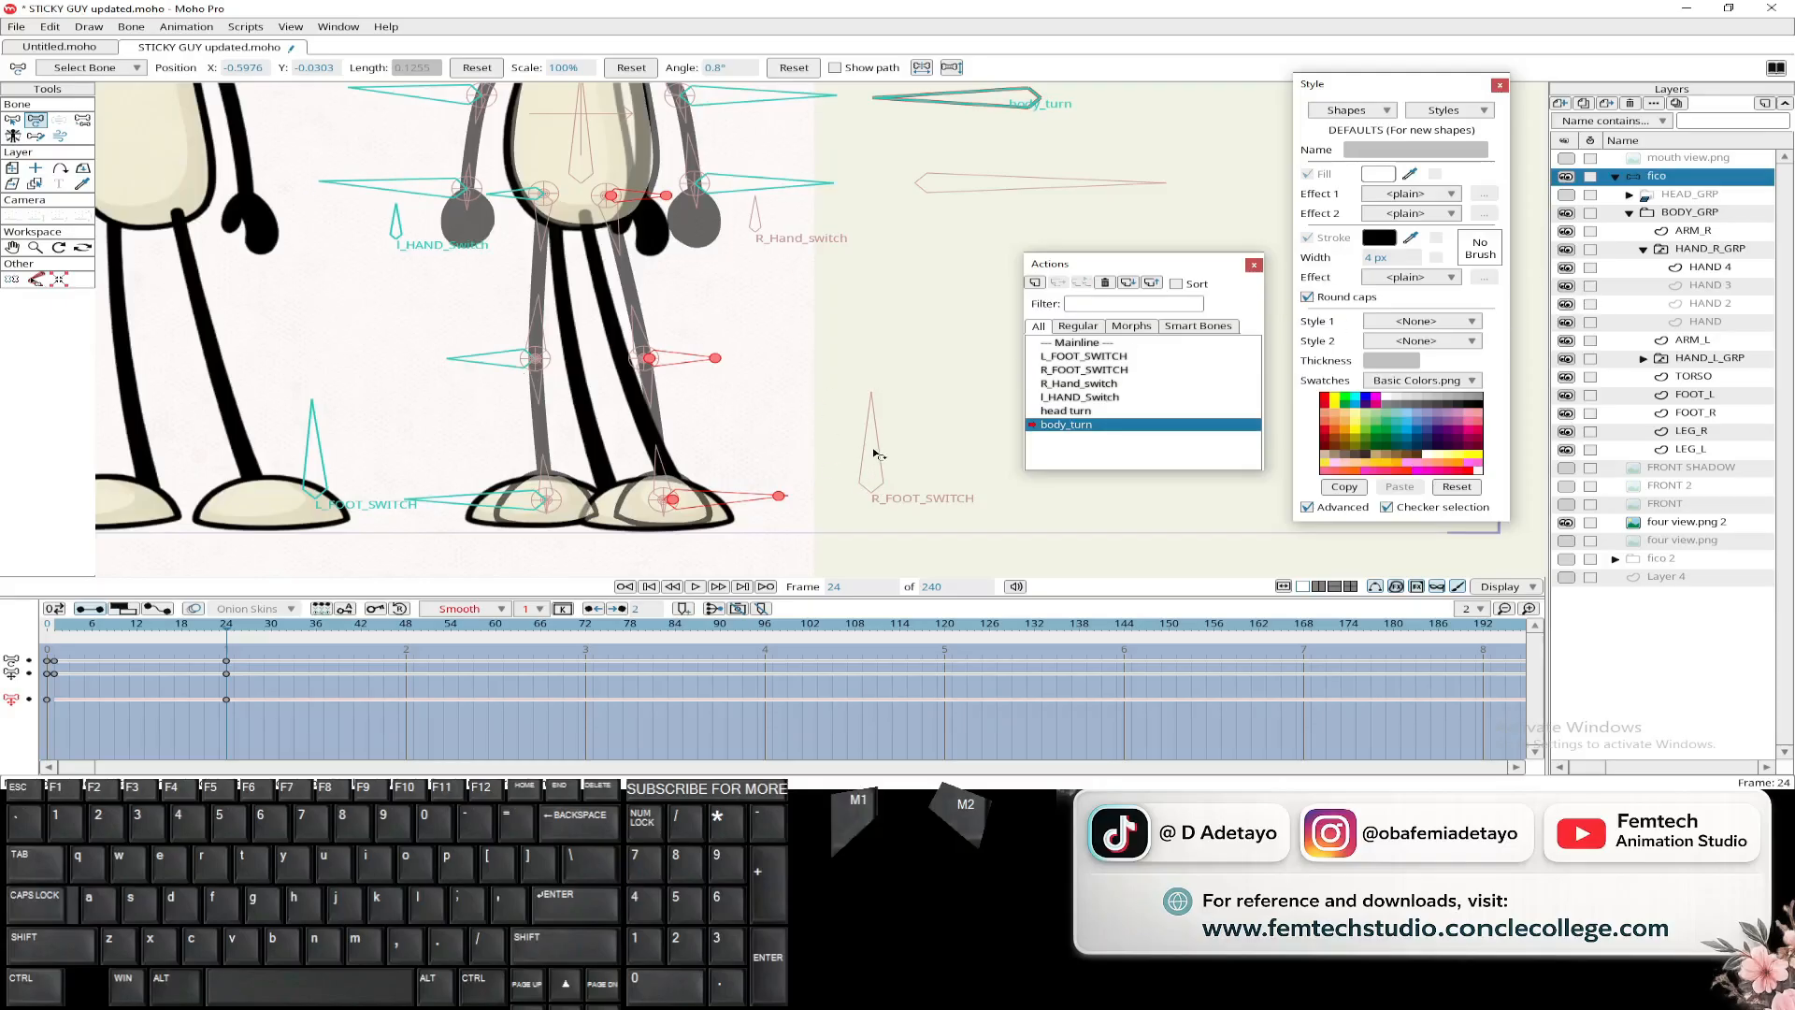
- Select the R_FOOT_SWITCH bone and key it at frame 24
key(z)
click(866, 486)
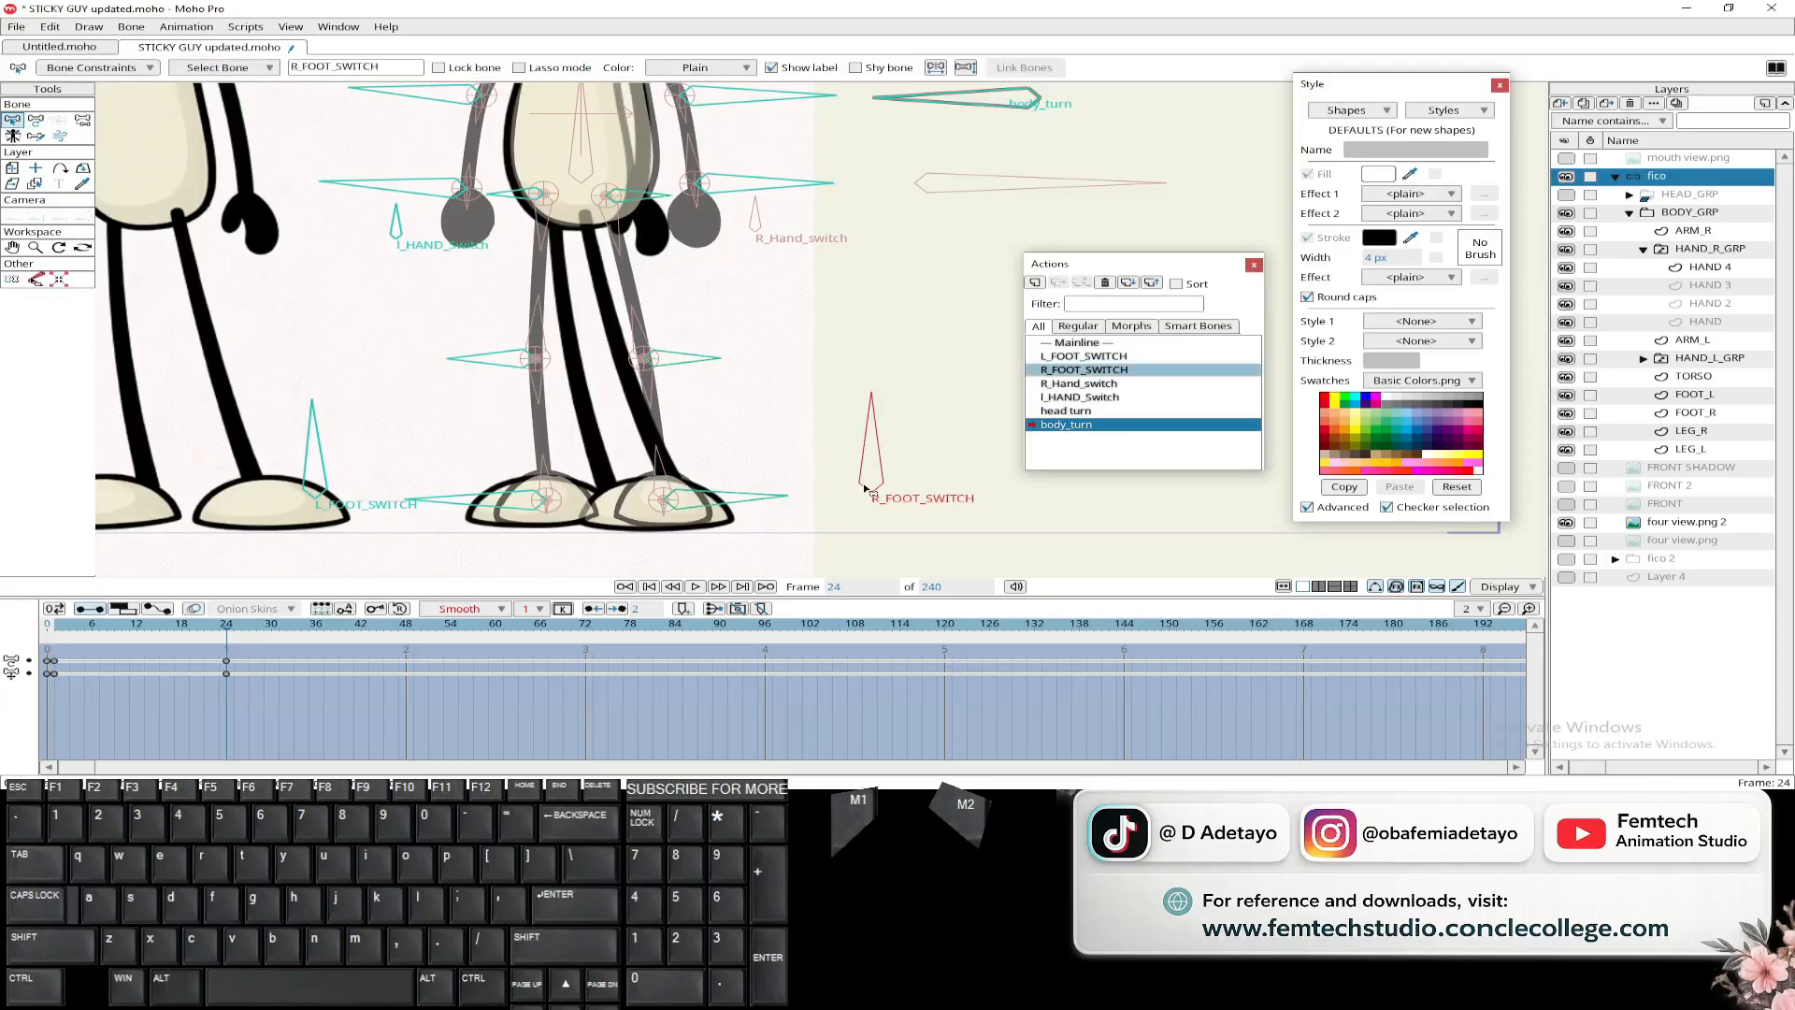
key(t)
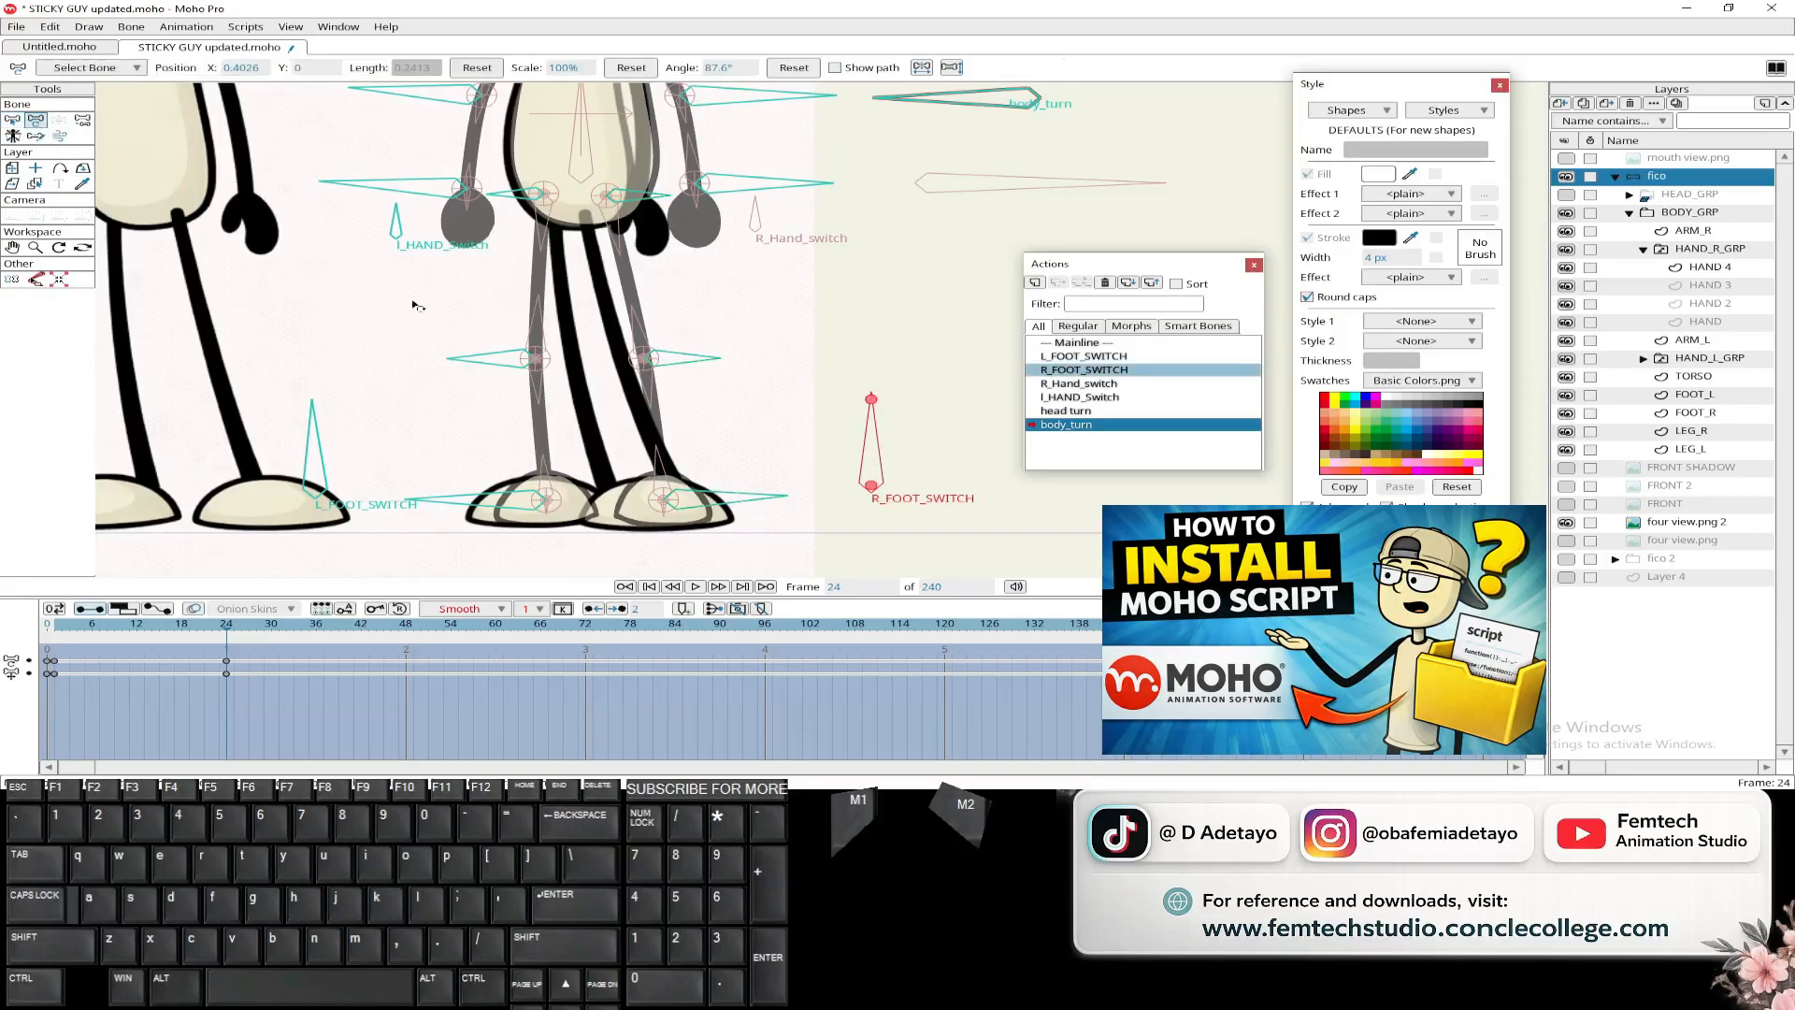
click(870, 486)
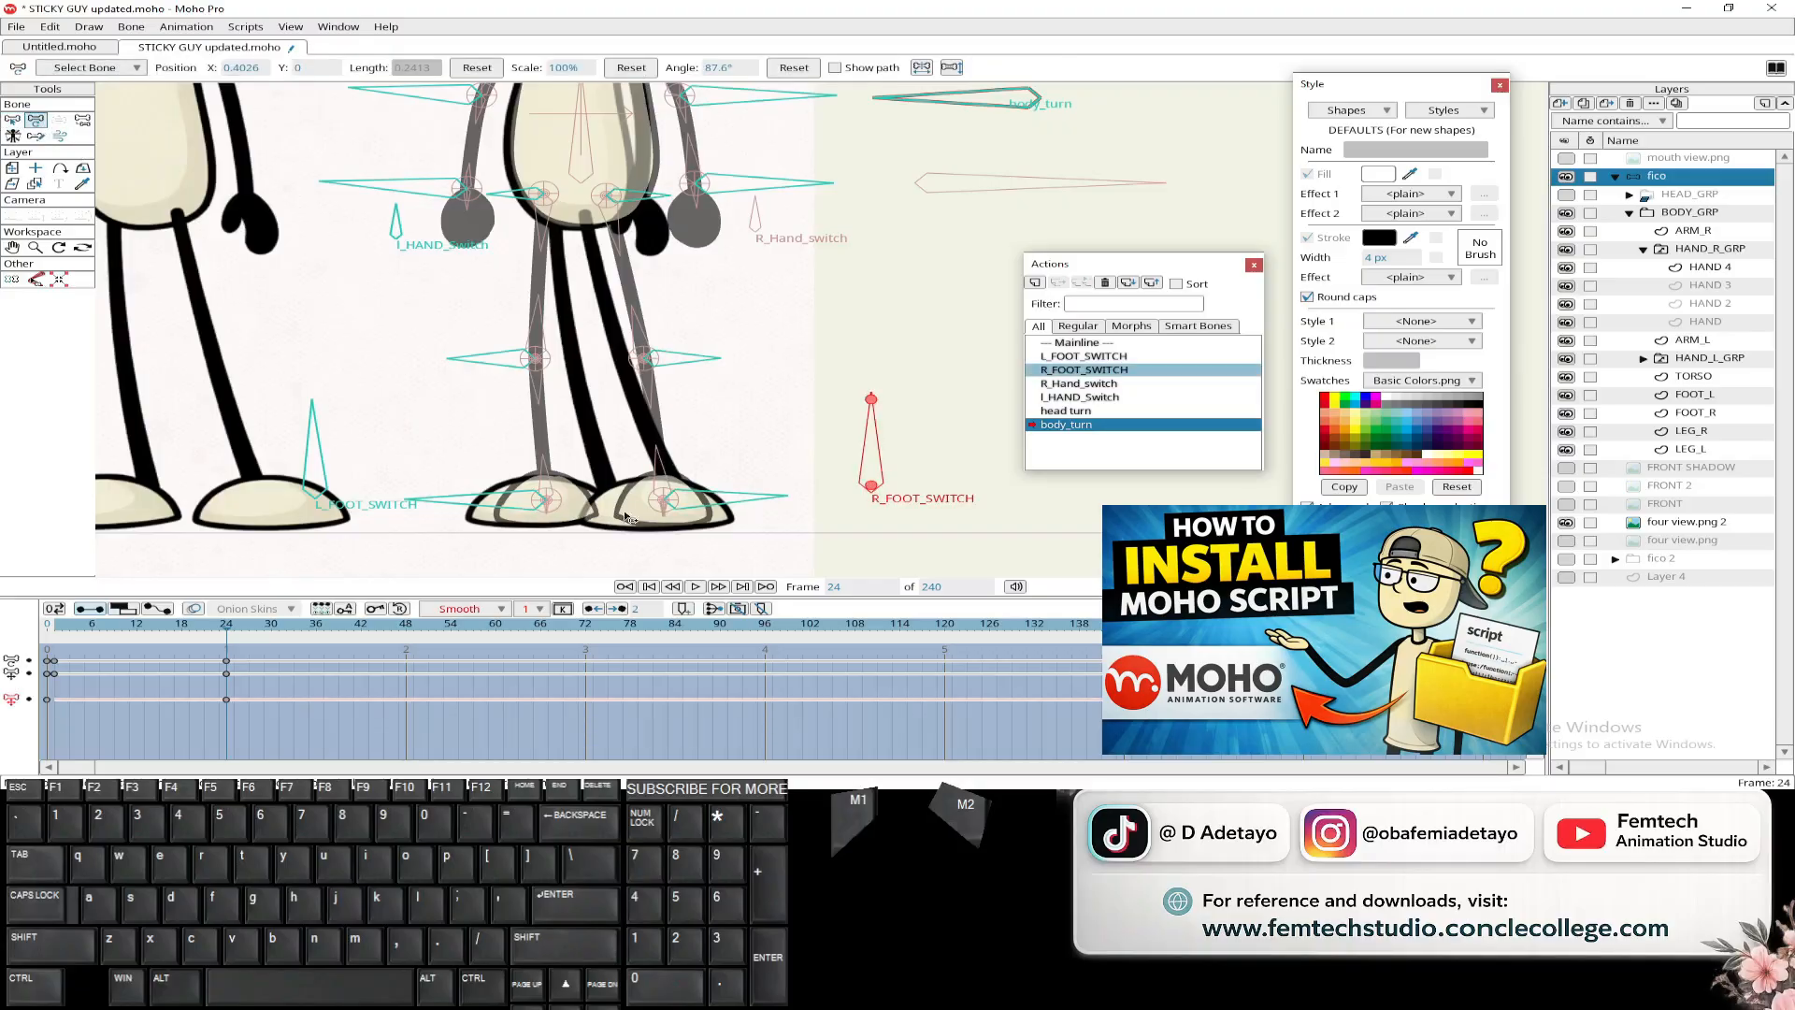
- At frame 1, shift the right-side hip bone inward to about X -0.6501, toward the reference leg
drag(232, 643, 60, 647)
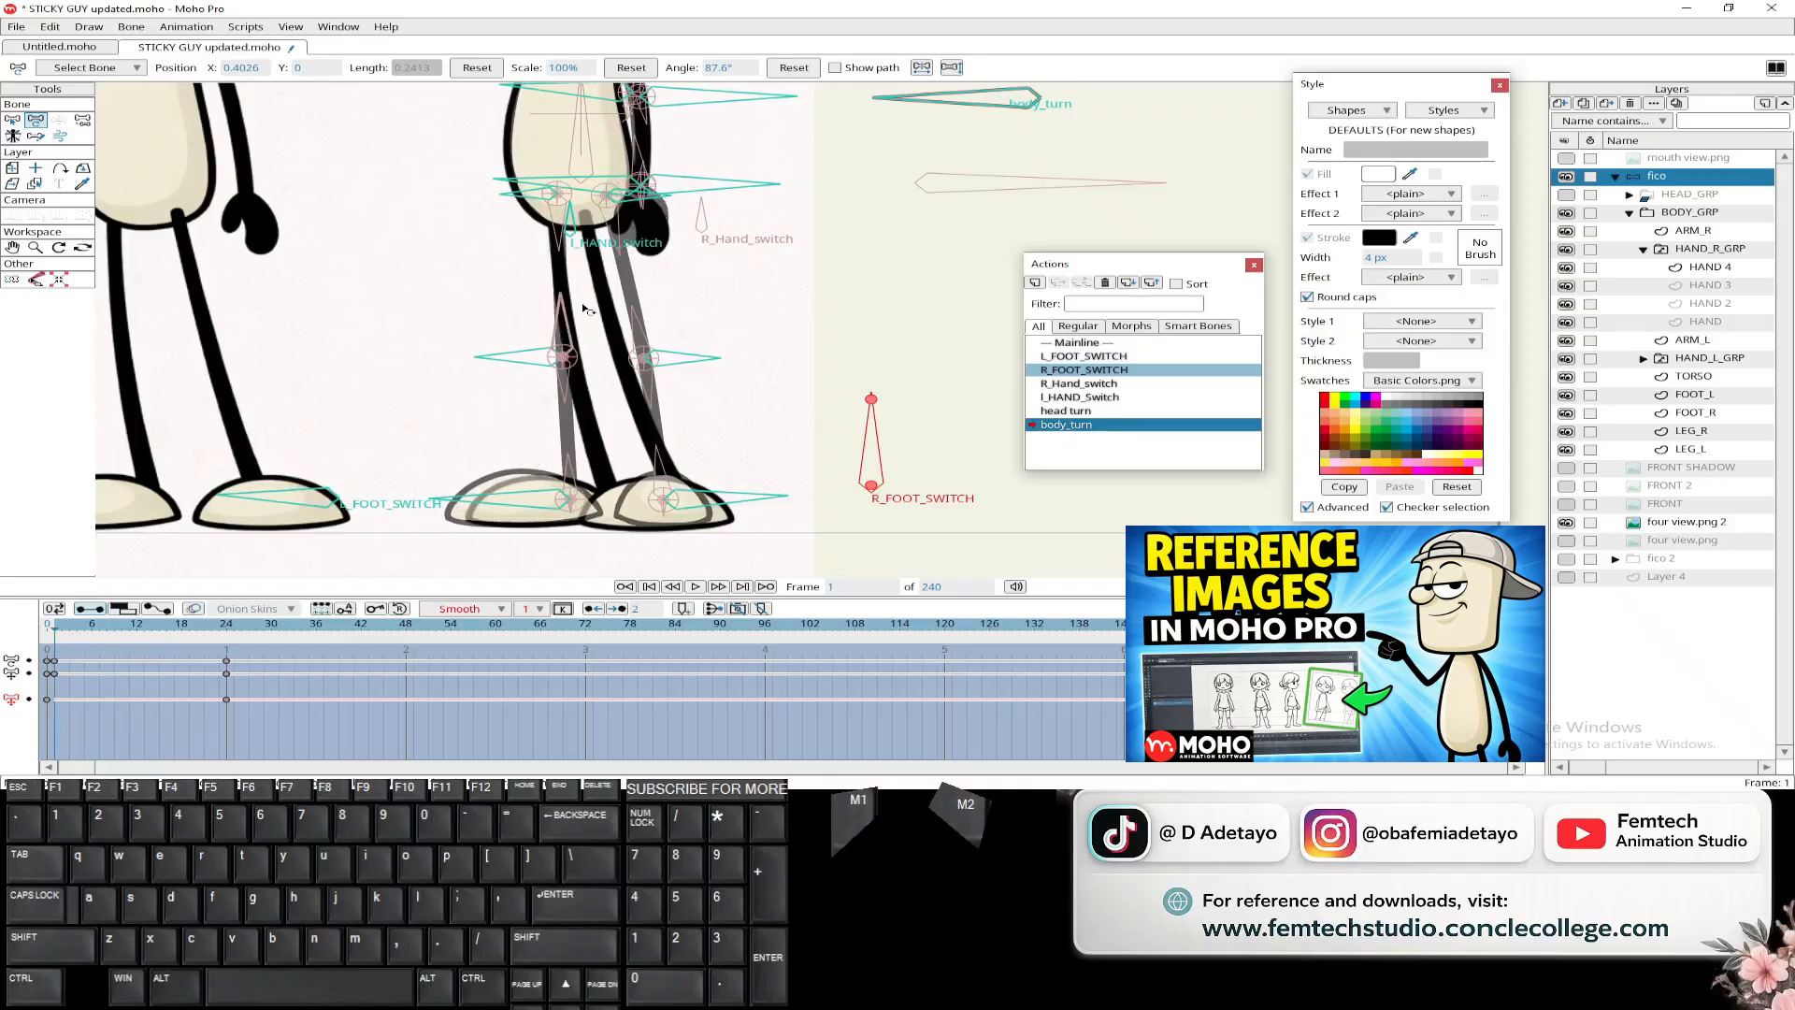
click(10, 124)
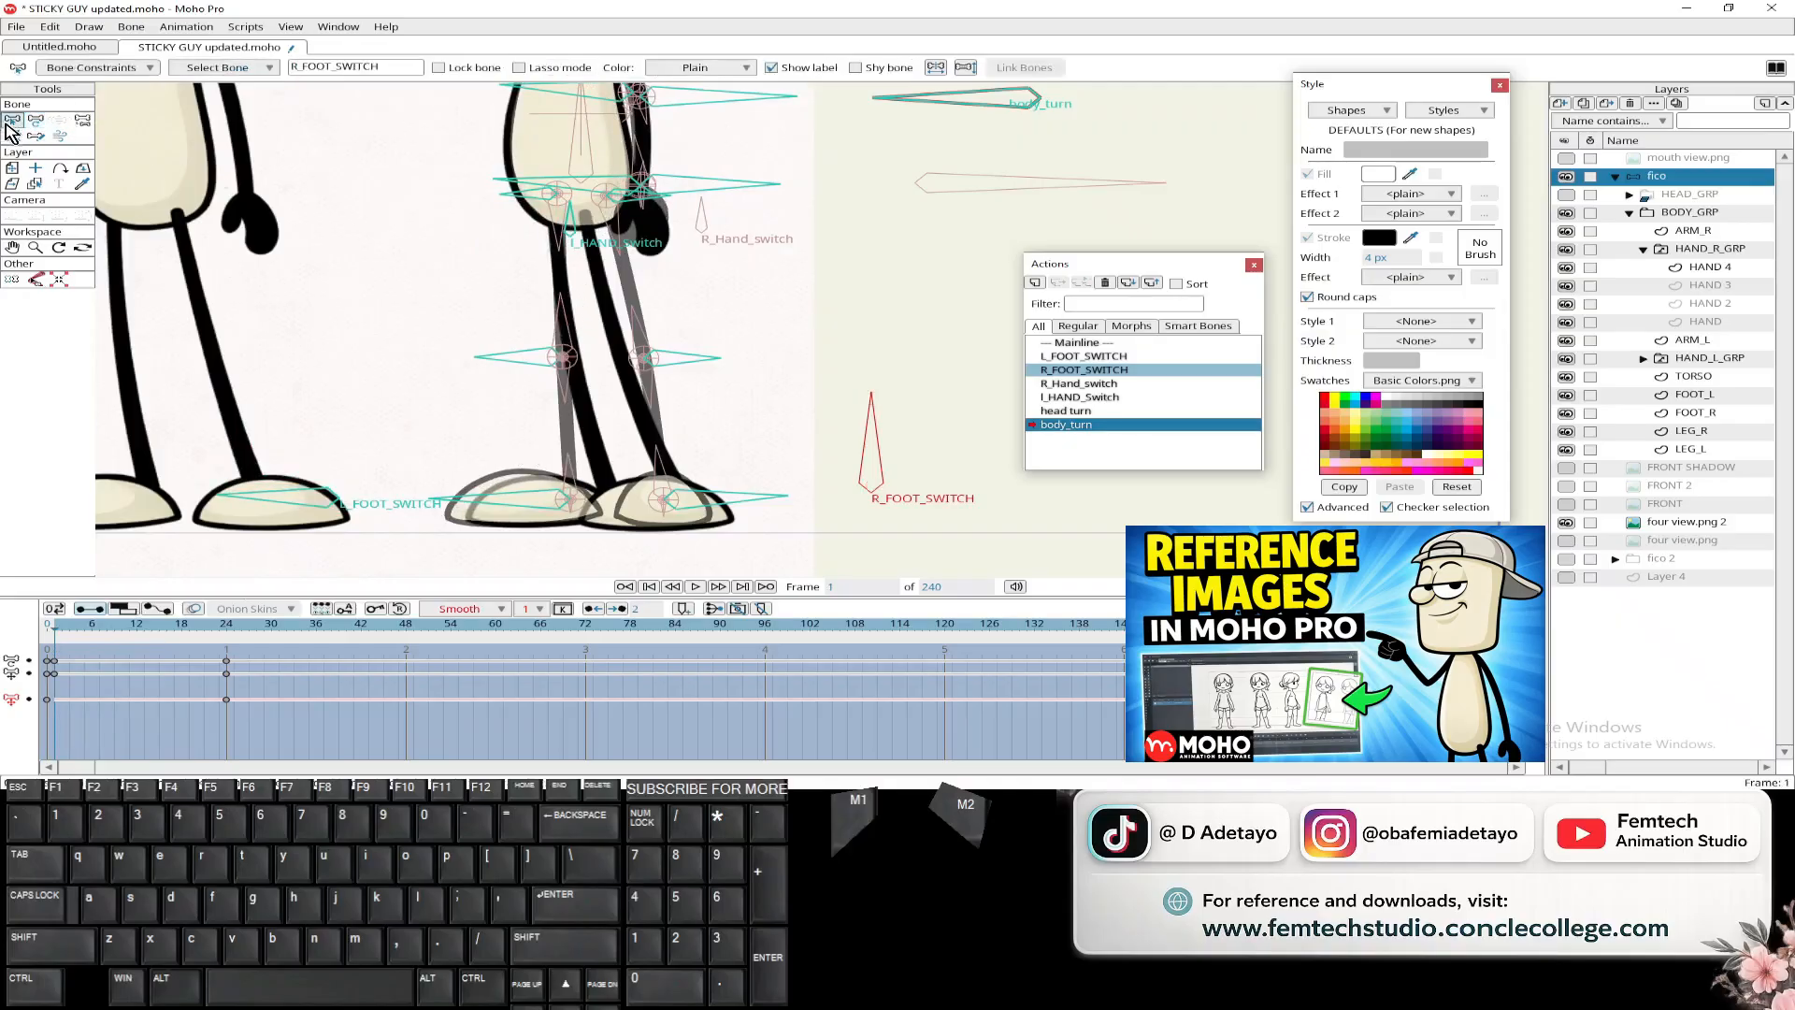
click(633, 206)
key(t)
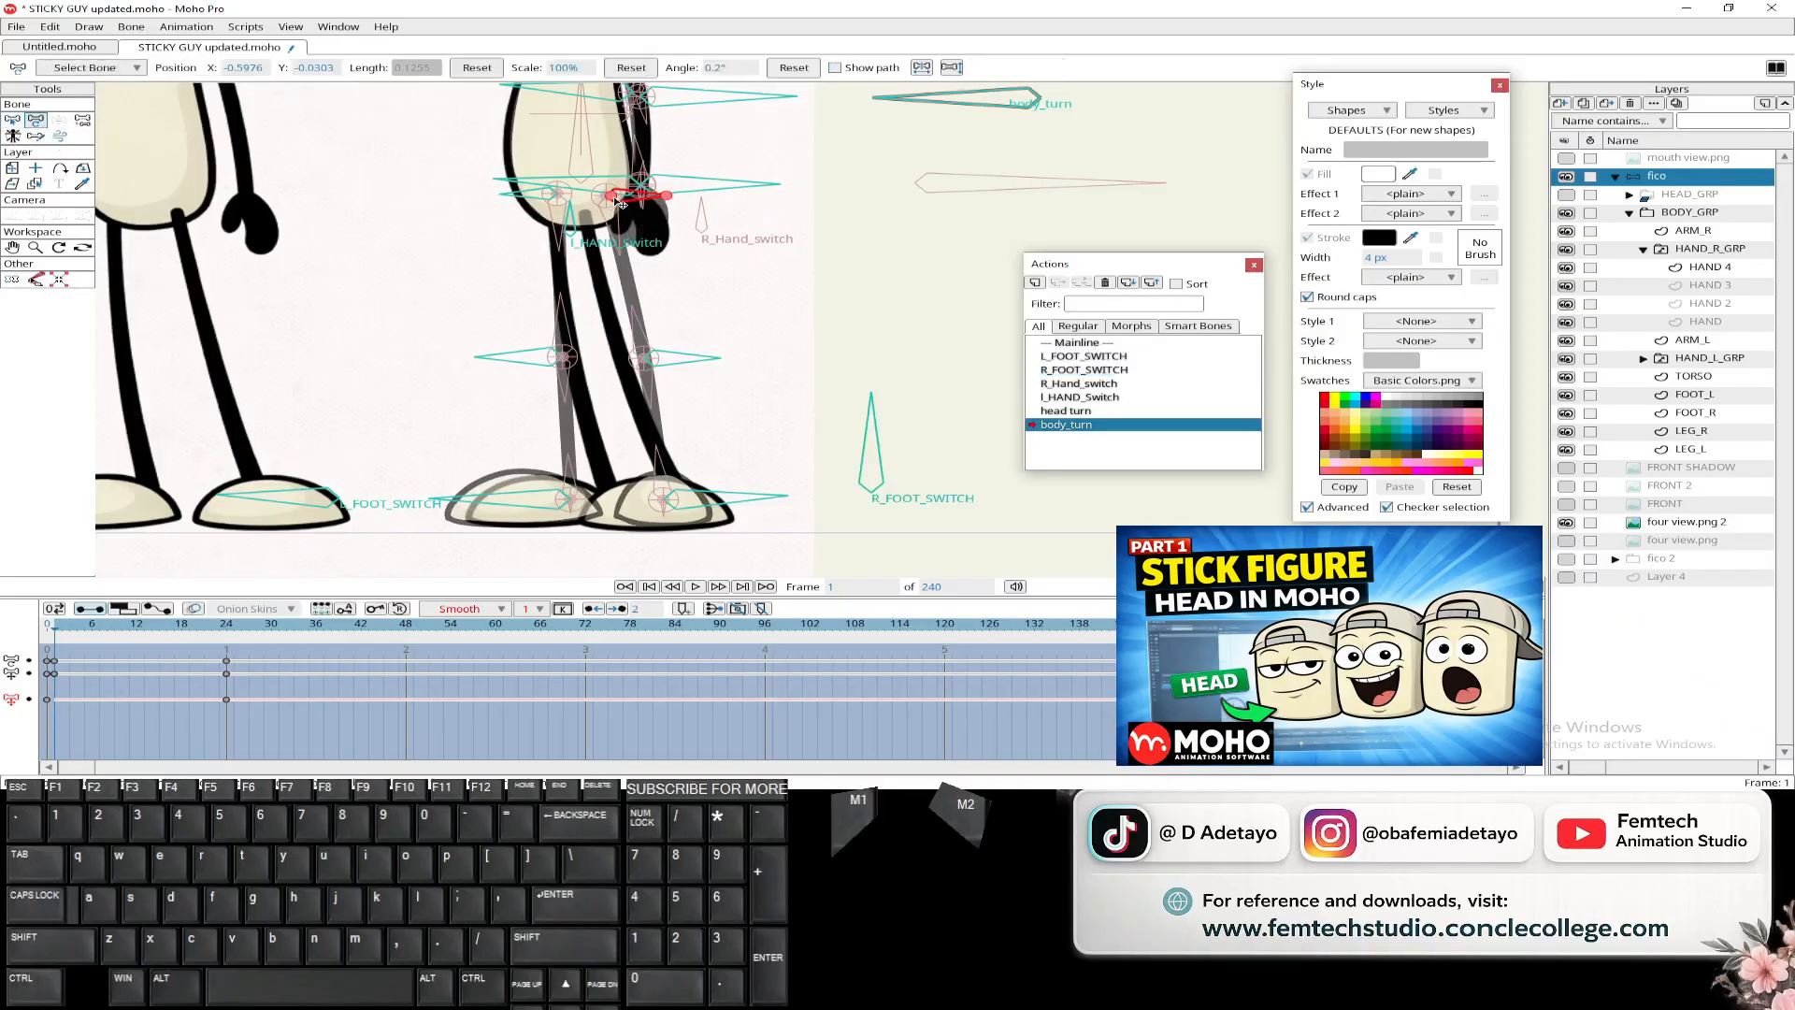
drag(619, 203, 597, 199)
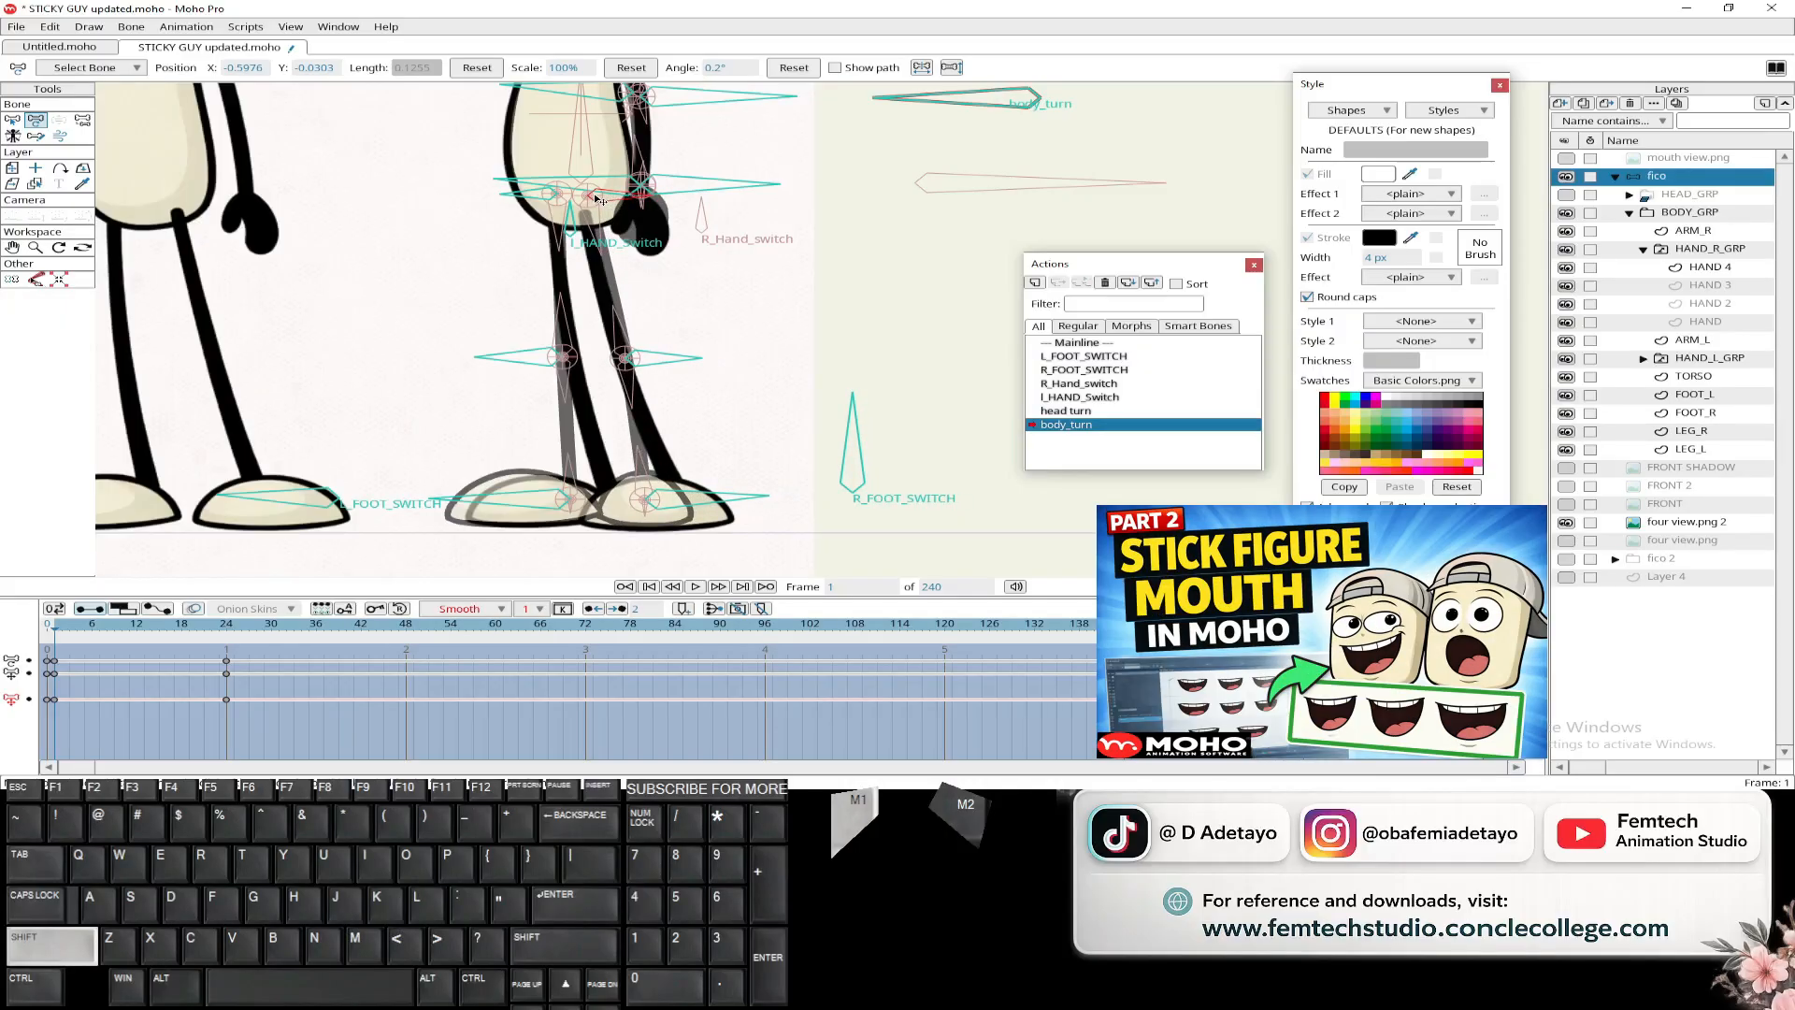
drag(595, 198, 589, 200)
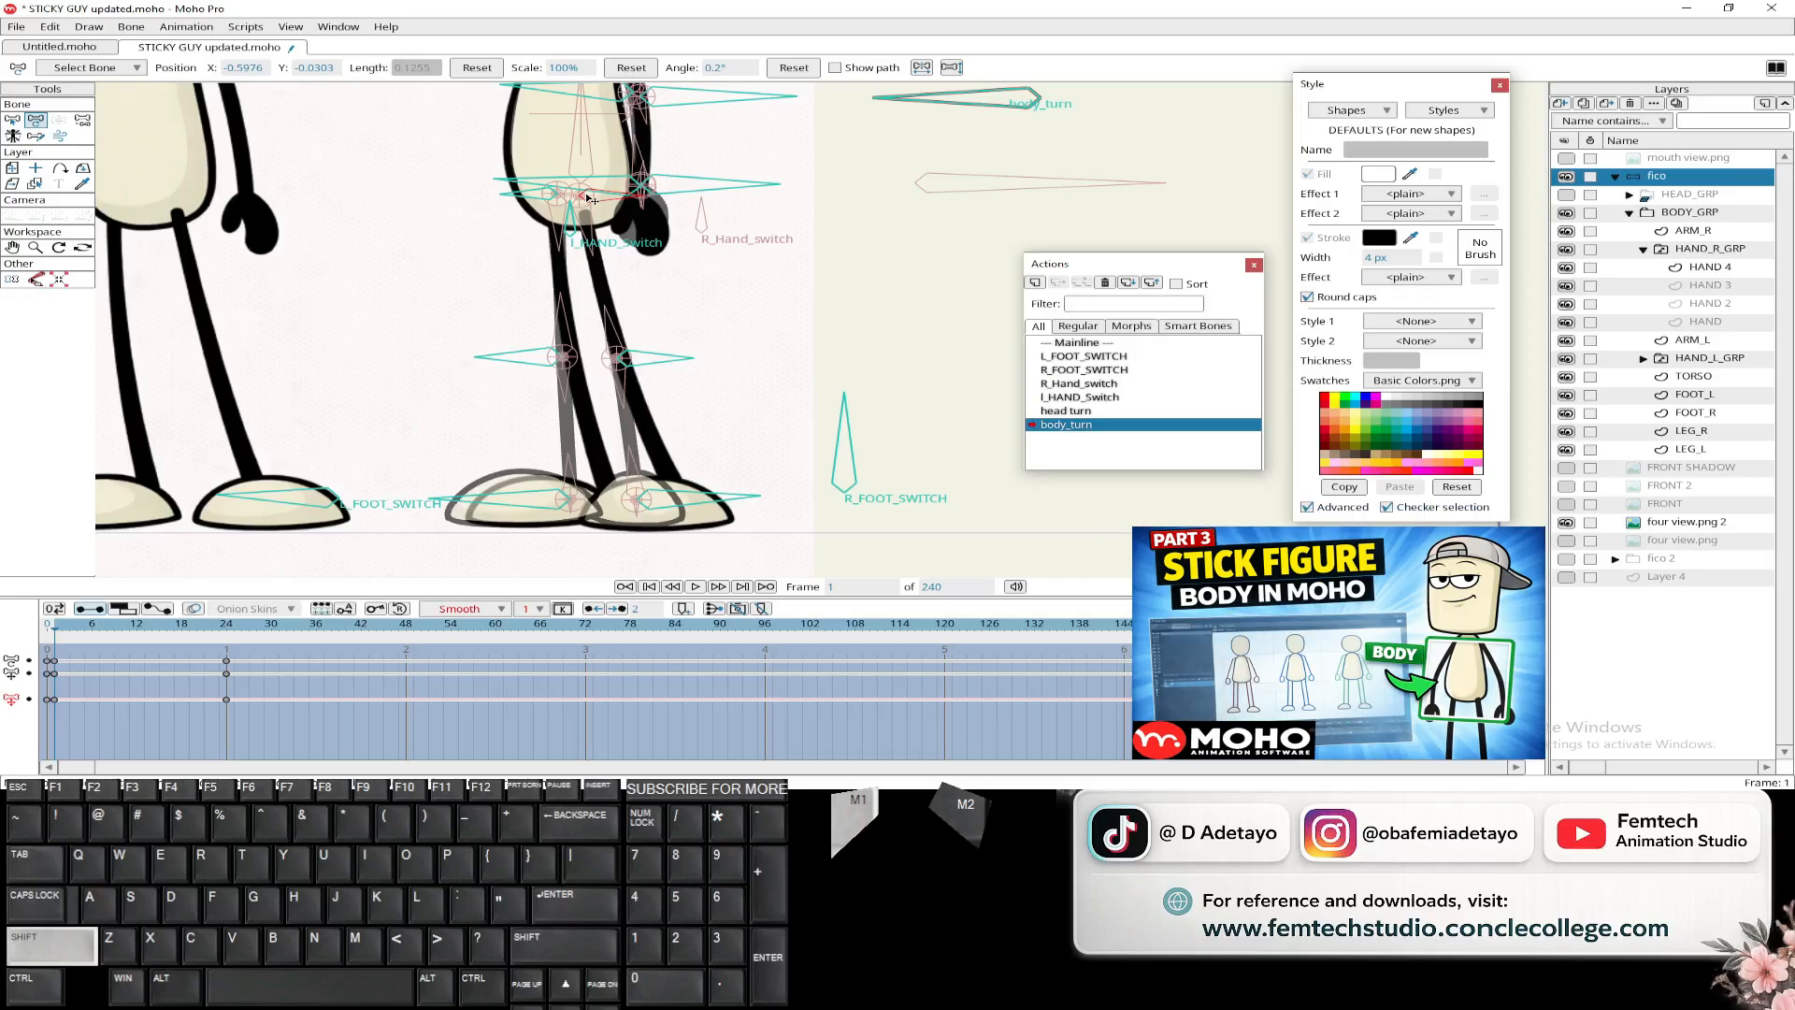
drag(586, 194, 586, 194)
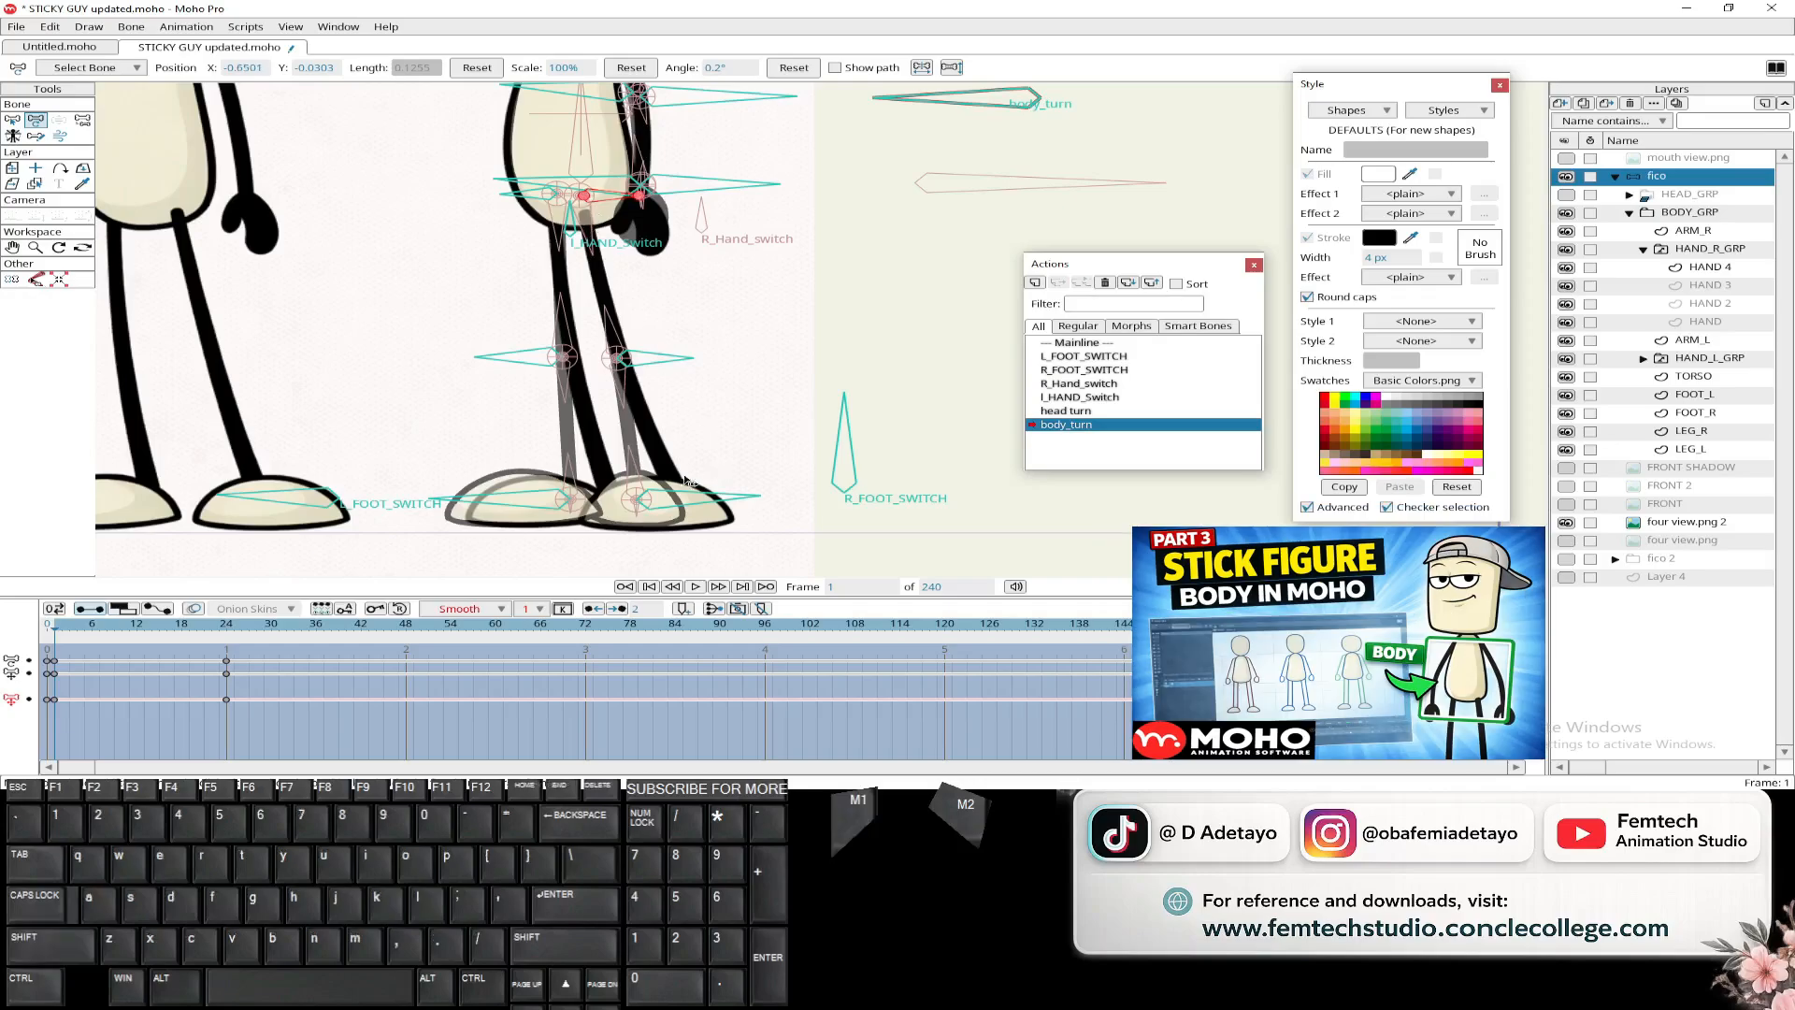
- Rotate the R_FOOT_SWITCH bone to about 177.3° at frame 1 to change the right-side foot shape
scroll(519, 348, down, 3)
scroll(486, 355, up, 2)
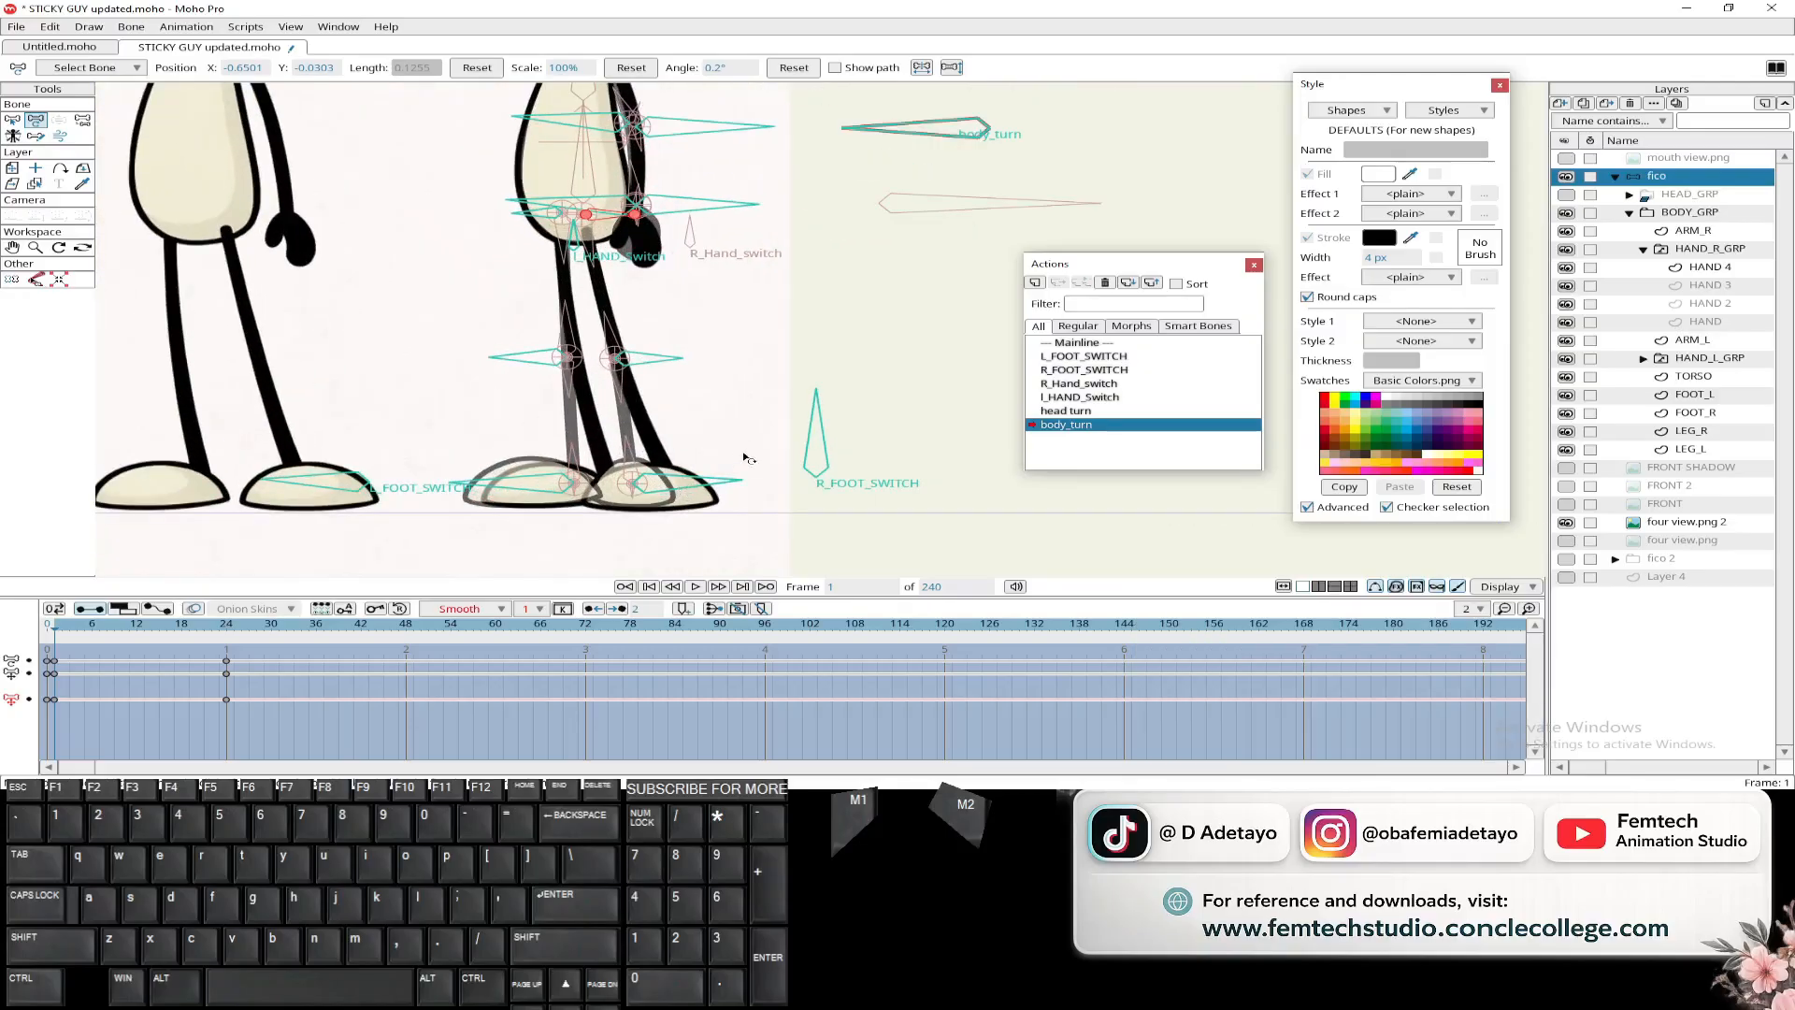
drag(815, 451, 769, 486)
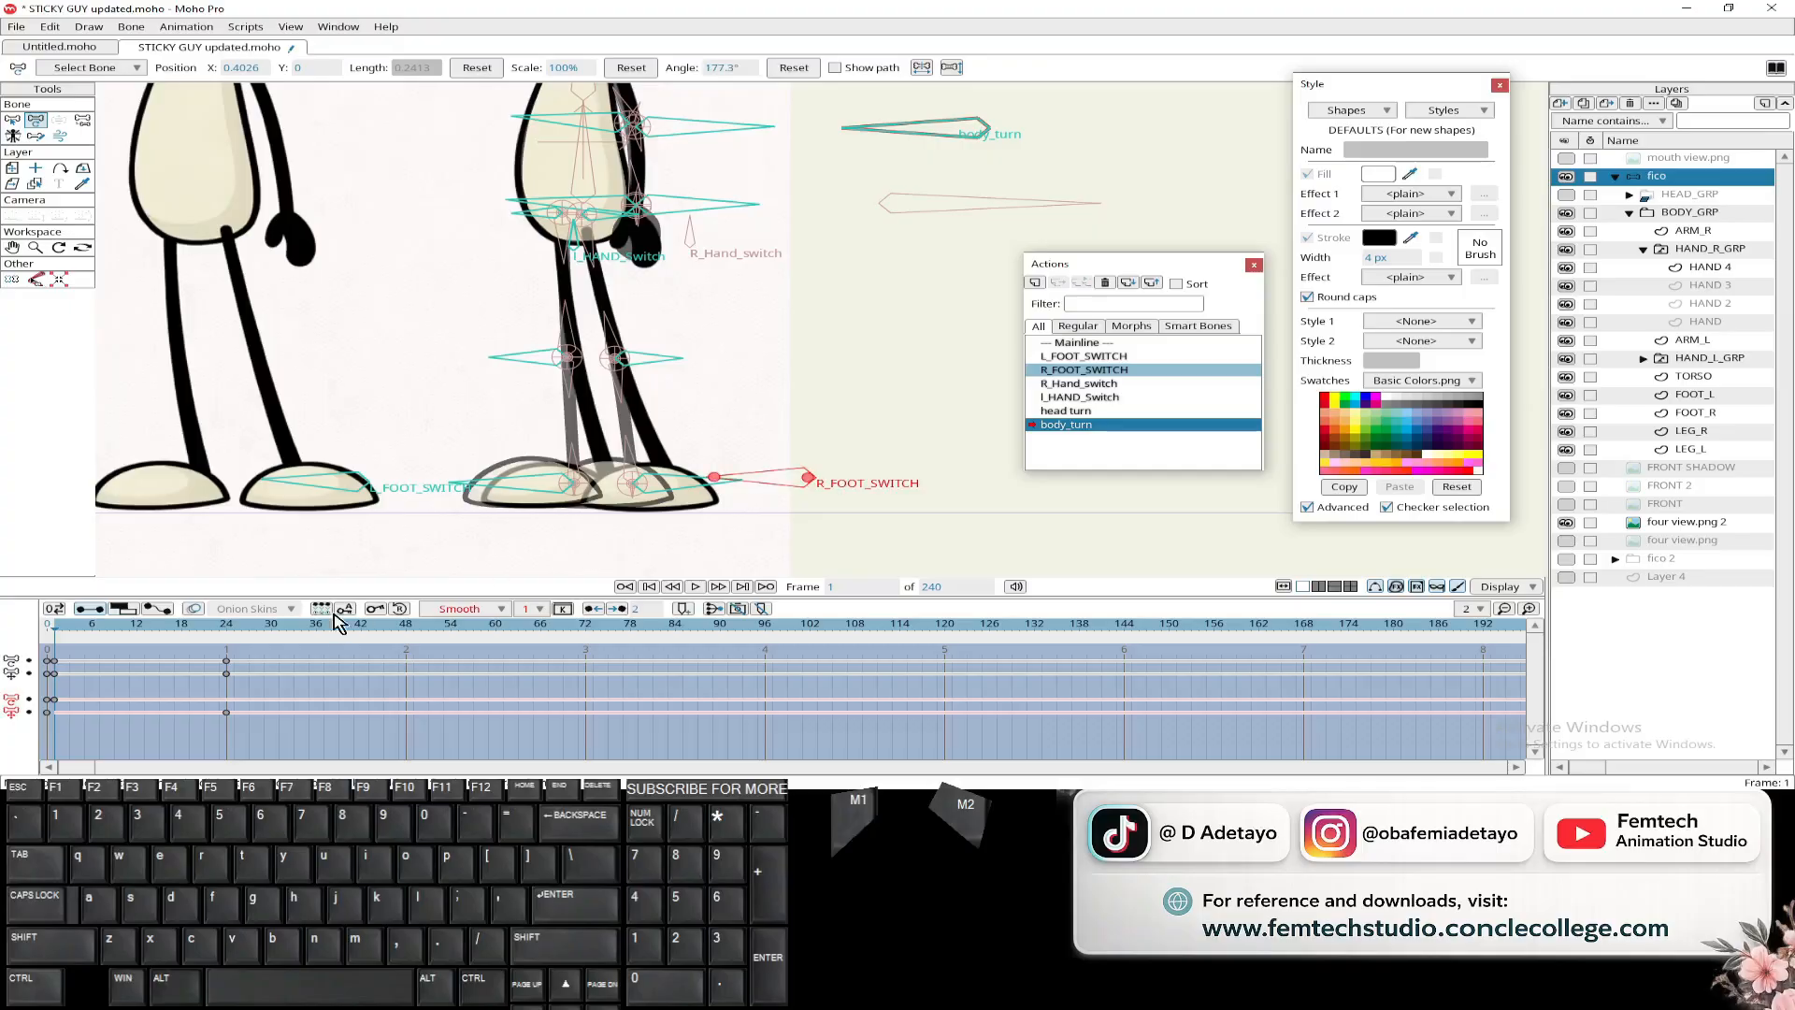
- At frame 24, rotate the R_FOOT_SWITCH bone back upright and set its angle to 90°
drag(56, 643, 228, 645)
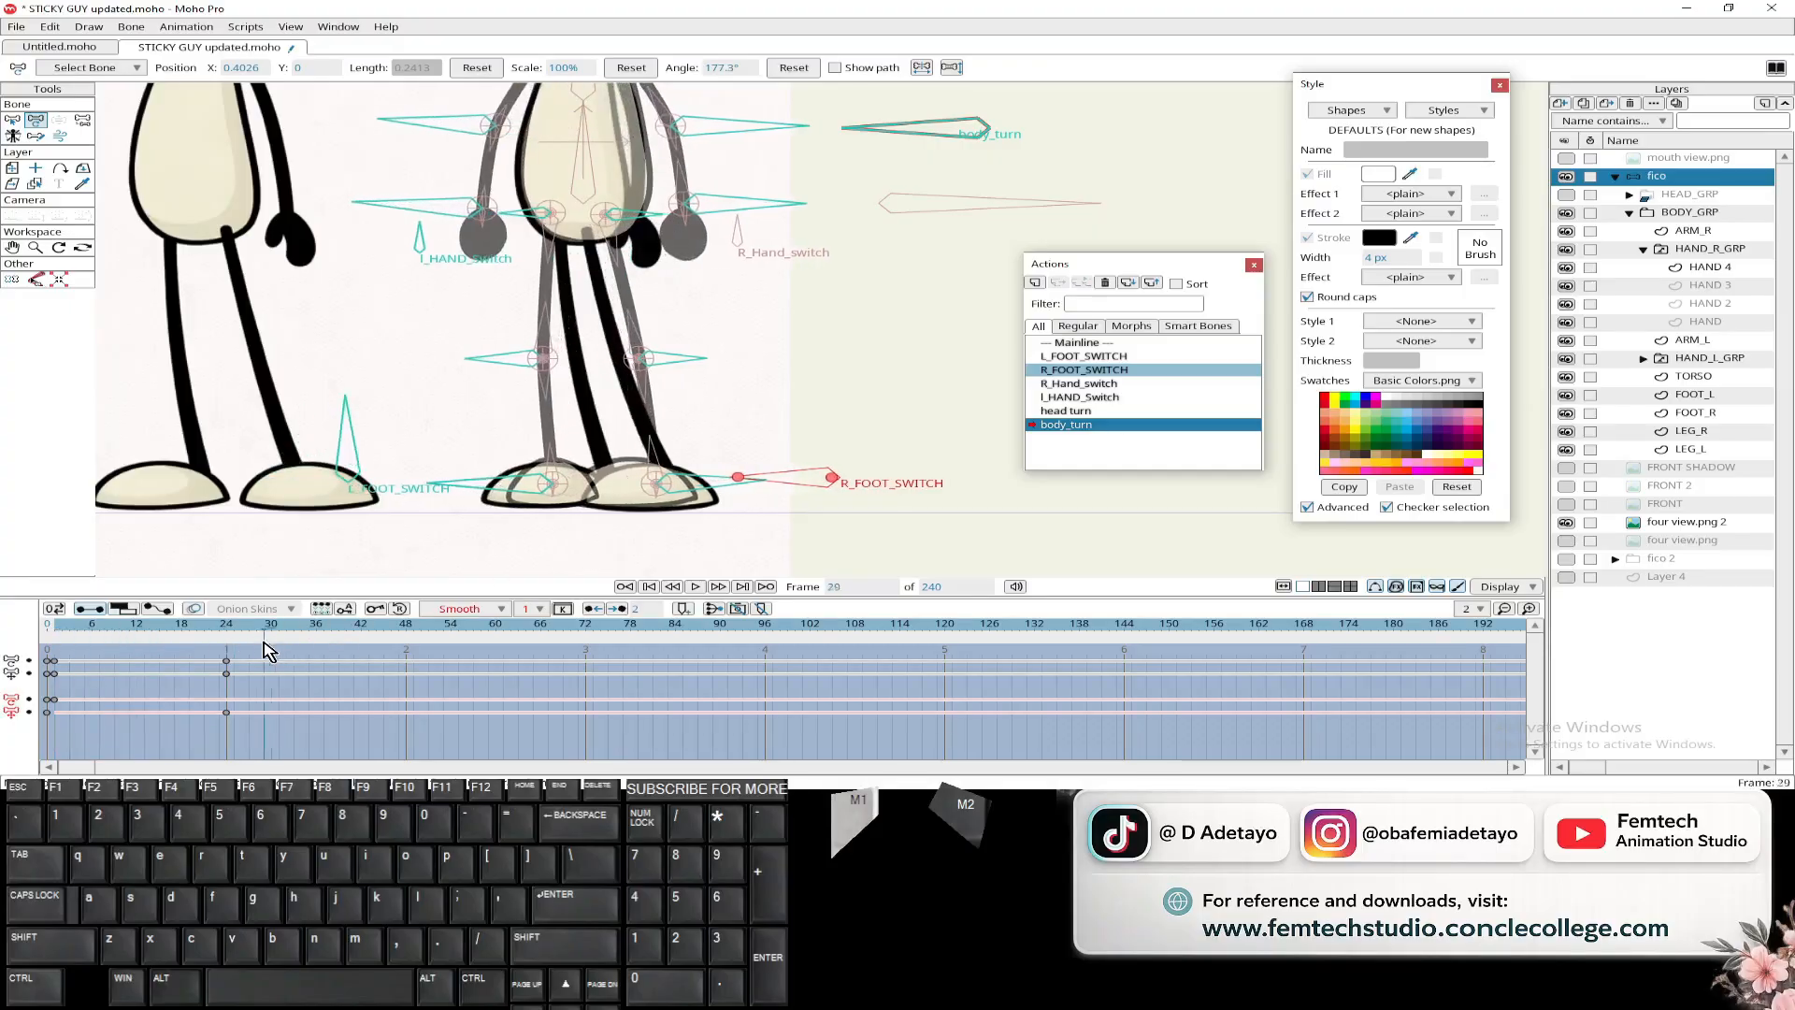
drag(765, 479, 843, 419)
click(726, 67)
text(90)
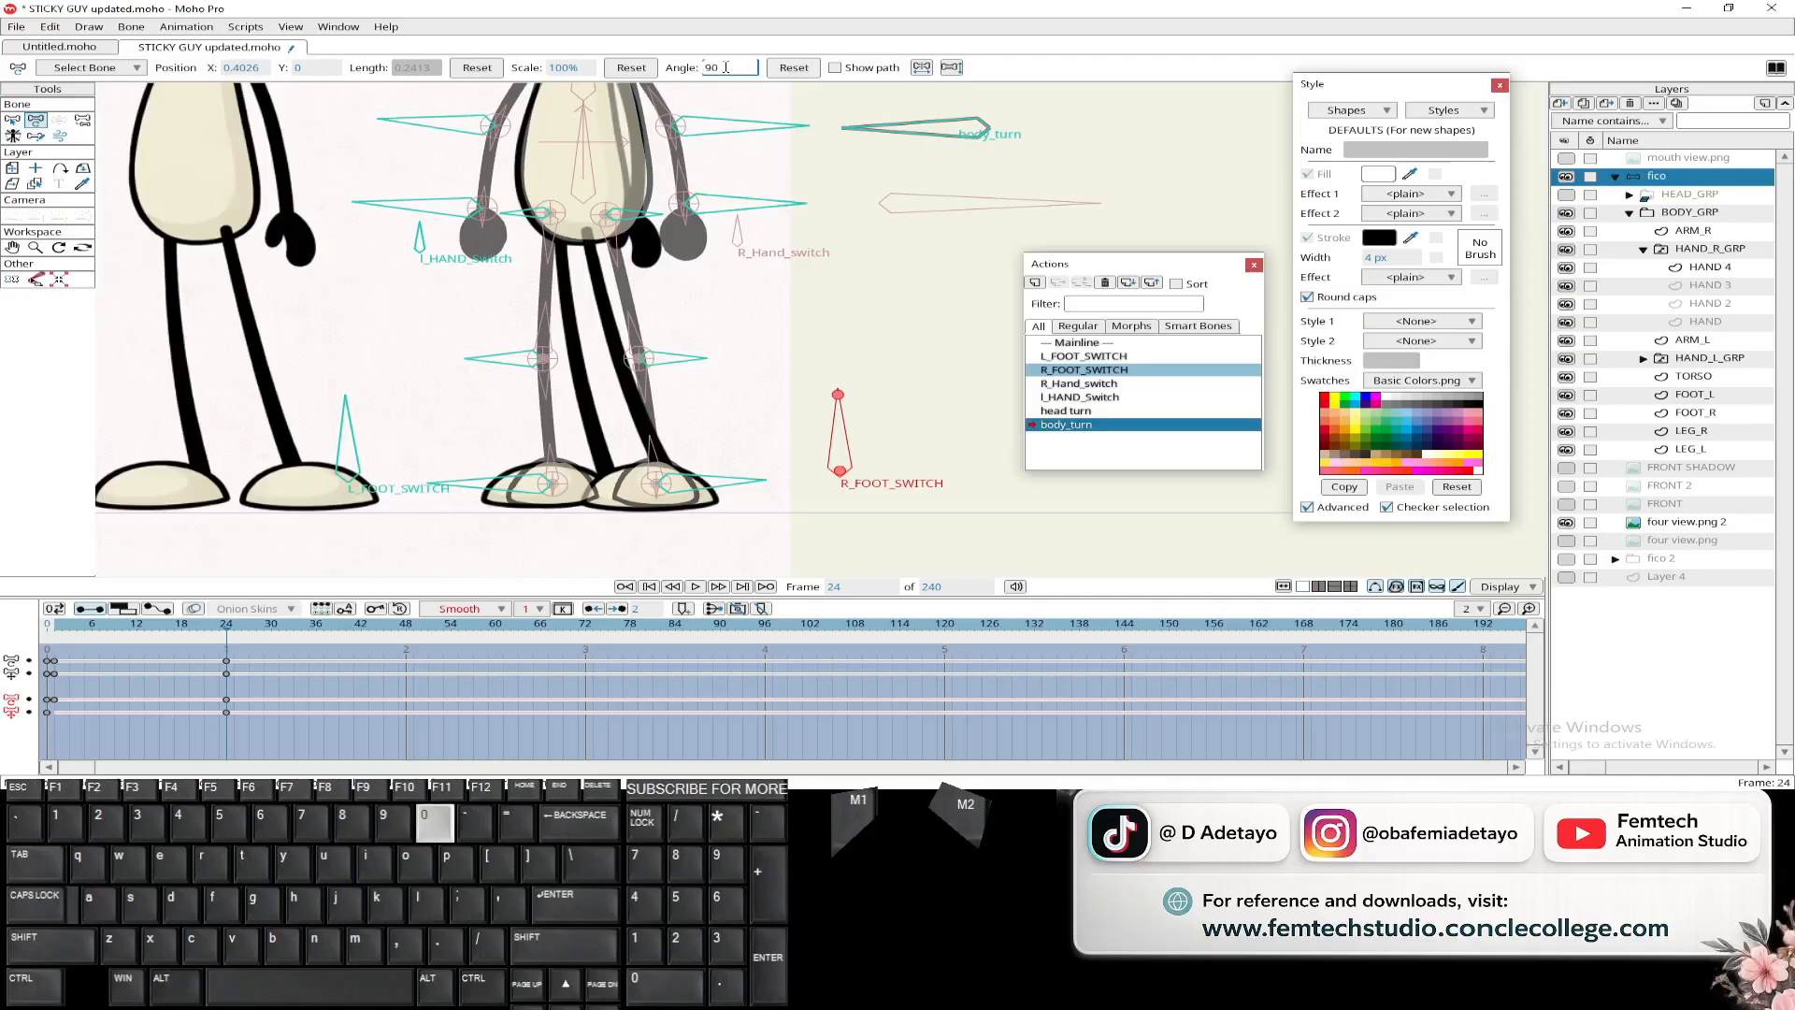
key(Return)
- Leave the body_turn action for the Mainline and hide the four view.png 2 reference layer
drag(226, 629, 52, 662)
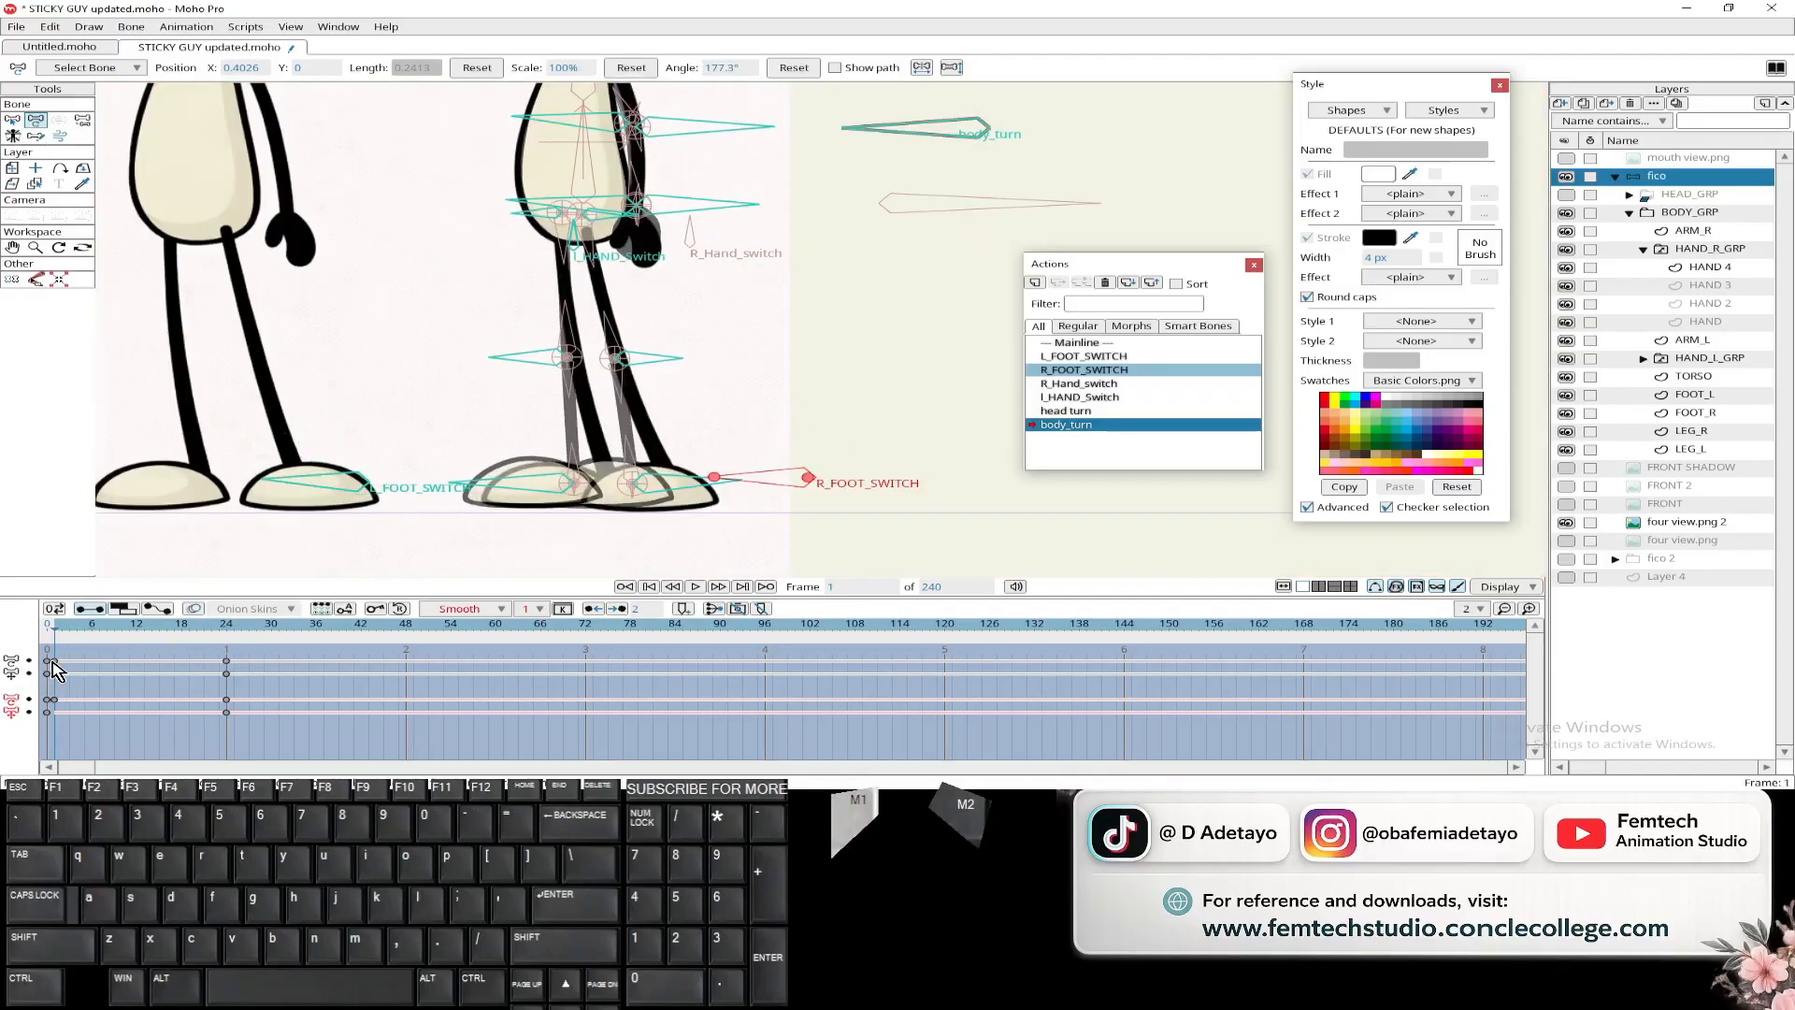
double_click(1084, 344)
scroll(861, 333, down, 5)
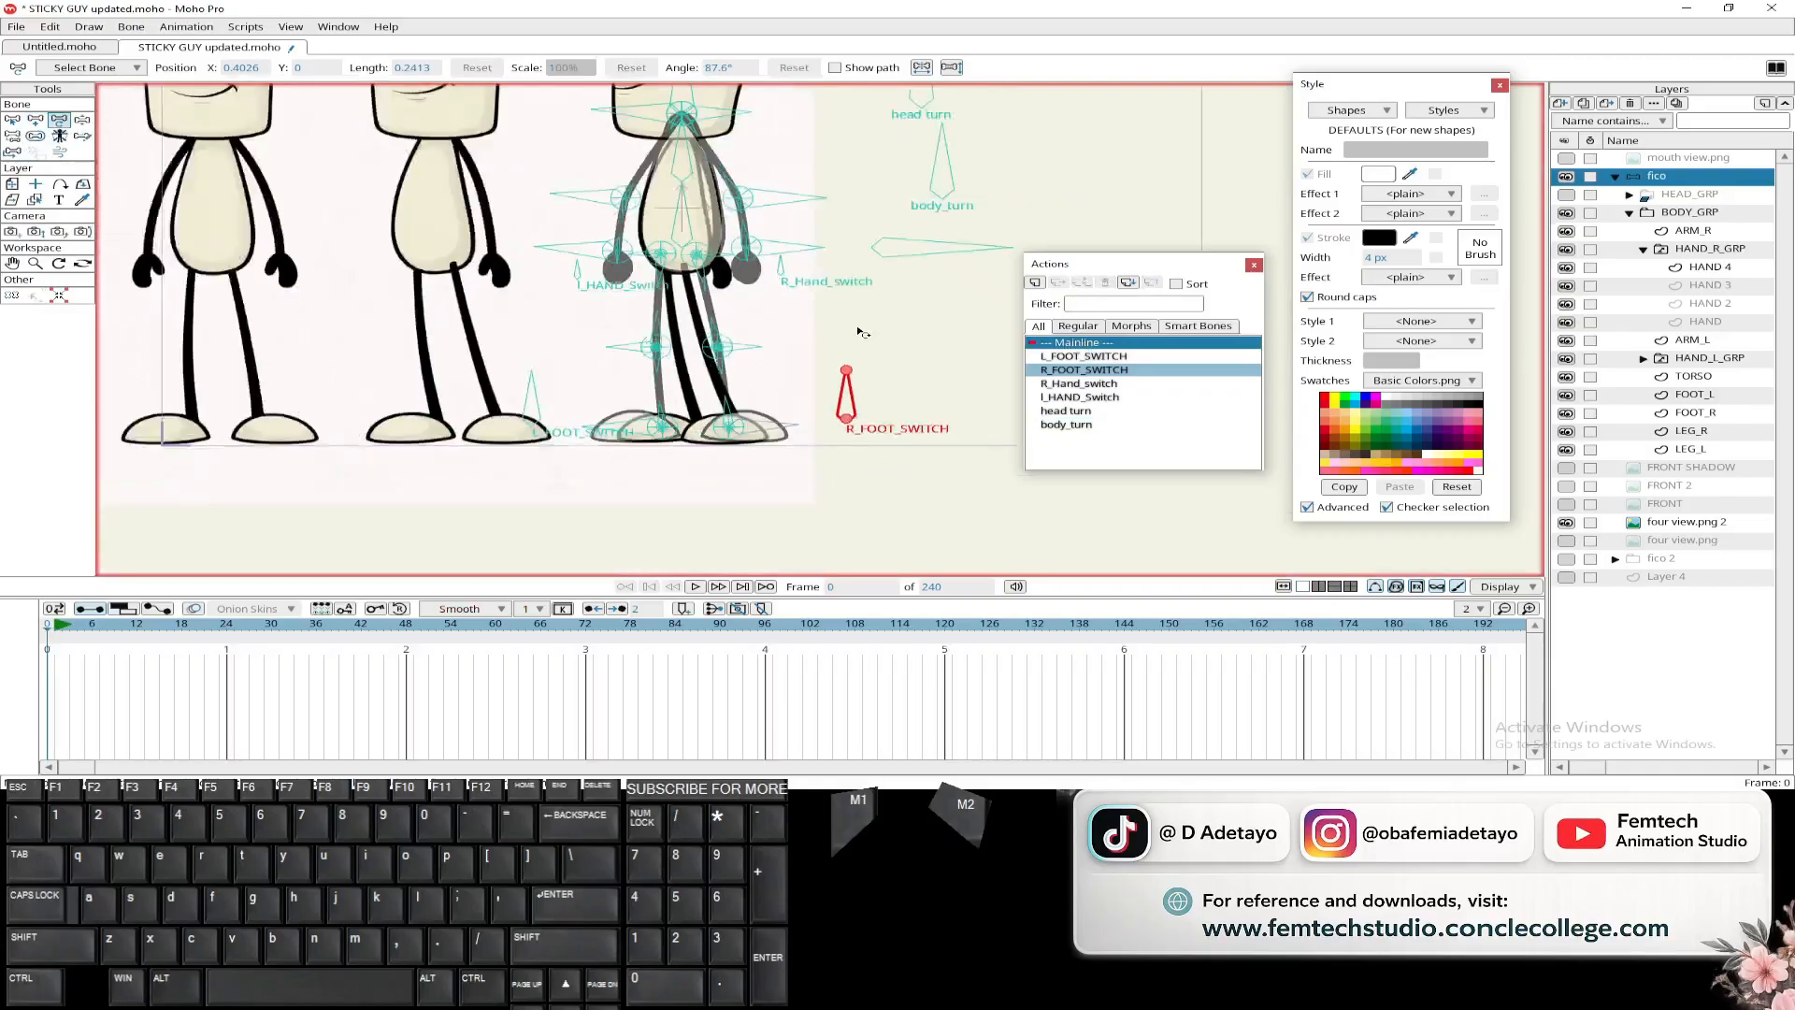
drag(855, 333, 751, 432)
click(1566, 521)
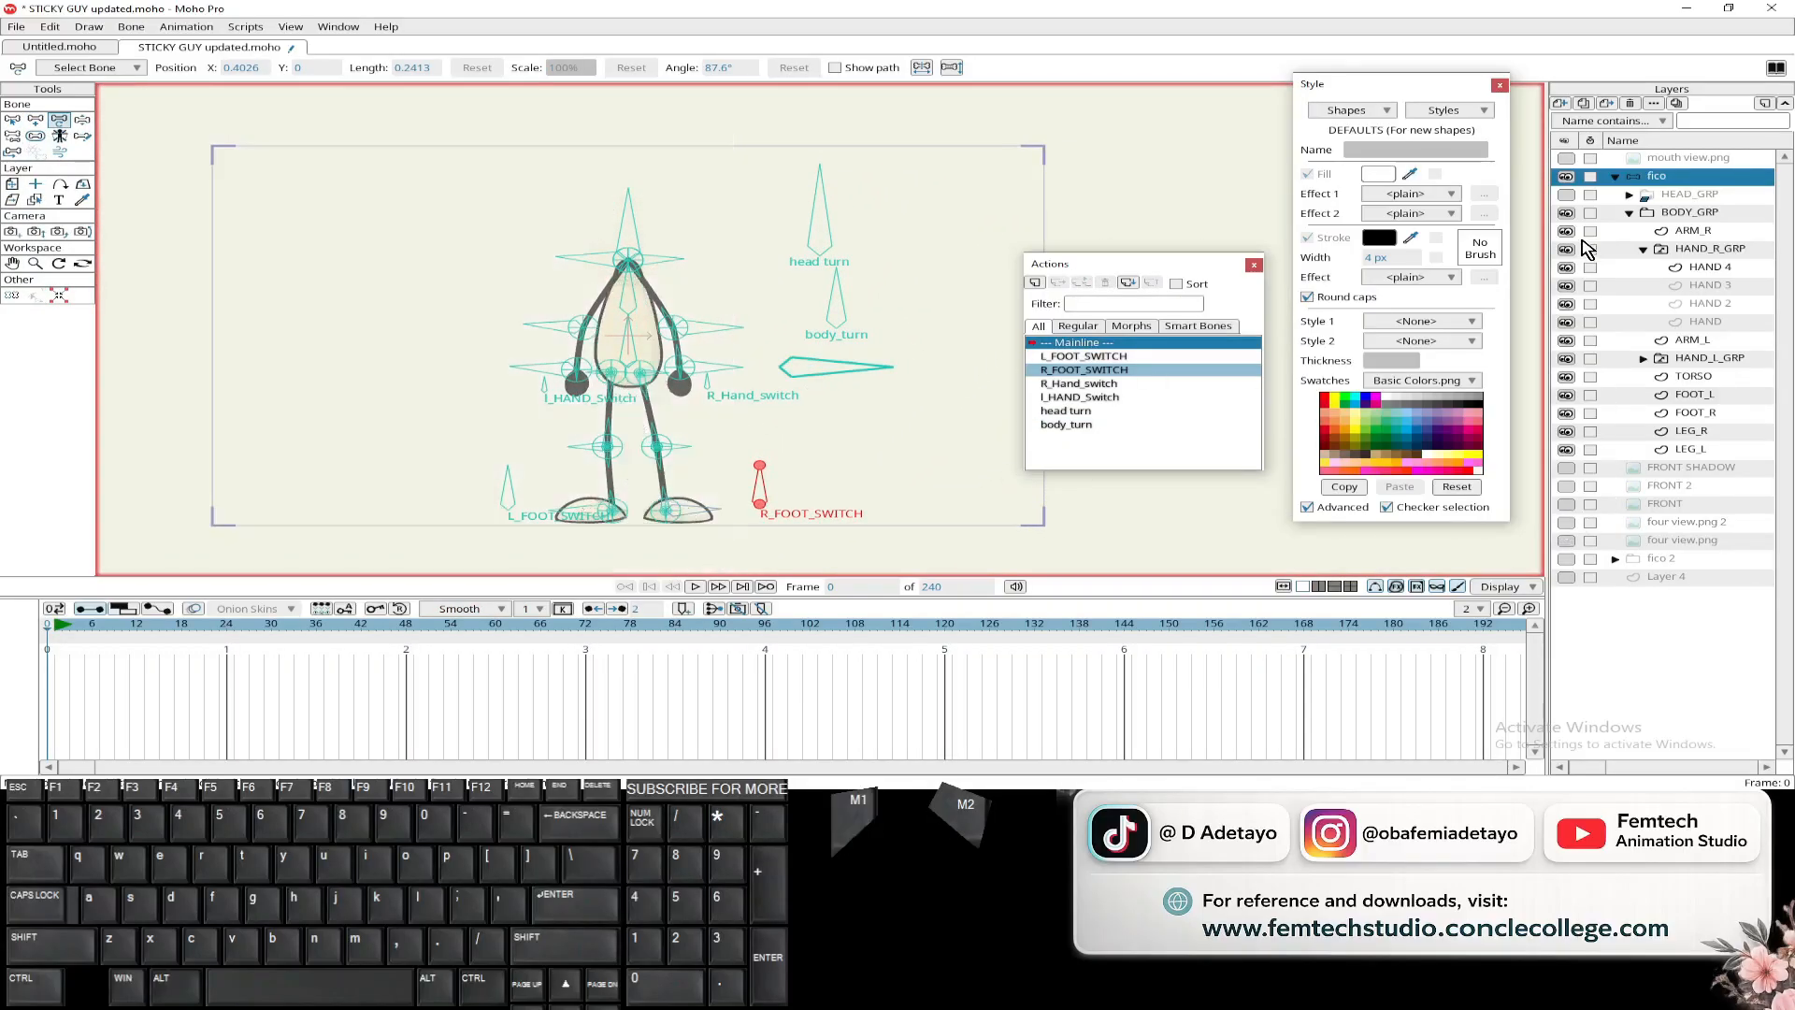
- Set the BODY_GRP layer's opacity to 100%
double_click(1685, 221)
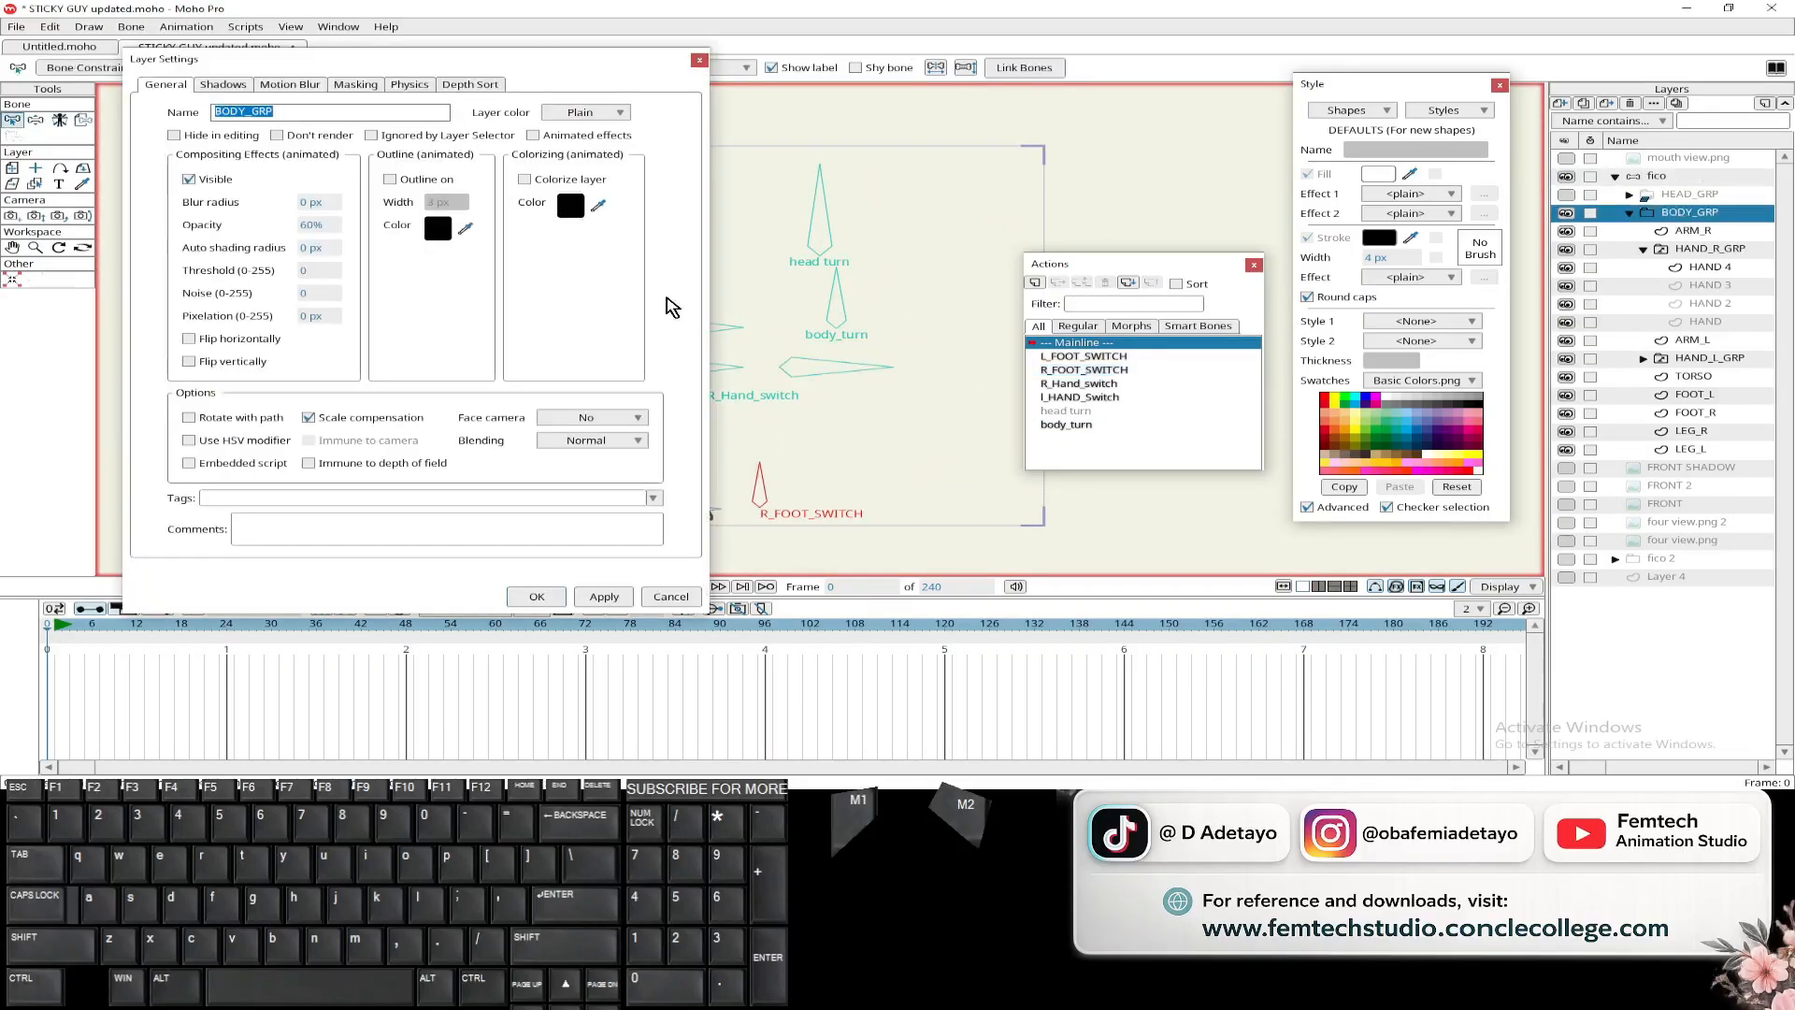
click(319, 225)
text(100)
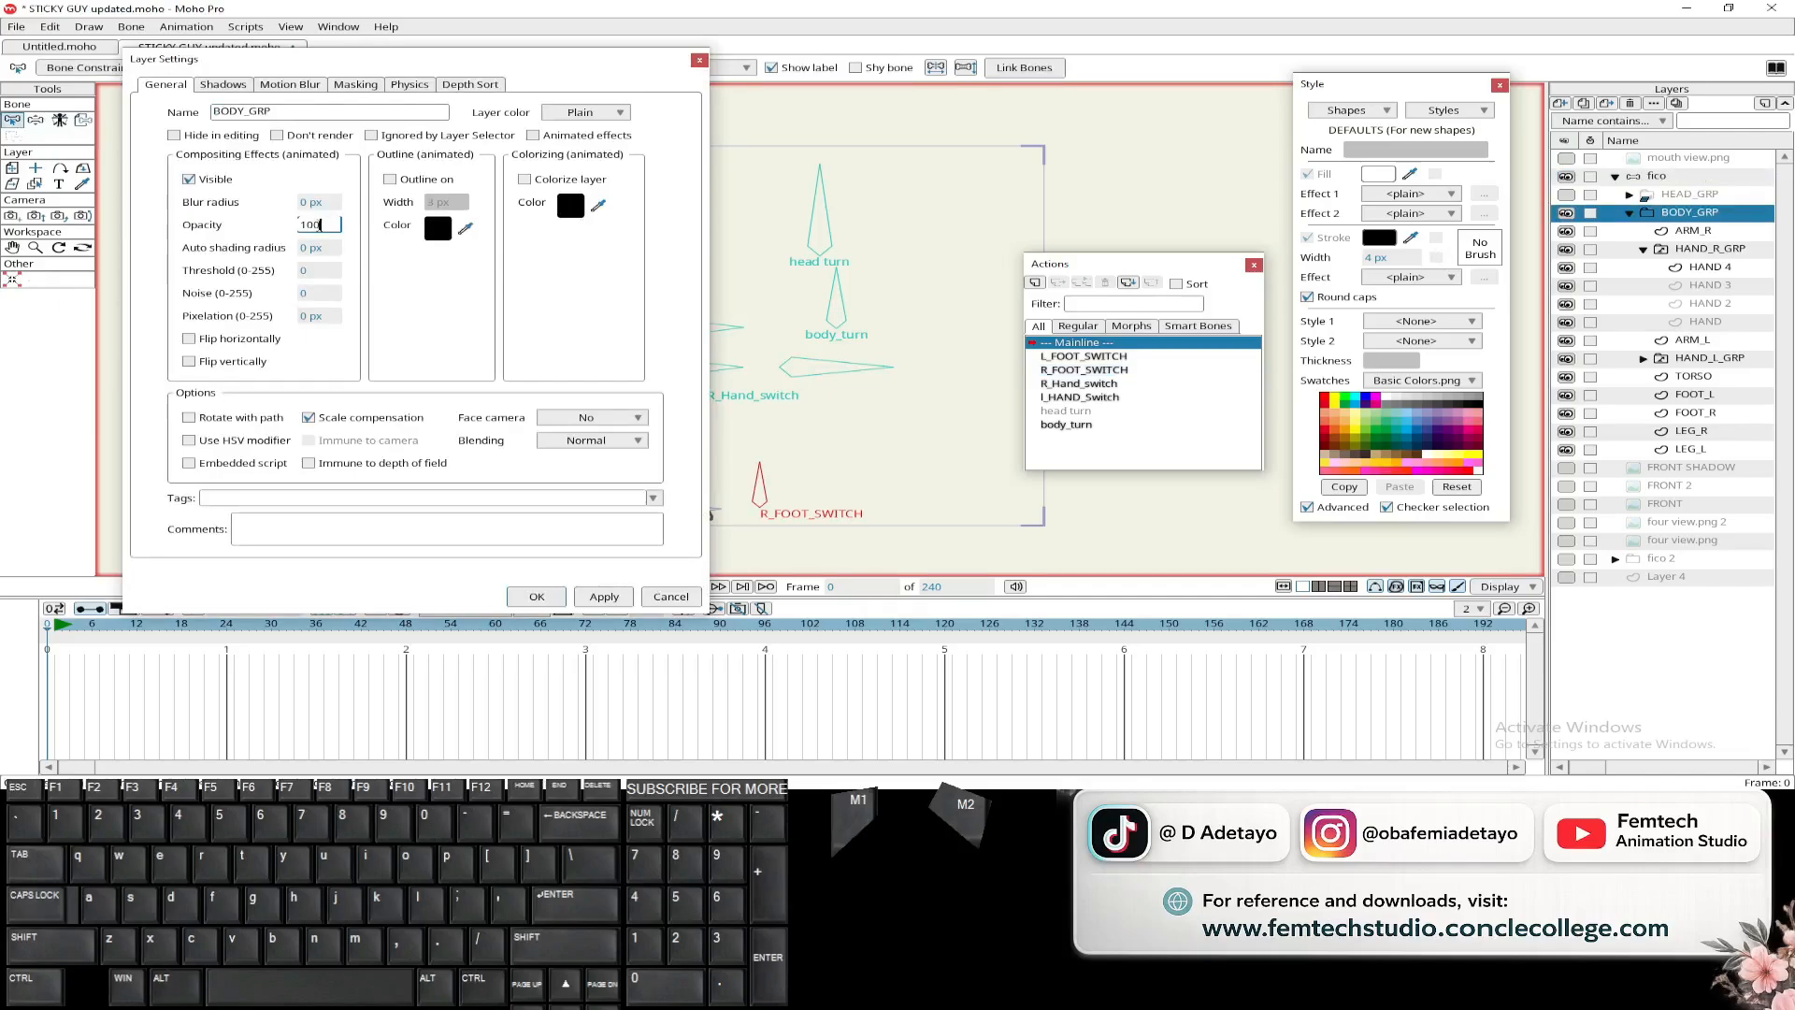
key(Return)
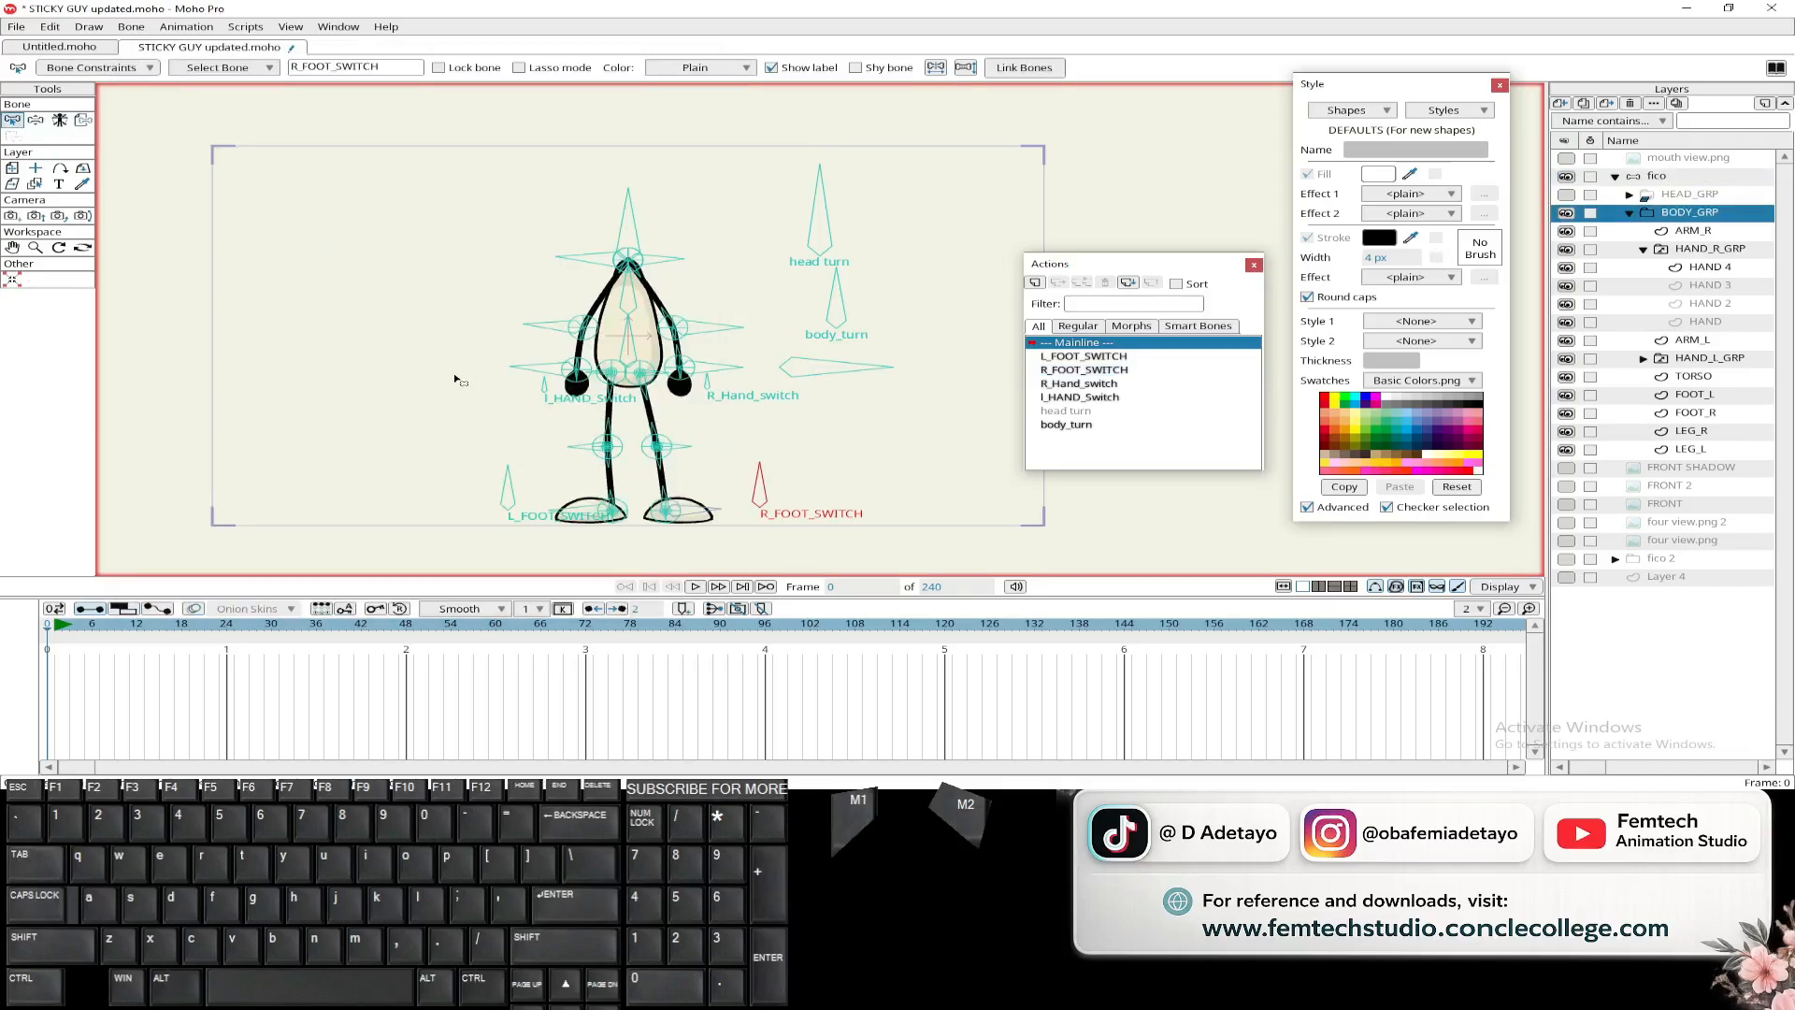
scroll(580, 446, up, 3)
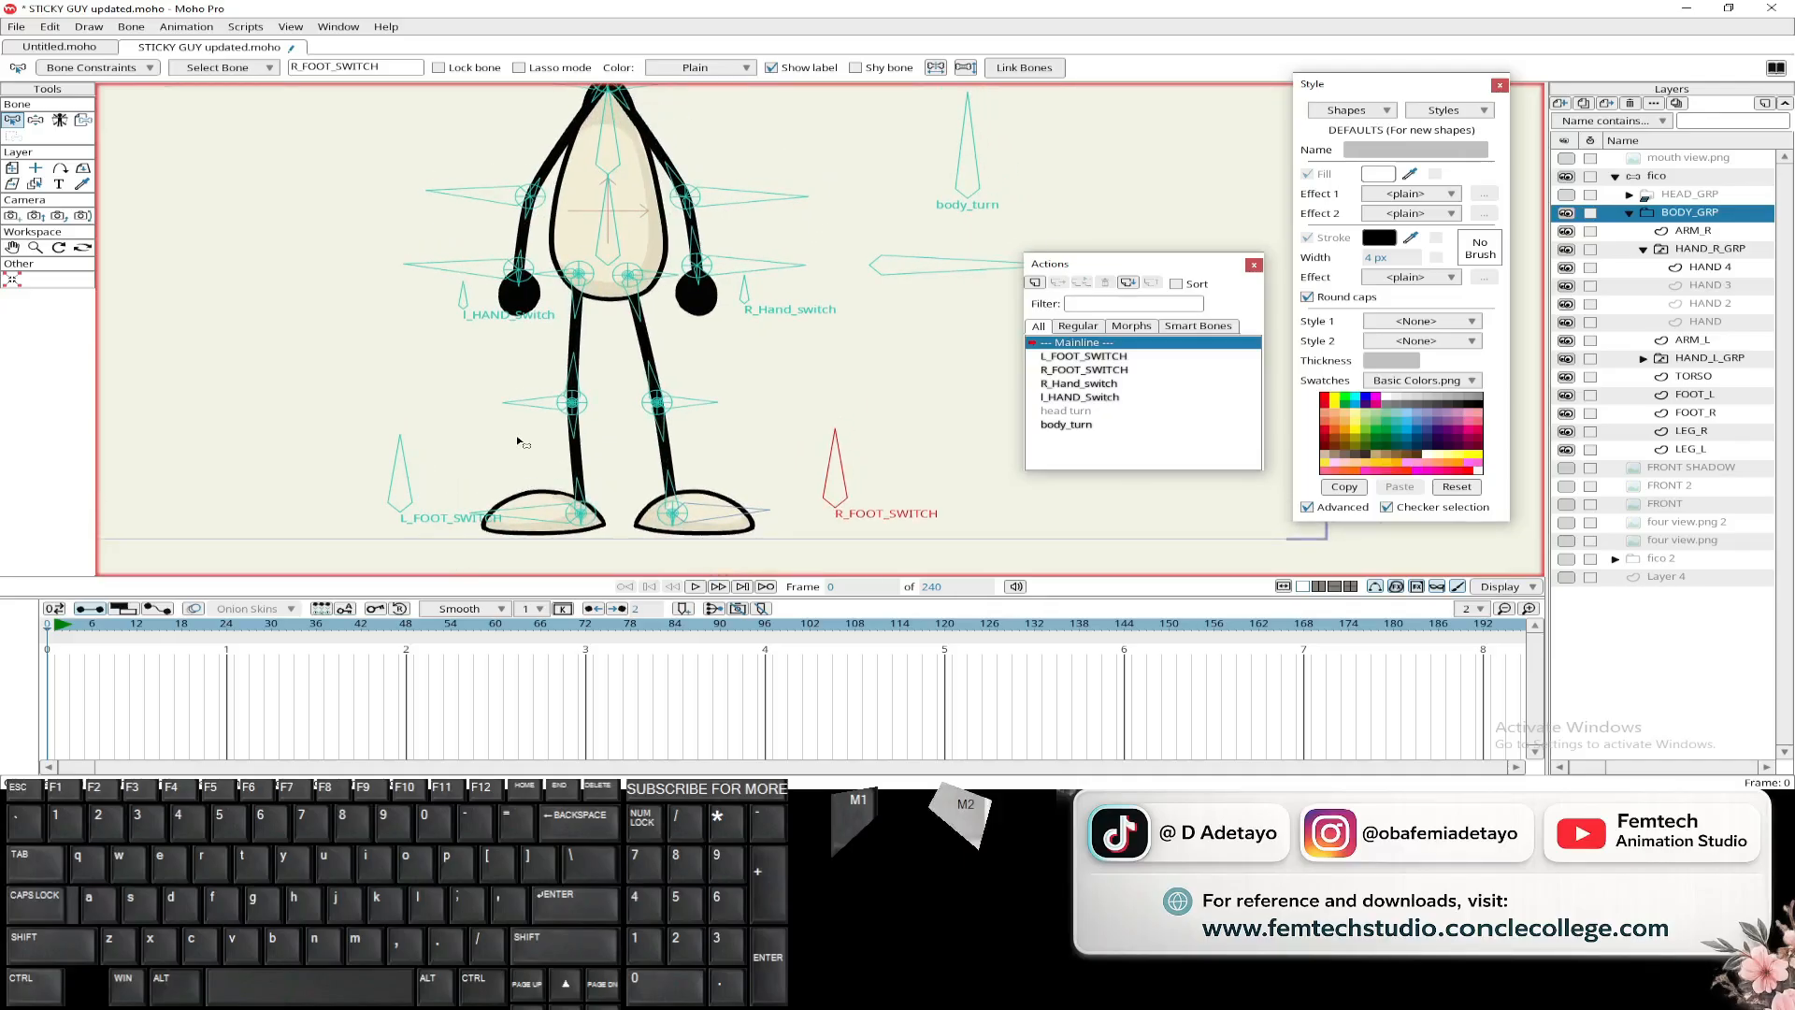
- Enable animated layer order in the BODY_GRP layer's depth sorting settings
double_click(1683, 213)
click(458, 85)
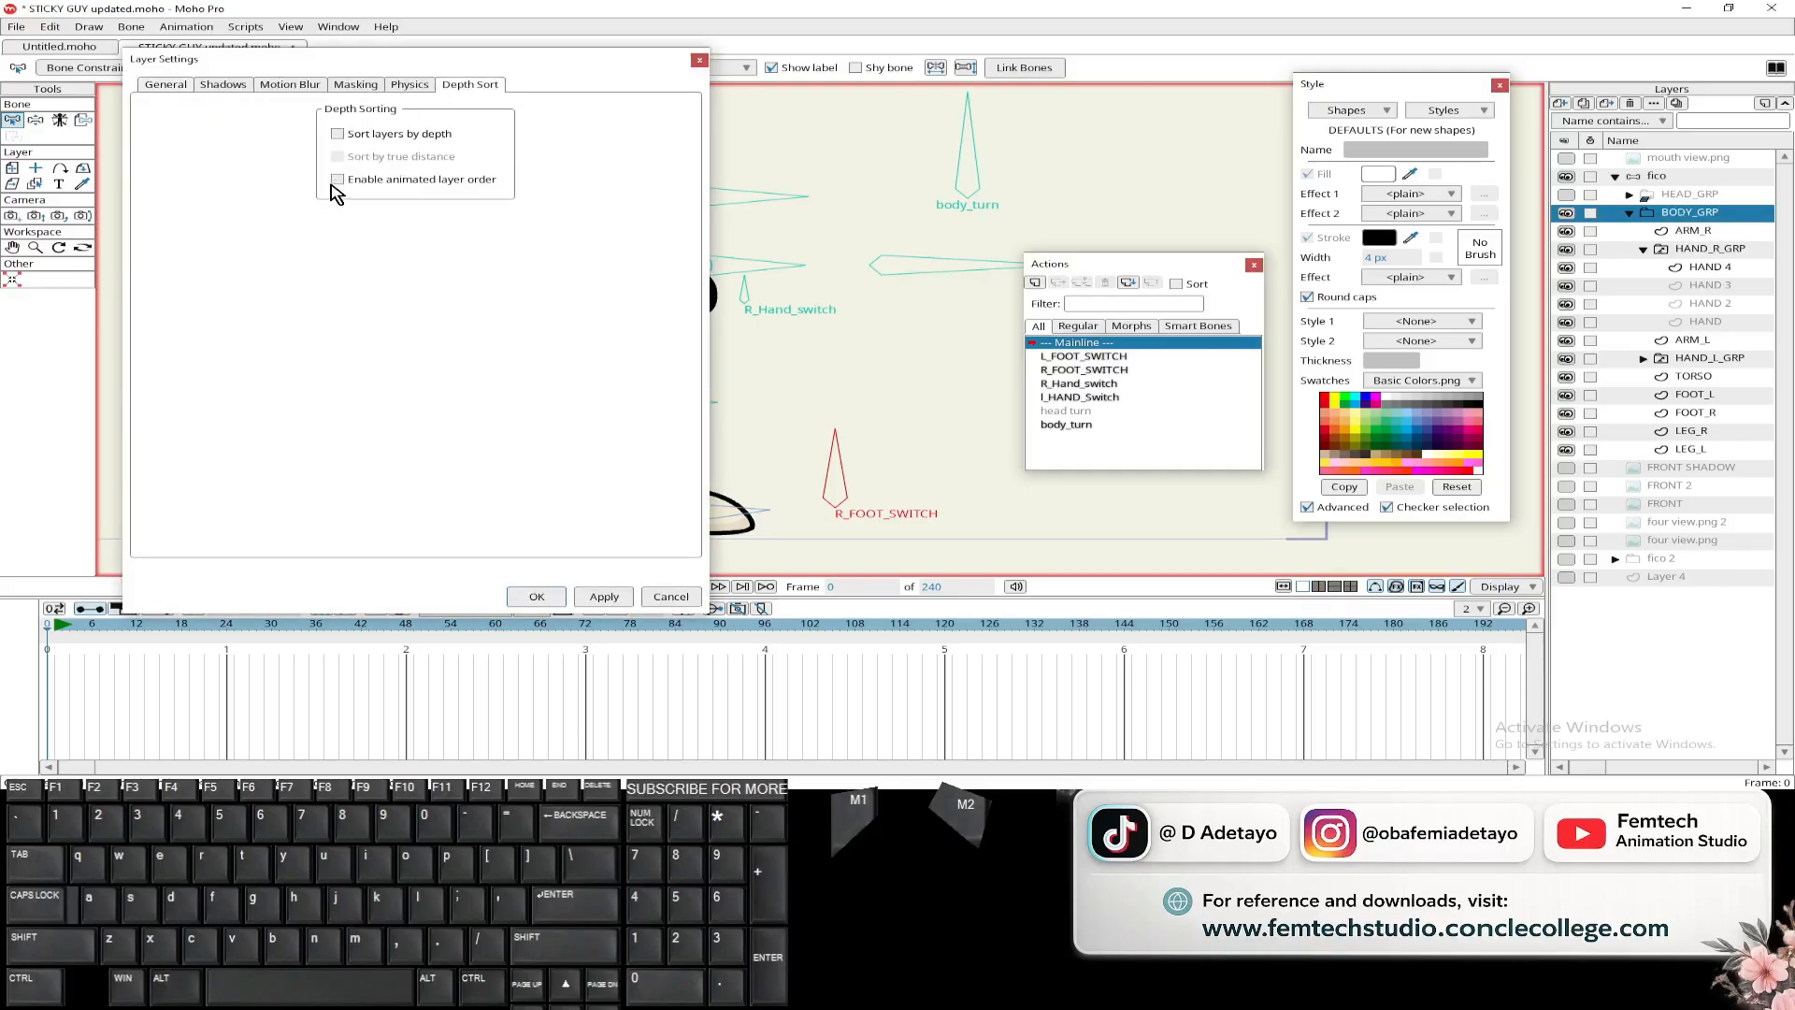
click(338, 179)
click(535, 597)
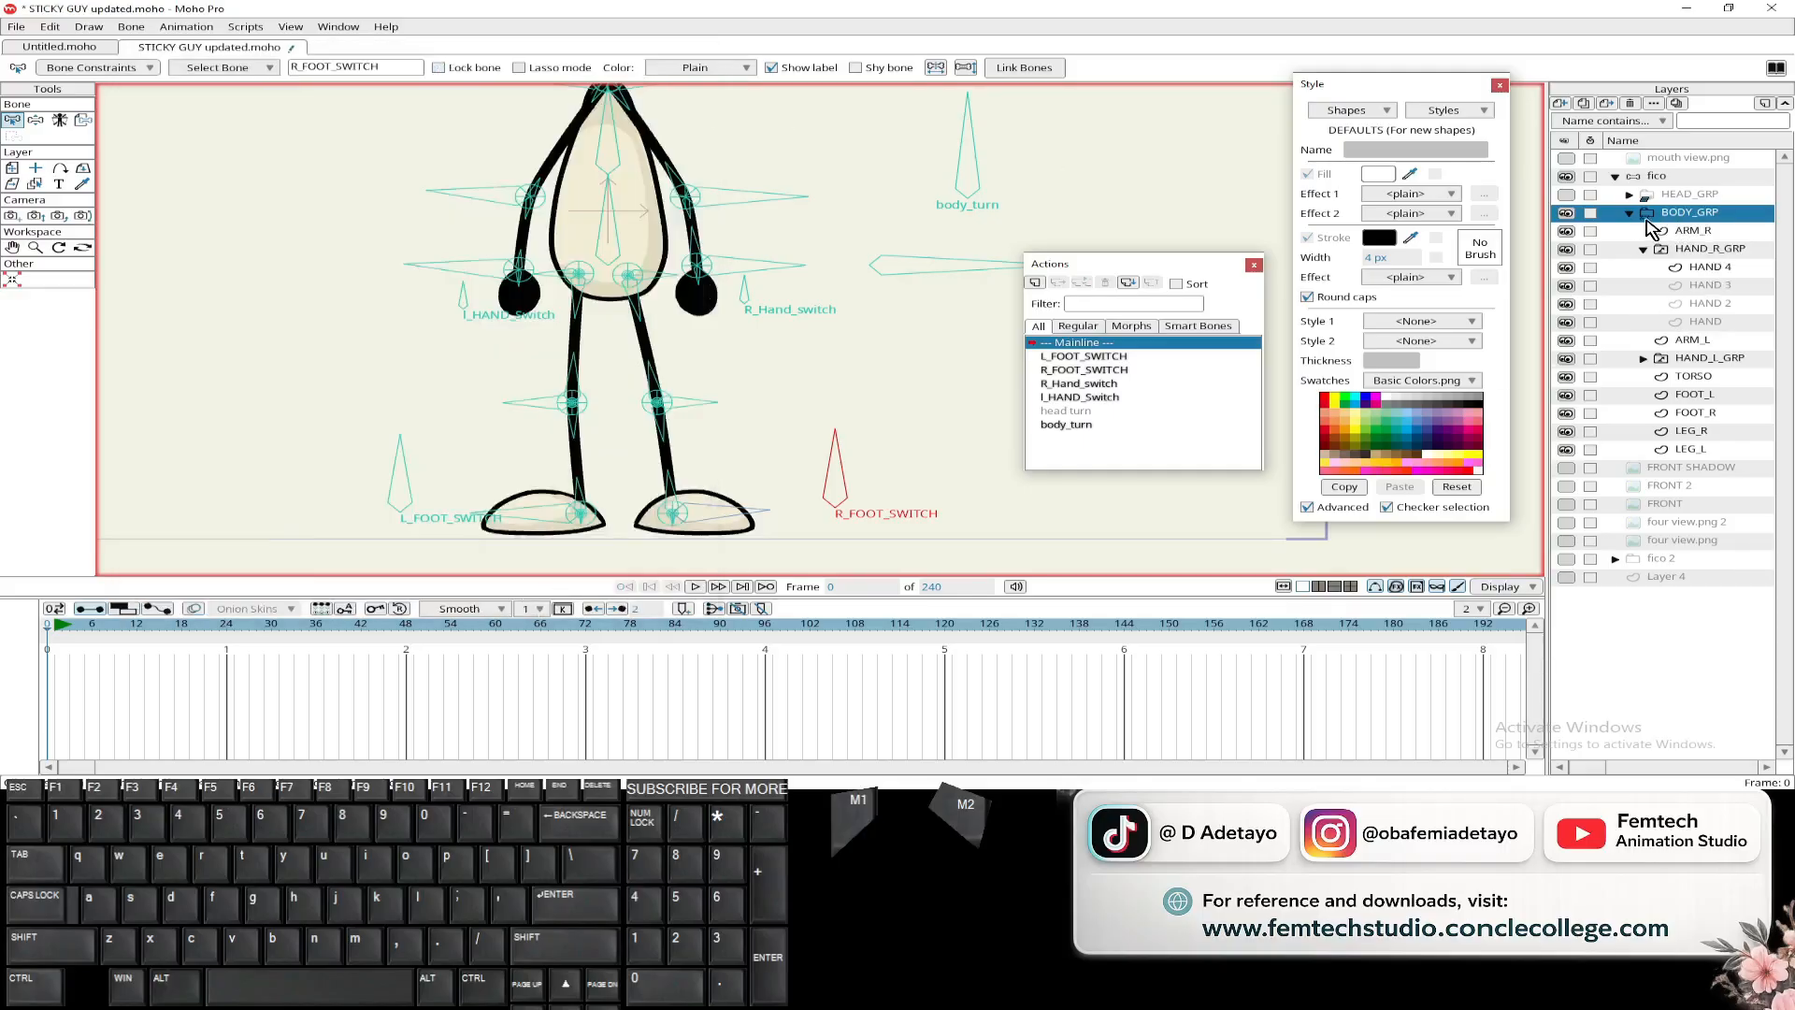
- Open the body_turn action and, at frame 1, move the FOOT_R layer above FOOT_L in BODY_GRP
click(49, 640)
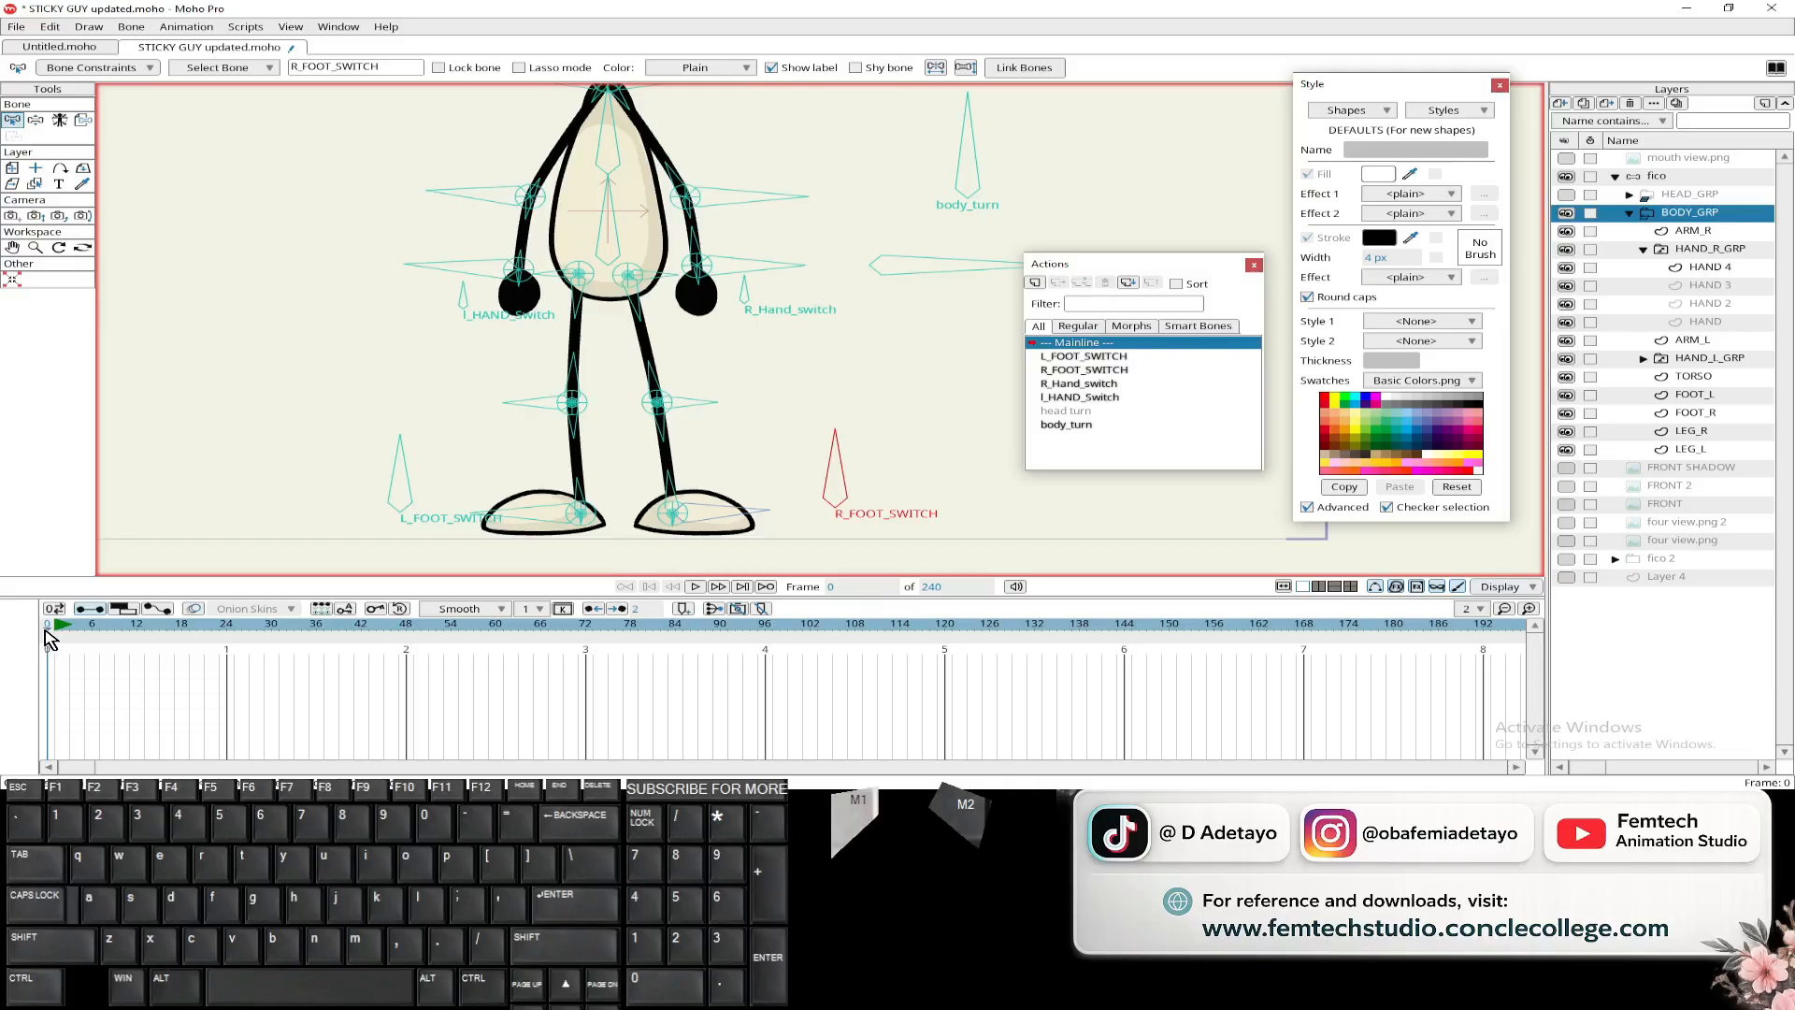
click(1062, 425)
double_click(1063, 426)
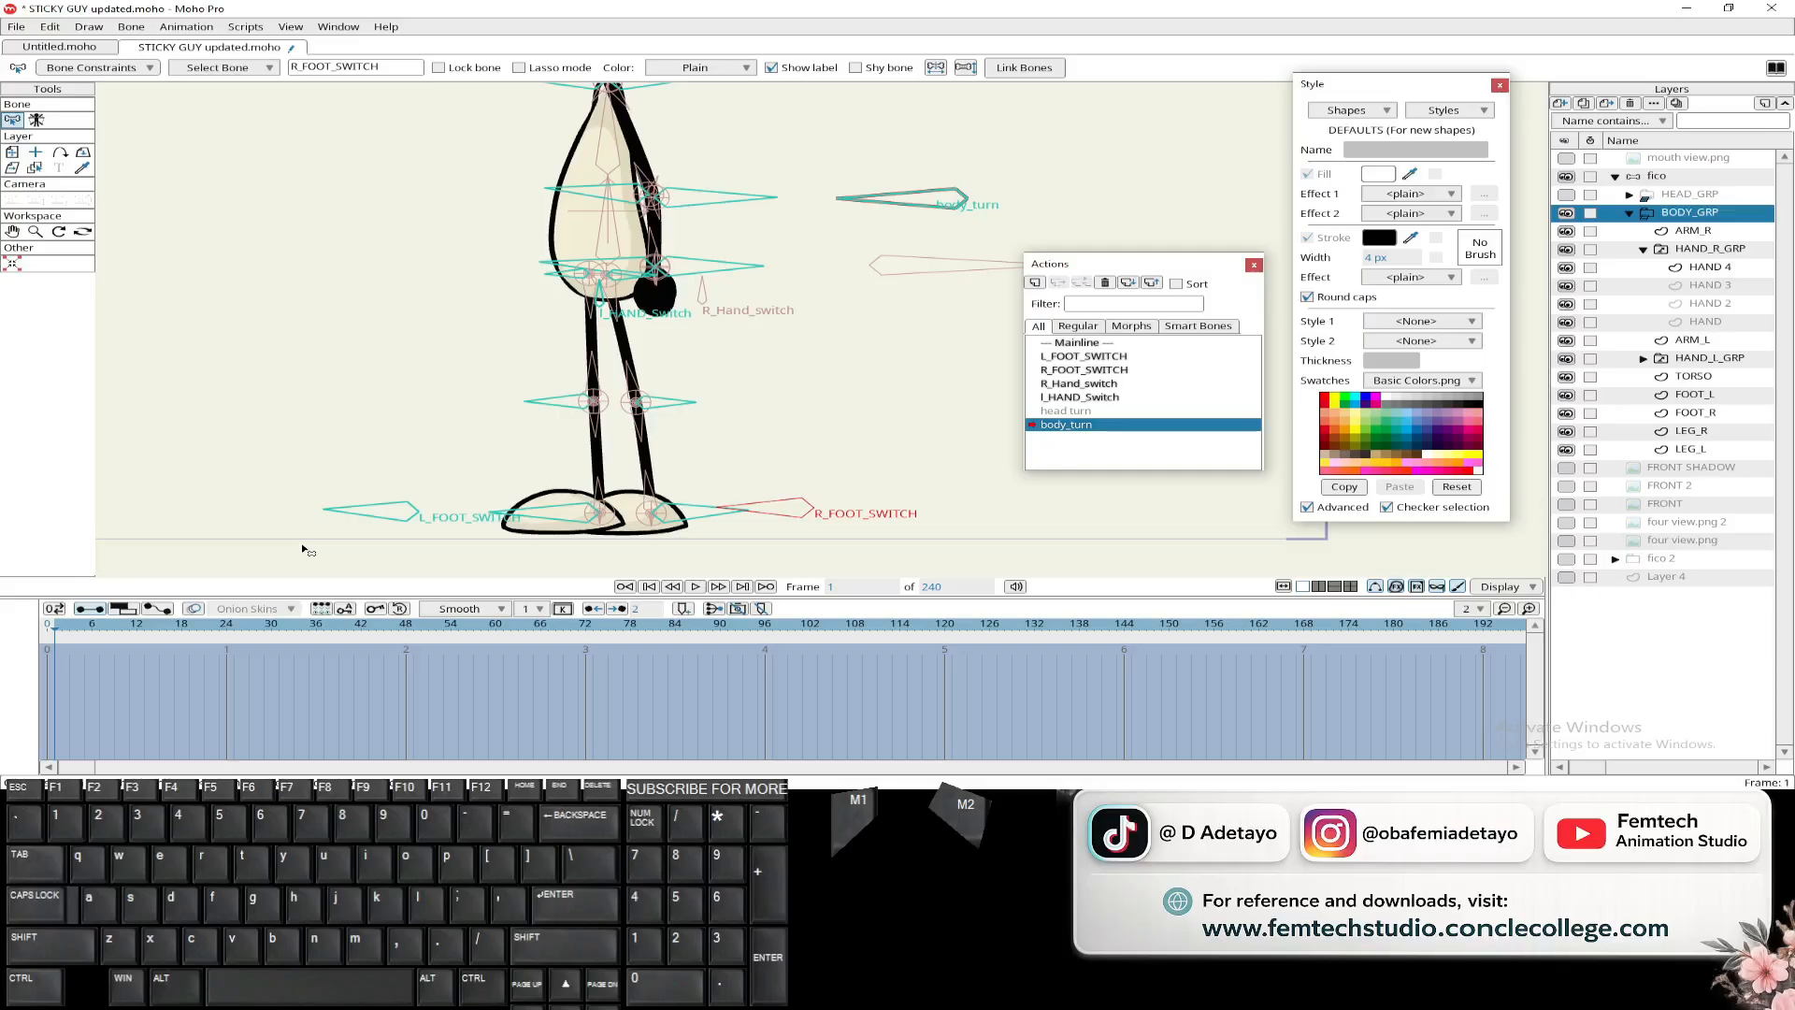
click(1568, 413)
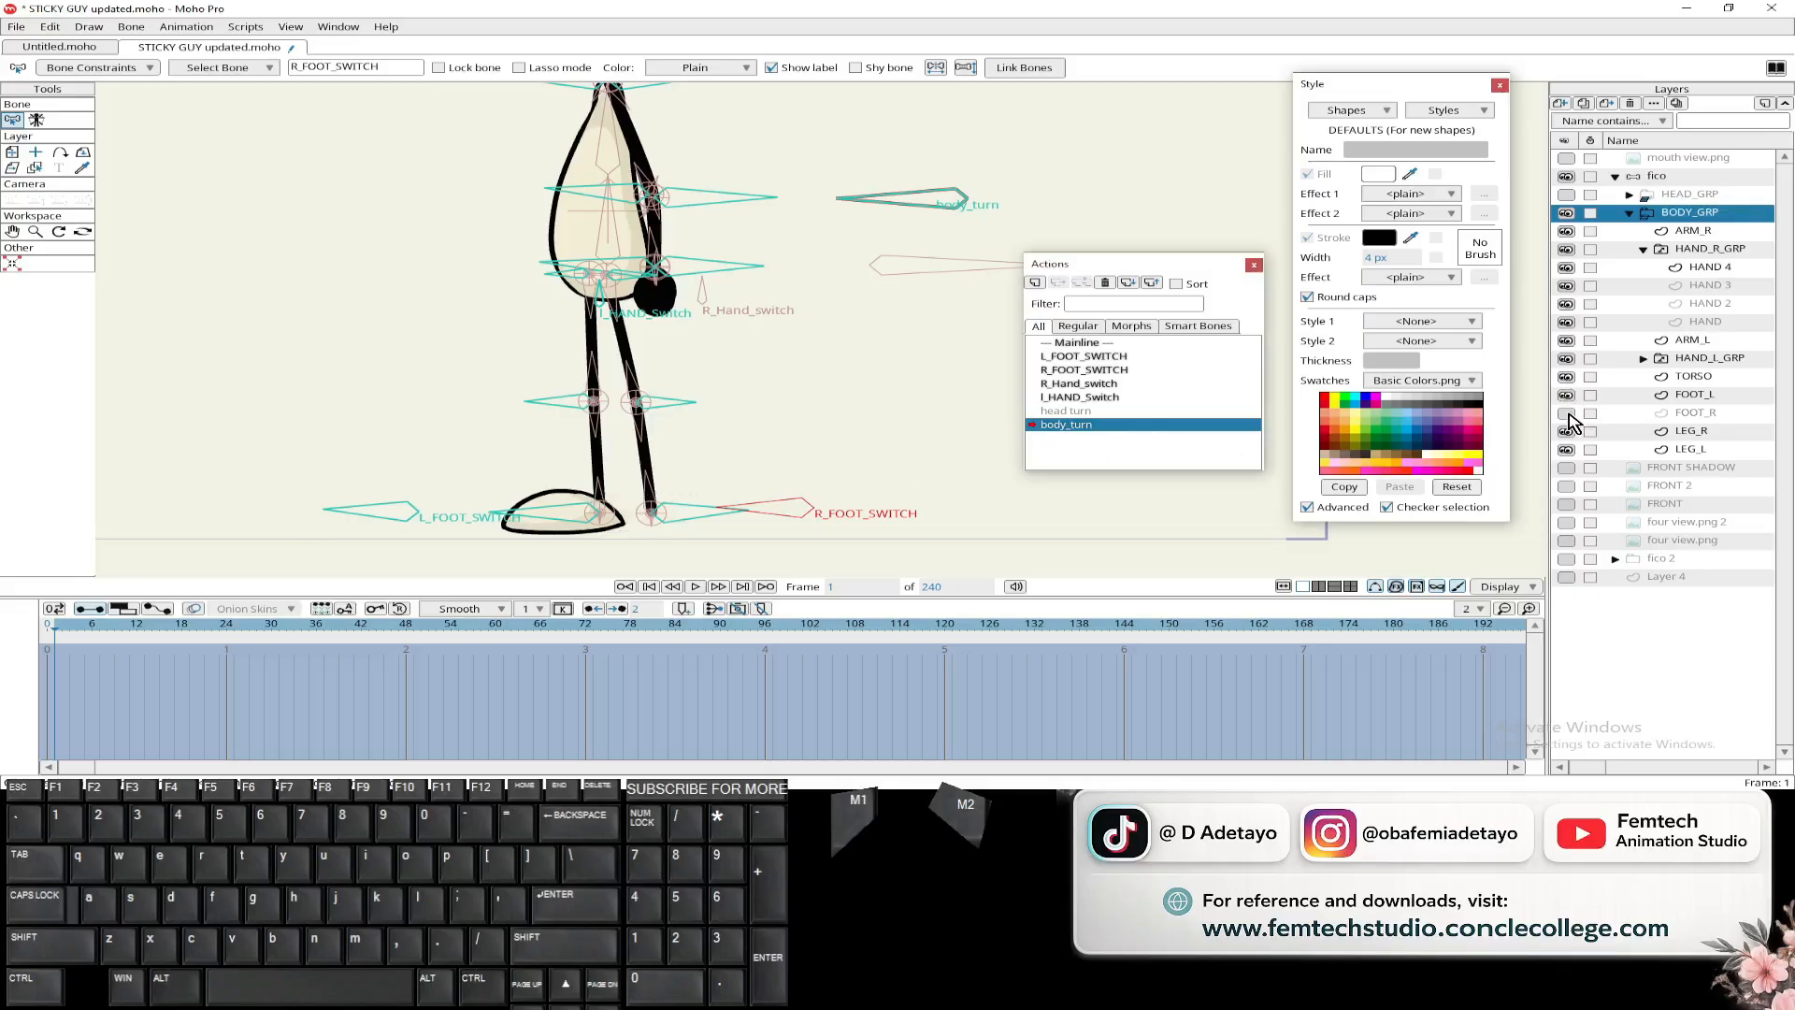
click(1568, 413)
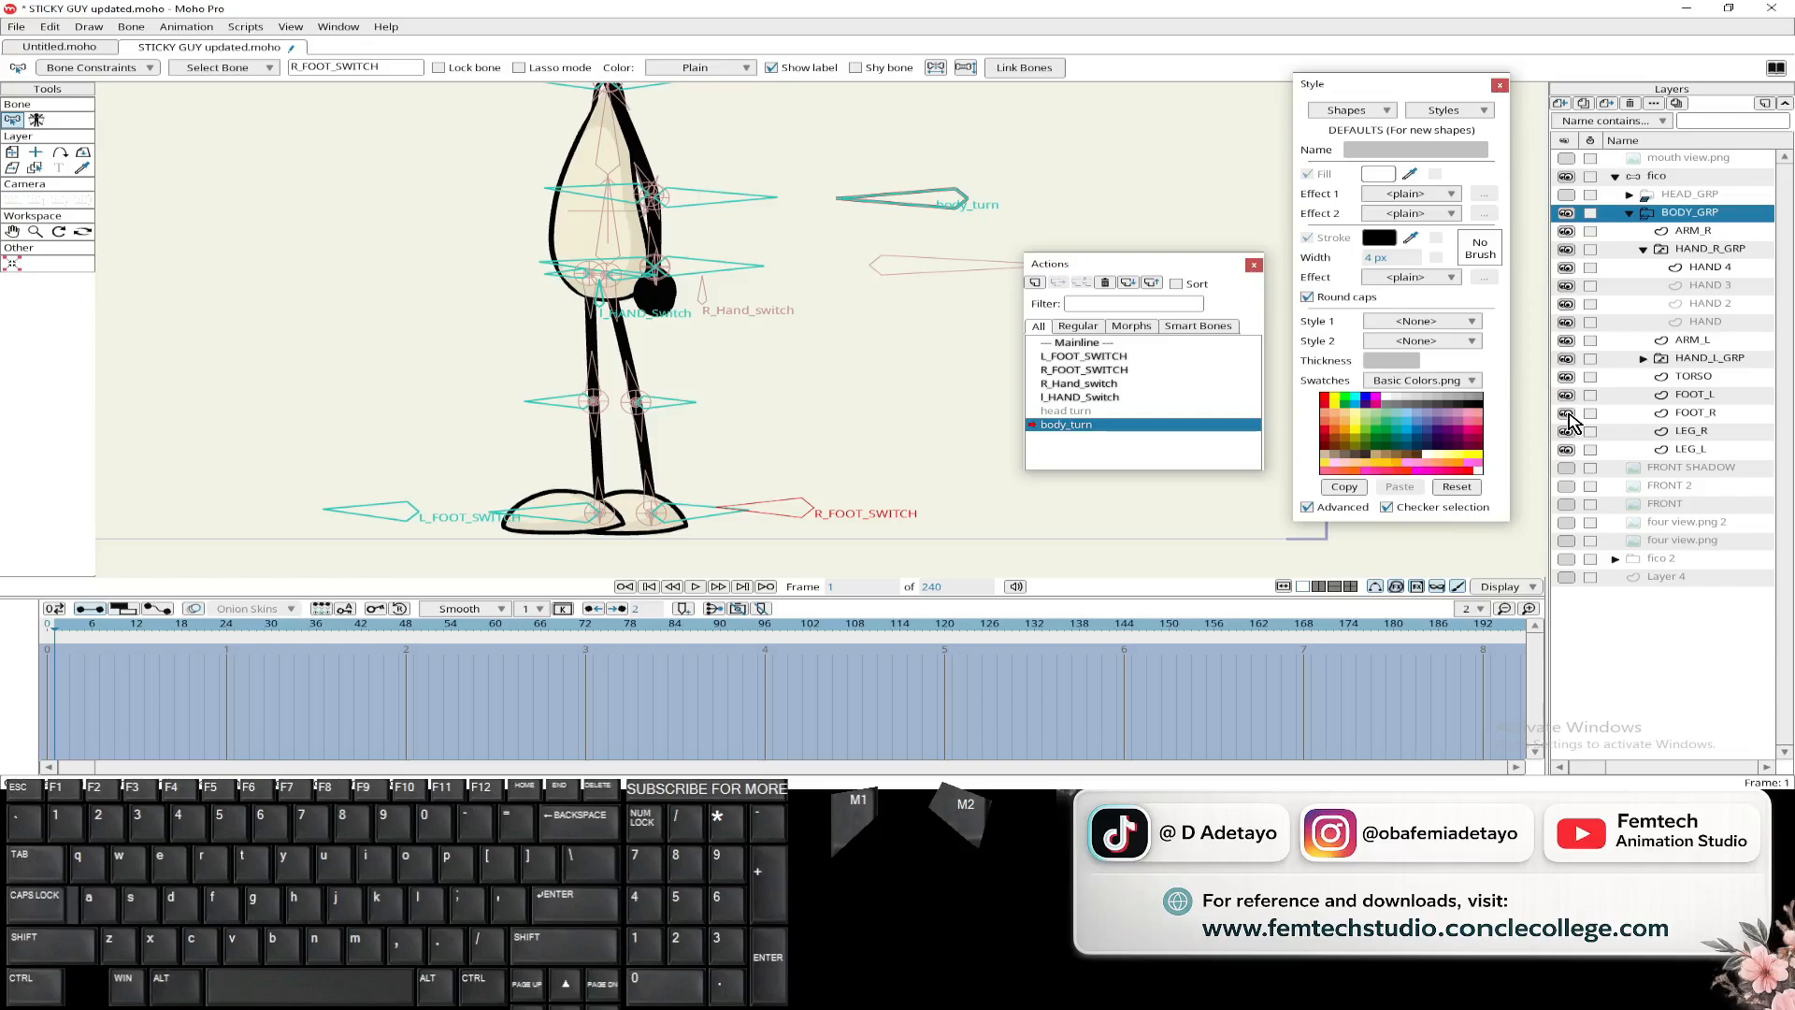
click(1689, 418)
drag(1689, 418, 1688, 393)
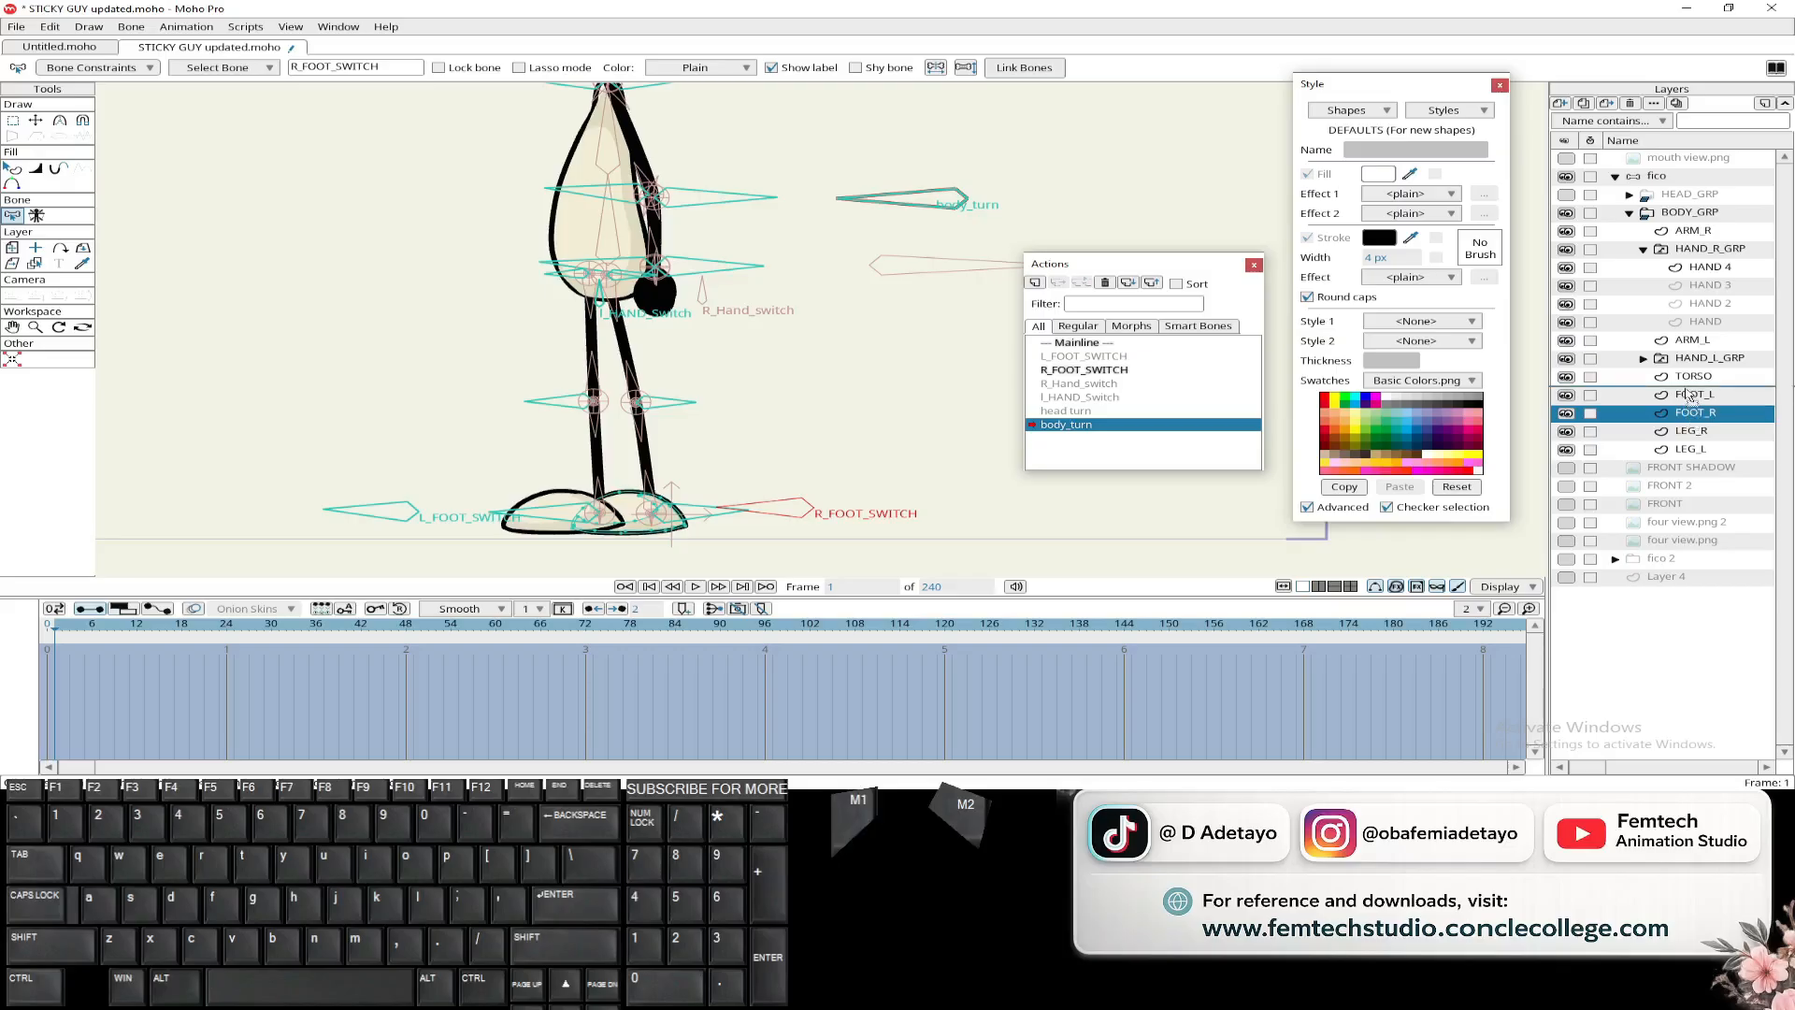
- At frame 1 of the body_turn action, move the LEG_R layer directly above TORSO
scroll(601, 525, up, 2)
drag(509, 315, 578, 541)
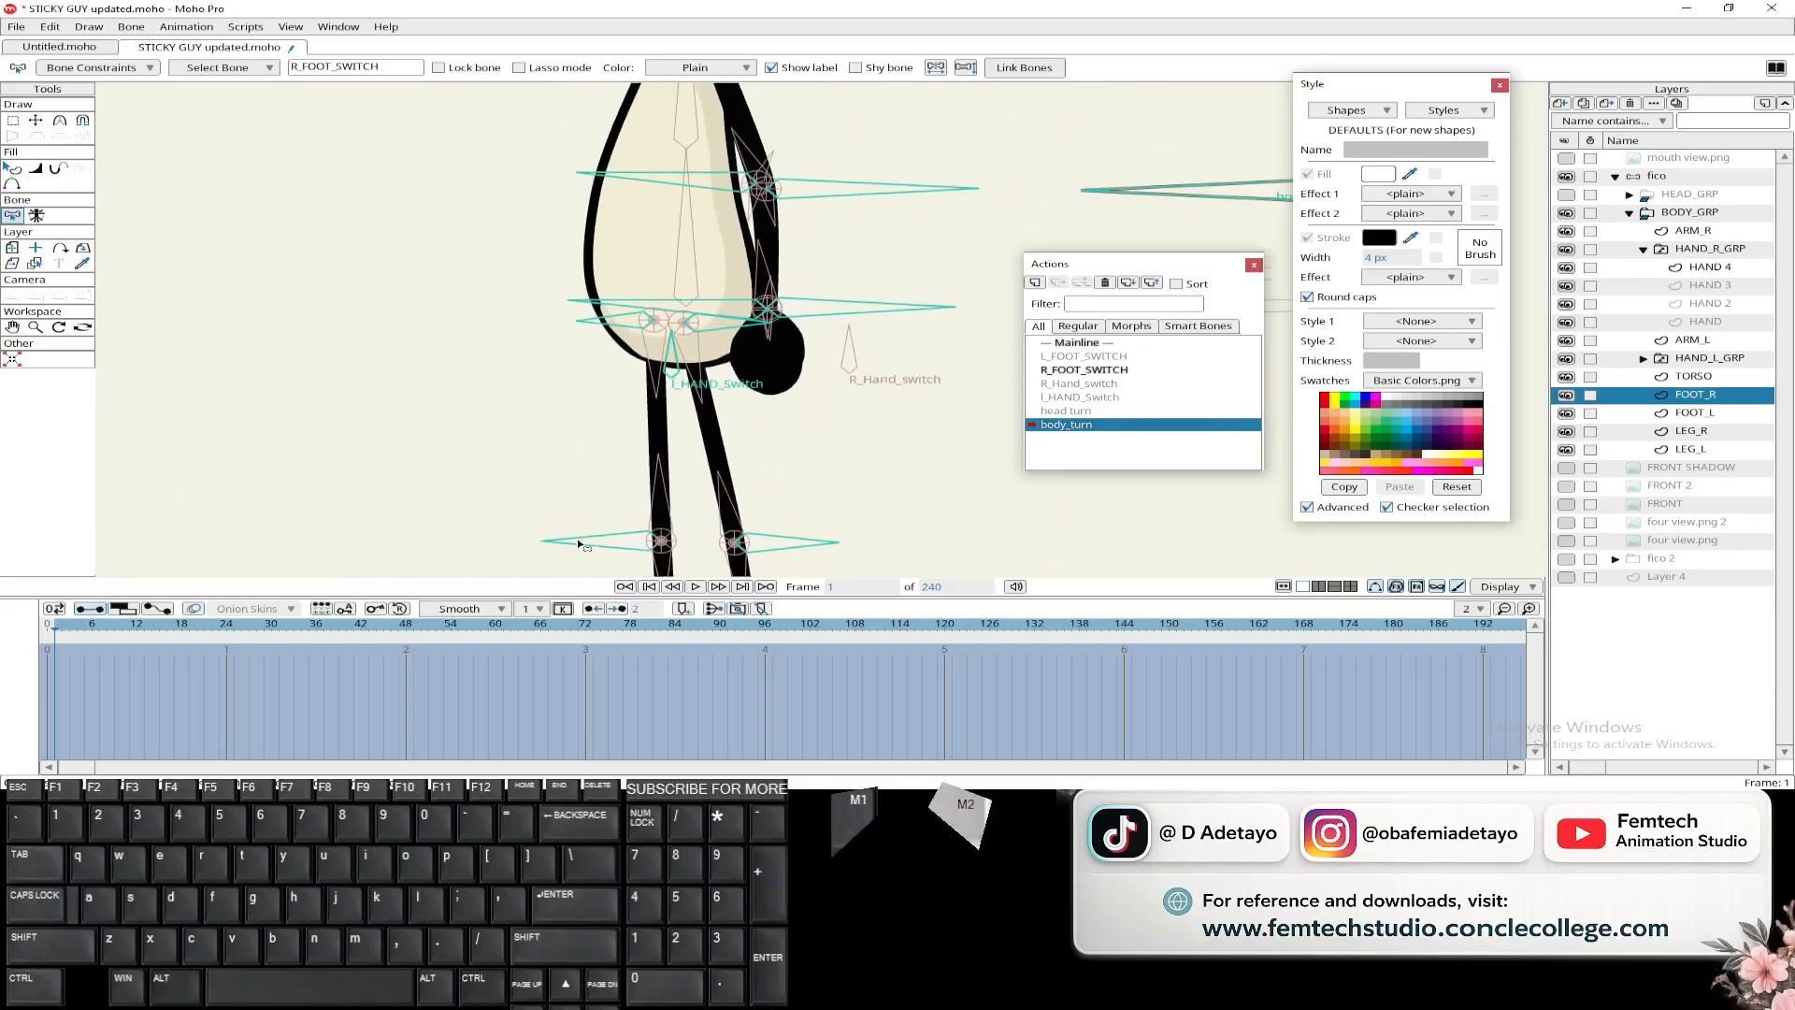
drag(803, 493, 694, 255)
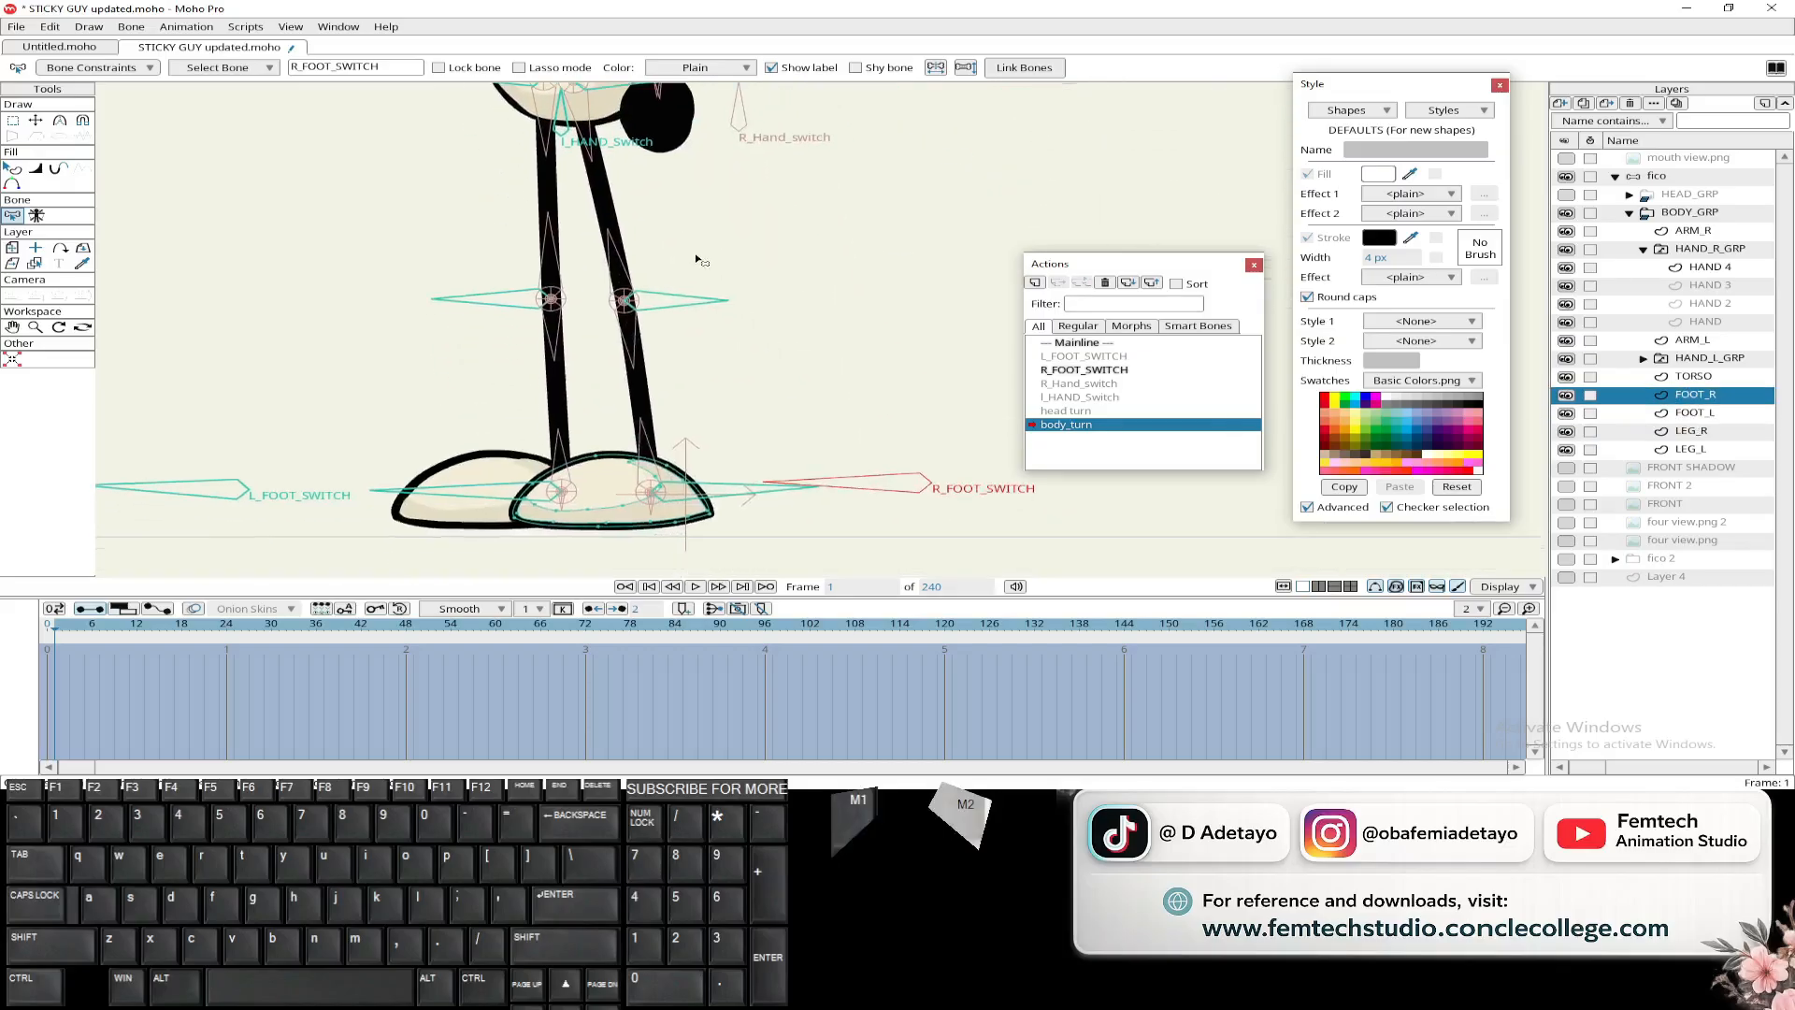
click(1691, 432)
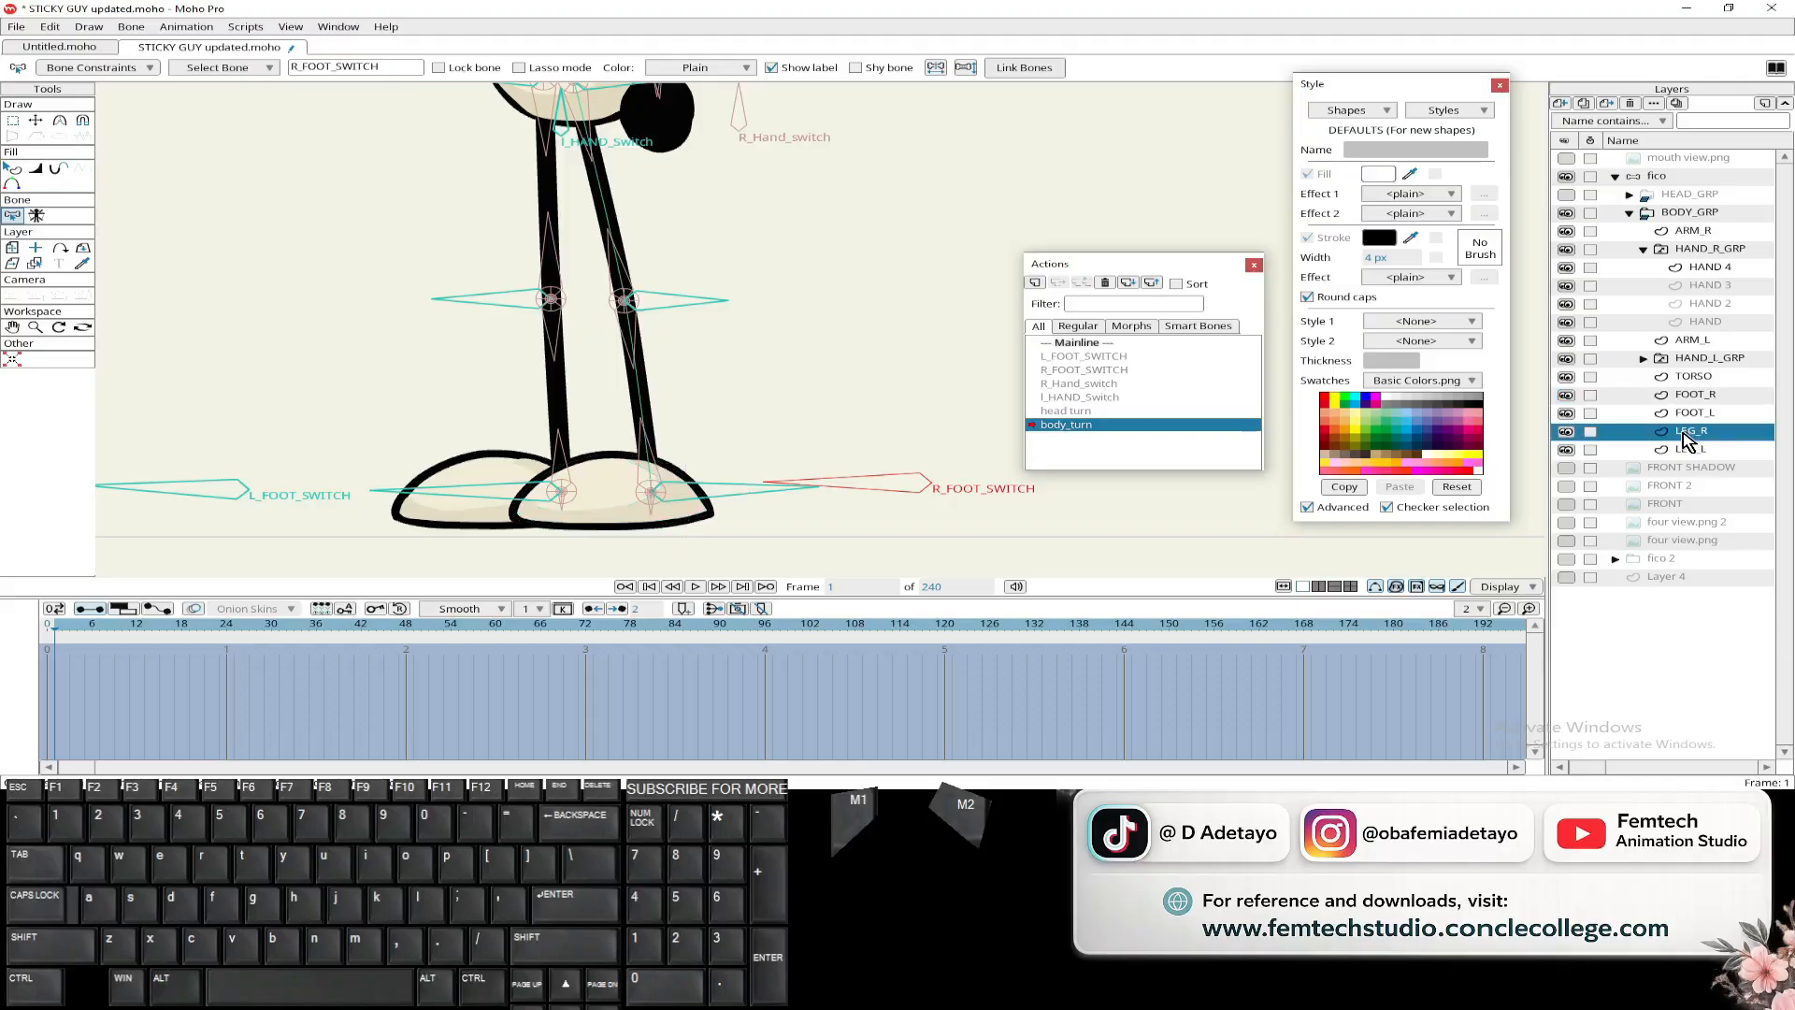
drag(1684, 433, 1683, 371)
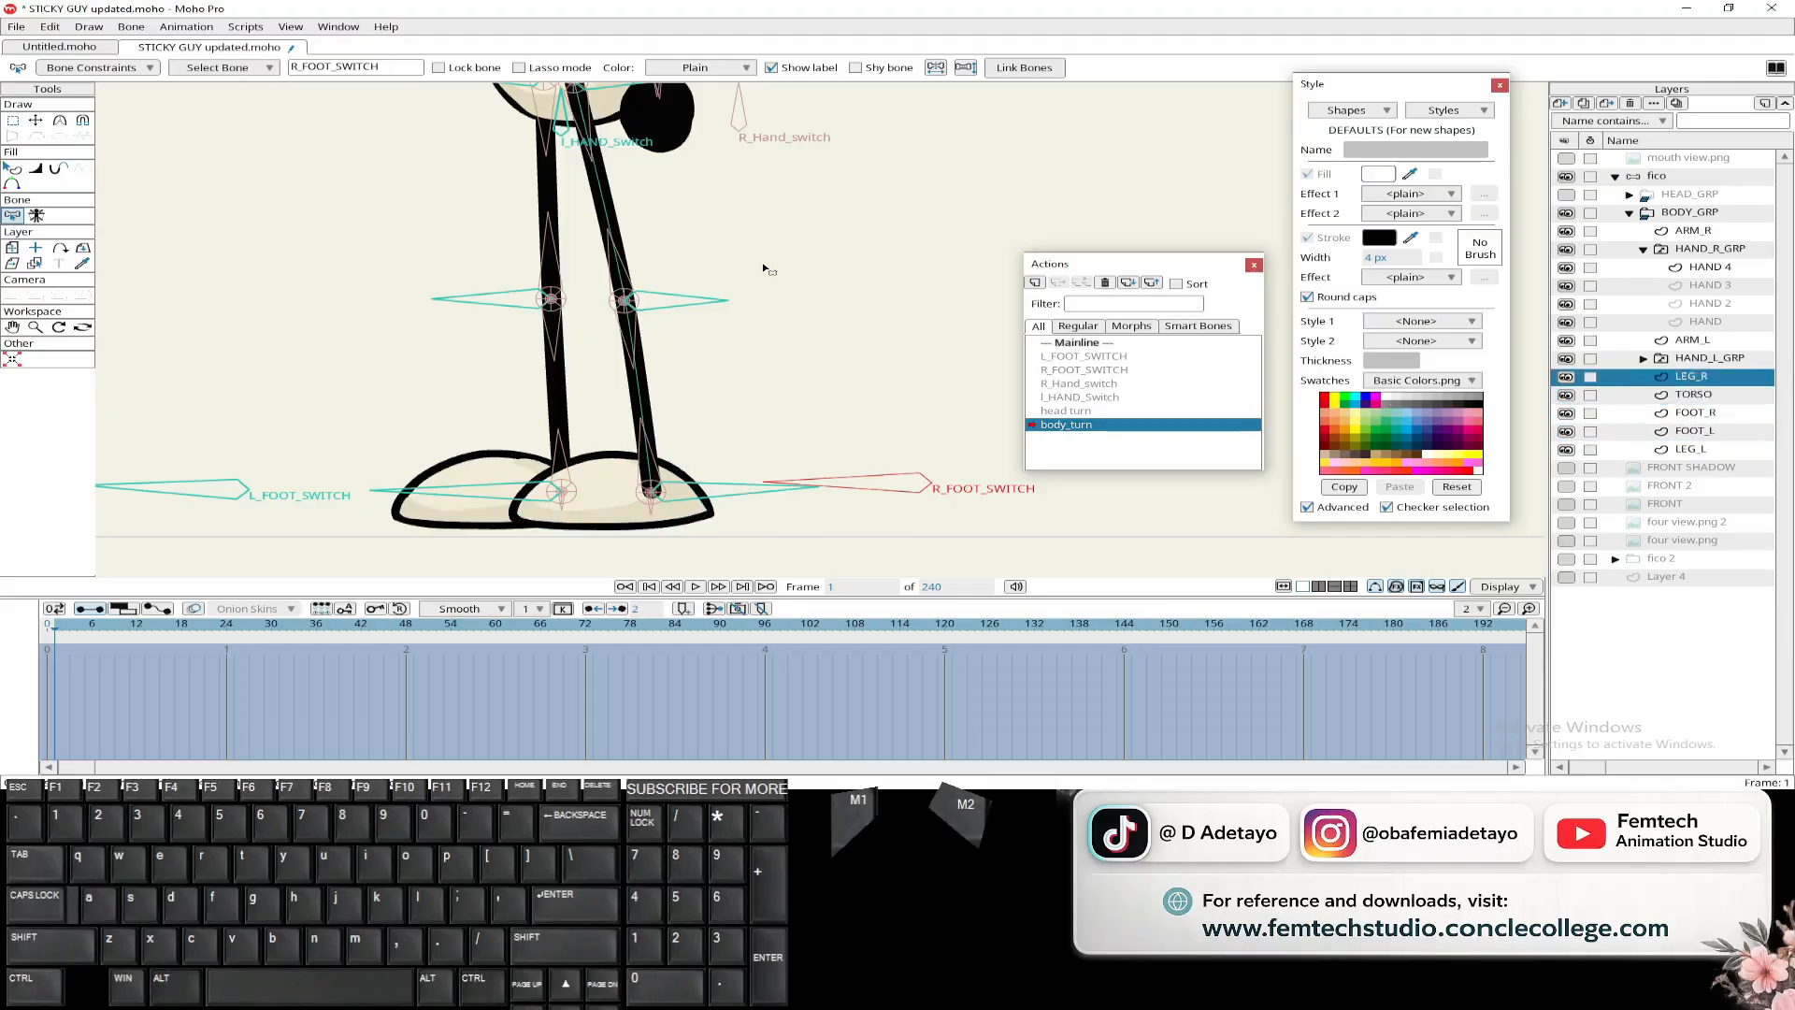
drag(619, 118, 656, 297)
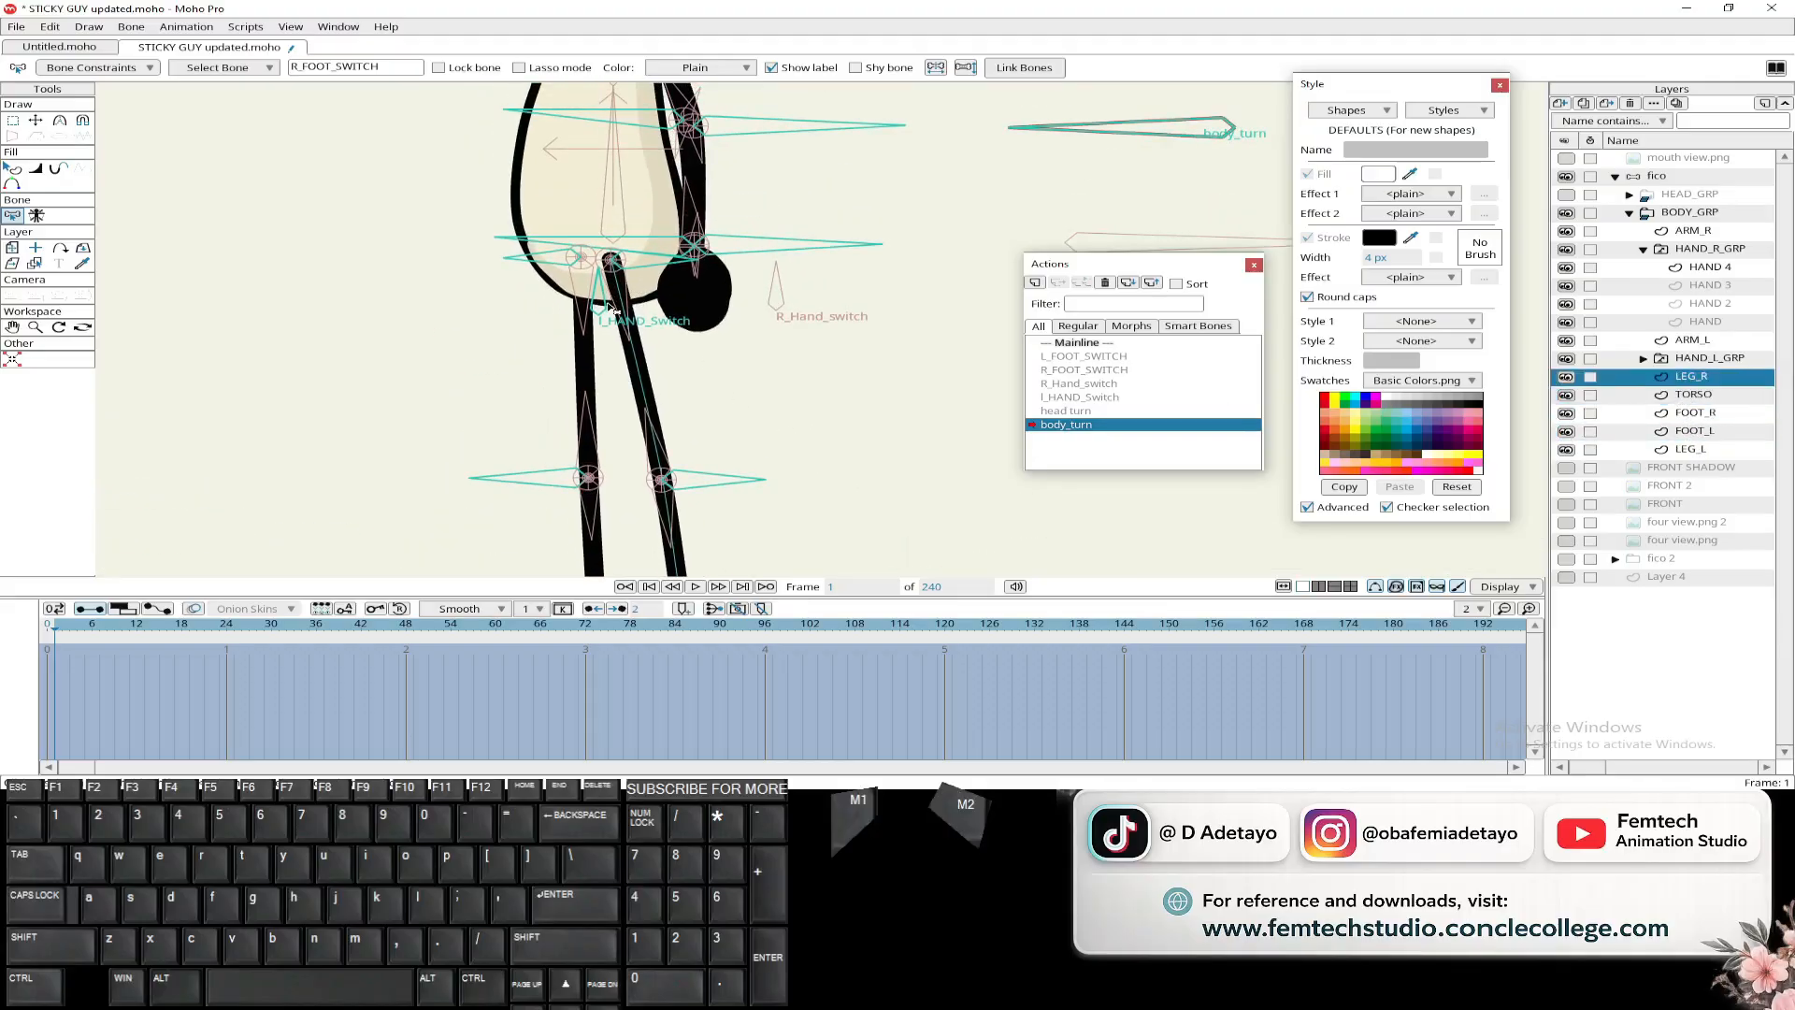
scroll(608, 306, down, 7)
drag(532, 399, 639, 346)
scroll(579, 260, up, 4)
drag(991, 441, 879, 465)
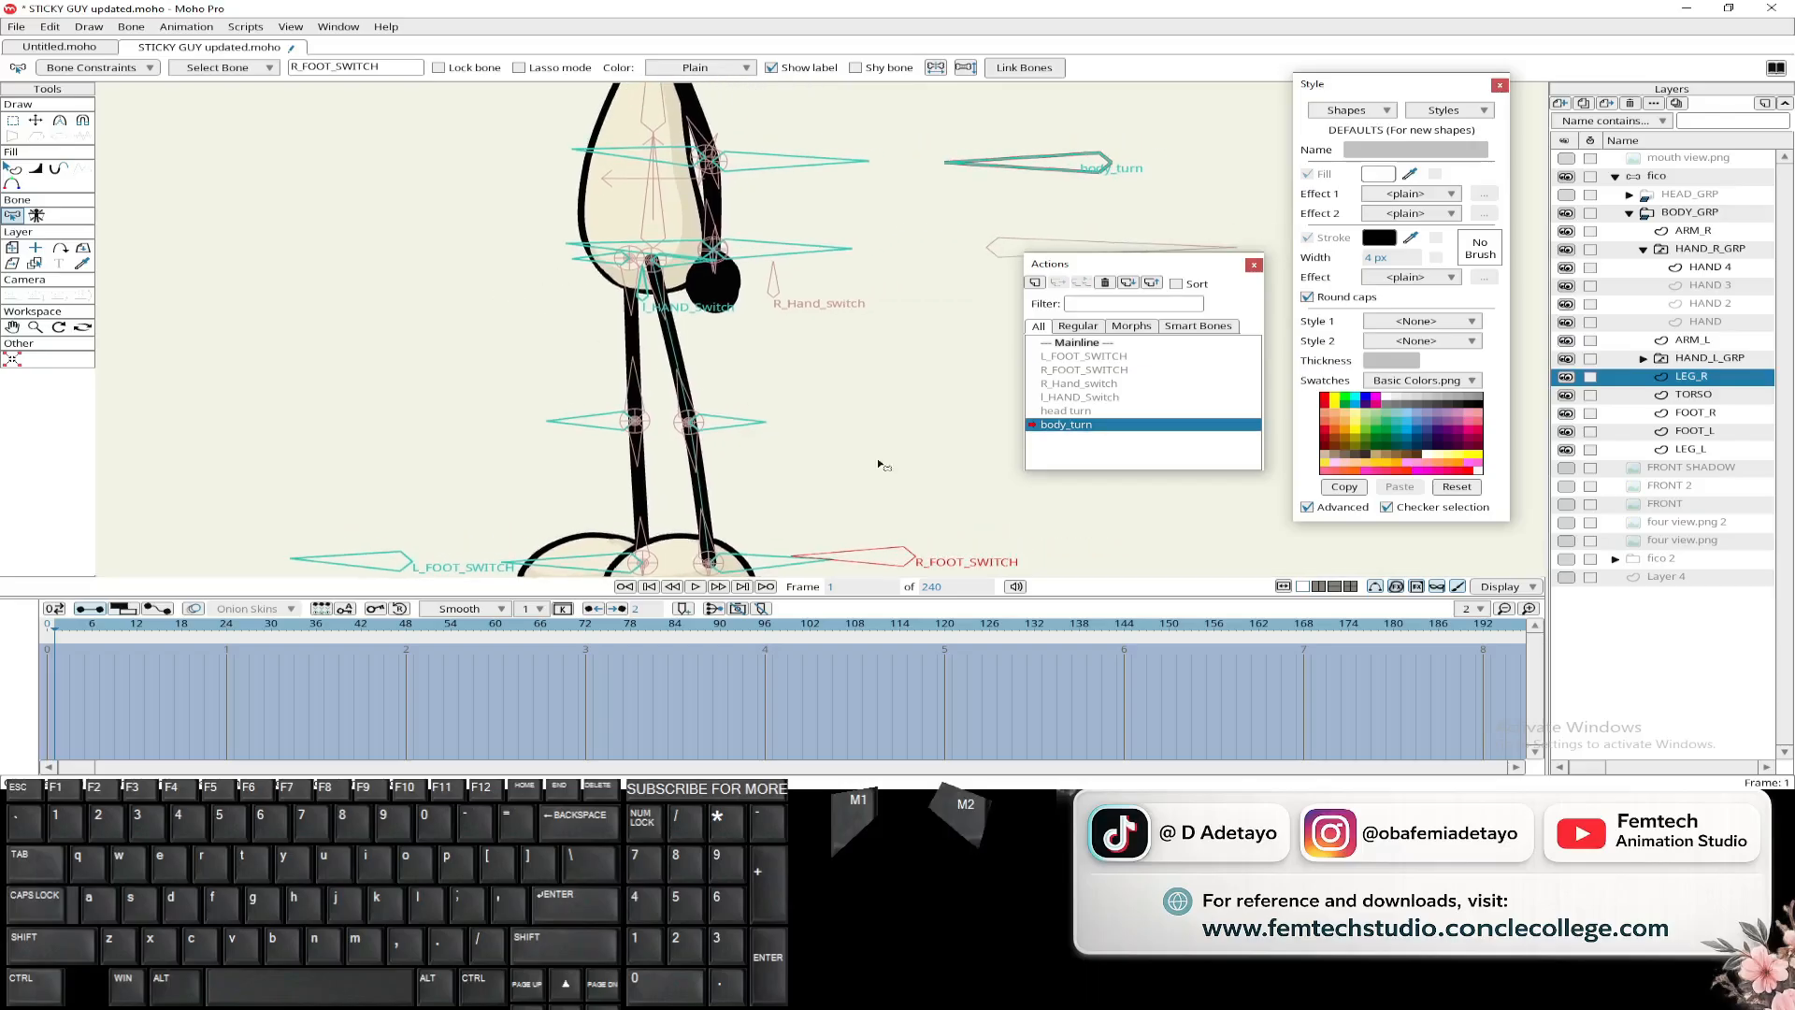
- Hide the bone overlay and, at frame 24, reorder the layers so FOOT_R followed by LEG_R sit directly below TORSO
click(1377, 585)
scroll(814, 412, down, 2)
drag(815, 412, 732, 410)
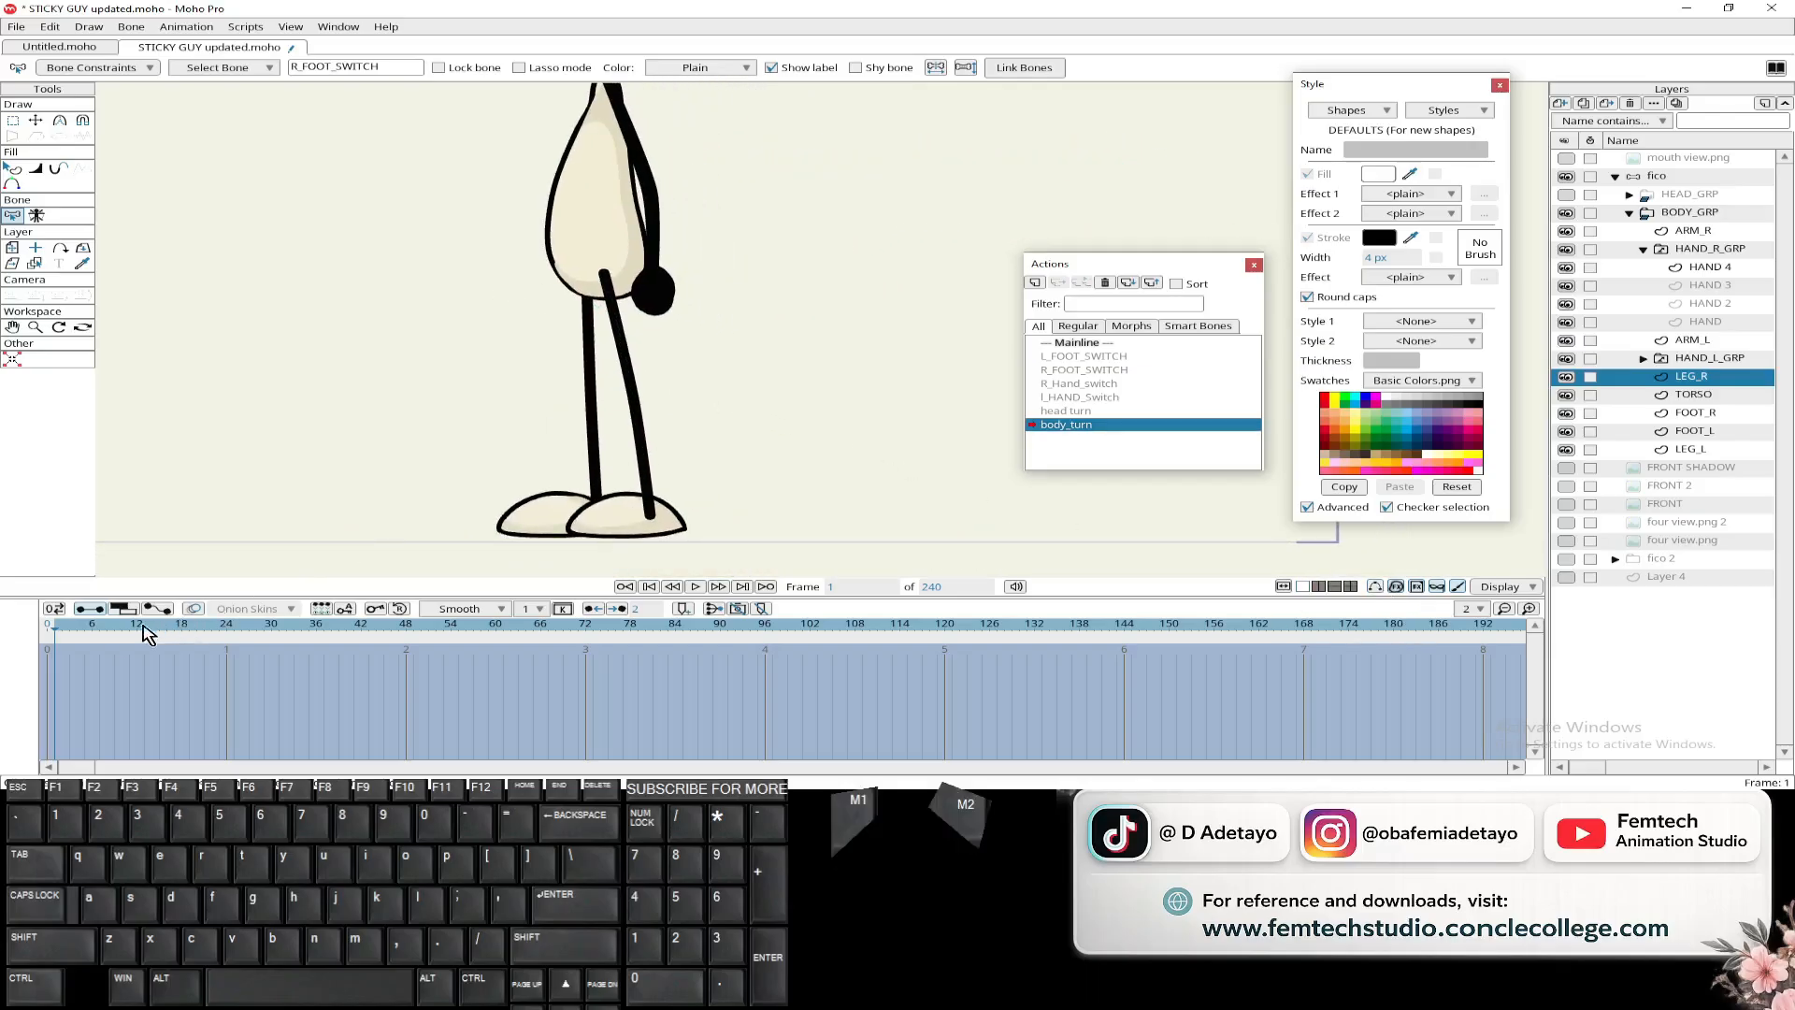
drag(56, 632, 226, 633)
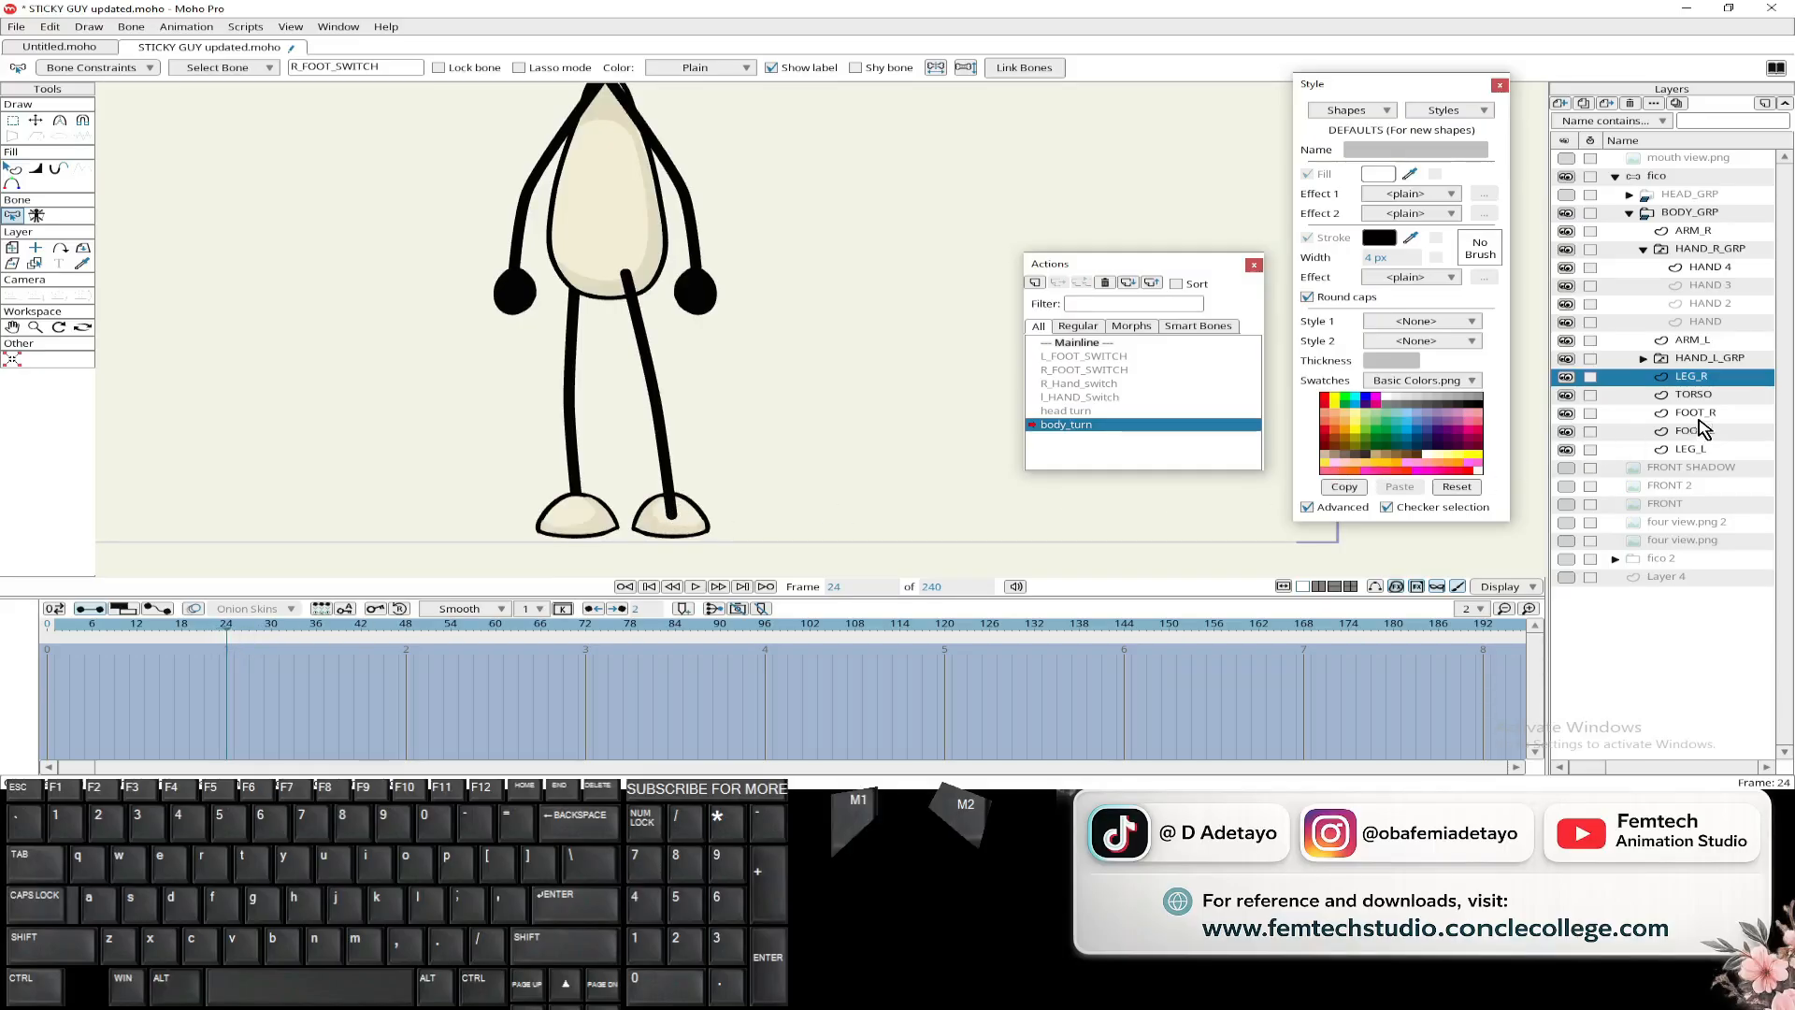
drag(1710, 382, 1710, 409)
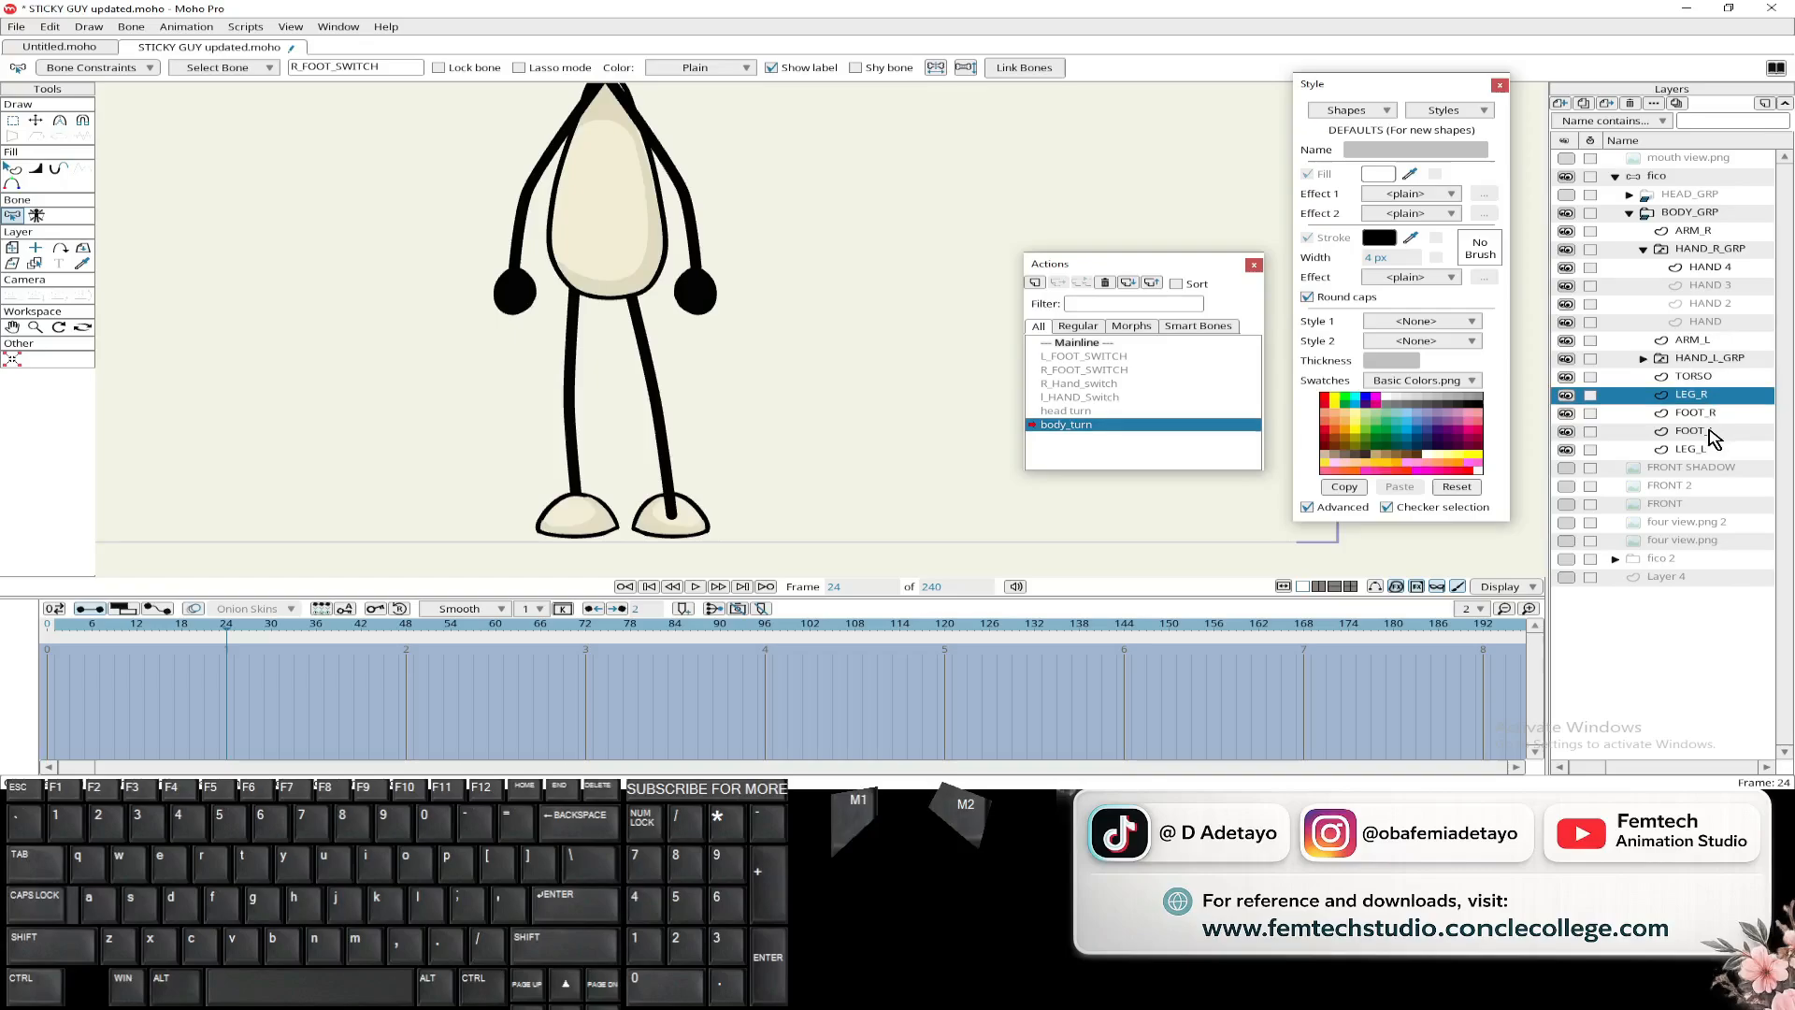
click(1699, 414)
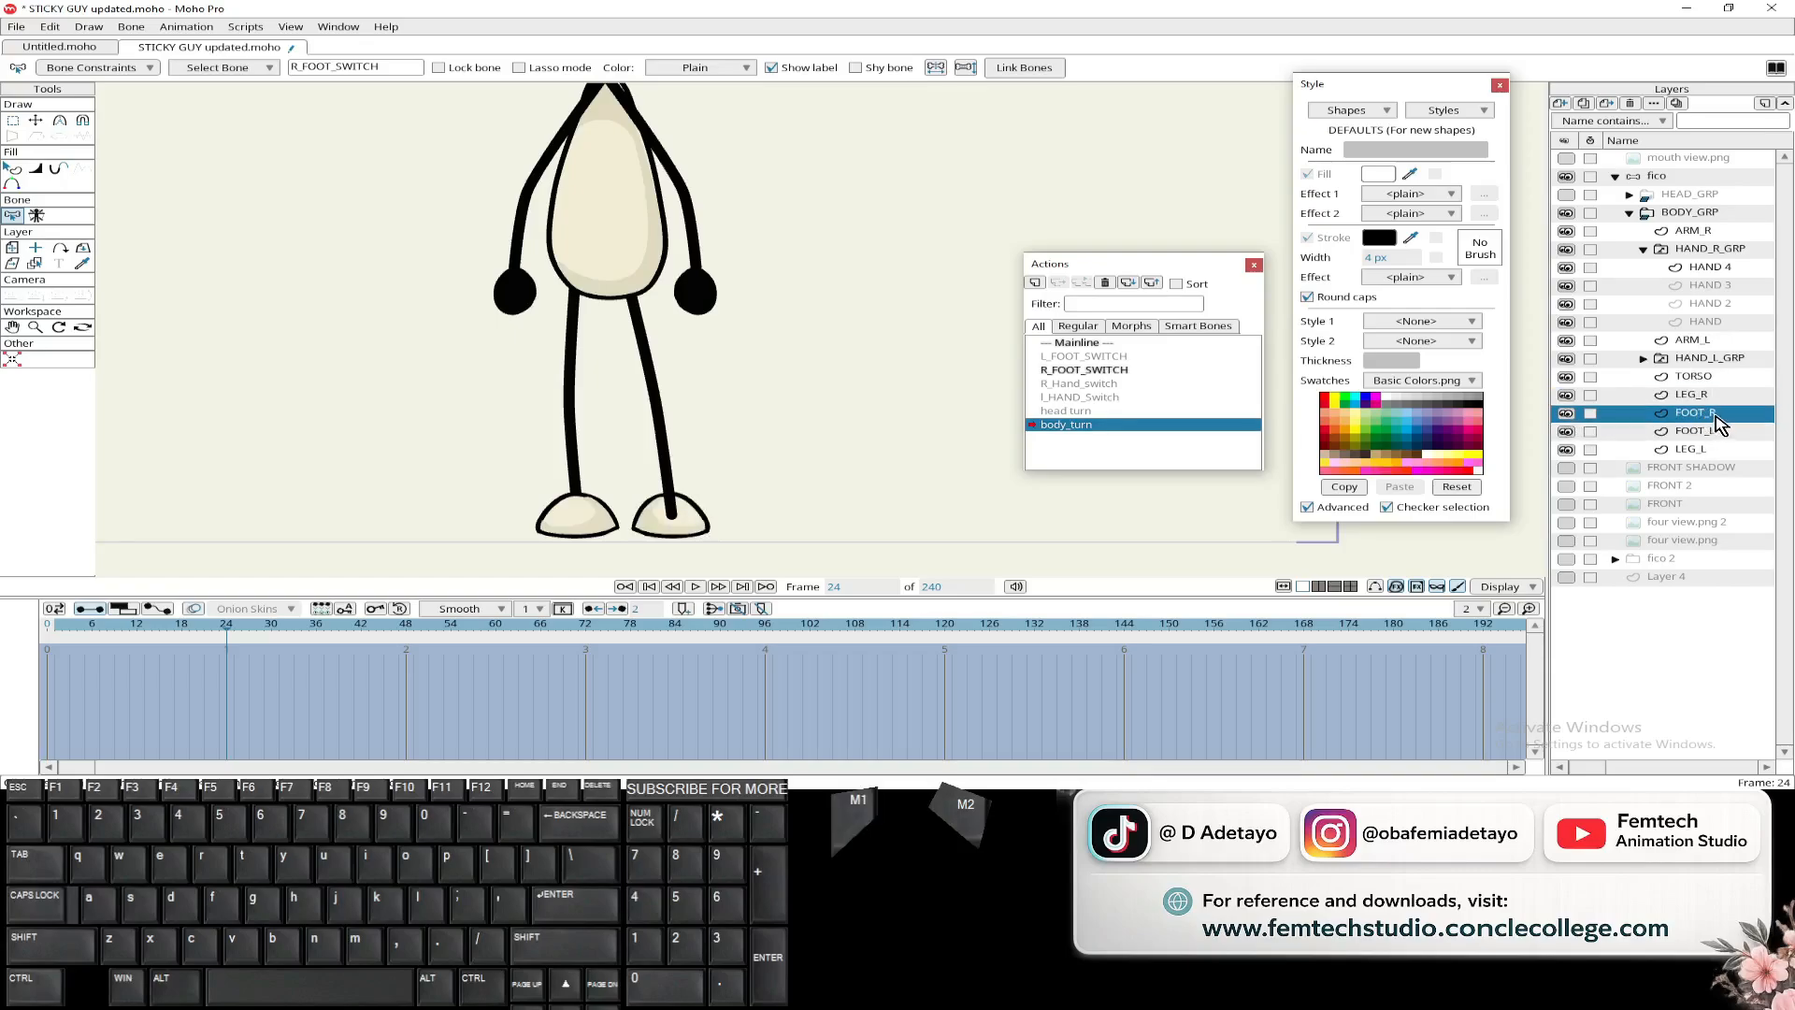
drag(1718, 423, 1719, 394)
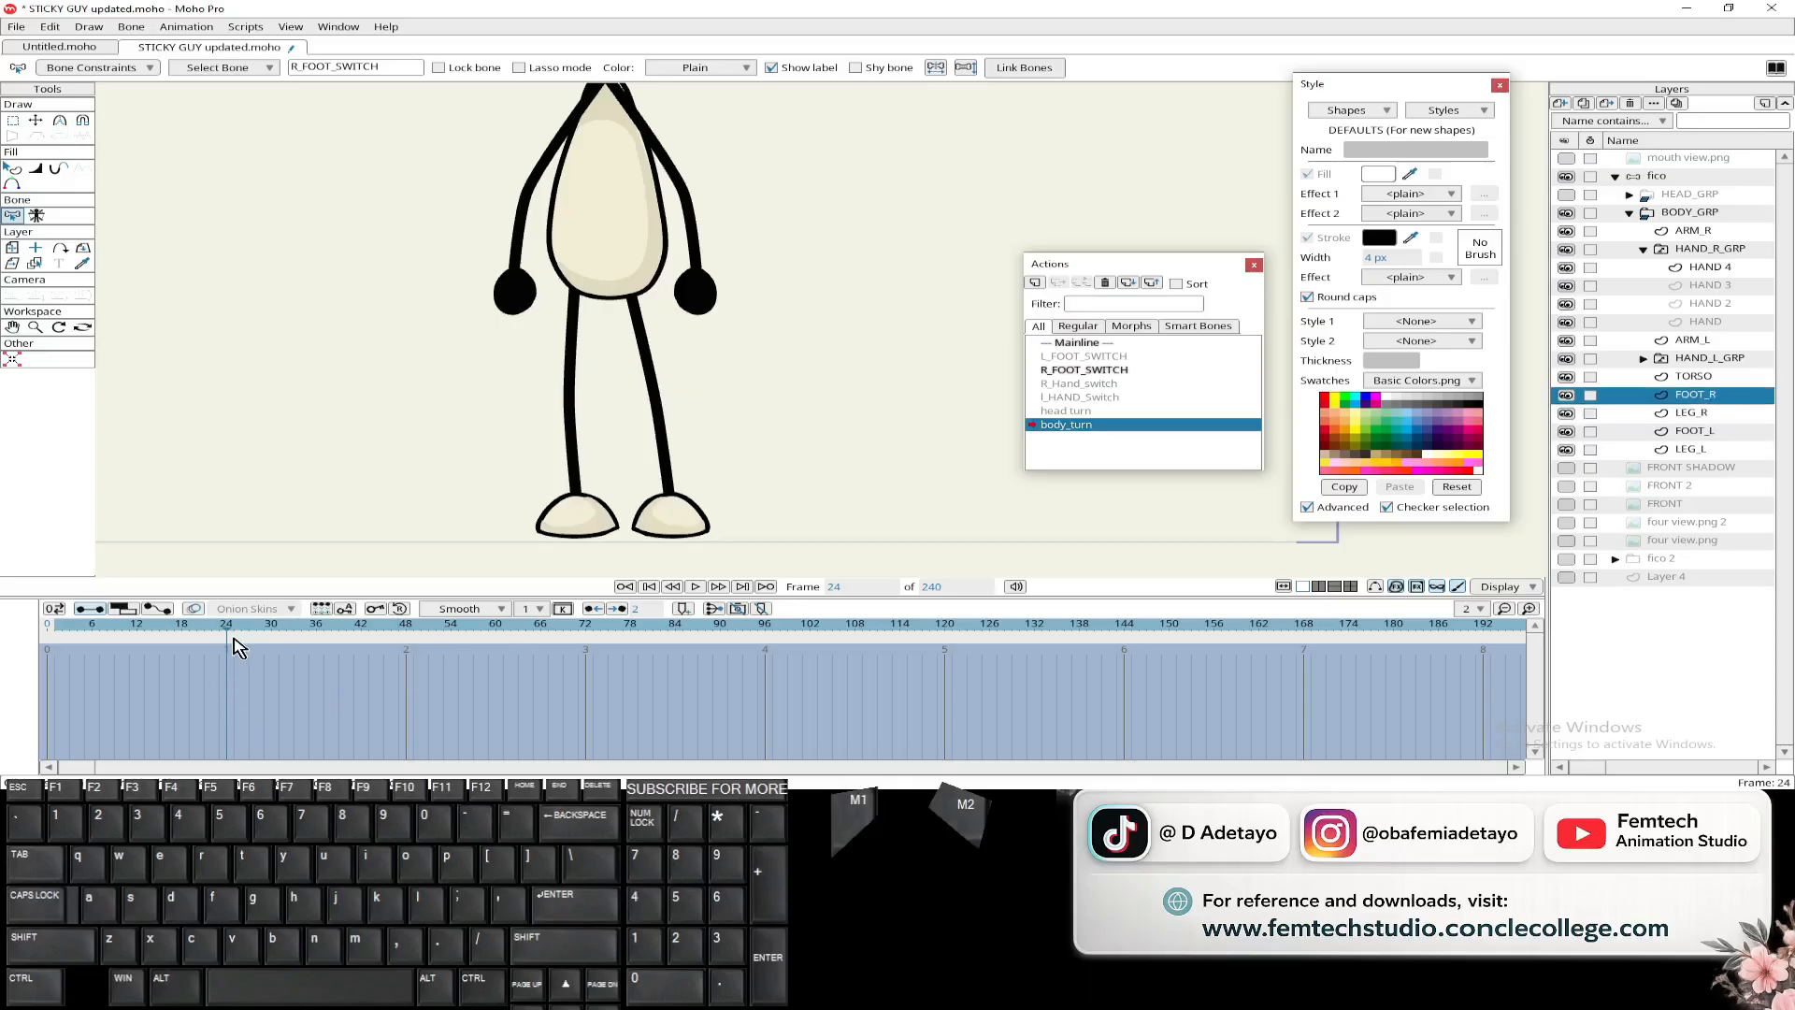
- Scrub the body turn between frames 1 and 24 to examine how the right leg and foot layers overlap the torso
drag(228, 639, 54, 641)
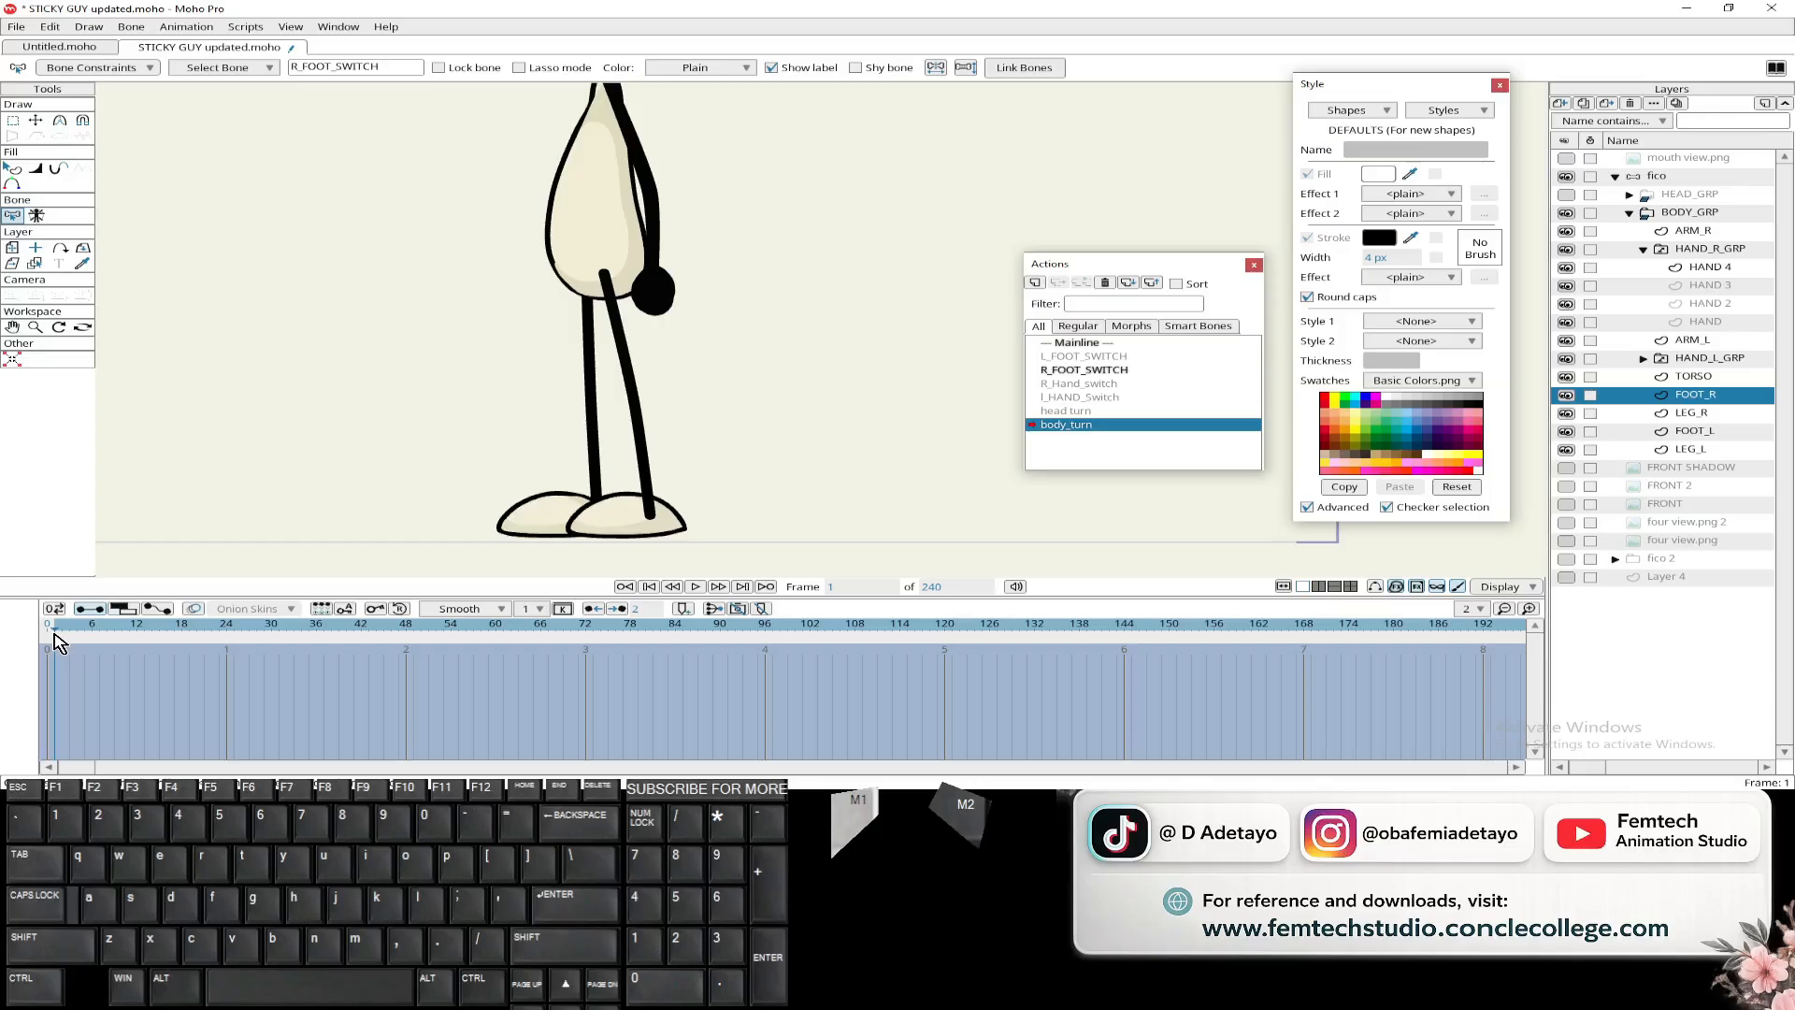
drag(56, 641, 140, 645)
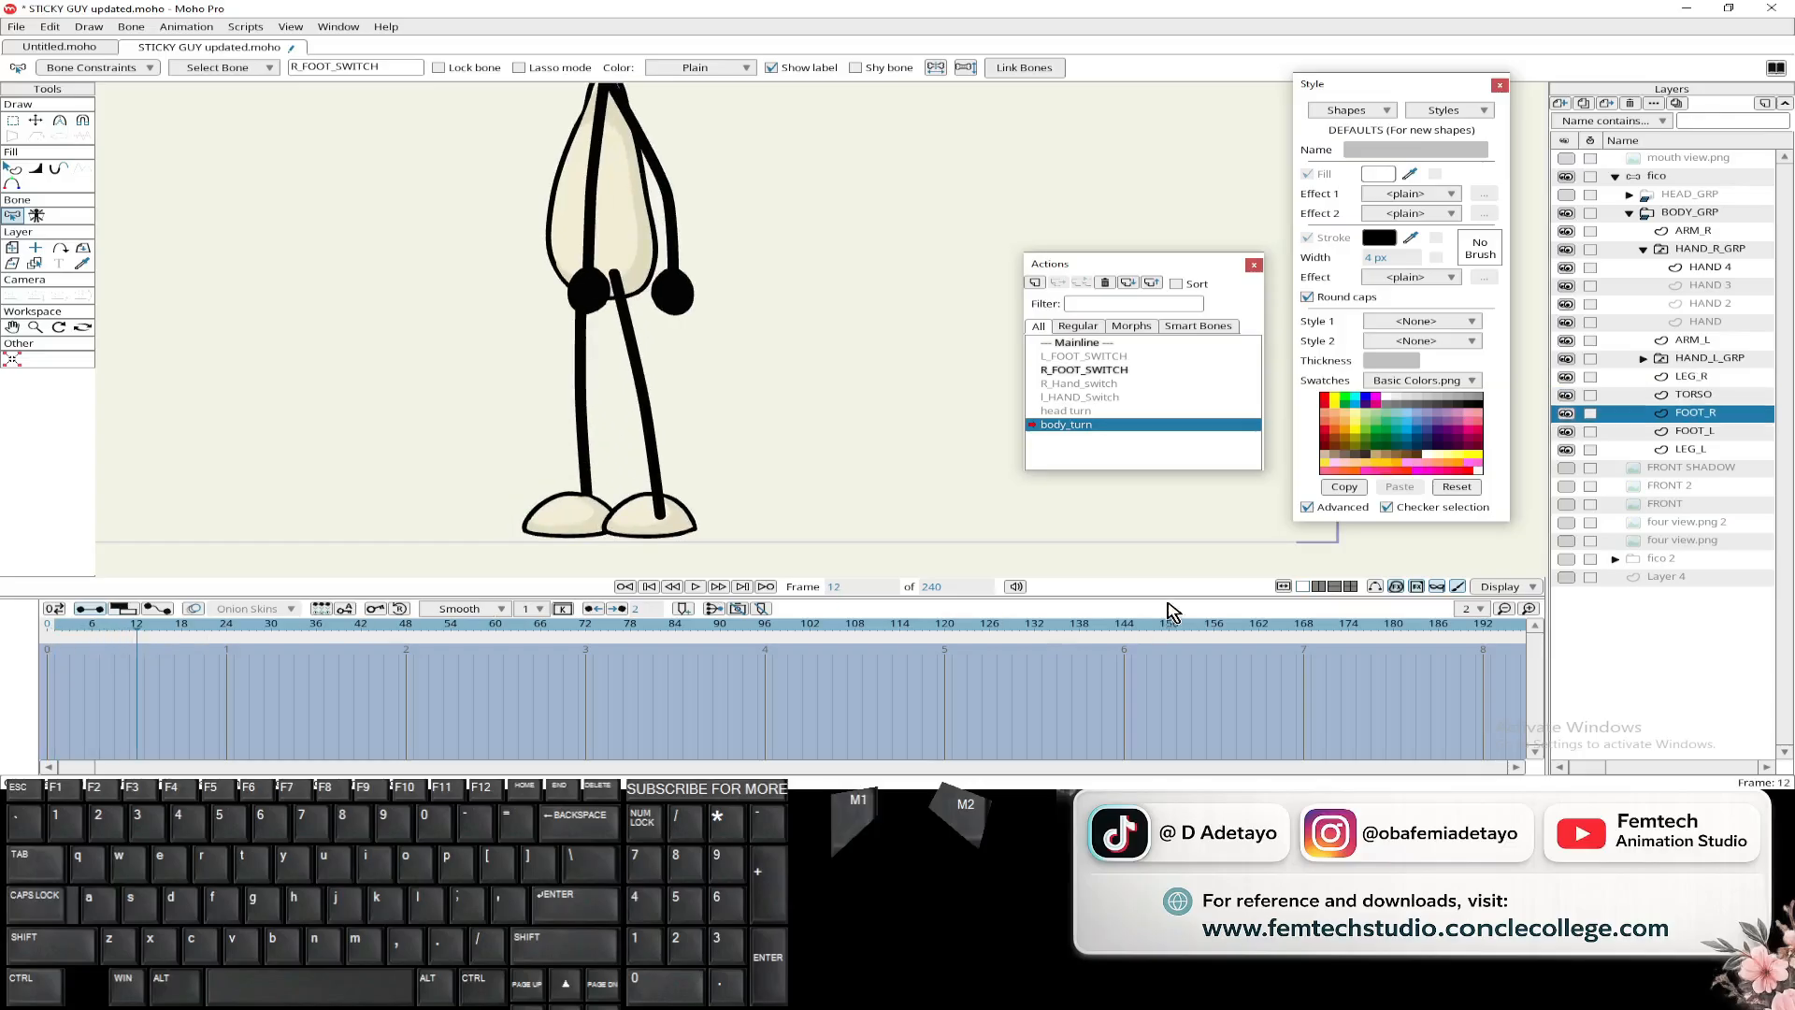
click(1689, 421)
drag(1694, 423, 1695, 379)
mouse_move(138, 637)
mouse_down()
mouse_move(241, 641)
mouse_move(103, 637)
mouse_move(138, 648)
mouse_up()
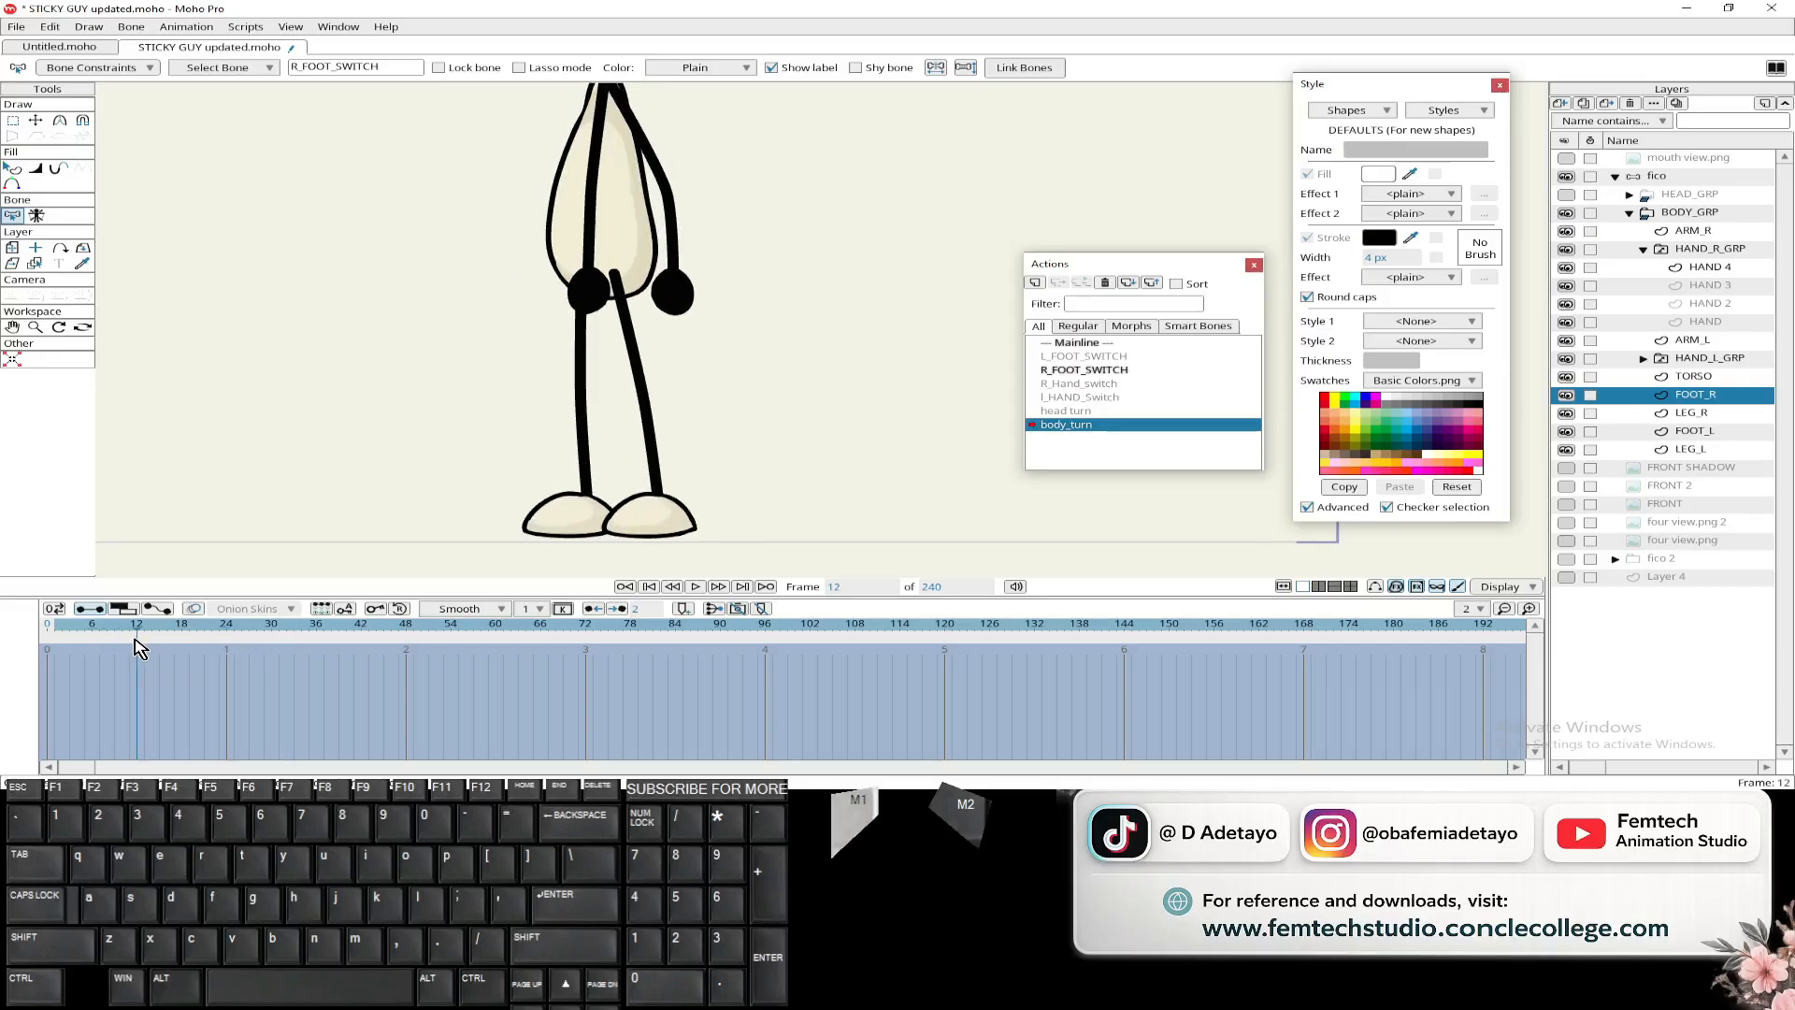
drag(136, 647, 70, 644)
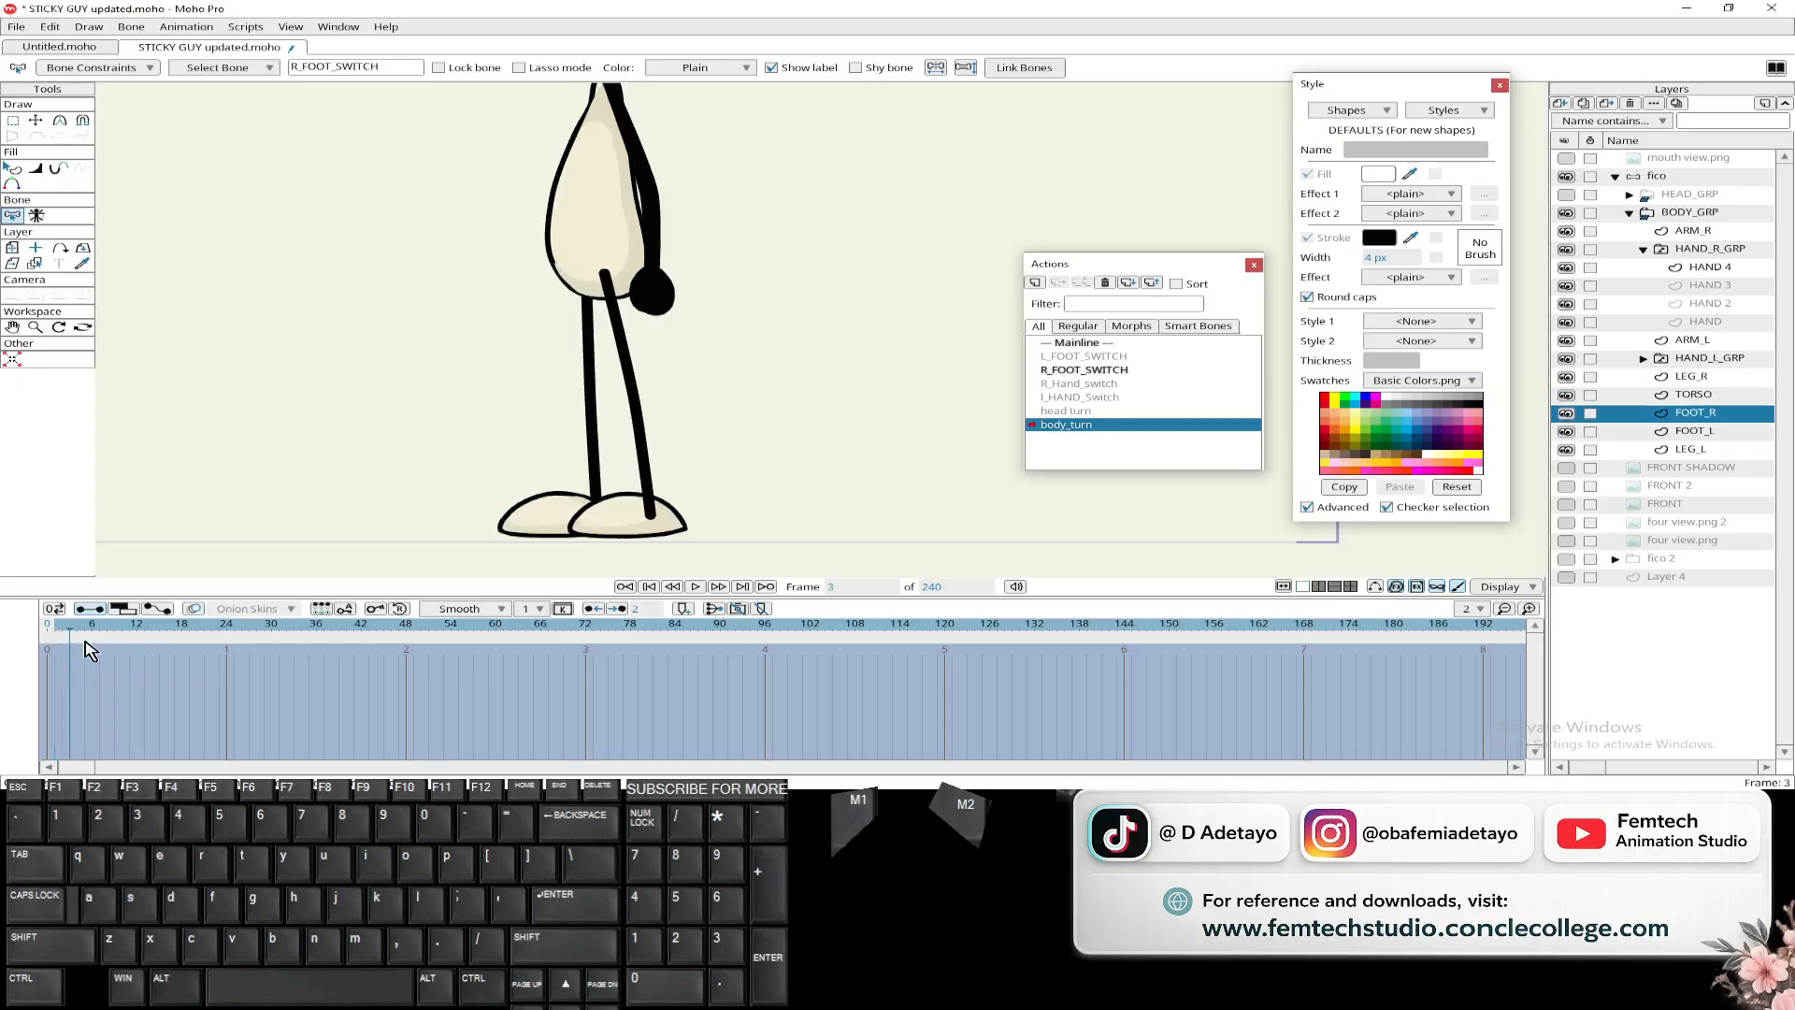
click(1308, 508)
drag(1697, 423, 1686, 385)
drag(75, 642, 233, 642)
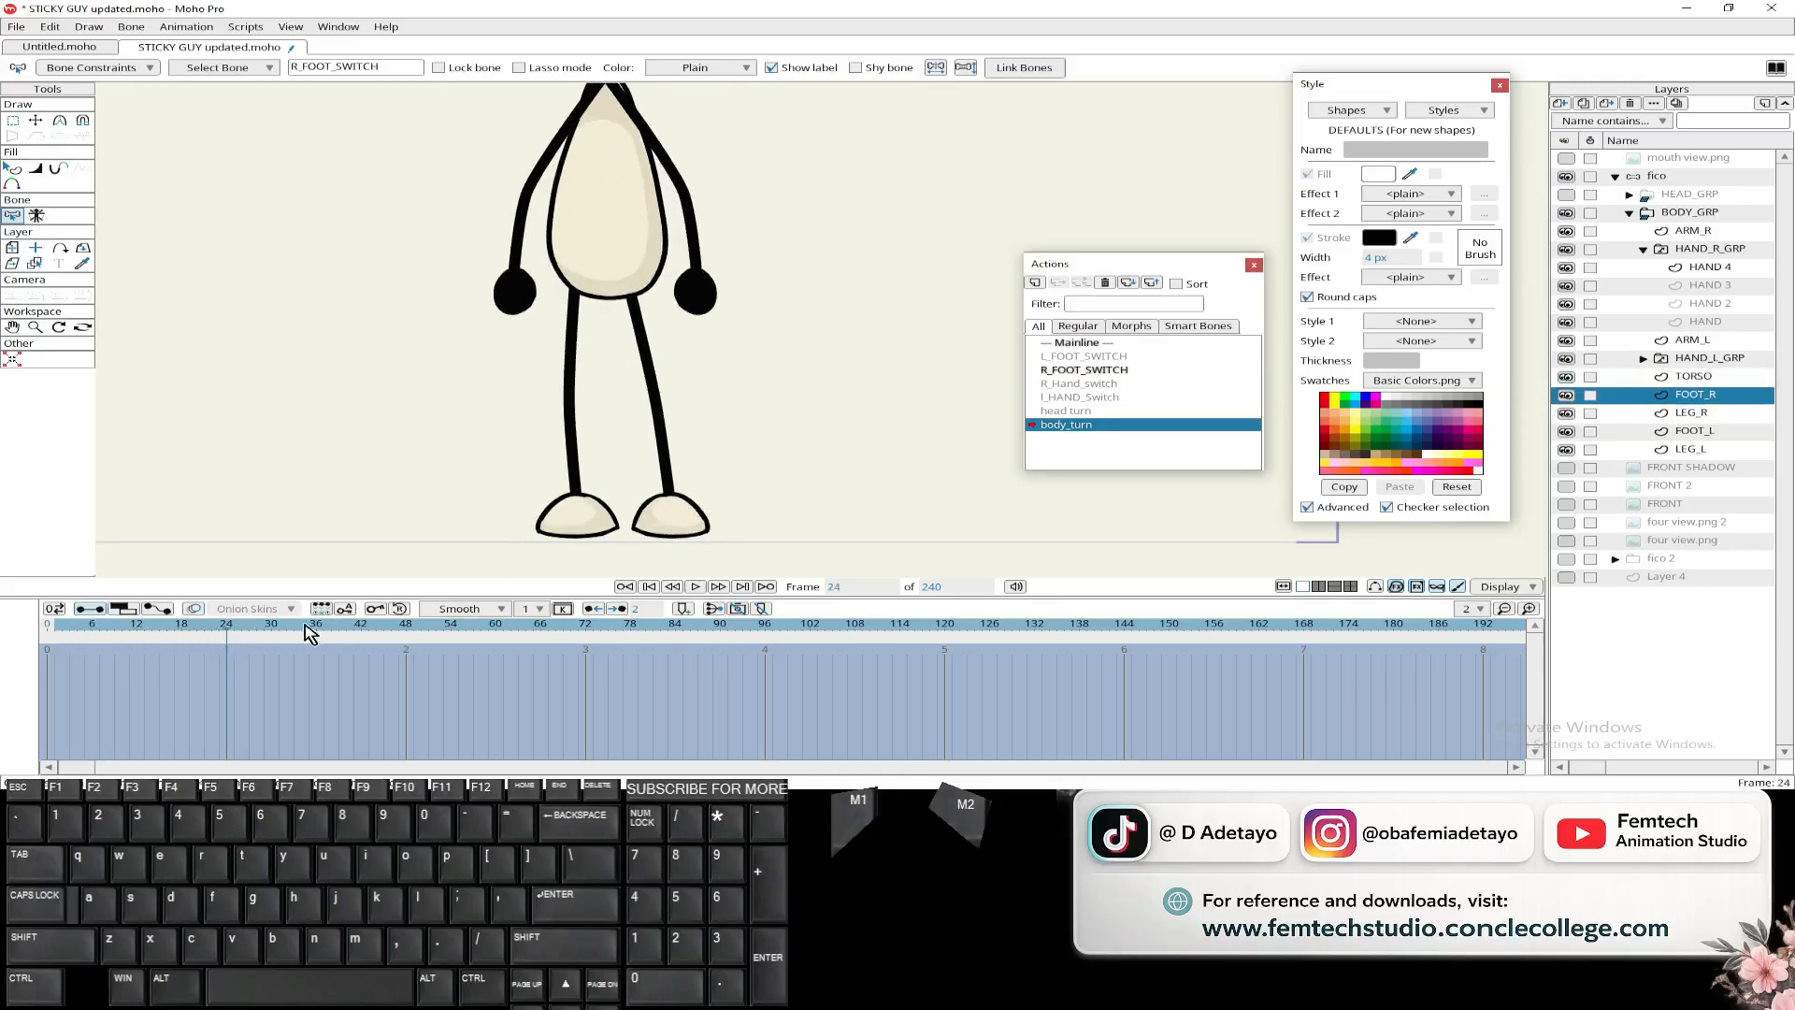
- At frame 2, move the FOOT_R layer directly above LEG_R and preview the turn
drag(233, 642, 64, 643)
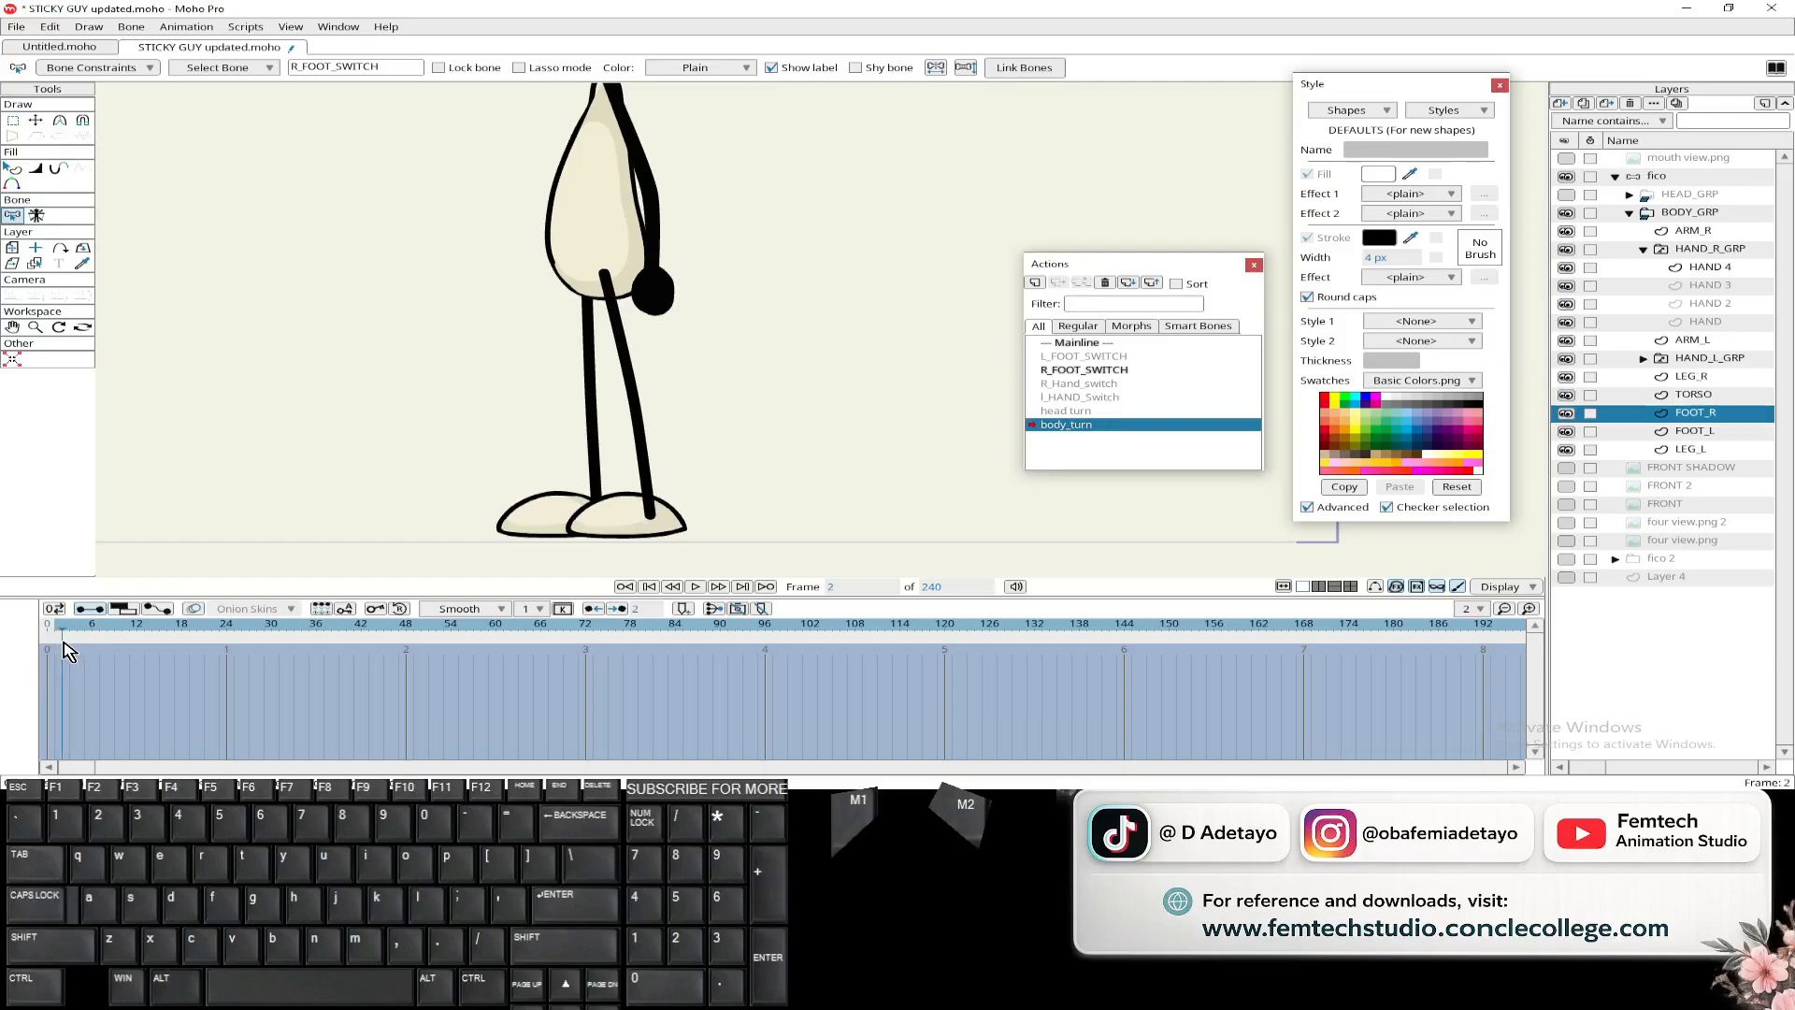
drag(1713, 415, 1713, 379)
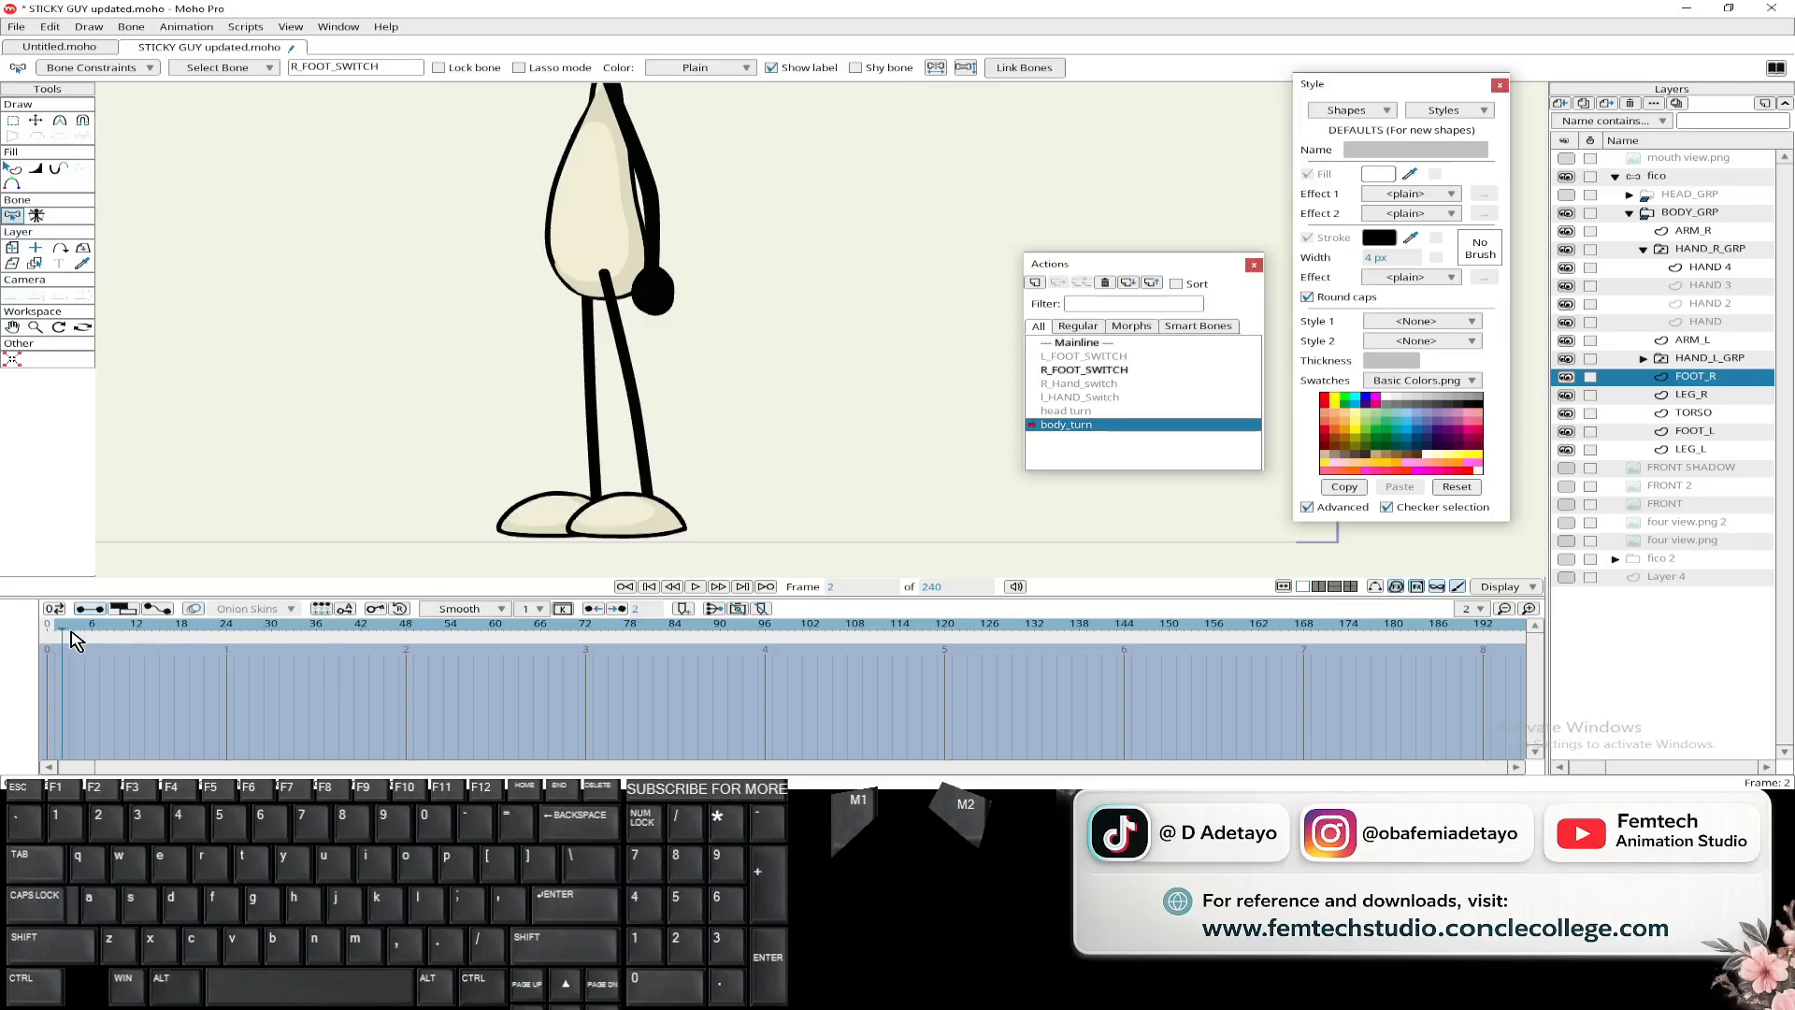
drag(65, 642, 191, 642)
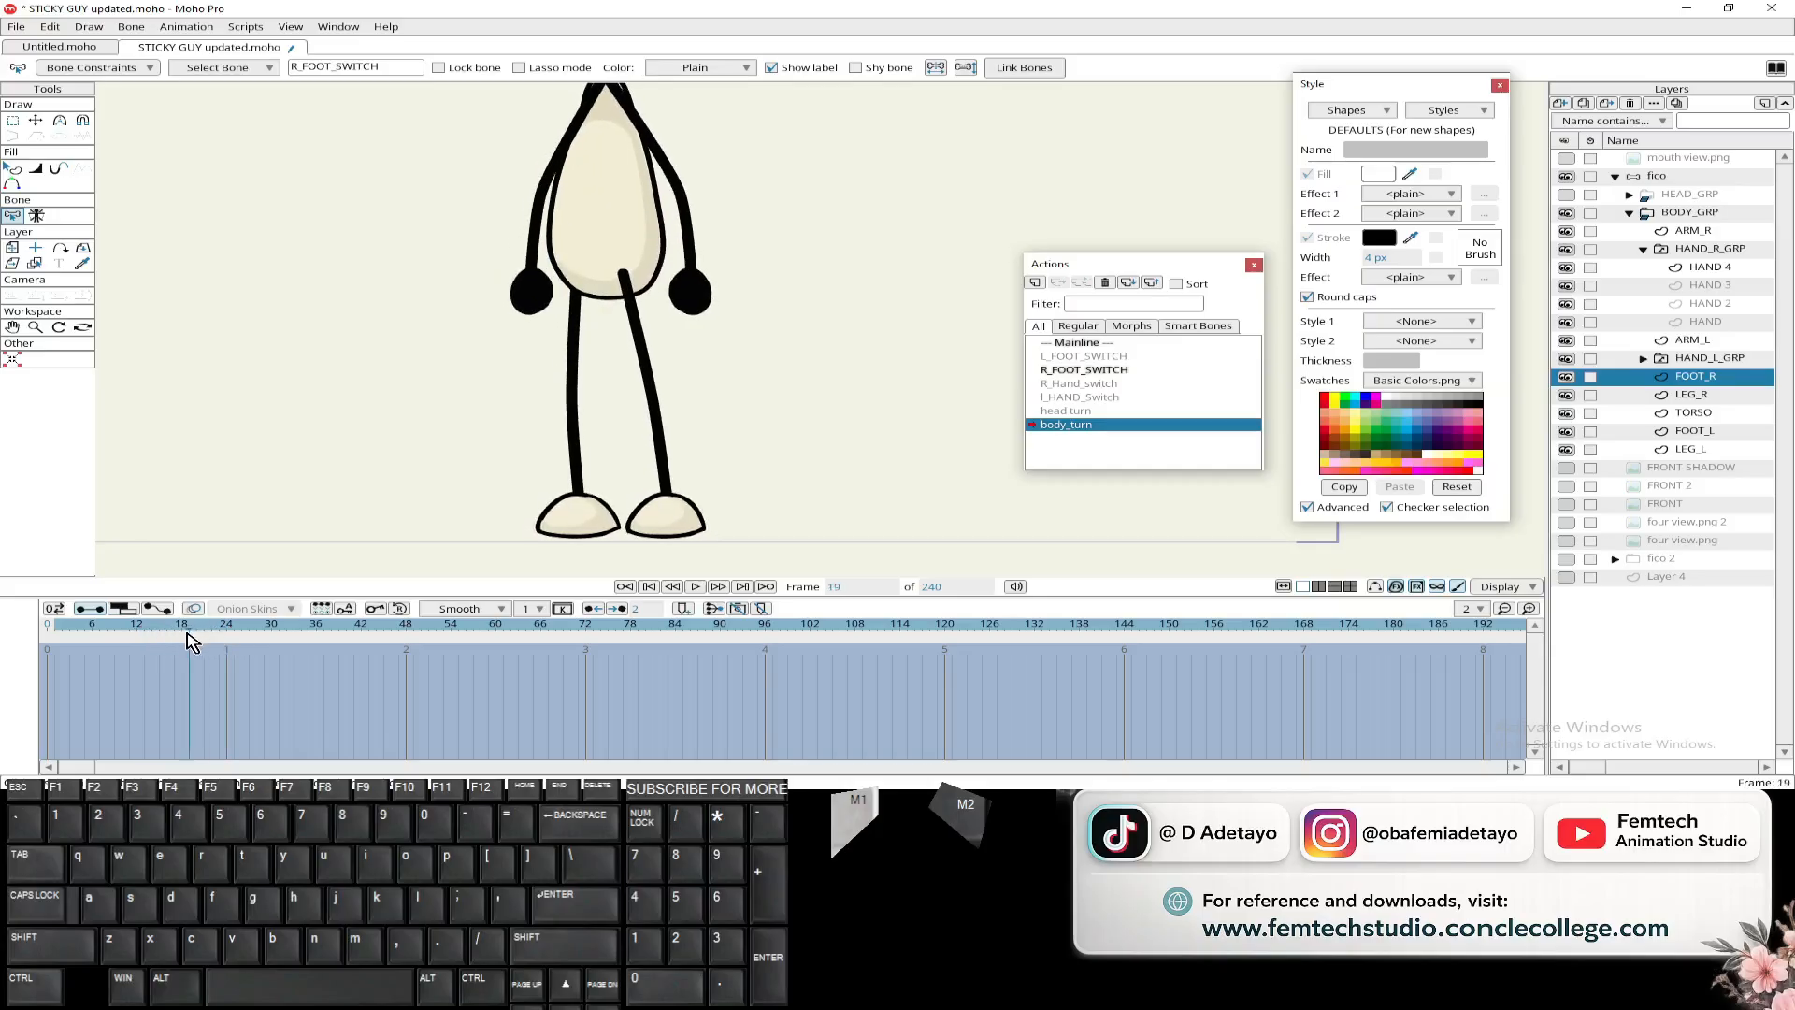
- At frame 13, move the LEG_R layer directly below TORSO and preview the turn up to frame 24
scroll(411, 428, down, 3)
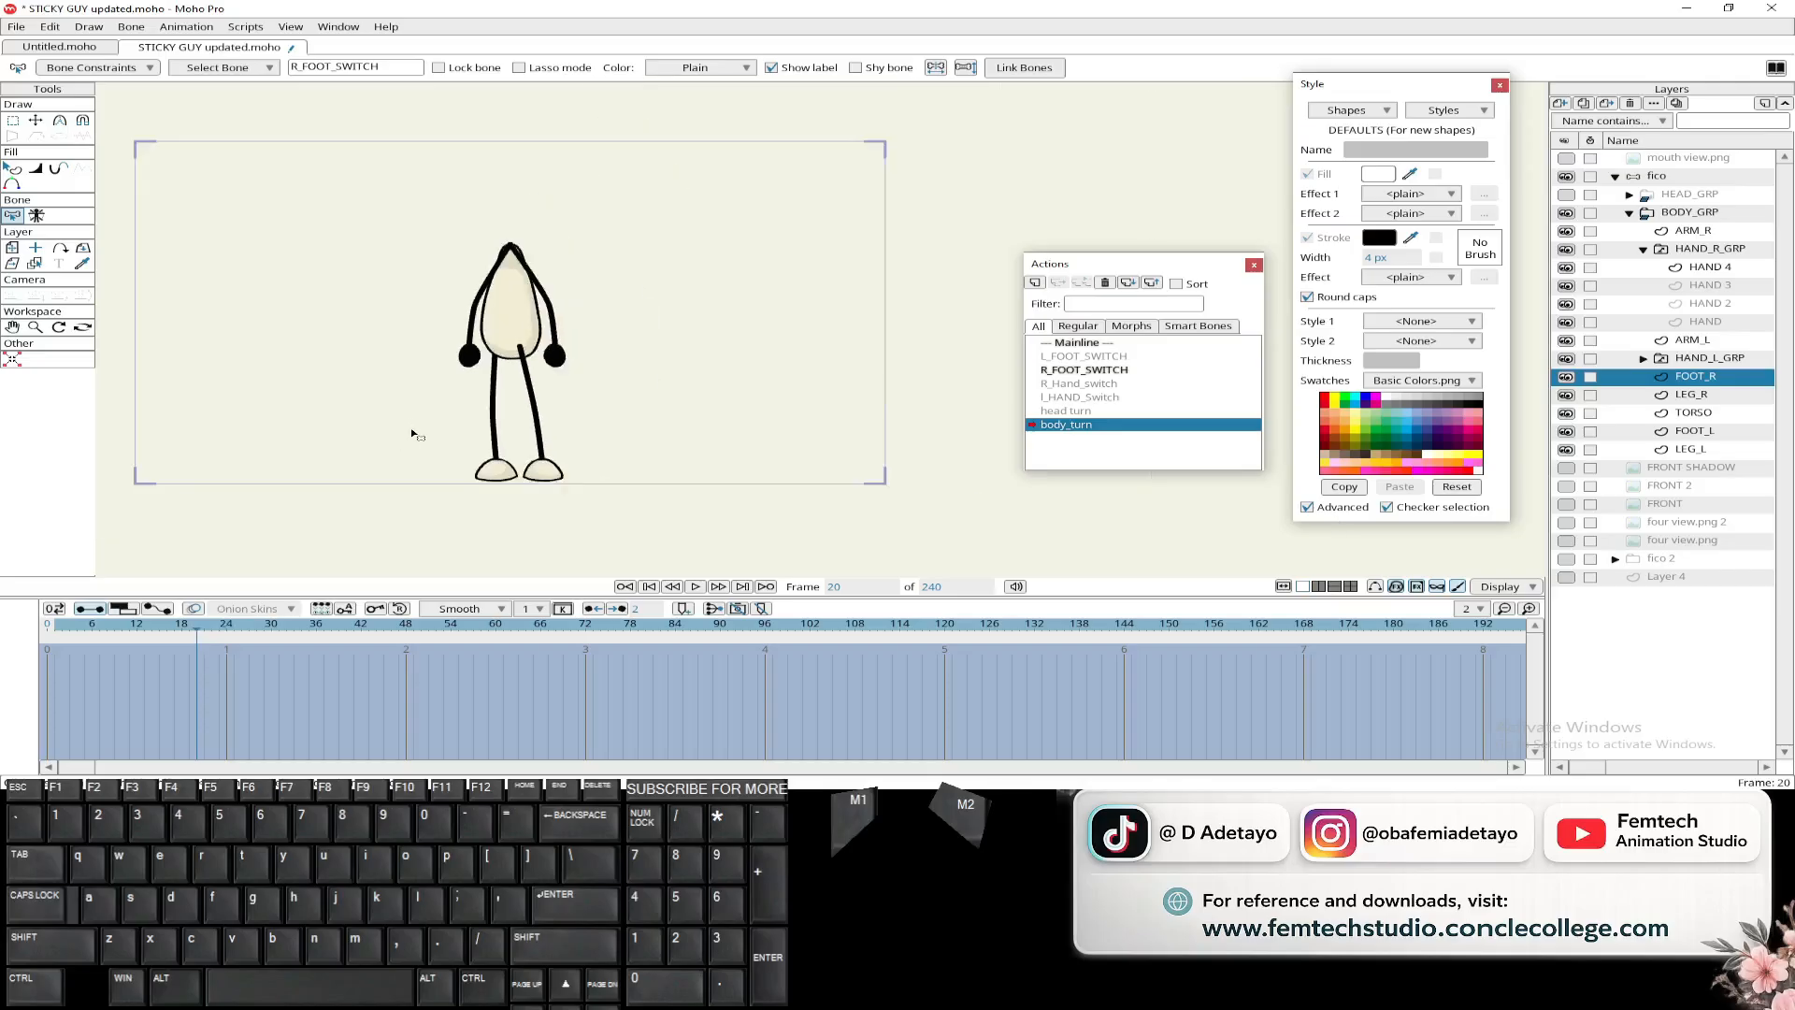
click(202, 636)
drag(208, 641, 144, 634)
scroll(449, 353, up, 3)
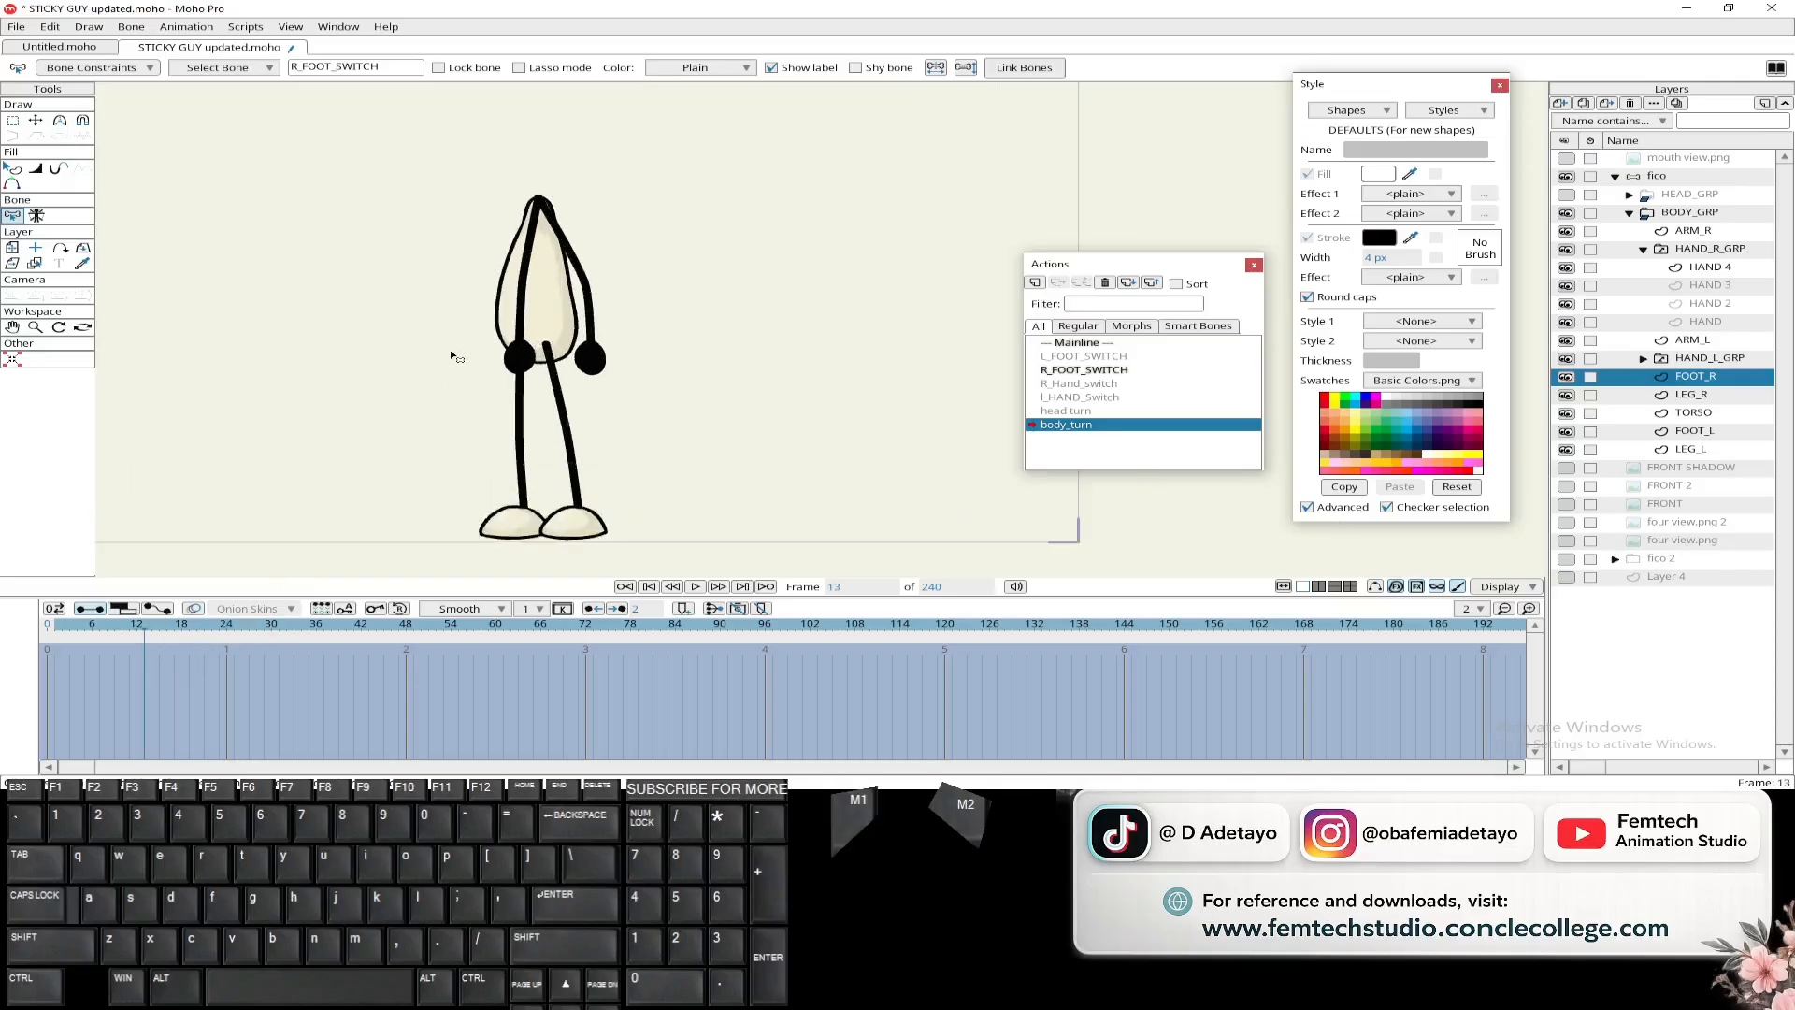
click(1702, 397)
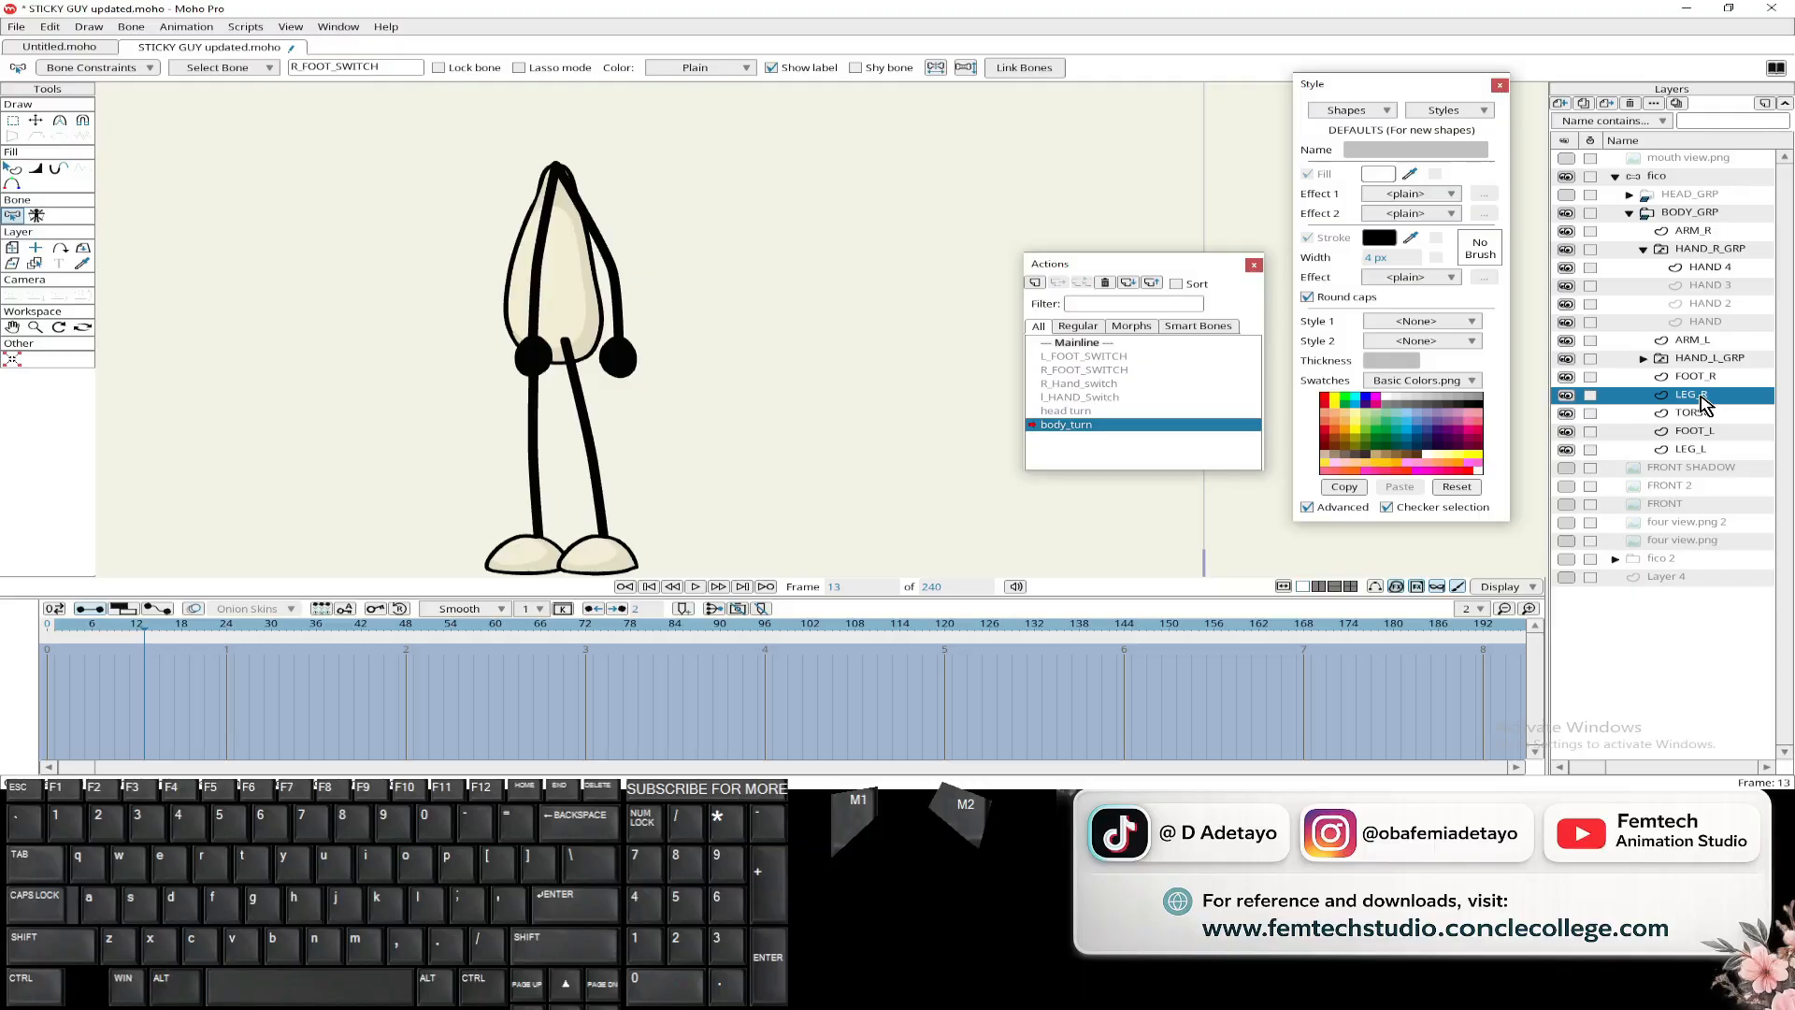
drag(1701, 402, 1707, 432)
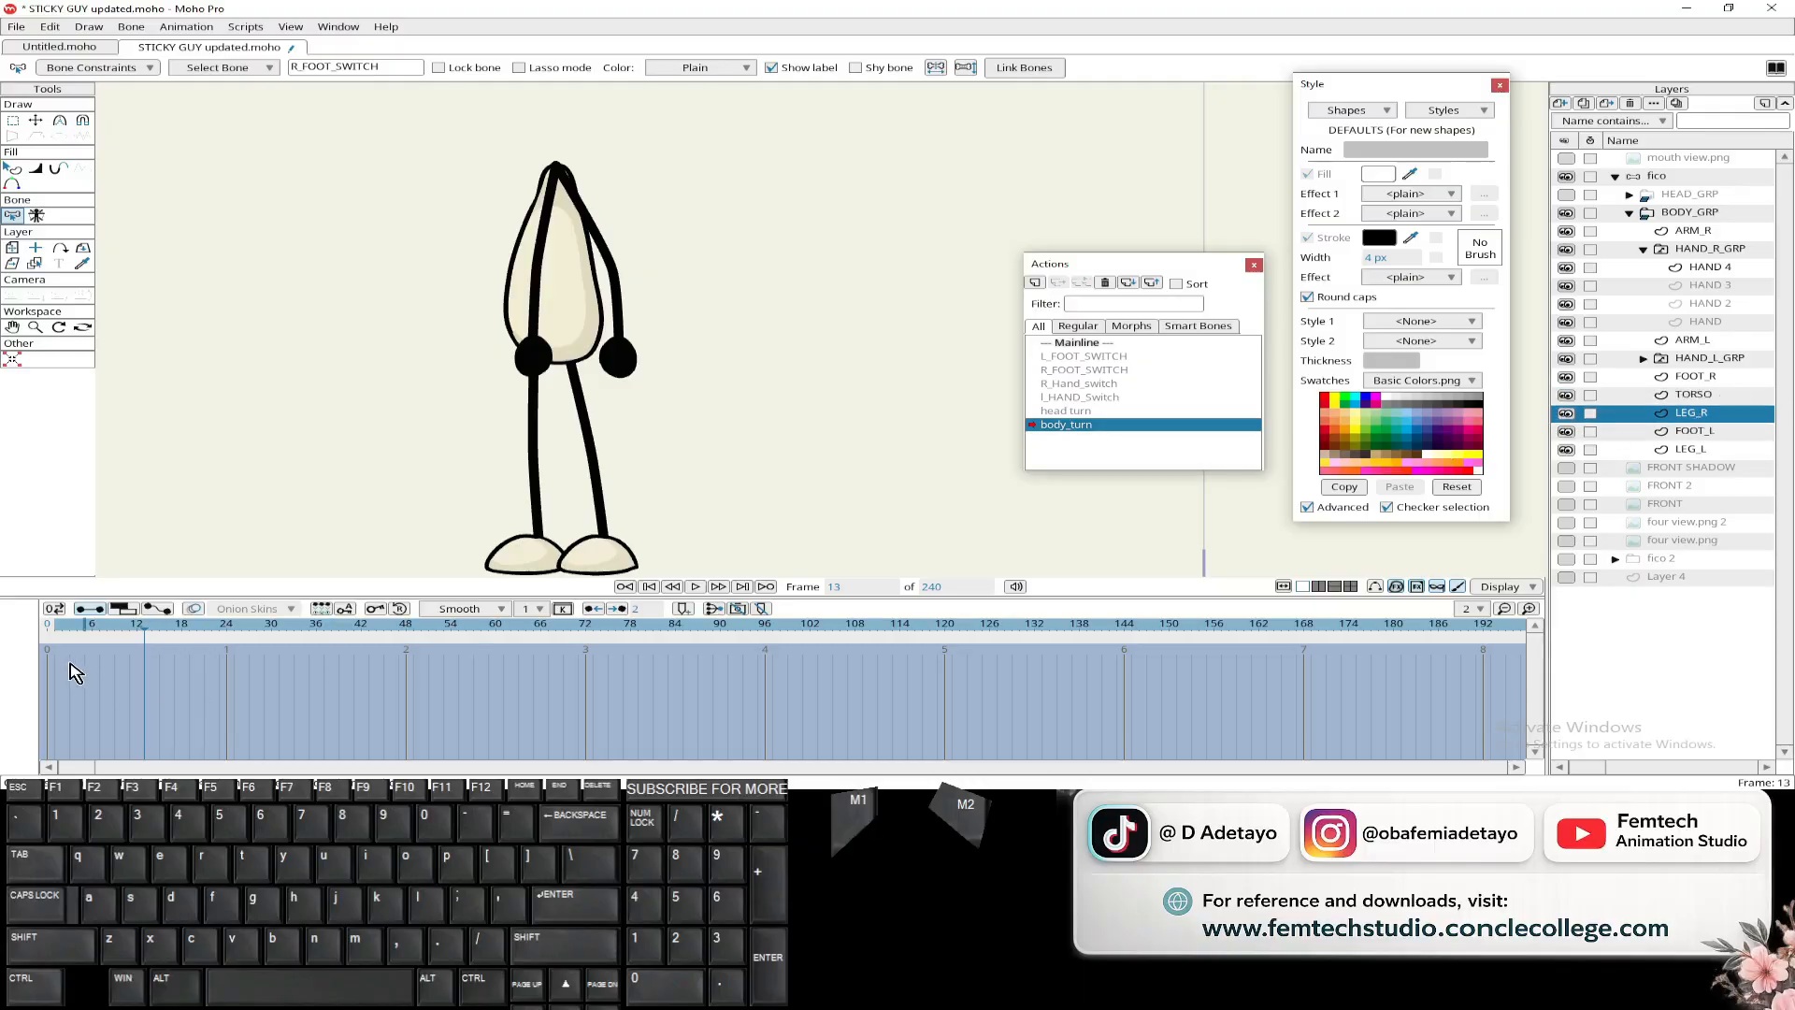
drag(145, 634, 233, 641)
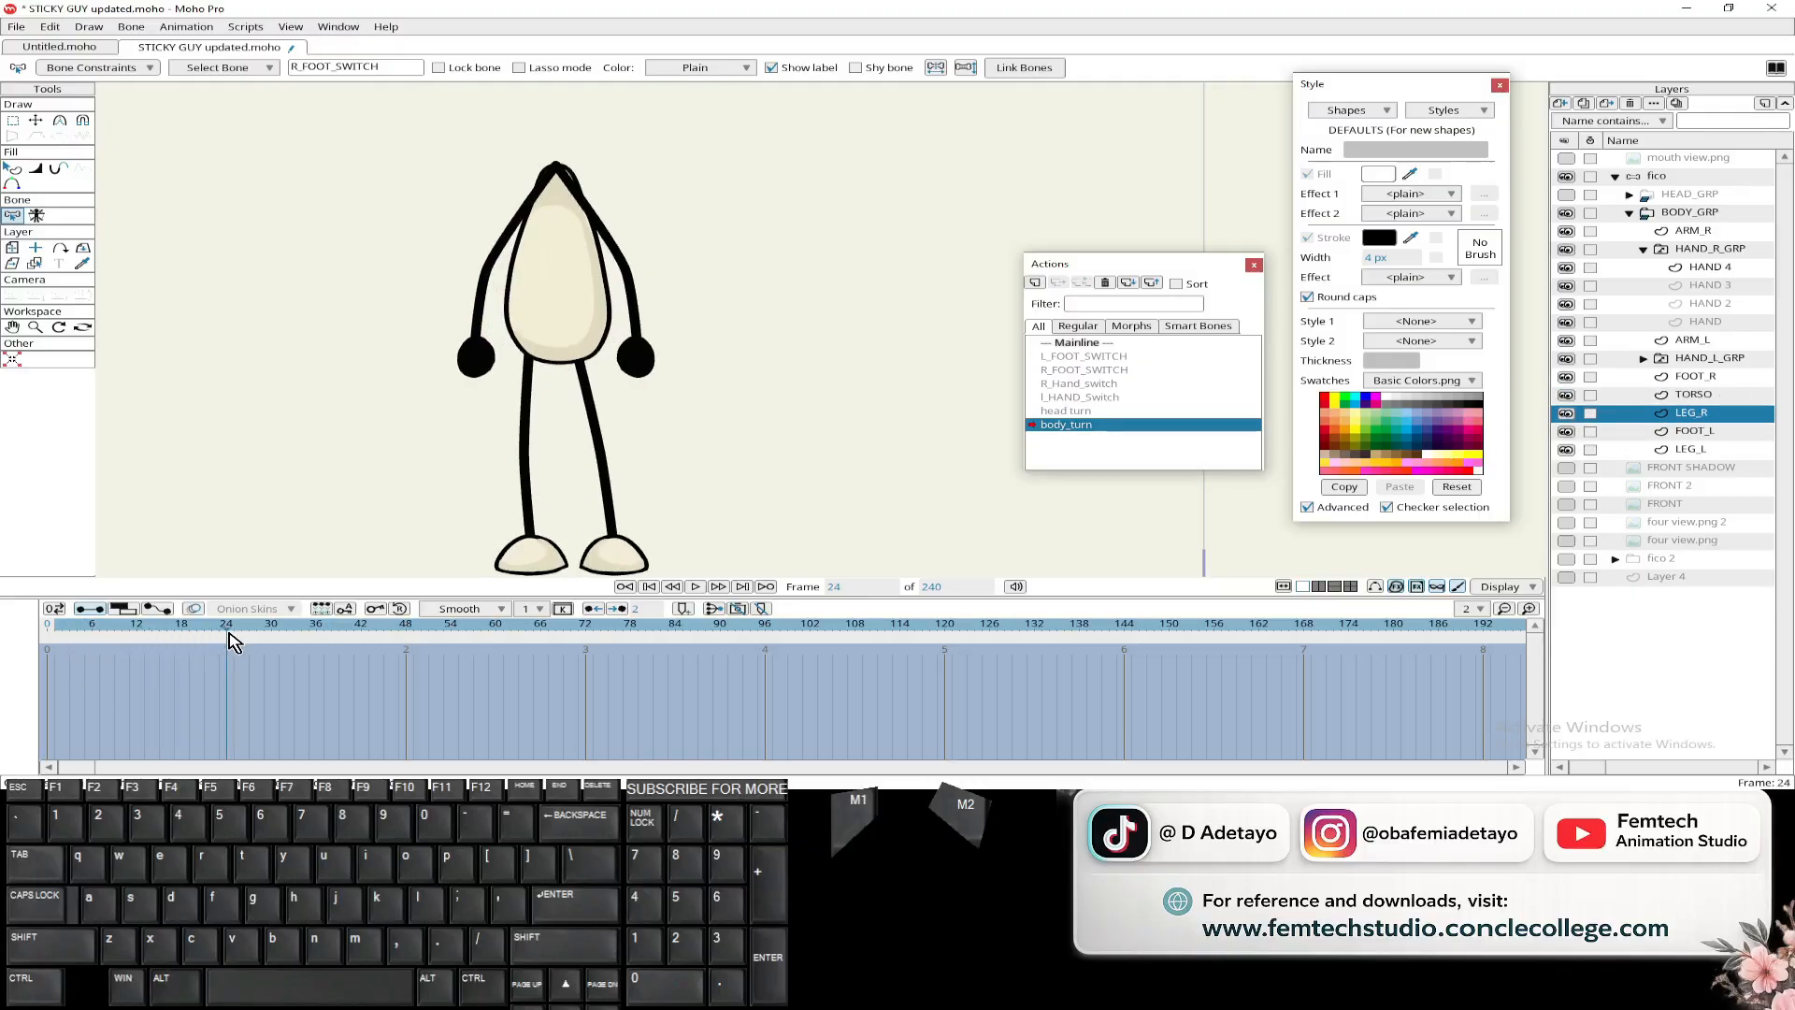
scroll(552, 359, up, 3)
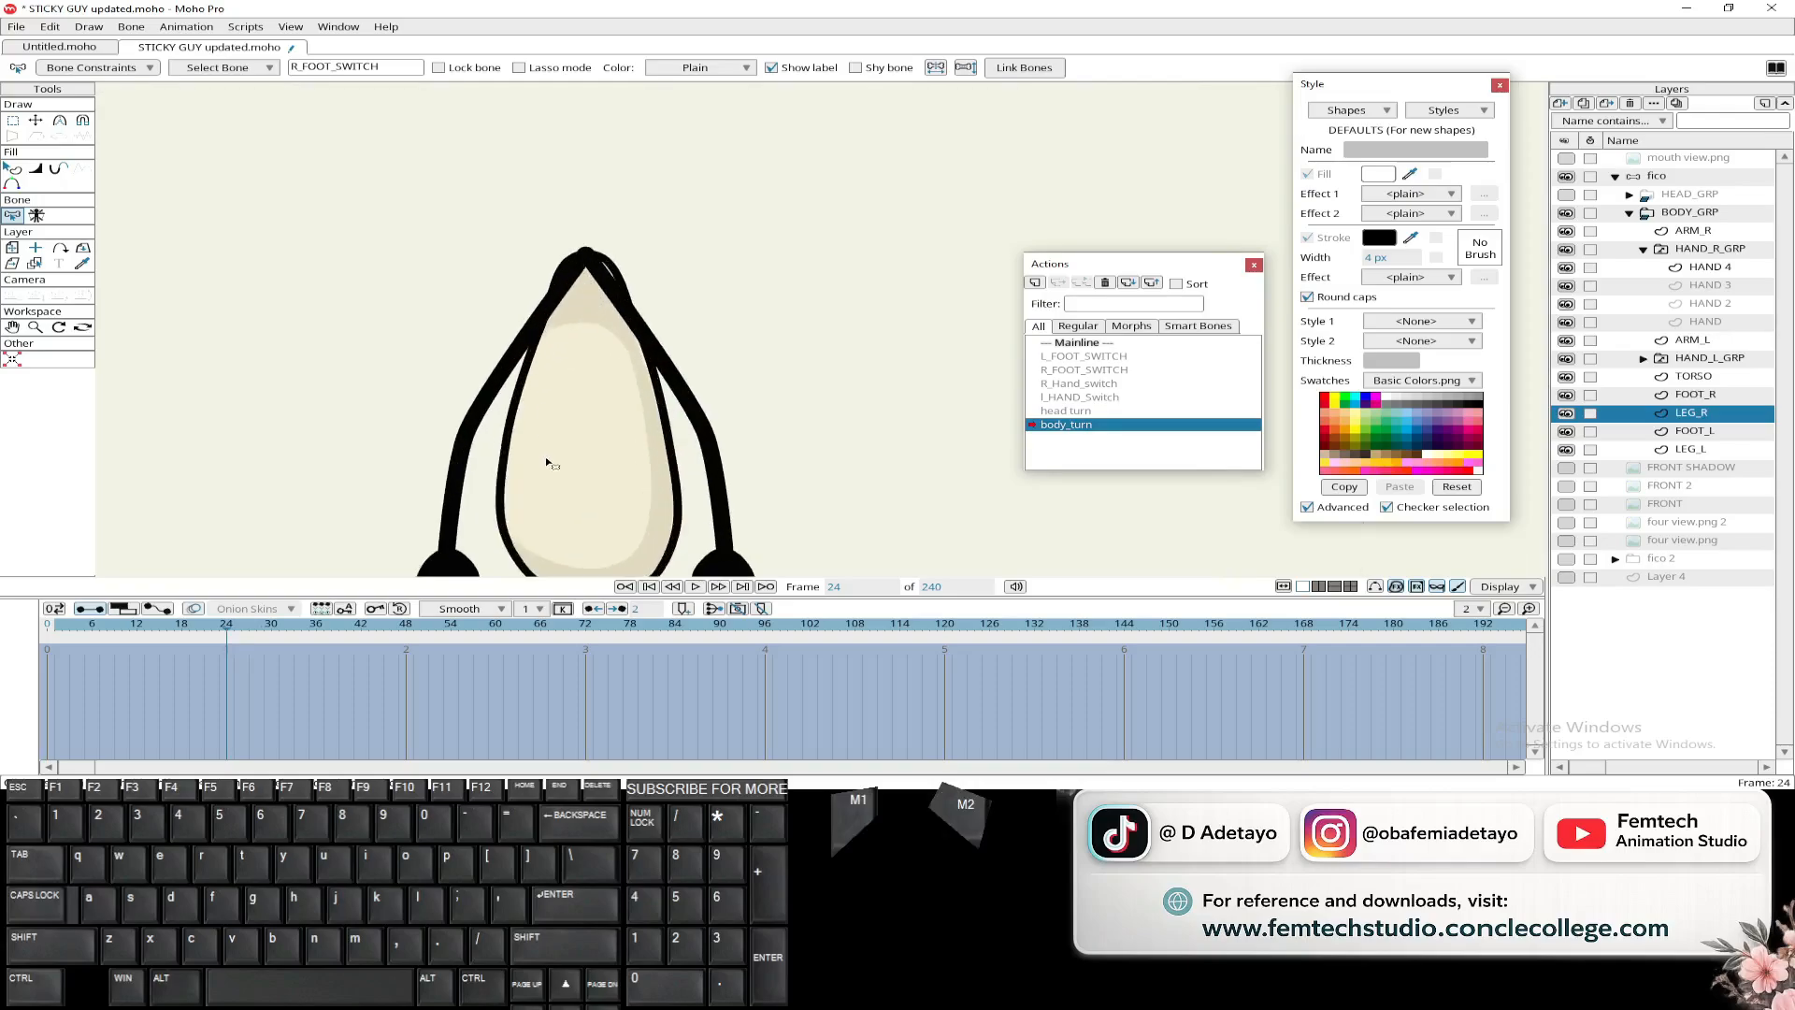
- At frame 12 of the body_turn action, move the ARM_L and HAND_L_GRP layers to the bottom of BODY_GRP, behind the torso and legs
drag(232, 641, 155, 651)
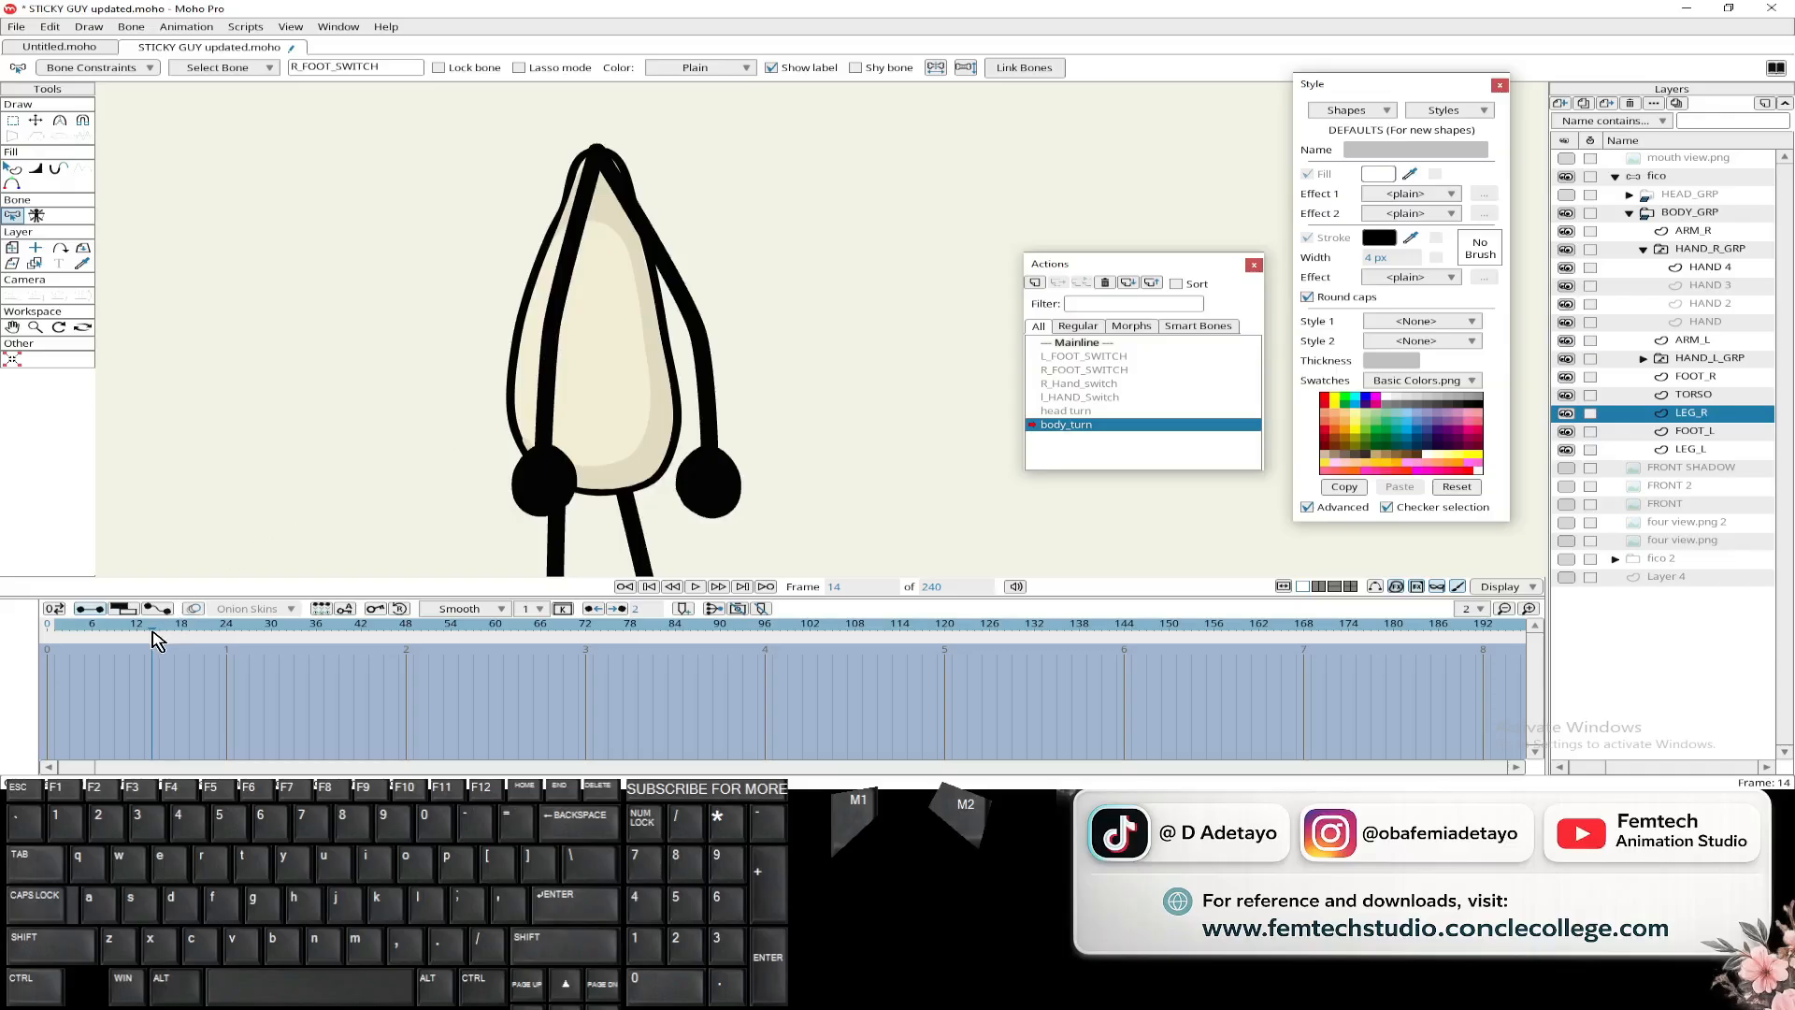
drag(159, 641, 229, 643)
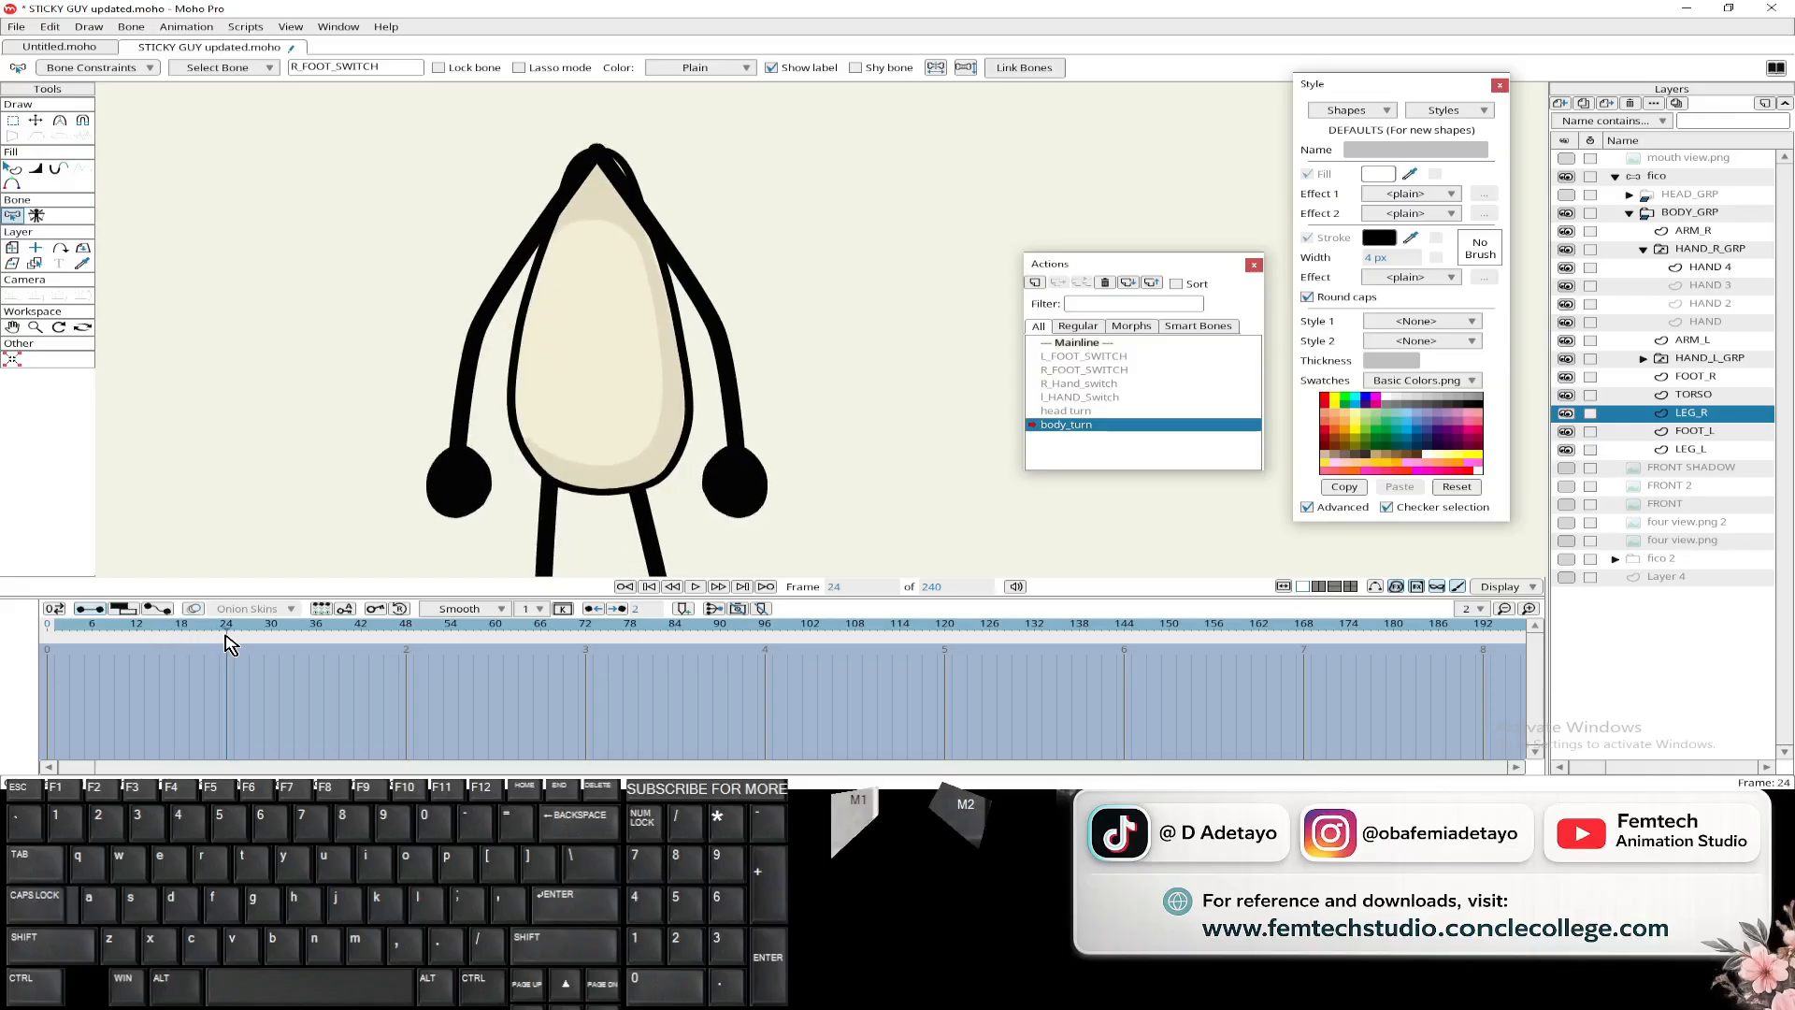
click(56, 645)
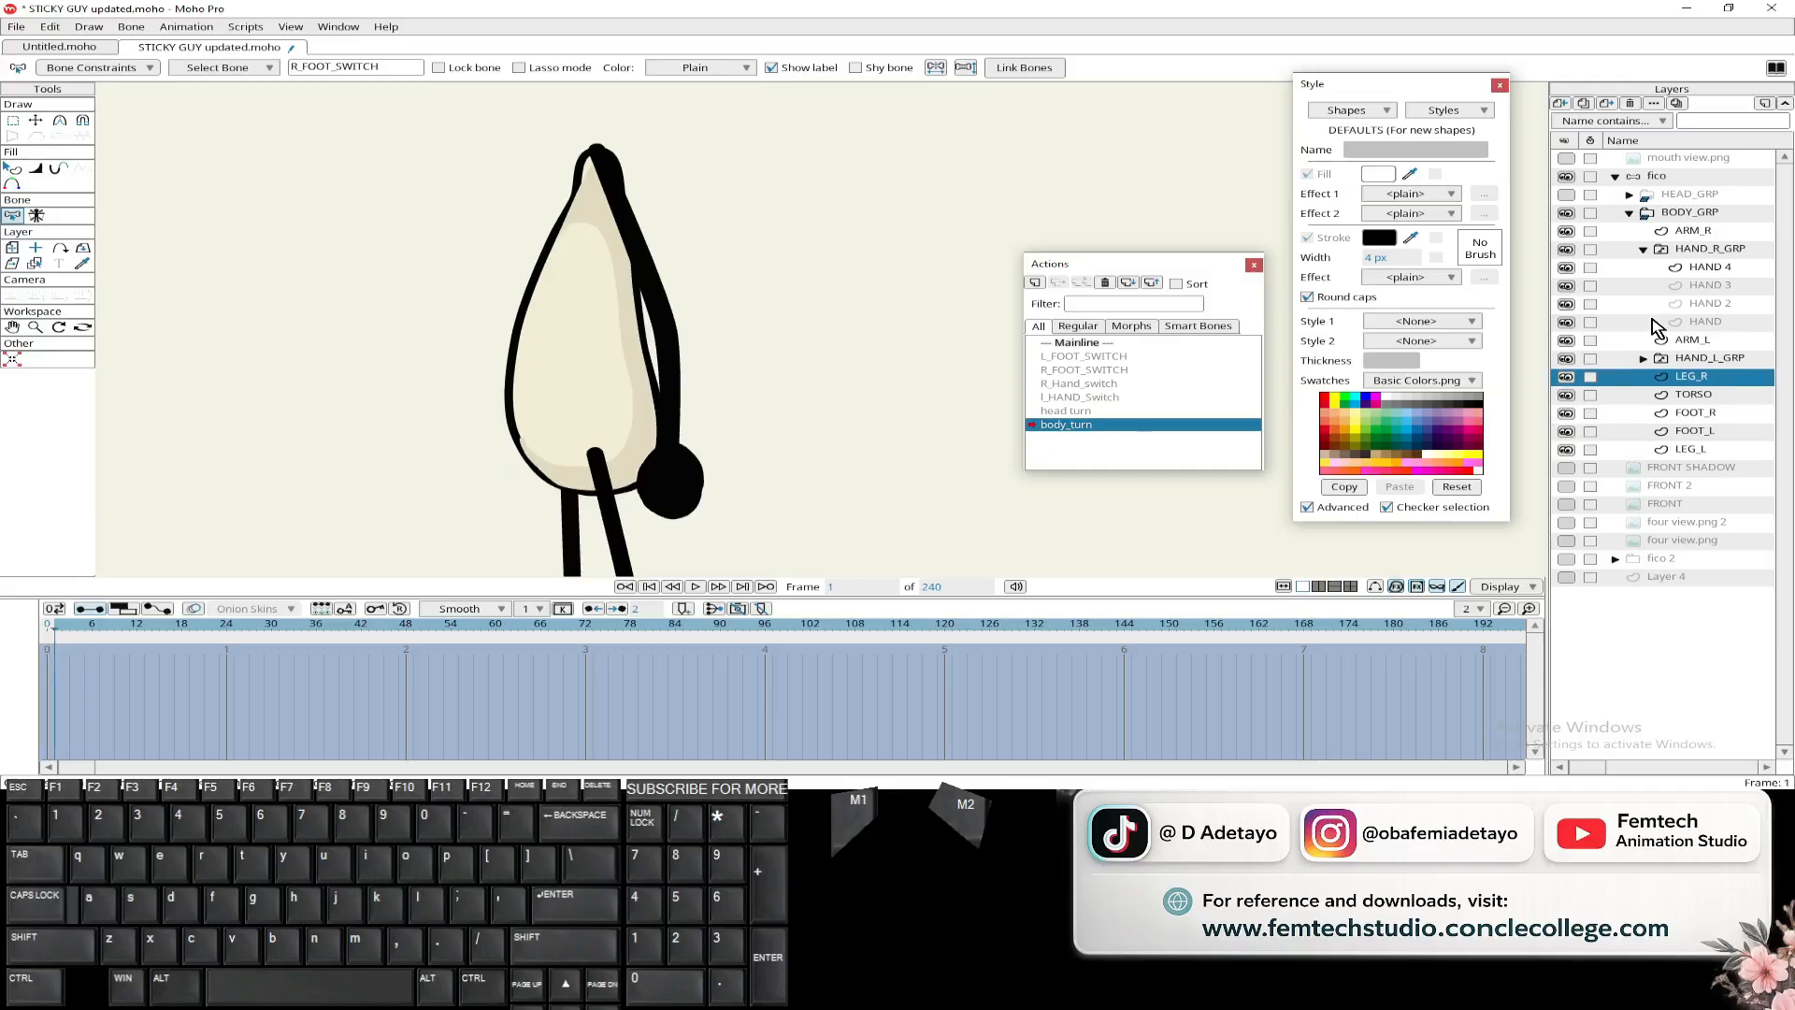
click(139, 641)
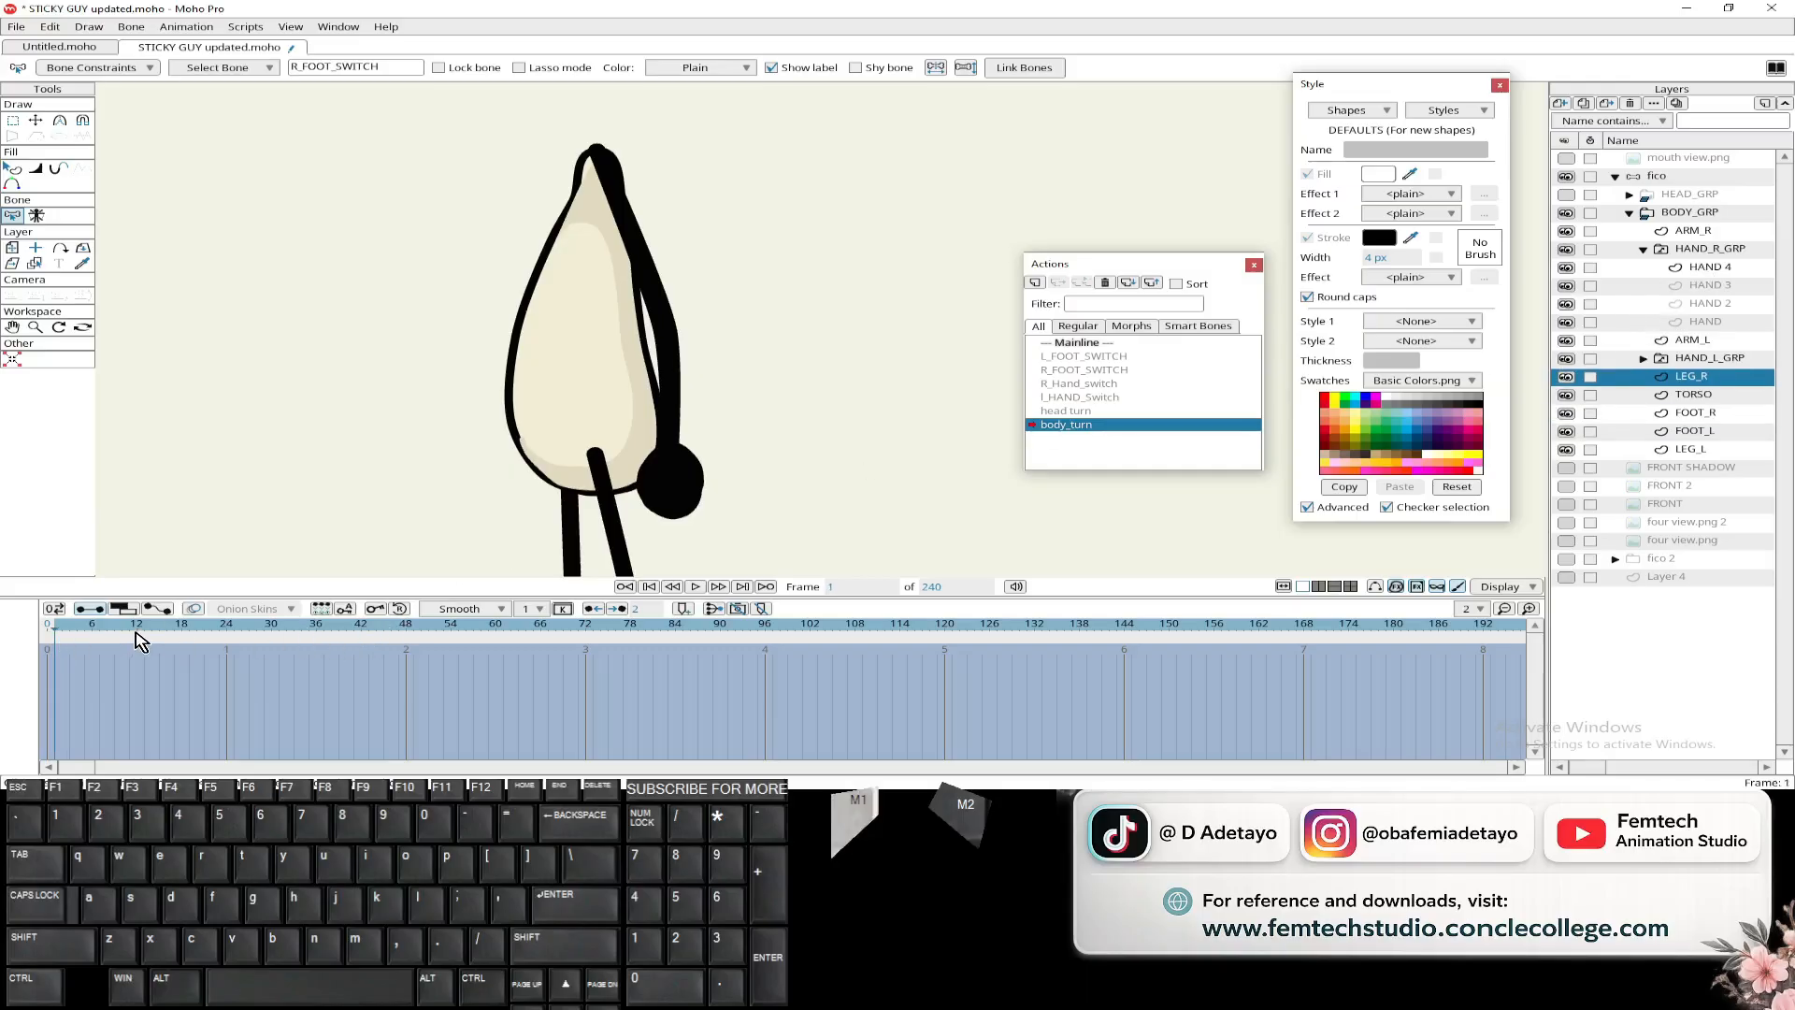
click(187, 642)
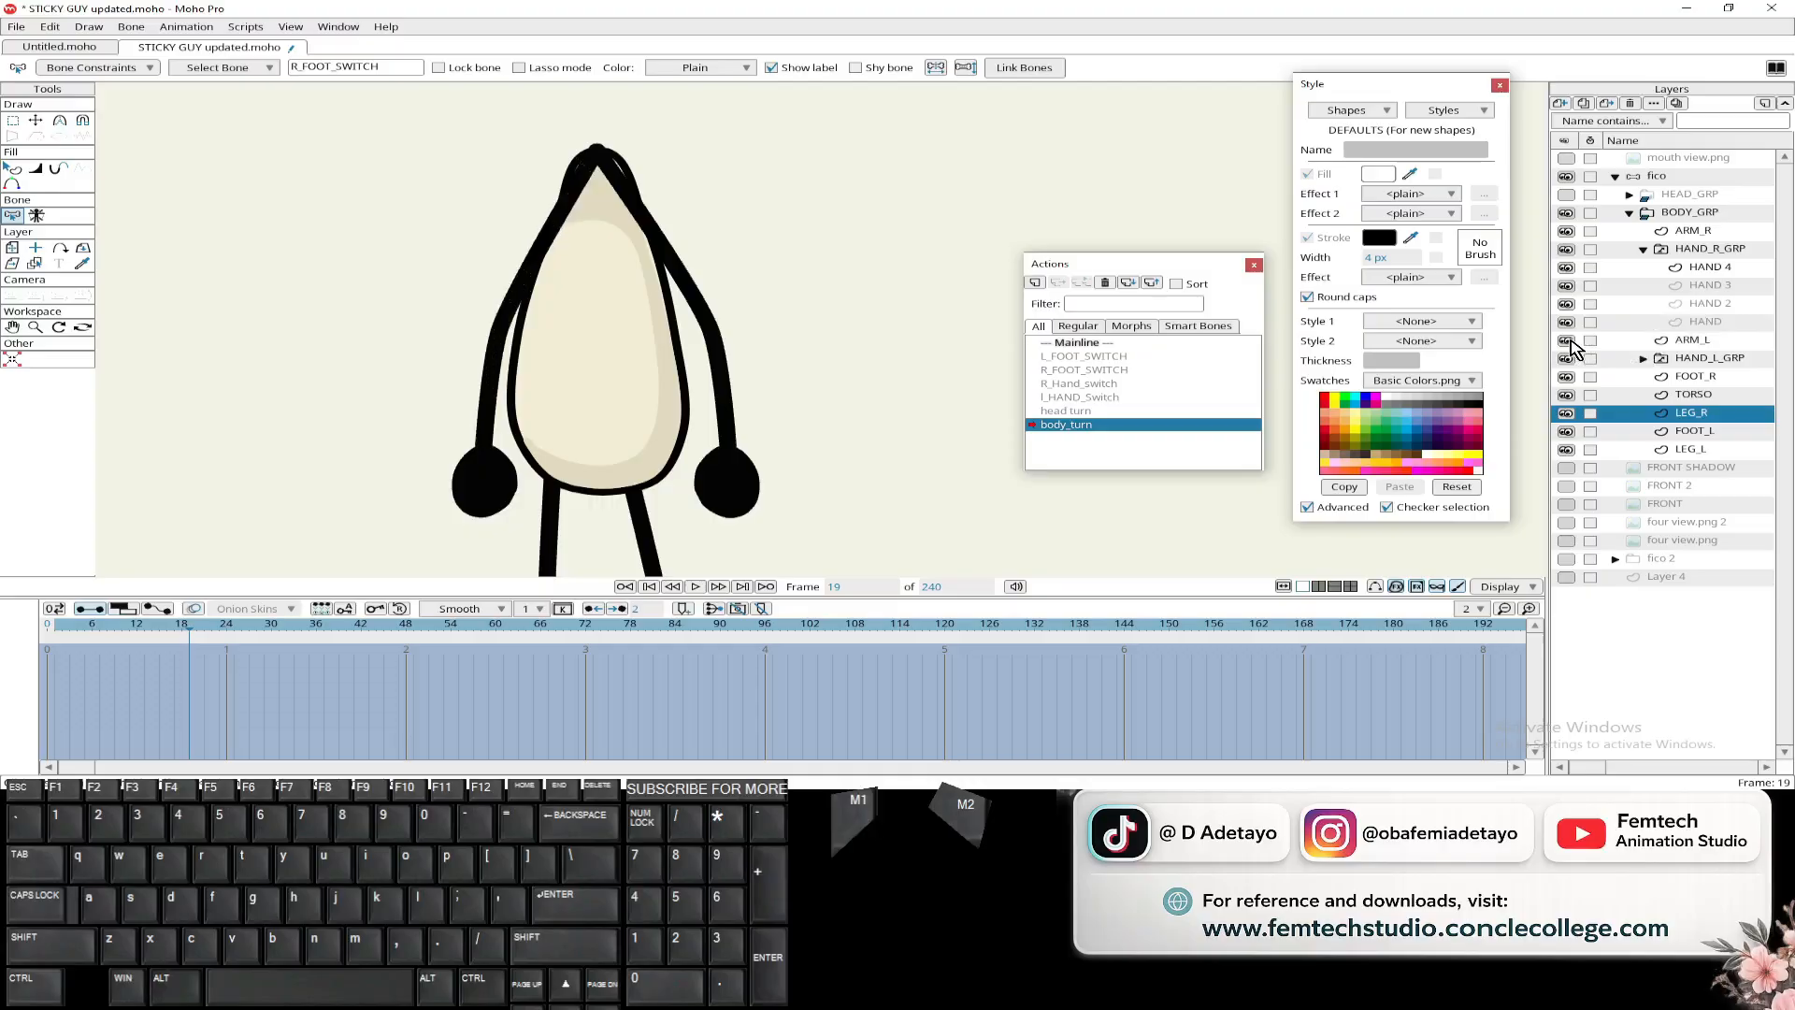
click(1696, 341)
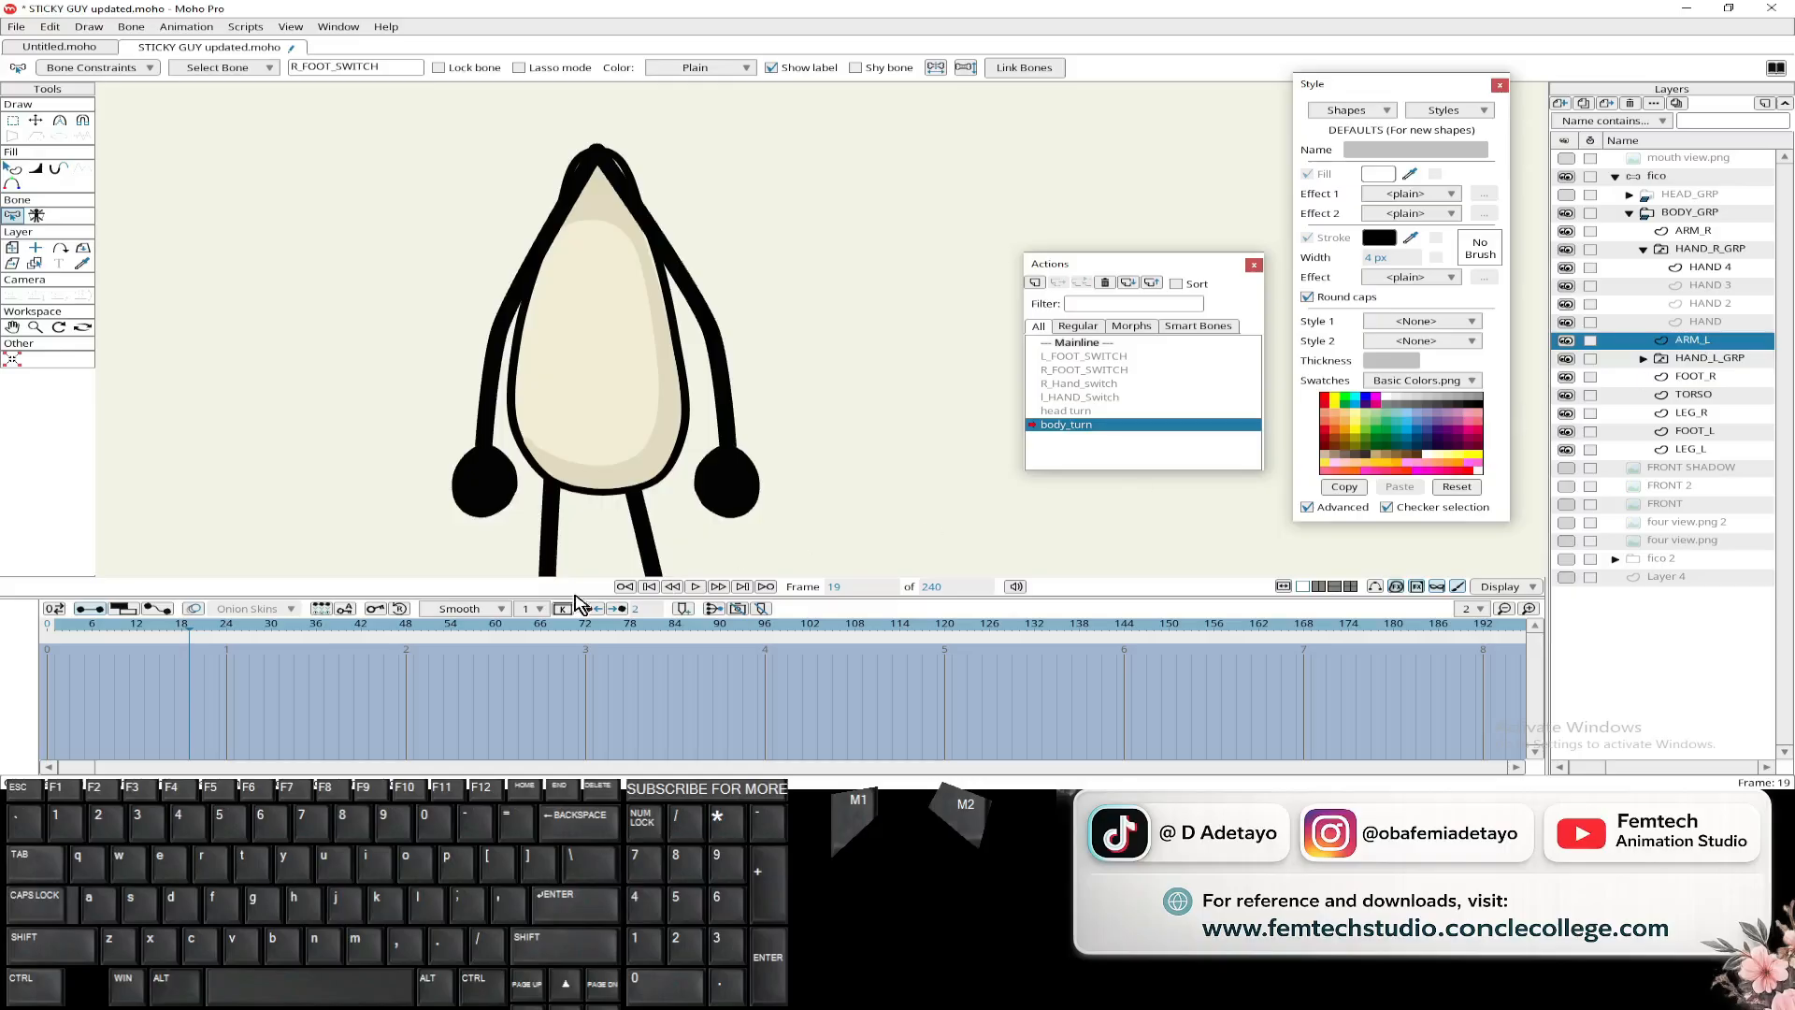
click(140, 642)
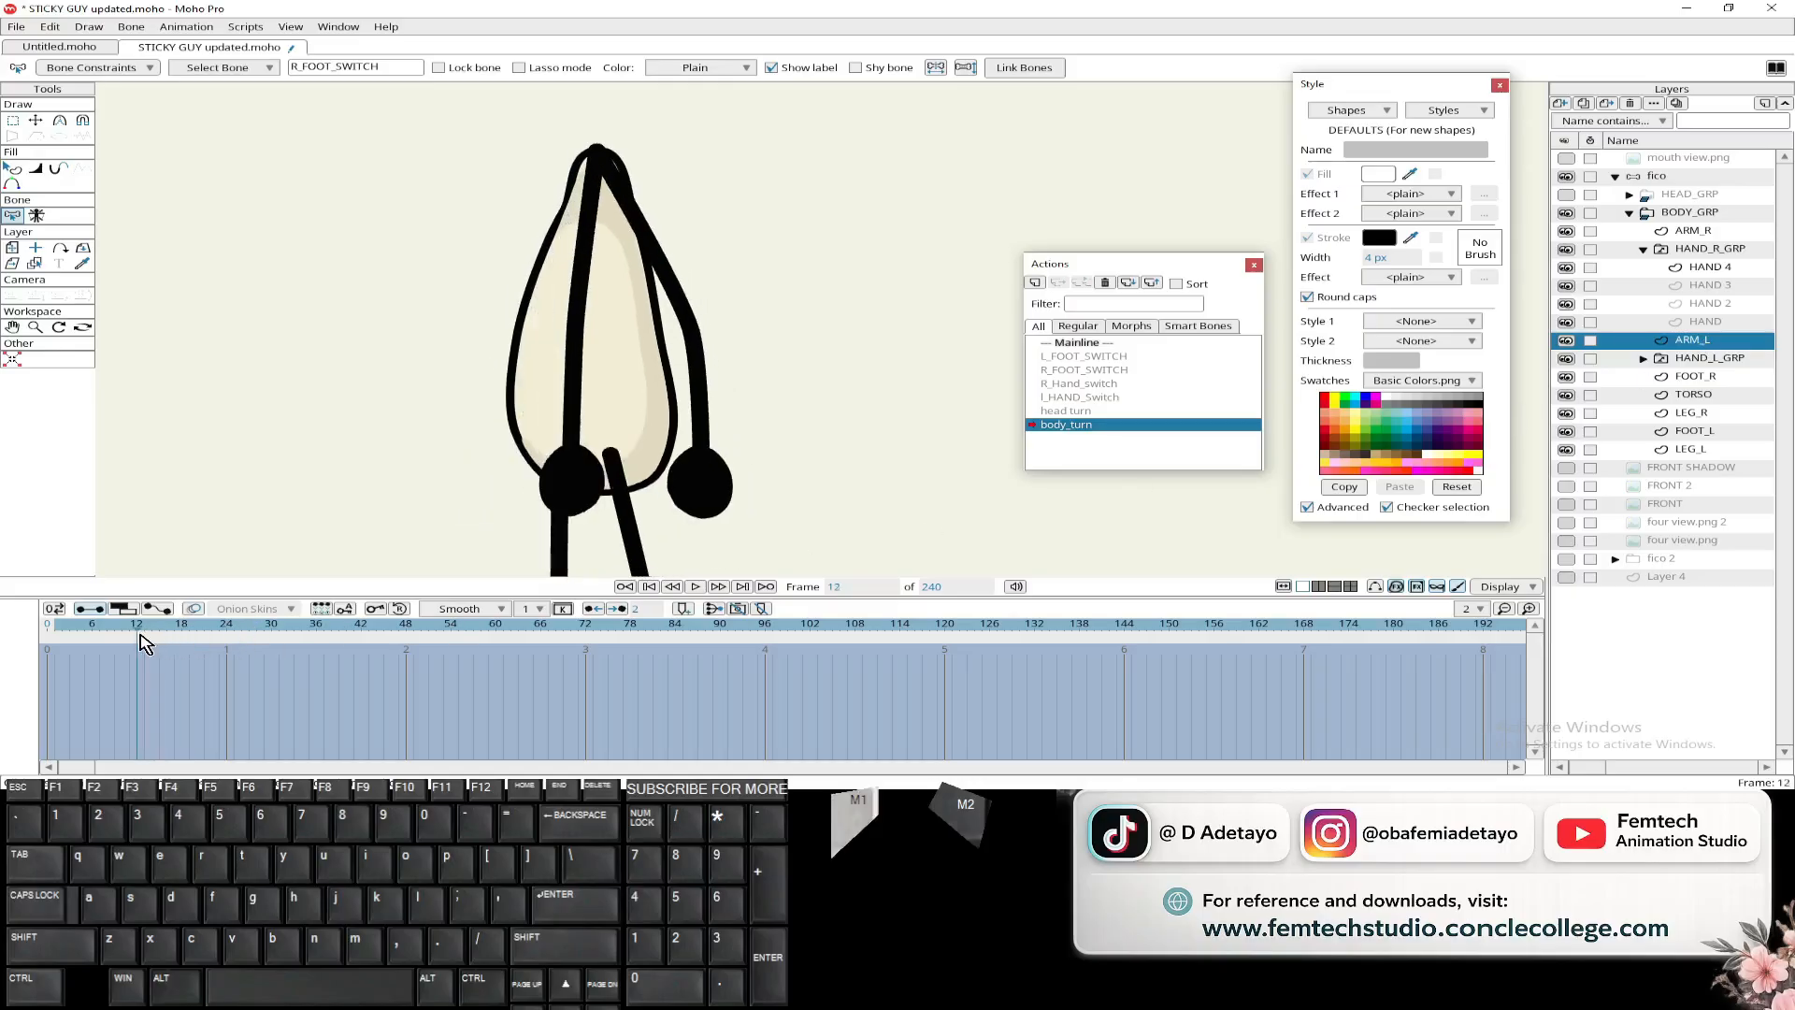
drag(1688, 350, 1703, 425)
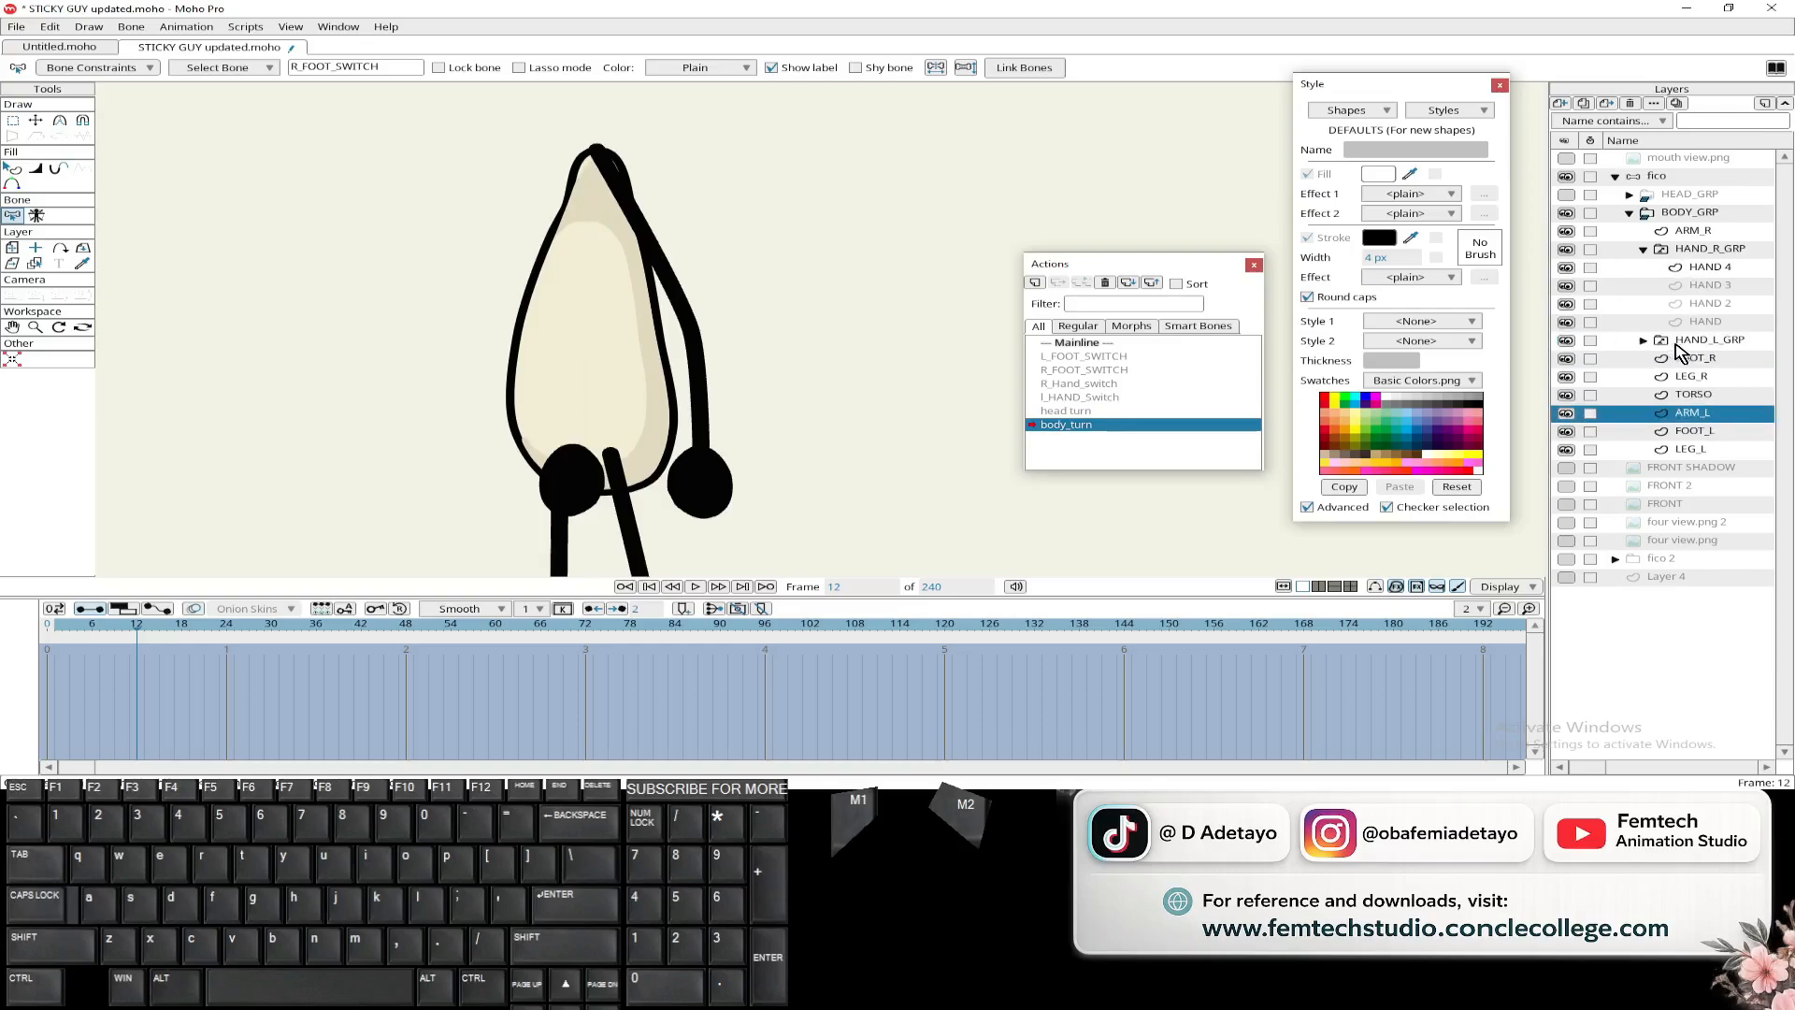
drag(1694, 351, 1703, 411)
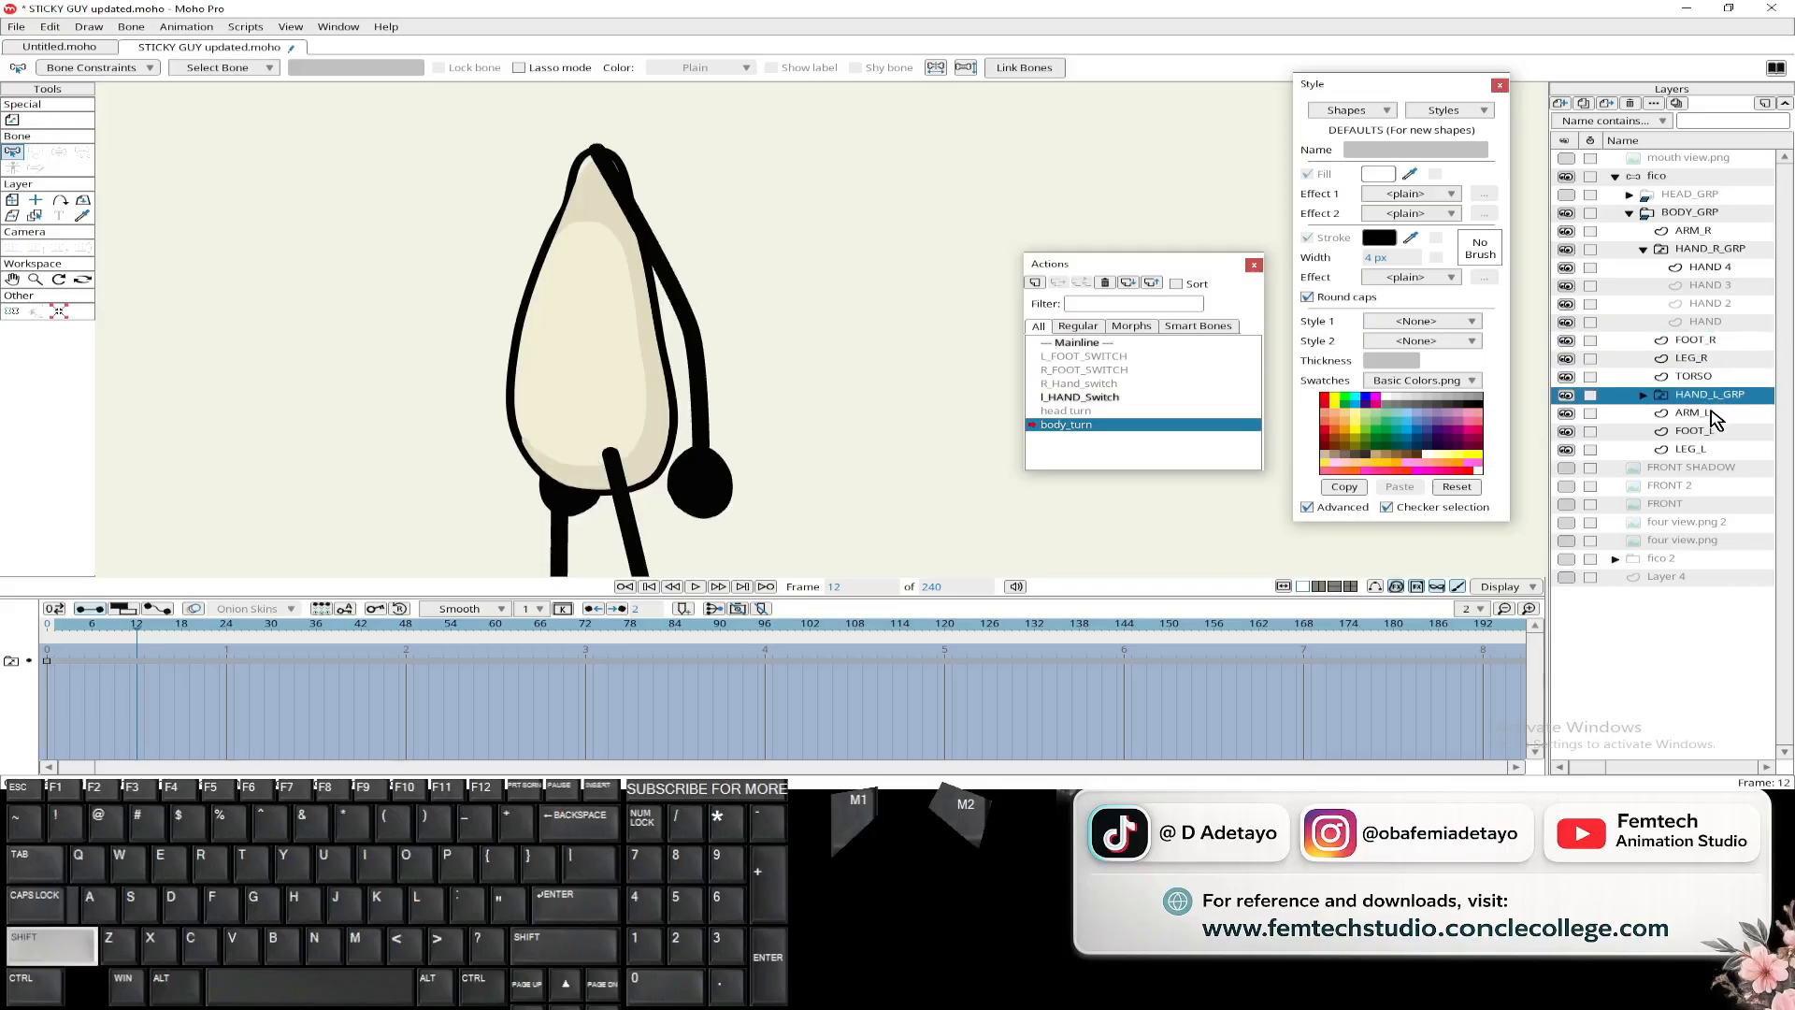
shift+click(1717, 415)
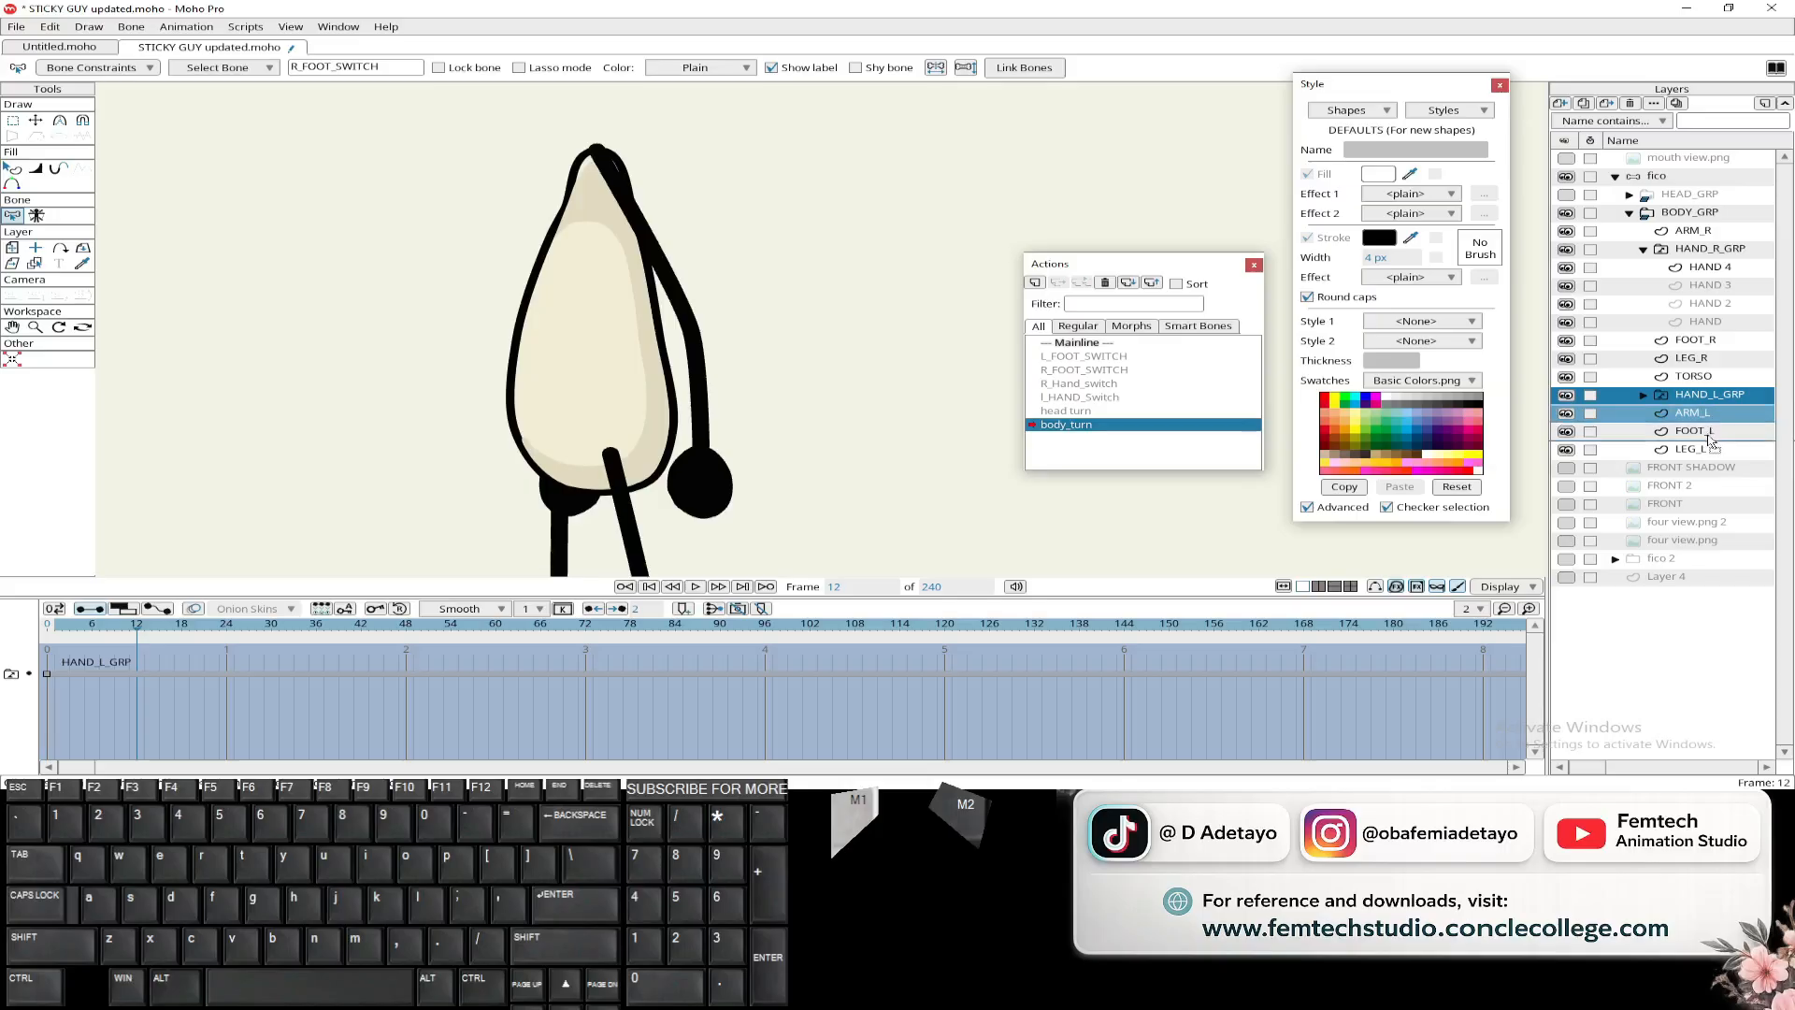
drag(1705, 456, 1703, 459)
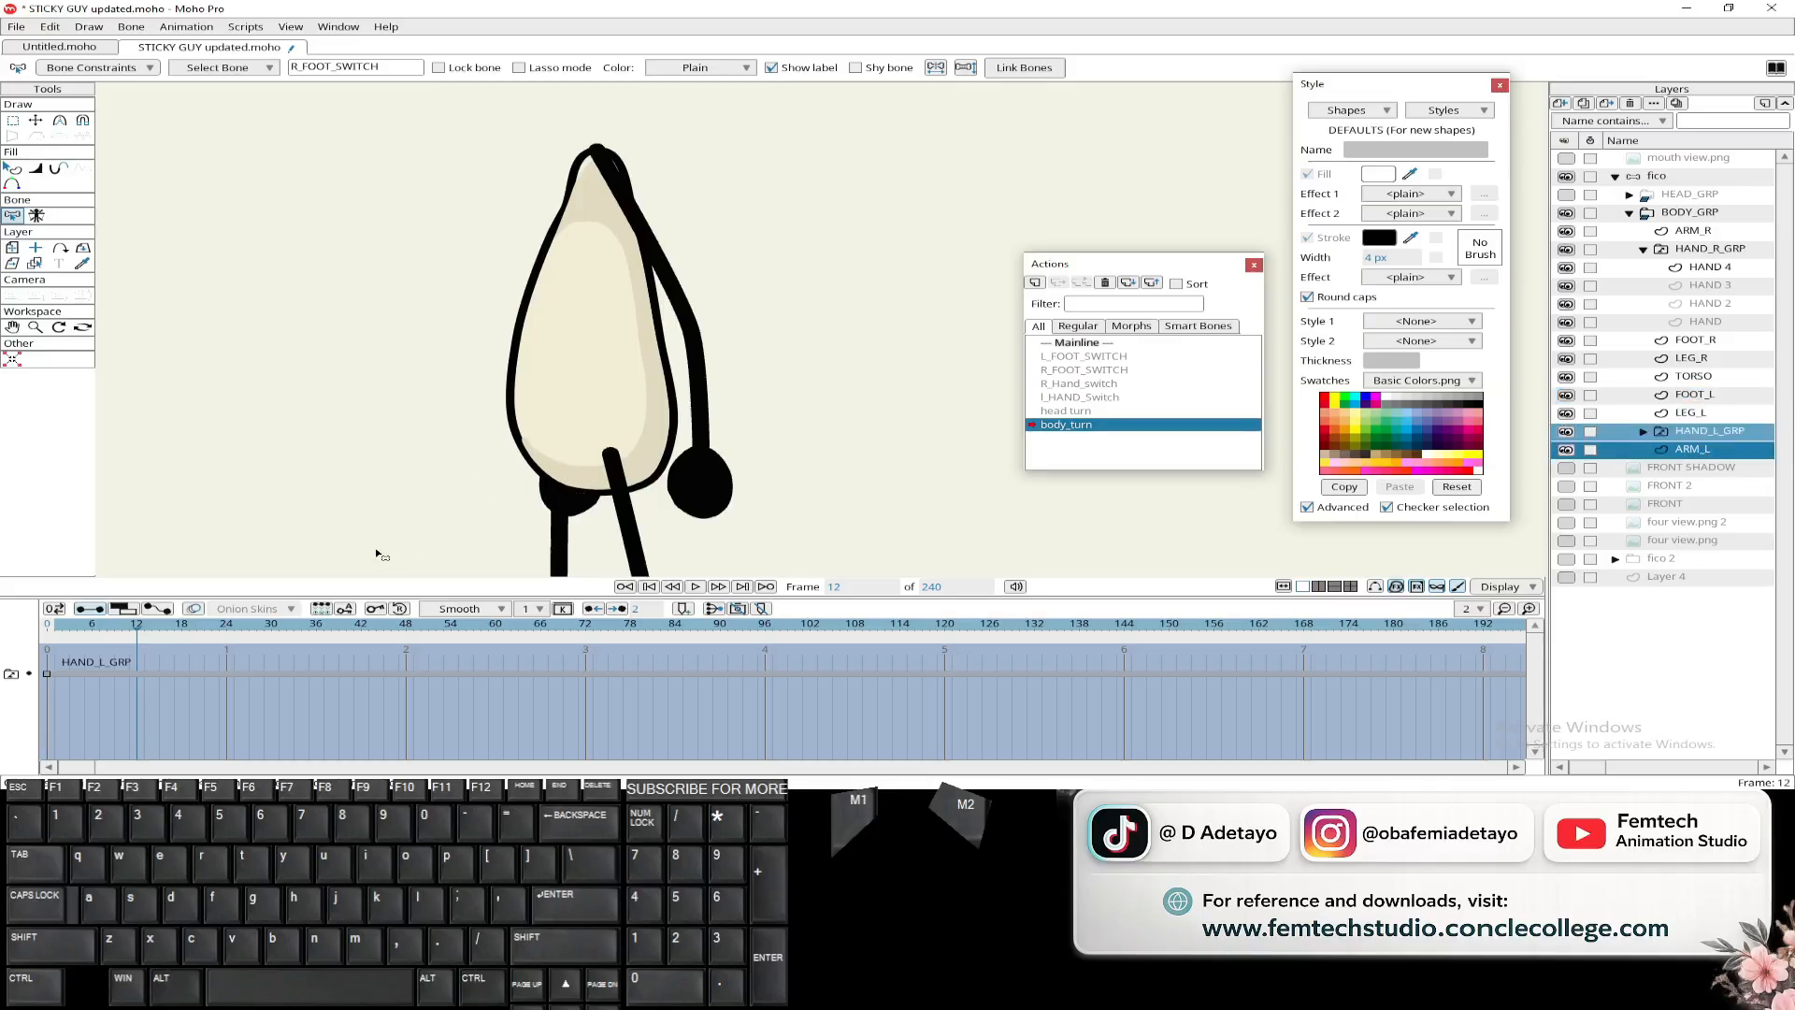
- Move ARM_L and HAND_L_GRP below LEG_L in BODY_GRP at frames 24 and 2 of the body_turn action
drag(137, 634, 228, 645)
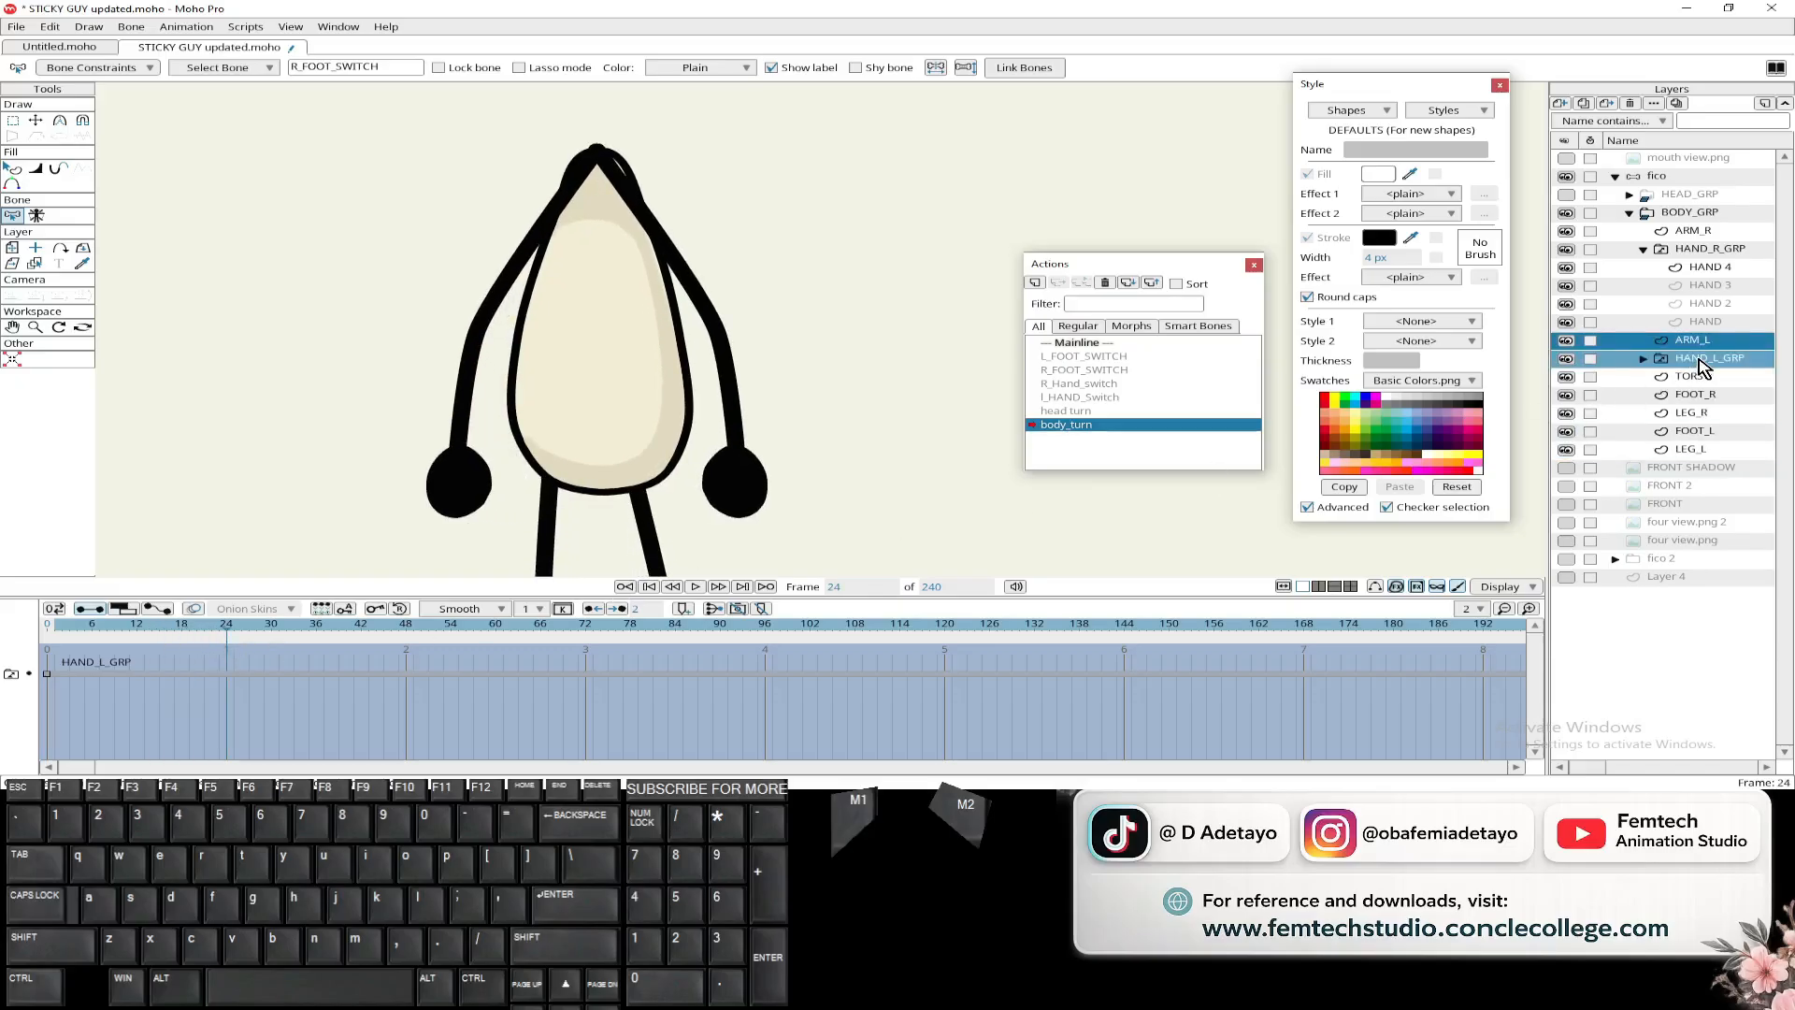
drag(1706, 367, 1714, 465)
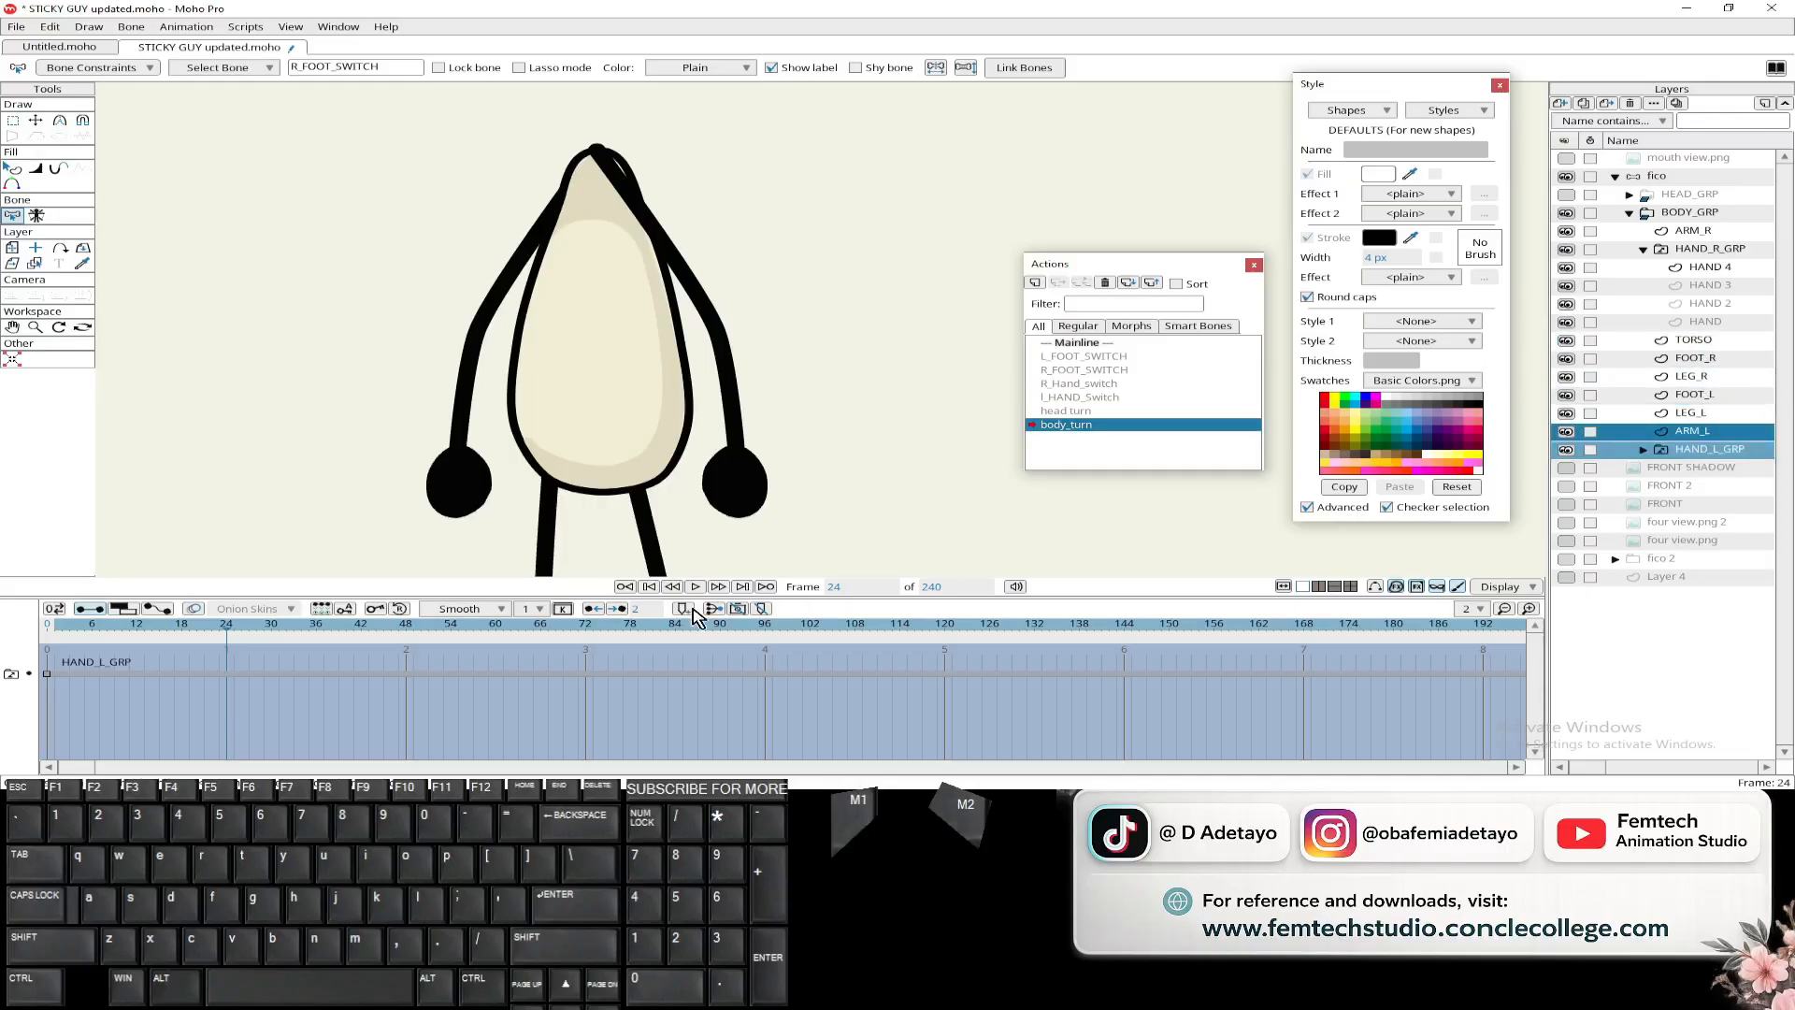
drag(227, 634, 62, 643)
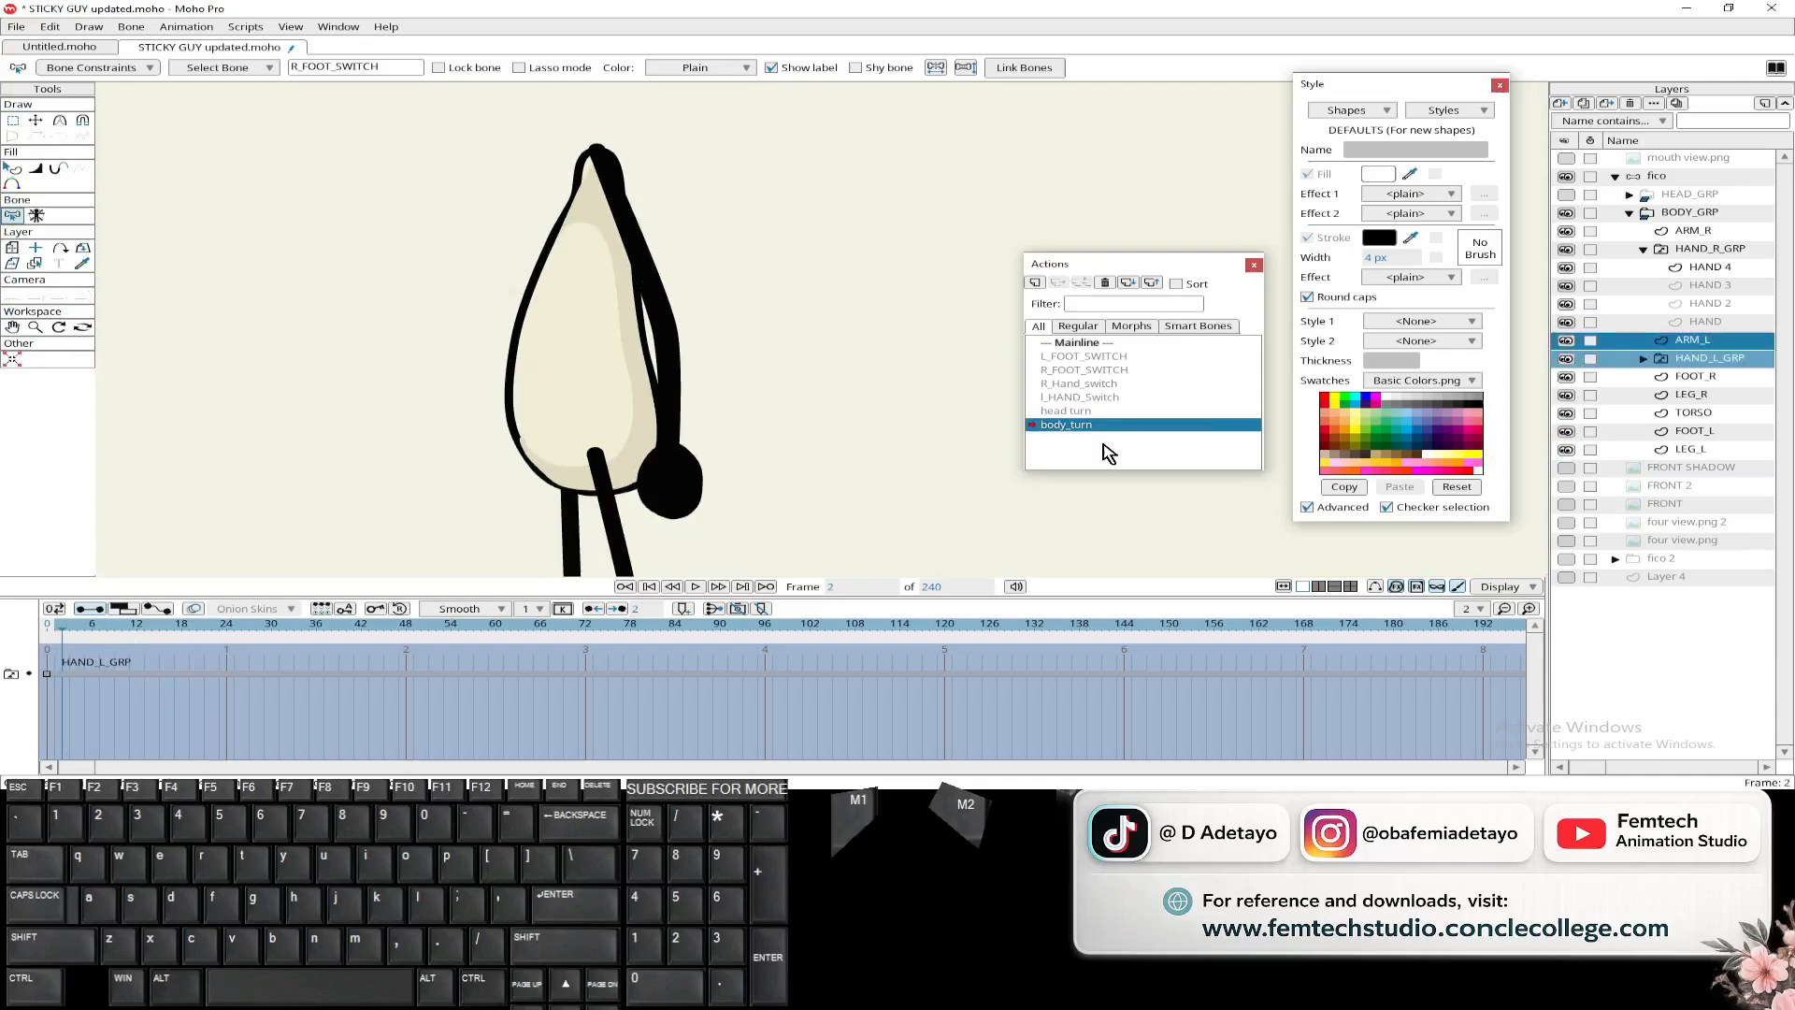
drag(1694, 366, 1711, 465)
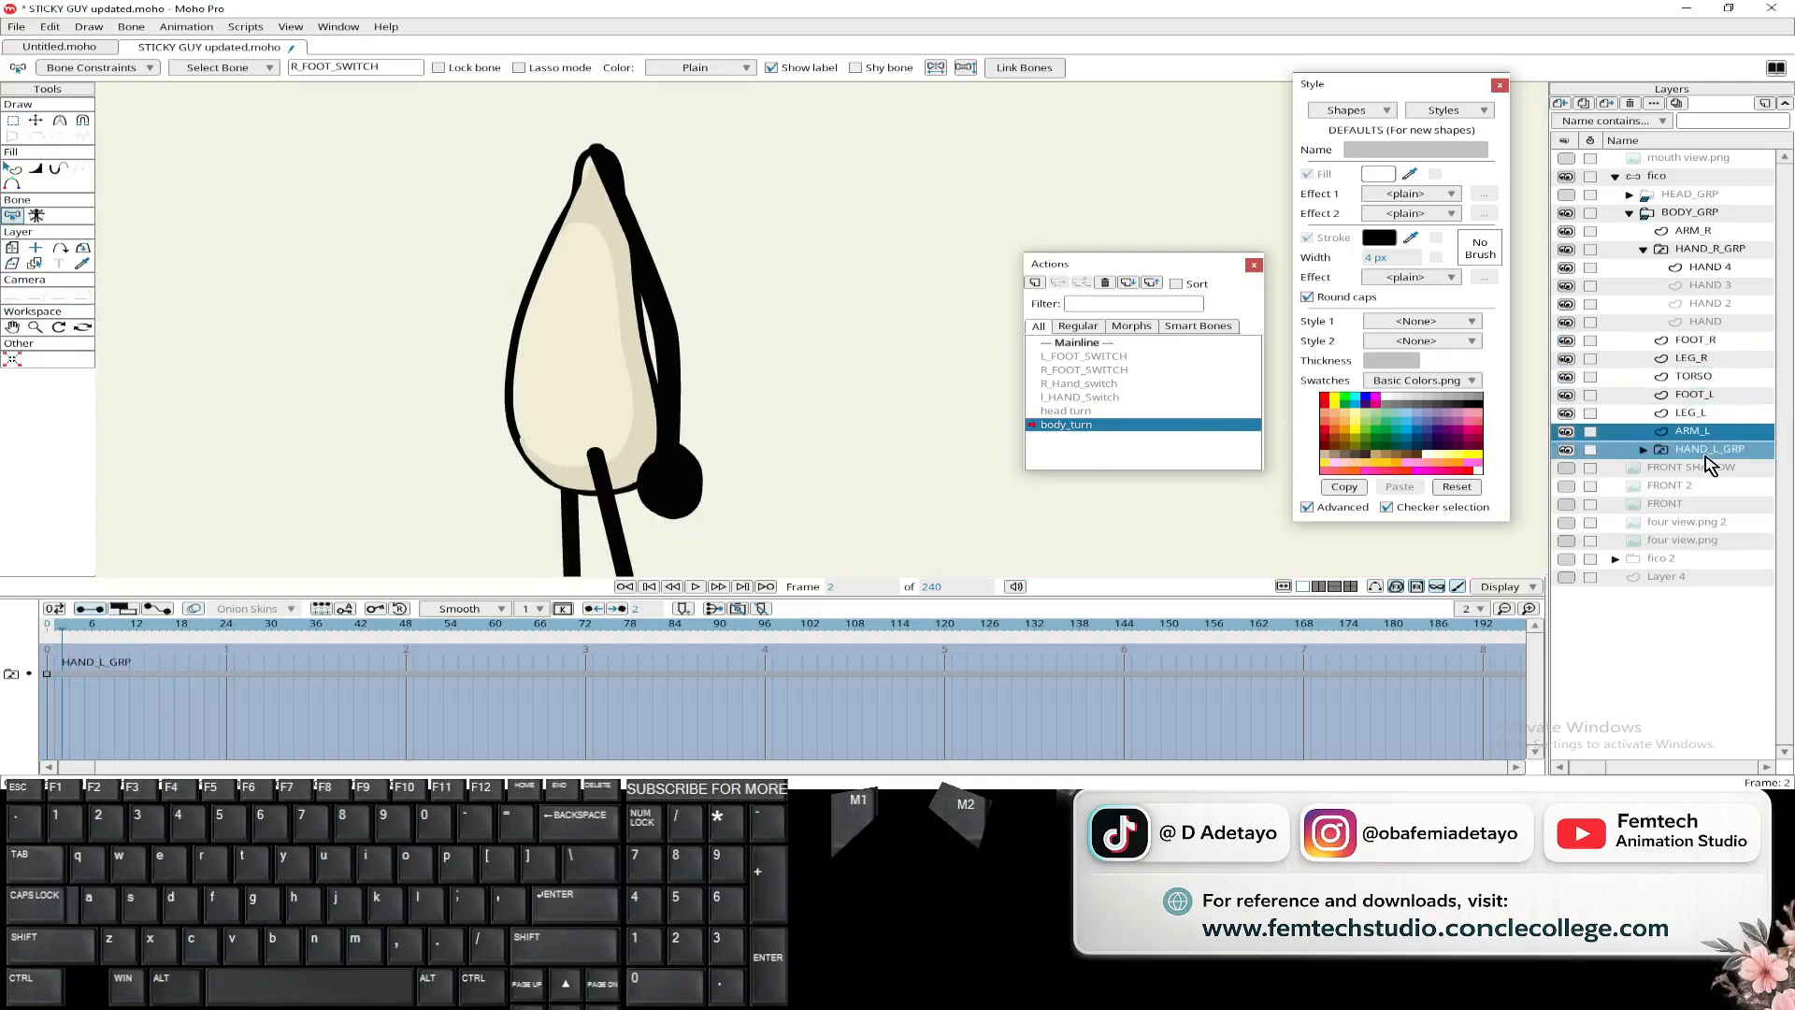
- Move ARM_L and HAND_L_GRP to the bottom of BODY_GRP at frames 6 and 13, and restack both within the group at frame 5
drag(60, 642, 92, 636)
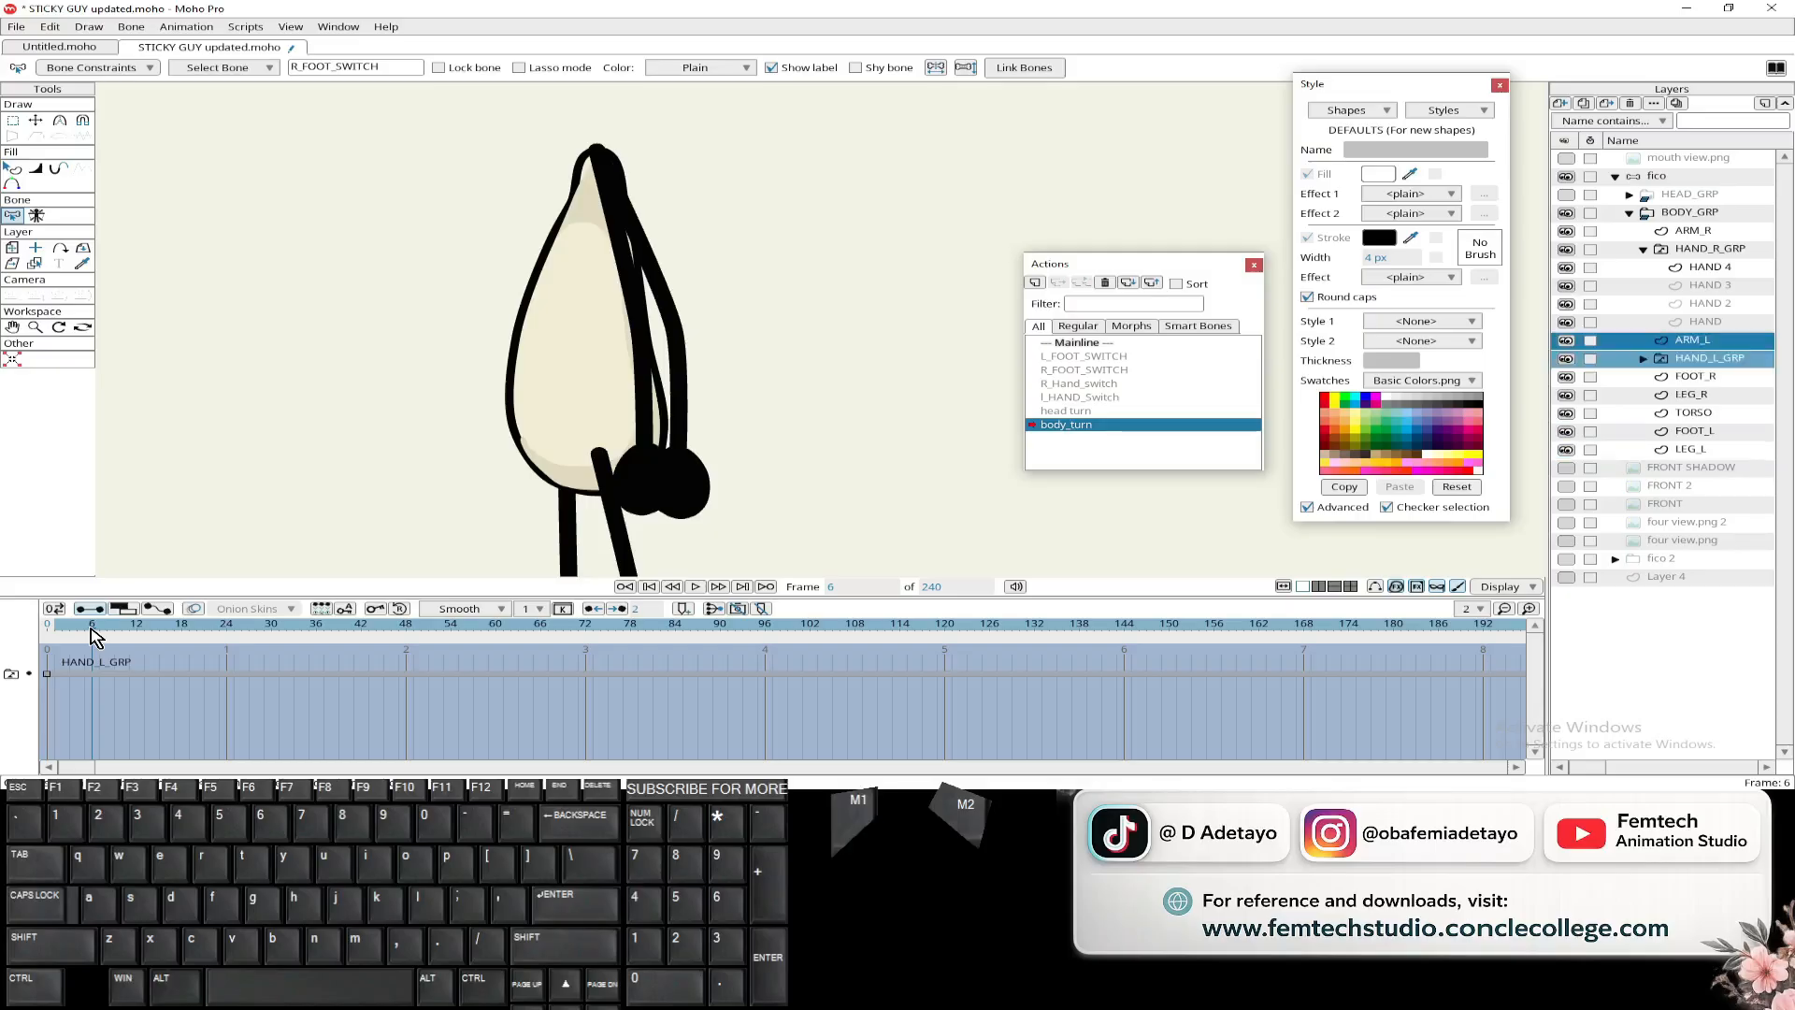
drag(1699, 363, 1708, 465)
drag(103, 639, 147, 635)
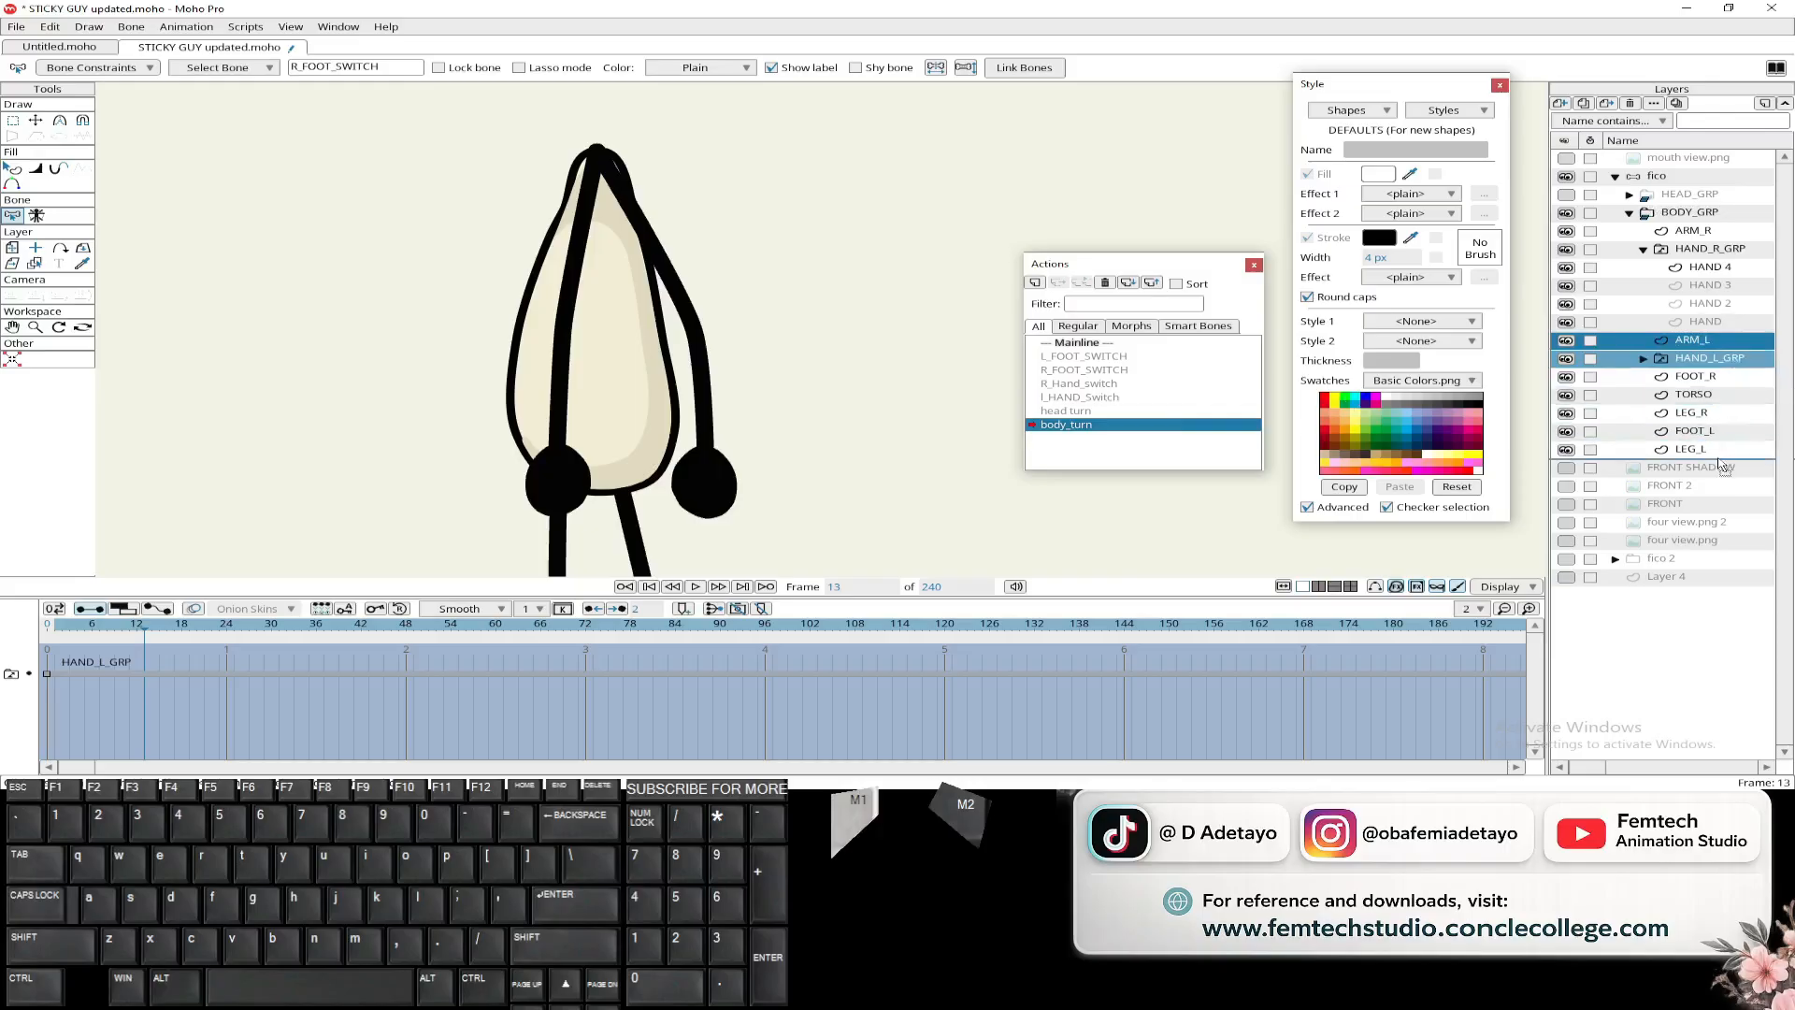
drag(155, 643, 86, 662)
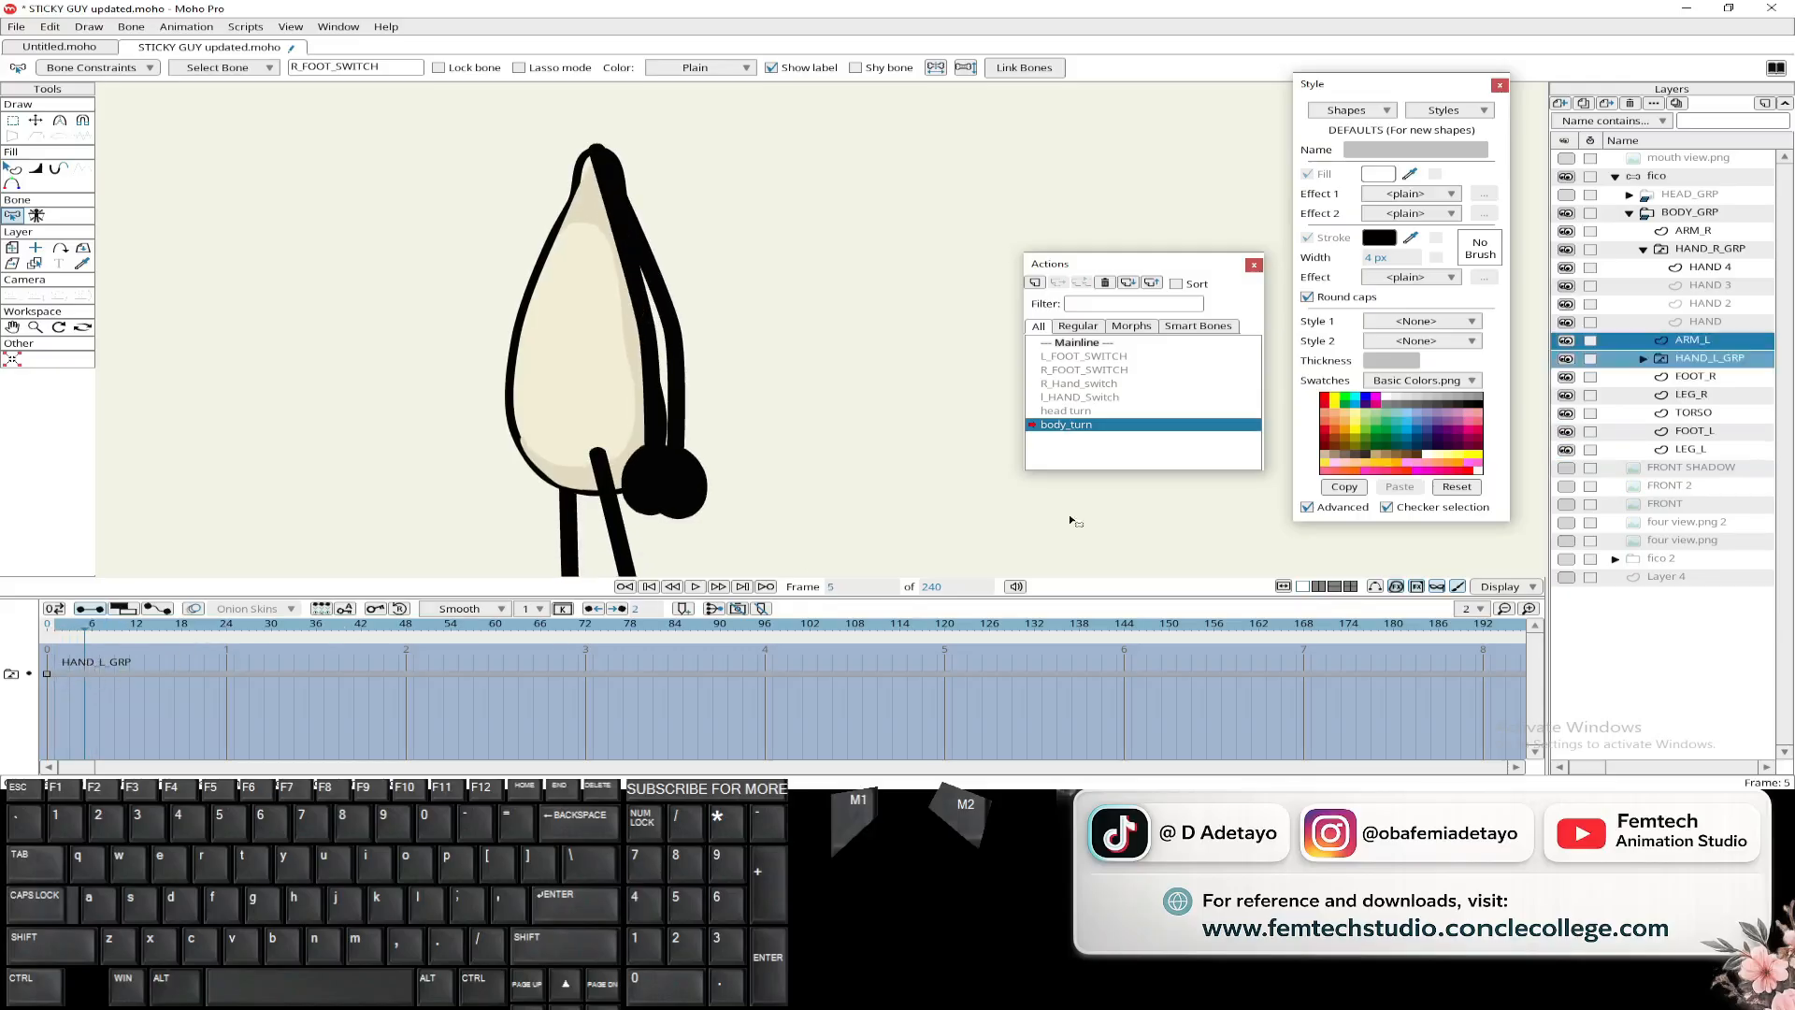
drag(1716, 371, 1723, 468)
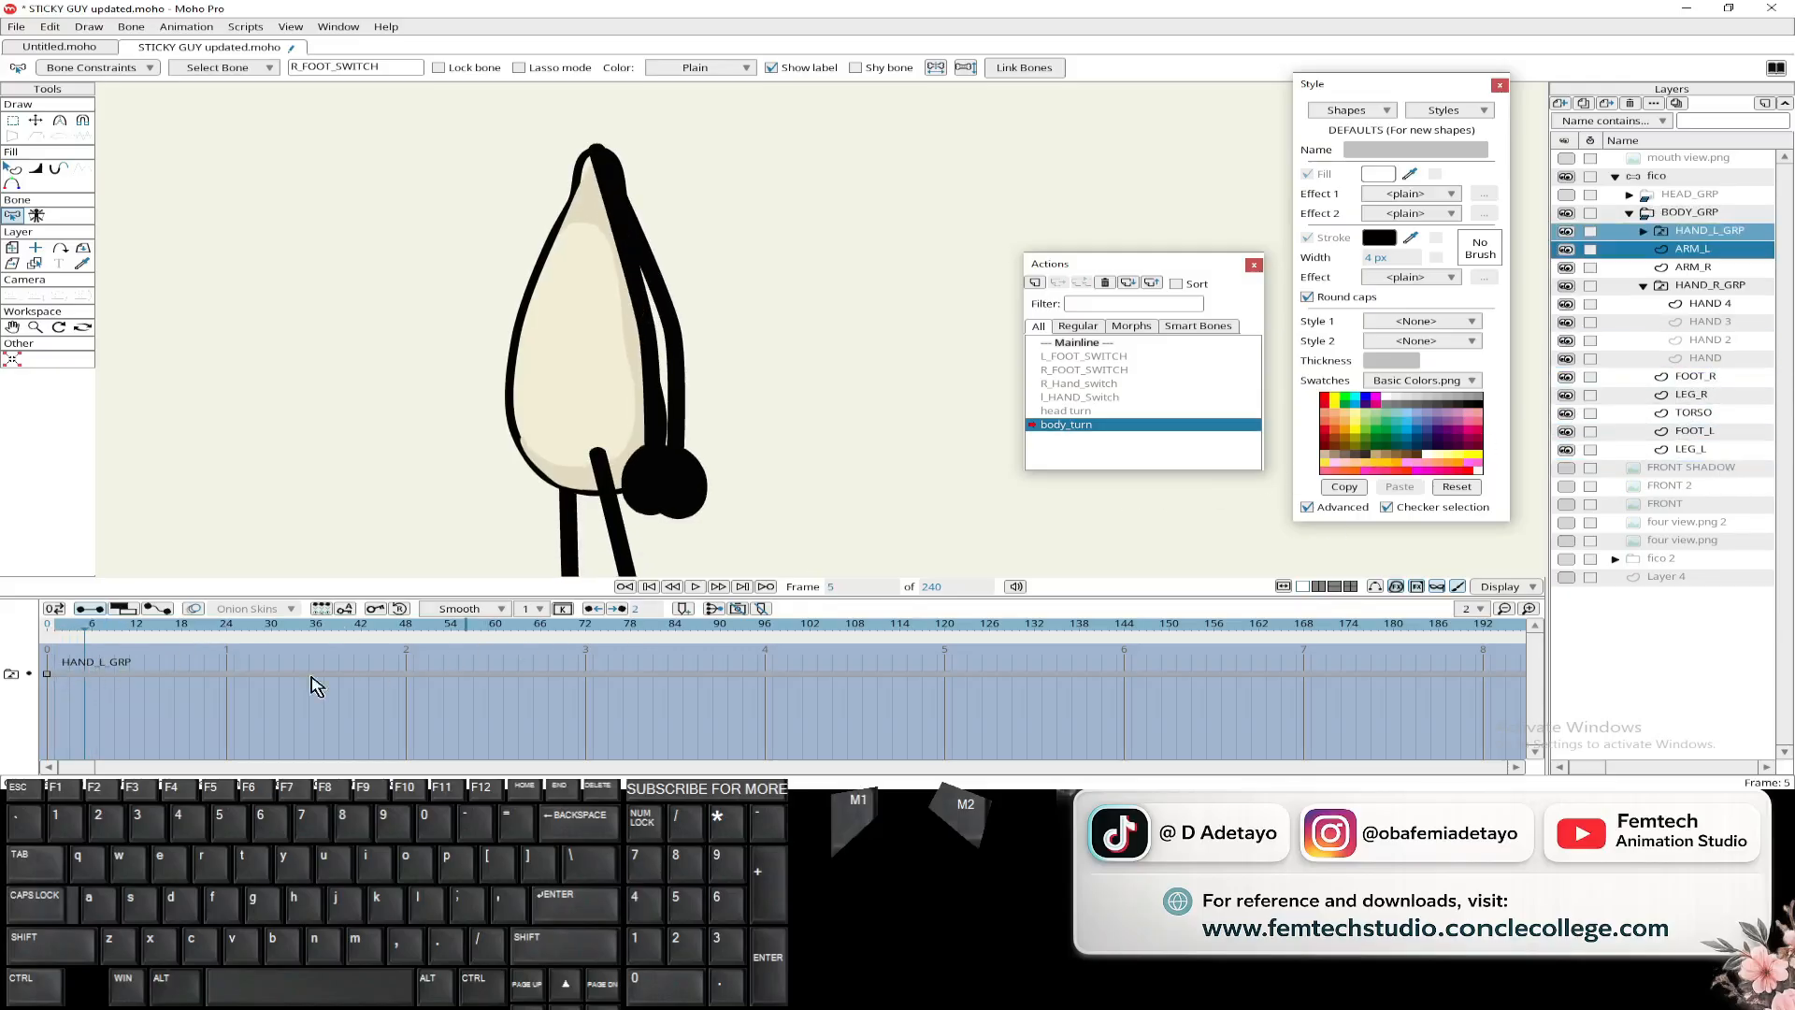
- Return the body_turn action to frame 0 and save the project
drag(87, 640, 33, 673)
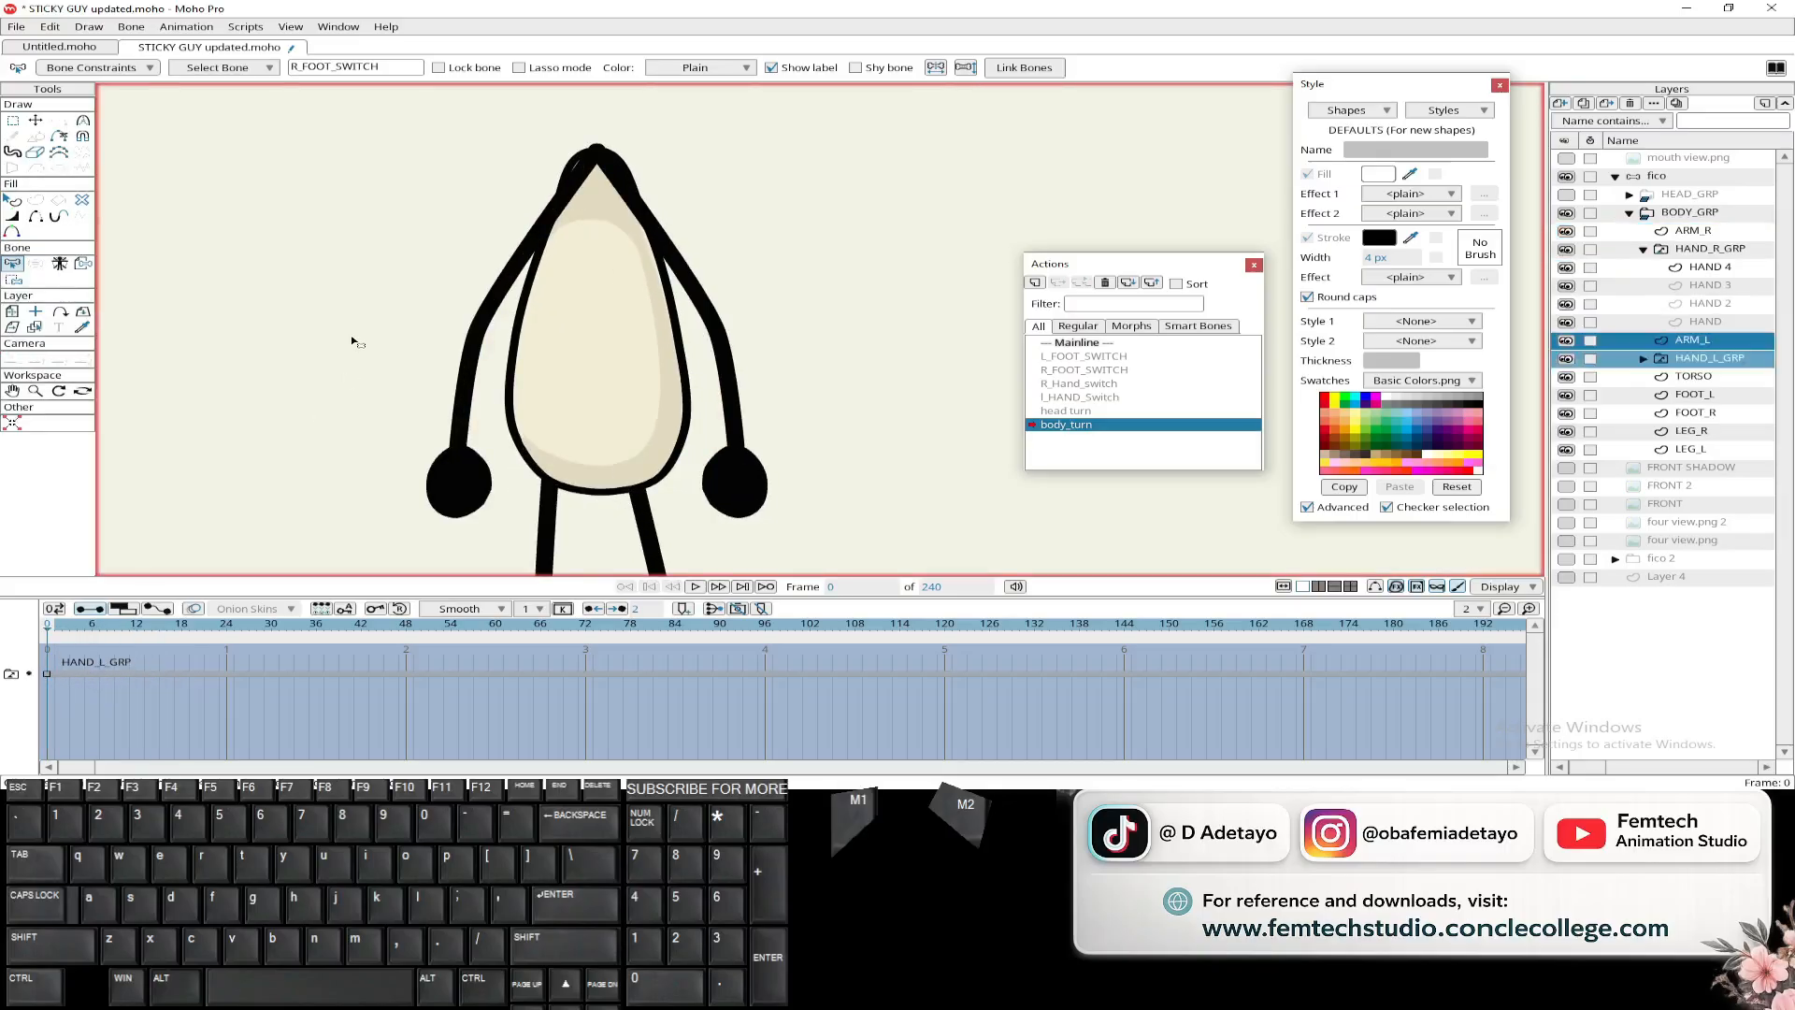
scroll(363, 347, down, 2)
drag(364, 348, 517, 359)
scroll(514, 360, down, 3)
key(ctrl+s)
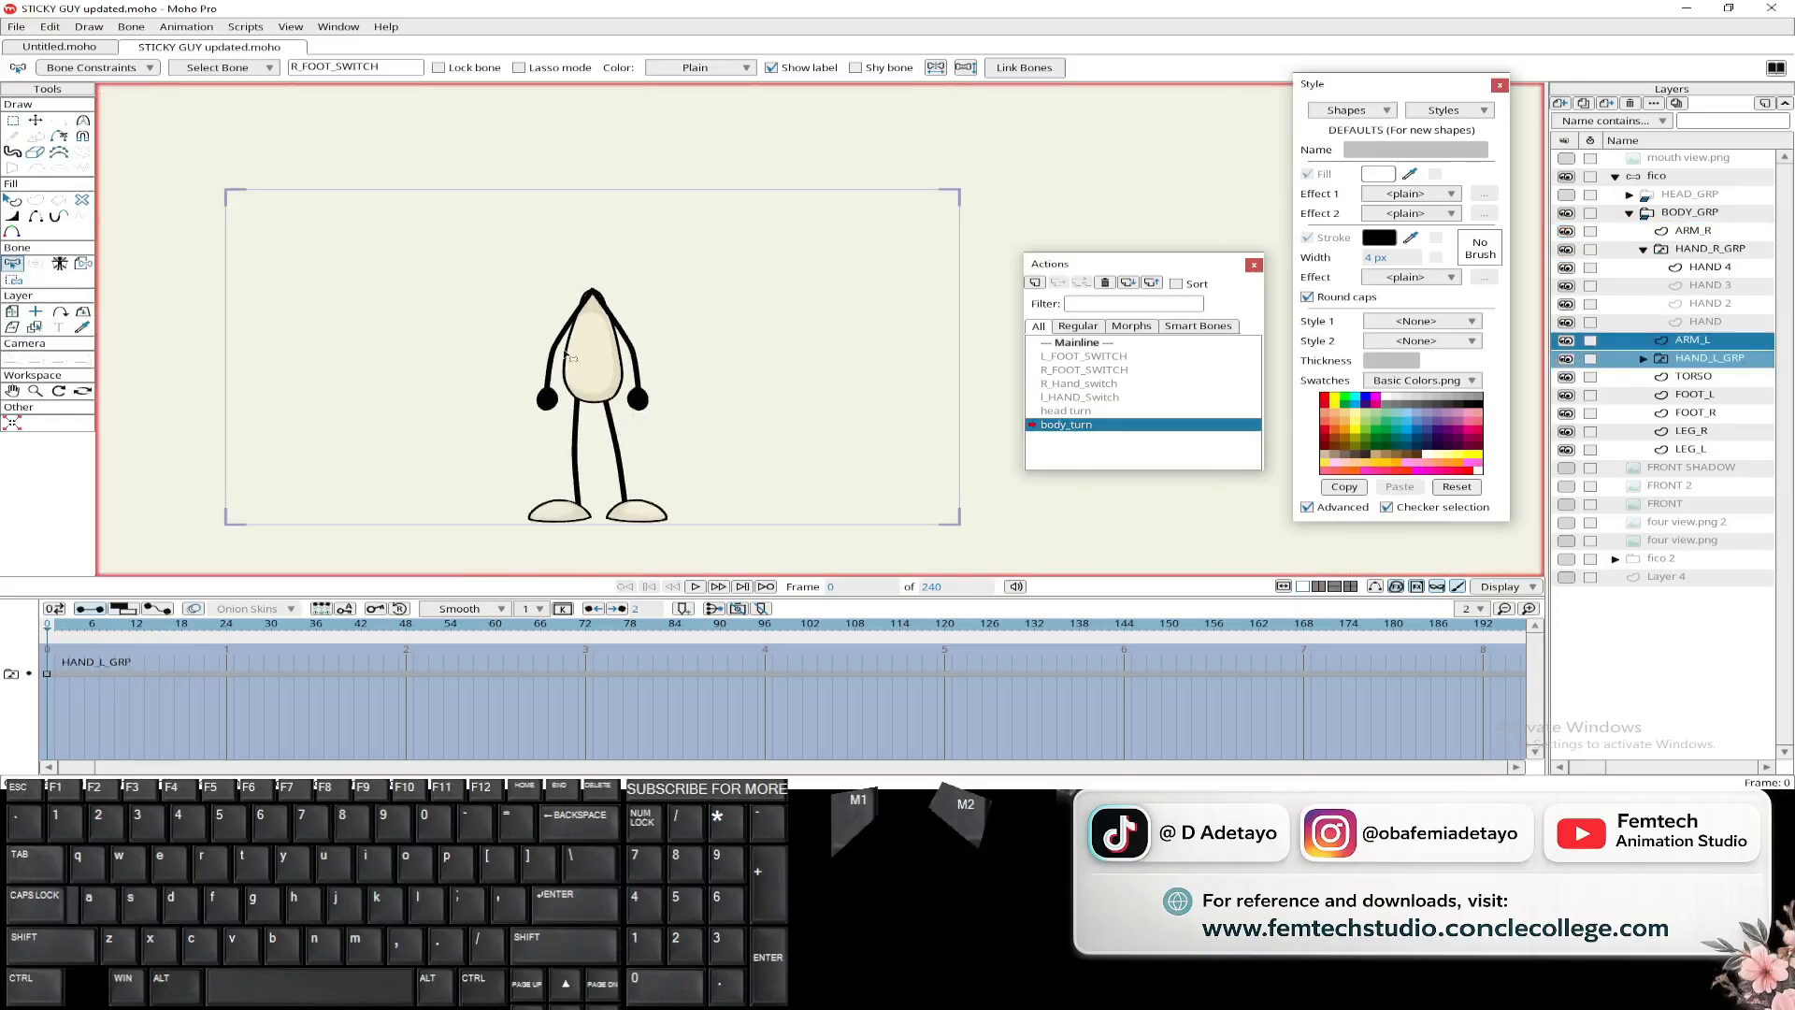
- Make HEAD_GRP visible and switch from the body_turn action back to the Mainline
scroll(625, 316, up, 3)
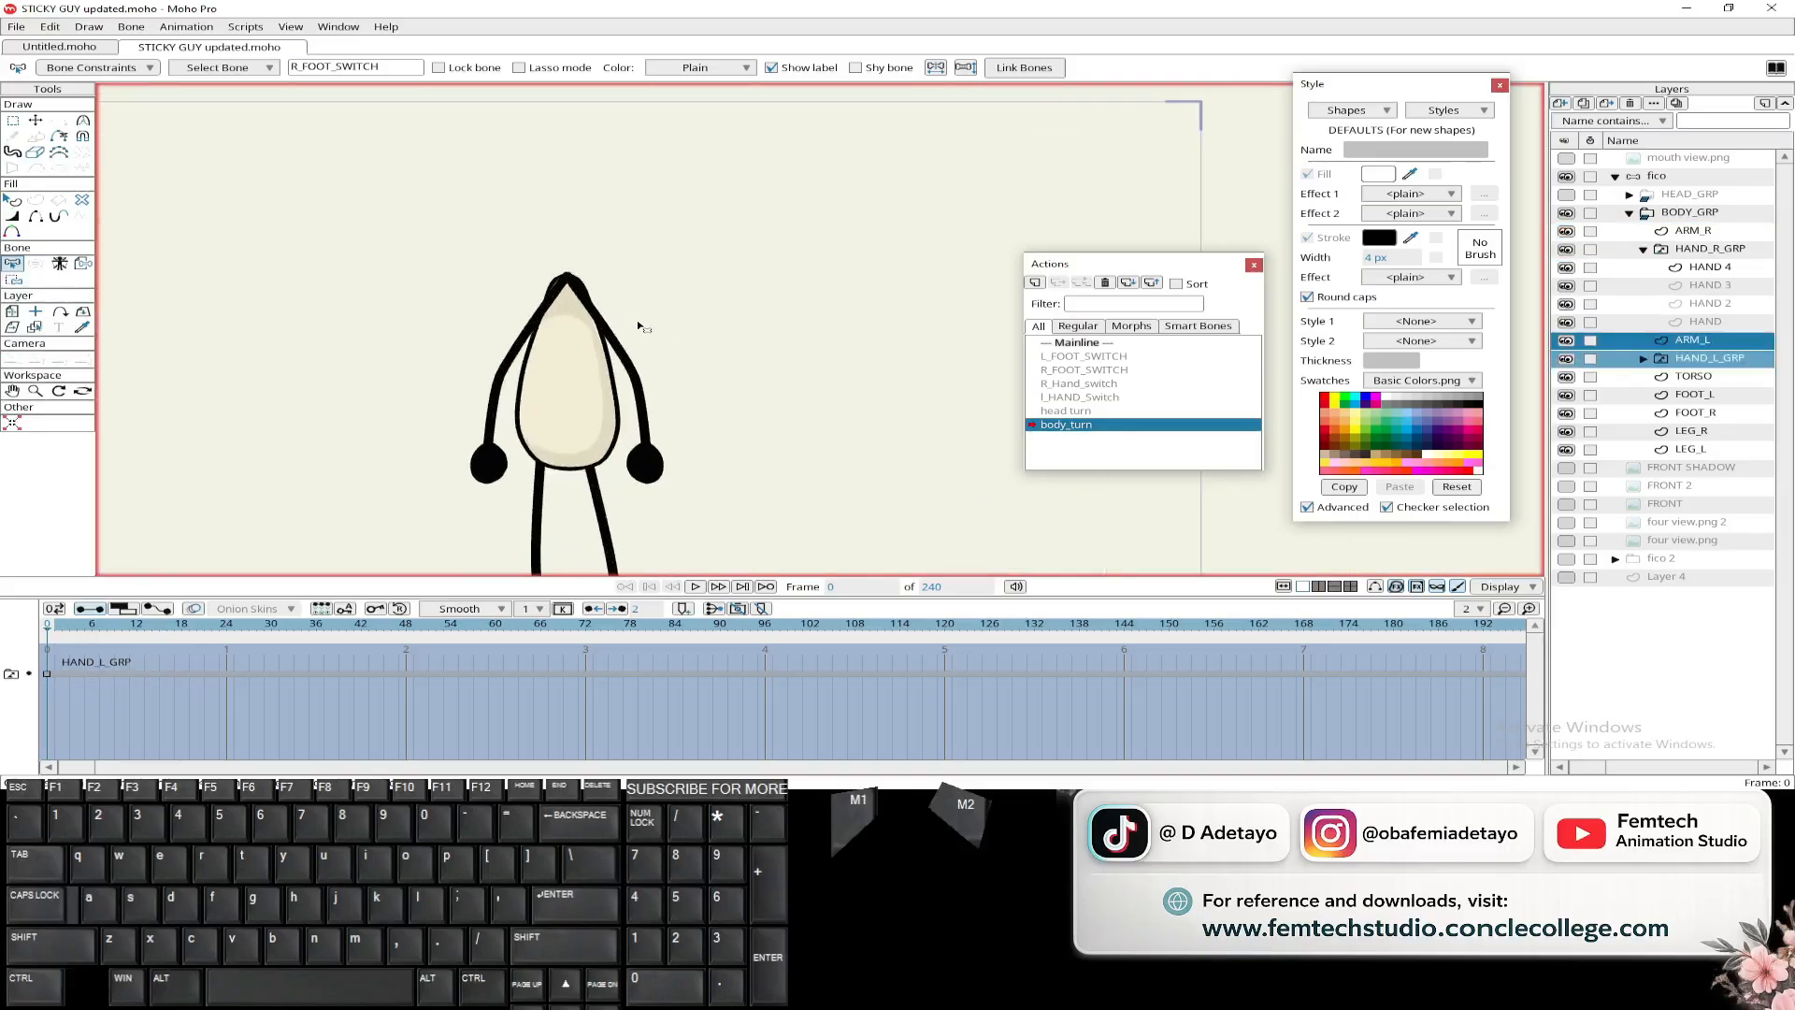
click(1569, 195)
scroll(617, 476, down, 4)
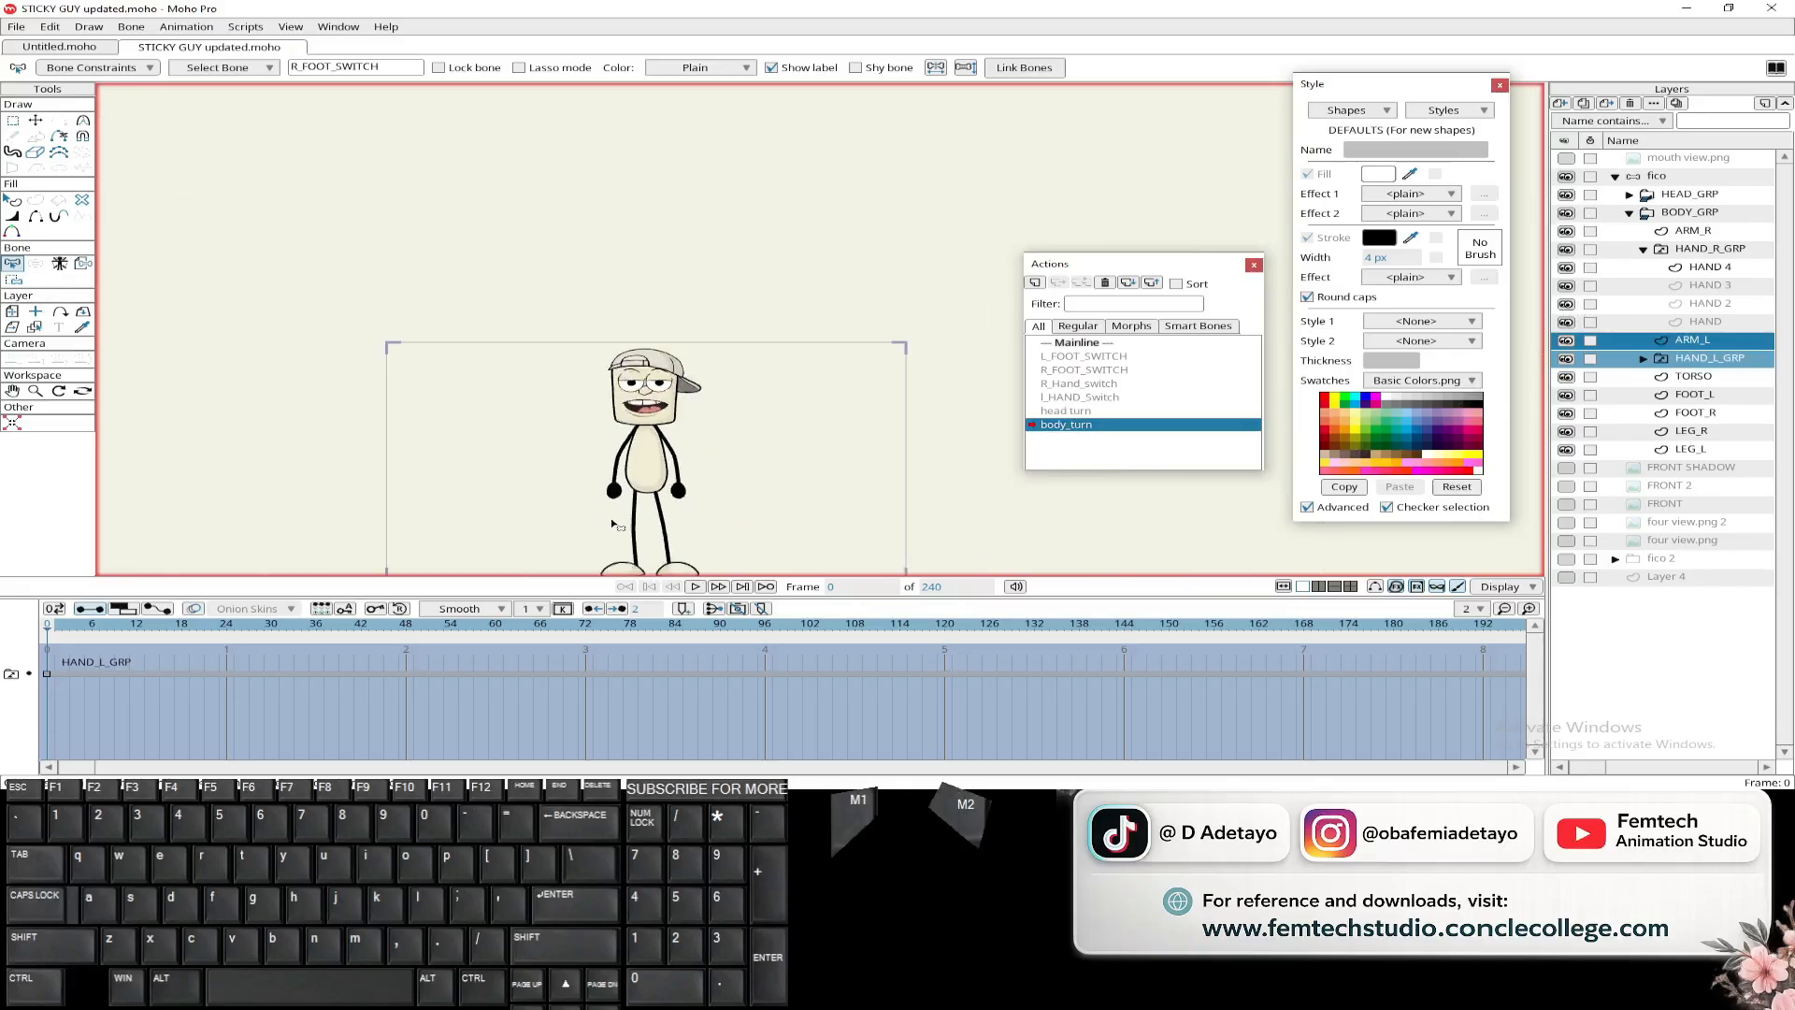
click(1087, 346)
- In the fico bone layer at frame 1, rotate the head turn and body_turn bones to face the character sideways, with body_turn at 183.5°
click(1656, 177)
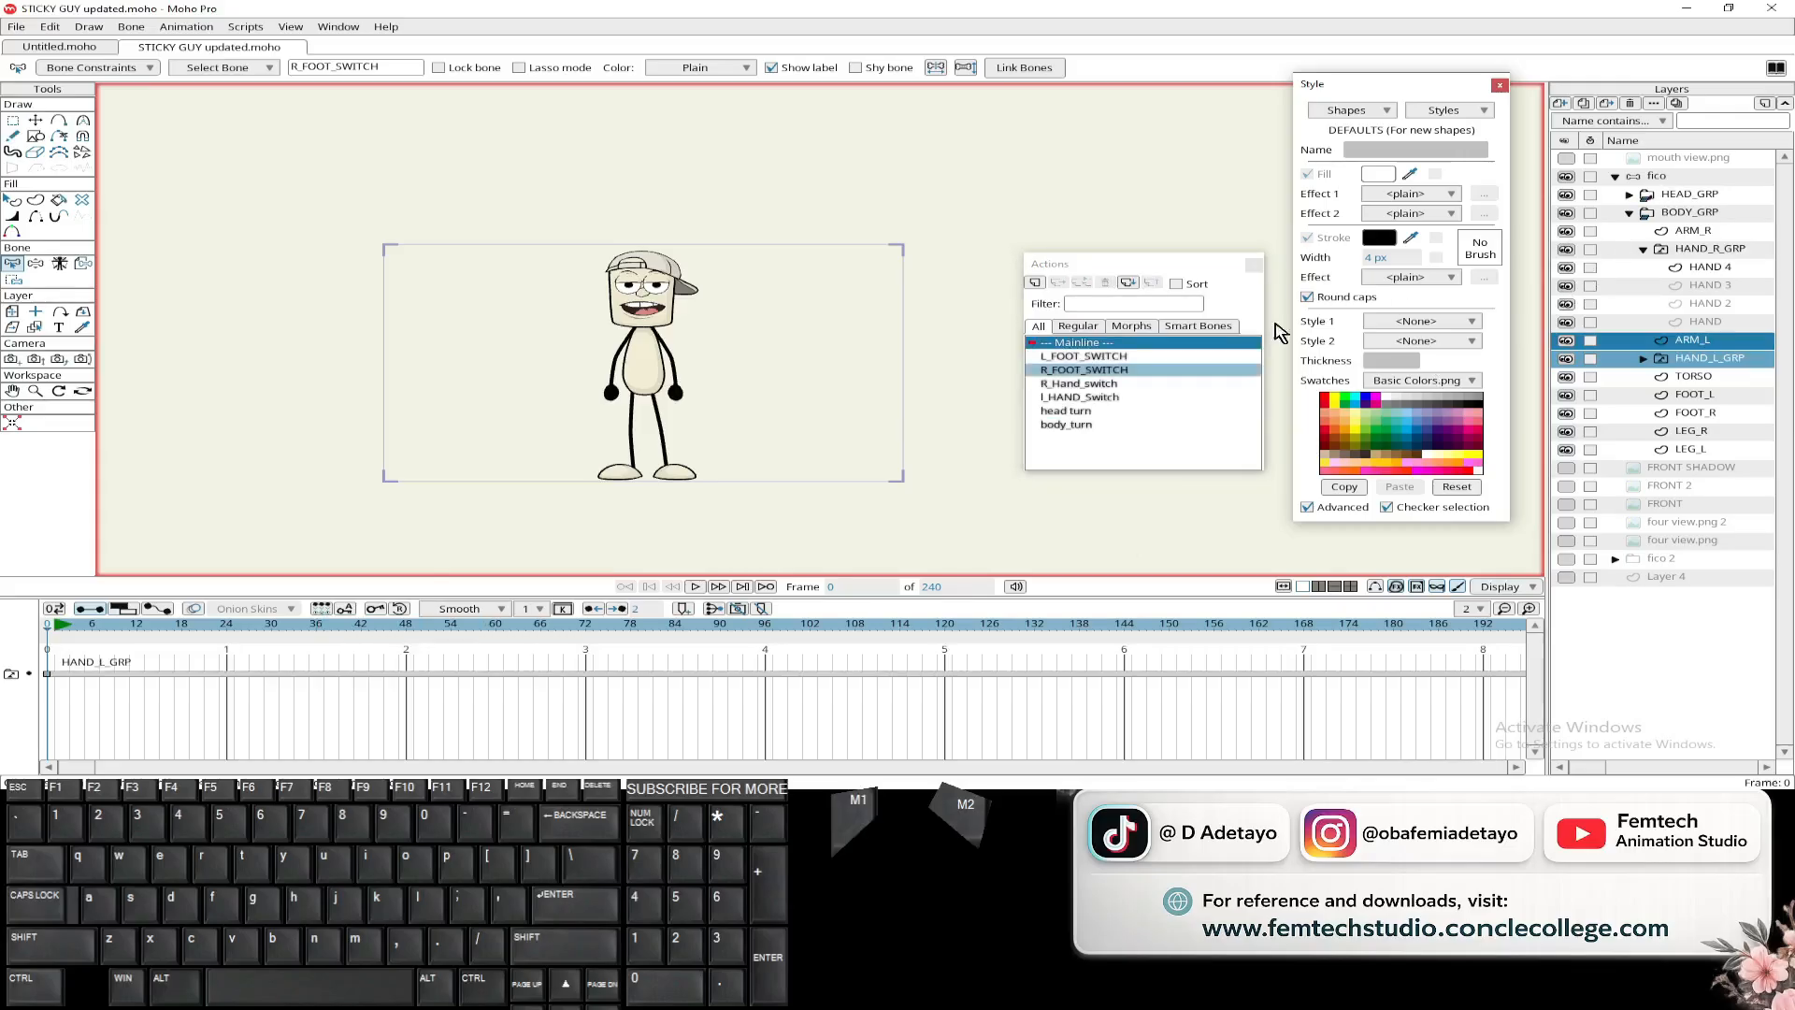
click(1373, 589)
scroll(731, 432, up, 4)
drag(735, 413, 682, 404)
click(719, 586)
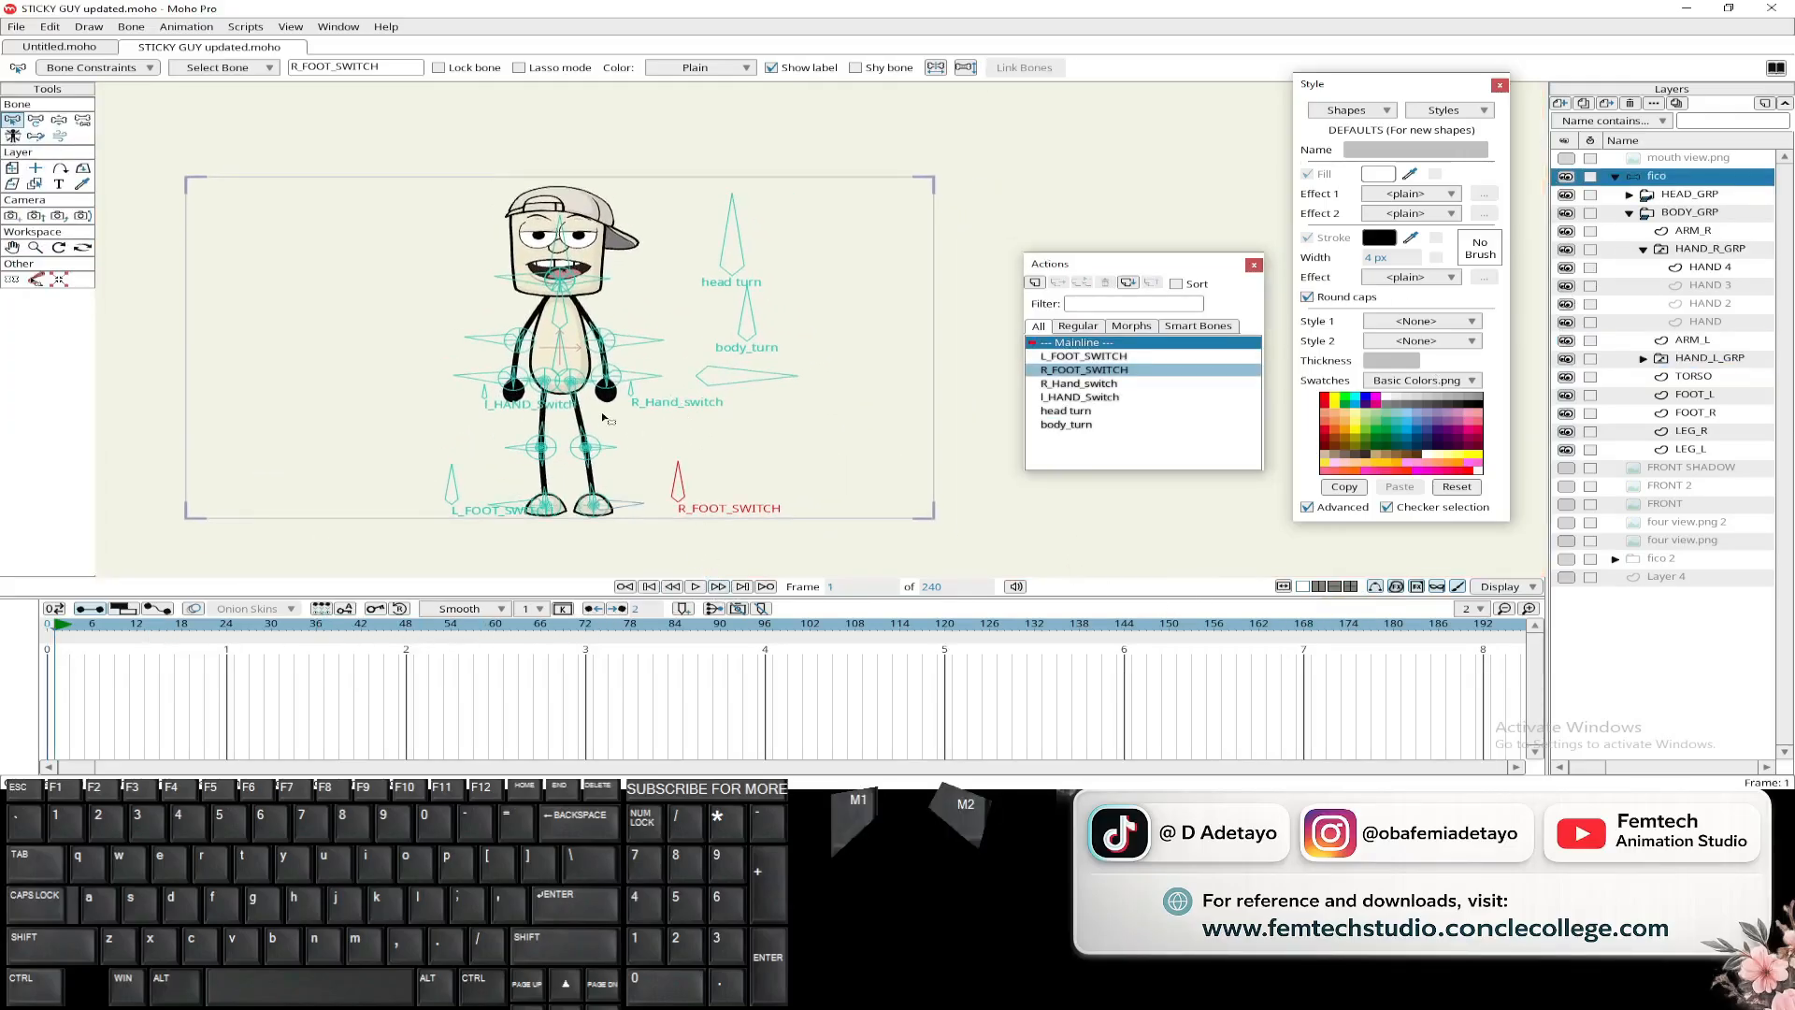
click(35, 120)
drag(734, 245, 683, 359)
scroll(515, 255, up, 4)
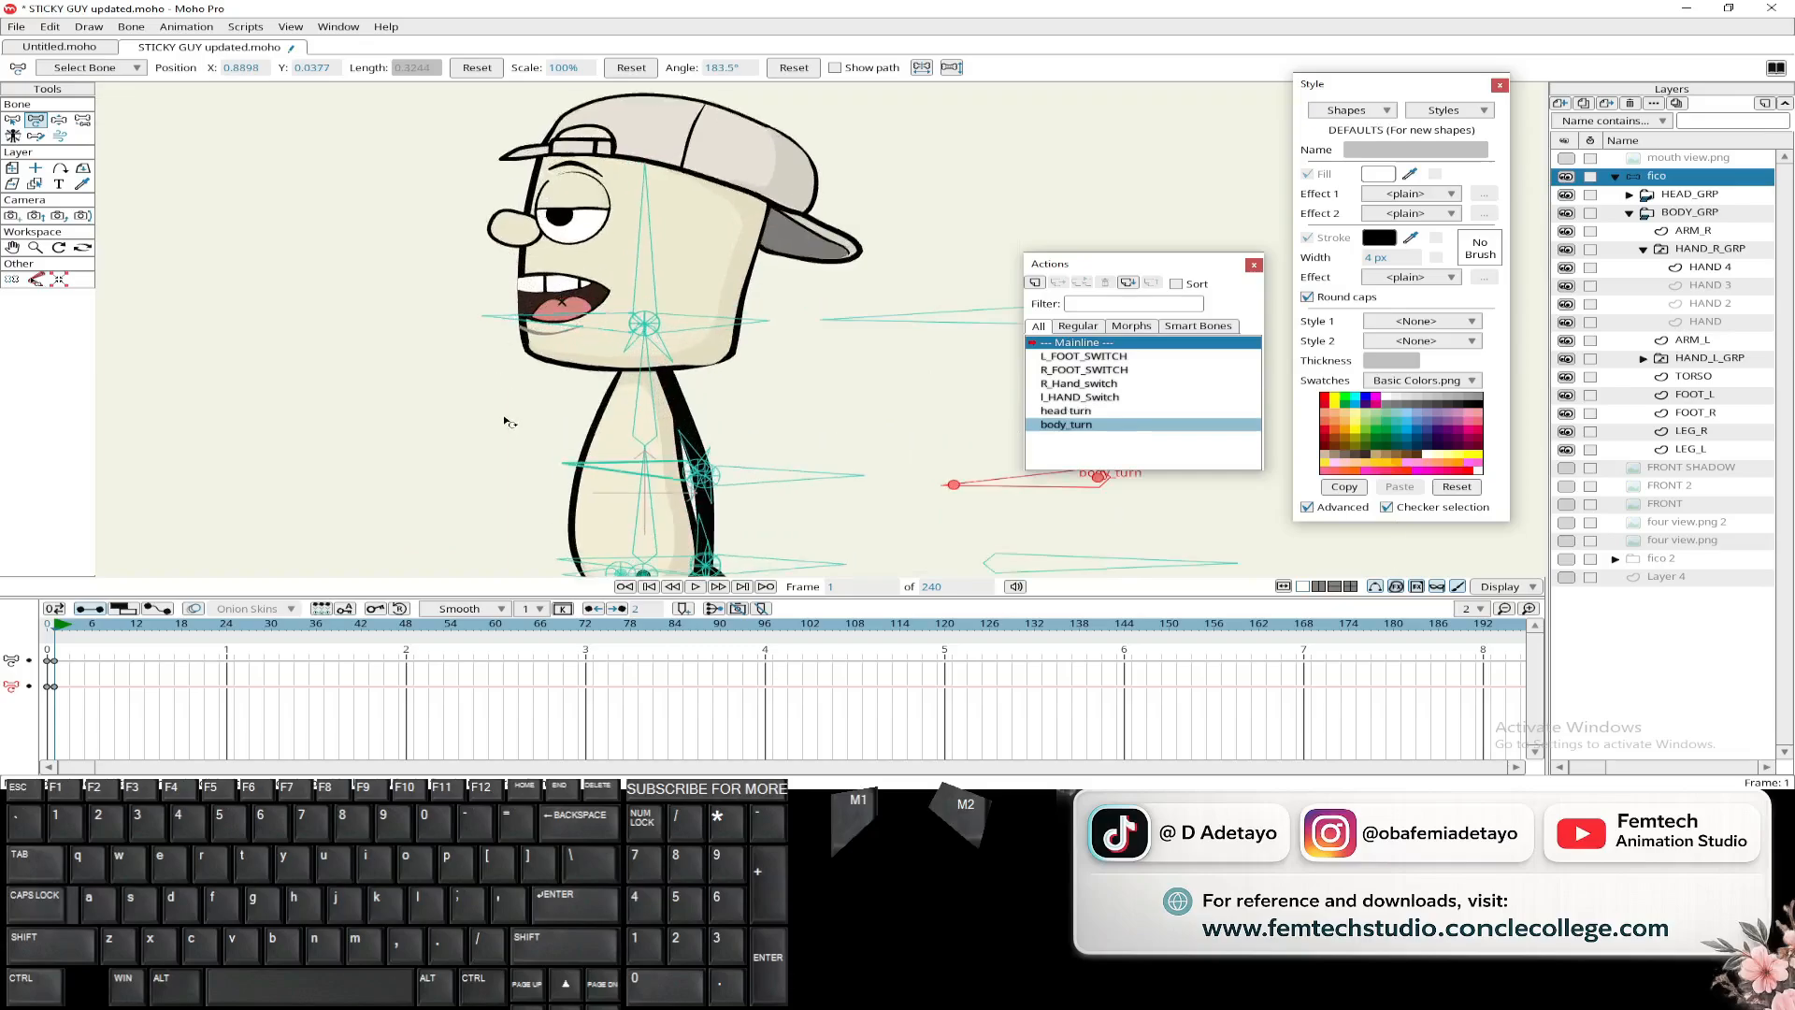
- Save the project with the character in its side-facing pose
scroll(505, 423, down, 3)
drag(437, 496, 523, 362)
scroll(512, 431, down, 1)
scroll(514, 431, down, 2)
scroll(563, 330, up, 3)
key(ctrl+s)
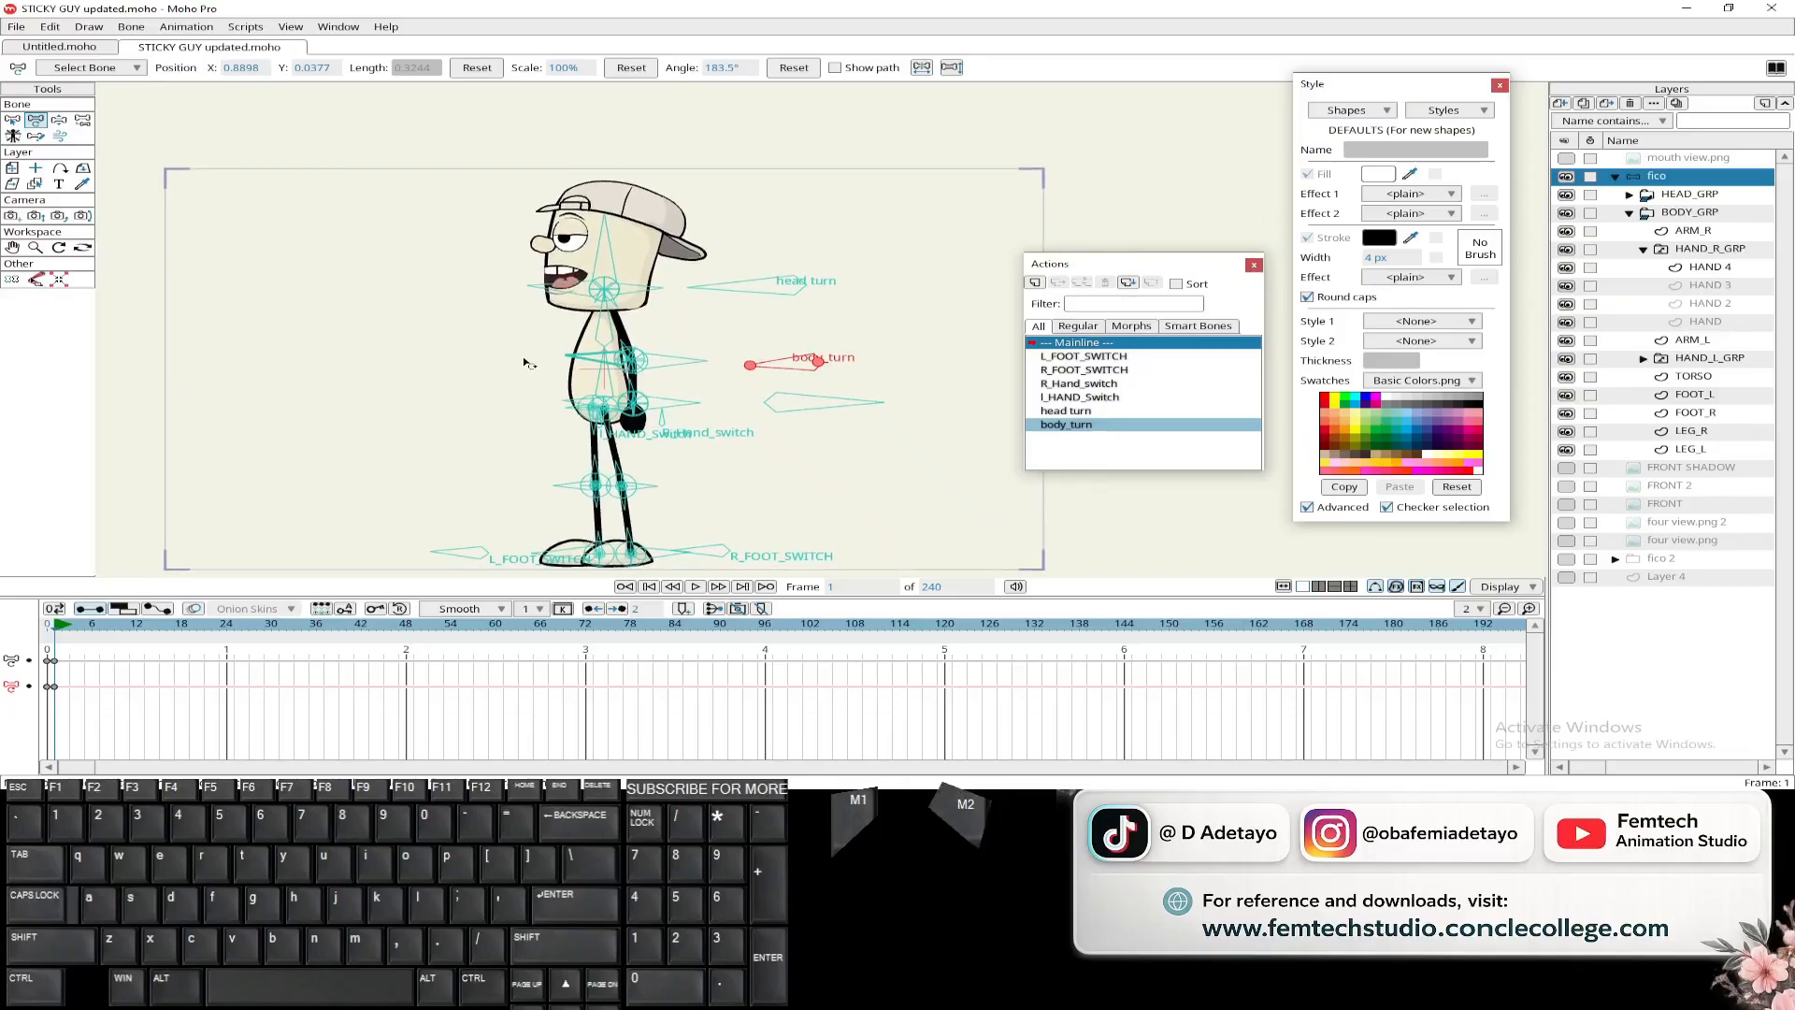
- Examine the side-facing character's head, arms, torso and legs up close
scroll(572, 281, up, 4)
scroll(580, 296, up, 1)
scroll(562, 277, down, 5)
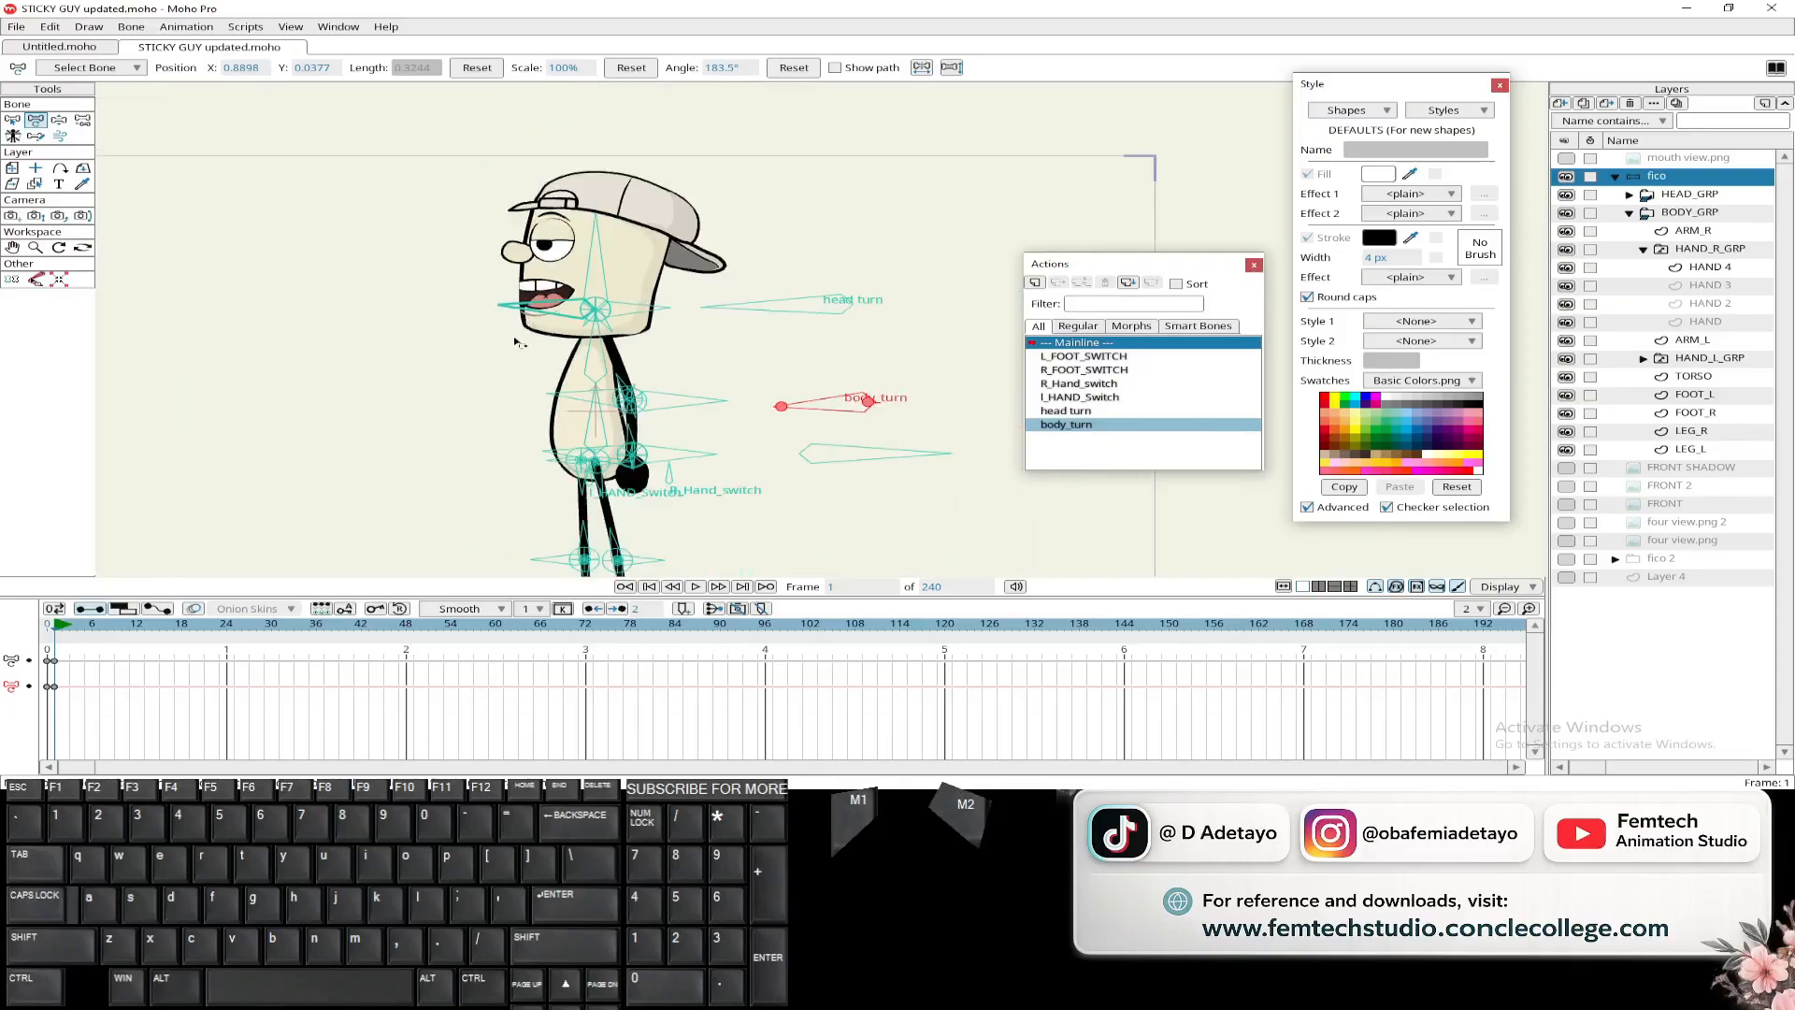
scroll(502, 304, up, 5)
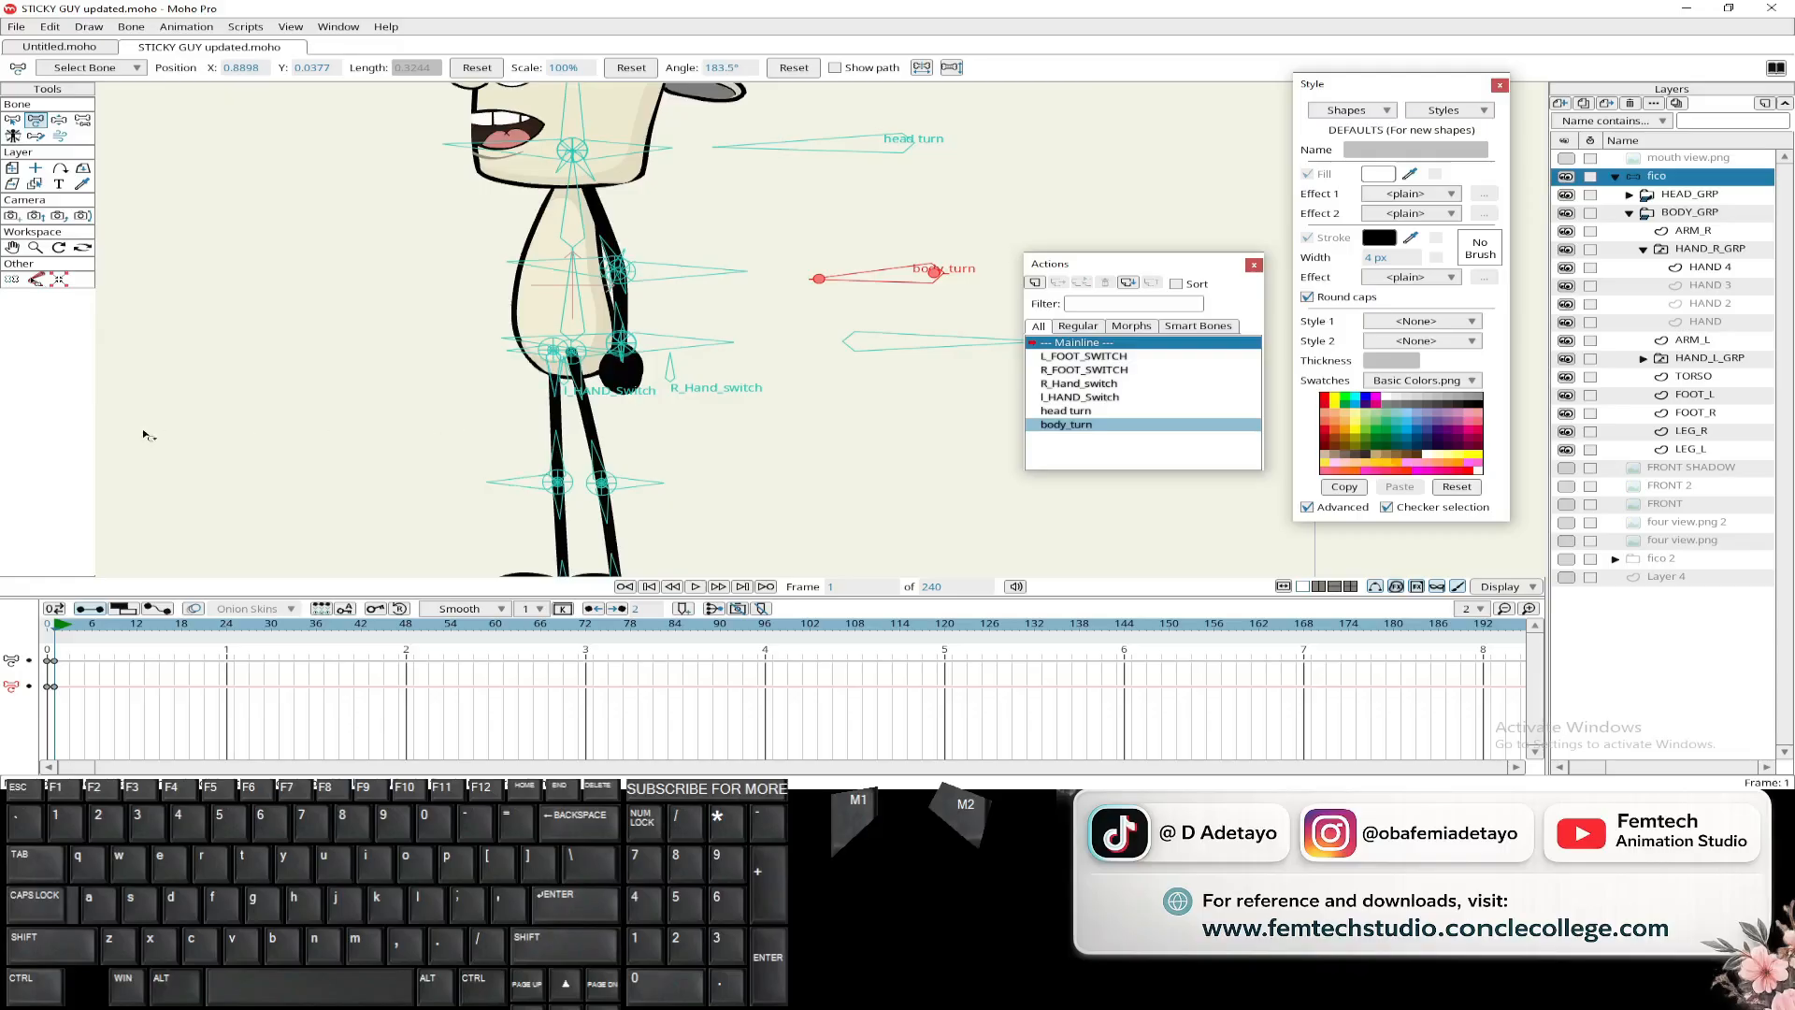
scroll(381, 400, down, 5)
scroll(569, 332, up, 5)
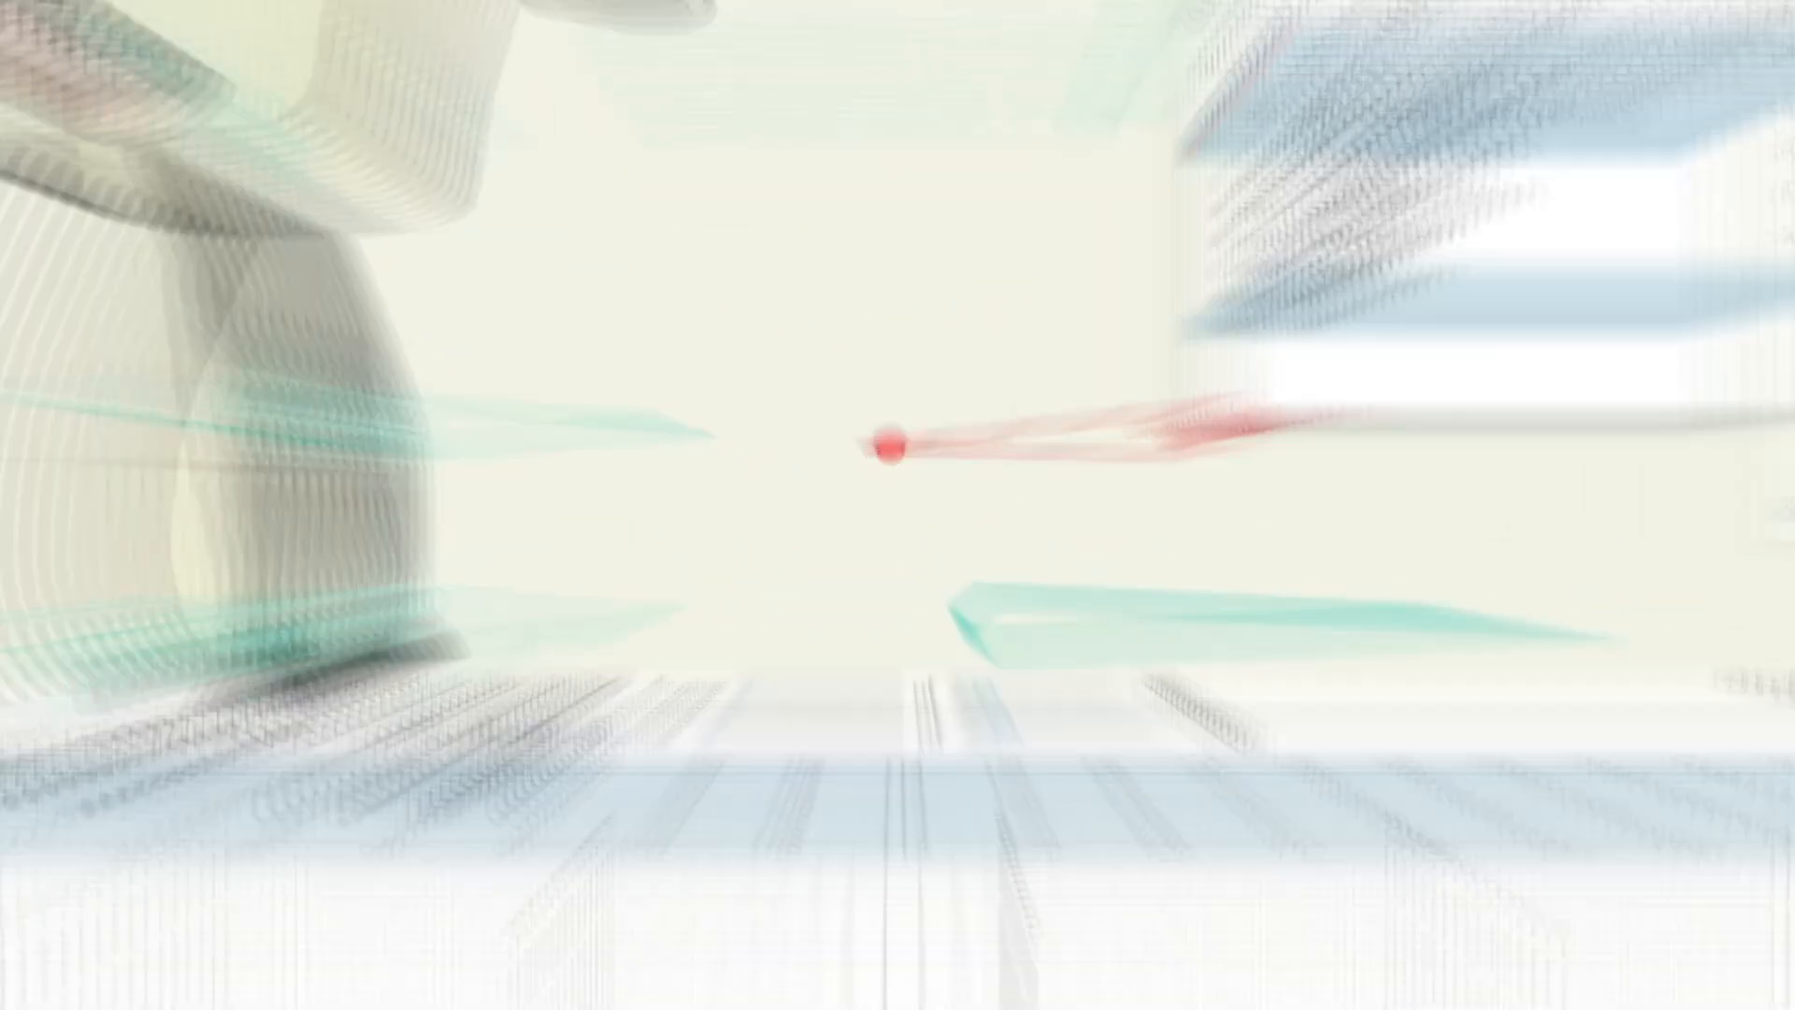
scroll(449, 413, down, 4)
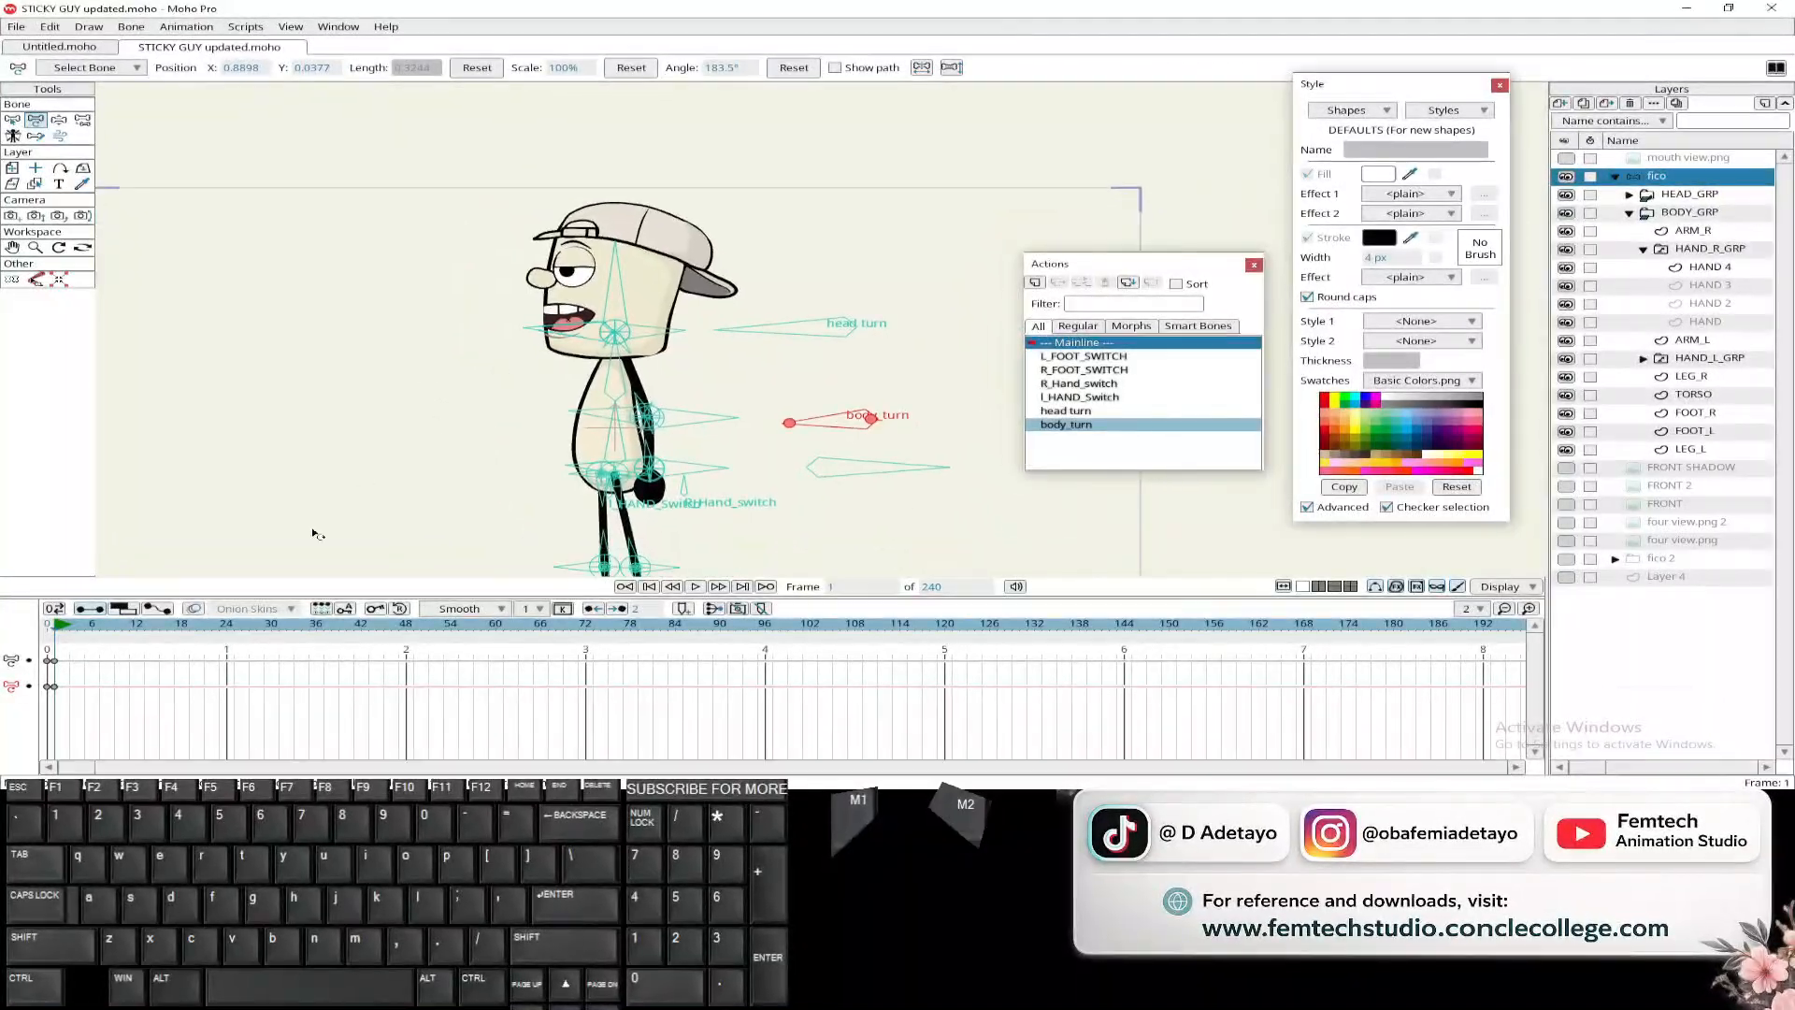
- Delete the fico bone keyframes at frame 1 to clear the side-facing test pose
drag(85, 647, 53, 712)
key(Delete)
scroll(606, 352, up, 5)
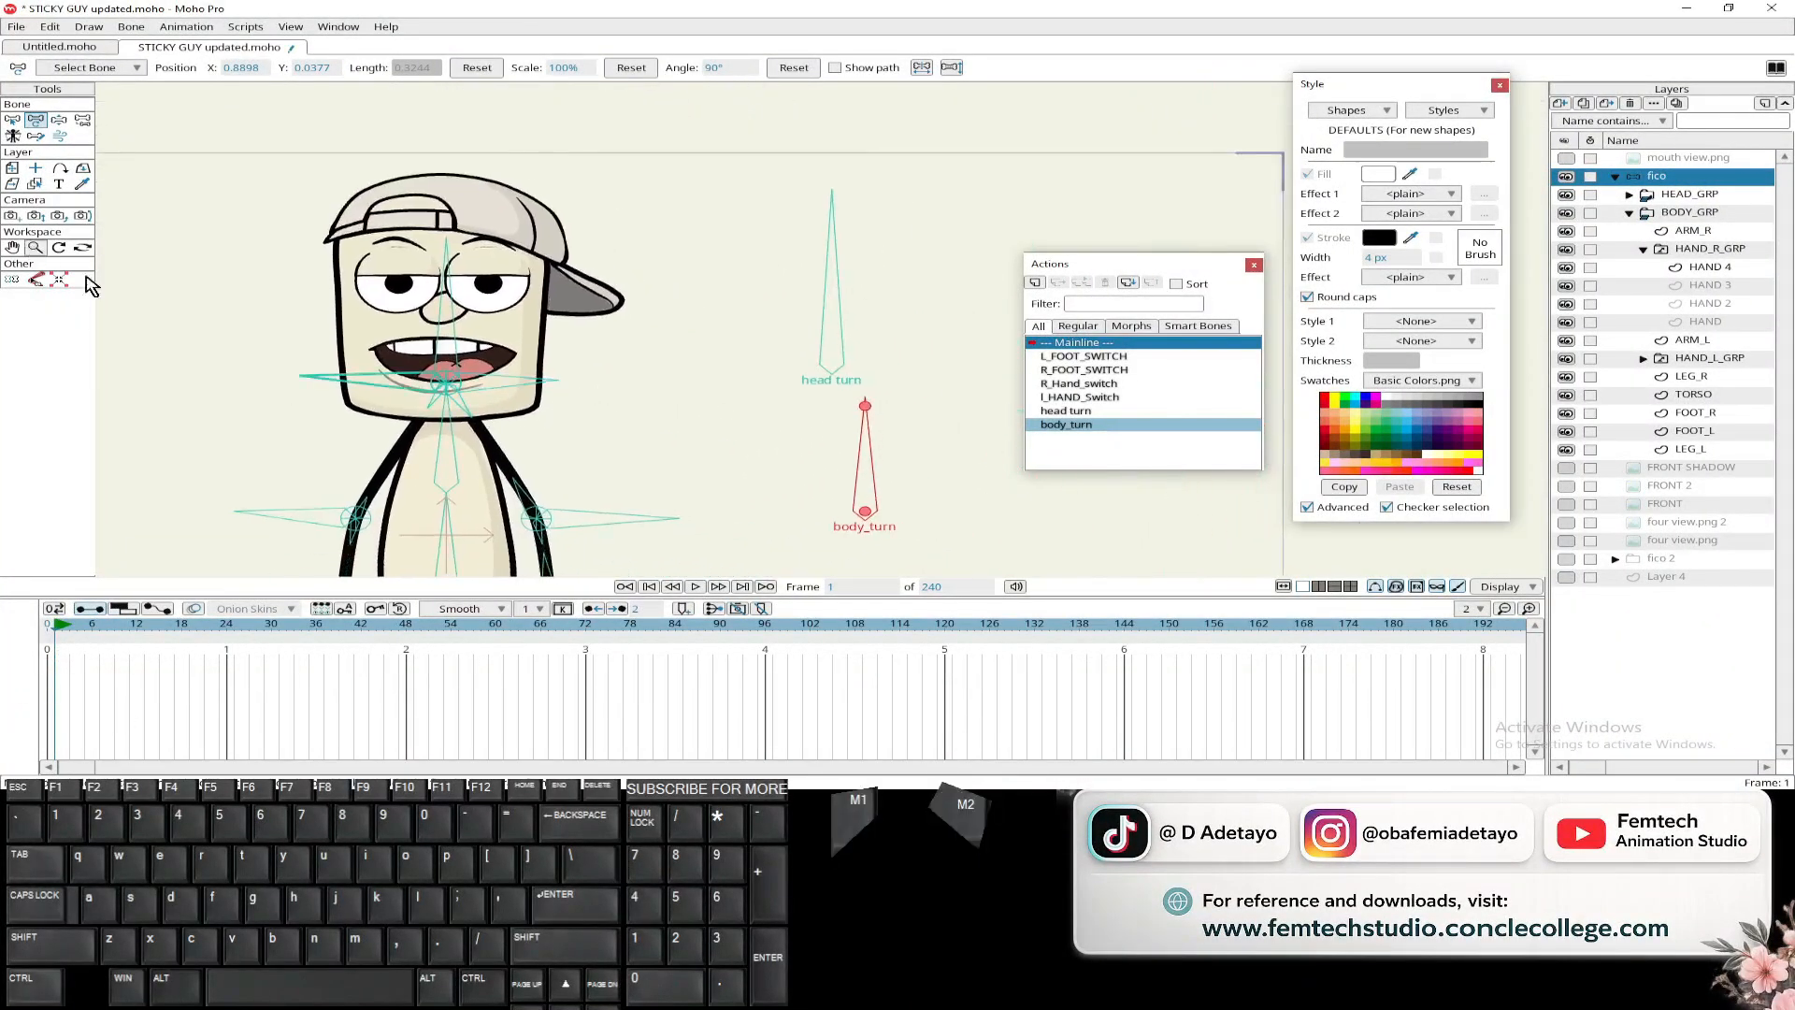
click(51, 624)
drag(833, 299, 797, 309)
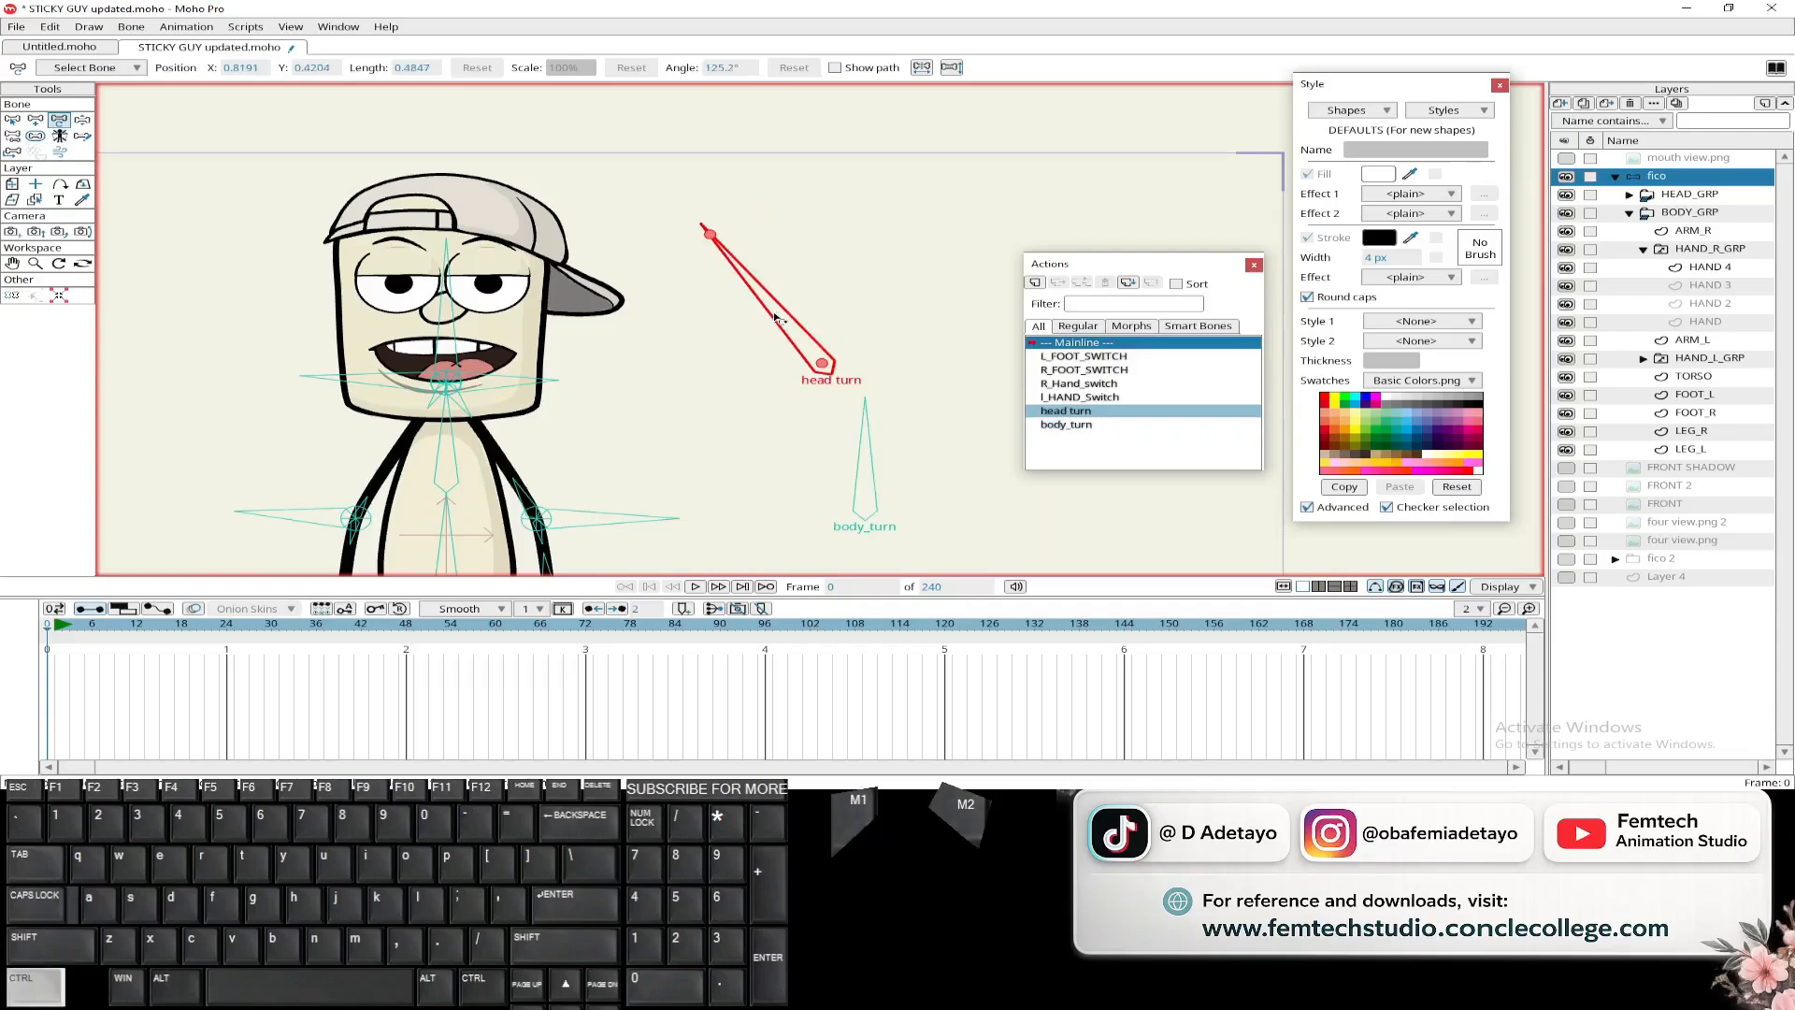
key(ctrl+z)
- Open the head turn action and raise the MOUTHS group slightly at frame 1, to a Y position of 0.0115
double_click(1075, 410)
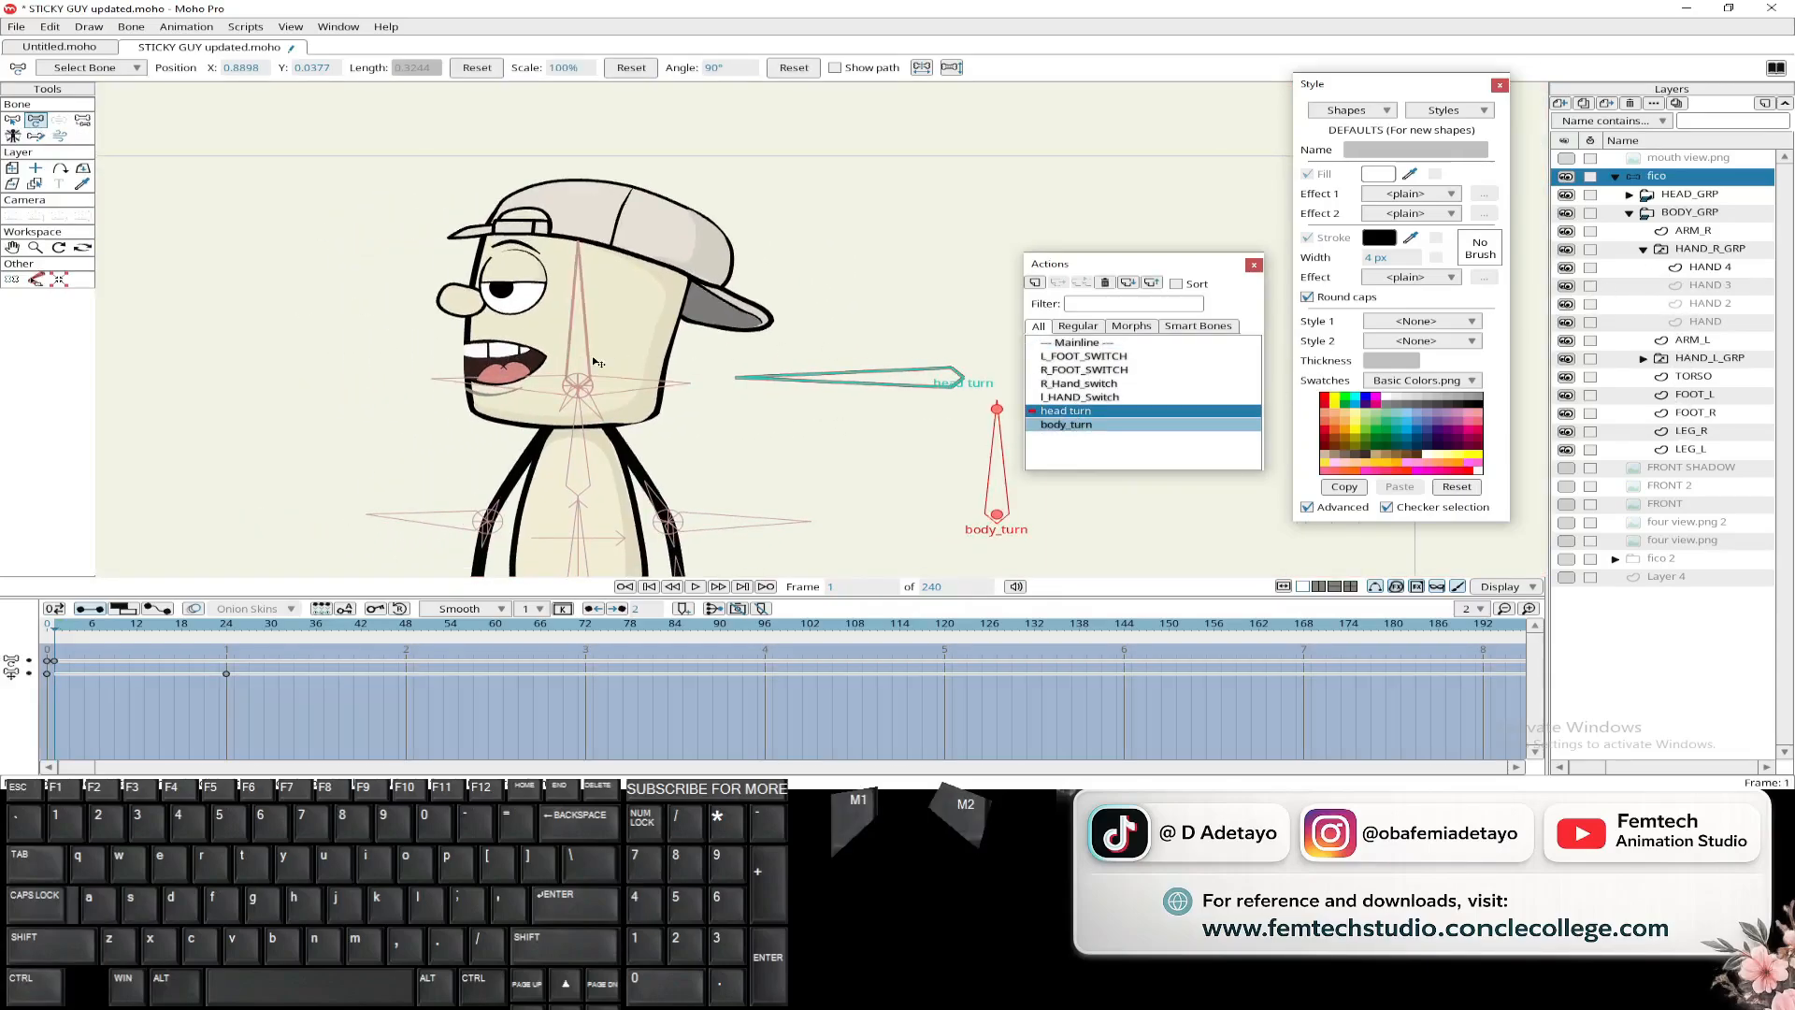
ctrl+alt+click(545, 364)
click(1699, 358)
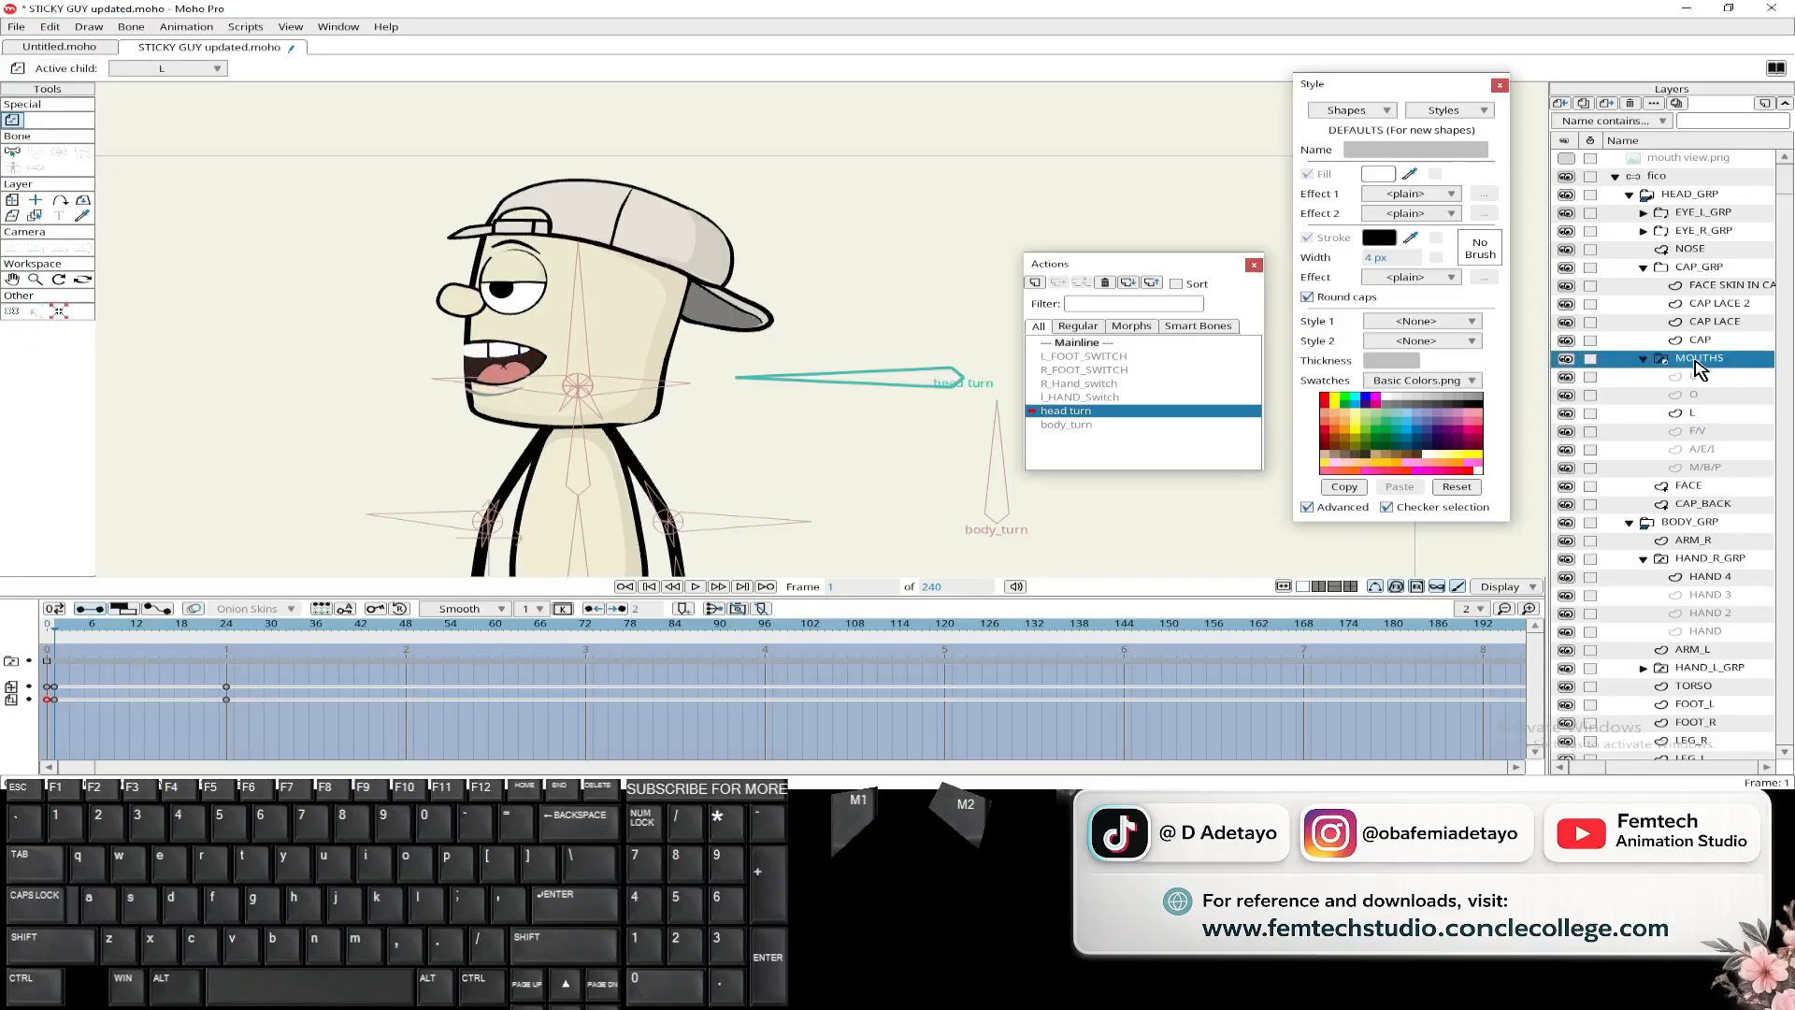
scroll(490, 359, up, 3)
click(1694, 377)
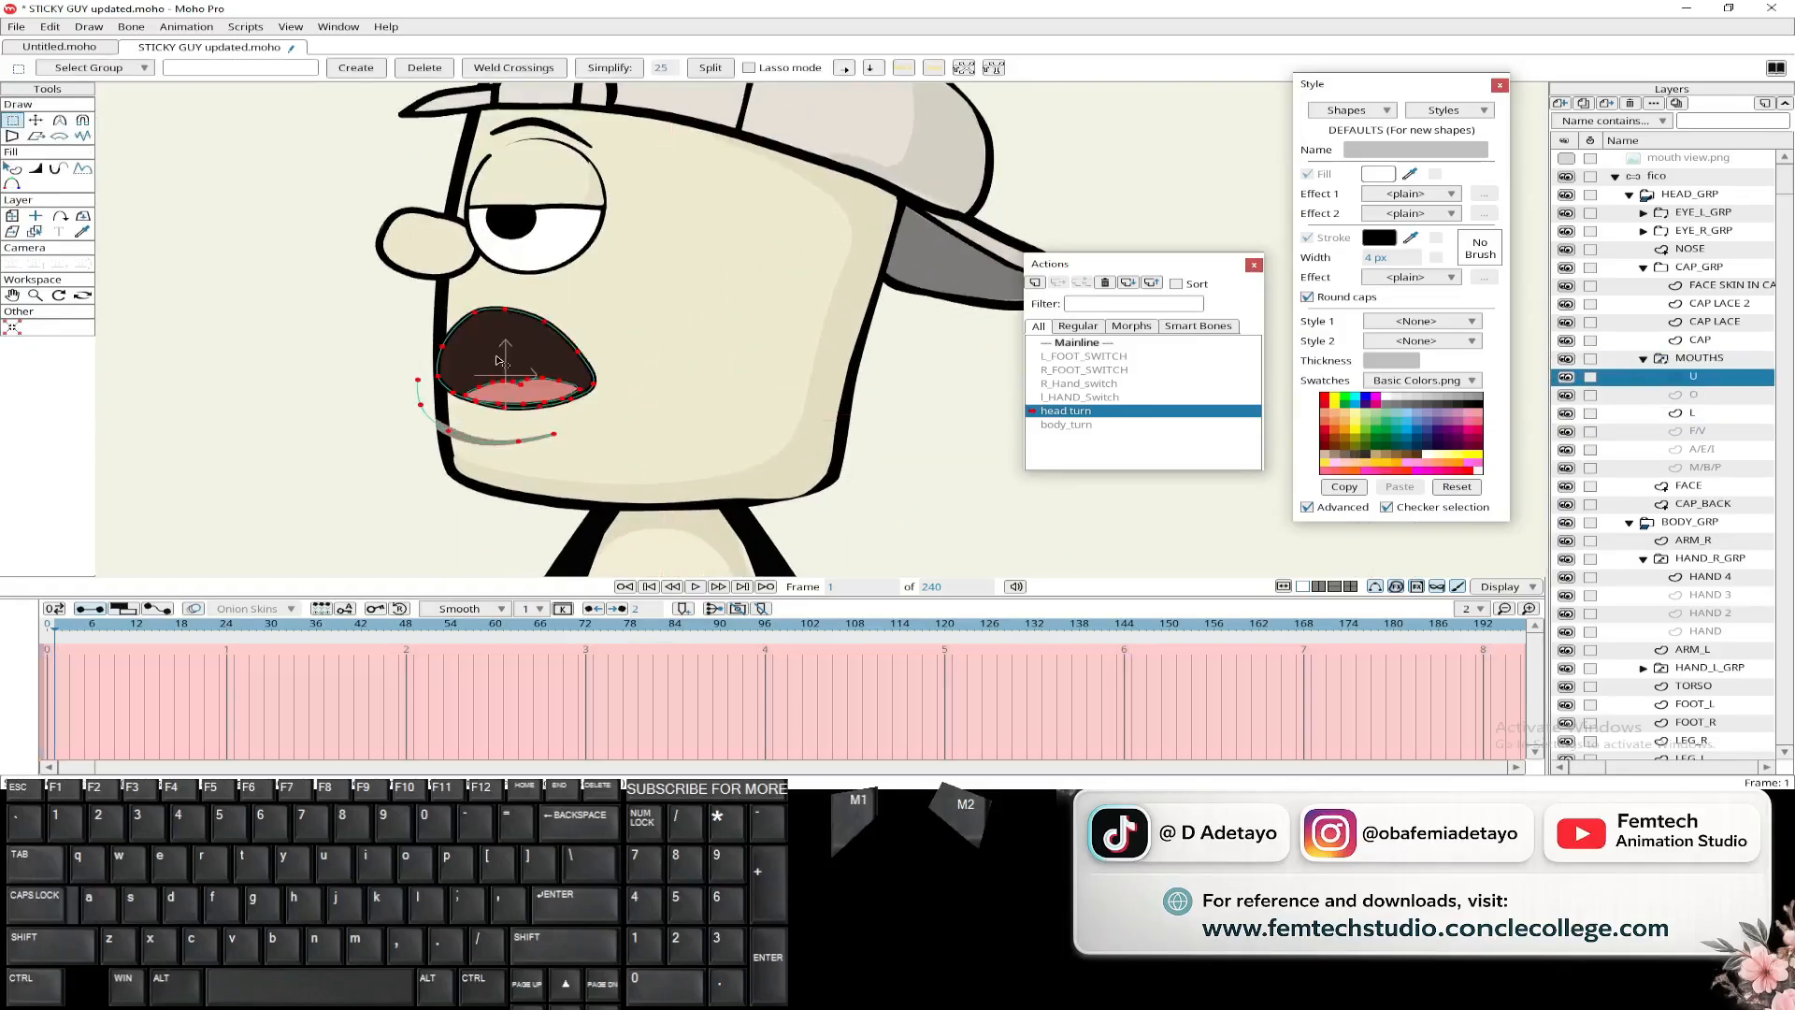
click(1699, 360)
click(12, 201)
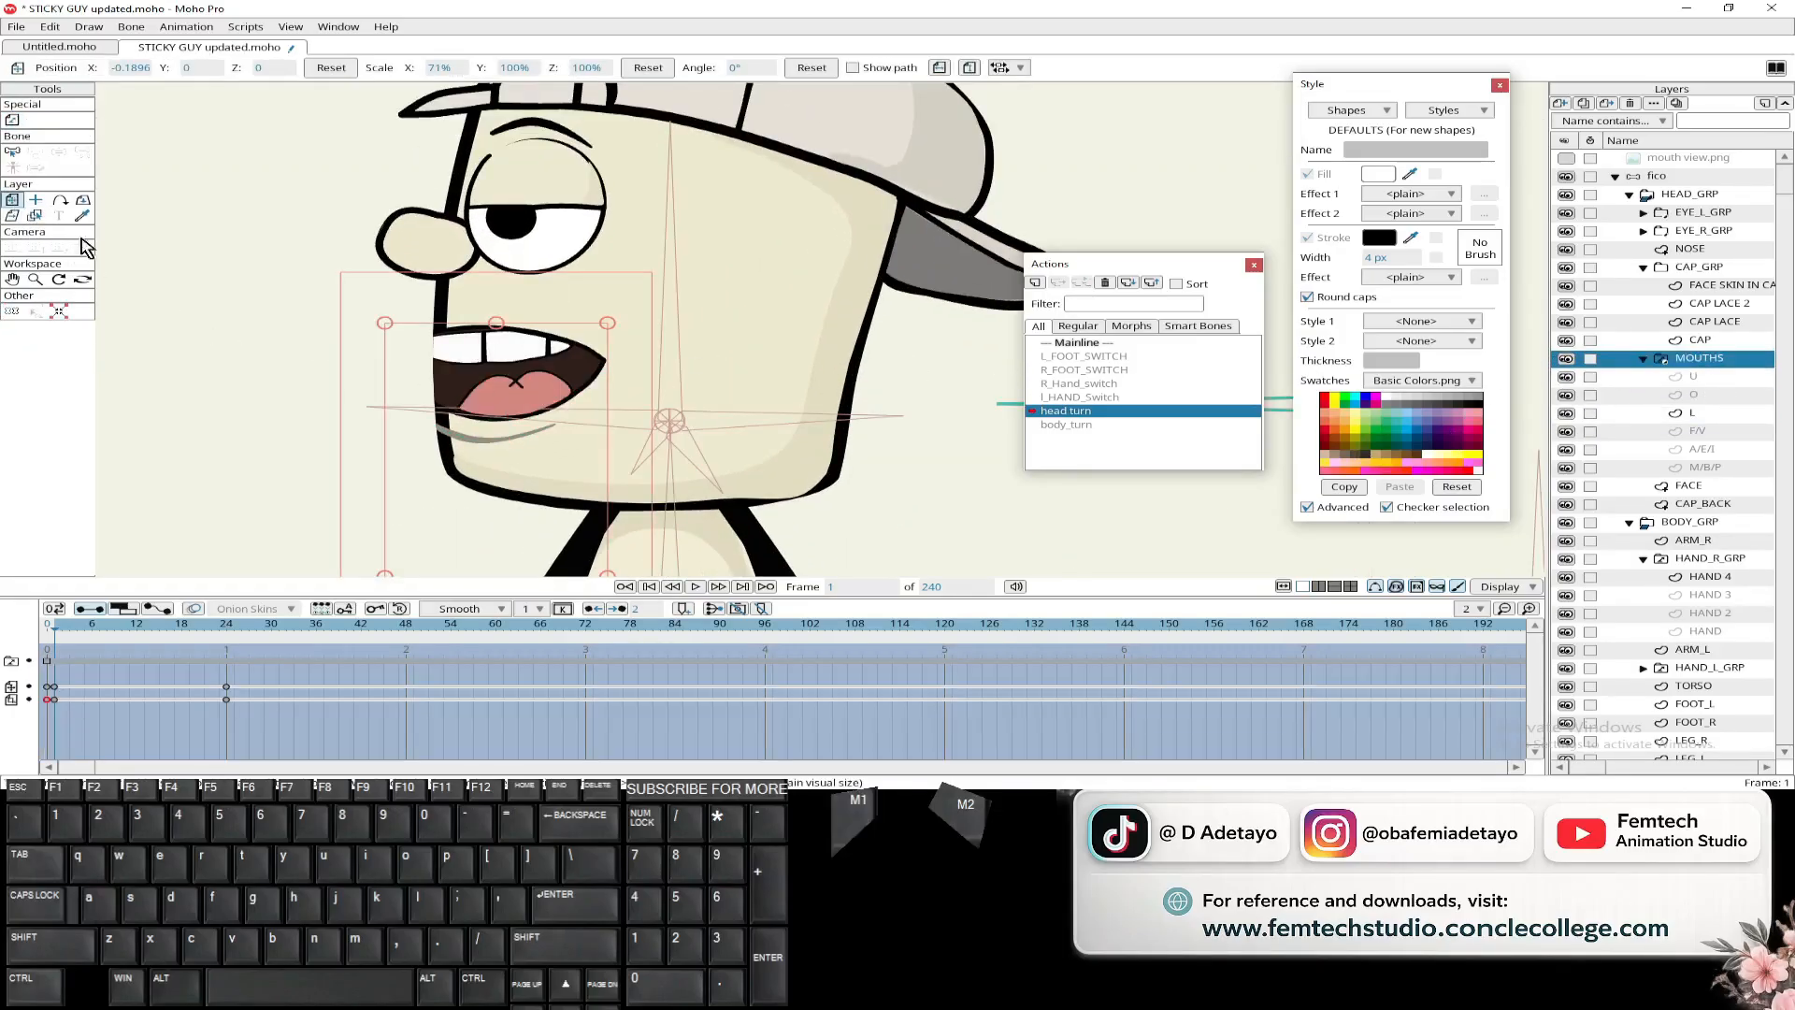
drag(480, 385, 479, 374)
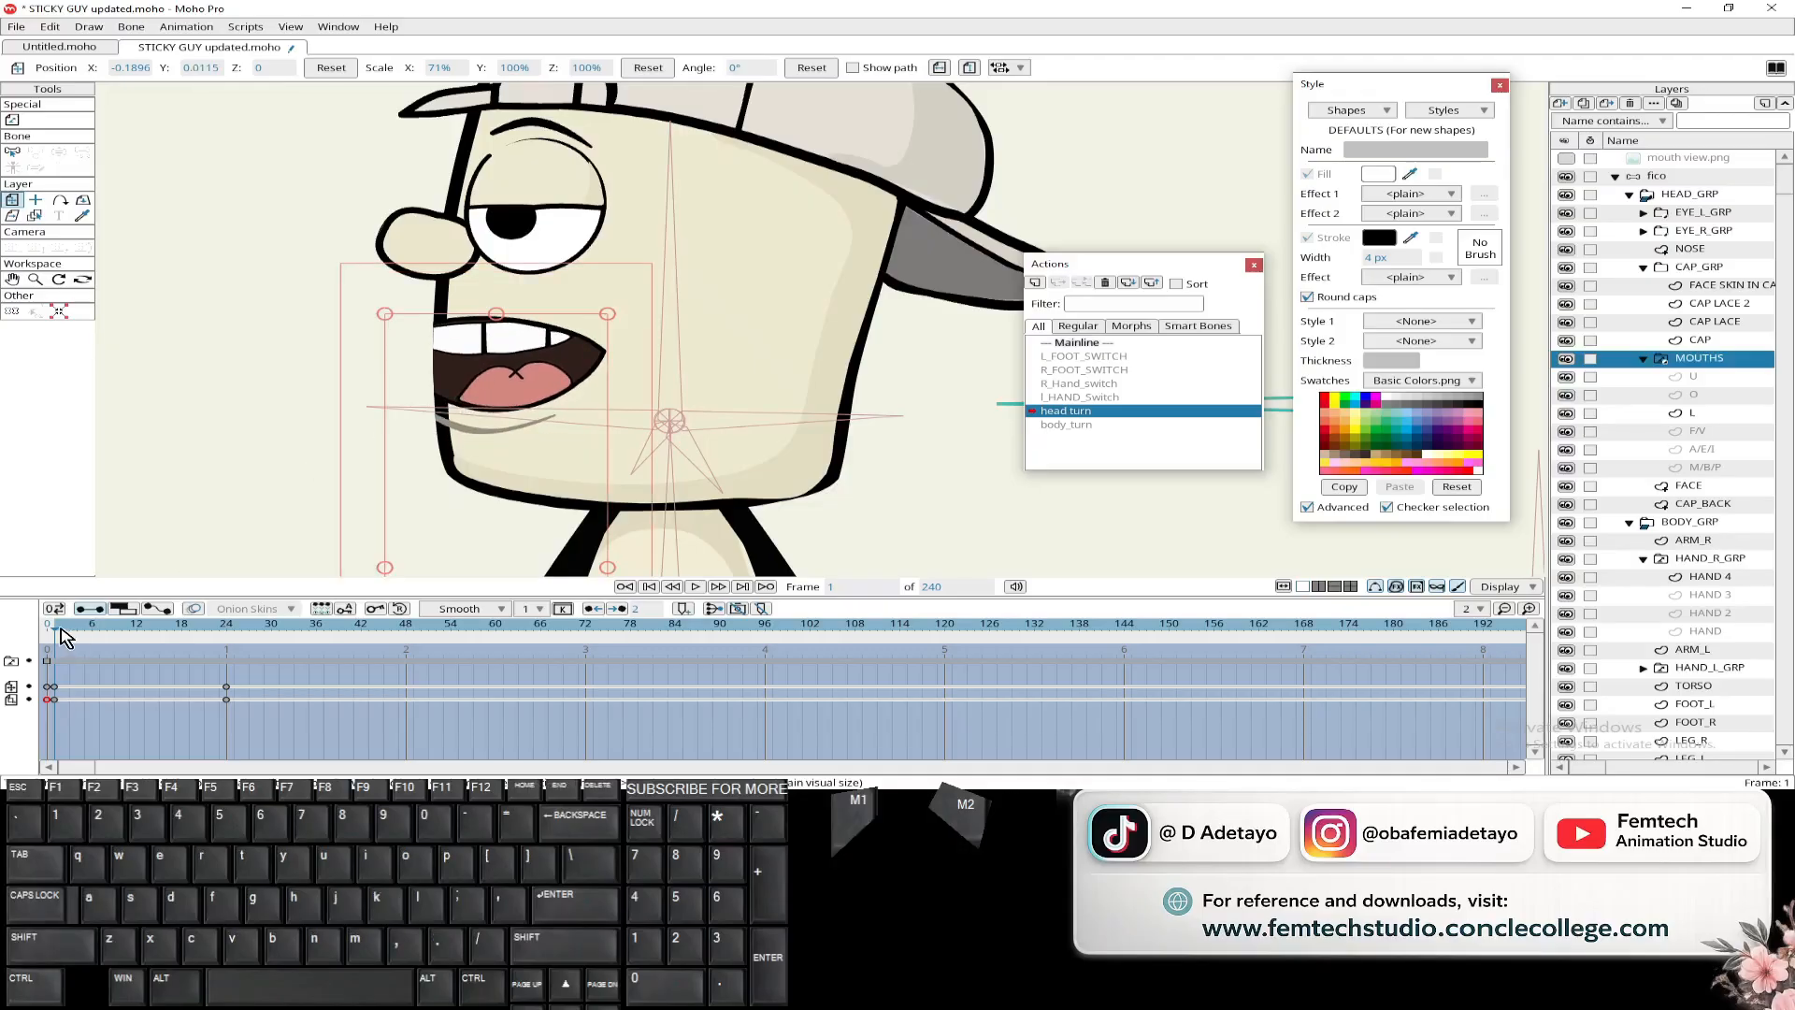
mouse_move(60, 630)
mouse_down()
mouse_move(160, 629)
mouse_move(54, 642)
mouse_up()
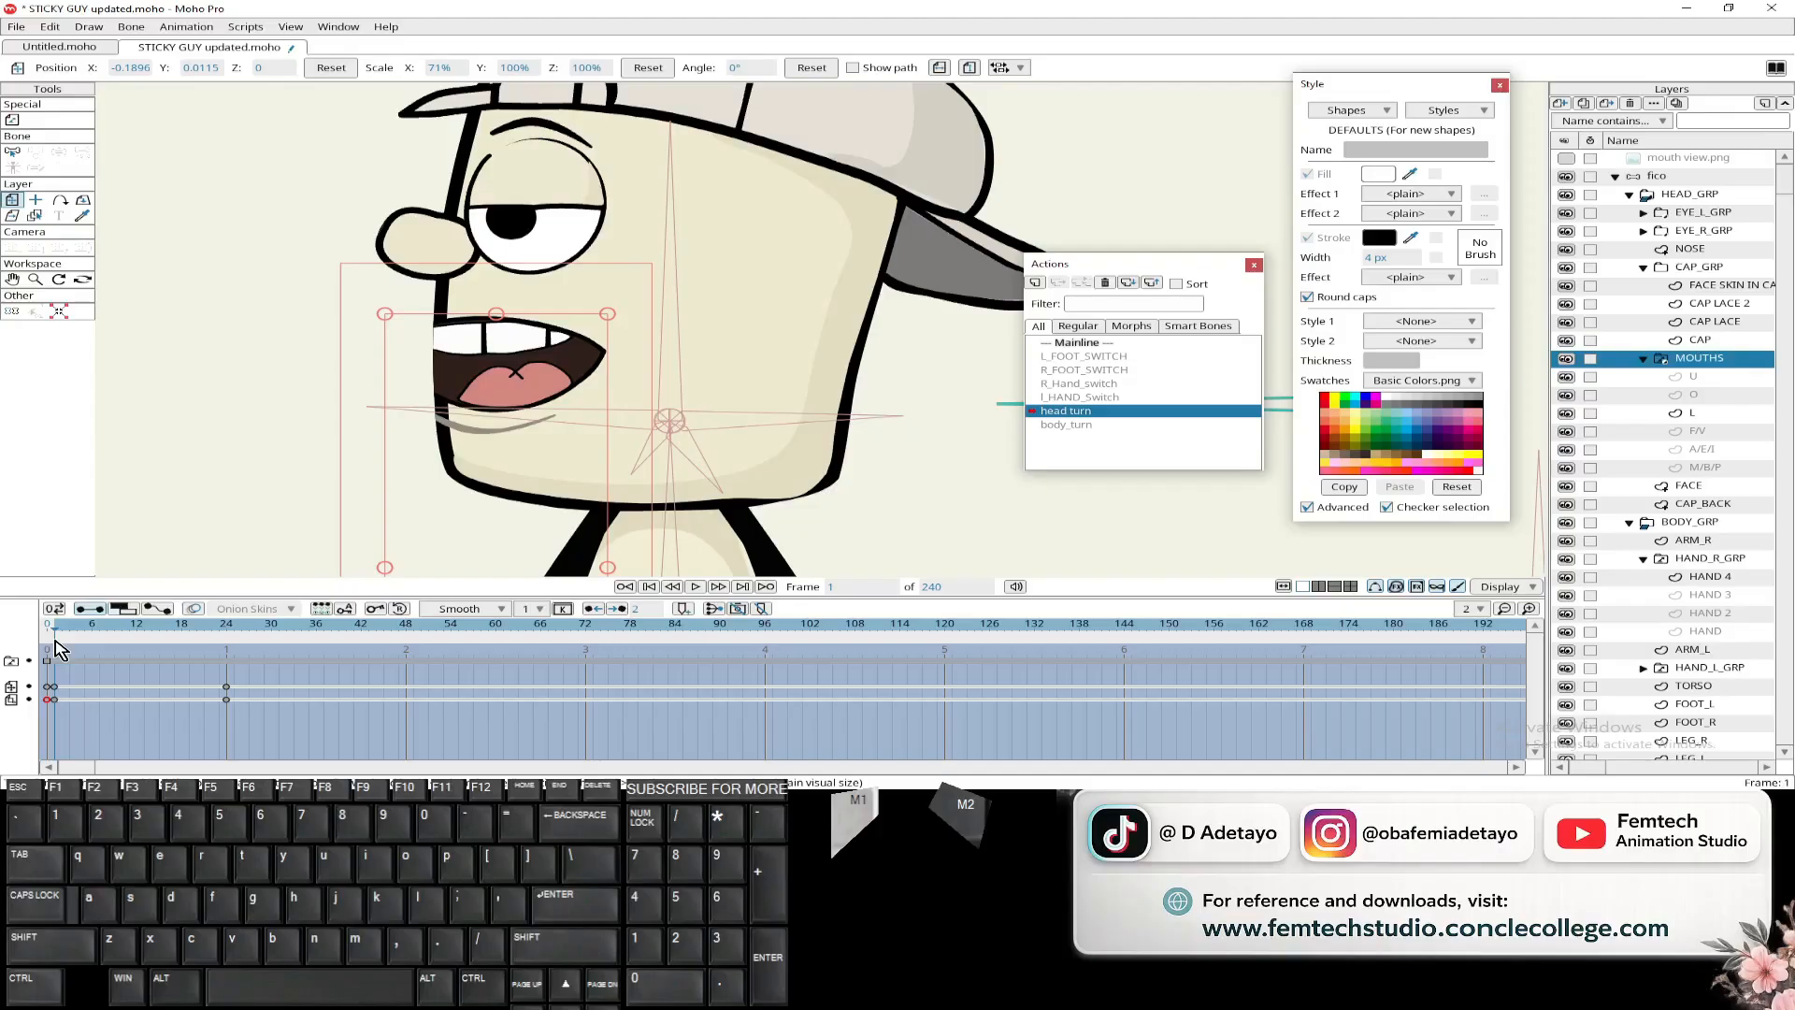
- Select all points of the L mouth layer and squeeze the mouth narrower from its back corner
click(1706, 379)
click(1685, 414)
scroll(169, 269, up, 3)
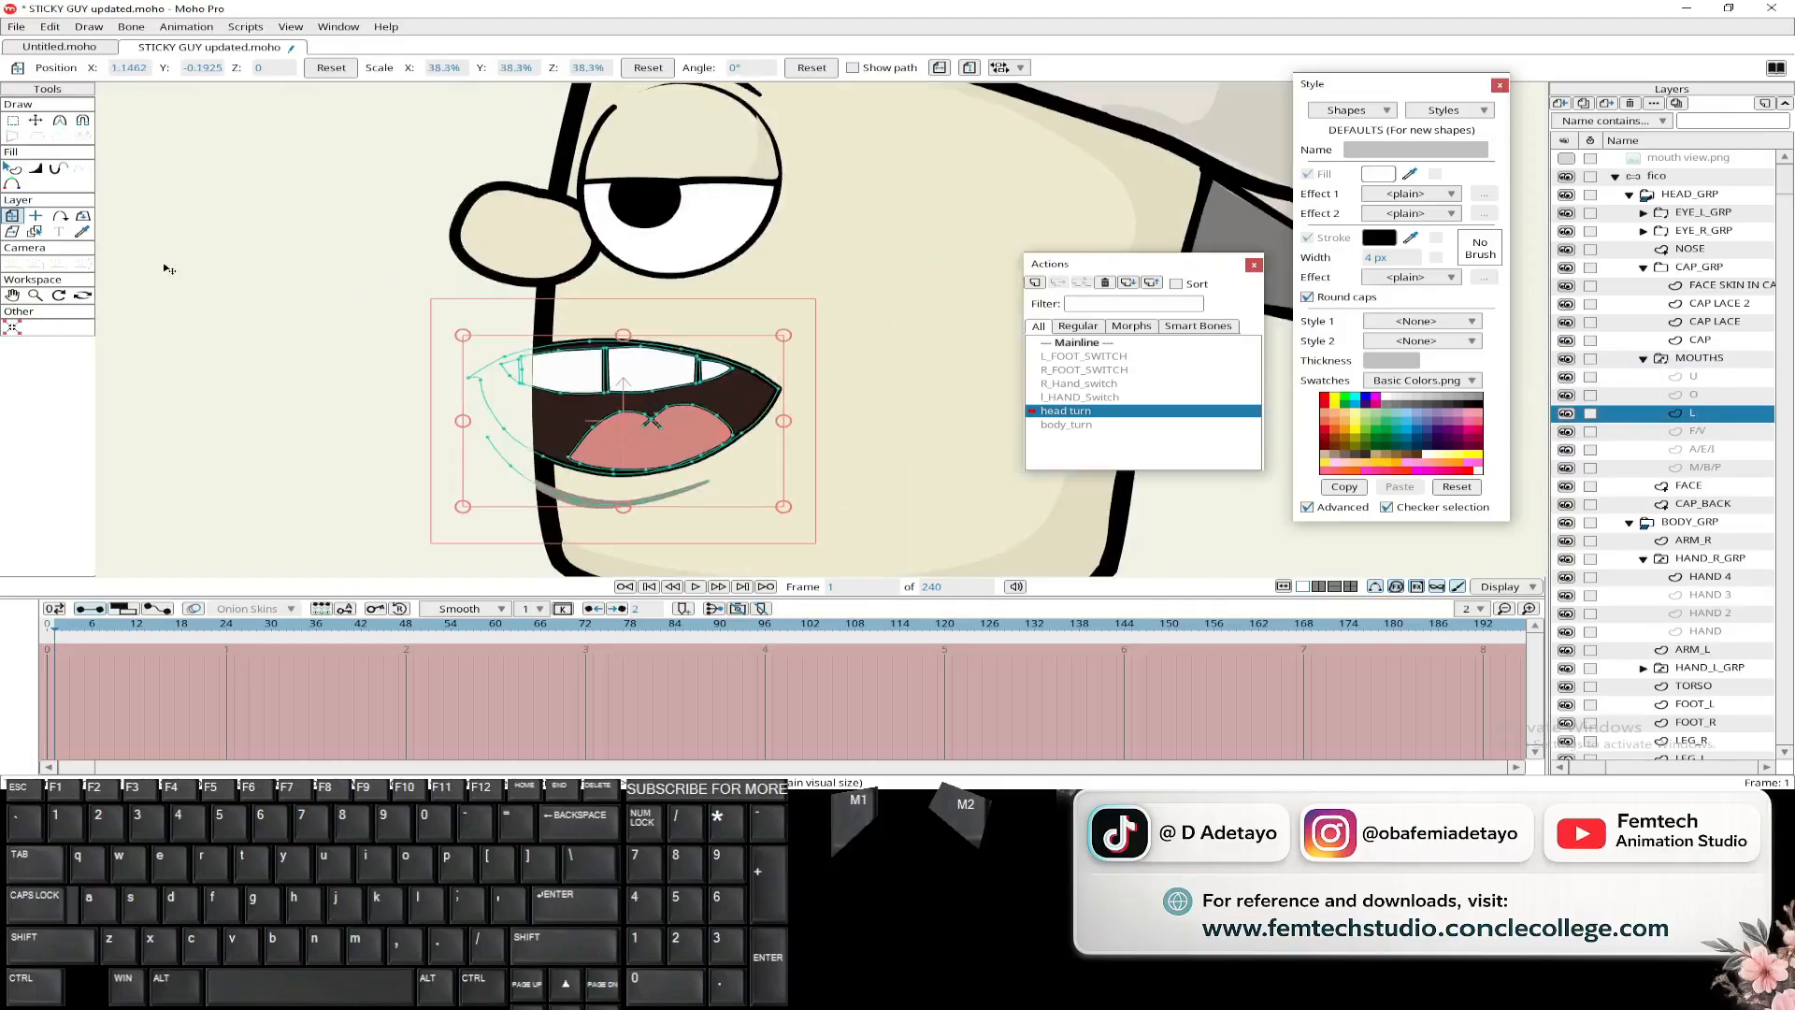
click(36, 122)
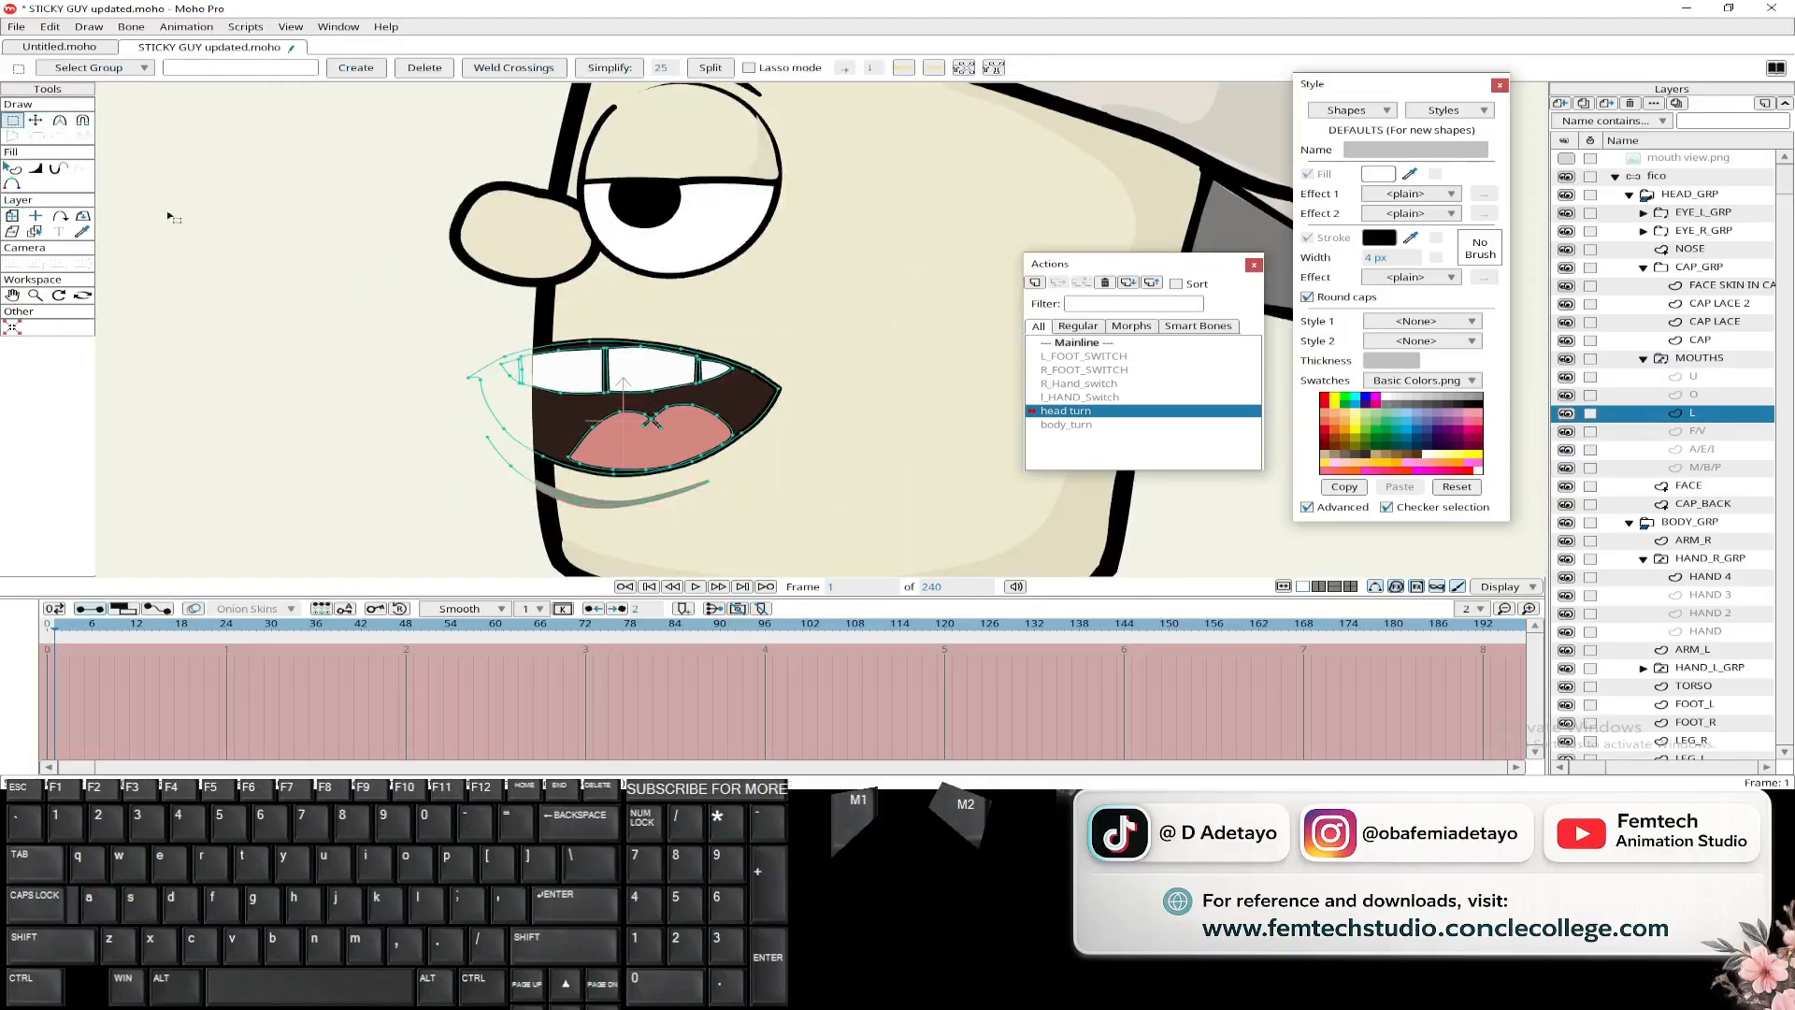
drag(353, 275, 842, 535)
drag(776, 426, 716, 418)
click(716, 419)
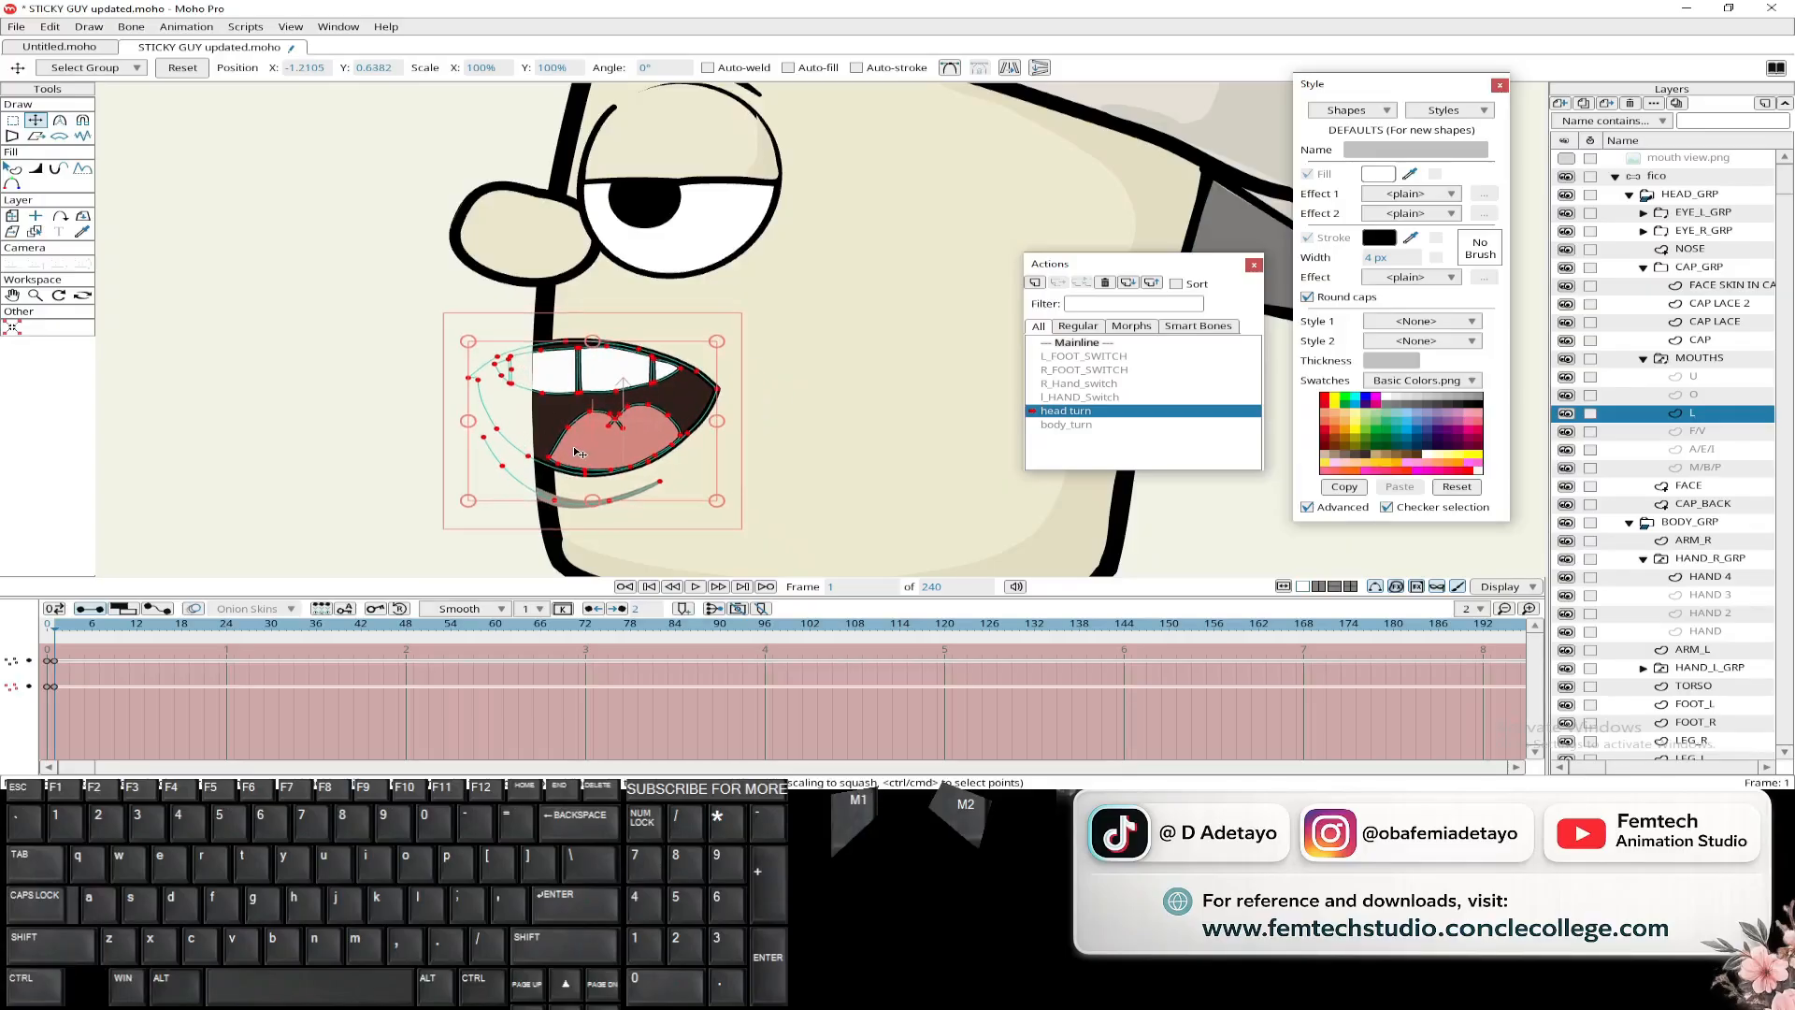
- Isolate the tongue points in the L mouth, undo the trial resize, and ready them for transforming
click(570, 431)
scroll(571, 441, up, 3)
drag(531, 435, 534, 435)
scroll(520, 438, up, 2)
drag(419, 437, 374, 358)
drag(820, 351, 749, 368)
key(ctrl+z)
click(35, 215)
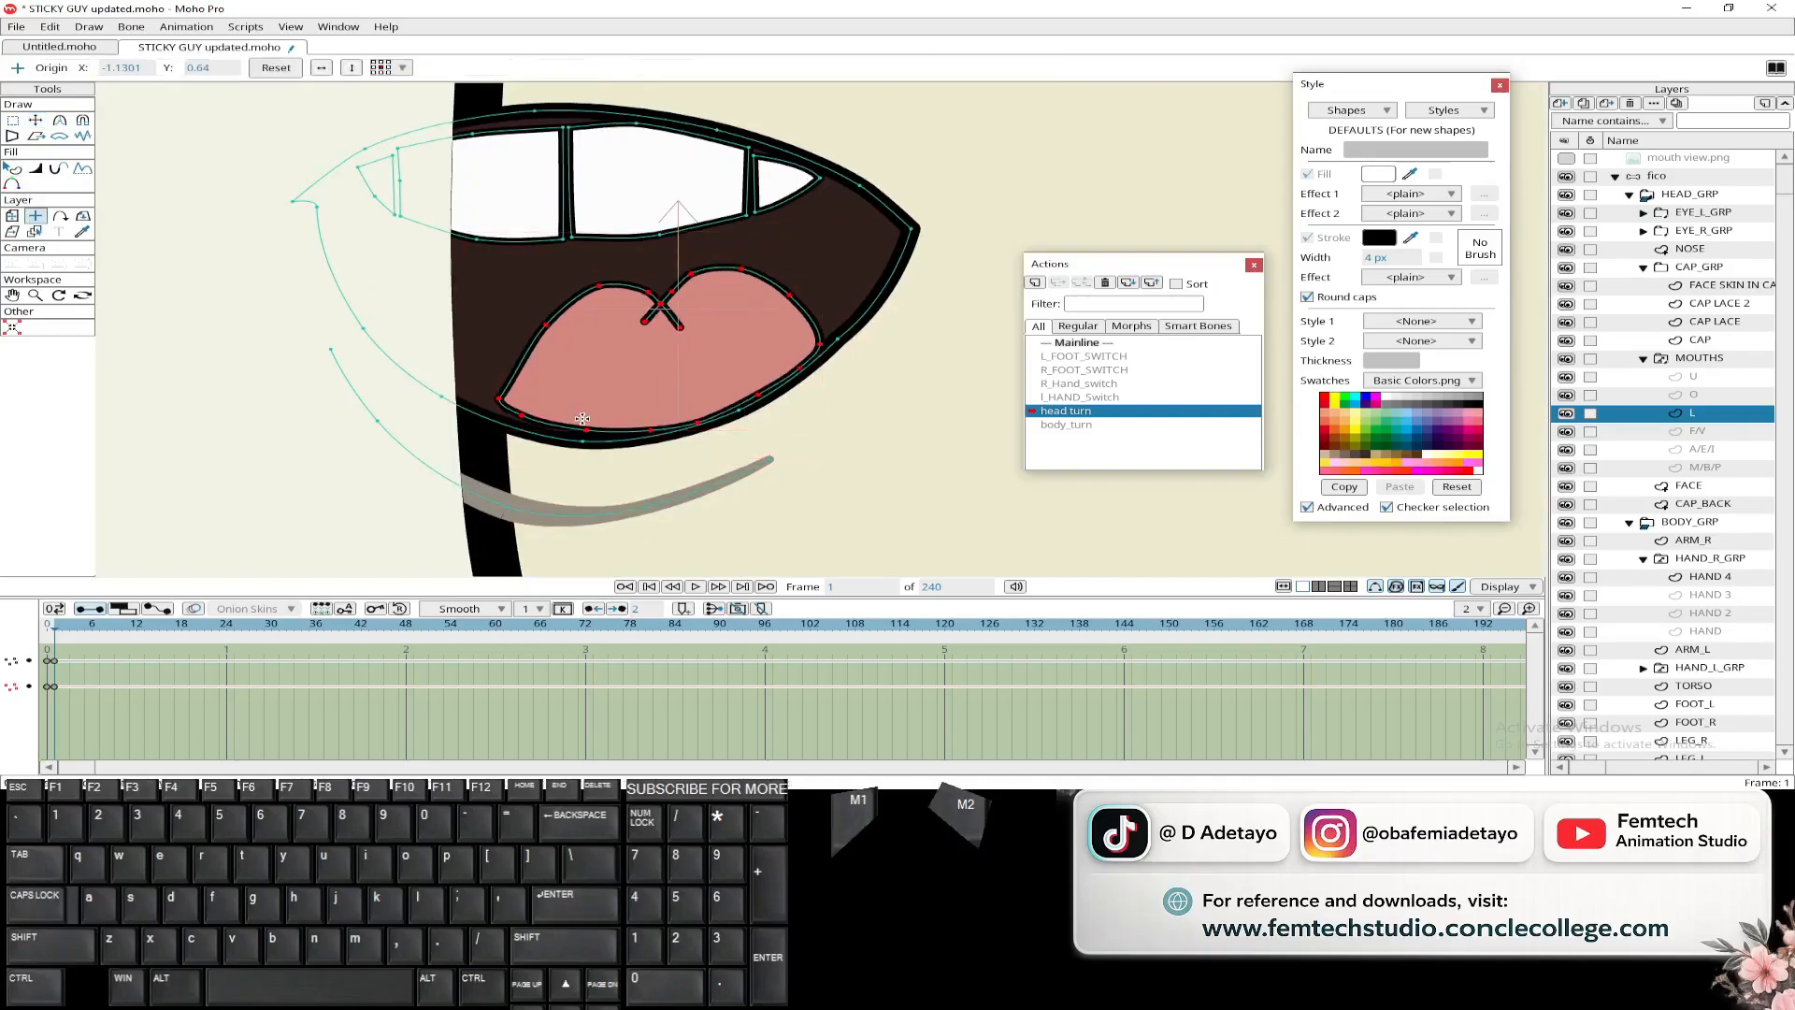
click(35, 121)
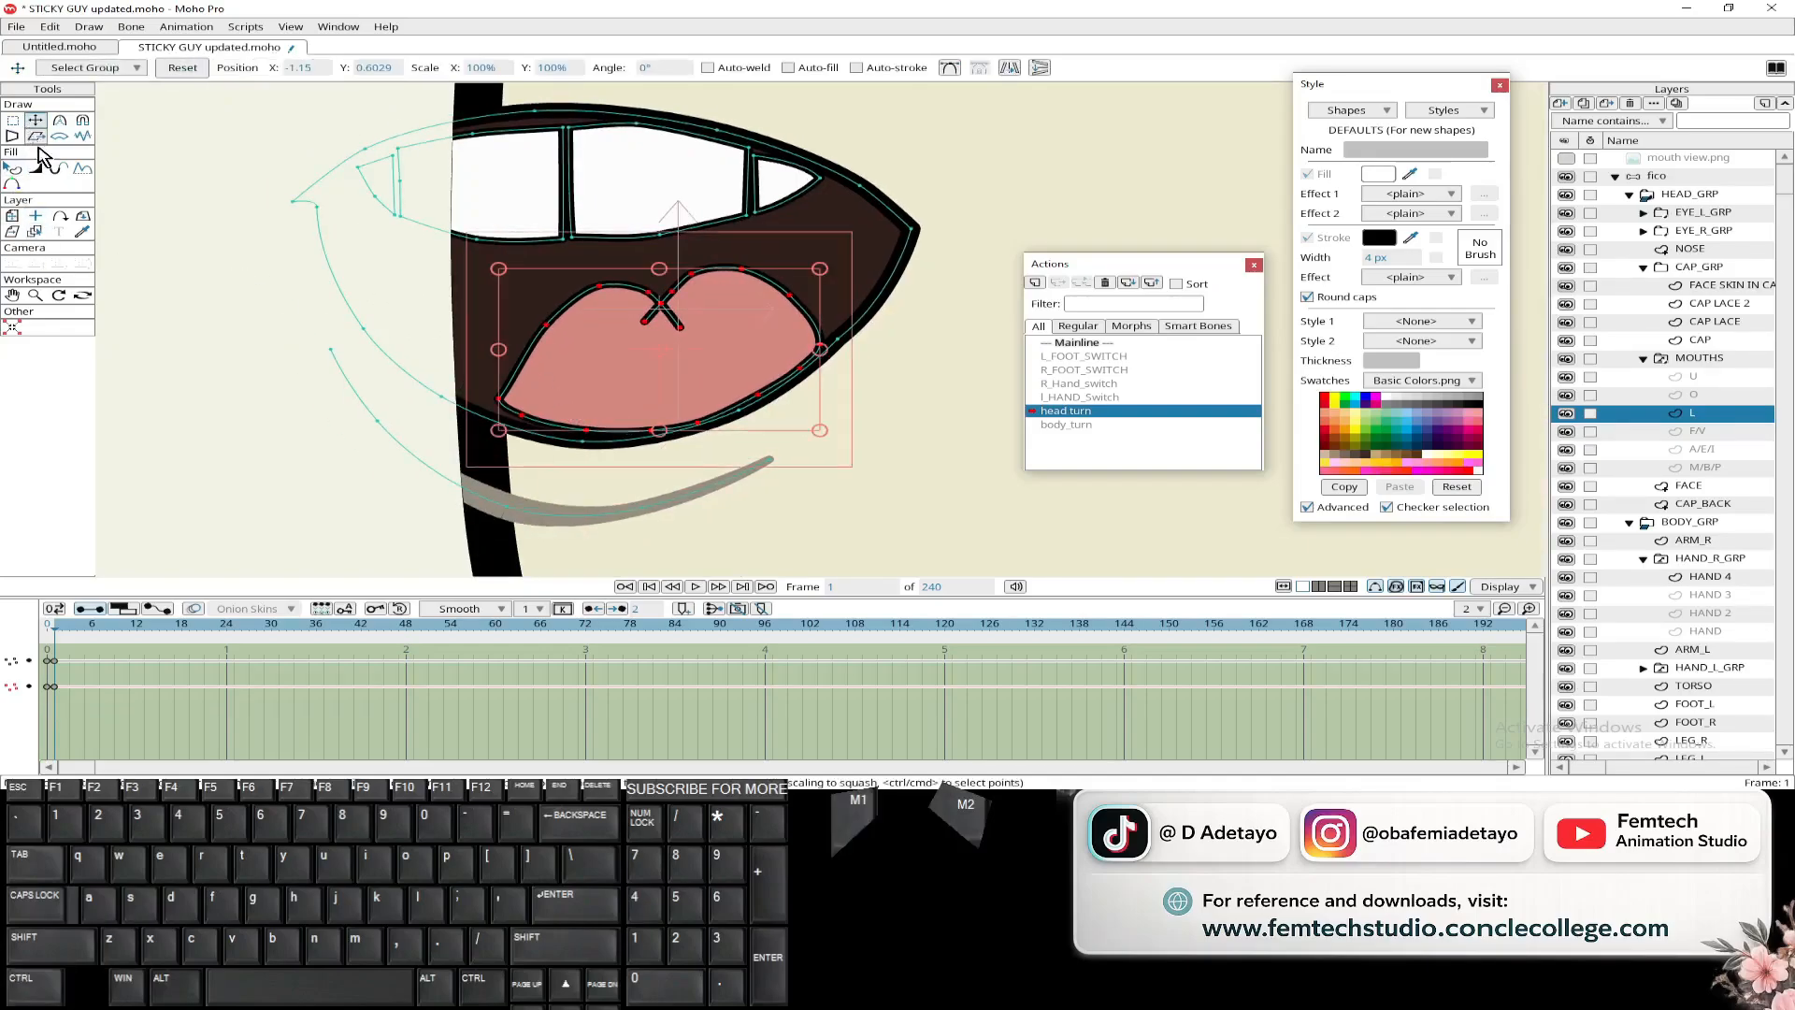
- Scale the L mouth's tongue narrower and slightly shorter, and shift it toward the front of the mouth
drag(633, 380, 628, 380)
drag(494, 351, 510, 353)
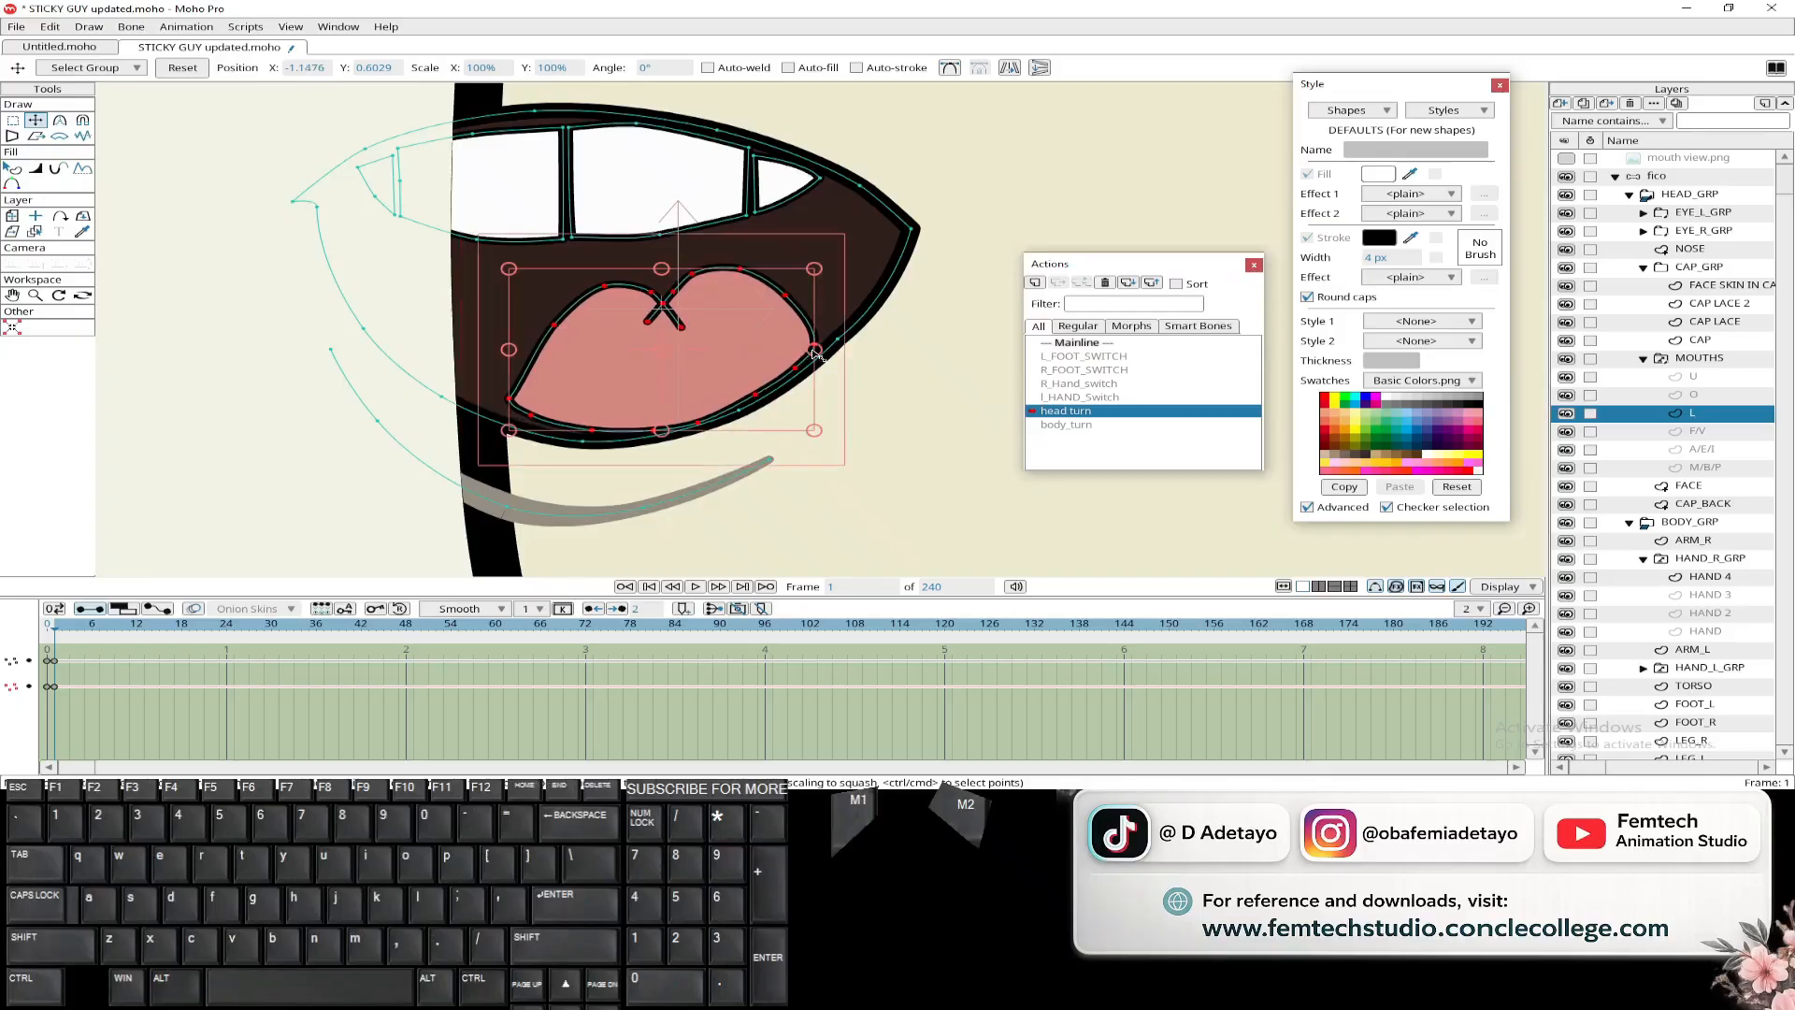
drag(815, 349, 772, 355)
drag(642, 271, 640, 279)
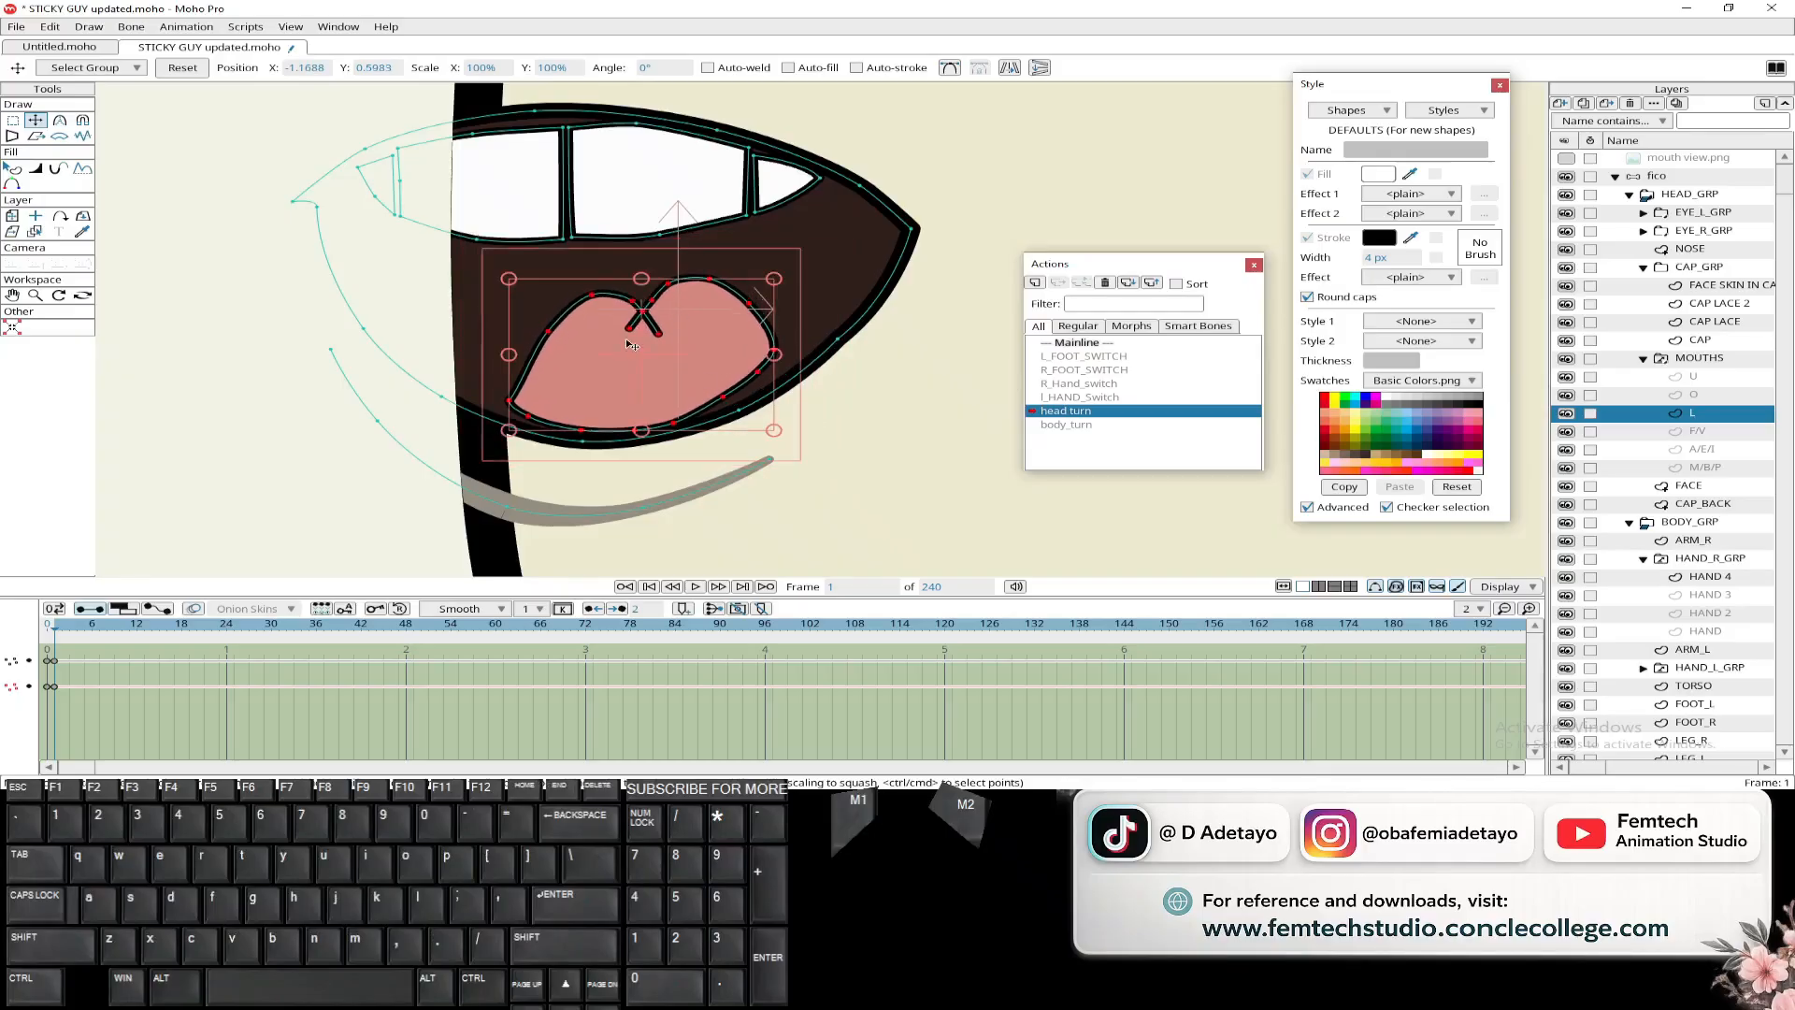
drag(612, 377, 583, 391)
scroll(415, 404, down, 3)
scroll(415, 404, up, 3)
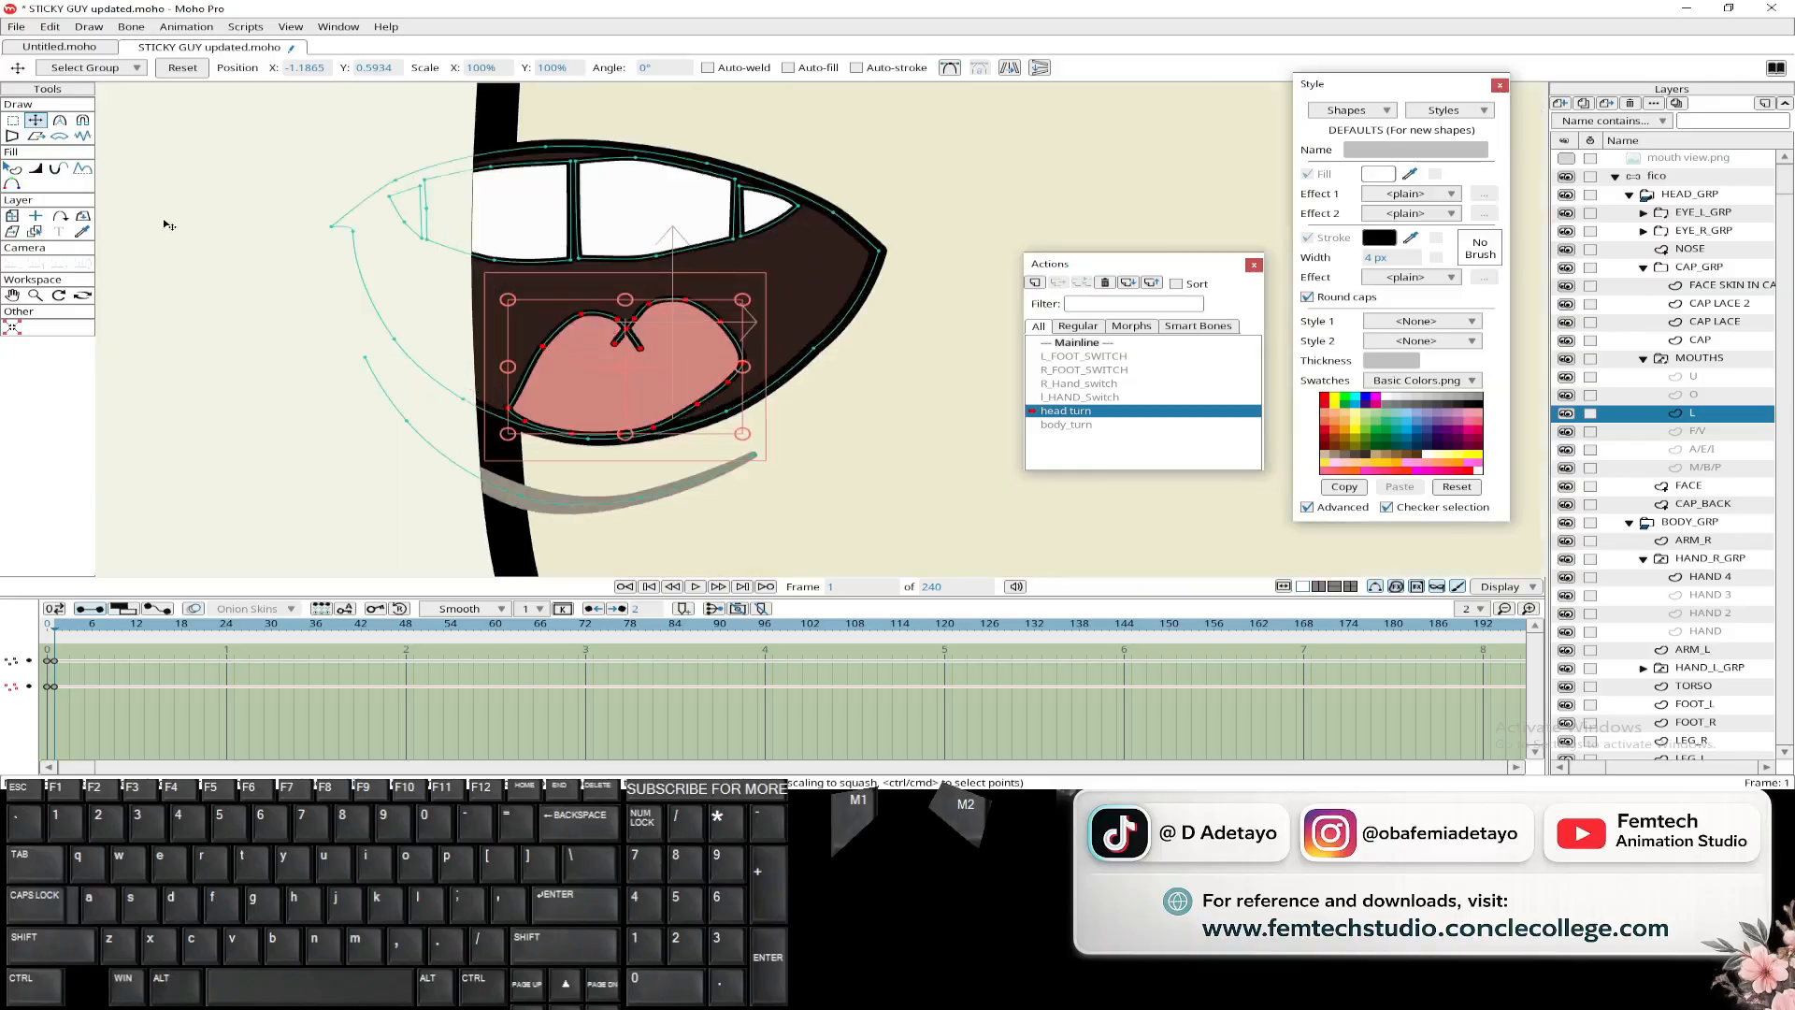
- Adjust individual tongue points in the L mouth so the tongue's outline fits the lower lip
click(168, 225)
drag(698, 405, 734, 397)
drag(743, 362, 649, 306)
click(645, 310)
drag(508, 410, 513, 410)
scroll(484, 381, down, 3)
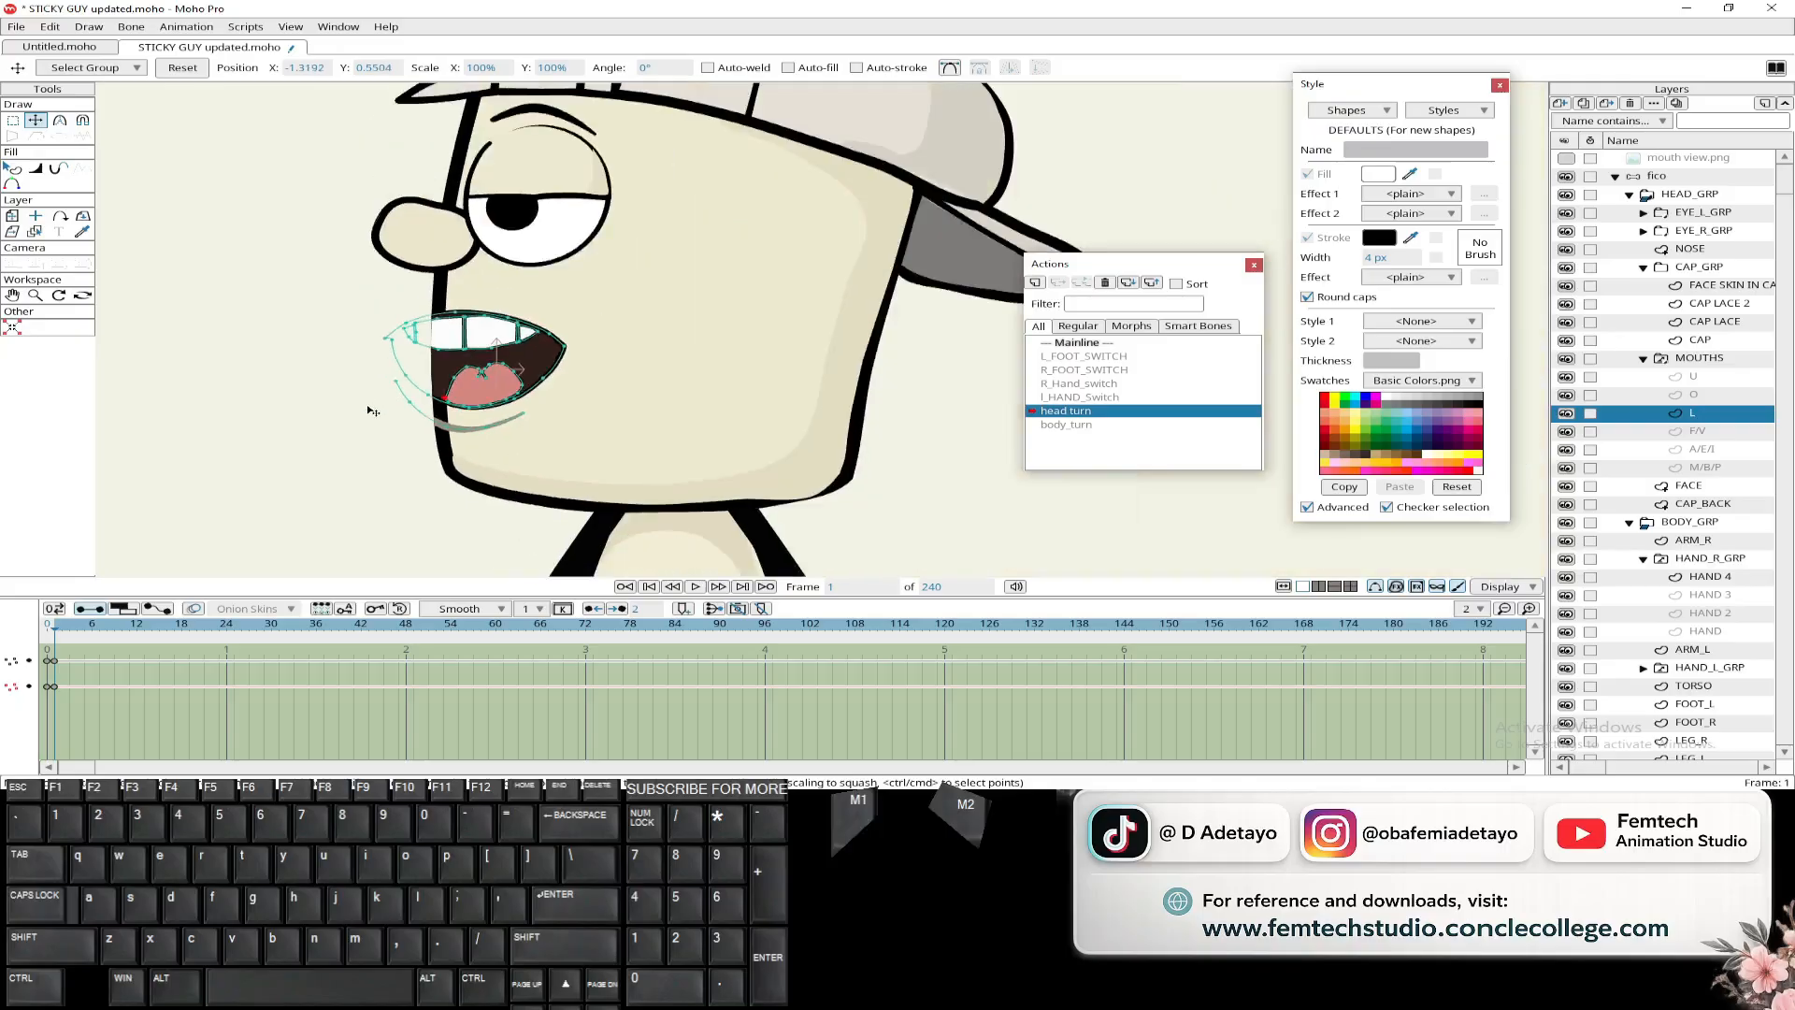
mouse_move(58, 638)
mouse_down()
mouse_move(221, 659)
mouse_move(54, 645)
mouse_up()
- Squeeze the U mouth's points narrower from its back corner at frame 1 of the head turn action
click(1717, 378)
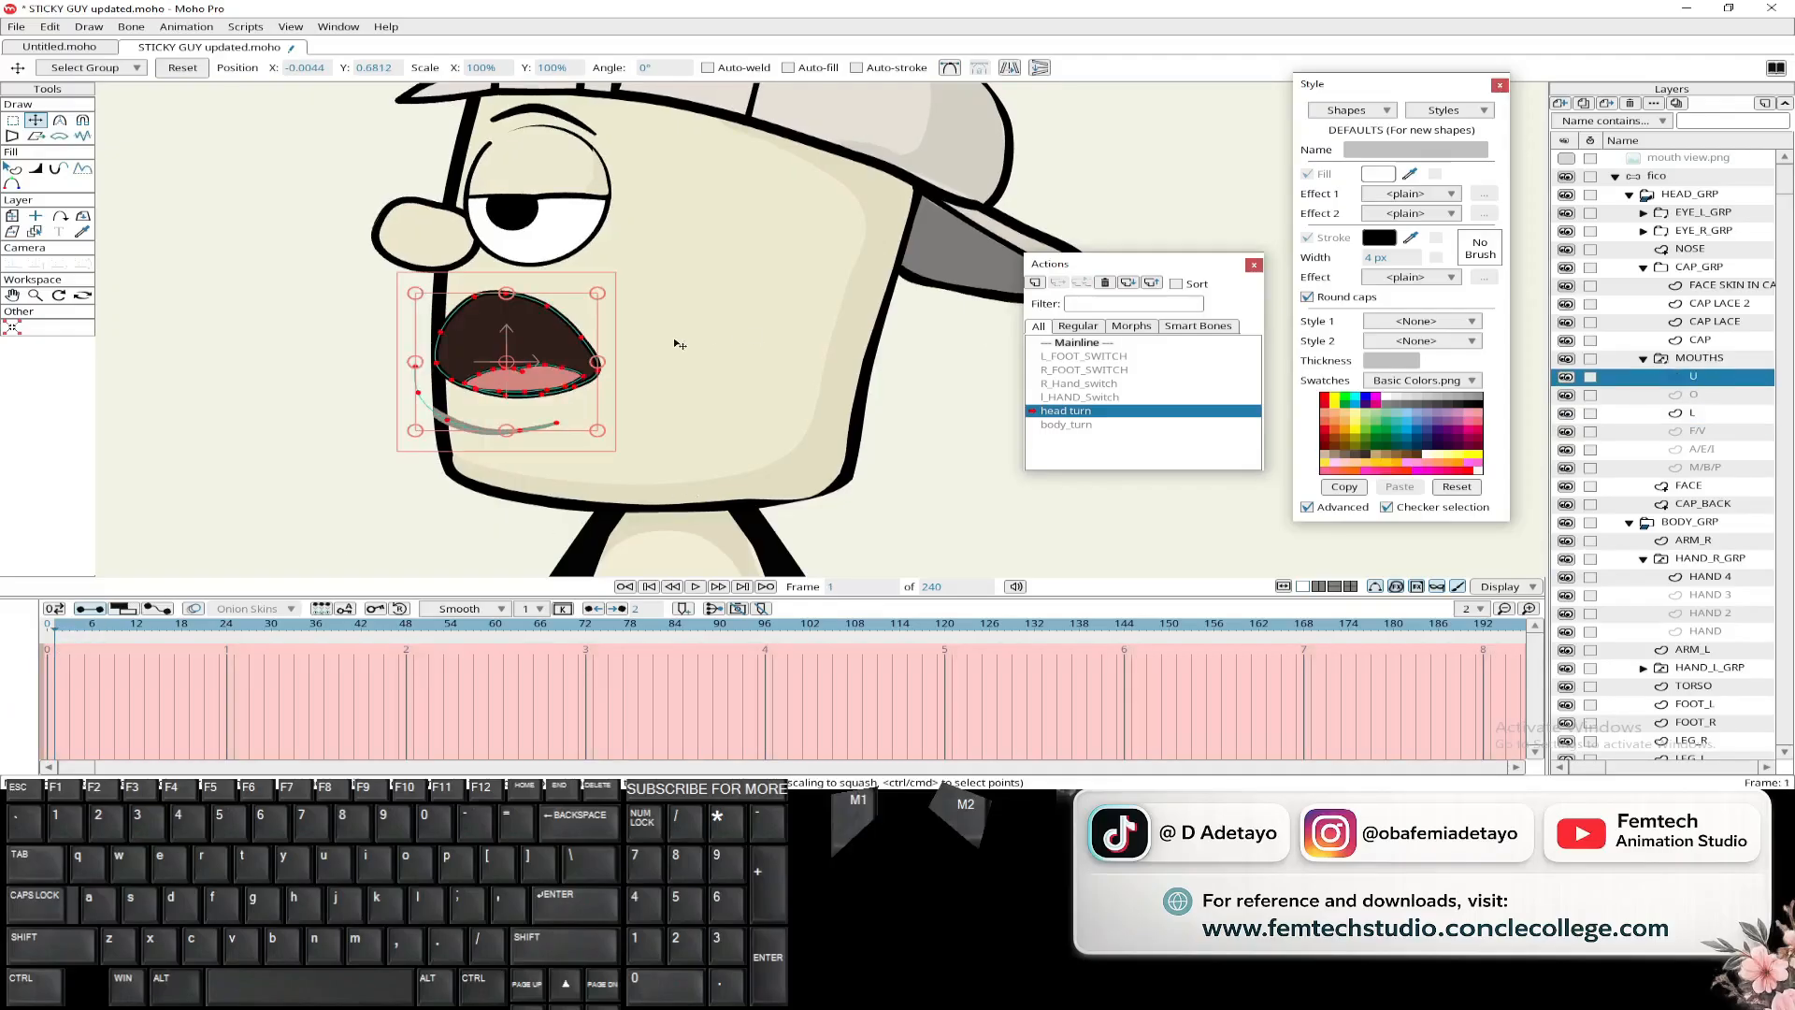
scroll(579, 365, up, 3)
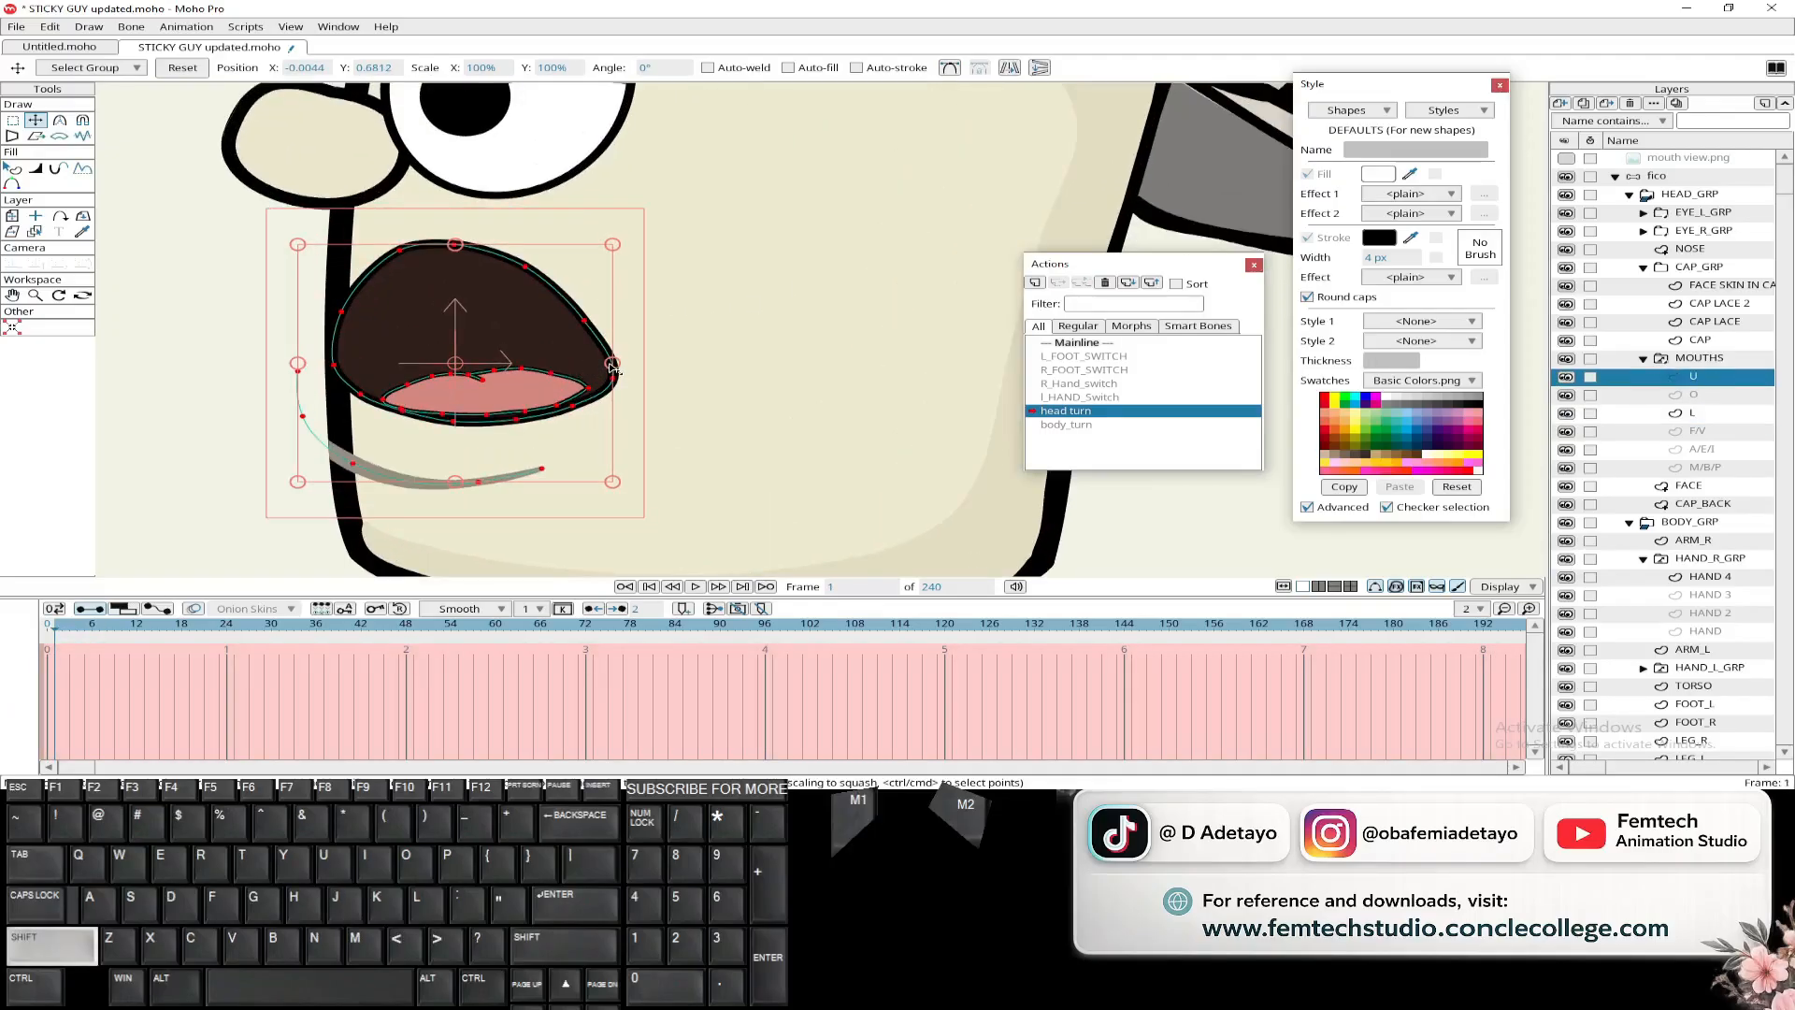
drag(617, 367, 551, 381)
scroll(576, 388, down, 3)
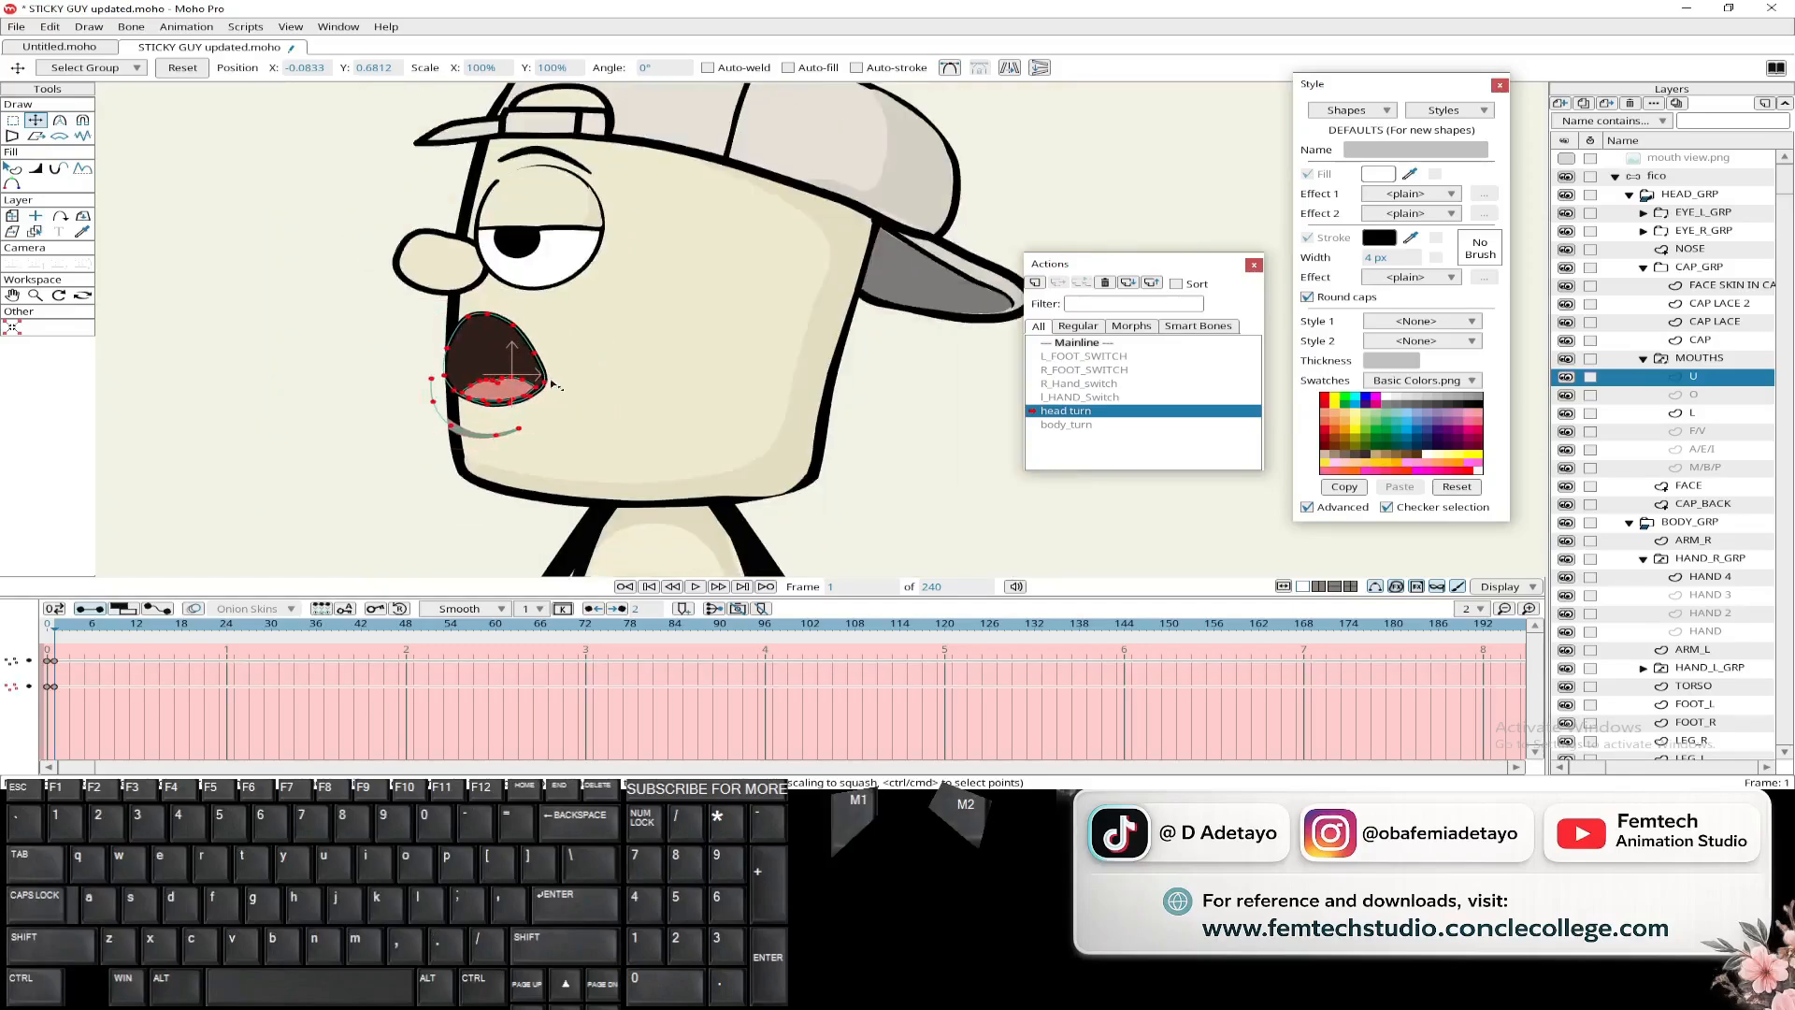
- Select all points of the O mouth layer and narrow the mouth from its back edge
click(1694, 394)
click(17, 122)
drag(409, 300, 619, 438)
key(t)
scroll(540, 374, up, 3)
drag(533, 386, 510, 386)
drag(550, 369, 514, 375)
scroll(385, 404, down, 3)
- Select all points of the F/V mouth layer and narrow the mouth from its back edge
click(1693, 413)
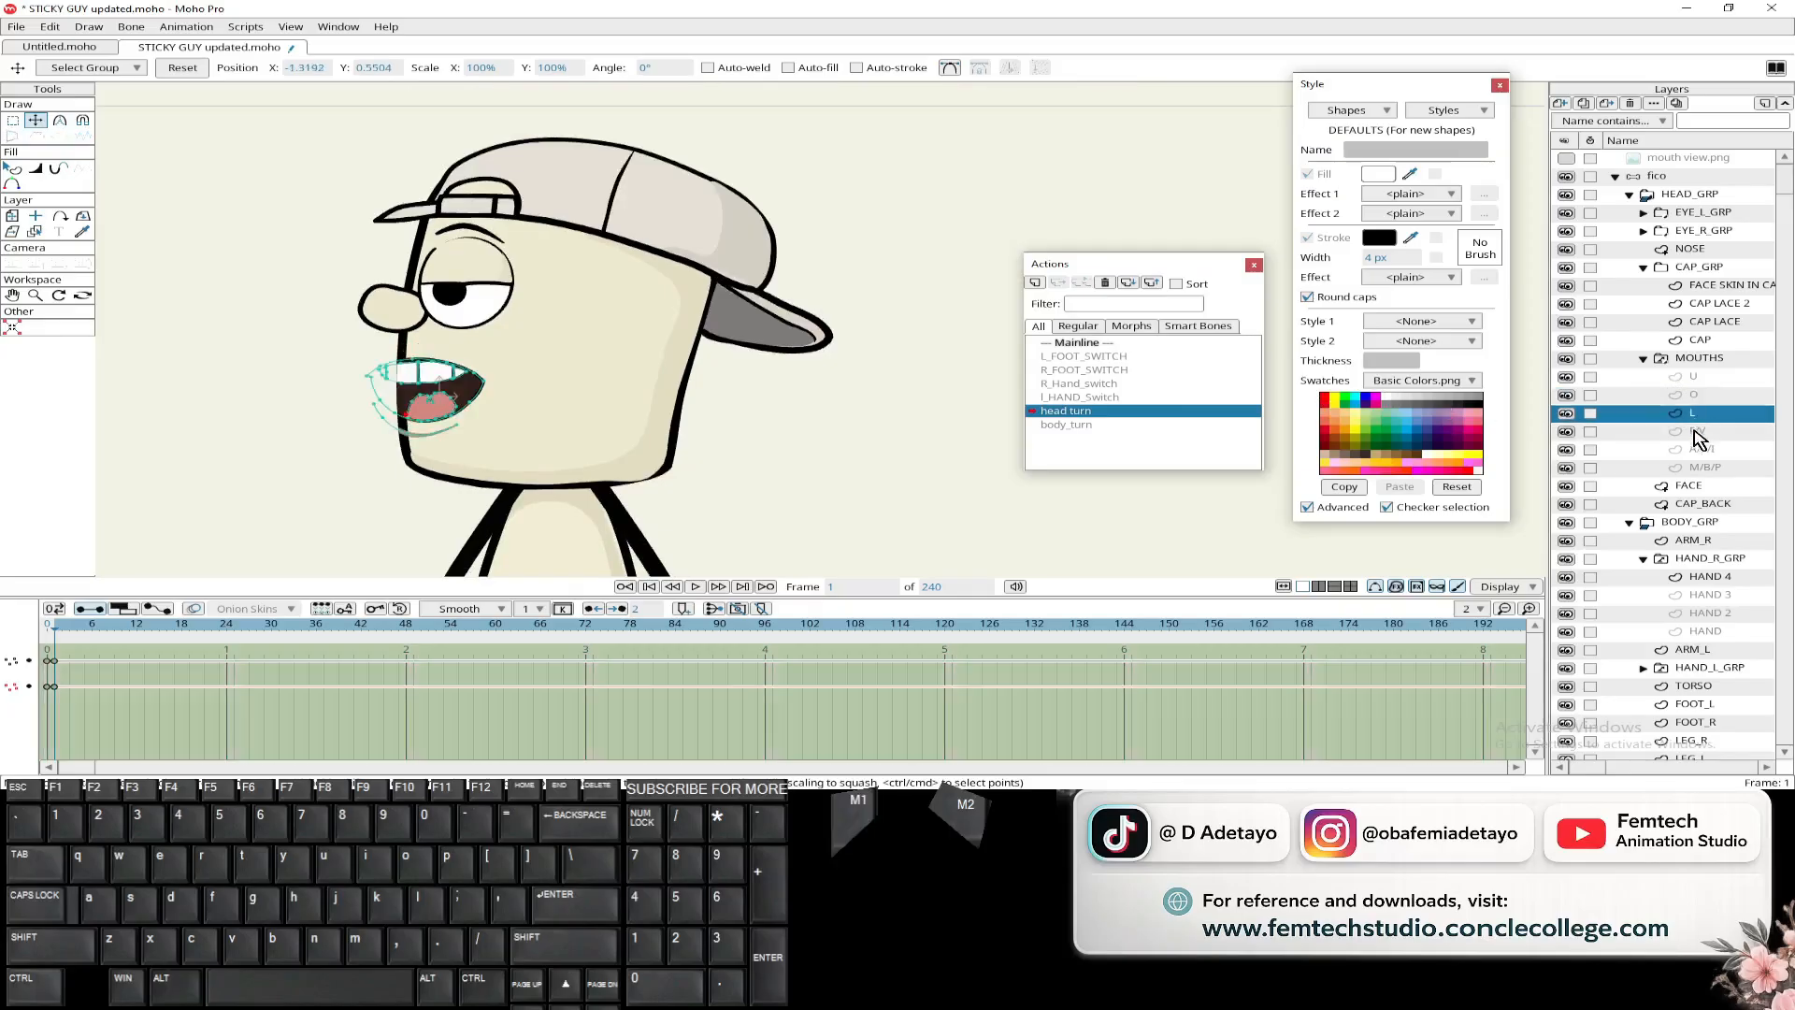
click(1693, 430)
scroll(374, 390, up, 3)
click(12, 120)
drag(316, 380, 707, 512)
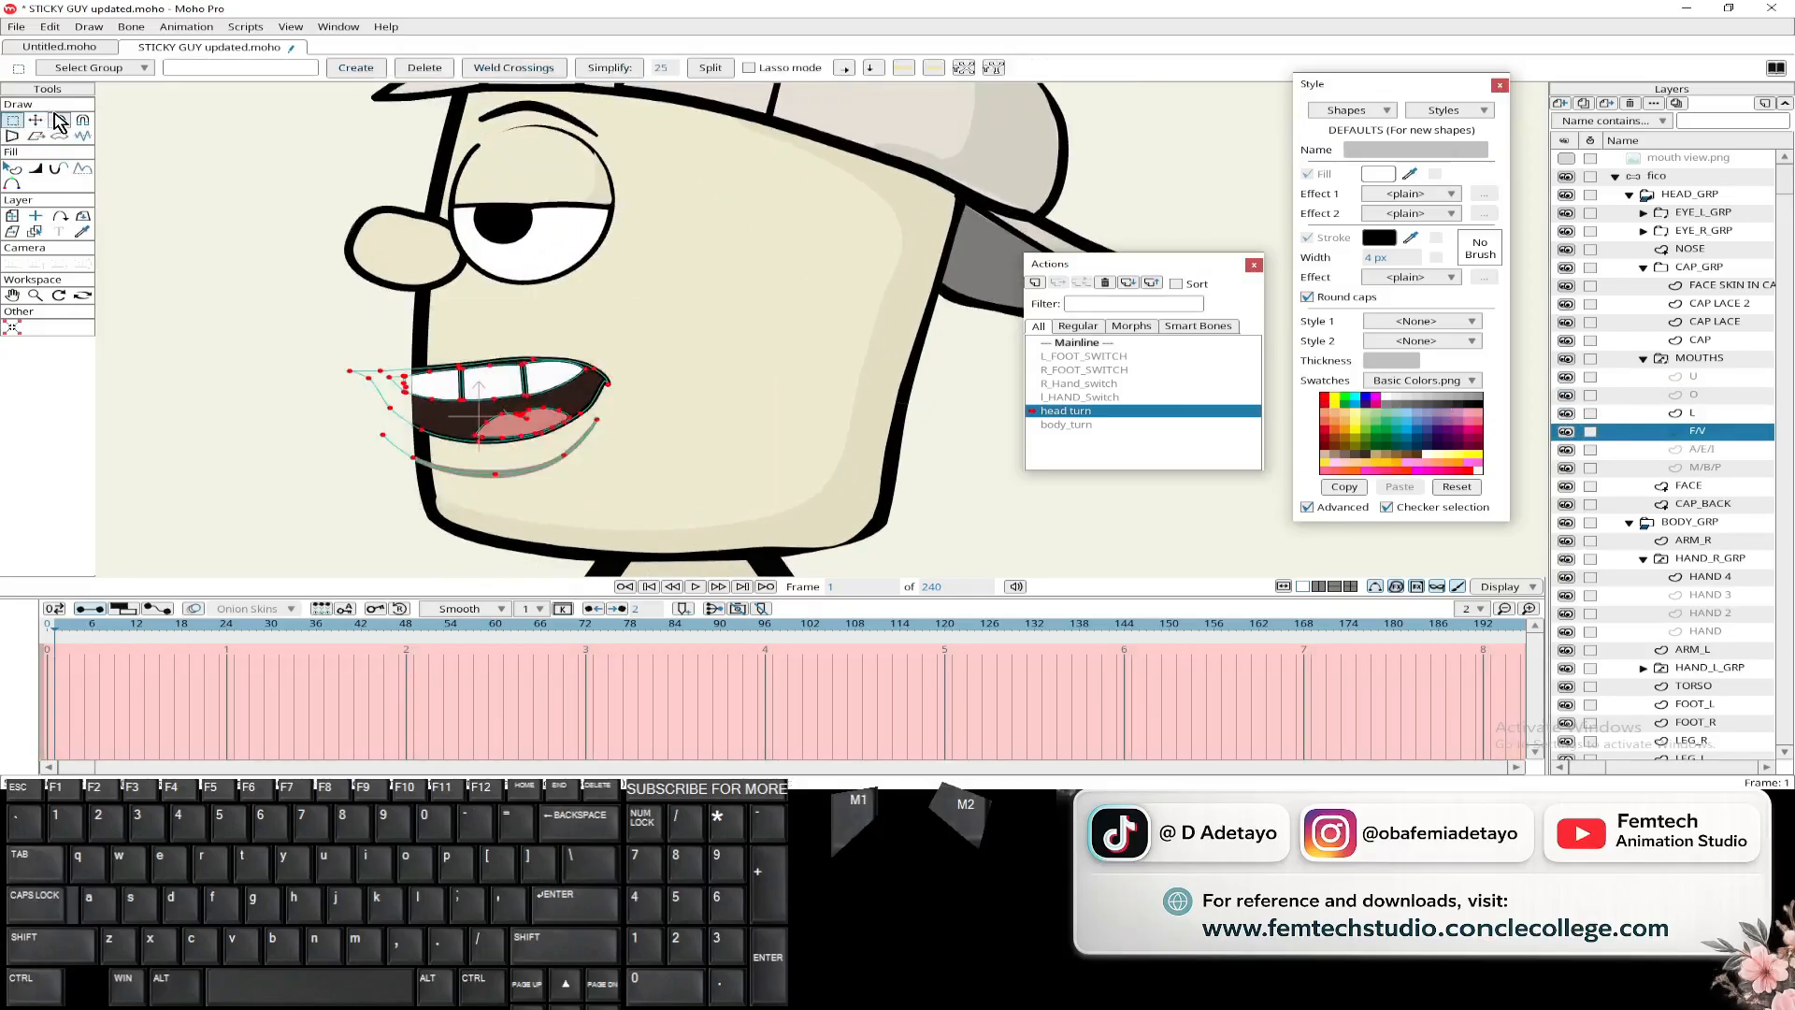
click(35, 121)
drag(607, 417, 539, 425)
- Select all points of the A/E/I mouth layer and narrow the mouth from its back edge
click(1697, 449)
click(12, 121)
drag(269, 281, 656, 499)
click(35, 121)
drag(600, 395, 535, 399)
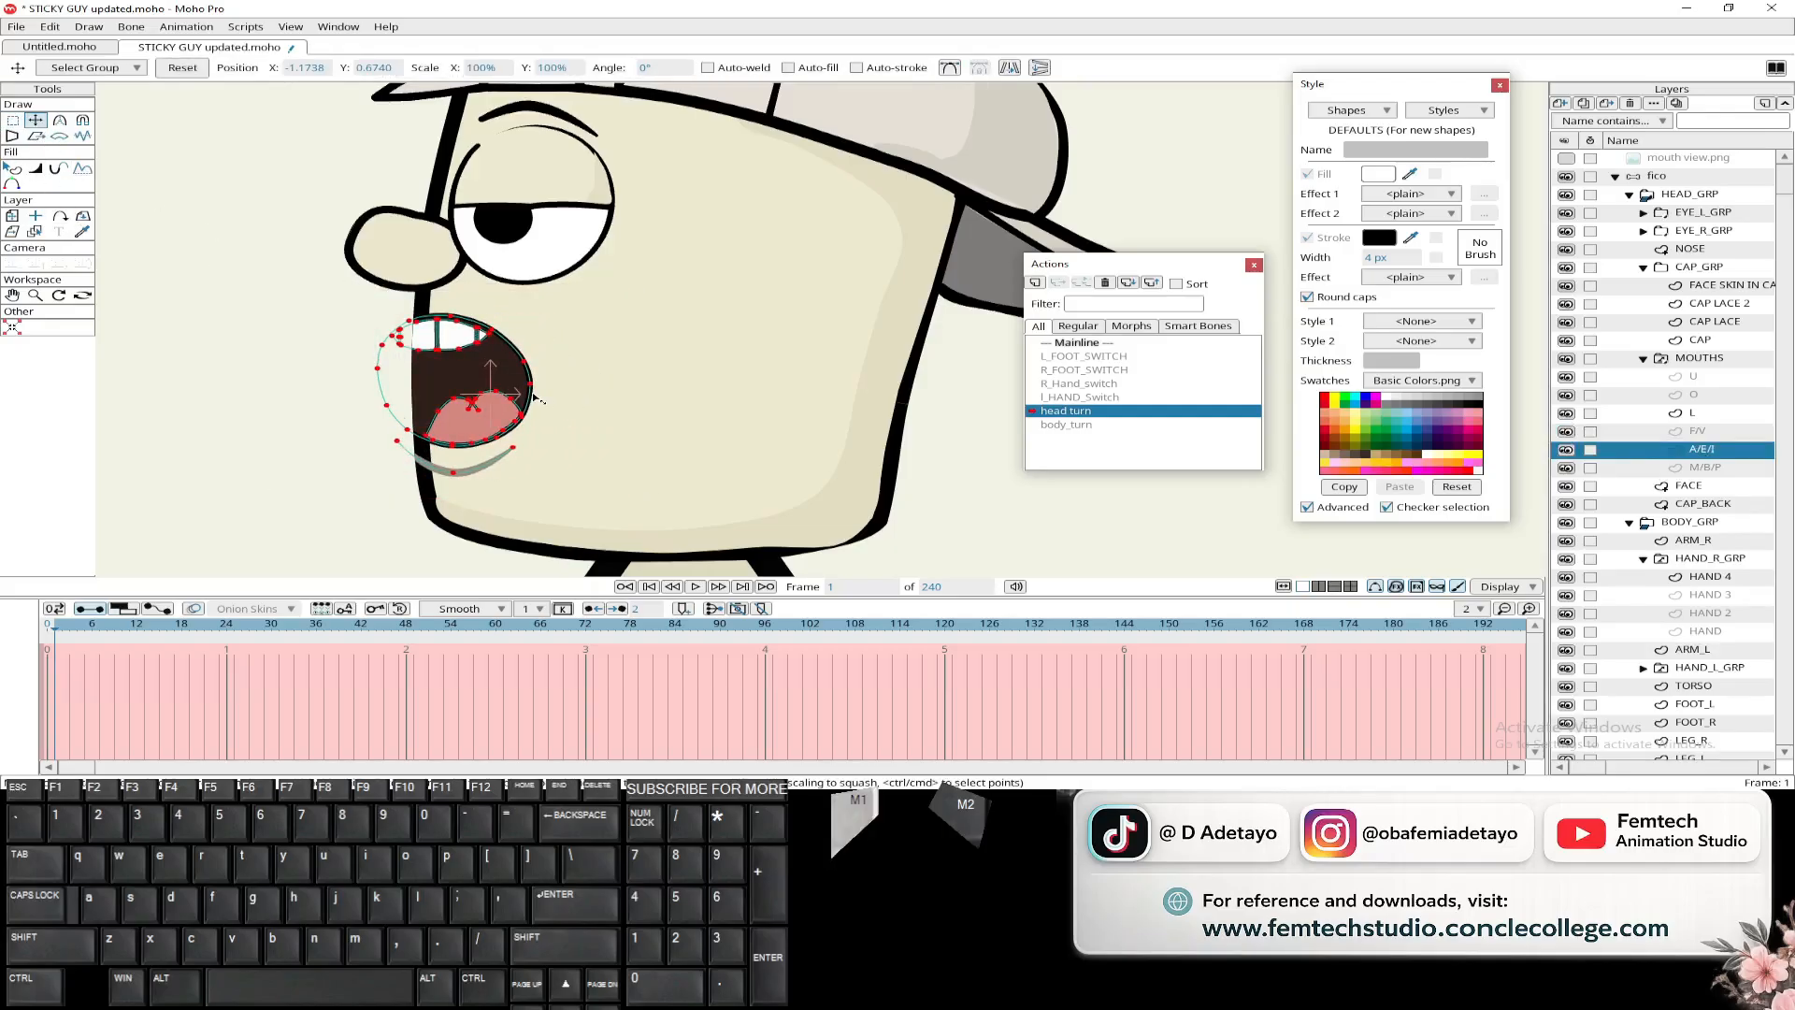
- Save the project, then squeeze all points of the M/B/P mouth to a shorter line at the face's front edge
click(1701, 470)
key(ctrl+s)
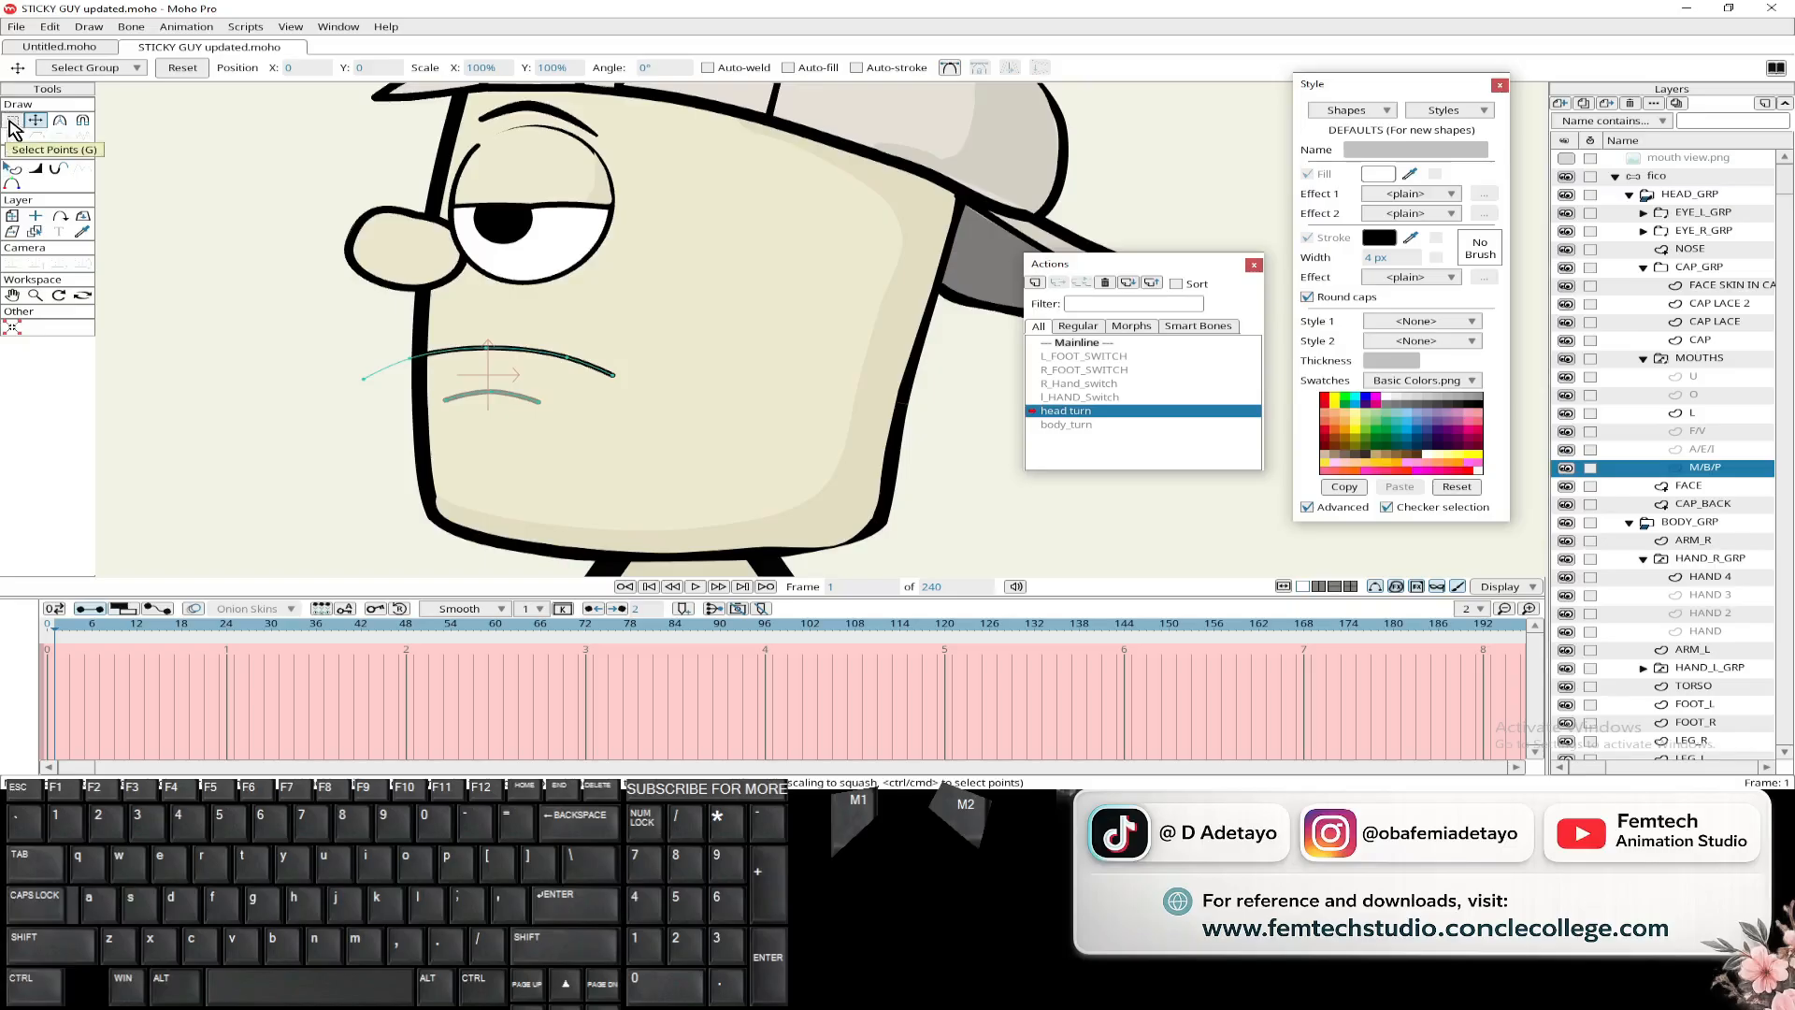
click(12, 121)
drag(313, 295, 683, 464)
click(34, 123)
drag(615, 375, 493, 377)
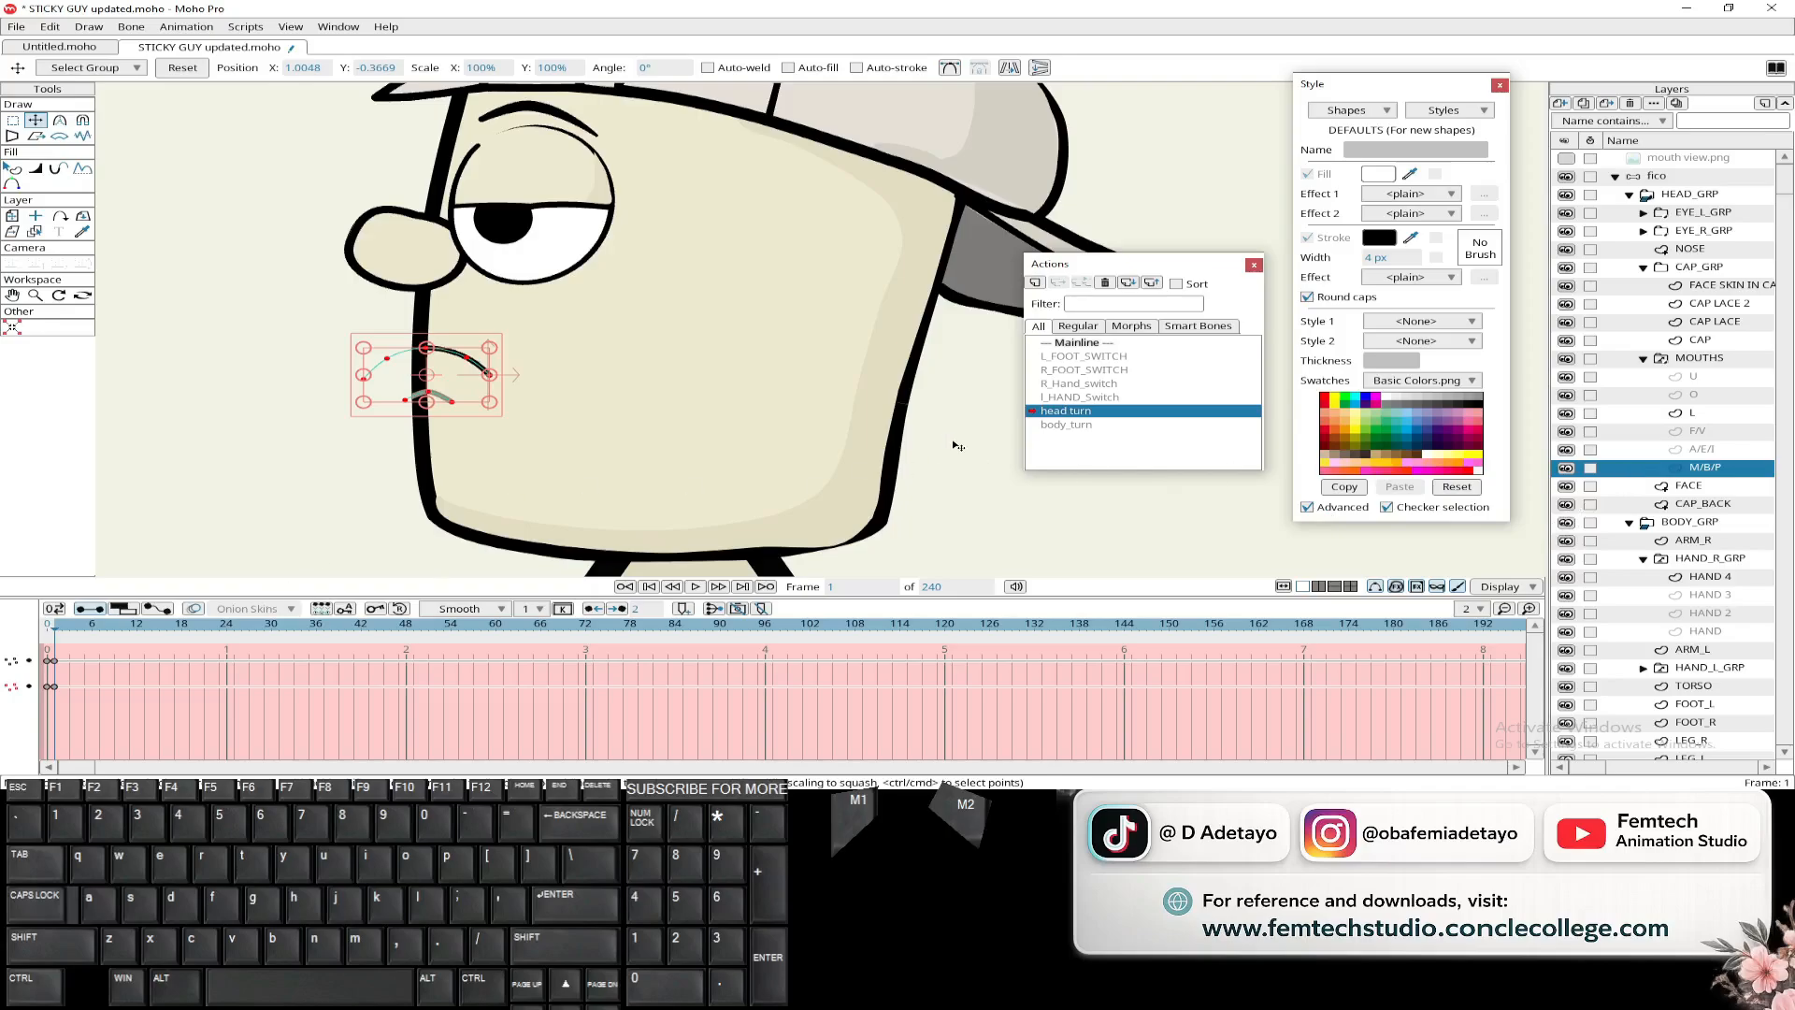
scroll(955, 444, down, 5)
- Copy the M/B/P mouth's point keyframes from frame 0 to frame 24 of the head turn action
drag(68, 629, 234, 631)
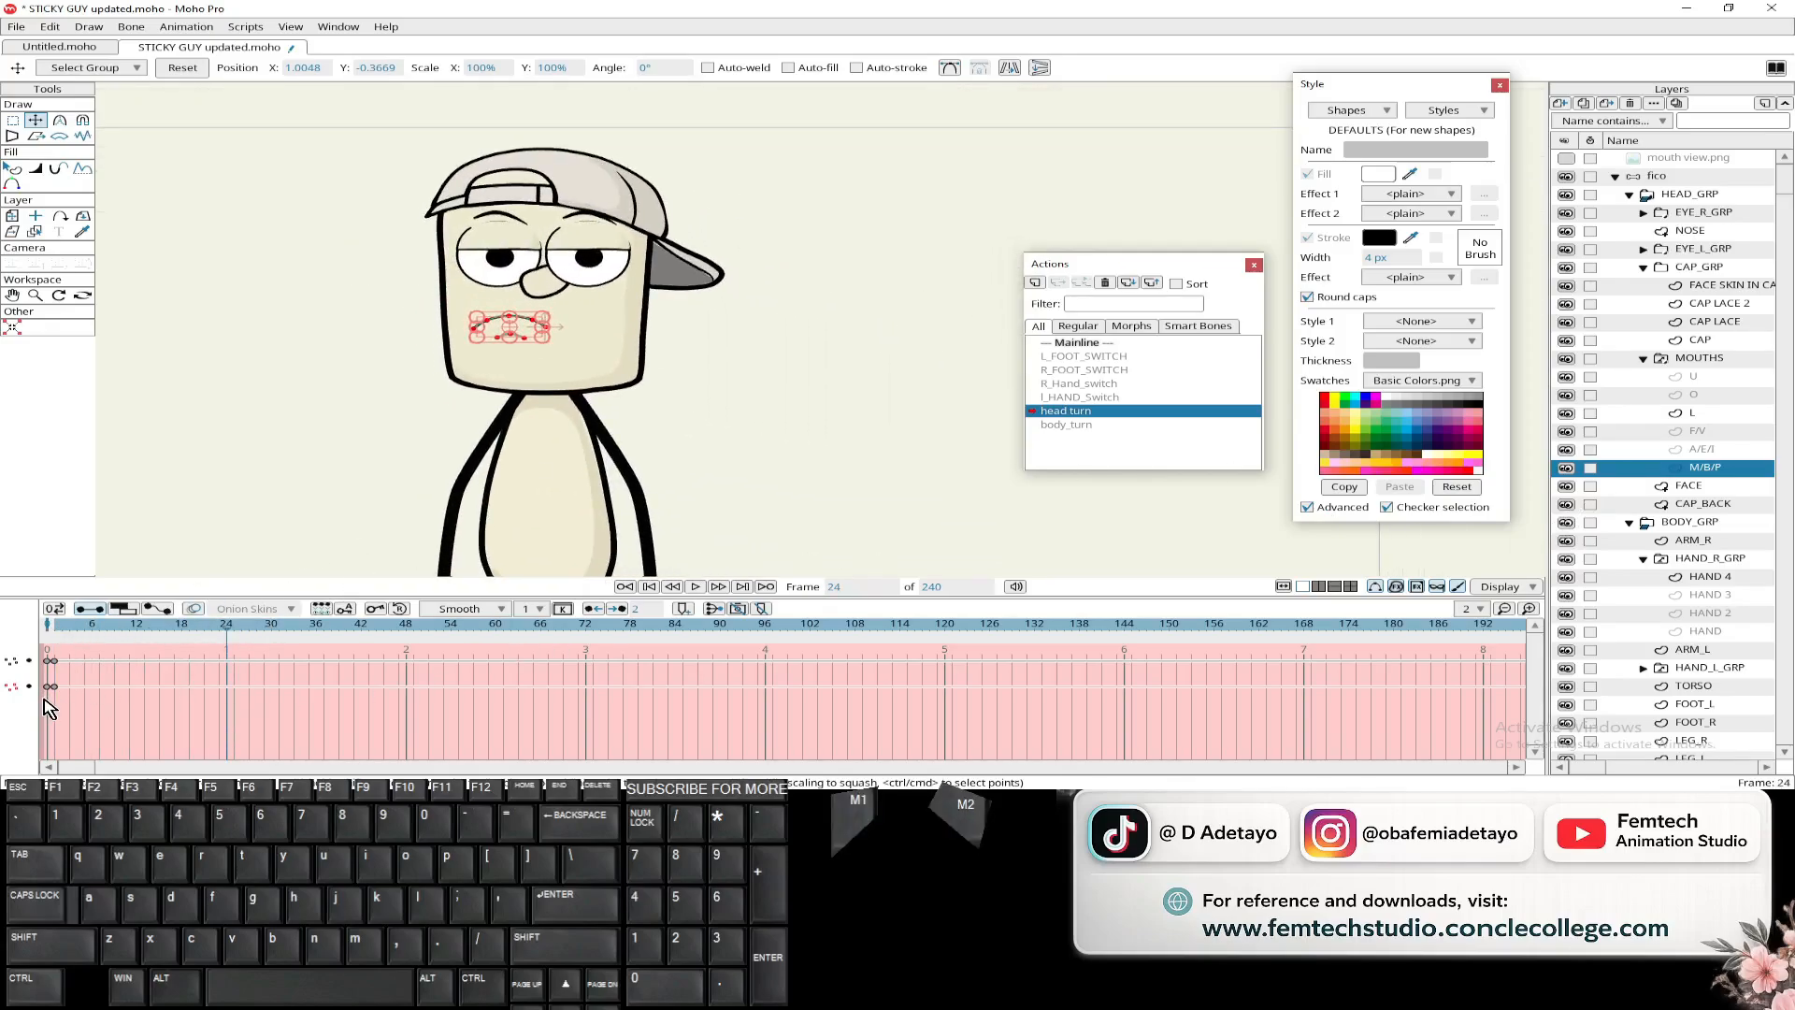
drag(50, 694, 31, 652)
key(ctrl+c)
key(ctrl+v)
scroll(495, 337, up, 4)
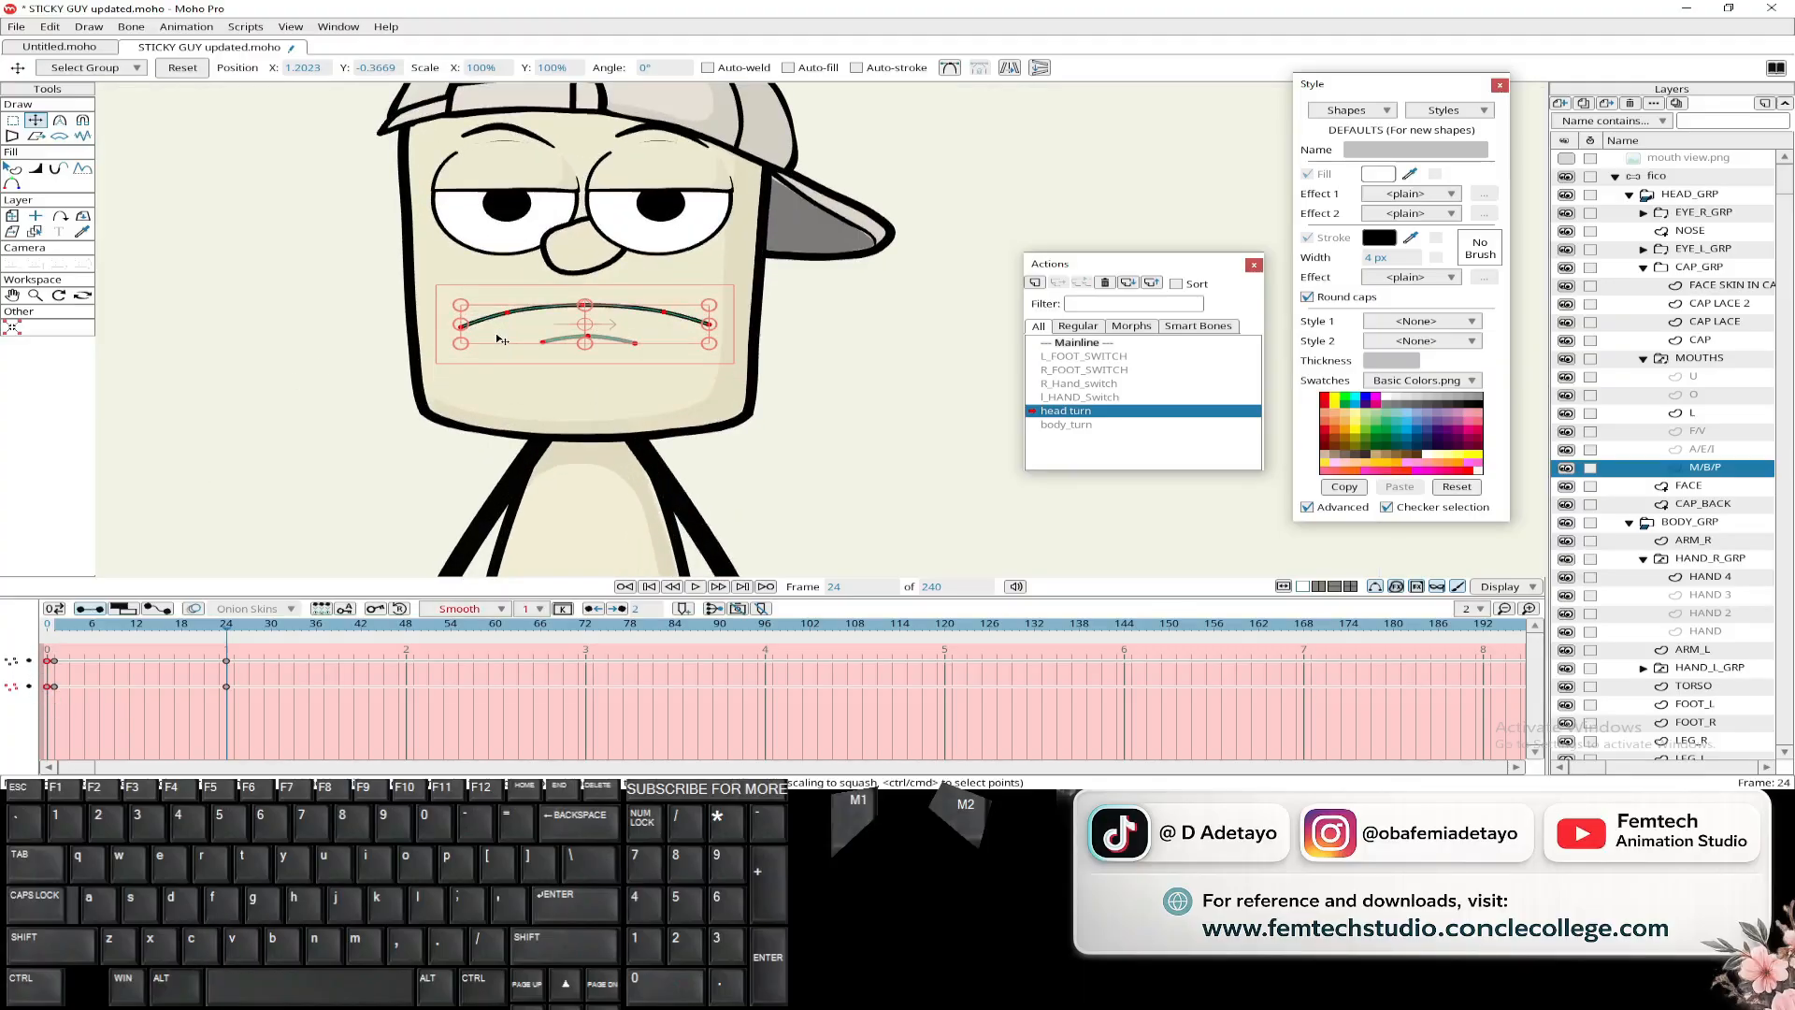
- Copy the A/E/I mouth's frame 0 point keyframes to frame 24
click(1711, 450)
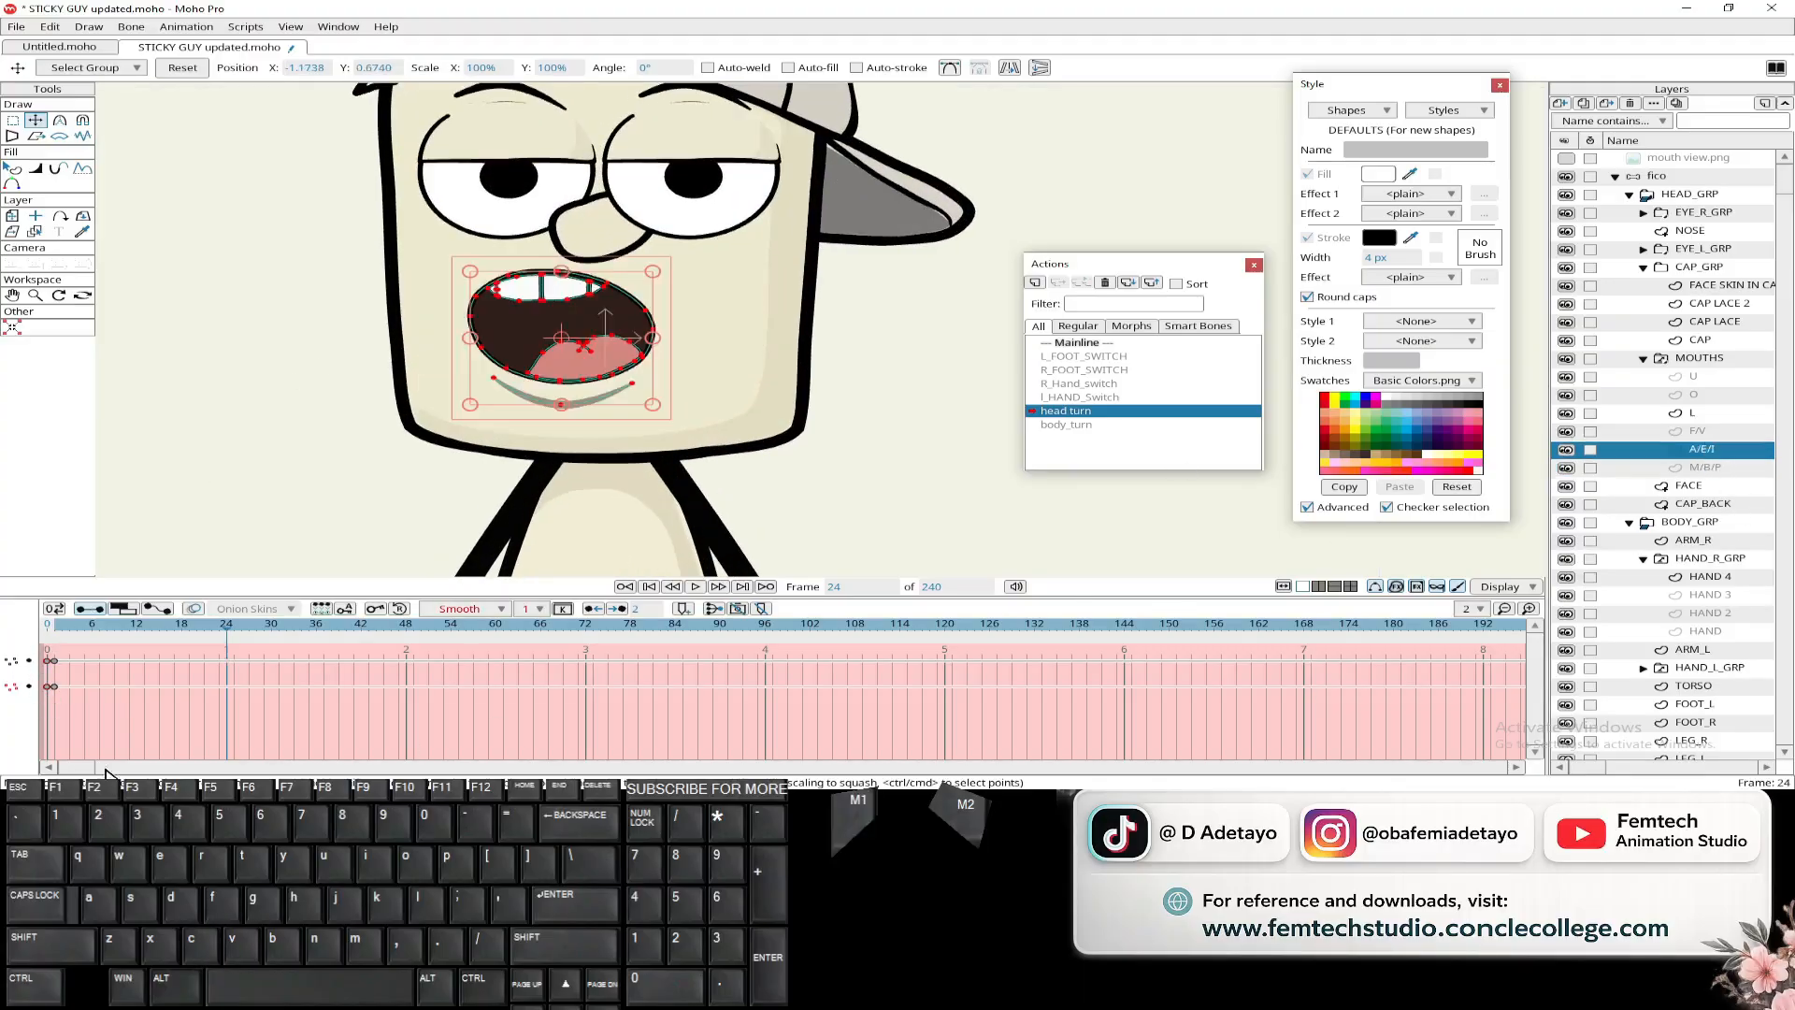
drag(43, 701, 39, 655)
key(ctrl+c)
key(ctrl+v)
- Copy the F/V mouth's frame 0 point keyframes to frame 24
click(1697, 431)
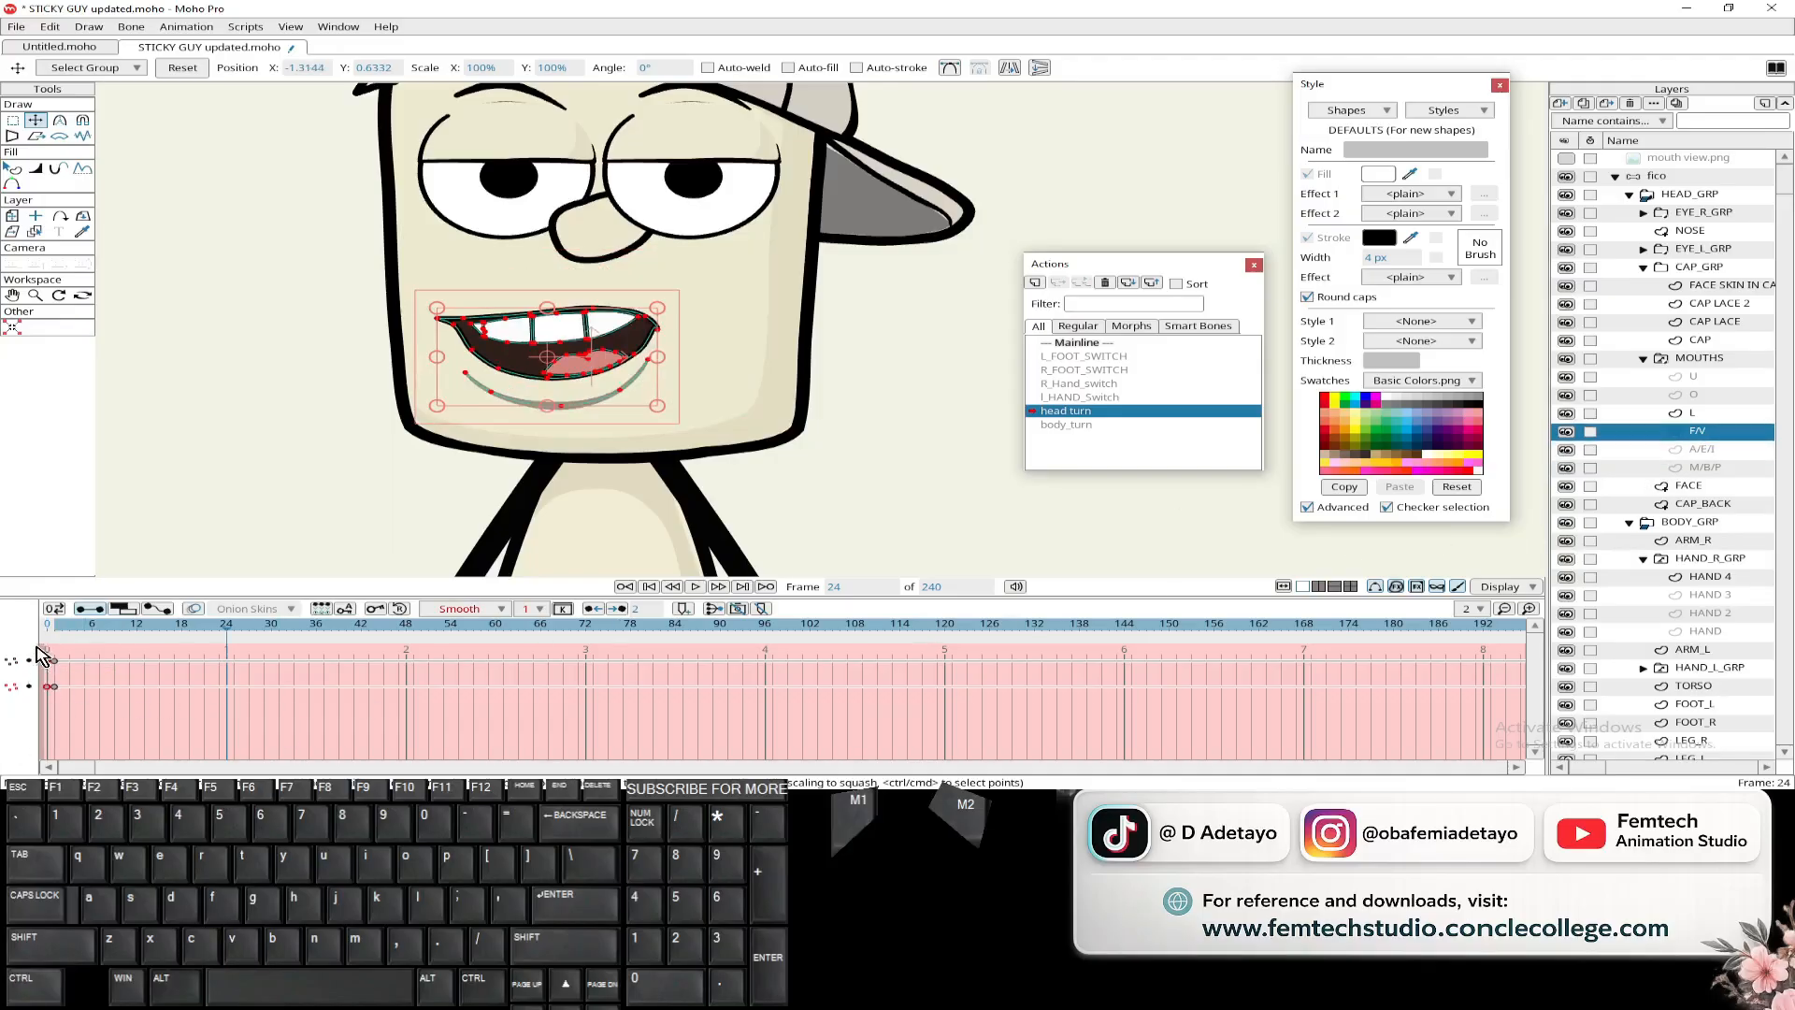
key(ctrl+c)
key(ctrl+v)
scroll(564, 484, down, 3)
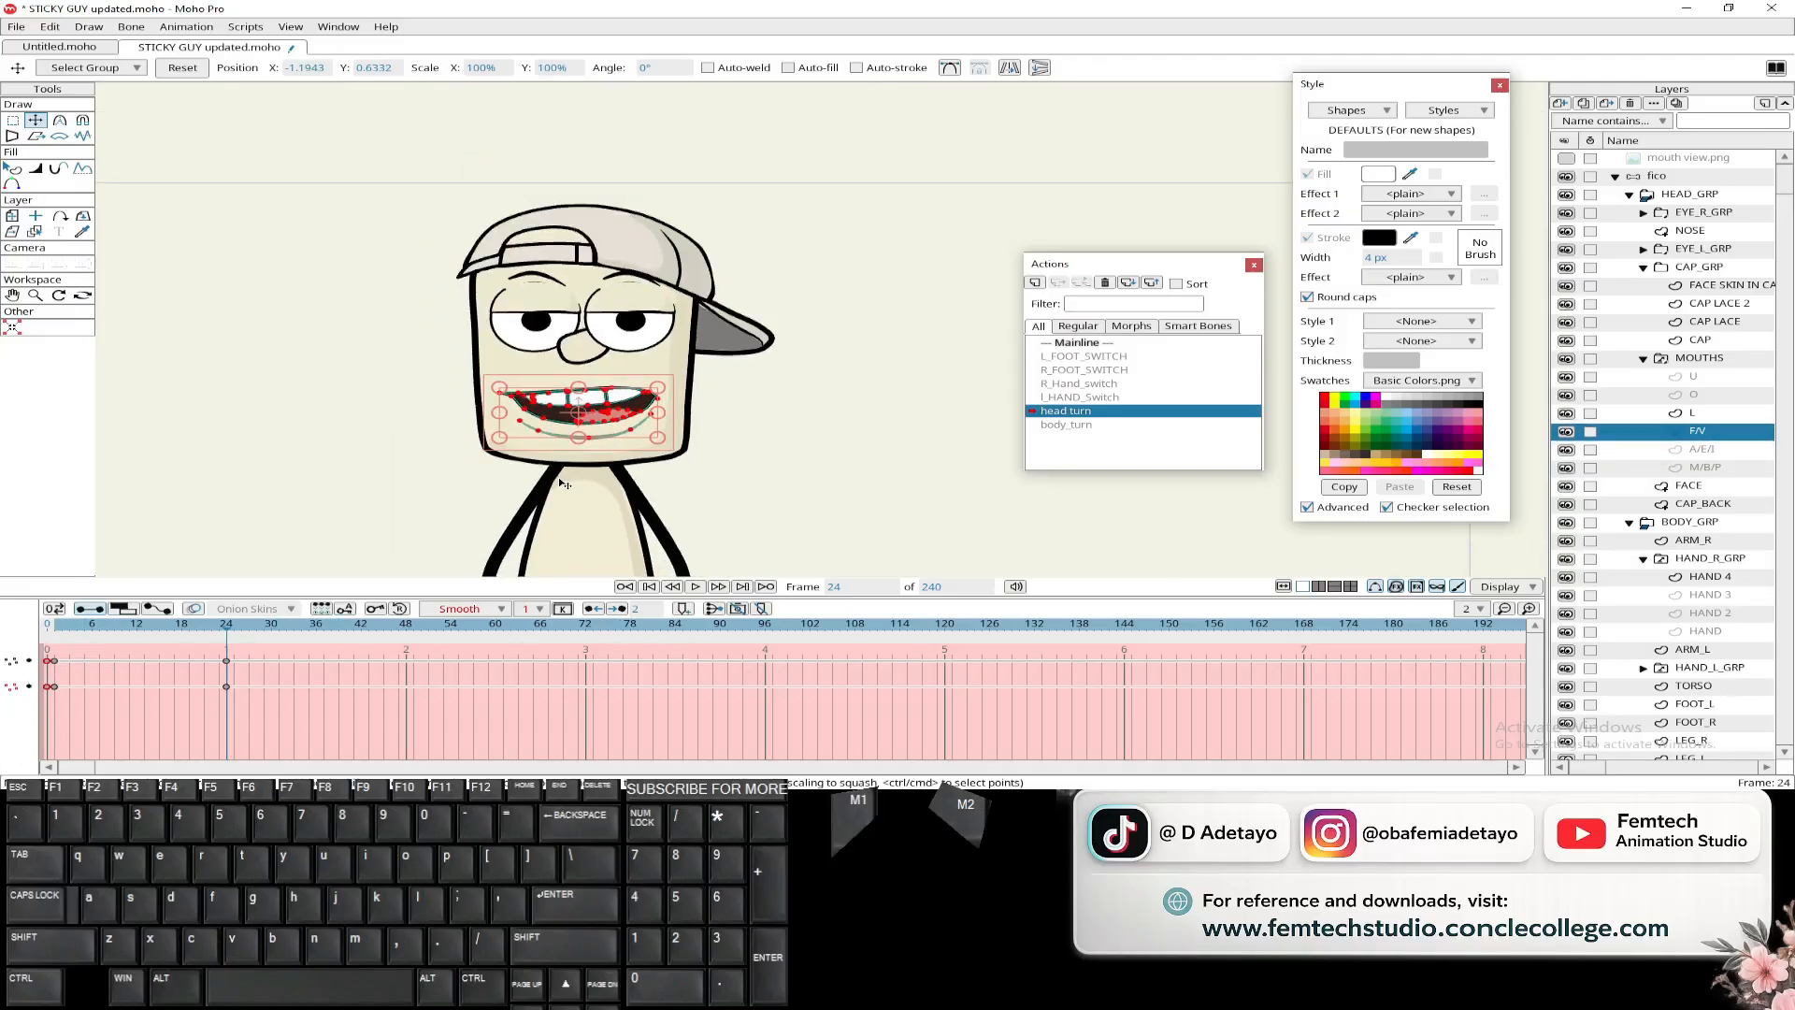
- Copy the L mouth's frame 0 point keyframes for use at frame 24
click(1703, 414)
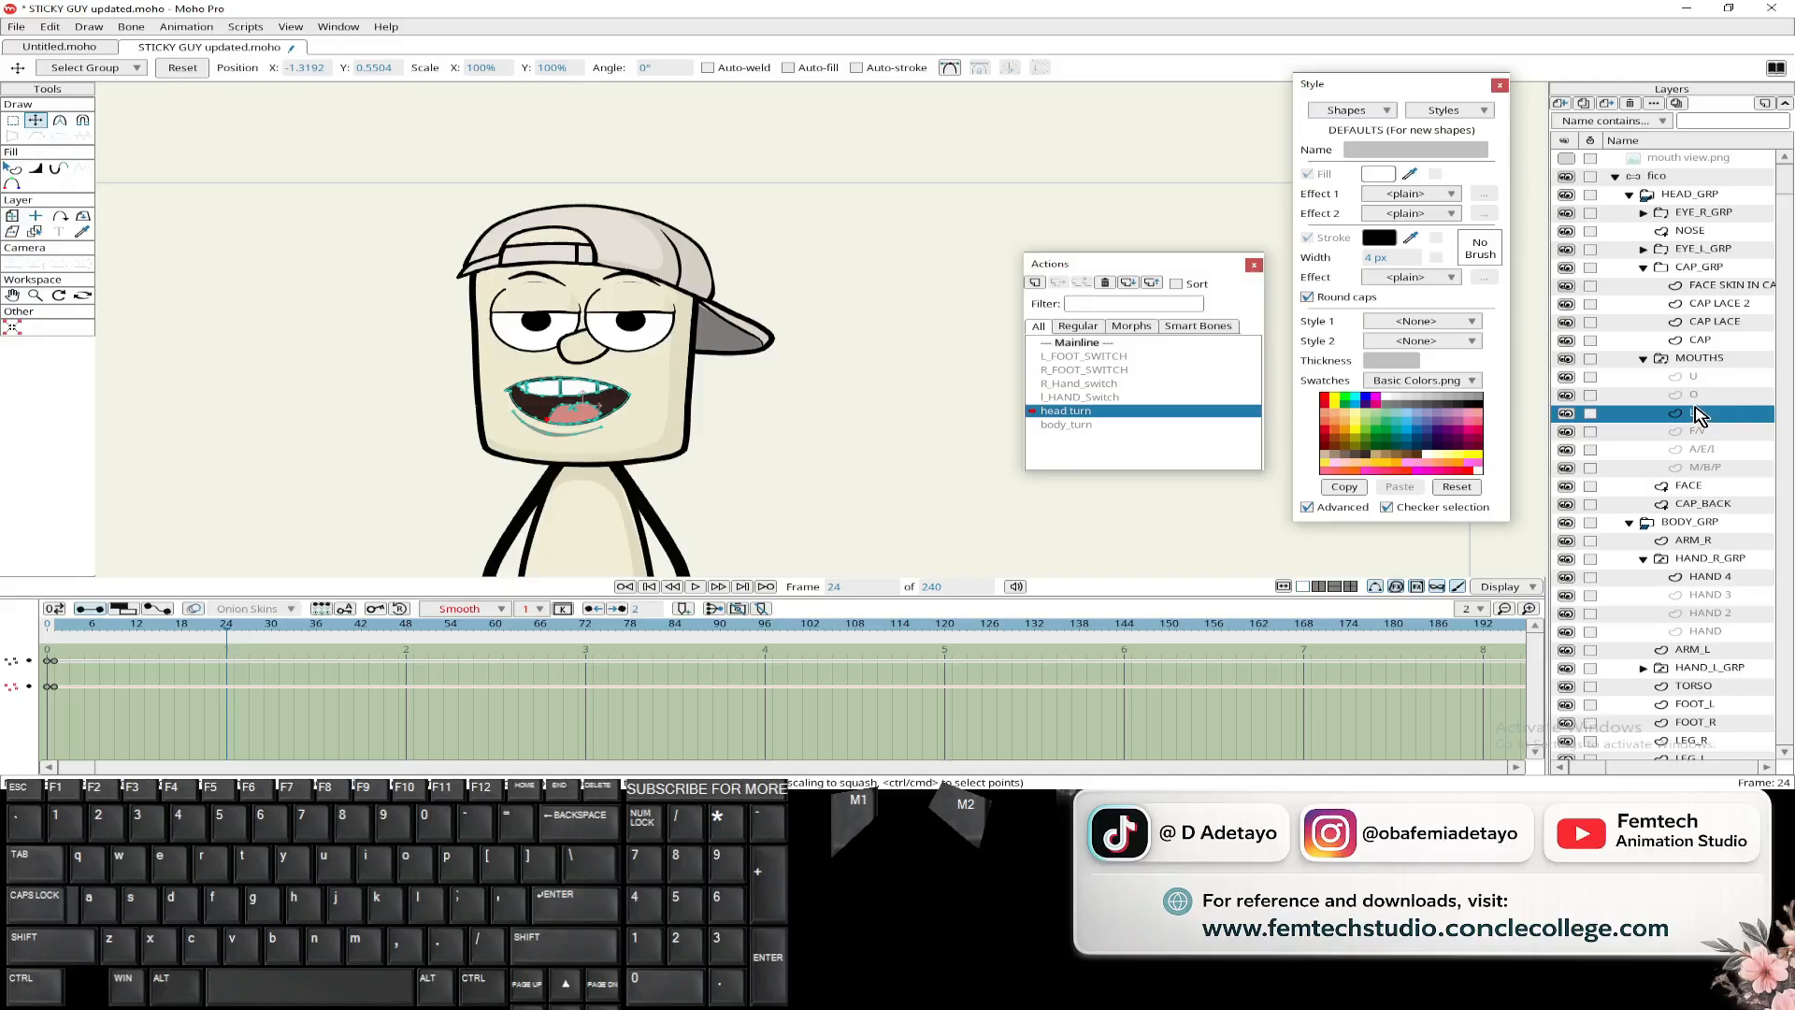
click(1697, 361)
click(1697, 414)
click(1699, 432)
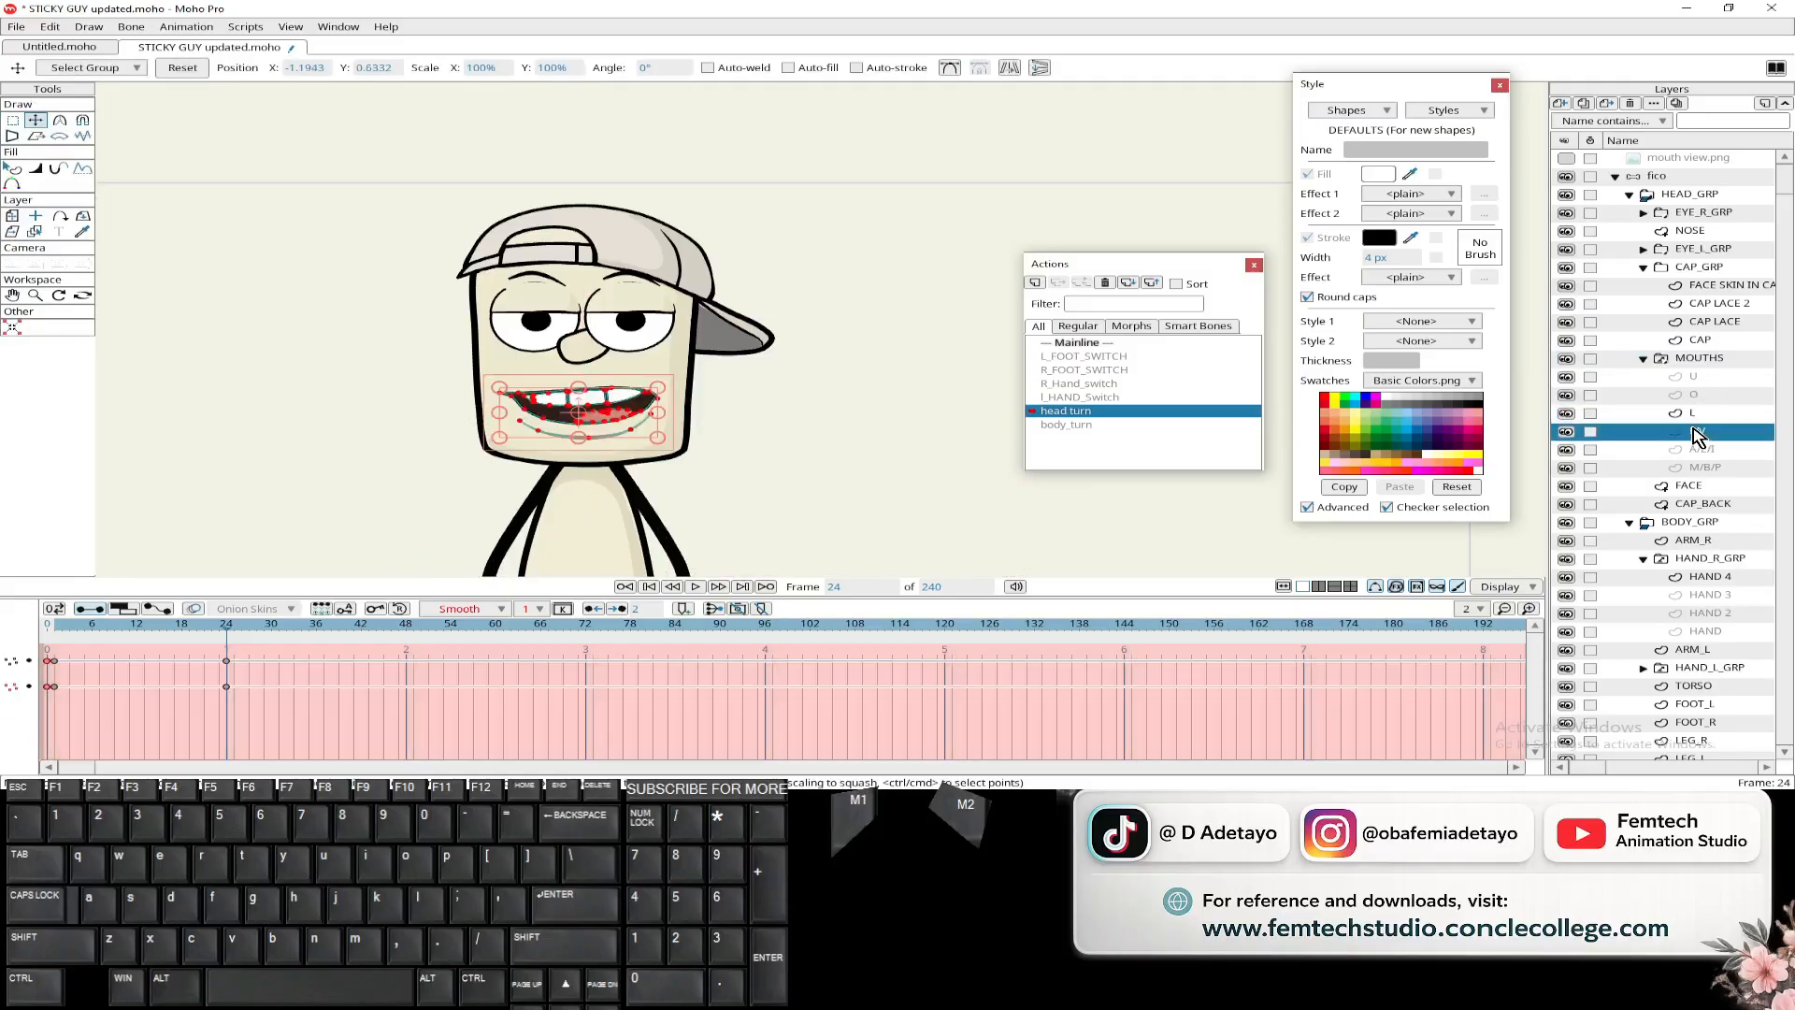
click(1694, 414)
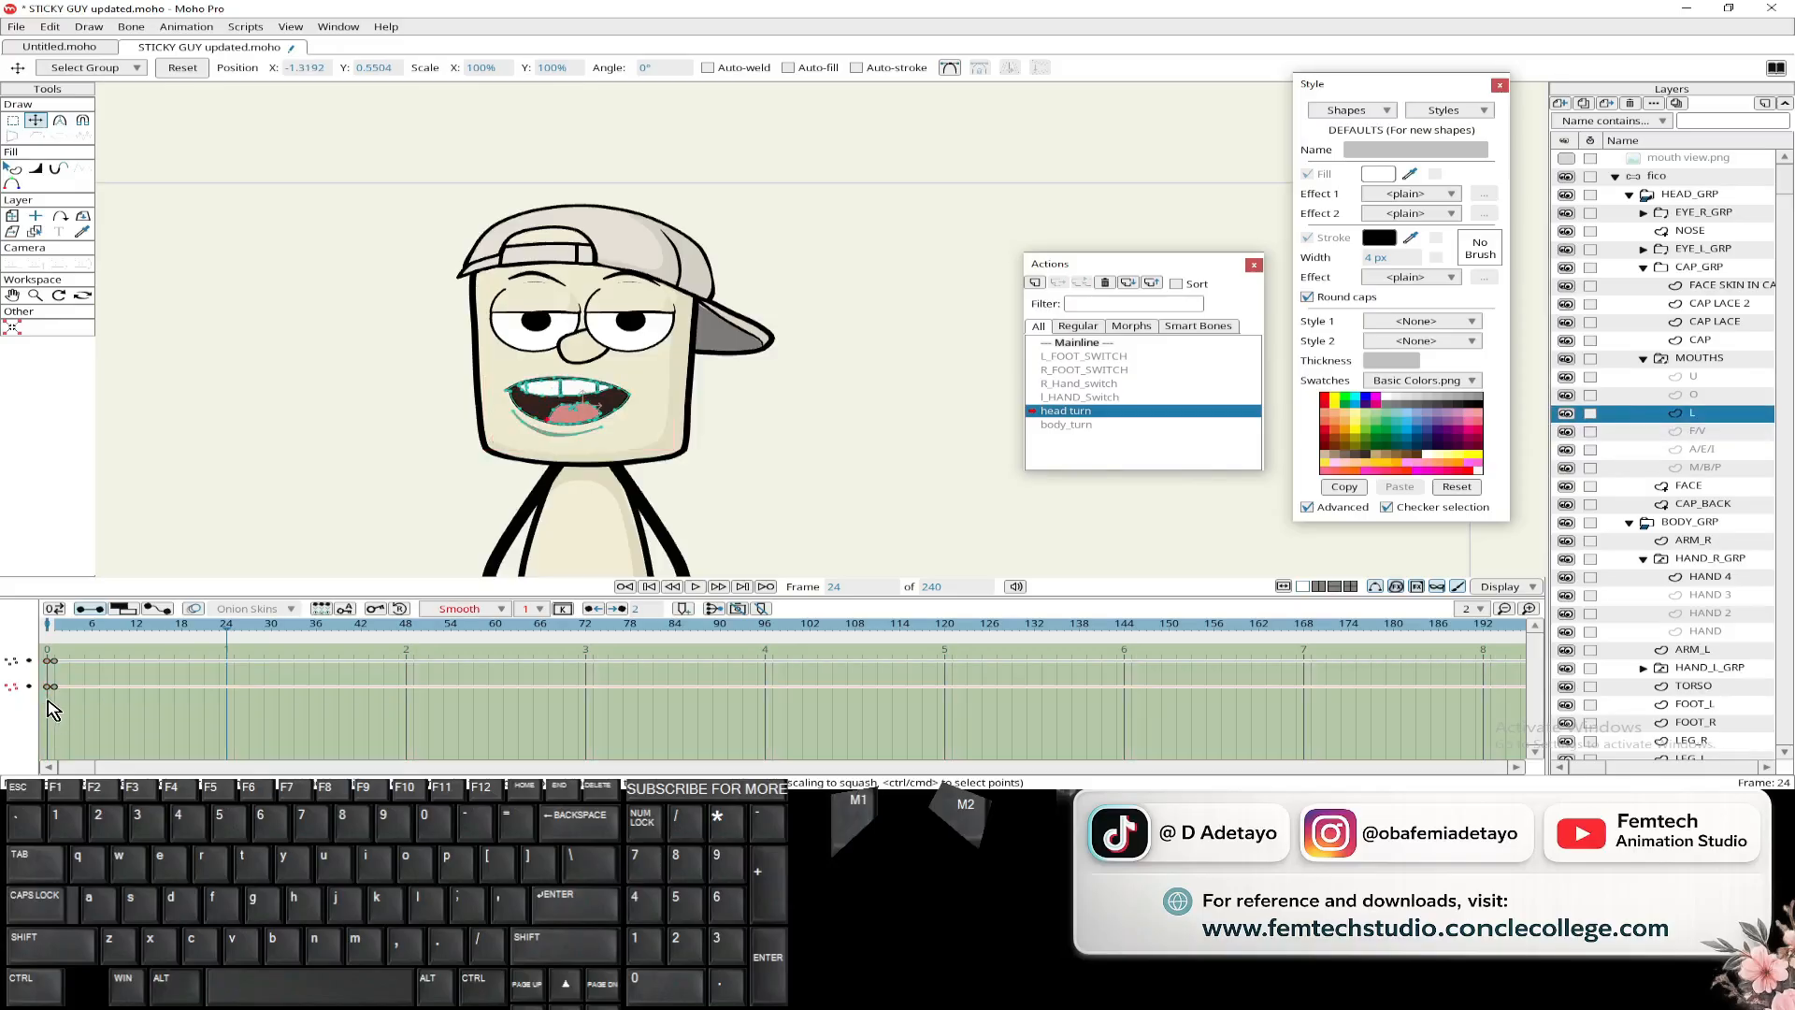
drag(52, 703, 43, 635)
key(ctrl+c)
- Copy the O mouth's frame 0 point keyframes to frame 24
click(1707, 397)
key(ctrl+c)
key(ctrl+v)
- Copy the U mouth's frame 0 point keyframes to frame 24 and check the front-facing head
click(1702, 378)
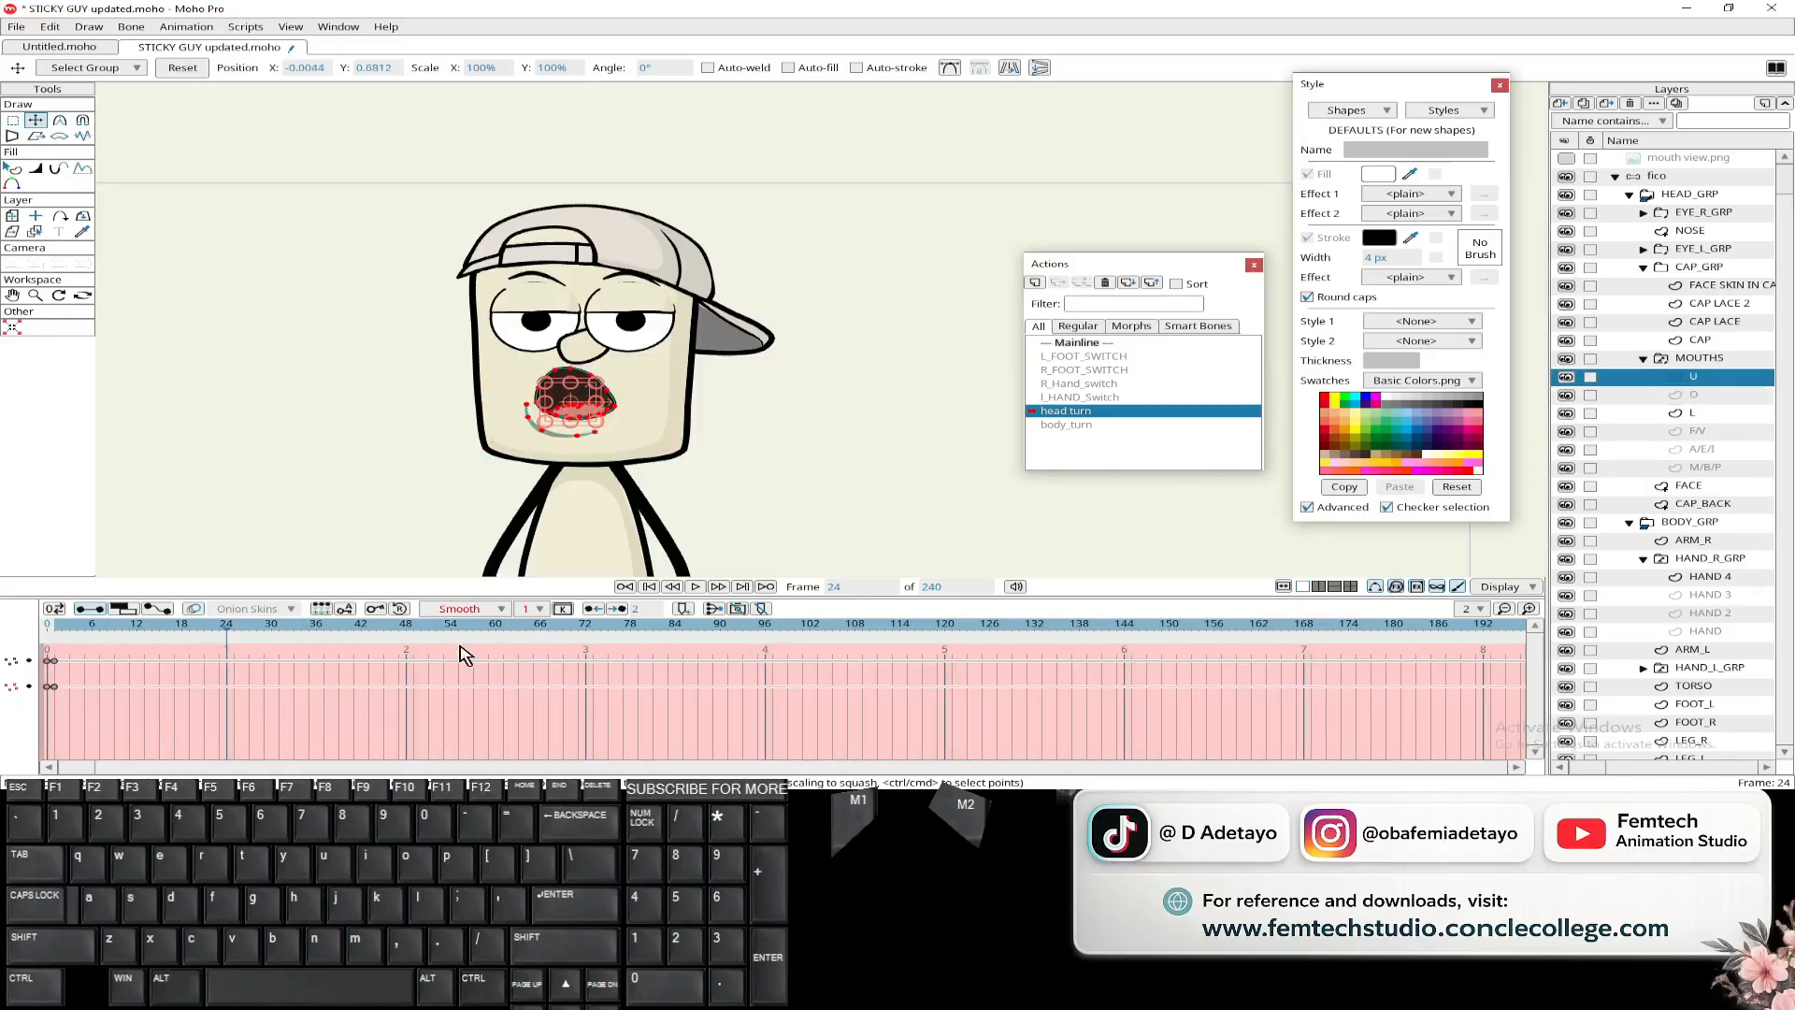
drag(52, 716, 39, 647)
key(ctrl+c)
key(ctrl+v)
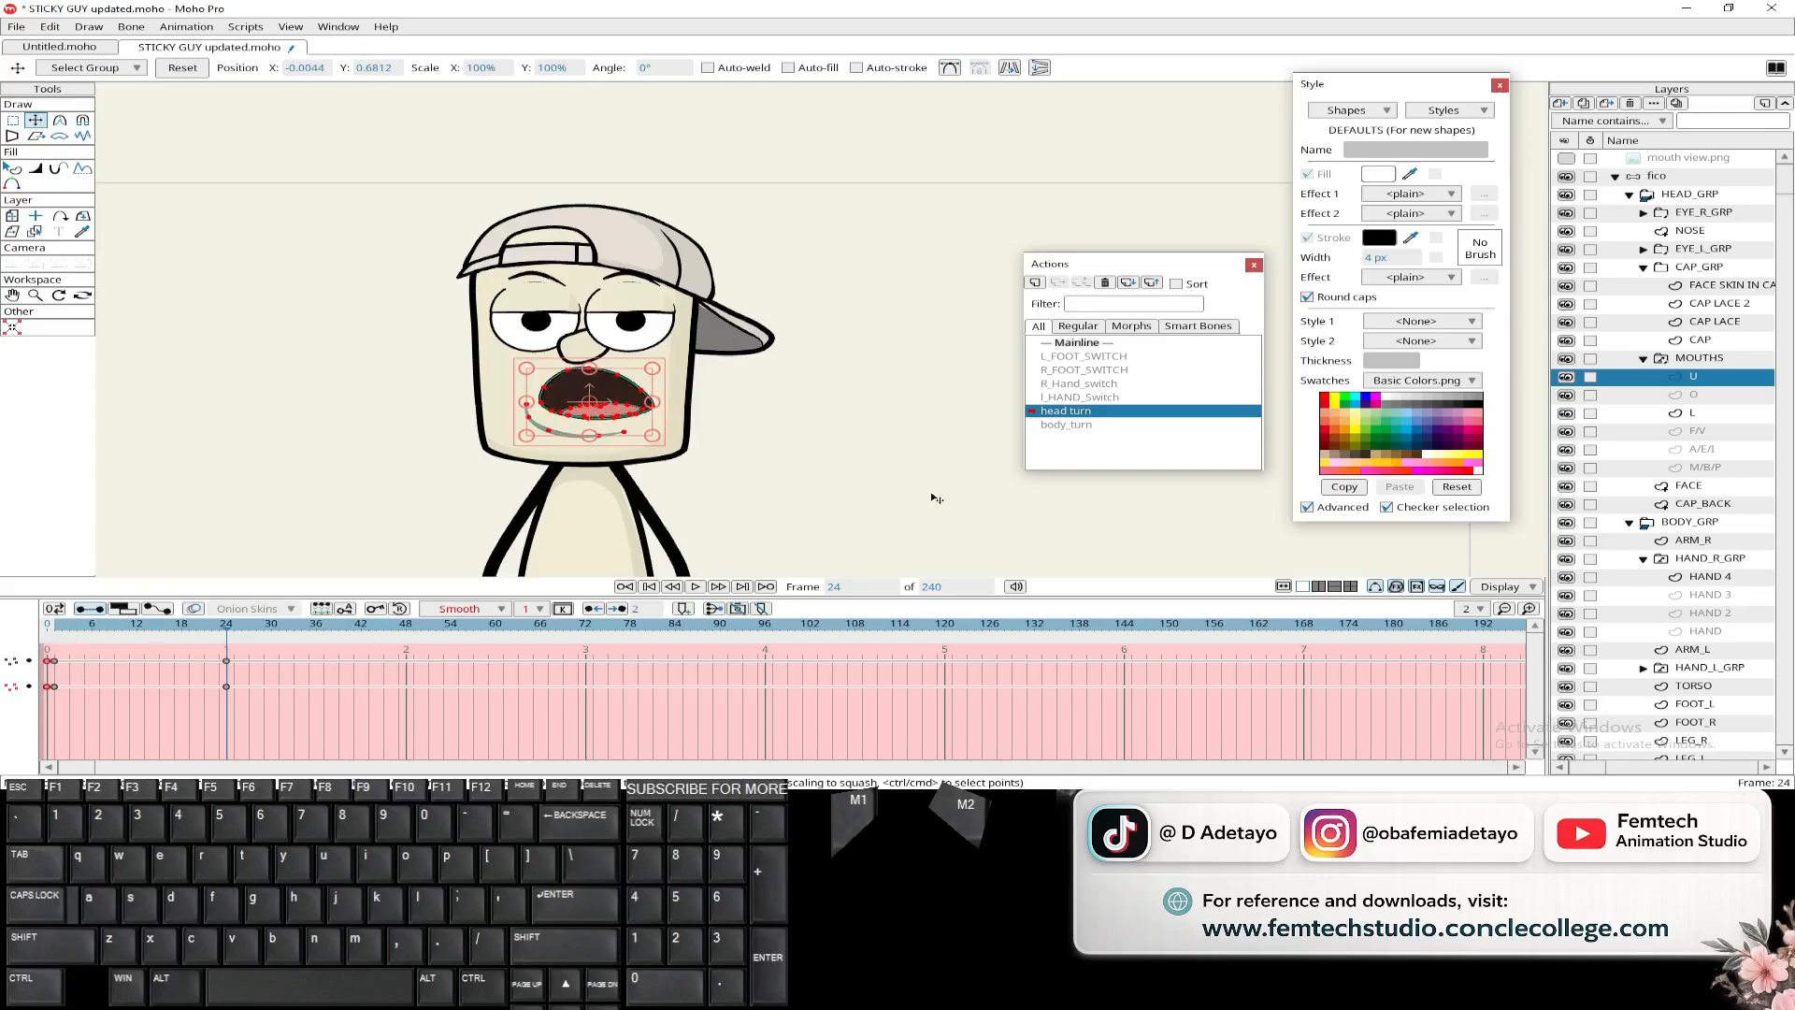
mouse_move(225, 629)
mouse_down()
mouse_move(47, 628)
mouse_move(240, 642)
mouse_move(58, 651)
mouse_move(228, 651)
mouse_up()
scroll(529, 299, down, 2)
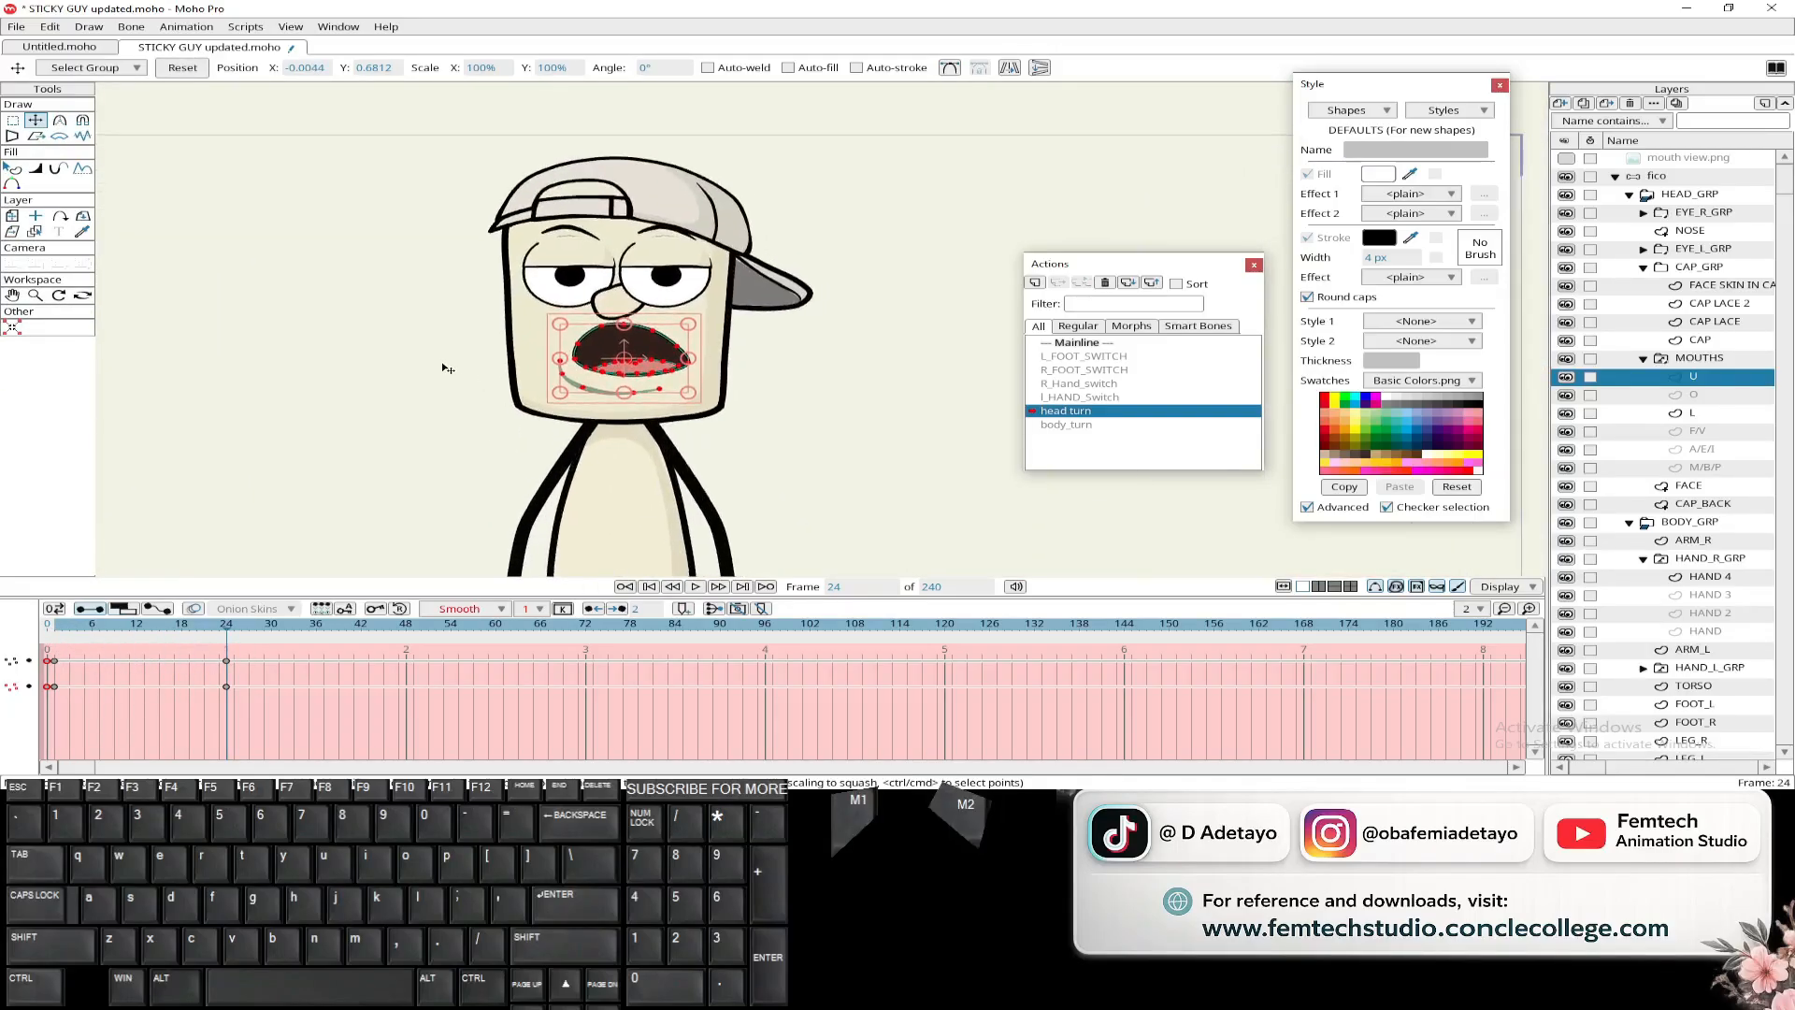
scroll(535, 348, down, 3)
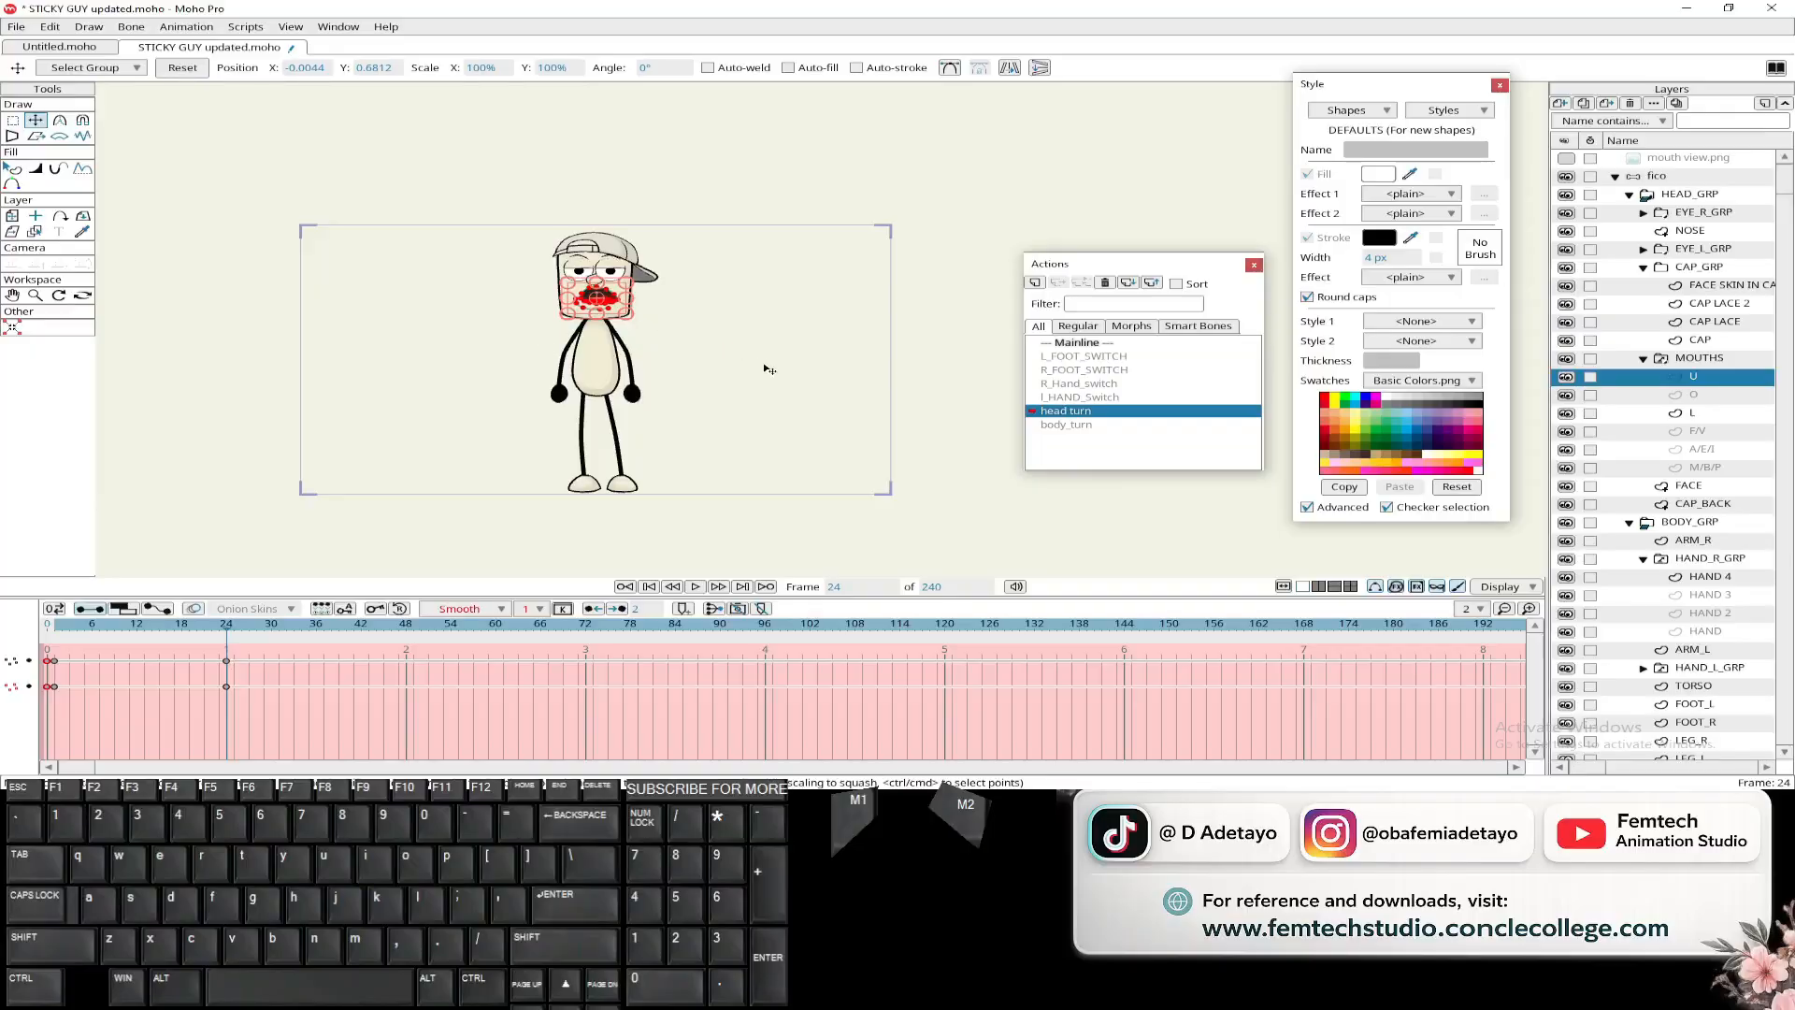
- Return from the head turn action to the mainline and save the project
double_click(1081, 343)
scroll(693, 346, up, 3)
drag(694, 346, 785, 404)
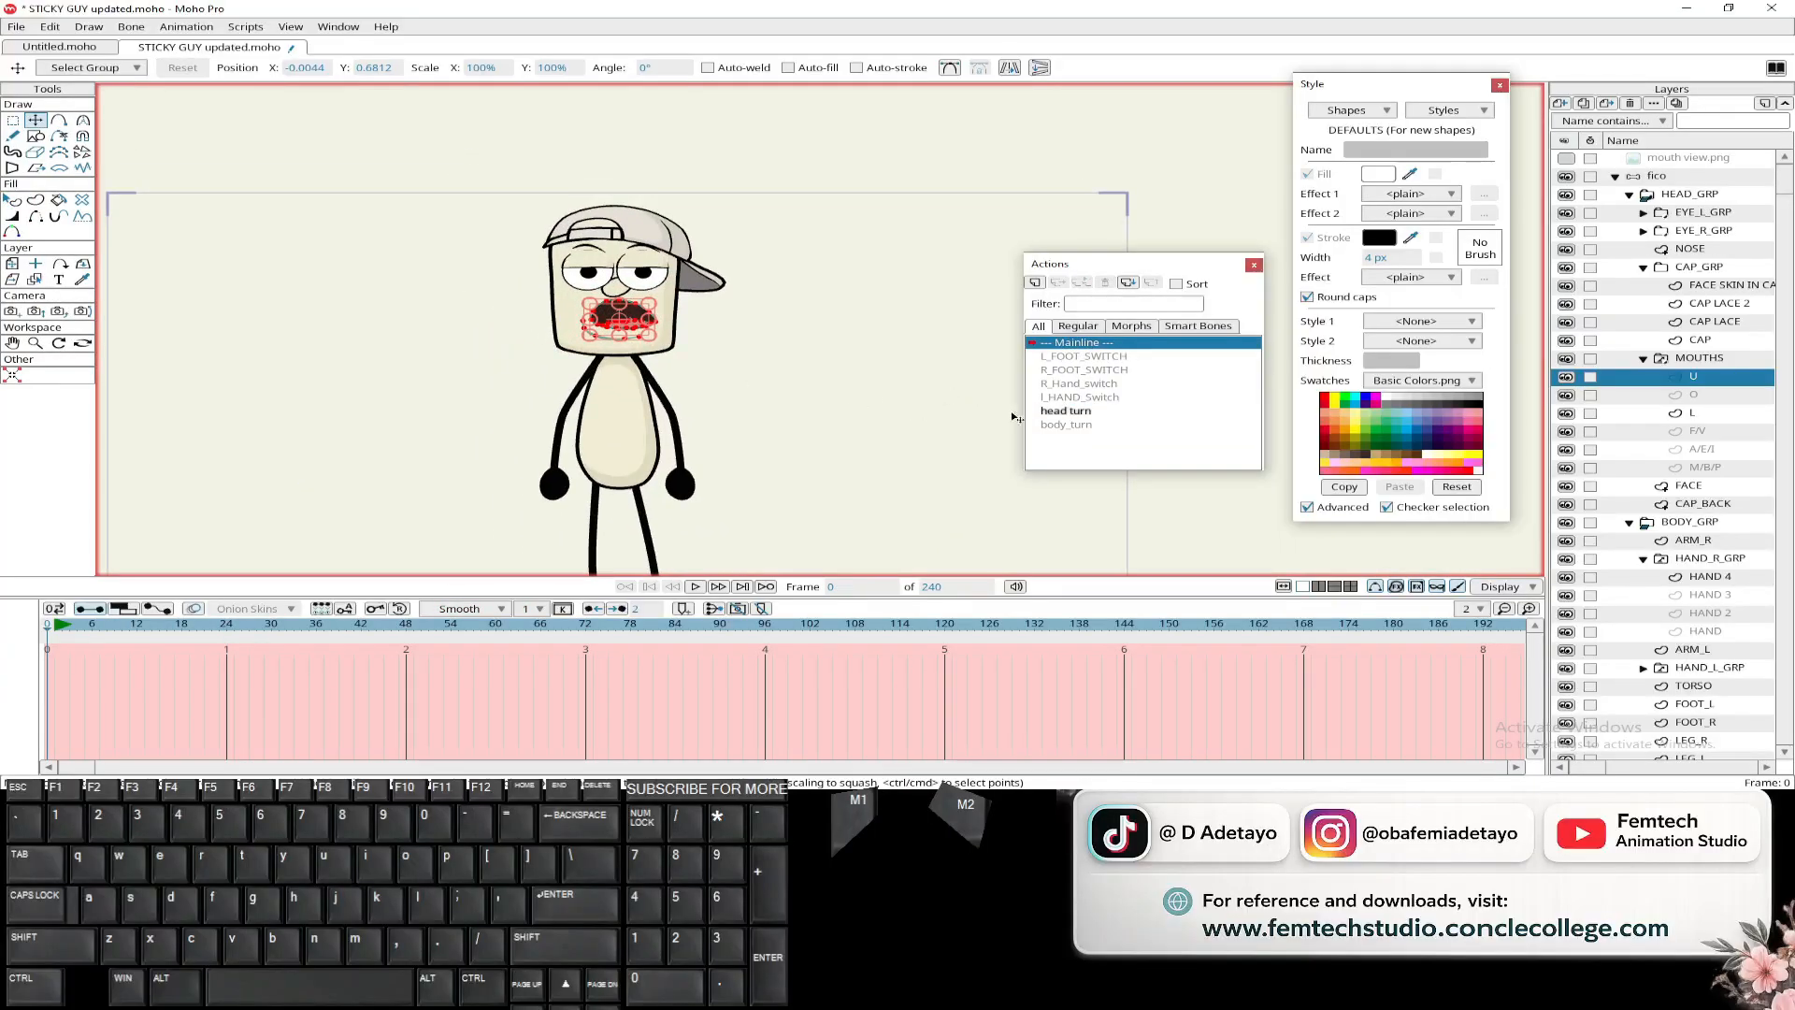
double_click(1066, 425)
scroll(785, 435, down, 2)
key(ctrl+s)
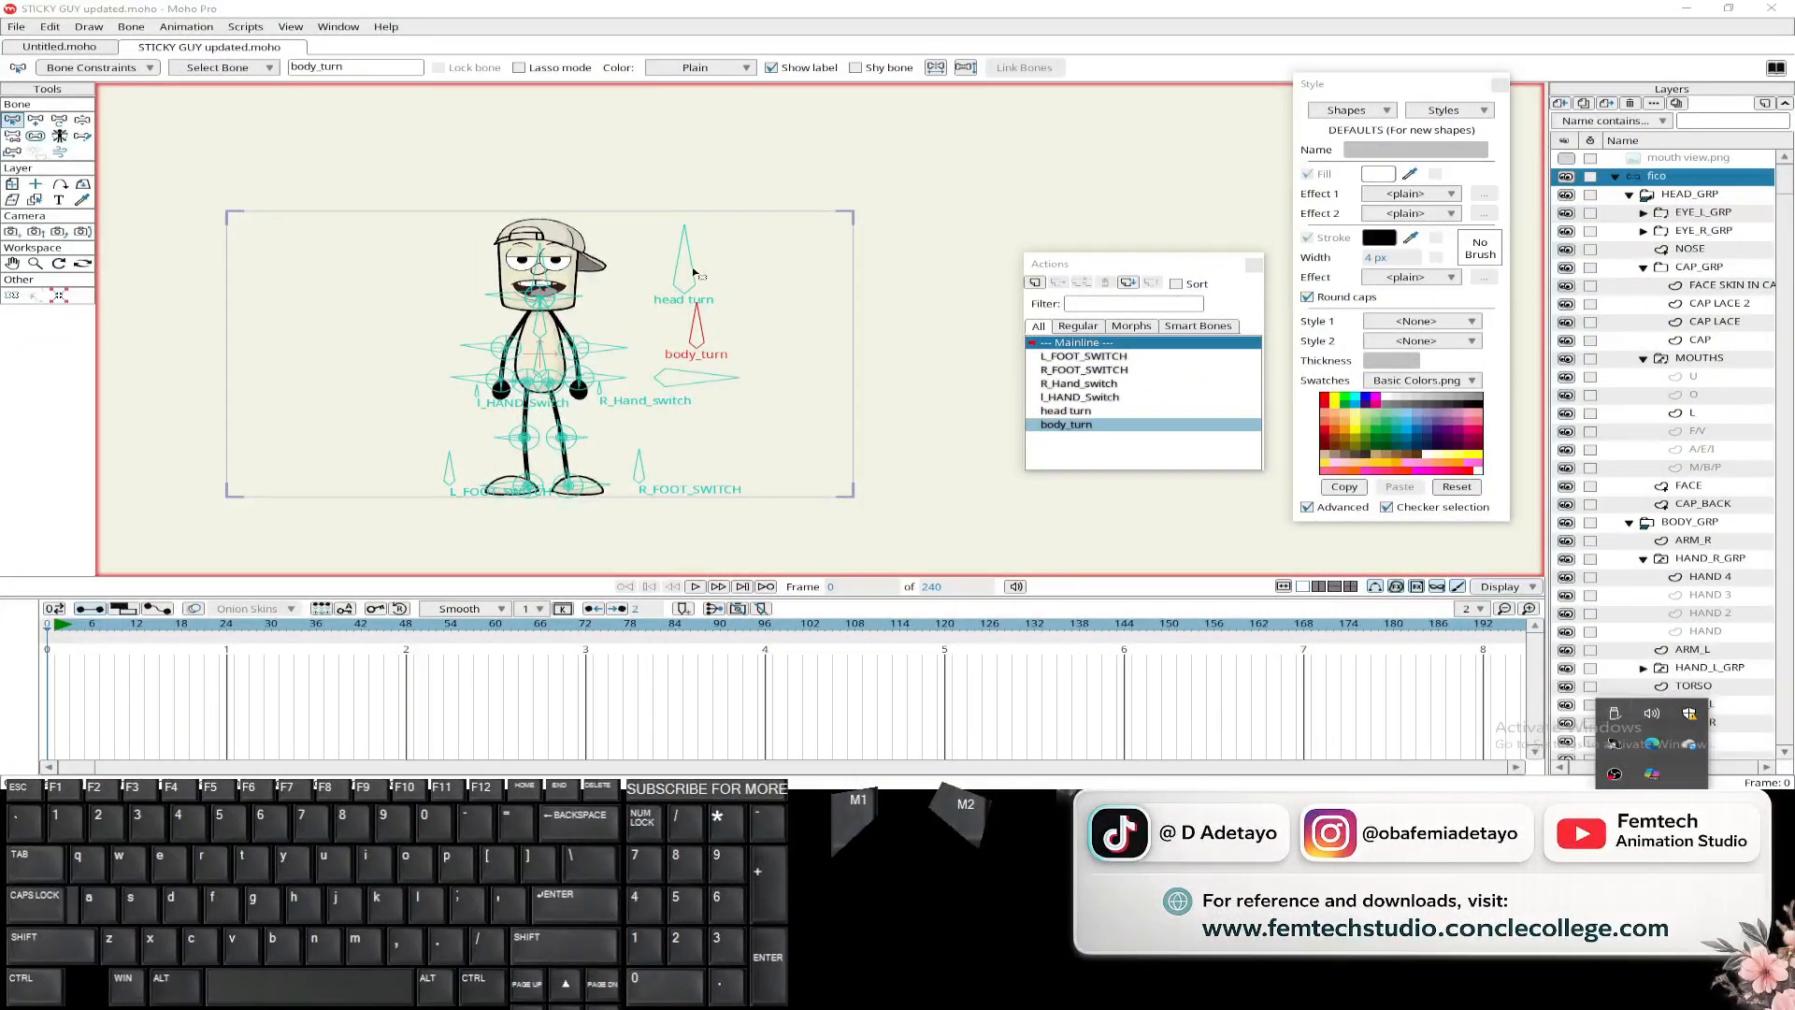
- Enable angle constraints from -90° to 90° on both the head turn and body_turn bones
click(694, 272)
click(93, 68)
click(52, 113)
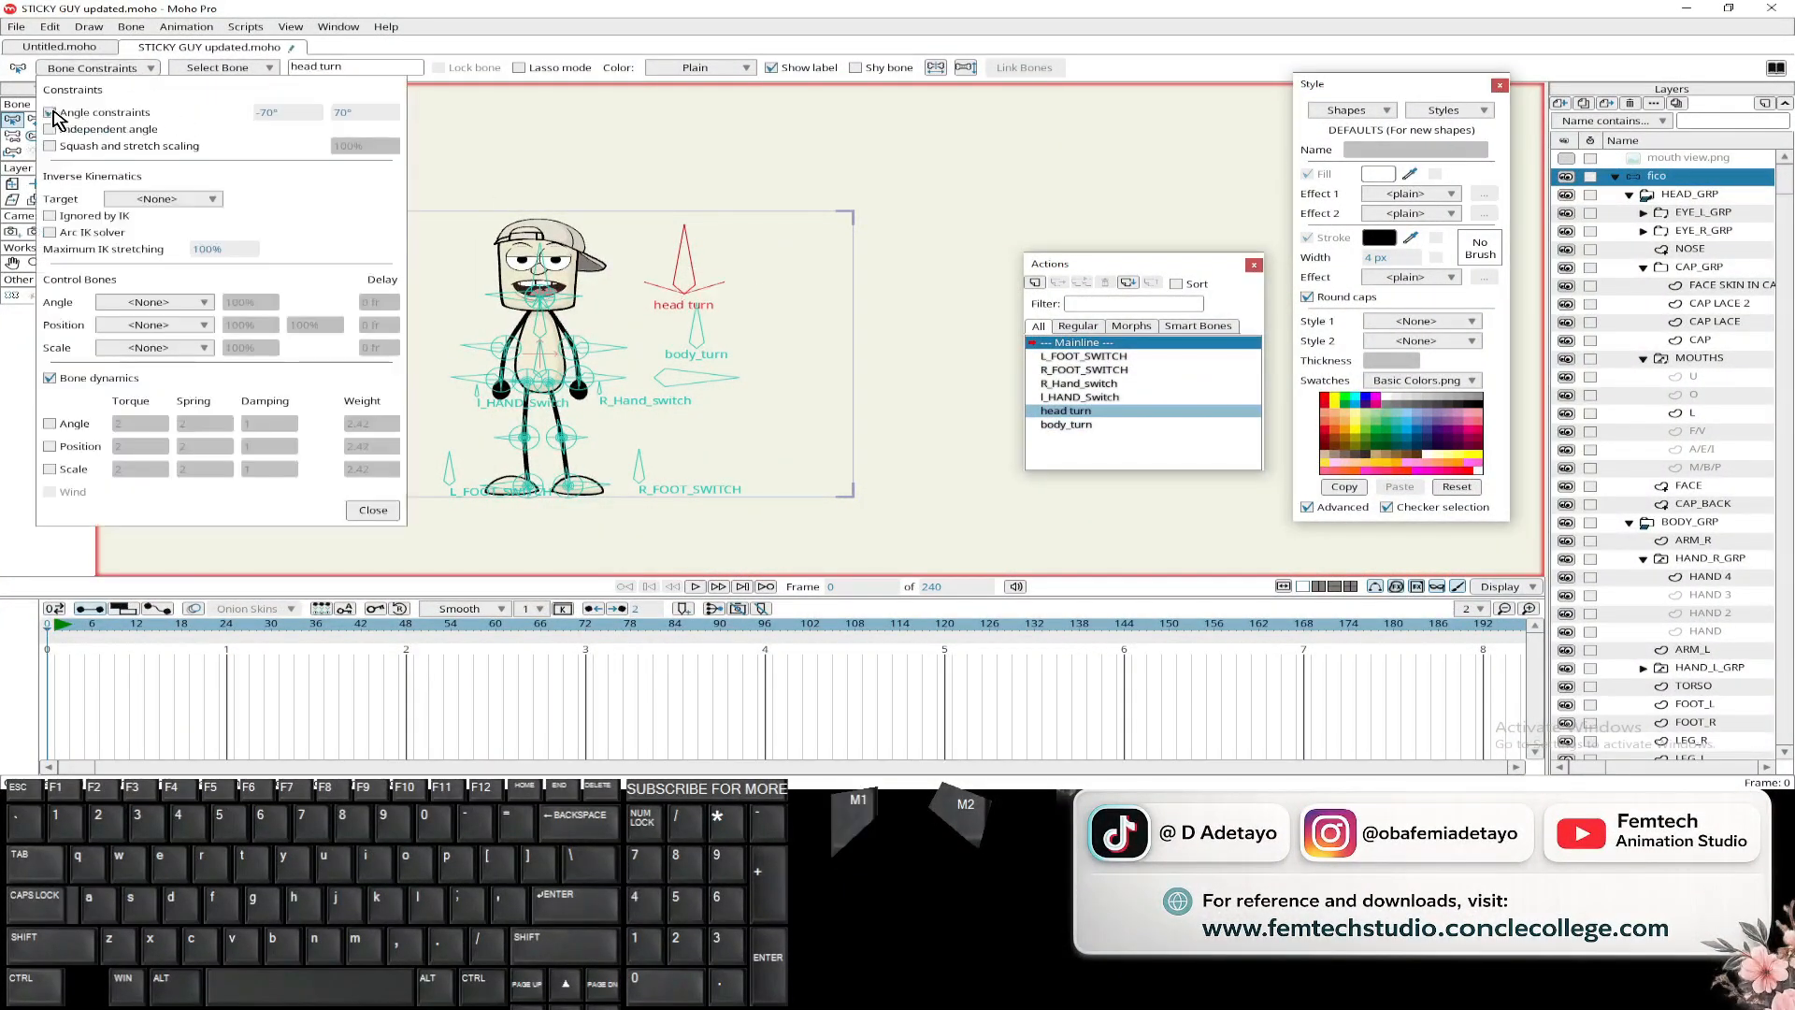
drag(271, 113, 372, 118)
click(703, 344)
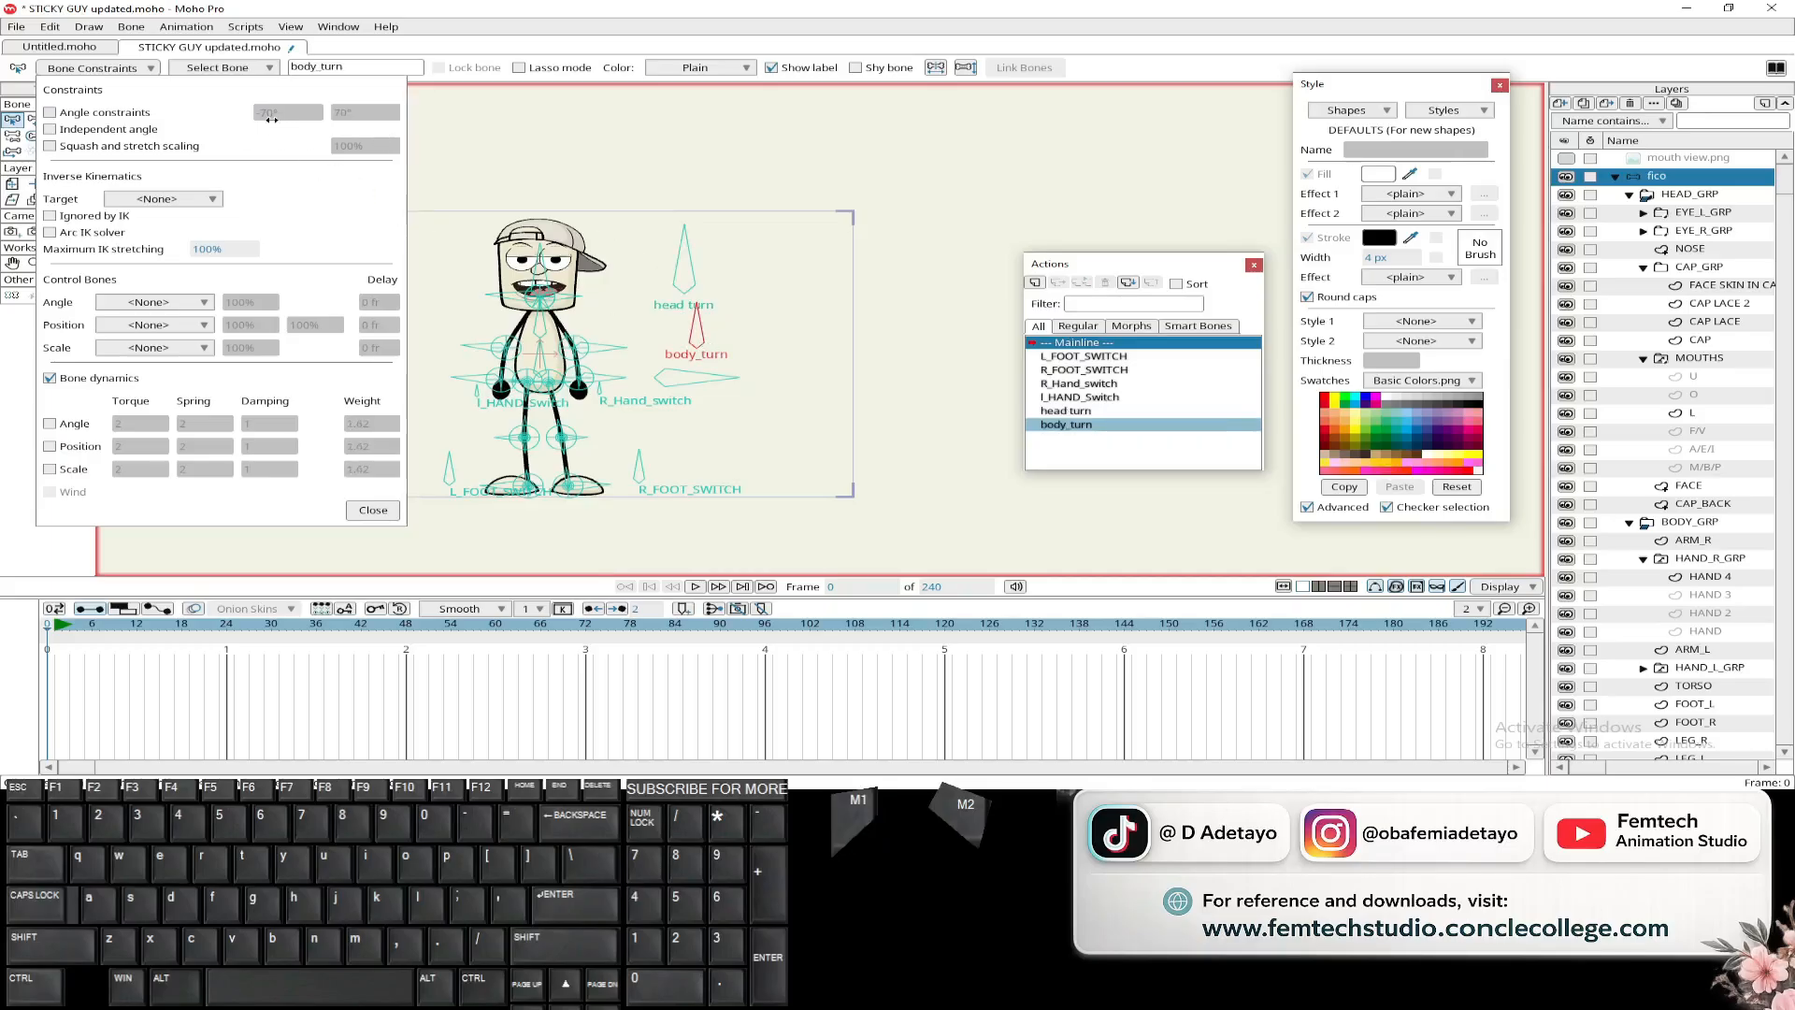
click(264, 114)
text(-90)
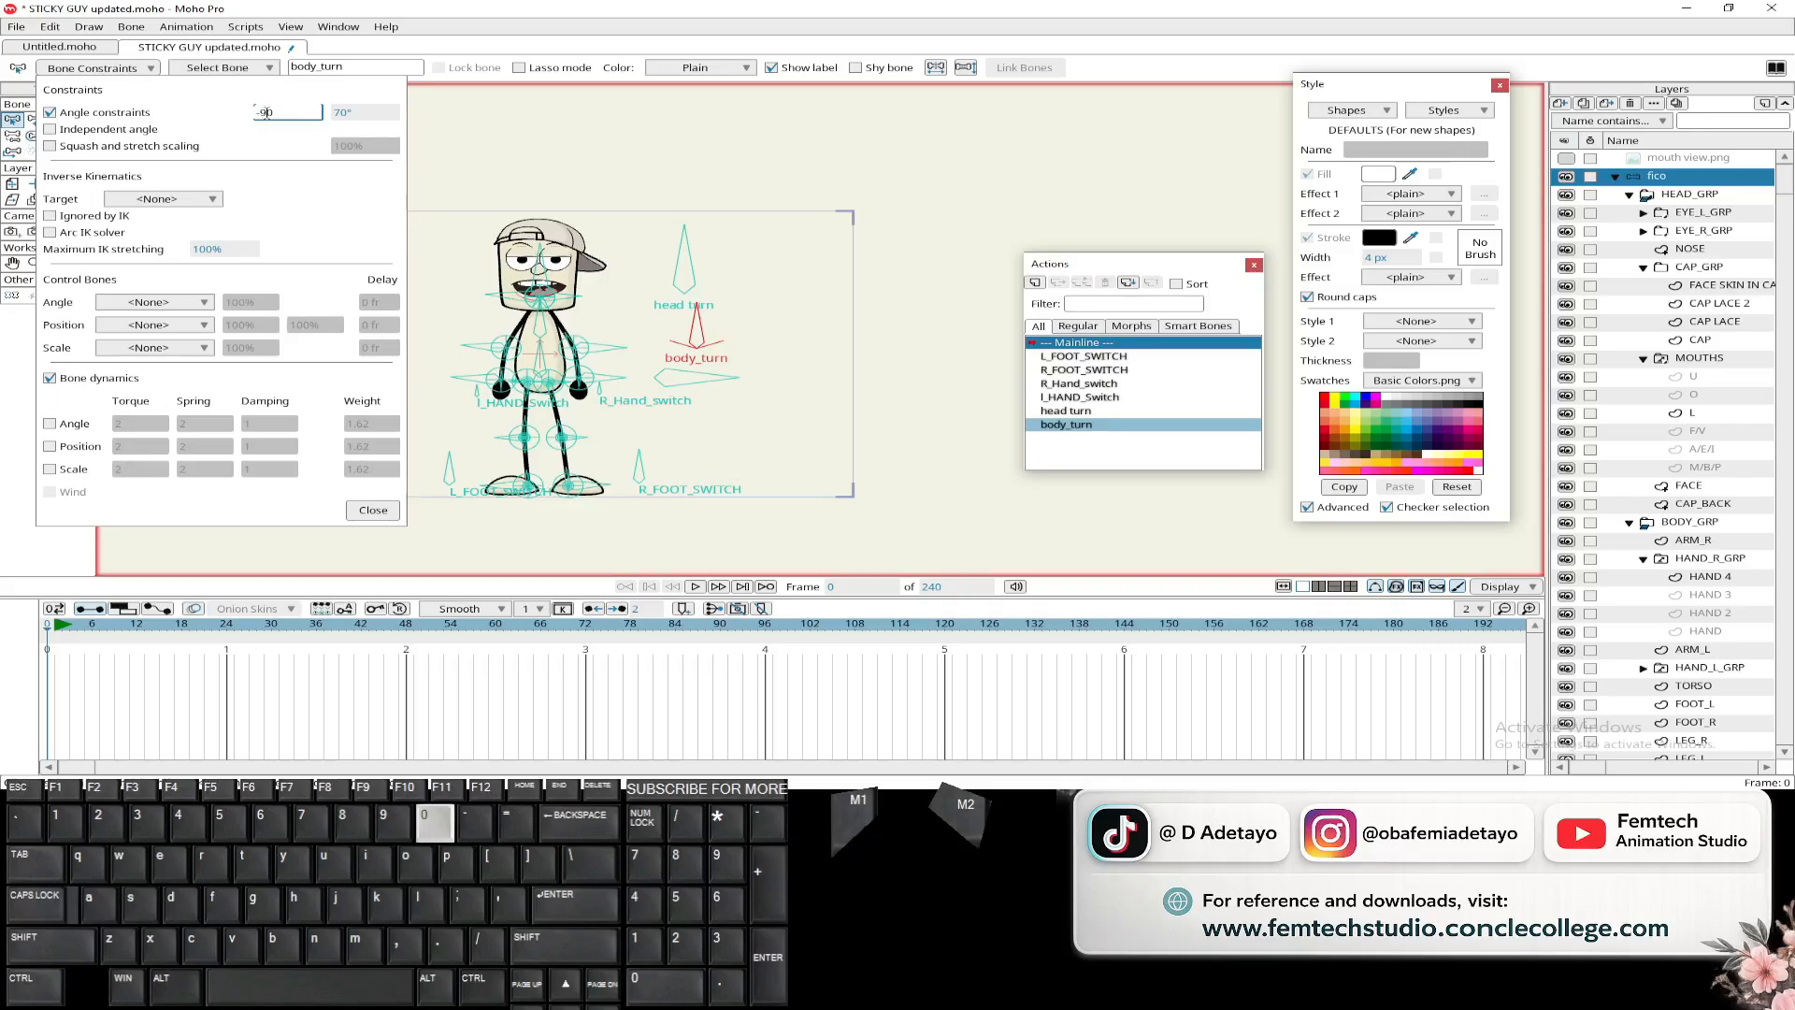
key(Tab)
text(90)
key(Return)
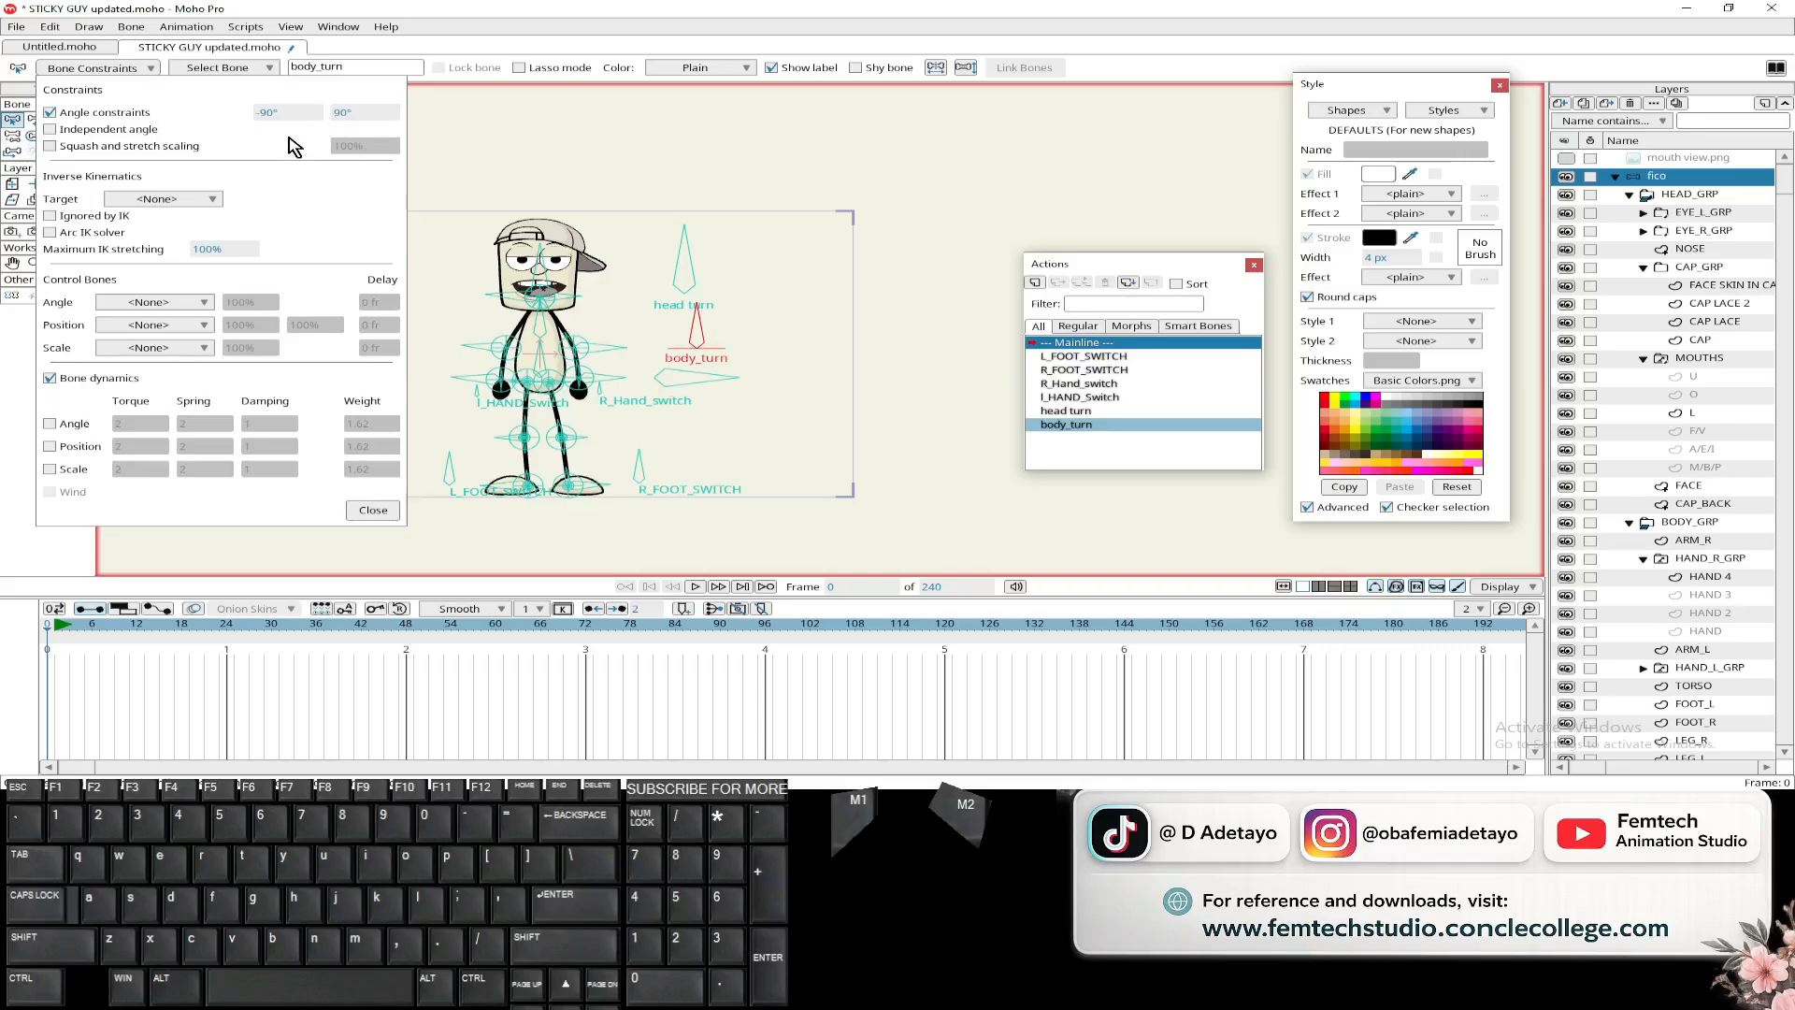
click(367, 512)
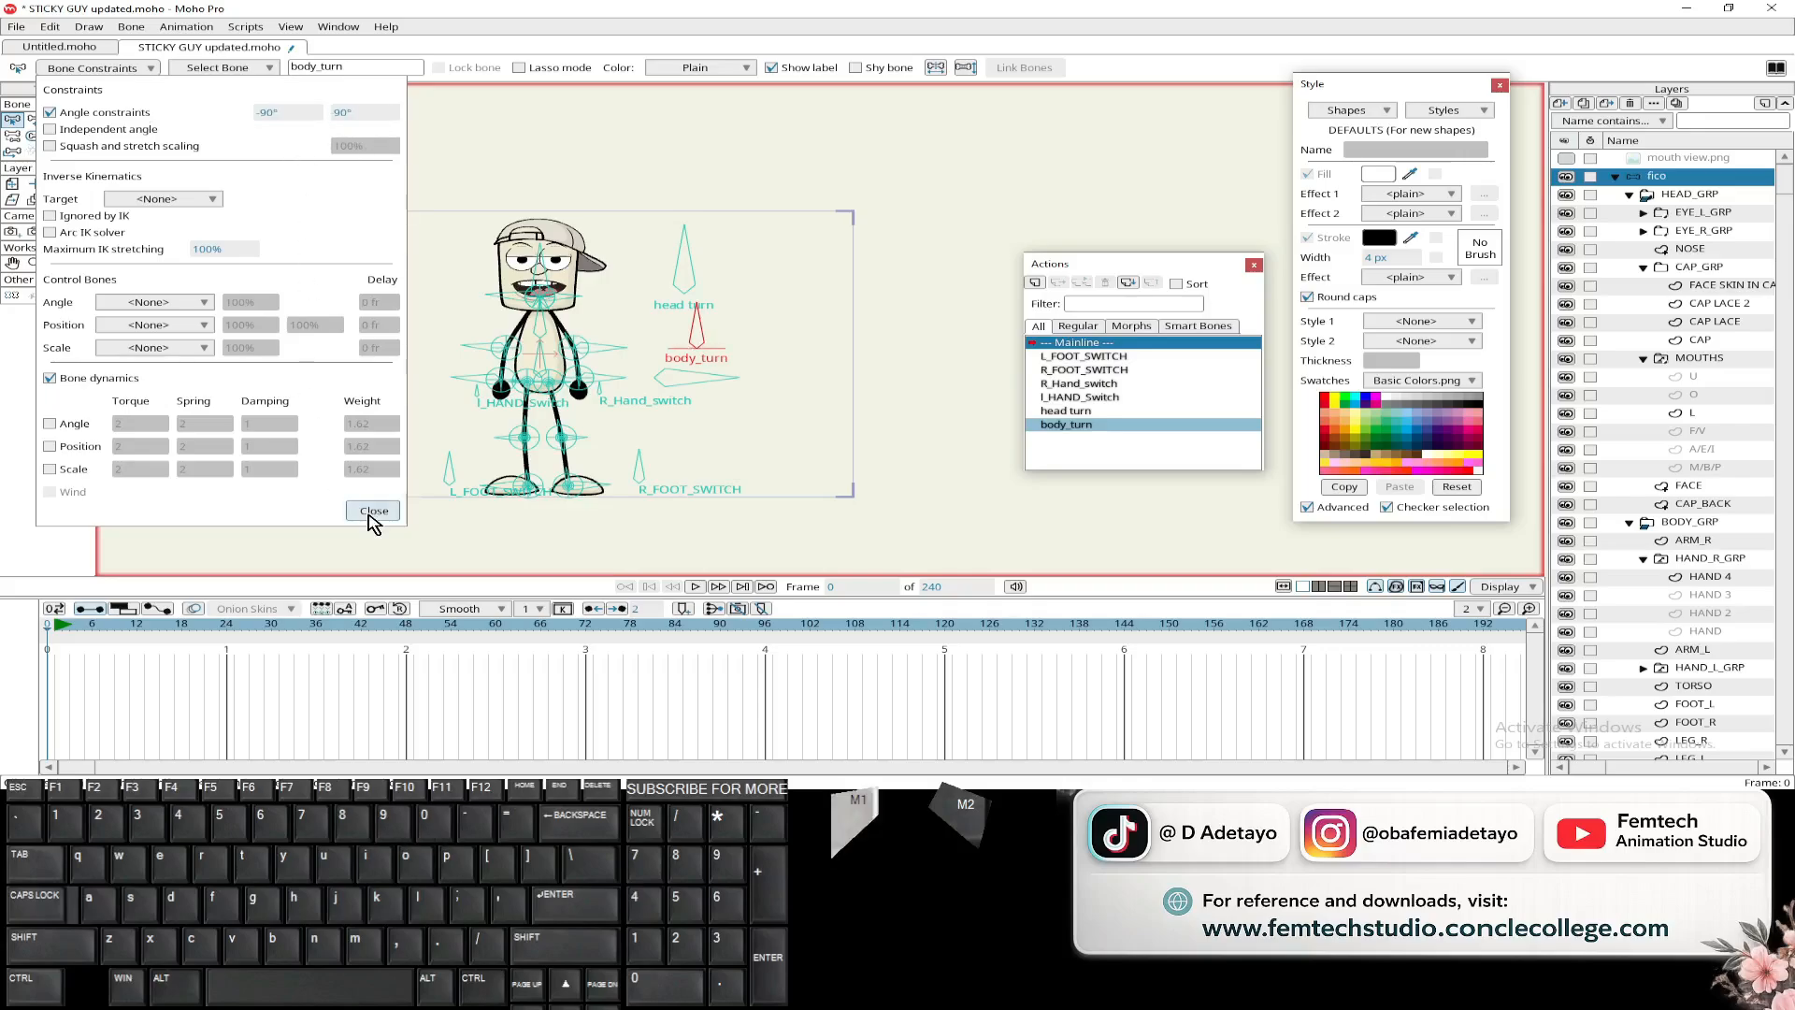
- Create a second smart bone action for the head turn bone
click(690, 271)
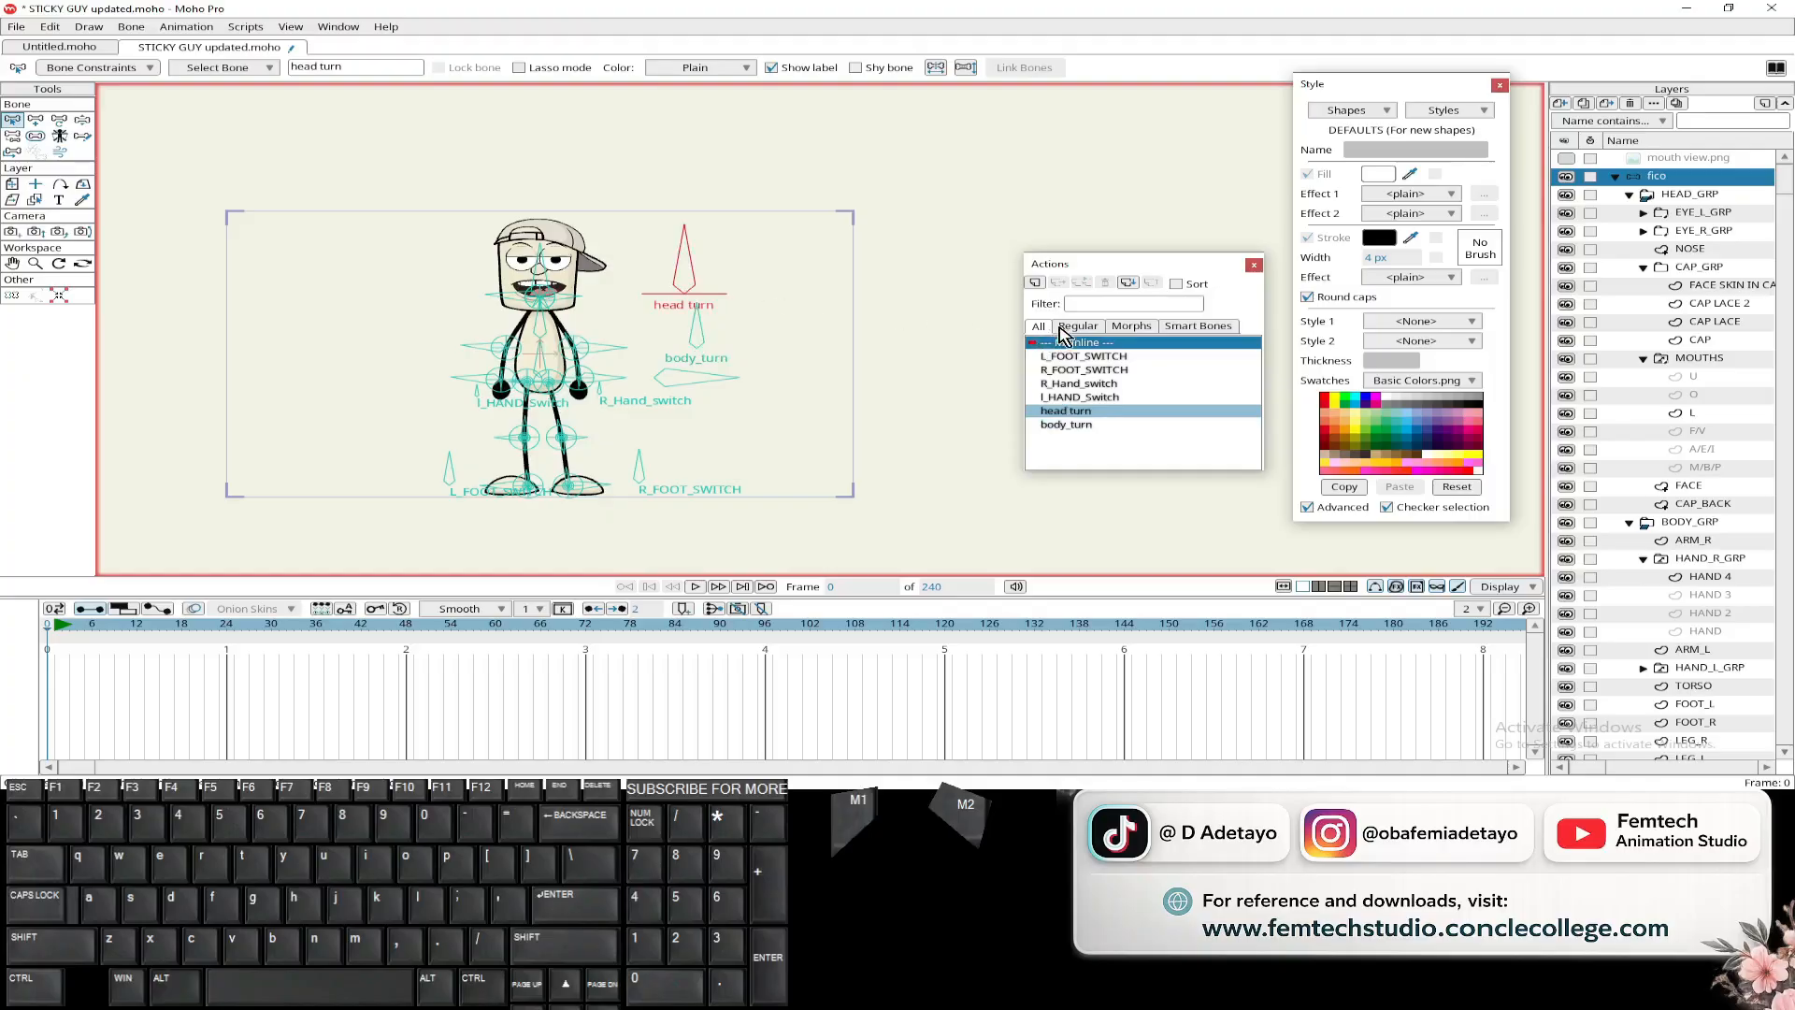
click(1036, 282)
click(910, 459)
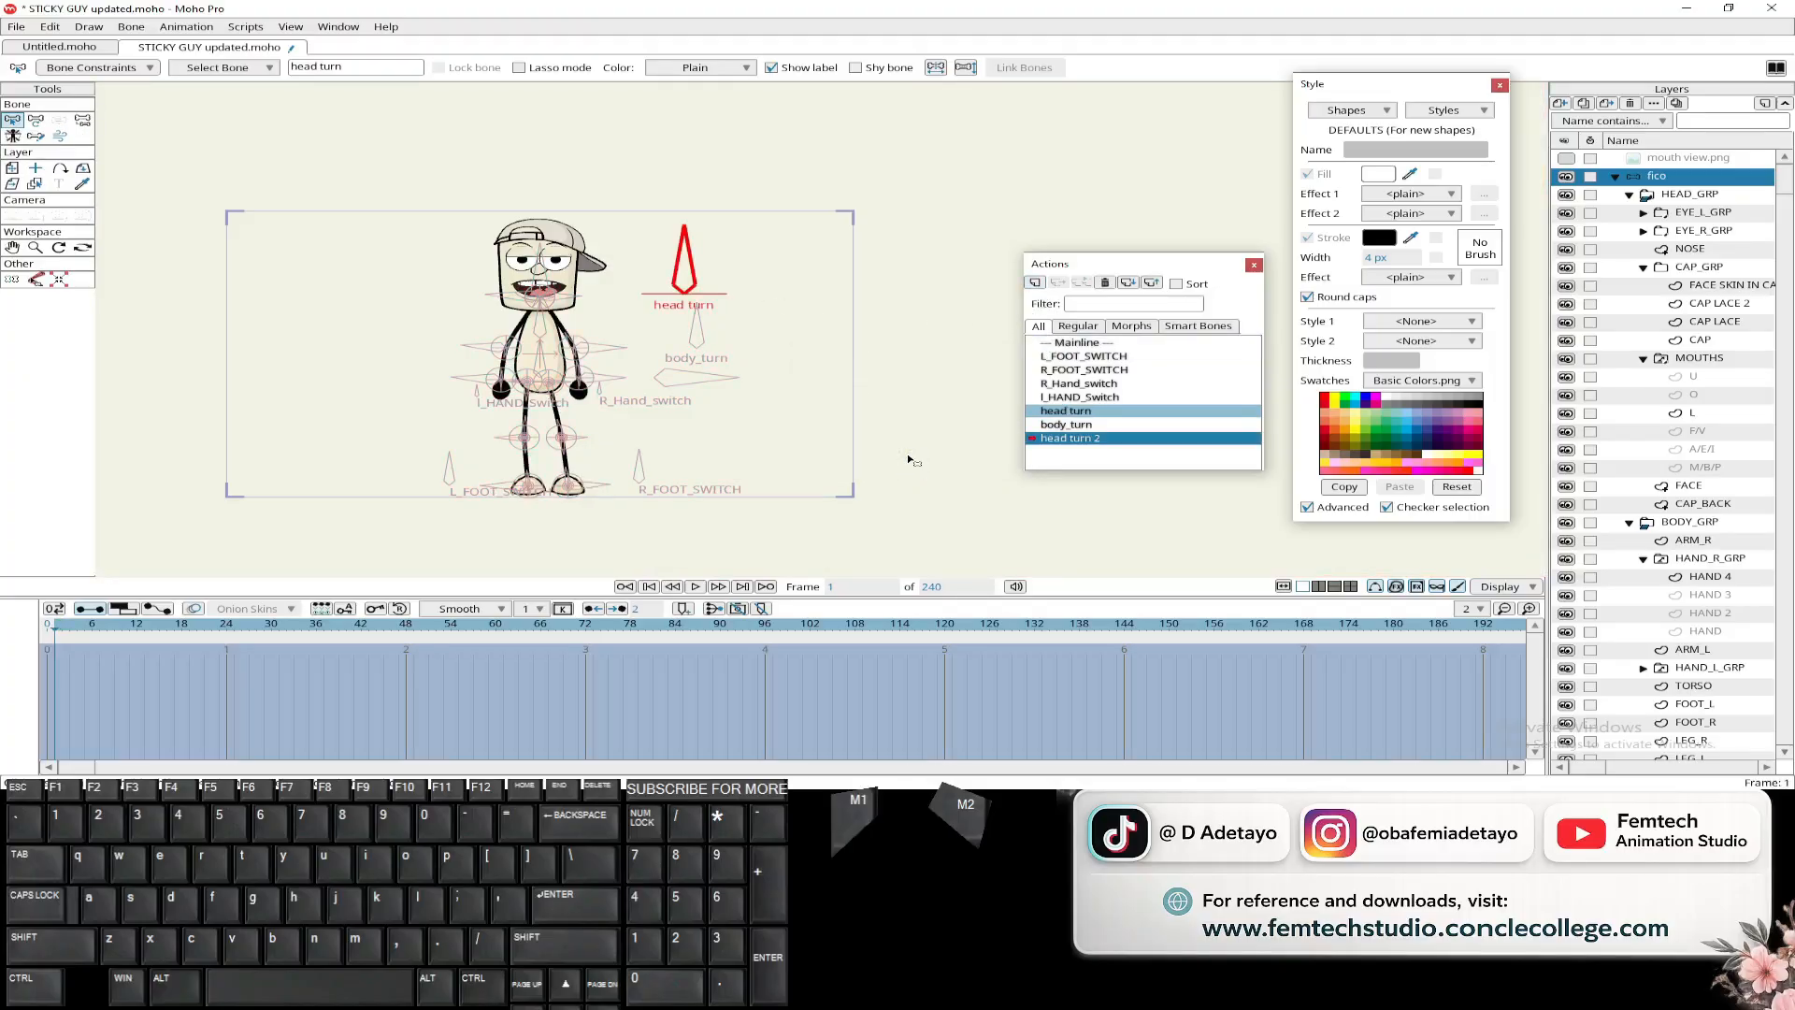
click(228, 625)
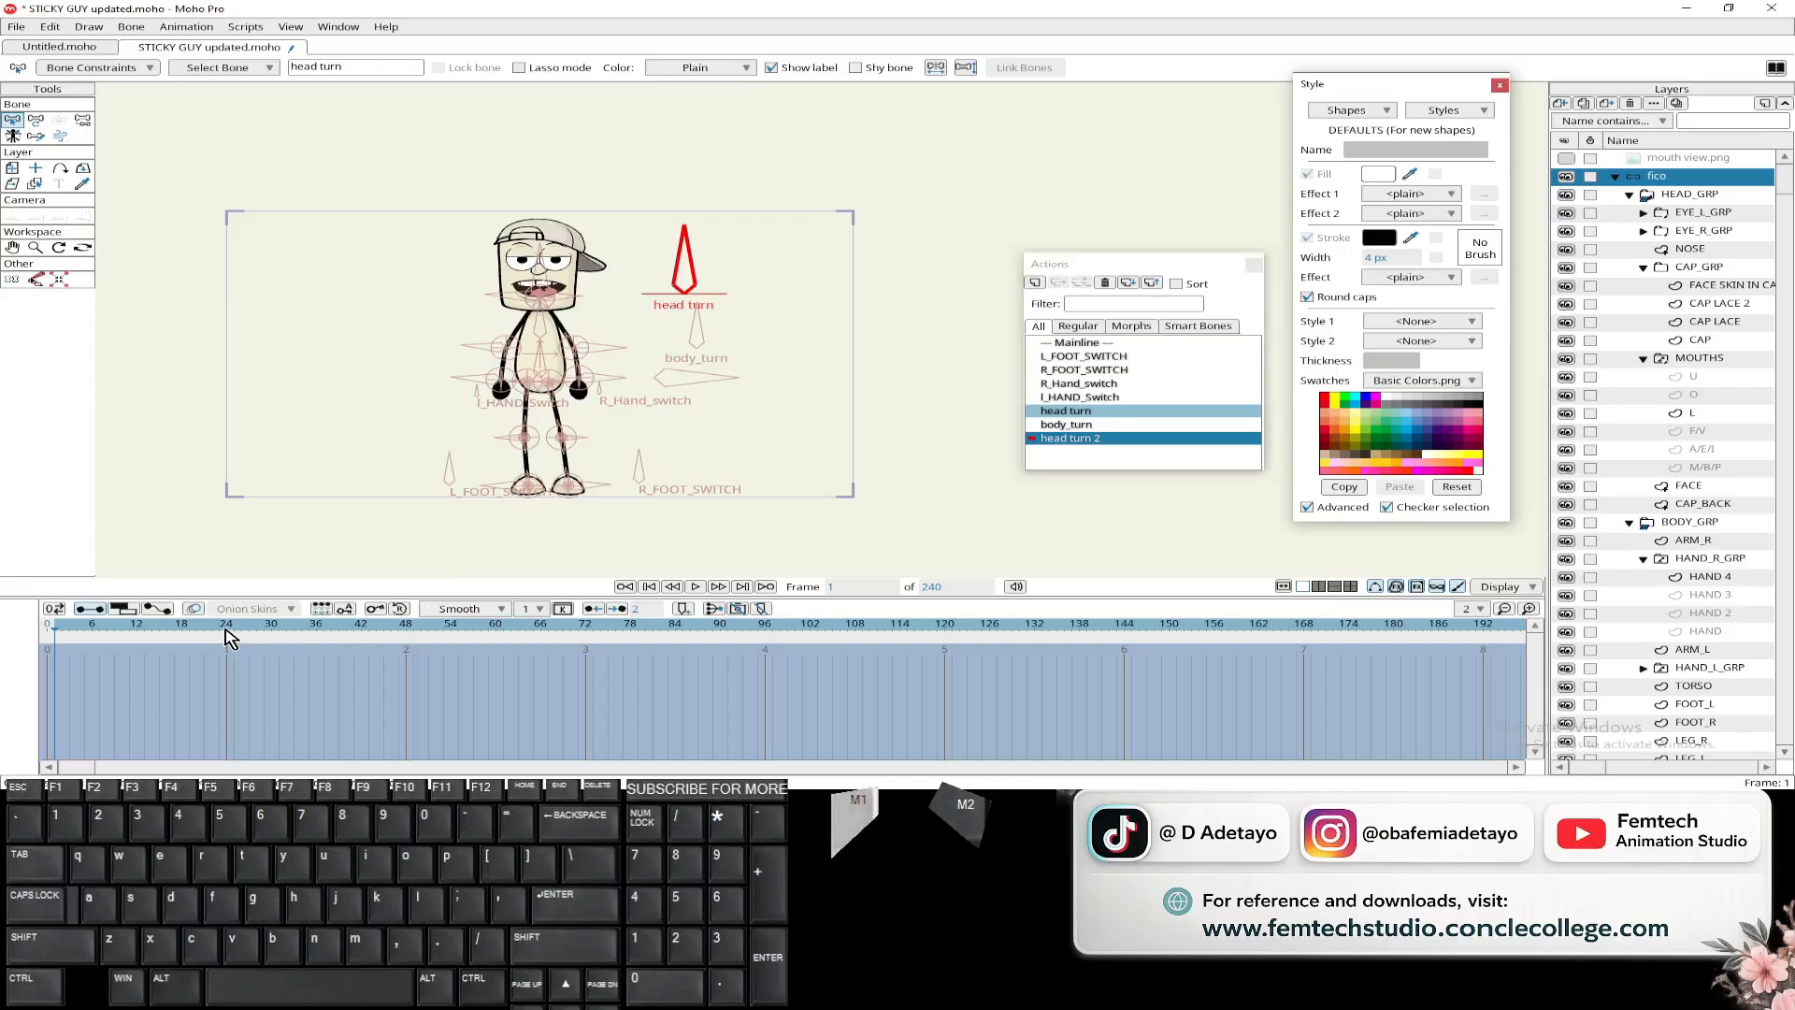
right_click(1075, 412)
click(1103, 470)
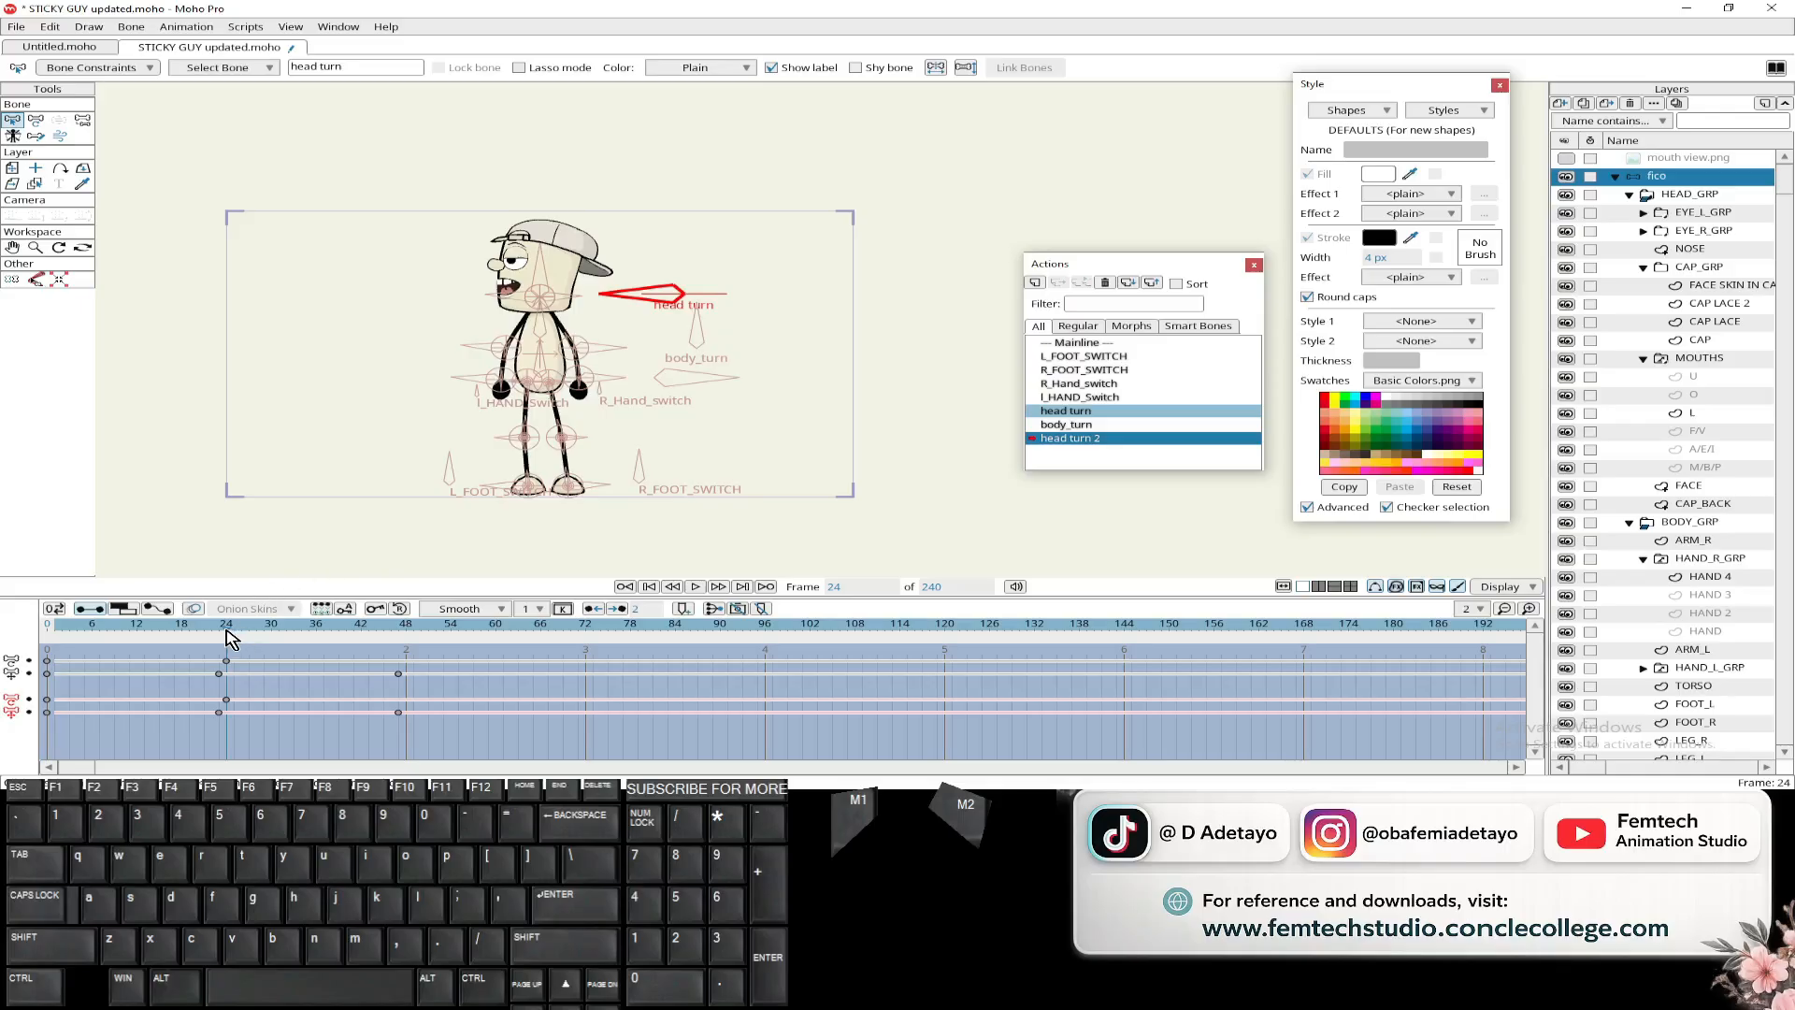
mouse_move(226, 638)
mouse_down()
mouse_move(405, 641)
mouse_move(200, 655)
mouse_up()
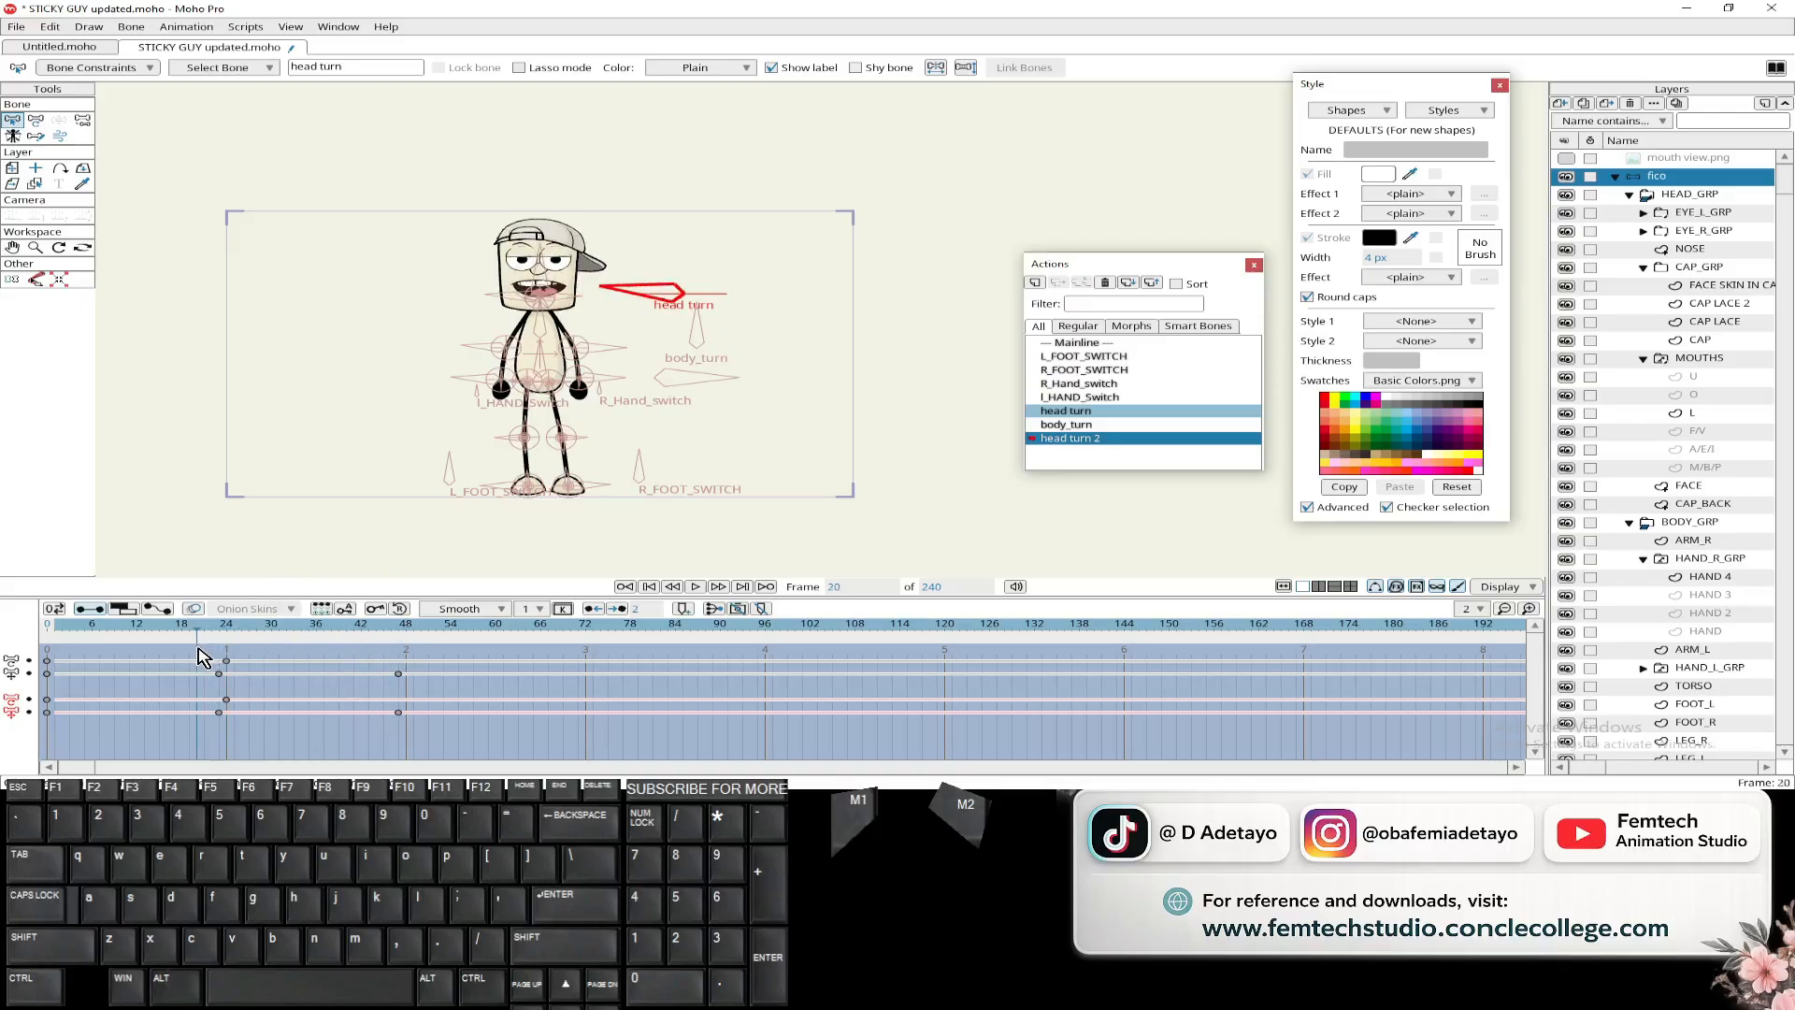
key(ctrl+z)
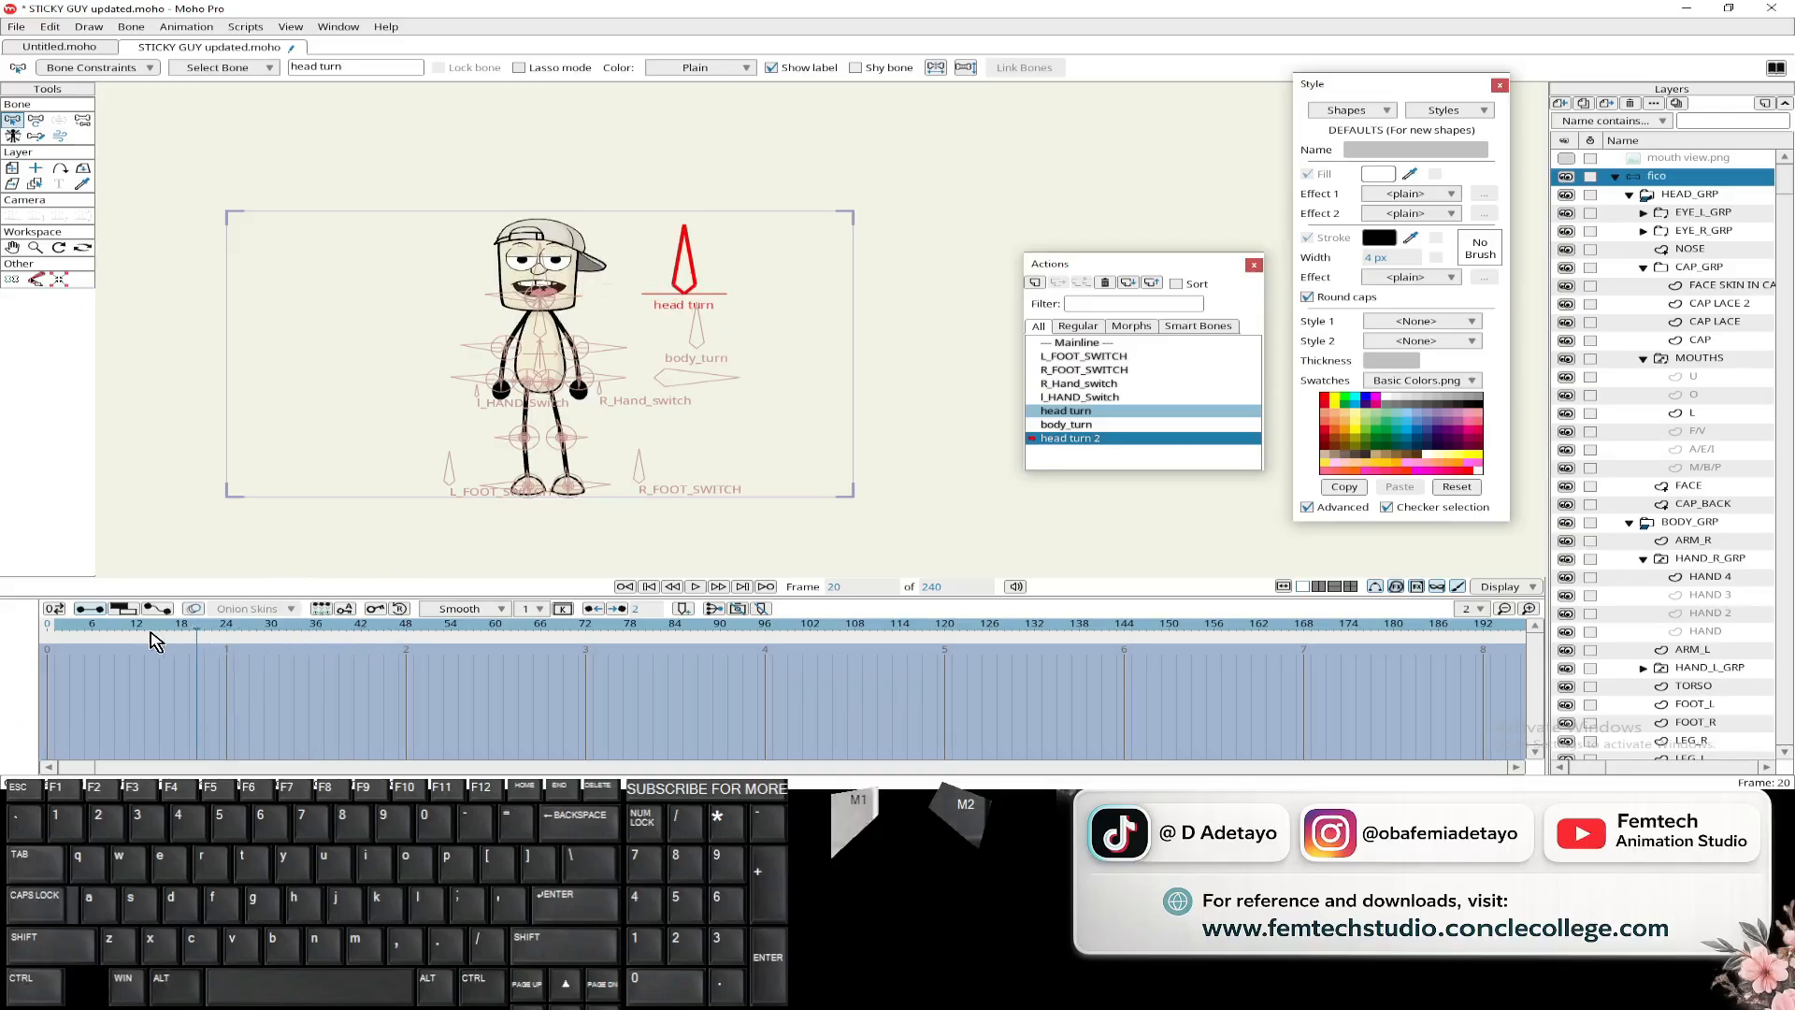
- Insert the head turn action into the head turn 2 action at frame 1 and preview the turn up to frame 24
click(56, 639)
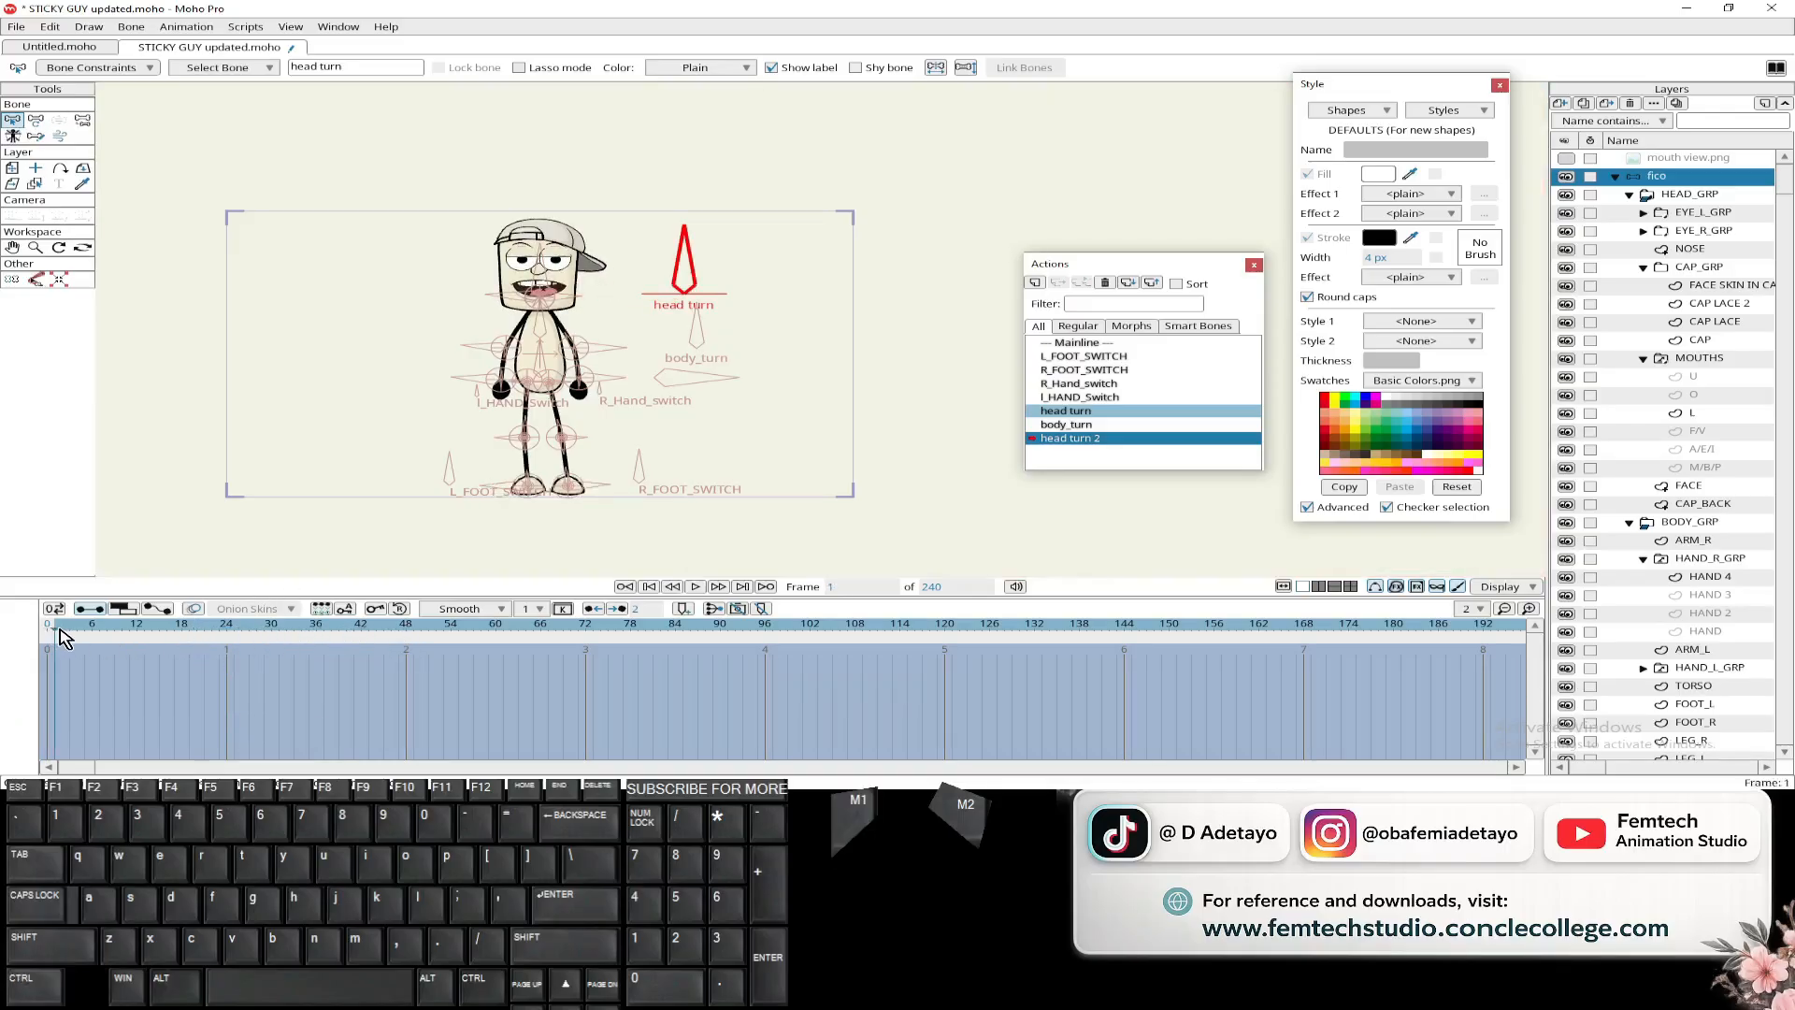
right_click(1066, 419)
click(1104, 467)
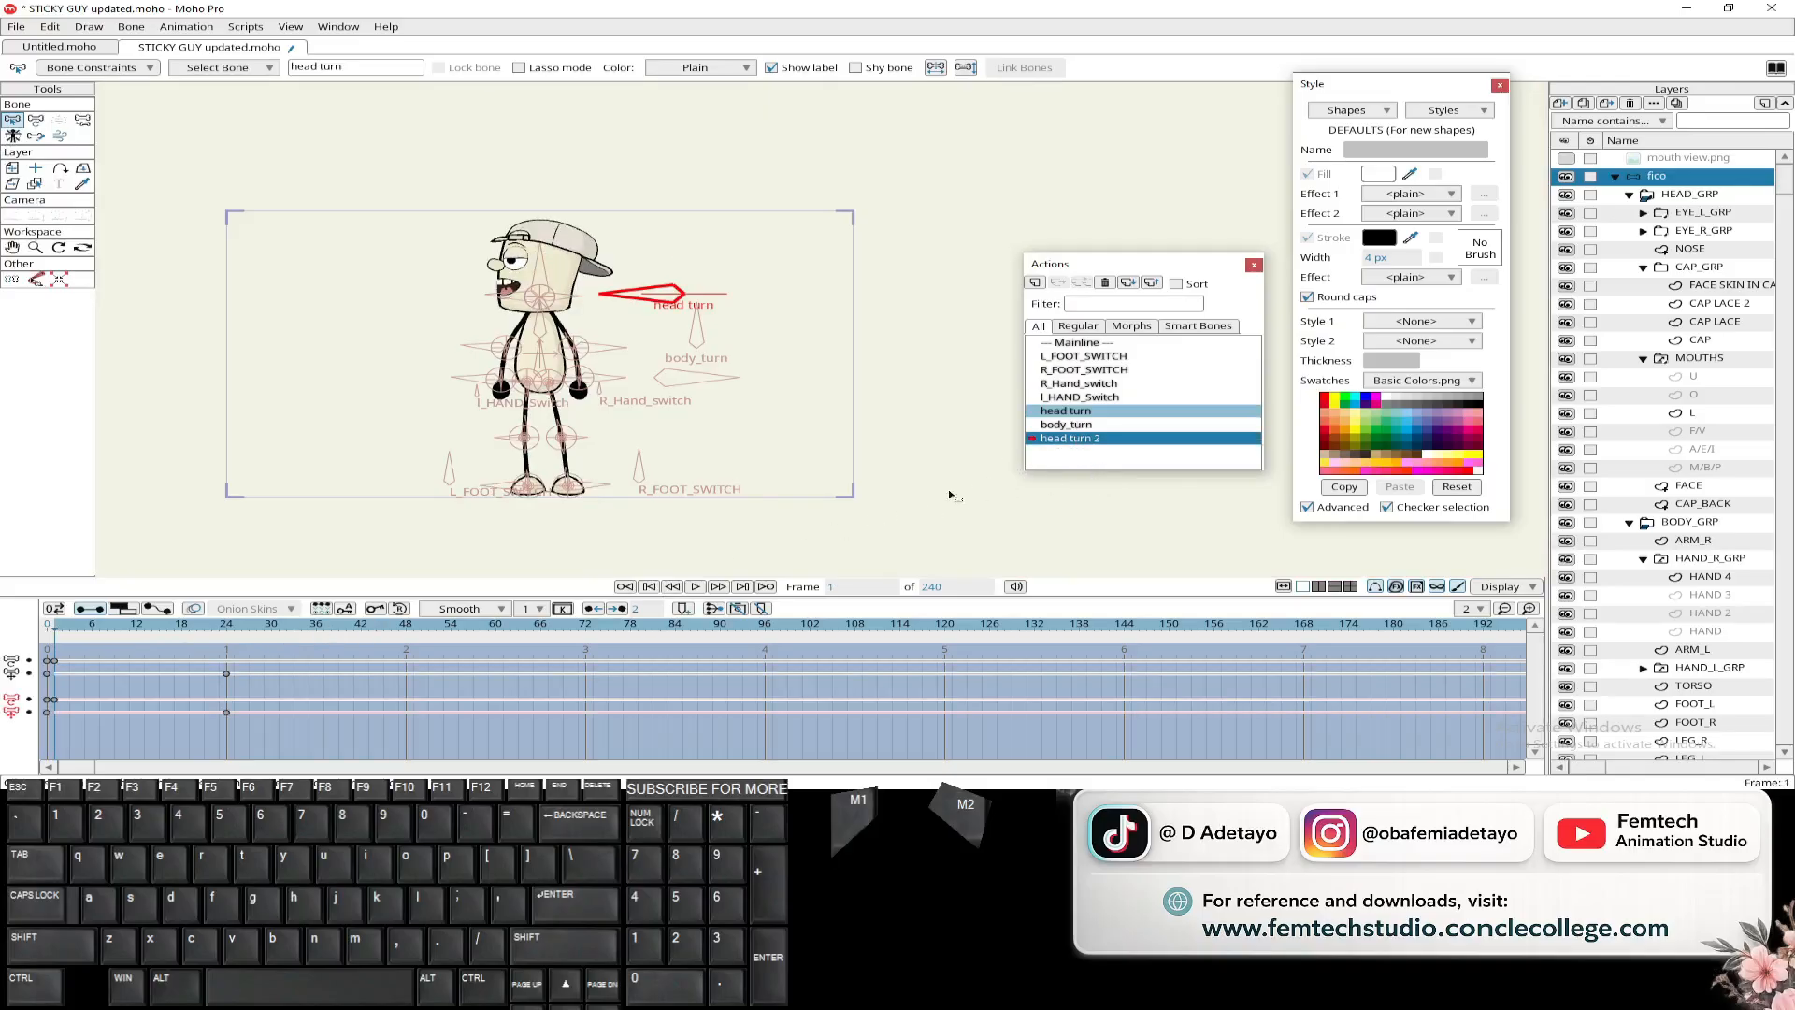
drag(53, 639, 225, 644)
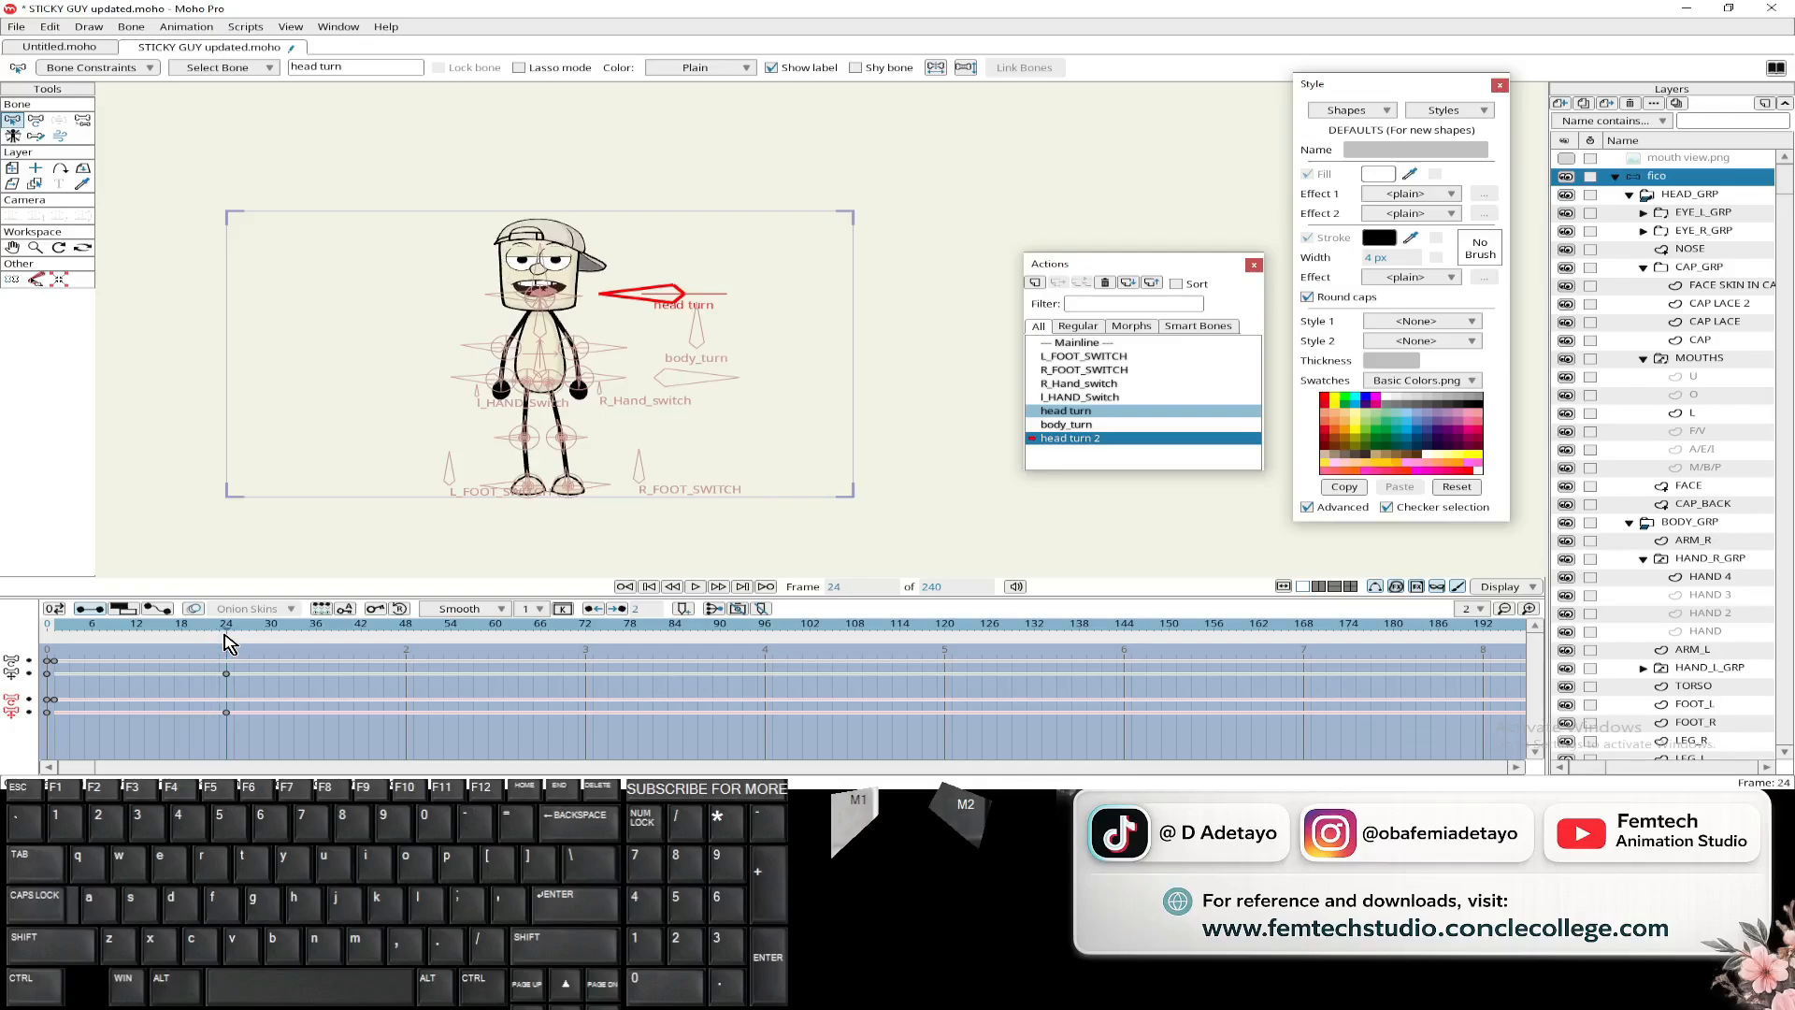
drag(225, 643, 227, 645)
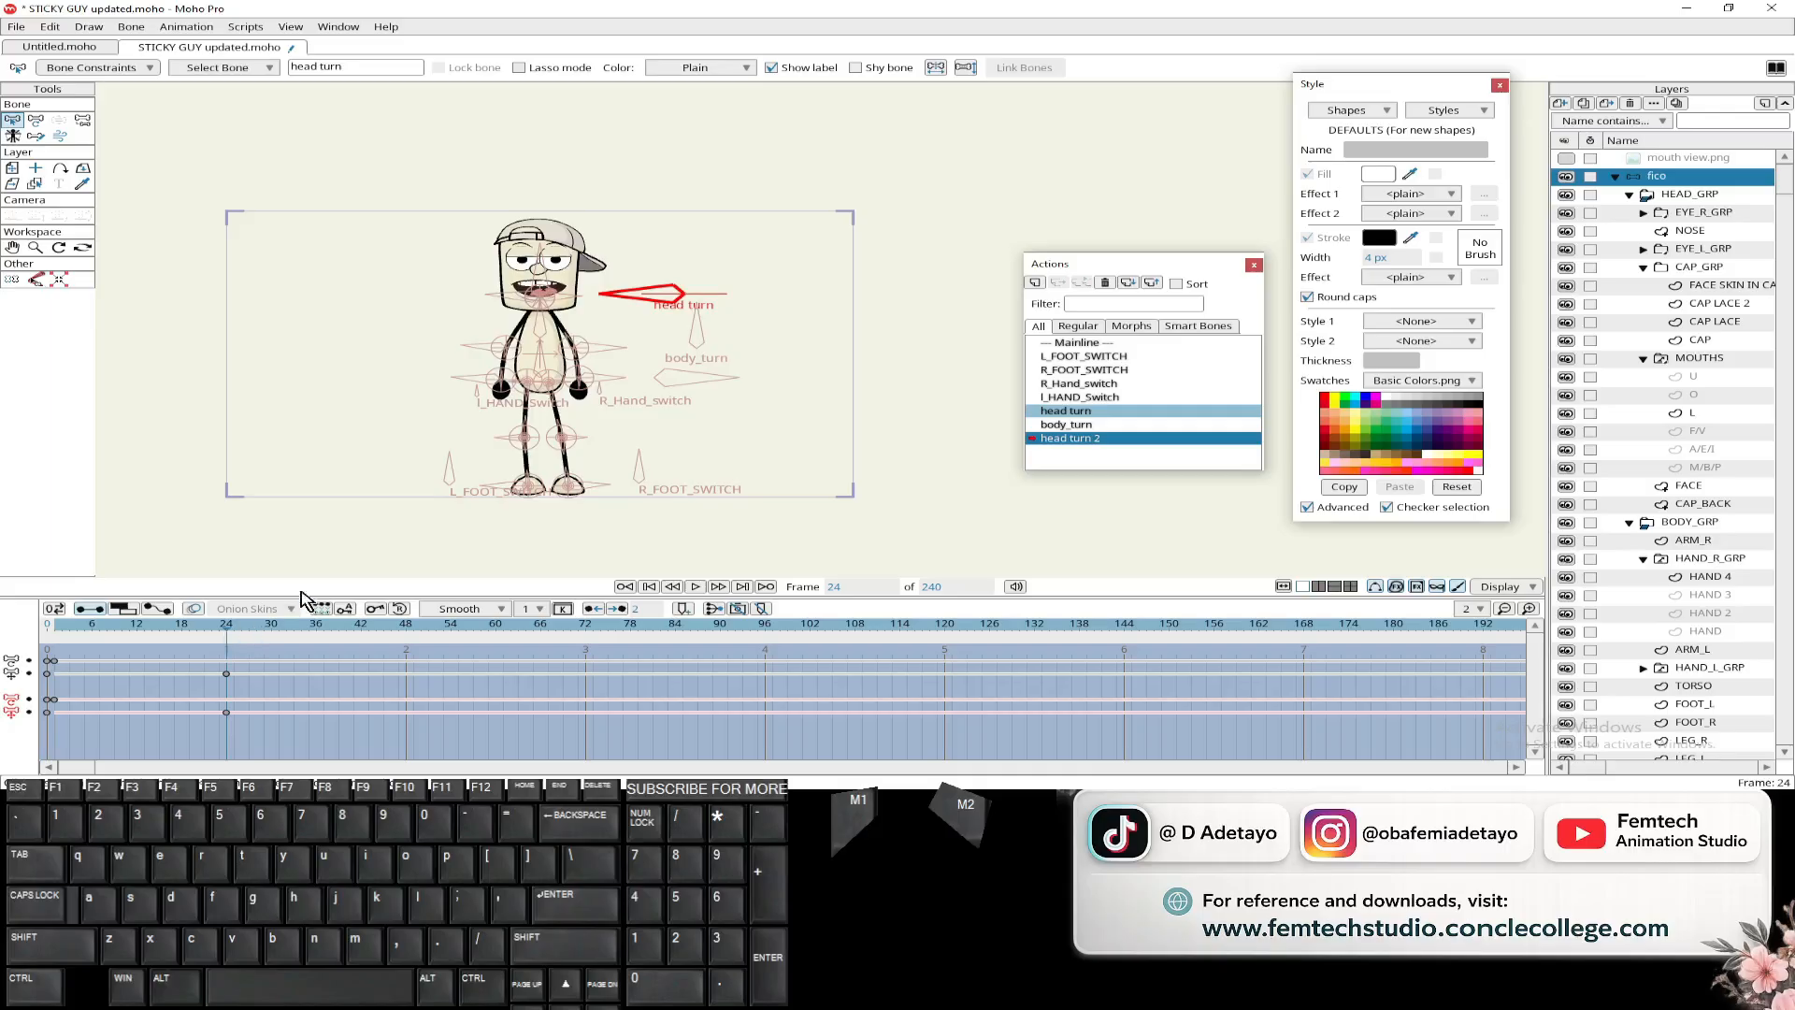
drag(227, 643, 71, 646)
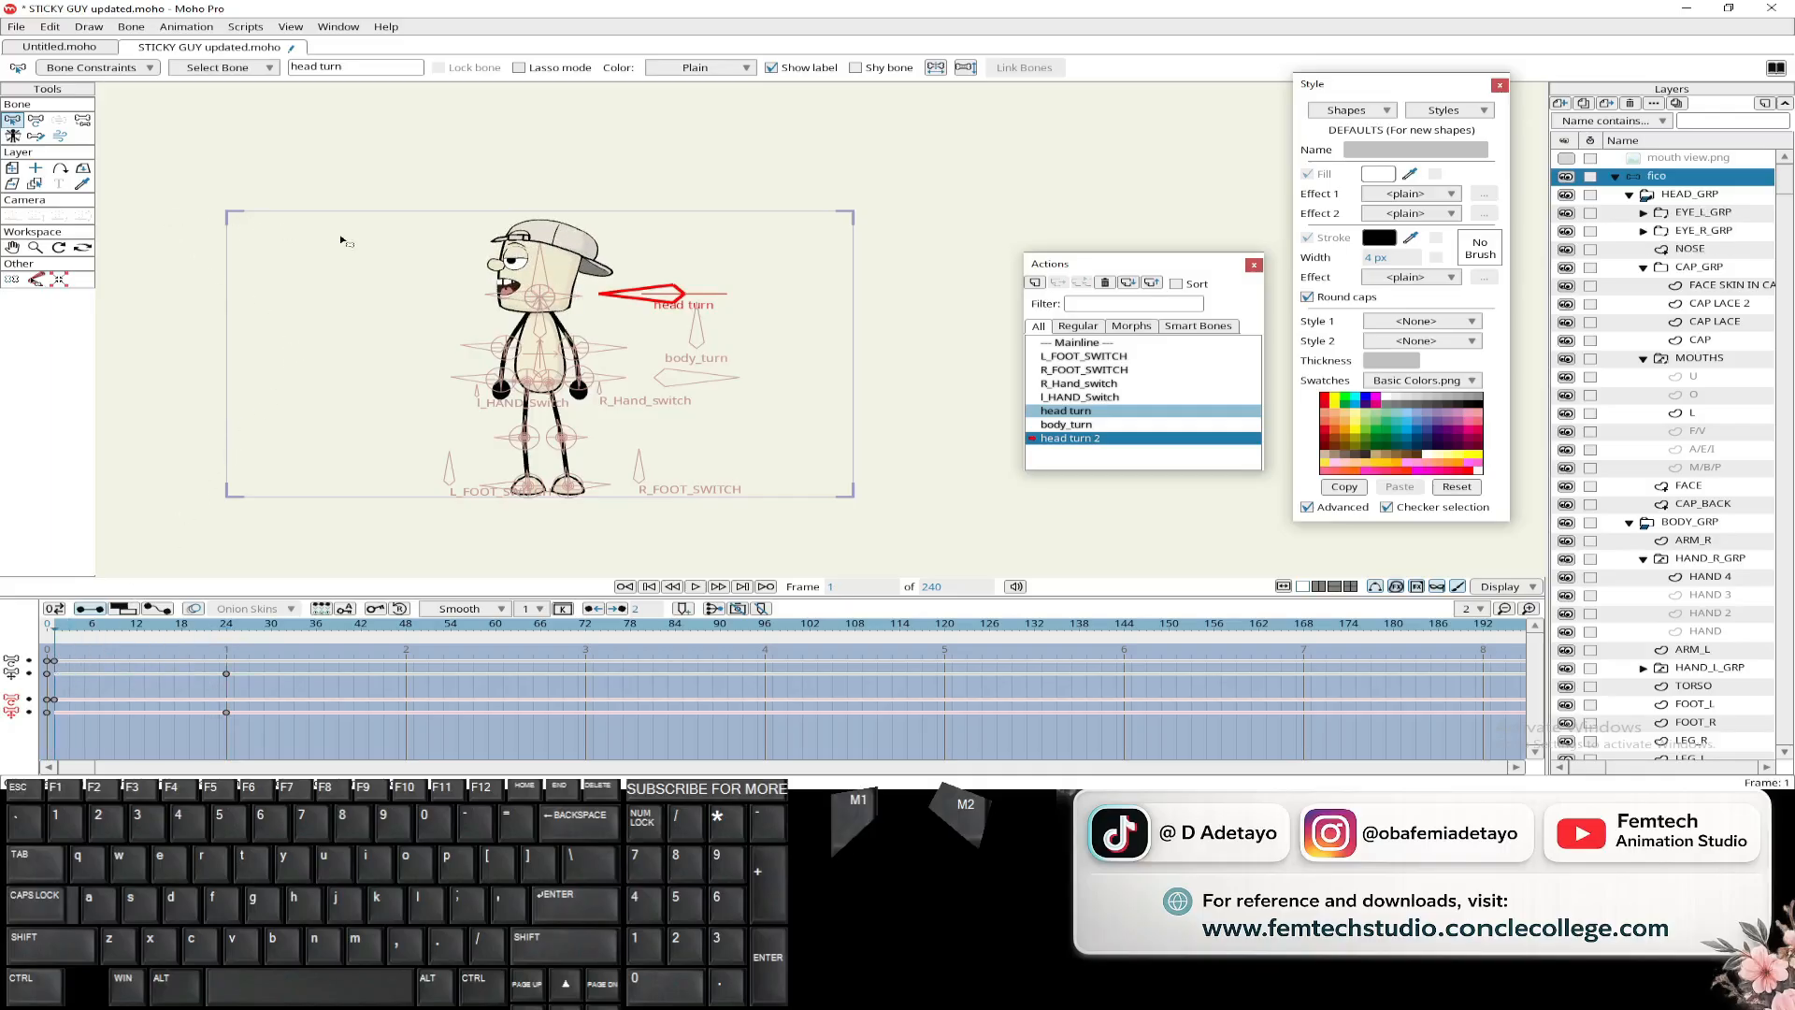
- Key the head bone in its unchanged pose at frame 24 of the head turn 2 action
scroll(408, 228, up, 3)
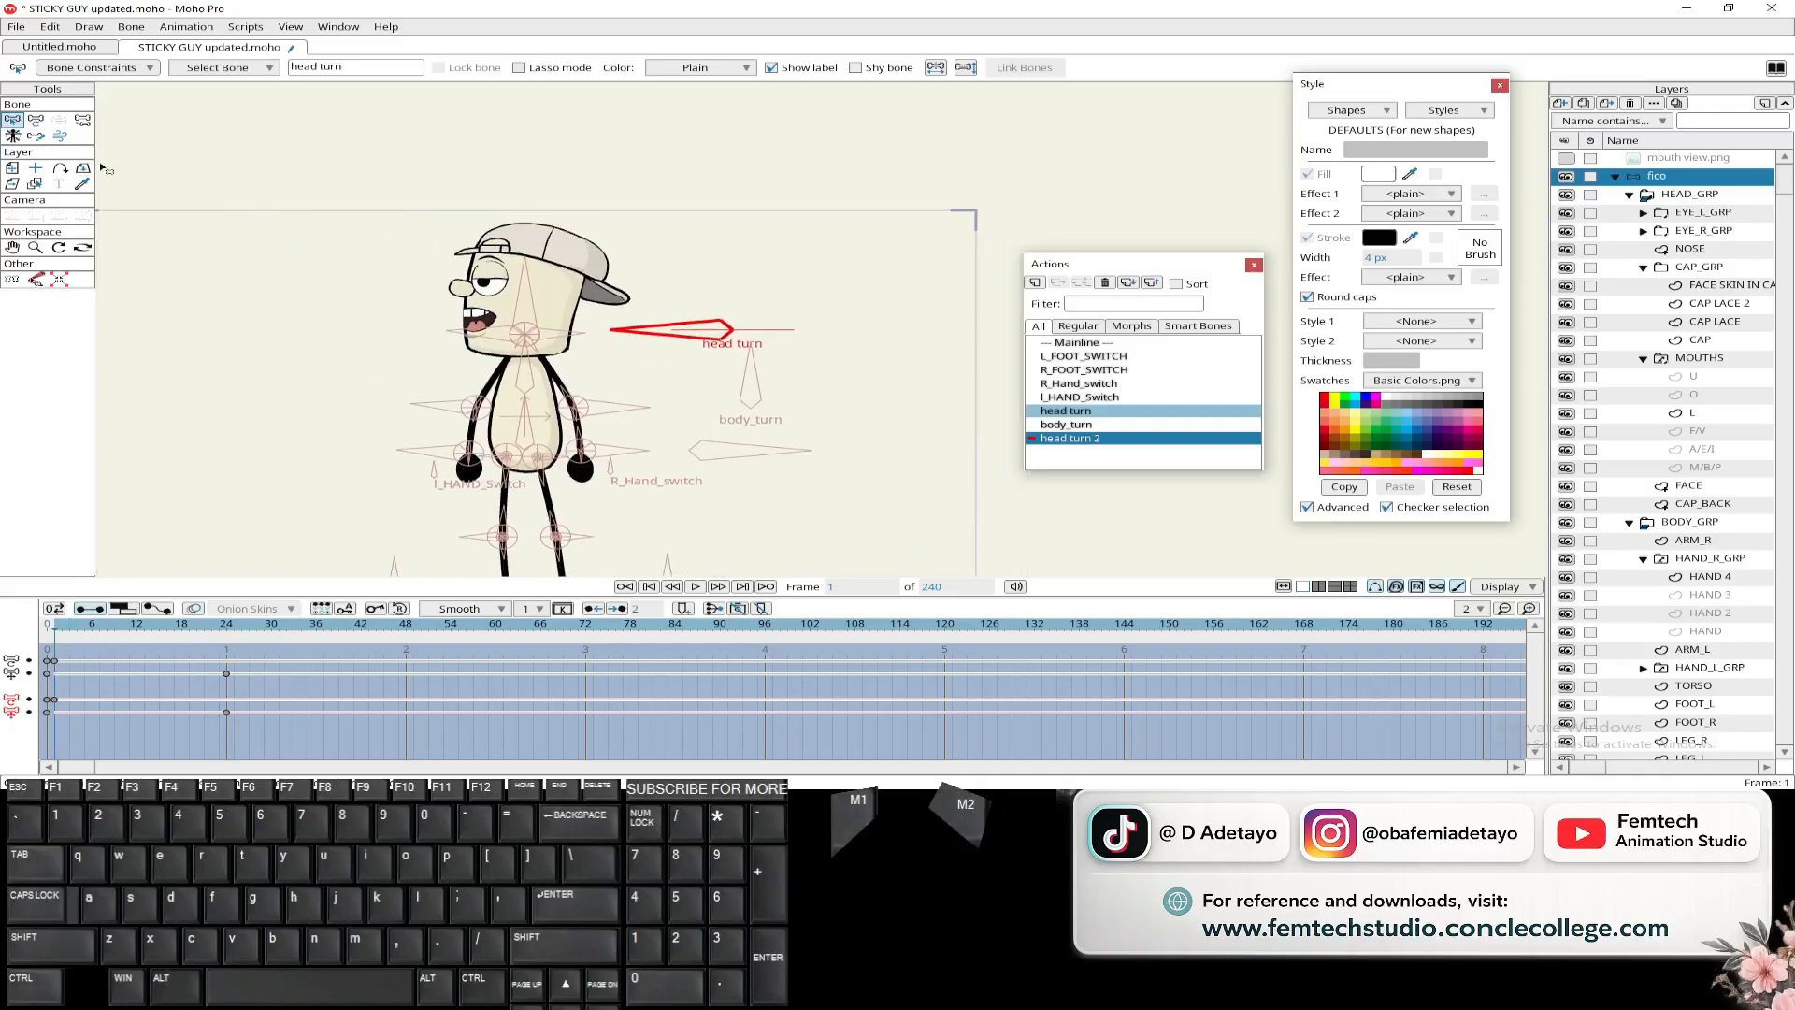
click(522, 304)
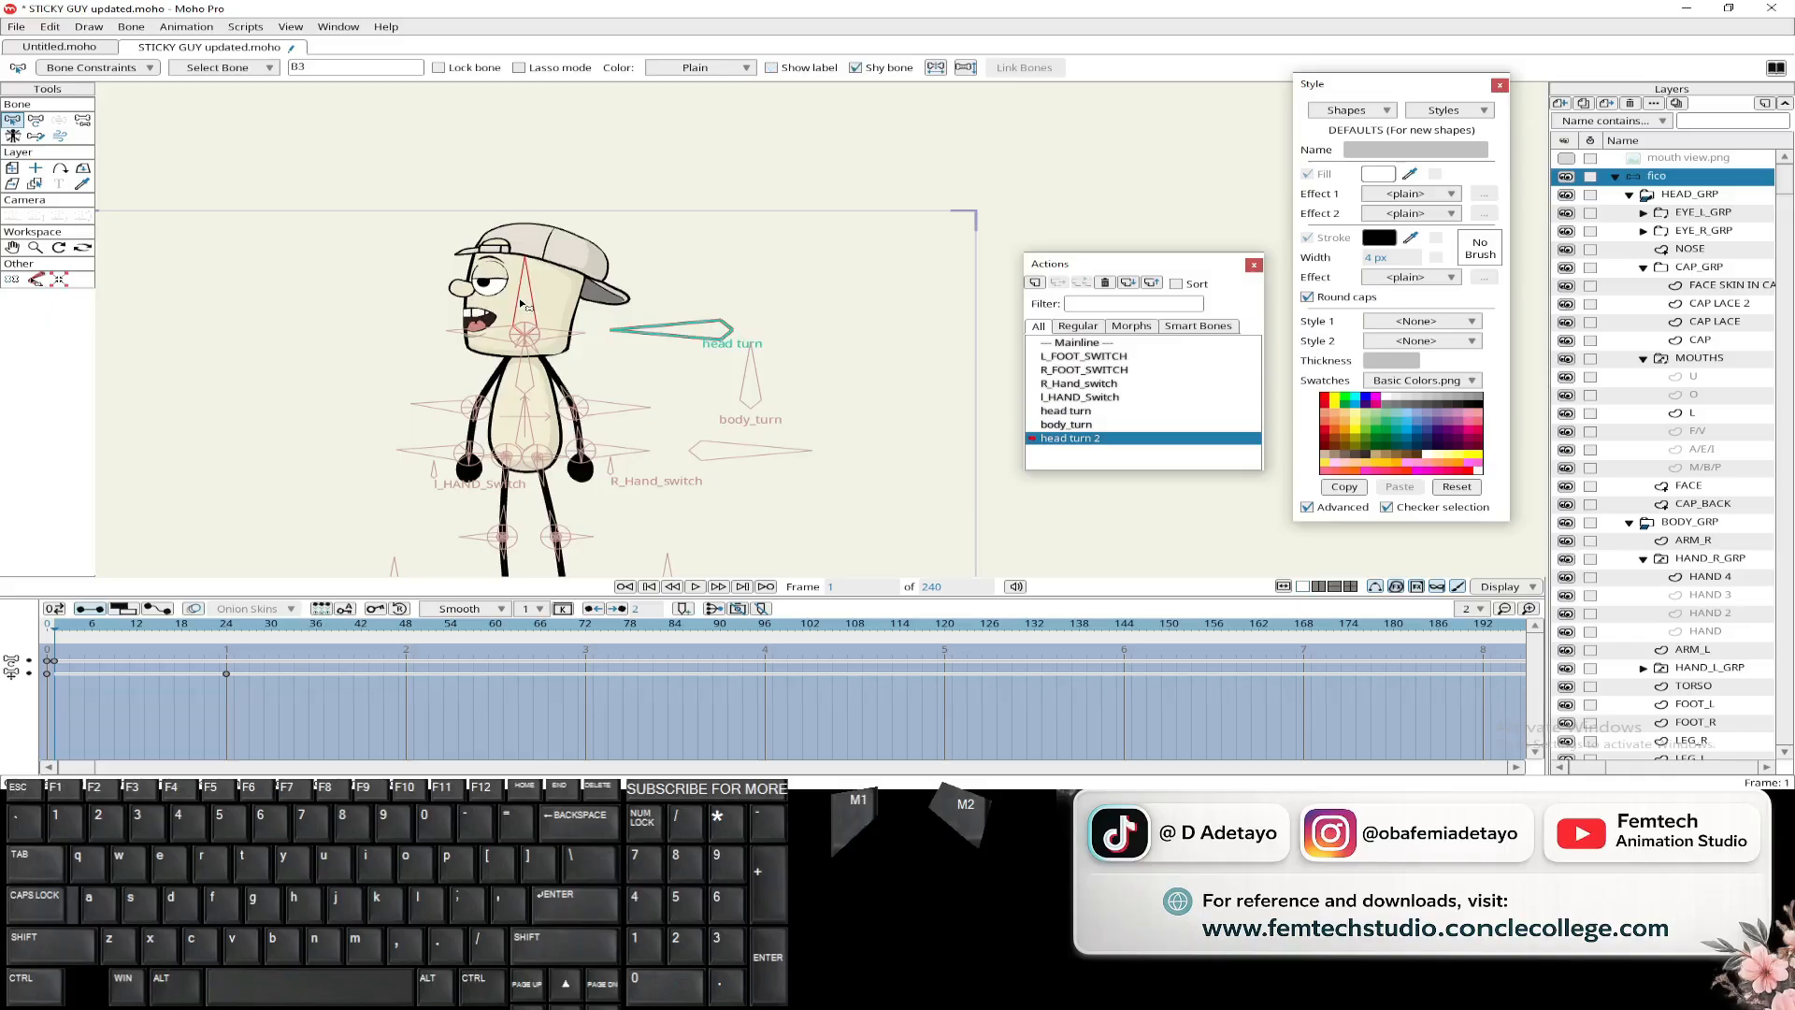
click(231, 637)
click(35, 121)
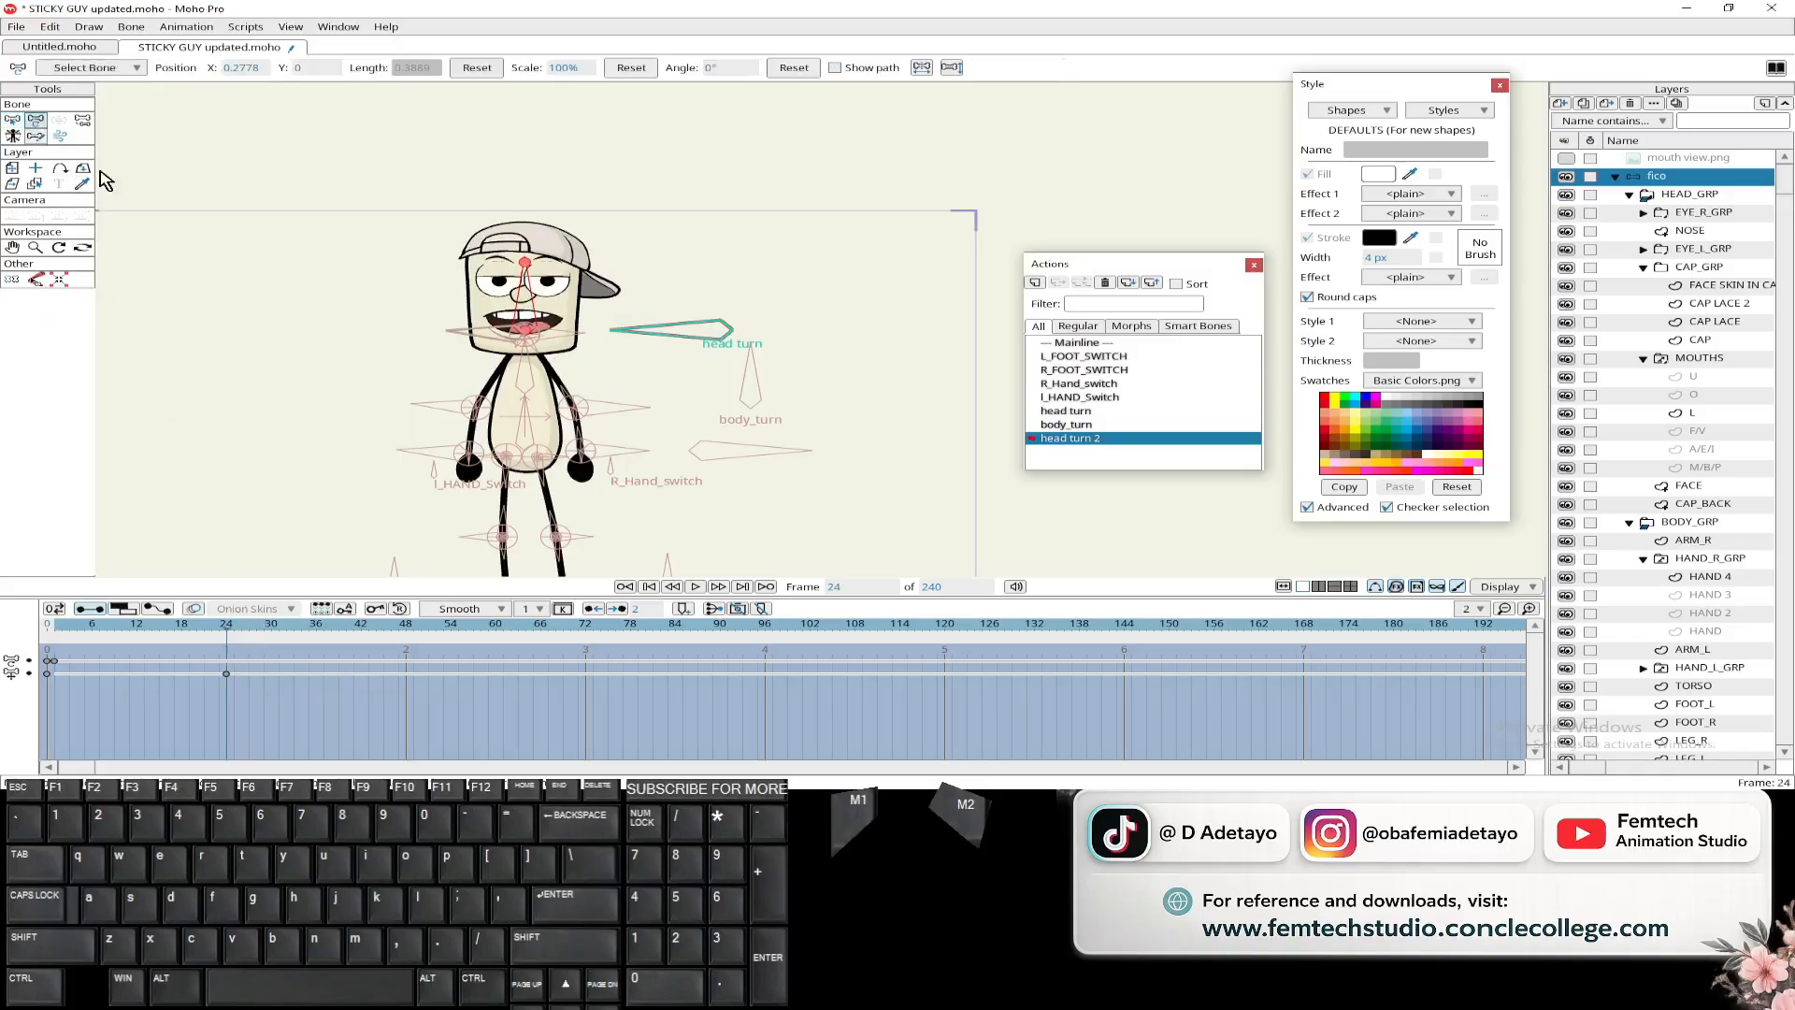
click(529, 332)
click(526, 333)
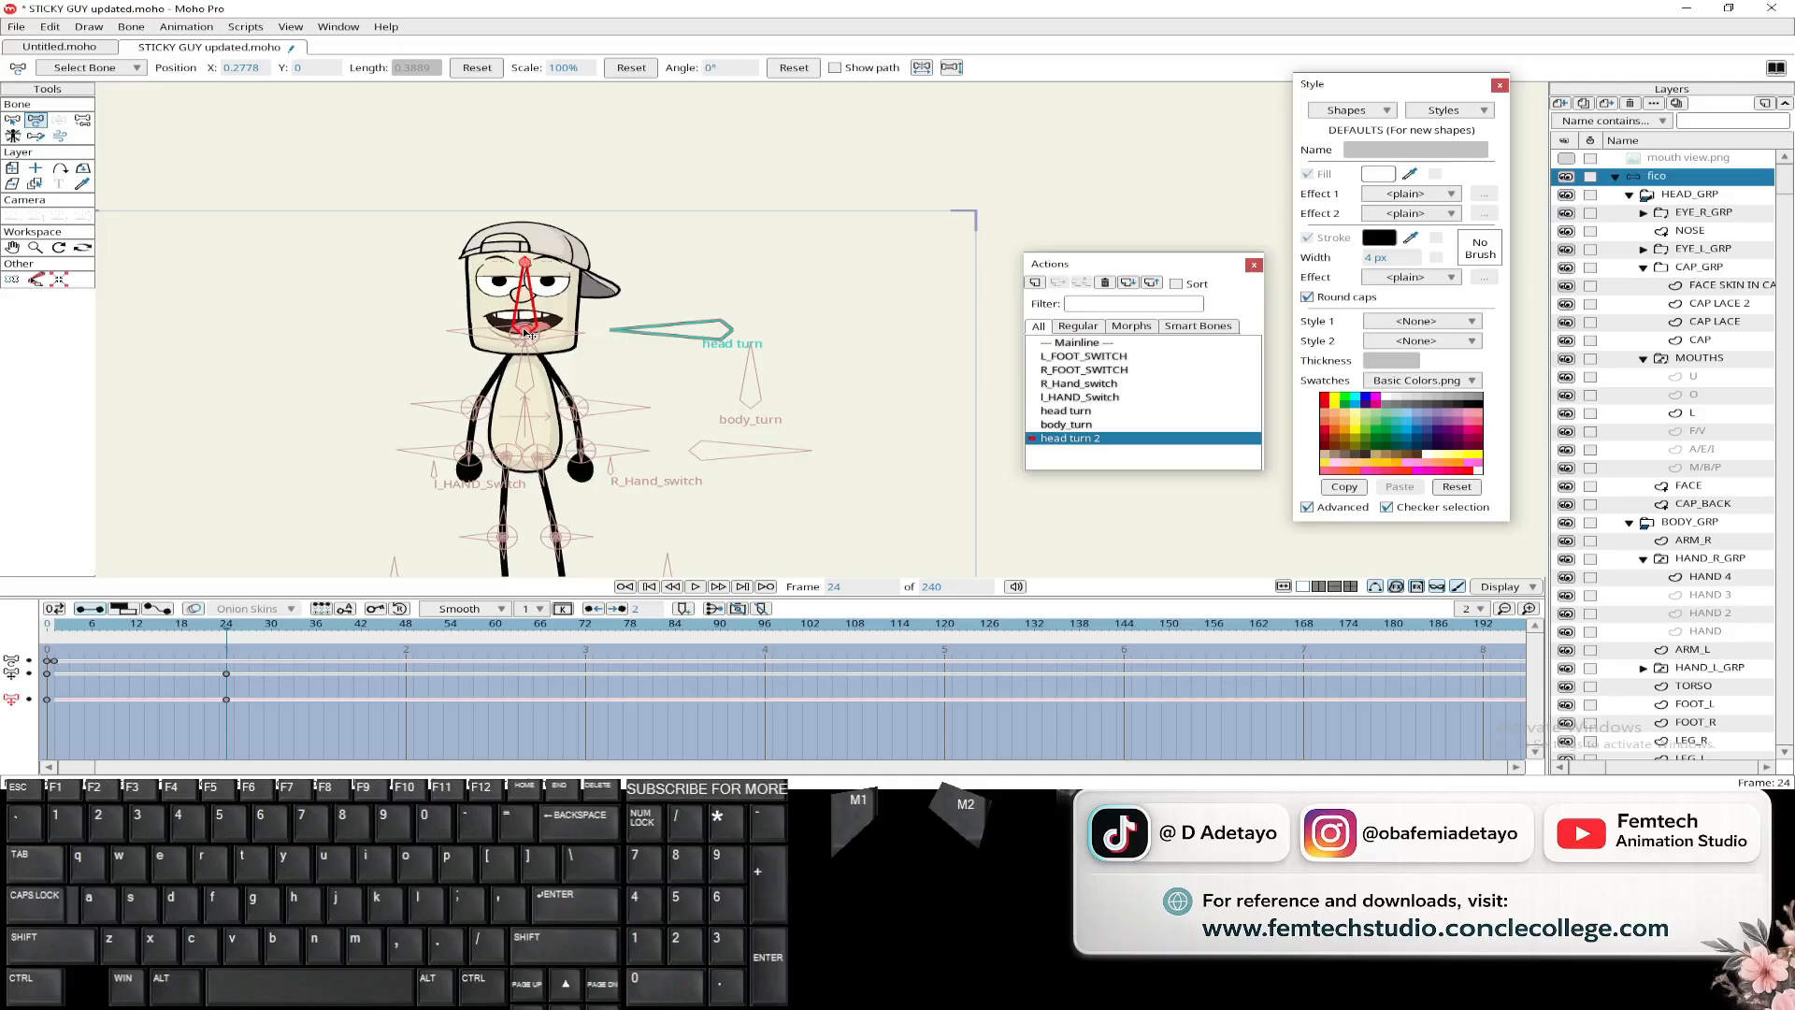
- Flip the head bone at frame 1 of the head turn 2 action so the profile faces the opposite way
drag(231, 639, 53, 626)
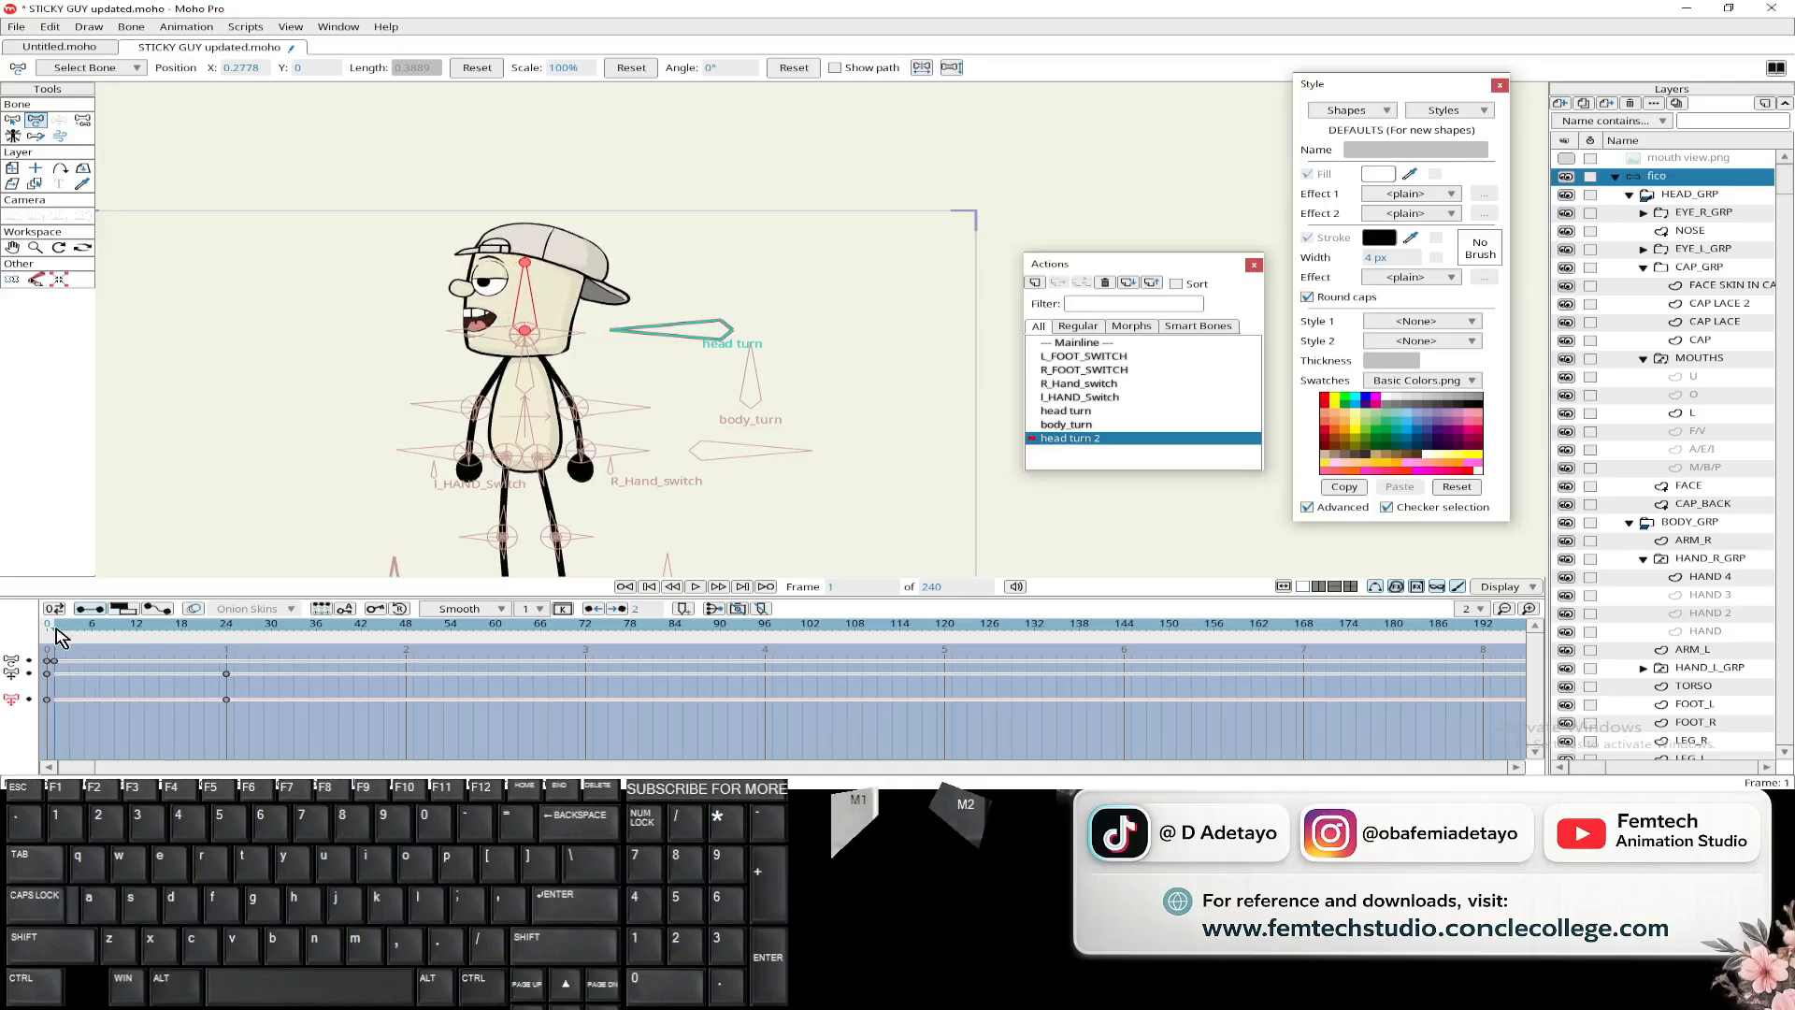
click(923, 68)
key(ctrl+z)
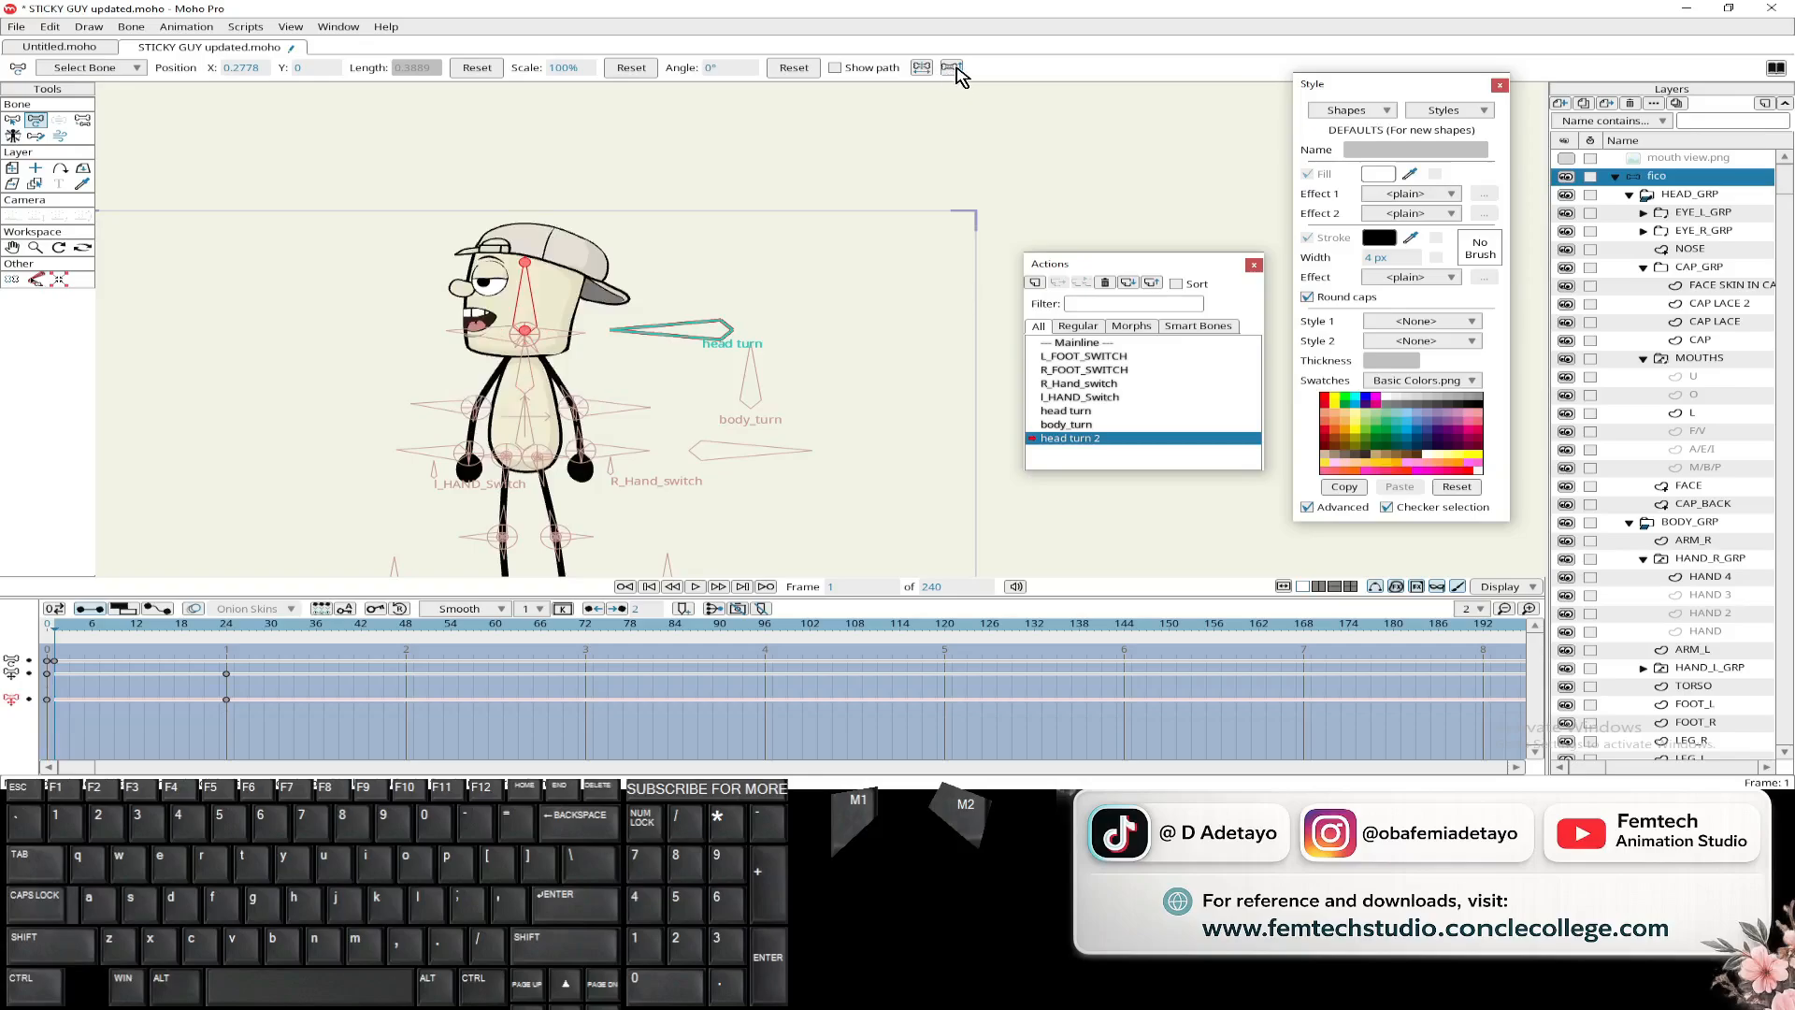
click(951, 68)
drag(53, 626, 56, 682)
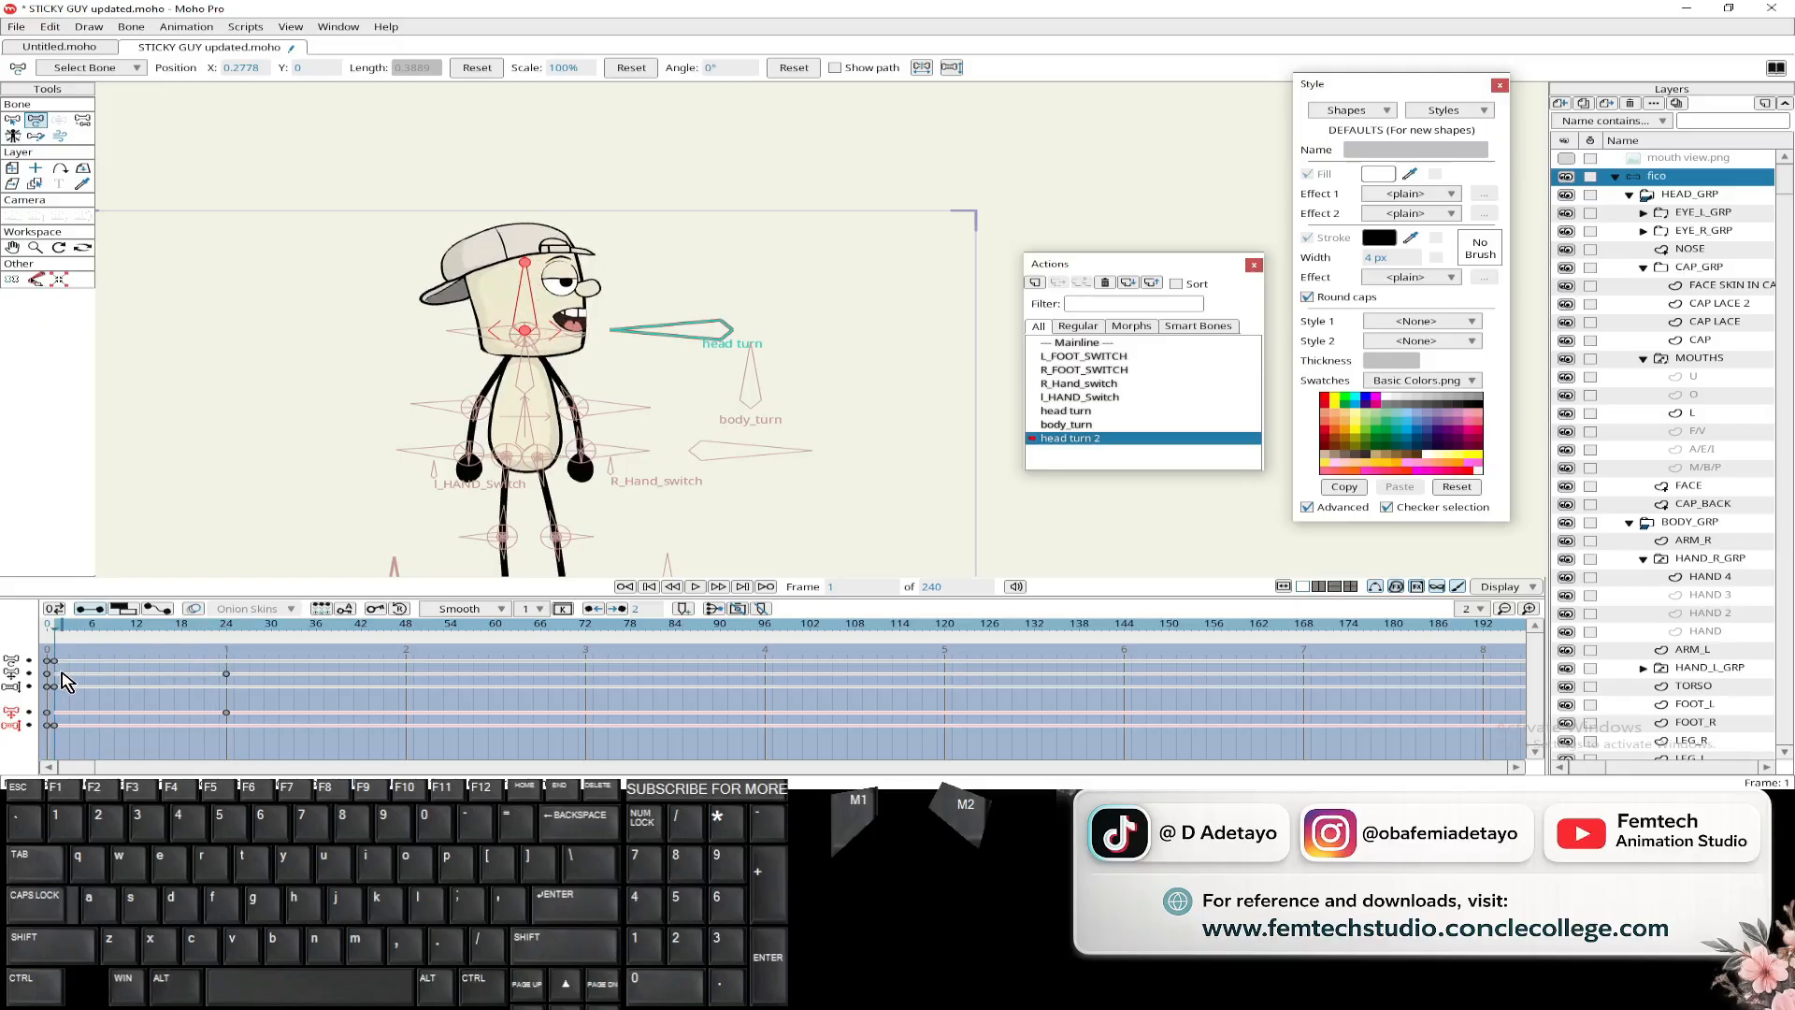
- Rotate the head turn bone to 0° at frame 1 and to 90° at frame 24 of the head turn 2 action
click(682, 337)
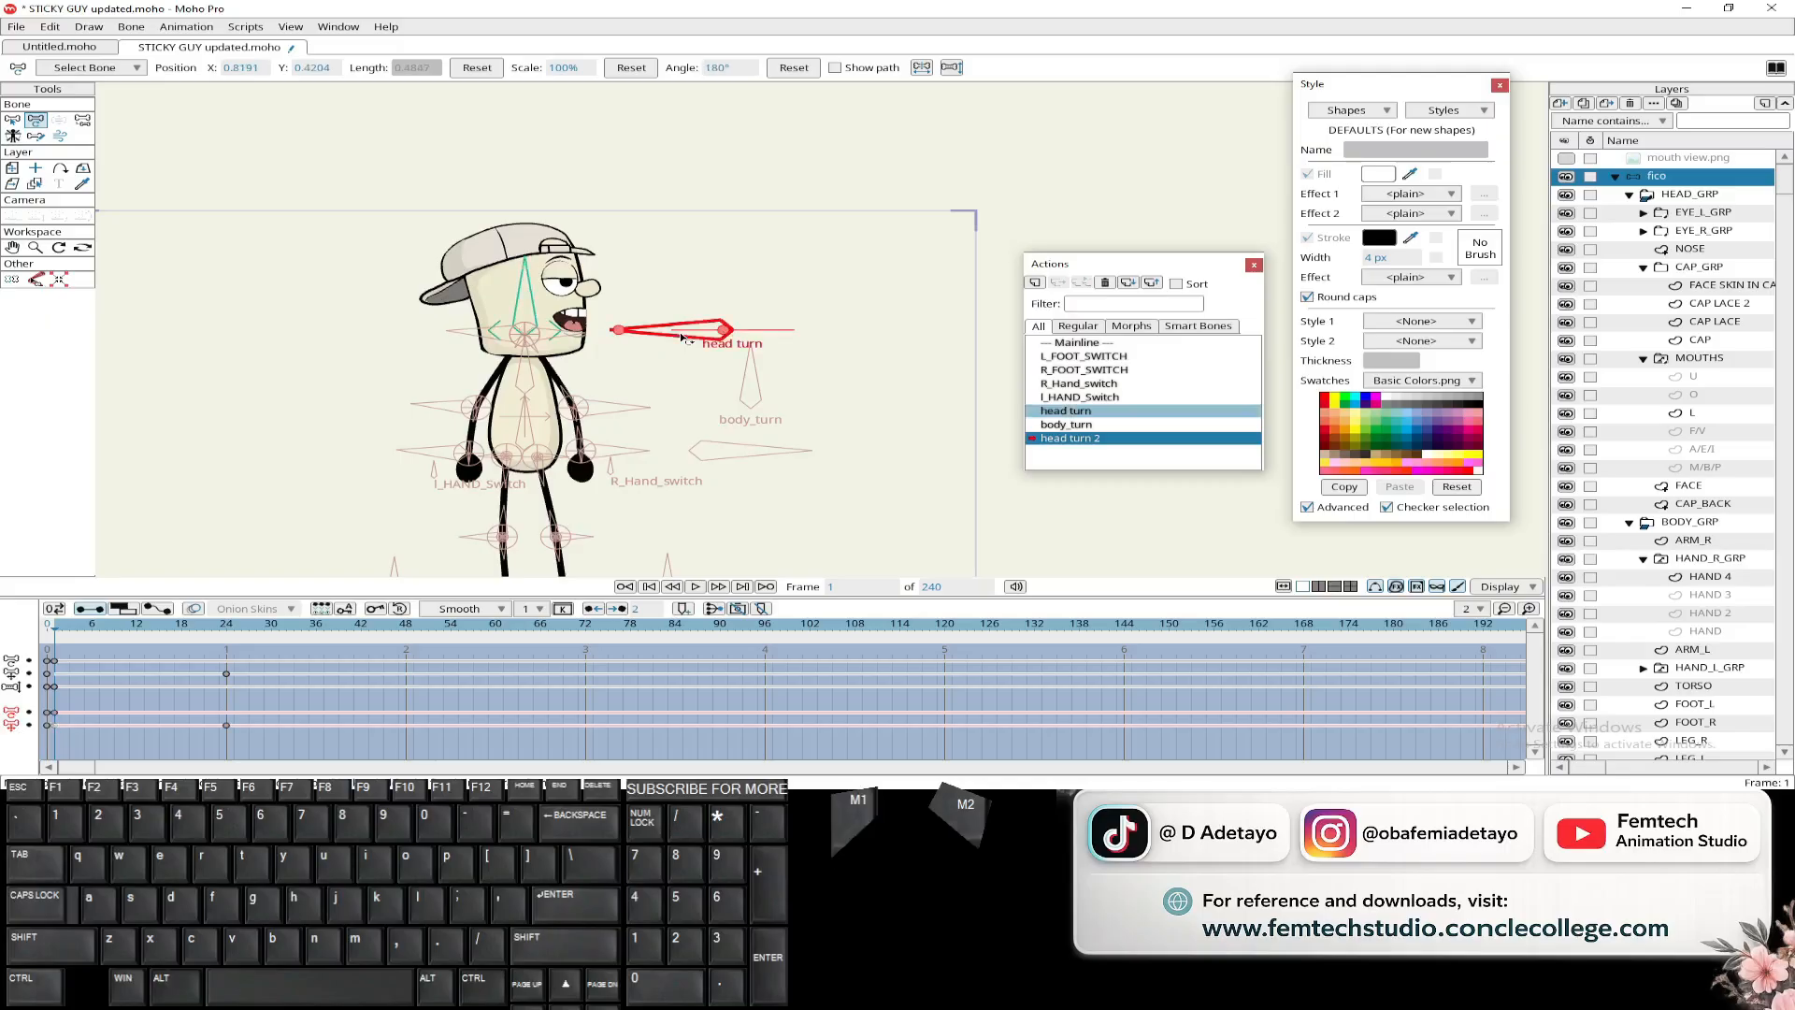
drag(674, 338, 777, 339)
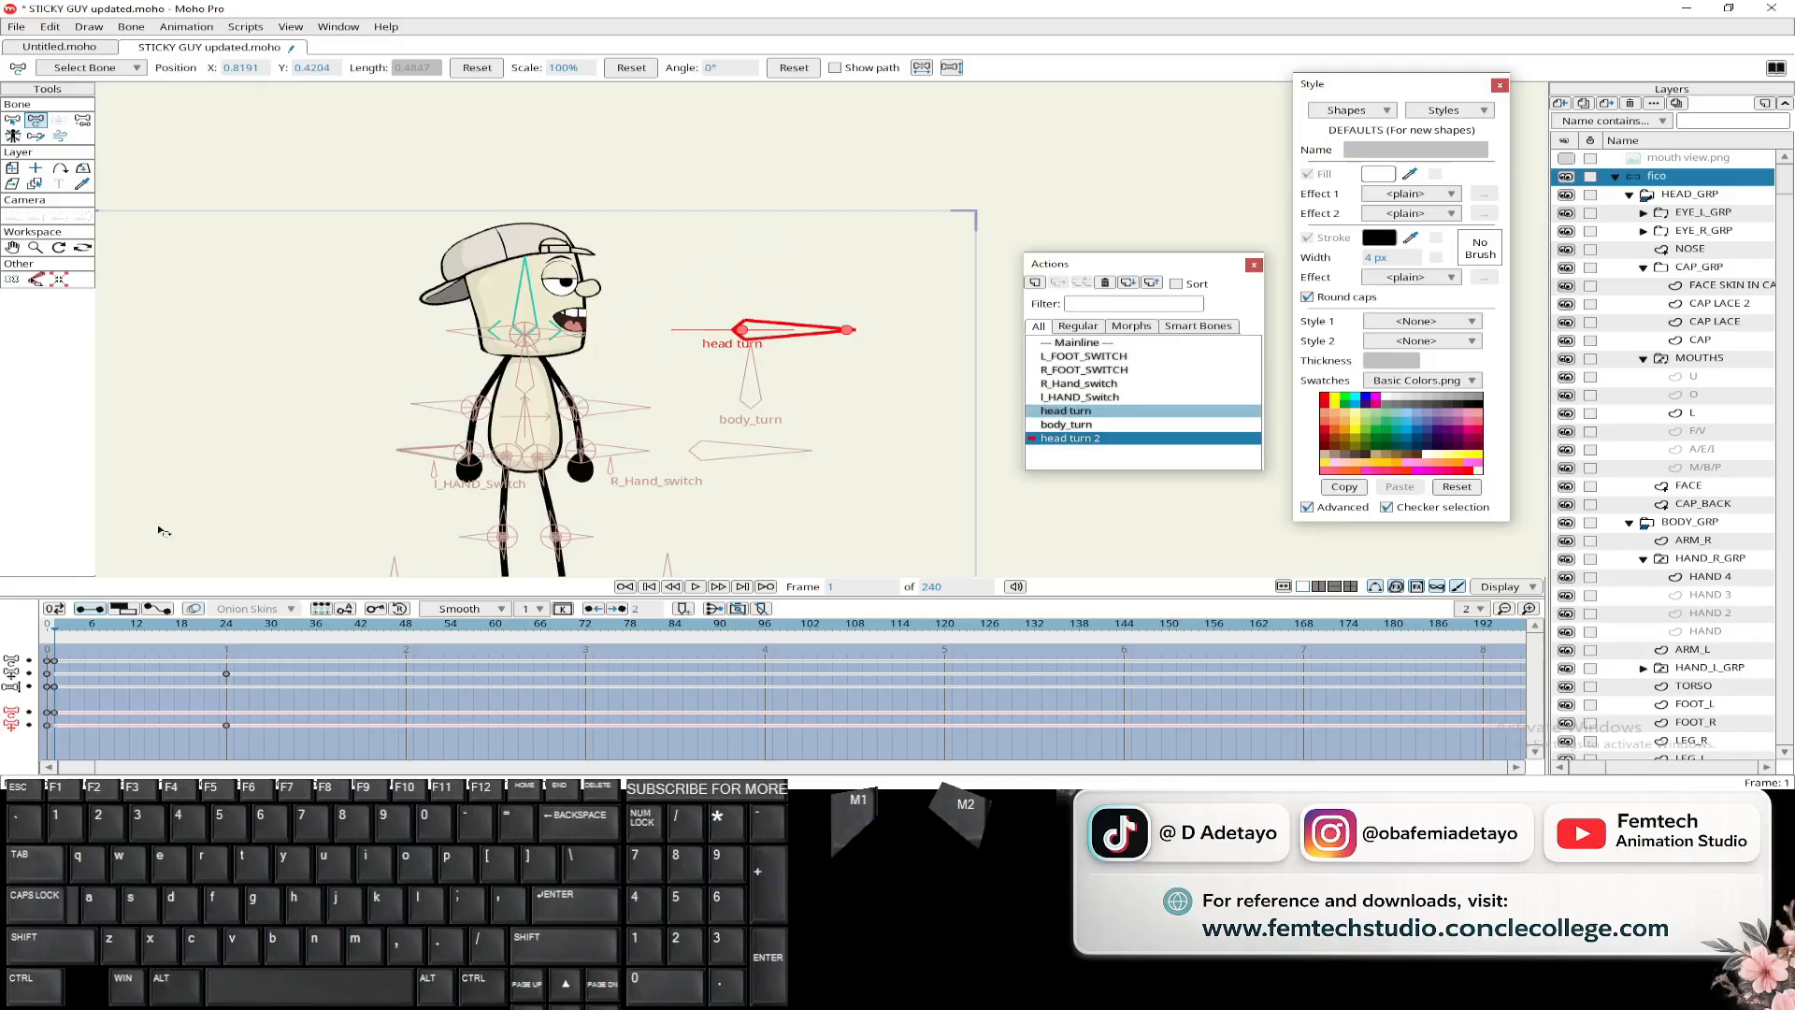
click(77, 631)
drag(77, 634, 225, 639)
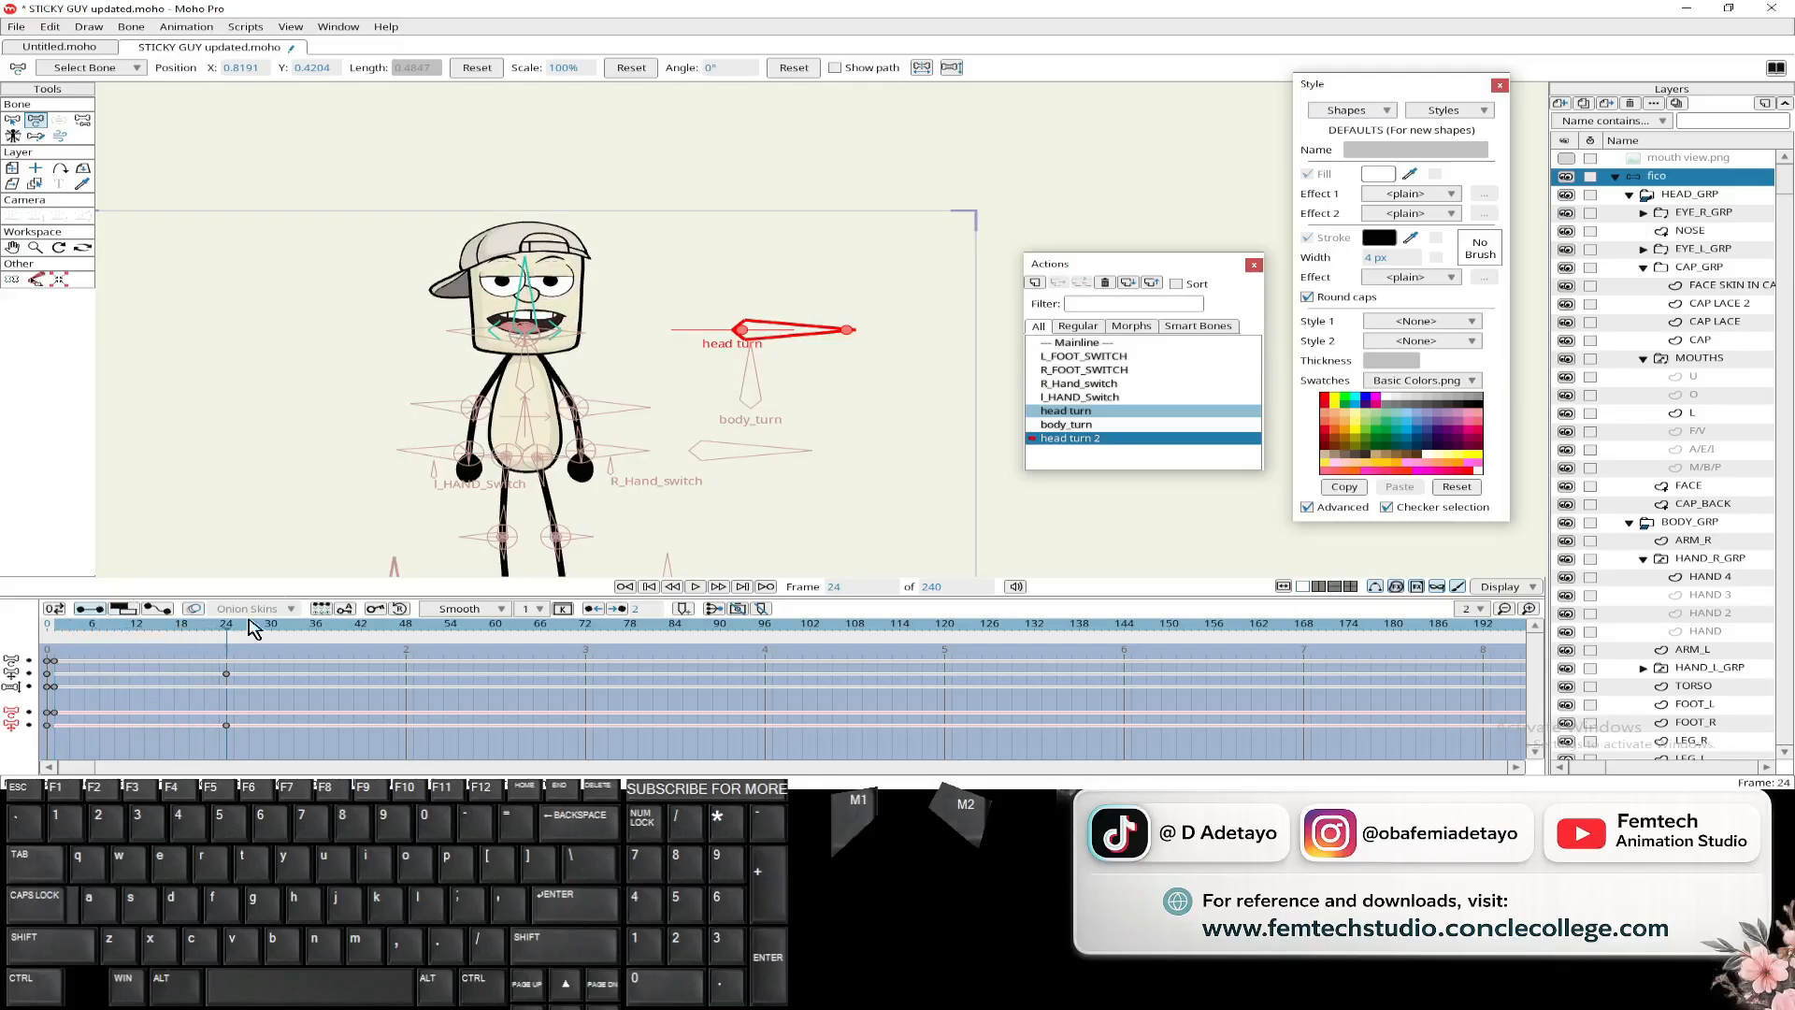
drag(790, 332, 734, 290)
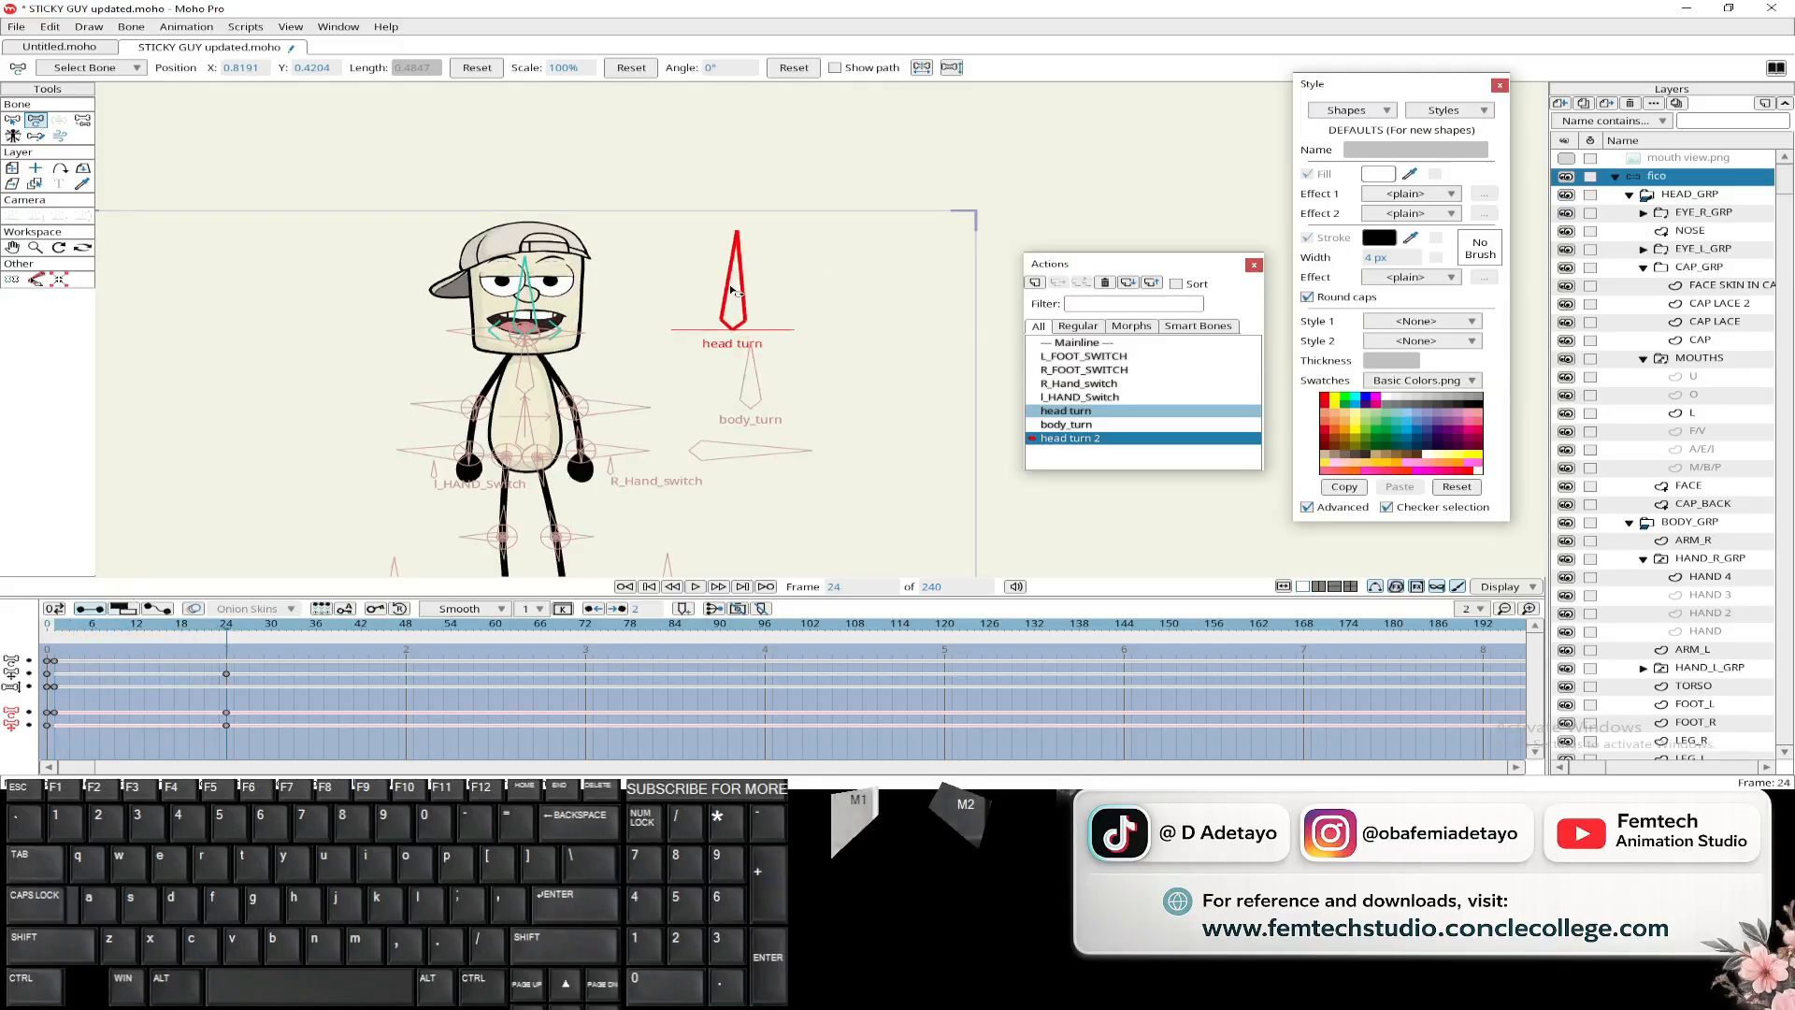
double_click(712, 67)
text(0)
key(Return)
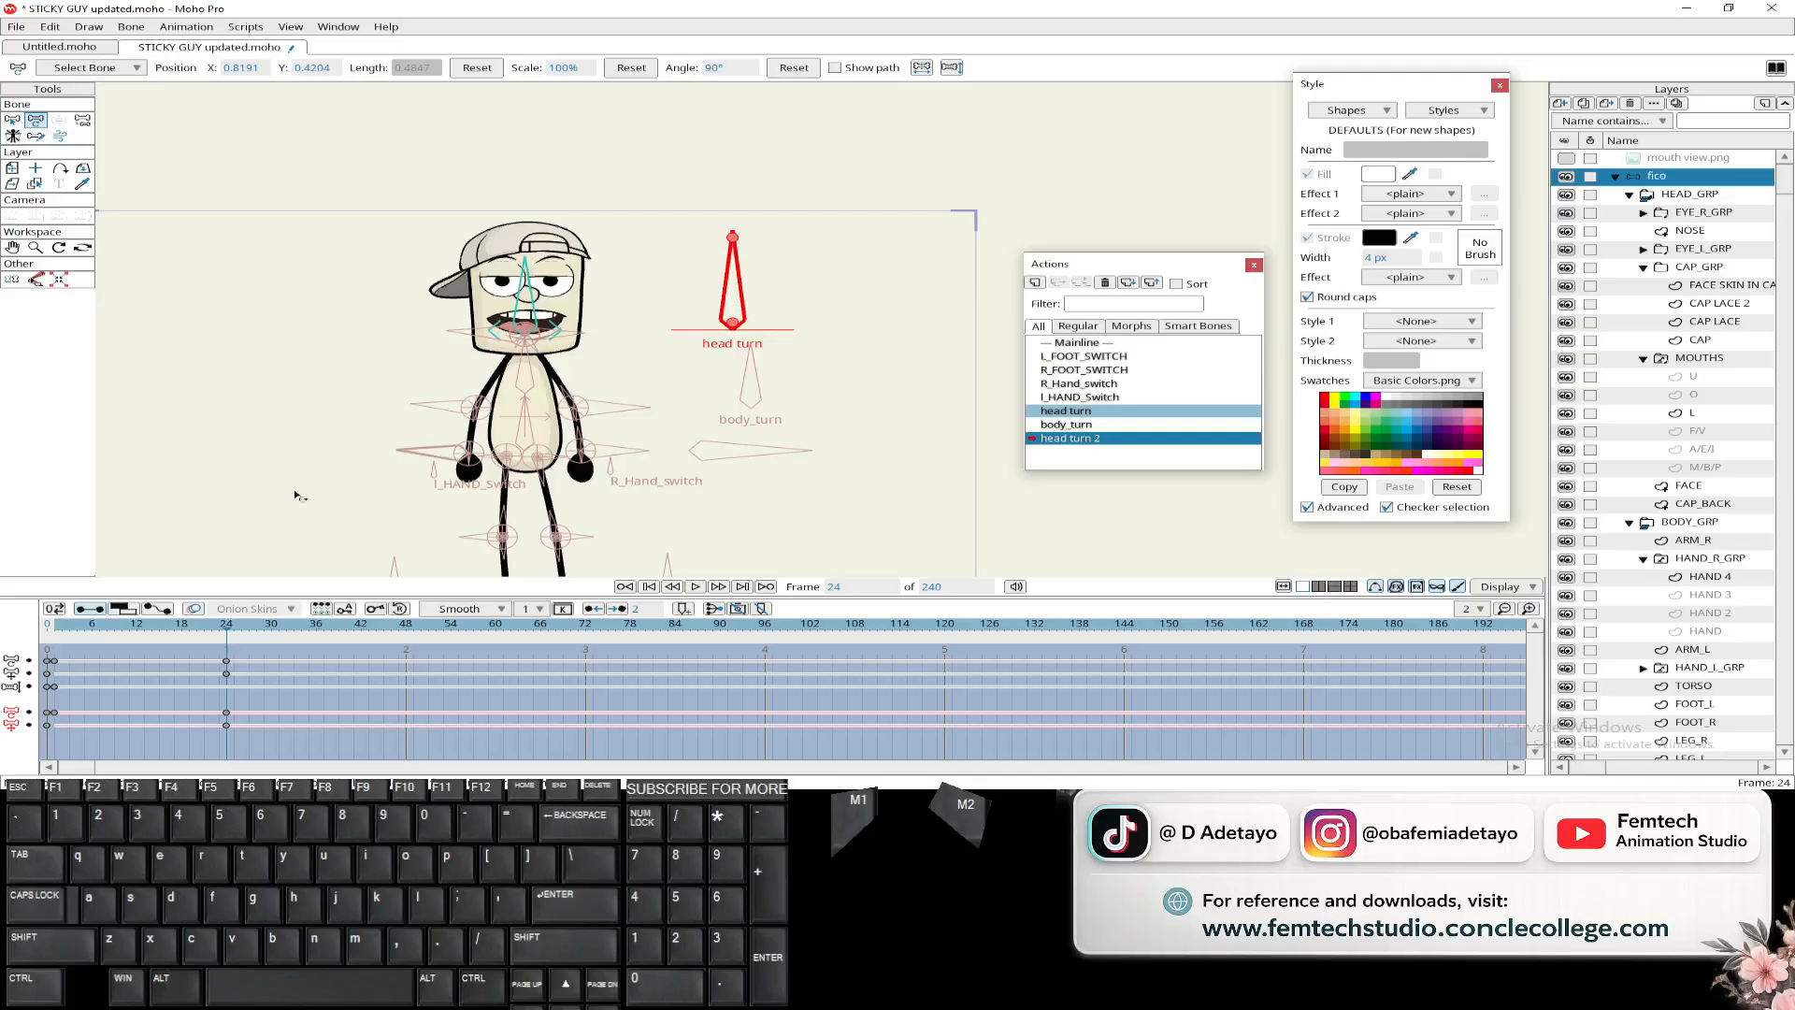
- Save the project, return to the mainline and save again
drag(229, 645, 228, 681)
key(ctrl+s)
scroll(329, 352, down, 4)
mouse_move(305, 406)
mouse_down()
mouse_move(312, 351)
mouse_move(325, 374)
mouse_move(271, 393)
mouse_up()
scroll(327, 370, up, 5)
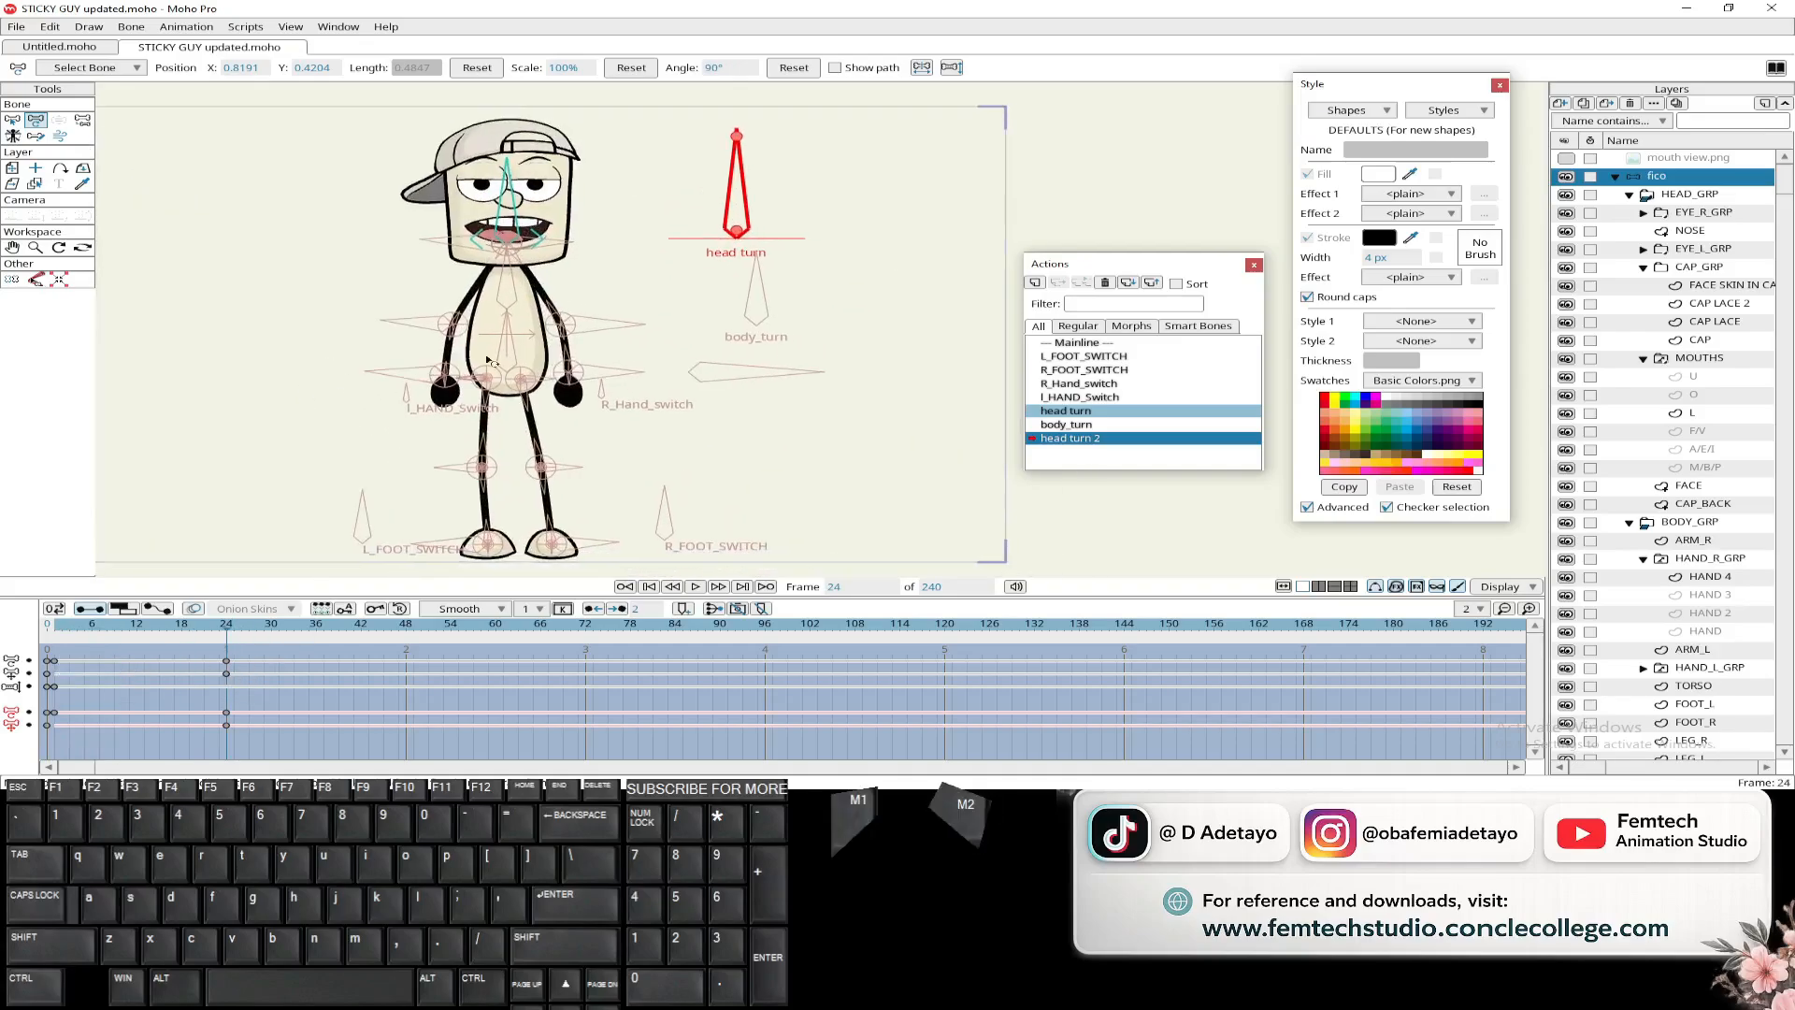
double_click(1077, 344)
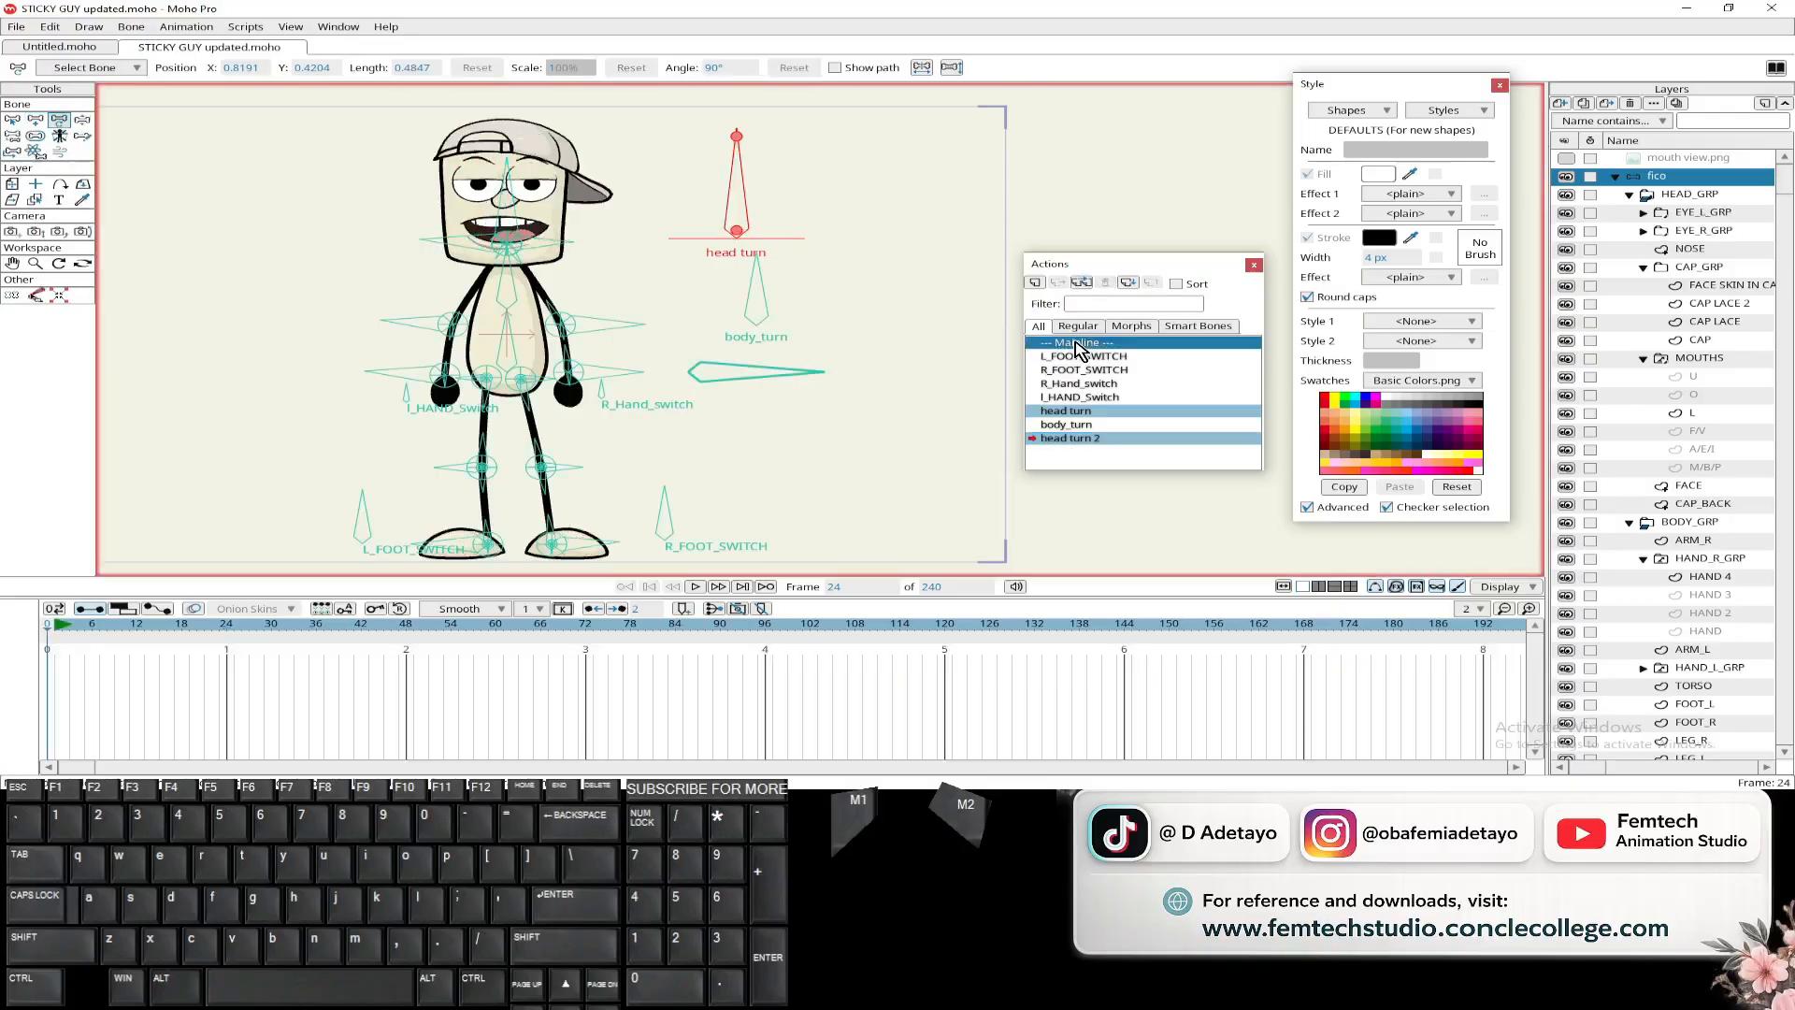
scroll(642, 314, down, 2)
drag(647, 307, 681, 256)
key(ctrl+s)
scroll(680, 256, up, 3)
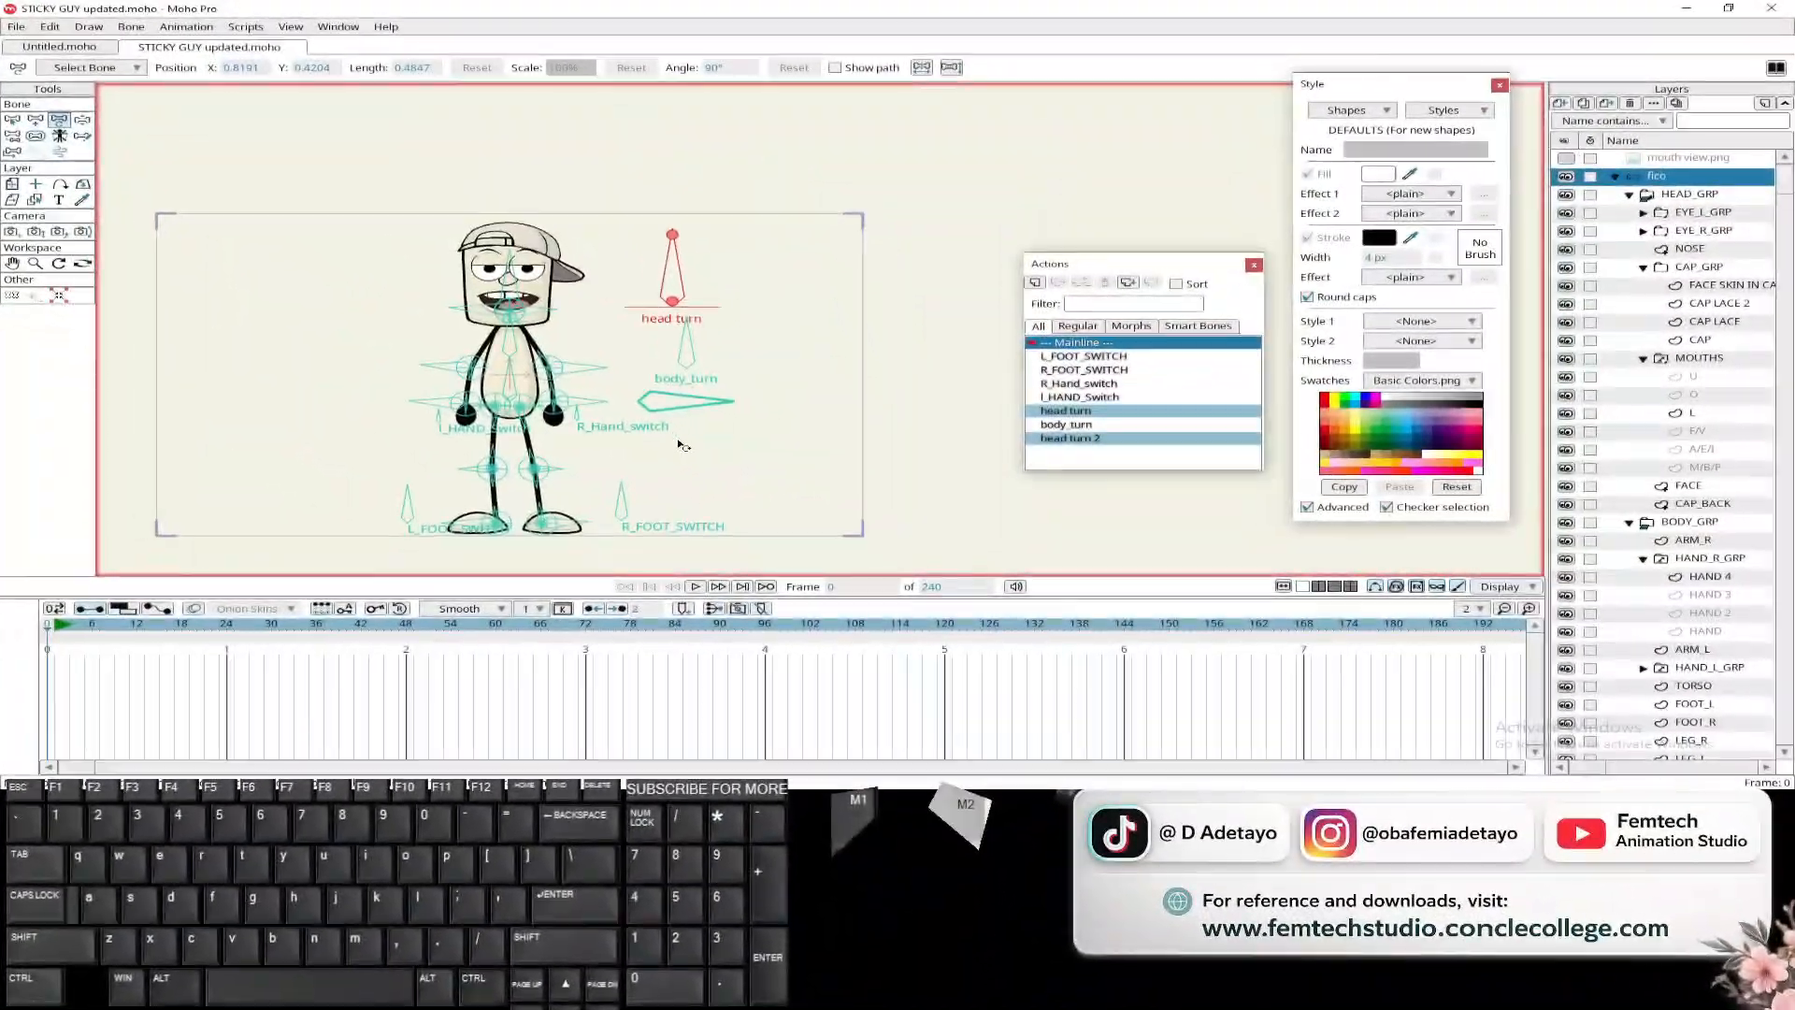
- Select the body_turn bone and create a new action for it named body_turn 2
drag(679, 444, 700, 450)
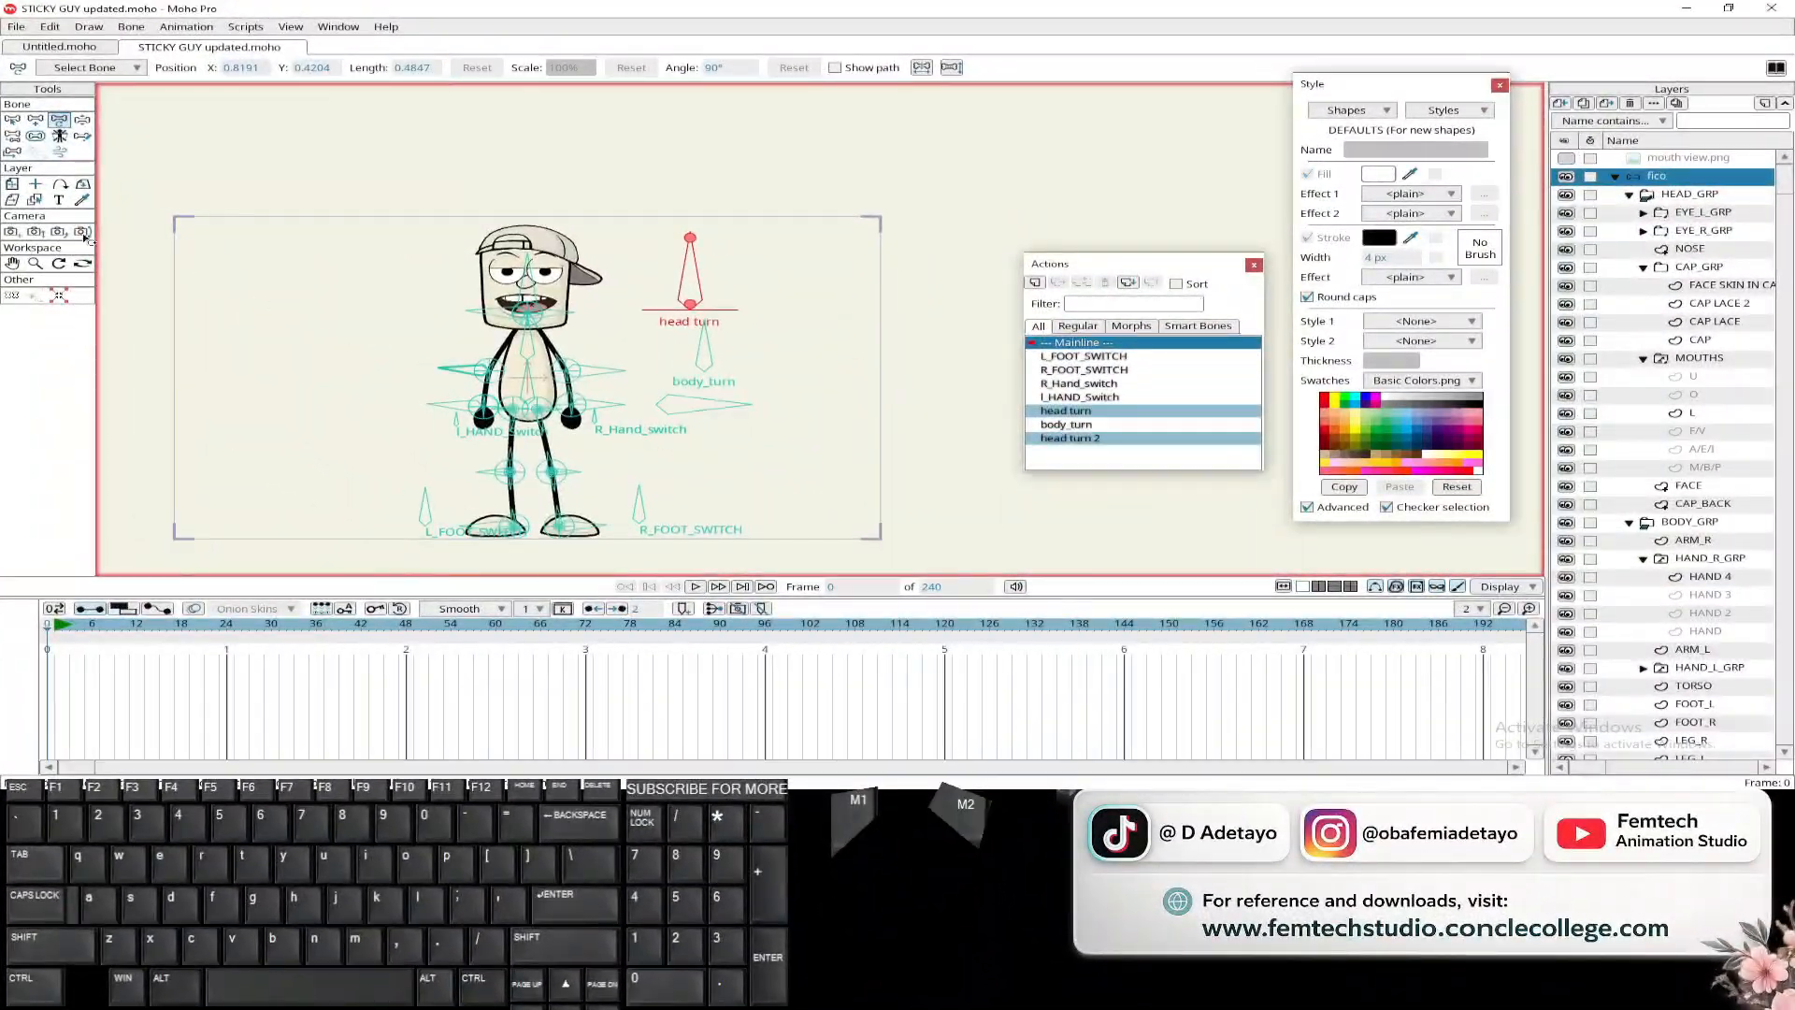
click(12, 119)
scroll(781, 379, up, 3)
drag(671, 358, 793, 383)
click(793, 382)
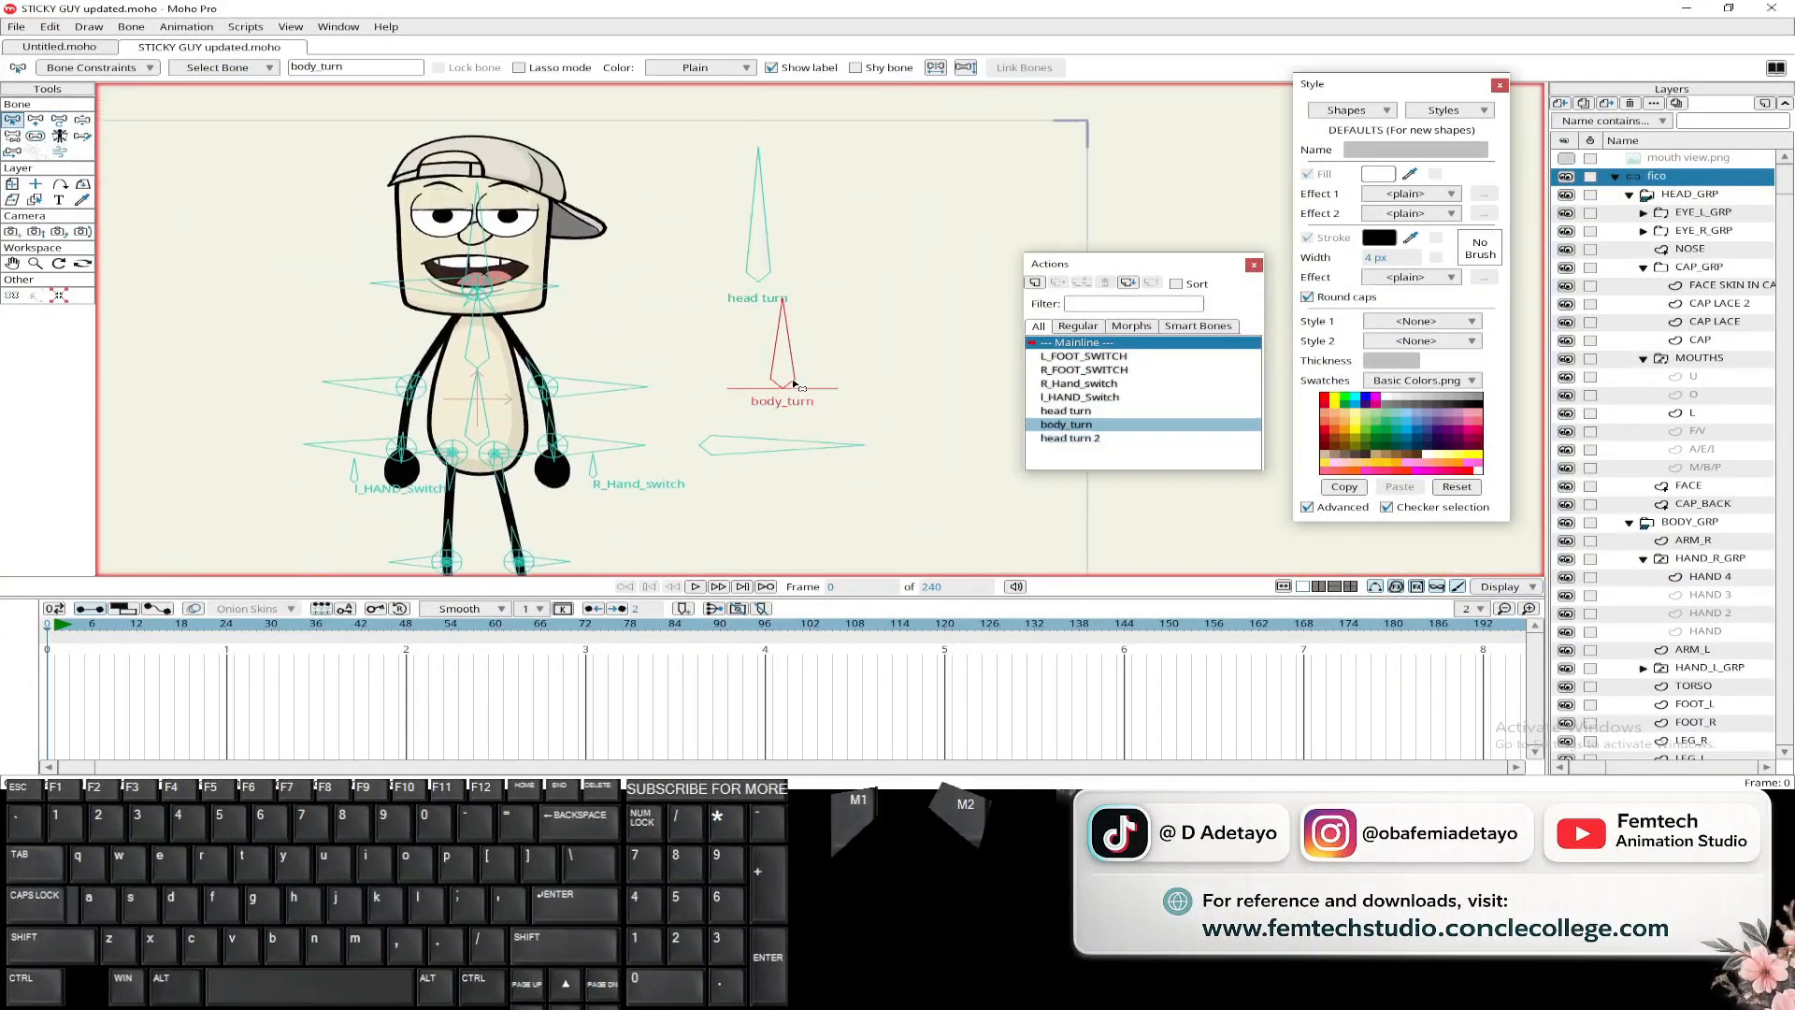
click(1035, 283)
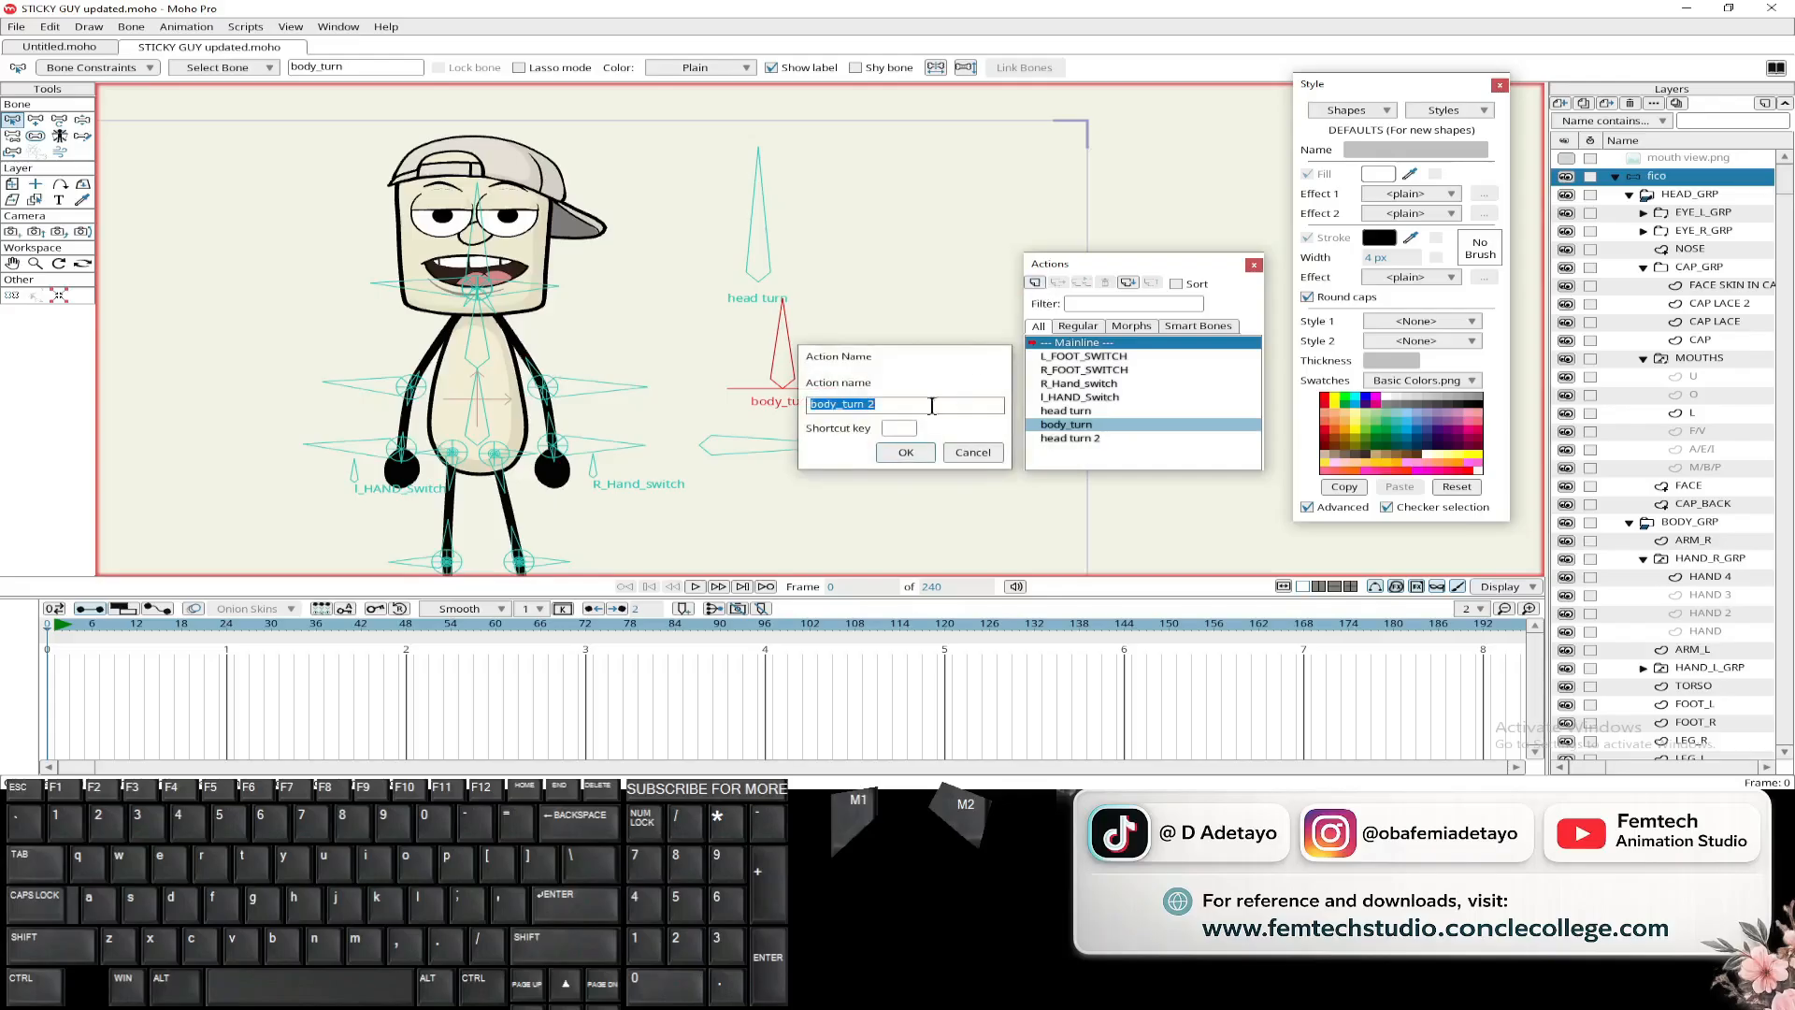
click(905, 458)
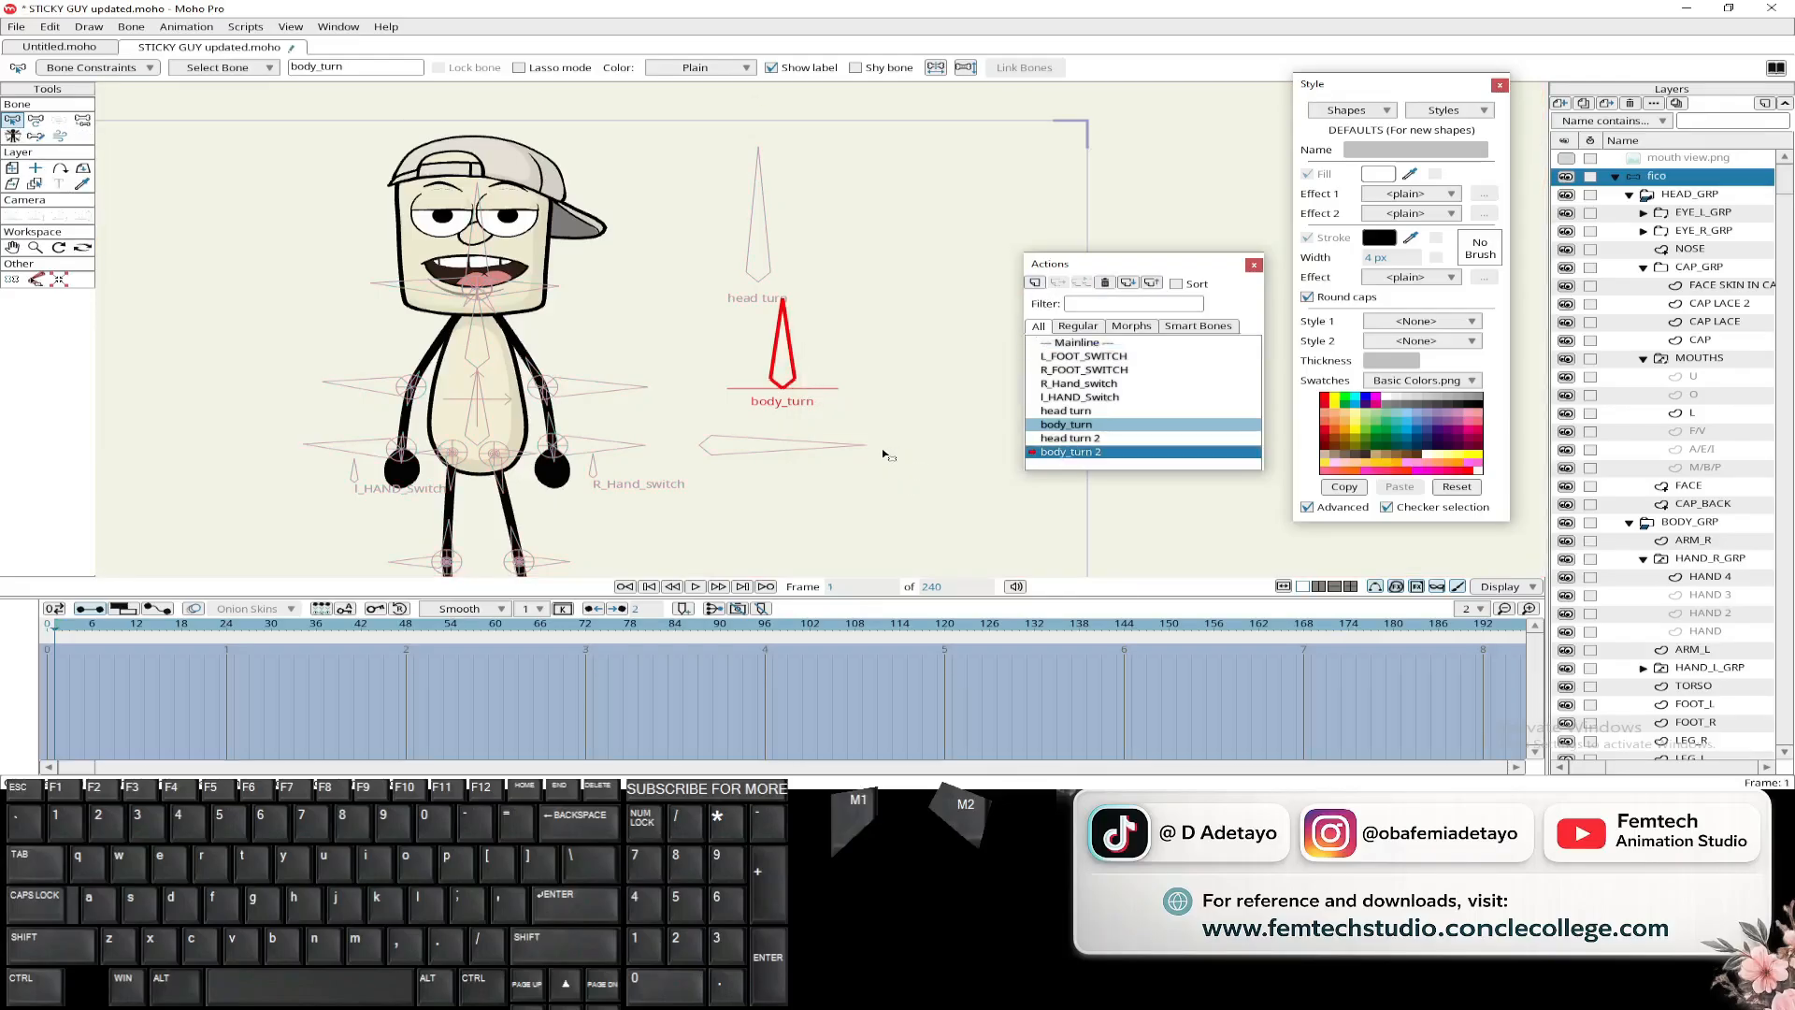
- Insert a copy of the body_turn action into body_turn 2 and compare the poses at frames 24 and 1
right_click(1075, 426)
click(1077, 488)
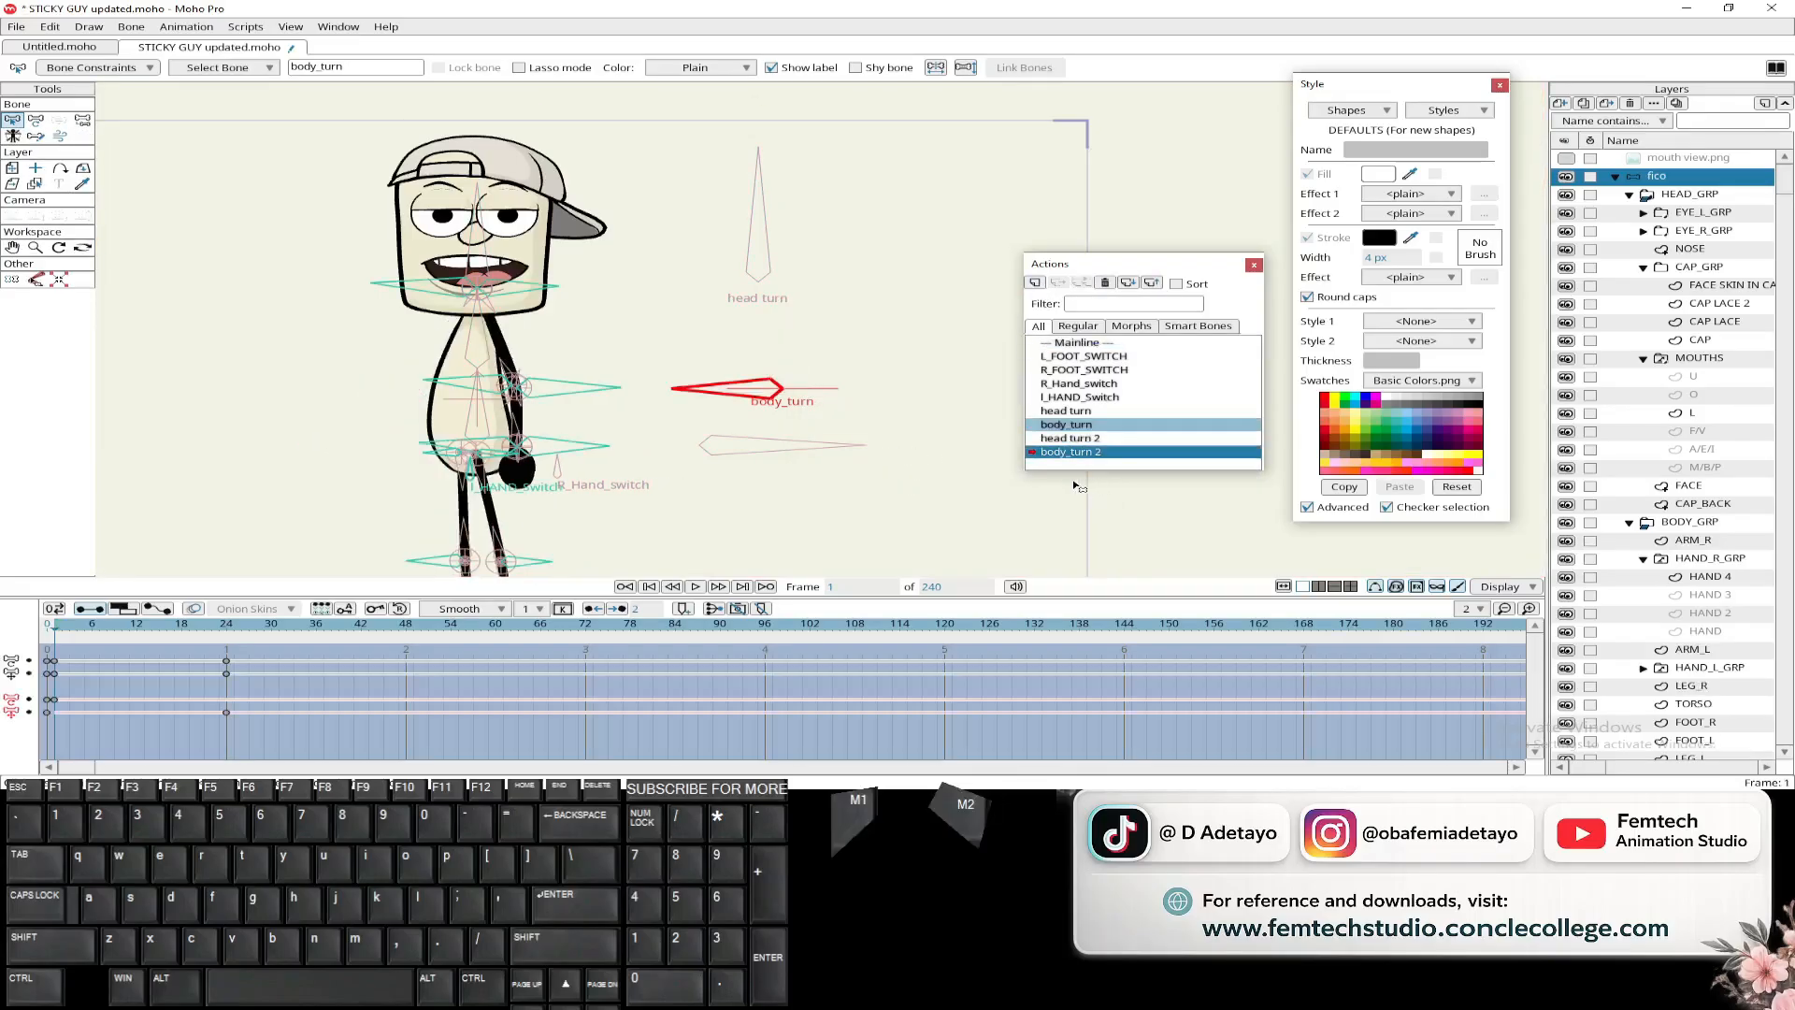
scroll(328, 458, down, 4)
drag(328, 457, 418, 387)
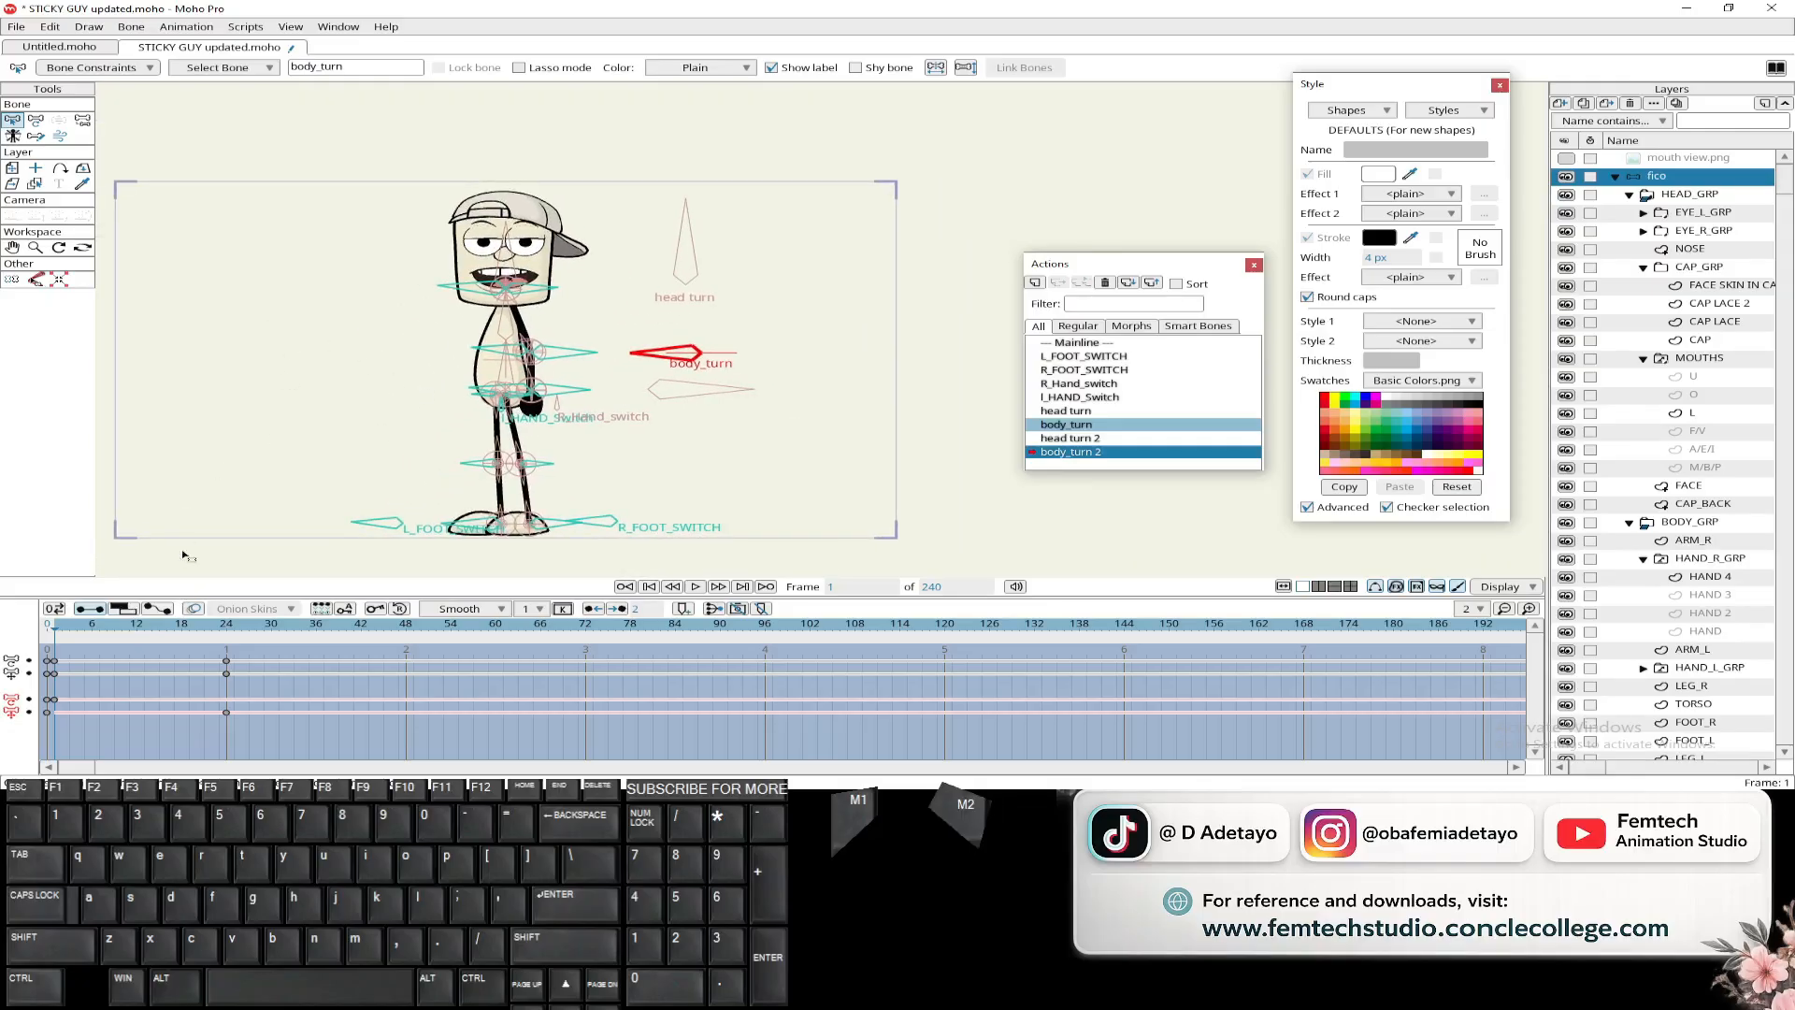
click(226, 625)
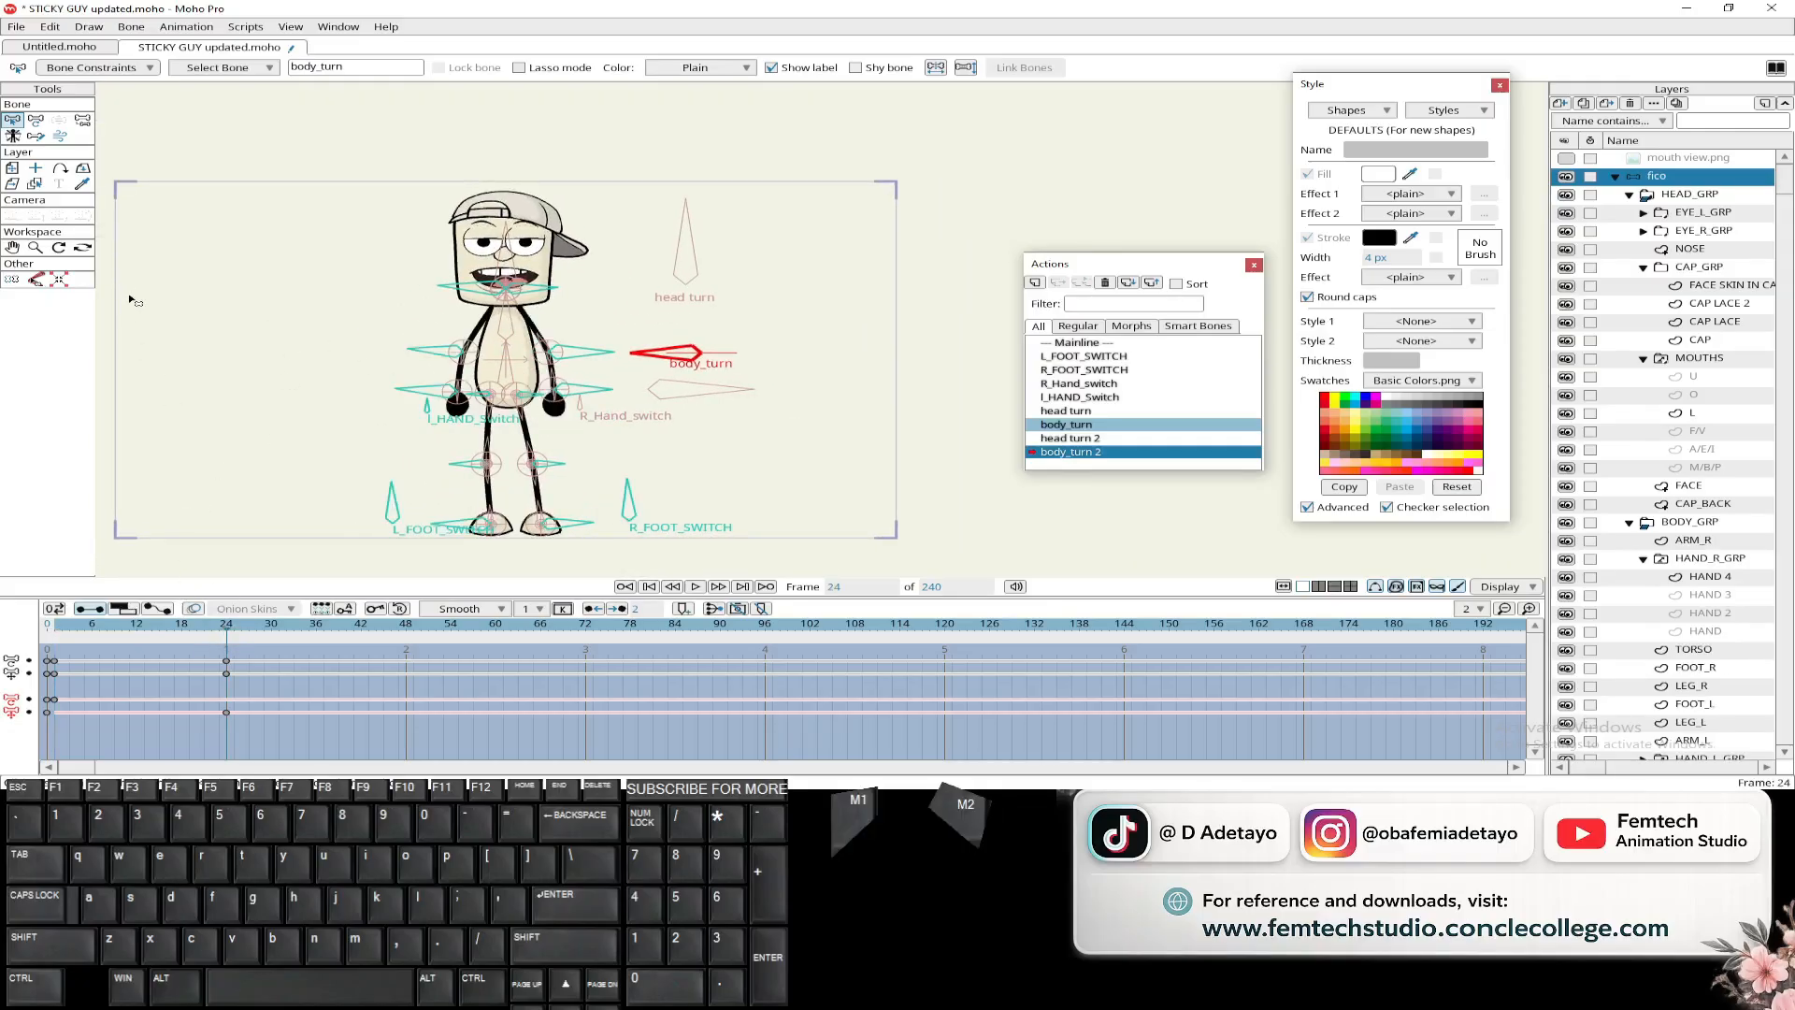
click(58, 632)
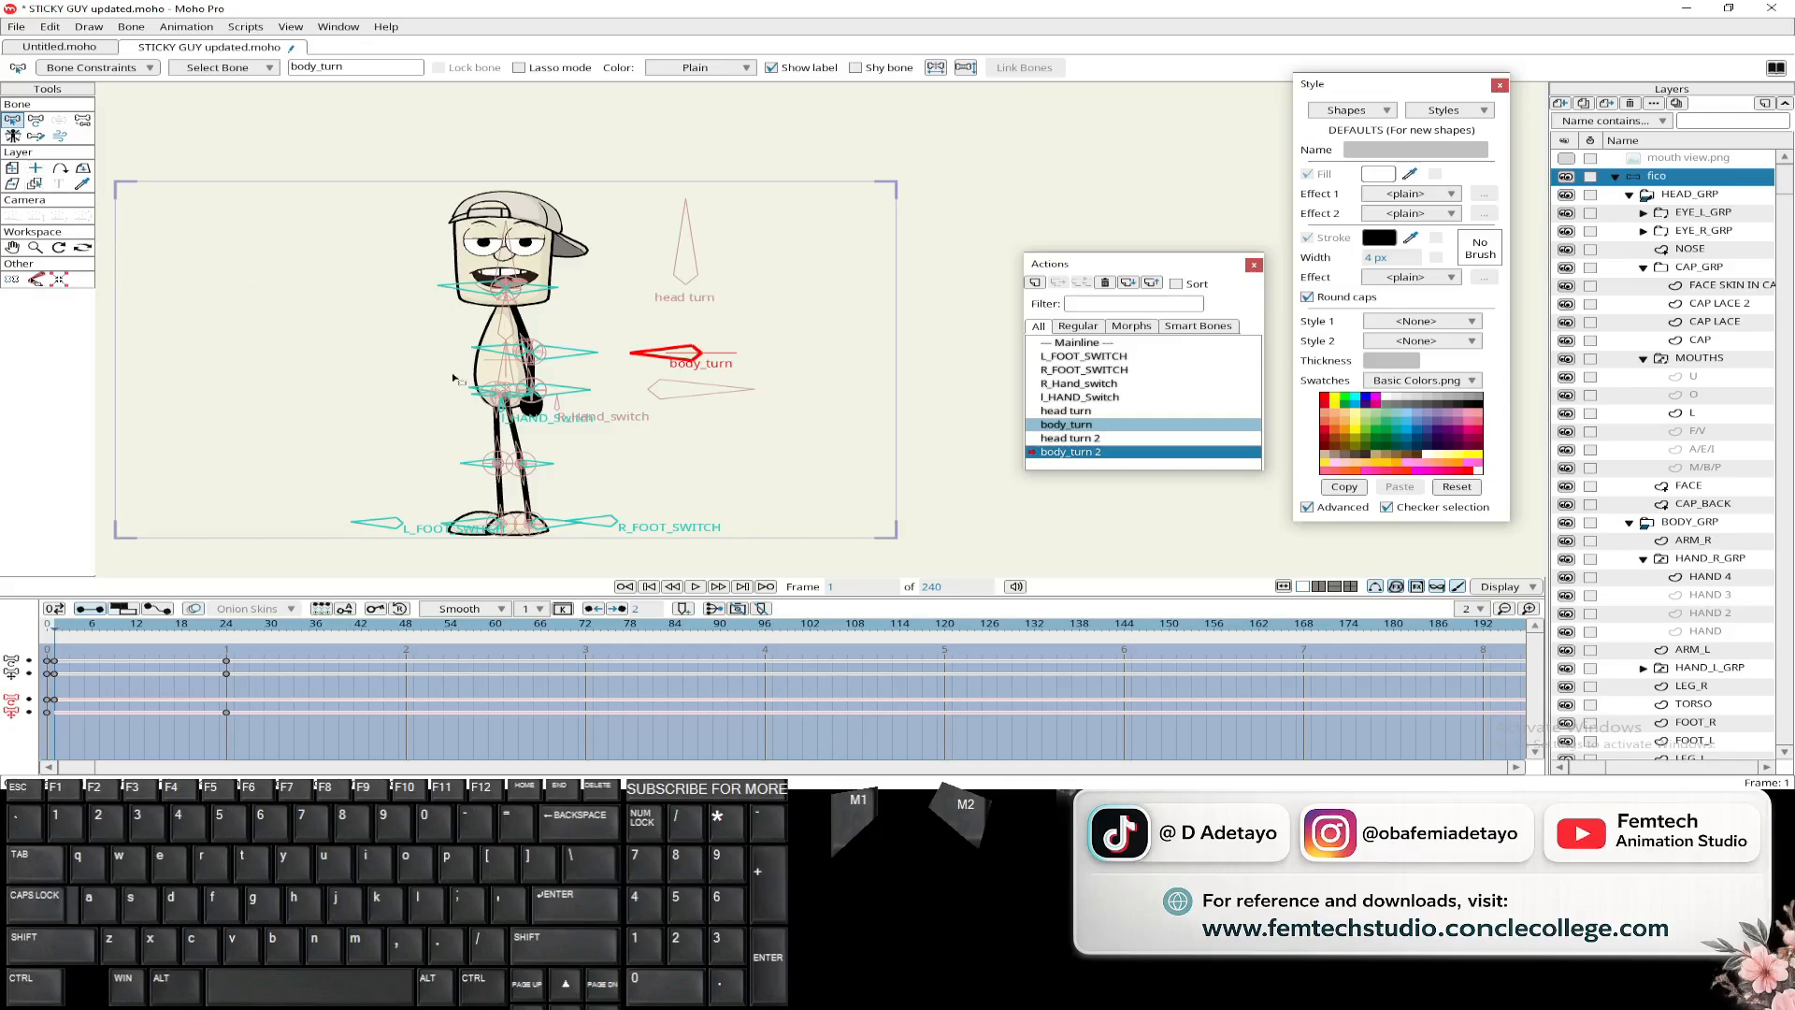
- Try flipping the torso bone B1 at frame 1 of the body_turn 2 action and revert it
click(502, 379)
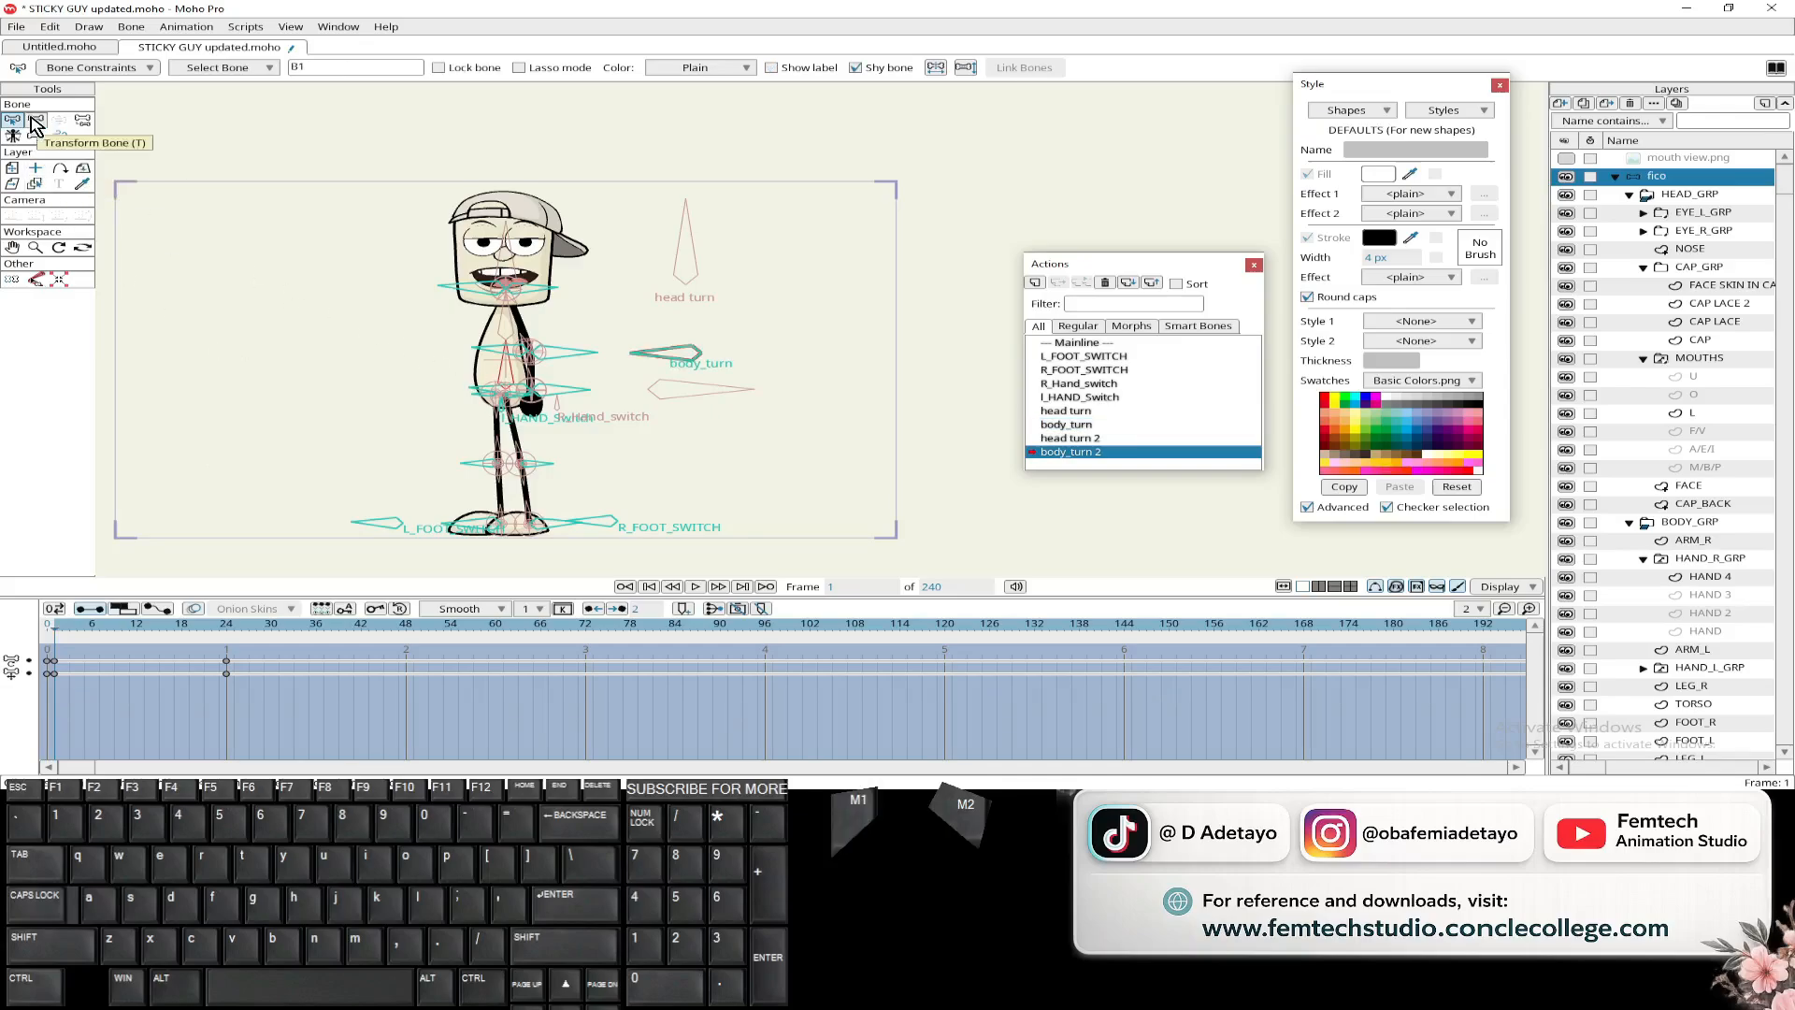
click(972, 72)
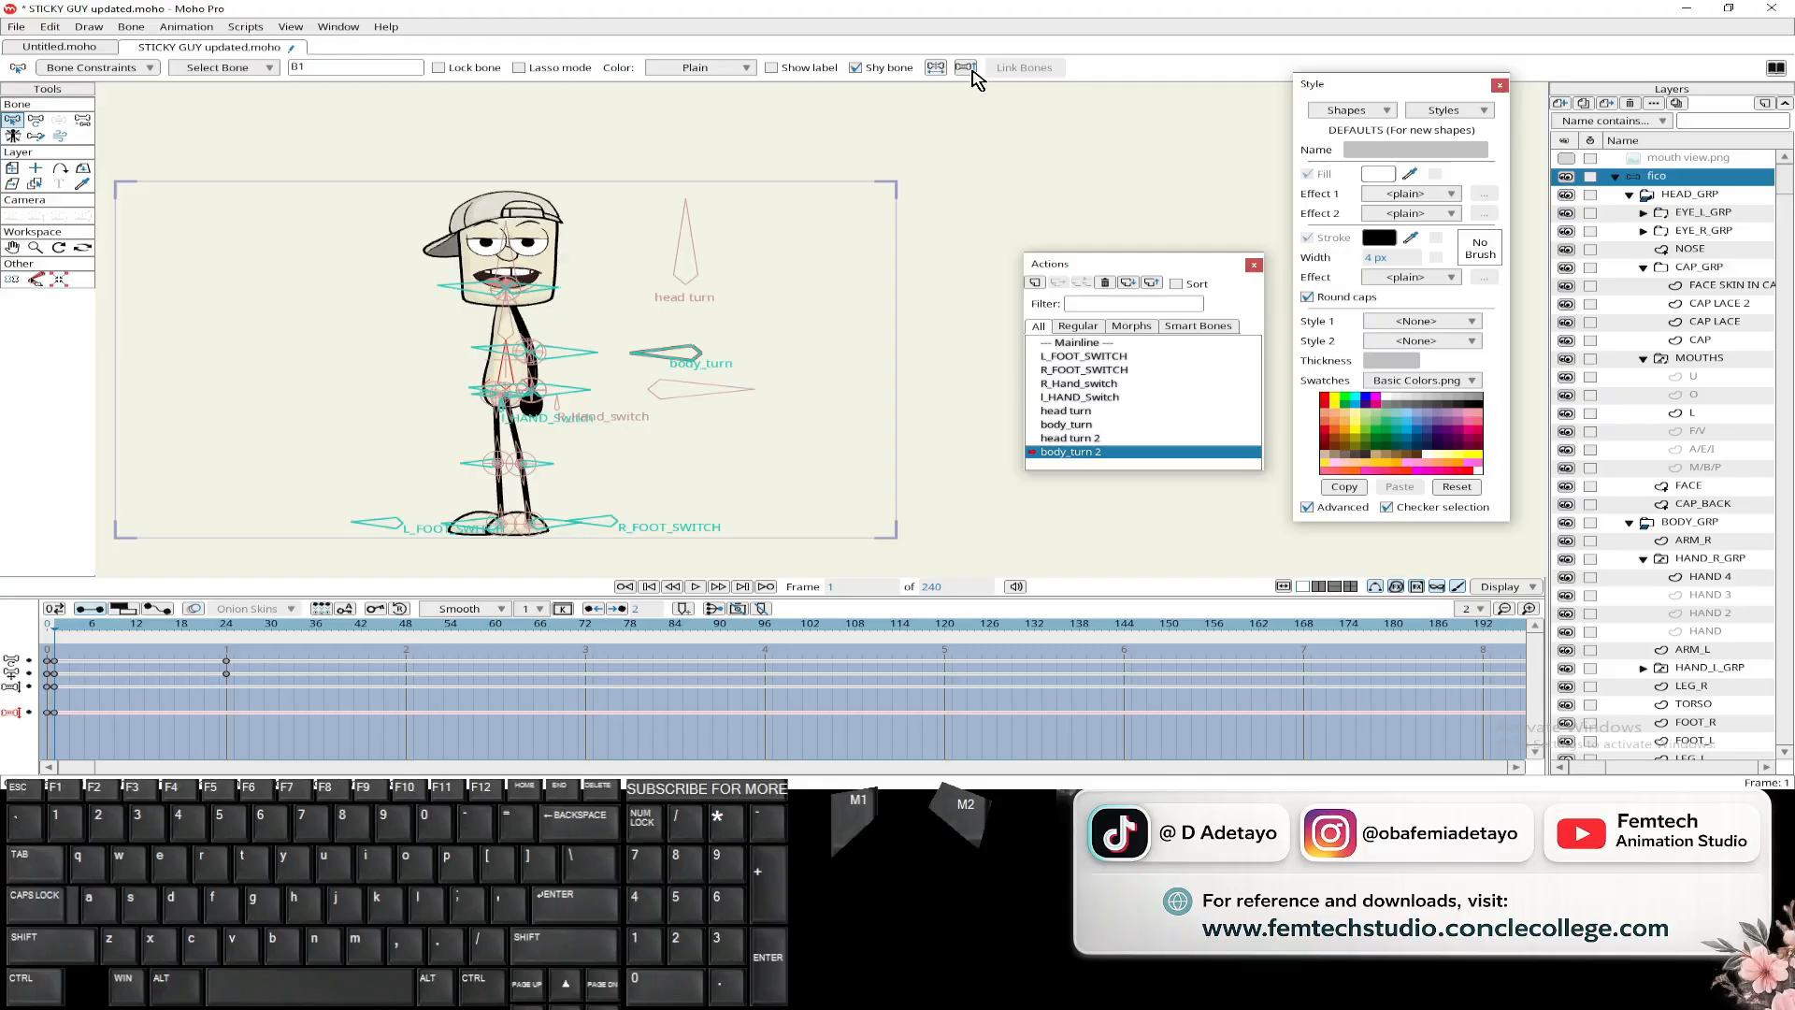
click(968, 71)
click(966, 69)
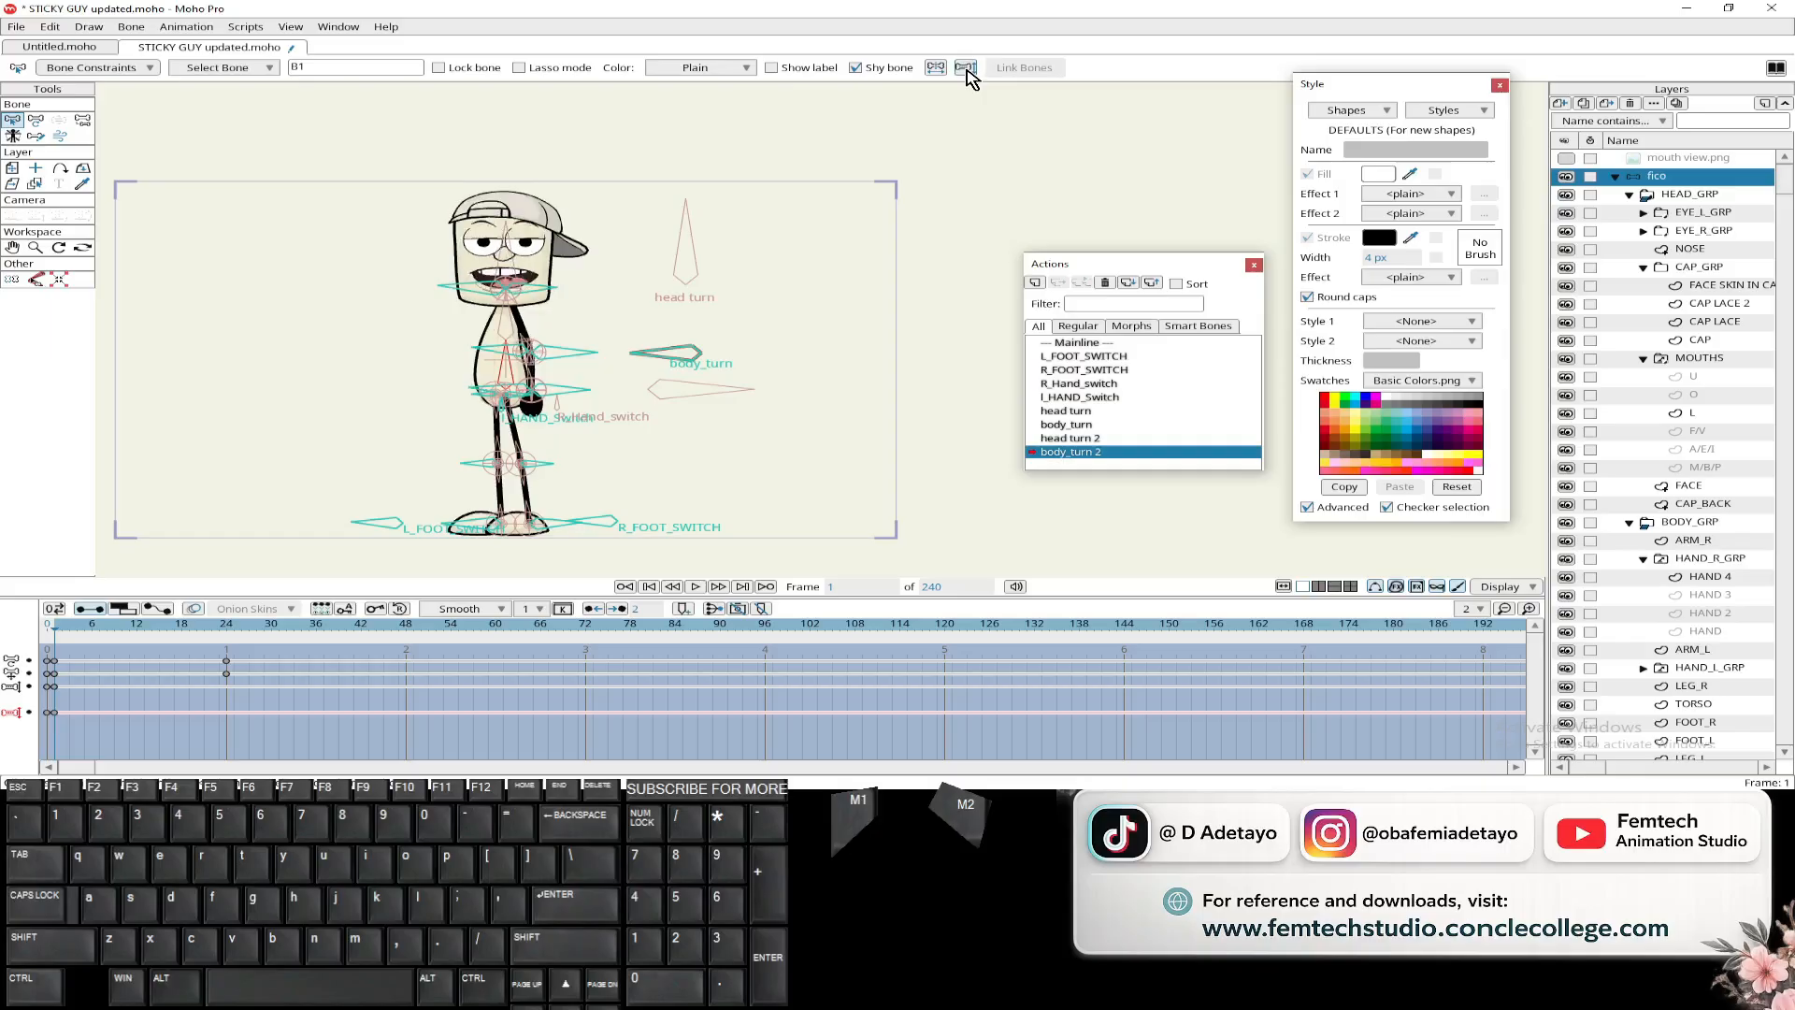
- Try flipping the horizontal bone B50 beside the character along both axes at frame 1, reverting each flip
click(689, 400)
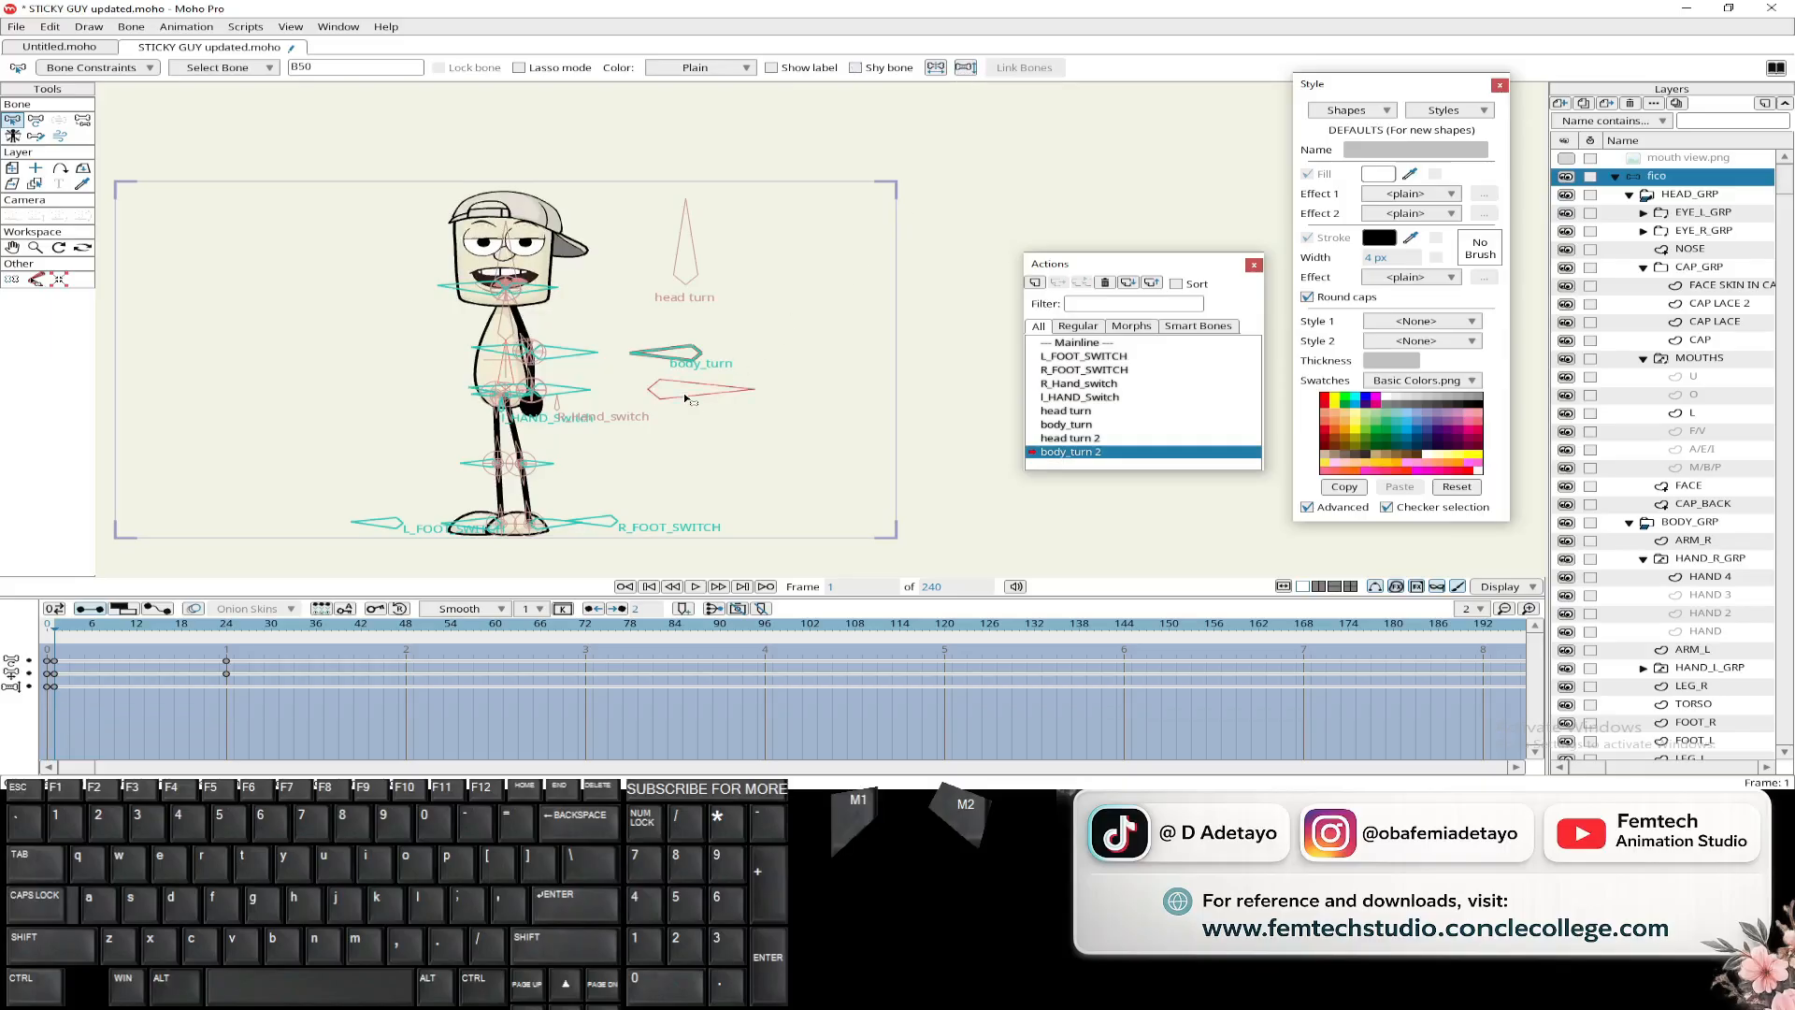
click(970, 75)
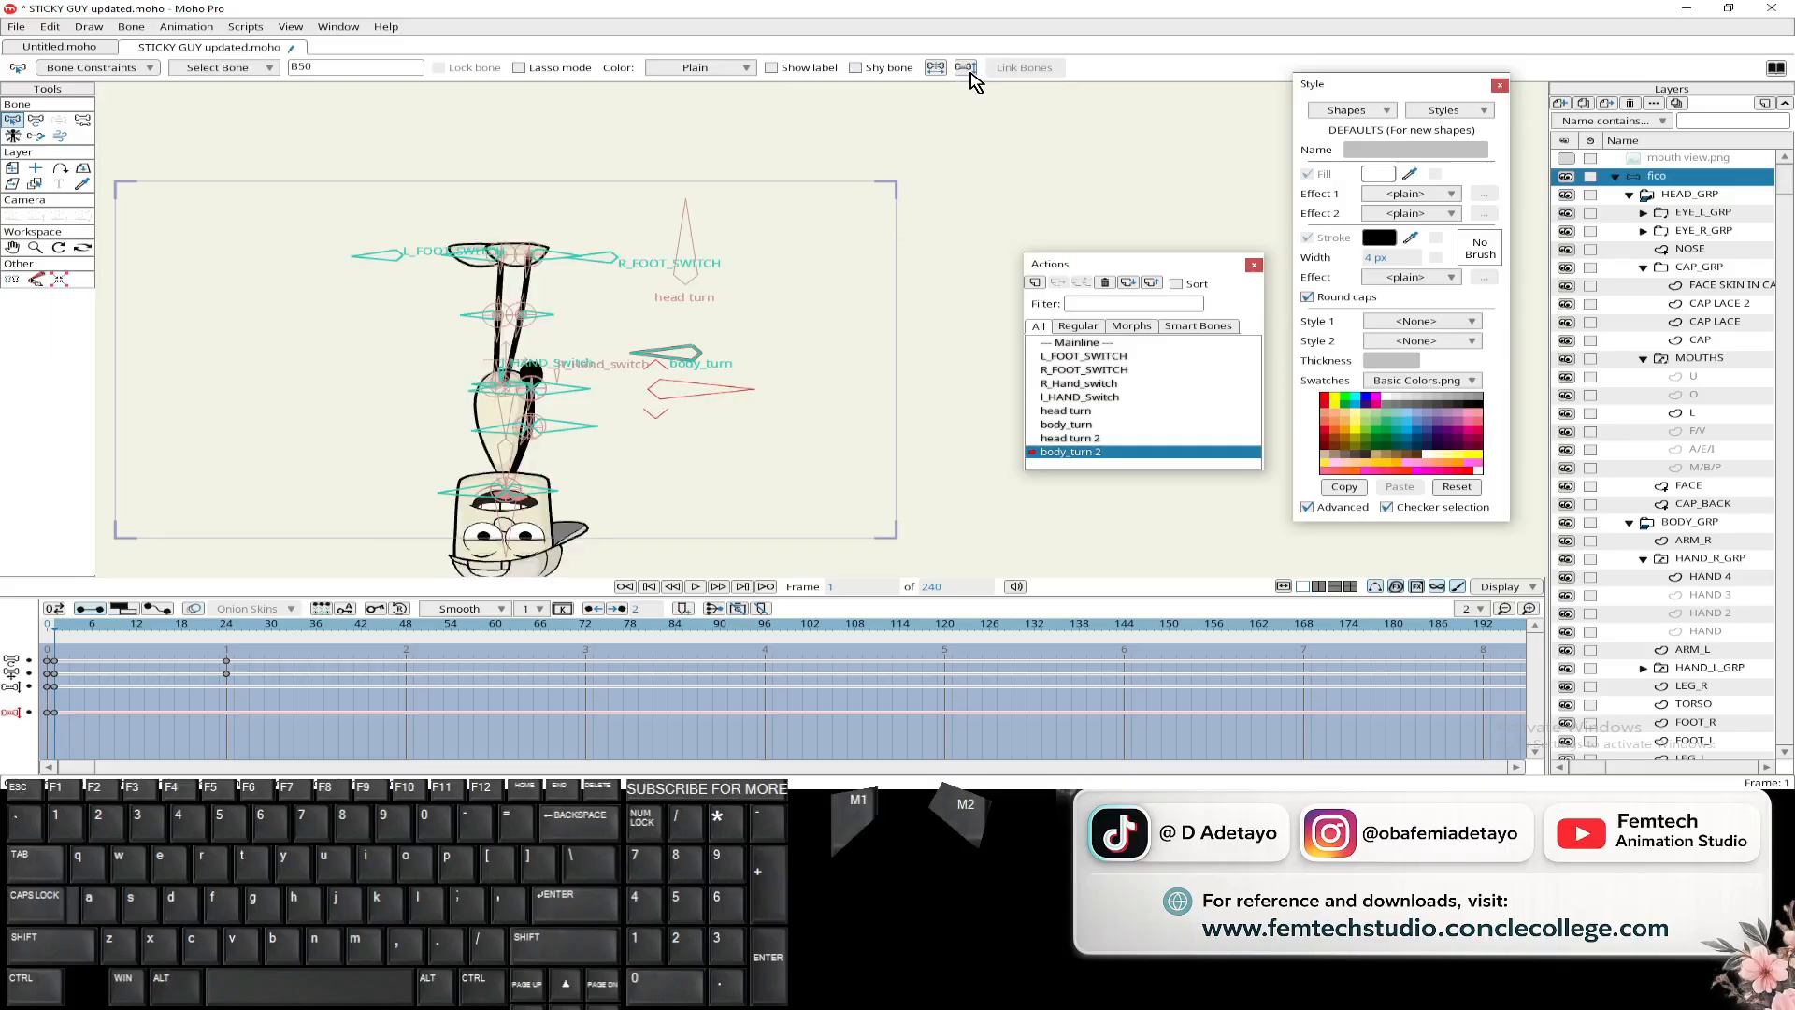
click(971, 74)
click(935, 69)
click(936, 70)
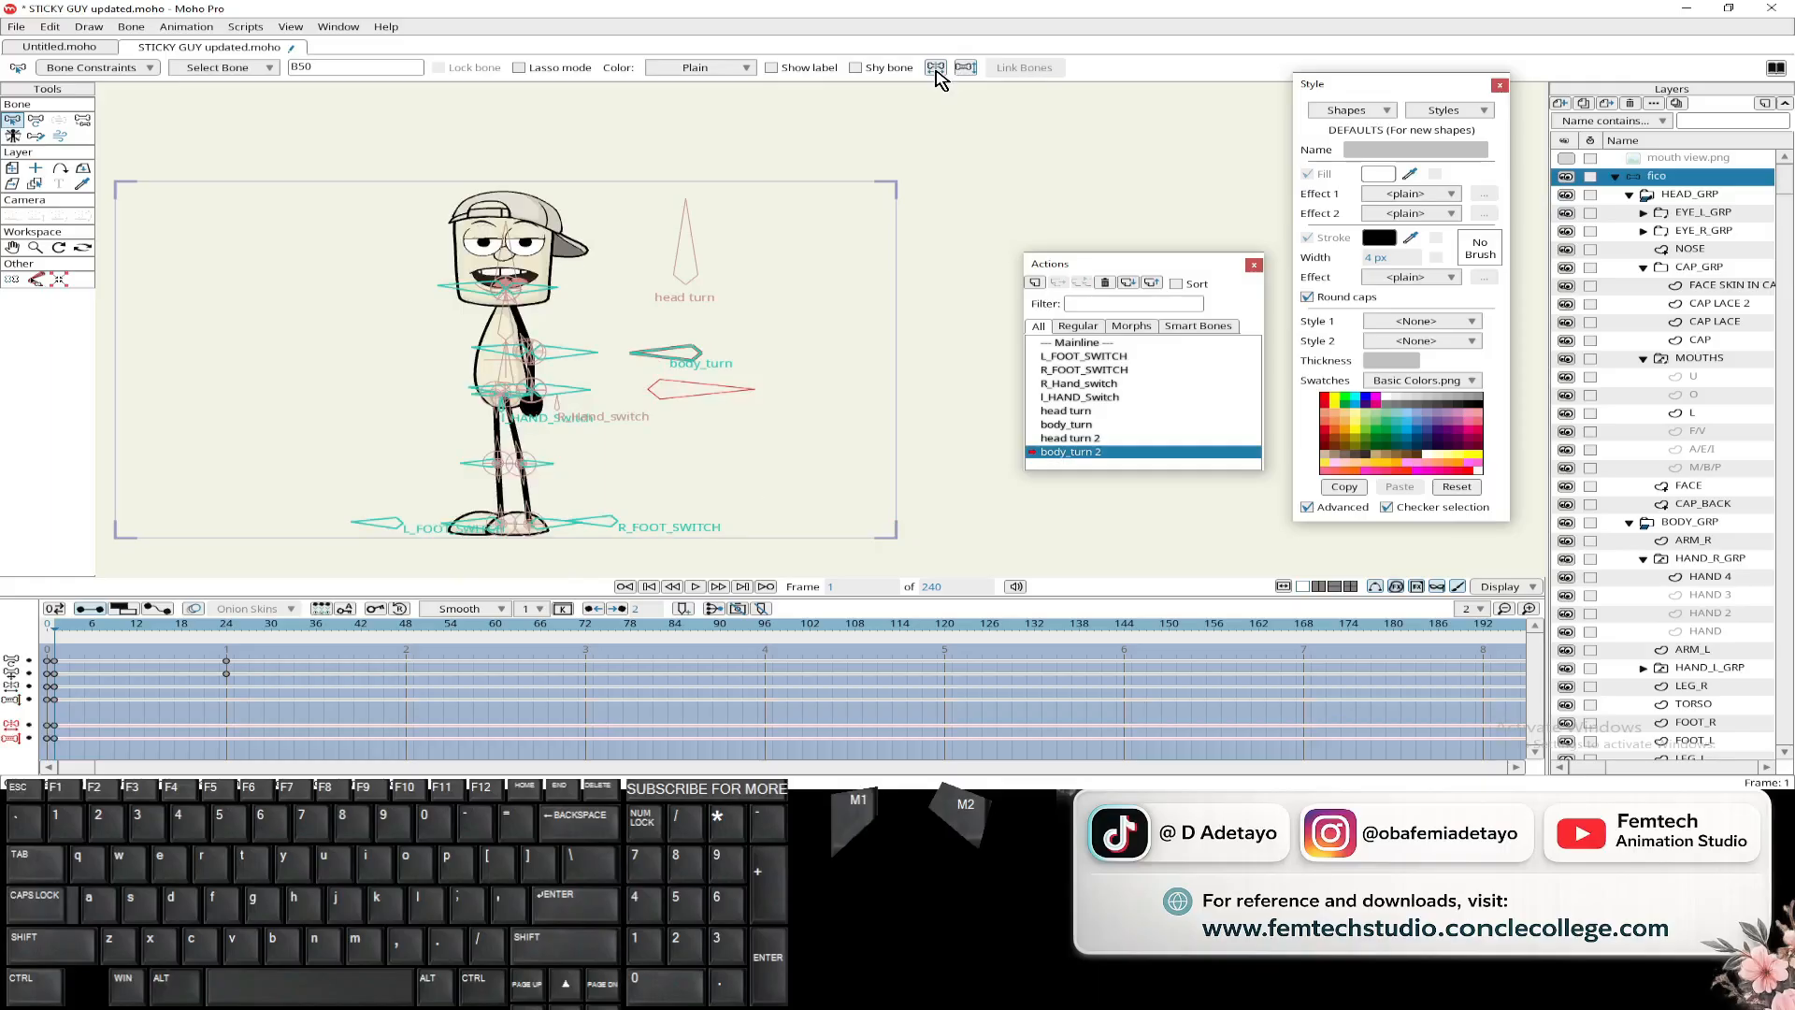
click(936, 71)
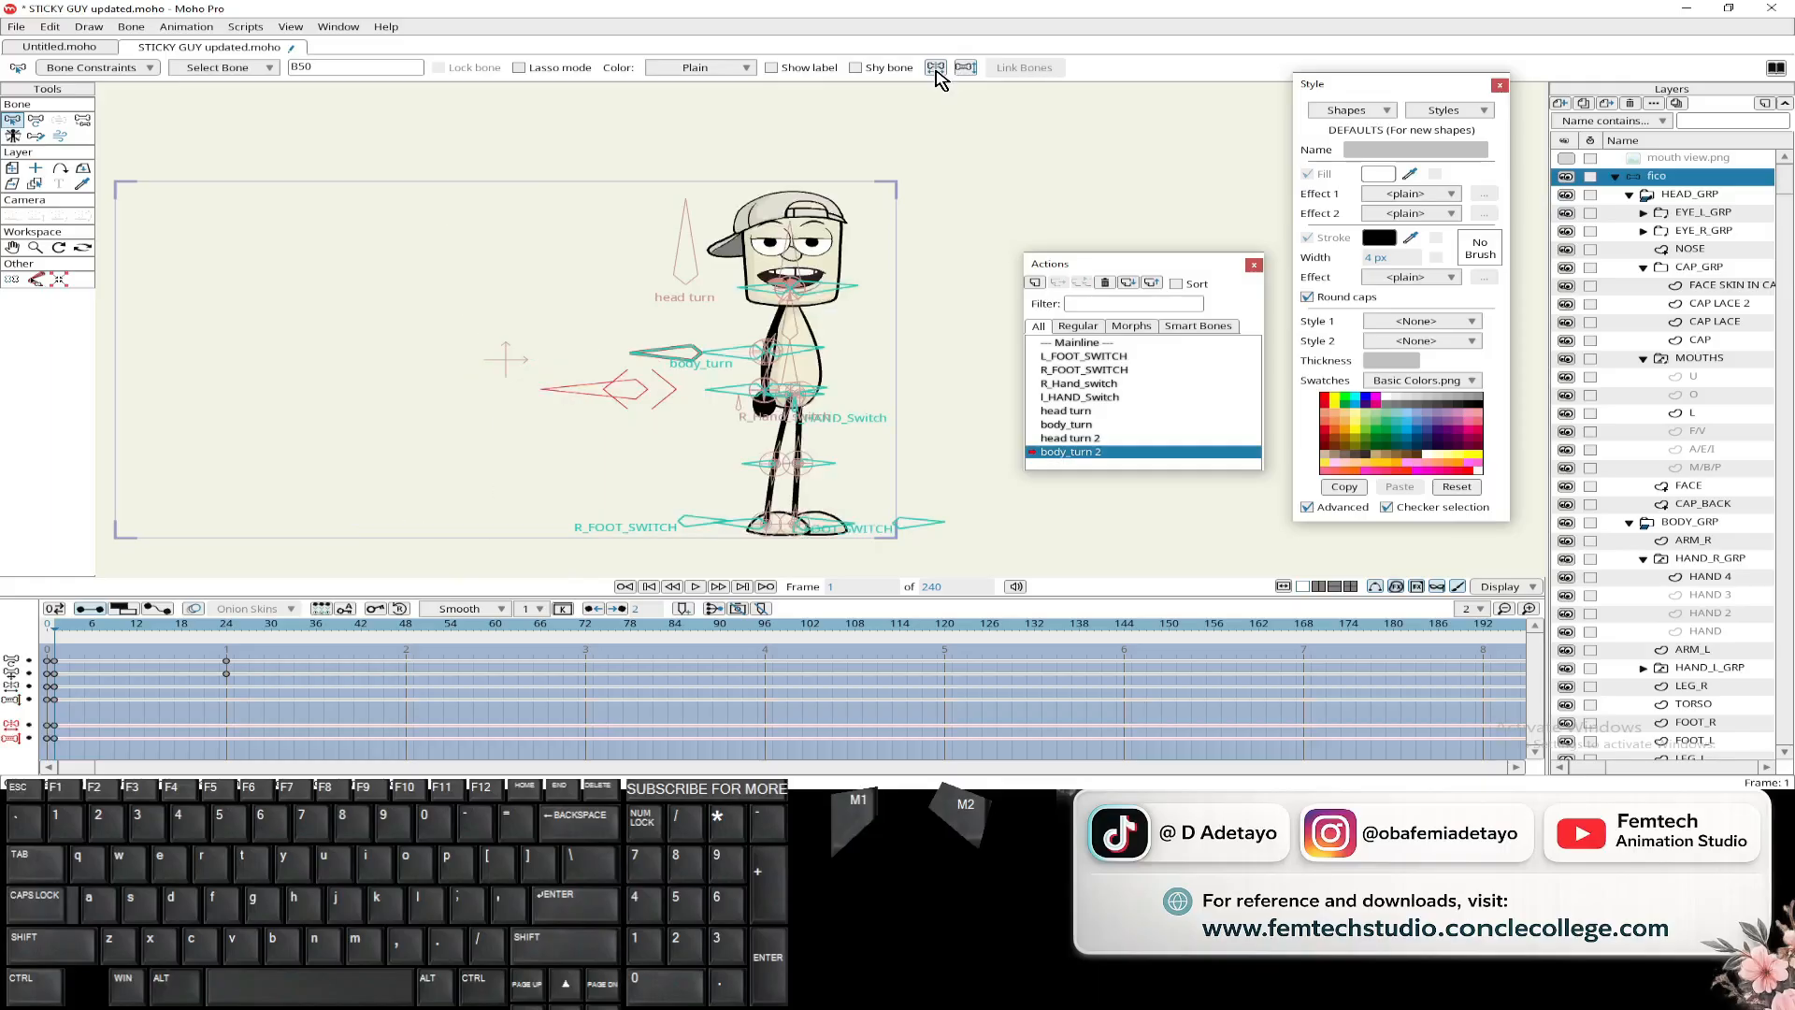
click(936, 71)
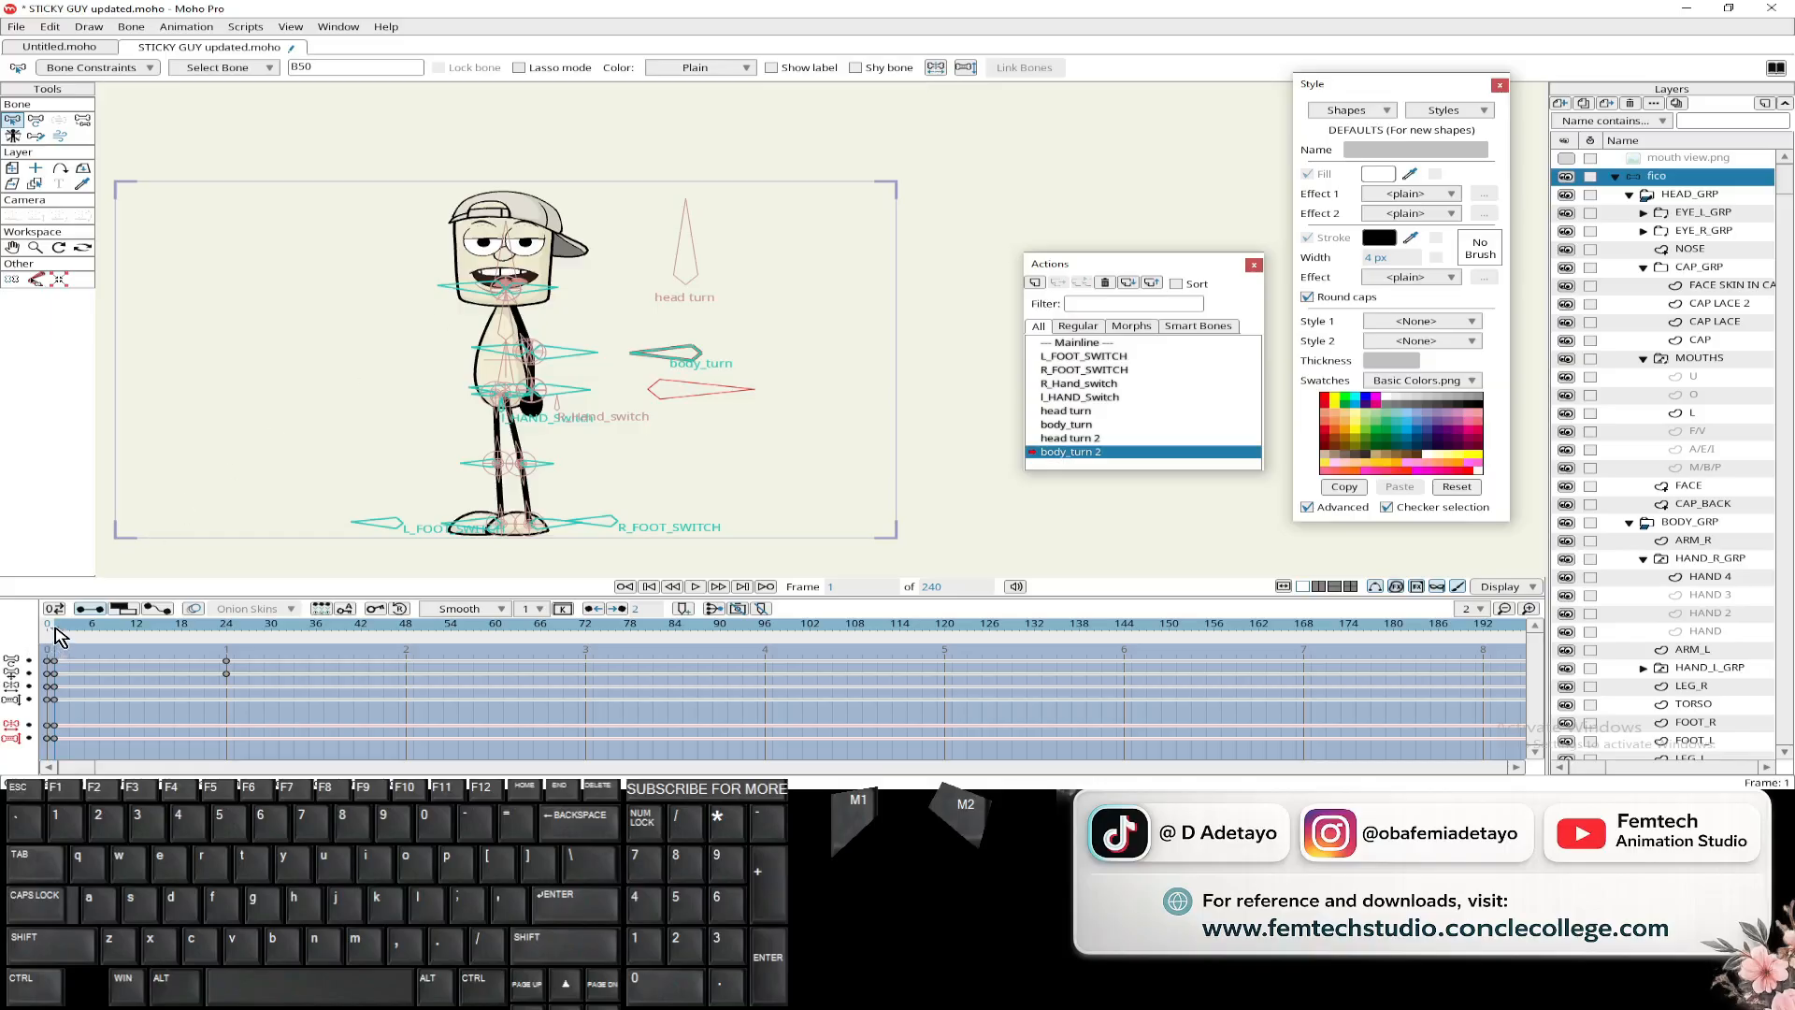
- Apply an End Flip to the torso bone B1 at frame 1 of body_turn 2 so the upper body faces the opposite way
mouse_move(54, 630)
mouse_down()
mouse_move(228, 636)
mouse_move(54, 660)
mouse_up()
scroll(323, 428, up, 3)
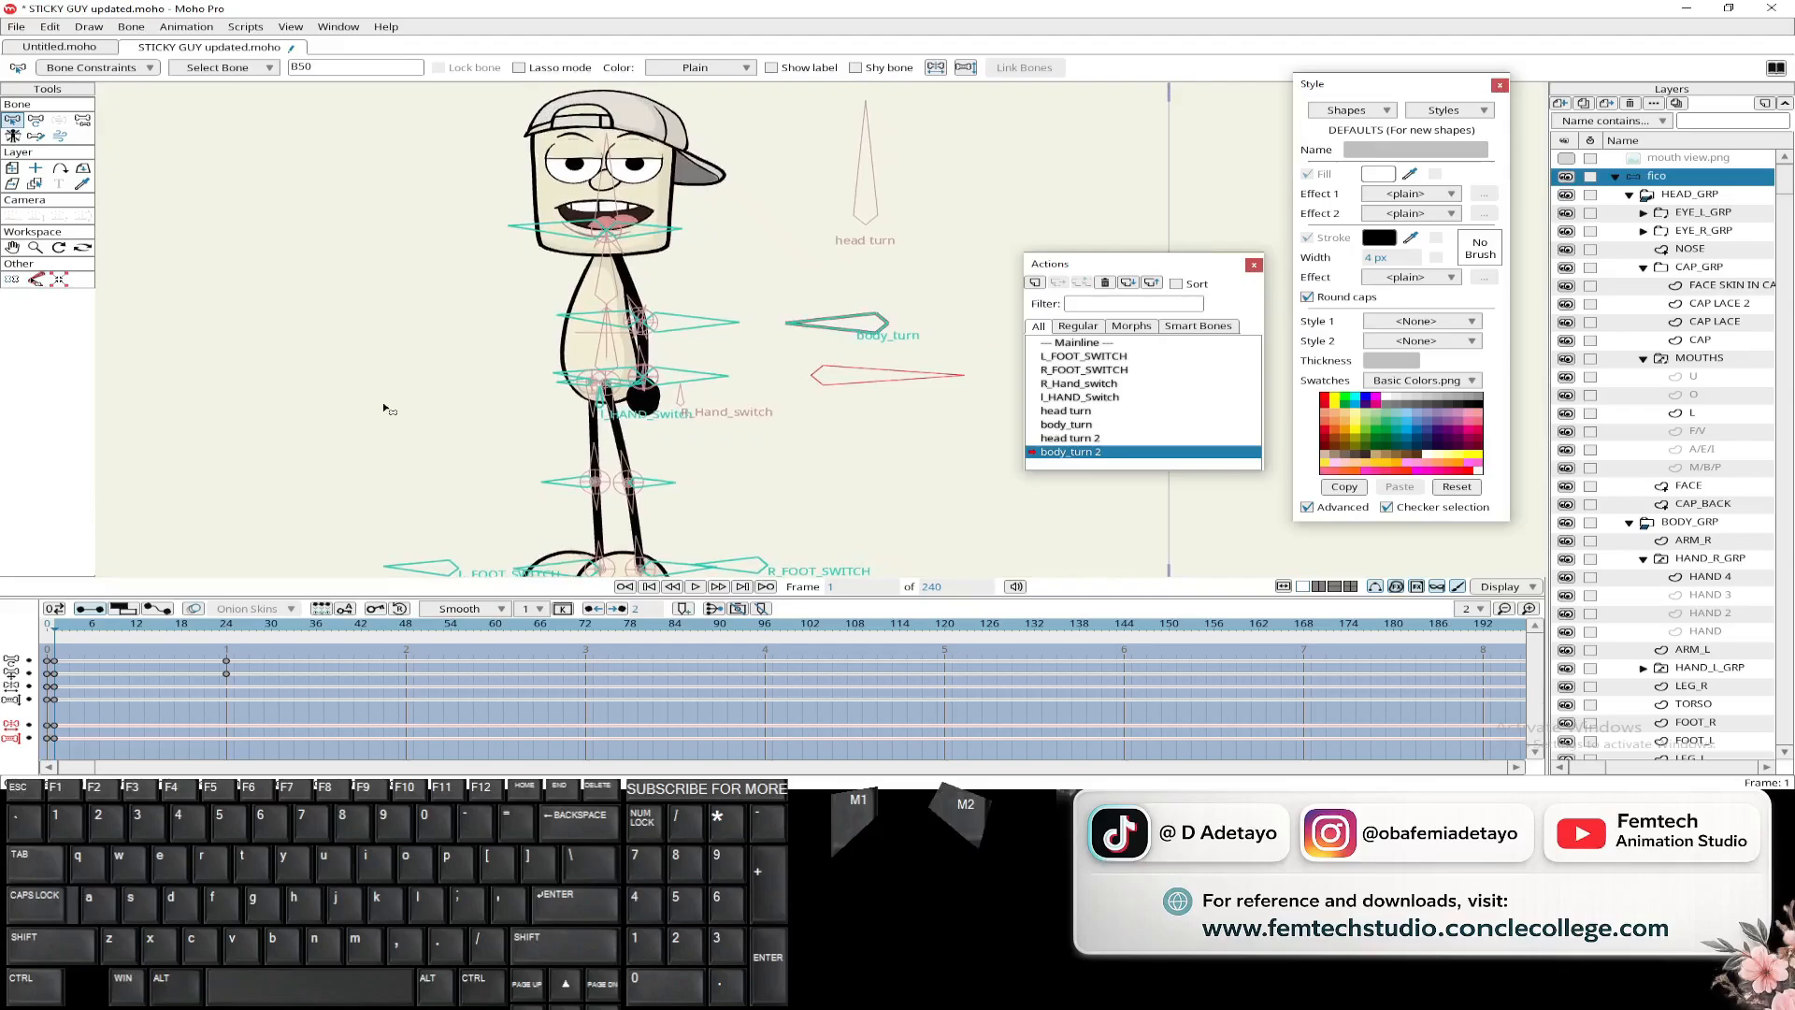
click(599, 363)
scroll(494, 387, down, 2)
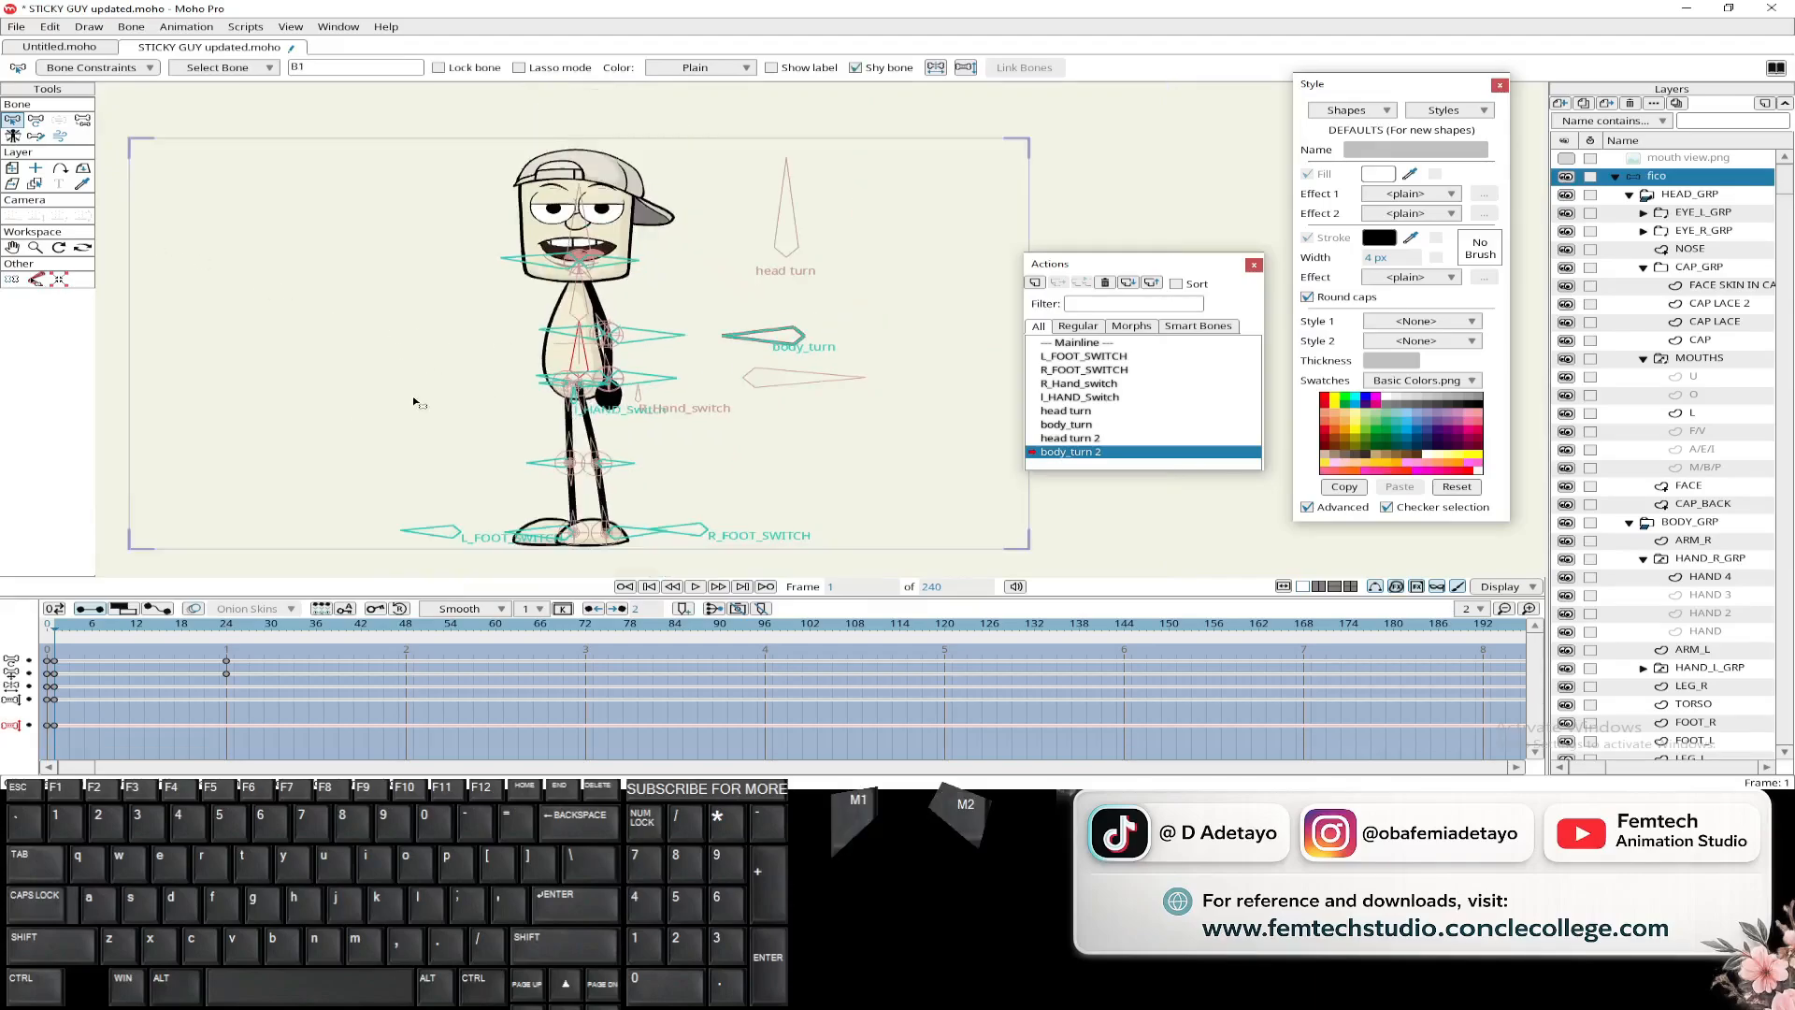
drag(416, 401, 400, 430)
click(964, 68)
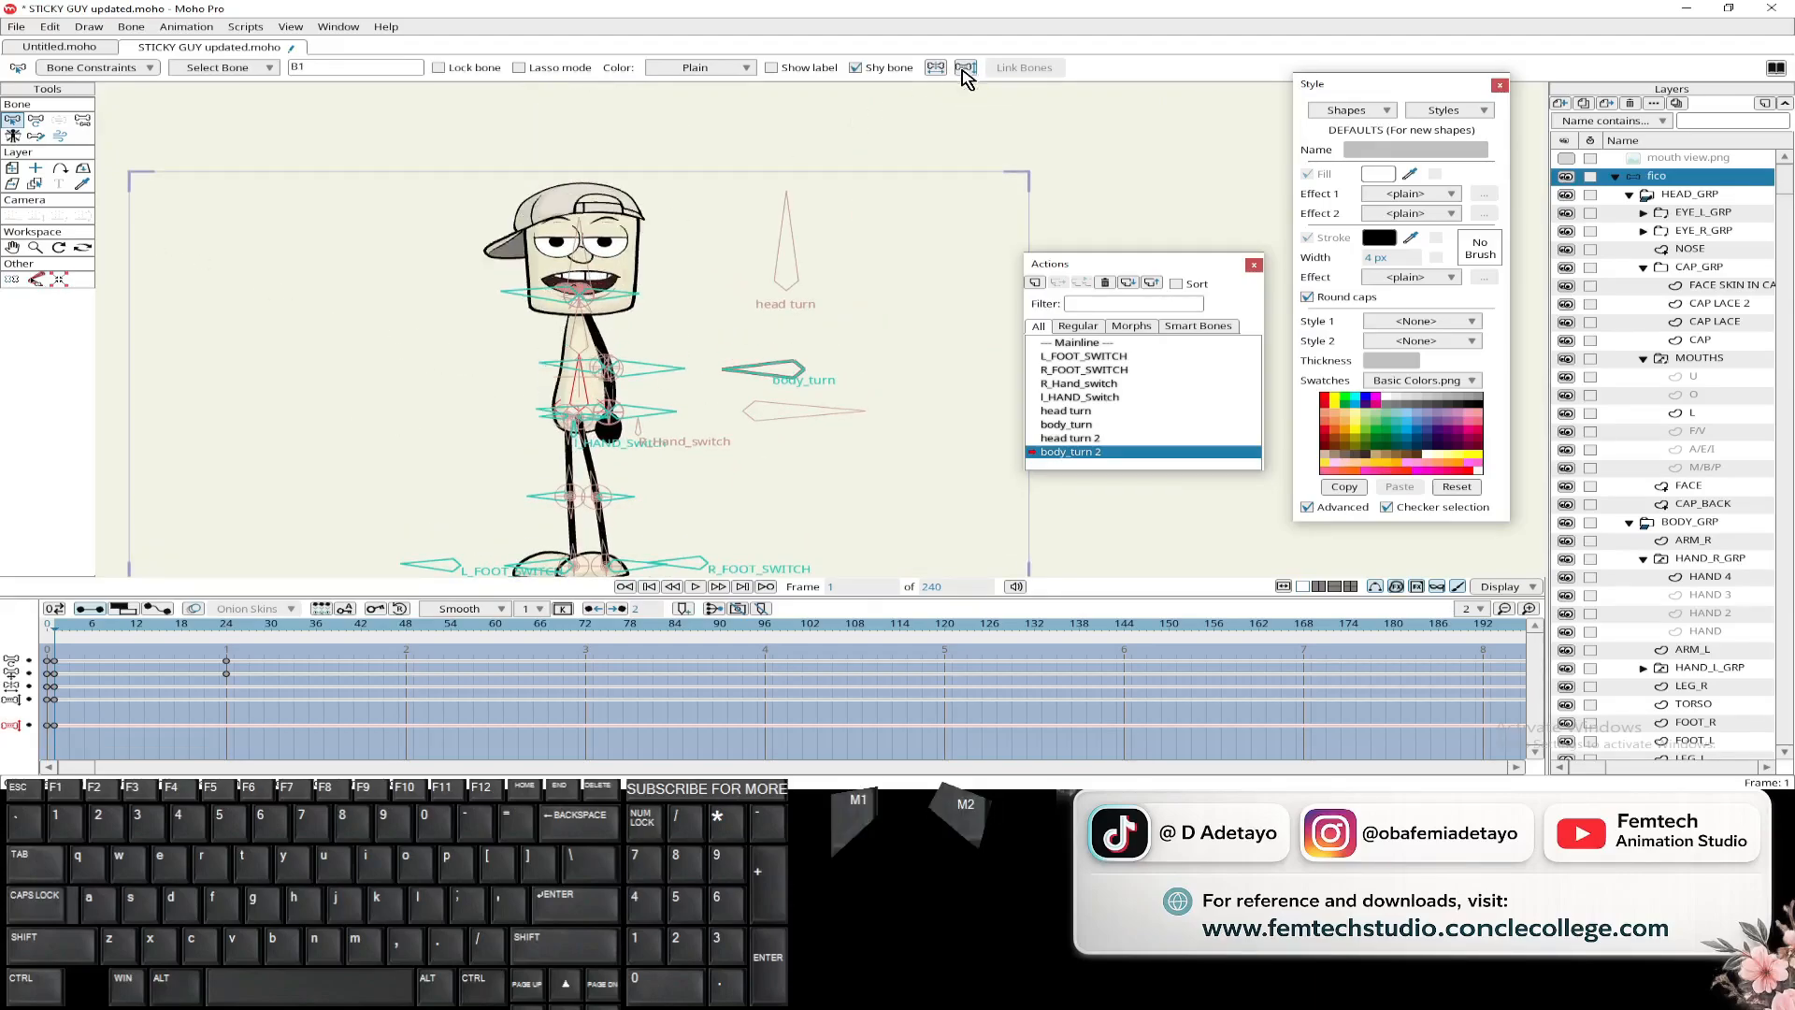
- Flip the hip bone B46 of the L_FOOT_SWITCH leg at frame 1 of the body_turn 2 action
drag(64, 643, 54, 694)
scroll(461, 465, up, 1)
scroll(429, 317, up, 3)
drag(461, 465, 299, 258)
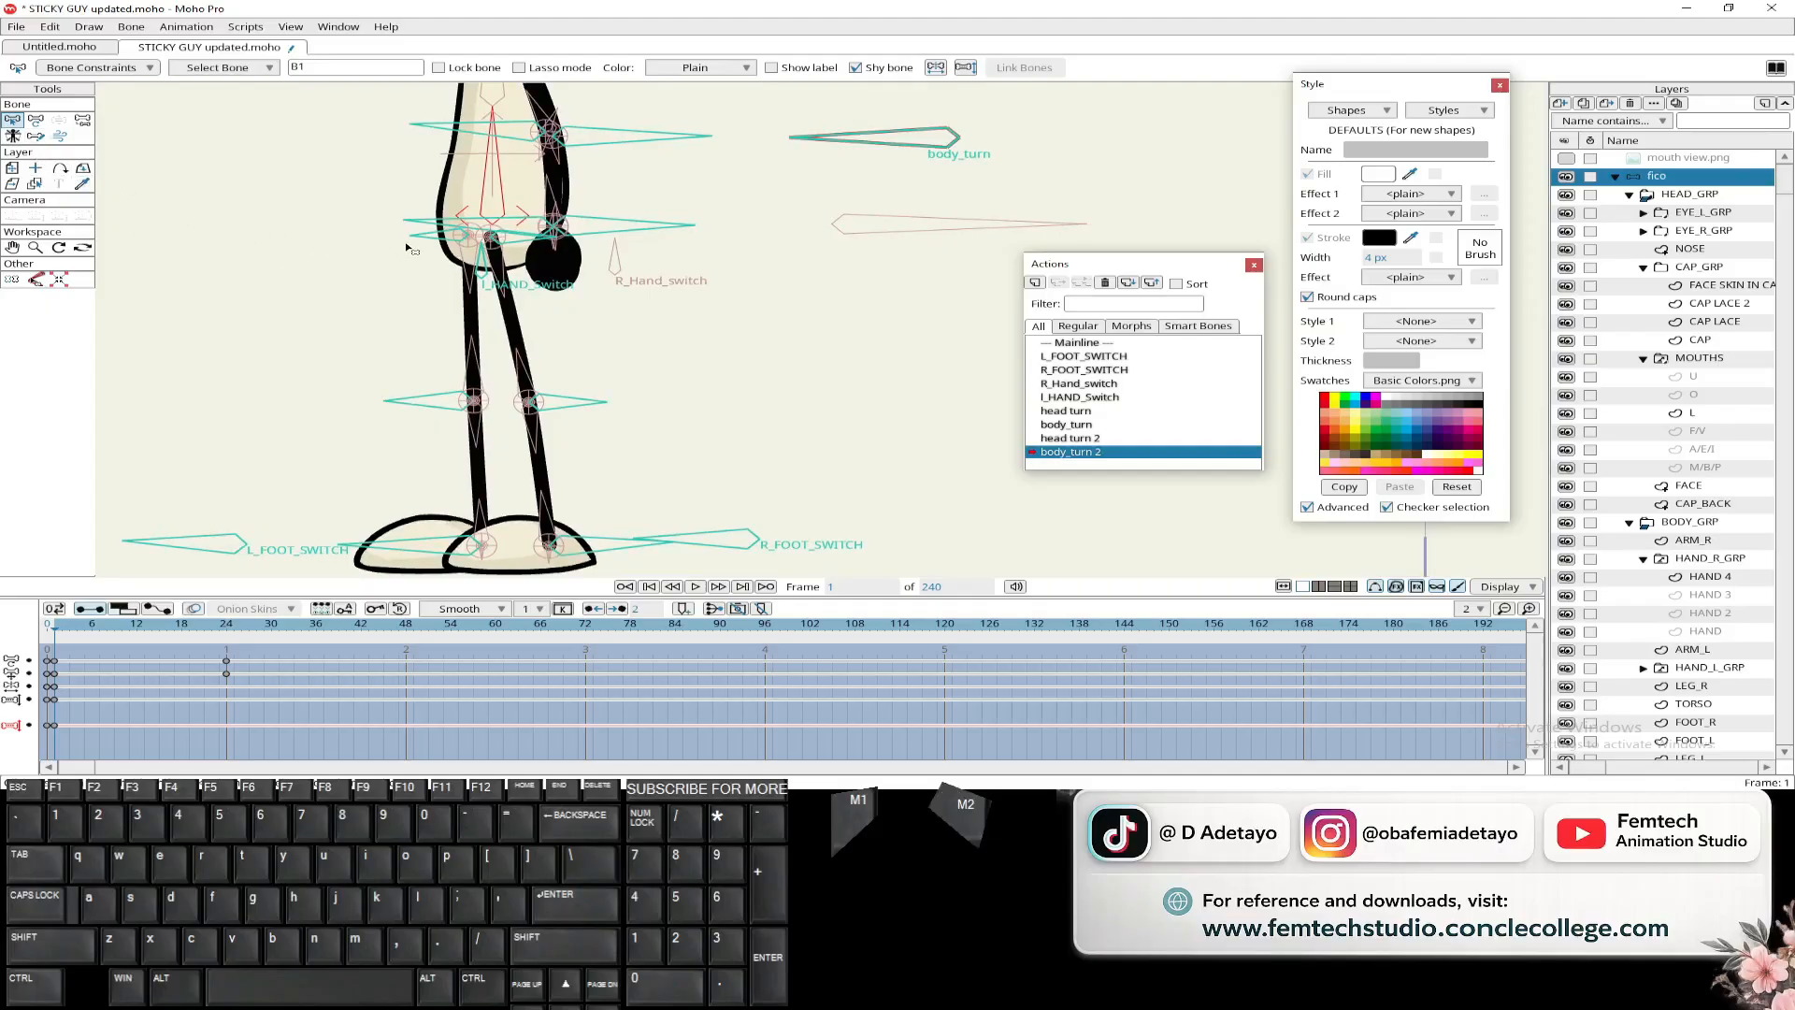
drag(408, 248, 422, 240)
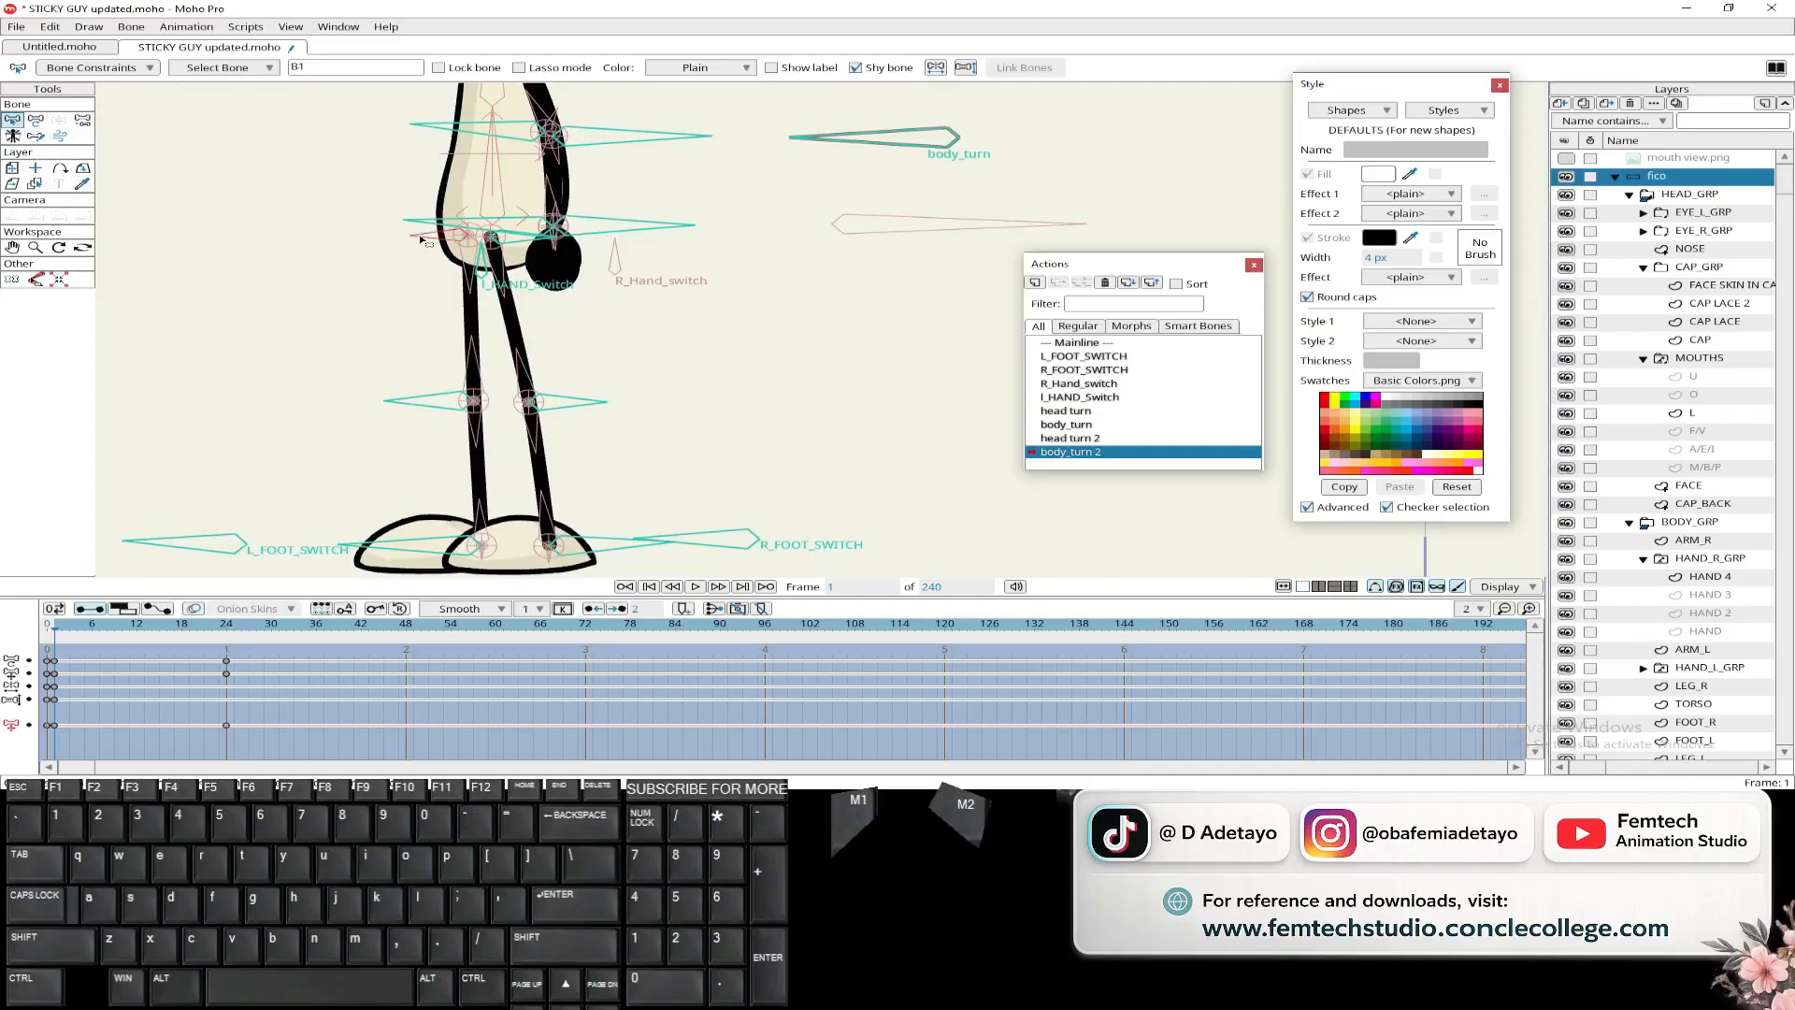
click(972, 68)
click(973, 69)
scroll(486, 233, up, 4)
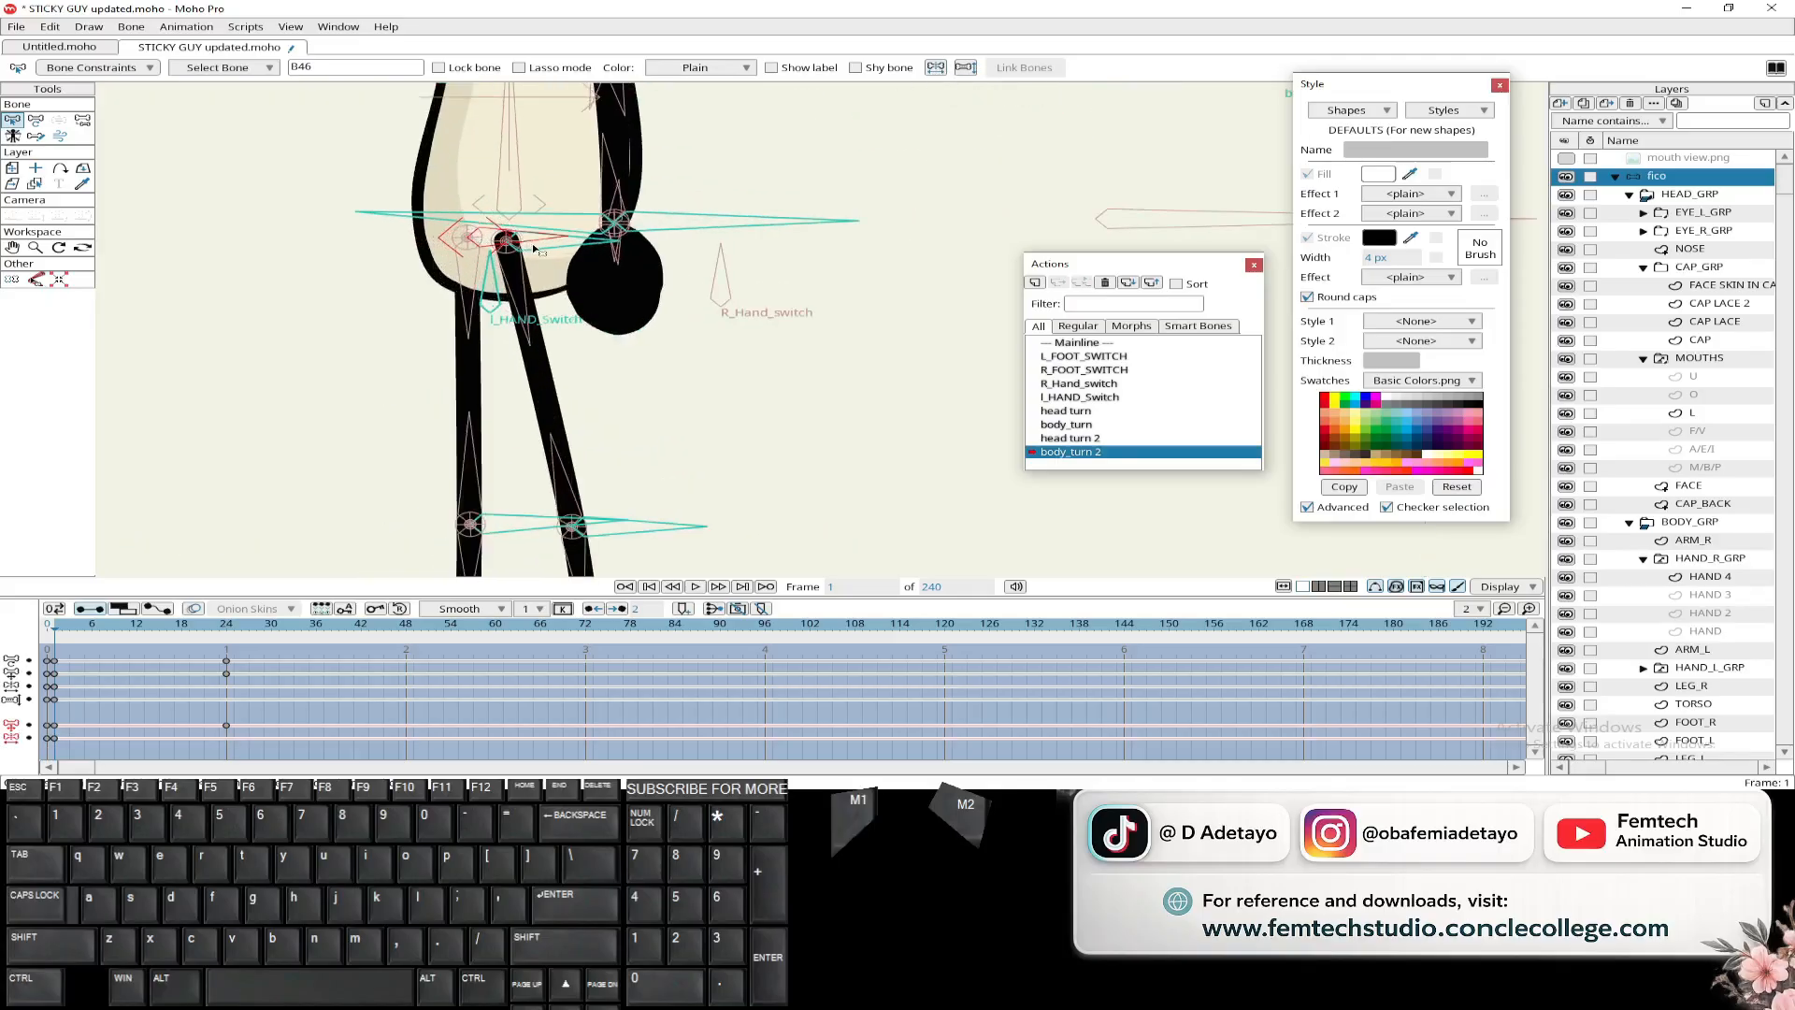
- Try flipping the other hip bone, B41, at frame 1, preview the leg pose and undo the flip
click(534, 245)
scroll(537, 249, down, 5)
click(939, 71)
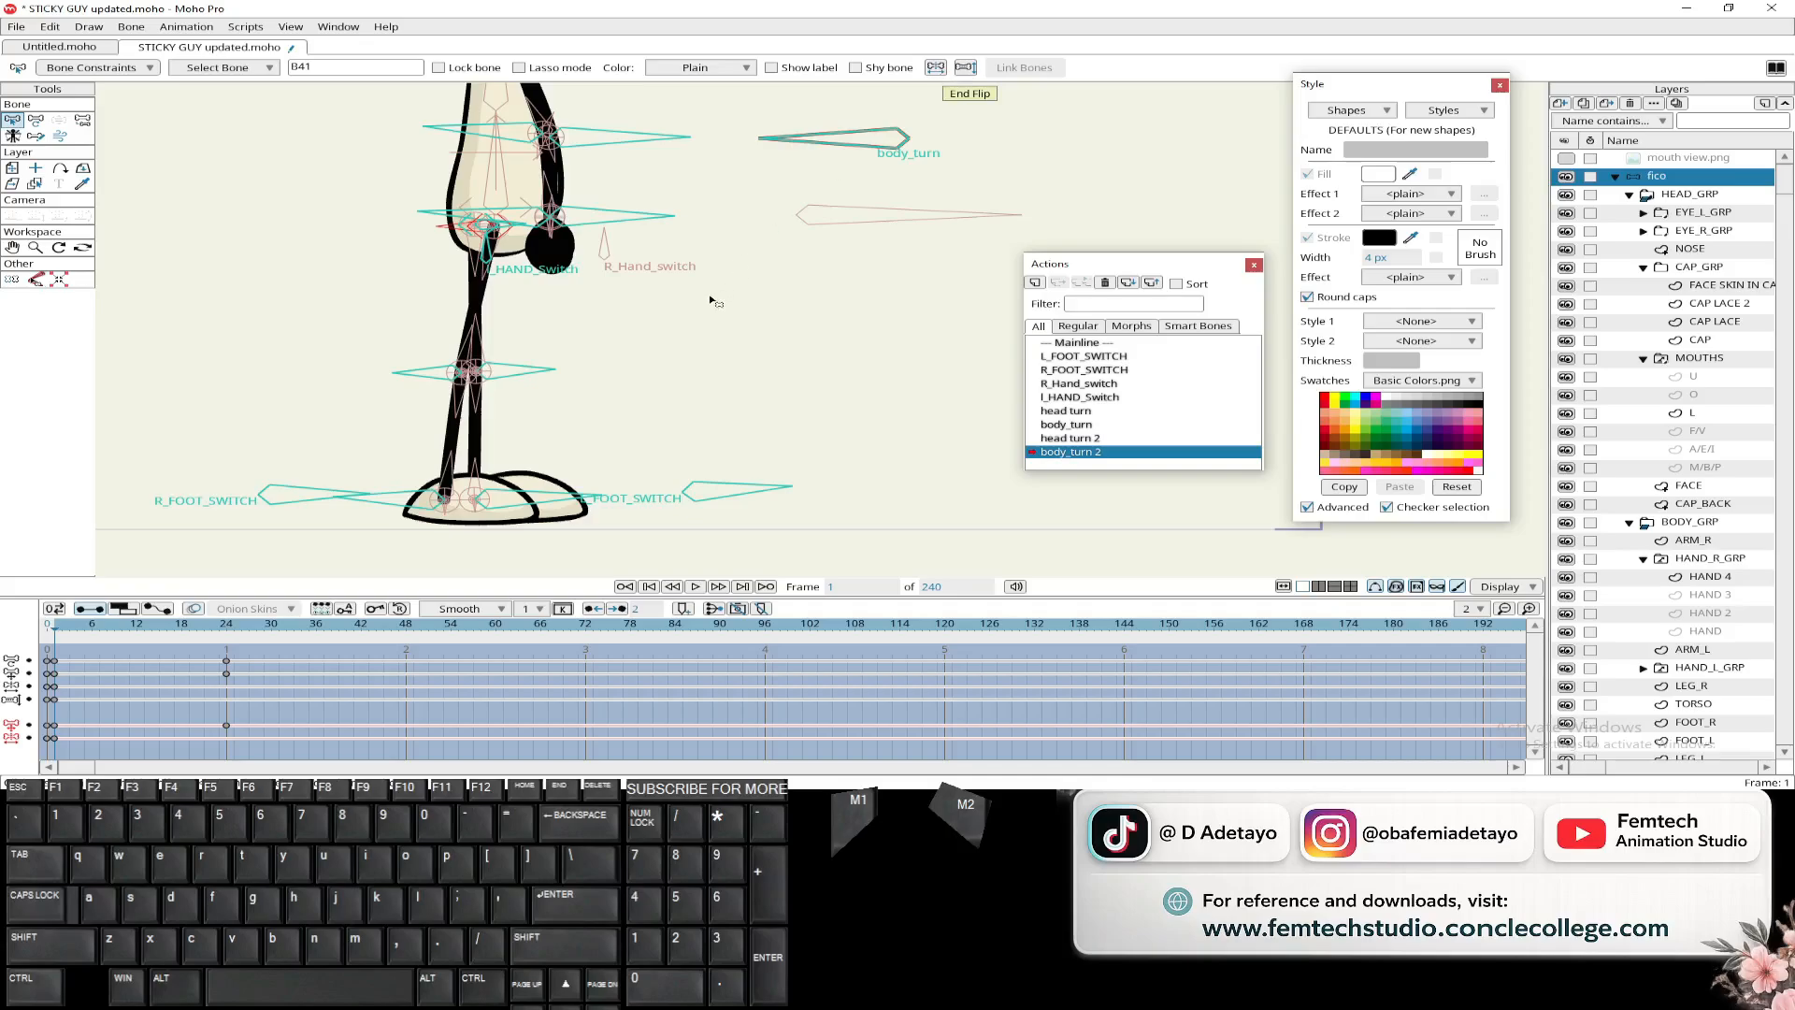
scroll(716, 299, down, 4)
mouse_move(53, 641)
mouse_down()
mouse_move(288, 642)
mouse_move(75, 661)
mouse_up()
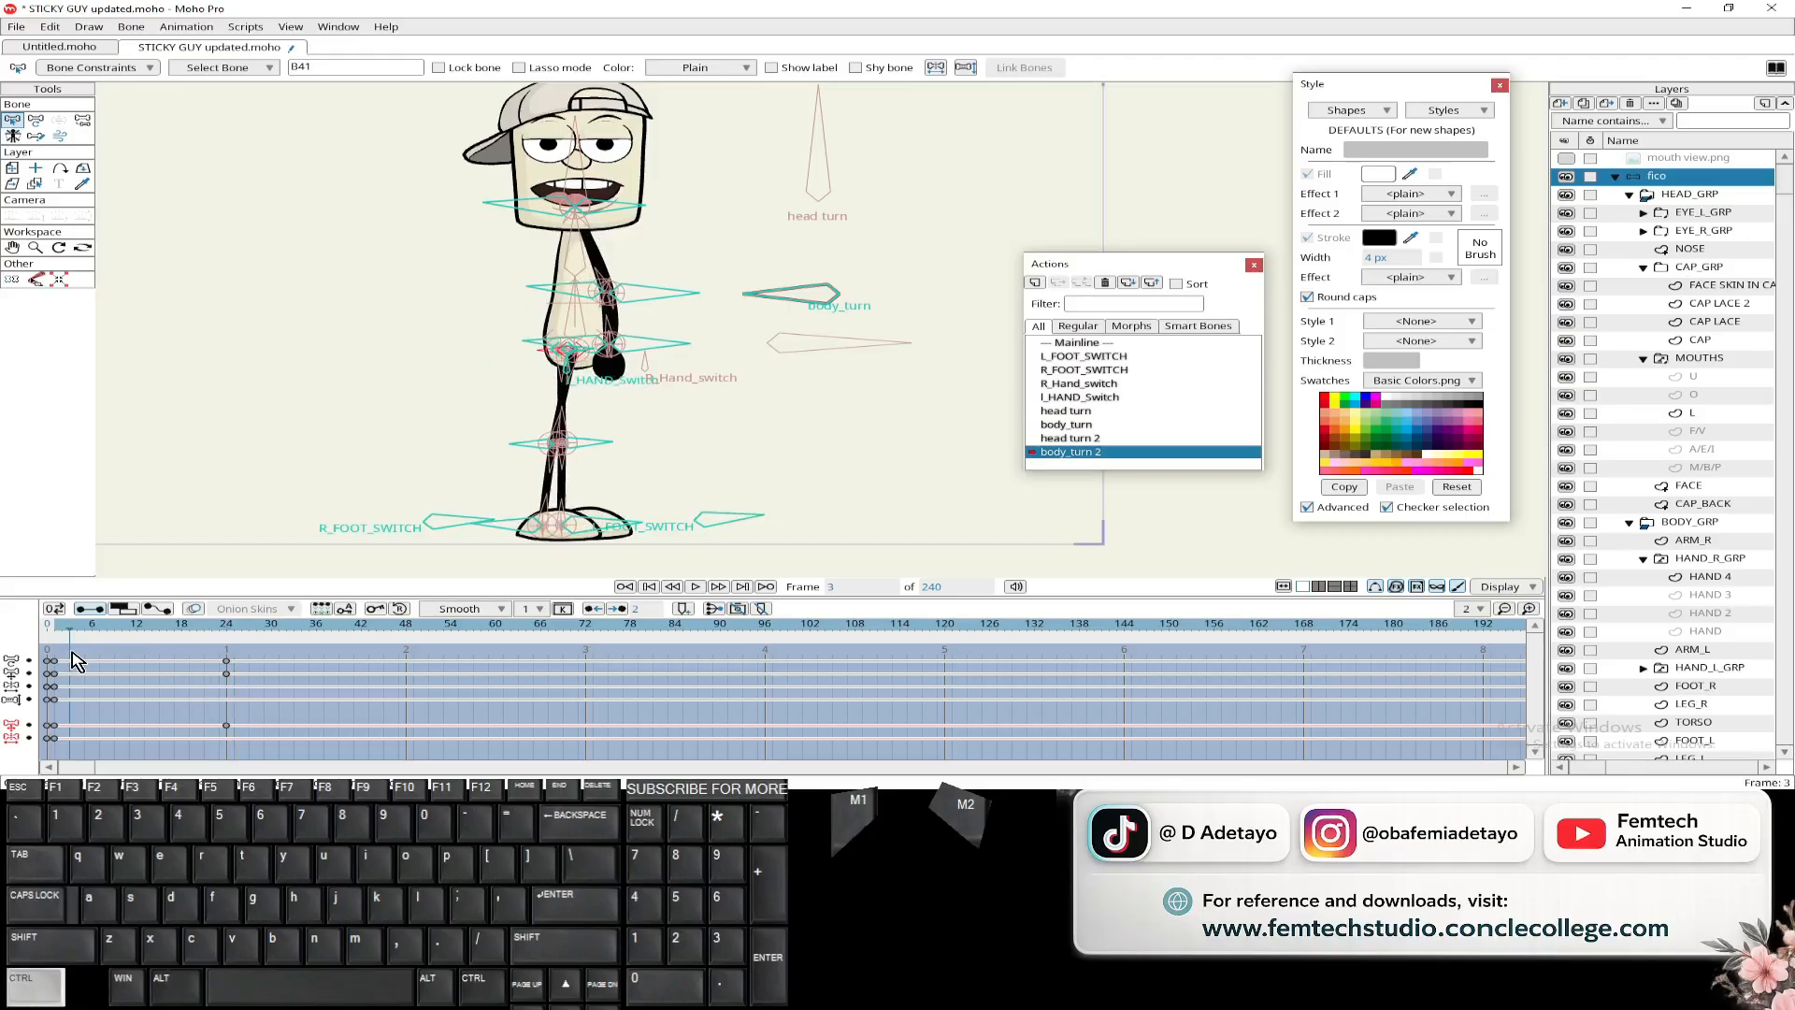
key(ctrl+z)
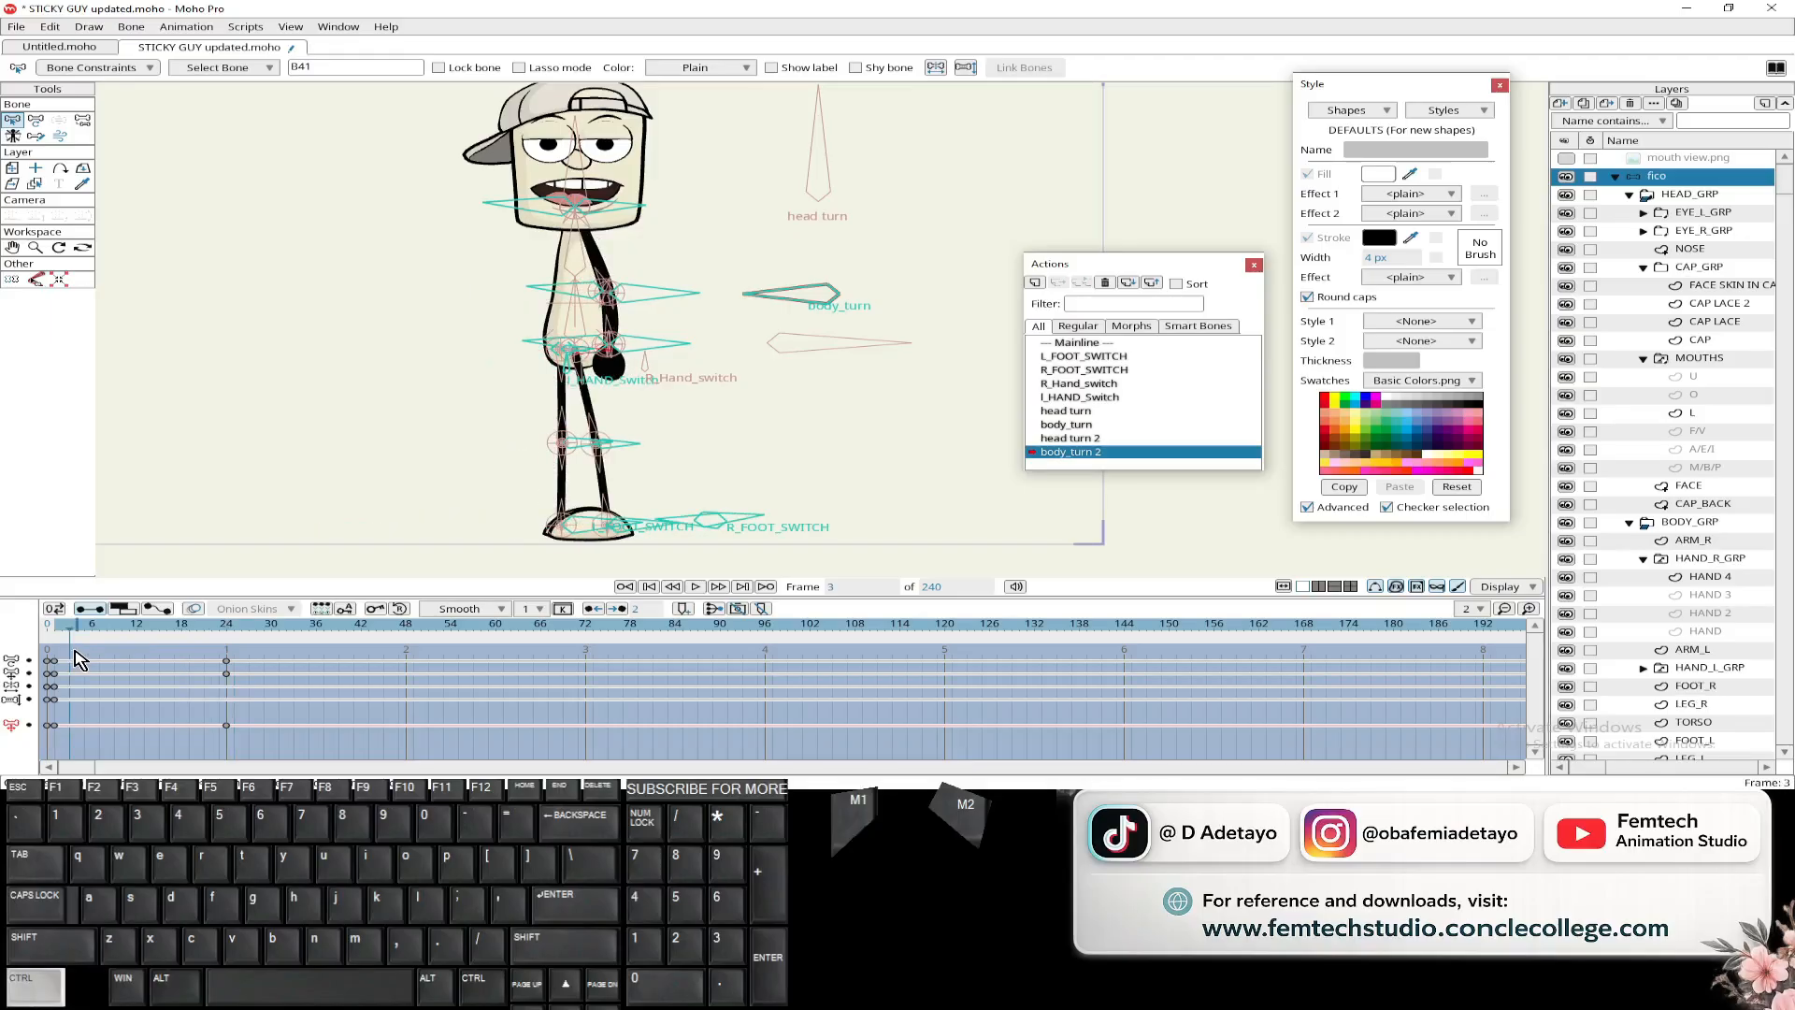
- Compare the leg poses at frames 0 and 2, retry flipping hip bone B41 with Transform Bone at frame 1 and undo it
click(37, 643)
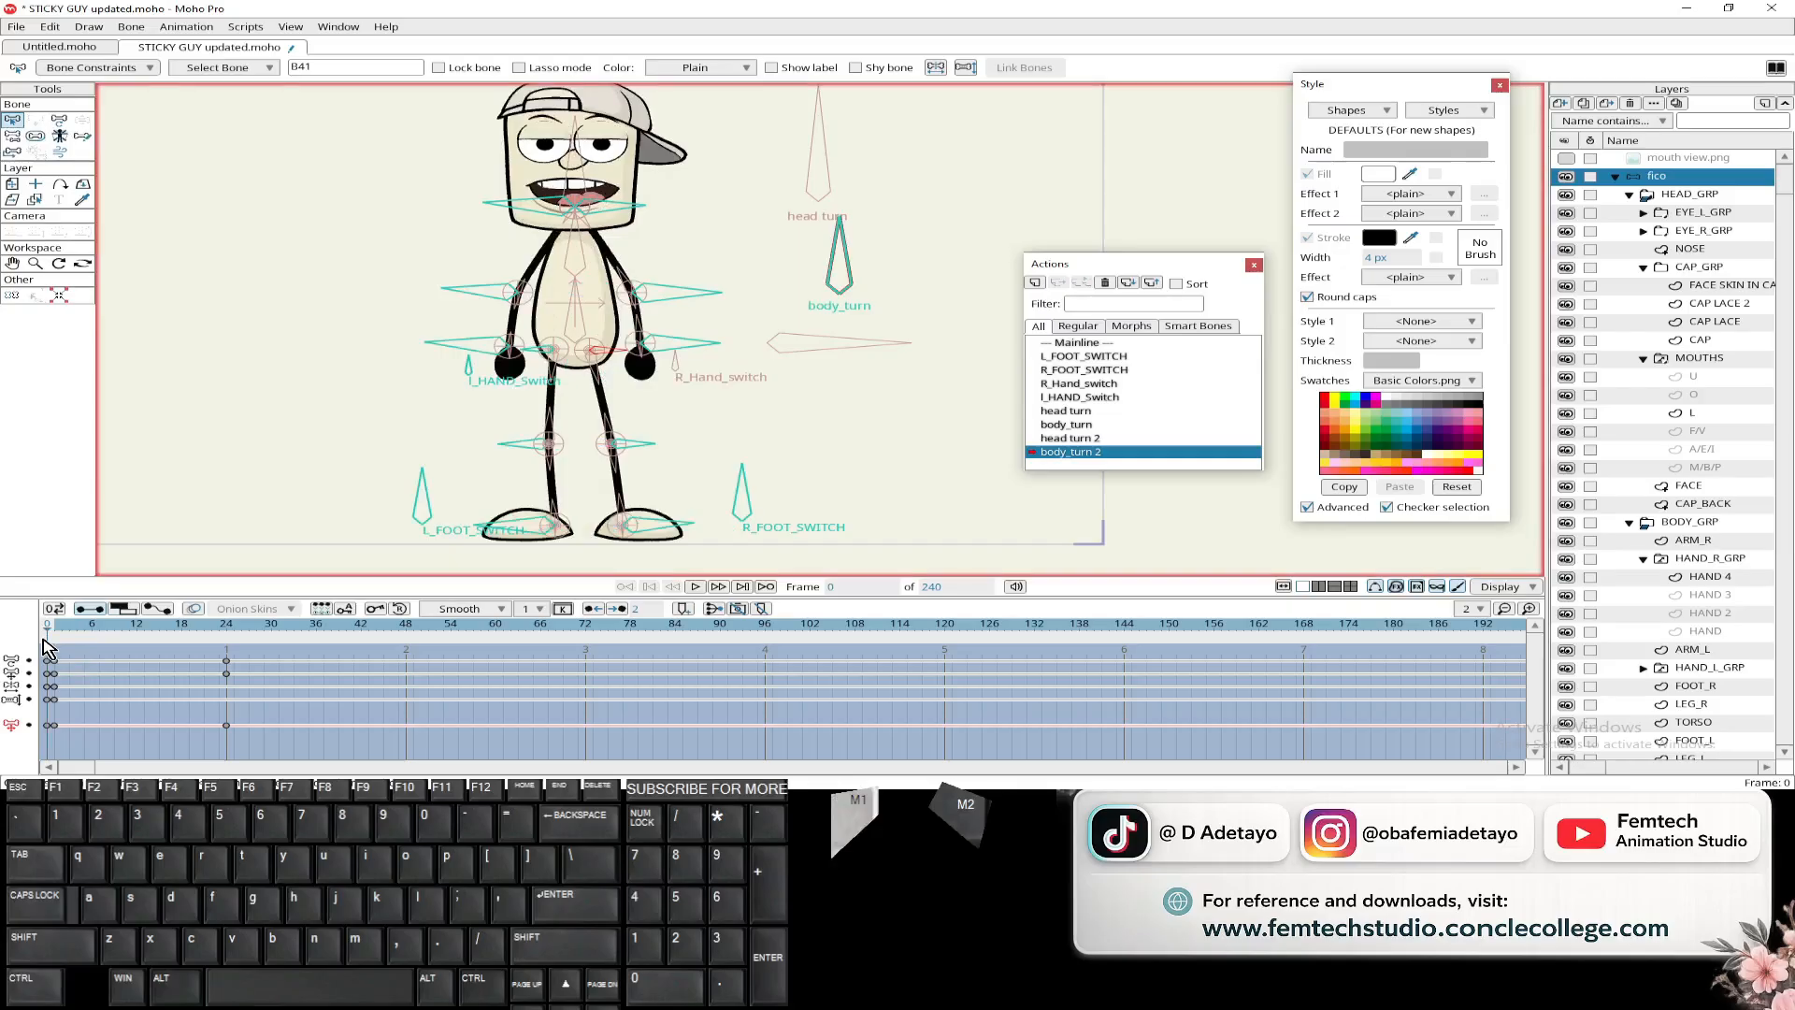
click(66, 644)
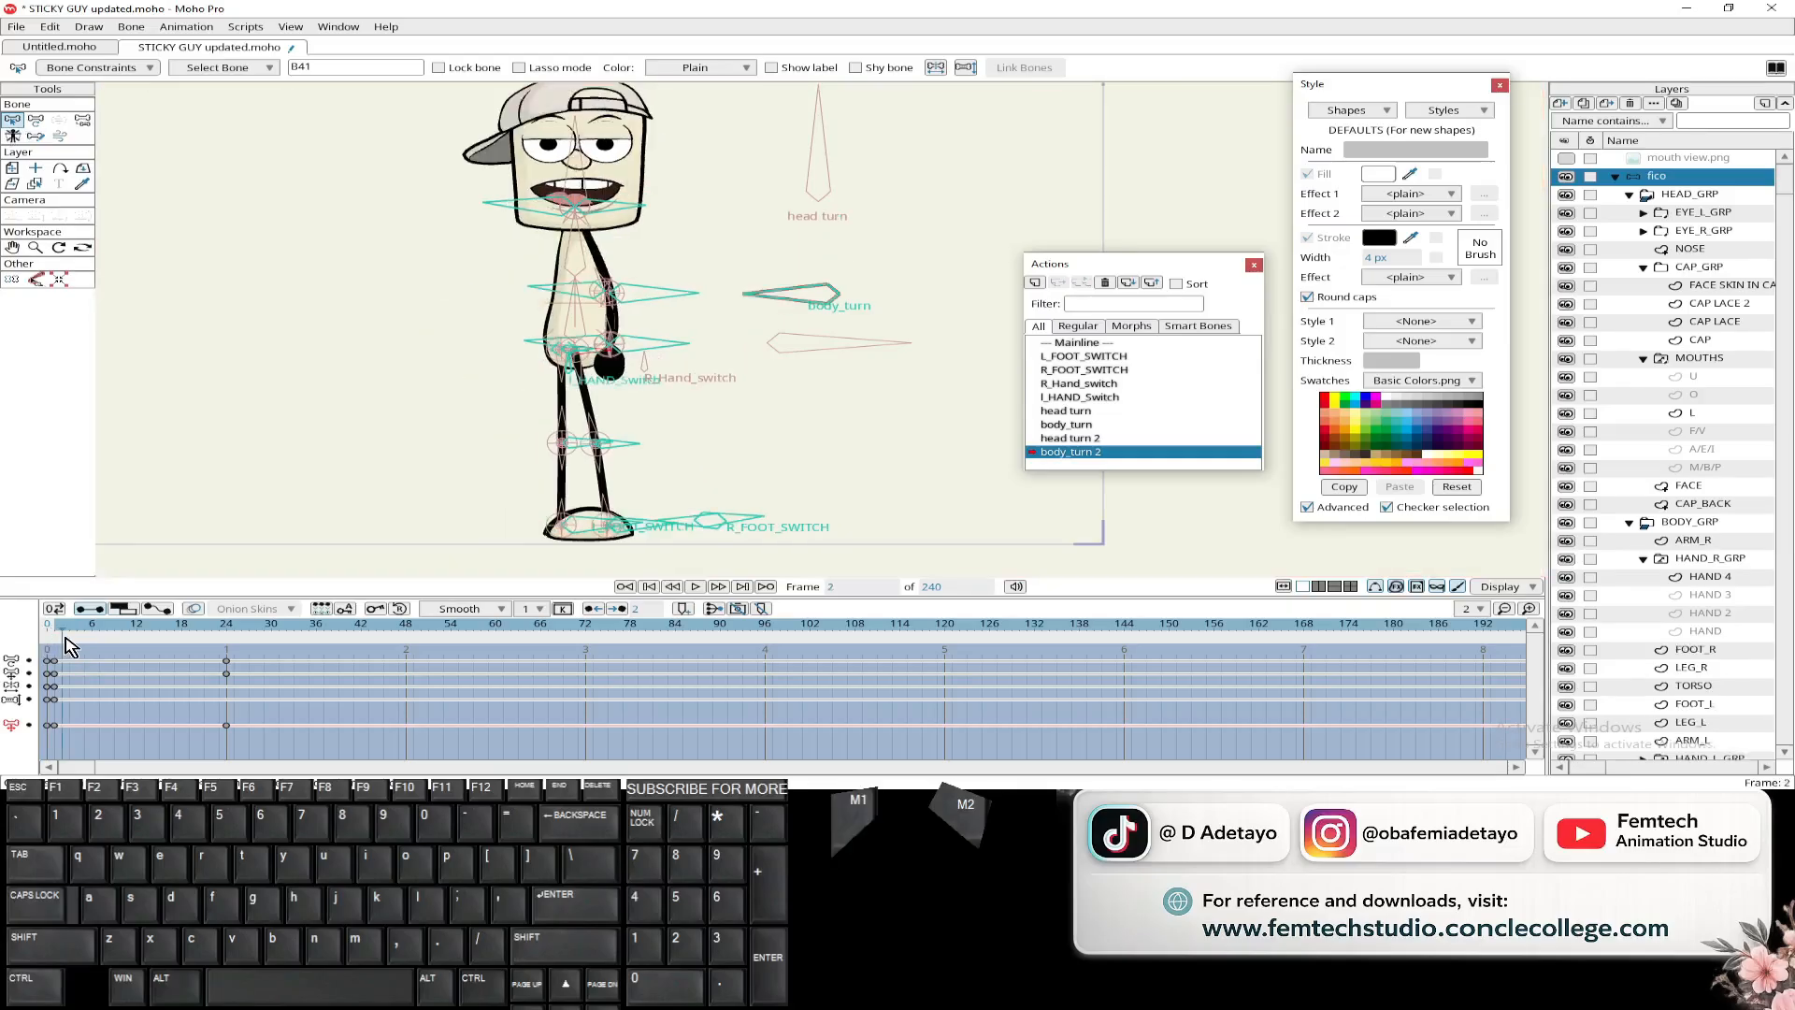
scroll(558, 369, up, 5)
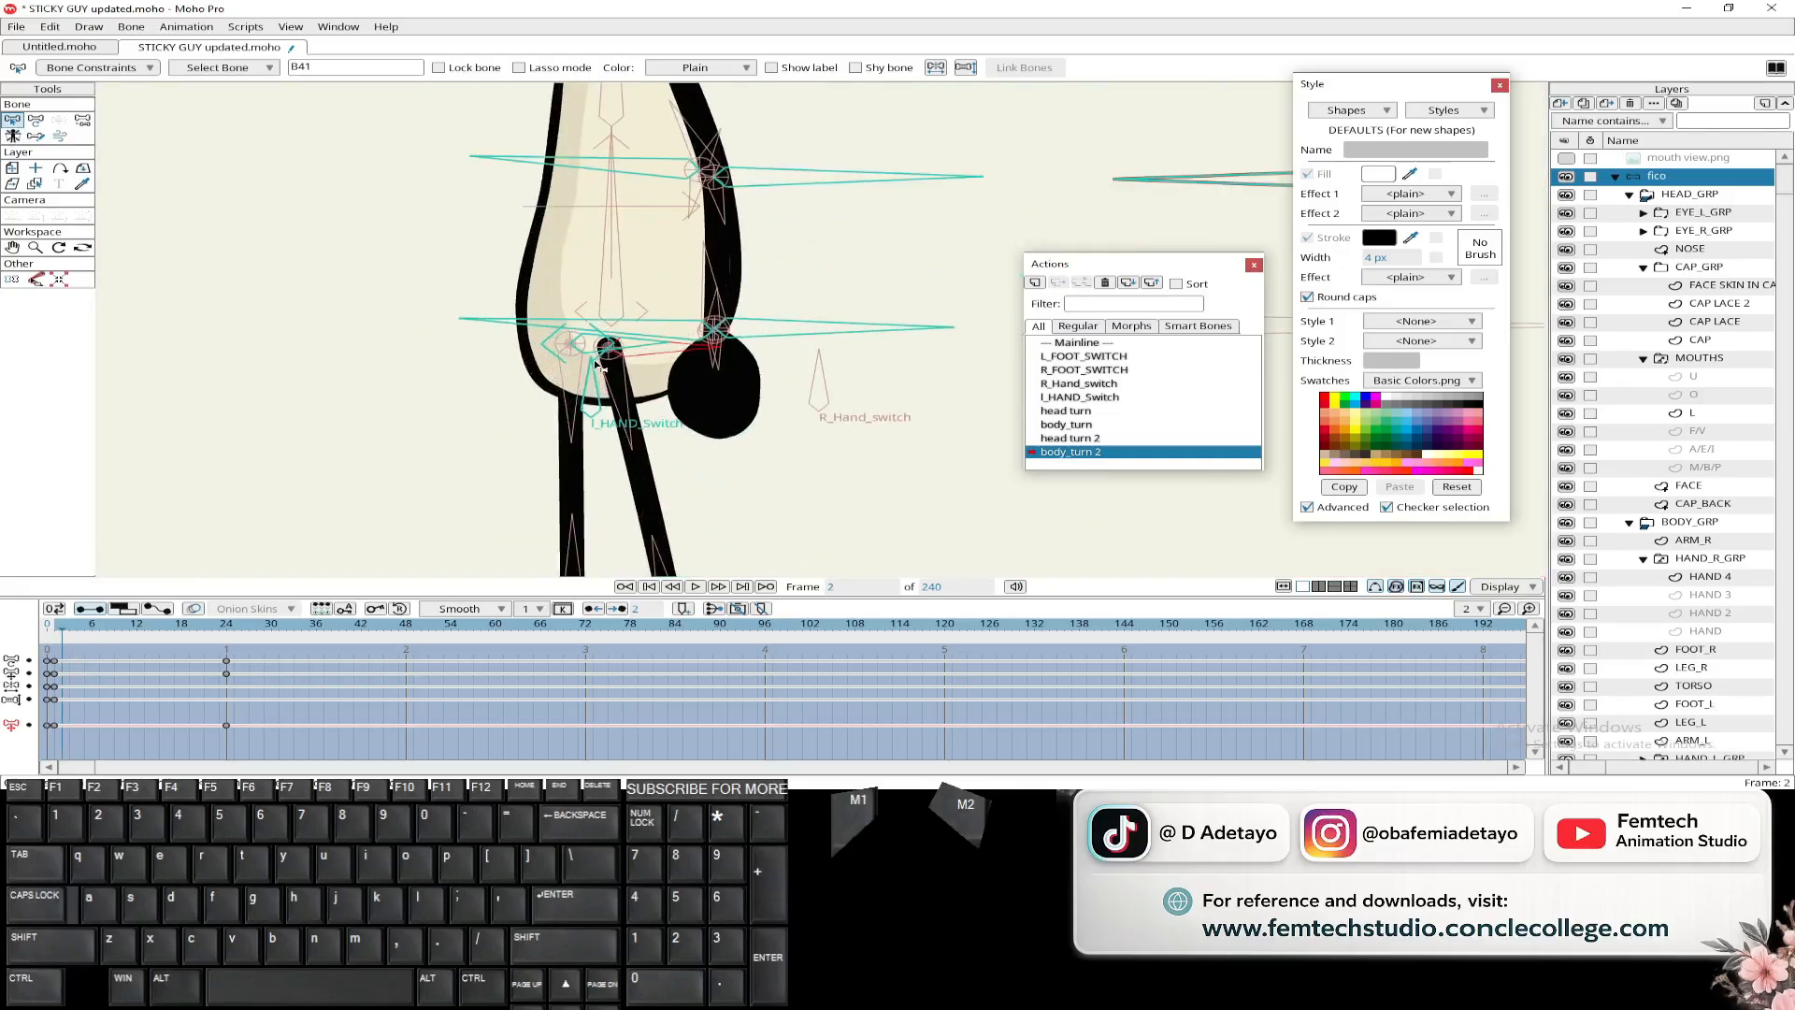
click(58, 643)
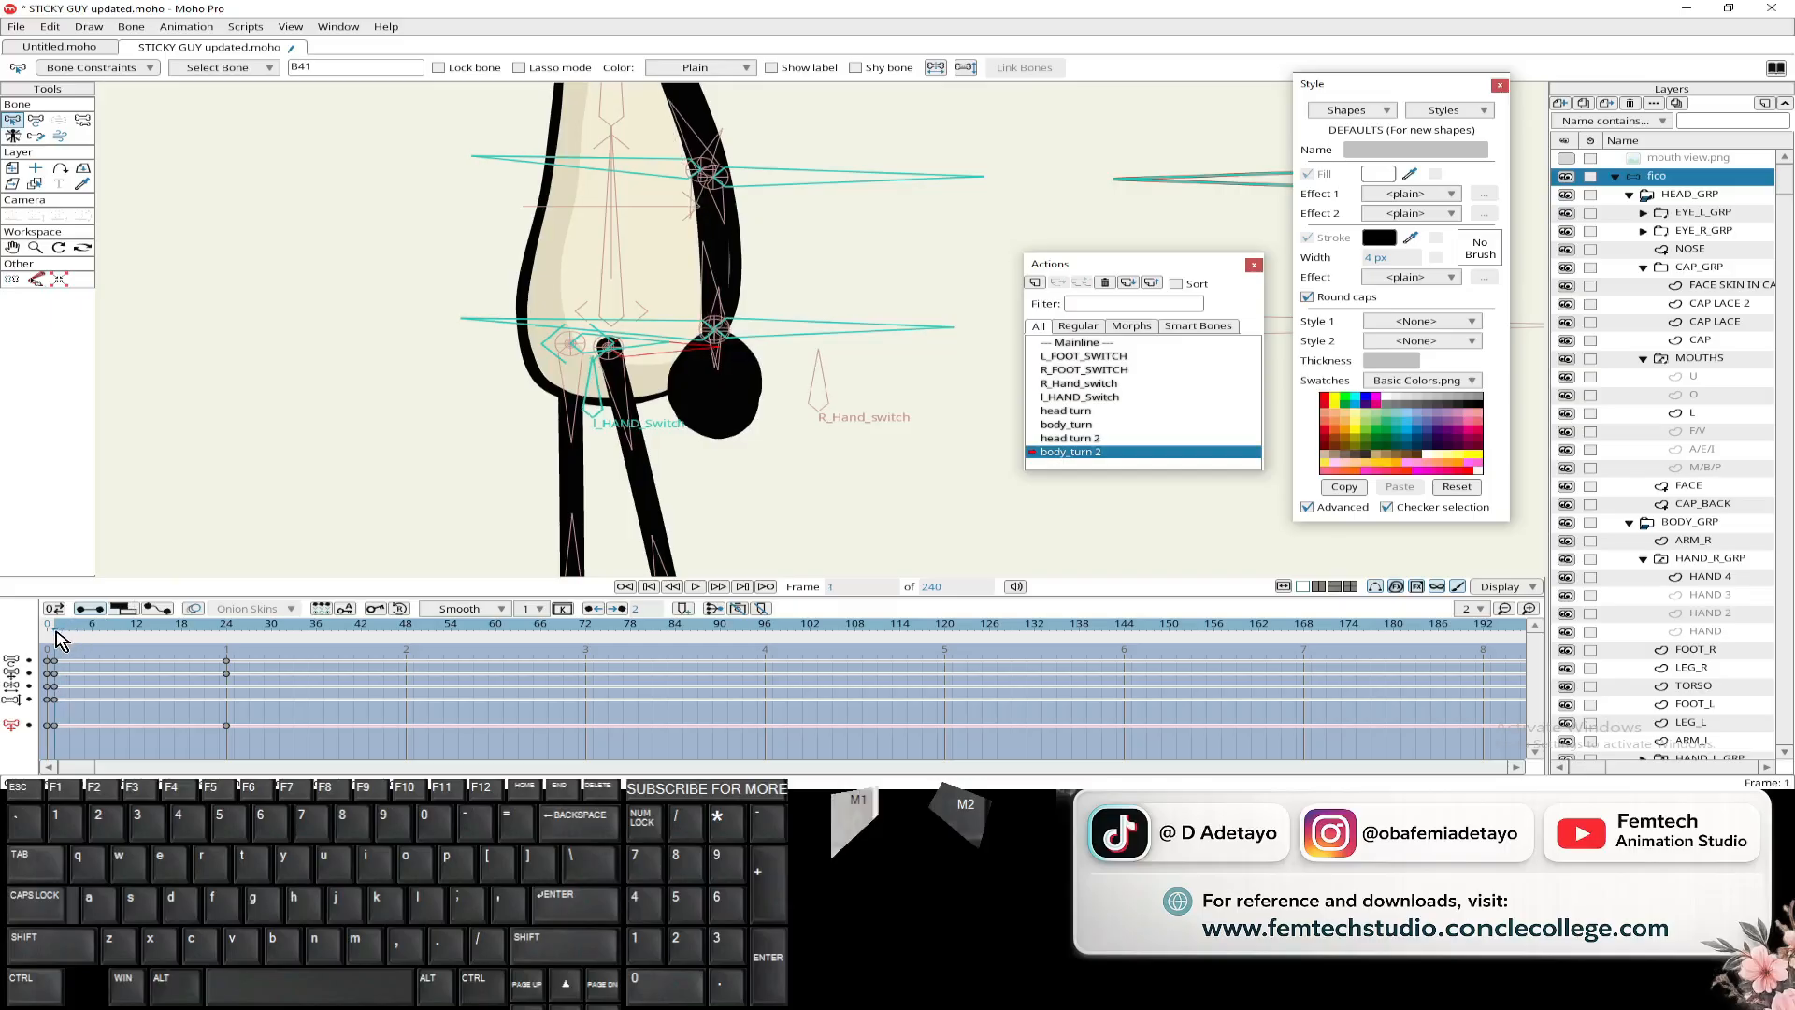
scroll(502, 393, down, 2)
scroll(442, 335, down, 2)
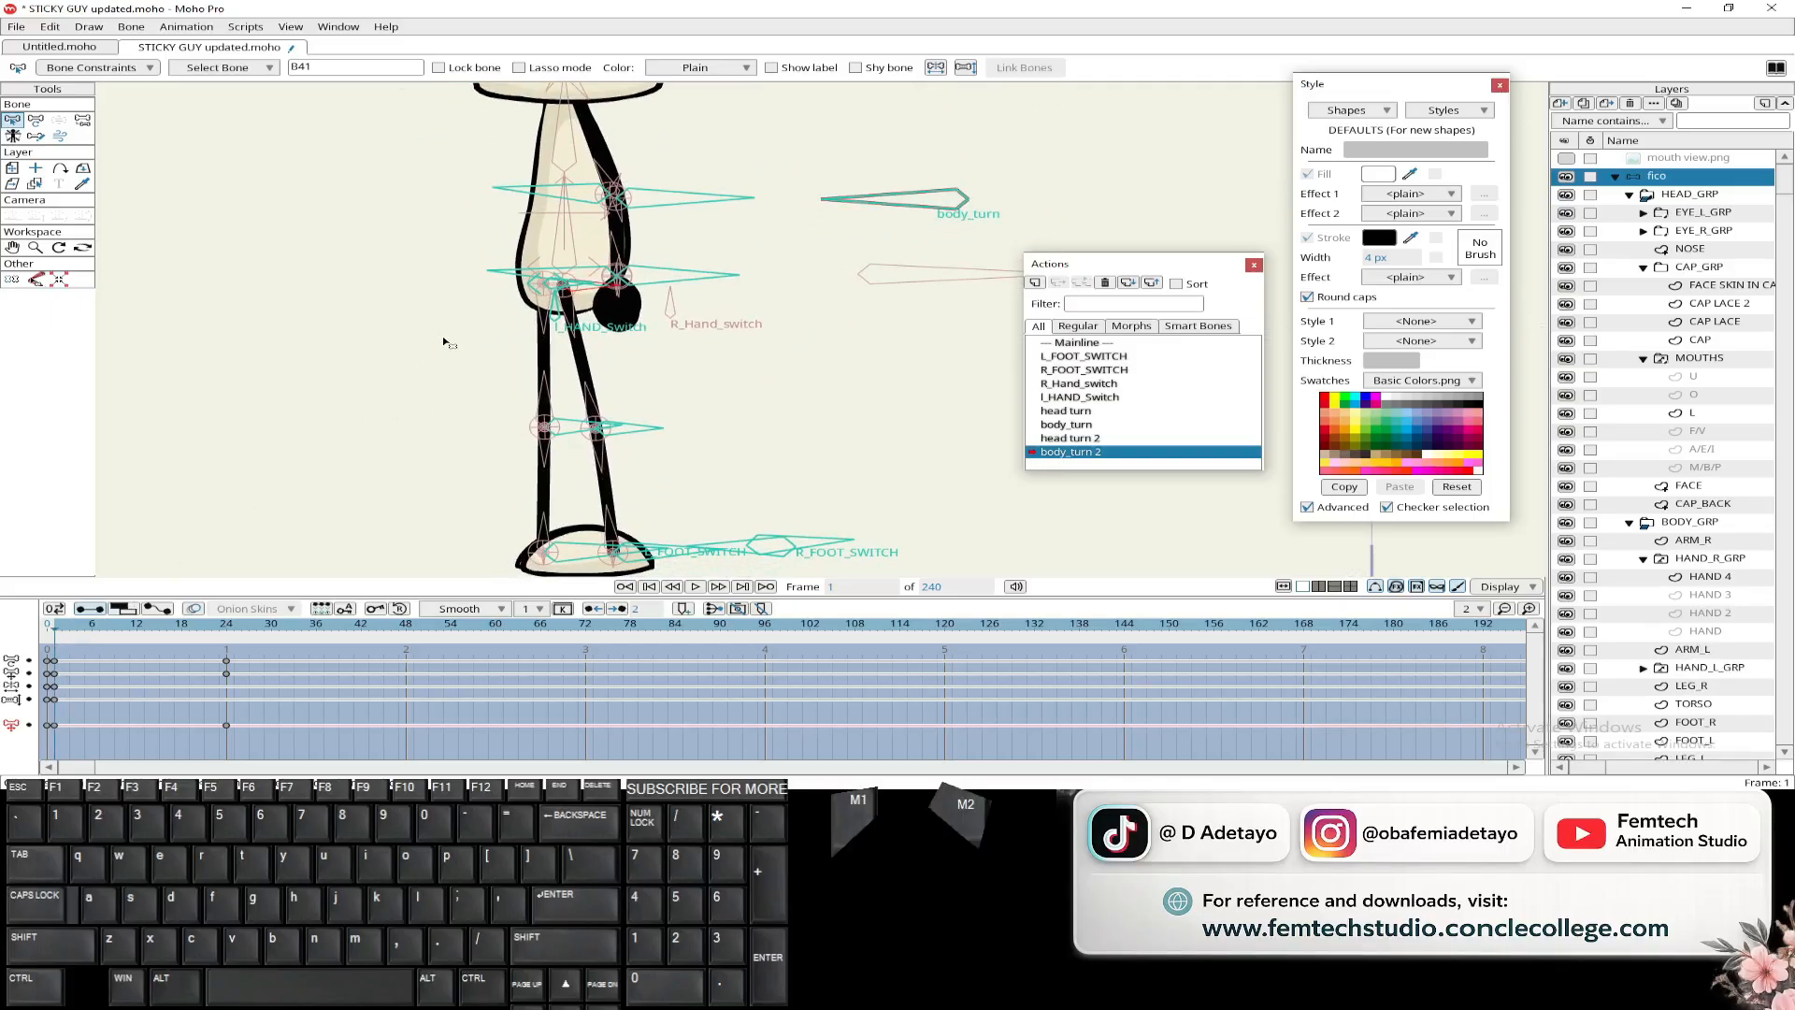
click(36, 121)
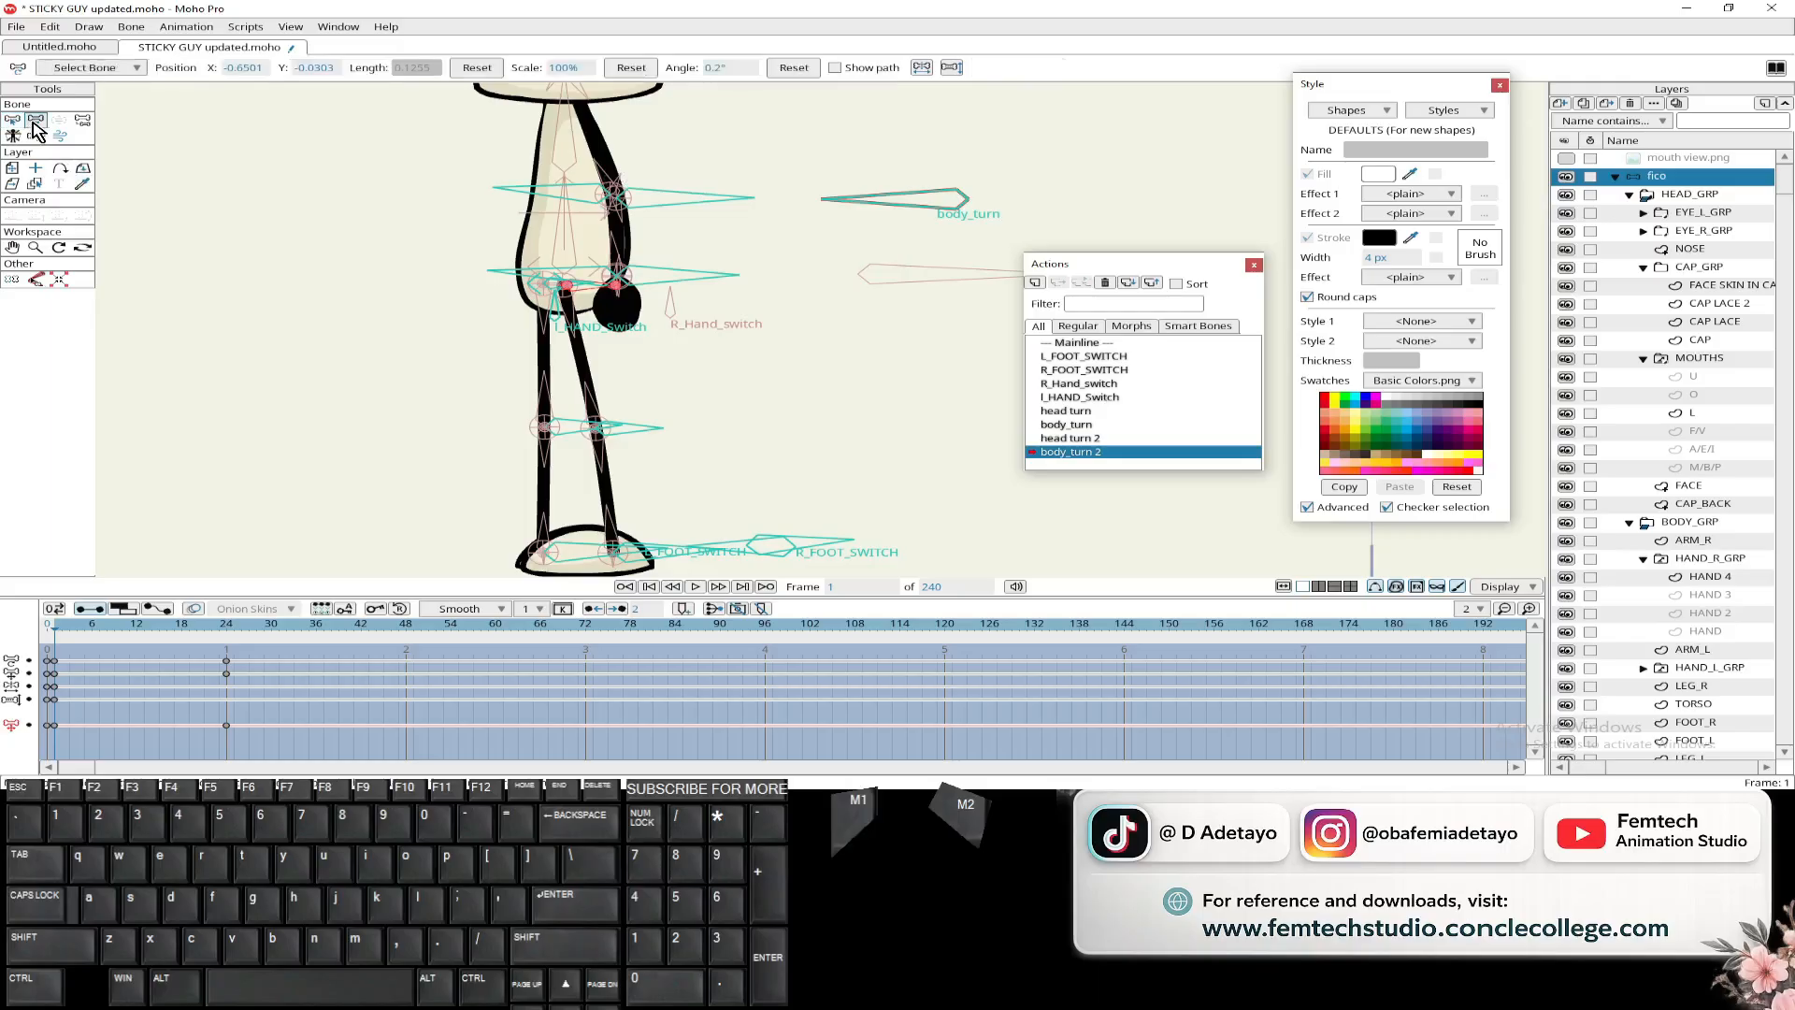
click(923, 69)
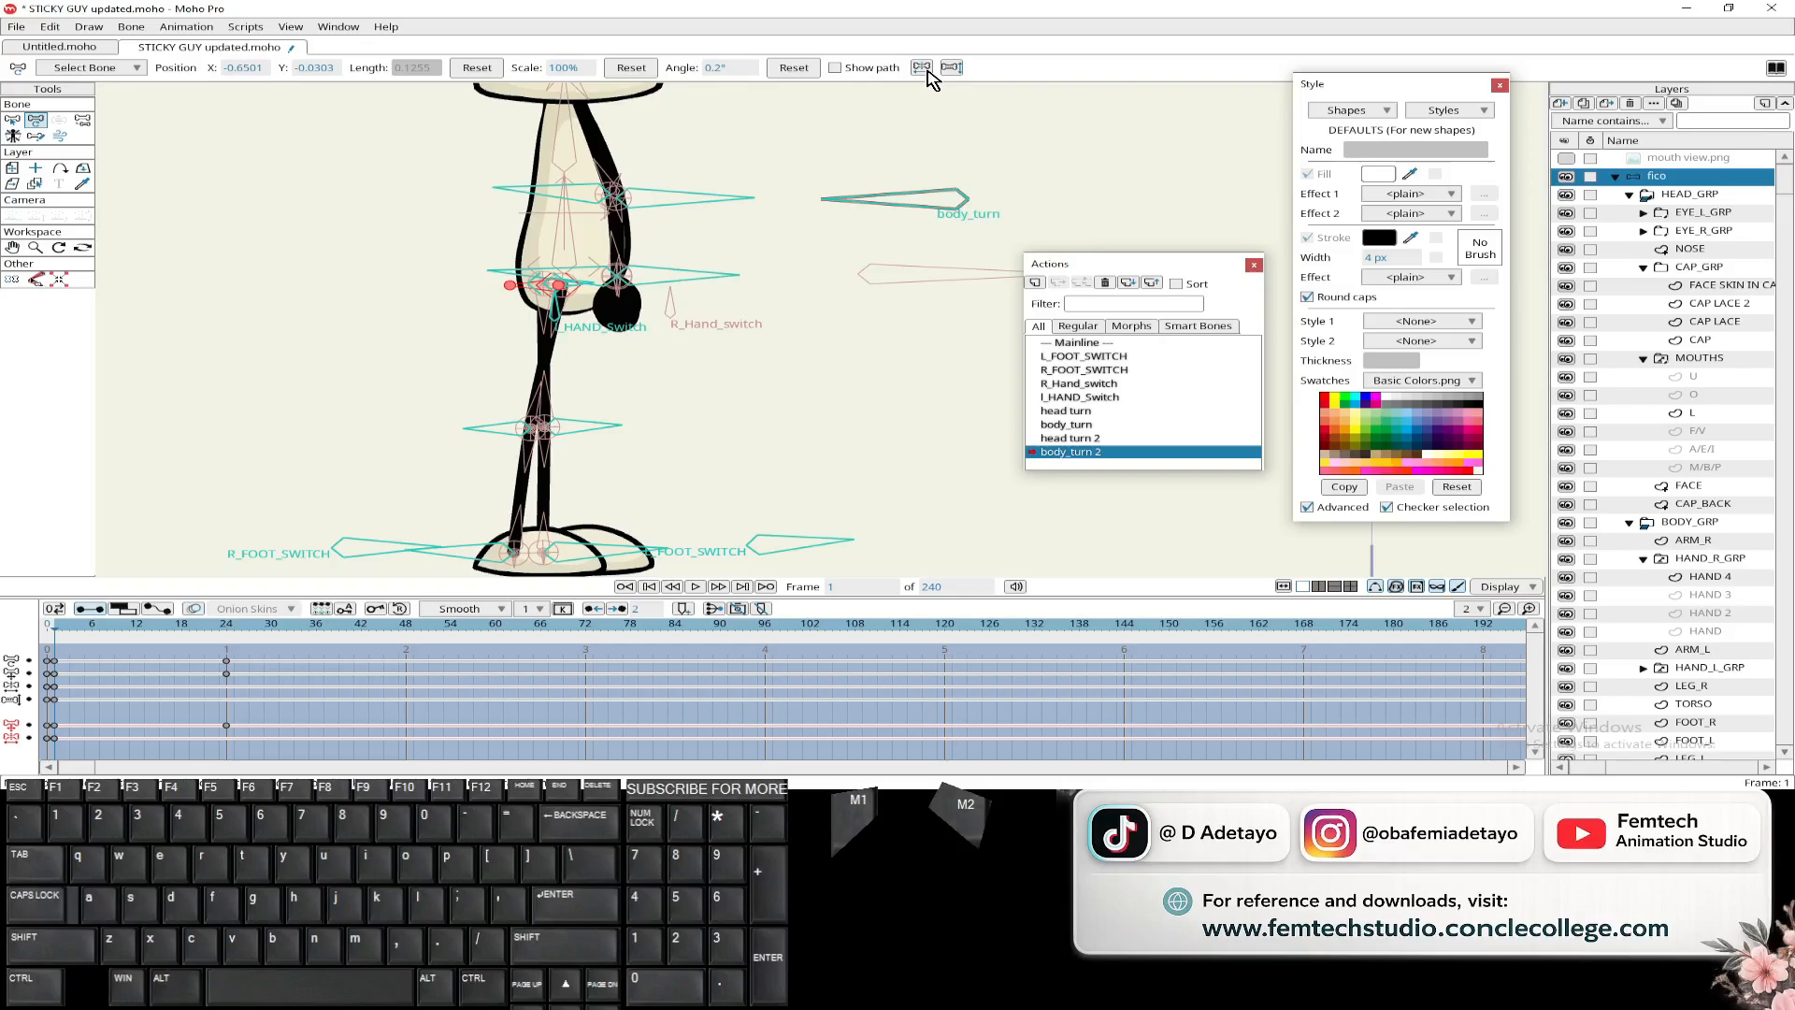
key(ctrl+z)
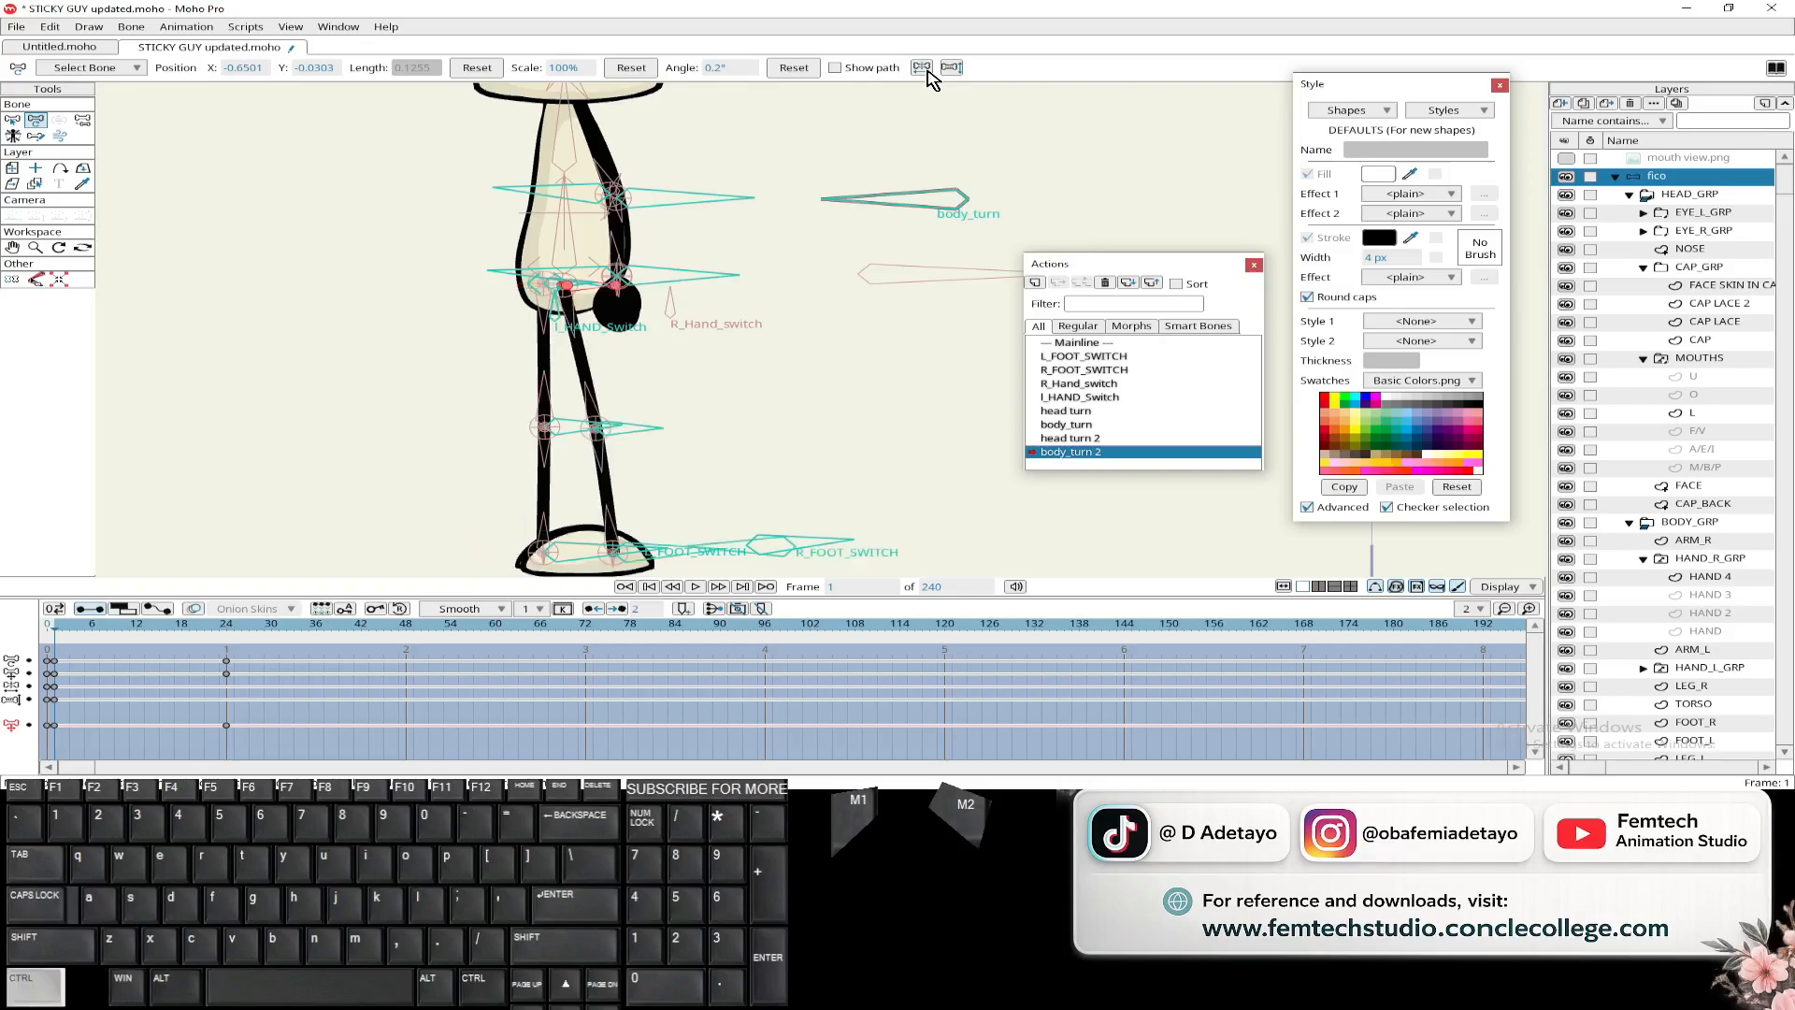
scroll(539, 339, up, 2)
scroll(540, 338, down, 3)
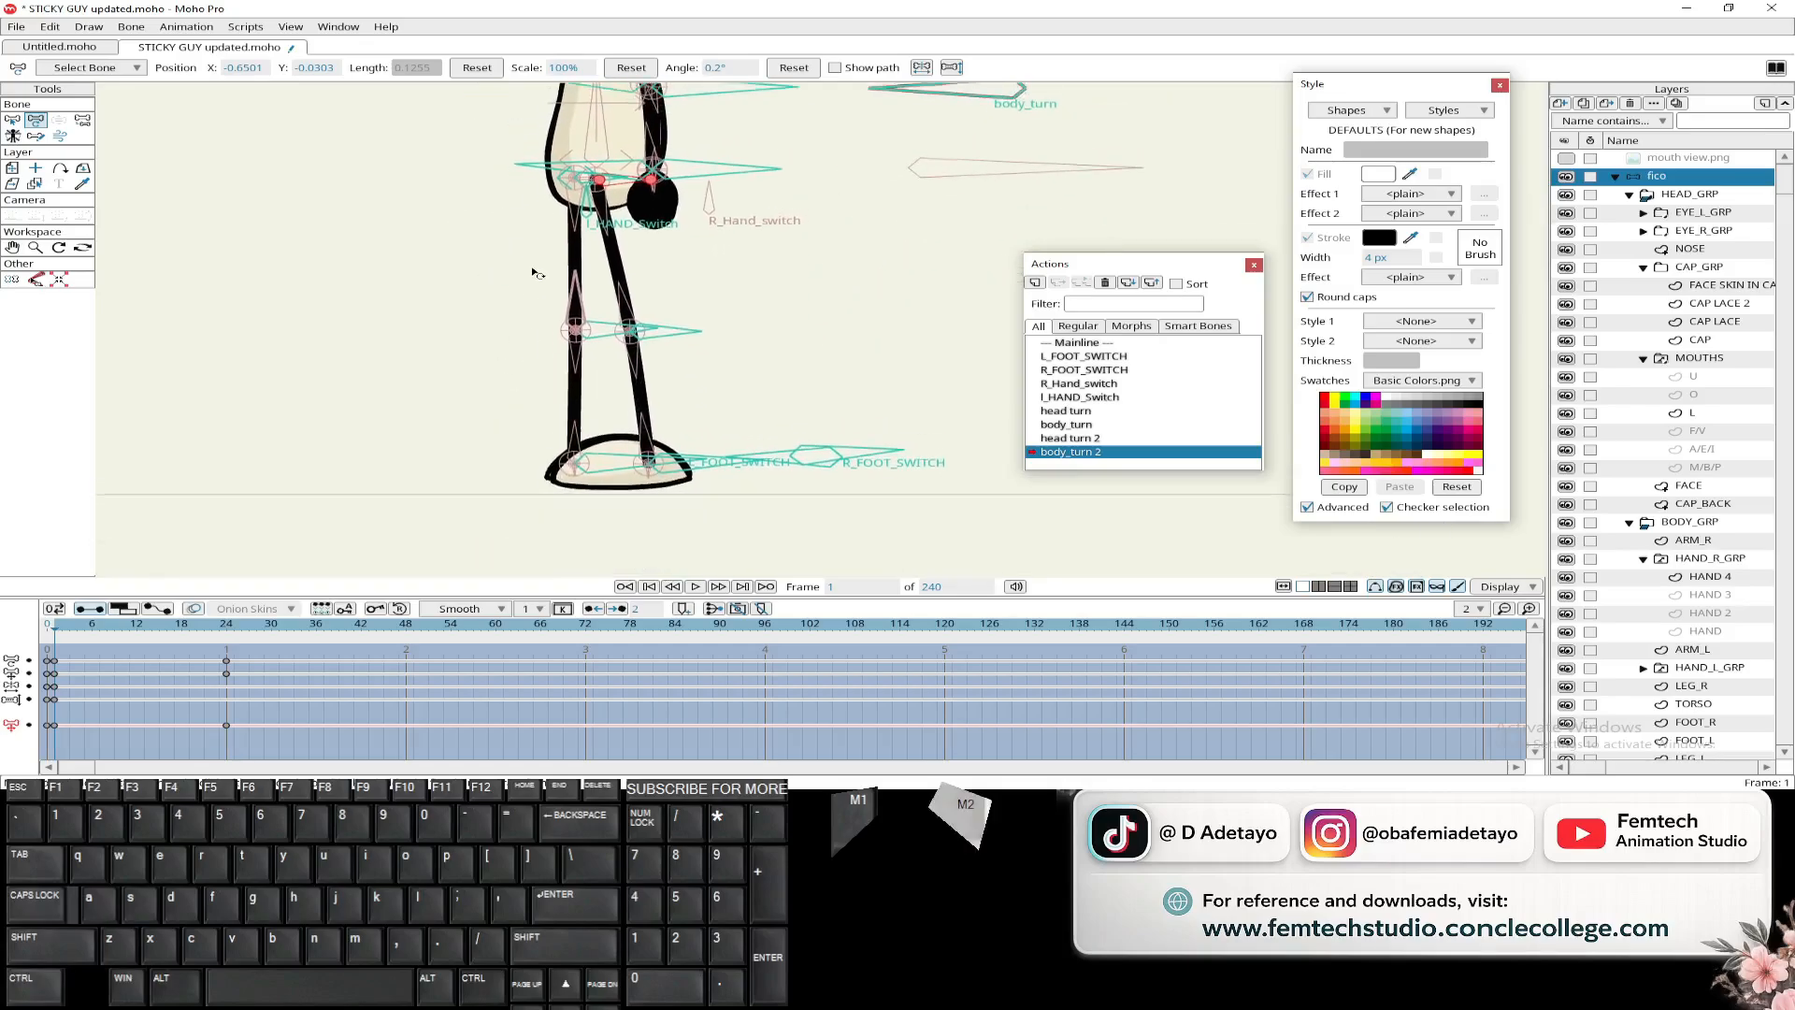
drag(486, 328, 392, 285)
scroll(478, 333, down, 5)
scroll(425, 344, up, 6)
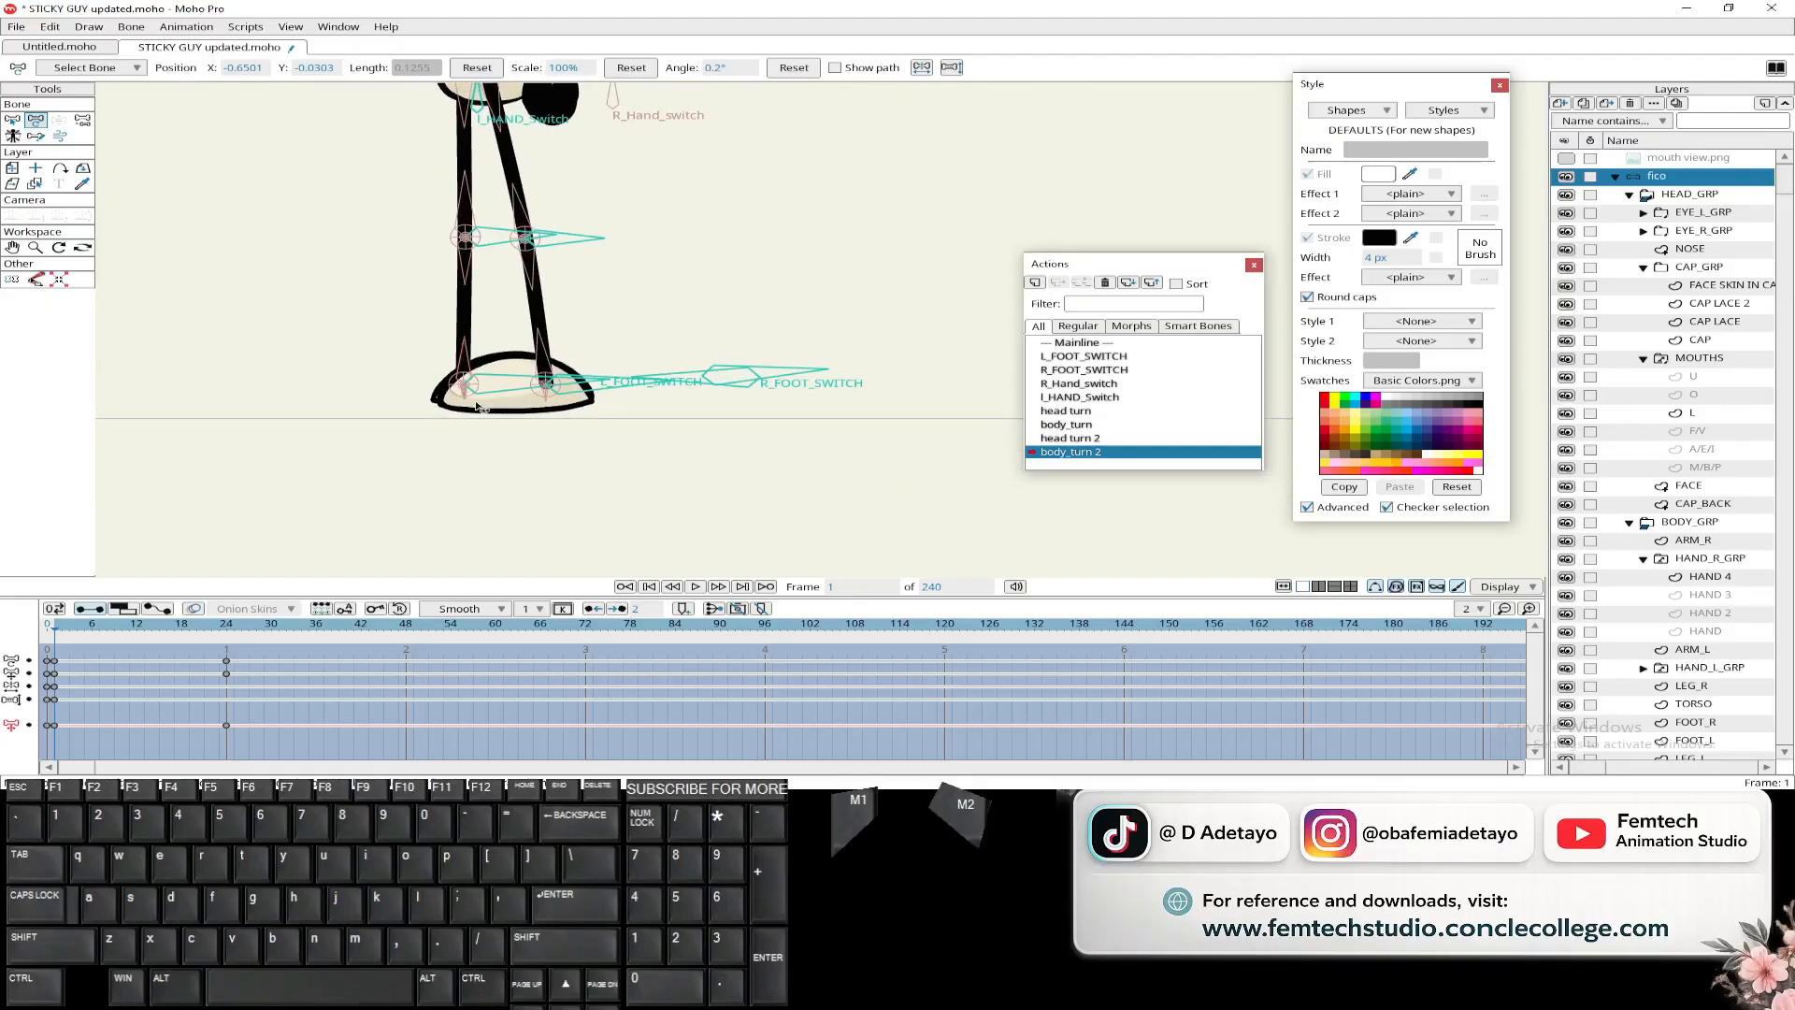
- Select the L_FOOT_SWITCH leg's hip bone B46 and delete its flip key at frame 1 of body_turn 2
scroll(427, 327, down, 5)
drag(365, 272, 410, 316)
scroll(413, 308, up, 8)
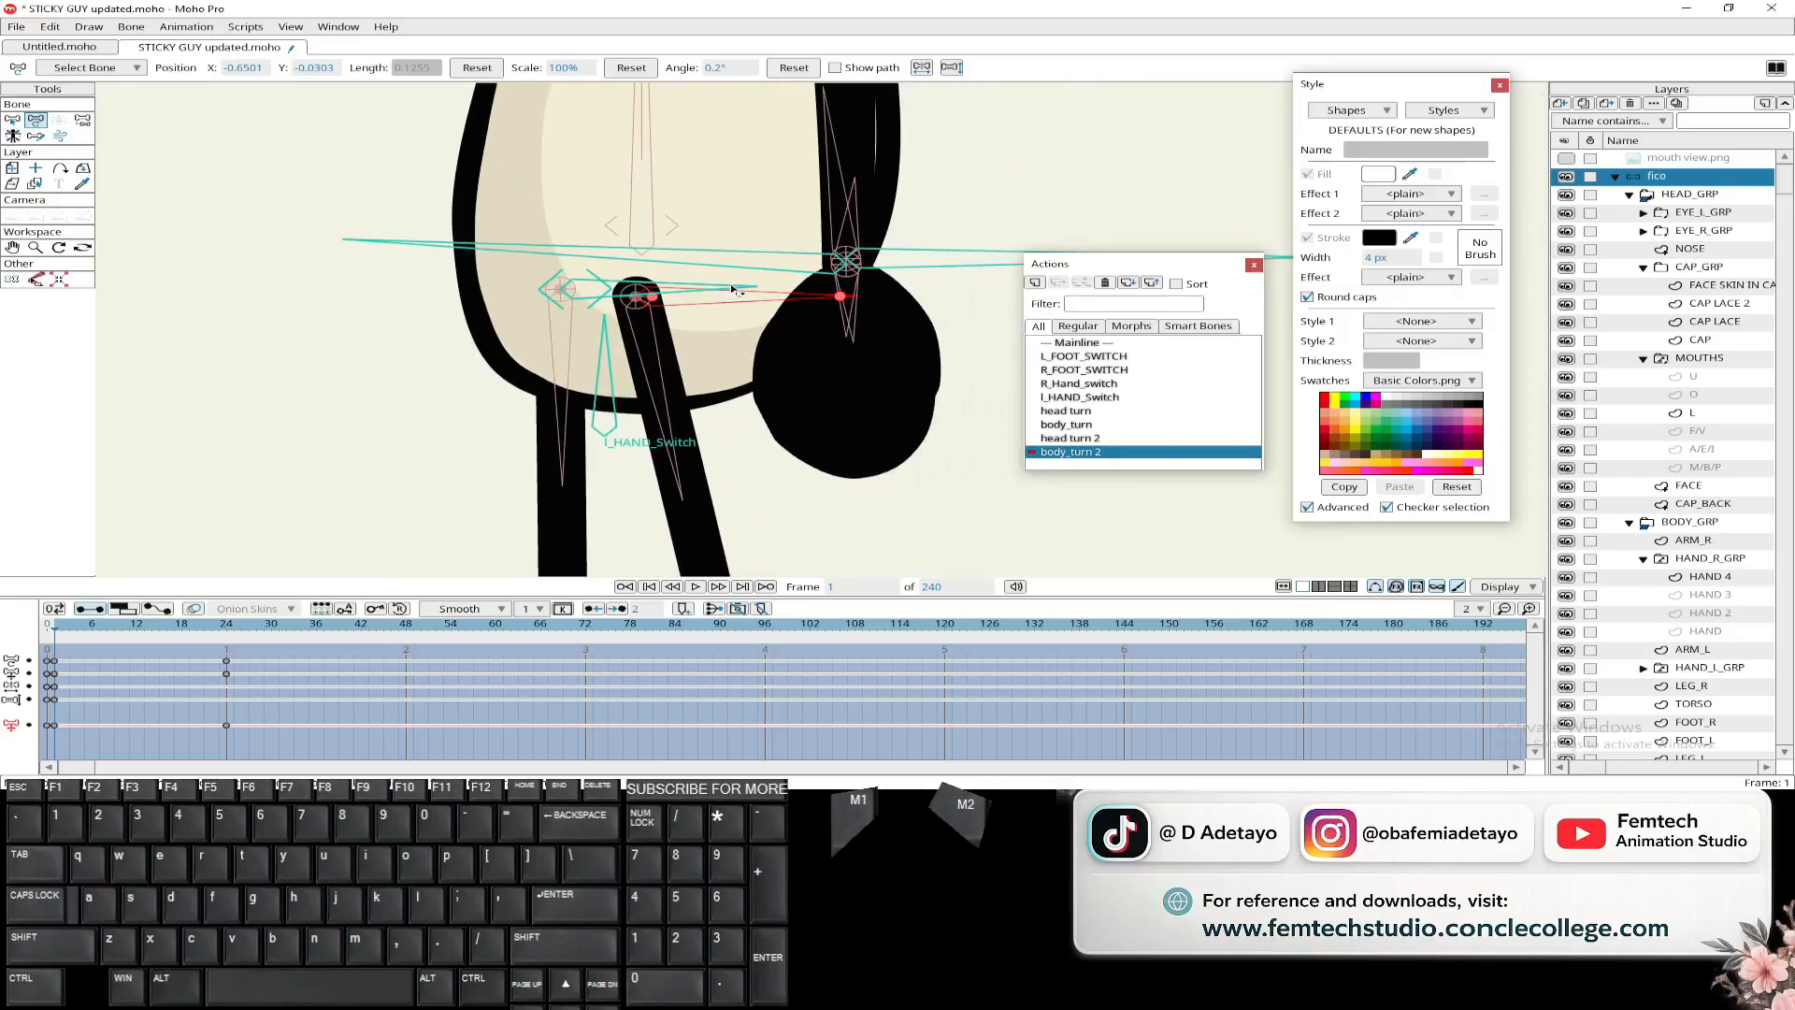
click(734, 290)
scroll(381, 383, down, 8)
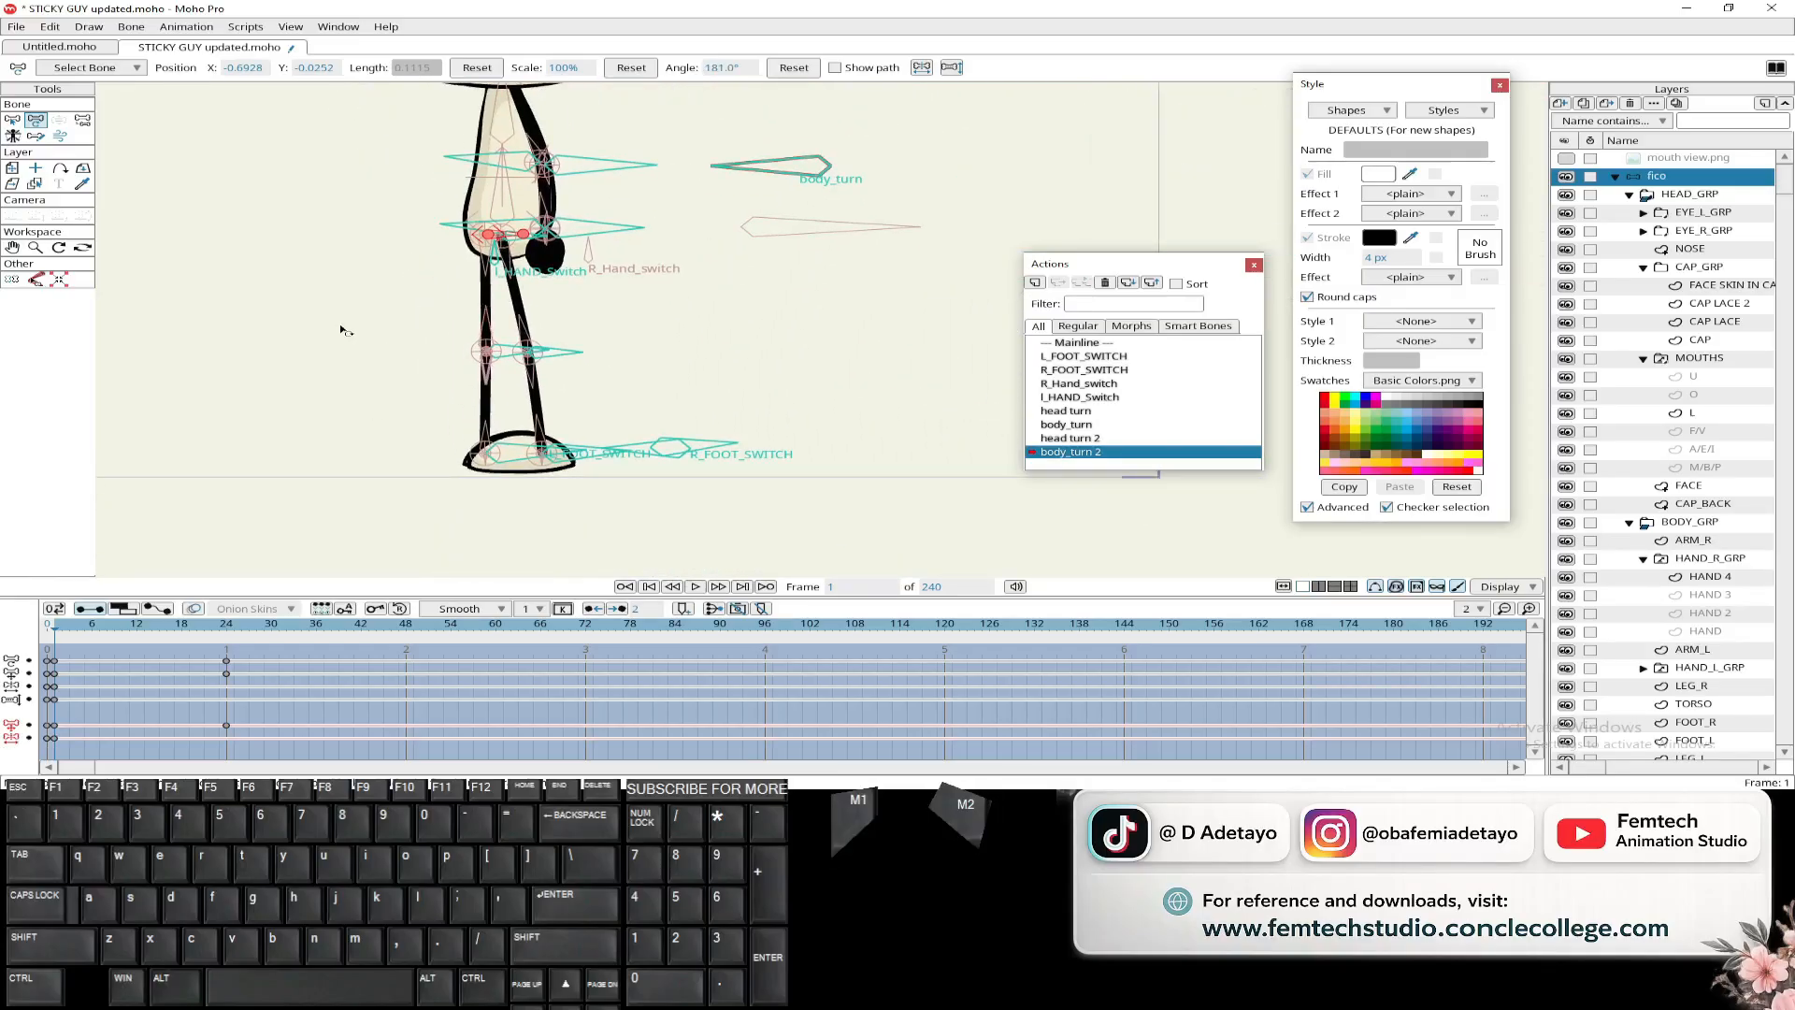
click(50, 738)
key(Delete)
scroll(332, 293, up, 2)
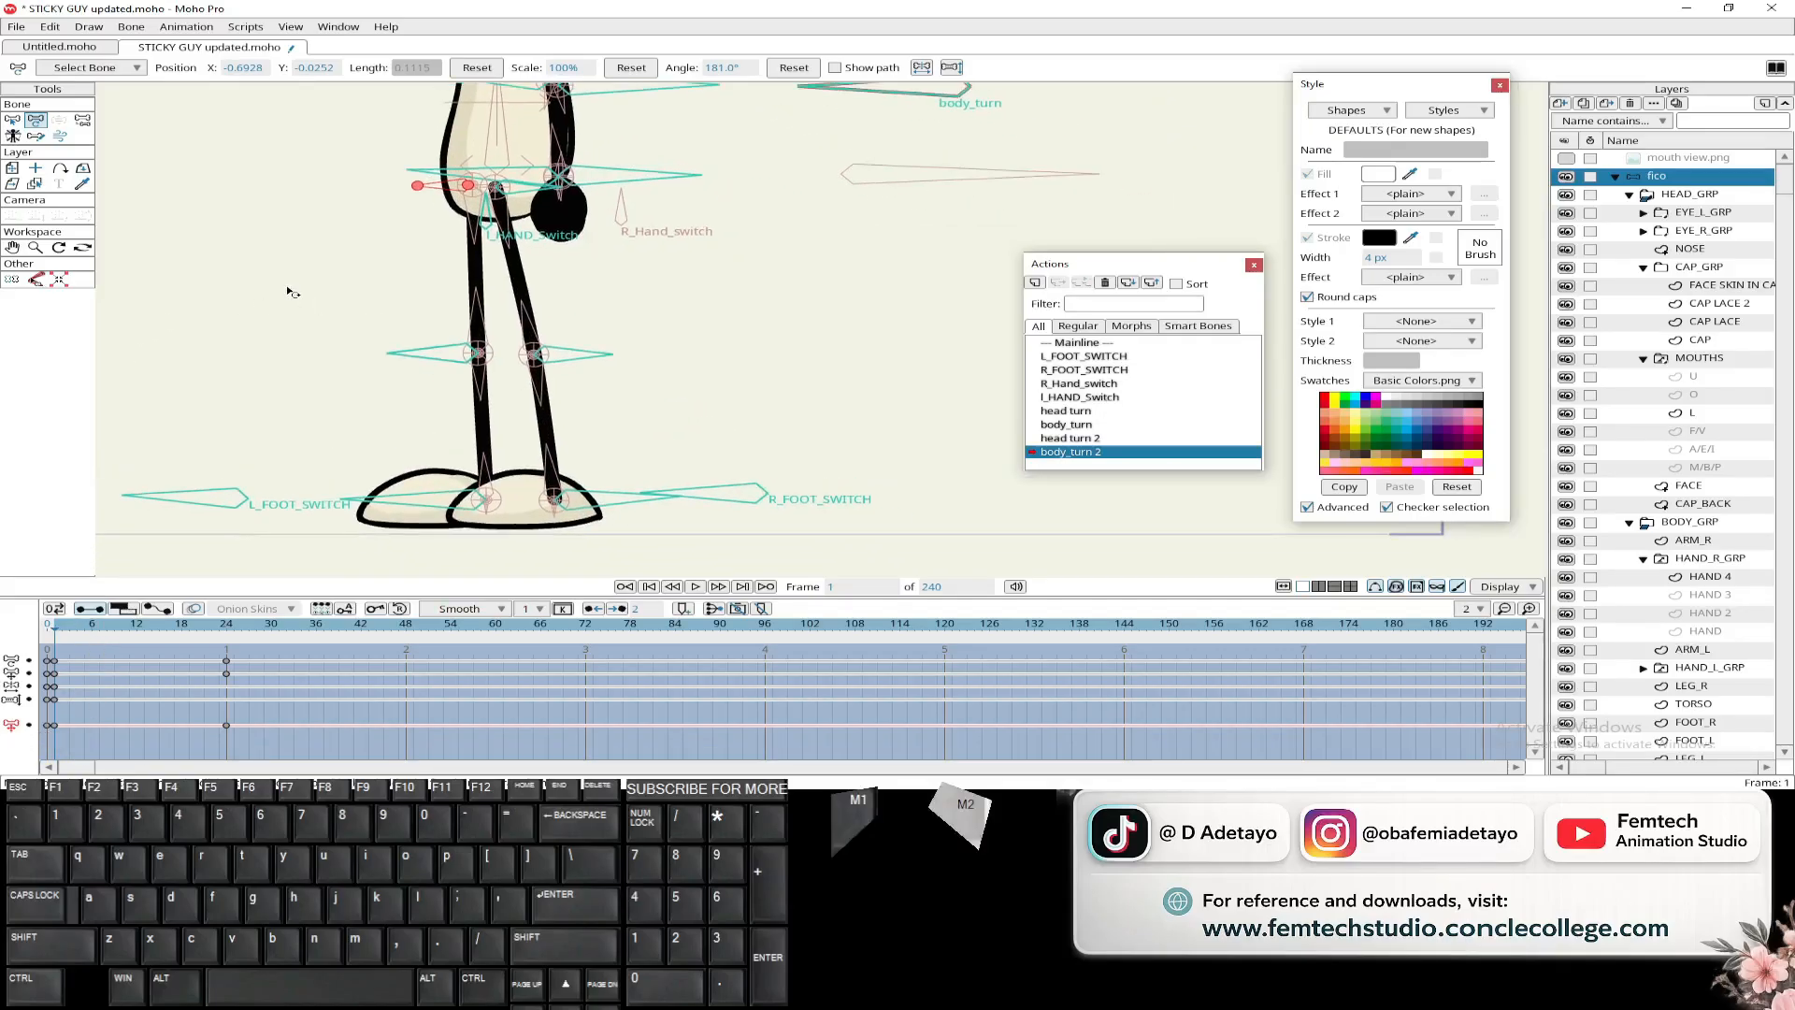
- Rotate the L_FOOT_SWITCH and R_FOOT_SWITCH bones at frame 1 so both feet point right, with R_FOOT_SWITCH at -1.7°
click(176, 504)
drag(176, 504, 373, 505)
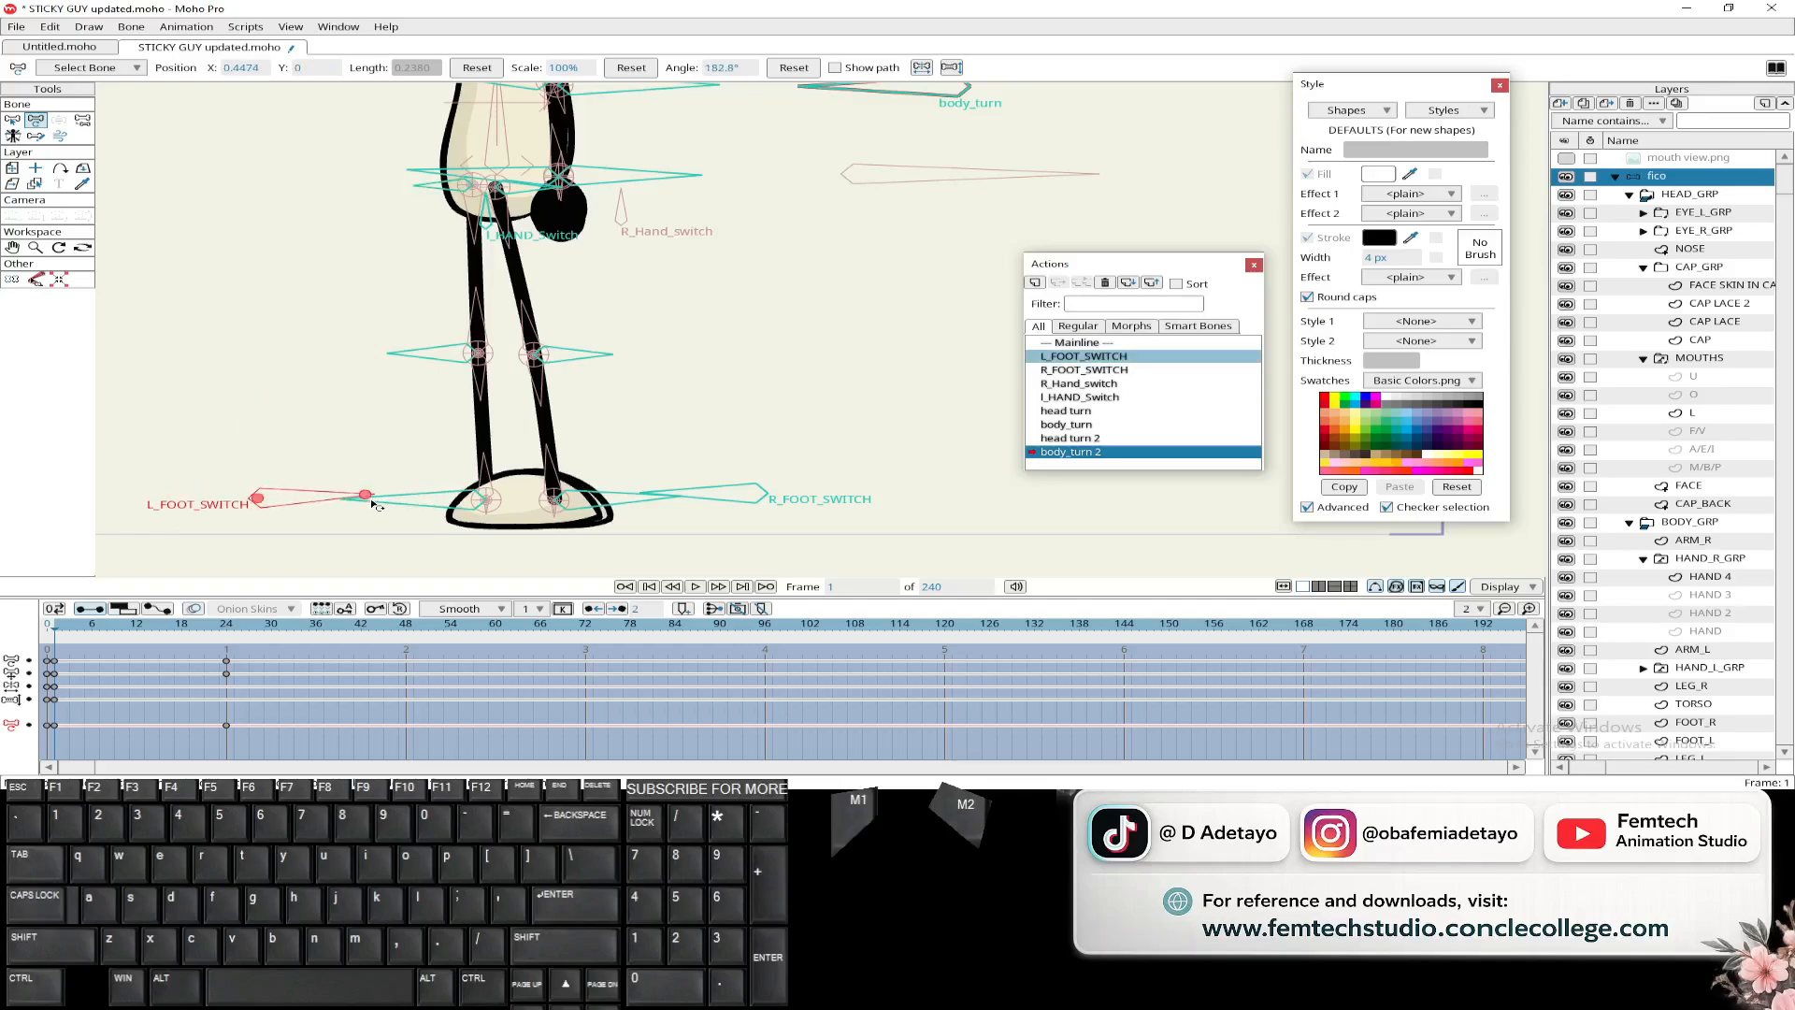
click(711, 503)
drag(713, 502, 887, 492)
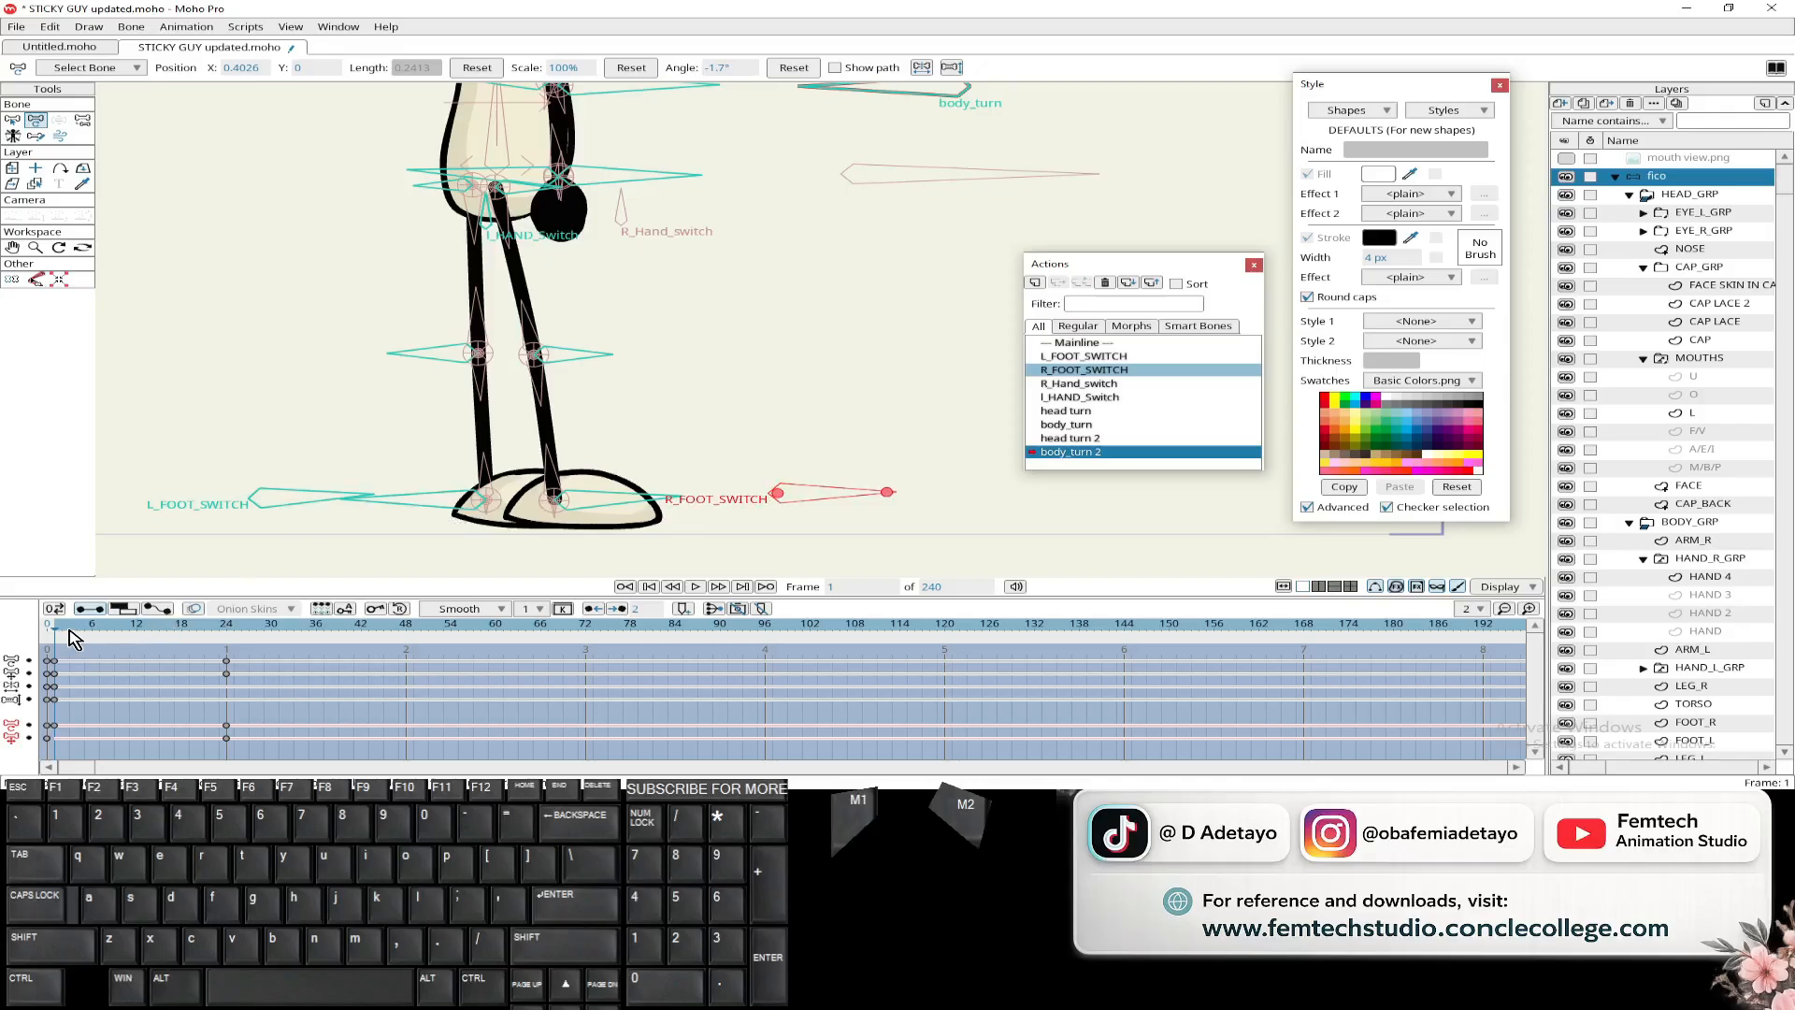
- Preview the body turn between frames 1 and 25, return to frame 1 and save the project
drag(75, 640, 234, 625)
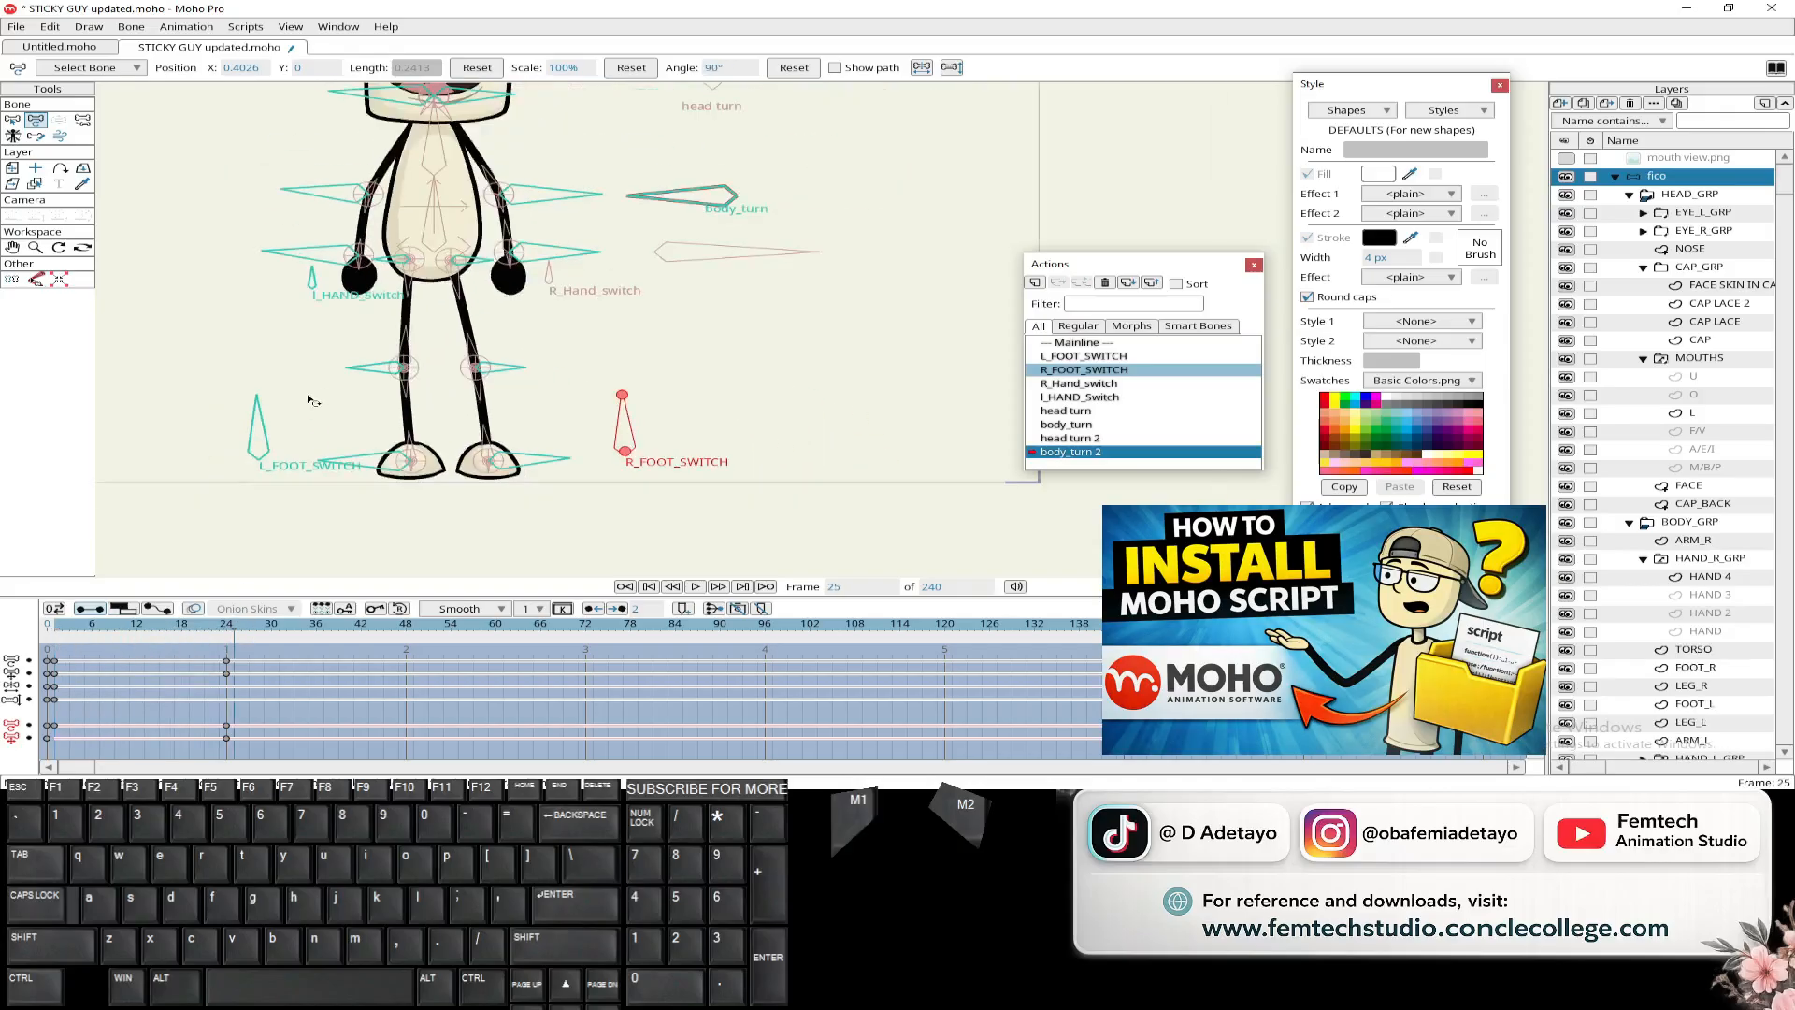
drag(310, 398, 362, 389)
drag(234, 630, 59, 635)
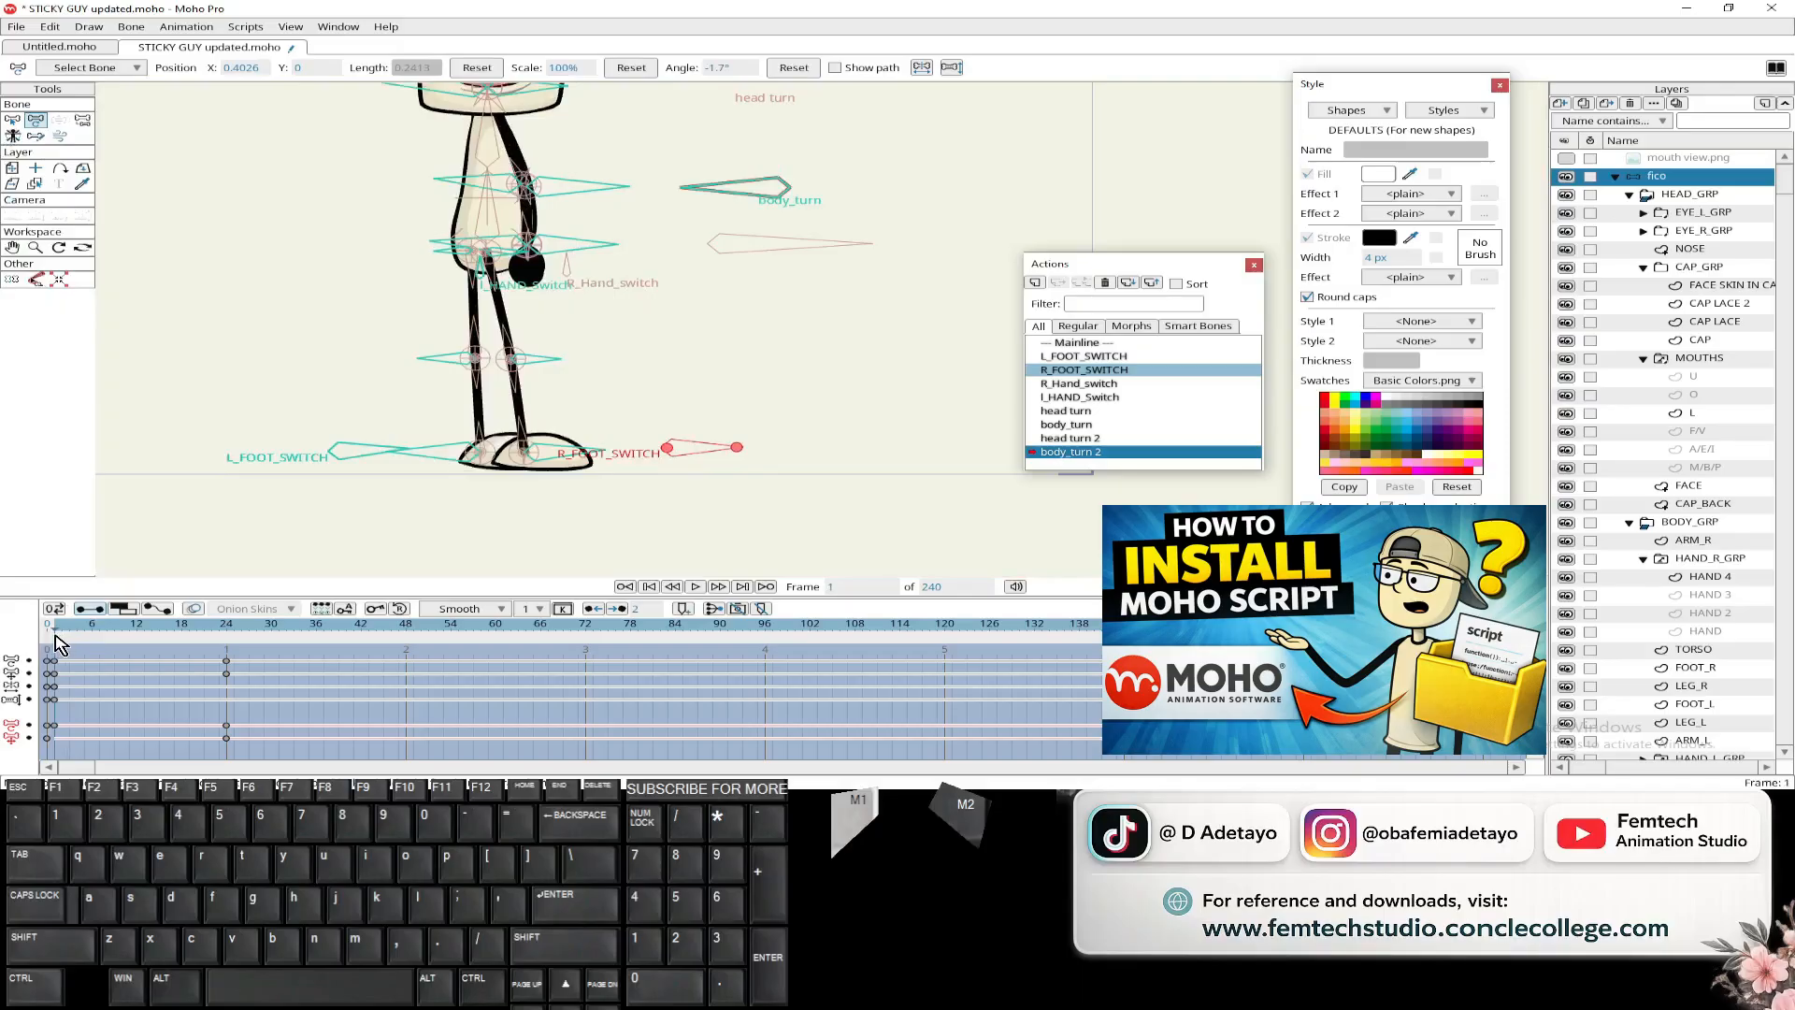
scroll(228, 289, down, 2)
drag(227, 288, 384, 399)
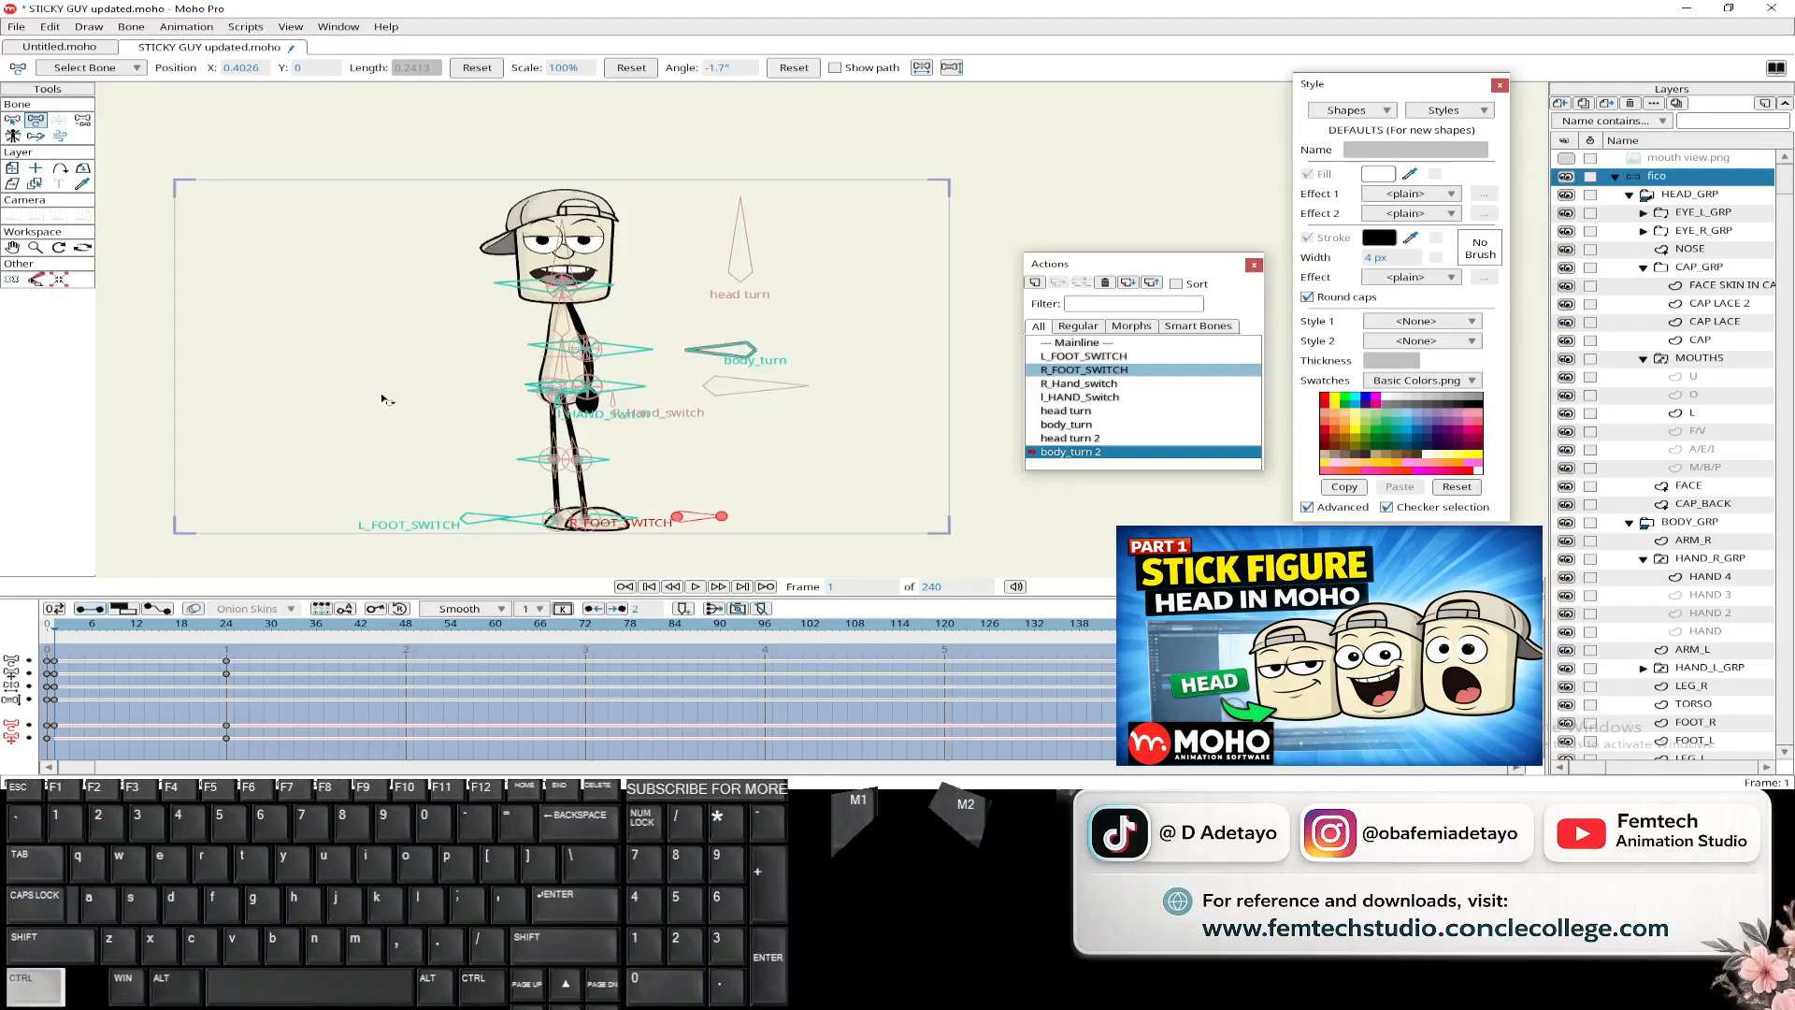
key(ctrl+s)
key(ctrl+s)
key(ctrl+s)
- Toggle the end flip and flip of bone B2 at frame 1 of body_turn 2
click(12, 119)
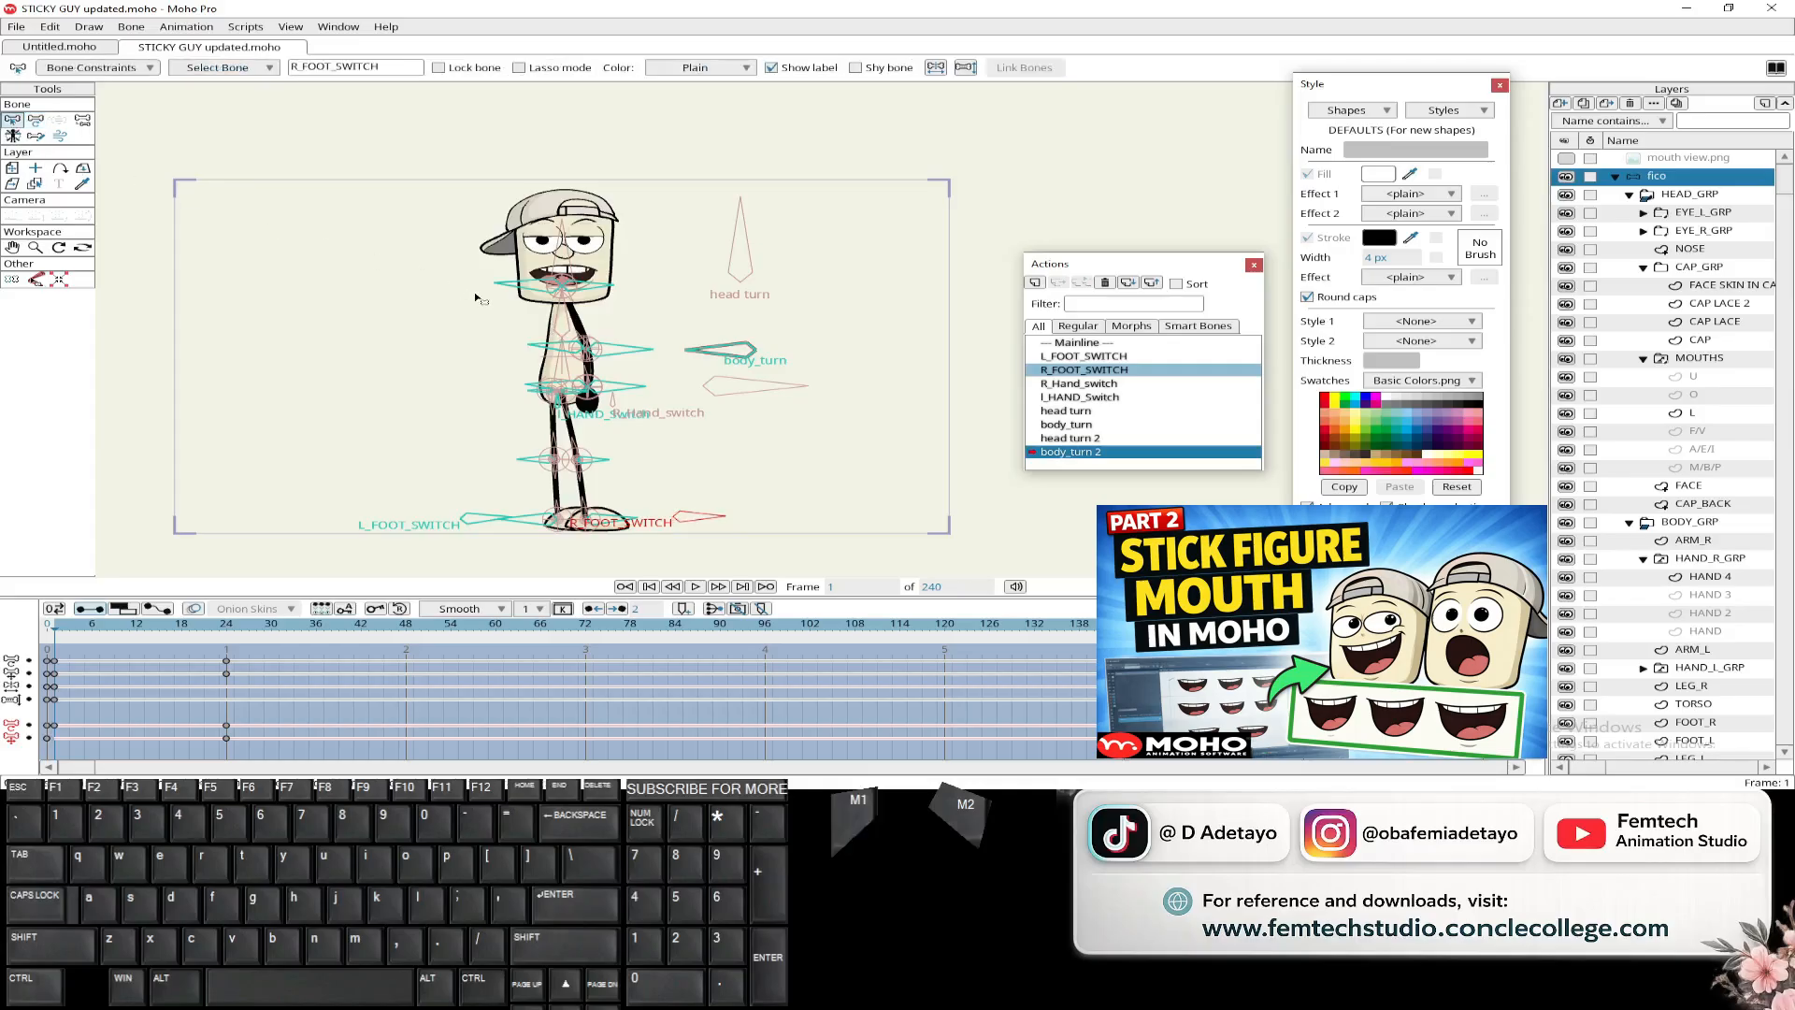
click(561, 334)
click(966, 68)
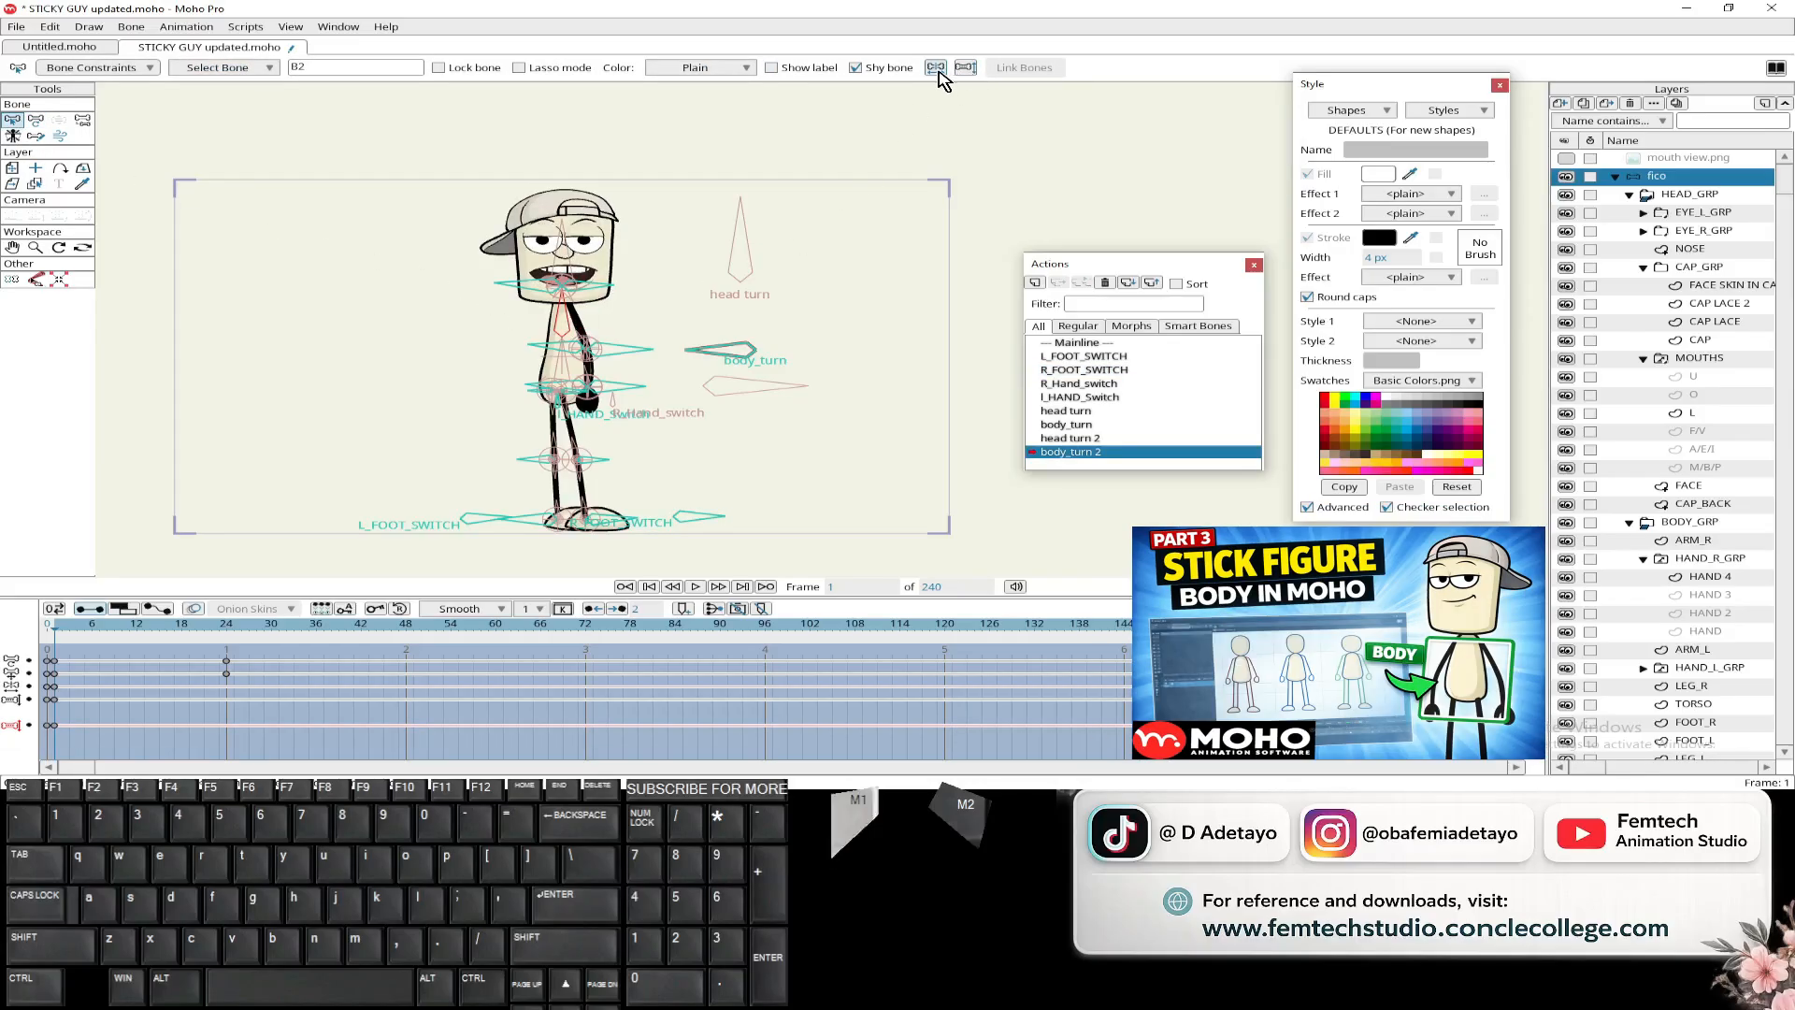
click(937, 70)
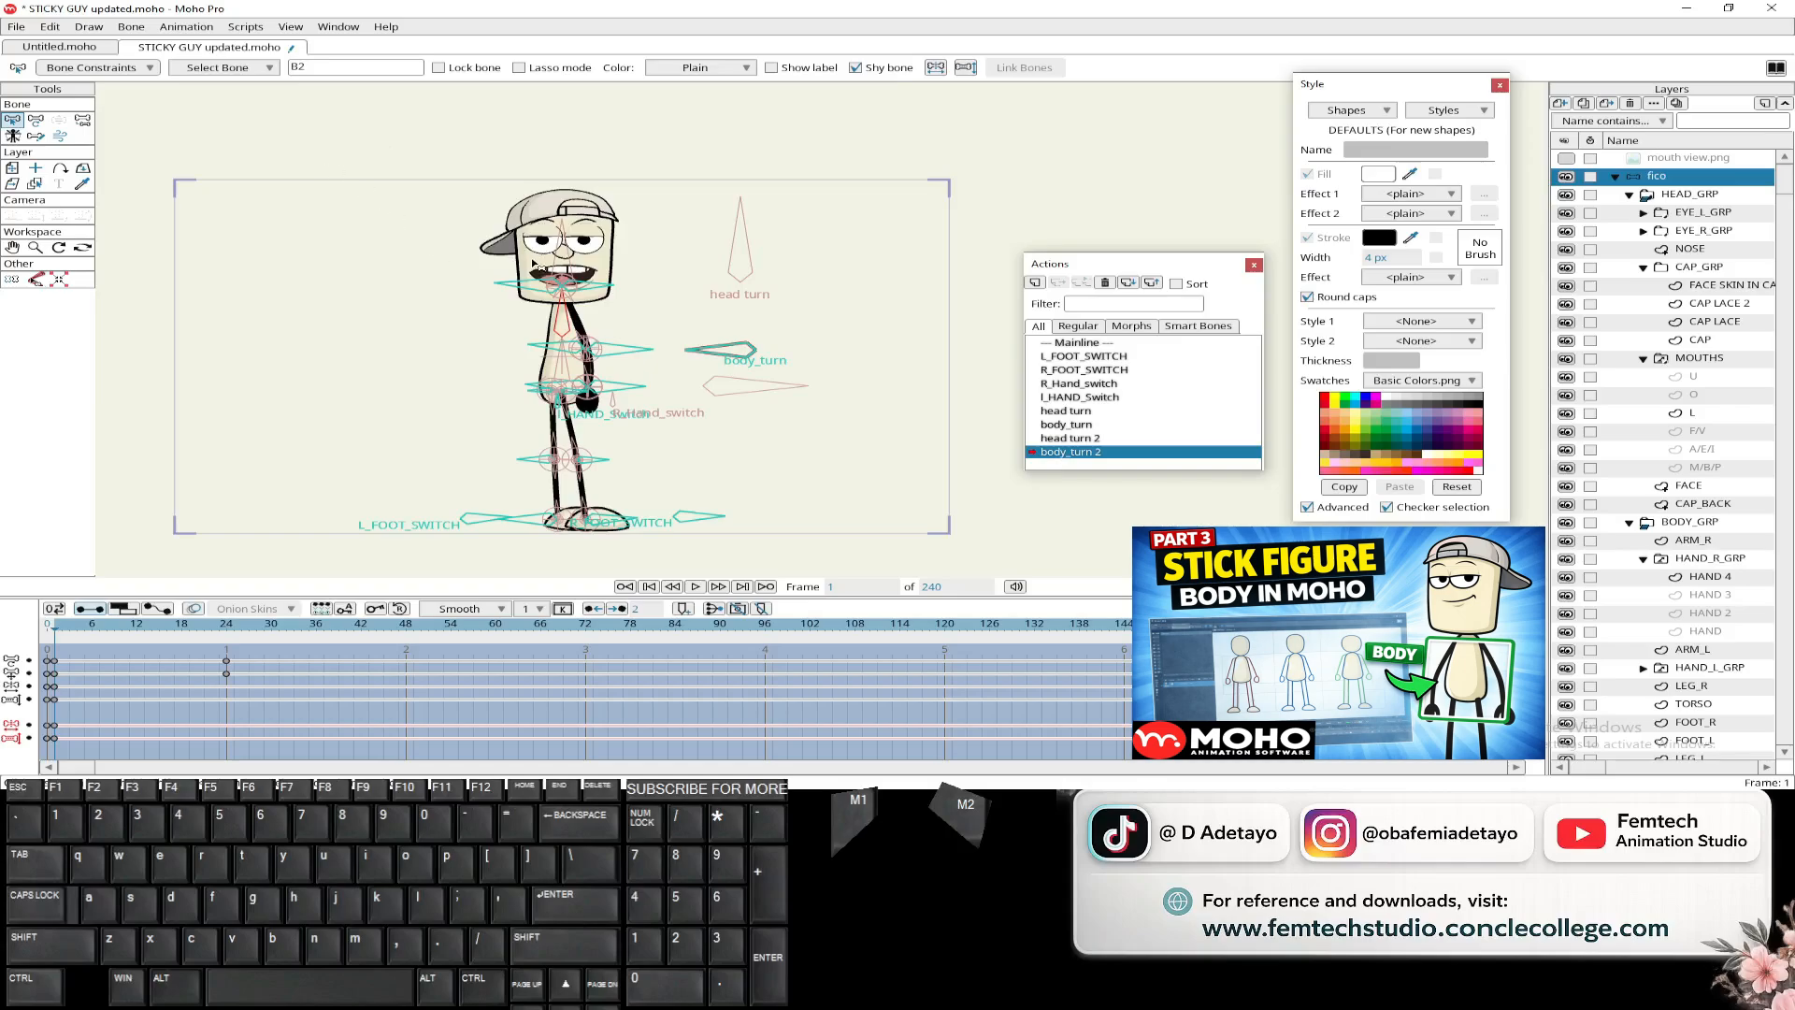
- Flip bone B26 below the head at frame 1, leaving its end flip as it was
scroll(534, 265, up, 5)
click(438, 272)
scroll(429, 300, down, 5)
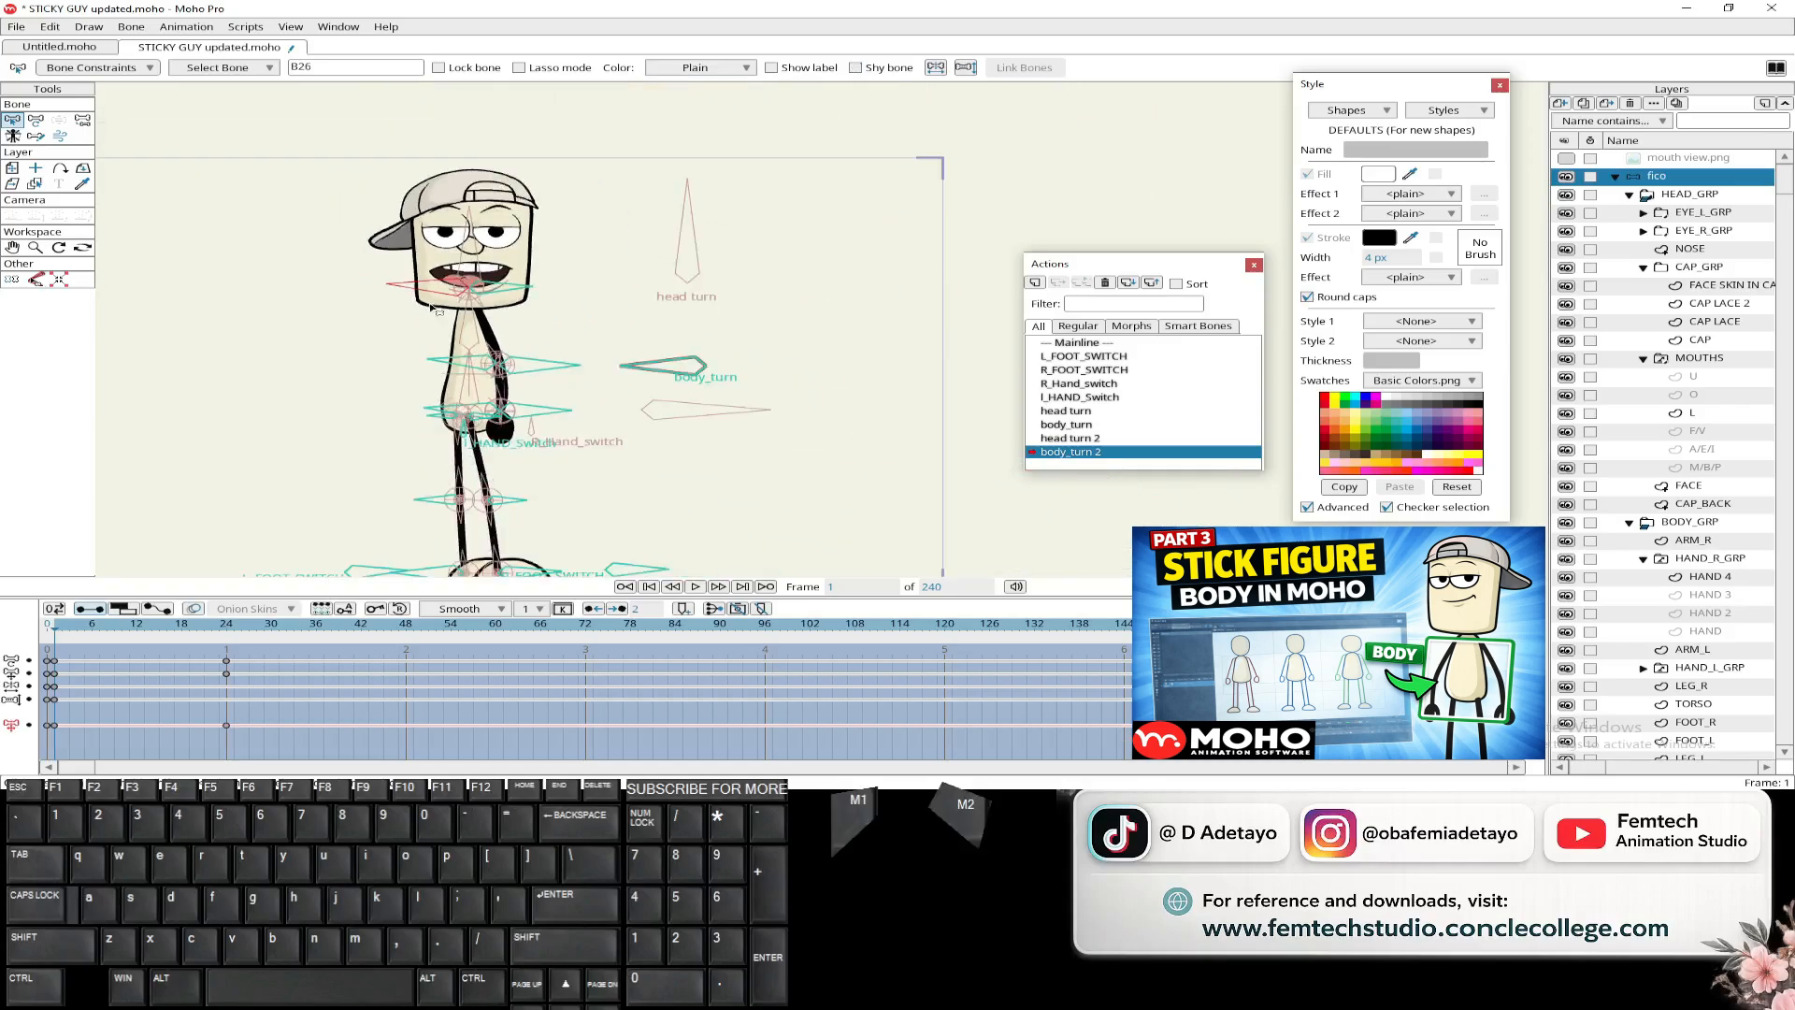
click(966, 71)
click(966, 72)
click(936, 71)
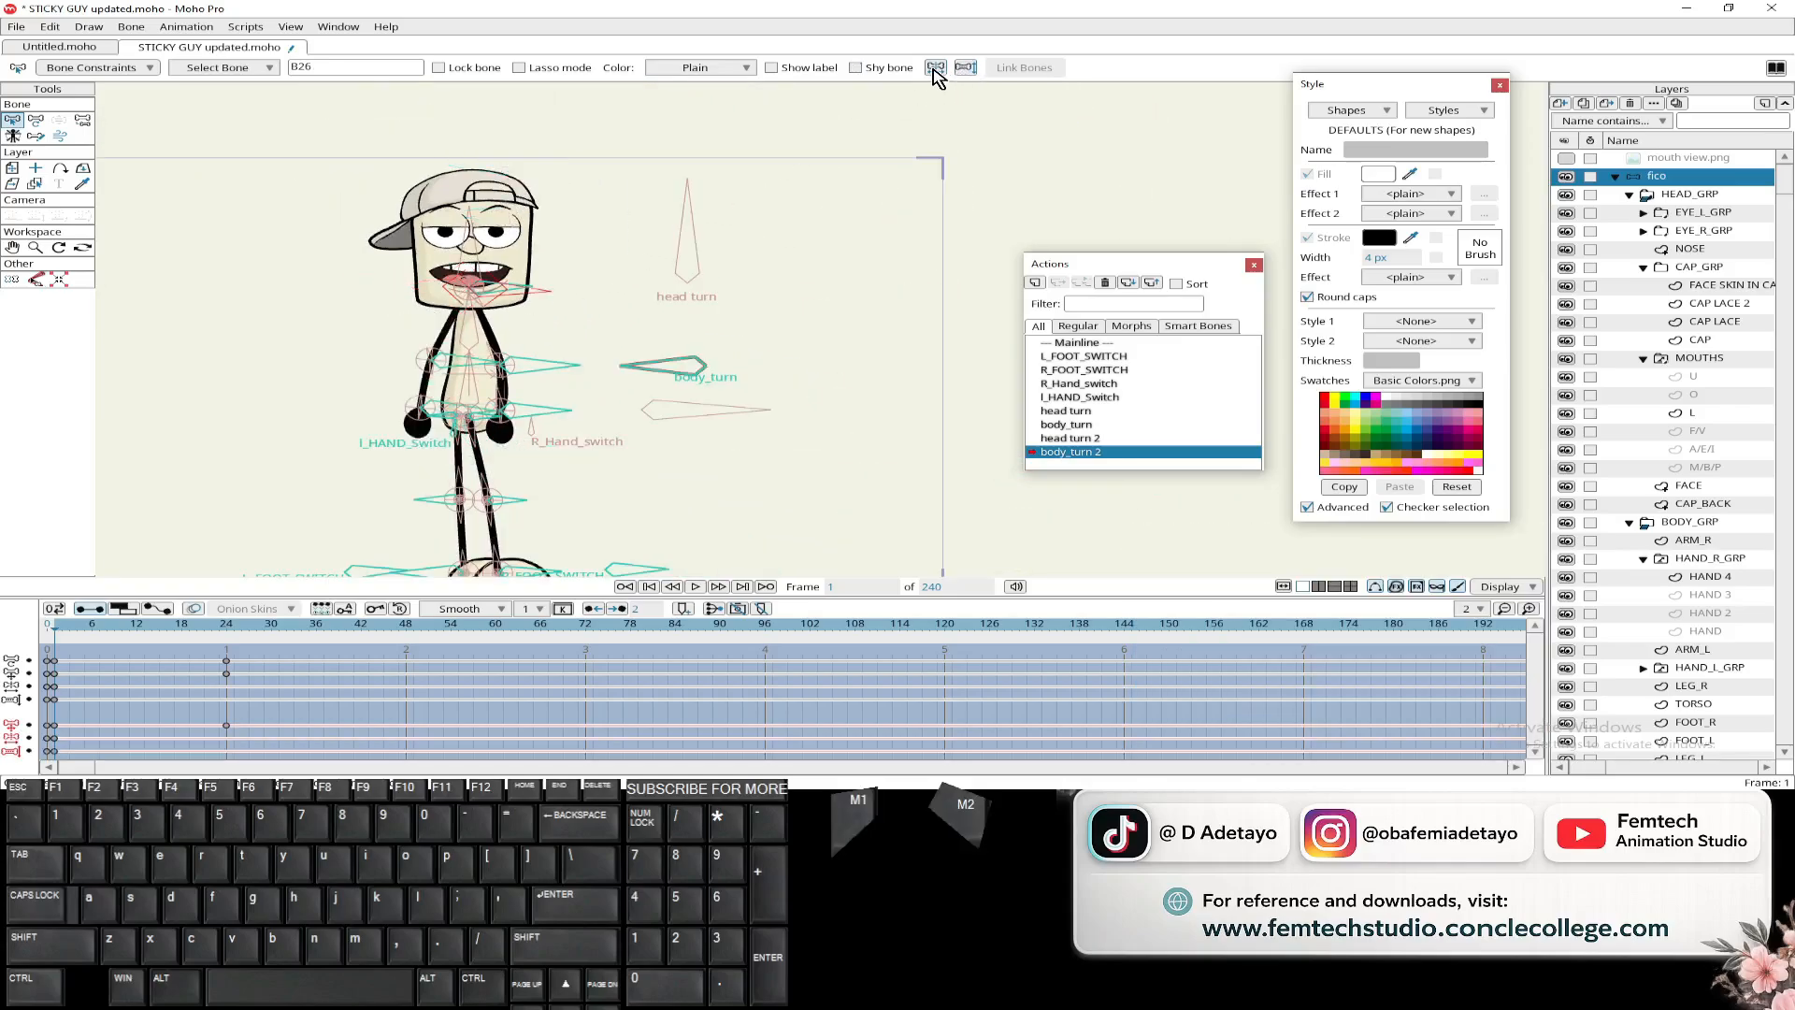
- Flip the neighbouring bone B13 below the head at frame 1 so both arms are mirrored
scroll(506, 304, up, 3)
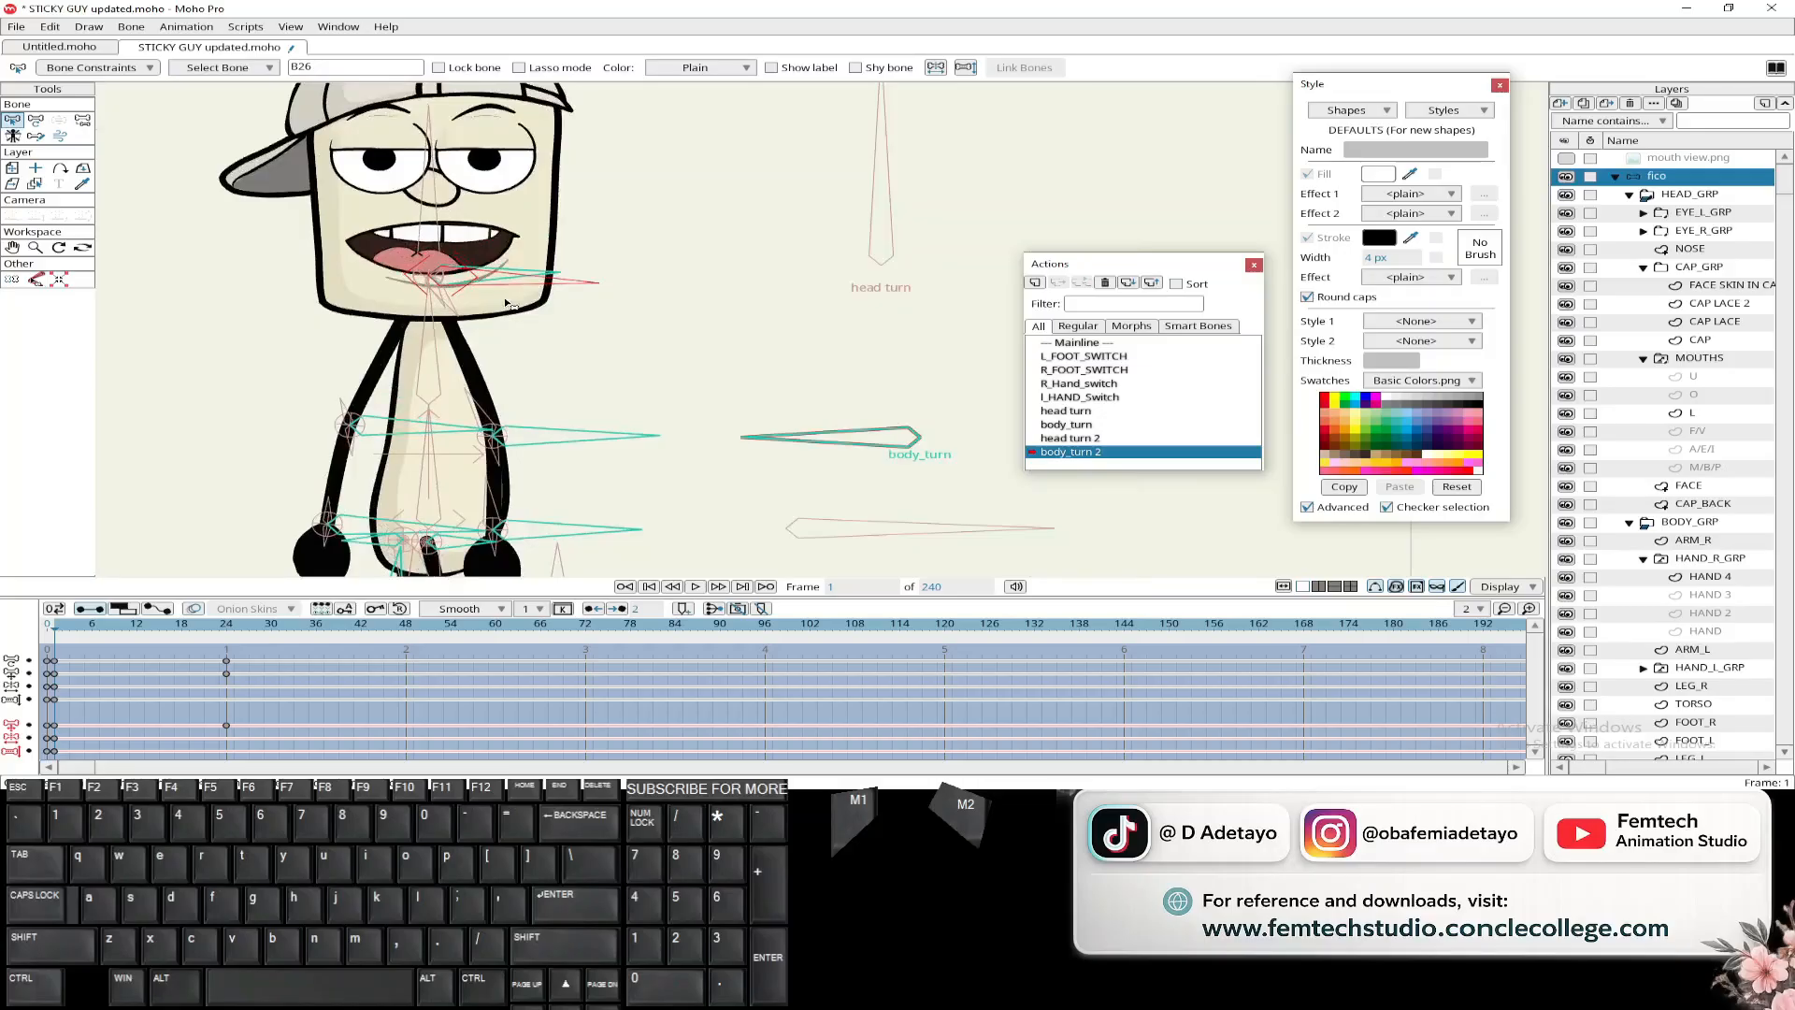
scroll(506, 304, up, 2)
click(551, 262)
scroll(564, 282, down, 4)
click(936, 71)
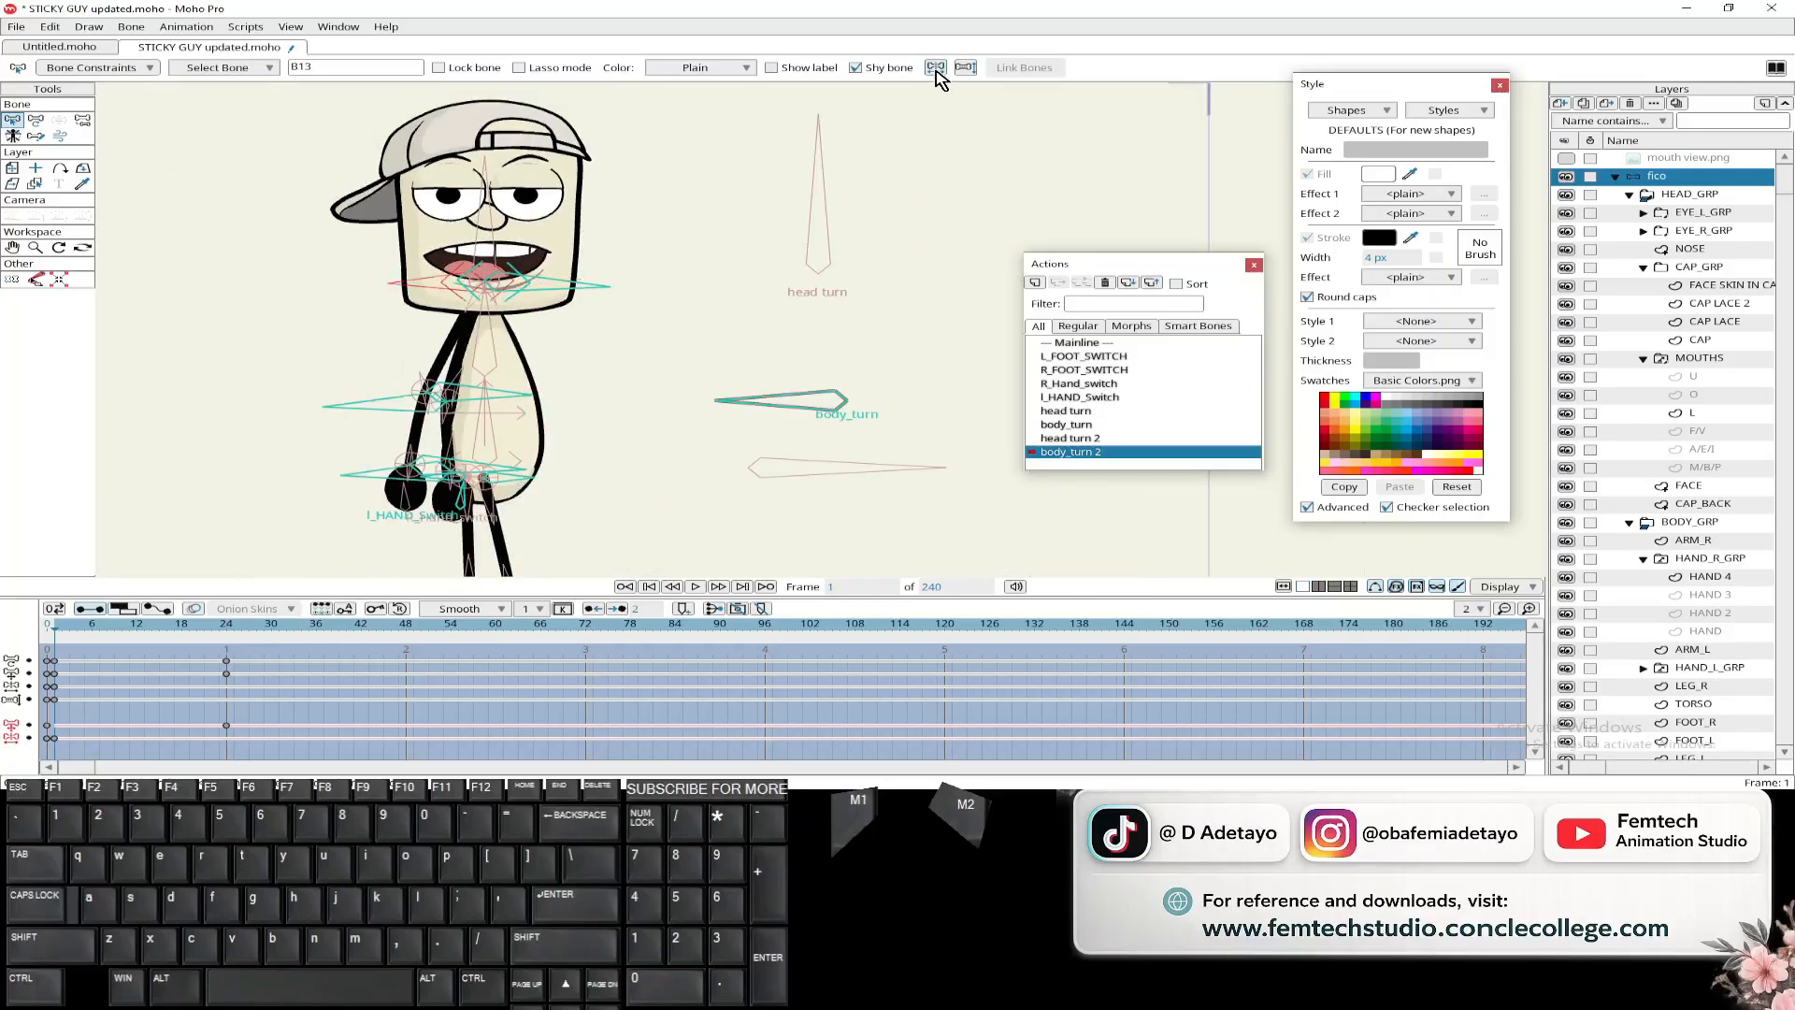
scroll(605, 334, down, 4)
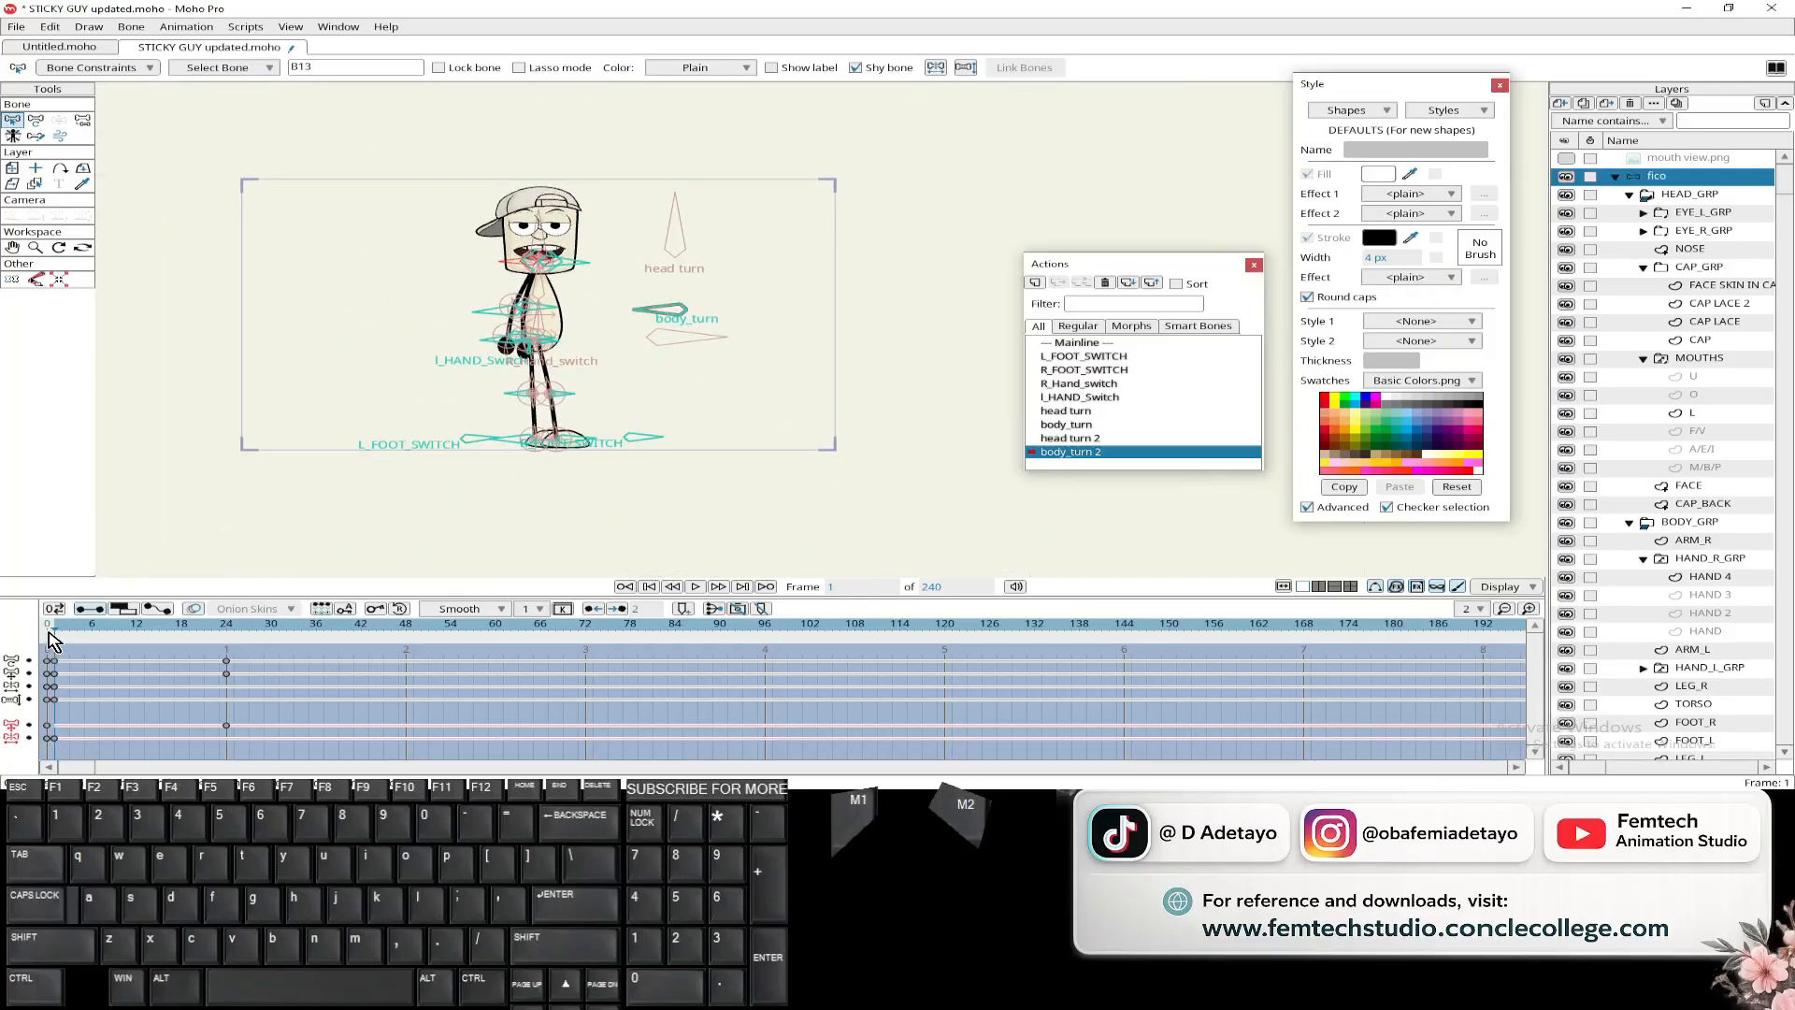
- Move hip bone B41 left to X -0.6854 at frame 1 with Transform Bone
drag(55, 636, 58, 708)
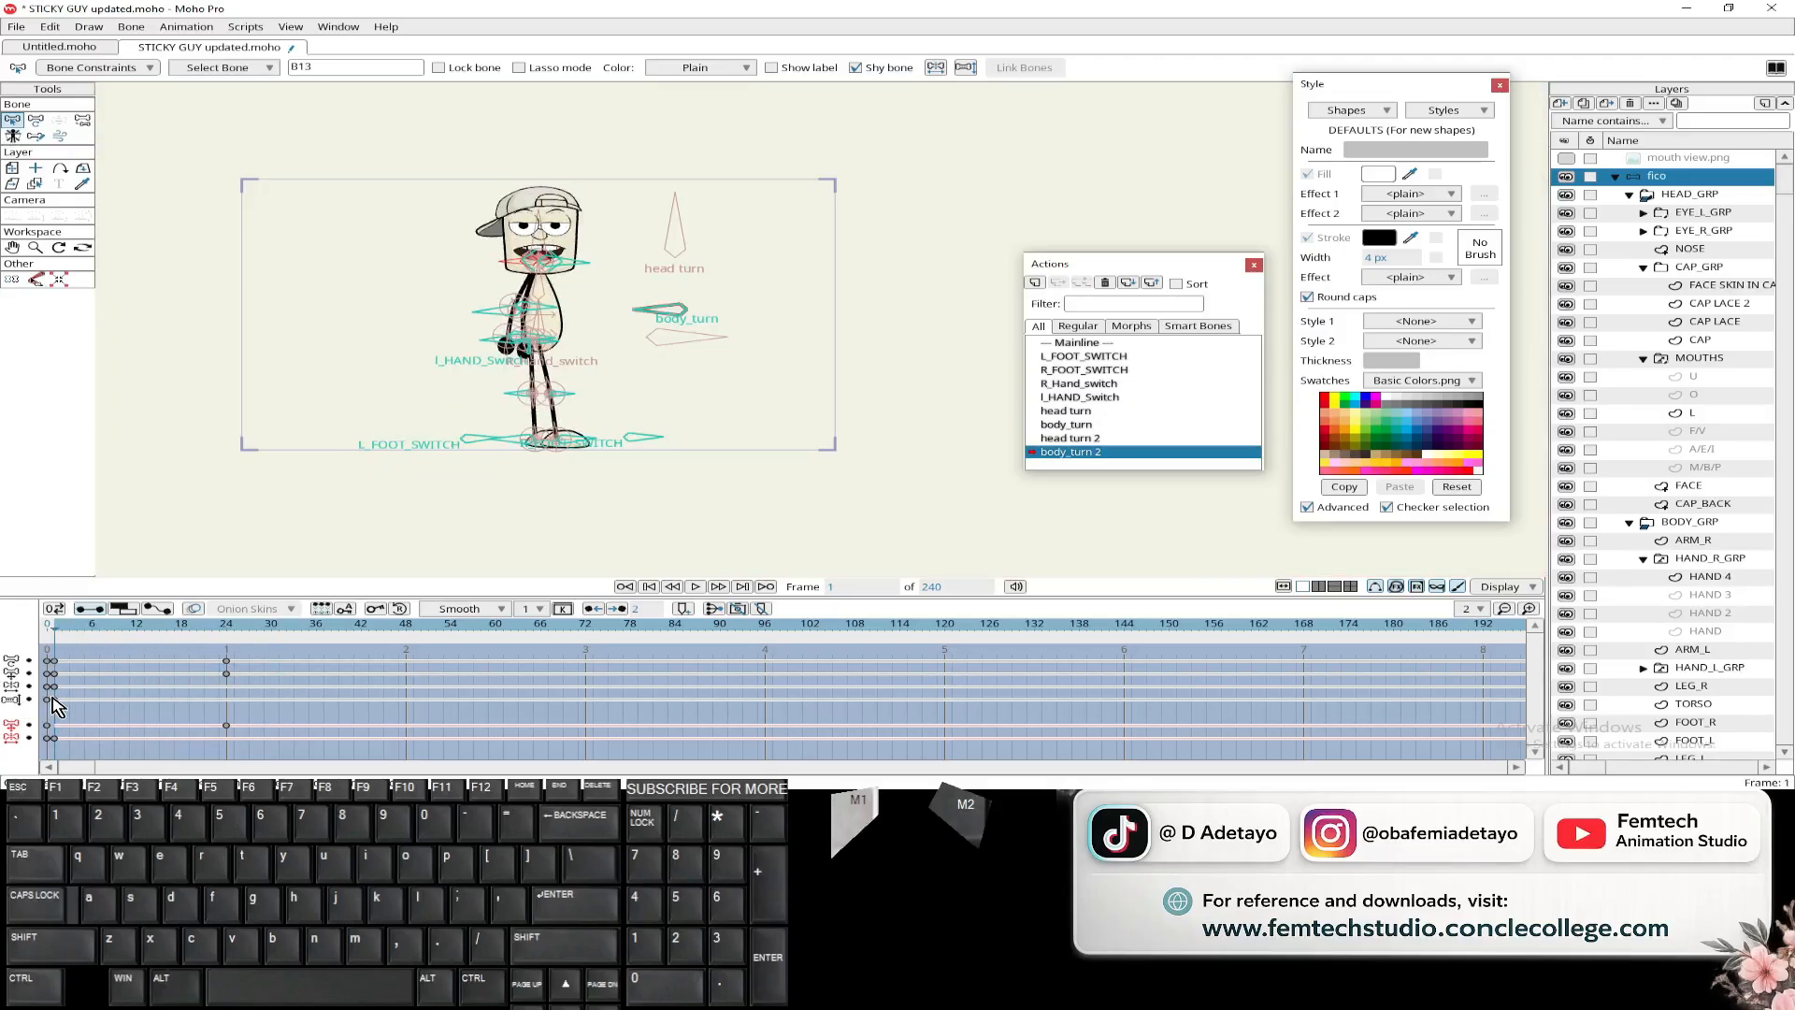
scroll(576, 328, up, 10)
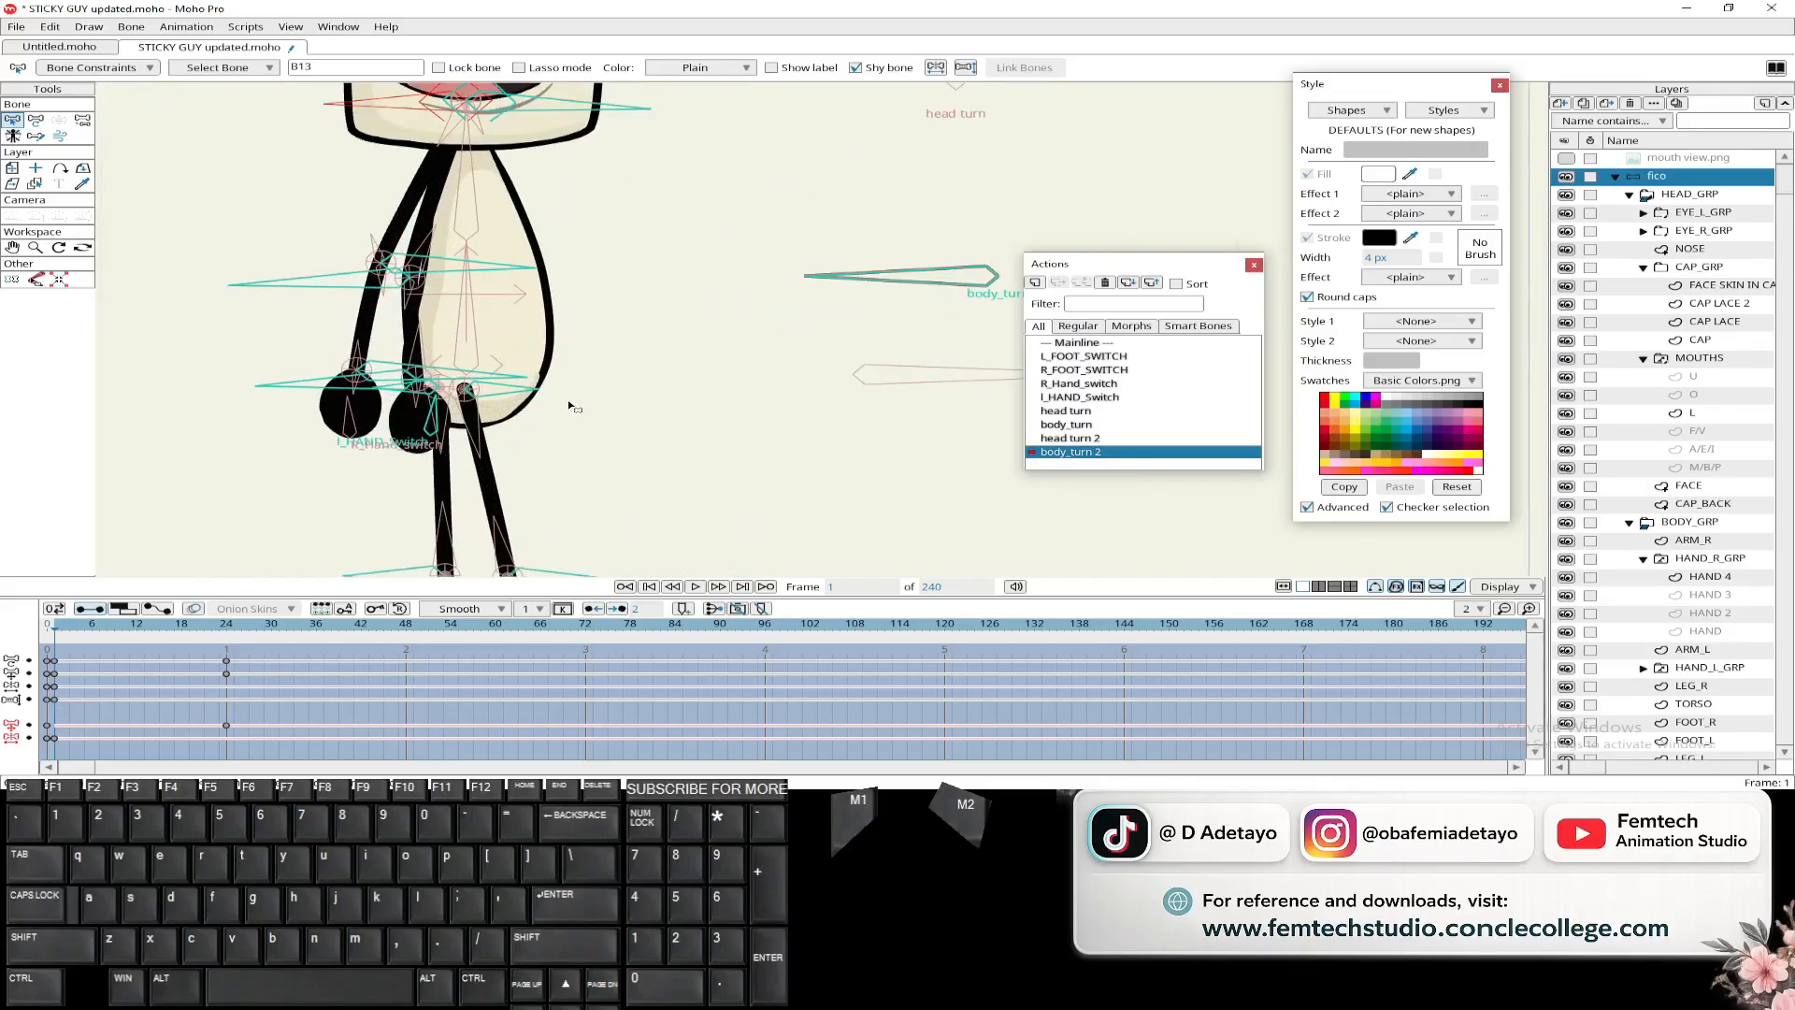
click(559, 306)
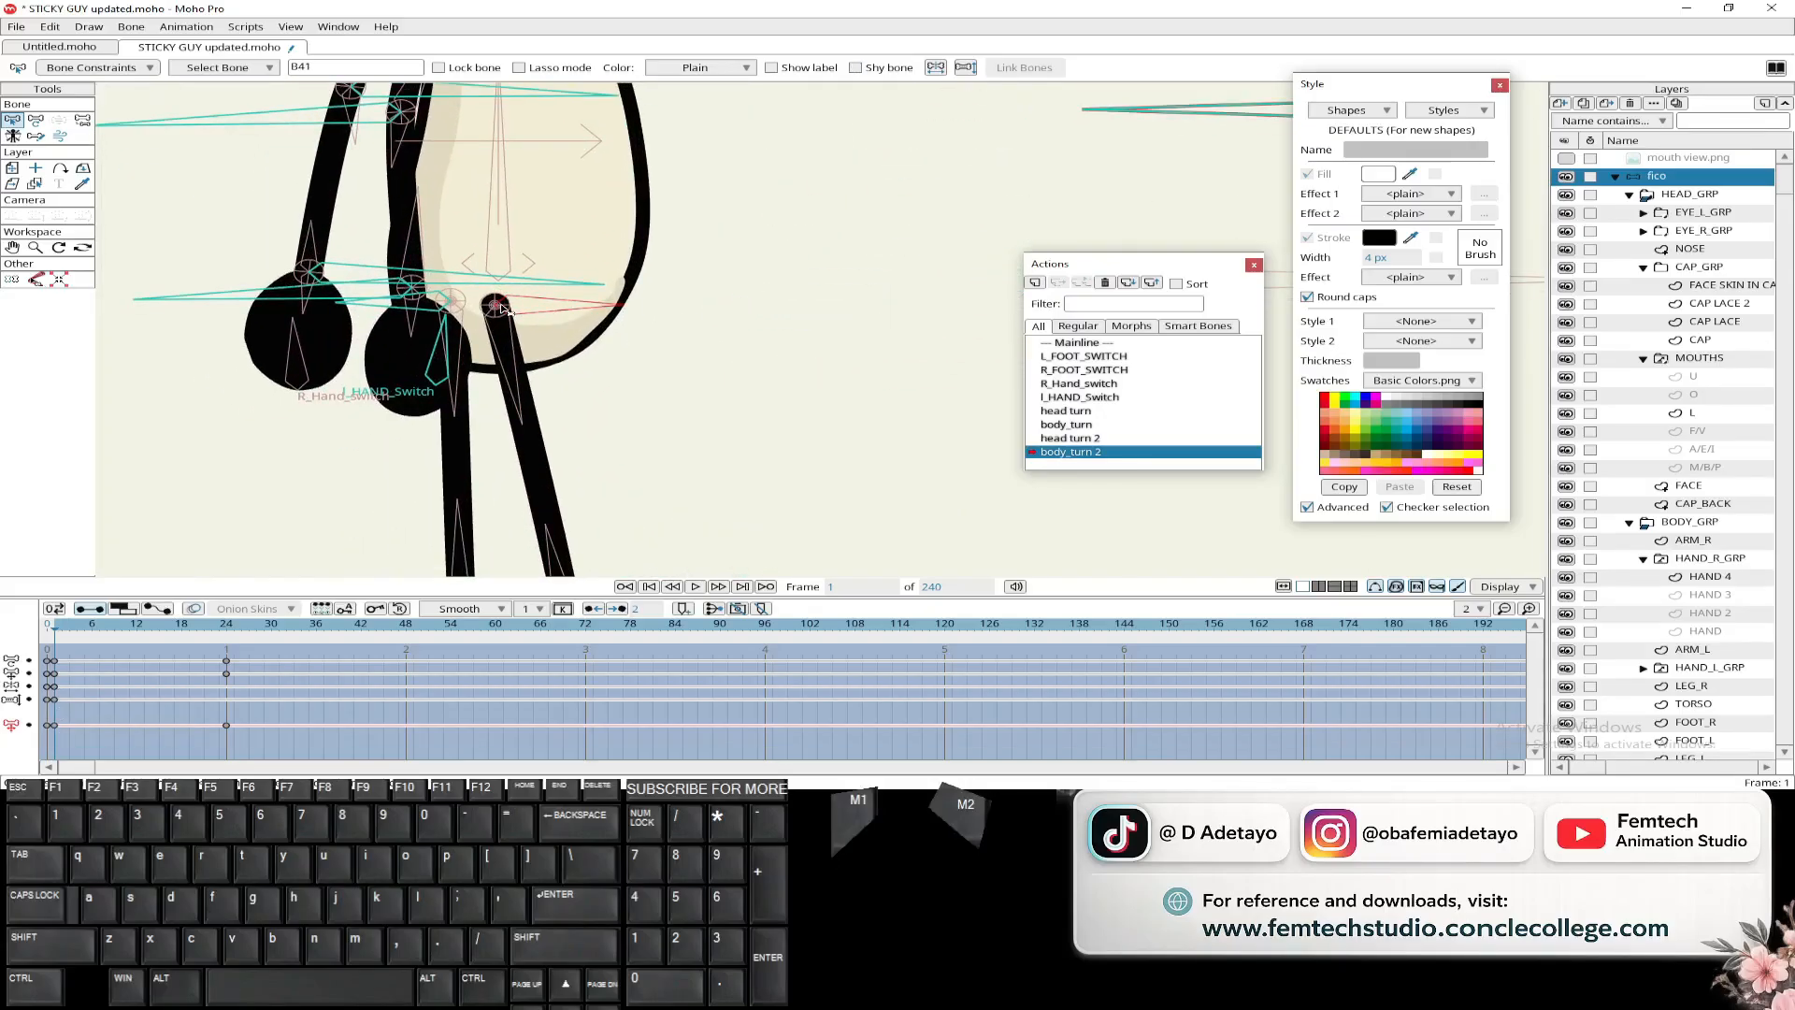
key(t)
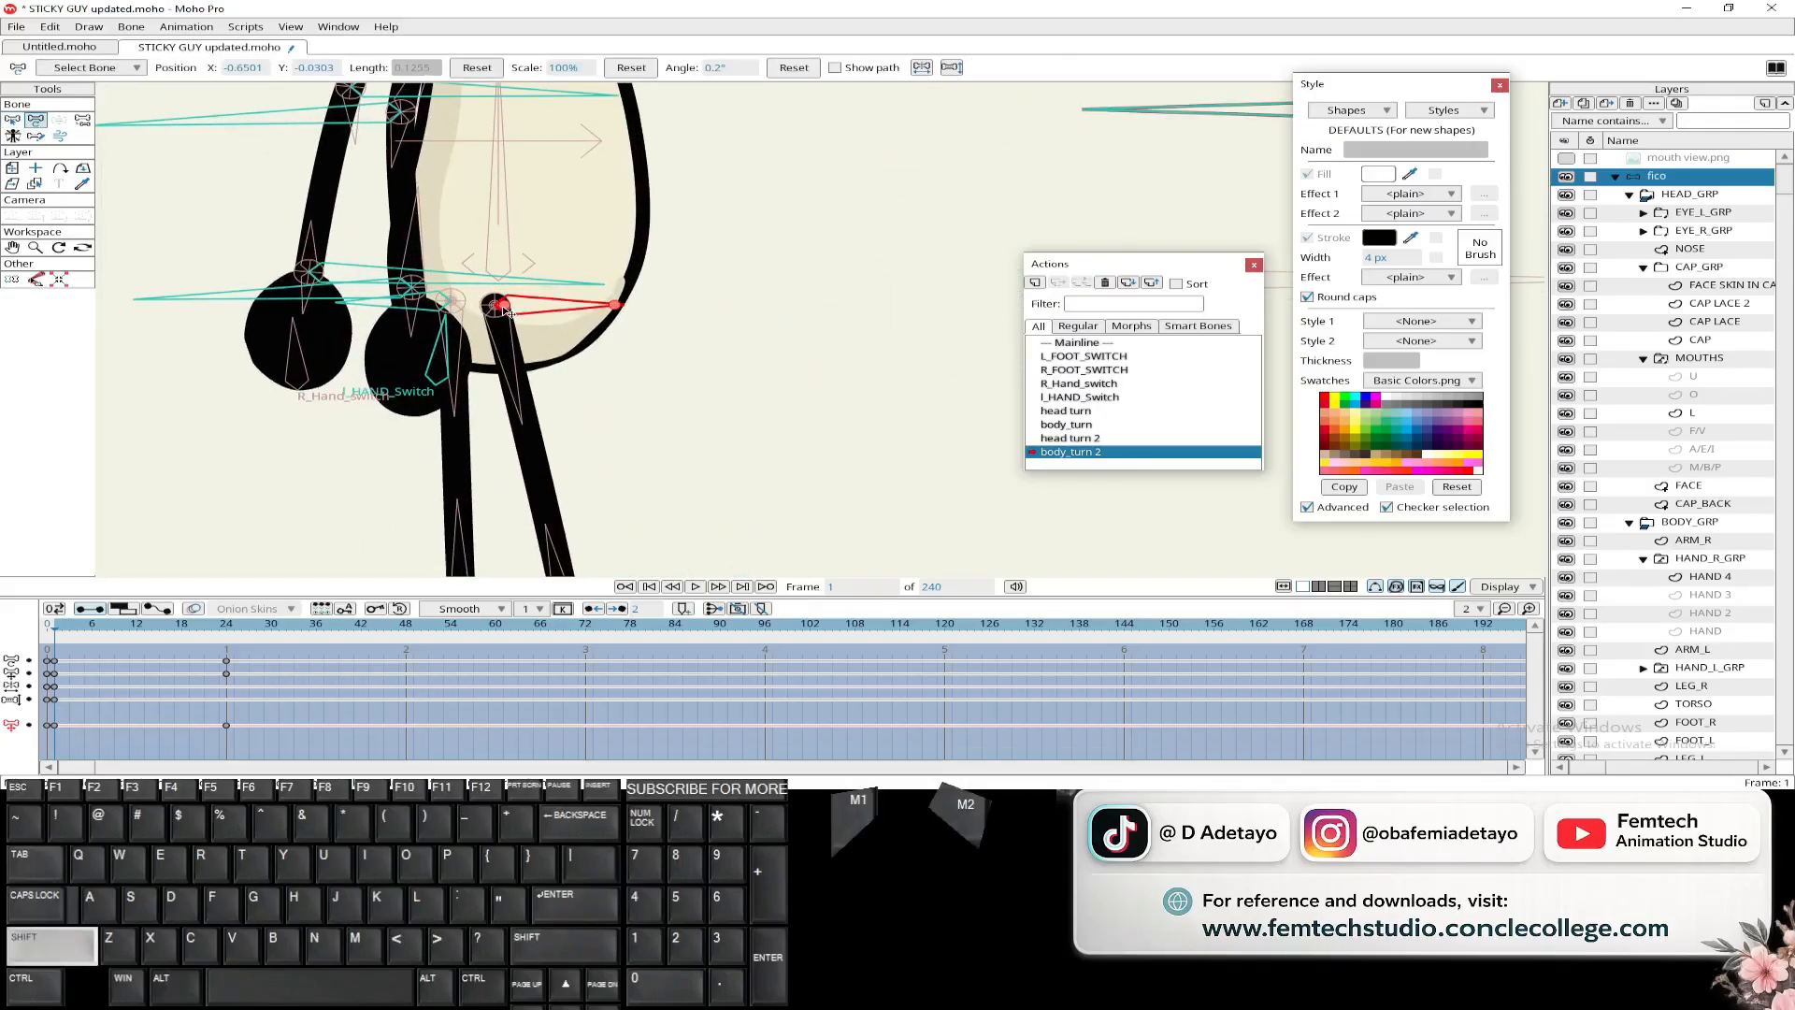
drag(477, 309, 466, 314)
scroll(570, 309, down, 5)
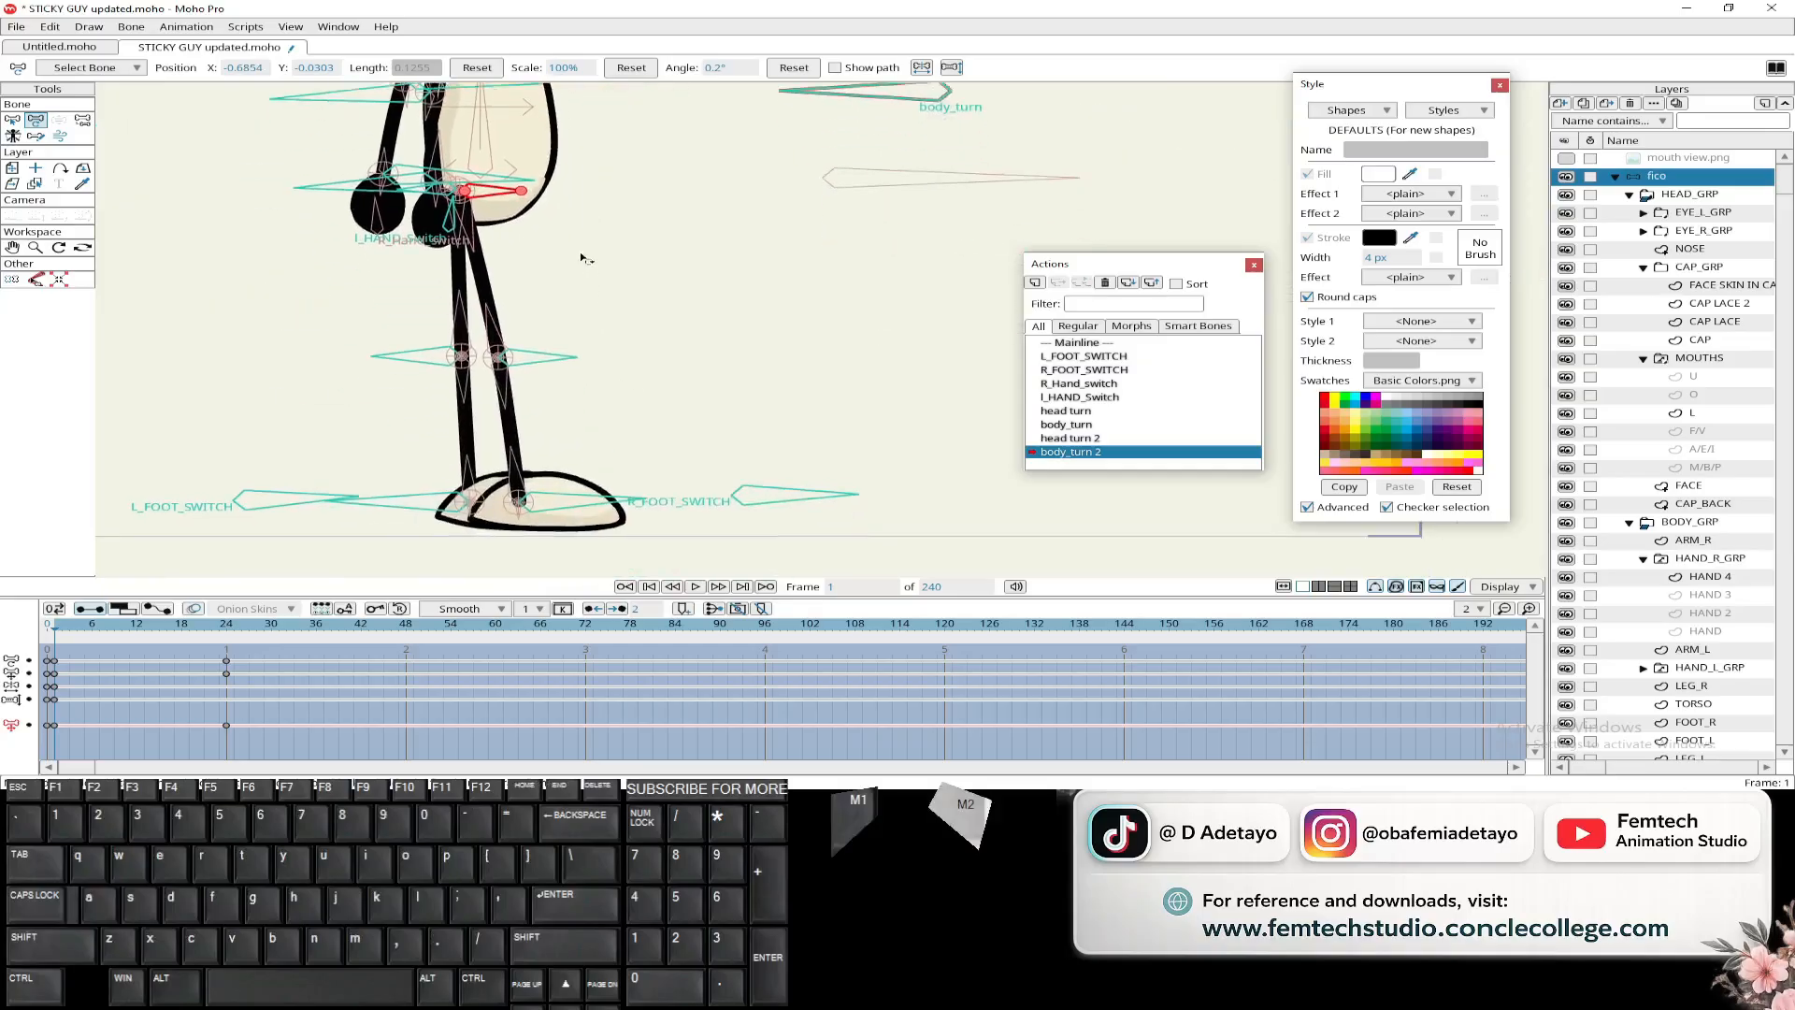
scroll(570, 309, down, 3)
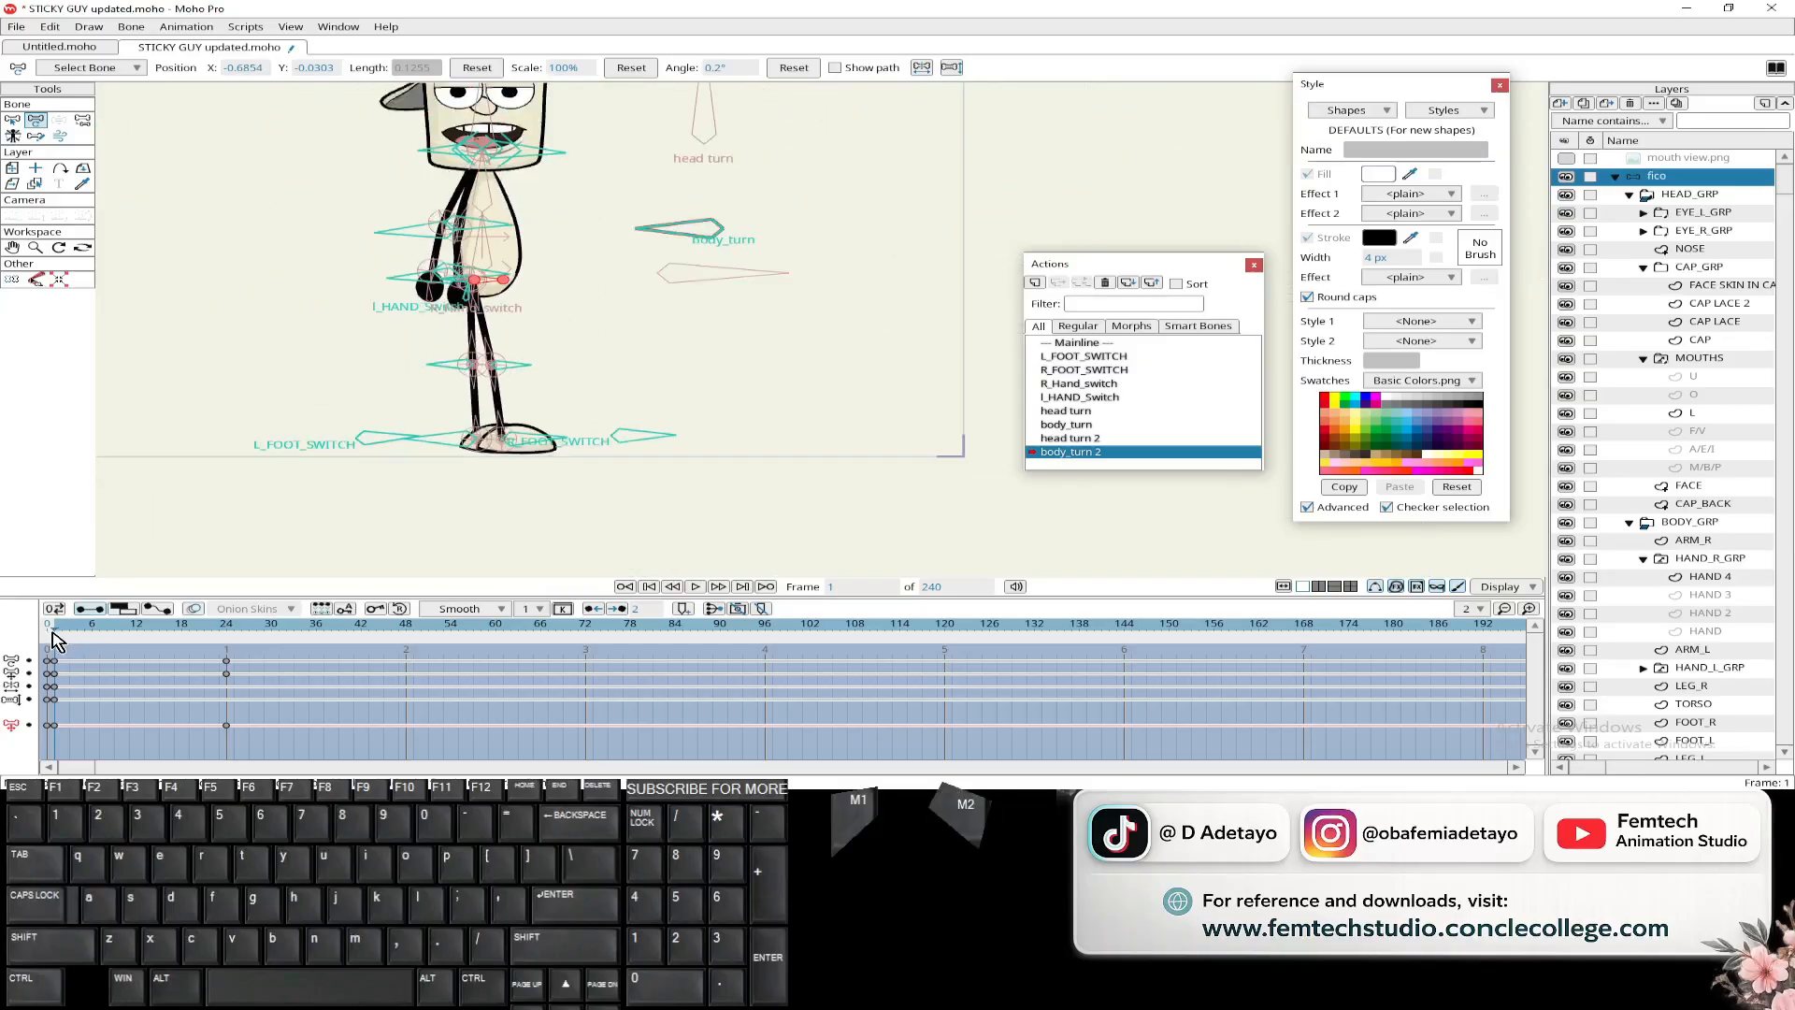
- Move the LEG_R and FOOT_R layers below TORSO in the stacking order at frame 12
drag(94, 634, 142, 640)
scroll(1664, 488, down, 3)
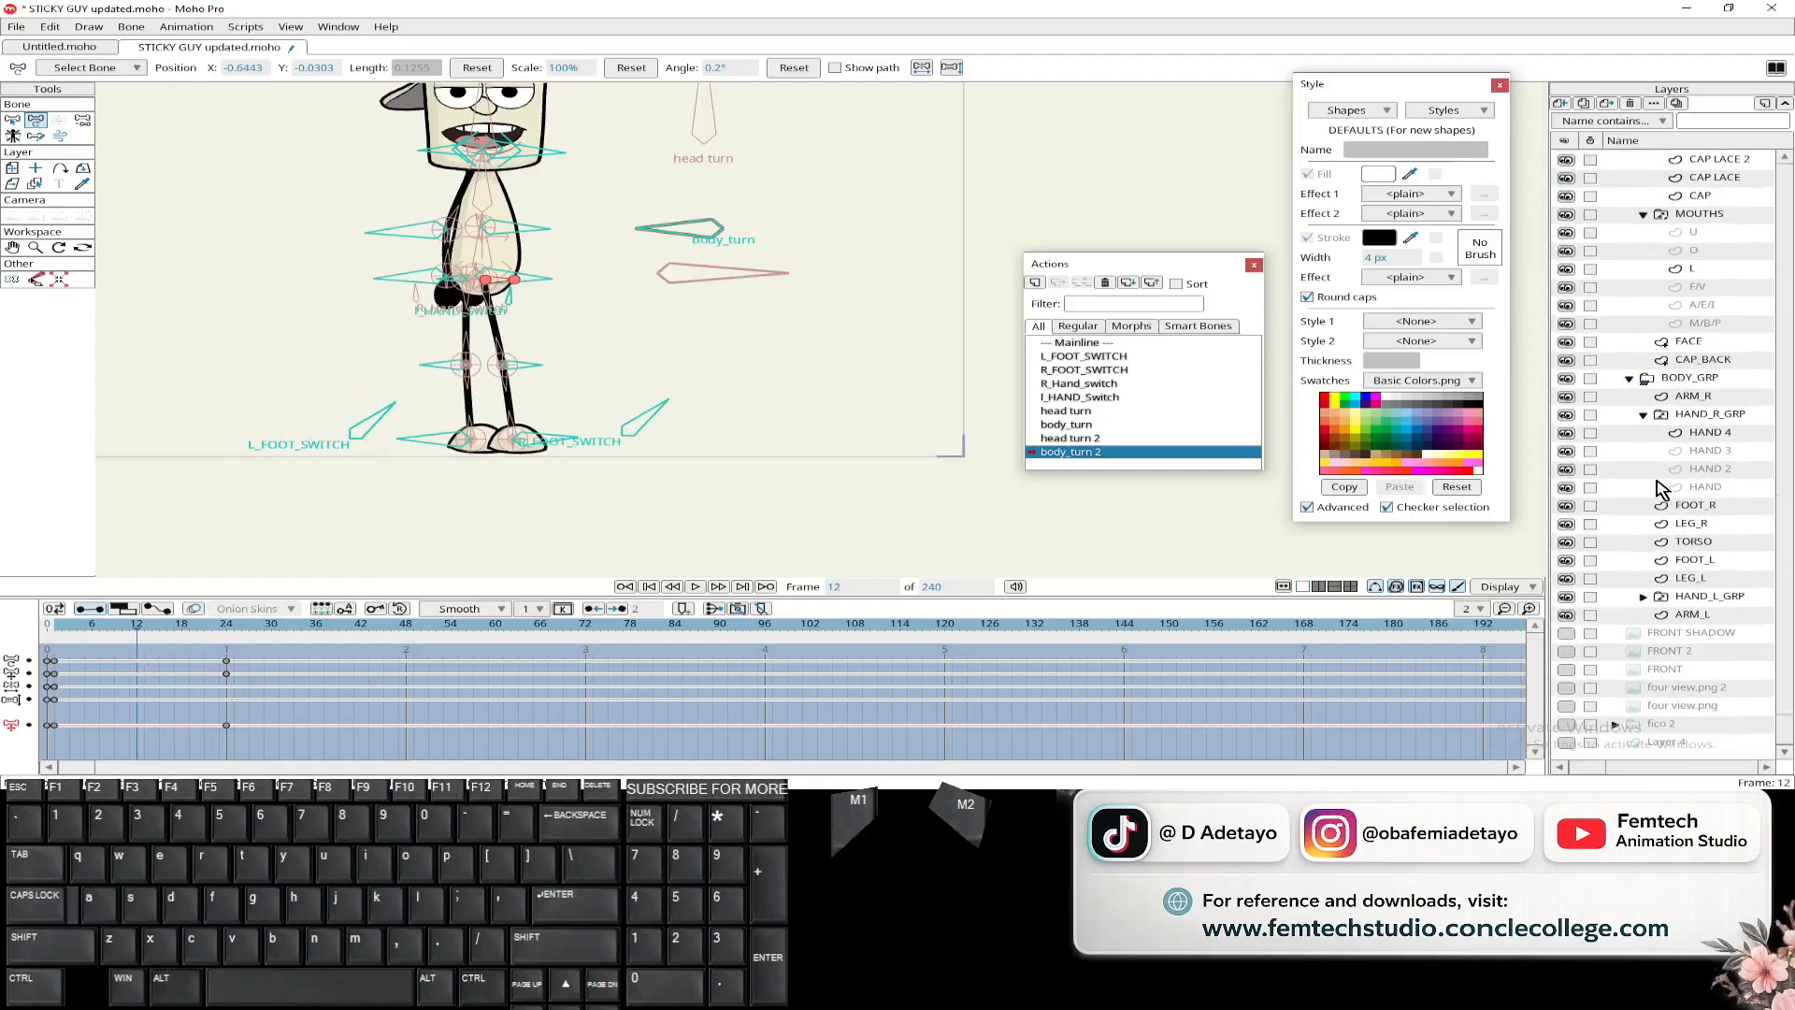
scroll(500, 386, up, 3)
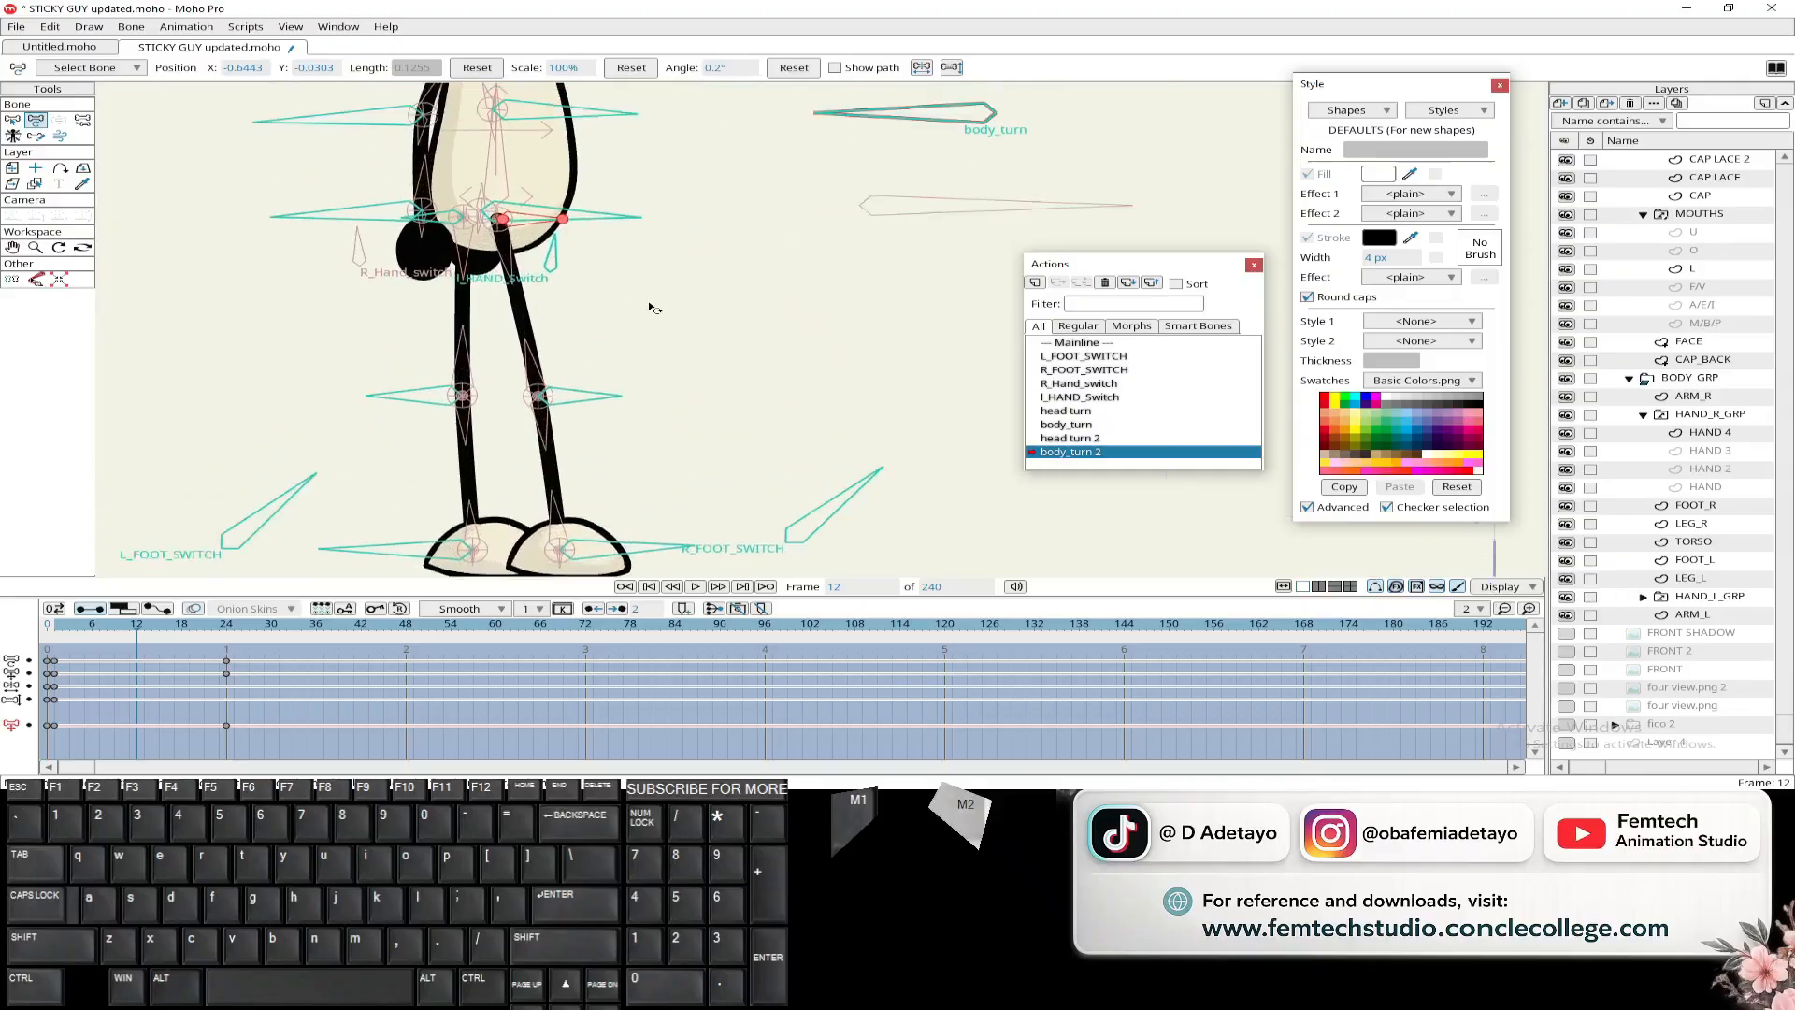
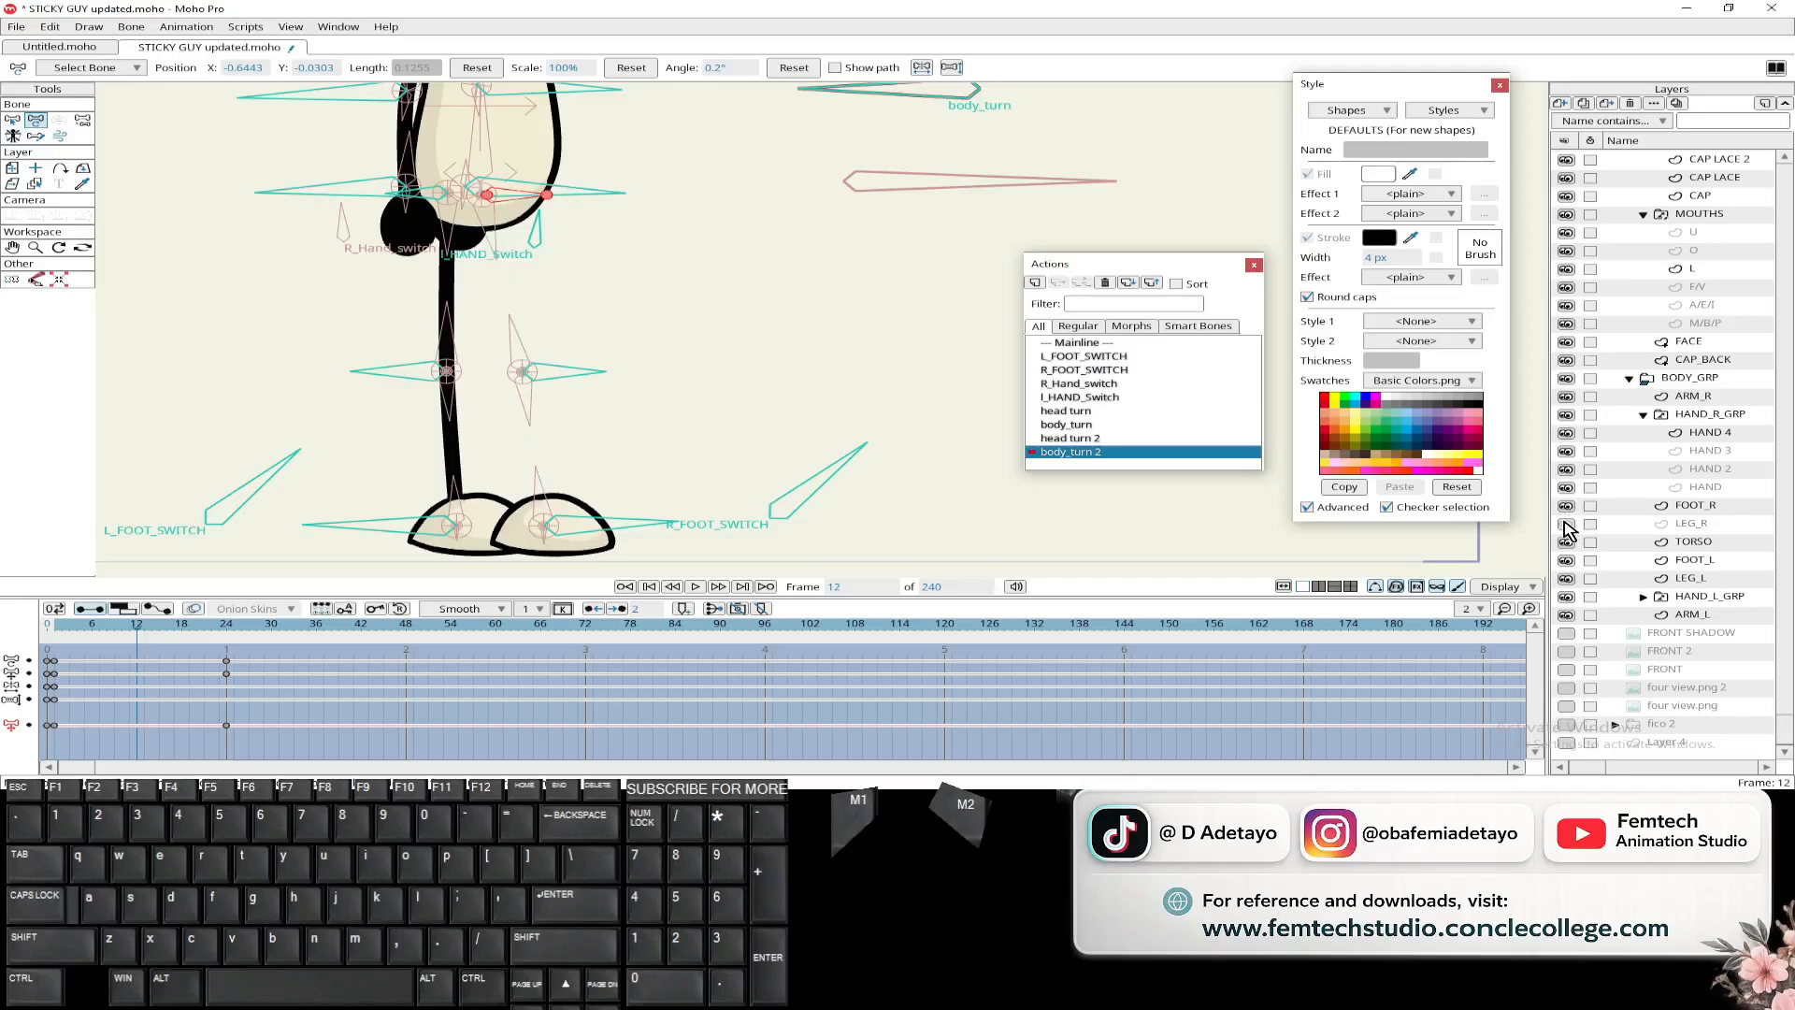
click(1692, 525)
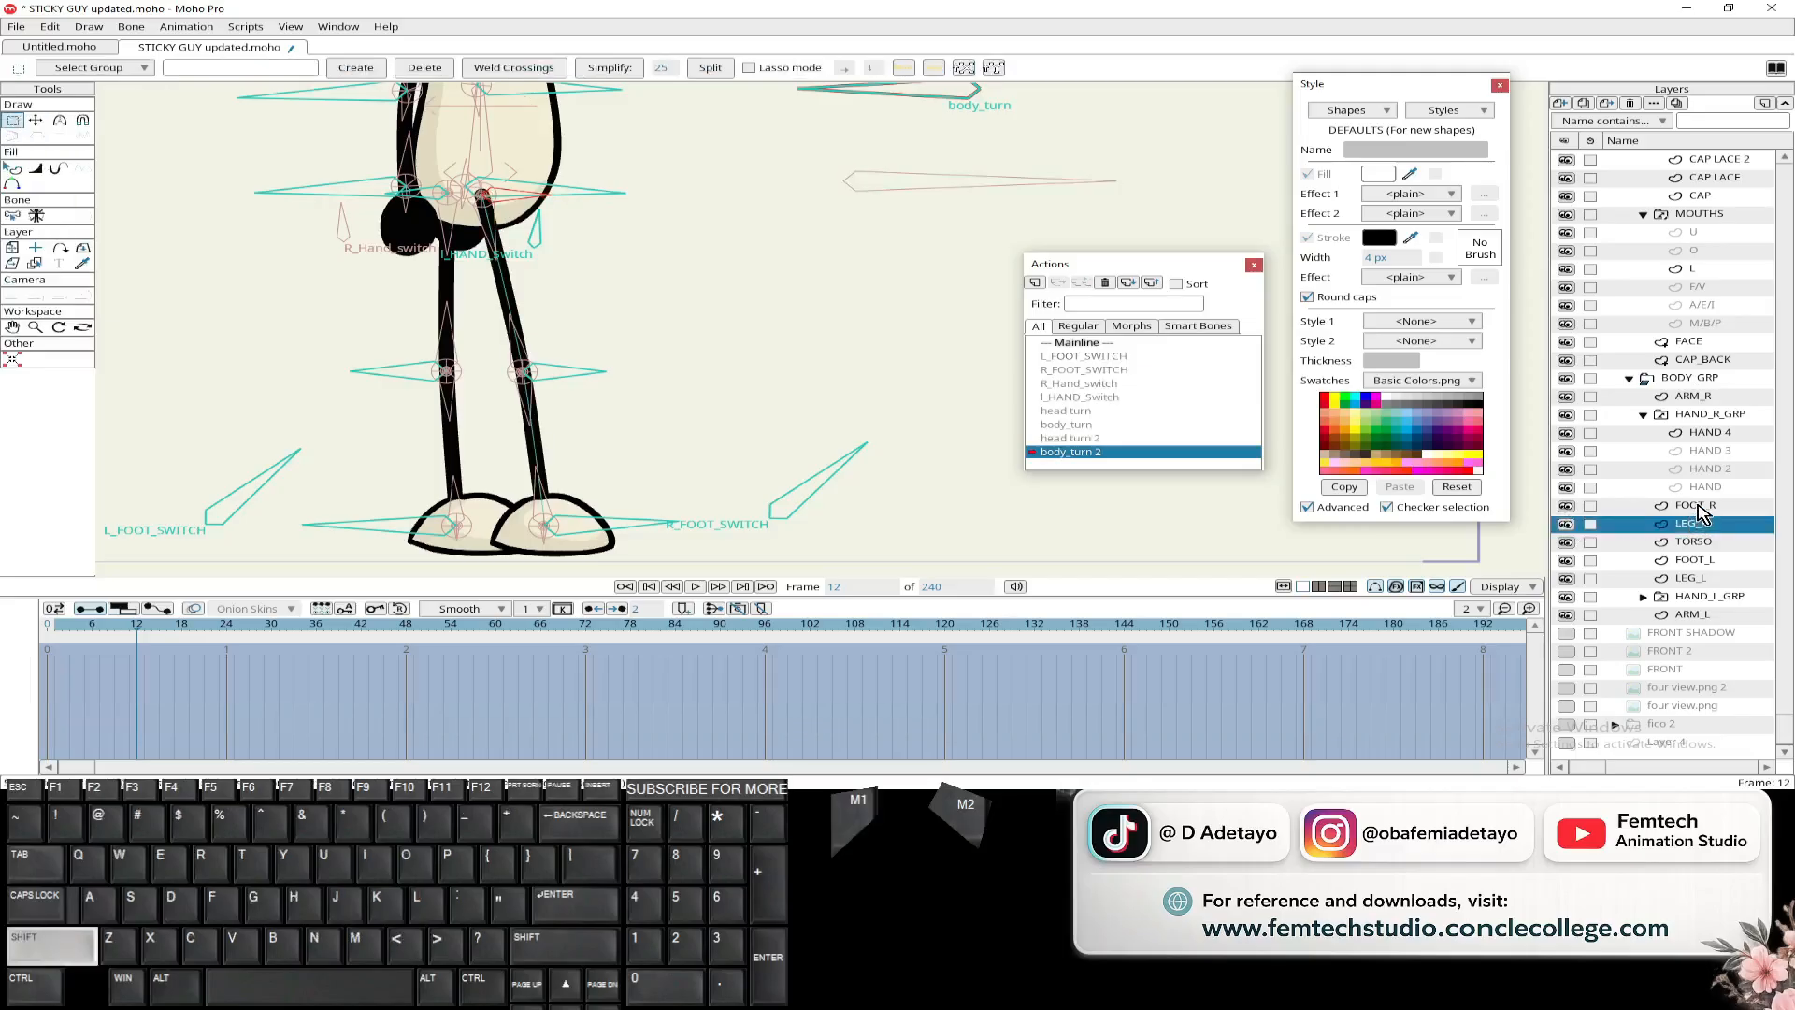
shift+click(1700, 506)
drag(1707, 513, 1703, 559)
- Try placing FOOT_R and LEG_R below TORSO at frame 2 and move them back above it
drag(138, 639, 62, 652)
scroll(360, 278, up, 4)
drag(359, 280, 339, 396)
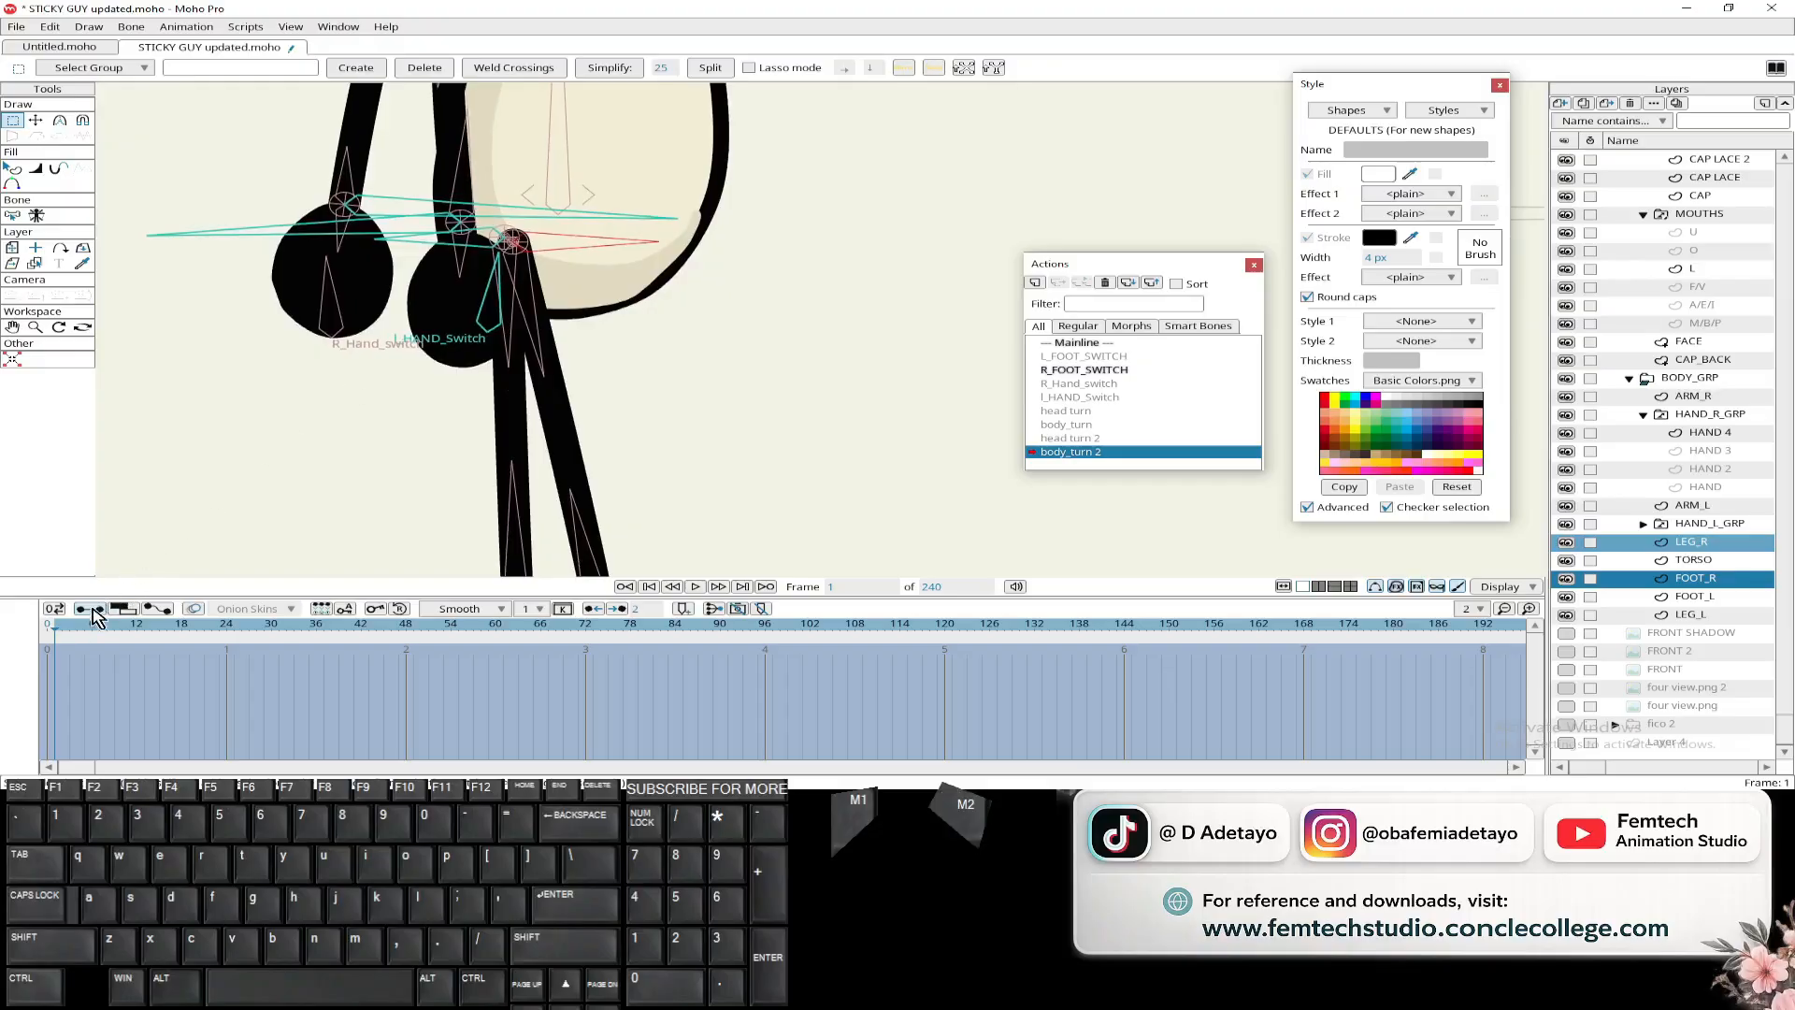
drag(53, 638, 61, 631)
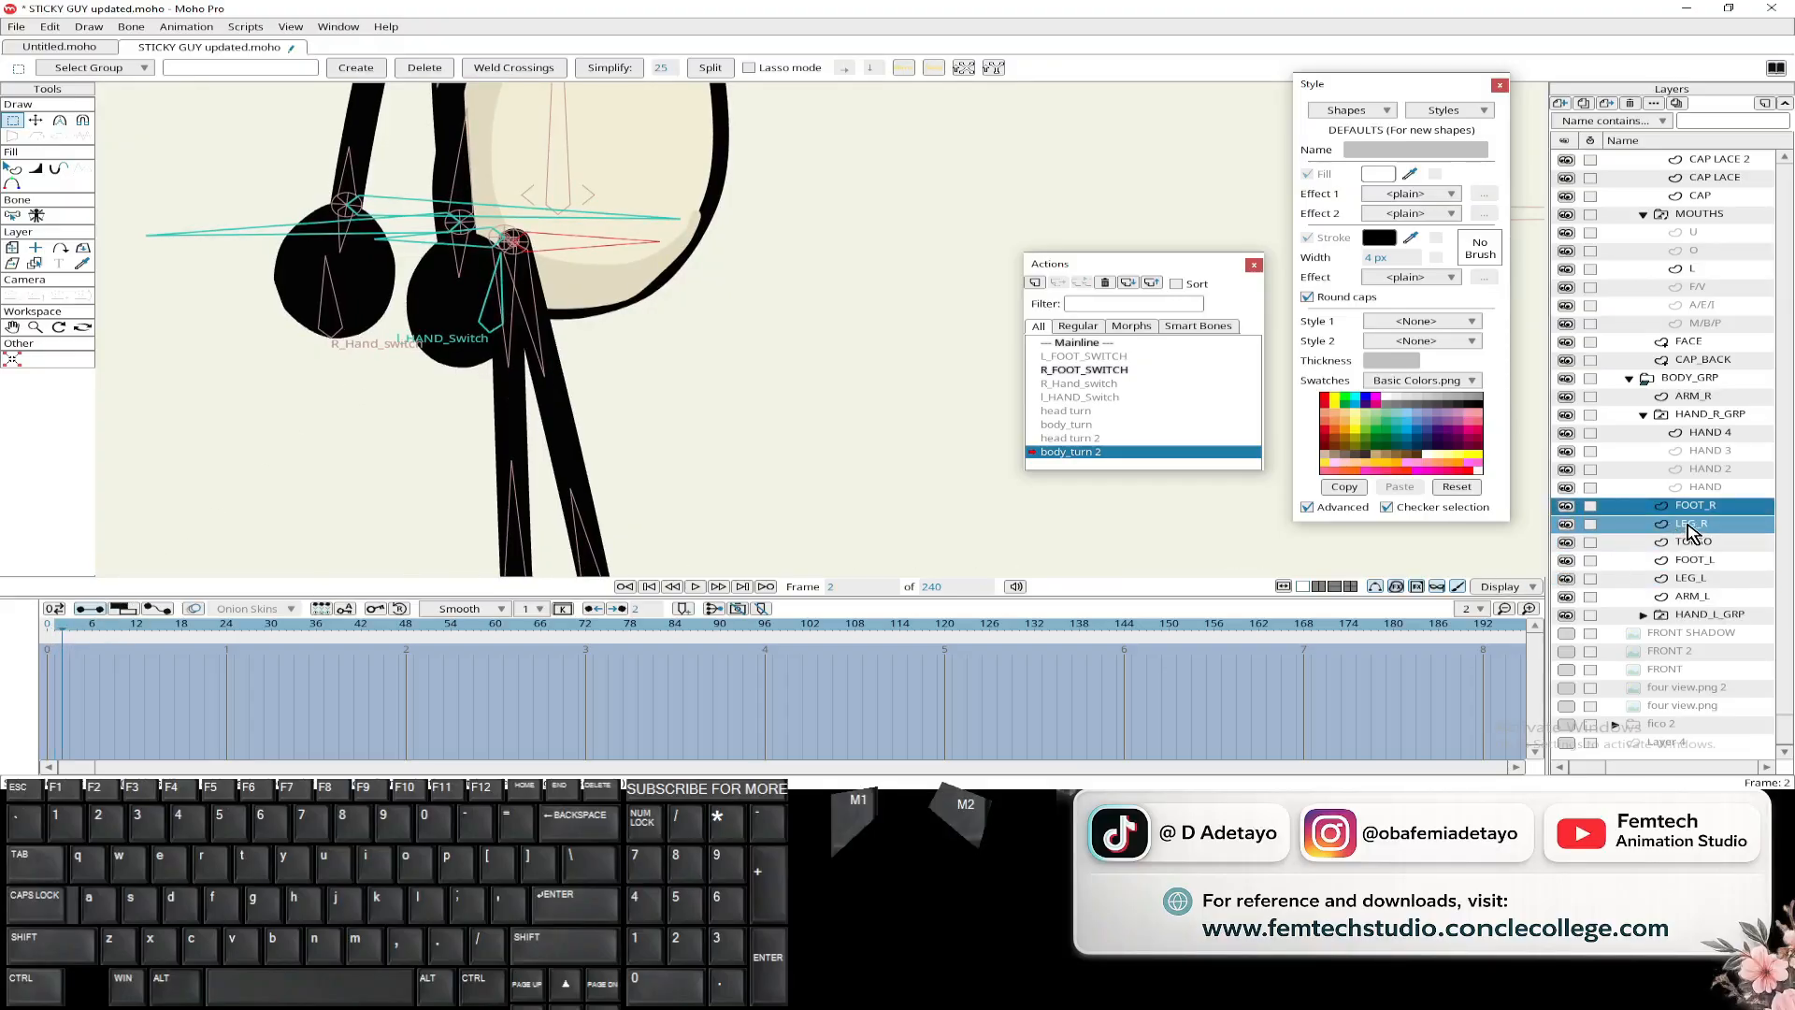
drag(1689, 526, 1696, 559)
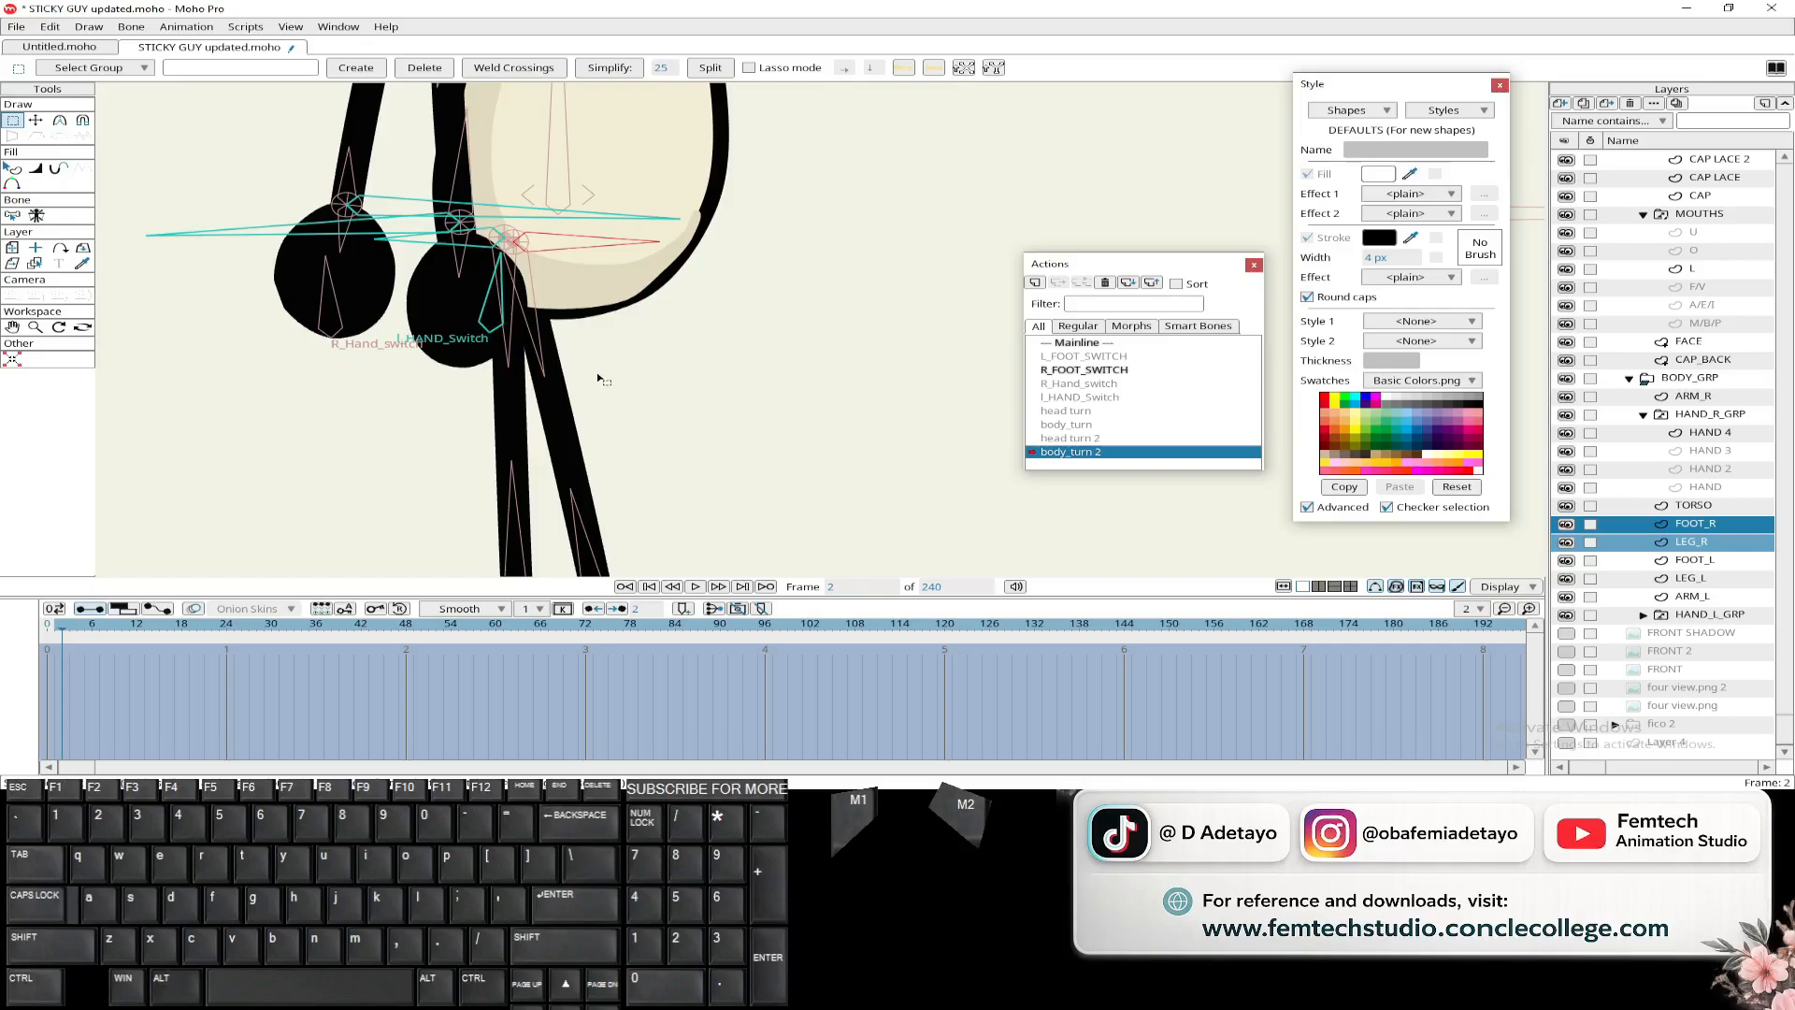
drag(1717, 551, 1695, 505)
- Move the FOOT_L and LEG_L layers above TORSO in the stacking order at frame 12
click(857, 586)
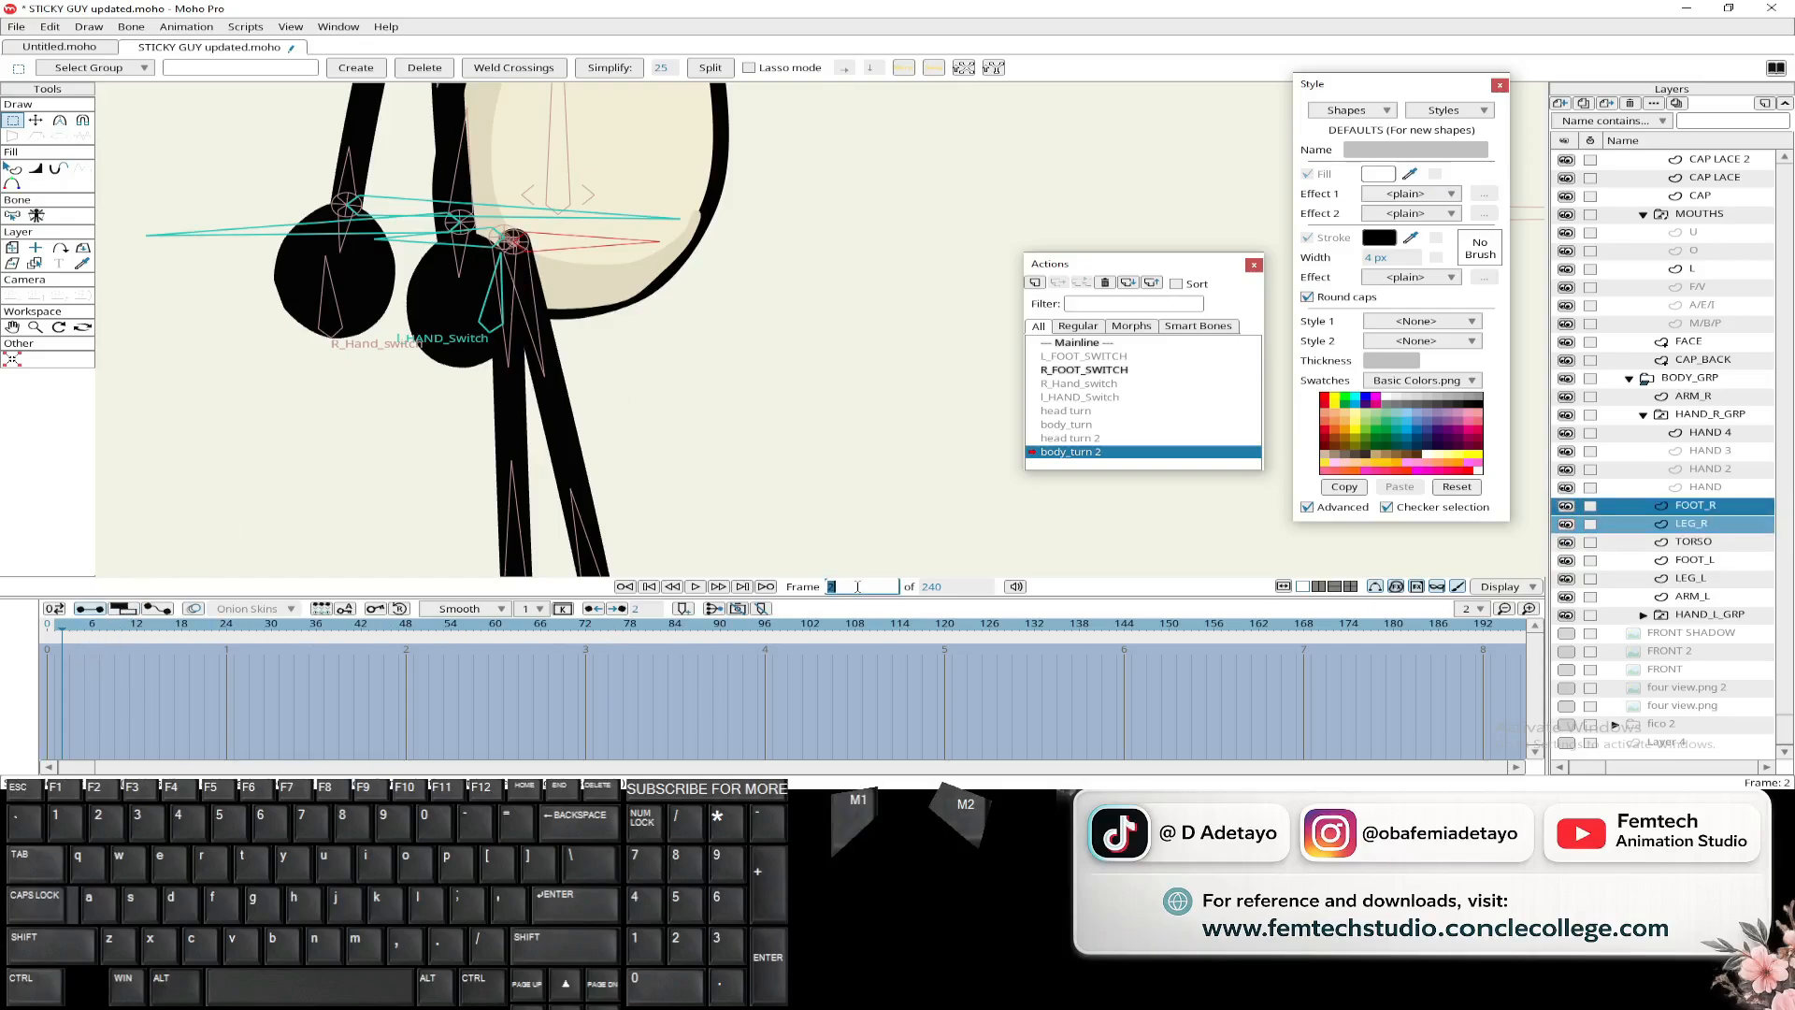
key(Return)
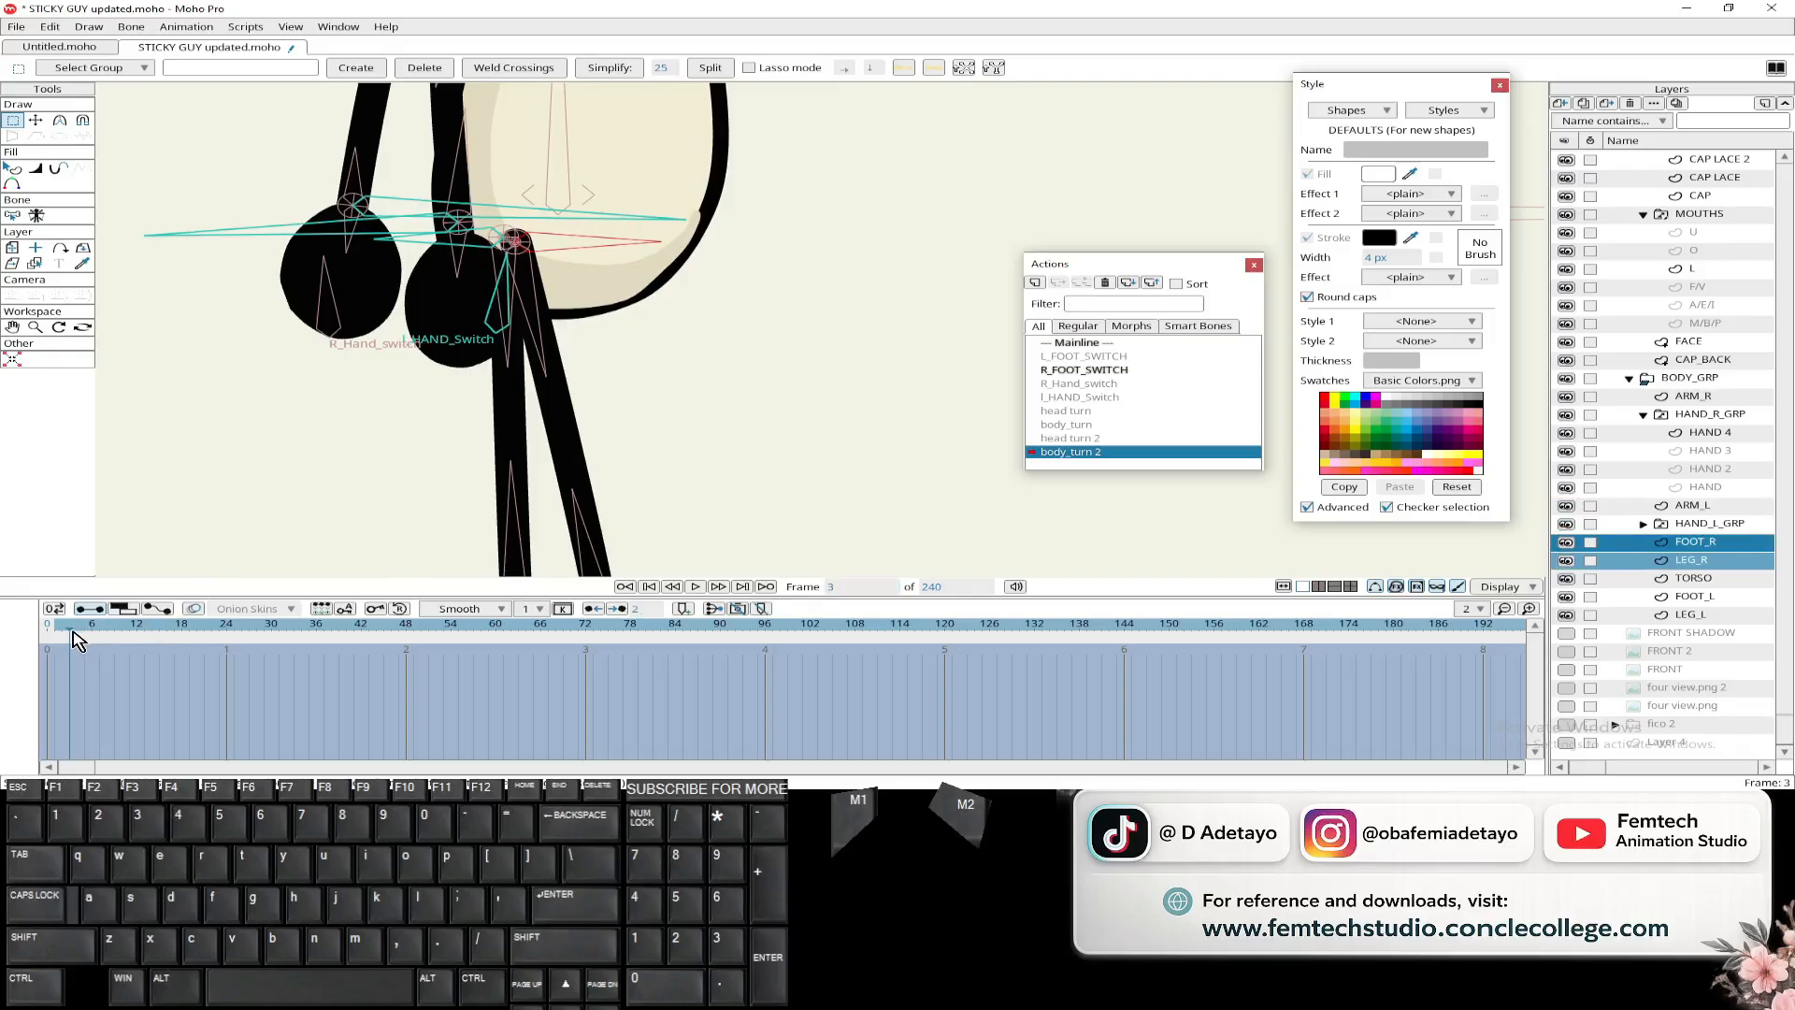
drag(72, 631, 138, 640)
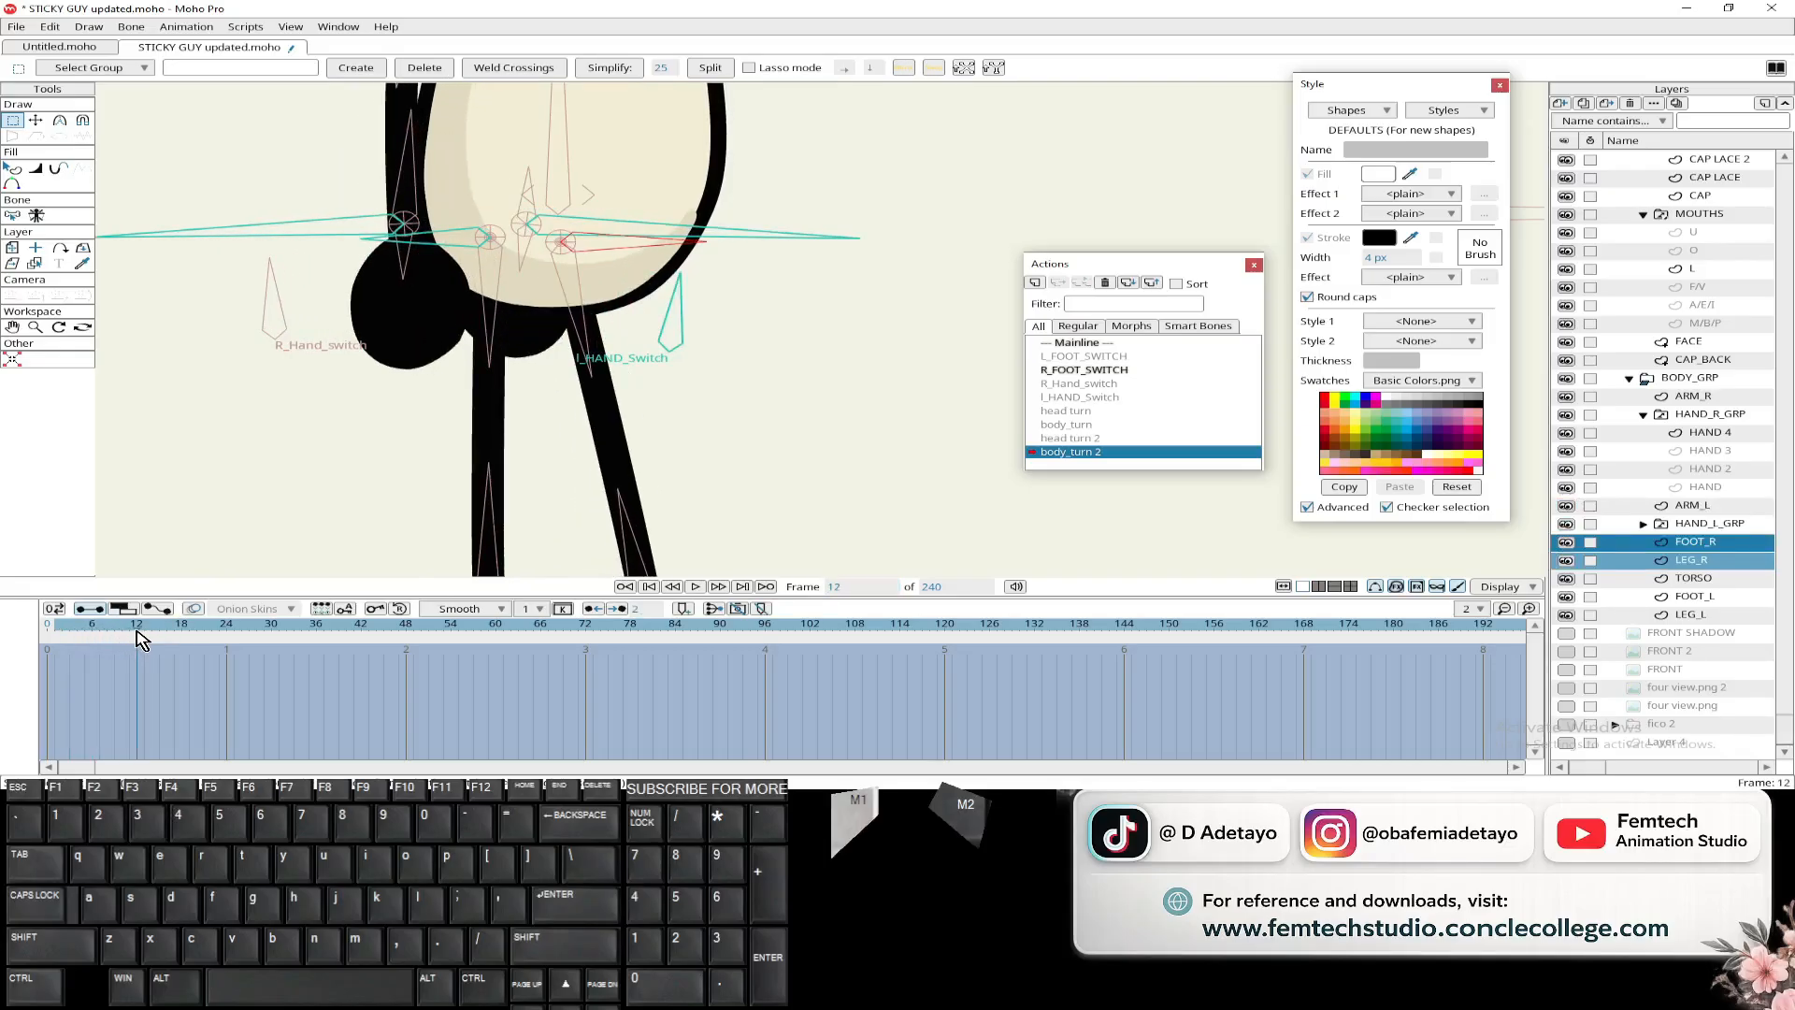
scroll(413, 466, down, 6)
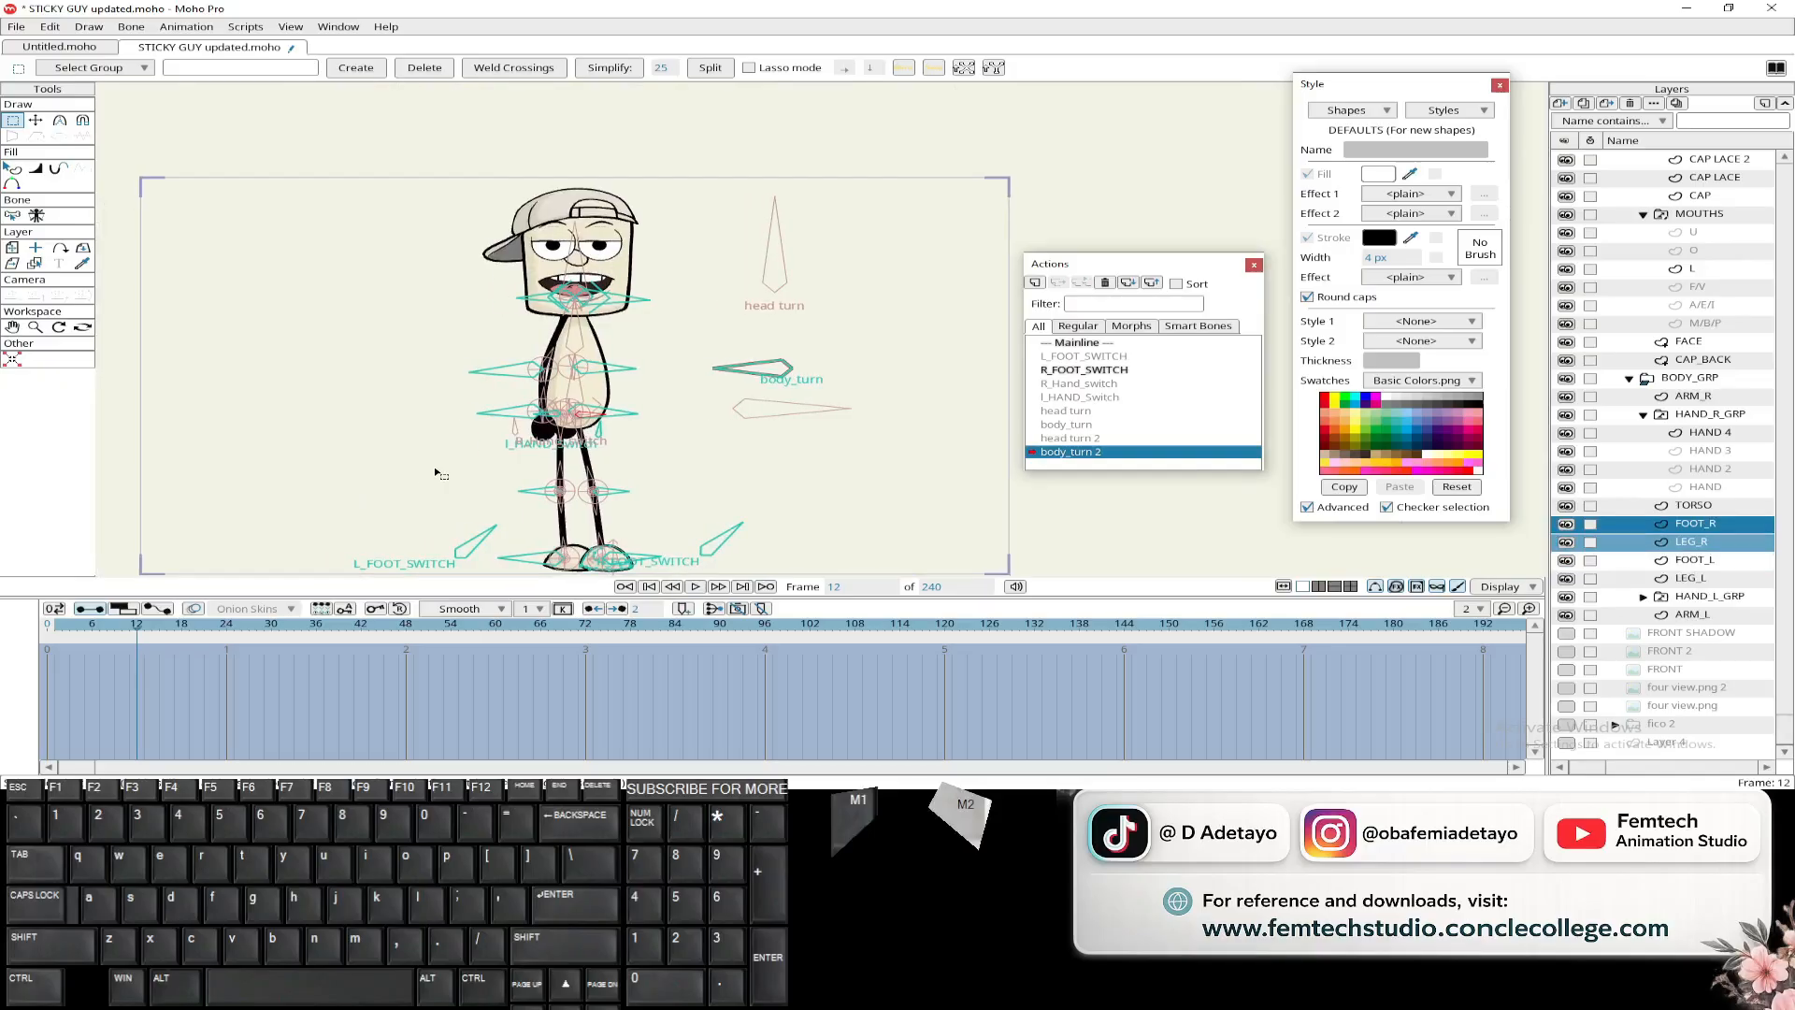
scroll(543, 473, up, 3)
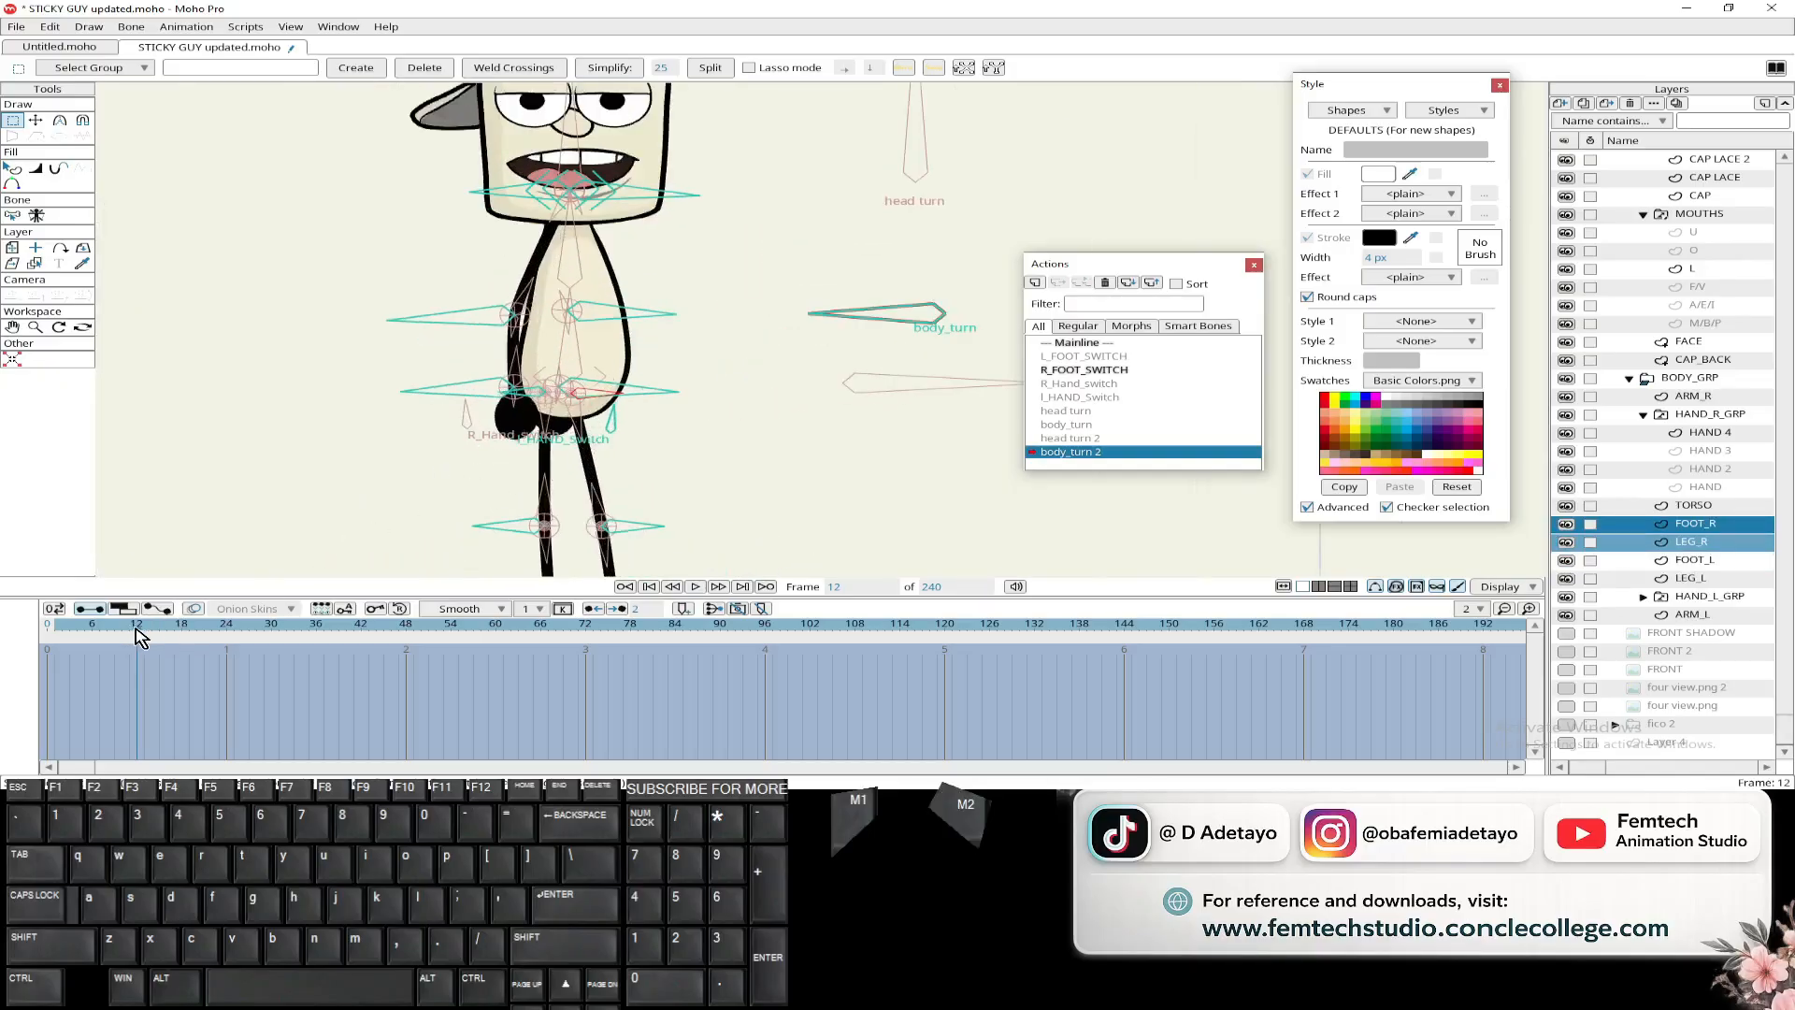
click(1715, 580)
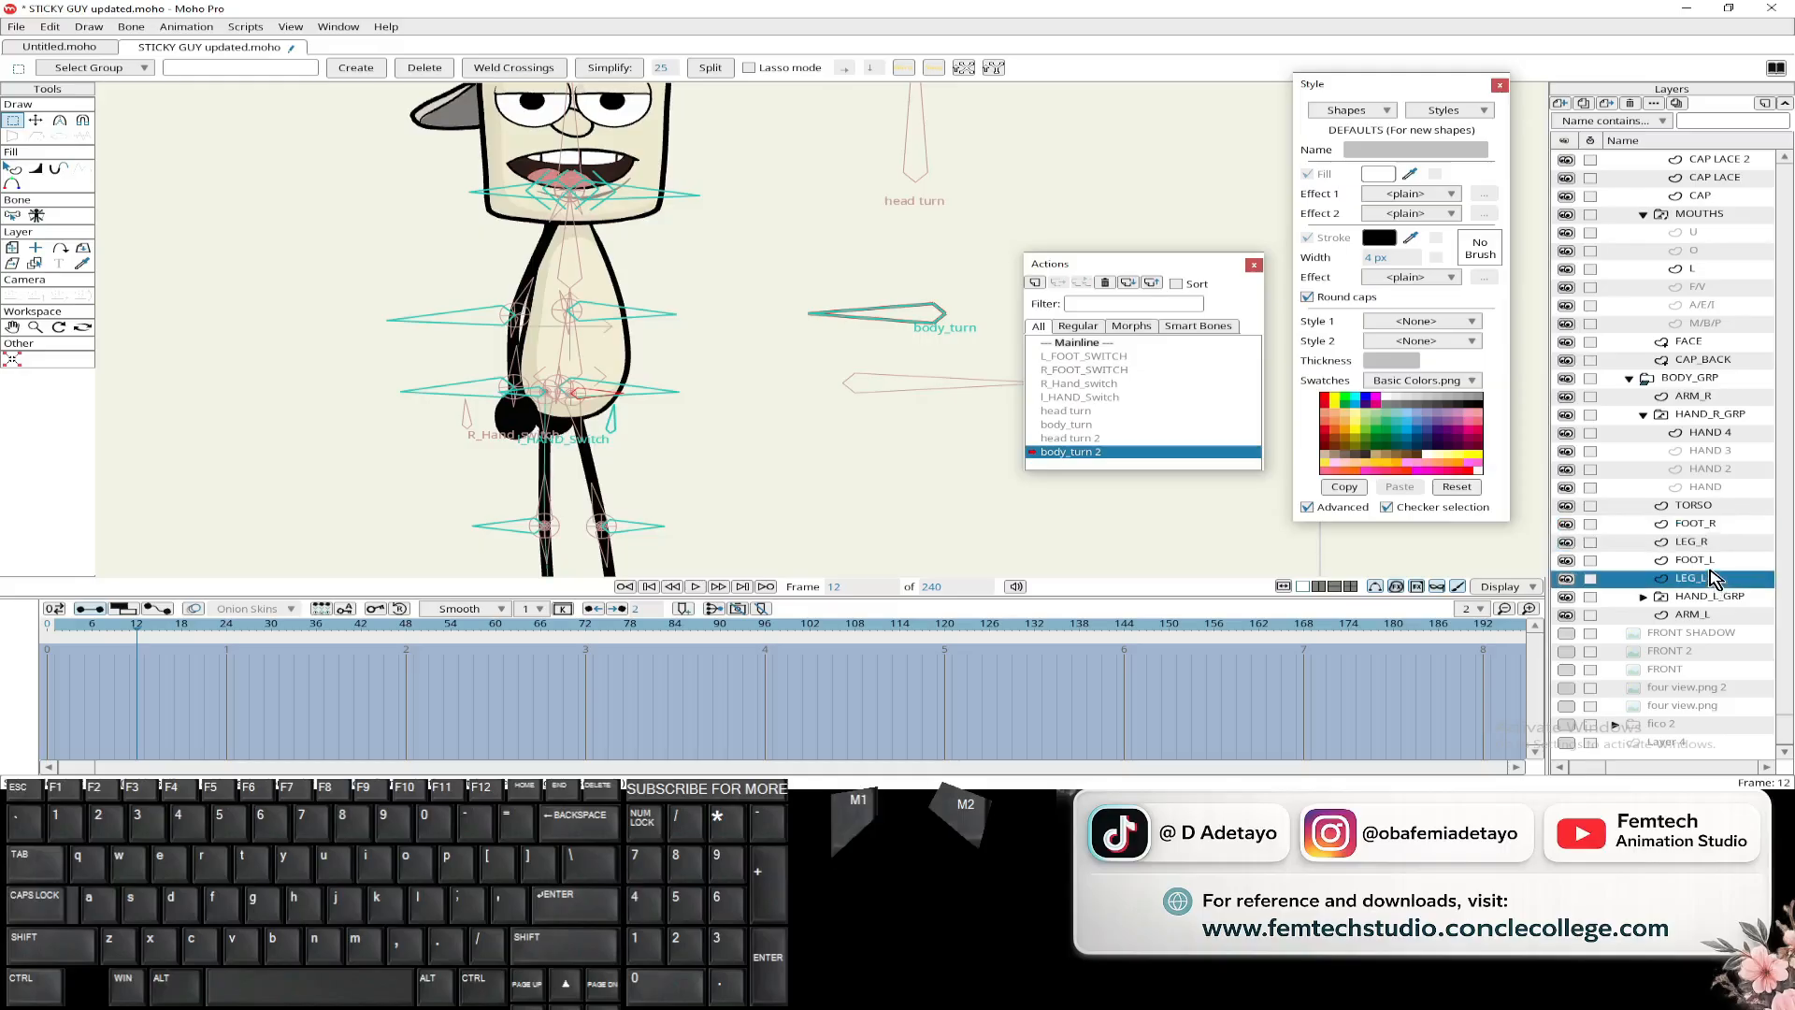
shift+click(1708, 559)
drag(1707, 546, 1704, 497)
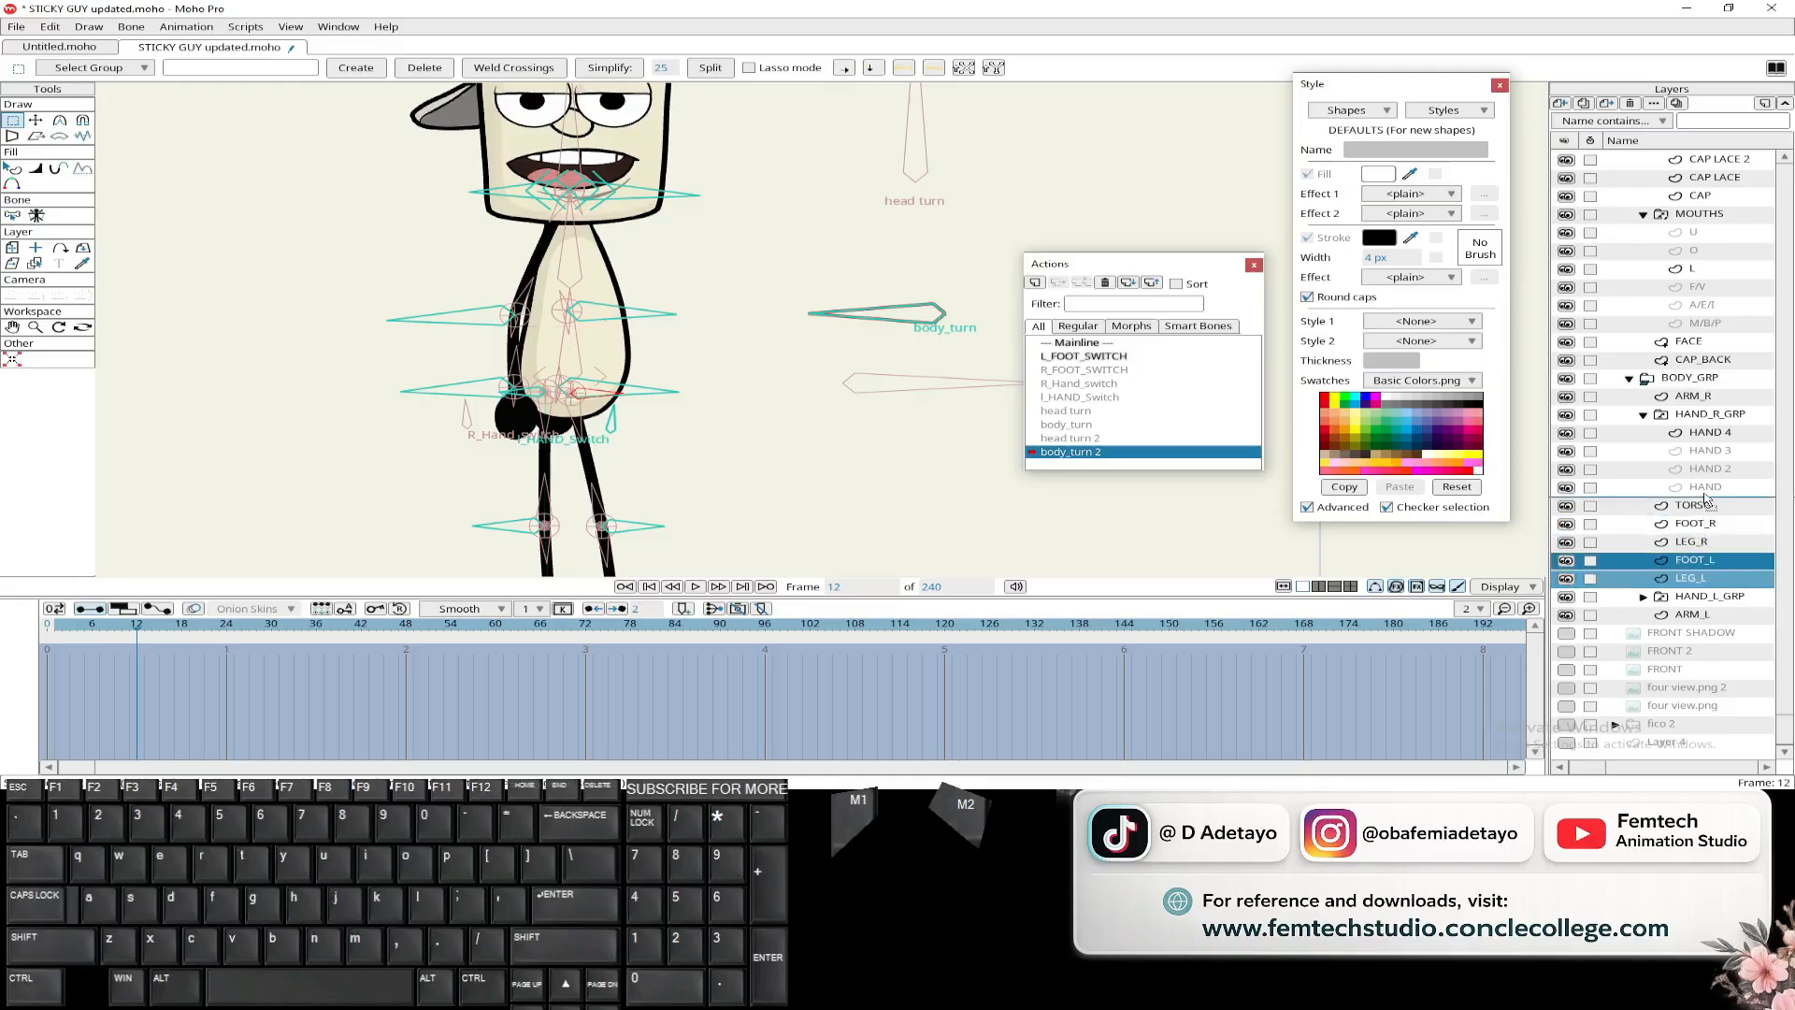
- Scrub the body_turn 2 action between frames 25 and 1 to examine how the legs and feet stack against the torso
drag(134, 628, 108, 629)
scroll(360, 501, down, 3)
drag(382, 516, 372, 431)
scroll(396, 428, up, 3)
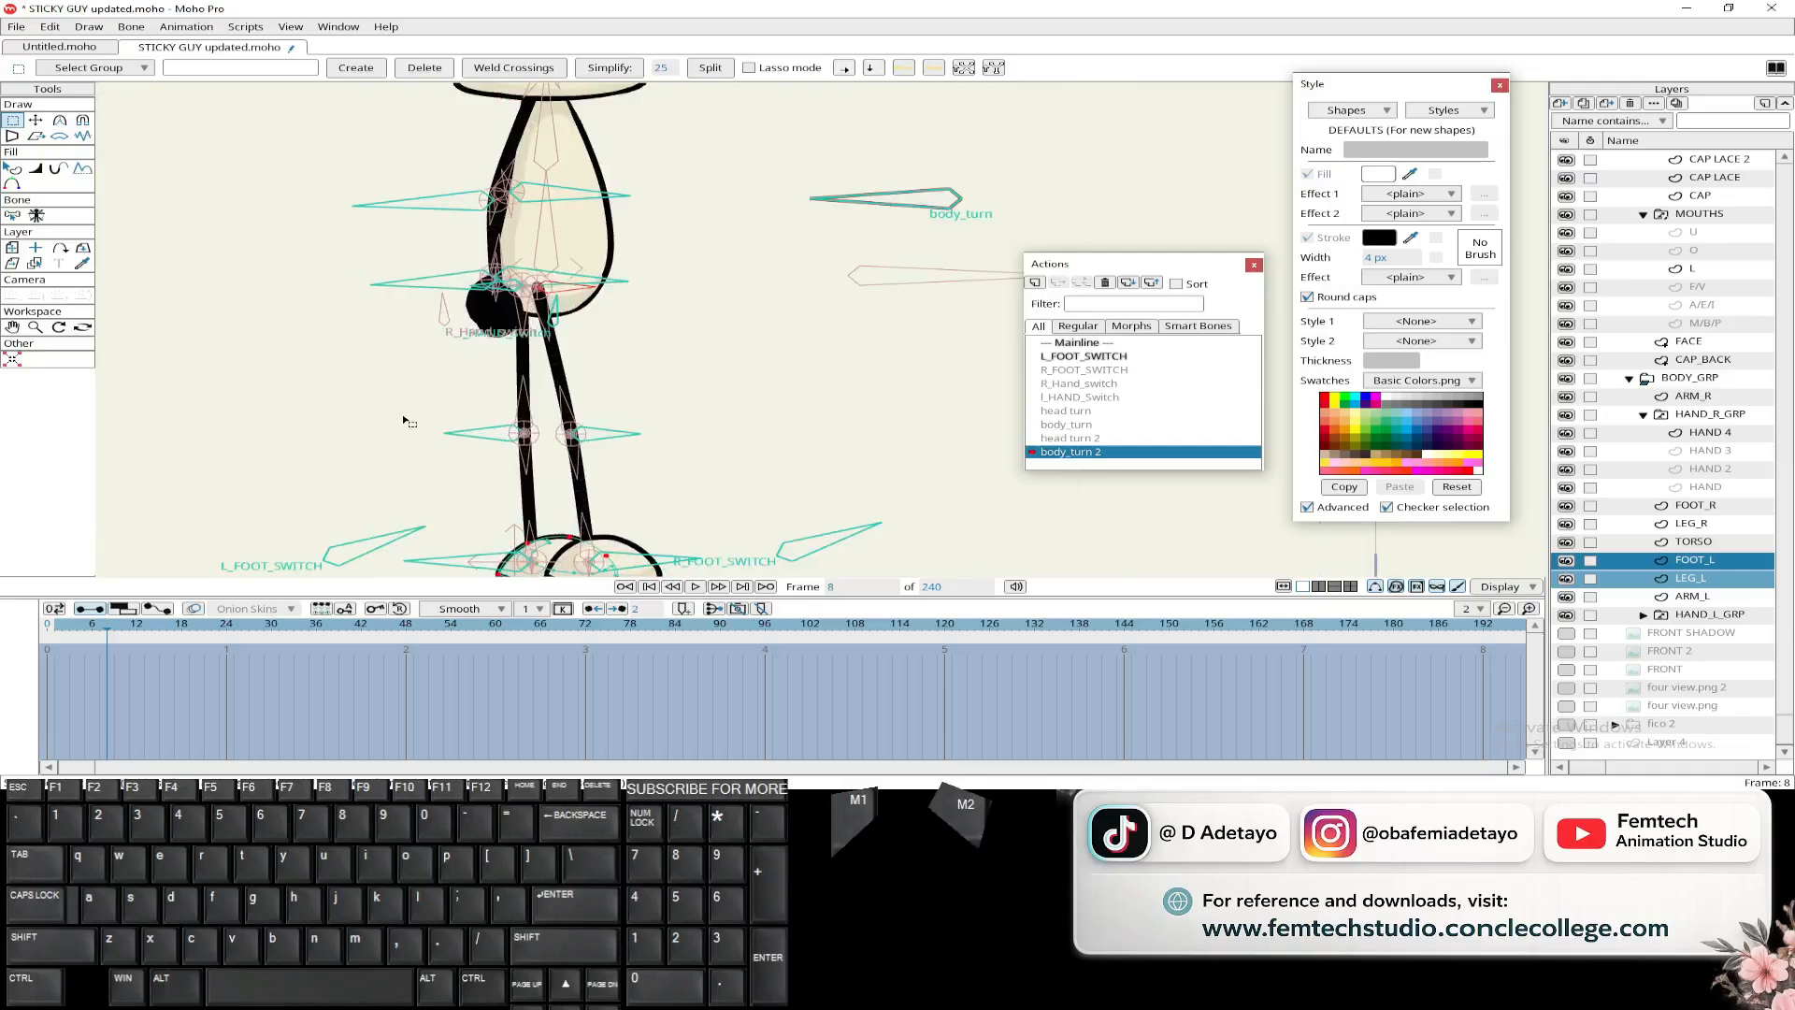
scroll(393, 509, down, 2)
drag(389, 515, 290, 444)
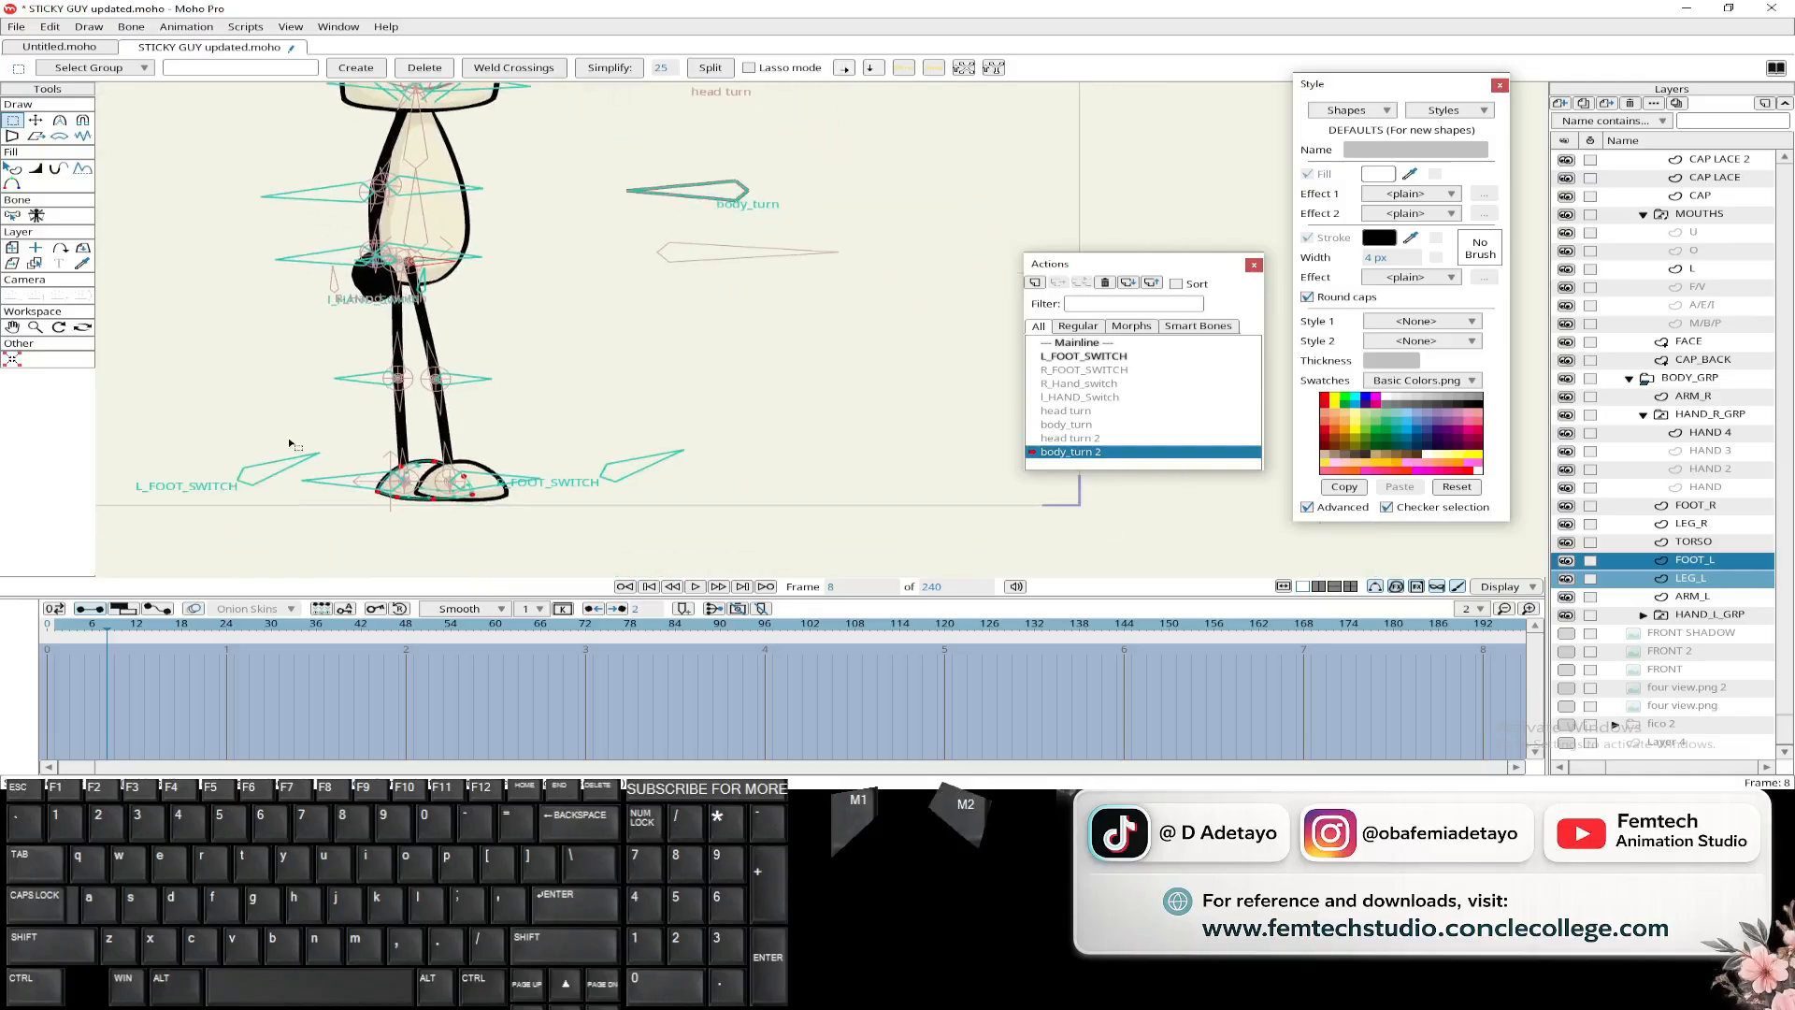
drag(108, 632, 59, 631)
scroll(331, 362, up, 4)
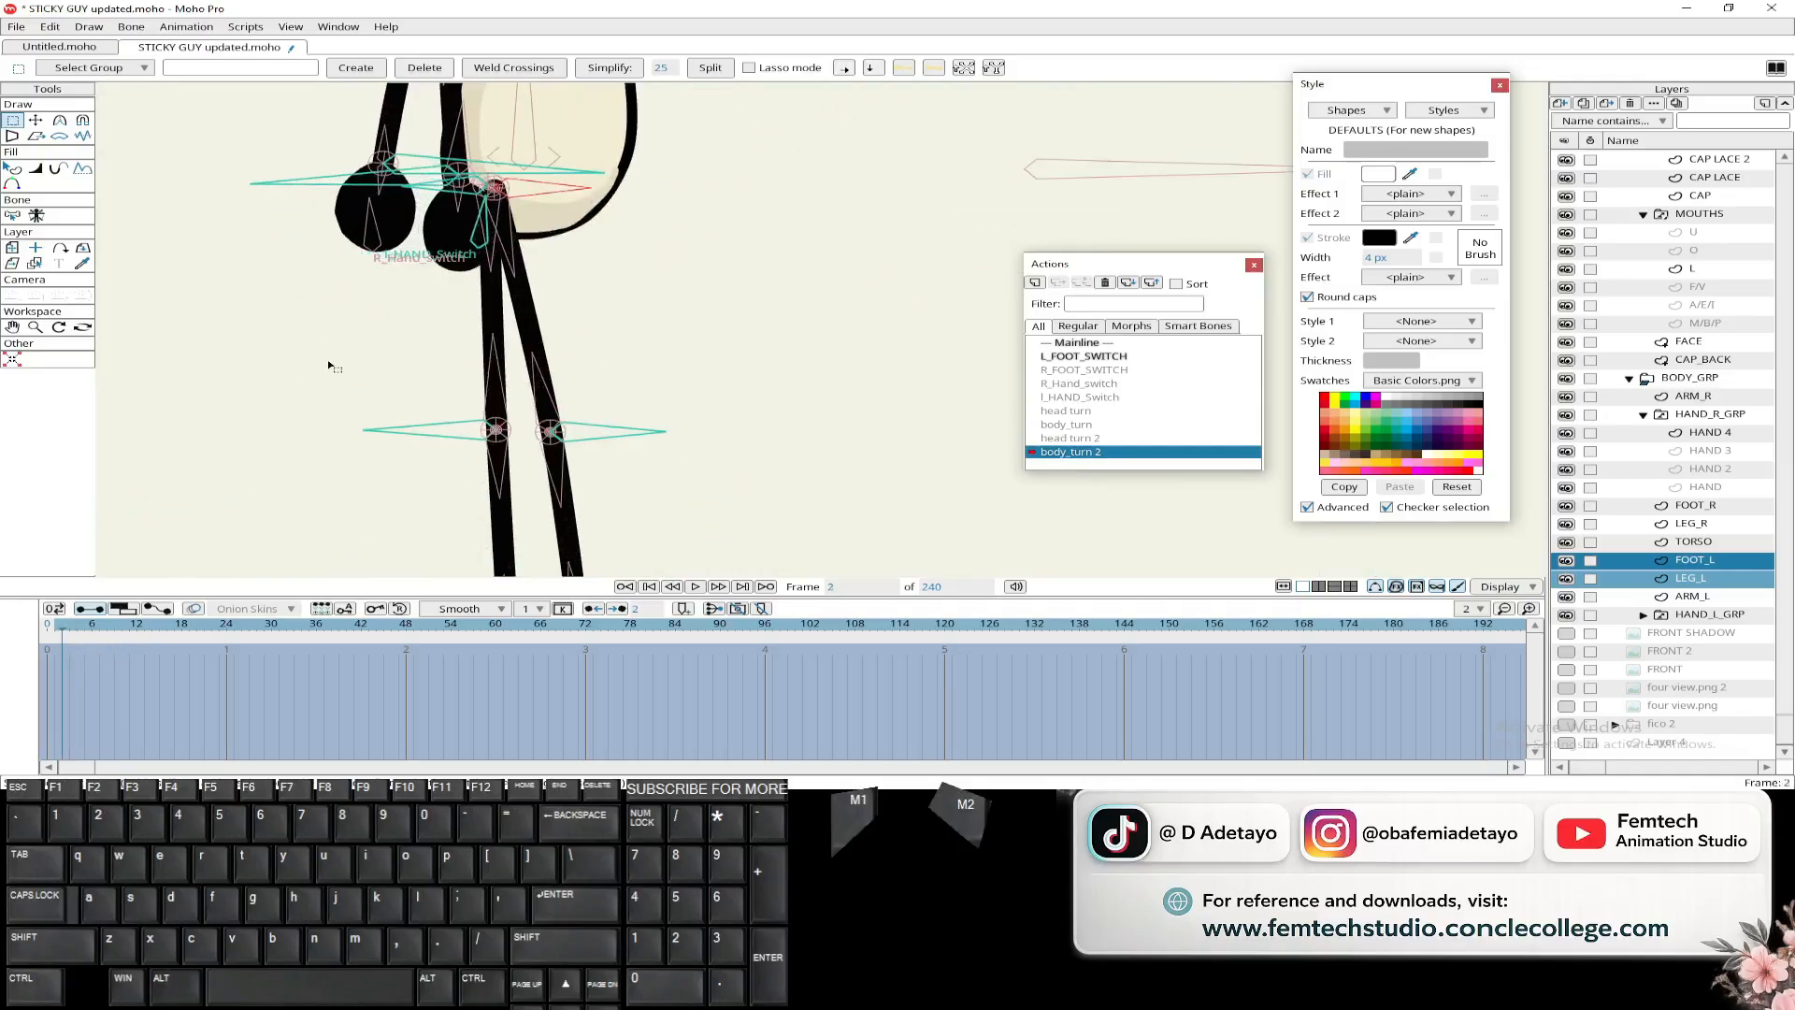
drag(333, 362, 315, 434)
drag(66, 639, 233, 633)
drag(278, 361, 281, 363)
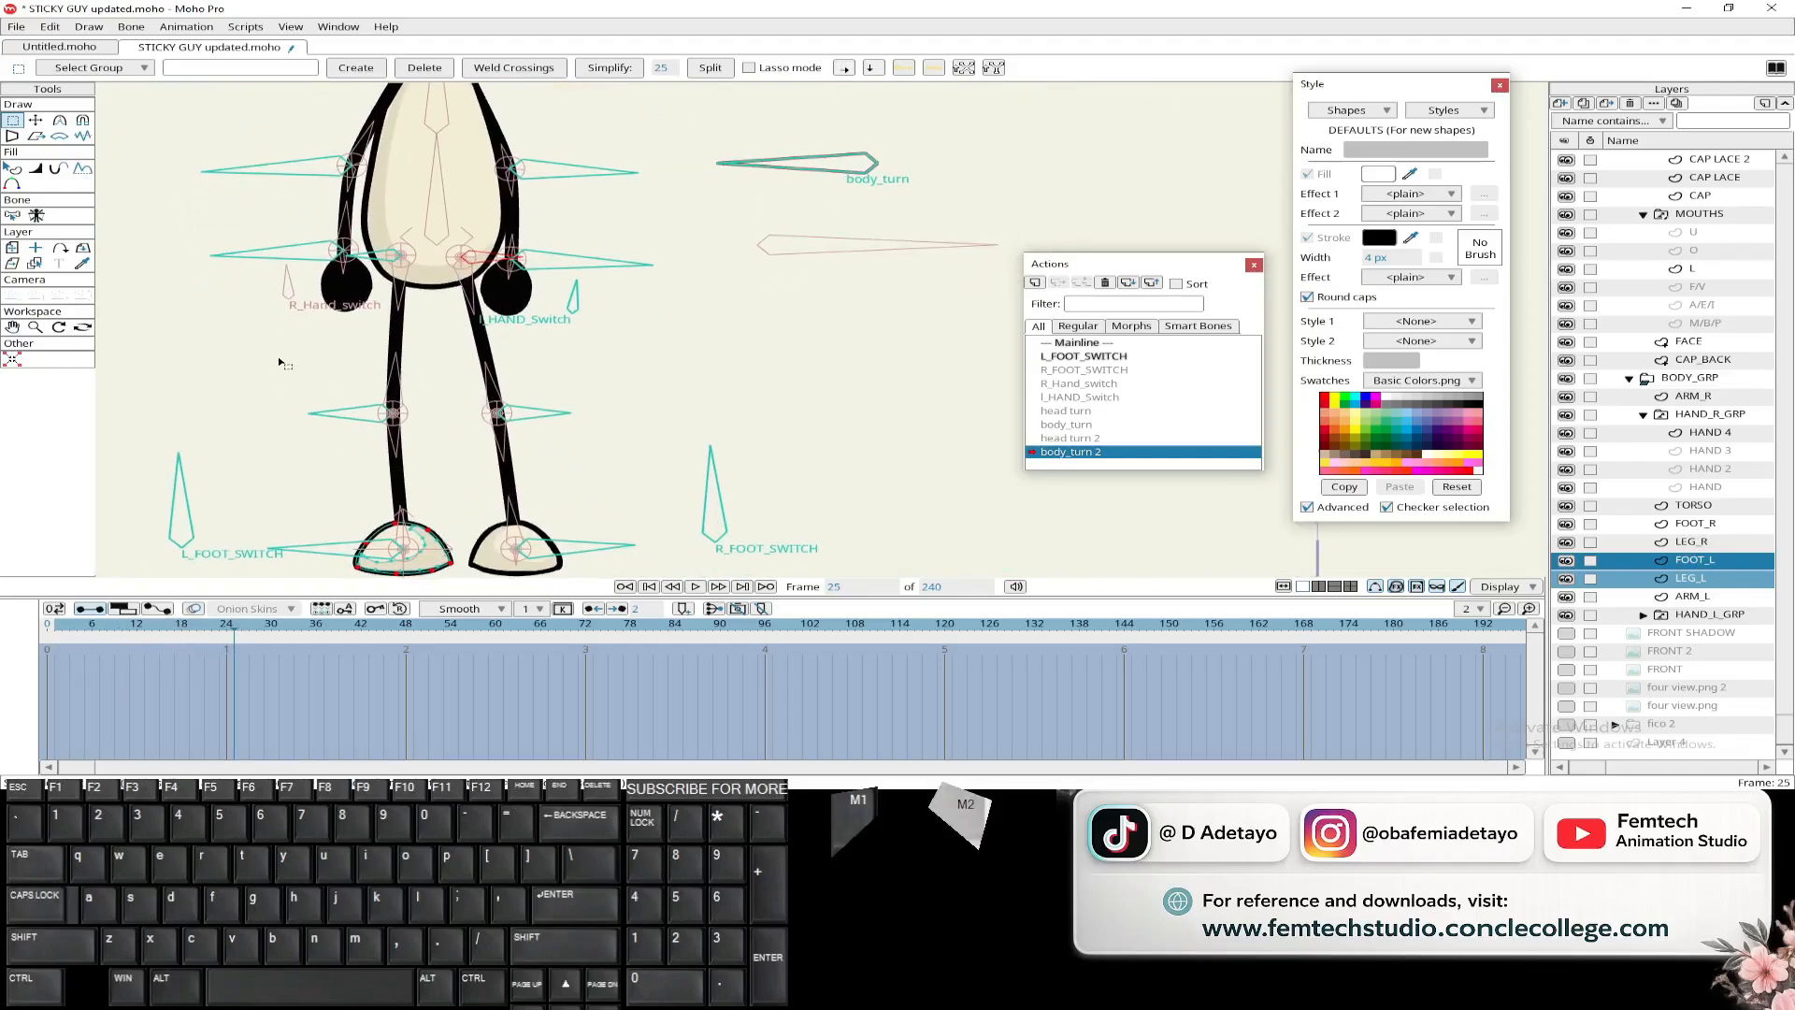
click(231, 639)
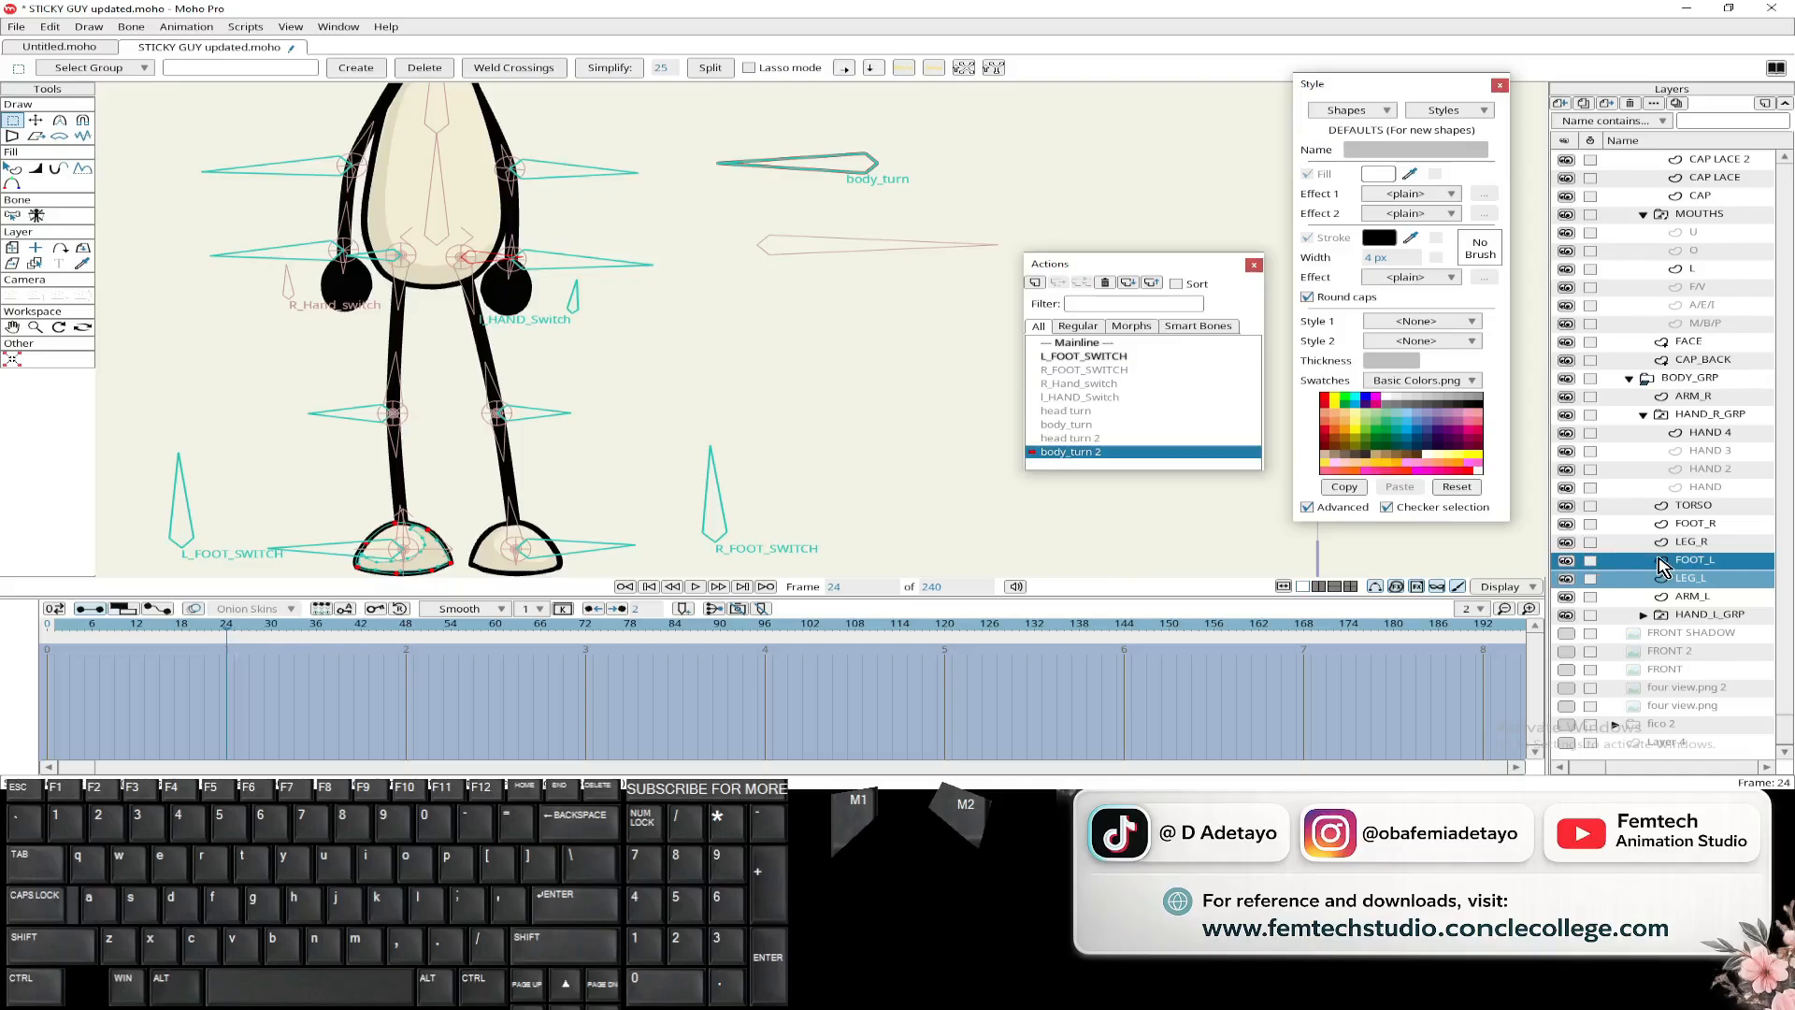
drag(234, 639, 54, 655)
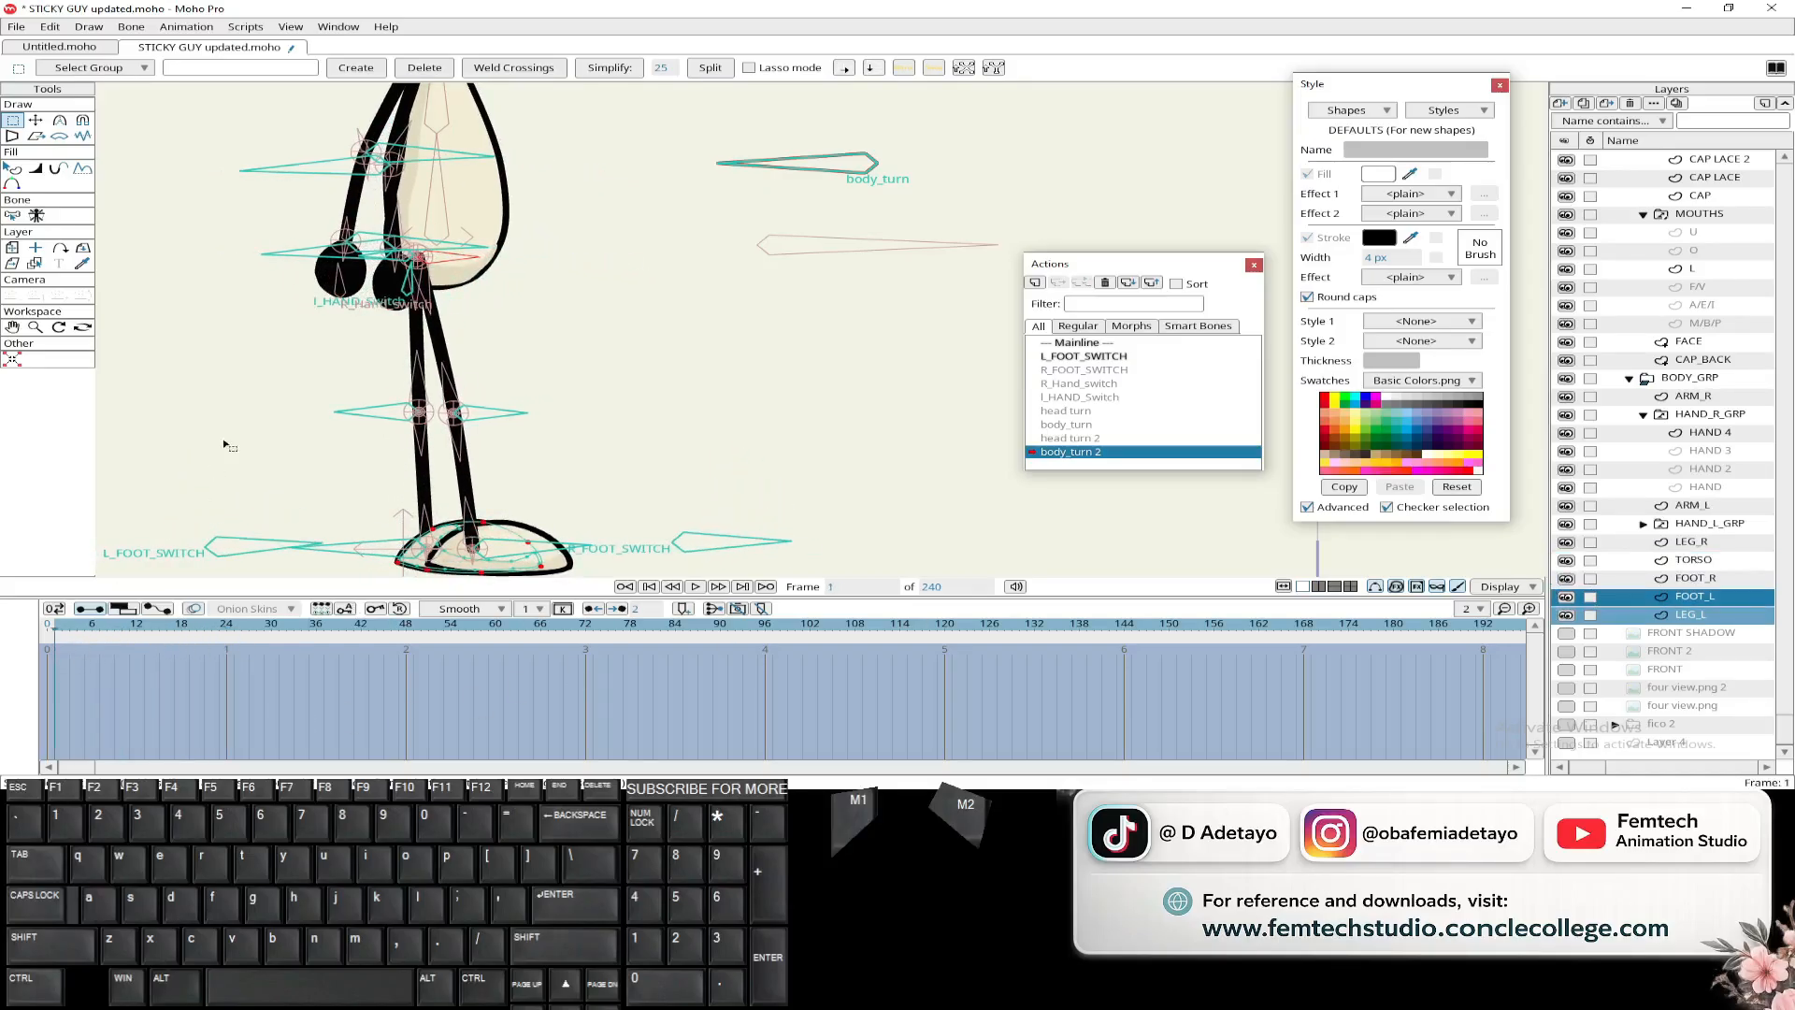
- Hide FOOT_L to identify it, and move the FOOT_L and LEG_L layers above LEG_R at frame 1
scroll(379, 391, up, 3)
click(1565, 598)
scroll(829, 463, down, 4)
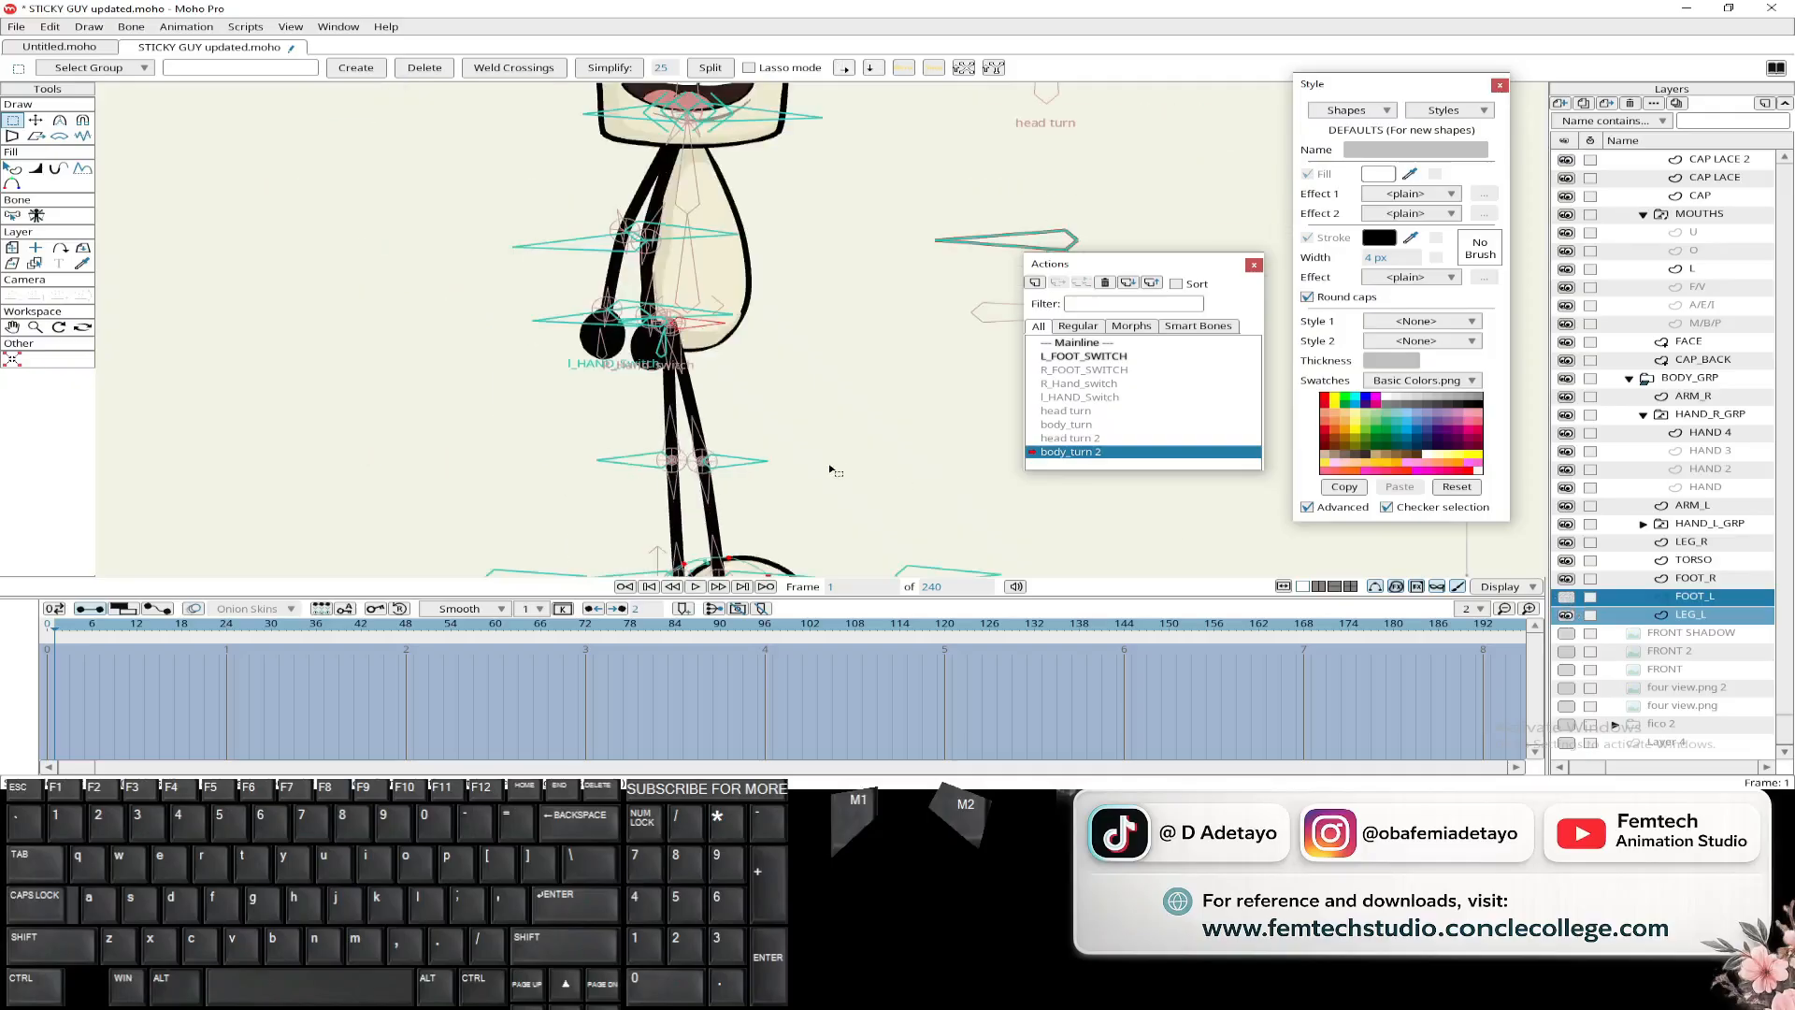
drag(829, 463, 725, 356)
mouse_move(53, 638)
mouse_down()
mouse_move(163, 629)
mouse_move(58, 643)
mouse_up()
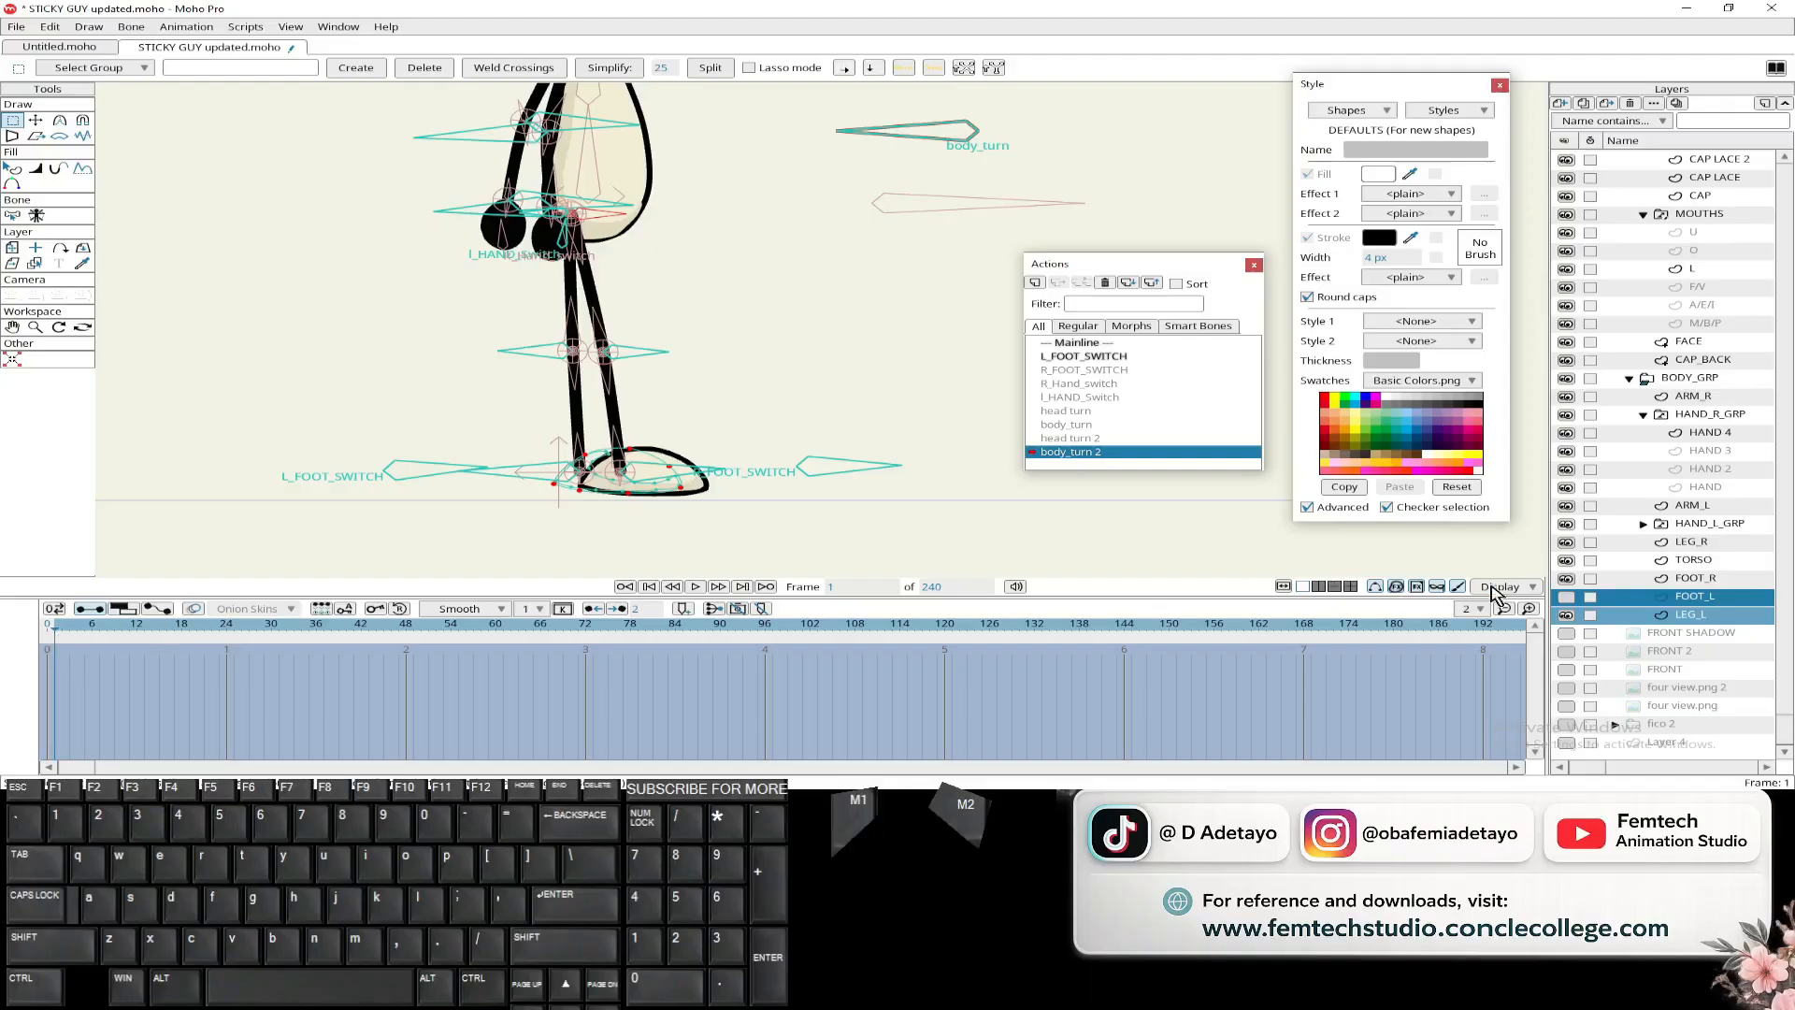
drag(1697, 599, 1691, 538)
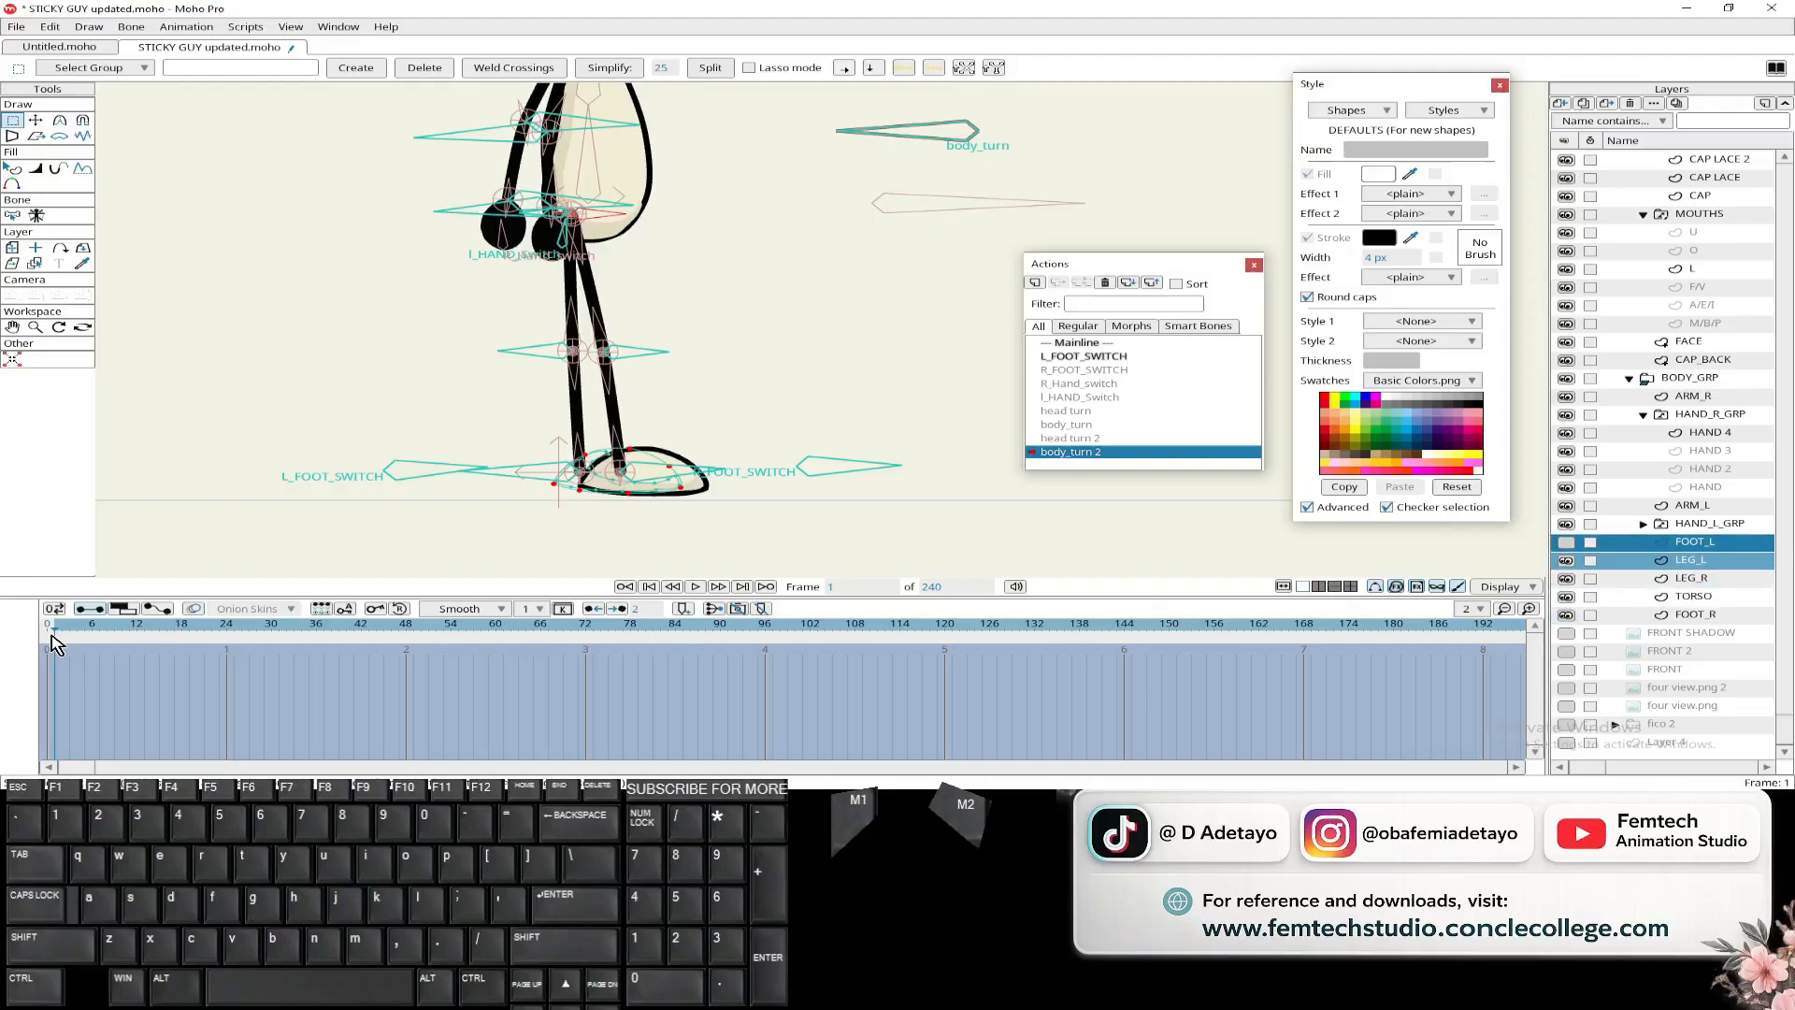
- Raise the FOOT_L and LEG_L layers in the stacking order between frames 12 and 24, and make FOOT_L visible again
drag(58, 644, 140, 622)
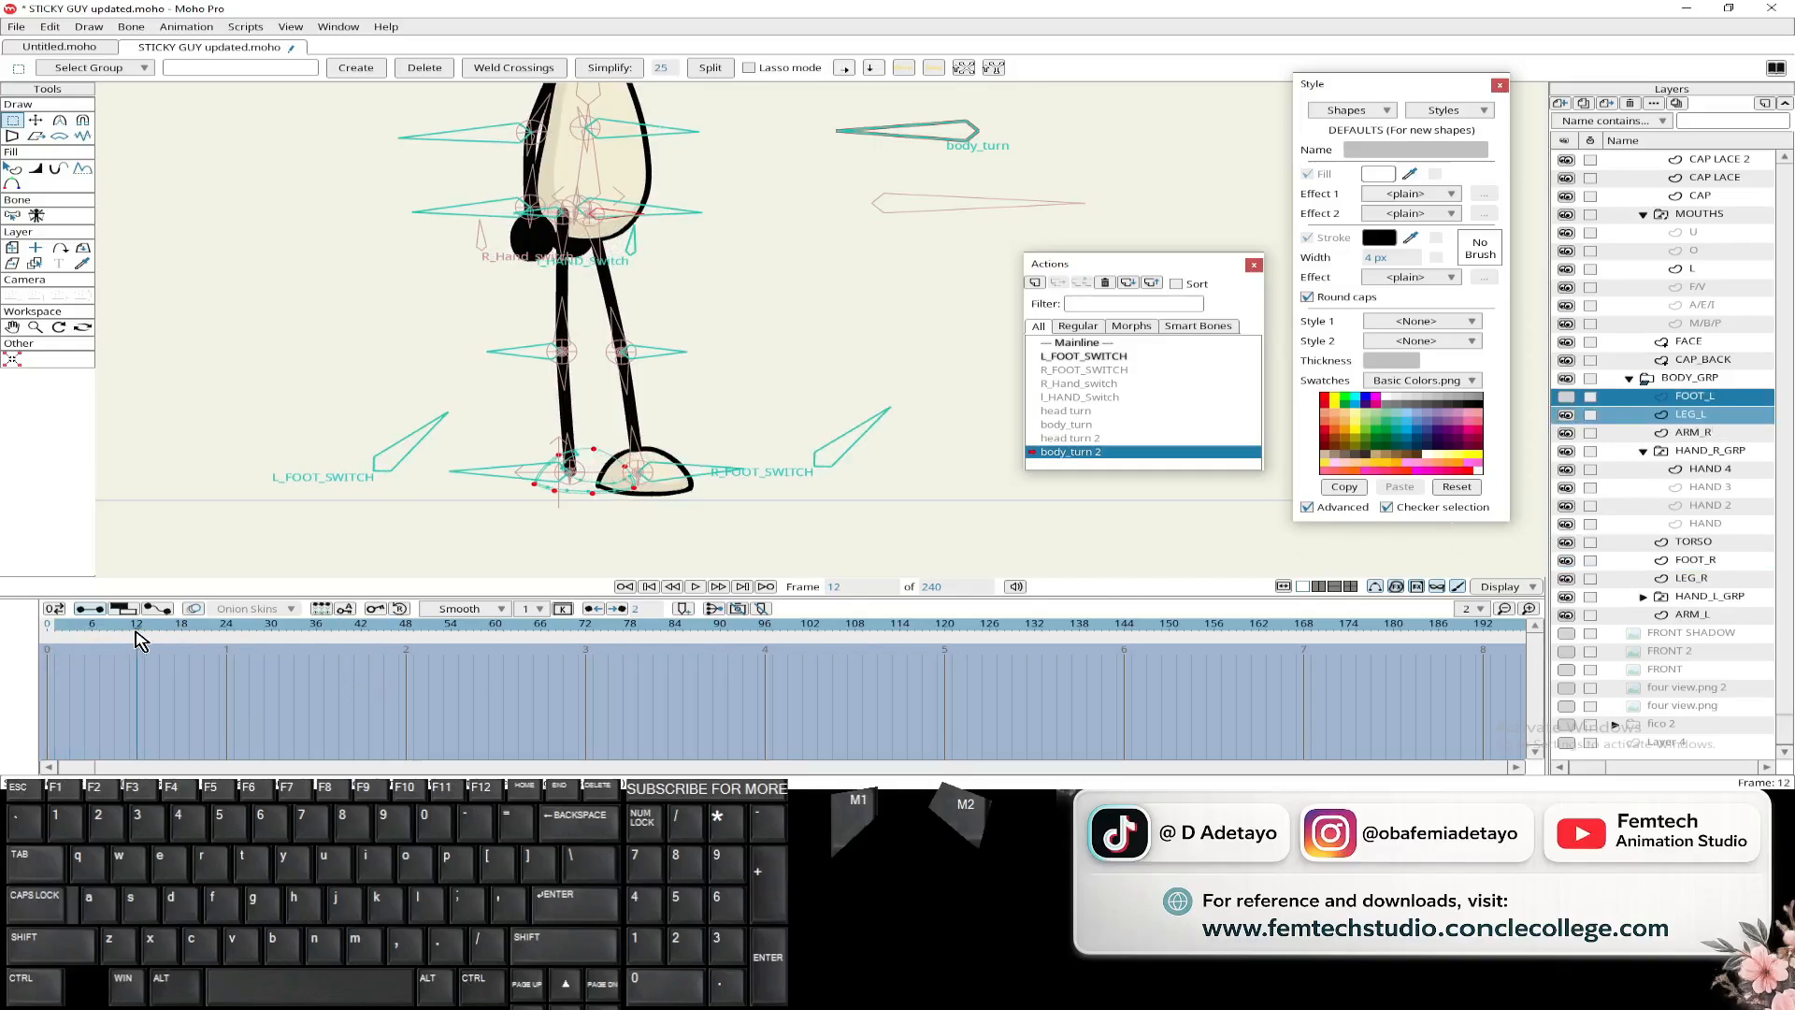
drag(148, 636, 226, 631)
mouse_move(1701, 563)
mouse_down()
mouse_move(1714, 502)
mouse_move(1703, 553)
mouse_up()
drag(226, 631, 183, 632)
drag(1715, 572, 1694, 518)
drag(182, 636, 157, 634)
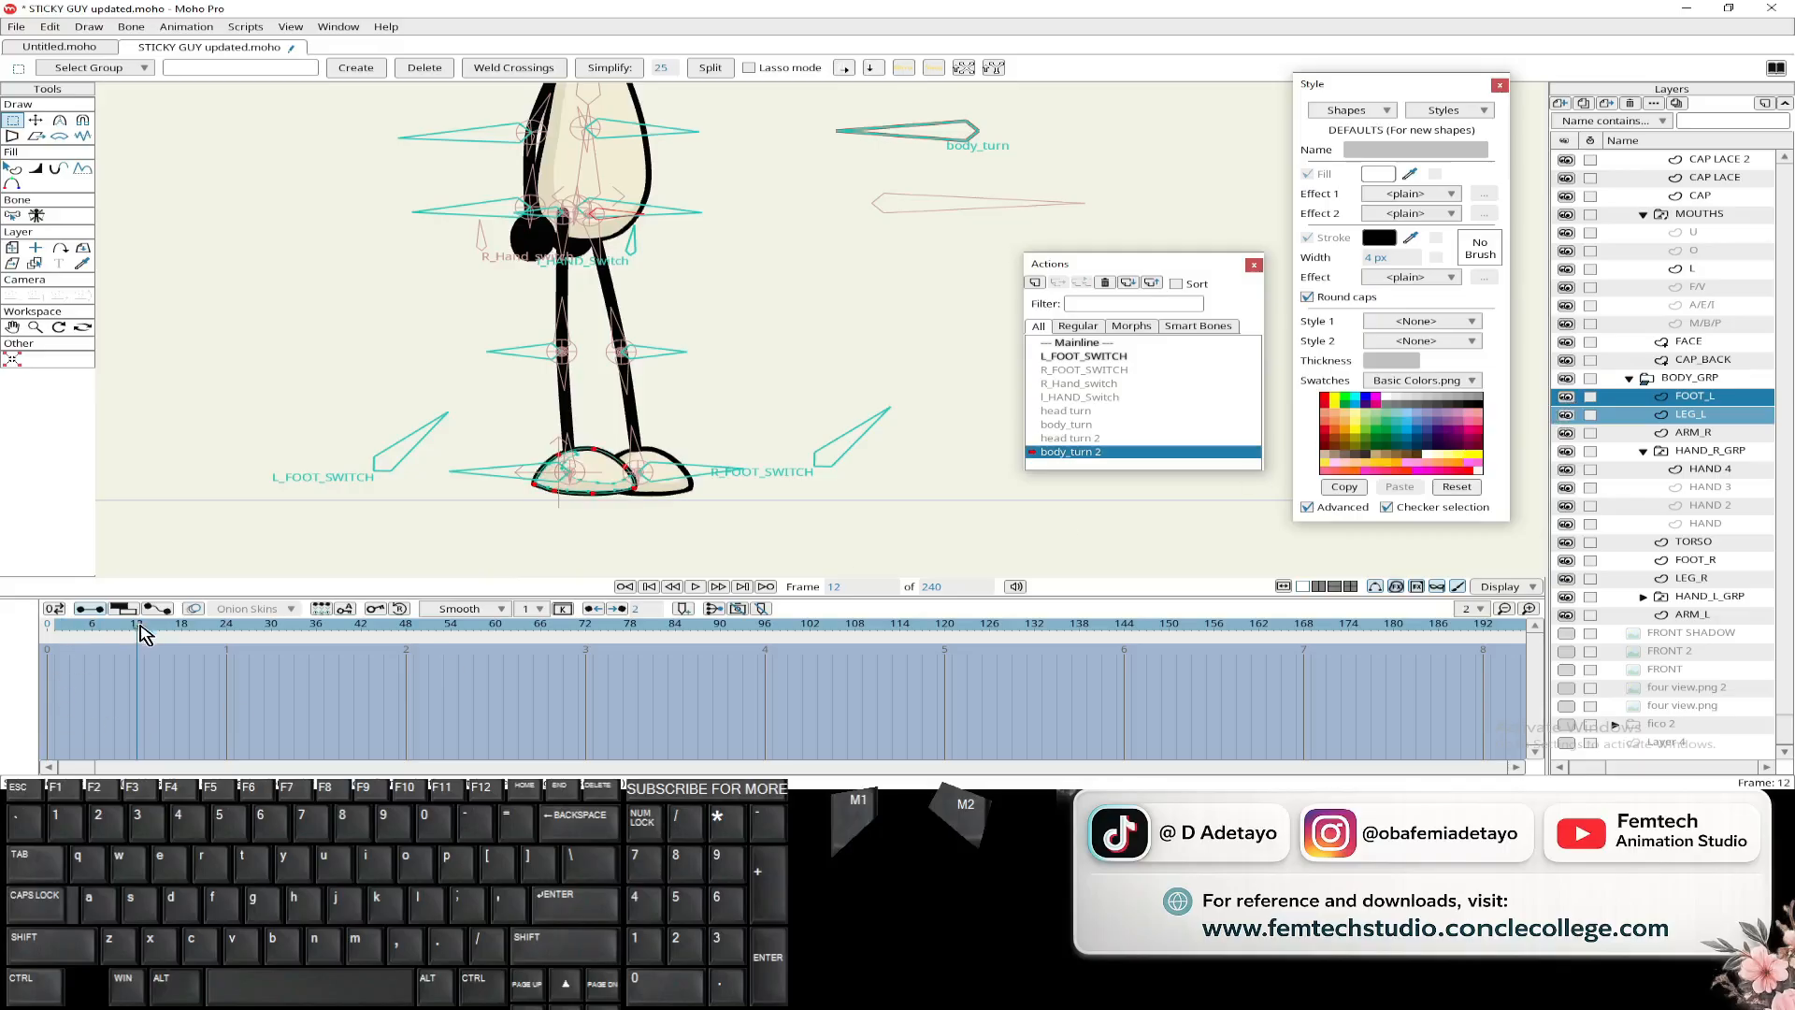
- Move the FOOT_R and LEG_R layers below TORSO at frame 2, and LEG_R below TORSO at frame 1
click(106, 645)
drag(103, 640, 55, 641)
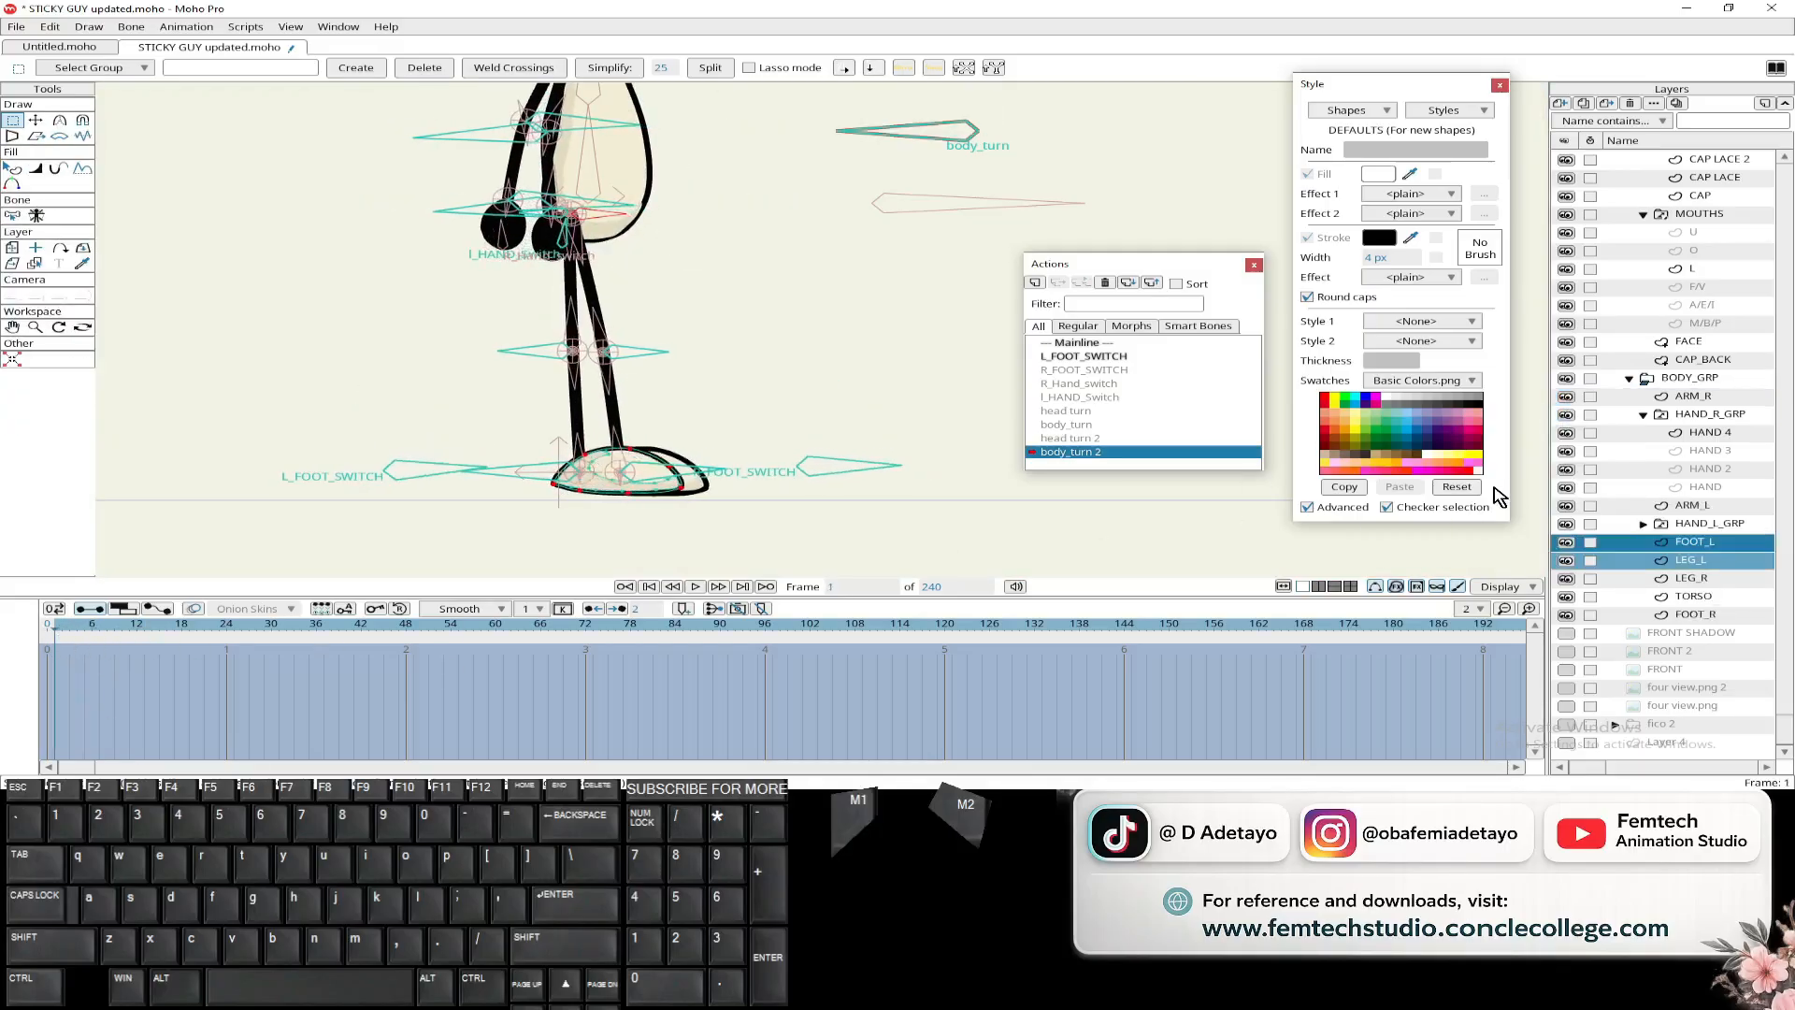
click(1706, 615)
ctrl+click(1711, 579)
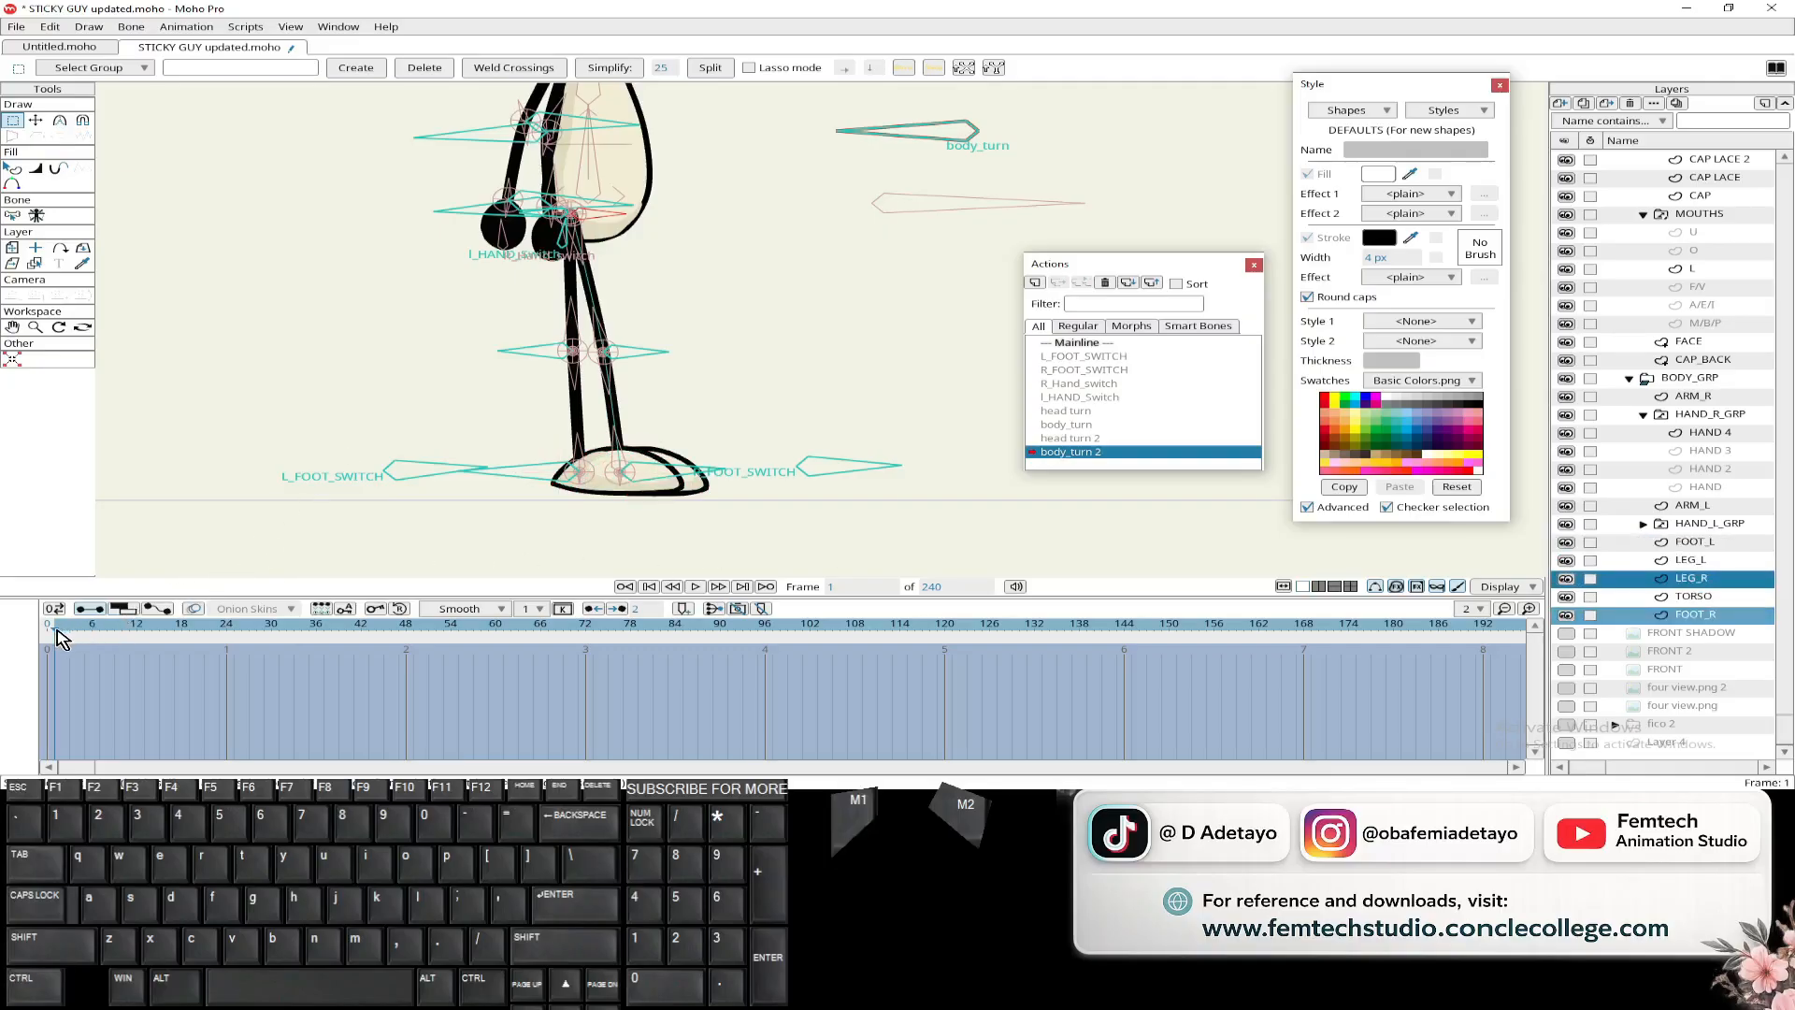
mouse_move(58, 638)
mouse_down()
mouse_move(97, 639)
mouse_move(62, 642)
mouse_up()
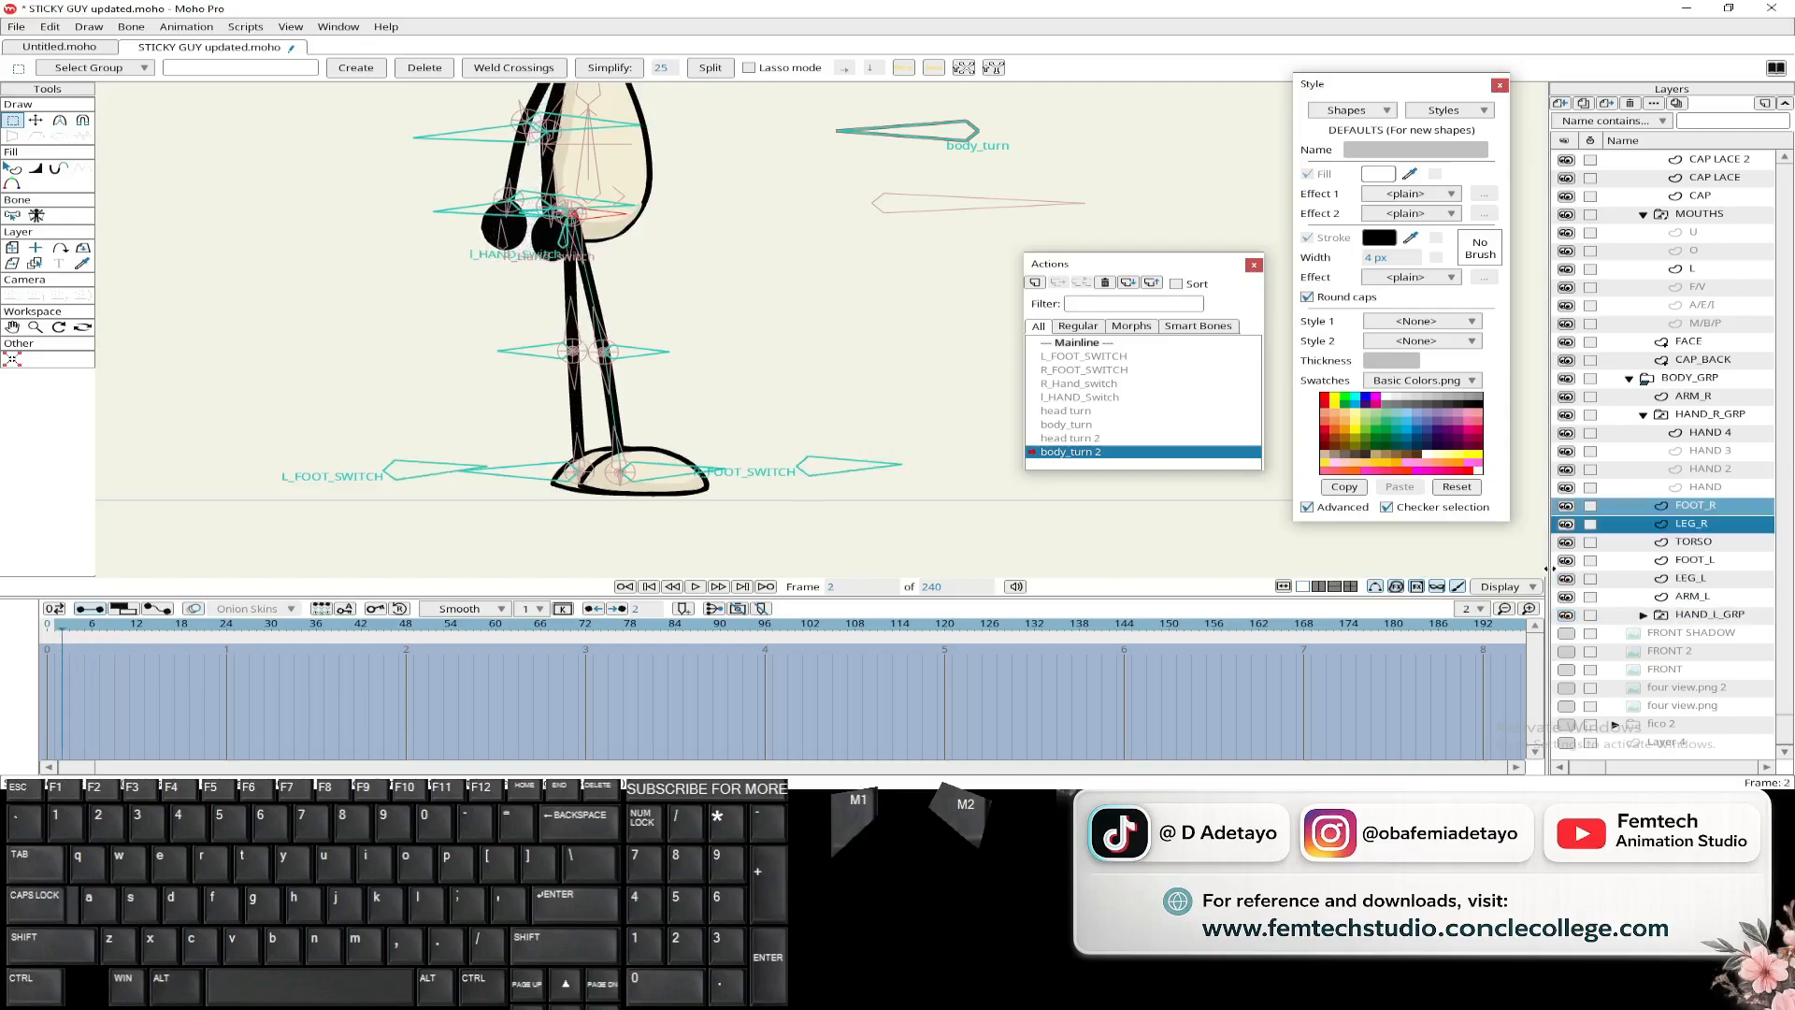
click(1708, 525)
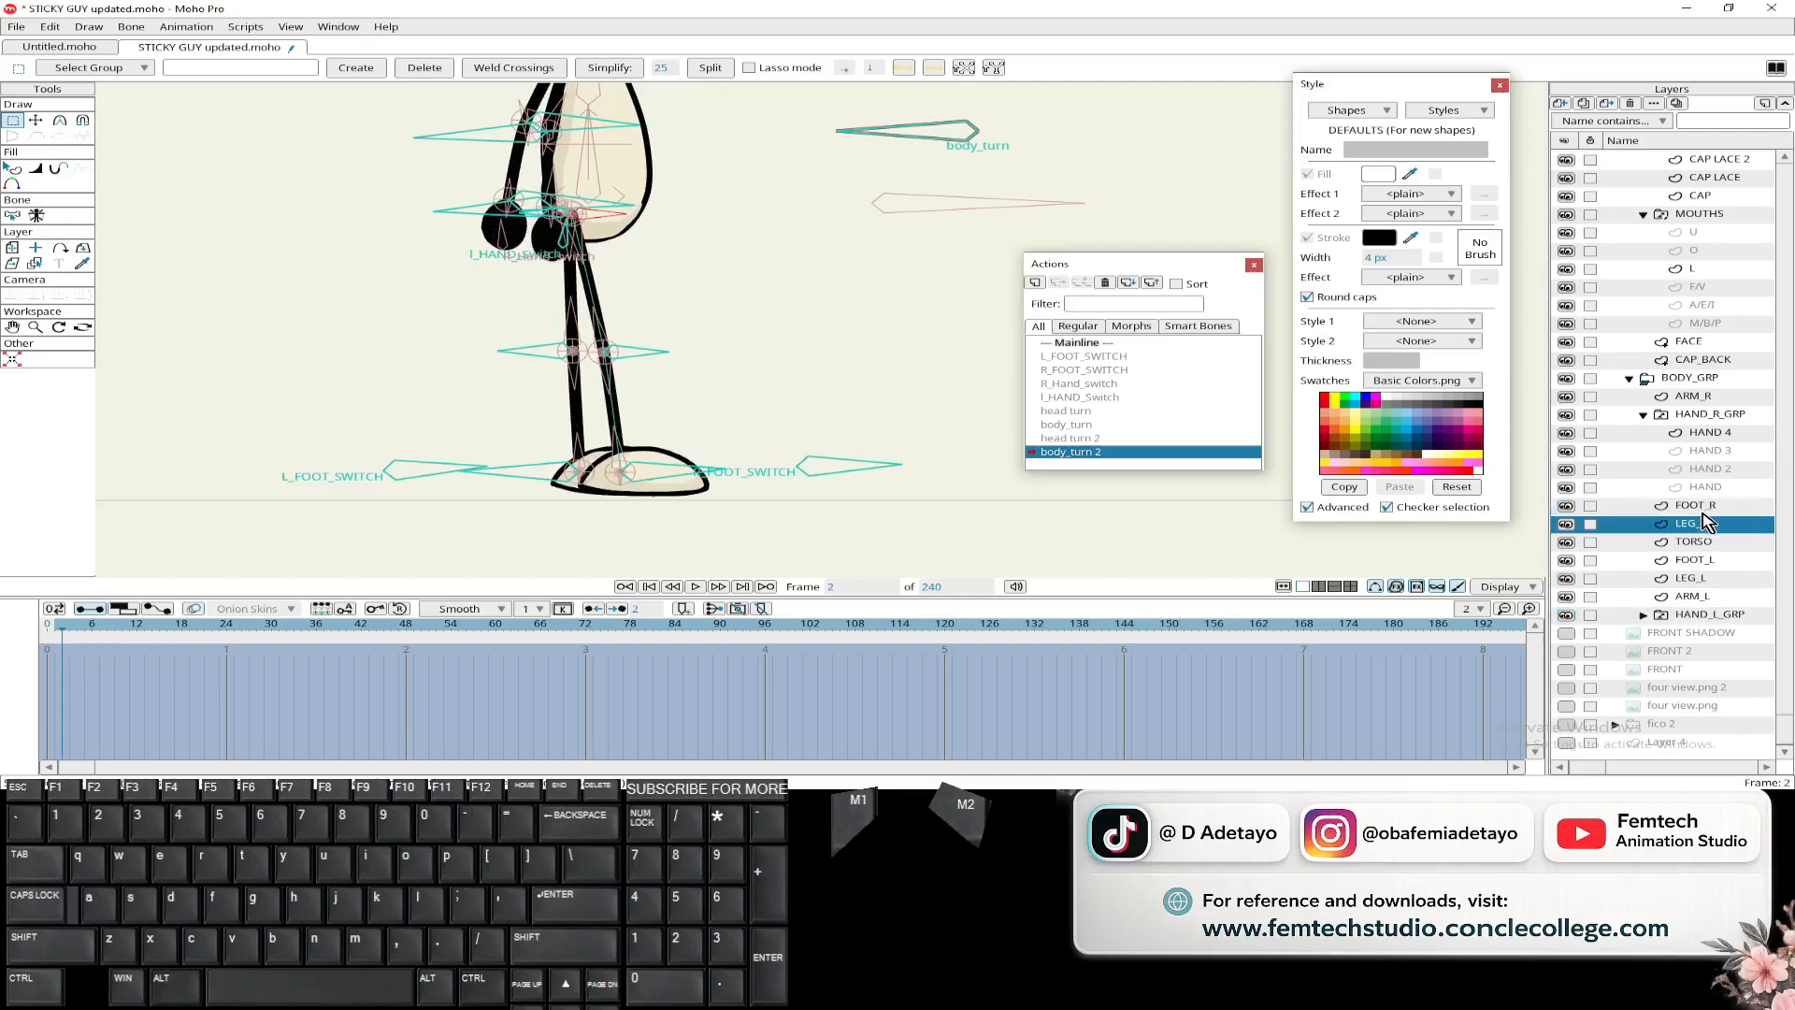
shift+click(1708, 506)
click(1567, 506)
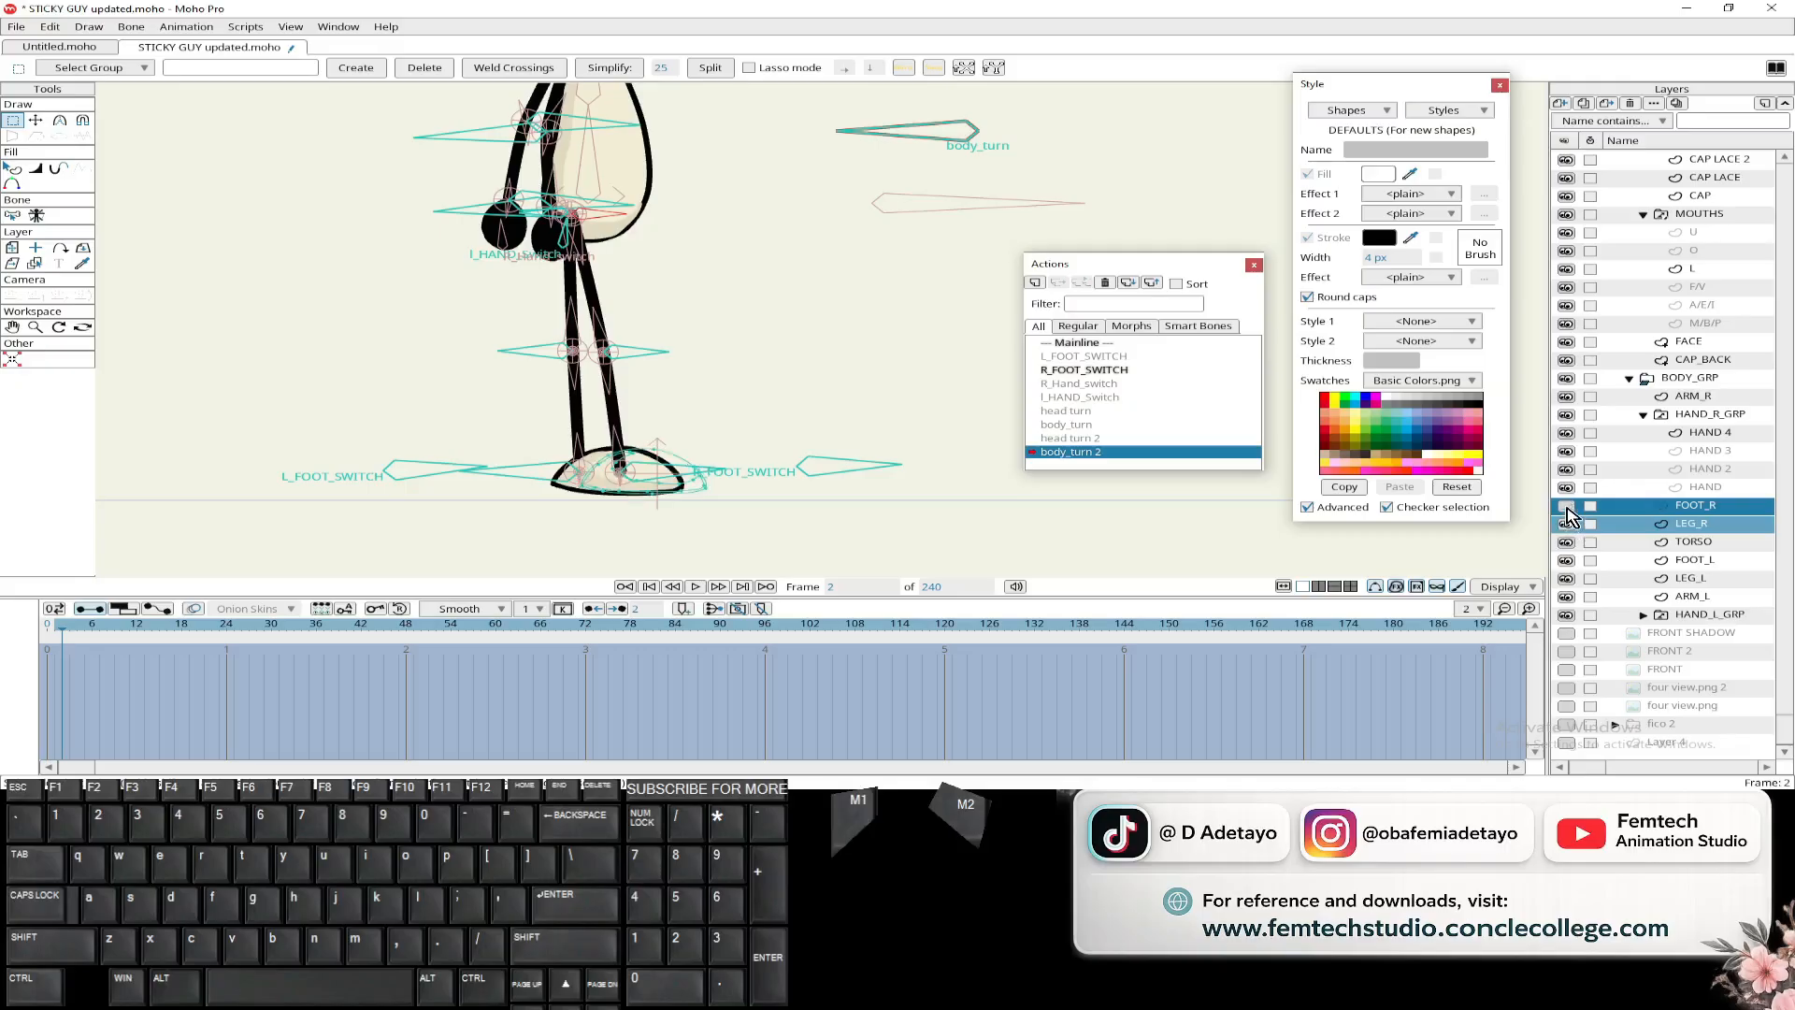
click(1567, 508)
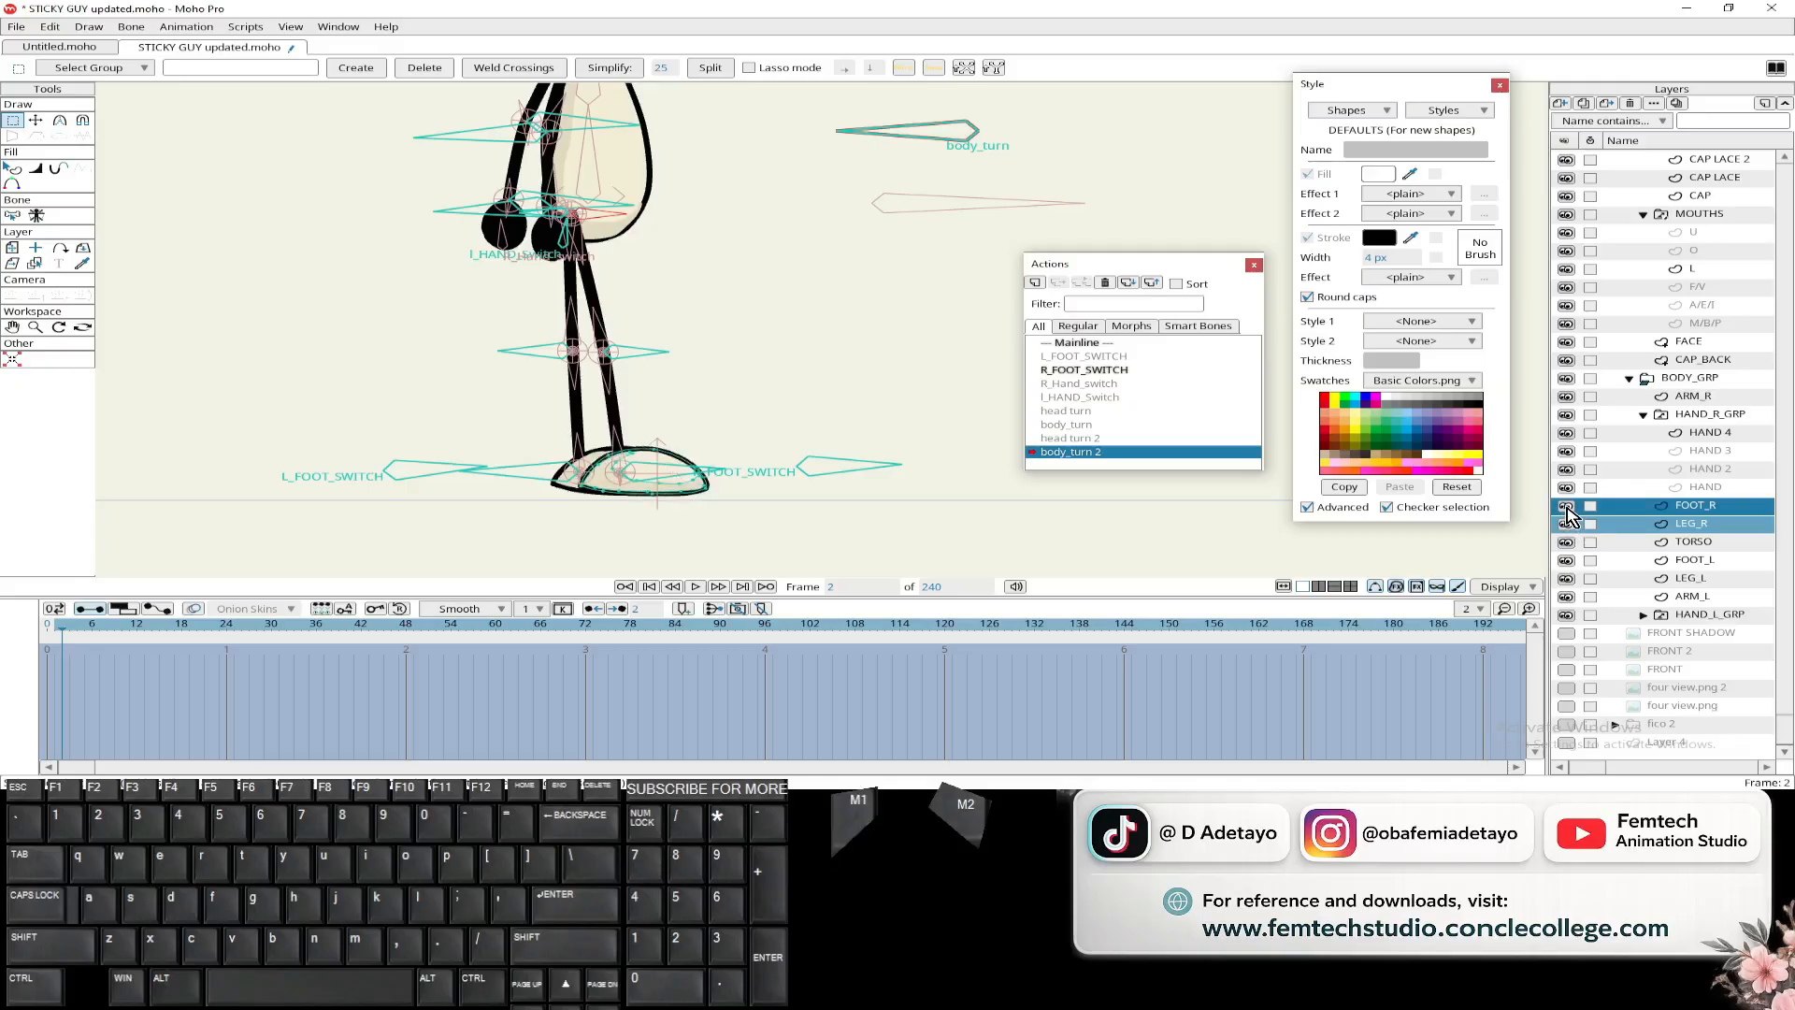
drag(1725, 520, 1725, 558)
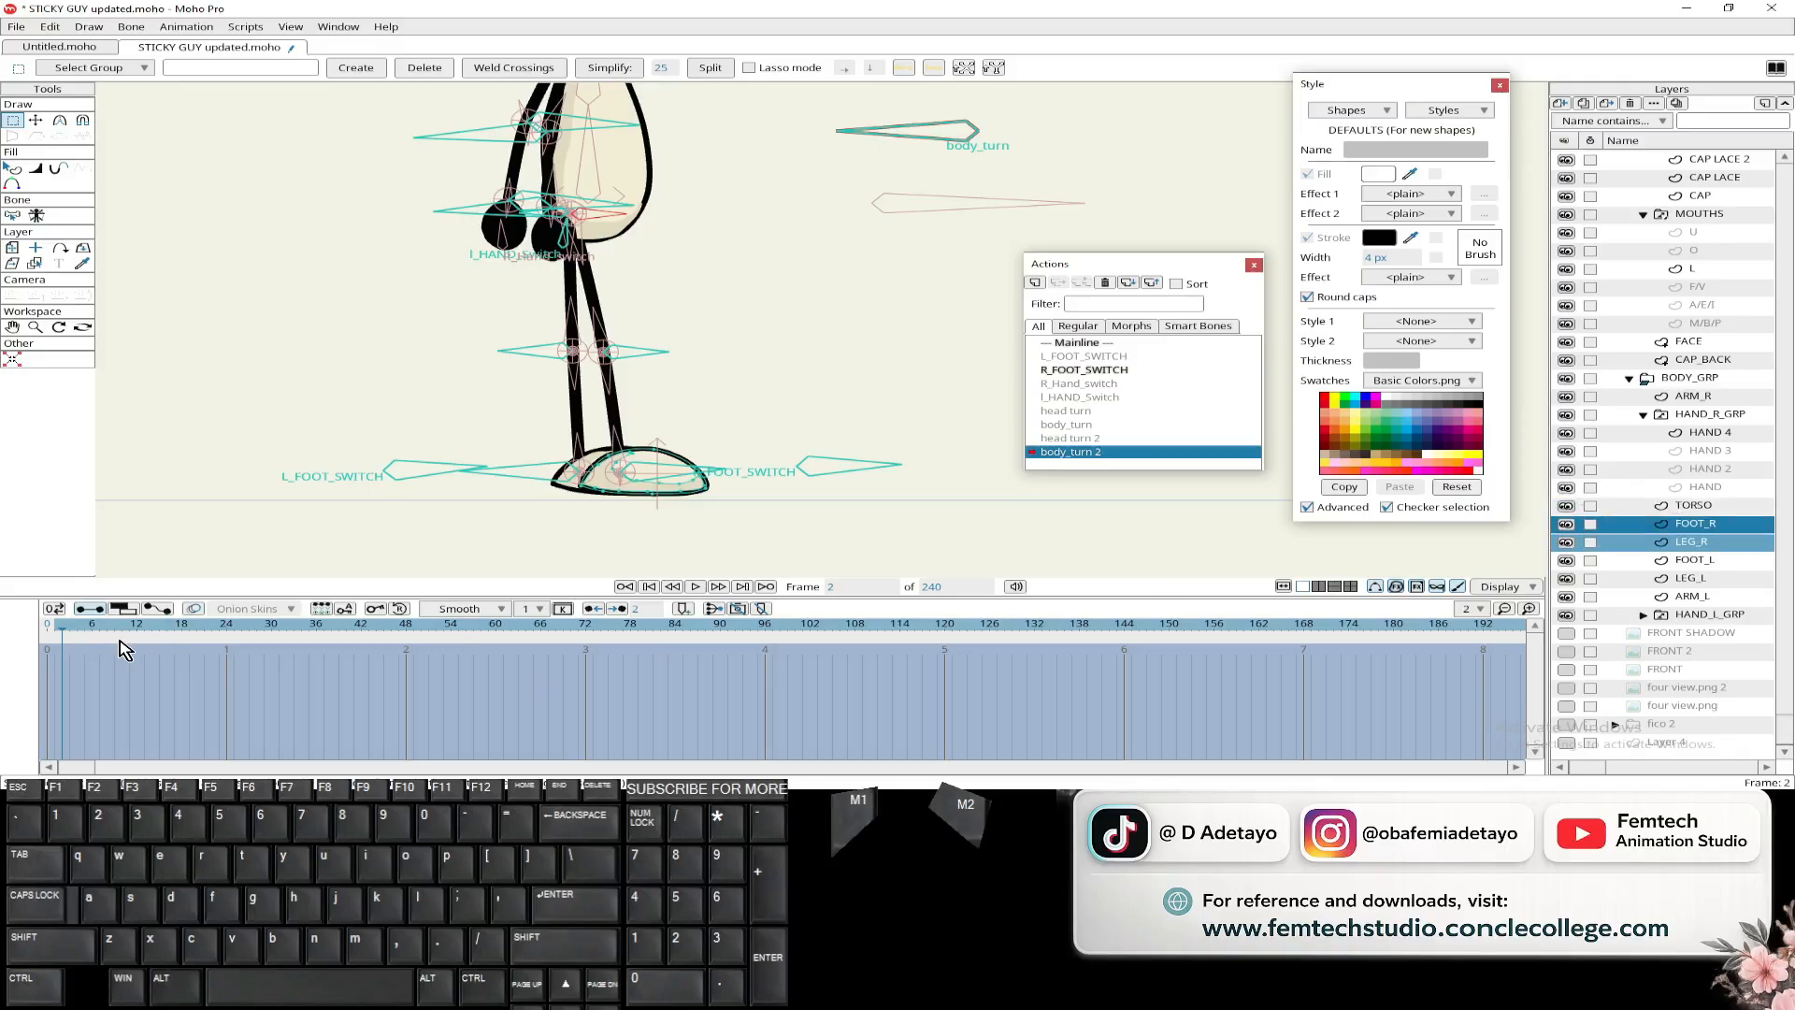
click(56, 632)
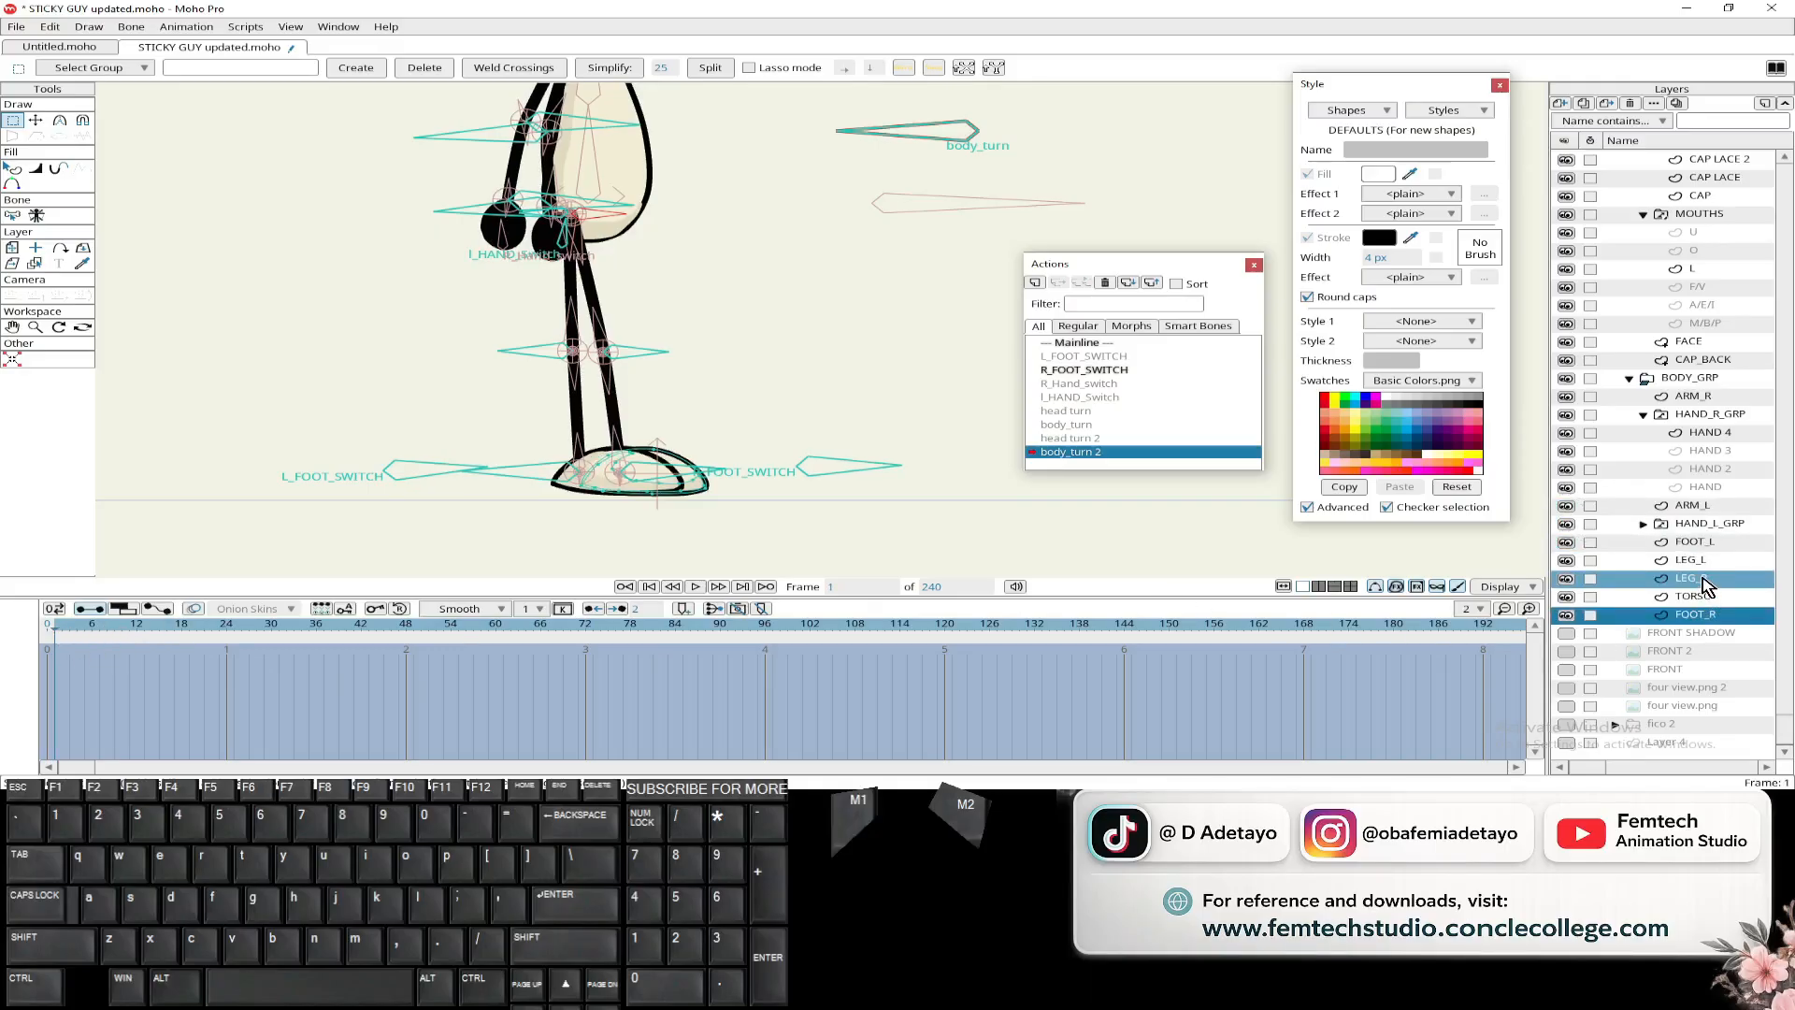
drag(1703, 580, 1703, 608)
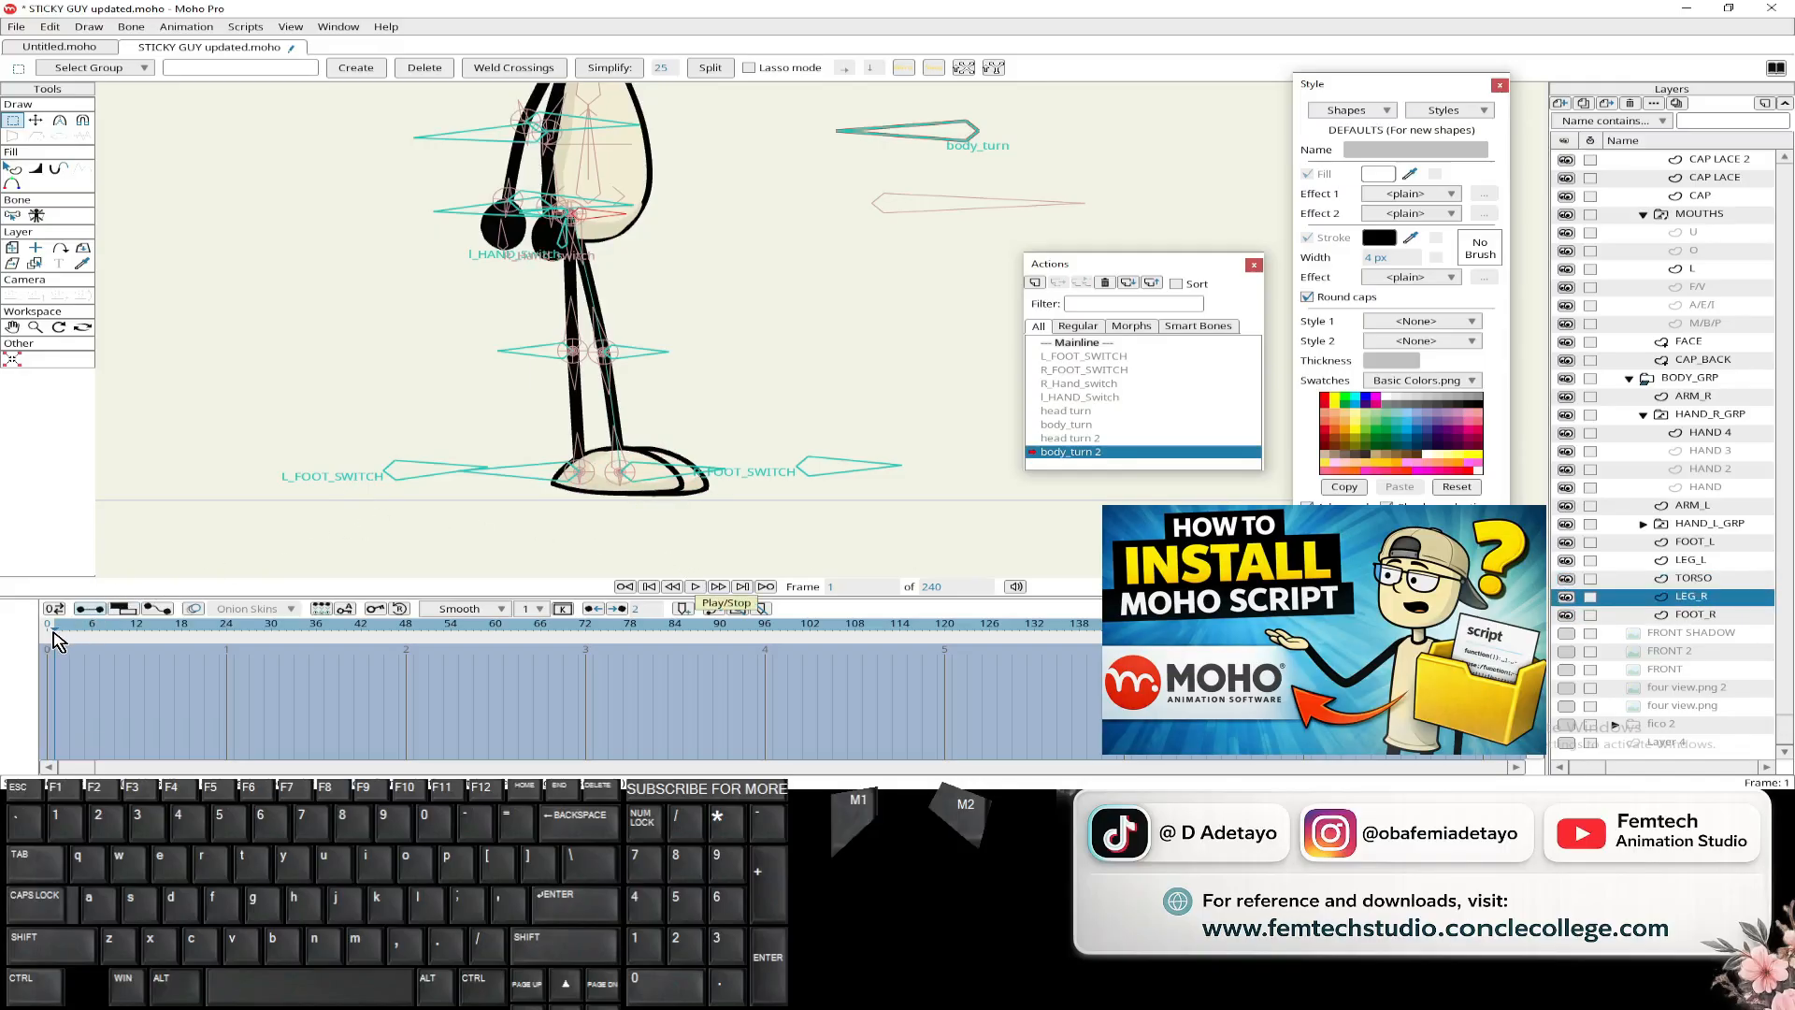
- Try moving the LEG_R and LEG_L layers below ARM_L at frame 2, undo the move, and reactivate the body_turn 2 action
click(718, 586)
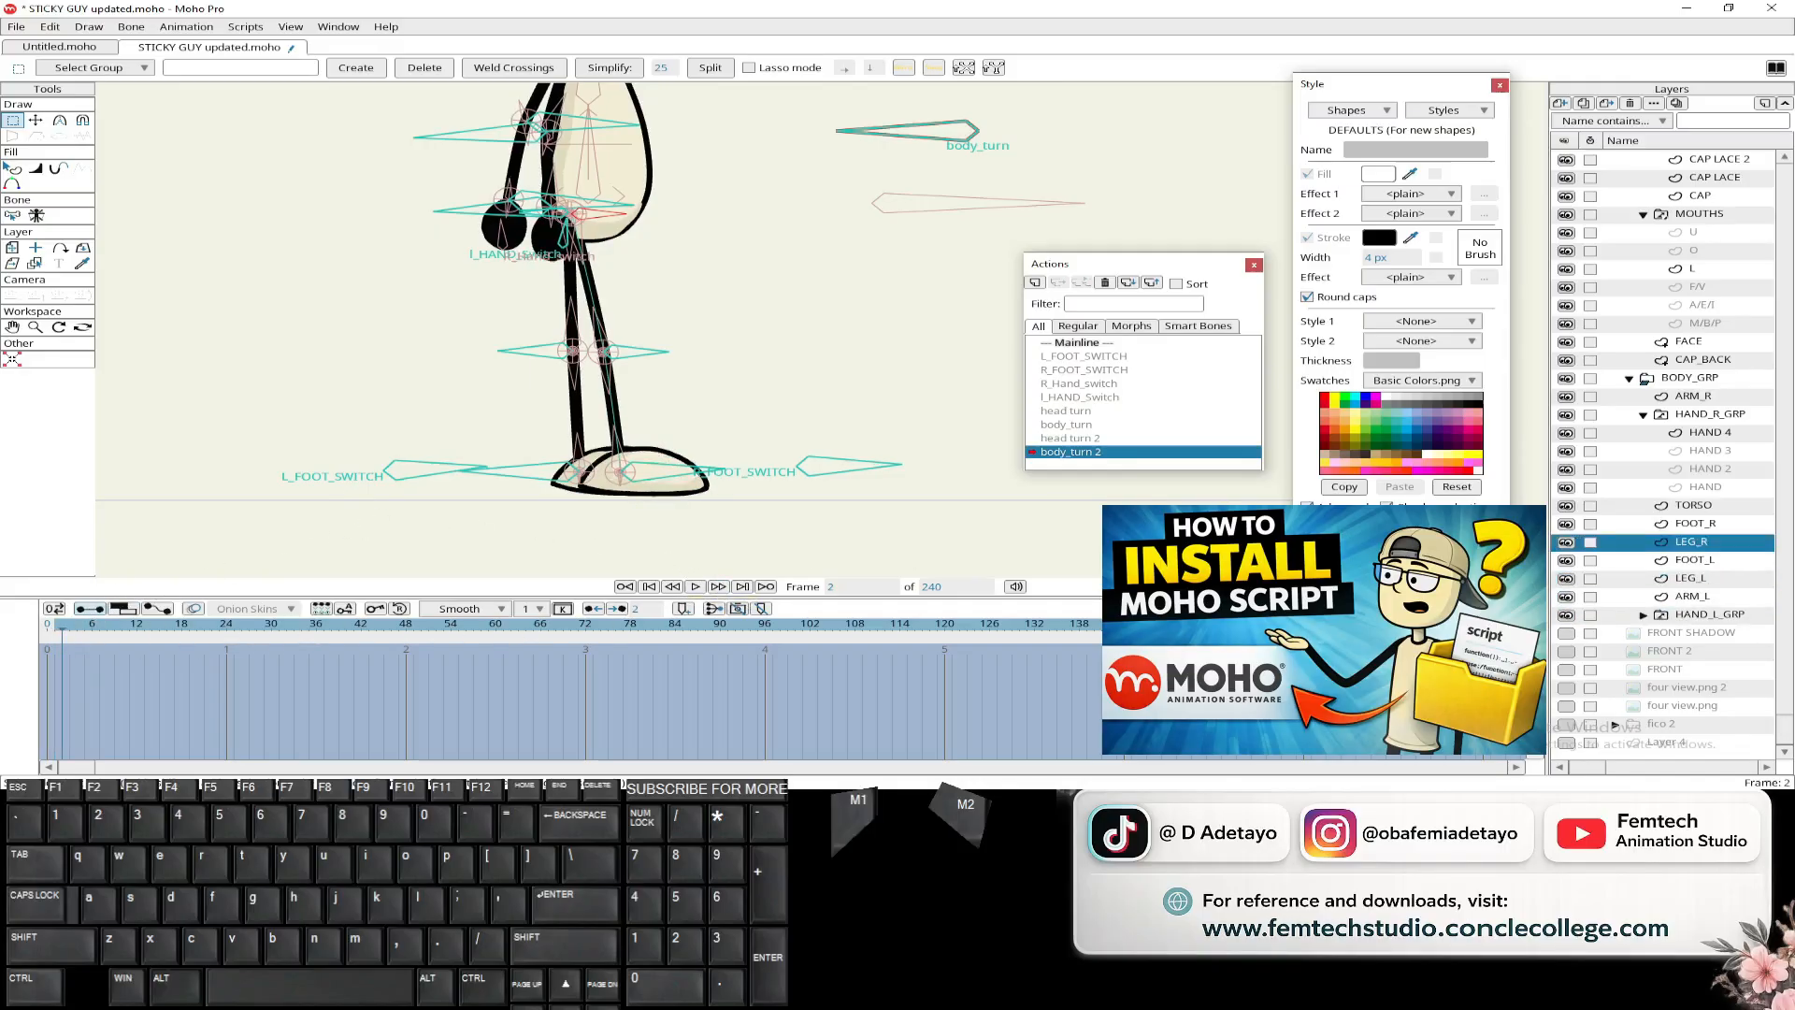
click(1707, 579)
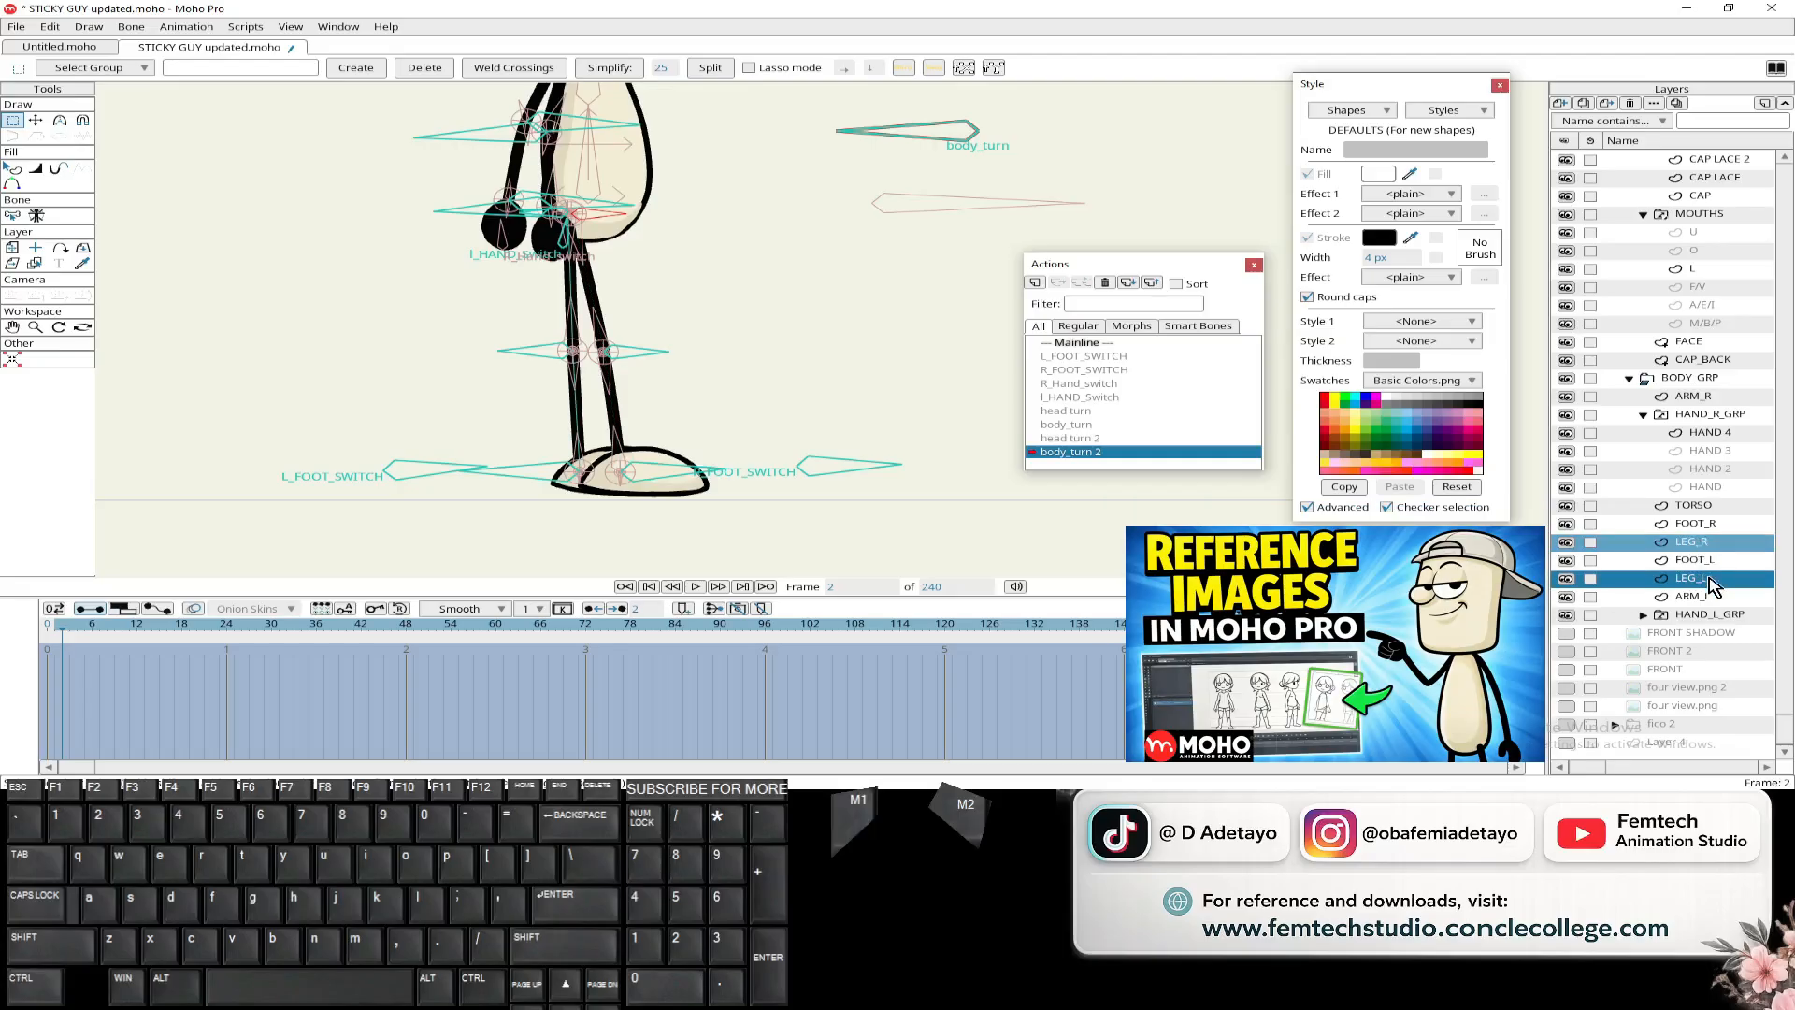
drag(1711, 584, 1717, 618)
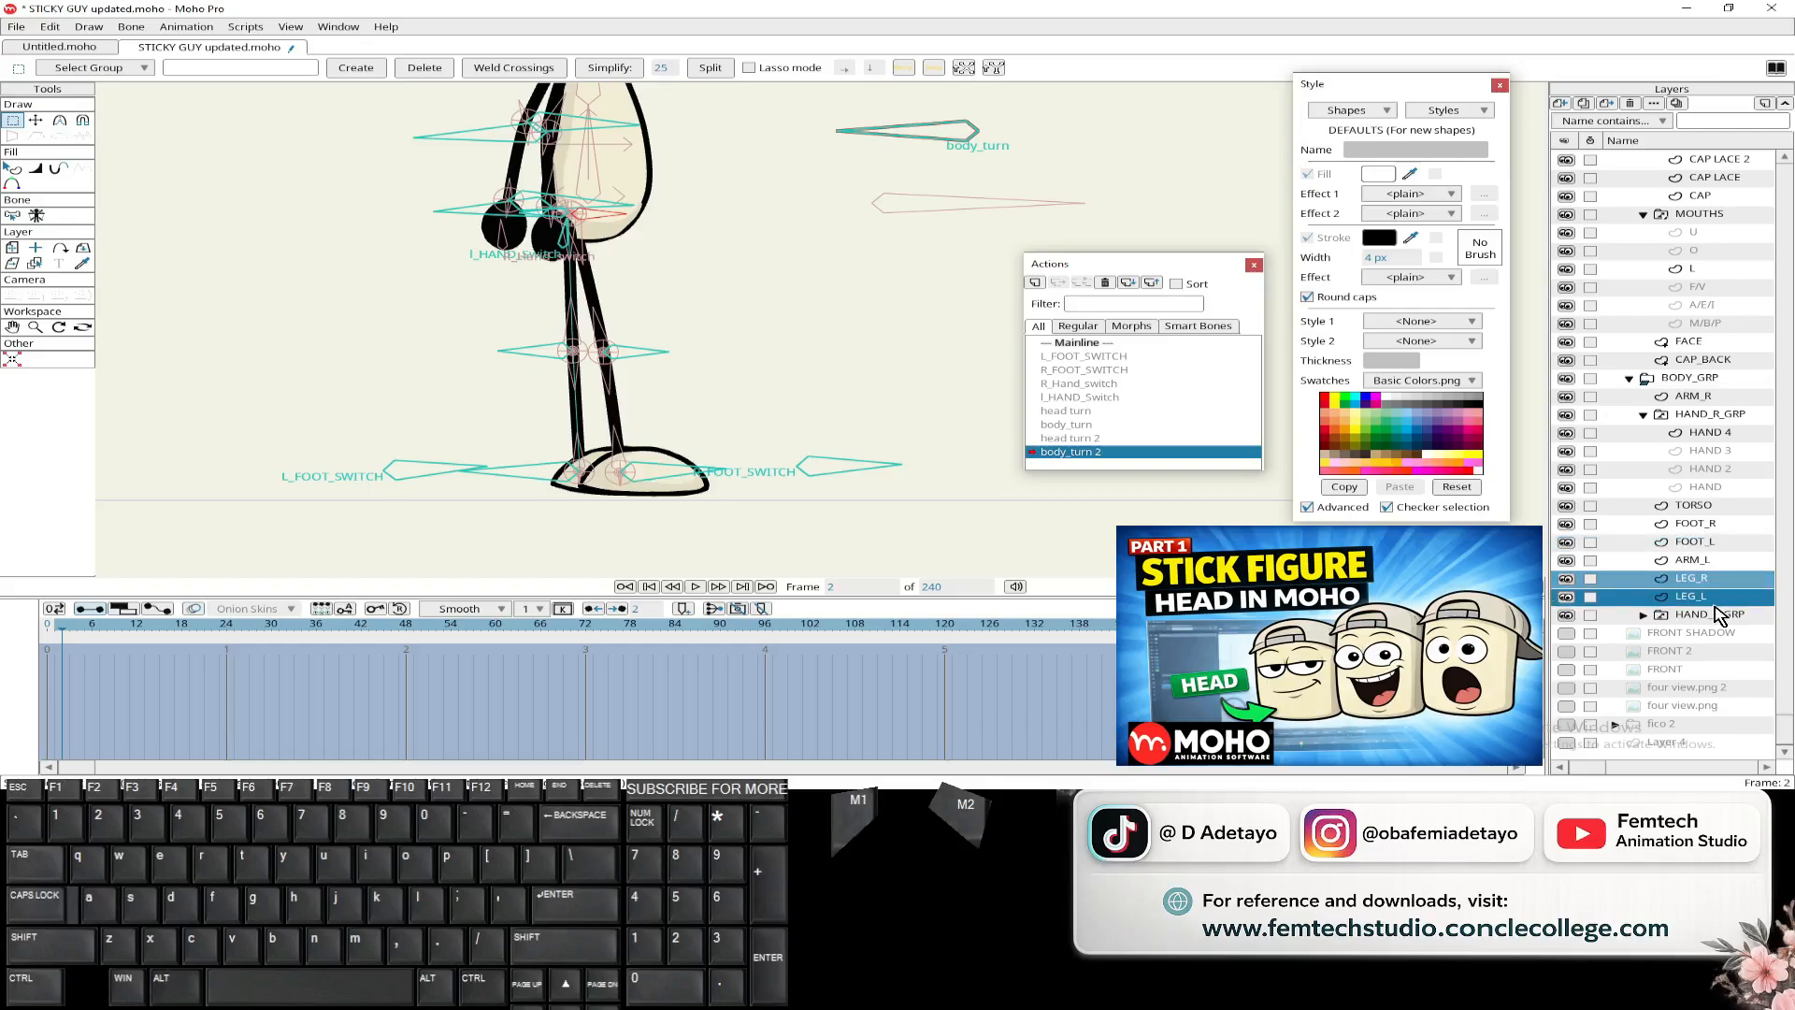
key(ctrl+z)
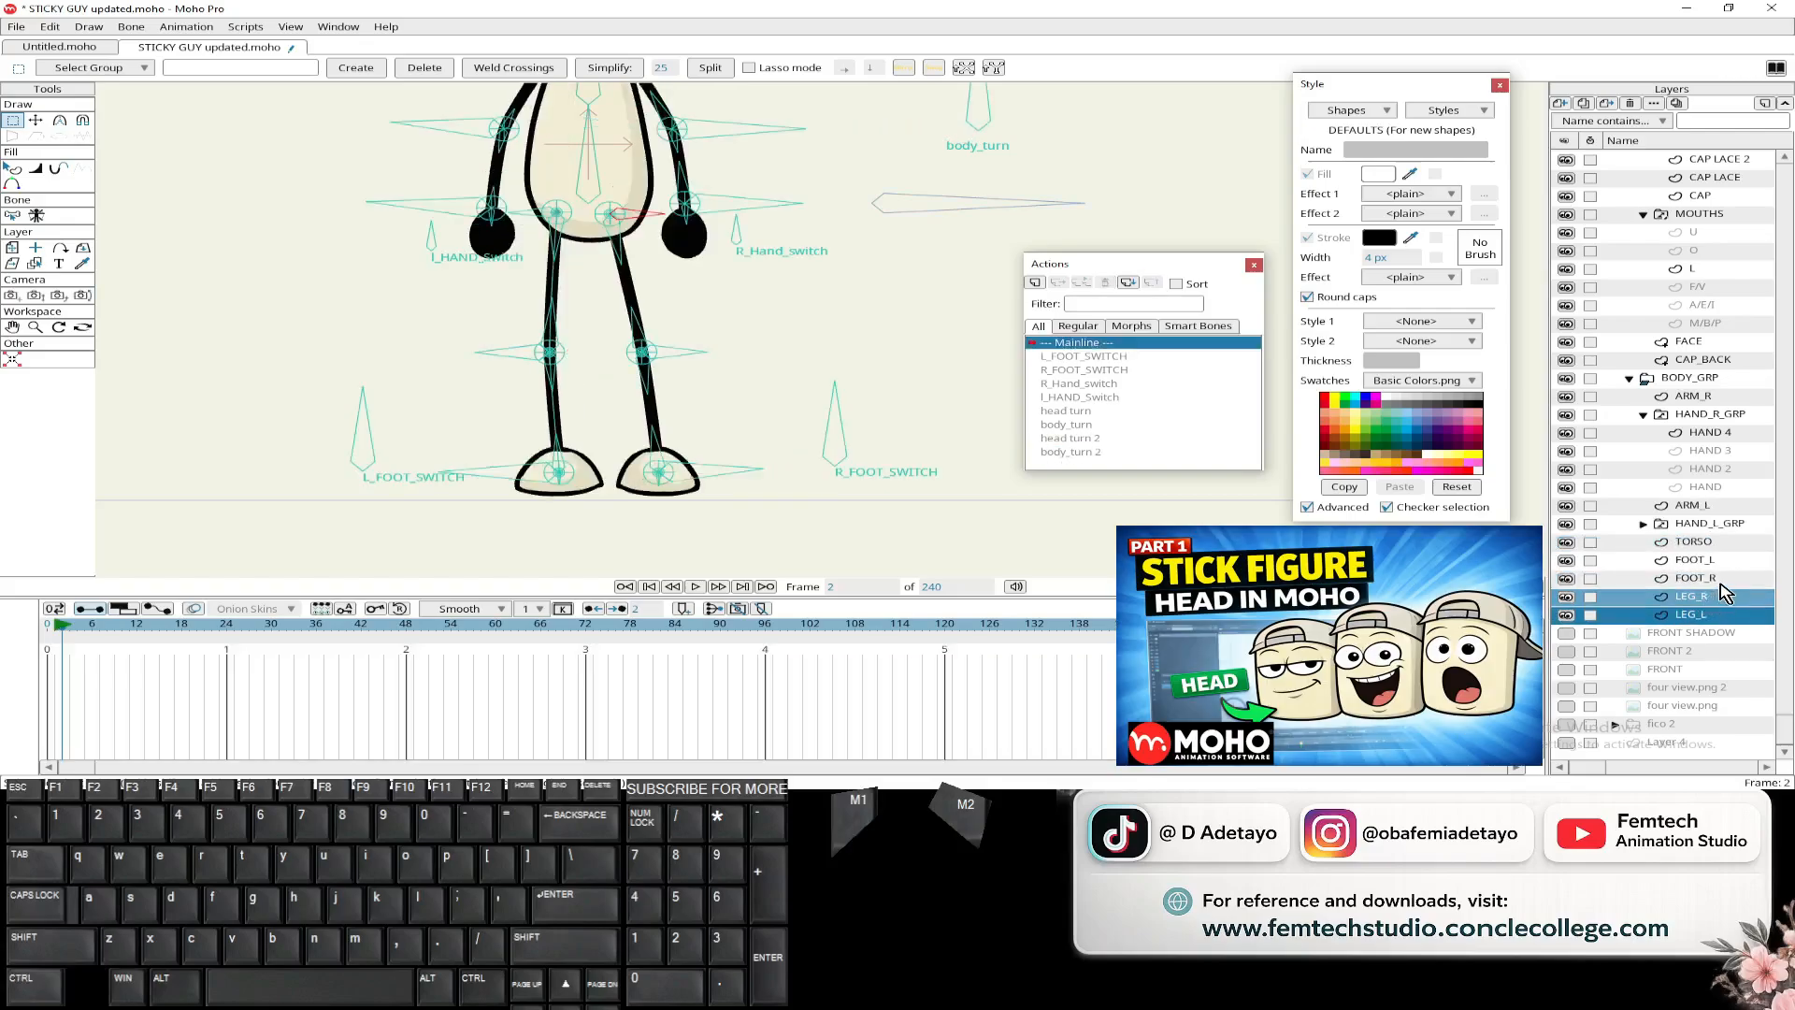
double_click(1070, 452)
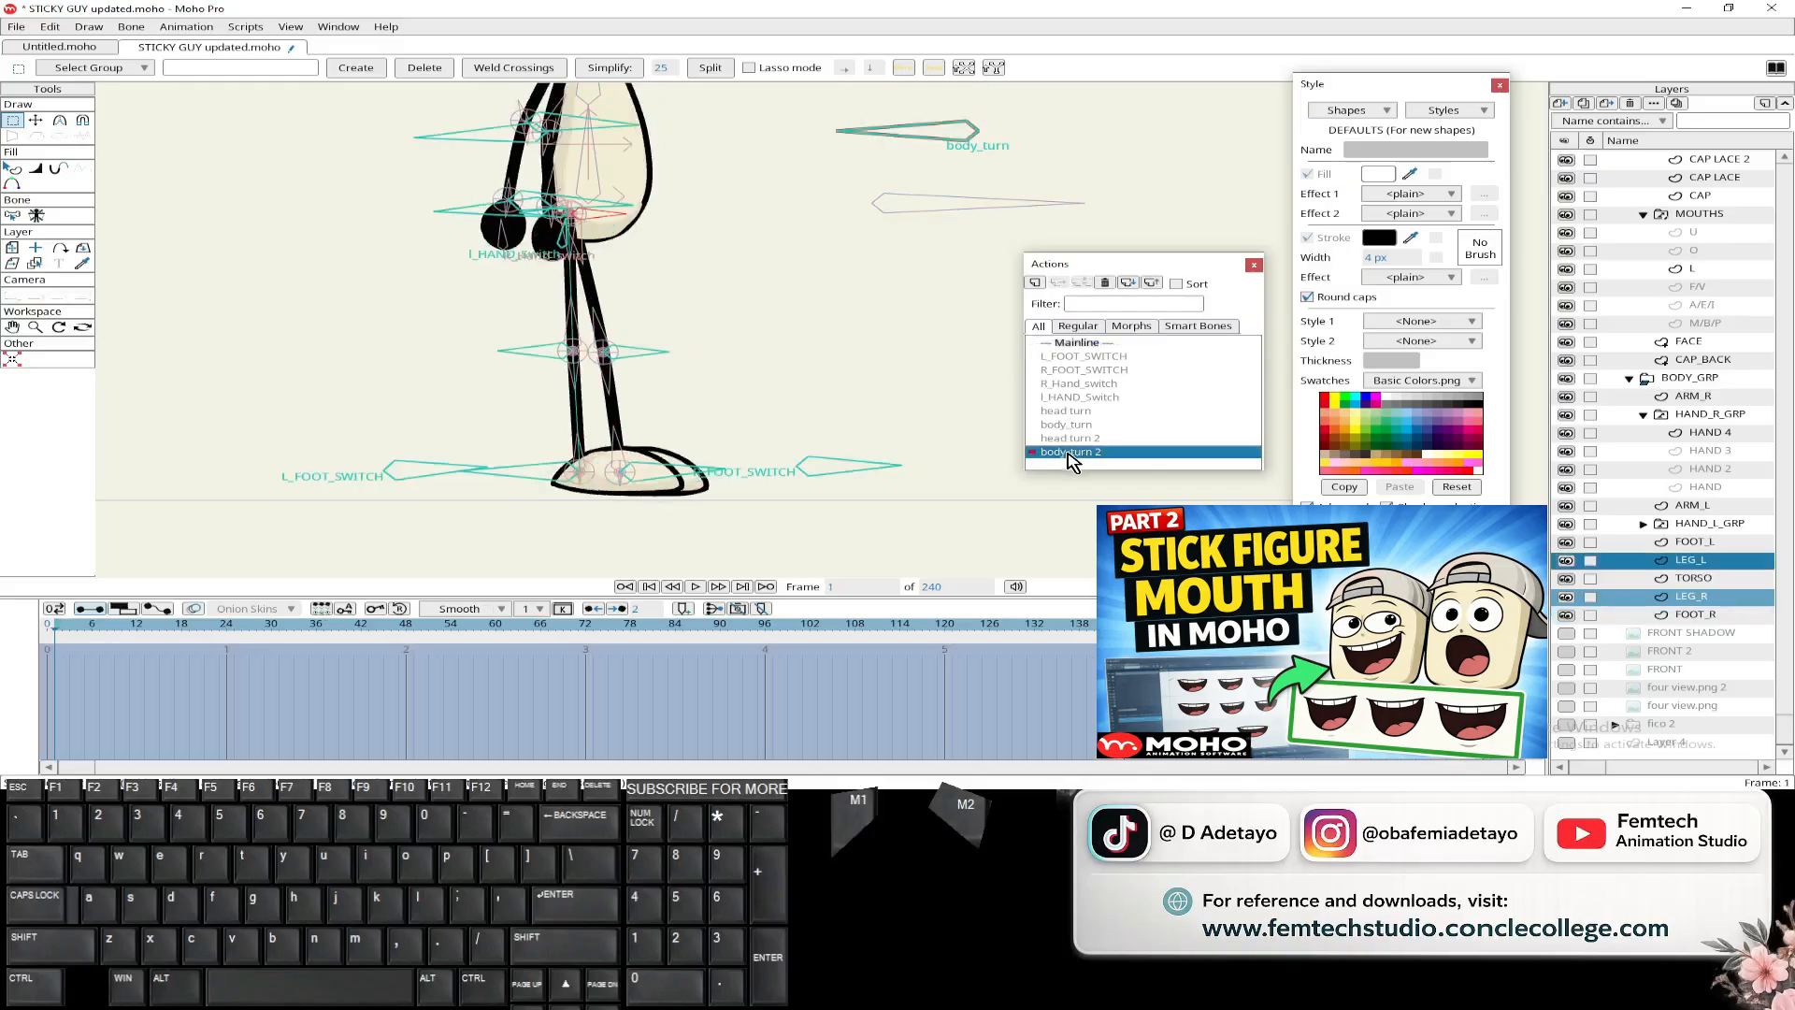
- Move only the FOOT_L and LEG_L layers below ARM_L in the stacking order at frame 2
click(718, 587)
ctrl+click(1705, 564)
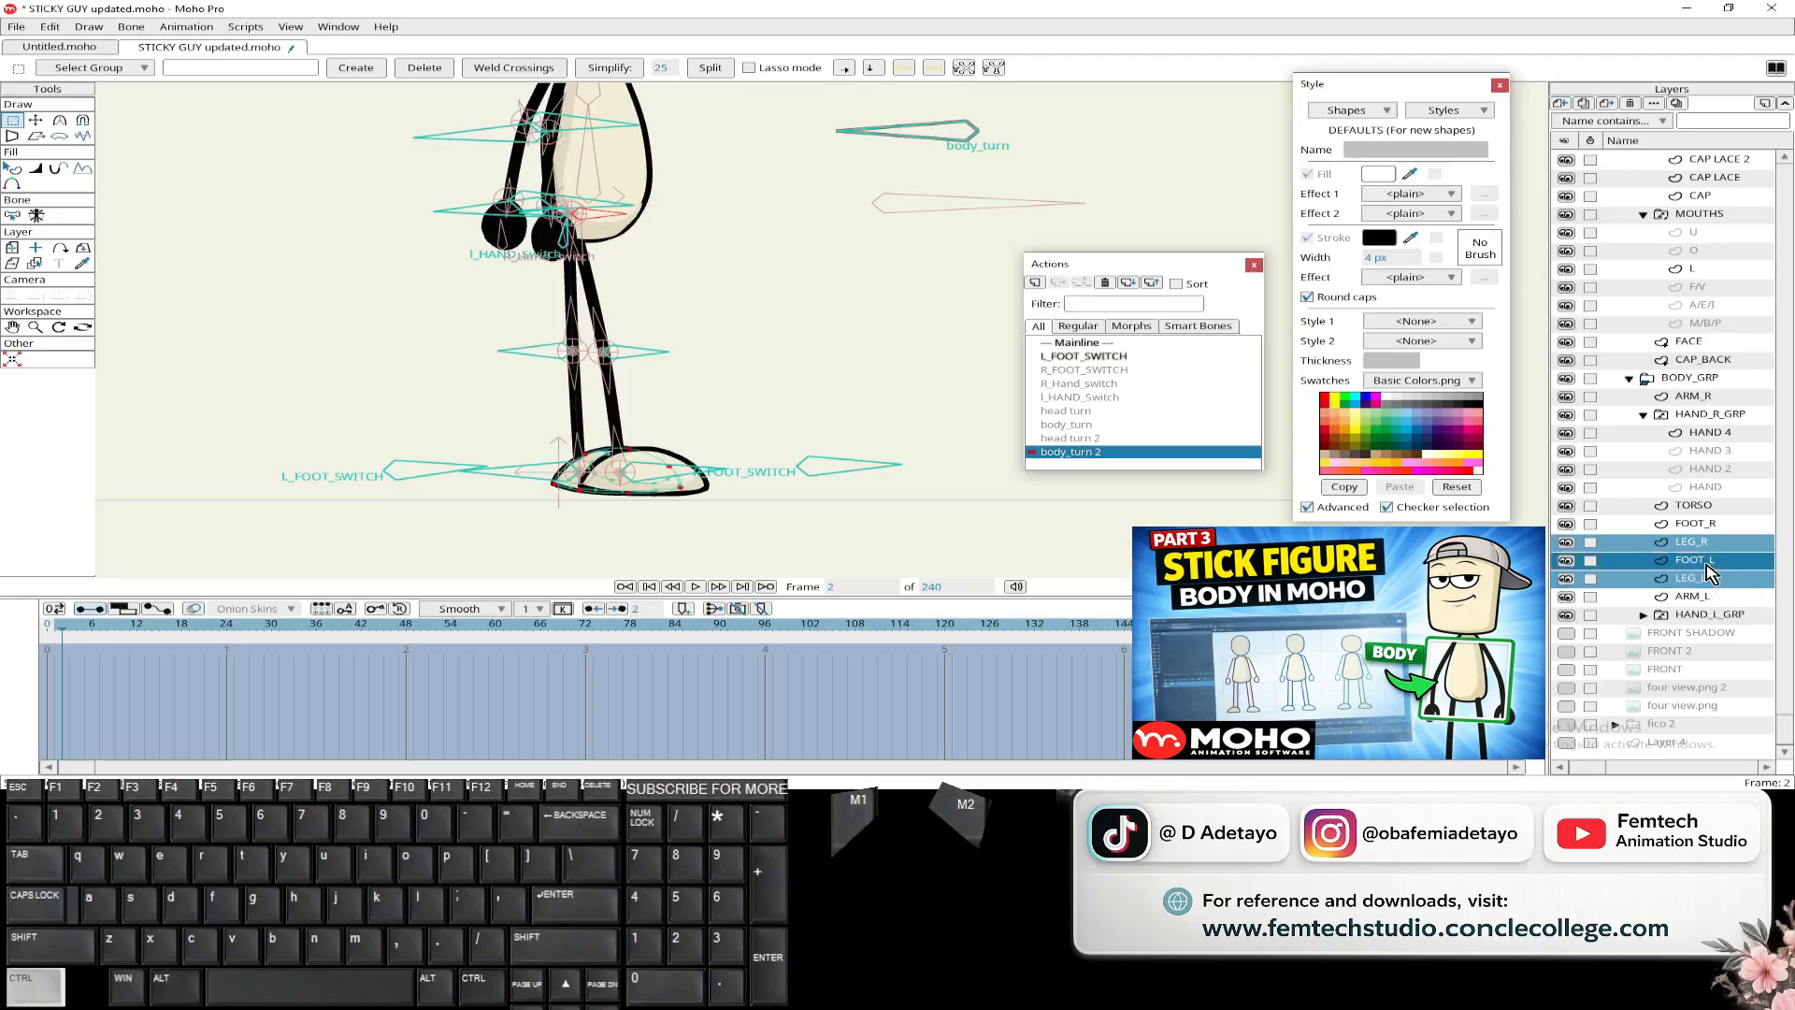
click(1705, 564)
ctrl+click(1706, 580)
drag(1705, 584, 1719, 612)
- Toggle the LEG_L layer's visibility at frame 6 to examine which leg it controls
drag(63, 632, 93, 632)
scroll(458, 262, up, 3)
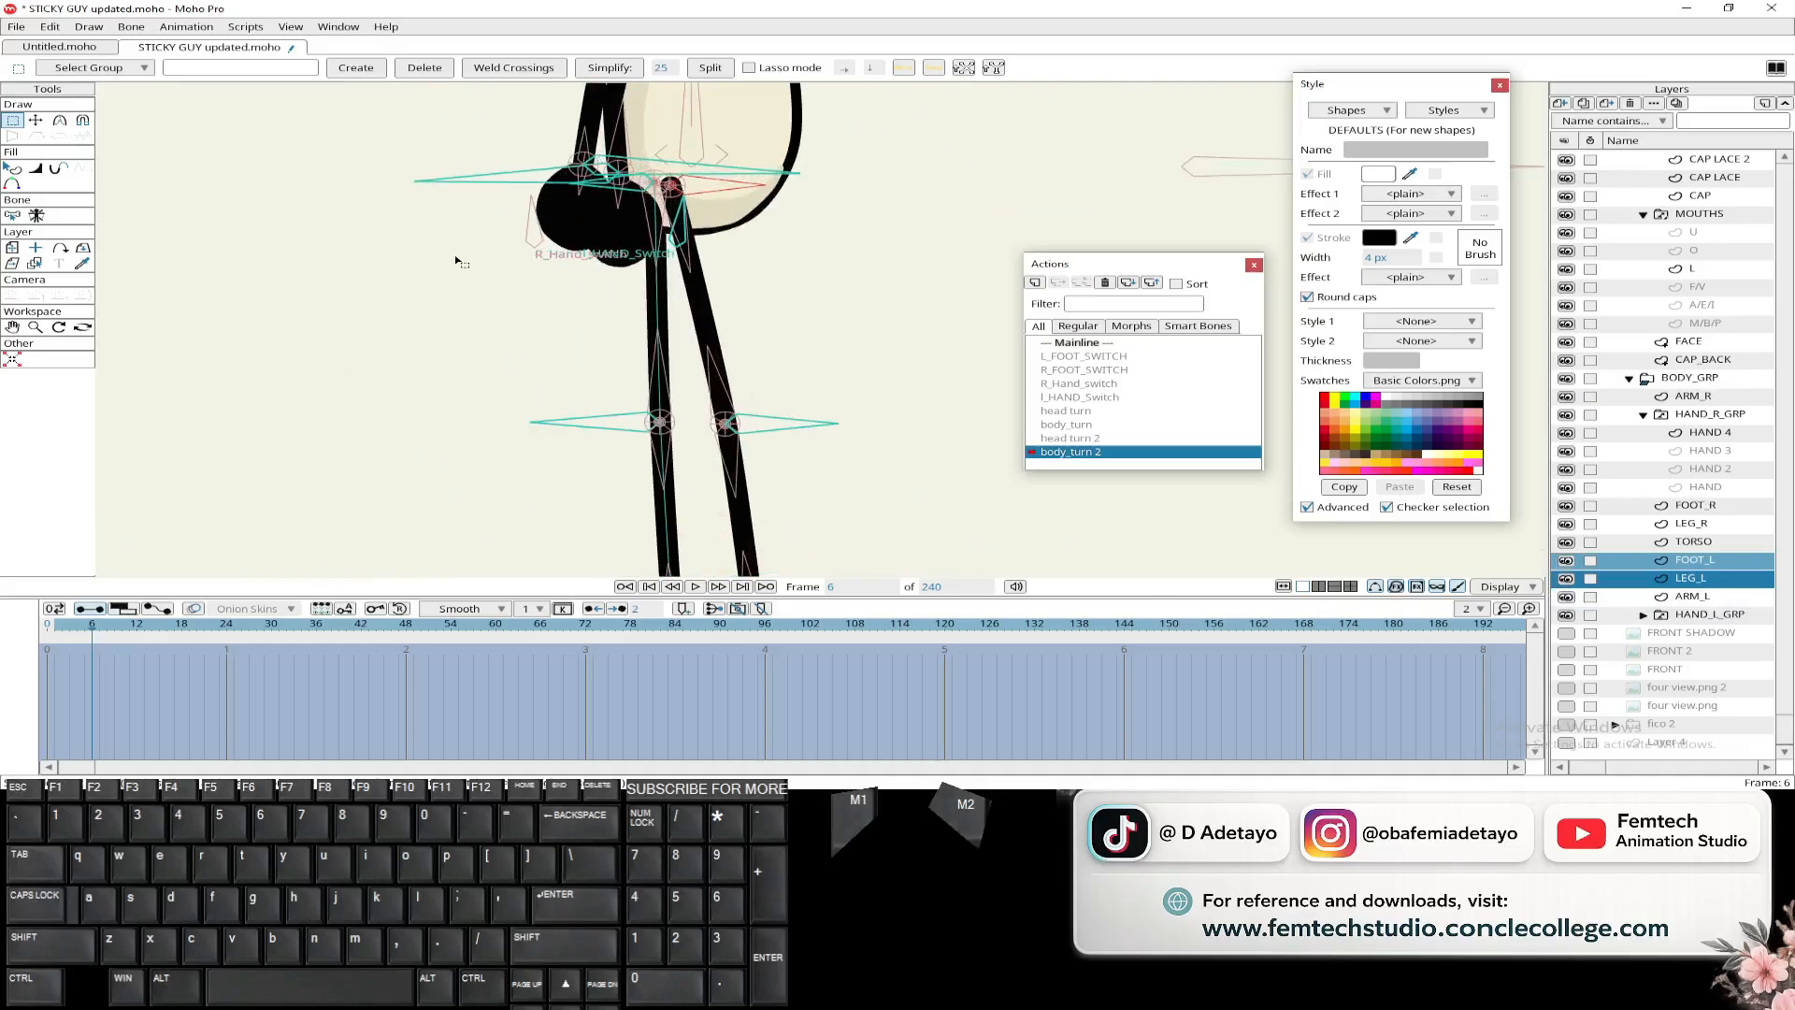
click(1567, 580)
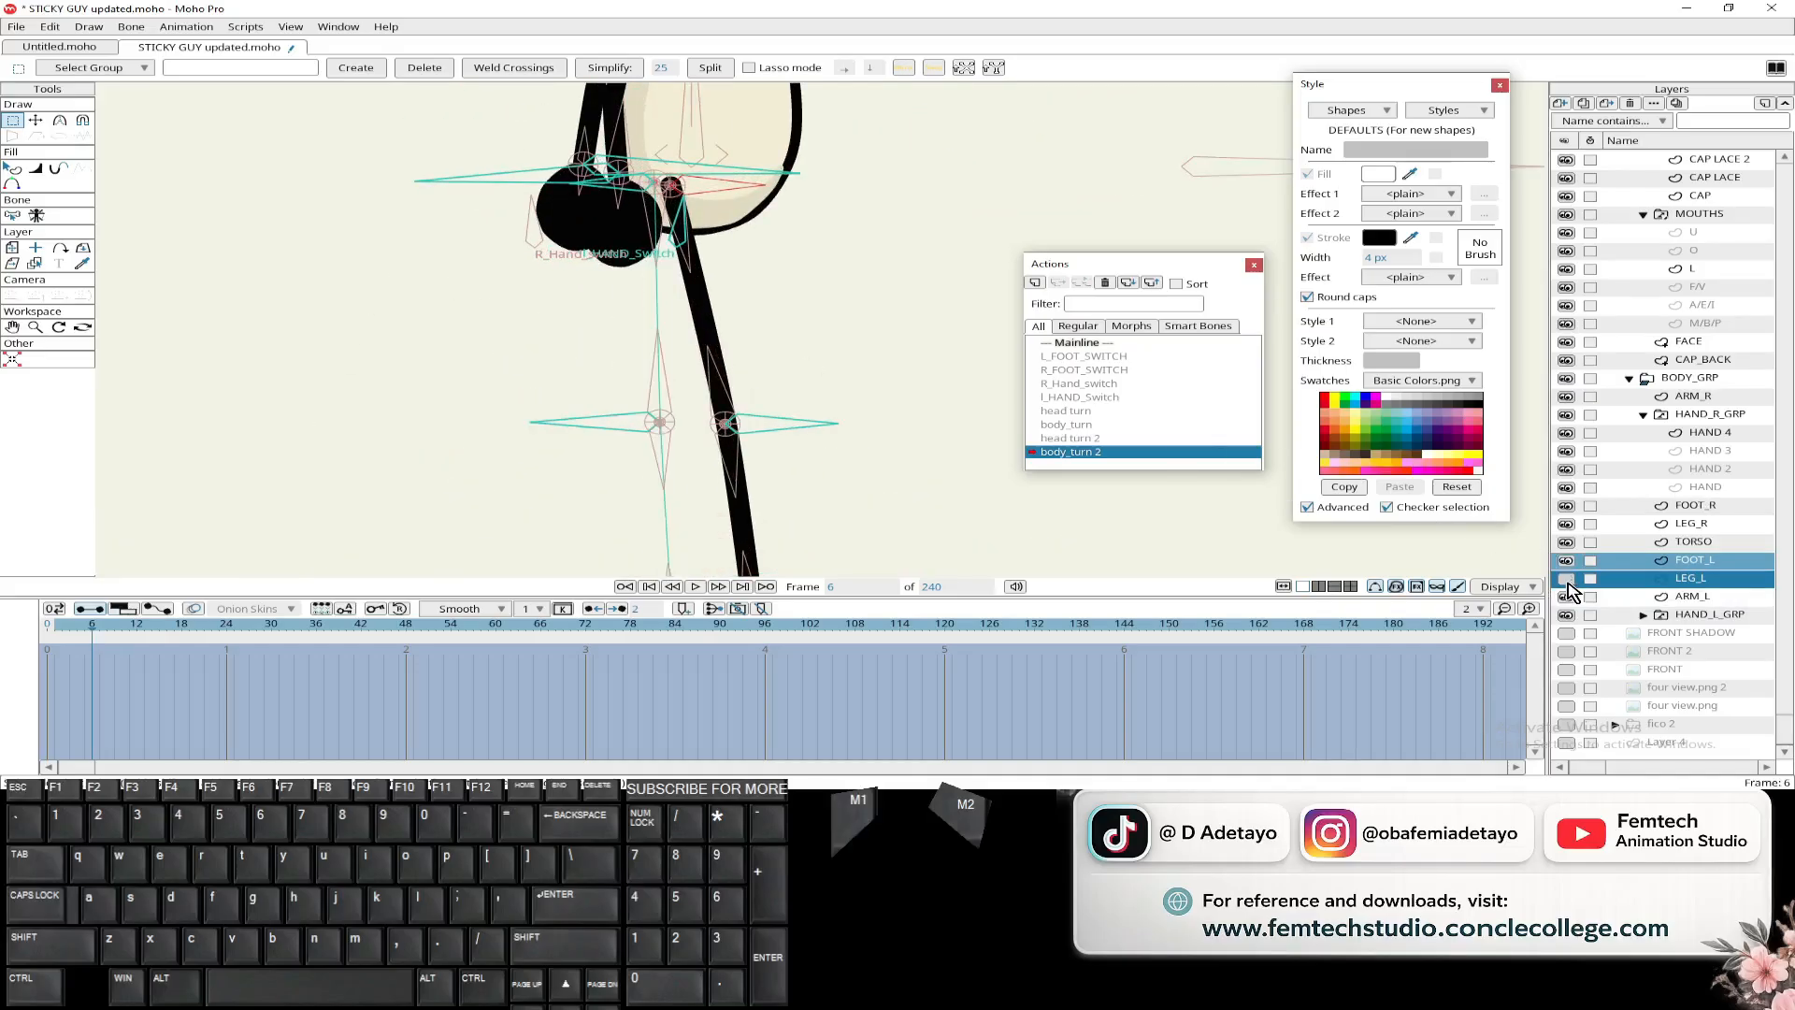
click(1567, 579)
click(1567, 580)
click(1567, 580)
click(1567, 580)
click(1567, 580)
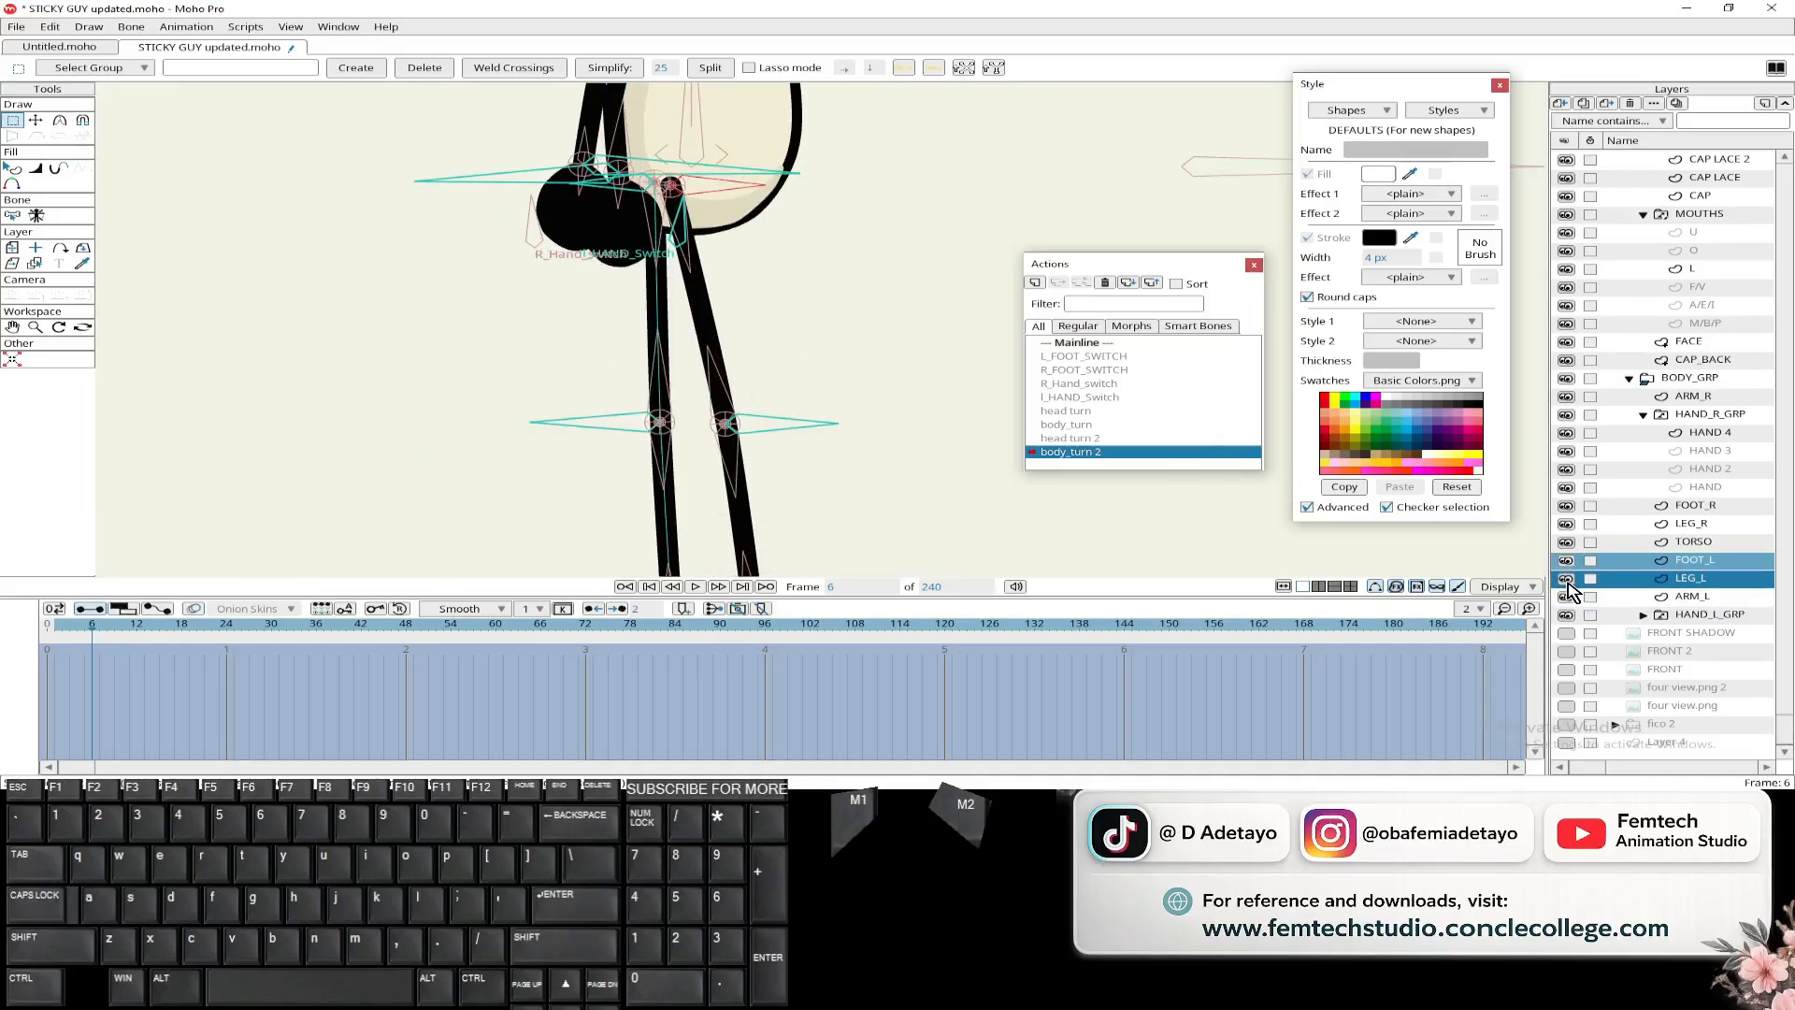
- Try moving the FOOT_L and LEG_L layers below ARM_L at frame 6, undo the move, and reactivate the body_turn 2 action
mouse_move(97, 634)
mouse_down()
mouse_move(177, 626)
mouse_move(81, 642)
mouse_move(109, 636)
mouse_up()
drag(1714, 582, 1719, 610)
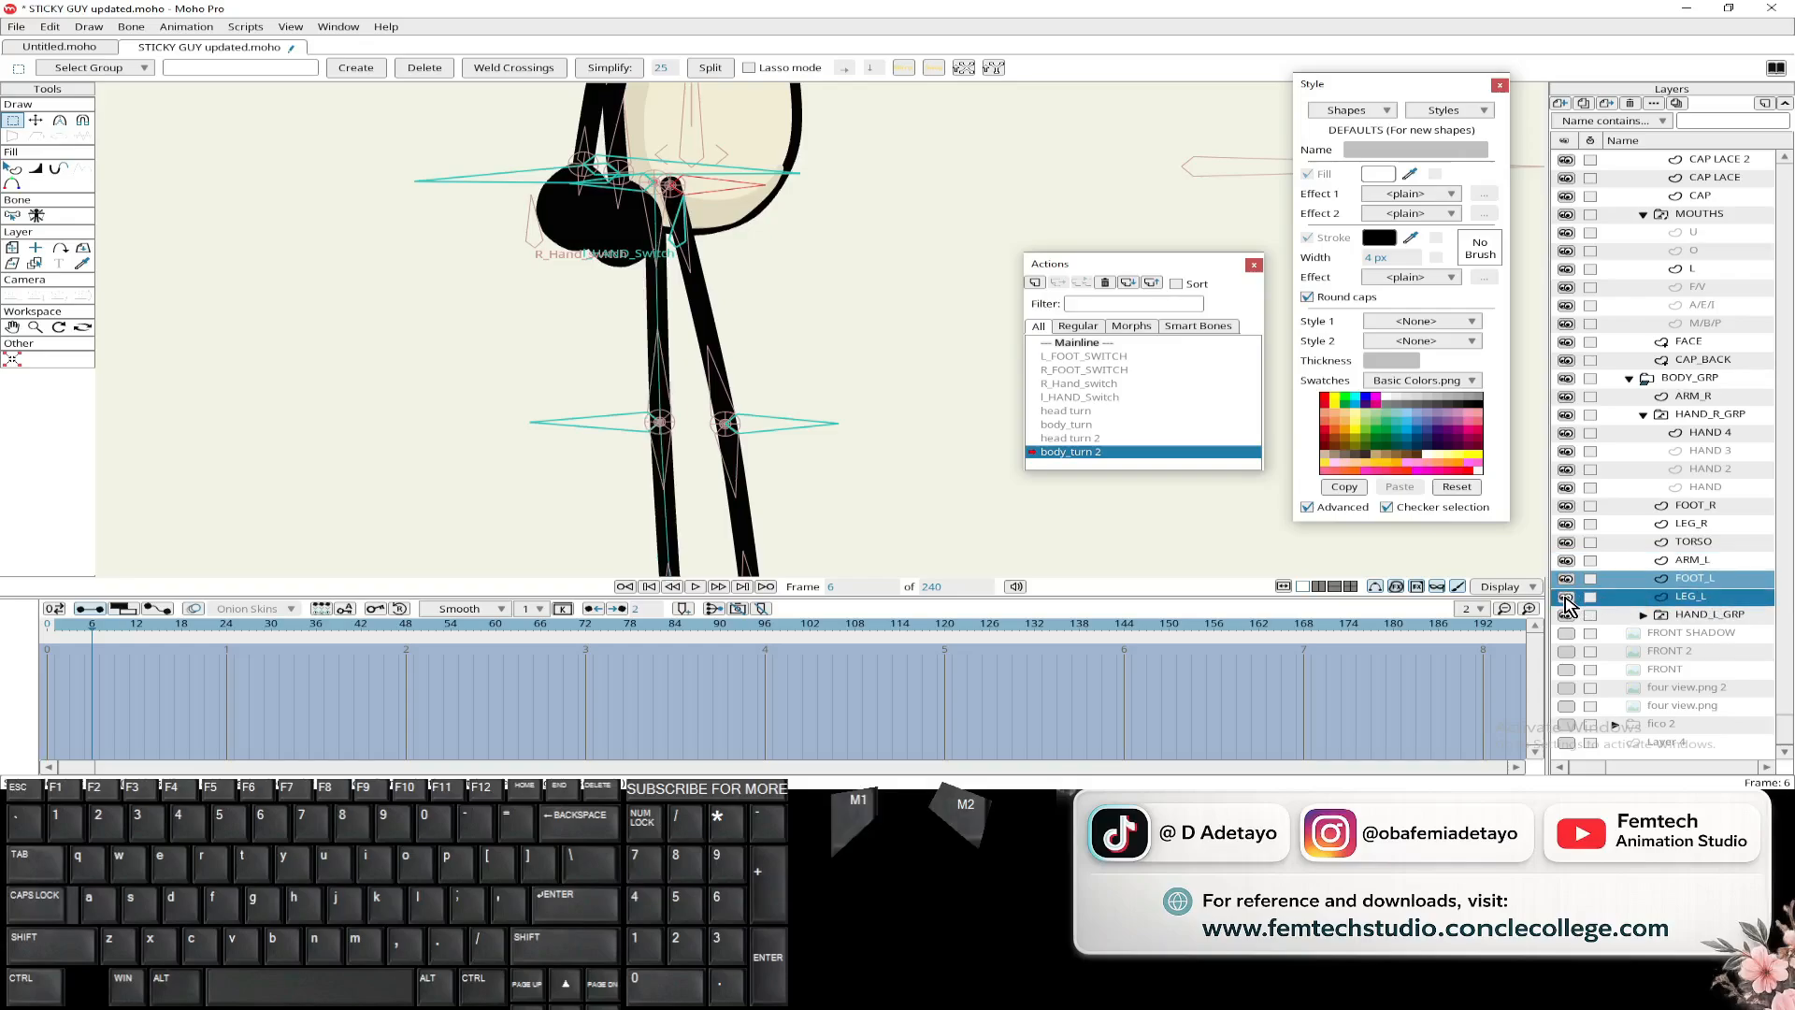
scroll(950, 451, down, 3)
scroll(932, 457, up, 3)
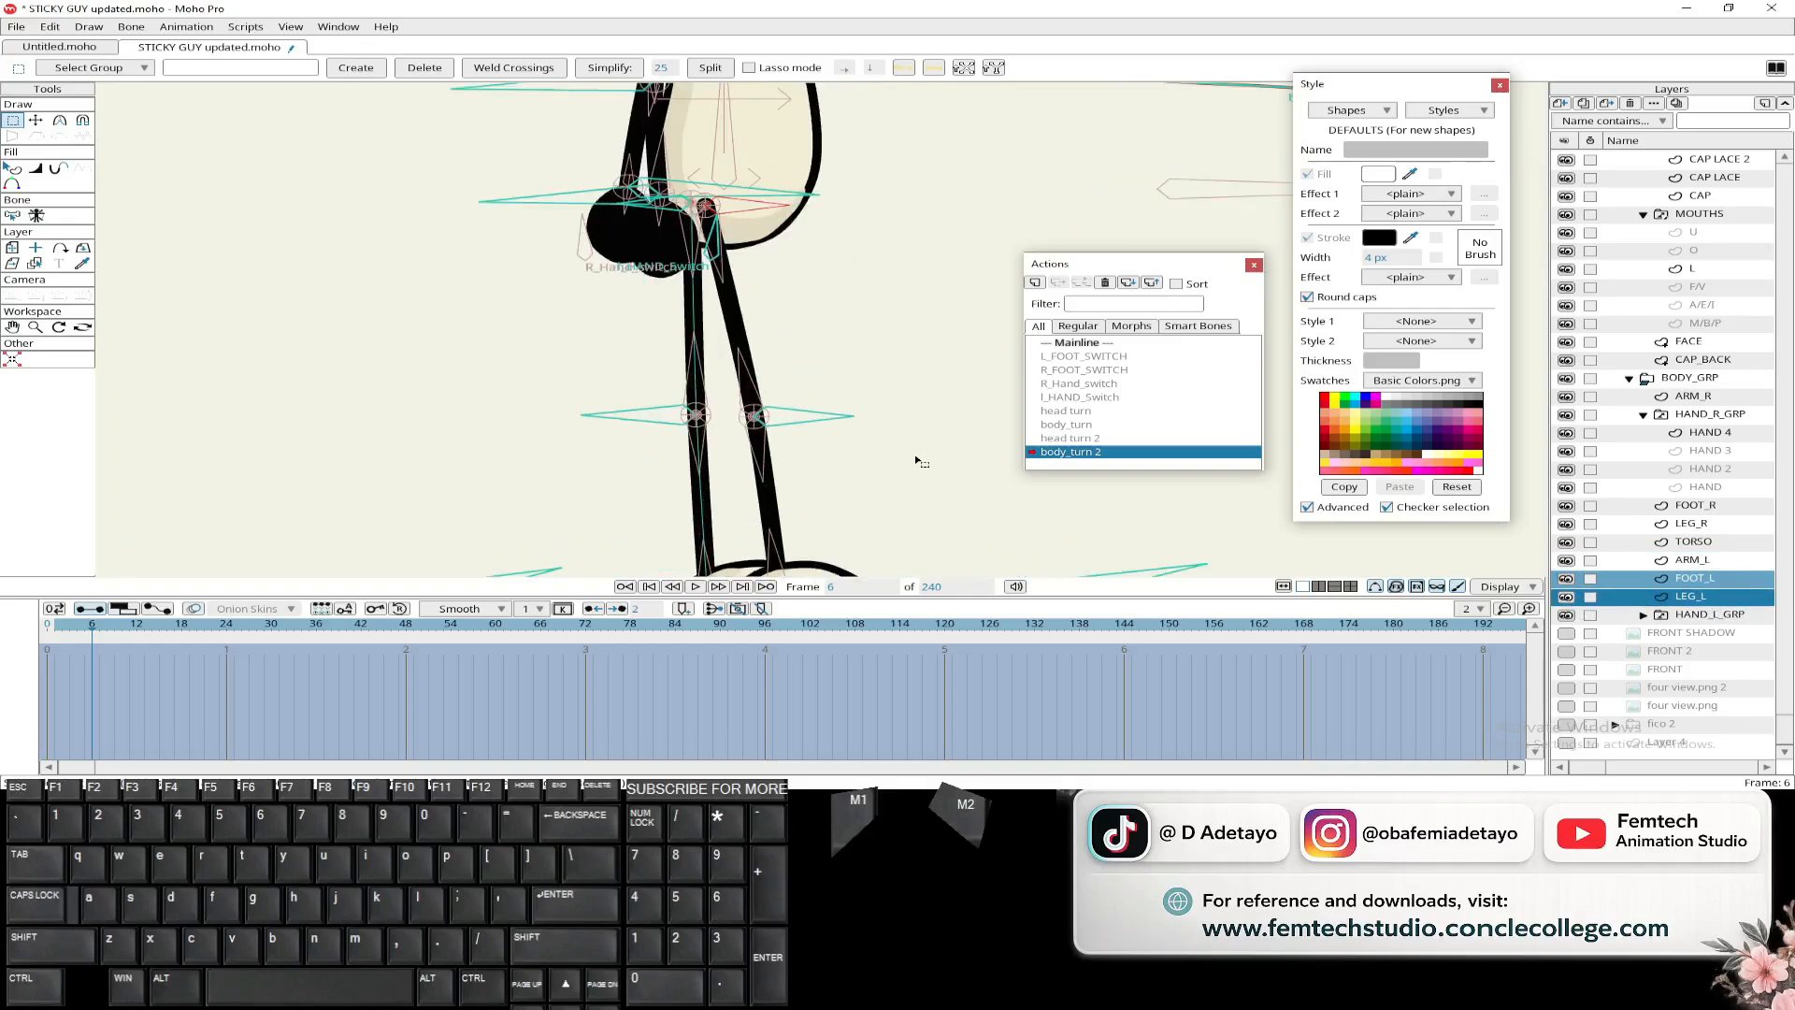
key(ctrl+z)
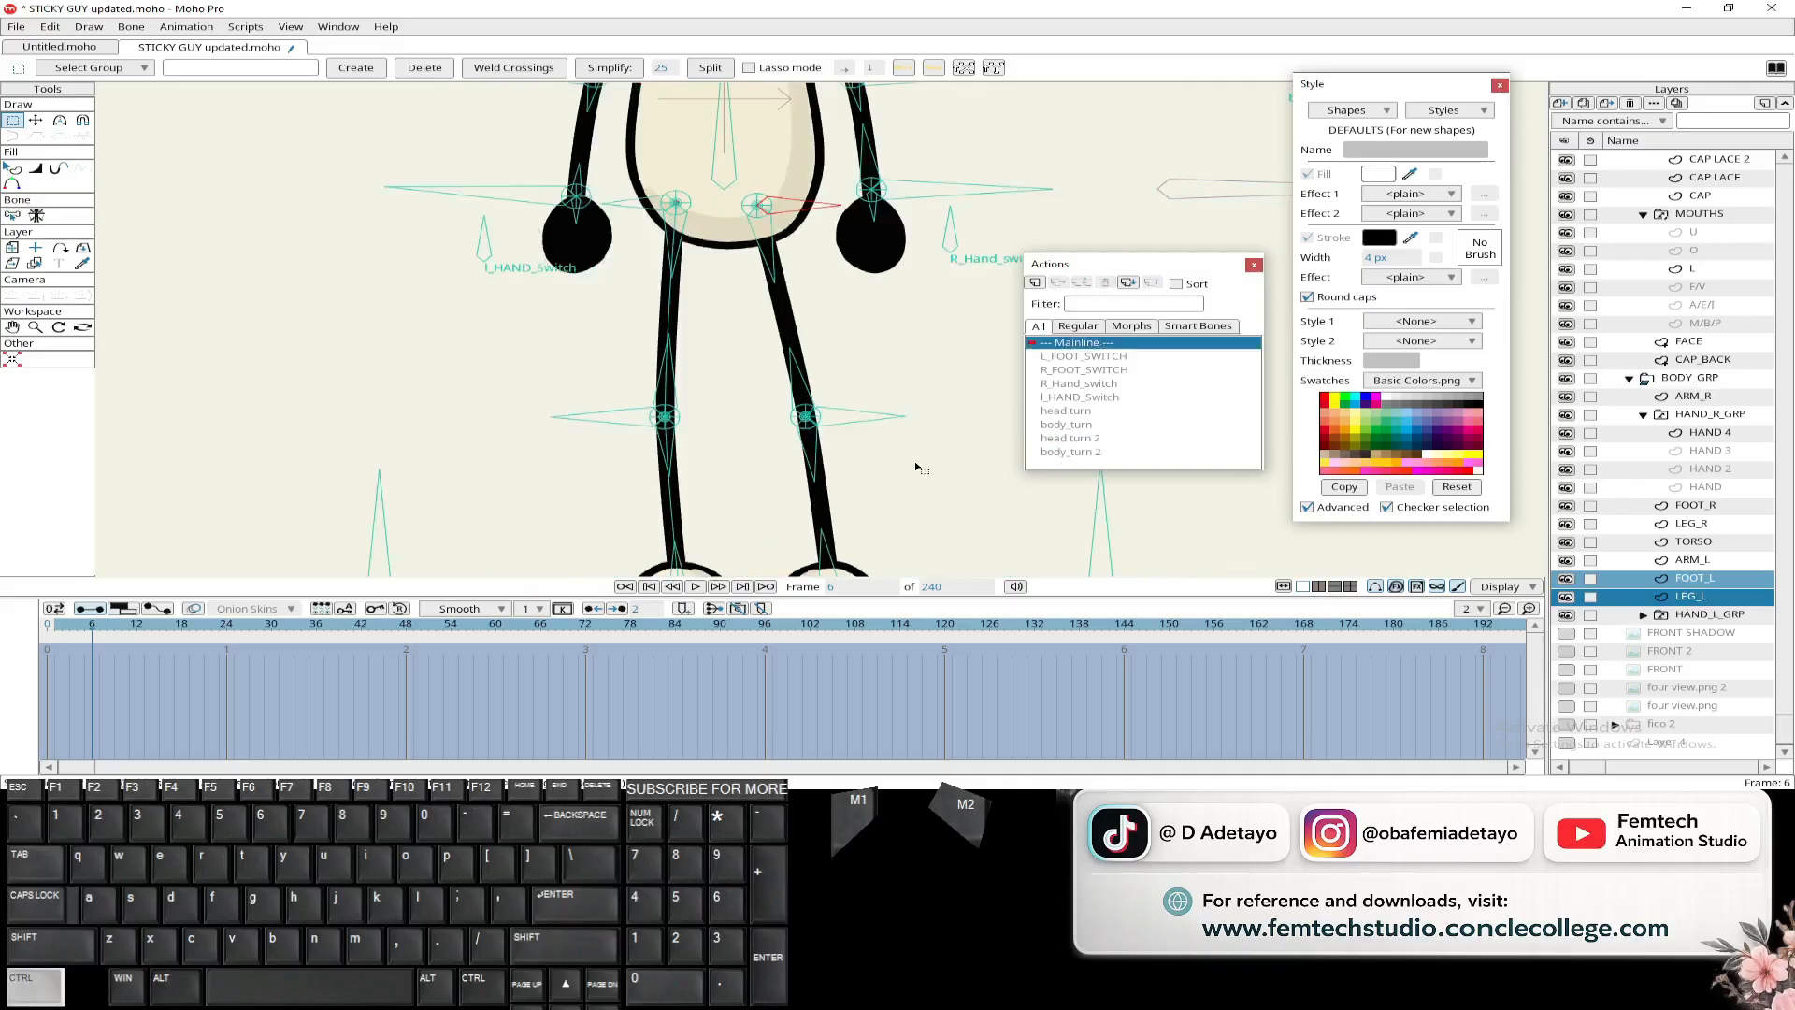
click(1066, 453)
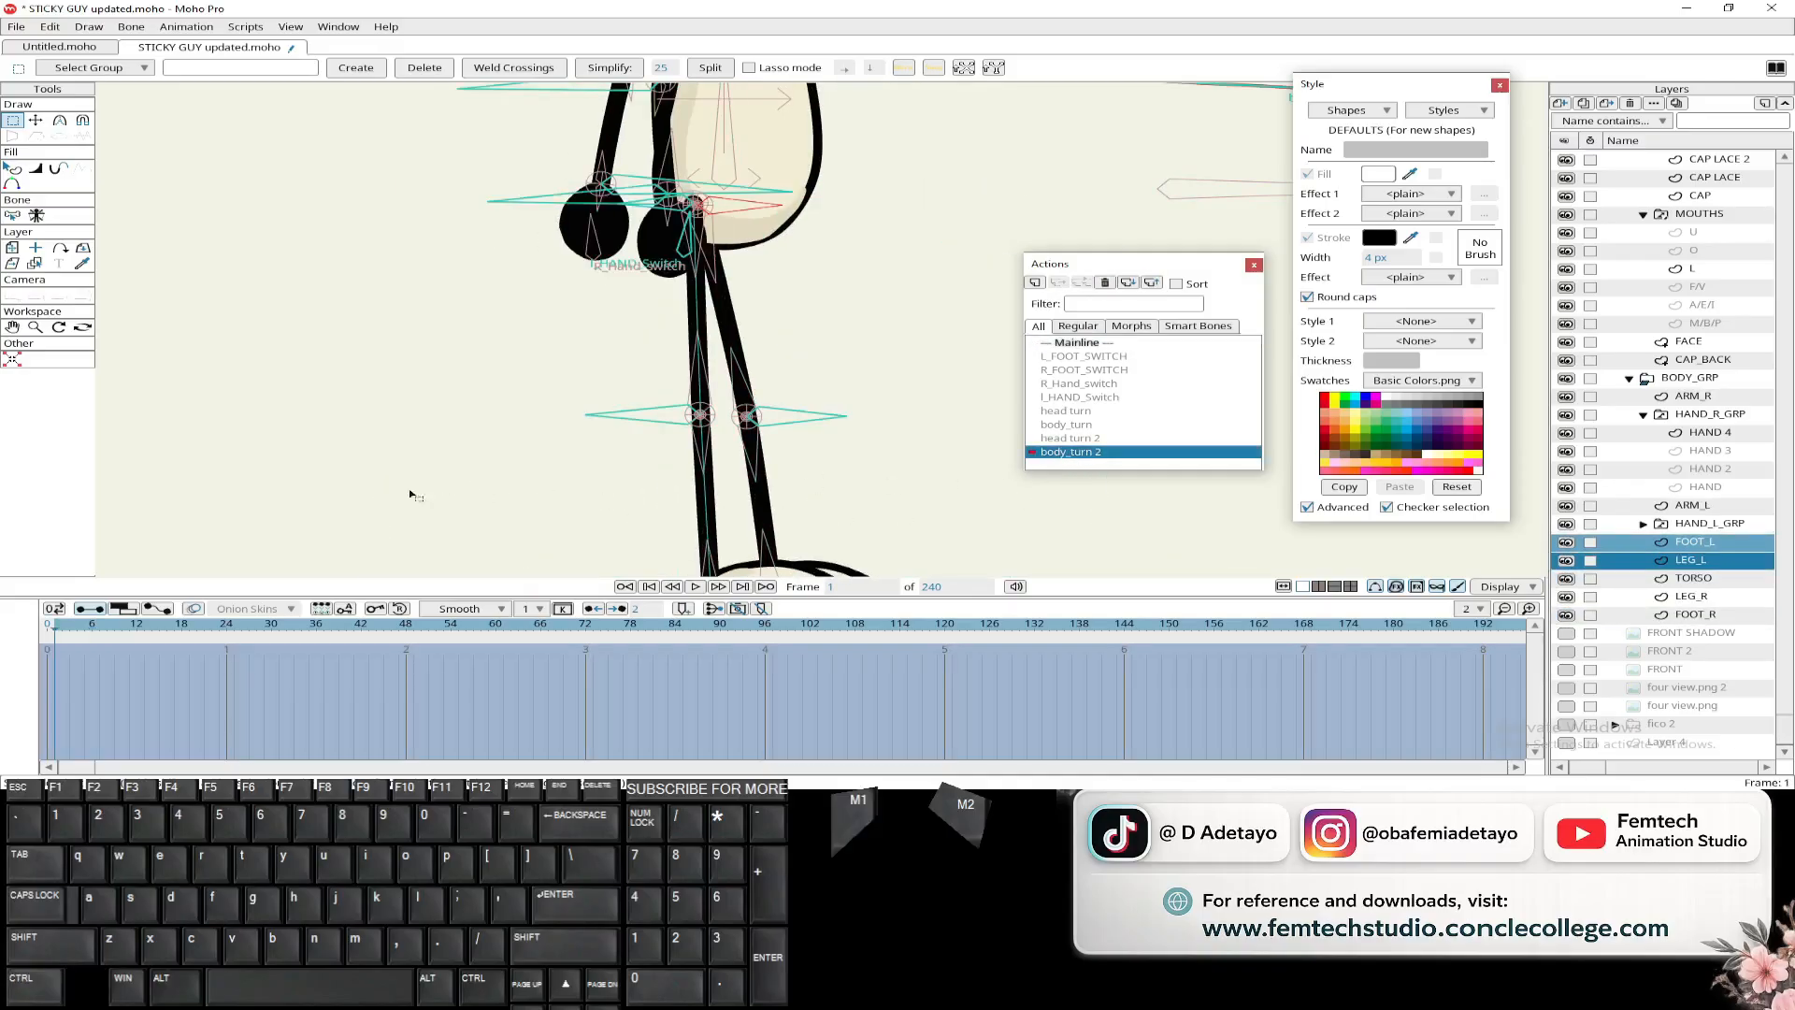
- Hide the LEG_R and FOOT_R layers at frame 1, and move FOOT_L and LEG_L above TORSO at frame 7
mouse_move(54, 638)
mouse_down()
mouse_move(142, 625)
mouse_move(53, 628)
mouse_move(56, 654)
mouse_up()
click(1566, 598)
click(1566, 615)
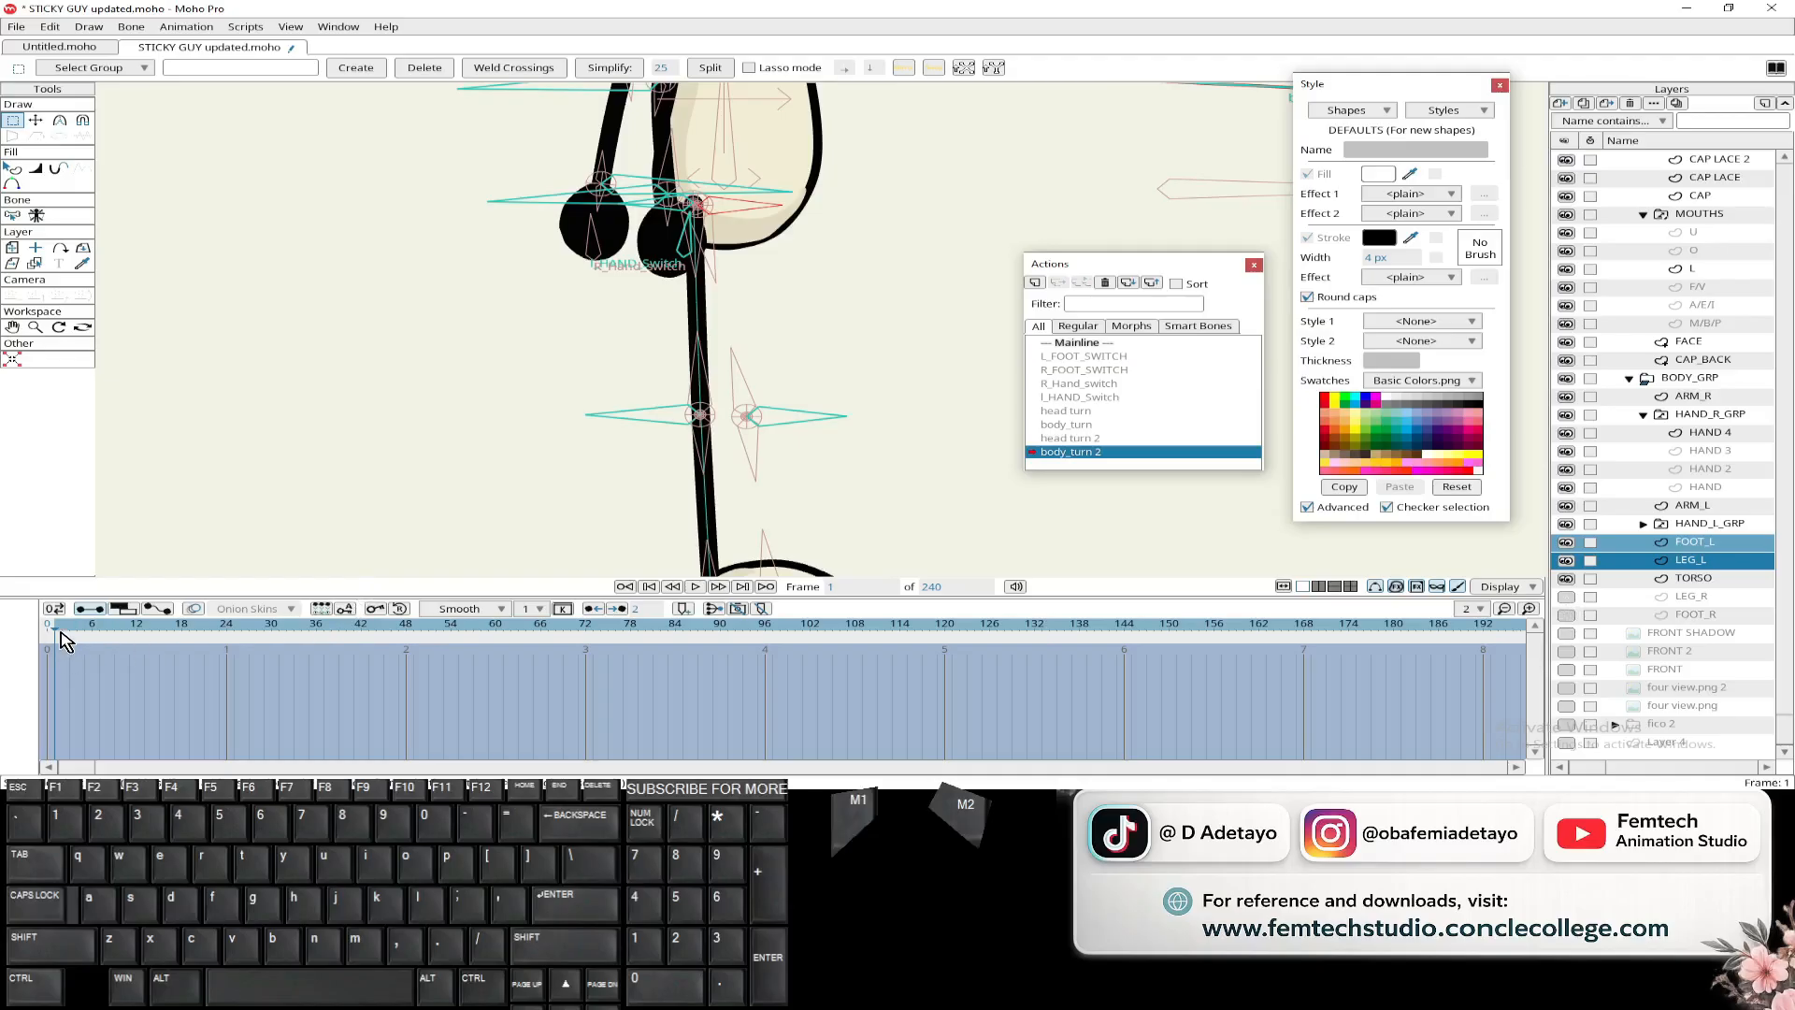
drag(59, 633, 100, 636)
drag(1710, 576, 1724, 537)
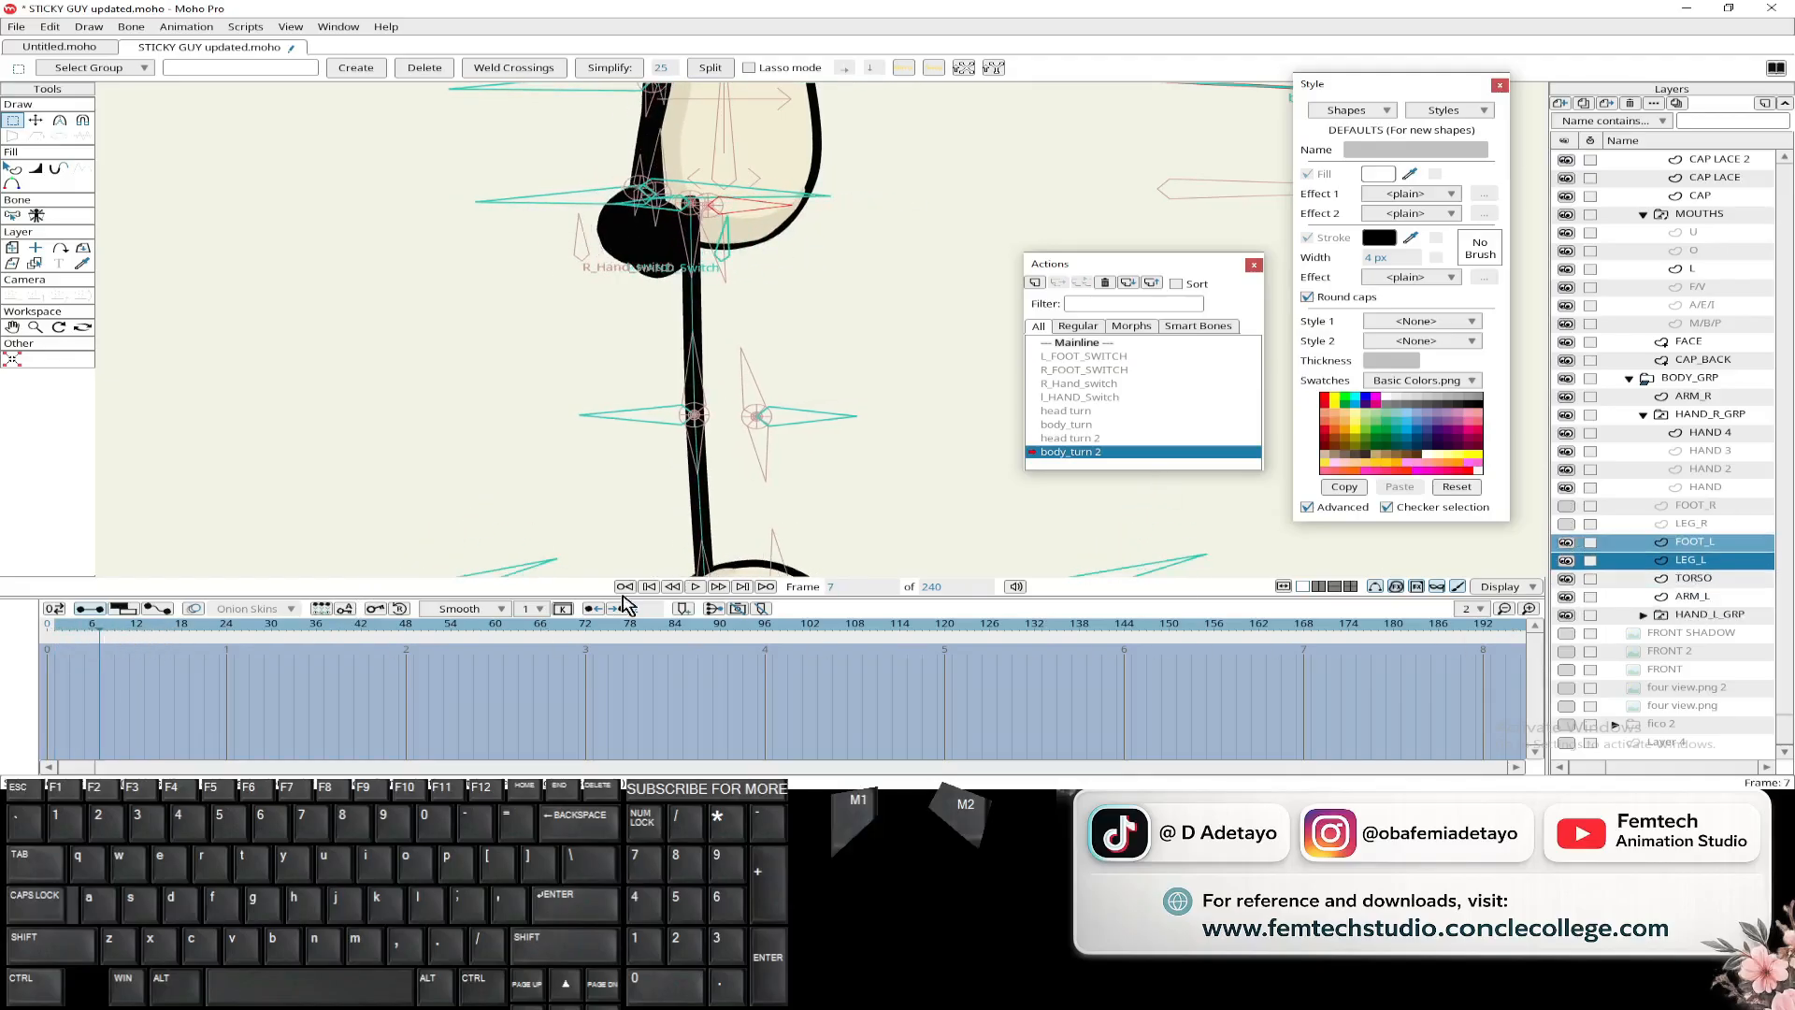
- Move the FOOT_L and LEG_L layers above TORSO in the stacking order at frames 3 and 6
mouse_move(98, 632)
mouse_down()
mouse_move(54, 635)
mouse_move(96, 629)
mouse_move(69, 640)
mouse_up()
drag(1723, 604, 1723, 572)
drag(73, 638, 94, 630)
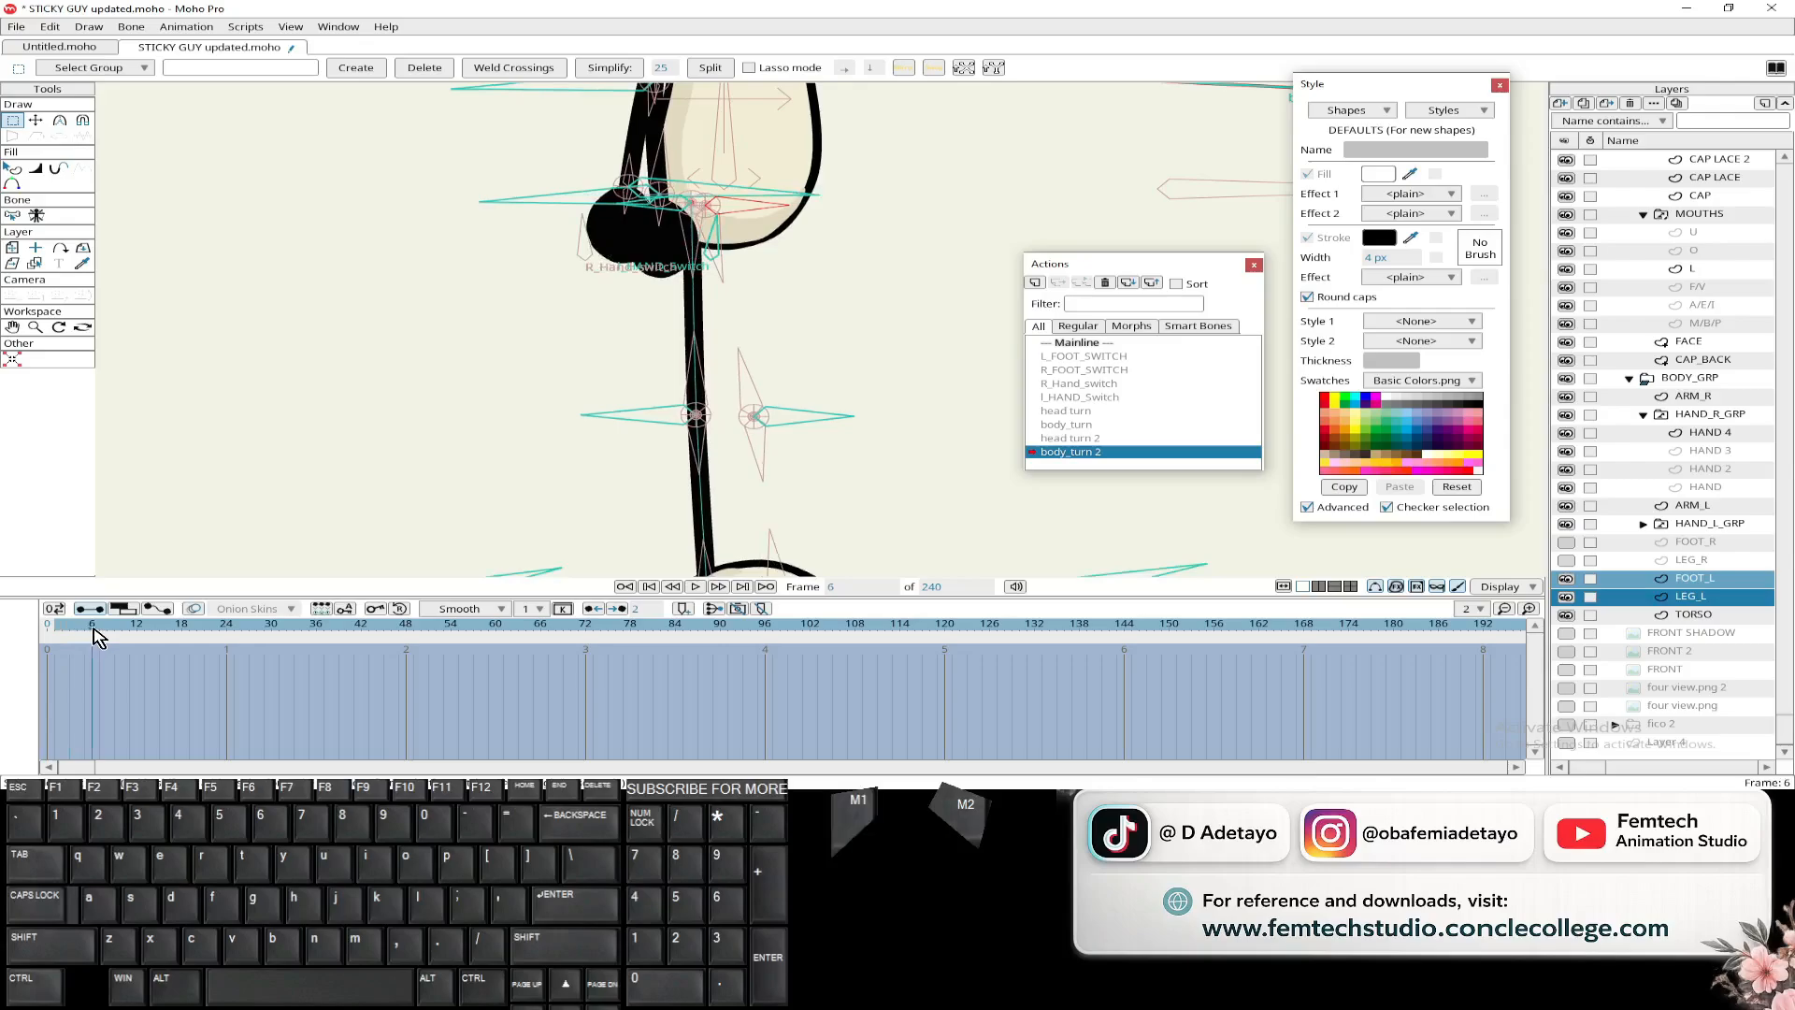
drag(1716, 570, 1730, 540)
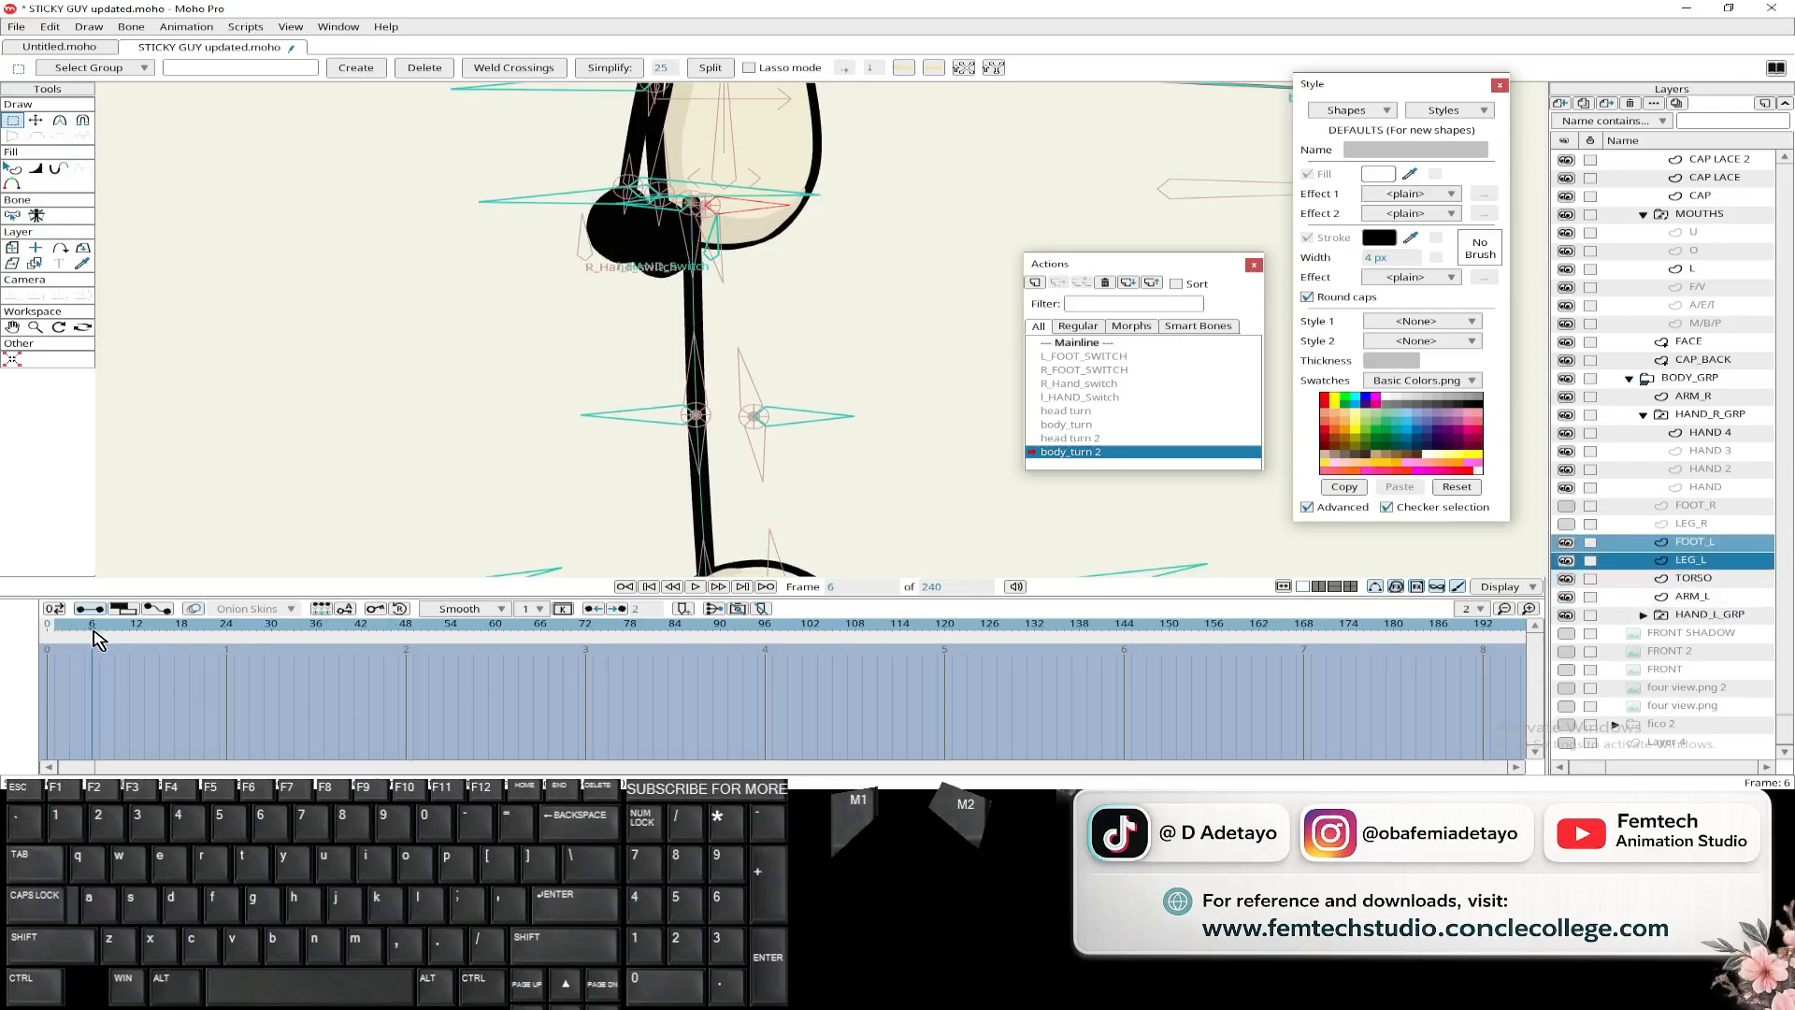
- Check the turn up to frame 24, then hide the FOOT_L and LEG_L layers and show FOOT_R and LEG_R
drag(94, 639, 176, 634)
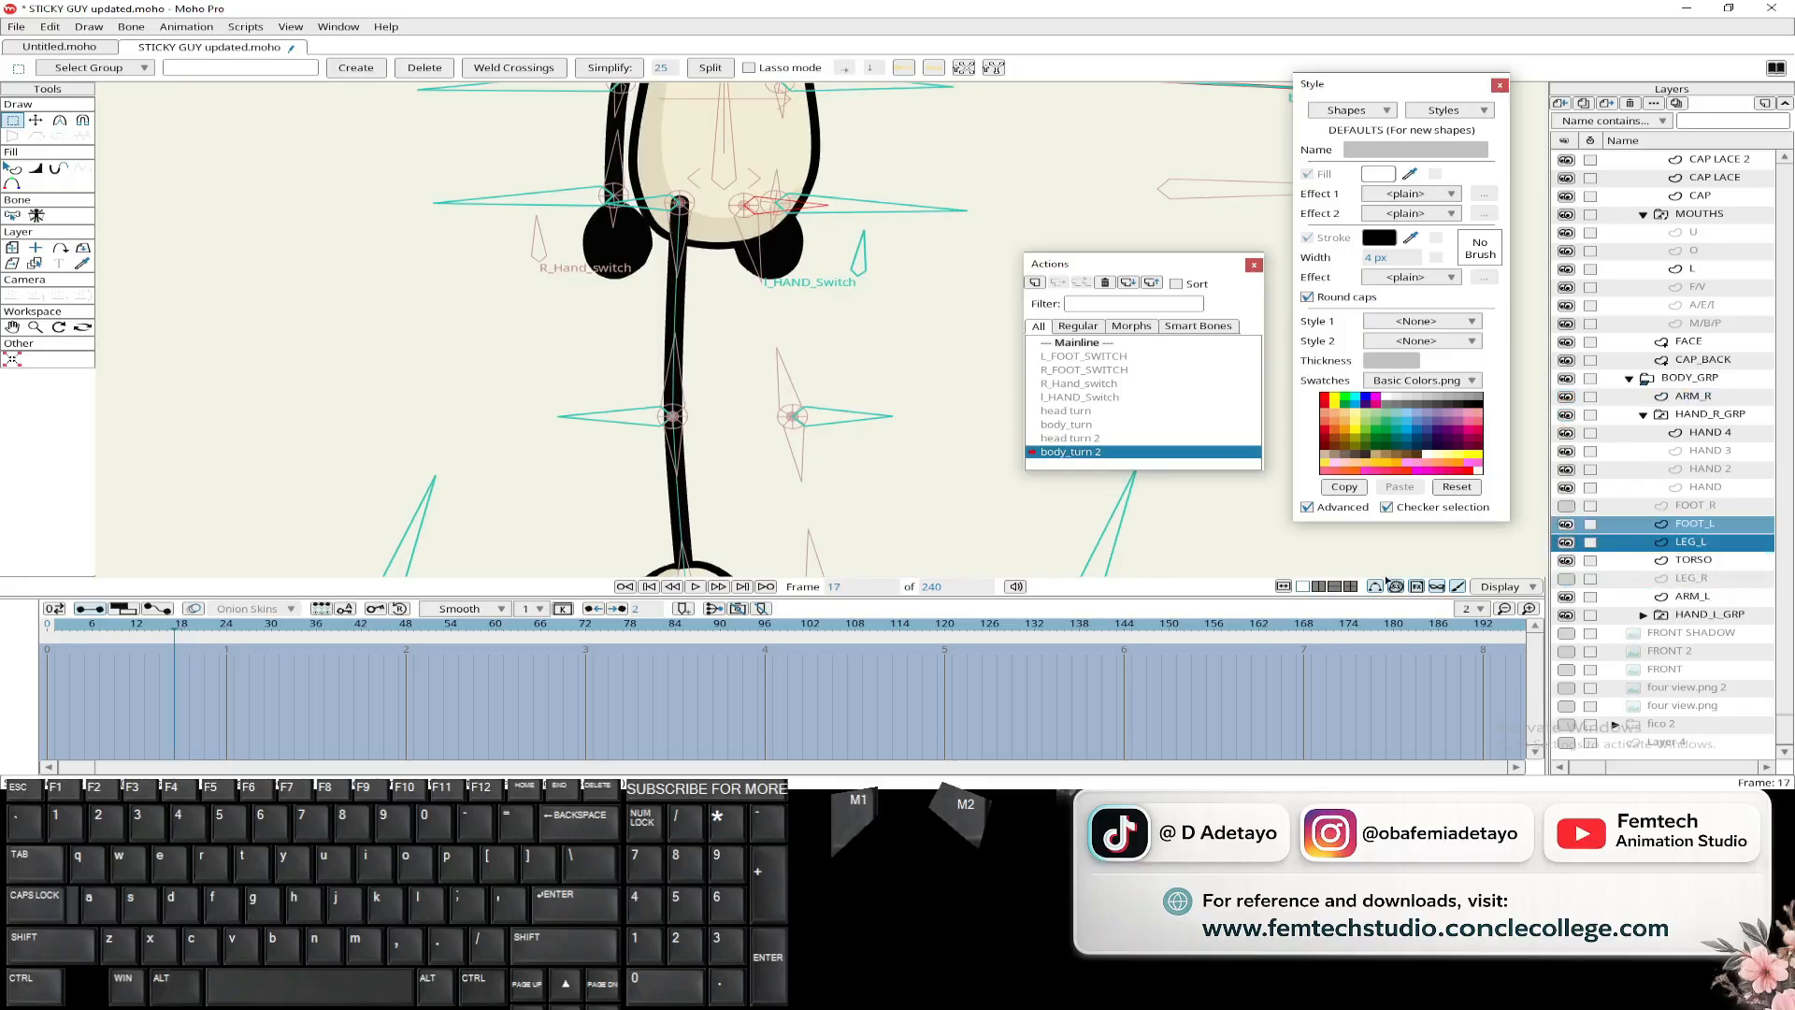
click(176, 632)
drag(177, 632, 227, 639)
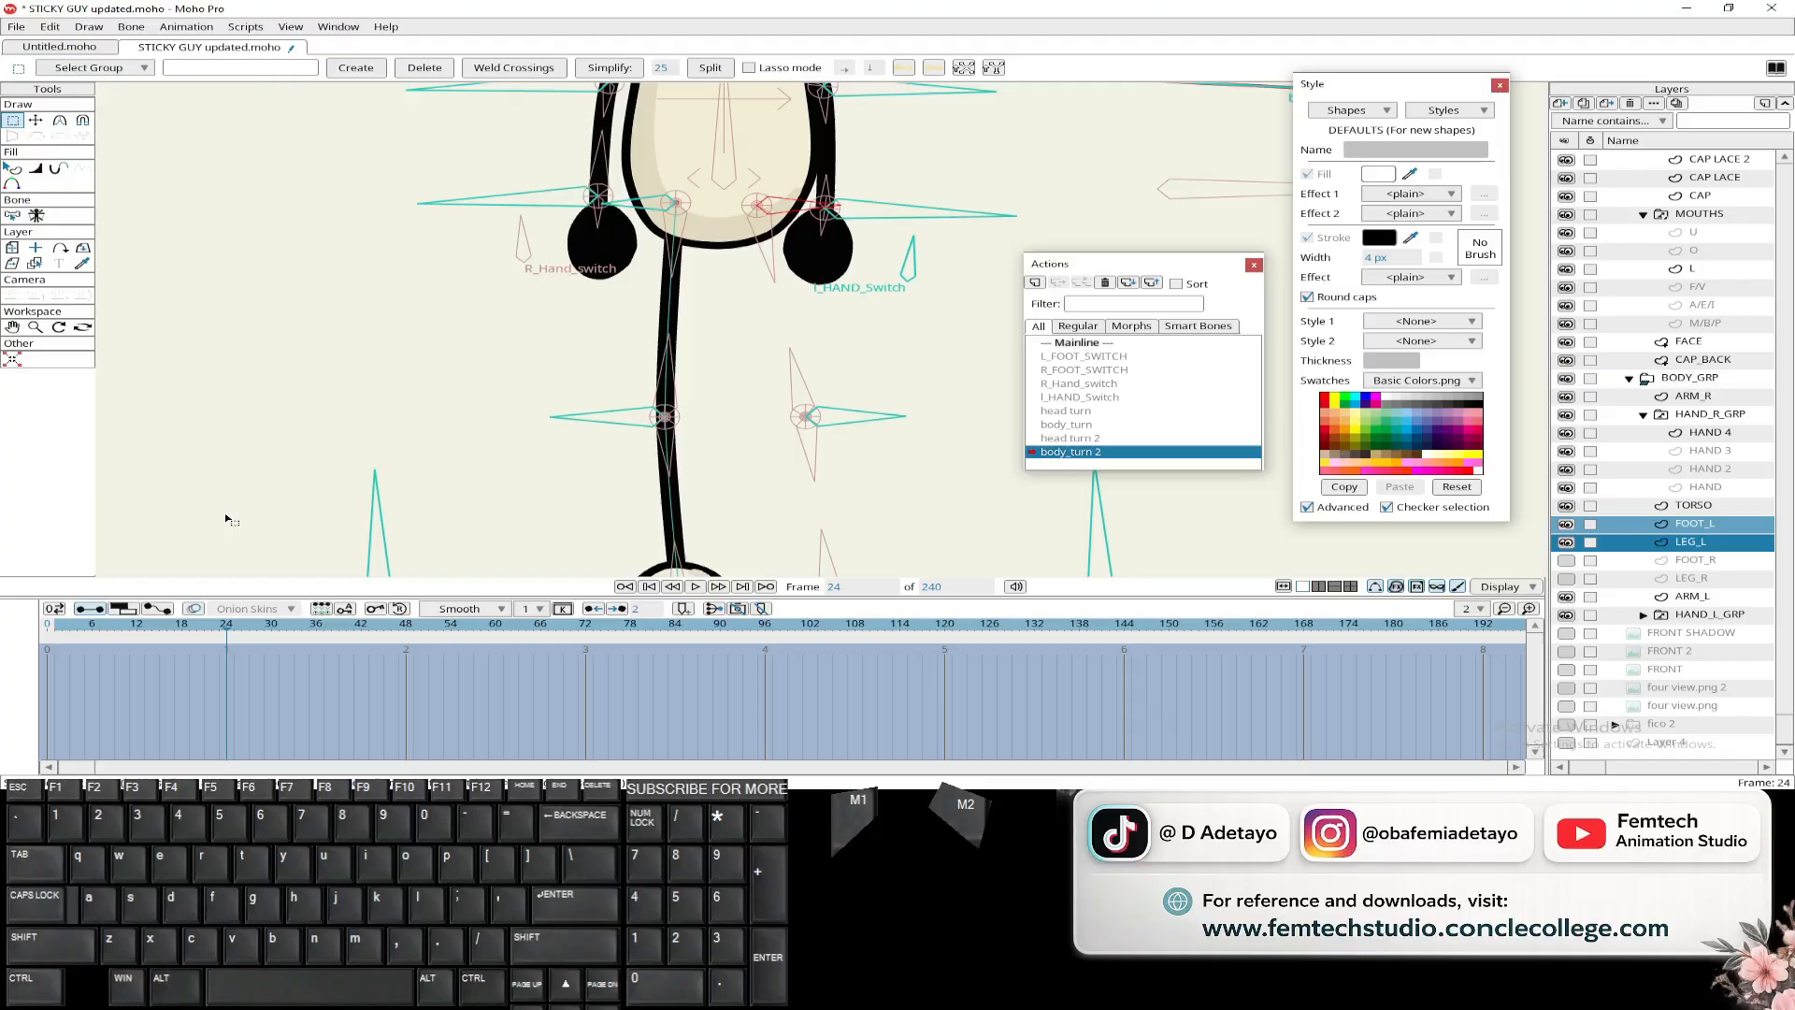
scroll(523, 462, down, 4)
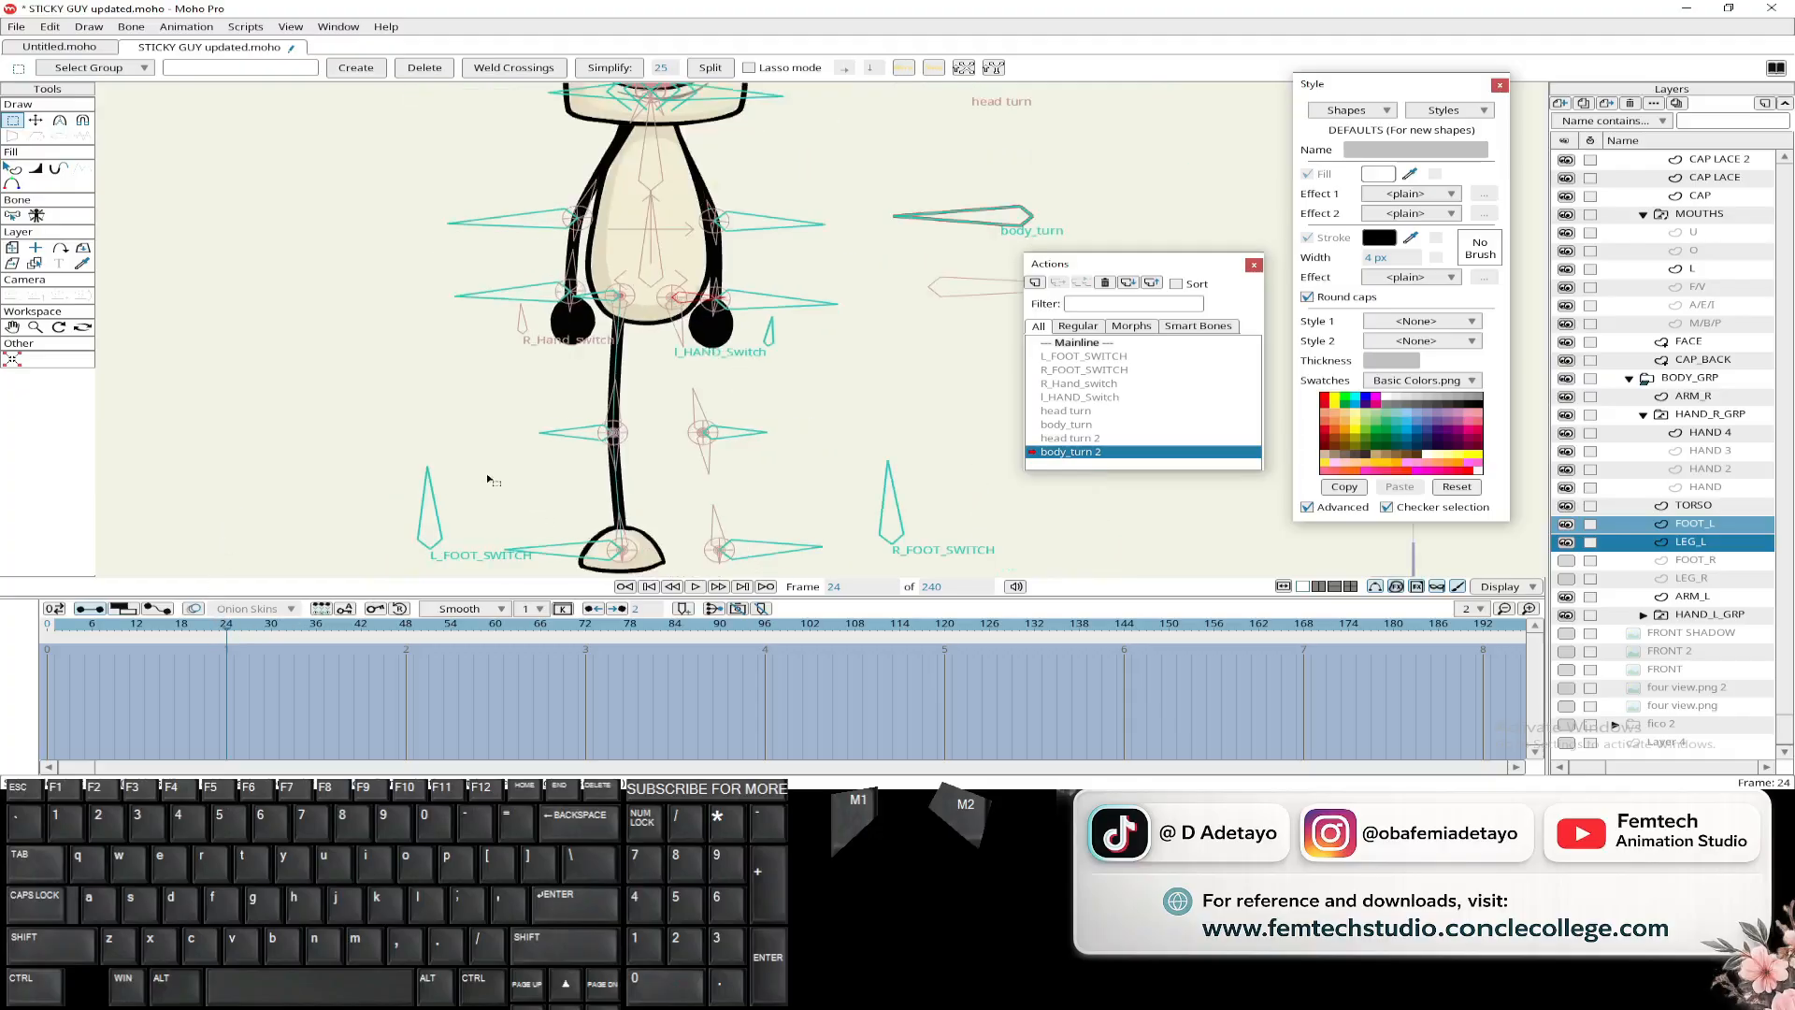
drag(469, 443, 589, 444)
drag(1564, 527, 1565, 559)
- Try moving the FOOT_L and LEG_L layers below TORSO at frame 11, undo the move, and reactivate body_turn 2
drag(232, 639, 139, 644)
click(672, 586)
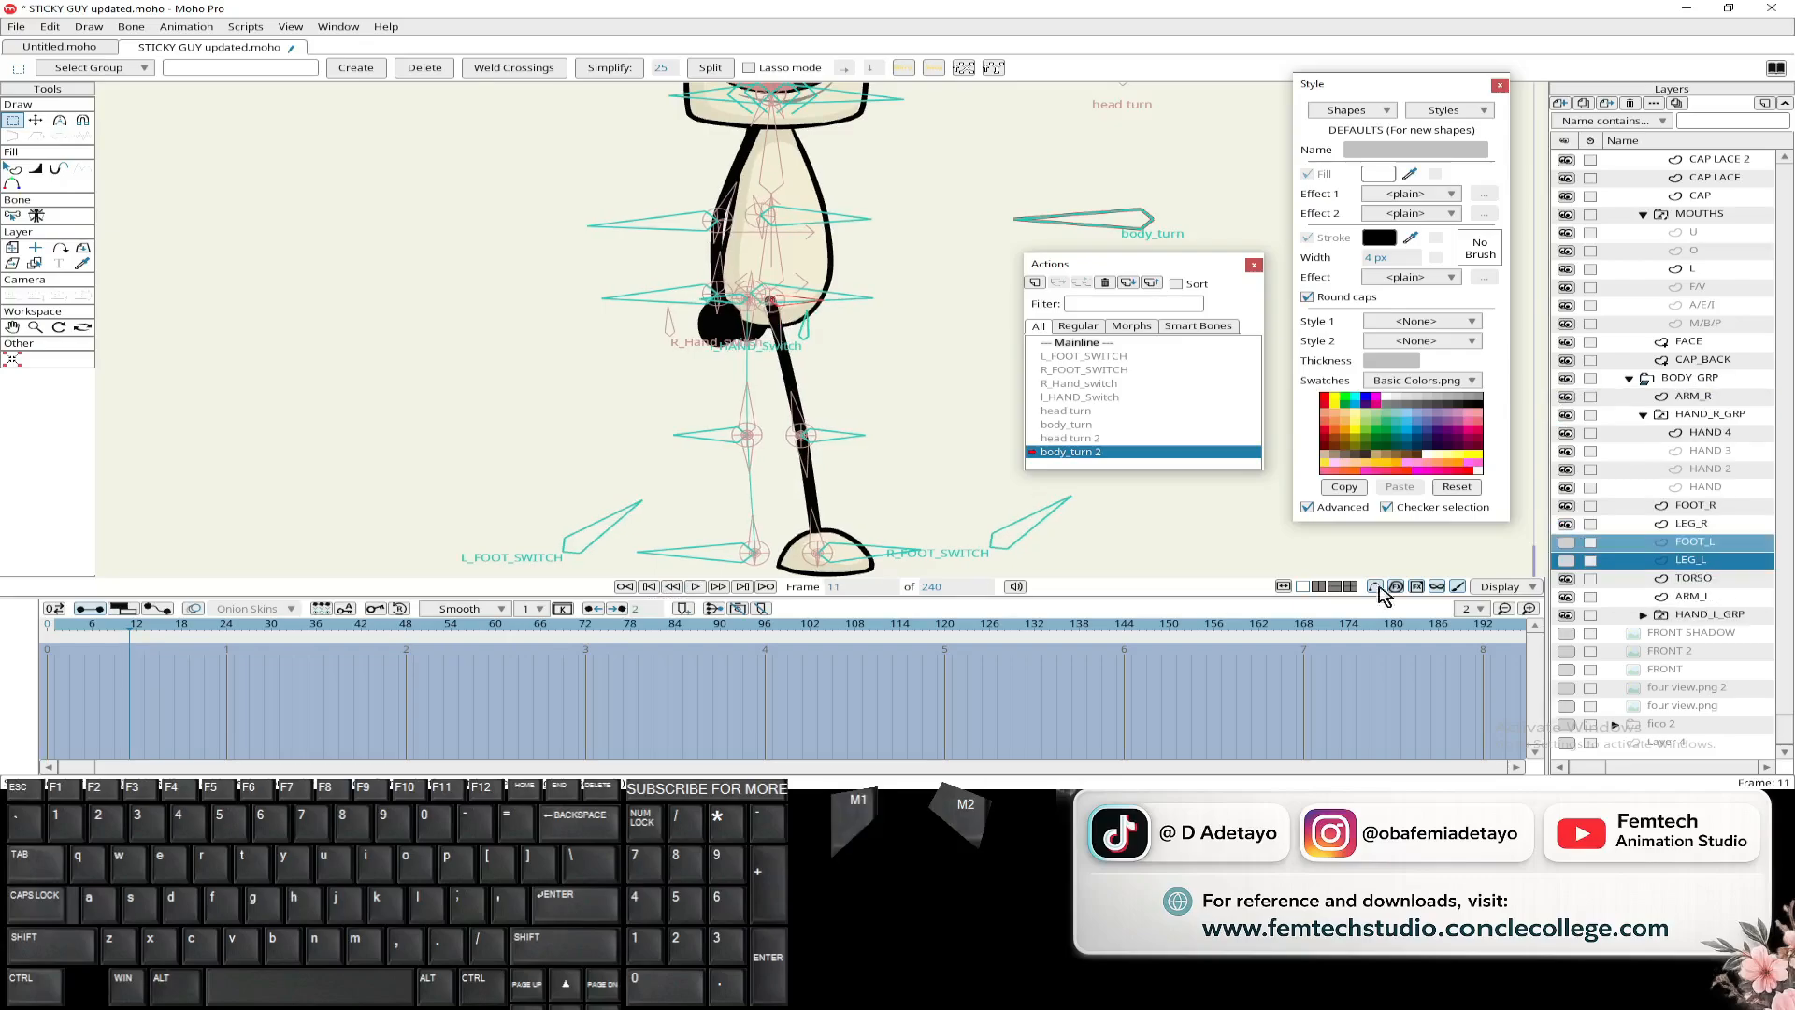
drag(1702, 565, 1707, 589)
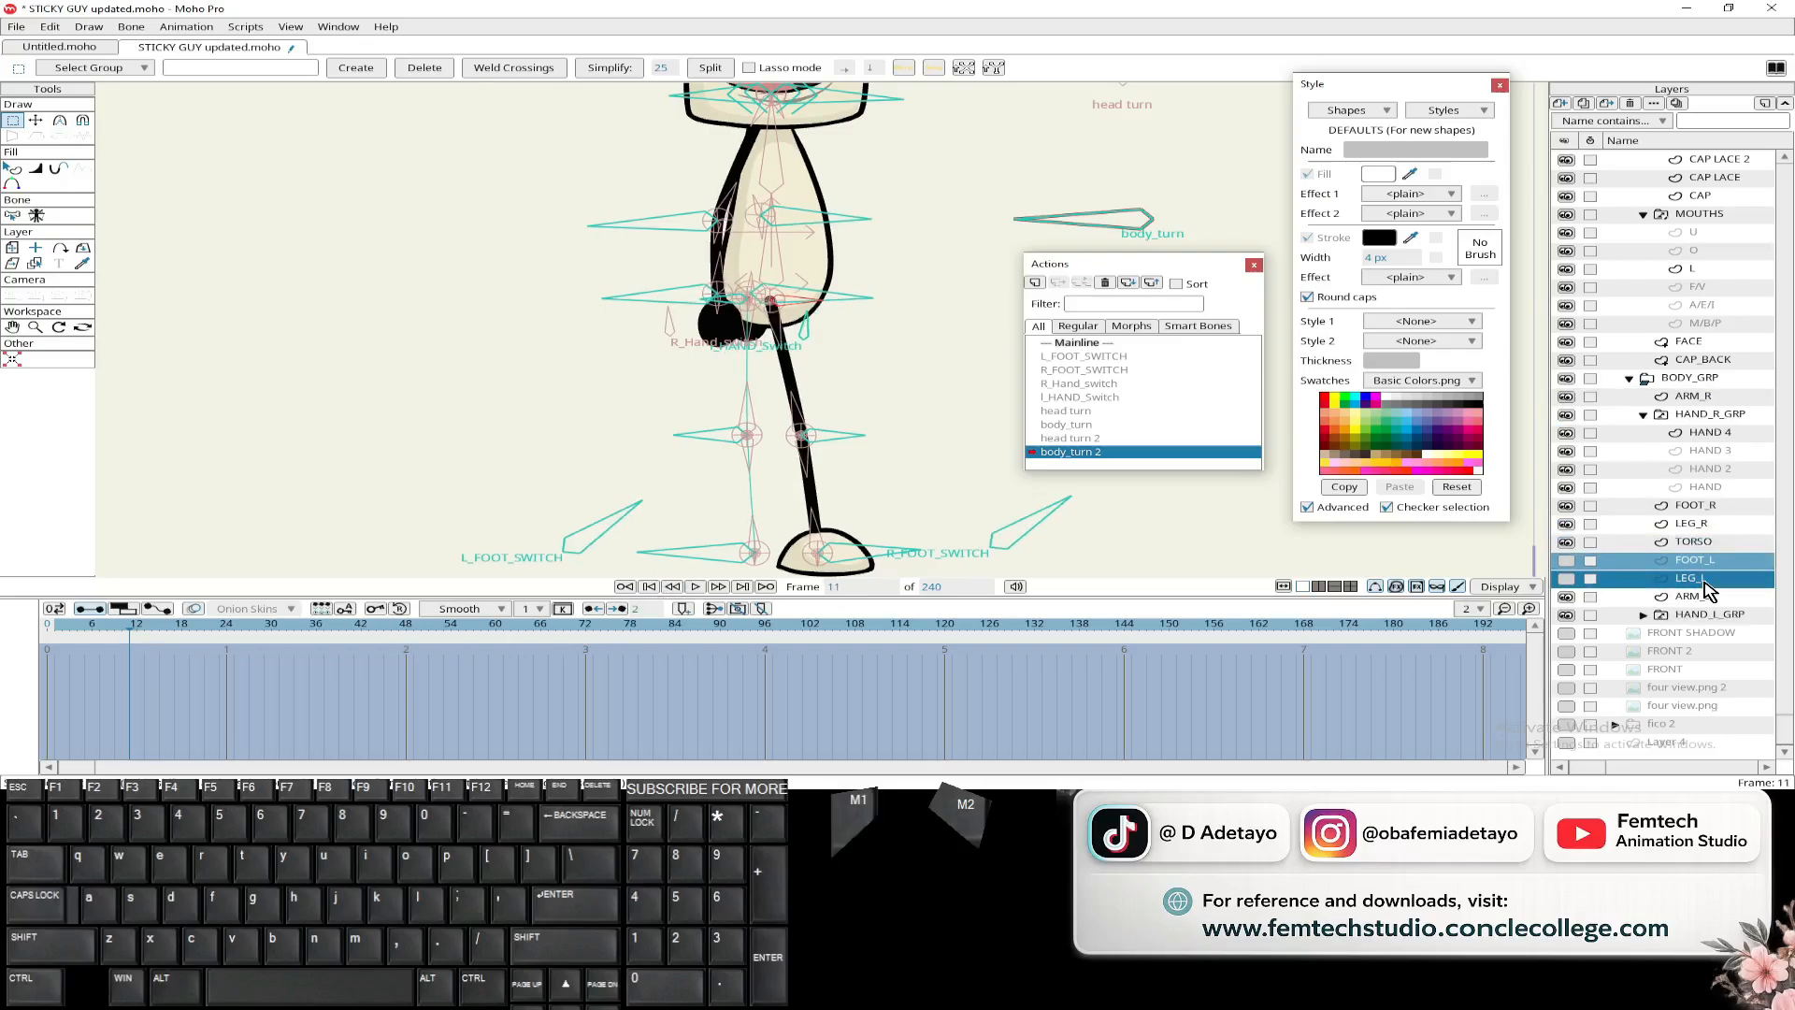
key(ctrl+z)
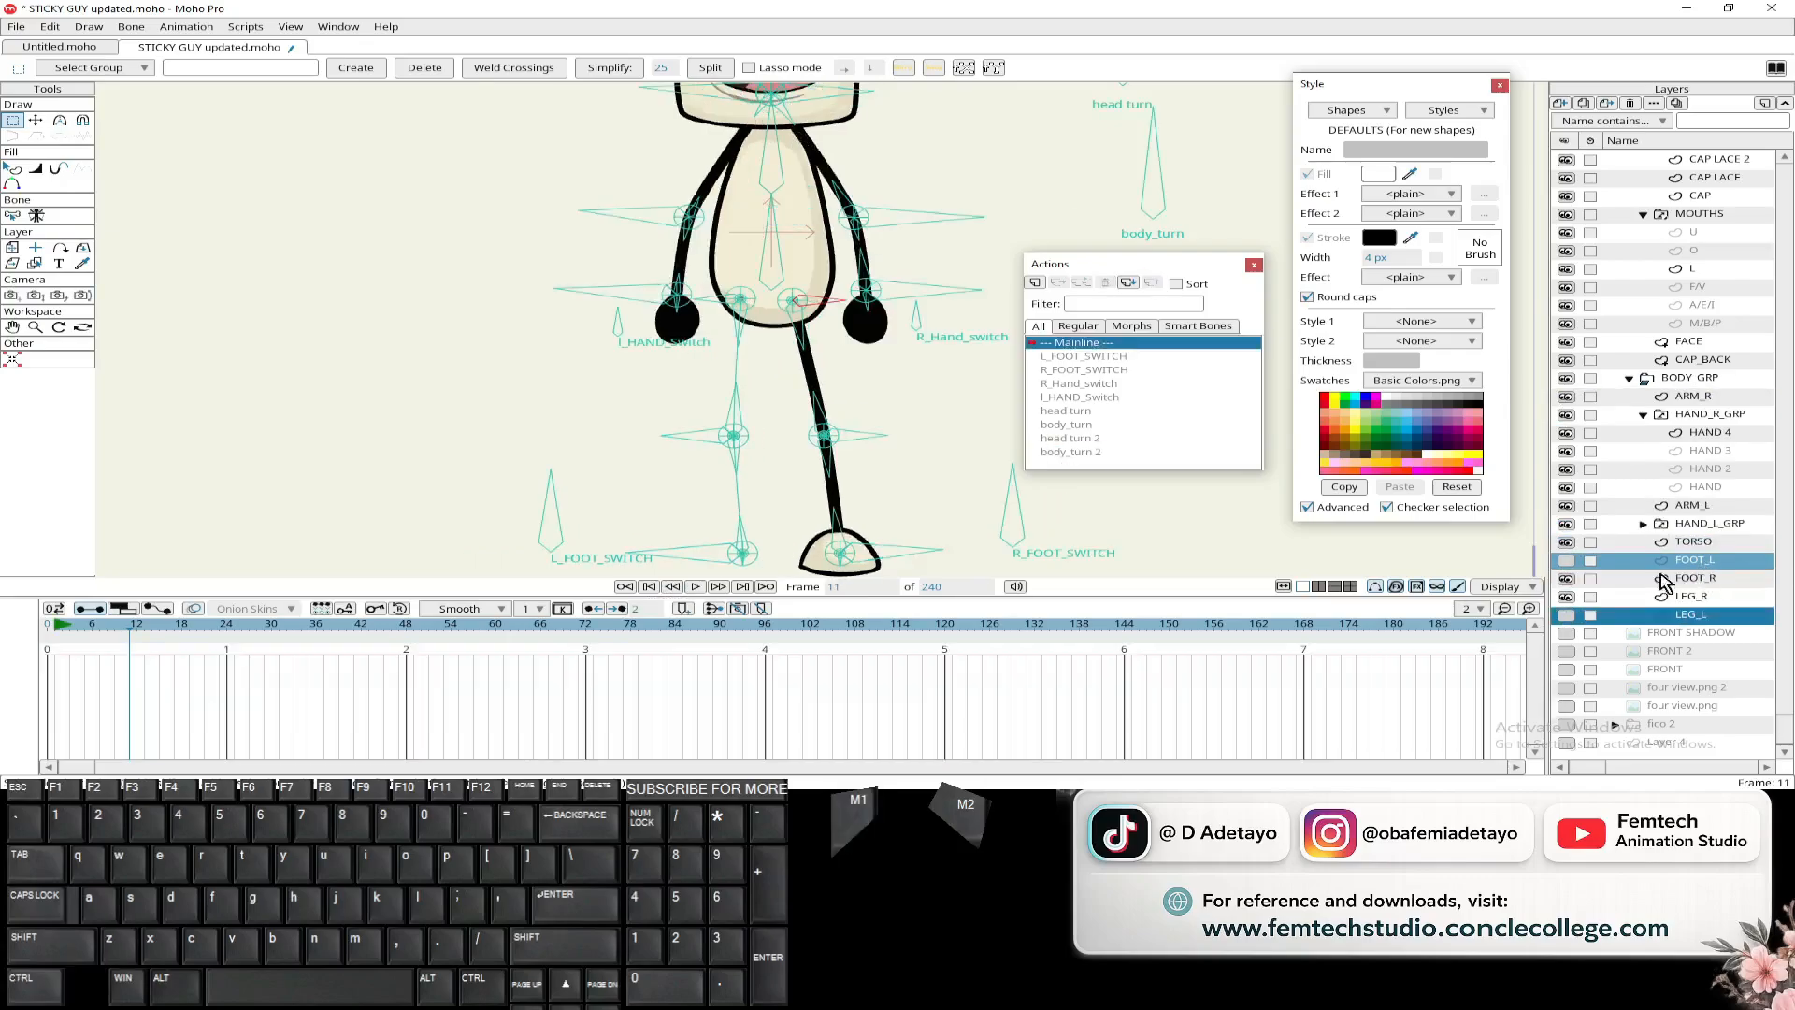
double_click(1111, 454)
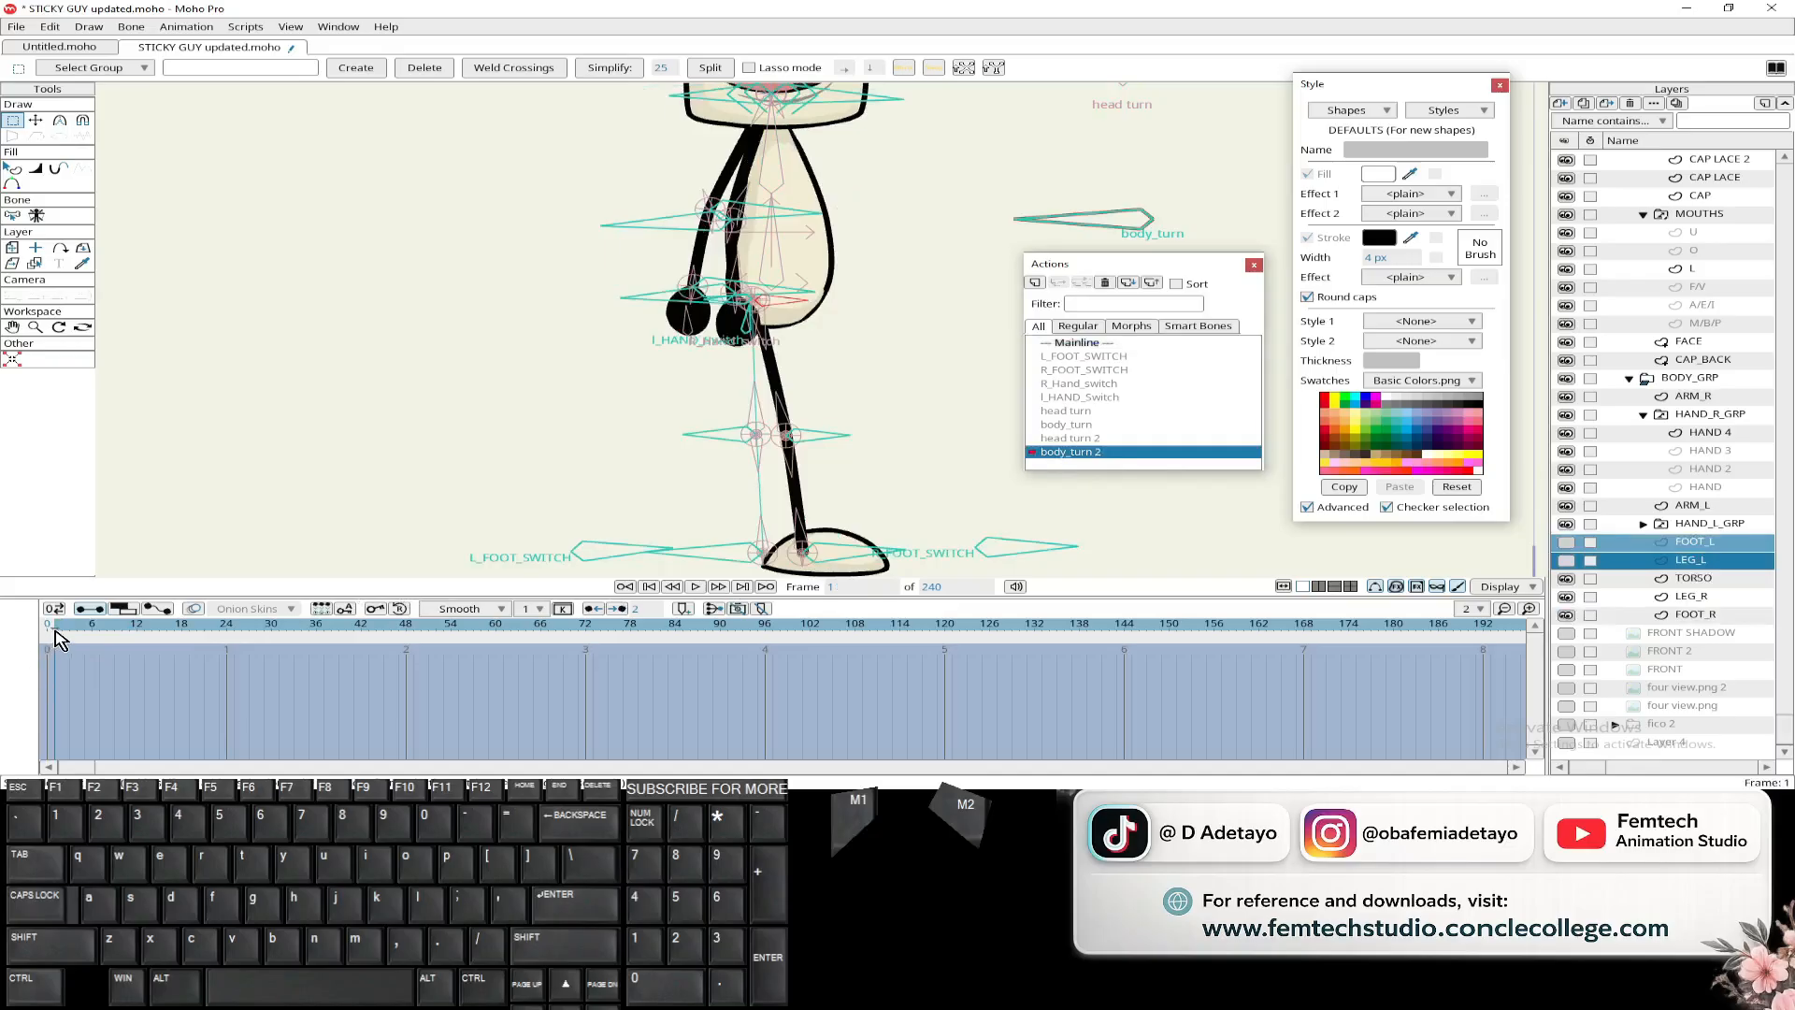
- Select the LEG_R and FOOT_R layers and move them below TORSO in the stacking order at frame 3
click(56, 631)
click(1688, 597)
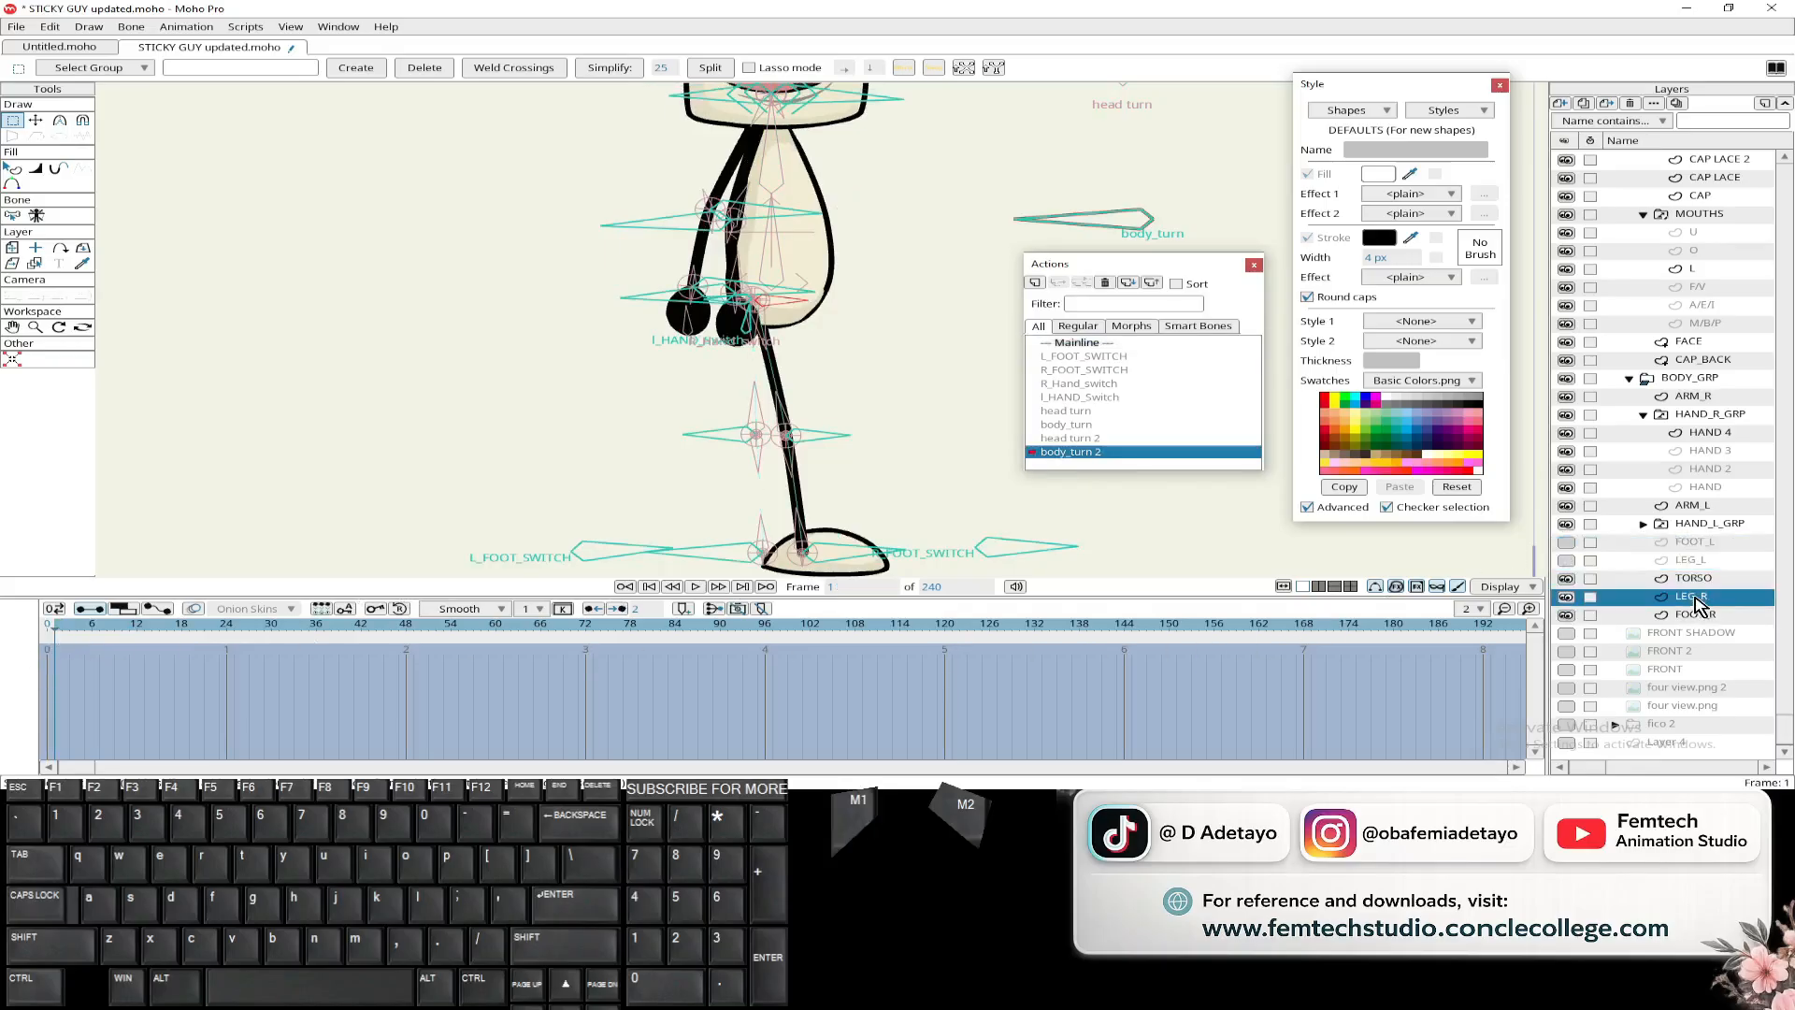
shift+click(1697, 614)
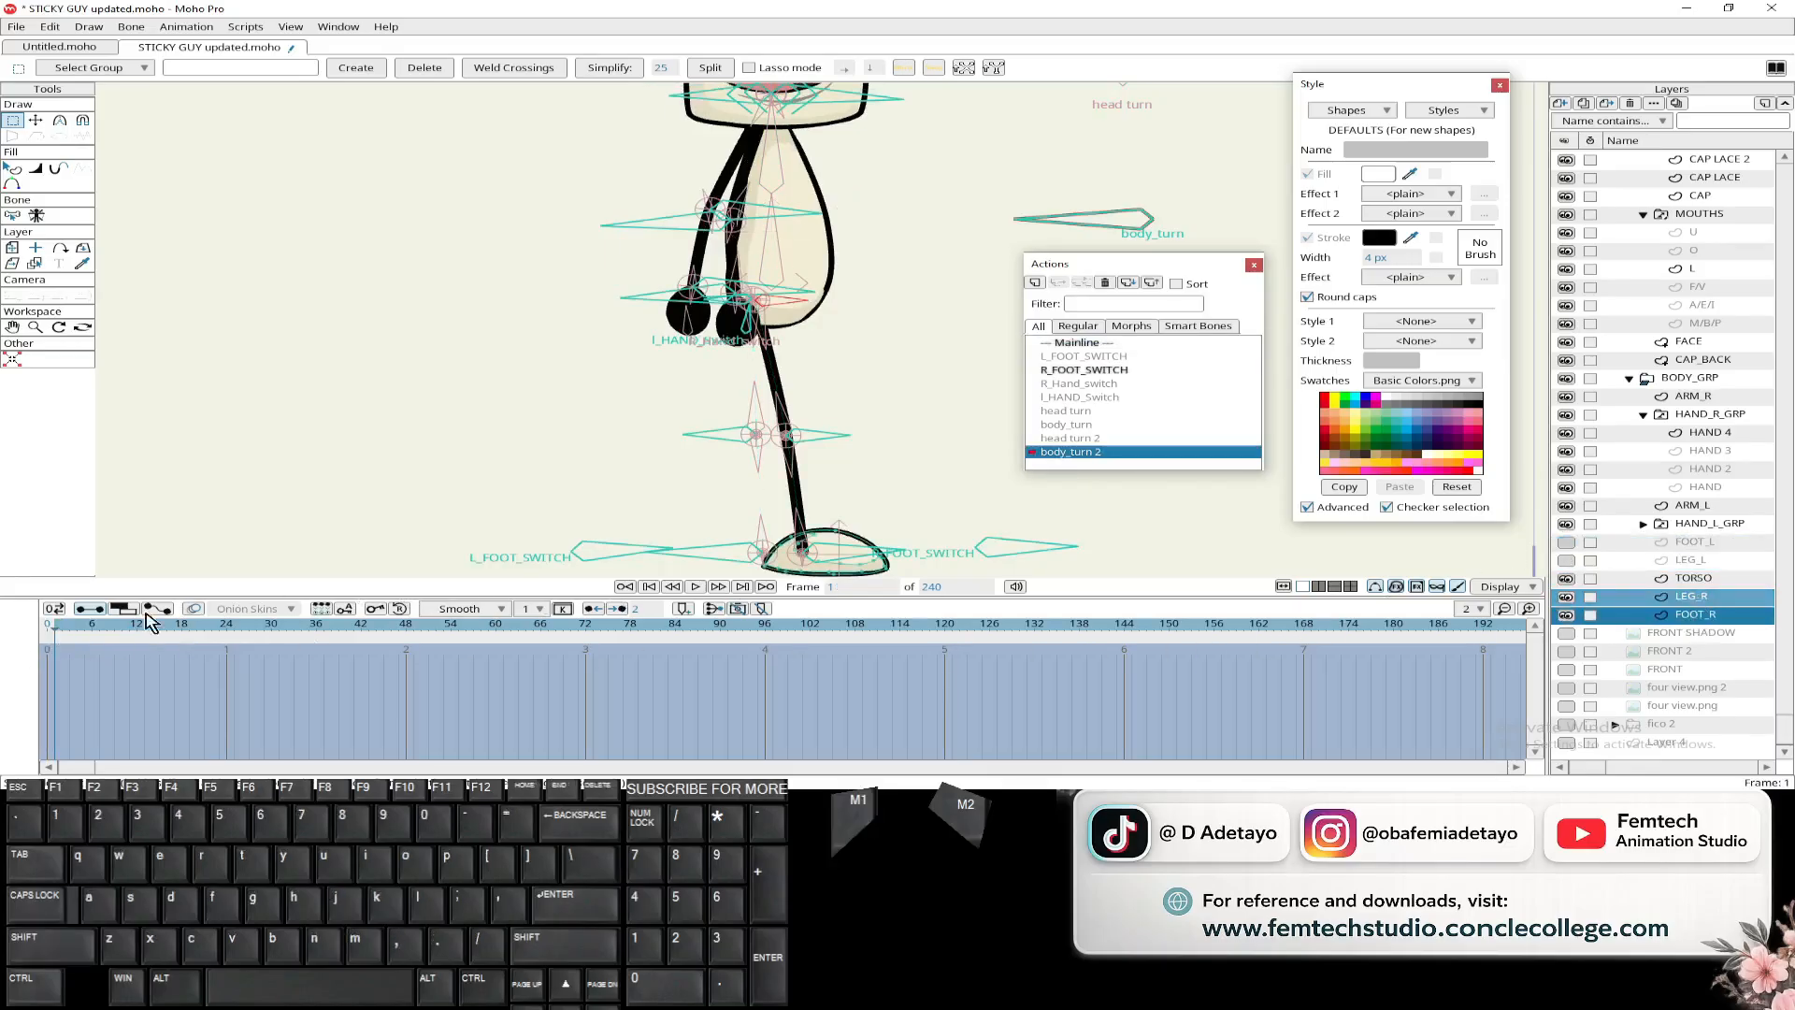
click(61, 641)
drag(78, 633, 72, 631)
click(73, 632)
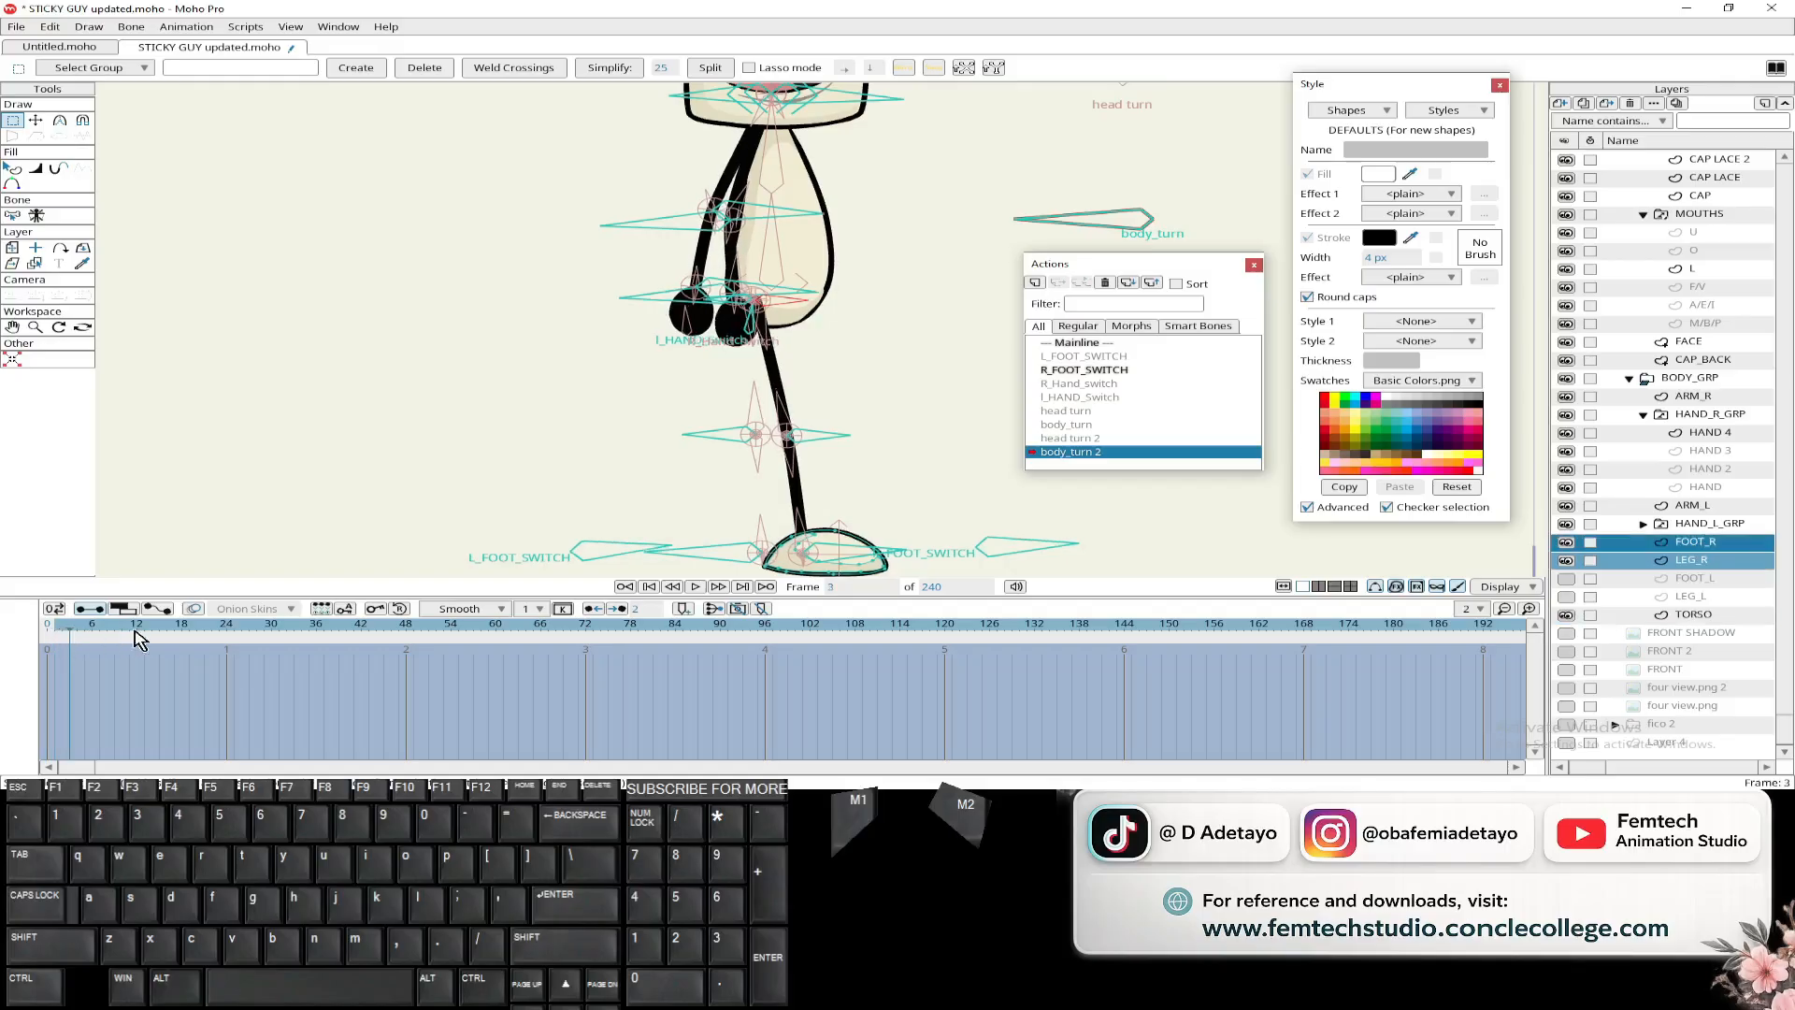
drag(1726, 563, 1724, 623)
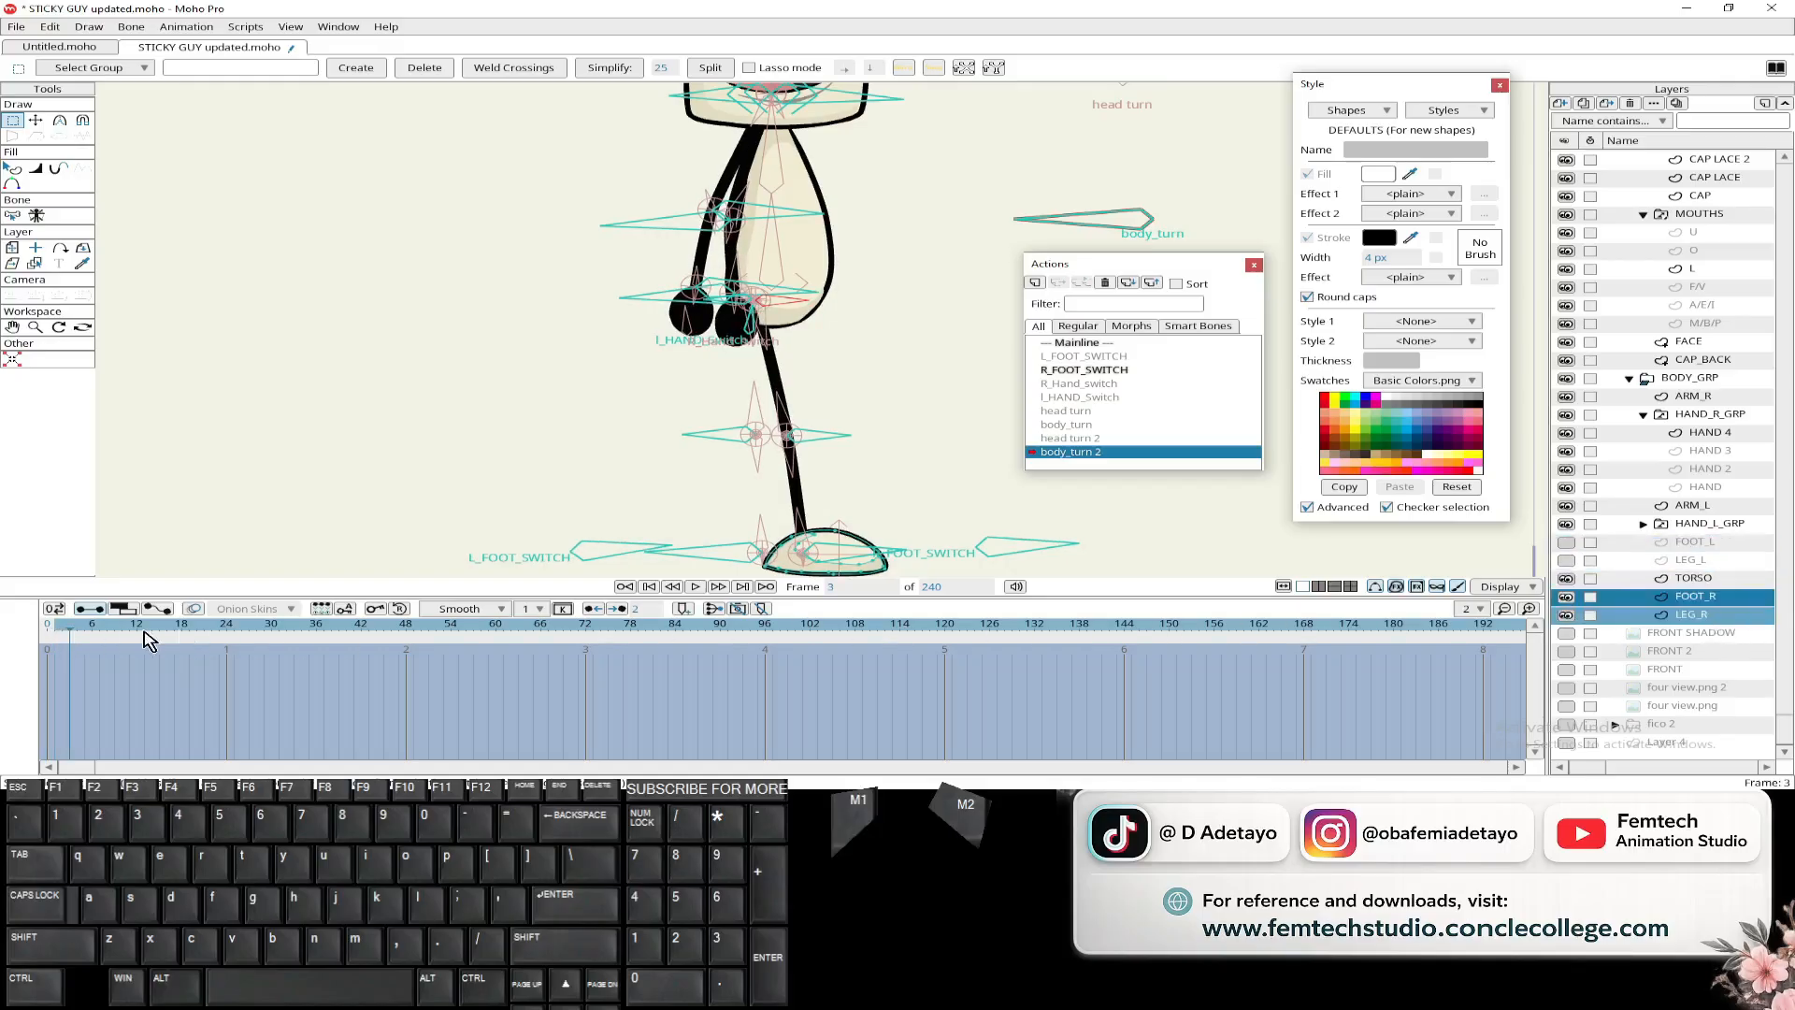
- Move the FOOT_R and LEG_R layers below TORSO in the stacking order at frames 6 and 10
drag(73, 632, 94, 631)
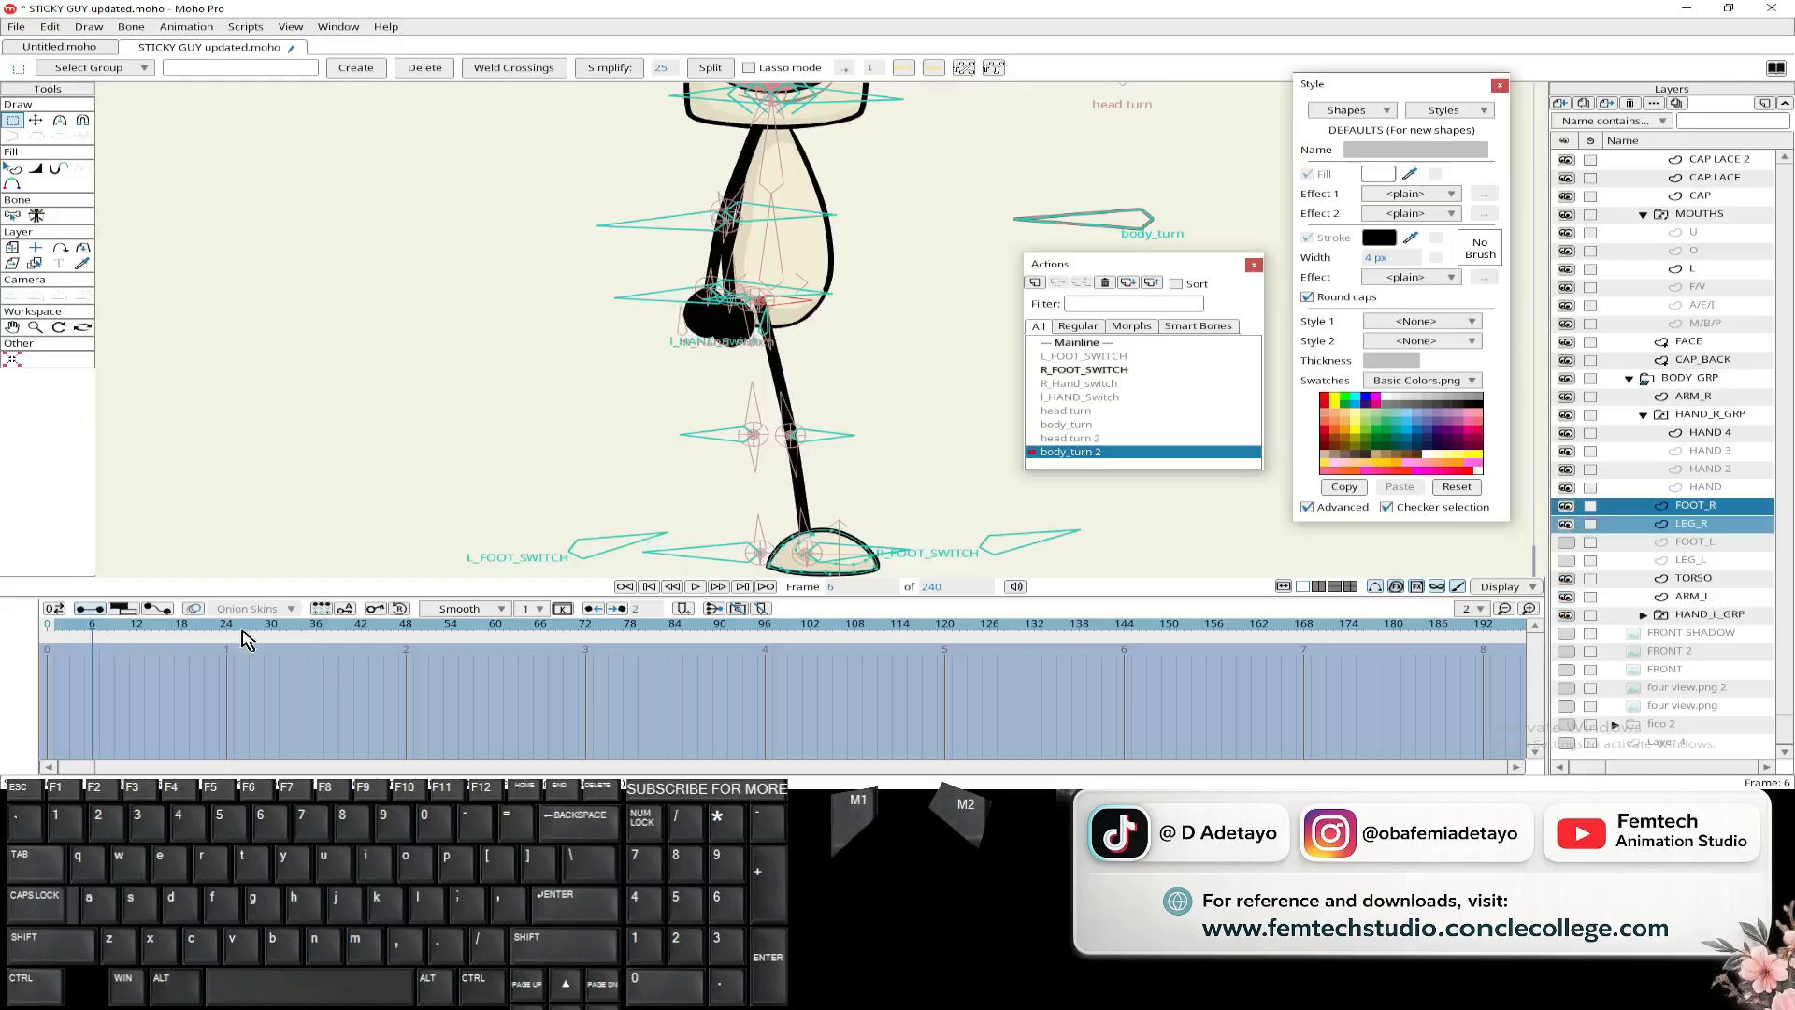
drag(1727, 530, 1726, 585)
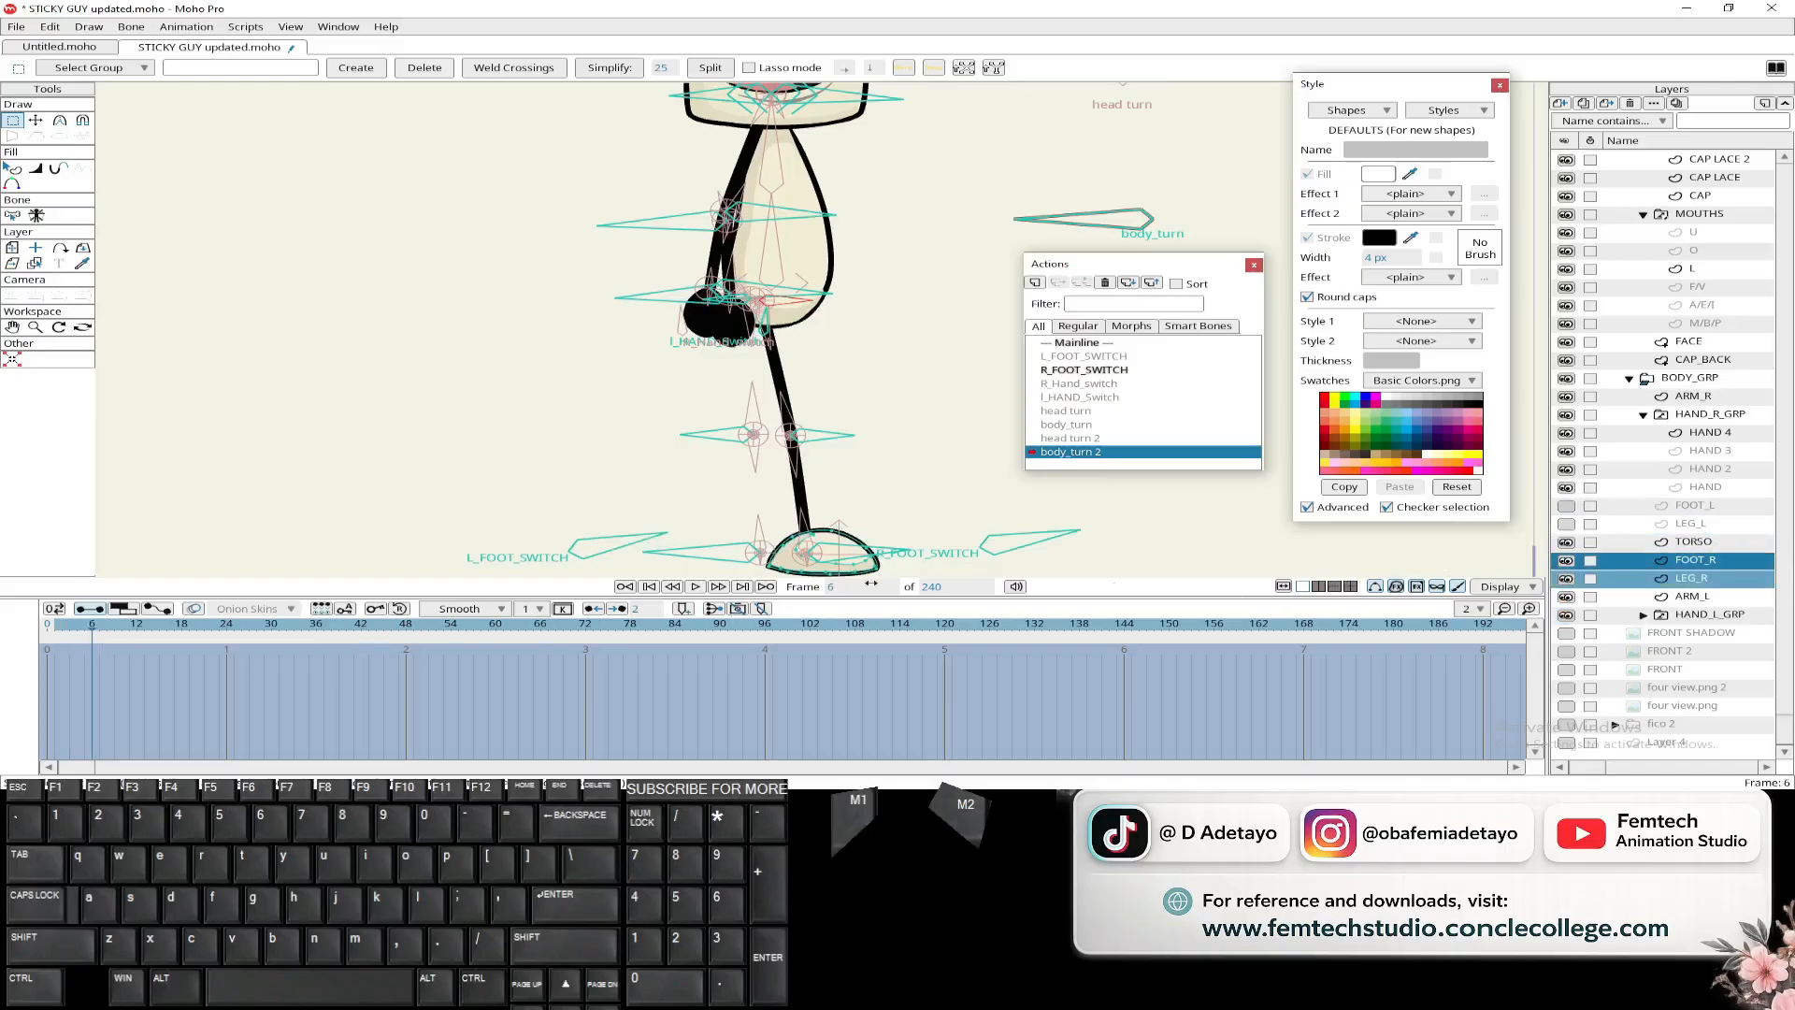
mouse_move(101, 644)
mouse_down()
mouse_move(182, 632)
mouse_move(101, 638)
mouse_move(147, 633)
mouse_move(126, 633)
mouse_up()
click(120, 645)
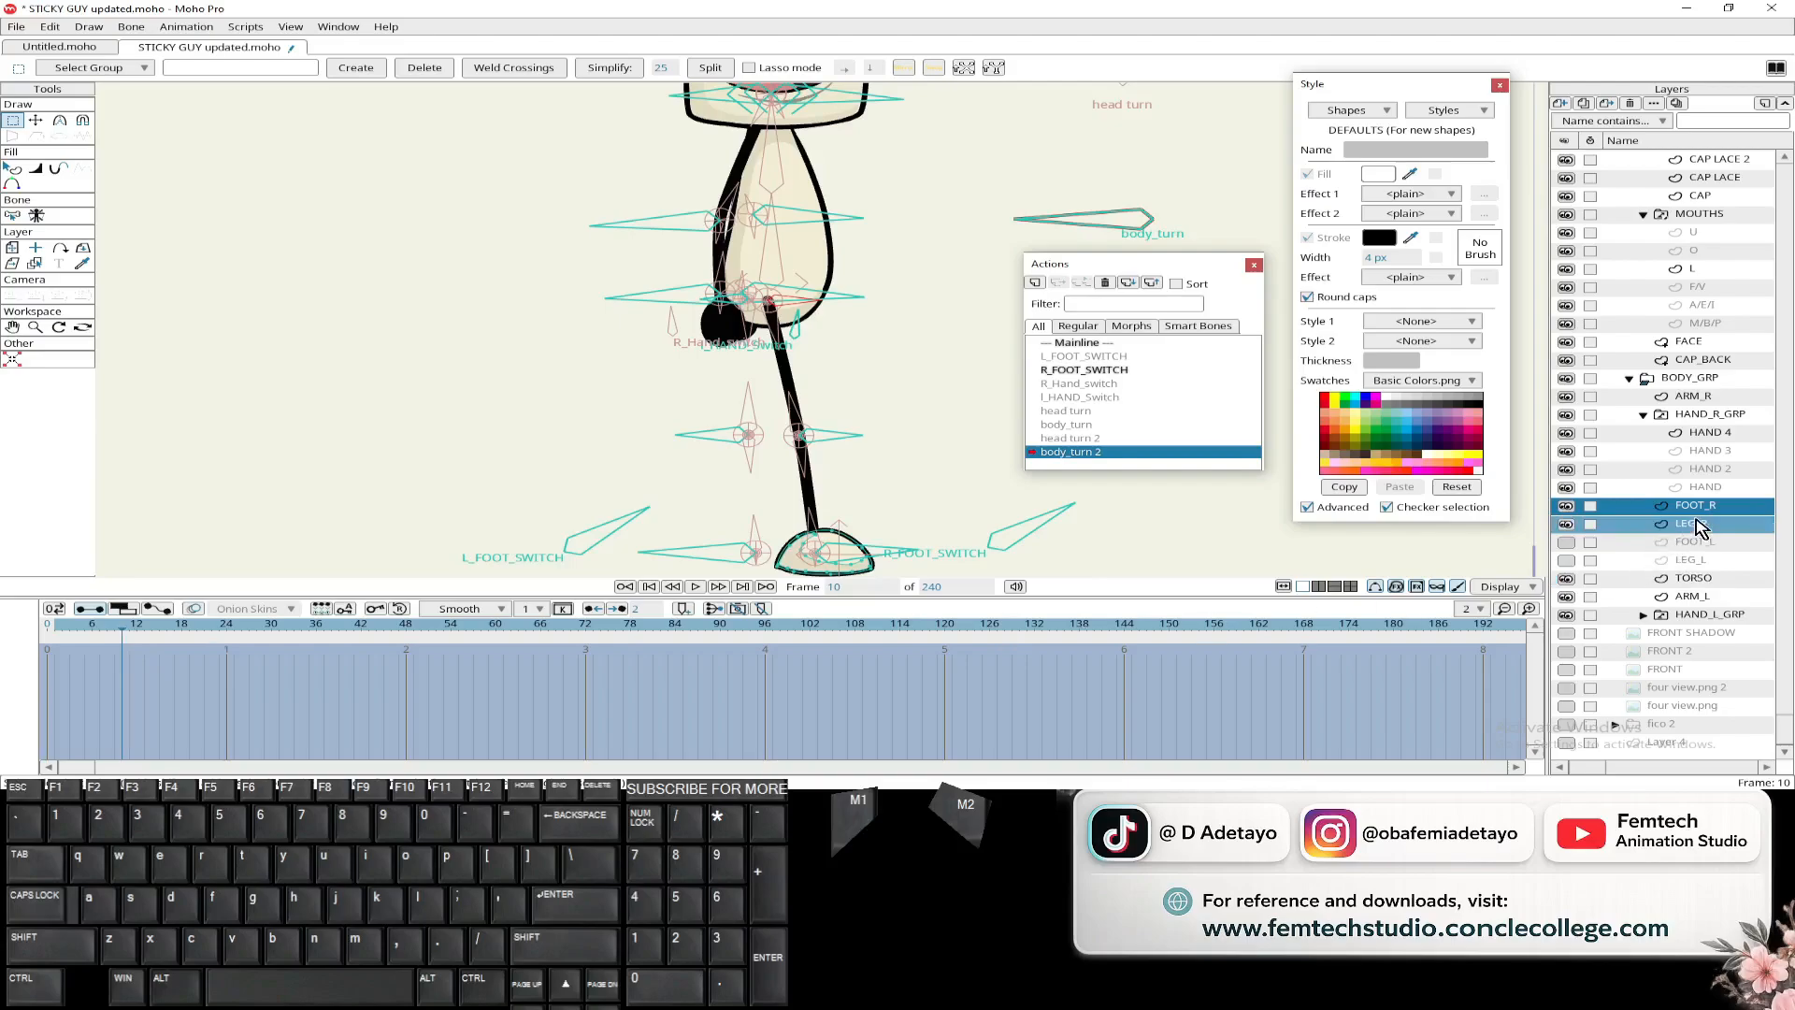
drag(1697, 529, 1611, 597)
- Move the FOOT_R and LEG_R layers below TORSO in the stacking order at frames 8 and 5
click(110, 634)
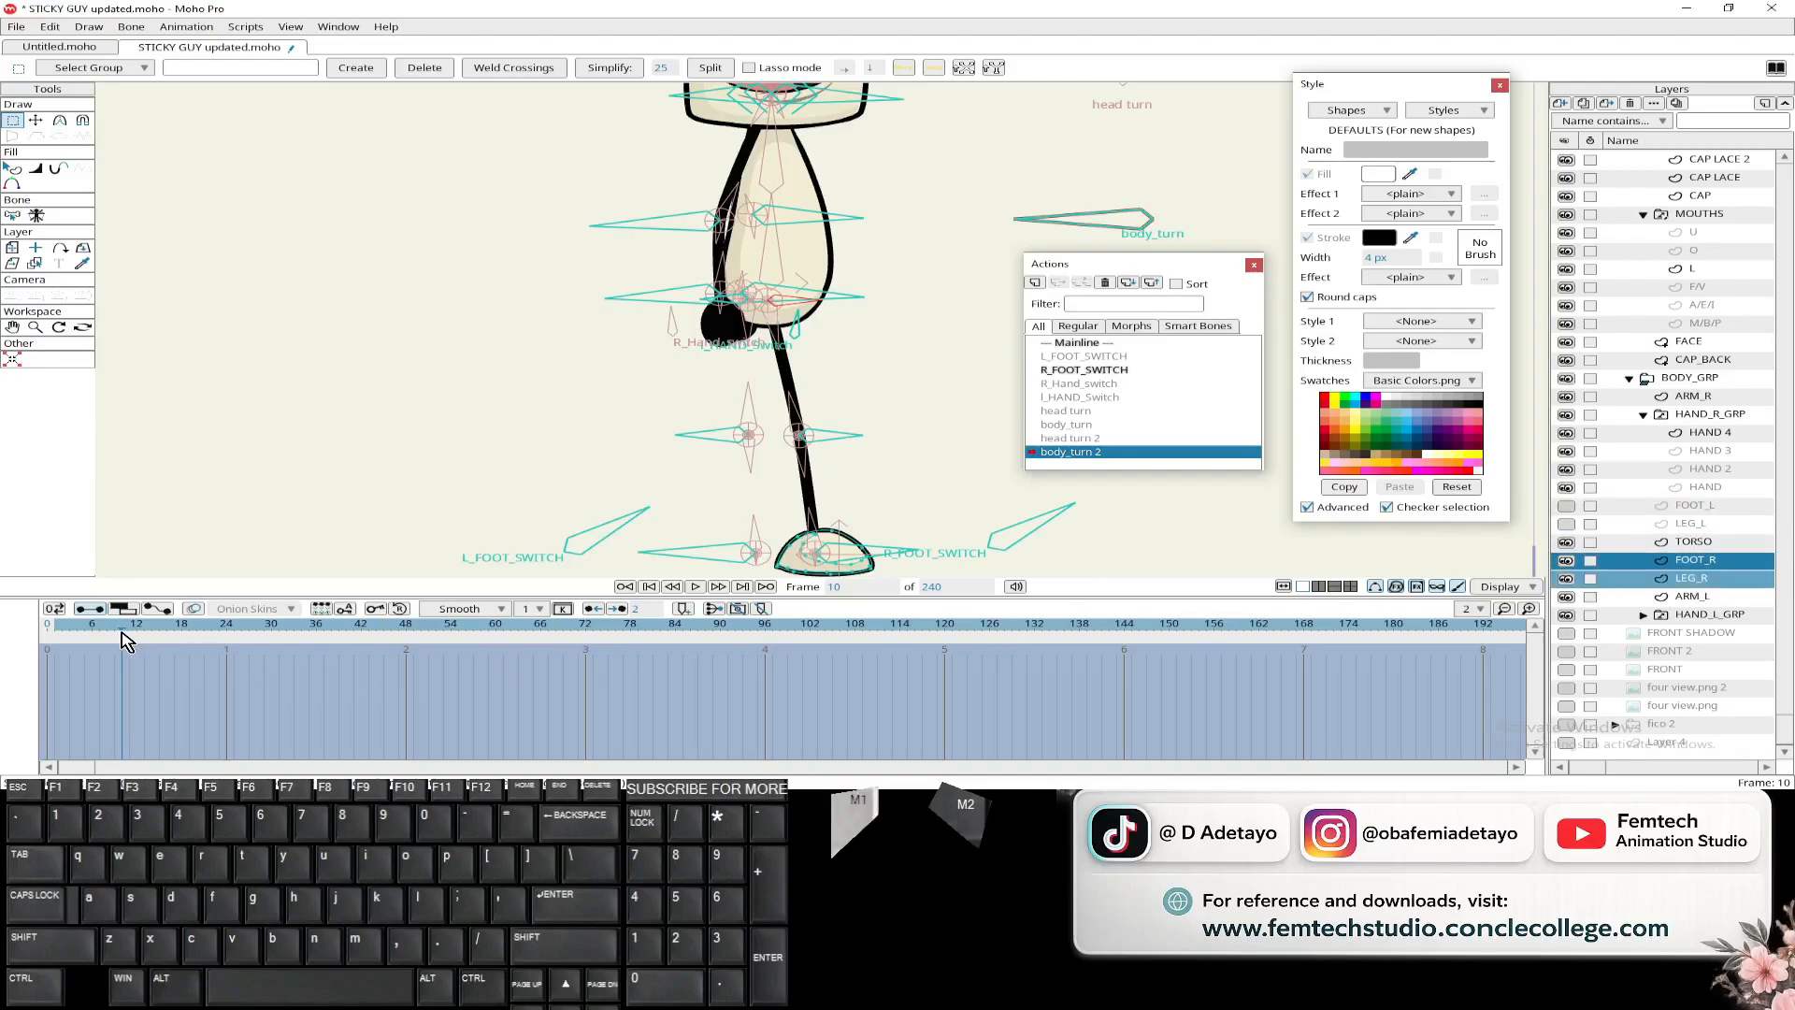
key(ctrl+z)
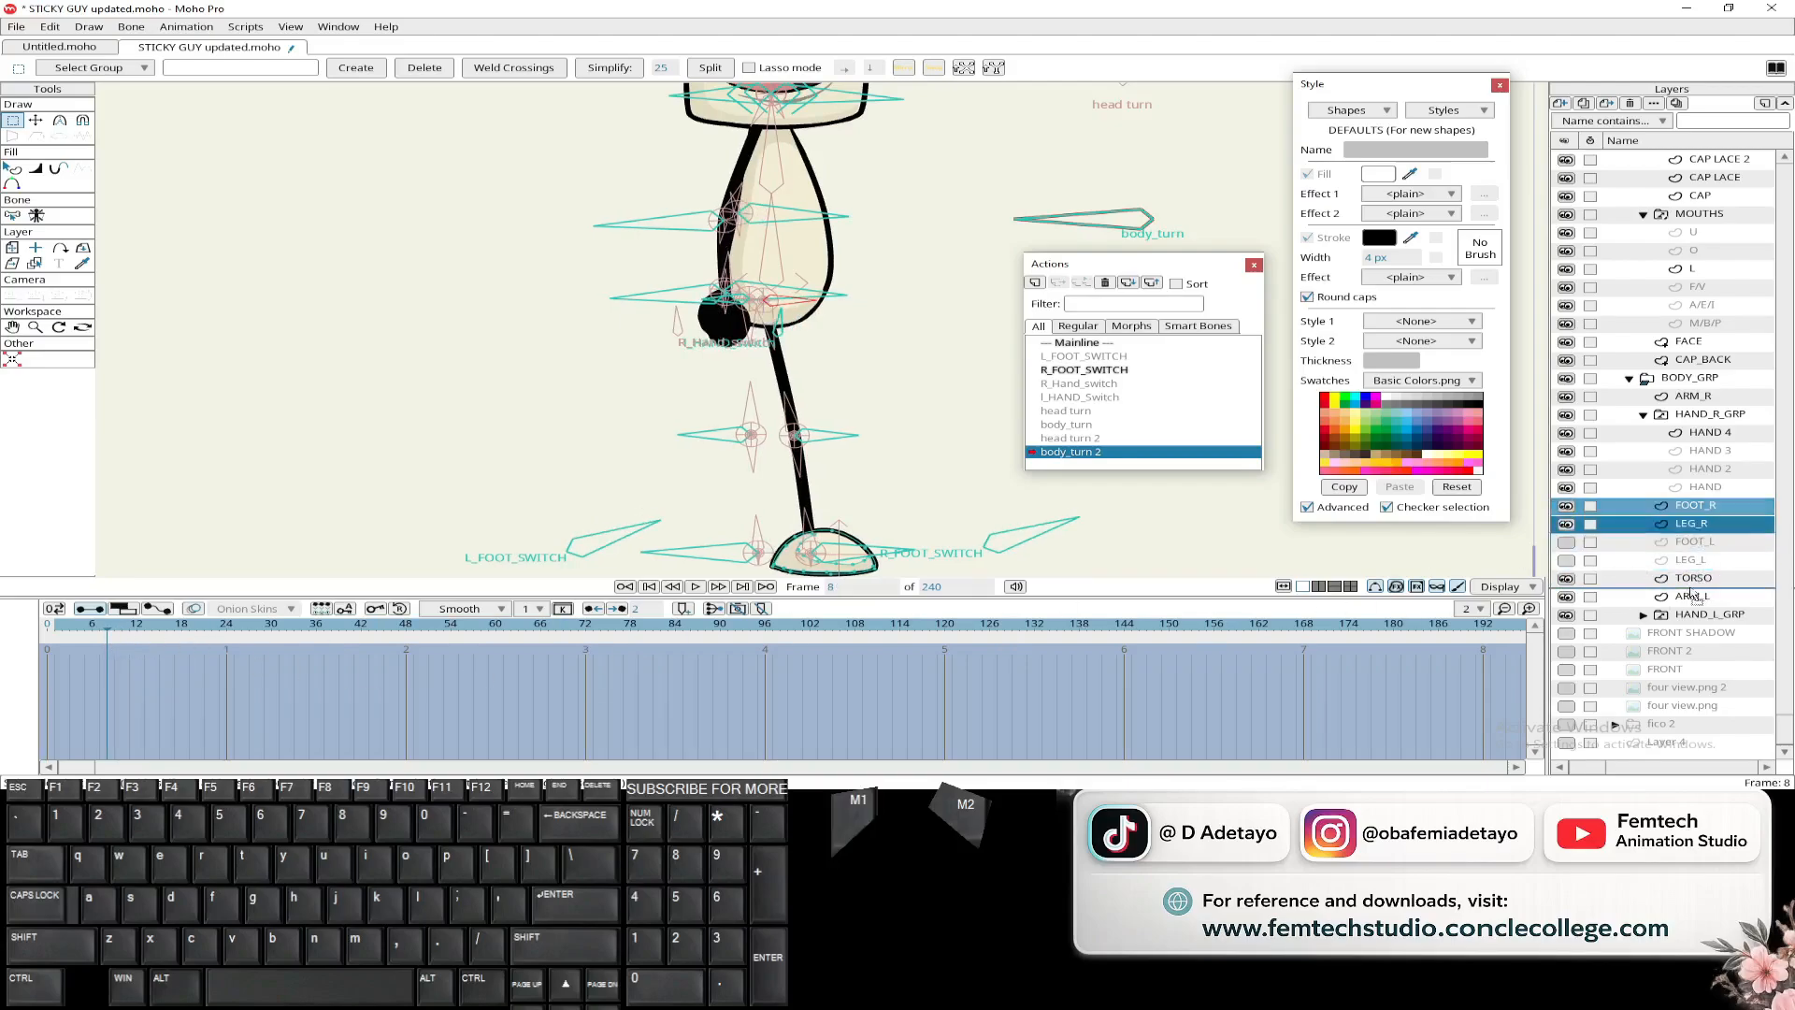
key(ctrl+shift+z)
click(79, 644)
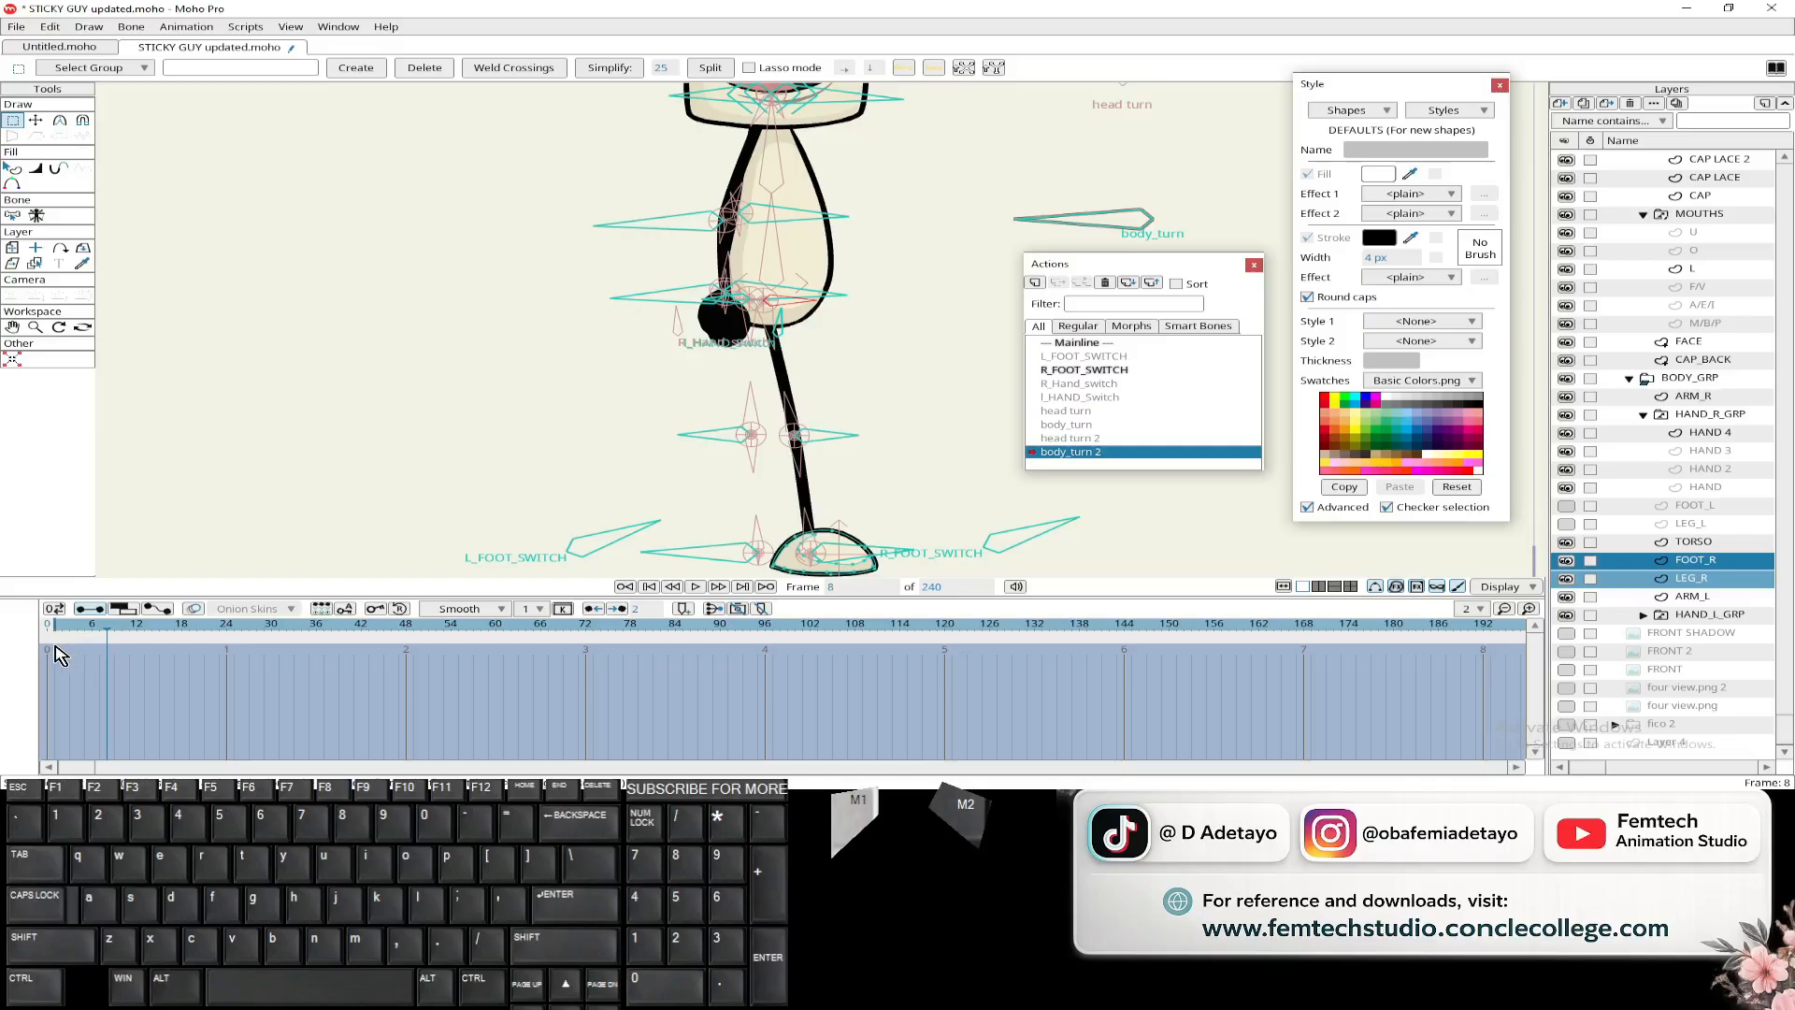
drag(92, 646, 100, 640)
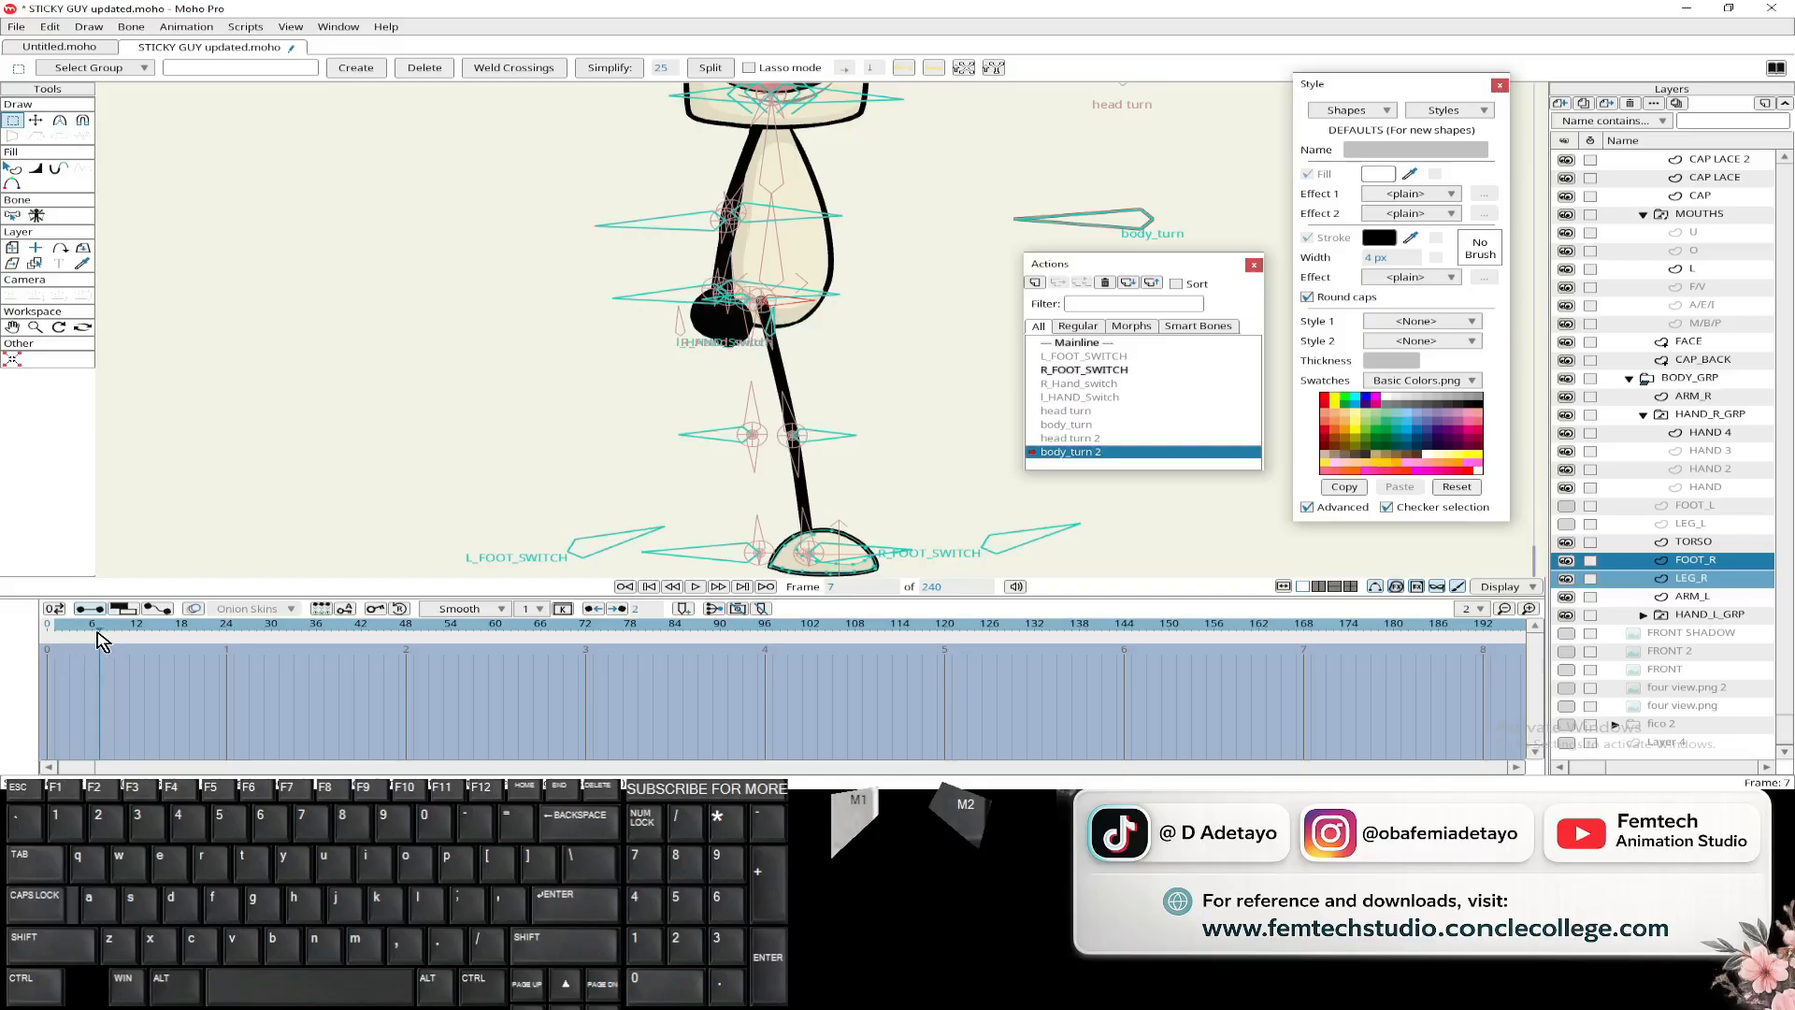
key(ctrl+z)
key(ctrl+shift+z)
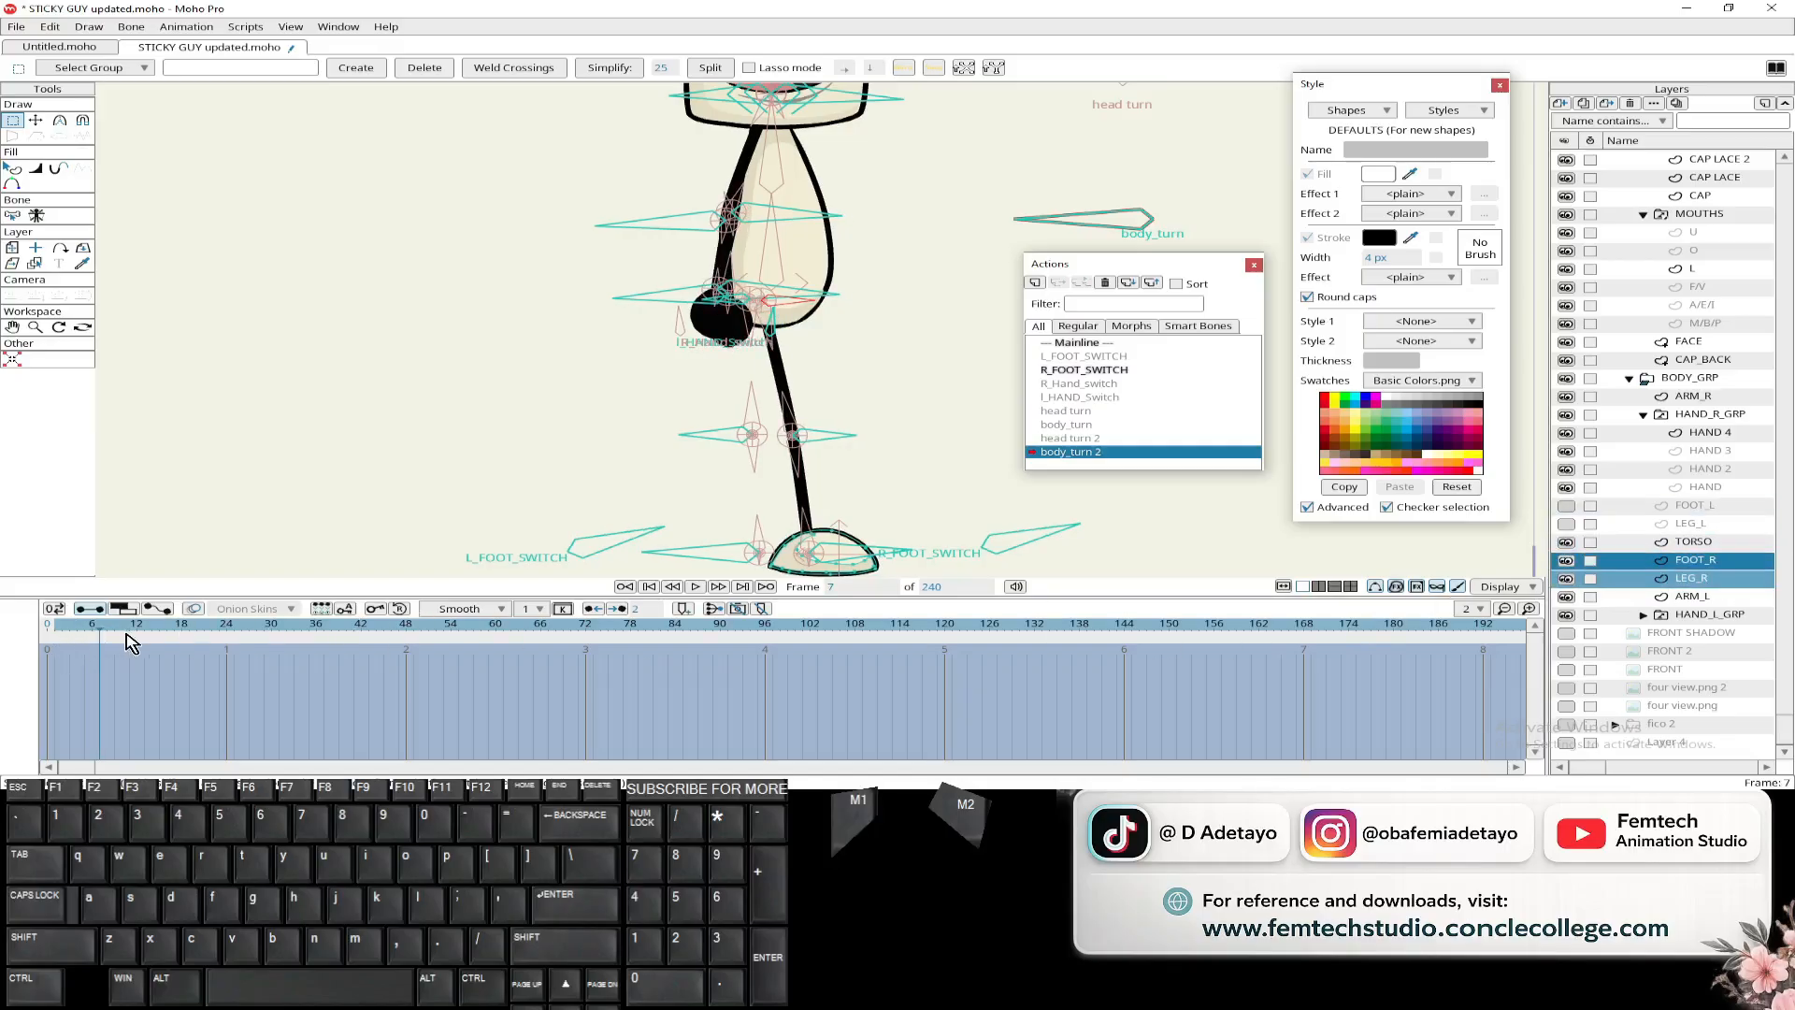
drag(101, 632, 86, 633)
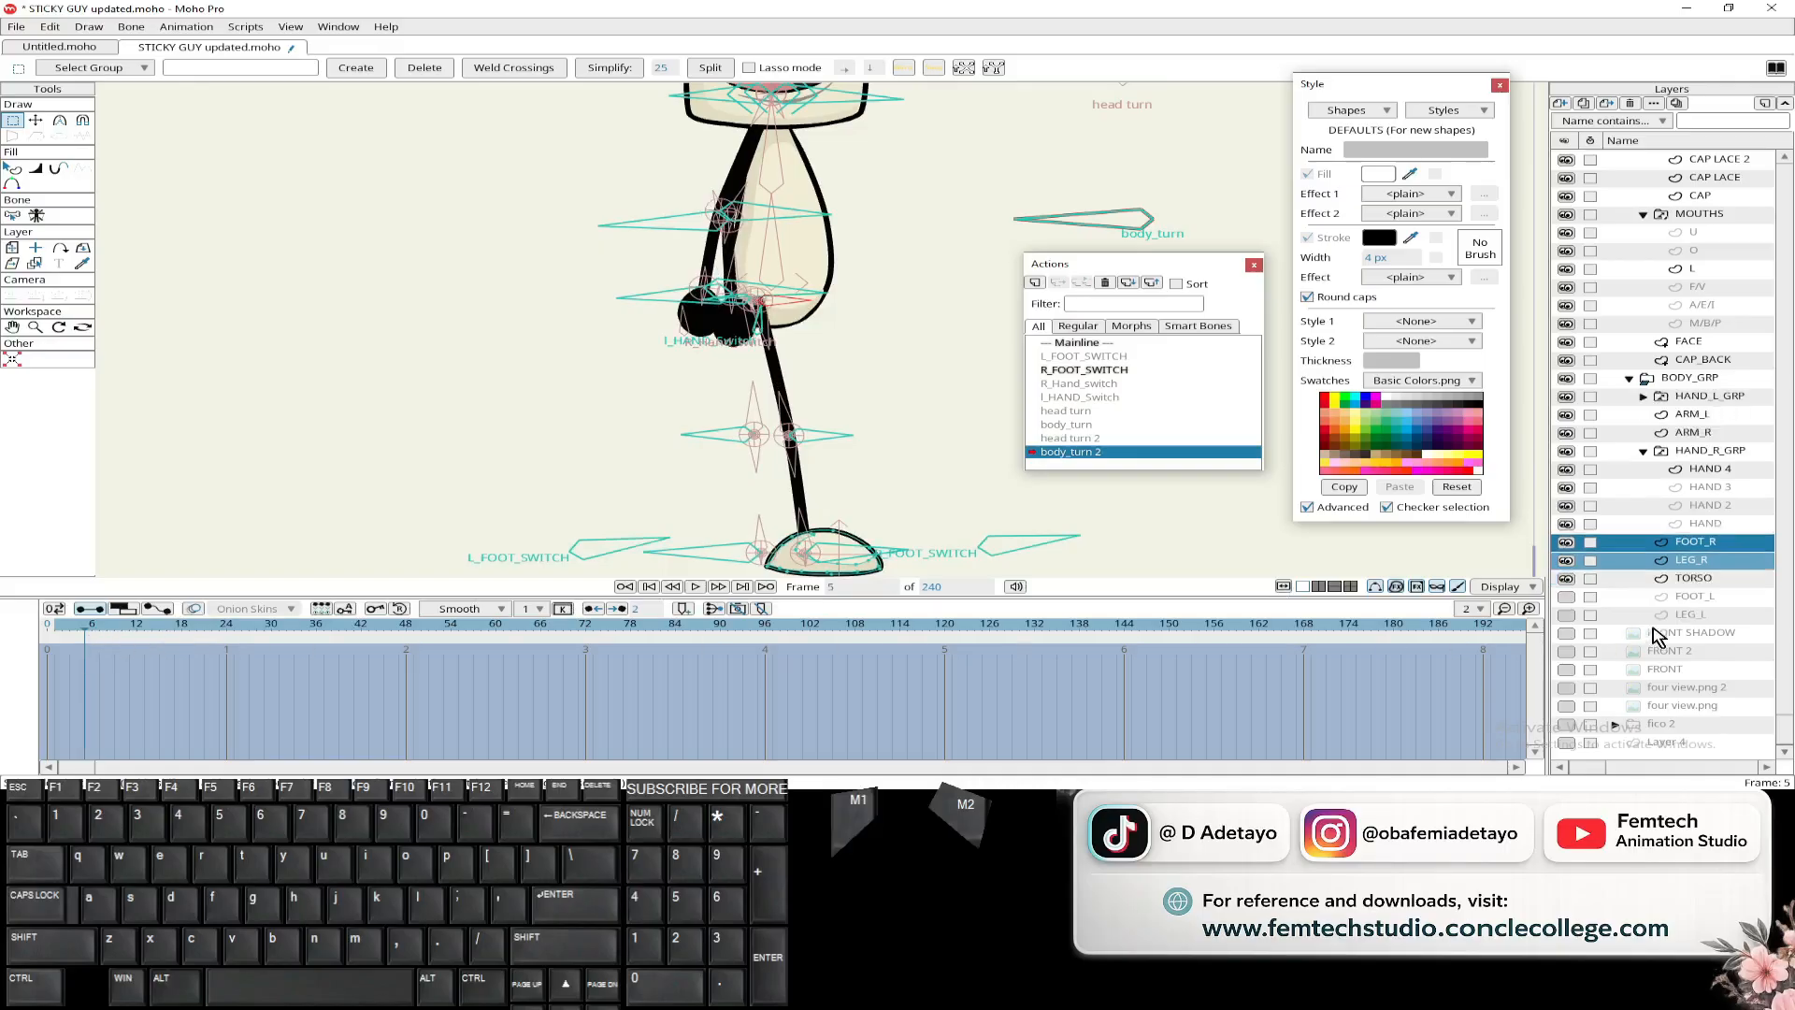
drag(1728, 569, 1730, 599)
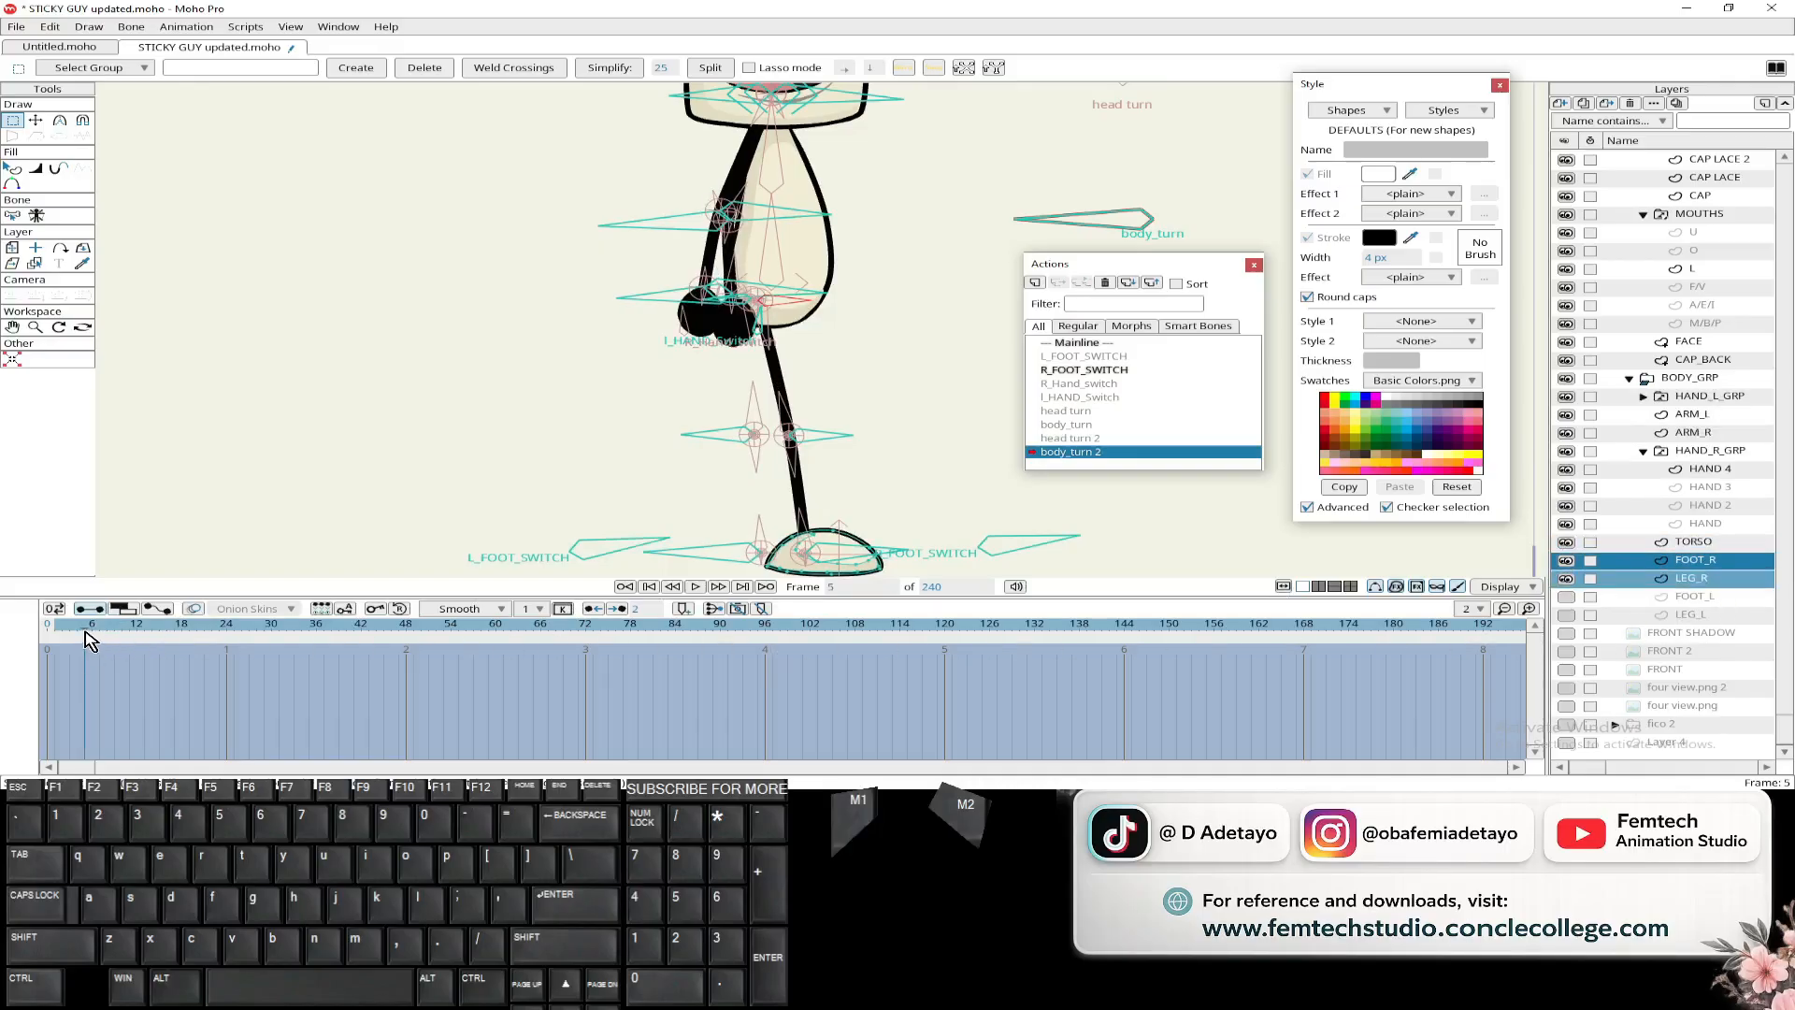
- Move only the FOOT_R layer above LEG_R in the stacking order at frame 1
mouse_move(85, 633)
mouse_down()
mouse_move(49, 633)
mouse_move(62, 641)
mouse_up()
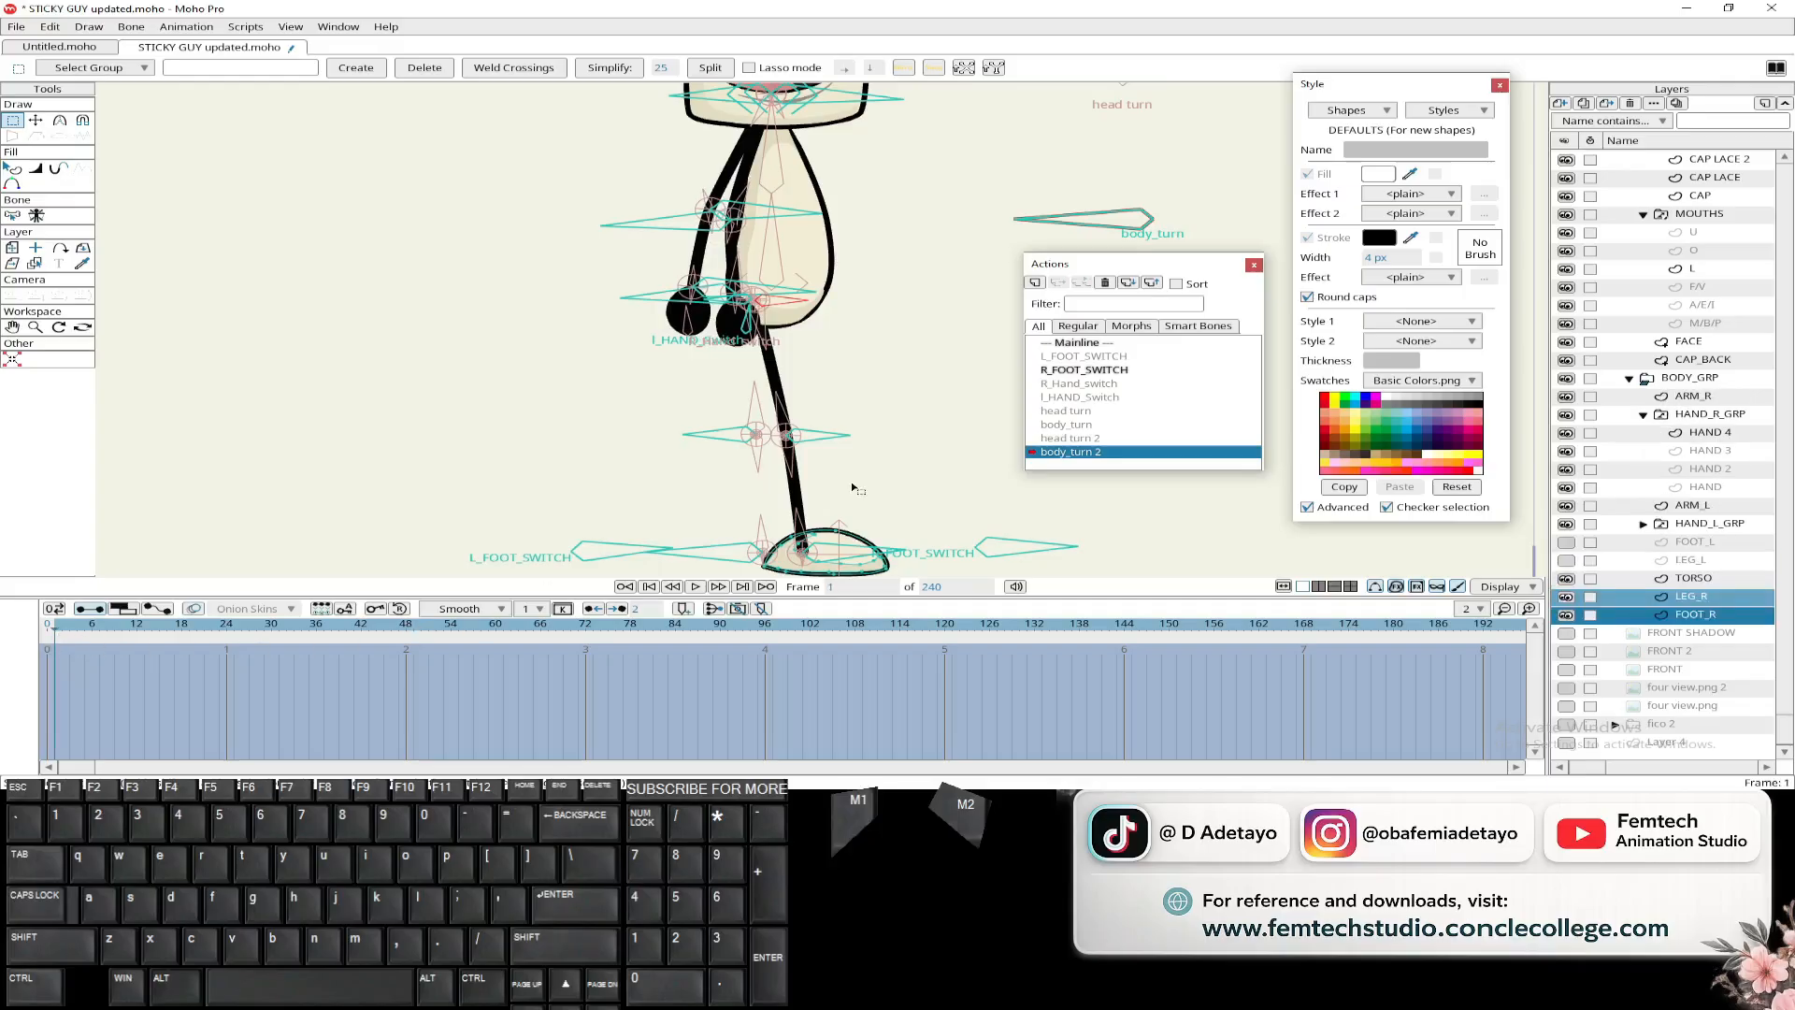
scroll(852, 483, down, 2)
drag(852, 484, 804, 396)
click(1719, 616)
drag(1719, 617, 1730, 597)
- Make the LEG_L and FOOT_L layers visible again at frame 24 and bring the whole character into view
drag(60, 636, 226, 630)
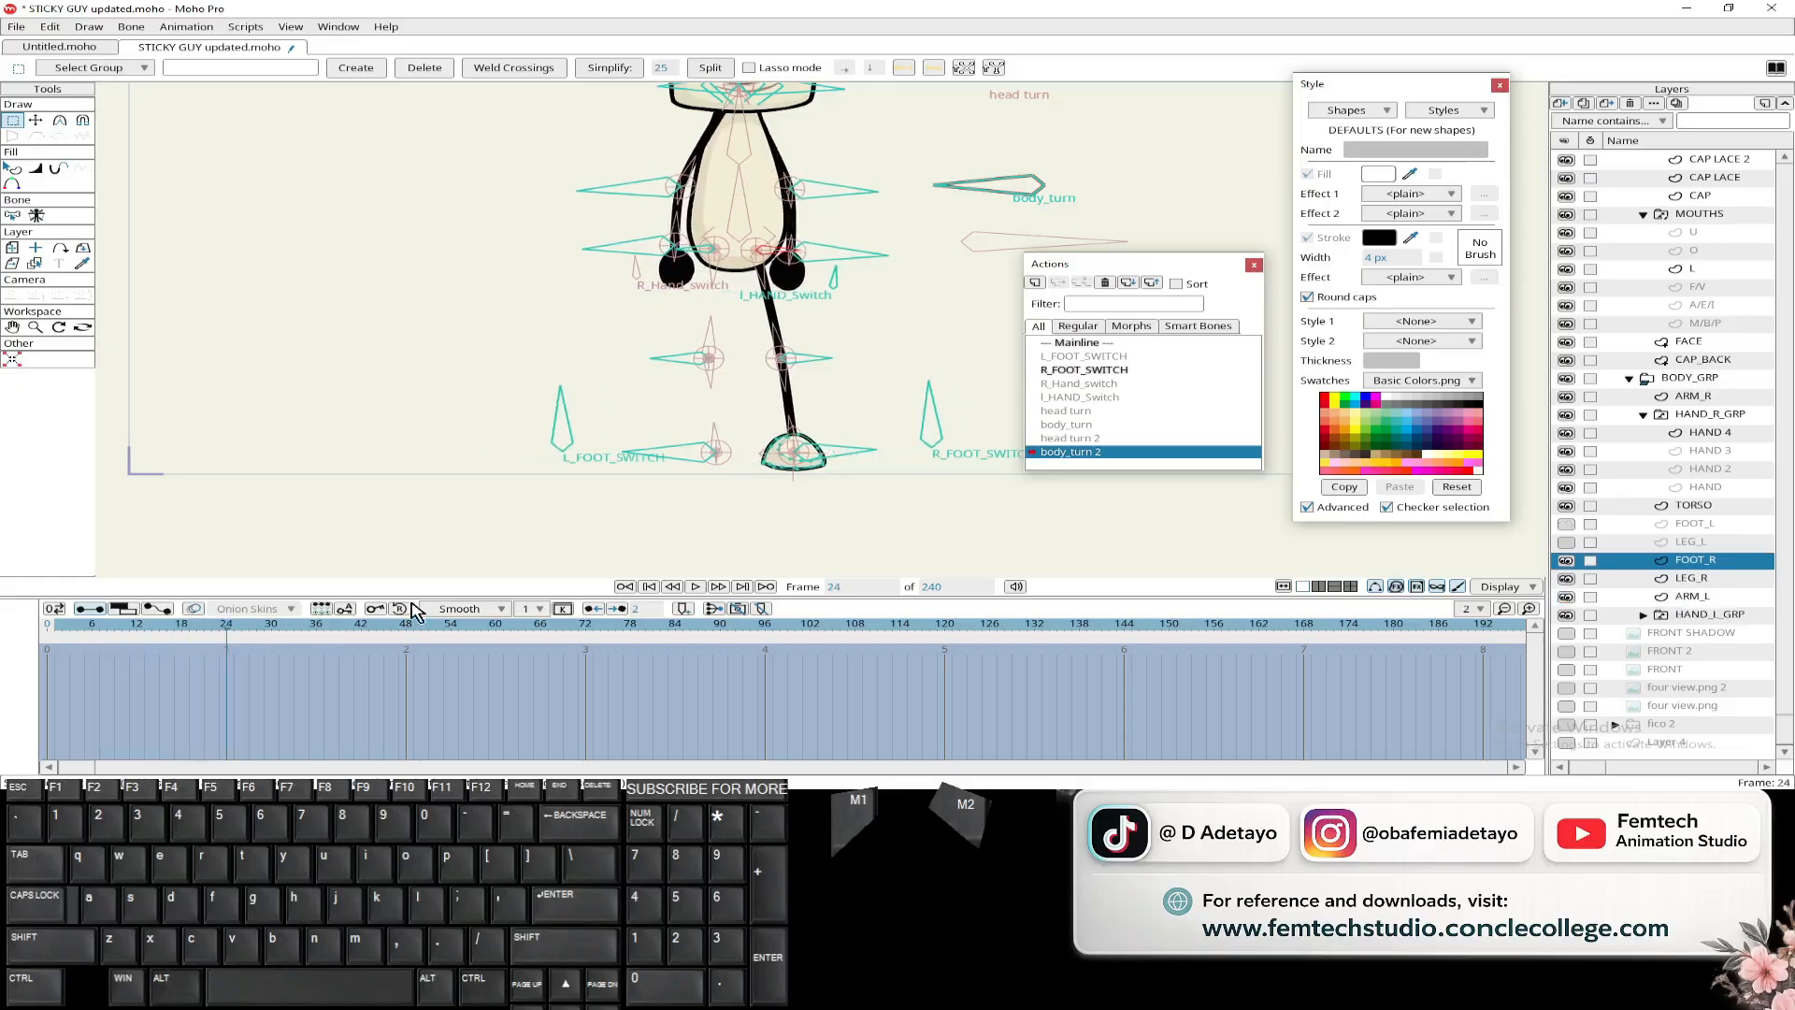
click(1566, 542)
click(1566, 523)
scroll(495, 436, down, 4)
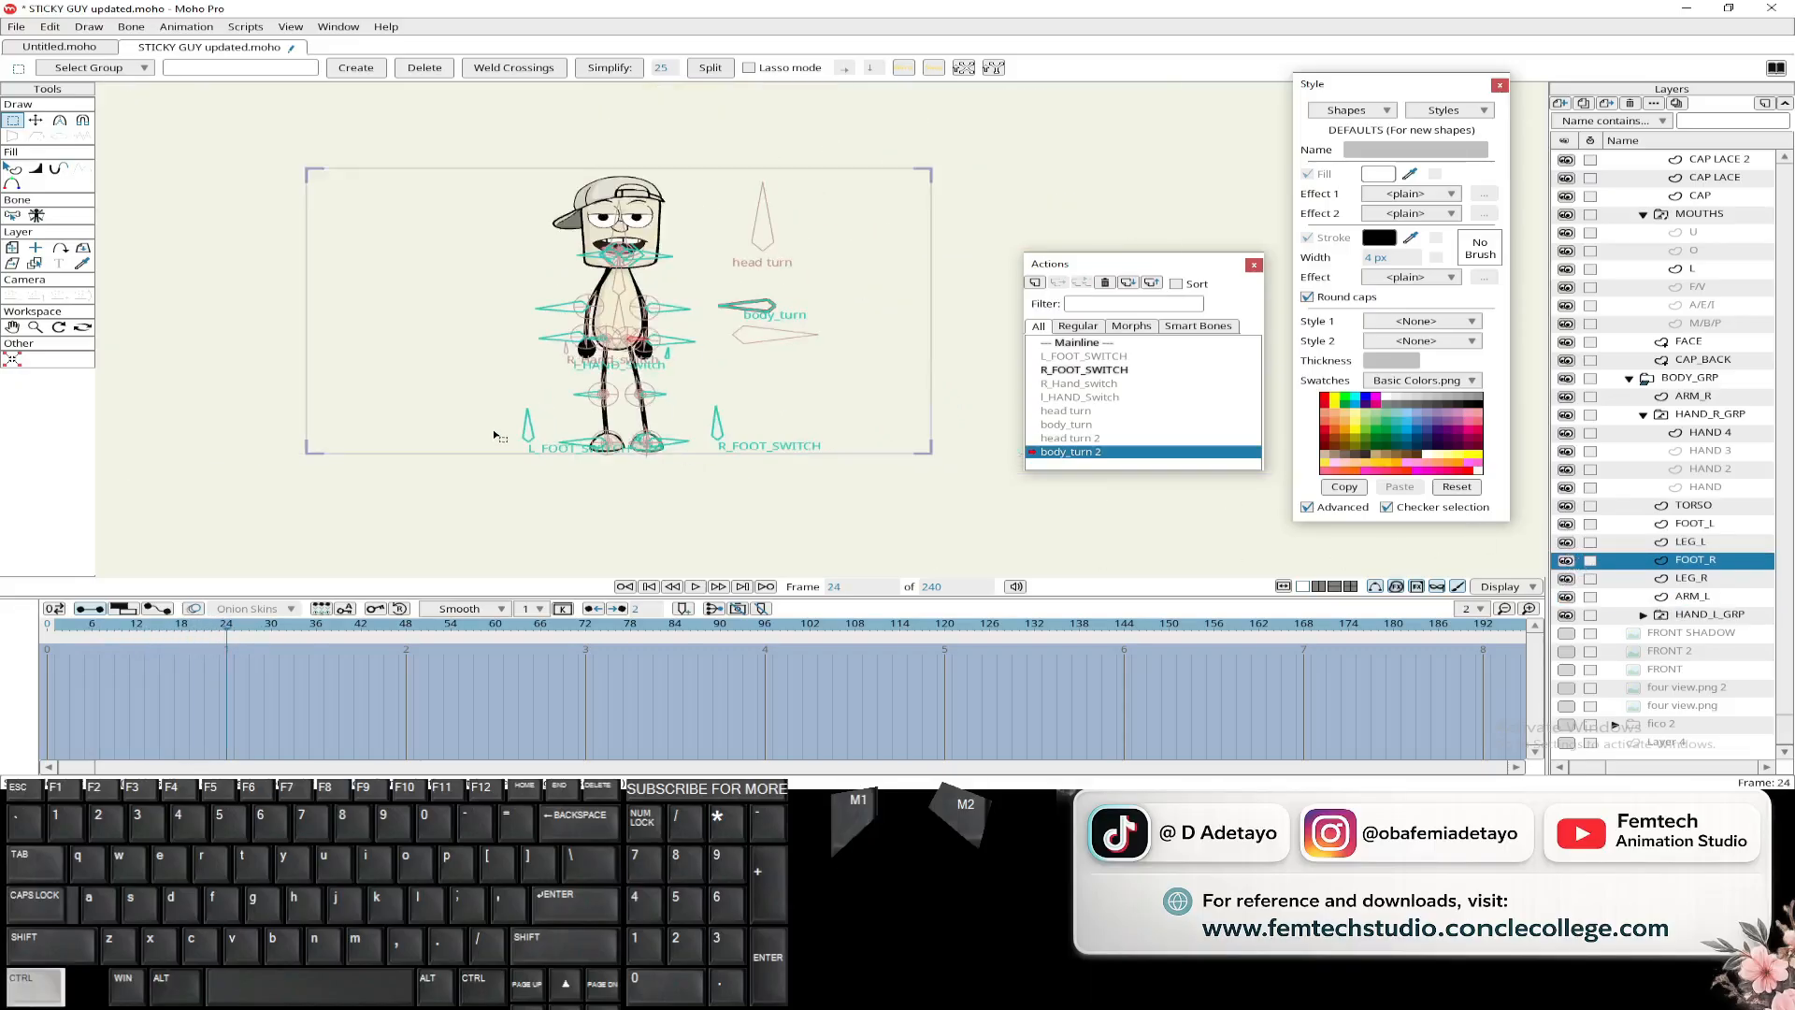
- Save the file, check the body_turn 2 action back at frame 2, and return to the mainline
key(ctrl+s)
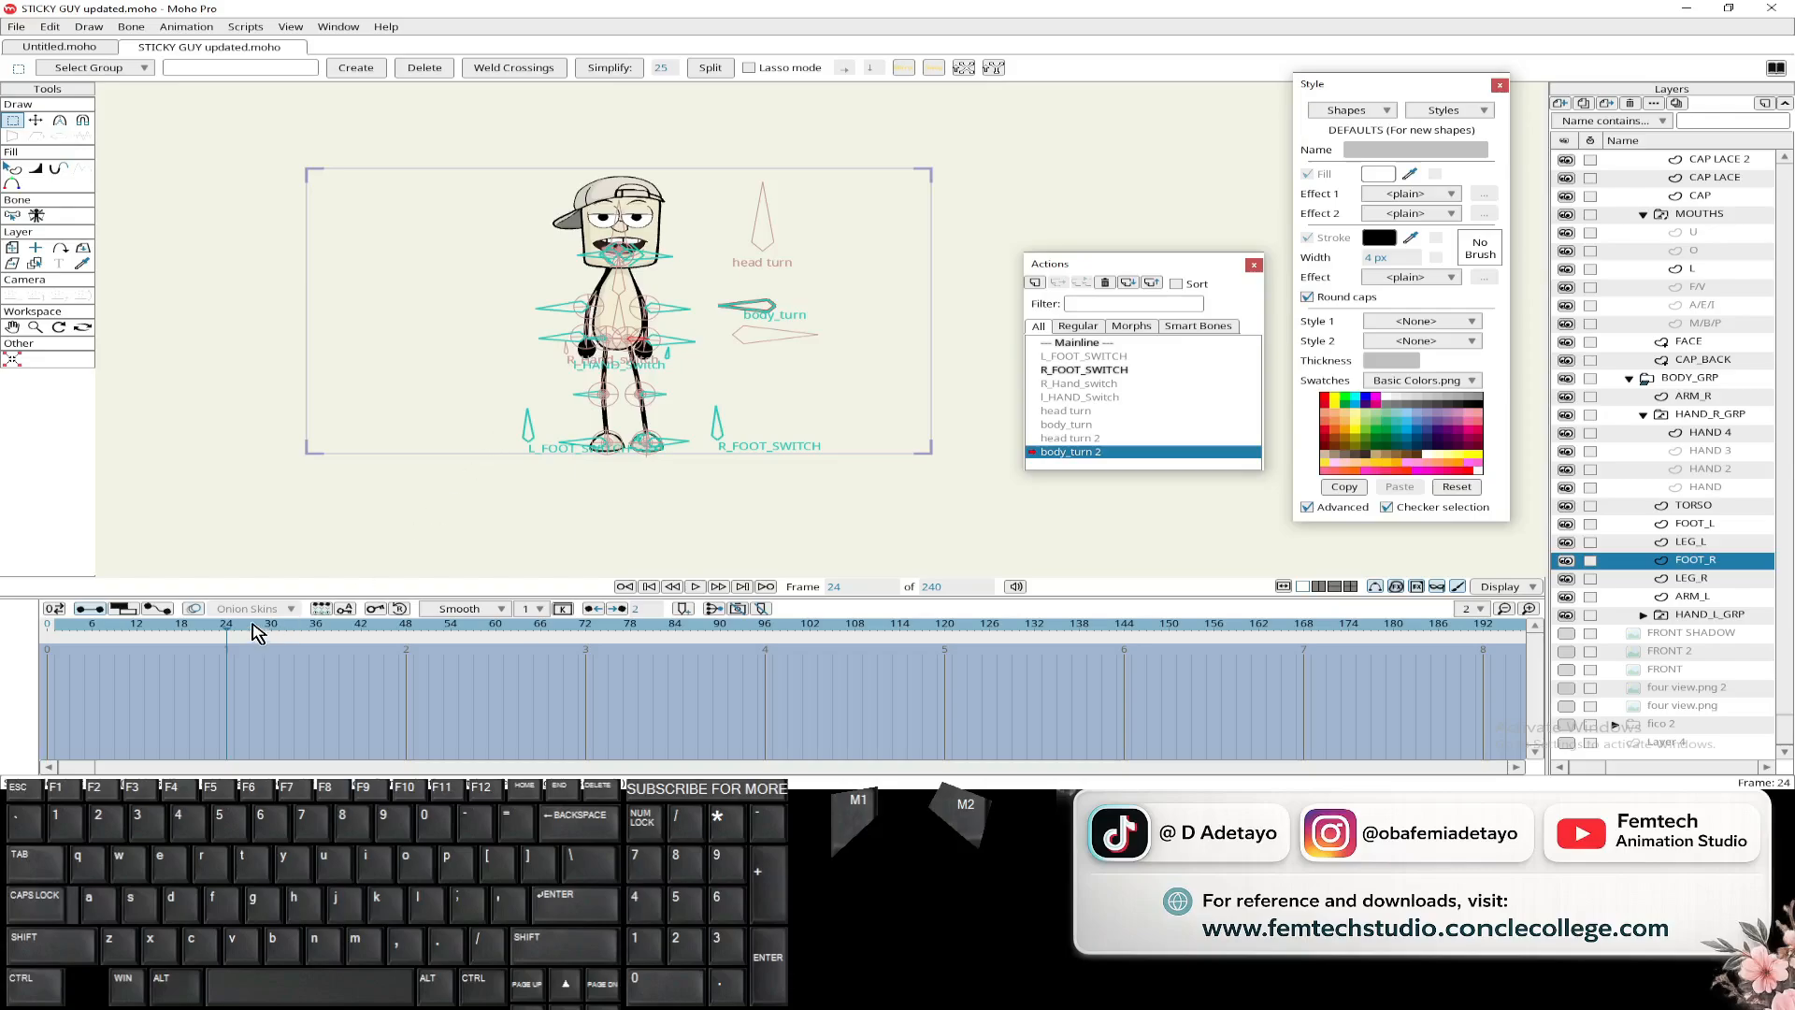
drag(229, 638, 64, 645)
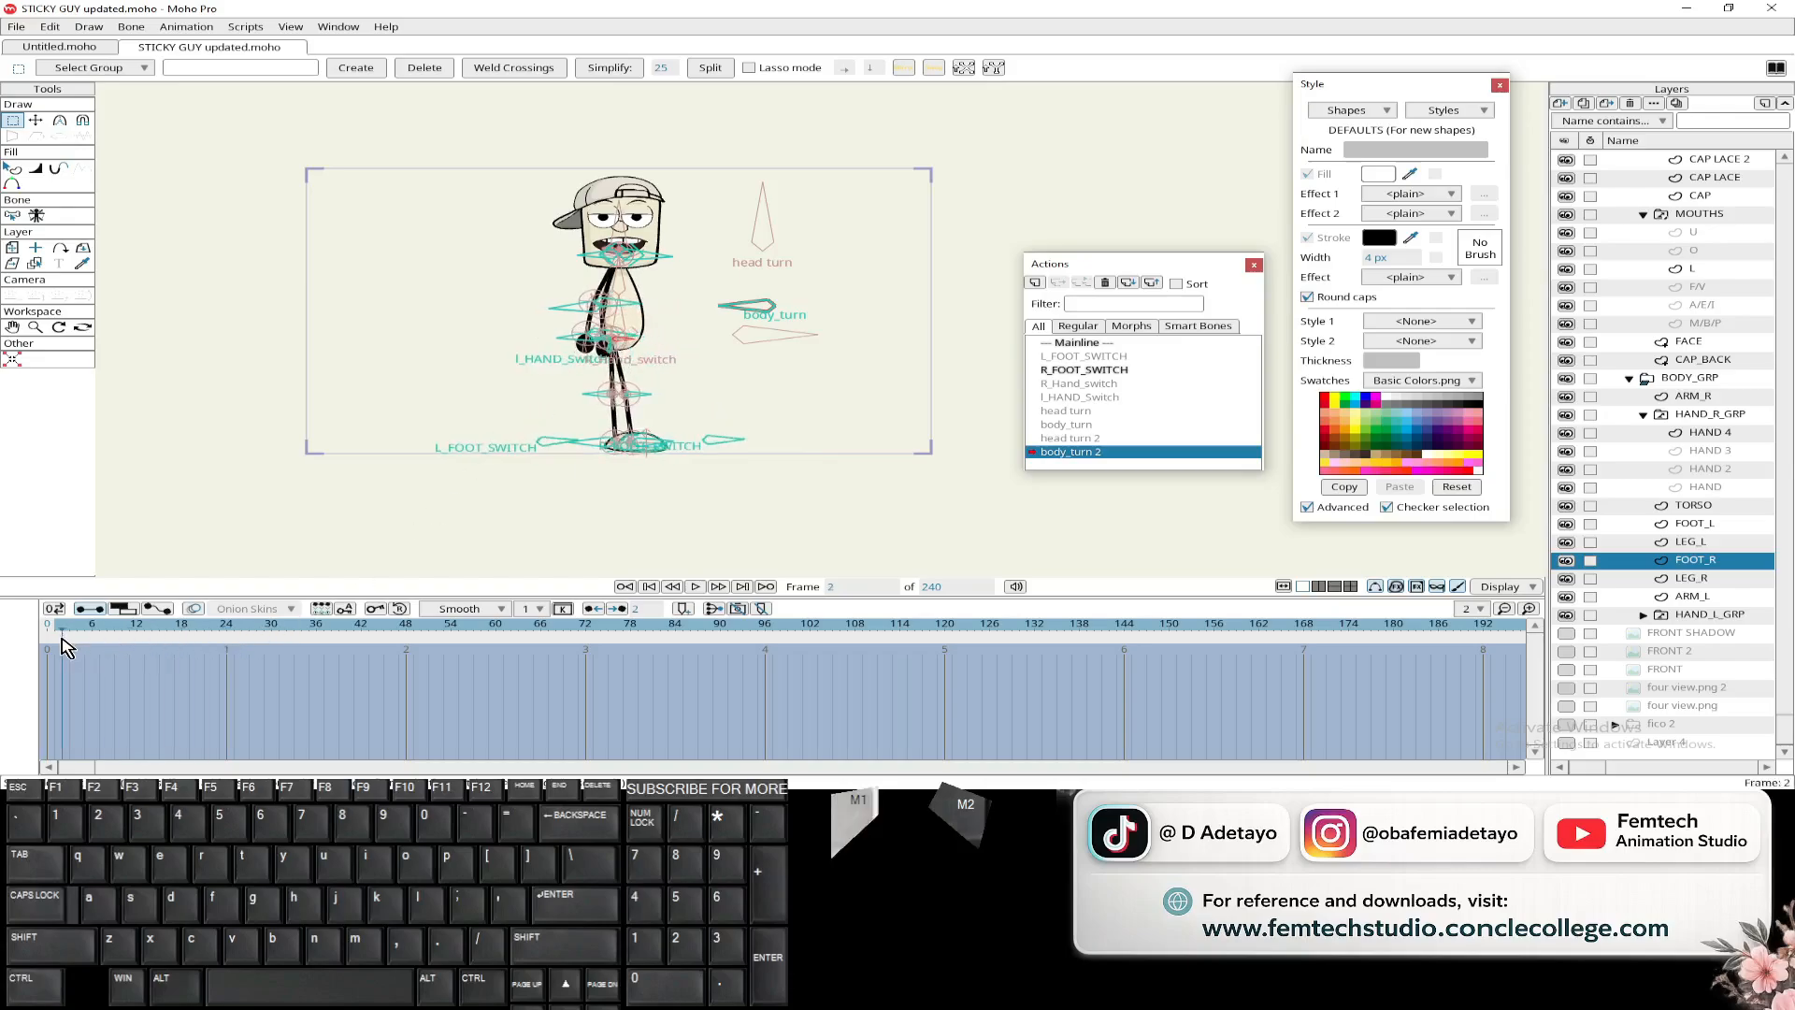
click(1078, 344)
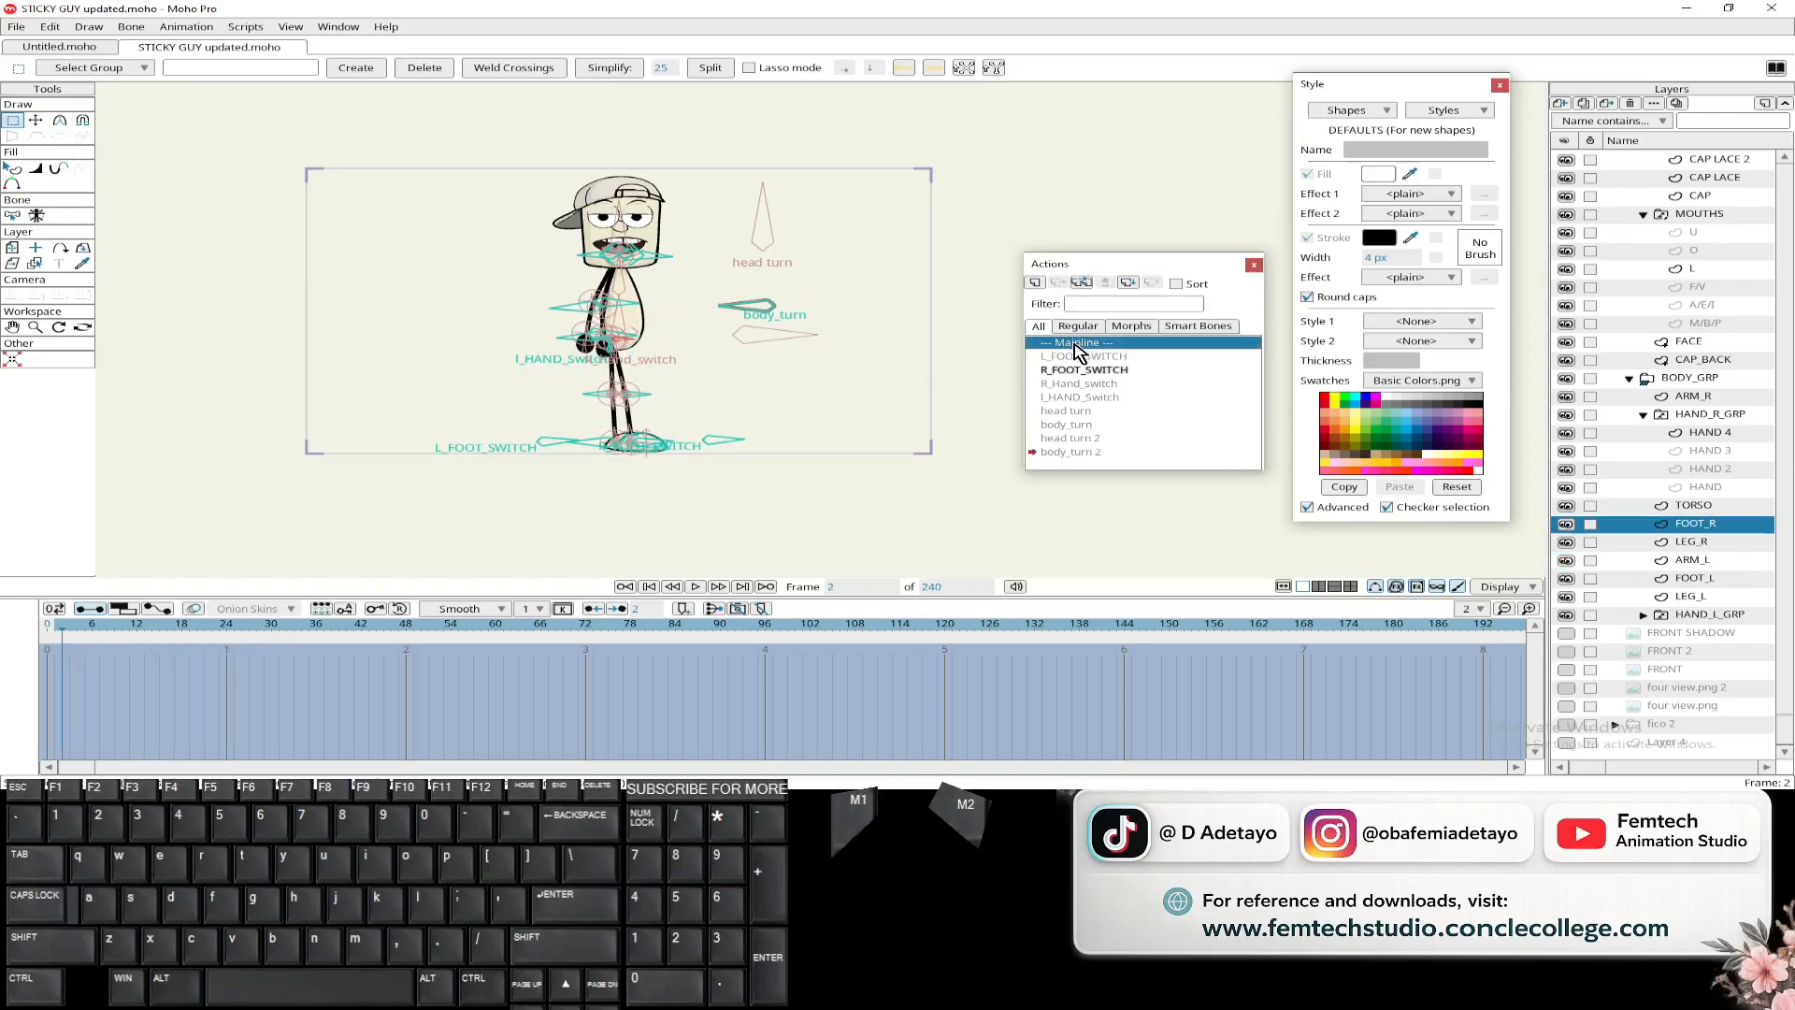
double_click(1076, 344)
scroll(430, 327, up, 3)
drag(460, 343, 306, 385)
scroll(366, 372, down, 3)
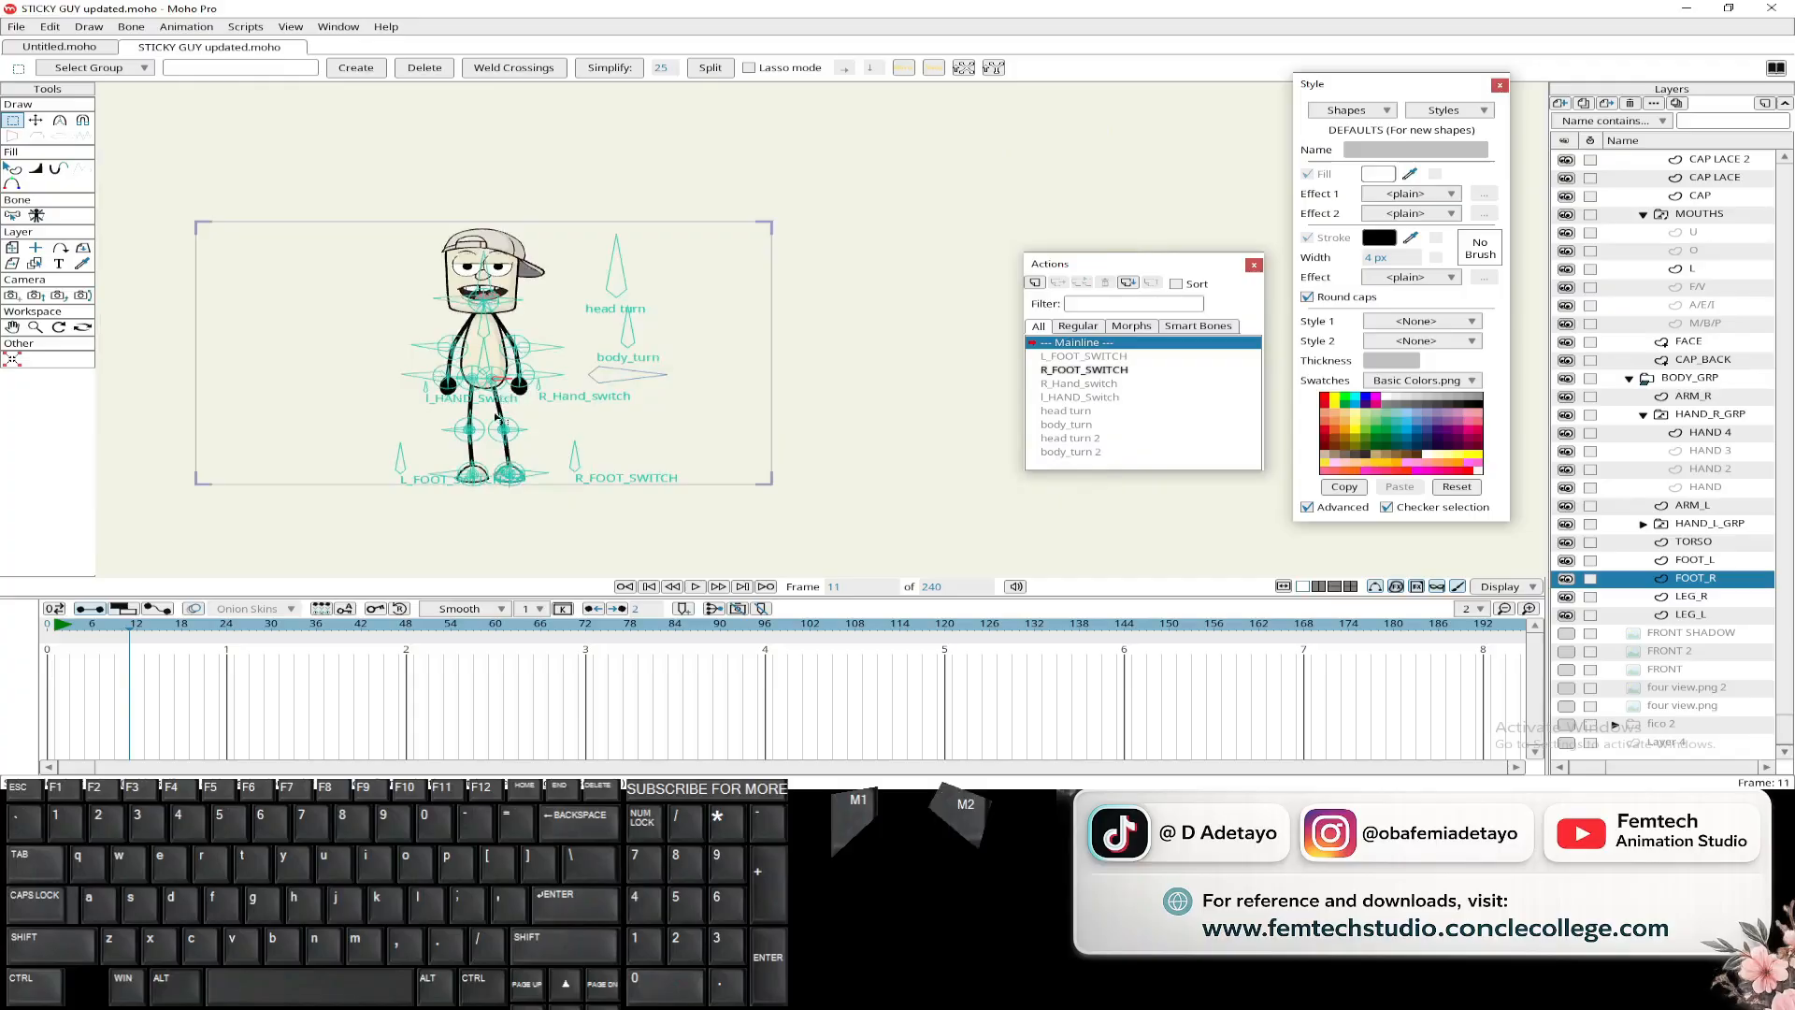
- Test the body_turn bone on the fico layer at mainline frame 12, and delete the test keyframes
click(717, 586)
key(ctrl)
scroll(1671, 317, up, 5)
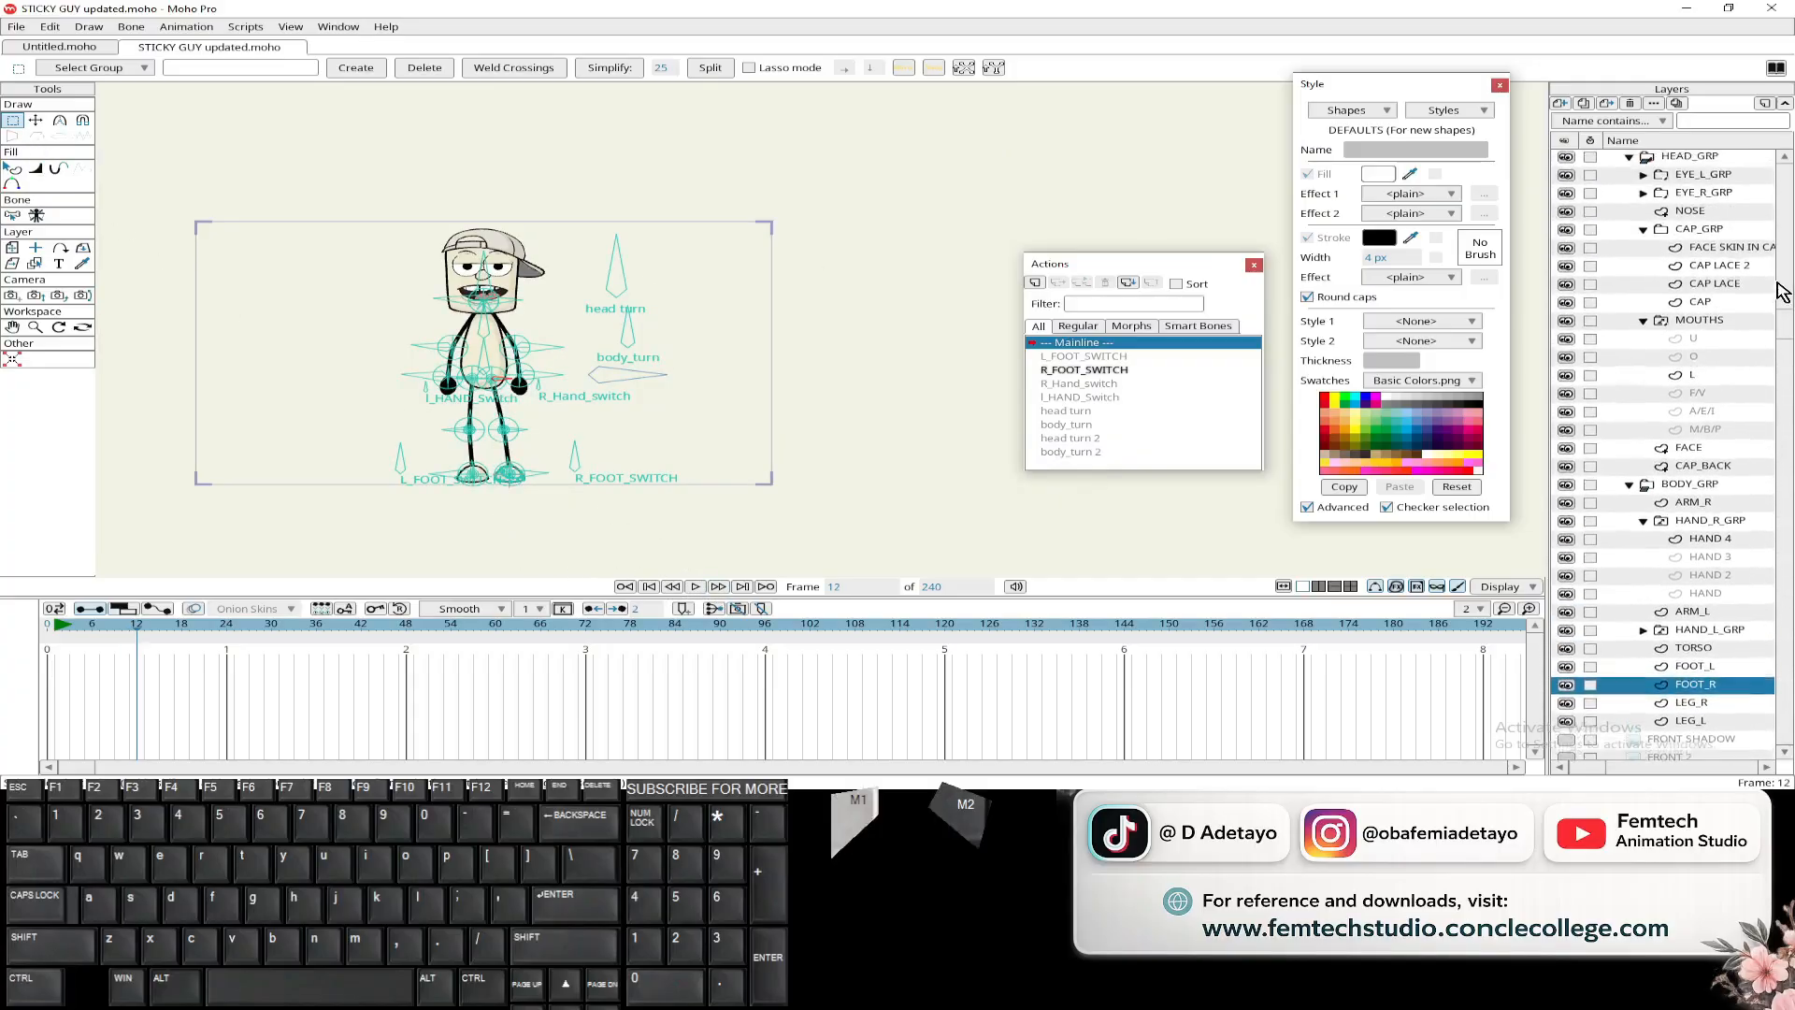
click(1765, 174)
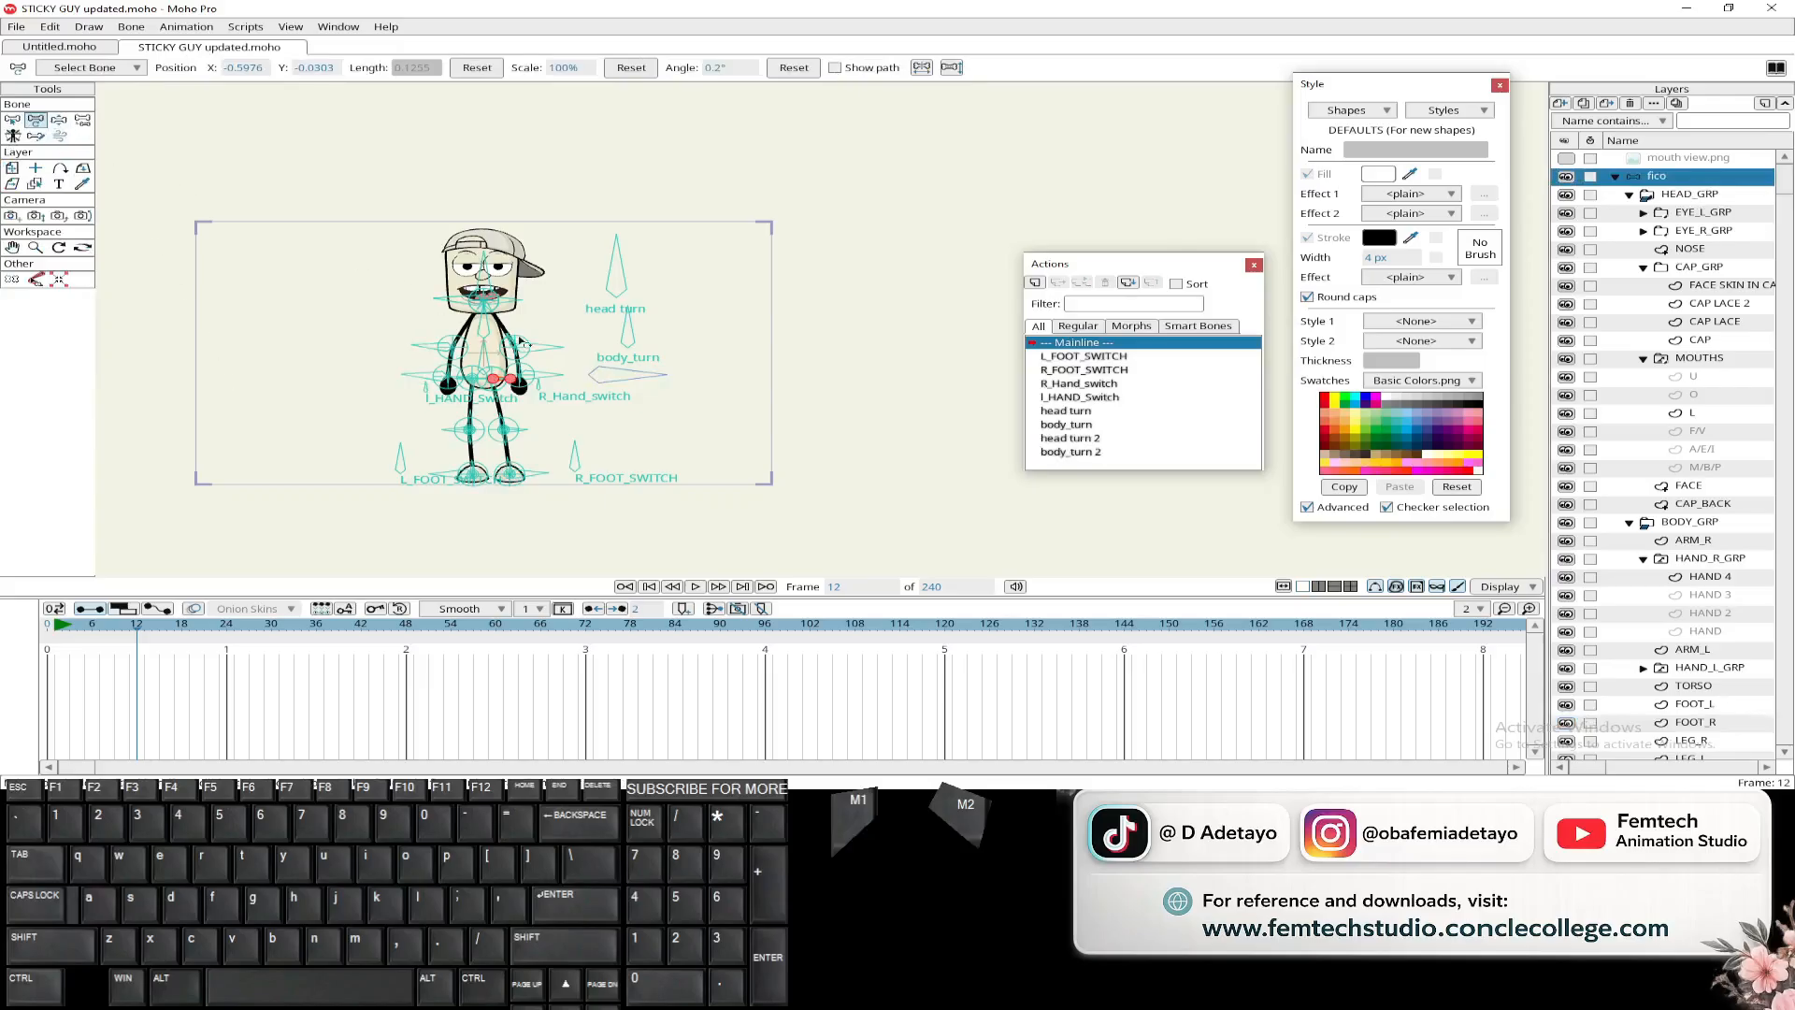
drag(629, 329, 660, 371)
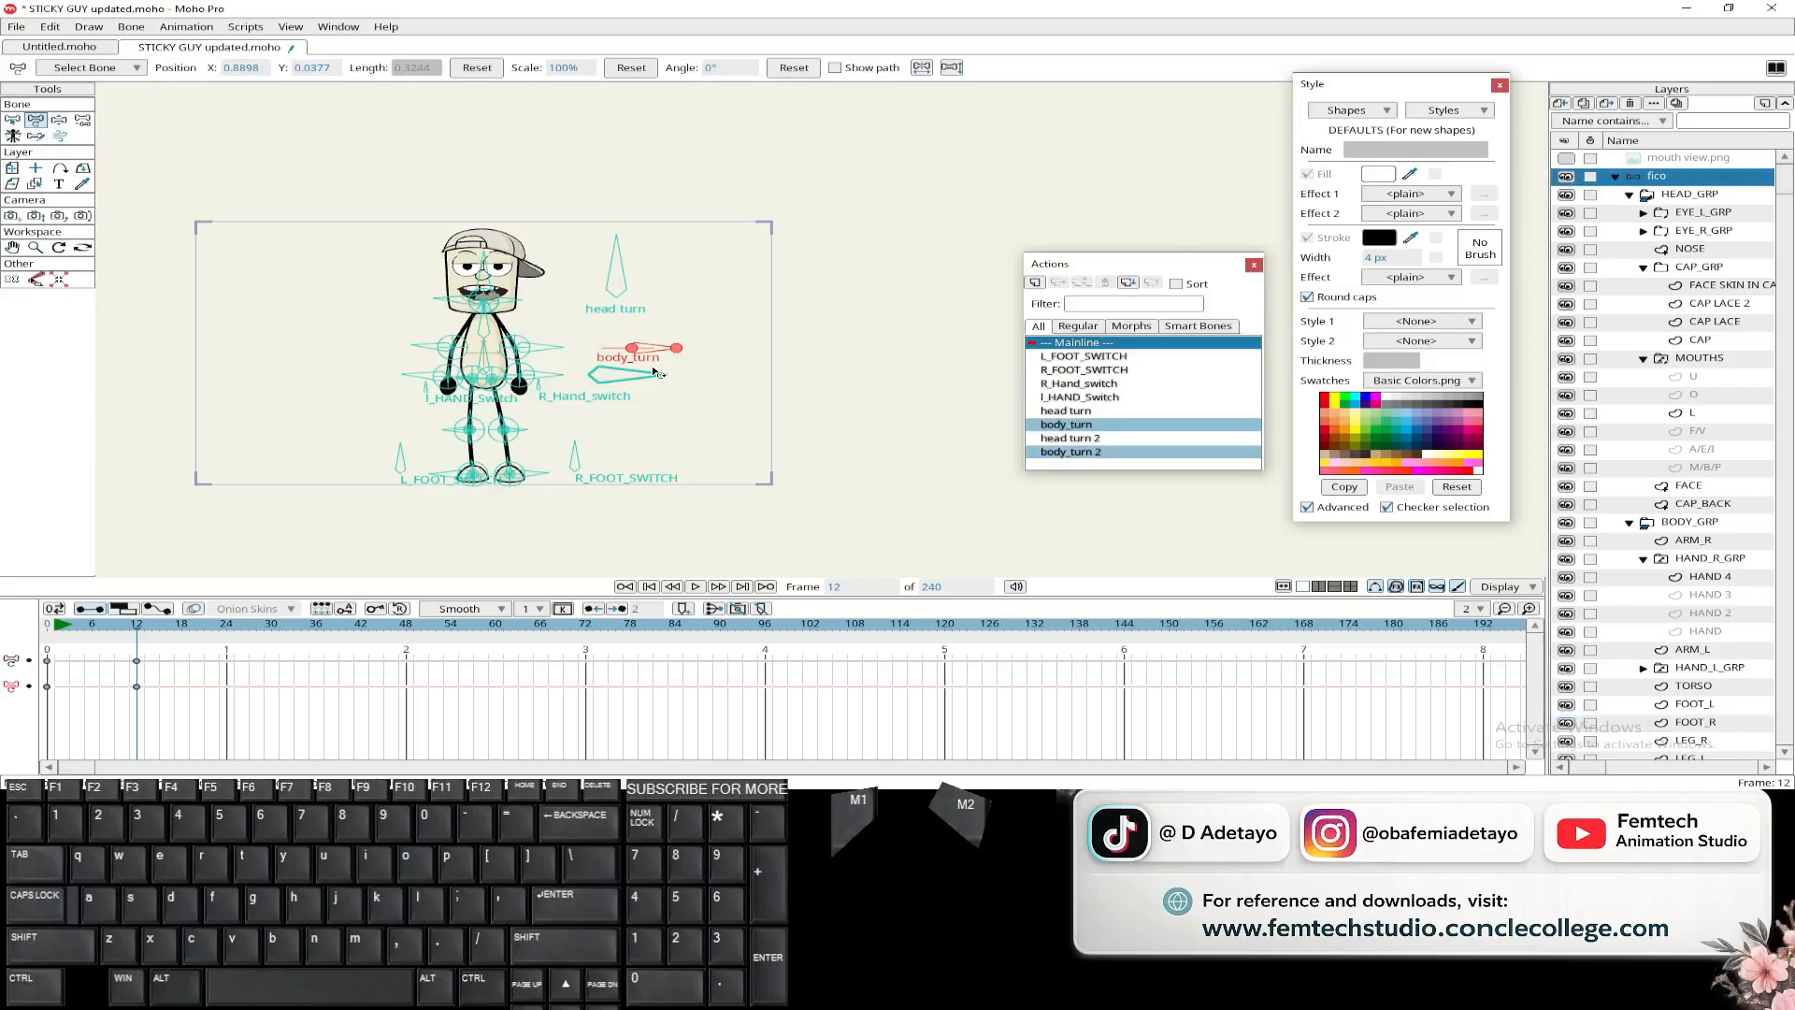
drag(185, 728, 134, 661)
key(Delete)
- In the body_turn 2 action, set the body_turn bone's angle to 0° at frame 1 and 90° at frame 24
double_click(1103, 453)
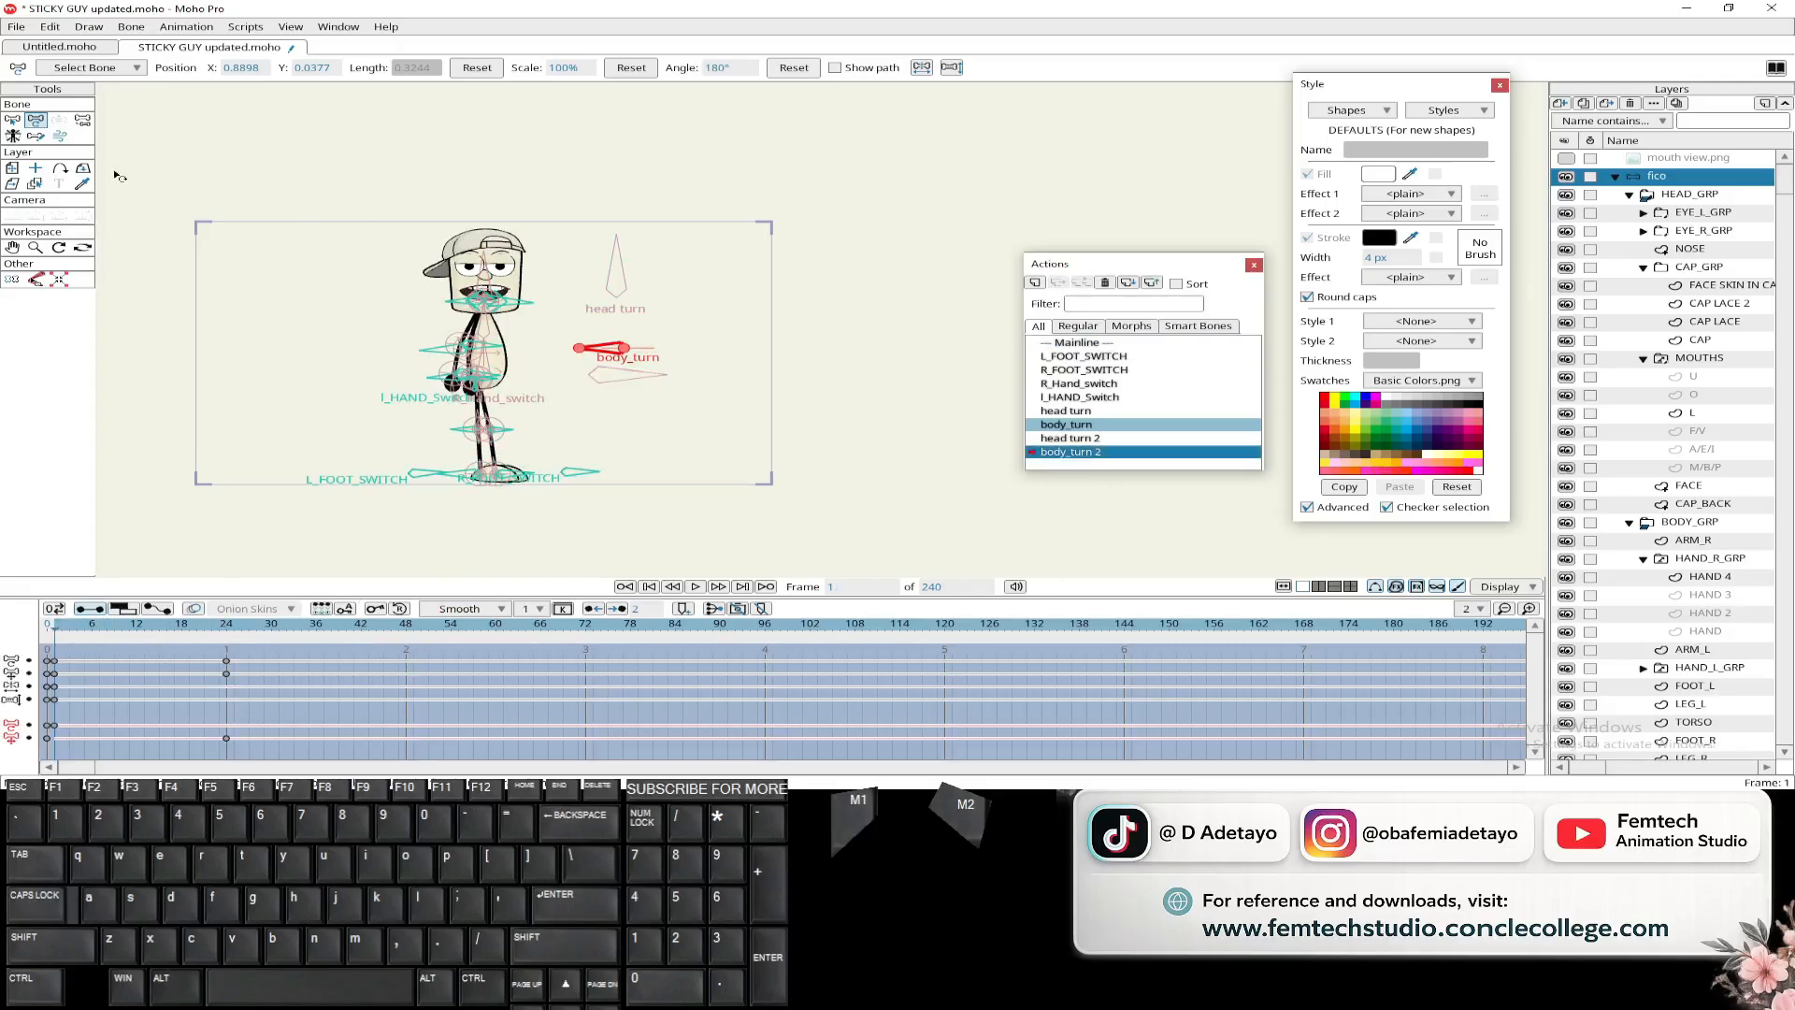
drag(606, 355, 666, 348)
drag(53, 638, 226, 639)
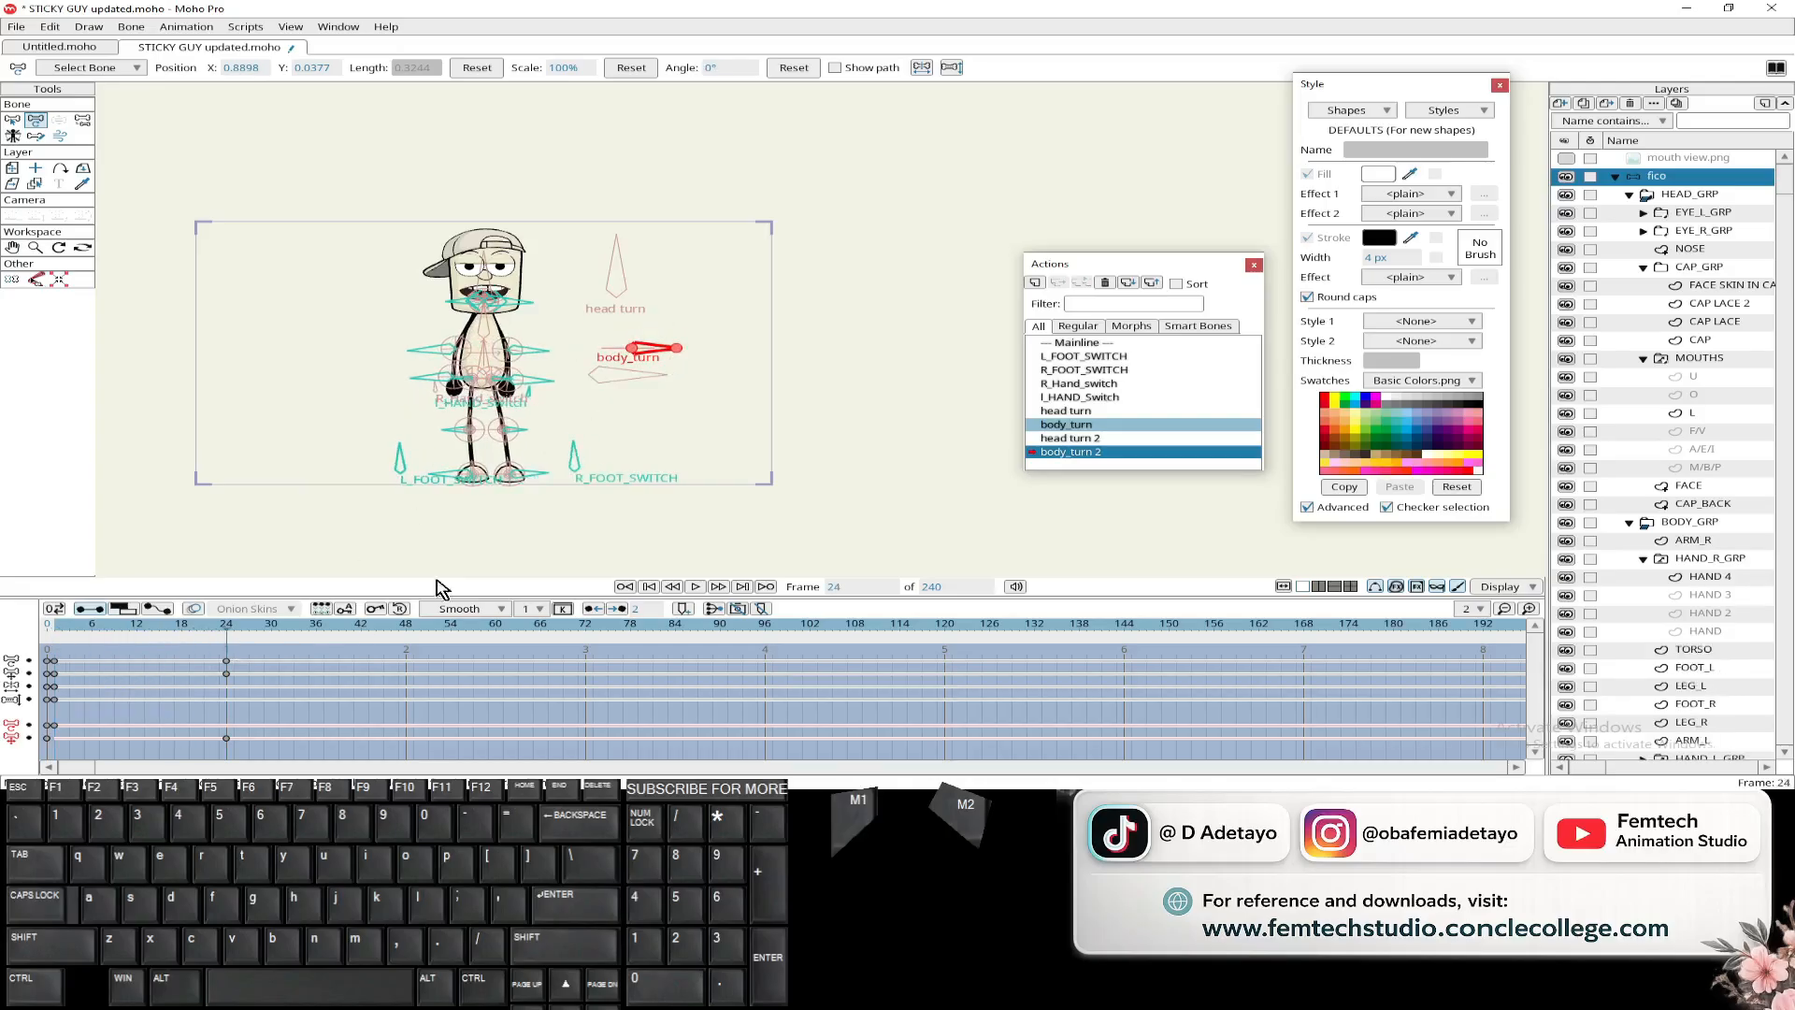
drag(661, 354, 628, 308)
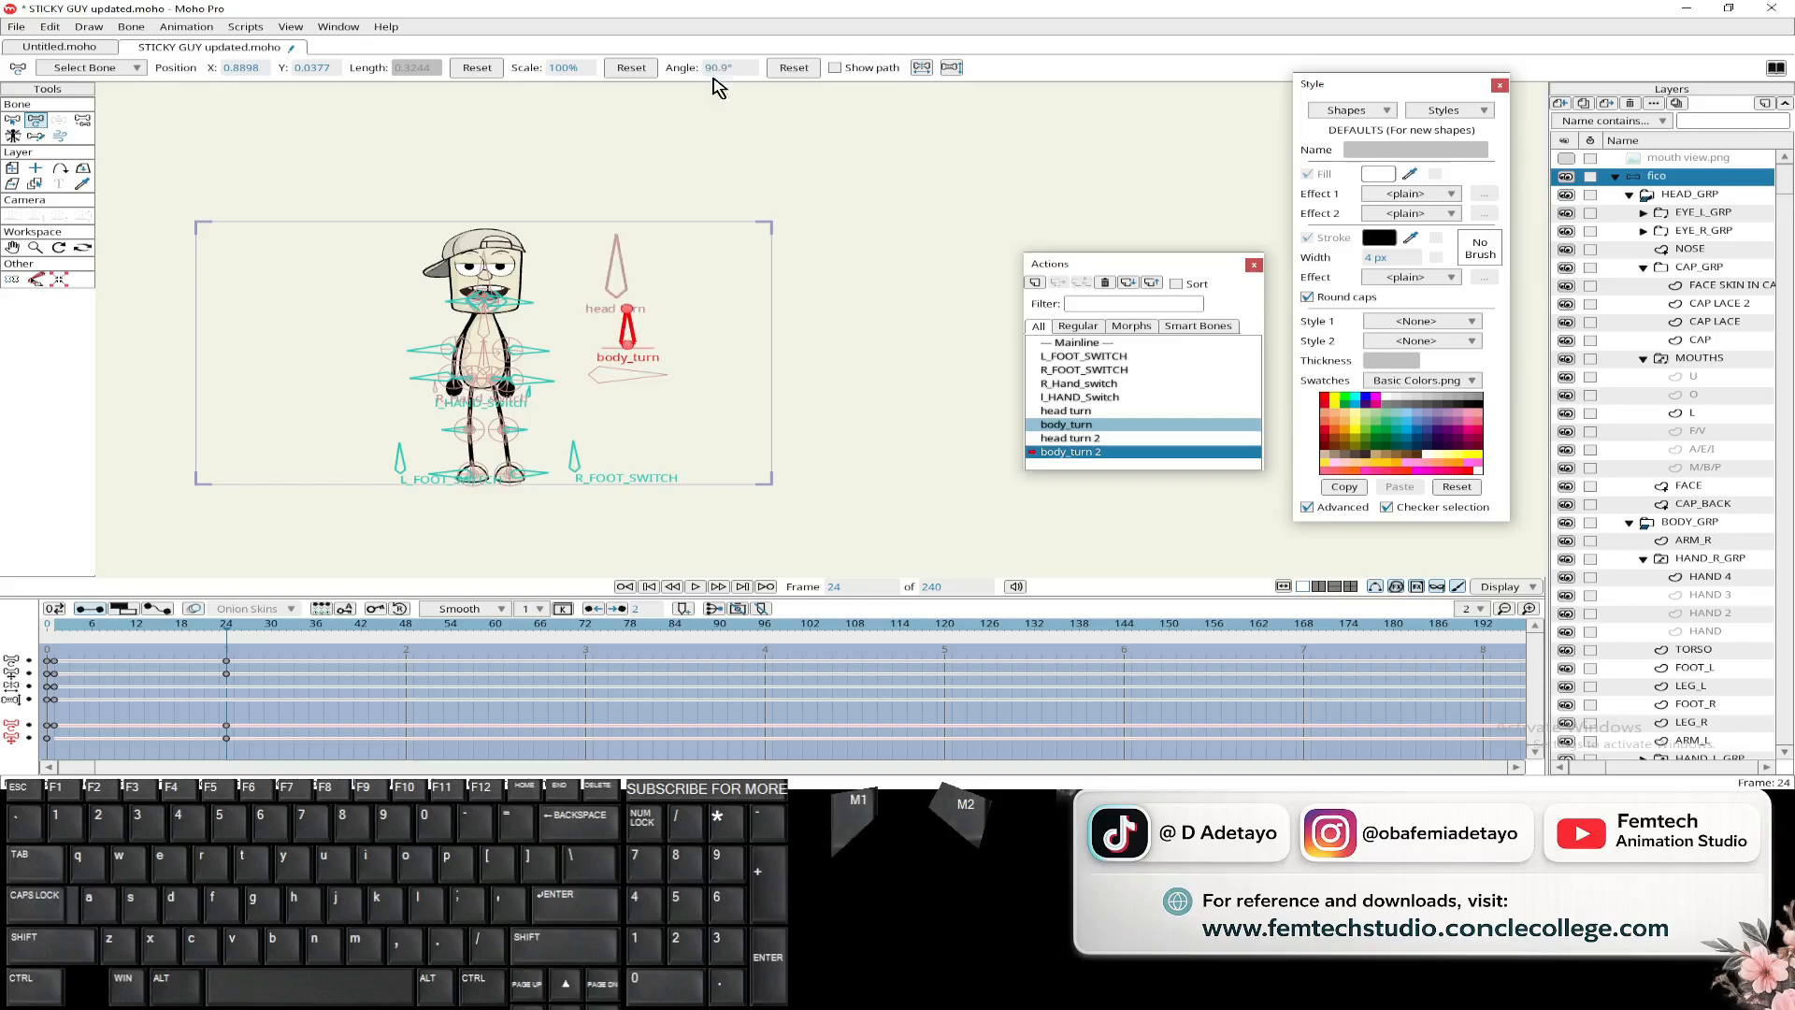
double_click(716, 69)
text(90)
key(Return)
drag(226, 640, 58, 652)
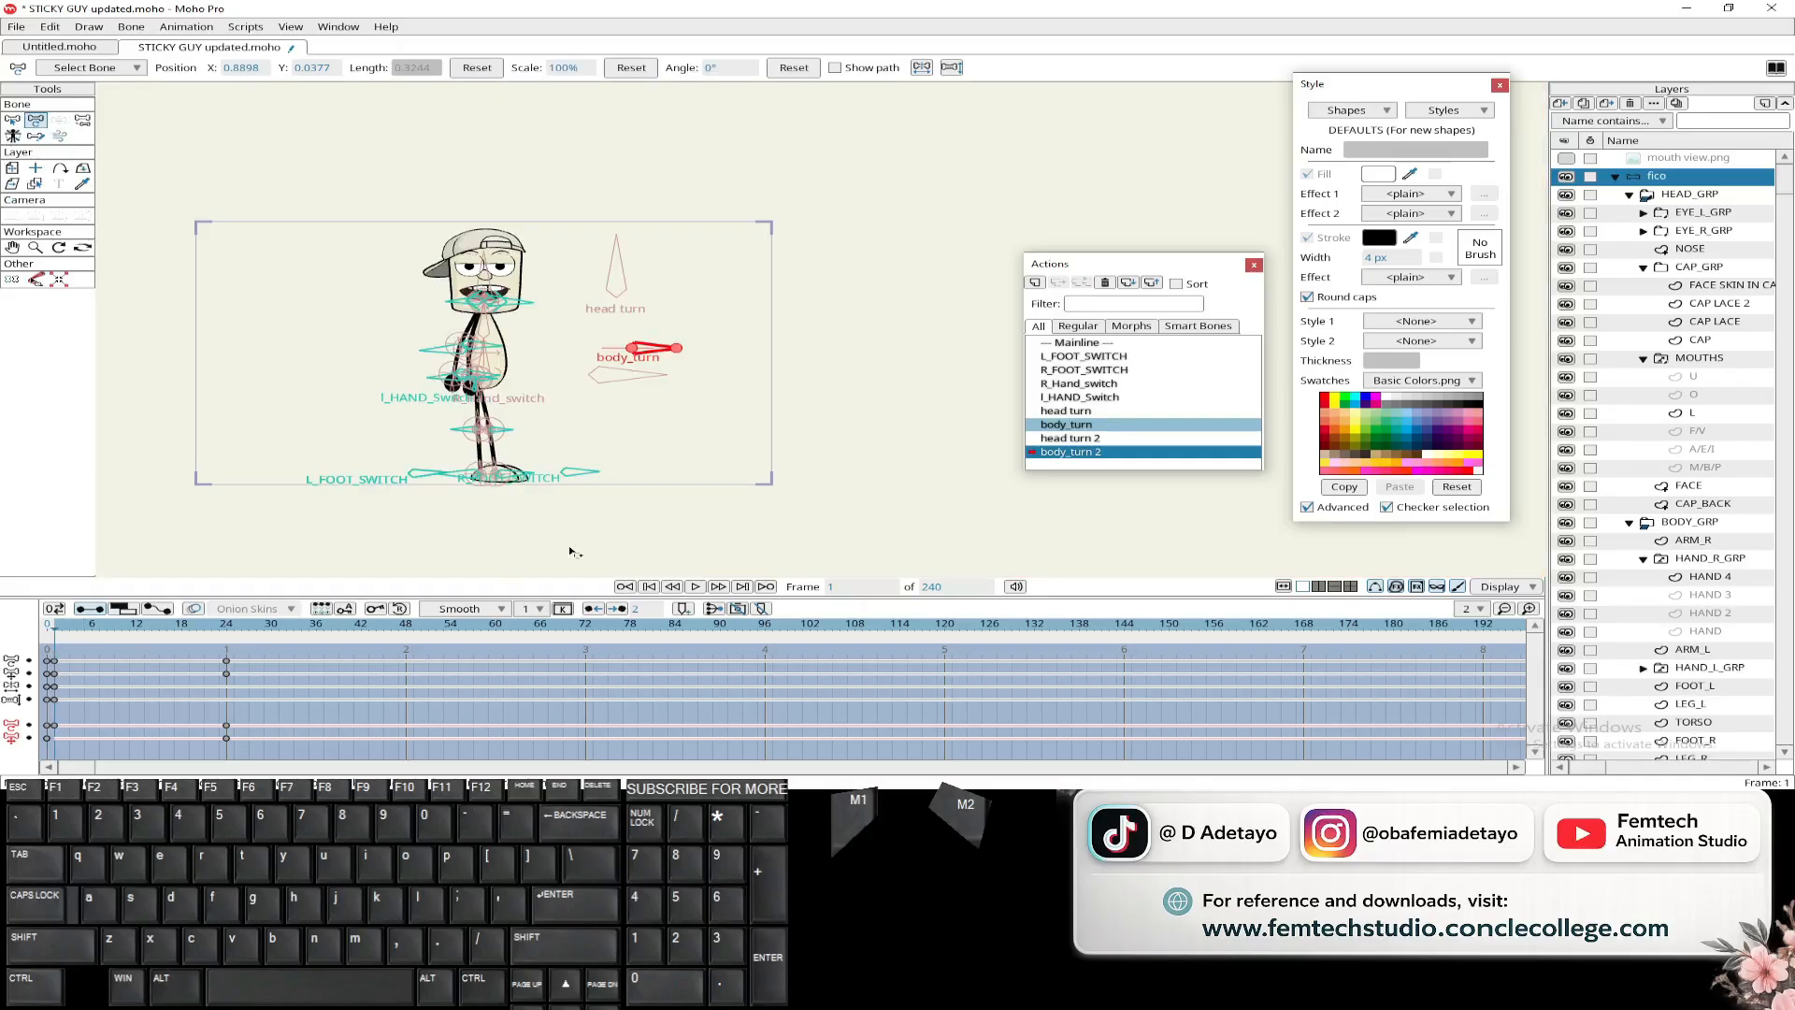
- Rotate the body_turn and head turn bones at mainline frame 12 to test the combined turn
click(1085, 343)
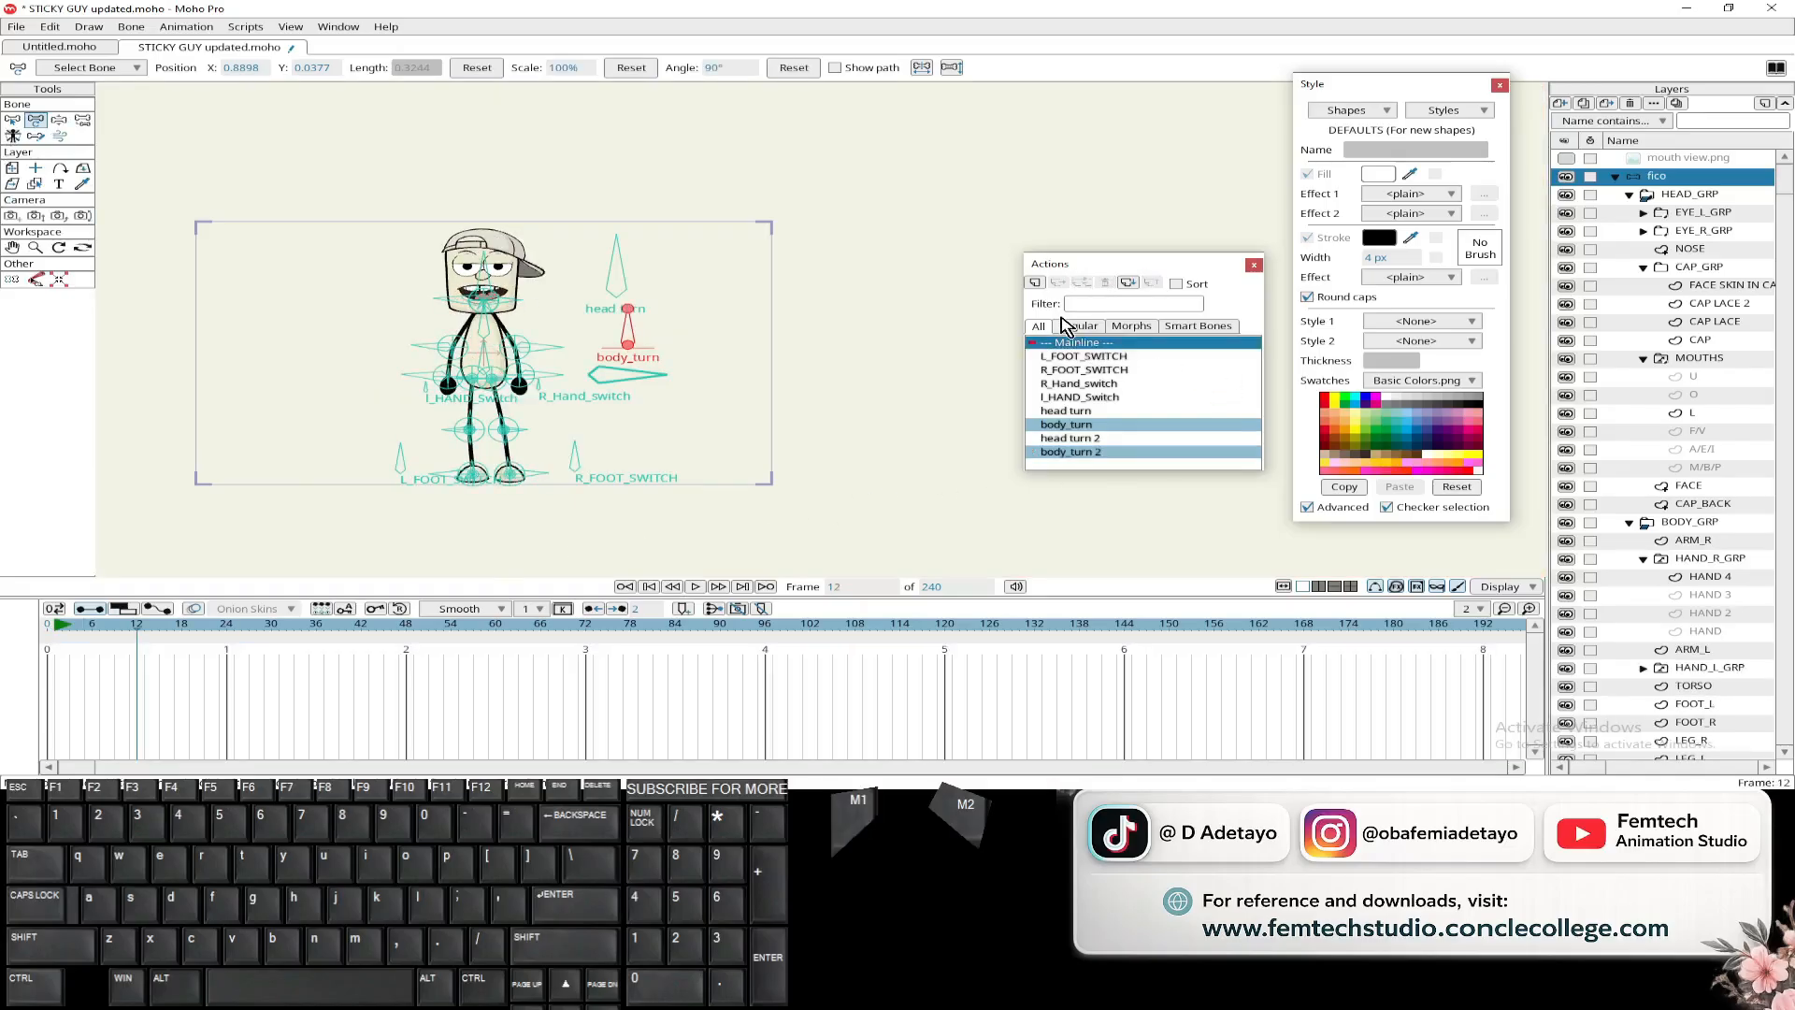
drag(670, 355, 674, 400)
drag(616, 256, 575, 323)
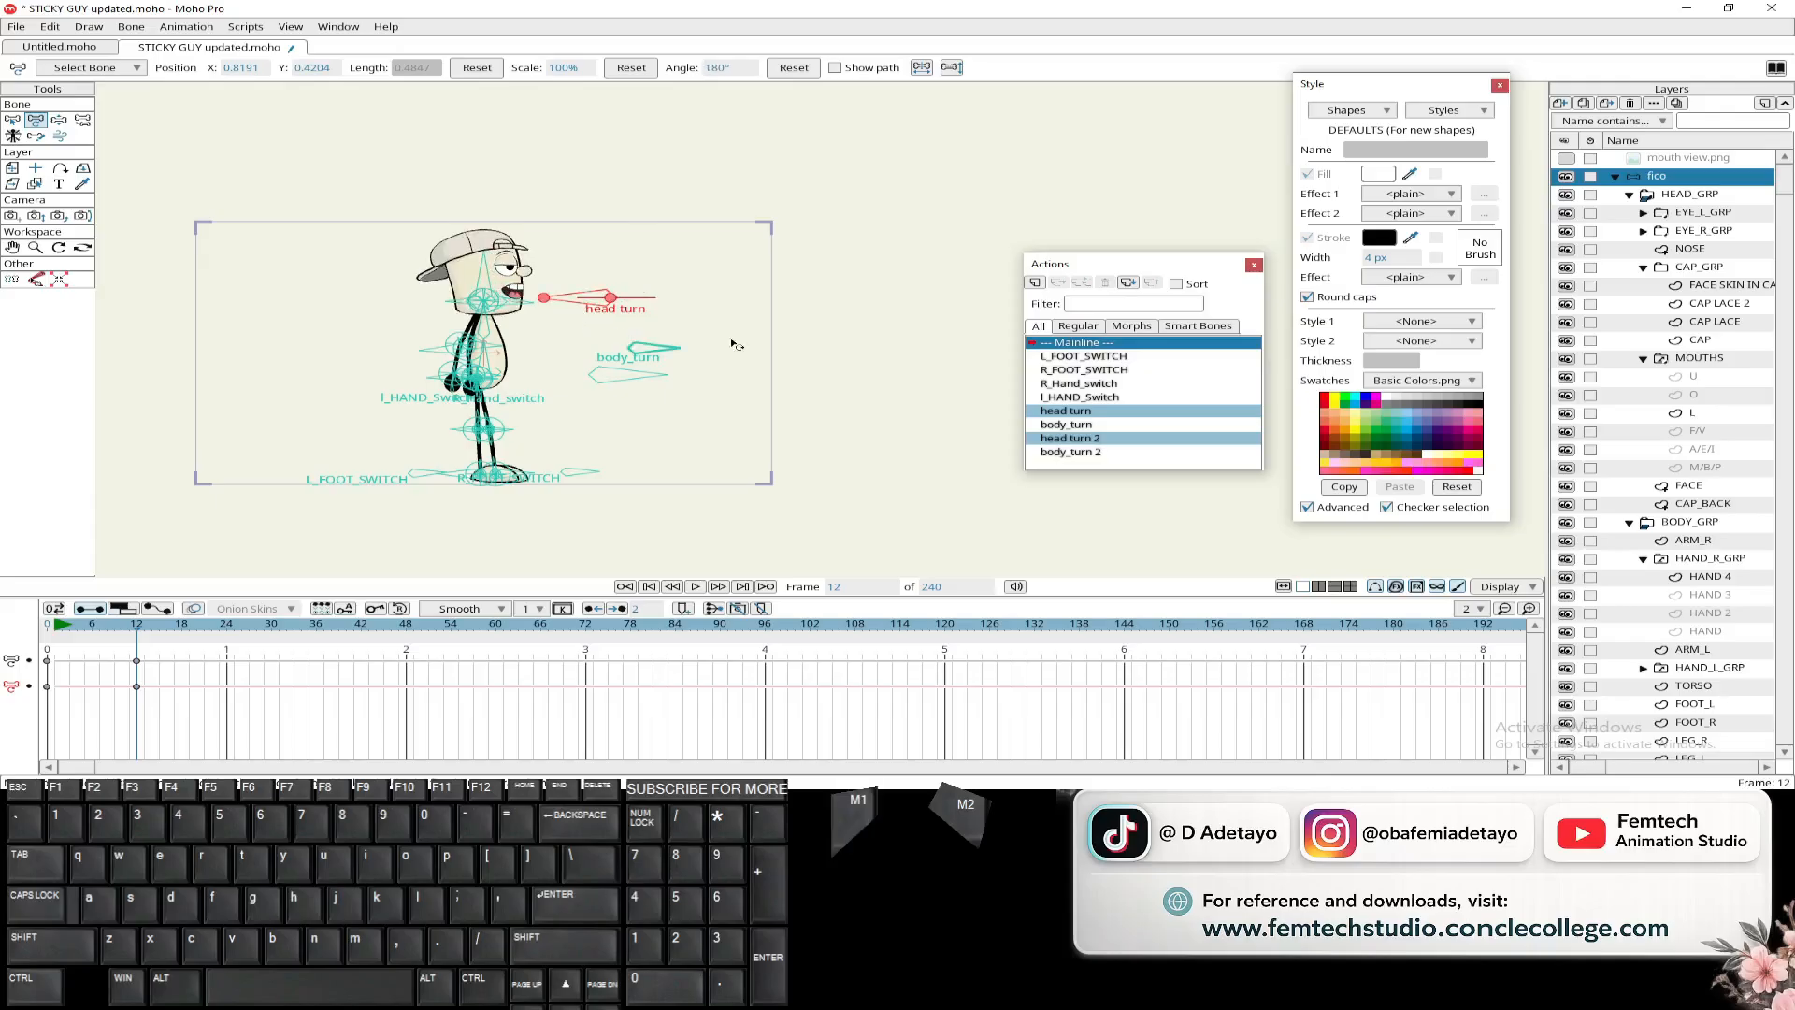
- In the head turn action, set the head turn bone's angle to 90° at frame 24
double_click(1081, 412)
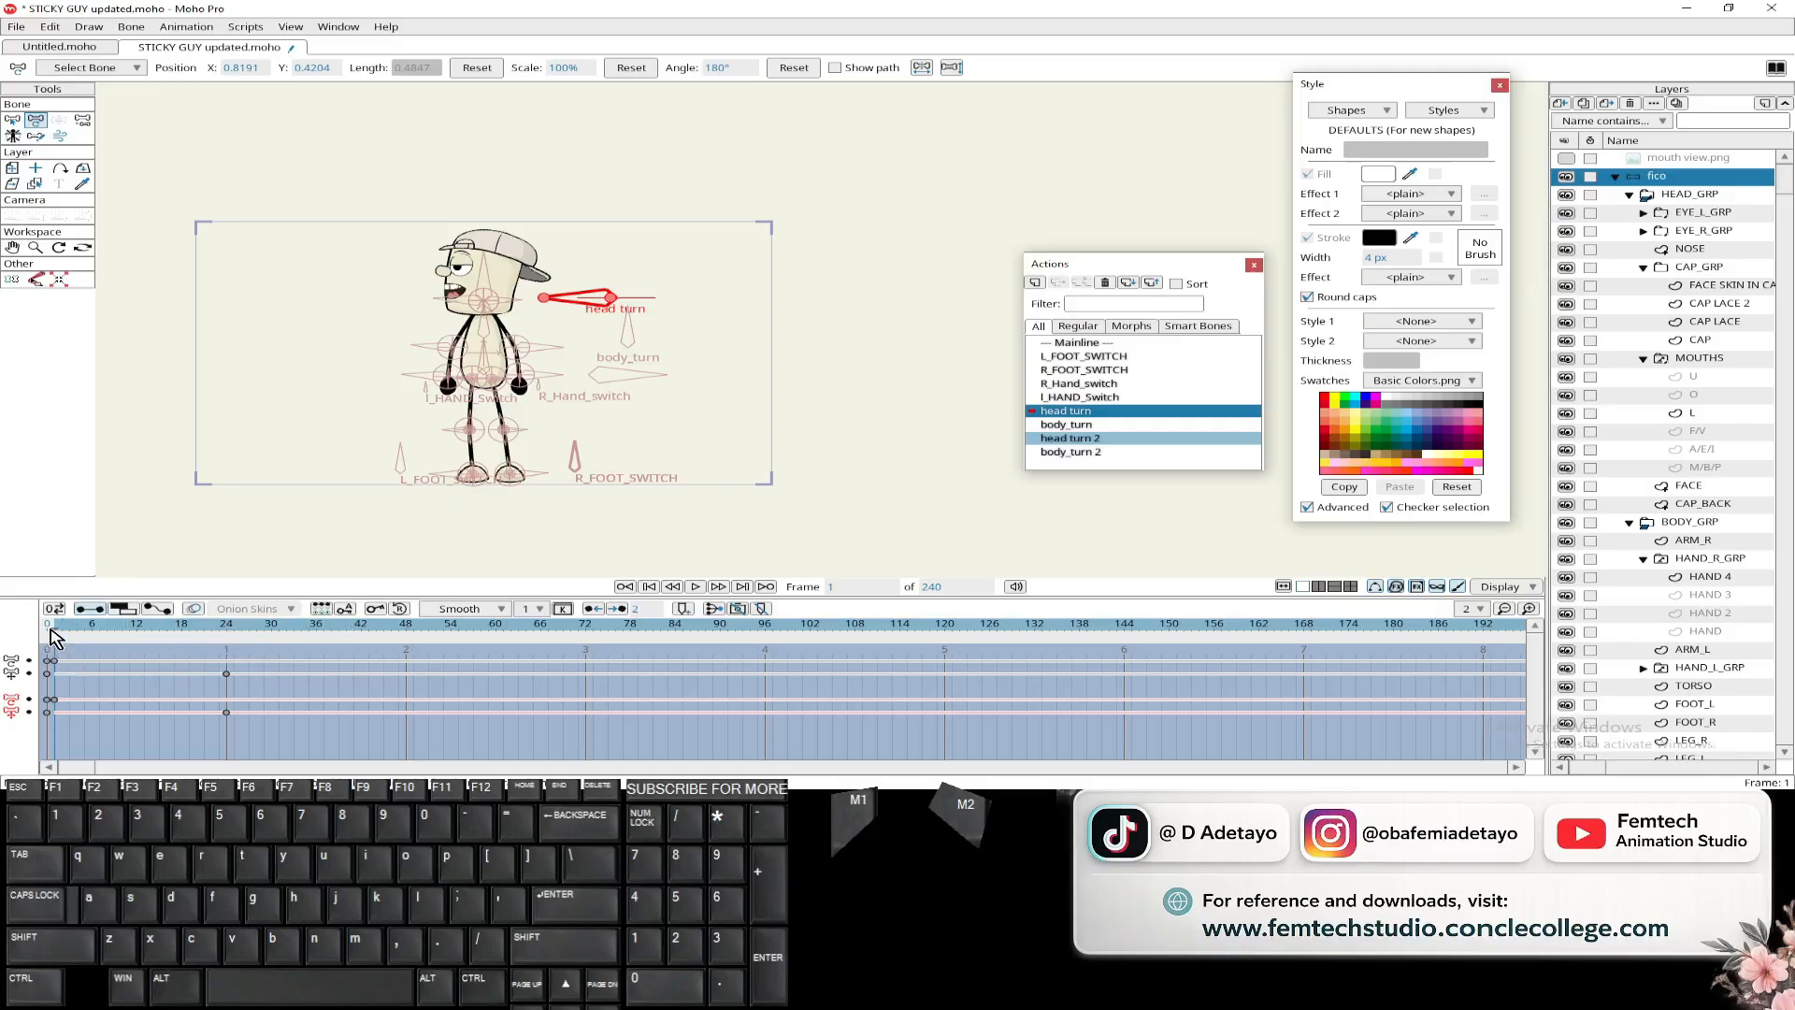
drag(54, 639, 230, 644)
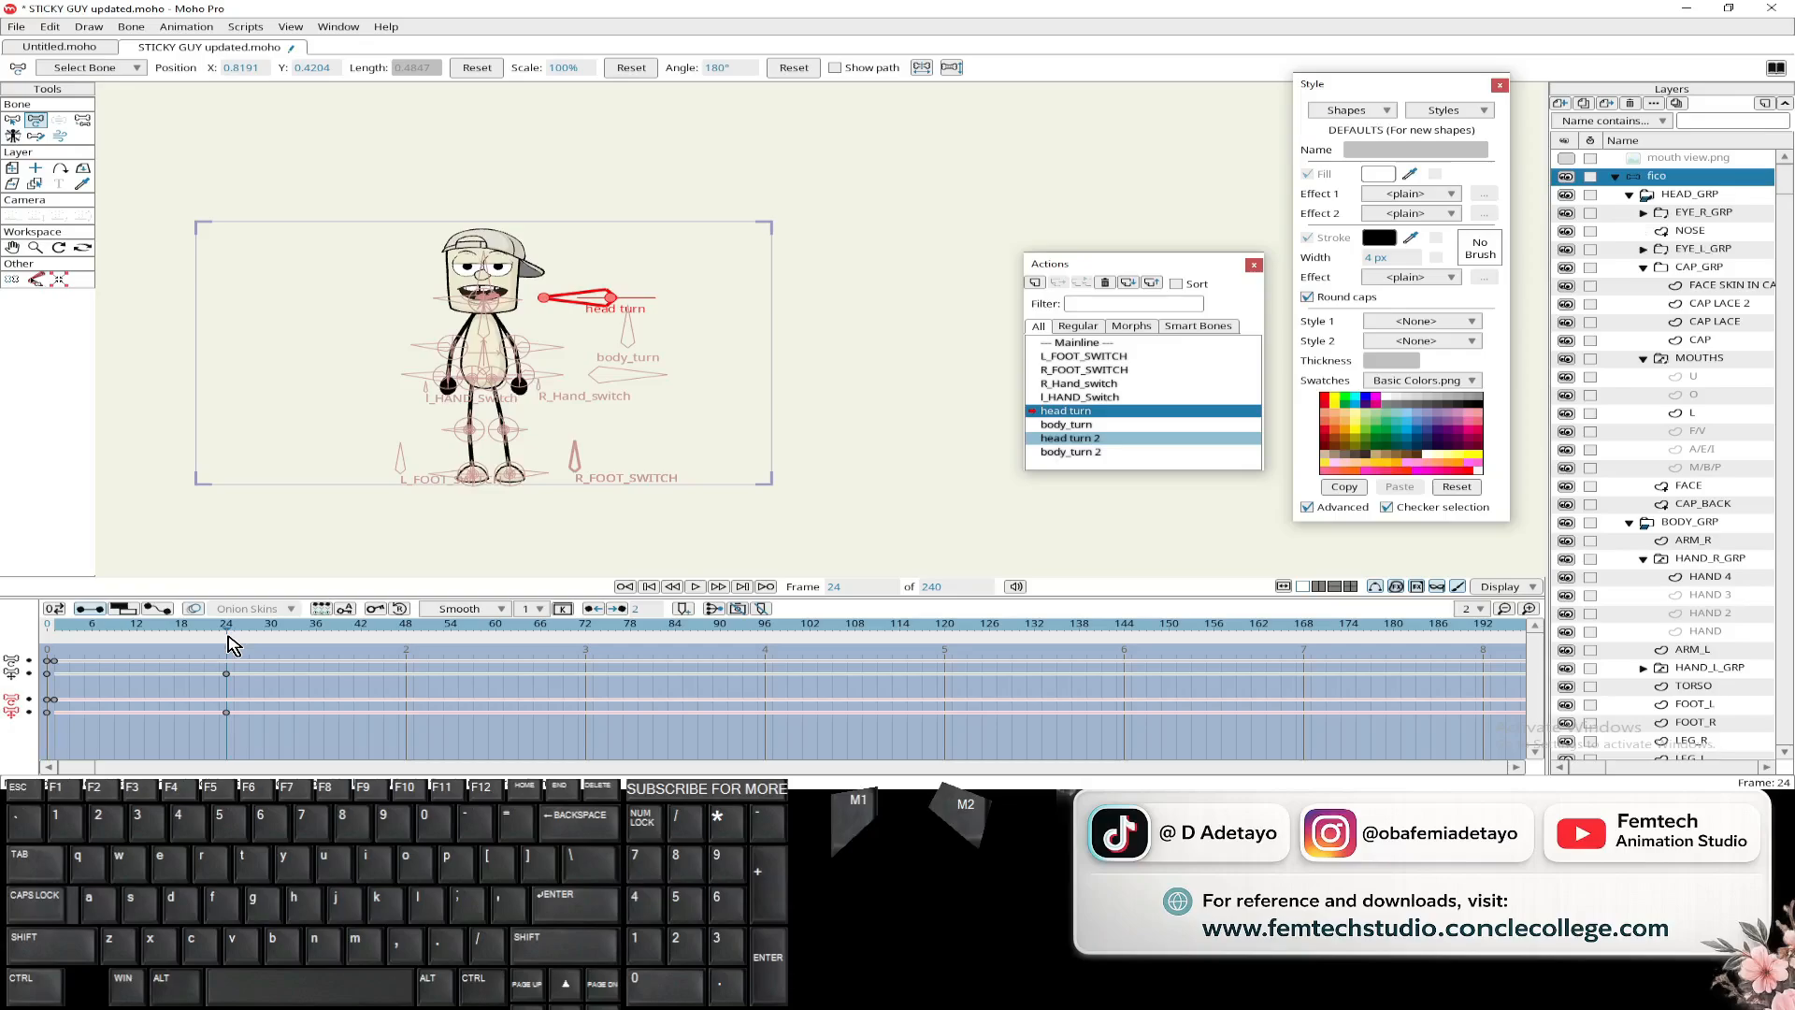
mouse_move(227, 644)
mouse_down()
mouse_move(51, 645)
mouse_move(227, 643)
mouse_up()
drag(579, 301, 645, 176)
click(729, 67)
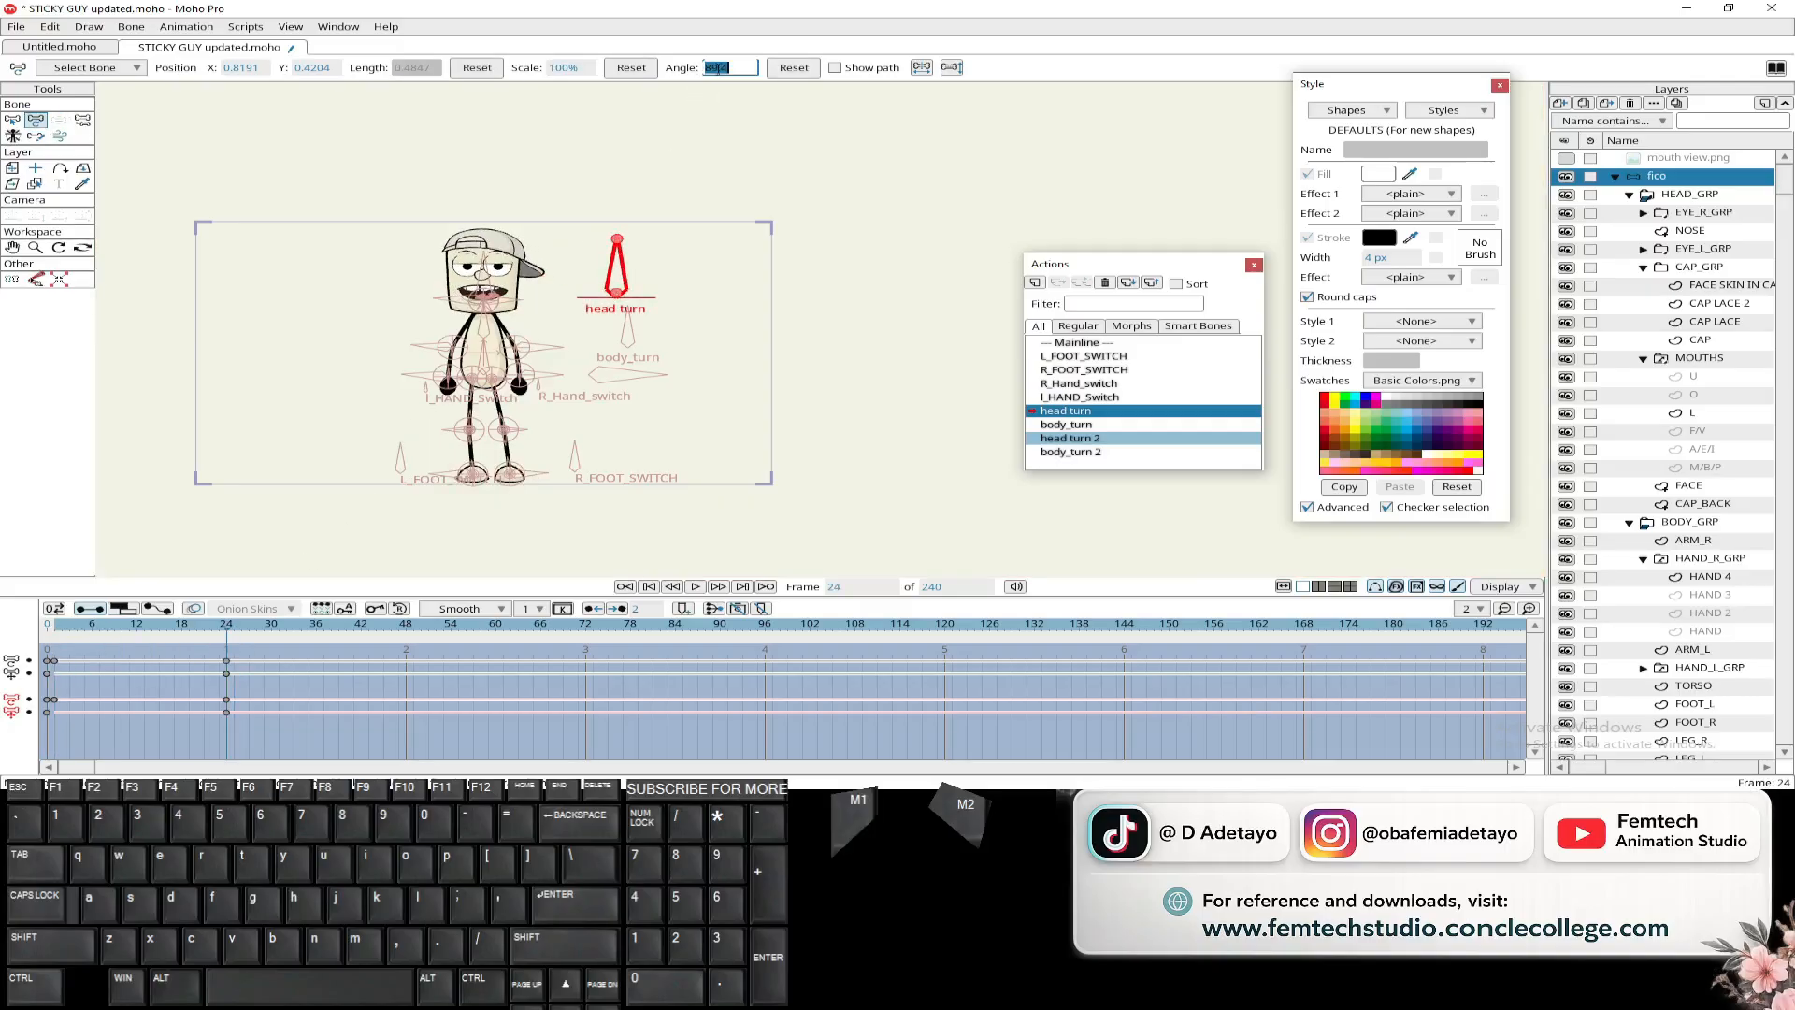
text(90)
key(Return)
drag(228, 644, 56, 646)
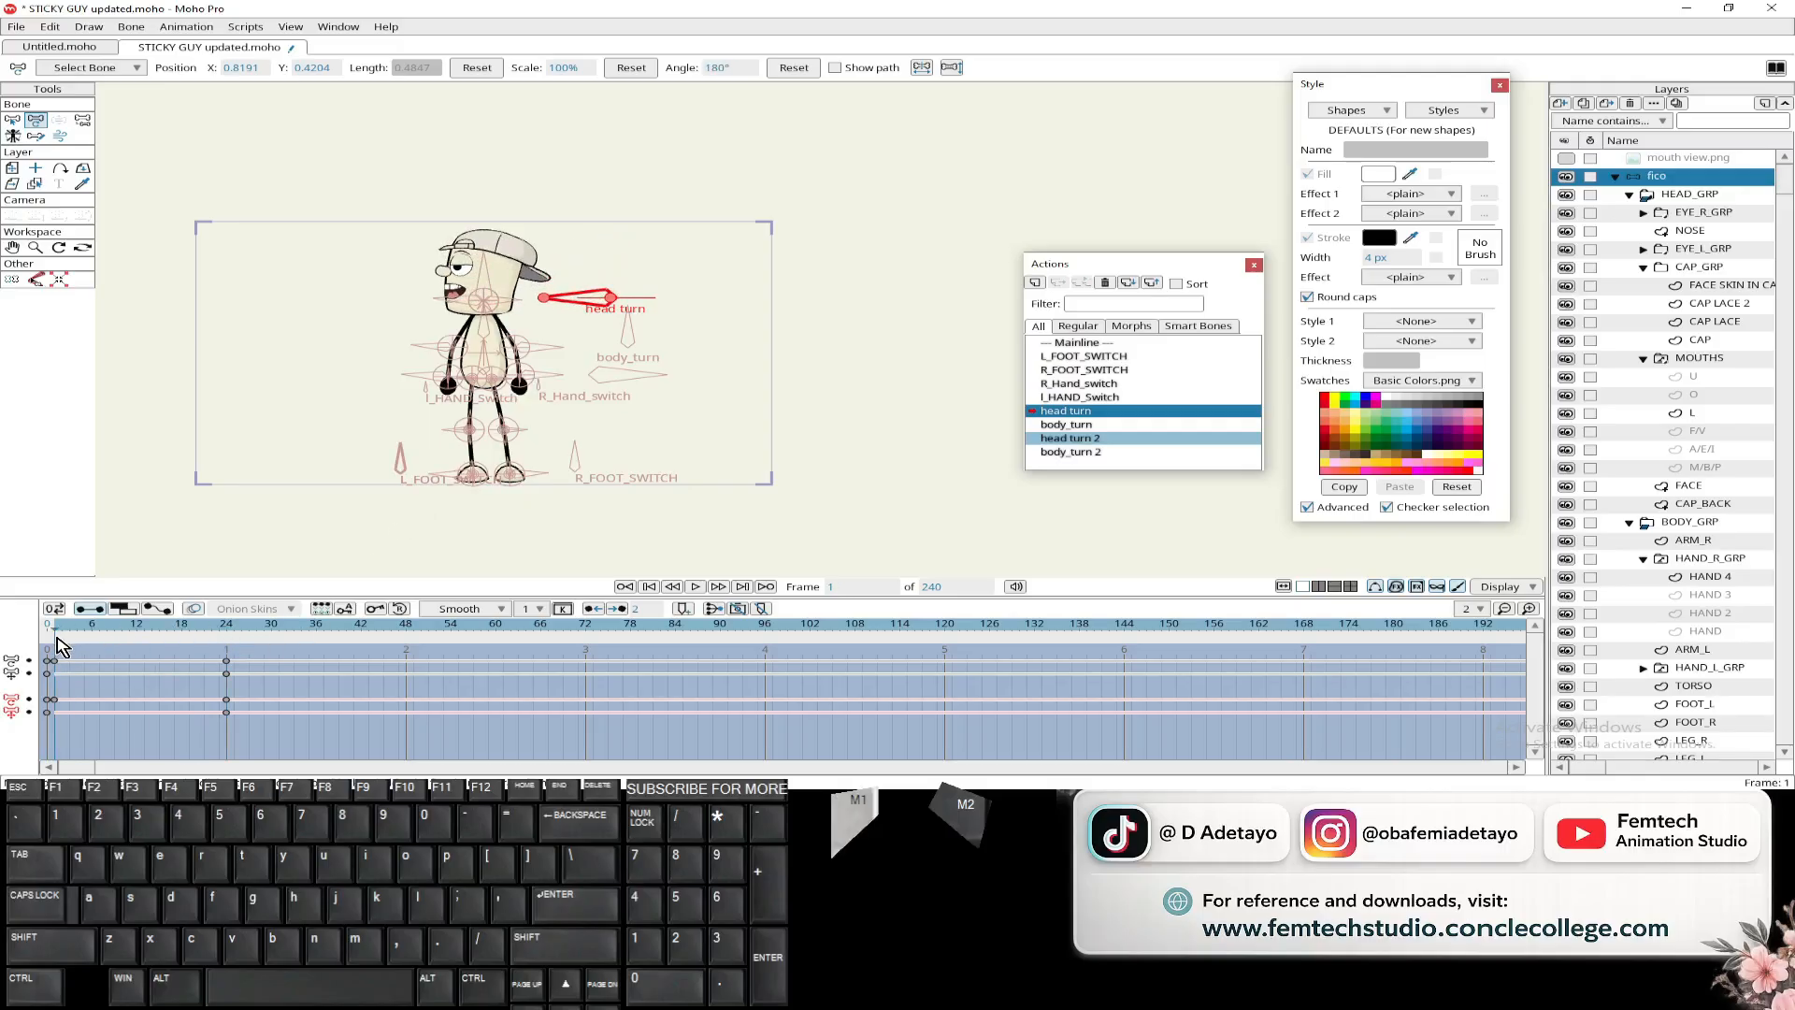
- Check frame 1 of the head turn 2 action, return to the mainline, and delete the test keyframes at frame 12
double_click(1066, 438)
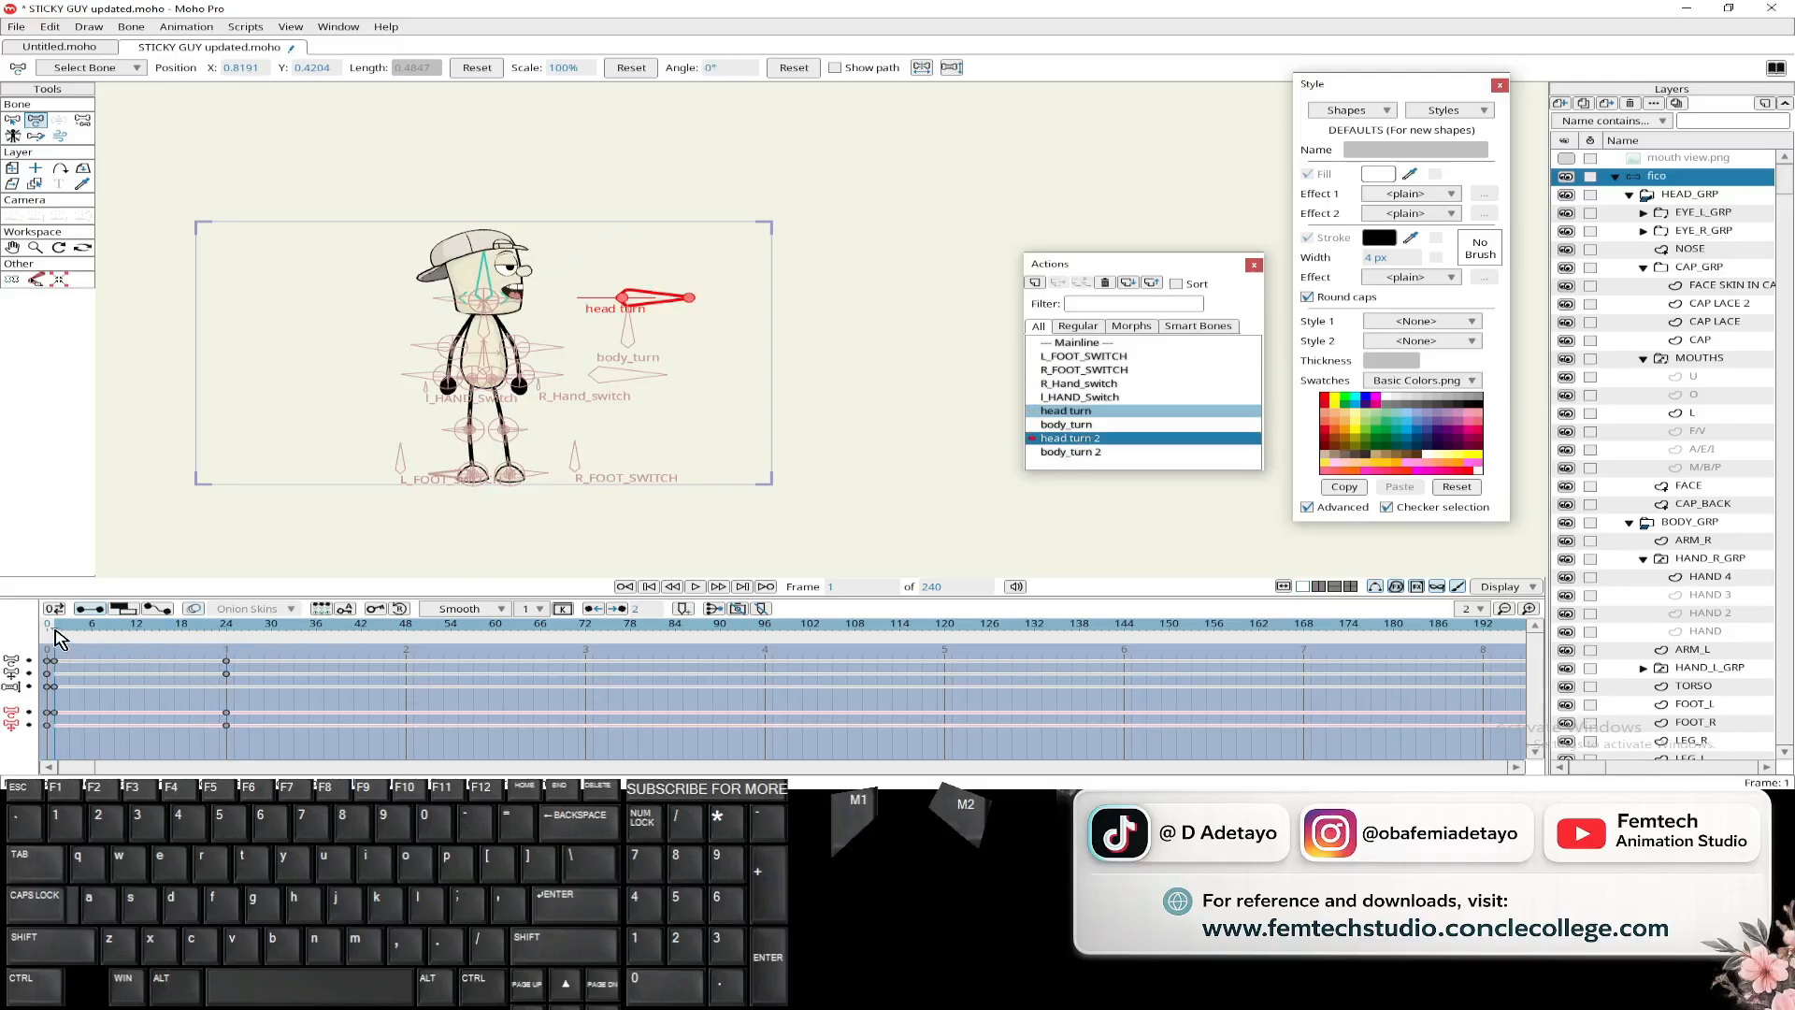
mouse_move(58, 639)
mouse_down()
mouse_move(233, 647)
mouse_move(55, 645)
mouse_up()
double_click(1078, 344)
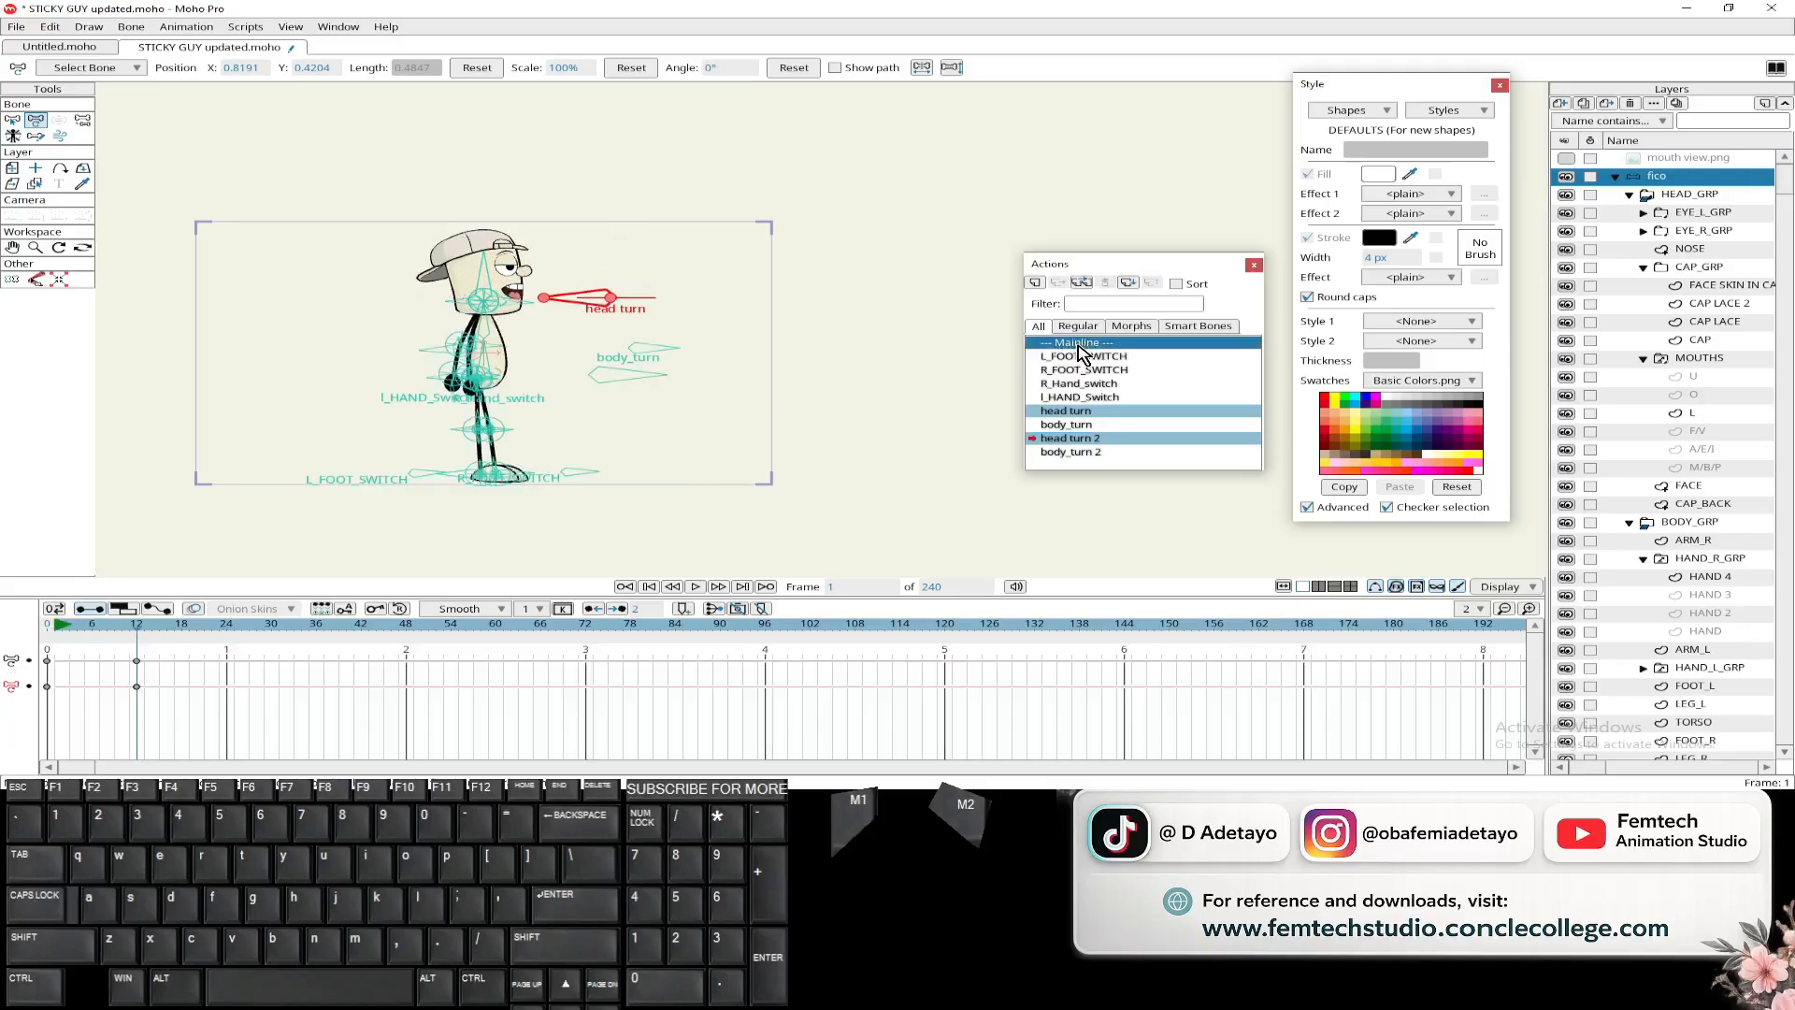
drag(187, 722, 124, 652)
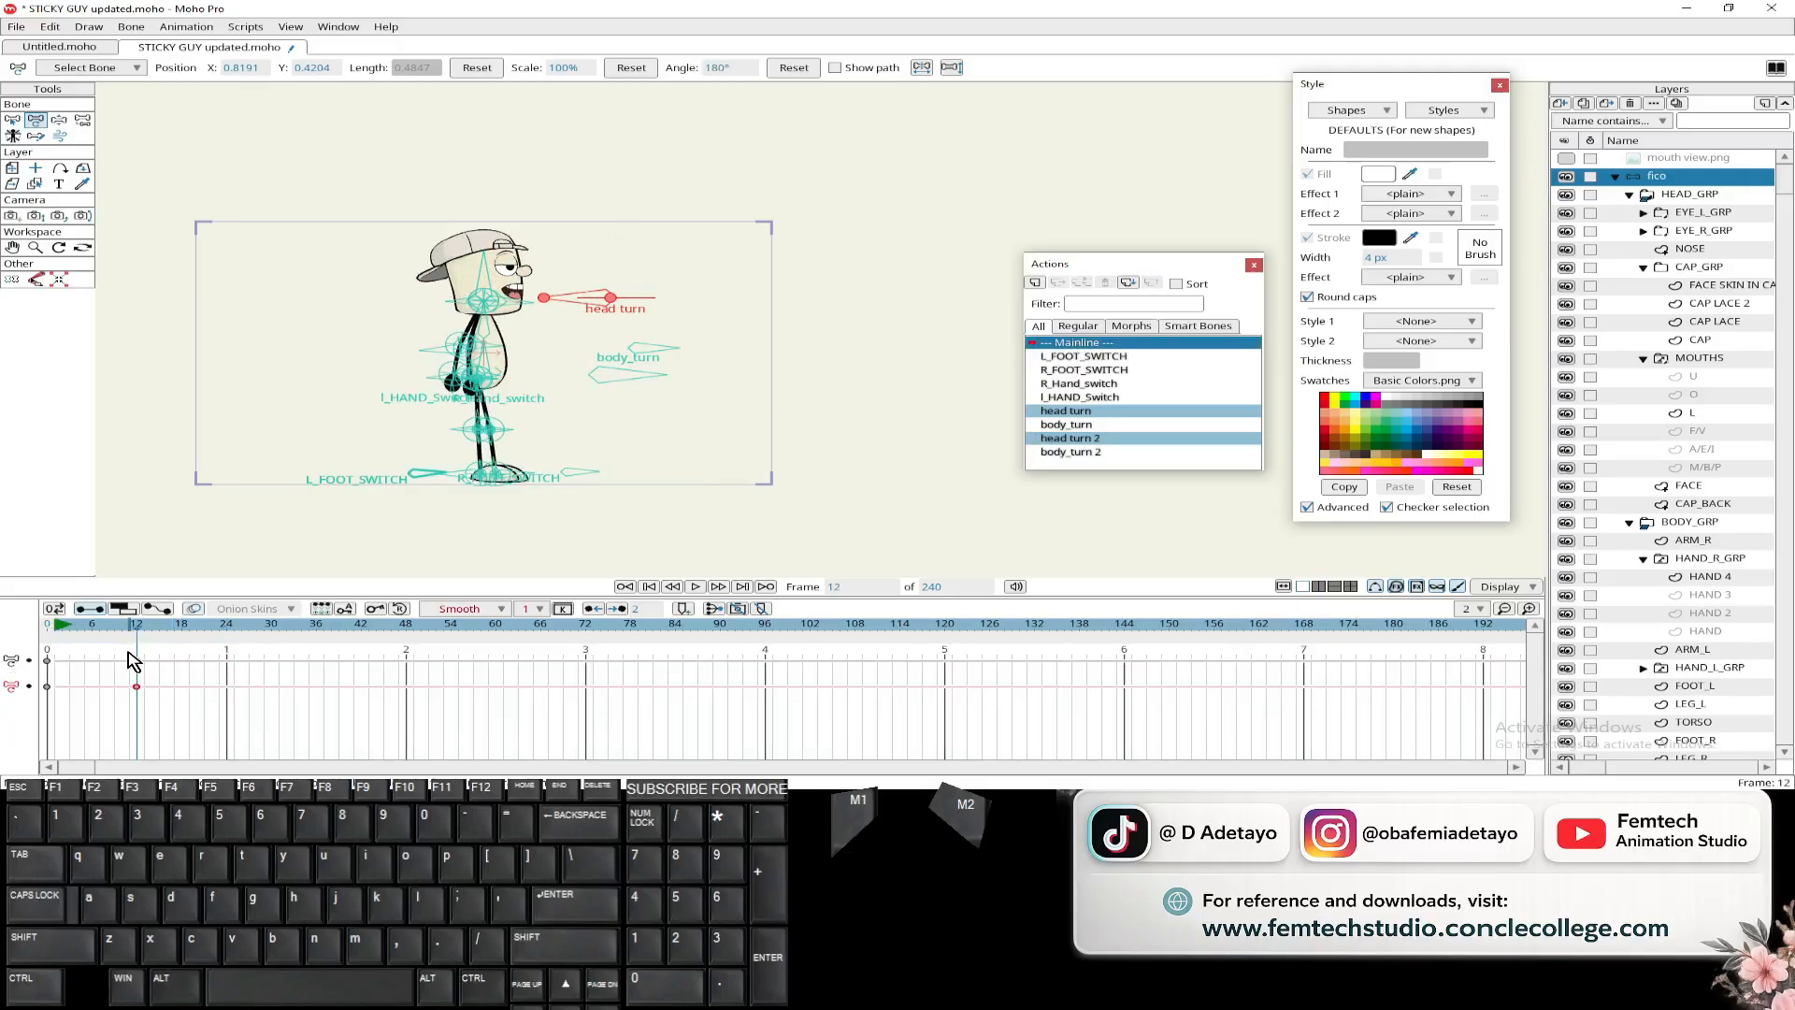
key(Delete)
- Test the head turn and body_turn bones together at frame 12, delete the test keyframes, and save the file
drag(617, 245, 660, 363)
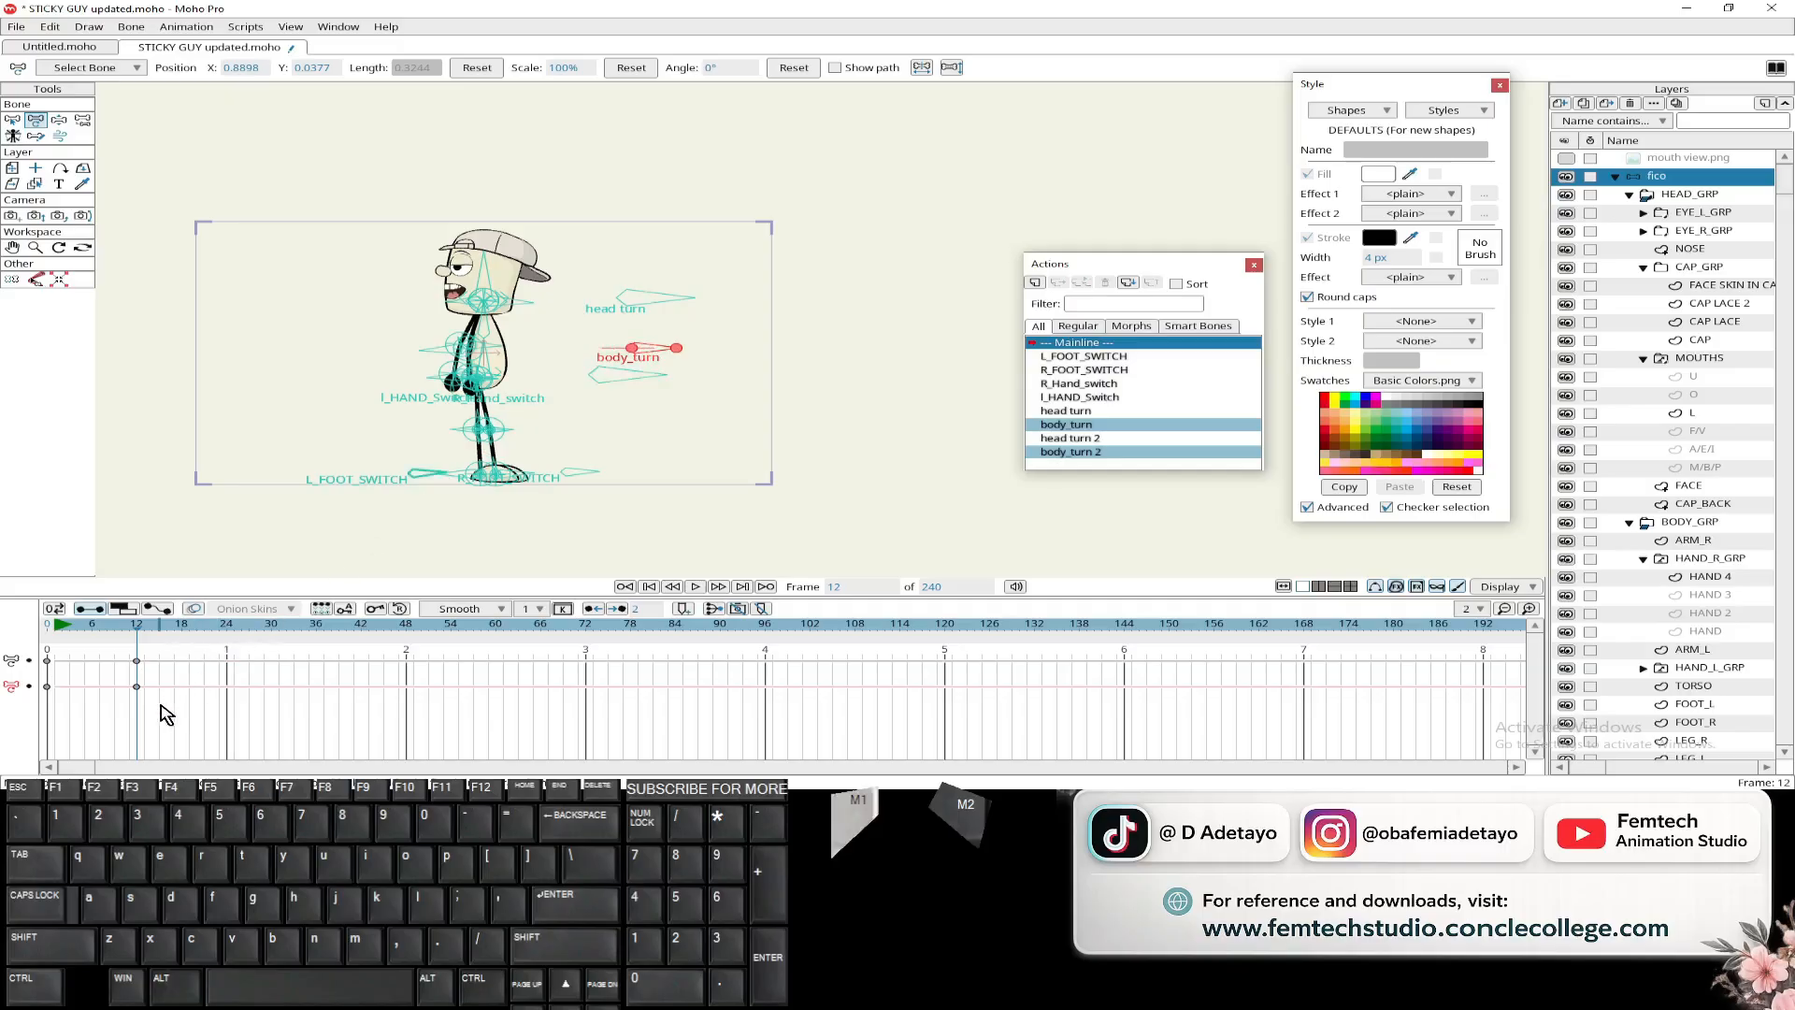
drag(160, 714, 120, 662)
key(Delete)
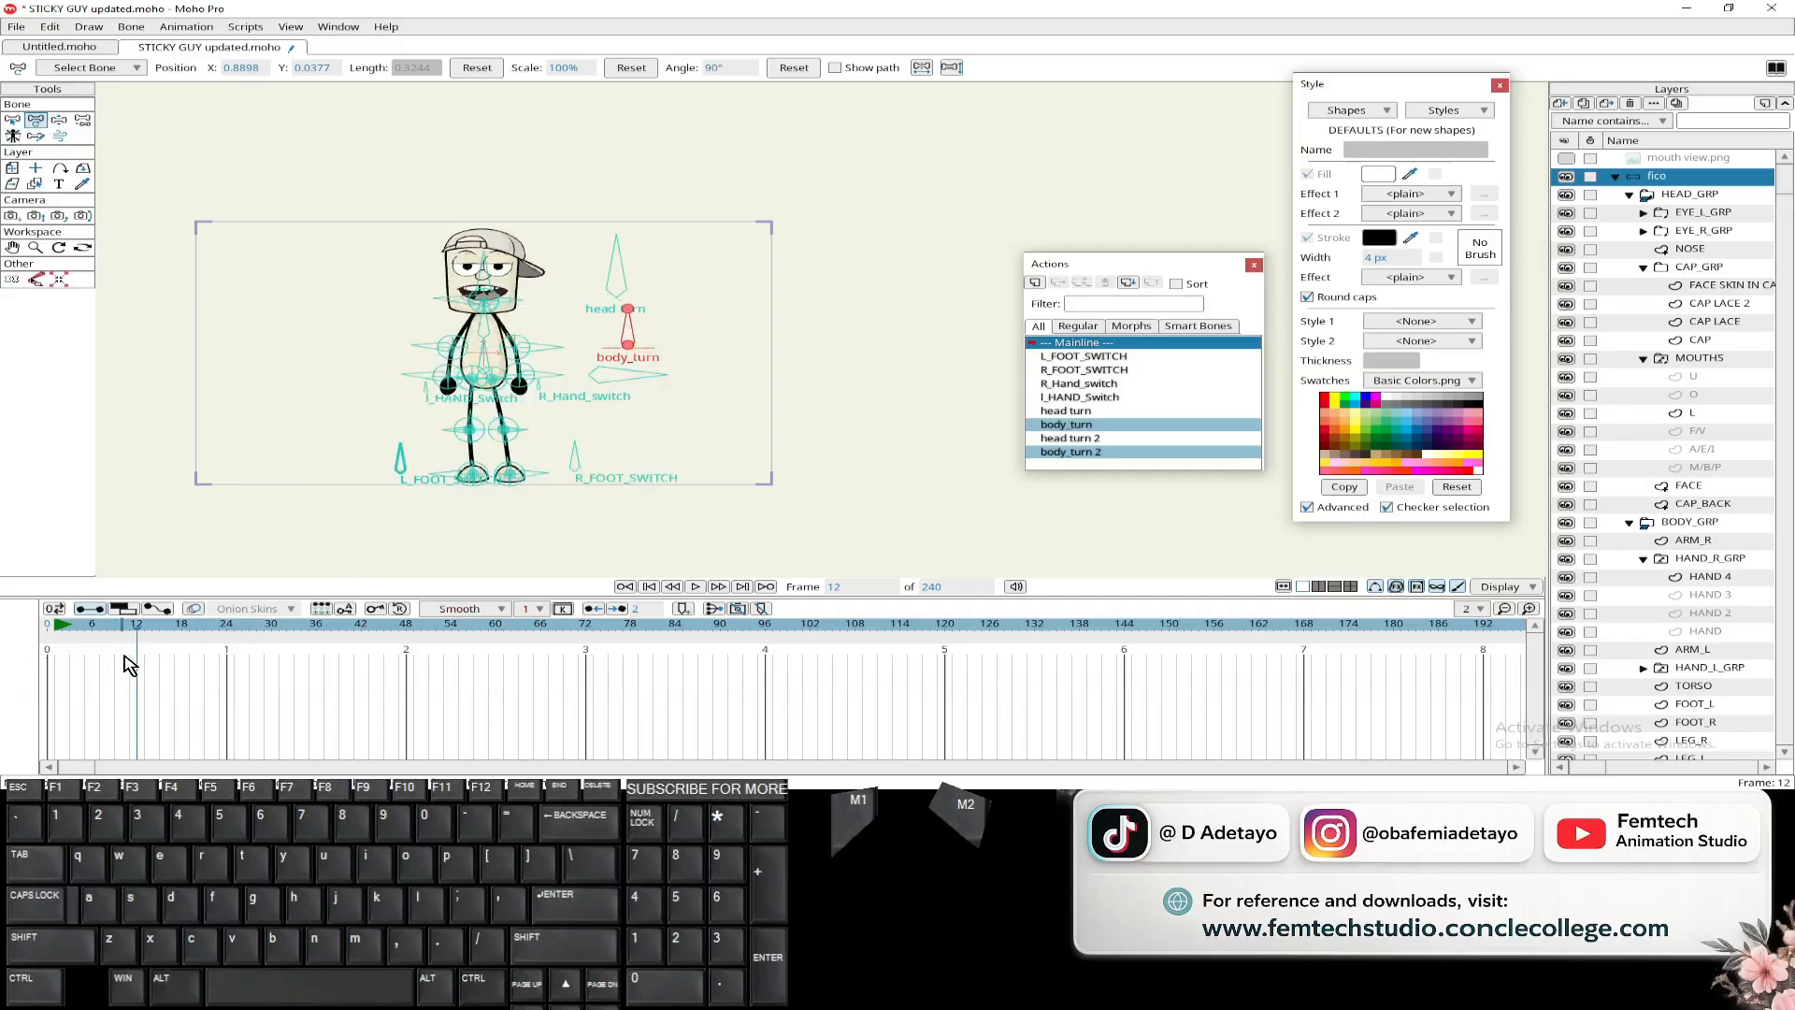
scroll(677, 330, up, 3)
drag(677, 329, 655, 381)
scroll(706, 395, down, 4)
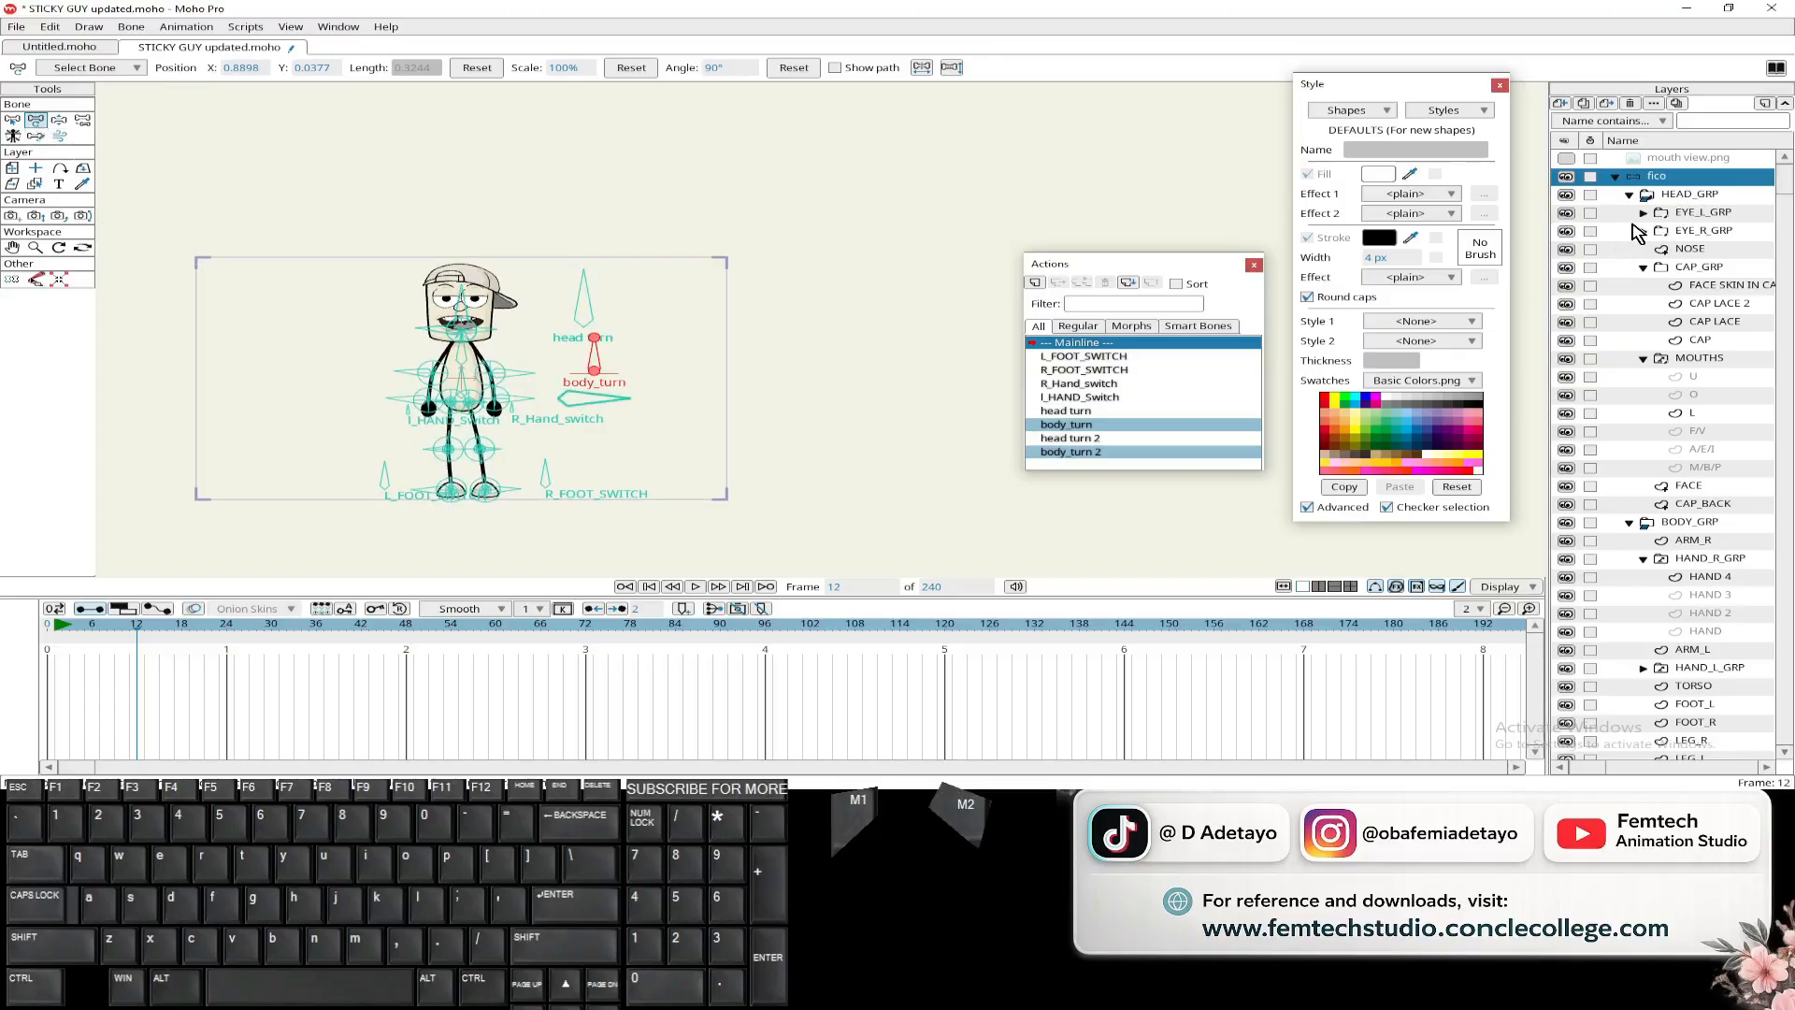
key(ctrl+s)
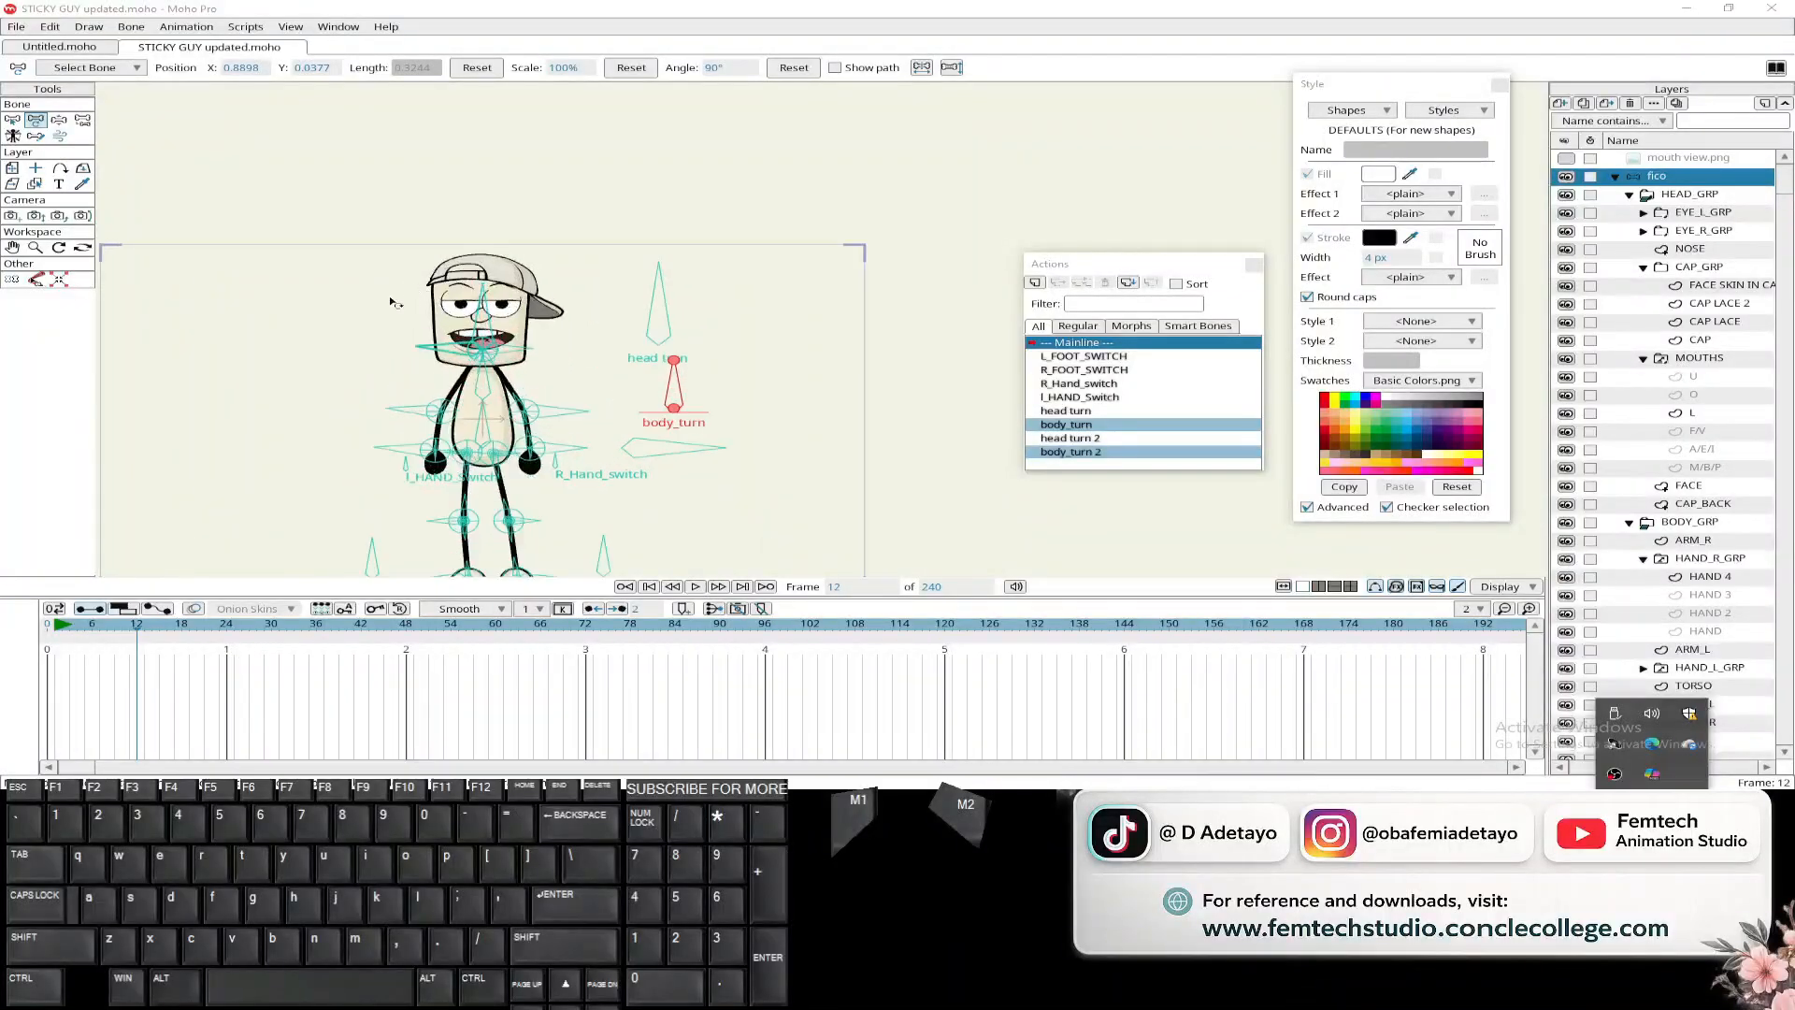
- At frame 0, add a vertical bone beside the existing turn controls, name it "full body turn" and show its label
click(625, 586)
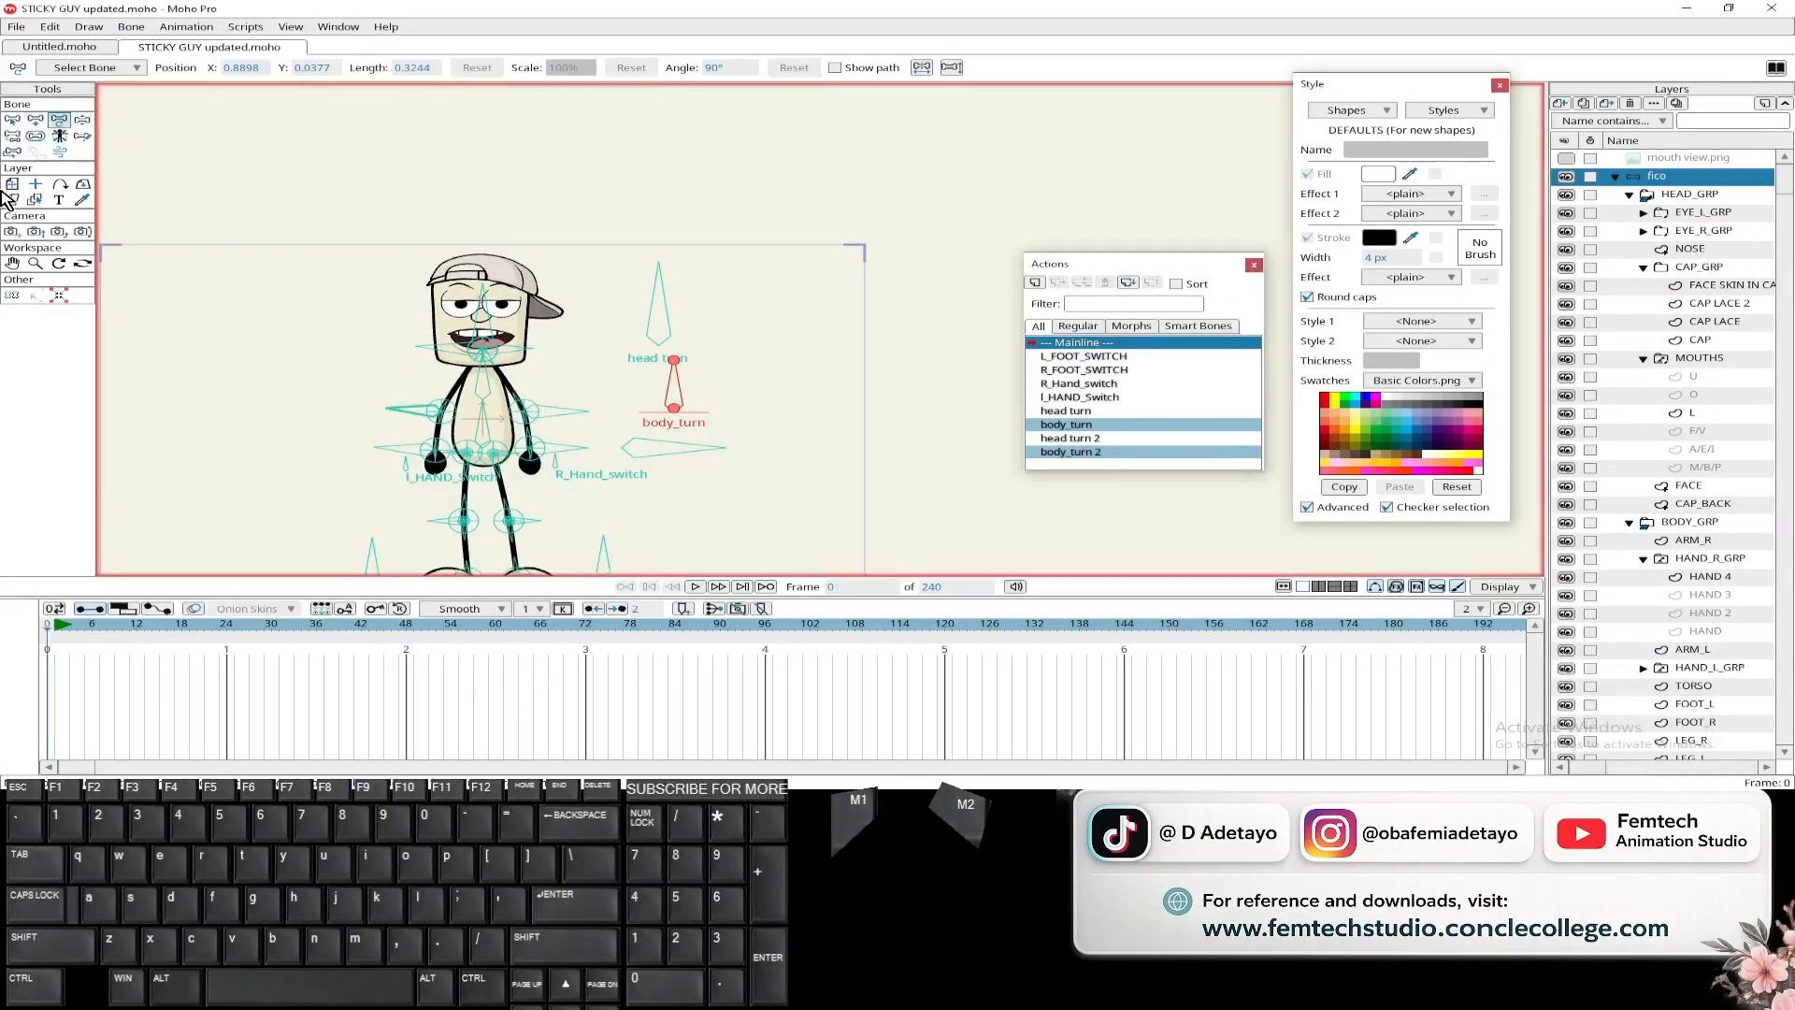
click(36, 120)
drag(812, 397, 810, 277)
double_click(241, 71)
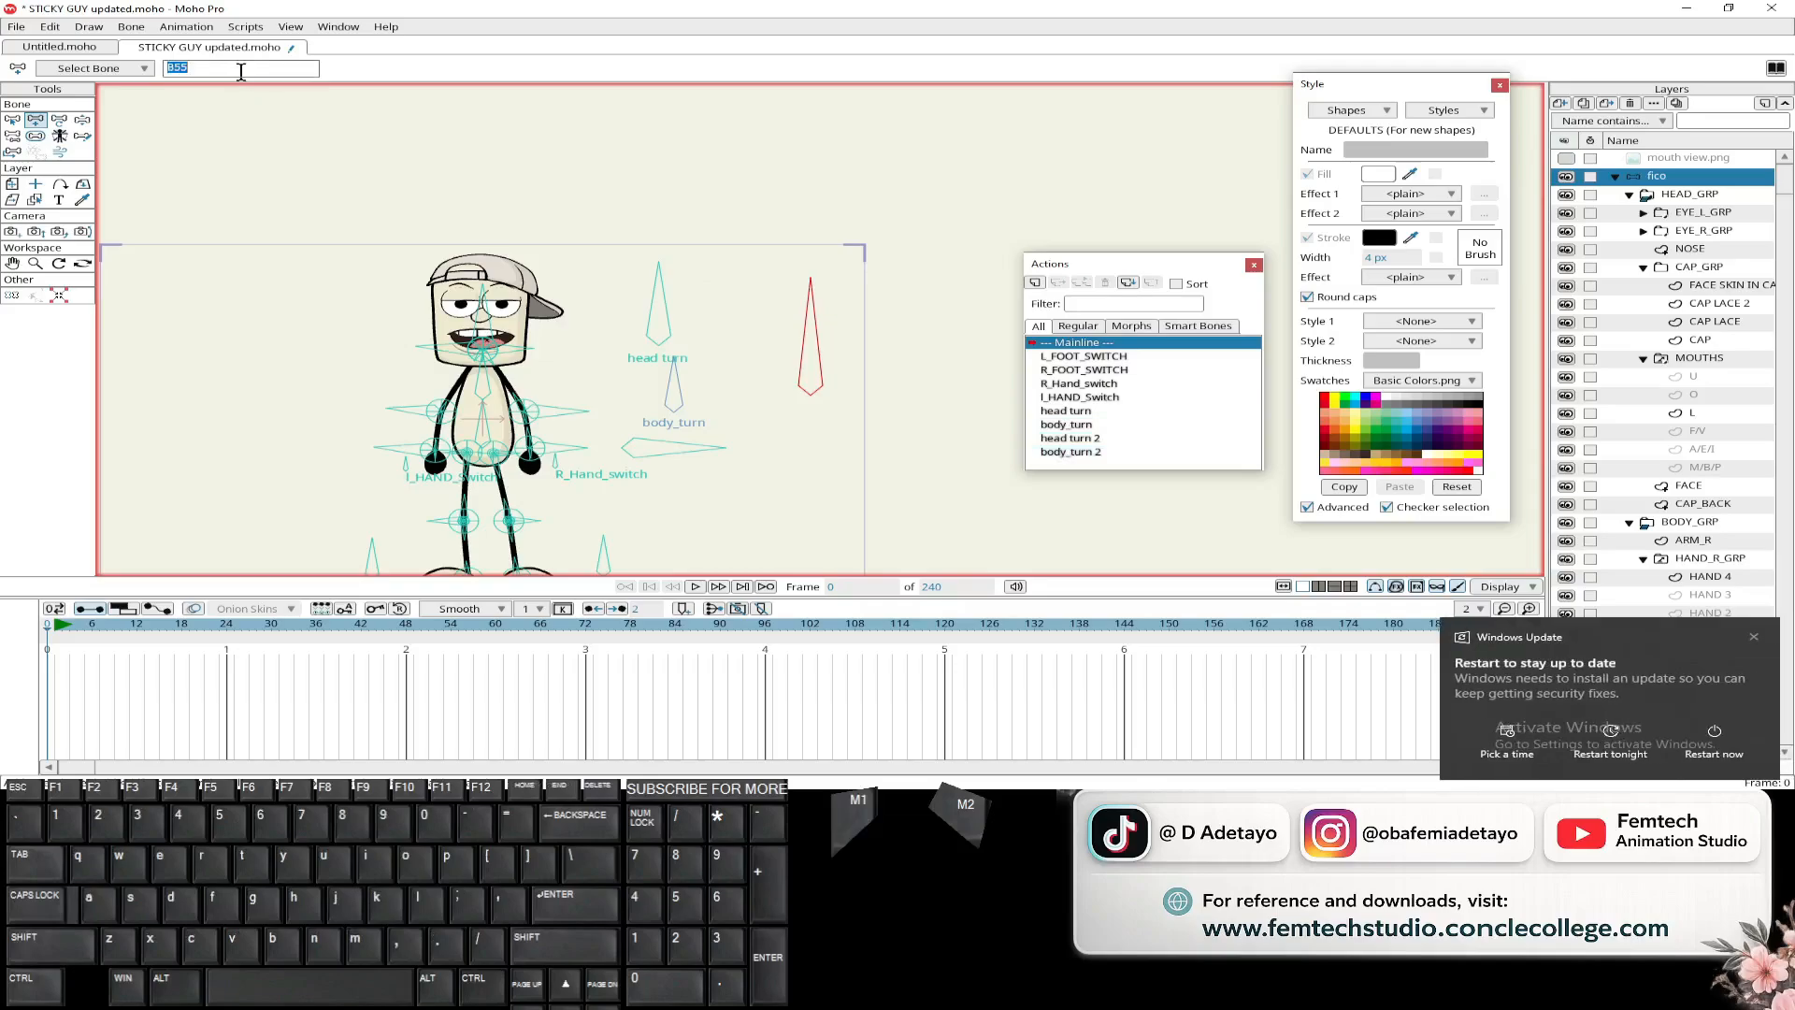
click(1754, 637)
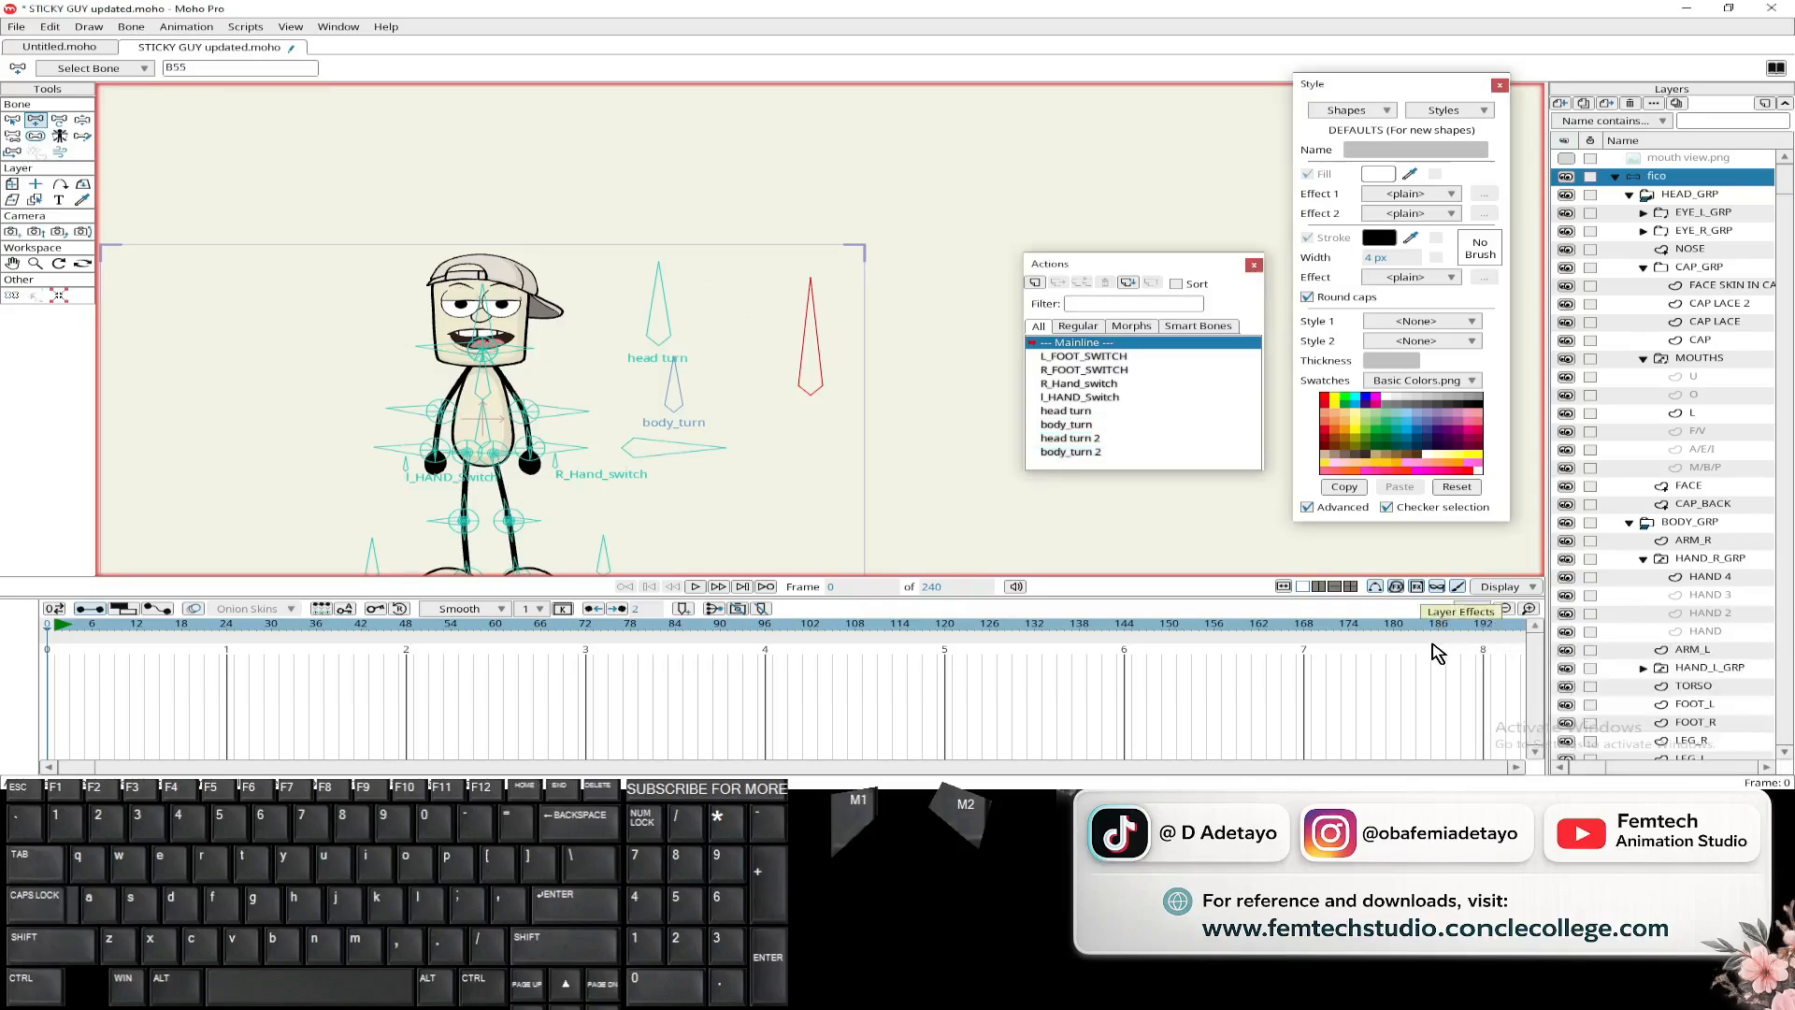
text(full)
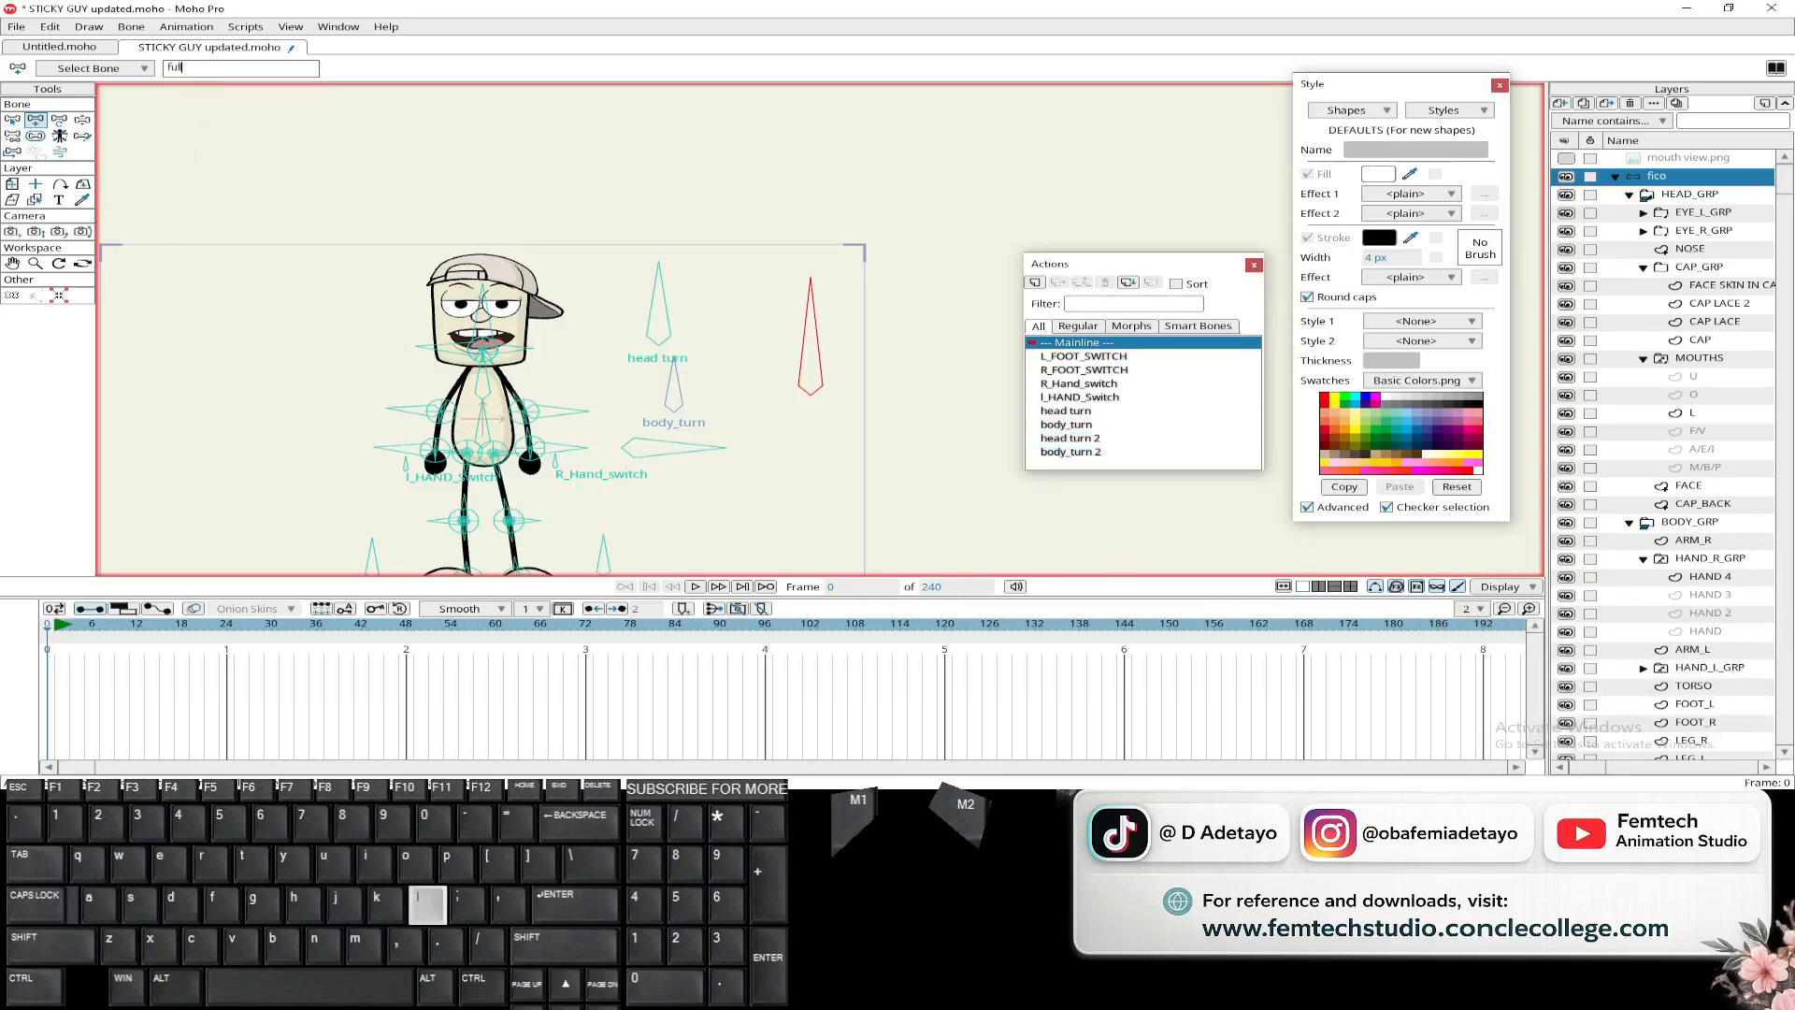
text( body turn)
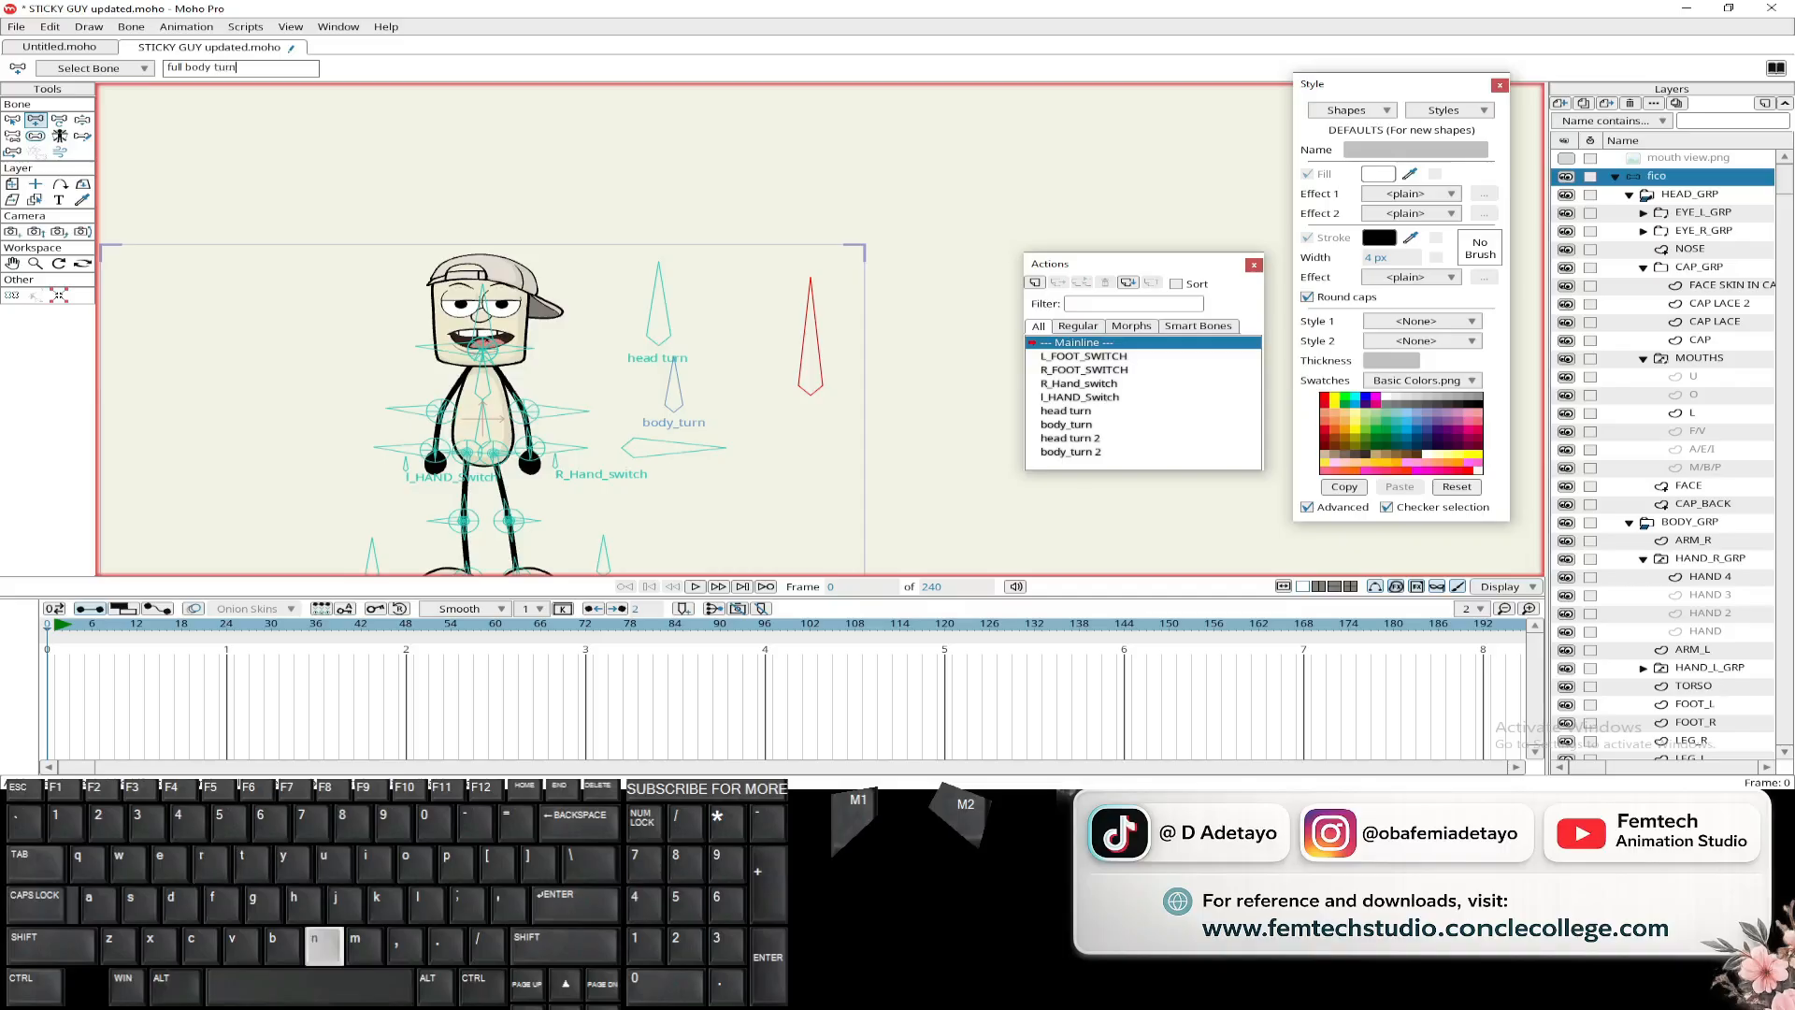
click(13, 121)
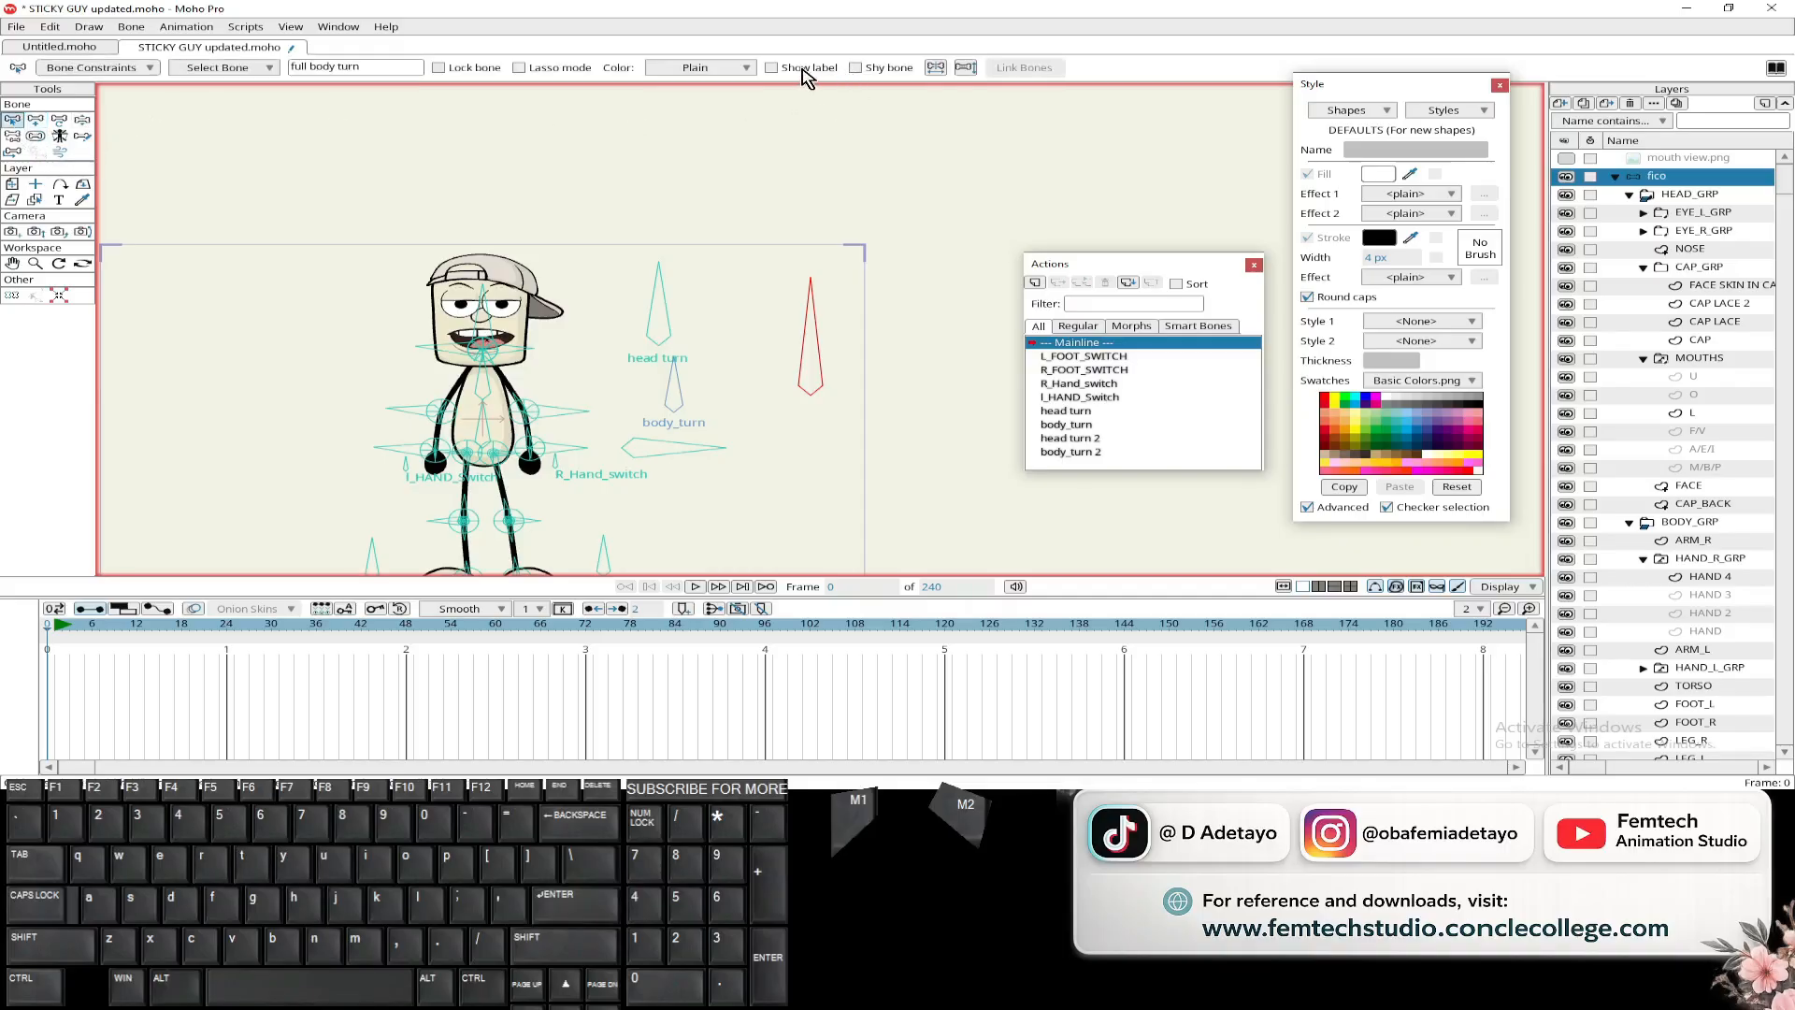
click(771, 67)
- Create a smart bone action for the full body turn bone, key its upright pose at frame 24, and save the file
click(1036, 283)
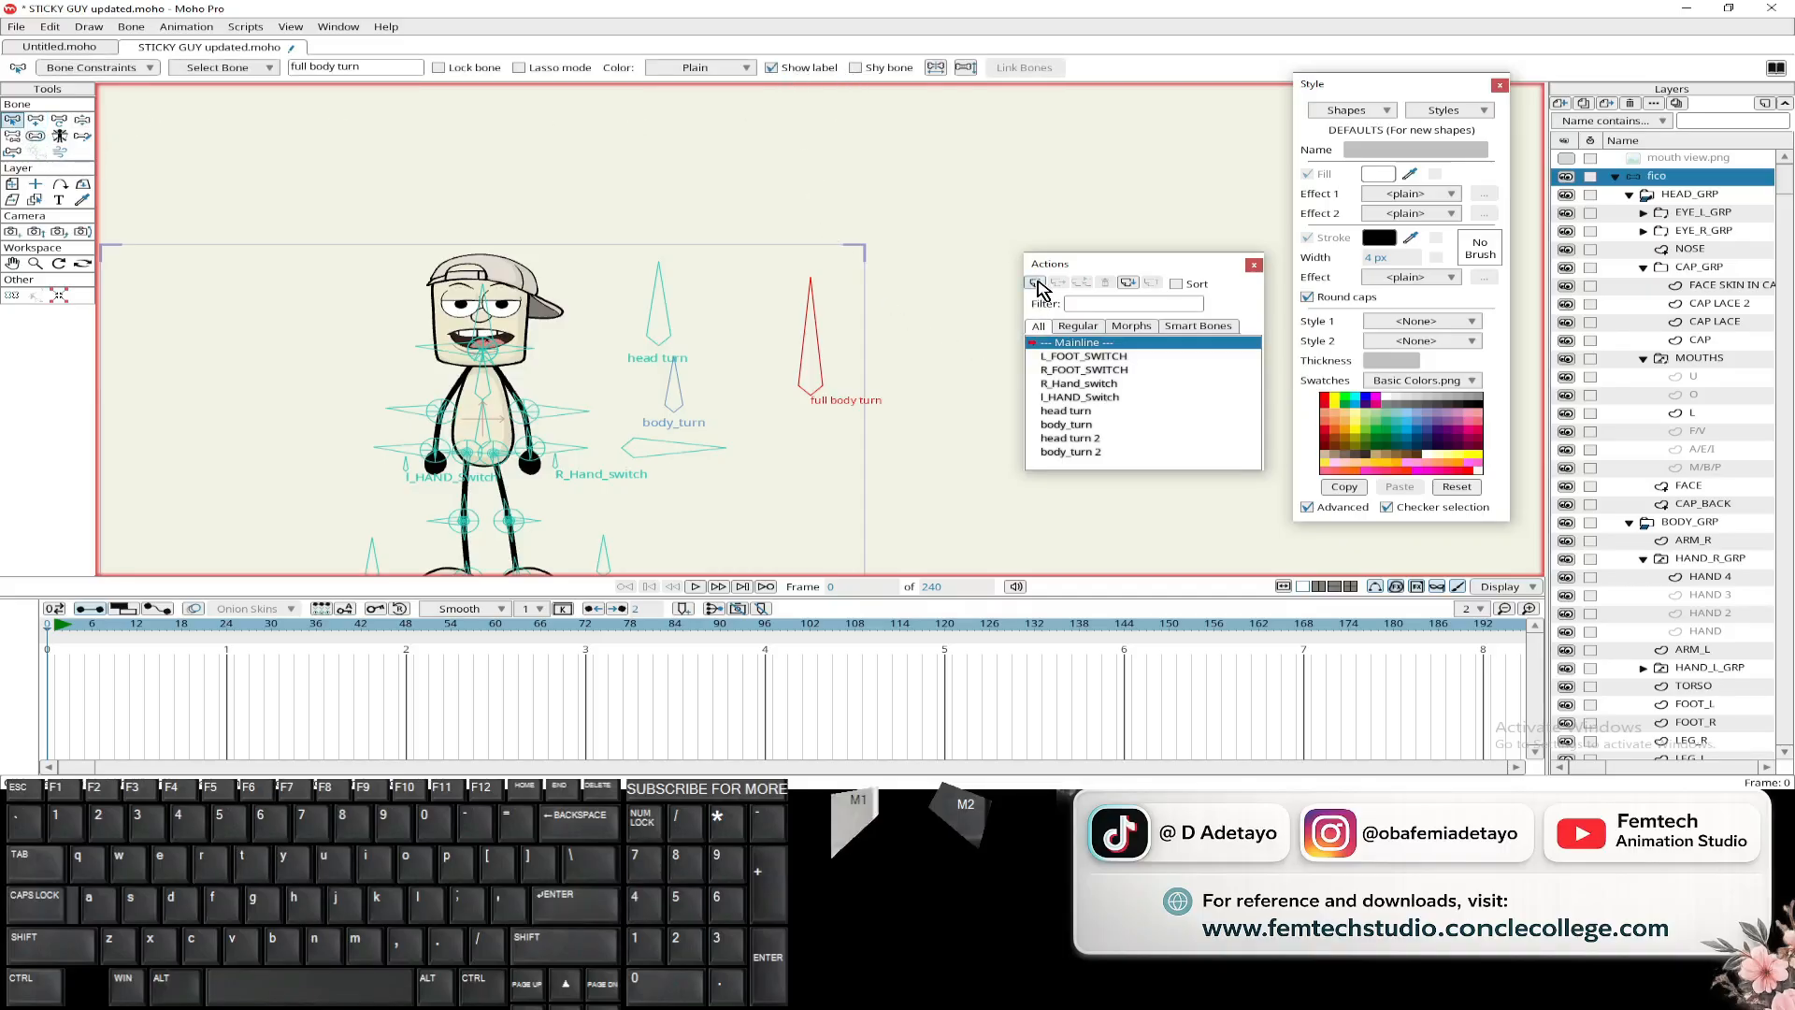
click(914, 458)
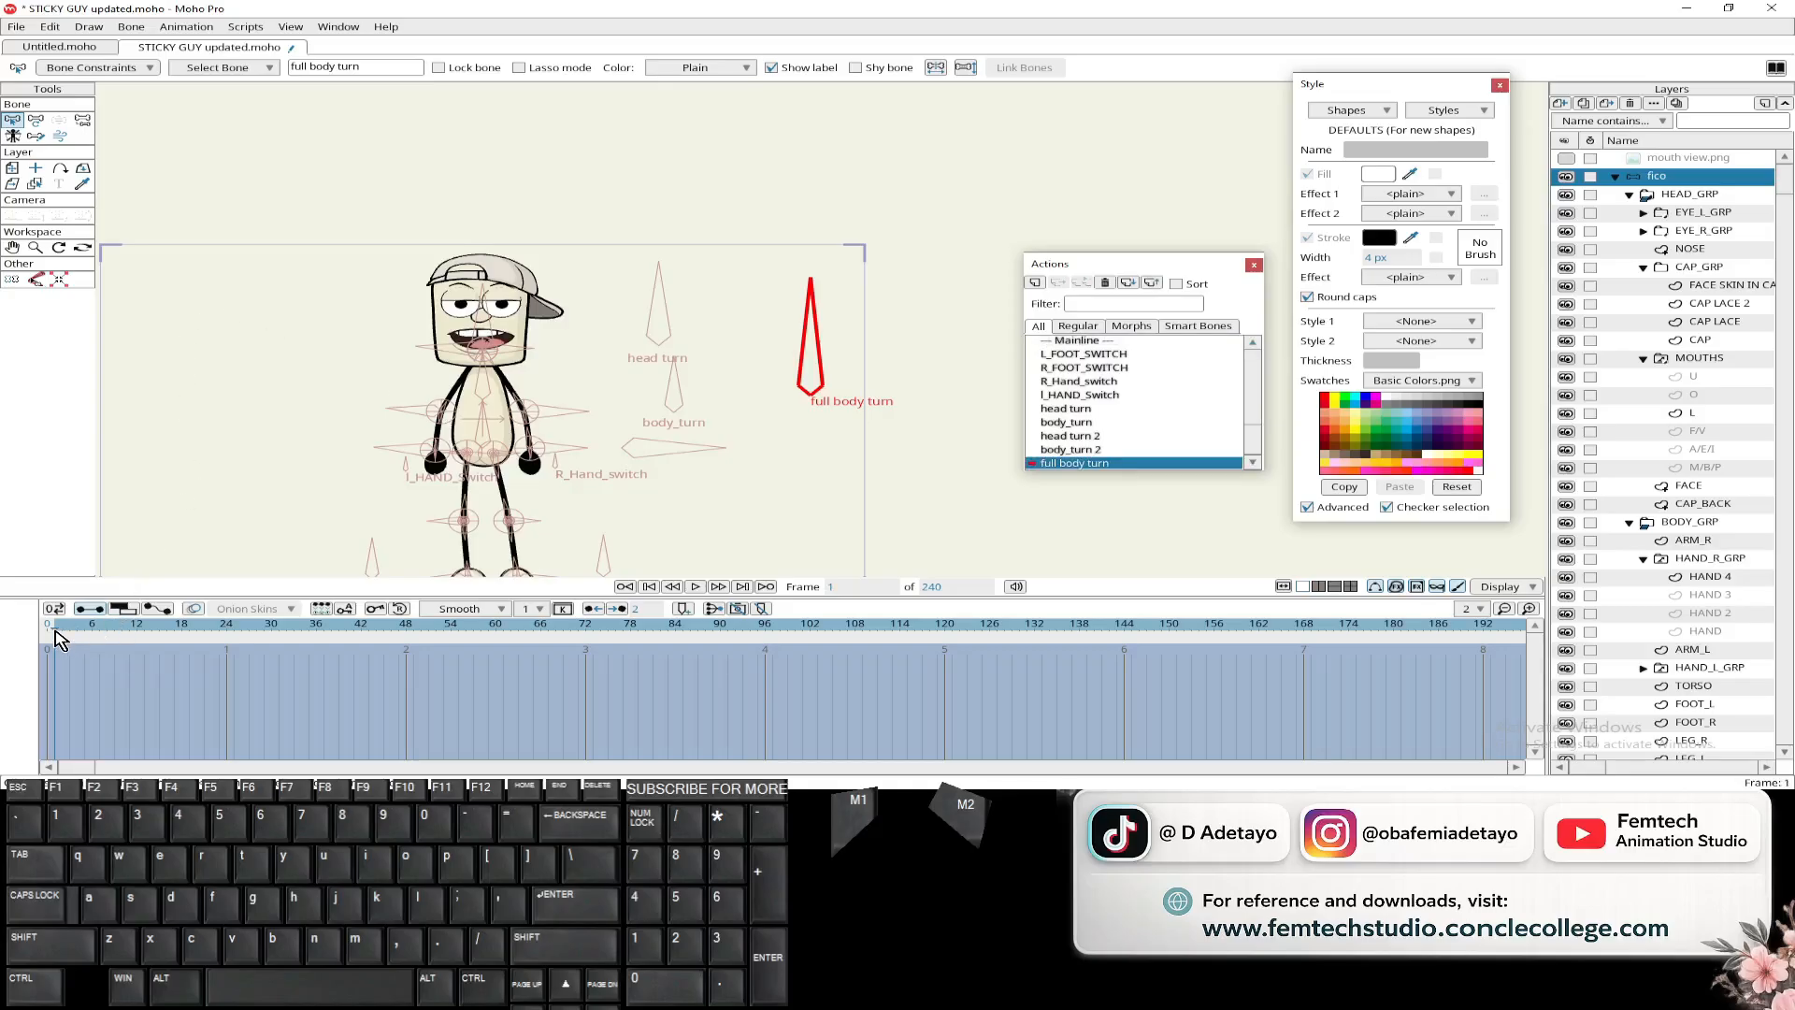
drag(59, 639, 226, 647)
click(36, 120)
click(813, 388)
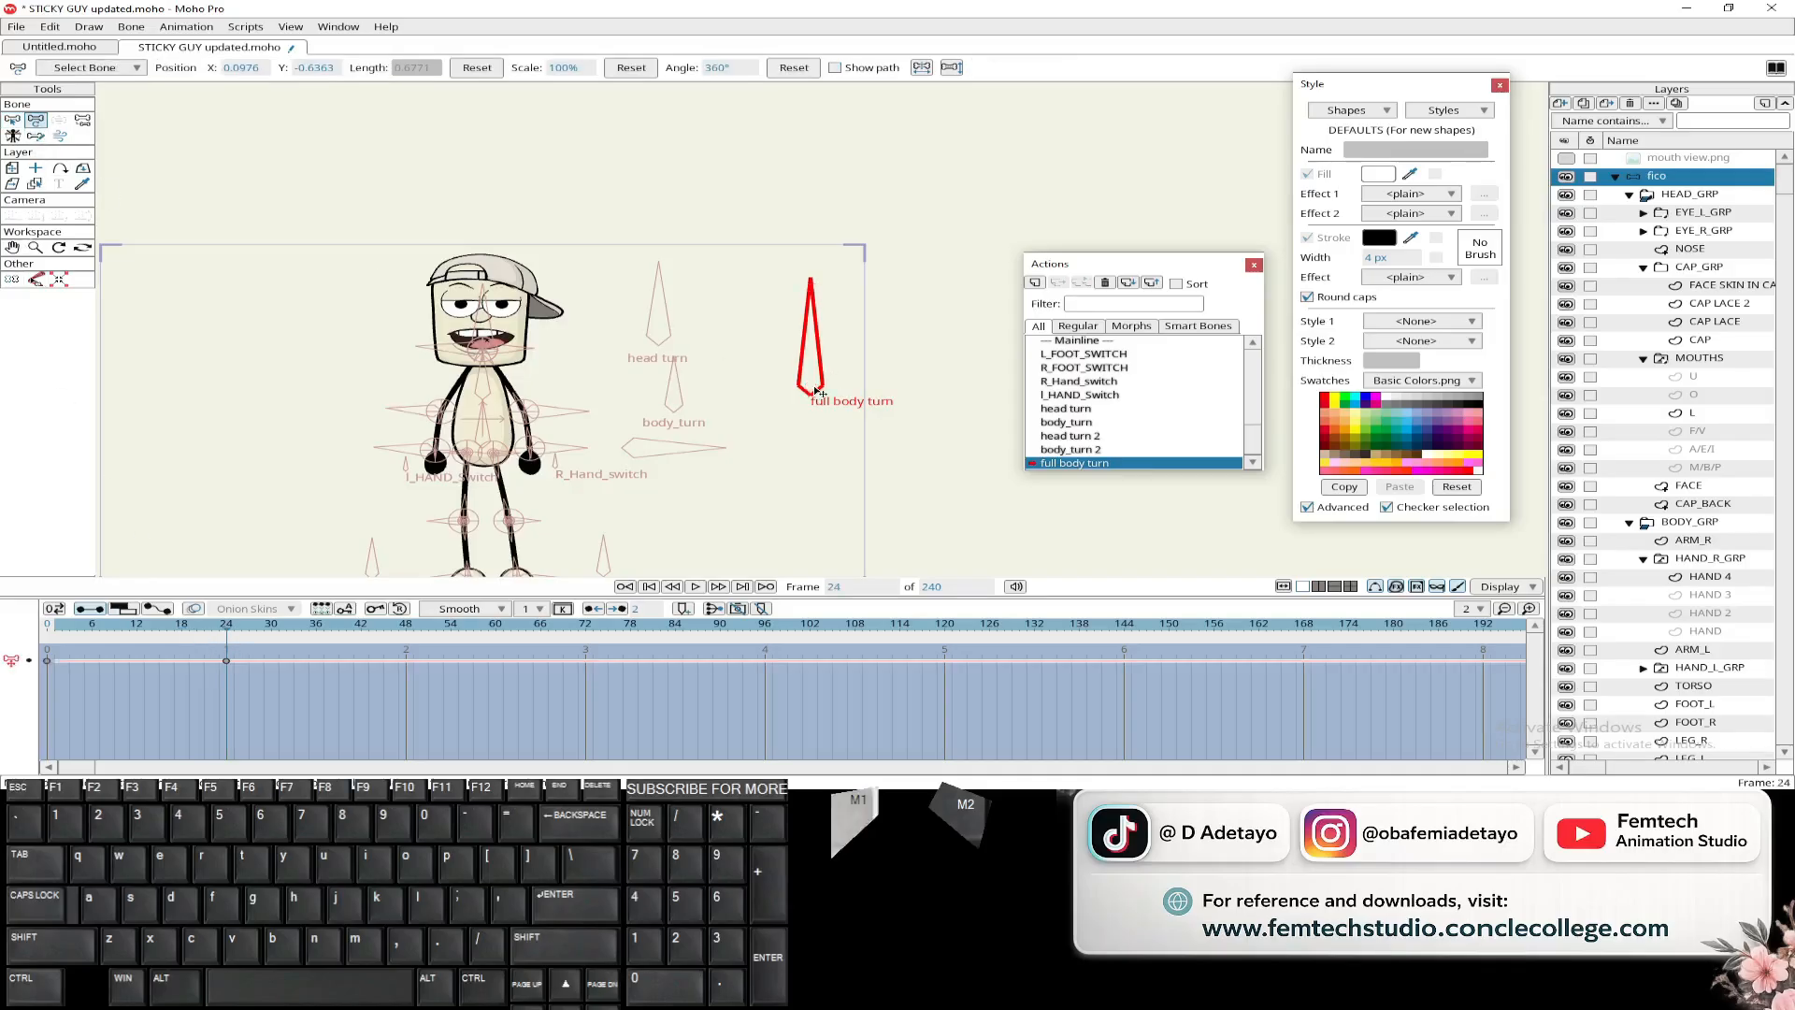
key(ctrl+s)
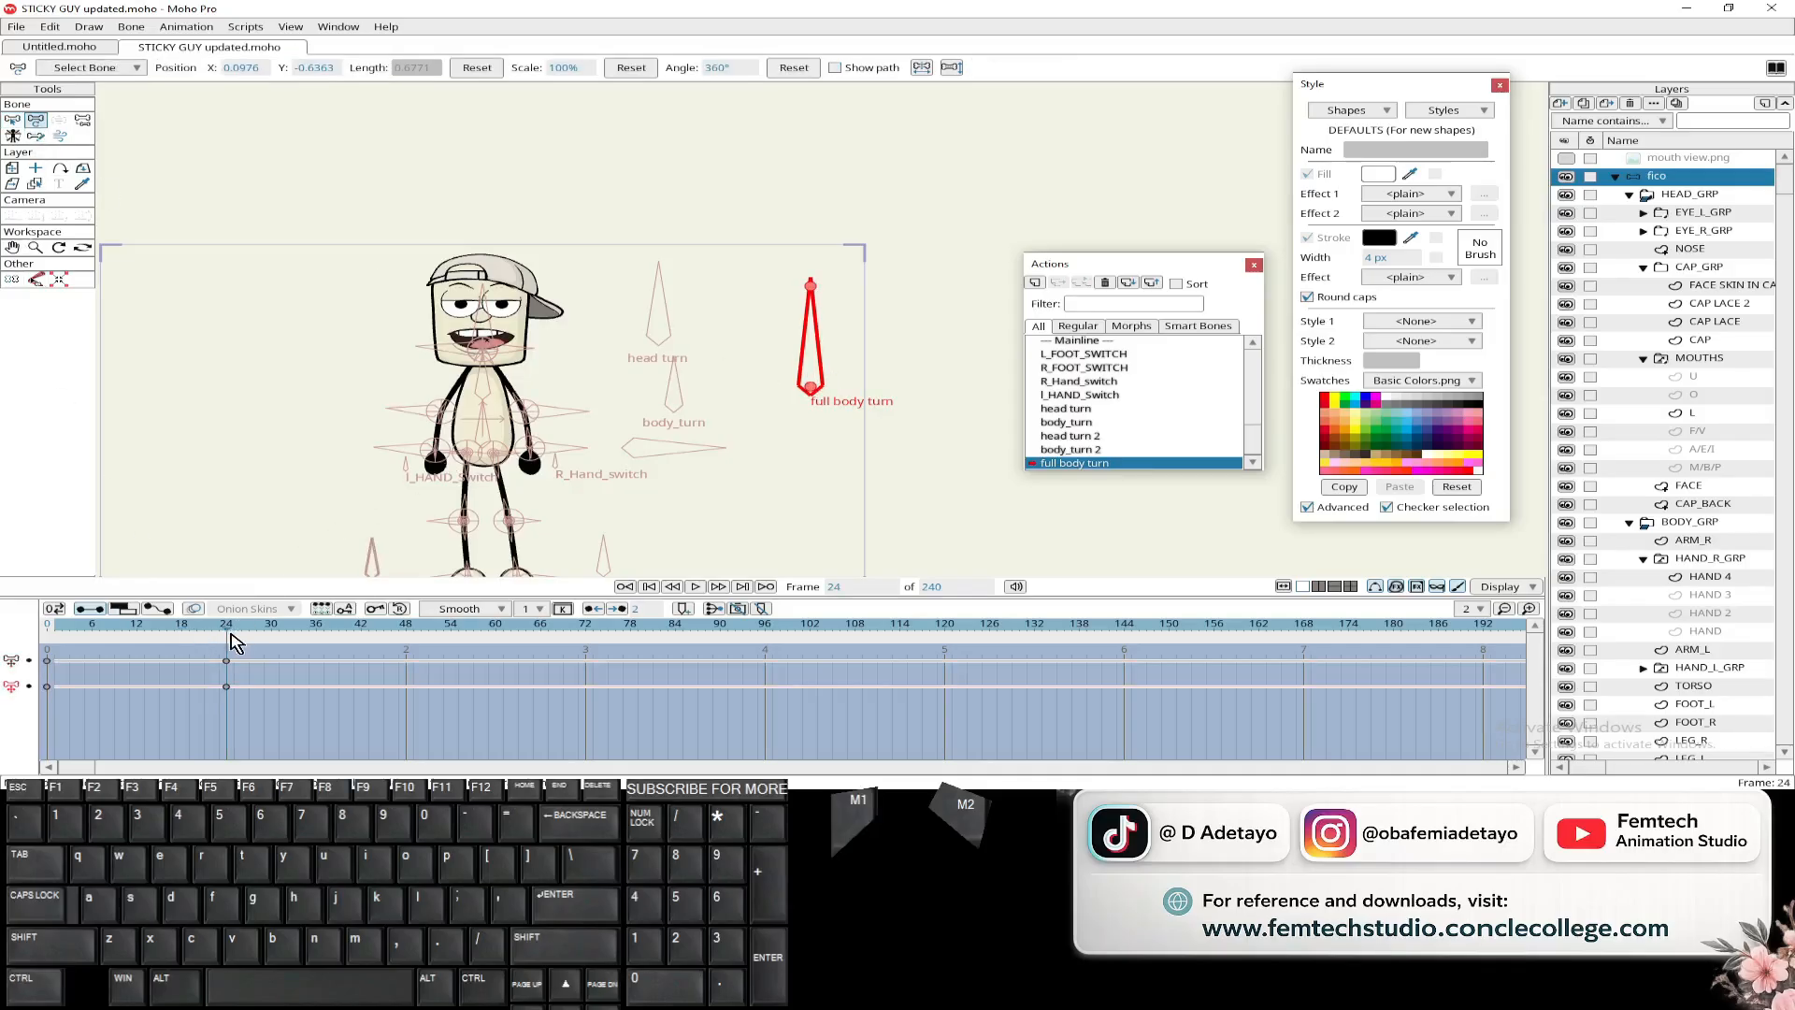
- At frame 1 of the full body turn action, rotate the full body turn bone to point left
click(59, 659)
drag(813, 323, 718, 384)
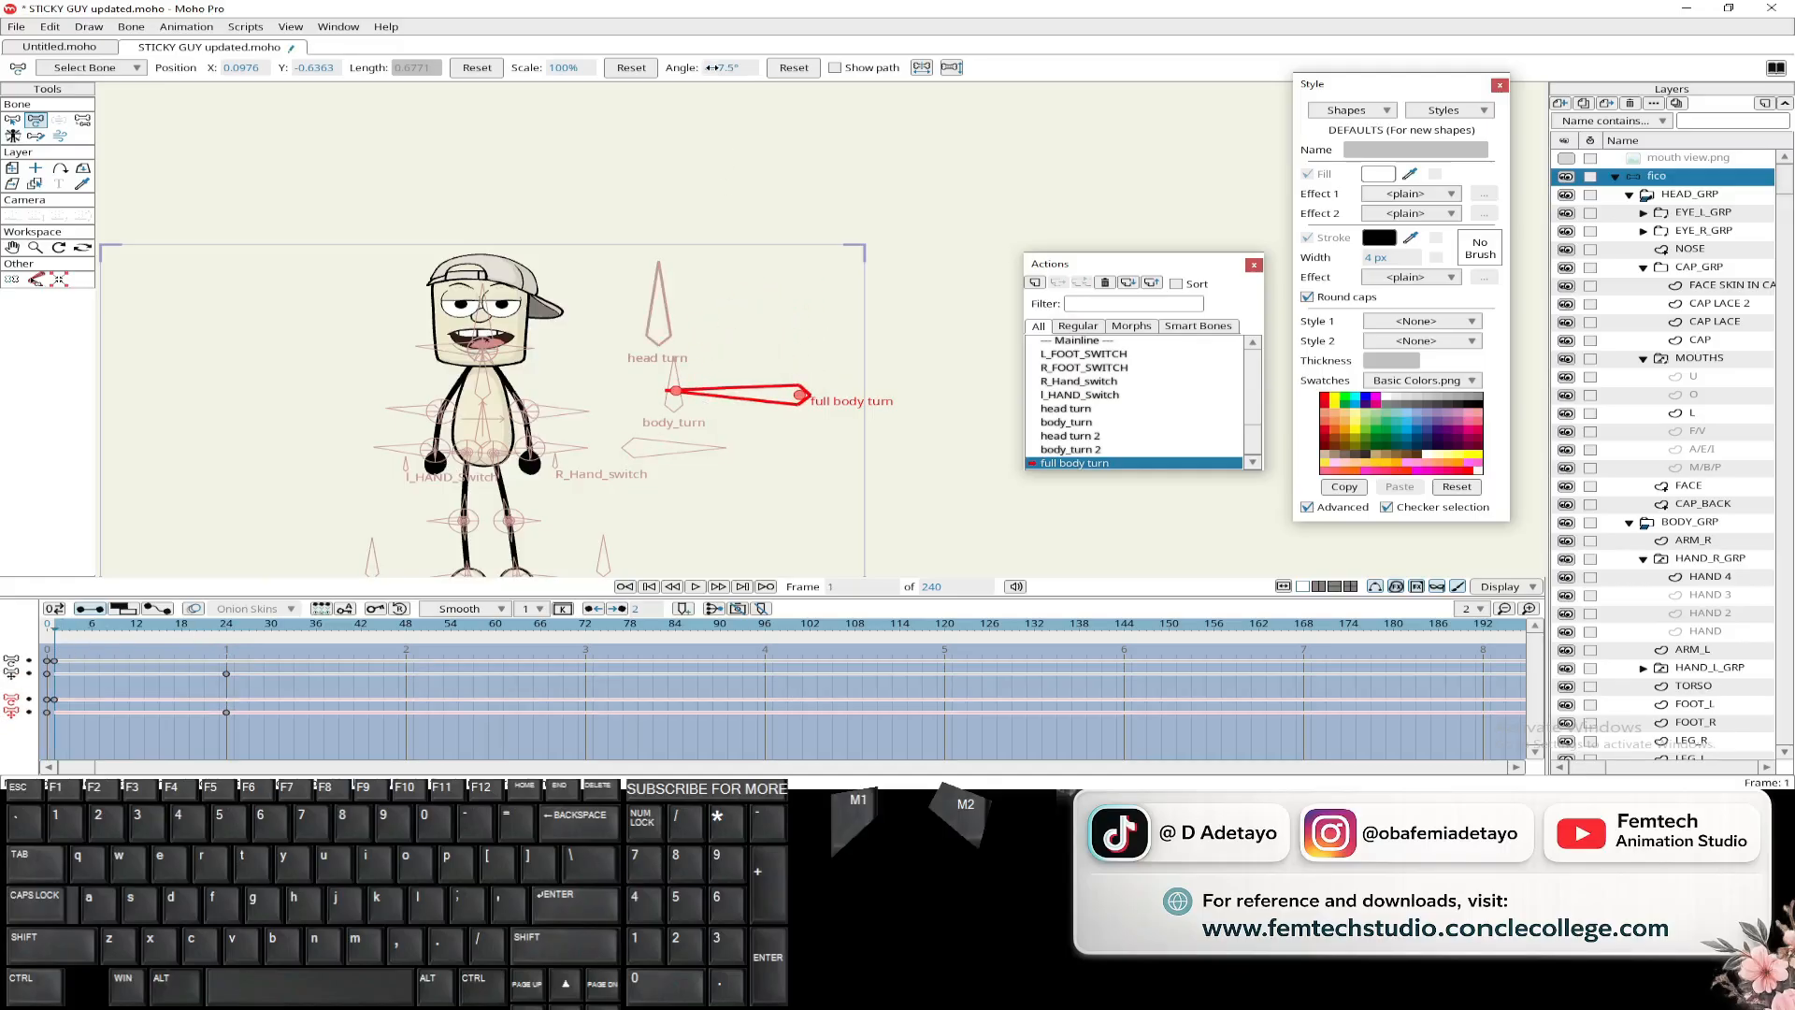
click(106, 68)
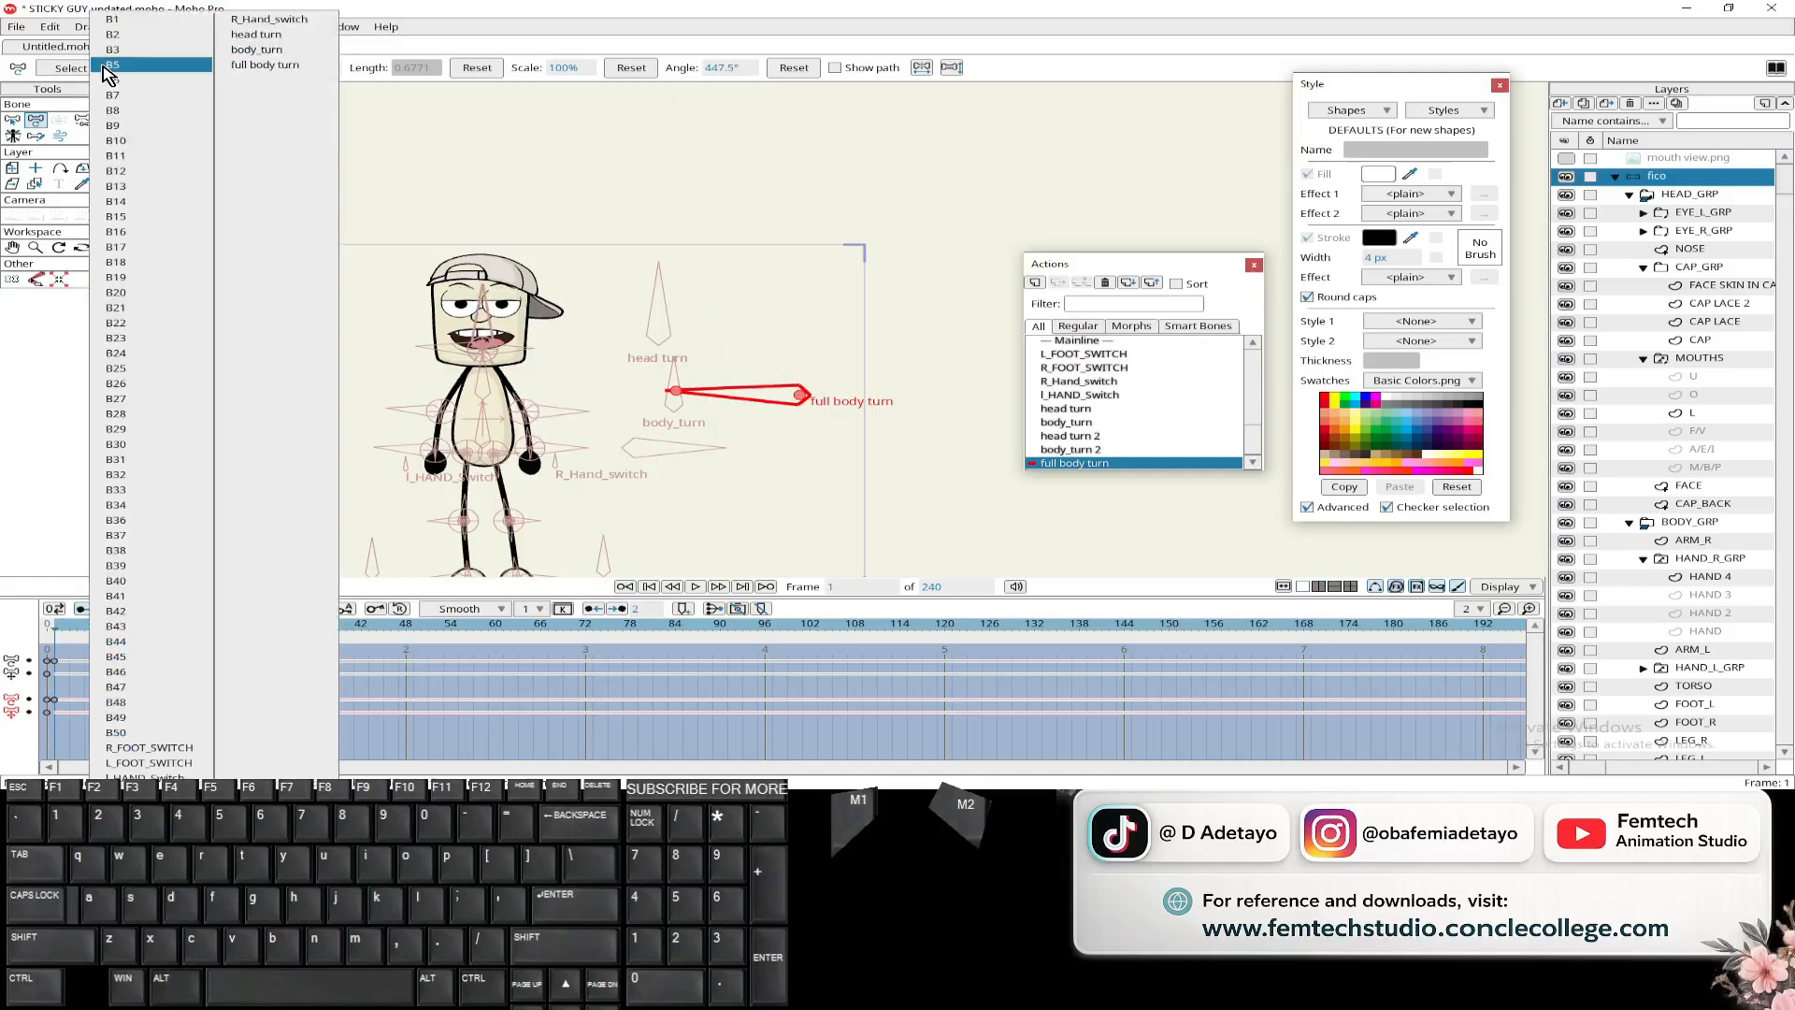
click(9, 118)
click(63, 68)
click(21, 124)
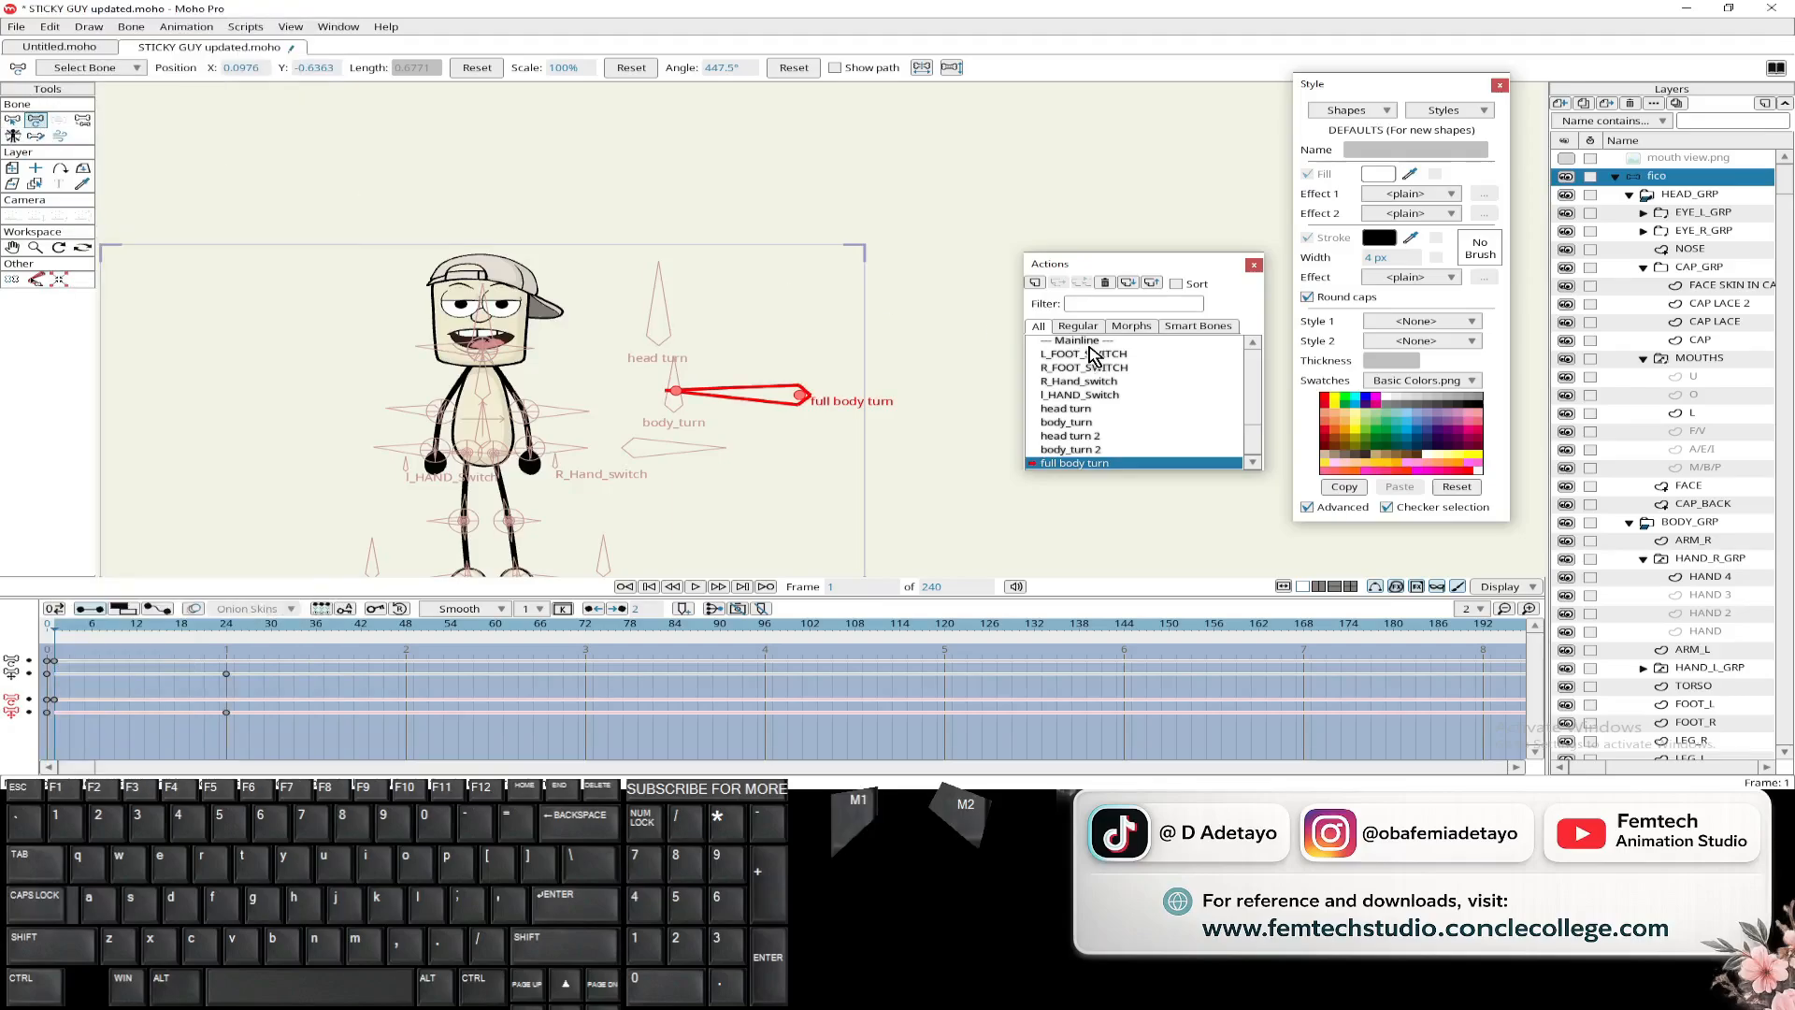
- Return to the mainline and enable angle constraints of -90° and 90° on the full body turn bone
click(1075, 341)
click(12, 119)
click(93, 68)
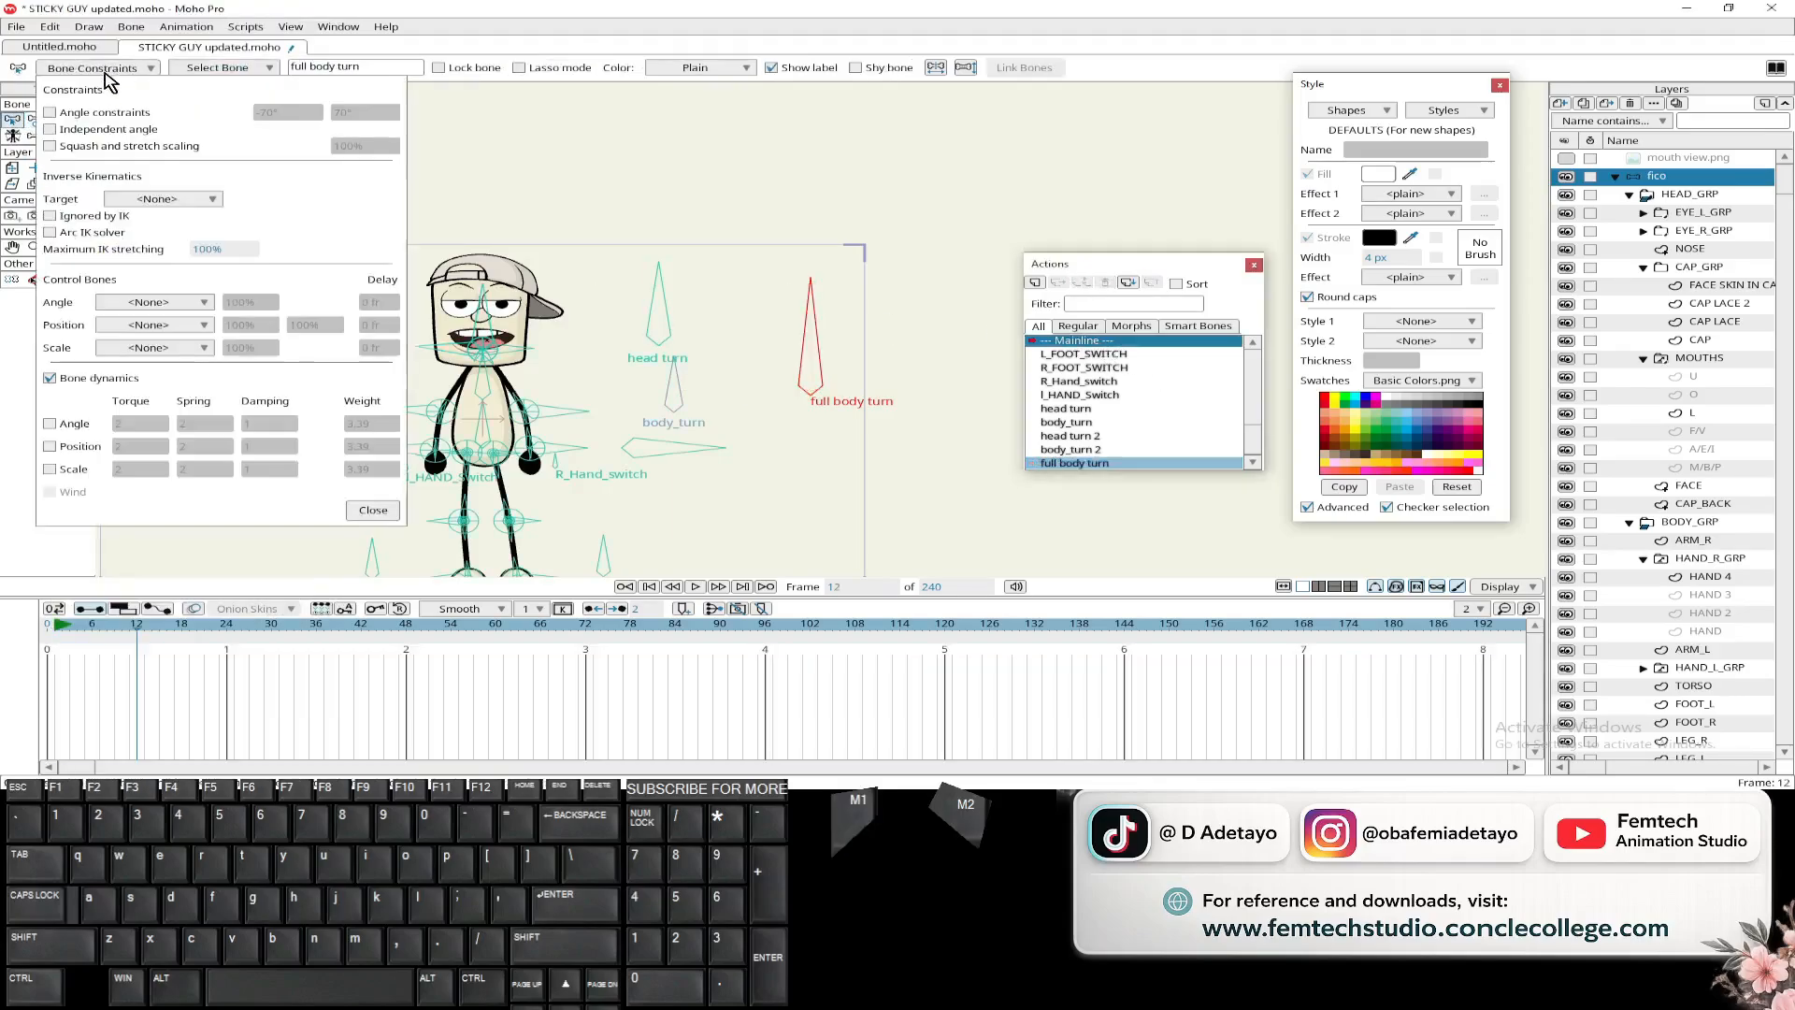
click(49, 112)
double_click(270, 110)
text(-90)
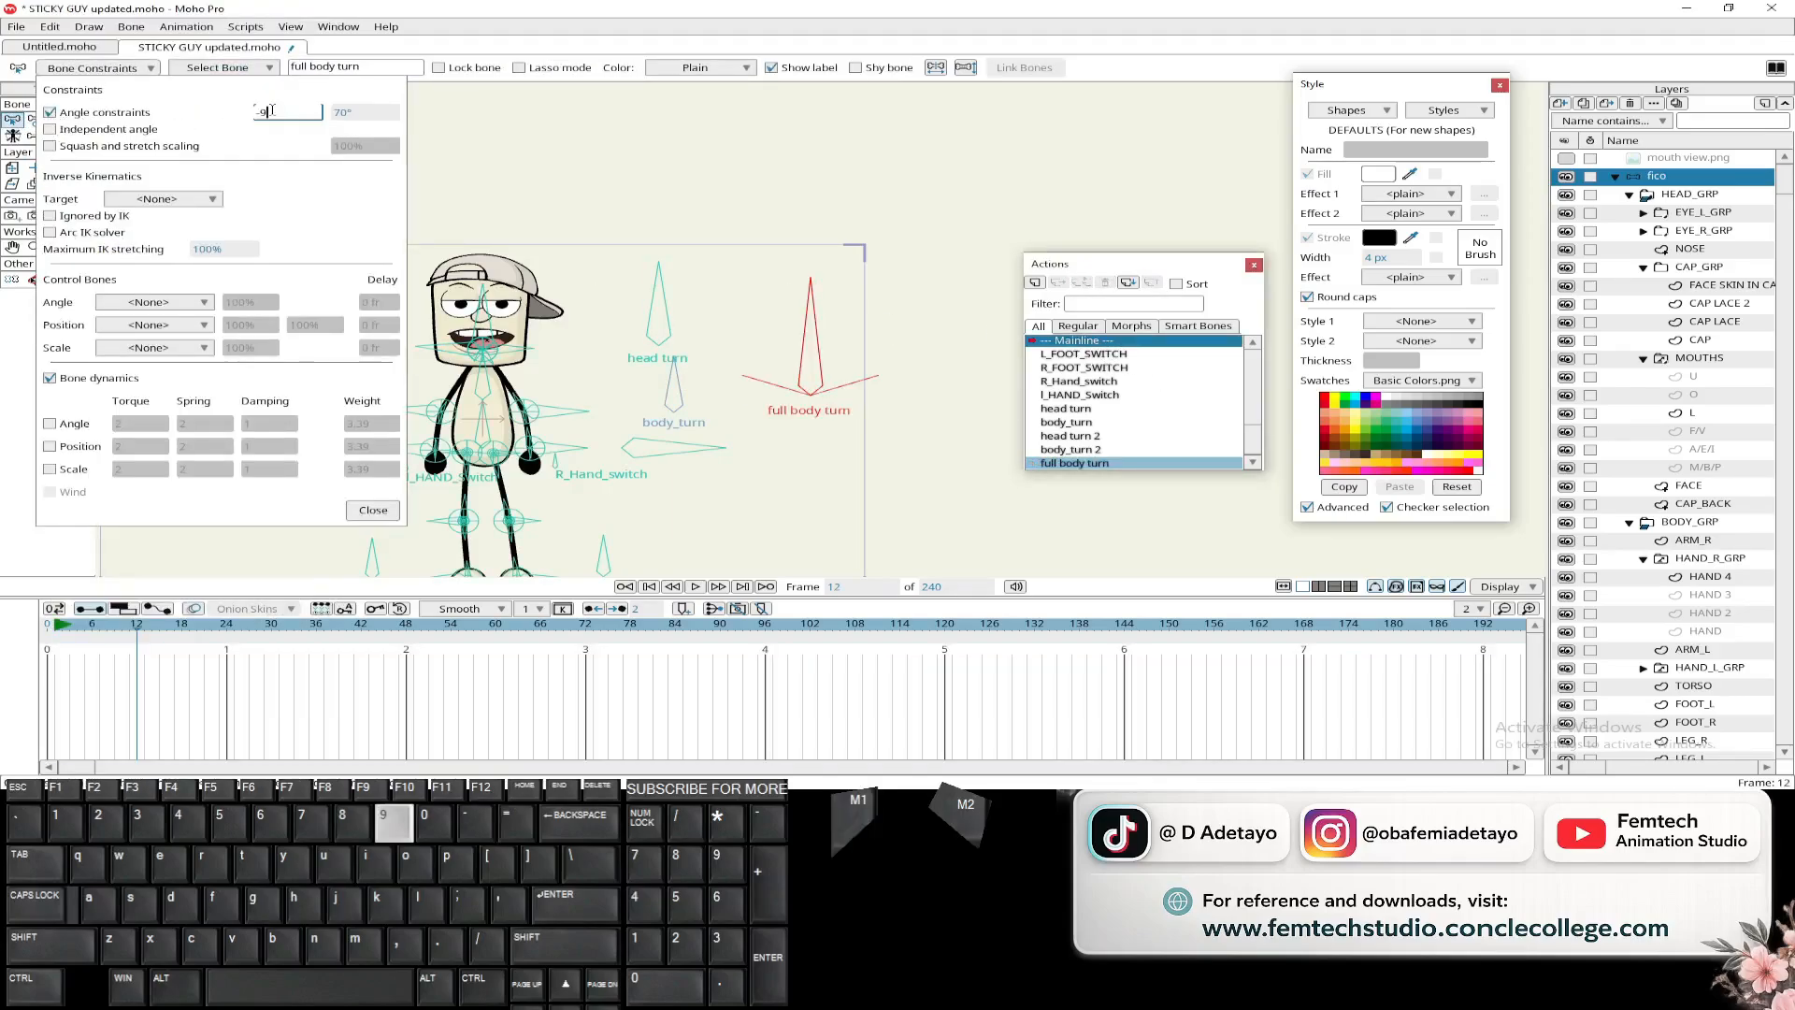
key(Tab)
text(90)
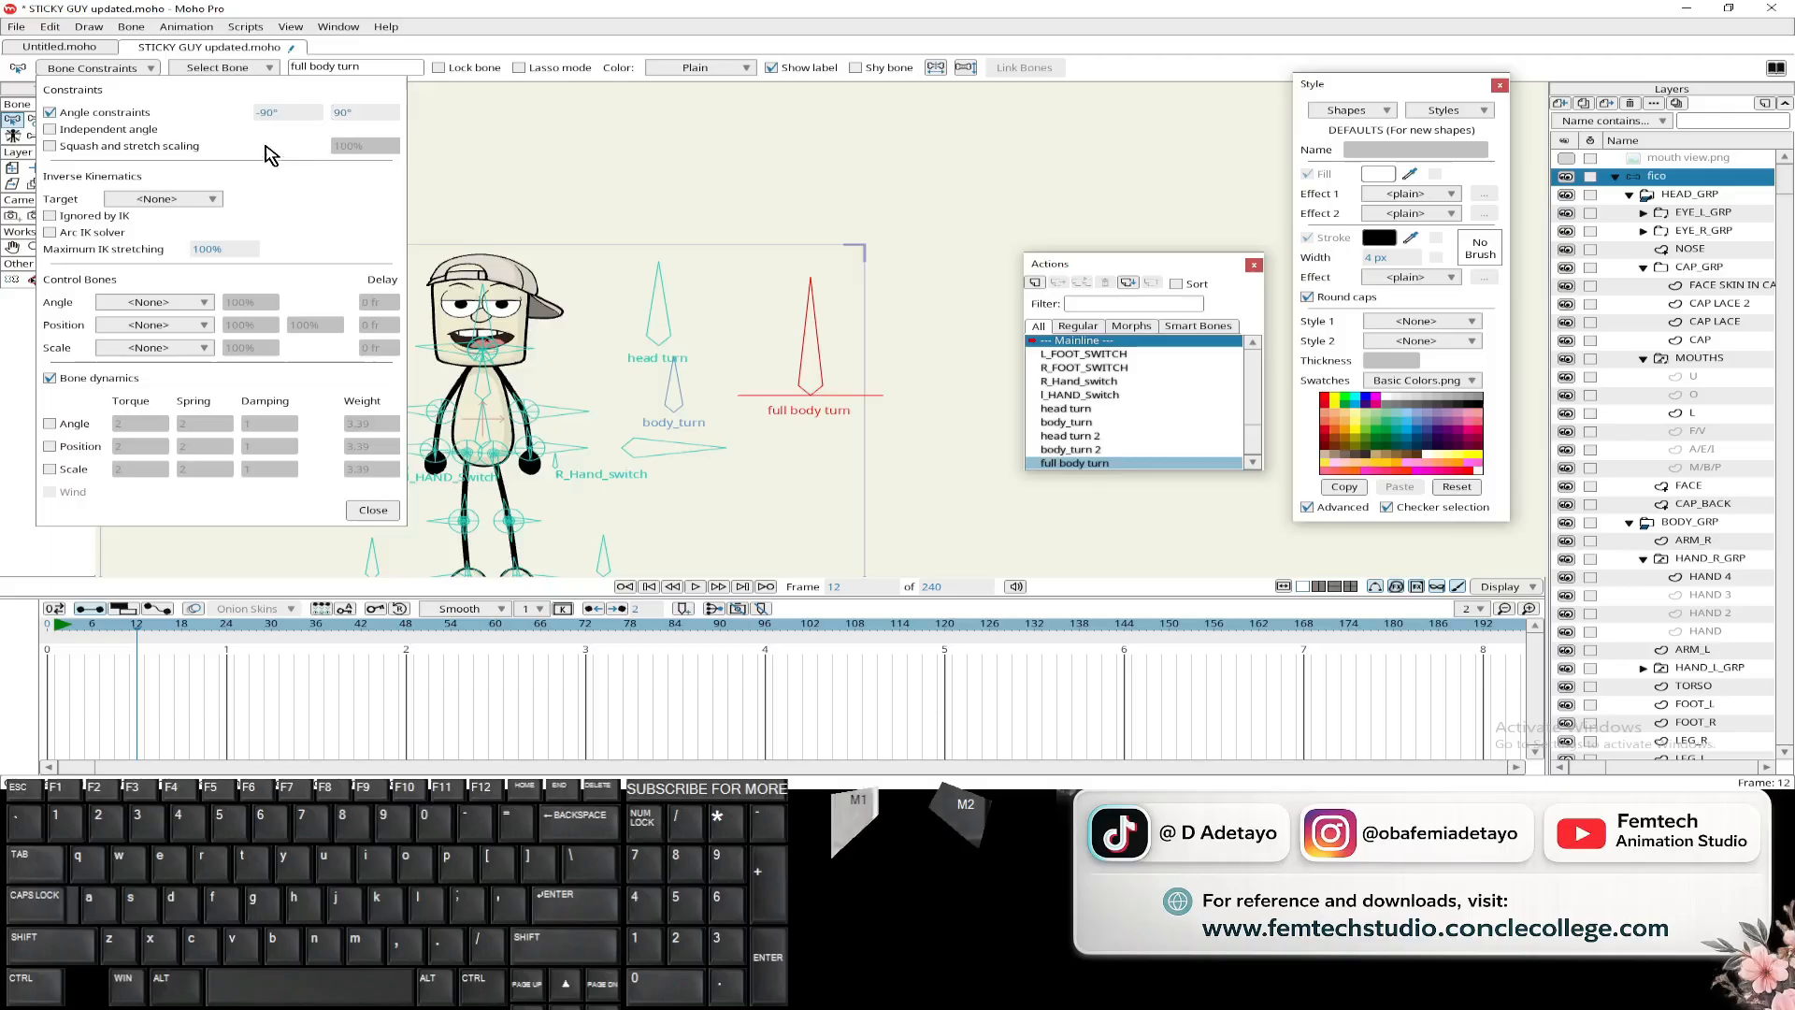
click(369, 511)
- Reopen the full body turn action and, at frame 1, rotate the full body turn bone to 450° and the head turn bone fully left
double_click(1078, 468)
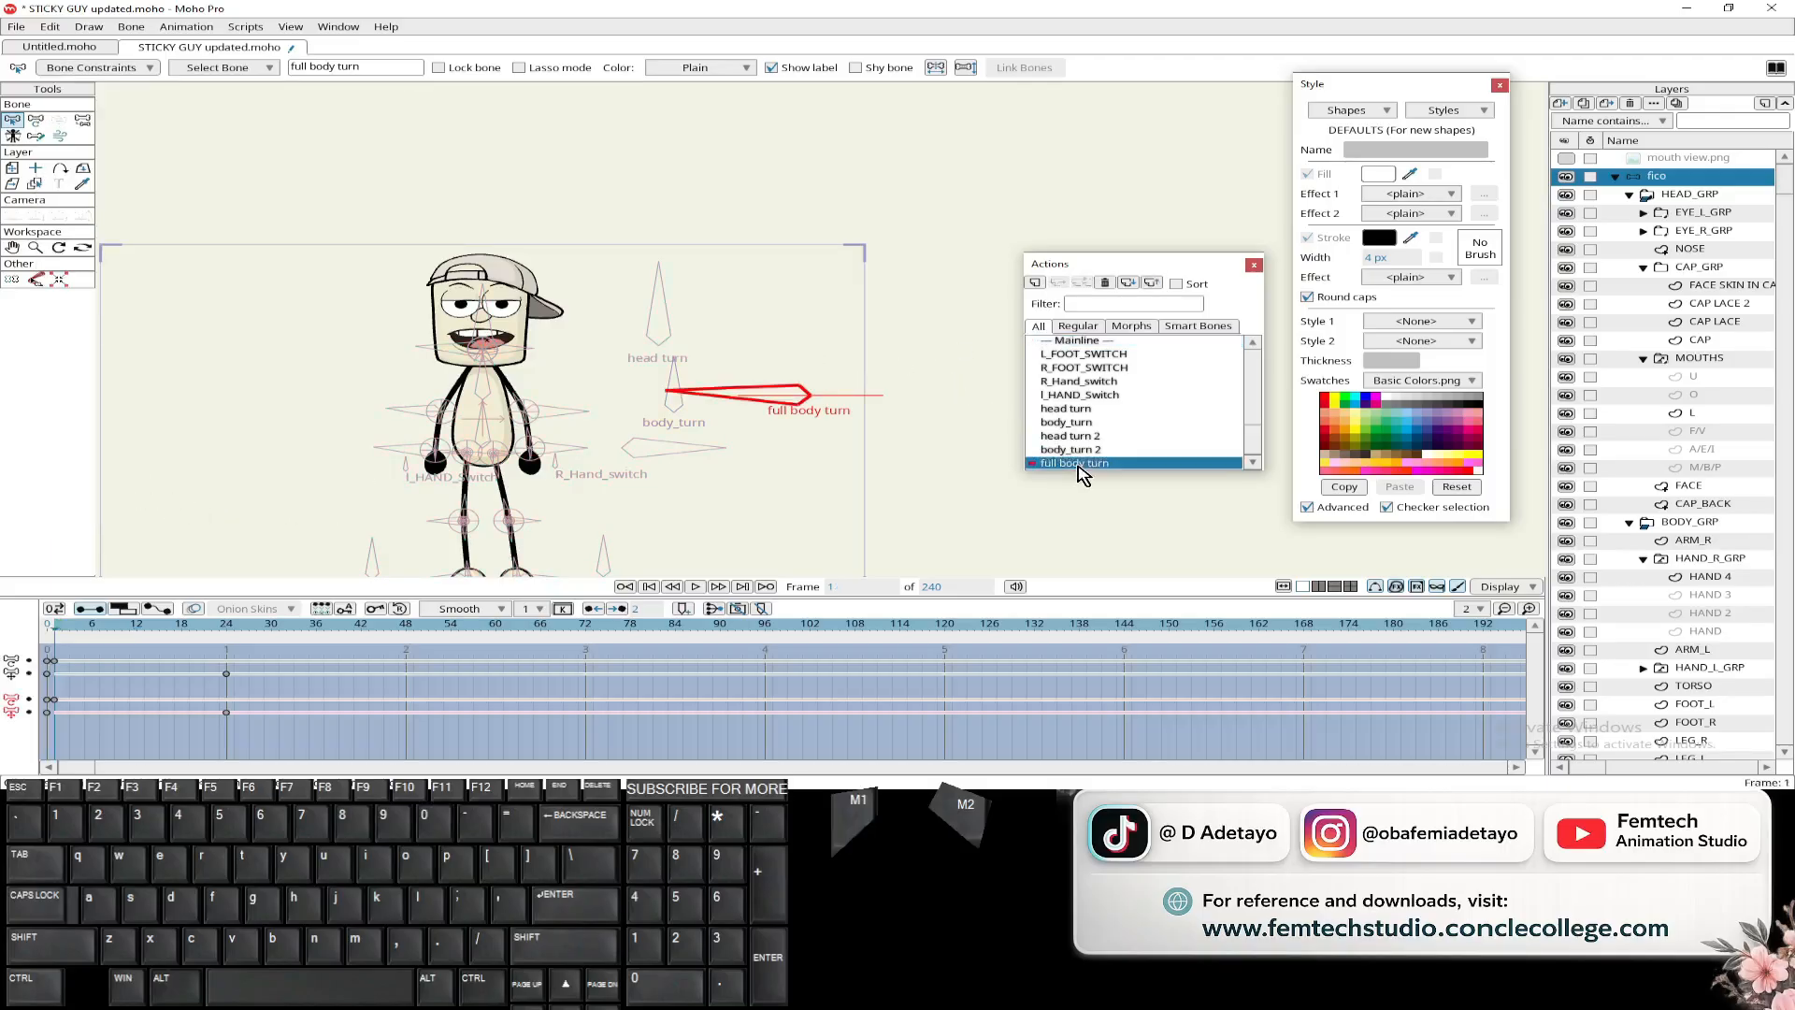
click(57, 631)
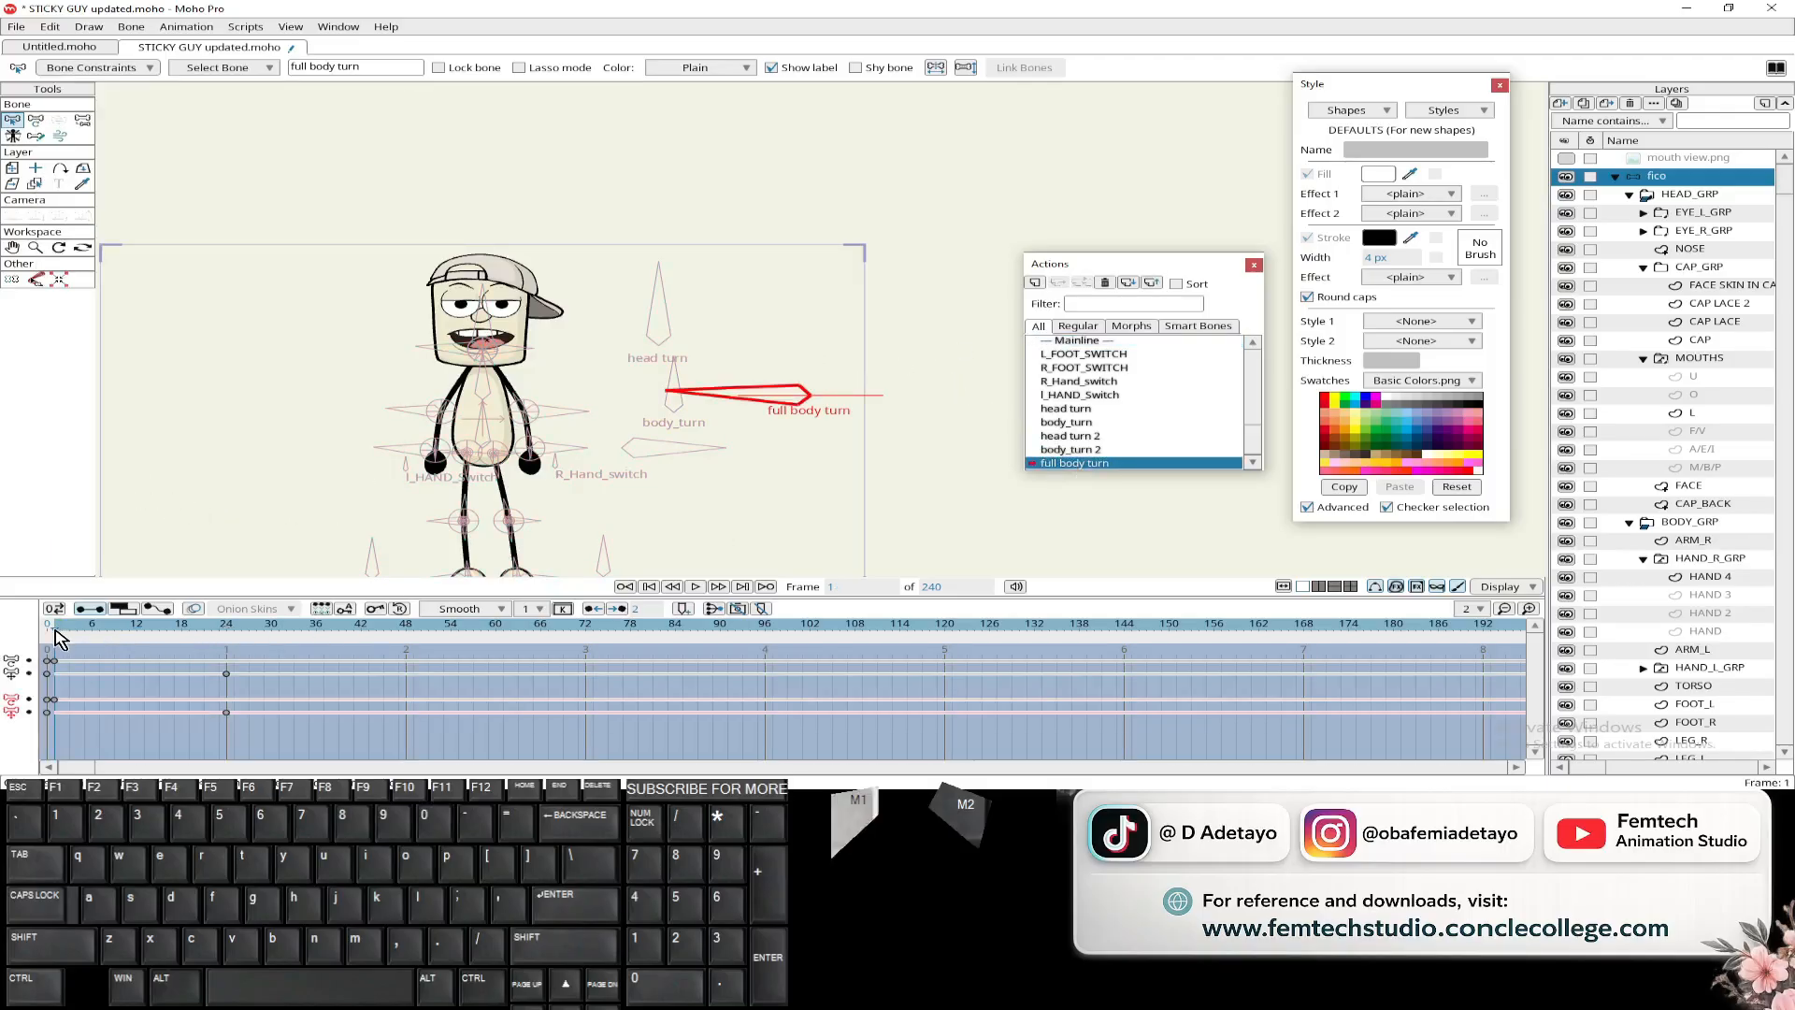
click(35, 120)
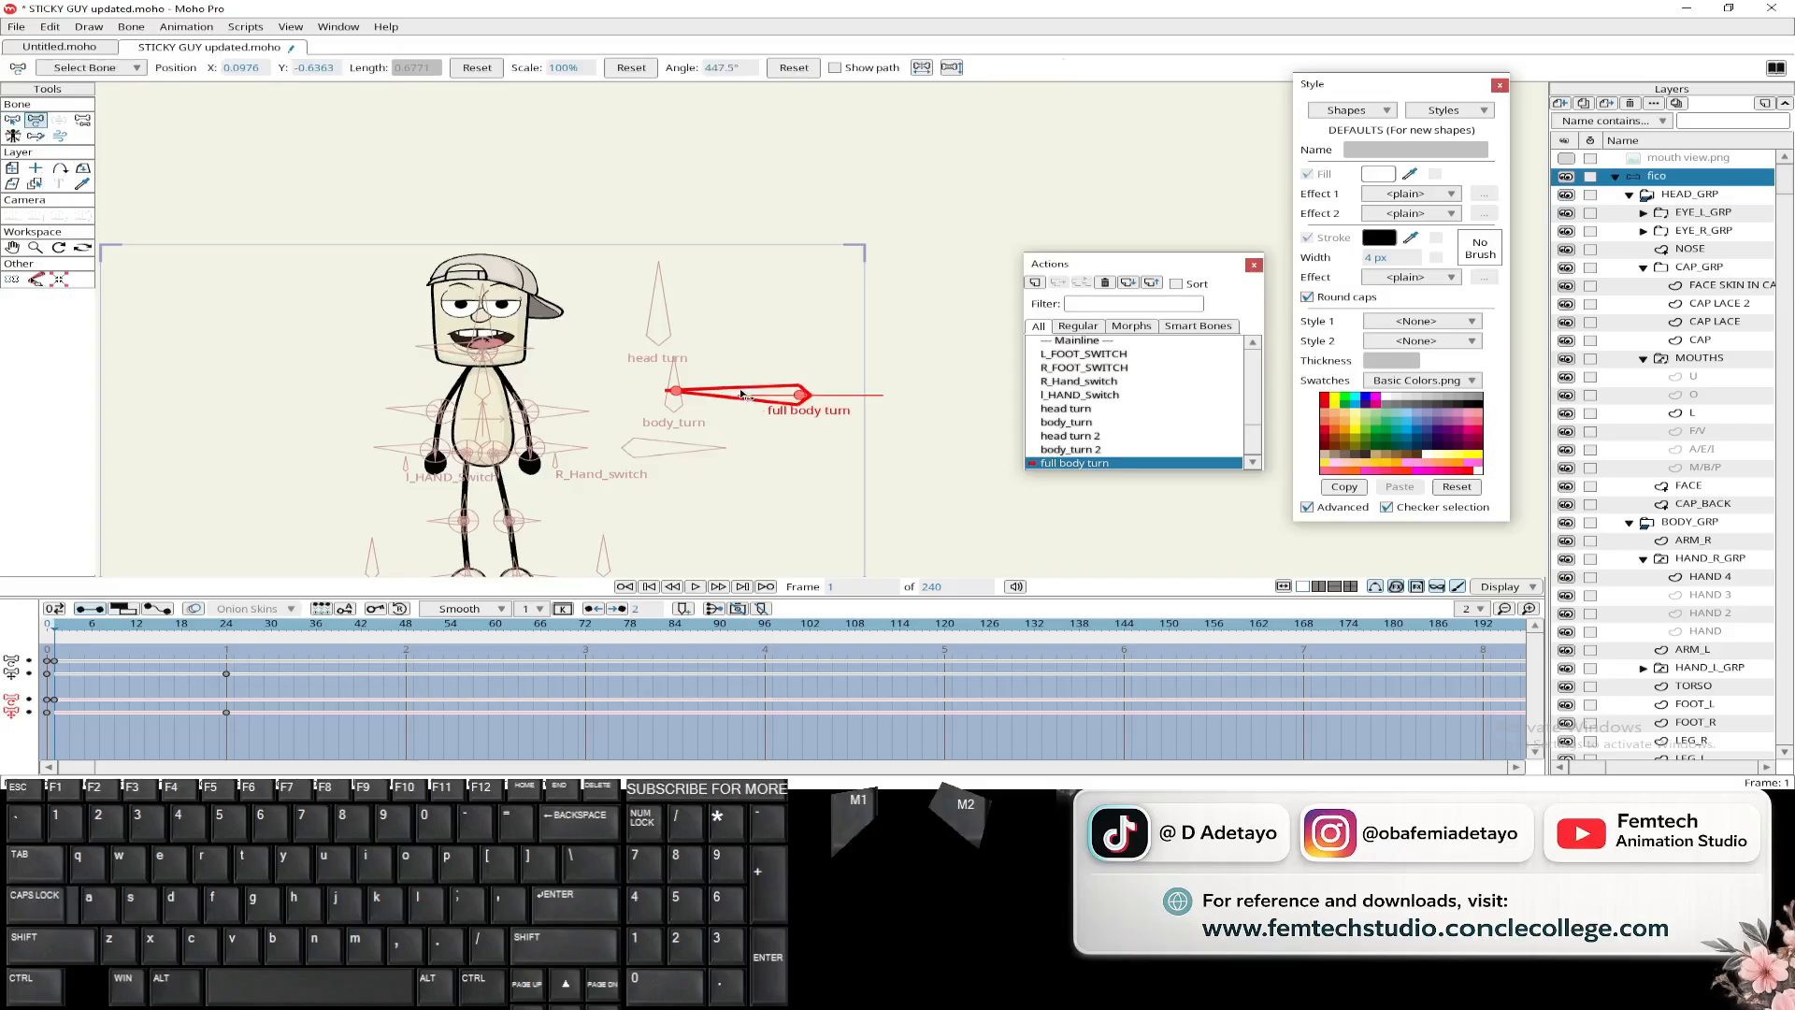
drag(519, 383, 513, 391)
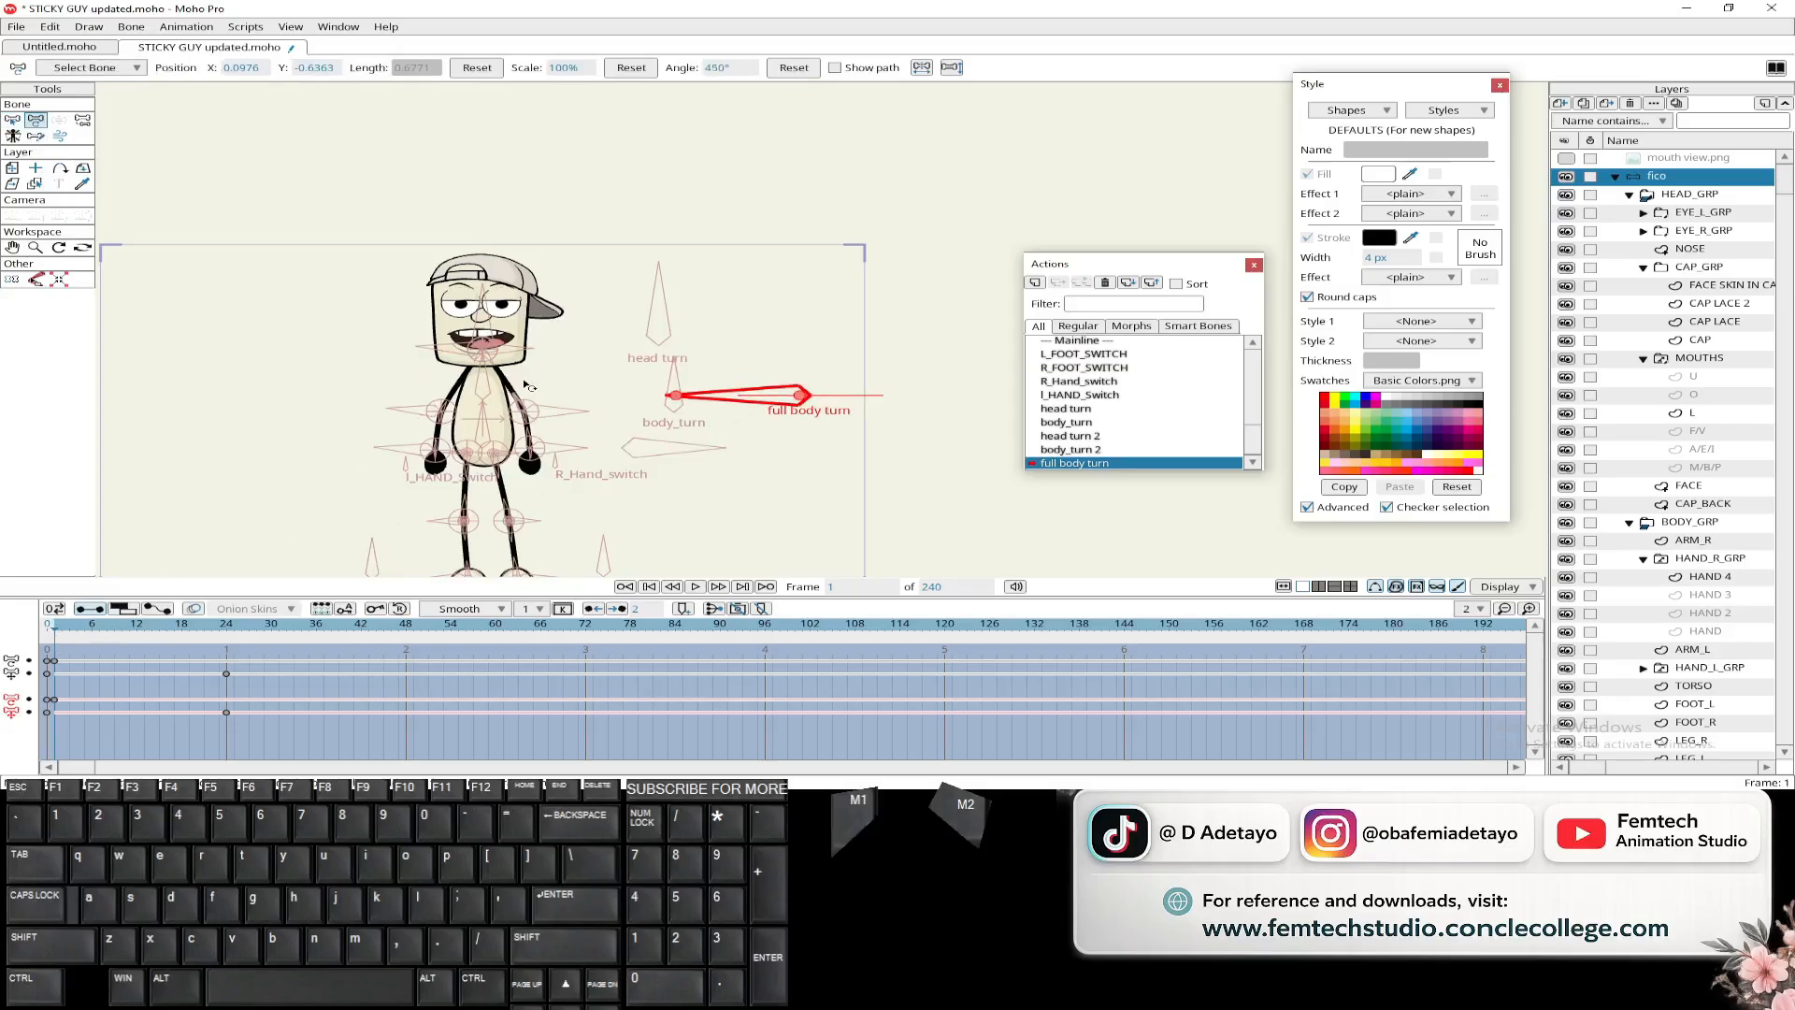
click(657, 308)
drag(657, 309, 666, 385)
- Undo the body_turn bone's rotation and, at frame 0 of the mainline, detach the full body turn bone from its body_turn parent
click(679, 383)
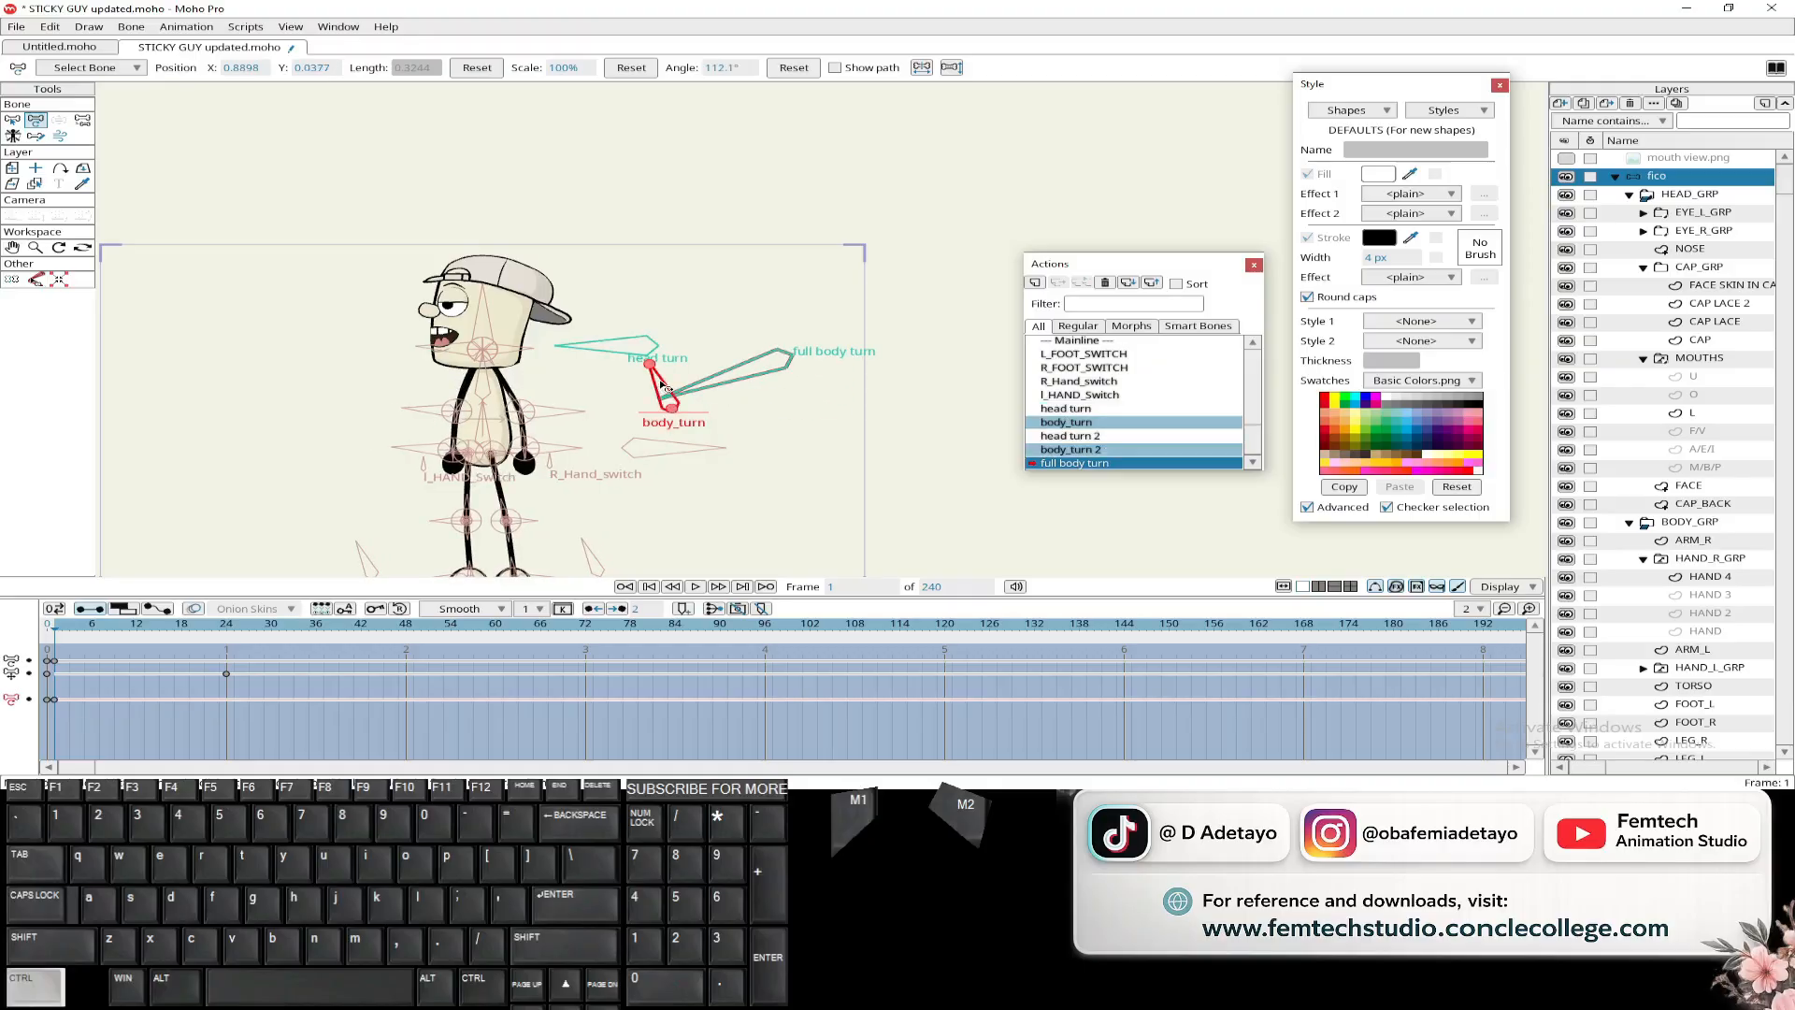
key(ctrl+z)
click(1084, 342)
double_click(1085, 341)
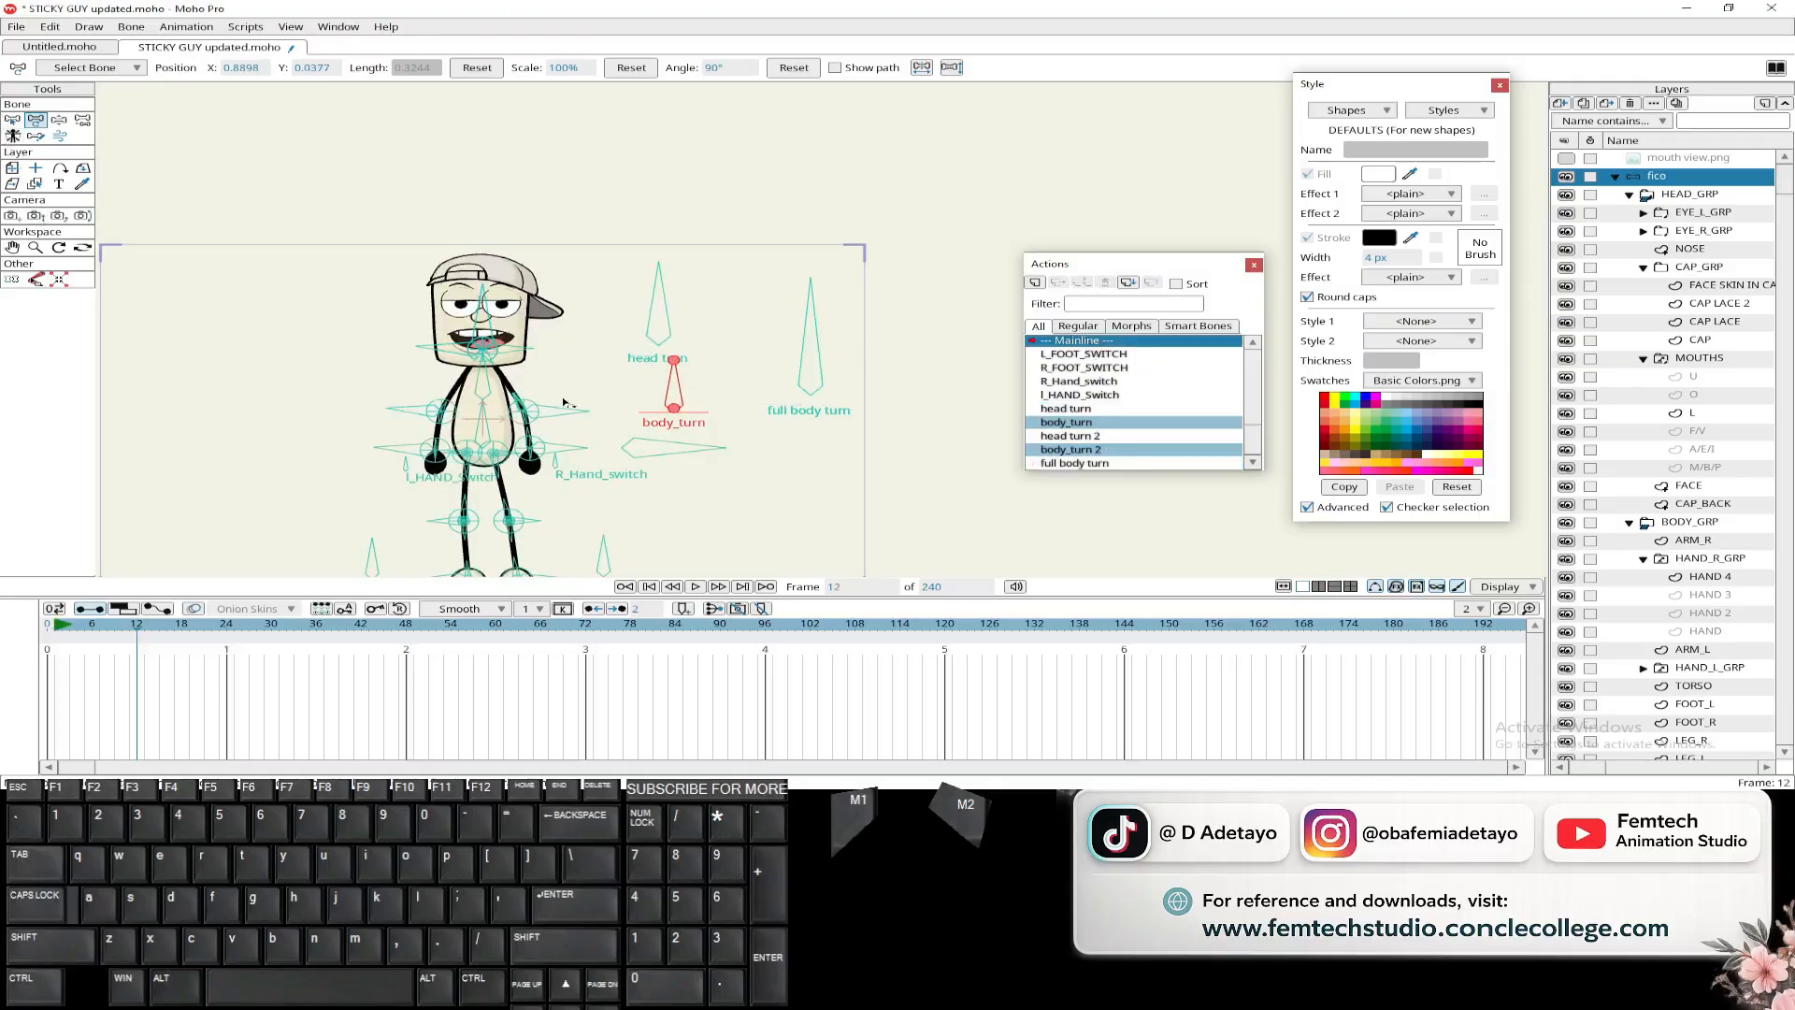
click(625, 587)
click(13, 139)
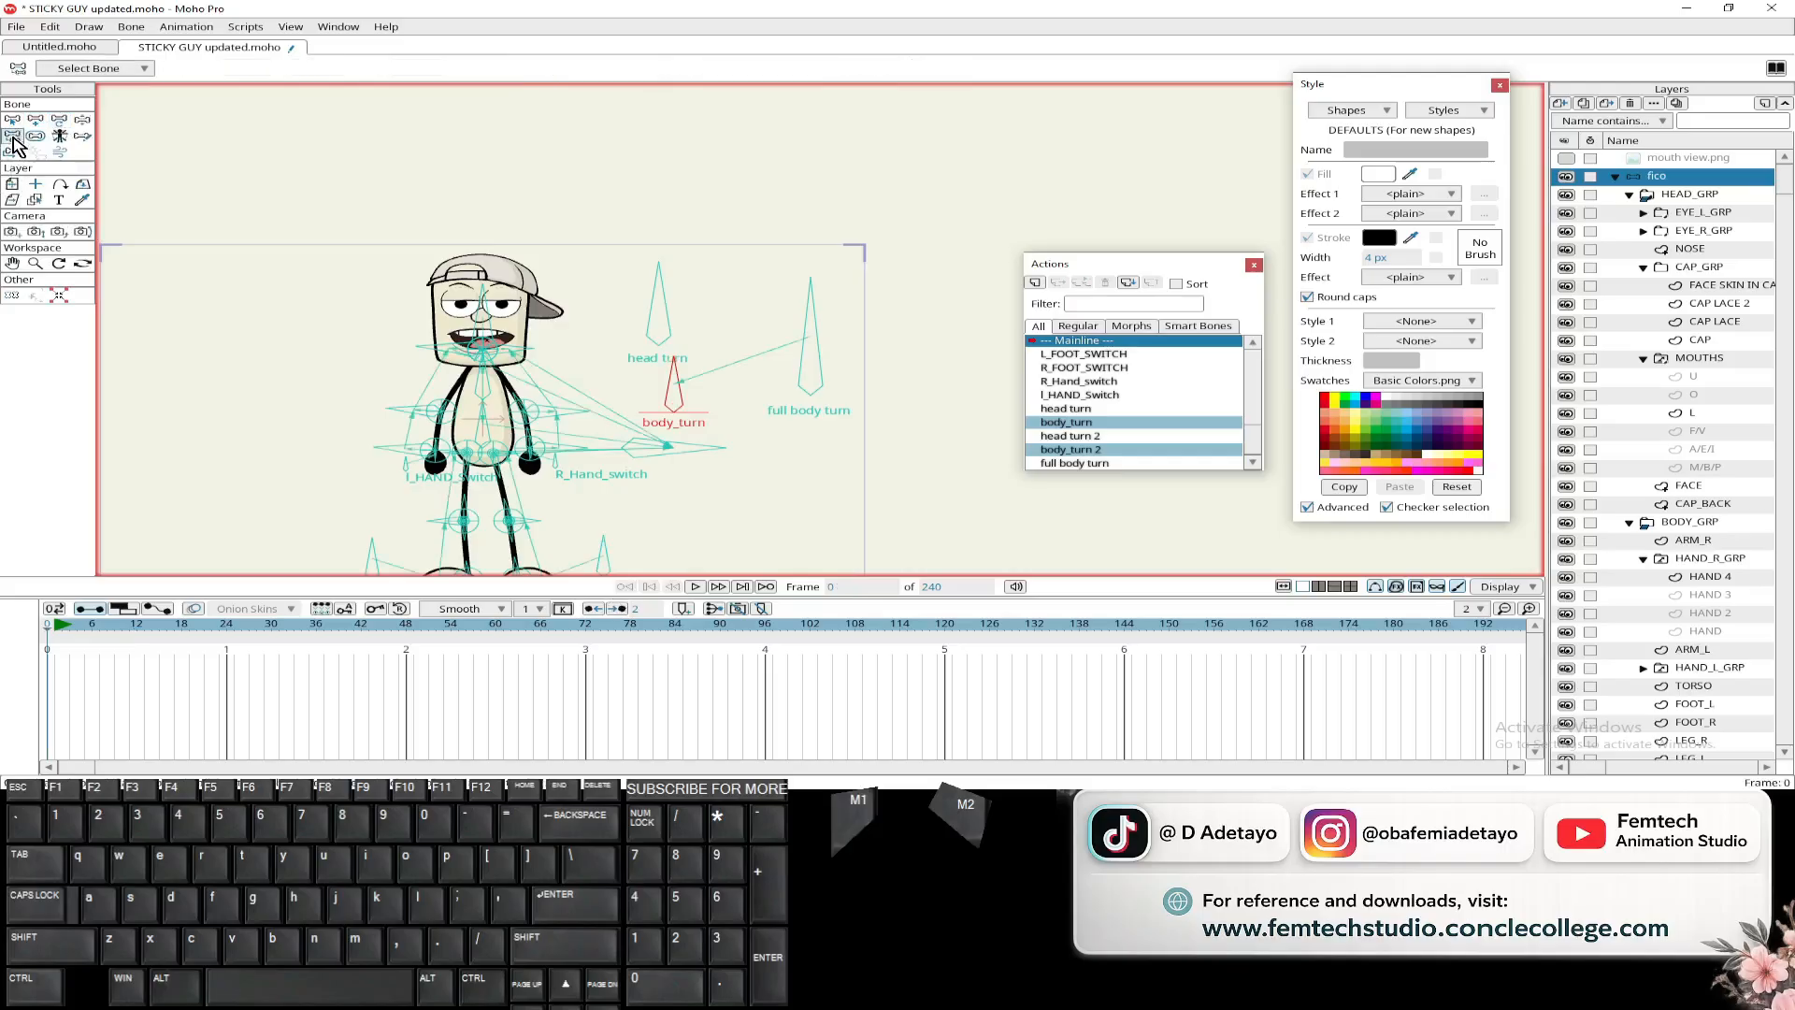
click(806, 381)
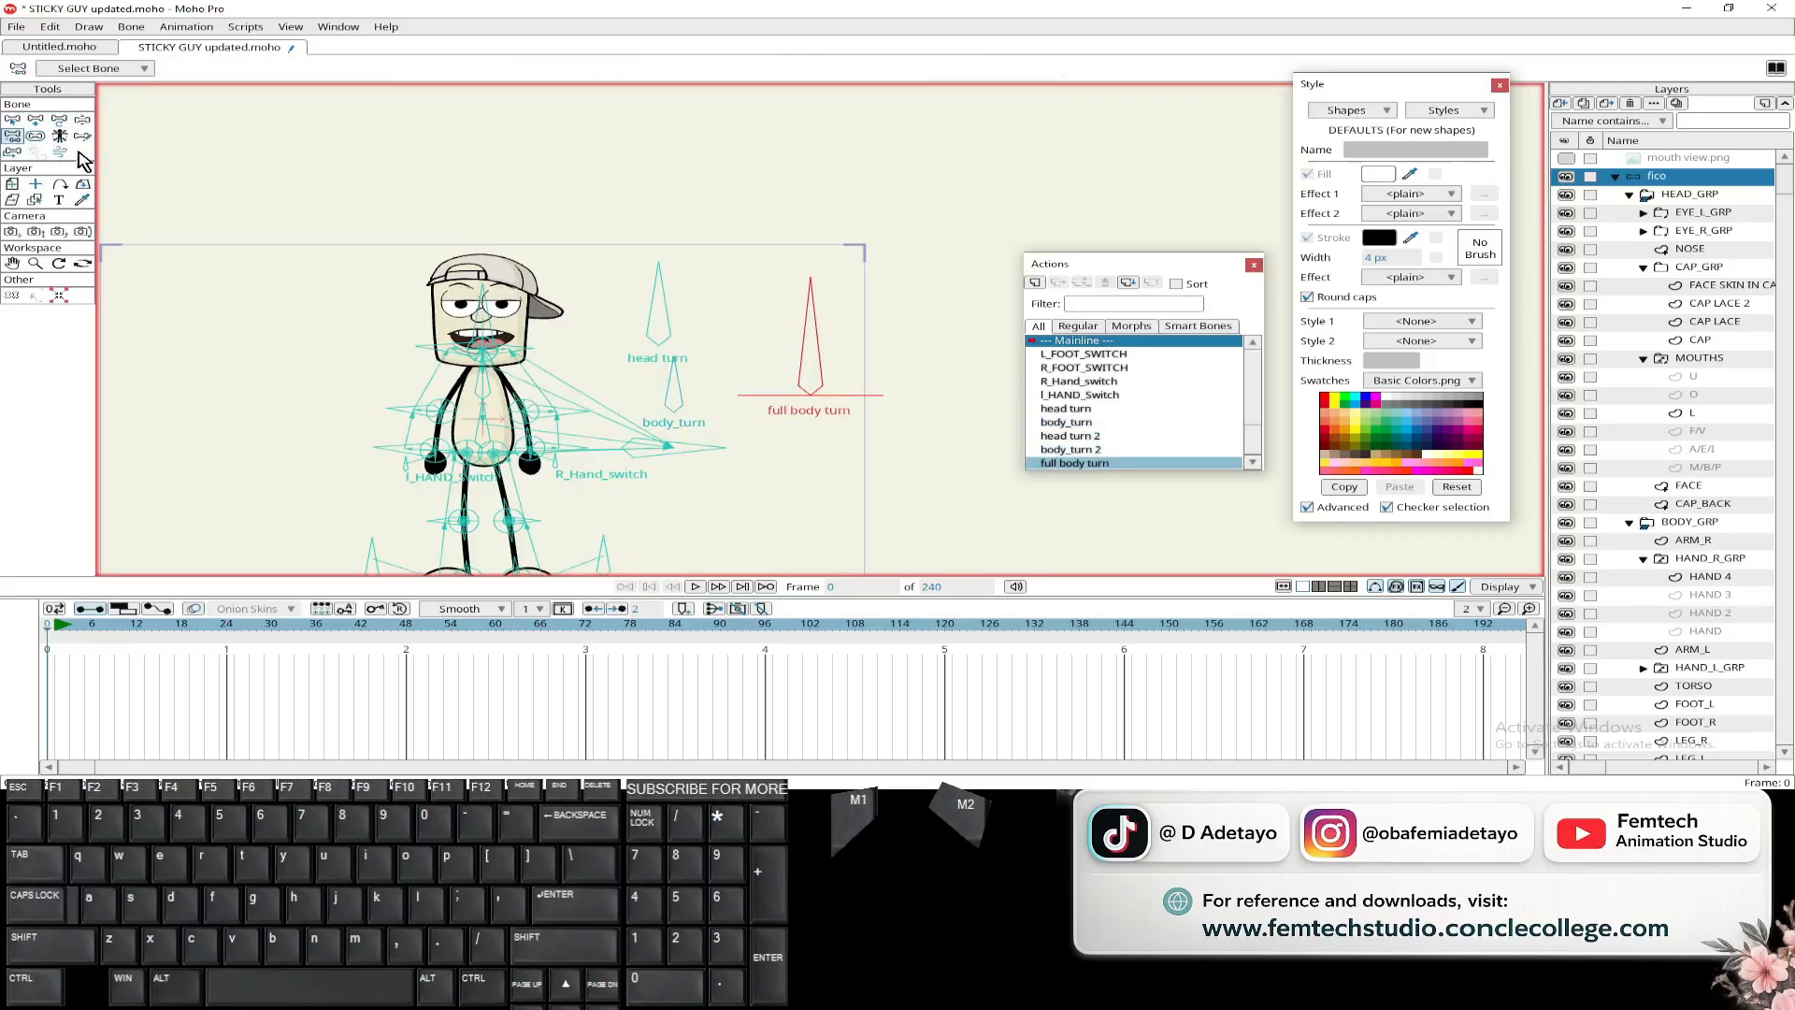
- Select the head turn, body_turn and full body turn bones together and adjust their bone strength at frame 0
click(13, 120)
drag(617, 215, 862, 421)
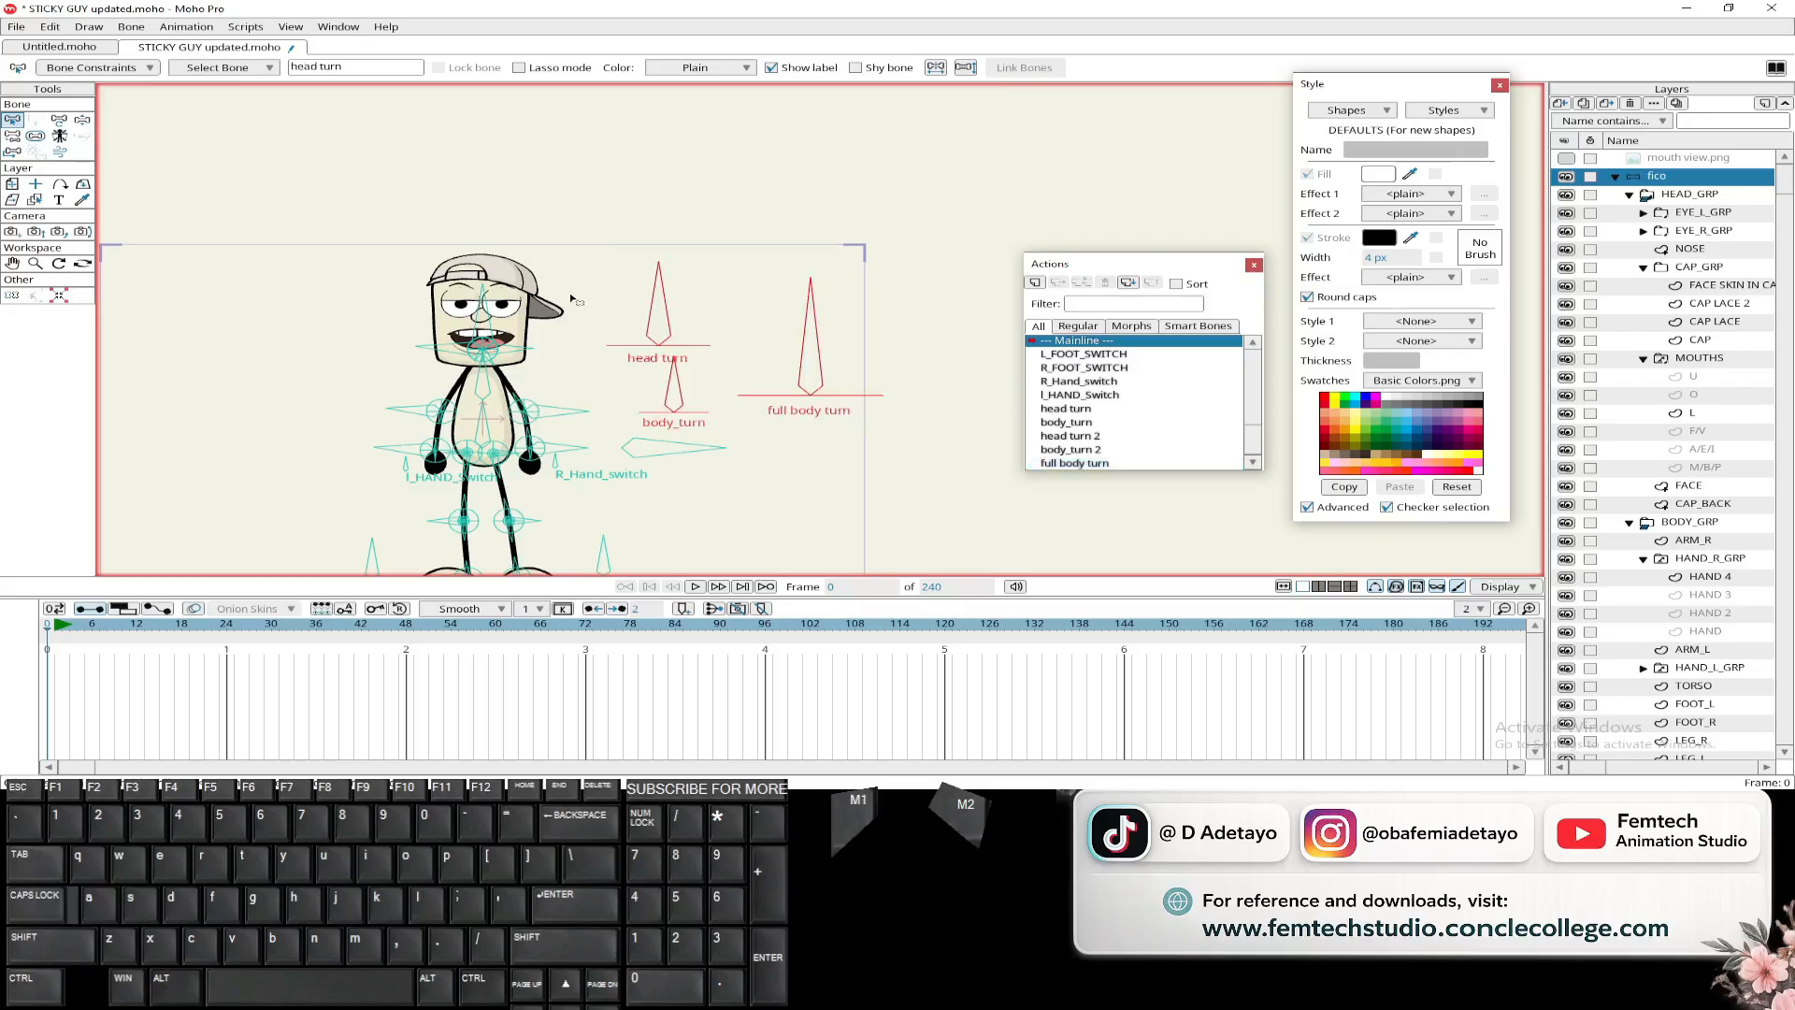
click(35, 136)
drag(264, 68, 125, 94)
scroll(151, 241, down, 1)
click(12, 121)
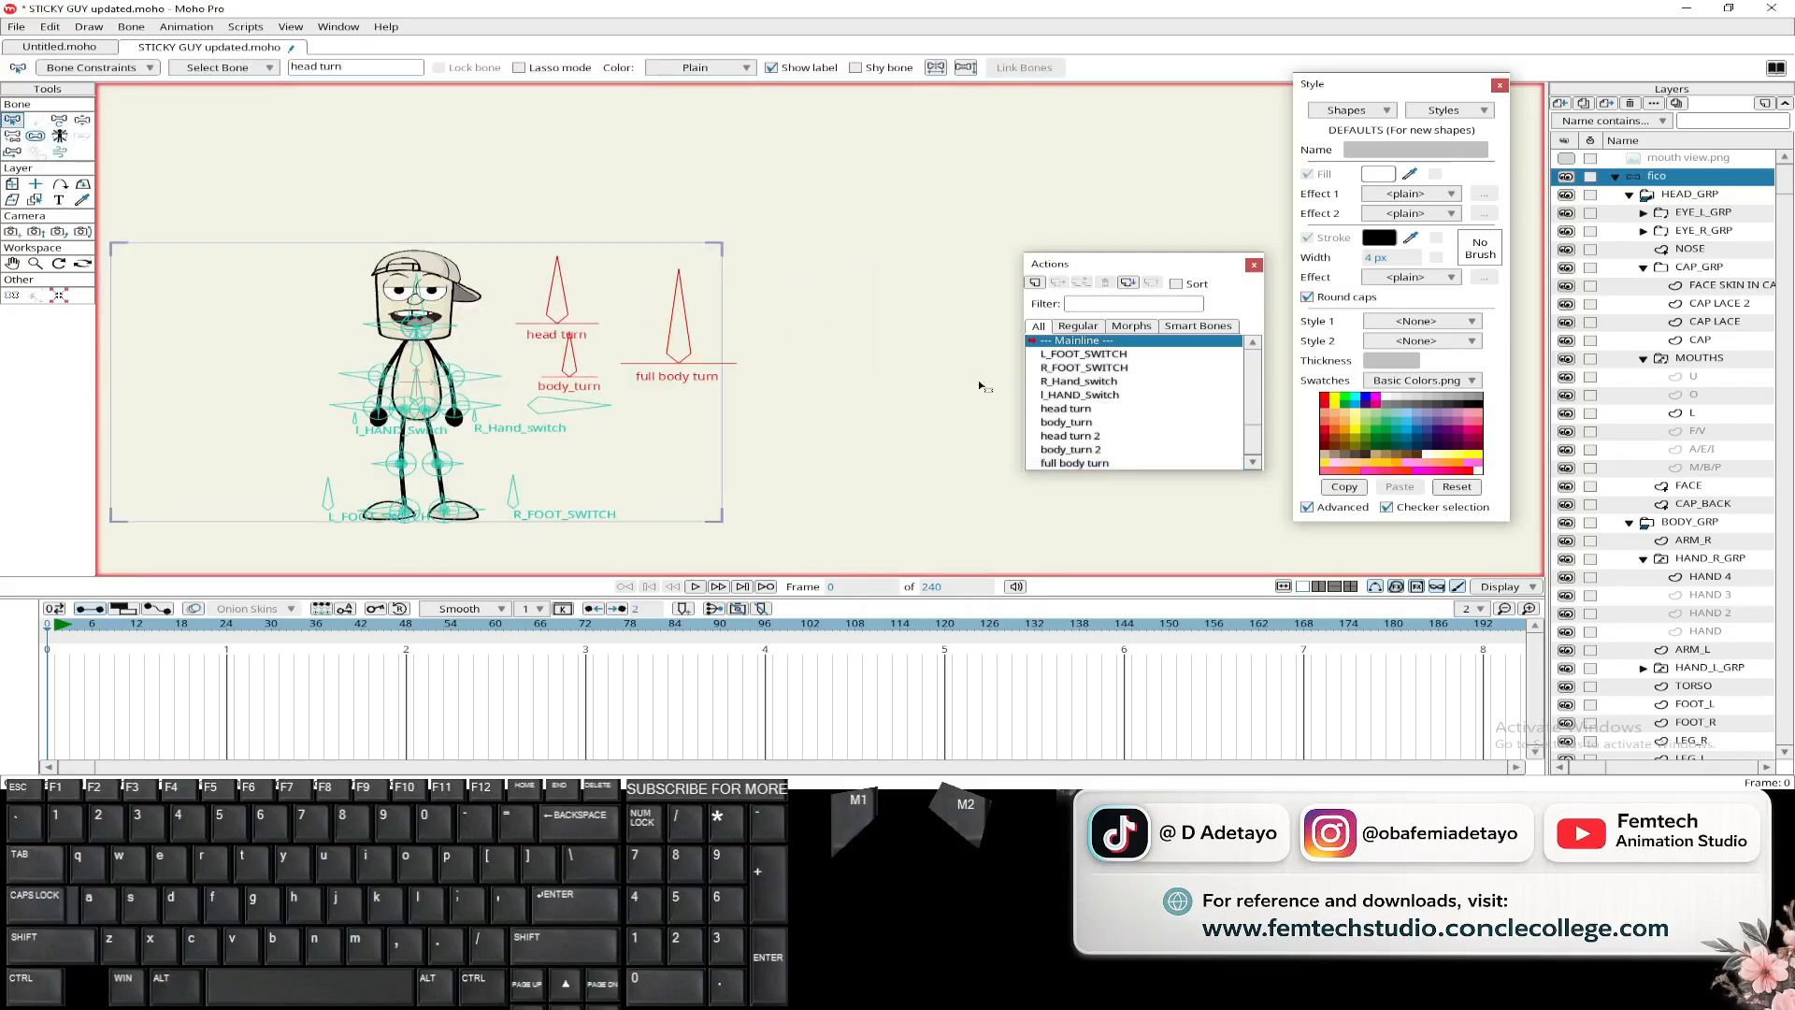
- Reopen the full body turn action and rotate the body_turn bone fully left to 180° at frame 1
double_click(1076, 463)
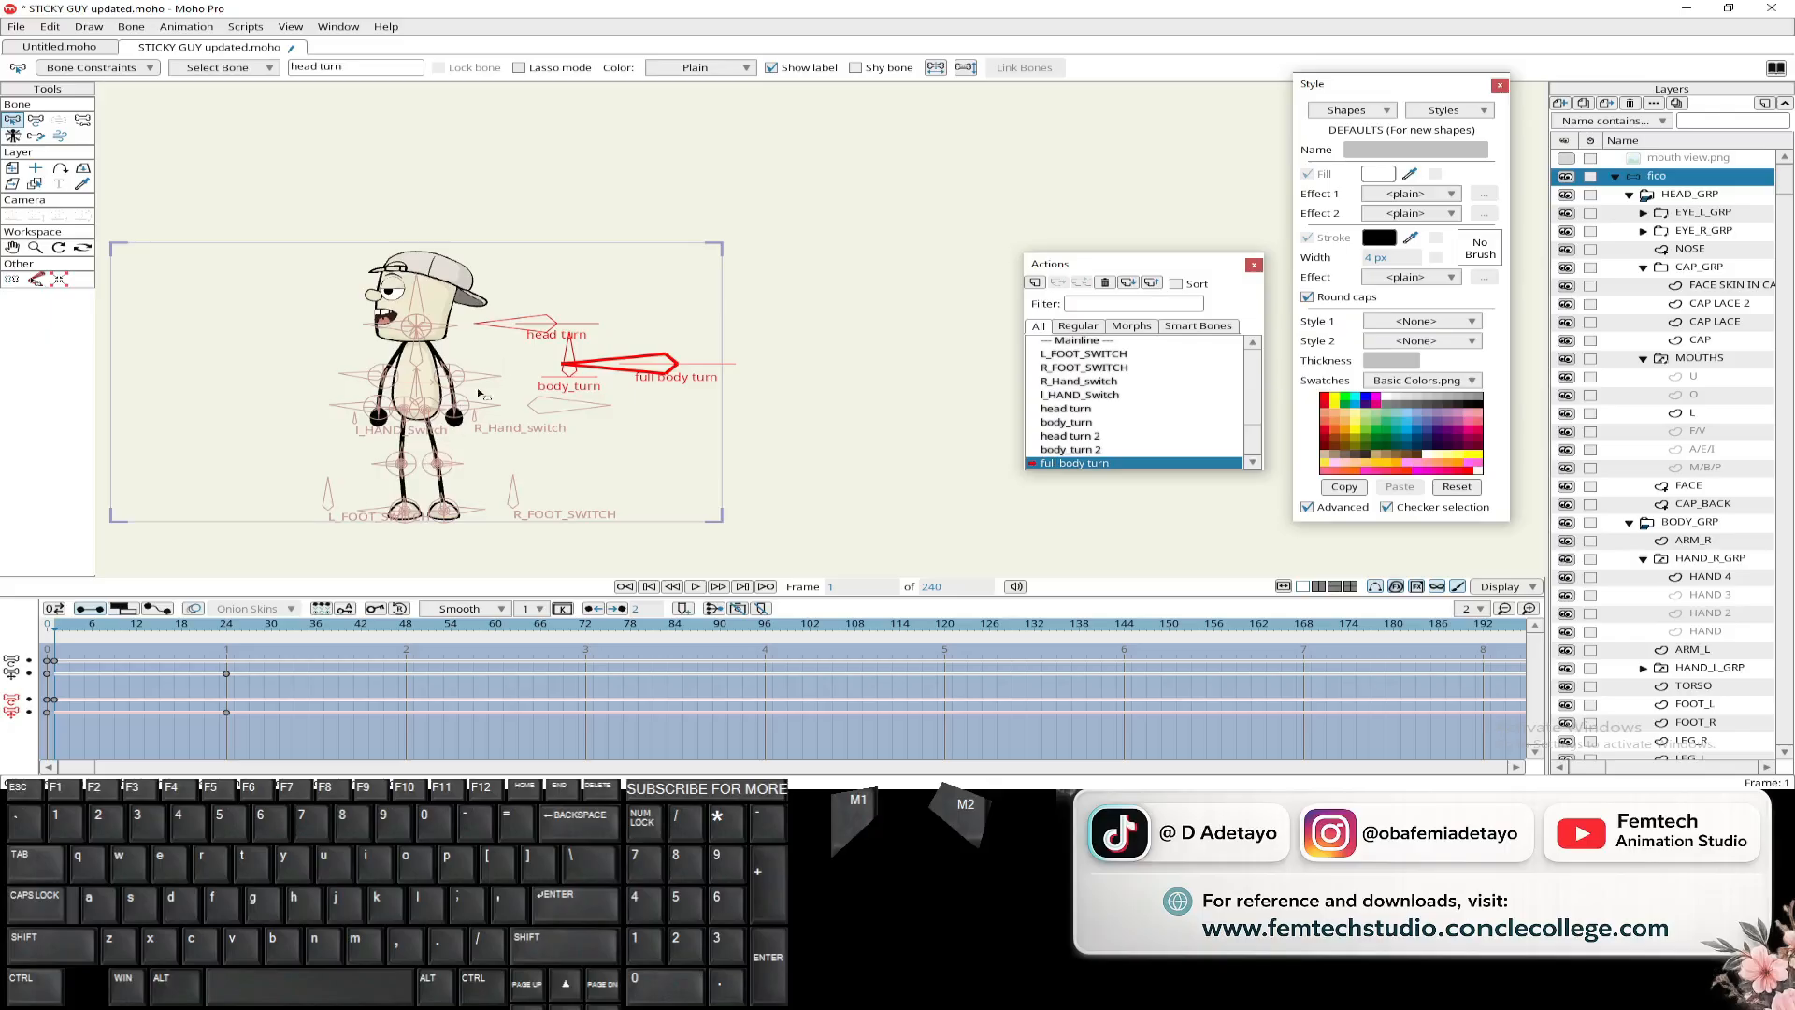
scroll(479, 395, up, 1)
key(t)
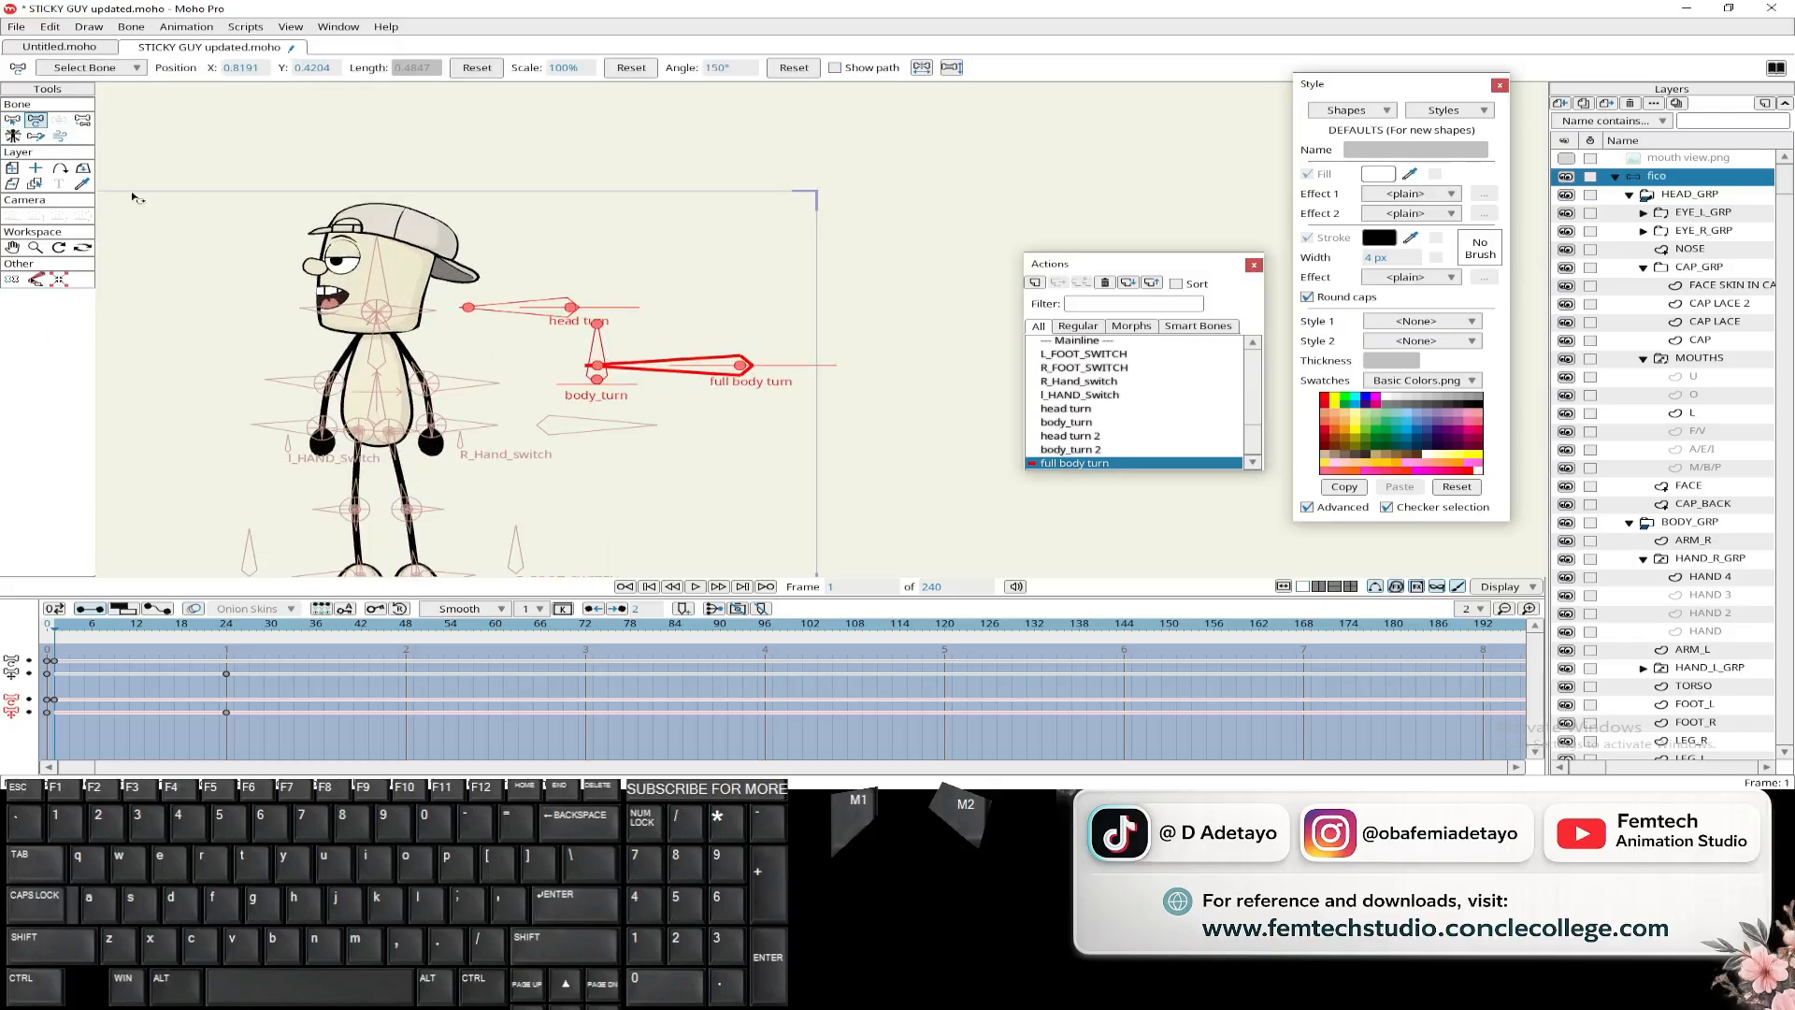
click(12, 119)
click(578, 352)
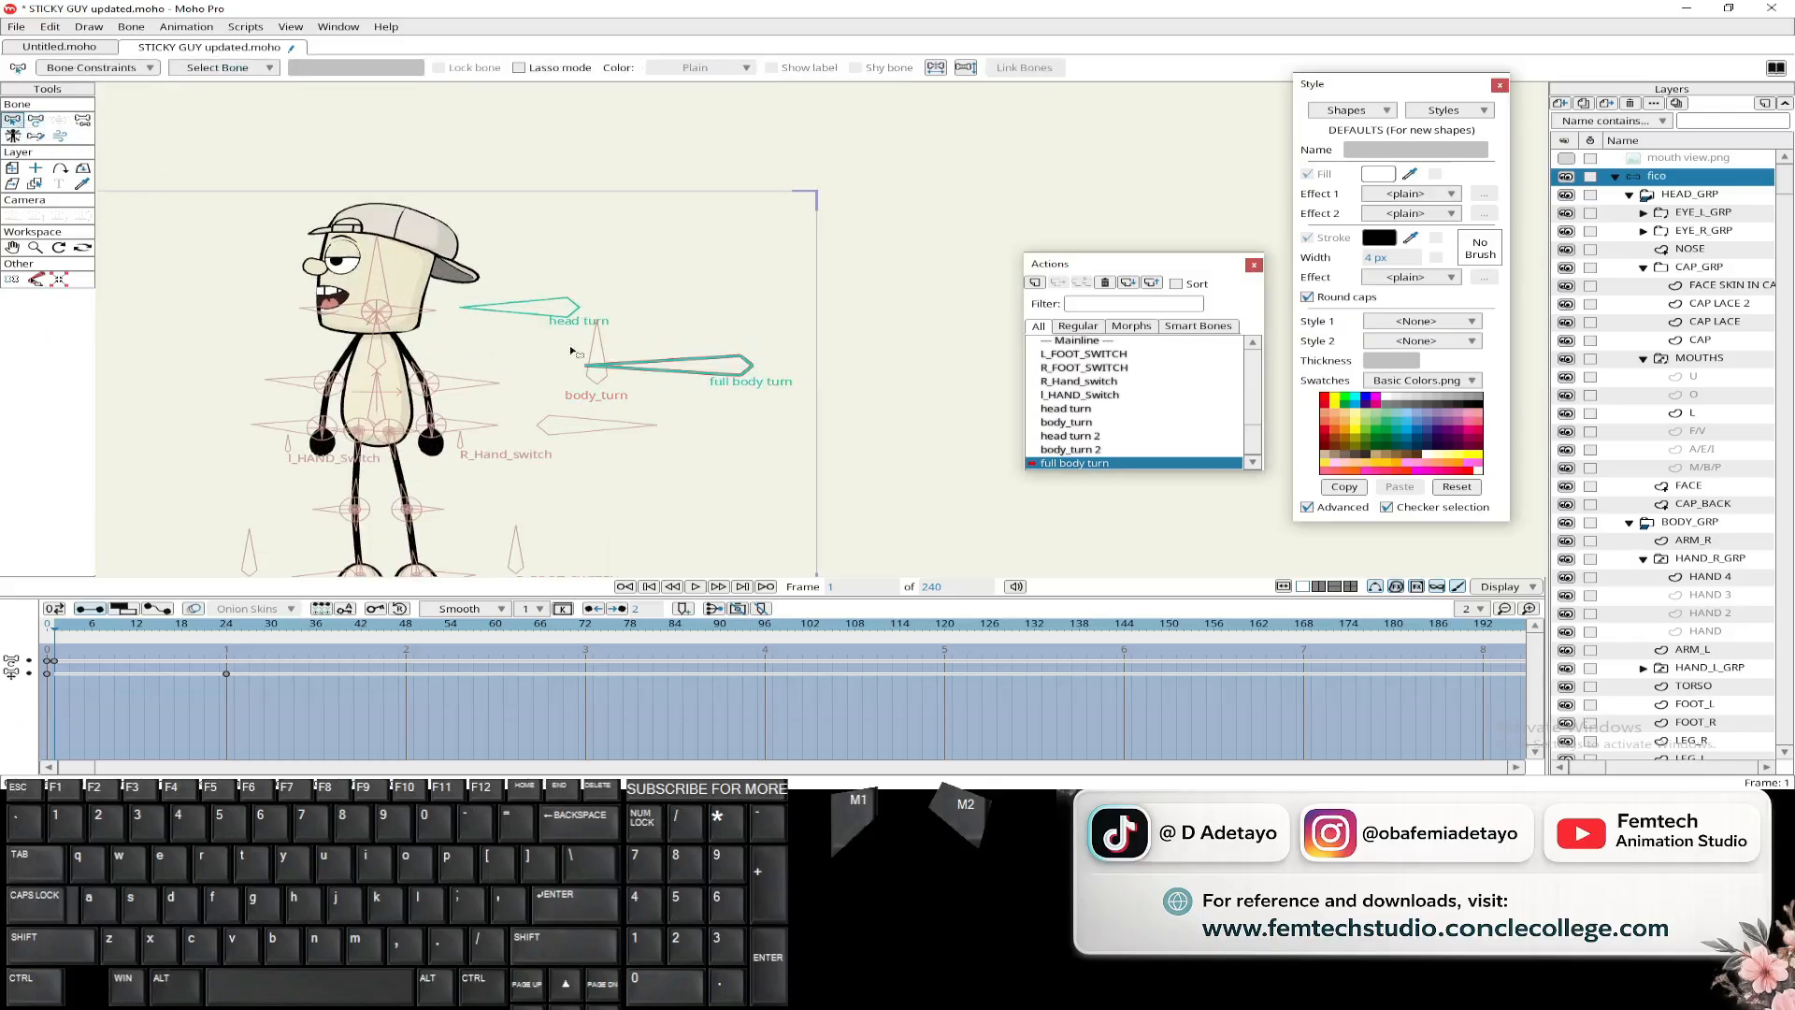
click(37, 120)
drag(500, 338, 513, 421)
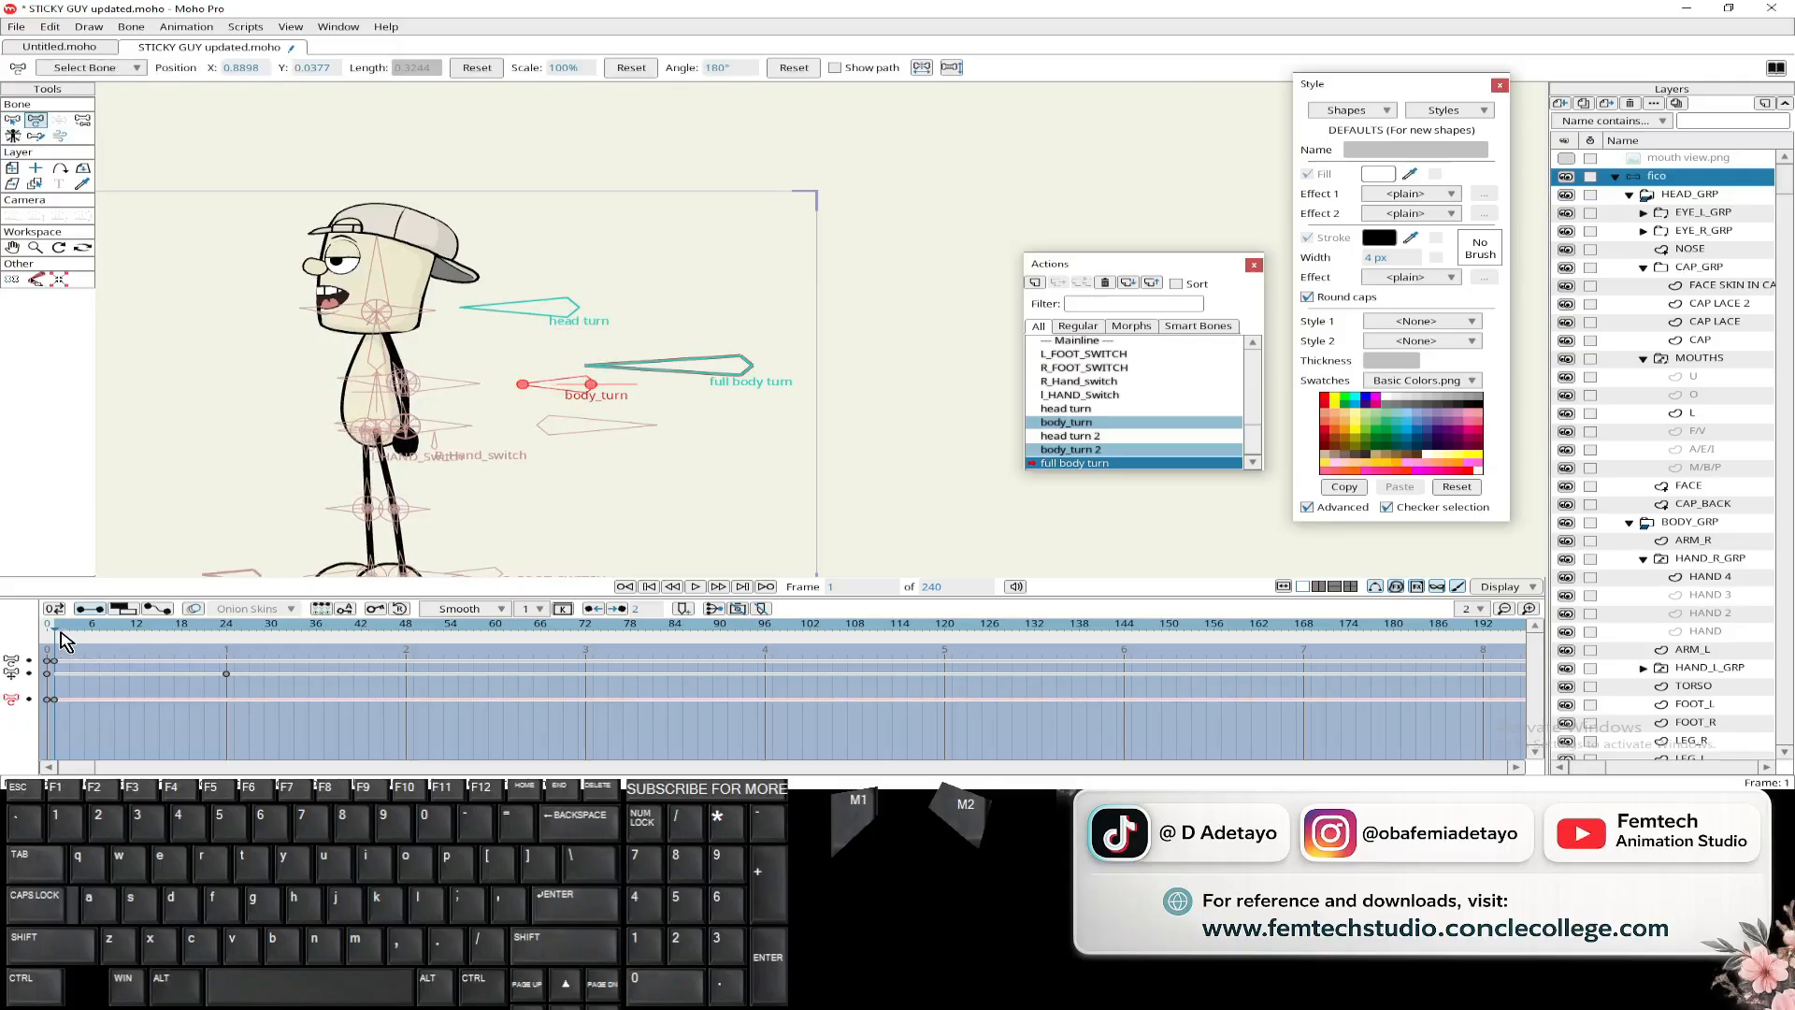
- At frame 24, delete the old bone keyframe and rekey the full body turn bone upright at 90°
drag(54, 632, 229, 658)
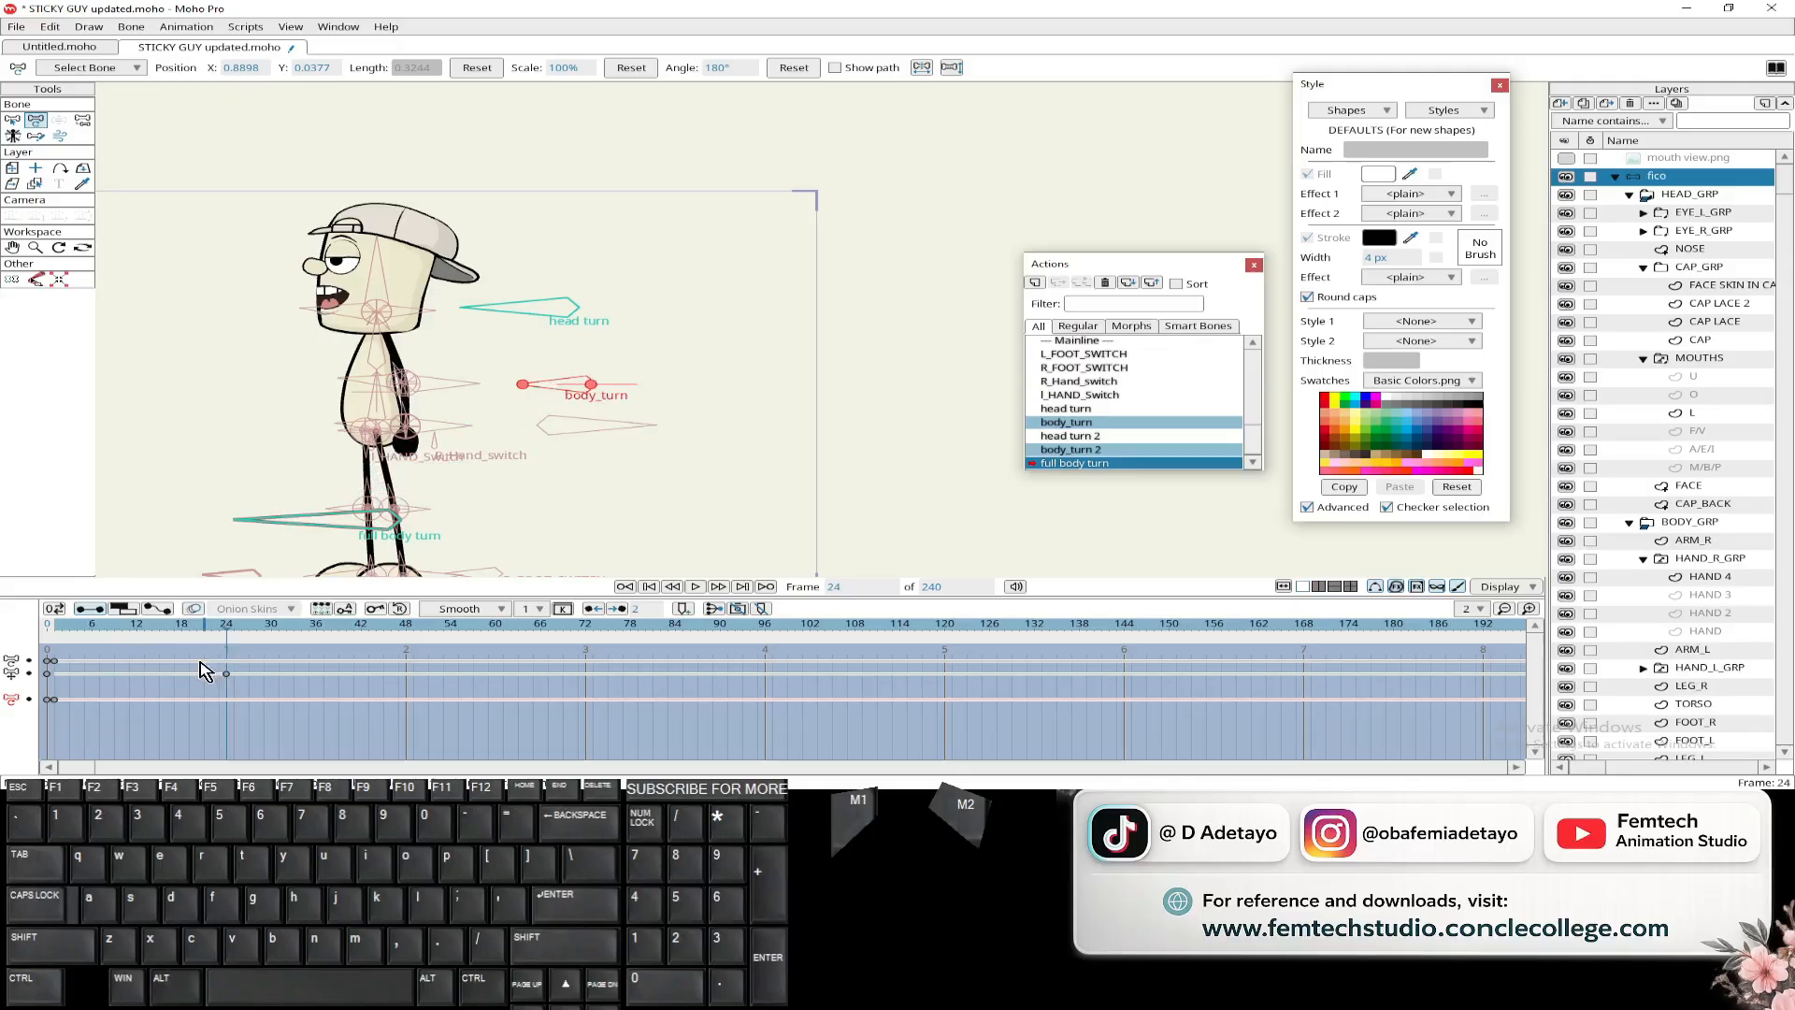
drag(243, 685, 206, 663)
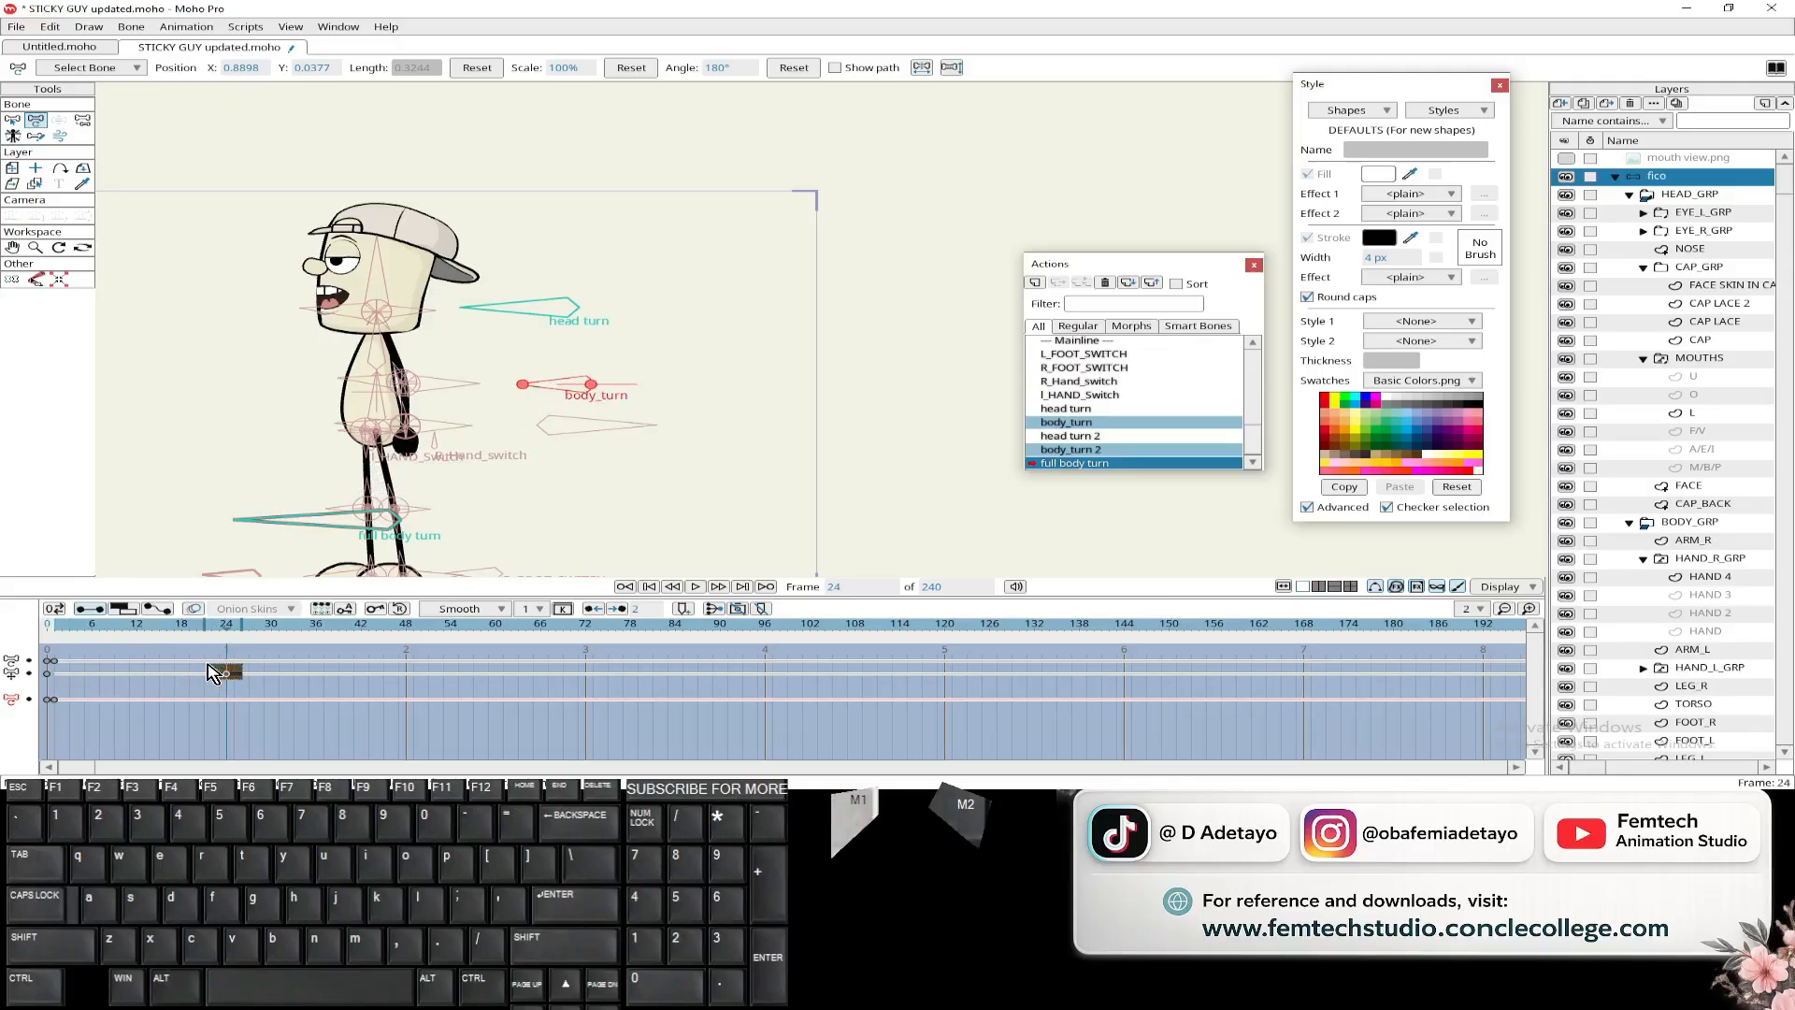
key(Delete)
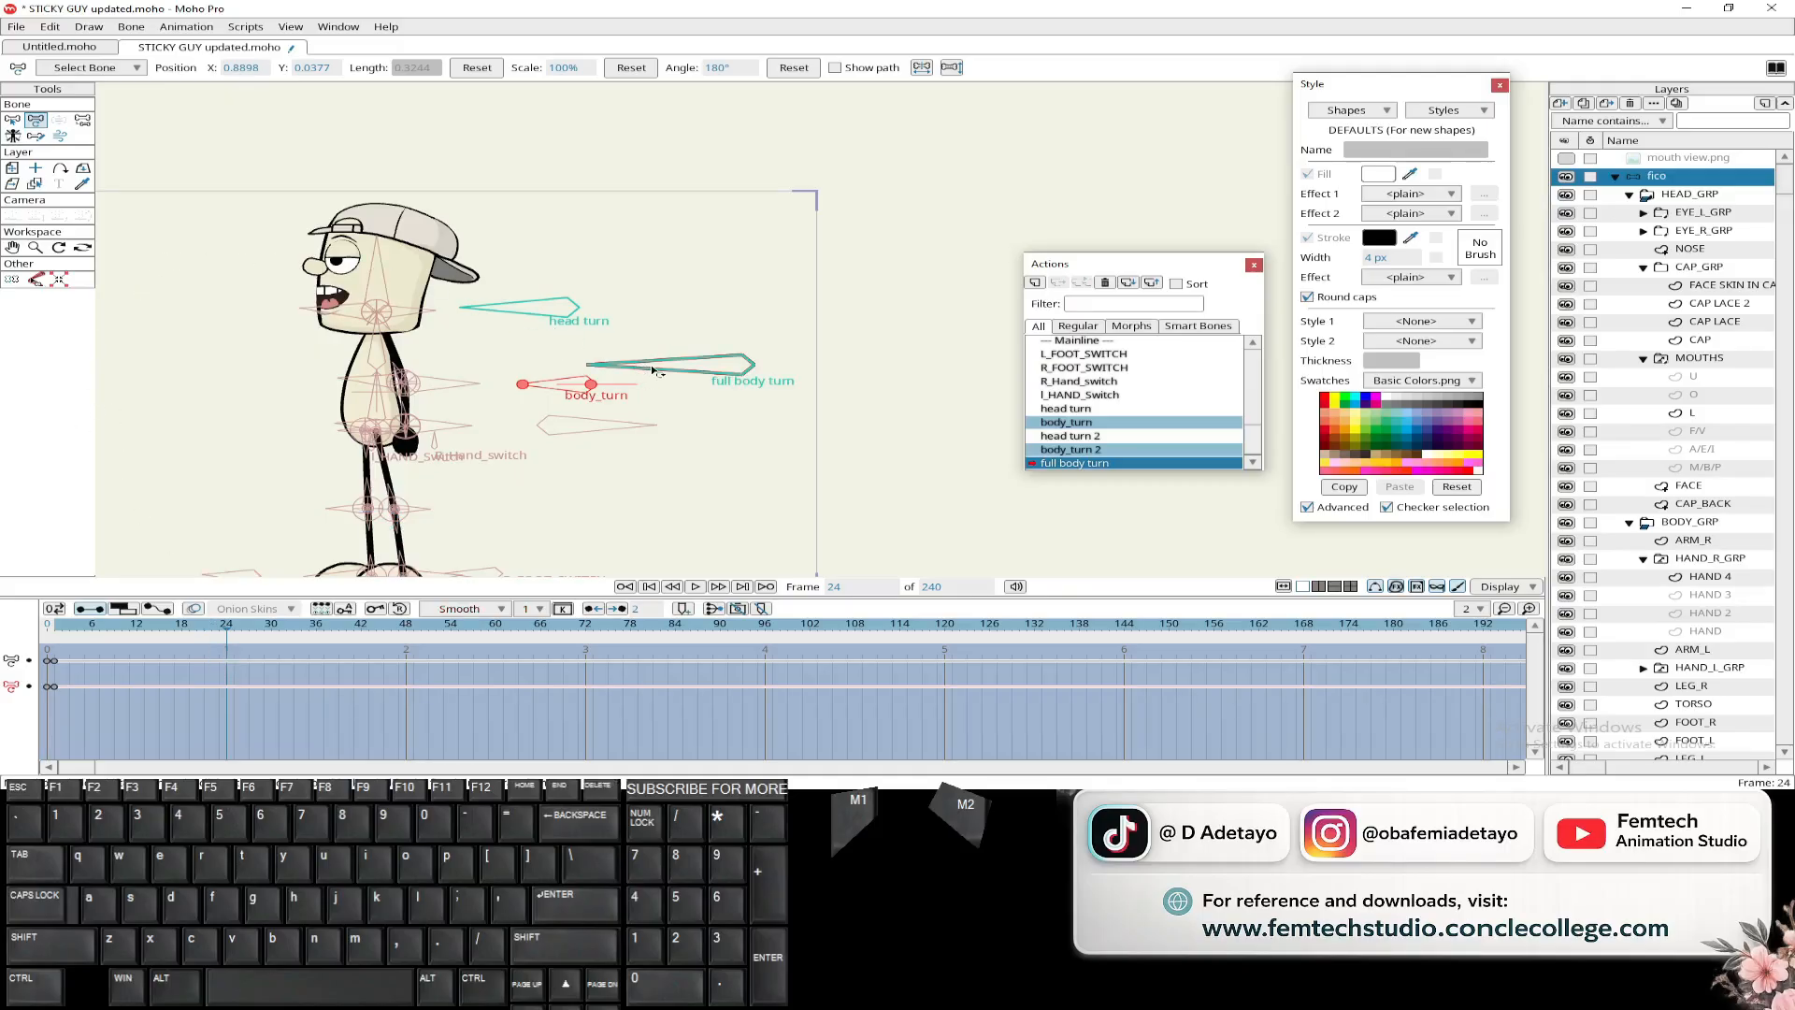
drag(653, 370, 697, 122)
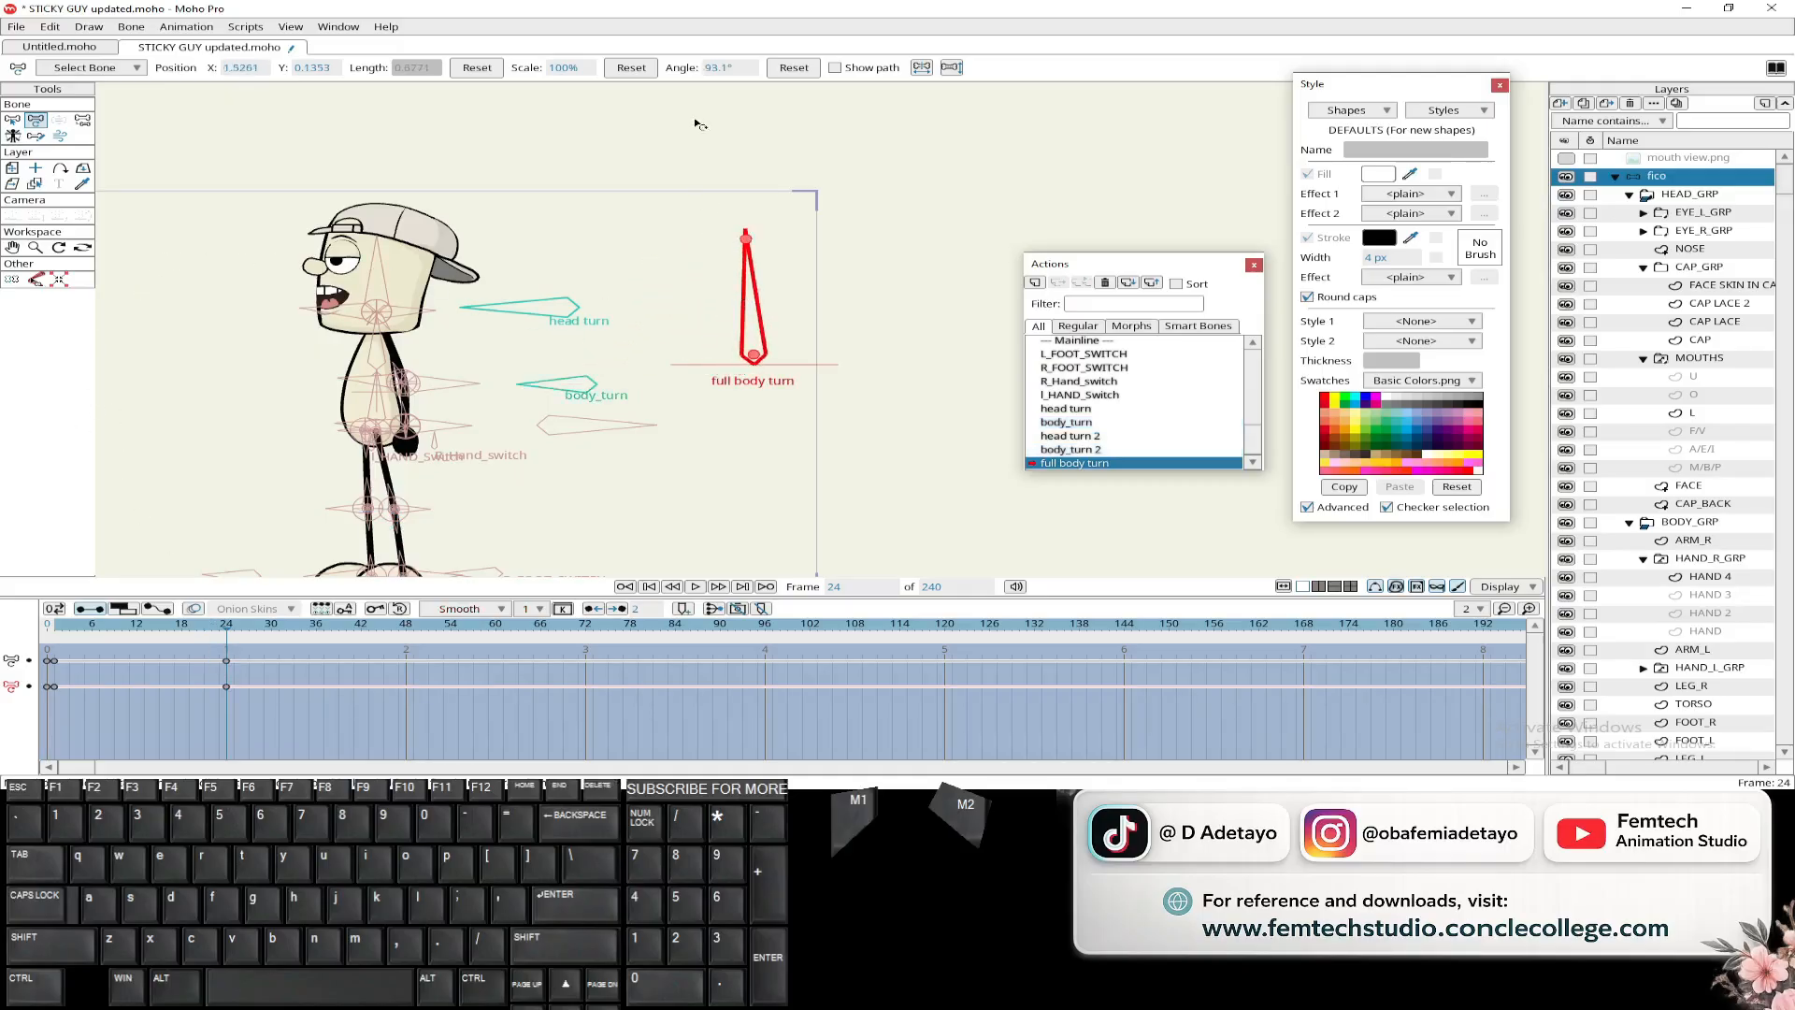
click(725, 68)
text(90)
key(Return)
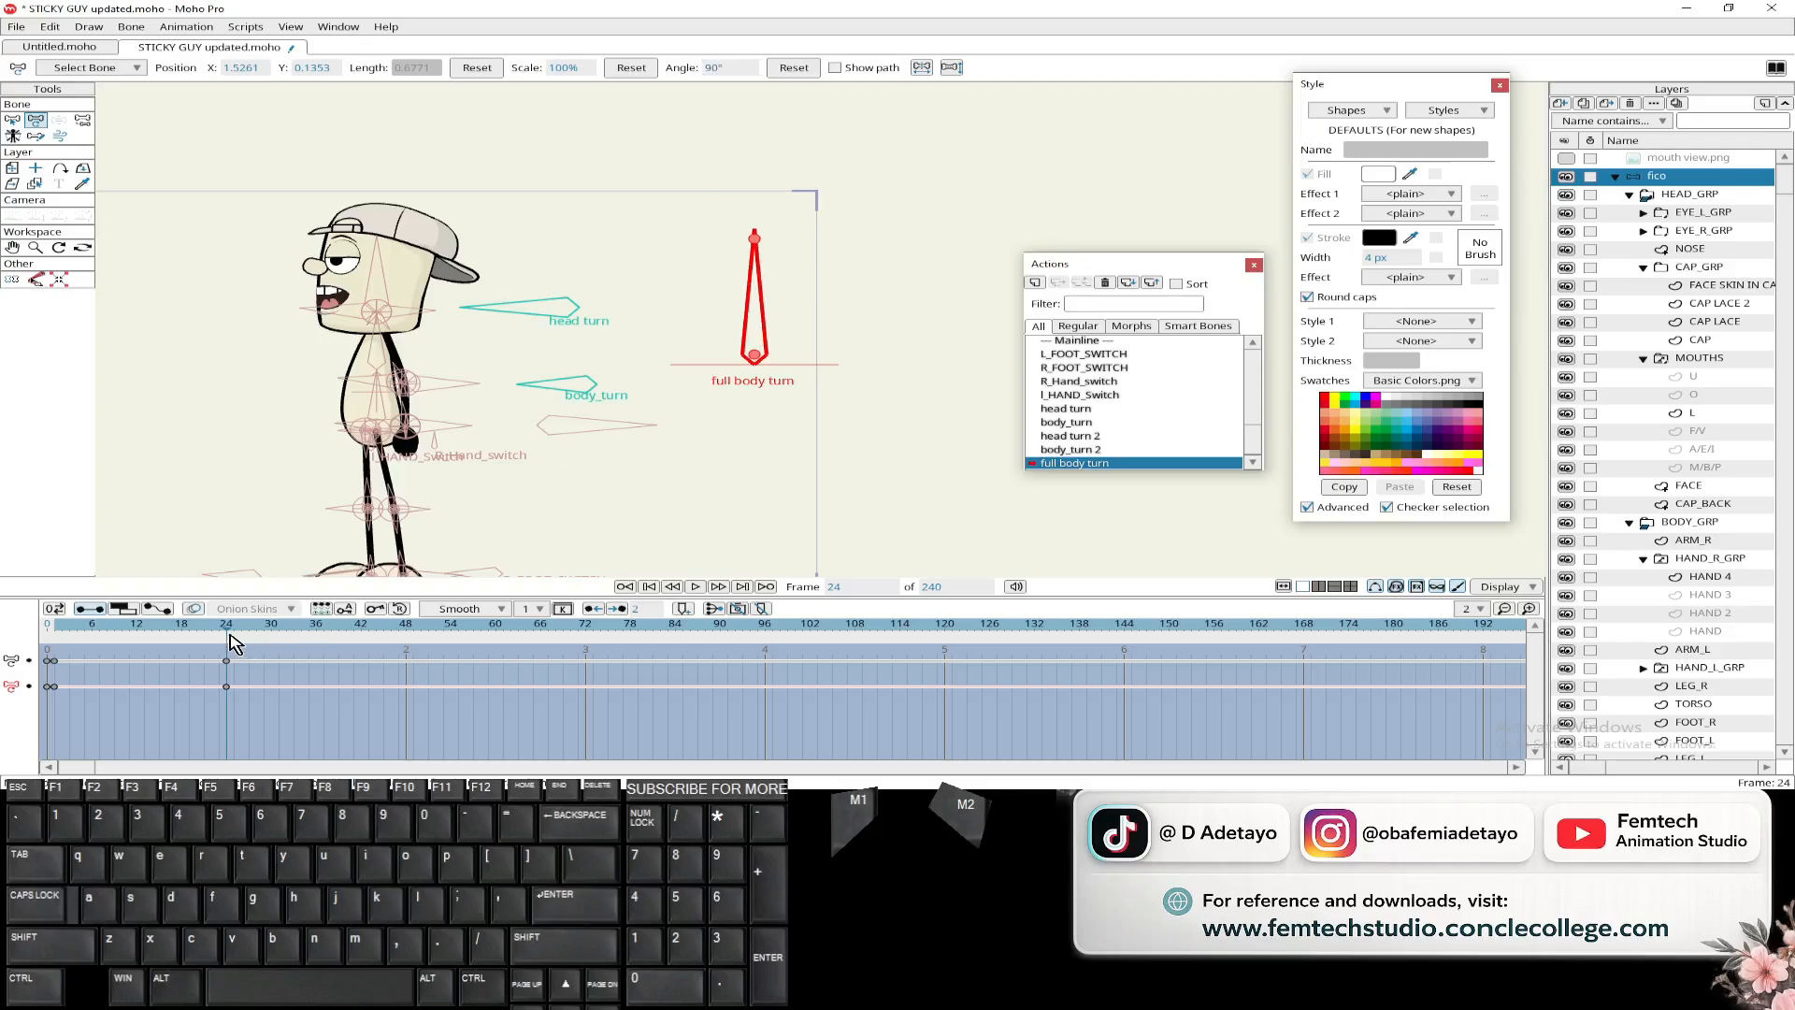
- Key the body_turn and head turn bones upright at 90° on frame 24 of the full body turn action
click(552, 385)
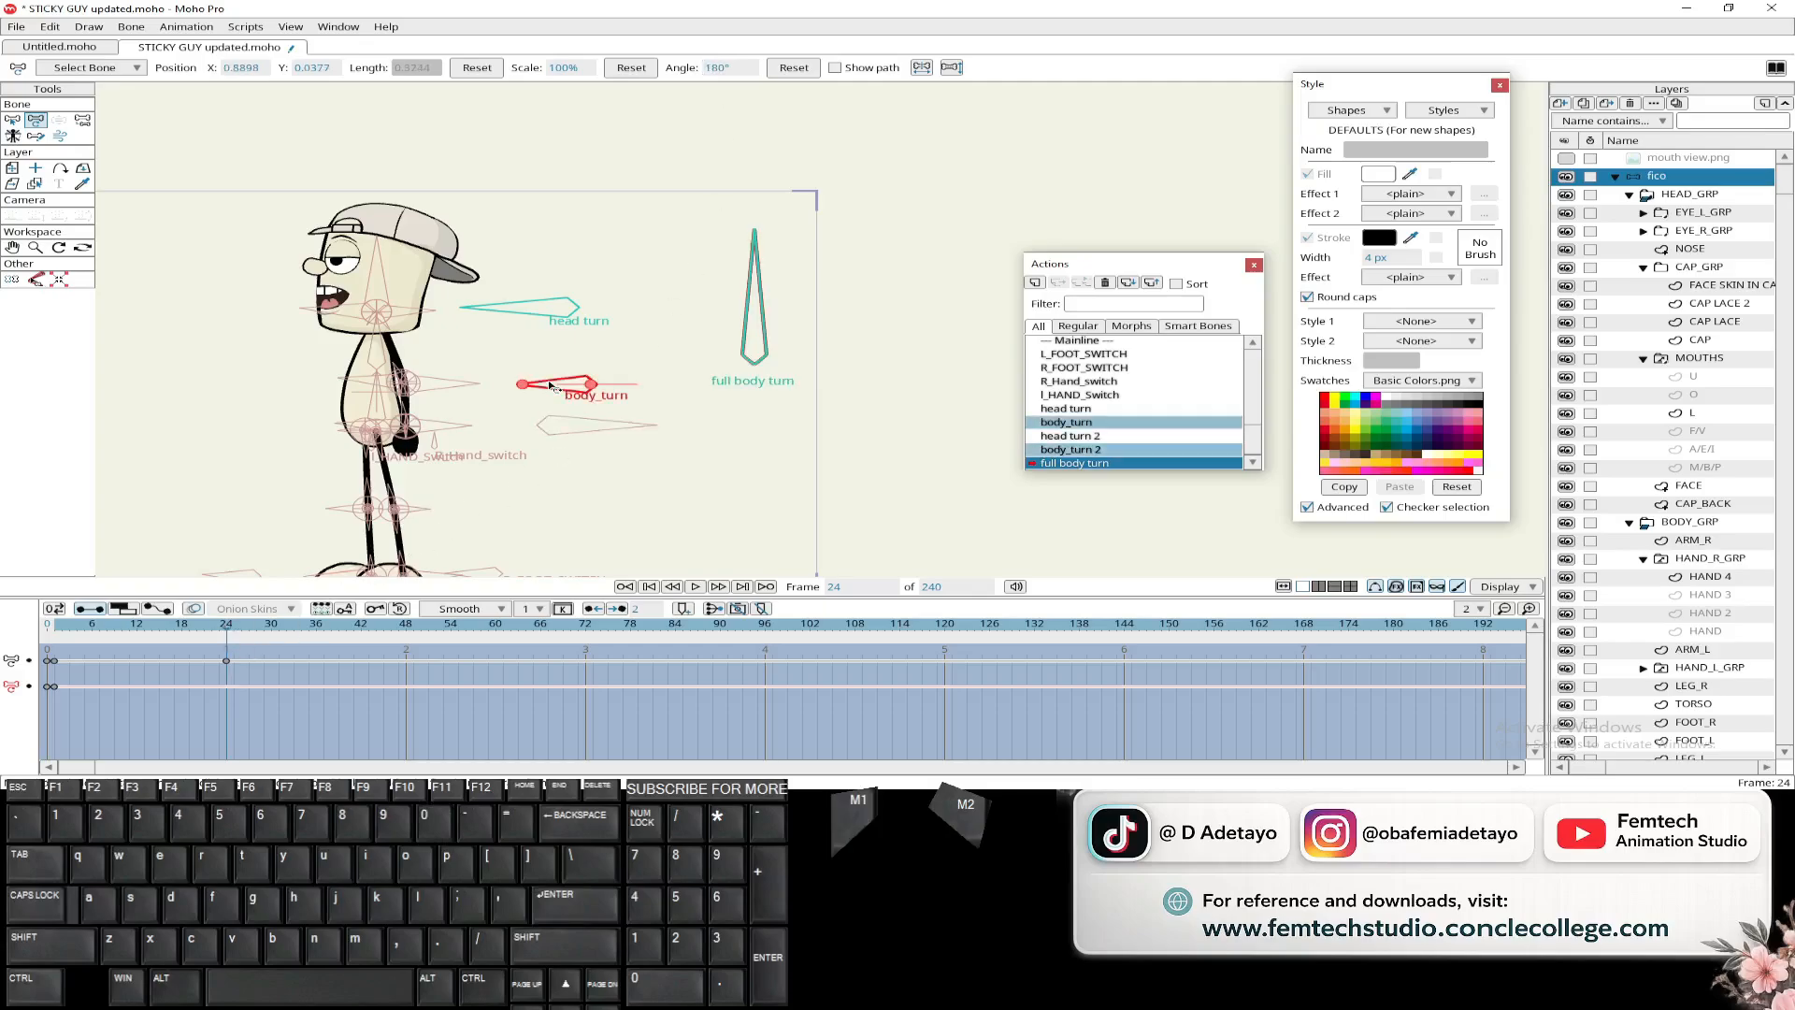
drag(551, 384, 577, 239)
click(728, 68)
text(90)
key(Return)
click(719, 67)
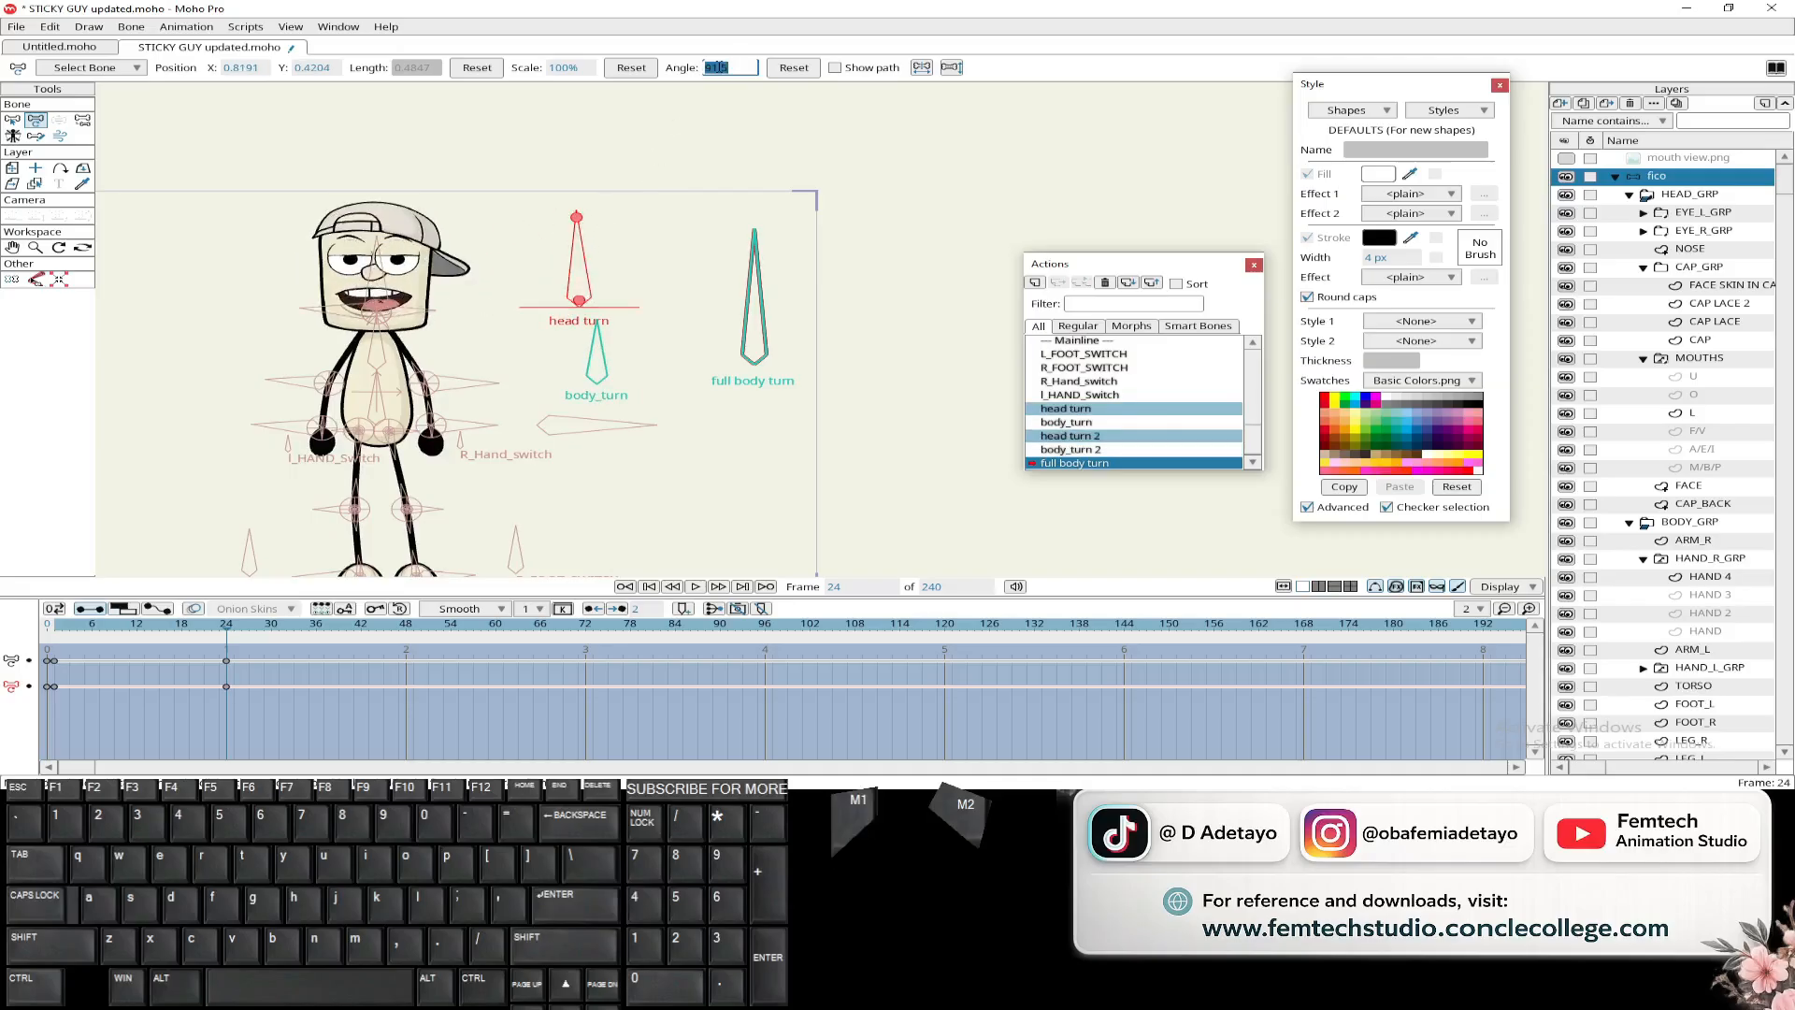
key(Return)
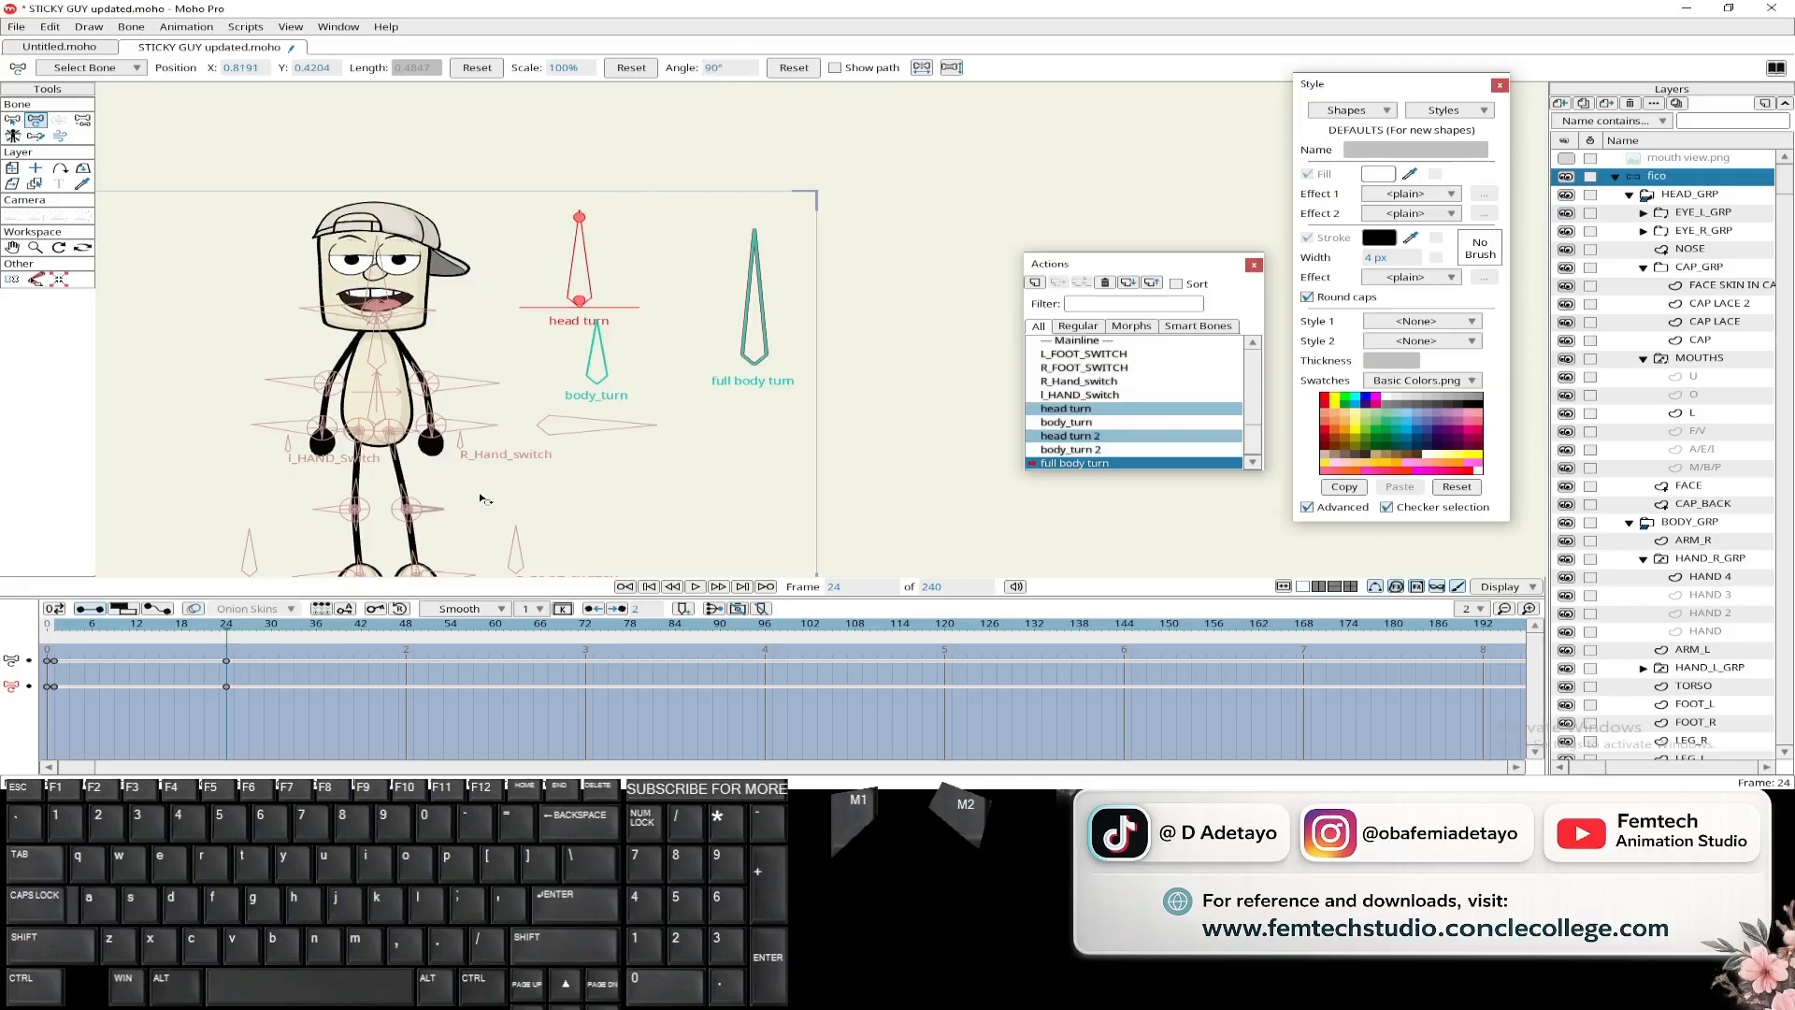
- Return from the full body turn action to the mainline and save the file
drag(226, 626, 234, 665)
double_click(1067, 343)
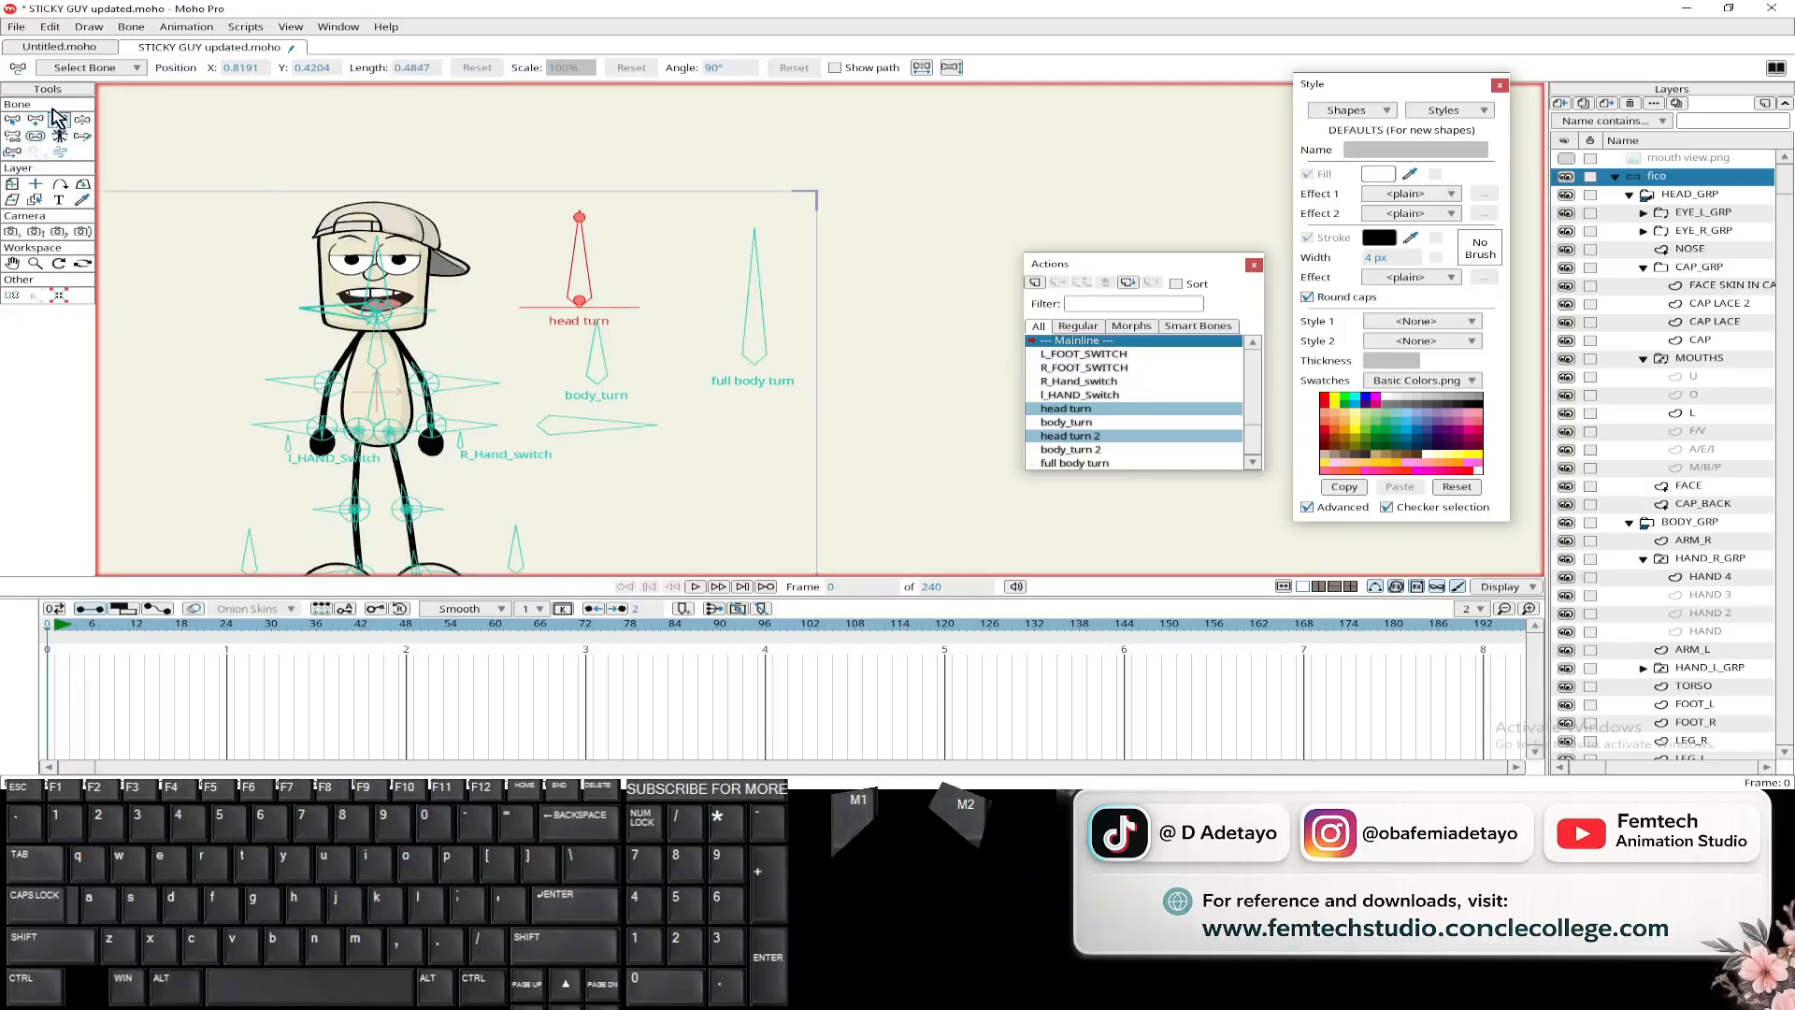
click(13, 120)
key(ctrl+s)
- Create a second smart bone action for the full body turn bone and key its upright pose at frame 24
click(762, 363)
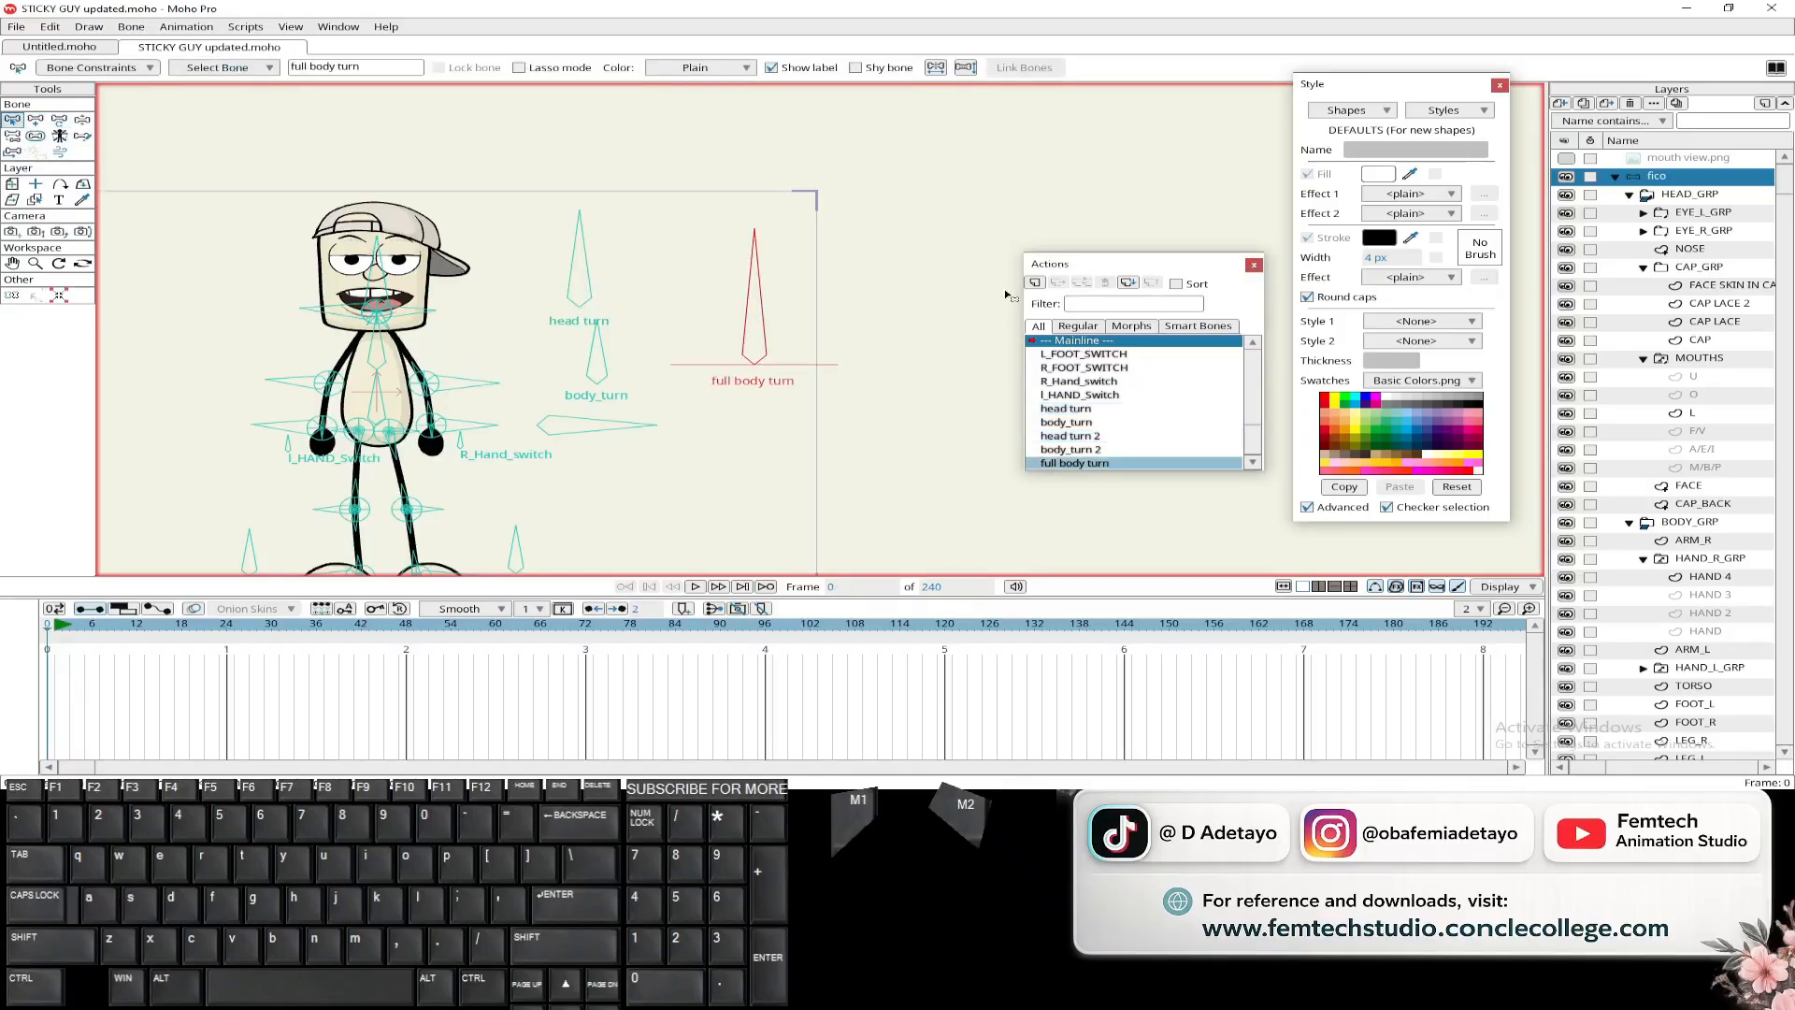
click(1035, 284)
click(903, 450)
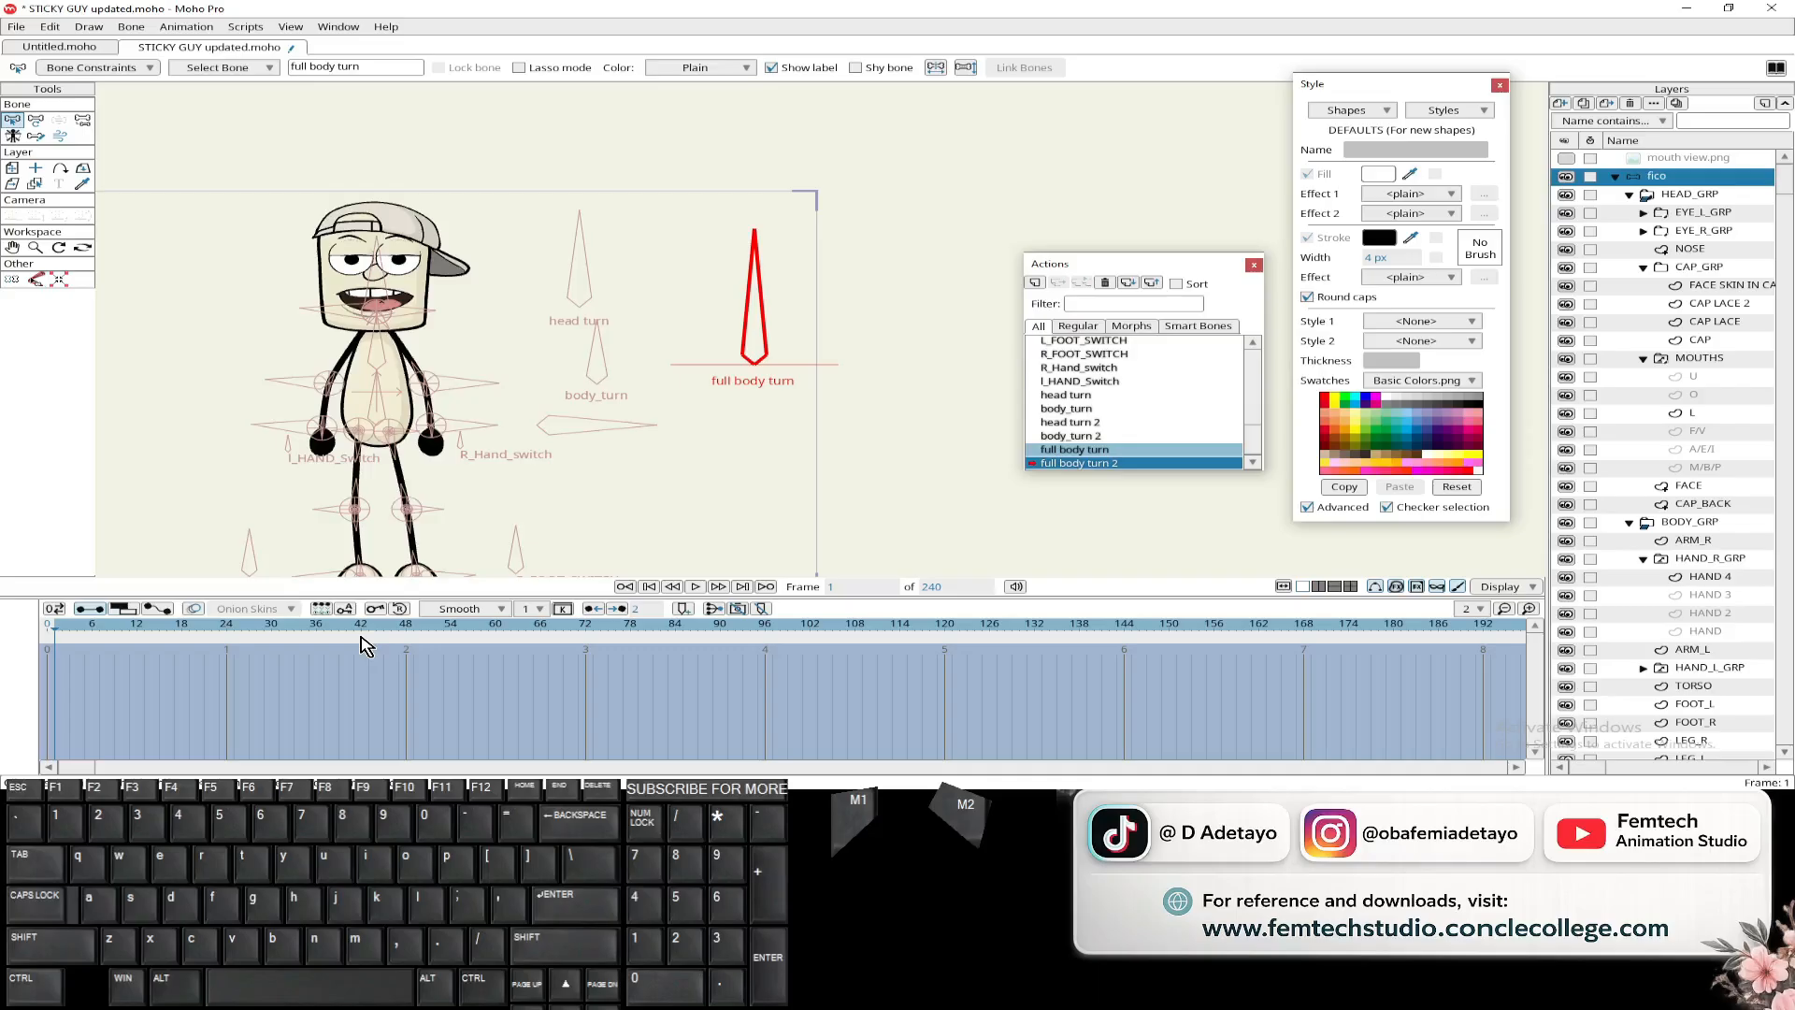
click(227, 630)
key(t)
drag(756, 359, 760, 358)
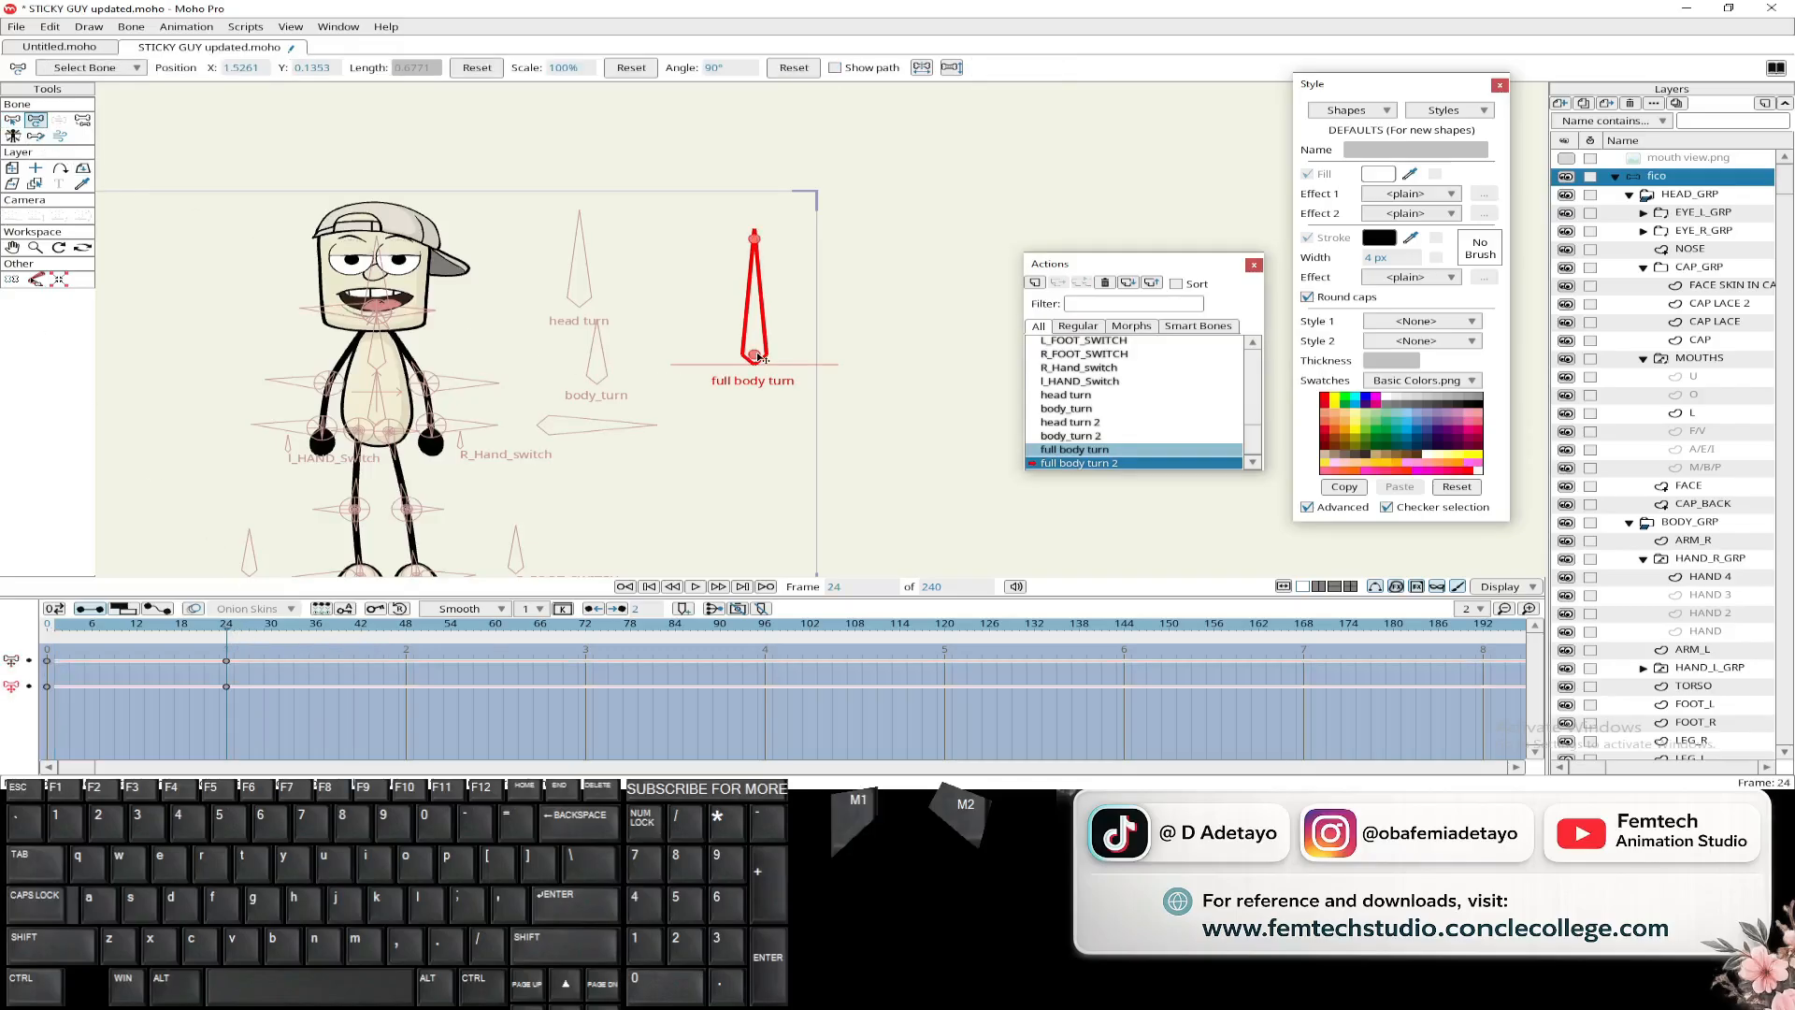
- At frame 1 of the second full body turn action, rotate the full body turn, body_turn and head turn bones fully right to 0°
drag(224, 630, 54, 633)
drag(763, 314, 839, 398)
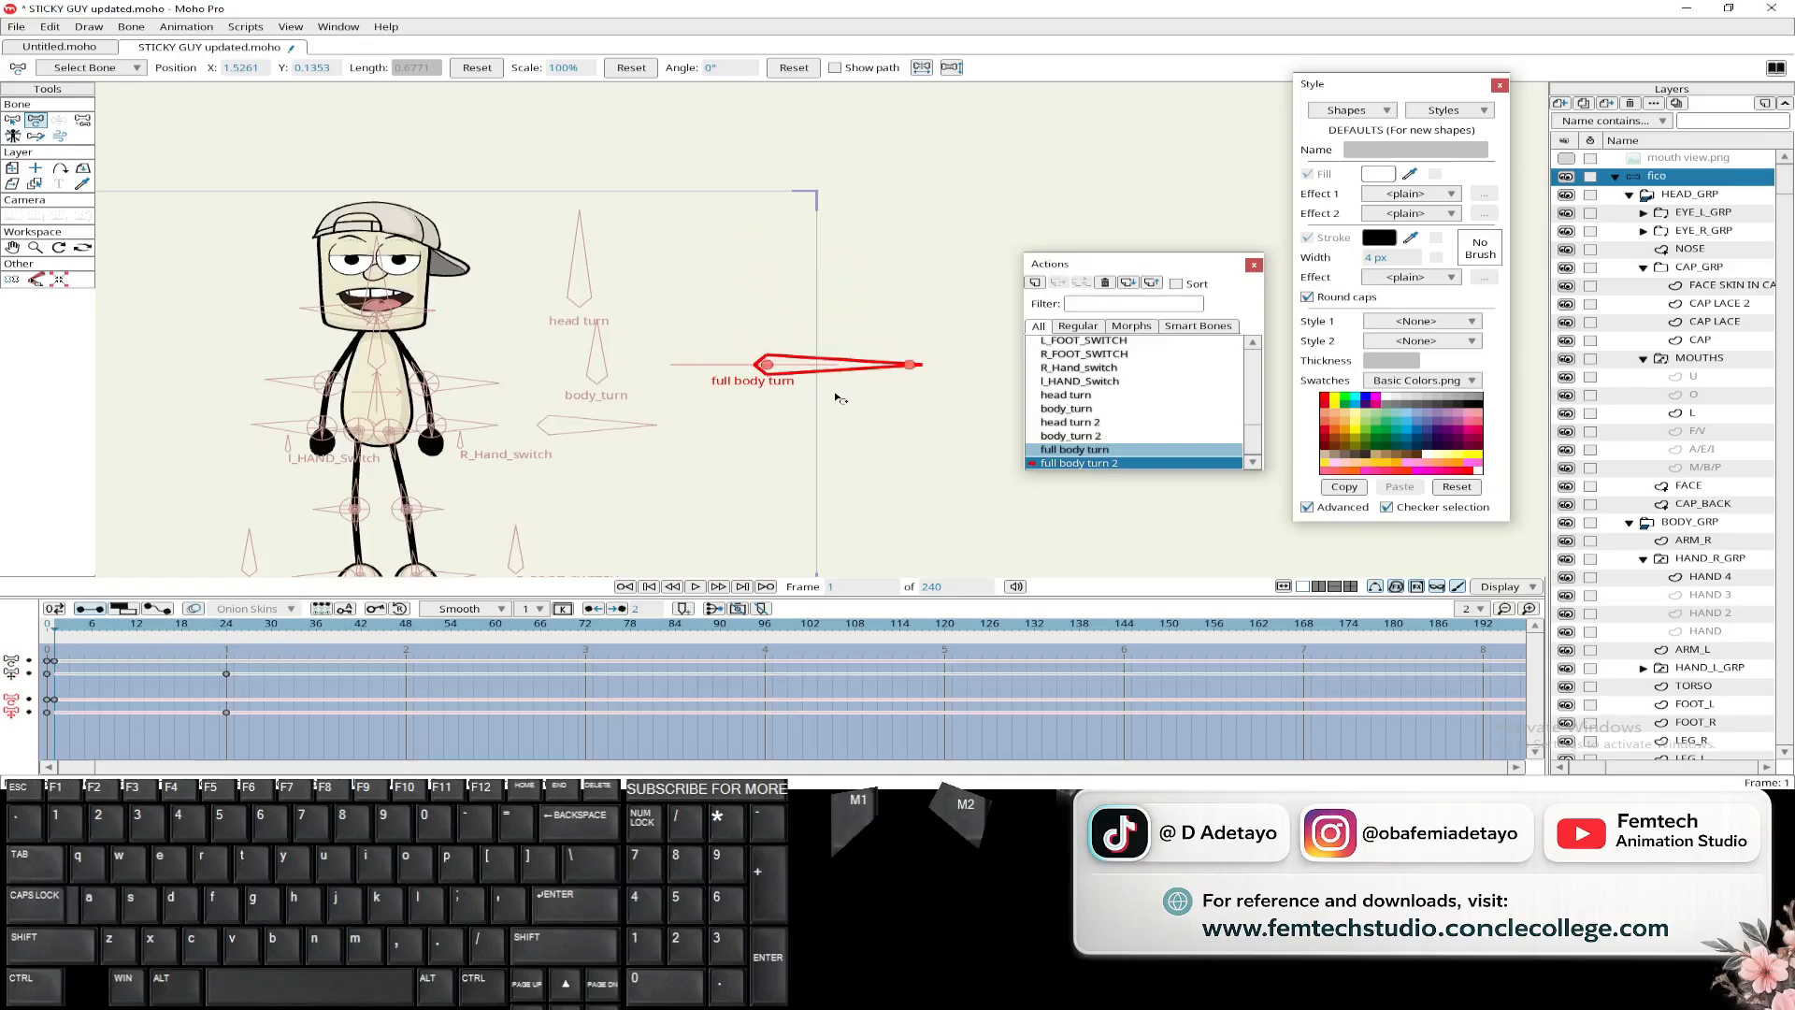
click(603, 350)
drag(605, 349, 639, 394)
click(579, 275)
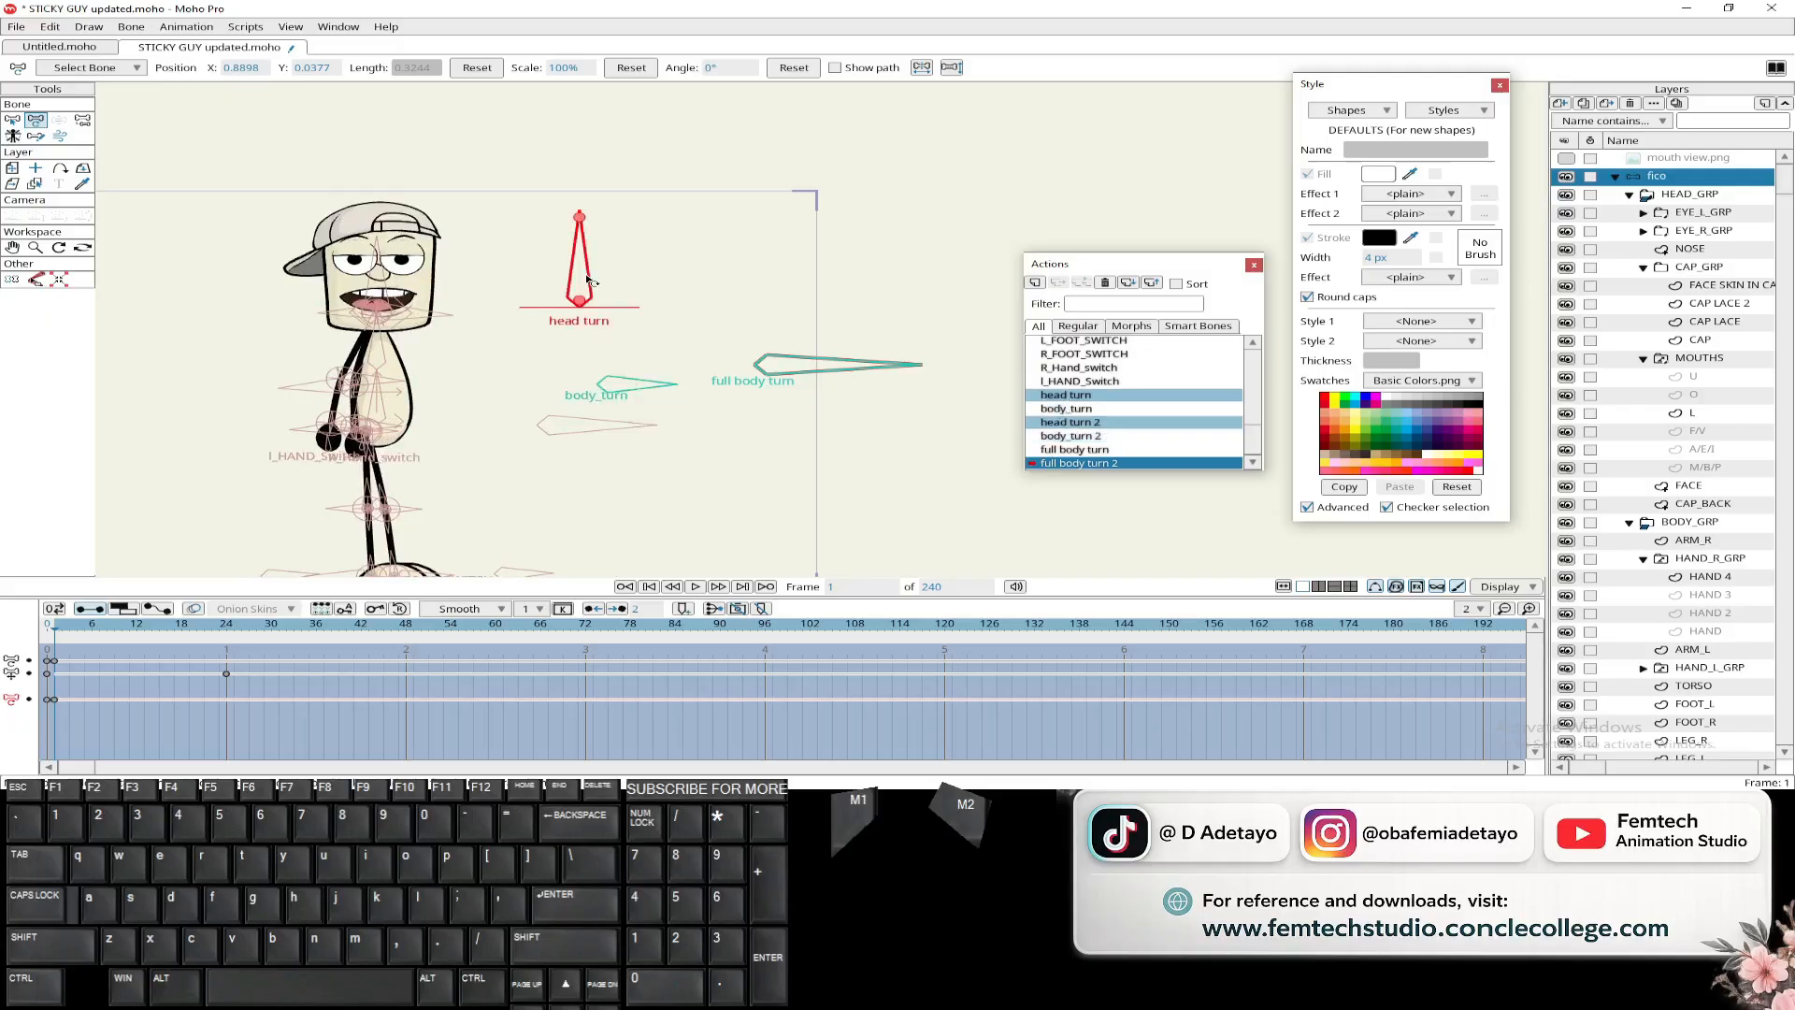
drag(587, 252, 645, 329)
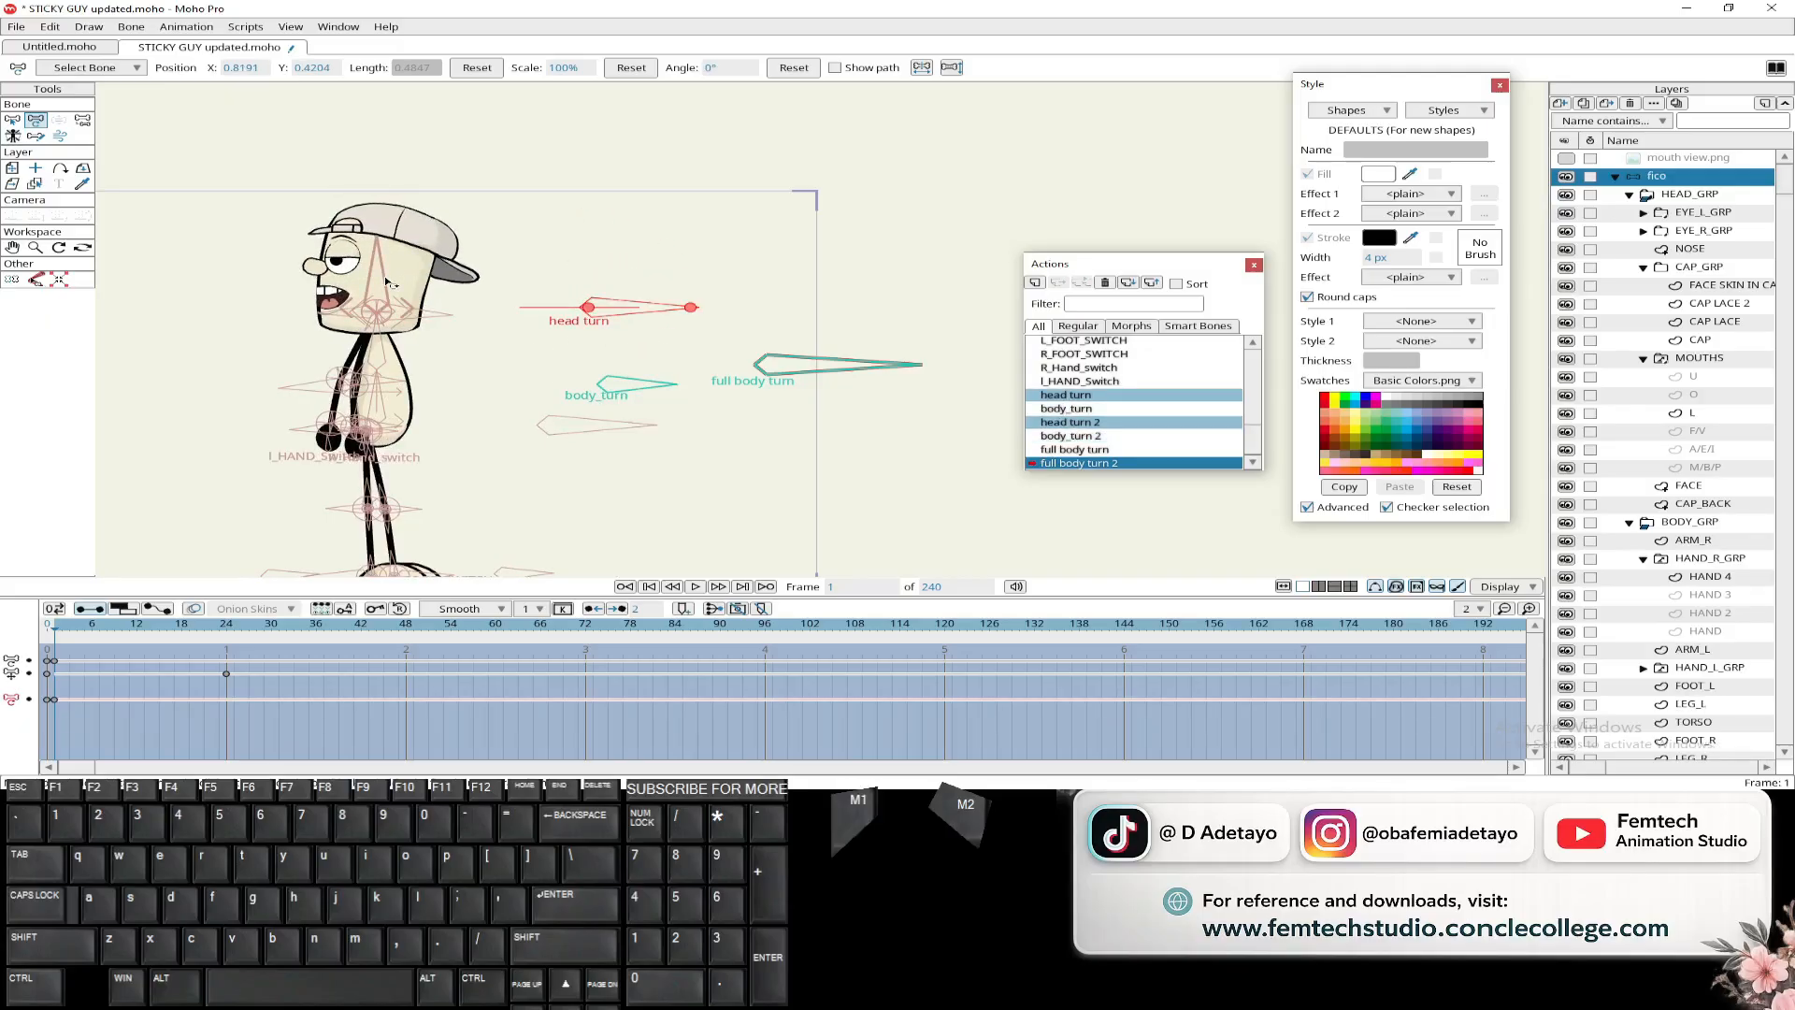
- Try flipping the head bone B3 at frame 1 of the full body turn 2 action, and flip it back
click(12, 119)
click(384, 278)
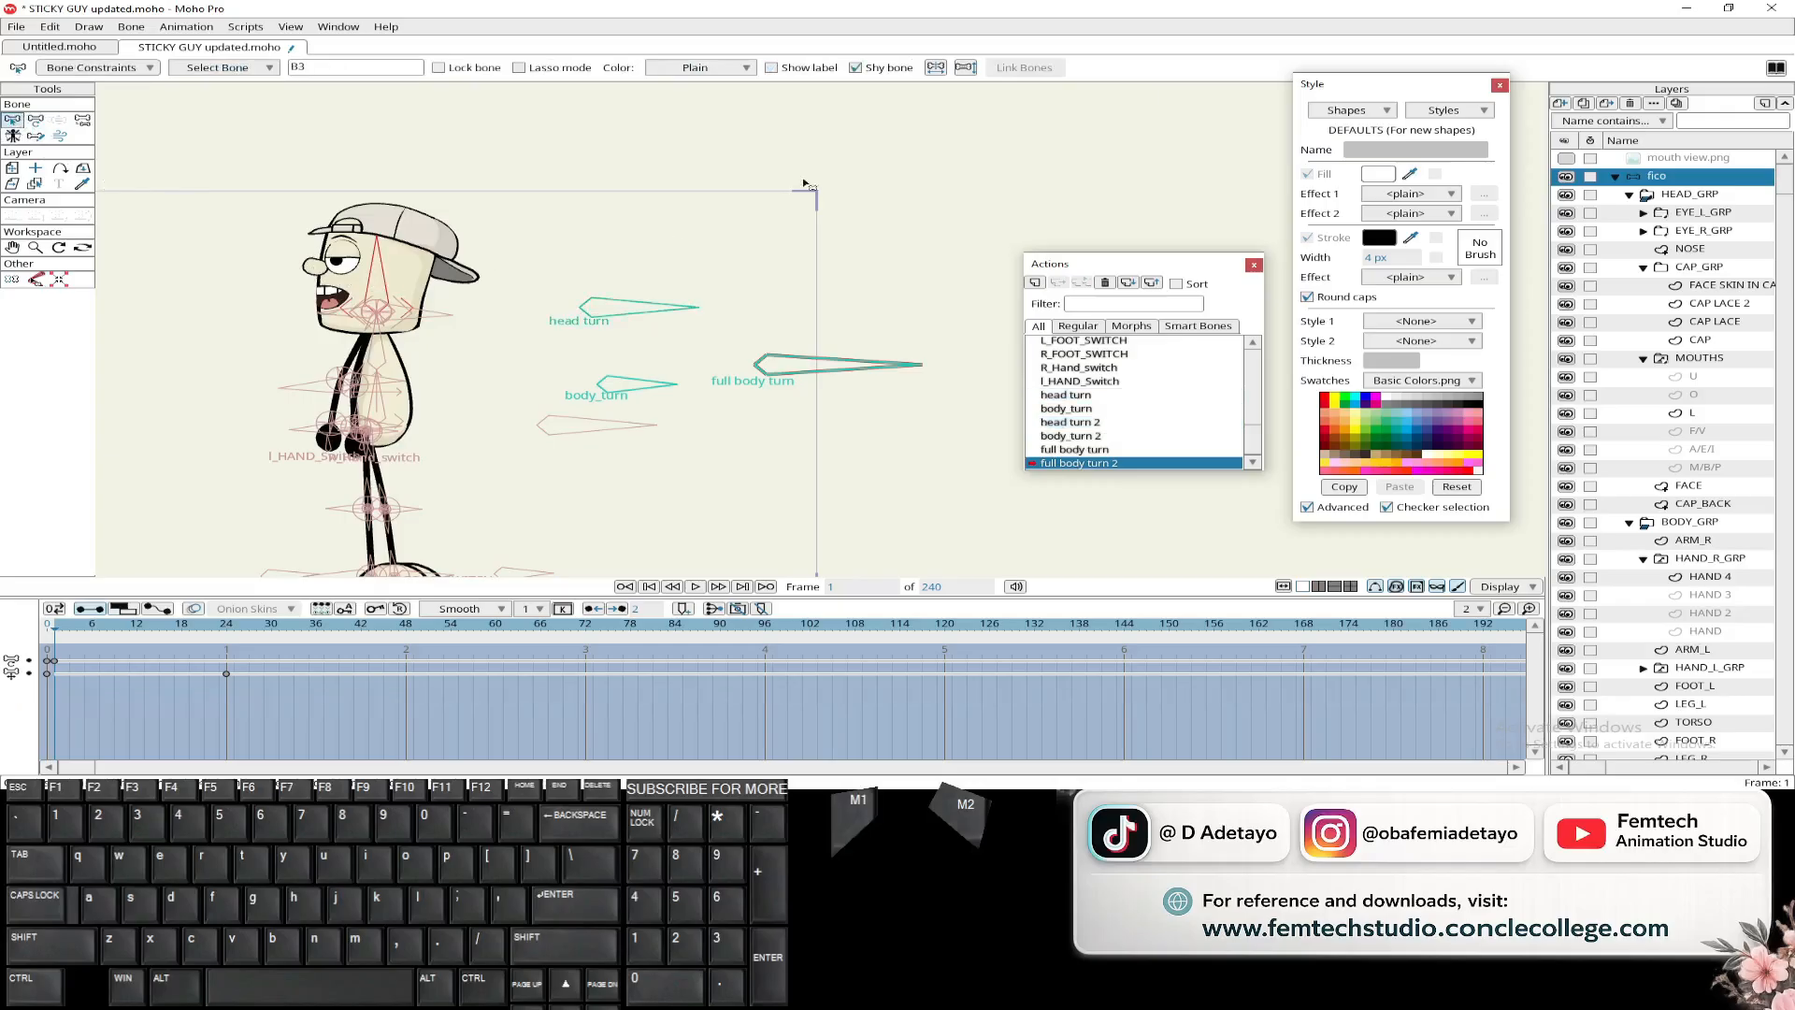
click(964, 67)
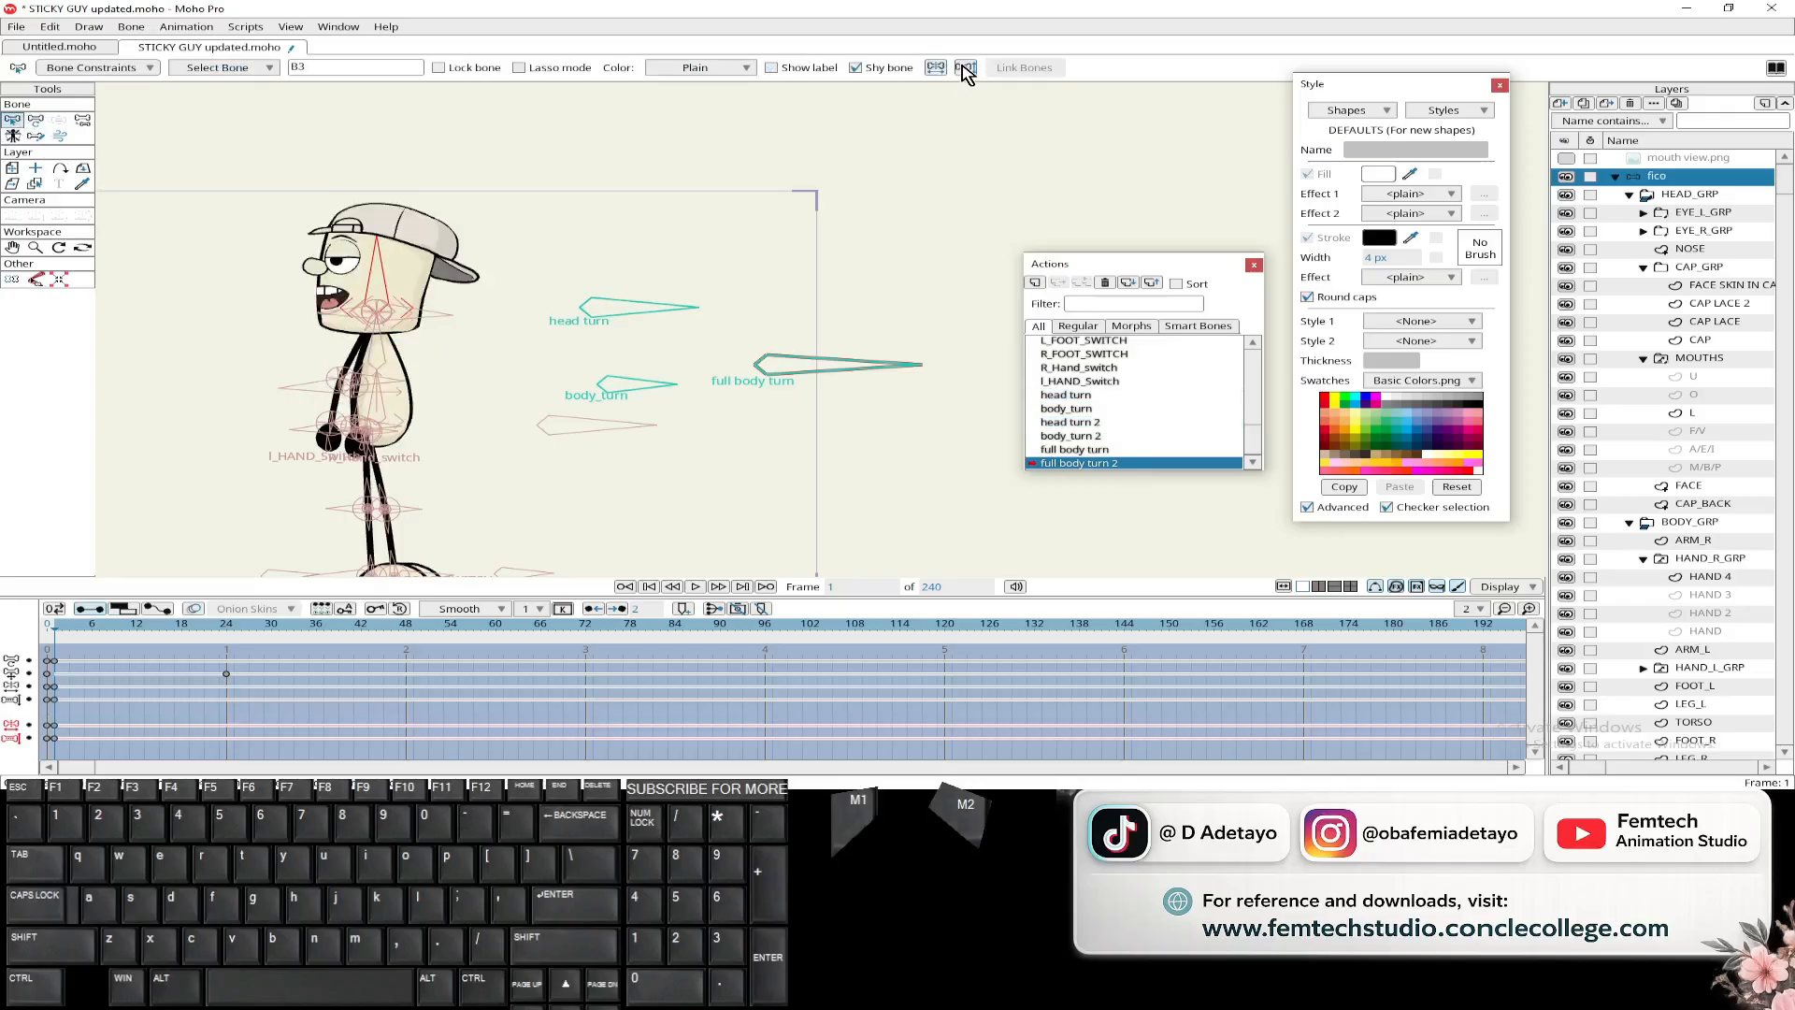
click(965, 71)
- Rotate the body_turn bone upright to about 93° at frame 1 of the full body turn 2 action
click(646, 384)
click(36, 120)
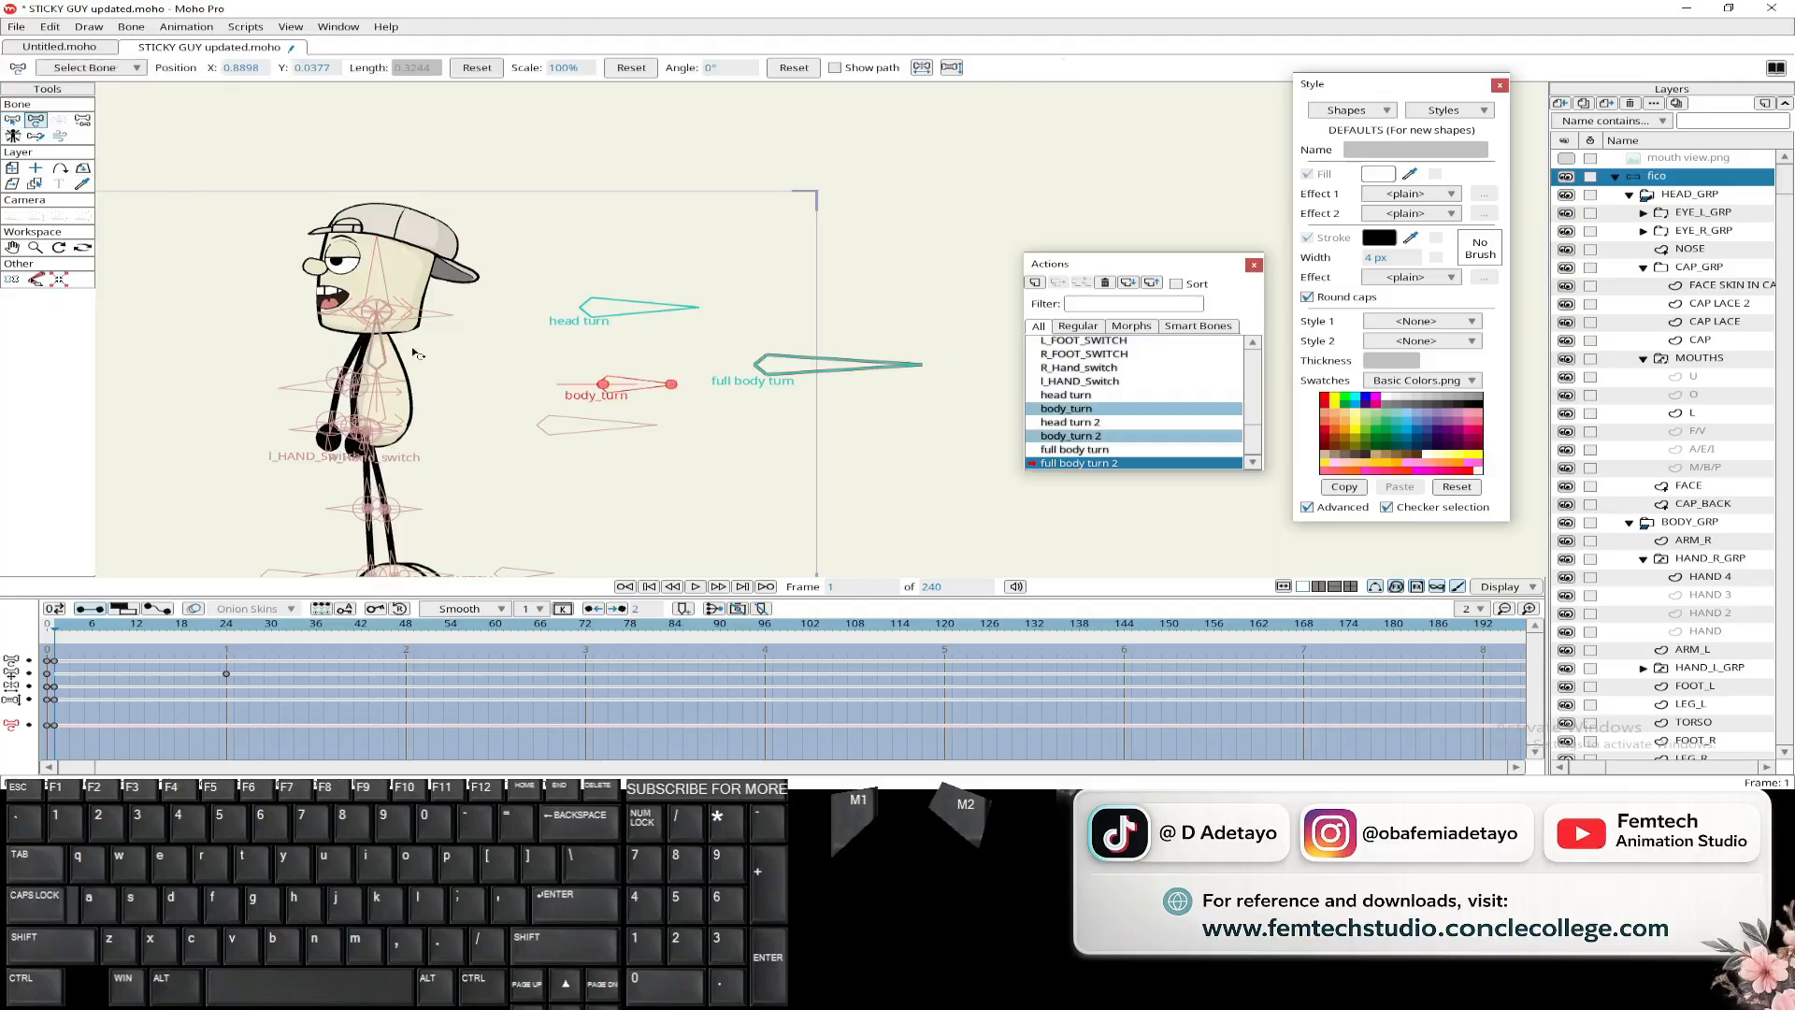
drag(655, 383, 594, 360)
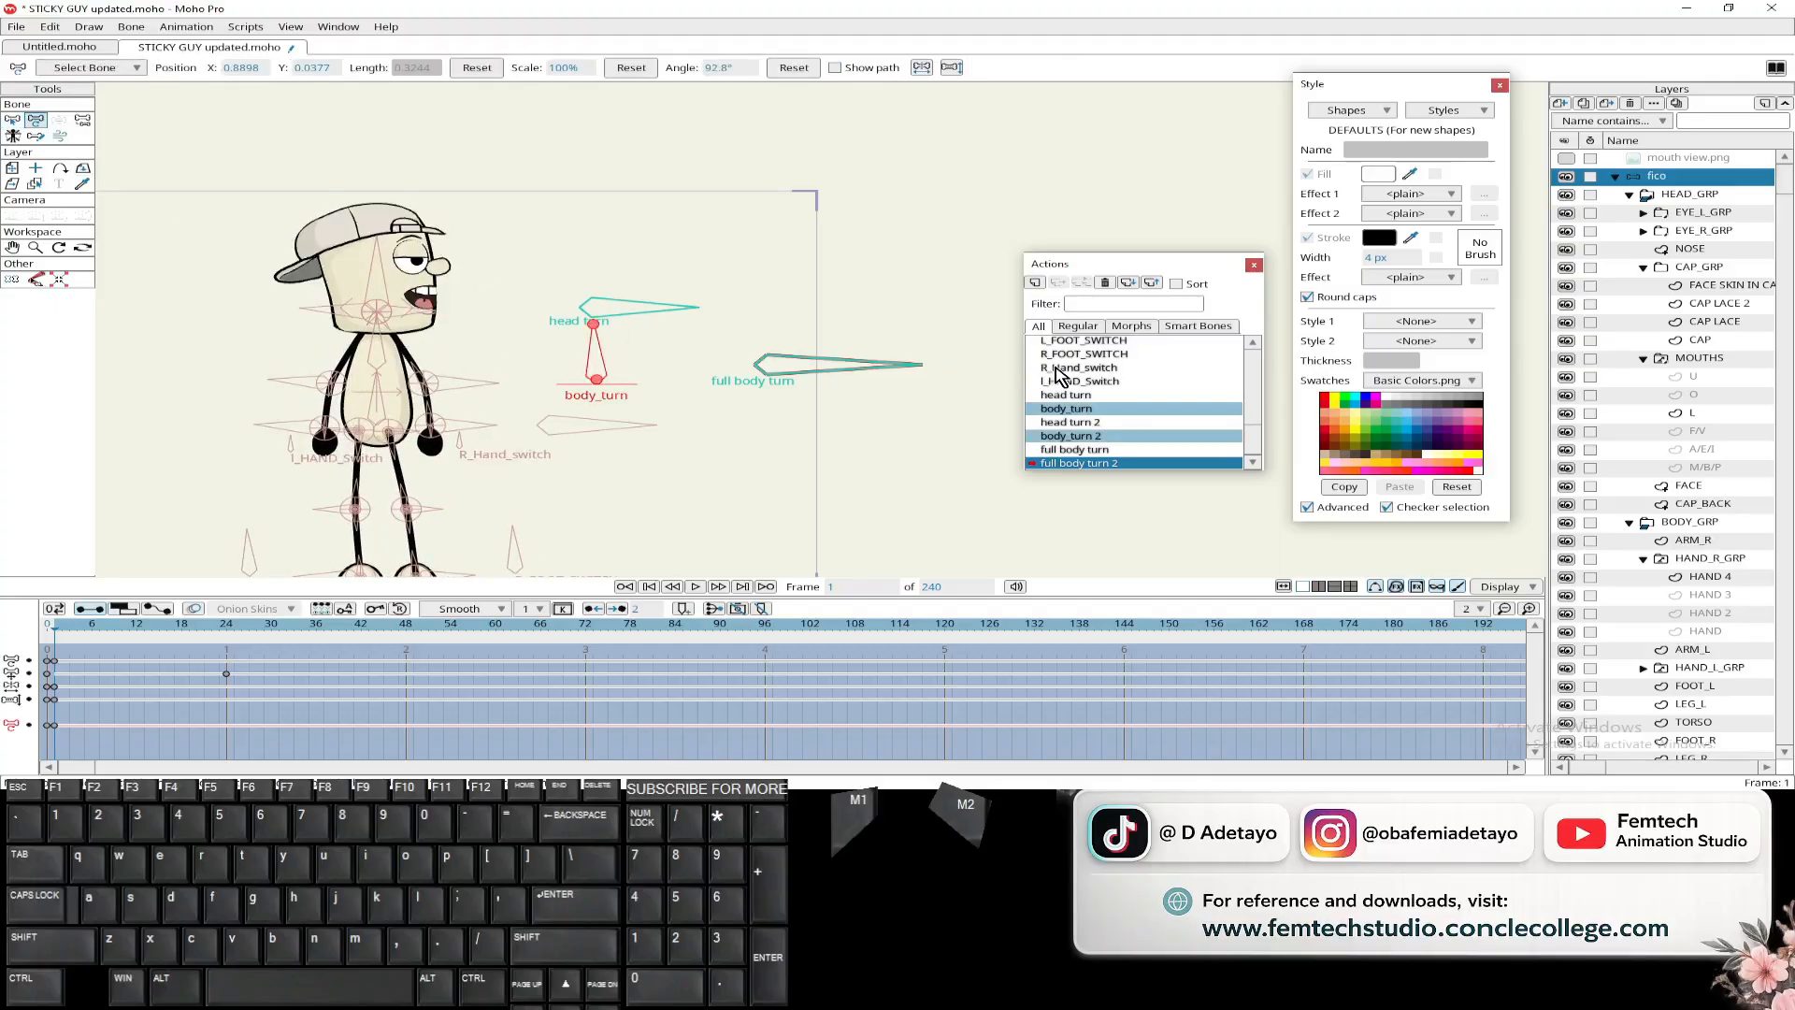
- Open the body_turn 2 action and scrub through frames 1 to 7 to check how the head and body turn
scroll(1070, 373, up, 1)
double_click(1086, 345)
scroll(1088, 439, down, 1)
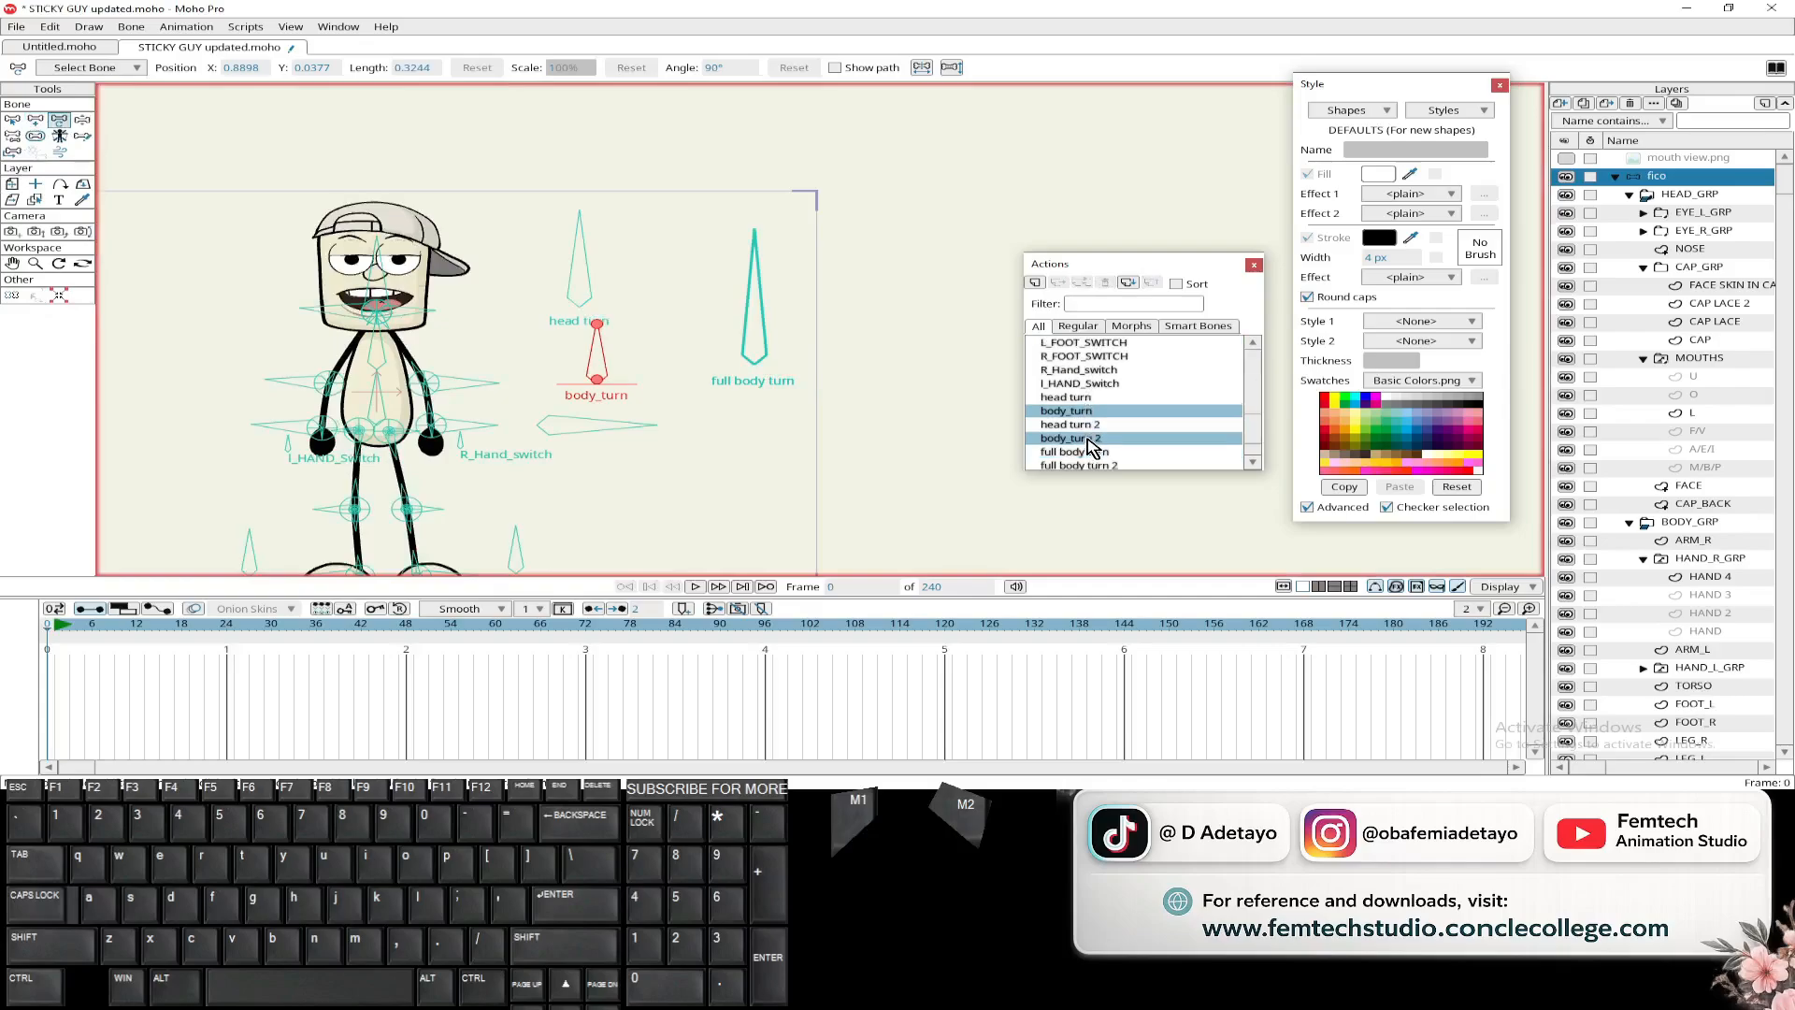
double_click(1089, 439)
click(58, 638)
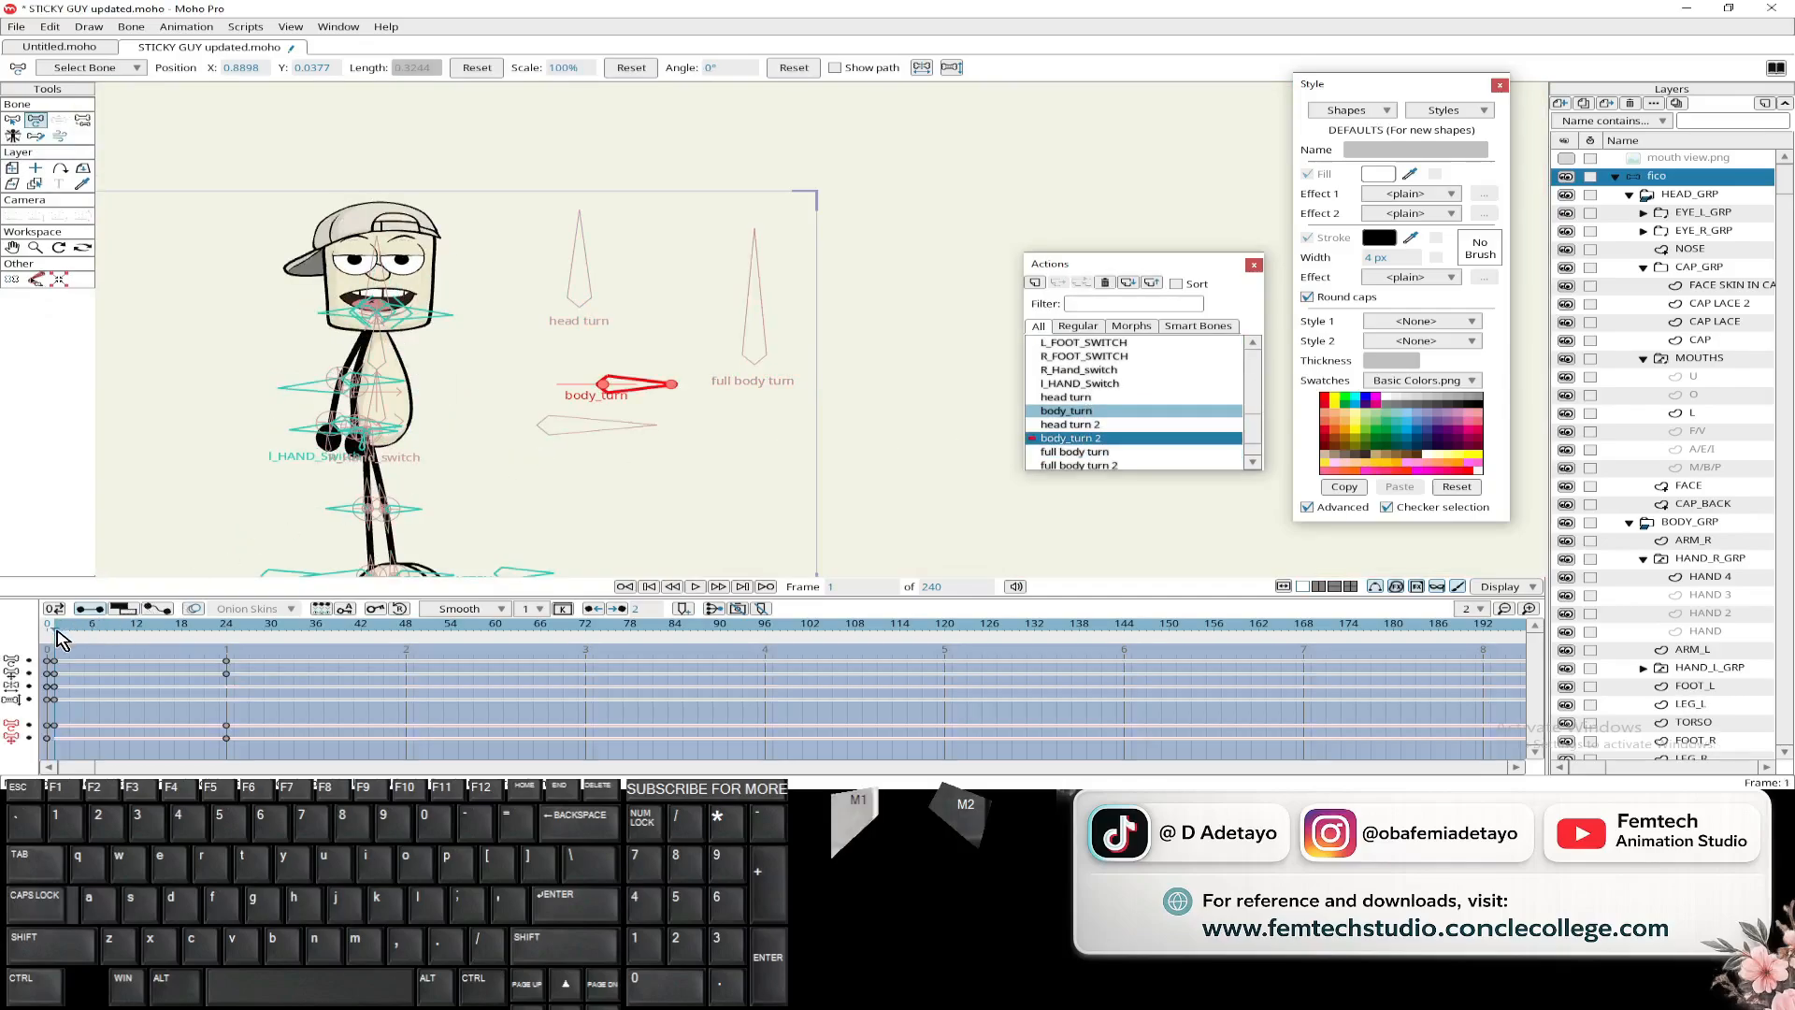
drag(58, 637, 100, 634)
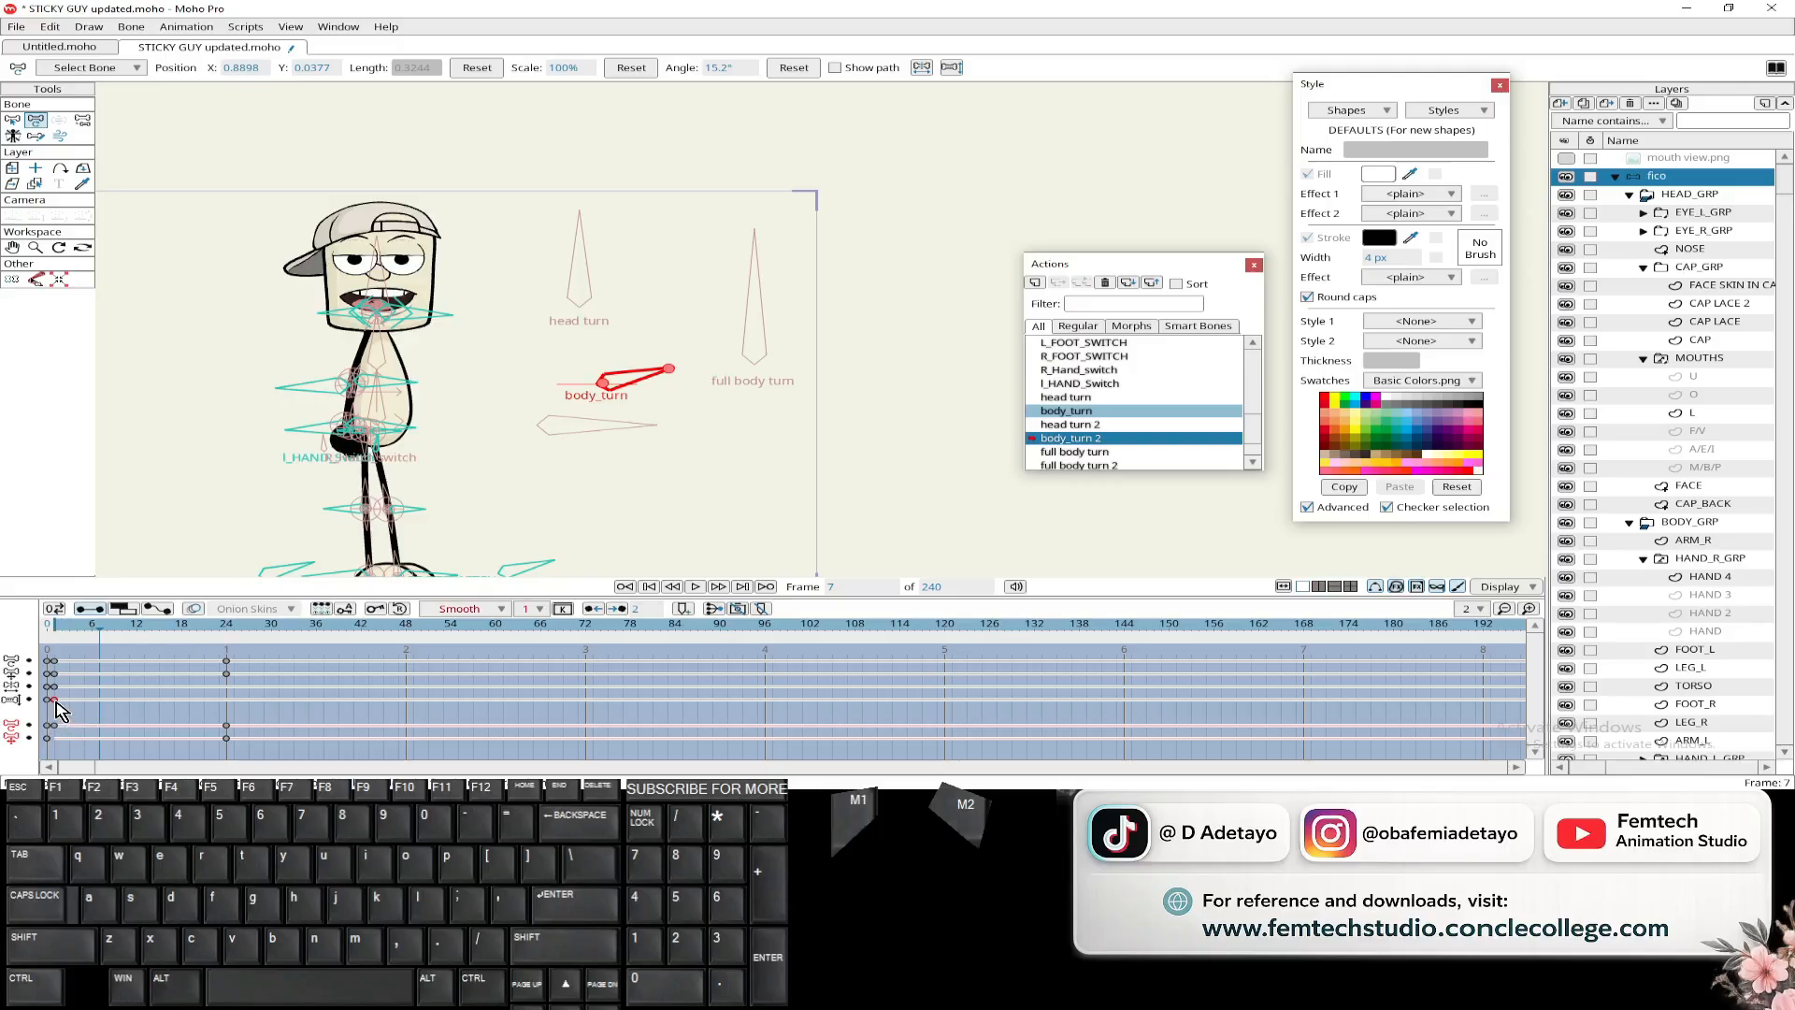
- Try deleting one of the bone flip keyframes at frame 1 of body_turn 2, scrub back, and undo the deletion
key(Delete)
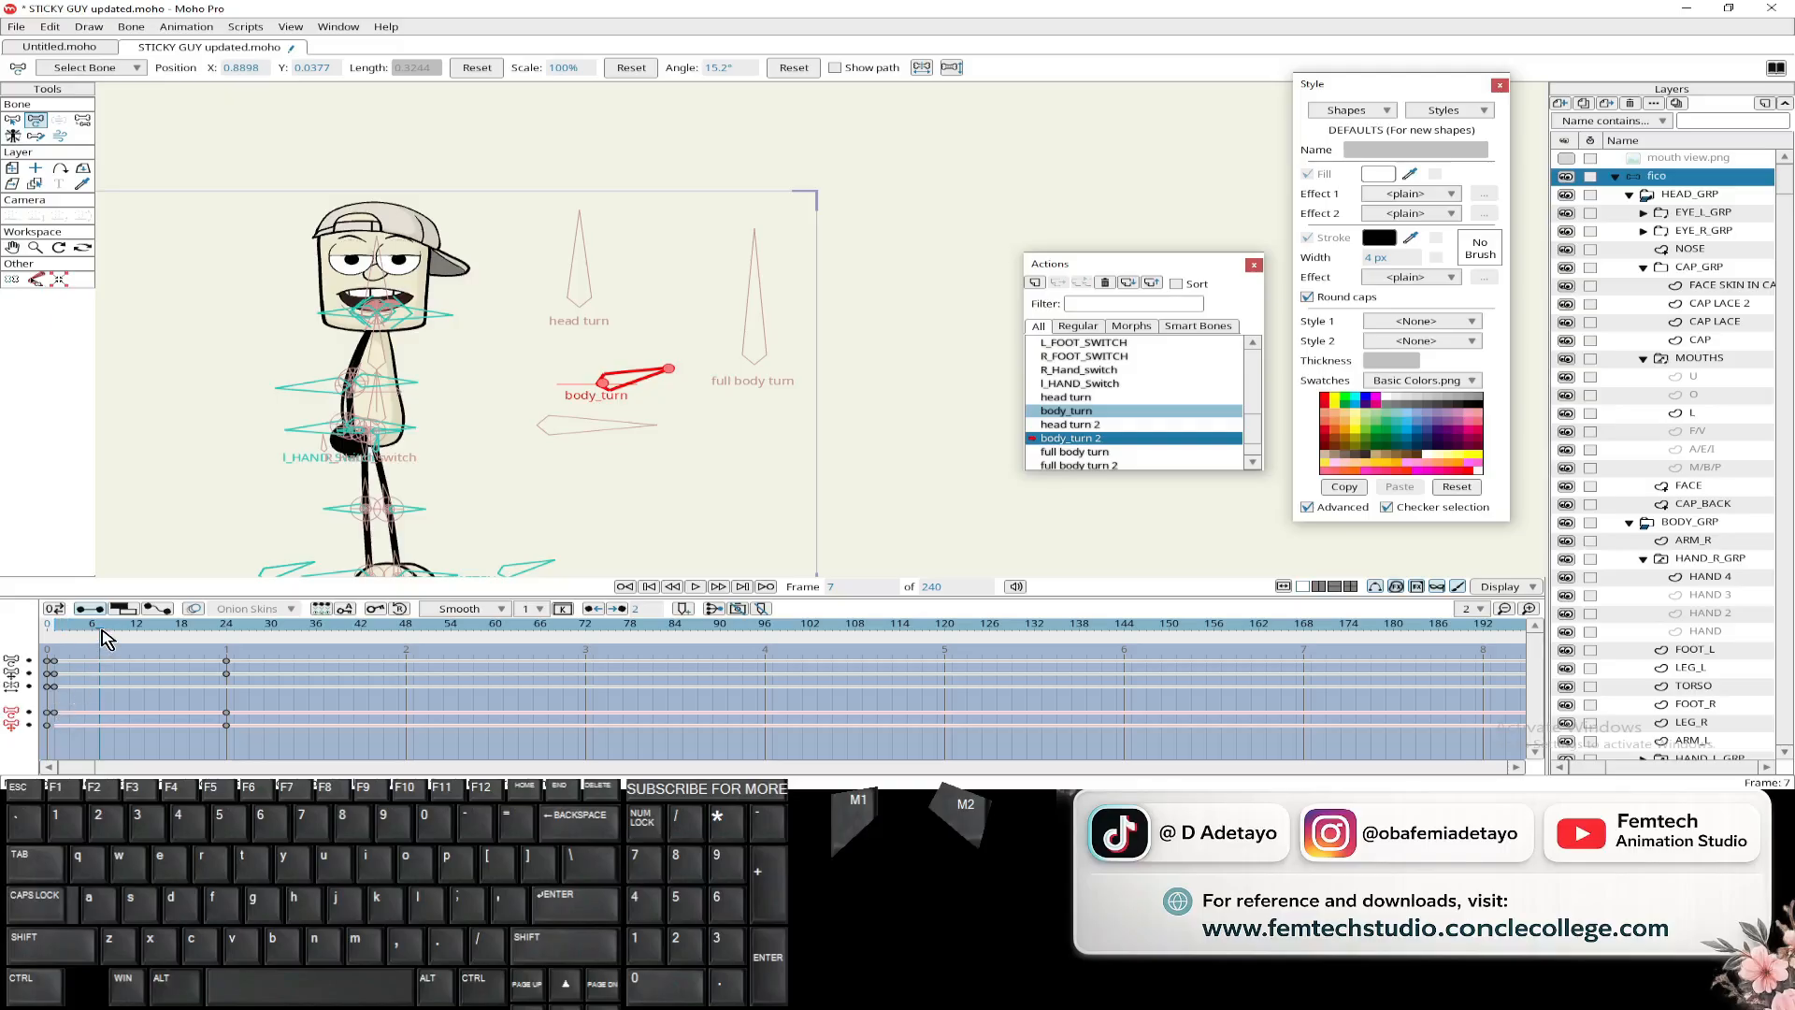
drag(99, 630, 62, 666)
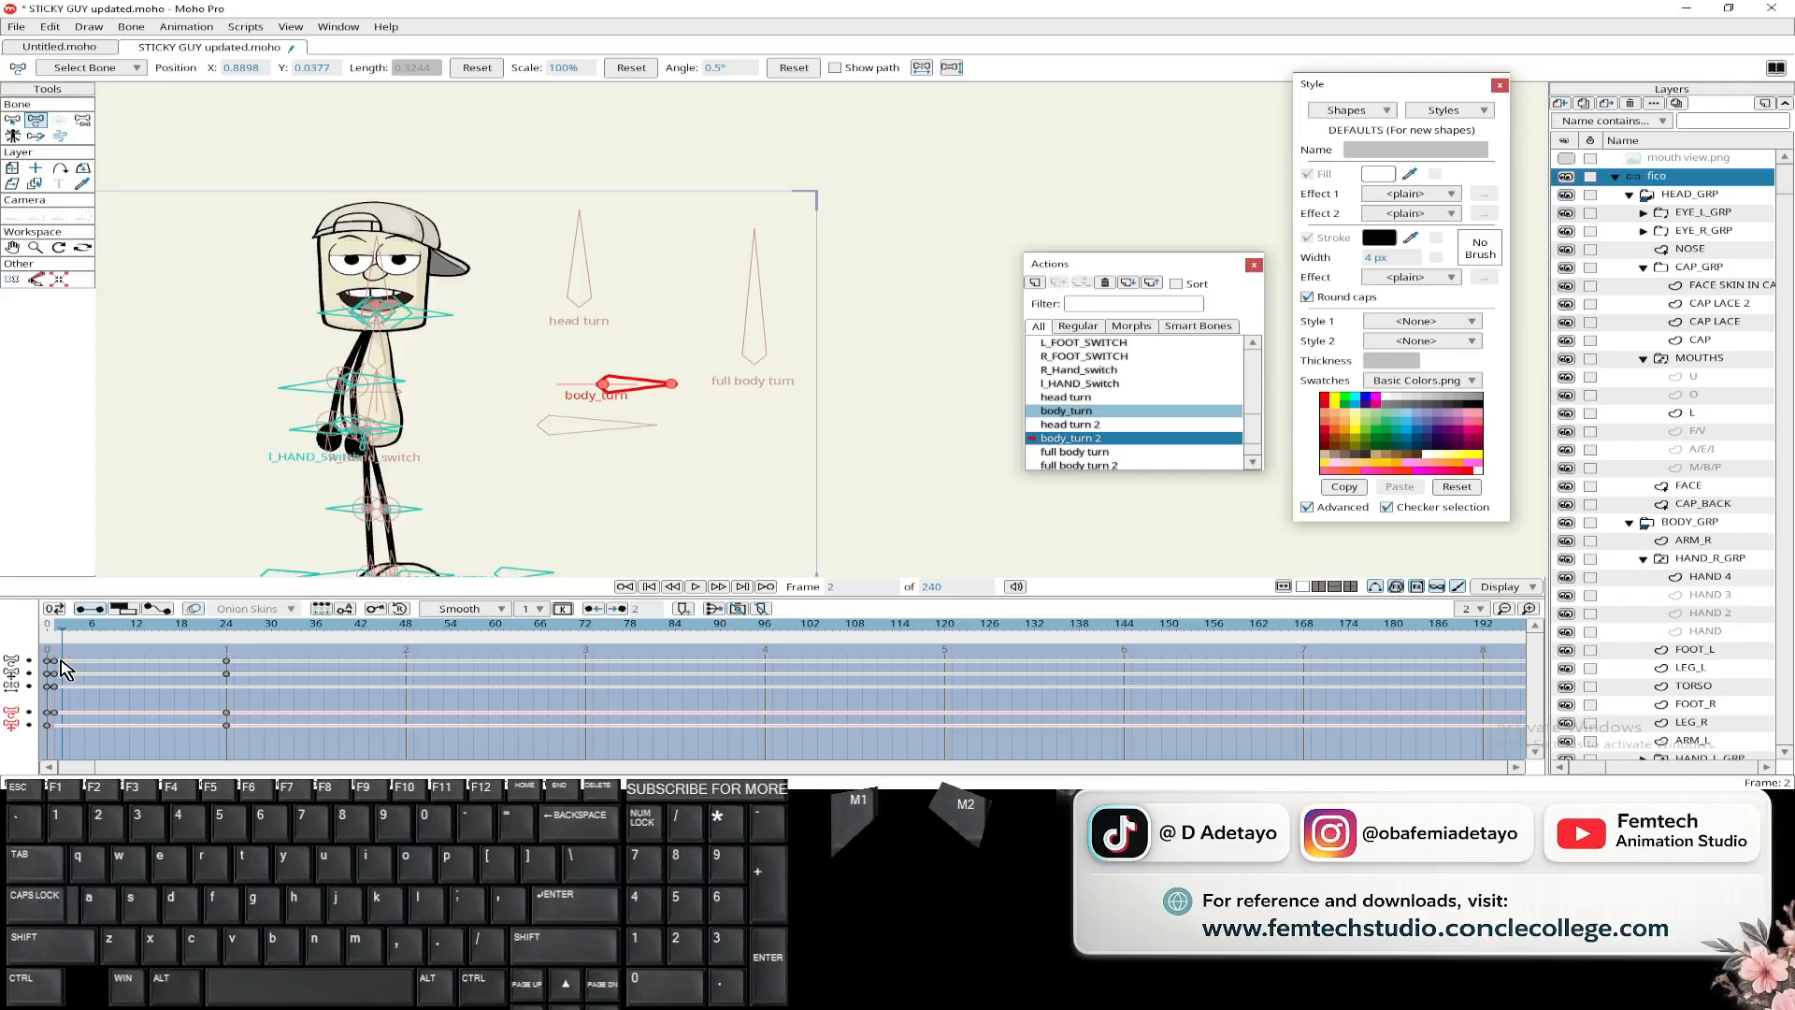
key(ctrl+z)
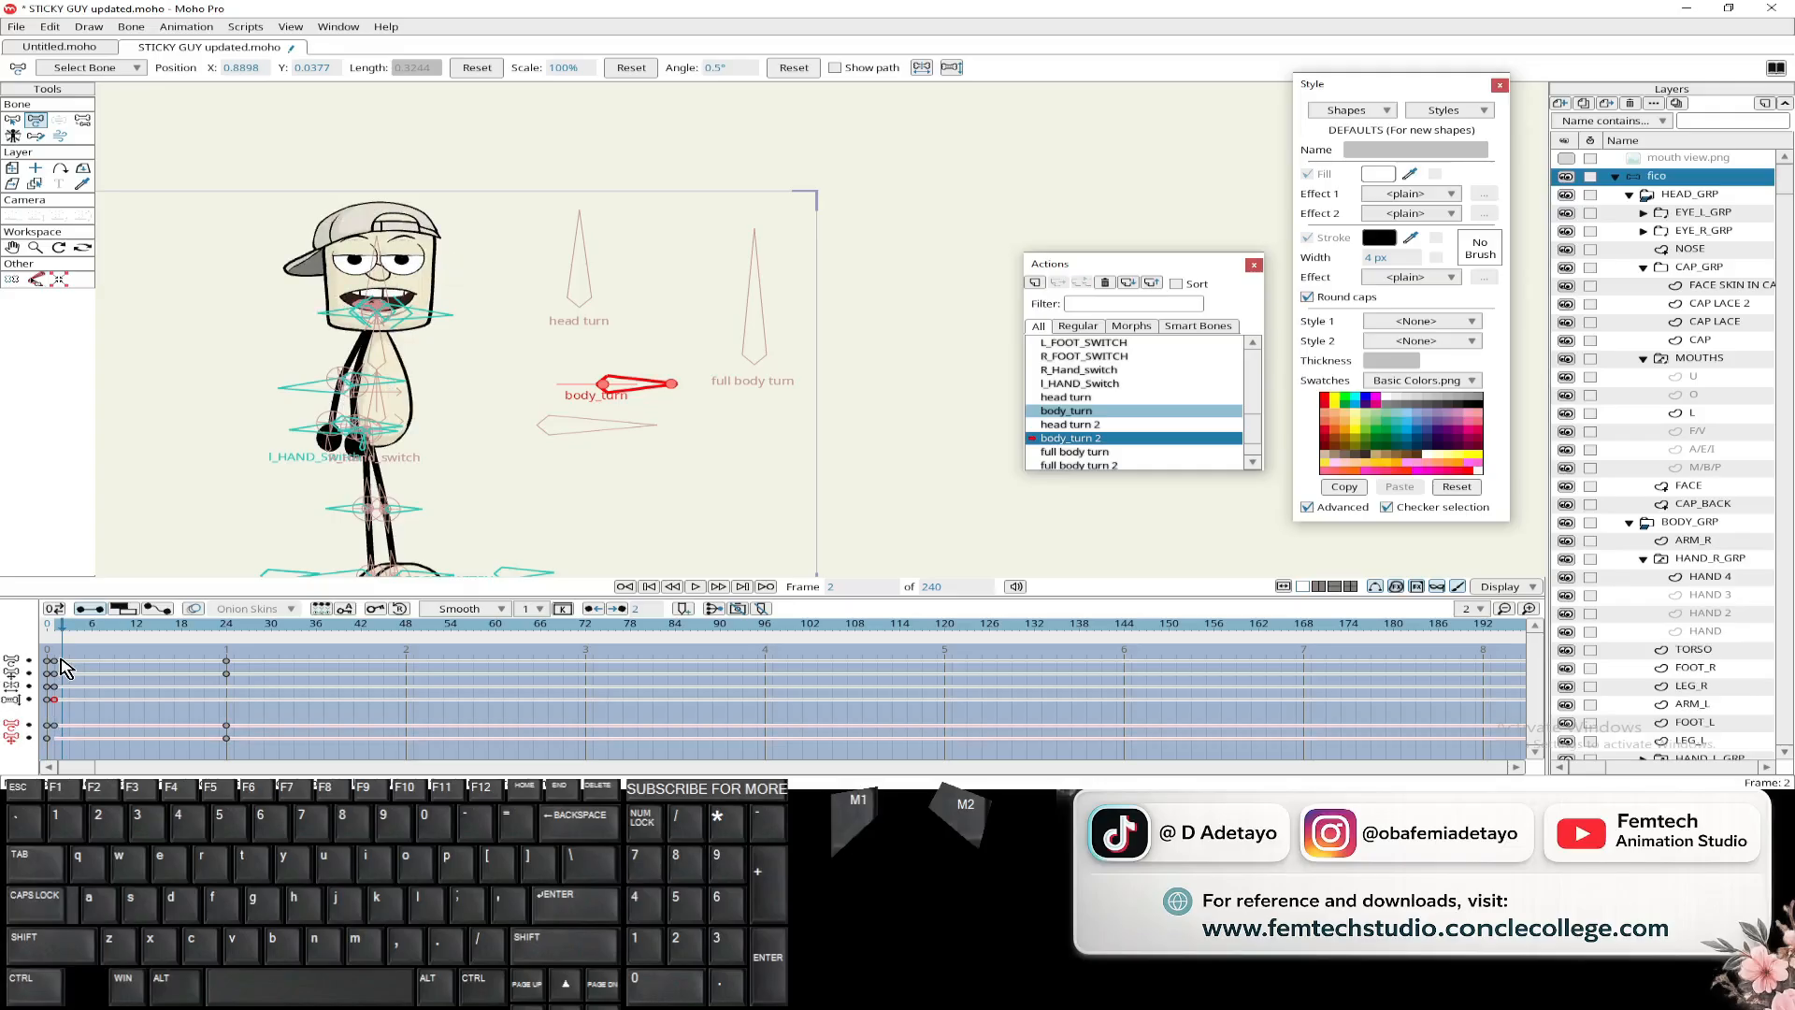
- Delete both bone flip keyframes at frame 1 of the body_turn 2 action and return to frame 1
drag(68, 709, 54, 684)
key(Delete)
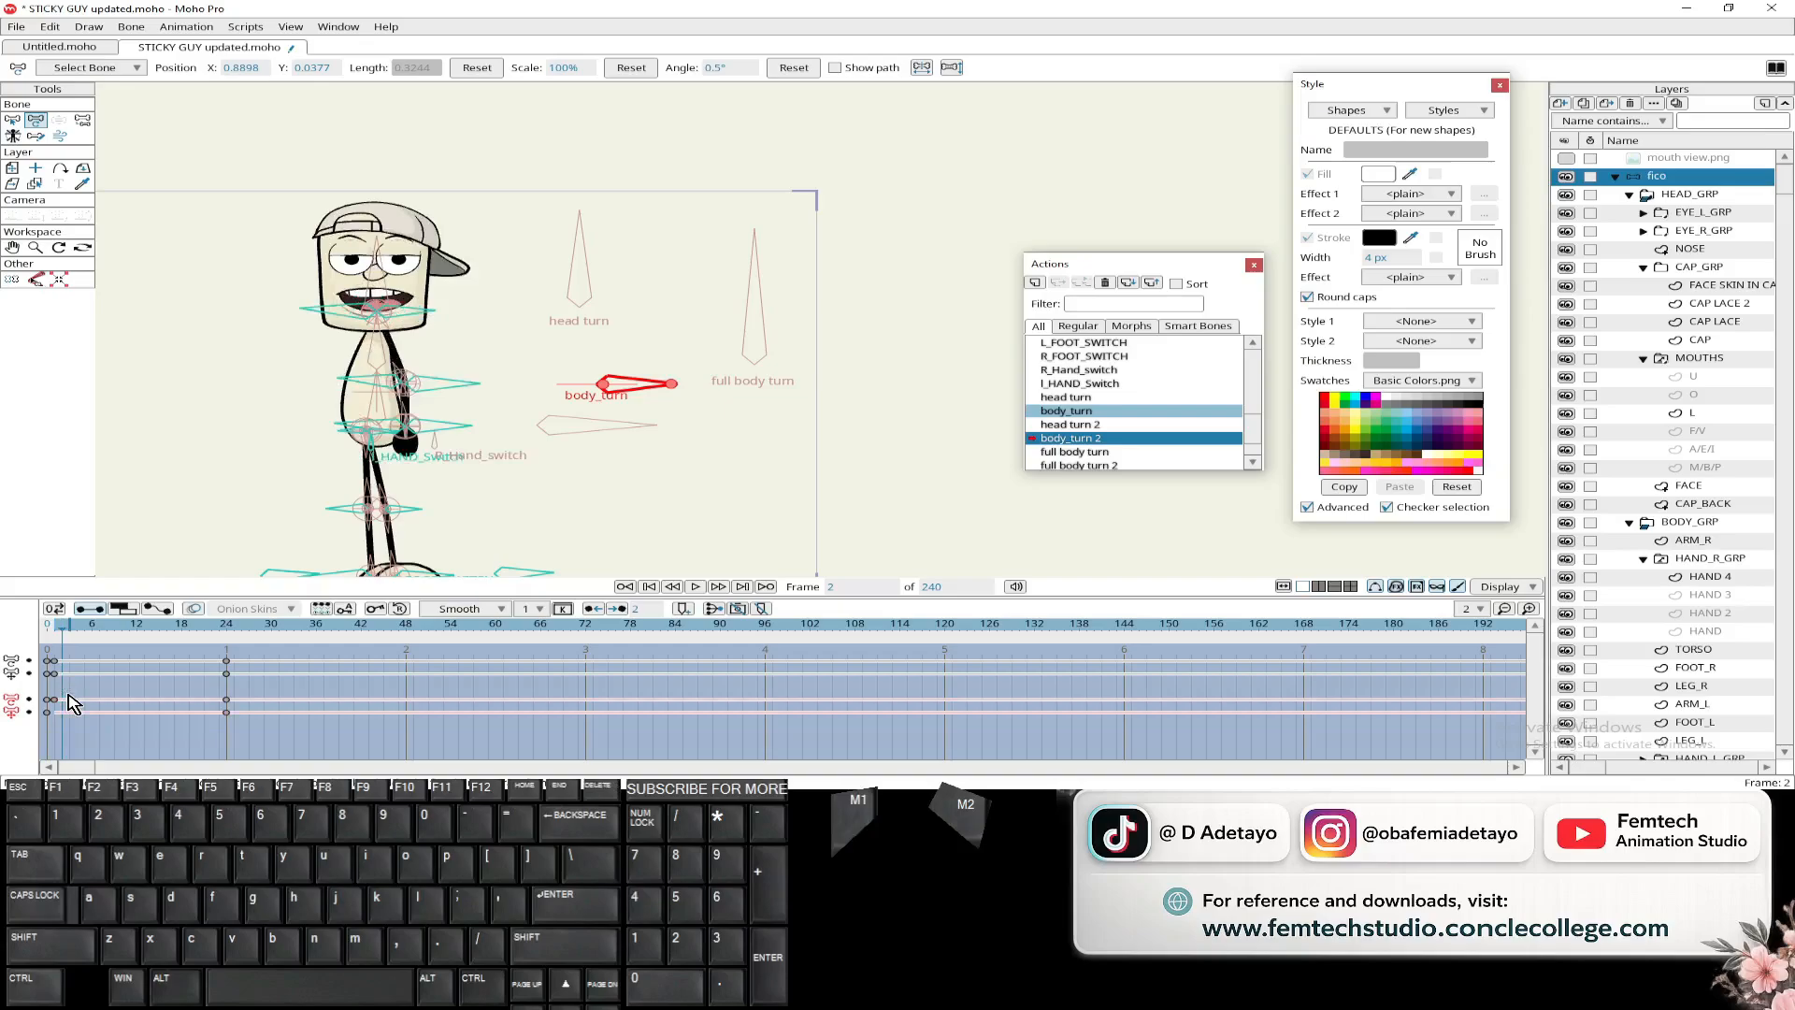
click(58, 638)
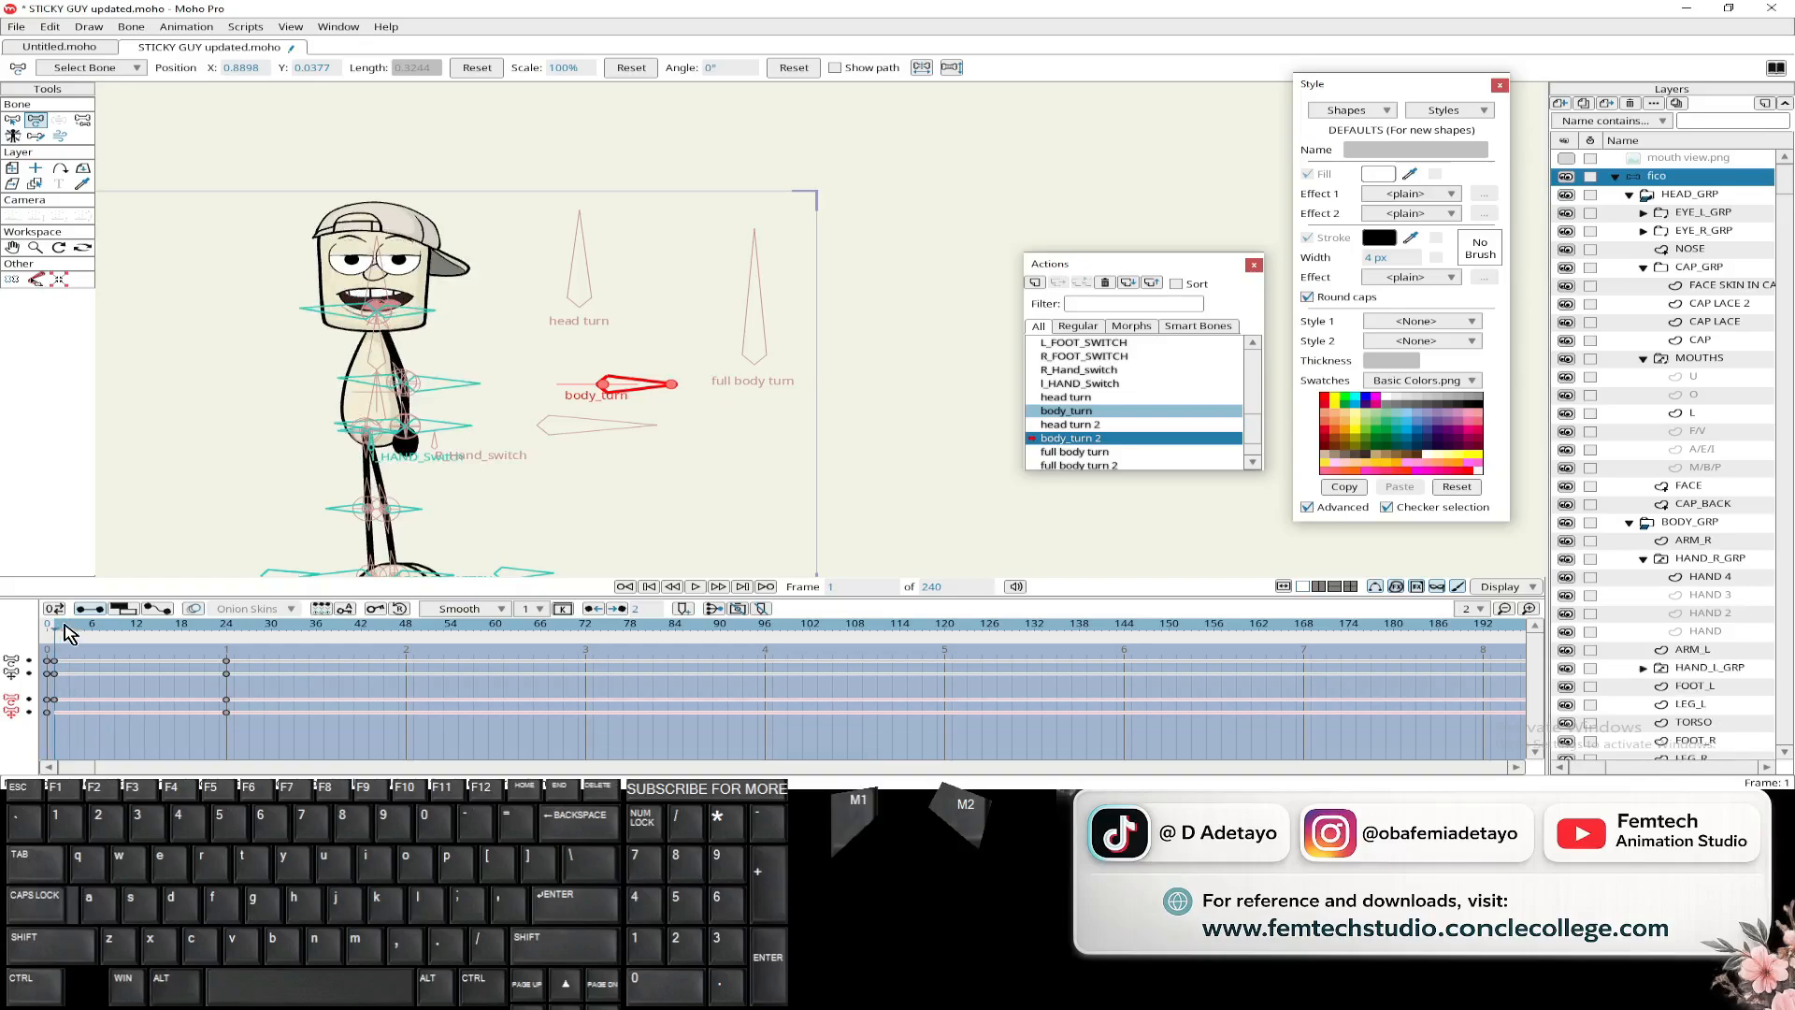
- Try flipping the body_turn bone horizontally at frame 1, and undo the flip
click(13, 169)
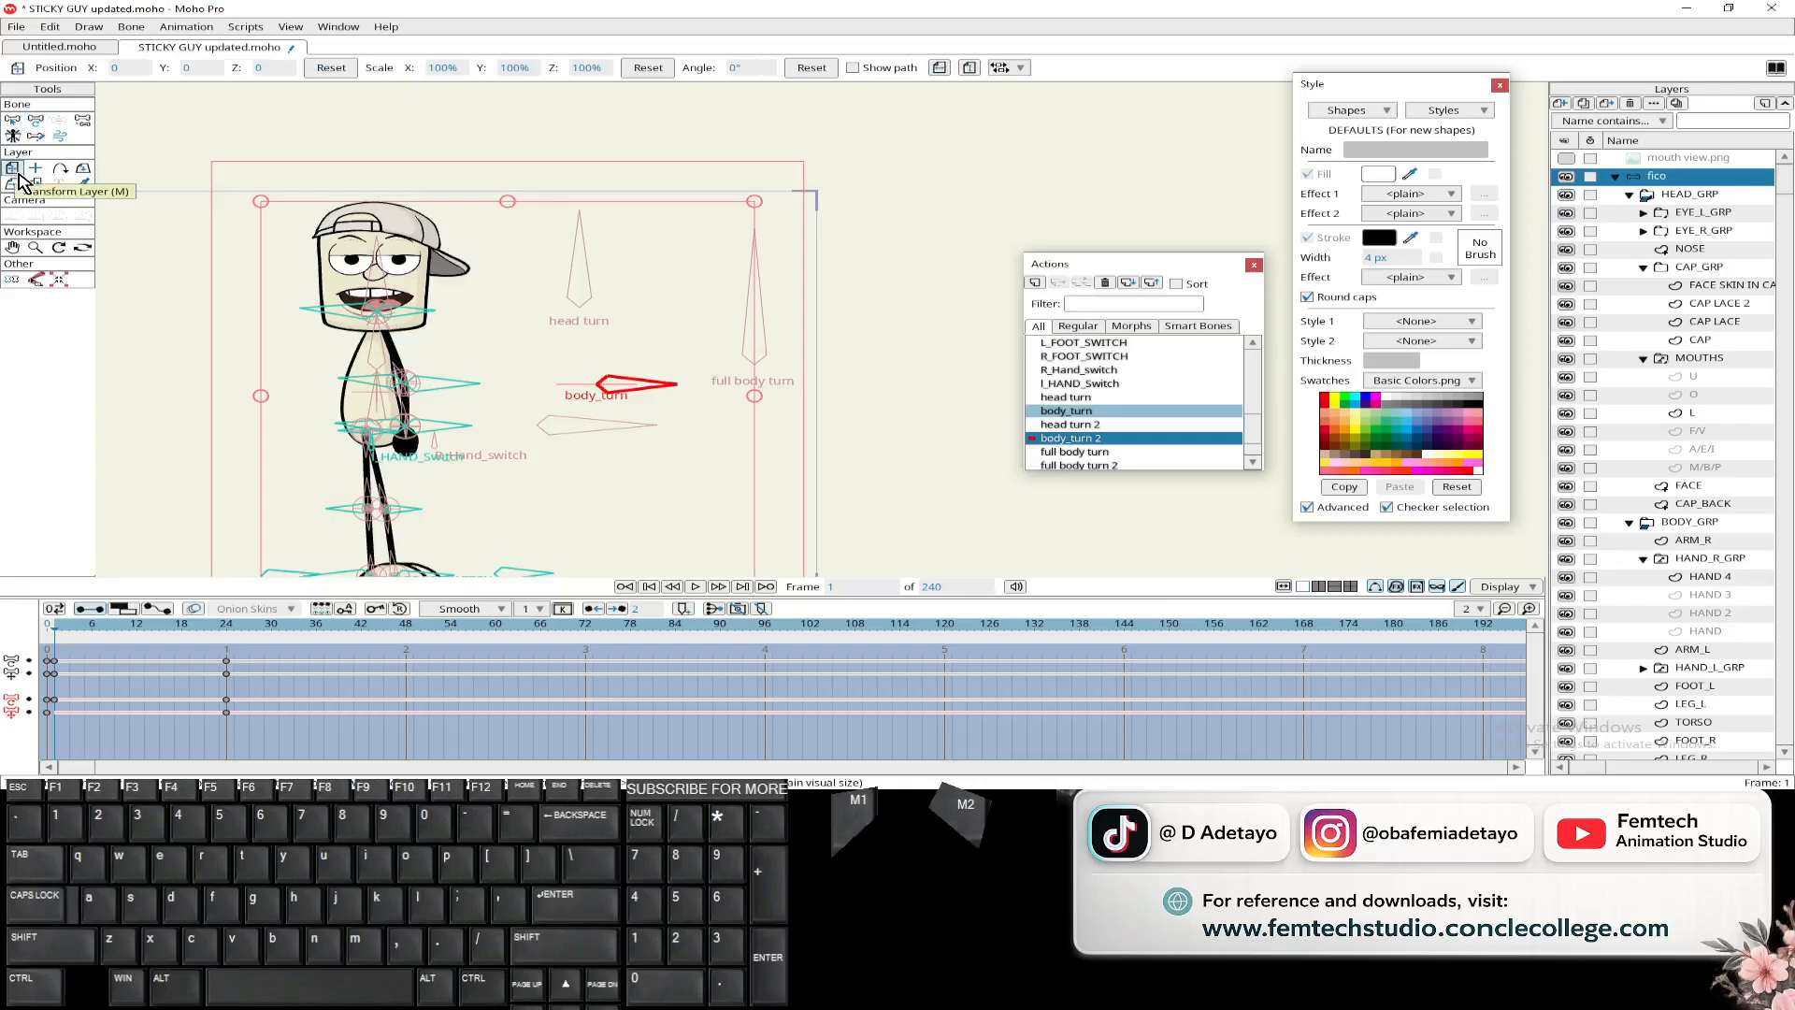
click(12, 120)
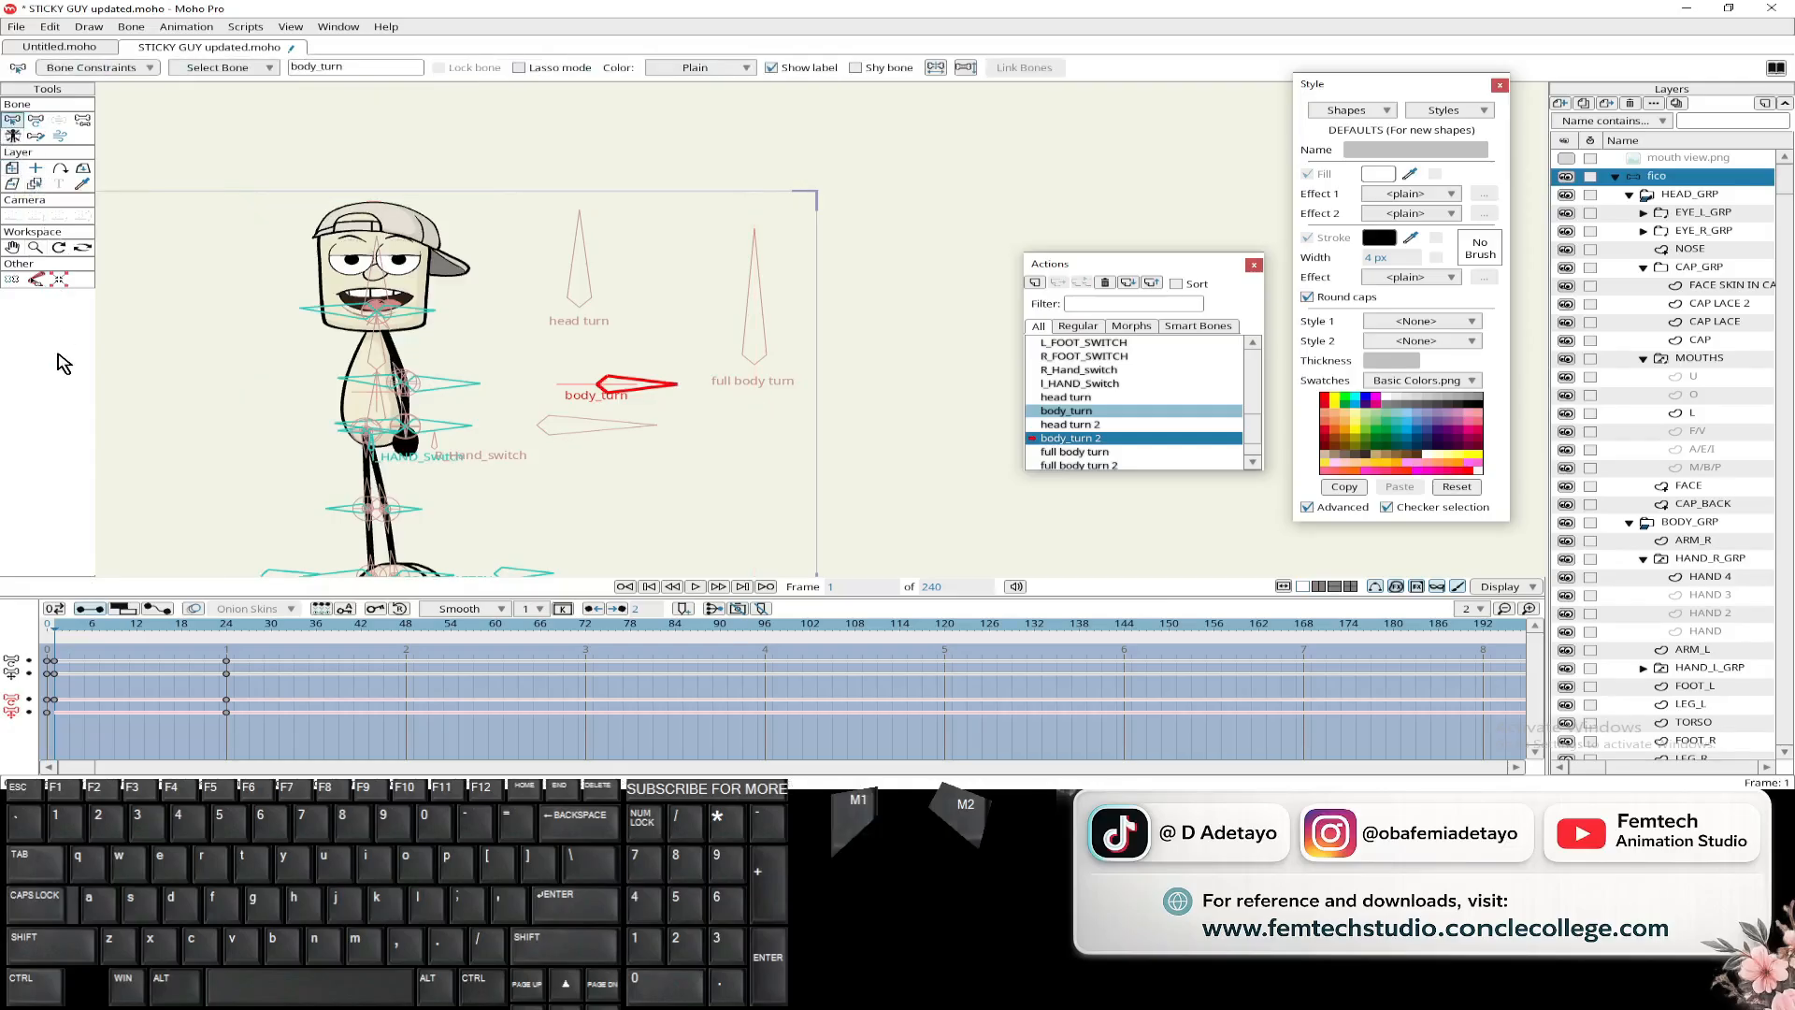
click(936, 68)
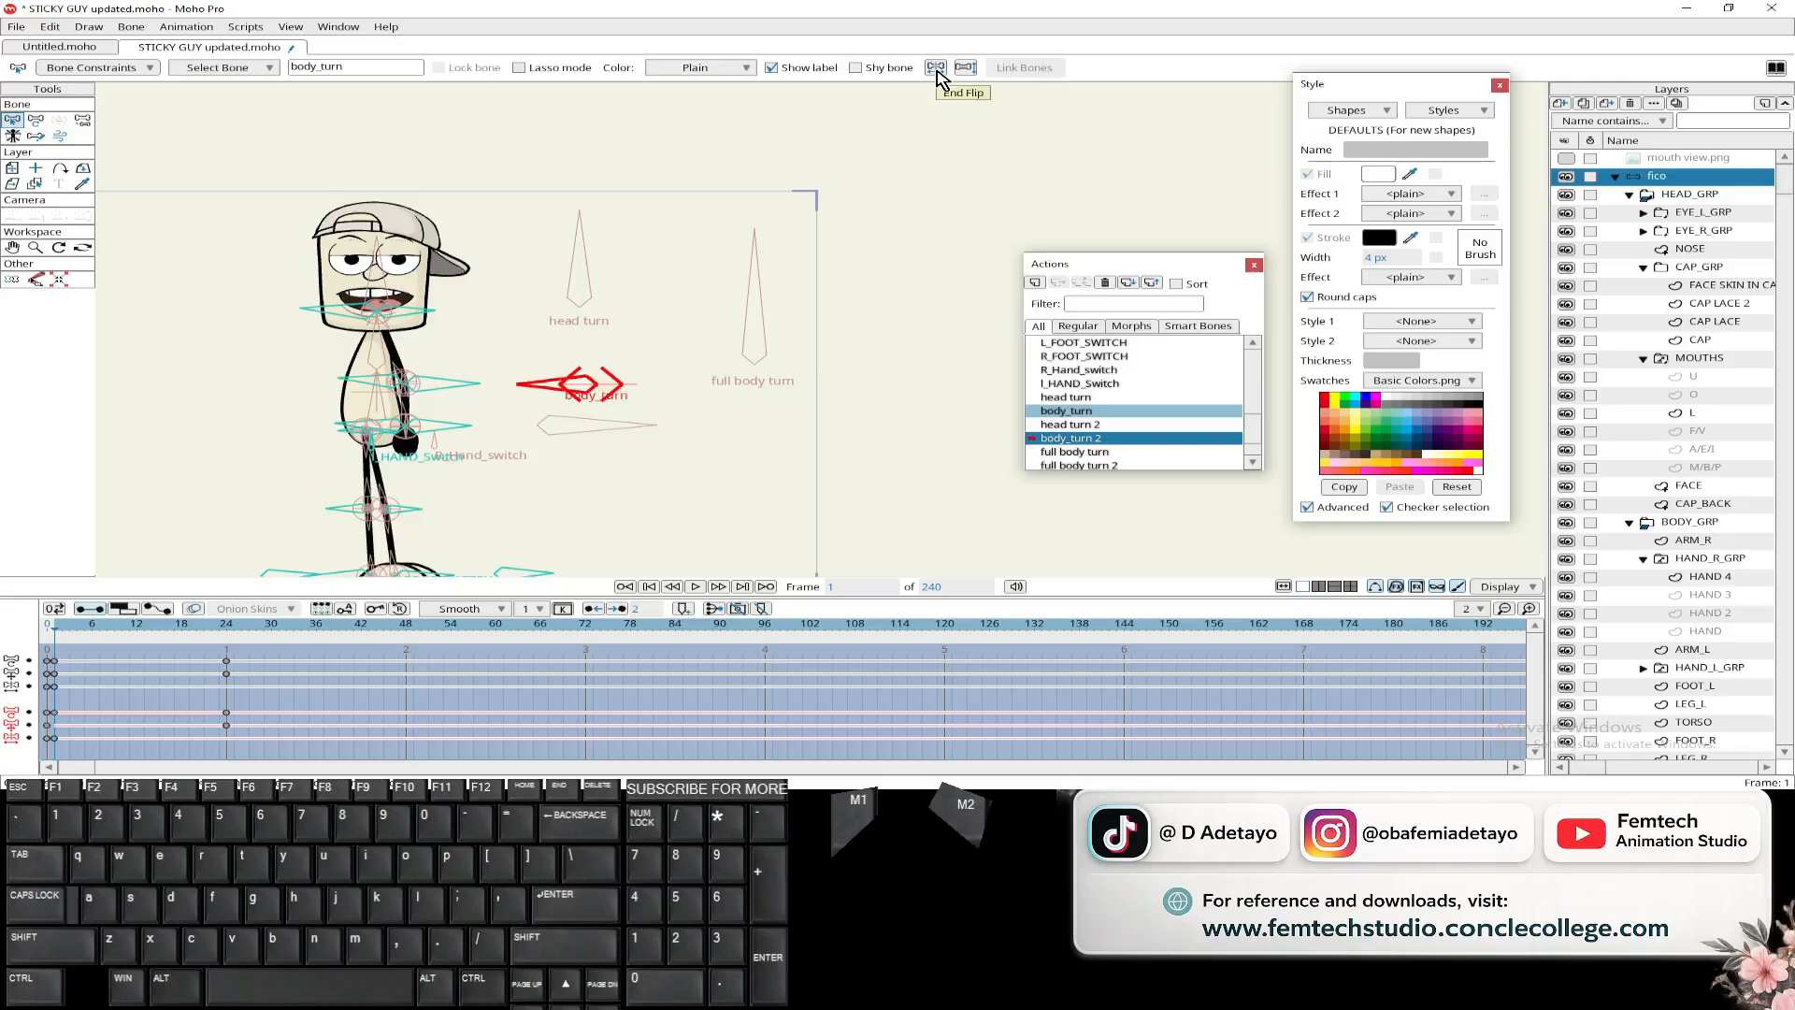
key(ctrl+z)
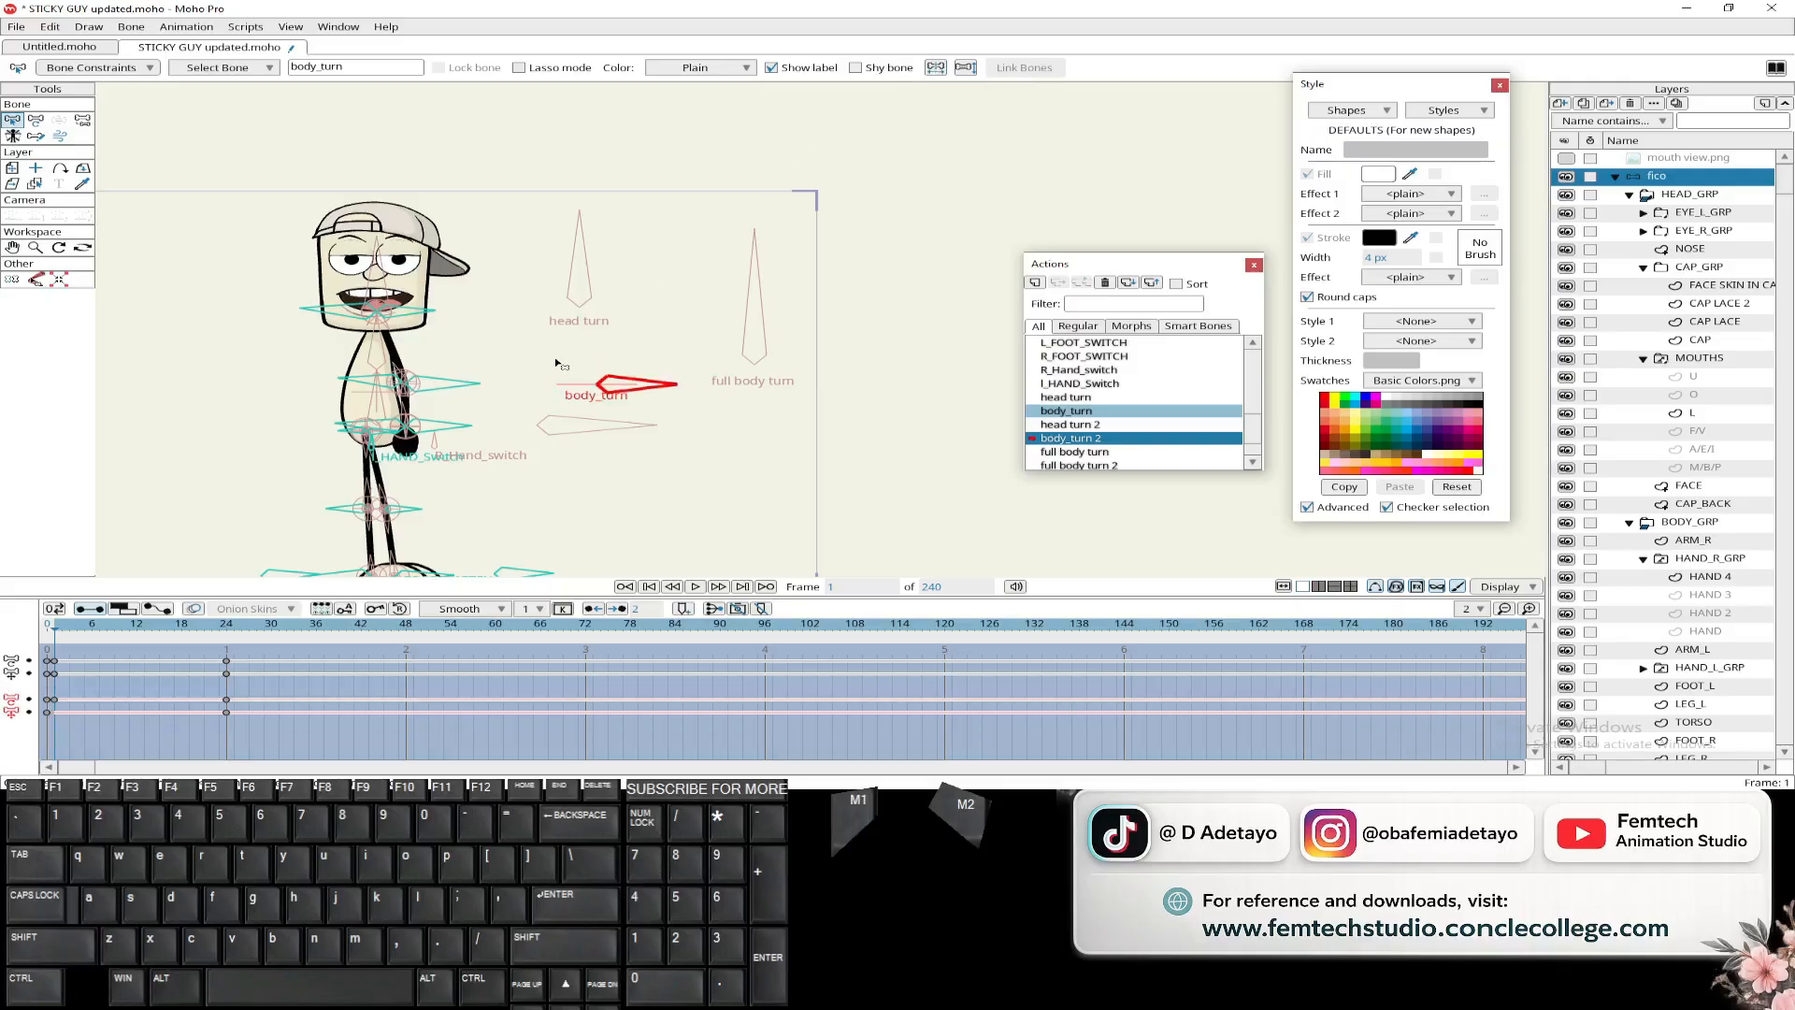
- Select the points of the TORSO layer and scrub the first frames of body_turn 2 to check the torso's turn
scroll(341, 365, up, 3)
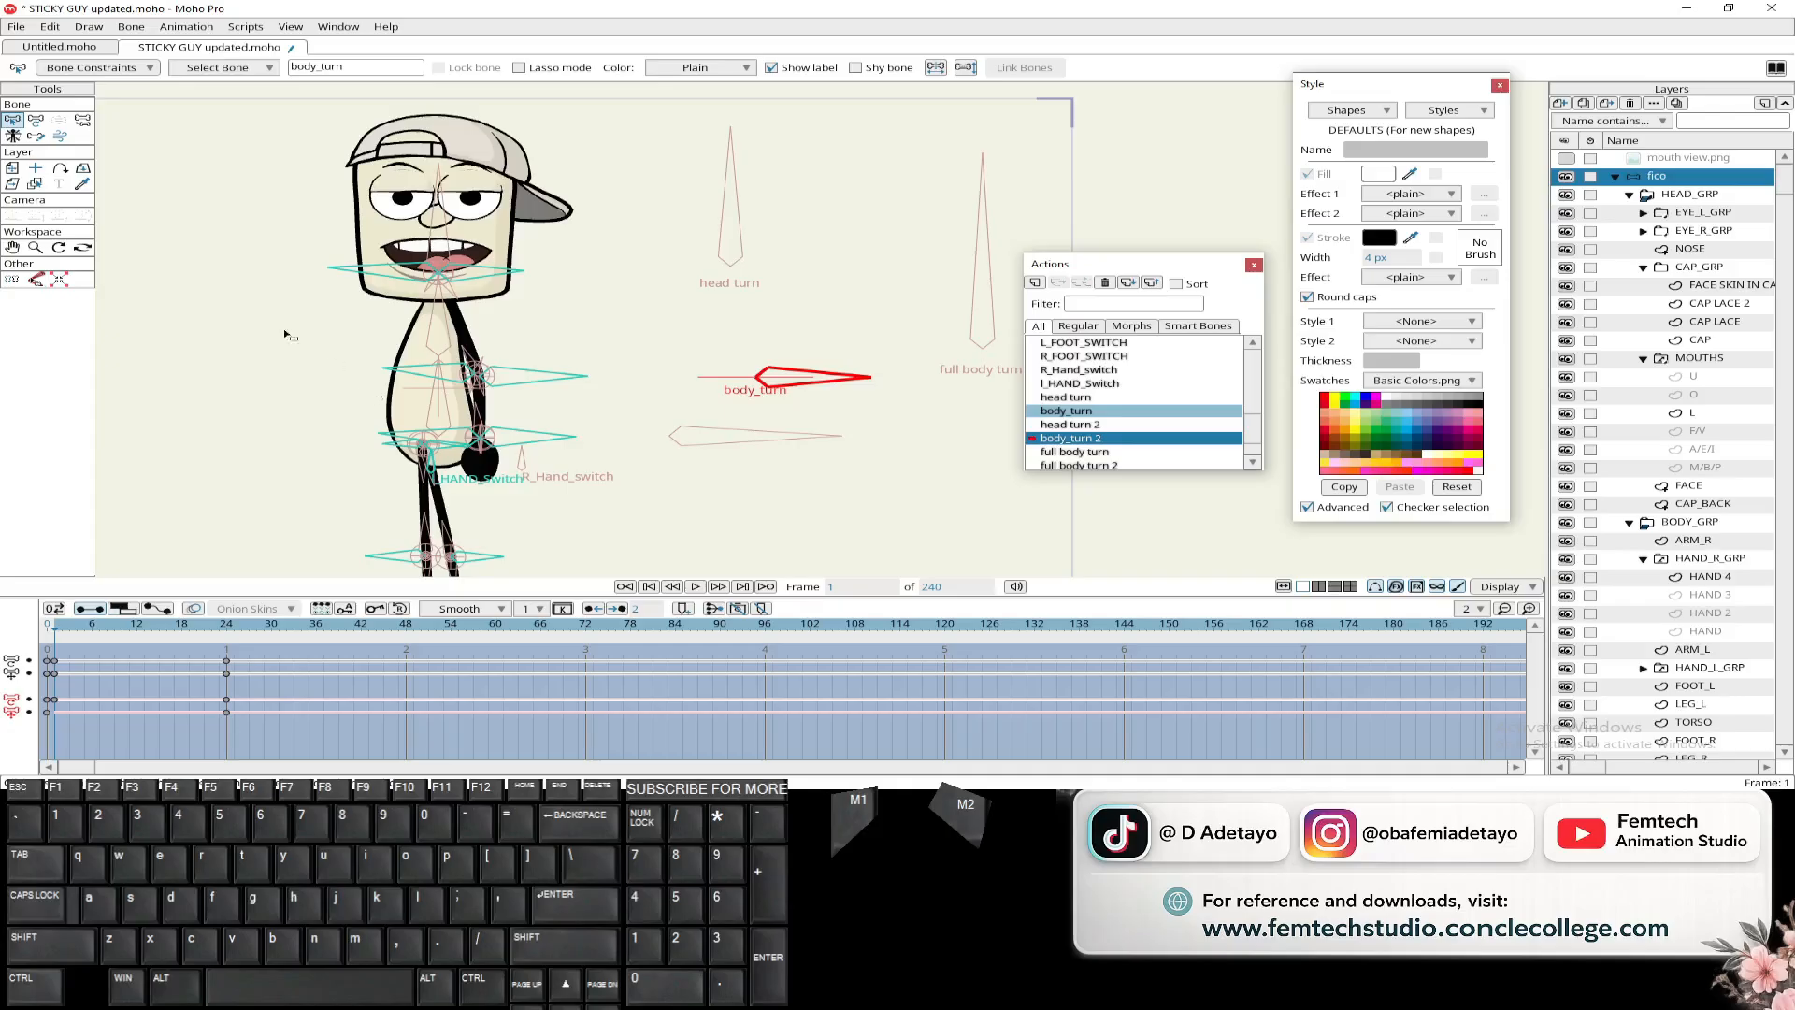
alt+click(404, 395)
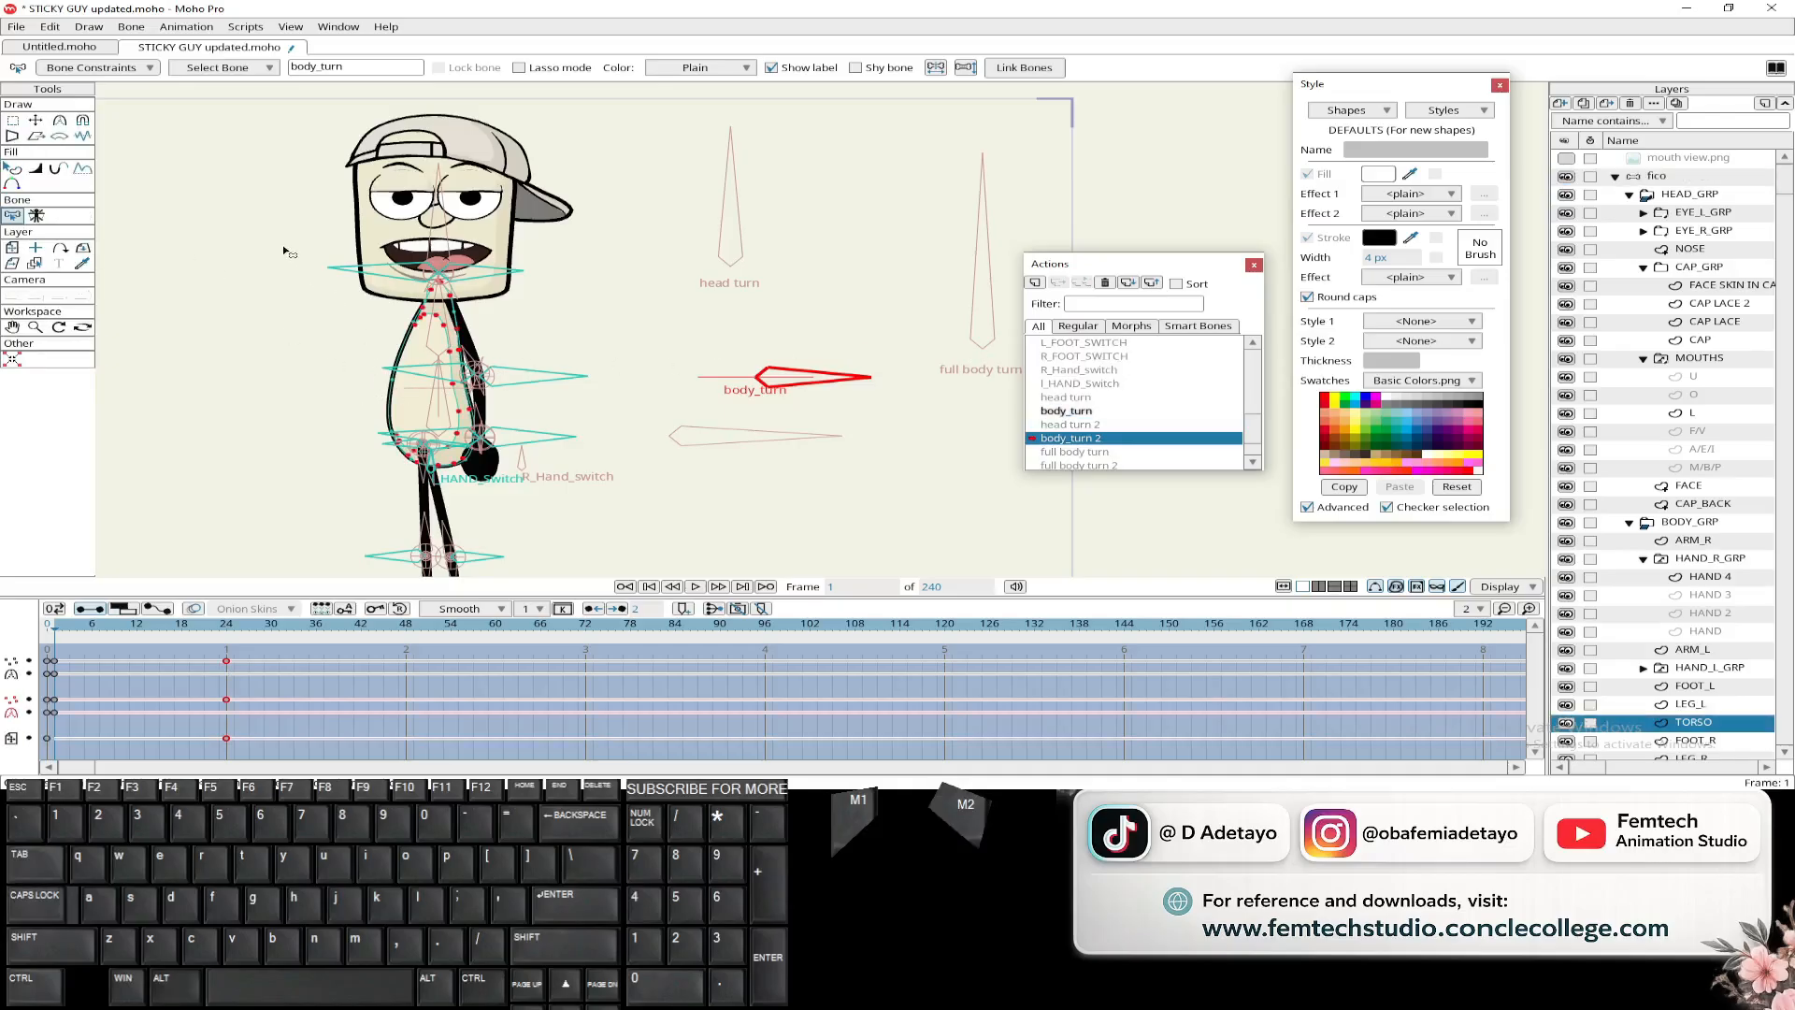
click(13, 120)
drag(241, 219, 520, 517)
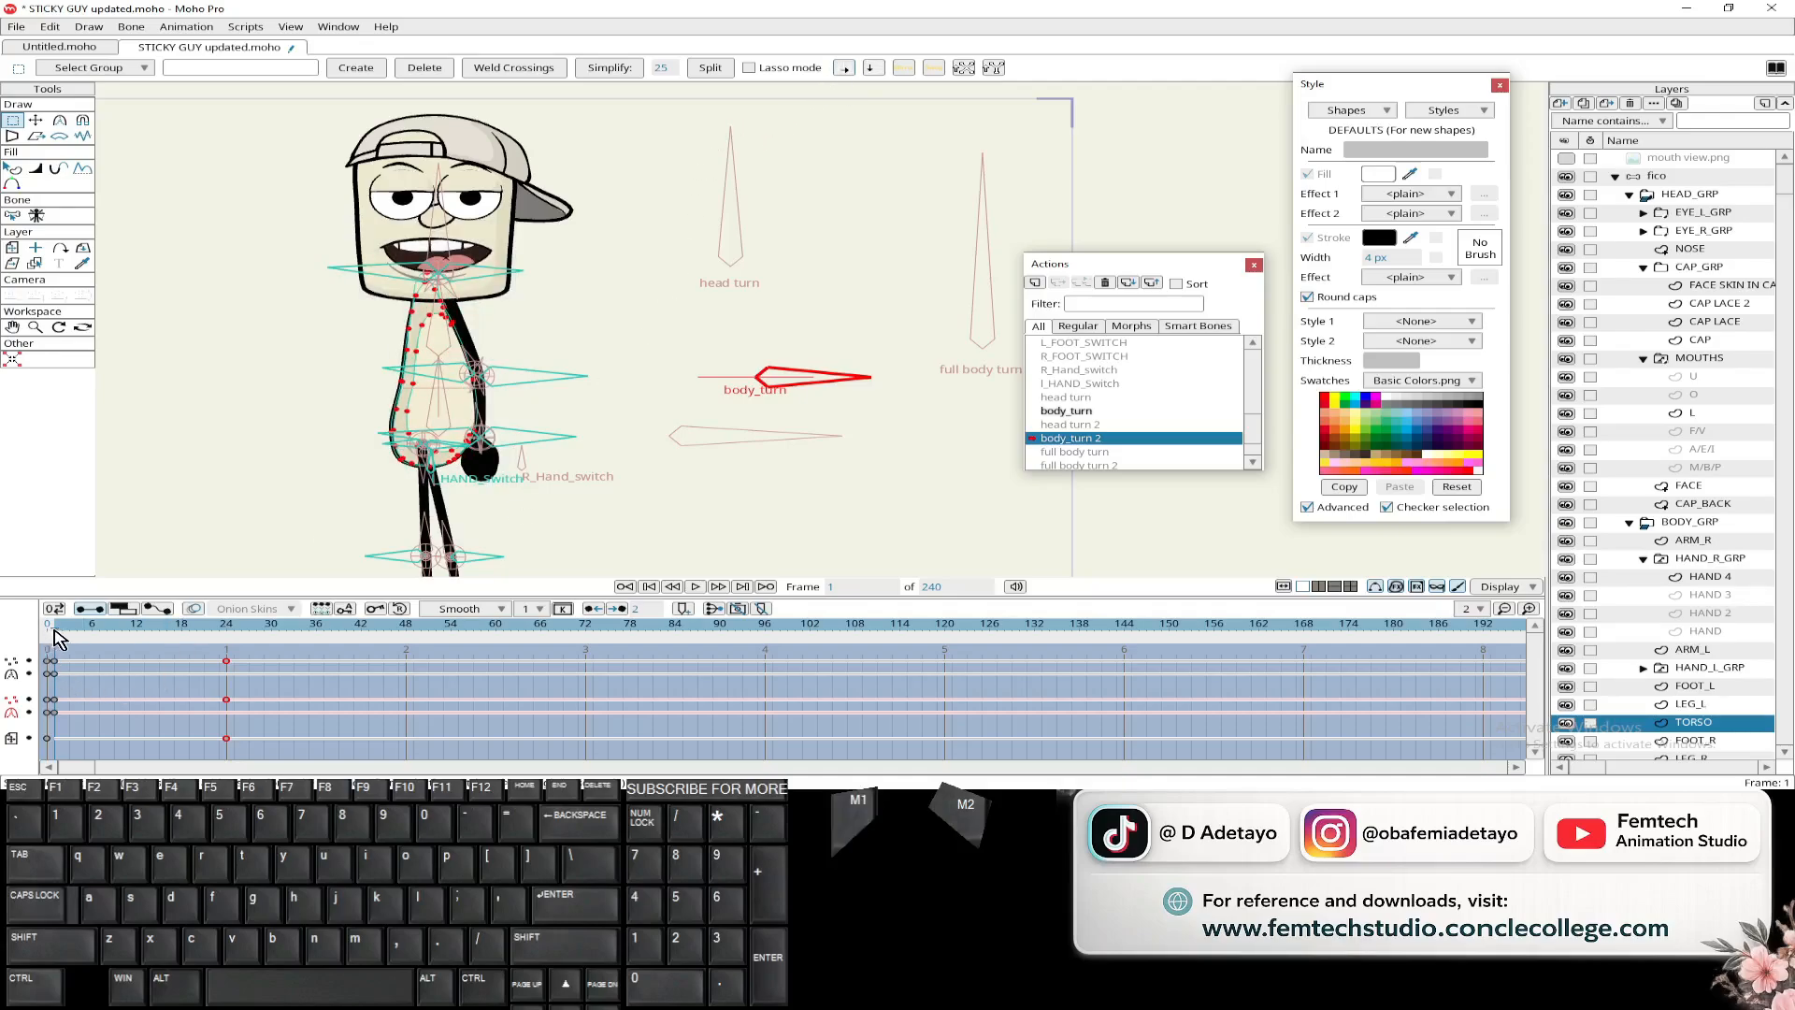
click(117, 626)
drag(123, 631, 84, 624)
- Undo back to the rig's restored flip keyframes, delete both flip keyframes at frame 1 again, and go to frame 1
key(ctrl+z)
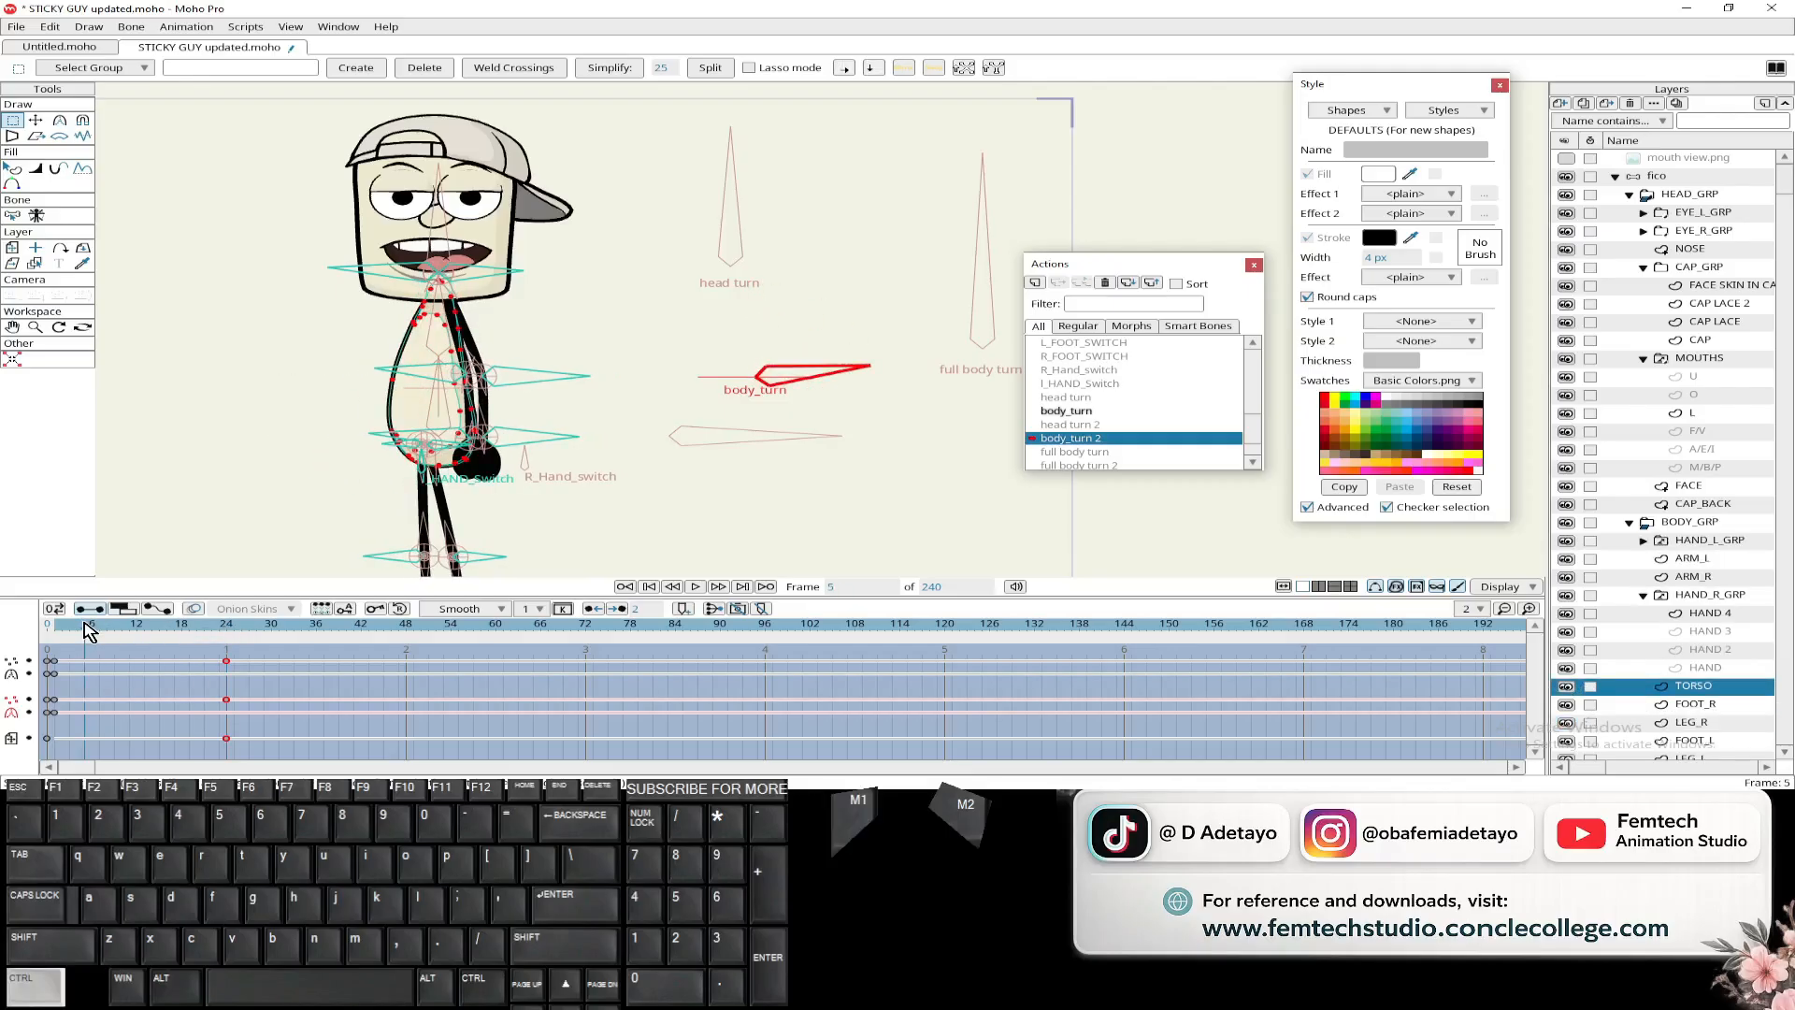
key(ctrl+z)
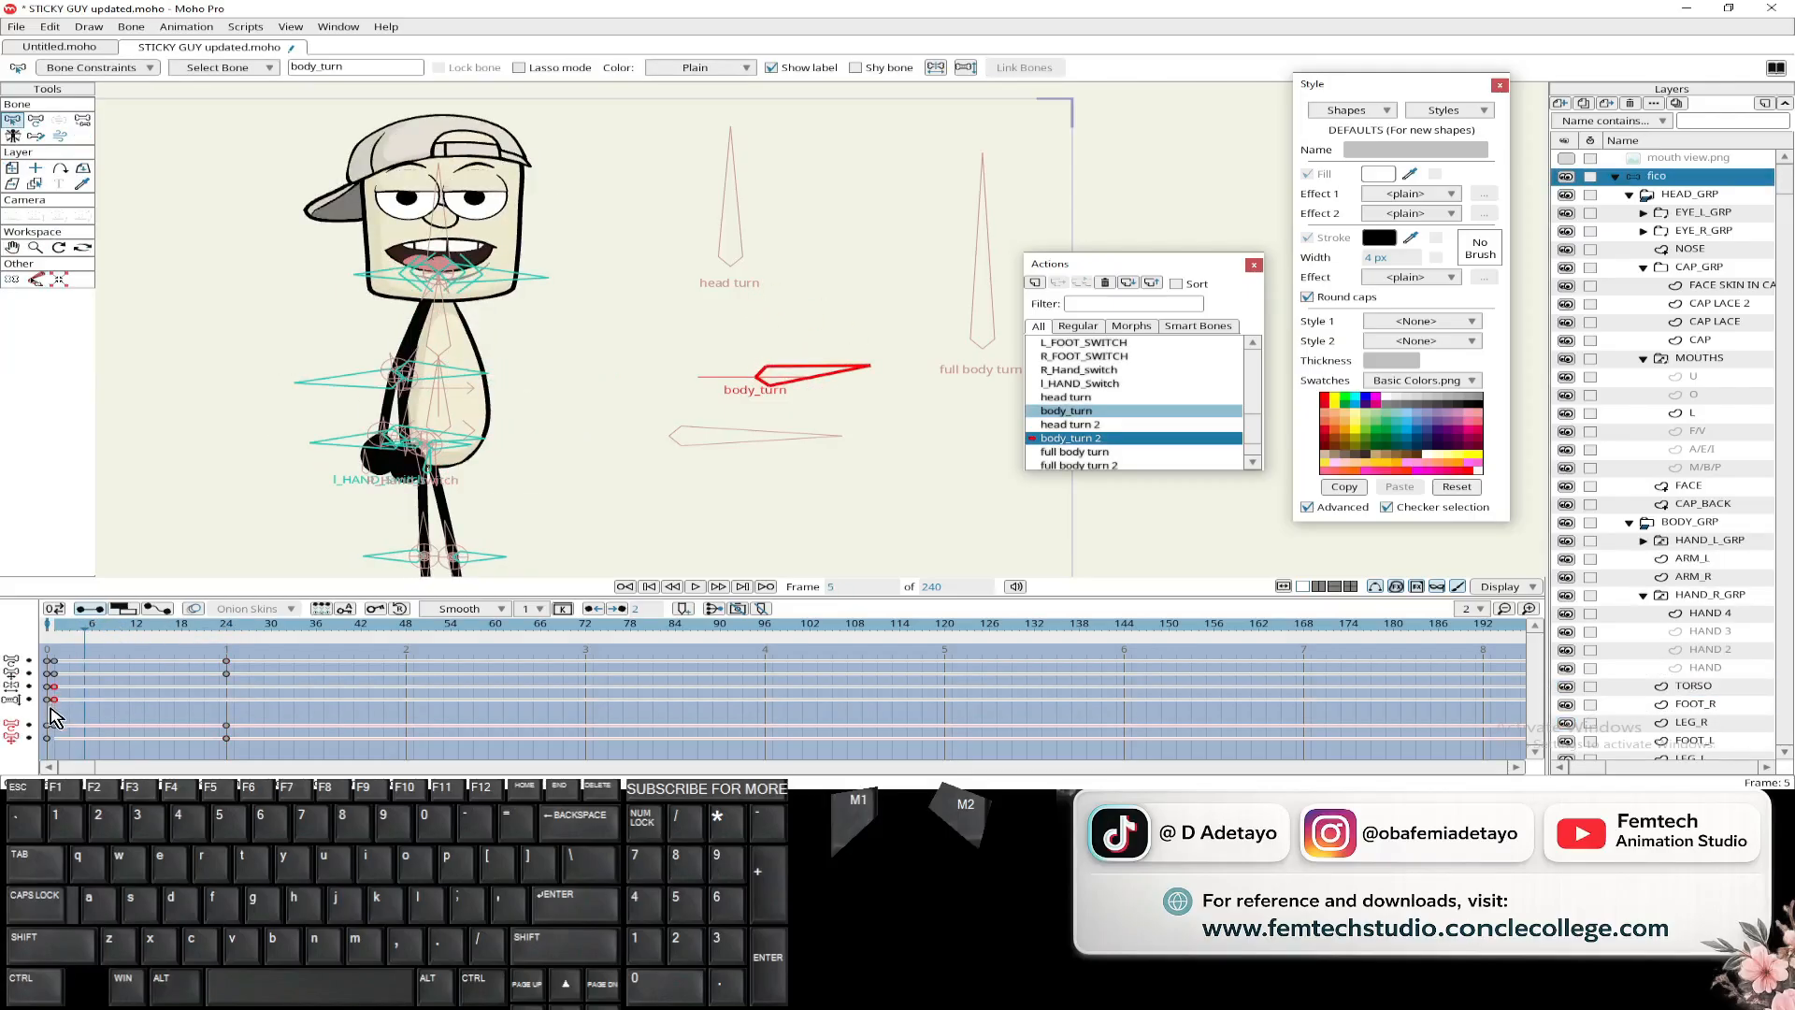
click(54, 692)
key(Delete)
click(55, 625)
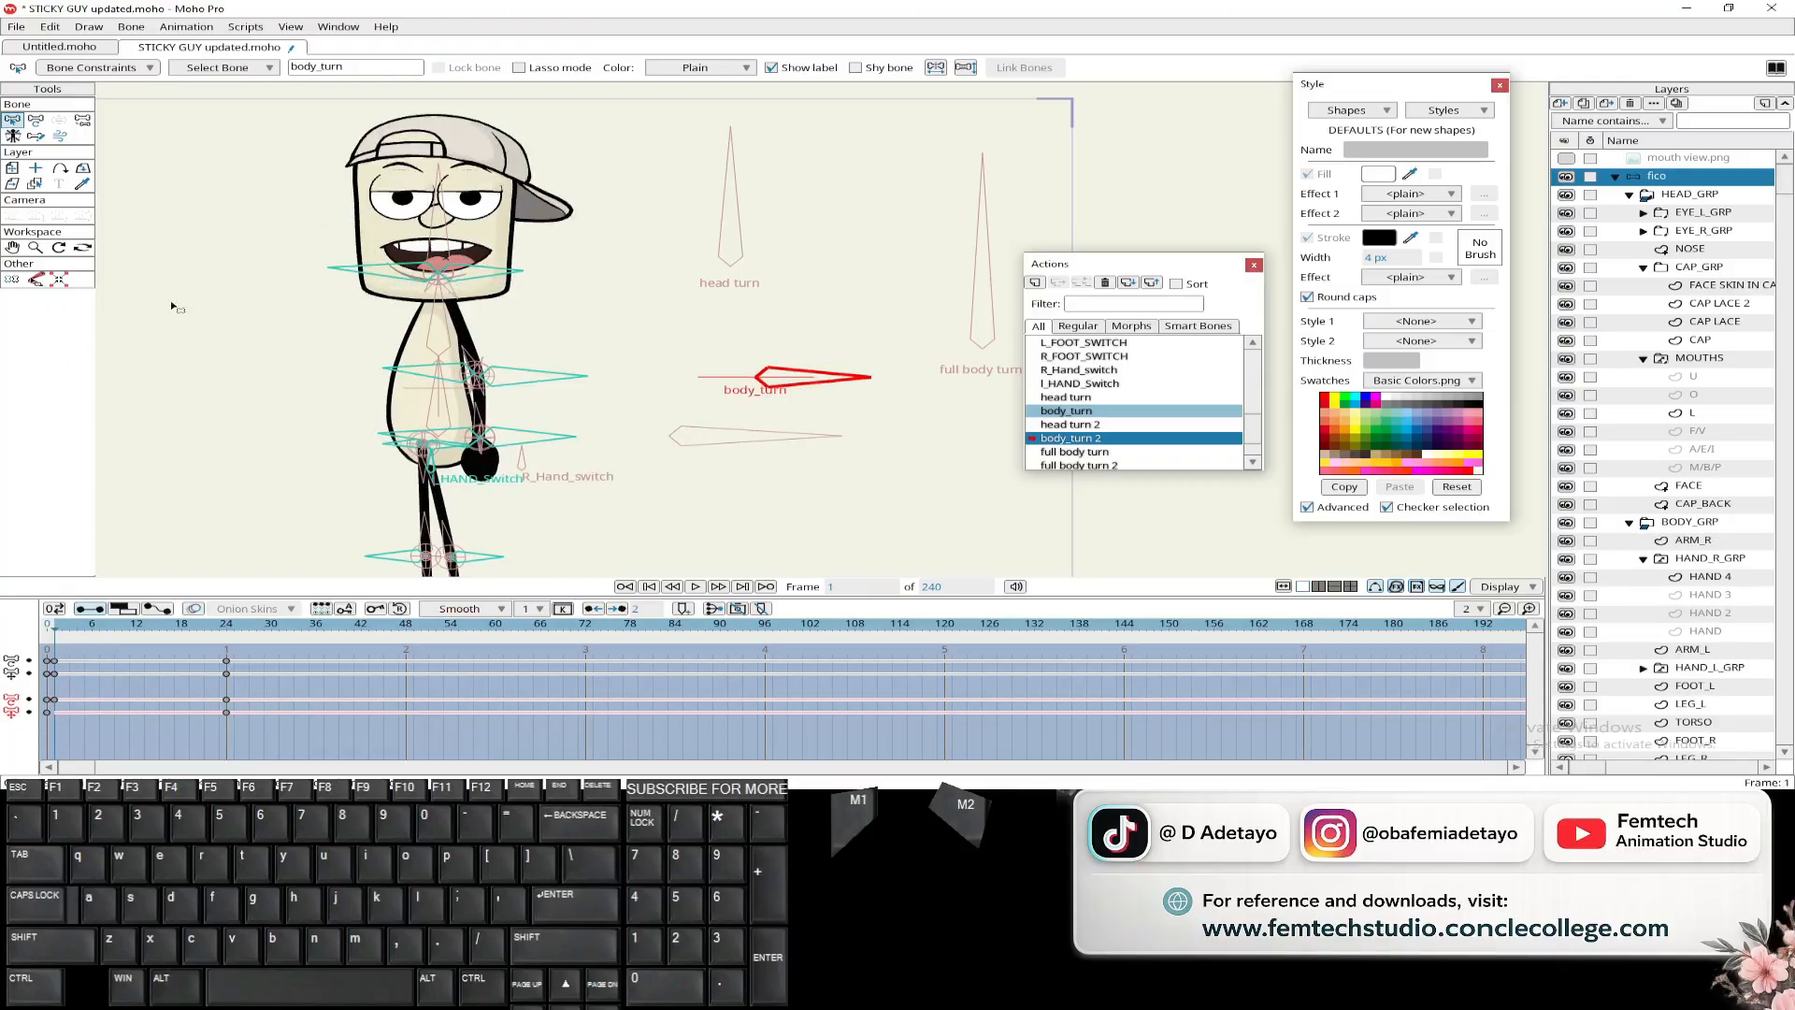
- Try flipping the TORSO layer's points horizontally at frame 1, check the motion up to frame 15, and undo the flip
alt+click(405, 349)
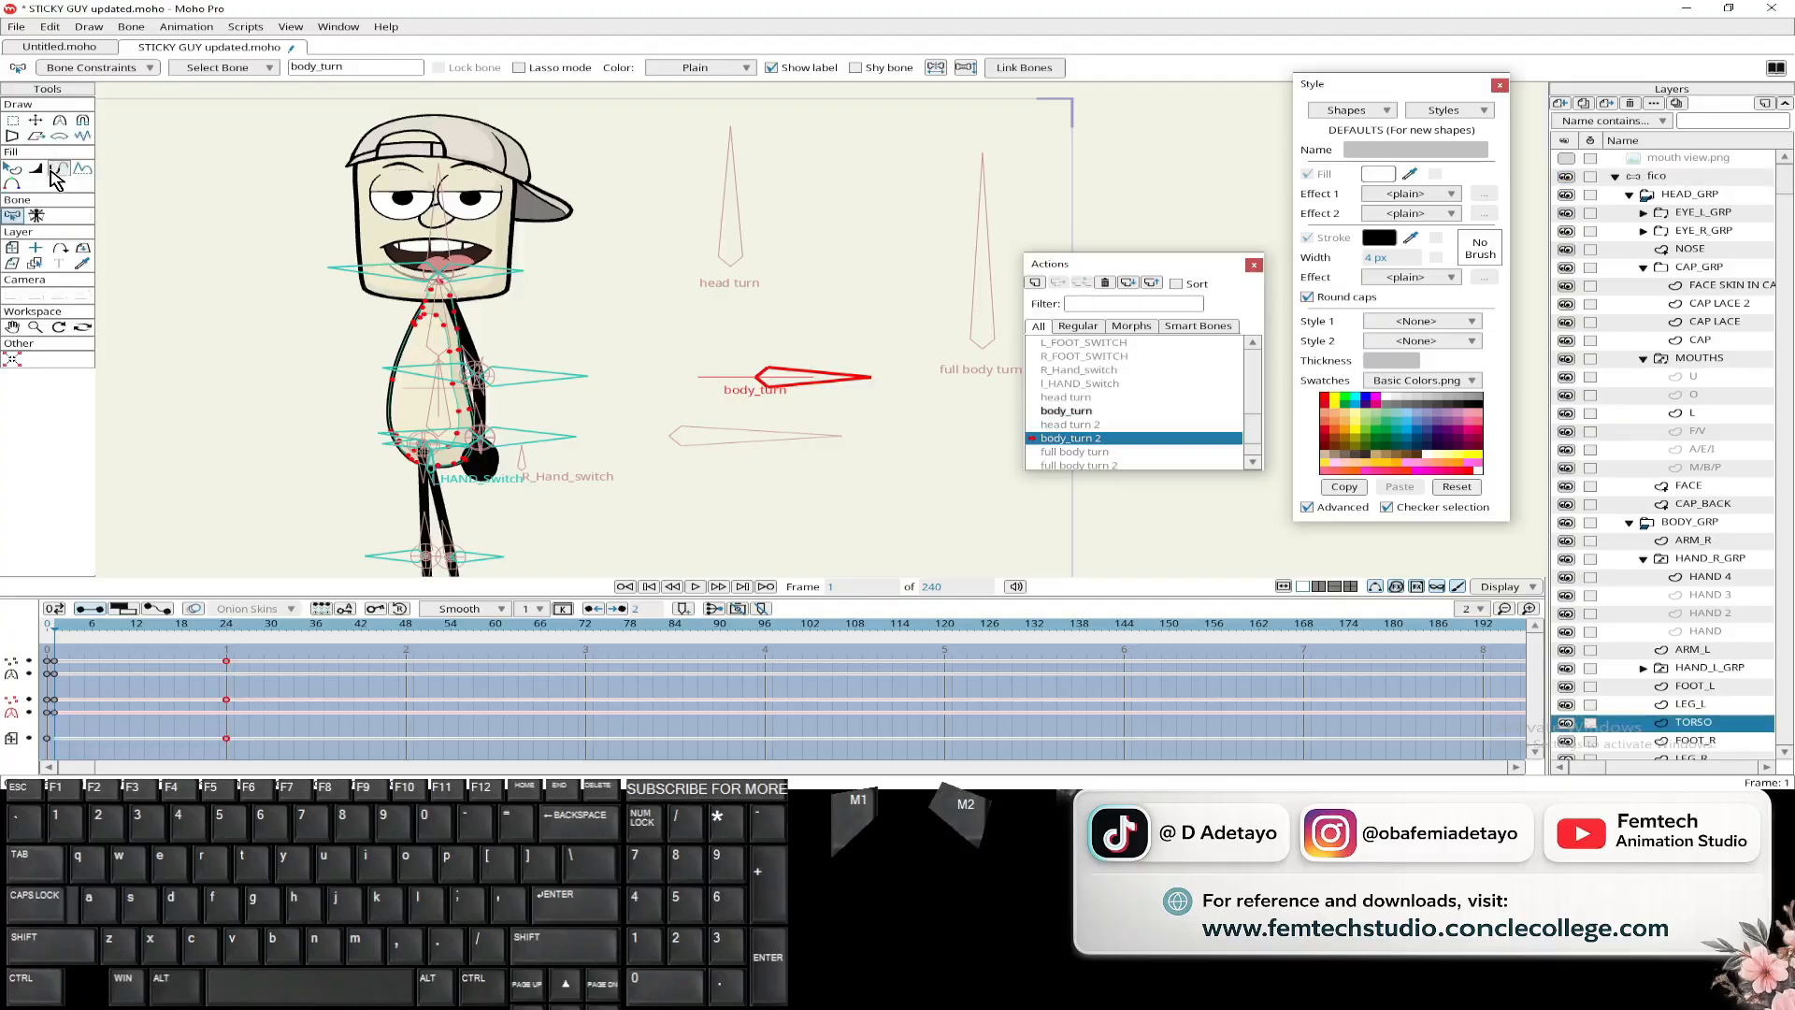
click(36, 122)
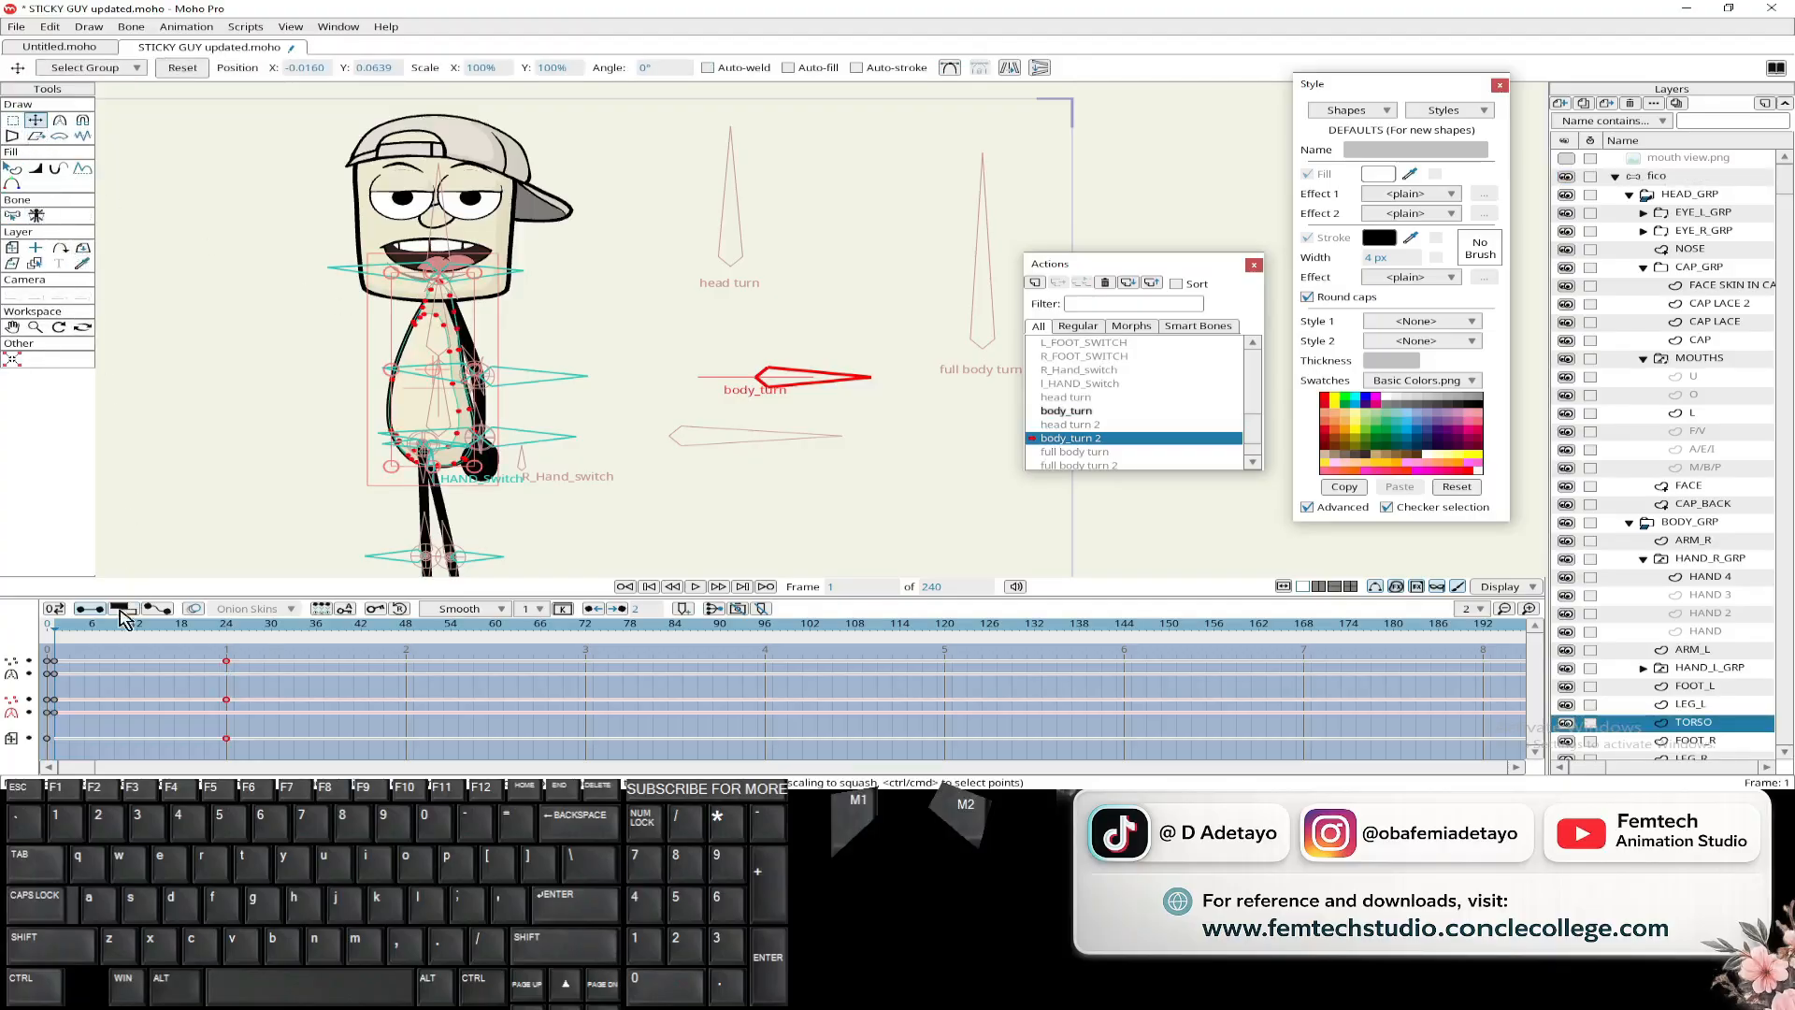
mouse_move(58, 636)
mouse_down()
mouse_move(228, 629)
mouse_move(54, 628)
mouse_up()
click(1008, 69)
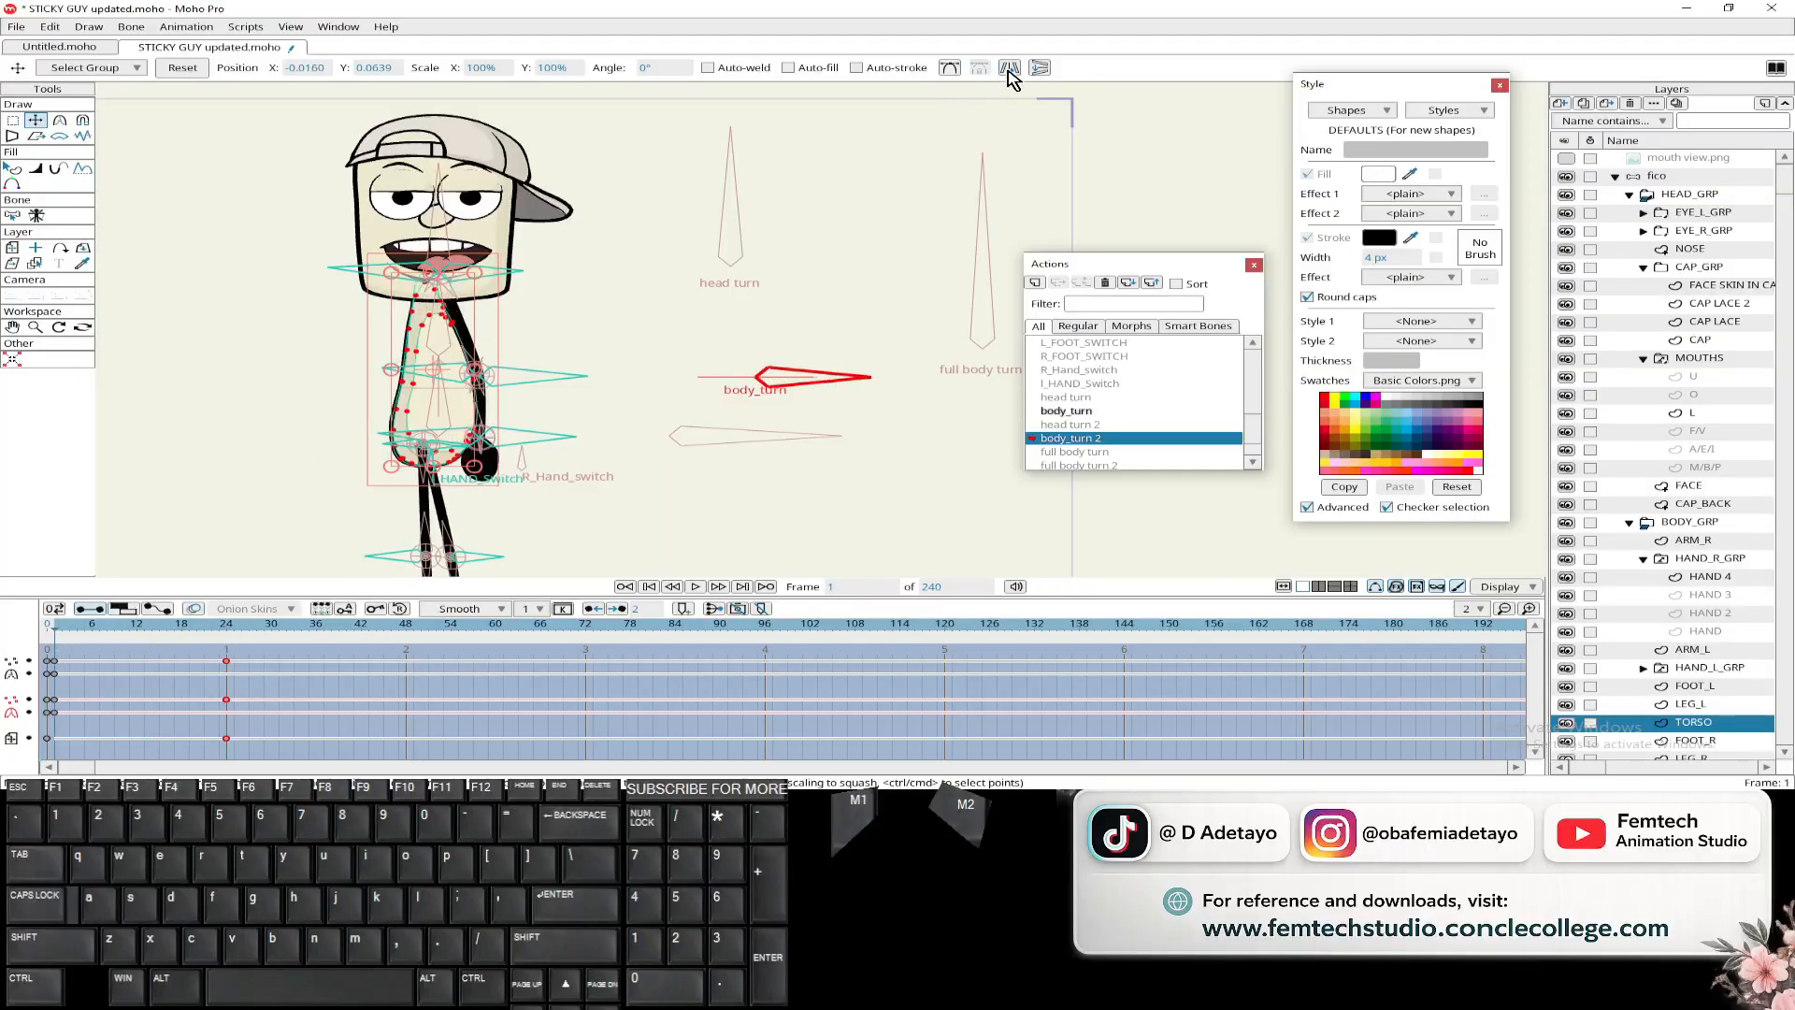
drag(57, 640, 165, 639)
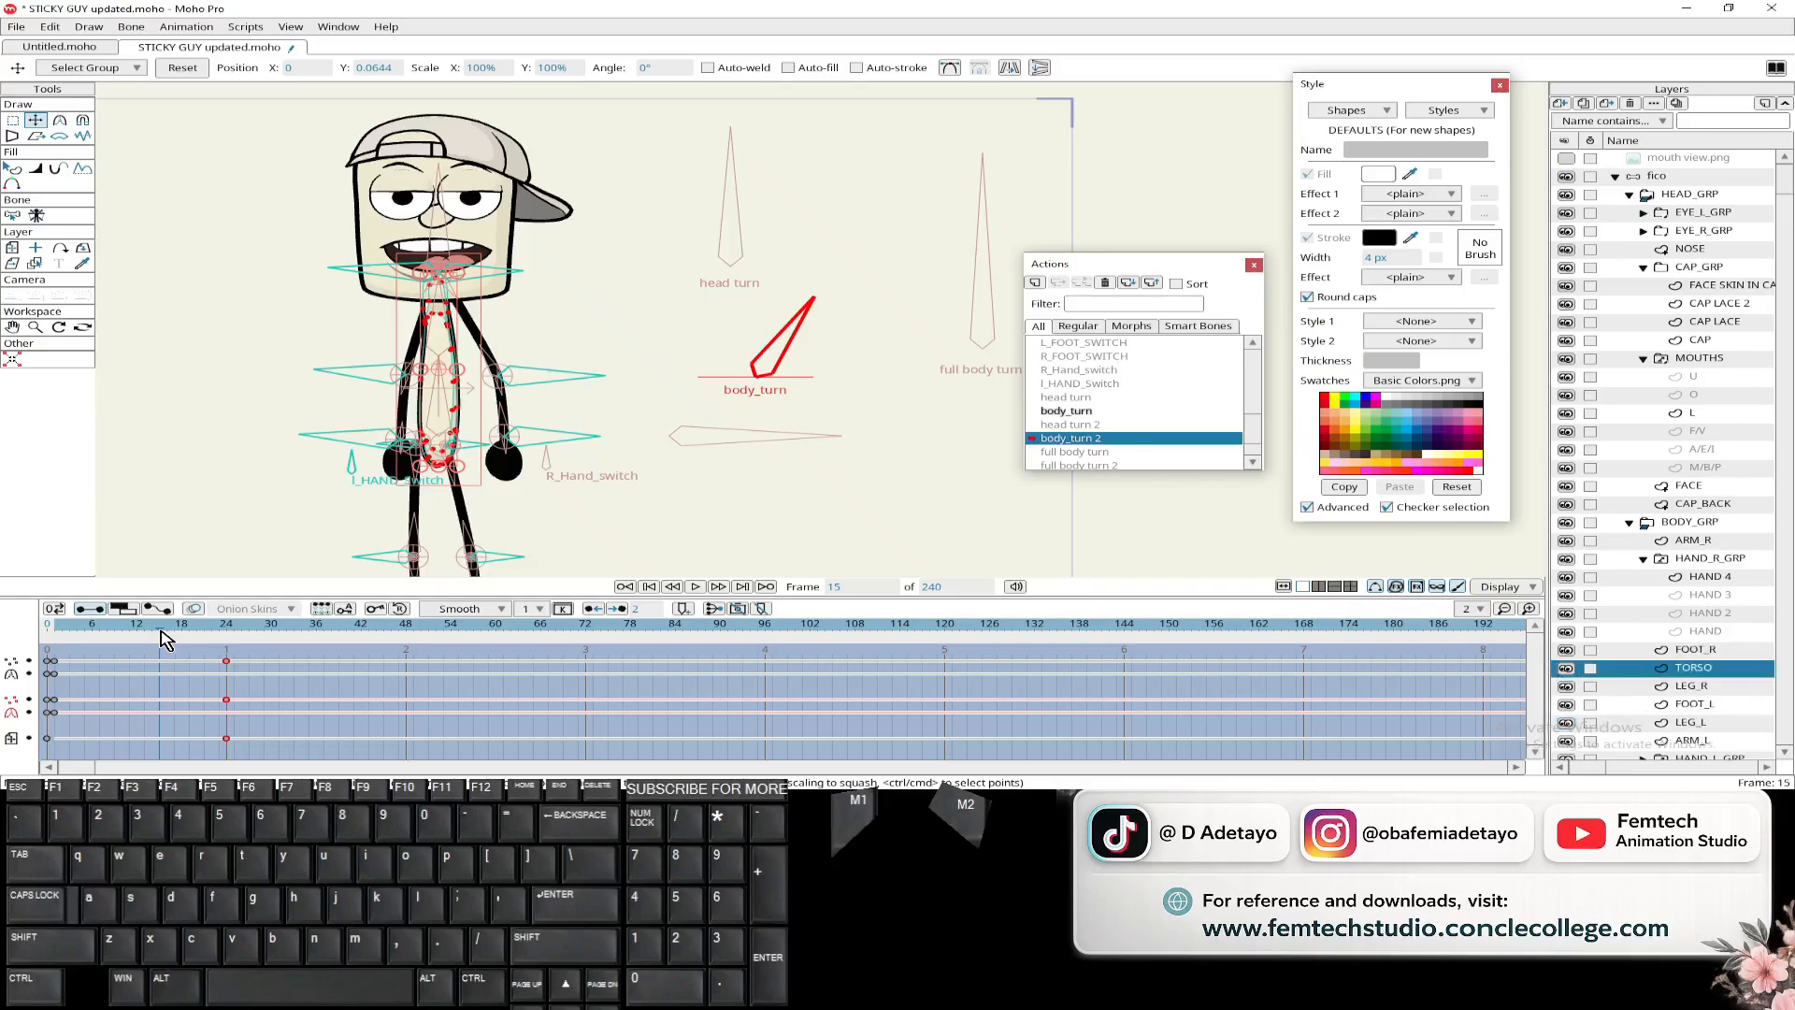
key(ctrl+z)
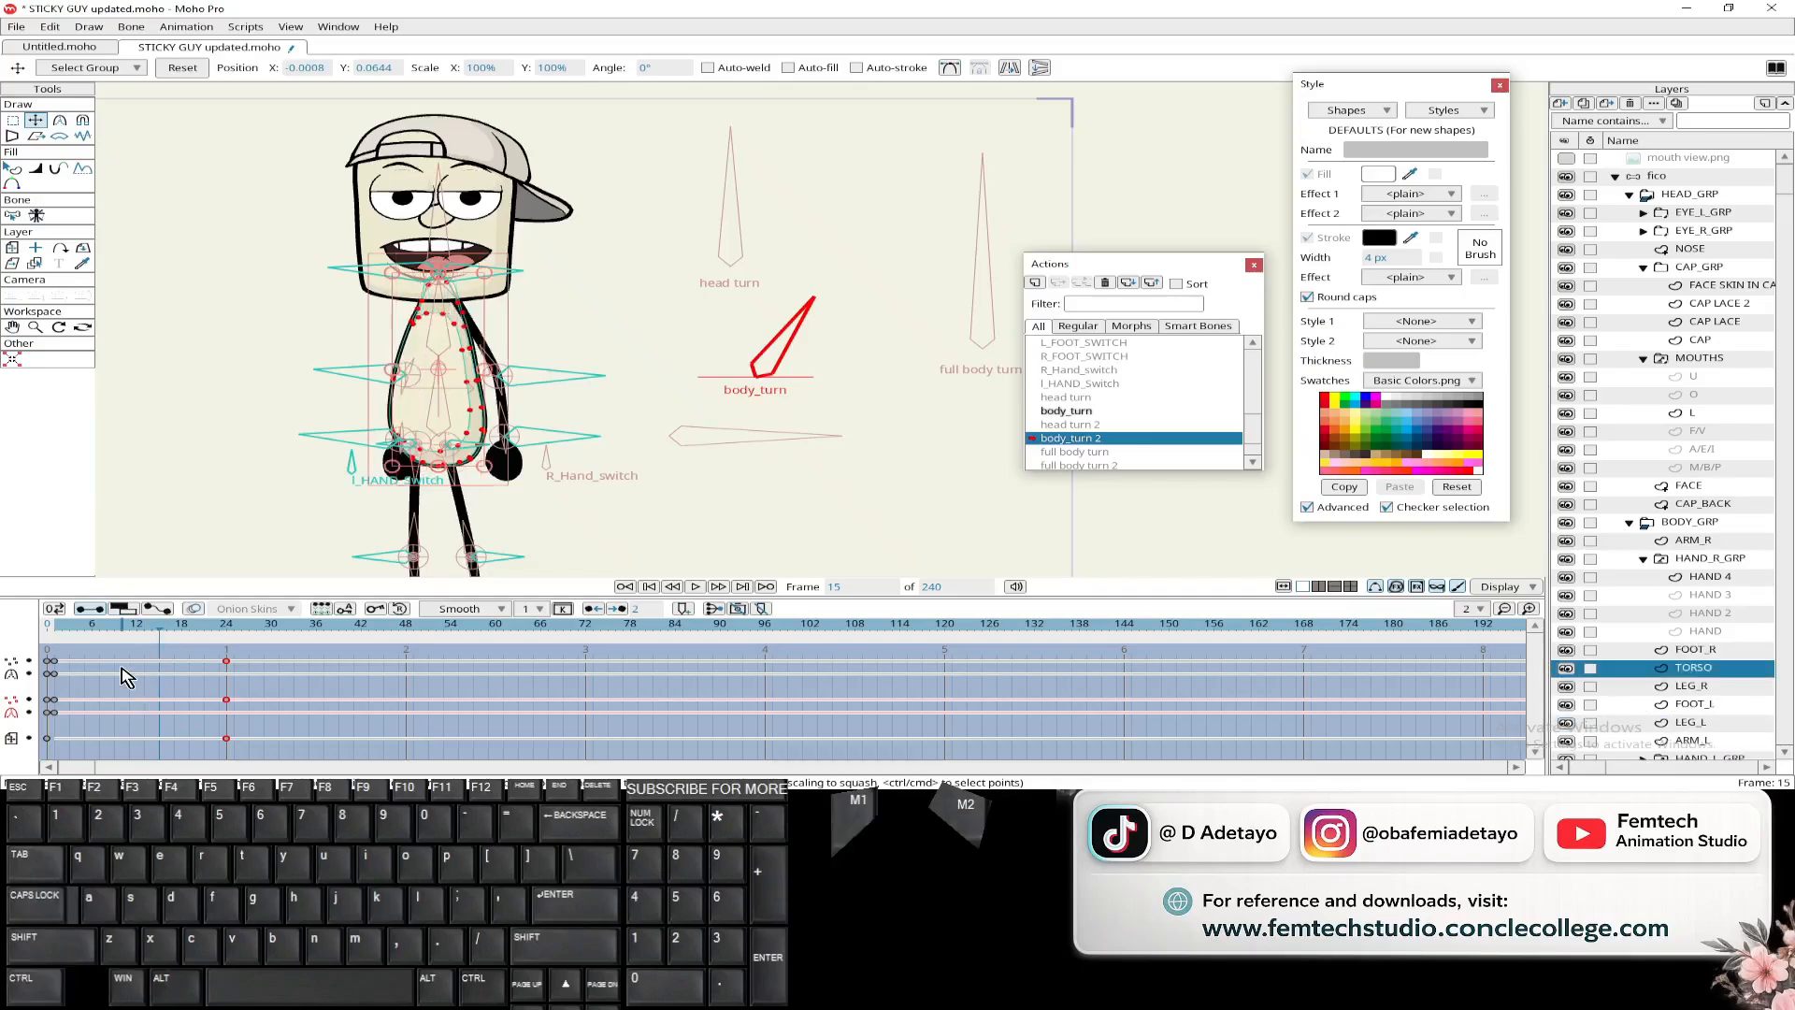
drag(159, 640, 58, 645)
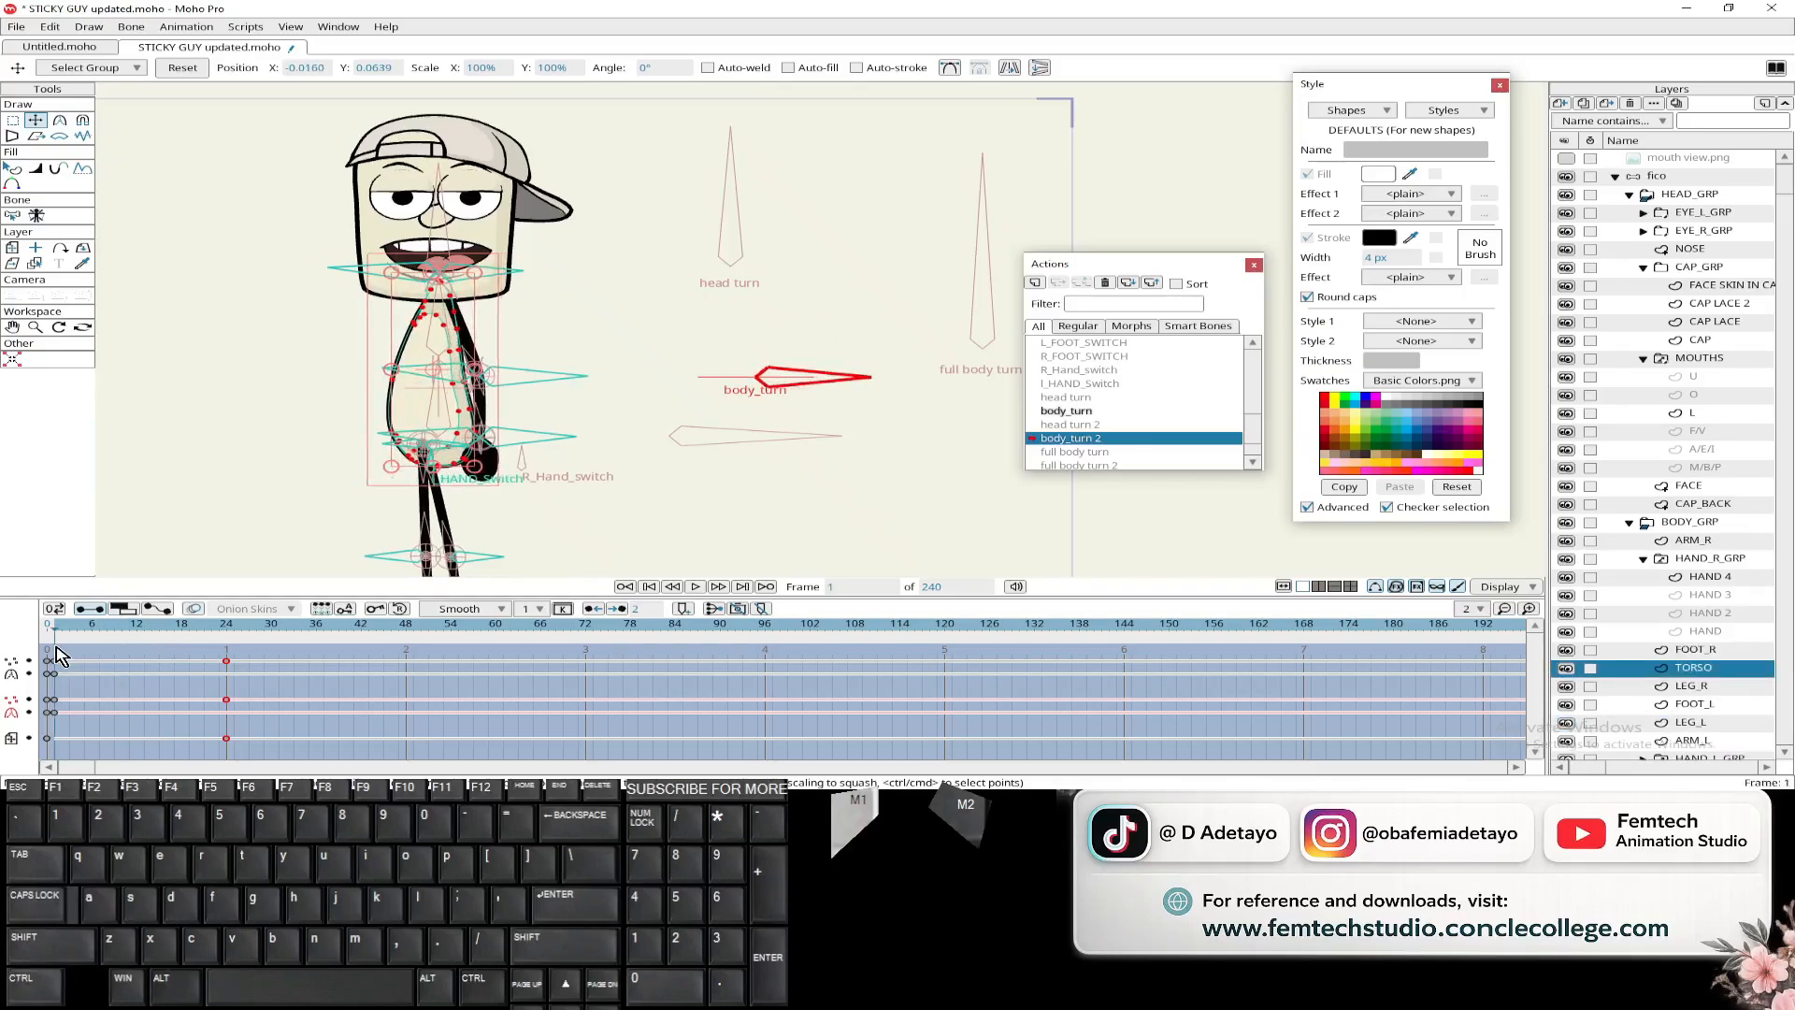
- Flip the whole TORSO layer horizontally at frame 1 of the body_turn 2 action
click(12, 248)
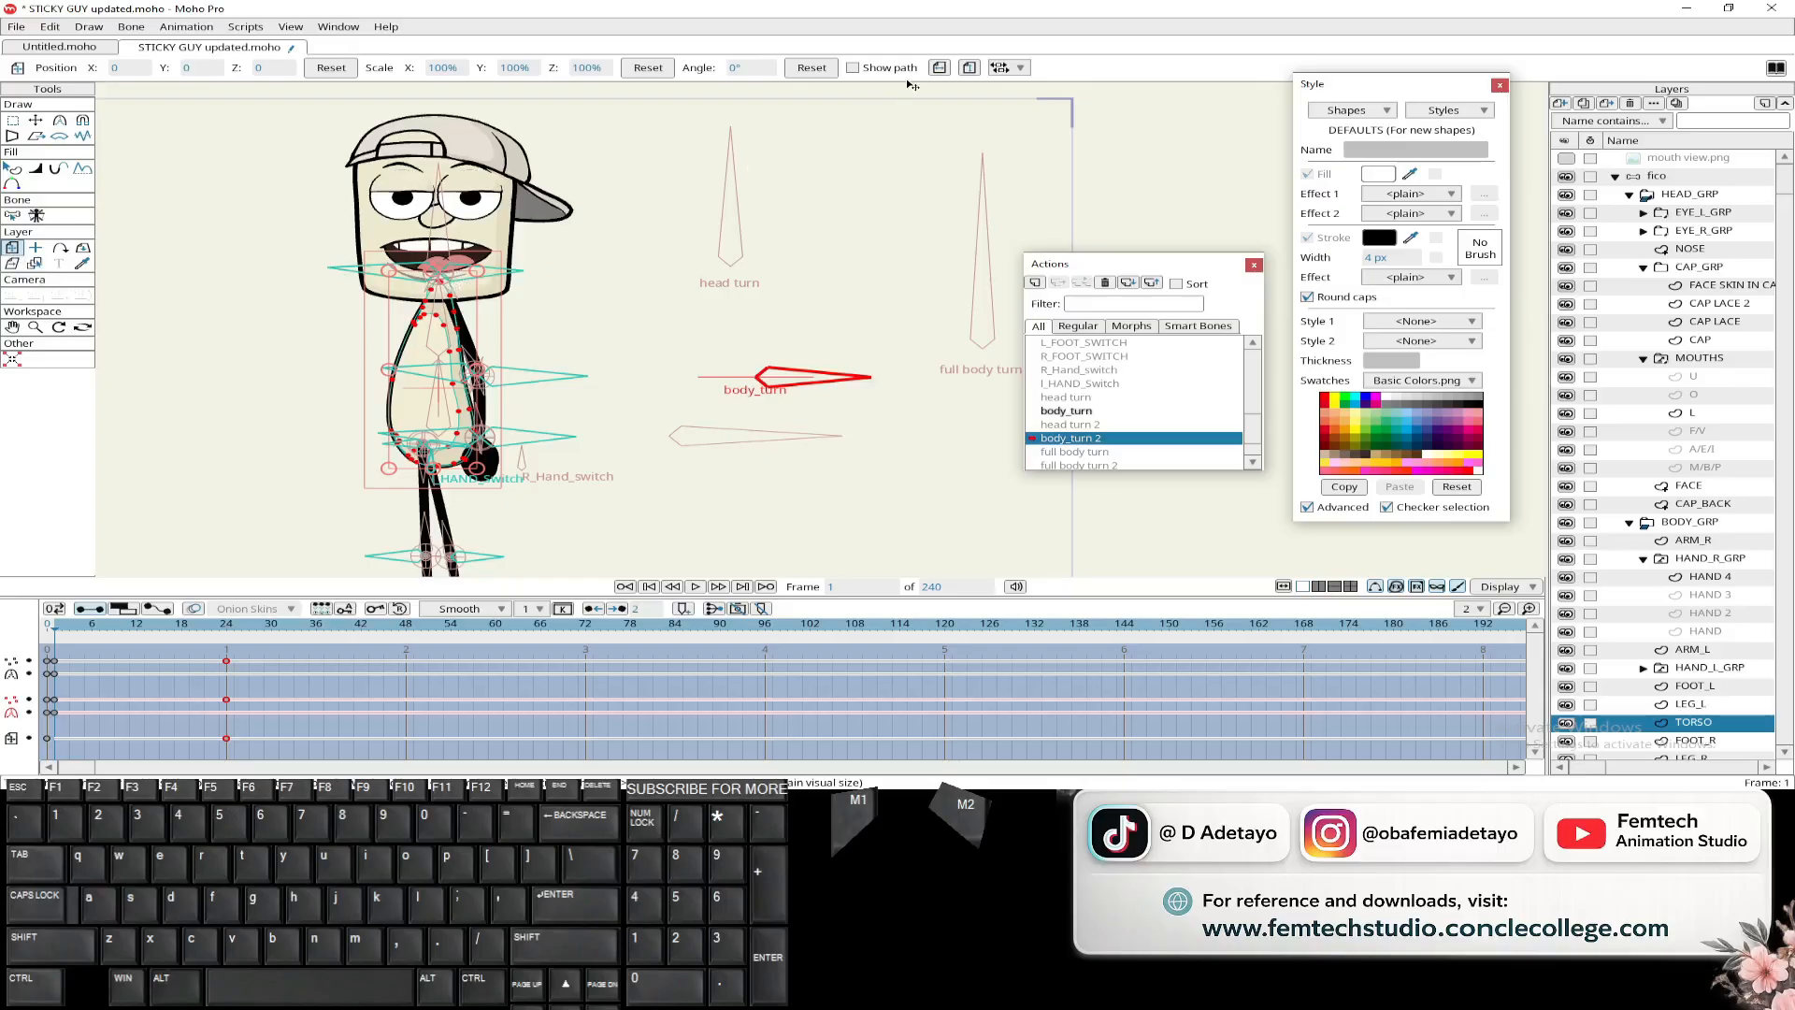
click(936, 69)
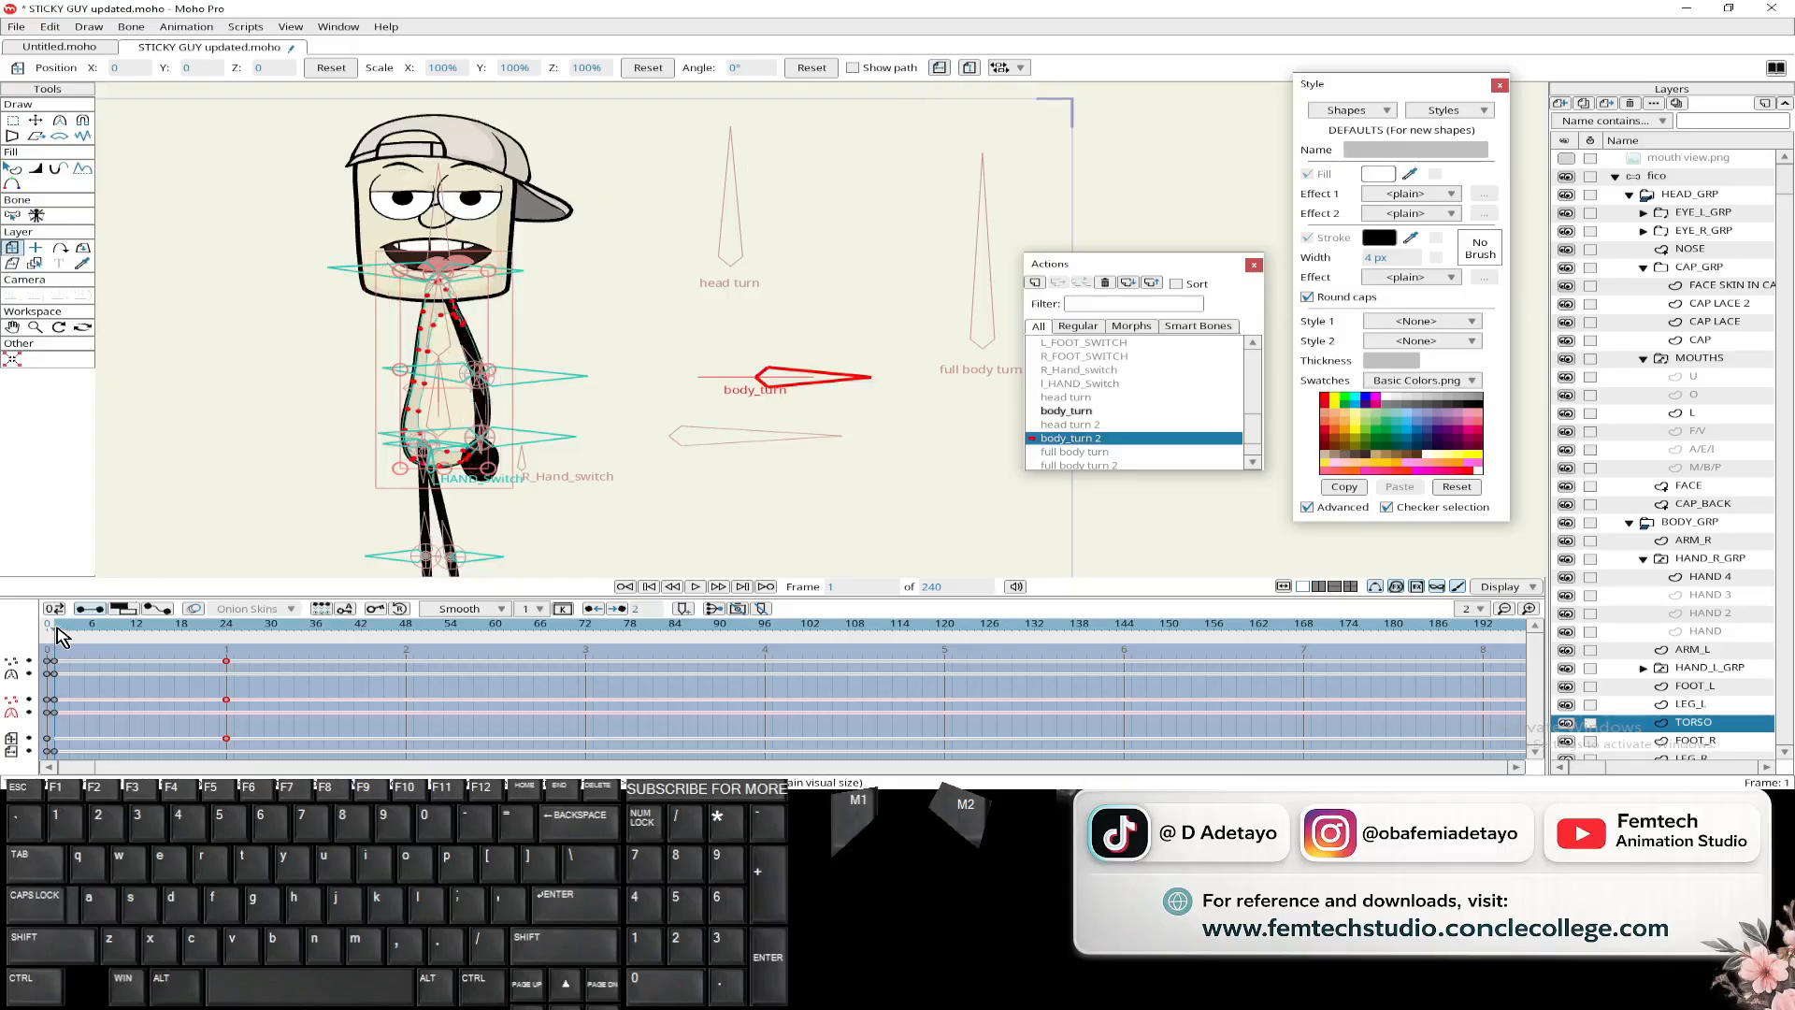
mouse_move(58, 635)
mouse_down()
mouse_move(241, 639)
mouse_move(55, 670)
mouse_up()
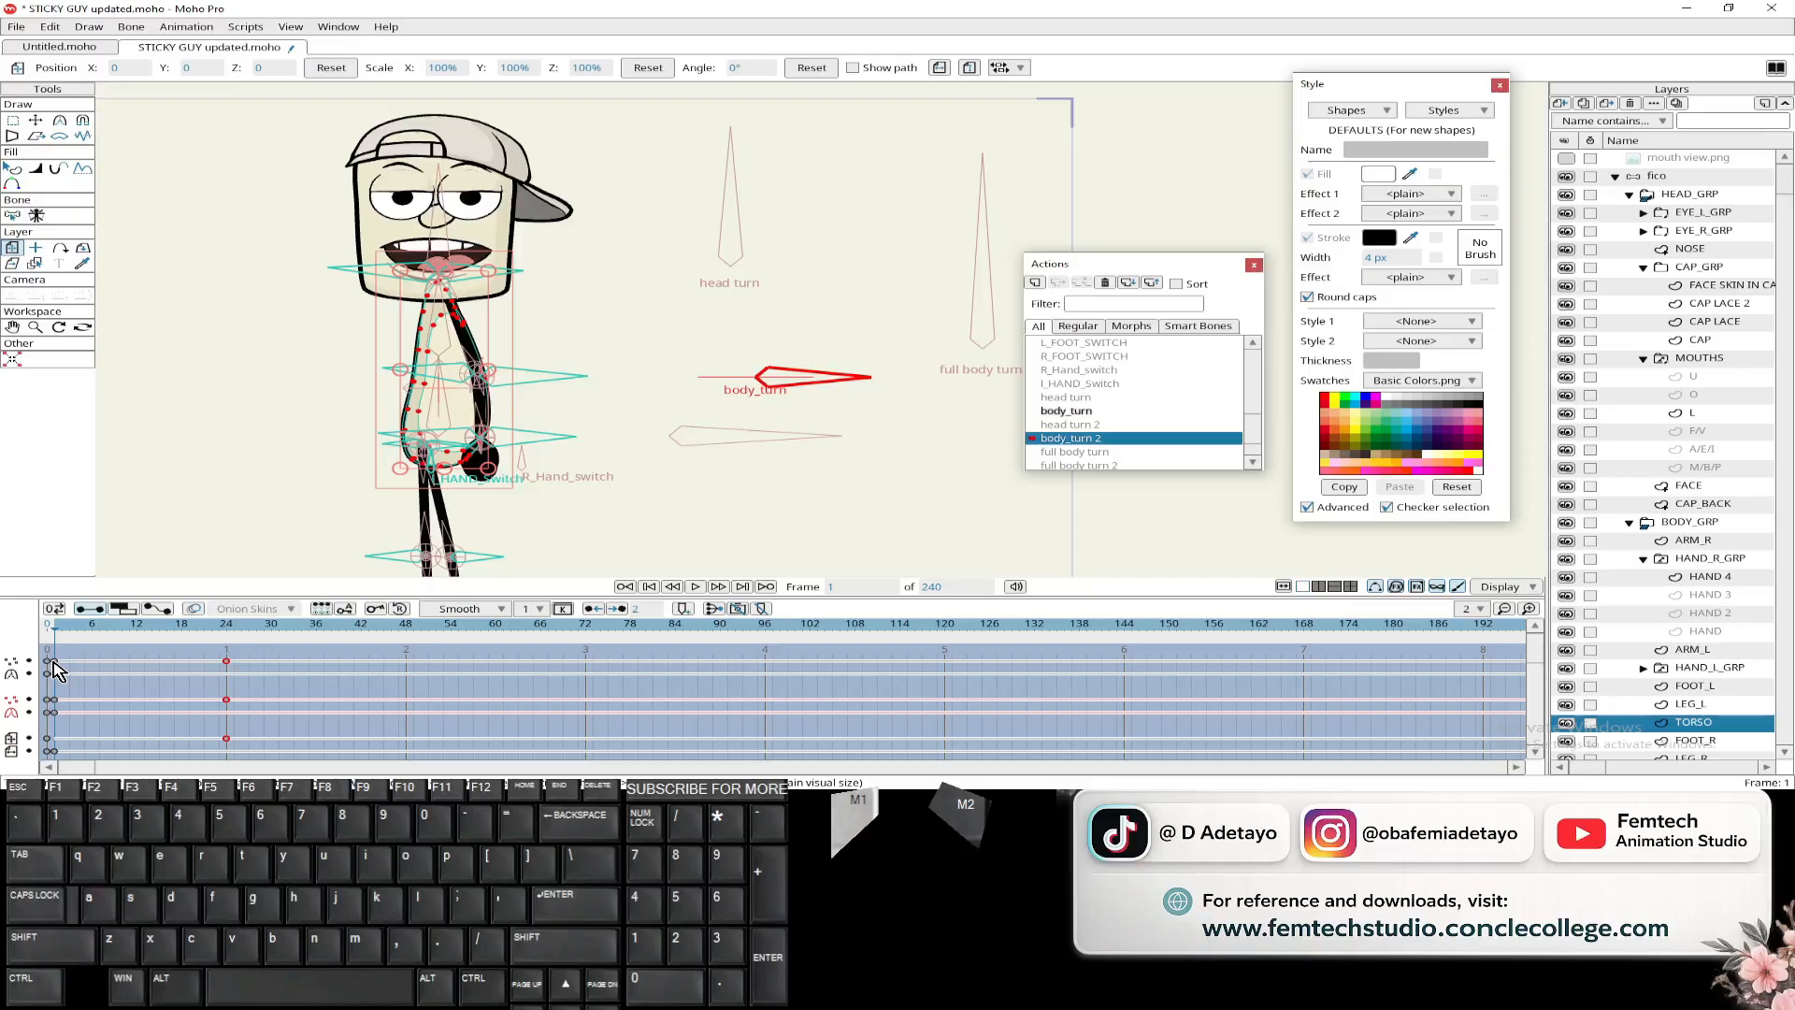
- Try flipping the HAND 4 layer horizontally at frame 1 of body_turn 2, then undo the flip
scroll(276, 469, up, 3)
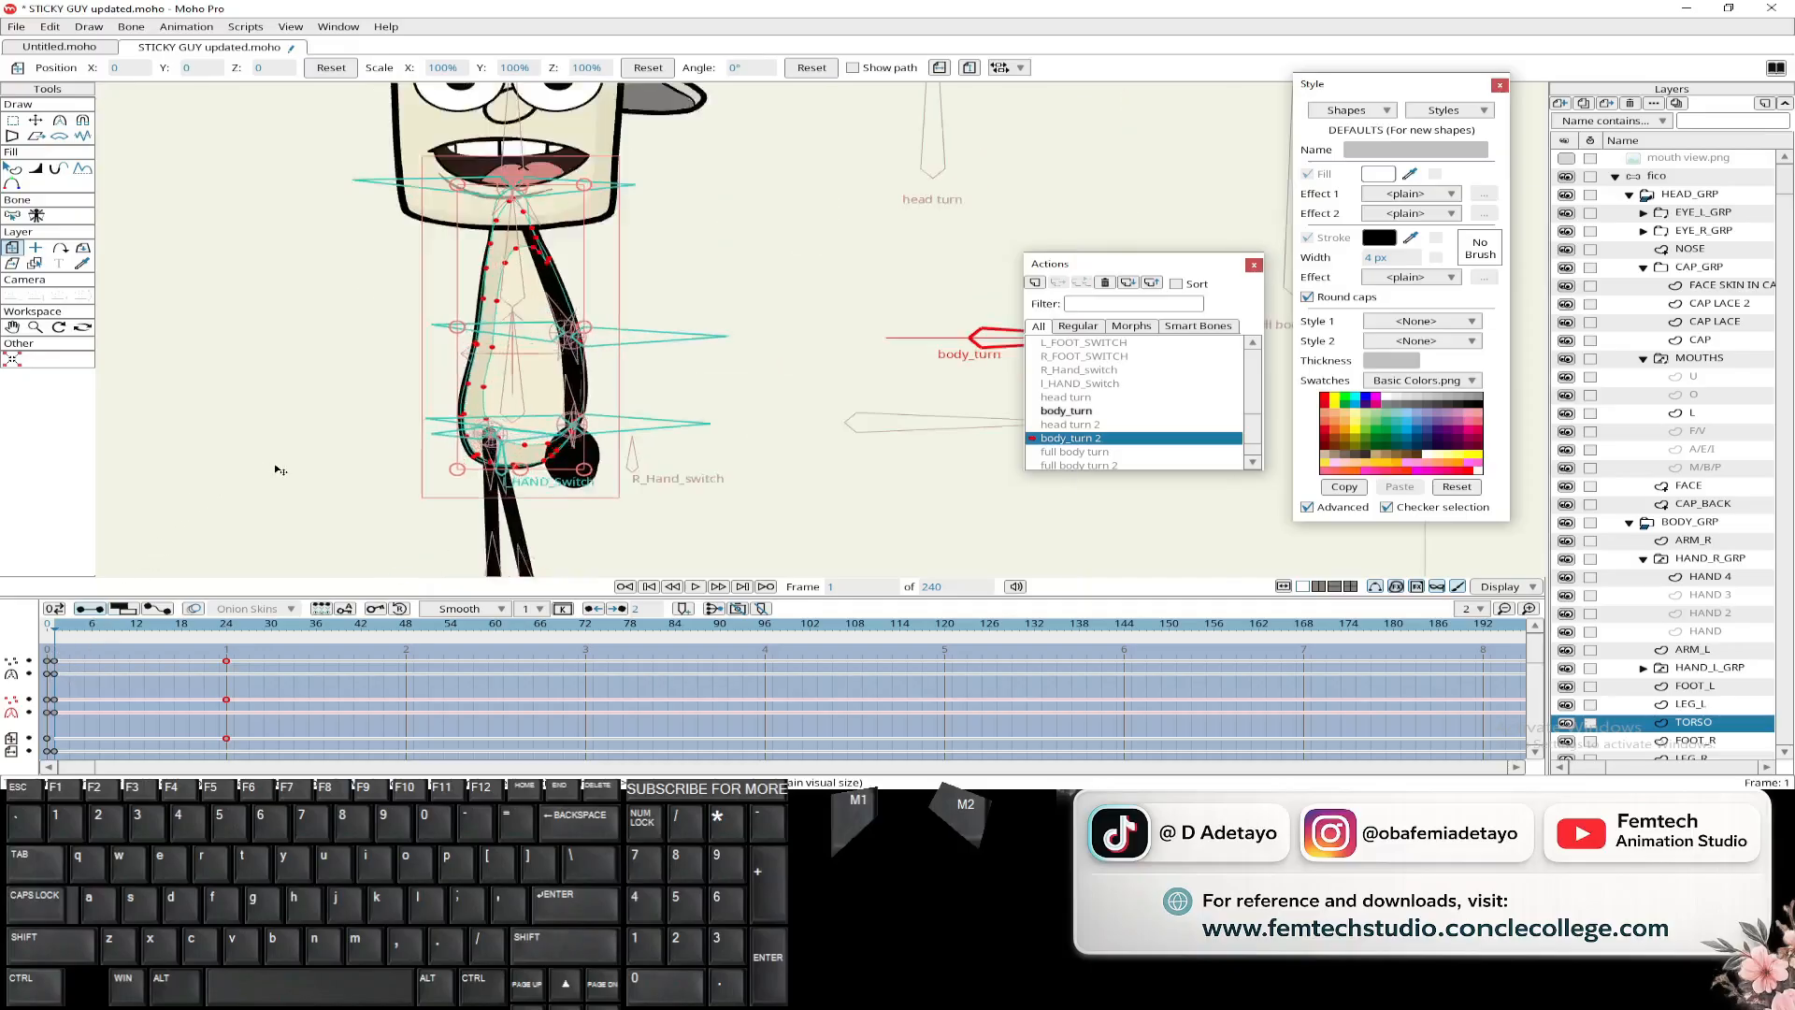
scroll(295, 458, down, 2)
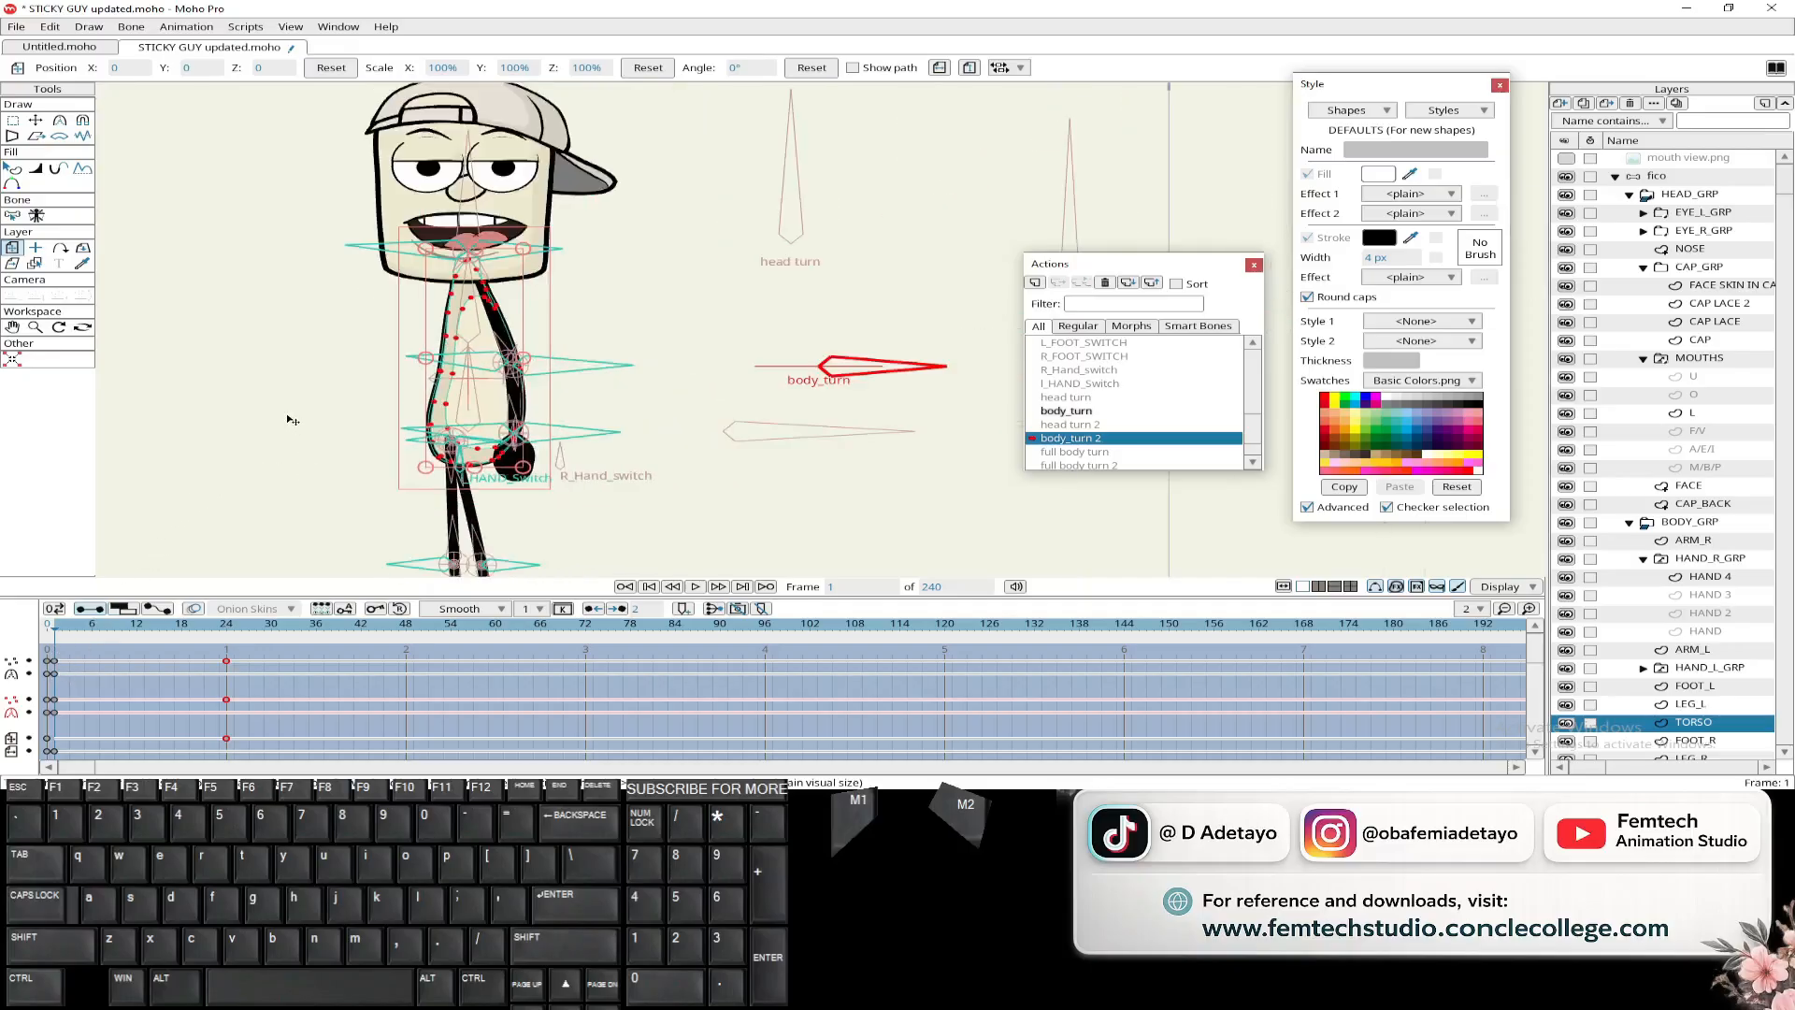
click(529, 461)
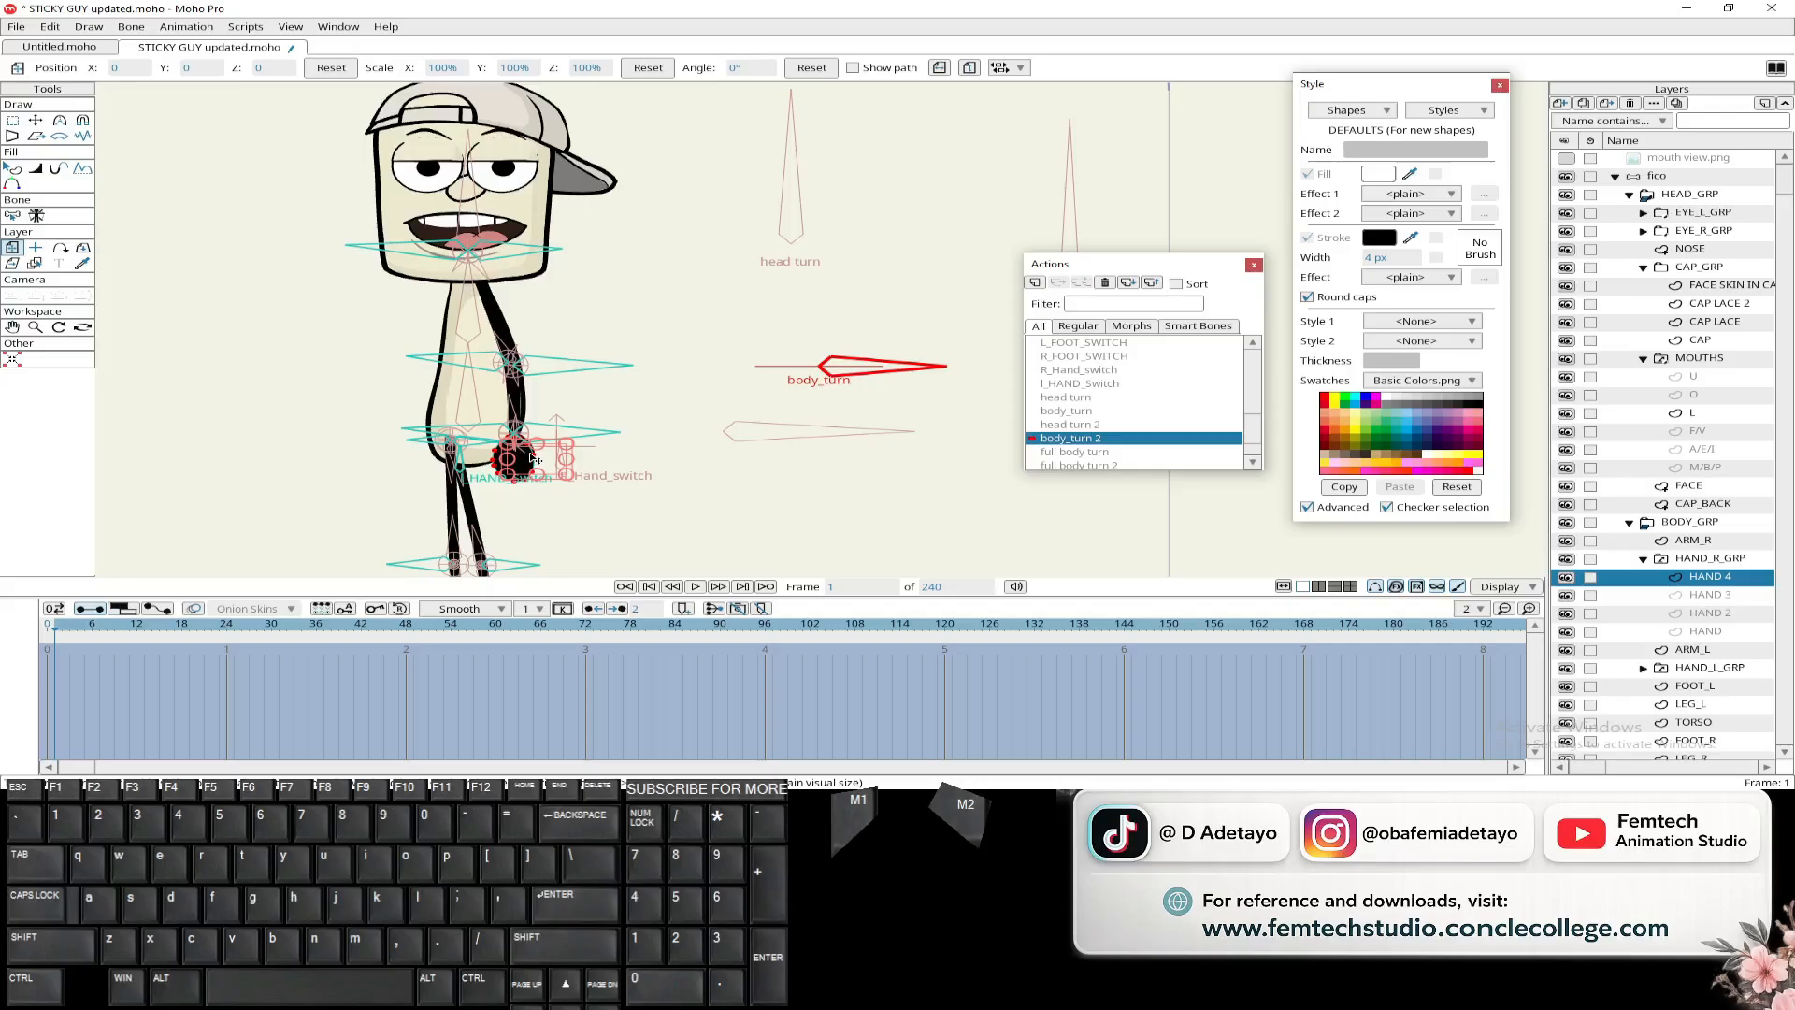
click(228, 636)
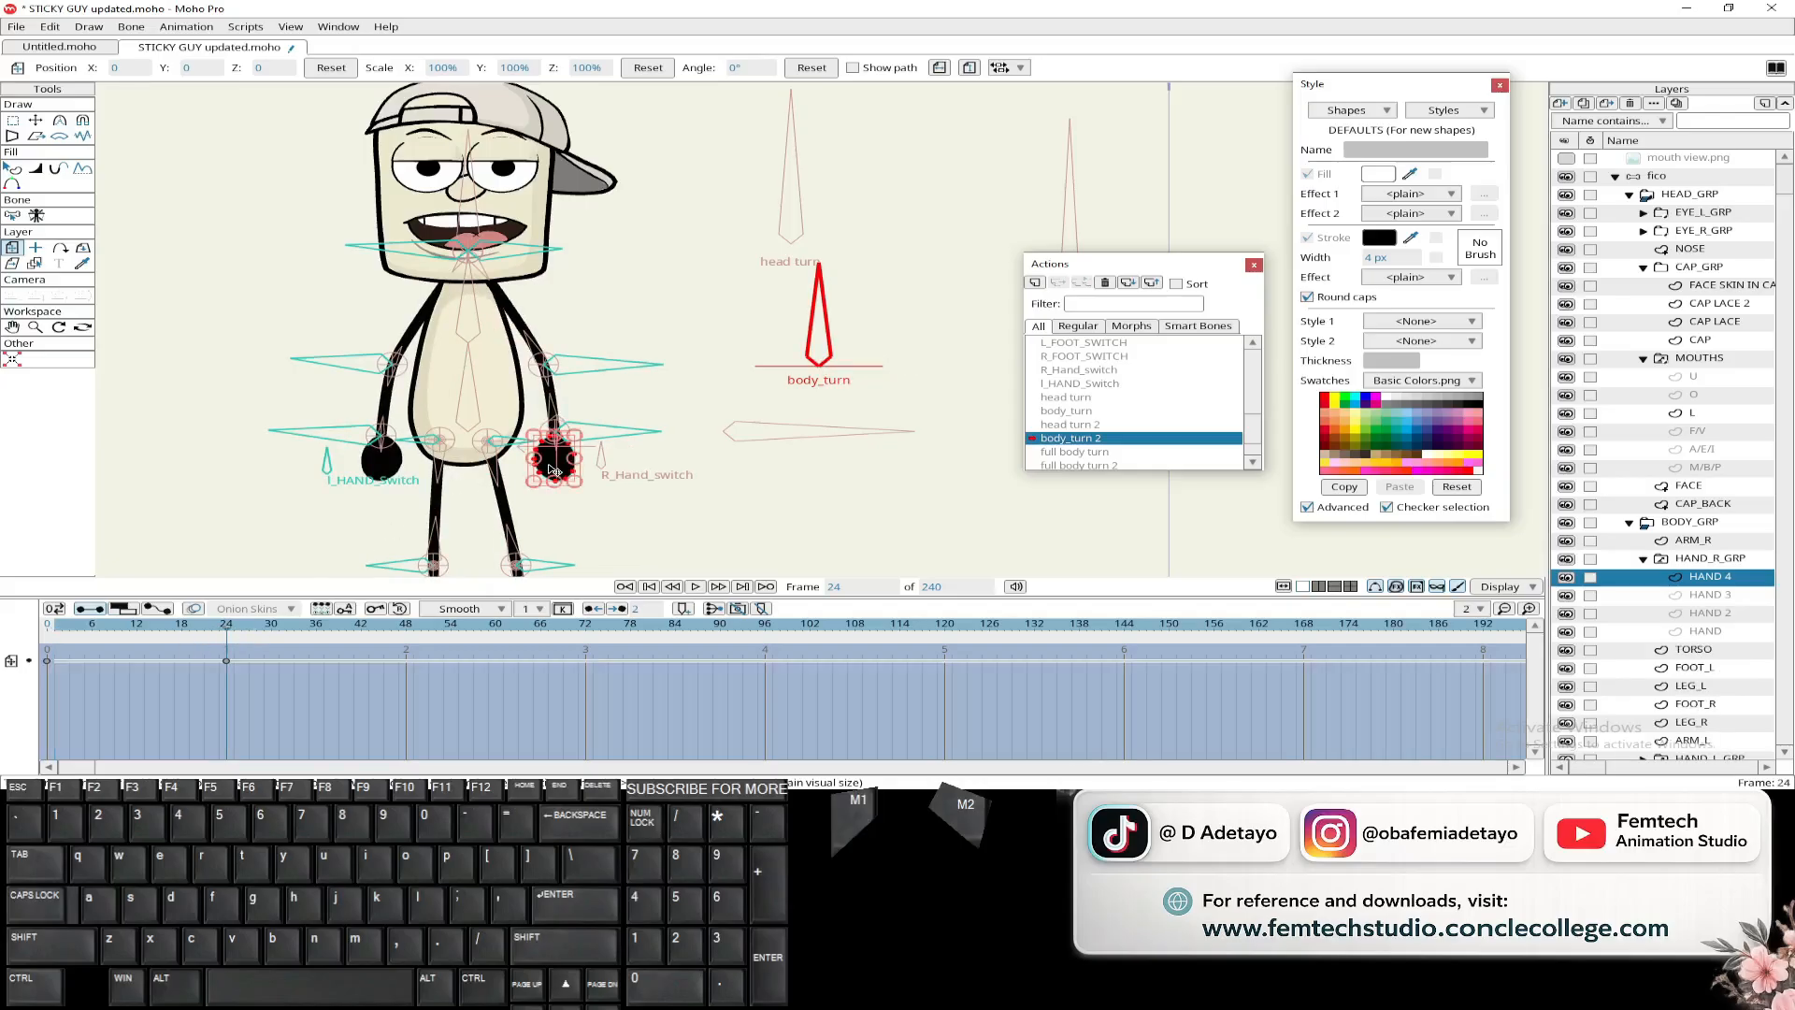
drag(232, 645, 54, 640)
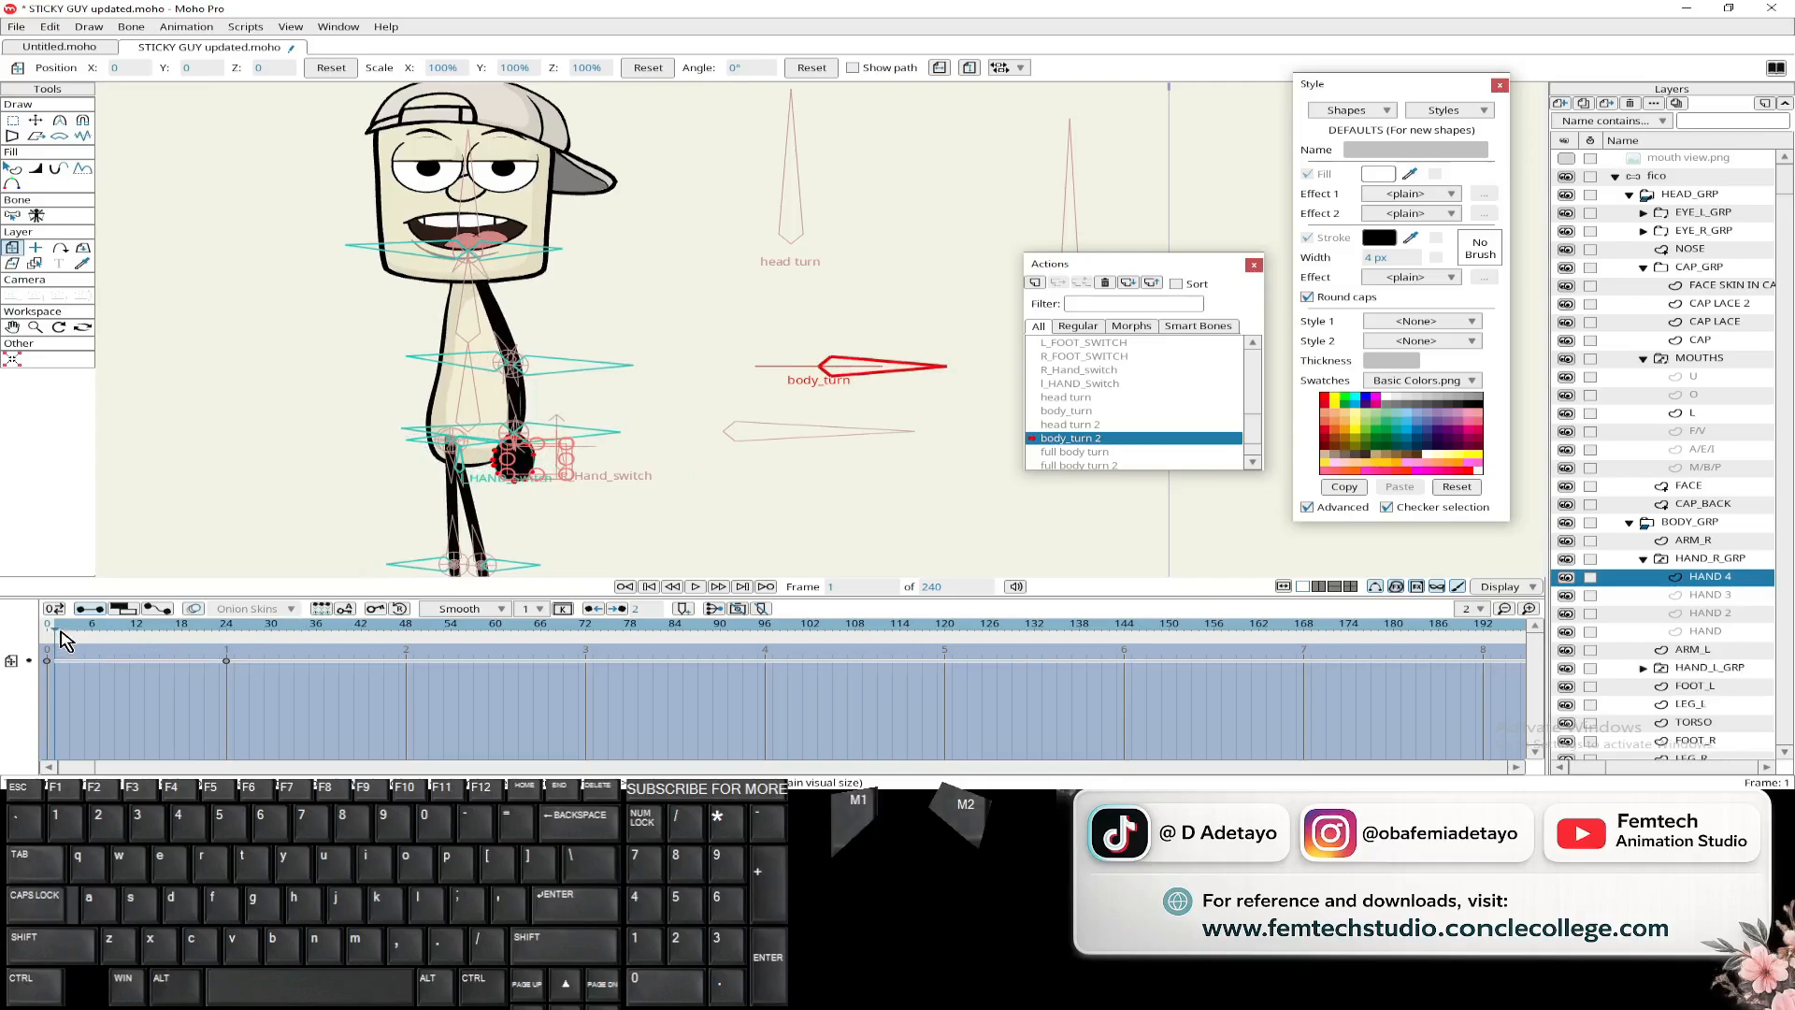
click(940, 67)
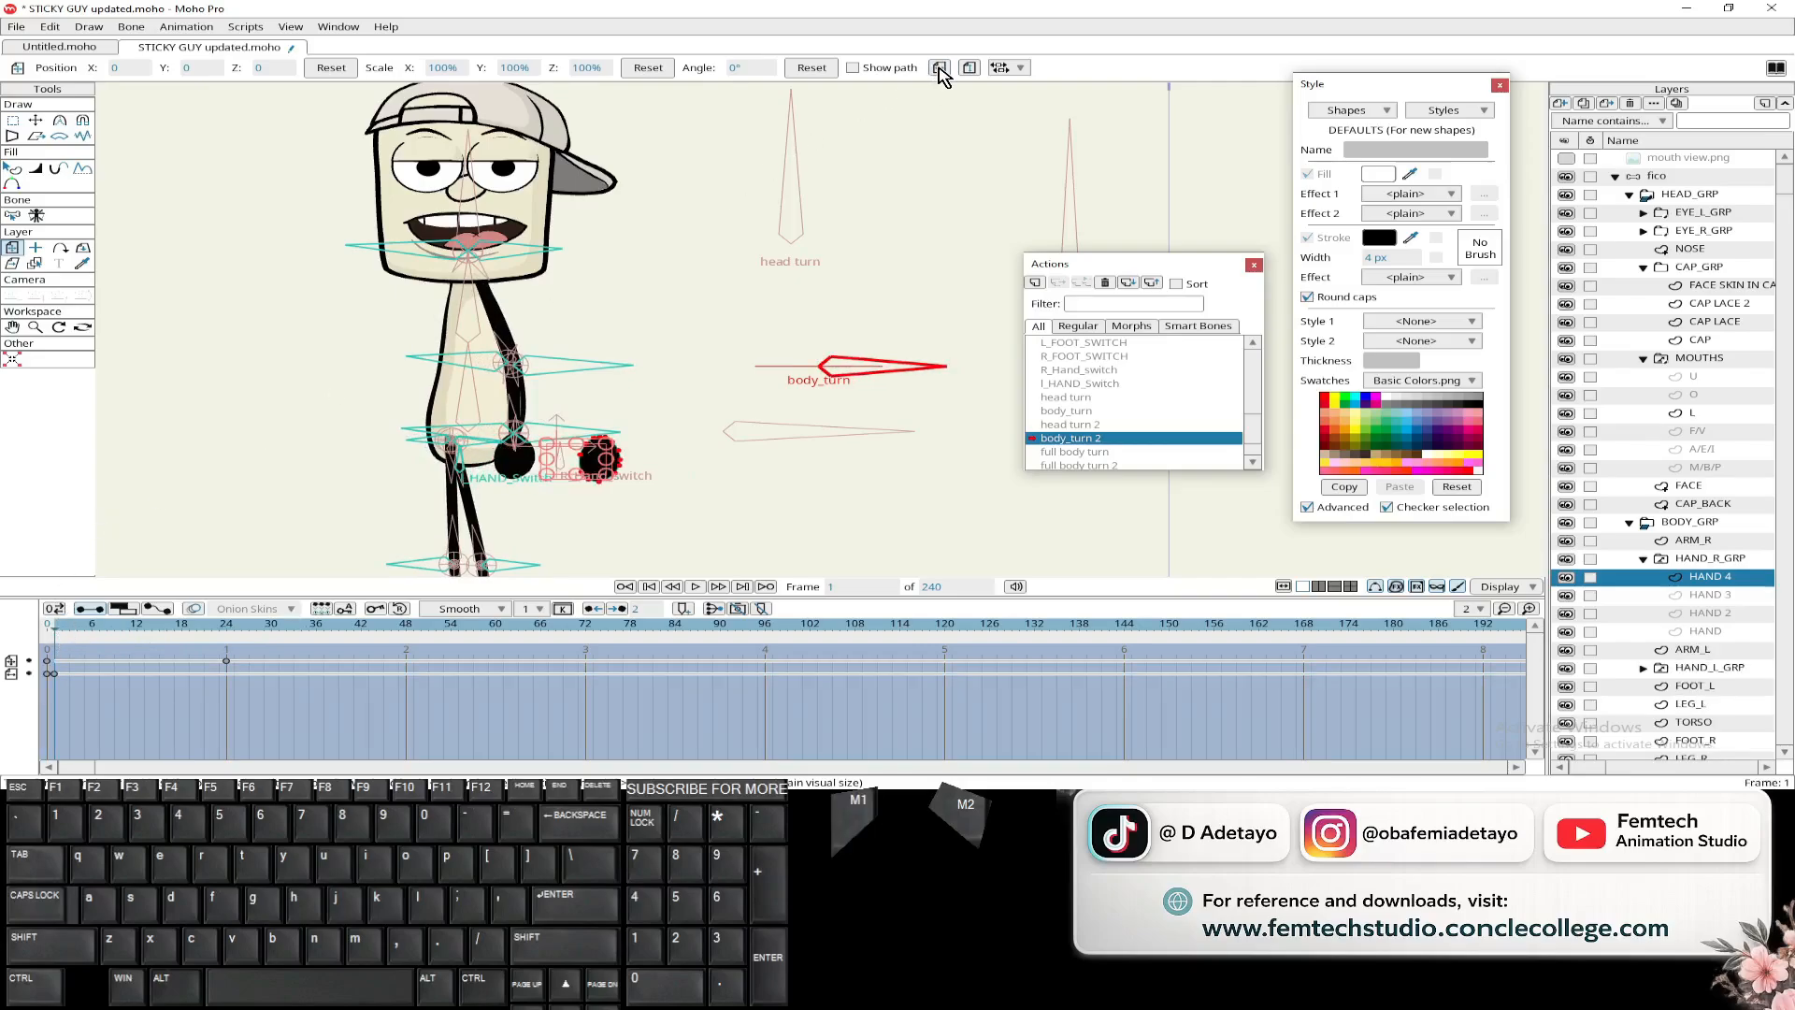
key(ctrl+z)
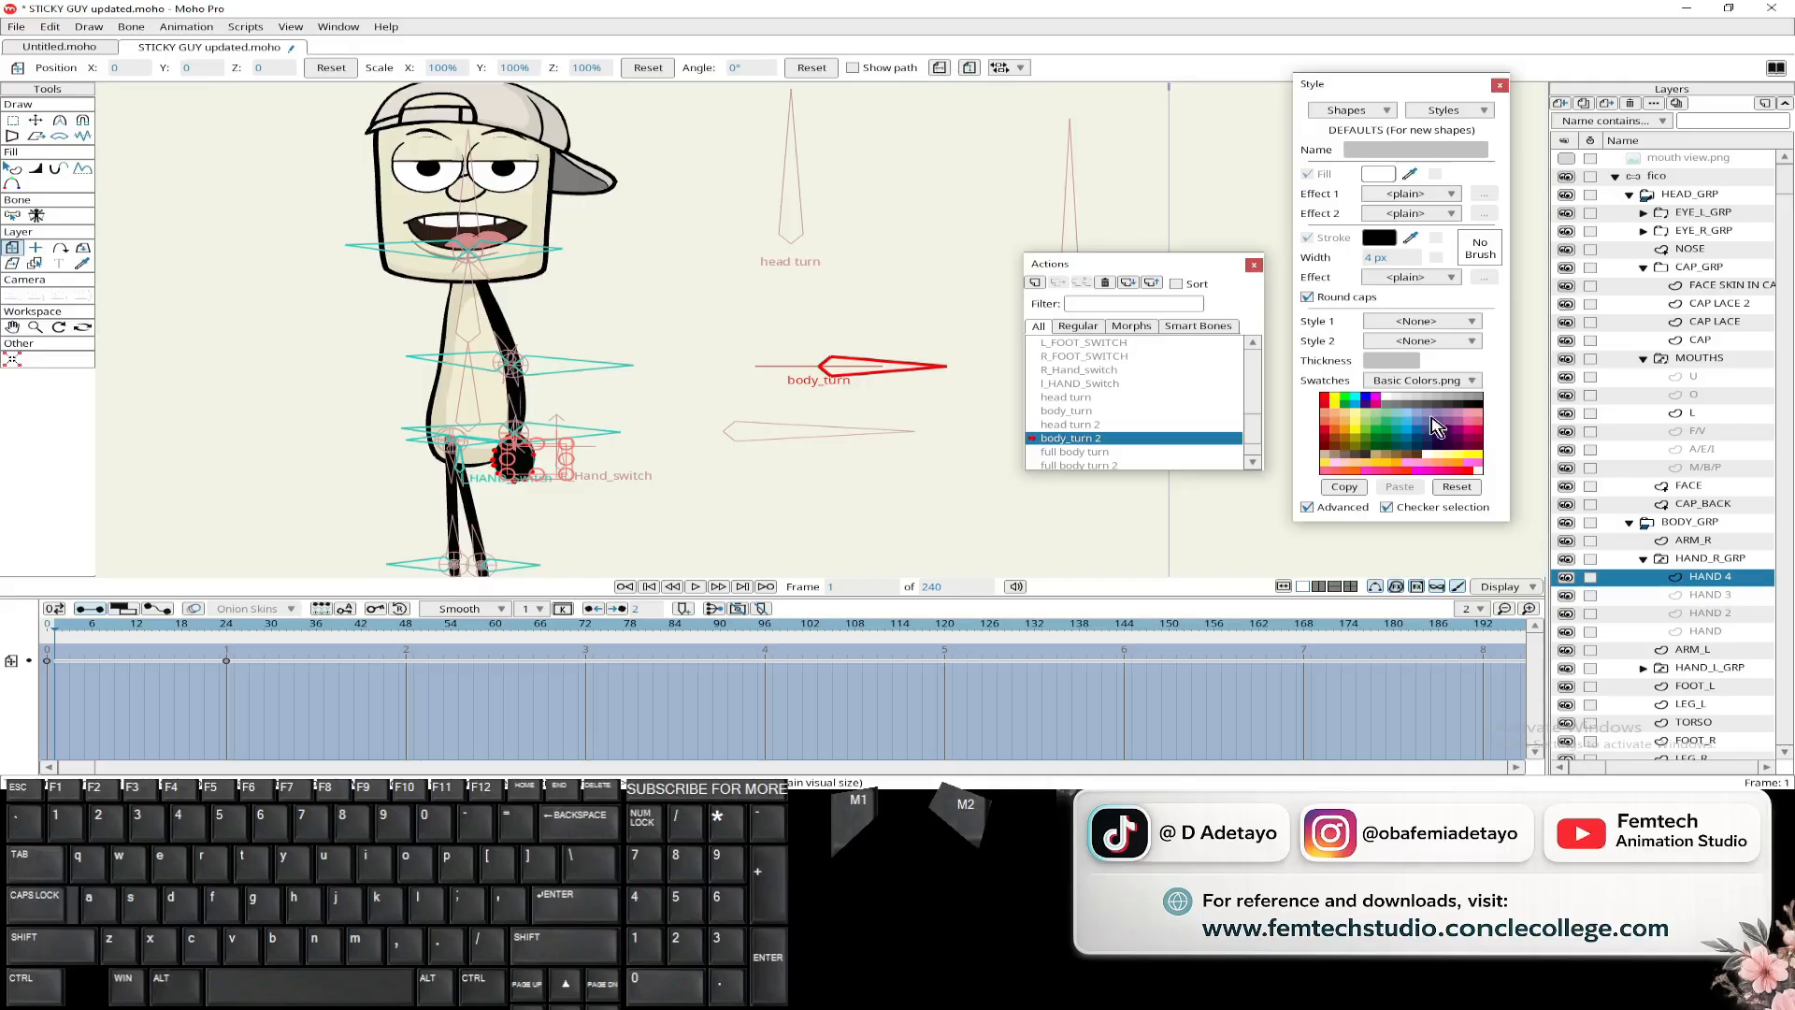
- Key the HAND_R_GRP layer at frame 24 and flip it horizontally at frame 1
click(1709, 558)
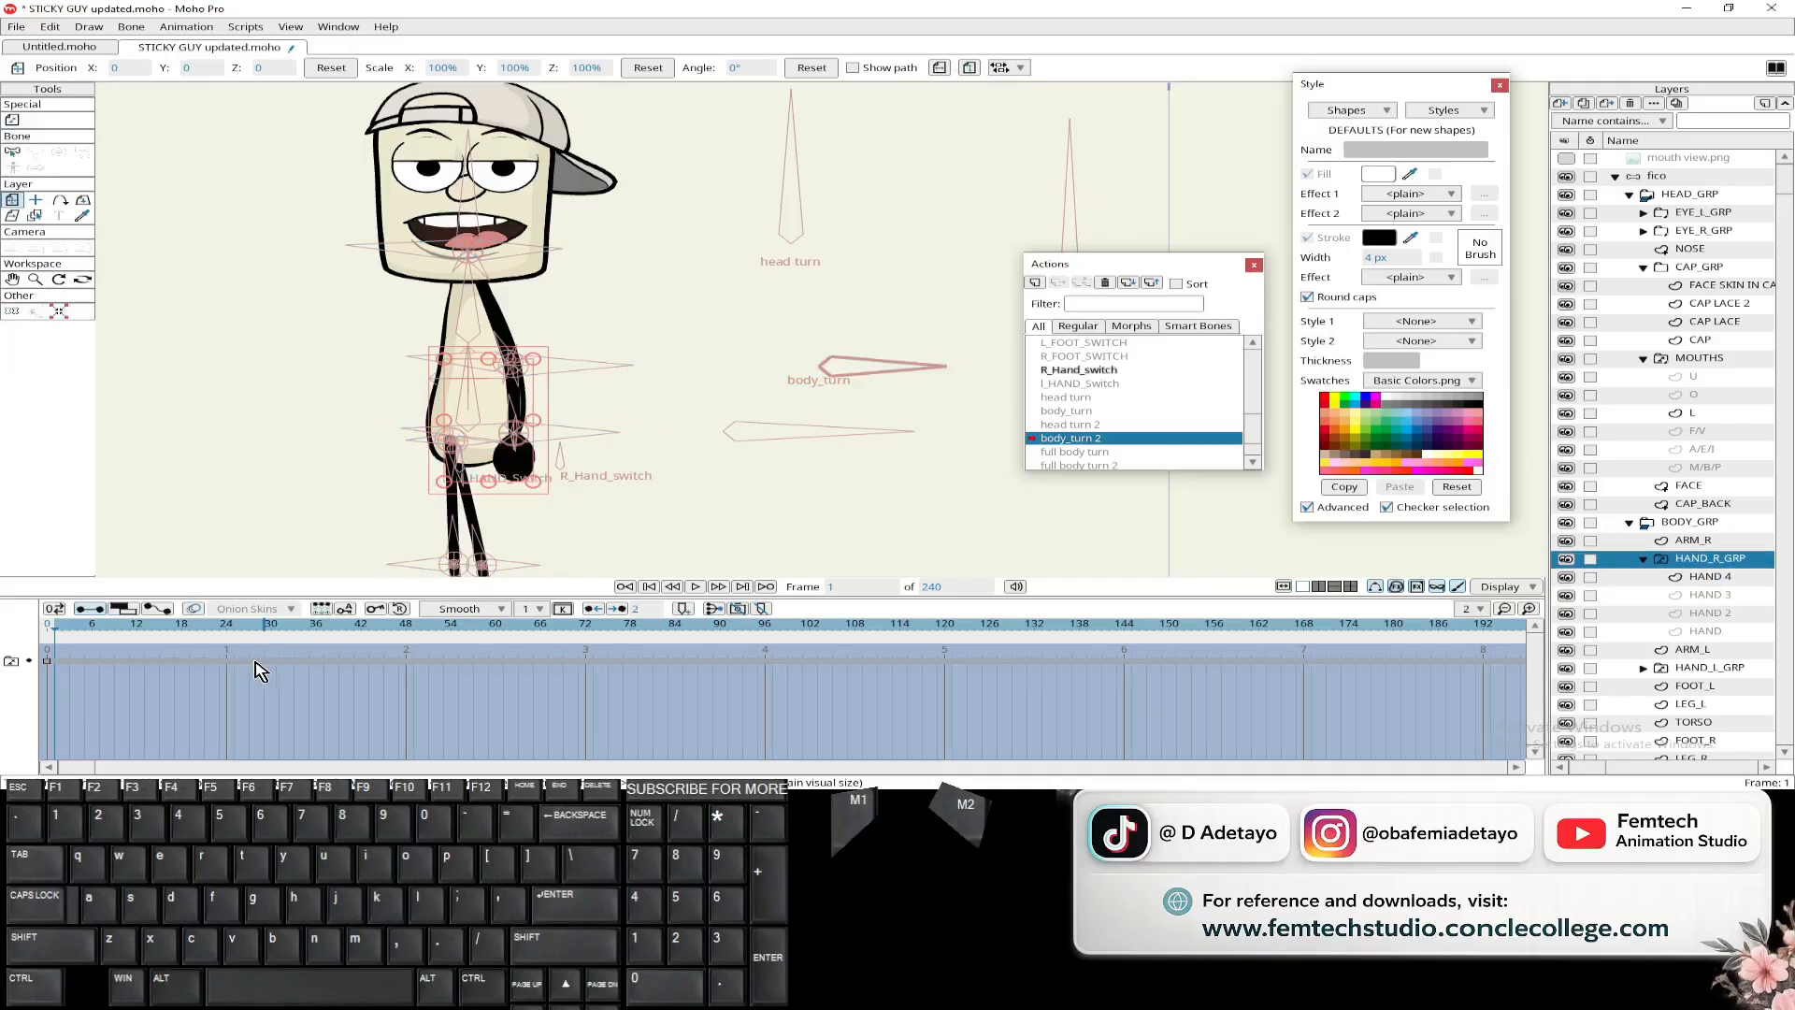
click(226, 649)
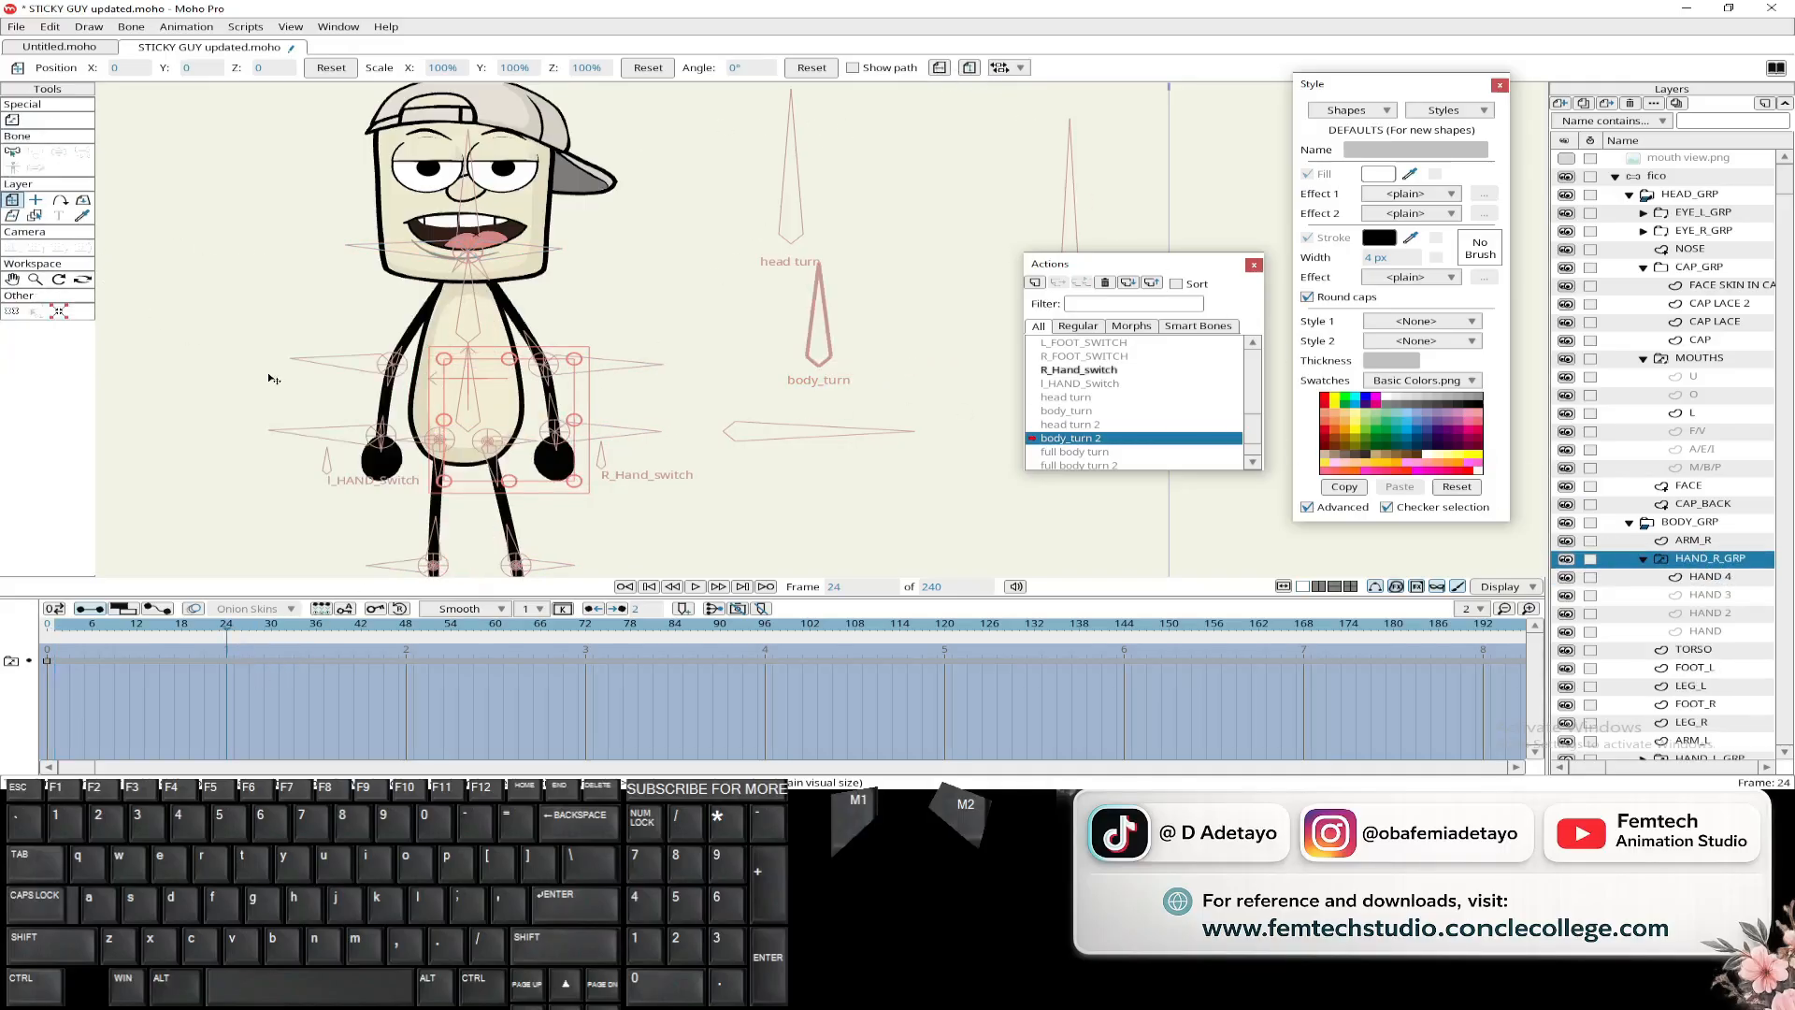
click(524, 409)
click(55, 624)
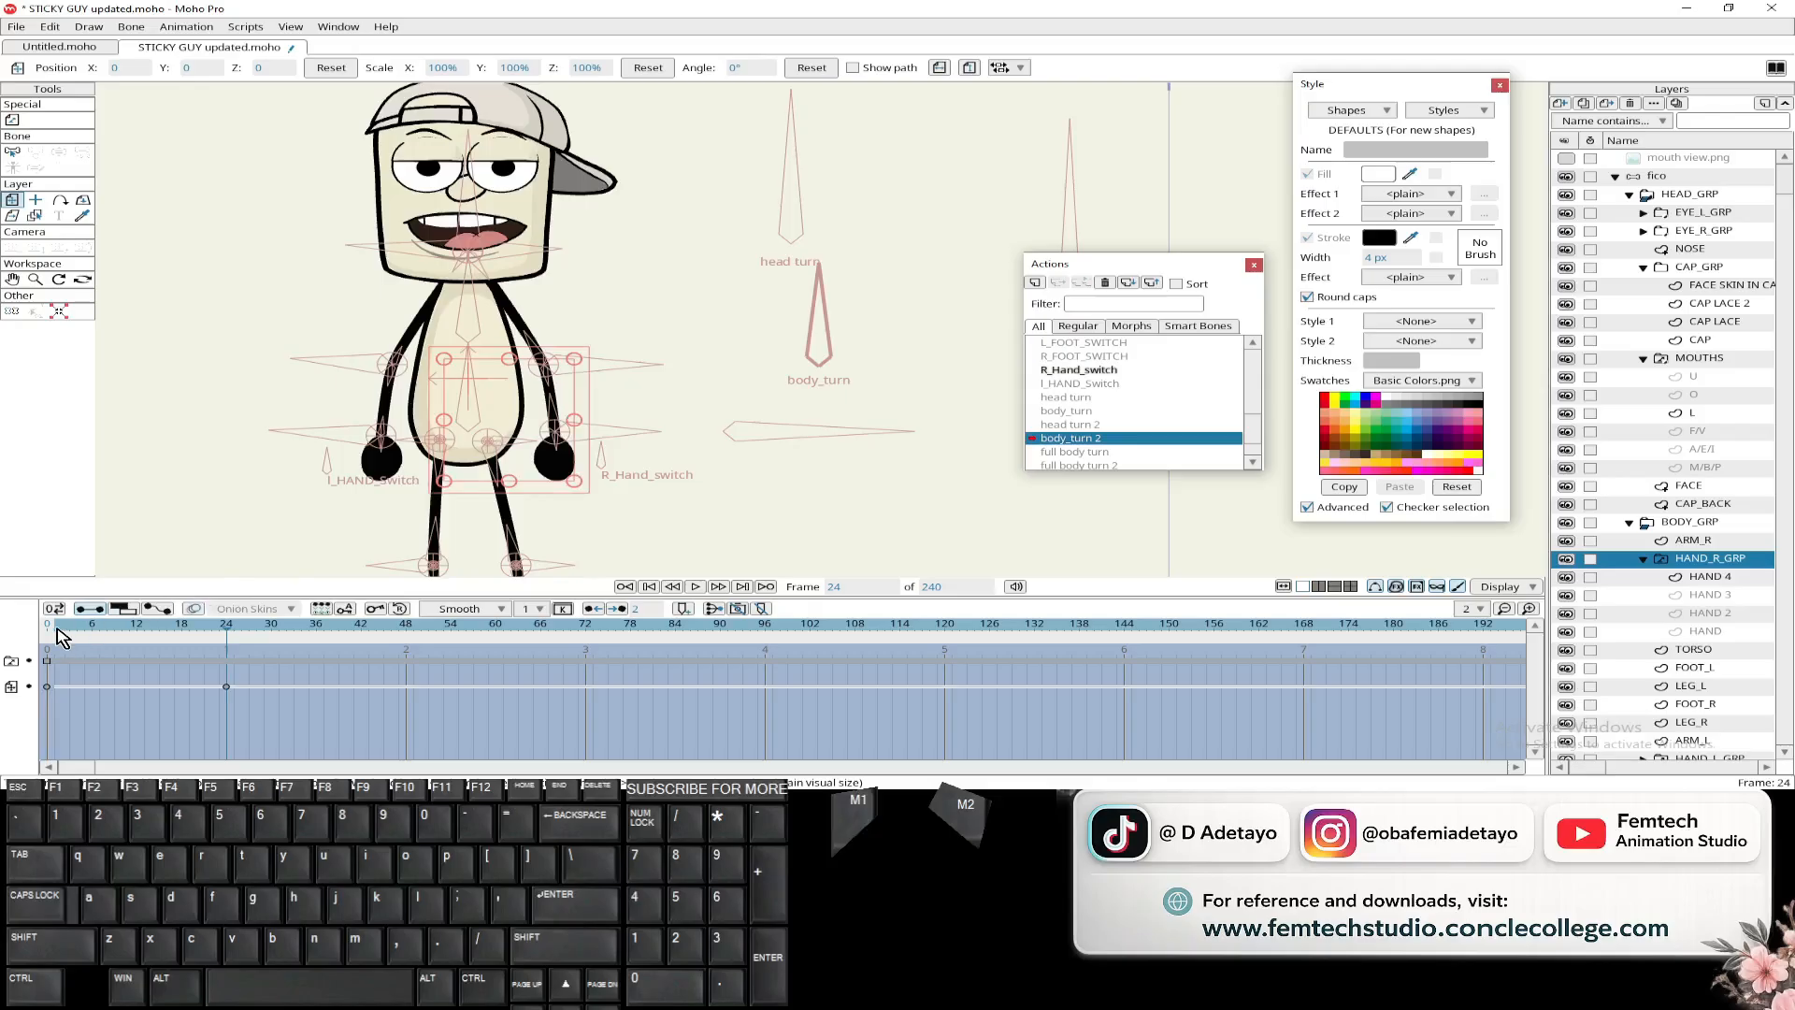
click(941, 68)
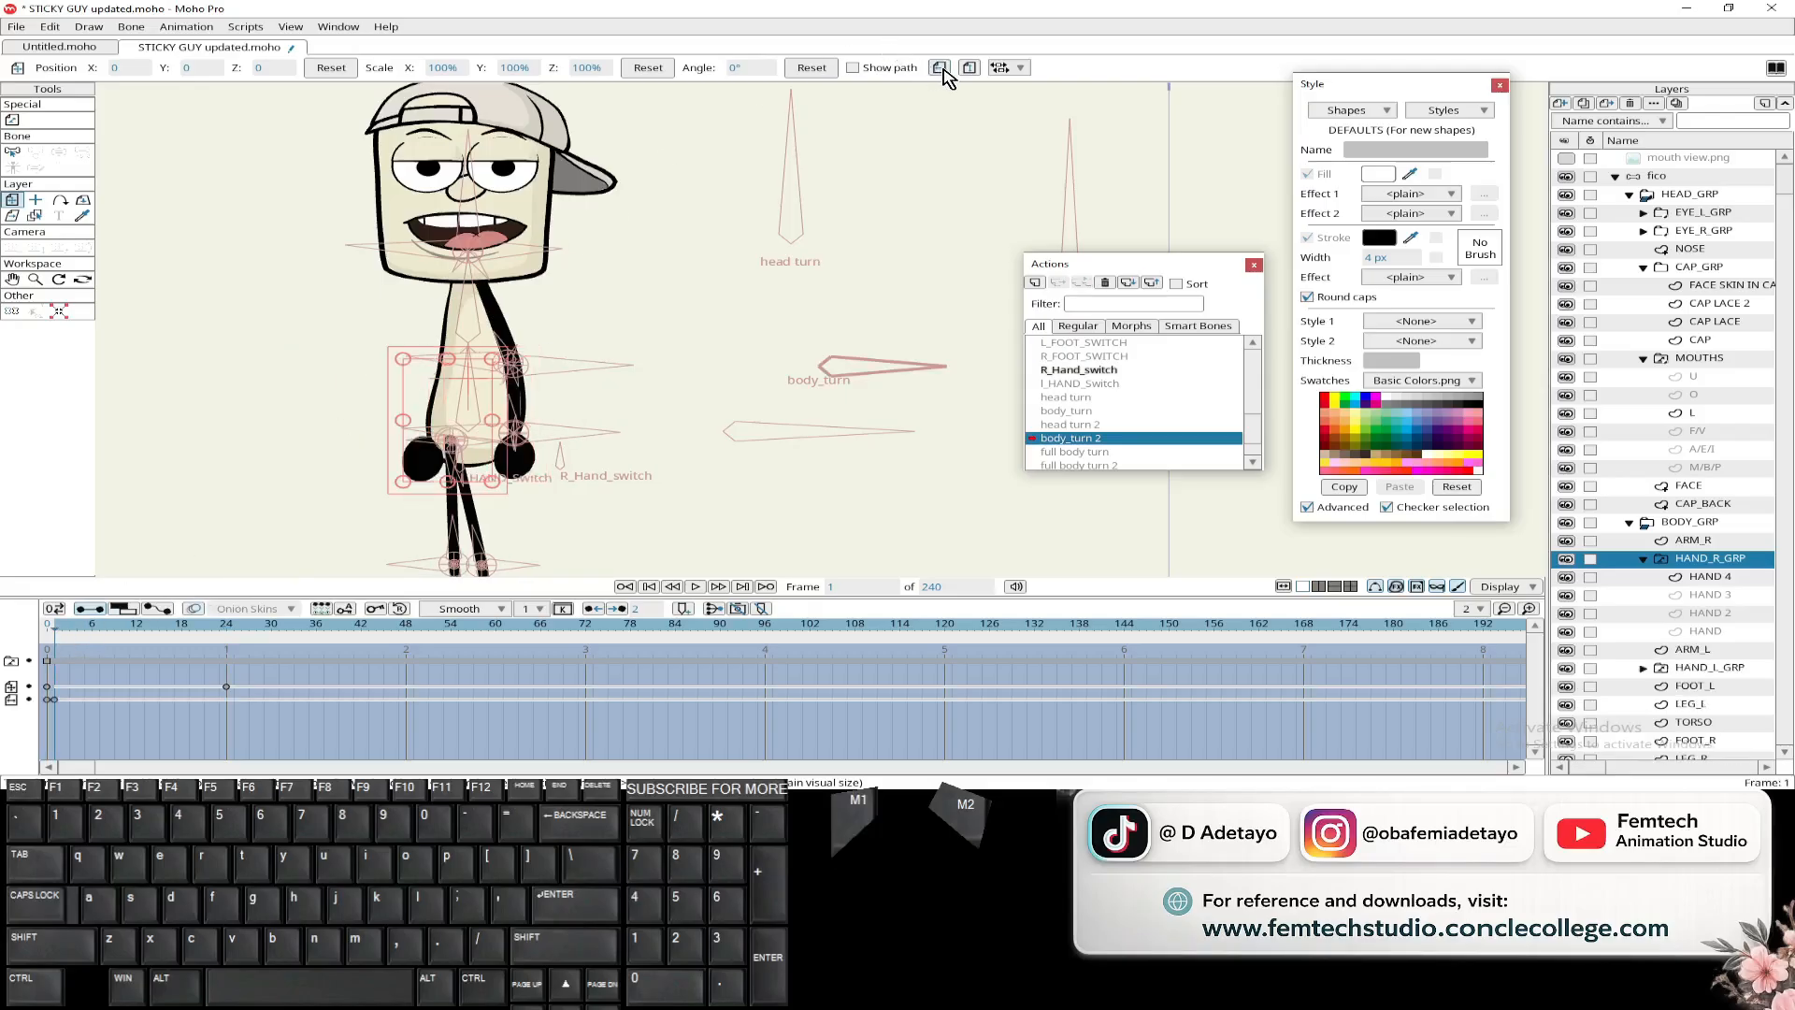
- Key the ARM_R layer at frame 24 and flip it horizontally at frame 1
click(1715, 541)
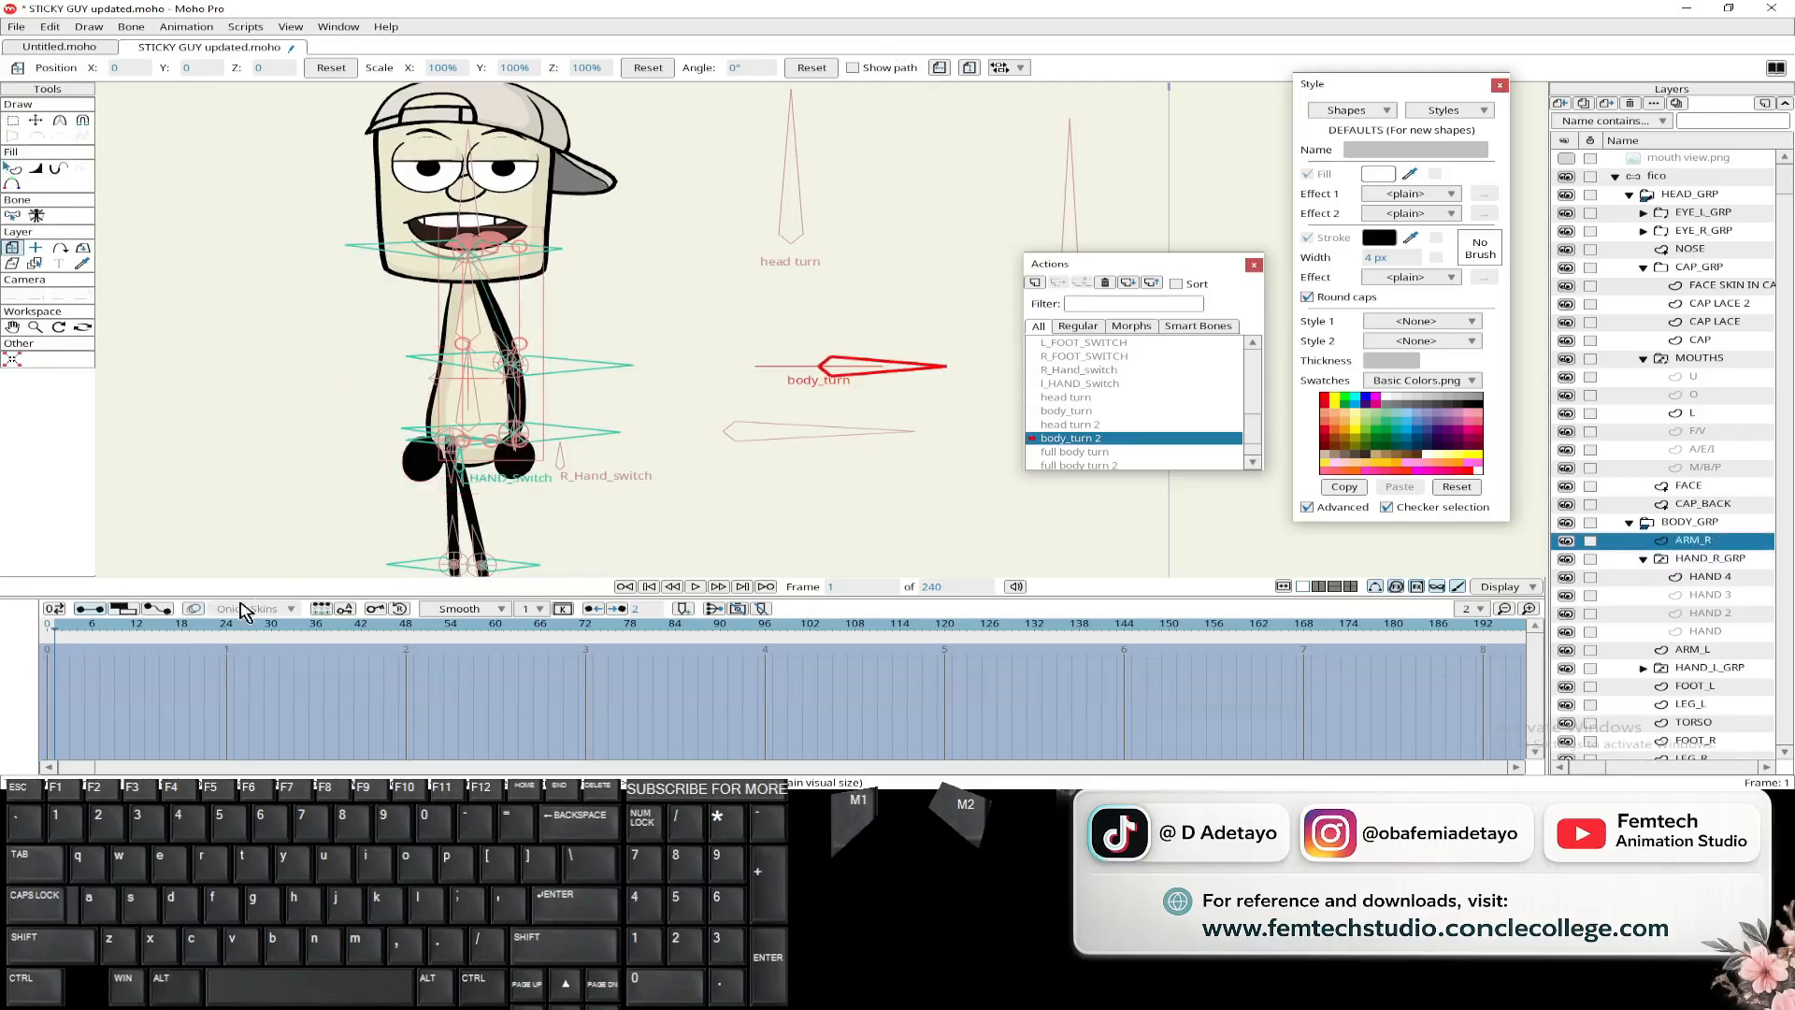
click(225, 627)
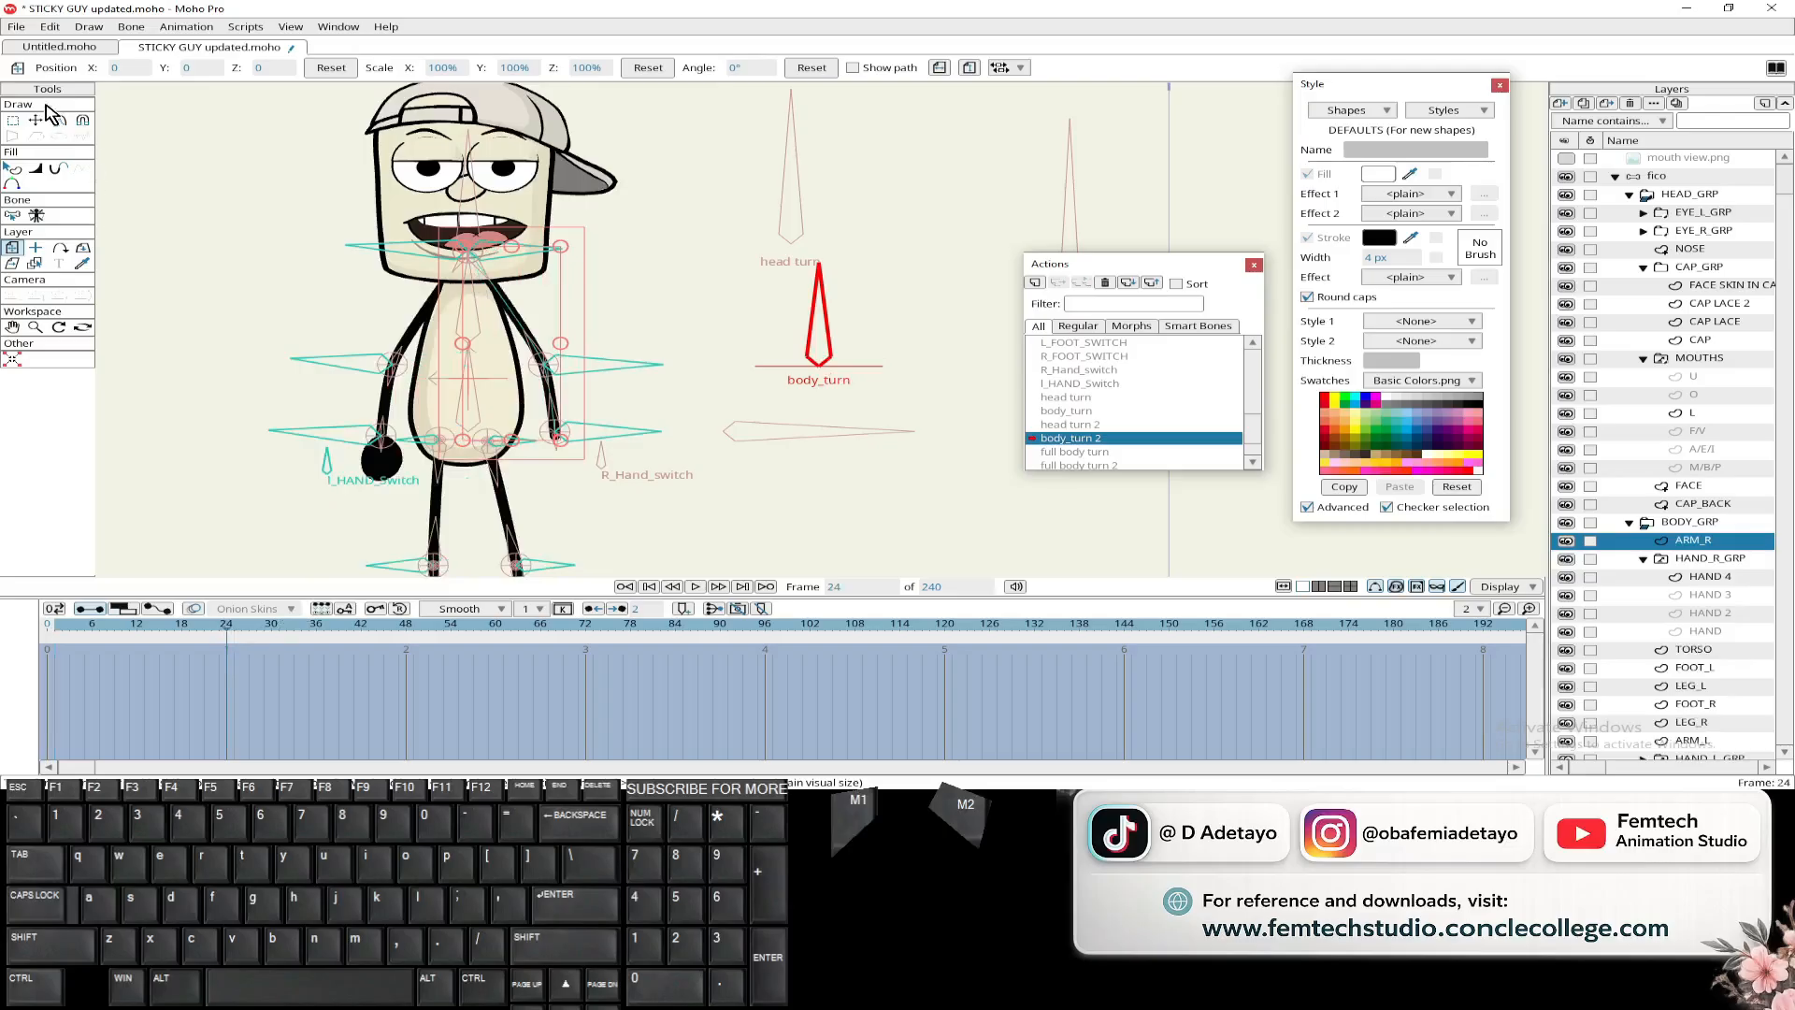
drag(534, 396, 538, 397)
key(ctrl+z)
click(532, 401)
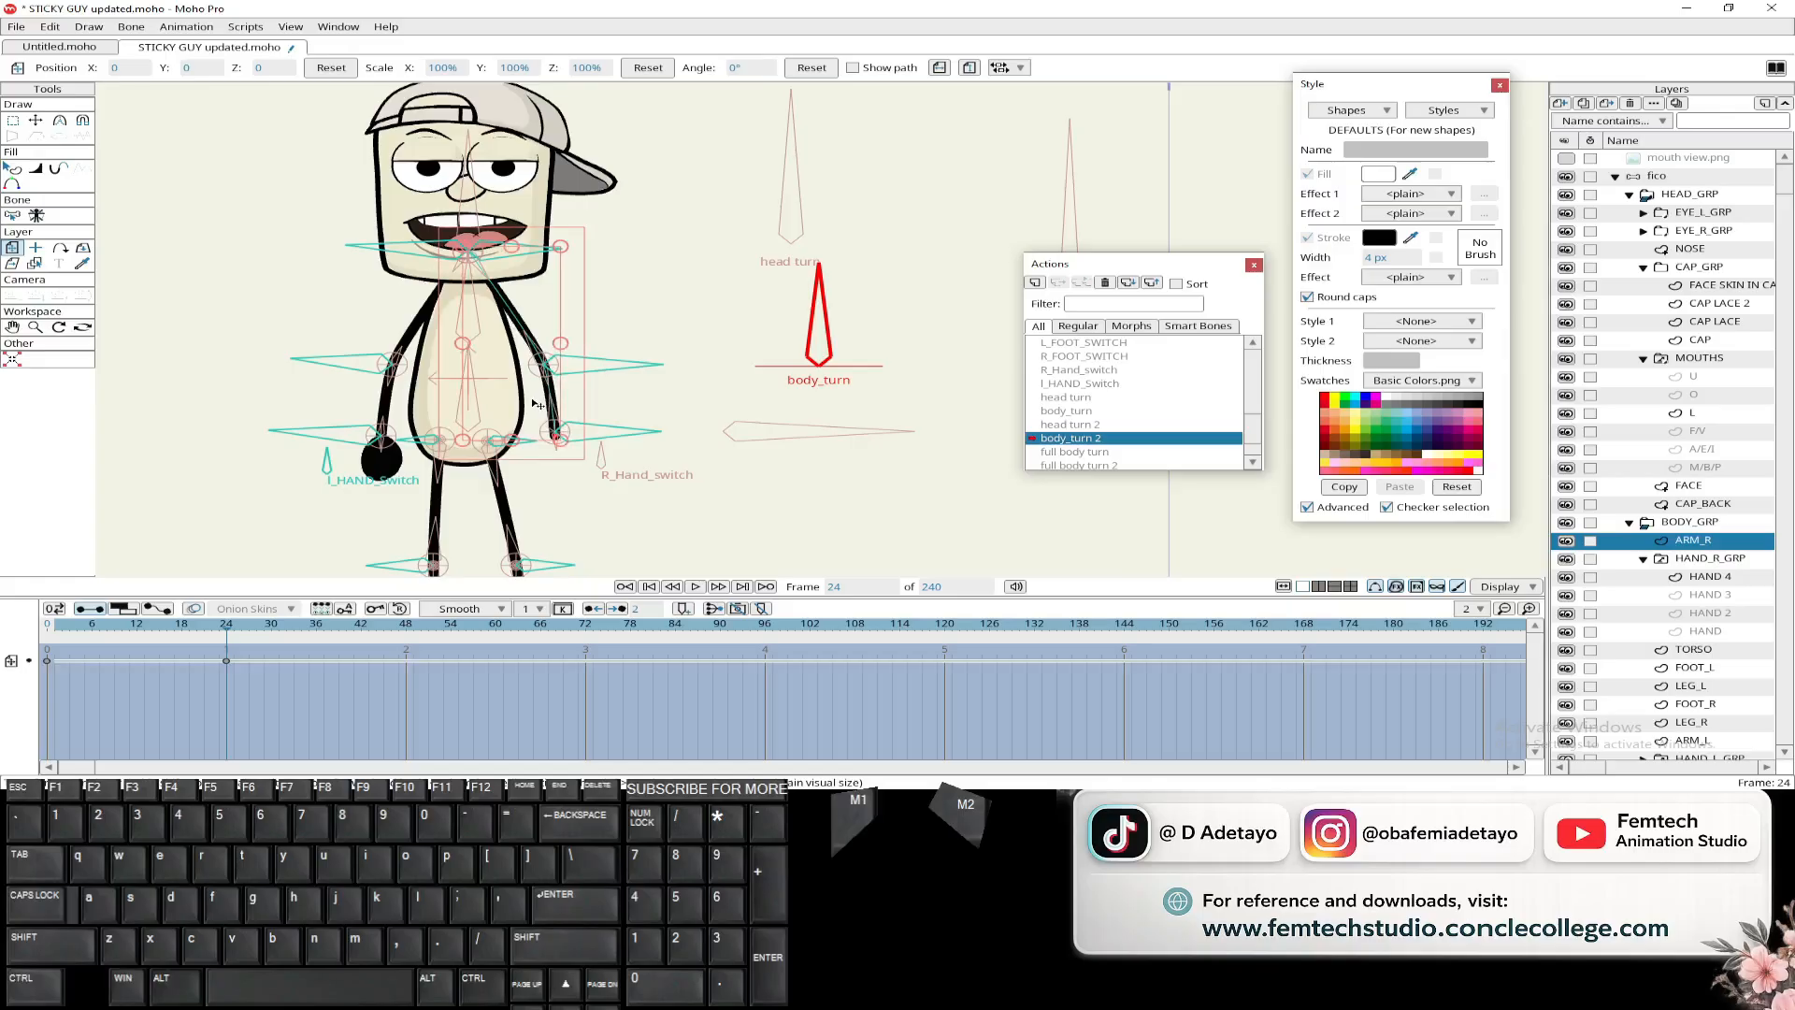
drag(227, 641, 56, 641)
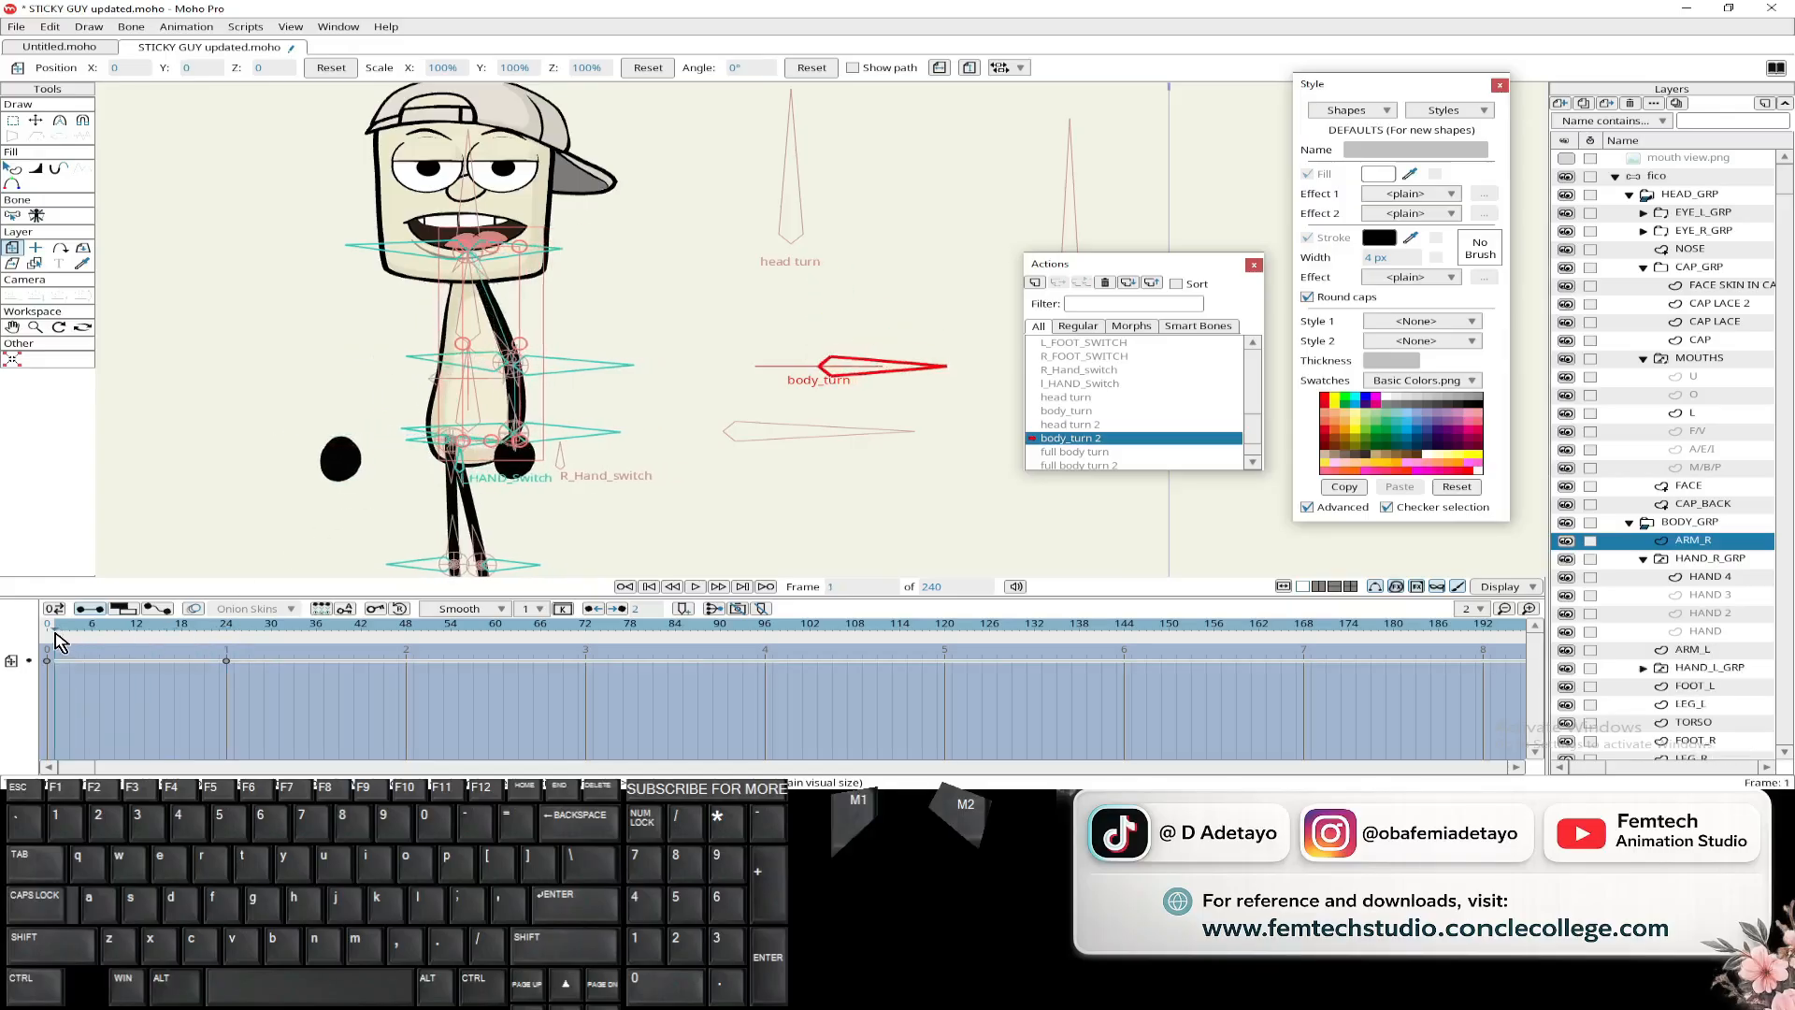
click(939, 68)
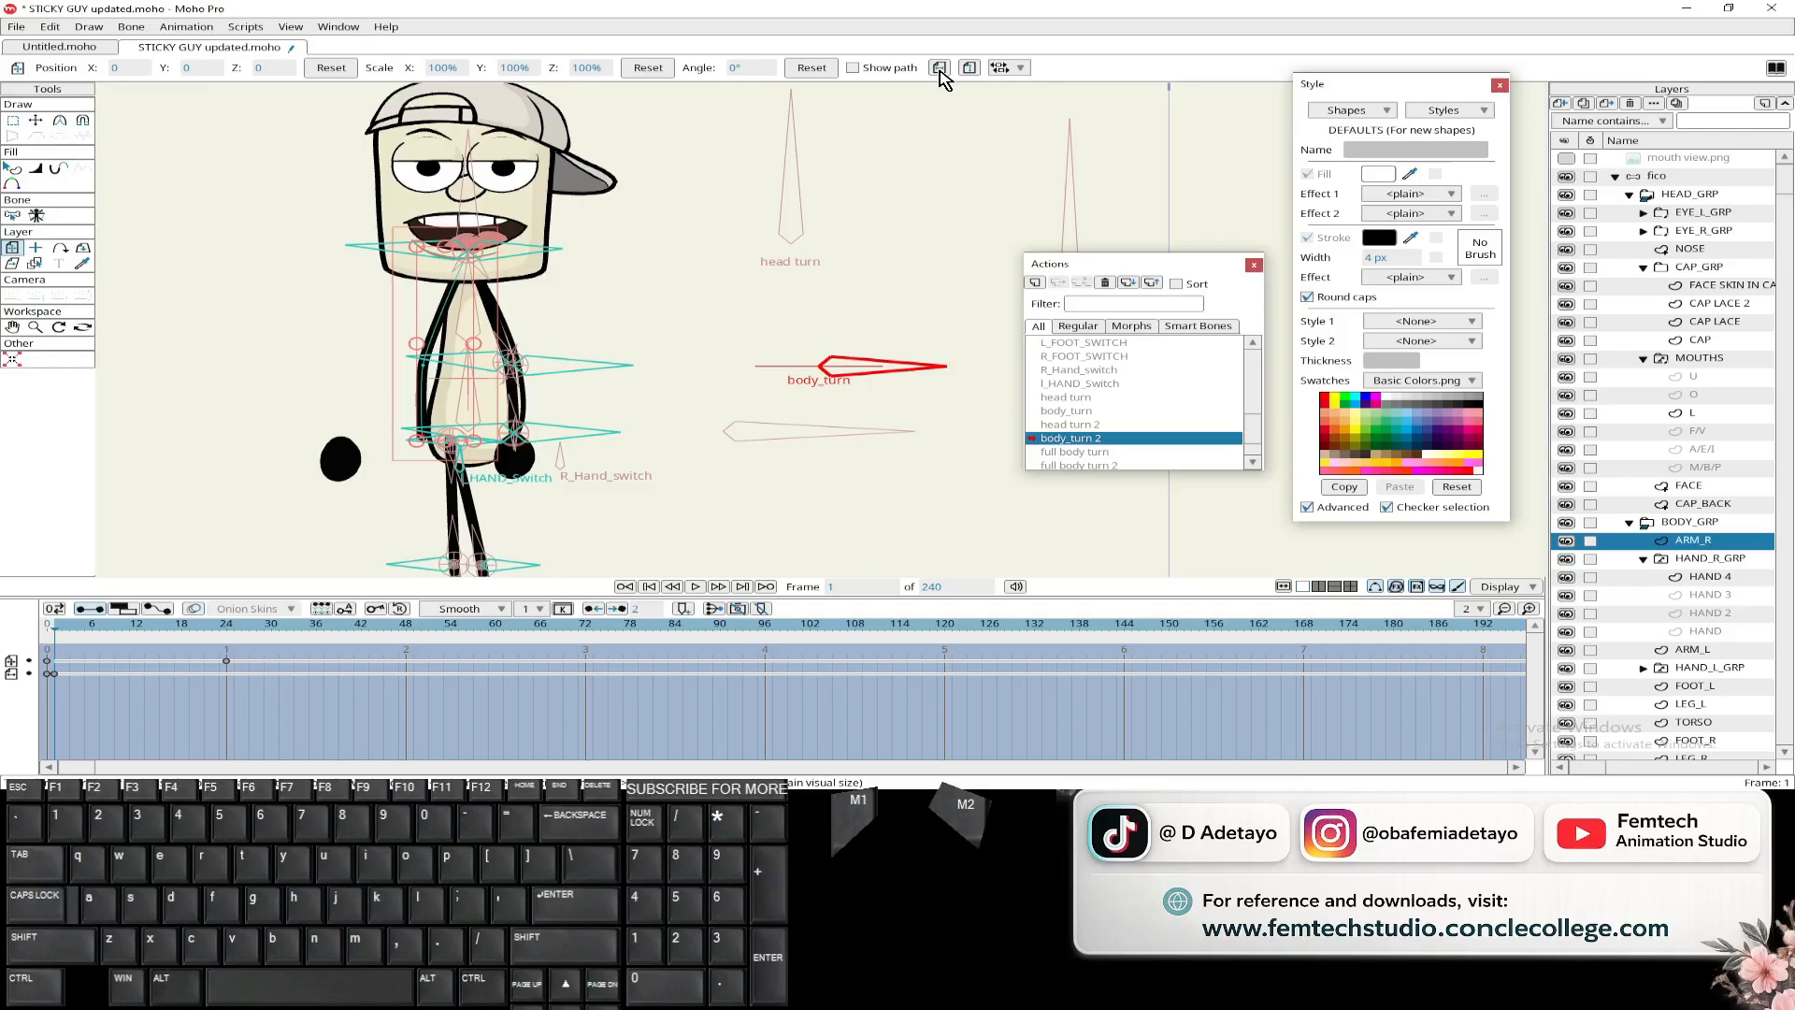
- Undo the ARM_R and HAND_R_GRP layer flips and remove HAND_R_GRP's layer keyframe at frame 24
key(ctrl)
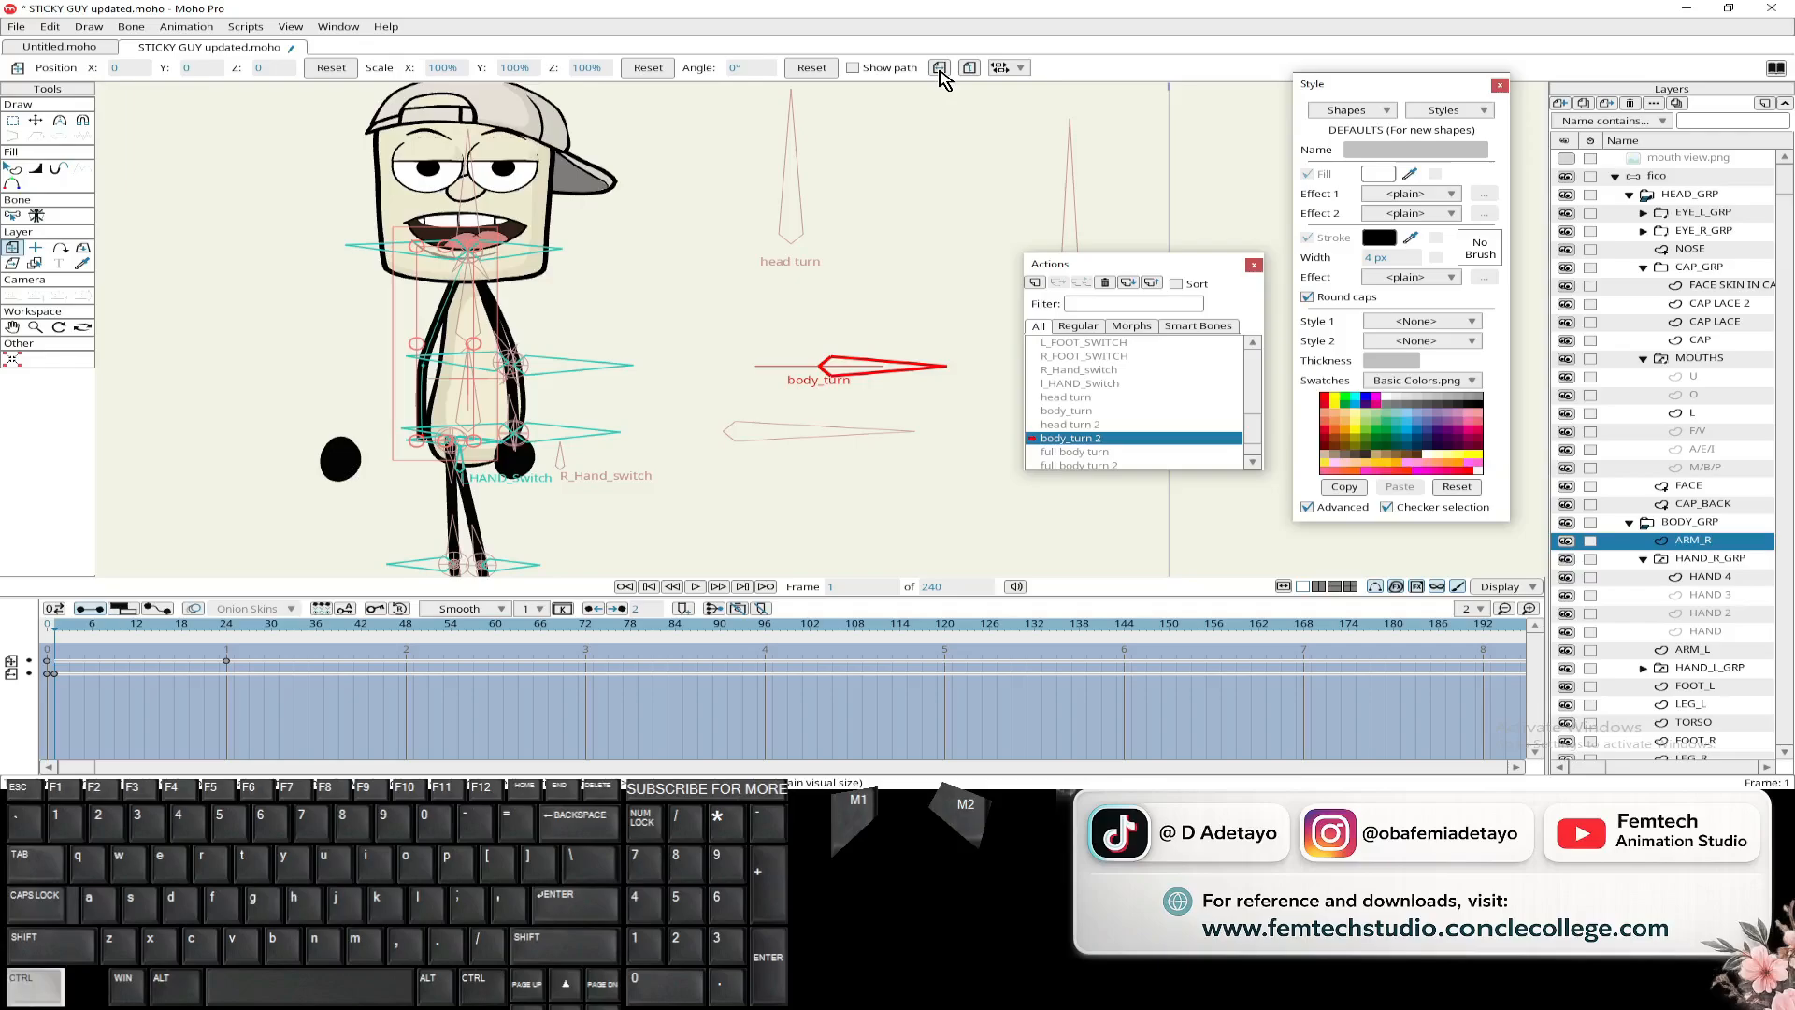
key(ctrl+z)
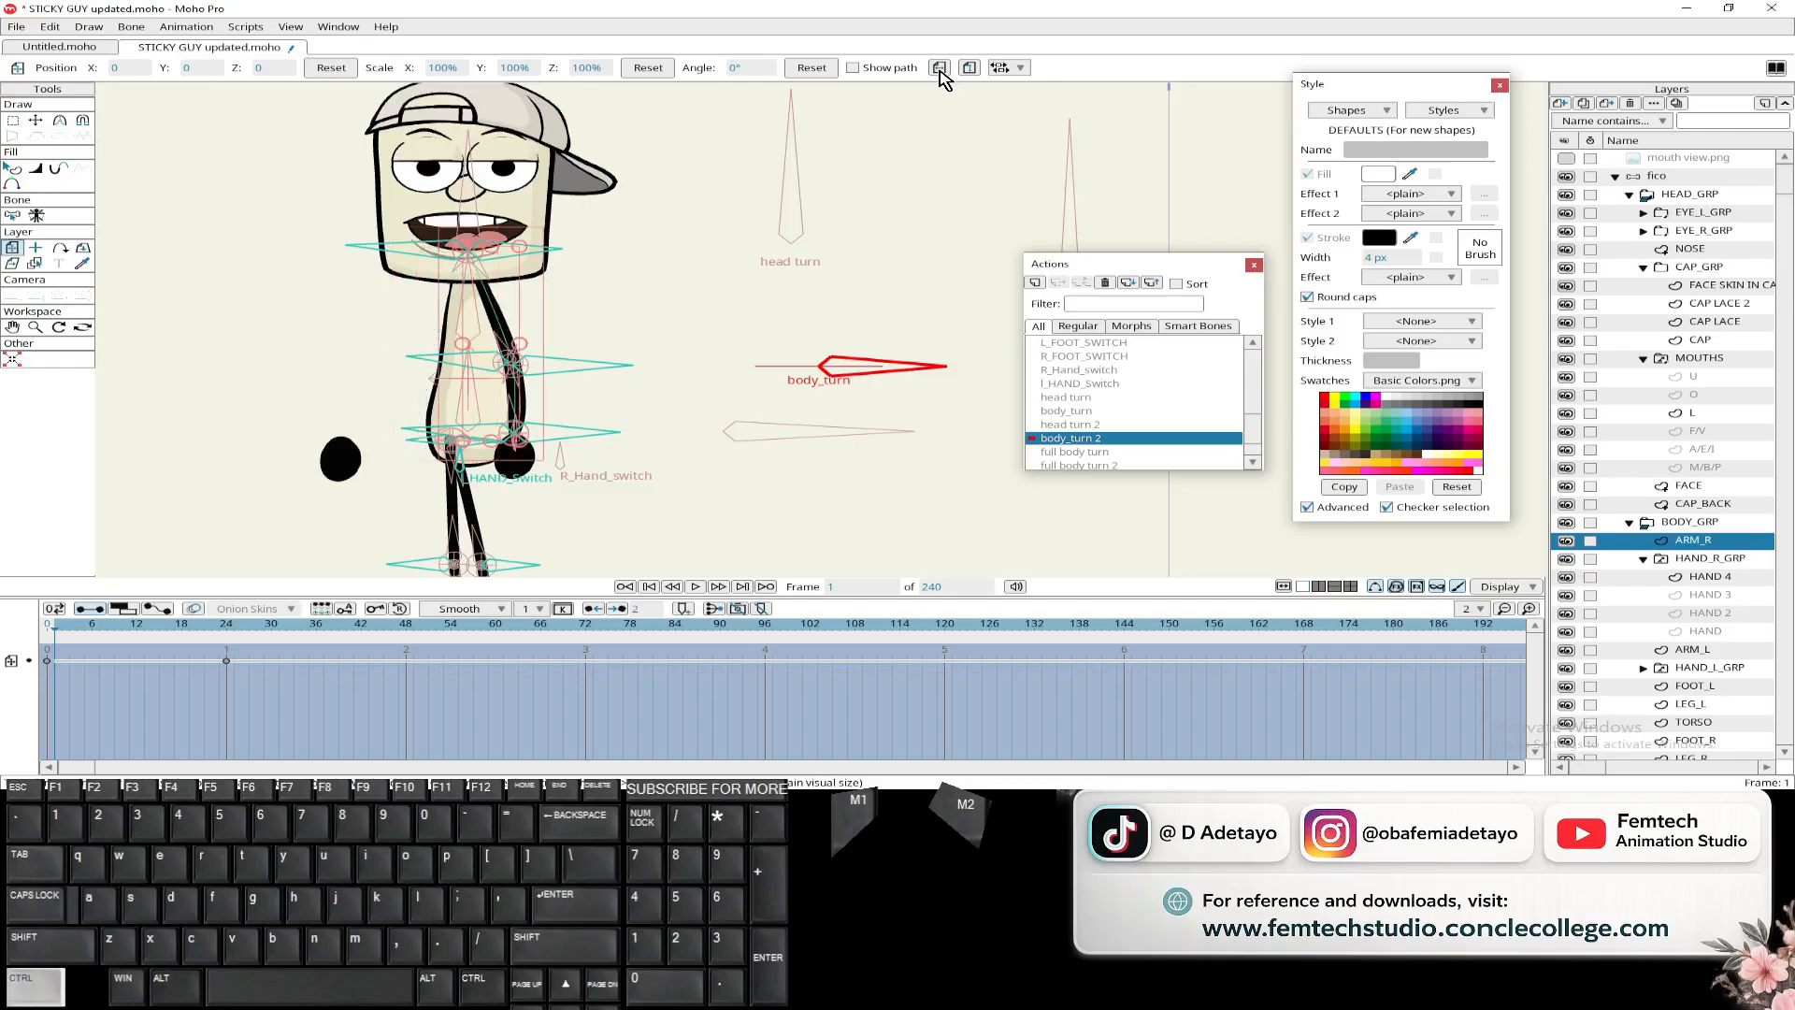
key(ctrl+z)
key(ctrl+z)
key(ctrl+z)
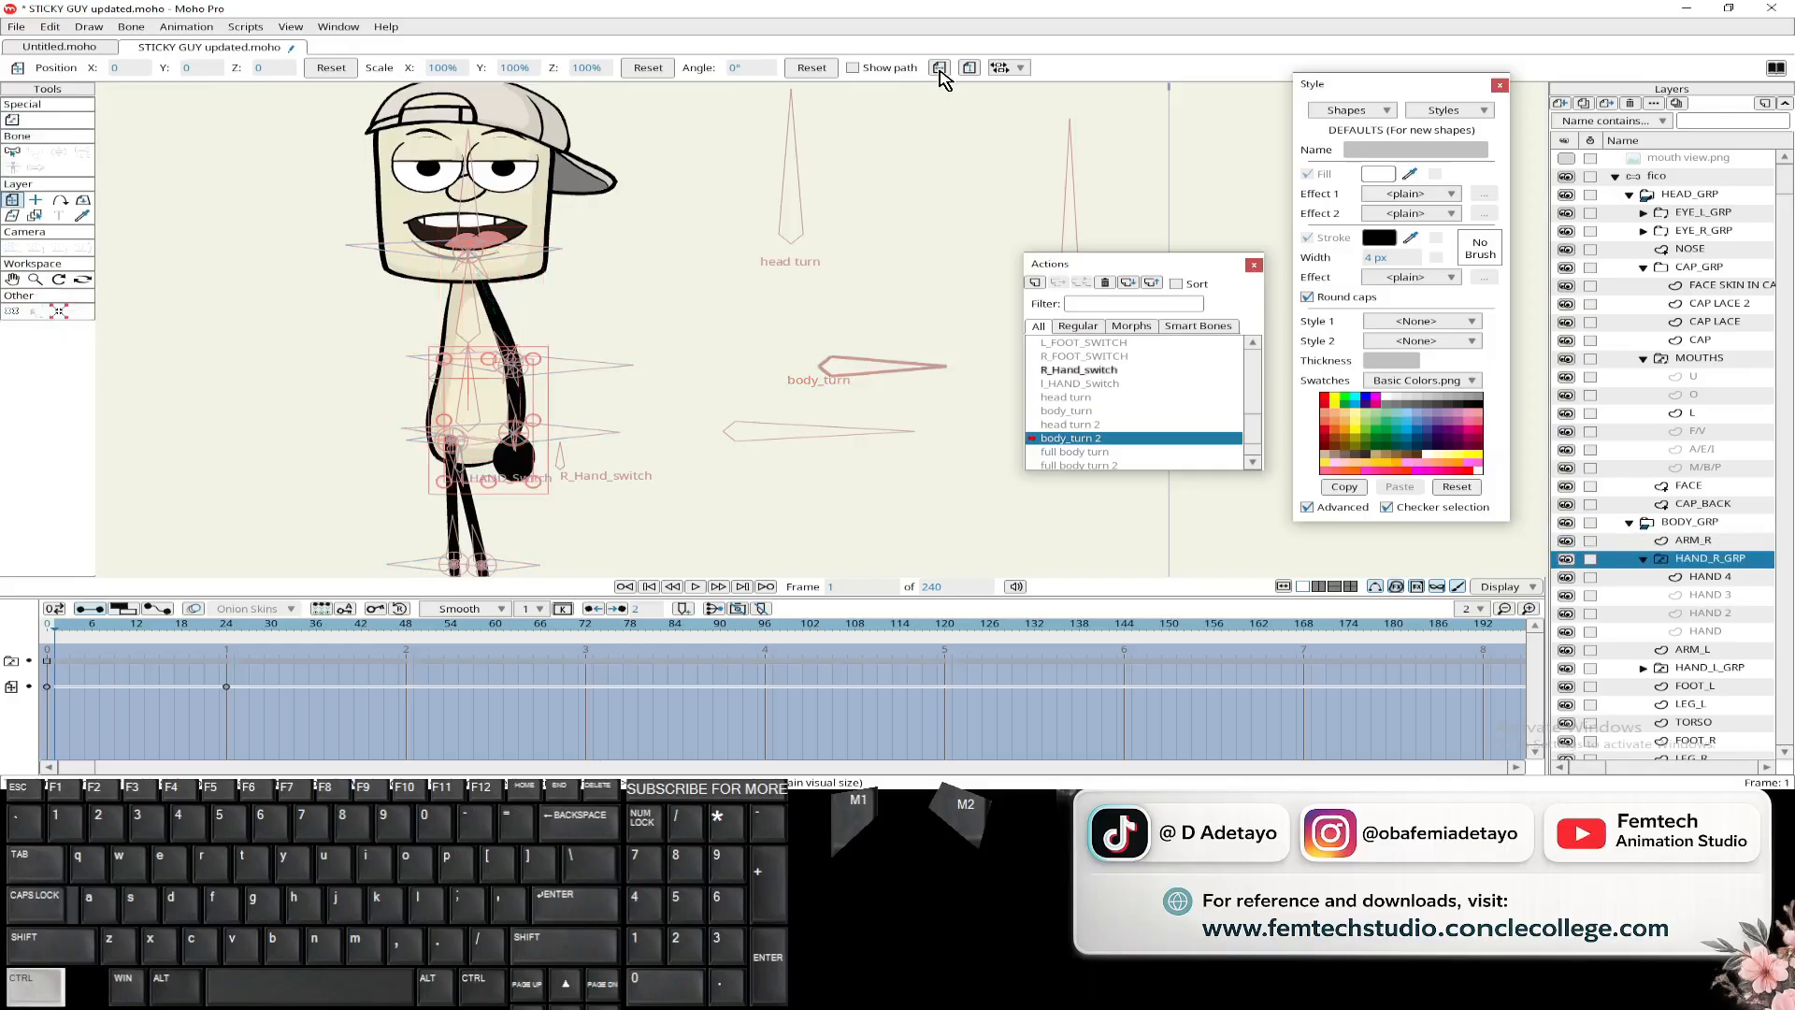
scroll(421, 292, up, 2)
drag(419, 292, 475, 306)
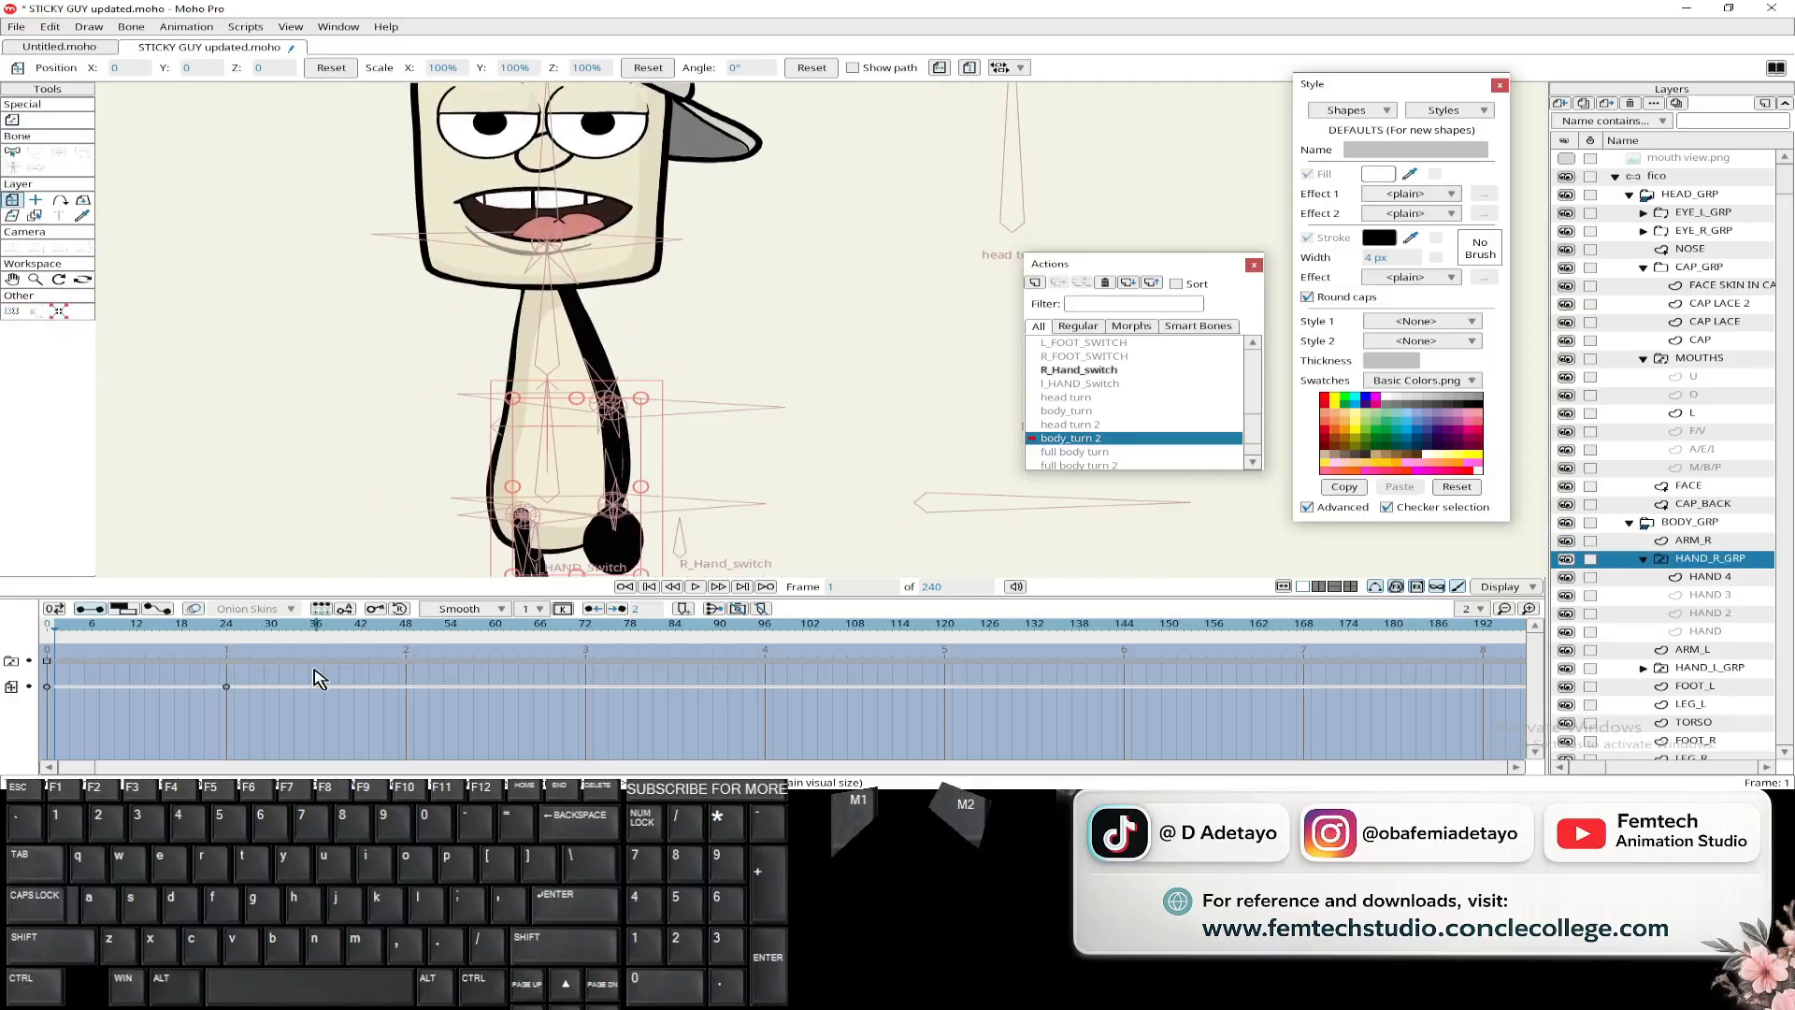
click(217, 687)
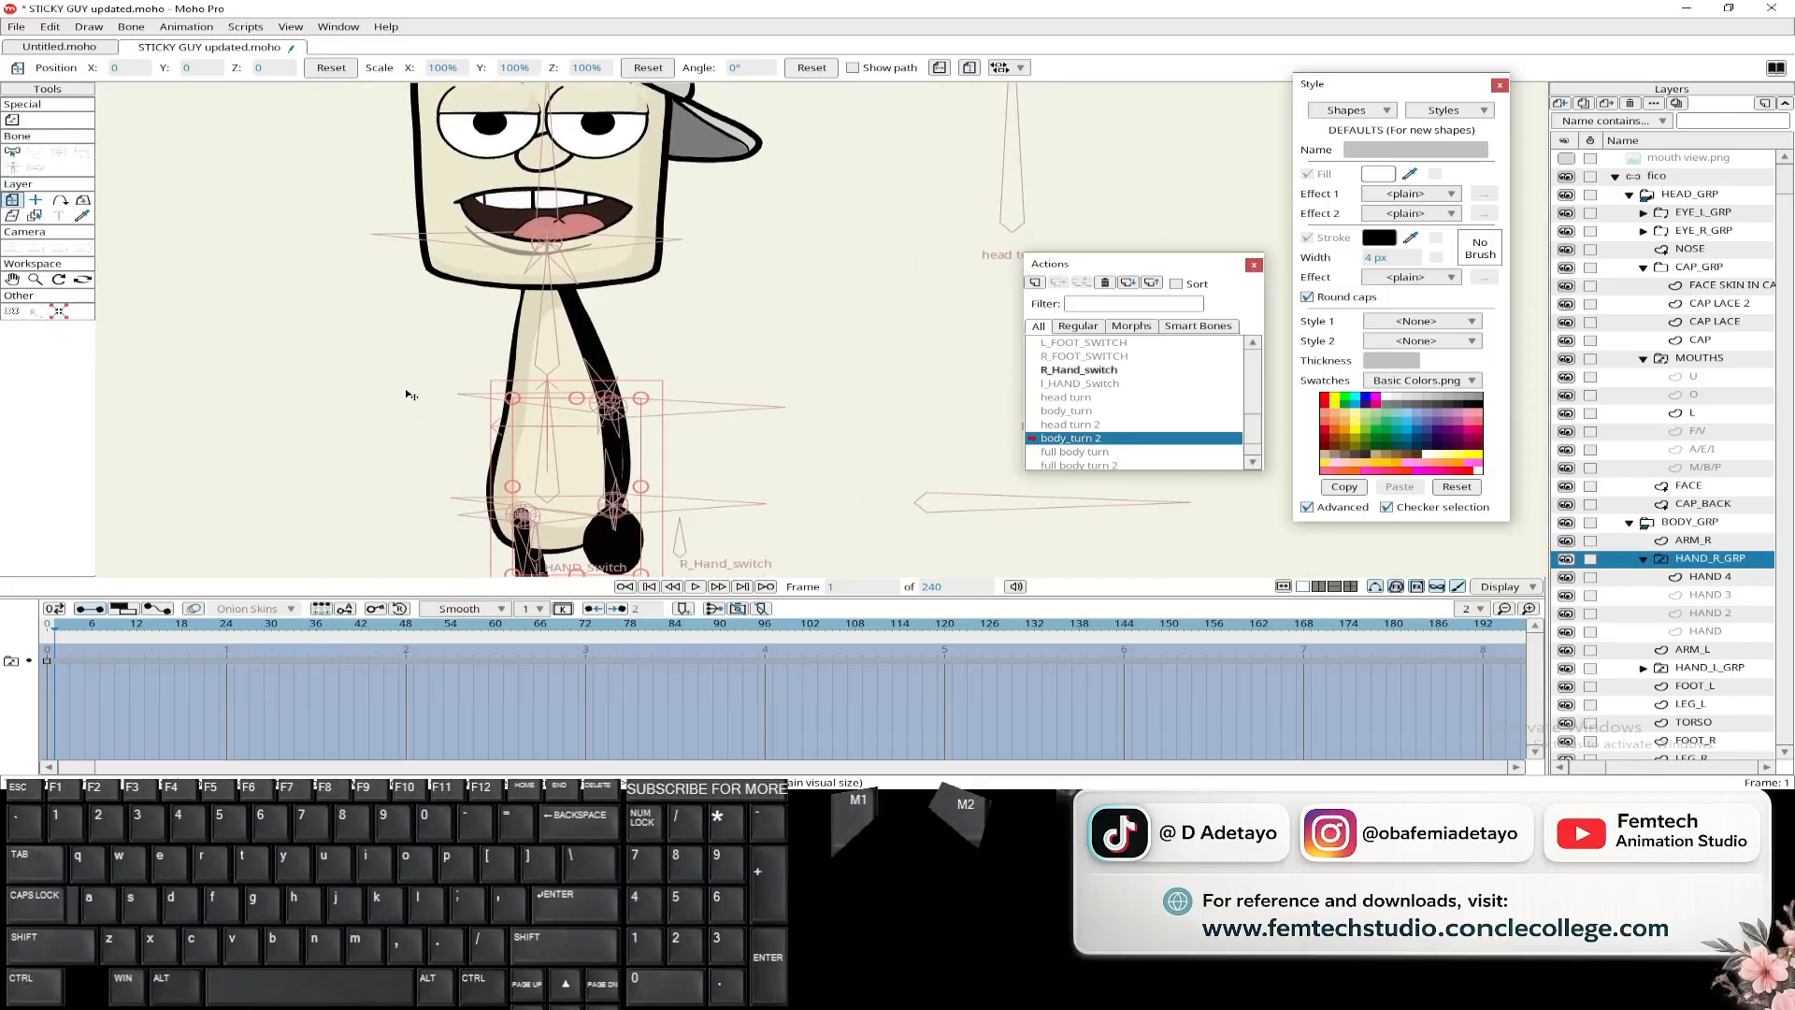
- Select the fico bone layer and its horizontal bone at the mouth pointing toward the cap's brim, and go to frame 1
scroll(409, 393, down, 2)
click(229, 626)
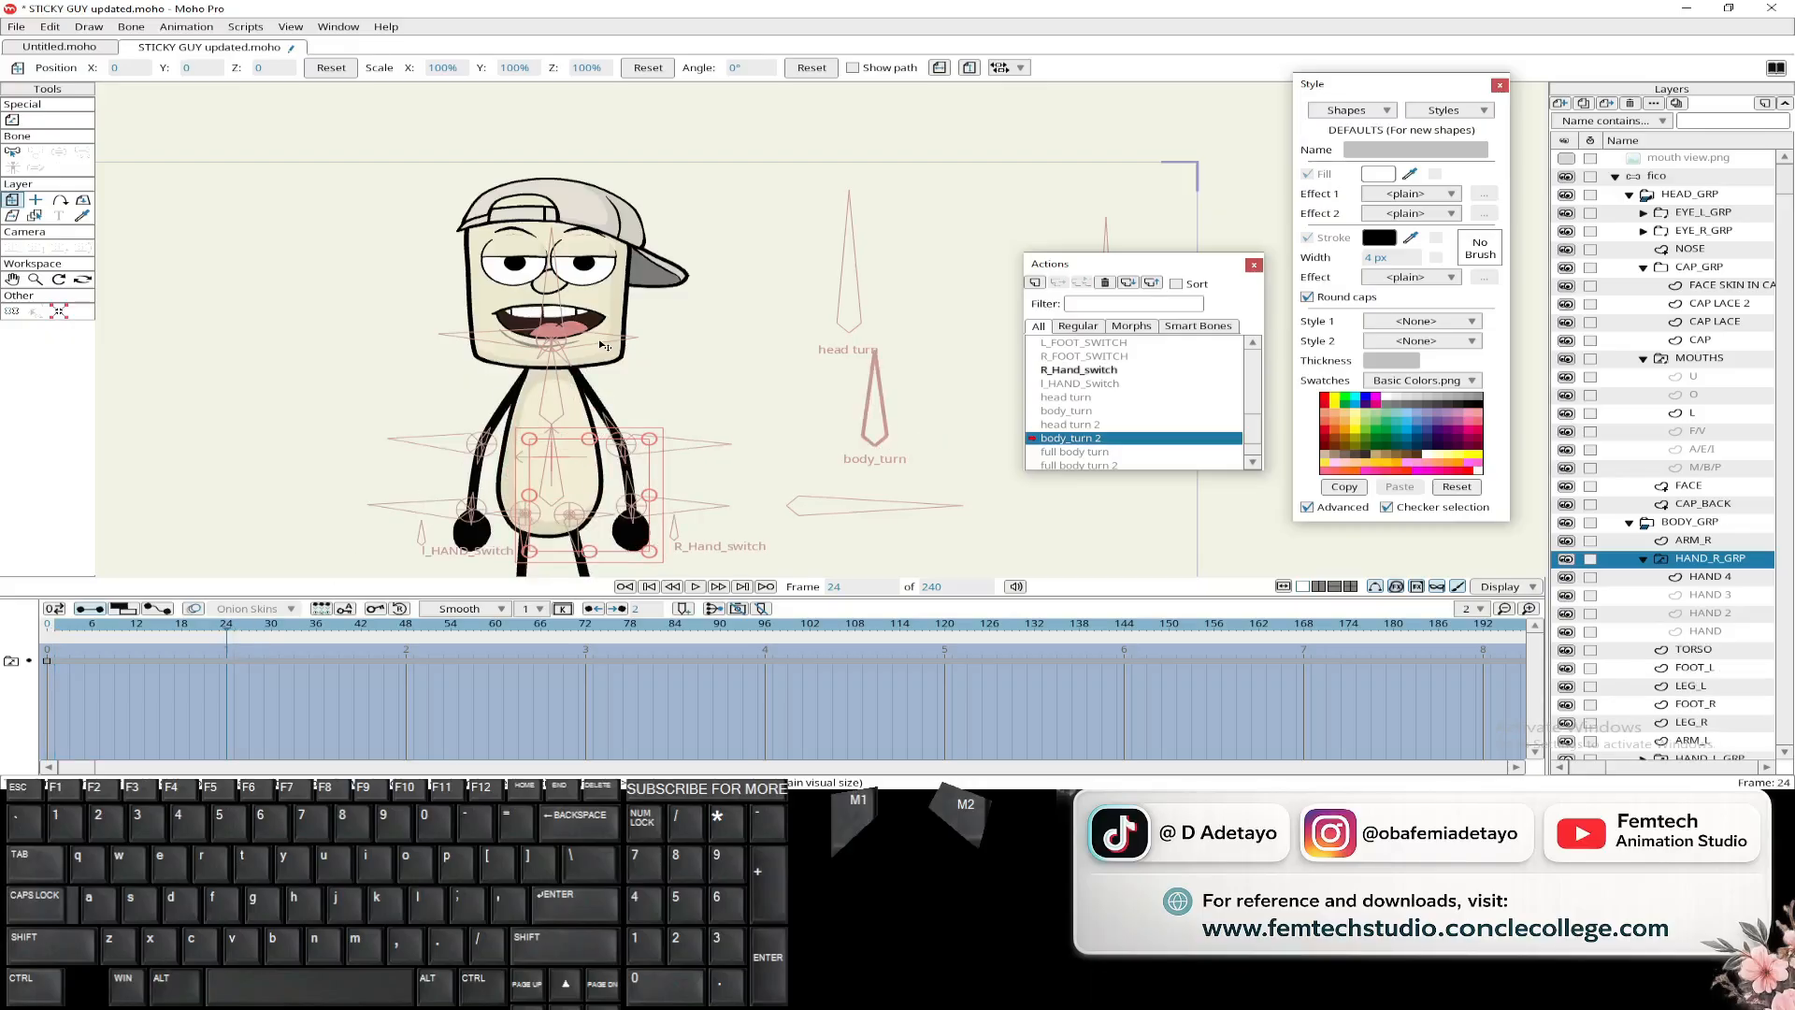
click(605, 346)
click(1657, 176)
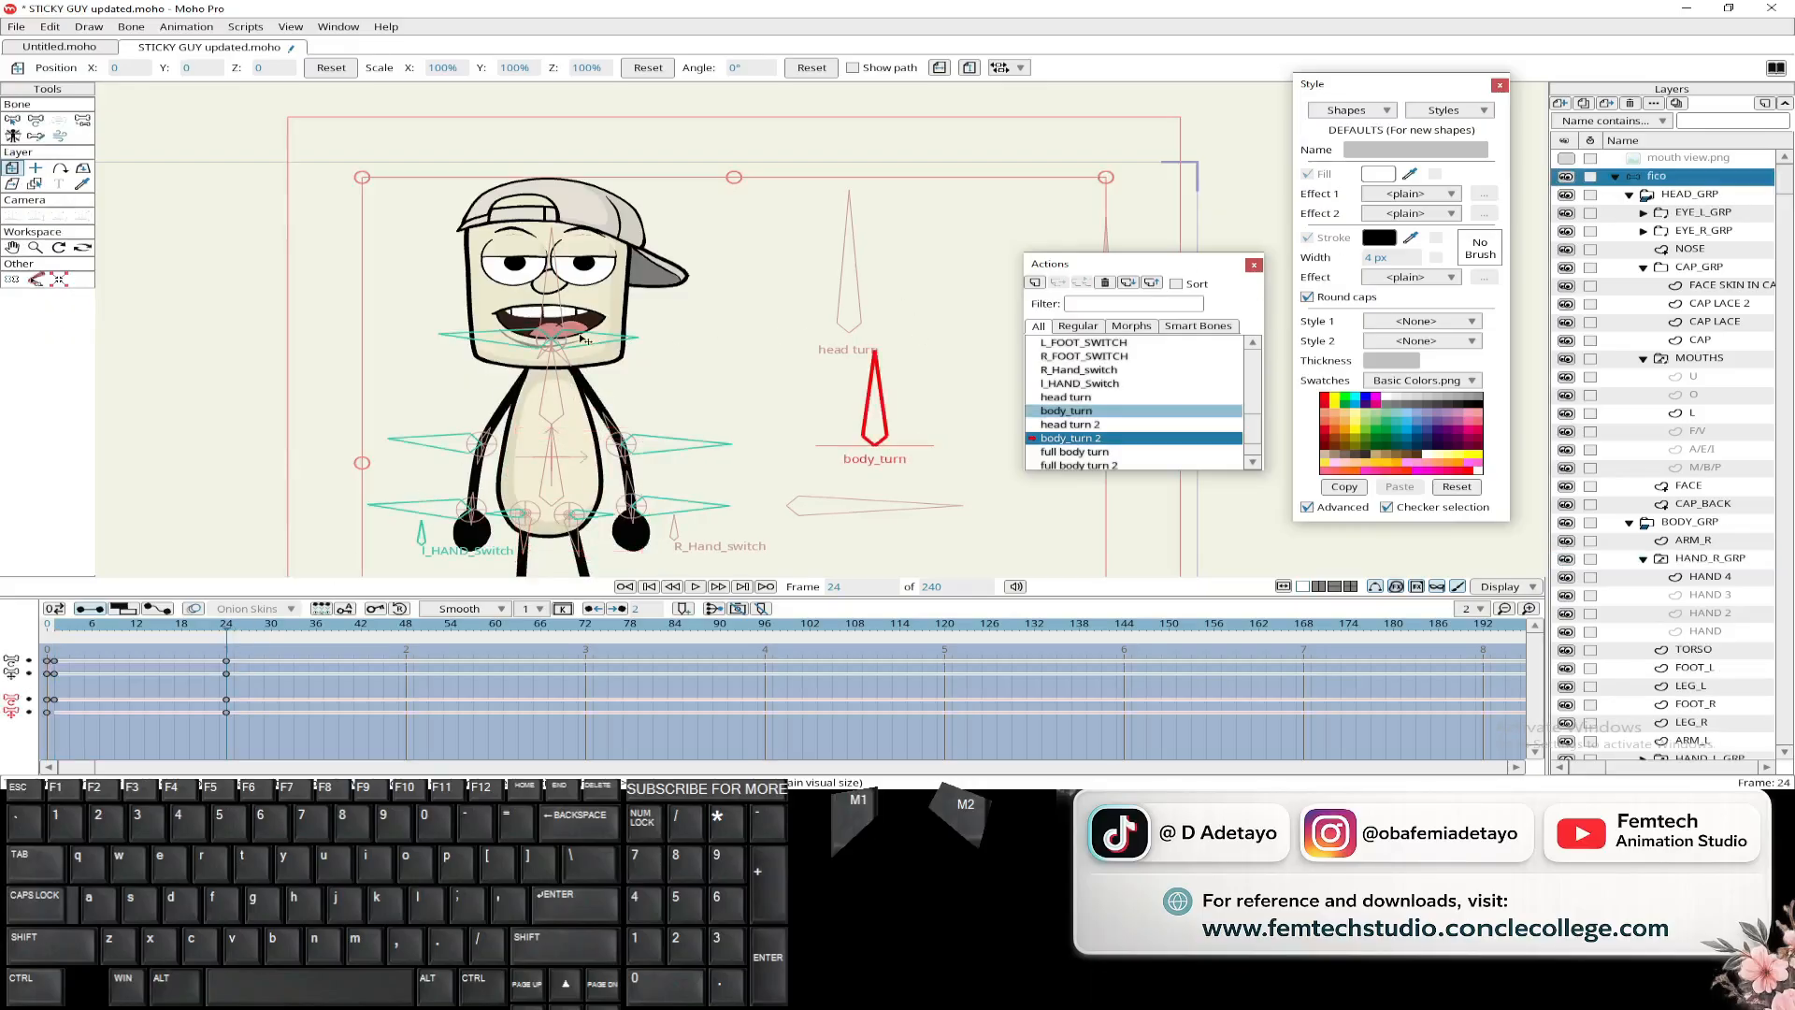
click(605, 346)
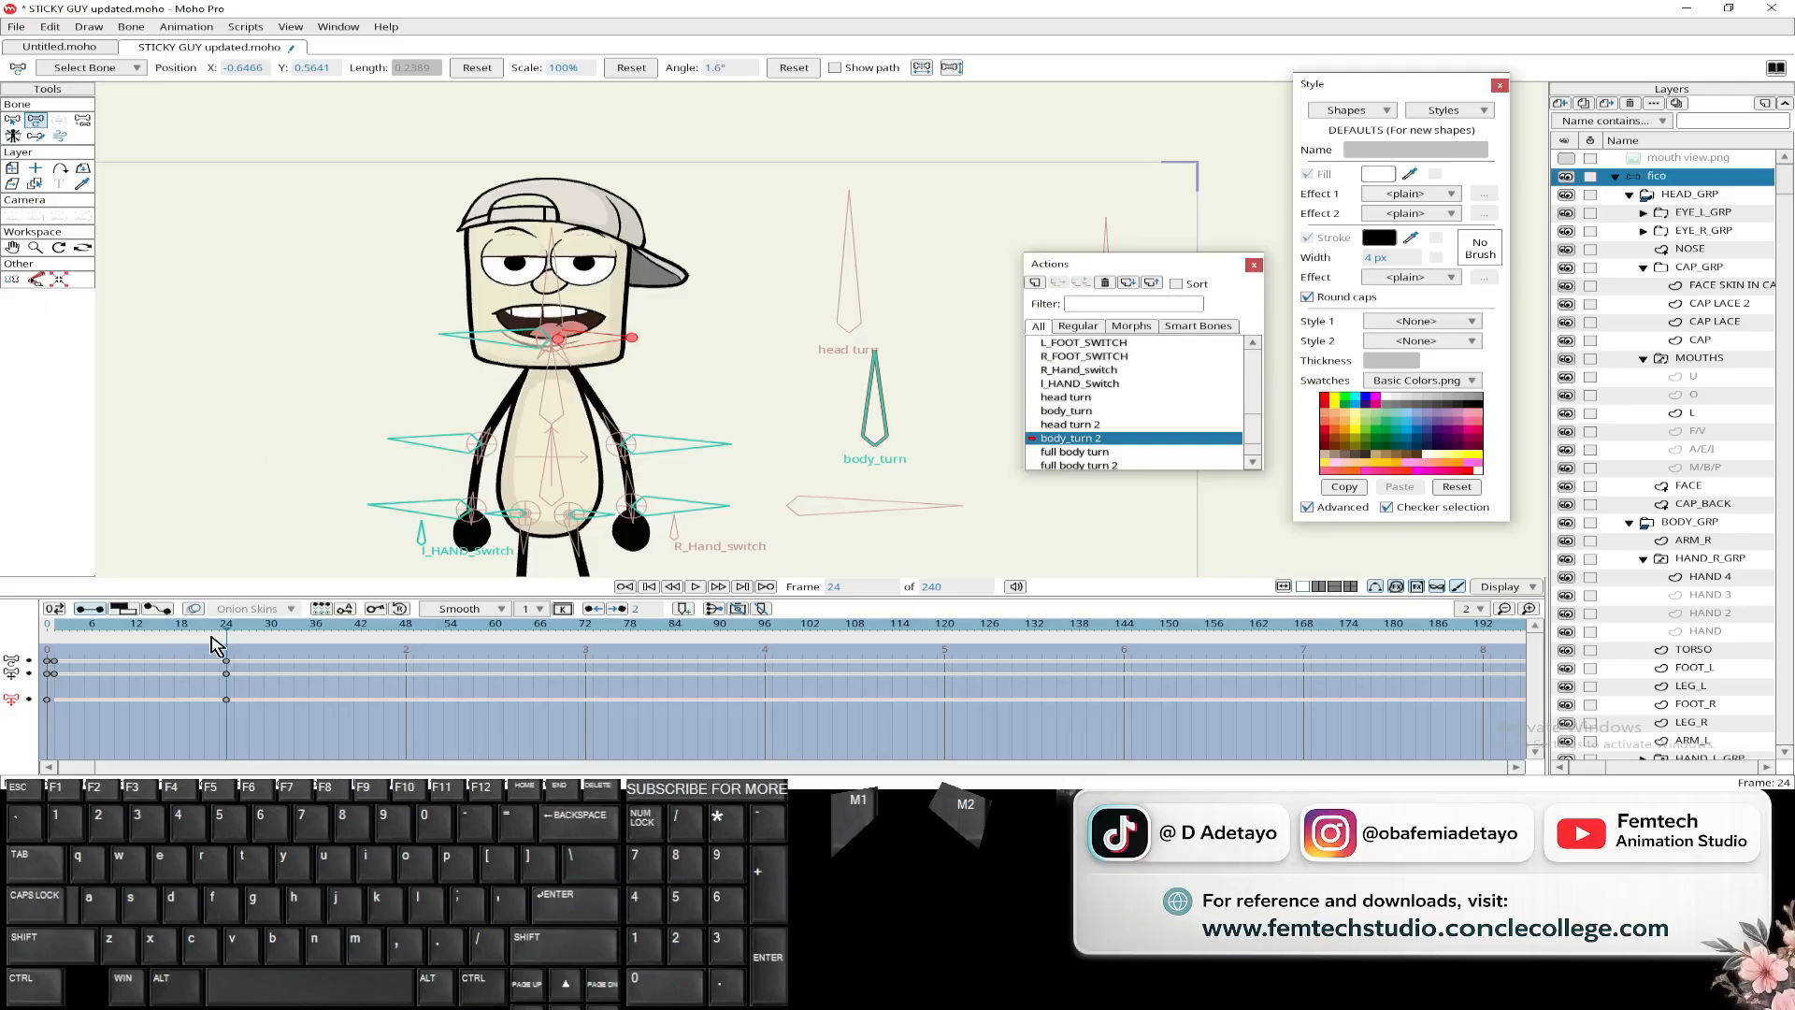
click(166, 624)
drag(136, 631, 52, 638)
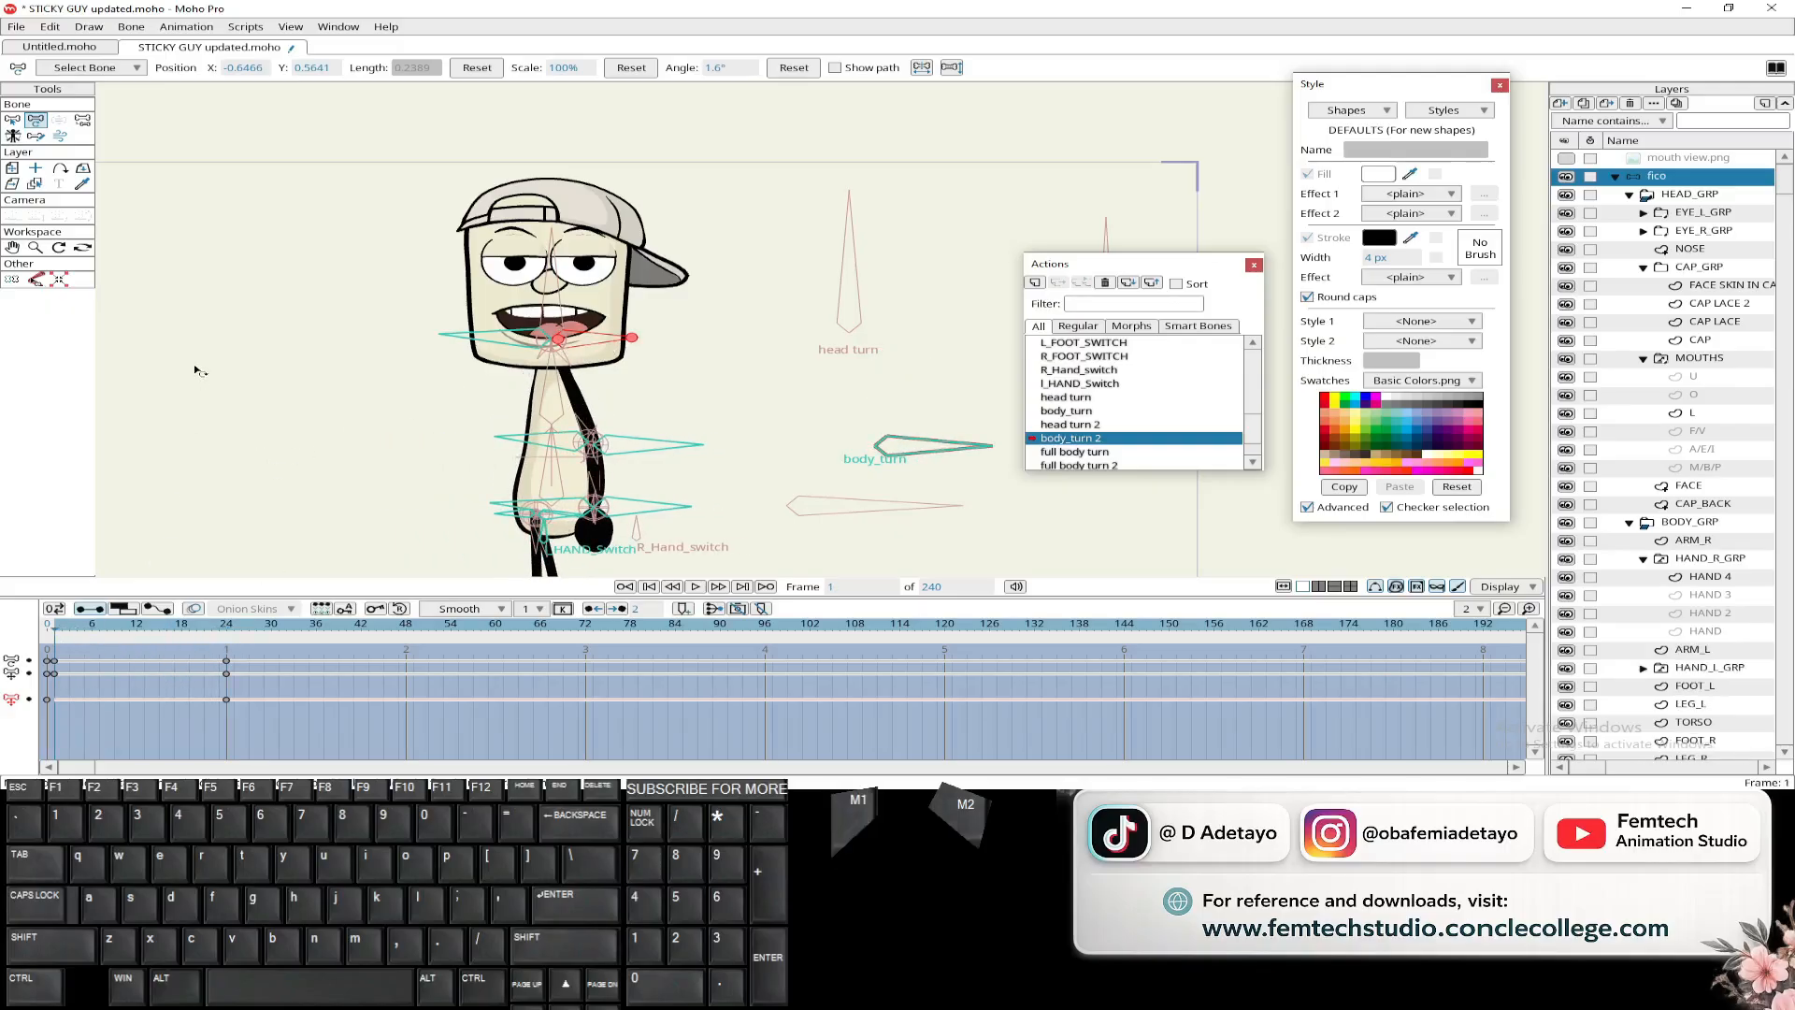
- Try flipping the selected bone vertically at frame 1 and delete its flip keyframe
click(950, 67)
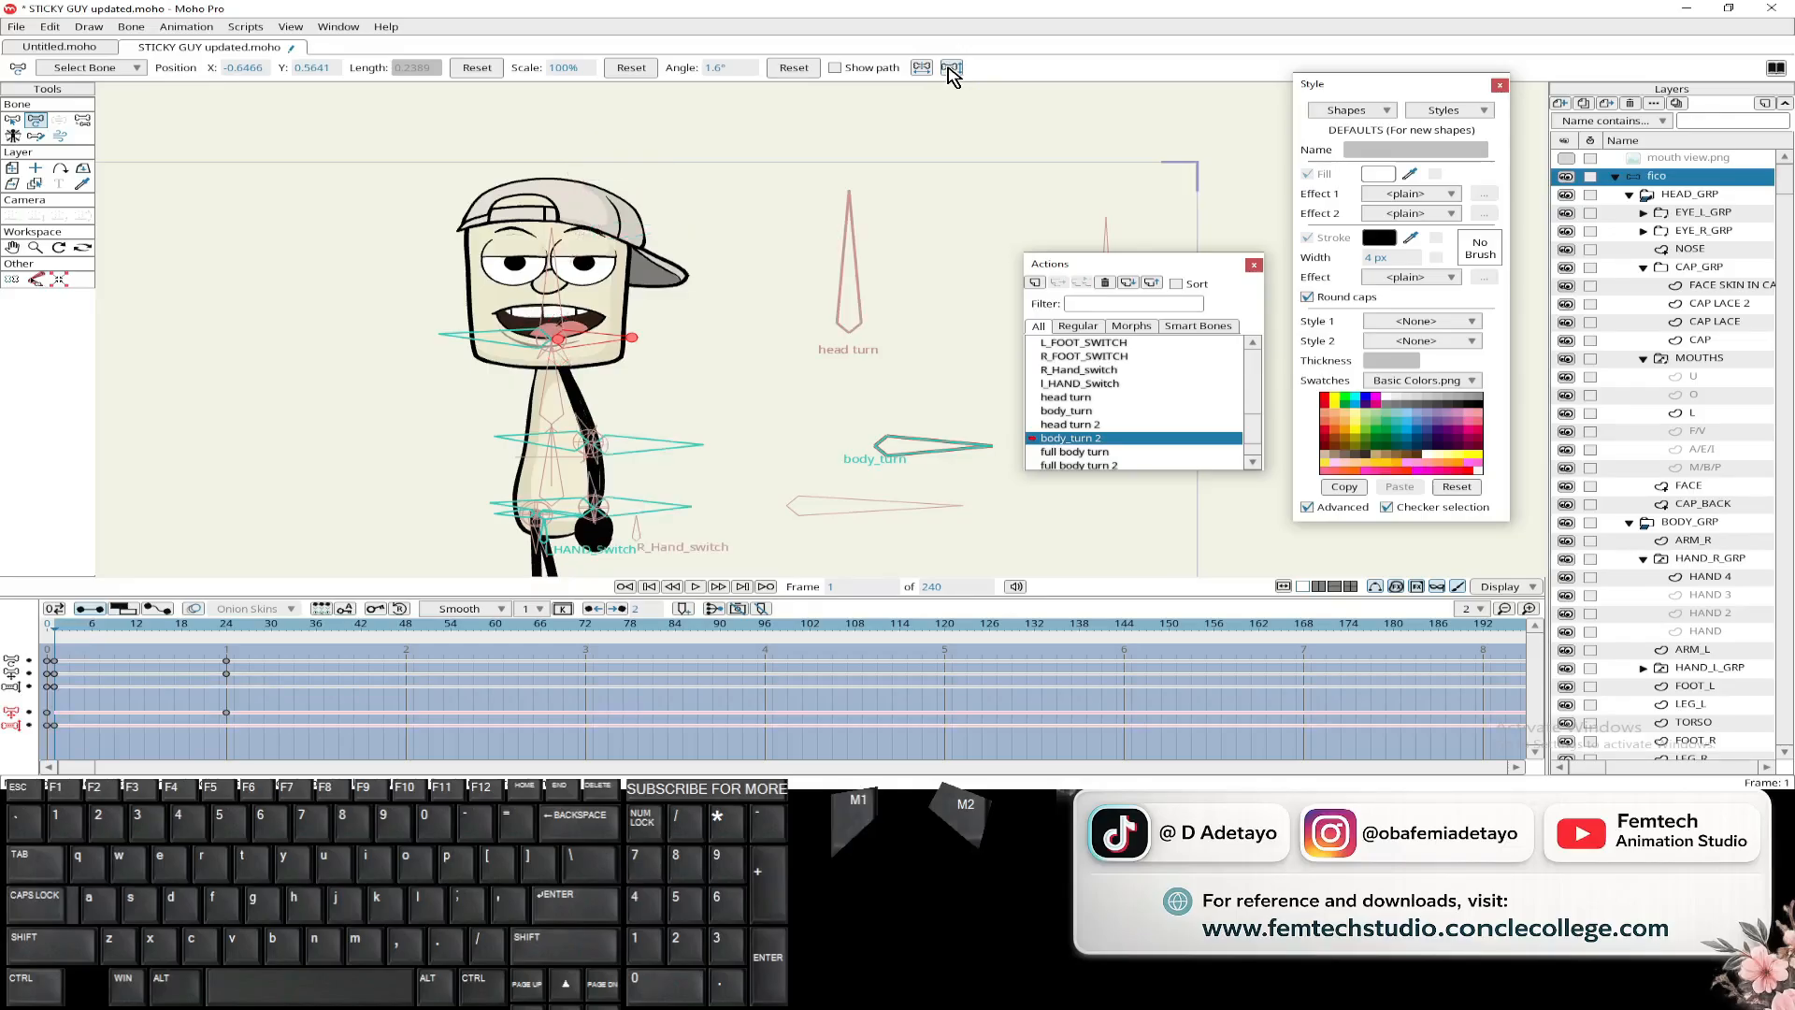
click(54, 726)
key(Delete)
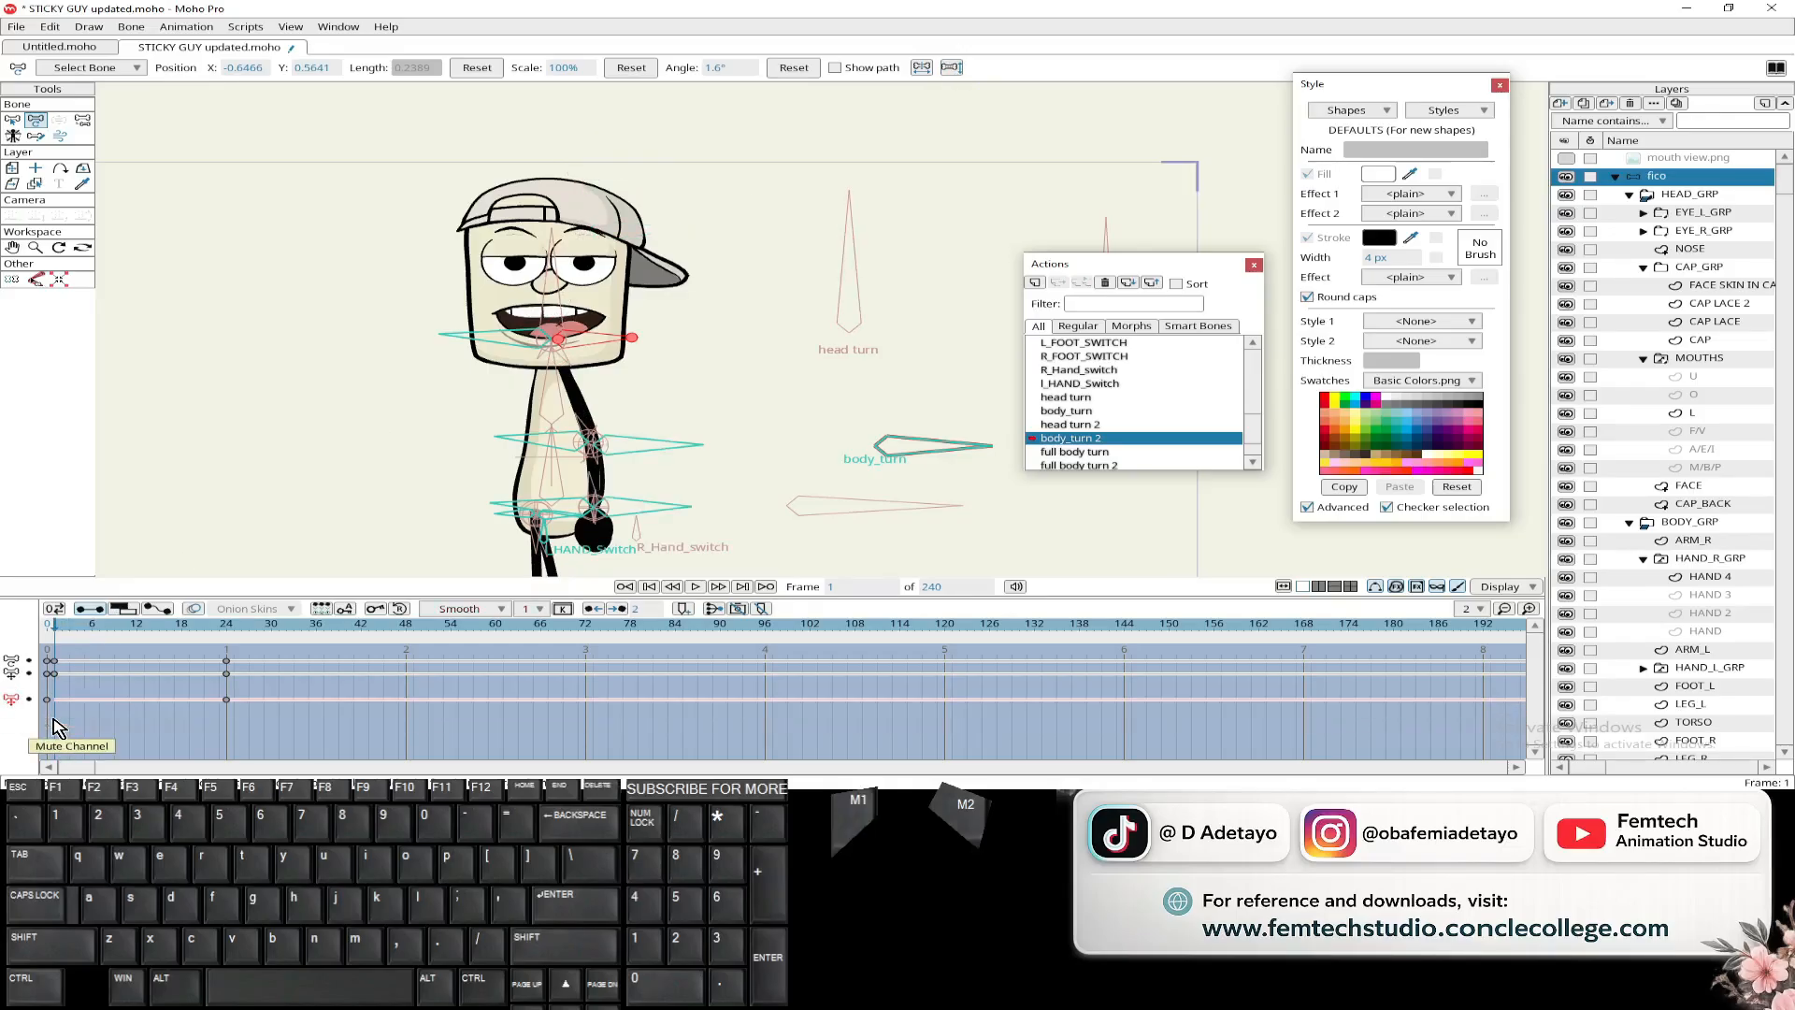
- Flip the selected mouth-level bone horizontally at frame 1, and flip the opposing mouth-level bone horizontally there too
click(922, 68)
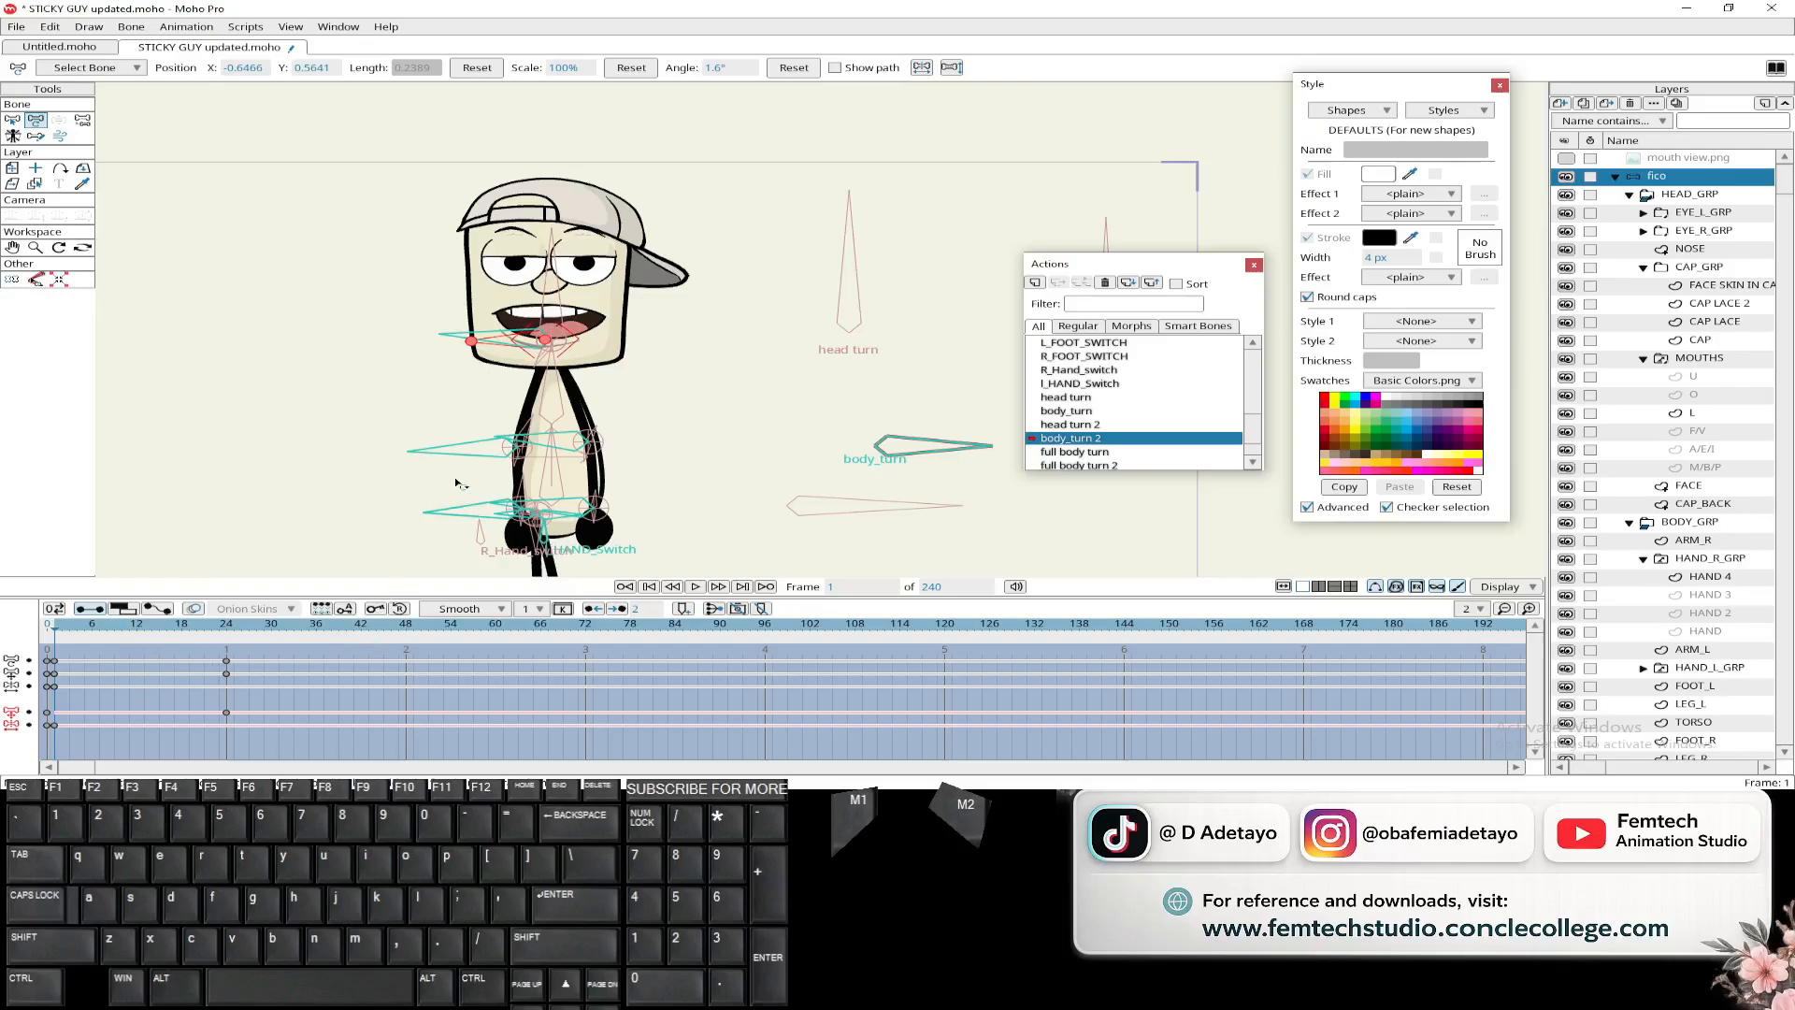
scroll(394, 367, up, 3)
click(421, 320)
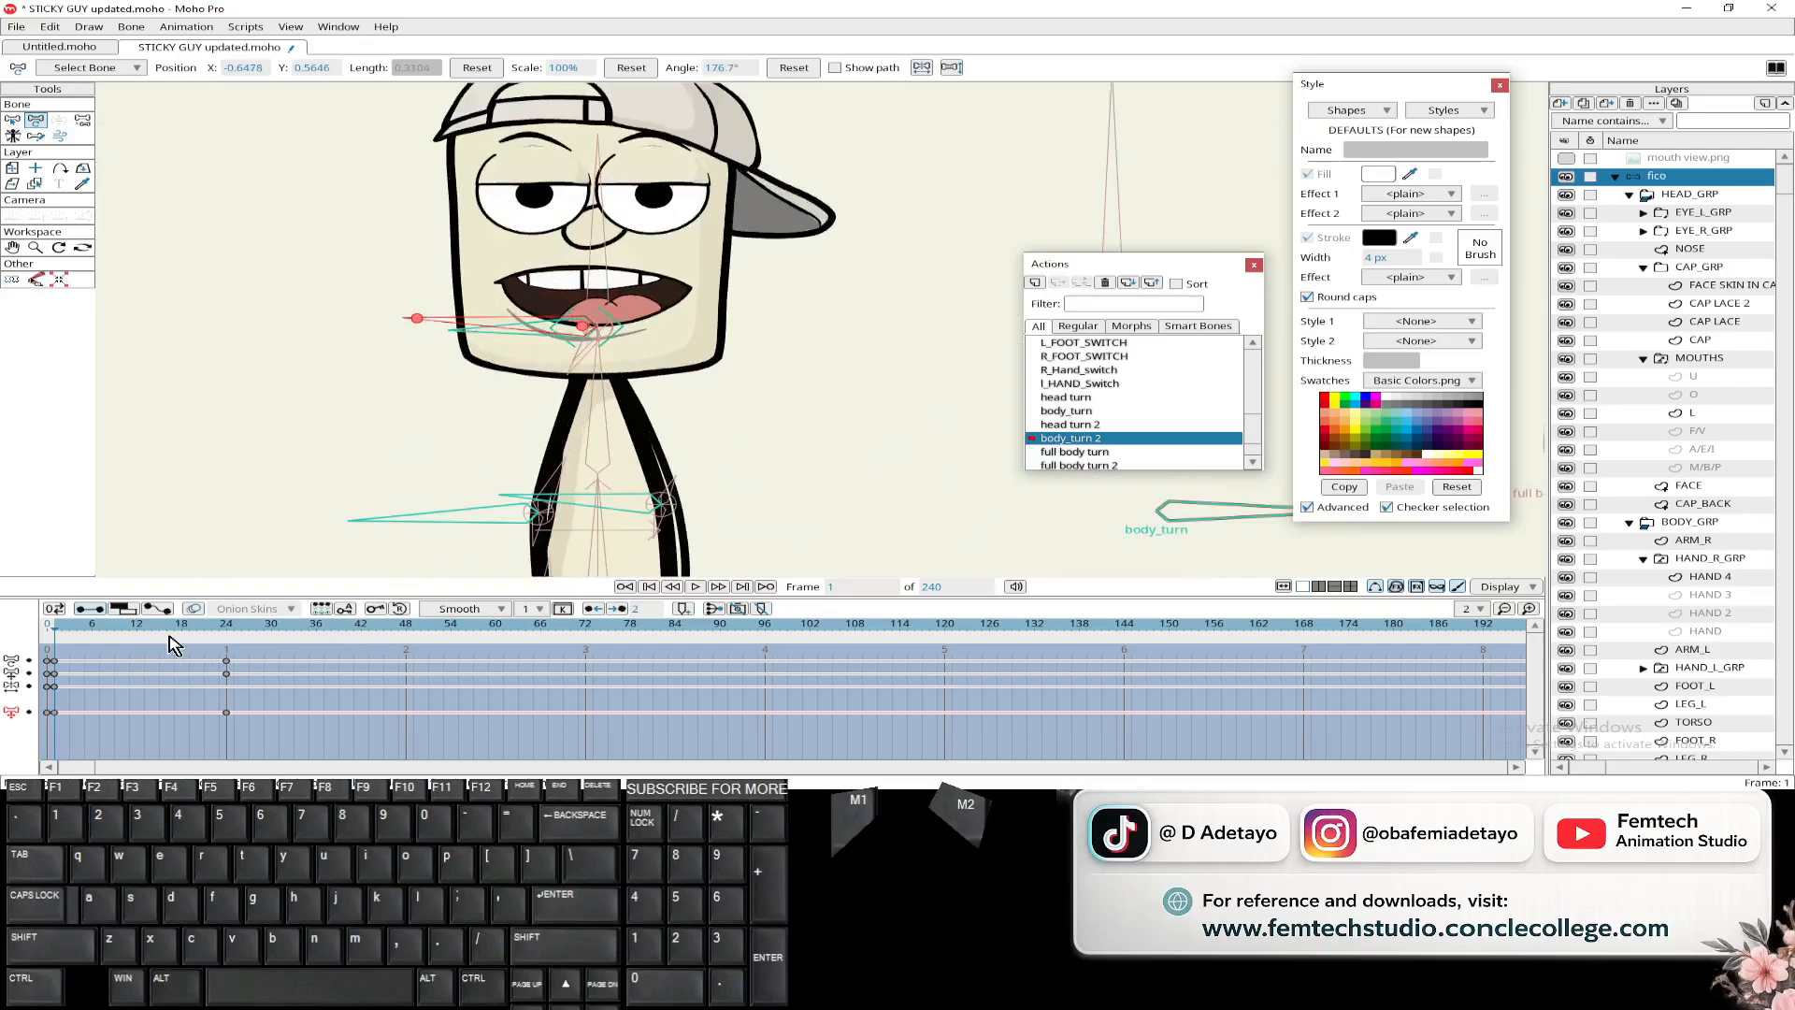
click(226, 625)
scroll(259, 412, down, 3)
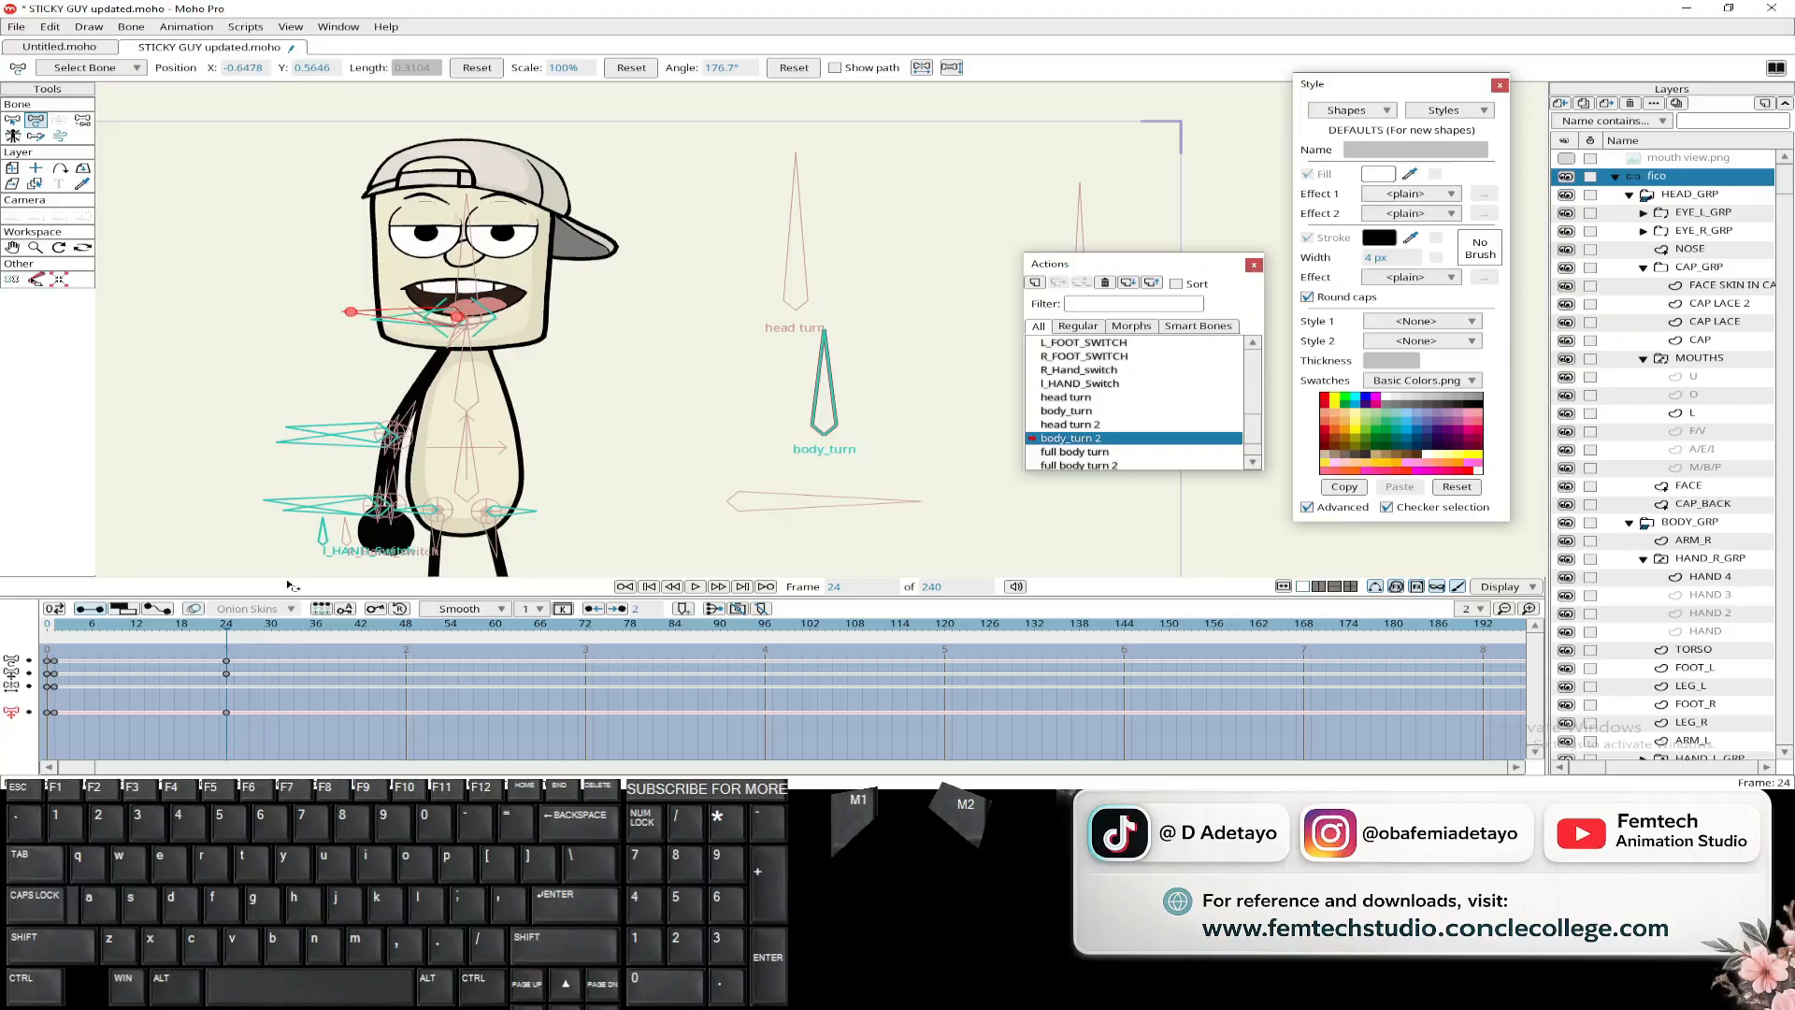
drag(227, 631, 54, 636)
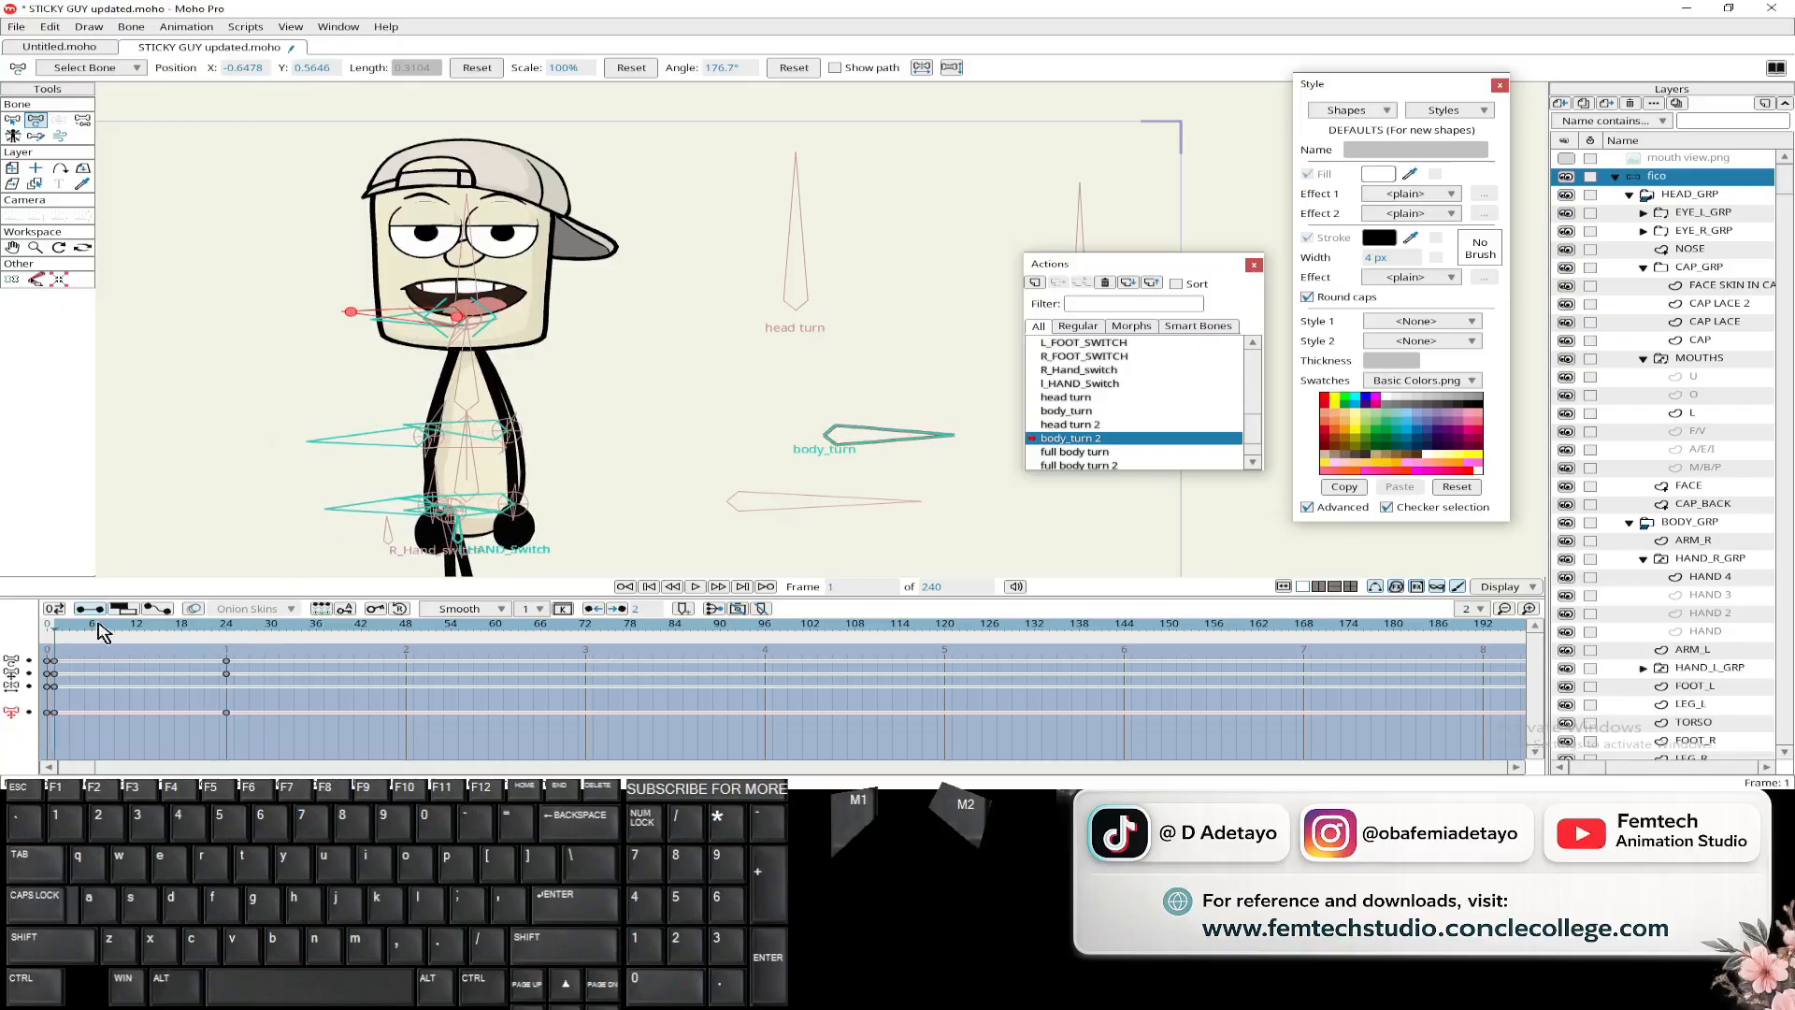
click(924, 69)
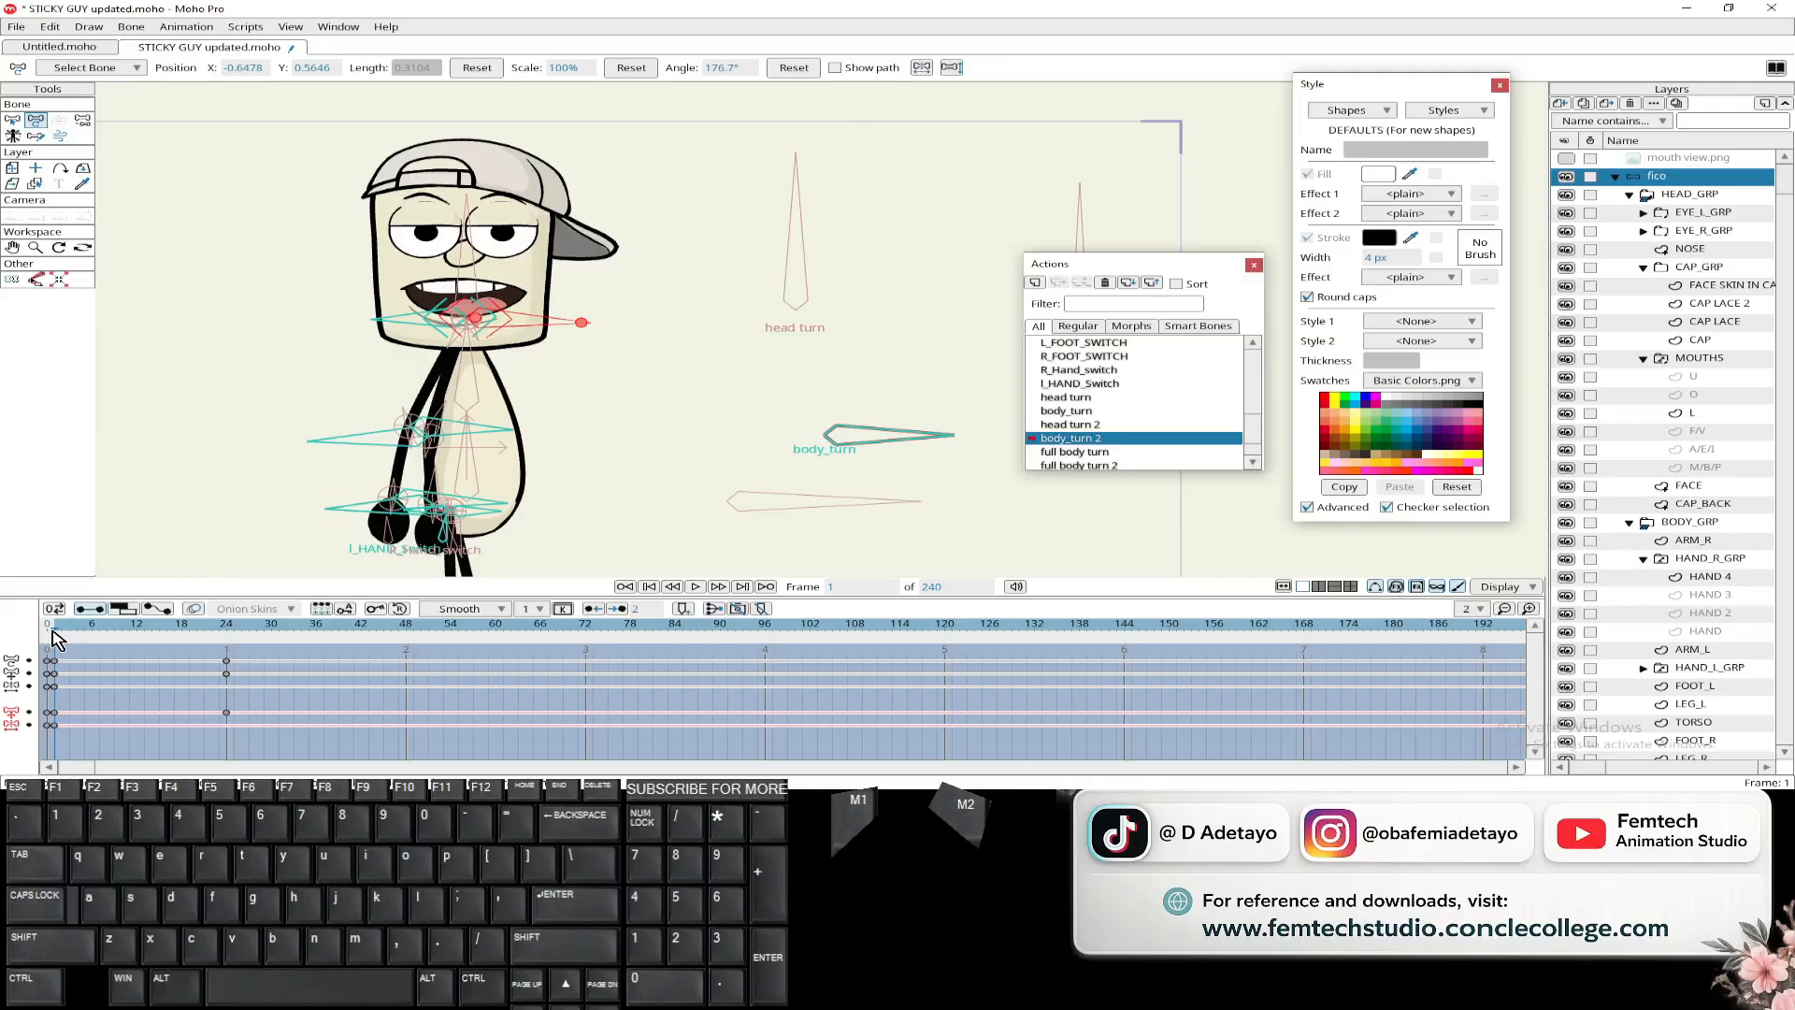
- Scrub body_turn 2 between frames 1 and 19 to check the whole body's turn, and return to the Mainline
drag(53, 638, 190, 653)
scroll(223, 450, down, 3)
drag(222, 450, 328, 371)
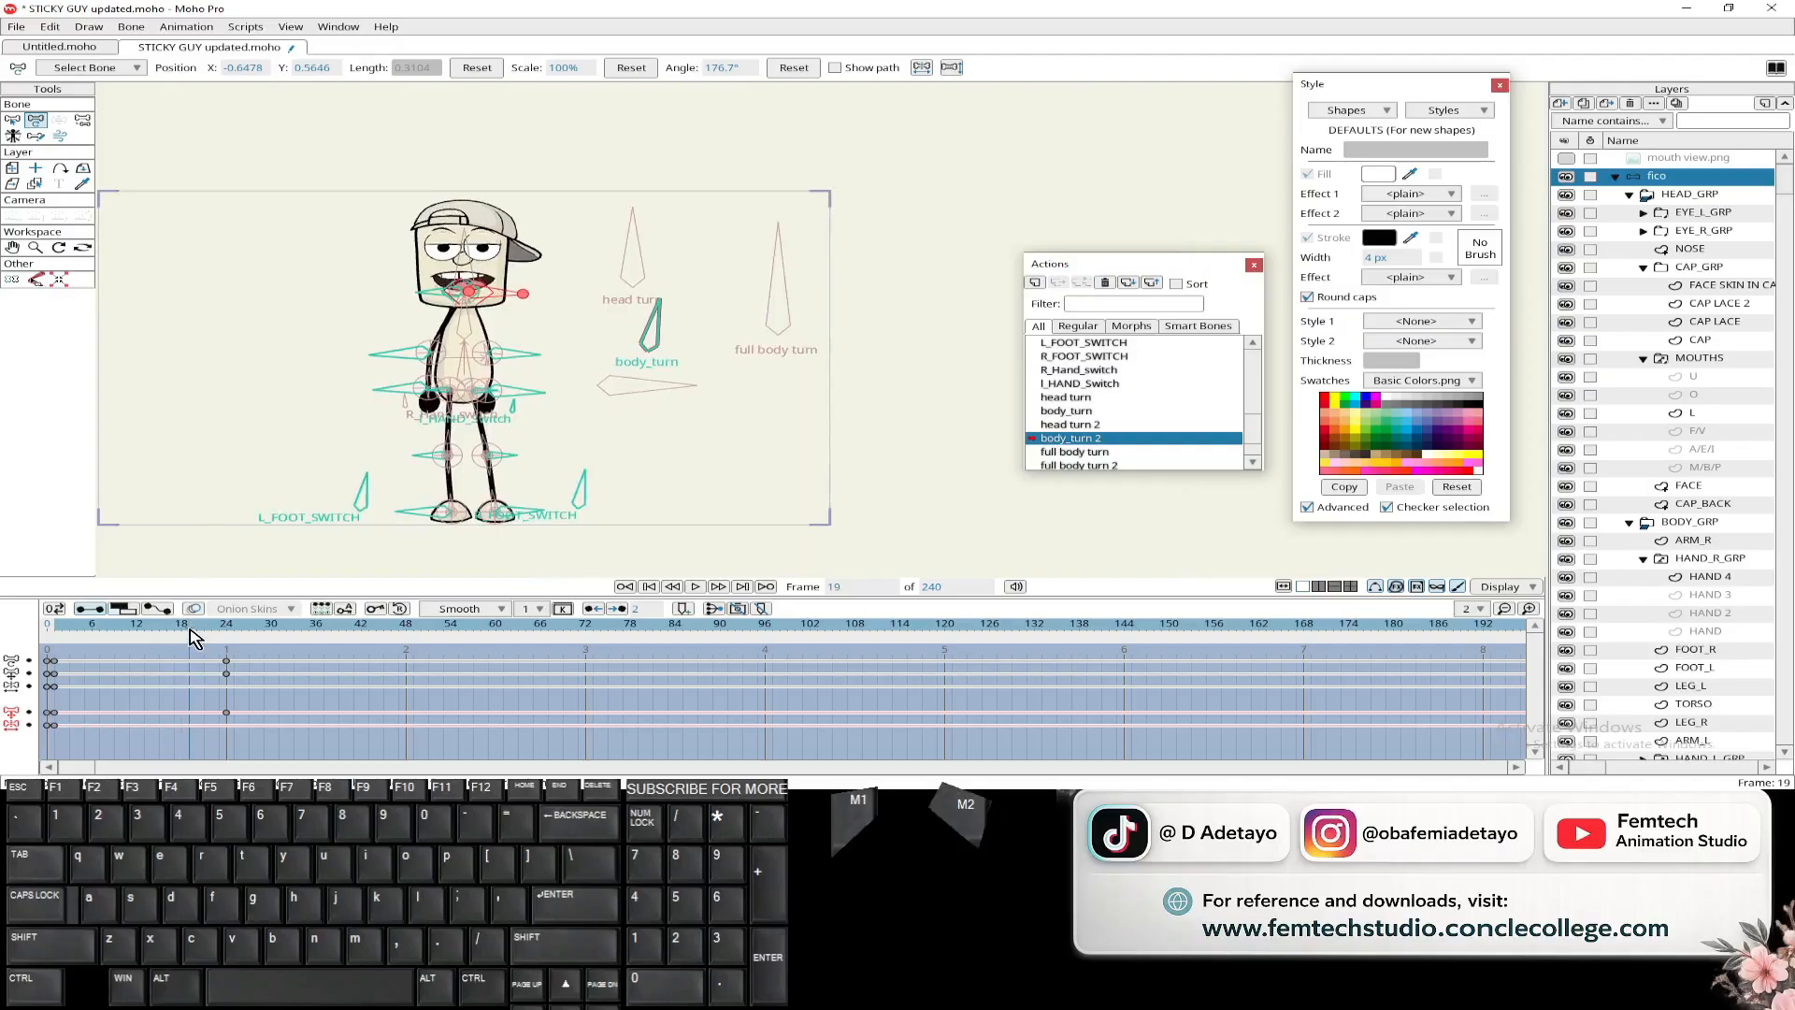
drag(190, 638, 58, 673)
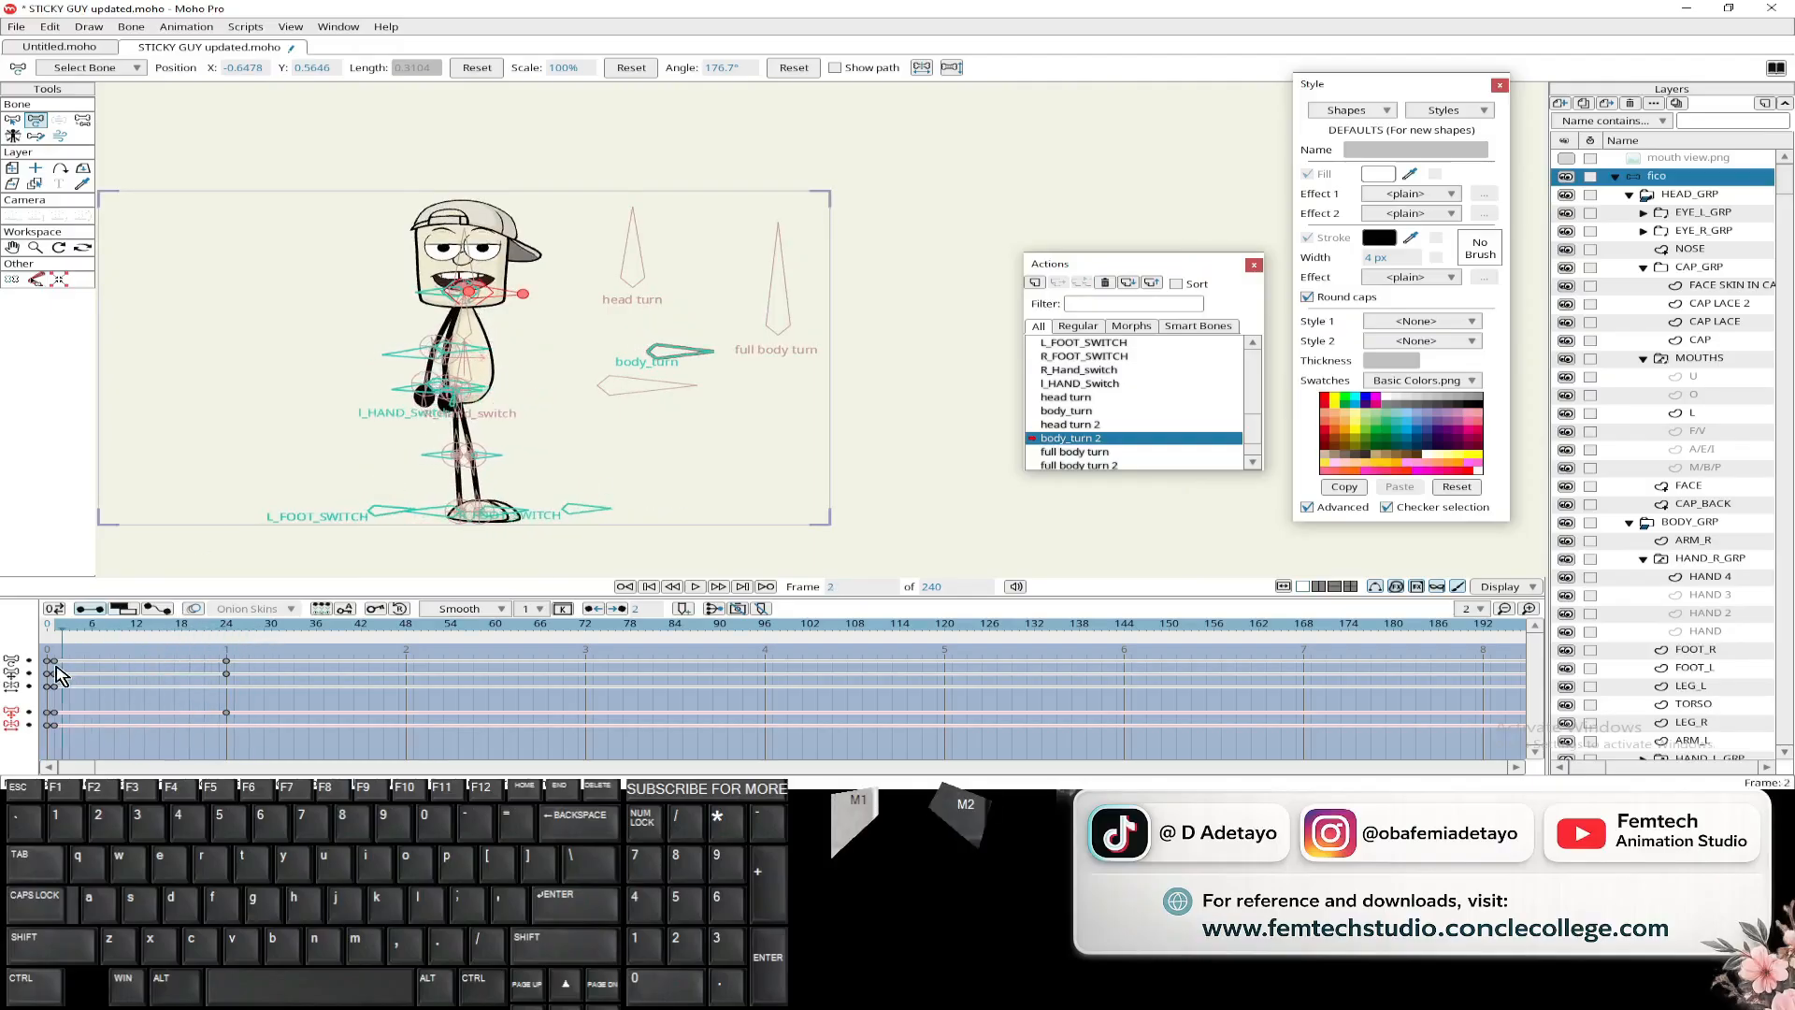
scroll(1213, 381, up, 1)
double_click(1121, 344)
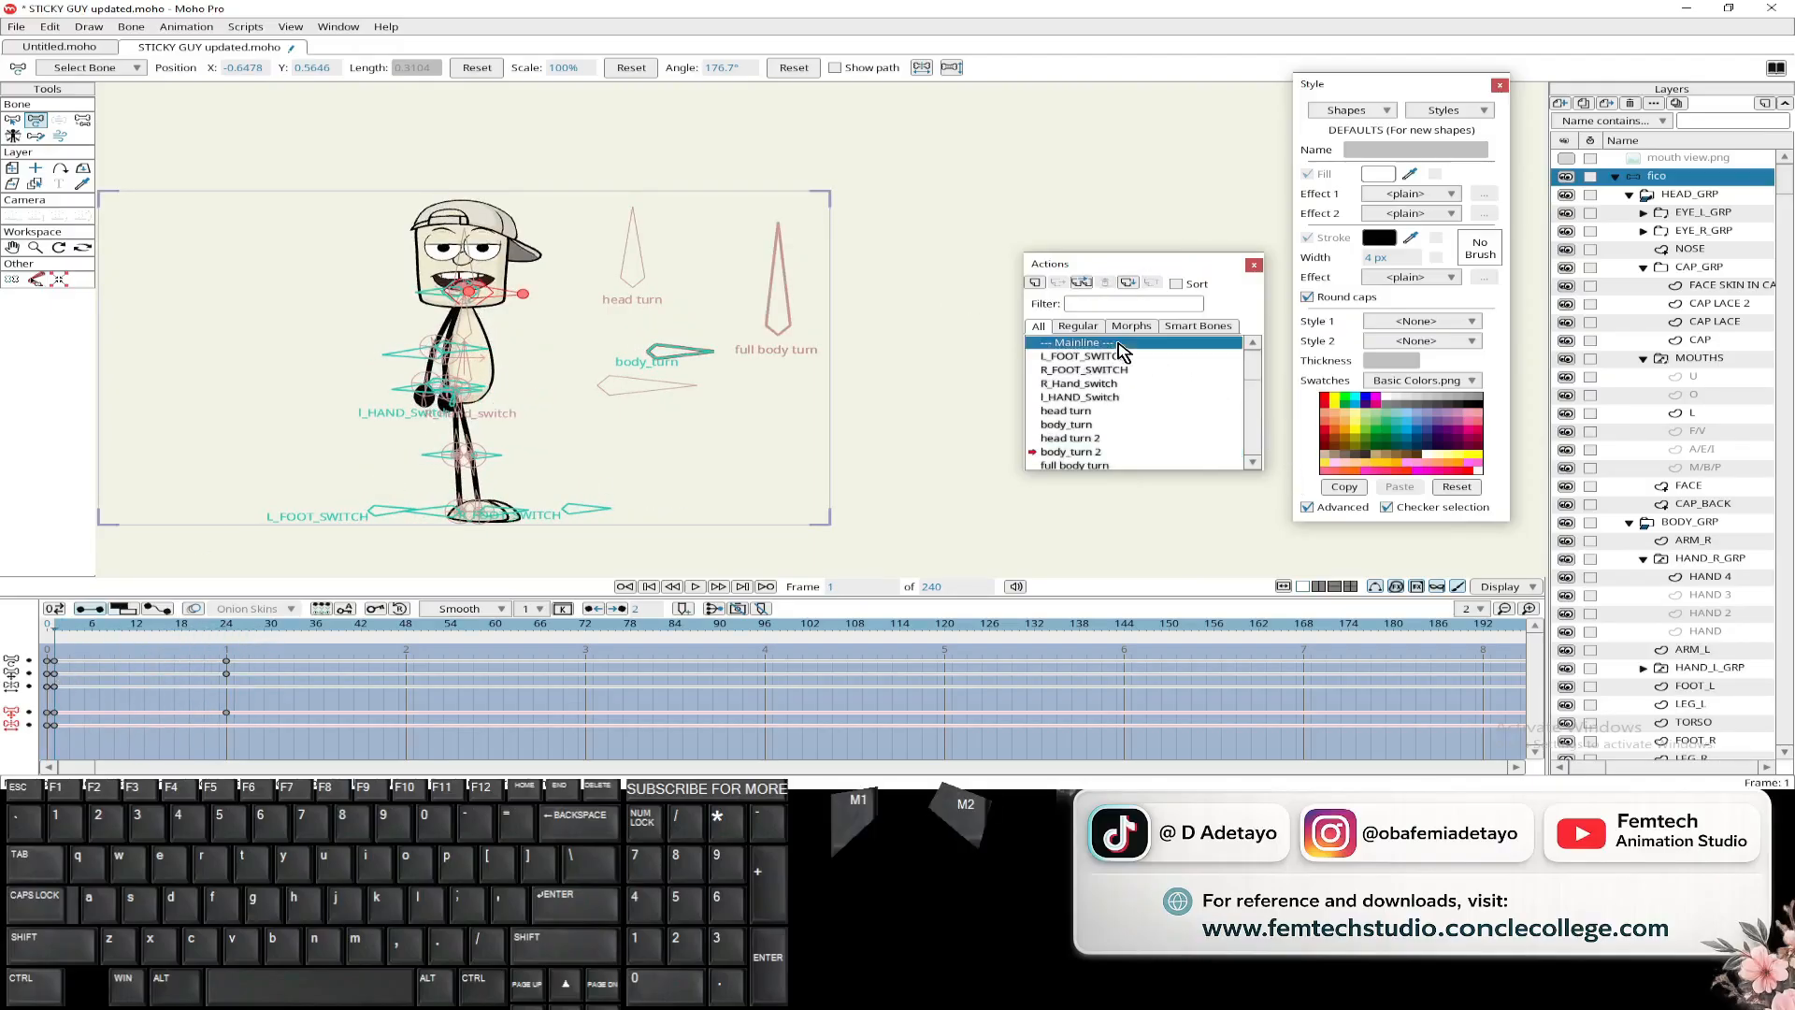
- Open the full body turn 2 action and rotate the body_turn bone to an angle of 0° at frame 1
scroll(1113, 385, down, 1)
double_click(1077, 462)
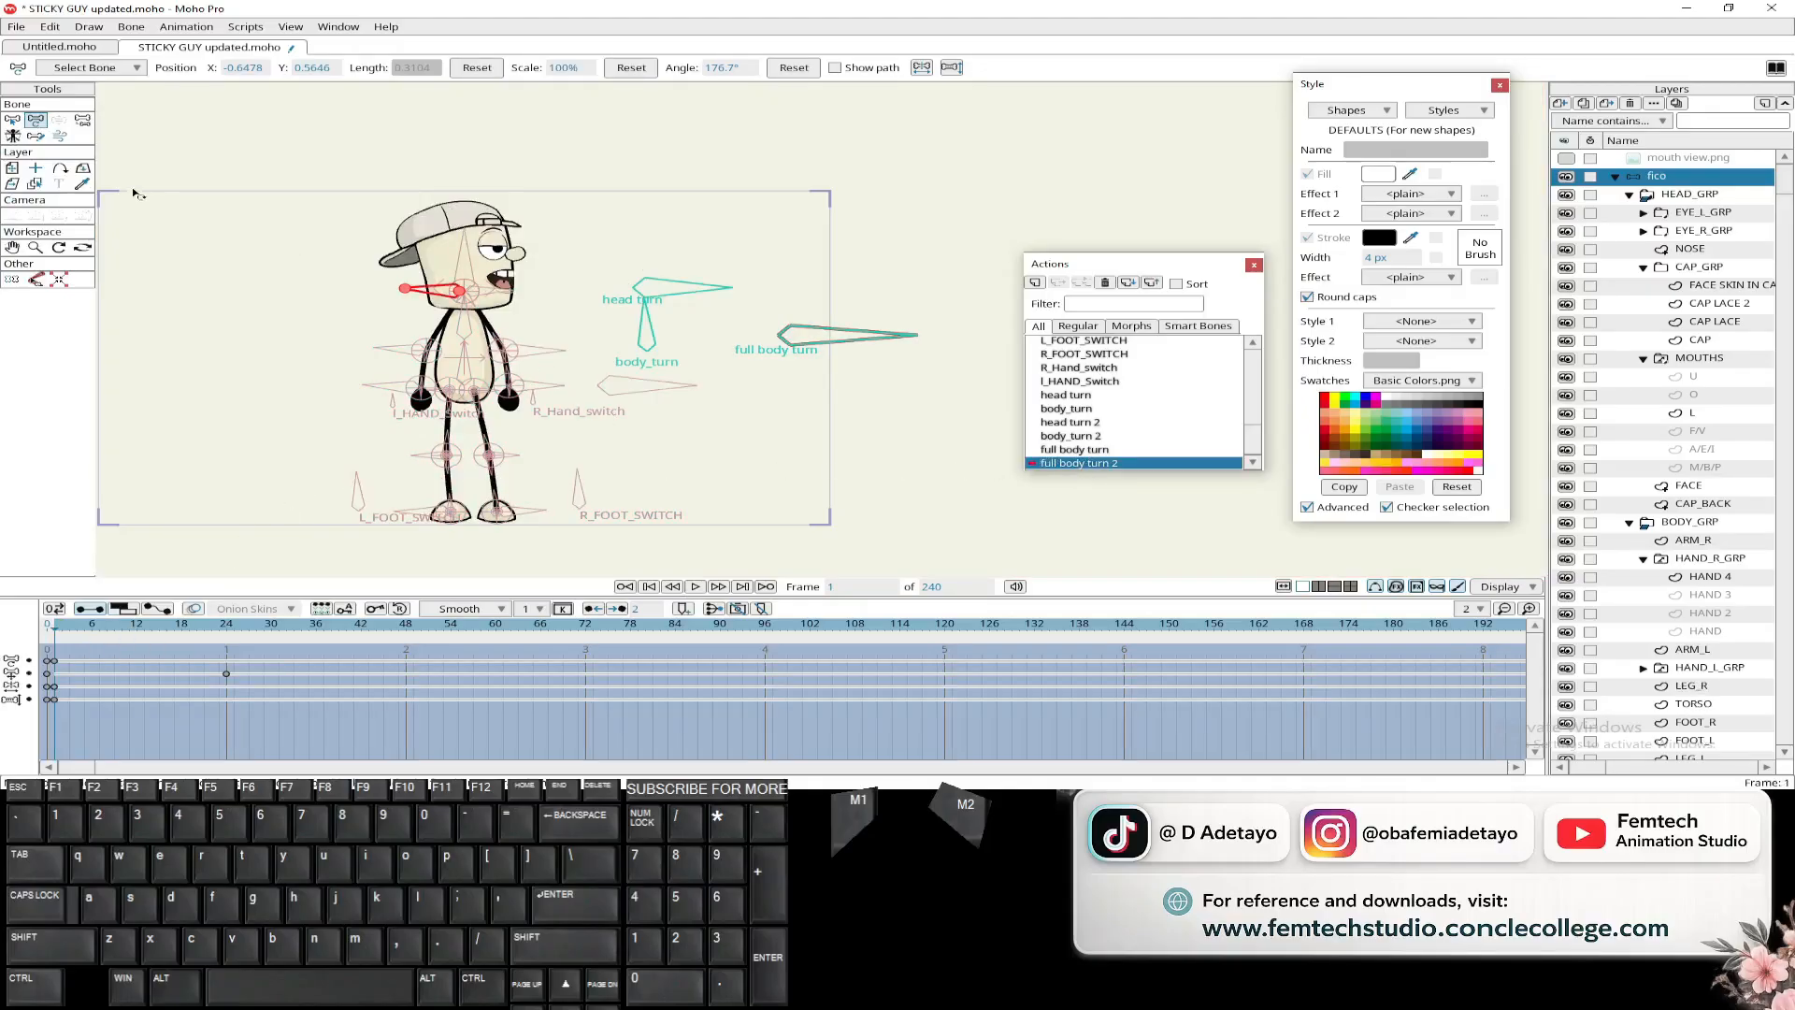
click(652, 338)
drag(654, 326, 713, 396)
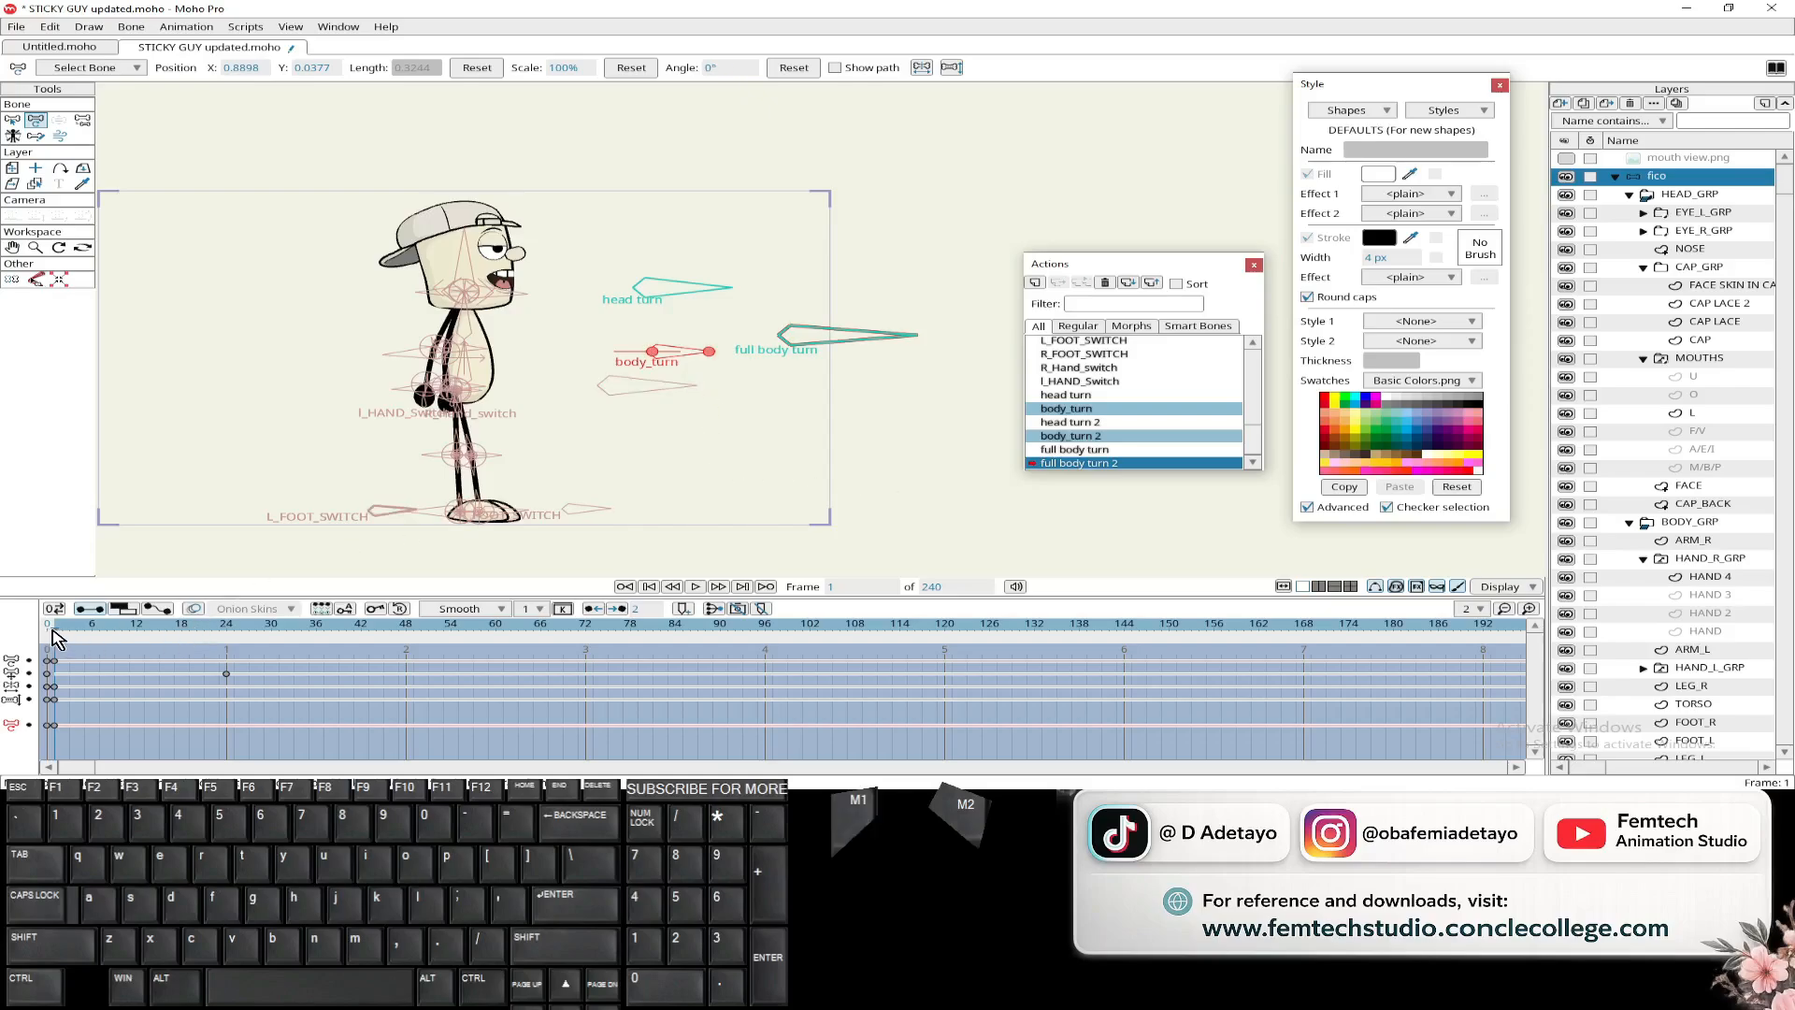
- Go to frame 24 of full body turn 2 and rotate the body_turn bone upright to an angle of 90°
drag(65, 639, 228, 640)
drag(669, 353, 648, 301)
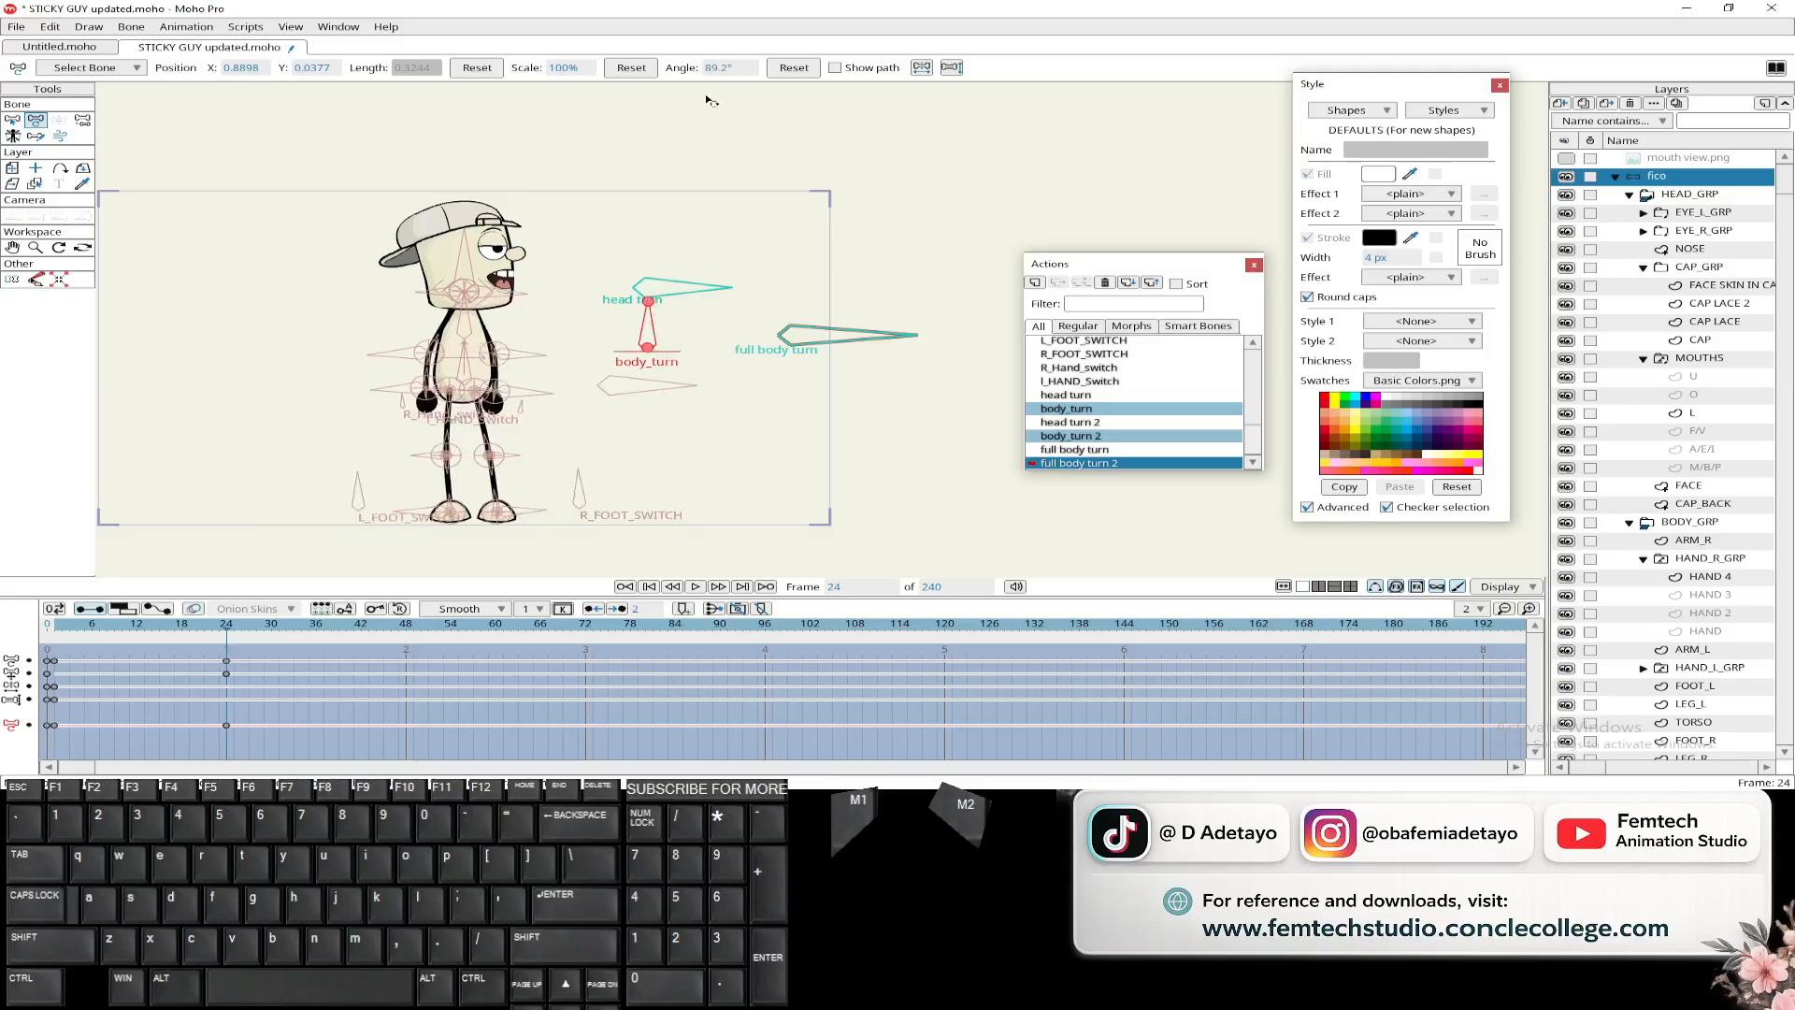
double_click(715, 68)
key(Return)
- Set the angles of the head turn bone and the full body turn bone to 90° at frame 24
click(692, 294)
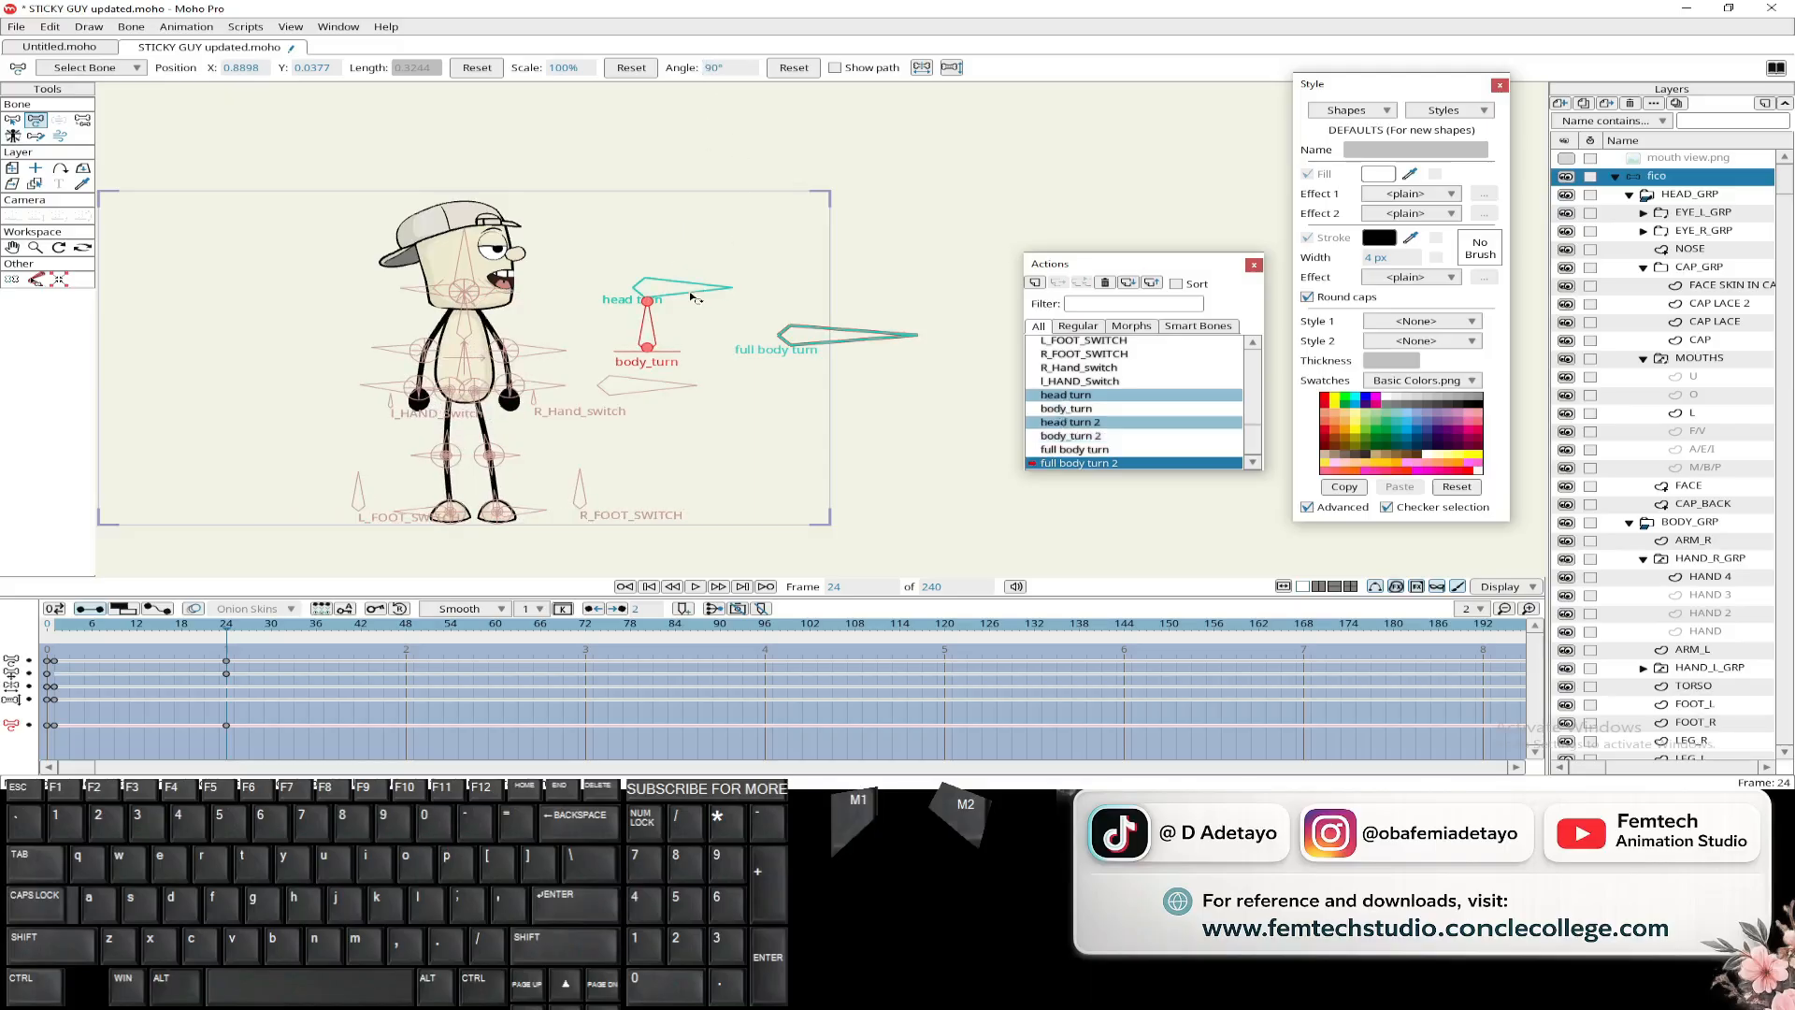
double_click(710, 67)
text(90)
key(Return)
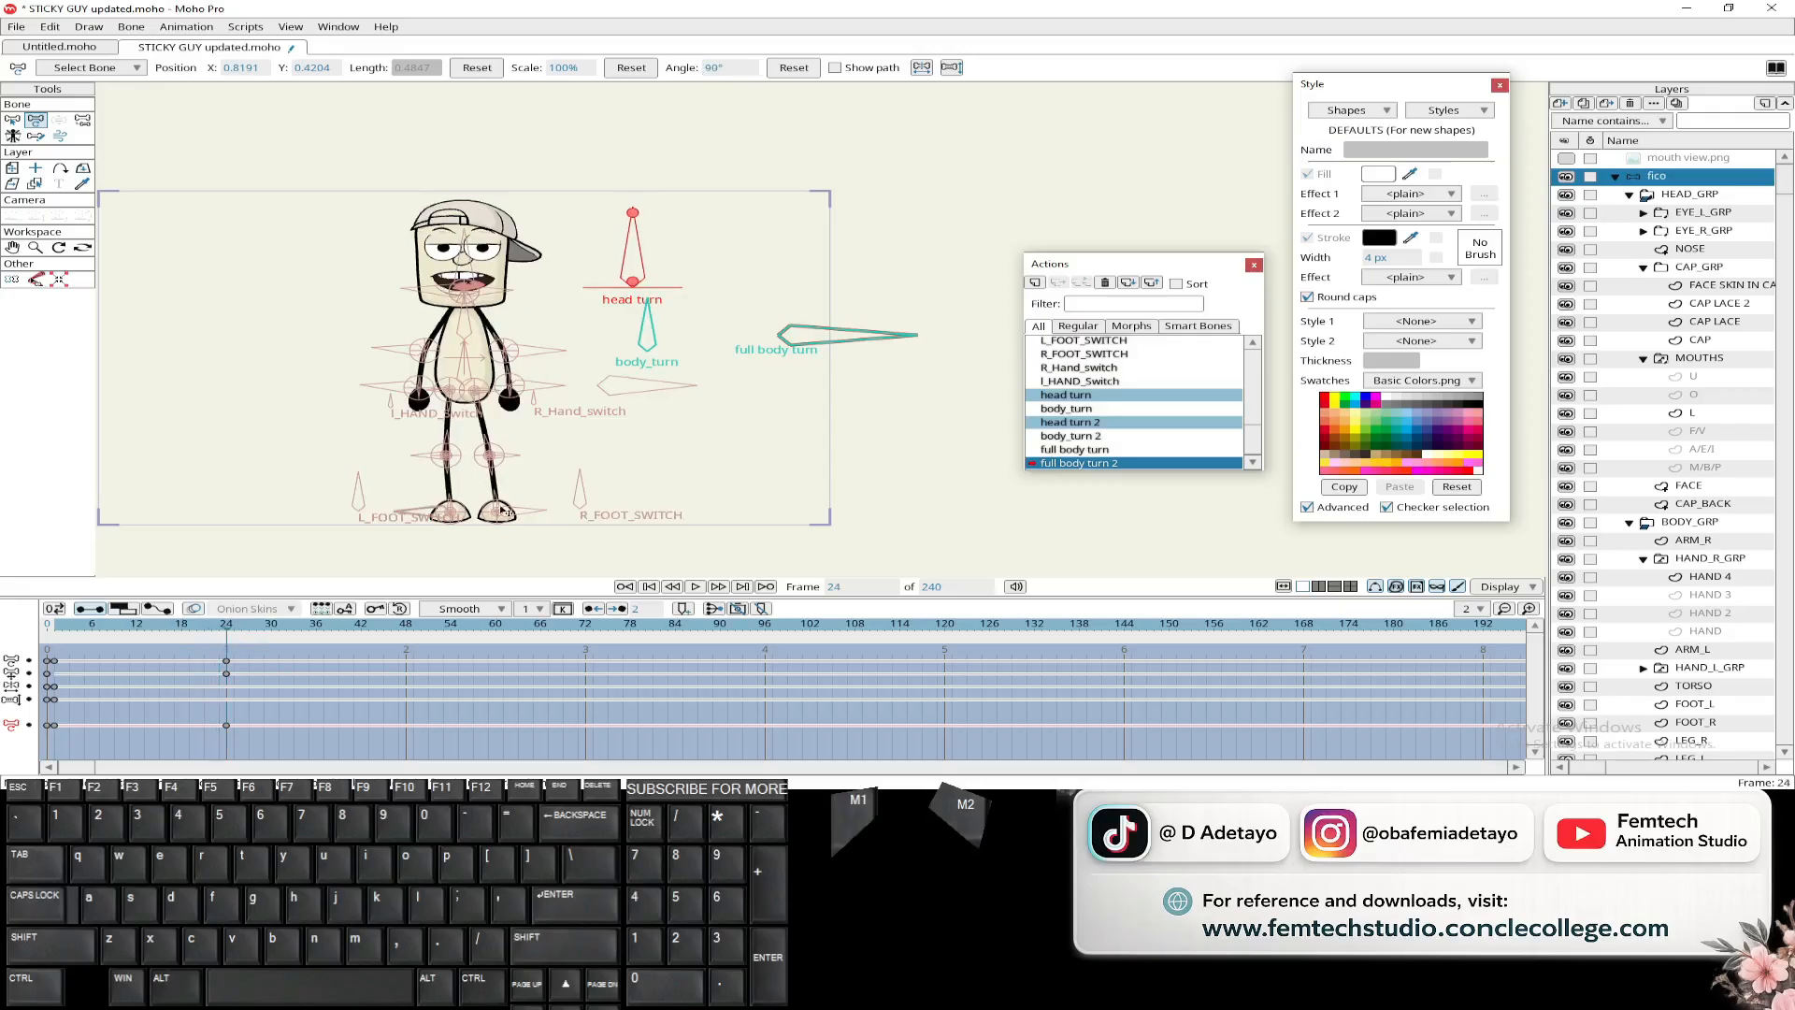
click(860, 337)
double_click(712, 68)
text(90)
key(Return)
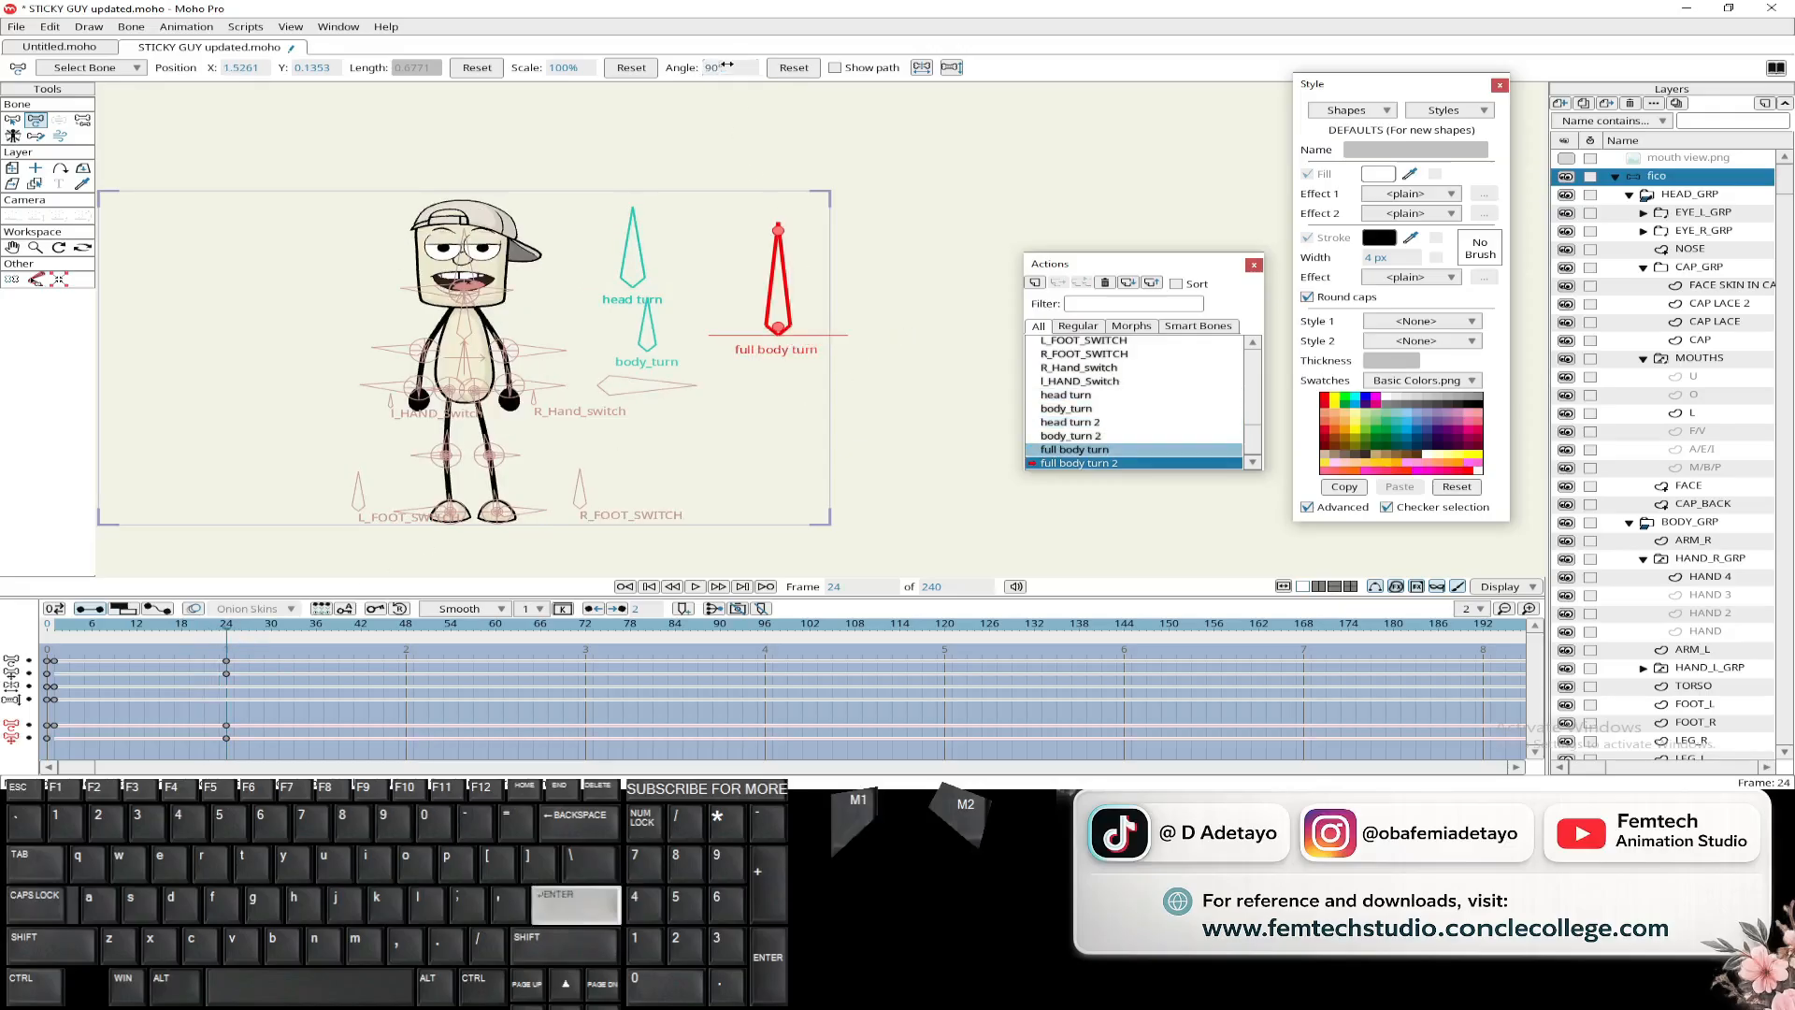
- Save the project with the full body turn 2 keyframes and return to the Mainline
drag(233, 625, 228, 673)
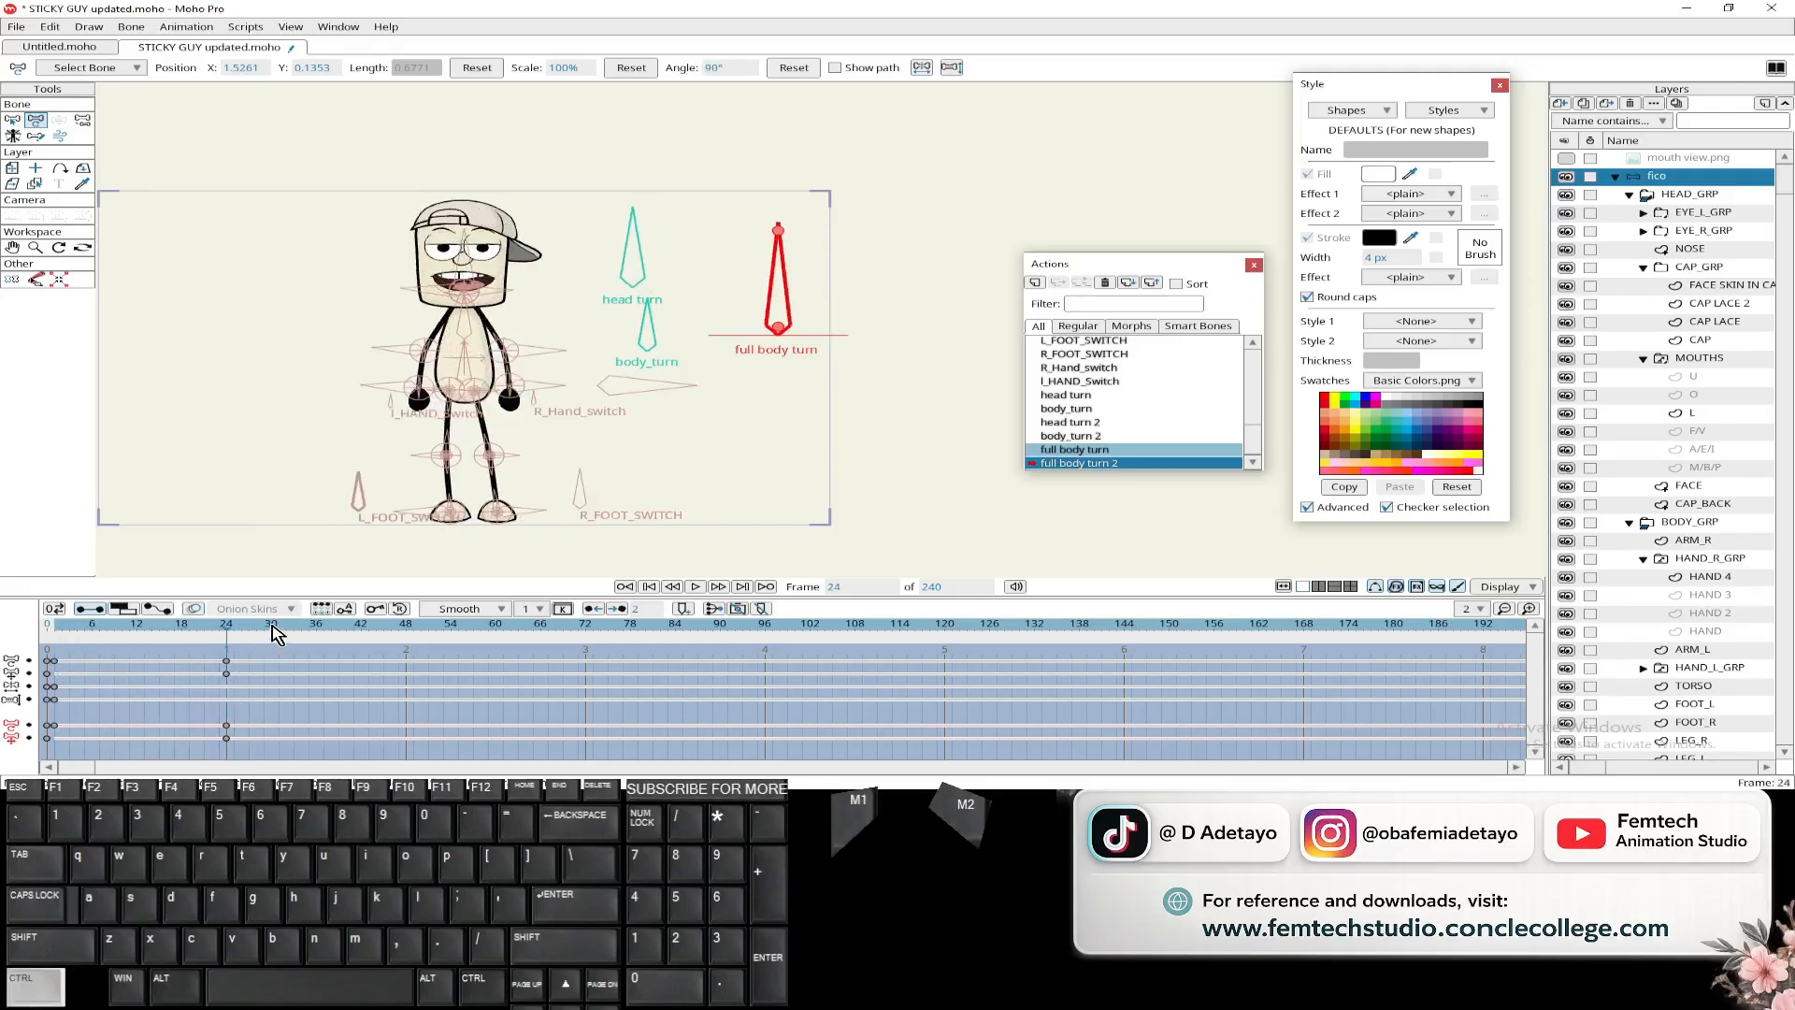
key(ctrl+s)
scroll(1111, 363, up, 1)
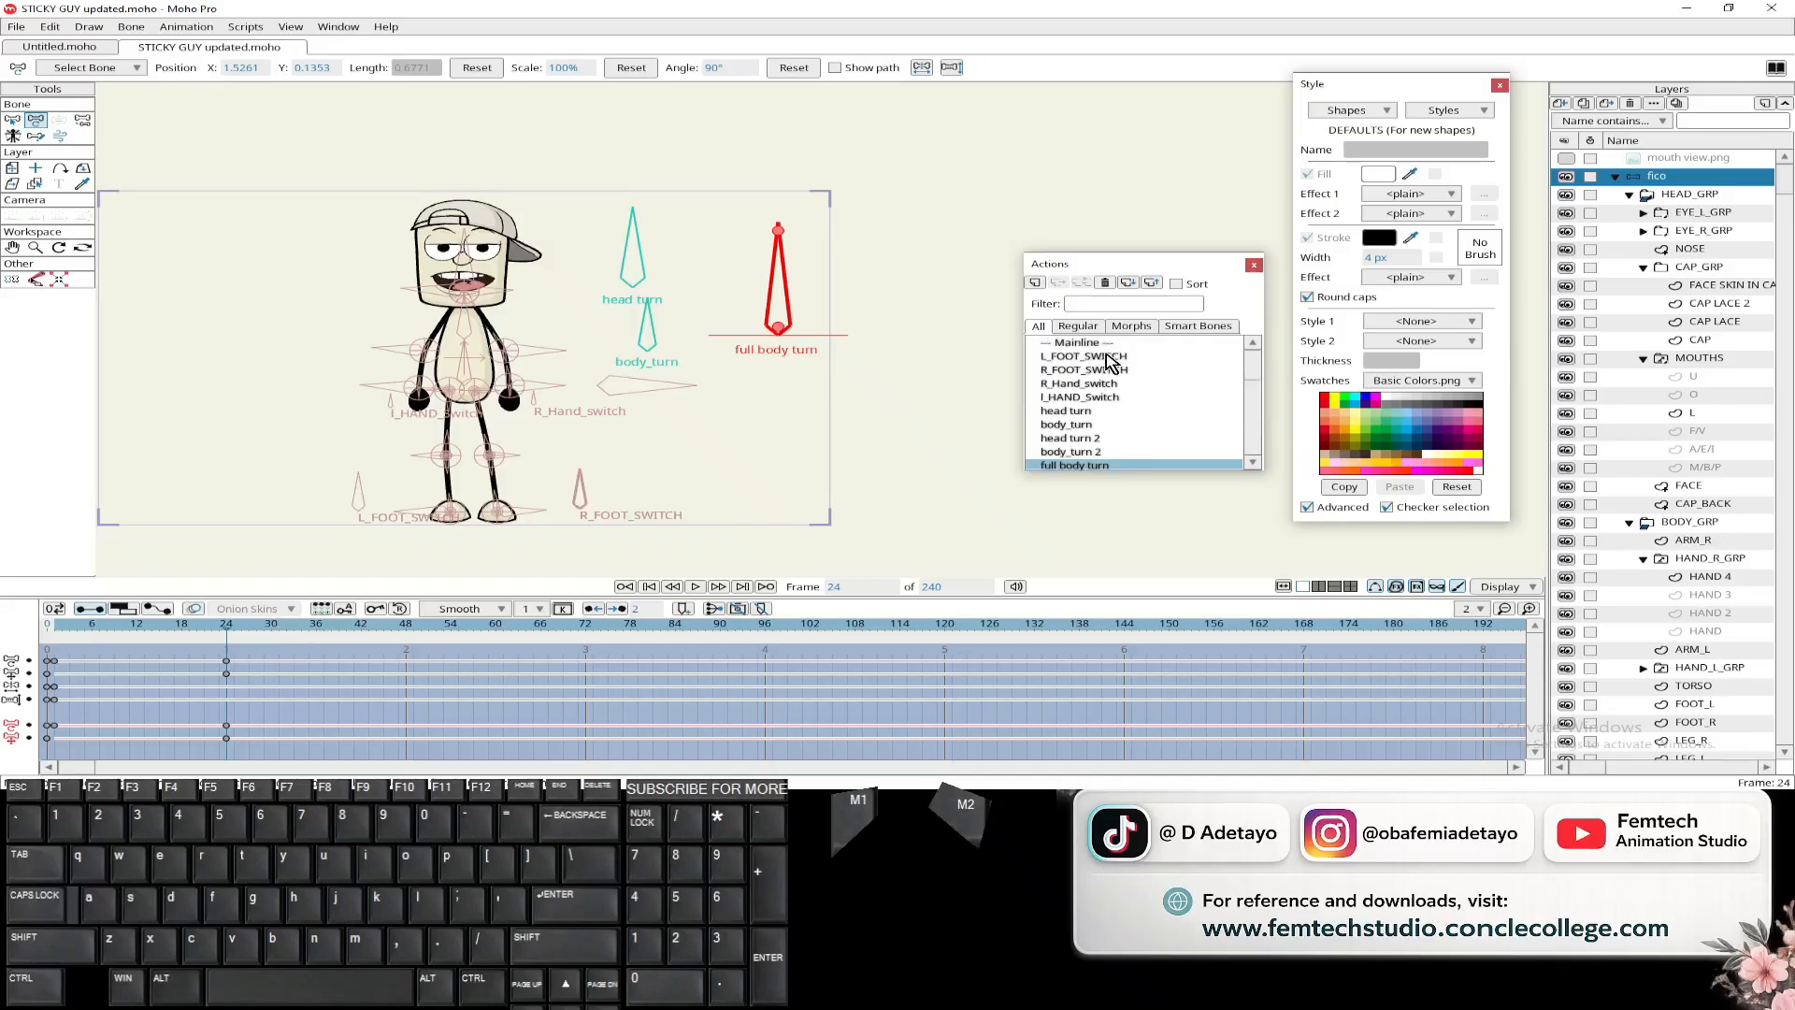
double_click(1108, 357)
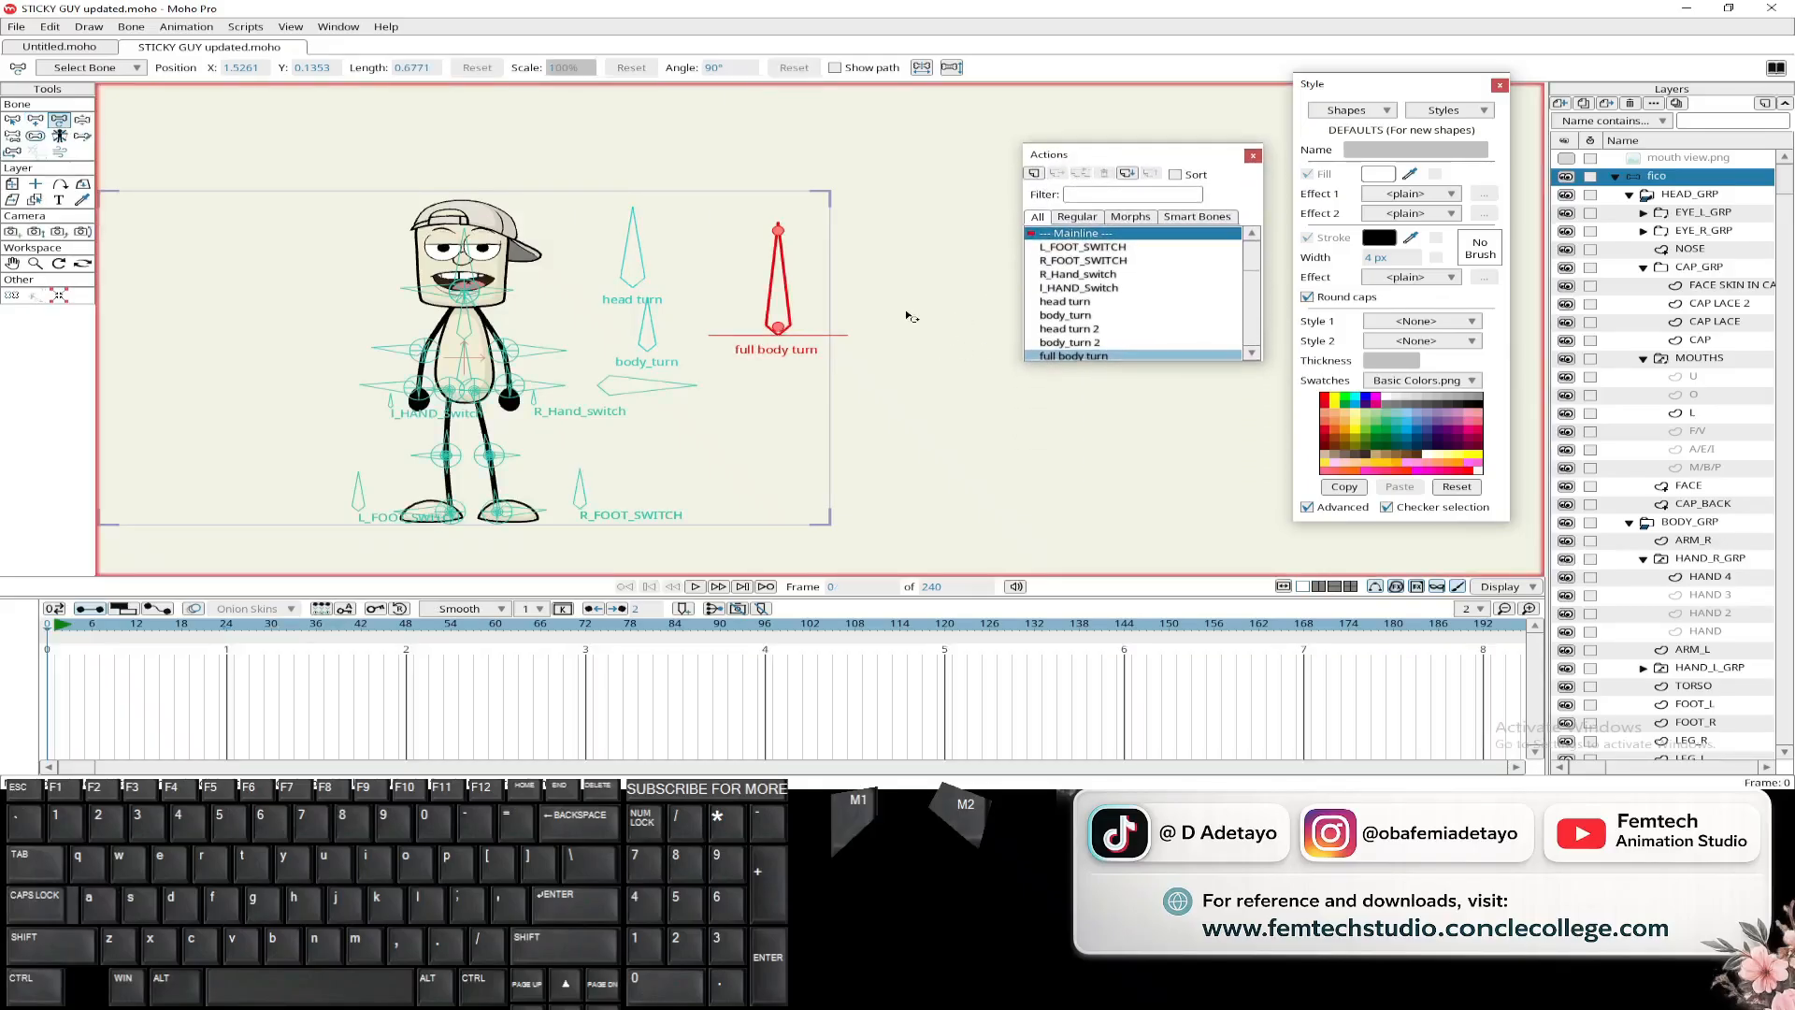
- Save the project again from the Mainline and collapse the fico bone layer
scroll(909, 328, down, 3)
scroll(897, 379, up, 4)
drag(882, 400, 915, 408)
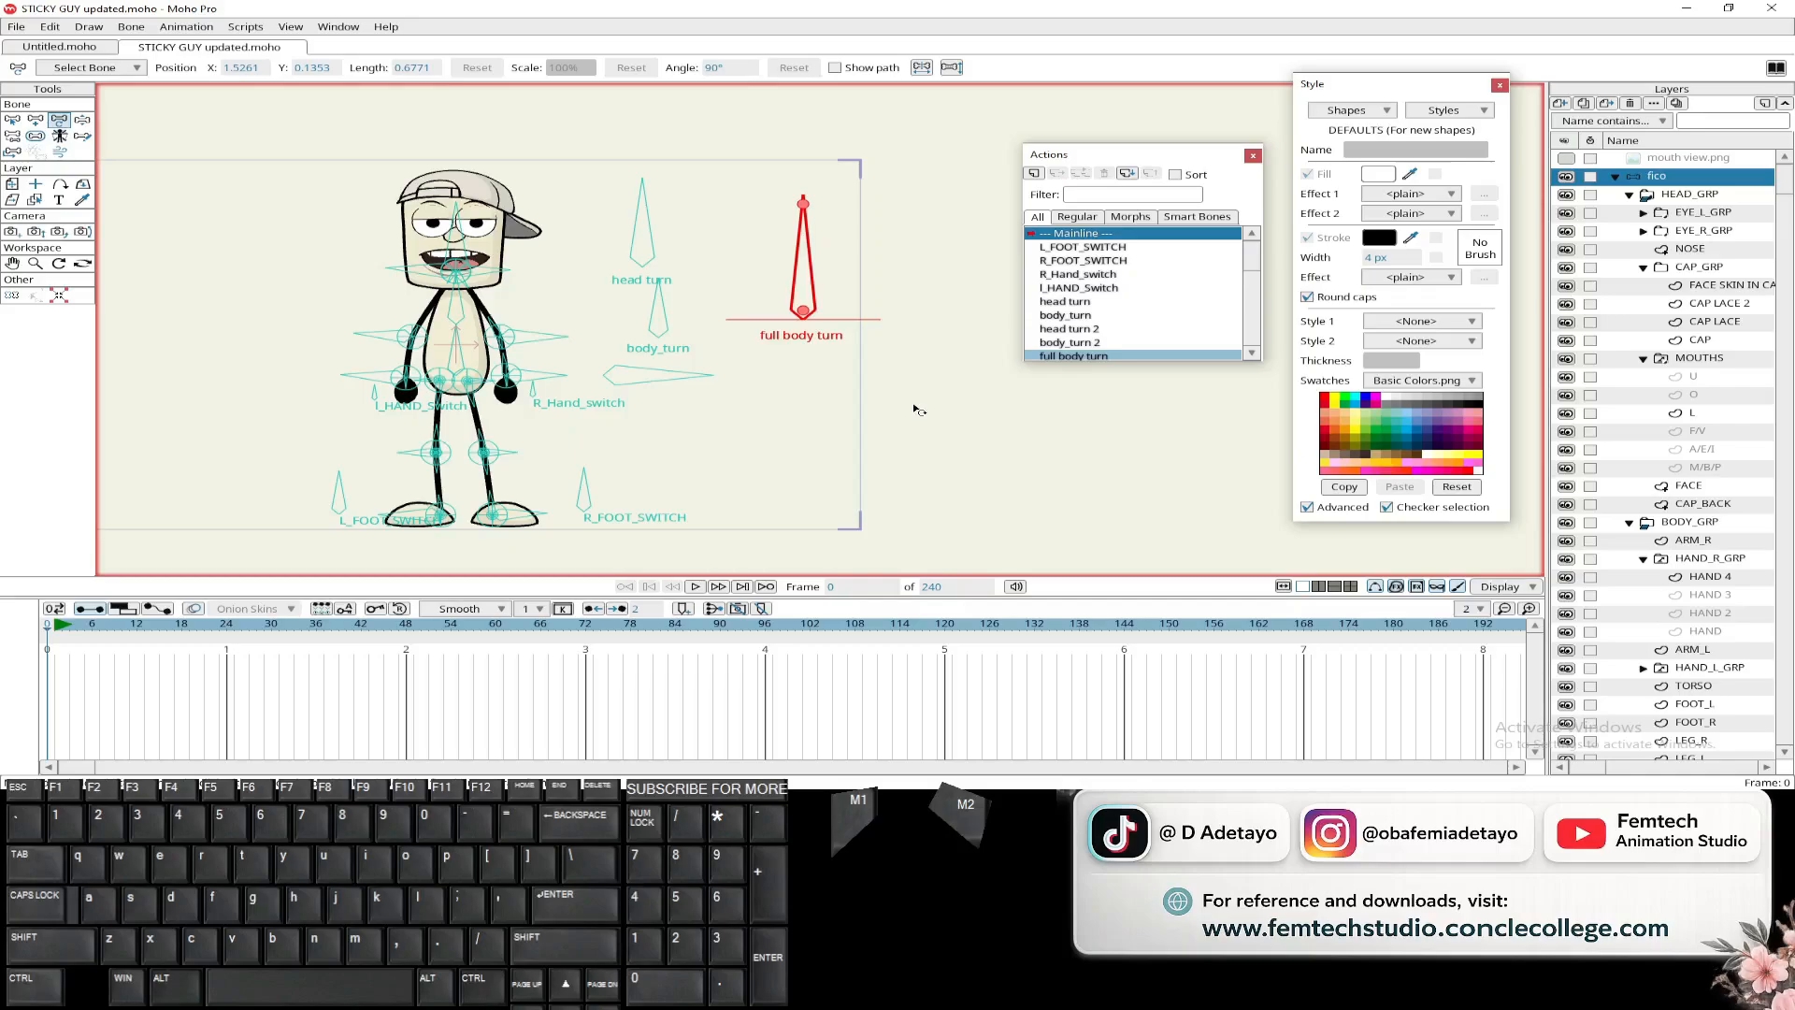
key(ctrl+s)
click(1614, 176)
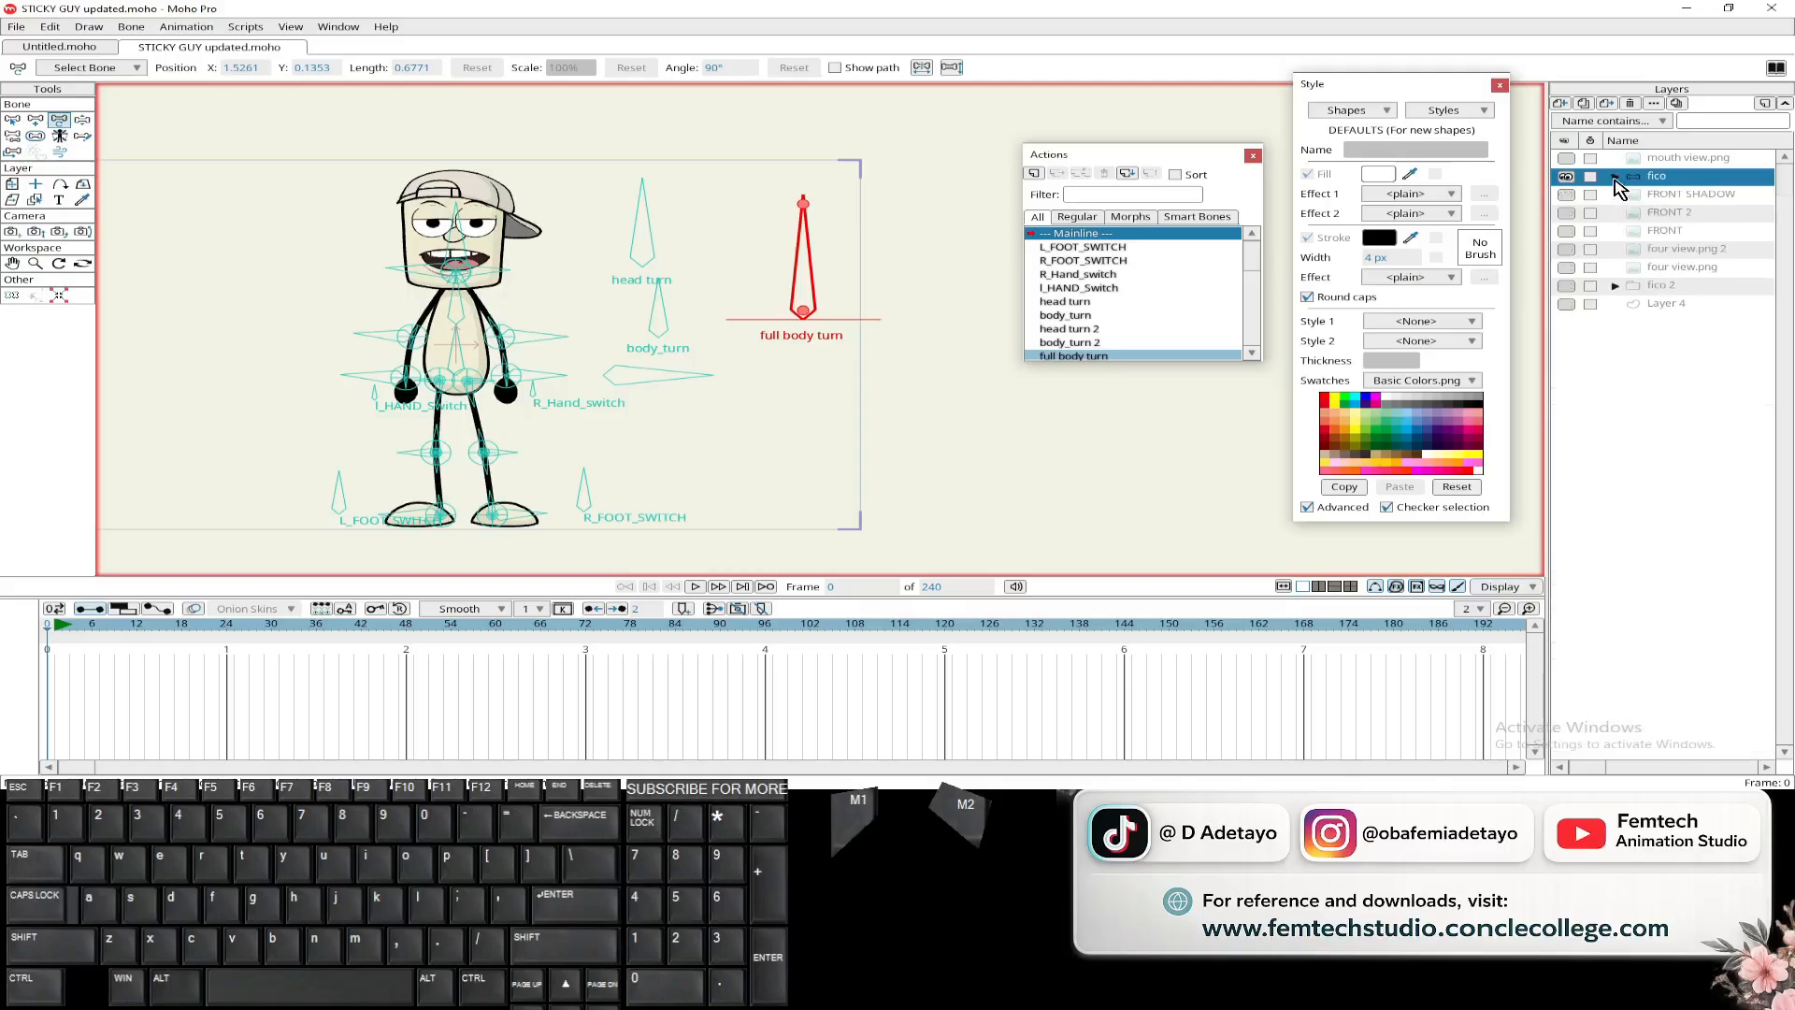